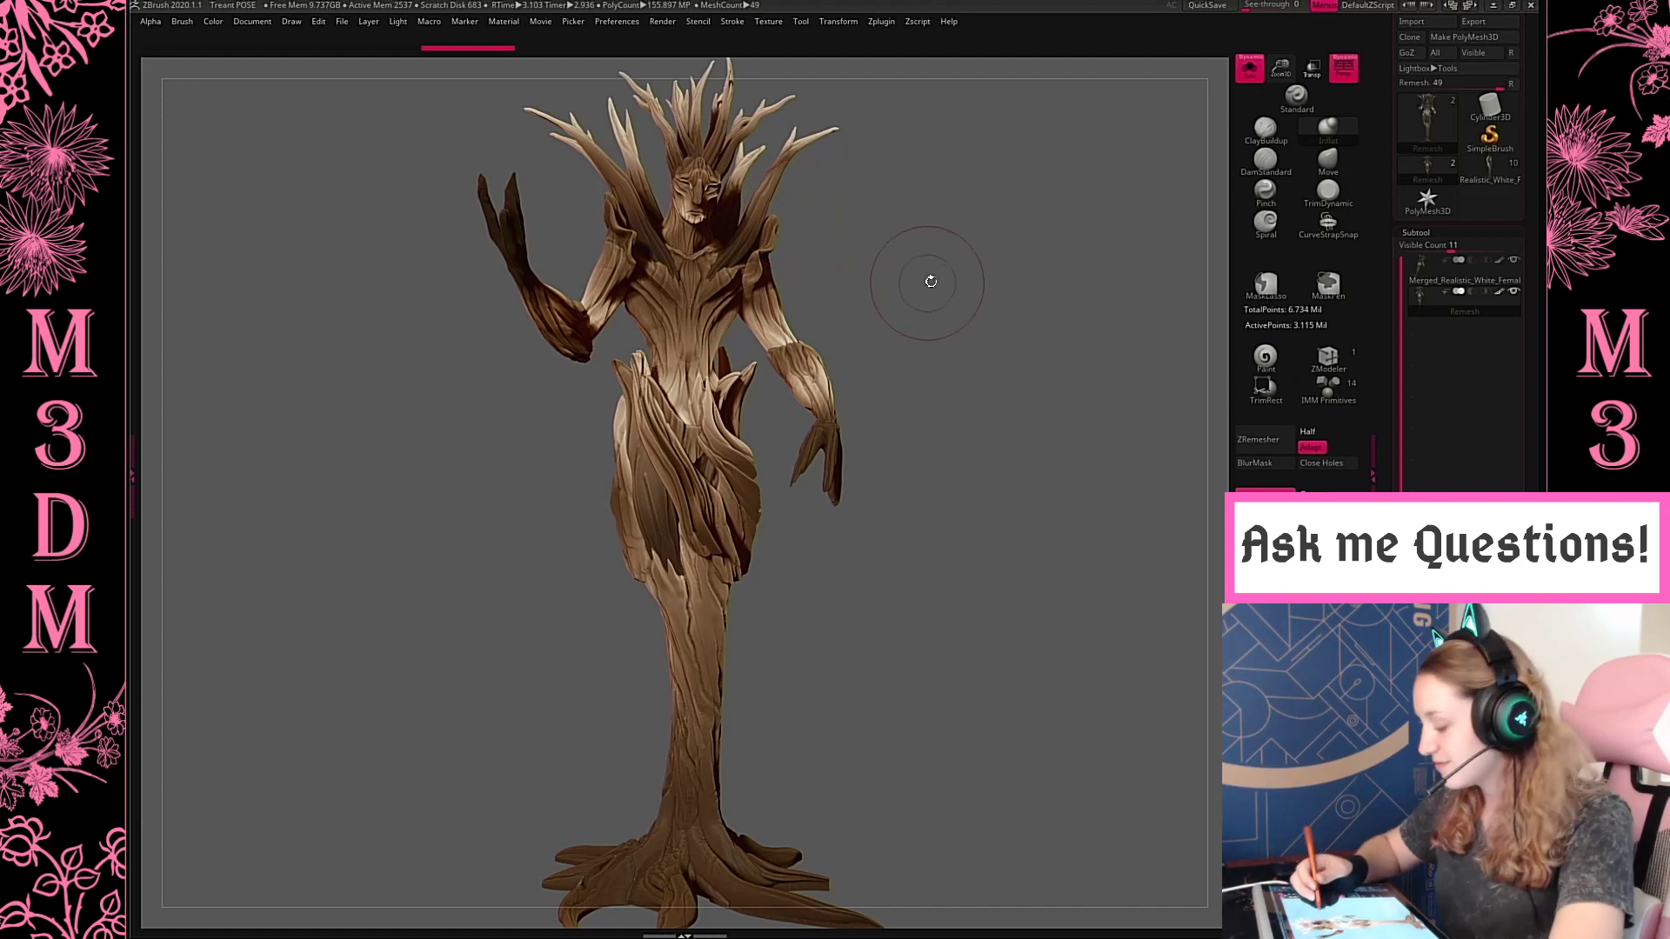
Try to tighten the bark folds at the front of the waist and hip with the Pinch brush
key("space")
left_click_drag(1288, 68, 1289, 98)
left_click_drag(955, 306, 958, 421, "alt")
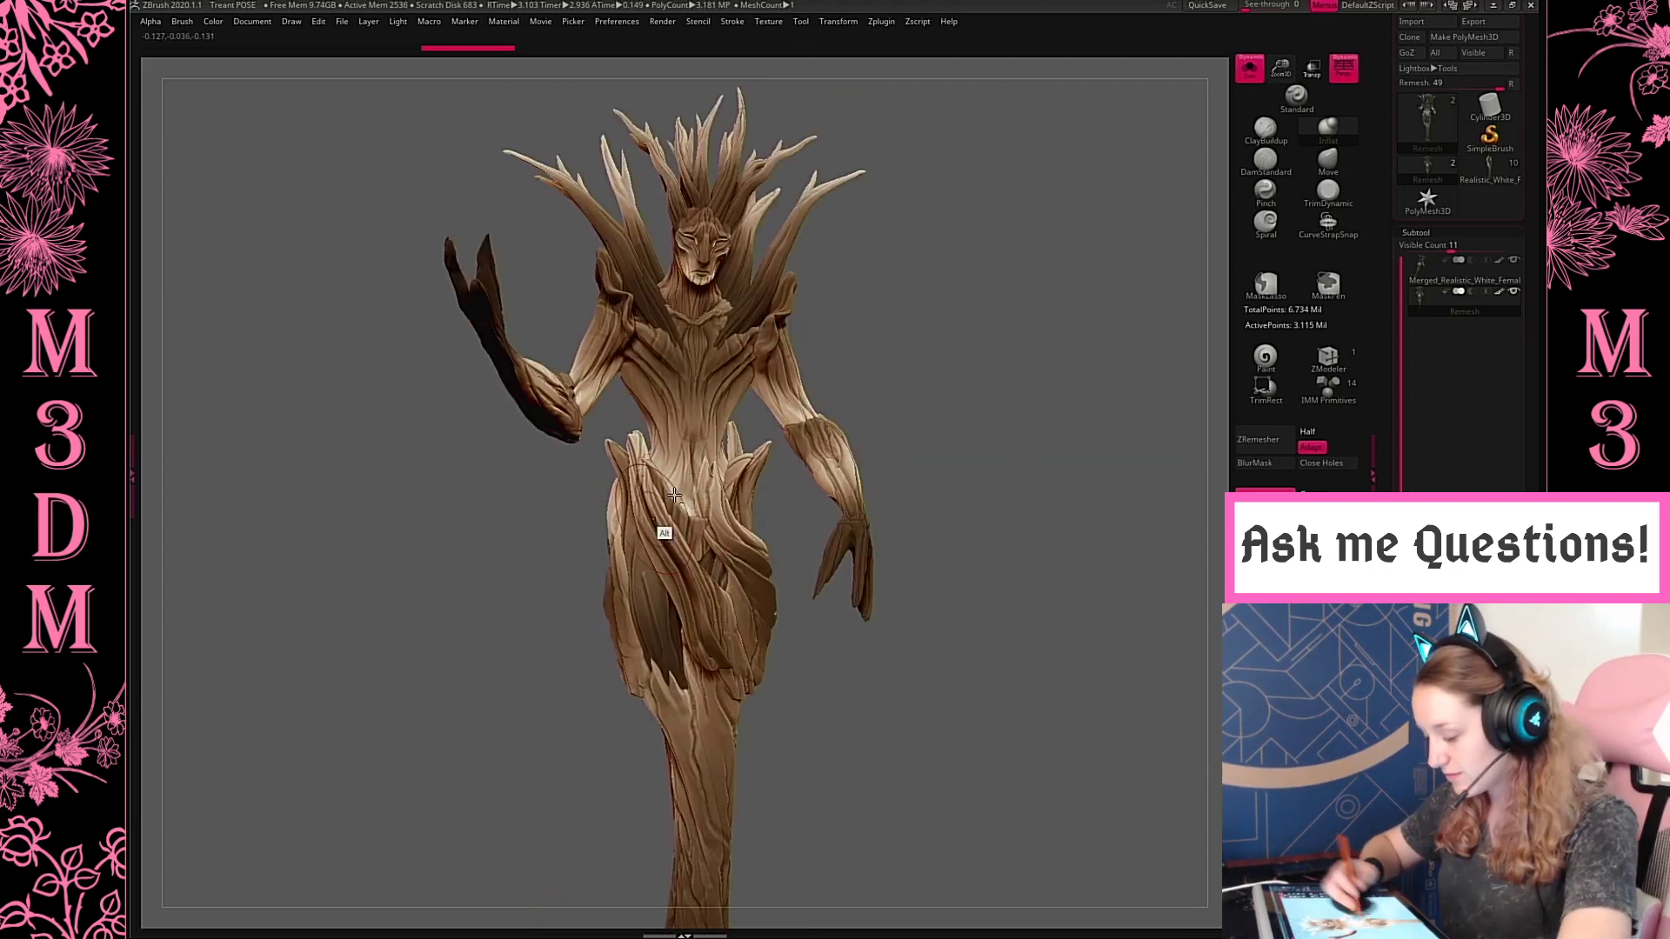
left_click_drag(1286, 70, 1291, 165)
left_click(1266, 188)
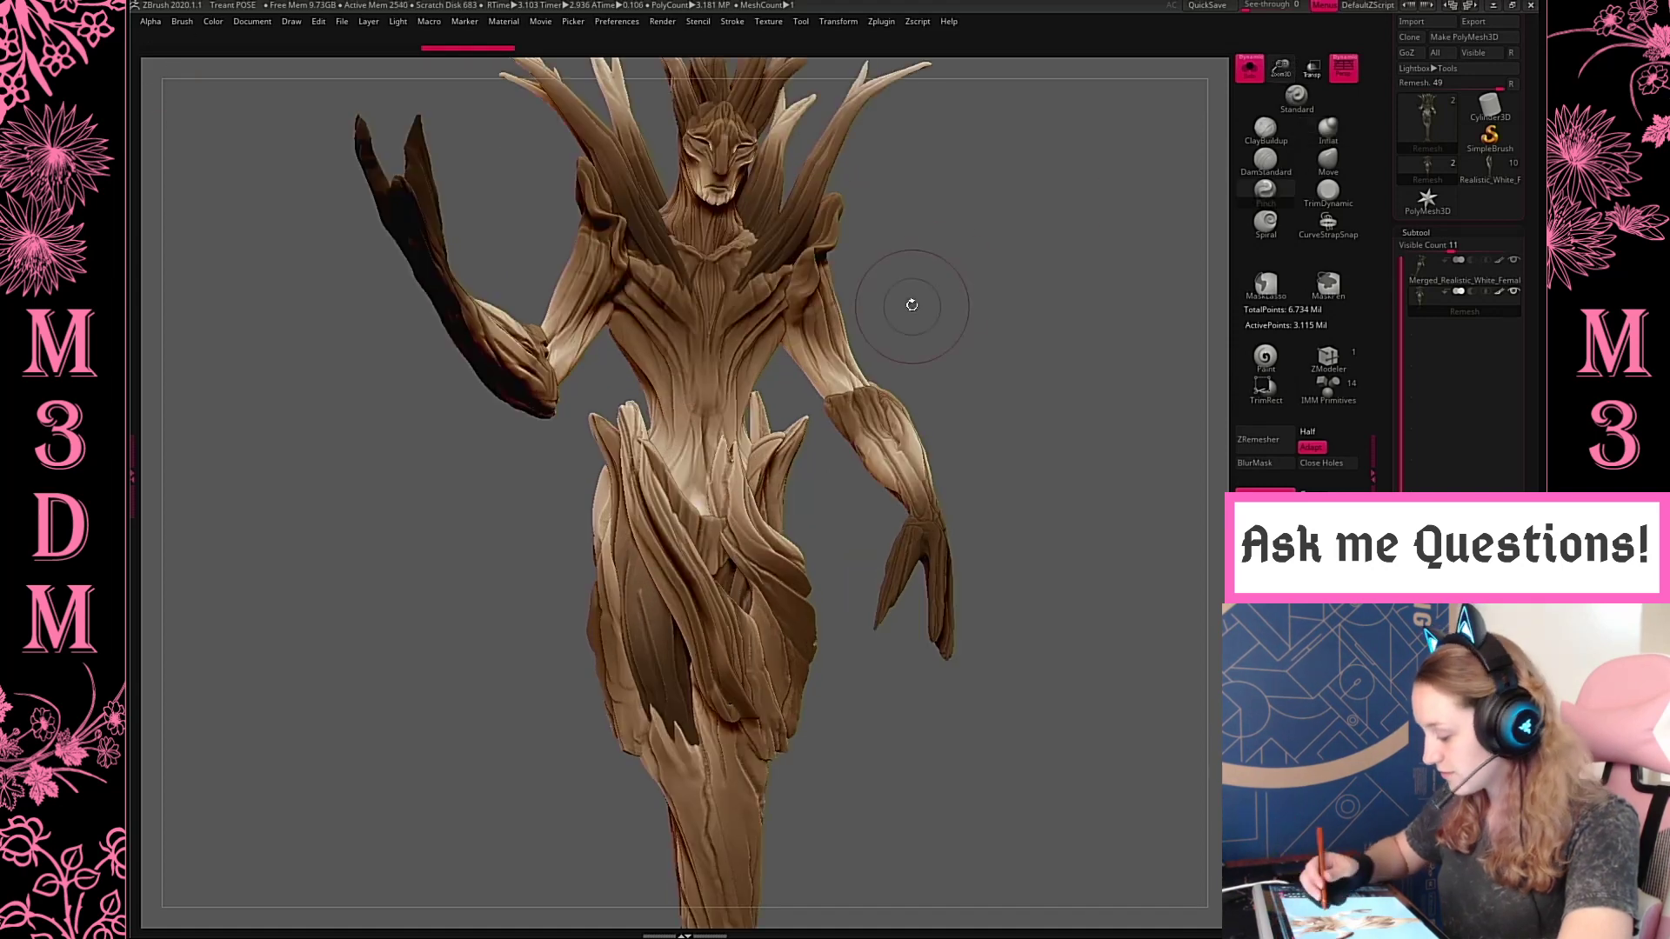
key("space")
left_click_drag(660, 522, 673, 551)
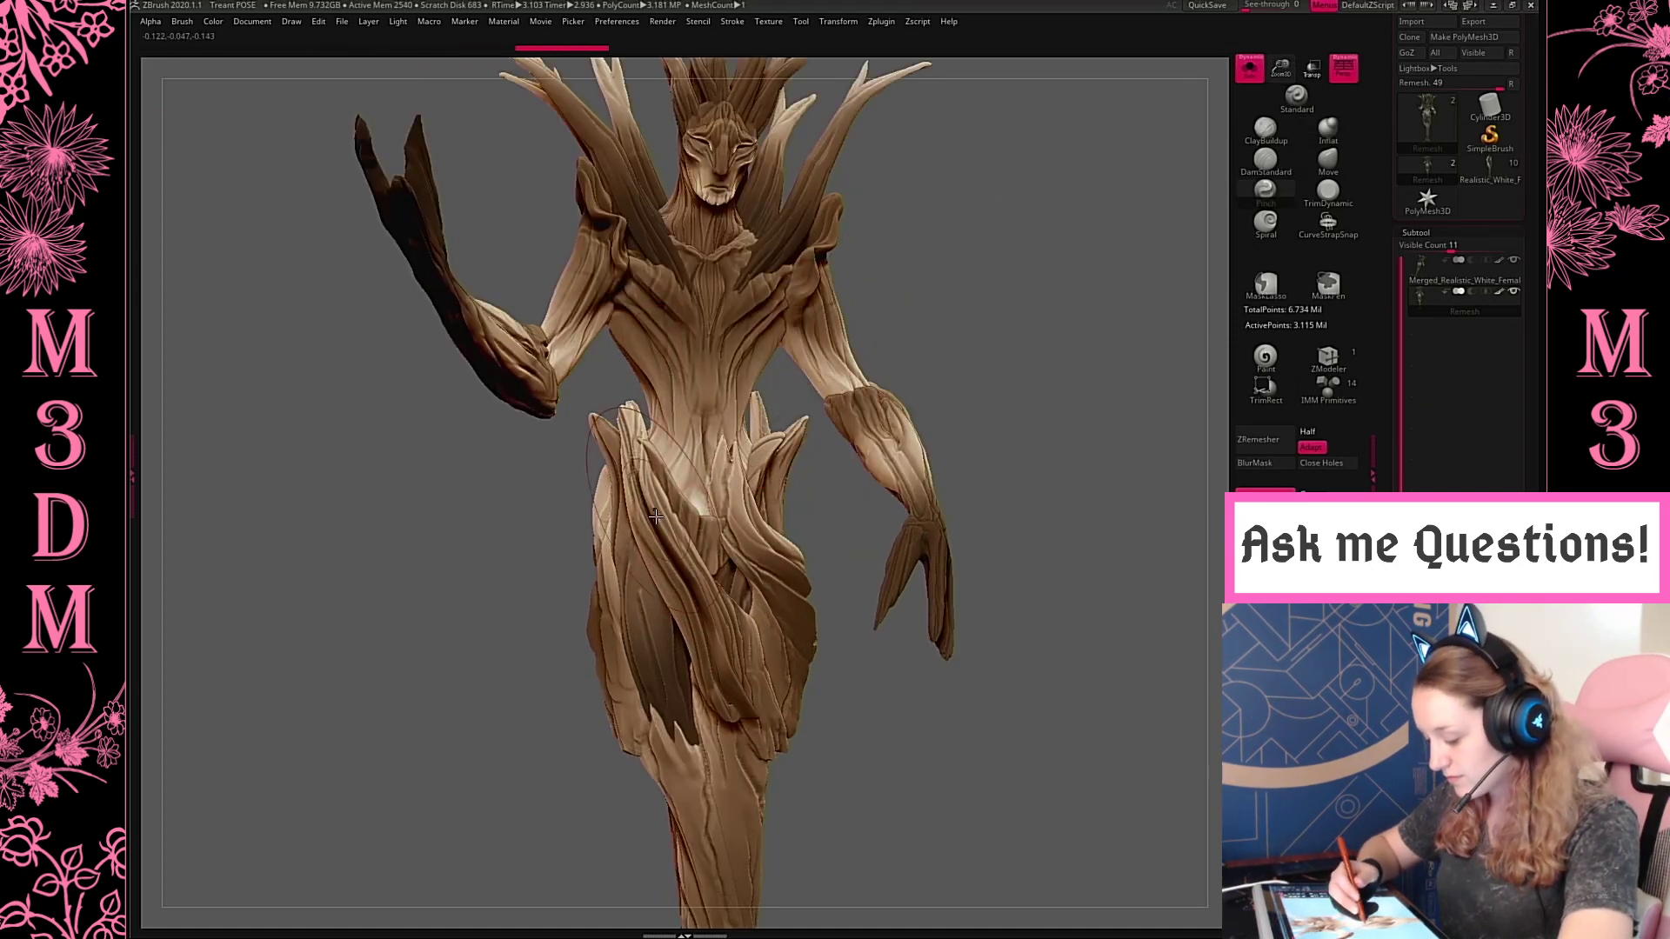
left_click_drag(644, 435, 661, 519)
left_click_drag(644, 423, 658, 509)
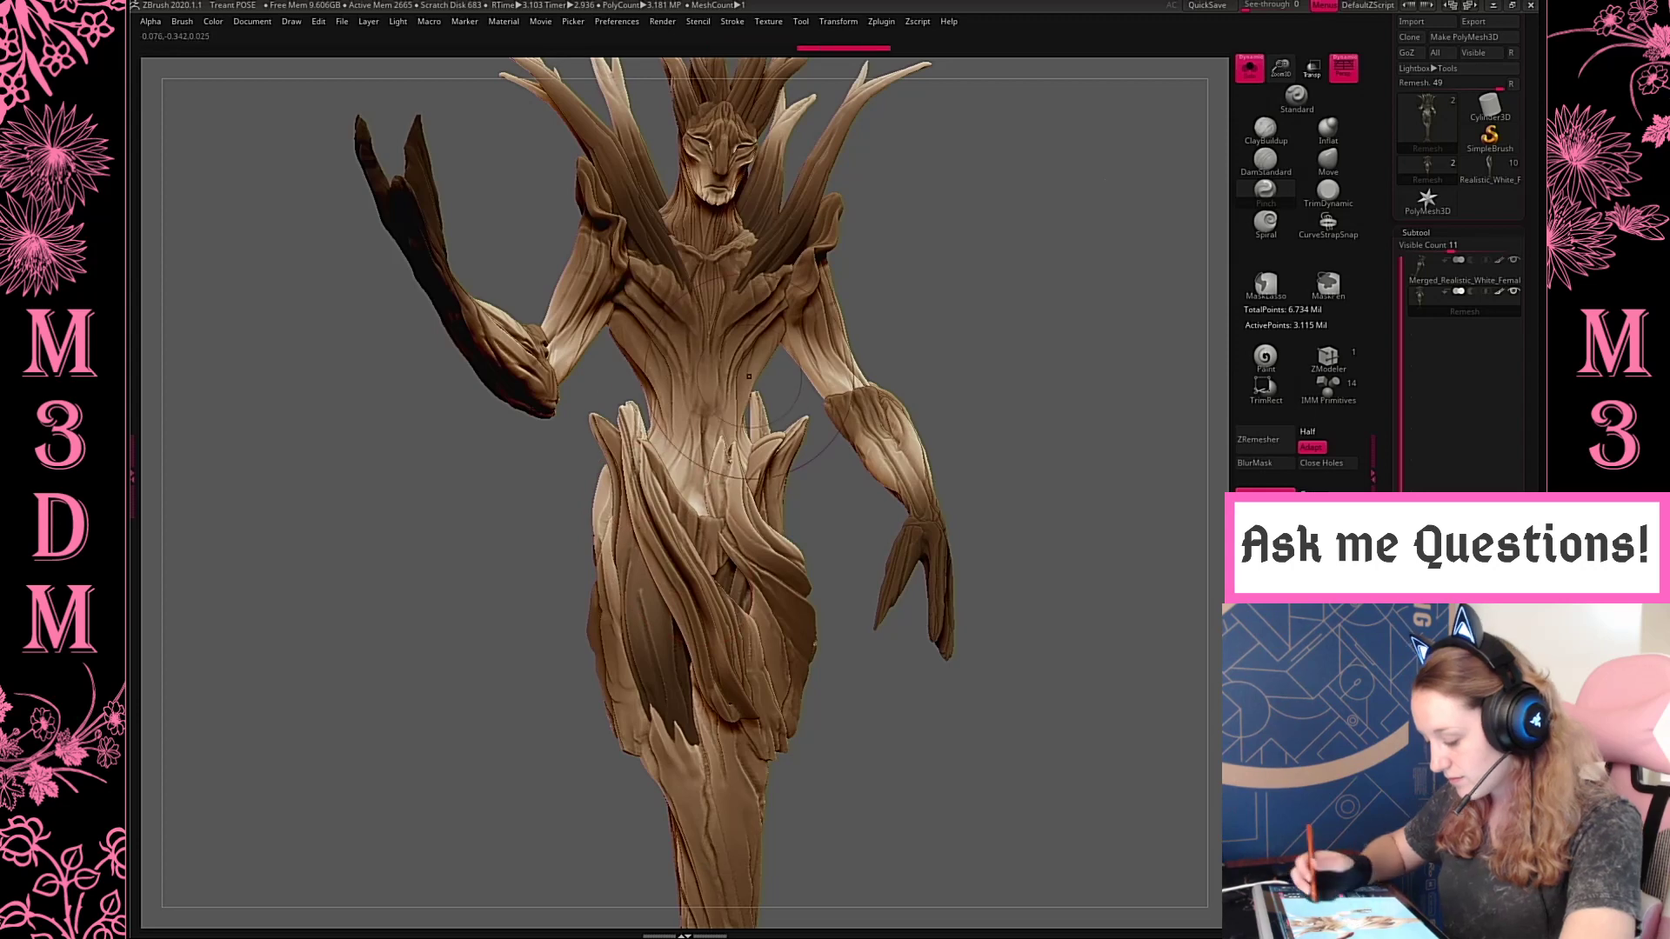
Undo the pinch strokes on the hip's bark folds
key("shift+f")
key("shift+f")
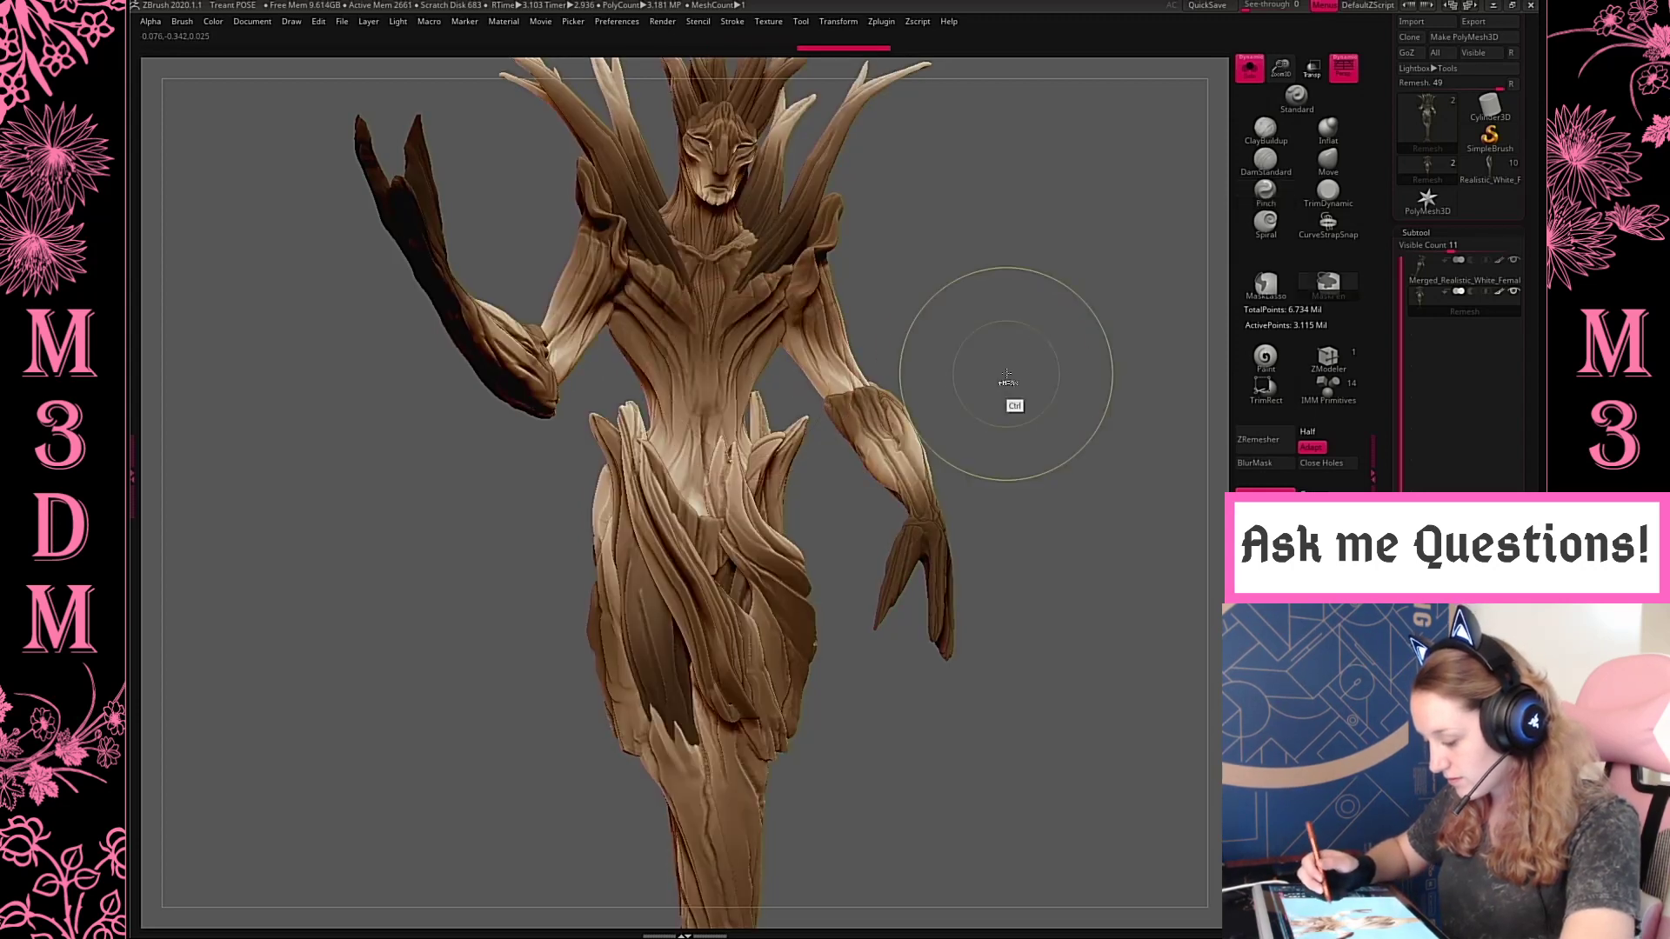
key("ctrl+z")
key("ctrl+z")
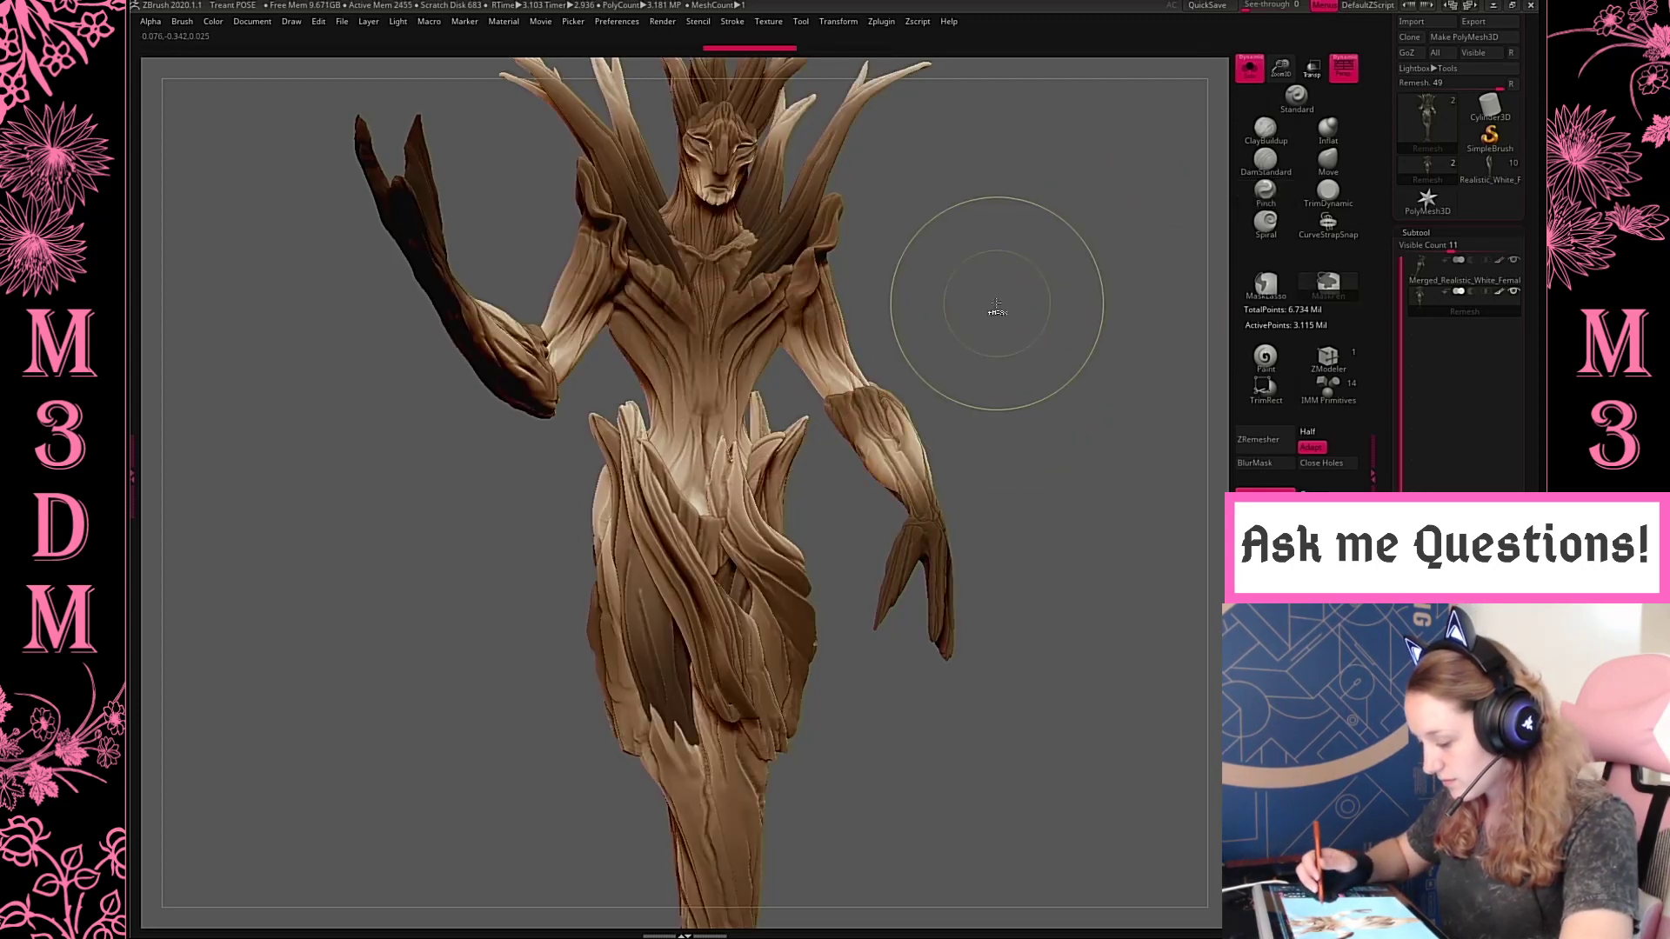
Compare the figure's mesh across earlier history states with the polyframe shown, and check the full figure
key("shift+f")
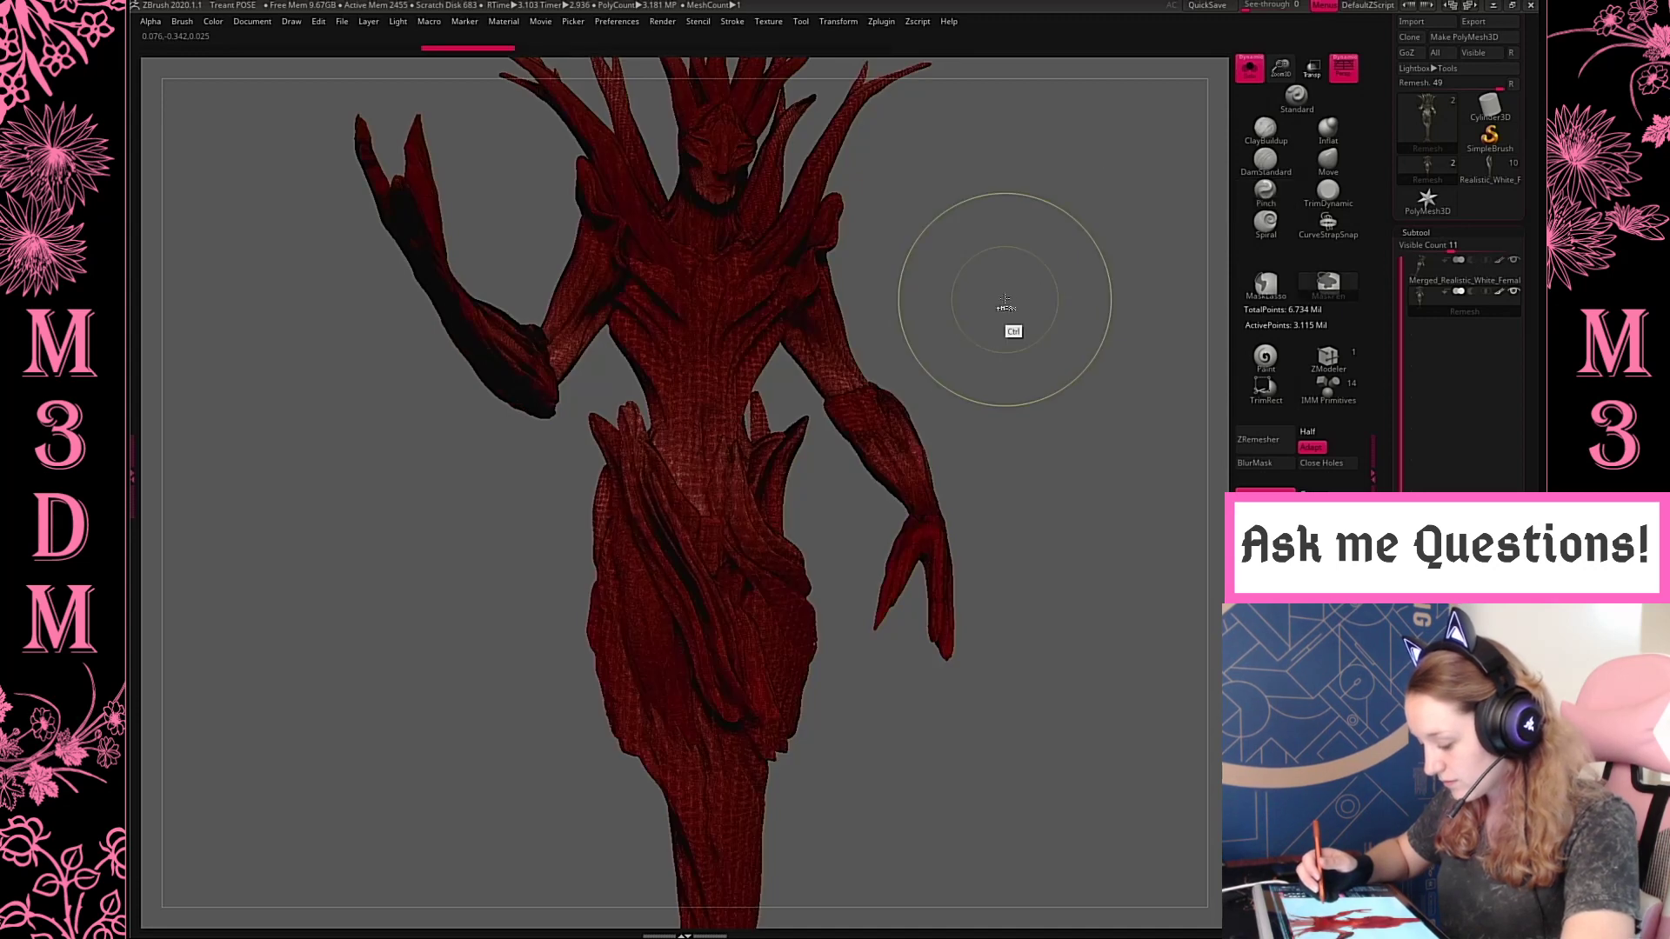
key("ctrl+z")
key("ctrl+z")
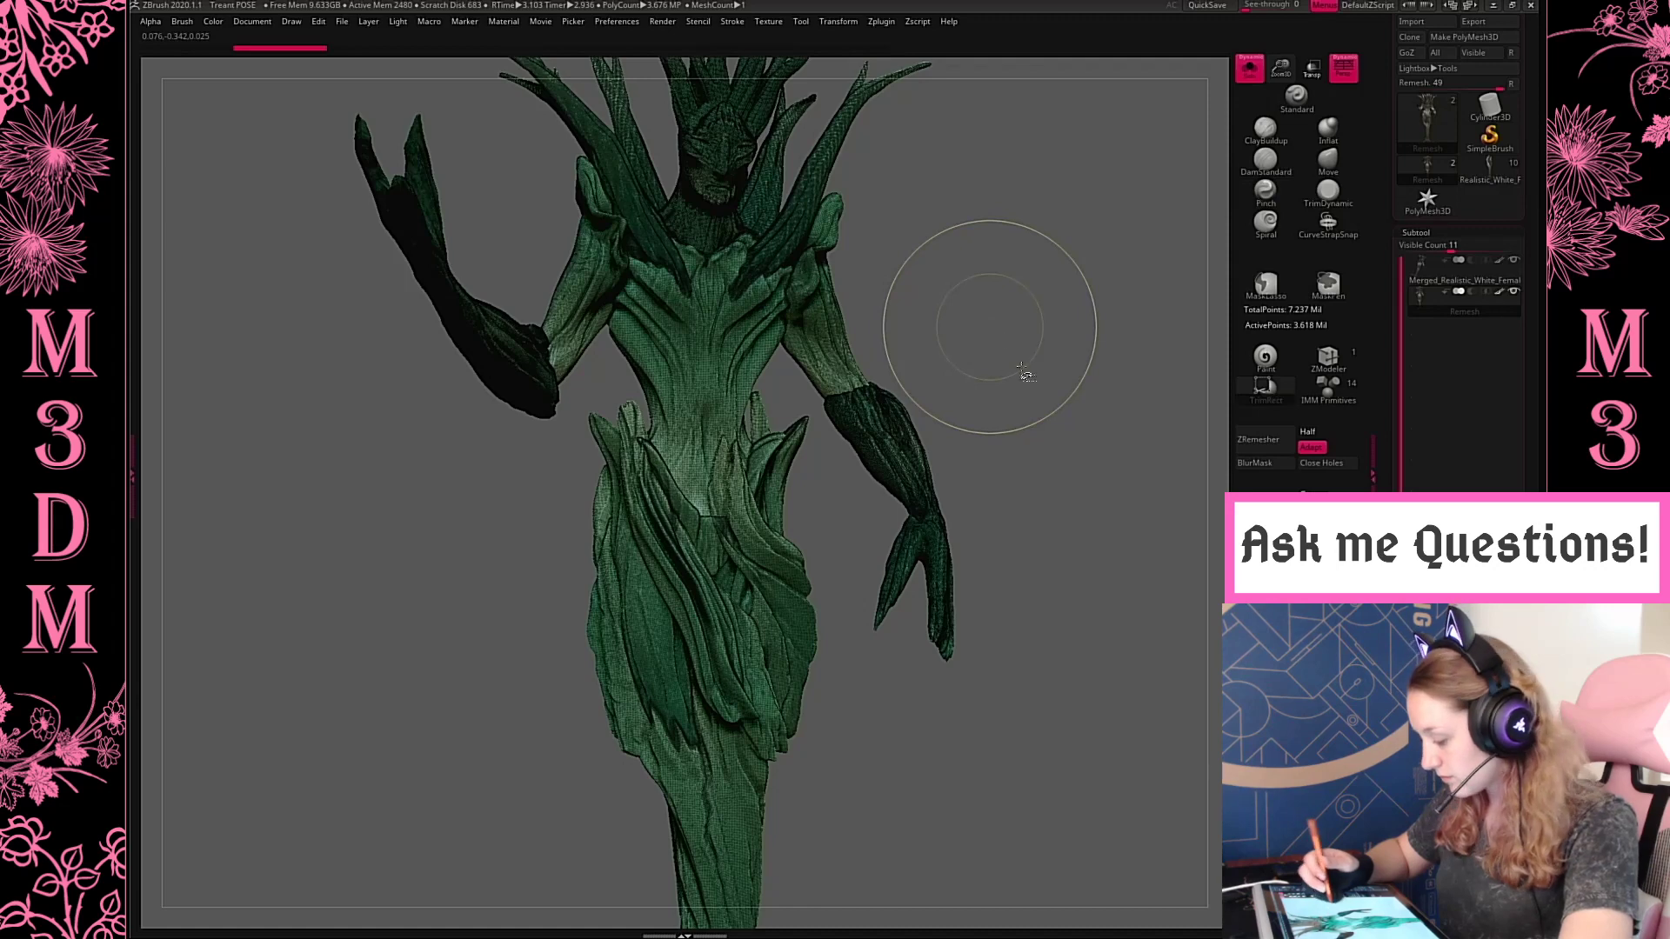
key("ctrl+shift+z")
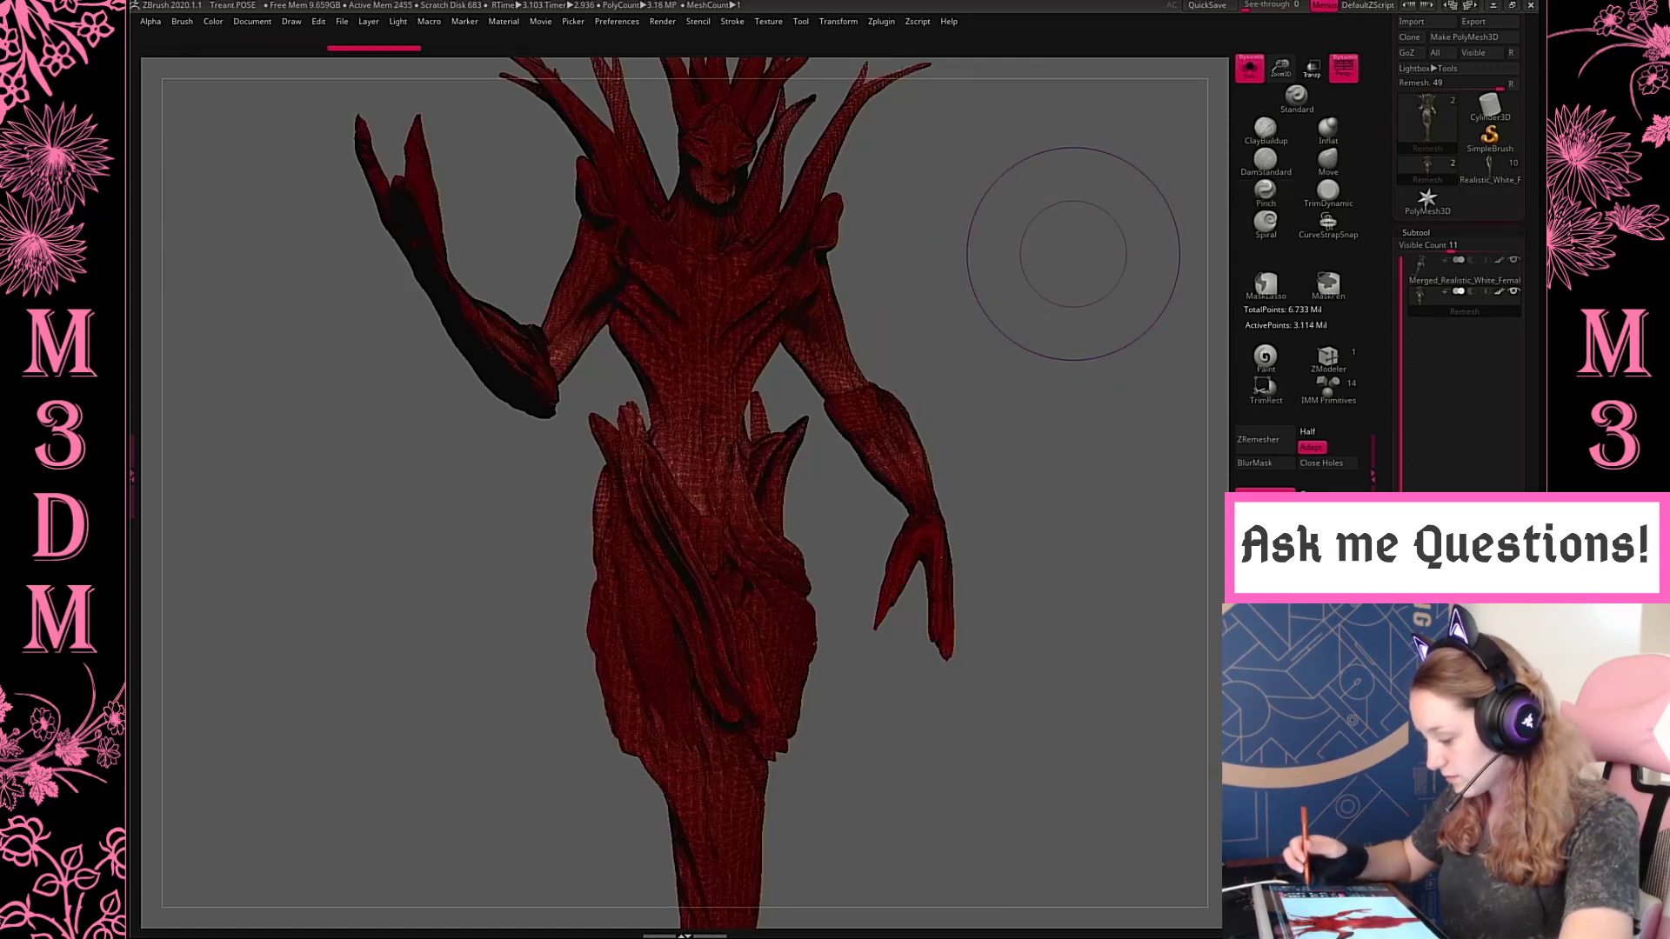
key("shift+f")
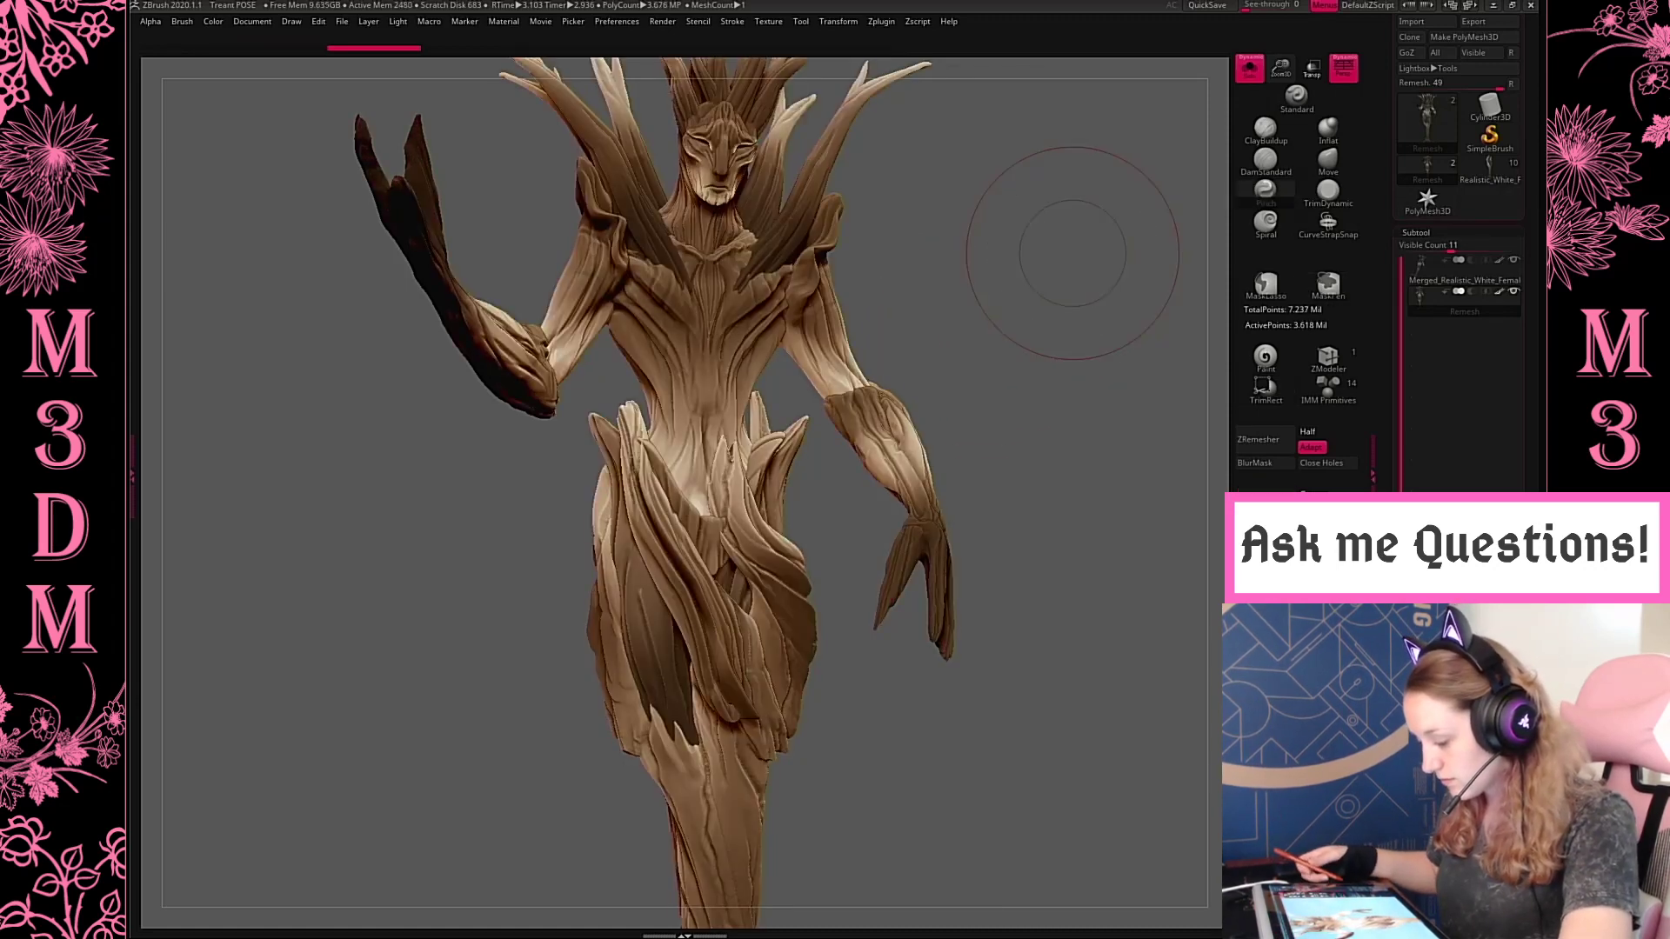
key("ctrl+z")
key("ctrl+shift+z")
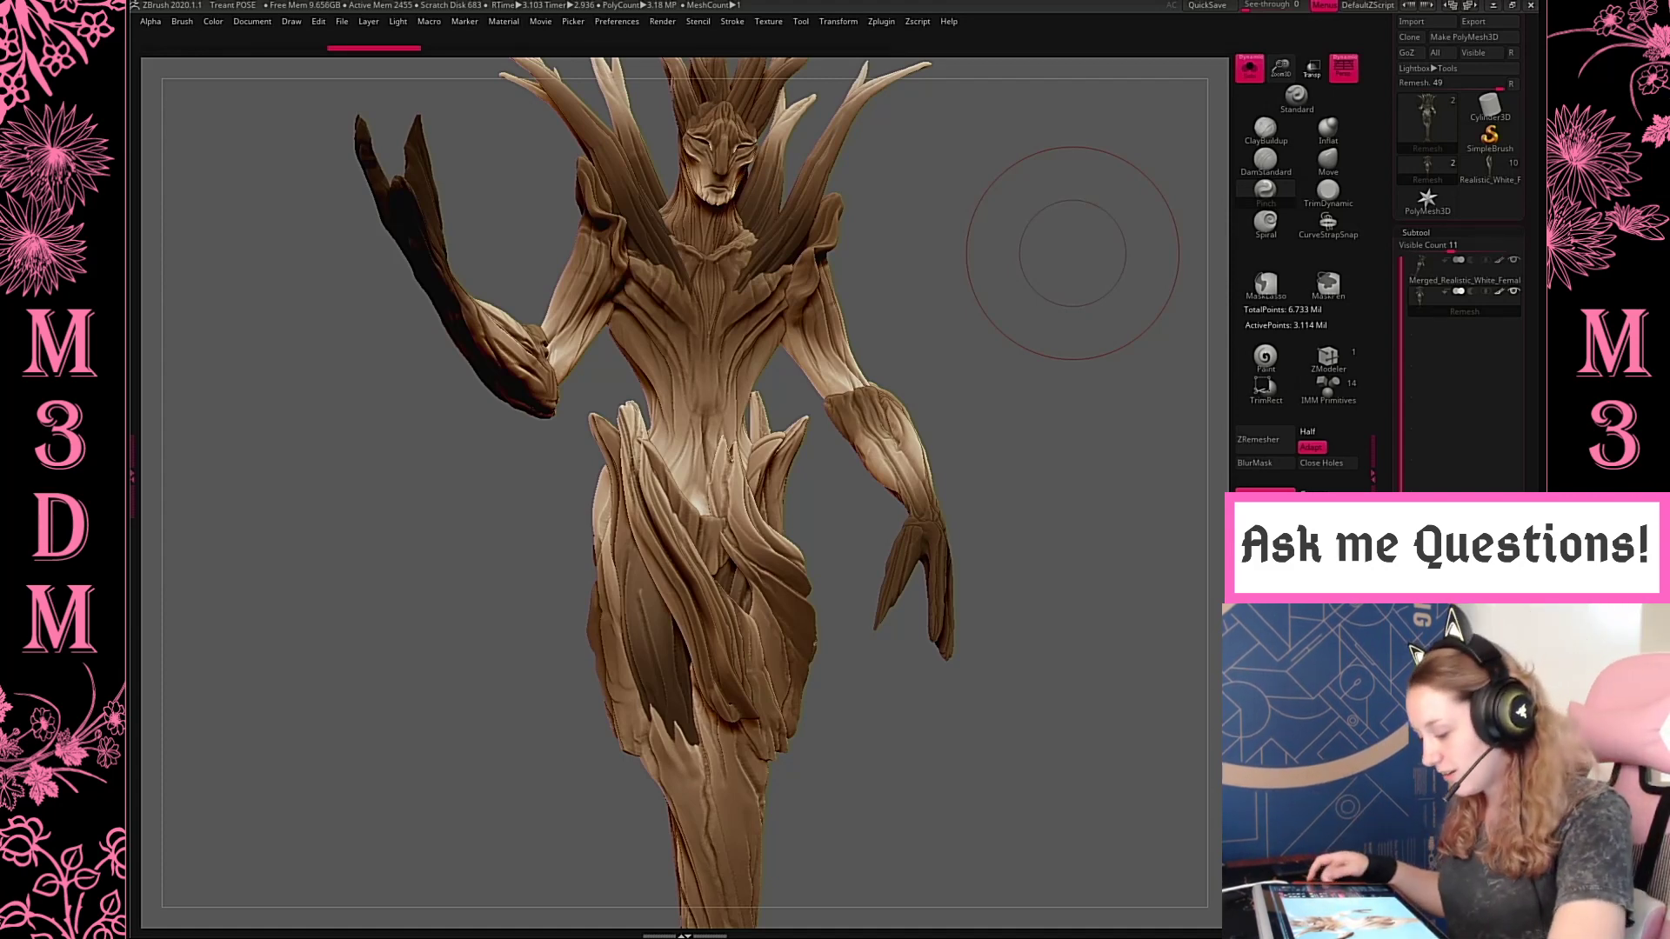
key("f")
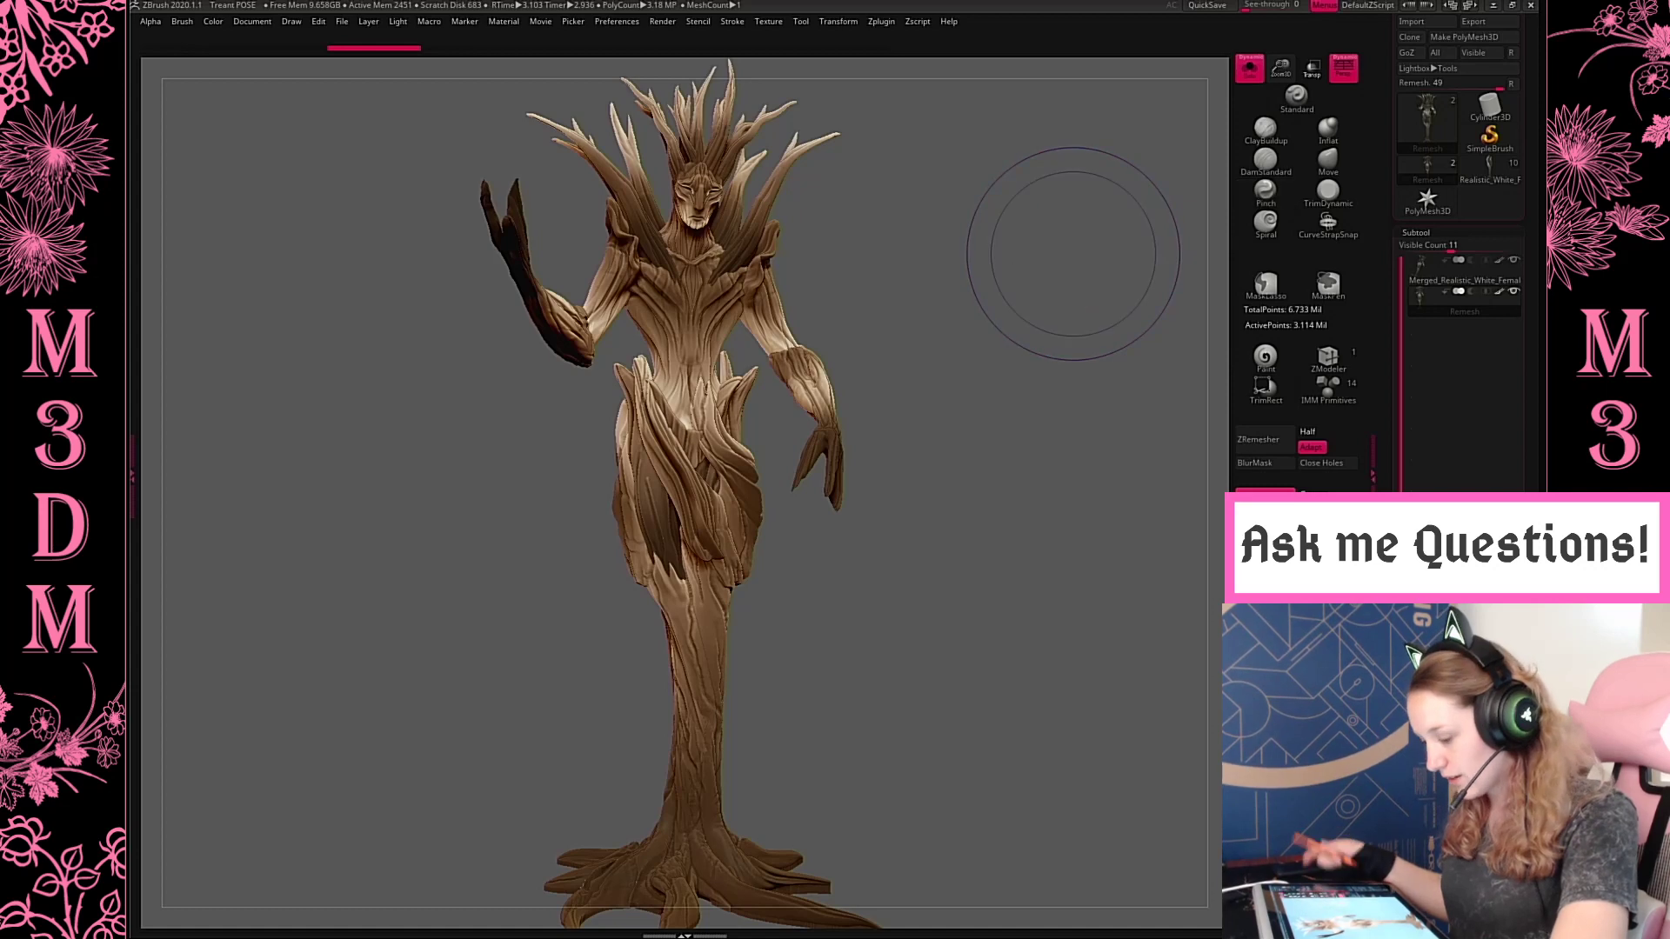
key("shift+r")
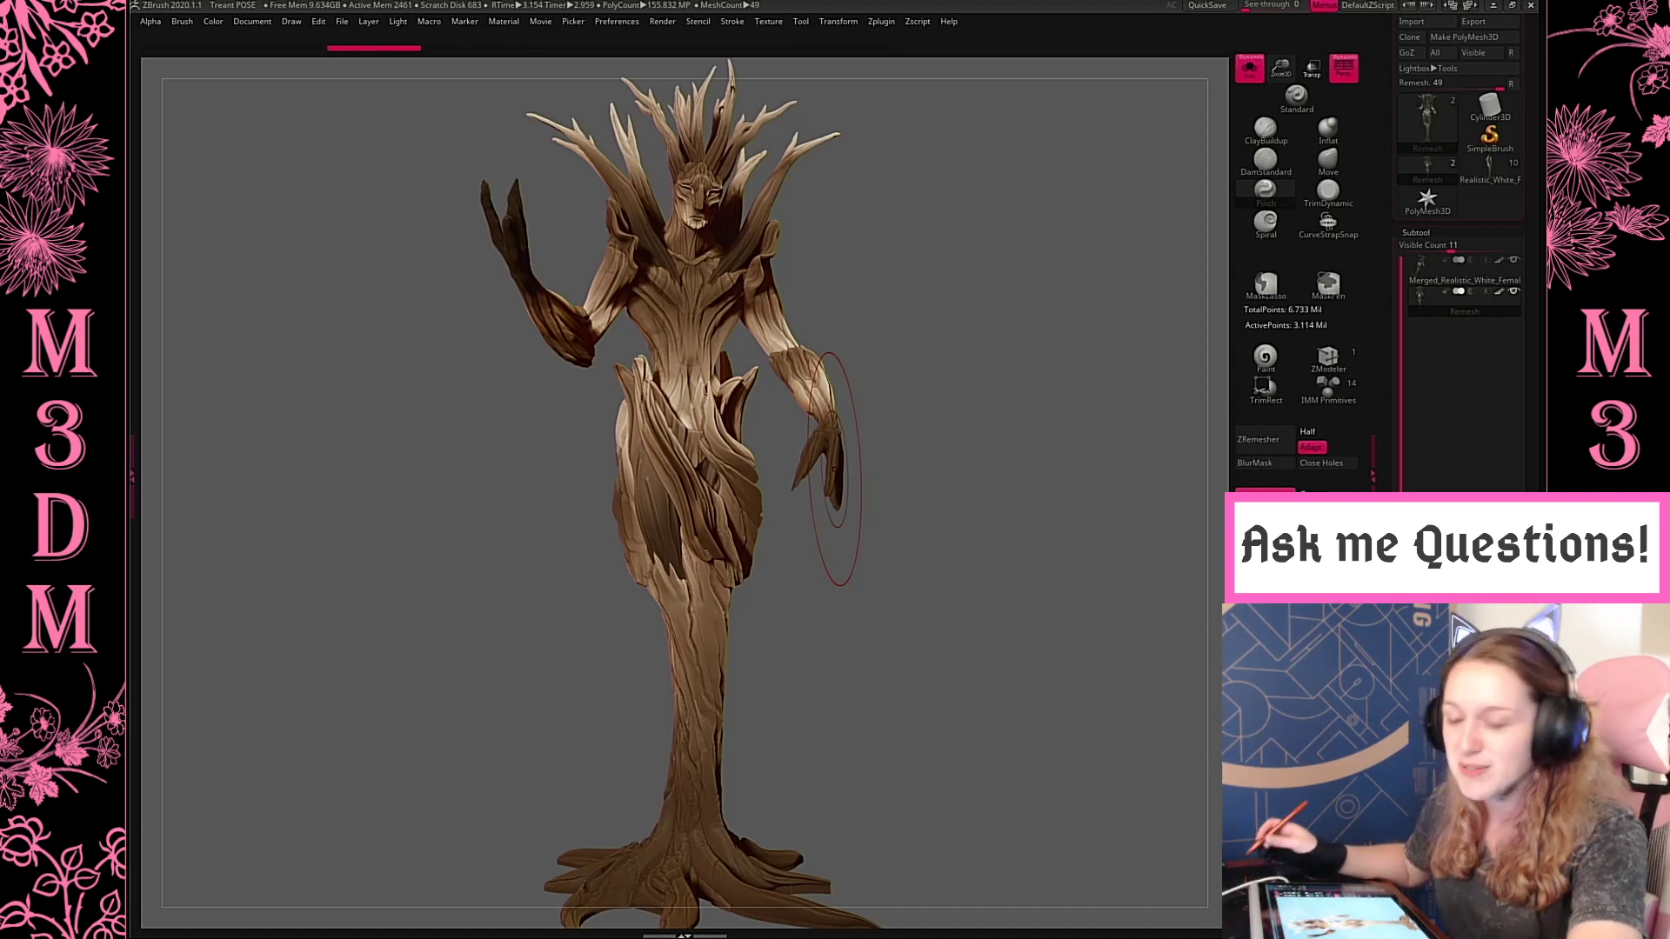
Choose the DamStandard brush with a smaller draw size for detailing the trunk just below the skirt
left_click(712, 676, "alt")
key("space")
mouse_move(976, 308)
left_mouse_down()
mouse_move(962, 306)
mouse_move(973, 502)
mouse_move(1015, 434)
left_mouse_up()
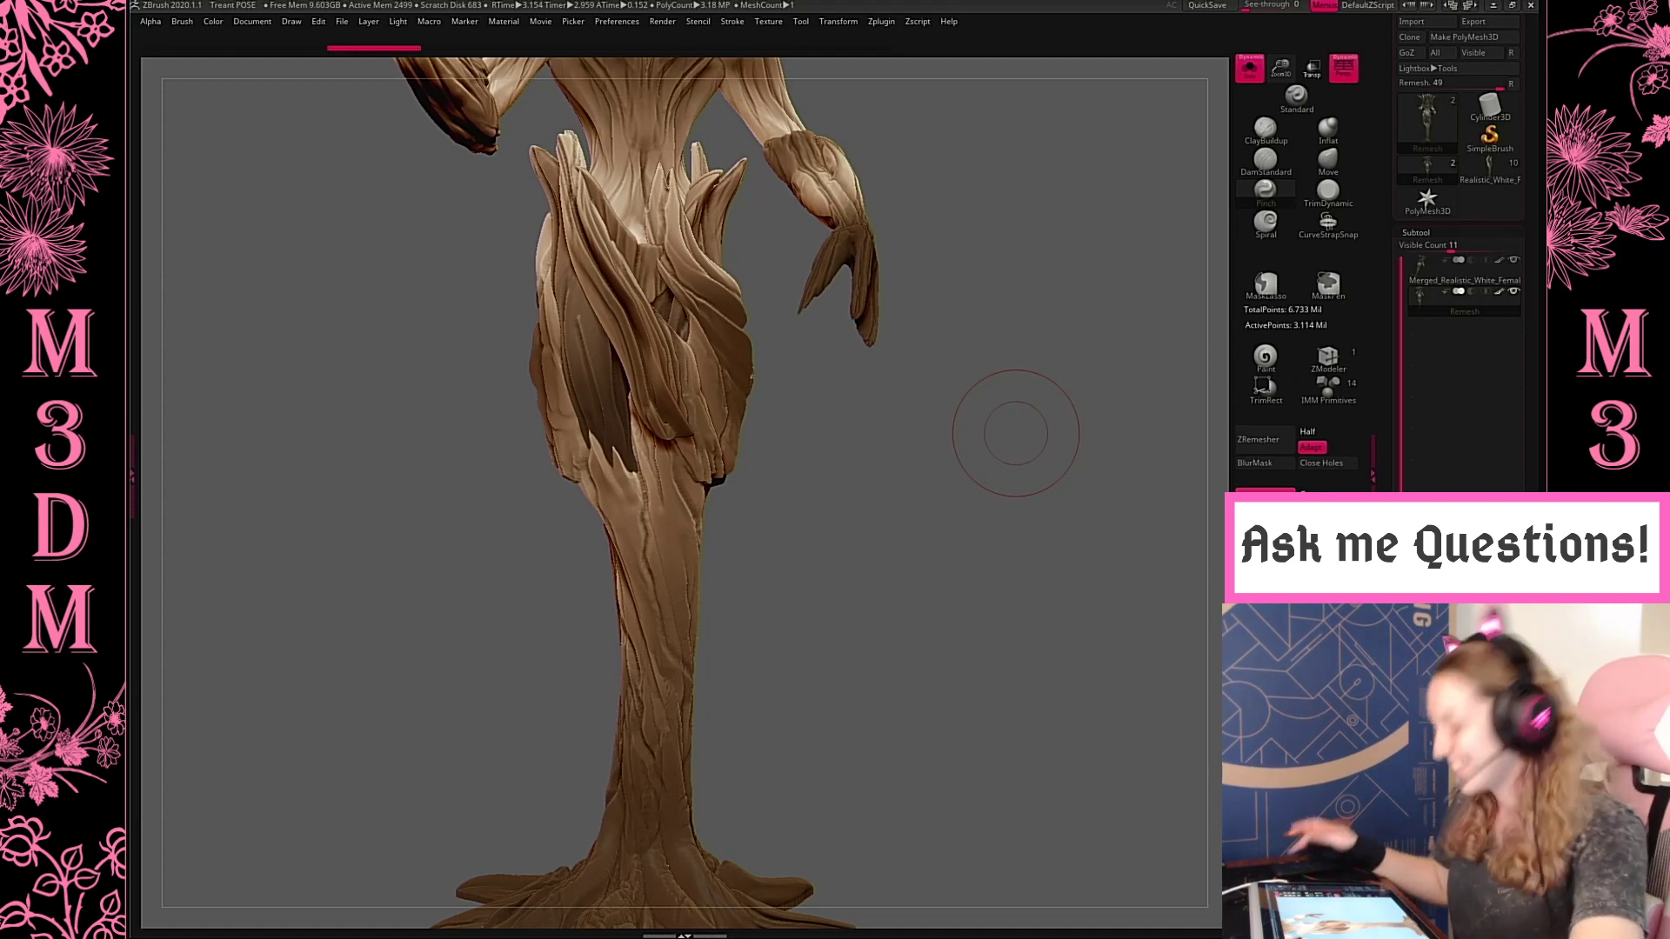
left_click_drag(1282, 70, 1284, 108)
left_click_drag(884, 518, 903, 440, "alt")
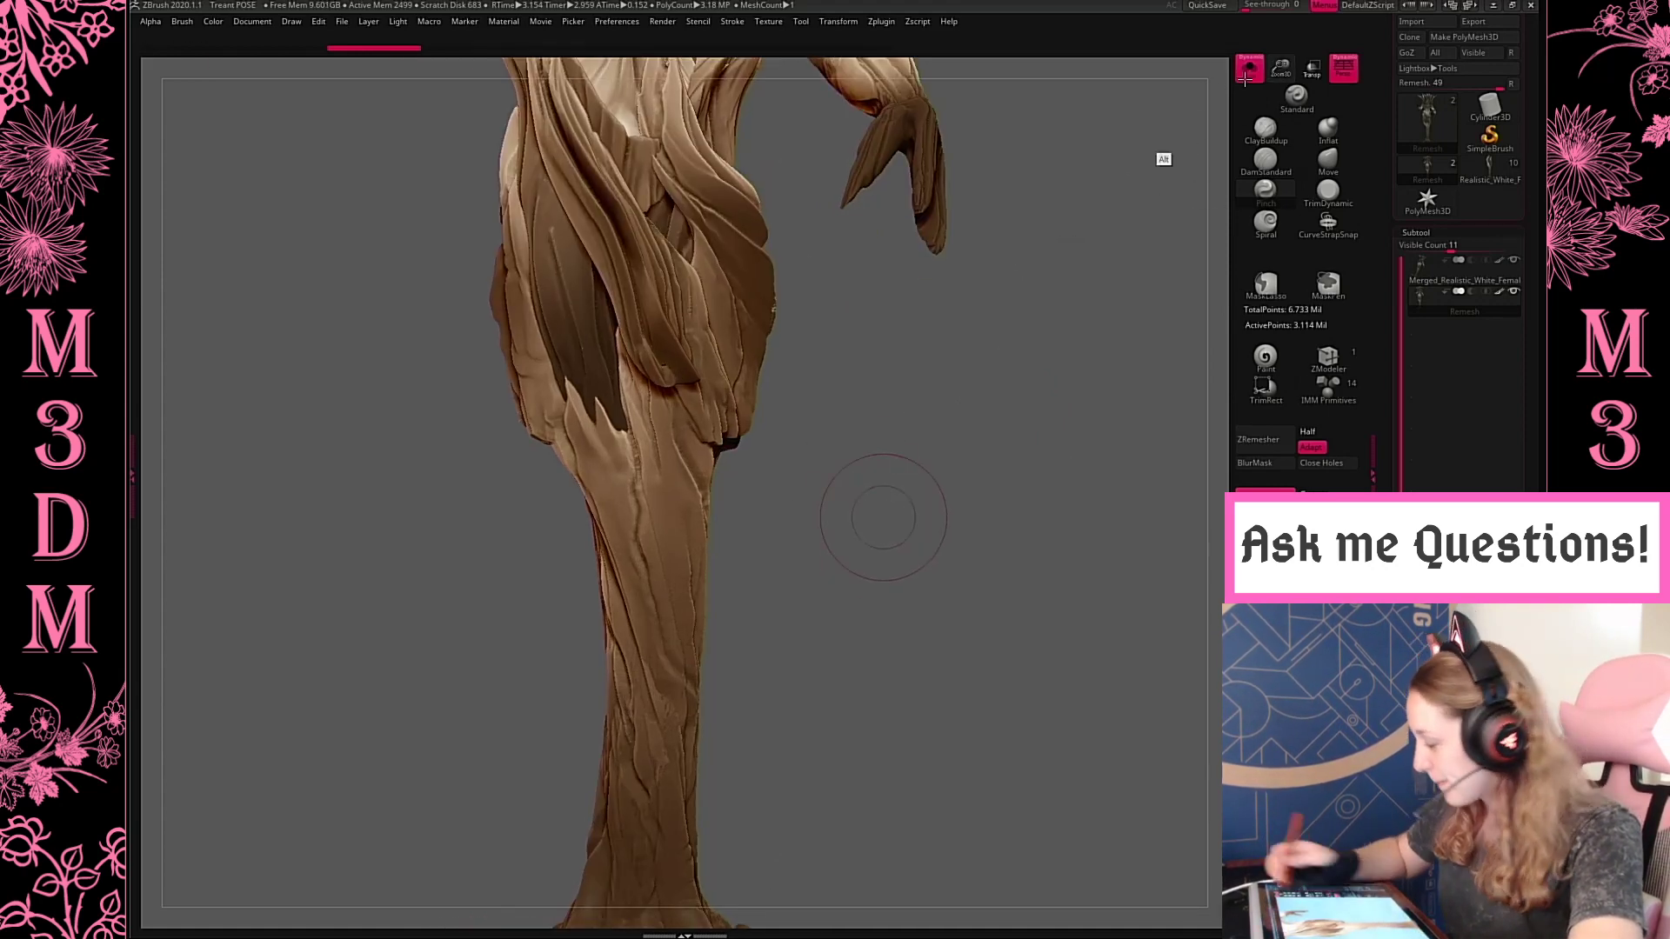
left_click_drag(1286, 72, 1297, 106)
key("space")
left_click_drag(877, 365, 859, 366)
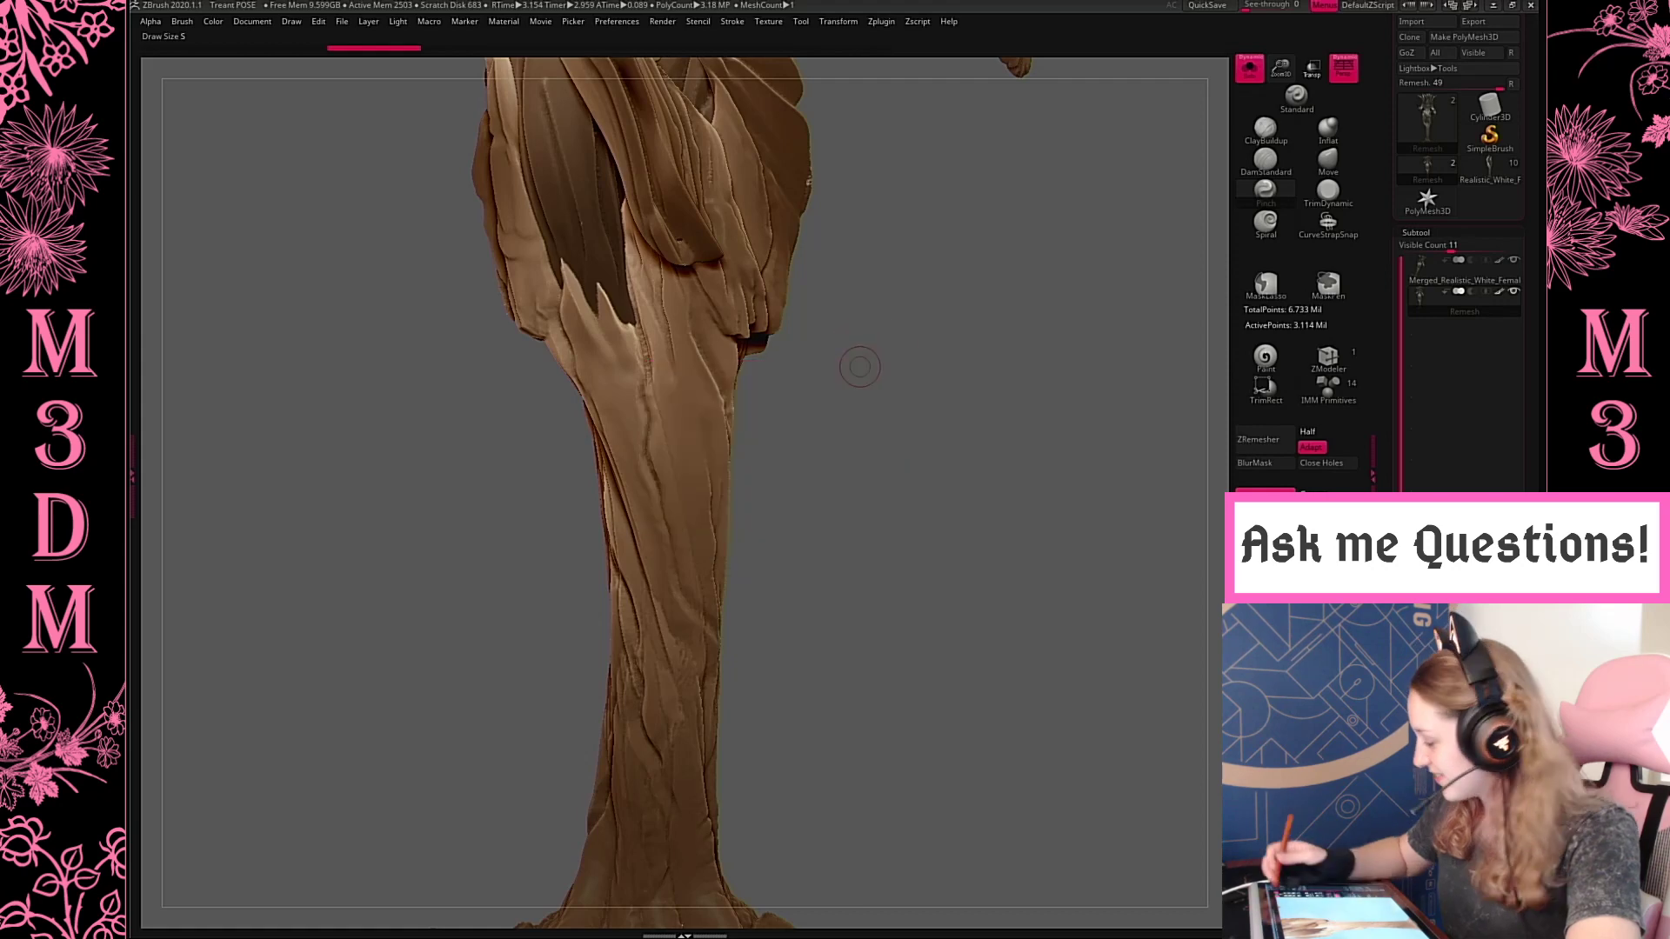
left_click_drag(1297, 107, 1299, 120)
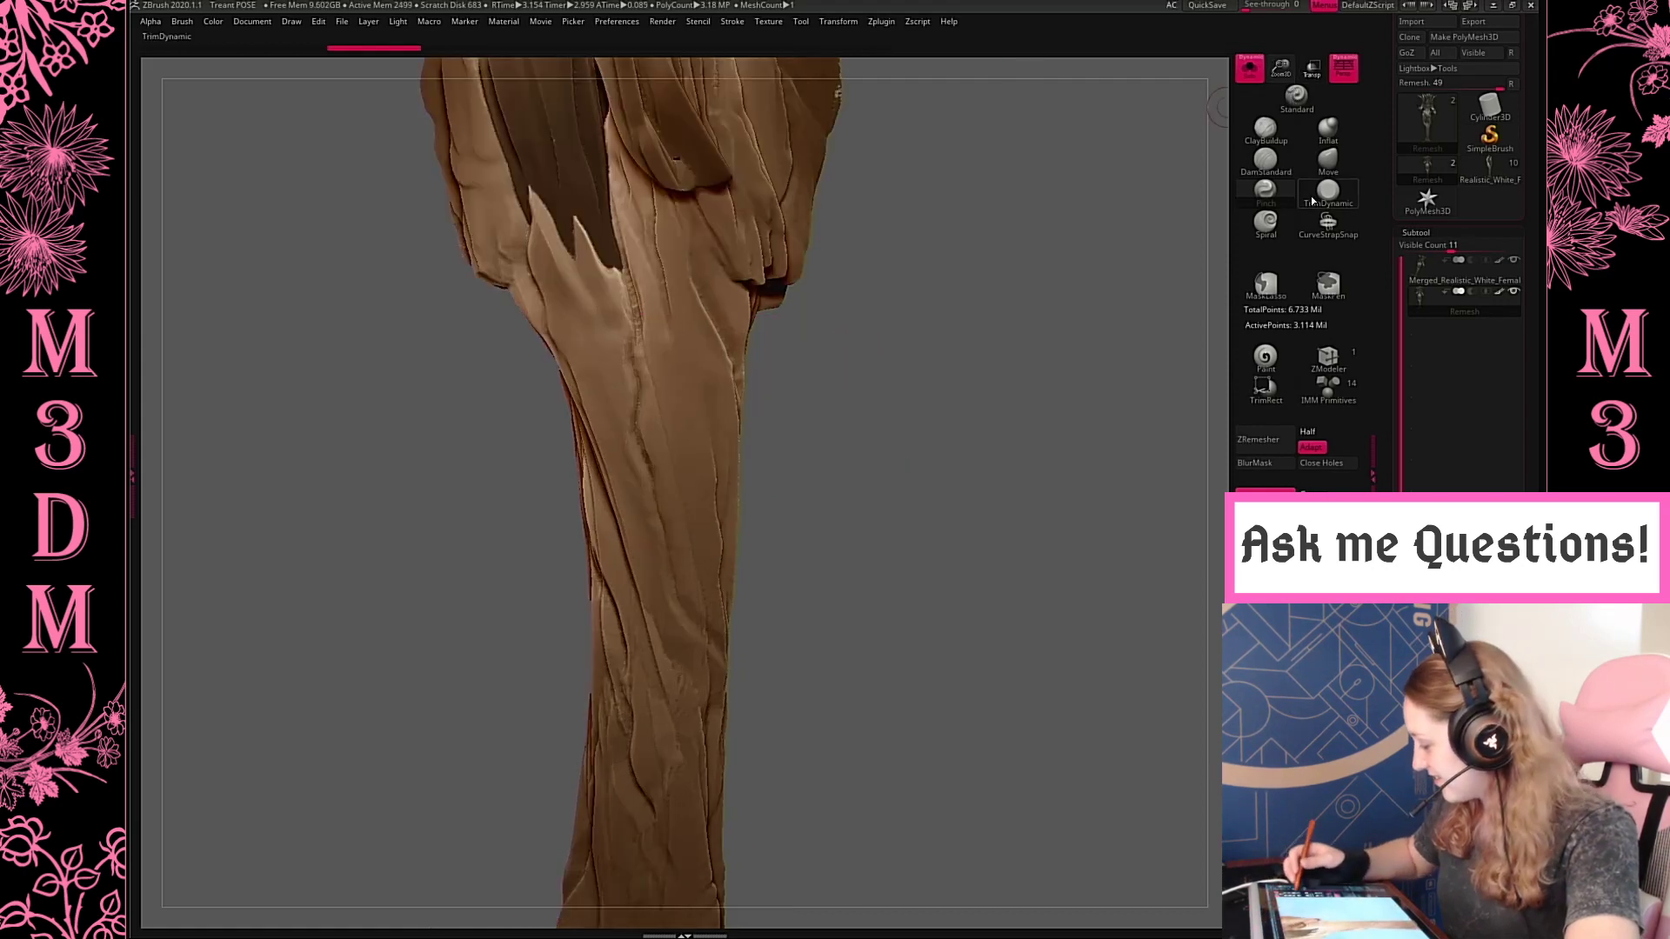
left_click(1265, 166)
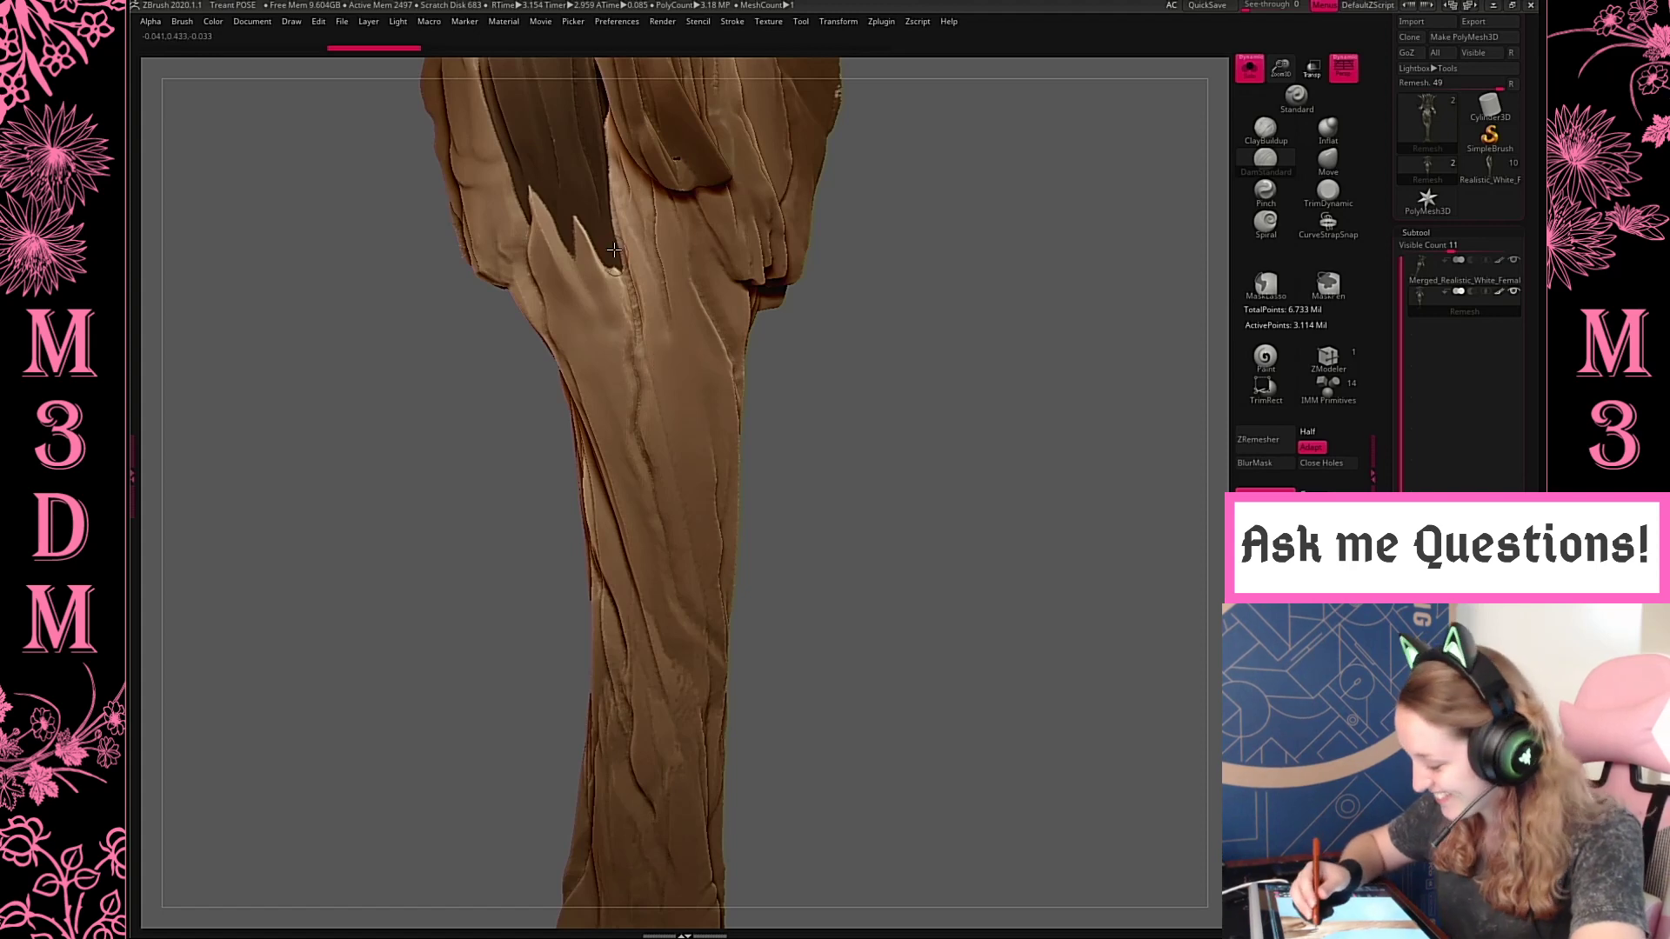
Discard the test stroke on the trunk and switch DamStandard to a soft round alpha with the Dots stroke
left_click_drag(619, 263, 668, 346)
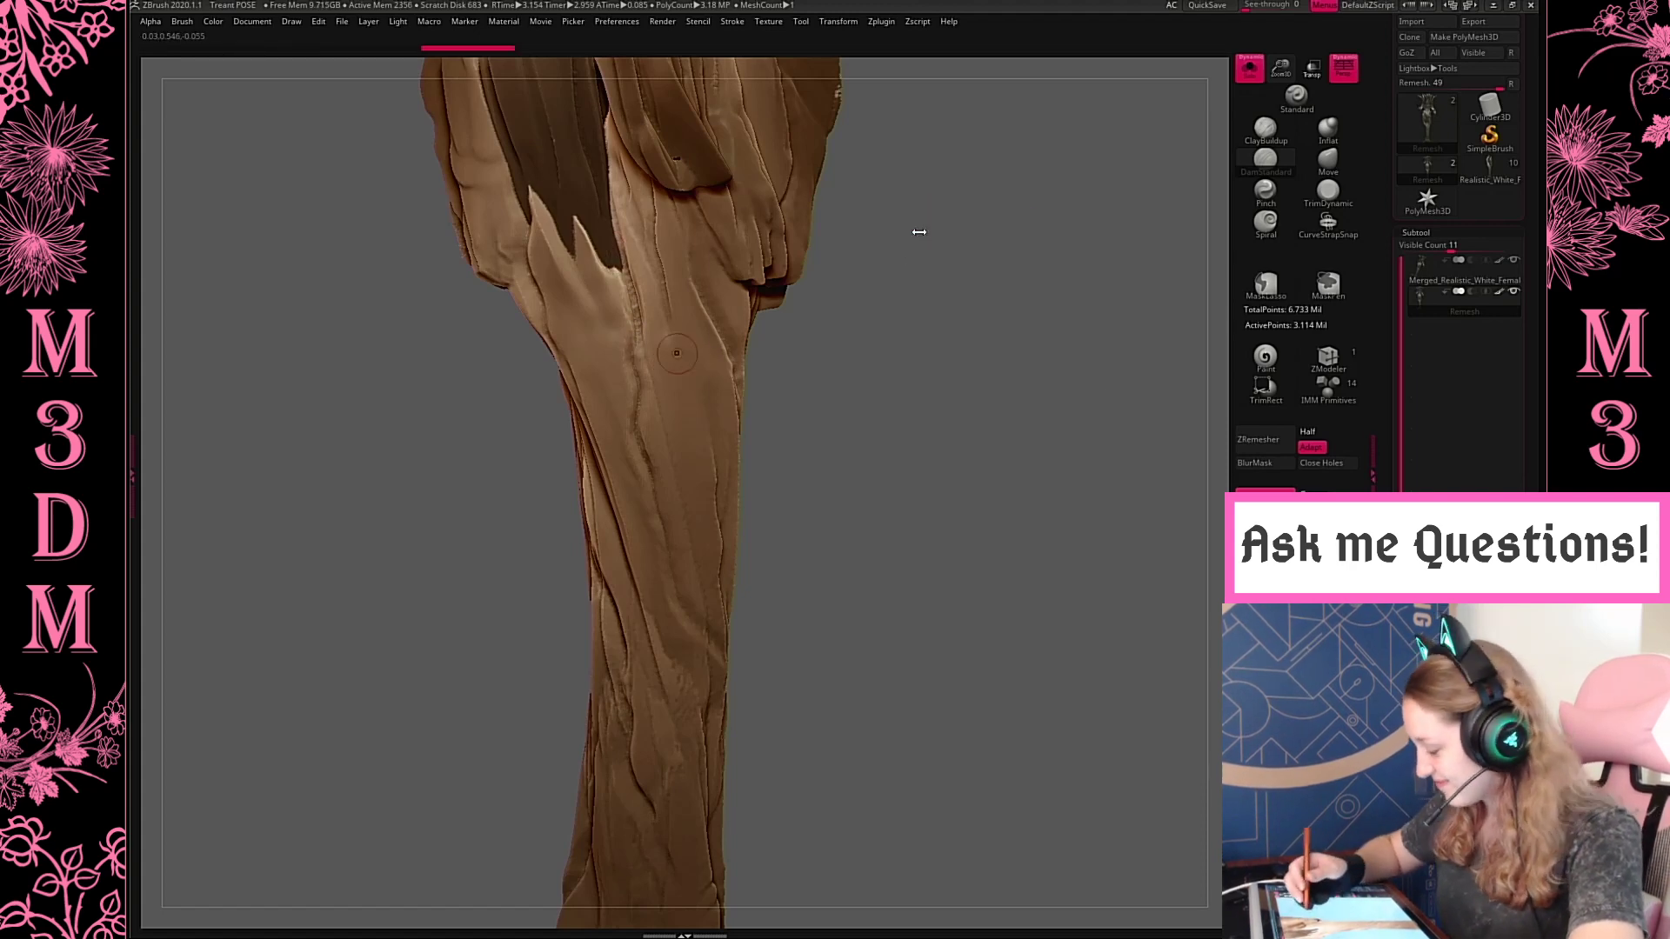
key("ctrl+z")
right_click(873, 309)
left_click(870, 317)
right_click(545, 245)
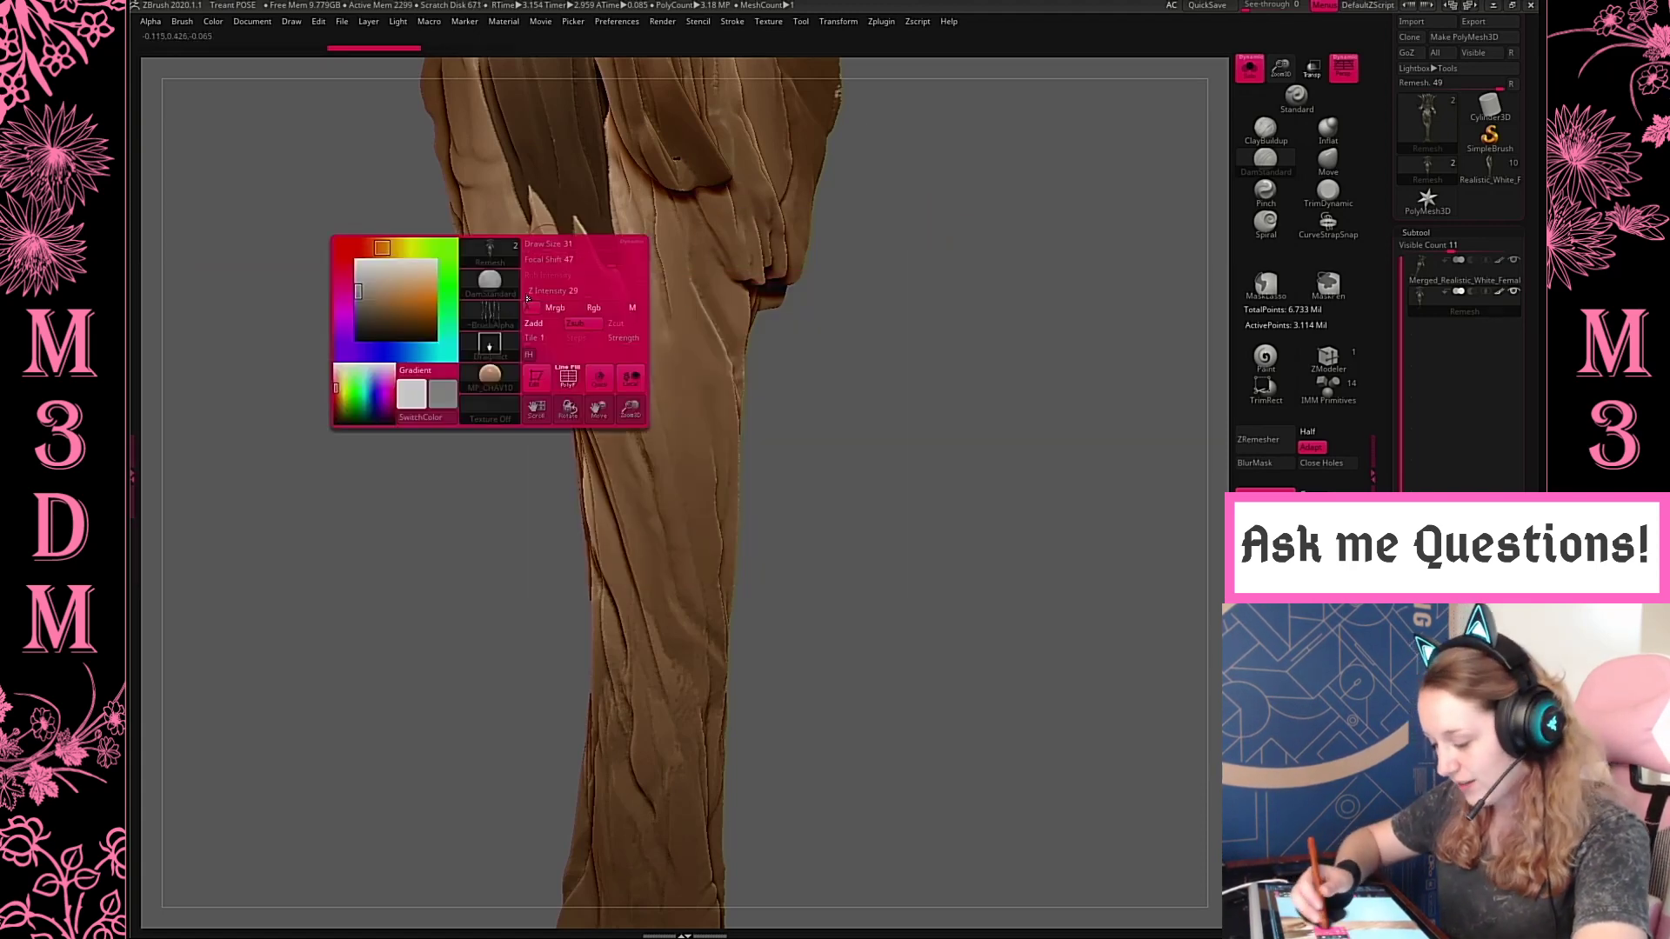
left_click(489, 318)
left_click(565, 335)
right_click(903, 244)
left_click(846, 349)
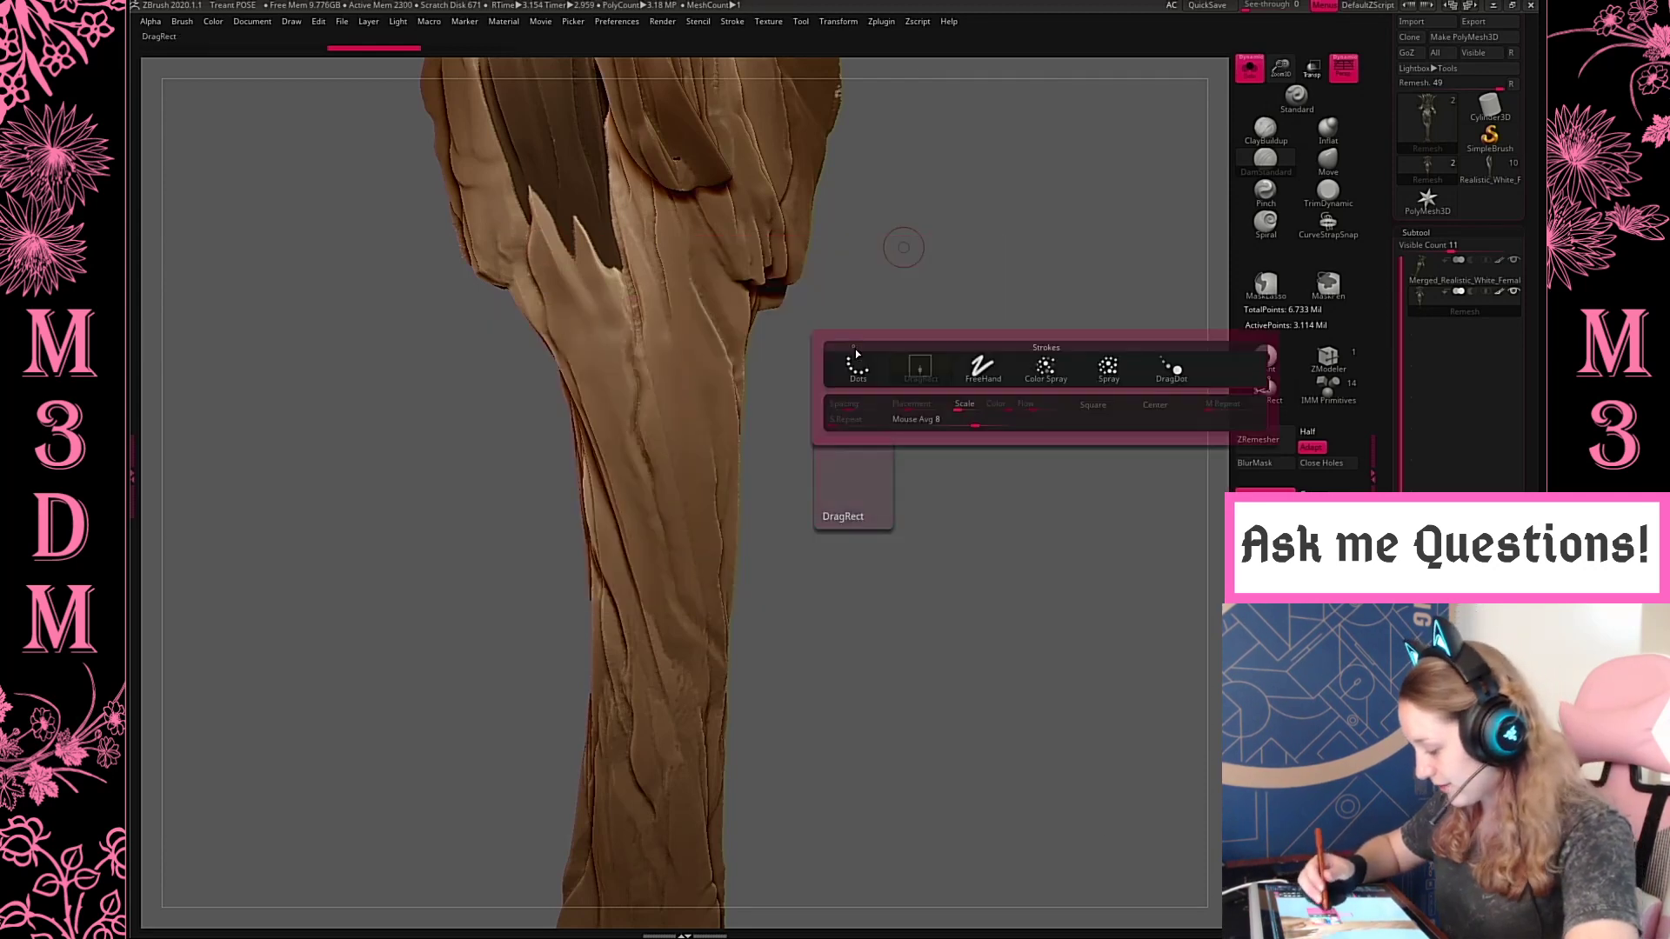
left_click(863, 370)
Try to carve the vertical crack below the skirt's jagged edge with DamStandard at a reduced draw size
left_click_drag(622, 257, 646, 419)
key("ctrl+z")
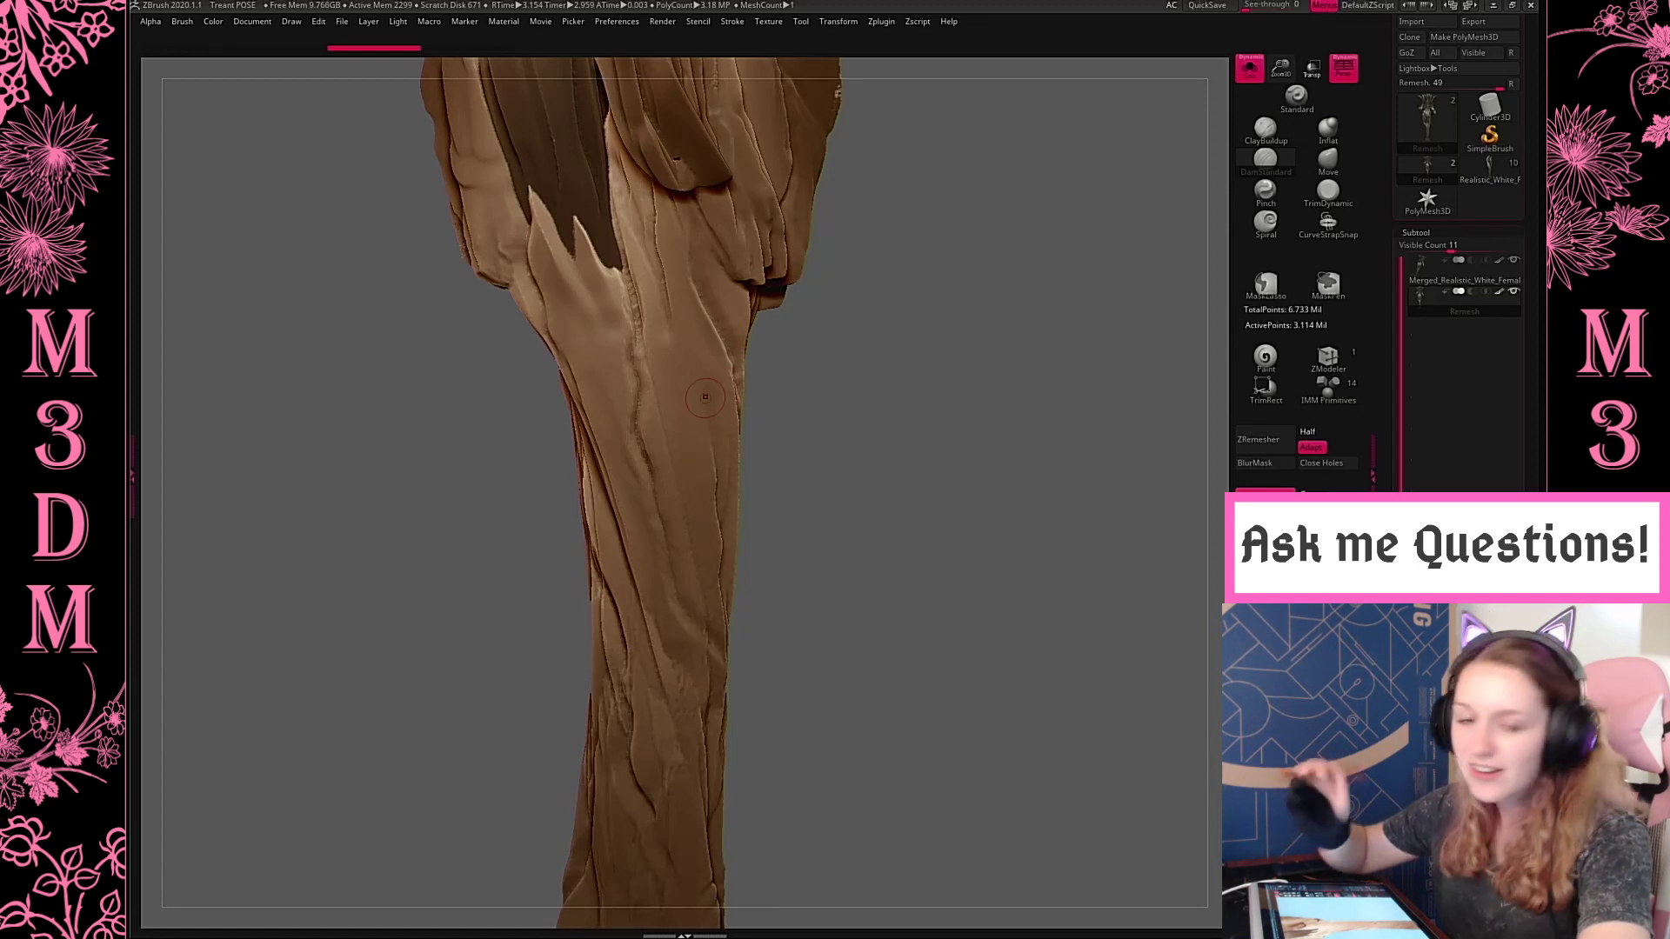
left_click_drag(1536, 527, 1537, 400)
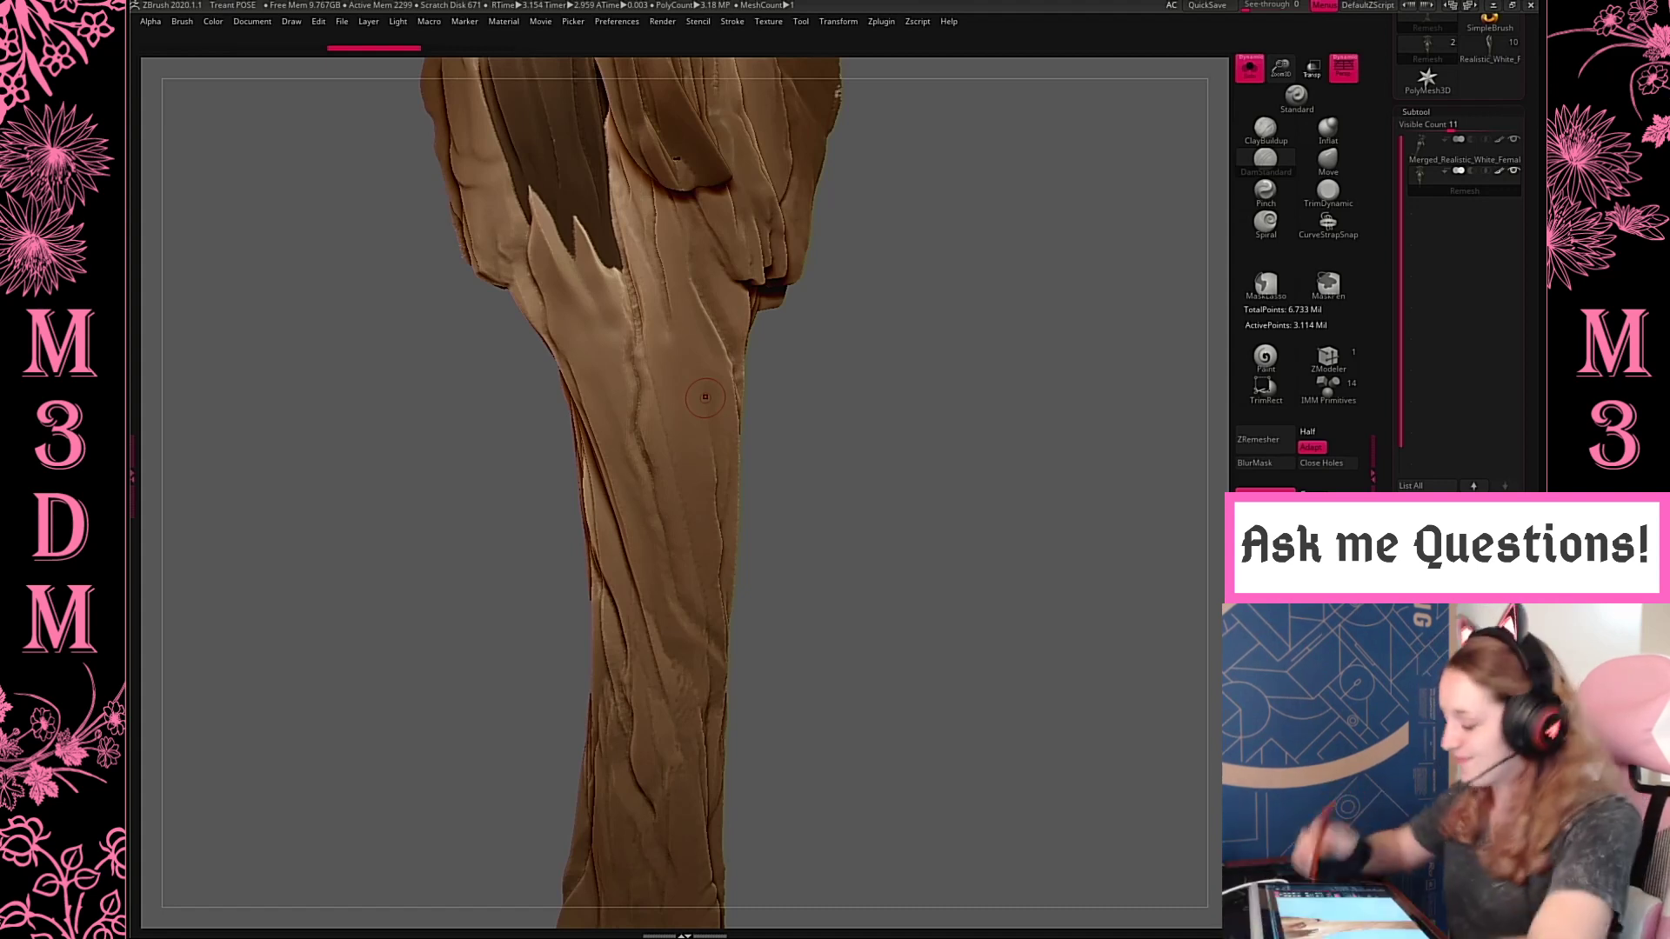
key("space")
left_click_drag(874, 237, 866, 236)
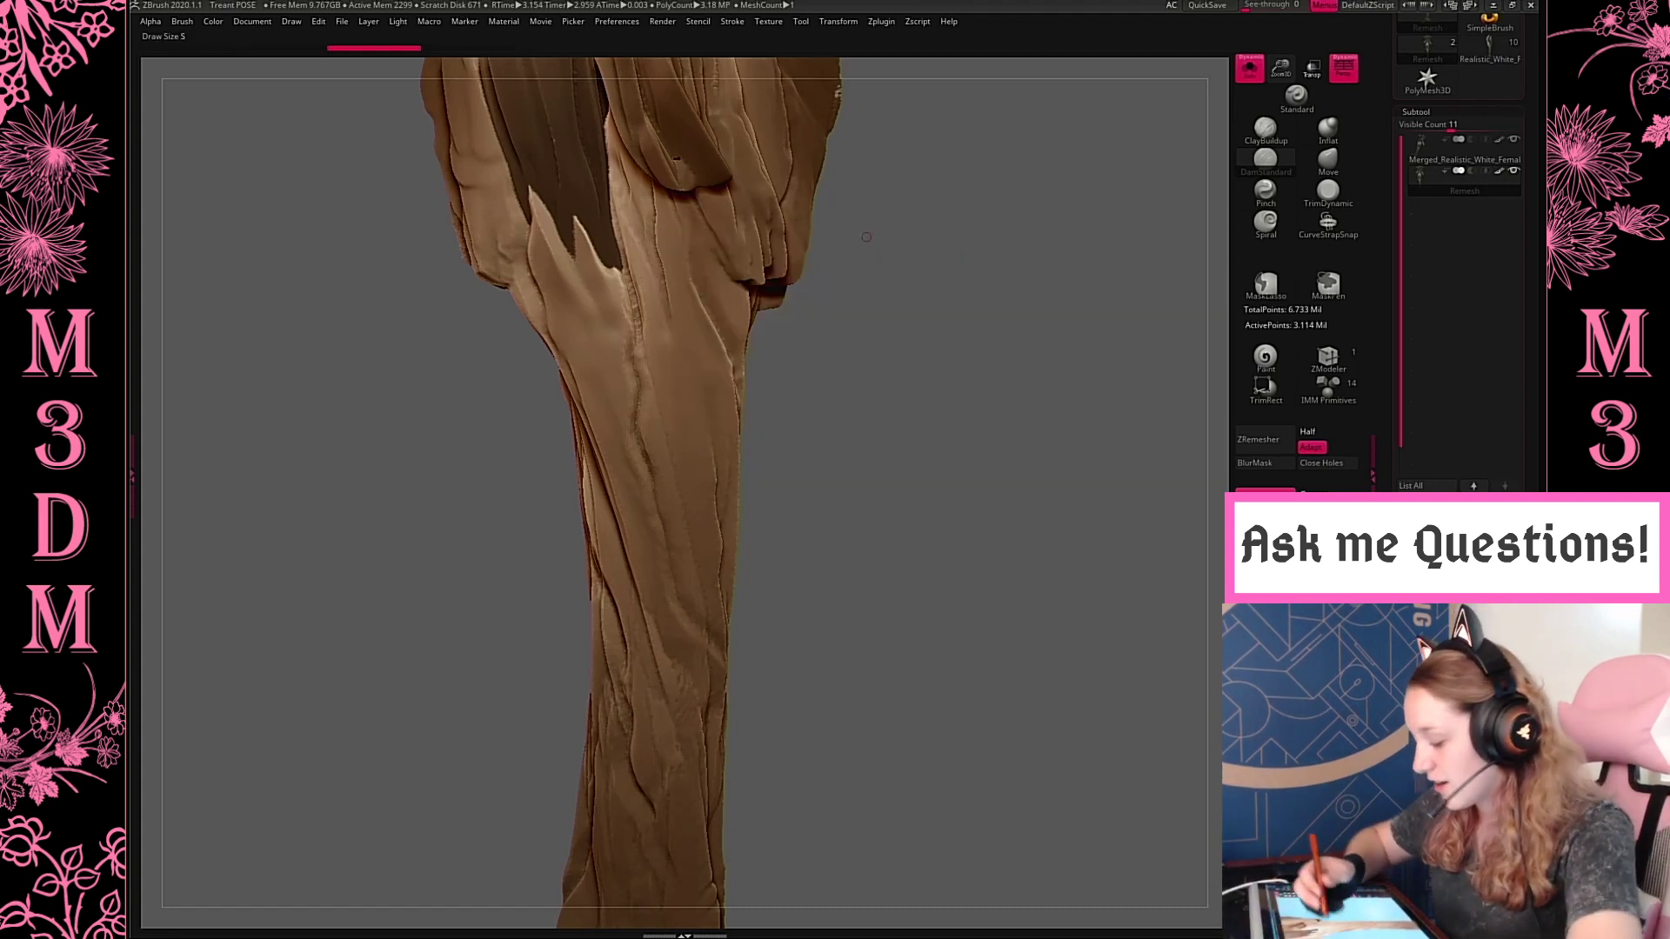
left_click_drag(624, 263, 635, 438)
key("space")
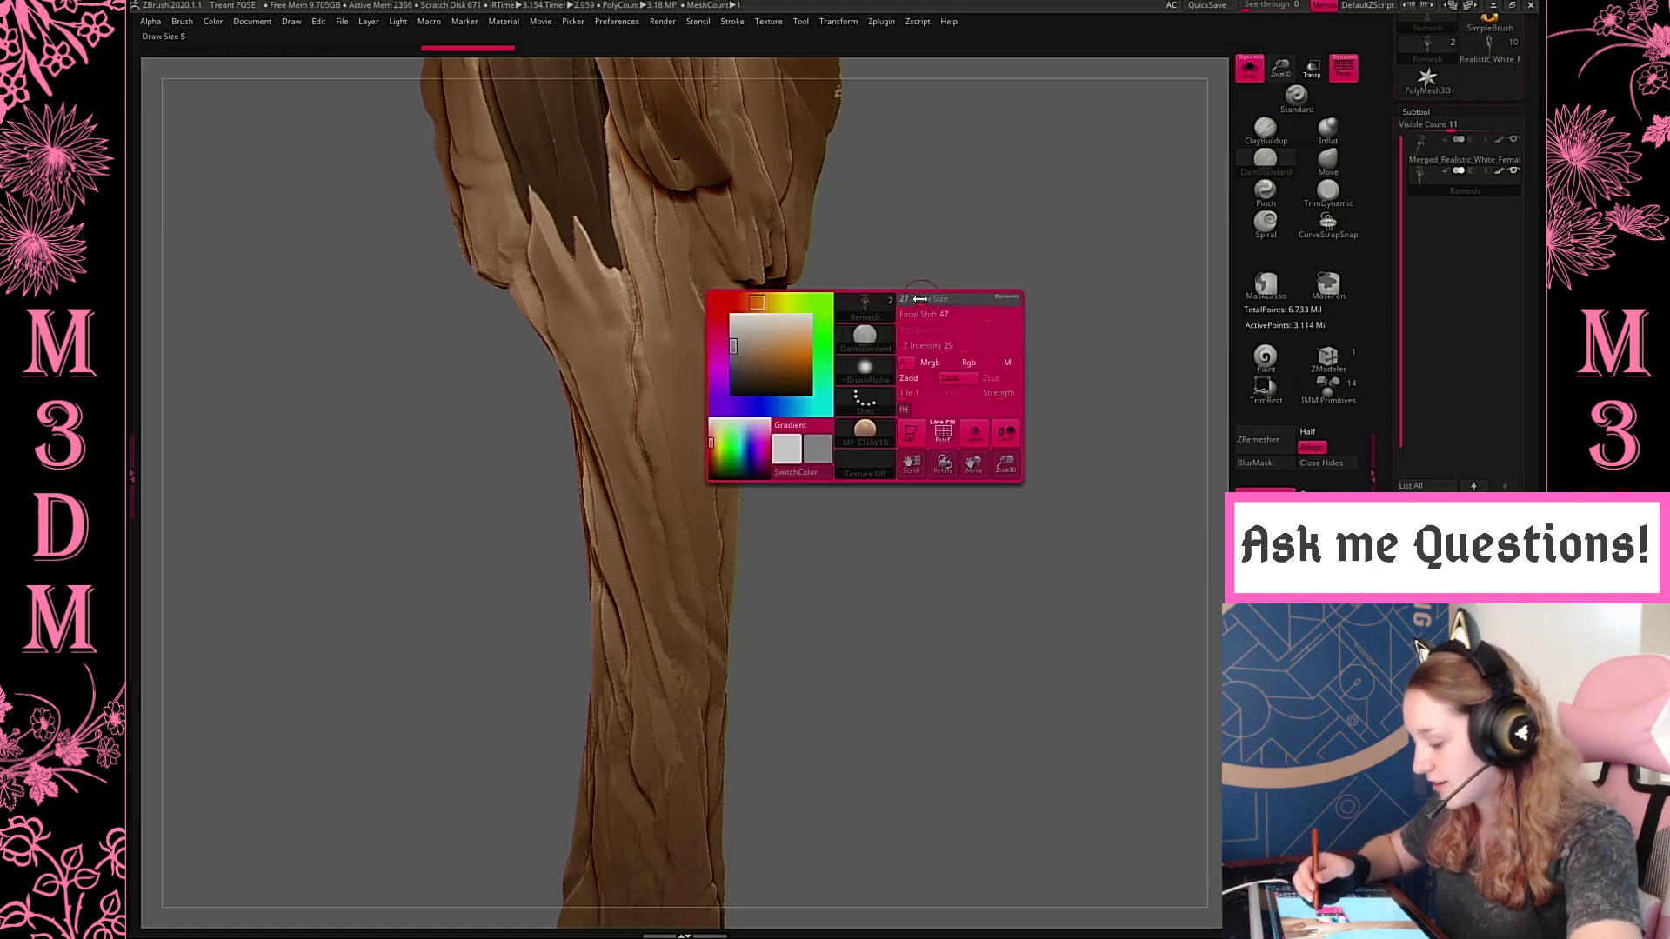
left_click_drag(920, 300, 917, 296)
key("ctrl+z")
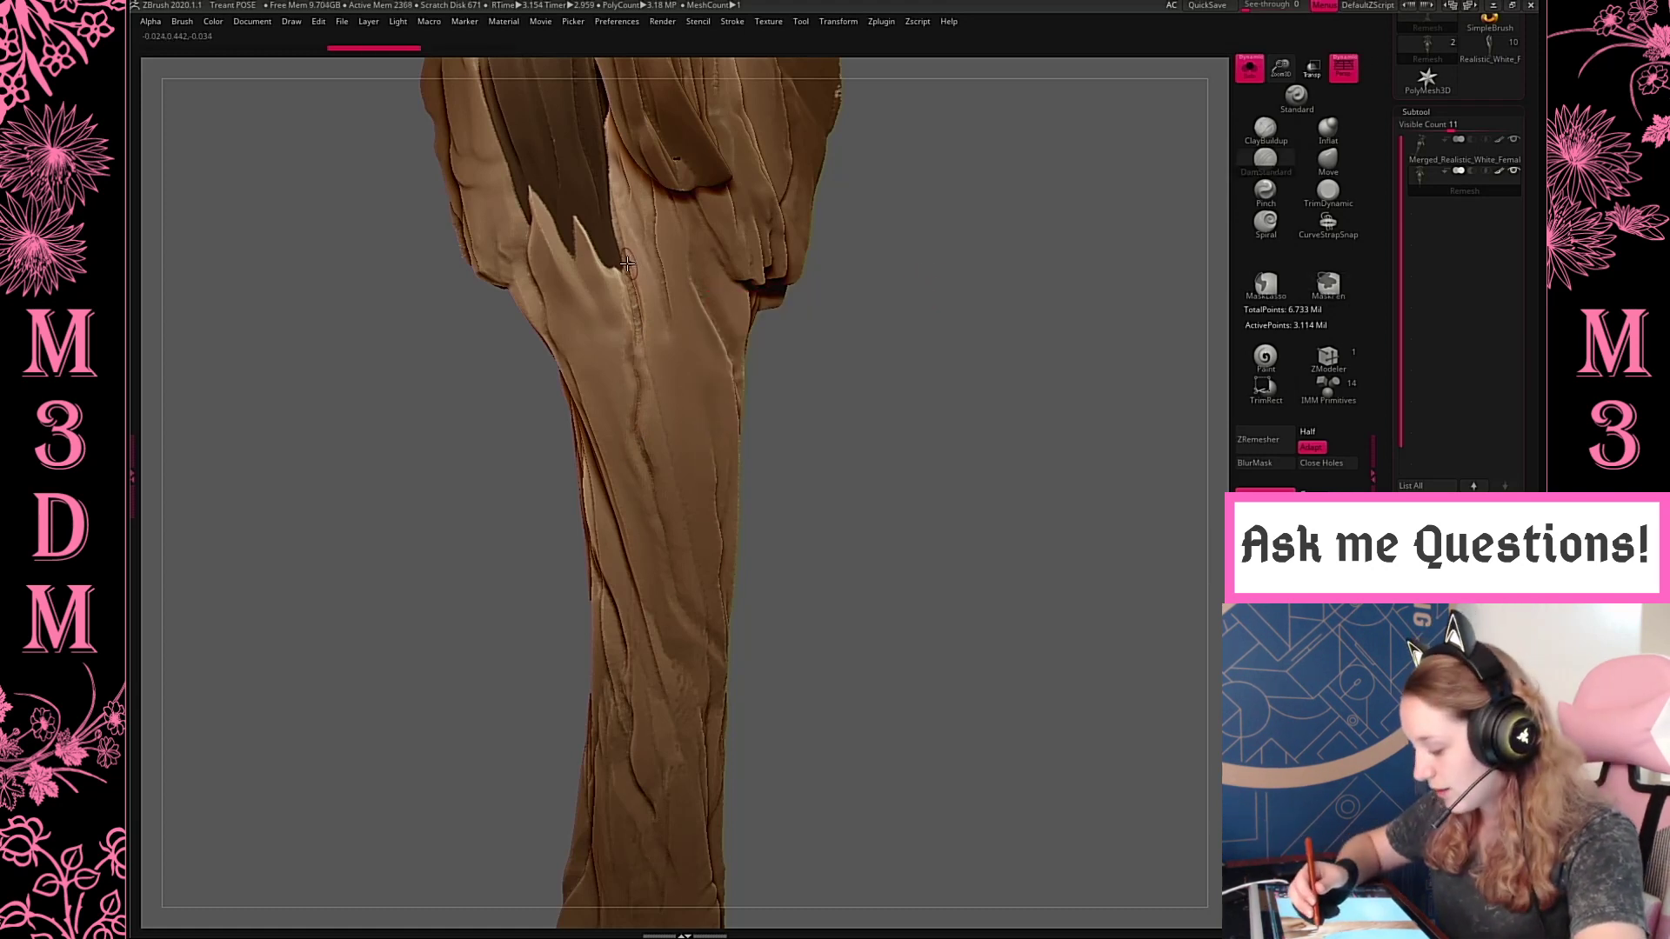
Deepen the long vertical crack down the front of the trunk and define its ridge with normal and inverted DamStandard strokes
left_click_drag(641, 331, 635, 441)
left_click_drag(614, 286, 663, 504, "alt")
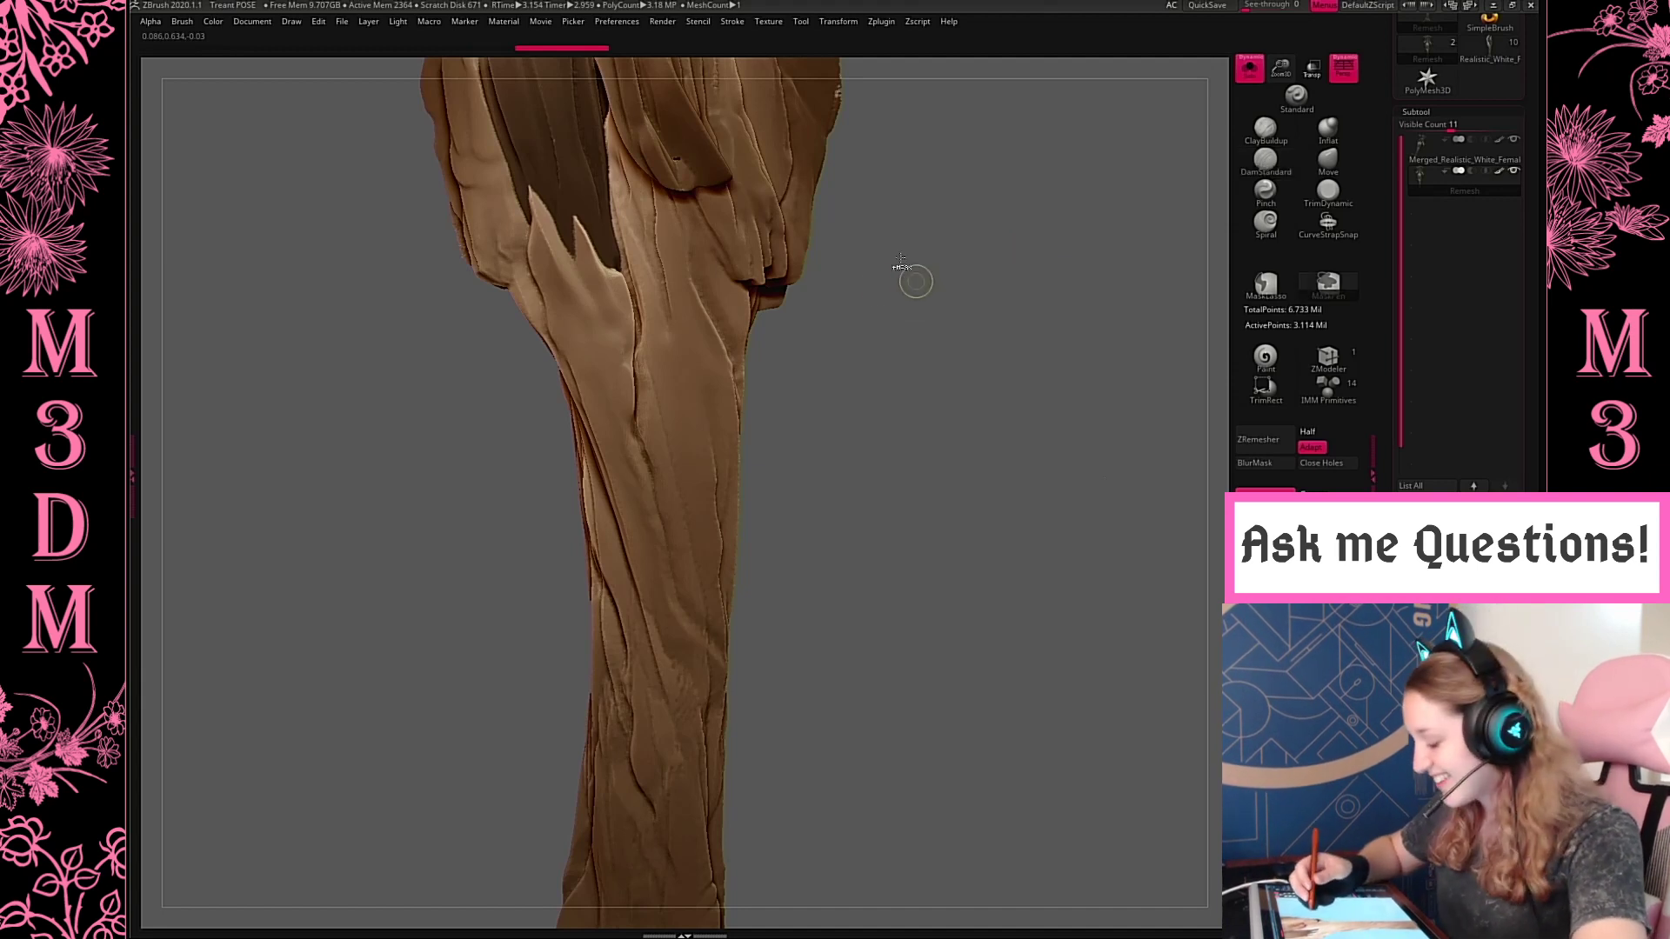
key("ctrl+z")
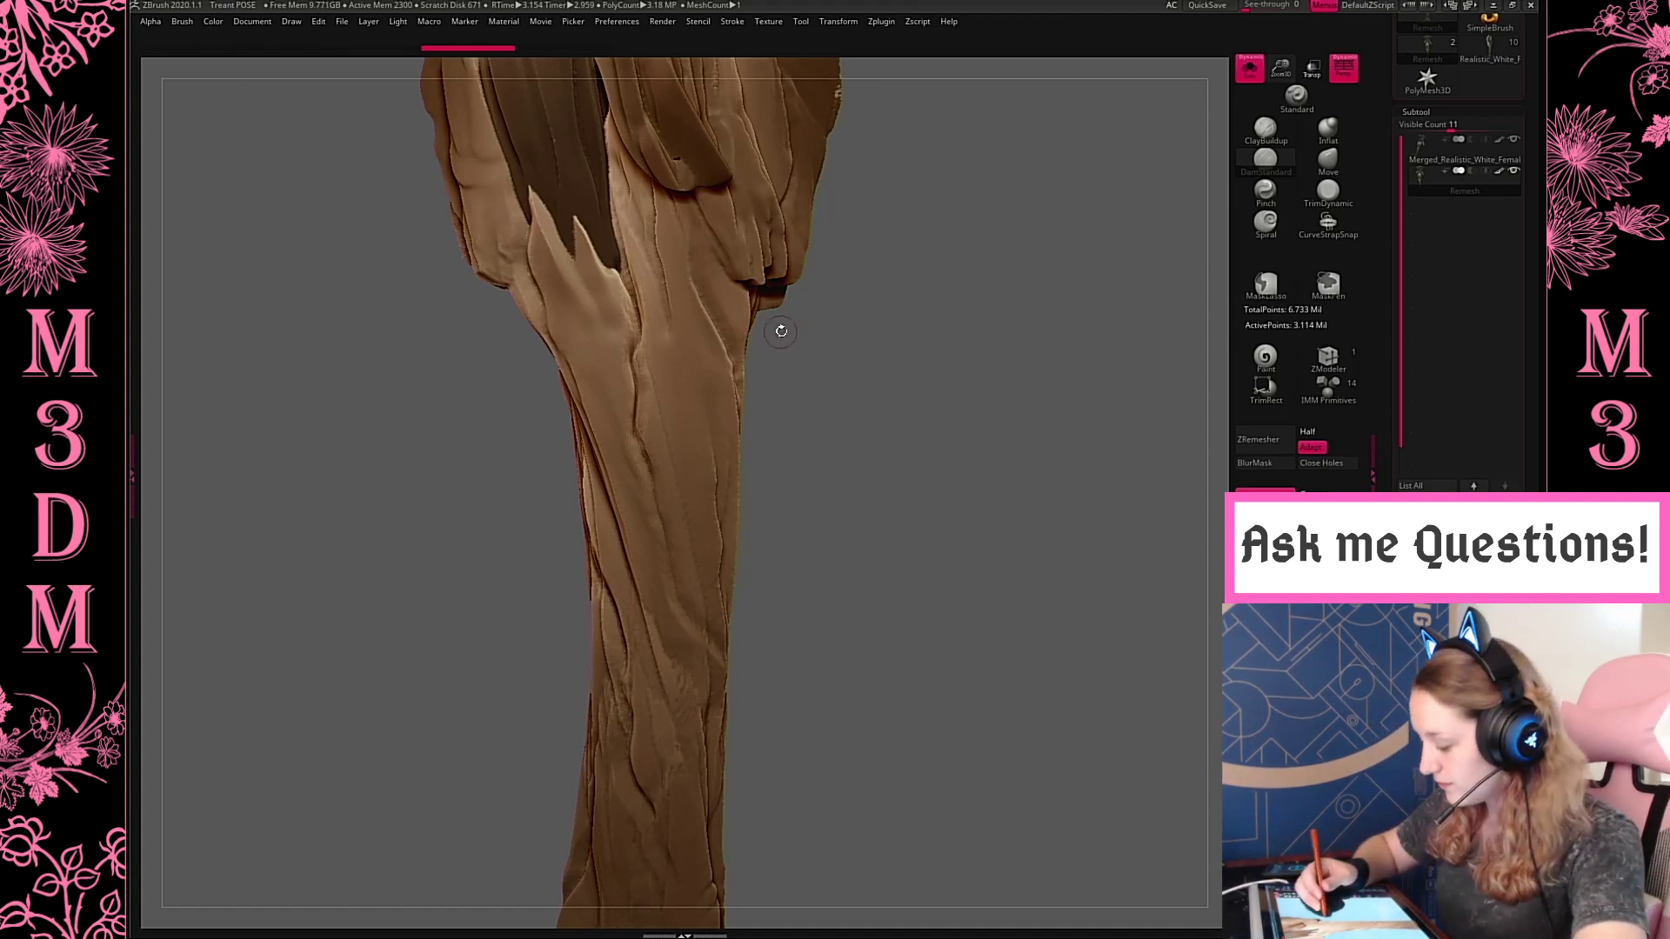
key("space")
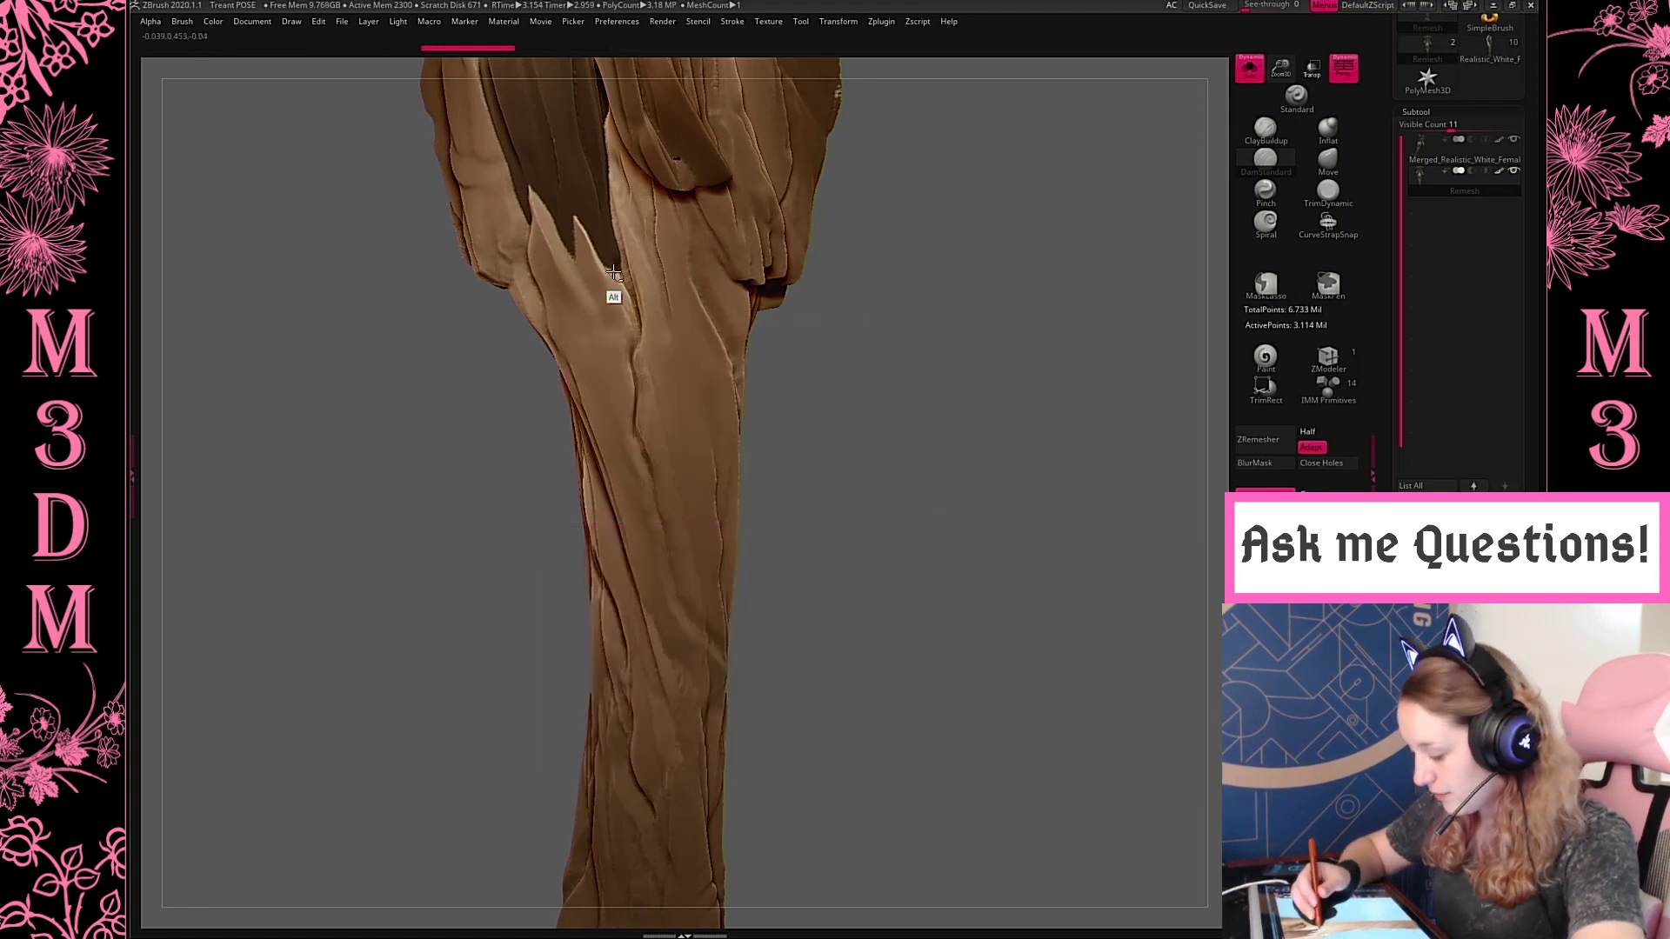
left_click_drag(612, 272, 654, 466, "alt")
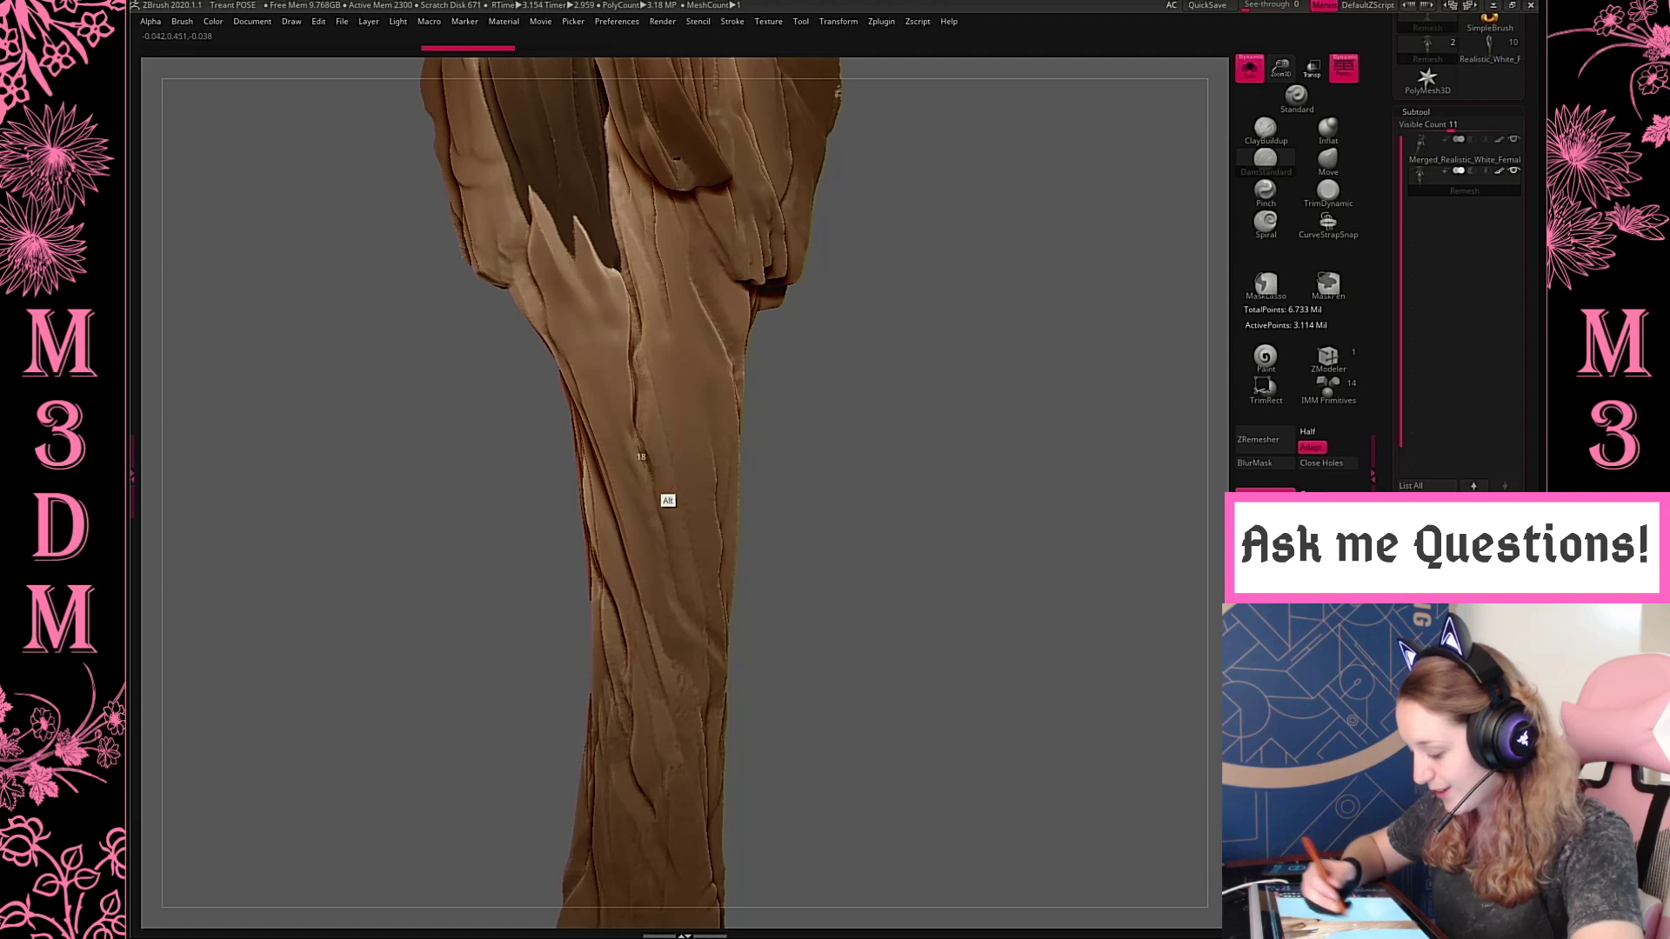
mouse_move(641, 349)
left_mouse_down()
mouse_move(638, 438)
mouse_move(675, 600)
left_mouse_up()
key("f")
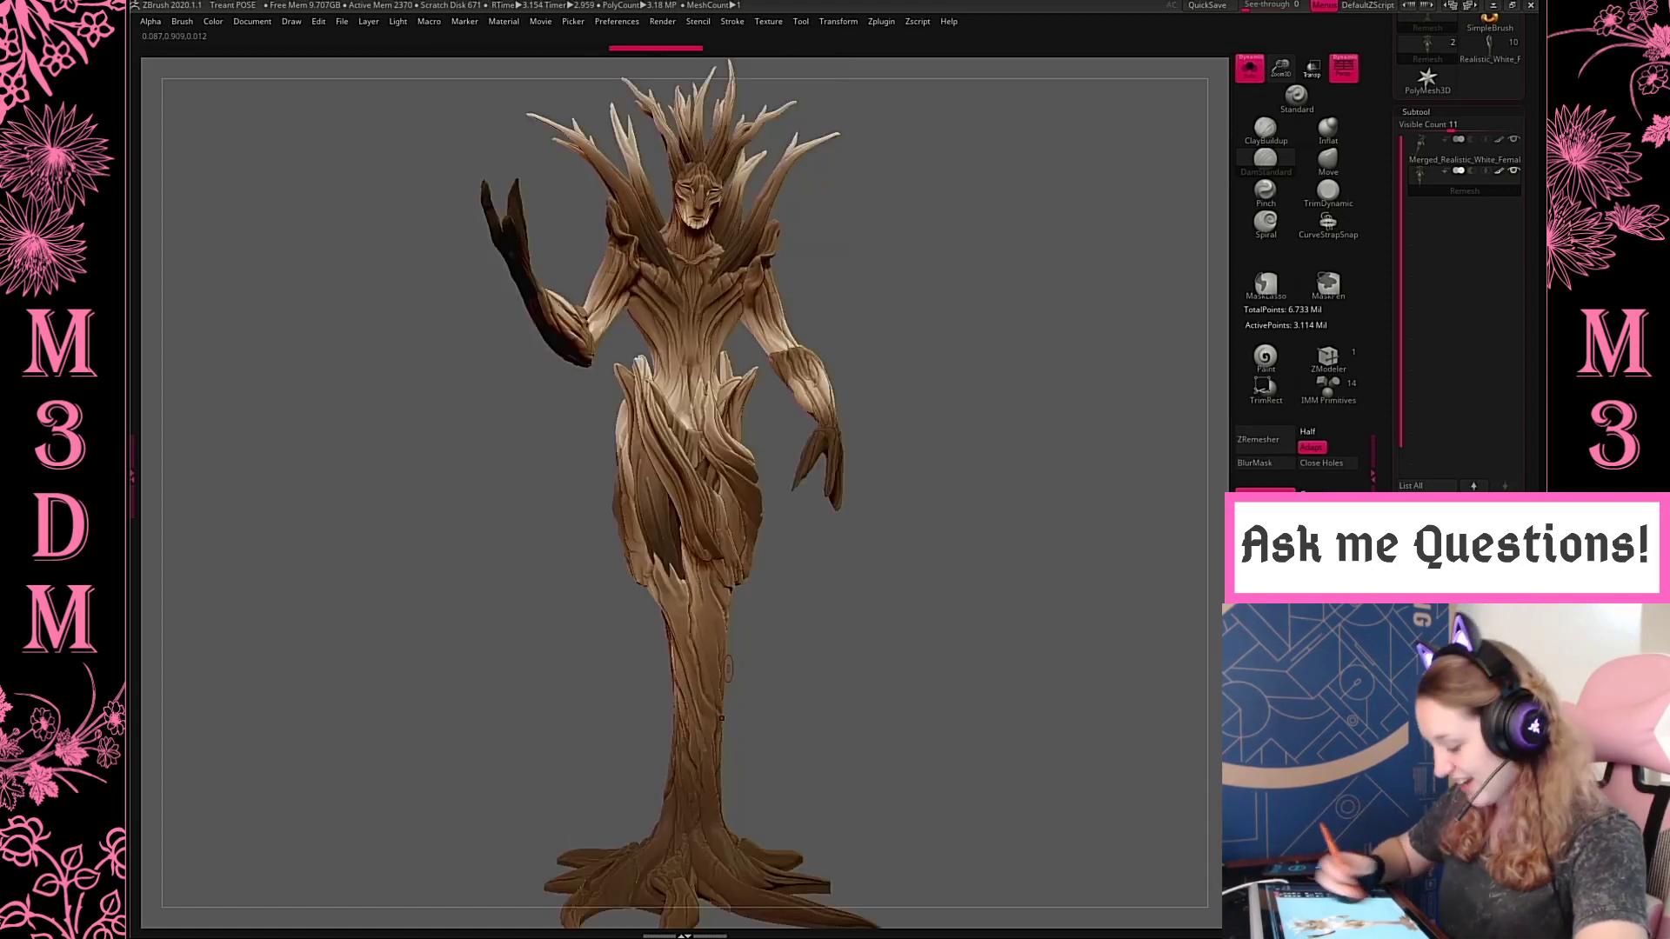
Redo the last sculpting stroke and switch to the Pinch brush for the folds on the front of the skirt
left_click_drag(851, 620, 841, 638)
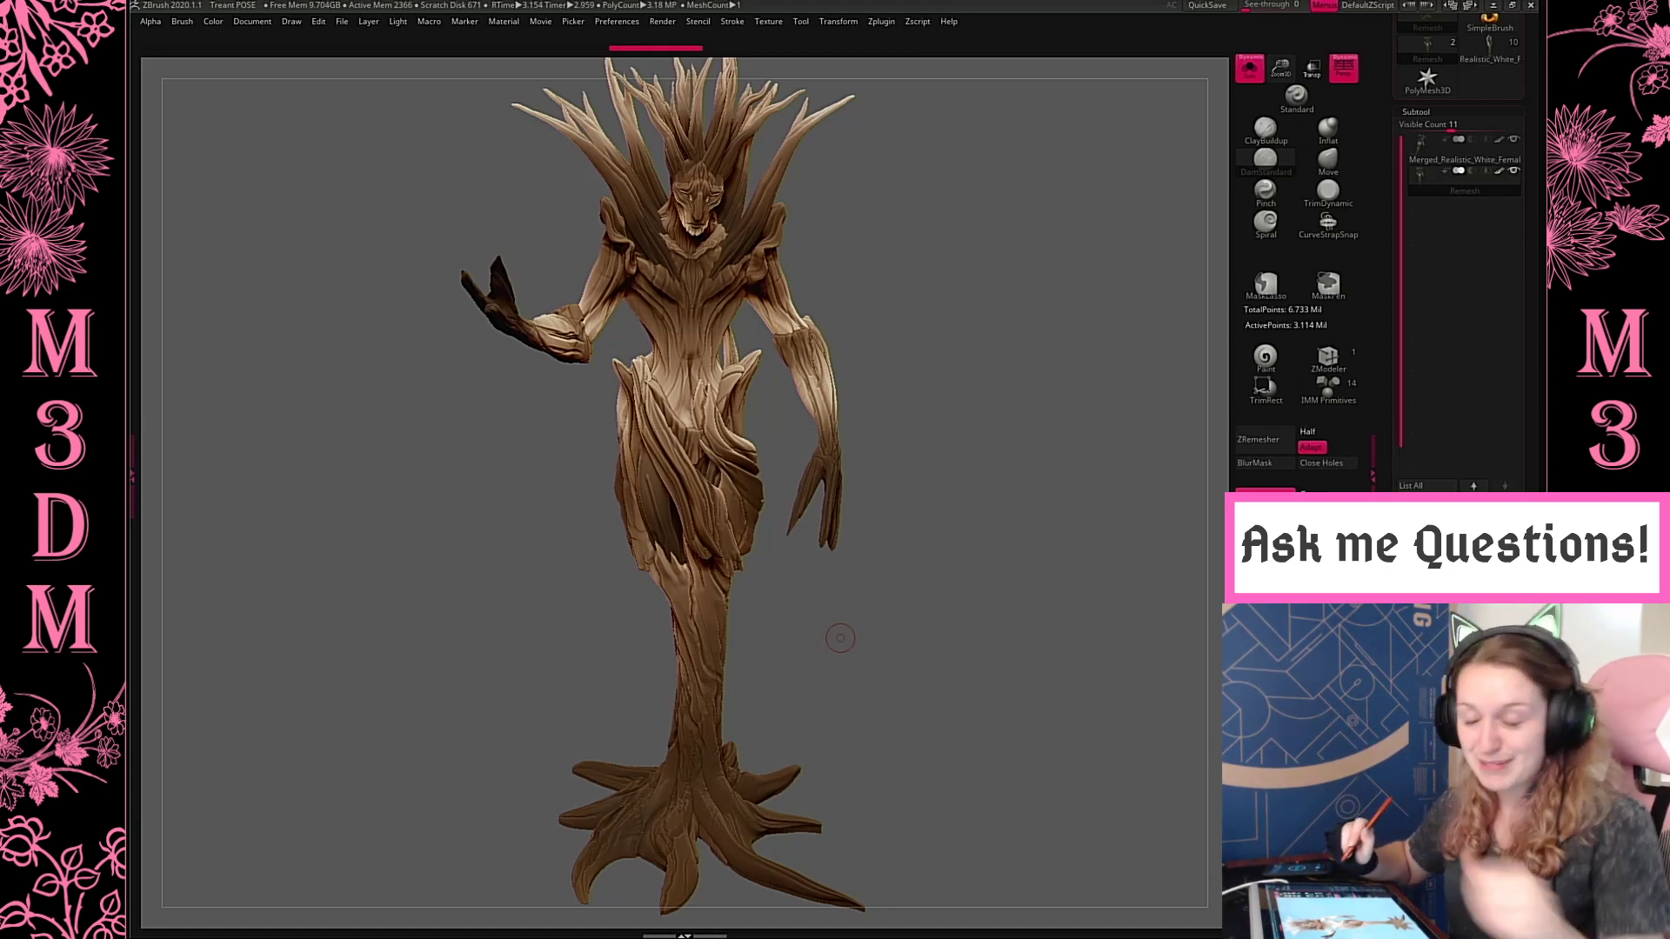
key("ctrl+shift+z")
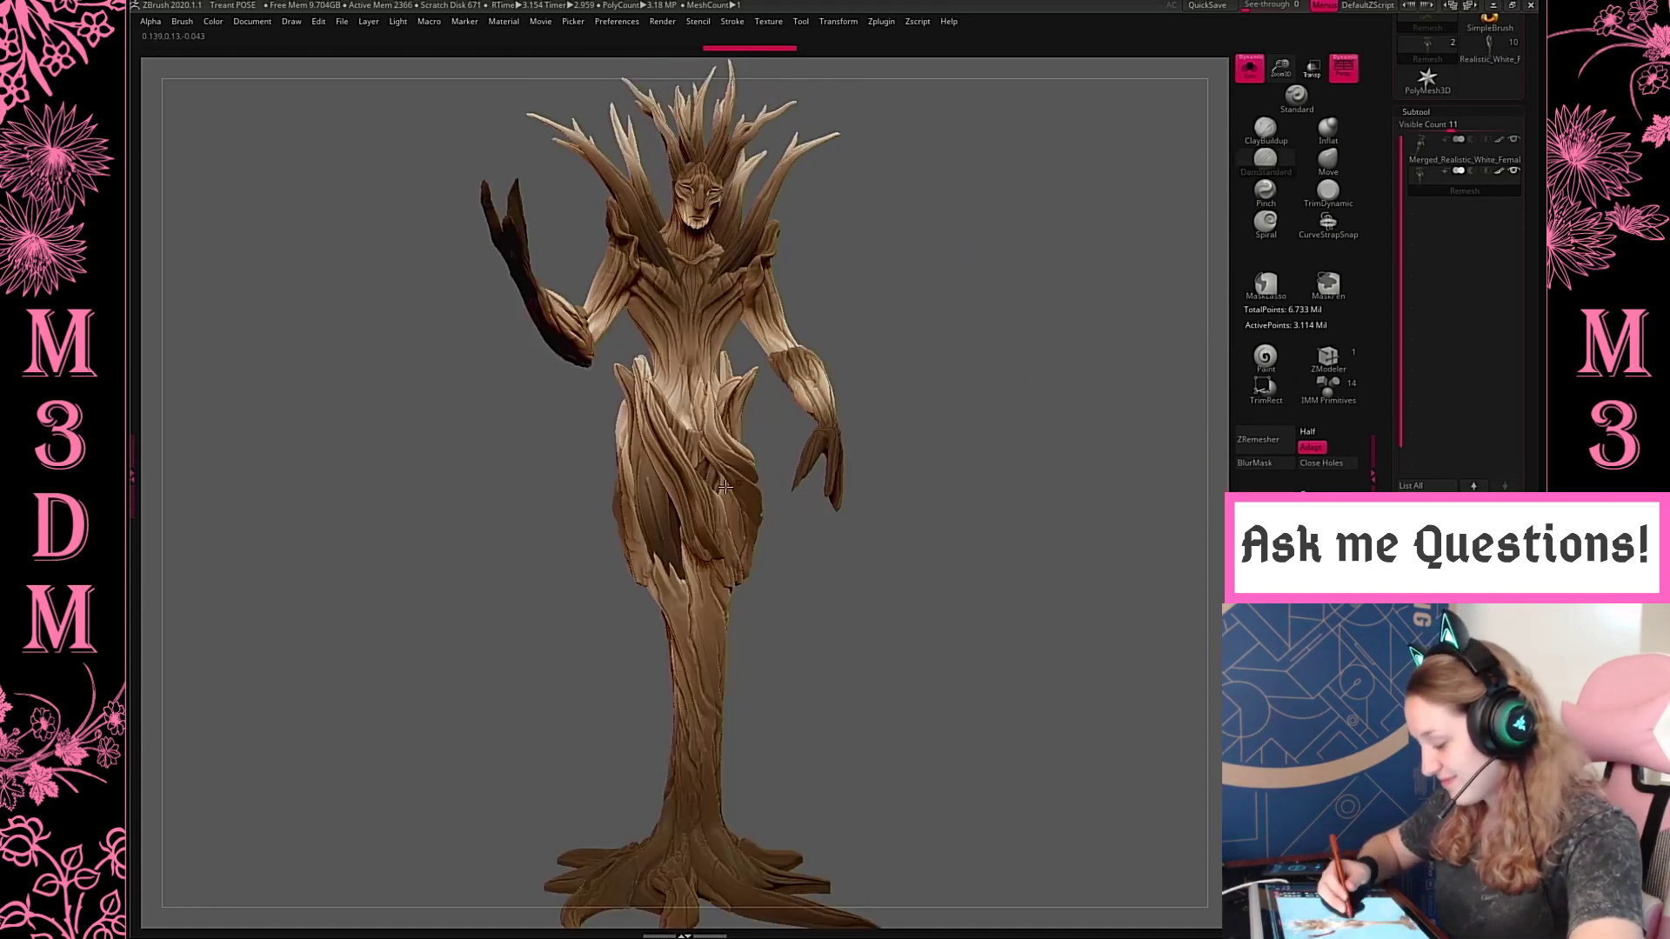
left_click_drag(1284, 73, 1219, 165)
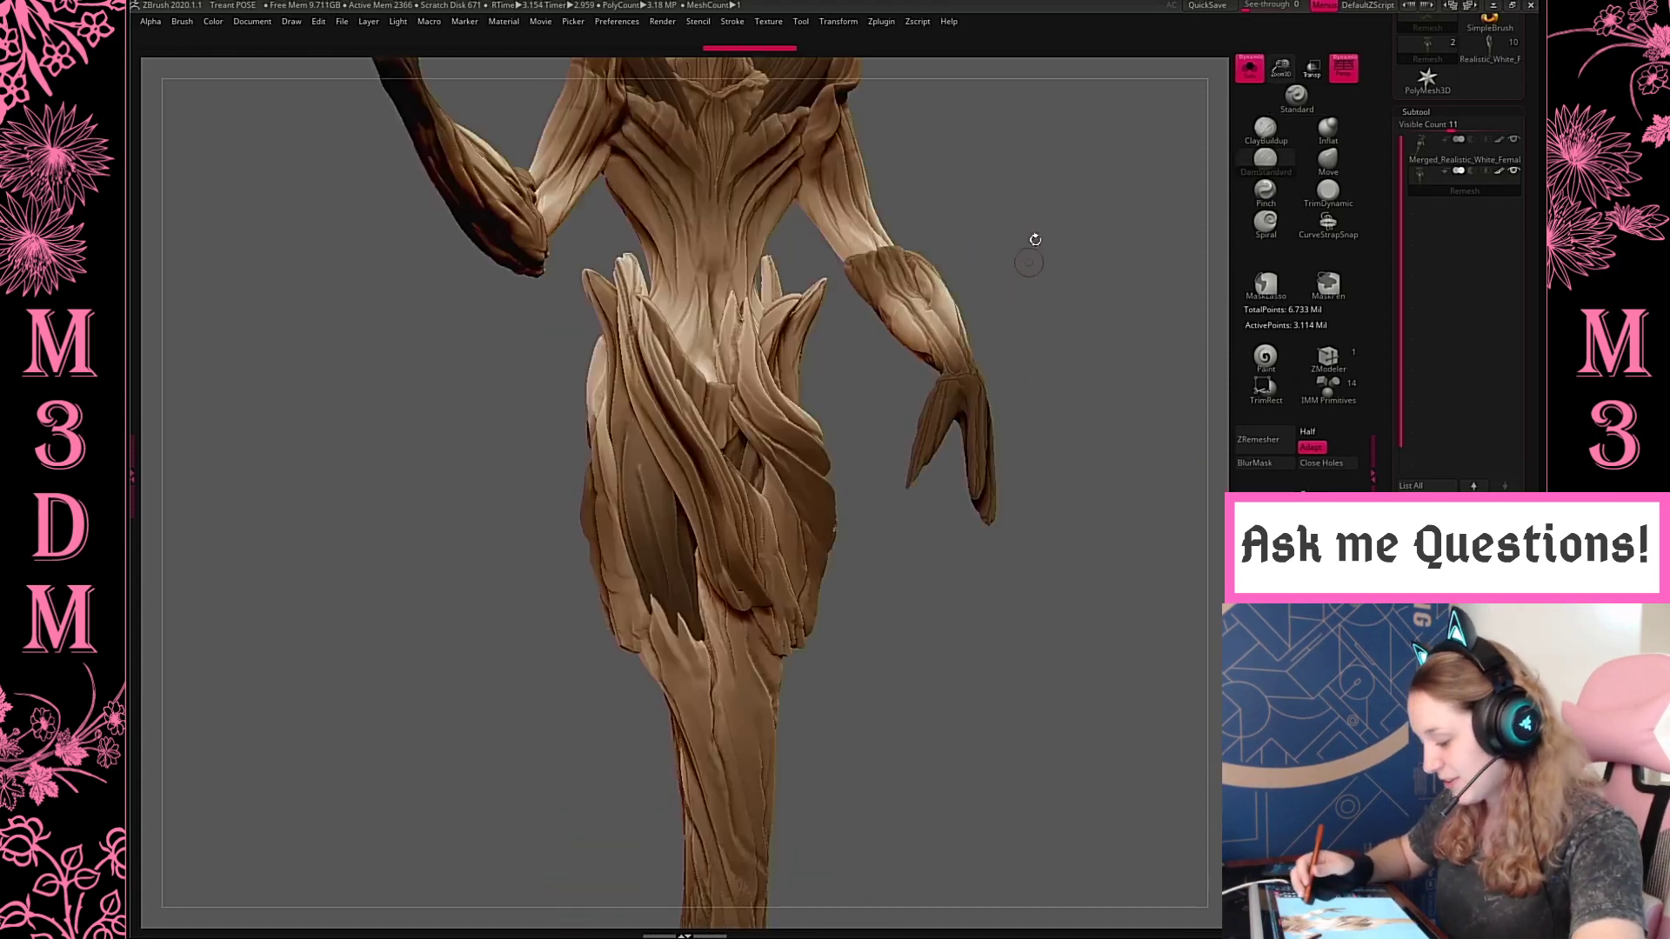
left_click_drag(1063, 236, 1209, 166)
left_click_drag(1297, 110, 1282, 94)
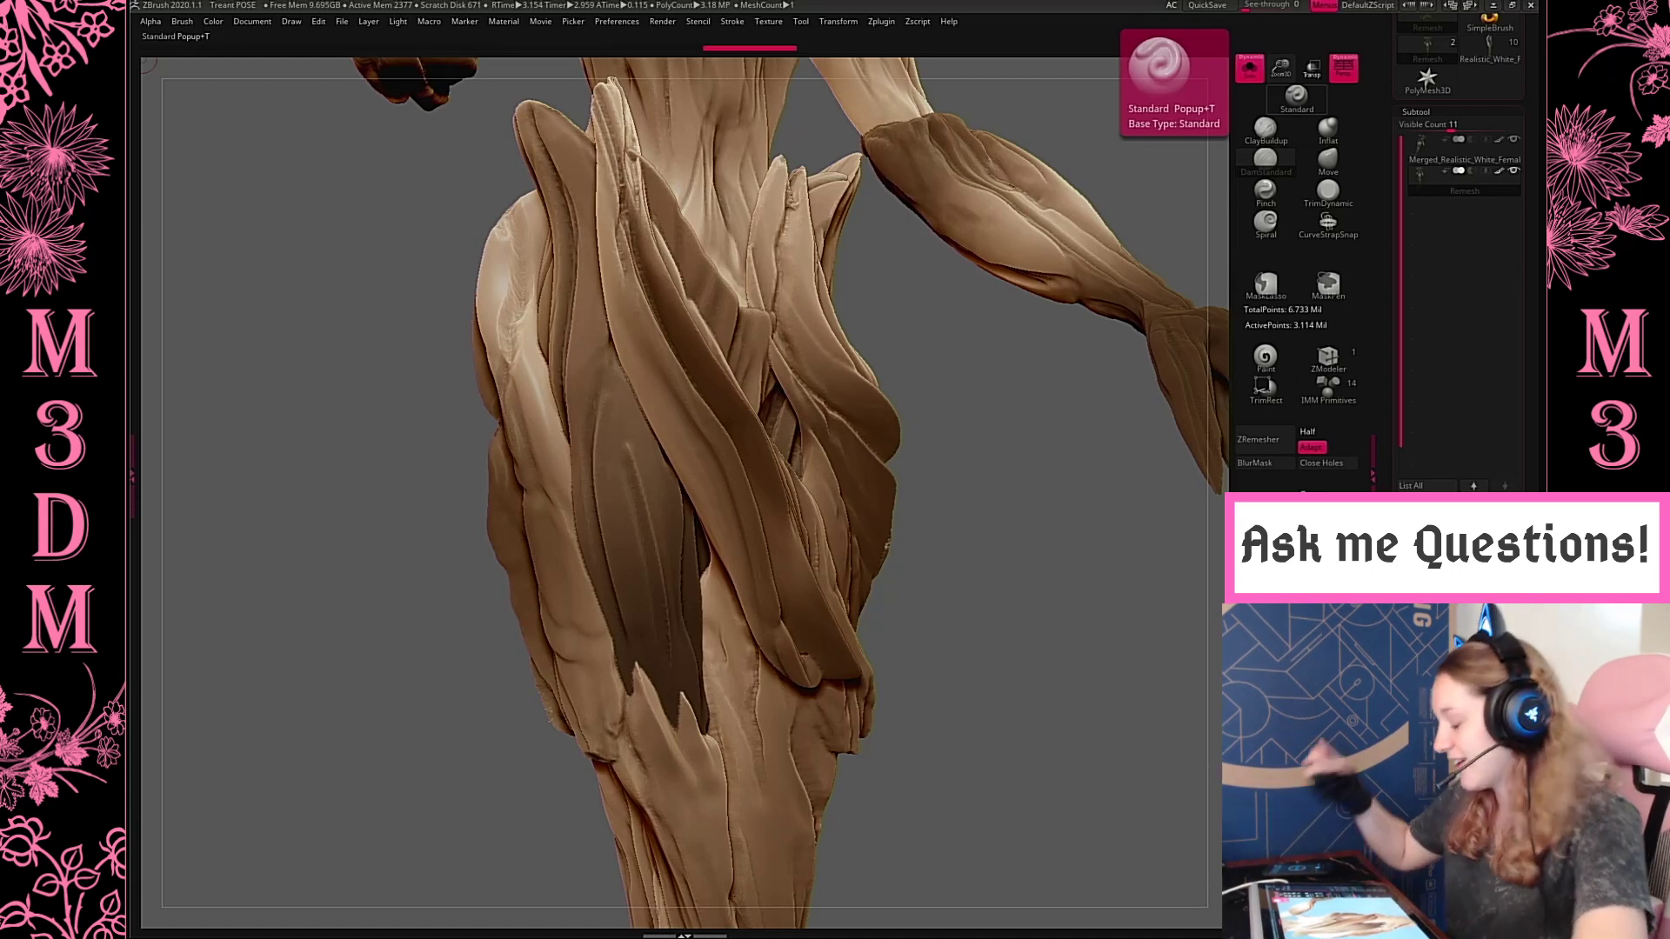
key("space")
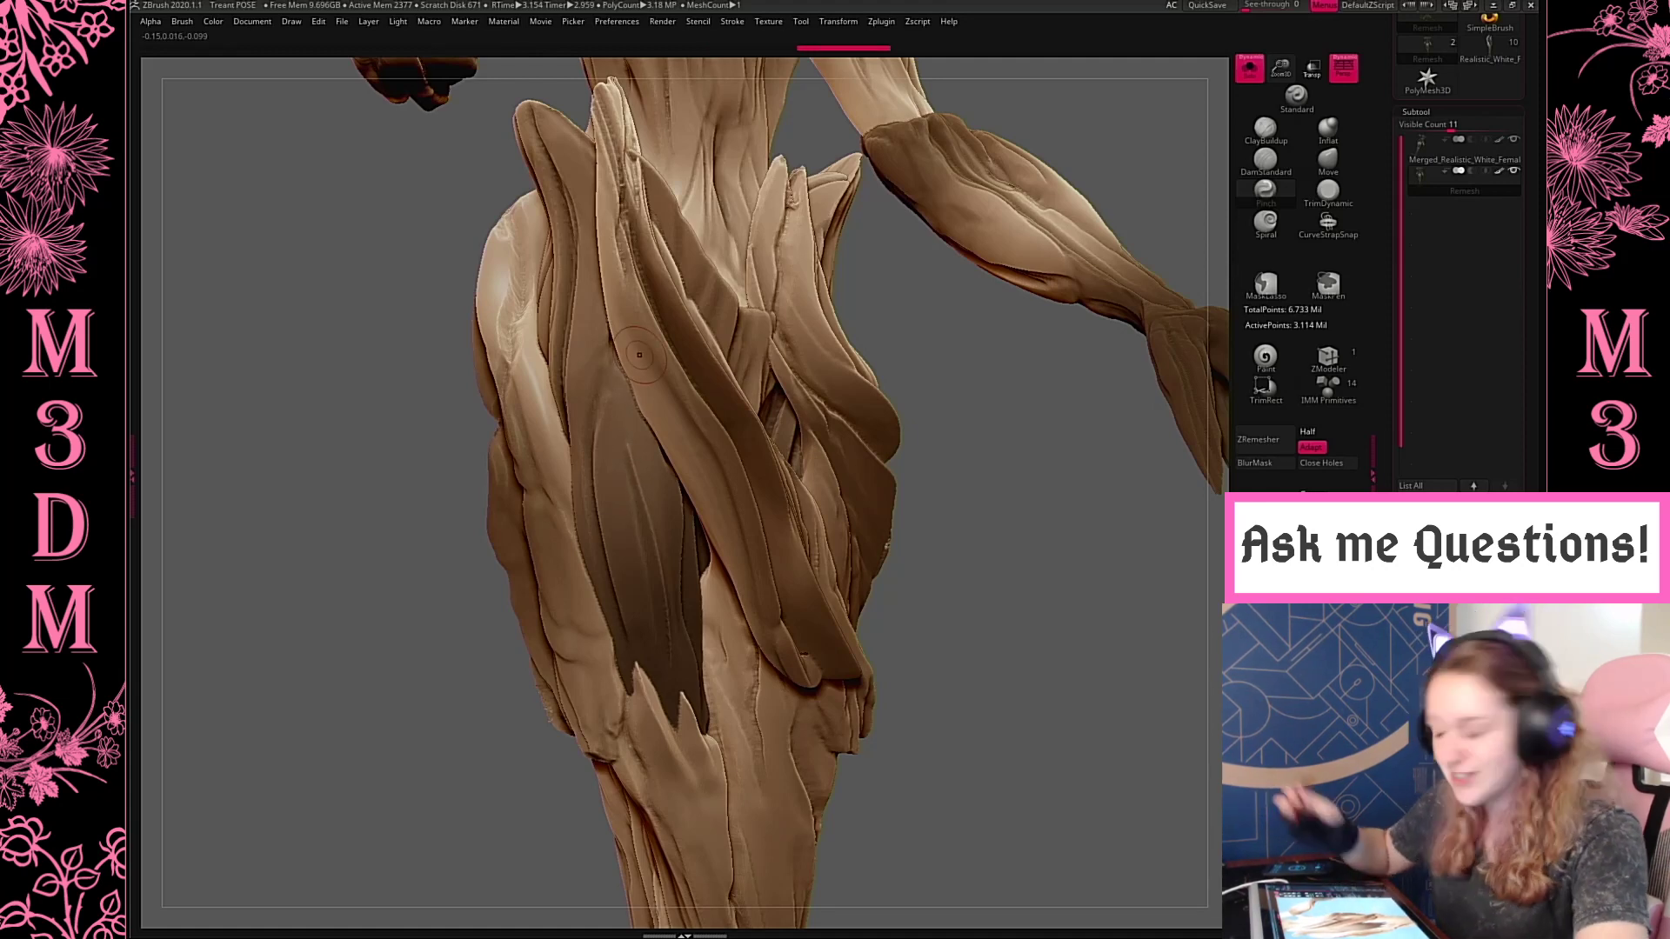
Choose the Move brush with a larger draw size for reshaping the skirt at the figure's side
mouse_move(984, 395)
left_mouse_down()
mouse_move(1014, 399)
mouse_move(939, 481)
mouse_move(1011, 623)
left_mouse_up()
key("f")
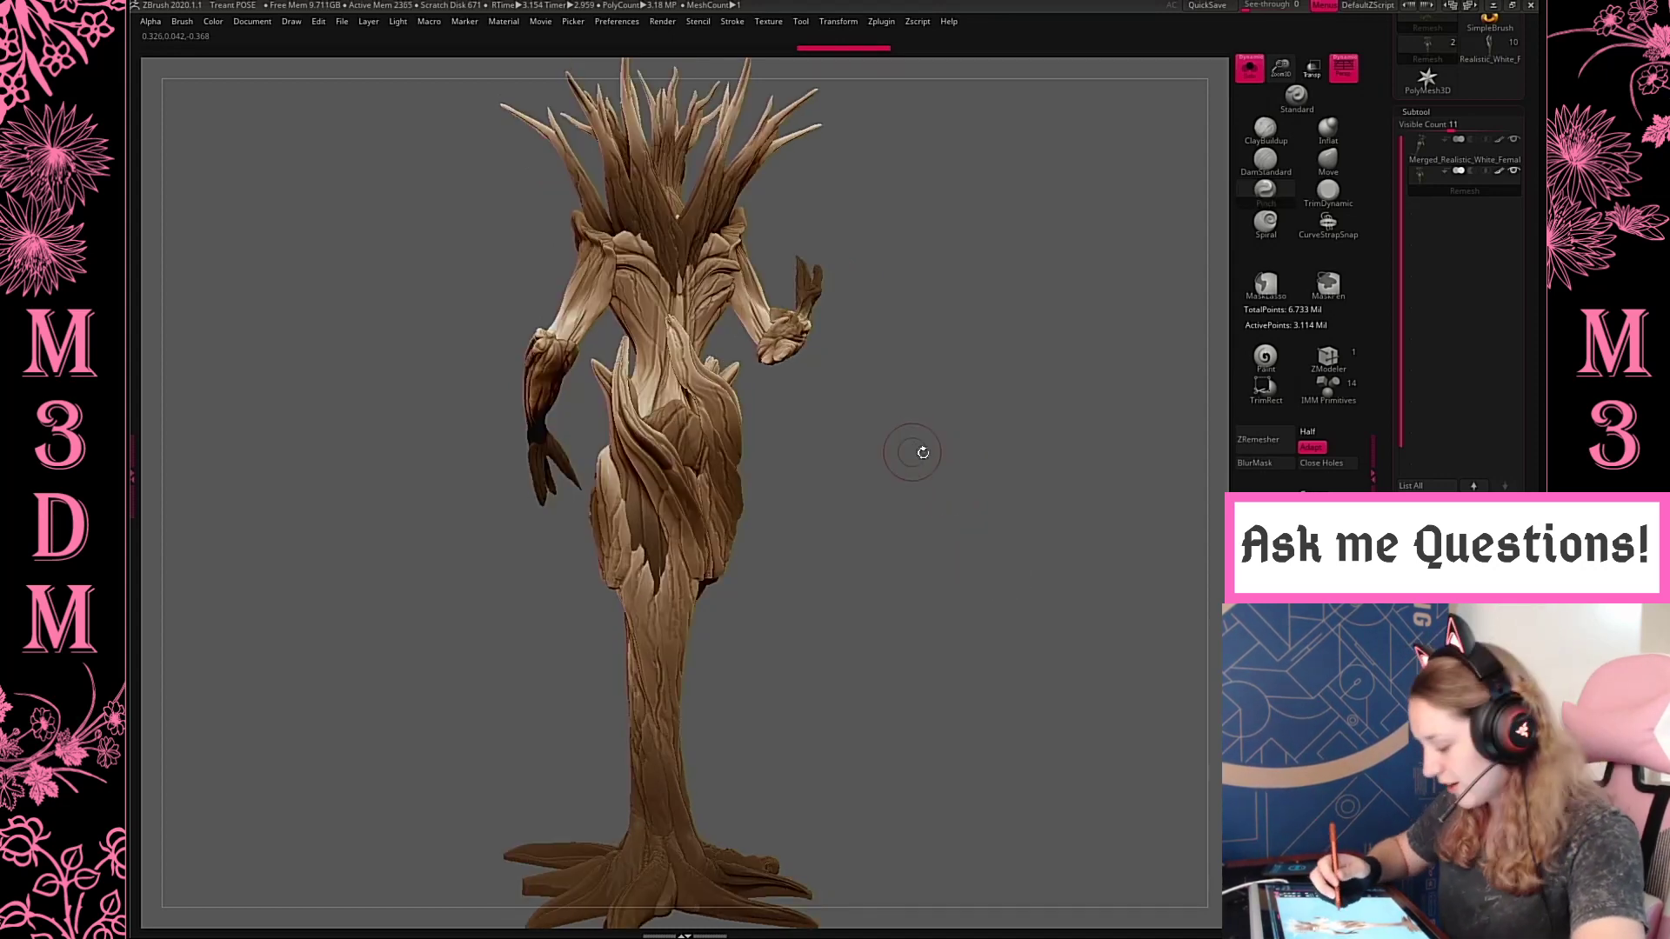
left_click_drag(913, 455, 953, 474)
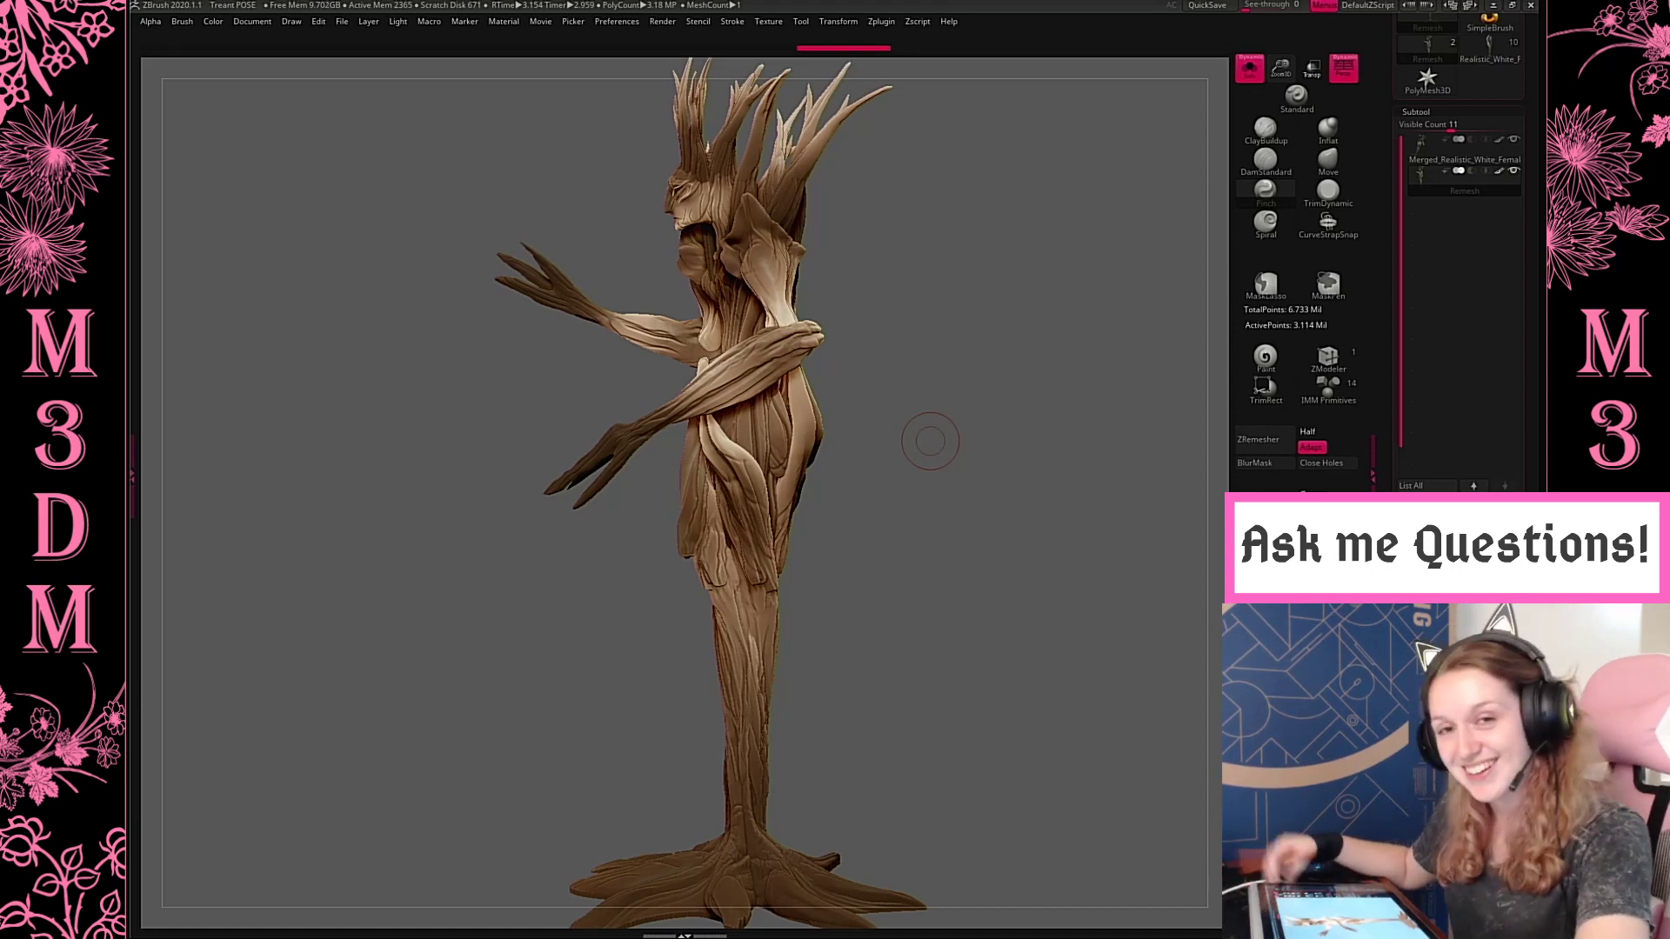
key("space")
left_click(912, 355)
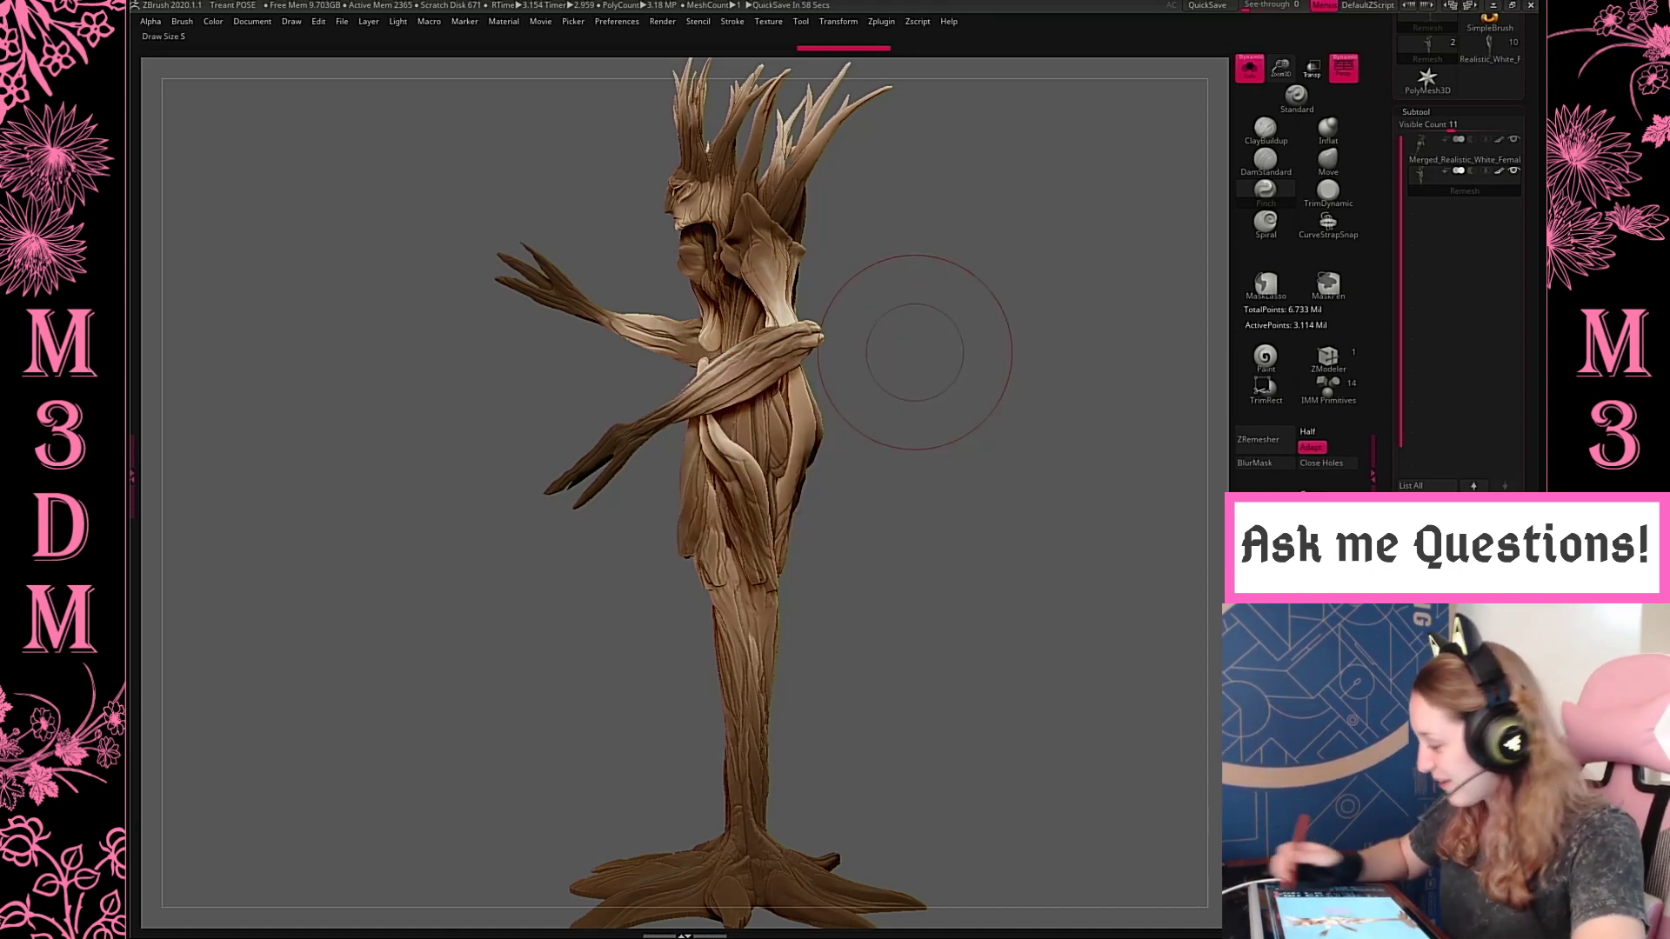
left_click_drag(1281, 69, 1335, 162)
left_click(1331, 161)
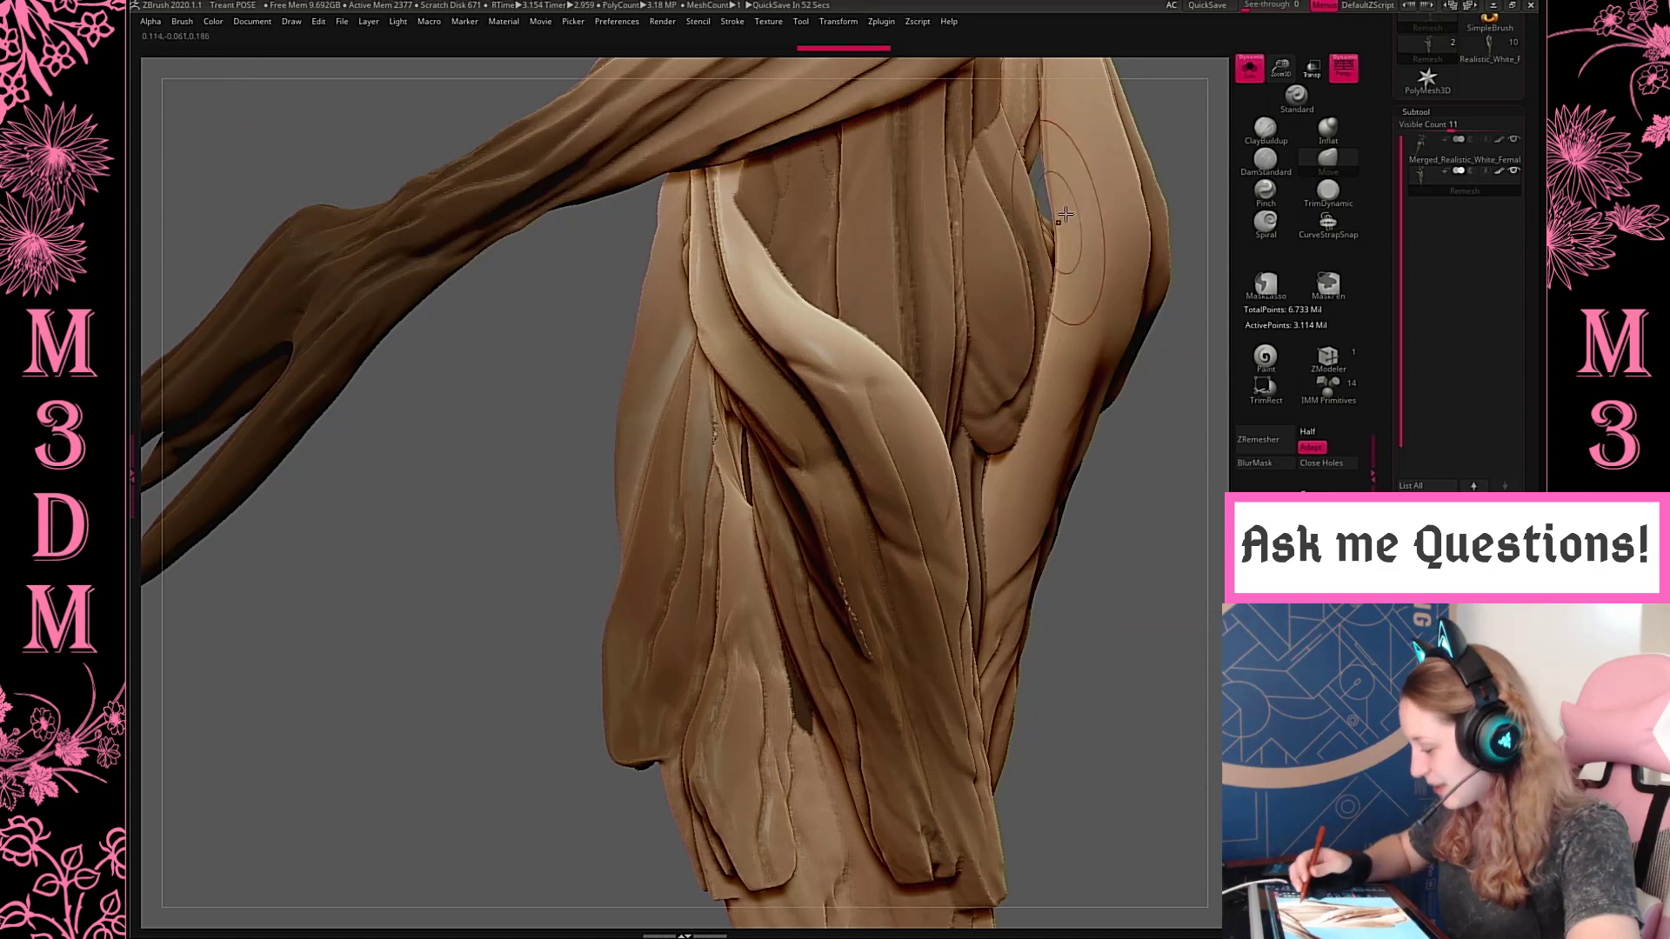
Close the gap between the waist and the tall back skirt panel by reshaping them with the Move brush
left_click_drag(1050, 207, 1014, 213)
right_click(999, 347)
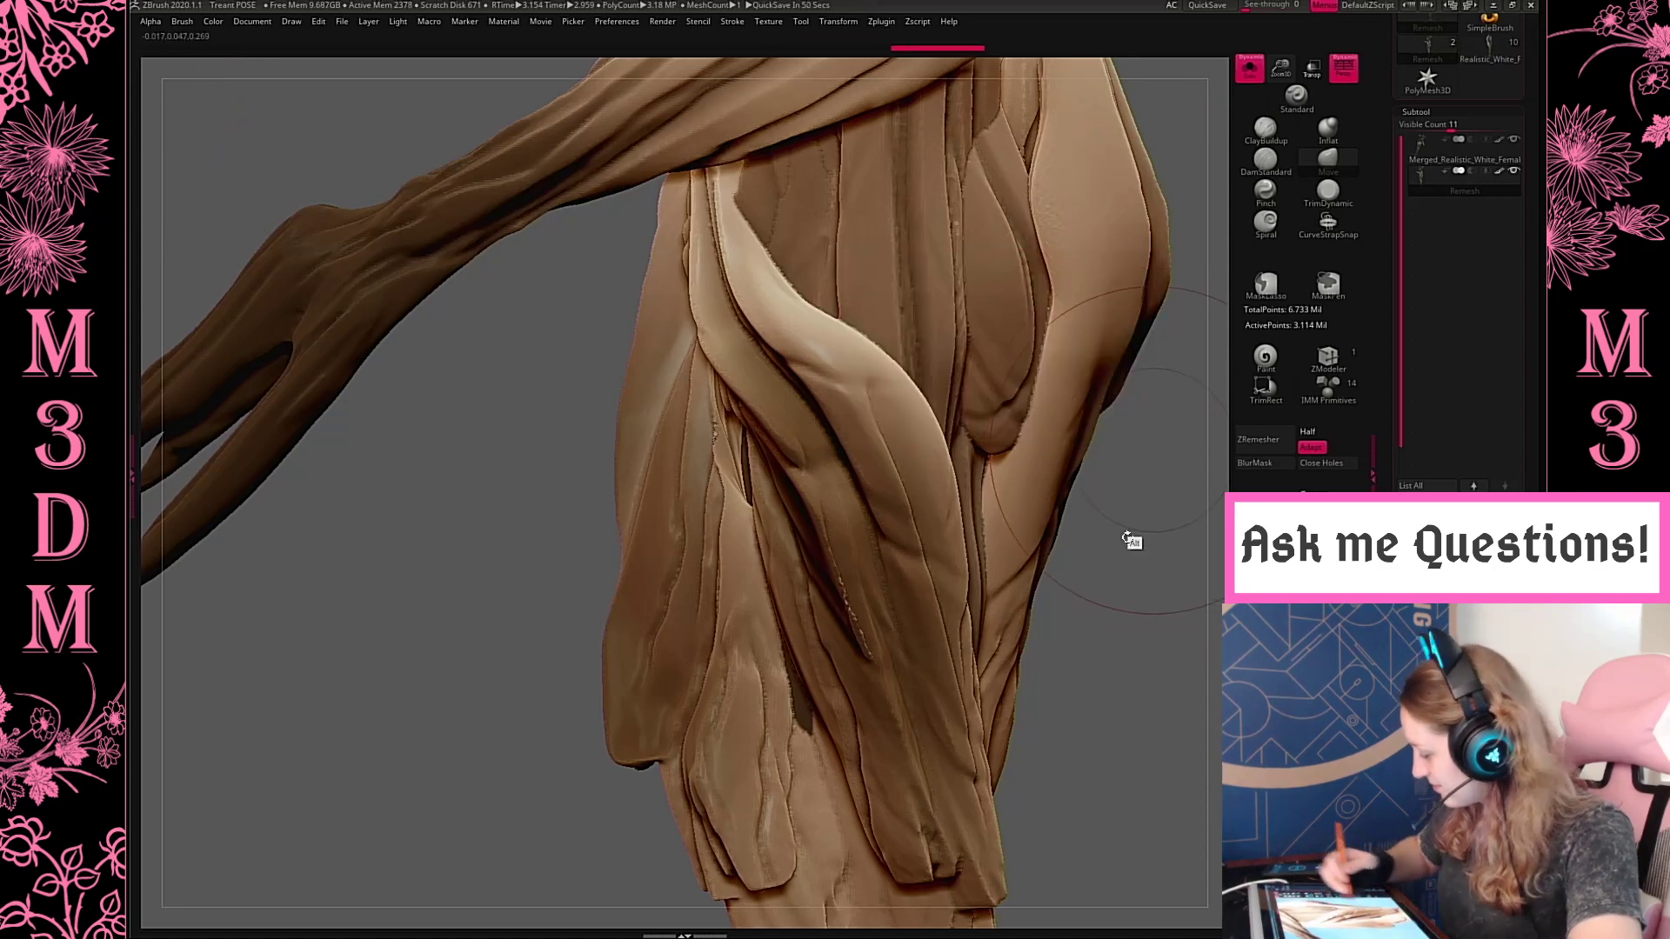
right_click_drag(1149, 166, 1087, 358, "alt")
left_click_drag(999, 313, 980, 313)
left_click_drag(1007, 451, 979, 460)
left_click_drag(1134, 638, 1018, 649)
left_click_drag(1057, 308, 1070, 313)
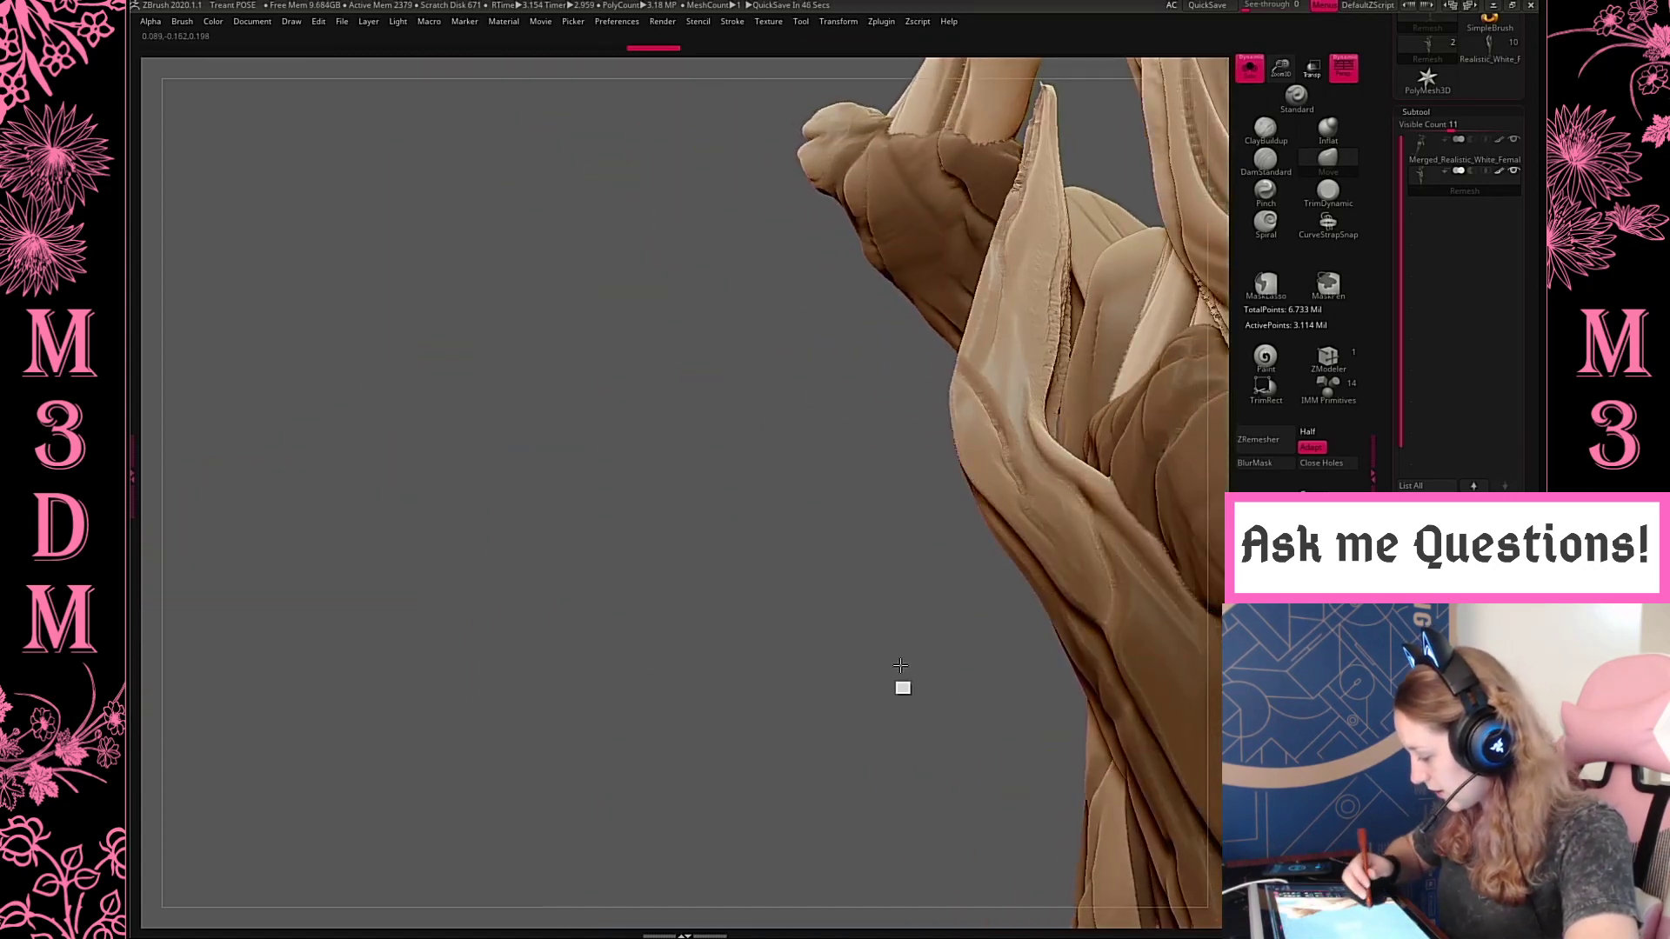
Adjust the shape of the pointed back skirt panels with the Move brush at a smaller draw size
left_click_drag(902, 687, 799, 748, "alt")
key("space")
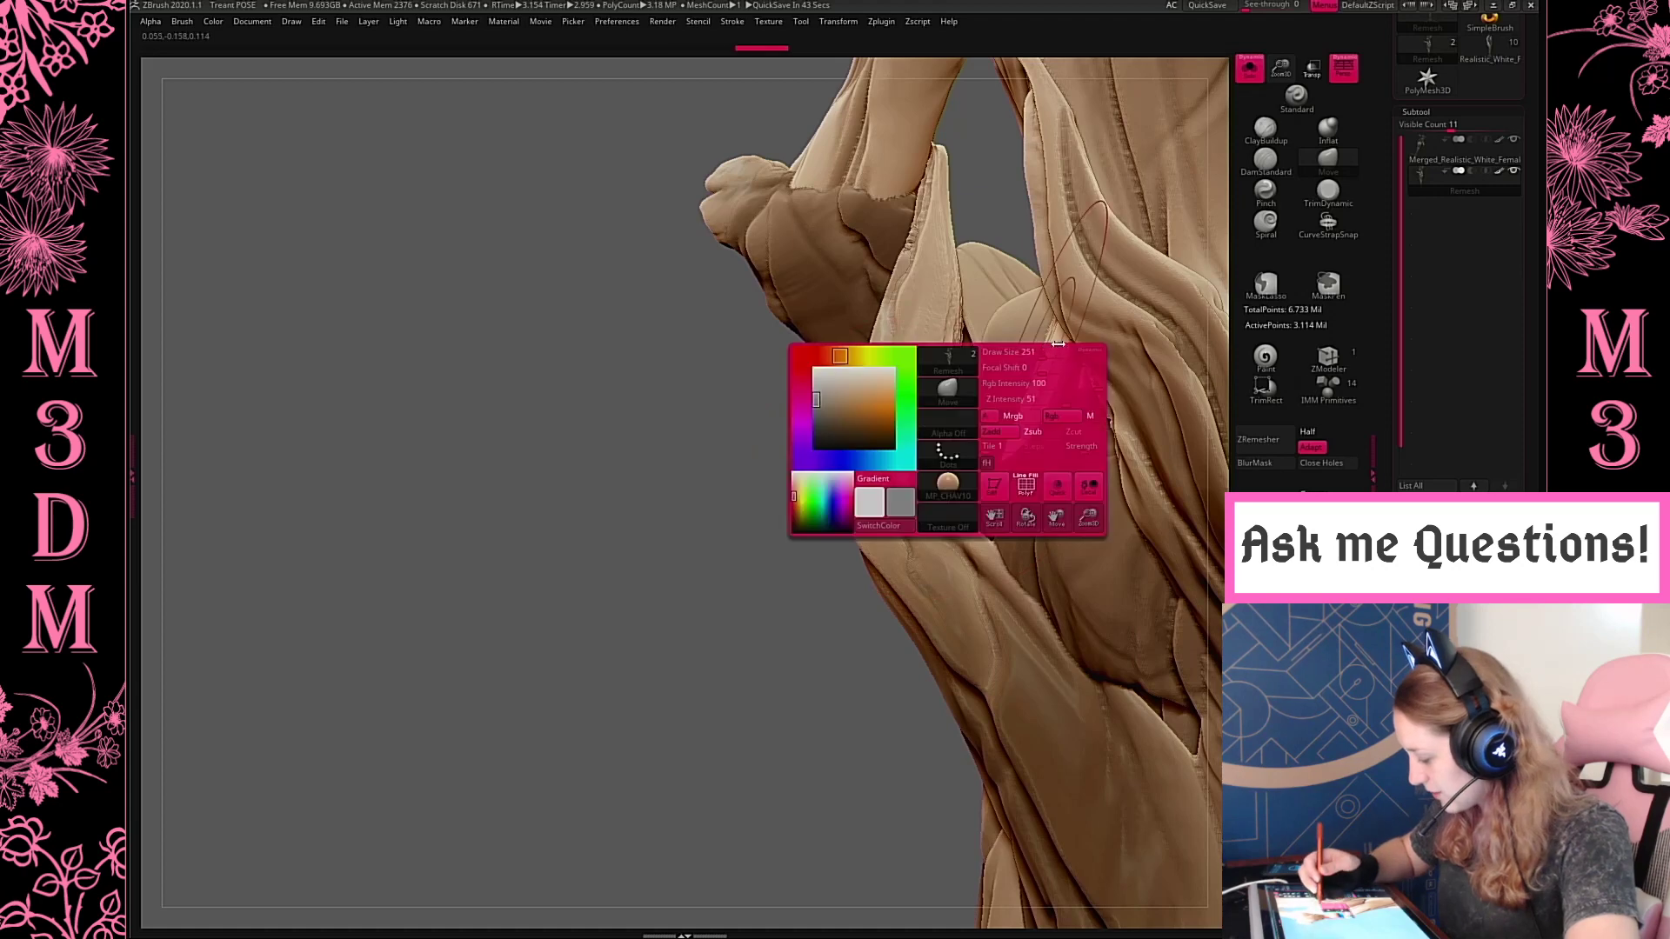
left_click_drag(1026, 352, 1021, 352)
left_click_drag(700, 759, 526, 825, "alt")
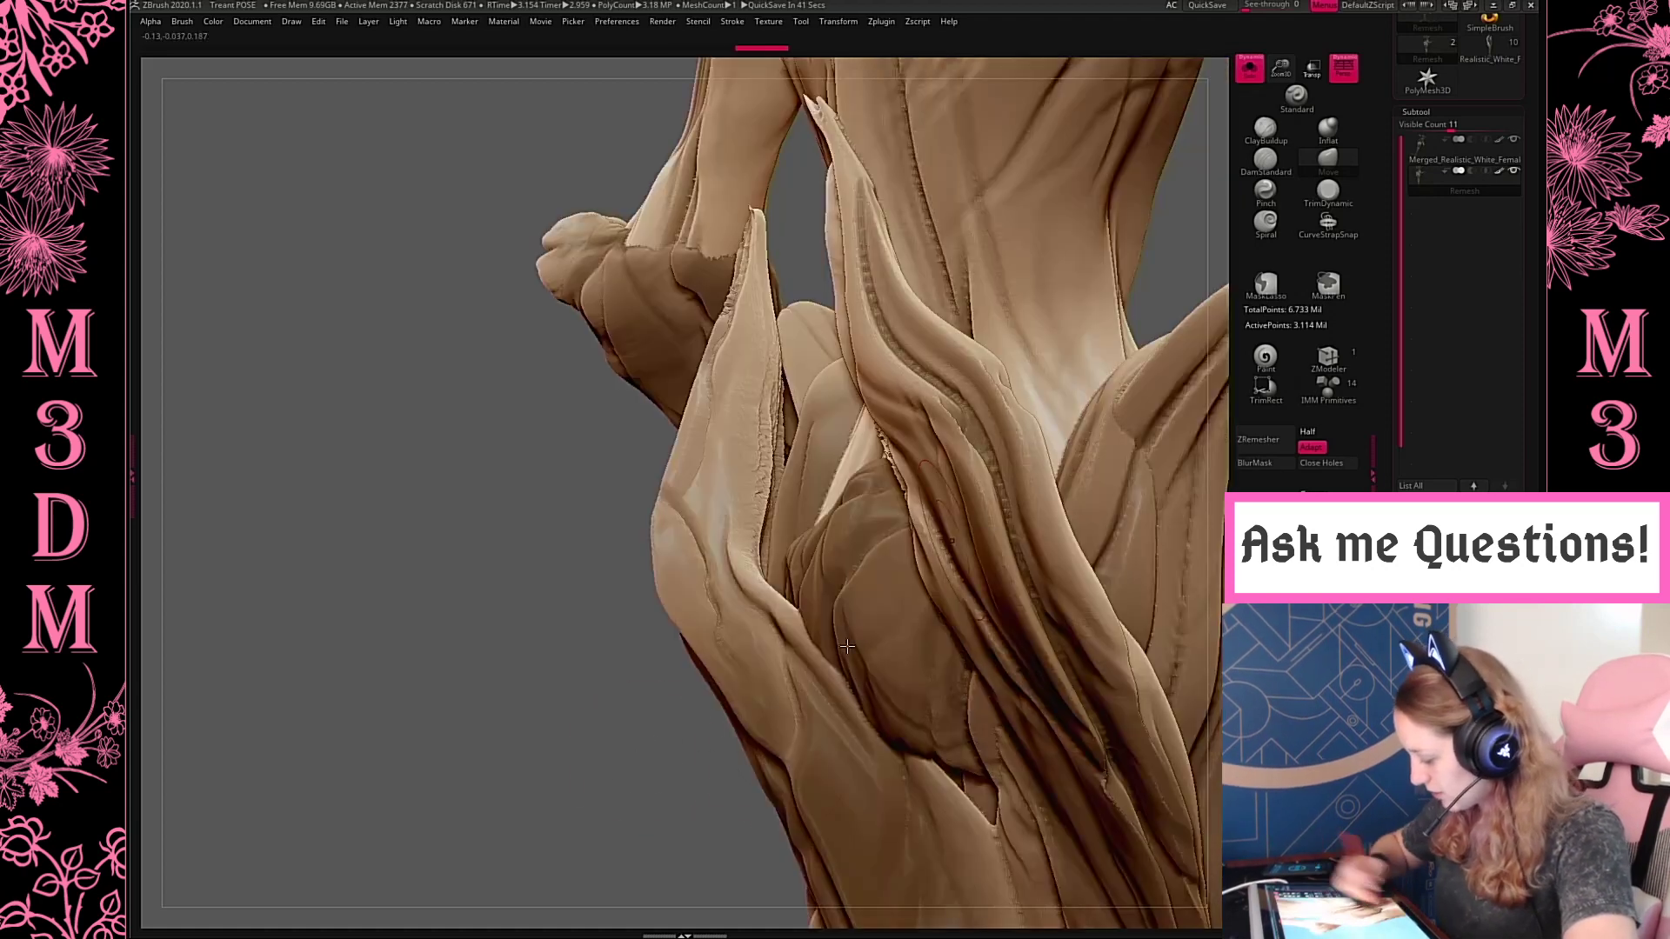
mouse_move(651, 775)
left_mouse_down()
mouse_move(707, 772)
mouse_move(701, 755)
left_mouse_up()
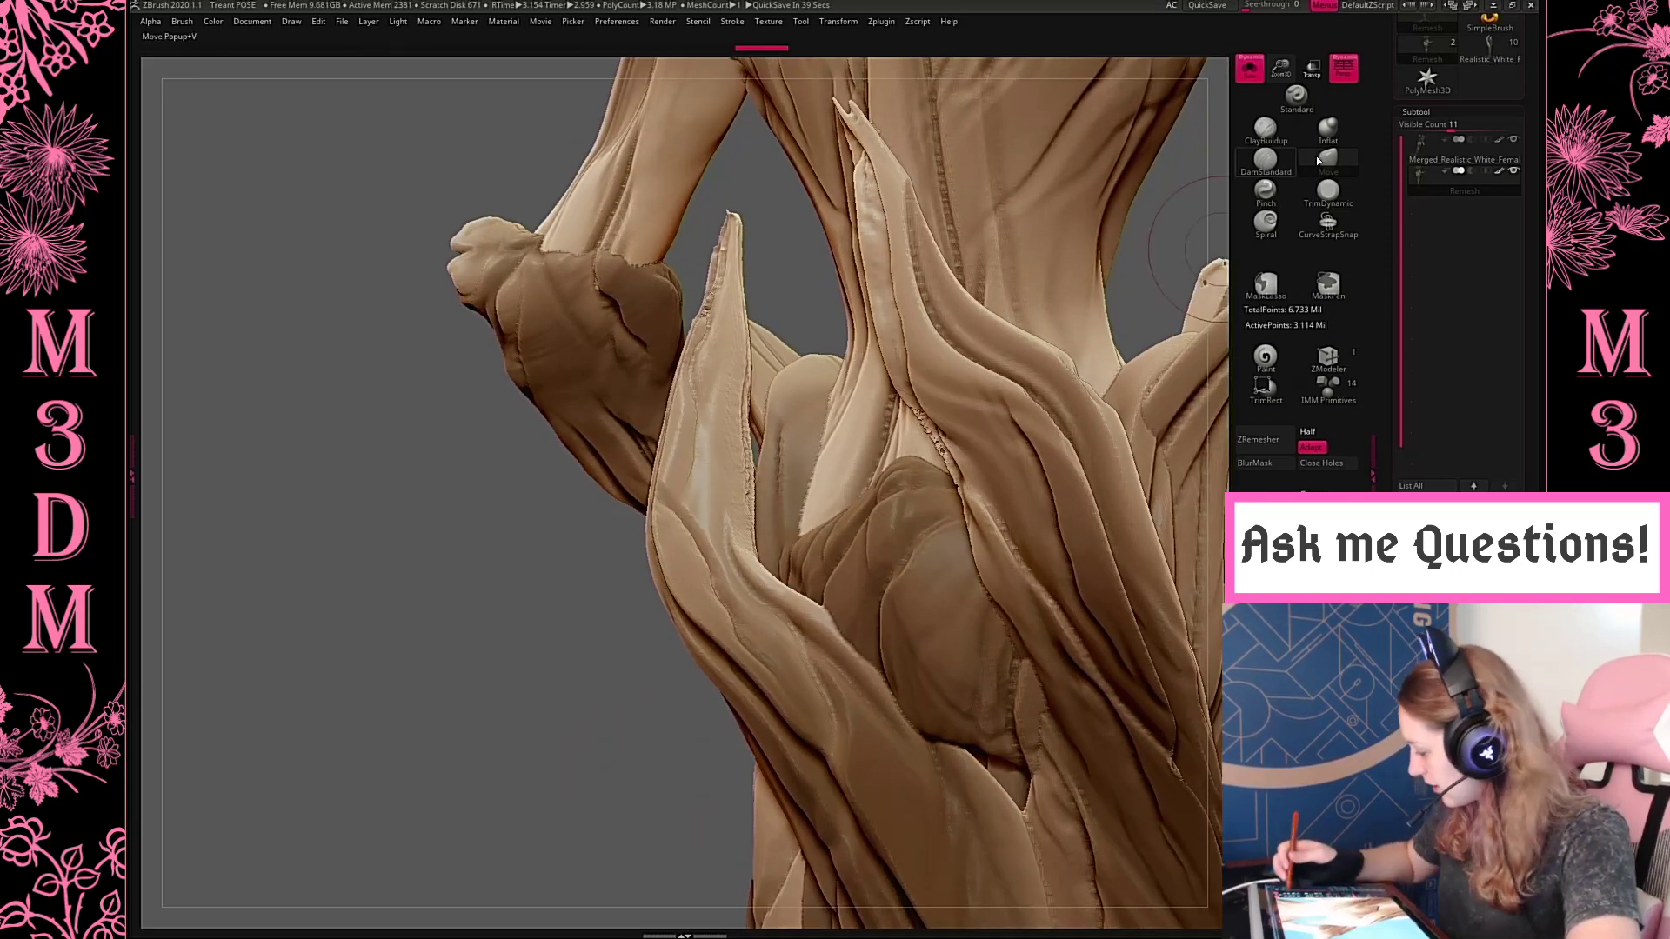
Inflate the thin inner edge of the tall back skirt panel with the Inflat brush and remesh the figure
left_click(1328, 131)
mouse_move(971, 497)
left_mouse_down()
mouse_move(912, 399)
mouse_move(963, 523)
left_mouse_up()
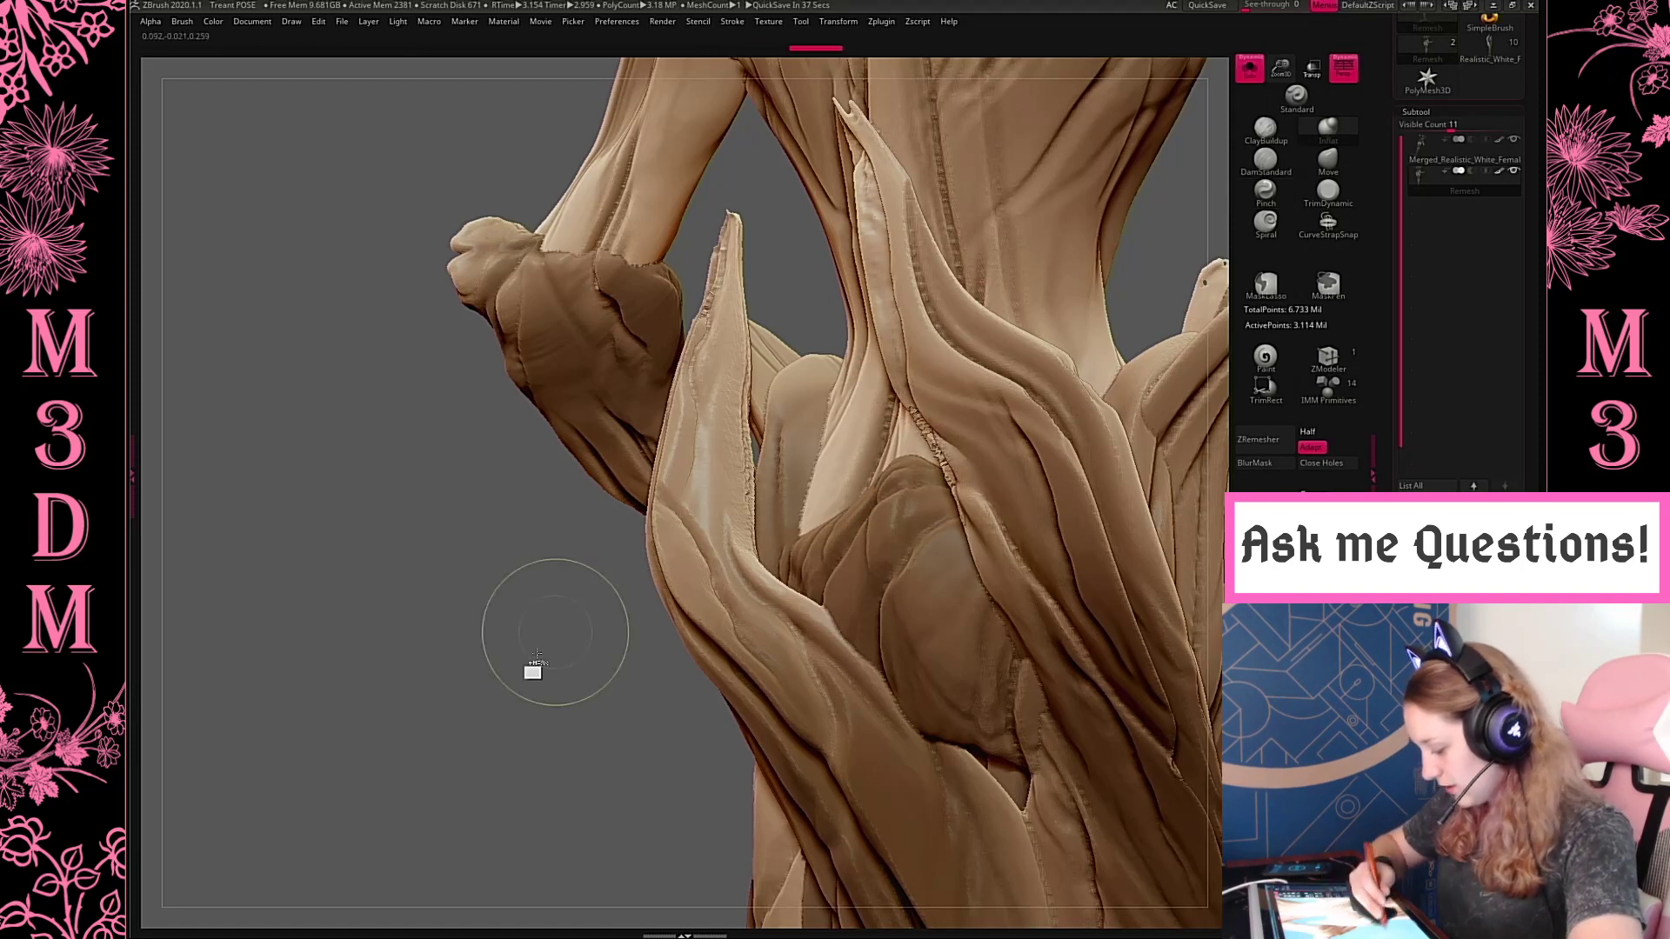
left_click_drag(544, 669, 661, 752, "ctrl")
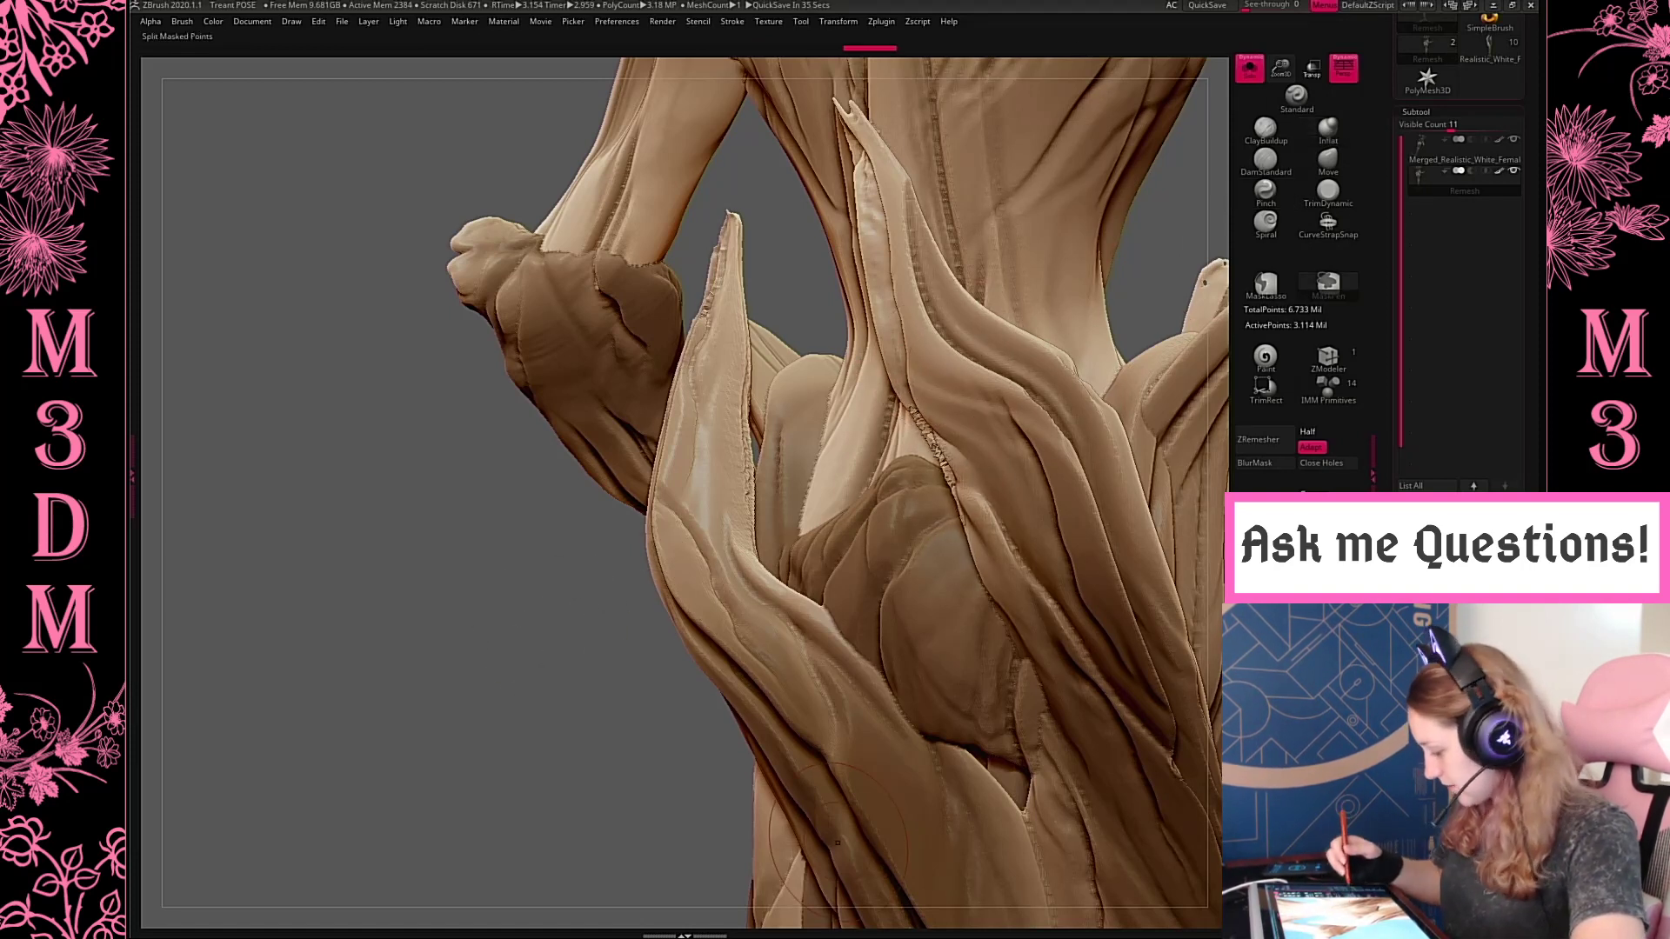
key("ctrl+z")
key("ctrl+z")
Thicken the back panel's thin edge above the central bark plate with further Inflat strokes, reducing the draw size
left_click_drag(916, 410, 952, 482)
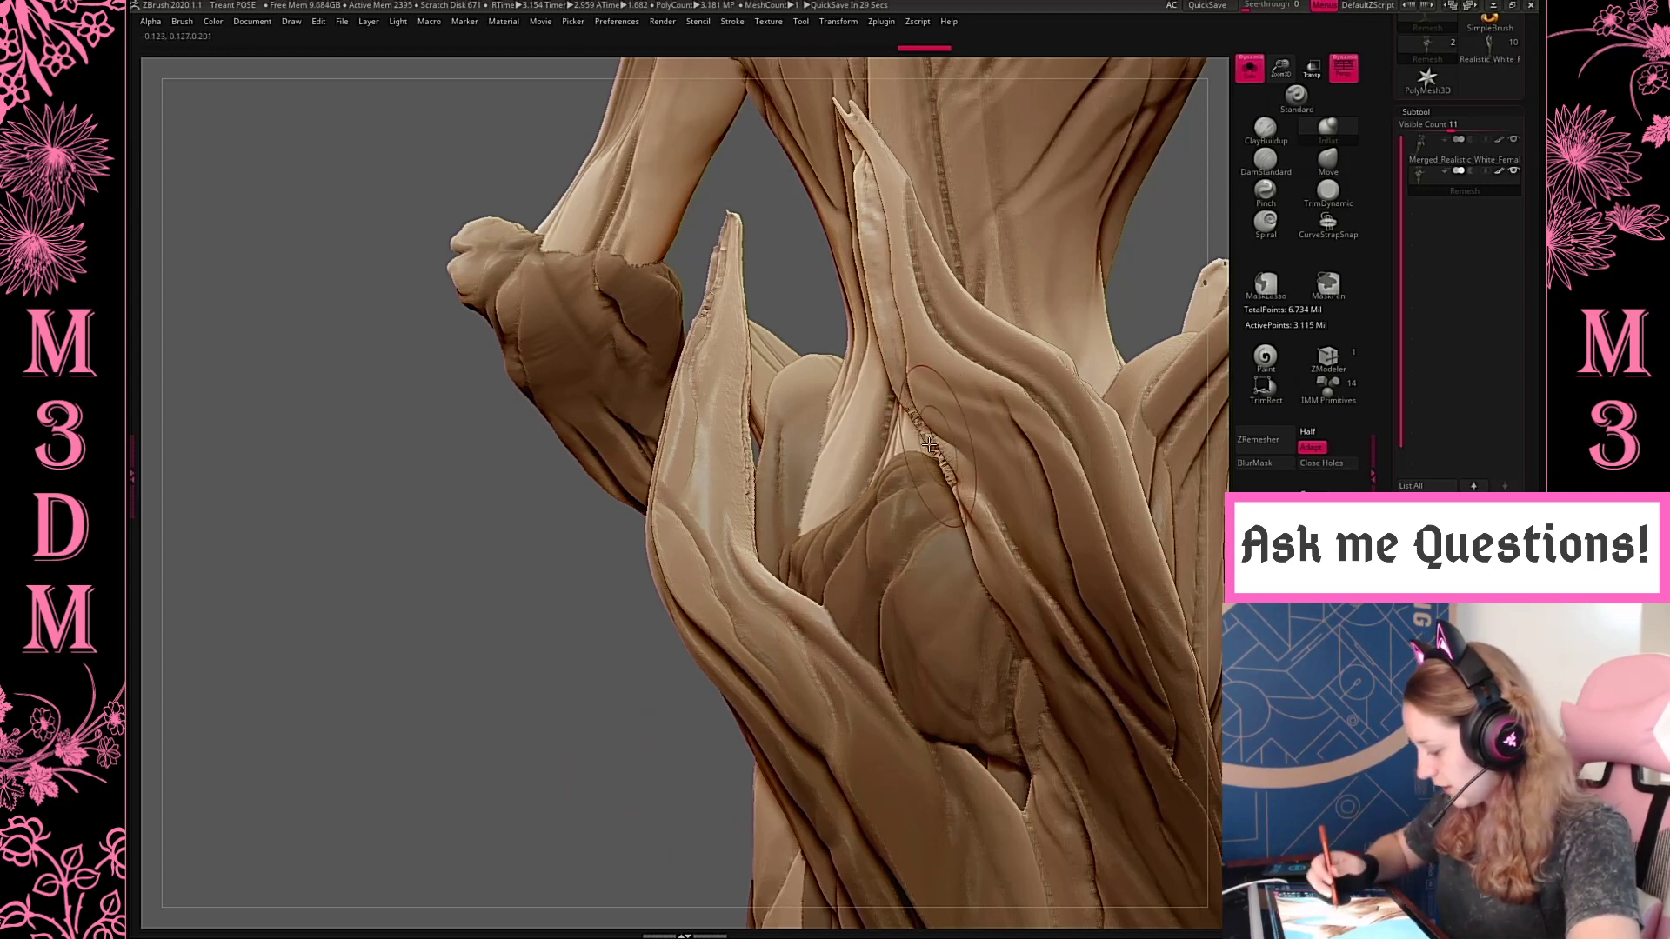
left_click_drag(915, 410, 960, 505, "shift")
left_click_drag(565, 786, 607, 769)
key("ctrl+z")
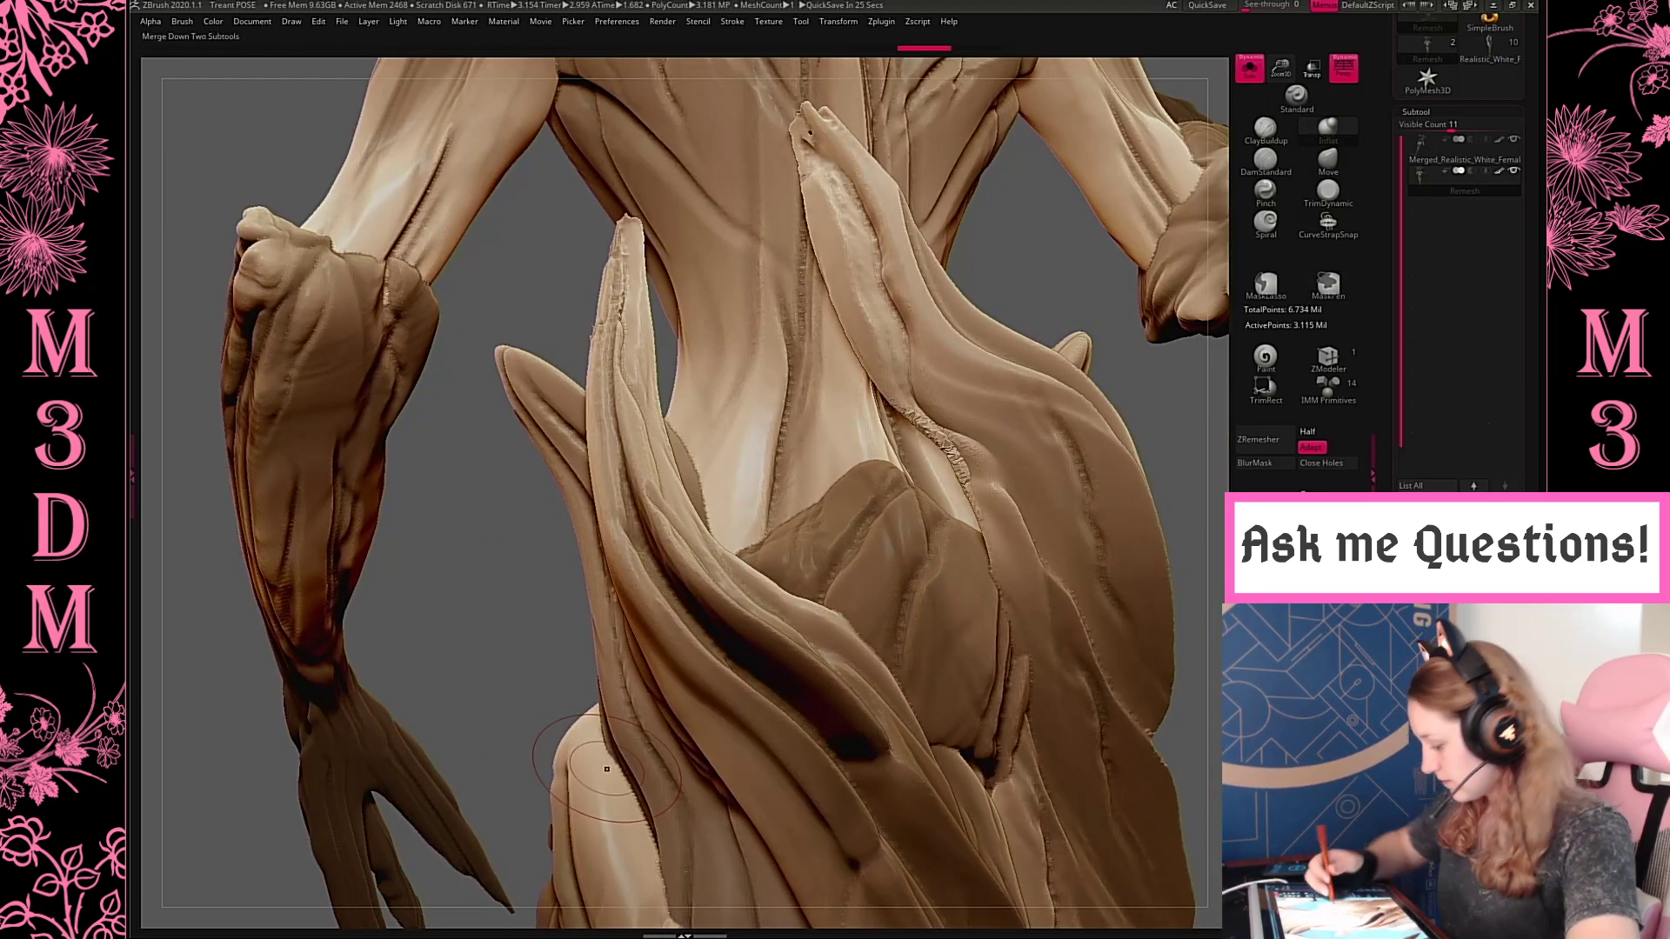
left_click_drag(945, 445, 965, 468, "shift")
key("space")
left_click_drag(1087, 332, 1063, 332)
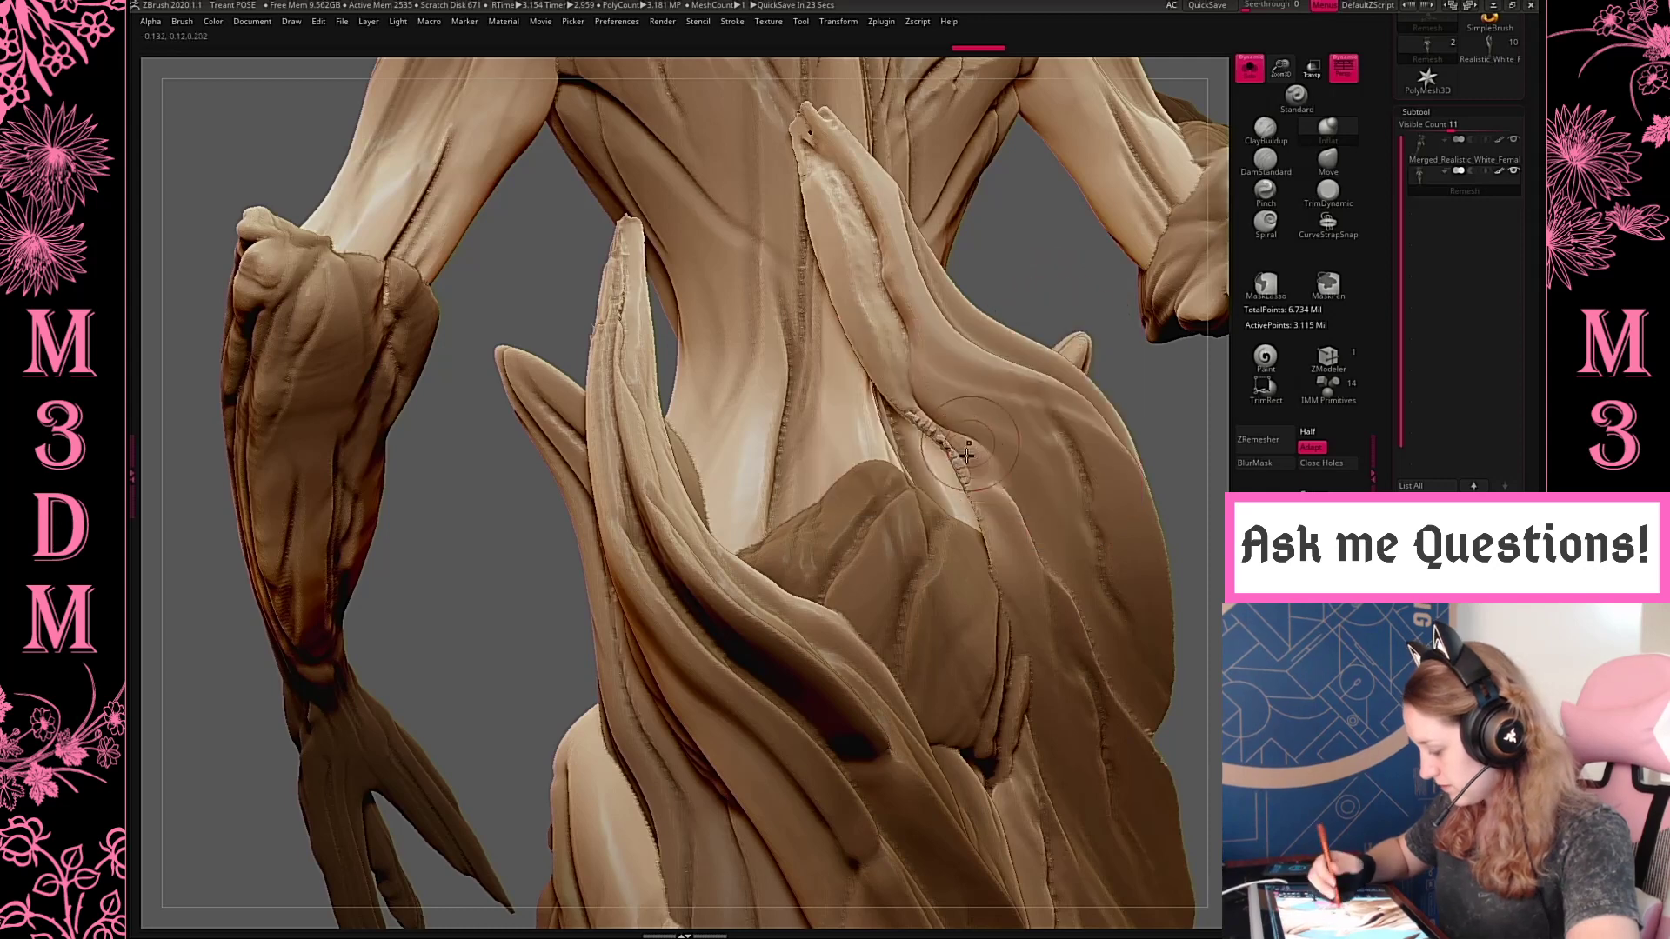
mouse_move(950, 376)
left_mouse_down("shift")
mouse_move(914, 436)
mouse_move(947, 384)
left_mouse_up("shift")
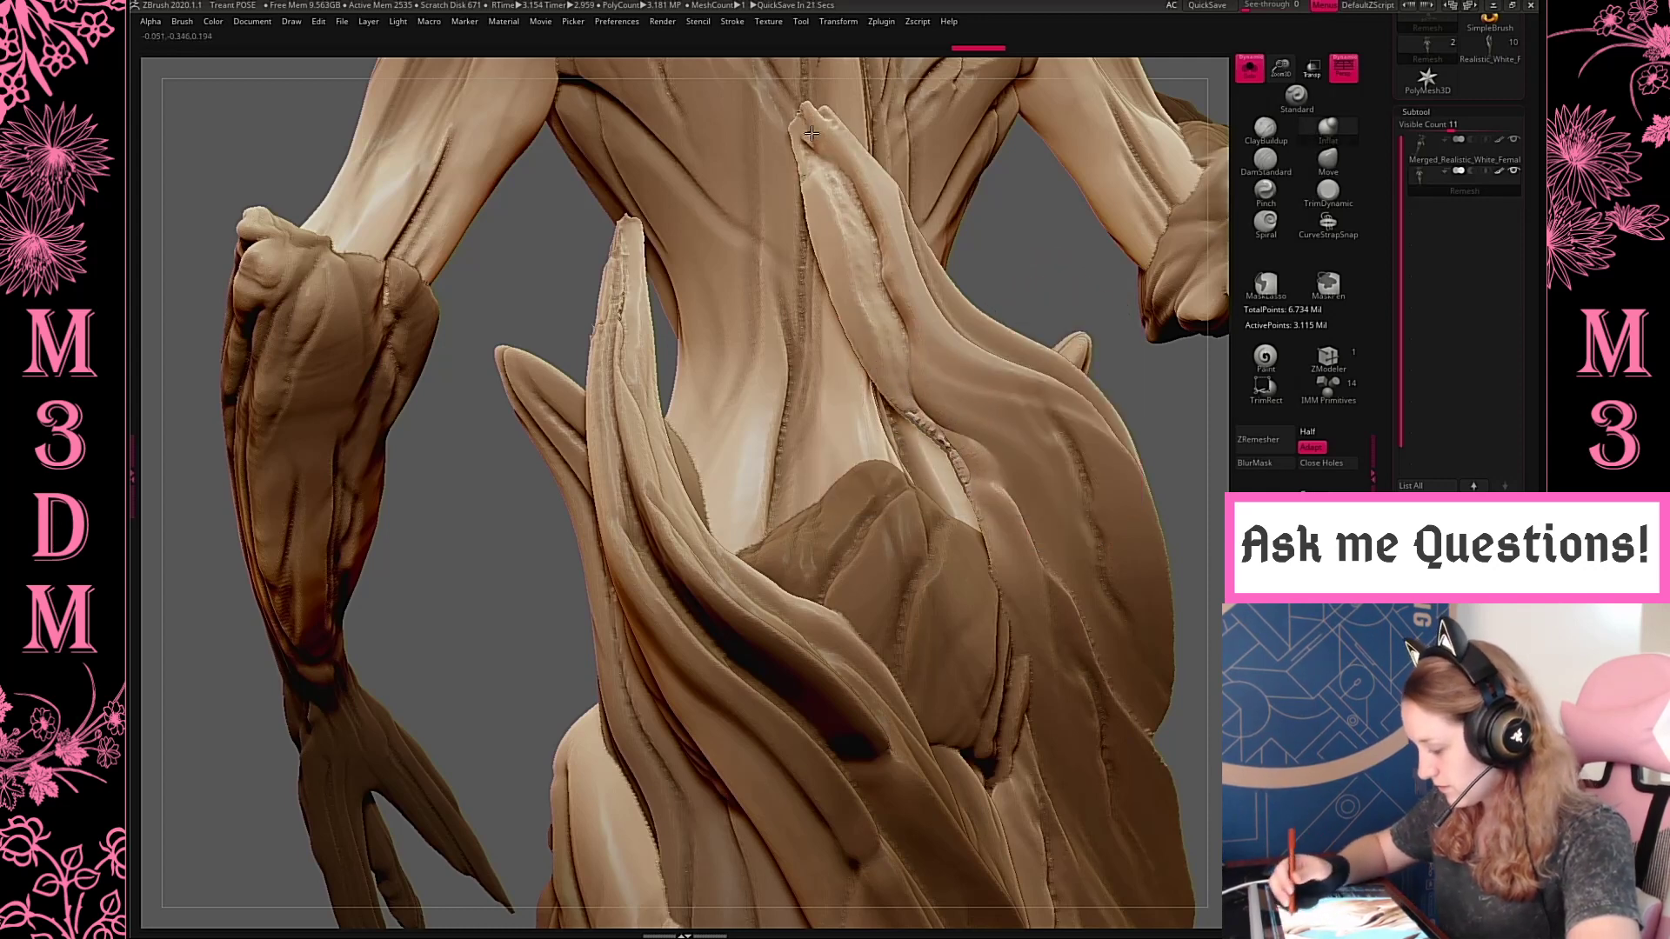
Examine the whole treant from front and back, checking the skirt, torso and arms up close
key("f")
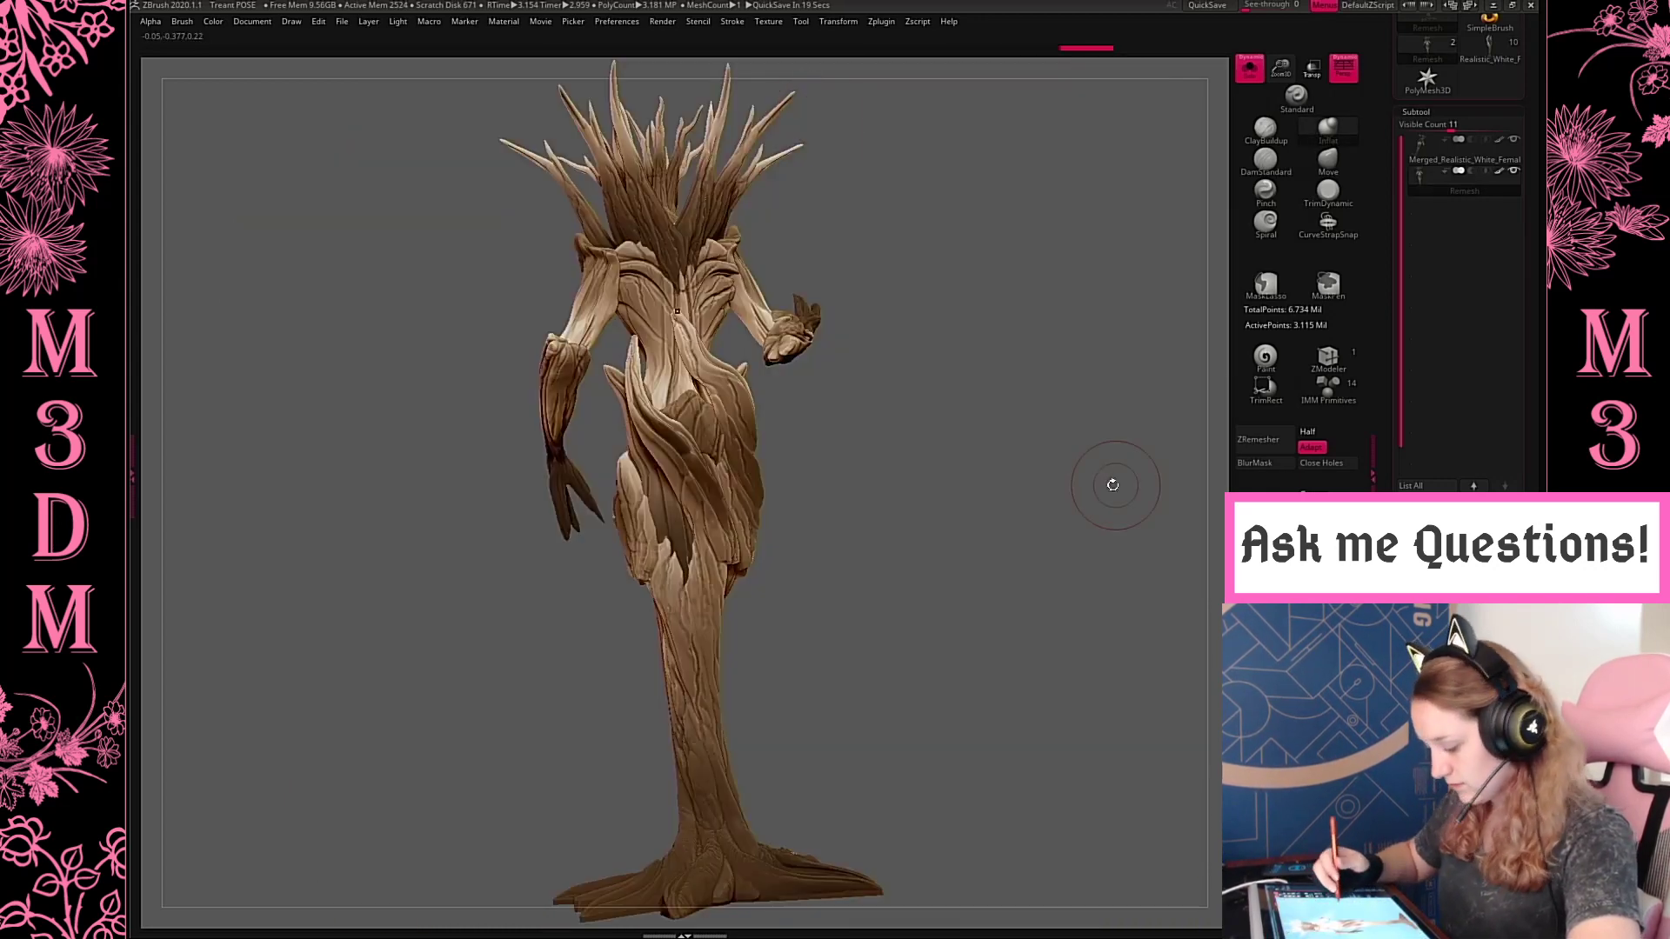
mouse_move(1096, 494)
left_mouse_down()
mouse_move(1051, 496)
mouse_move(1122, 509)
mouse_move(1140, 468)
left_mouse_up()
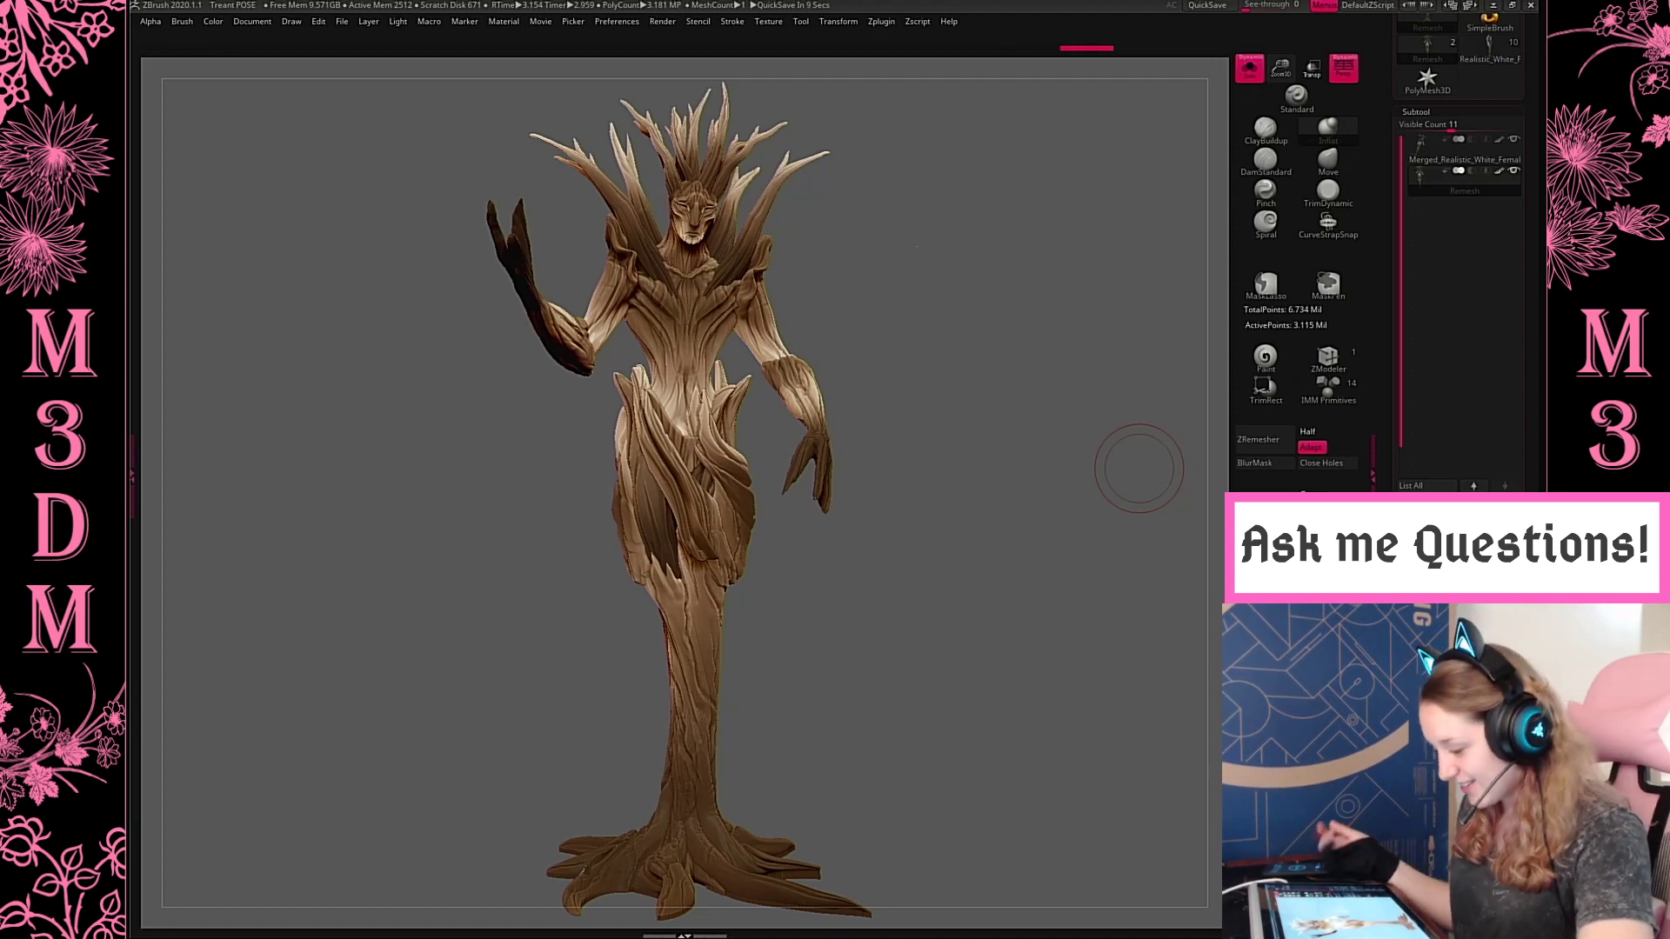
left_click_drag(1281, 68, 1253, 217)
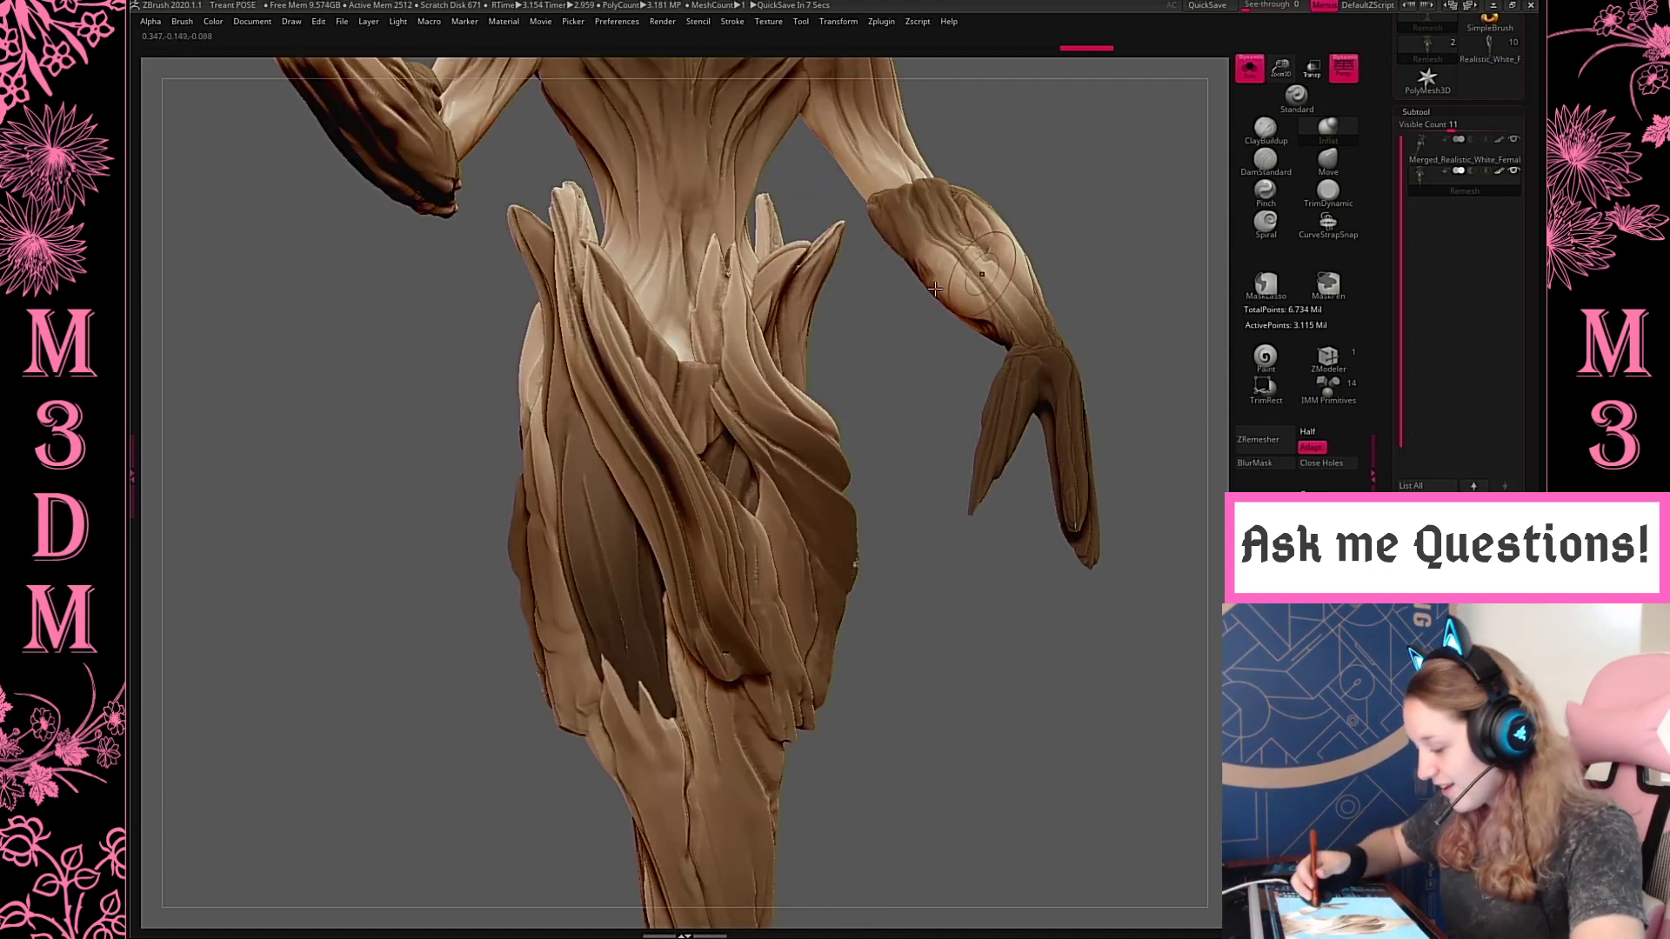
left_click_drag(901, 570, 948, 815, "alt")
left_click_drag(1052, 202, 983, 286, "alt")
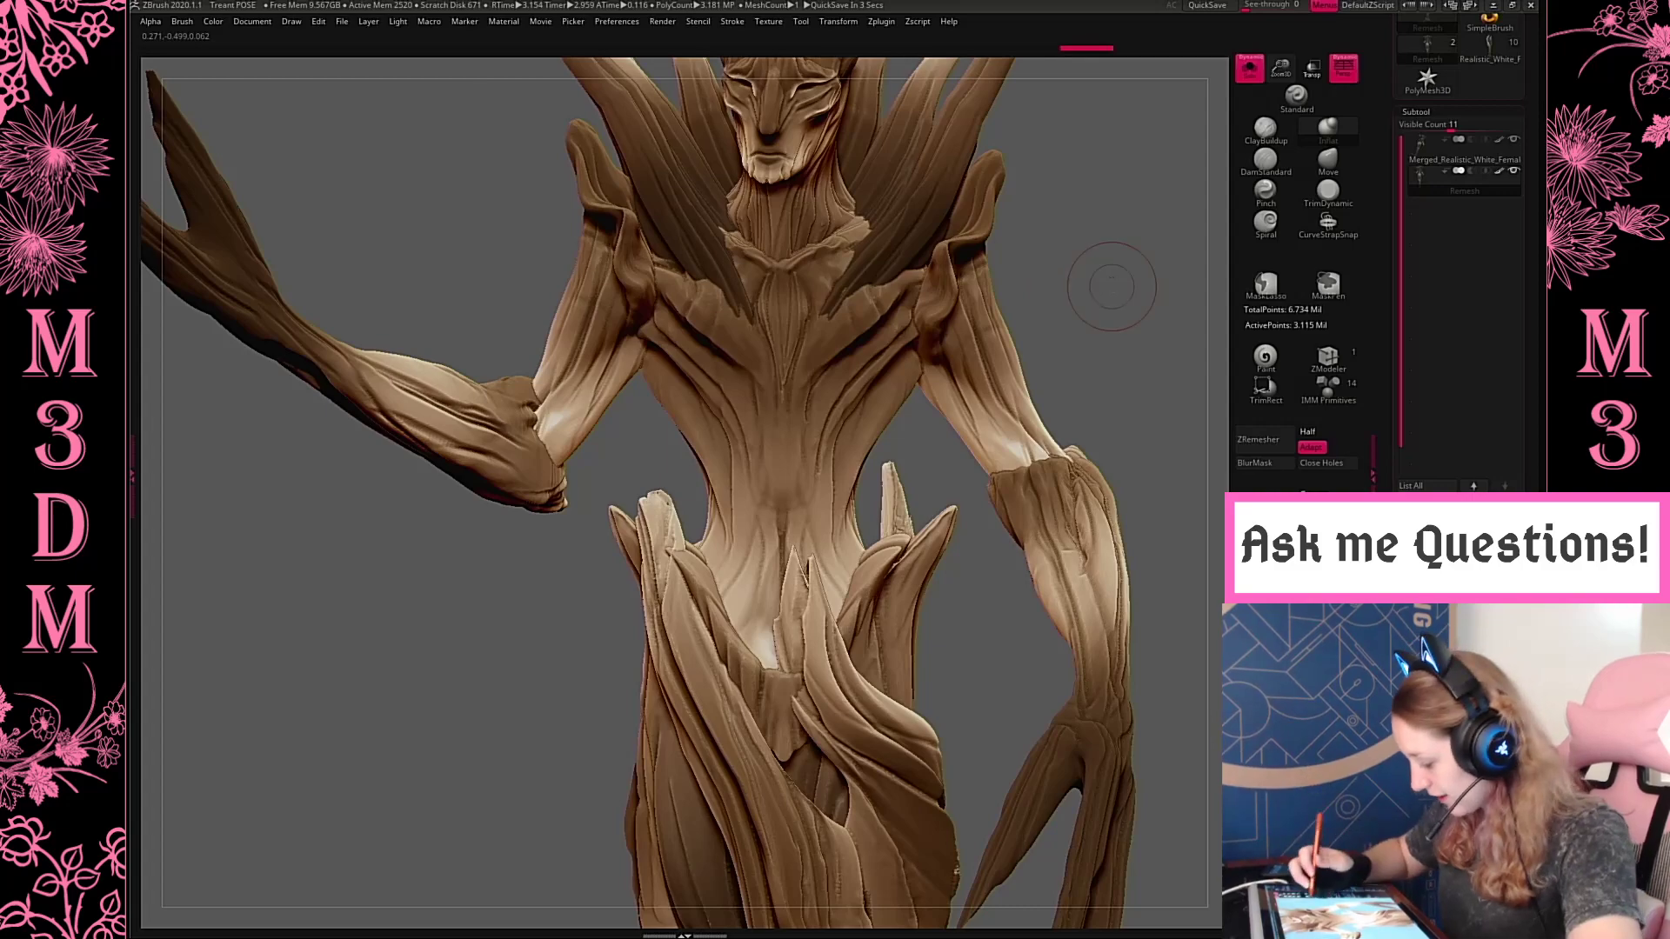
left_click_drag(1107, 298, 991, 305)
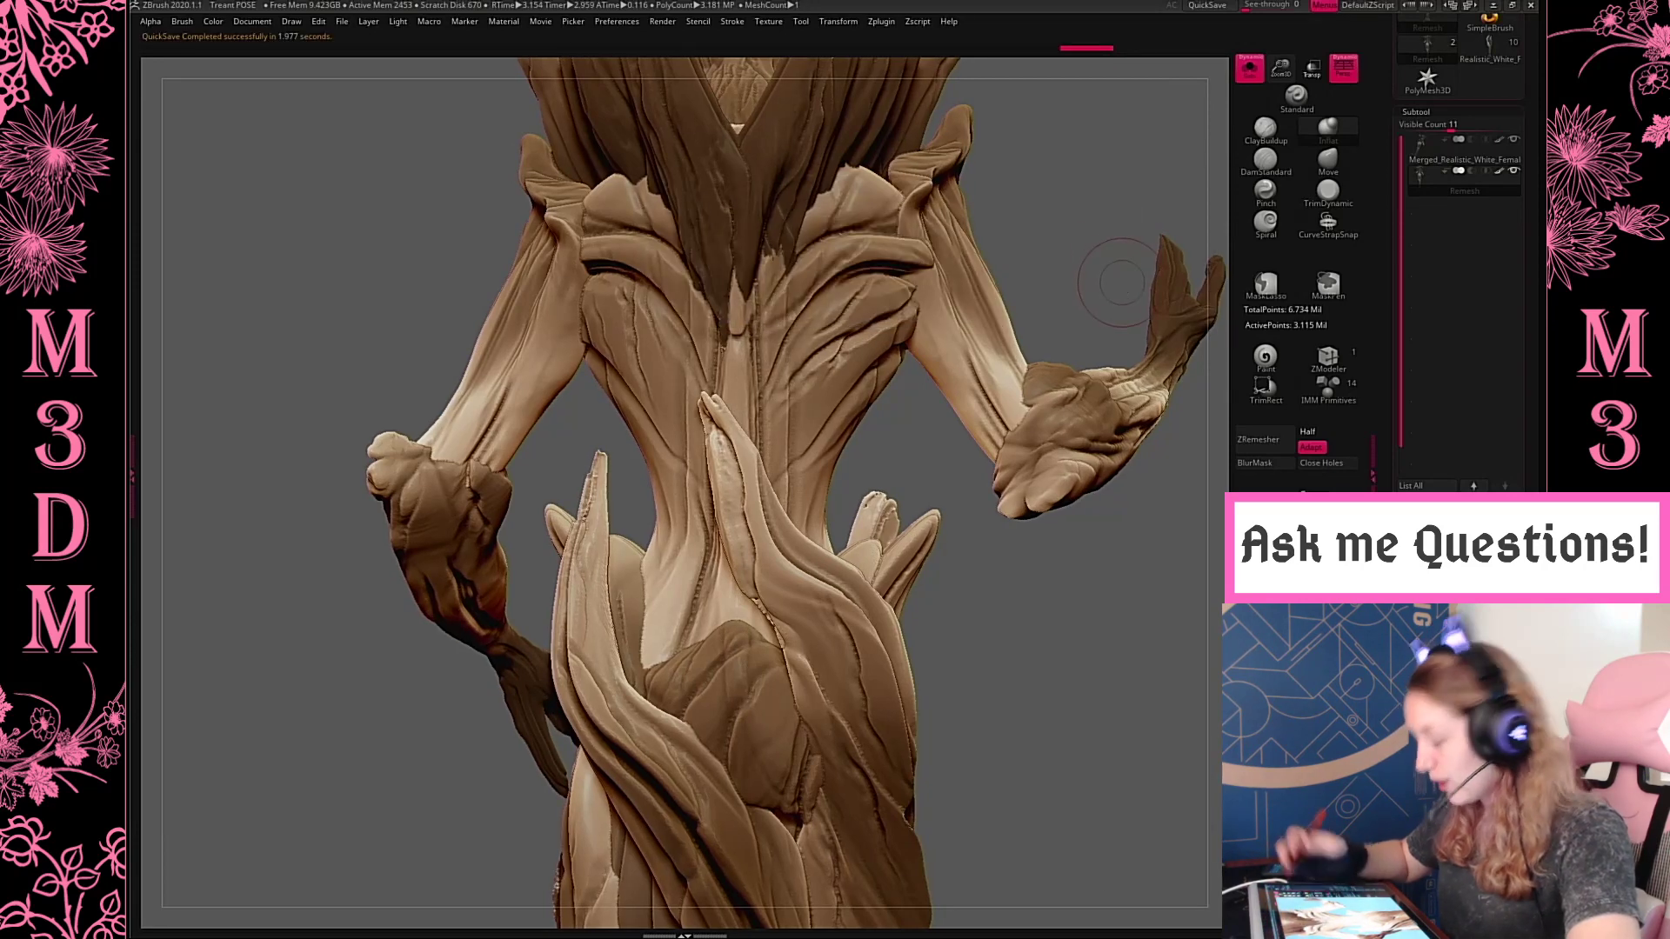
key("f")
mouse_move(1115, 246)
left_mouse_down()
mouse_move(1063, 278)
mouse_move(1042, 253)
mouse_move(1053, 388)
left_mouse_up()
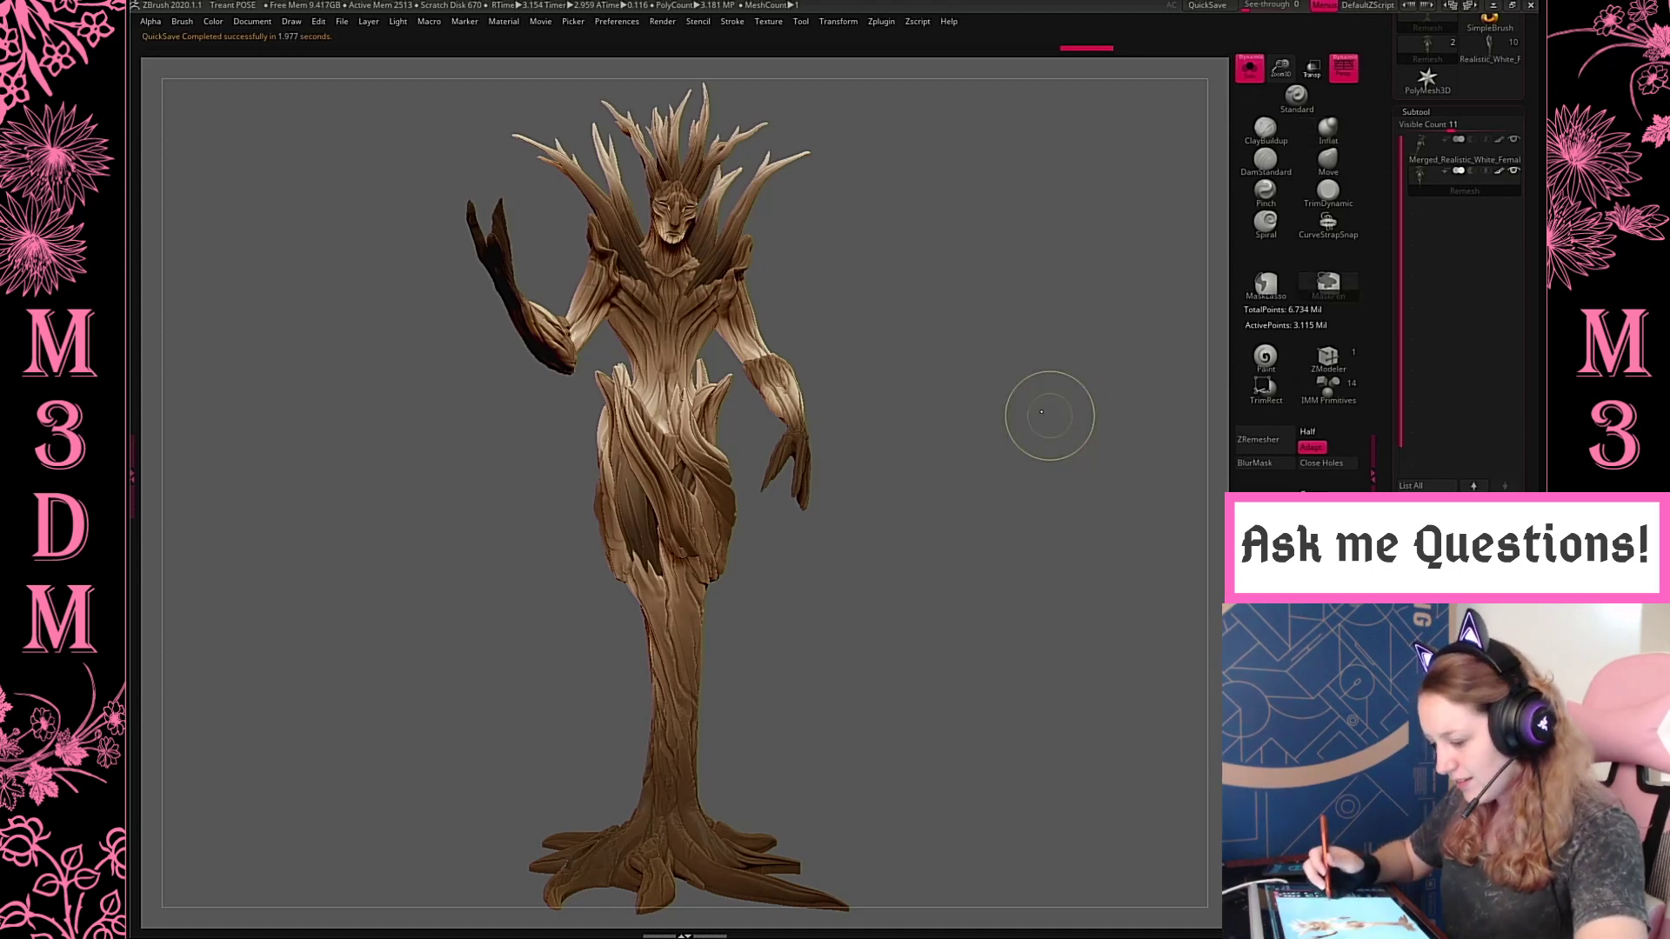
Save the project over the existing Treant POSE file as a ZBrush Project
key("ctrl+s")
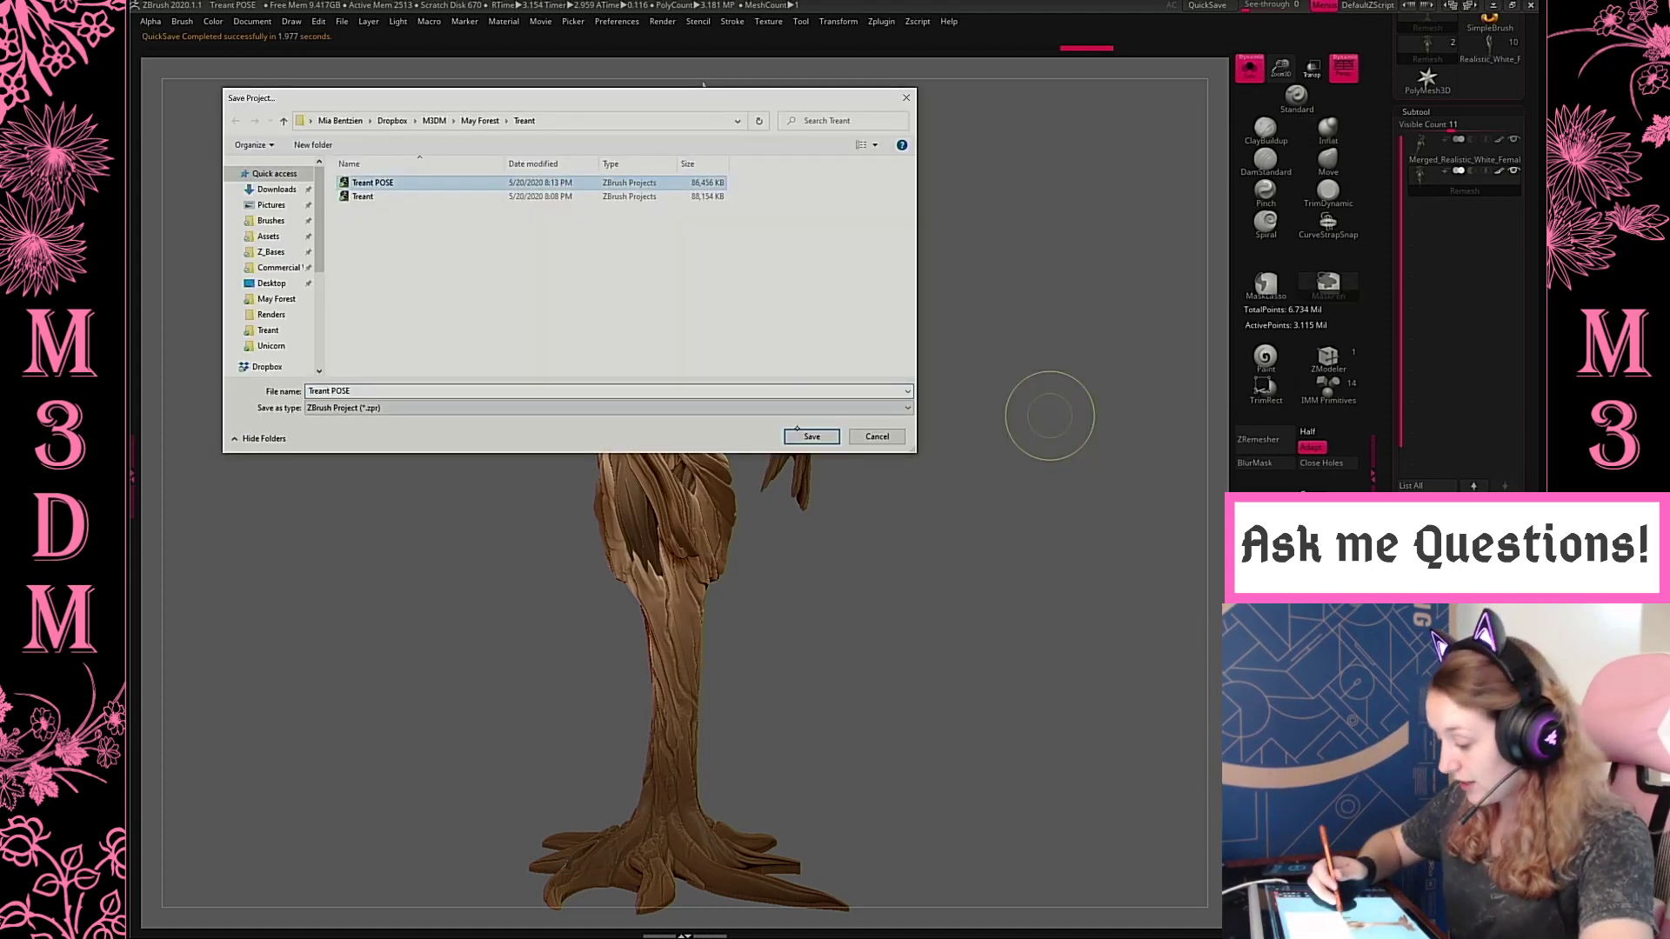
left_click(812, 436)
left_click(873, 465)
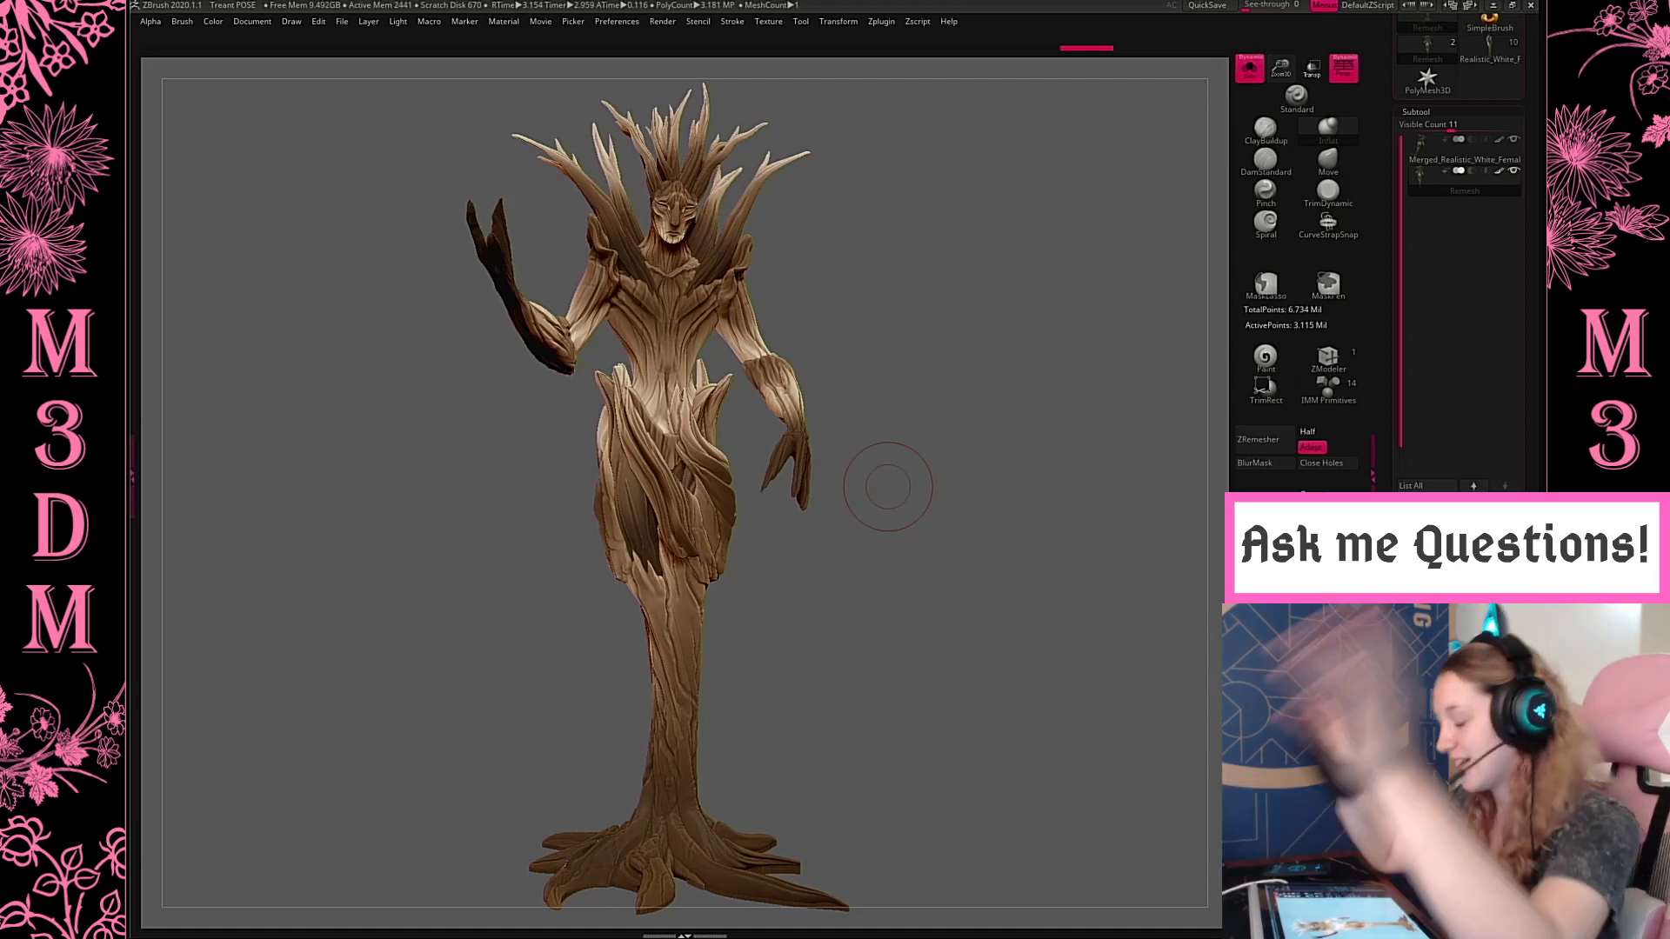
key("ctrl+s")
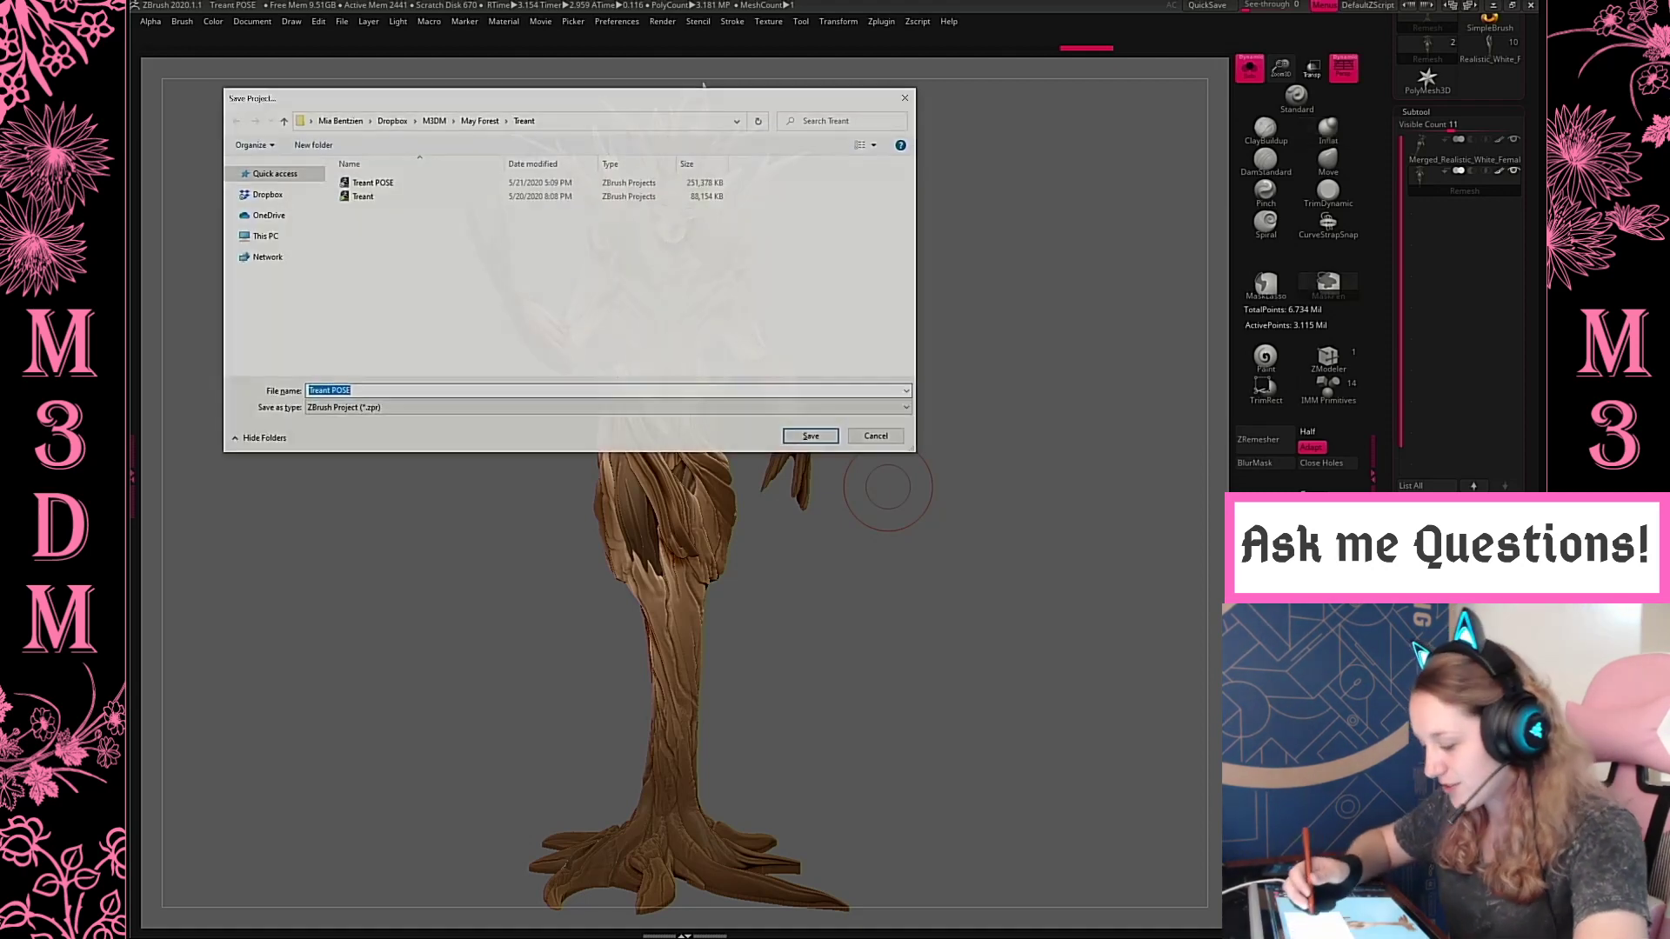
left_click(877, 436)
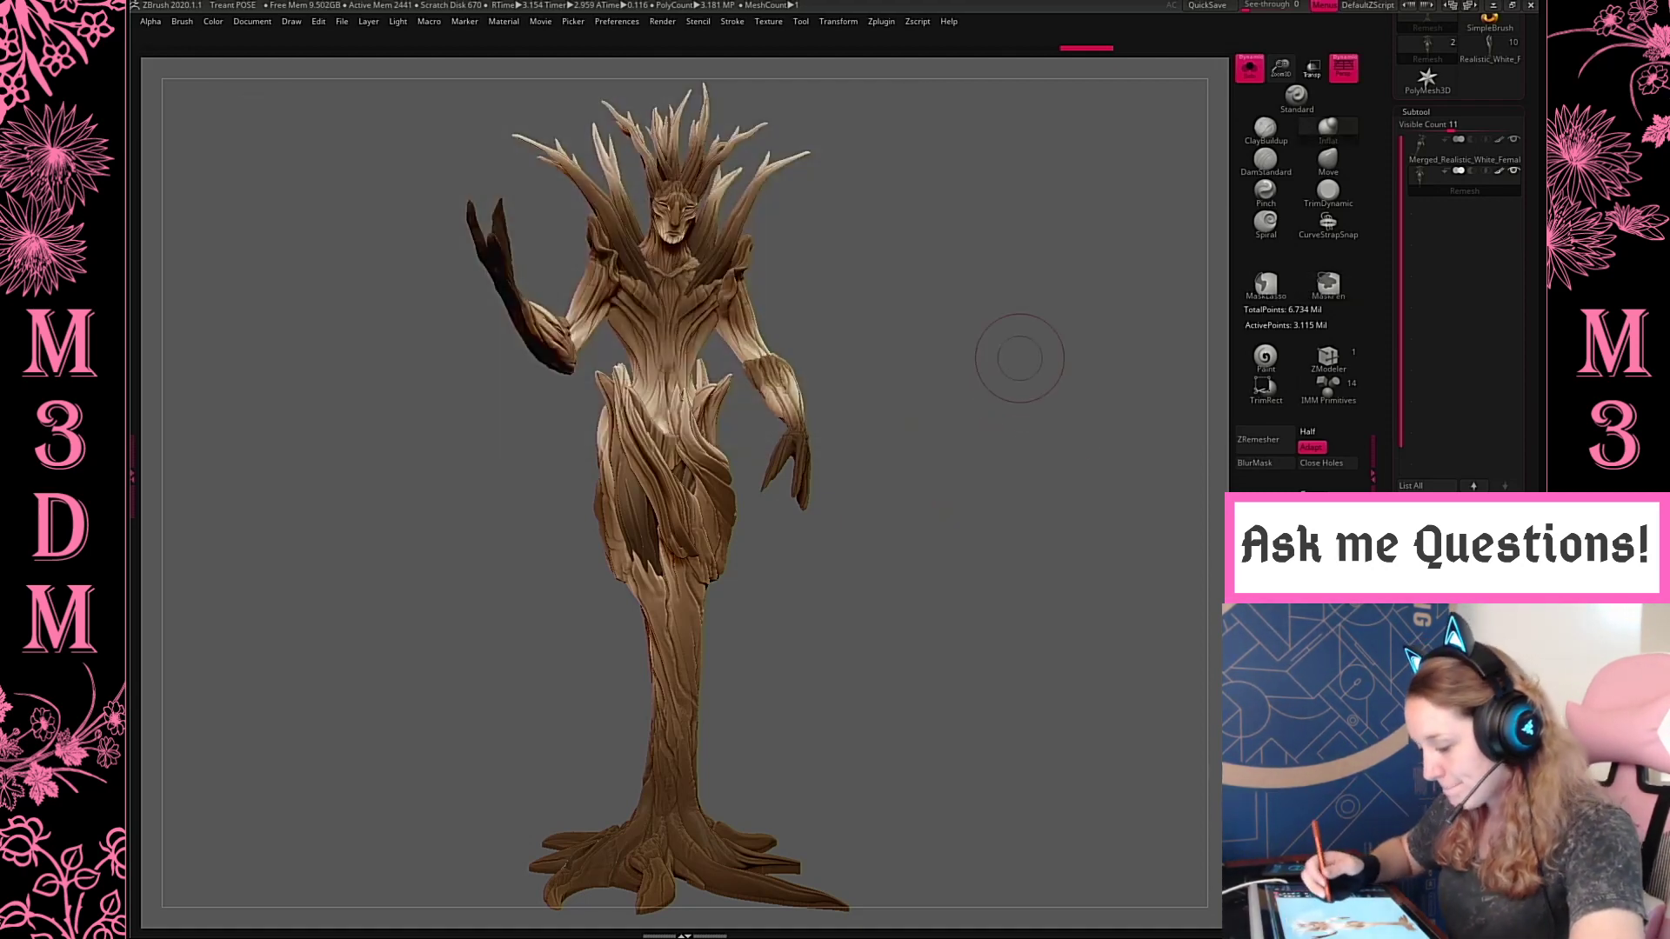
Check the skirt, chest and head up close, and make the Remesh subtool active
mouse_move(937, 433)
left_mouse_down("alt")
mouse_move(709, 433)
mouse_move(947, 461)
left_mouse_up("alt")
mouse_move(990, 716)
left_mouse_down()
mouse_move(984, 739)
mouse_move(1178, 771)
left_mouse_up()
left_click_drag(1124, 183, 1115, 366, "alt")
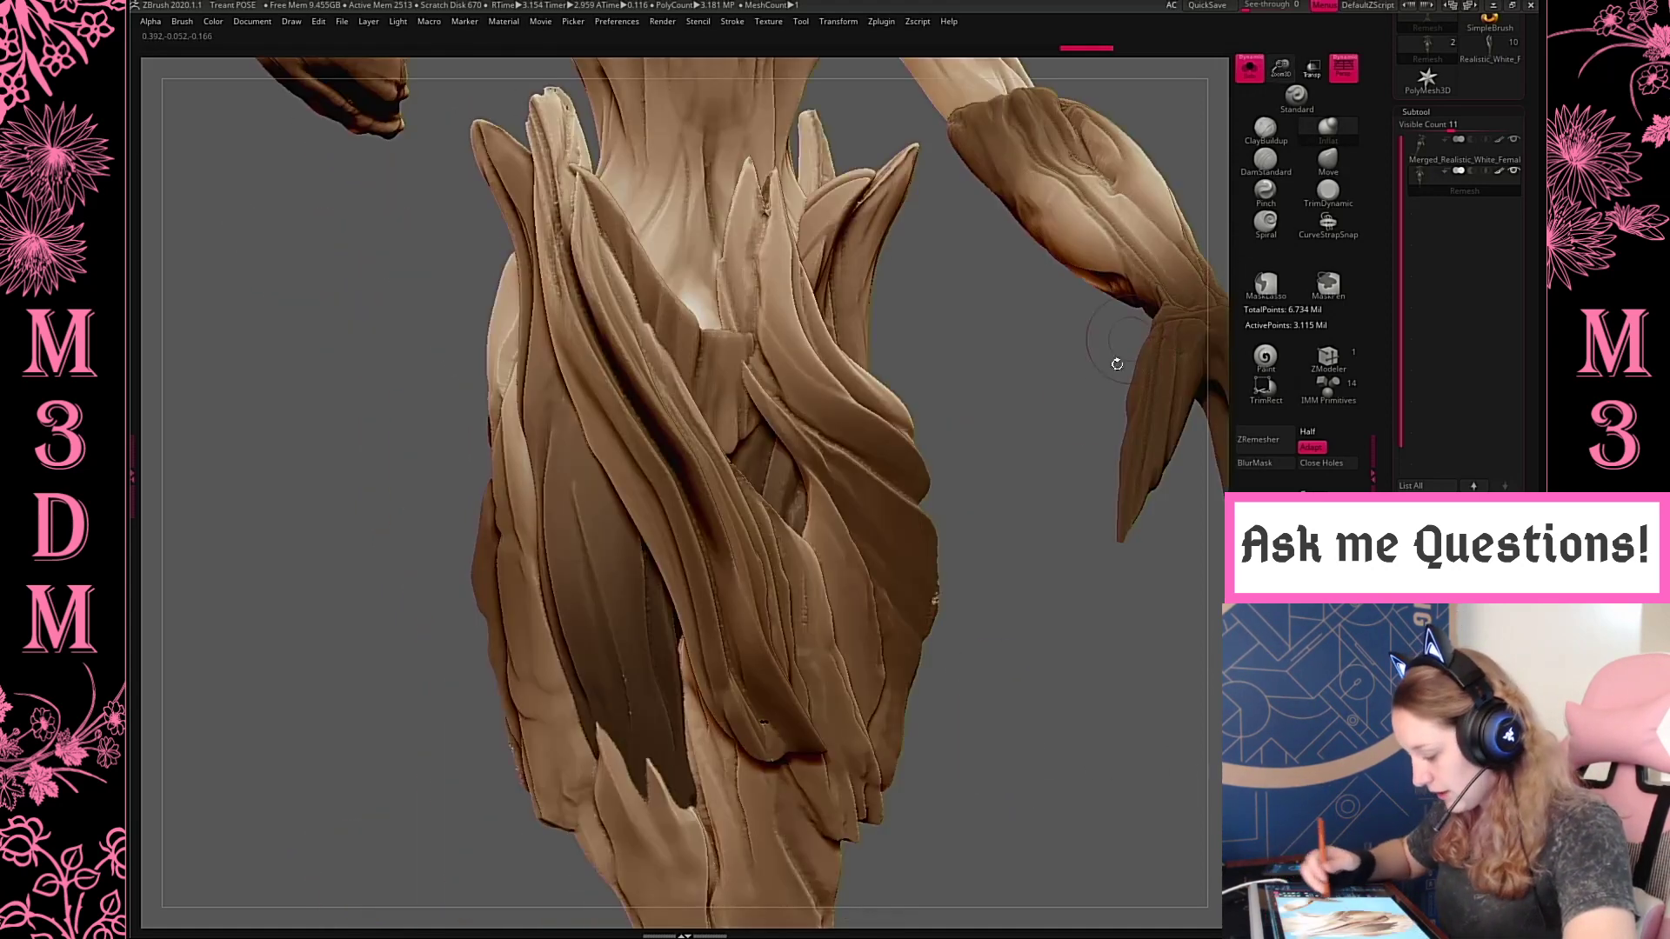
left_click_drag(1015, 468, 1049, 914, "alt")
left_click_drag(1127, 254, 1145, 519)
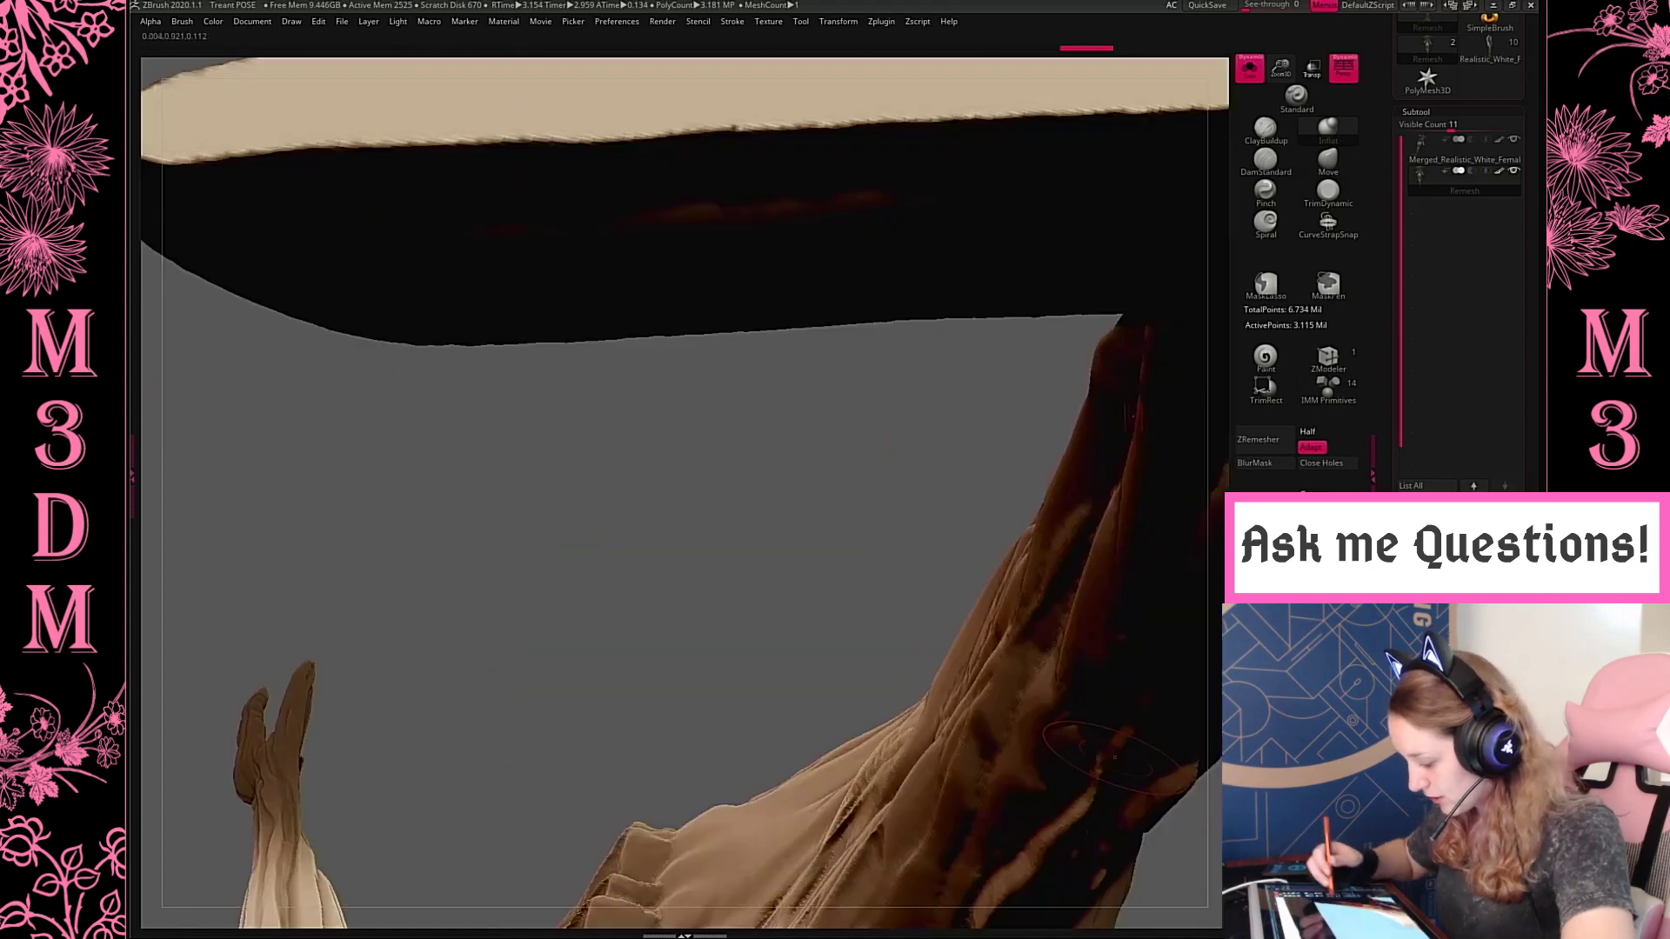
mouse_move(968, 515)
left_mouse_down()
mouse_move(930, 672)
mouse_move(943, 509)
left_mouse_up()
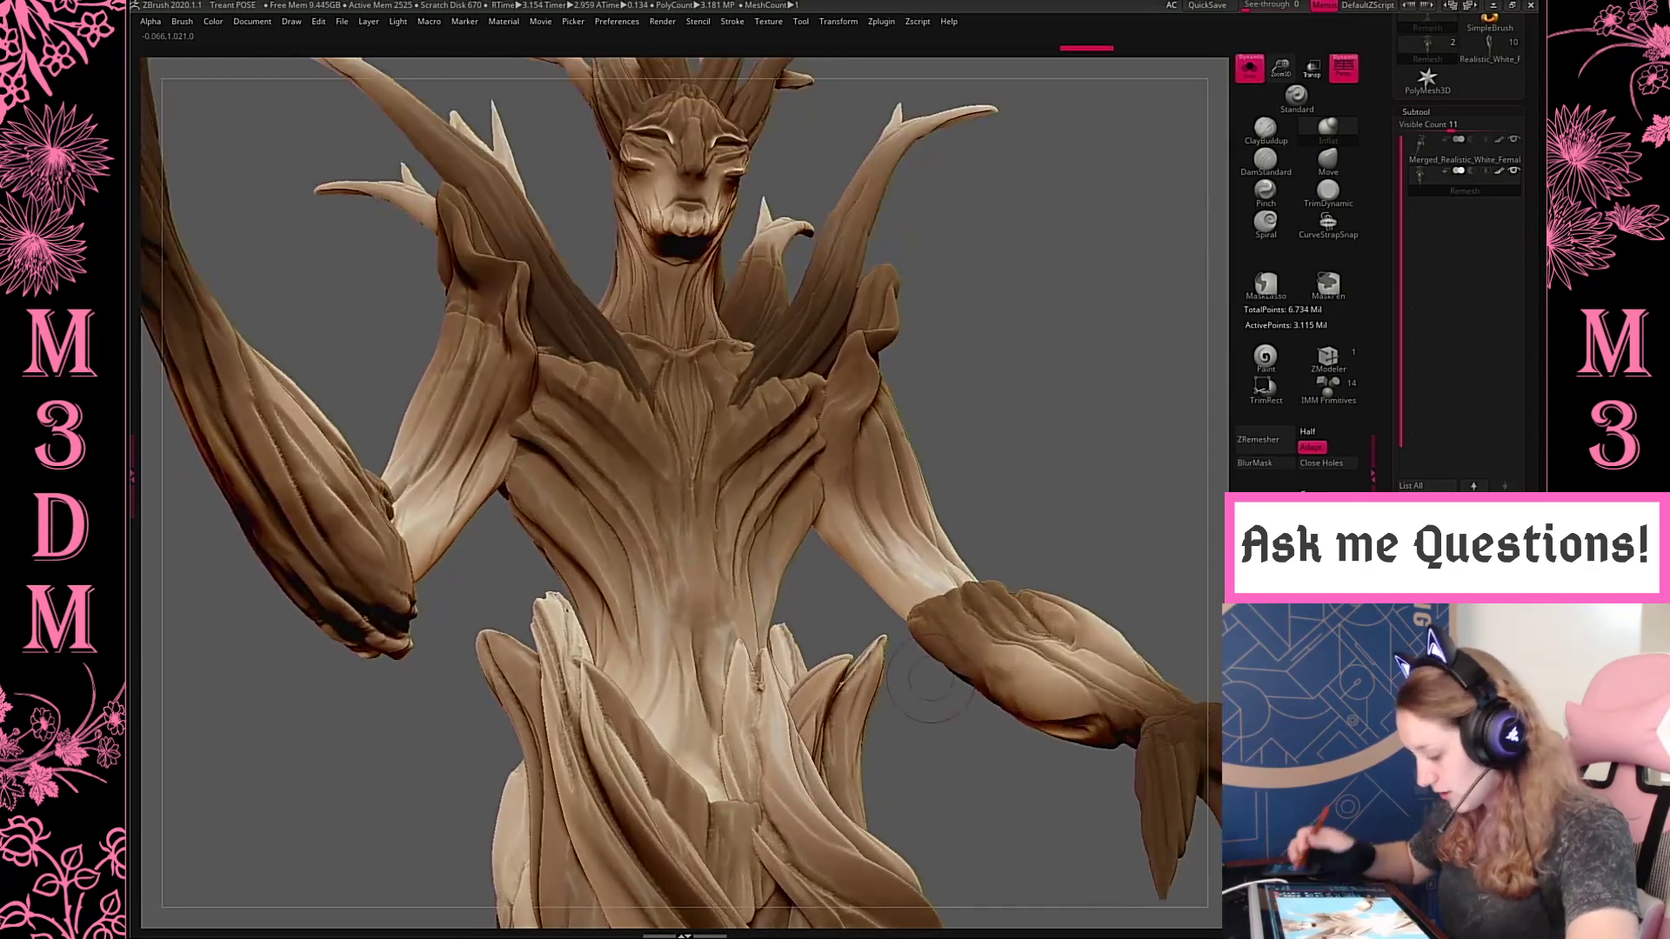
left_click_drag(1103, 426, 1114, 757, "alt")
left_click(1454, 150)
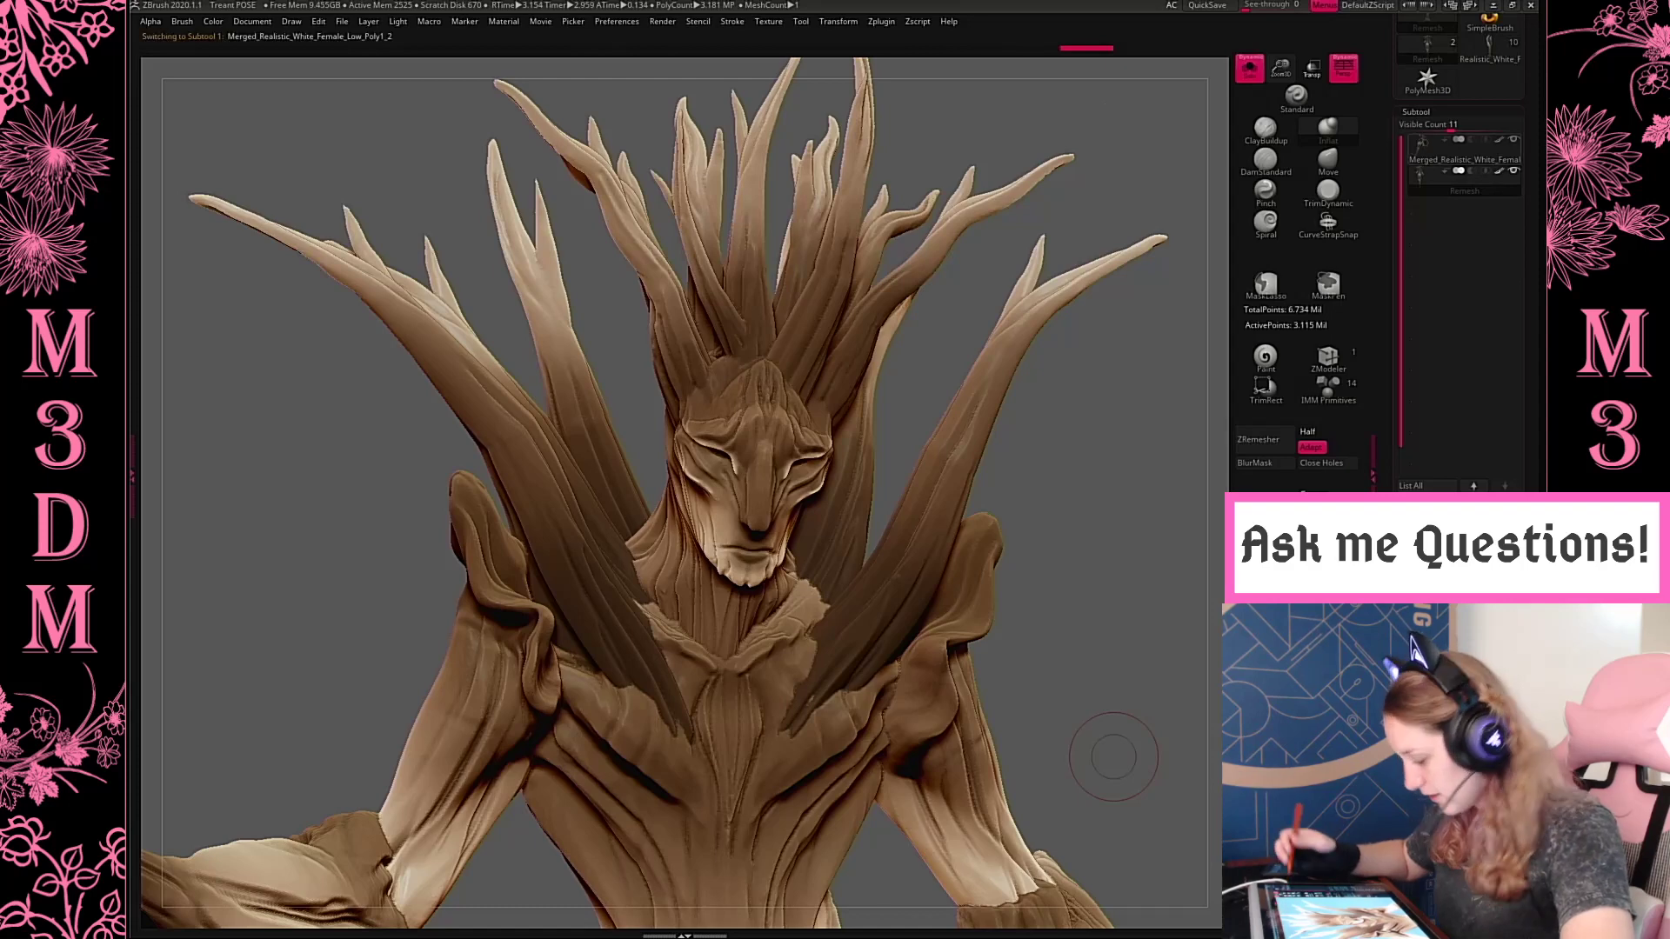
left_click(1421, 186)
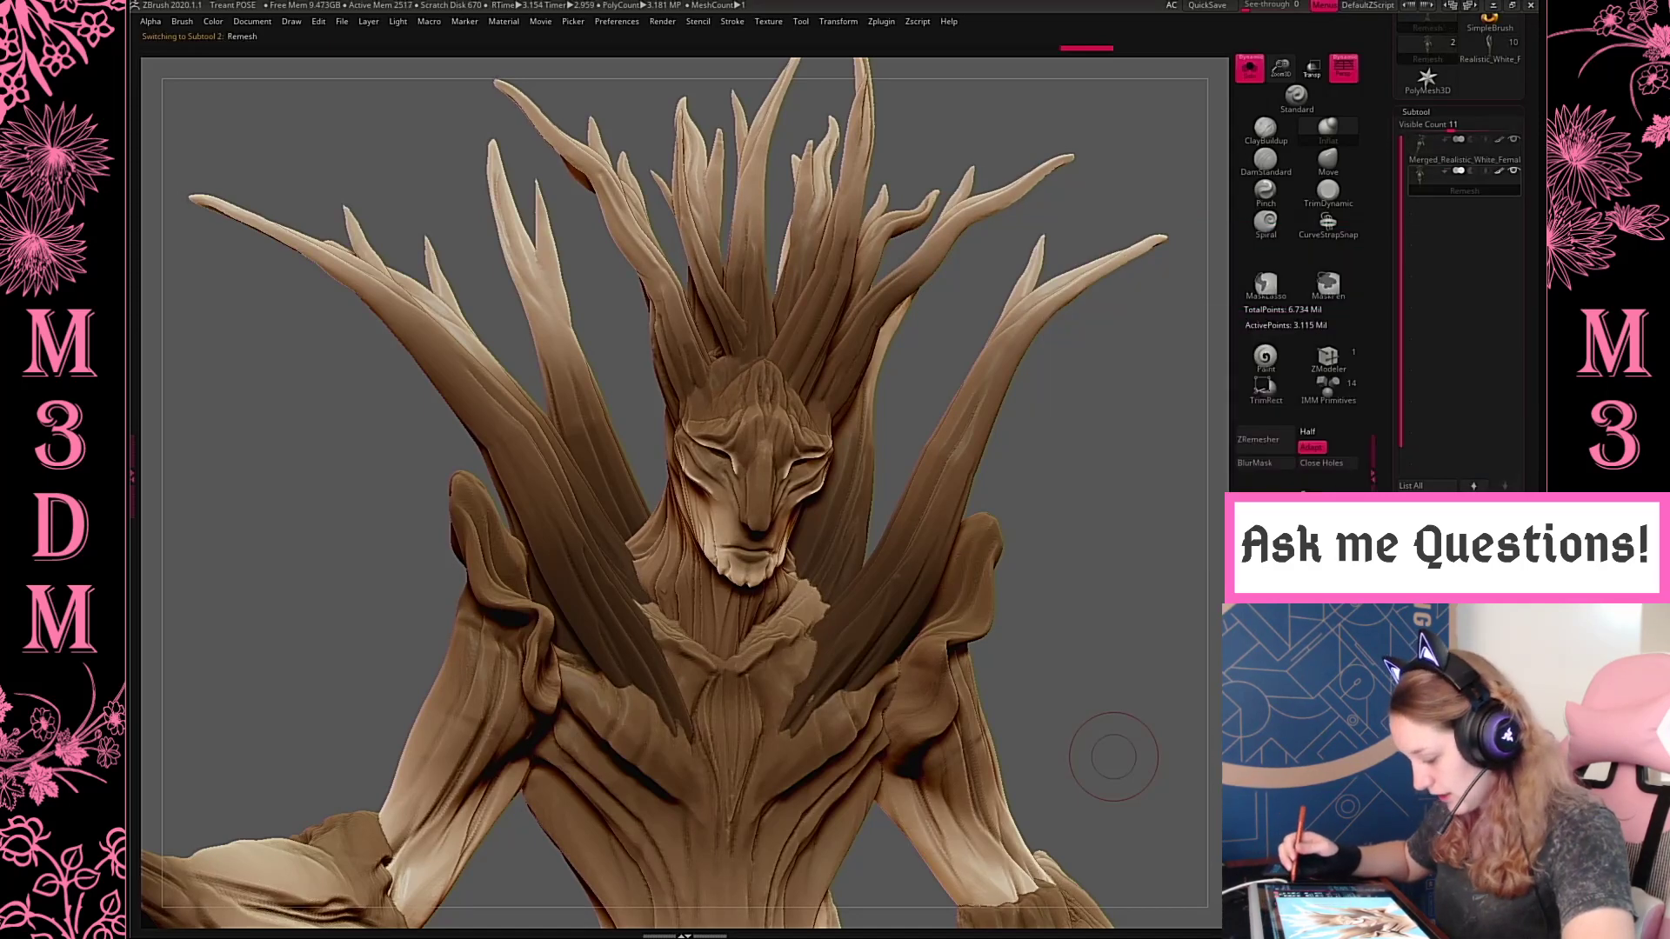
Compare the Merged_Realistic_White_Female_Low_Poly1_2 and Remesh subtools, close up and at full height, and leave Remesh active
left_click(1448, 150)
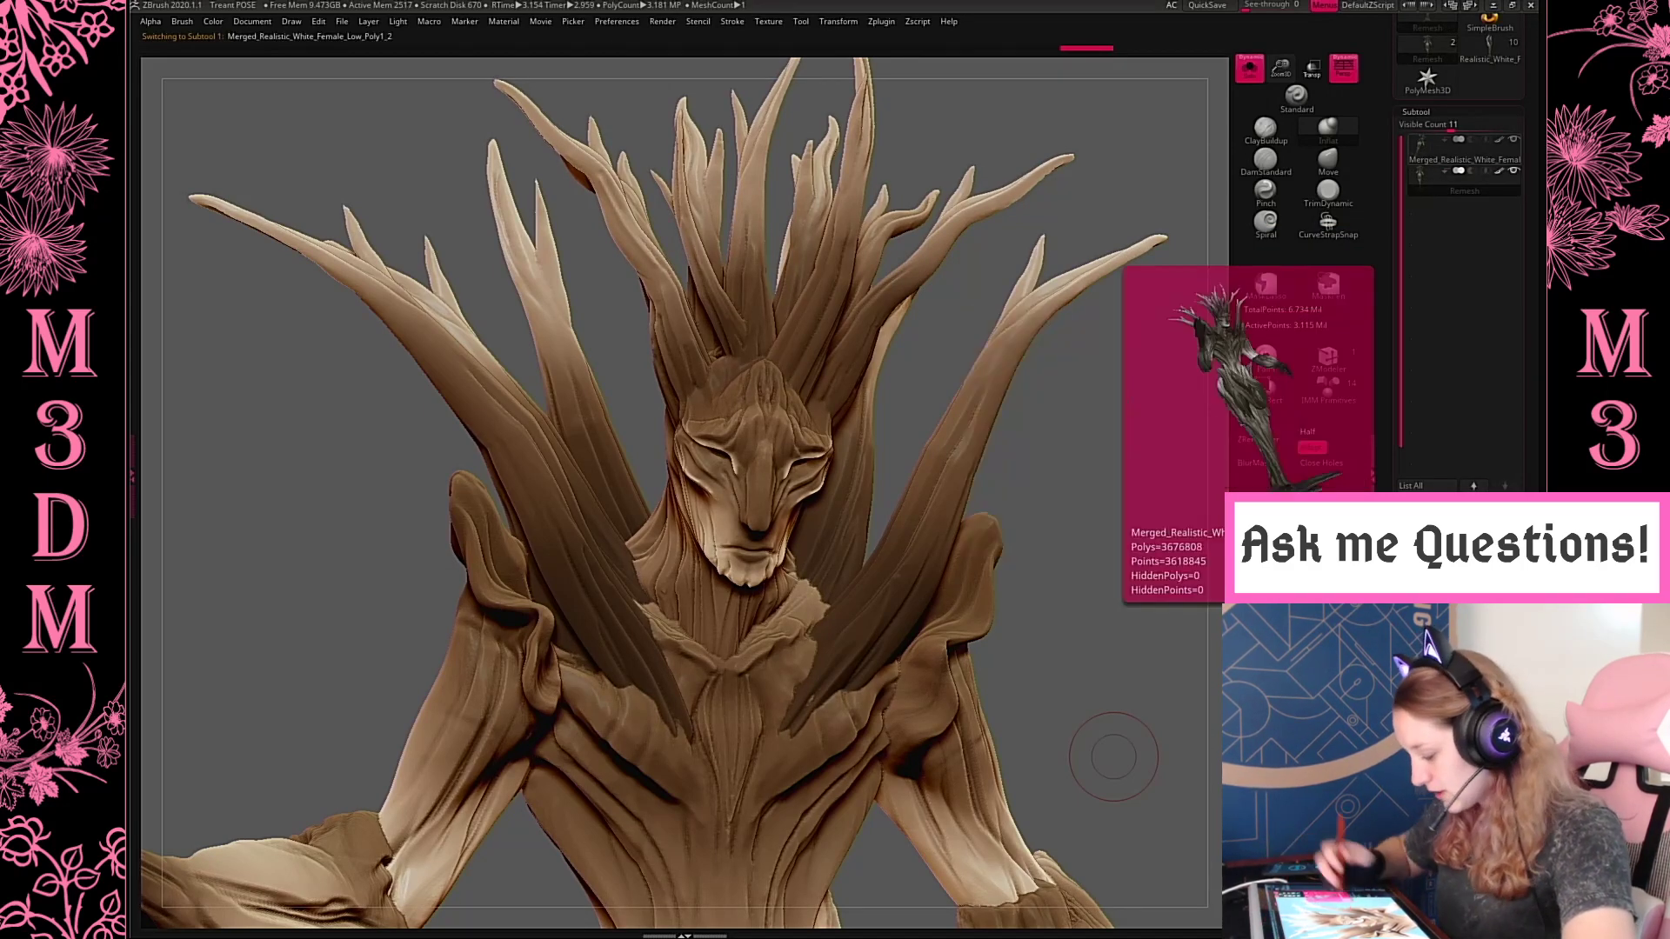
left_click_drag(1101, 468, 1179, 476)
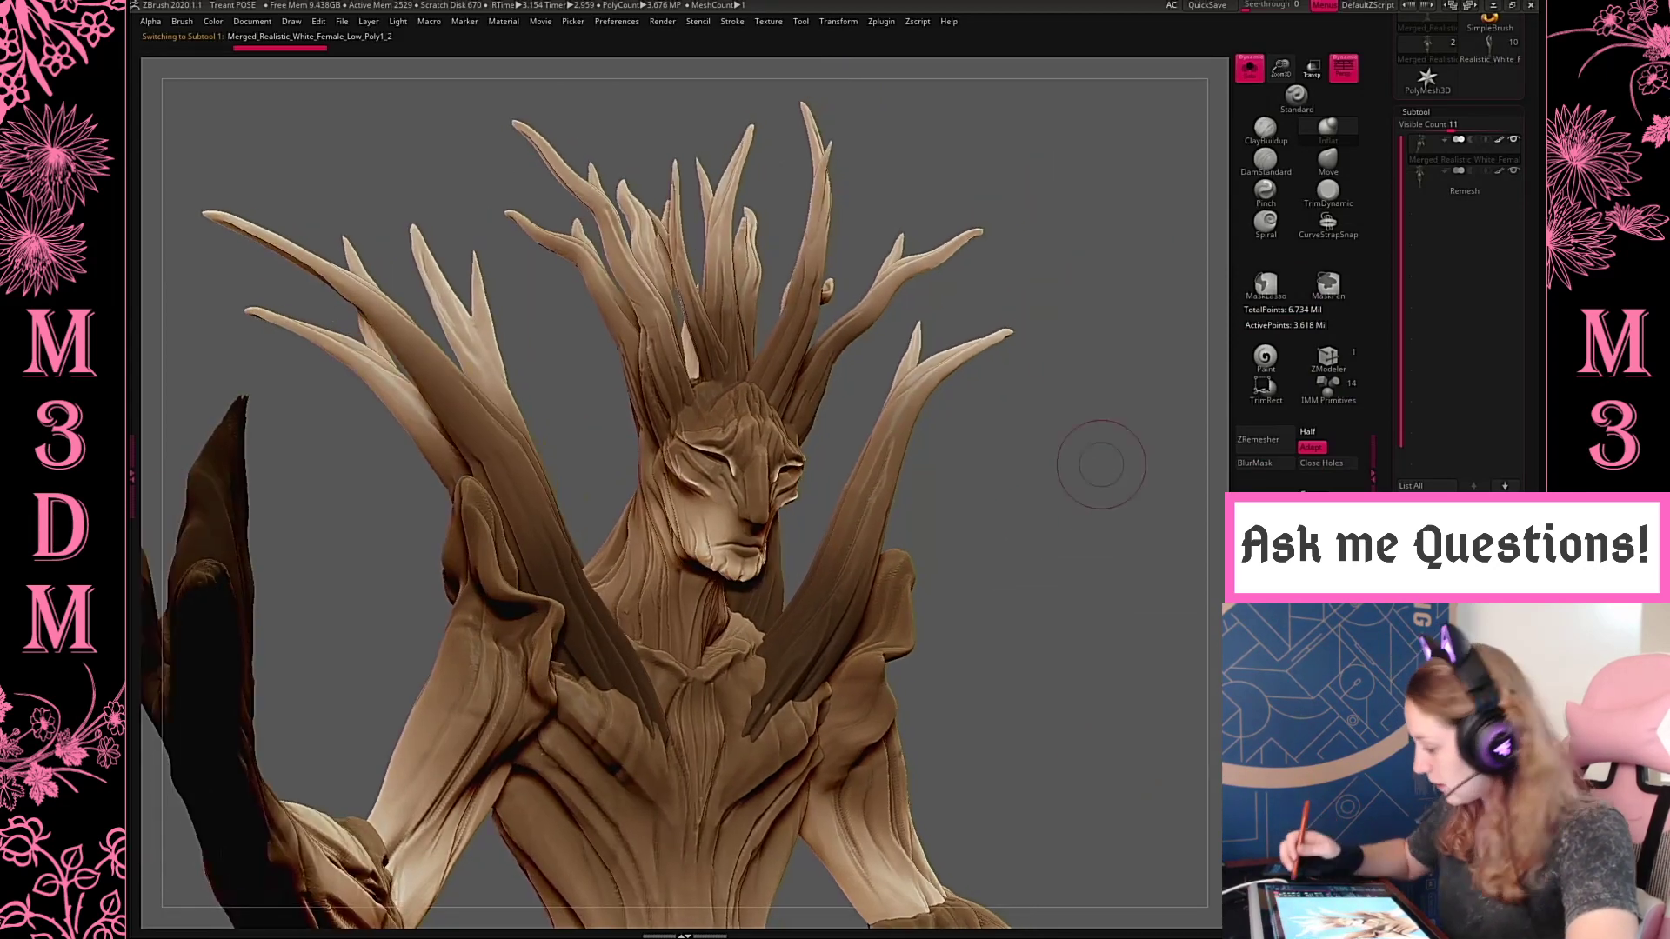
left_click(1422, 190)
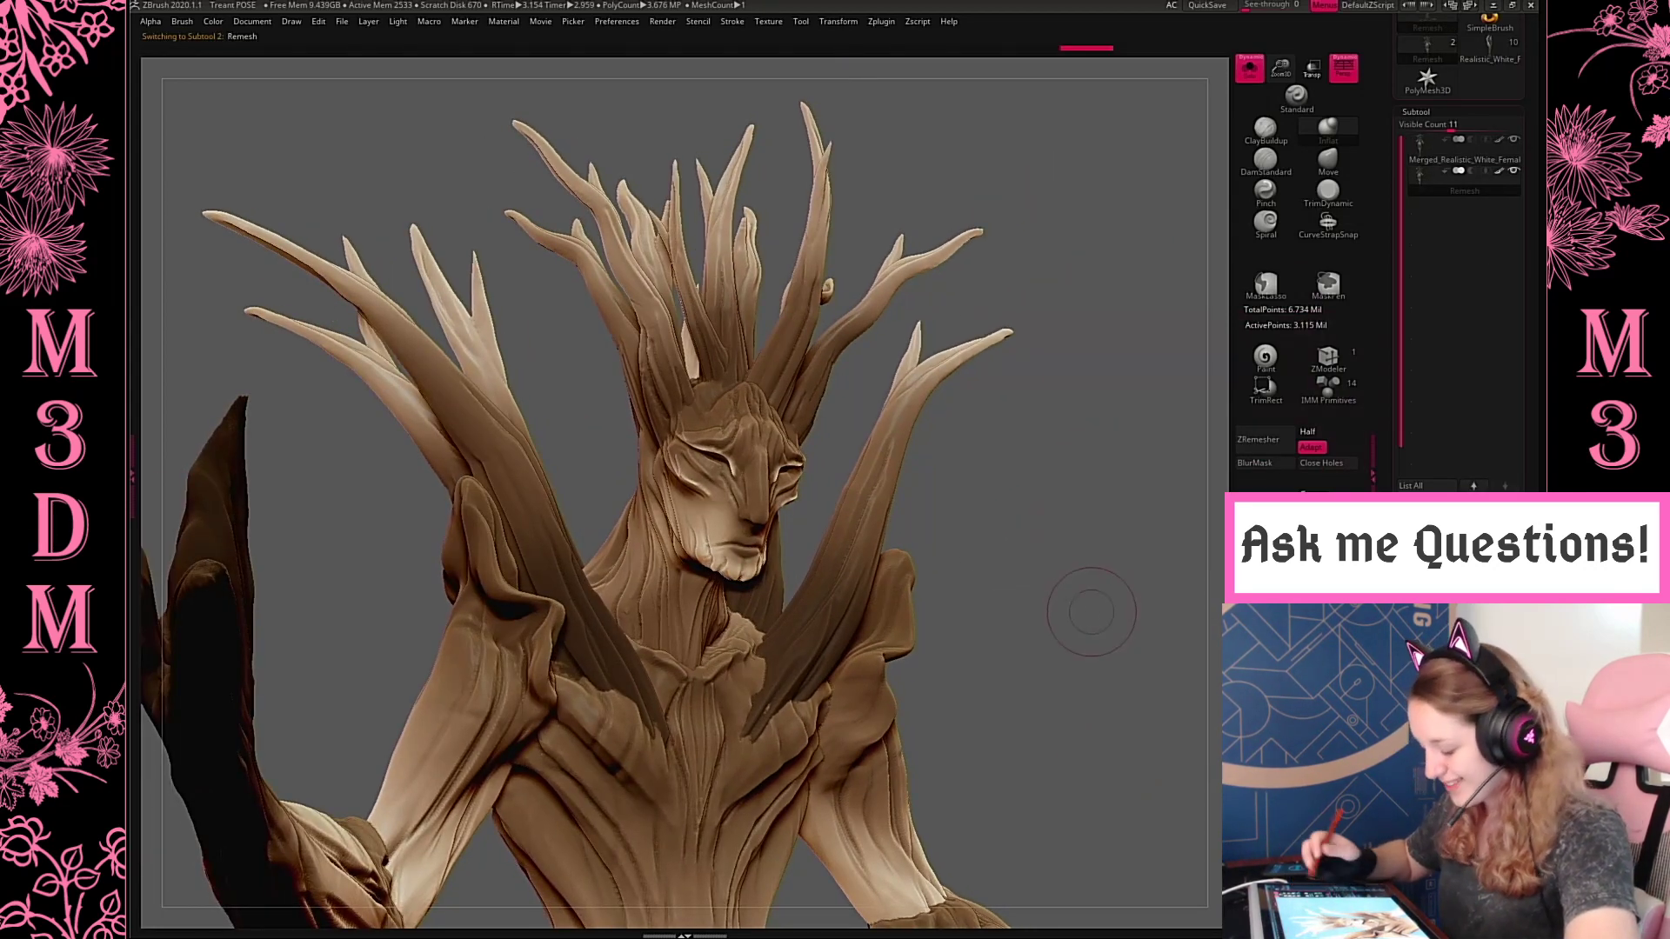
key("f")
left_click_drag(1093, 426, 1022, 428)
left_click(1426, 191)
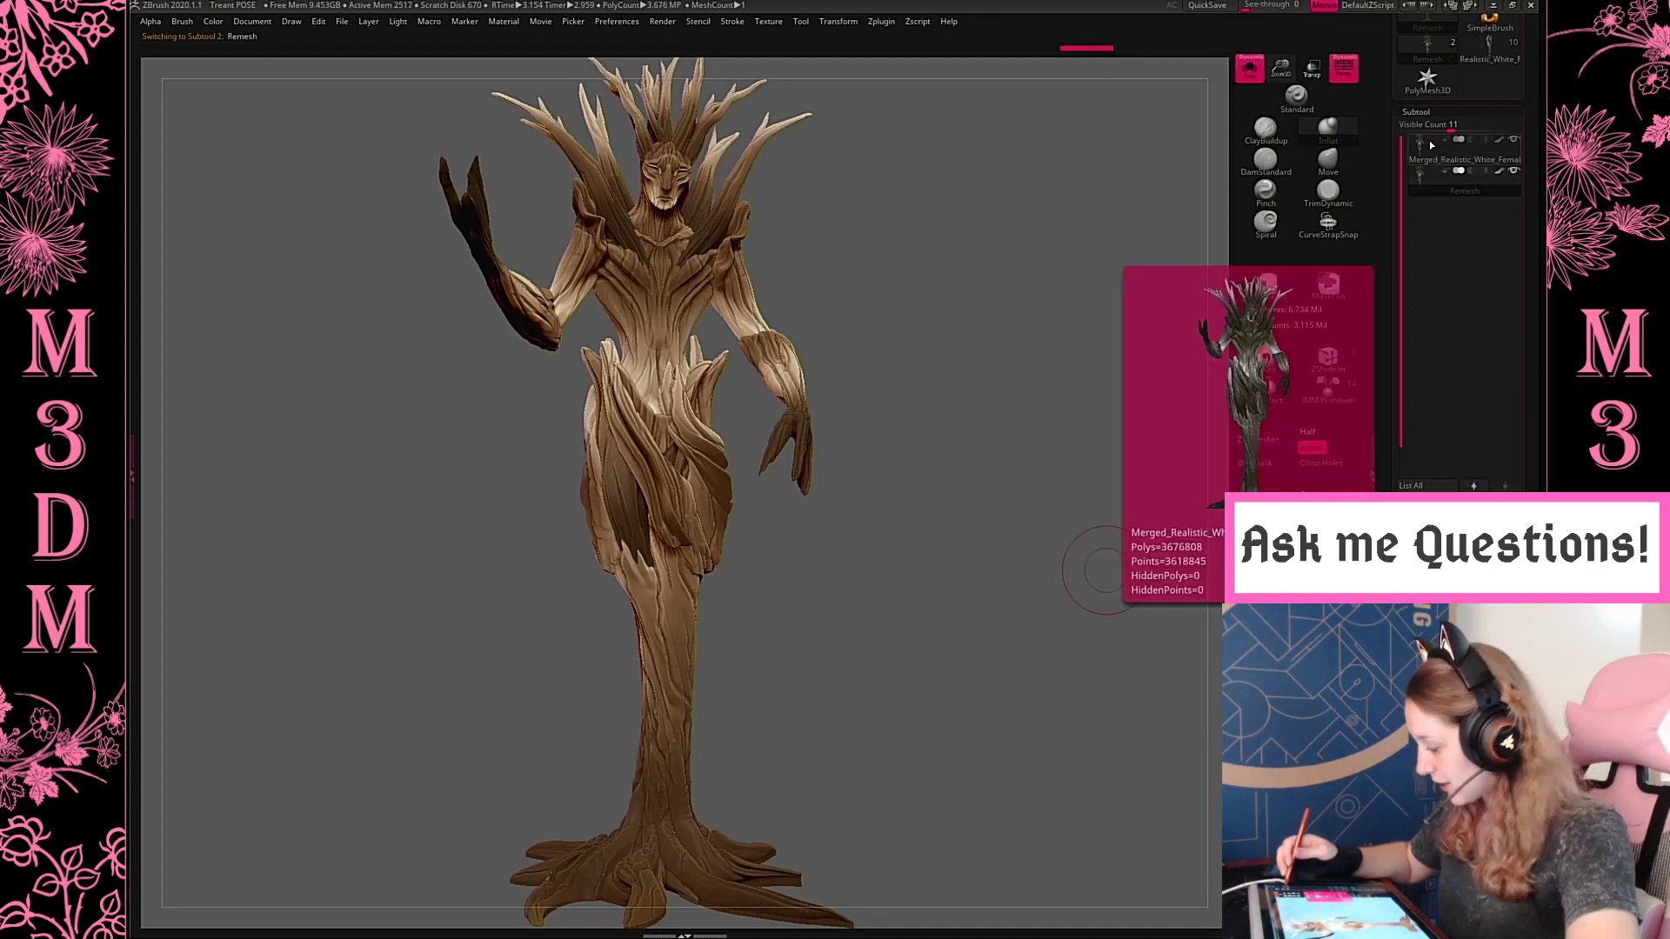
left_click(1419, 163)
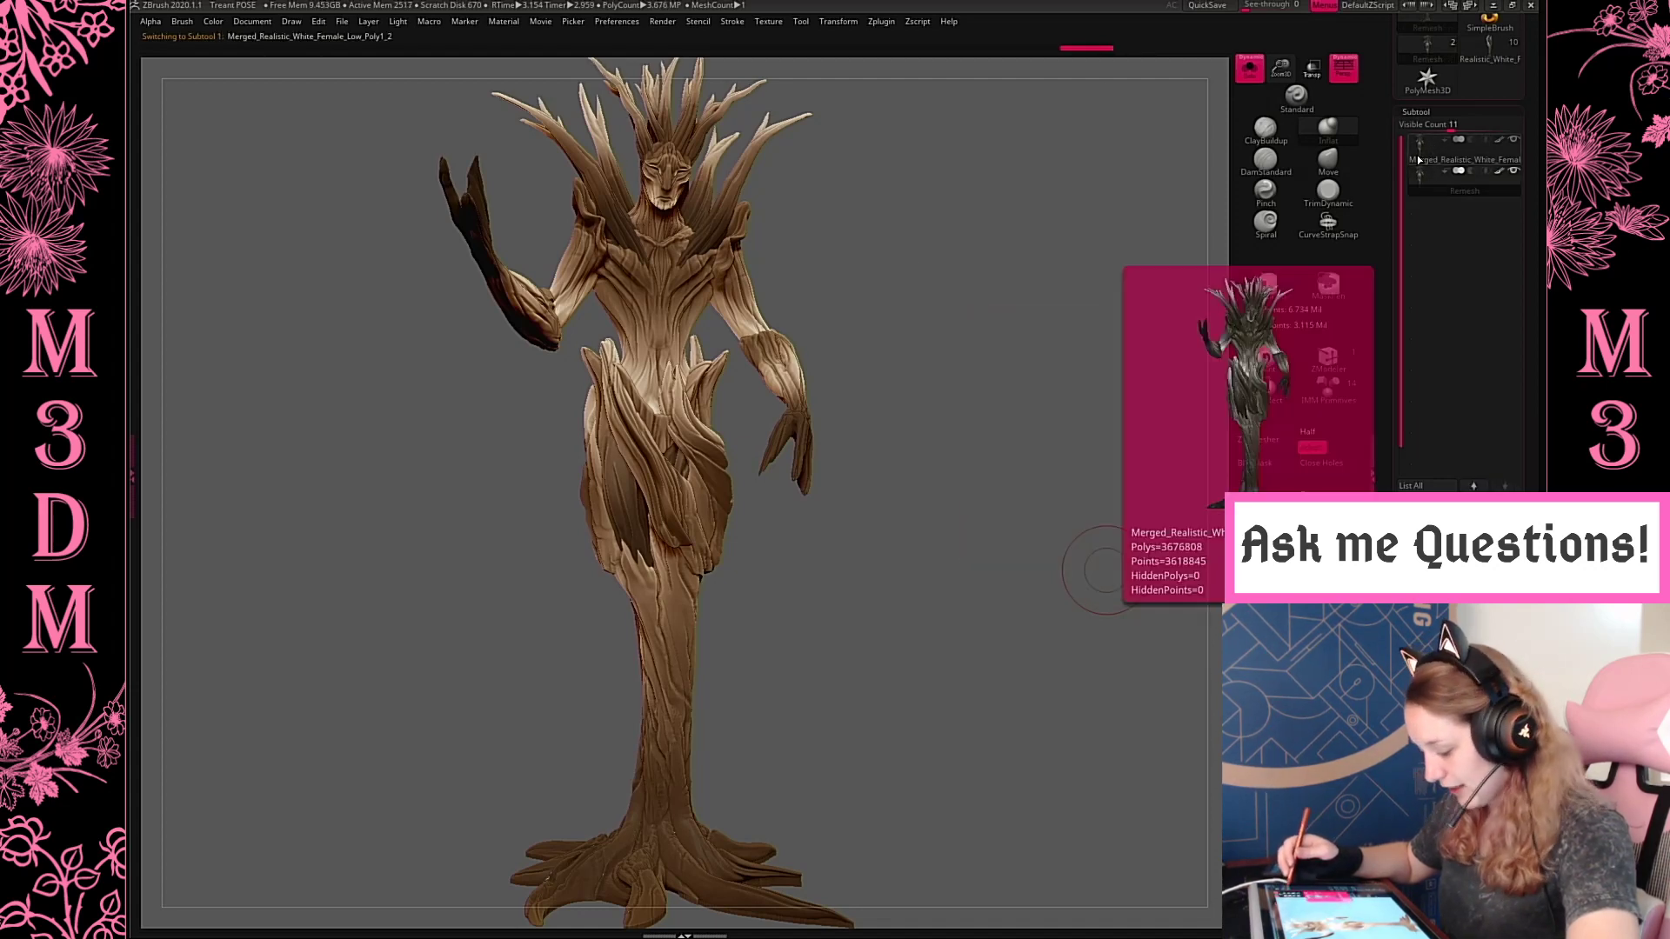
left_click(704, 627, "alt")
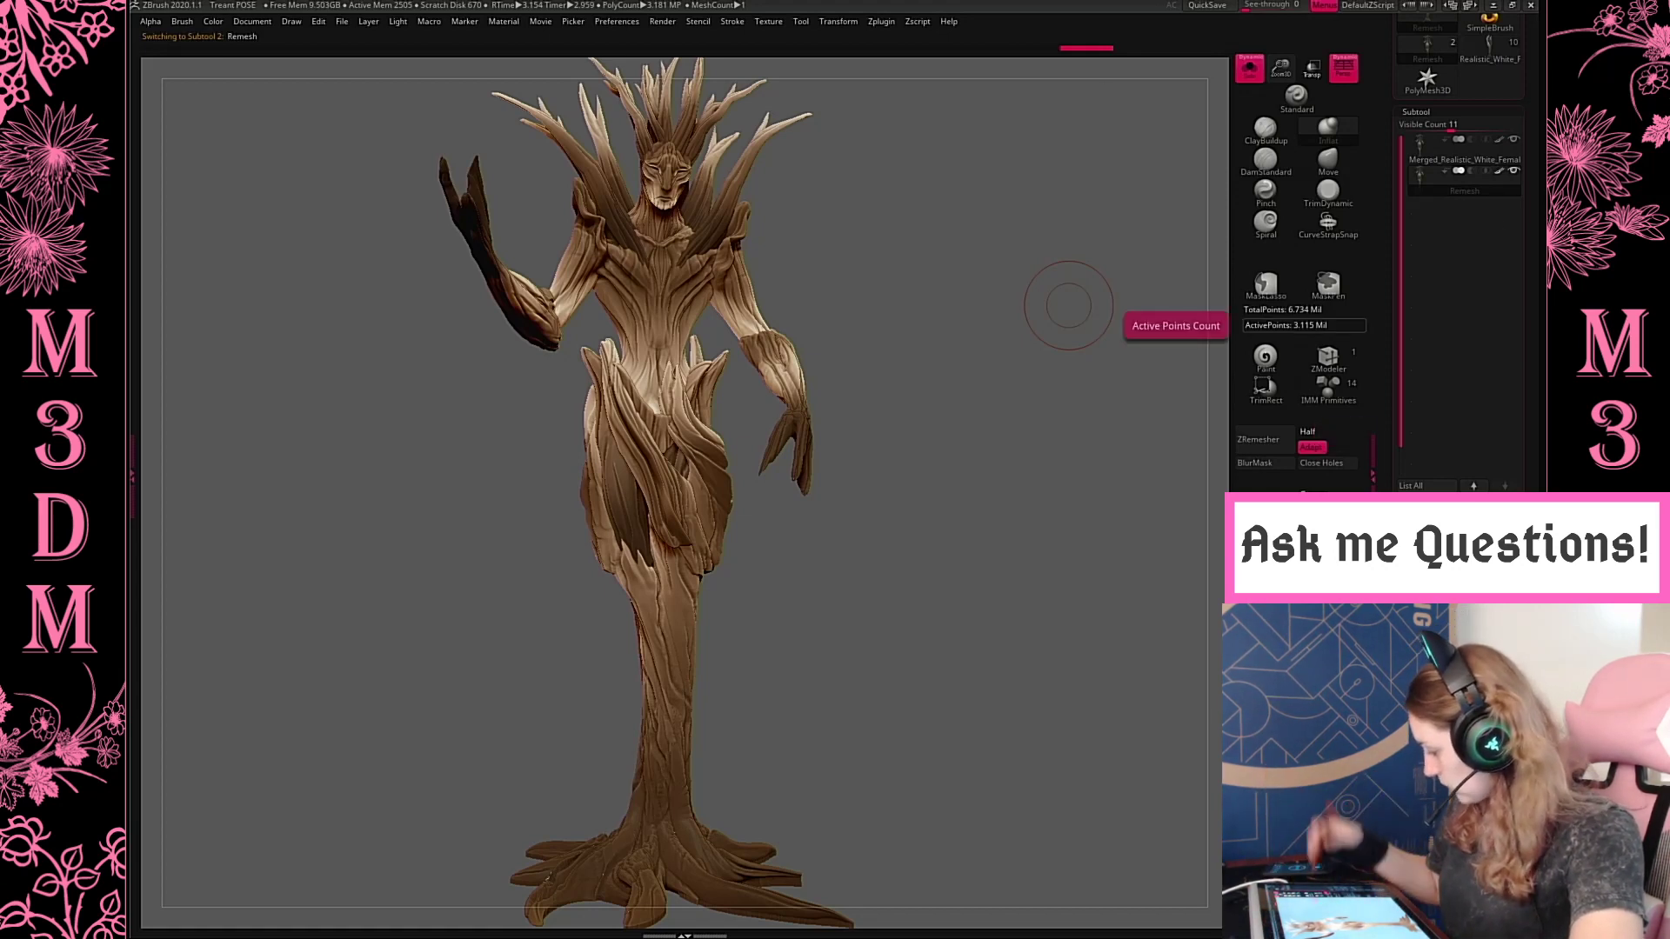
Pre-process the current Remesh subtool with Decimation Master
left_click(883, 22)
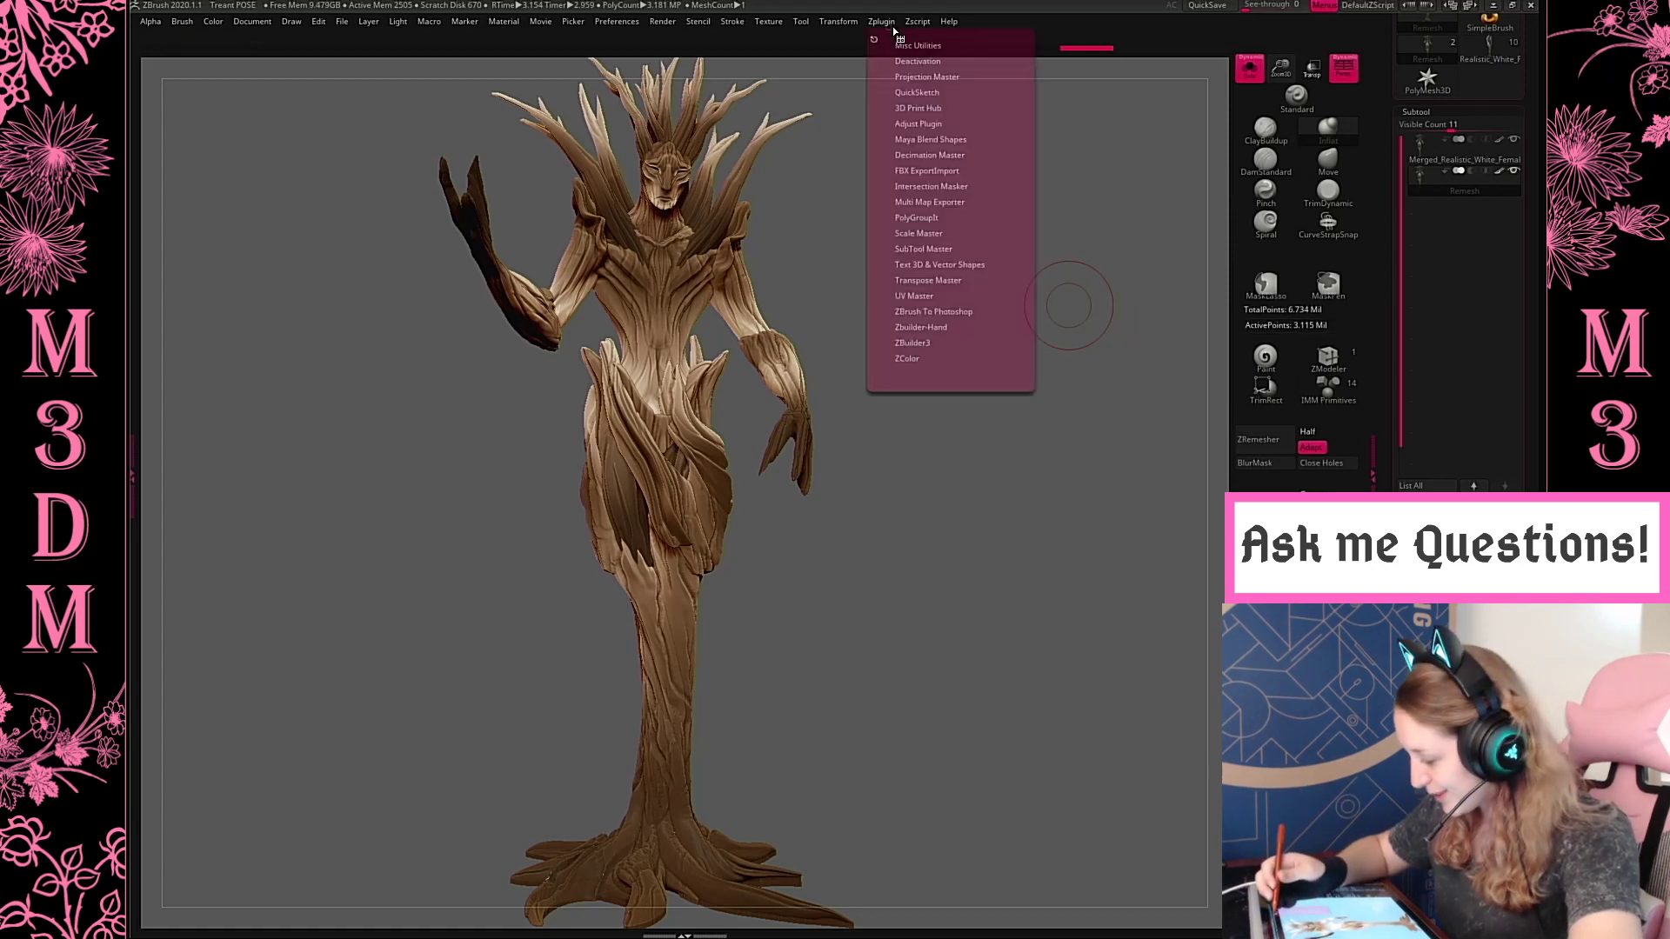
left_click(942, 155)
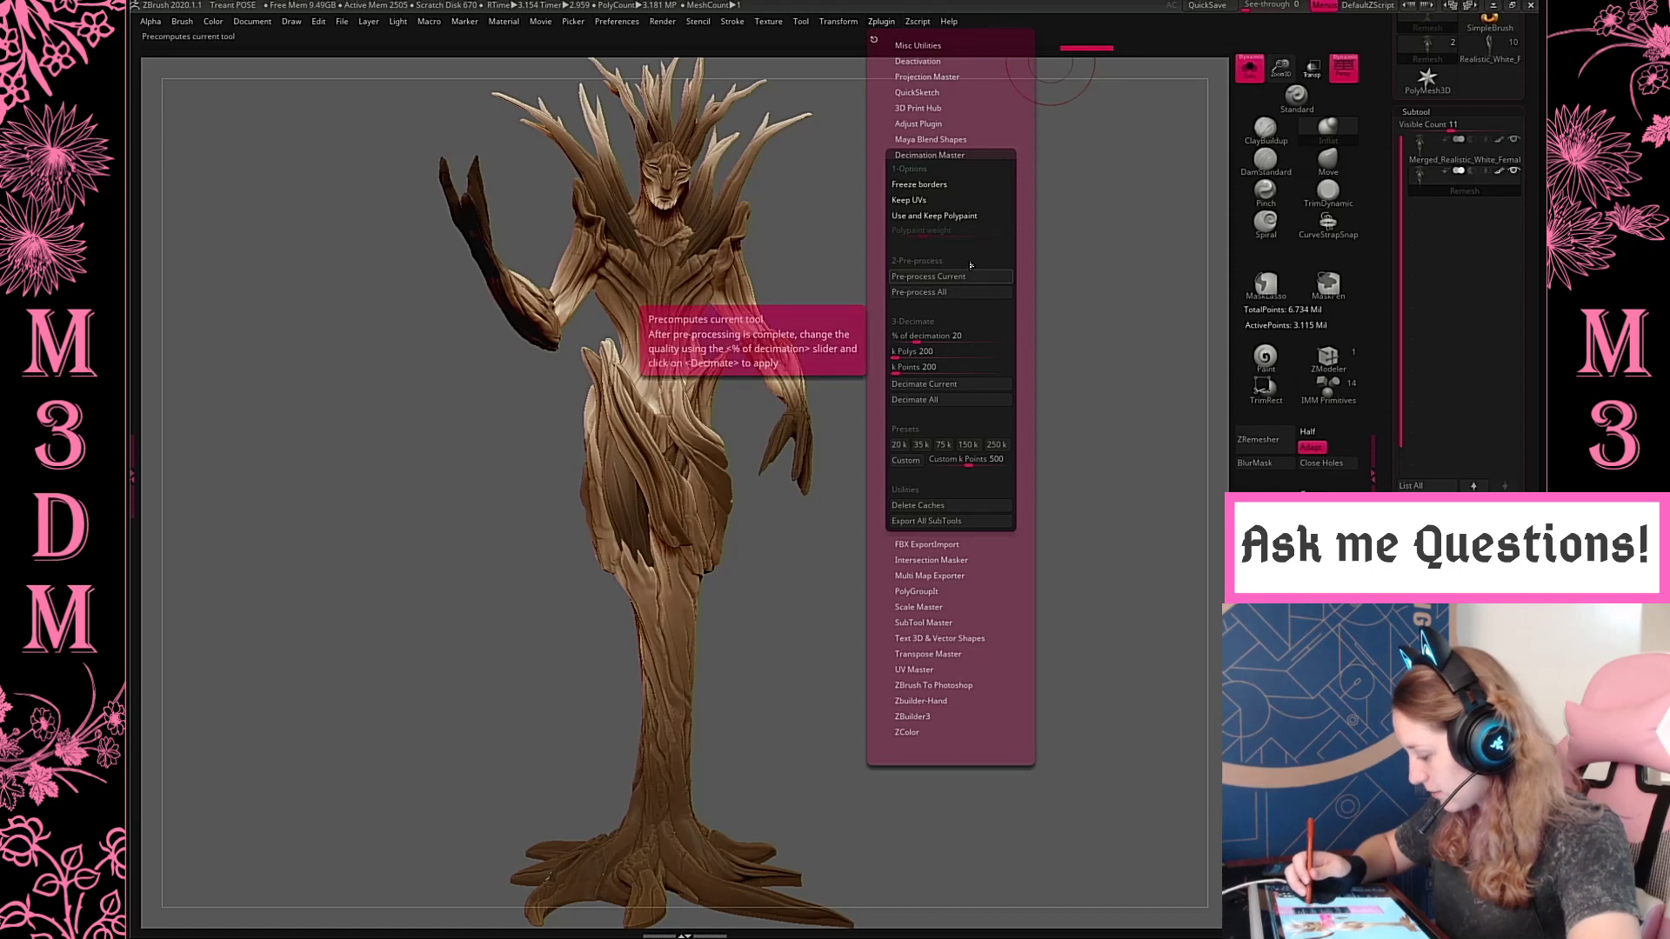
left_click(971, 277)
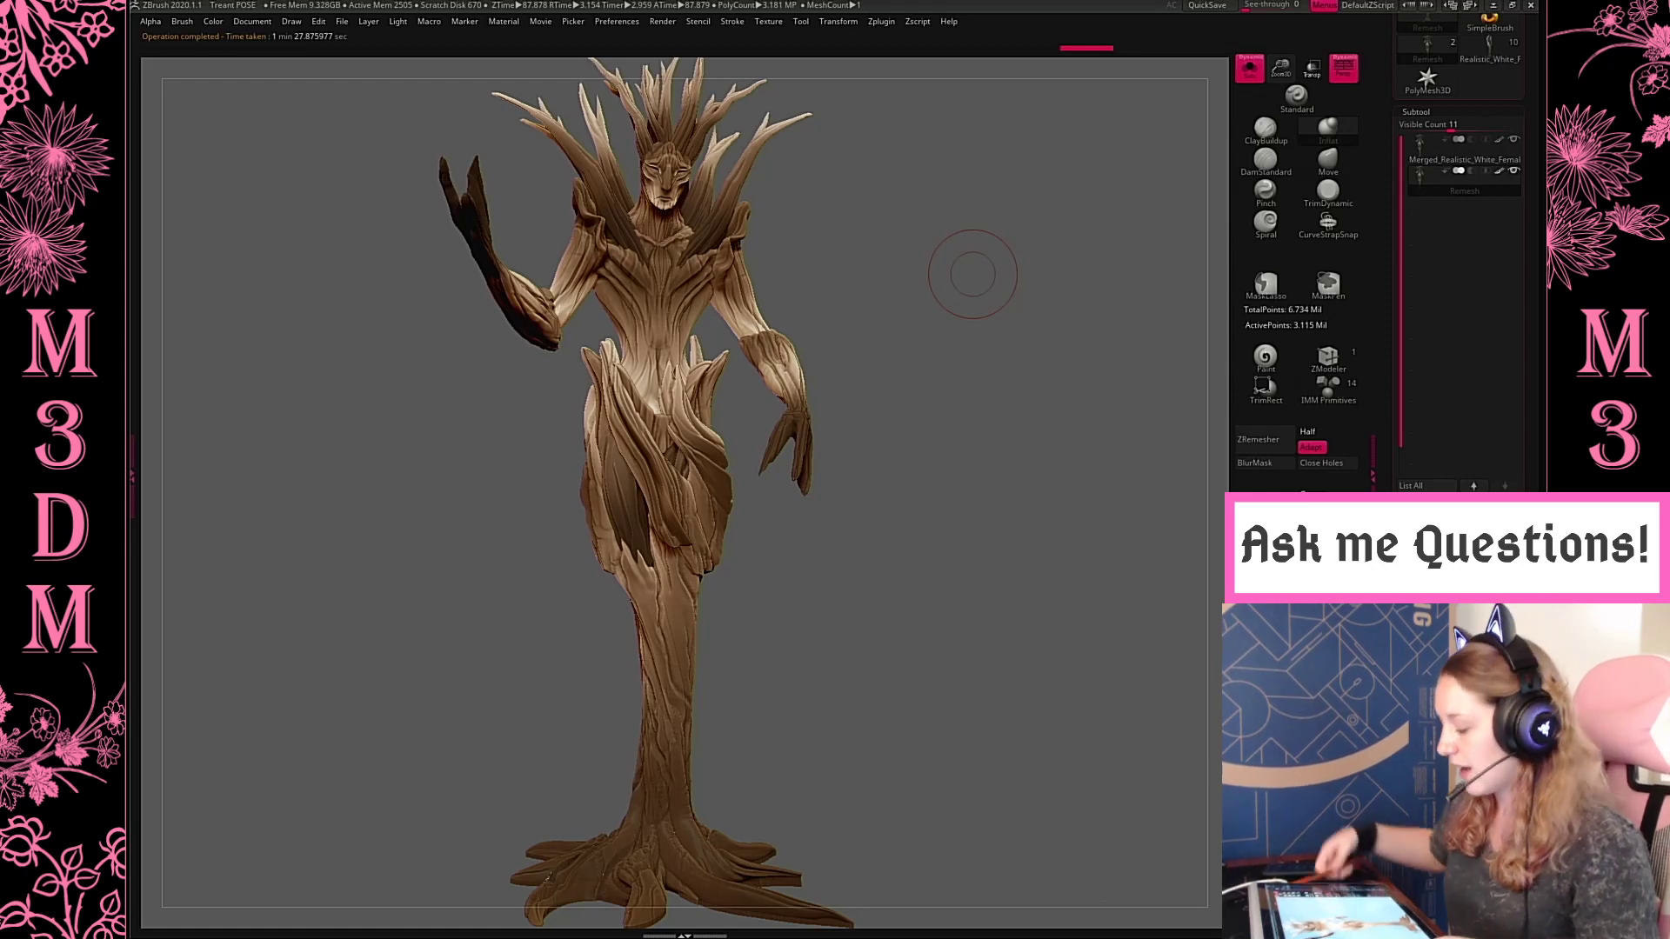
Examine the undecimated mesh's wireframe across the skirt, torso and head
left_click(881, 21)
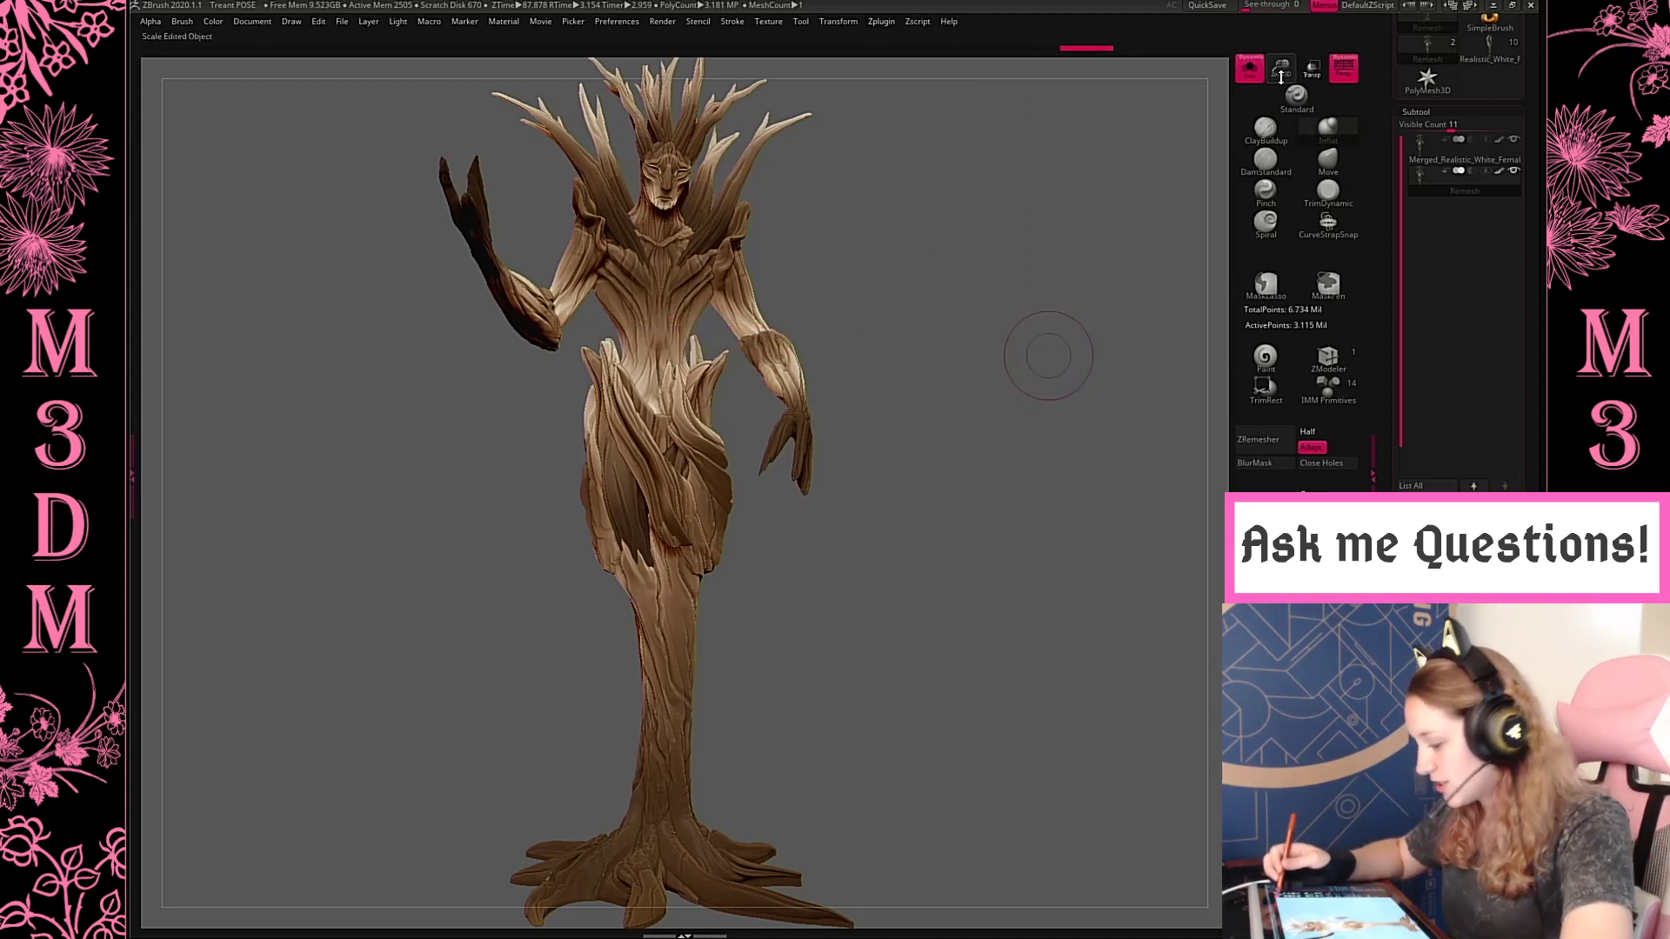
left_click_drag(1281, 68, 1296, 130)
key("shift+f")
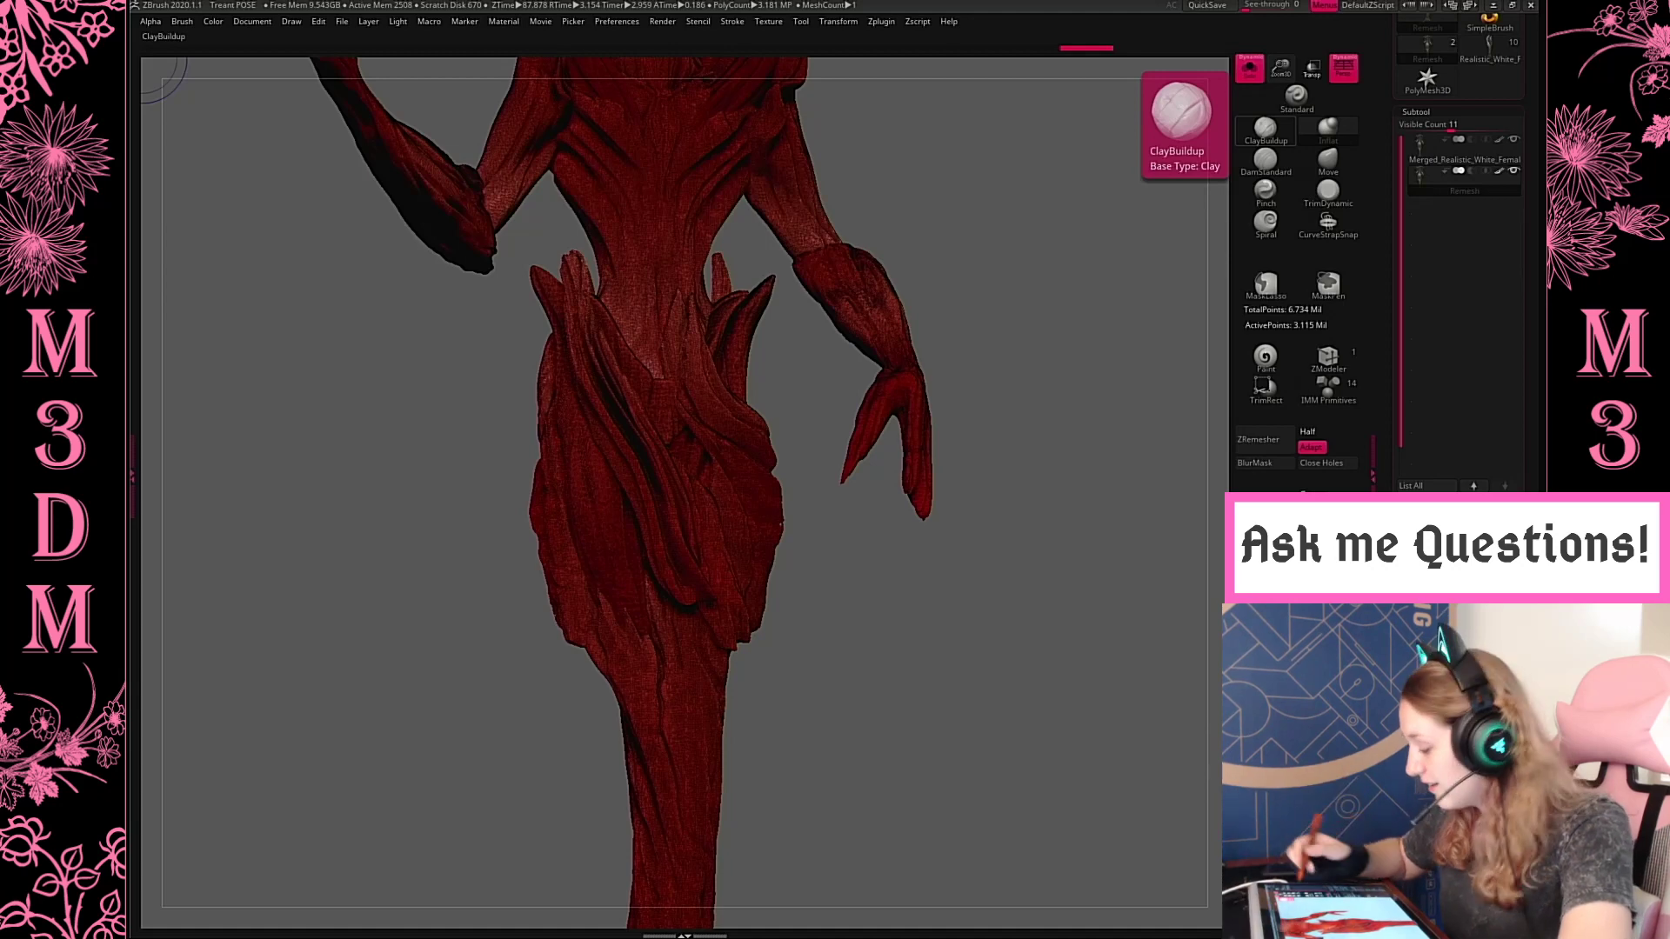
left_click_drag(996, 318, 1001, 508, "alt")
left_click_drag(1282, 68, 1293, 108)
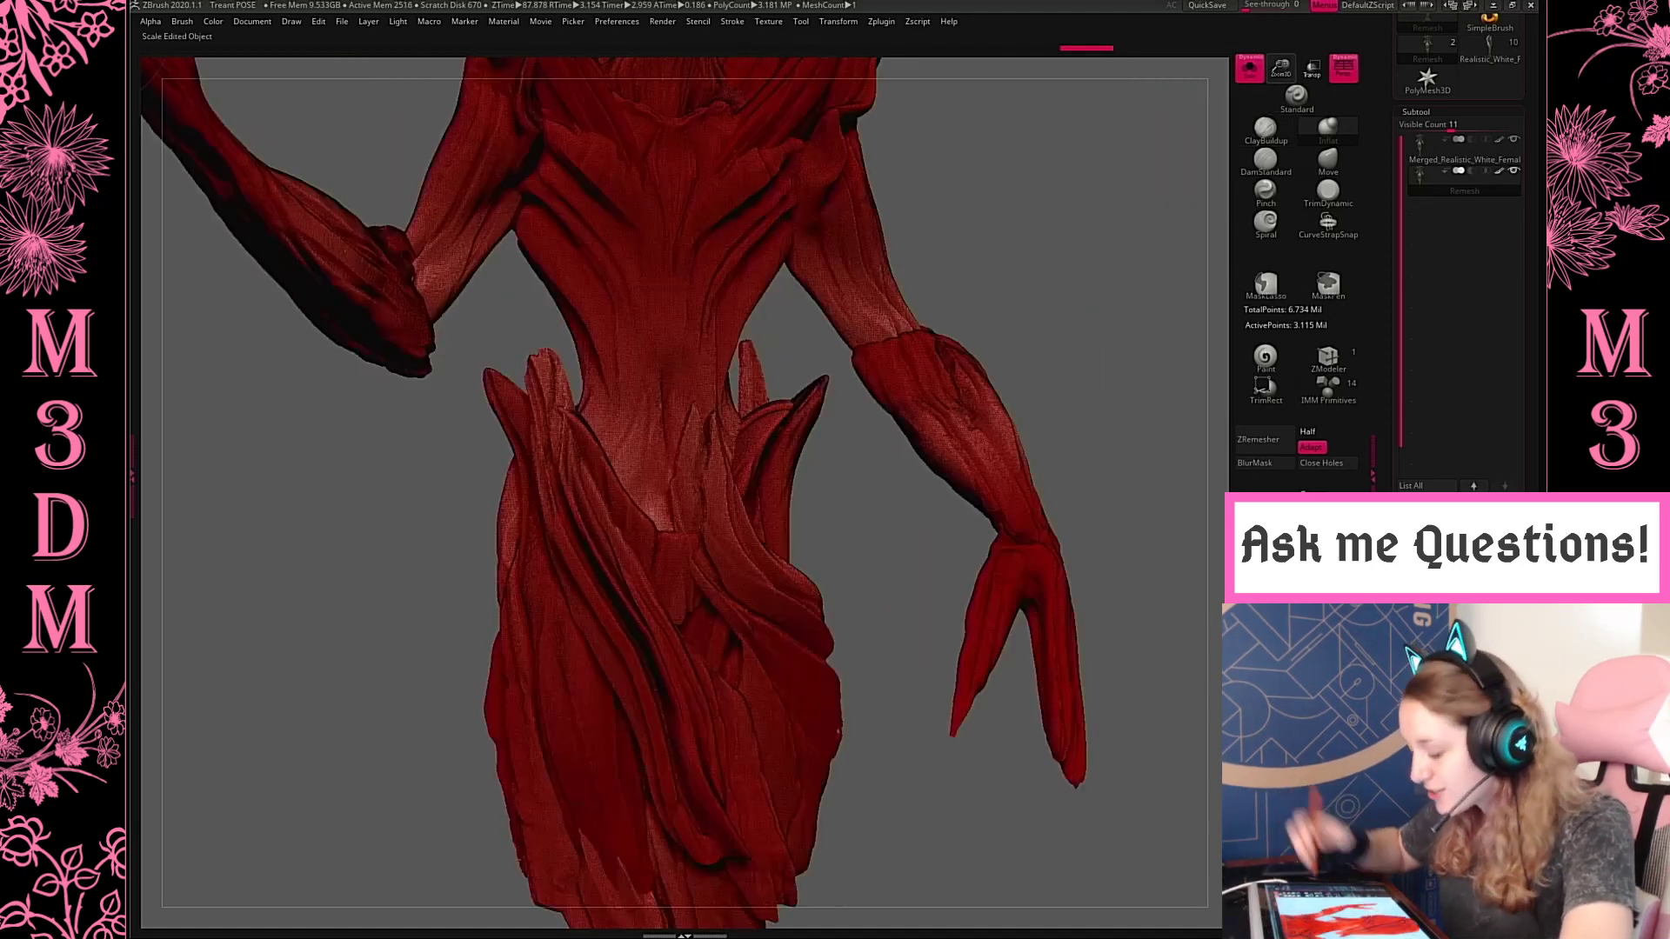
left_click_drag(1036, 317, 1023, 560, "alt")
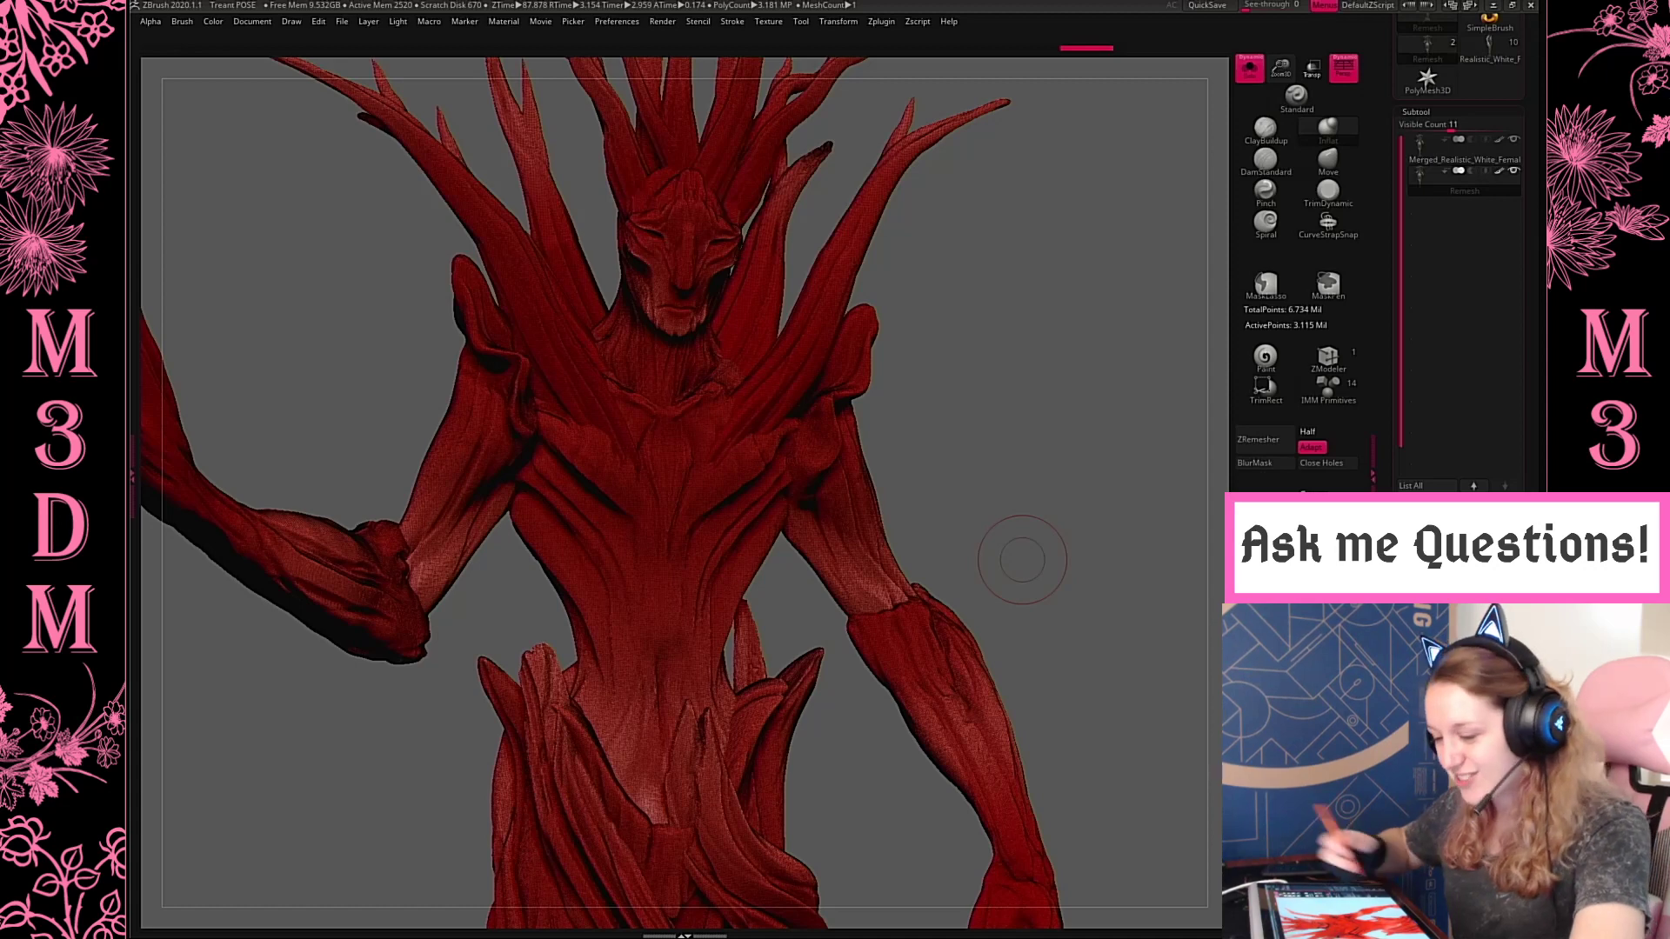
key("shift+f")
Decimate the Remesh subtool in Decimation Master using the Custom preset of 500 k points
left_click(882, 23)
left_click(951, 276)
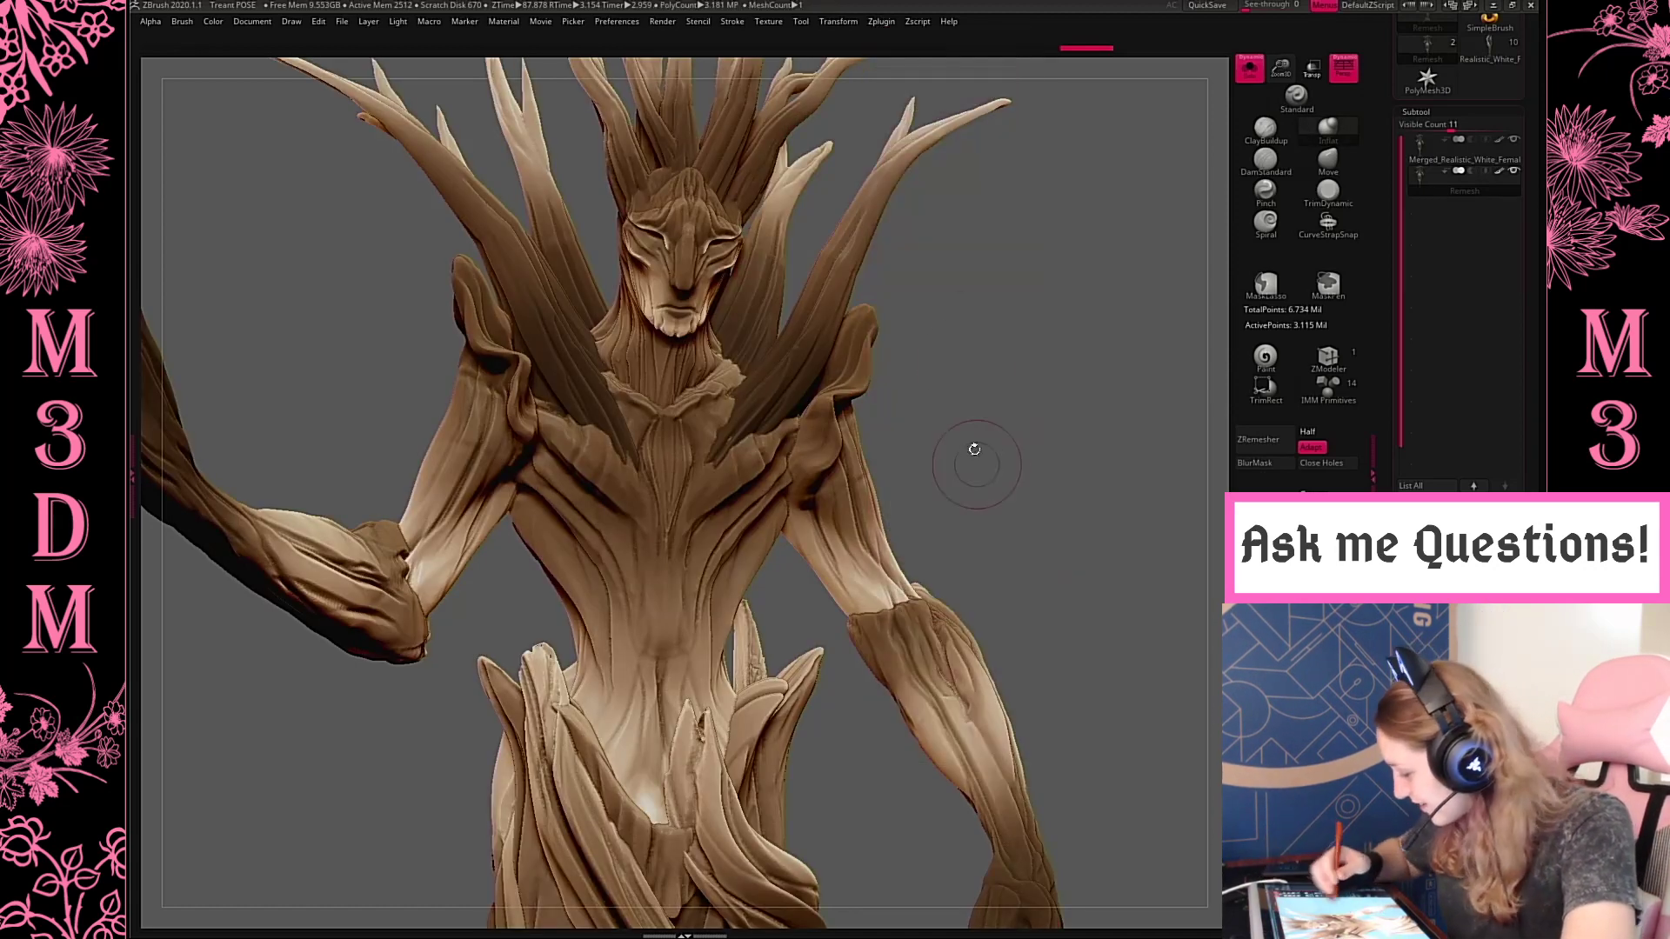
left_click(882, 22)
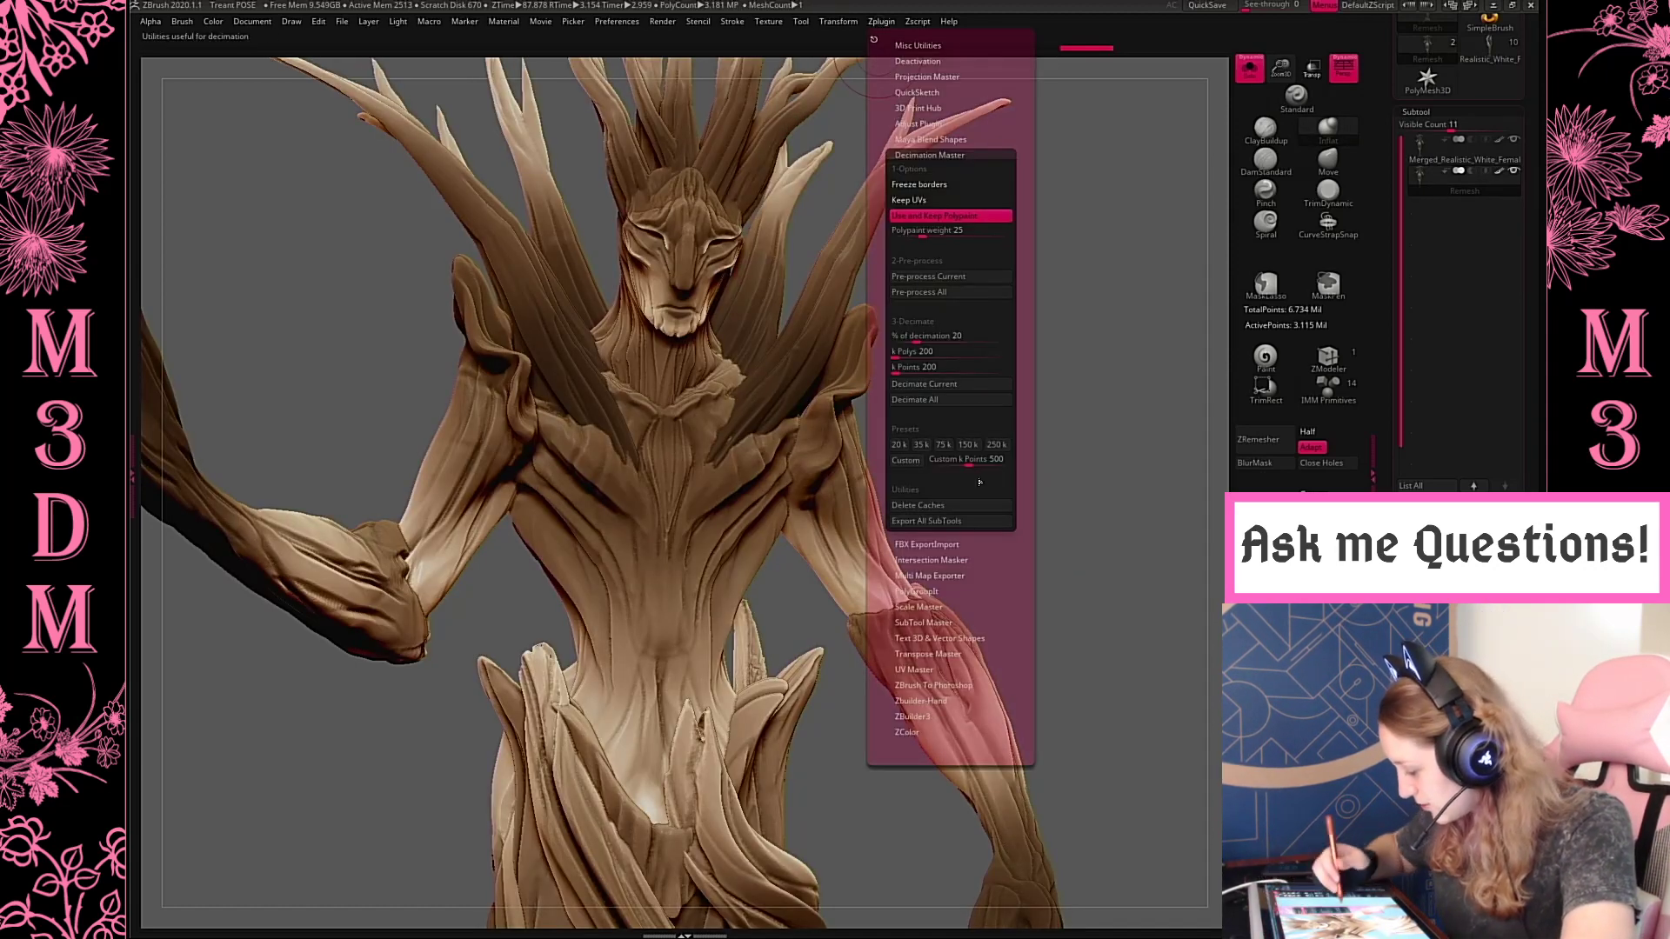
left_click(907, 460)
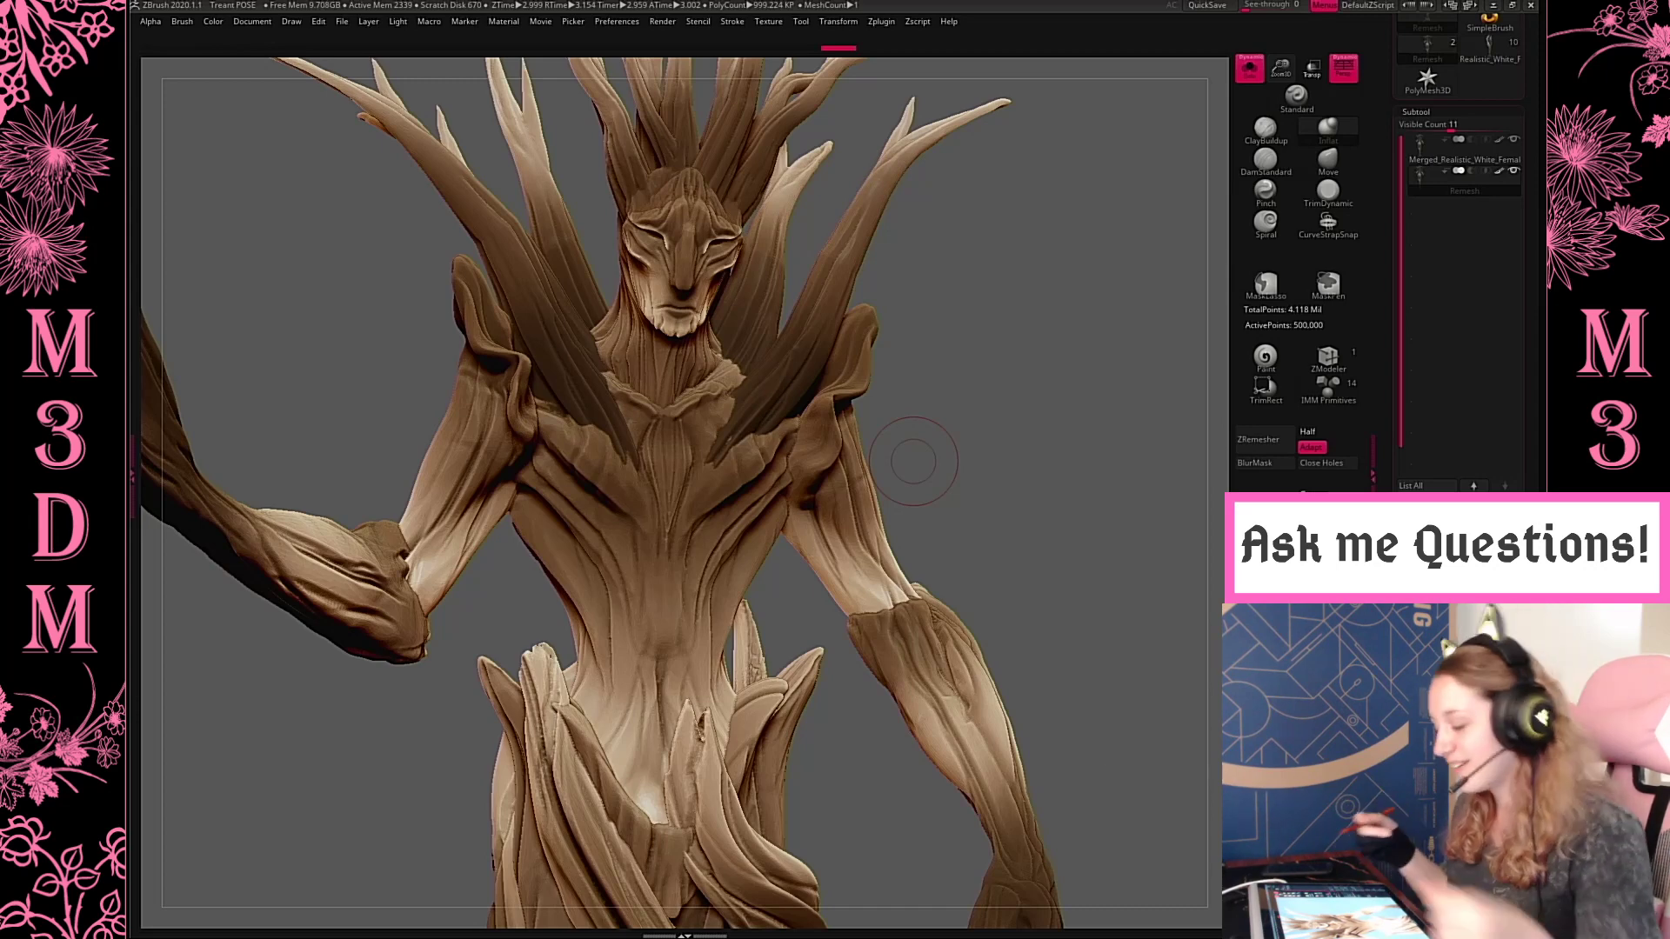
Inspect the decimated chest, neck and face up close, both shaded and with the wireframe displayed
key("shift+f")
key("shift+f")
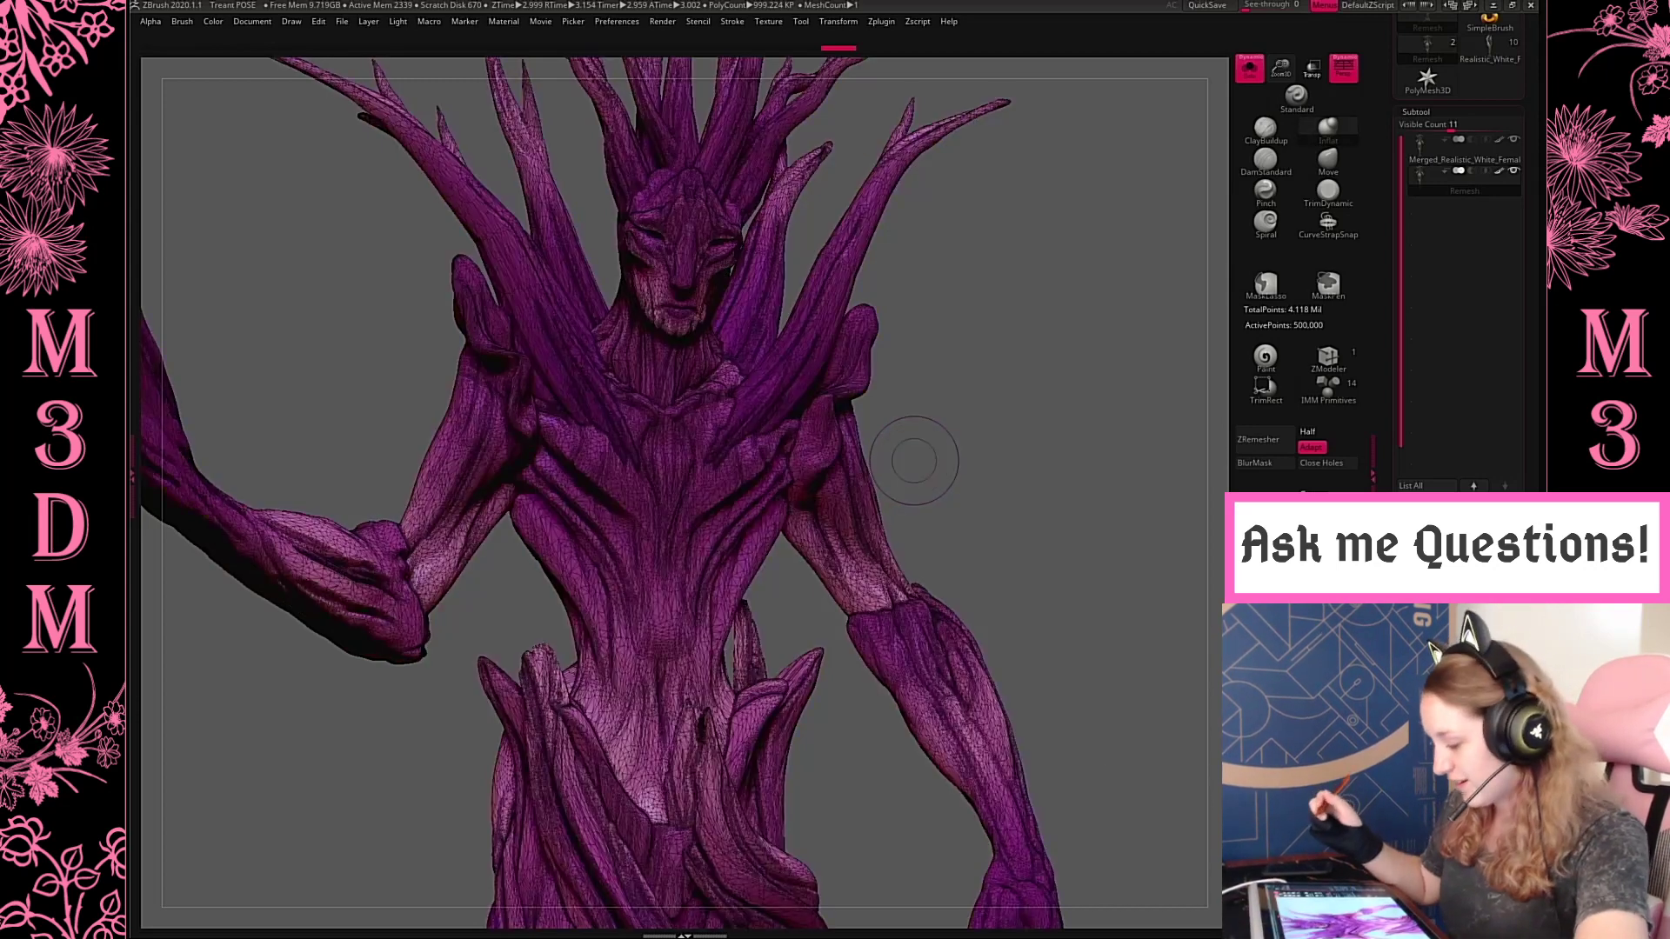
left_click(1296, 98)
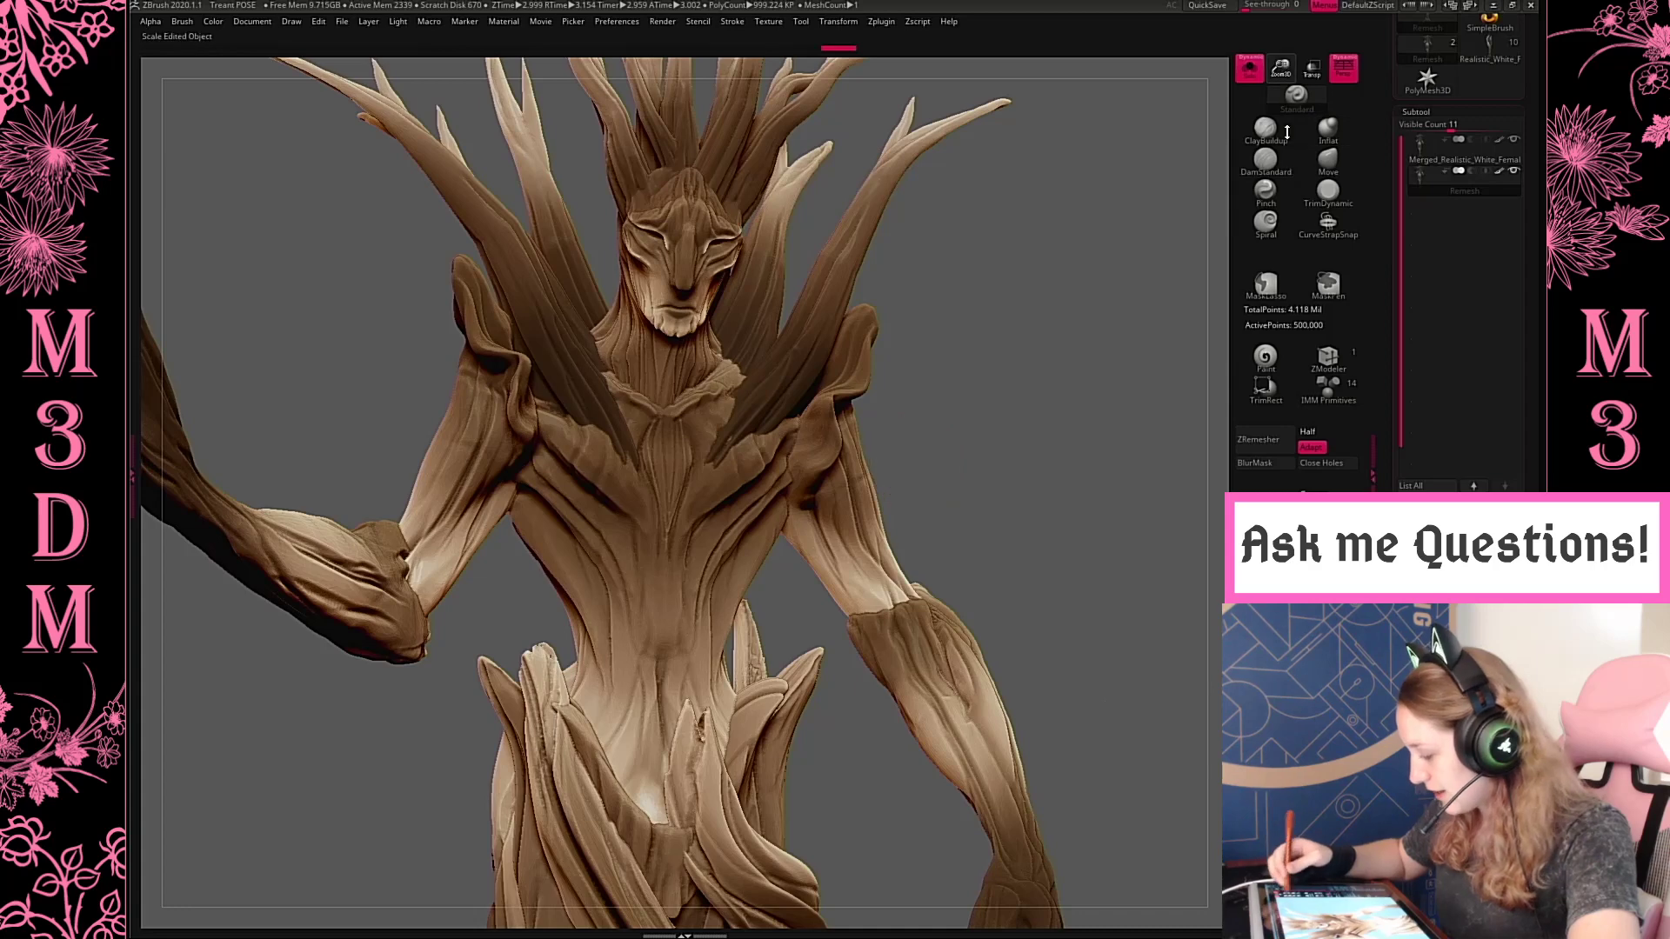
mouse_move(1050, 708)
left_mouse_down("alt")
mouse_move(1077, 400)
mouse_move(1054, 822)
left_mouse_up("alt")
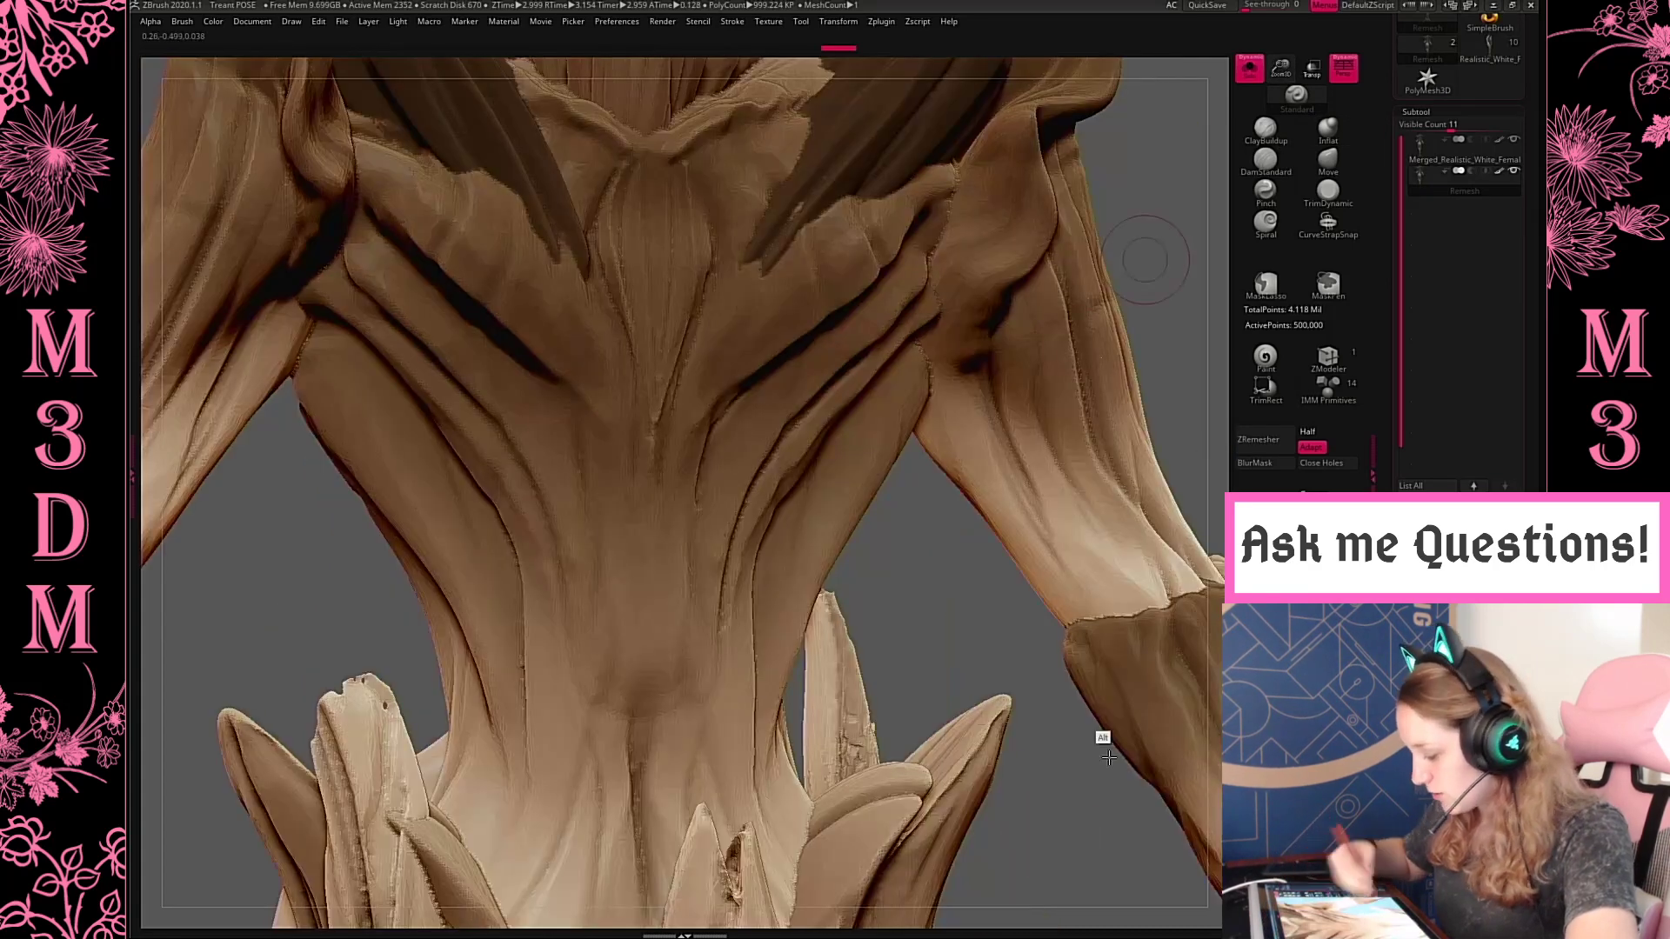
left_click_drag(1148, 261, 1120, 787, "alt")
left_click_drag(1158, 394, 1167, 391)
key("ctrl+z")
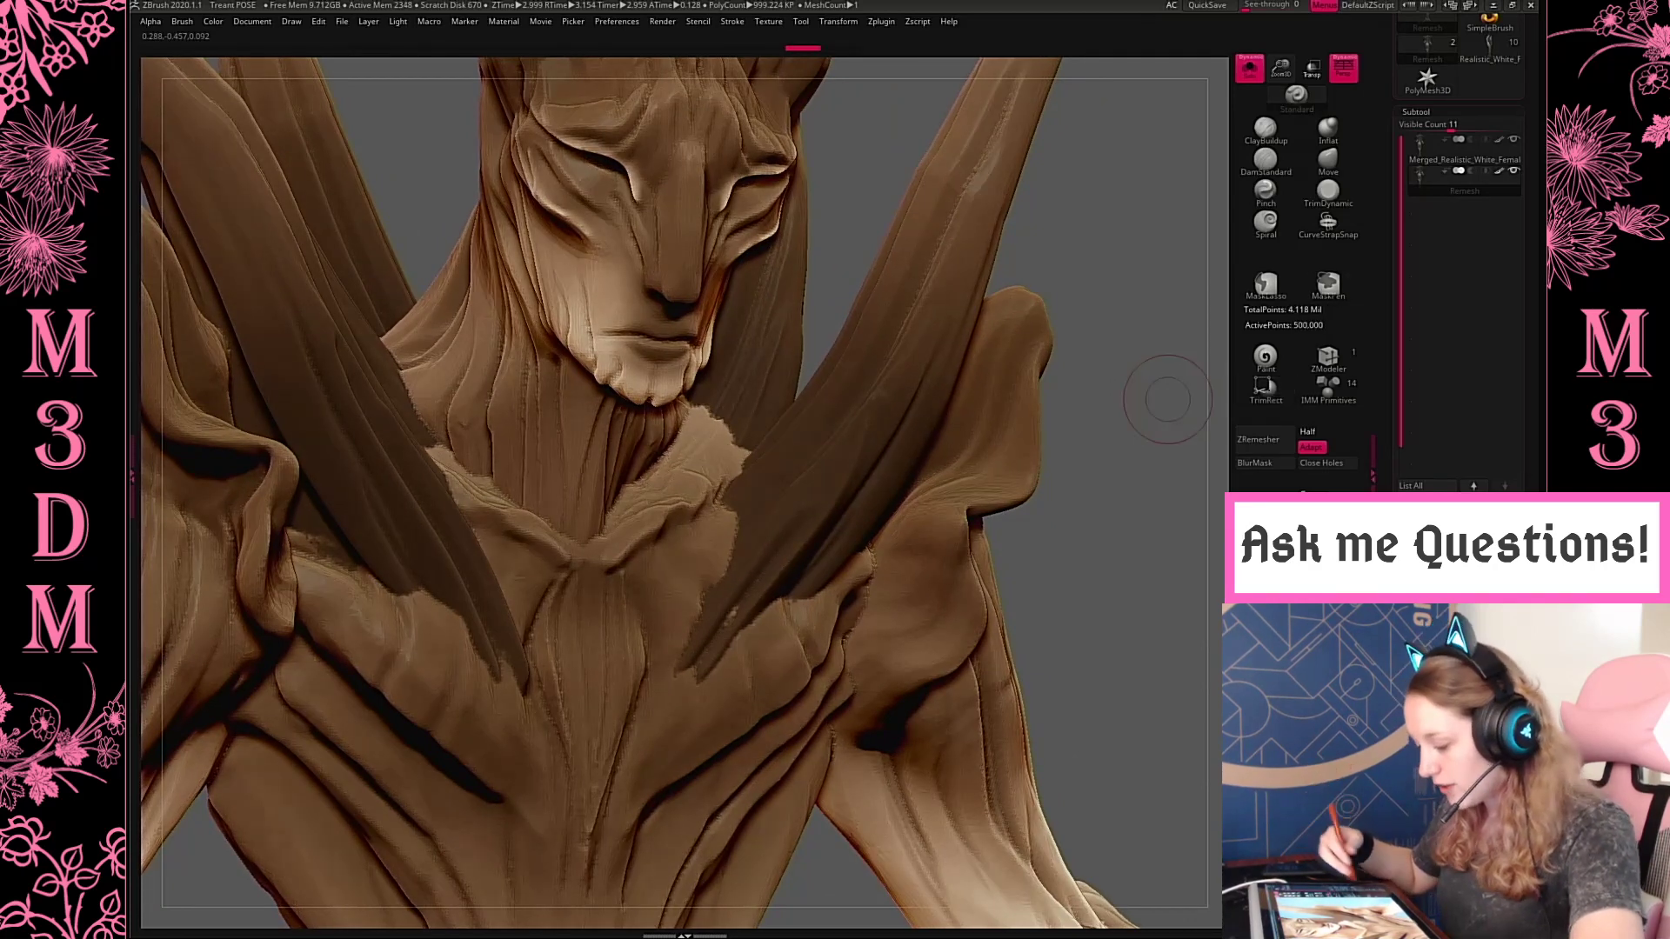
key("ctrl+shift+z")
key("shift+f")
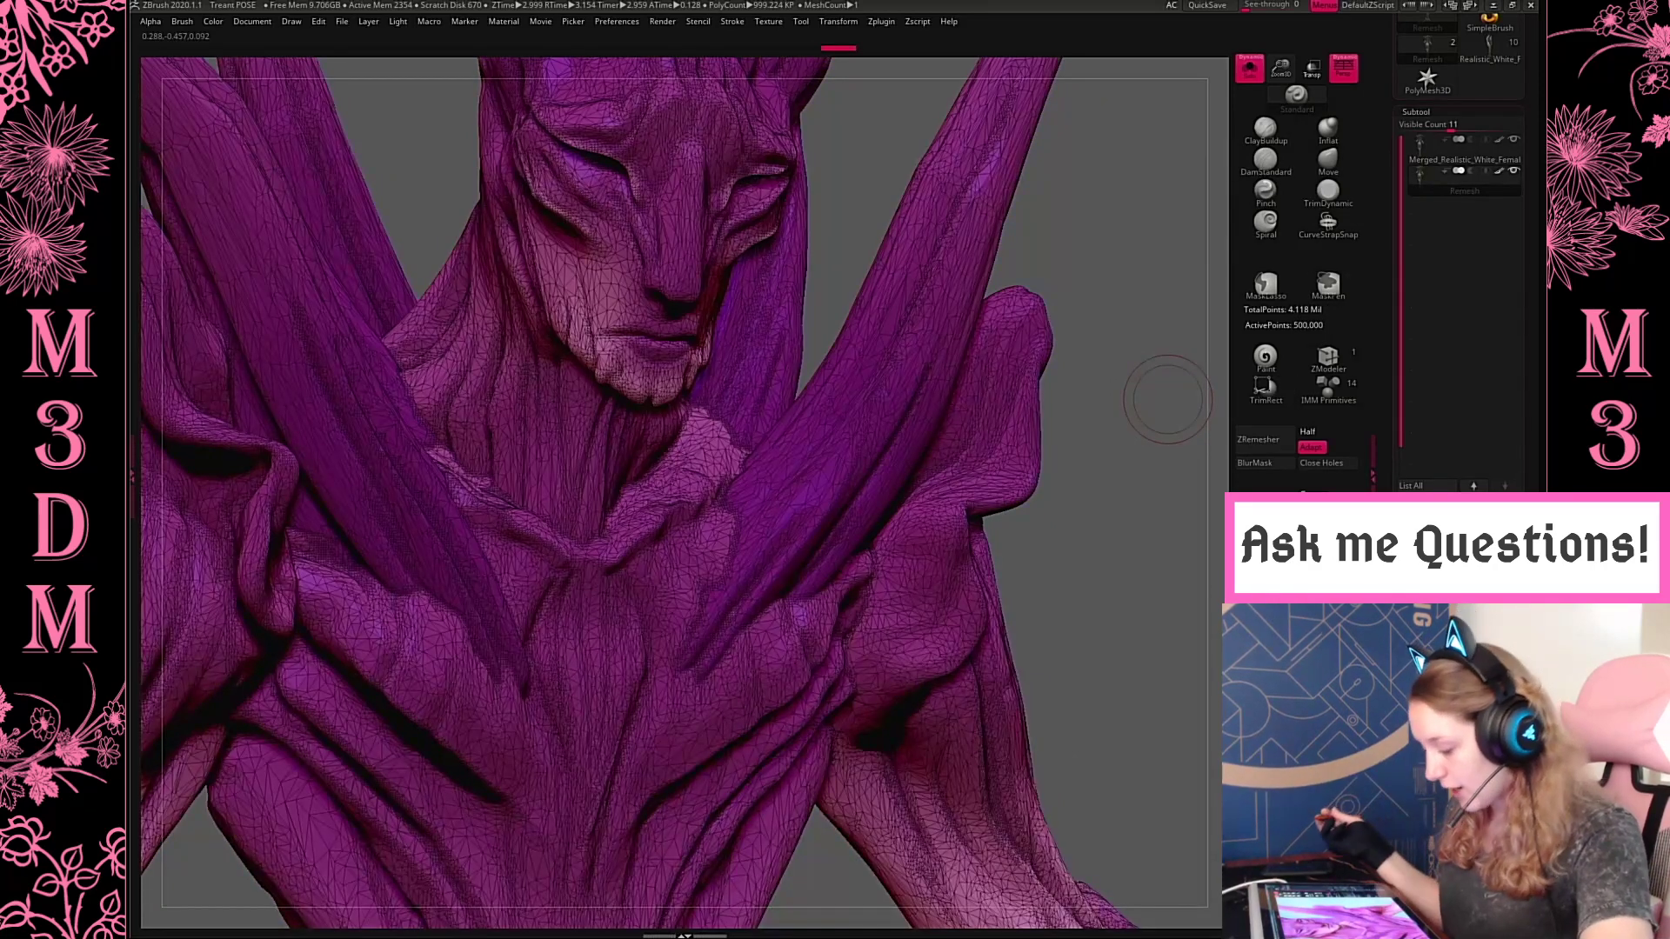
Step back to the undecimated mesh to compare its wireframe on the waist and whole figure, and restore the decimation
key("ctrl+z")
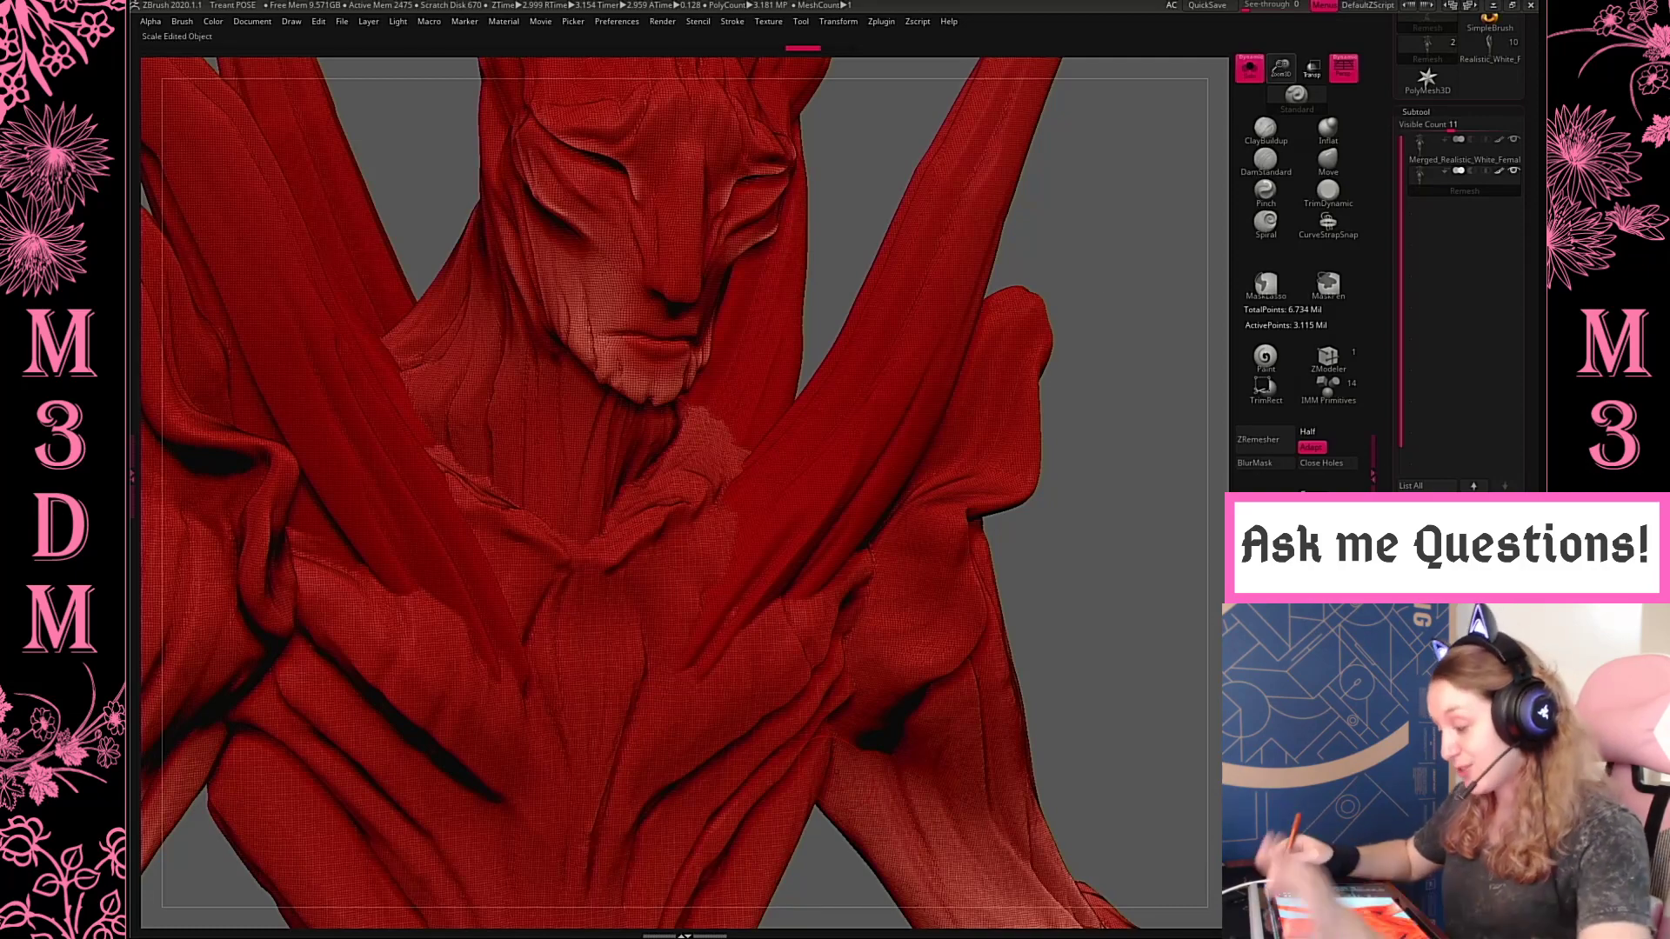
left_click_drag(1282, 70, 1293, 147)
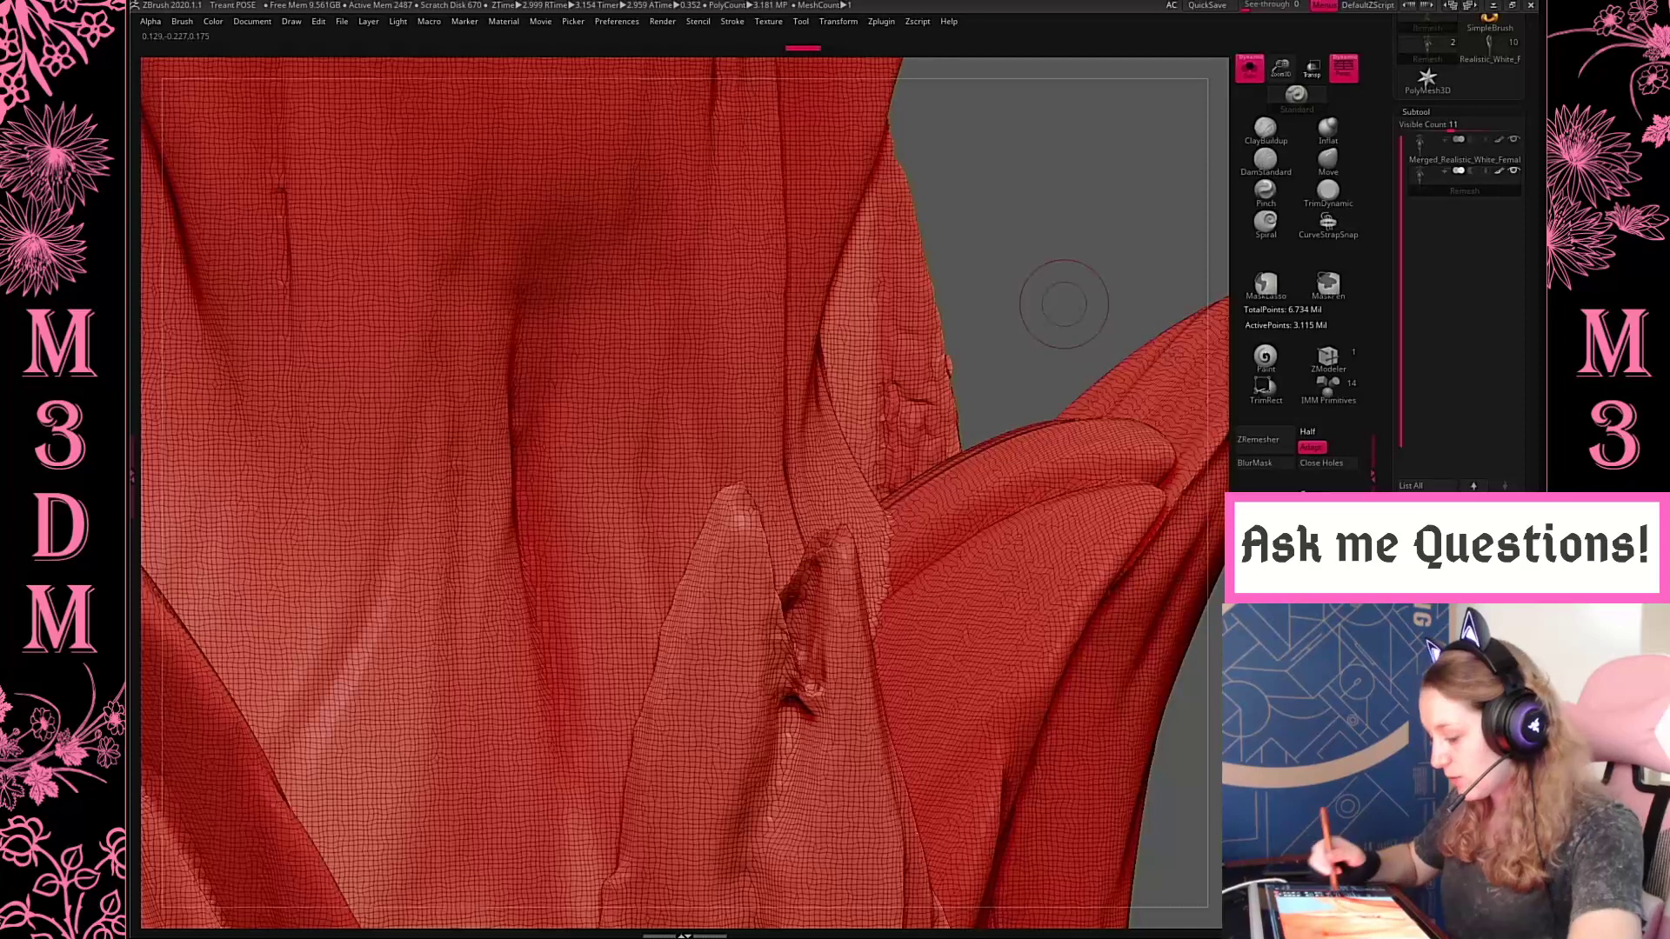
key("f")
left_click_drag(1062, 310, 1062, 429)
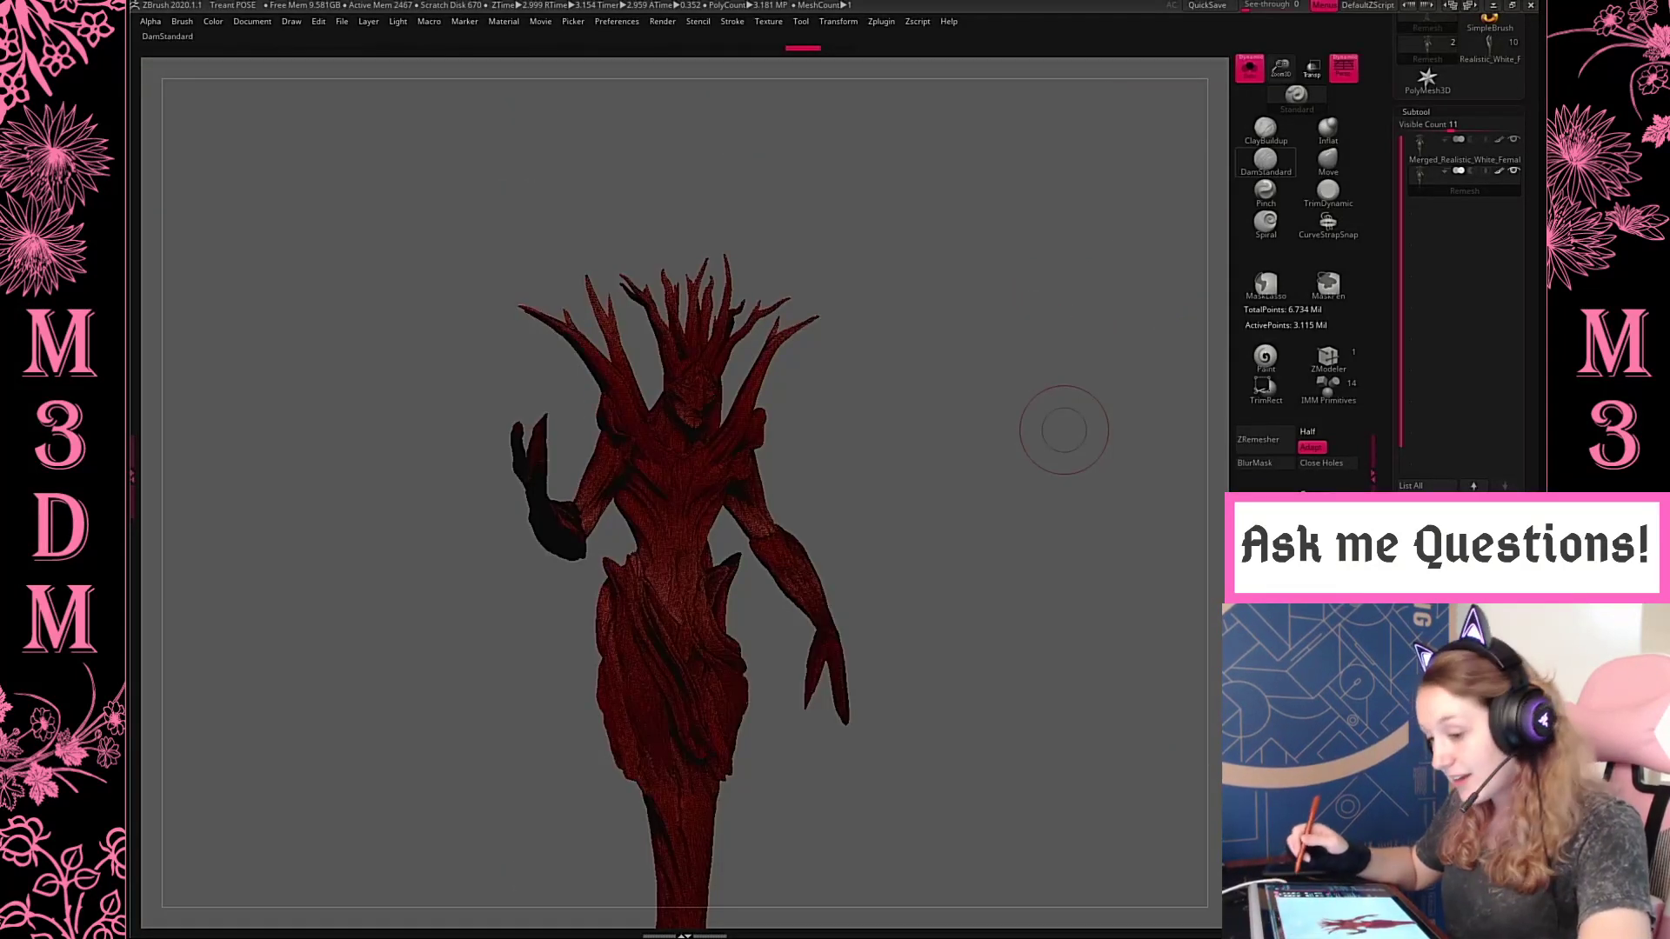
key("ctrl+shift+z")
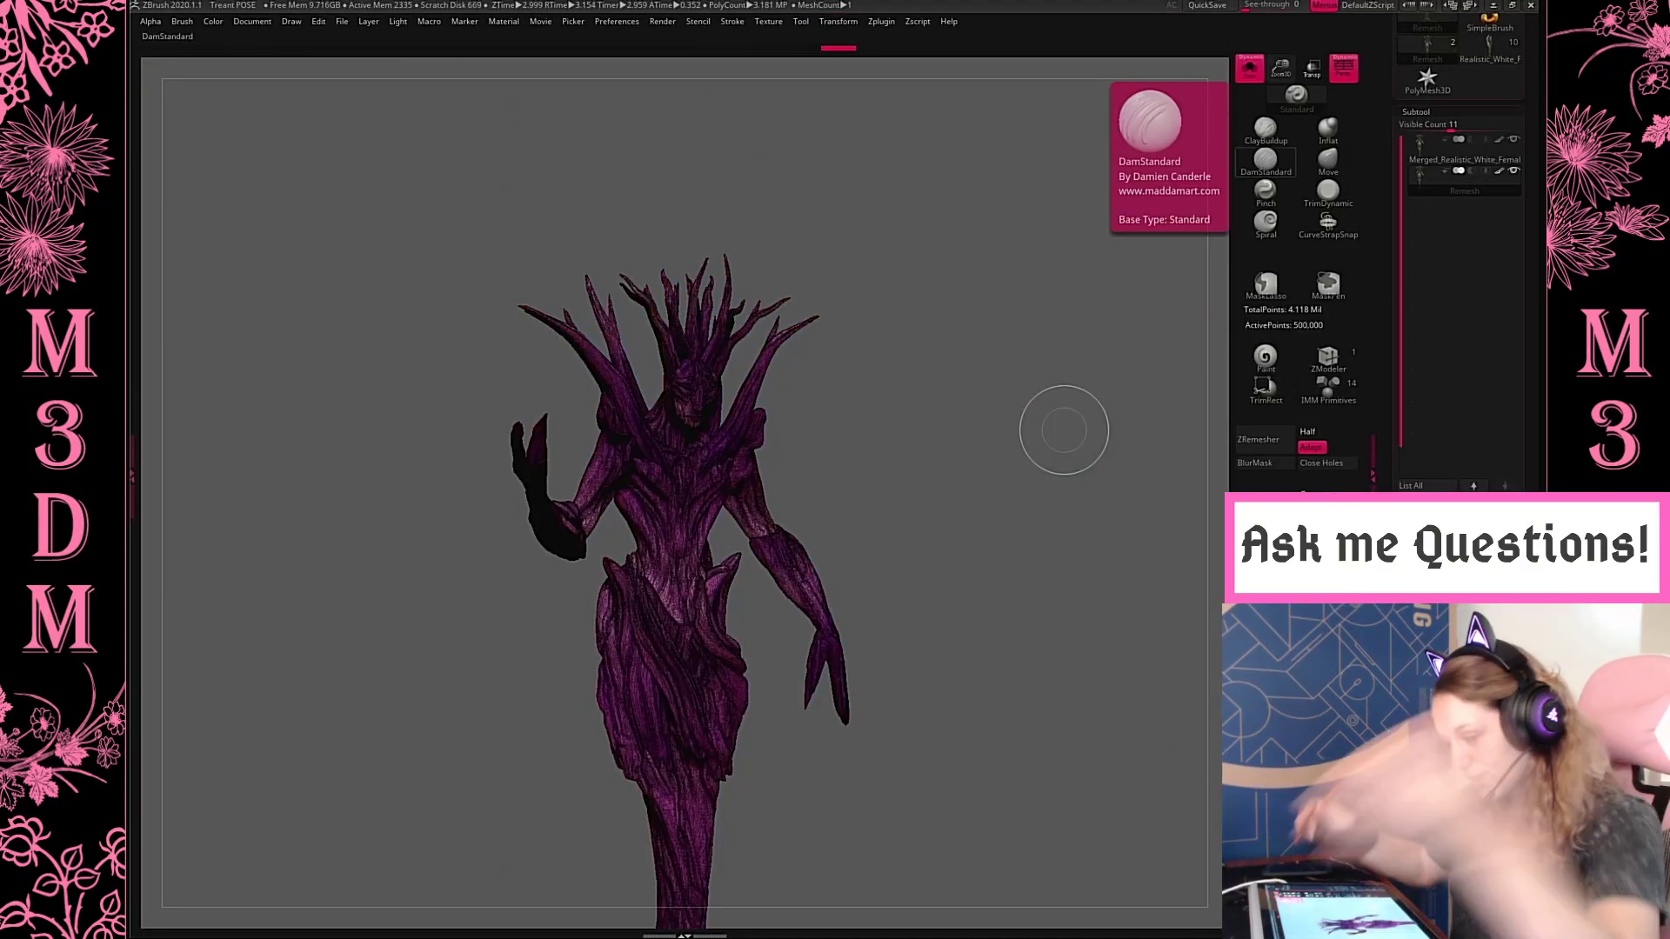
Examine the decimated skirt, chest and face with and without wireframe, finishing with a check of the whole figure
left_click_drag(1064, 430, 1107, 503, "alt")
left_click_drag(1281, 68, 1274, 156)
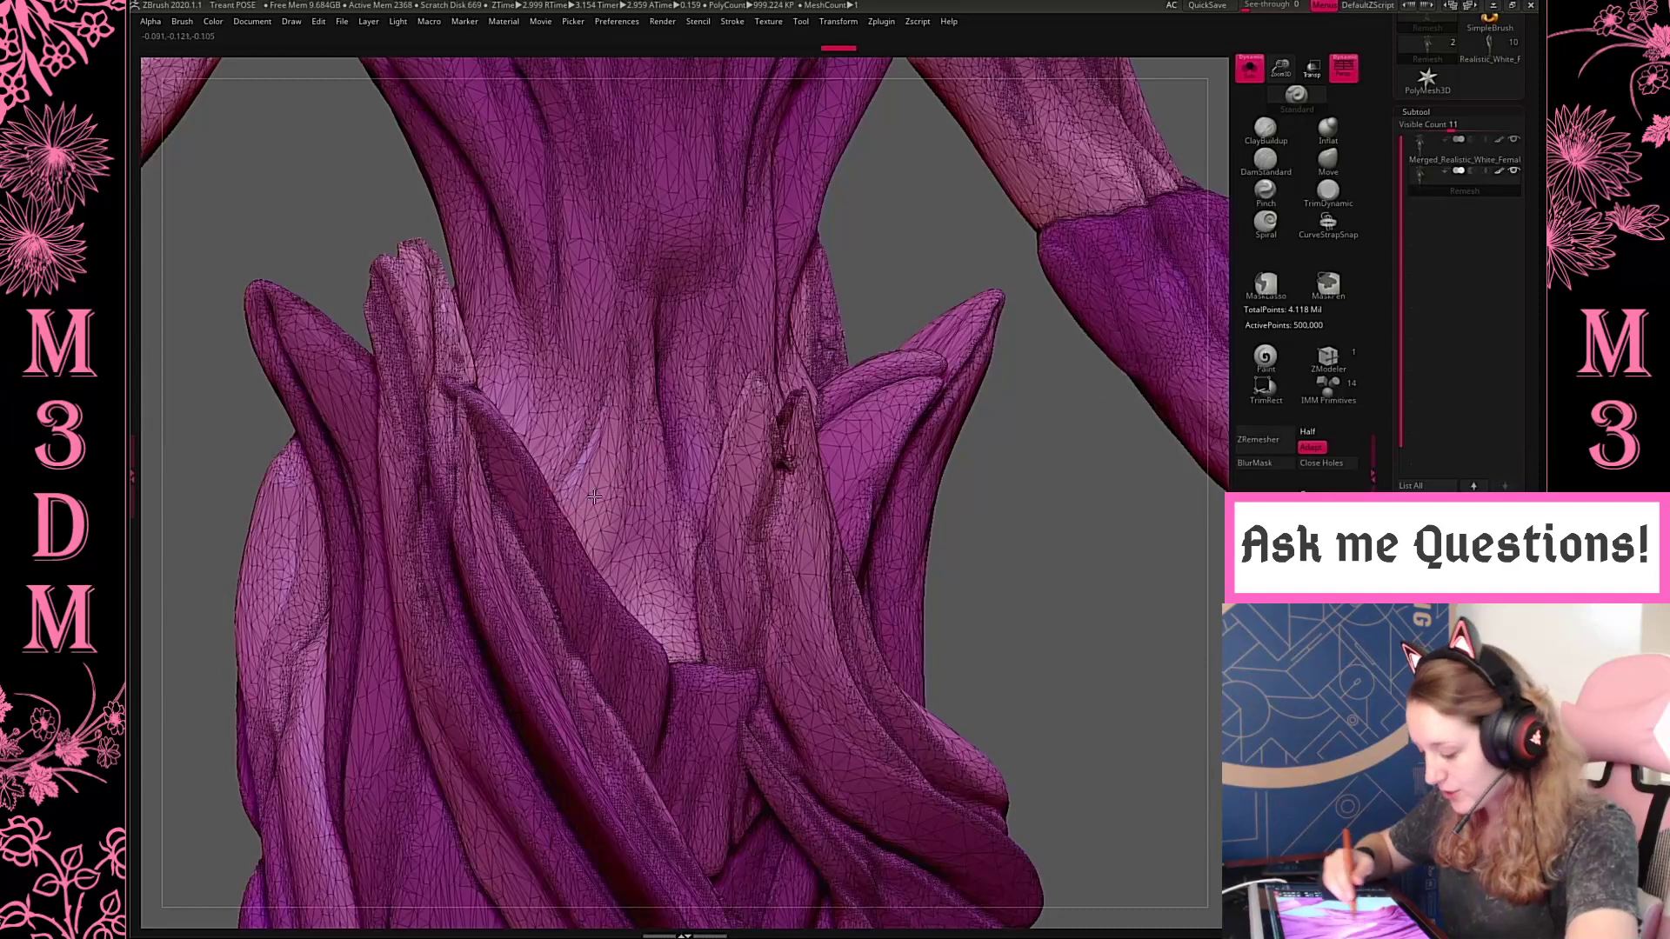
key("shift+f")
key("shift+f")
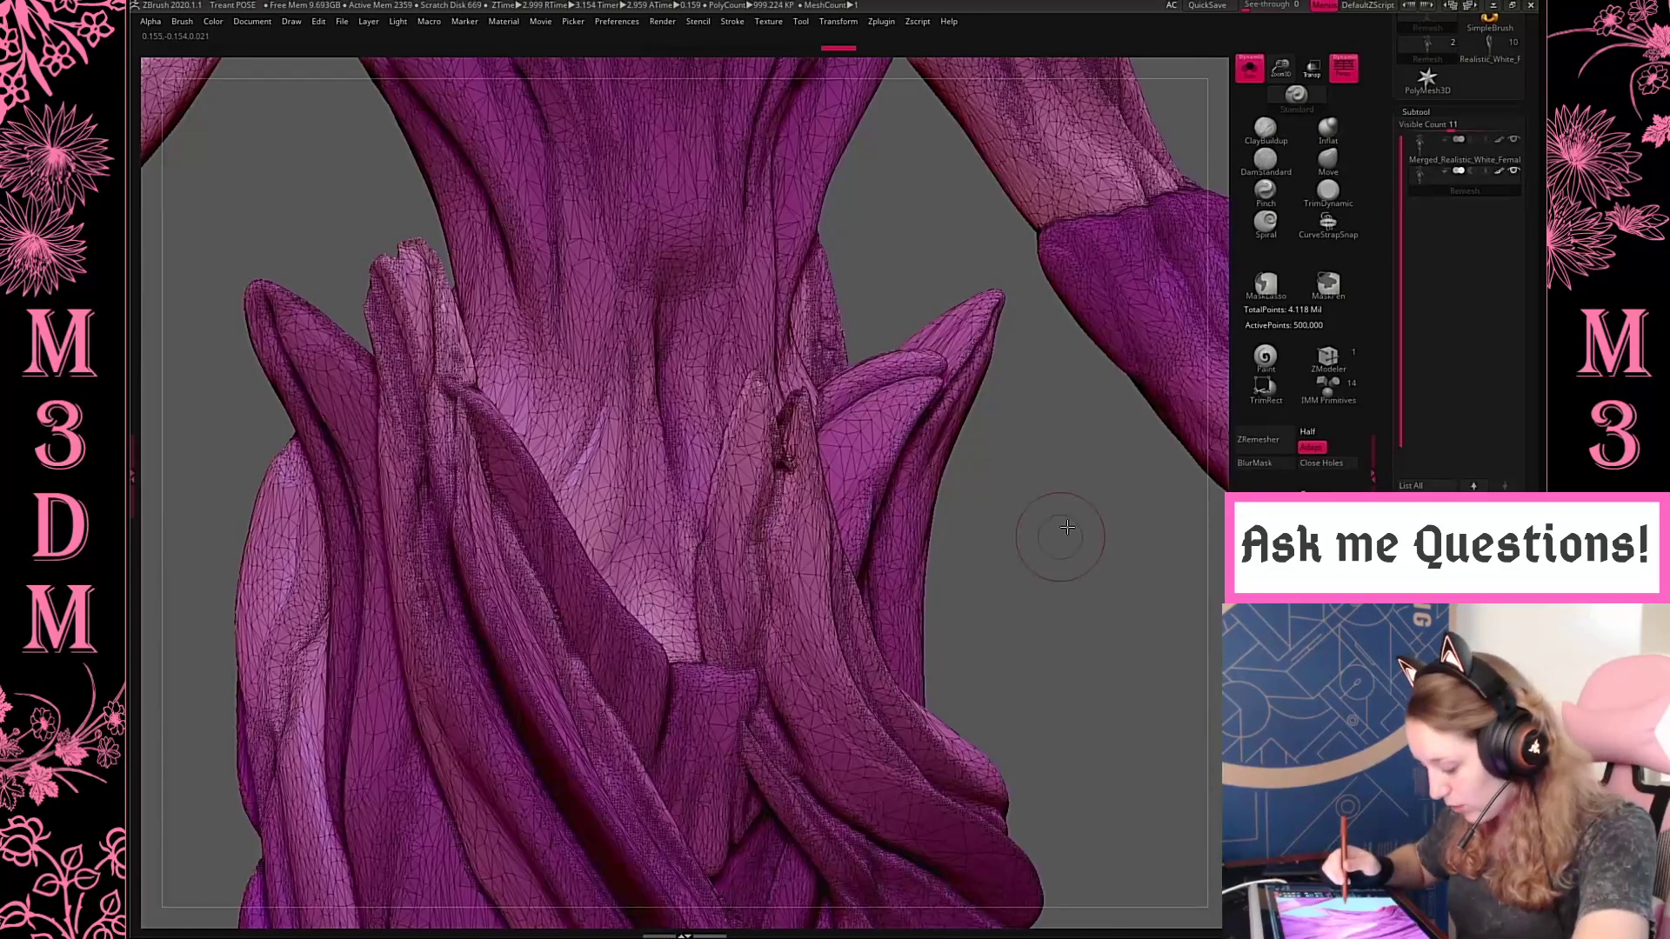
left_click_drag(1067, 527, 977, 801)
key("shift+f")
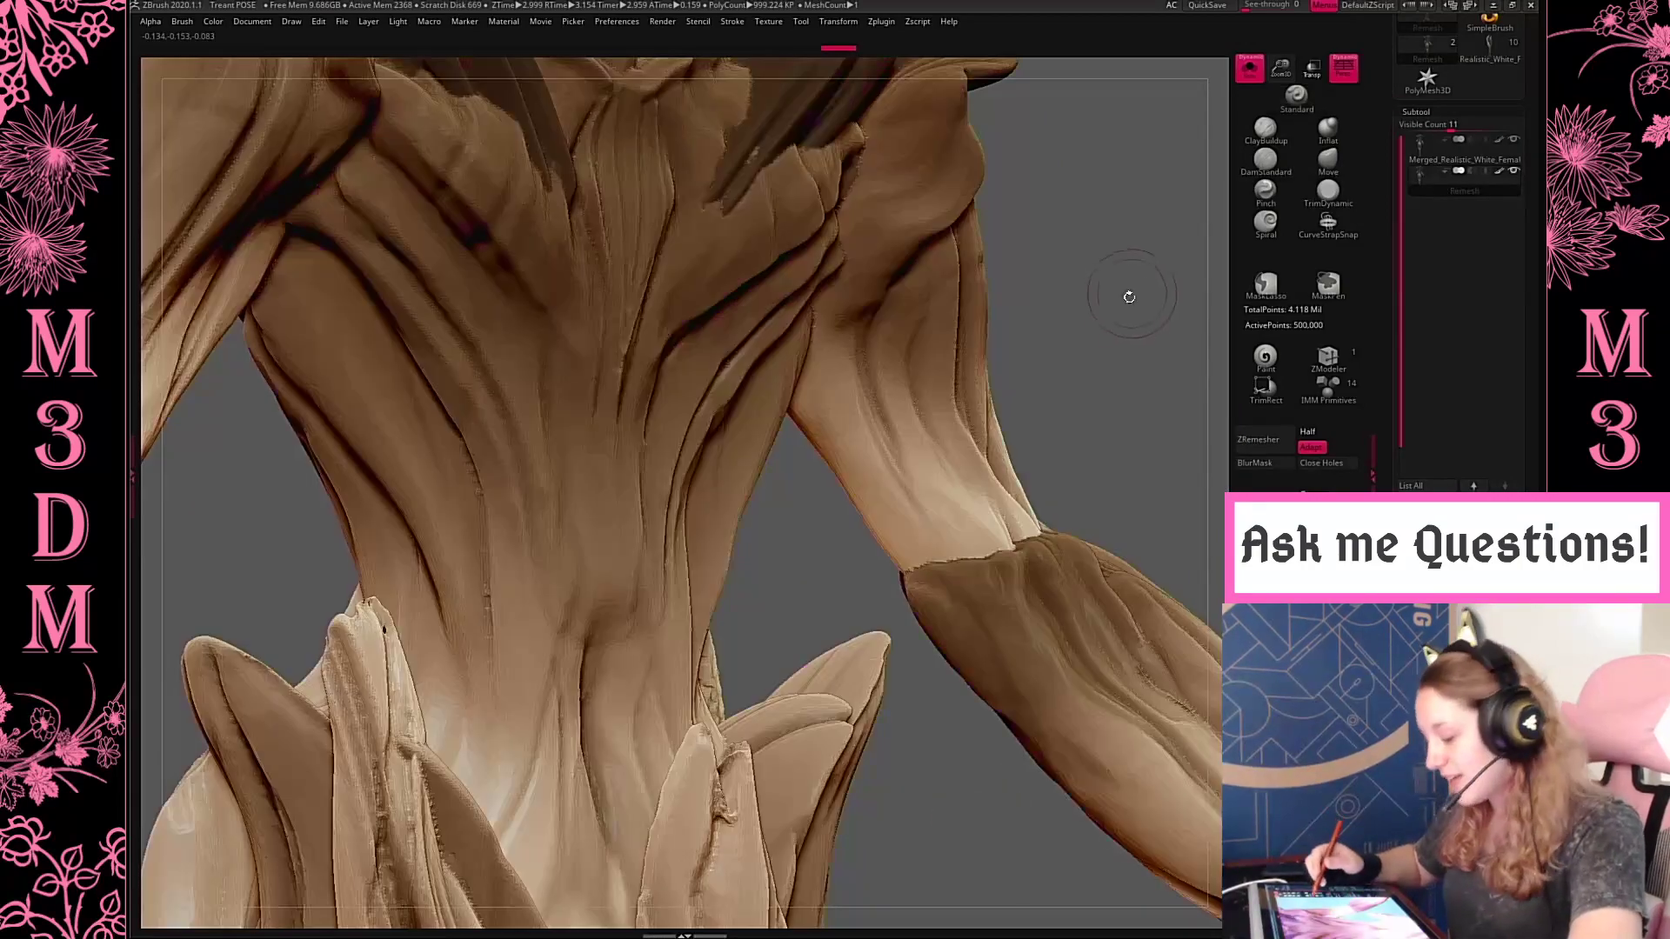
left_click_drag(1131, 280, 1081, 749, "alt")
left_click_drag(1127, 411, 1140, 466)
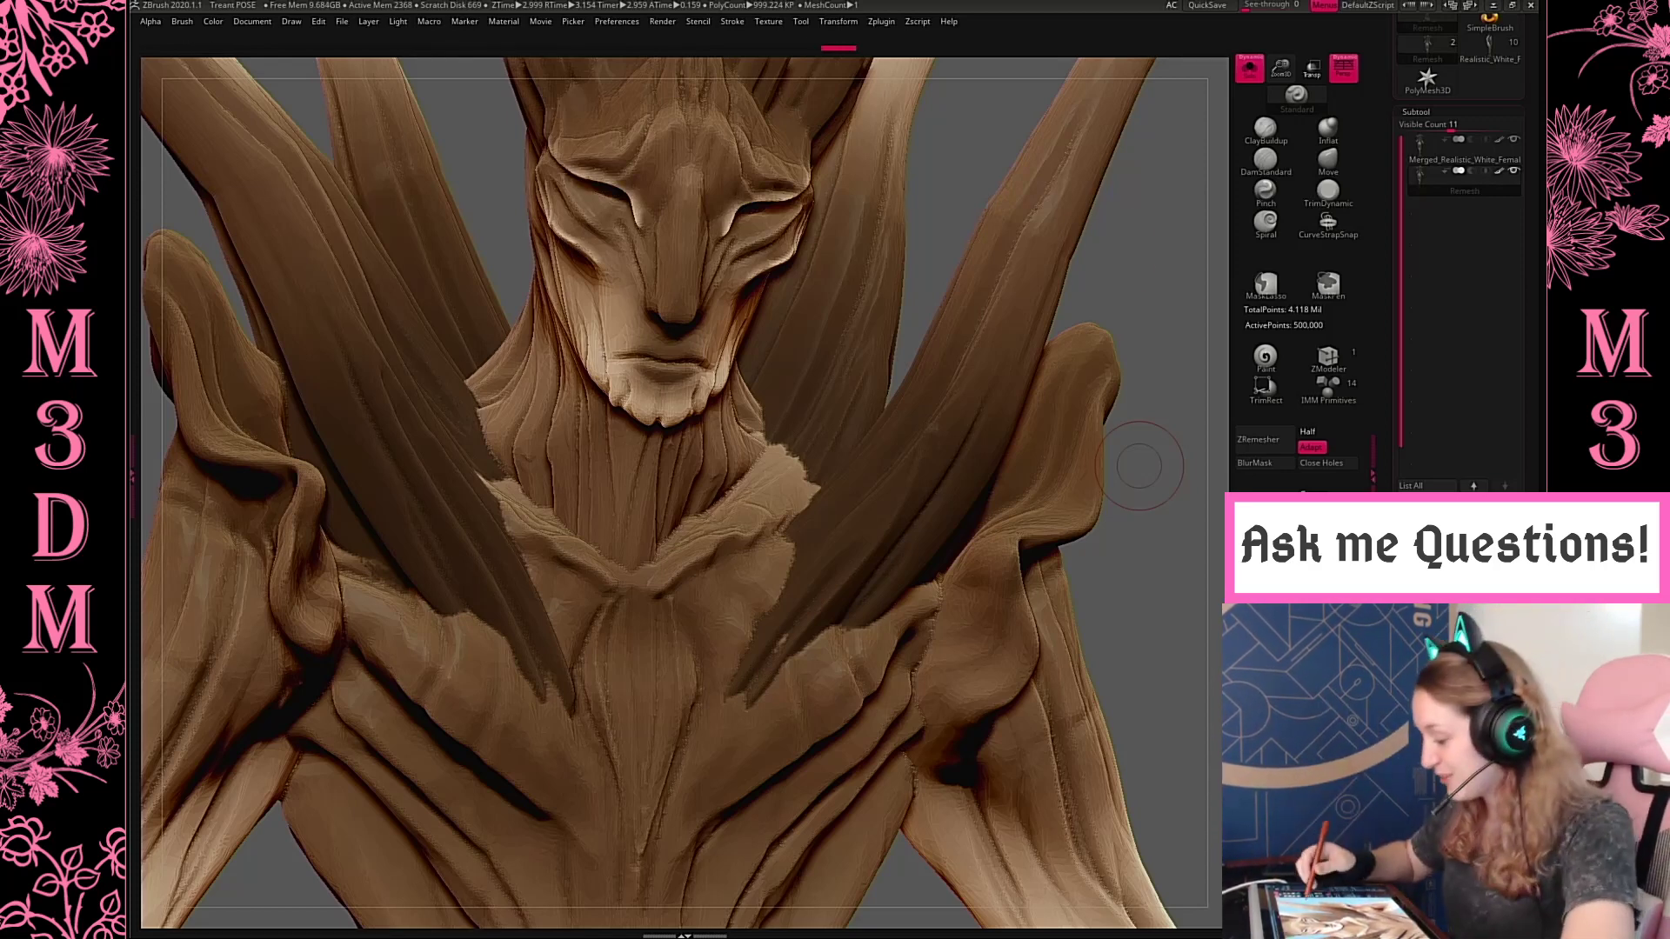
key("f")
key("f")
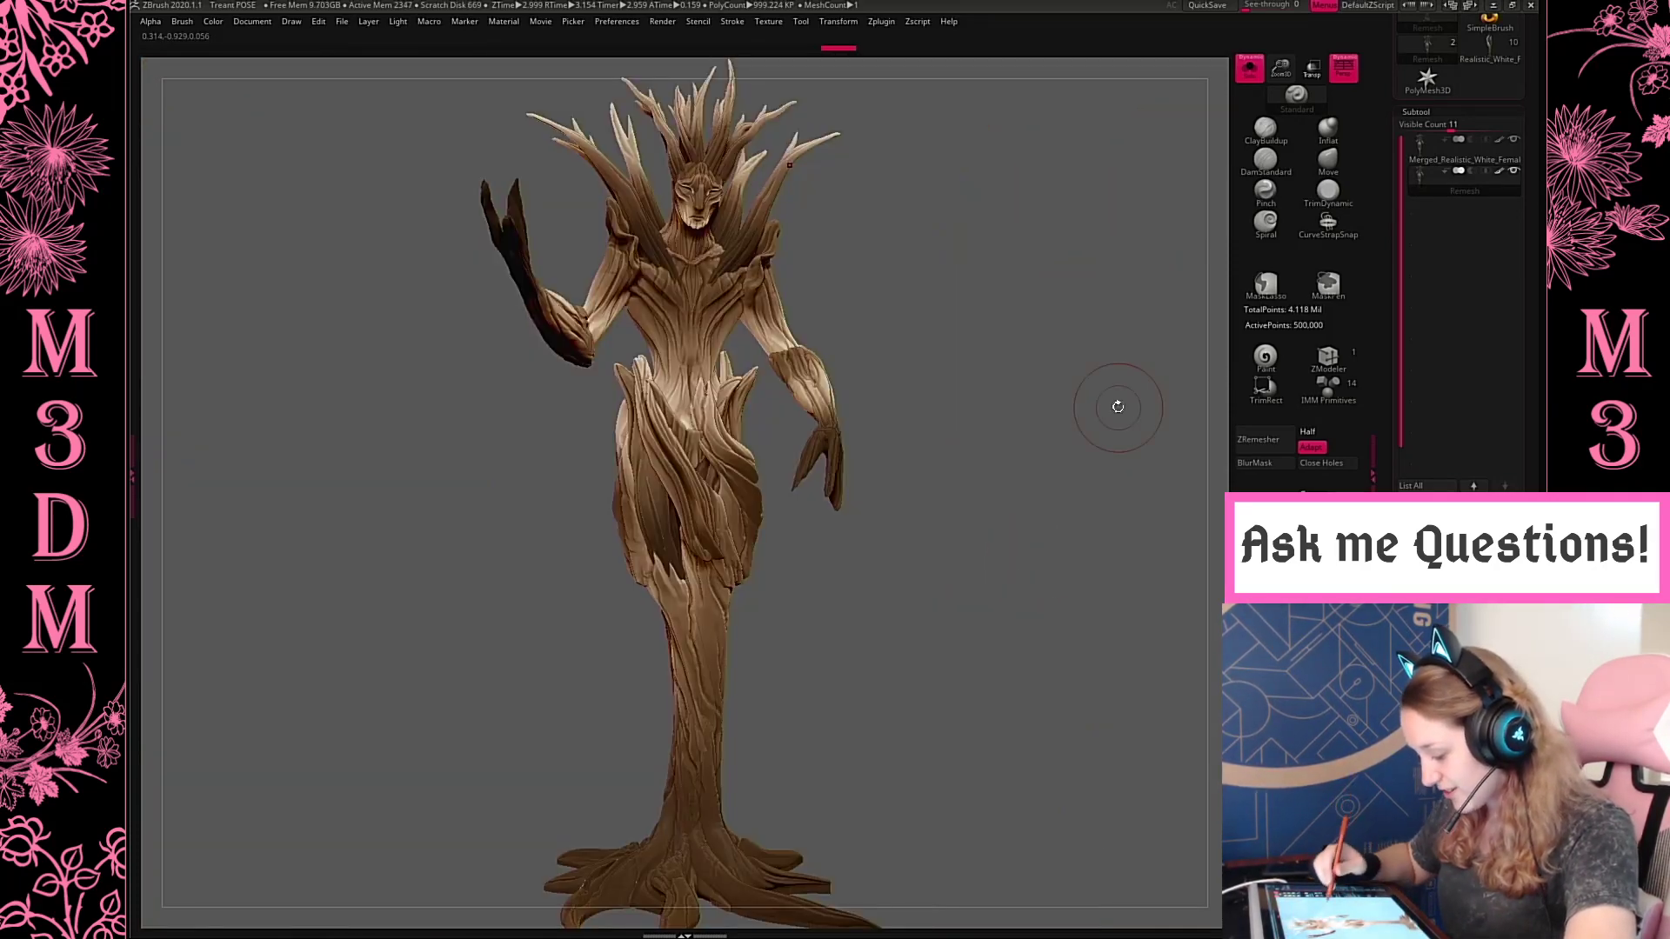
mouse_move(1115, 399)
left_mouse_down()
mouse_move(908, 410)
mouse_move(1033, 440)
mouse_move(1062, 402)
mouse_move(1081, 493)
left_mouse_up()
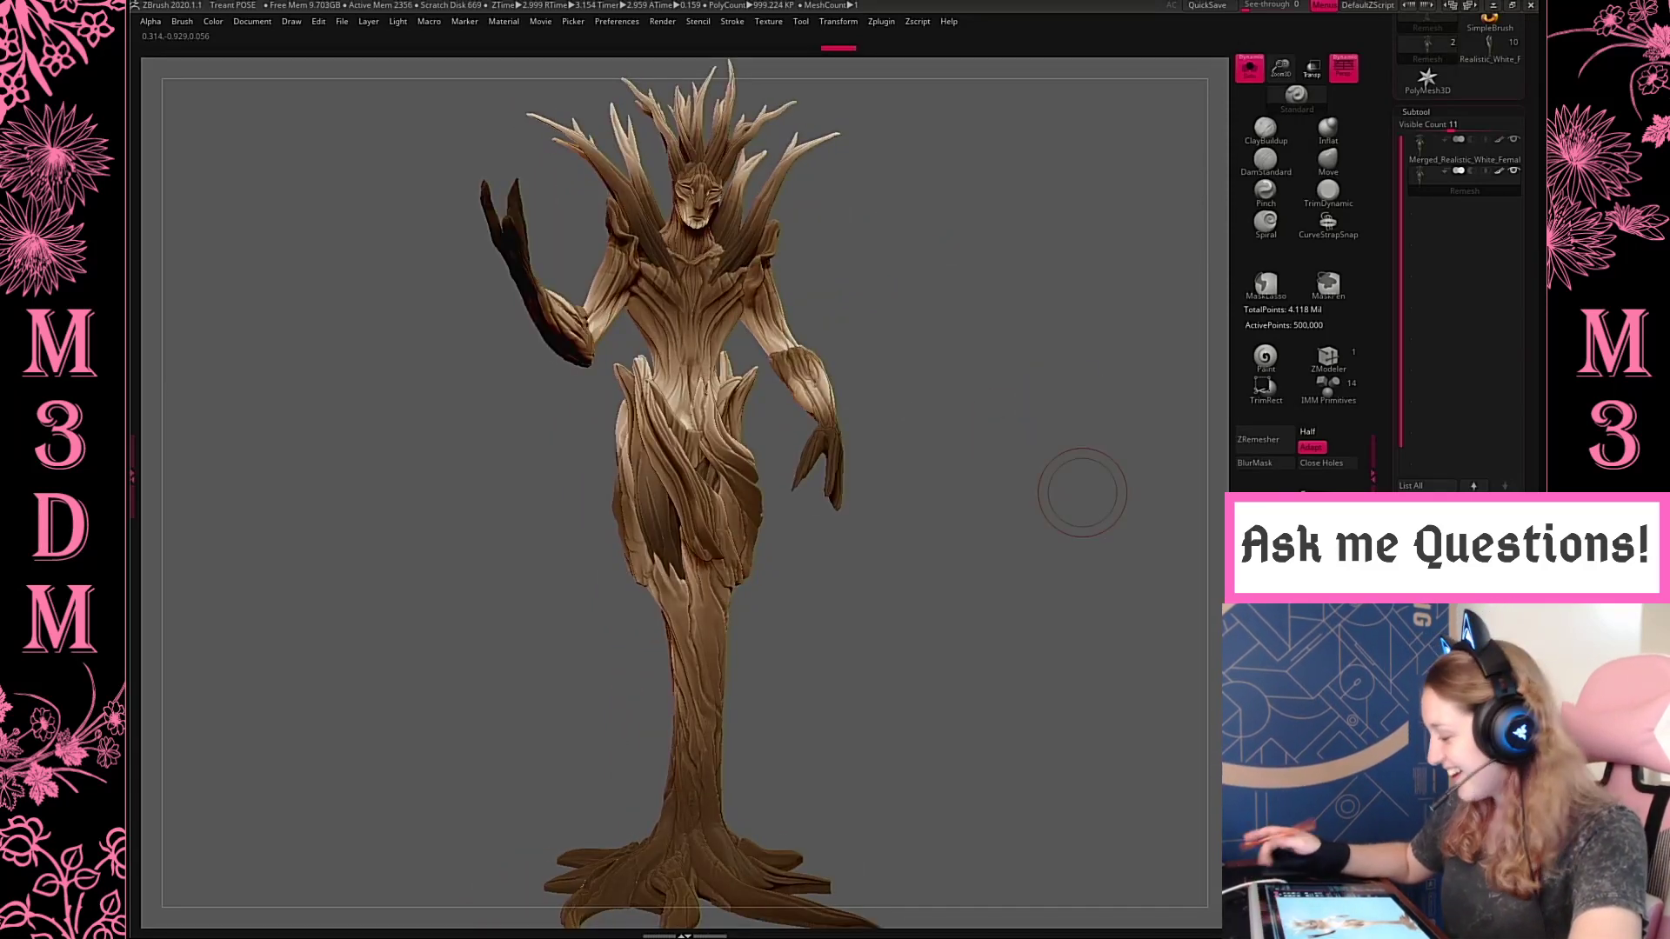
Without perspective, mask the treant above its root base, extend the base's underside slightly downward, and turn off Solo
left_click(1343, 68)
left_click_drag(1034, 605, 1000, 550, "alt")
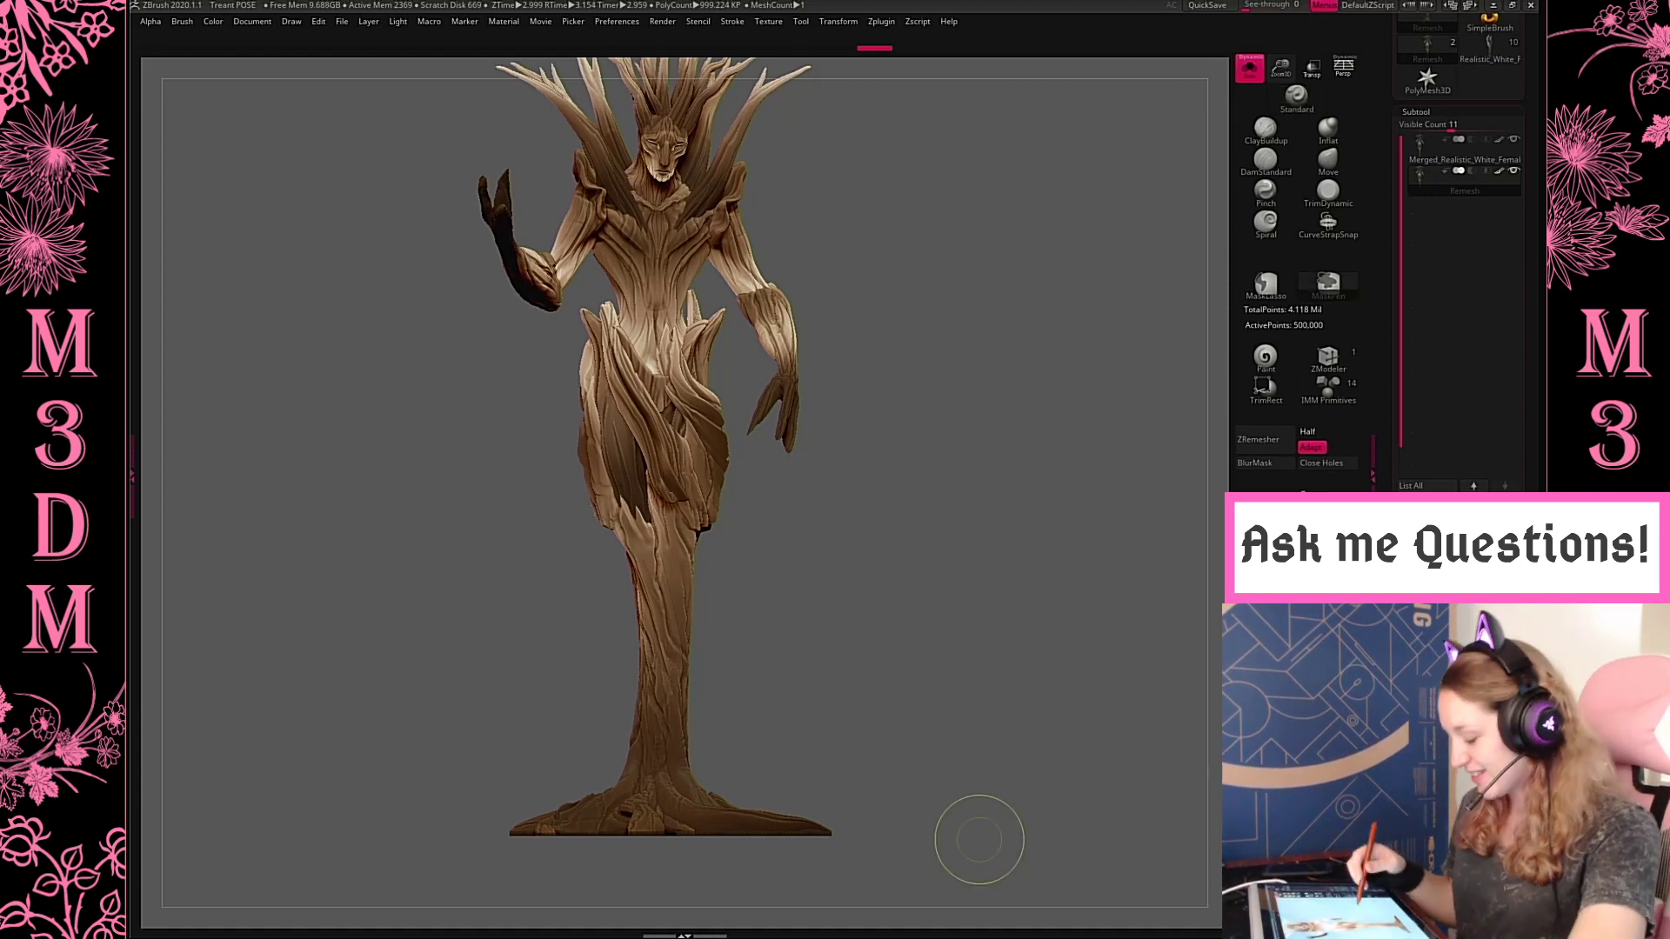
left_click(978, 839, "ctrl")
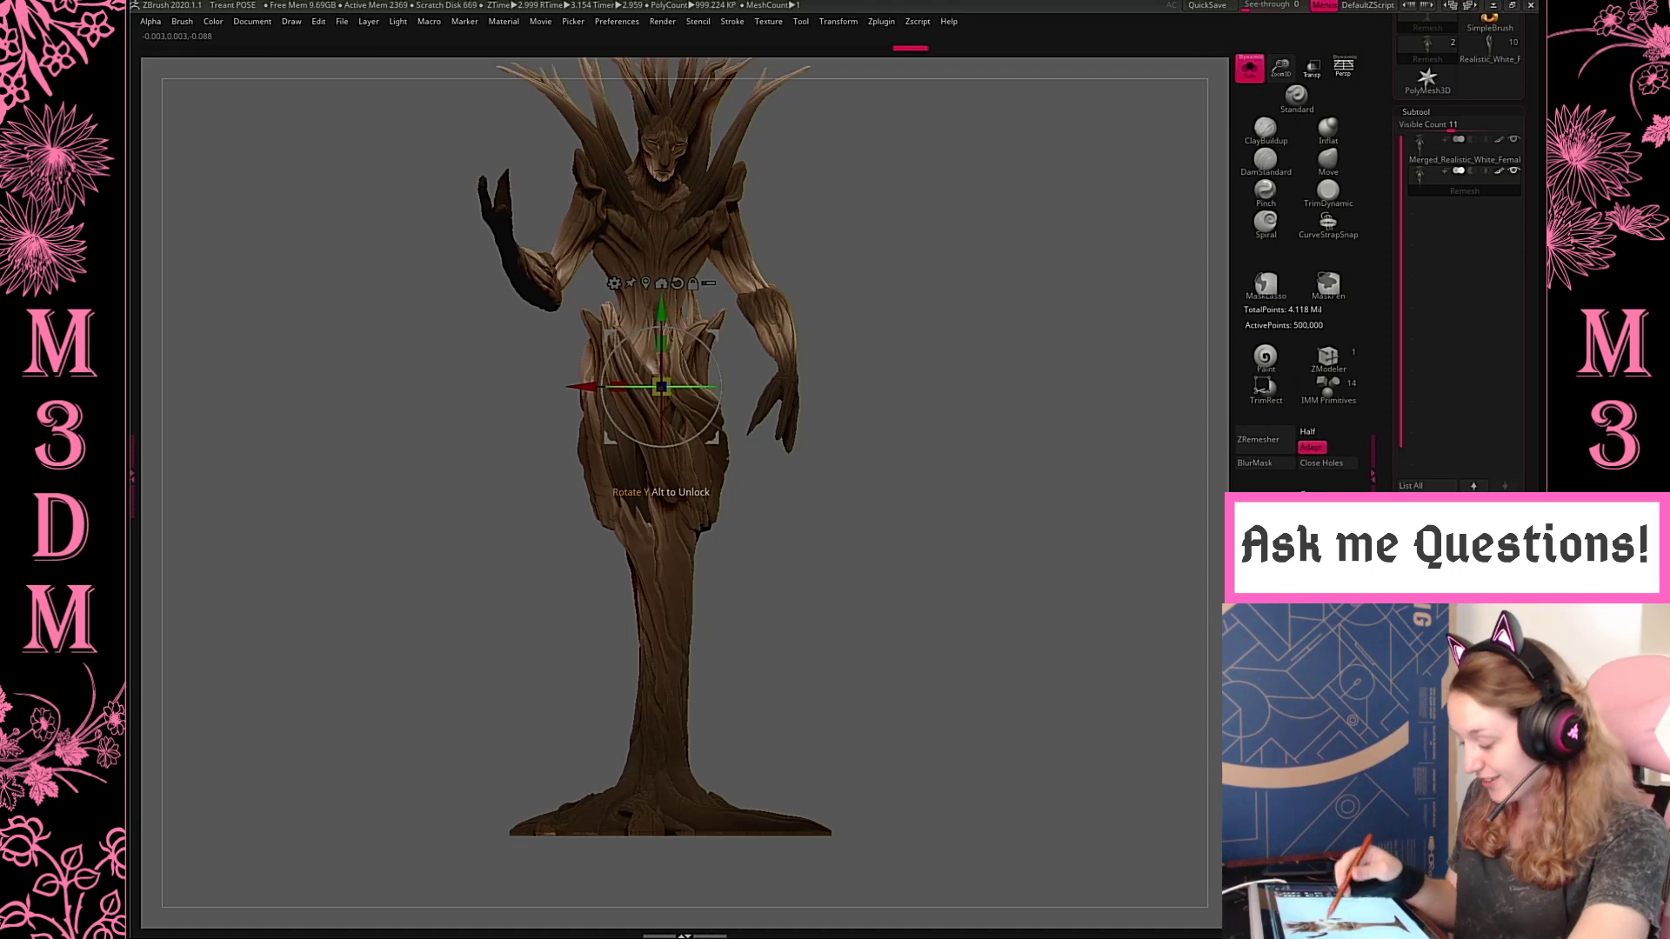
left_click_drag(661, 310, 661, 323)
key("q")
mouse_move(895, 642)
left_mouse_down("ctrl")
mouse_move(984, 745)
mouse_move(980, 664)
mouse_move(981, 763)
left_mouse_up("ctrl")
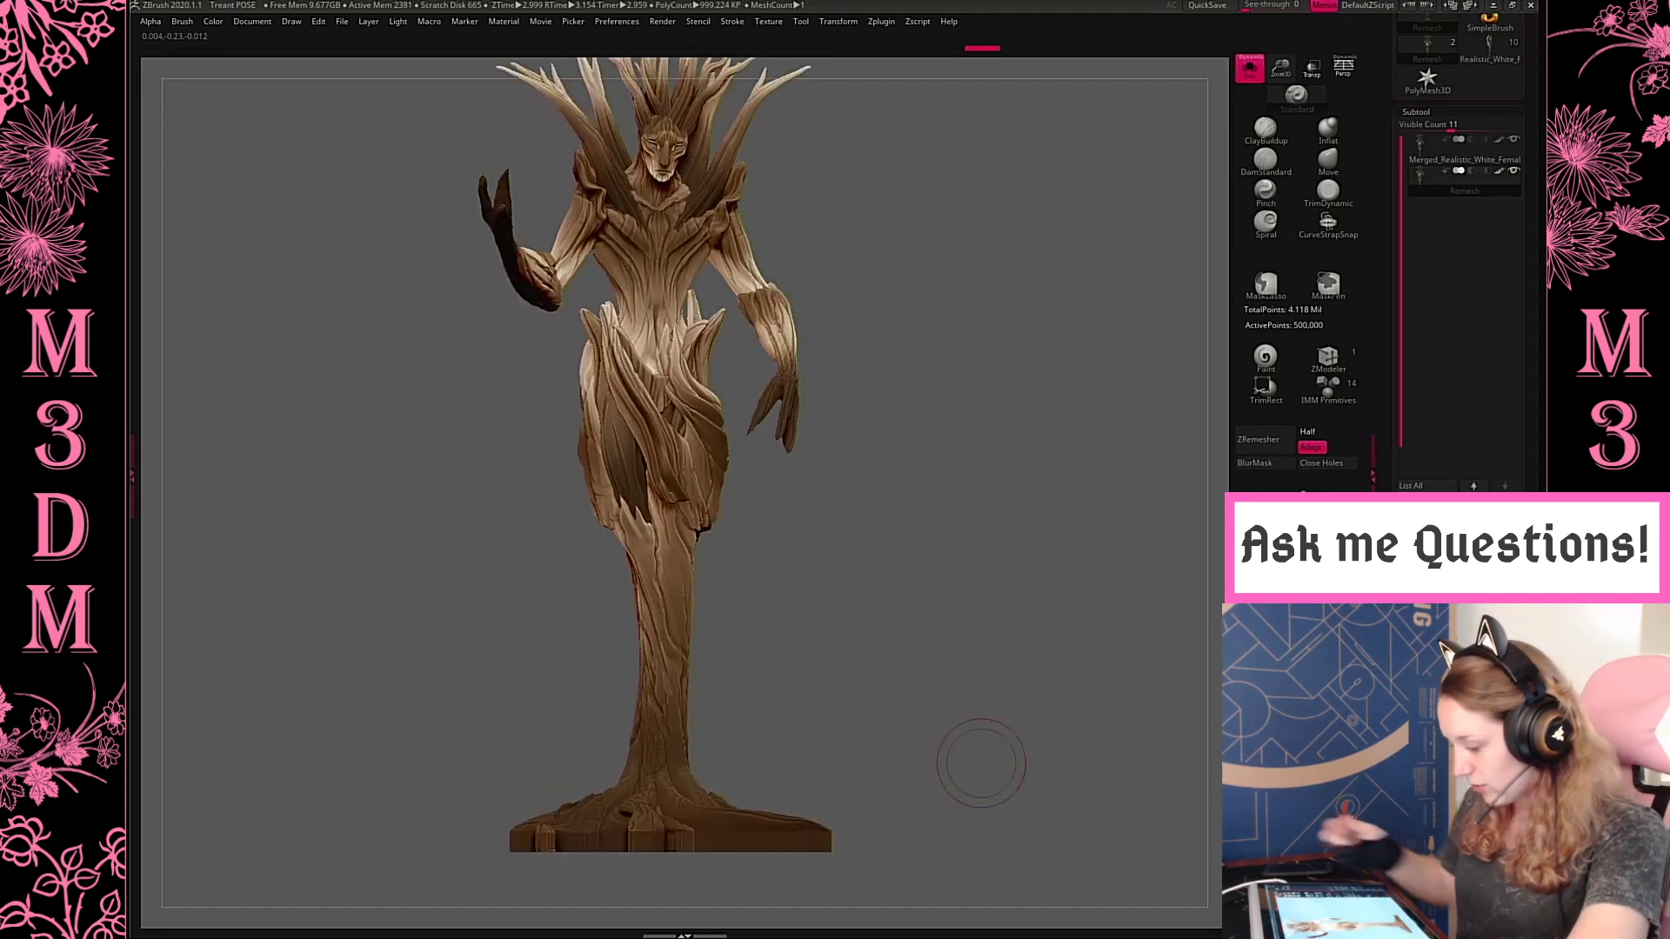
left_click(1250, 68)
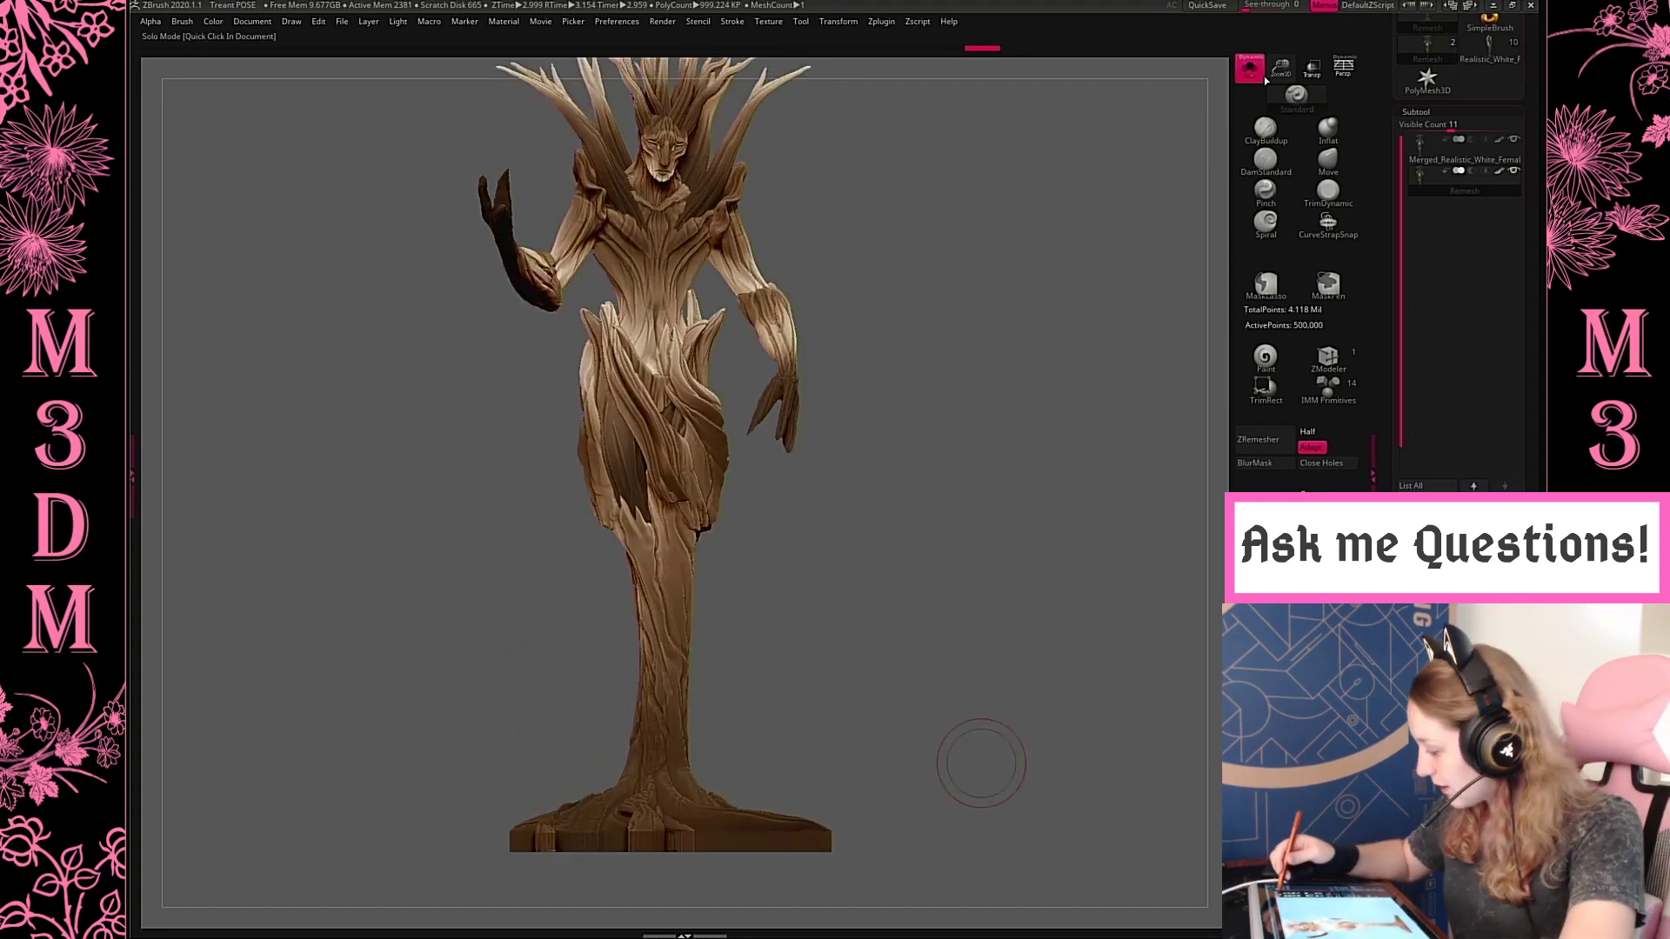
Turn perspective back on and export the treant mesh as an OBJ named Treant in May Forest's 3D Print folder
left_click(1344, 67)
left_click_drag(1035, 332, 1011, 381, "alt")
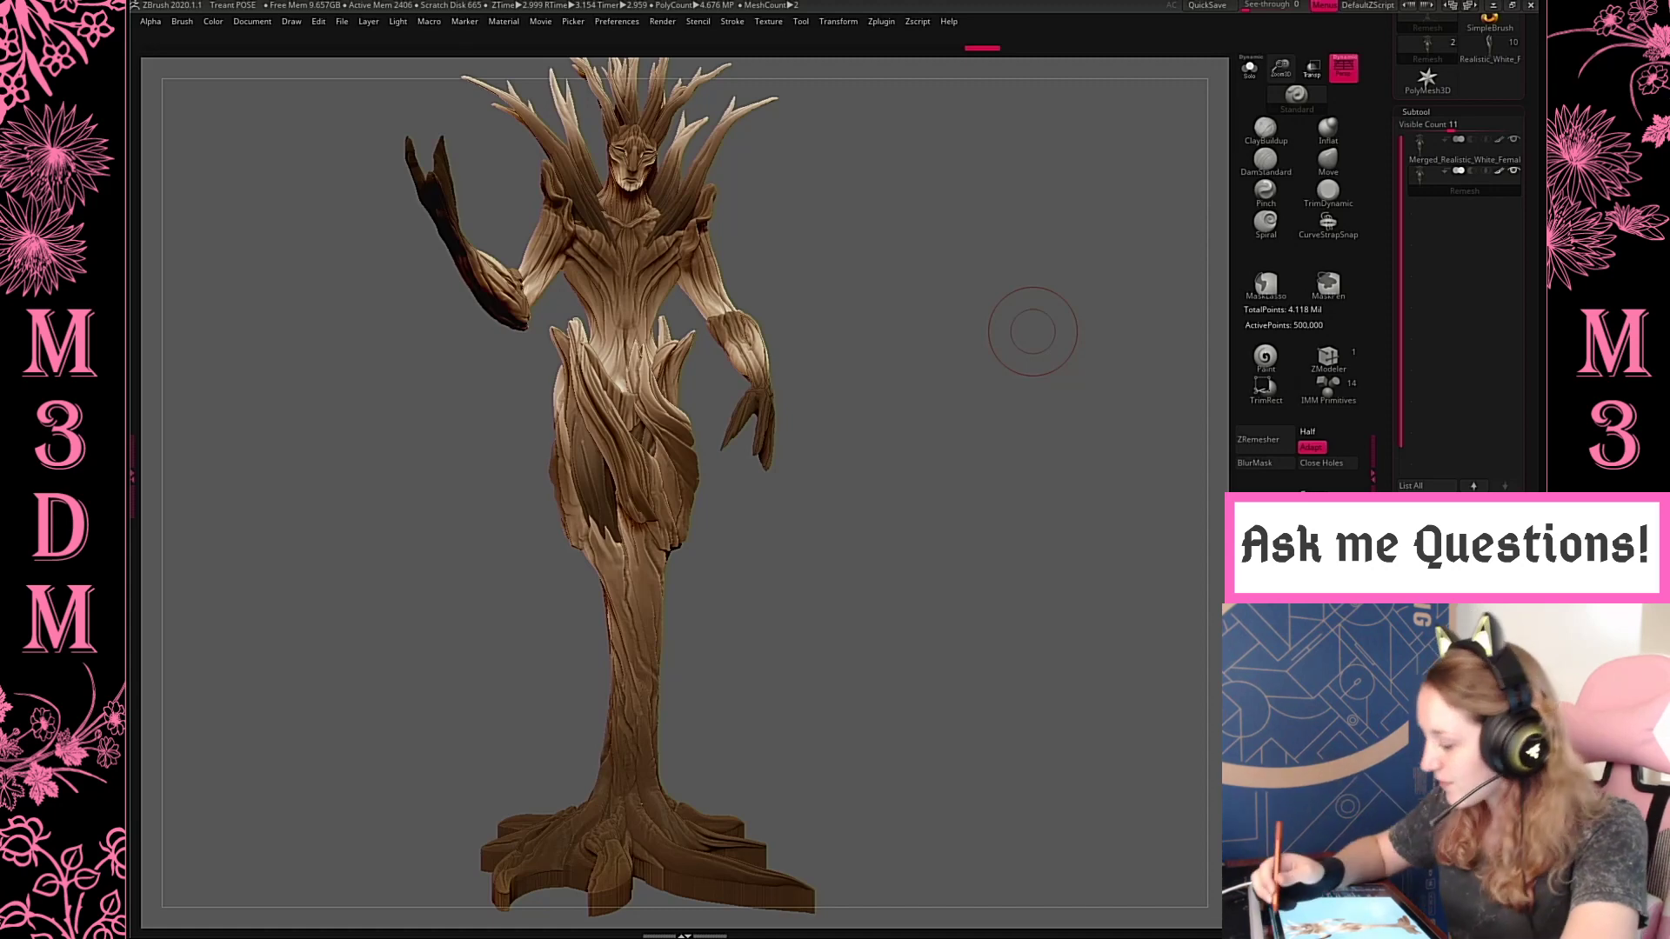
left_click(800, 21)
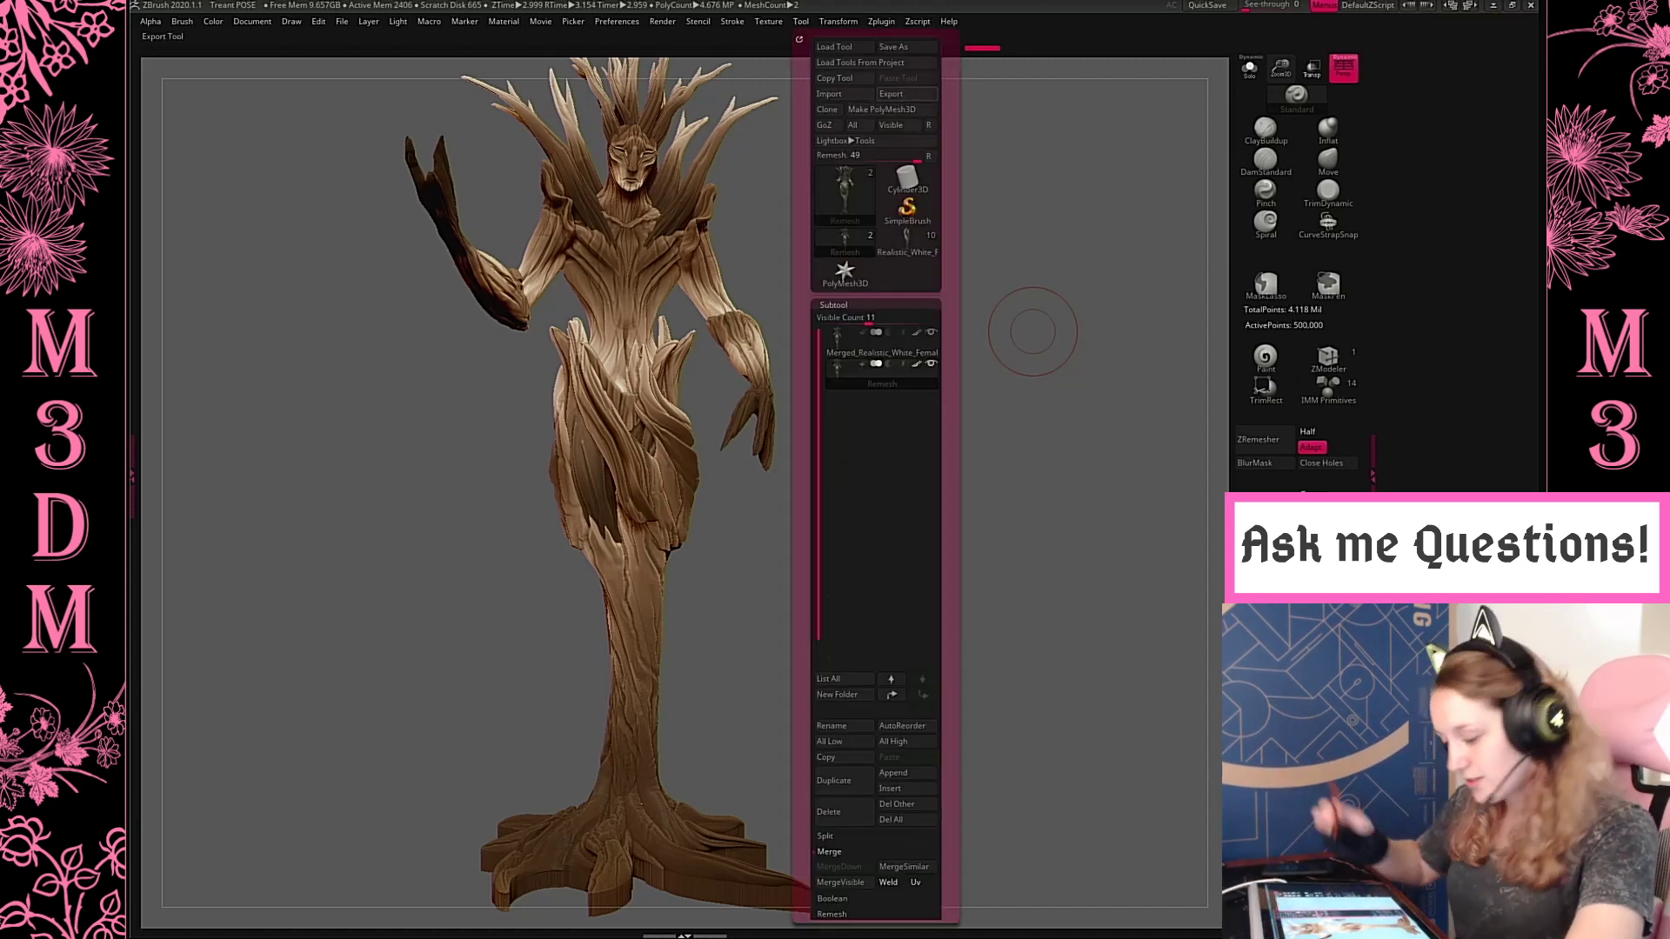
left_click(891, 94)
left_click(276, 298)
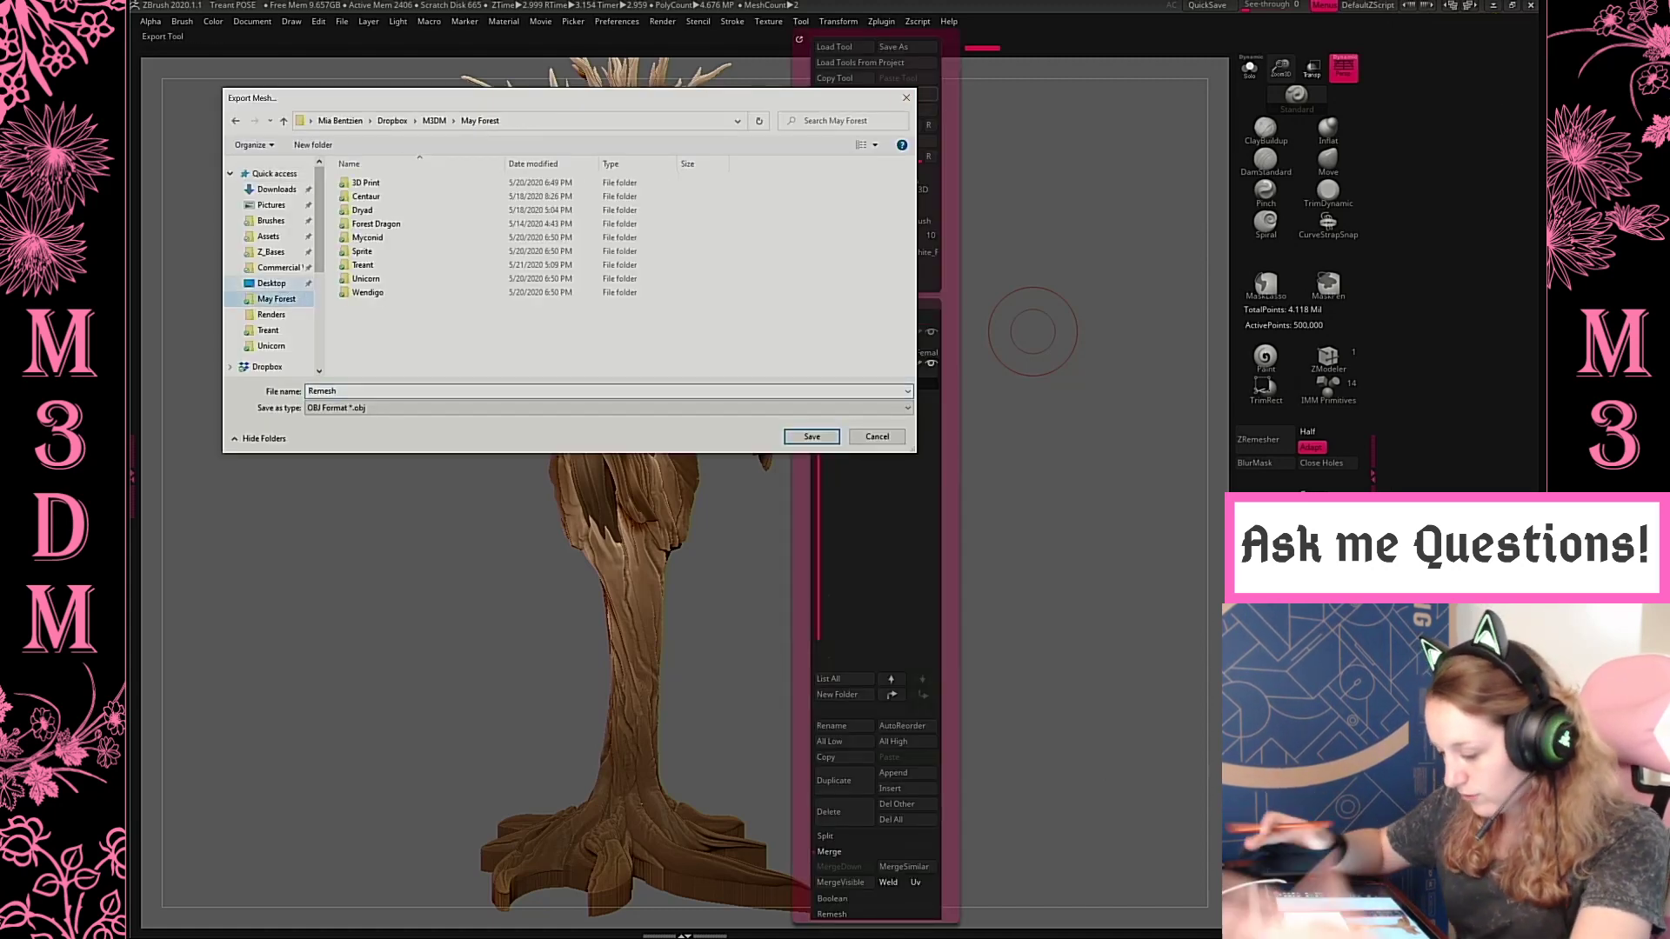
left_click(271, 347)
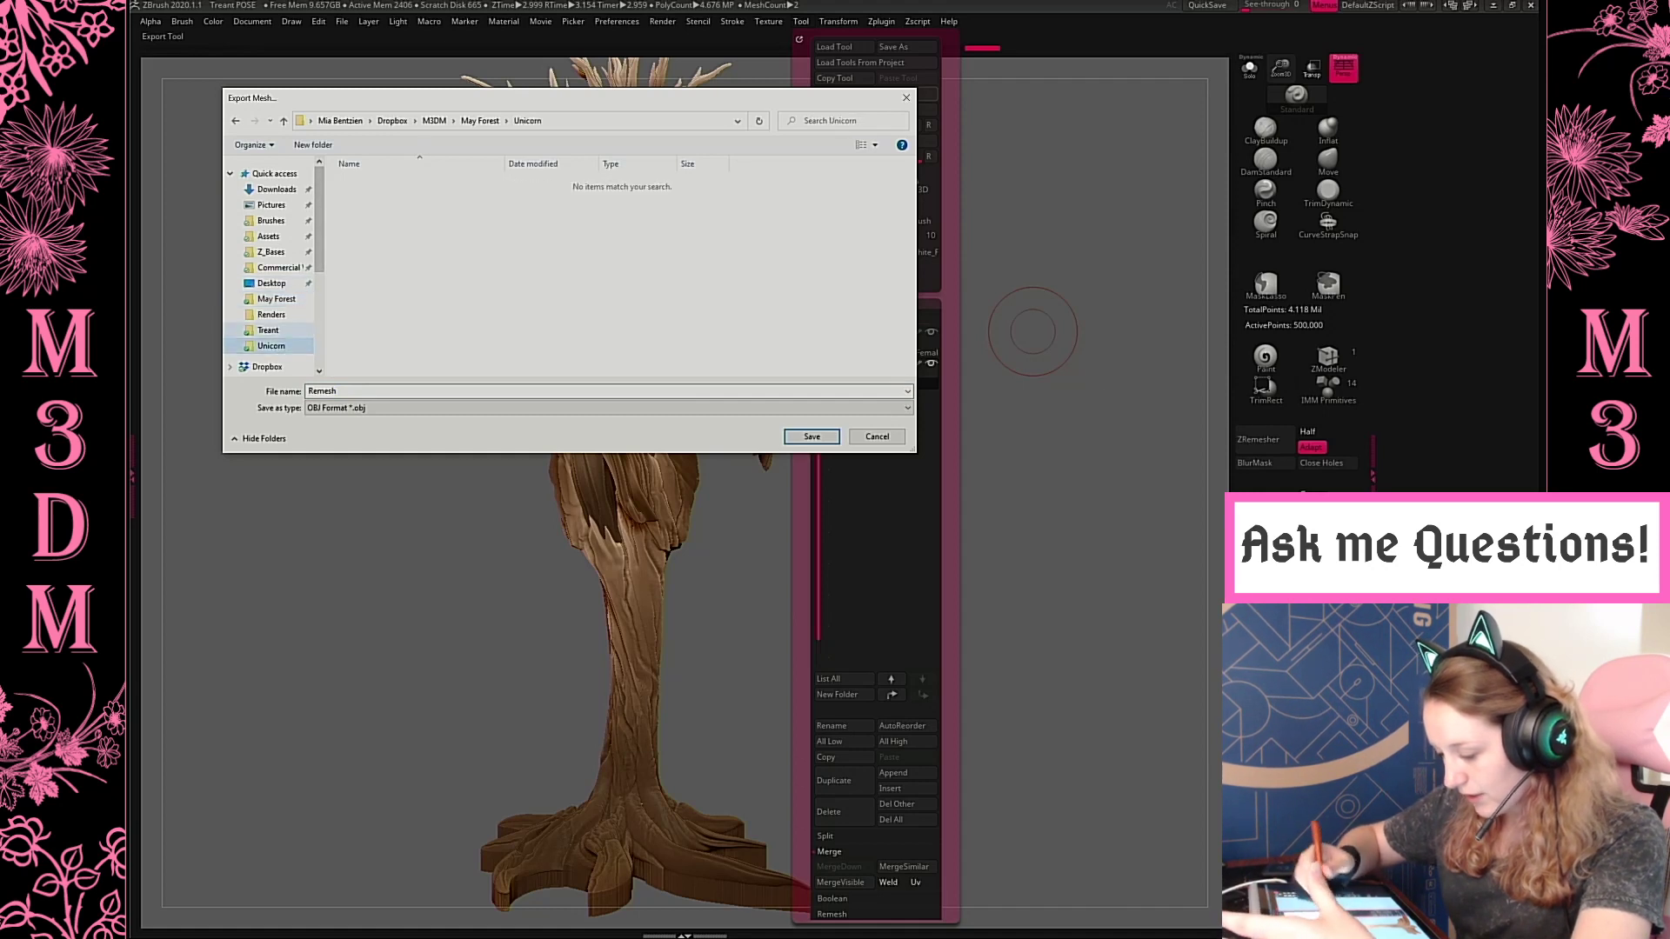
left_click(277, 189)
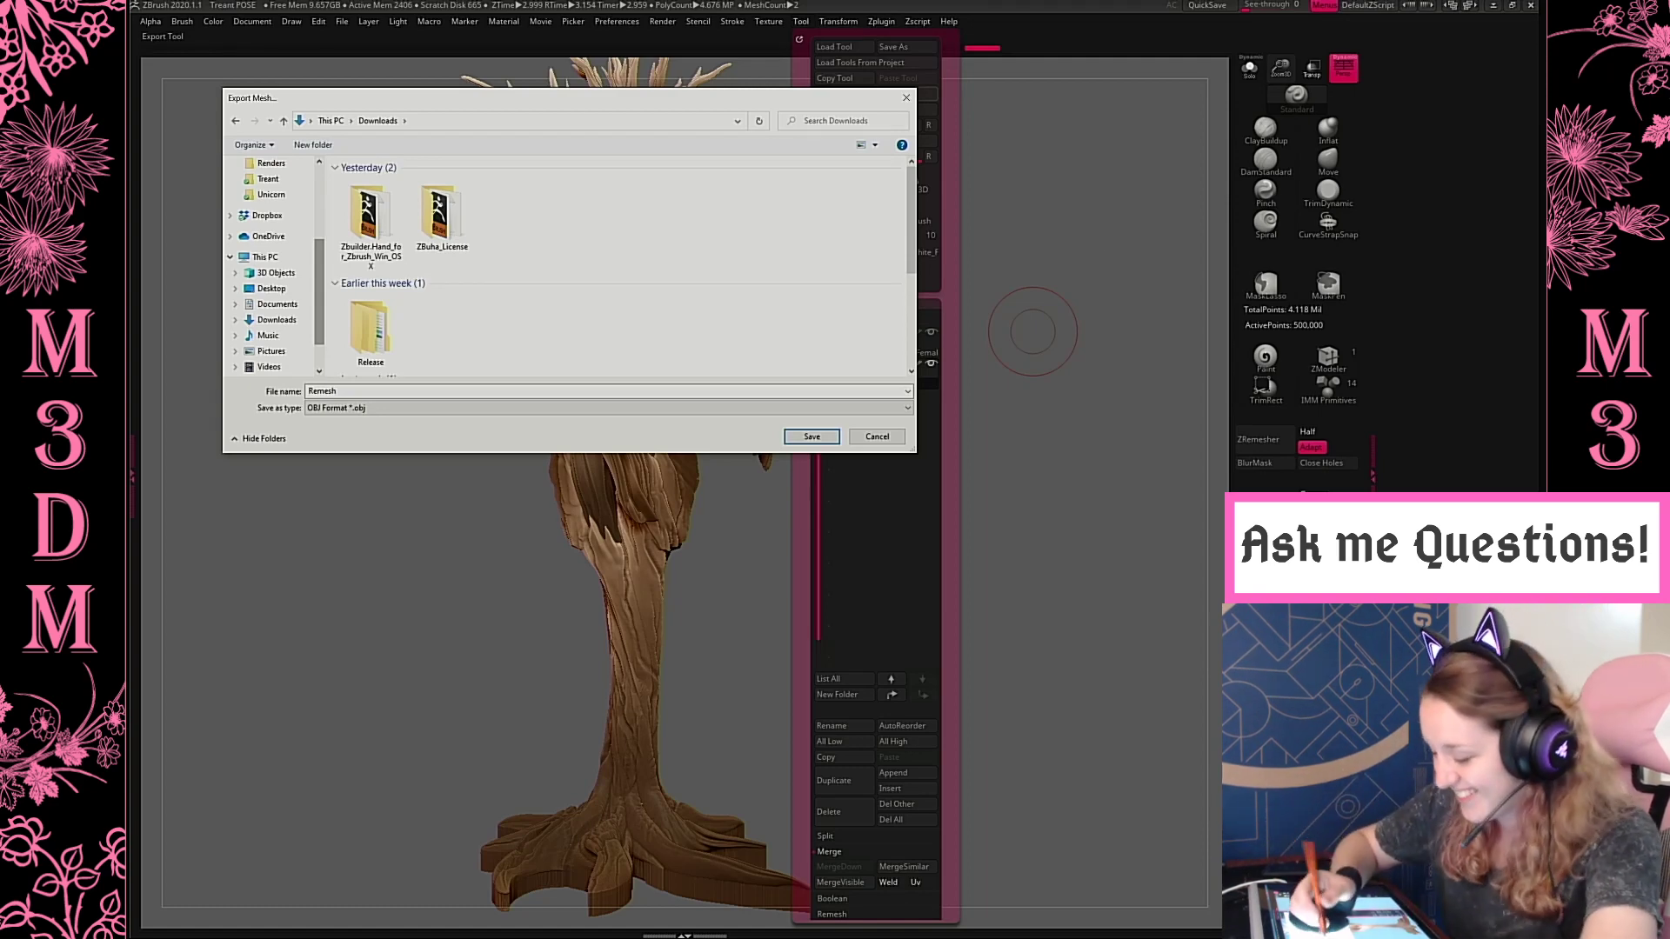
scroll(317, 299, "up", 4)
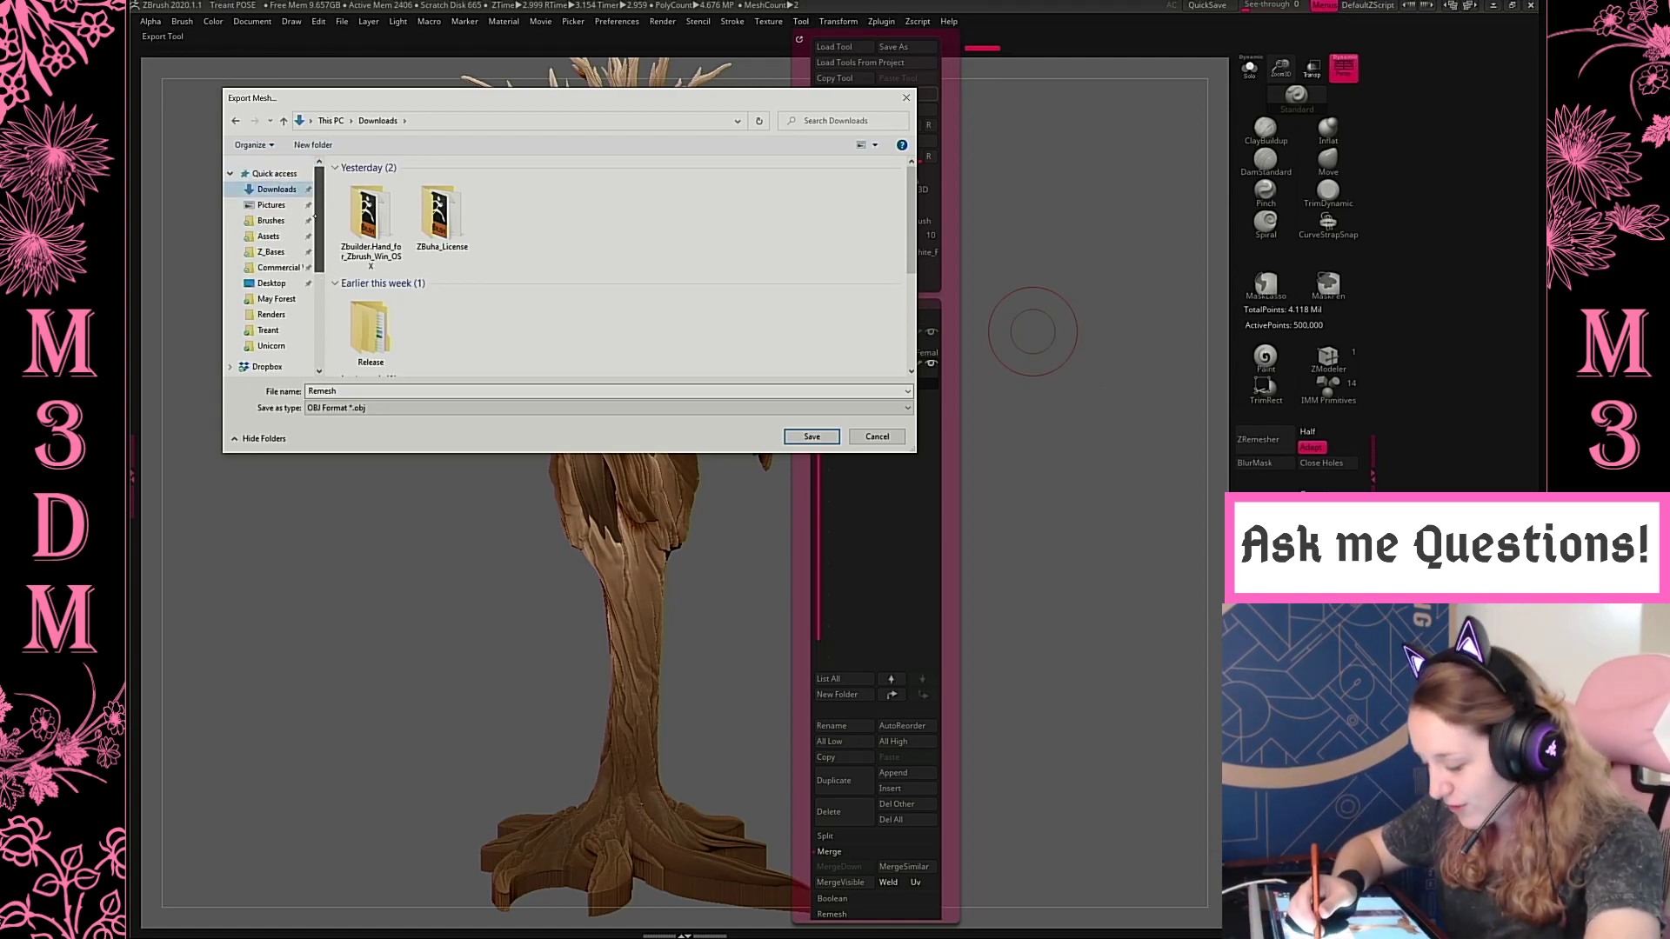
left_click(292, 299)
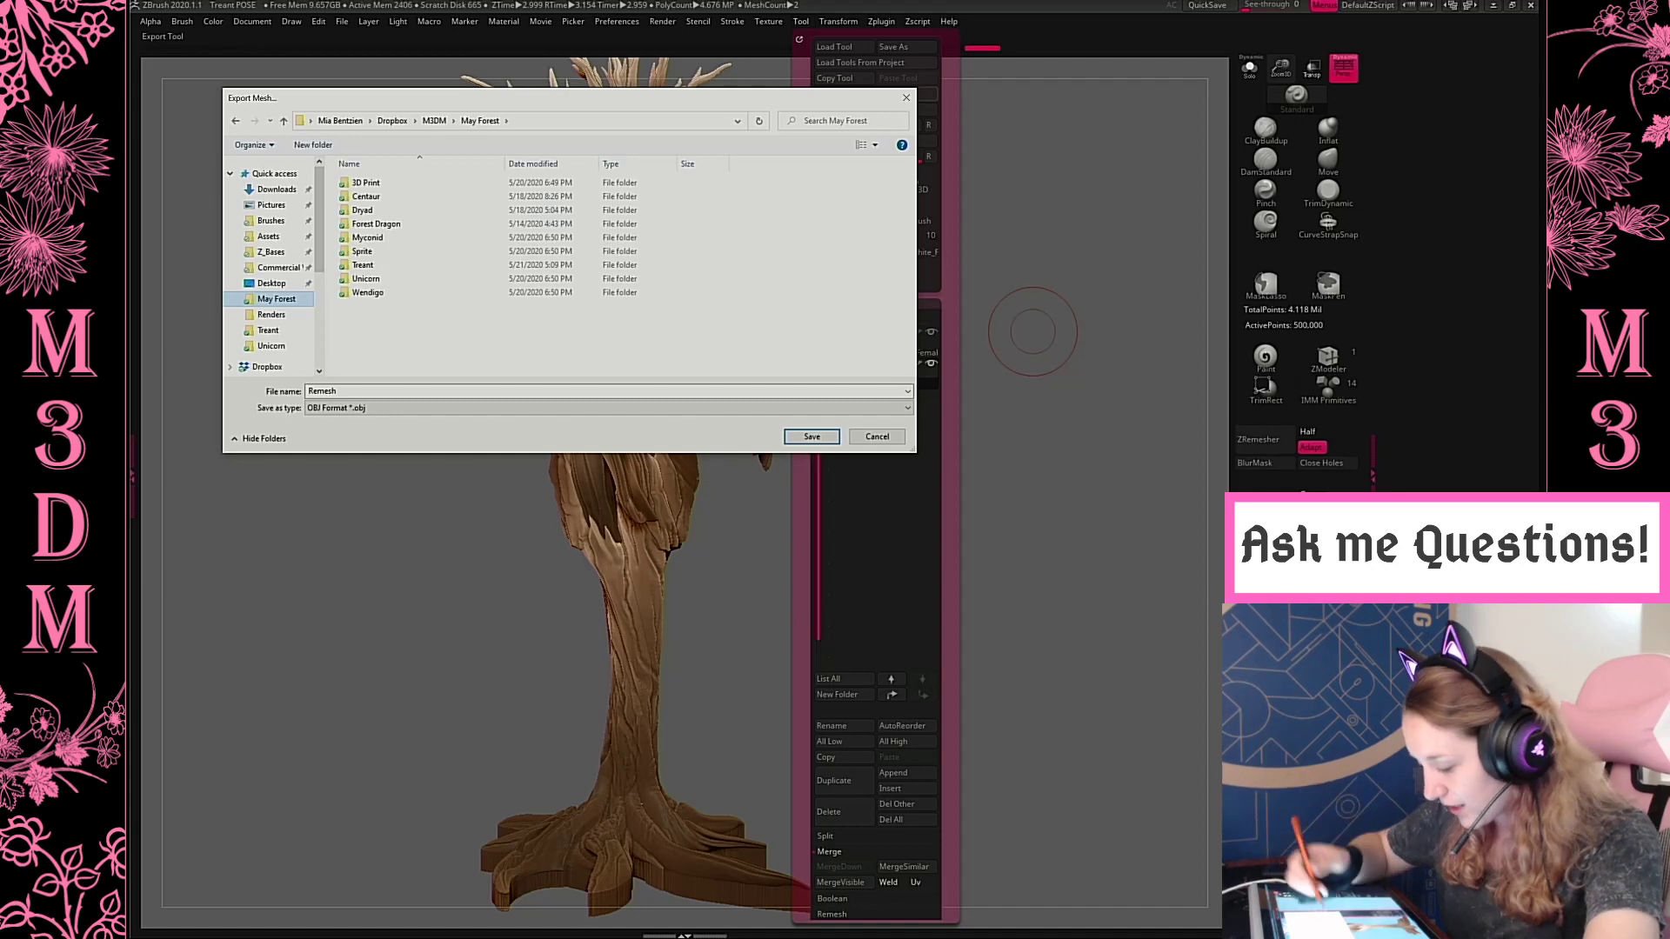
double_click(438, 182)
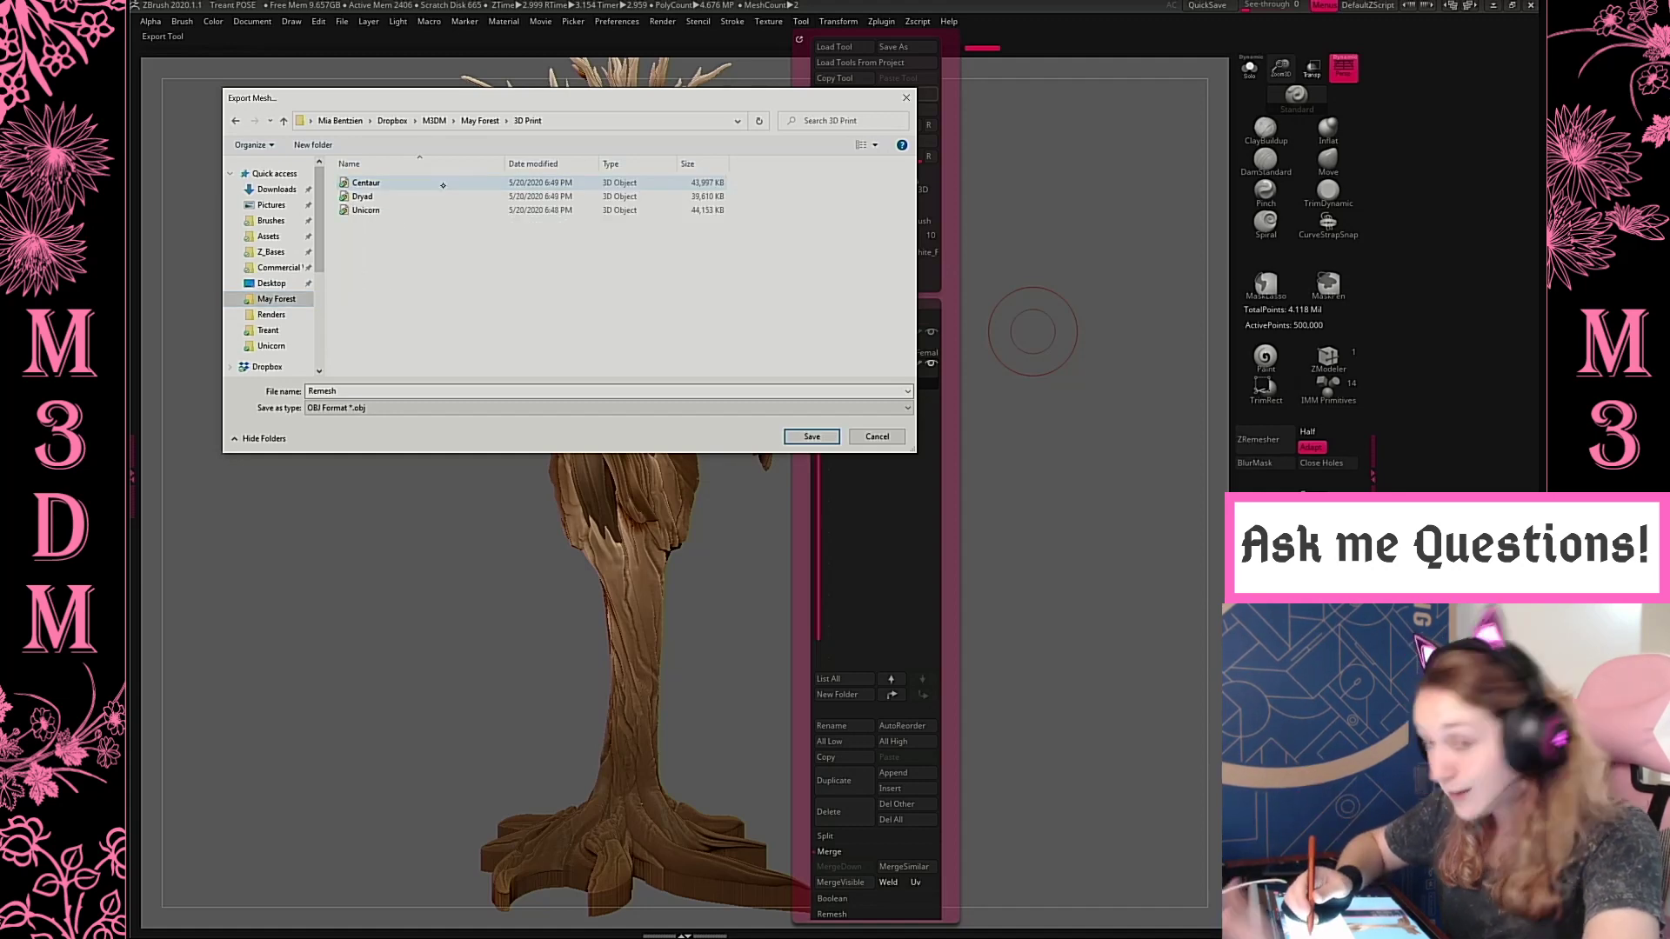
left_click(426, 391)
type("Treant")
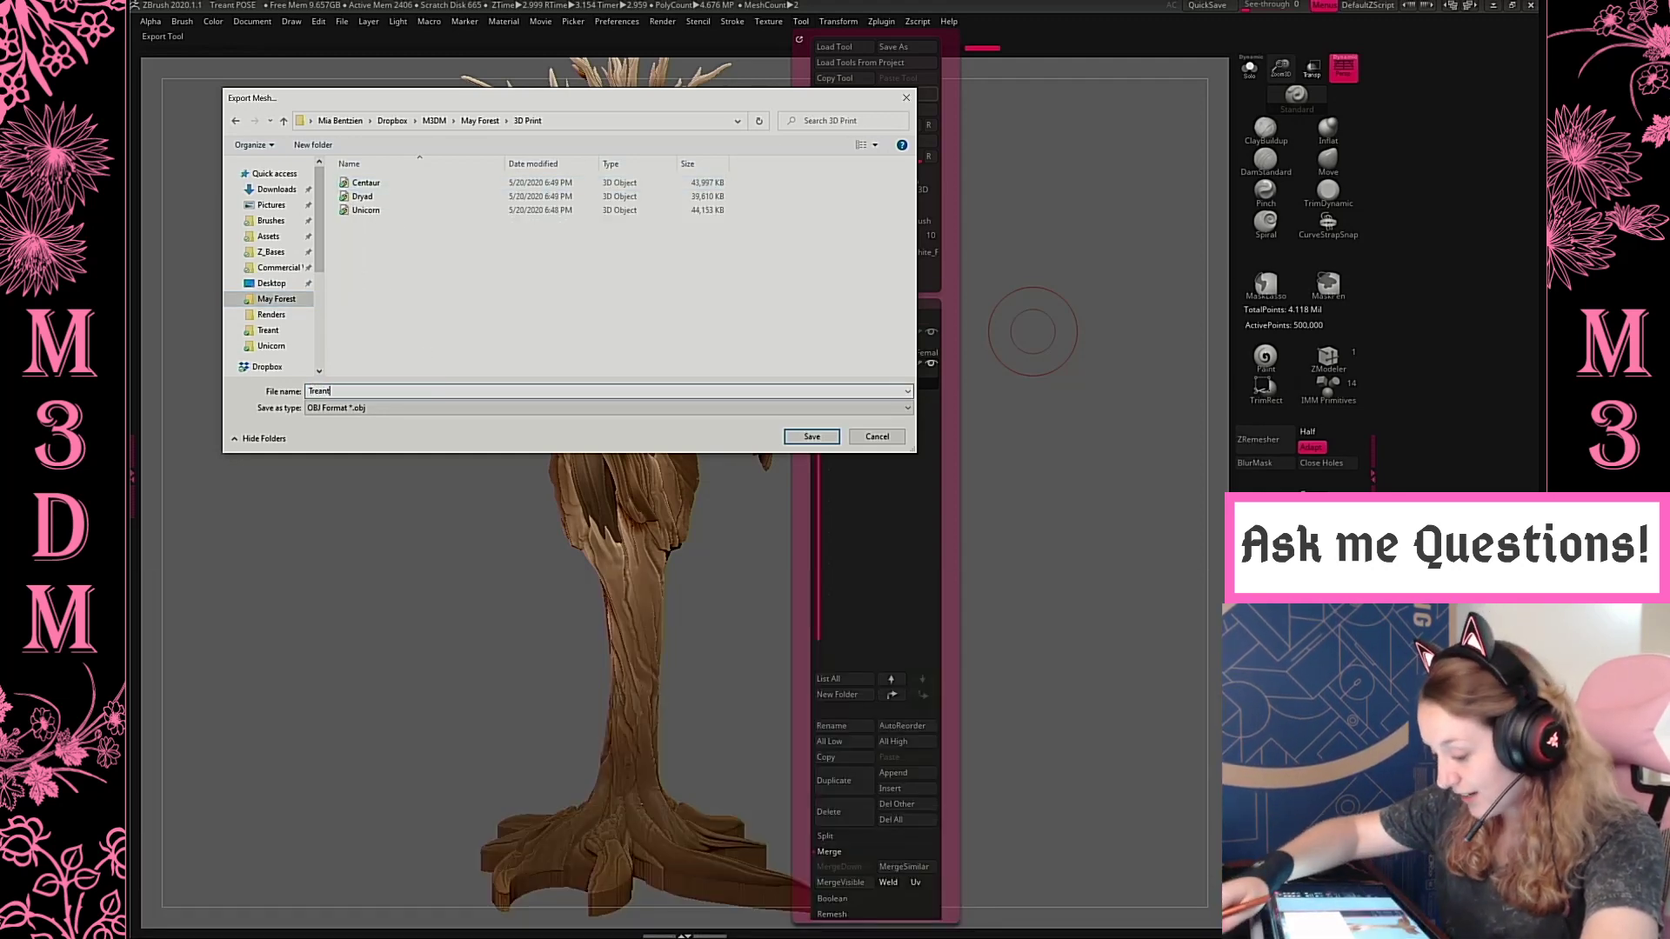
key("Return")
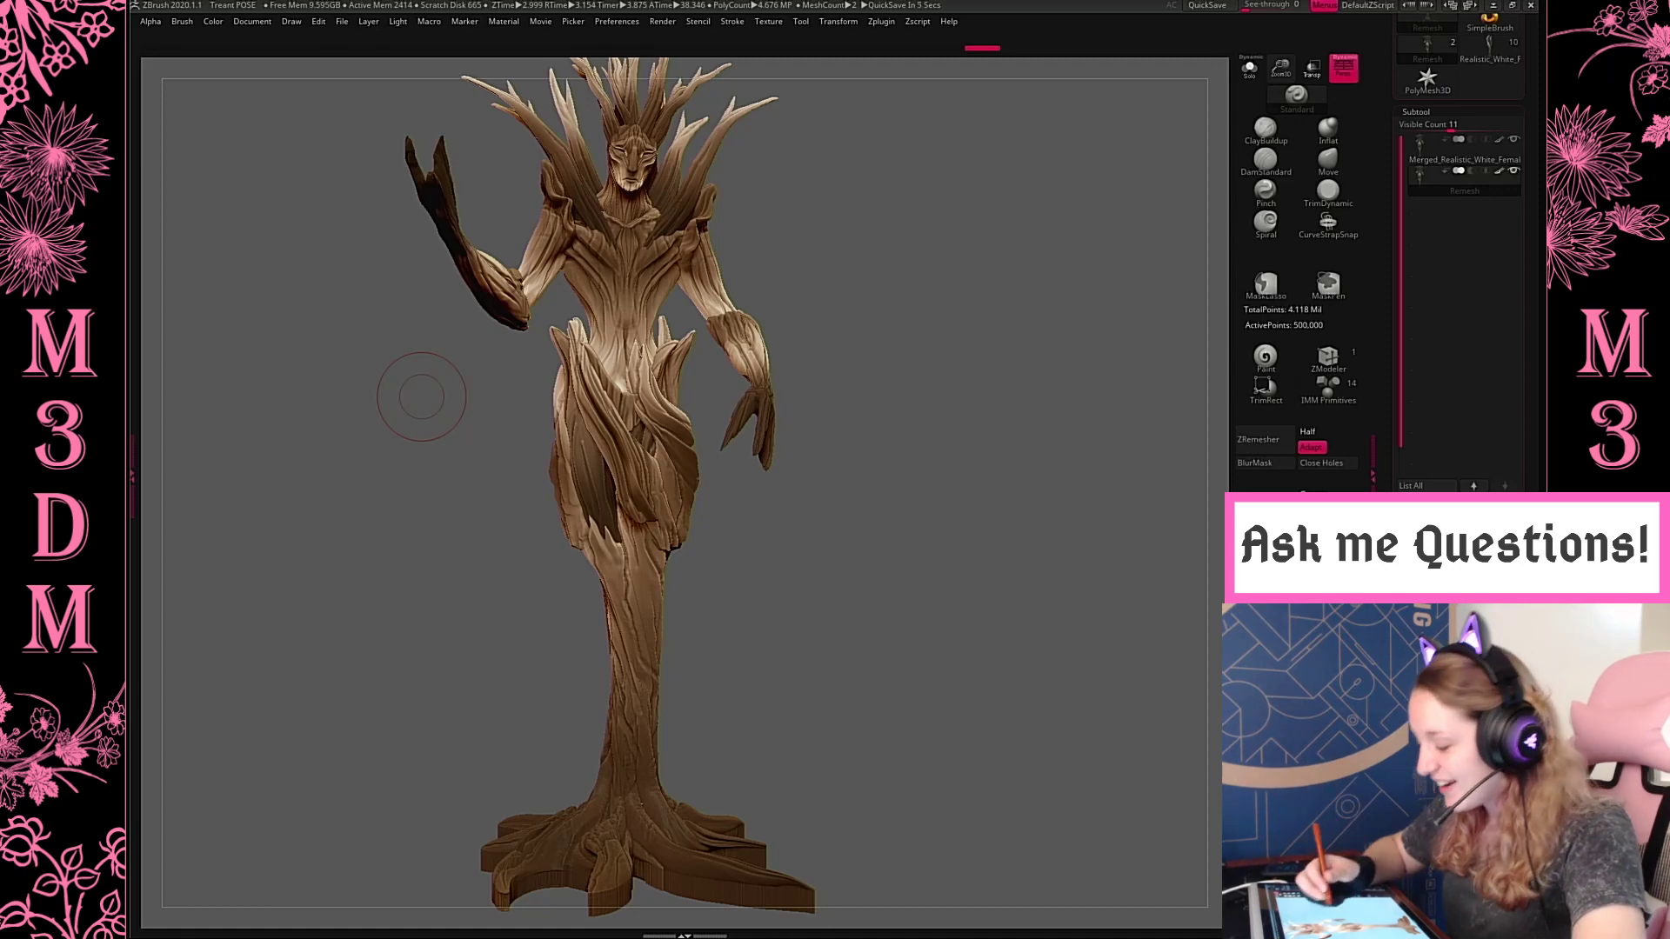
Undo the downward extension of the root base, check the mesh in wireframe, and isolate the treant with Solo
mouse_move(884, 363)
left_mouse_down()
mouse_move(903, 432)
mouse_move(869, 410)
left_mouse_up()
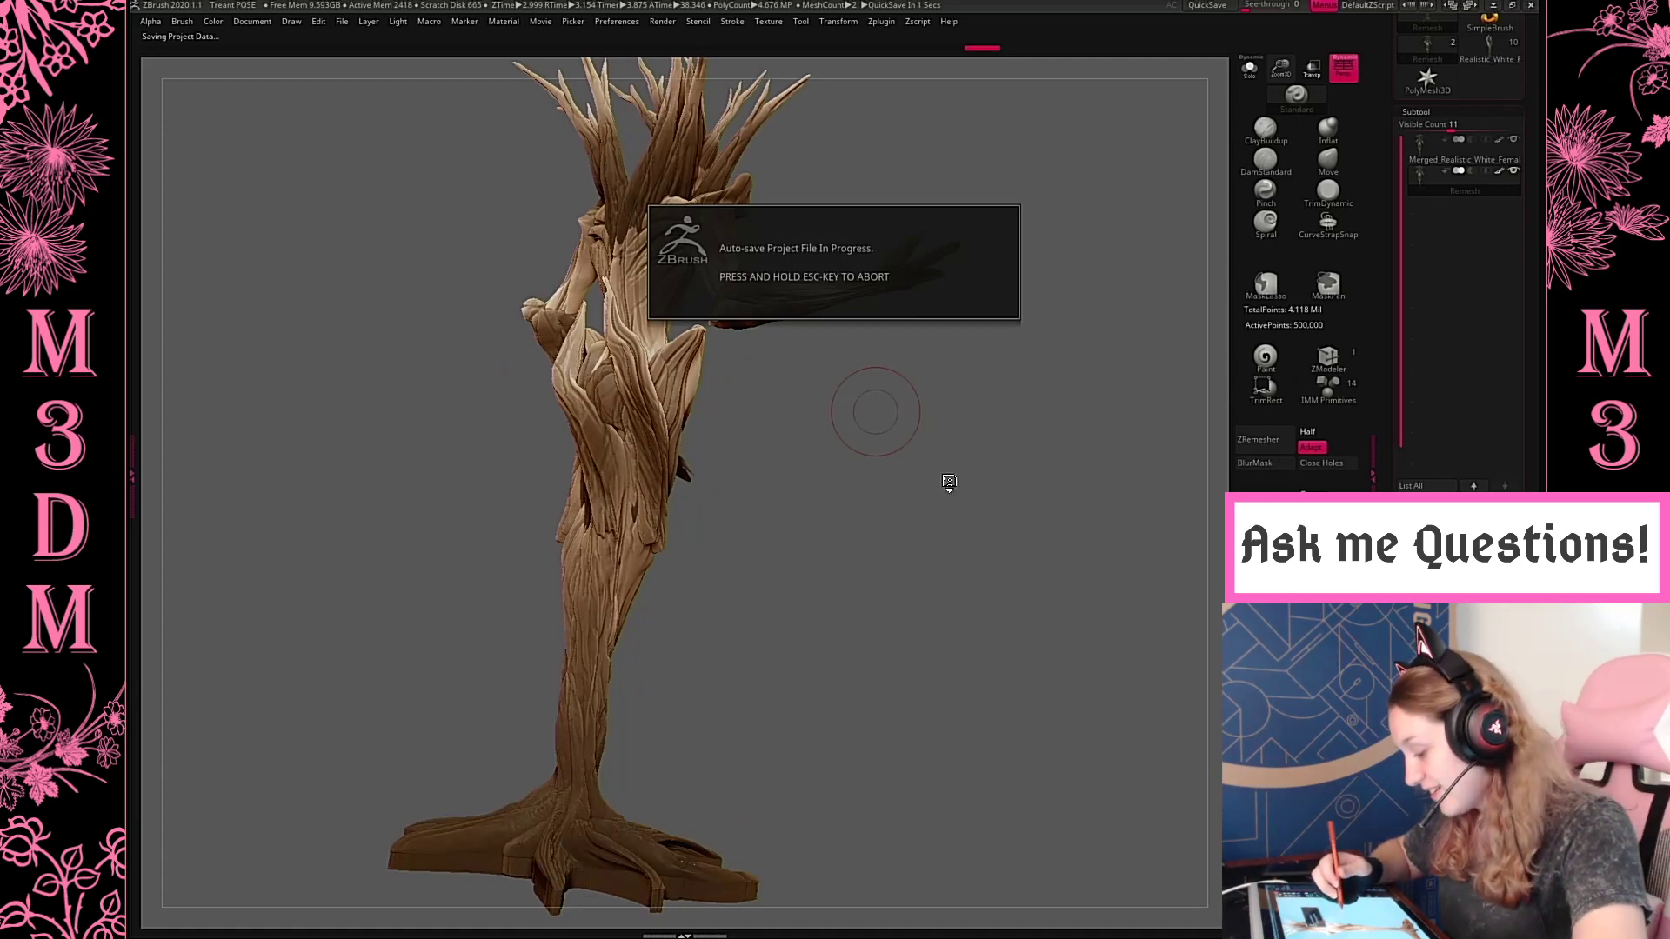
mouse_move(971, 461)
left_mouse_down()
mouse_move(962, 362)
mouse_move(980, 483)
left_mouse_up()
key("ctrl+z")
key("ctrl+z")
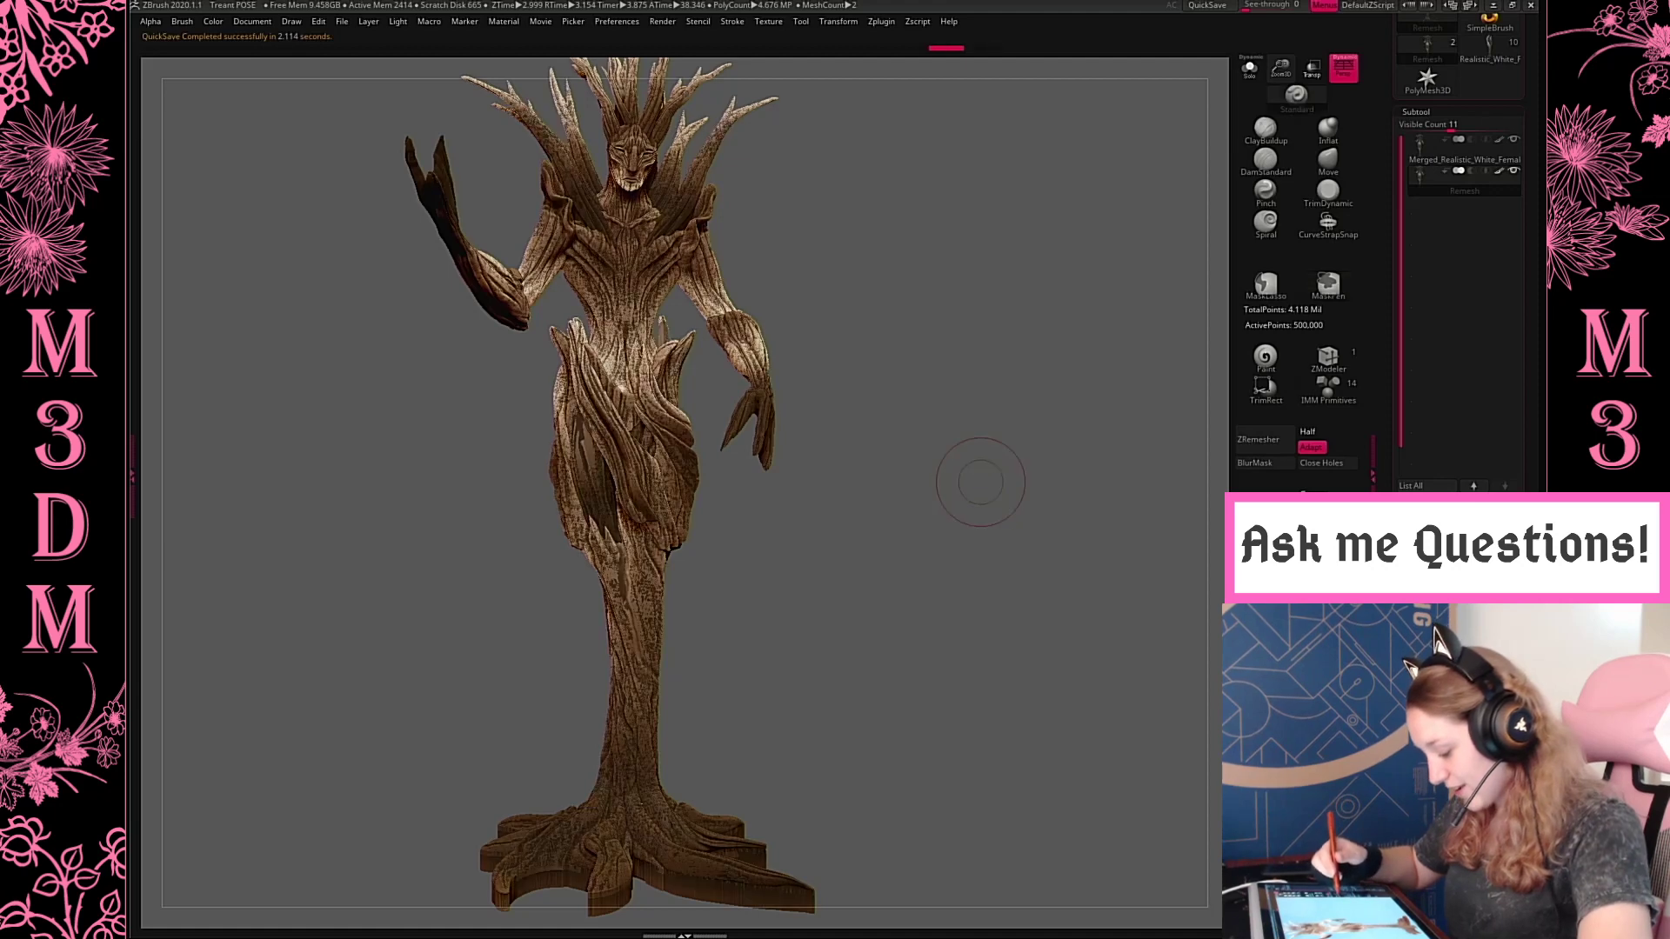
key("shift+f")
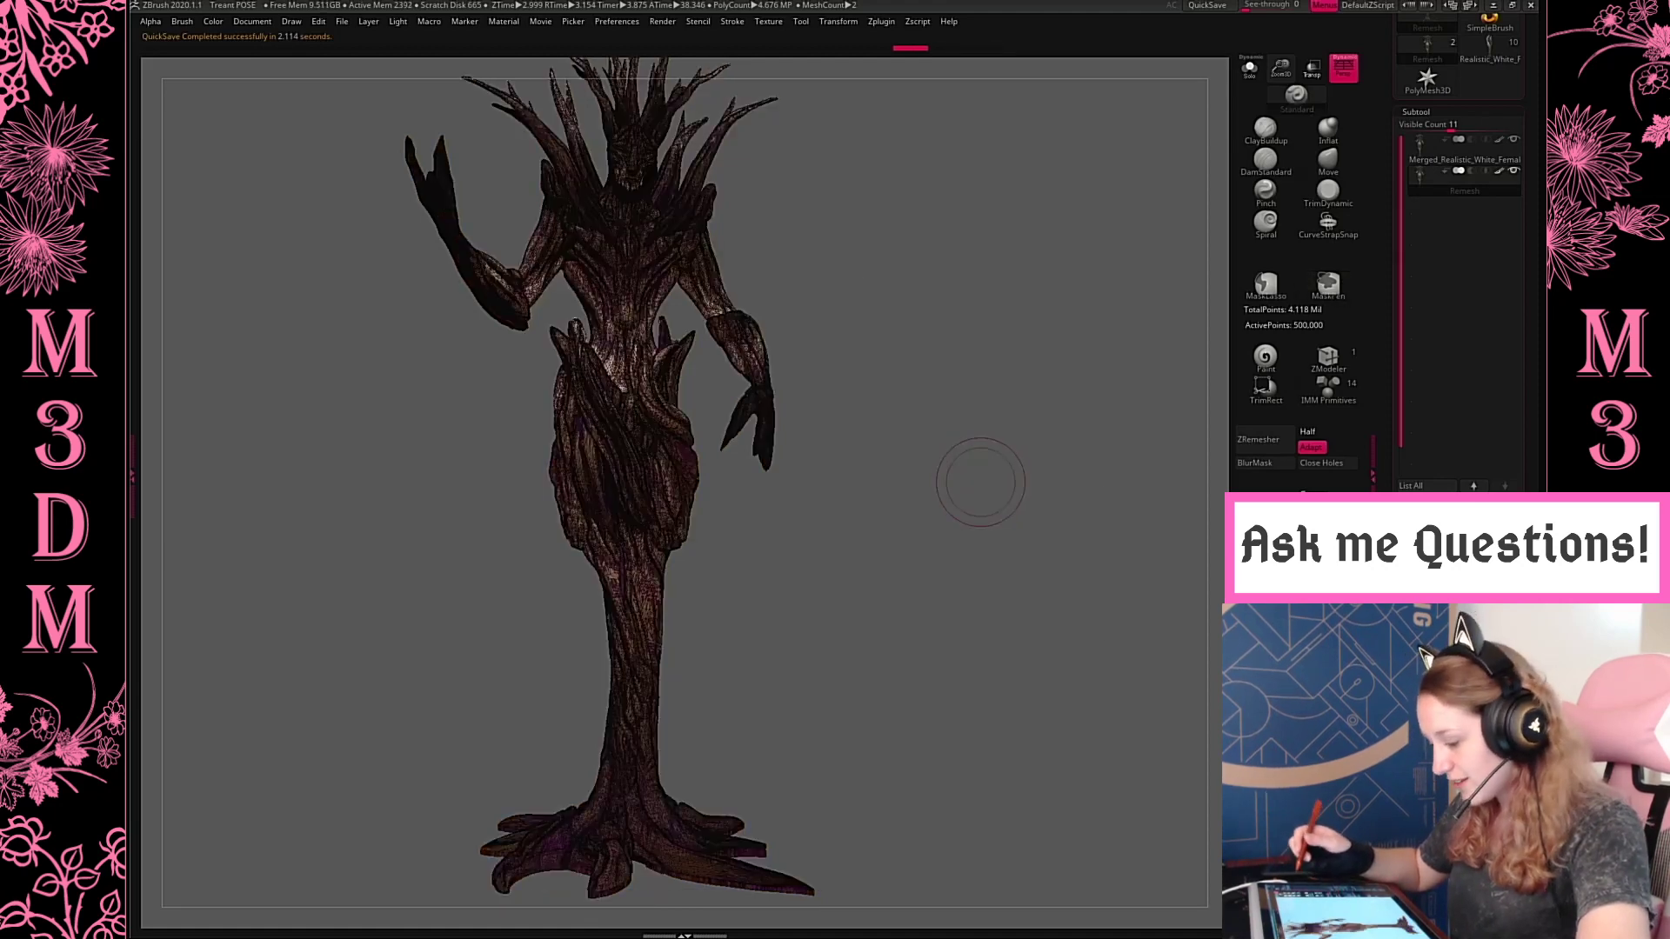
key("shift+f")
left_click(1250, 69)
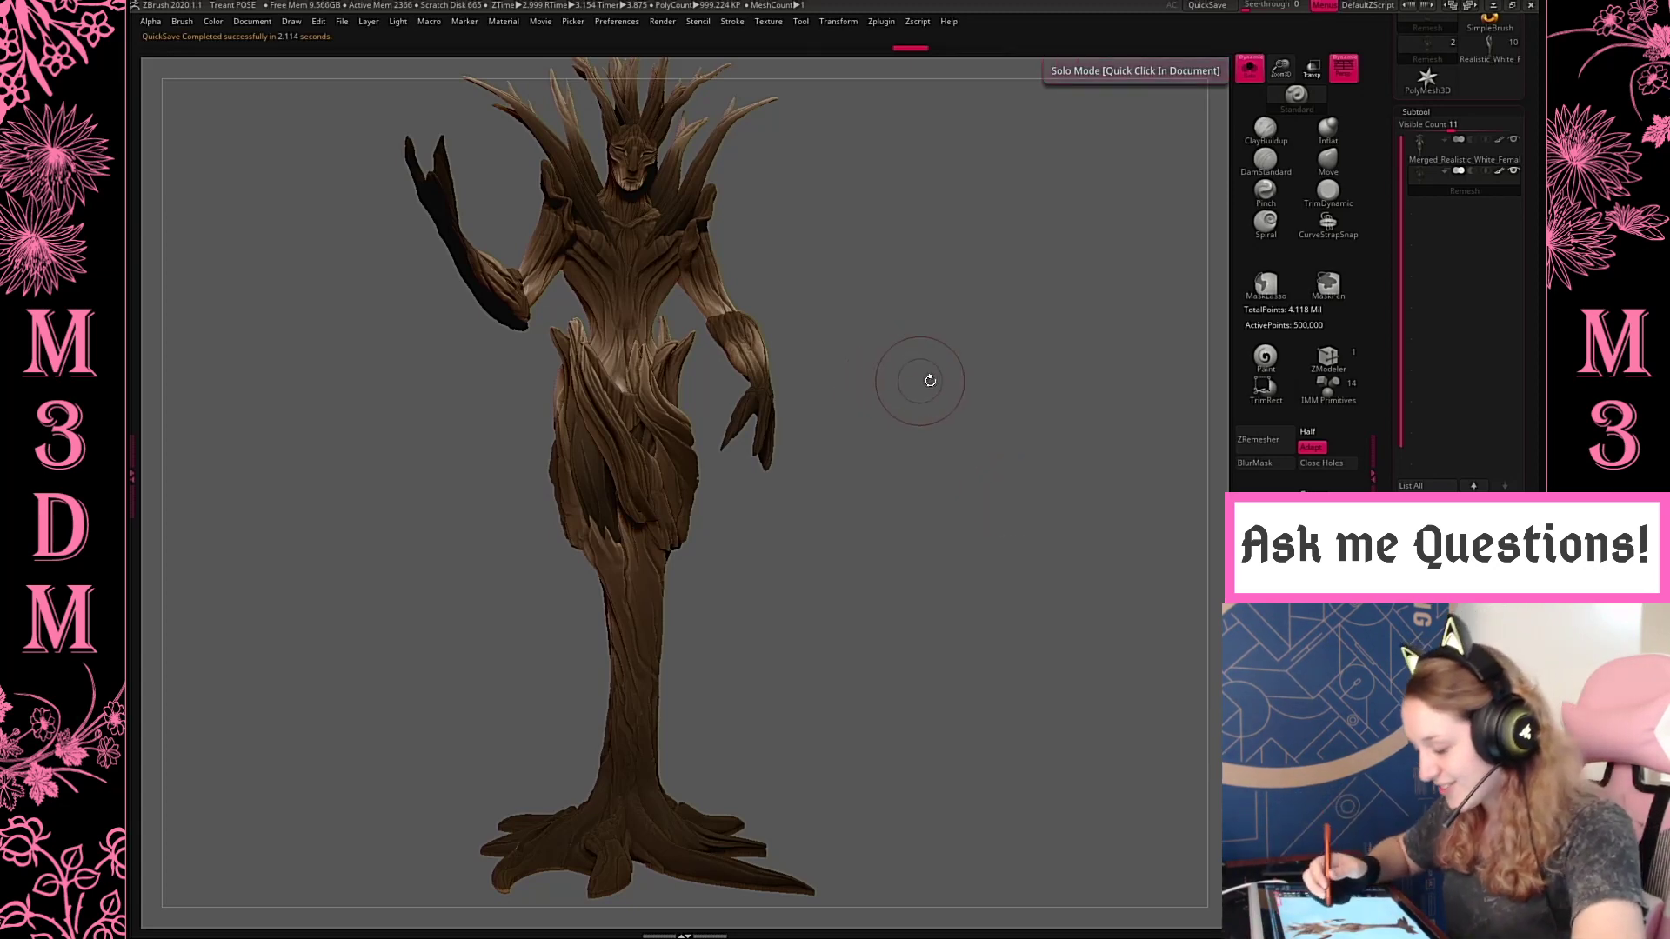
Try a large full-figure front view of the treant on the canvas's left half and snapshot it in place
left_click_drag(879, 400, 913, 451)
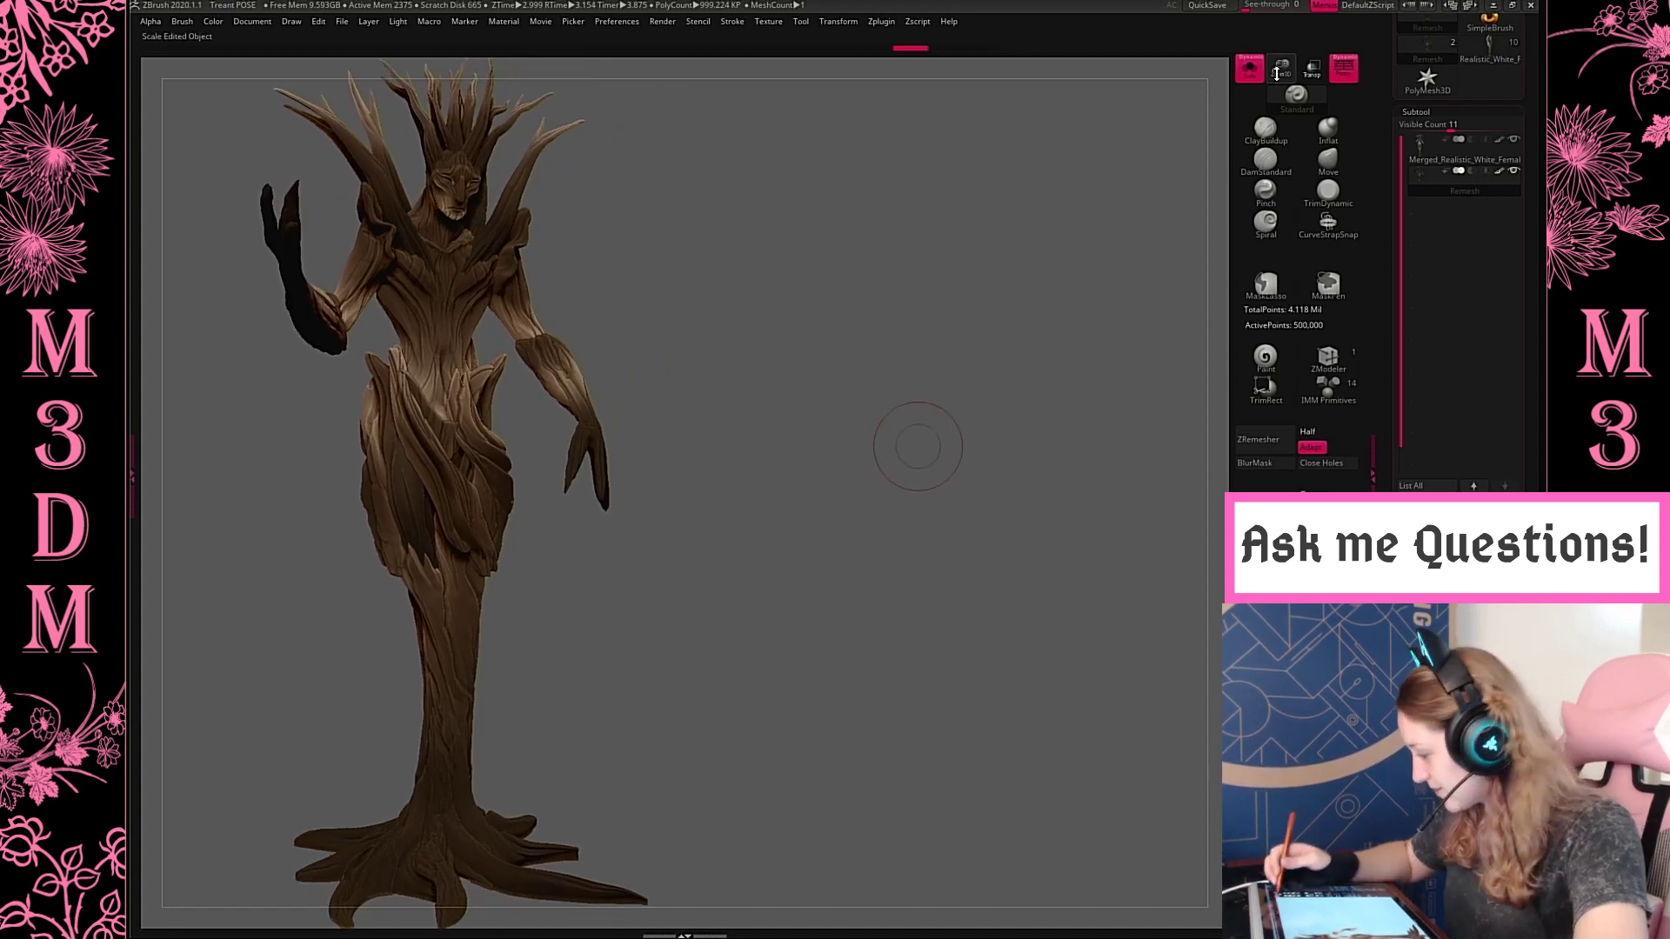
left_click_drag(1277, 76, 1281, 49)
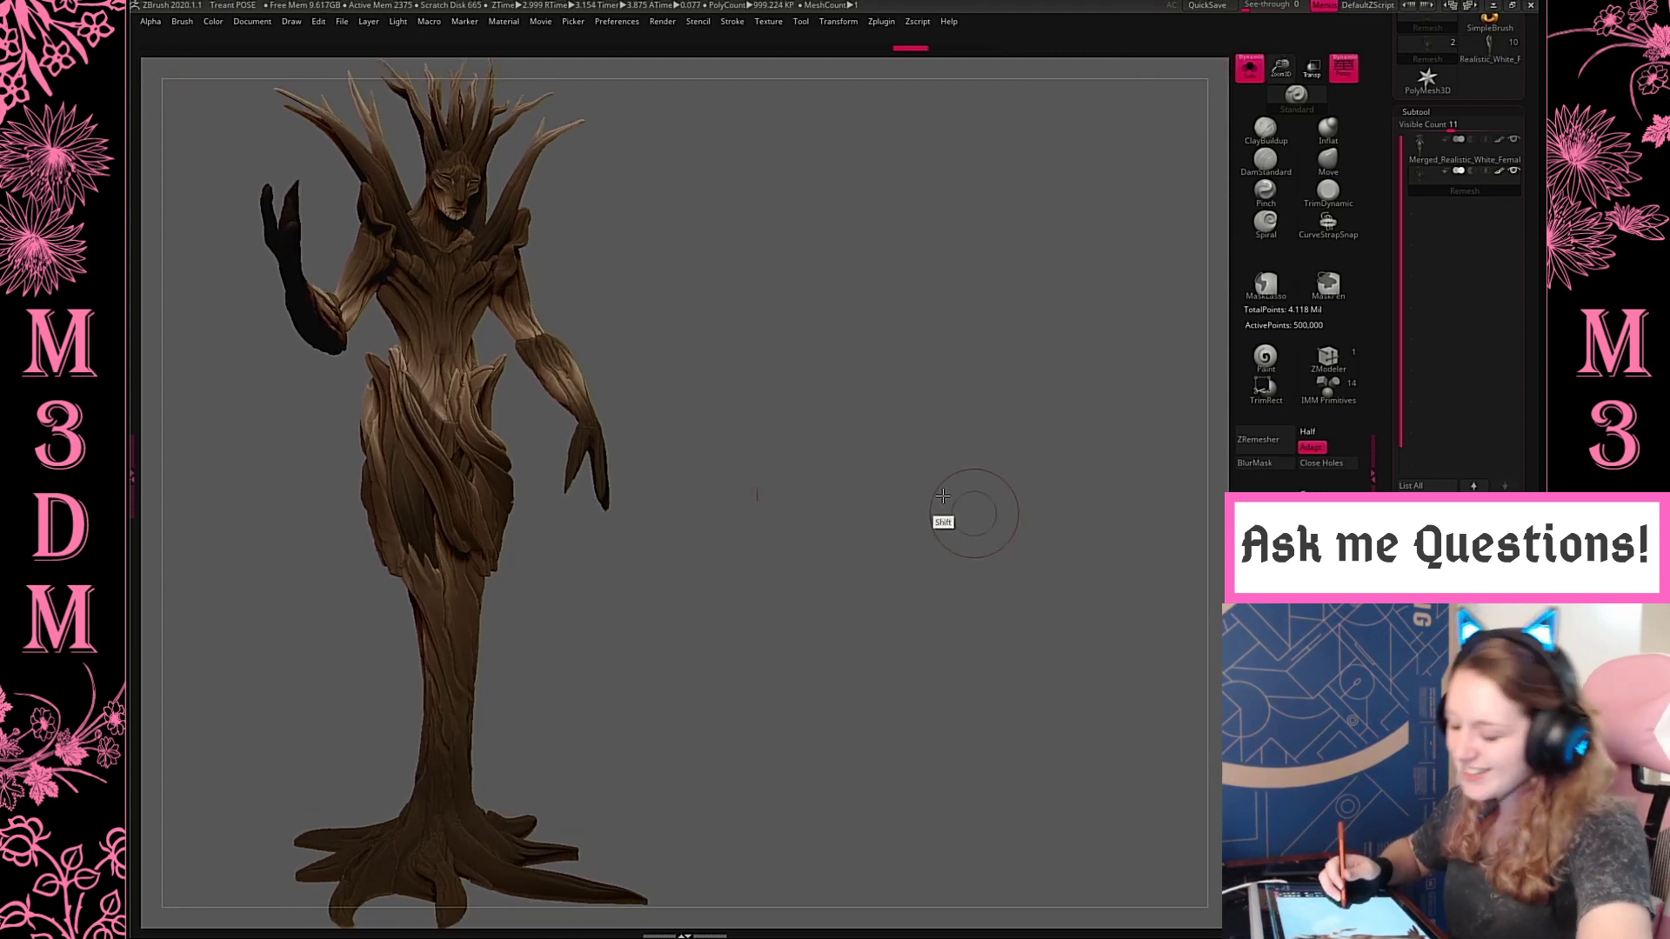
key("shift+s")
Try a smaller, slightly turned front view beside the large treant and snapshot it onto the canvas
left_click_drag(943, 496, 959, 572, "alt")
left_click_drag(1281, 73, 1280, 28)
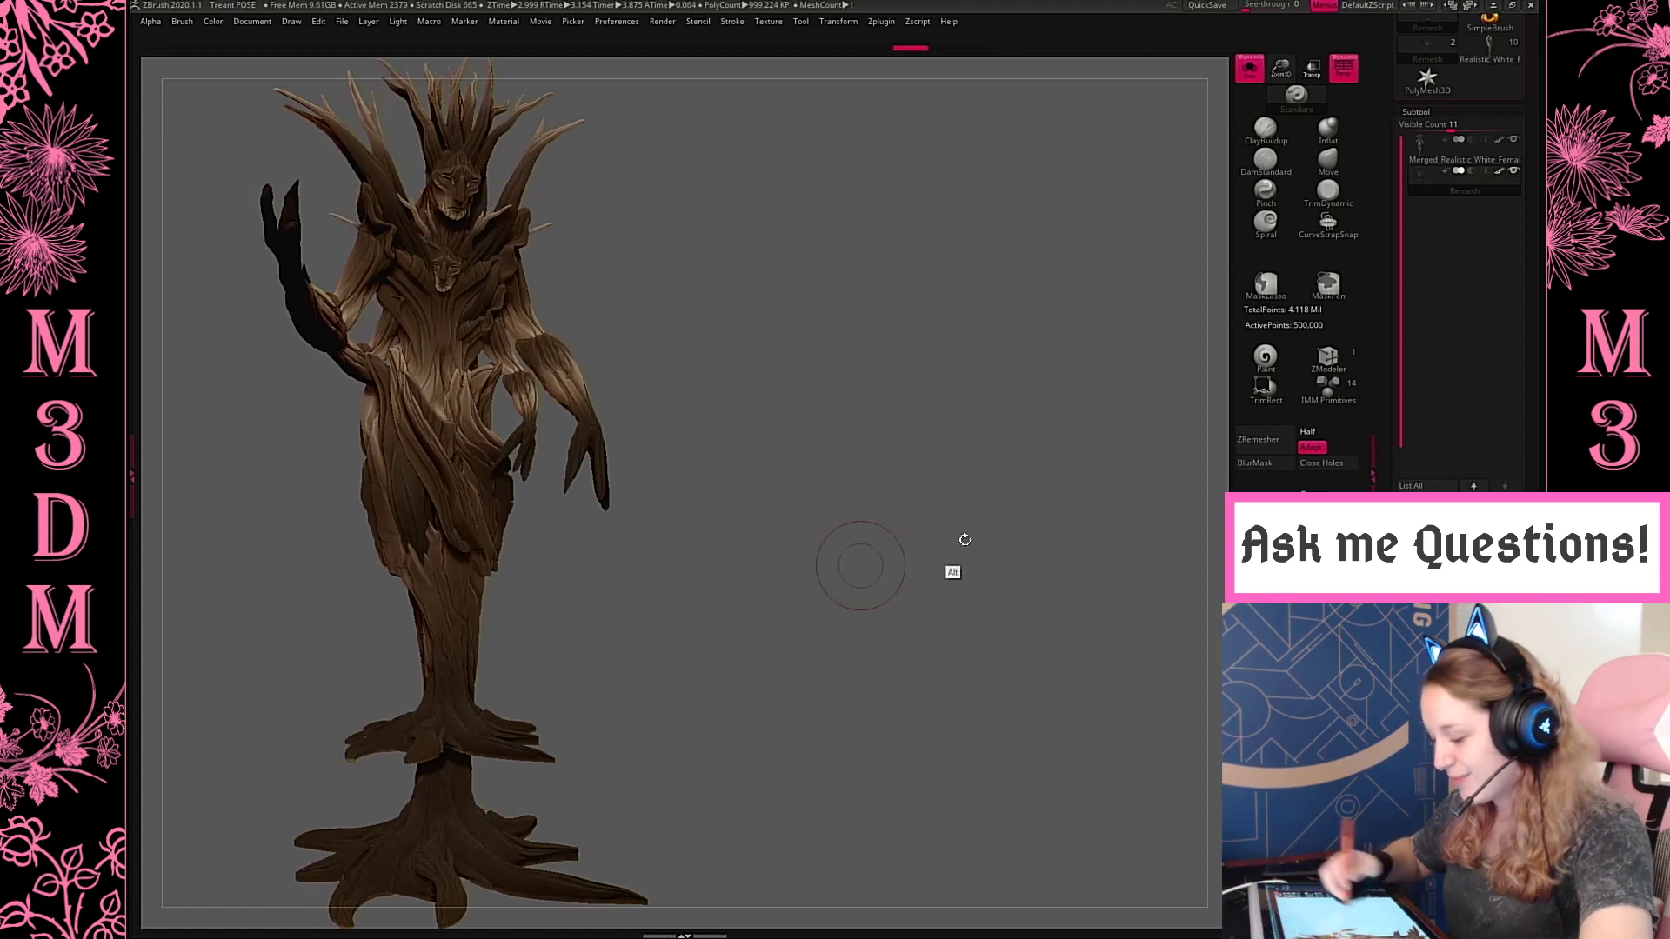
left_click_drag(965, 540, 1142, 469, "alt")
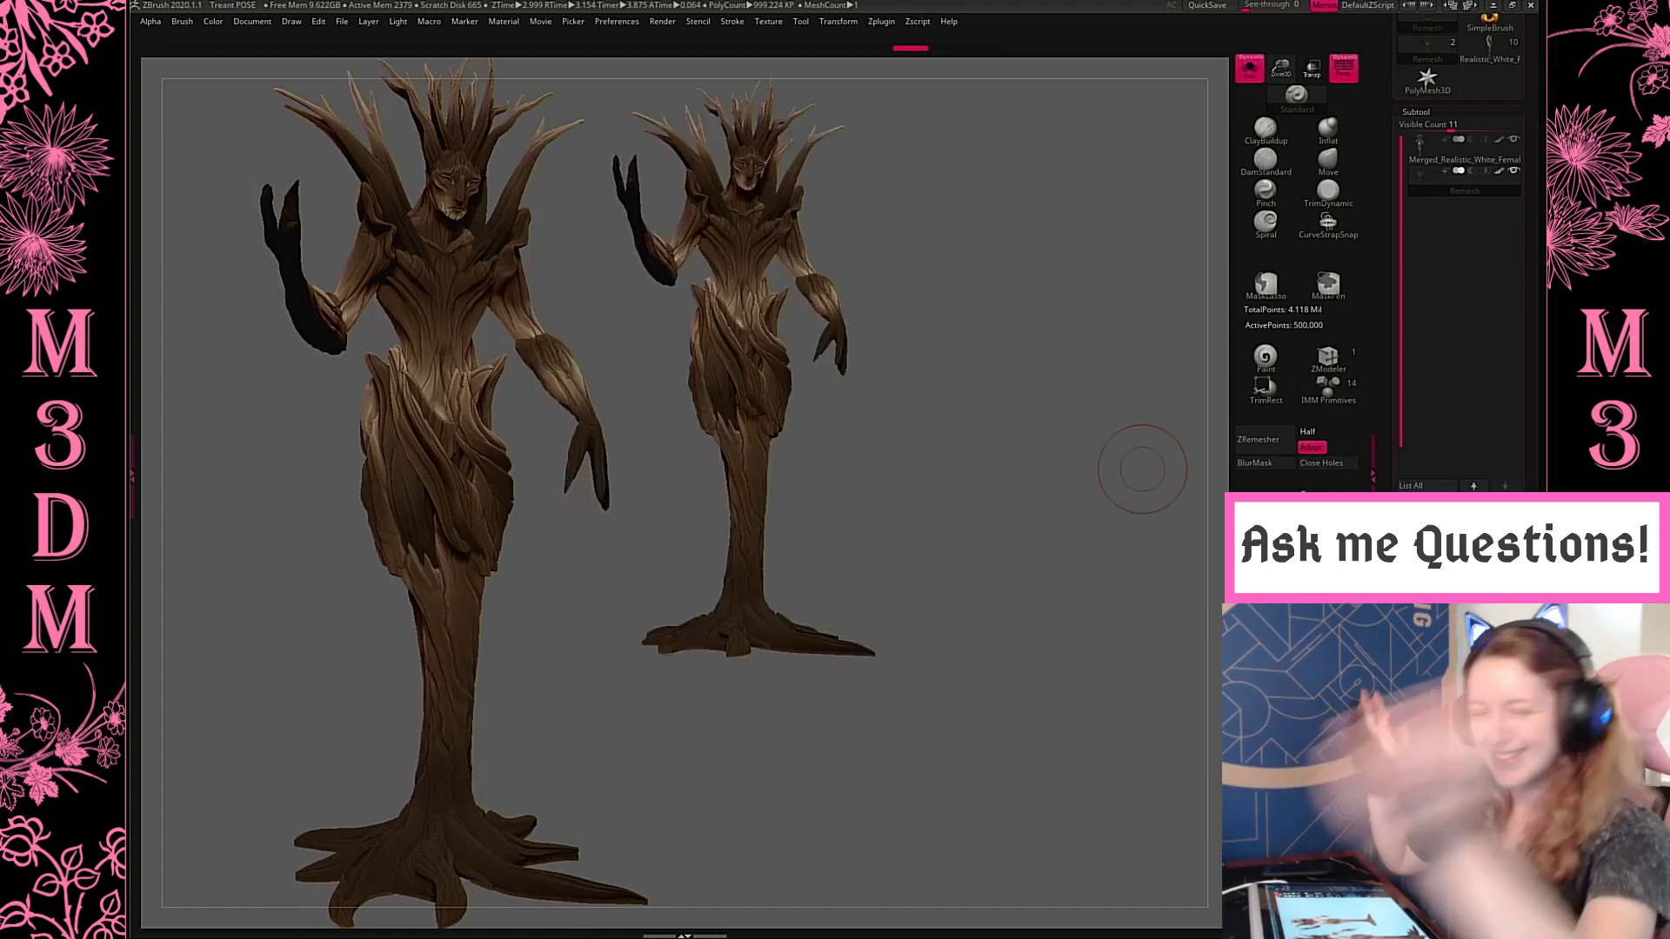
left_click_drag(1013, 374, 1004, 367)
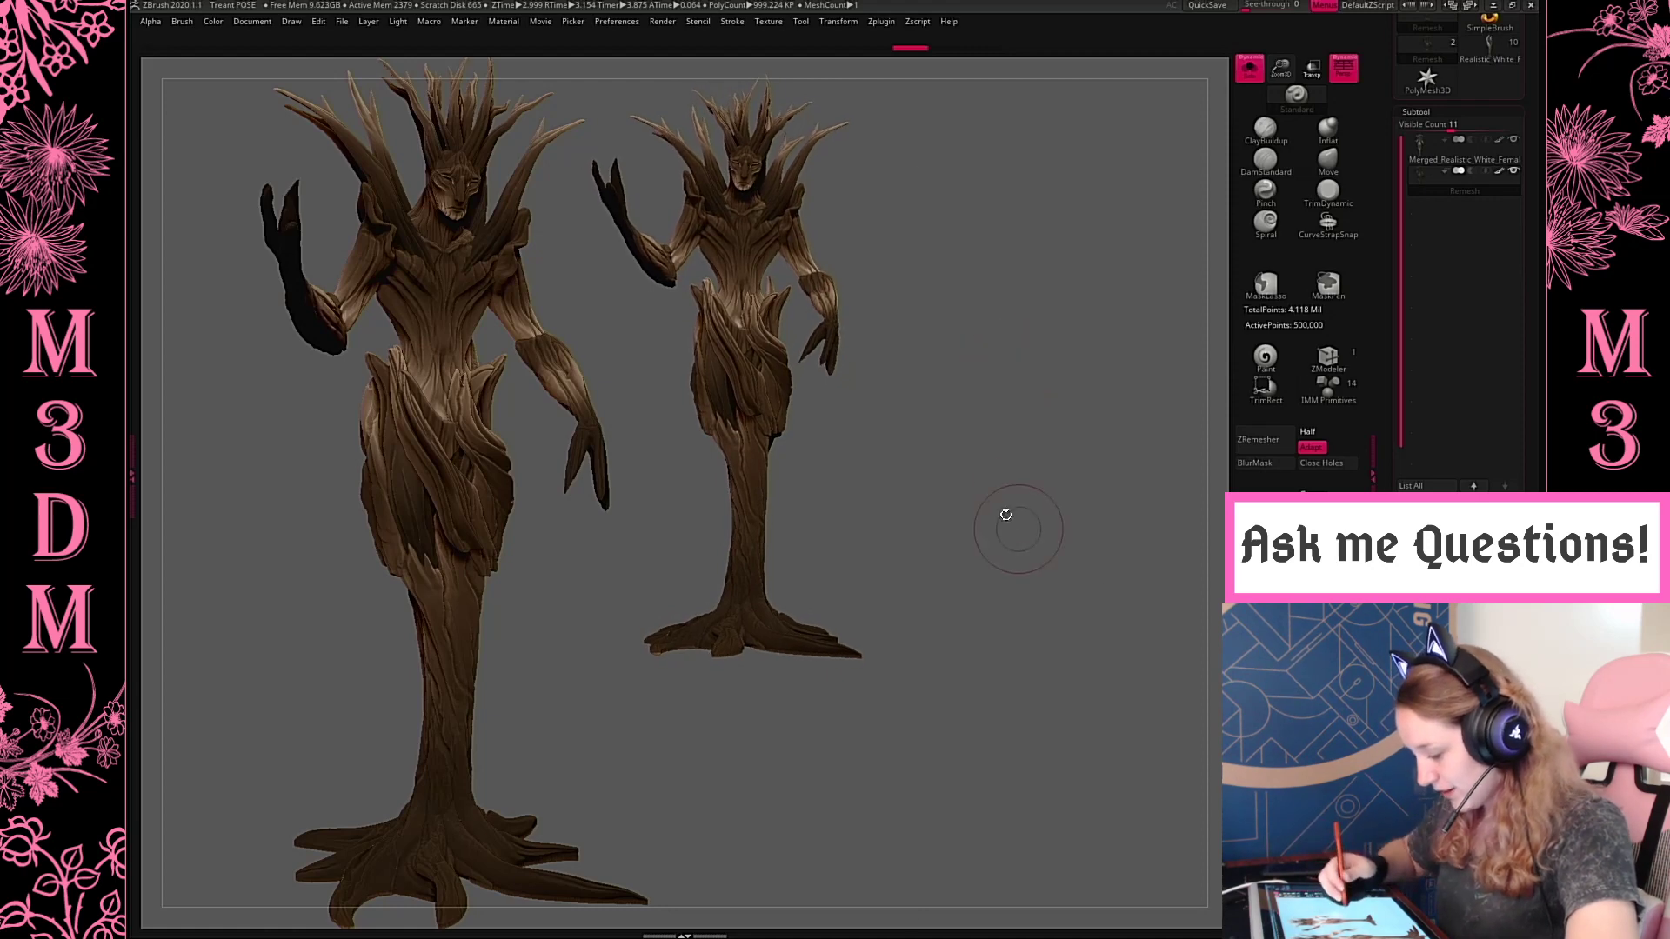
left_click_drag(1000, 519, 1006, 526)
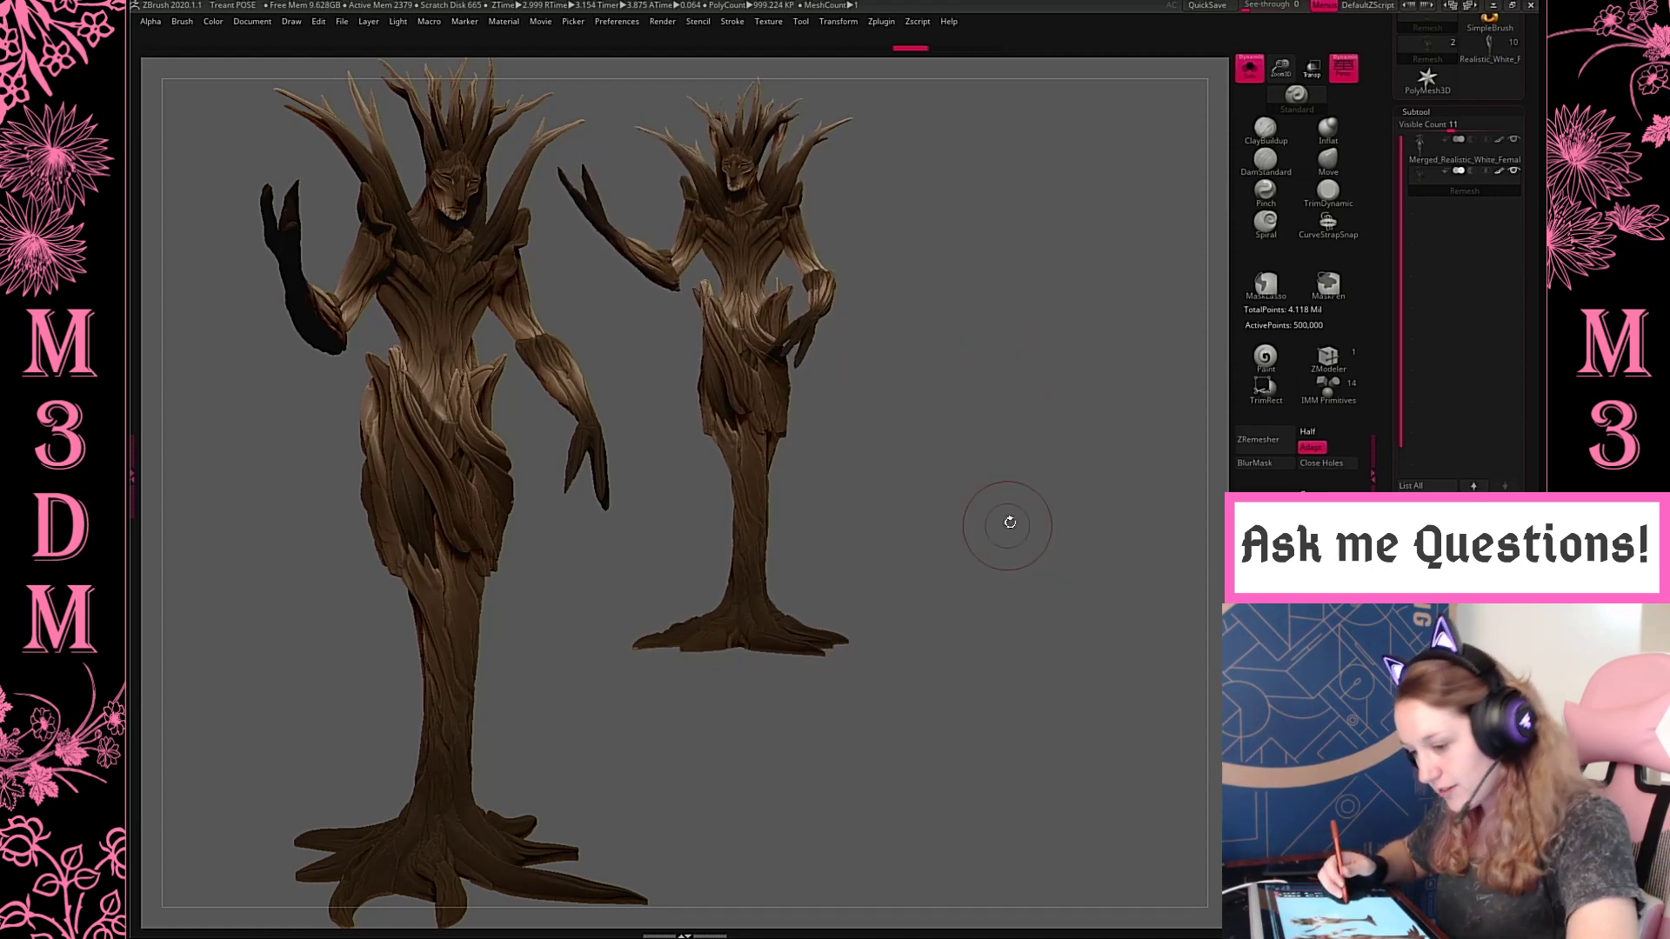
key("shift+s")
Try a small back view as the third figure in the lineup, and clear the whole canvas
left_click_drag(1127, 575, 1414, 536, "alt")
left_click_drag(1116, 717, 961, 717)
left_click_drag(1156, 484, 1114, 690, "alt")
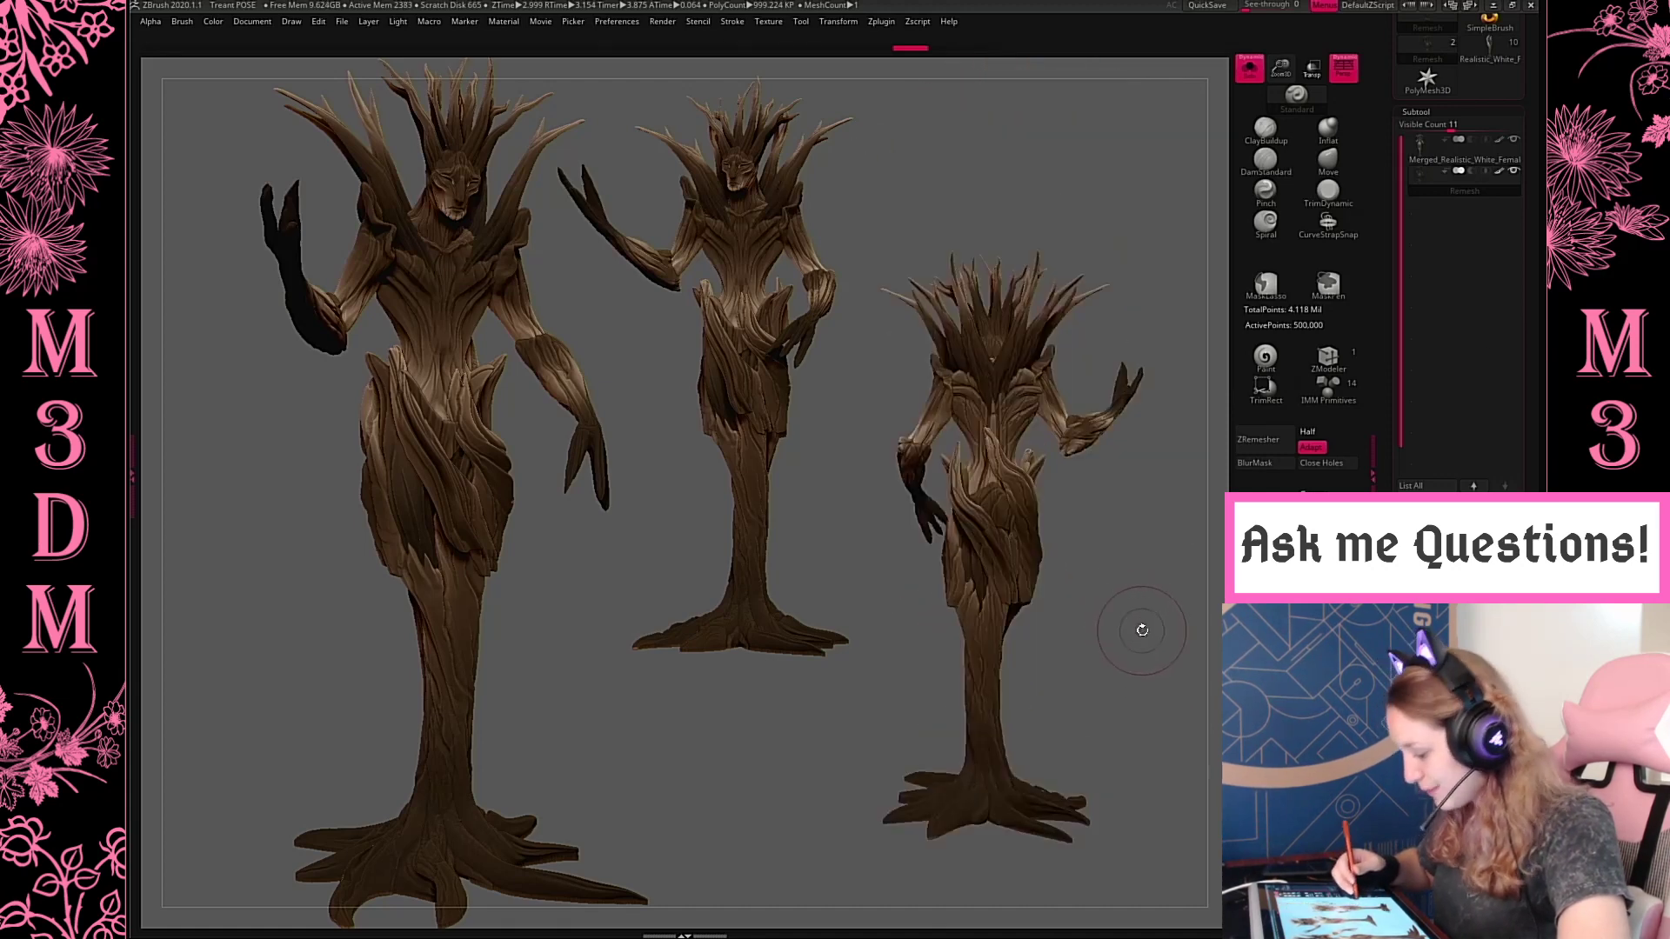
left_click_drag(1128, 623, 1122, 637)
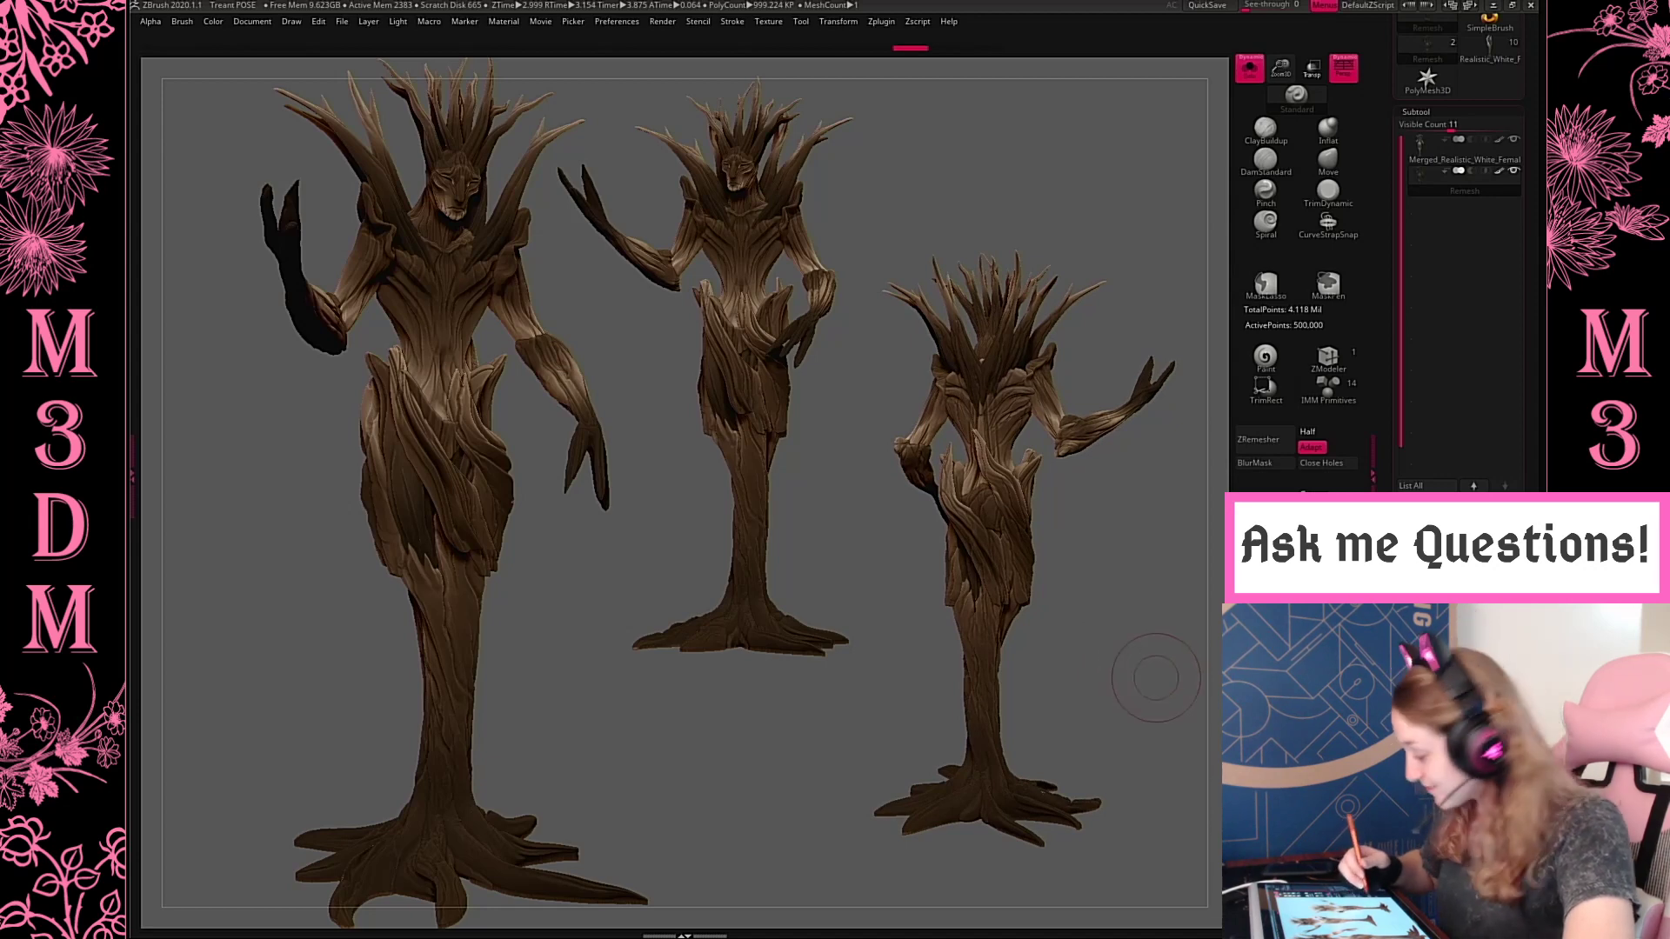
left_click_drag(1173, 728, 1149, 716, "alt")
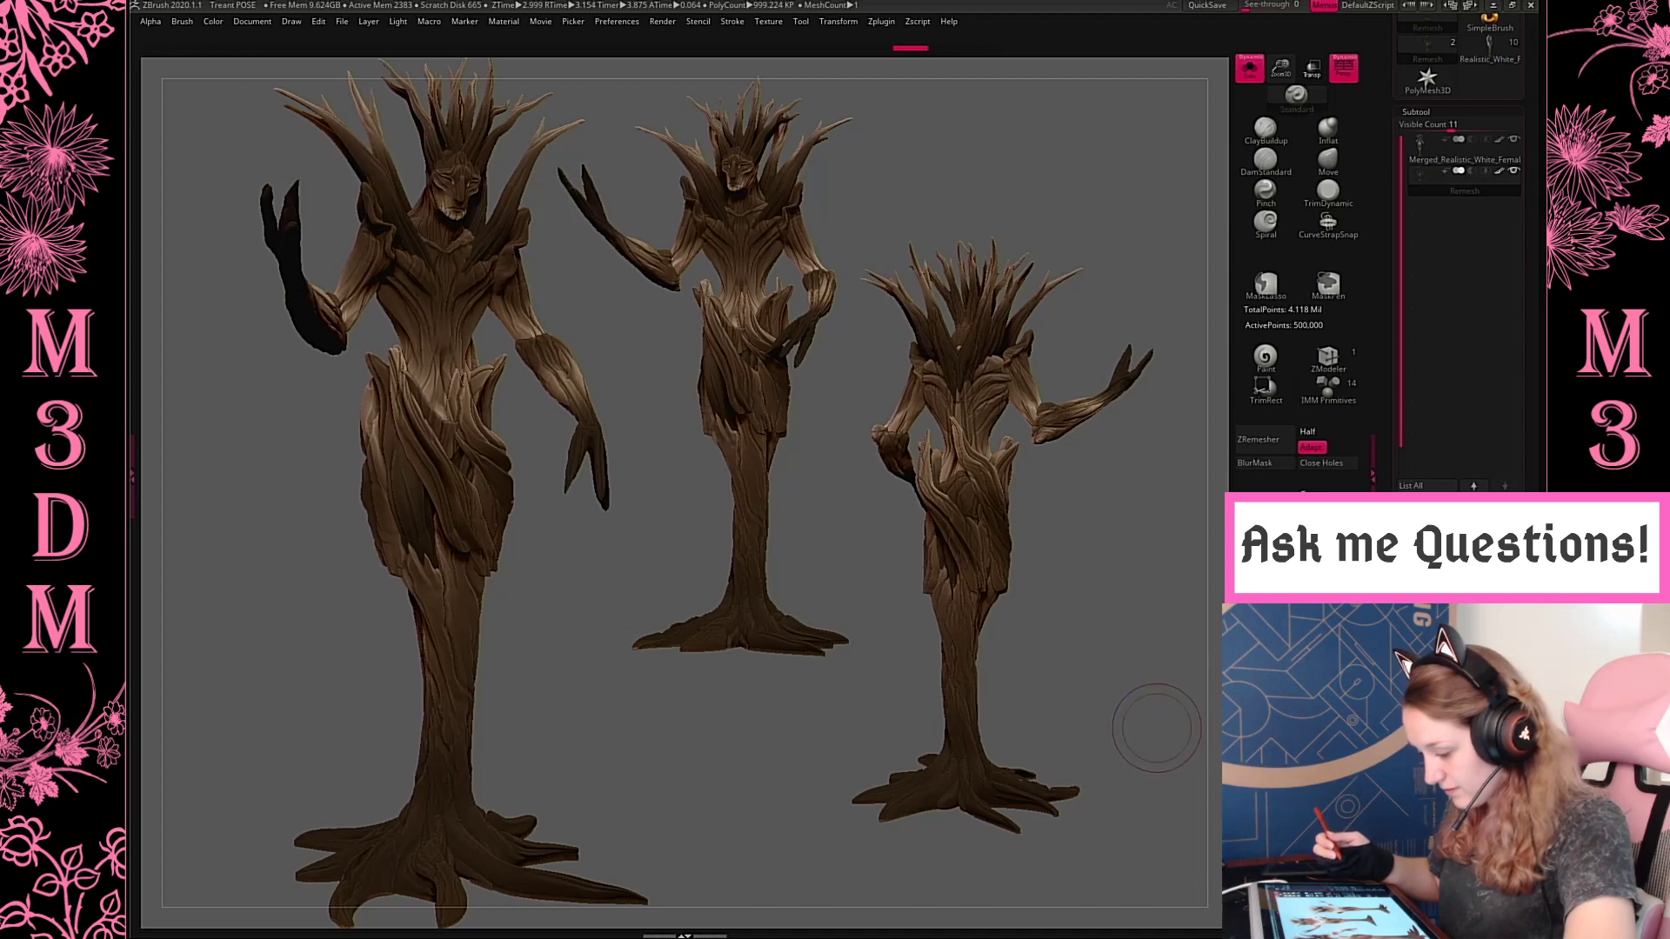
key("ctrl+n")
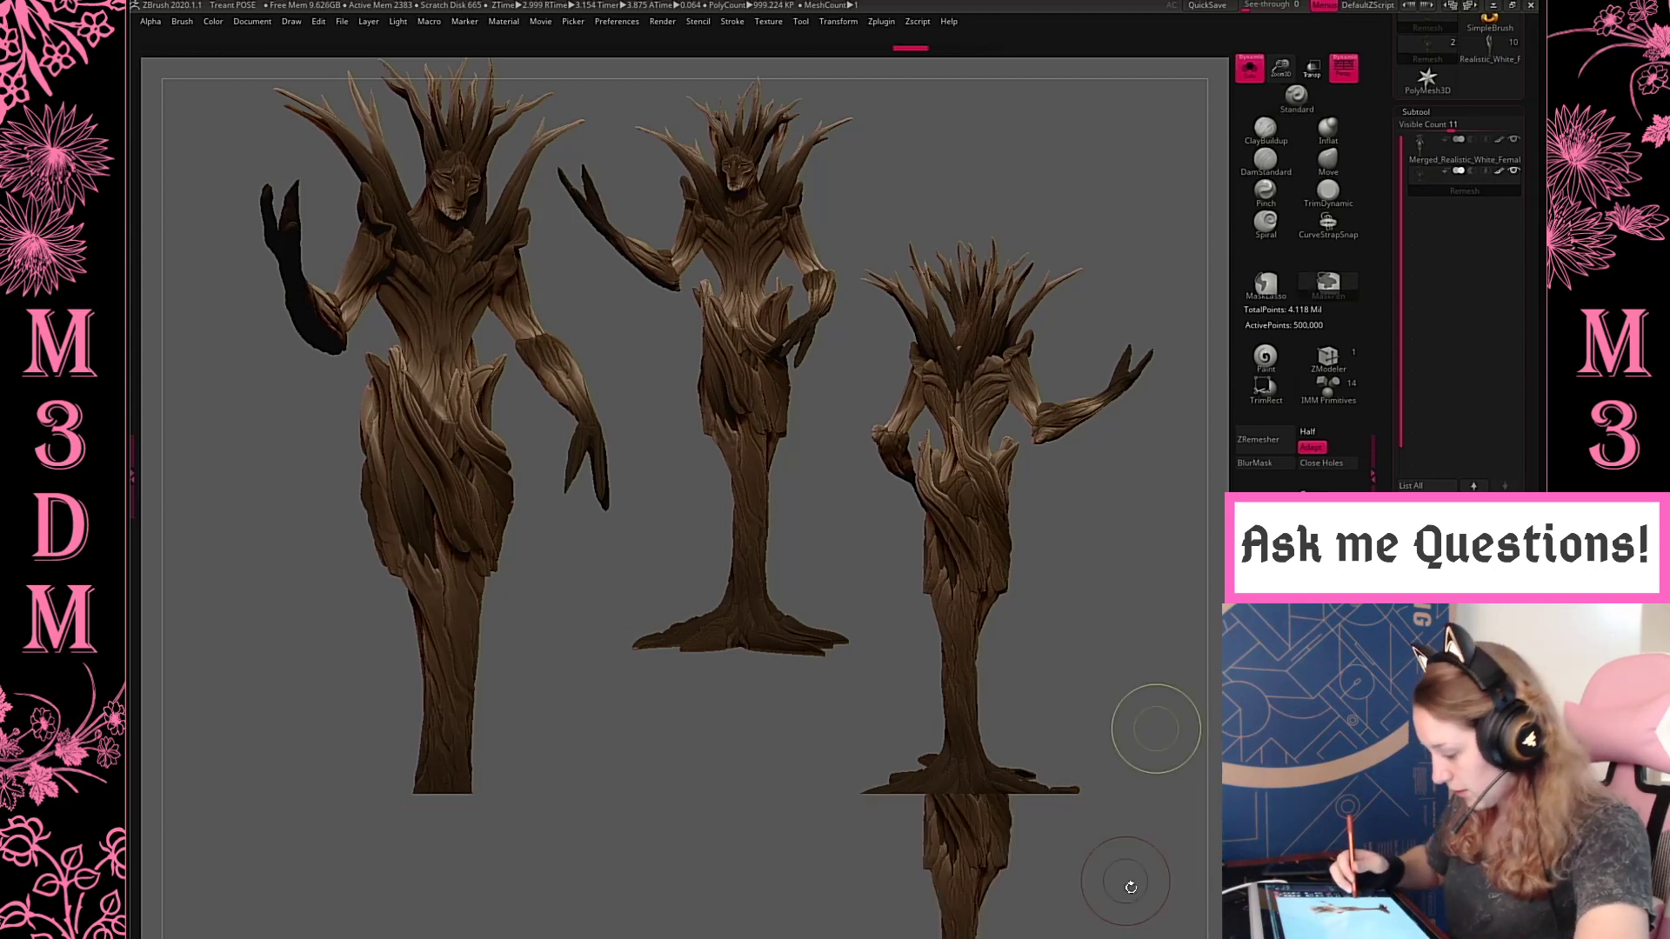
Frame the treant as a large front view on the canvas's left half, roots fully visible, and snapshot it
left_click_drag(1130, 885, 861, 870)
left_click_drag(735, 600, 772, 600)
left_click_drag(773, 600, 355, 534, "alt")
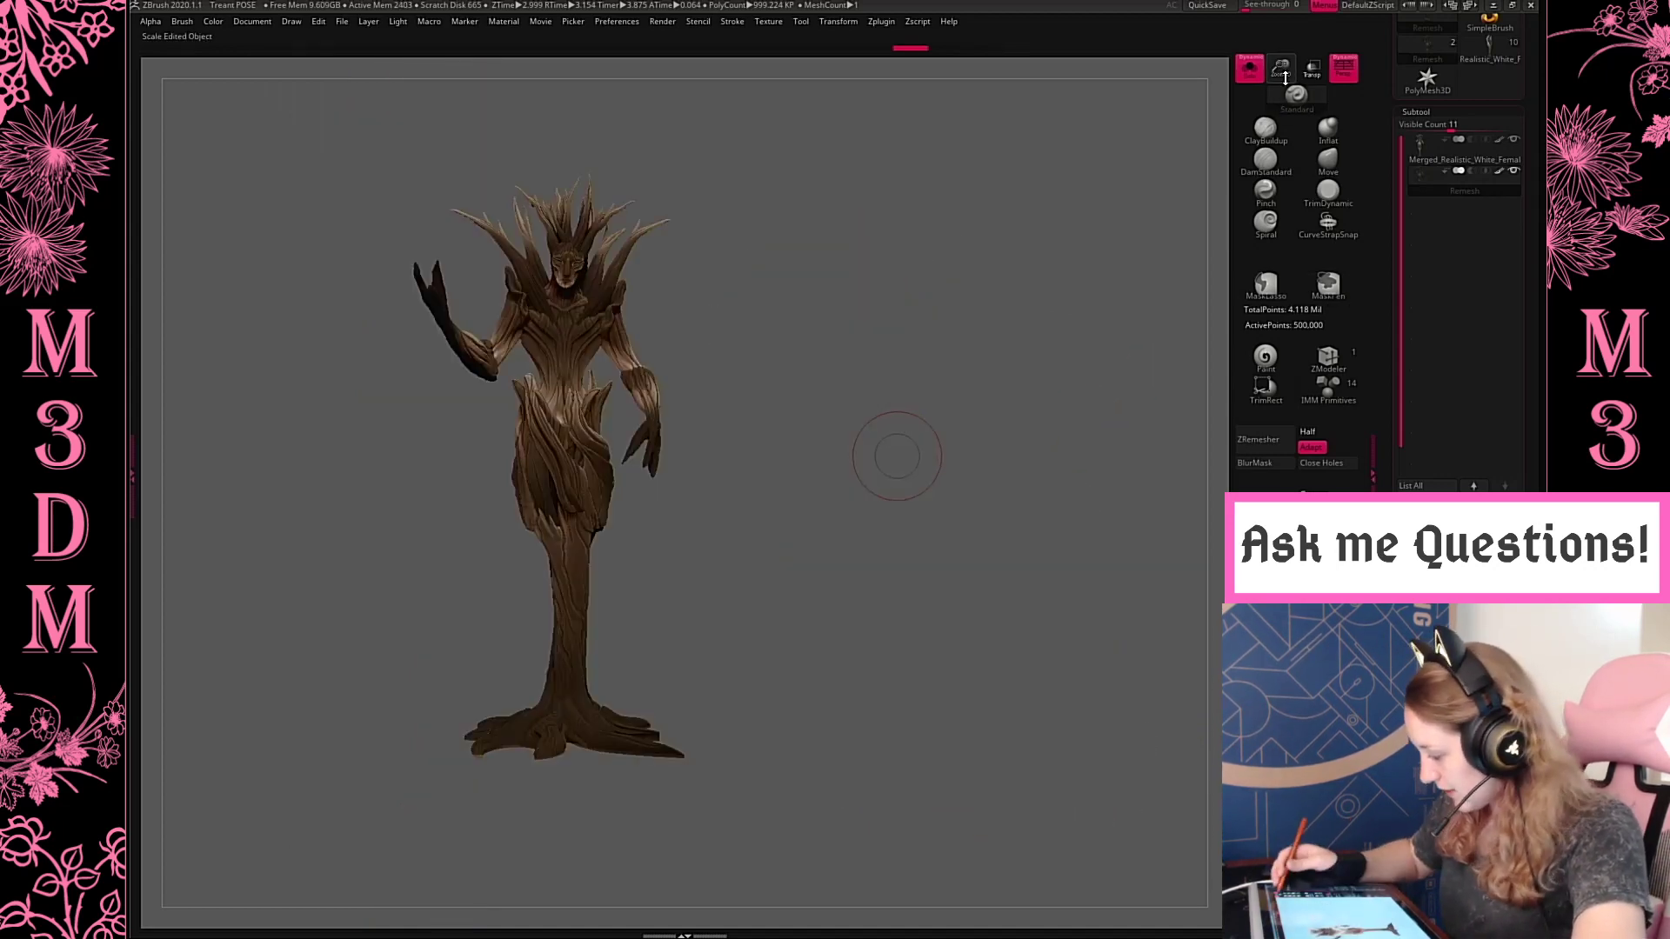
mouse_move(895, 455)
left_mouse_down("alt")
mouse_move(939, 644)
mouse_move(898, 627)
mouse_move(921, 608)
left_mouse_up("alt")
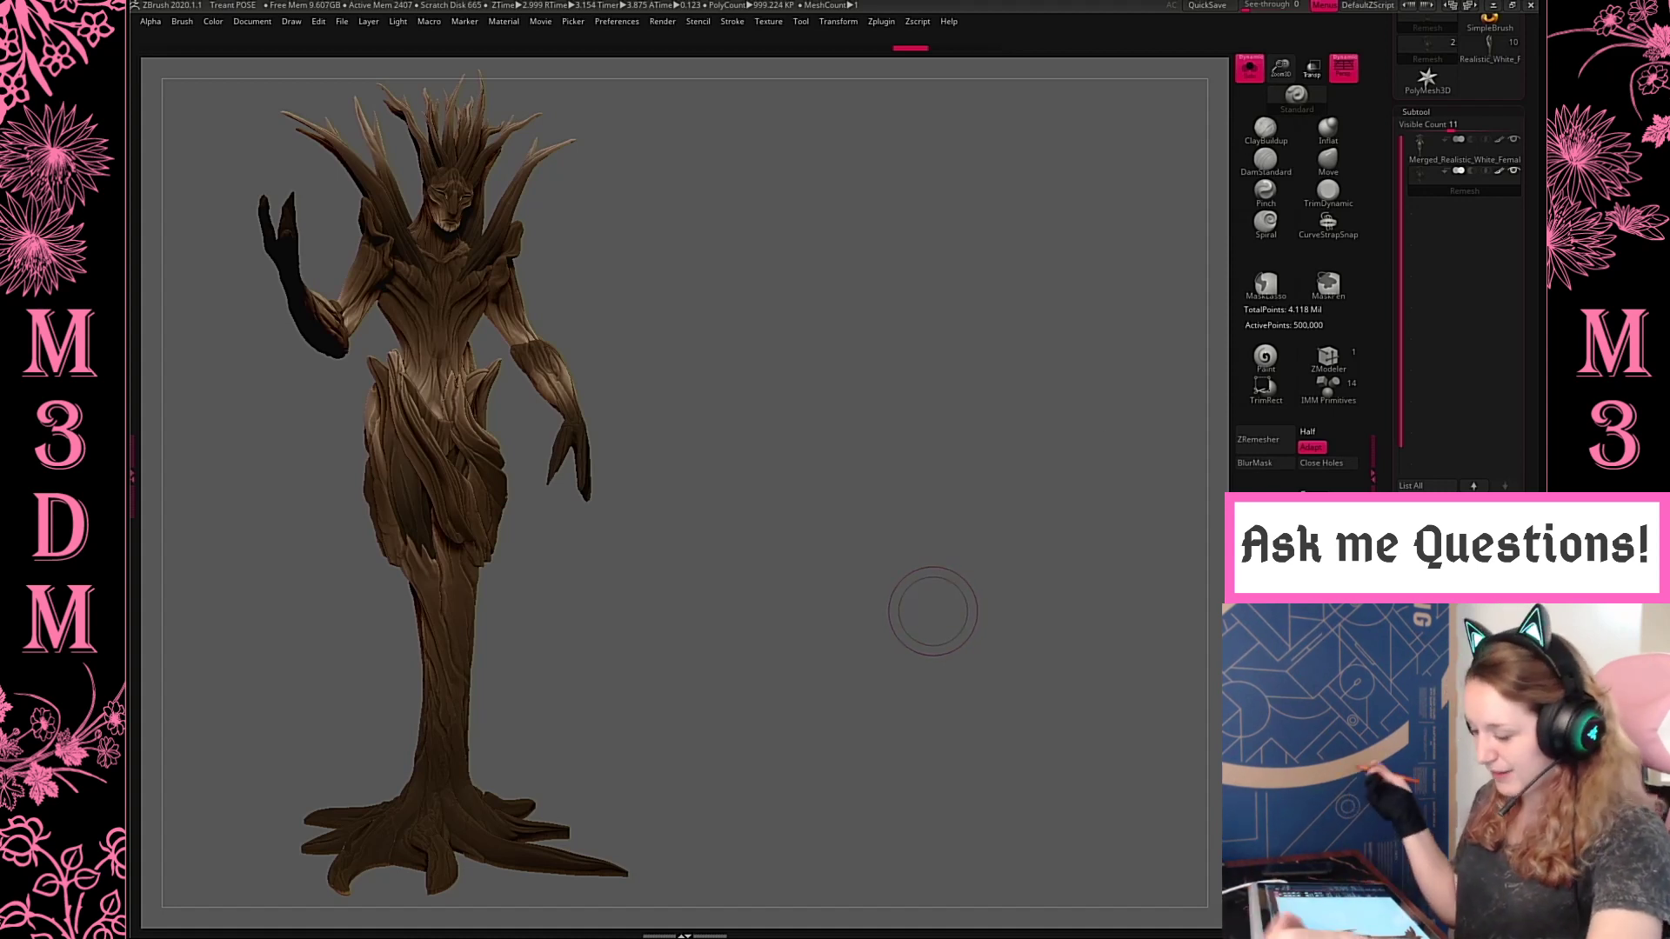
key("shift+s")
Scale the treant down beside the large figure, turn it to show the raised arm extended sideways, and snapshot it
left_click_drag(976, 487, 1235, 471)
left_click_drag(1283, 69, 1282, 52)
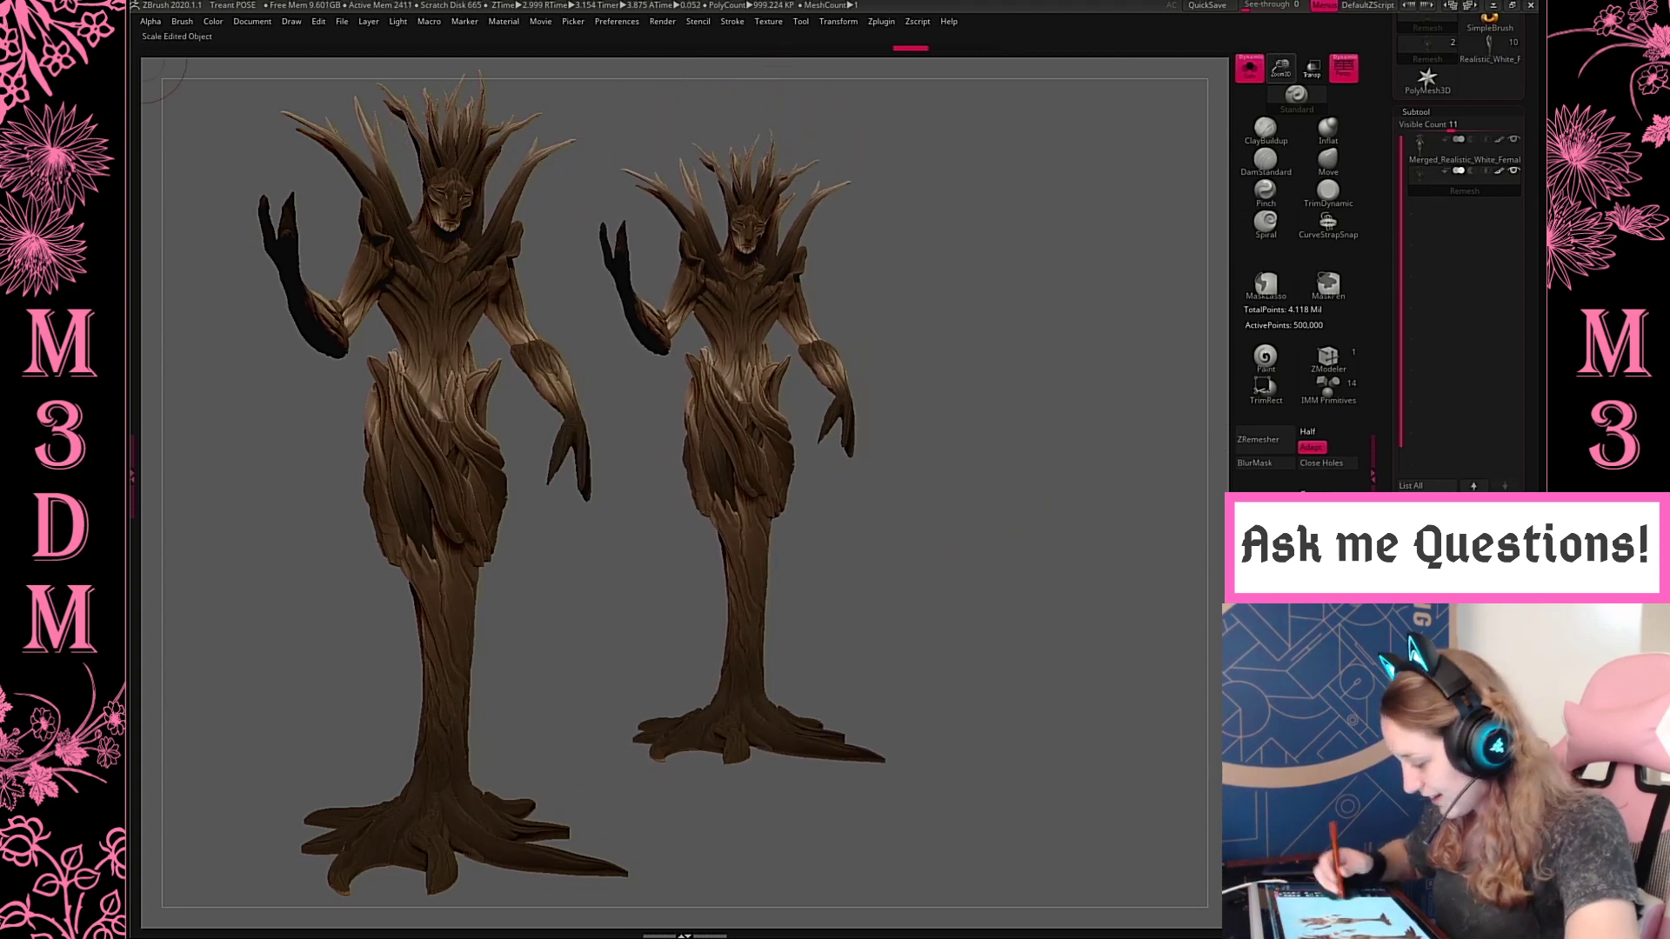
left_click_drag(1039, 513, 1000, 504)
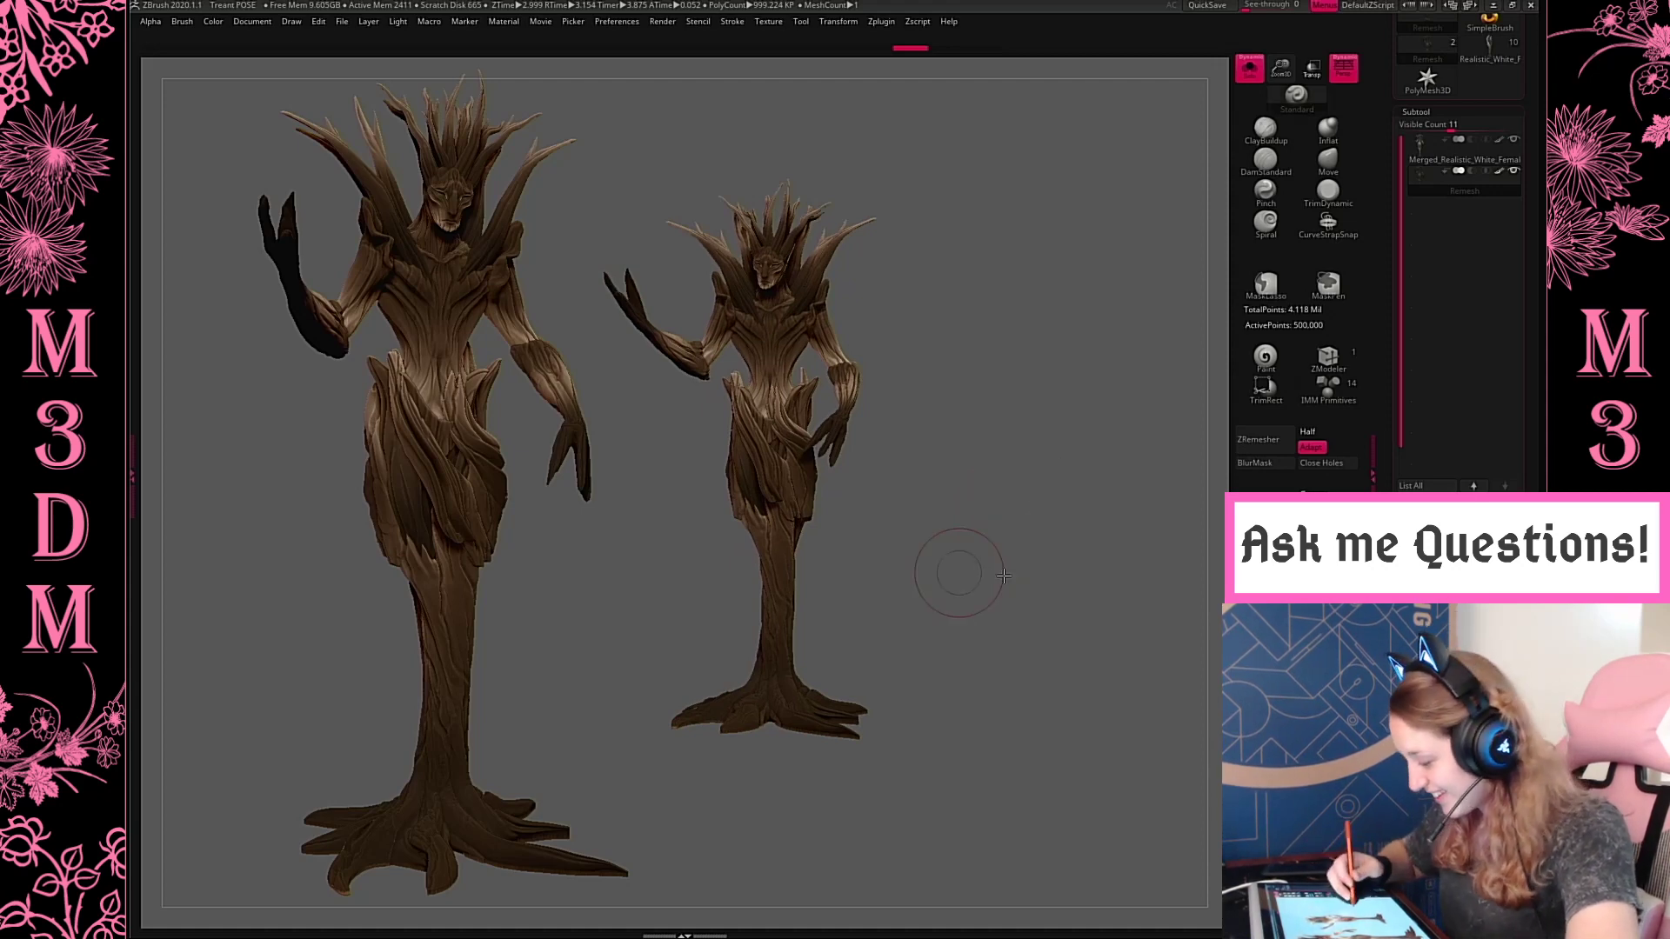
Place the treant's back view as the third figure beside the small front view, with both arms visible
left_click_drag(1001, 569, 1093, 578)
left_click_drag(978, 634, 1209, 659, "alt")
left_click_drag(1143, 600, 1153, 639, "shift")
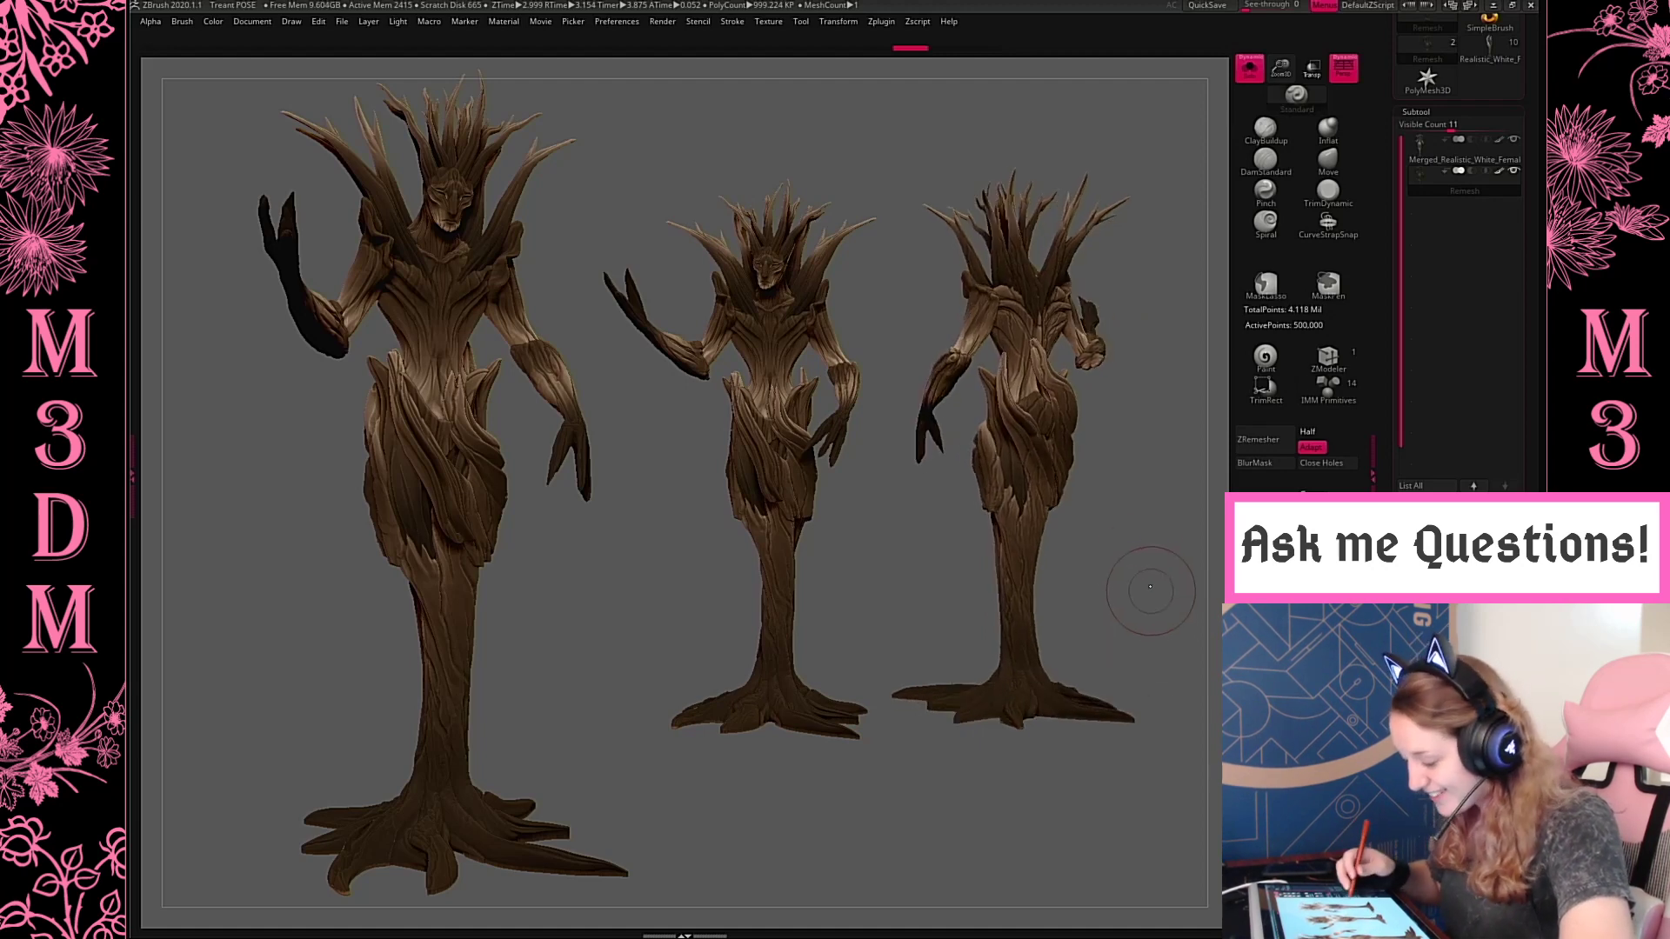
left_click_drag(1135, 555, 1138, 606, "alt")
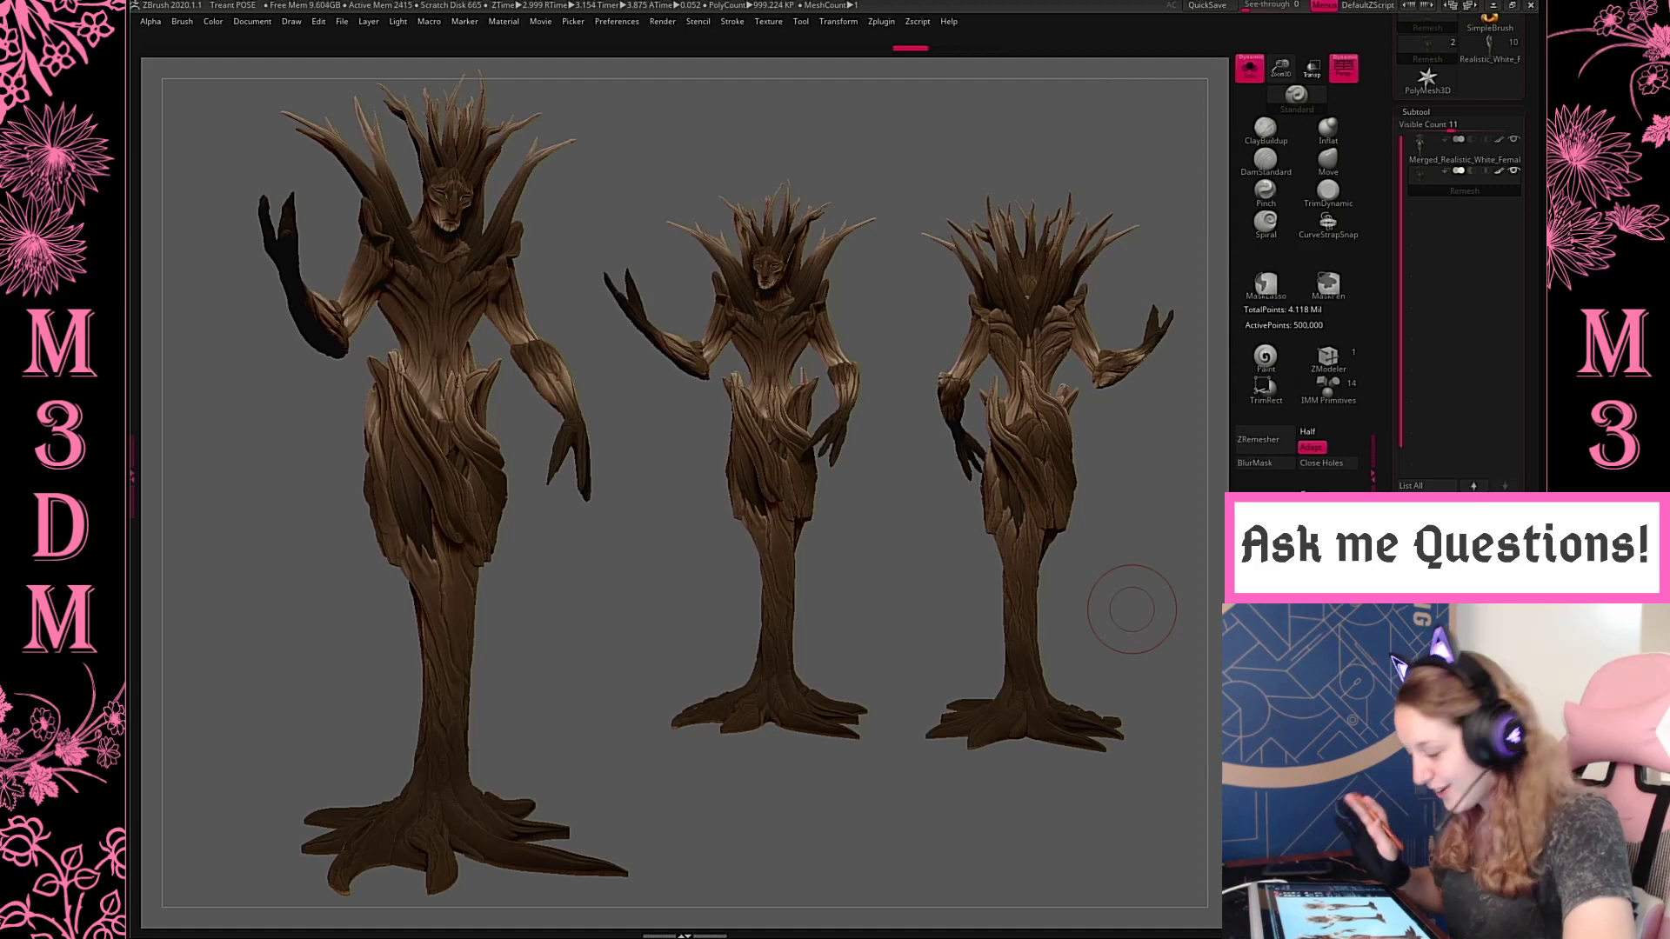
Export the three-figure lineup as a JPEG named Treant2 into the Renders folder, keeping the default export settings
left_click(261, 28)
left_click(358, 106)
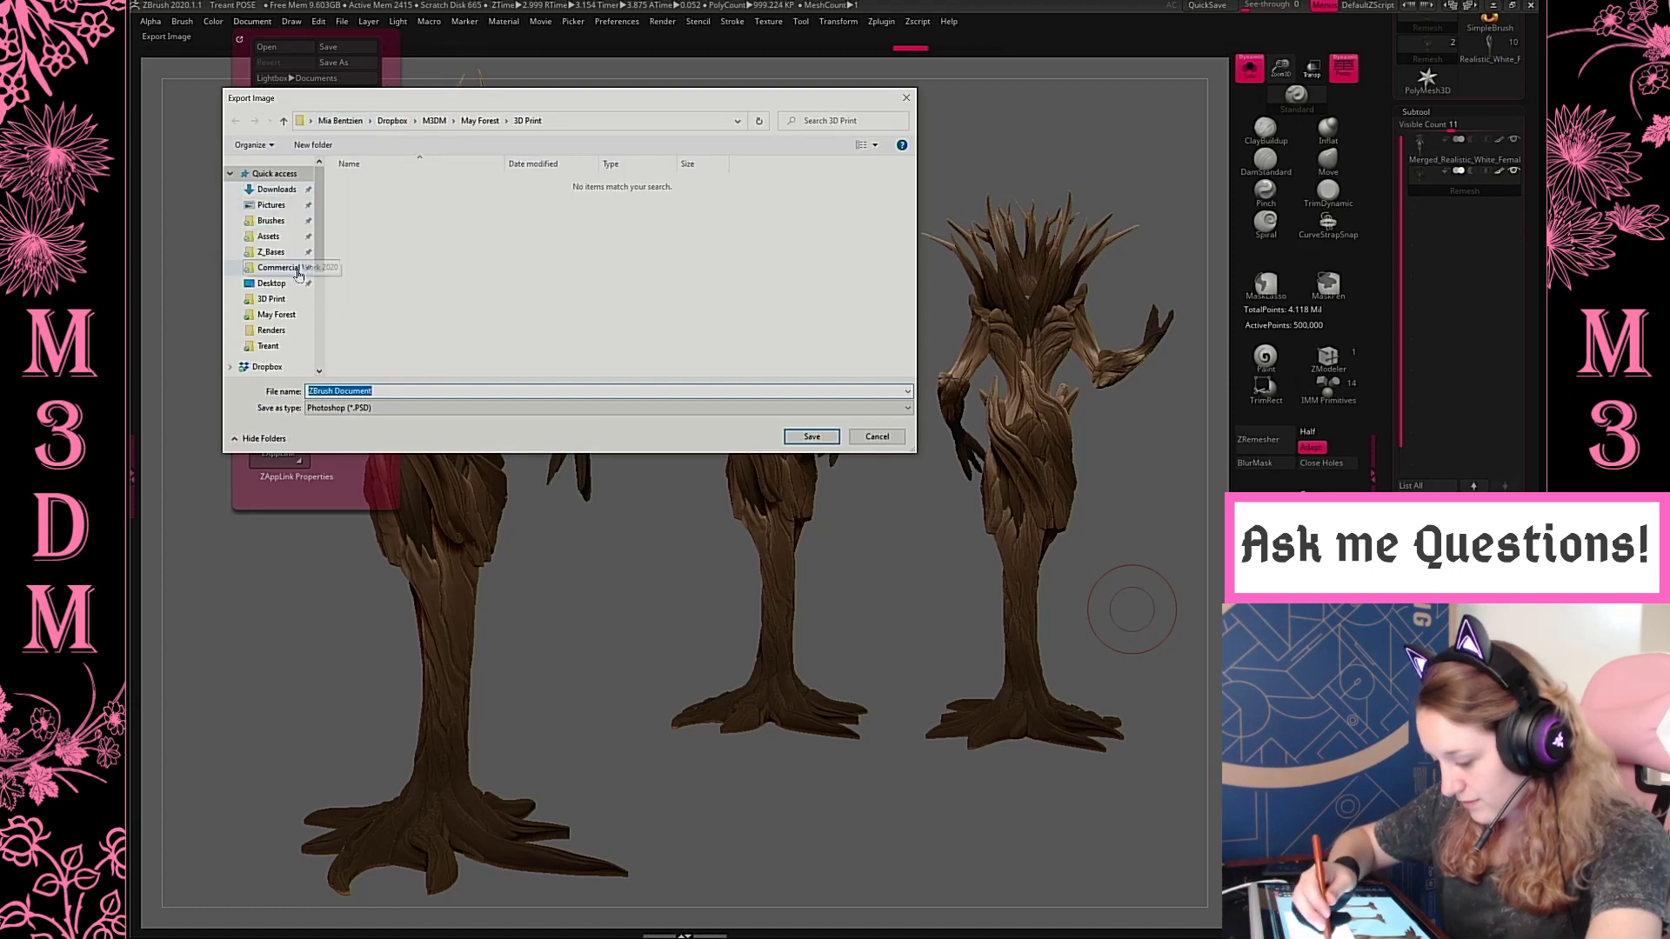
left_click(270, 331)
left_click(522, 408)
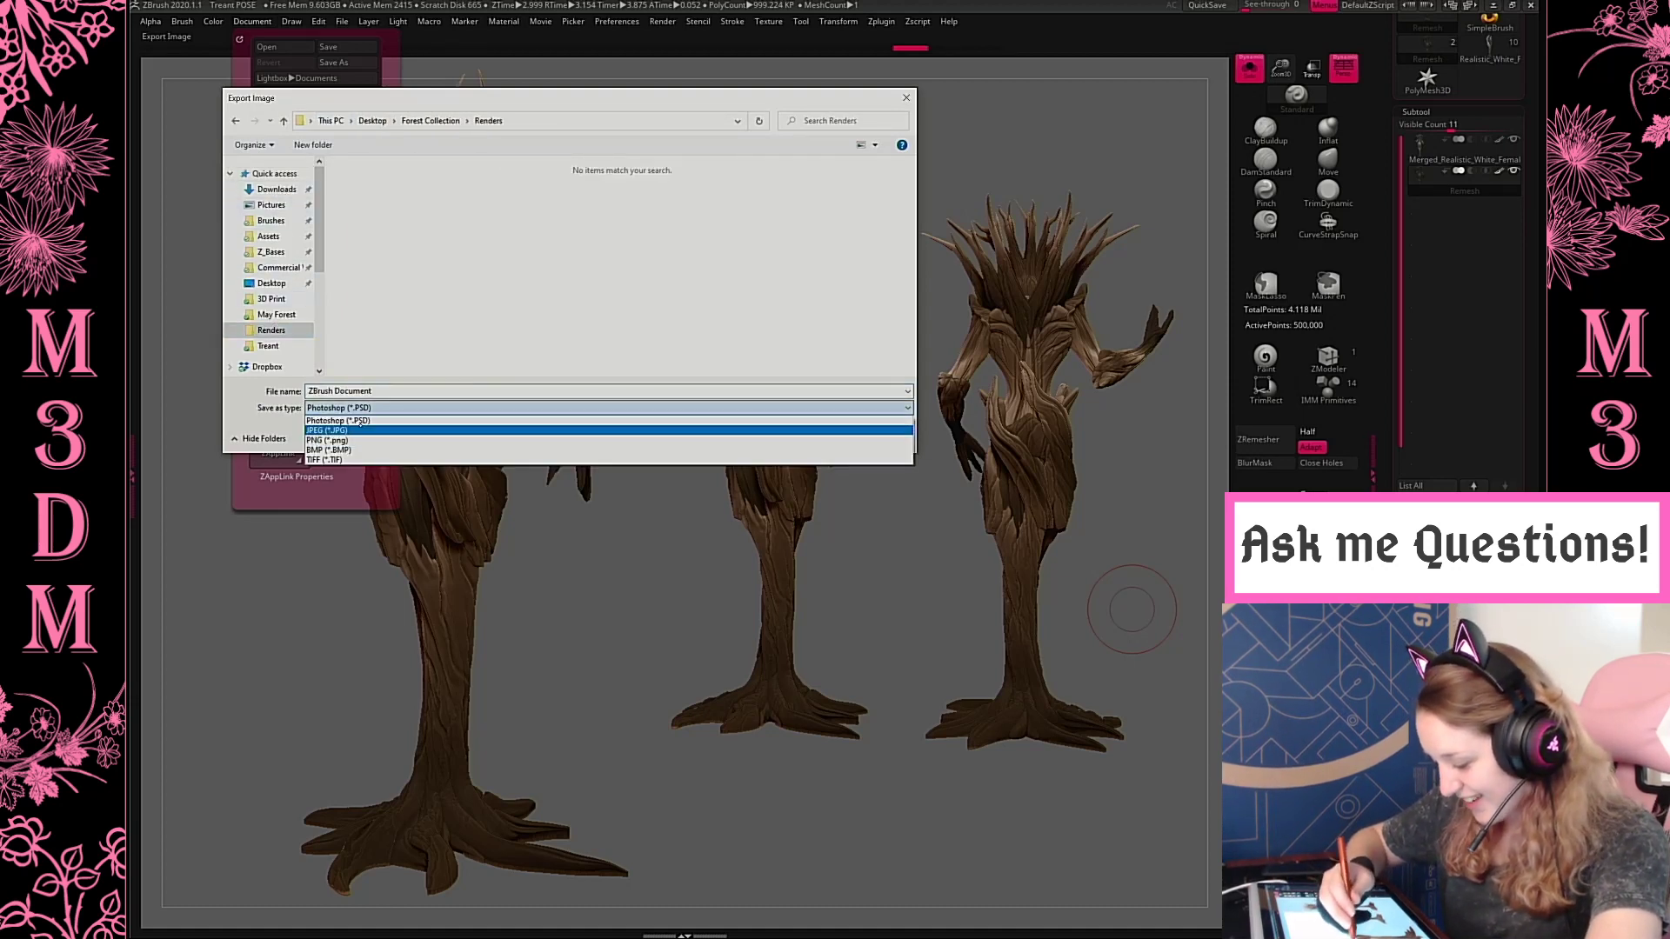
left_click(522, 408)
left_click(522, 408)
left_click(522, 425)
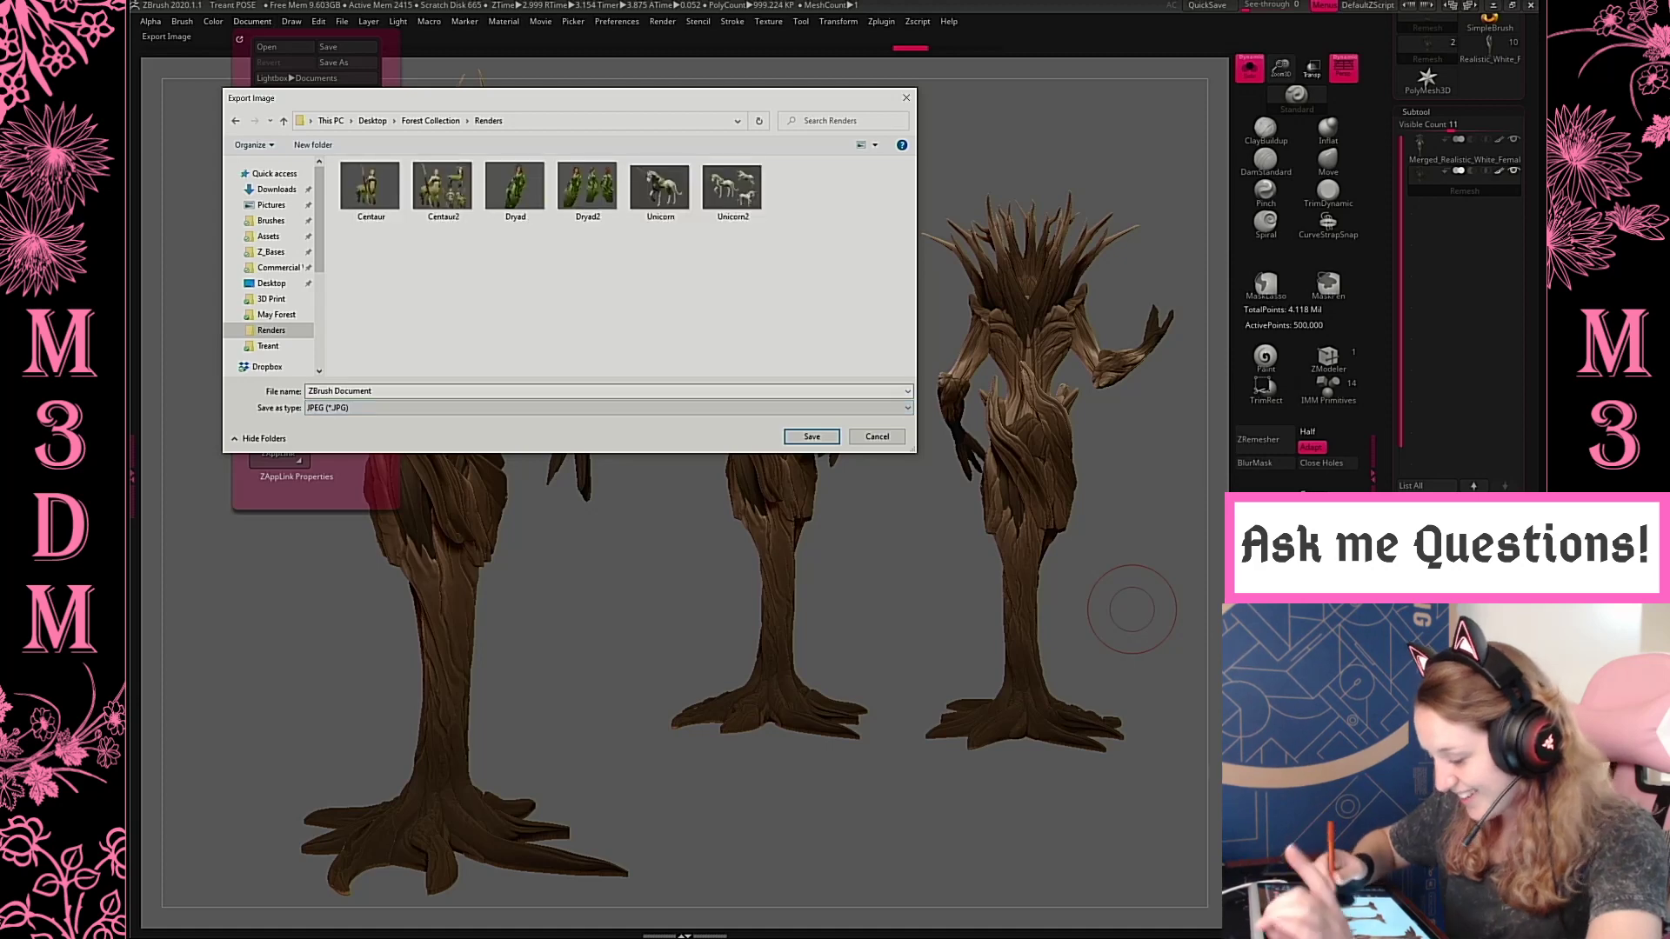
left_click(483, 396)
type("Treant2")
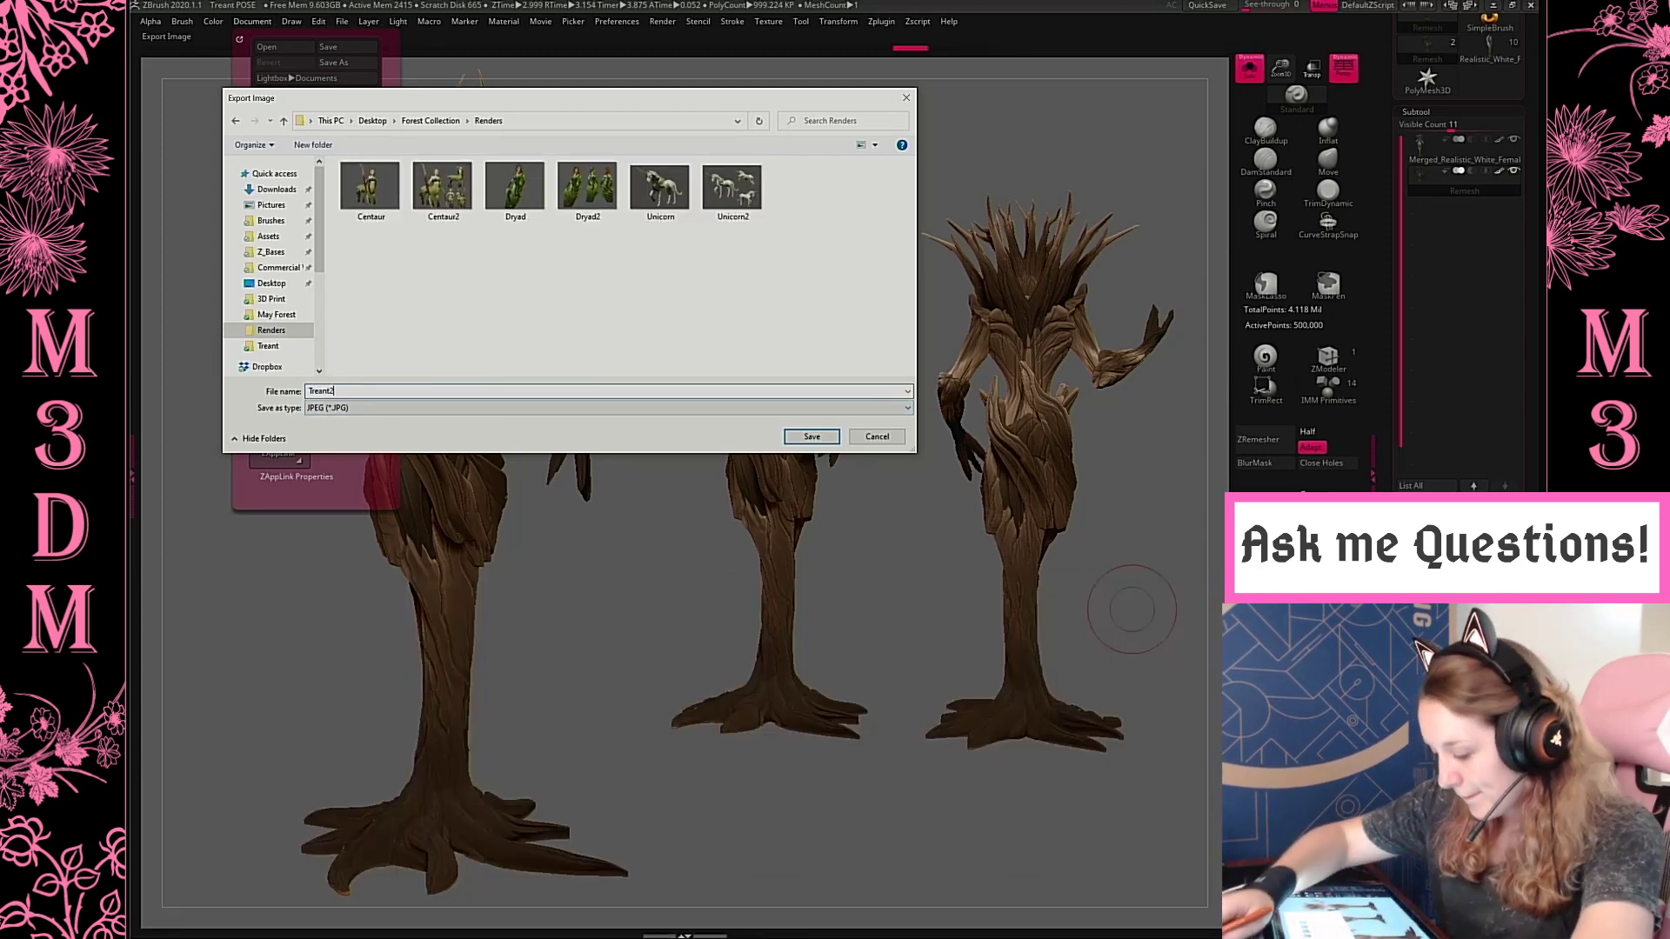
key("Return")
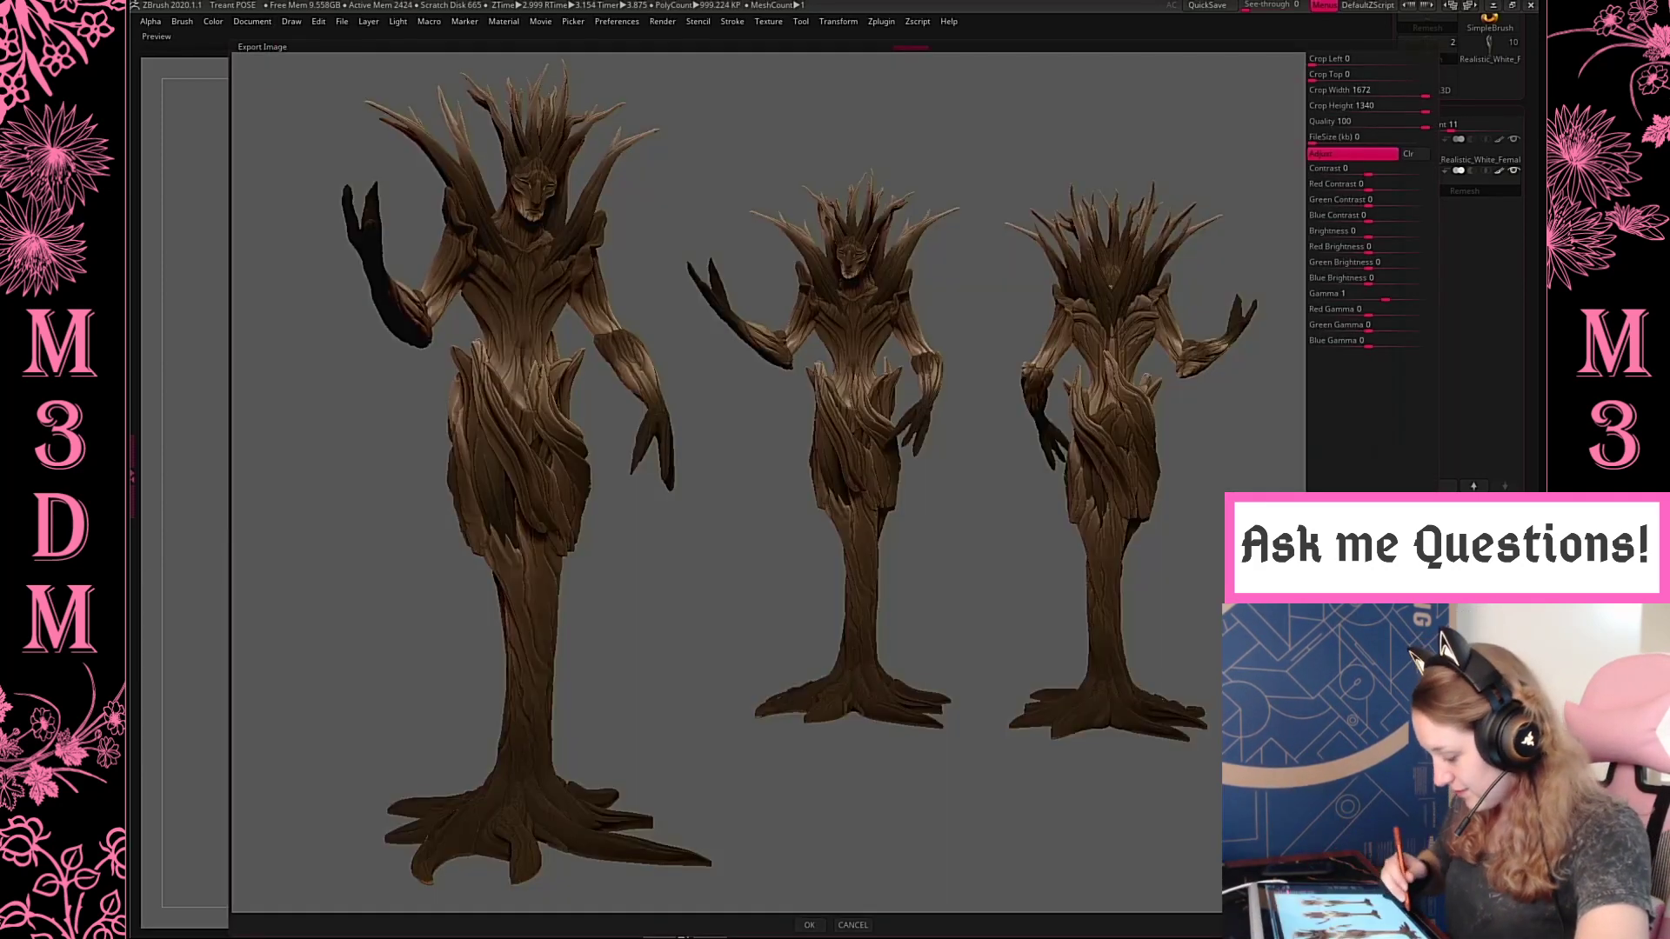
left_click(813, 928)
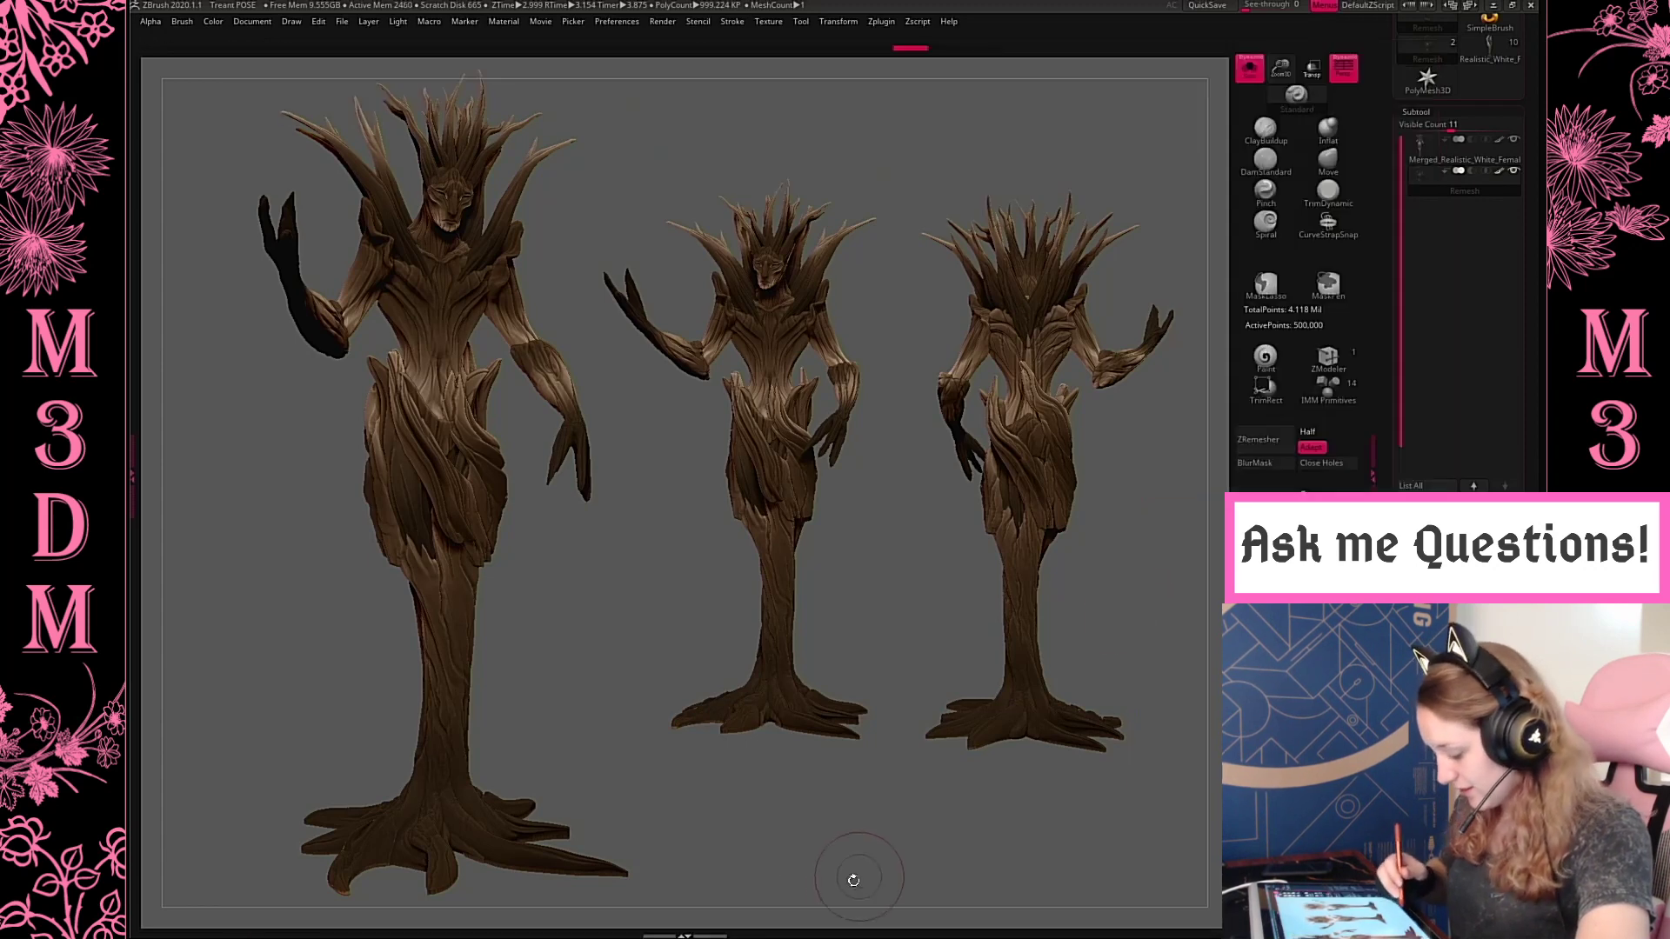
Clear the canvas of the snapshots, turn the treant to a front view, frame it large and render it with BPR
key("ctrl+n")
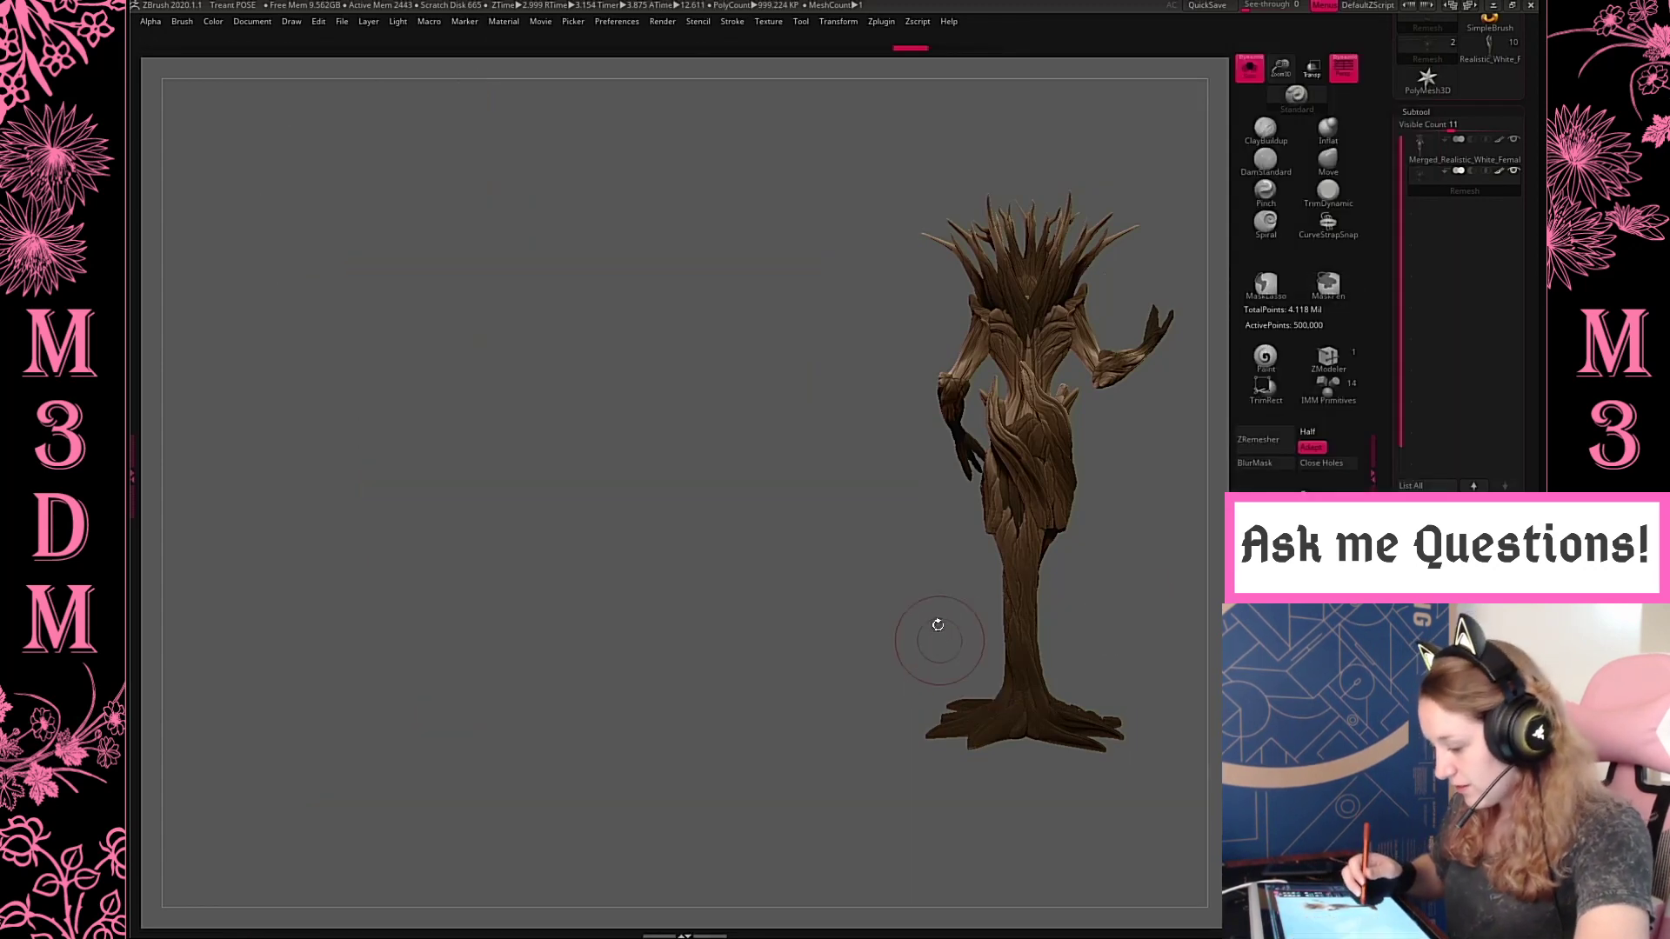
left_click_drag(888, 776, 1145, 753)
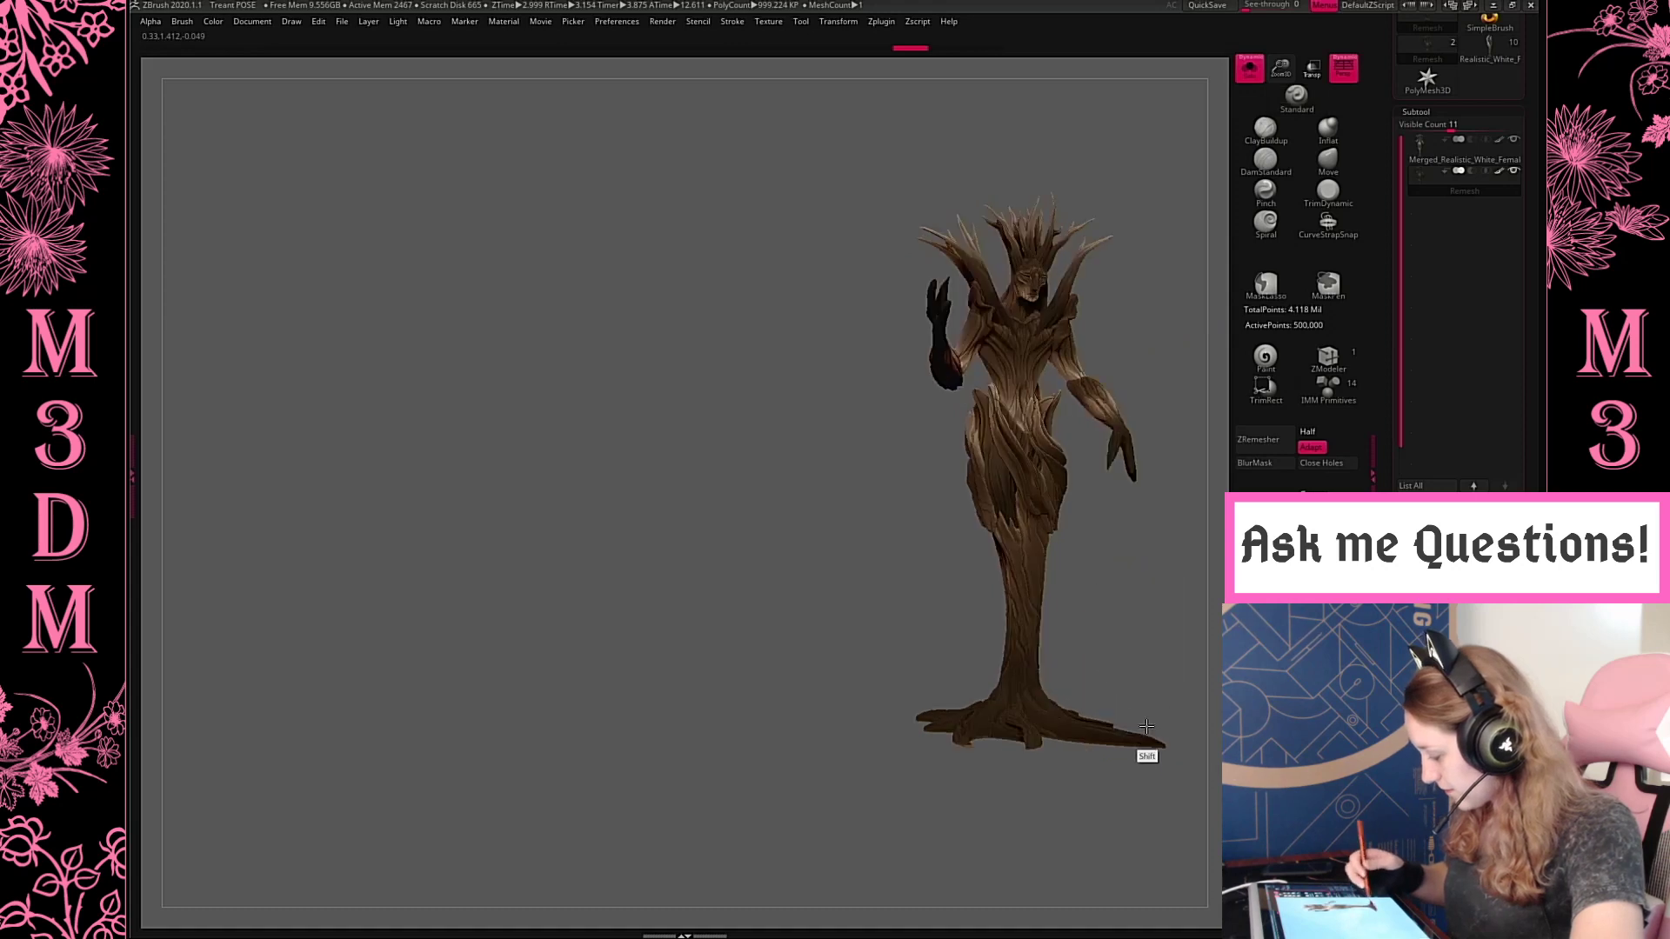
key("f")
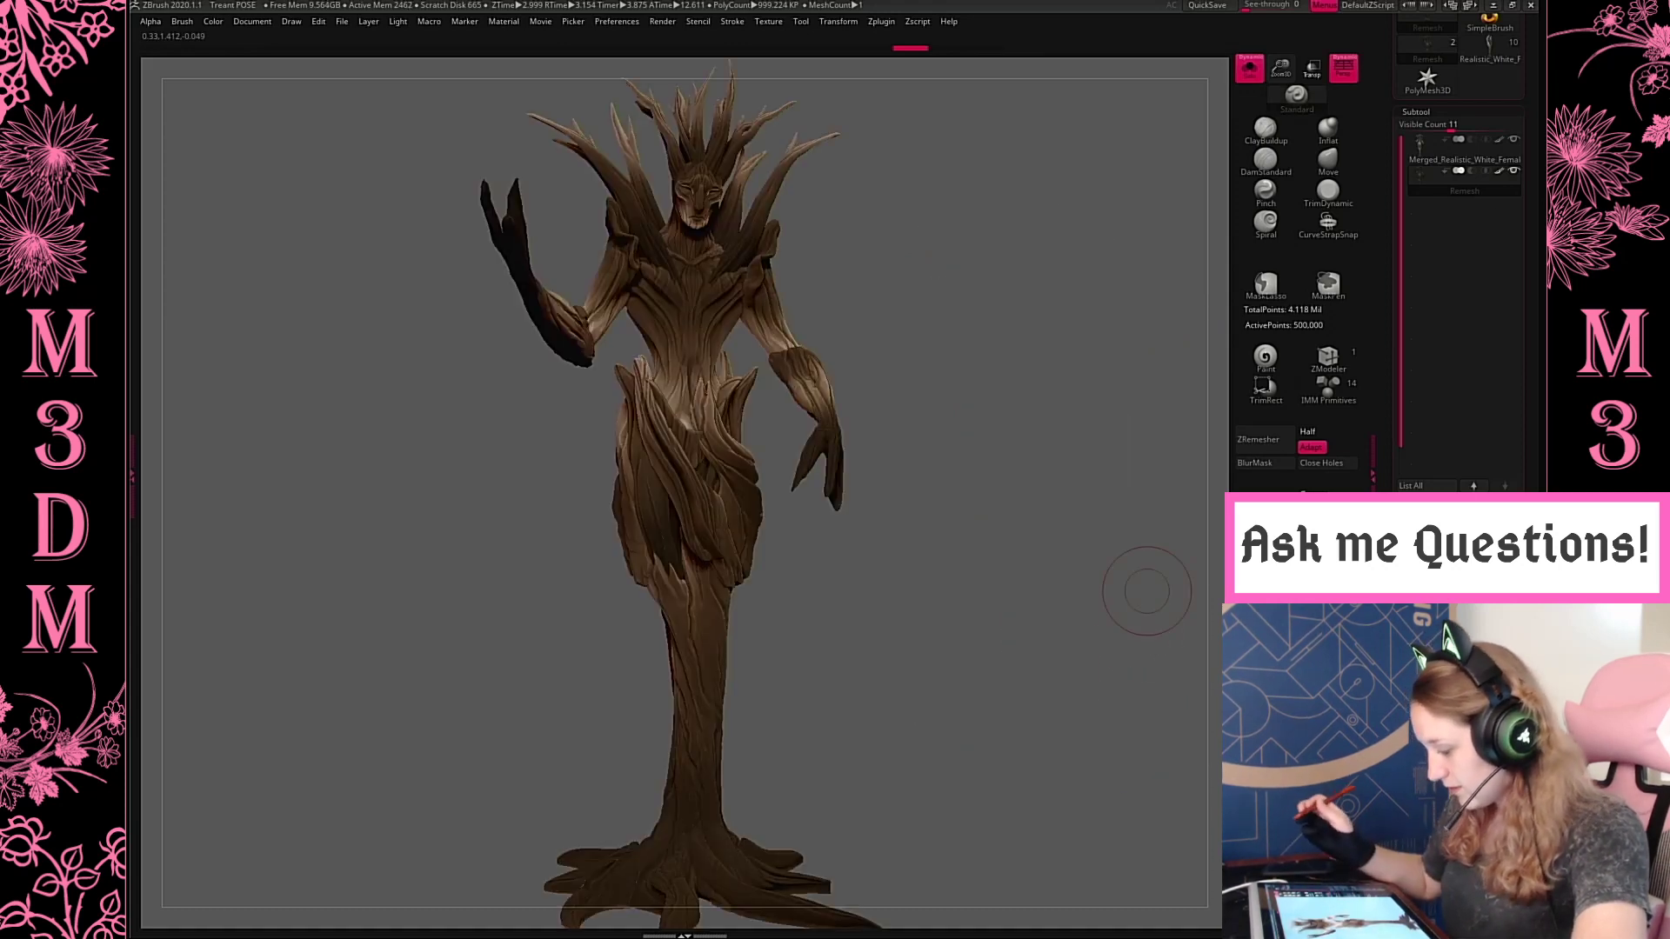
key("shift+r")
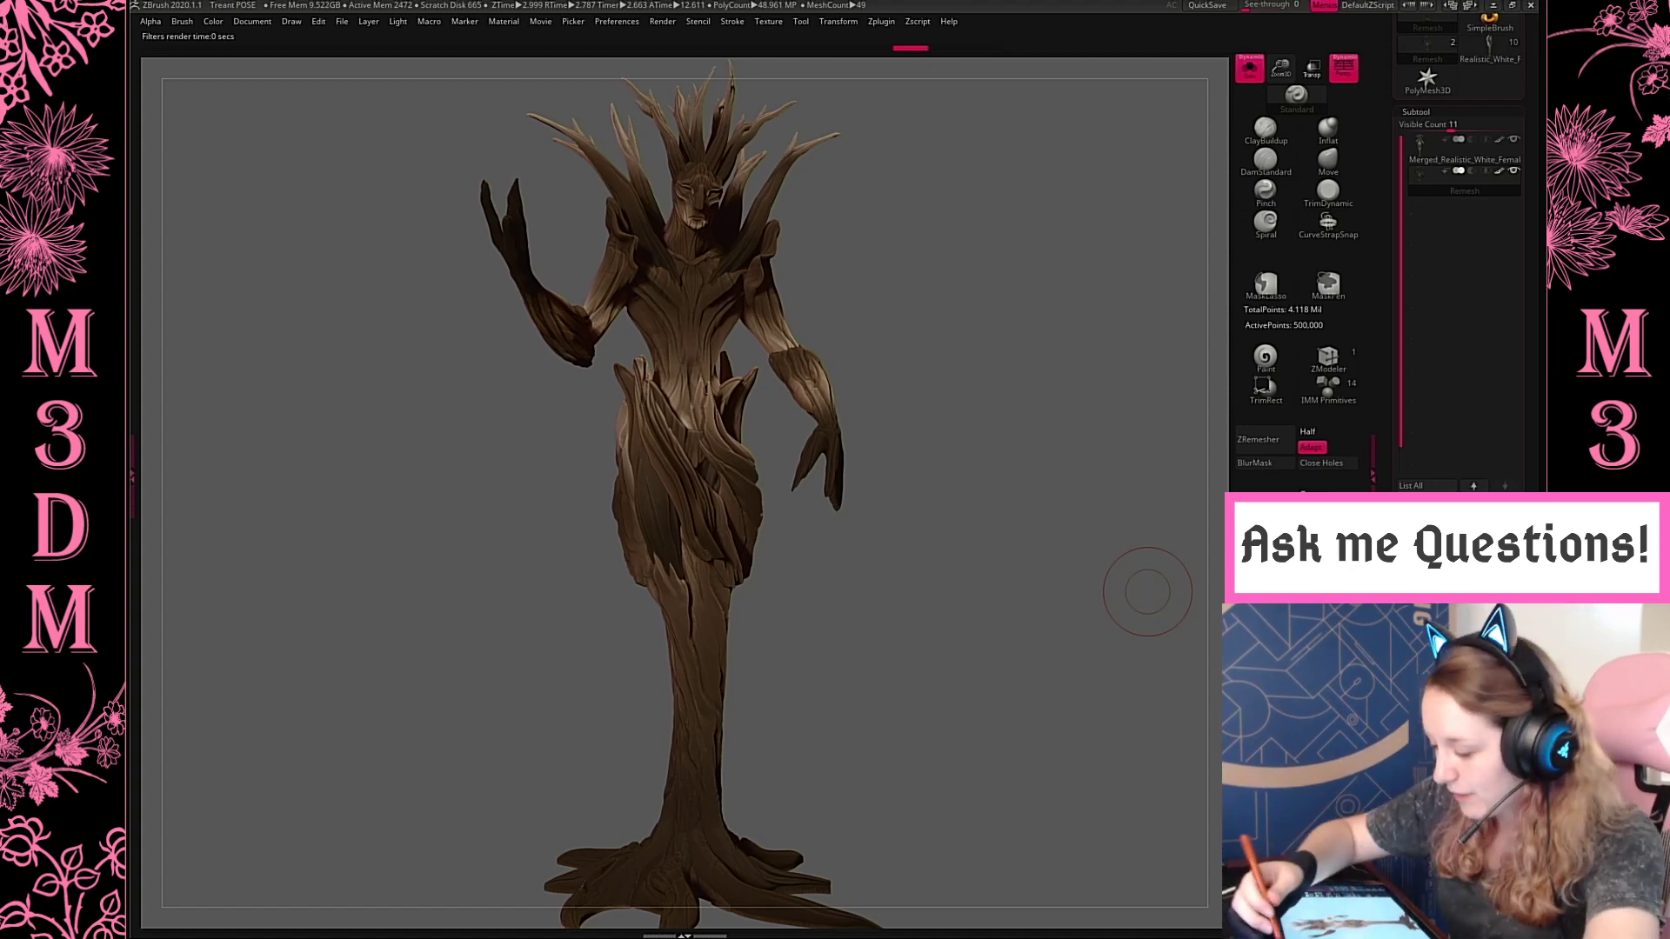
Export the single front-view render as a JPEG named Treant into the Renders folder
left_click(252, 21)
left_click(347, 110)
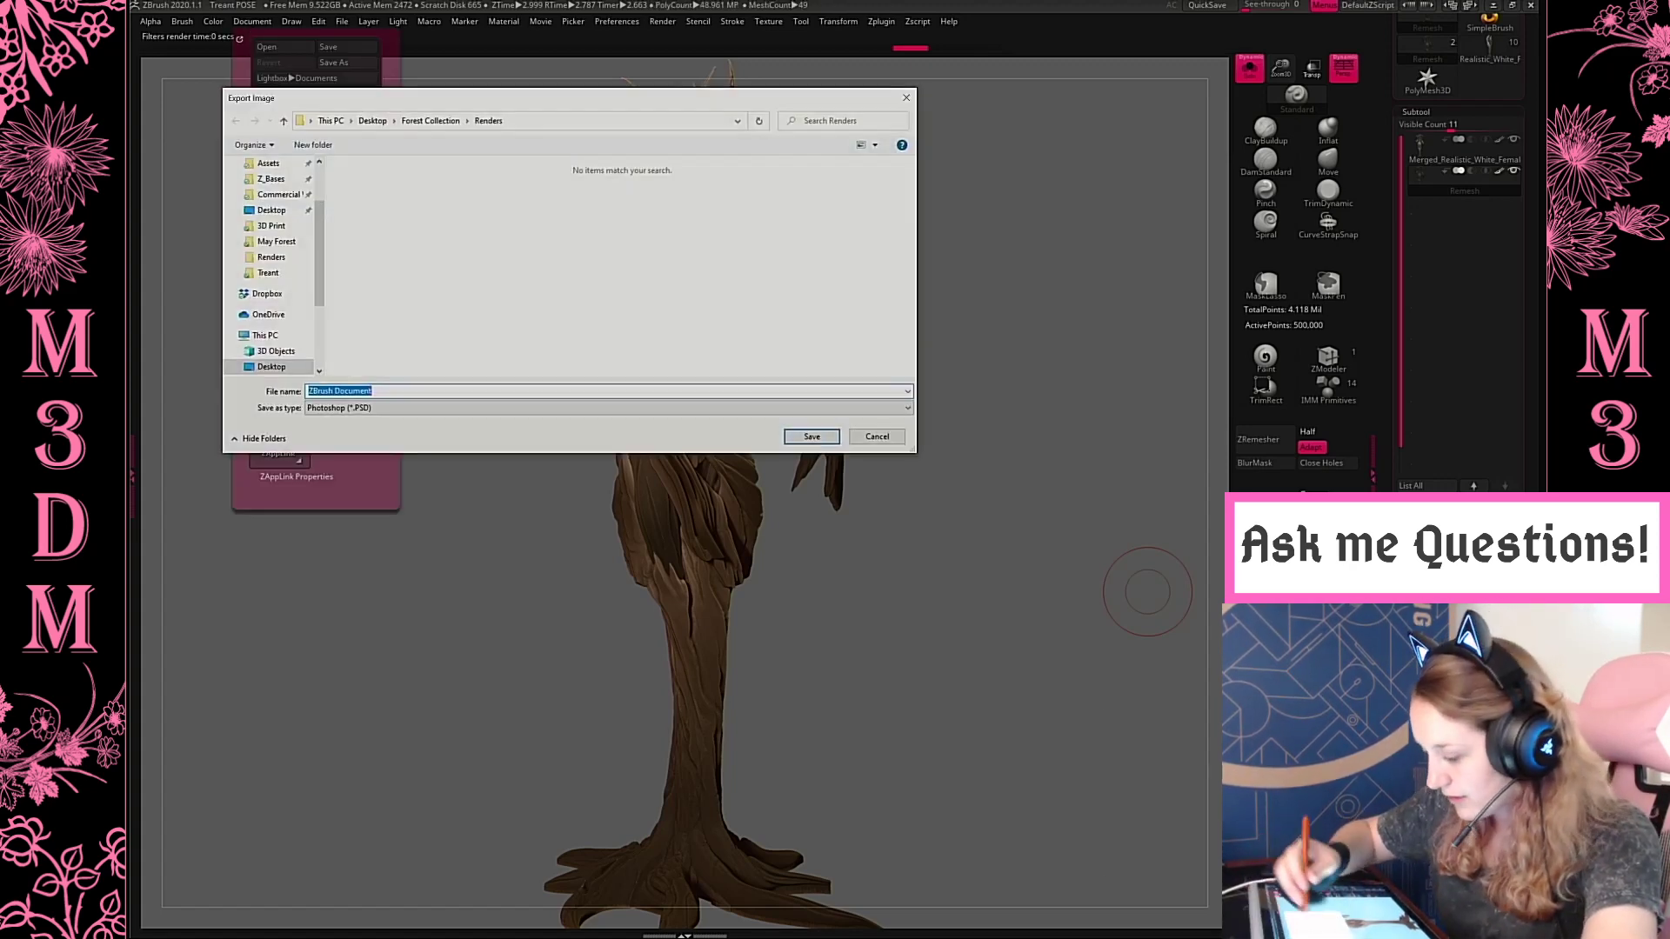
left_click(300, 257)
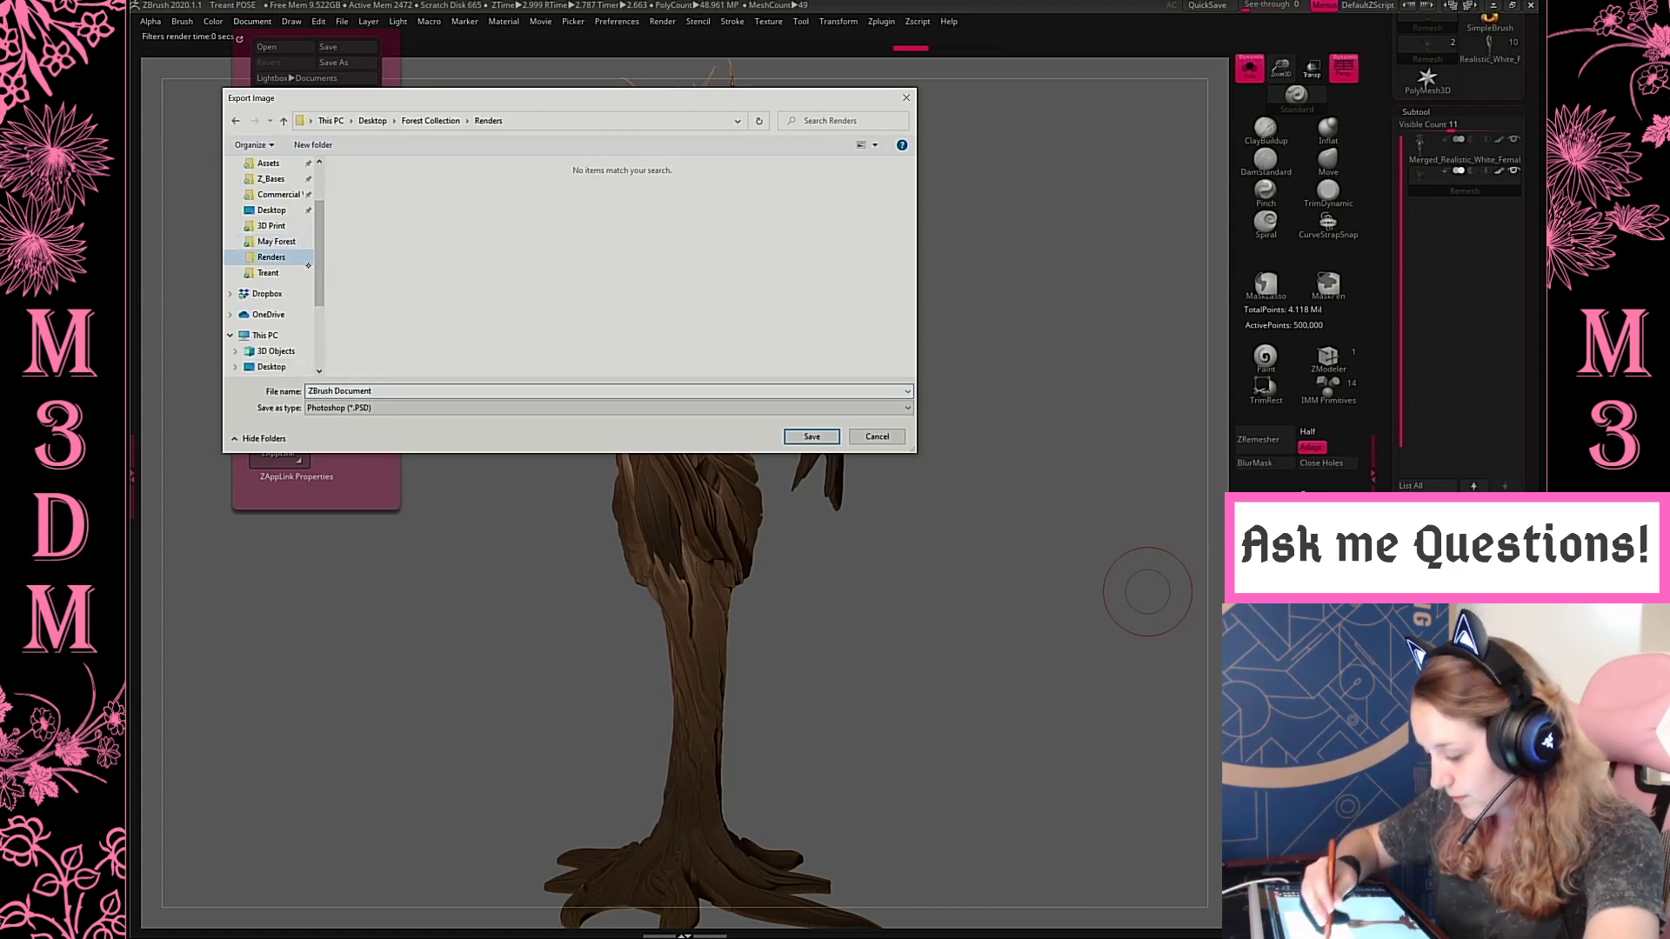
left_click(357, 407)
left_click(355, 413)
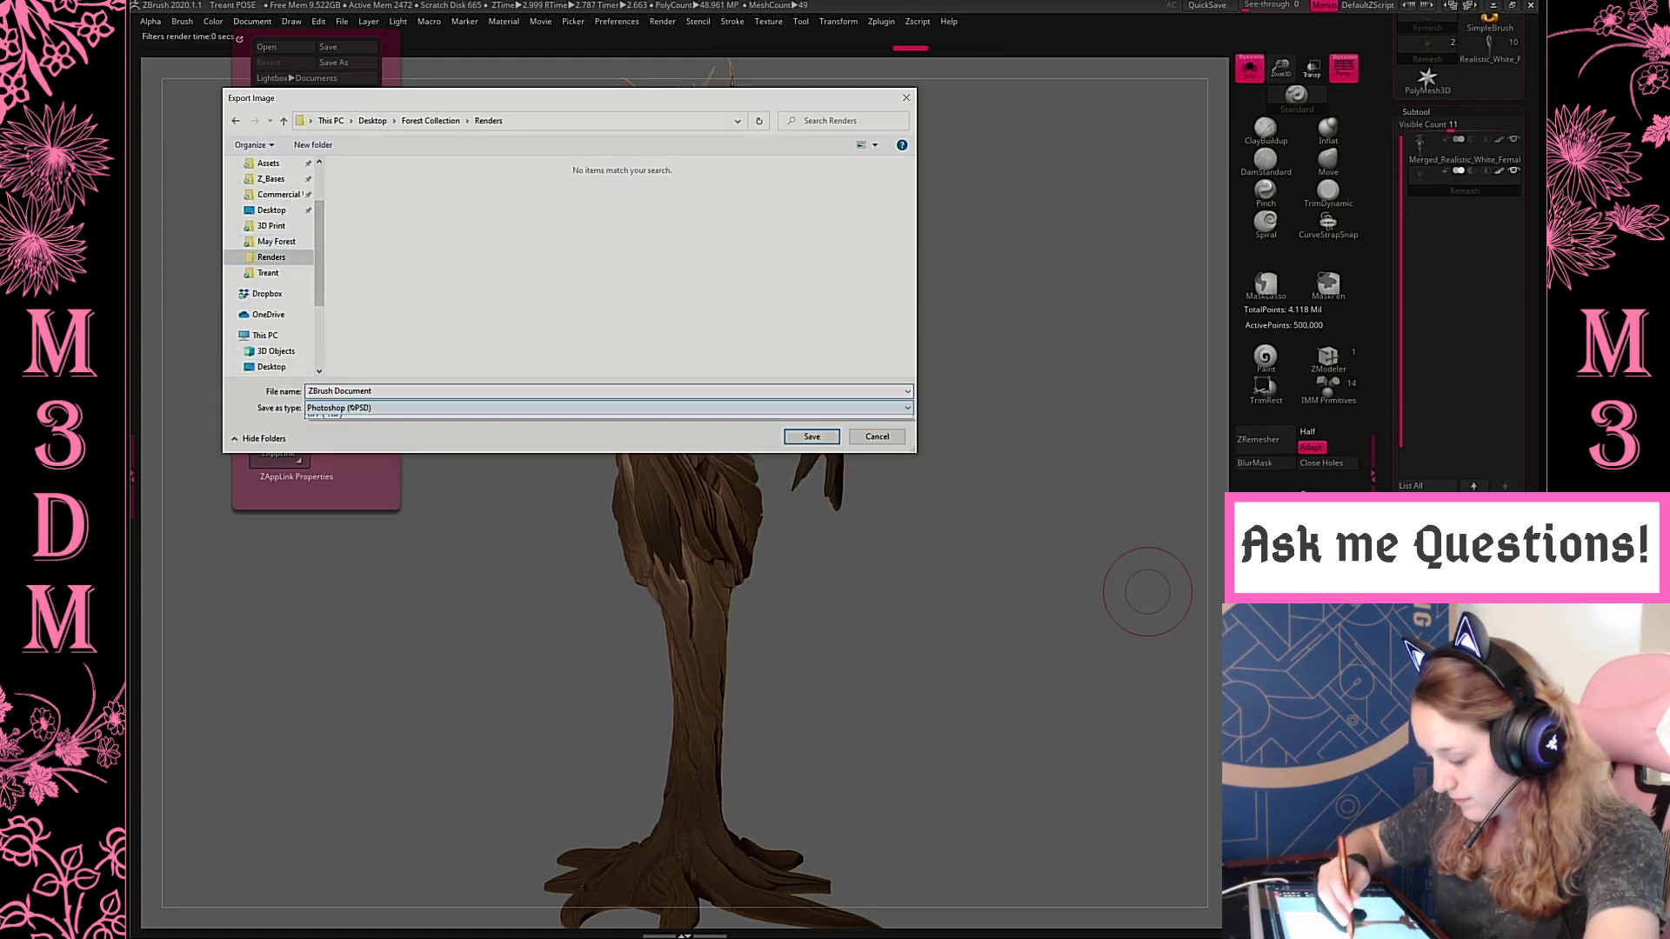
left_click(357, 409)
left_click(347, 433)
left_click(375, 391)
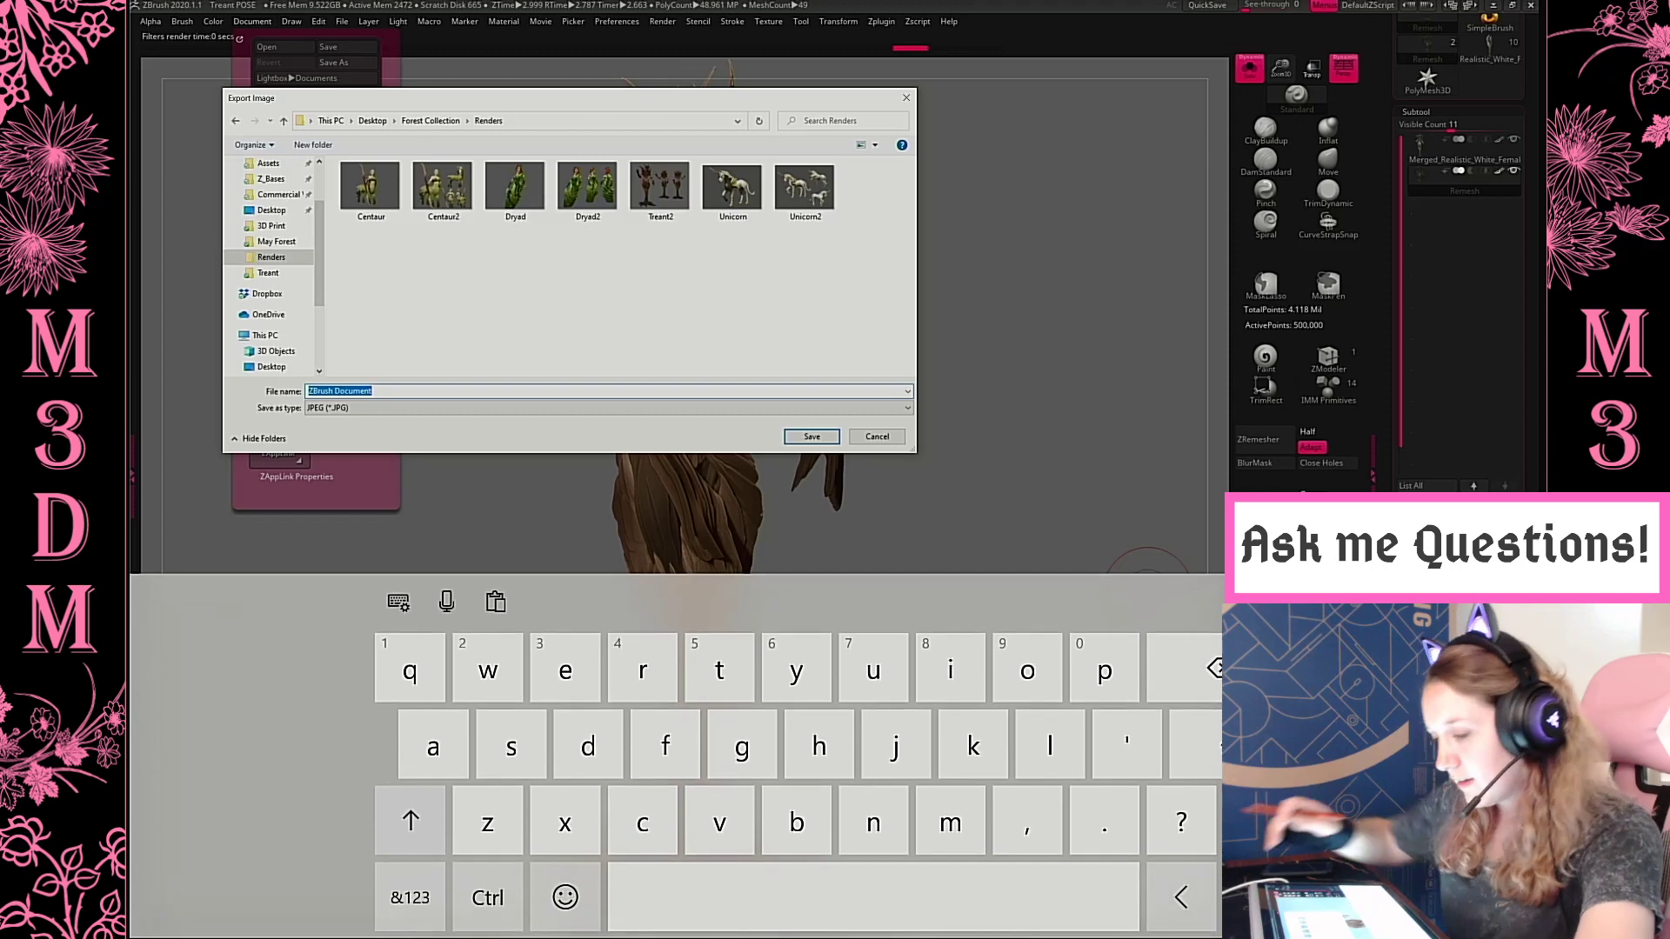
type("Treant")
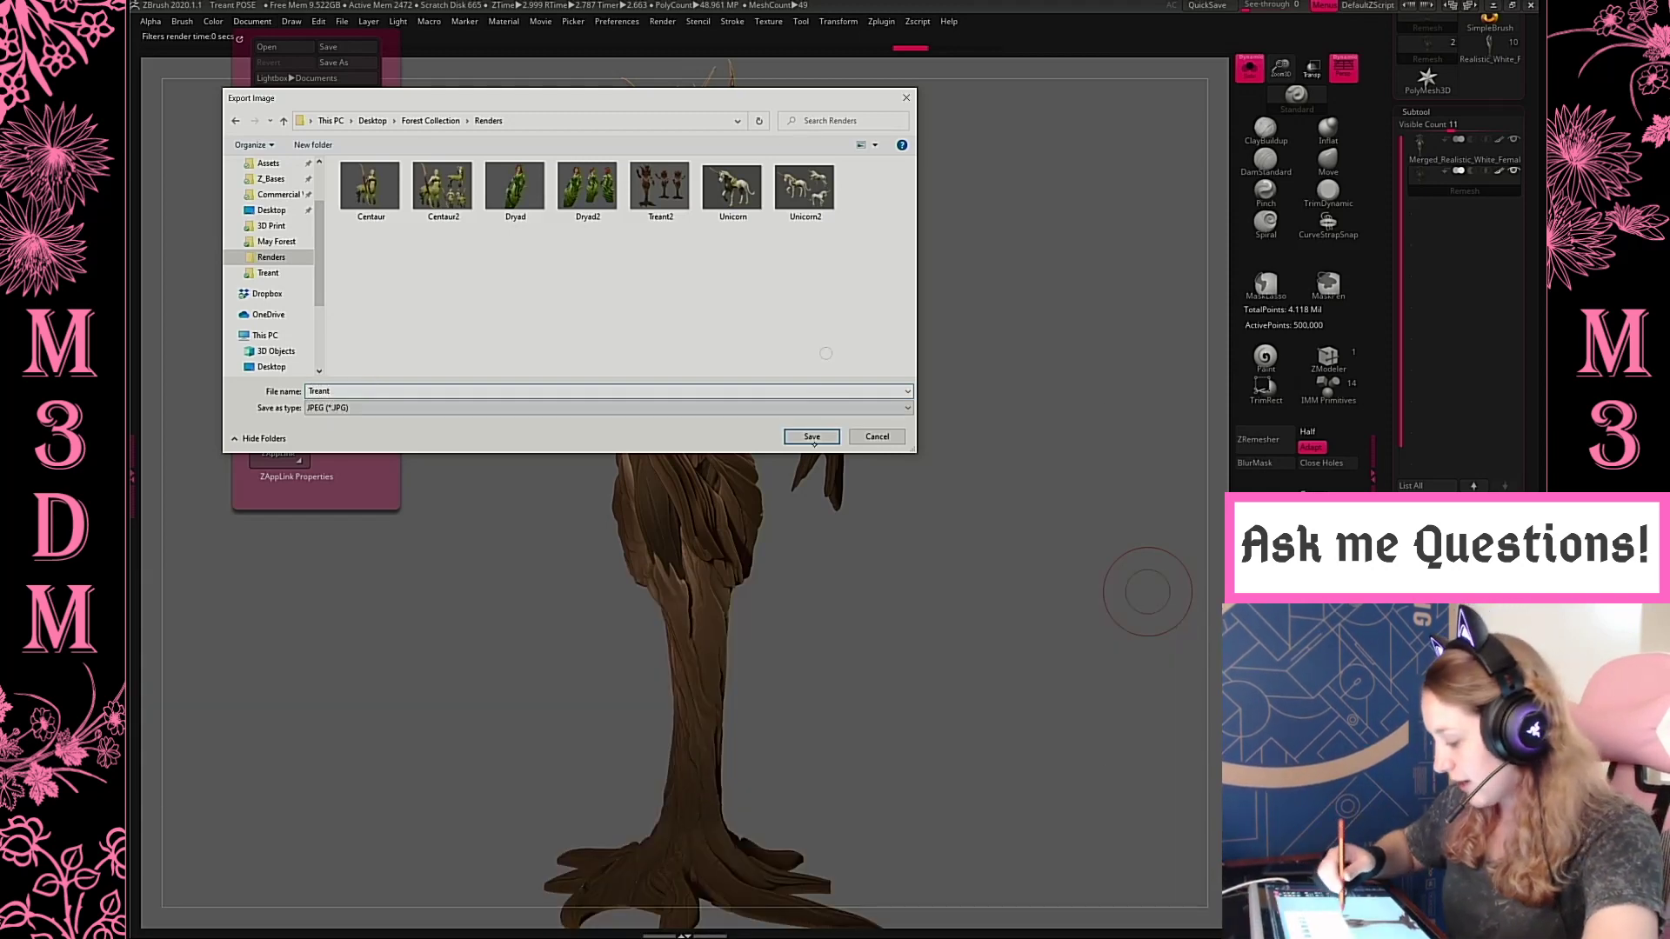
left_click(811, 436)
left_click(810, 926)
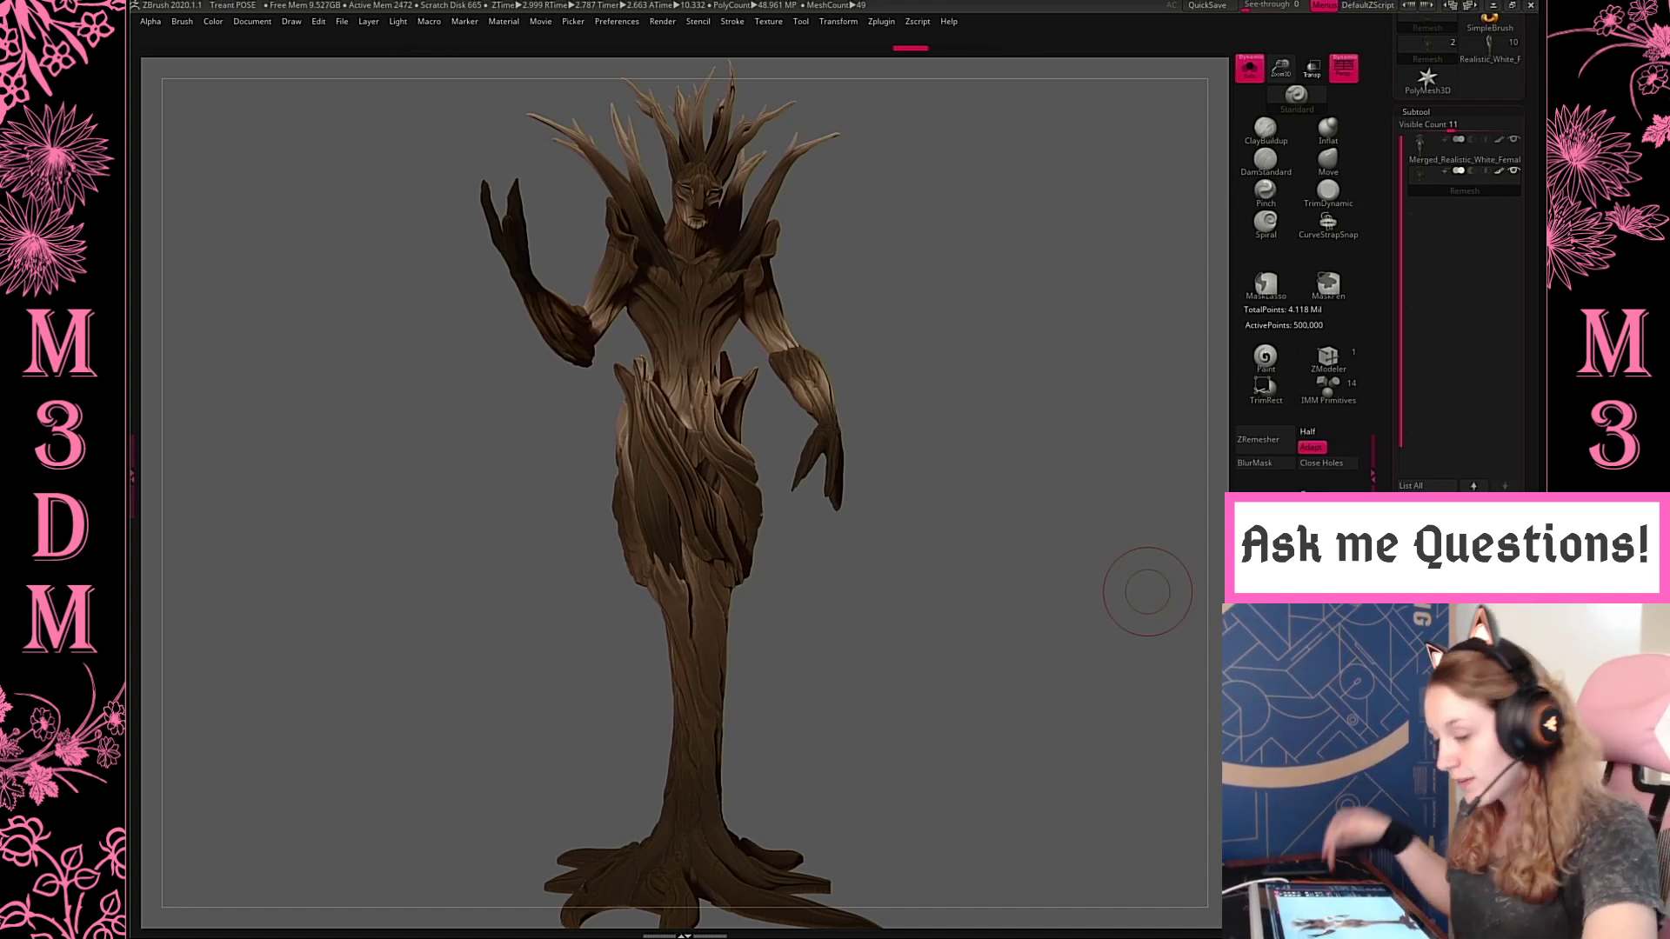
Save the project as Treant POSE in the Treant folder inside May Forest, replacing the existing file
key("ctrl+s")
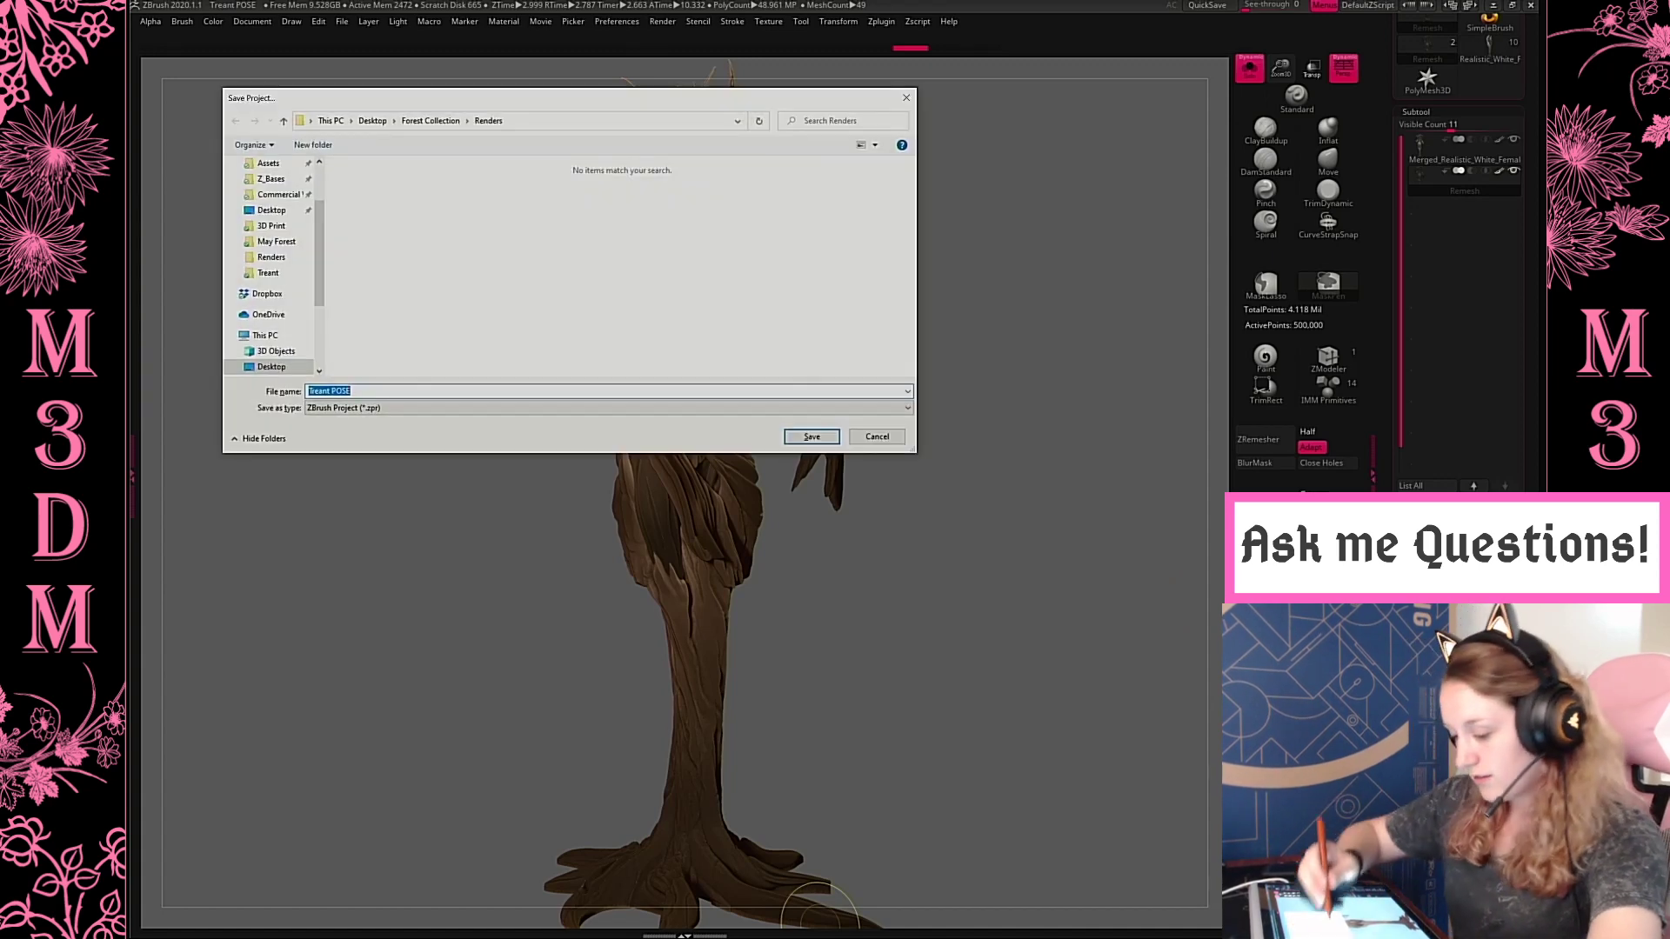
left_click(273, 228)
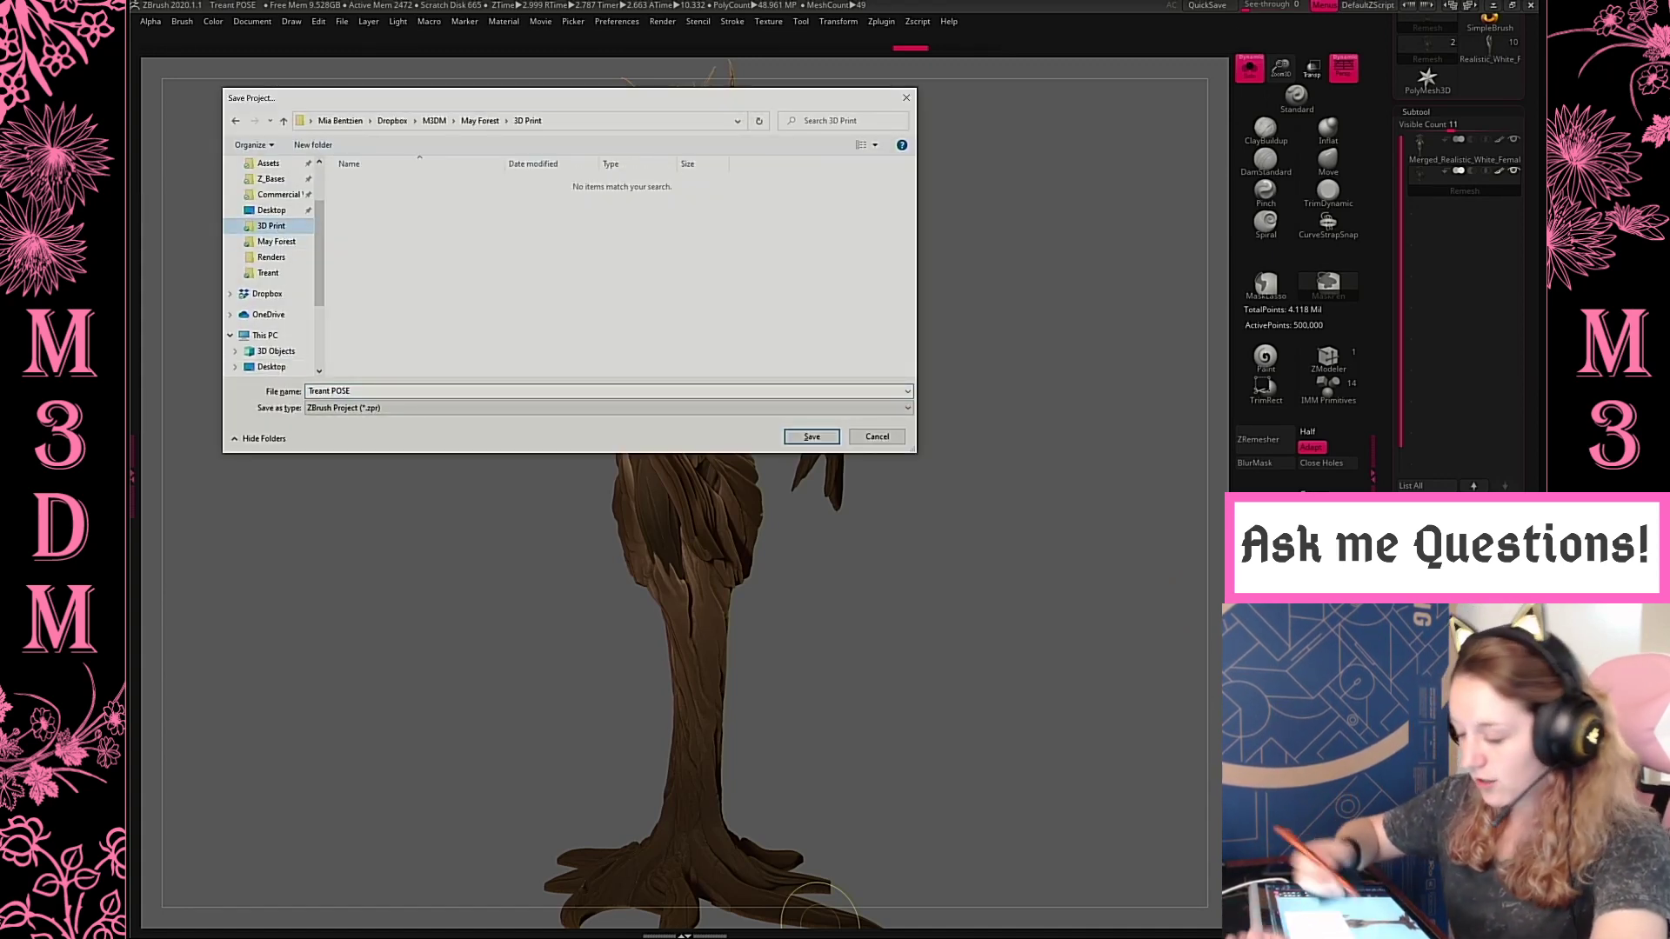
left_click(273, 241)
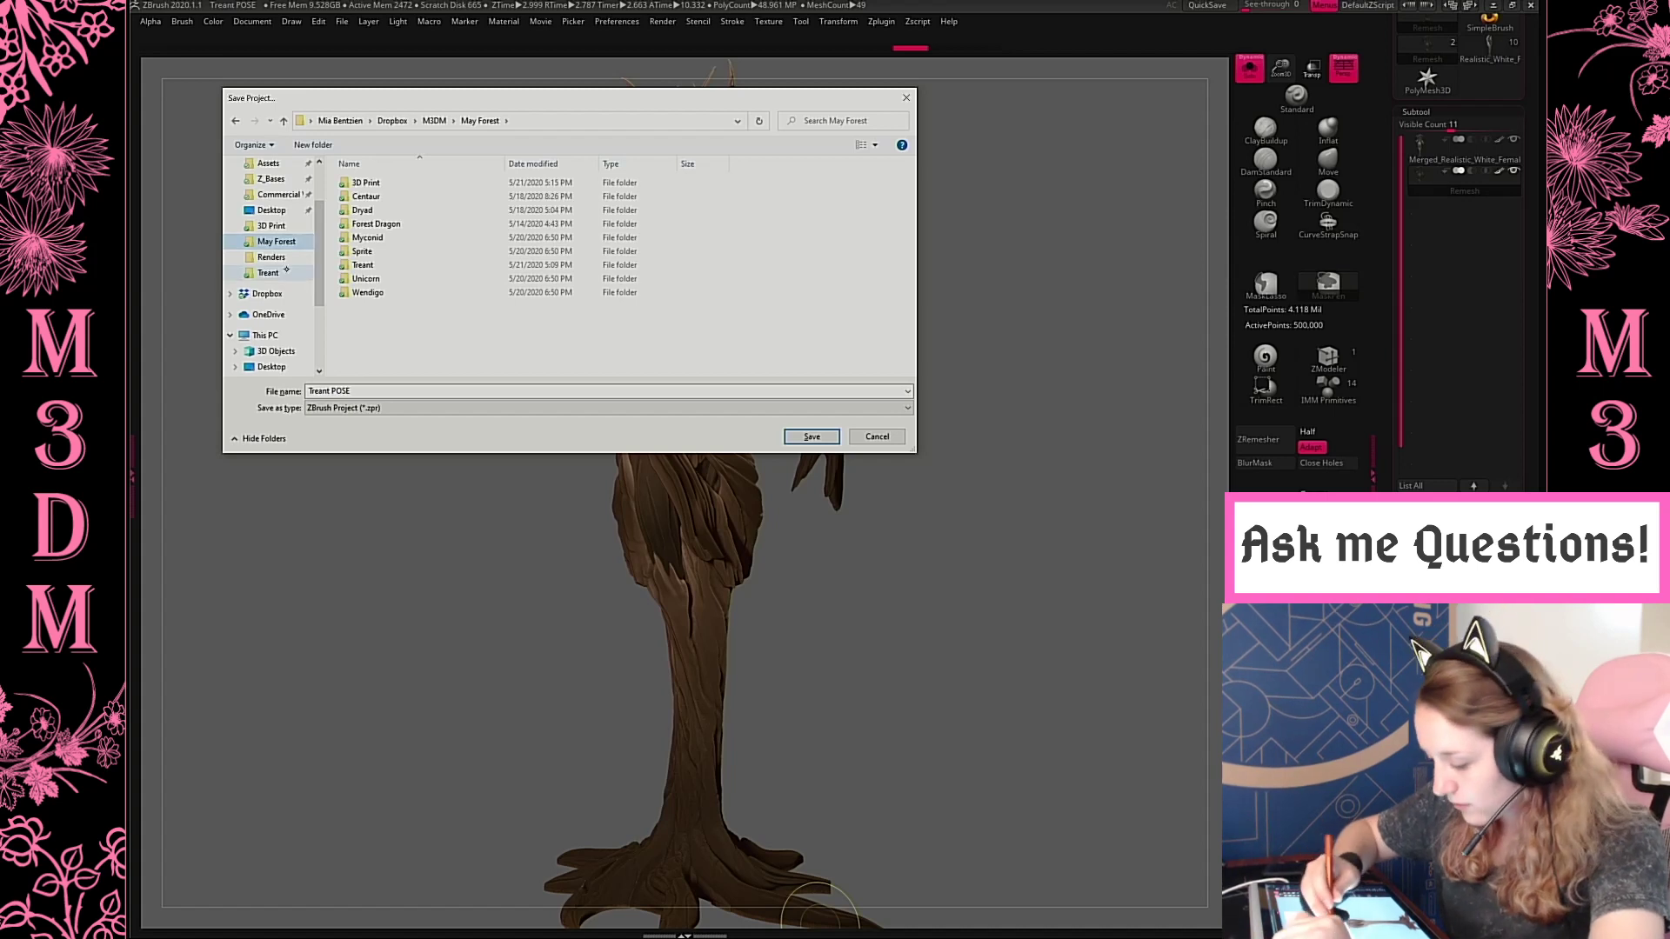
left_click(812, 437)
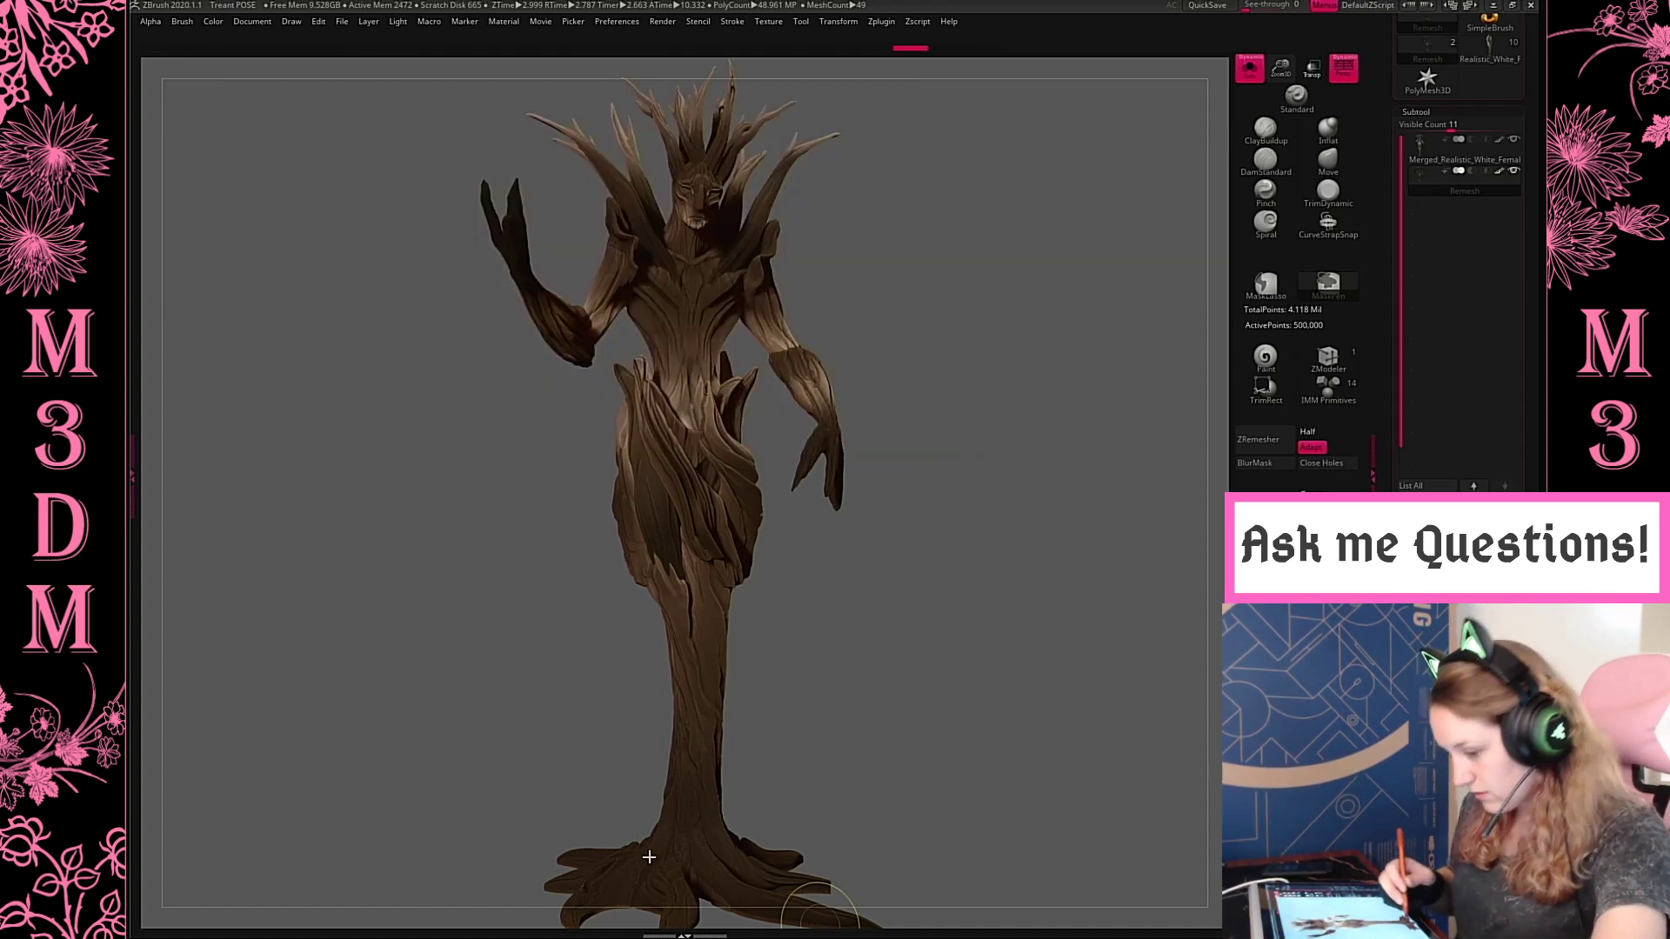
key("super")
mouse_move(531, 925)
left_click(599, 864)
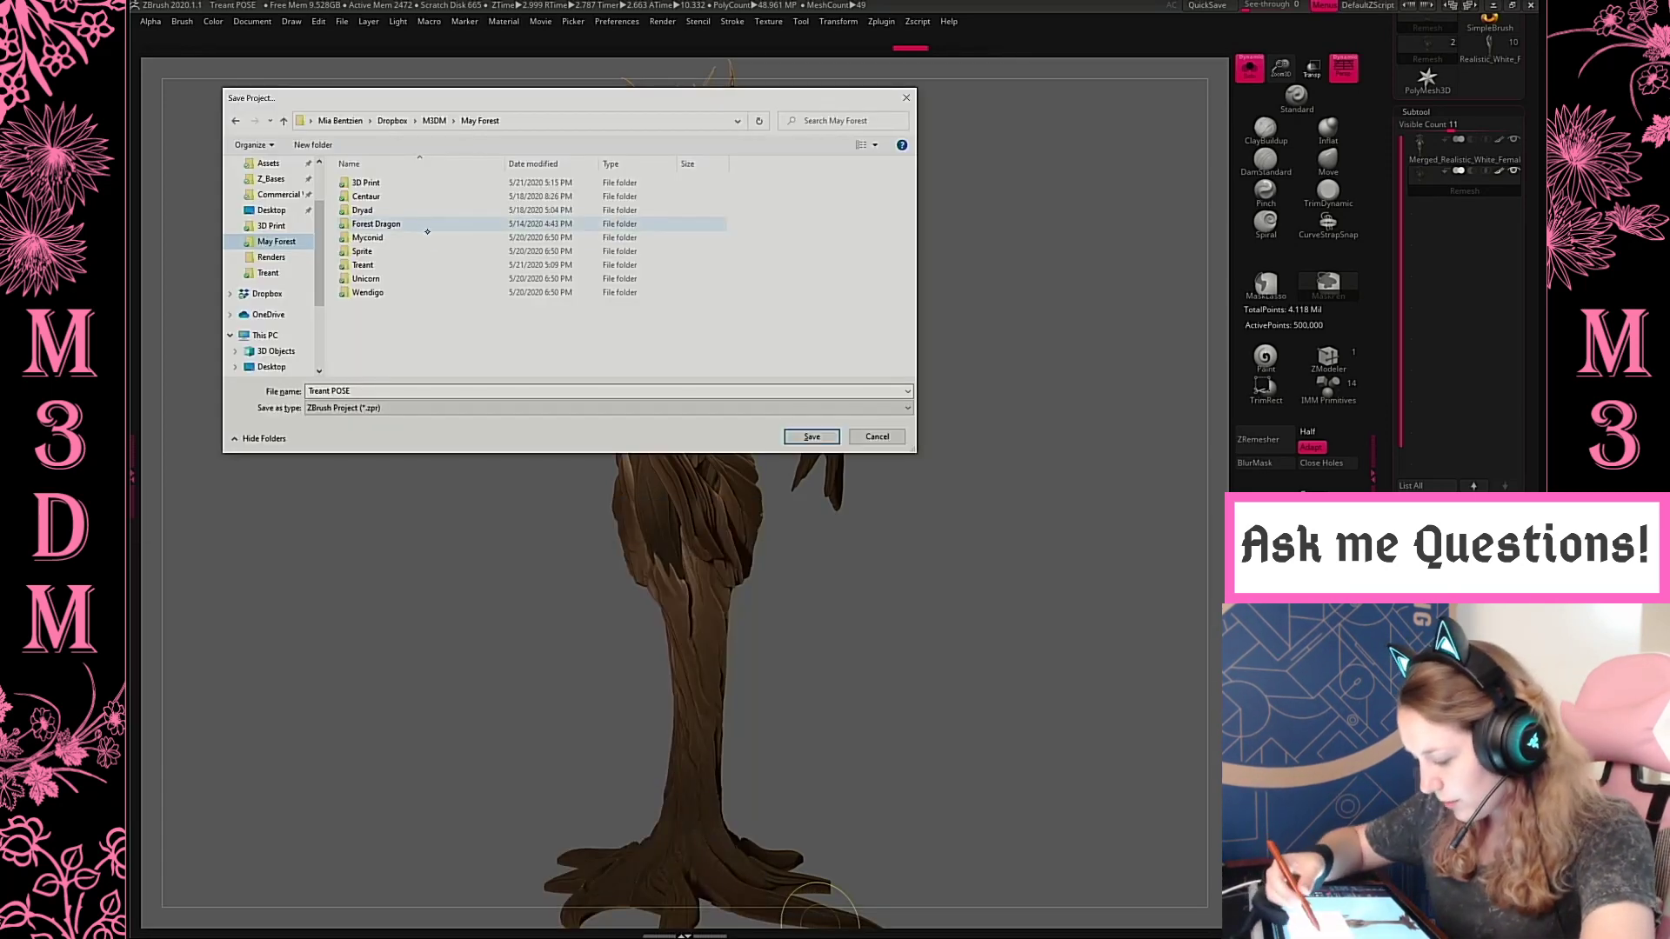
double_click(397, 264)
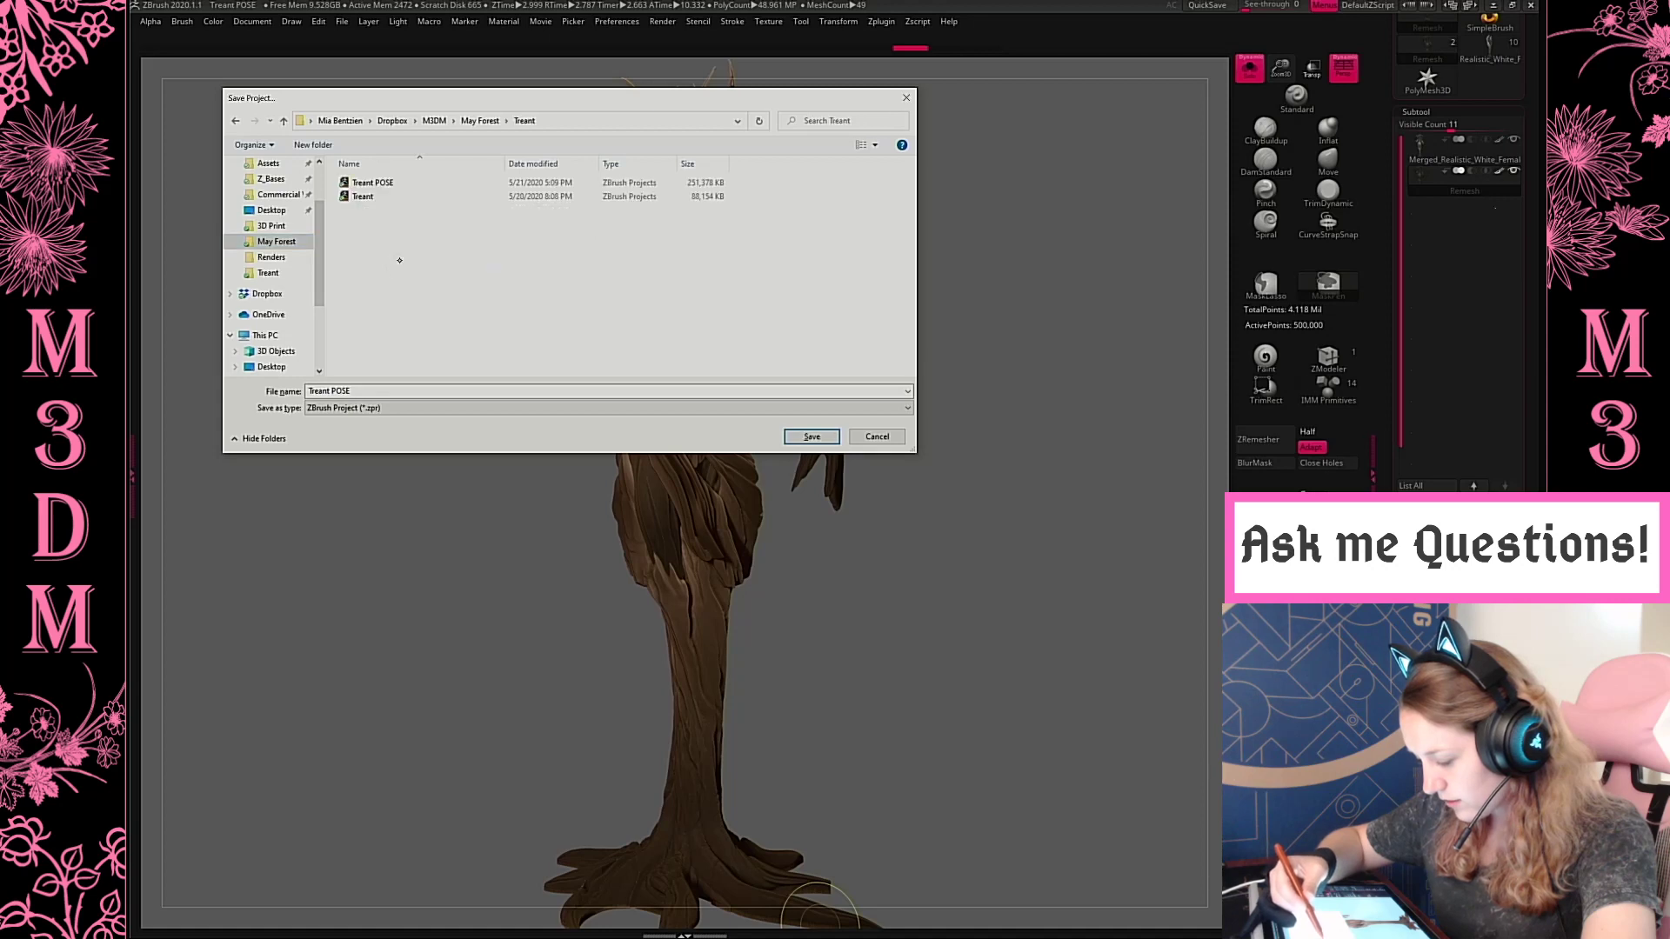
left_click(421, 185)
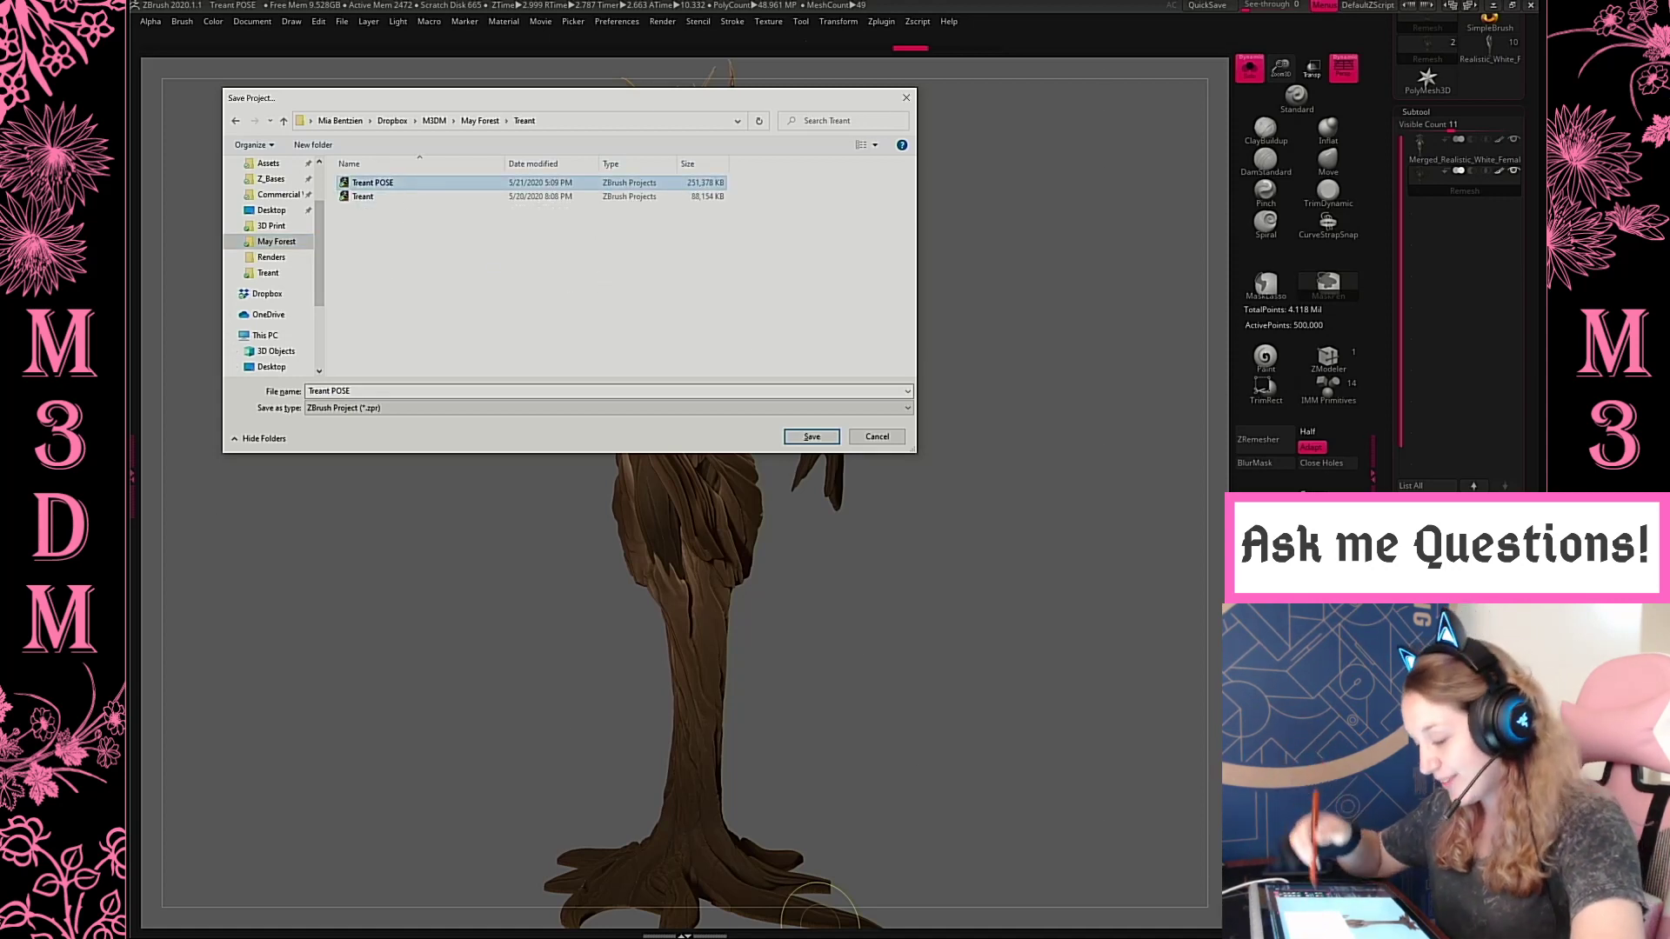
left_click(811, 436)
left_click(877, 465)
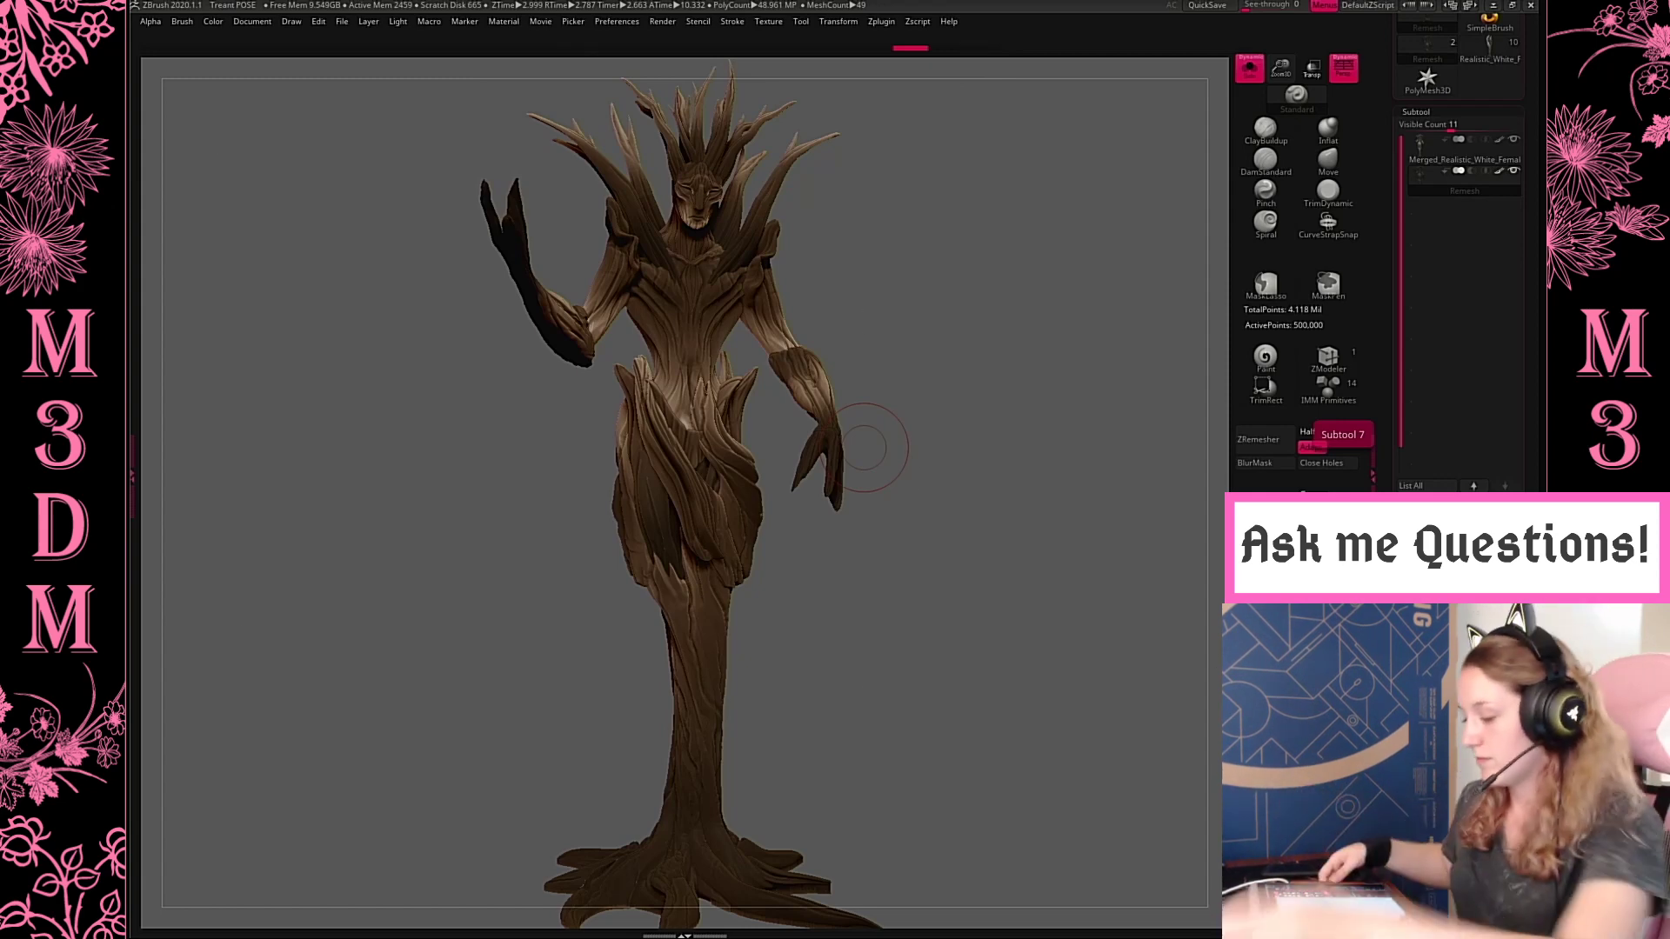
Brighten the view by raising the render adjustment curve, and abort the accidentally started ZRemesher run
left_click(663, 21)
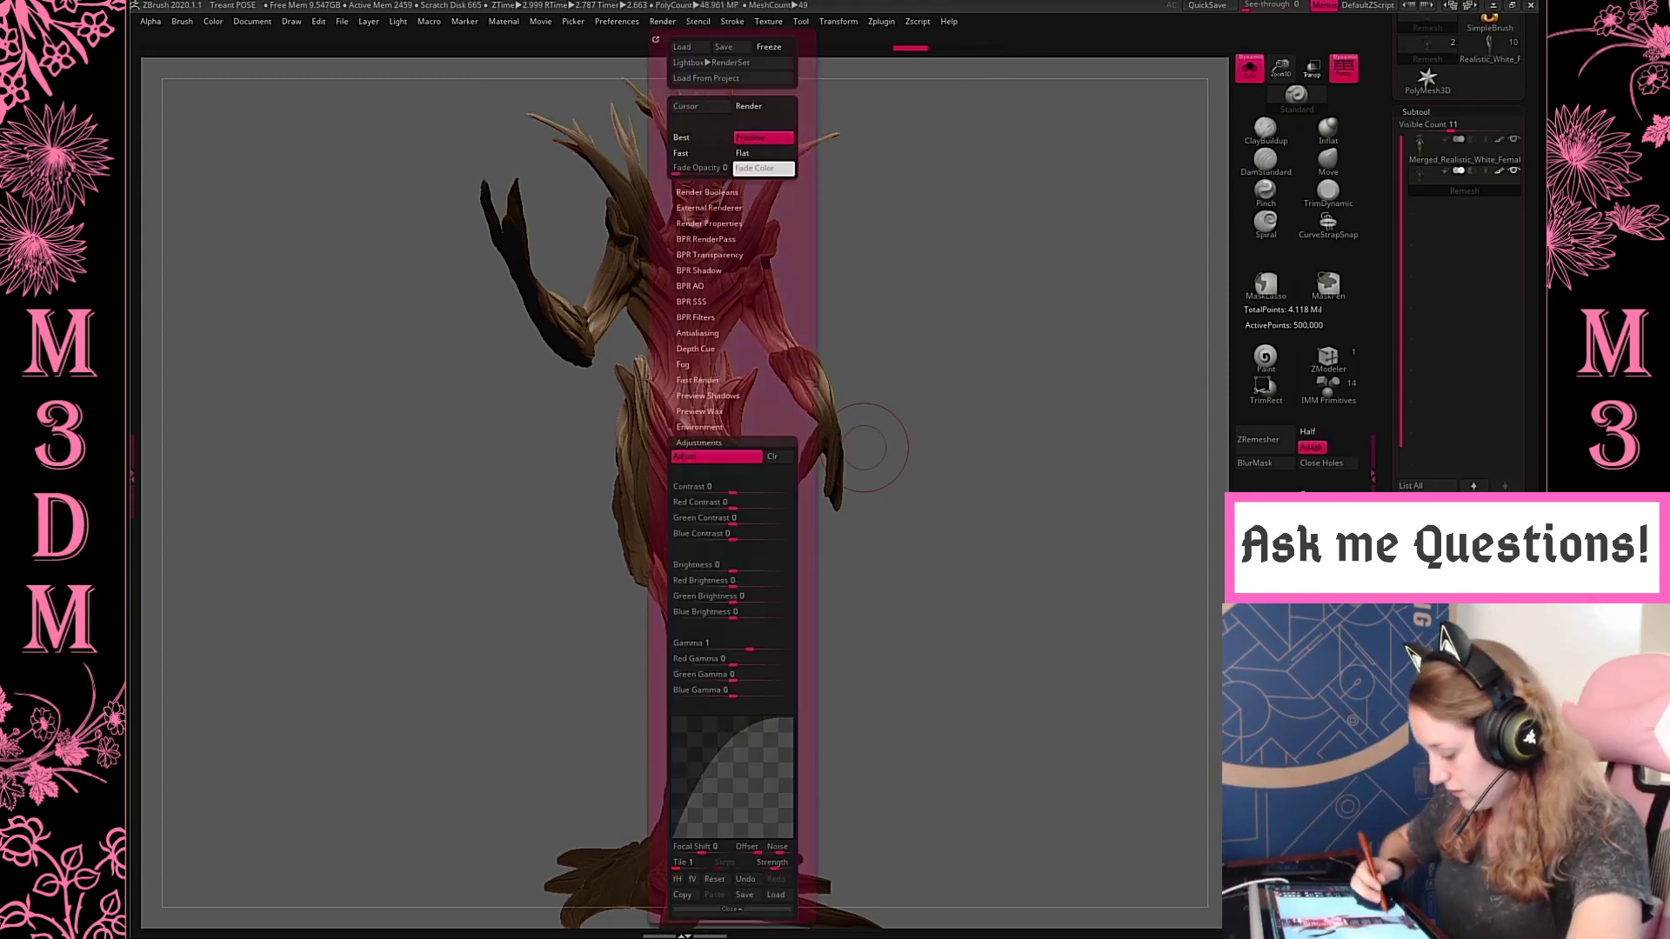
left_click_drag(708, 804, 708, 742)
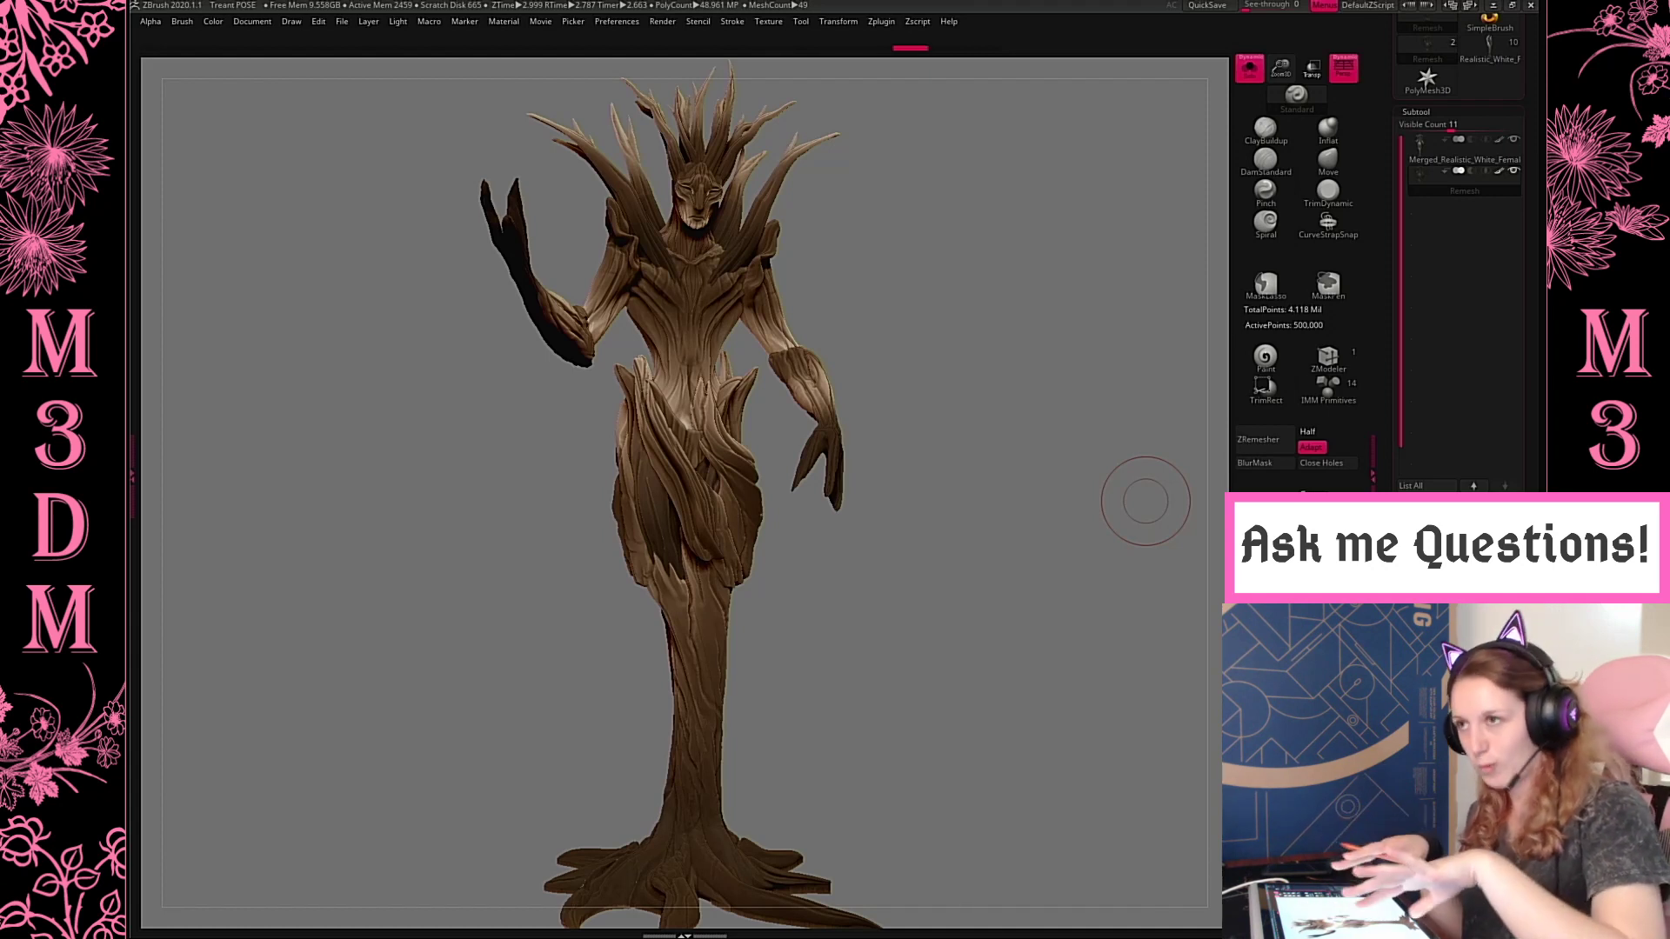
left_click(1259, 439)
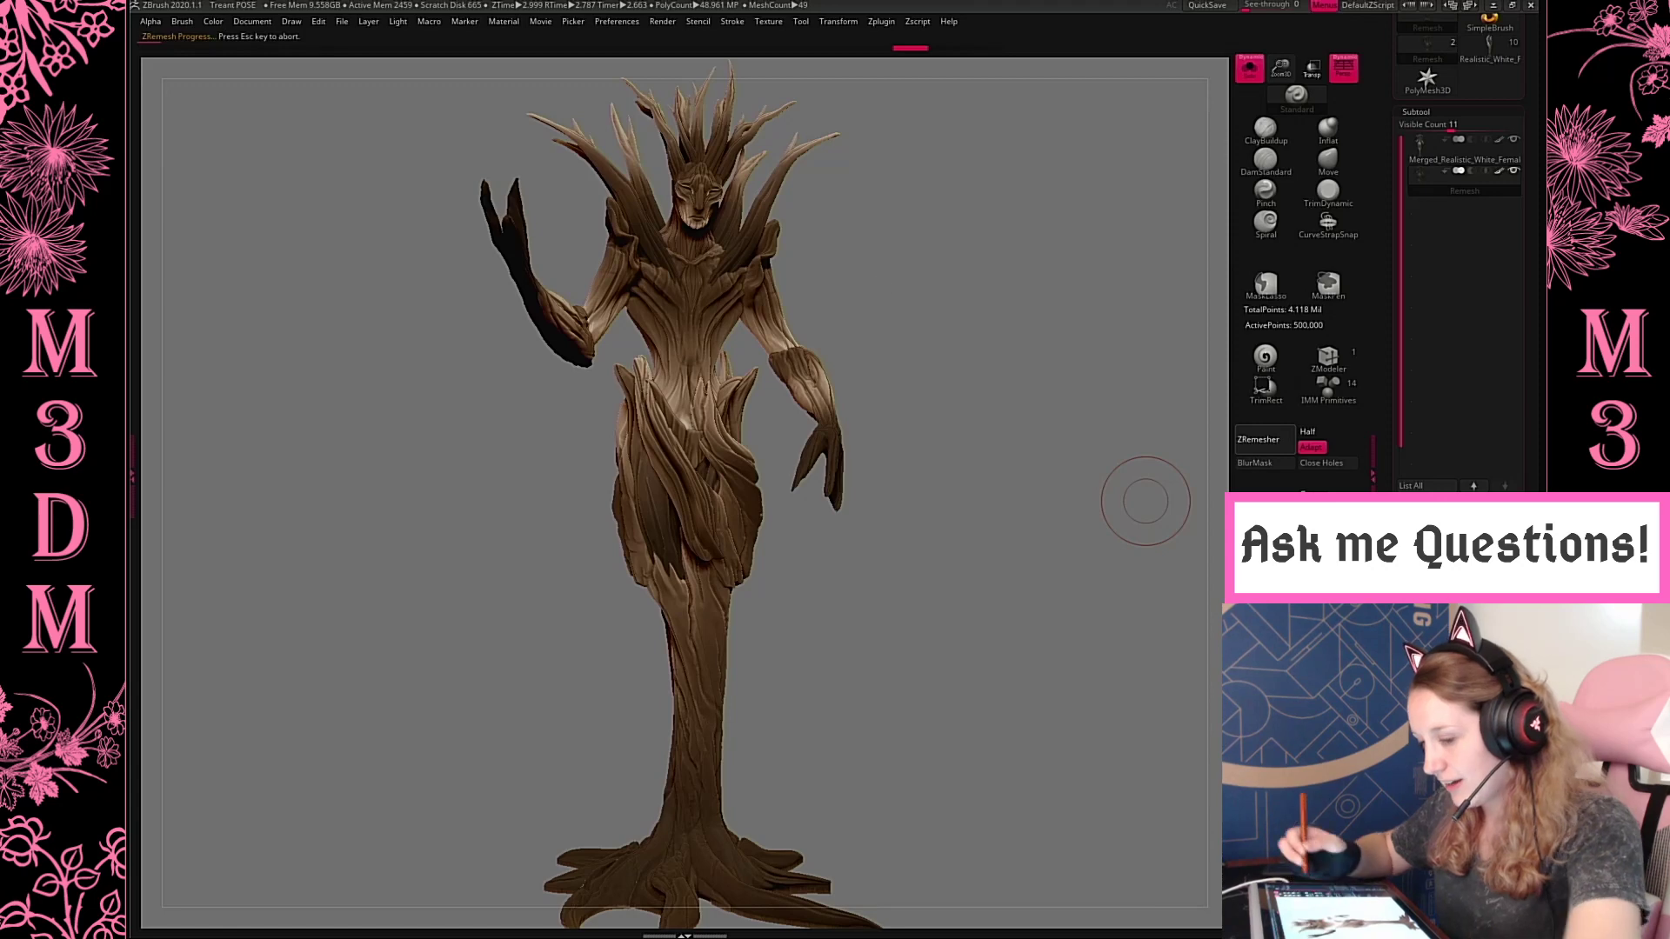
key("Escape")
Save the project again with the brightened view, overwriting Treant POSE
key("ctrl+s")
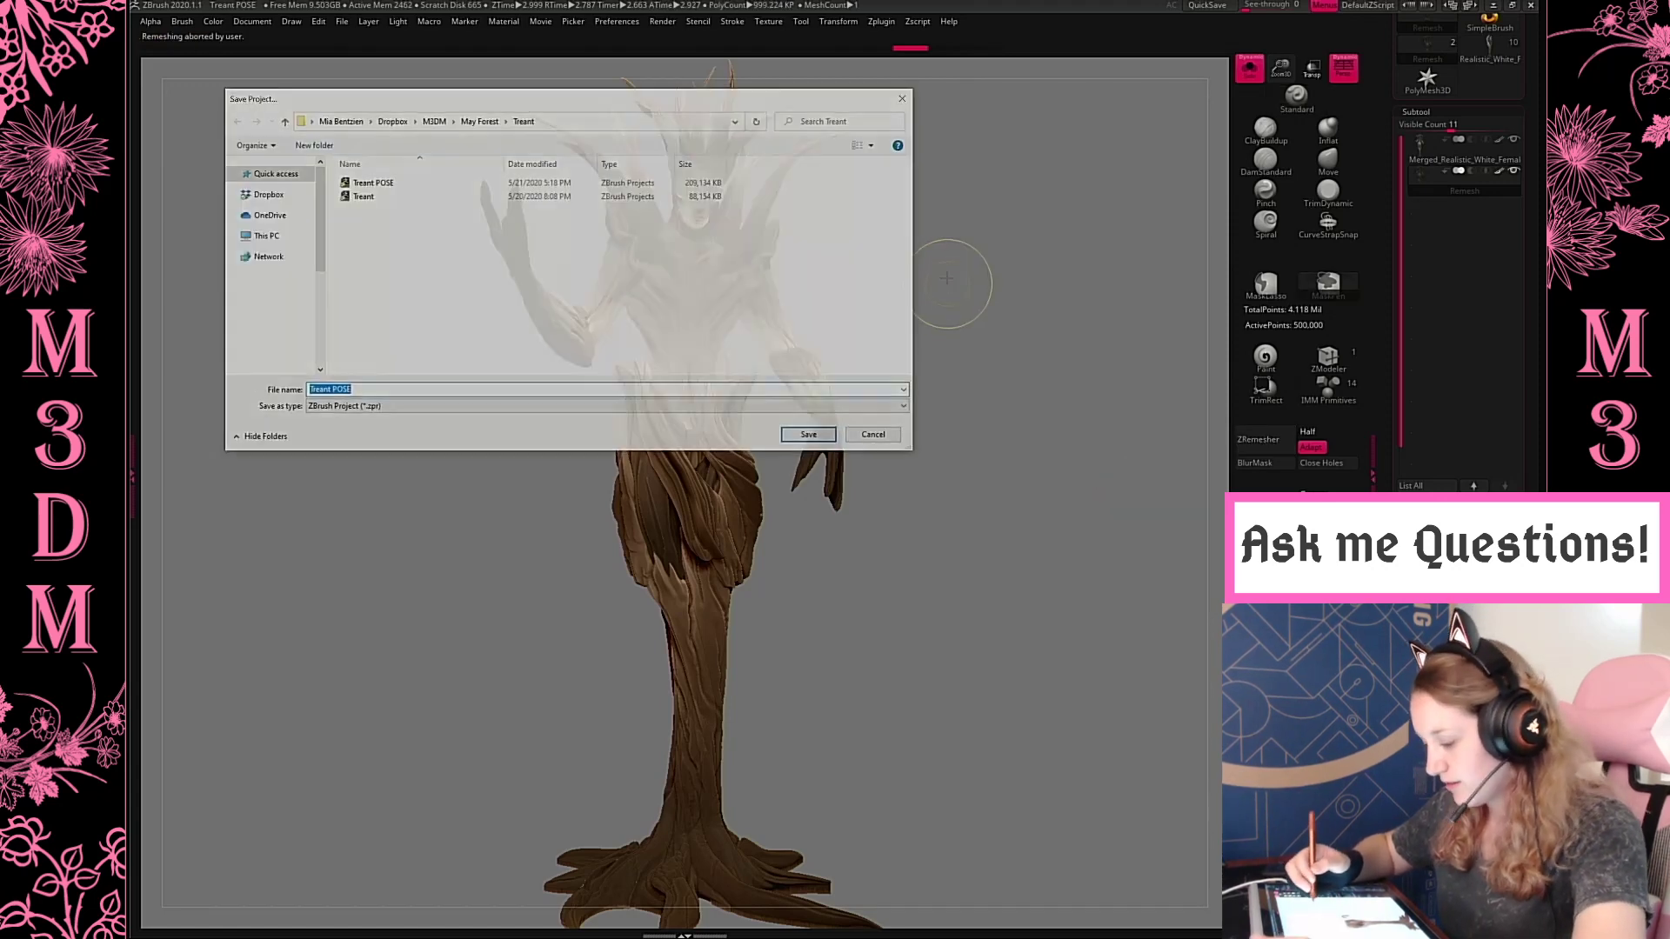
left_click(392, 183)
left_click(812, 435)
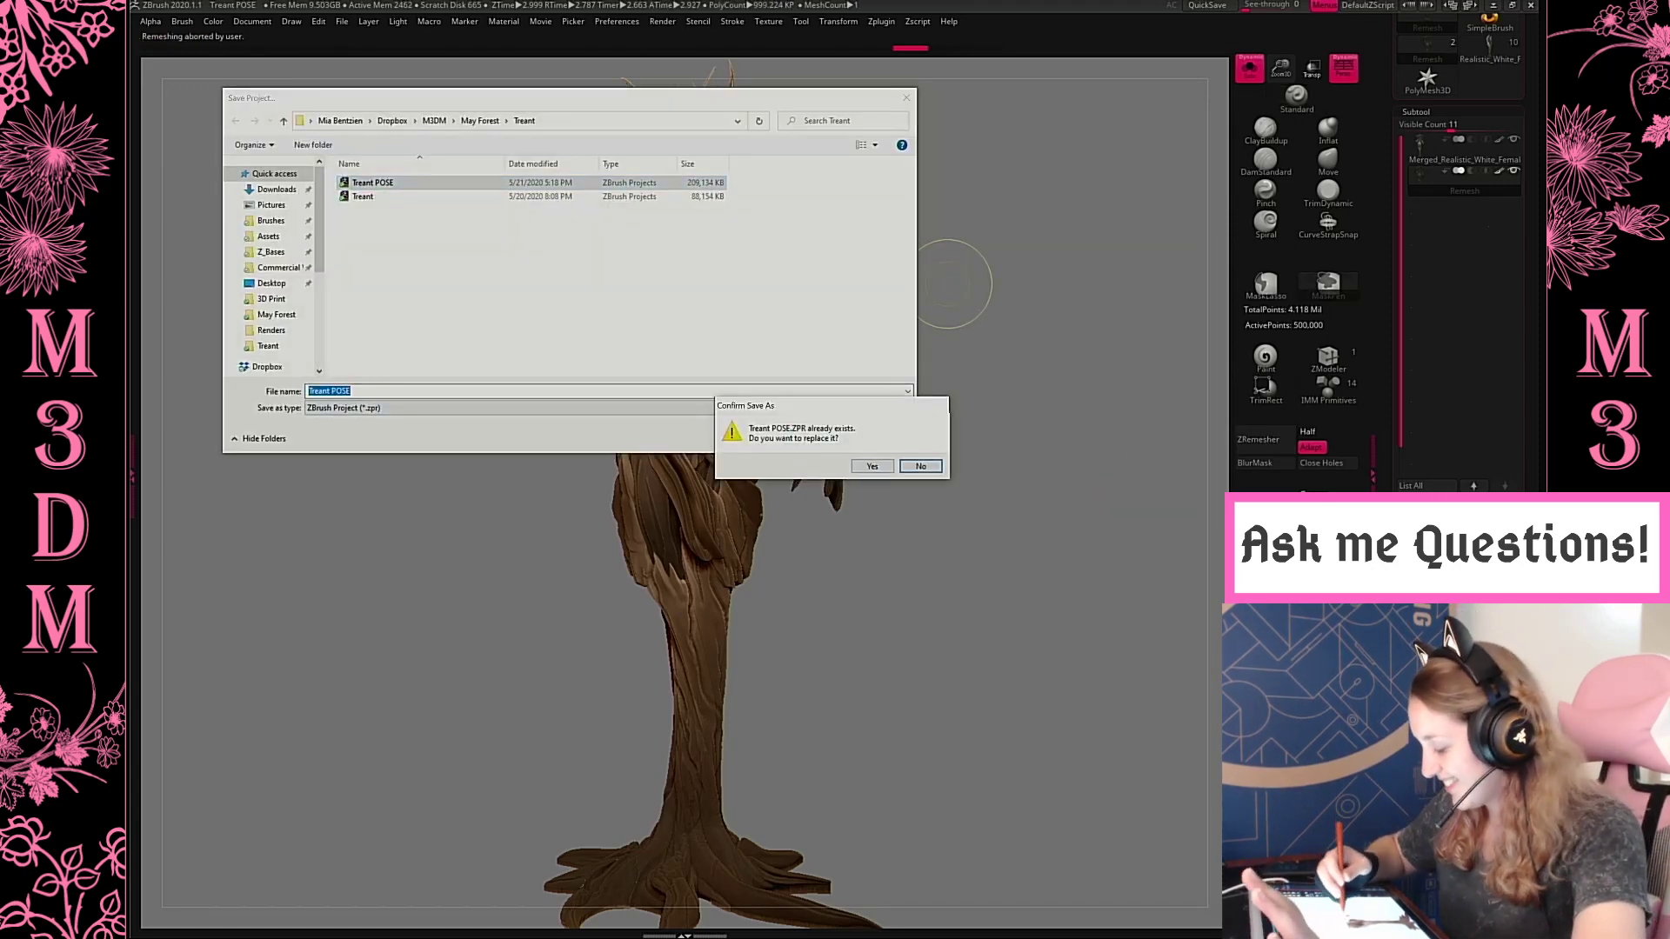
left_click(872, 467)
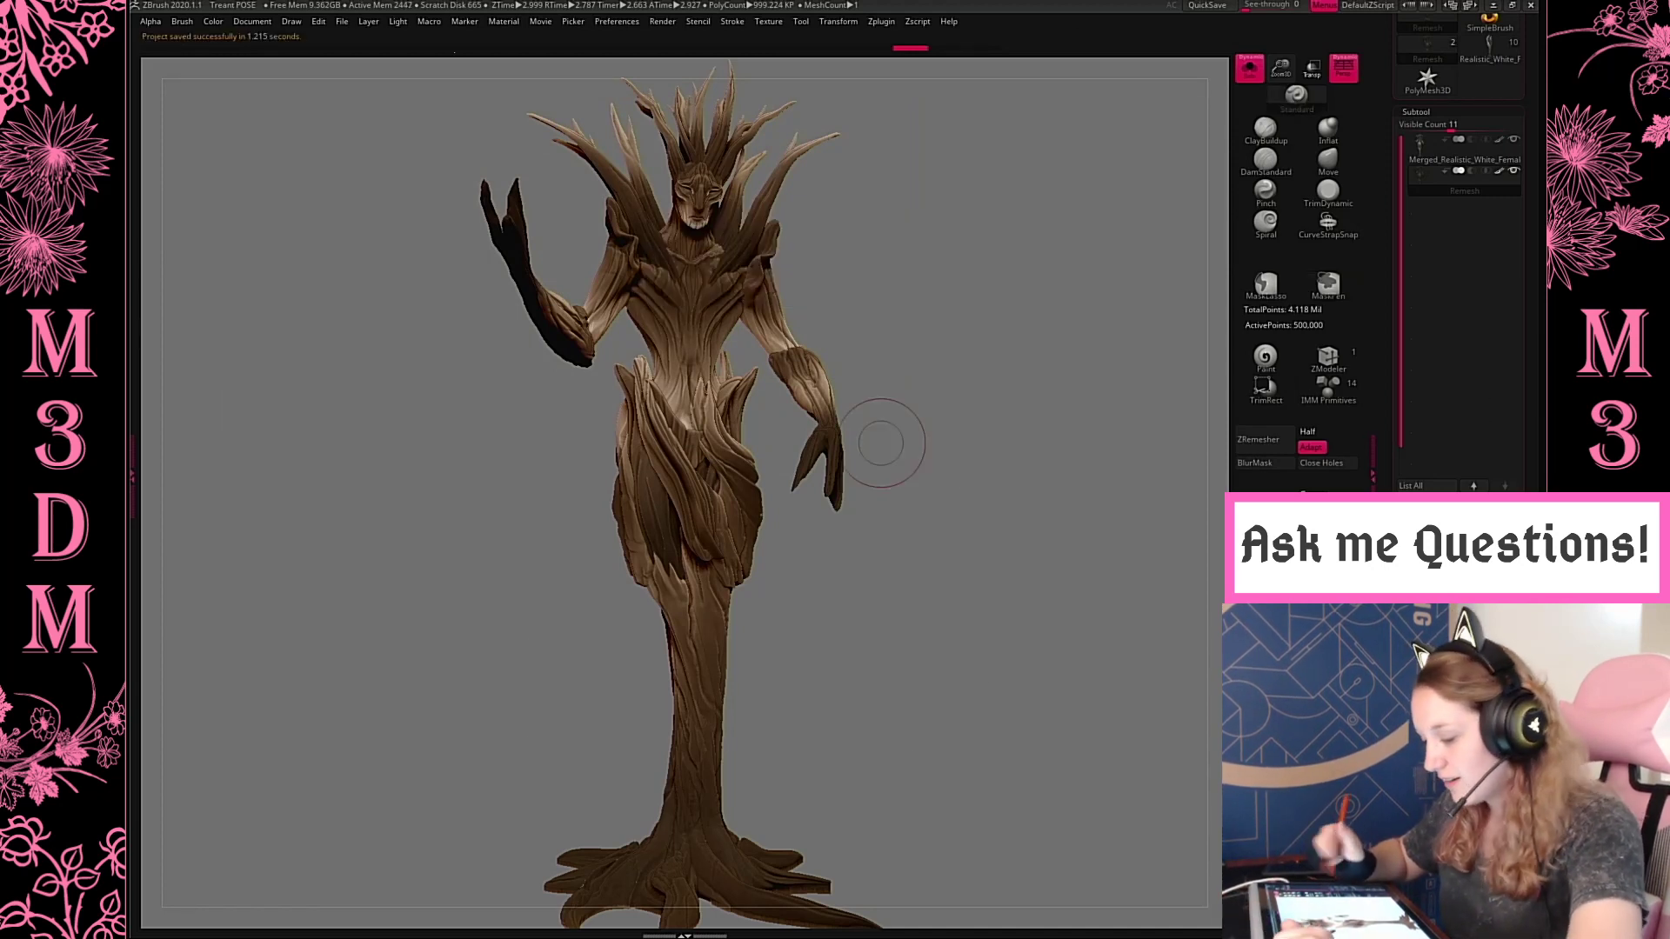
Open the Wendigo project from the Wendigo folder inside May Forest, and turn off Solo mode to show all subtools
left_click(342, 21)
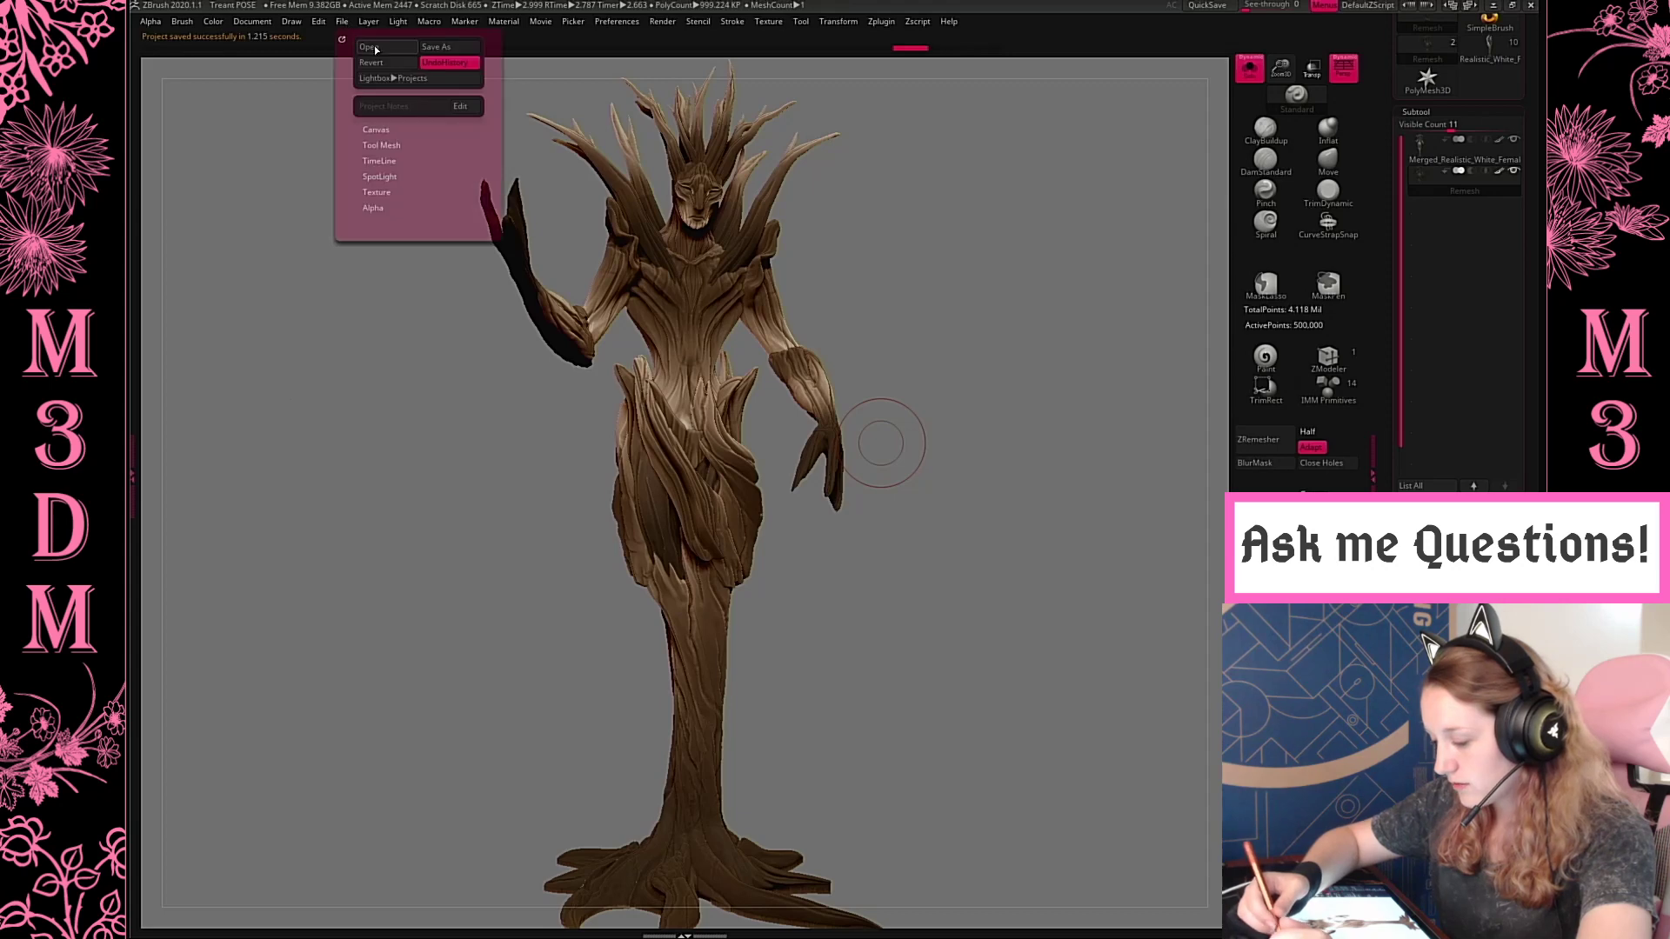
left_click(369, 46)
left_click(880, 505)
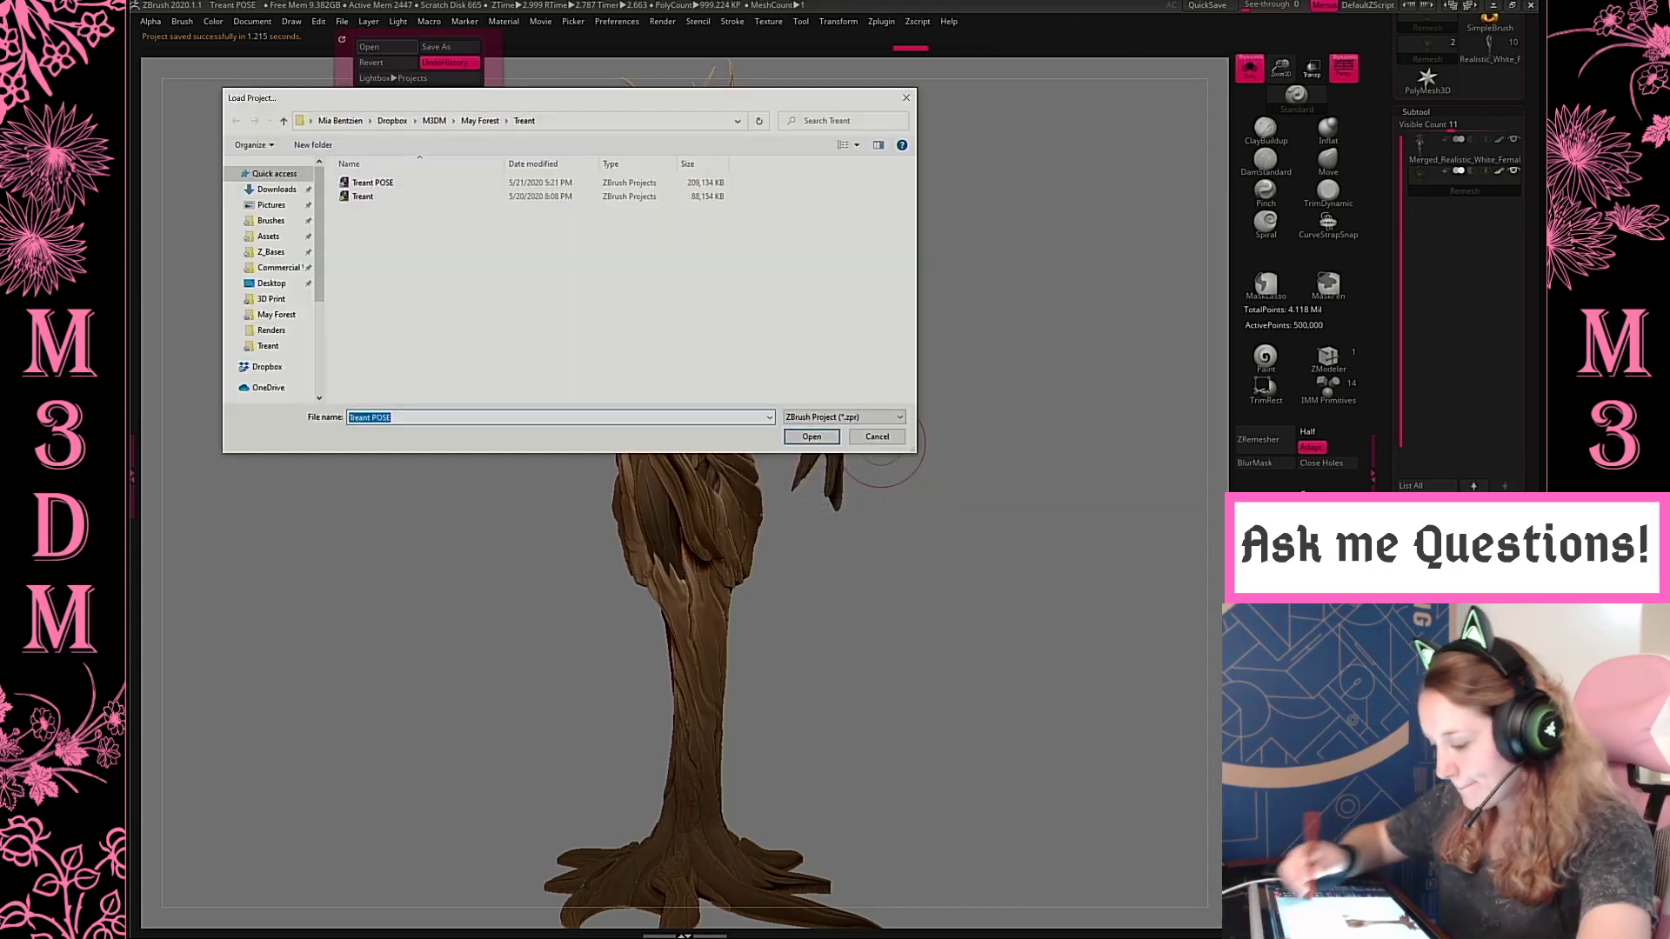
left_click(481, 121)
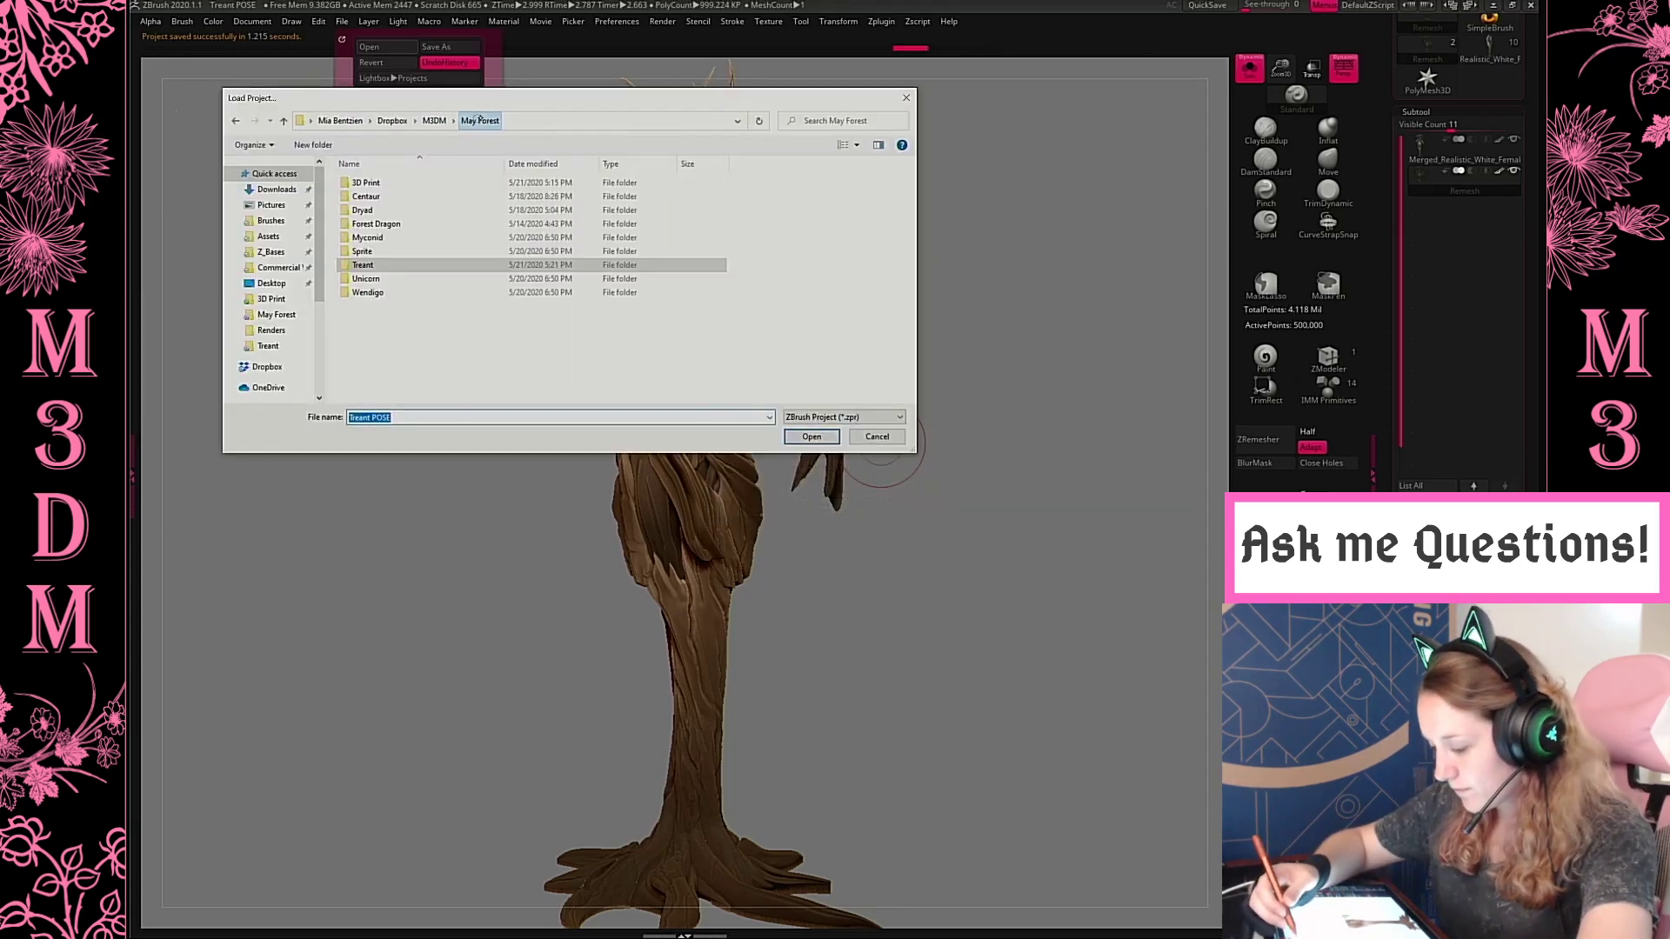
double_click(391, 292)
double_click(365, 183)
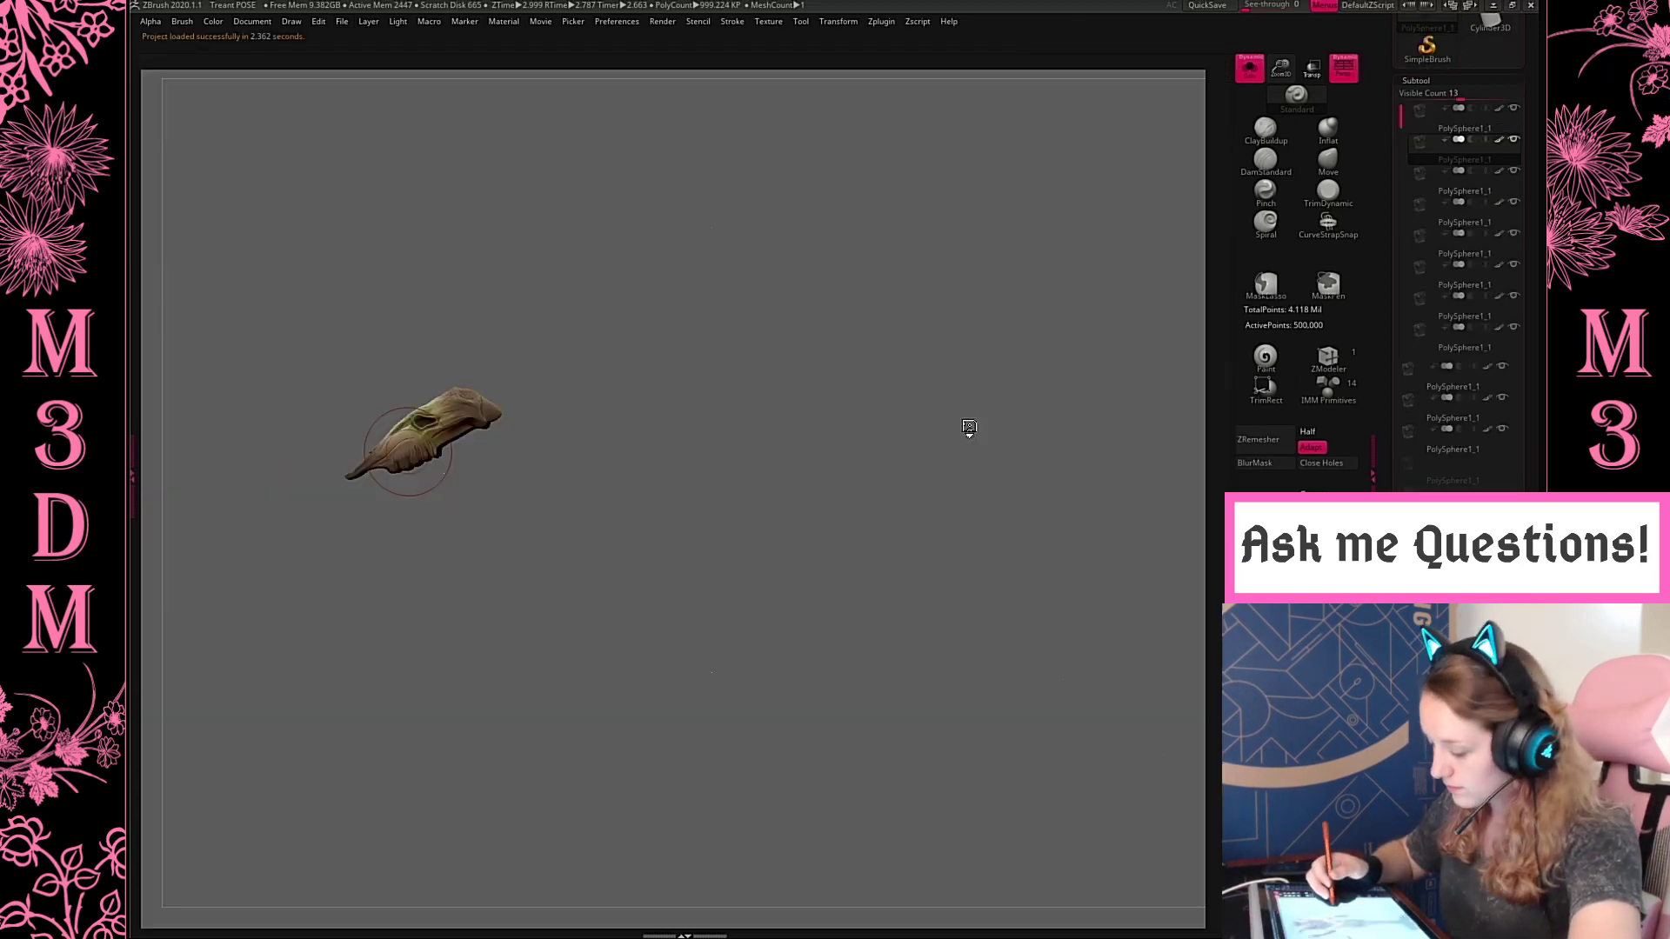
left_click(1248, 71)
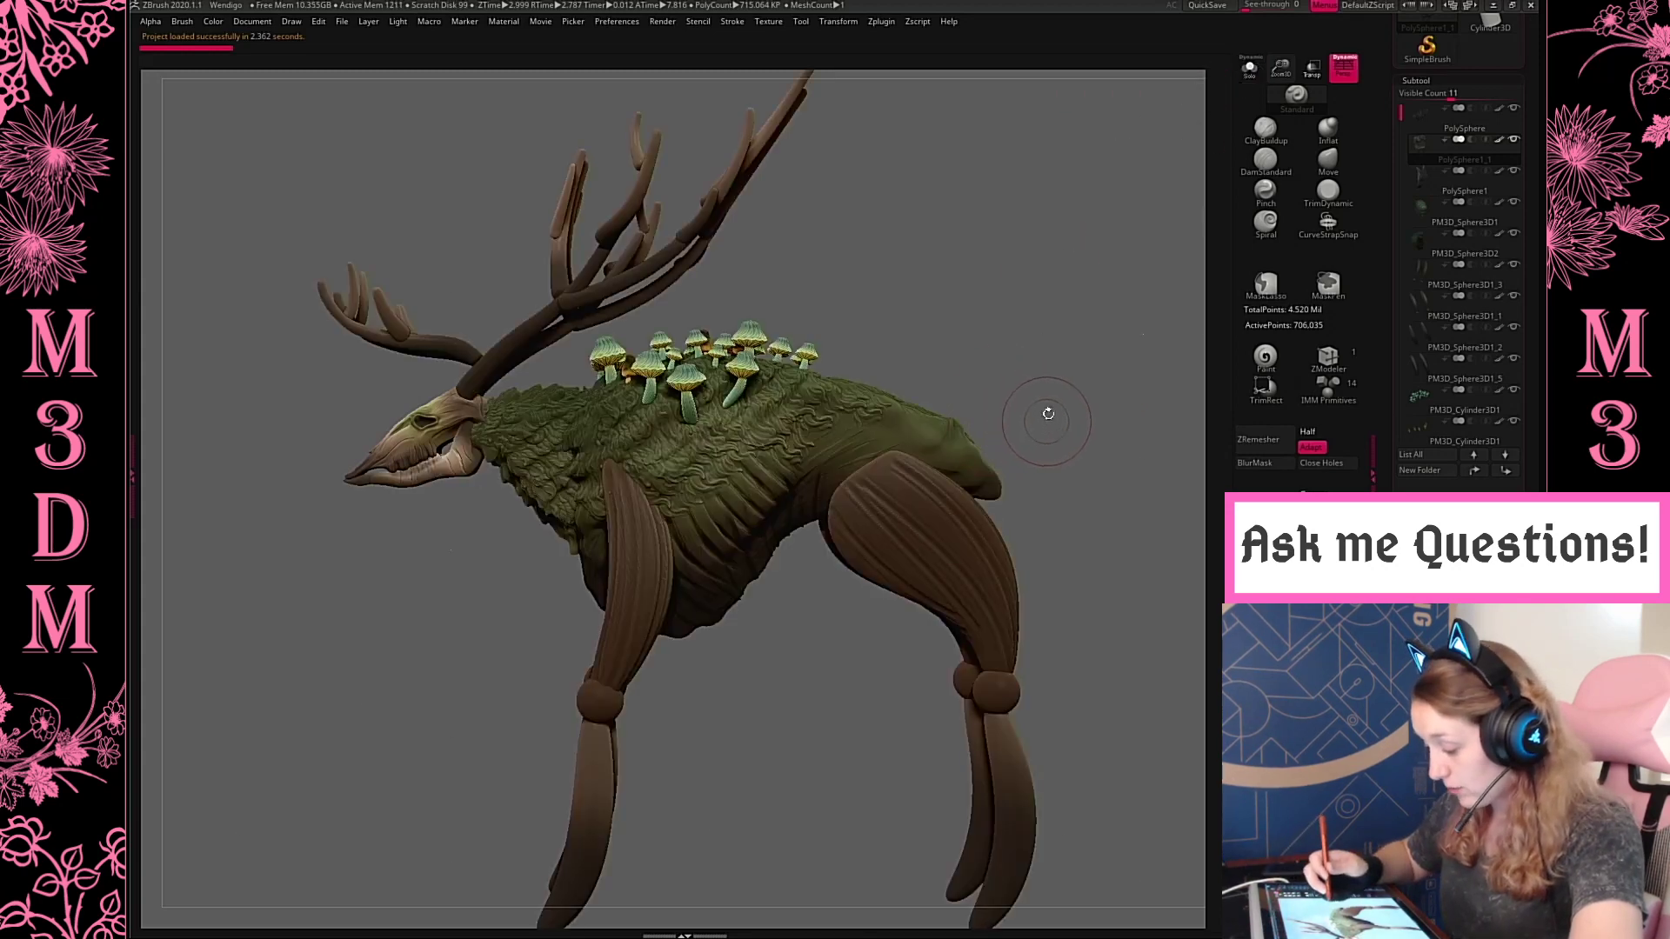
Isolate the small orange mushroom subtool on the back to inspect it, and show the whole creature again
left_click_drag(1044, 362, 1034, 412)
left_click(744, 339, "alt")
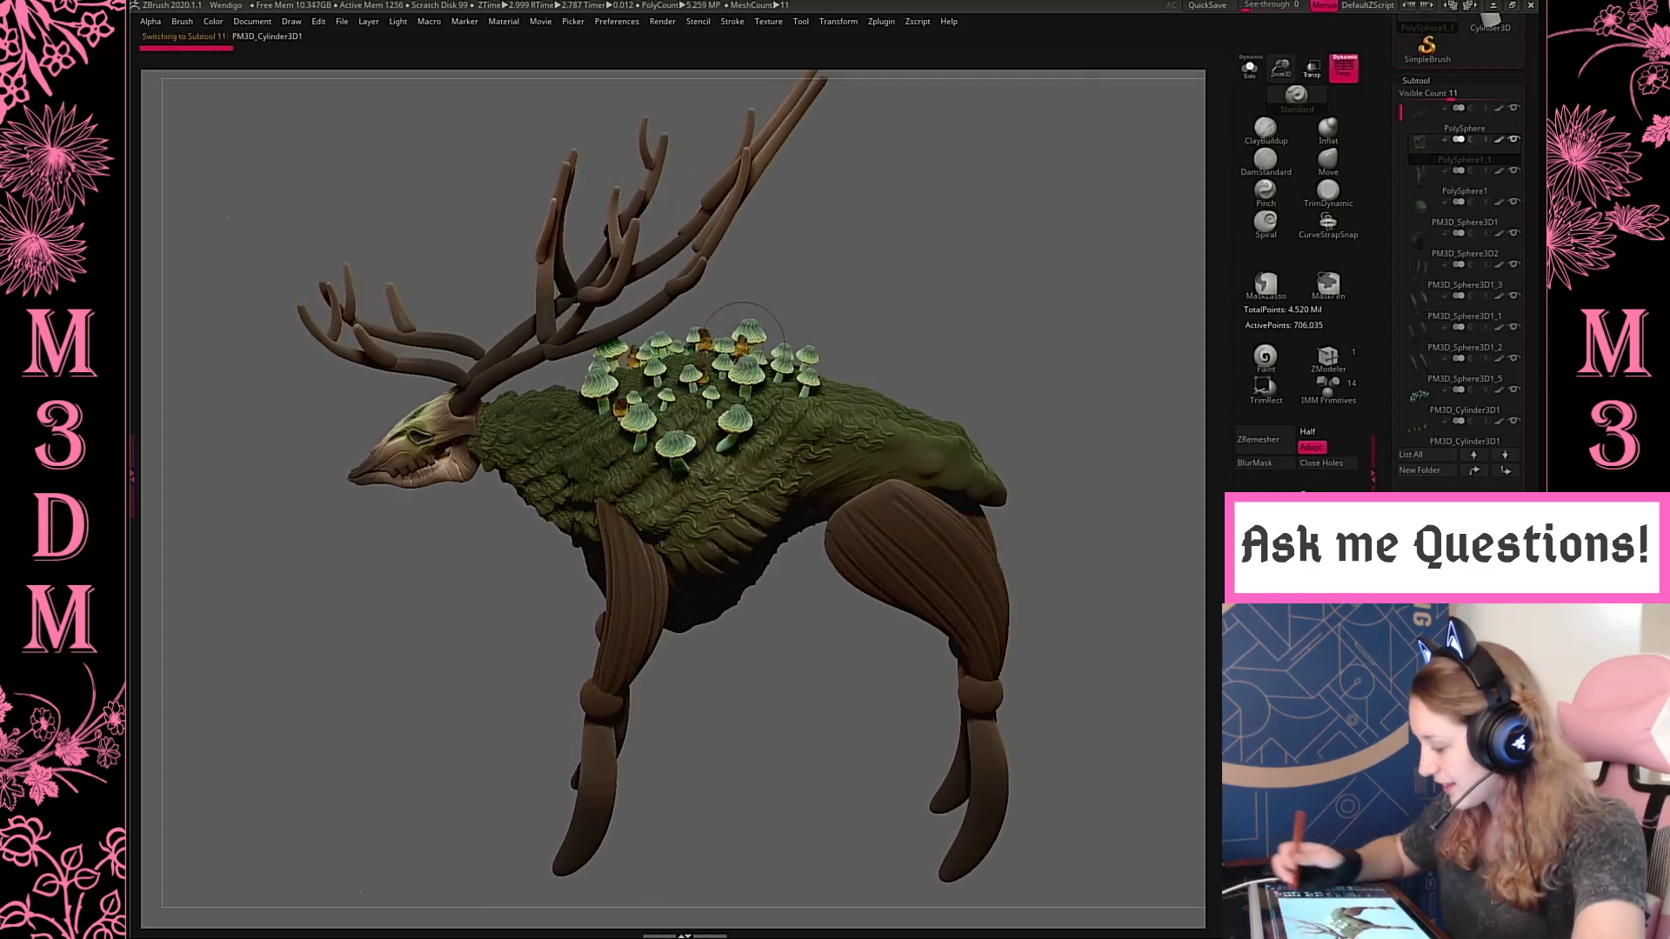
left_click(1249, 68)
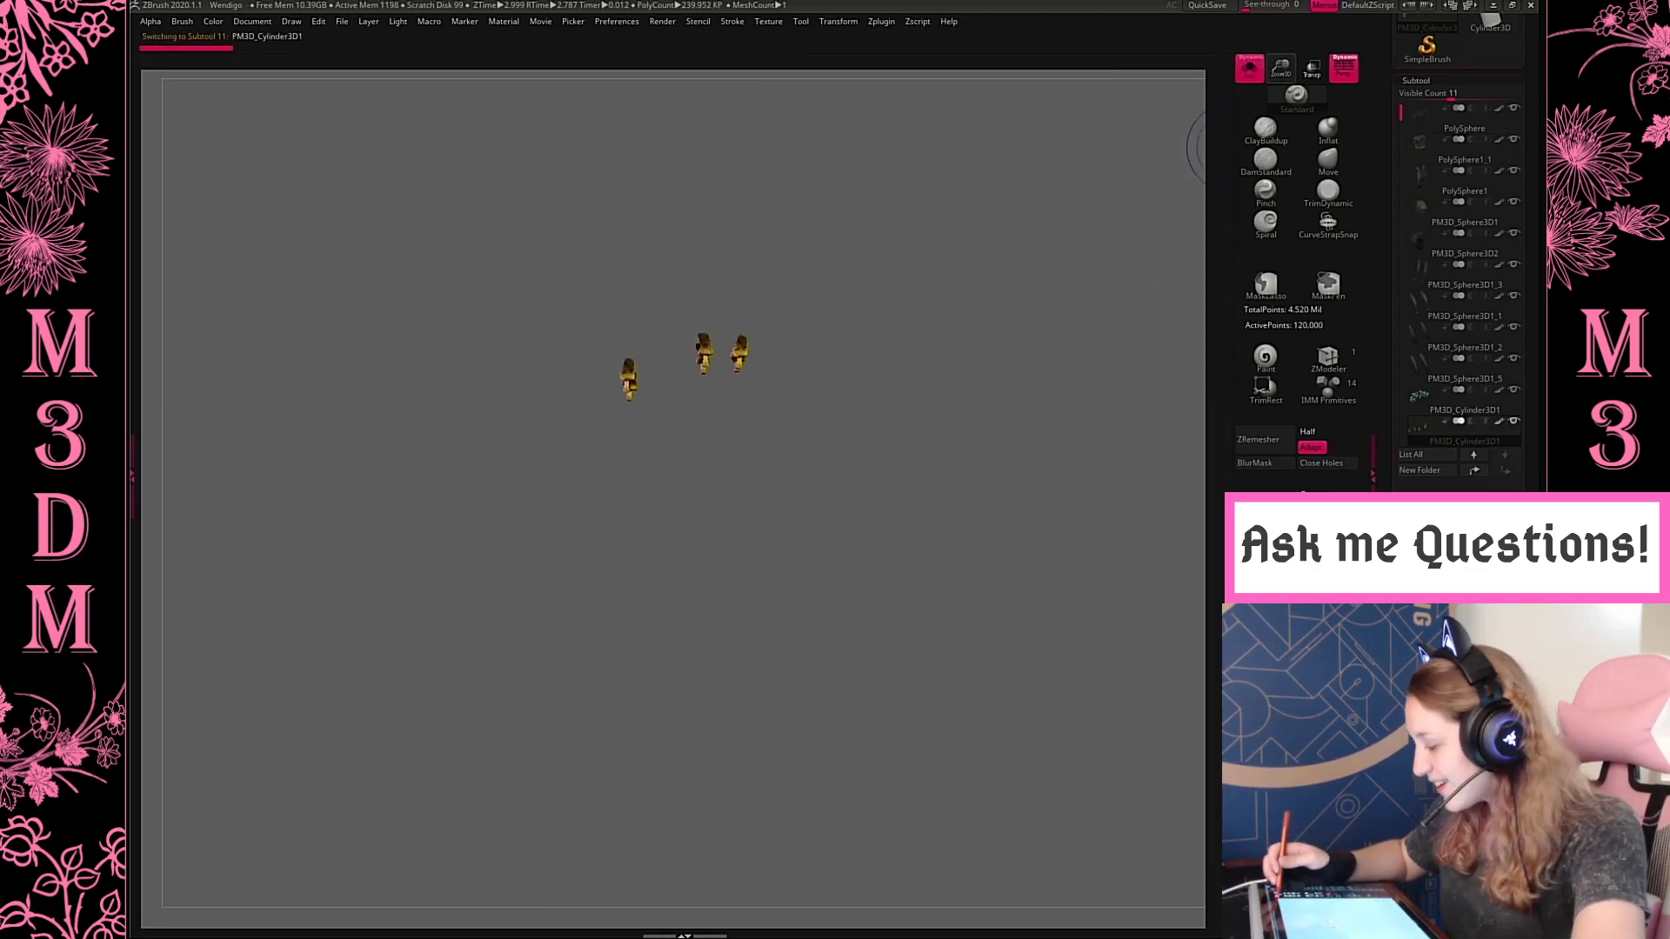
left_click_drag(1282, 70, 1289, 224)
mouse_move(949, 522)
left_mouse_down("alt")
mouse_move(689, 676)
mouse_move(703, 670)
left_mouse_up("alt")
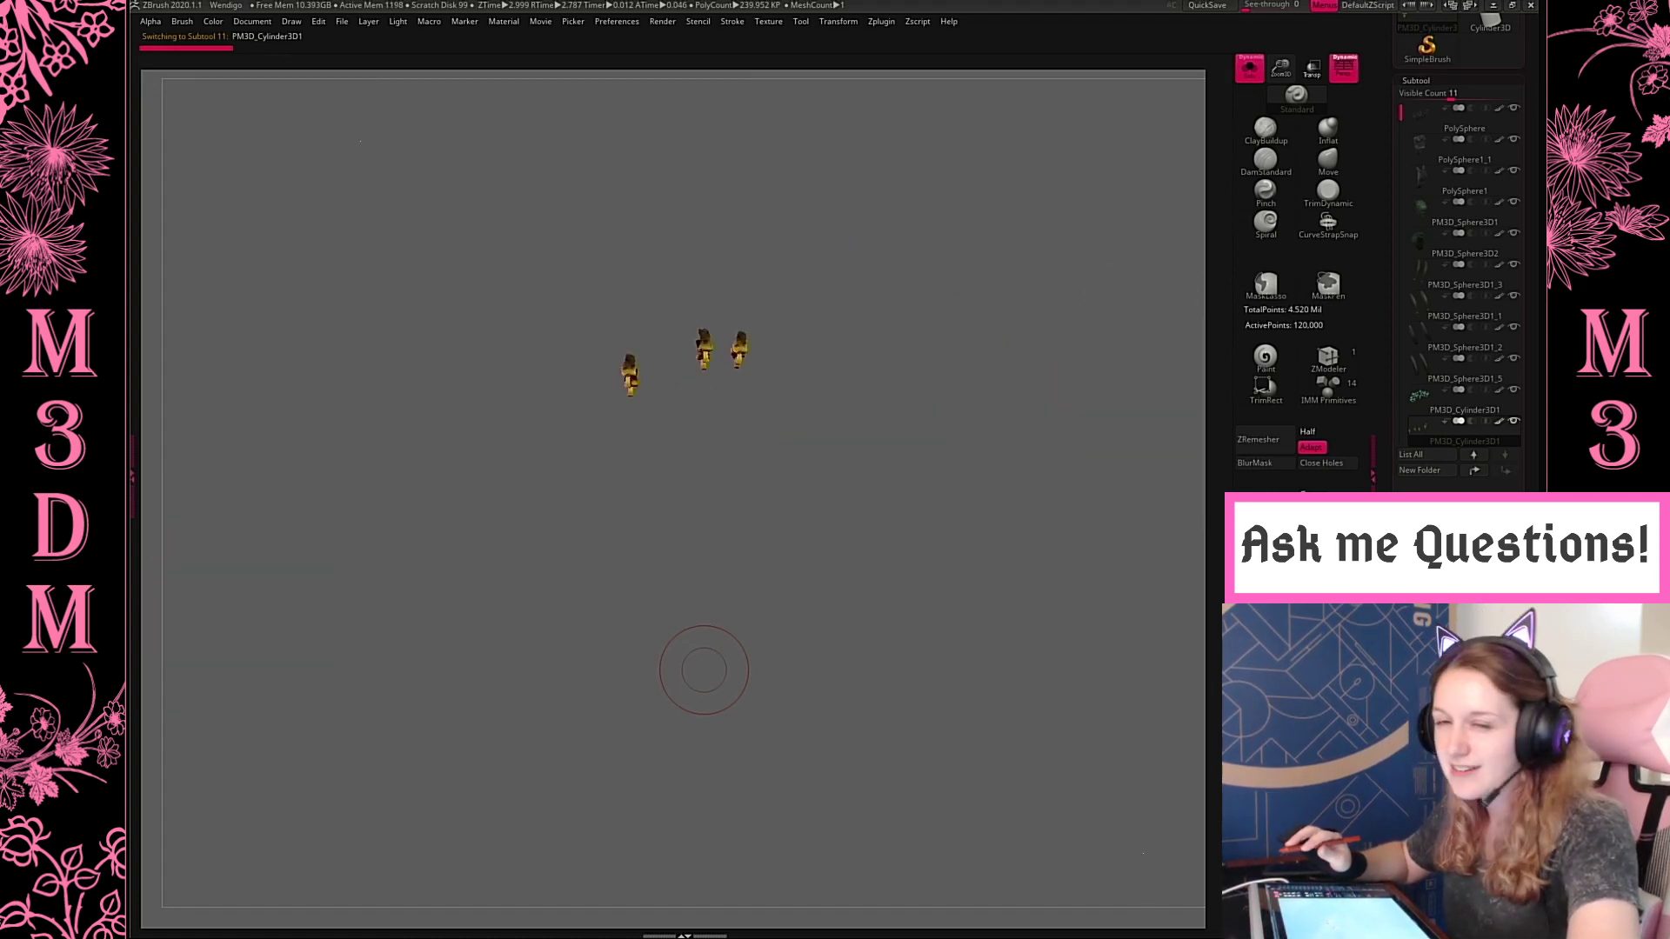
left_click(1245, 72)
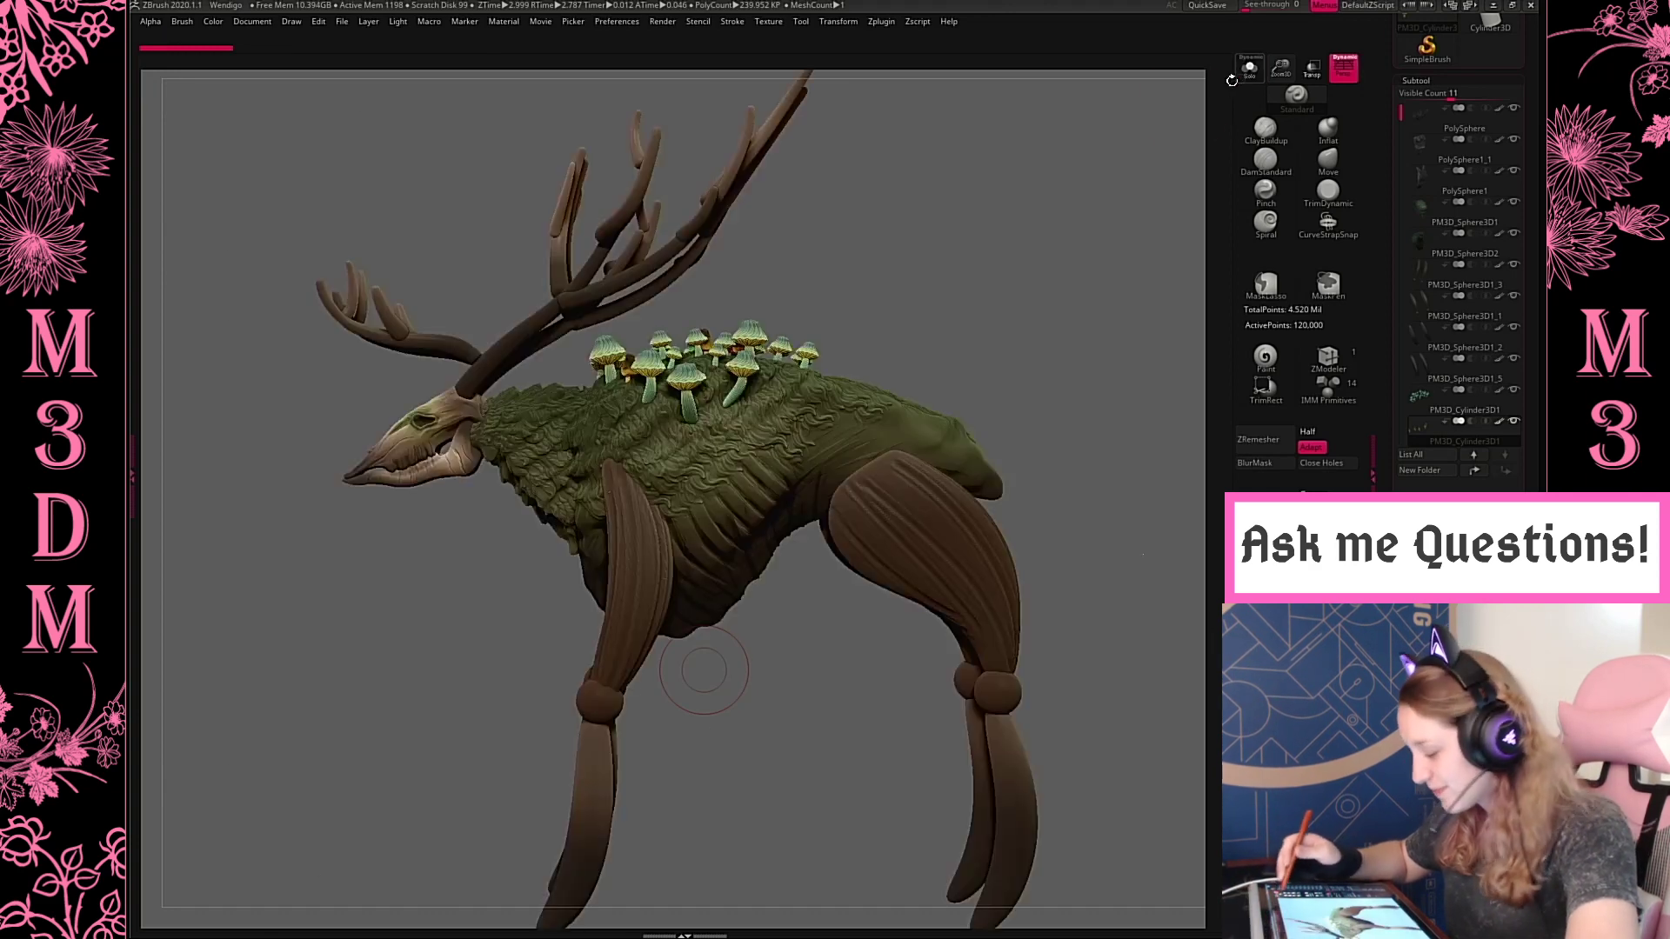
Select the antlers subtool, scale it up slightly with the transform gizmo and shift it a little along its Z axis
mouse_move(1021, 339)
left_mouse_down()
mouse_move(1051, 318)
mouse_move(1054, 369)
mouse_move(1051, 296)
mouse_move(1086, 233)
left_mouse_up()
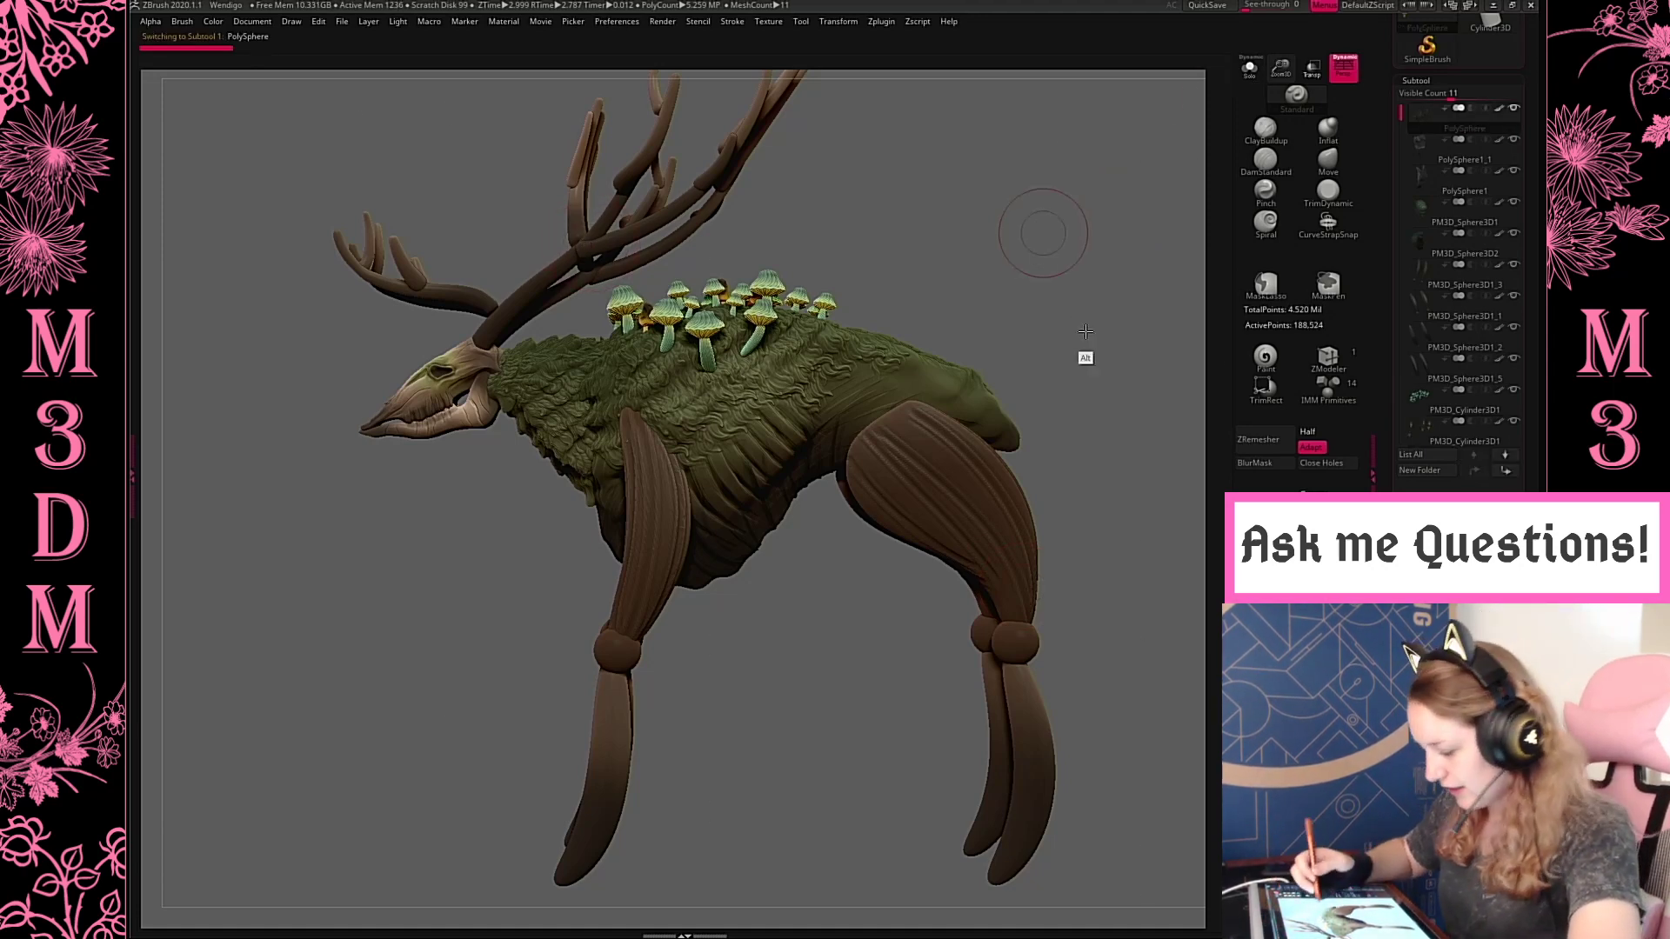
left_click_drag(1086, 331, 1138, 445, "alt")
key("w")
left_click_drag(685, 352, 1067, 348, "alt")
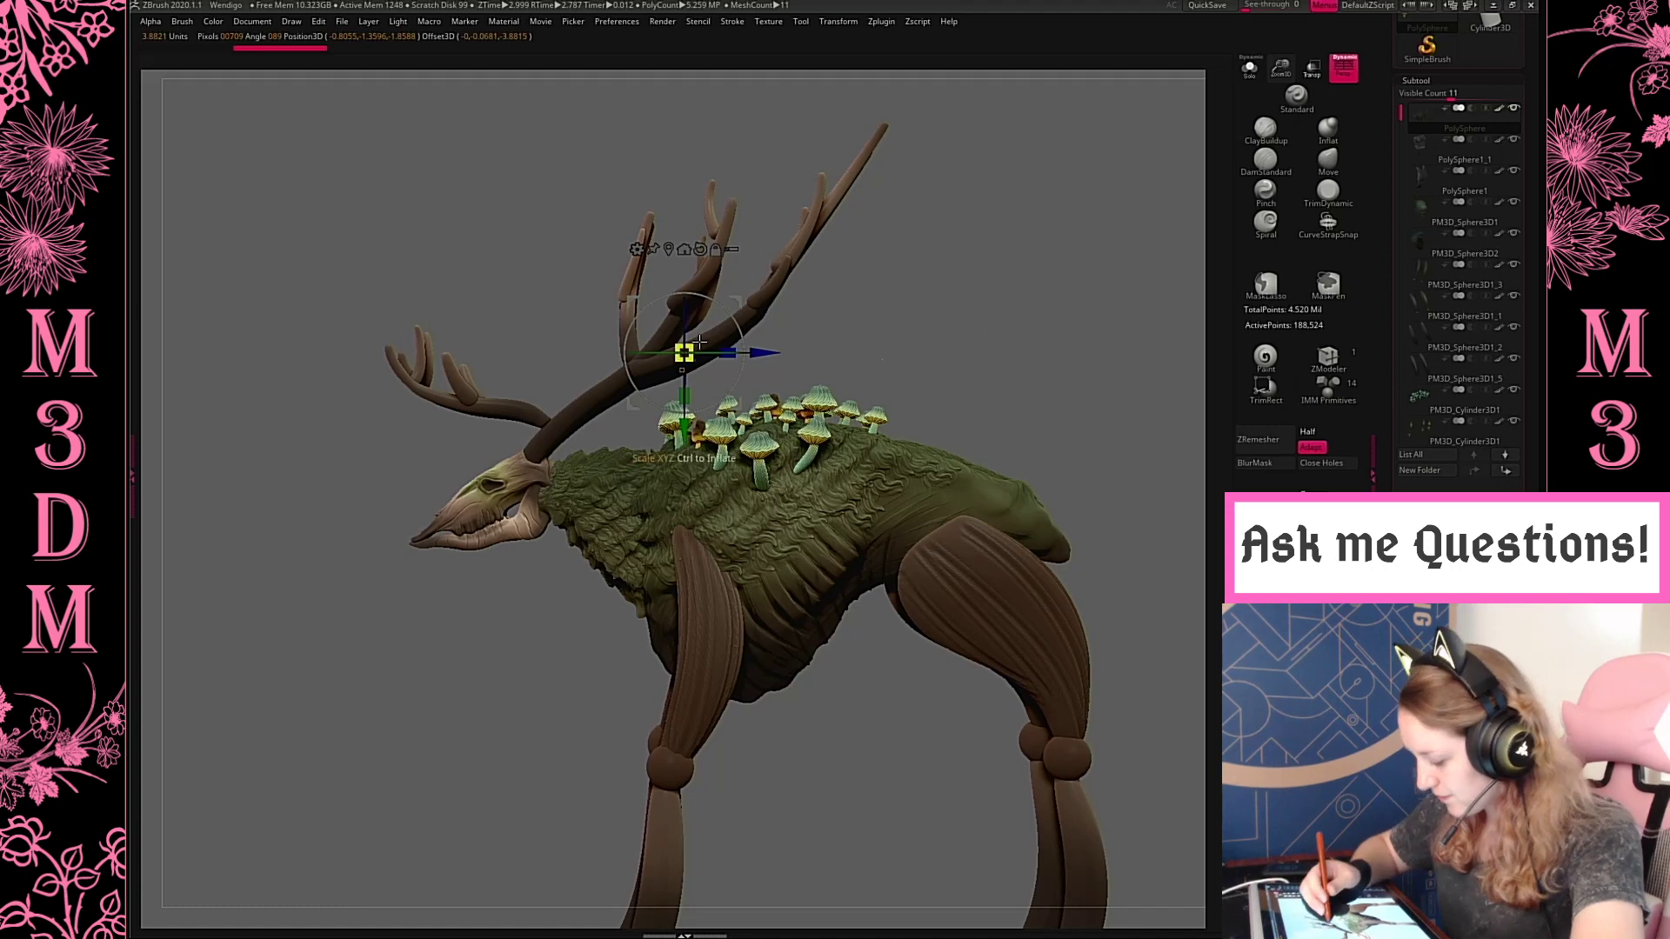
left_click_drag(701, 342, 701, 344)
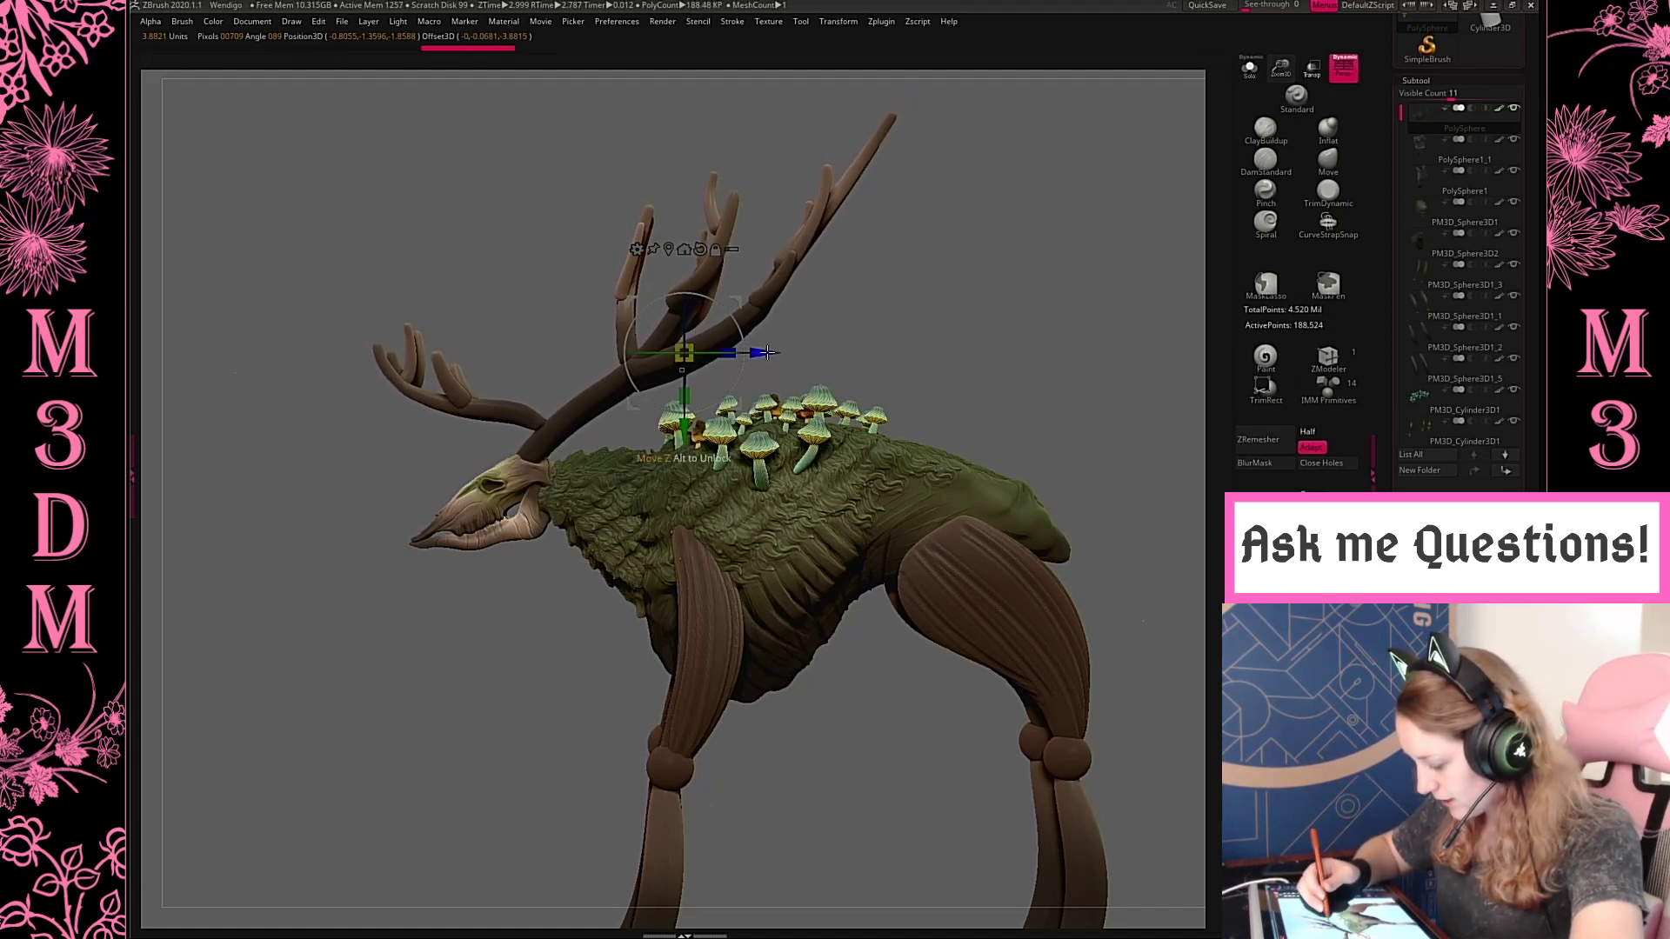
left_click_drag(764, 353, 769, 353)
key("q")
mouse_move(879, 313)
left_mouse_down()
mouse_move(999, 317)
mouse_move(976, 324)
mouse_move(975, 269)
mouse_move(1006, 361)
left_mouse_up()
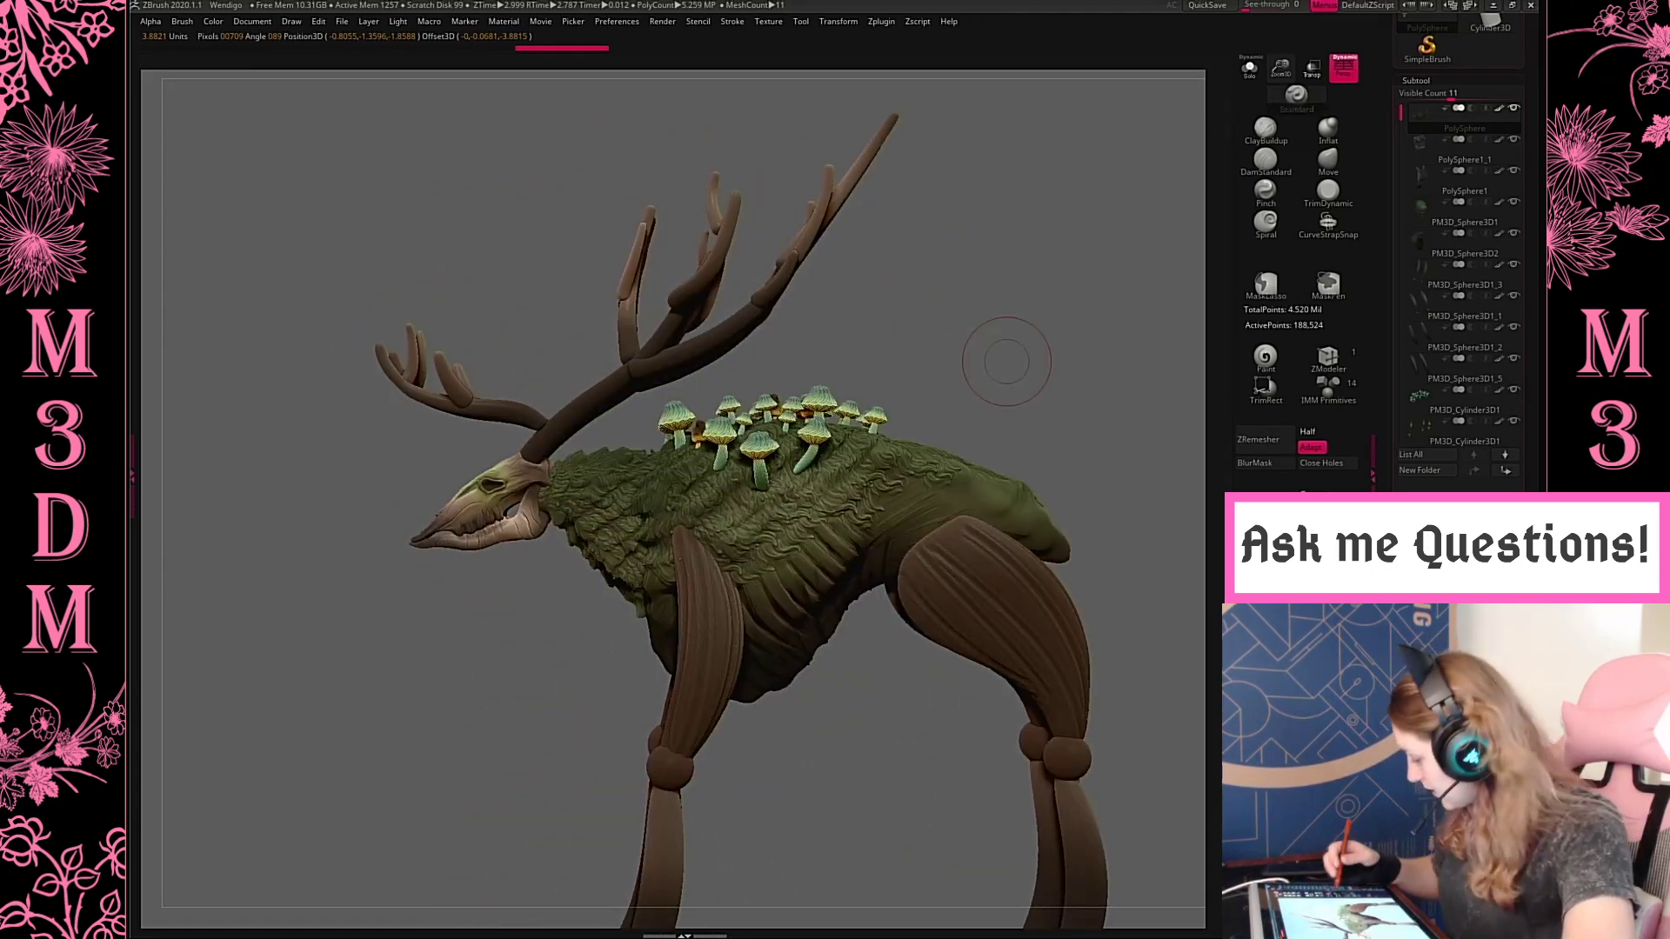
Remesh the antlers subtool and isolate it in Solo mode
left_click(1262, 510)
left_click(1216, 547)
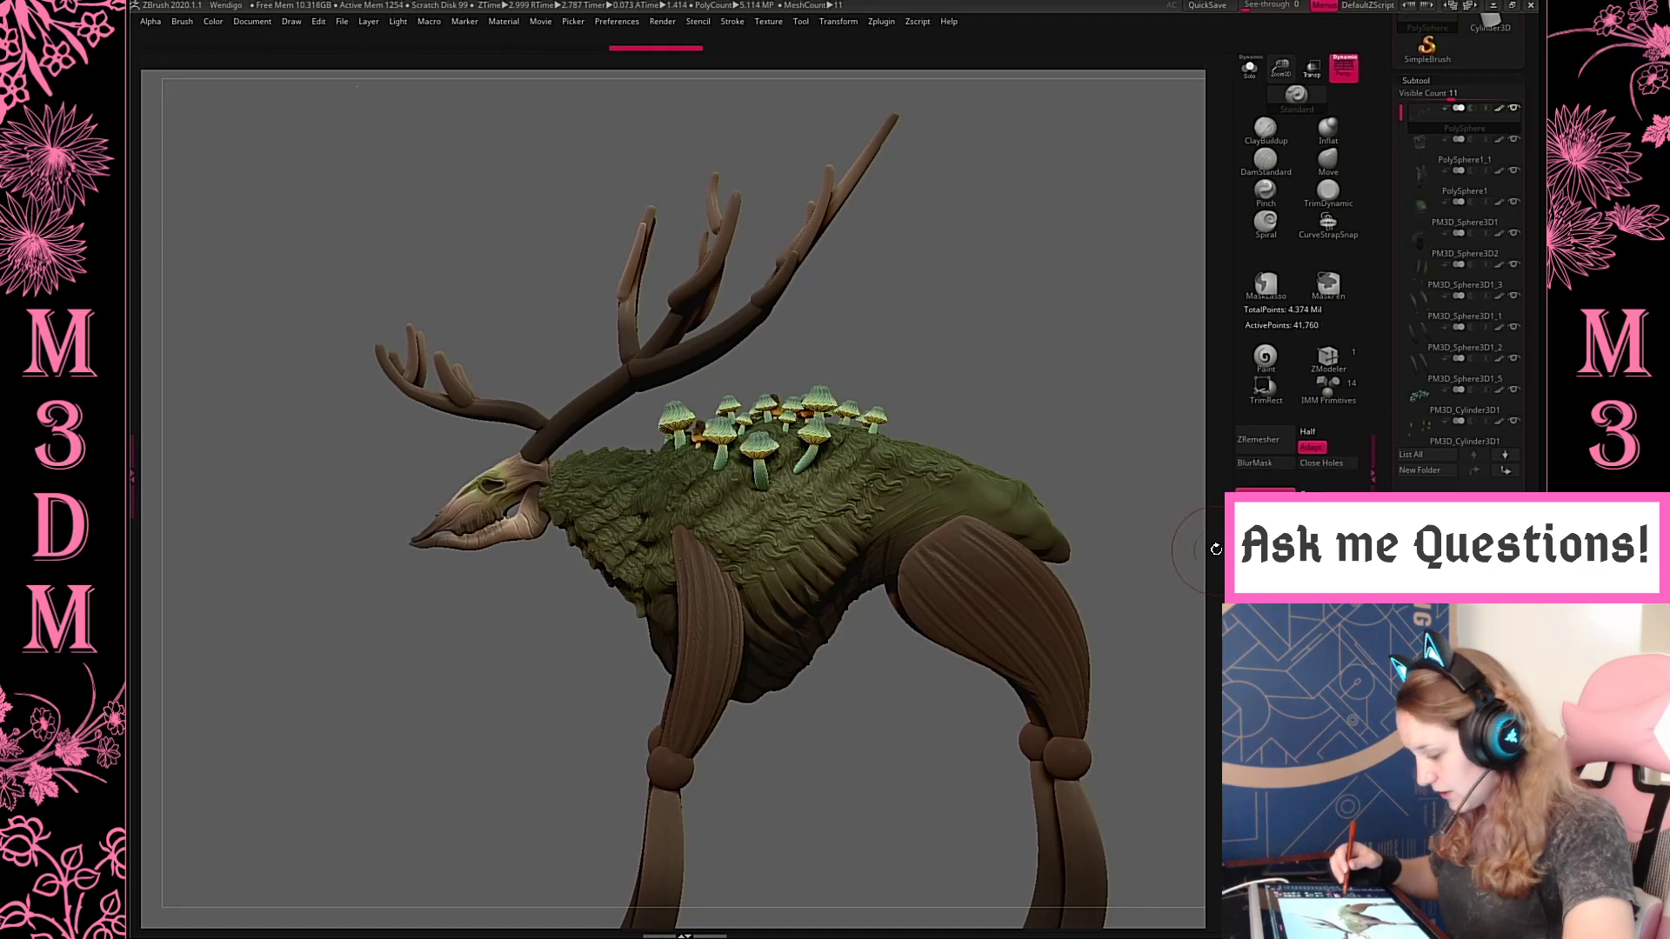
left_click(1249, 70)
left_click_drag(1122, 261, 825, 432)
Smooth the joints where the upright branches meet the main antler beam, undoing the last stroke
key("space")
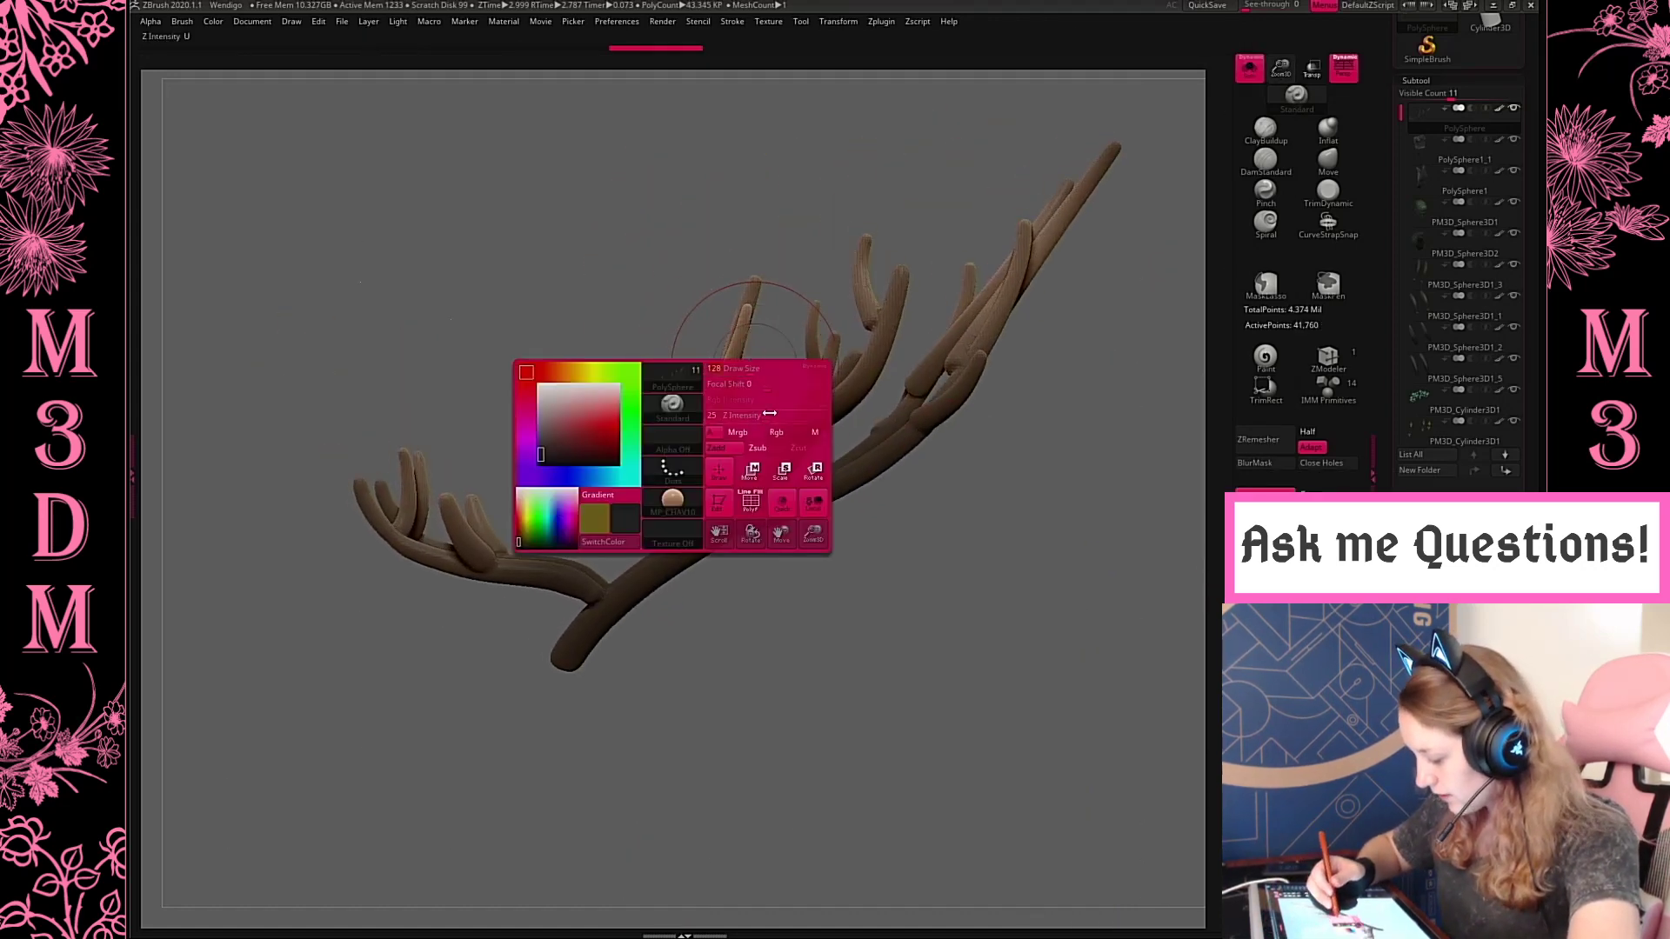
key("space")
left_click_drag(789, 457, 815, 455, "shift")
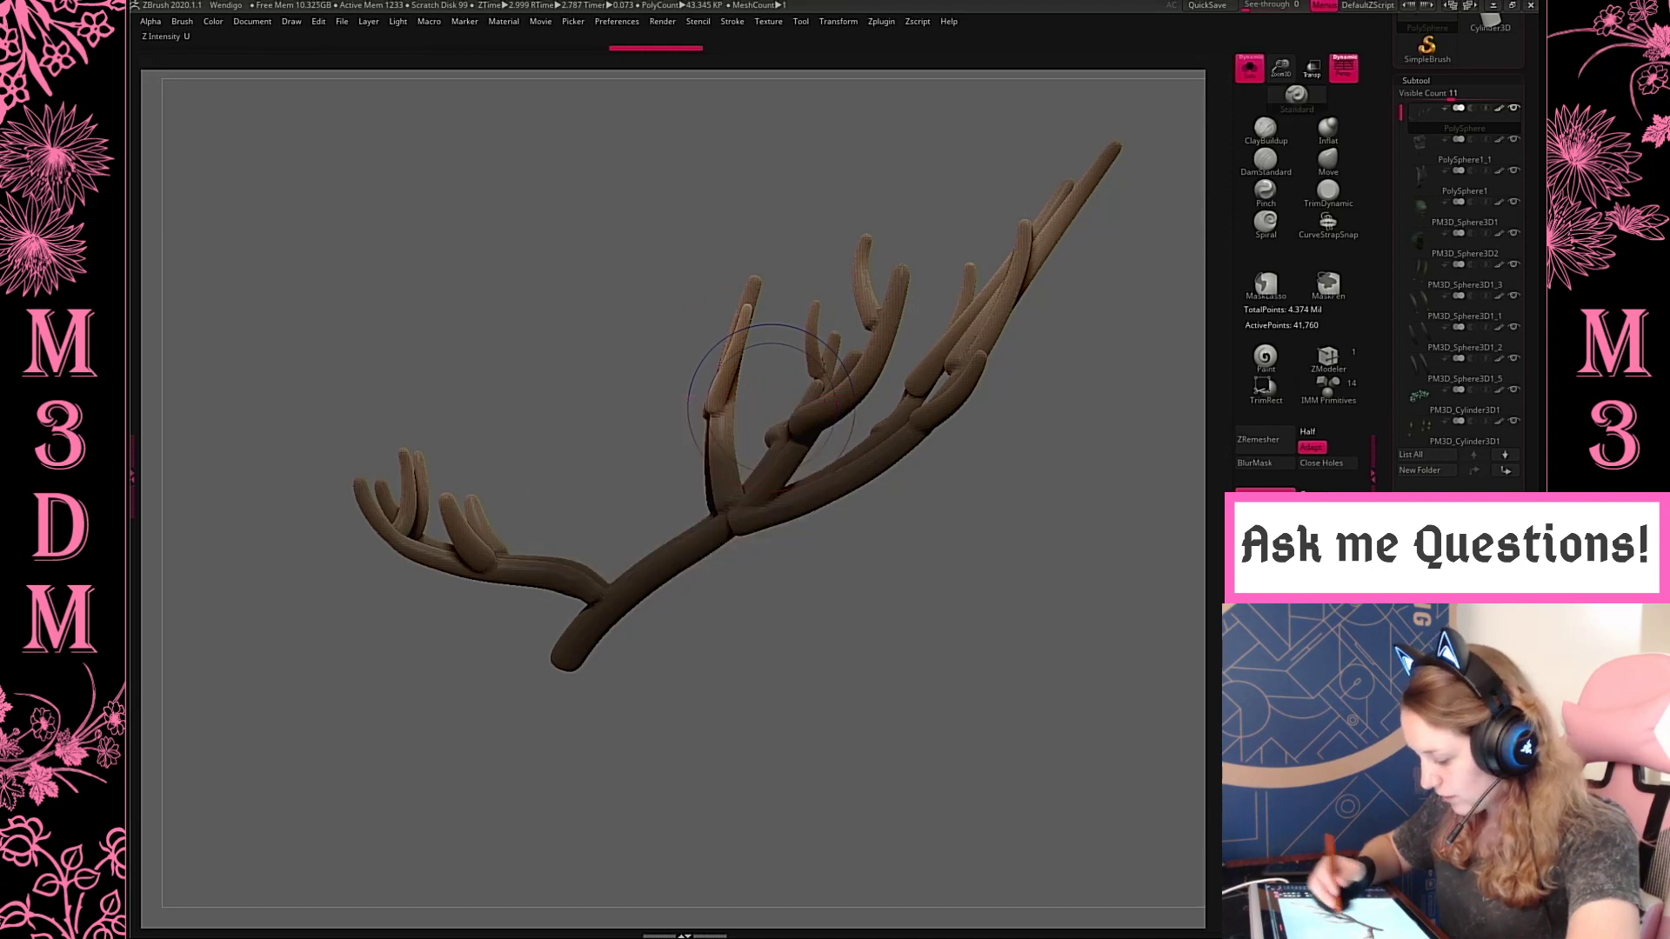
left_click_drag(729, 388, 723, 393, "shift")
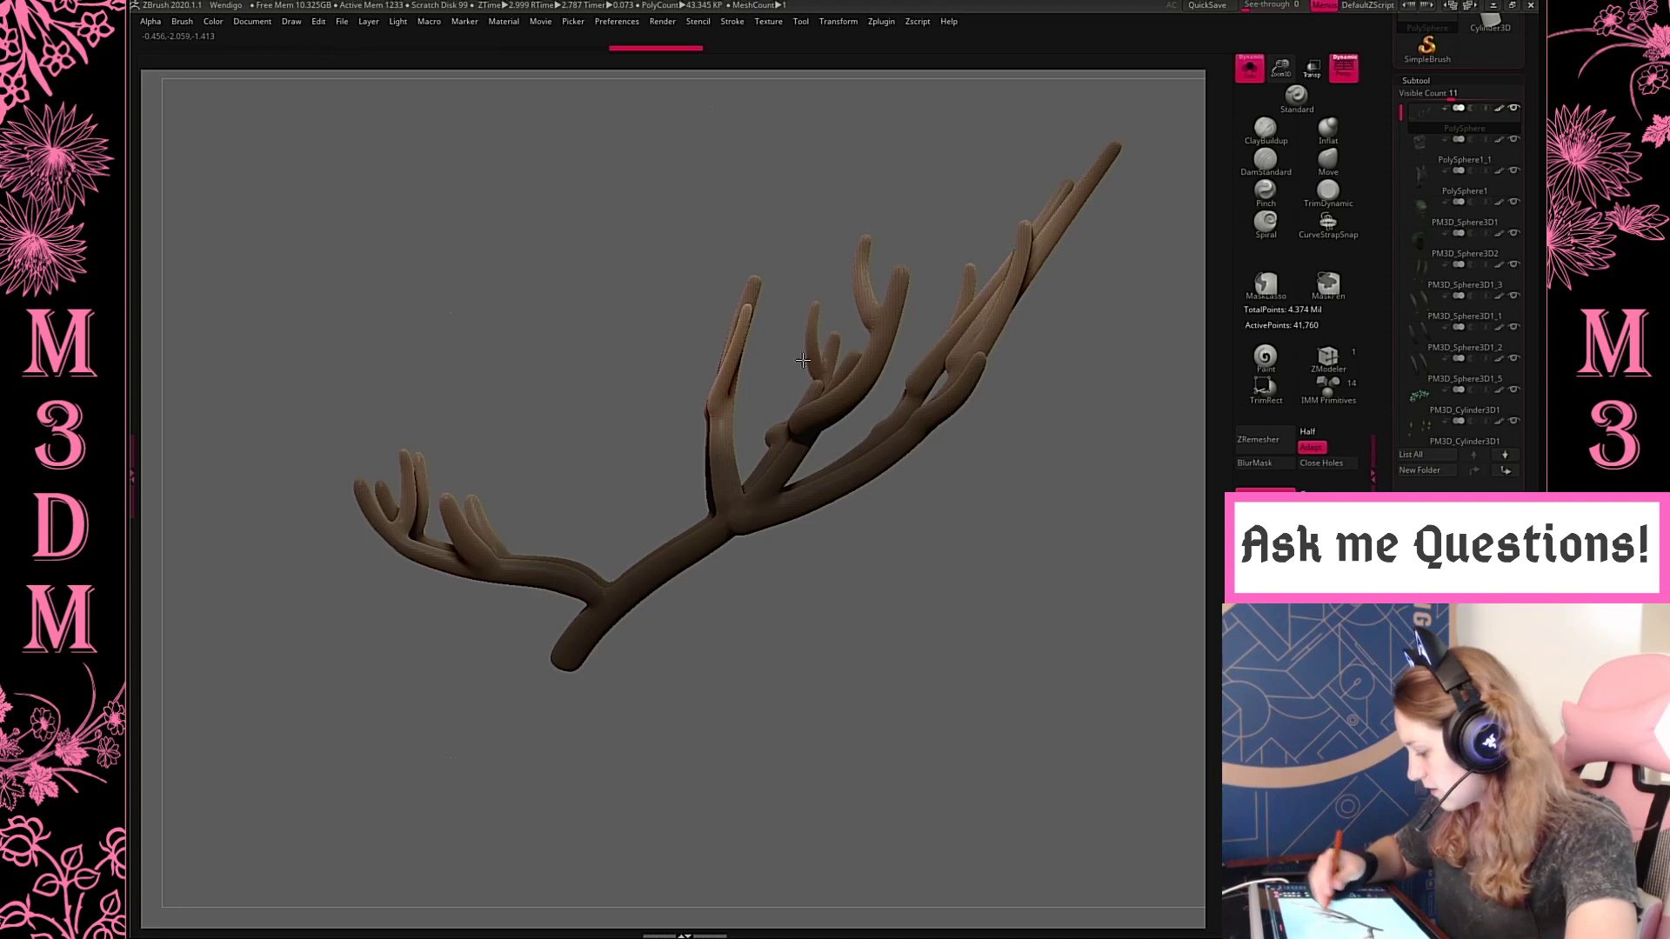
mouse_move(1014, 485)
left_mouse_down()
mouse_move(1070, 514)
mouse_move(1022, 502)
mouse_move(1040, 554)
left_mouse_up()
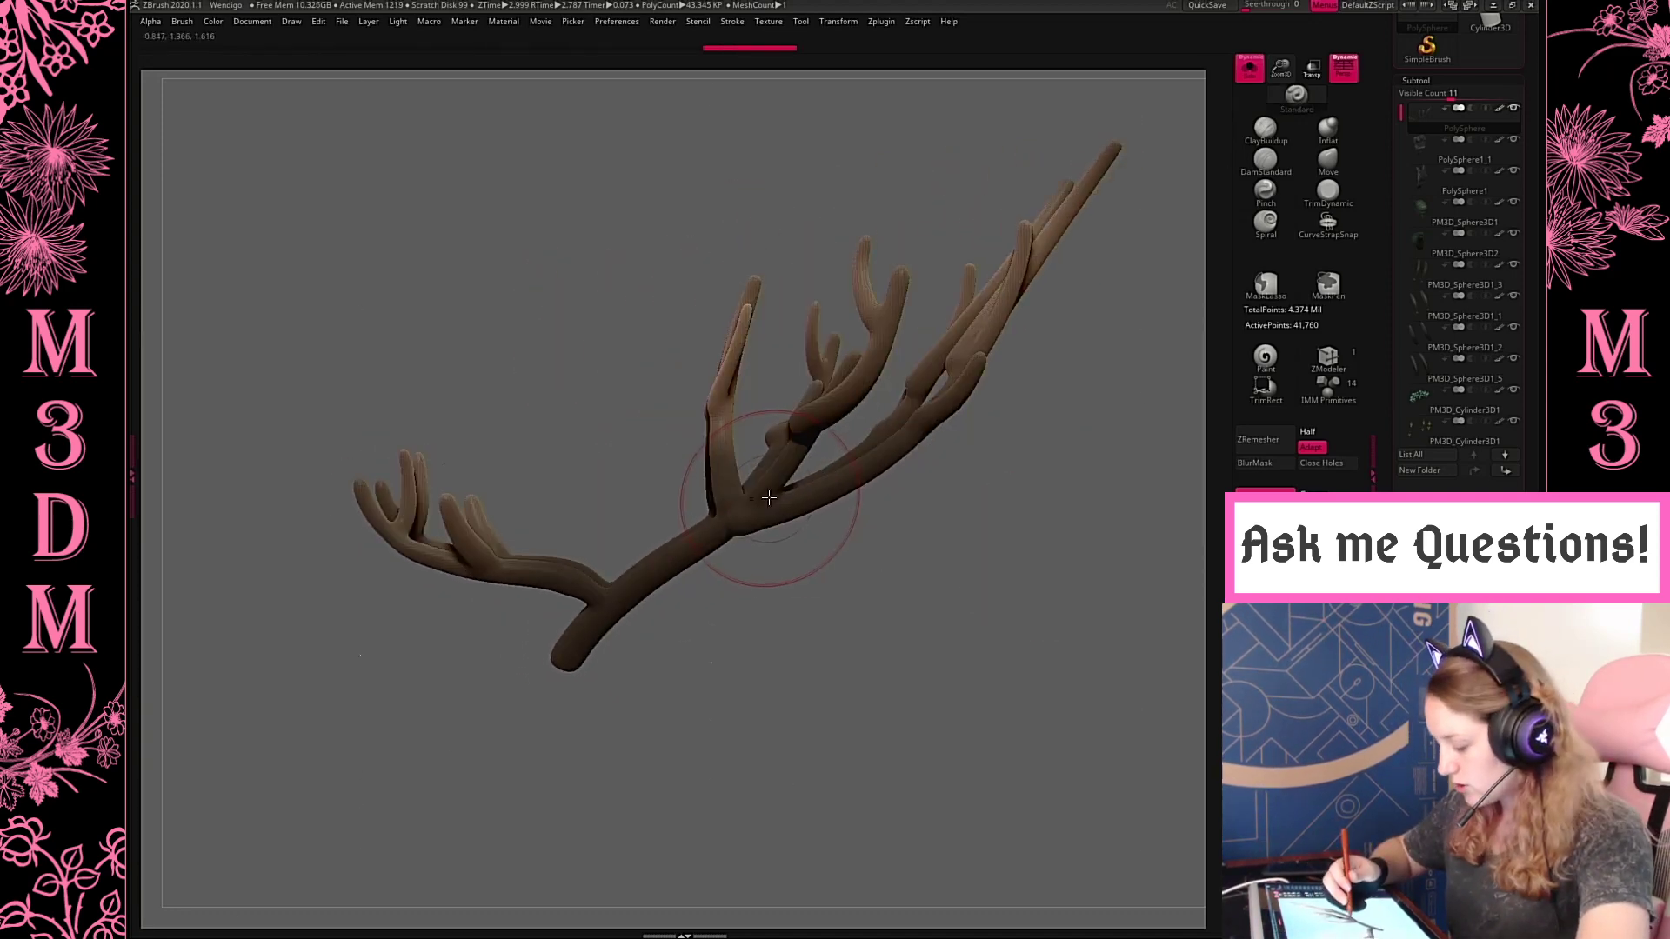
left_click_drag(769, 494, 787, 461, "shift")
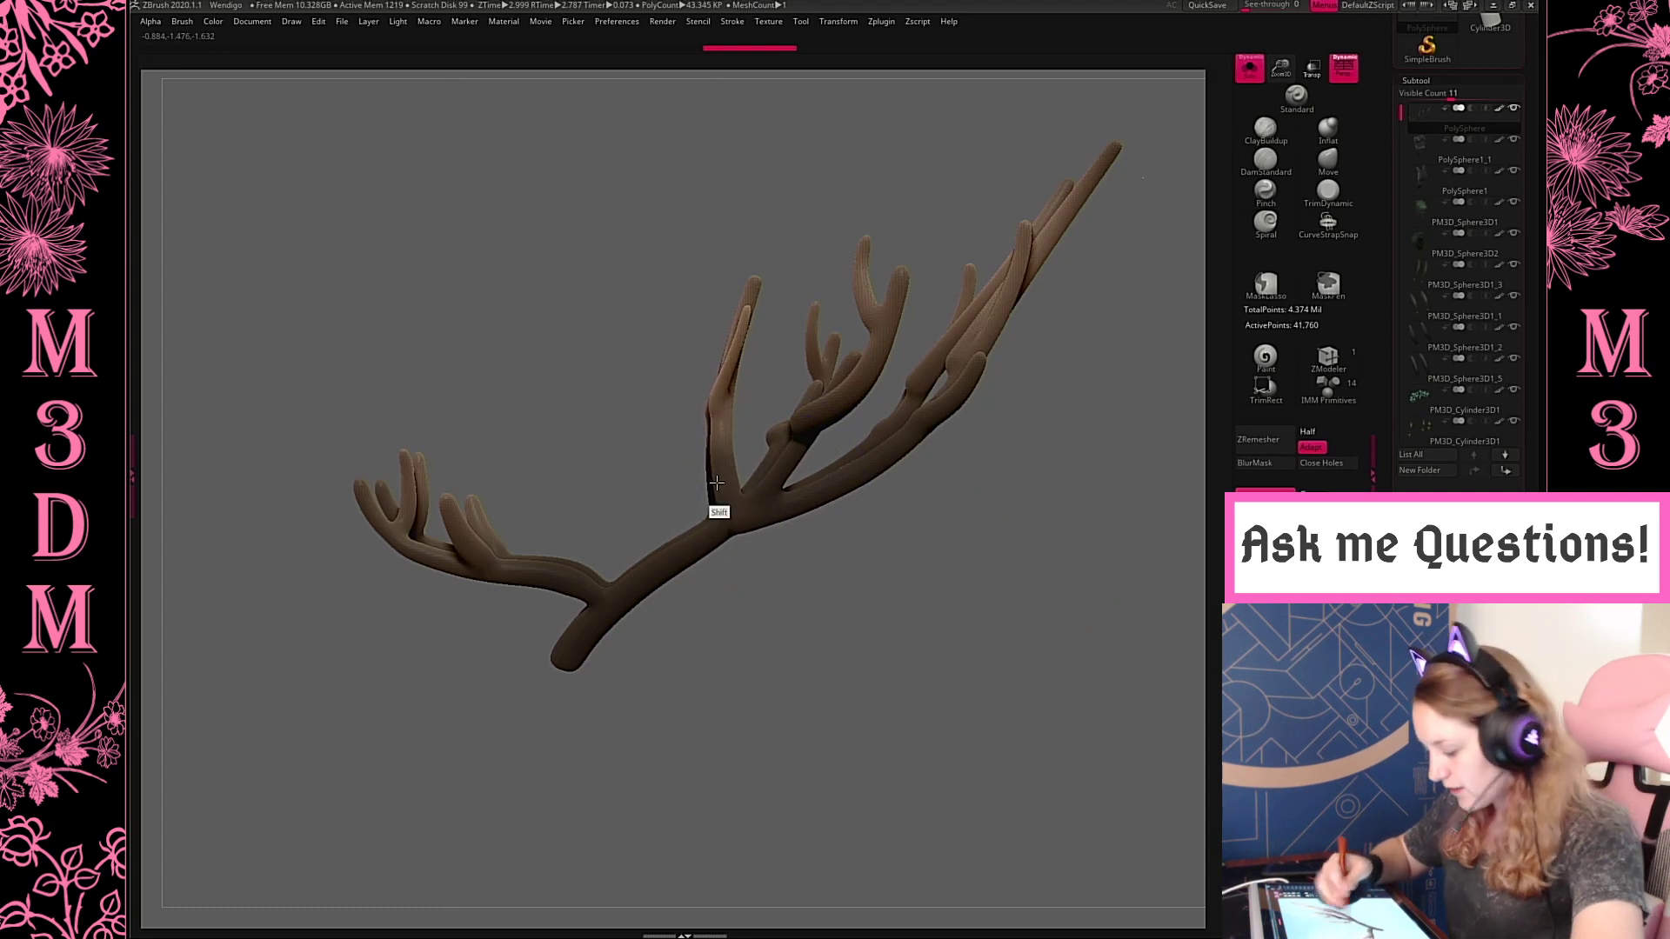
left_click_drag(727, 355, 724, 413, "shift")
left_click_drag(1282, 70, 1206, 127)
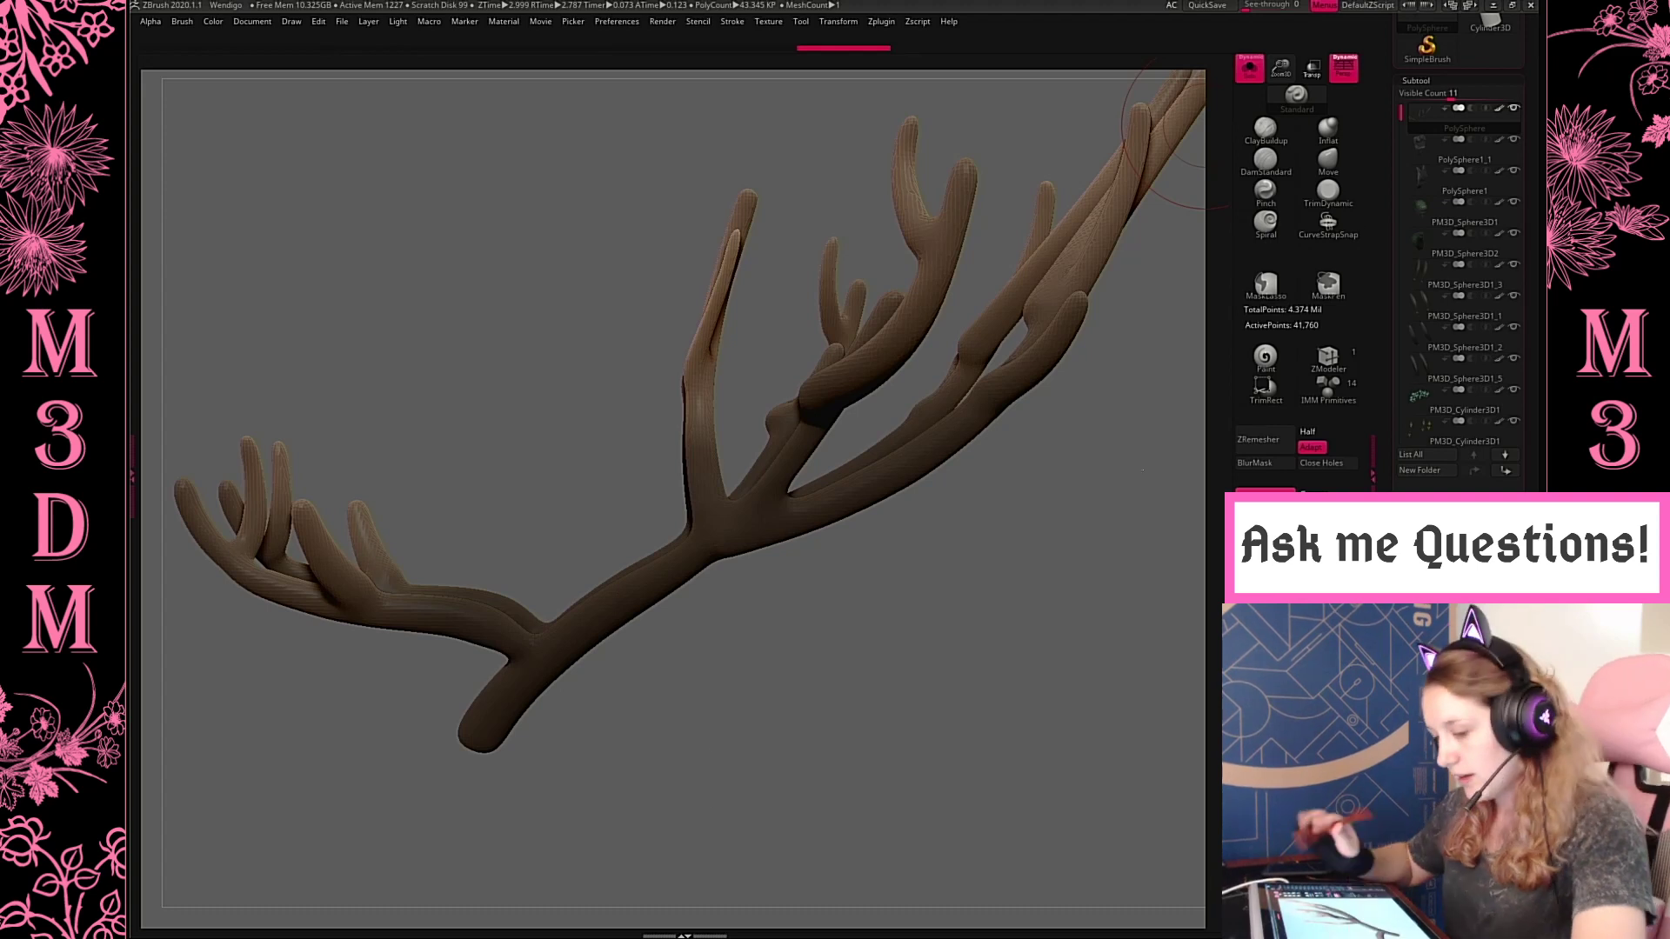
key("ctrl+z")
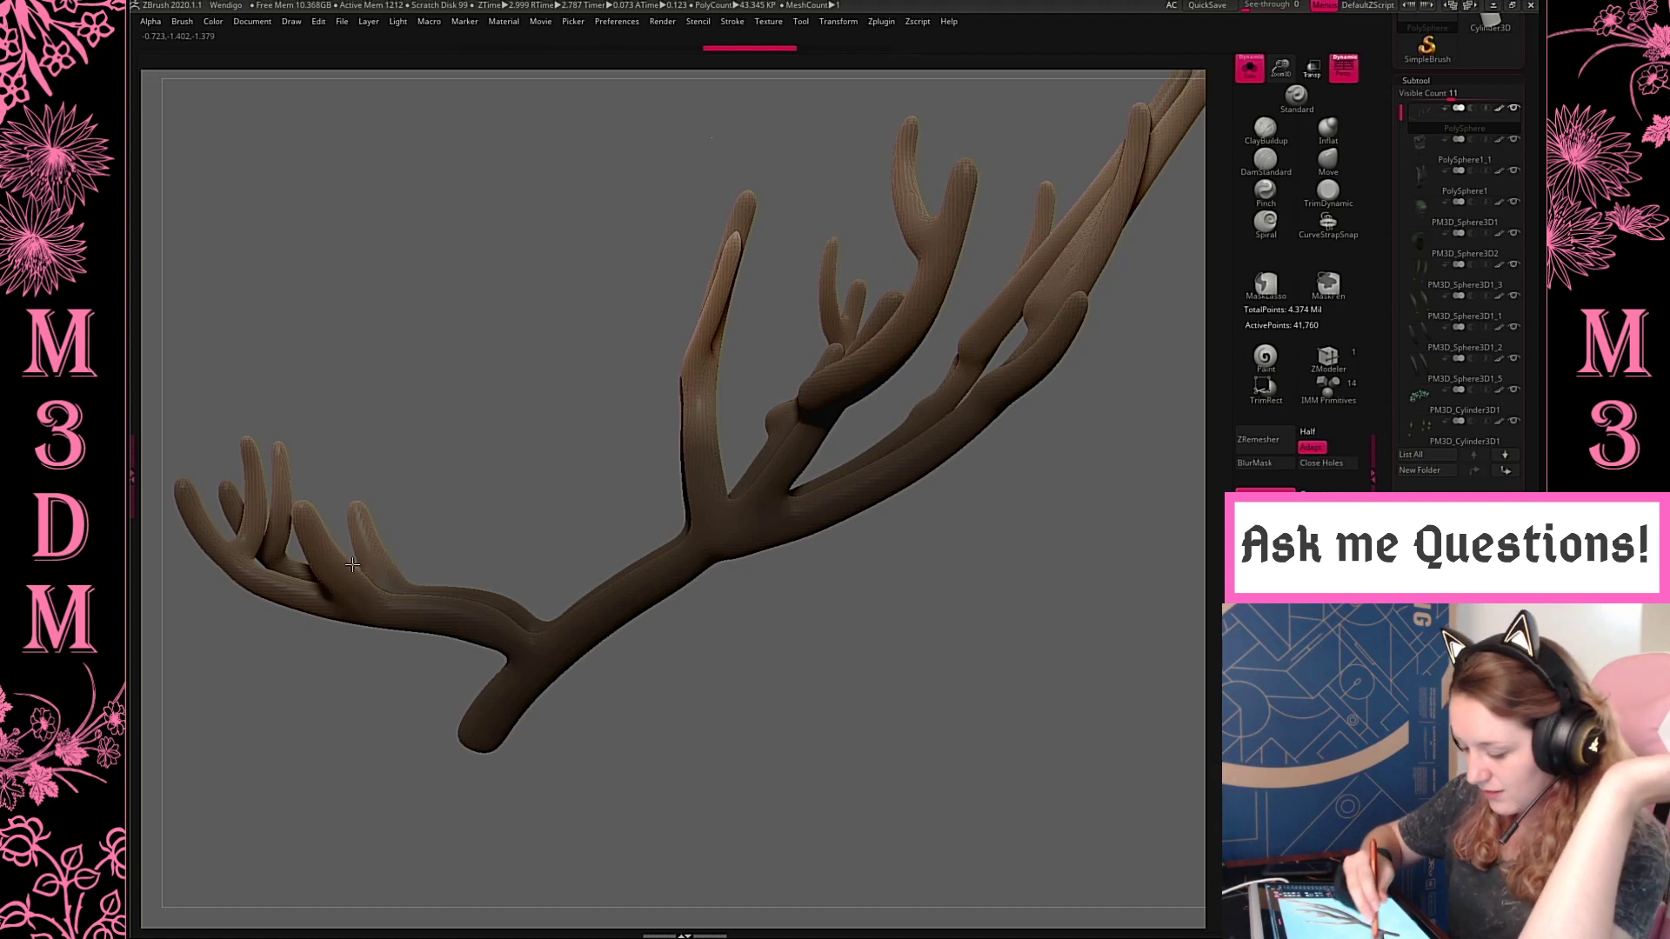
left_click_drag(583, 667, 696, 654, "shift")
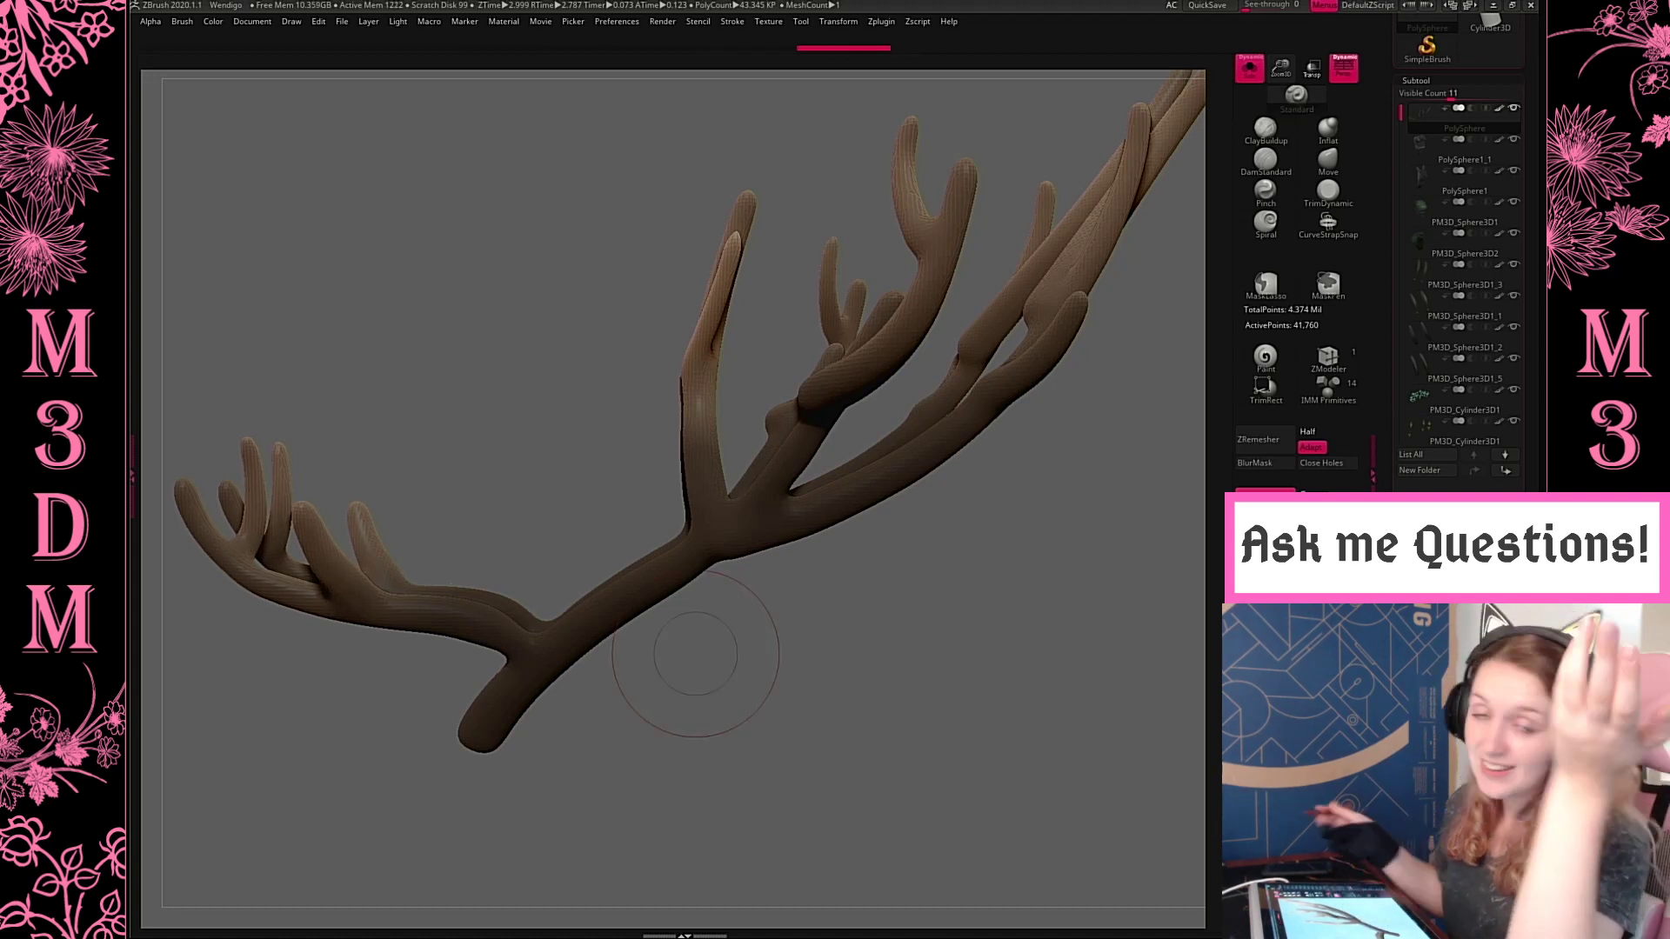
Try to thicken the thin upright branch of the antlers with the Inflat brush
left_click(1327, 138)
mouse_move(734, 291)
left_mouse_down()
mouse_move(716, 314)
mouse_move(736, 261)
left_mouse_up()
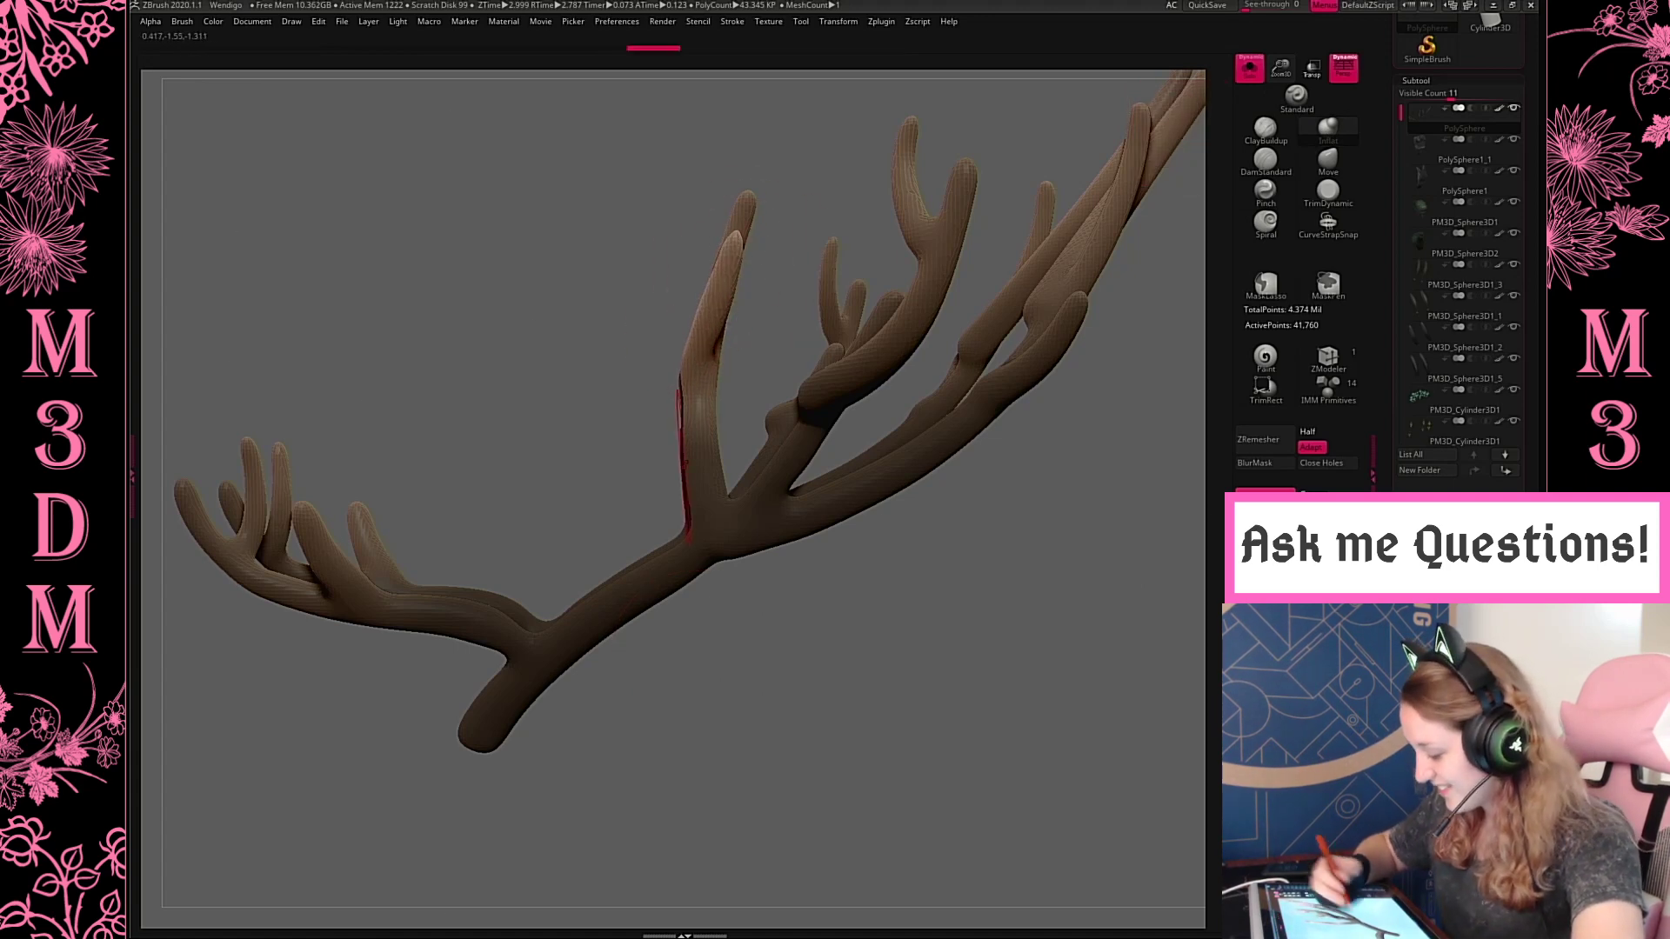
key("ctrl+z")
Thicken the thin upright and forward tines with short Inflat strokes, working around the antlers from several sides
left_click_drag(710, 348, 699, 387)
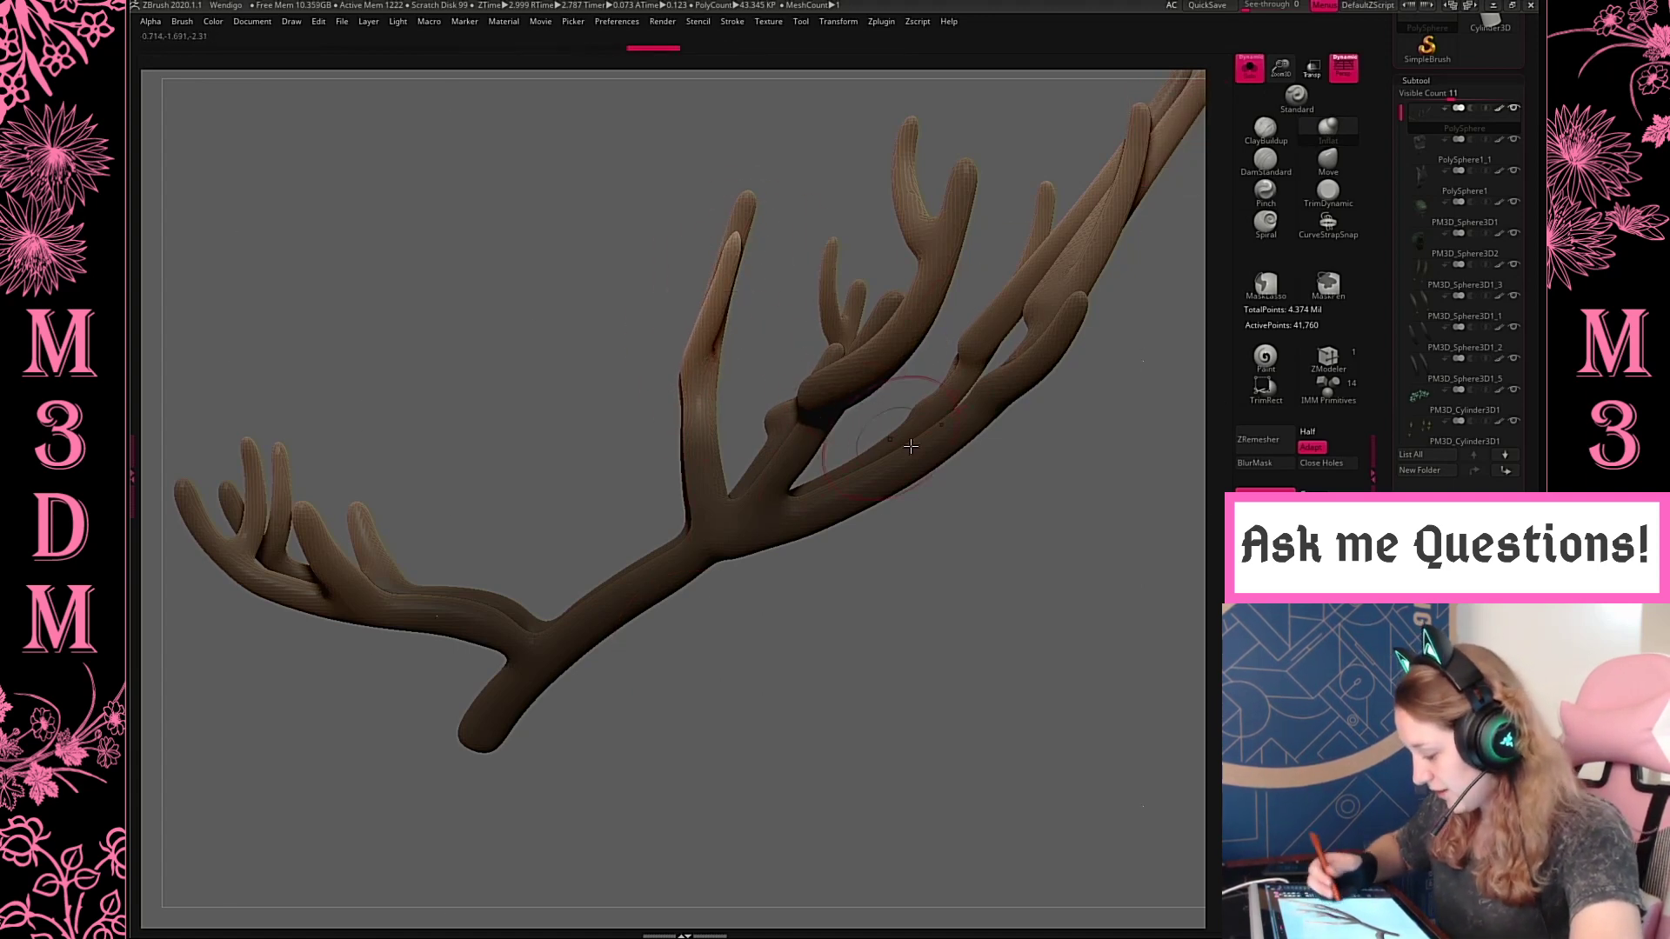
left_click_drag(835, 652, 1006, 628)
left_click_drag(950, 205, 947, 298)
mouse_move(611, 271)
left_mouse_down()
mouse_move(550, 376)
mouse_move(564, 329)
left_mouse_up()
left_click_drag(1281, 67, 1271, 5)
left_click_drag(924, 492, 1020, 559, "alt")
left_click_drag(922, 514, 1006, 470)
left_click_drag(654, 400, 658, 307)
mouse_move(687, 361)
left_mouse_down()
mouse_move(667, 298)
mouse_move(659, 324)
left_mouse_up()
left_click_drag(665, 391, 704, 524)
left_click_drag(854, 581, 822, 526)
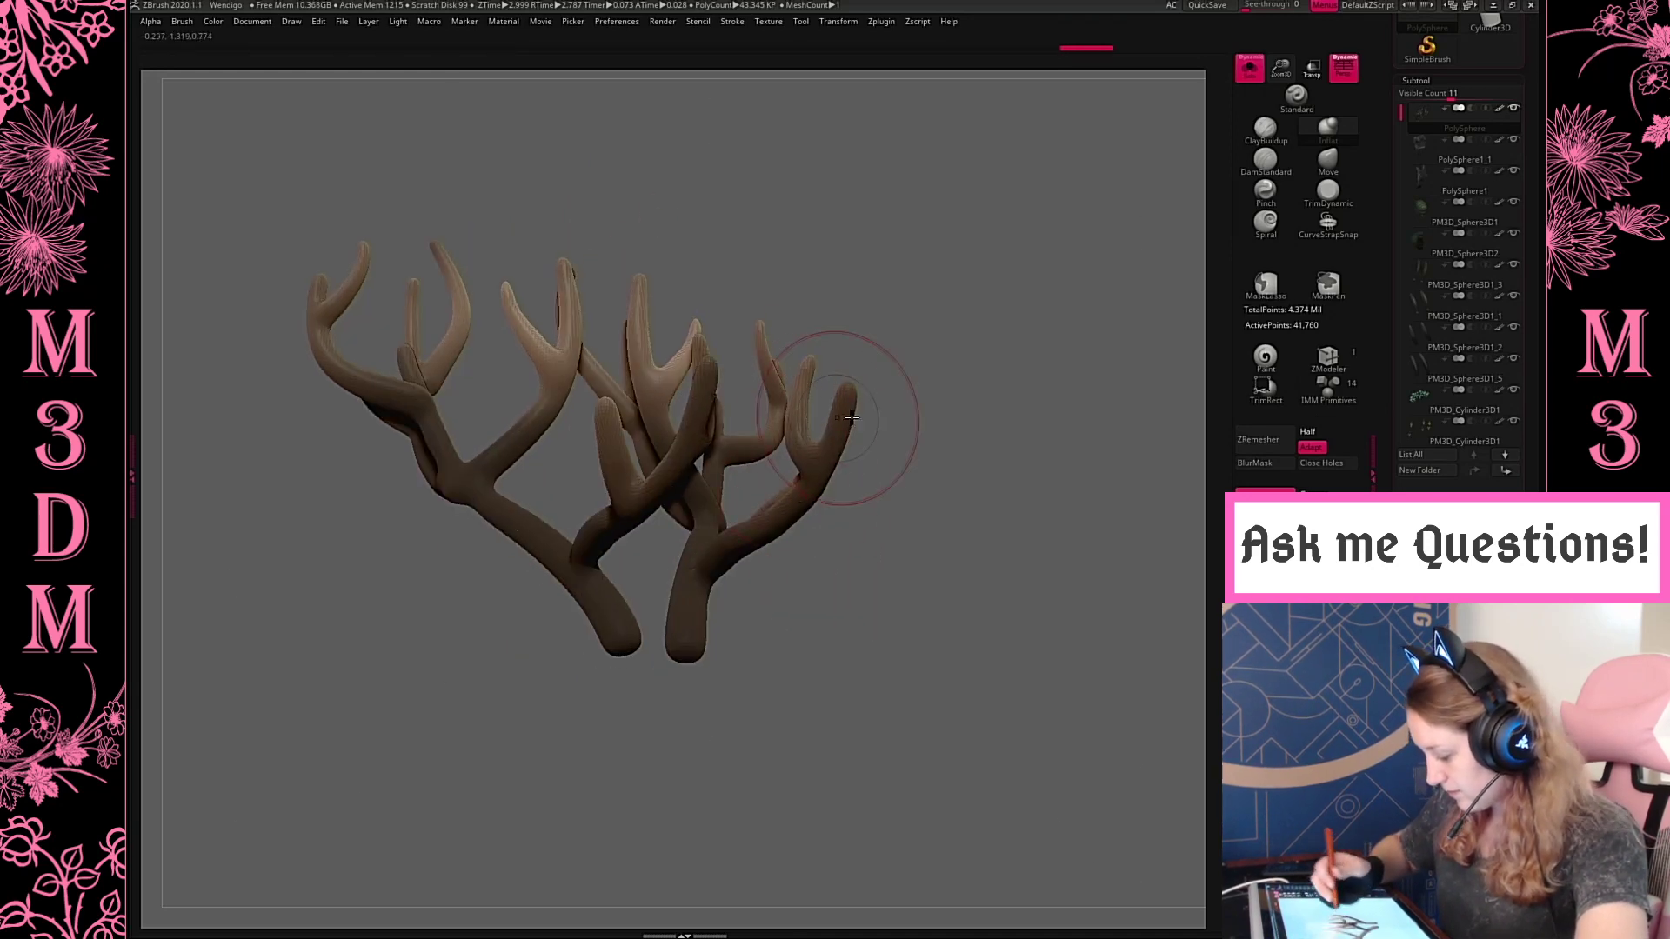
left_click_drag(852, 418, 854, 402)
Thicken the long upper branches and their tines with the Inflat brush at a larger brush size
left_click_drag(939, 531, 969, 440)
left_click_drag(1109, 357, 992, 505, "alt")
left_click_drag(983, 434, 1000, 246)
mouse_move(873, 611)
left_mouse_down("alt")
mouse_move(782, 662)
mouse_move(493, 751)
left_mouse_up("alt")
key("space")
left_click_drag(936, 272, 1044, 304)
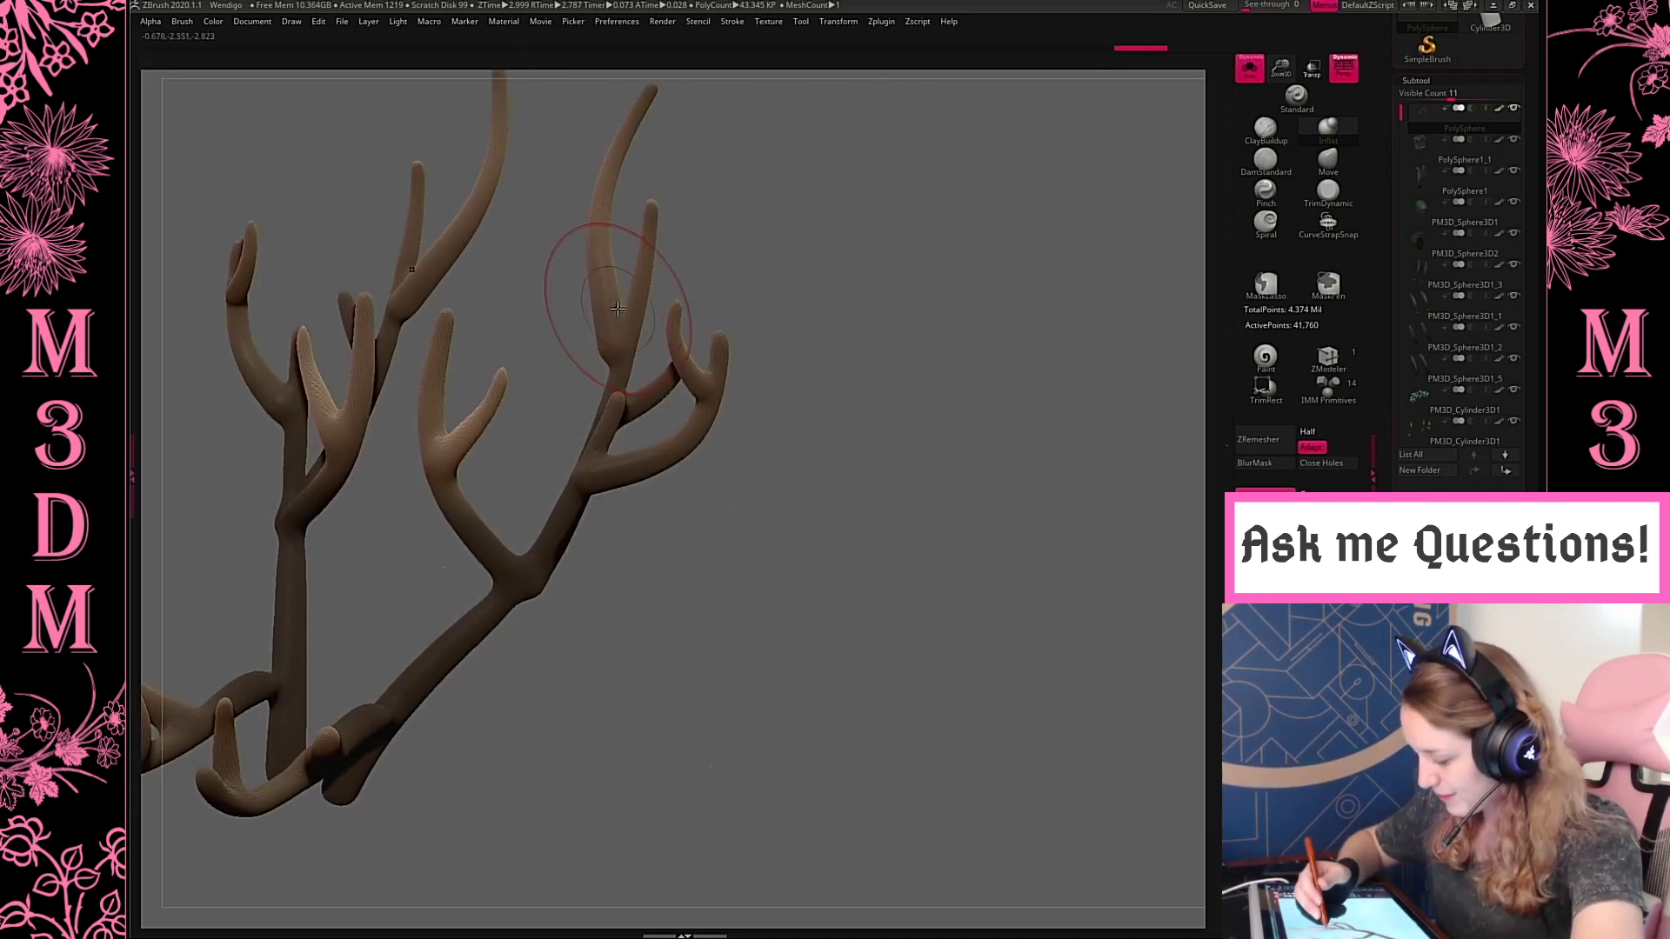
left_click_drag(617, 309, 619, 172)
left_click_drag(829, 231, 972, 320, "alt")
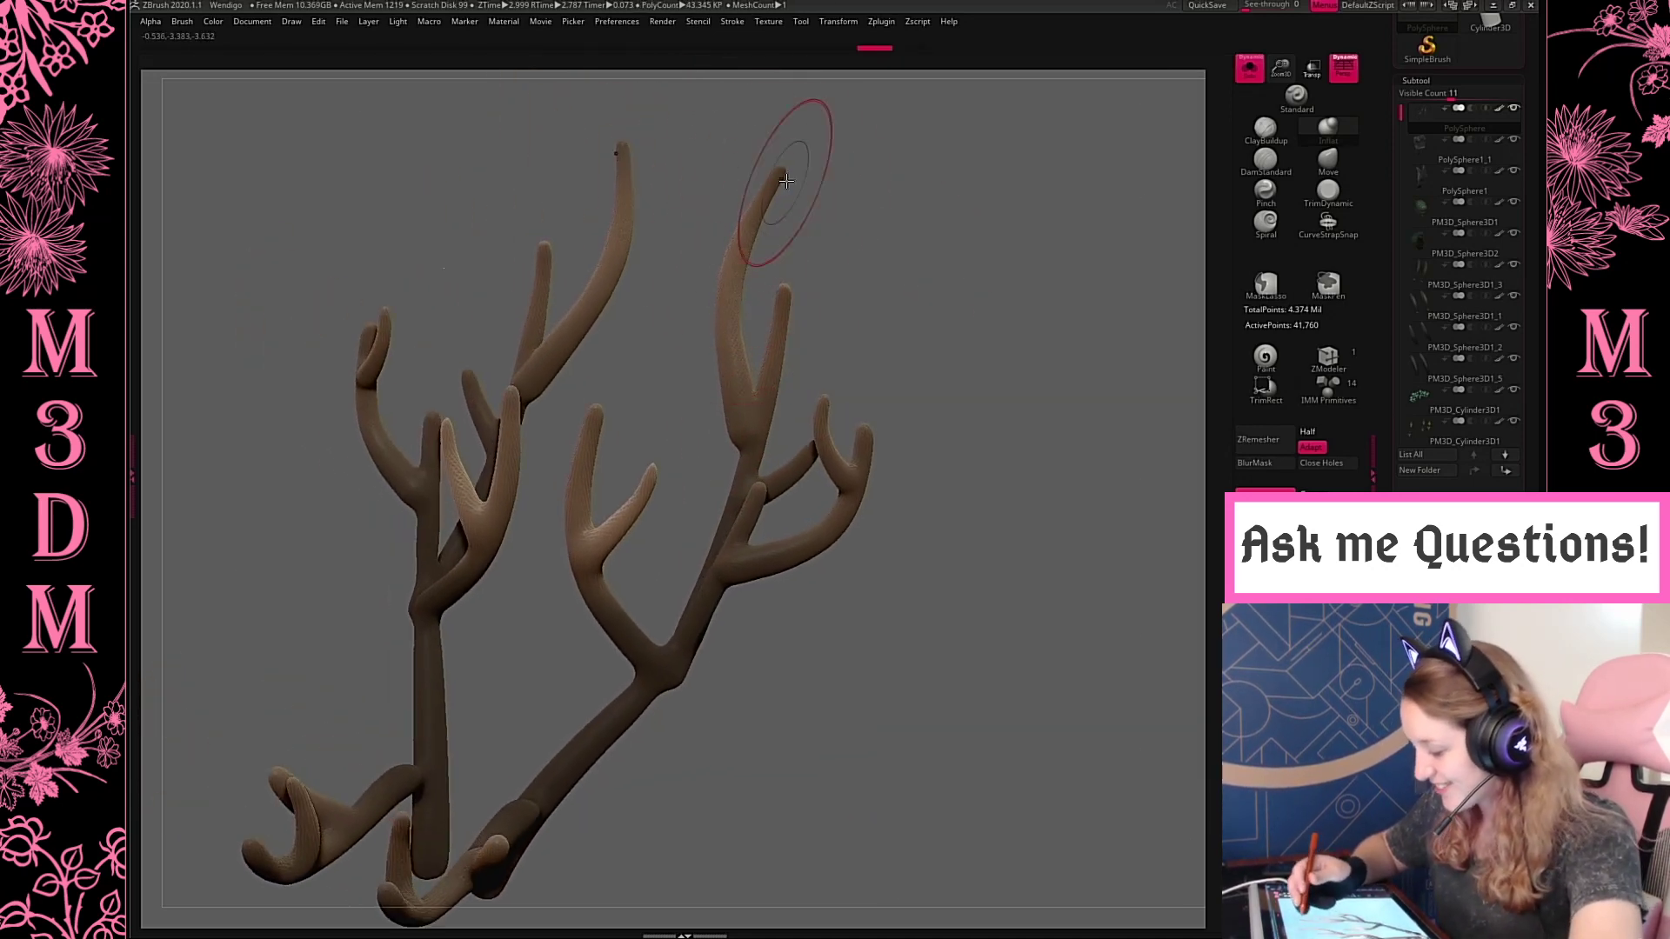
mouse_move(783, 181)
left_mouse_down()
mouse_move(731, 298)
mouse_move(760, 426)
left_mouse_up()
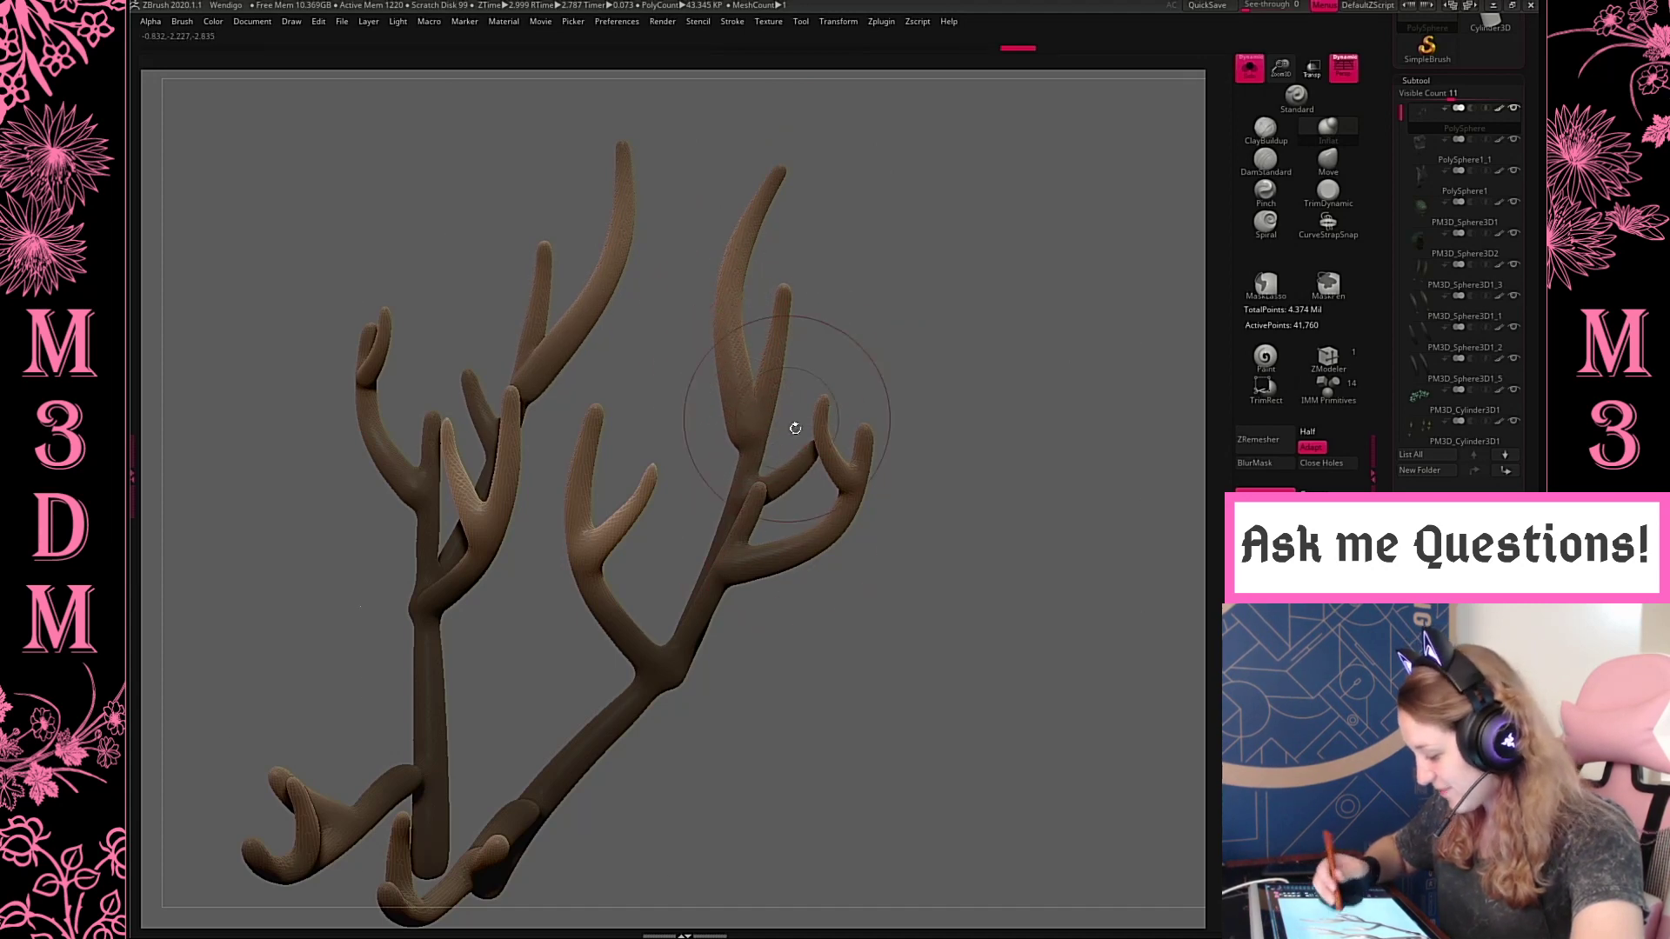
left_click_drag(763, 509, 796, 502)
mouse_move(1004, 368)
left_mouse_down("shift")
mouse_move(1088, 409)
mouse_move(1101, 520)
mouse_move(1000, 508)
left_mouse_up("shift")
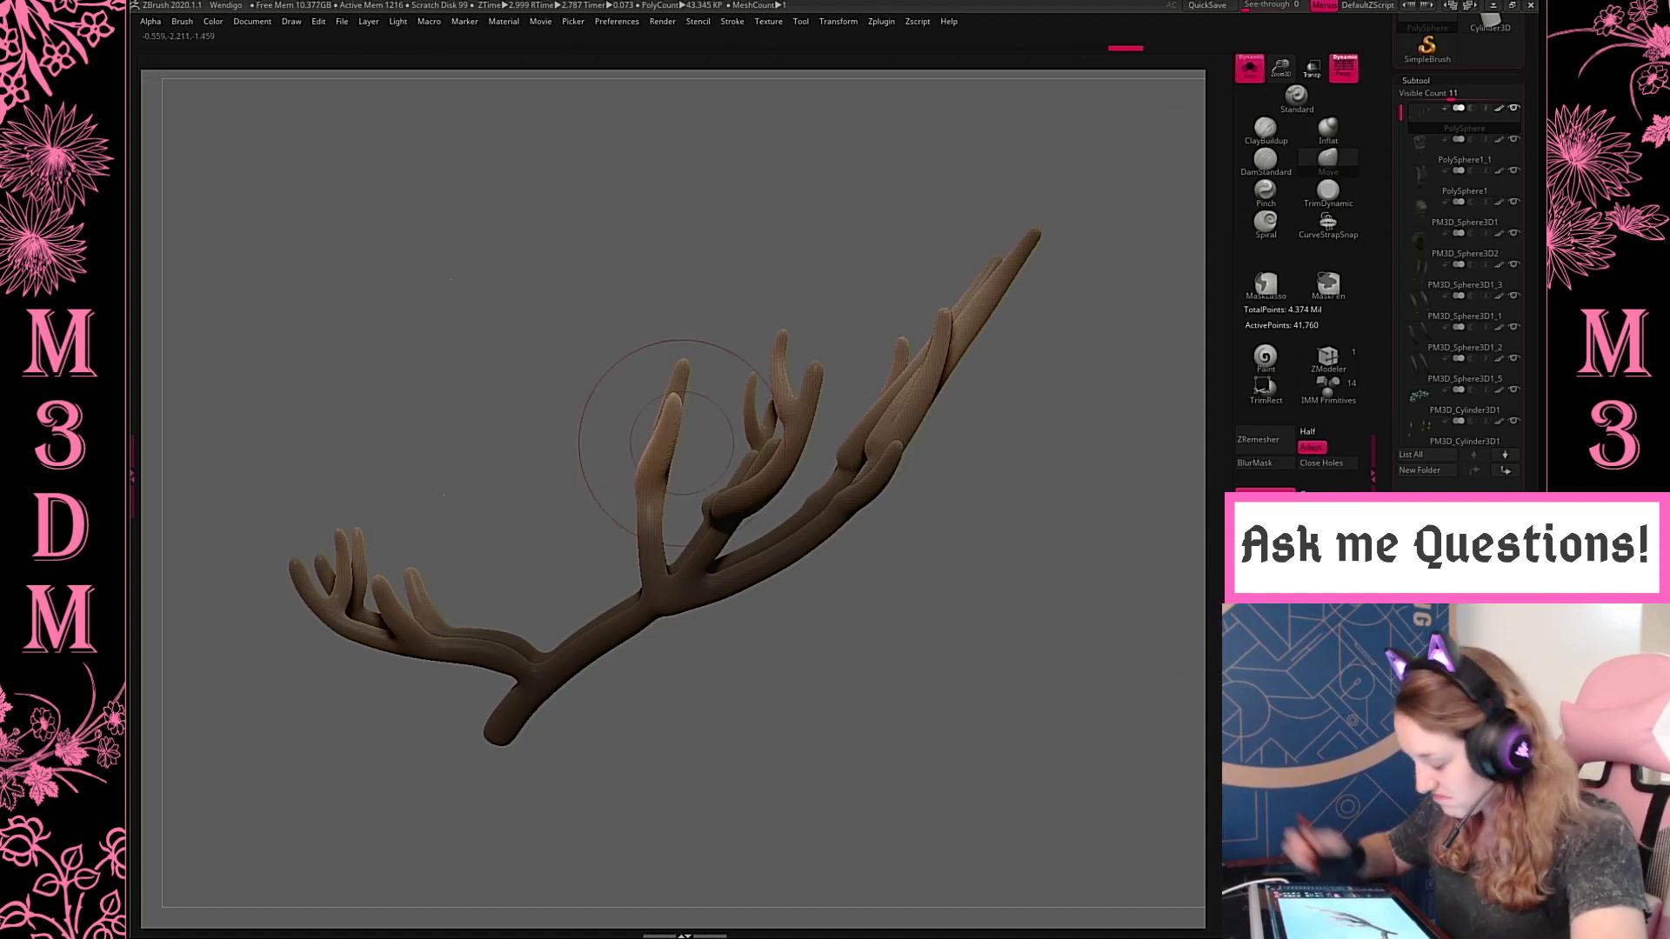
Try a long Inflat stroke down the front upright branch from its tip to the main beam
left_click_drag(996, 570, 969, 440, "alt")
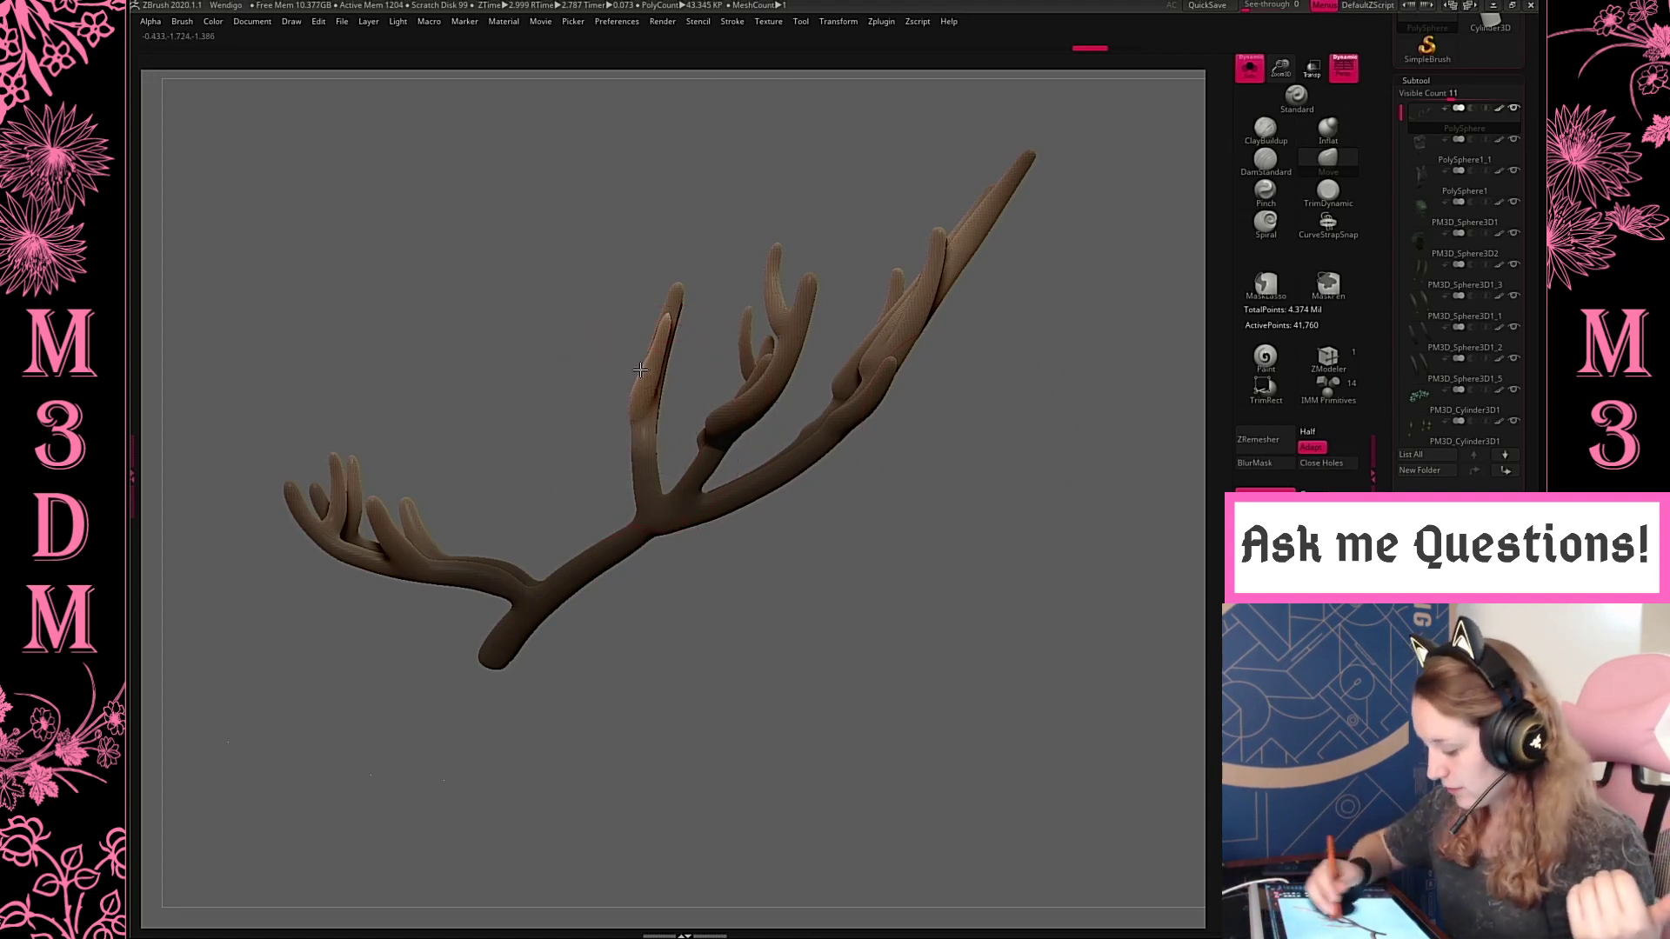
left_click(1329, 130)
mouse_move(646, 429)
left_mouse_down()
mouse_move(666, 348)
mouse_move(661, 496)
left_mouse_up()
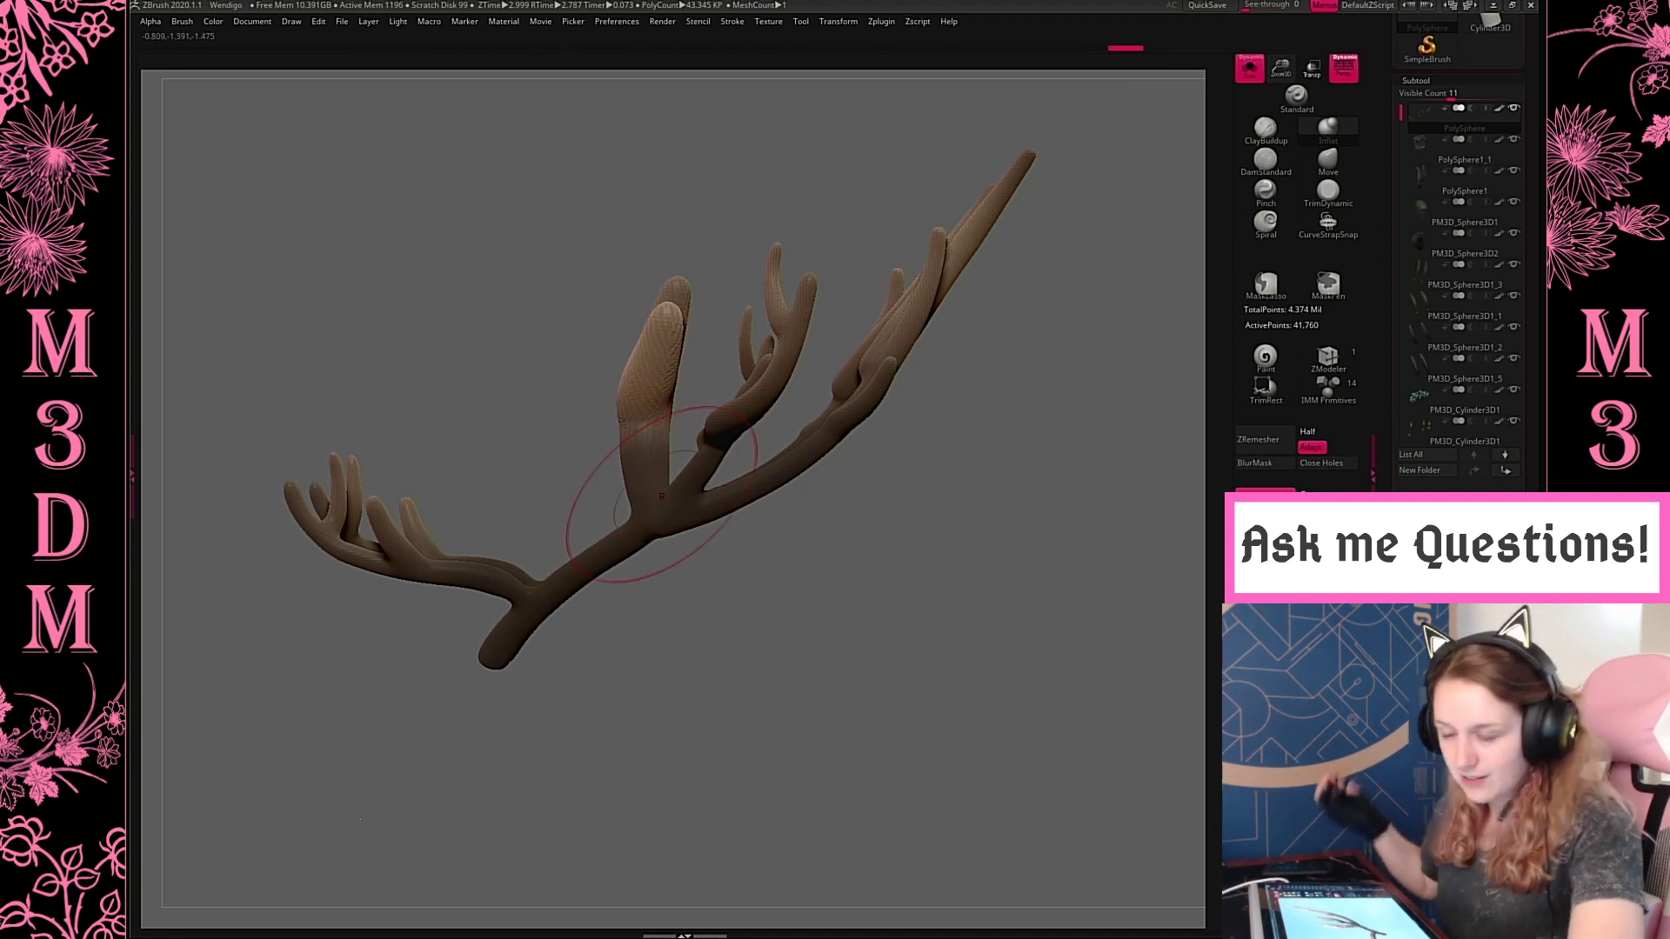
key("ctrl+z")
Widen the front upright branch and the middle branch with its tines by pulling their edges outward with the Move brush
left_click(1335, 161)
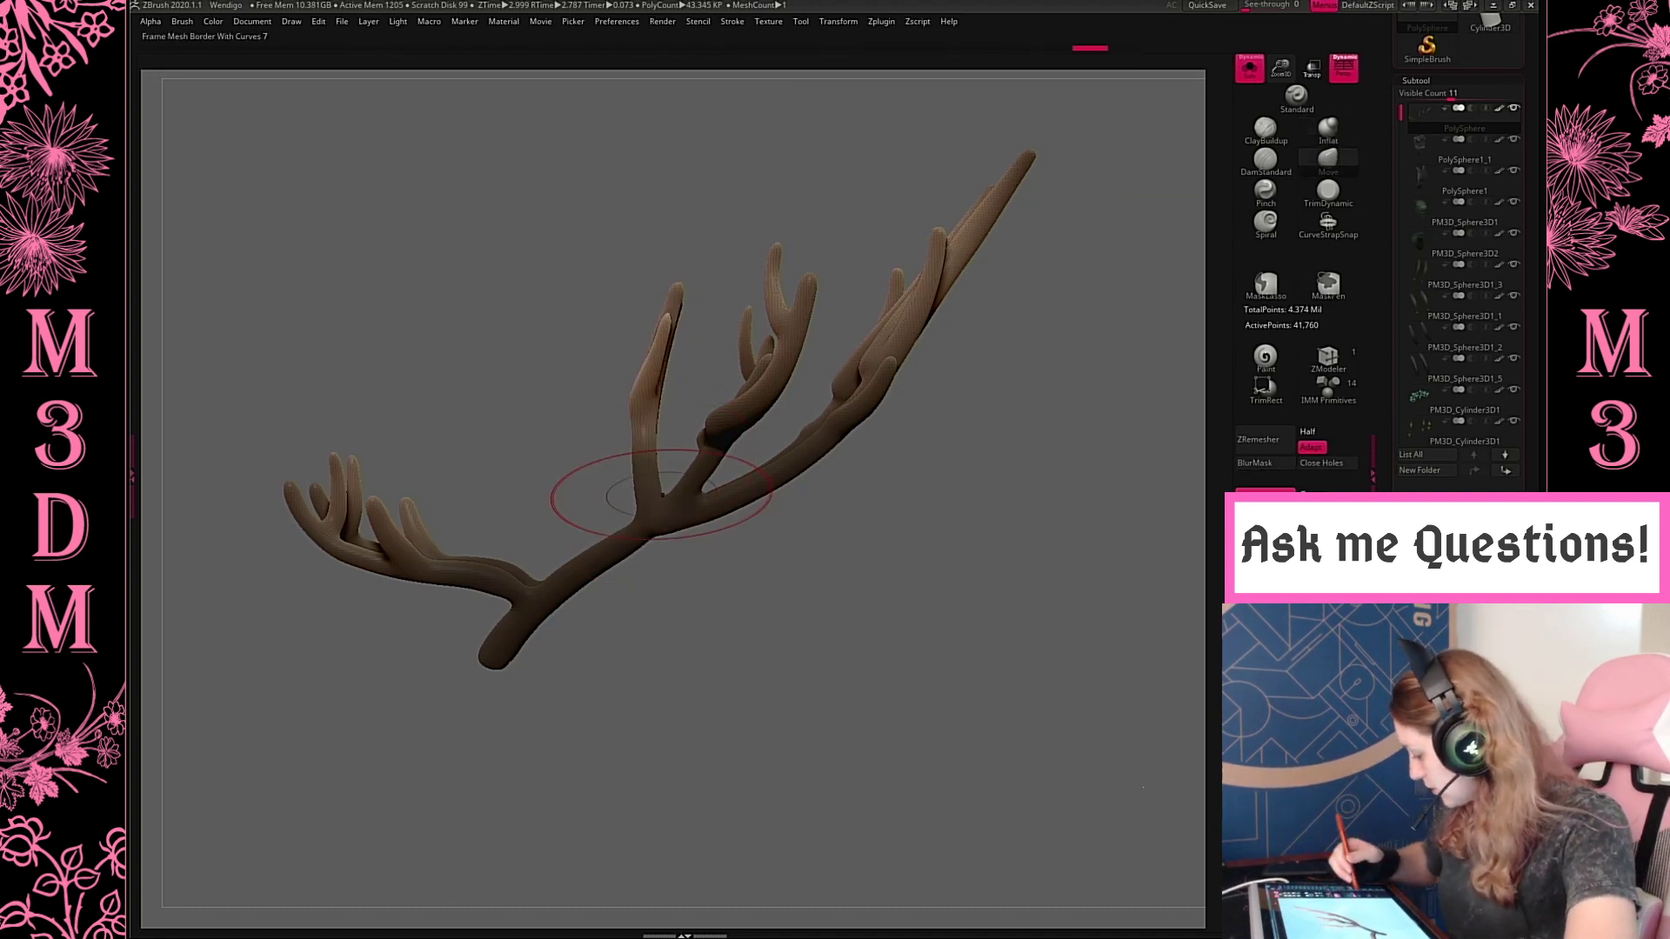
left_click_drag(653, 442, 666, 447)
left_click_drag(677, 341, 684, 341)
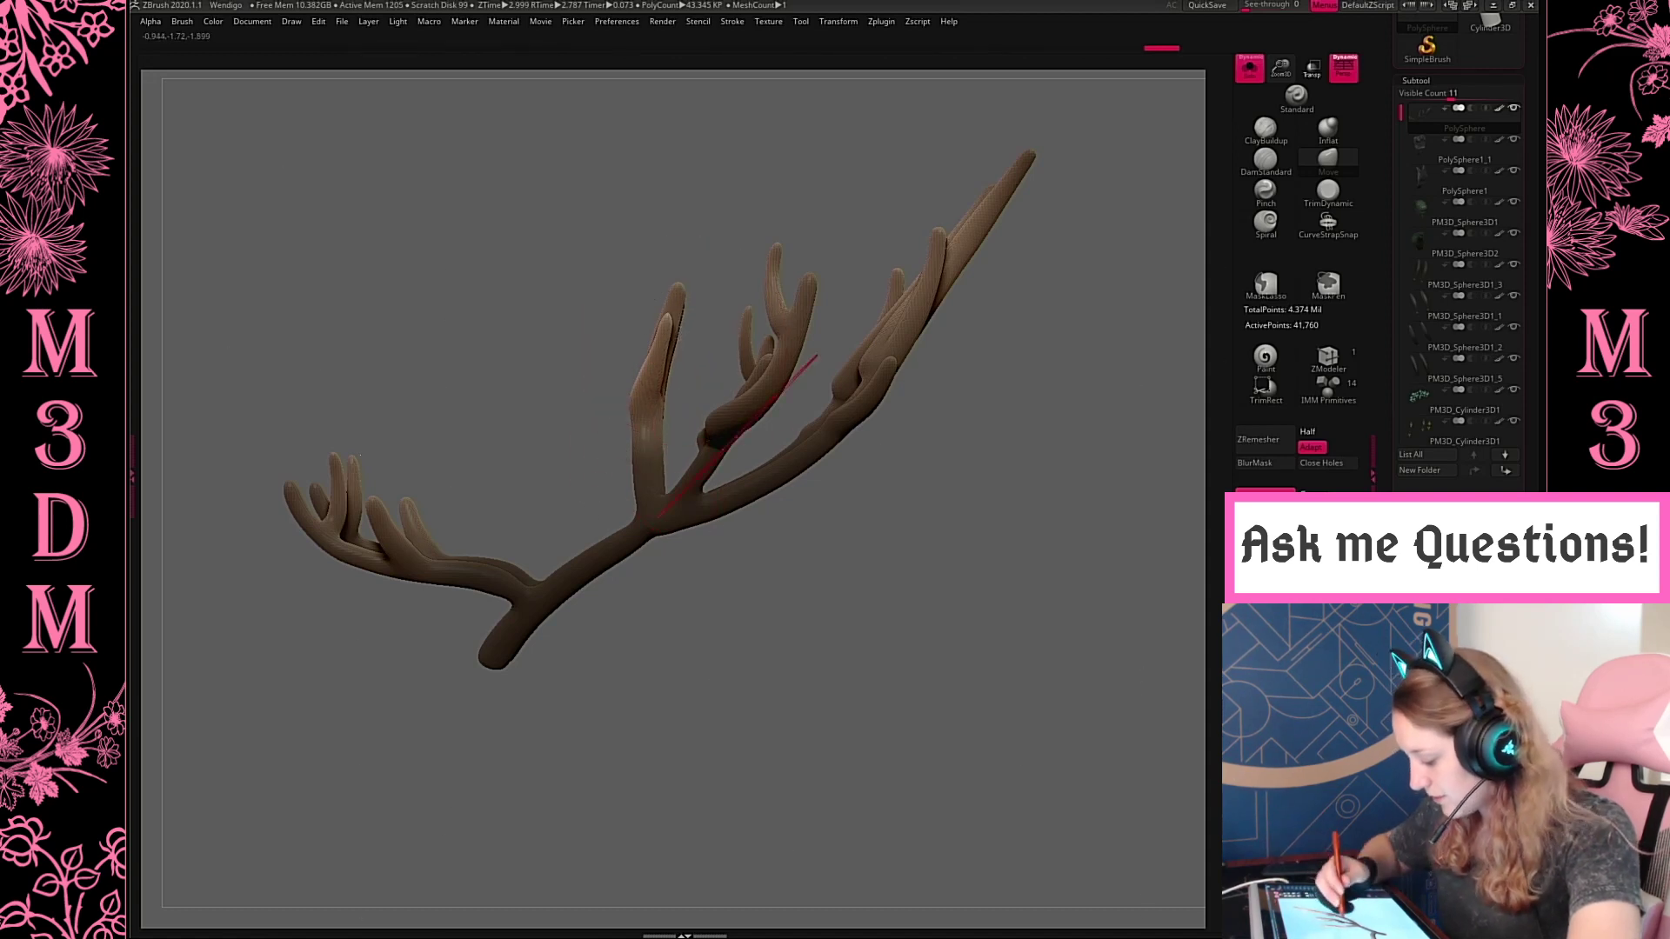
left_click_drag(737, 436, 748, 442)
left_click_drag(789, 351, 799, 355)
left_click_drag(786, 283, 793, 283)
Broaden the long rear branch, its side tine and the low forward branch with Move brush pulls
left_click_drag(899, 360, 911, 363)
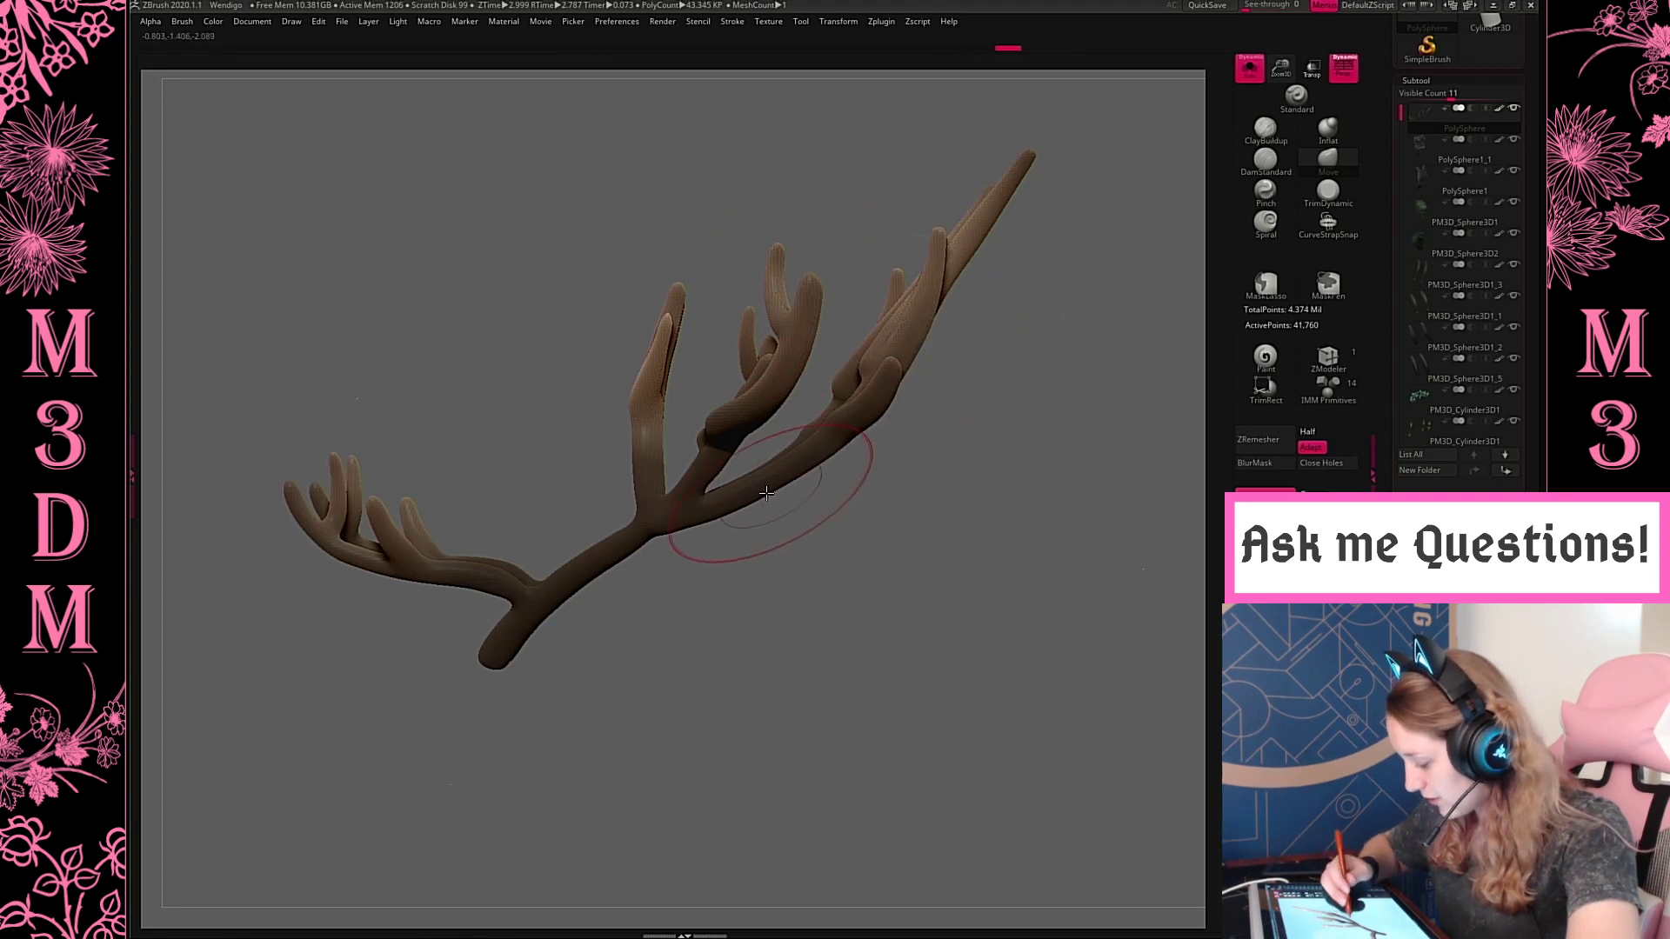
left_click_drag(767, 493, 772, 504)
left_click_drag(989, 234, 998, 239)
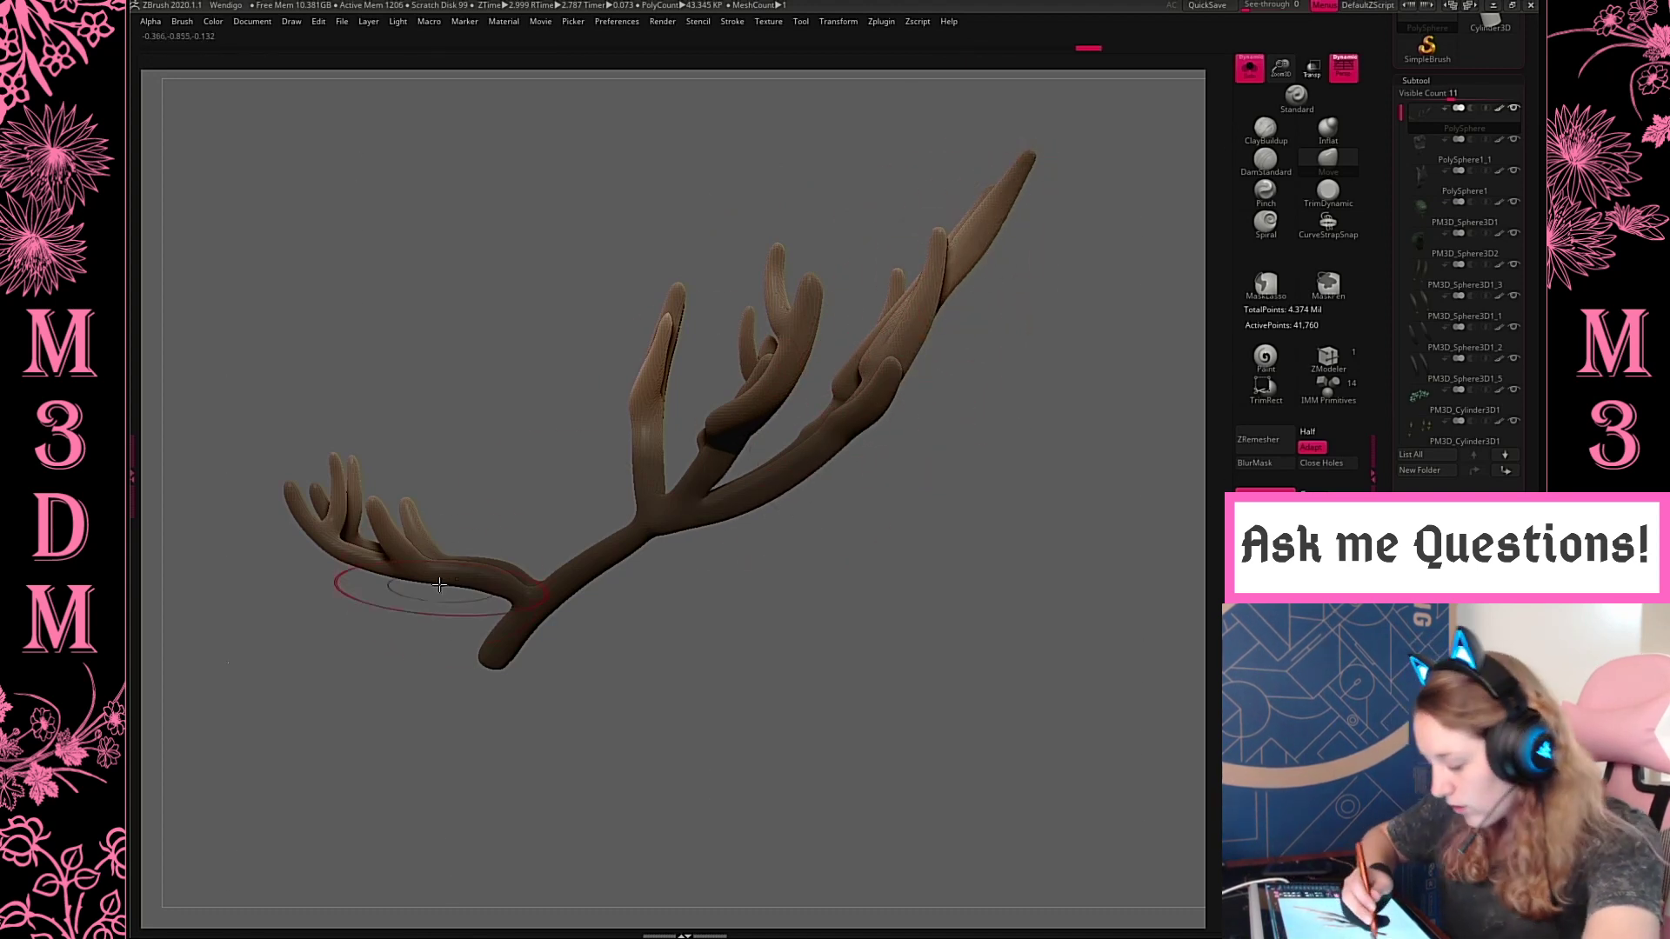
left_click_drag(367, 557, 308, 526)
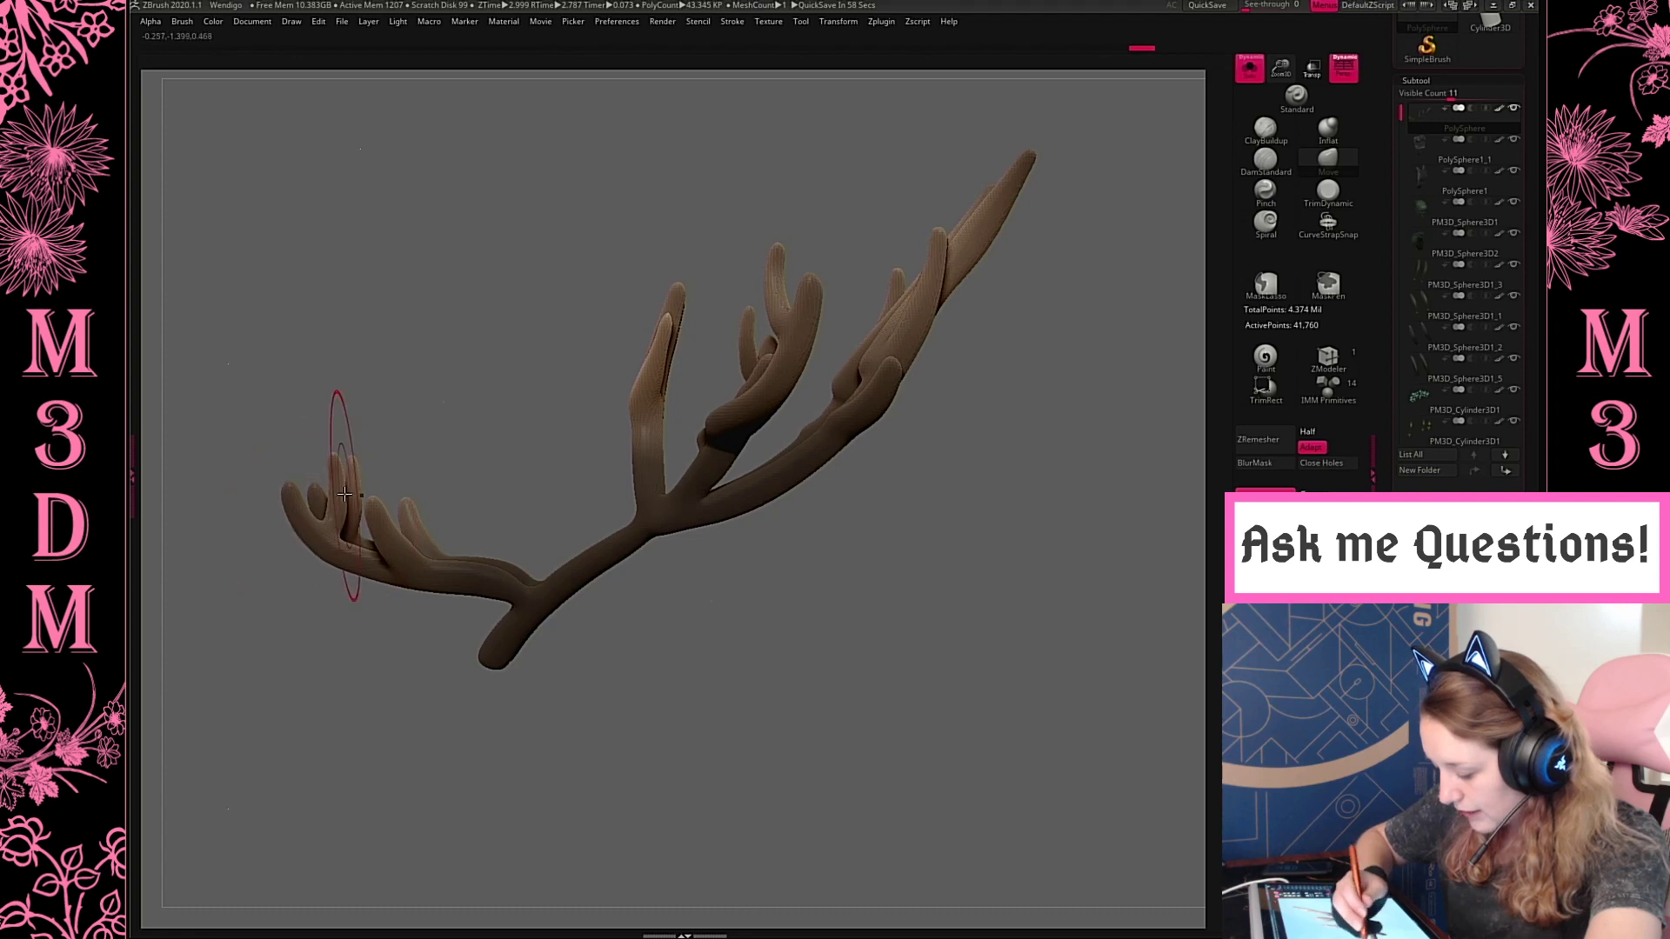
Check the antlers from other angles and pull the tapered tip of the longest rear branch wider with the Move brush
left_click_drag(1281, 71, 1218, 143)
left_click_drag(880, 567, 1033, 532)
left_click_drag(1280, 69, 1339, 105)
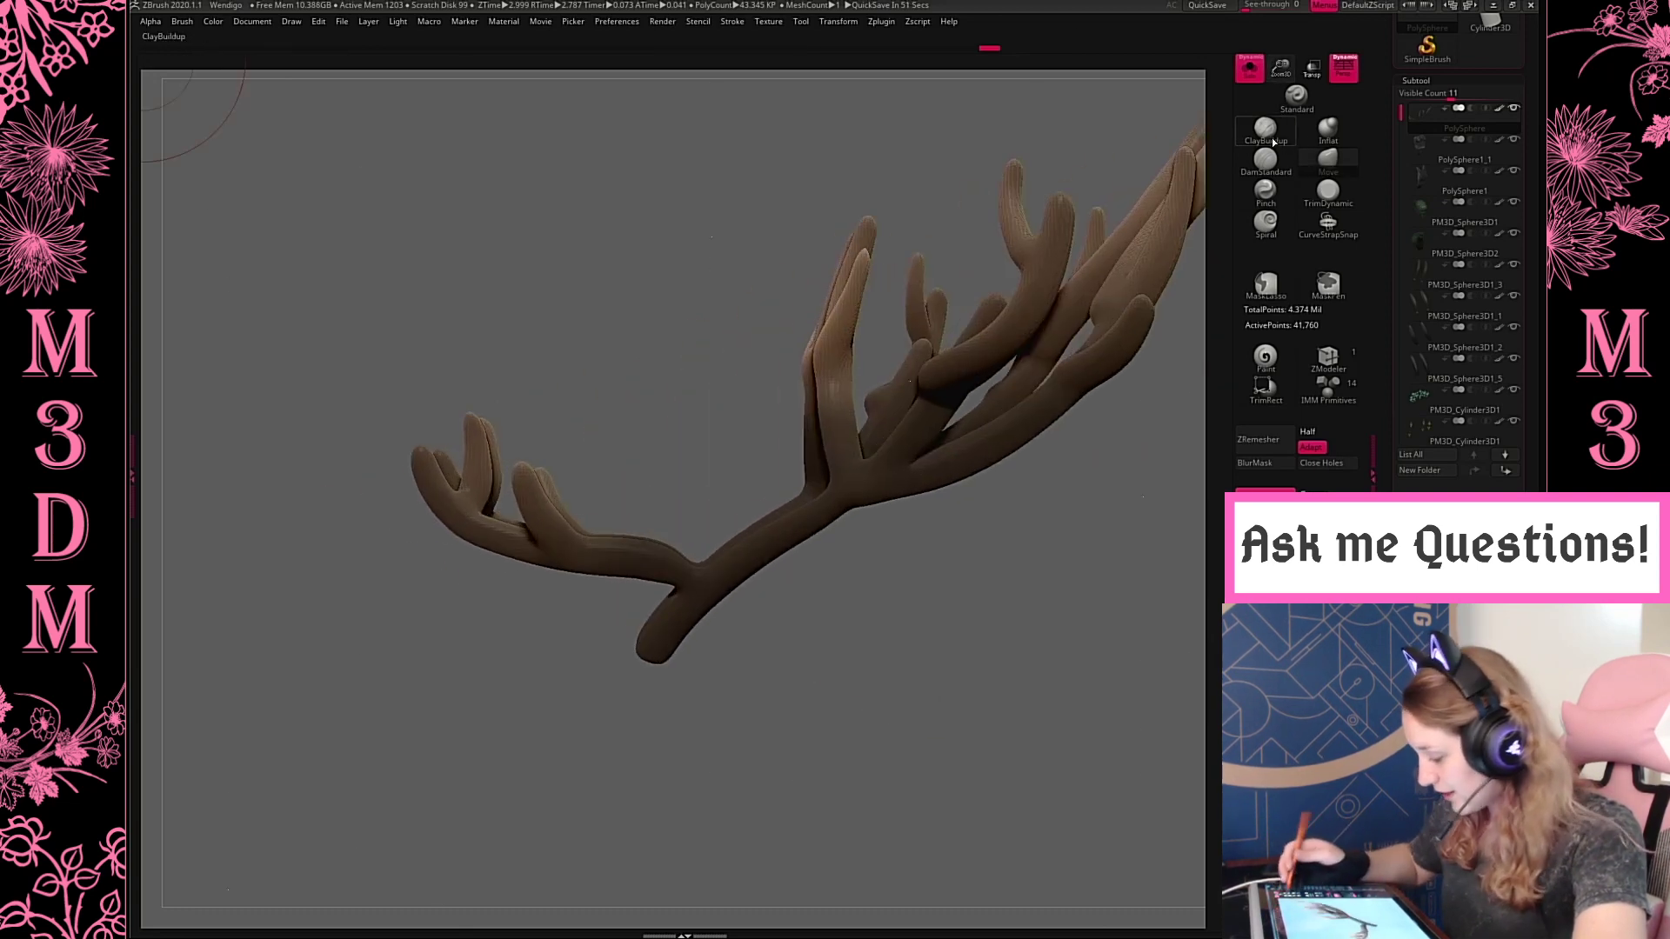
mouse_move(908, 612)
left_mouse_down("alt")
mouse_move(809, 630)
mouse_move(787, 609)
left_mouse_up("alt")
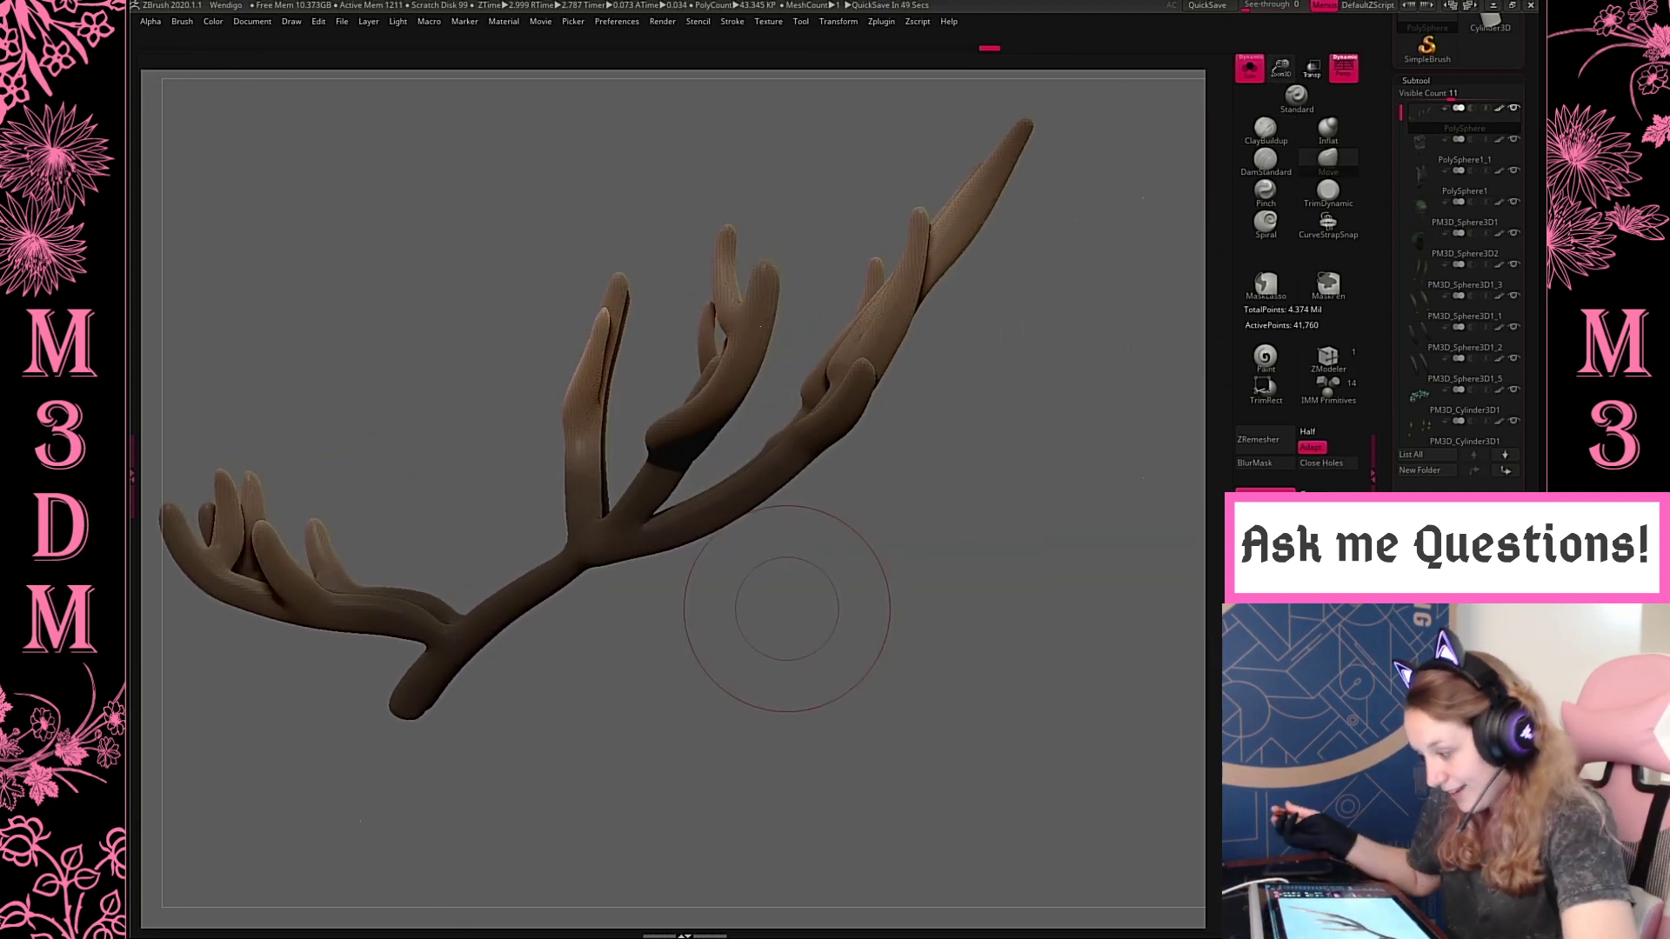
left_click_drag(935, 278, 954, 296)
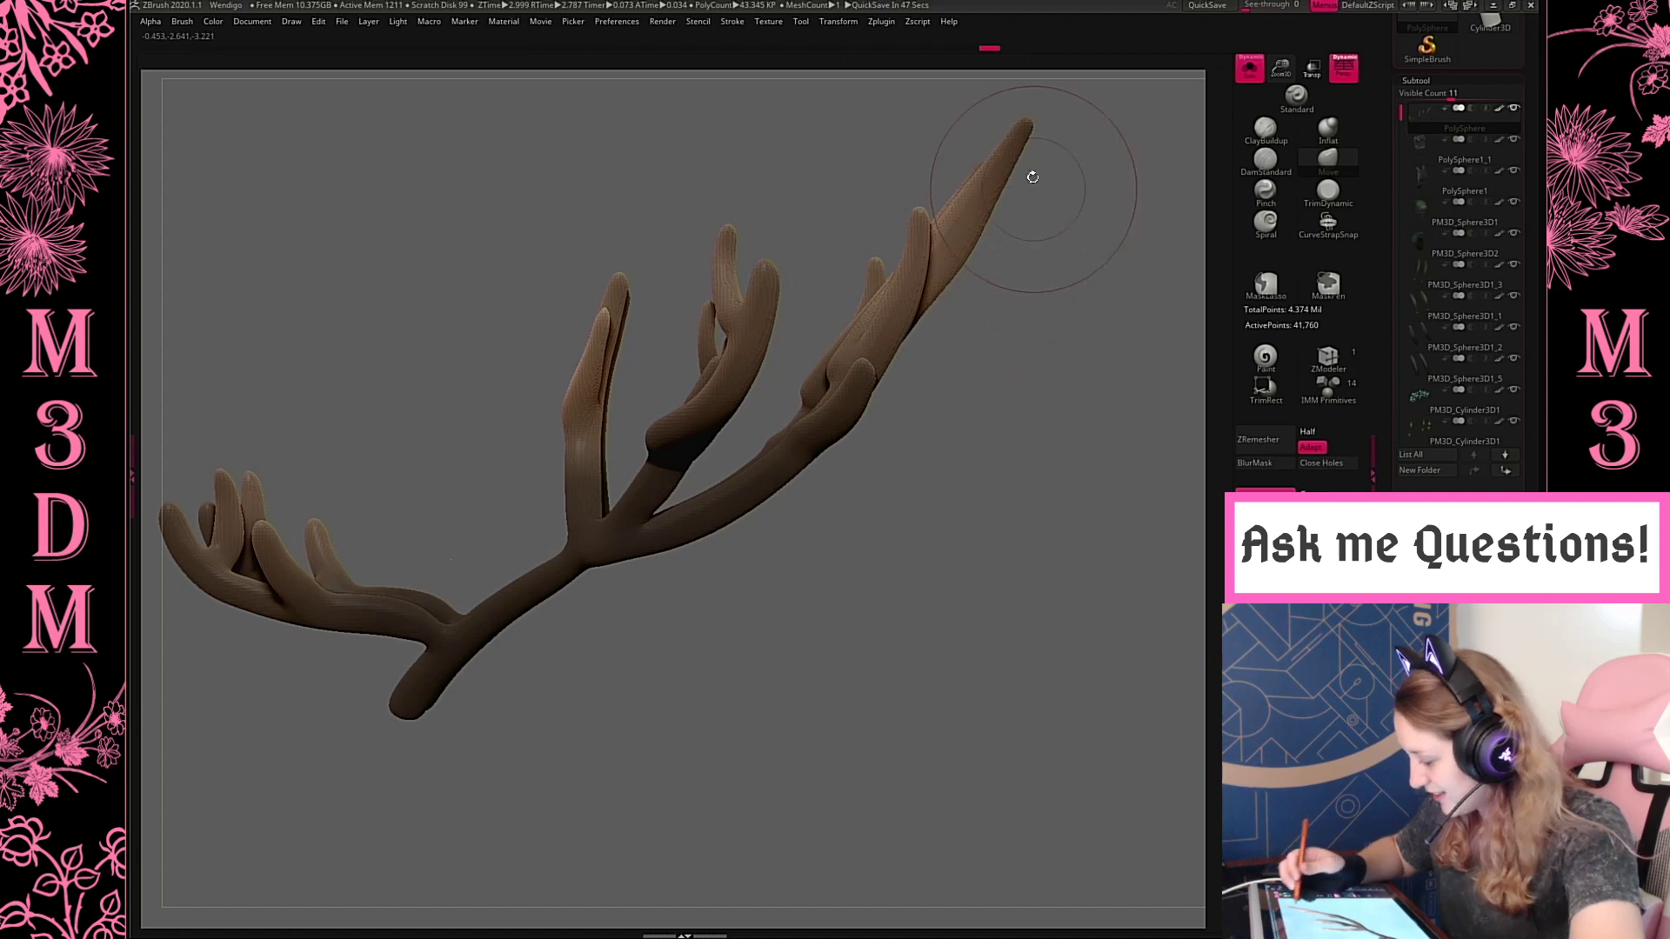
mouse_move(1011, 168)
left_mouse_down()
mouse_move(1028, 175)
mouse_move(926, 239)
left_mouse_up()
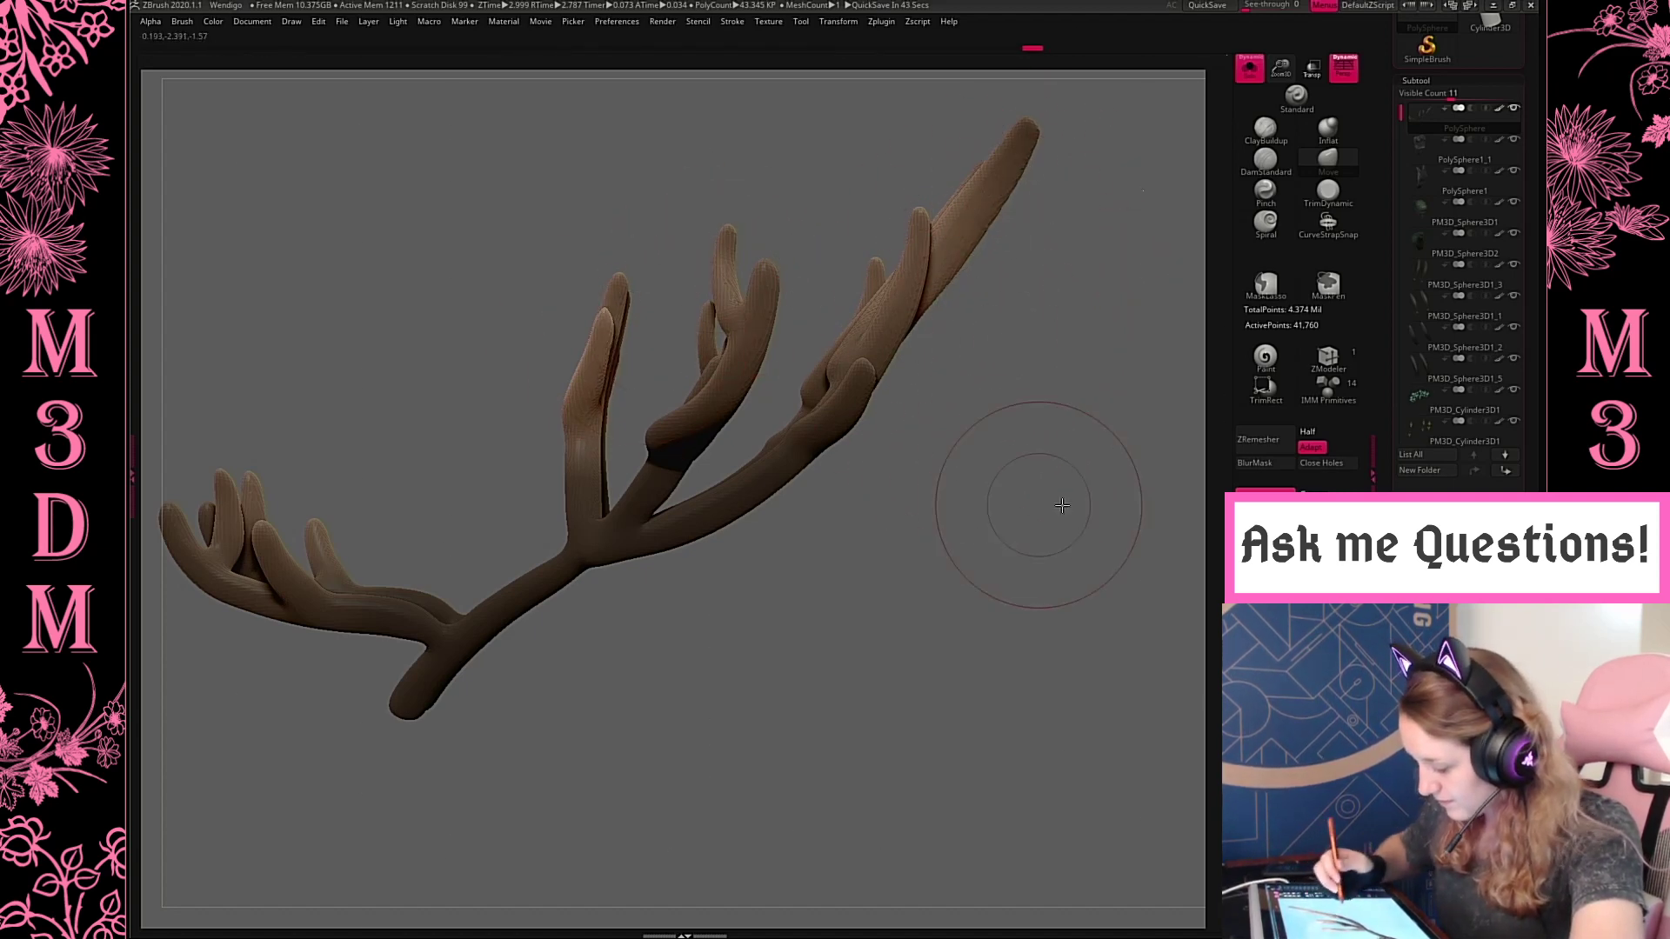
Widen the front upright branch's tines and the outer side branch with Move brush pulls from the front
left_click_drag(1052, 484, 796, 368, "shift")
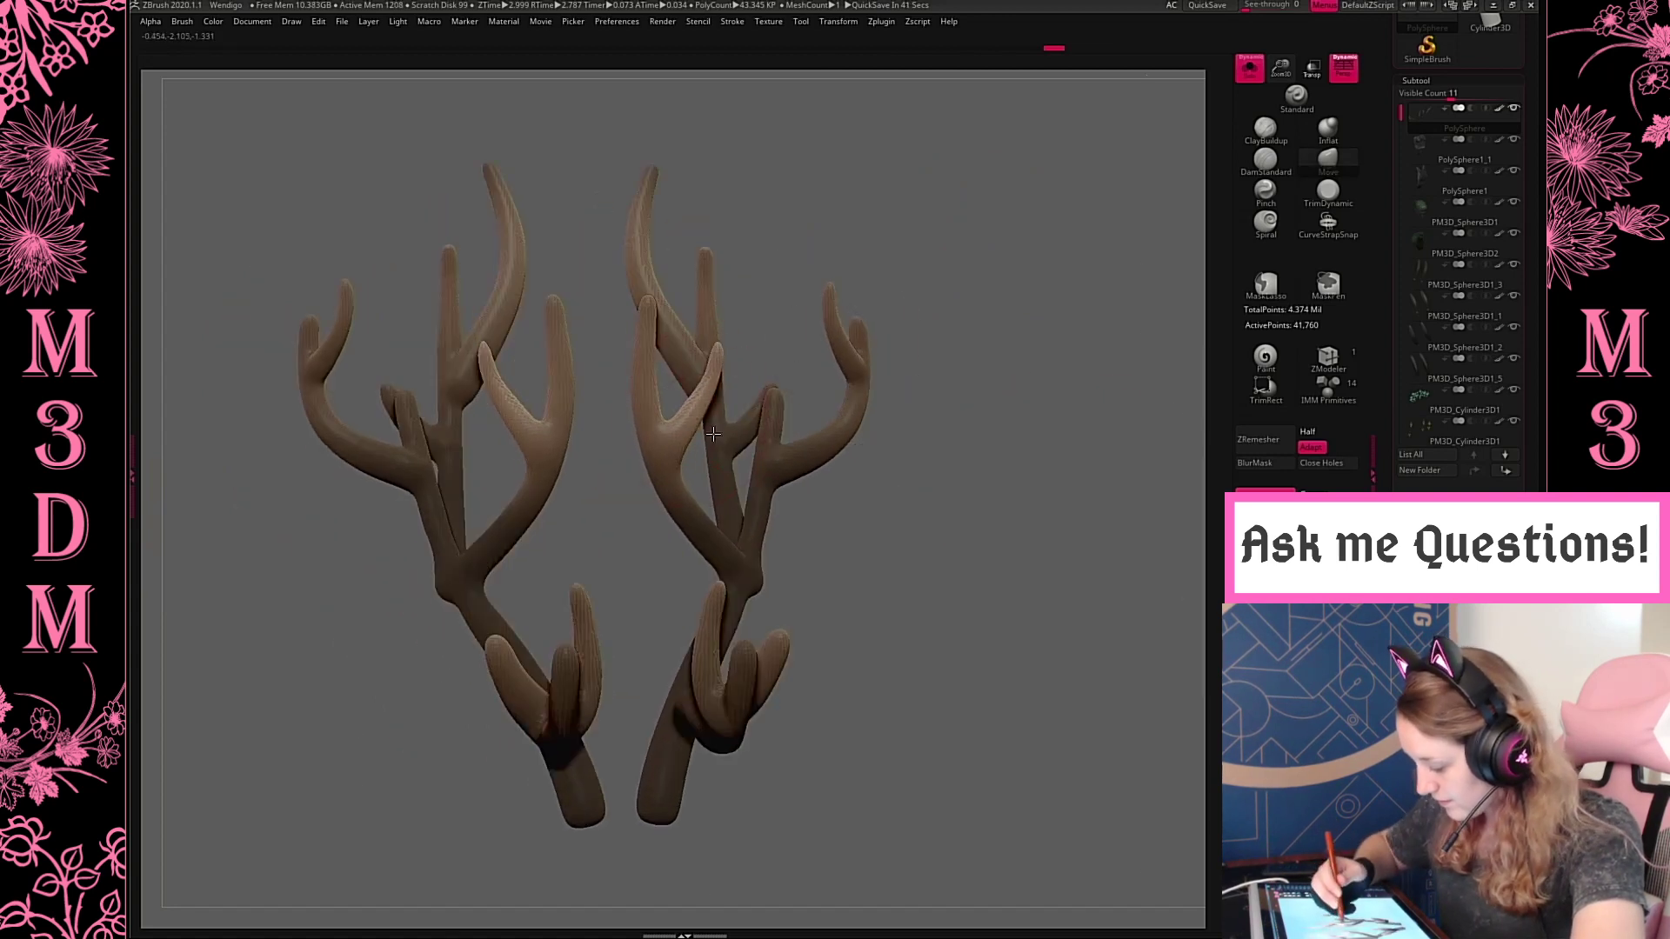
left_click_drag(714, 434, 706, 420)
left_click_drag(664, 351, 656, 358)
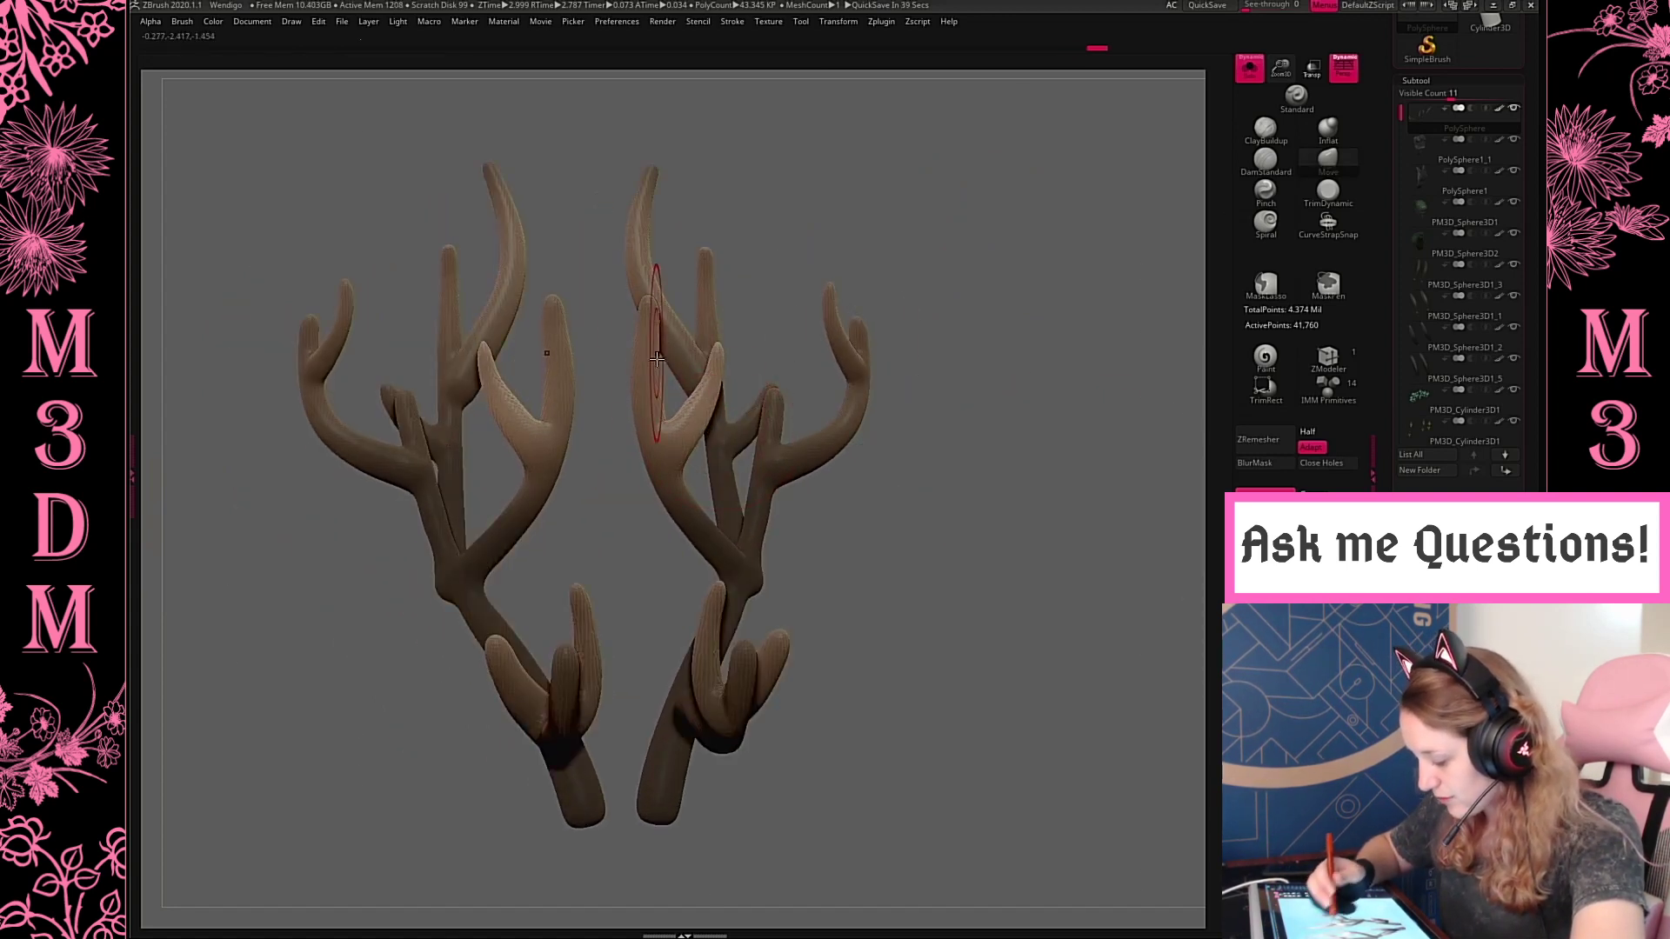
left_click_drag(672, 503, 698, 560)
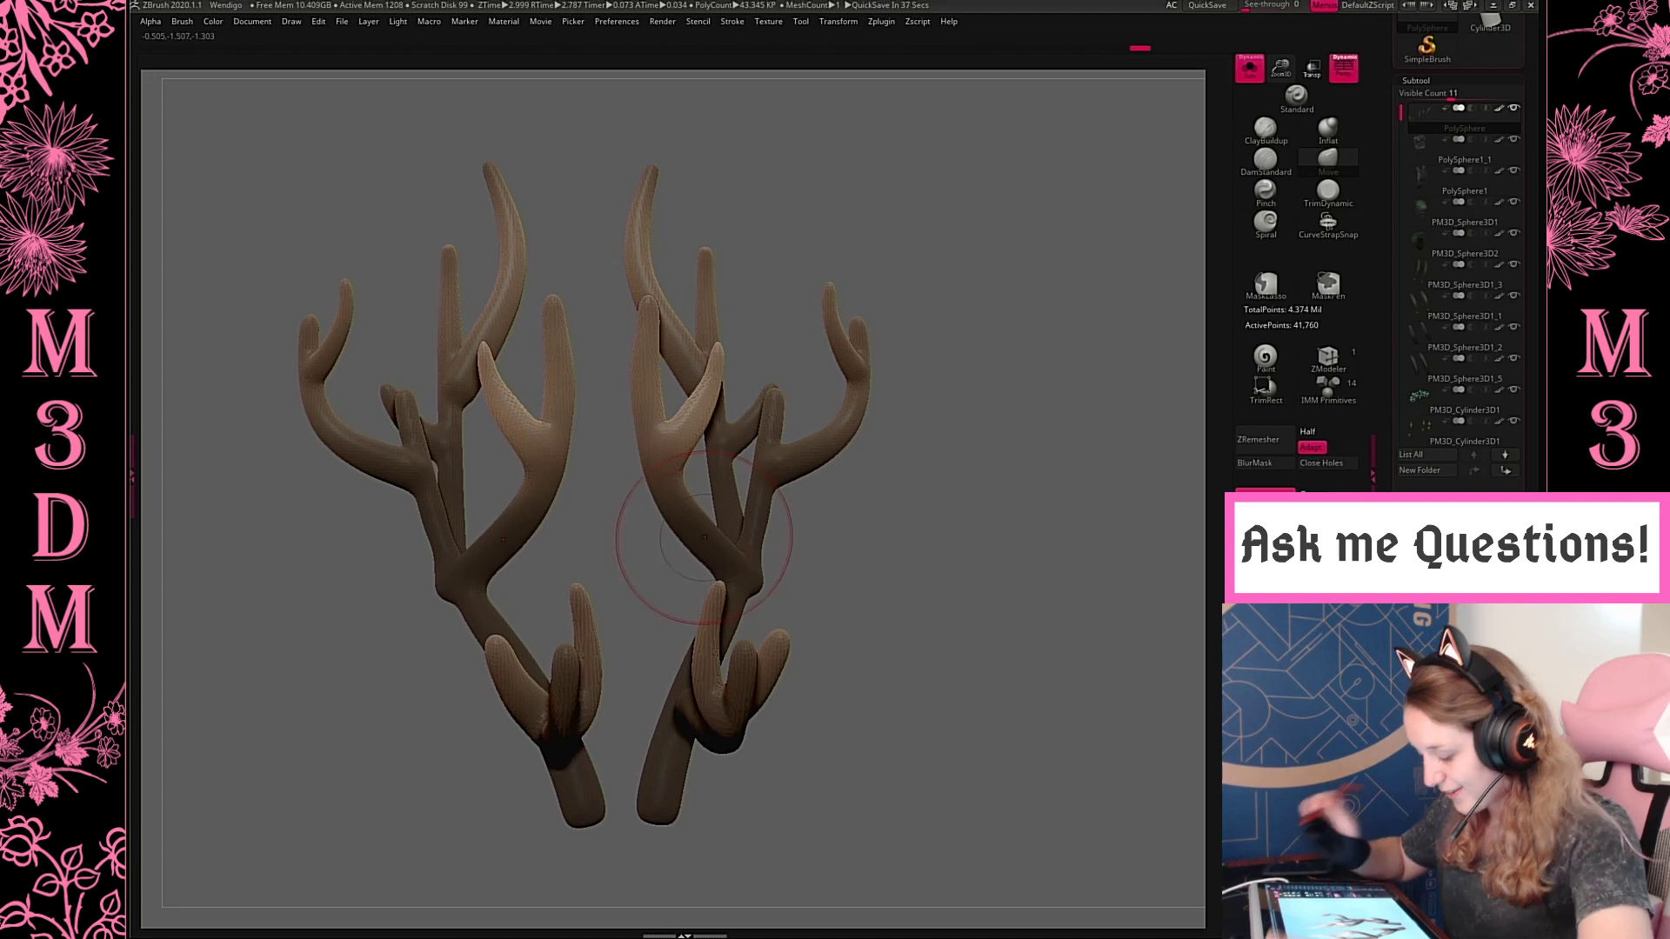
left_click_drag(1054, 440, 1016, 505)
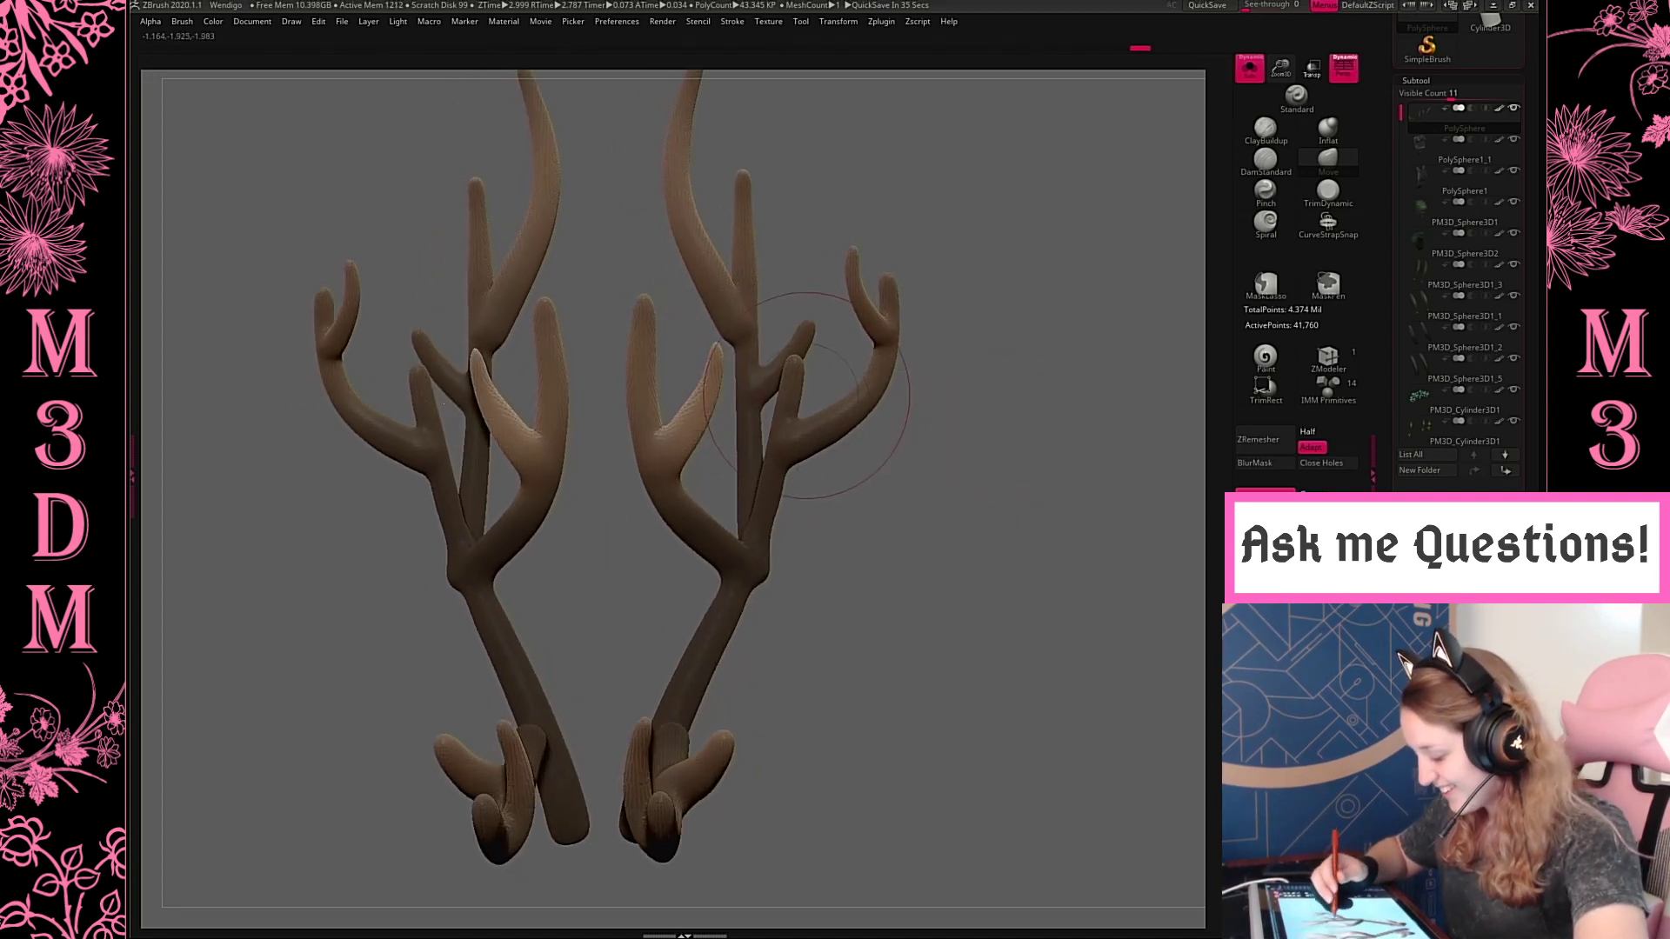
left_click_drag(800, 397, 791, 394)
left_click_drag(782, 514, 790, 511)
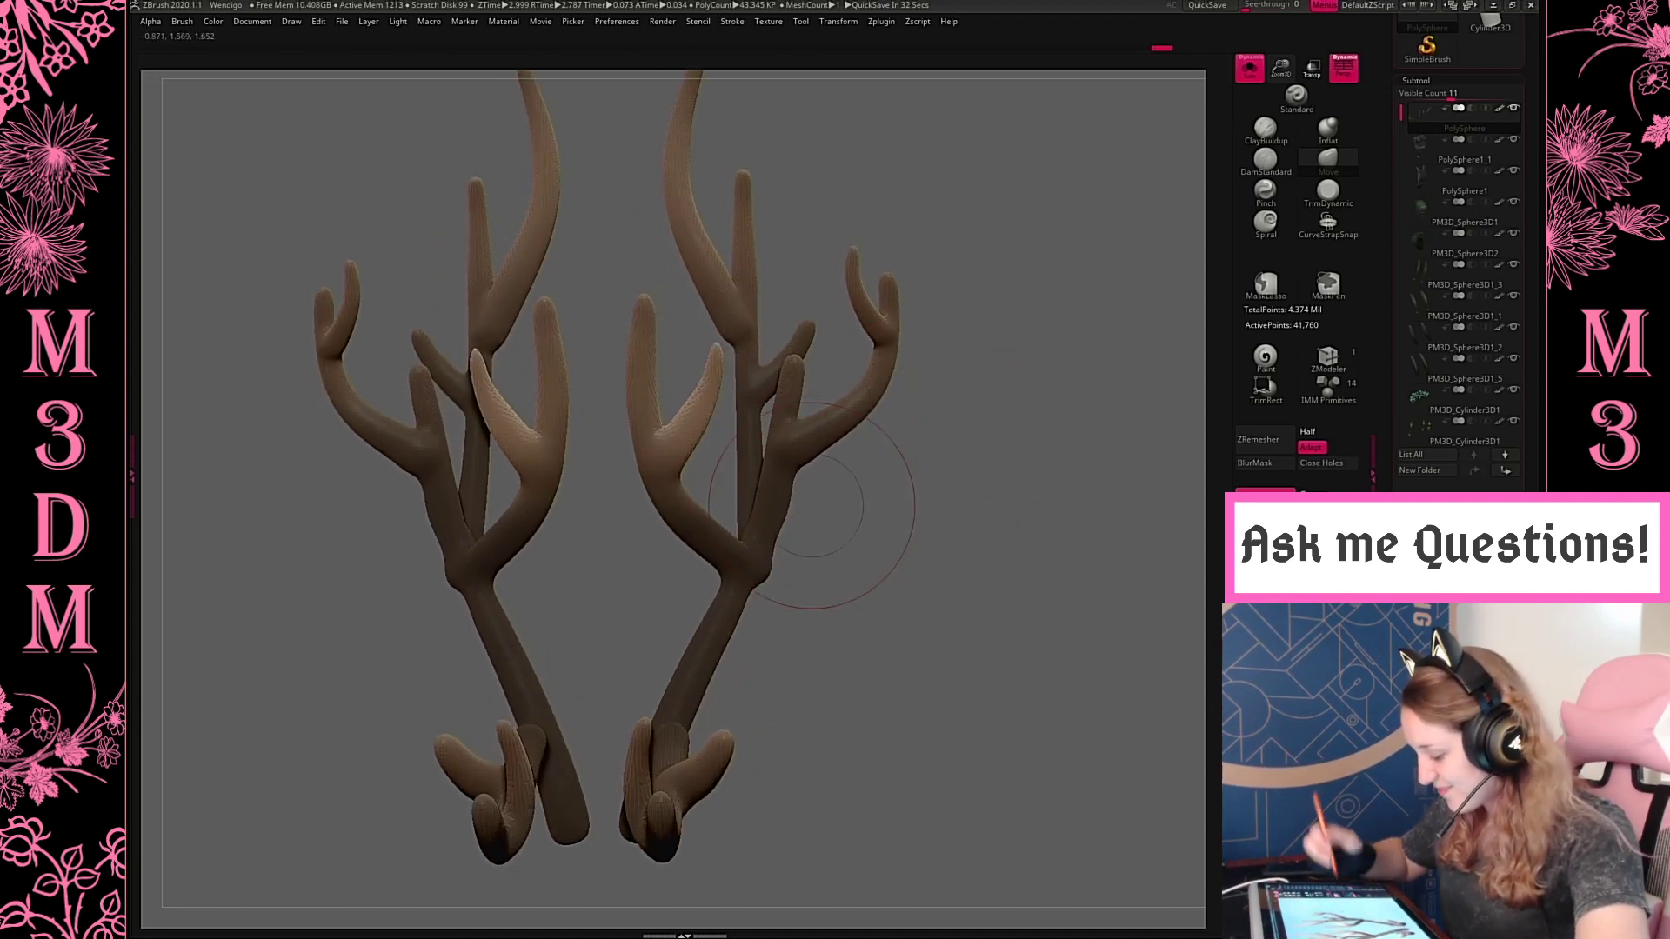
Check the antlers' thickness from the side and their proportions against the whole creature
mouse_move(984, 552)
left_mouse_down()
mouse_move(895, 510)
mouse_move(902, 525)
mouse_move(871, 532)
mouse_move(970, 567)
left_mouse_up()
left_click_drag(1290, 72, 1290, 39)
left_click_drag(1015, 571, 956, 625, "alt")
key("space")
left_click_drag(660, 563, 670, 560)
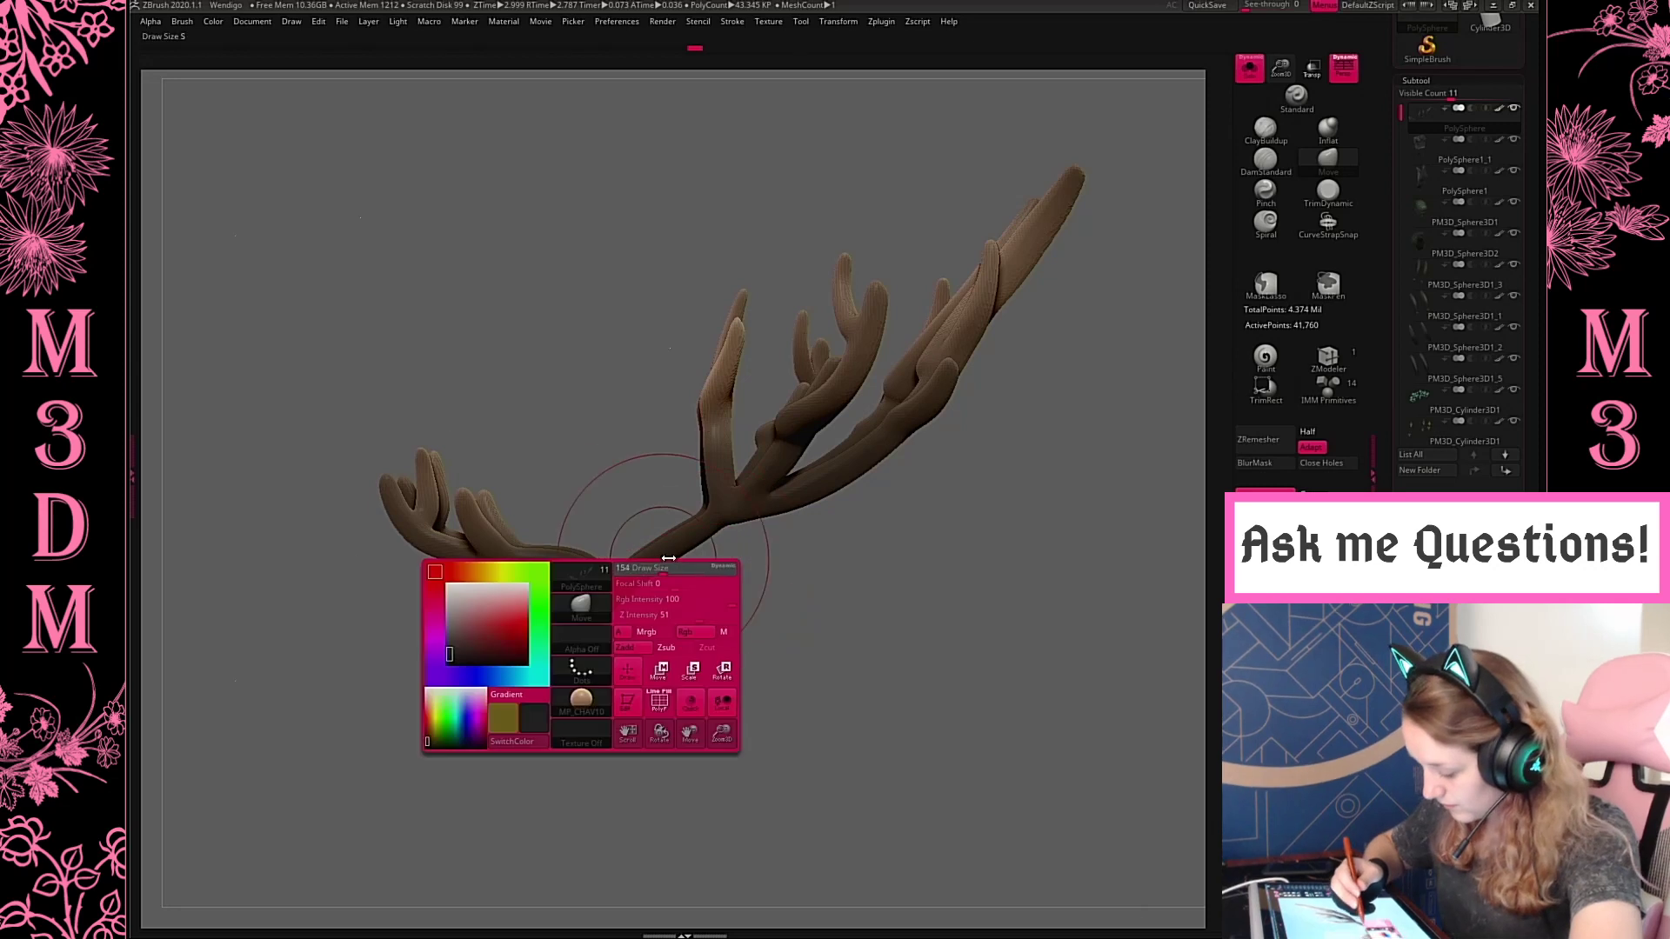
left_click_drag(1165, 548, 976, 323)
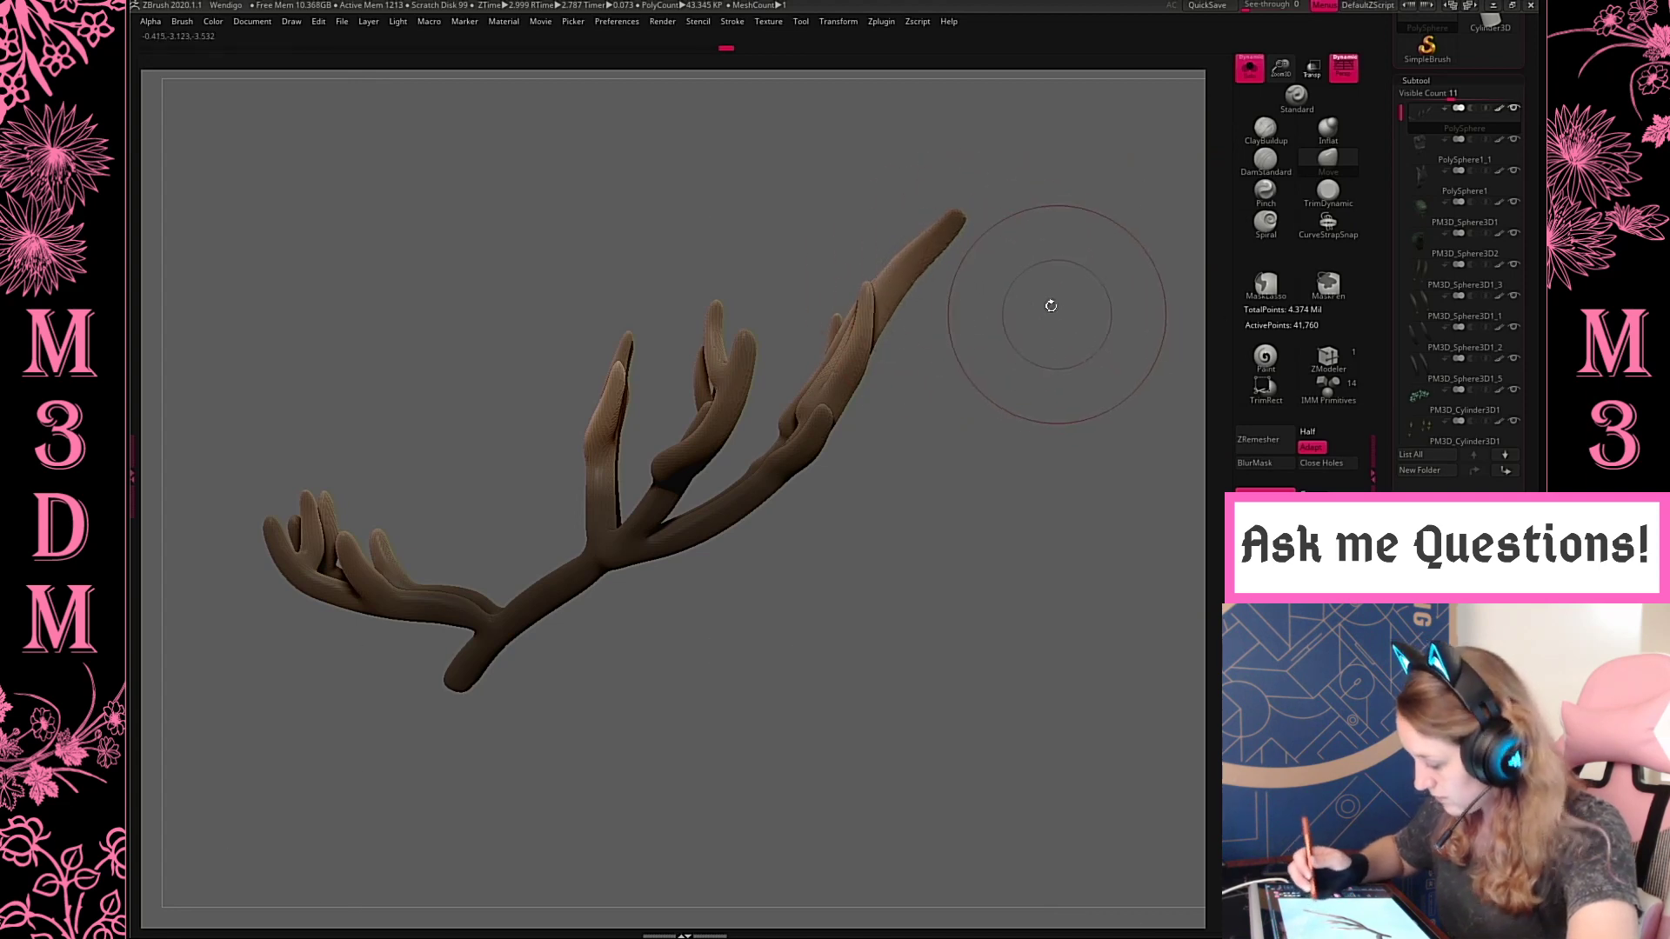
left_click(1249, 68)
key("f")
key("f")
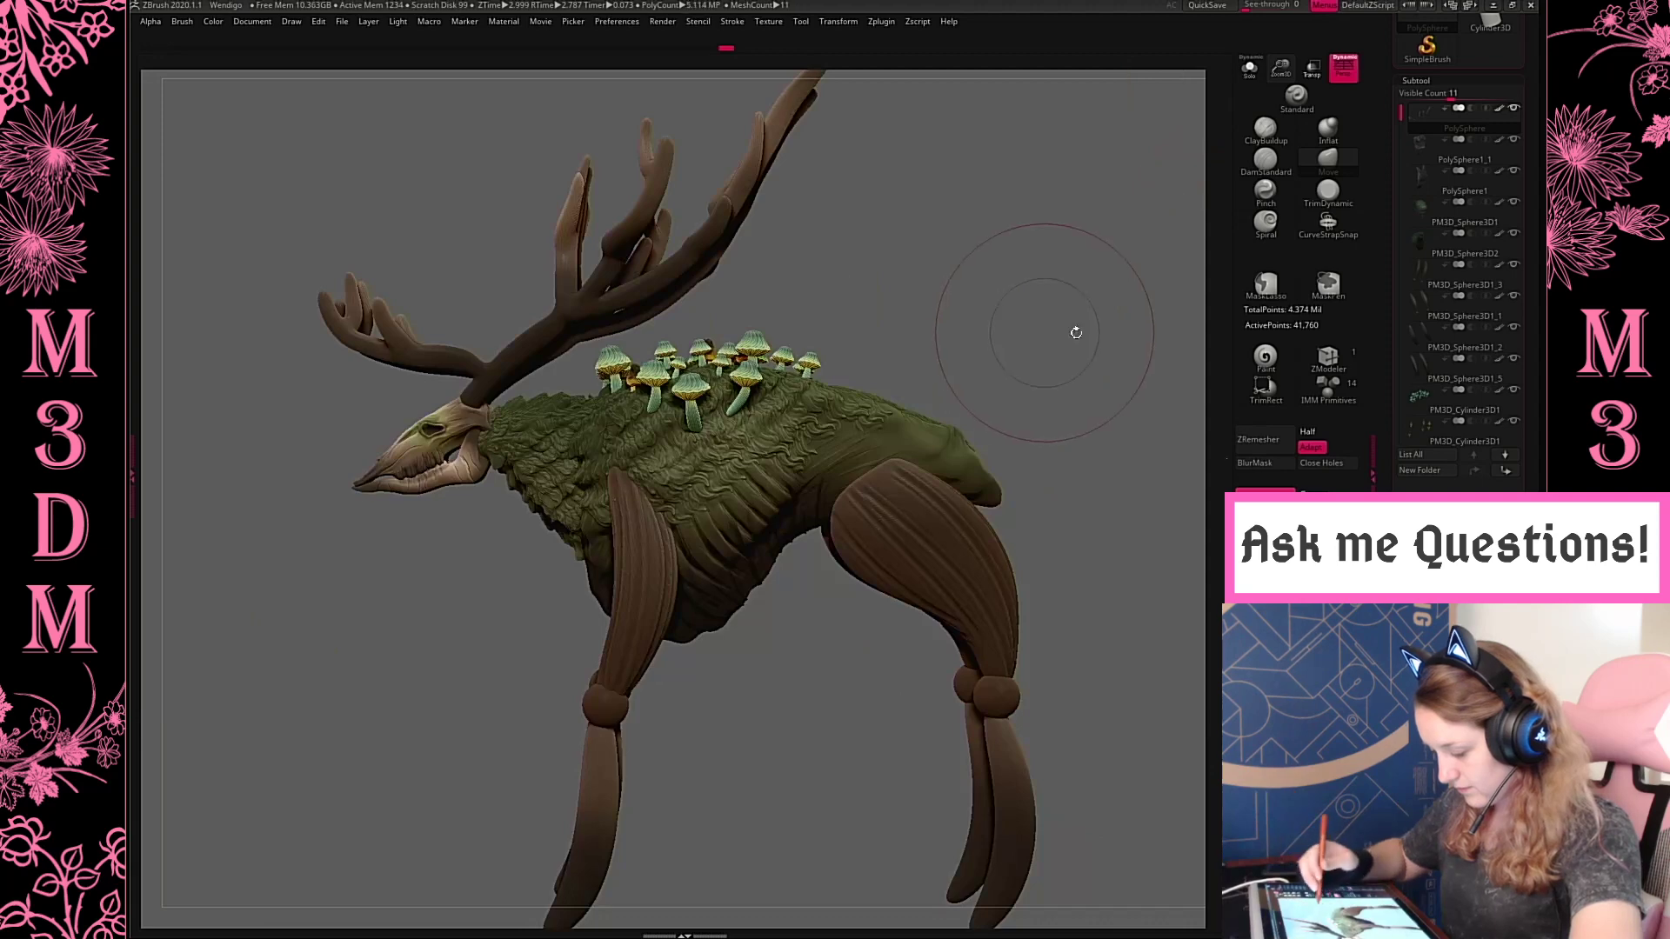
left_click_drag(1075, 332, 1119, 334)
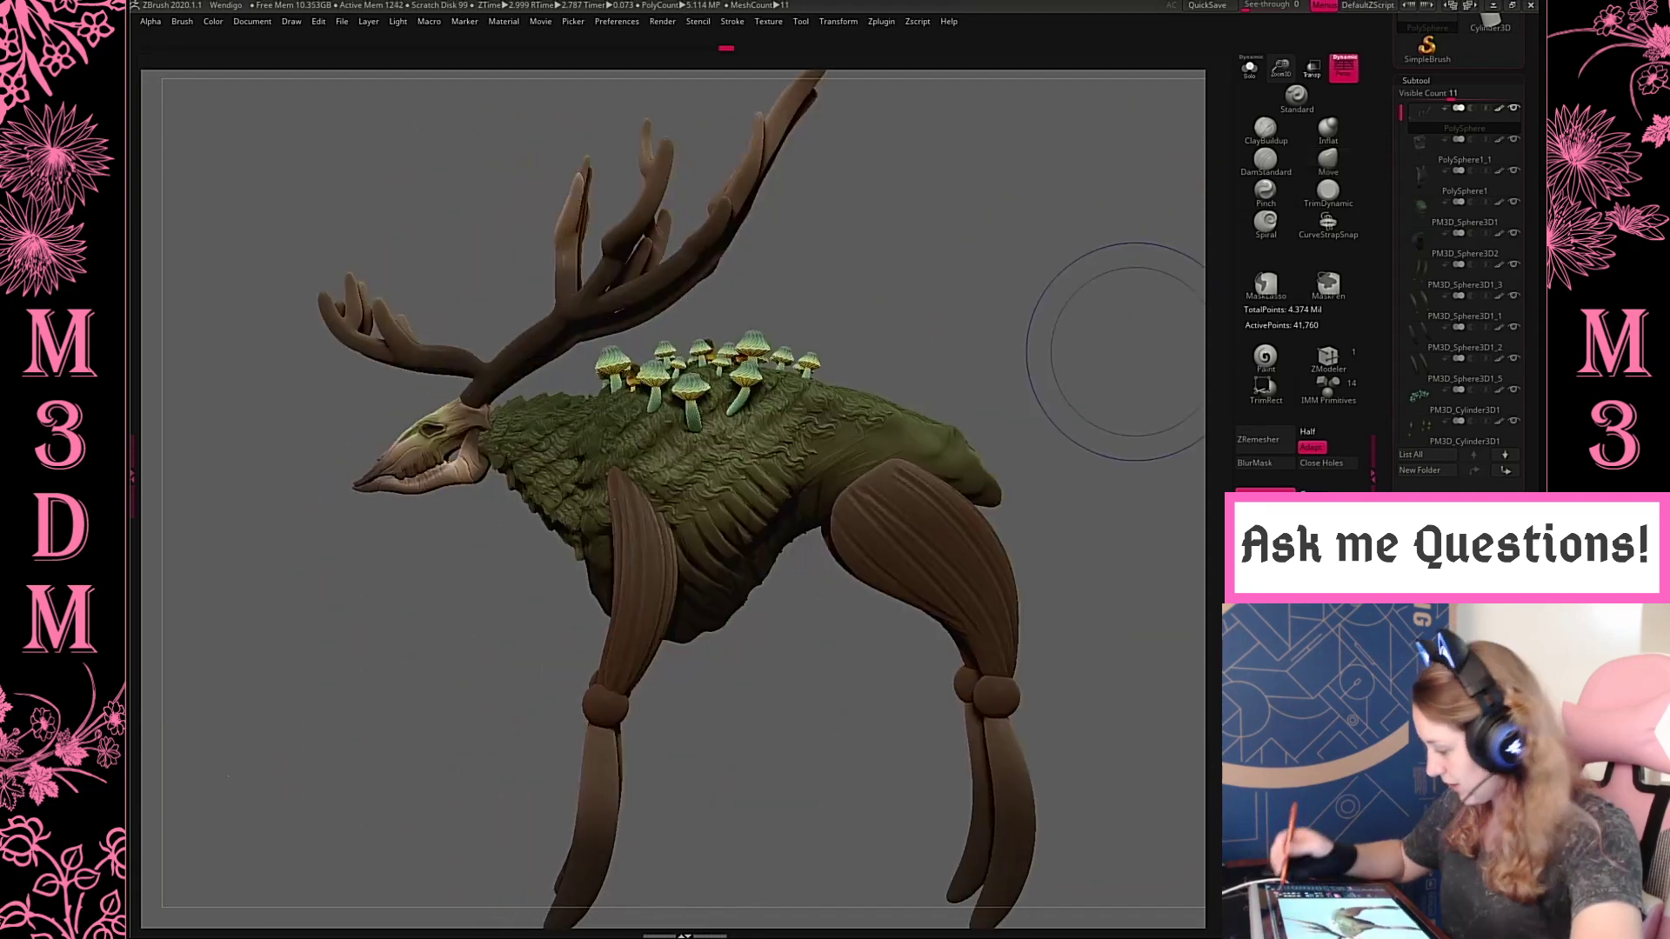
Isolate the antlers, divide their mesh once to subdivision level 2 and display the wireframe
left_click(1249, 68)
left_click_drag(1275, 76, 1275, 165)
left_click_drag(951, 433, 1081, 557, "alt")
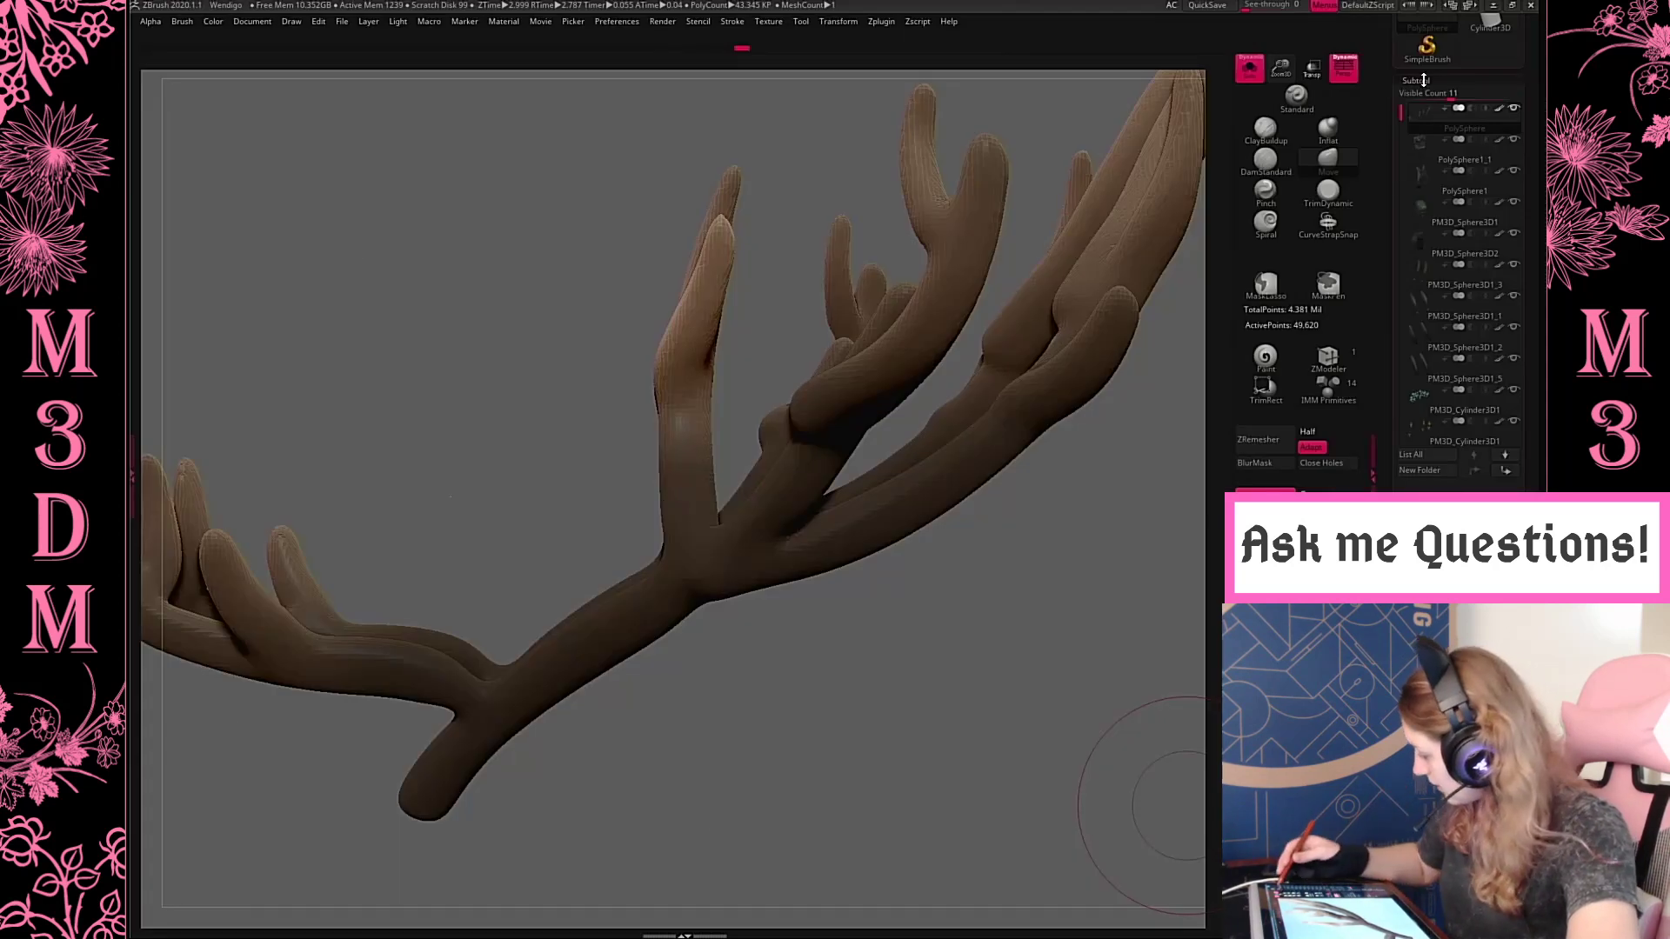
left_click(1424, 80)
left_click(1421, 95)
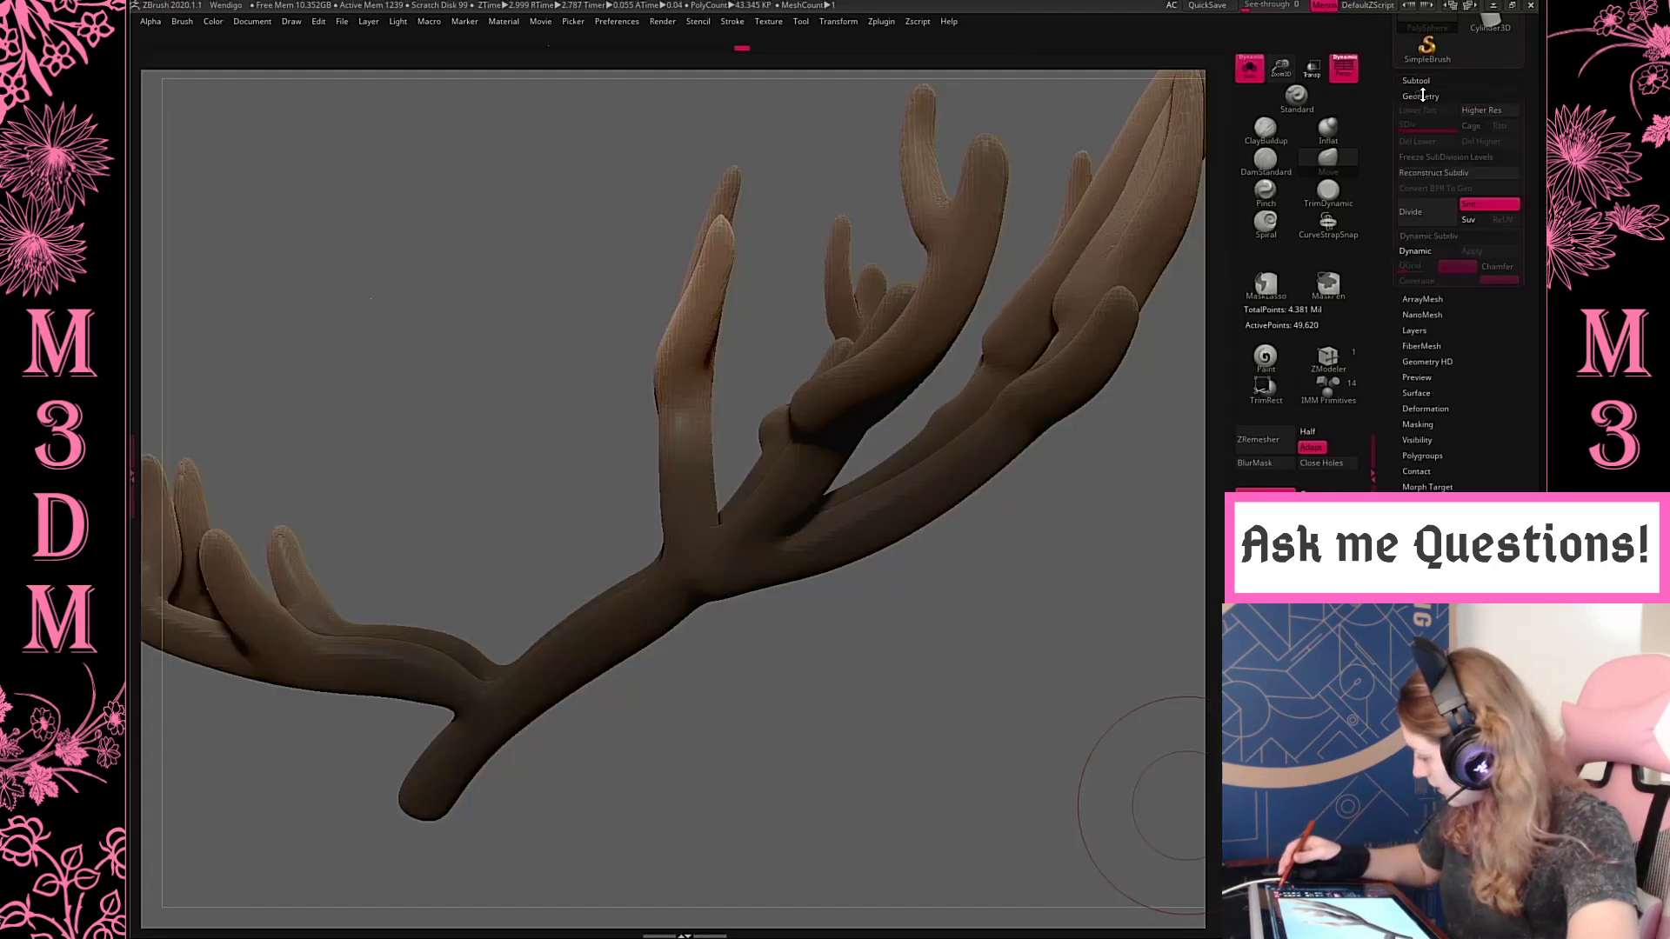
left_click(1423, 213)
key("shift+f")
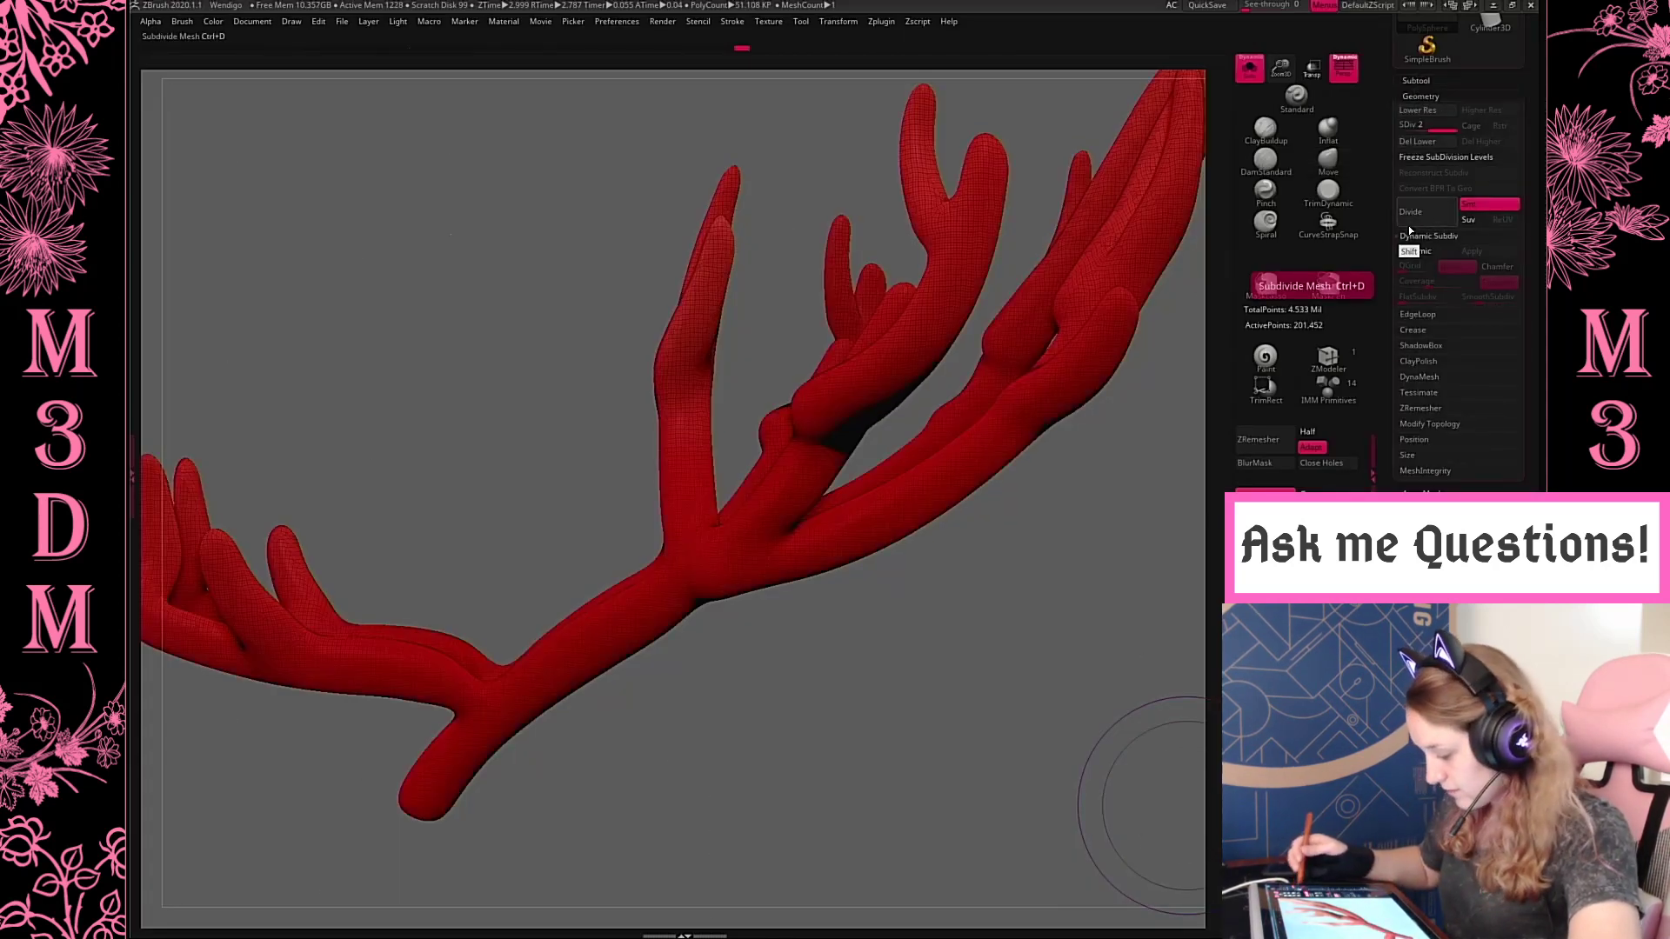
Compare the antler wireframe before and after subdivision by undoing and restoring the division
key("ctrl+z")
key("ctrl+z")
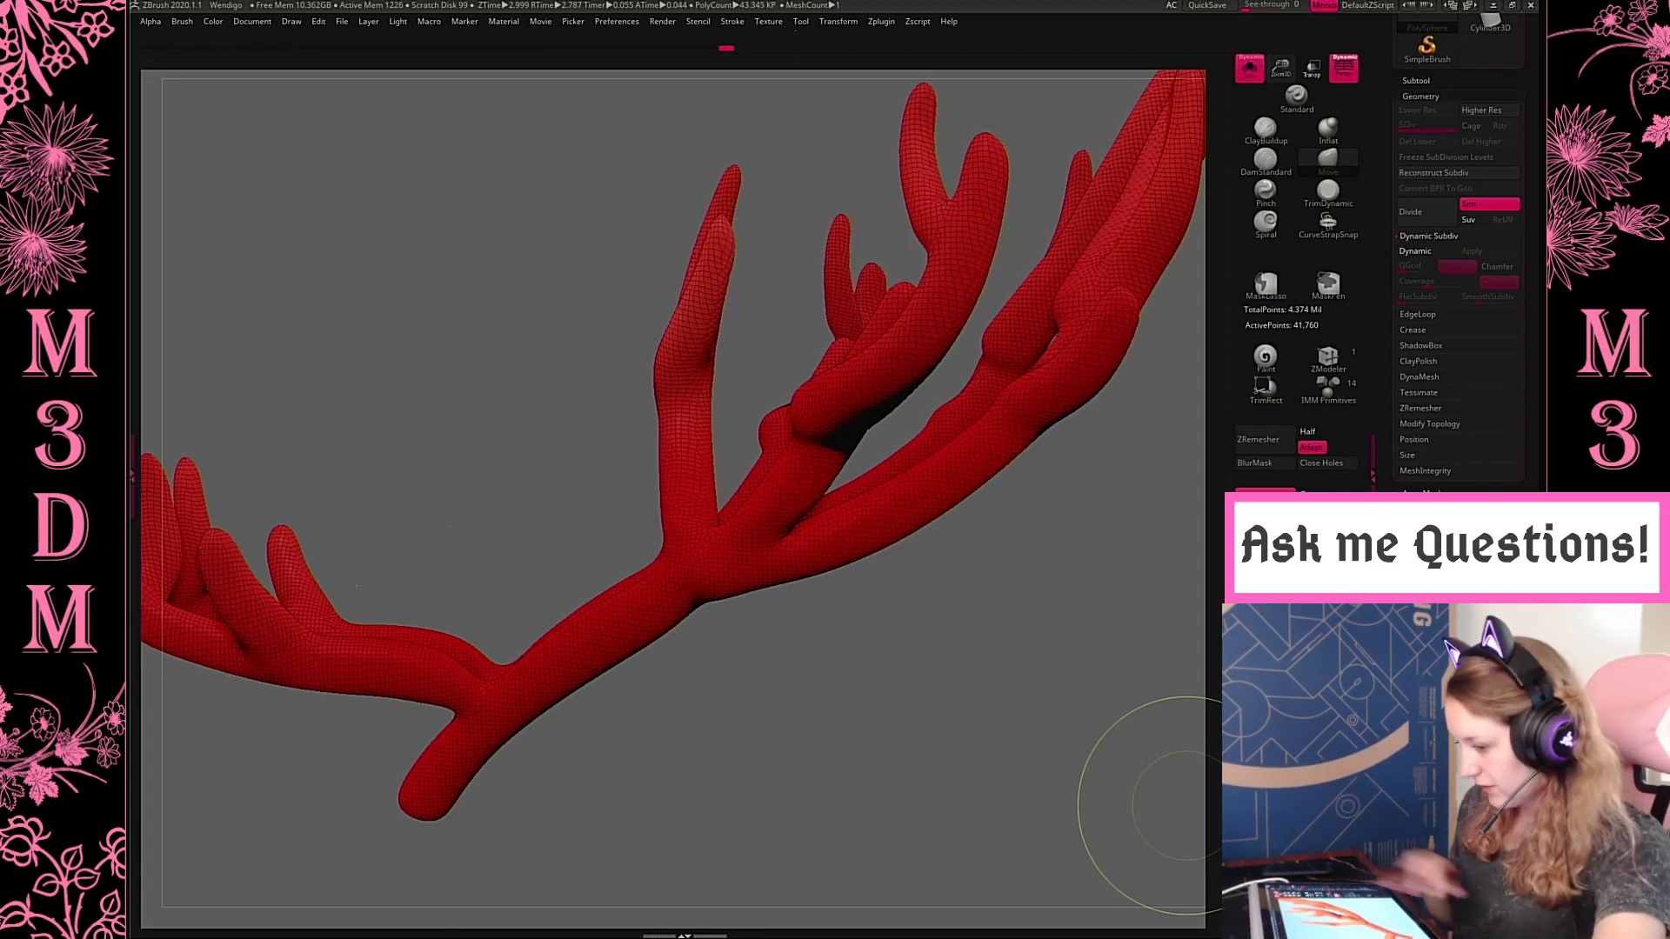
key("ctrl+shift+z")
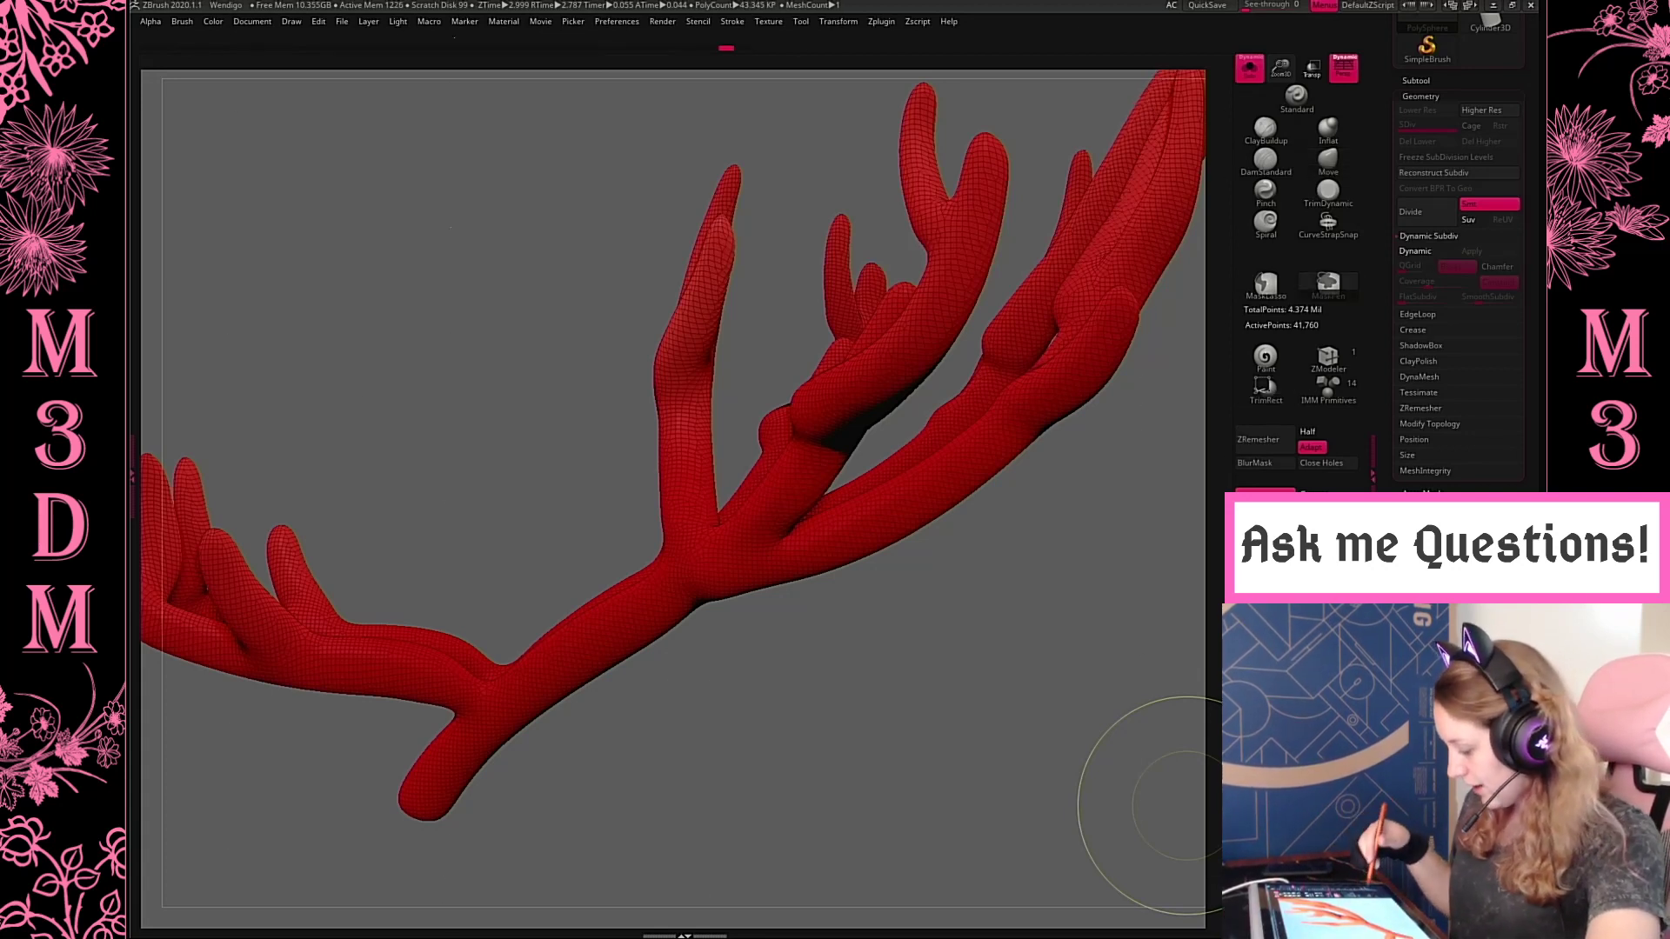
key("ctrl+shift+z")
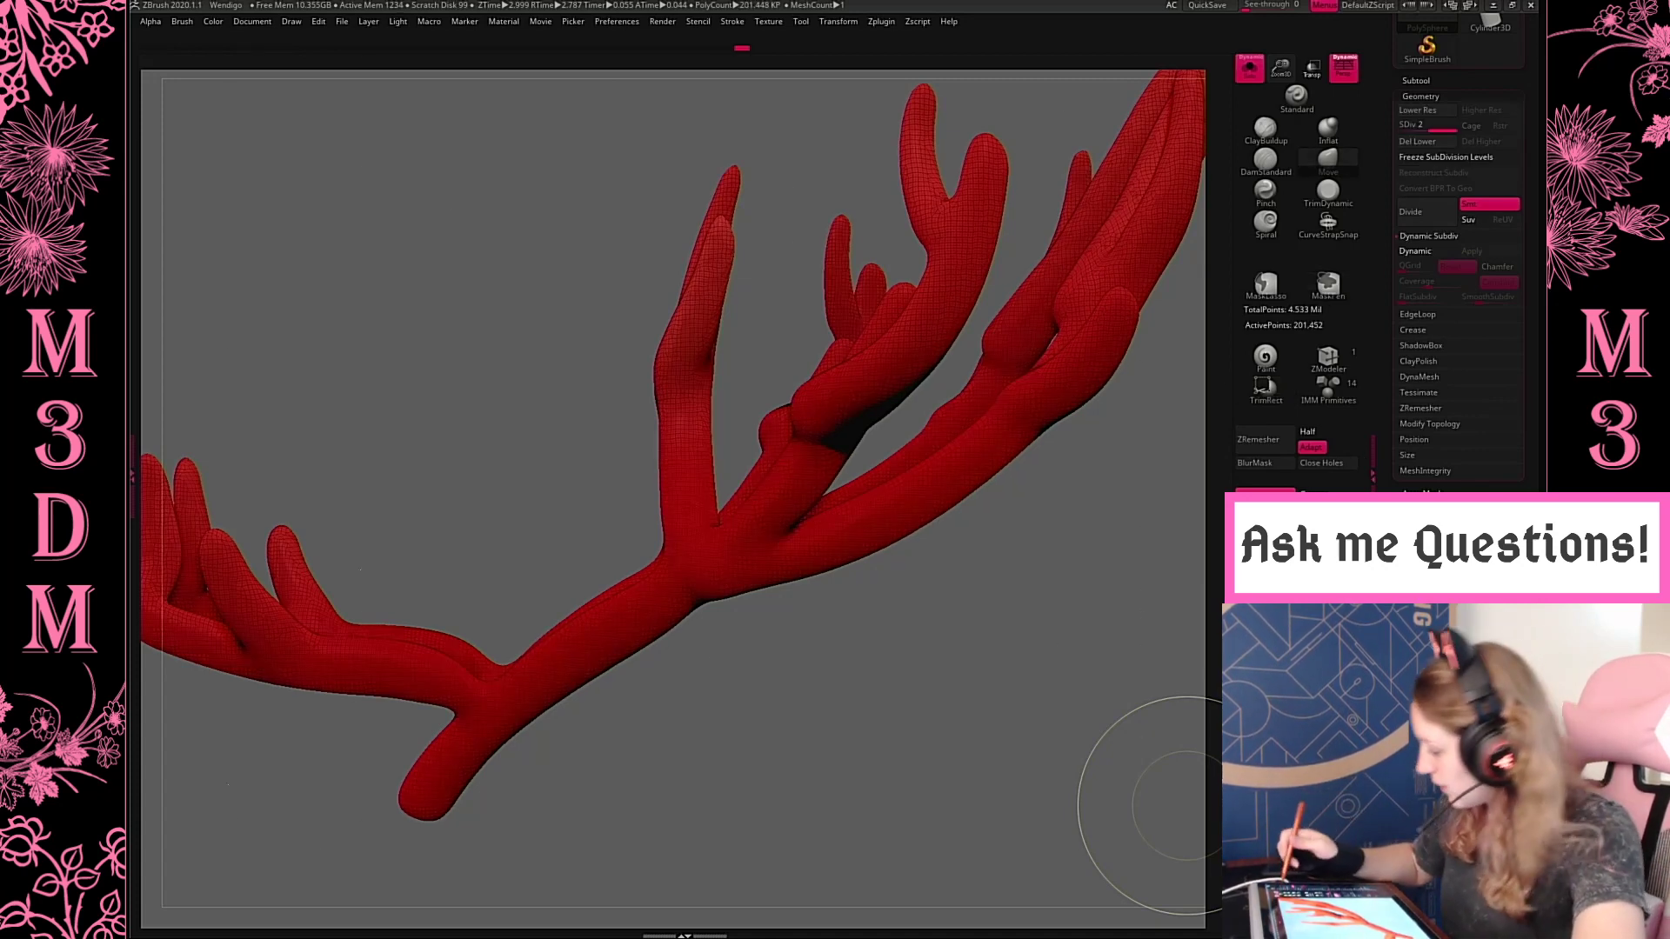
Show the whole creature without wireframe and switch to the DamStandard brush with its Z Intensity lowered to 8
left_click(1250, 69)
key("shift+f")
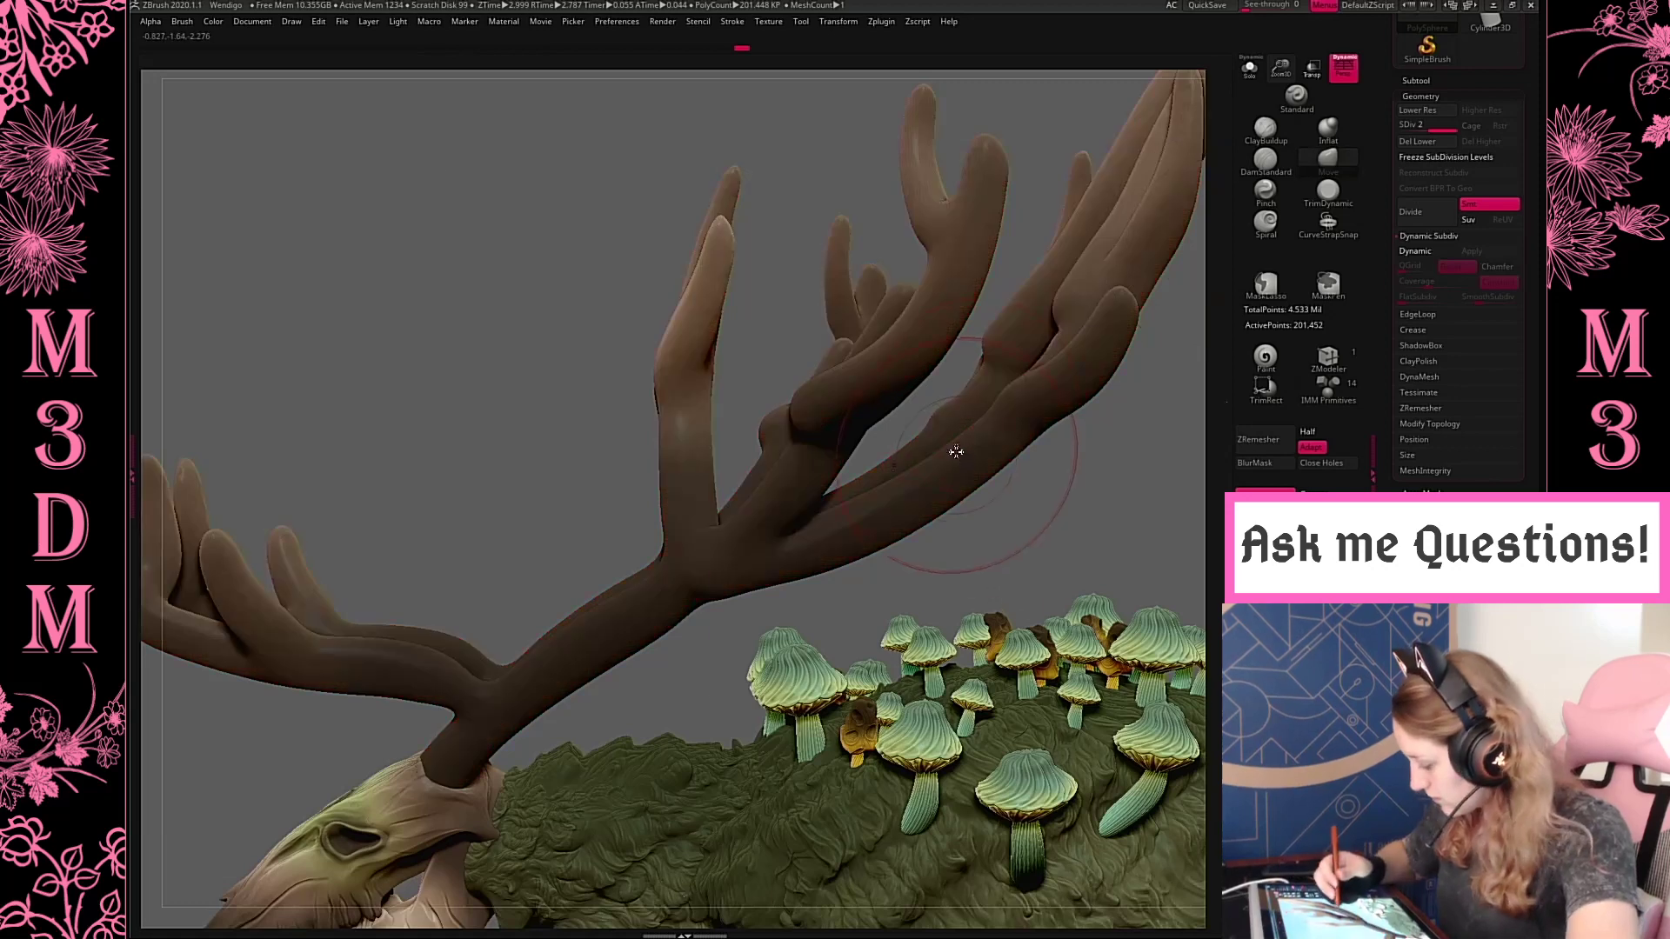
left_click_drag(1282, 69, 1281, 103)
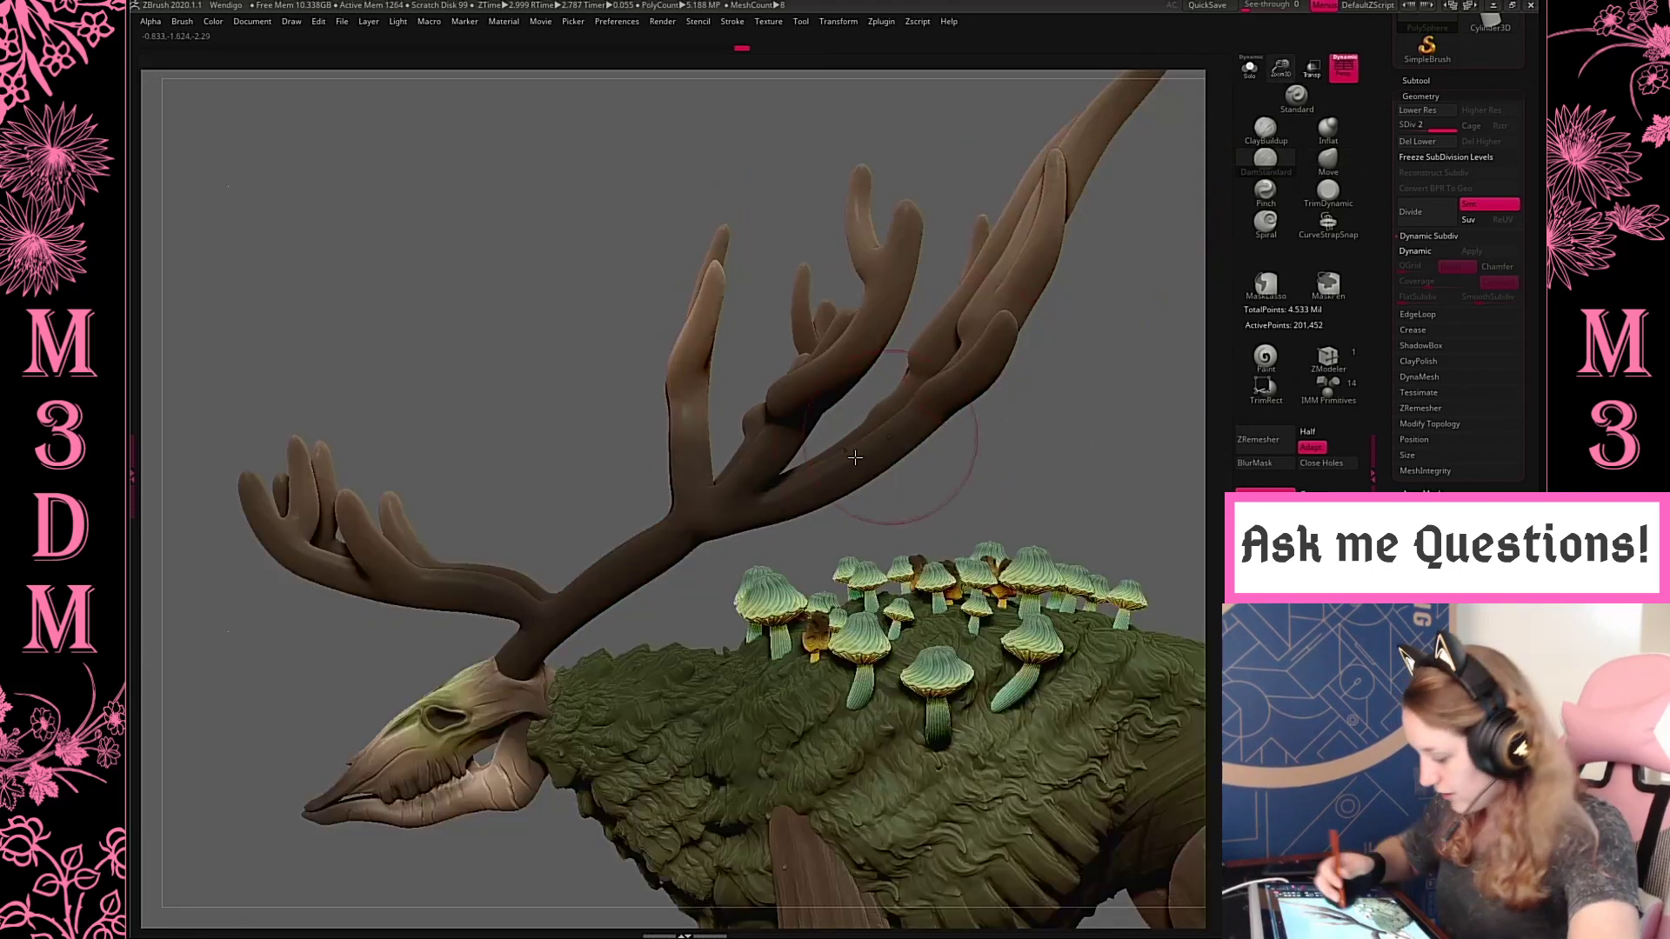
key("space")
left_click(739, 430)
left_click(911, 644)
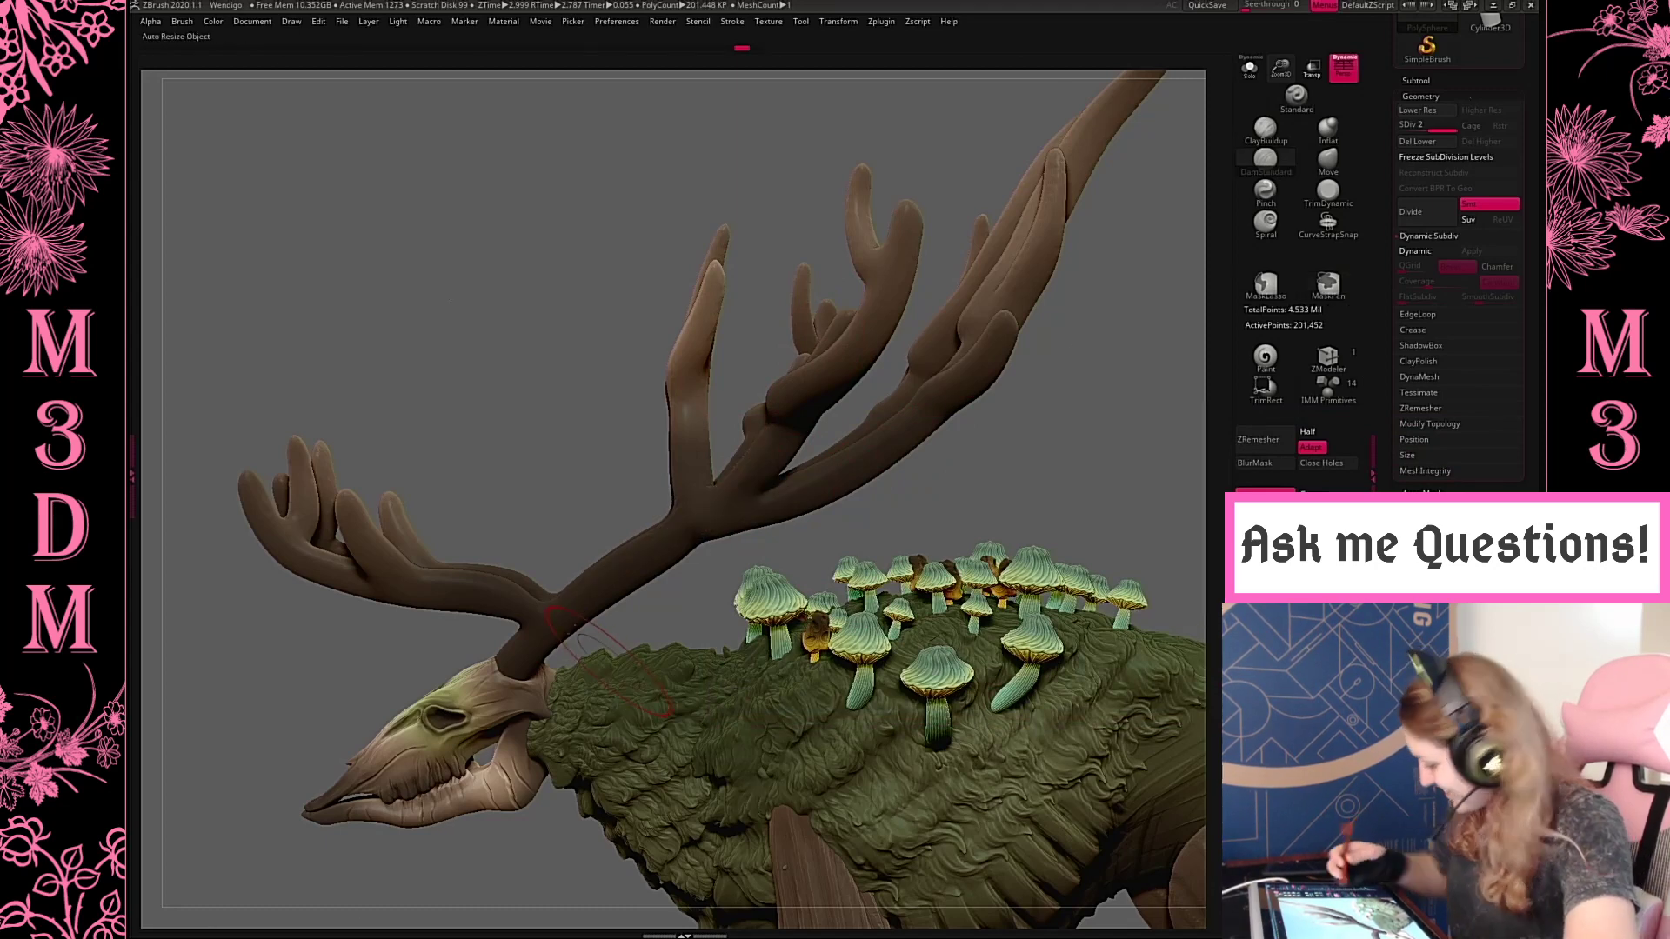
key("space")
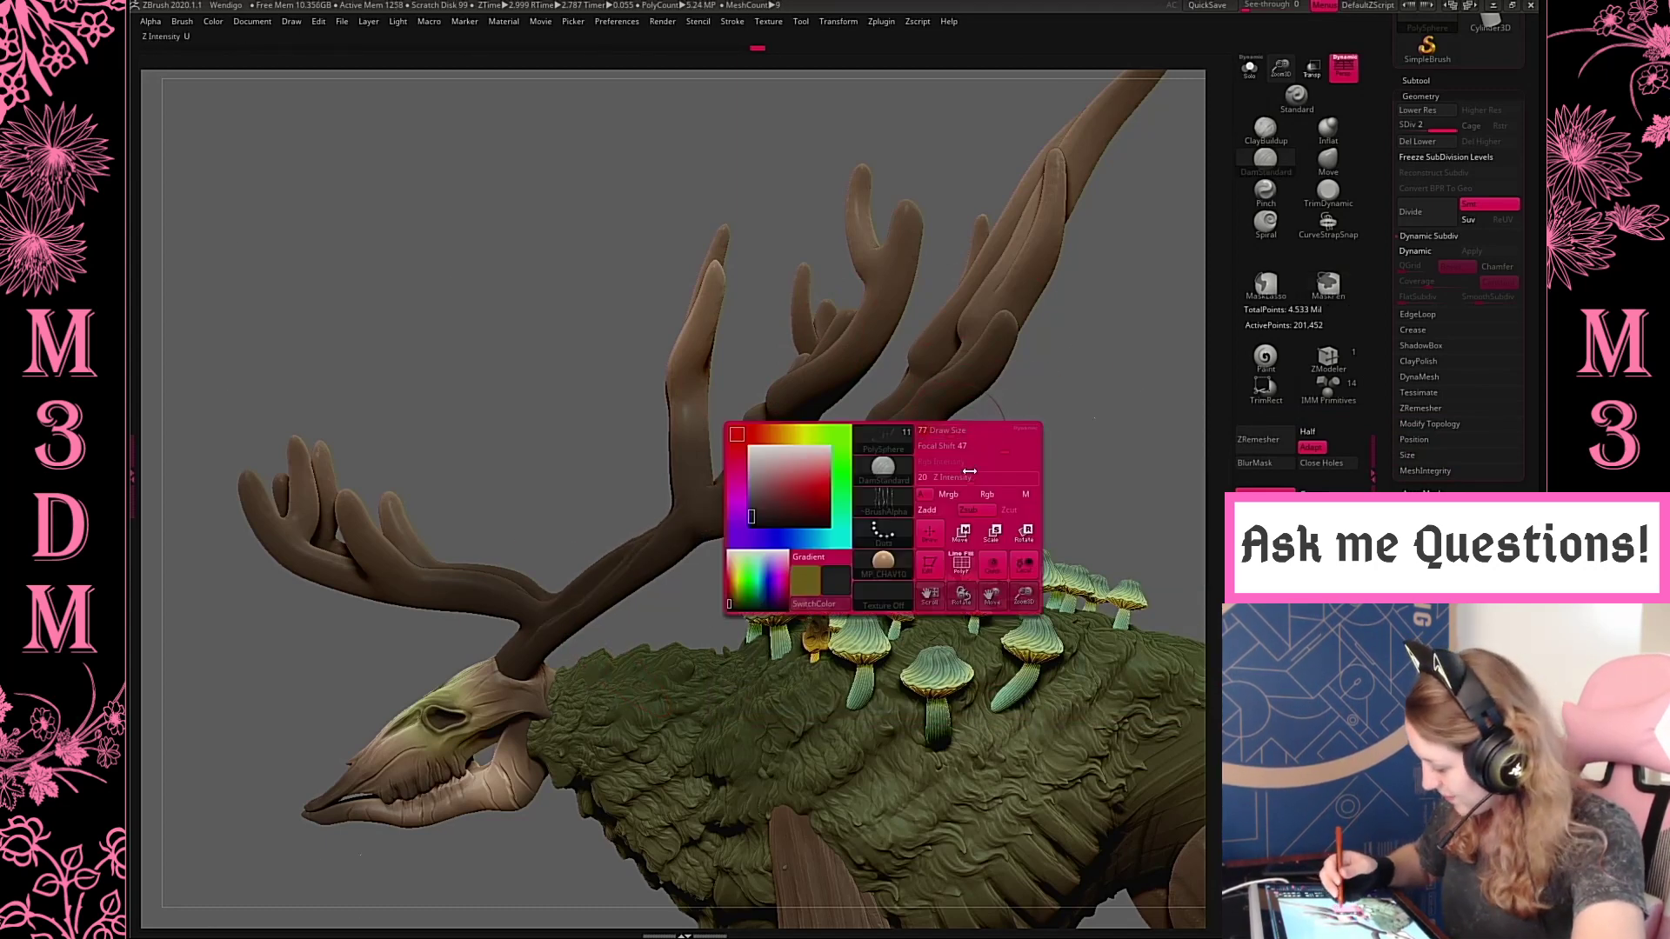
left_click_drag(1055, 440, 825, 490)
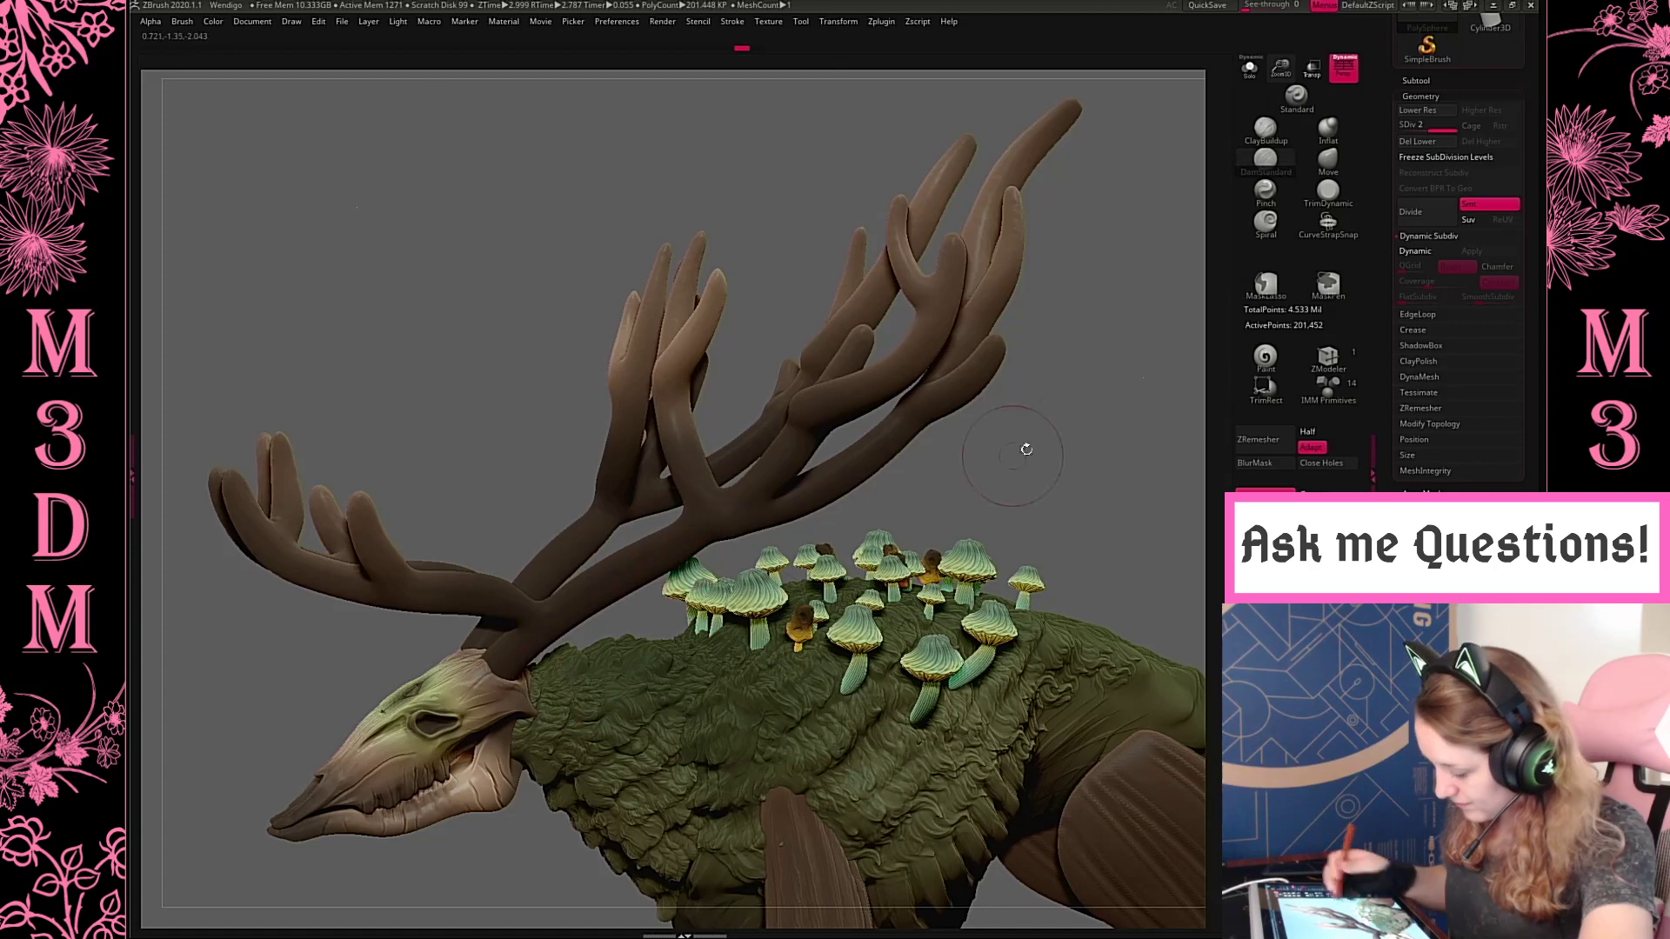
Adjust the LazyRadius in the Lazy Mouse settings for steadier DamStandard strokes
left_click_drag(1026, 449, 815, 55)
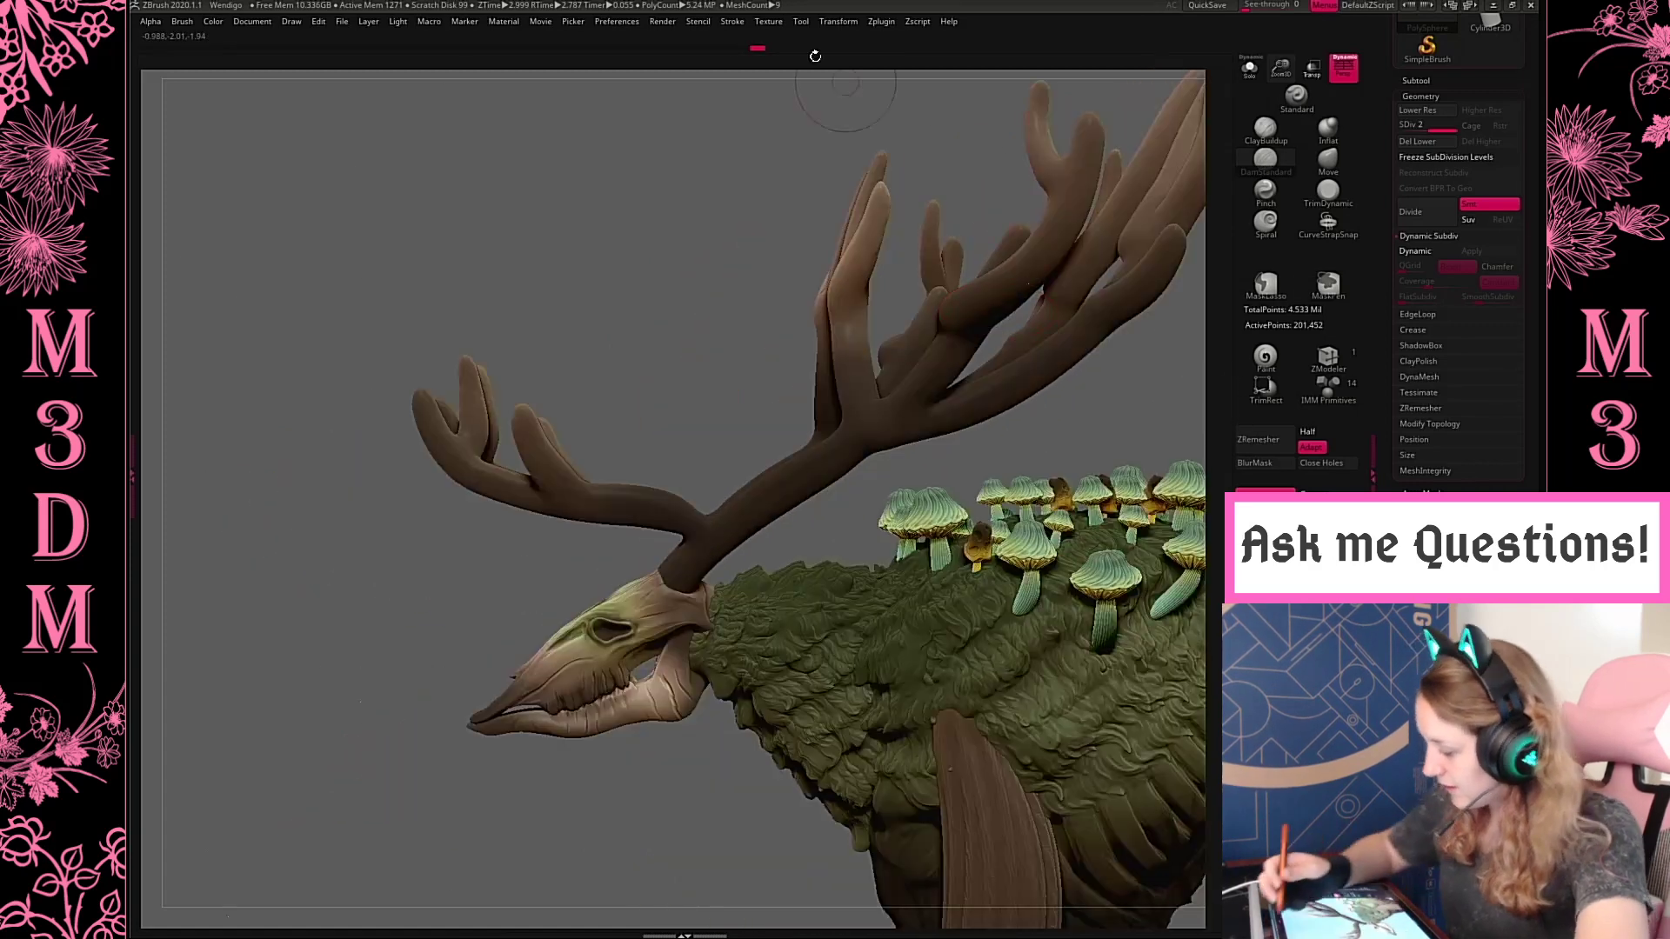
left_click(733, 22)
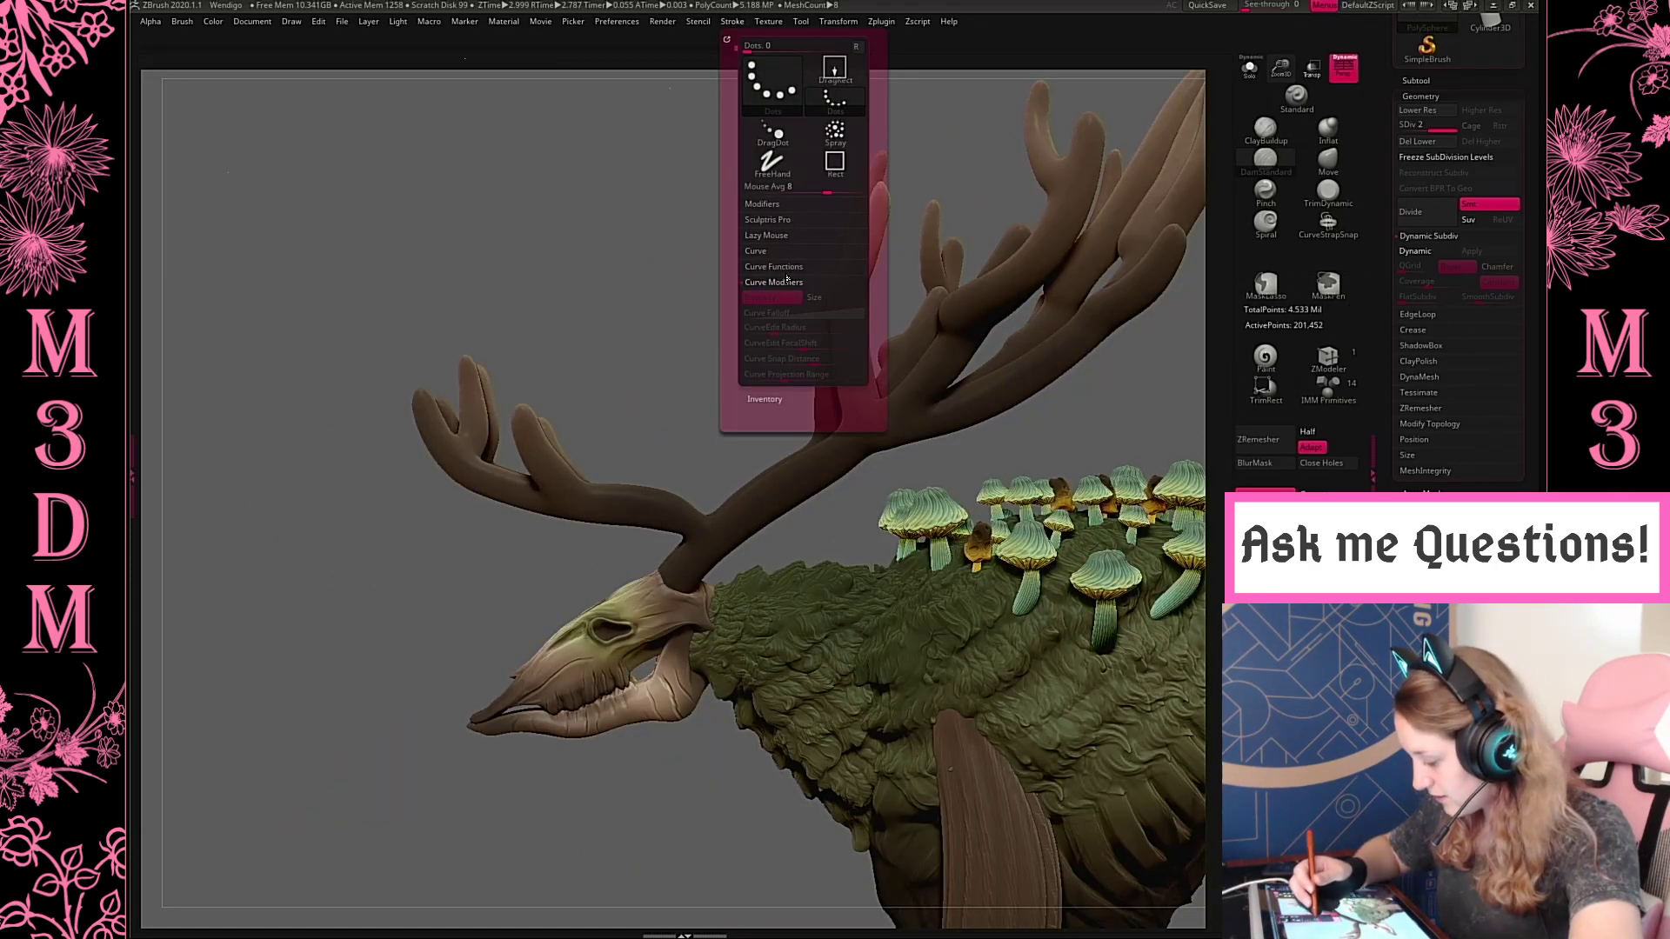
left_click(791, 240)
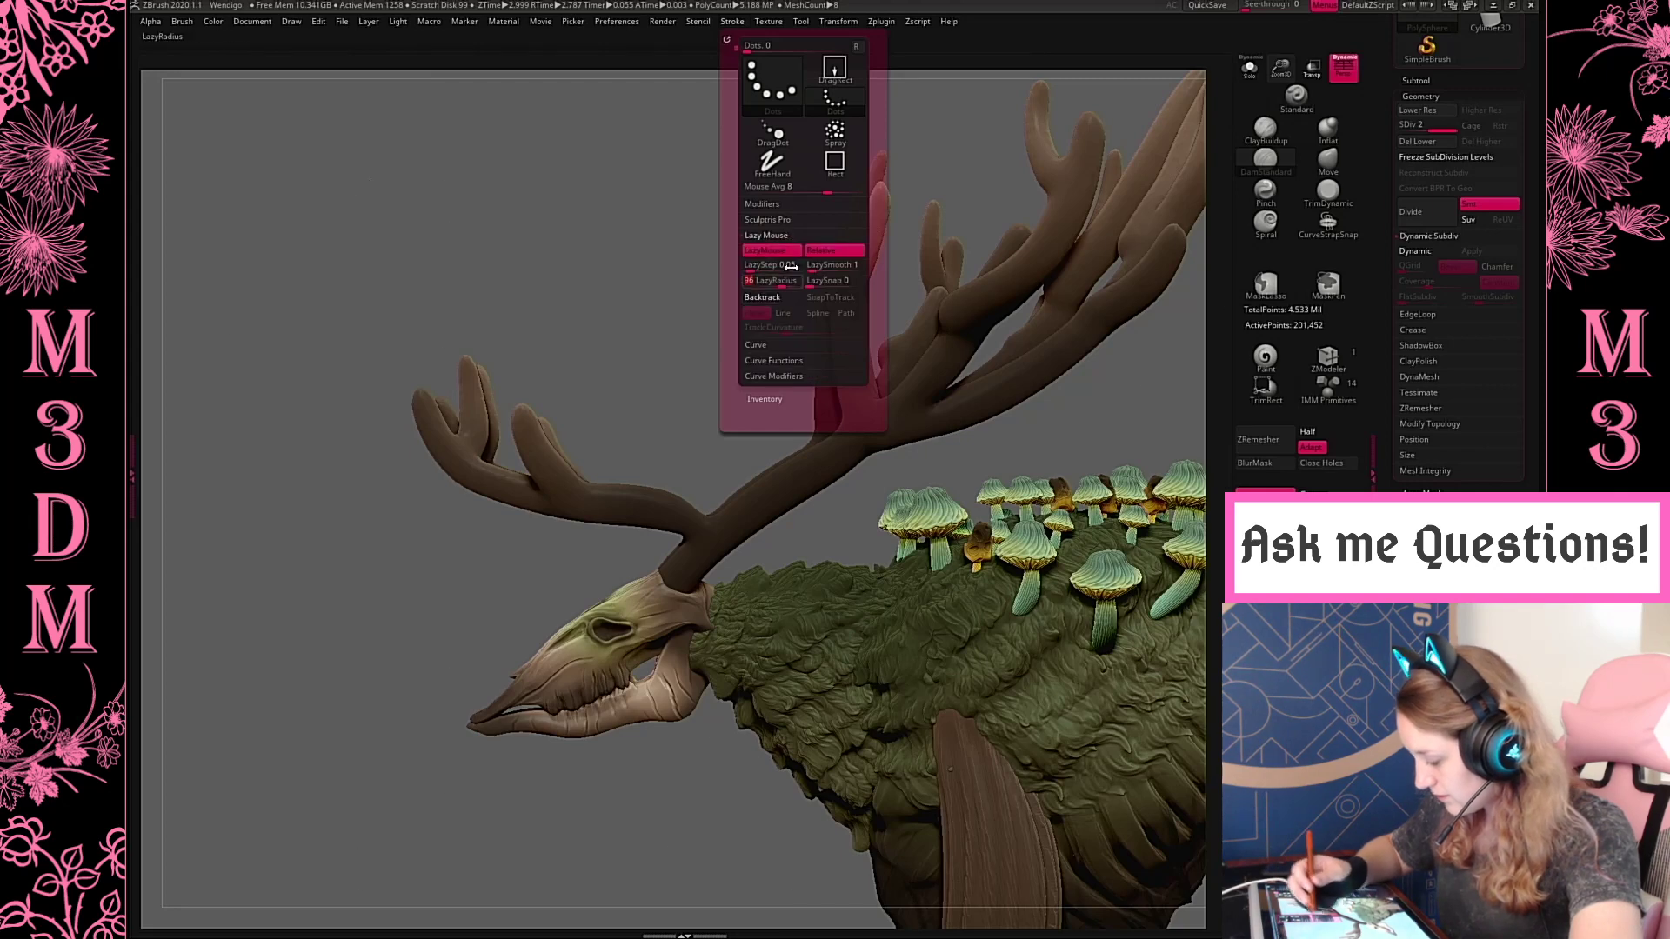
left_click_drag(999, 421, 931, 336)
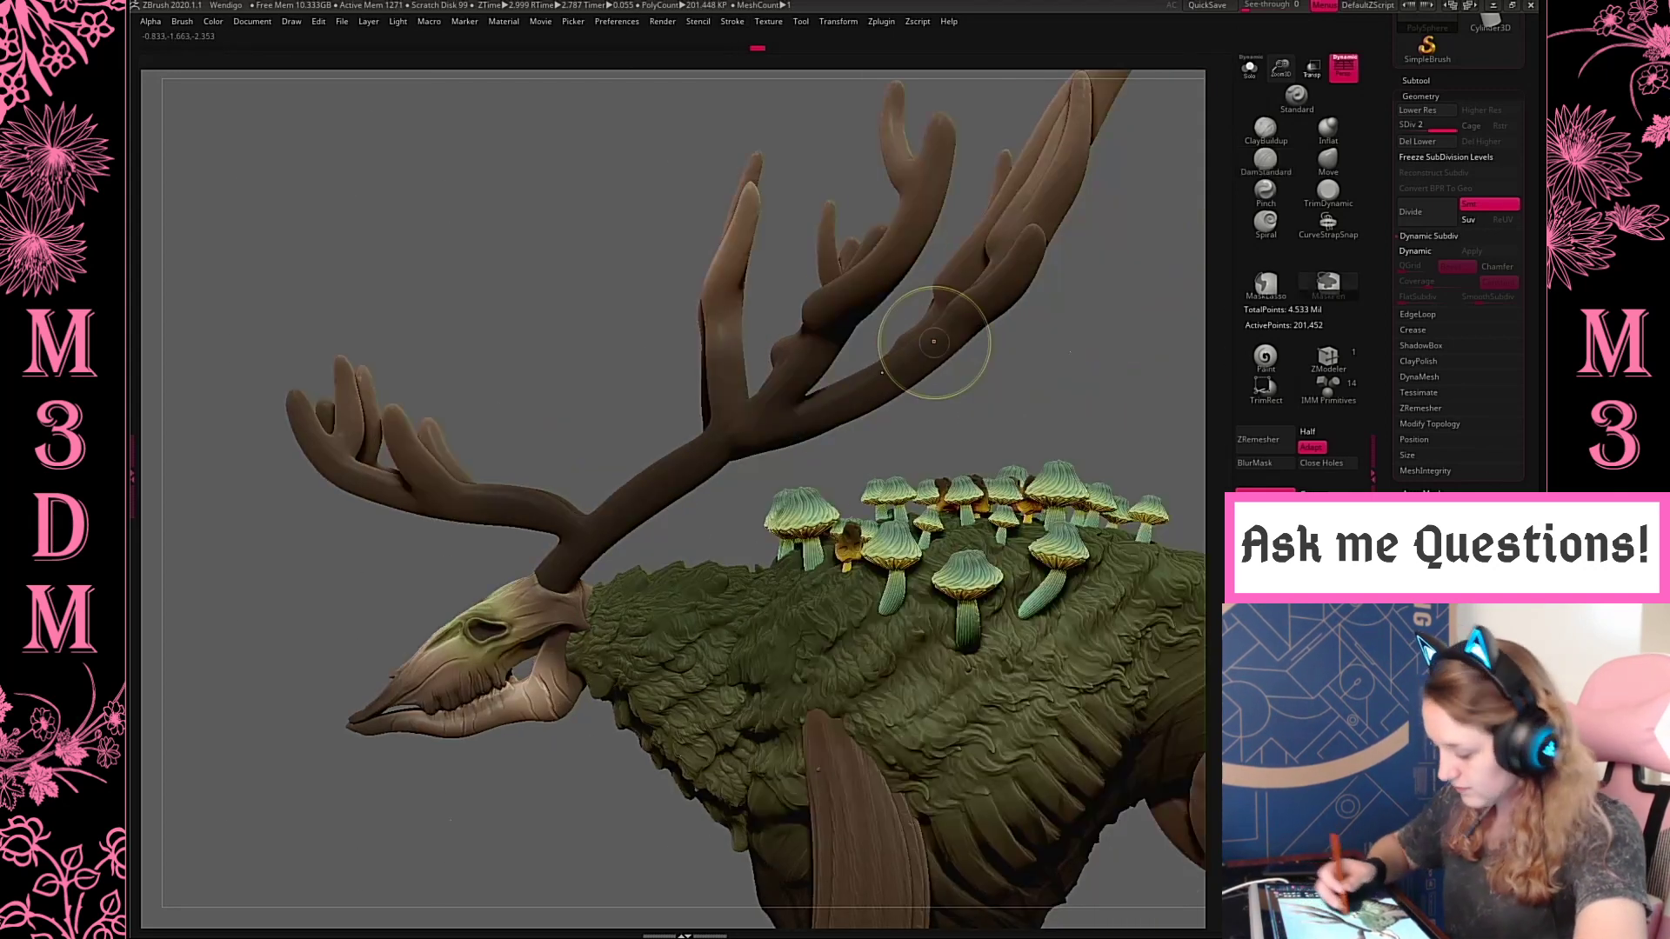
Reduce the DamStandard Draw Size and test groove strokes along the forward antler branch, undoing the last stroke
key("space")
left_click(821, 375)
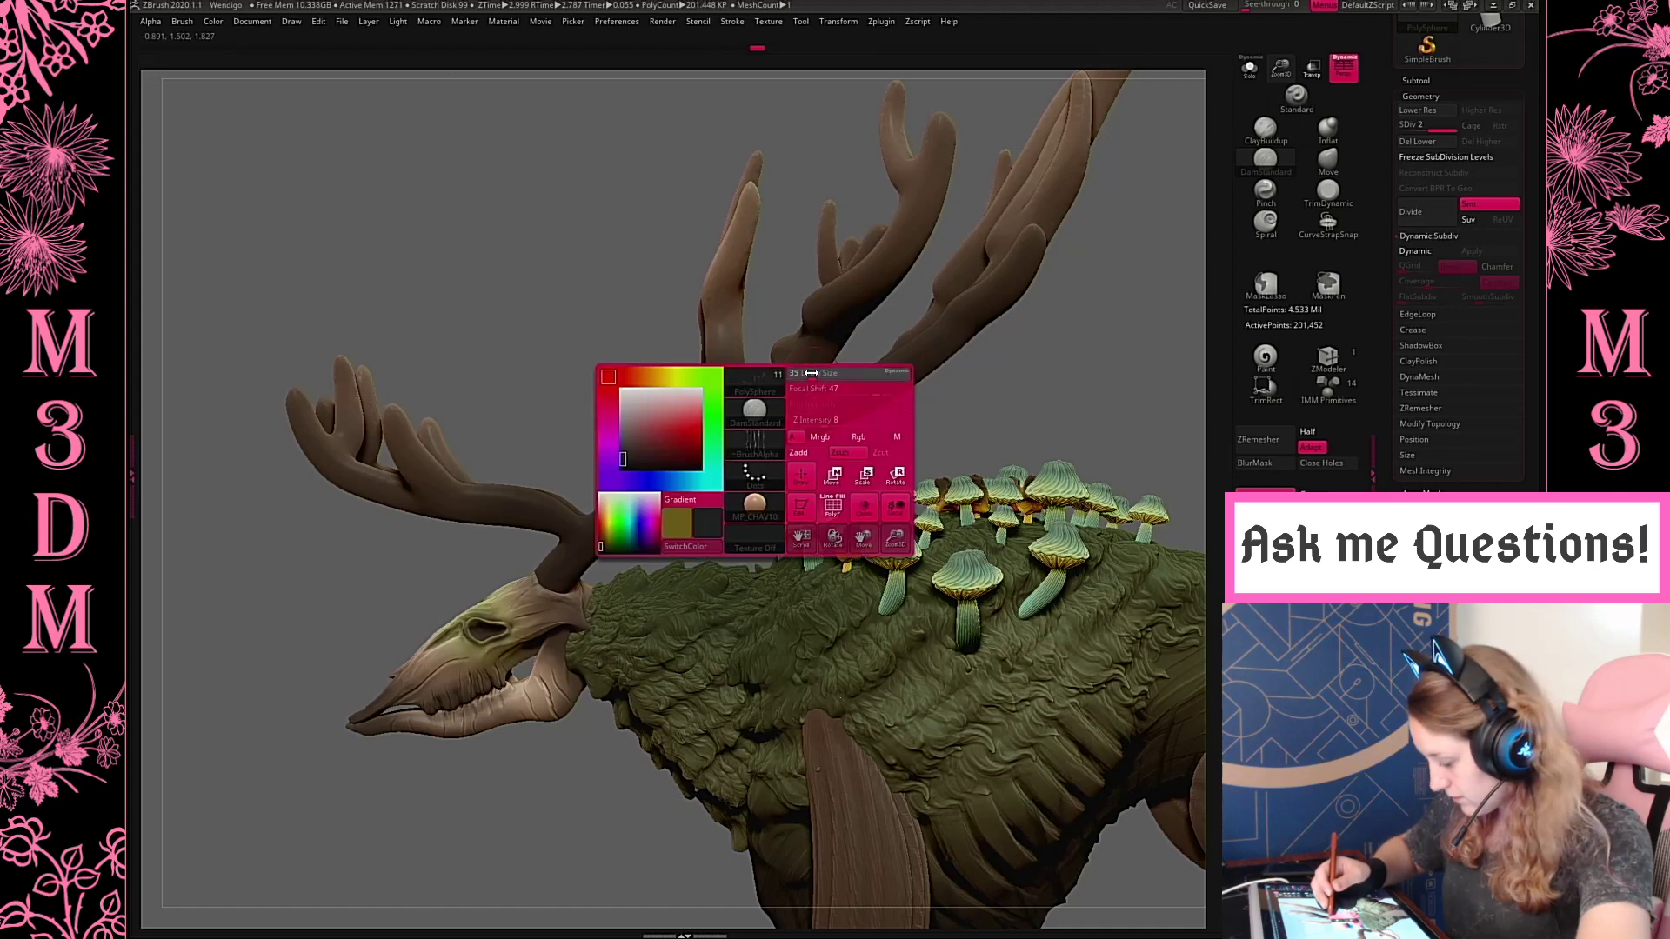
left_click_drag(1044, 423, 964, 361)
key("space")
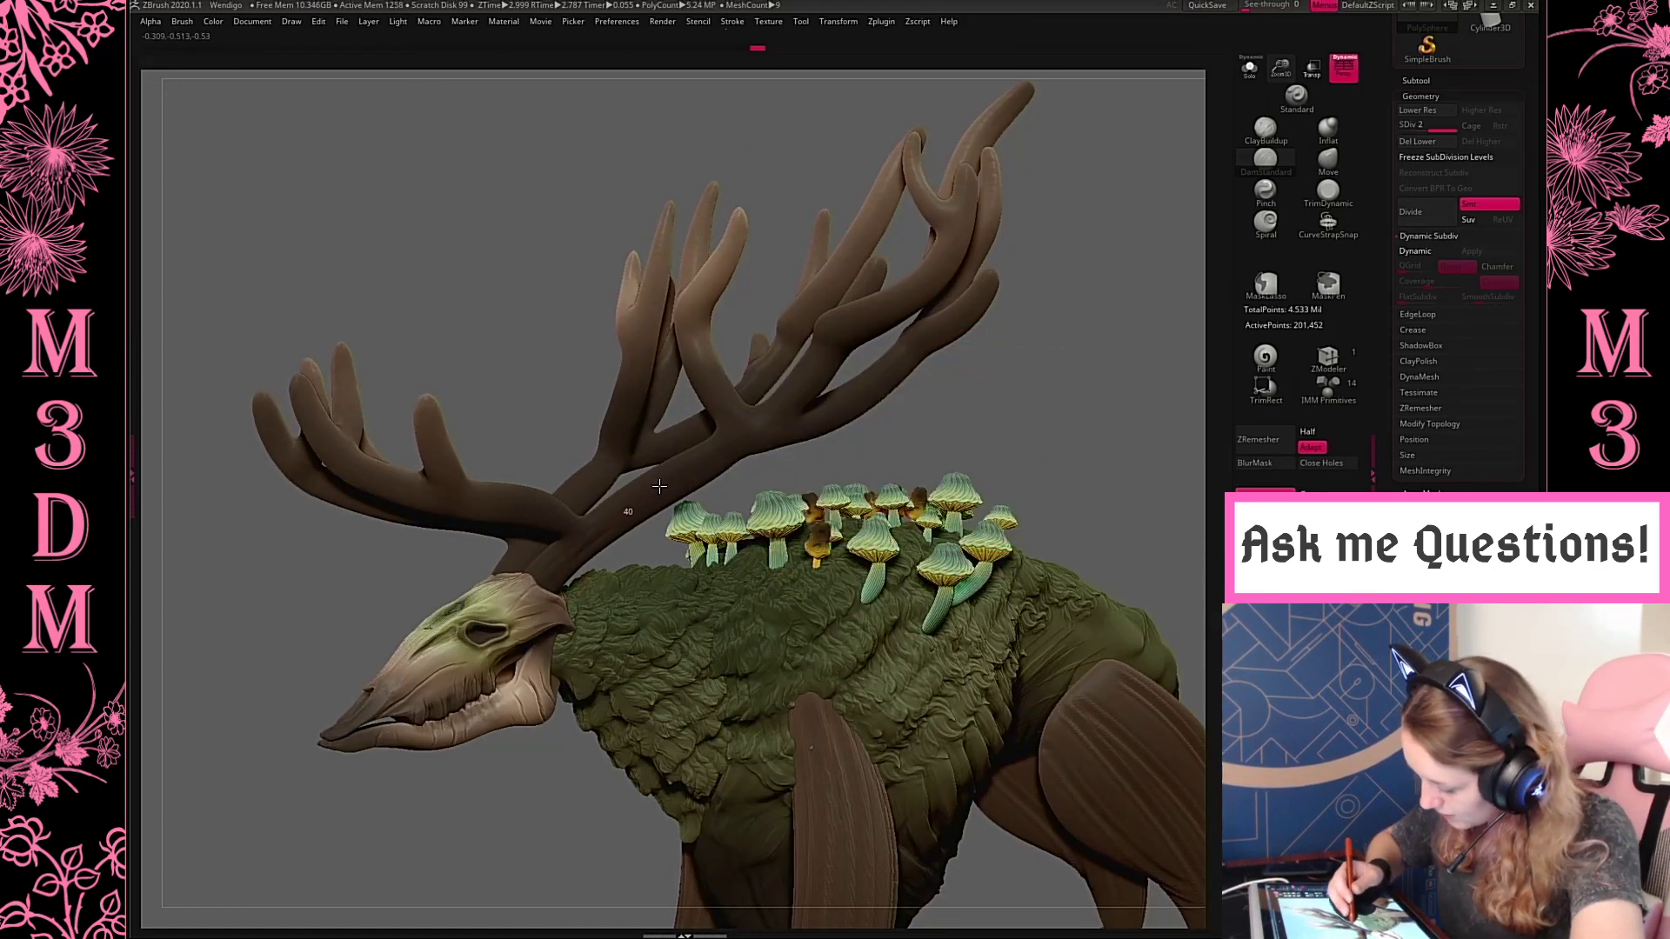
mouse_move(1062, 362)
left_mouse_down()
mouse_move(1062, 344)
mouse_move(1073, 376)
left_mouse_up()
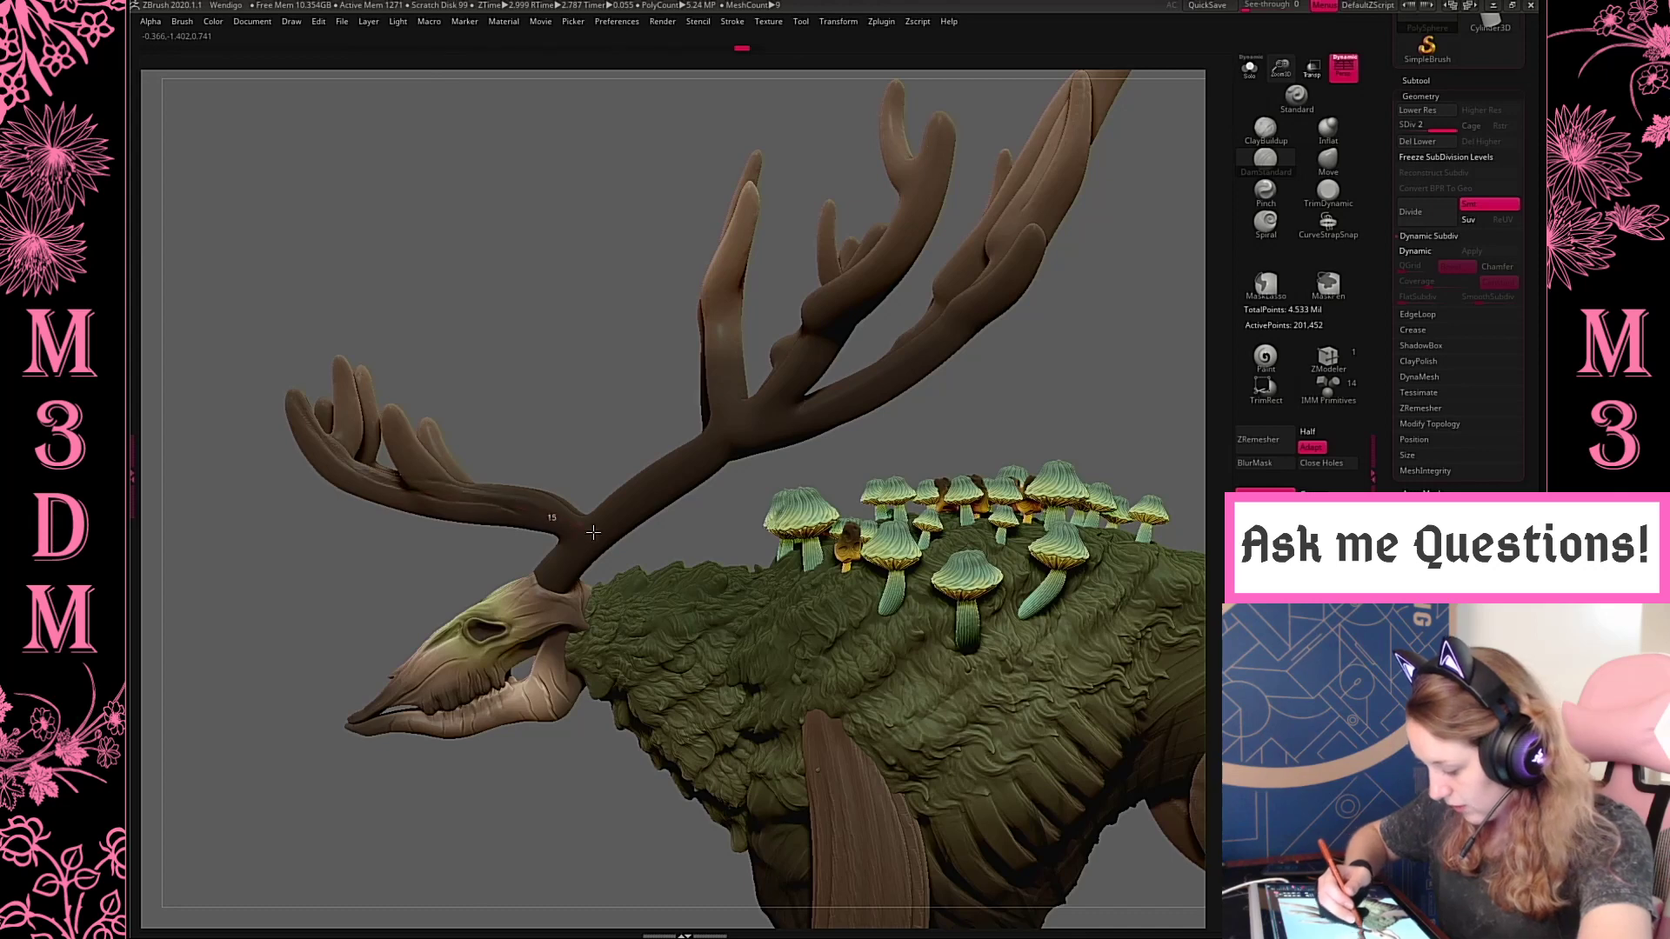
left_click_drag(857, 396, 948, 375)
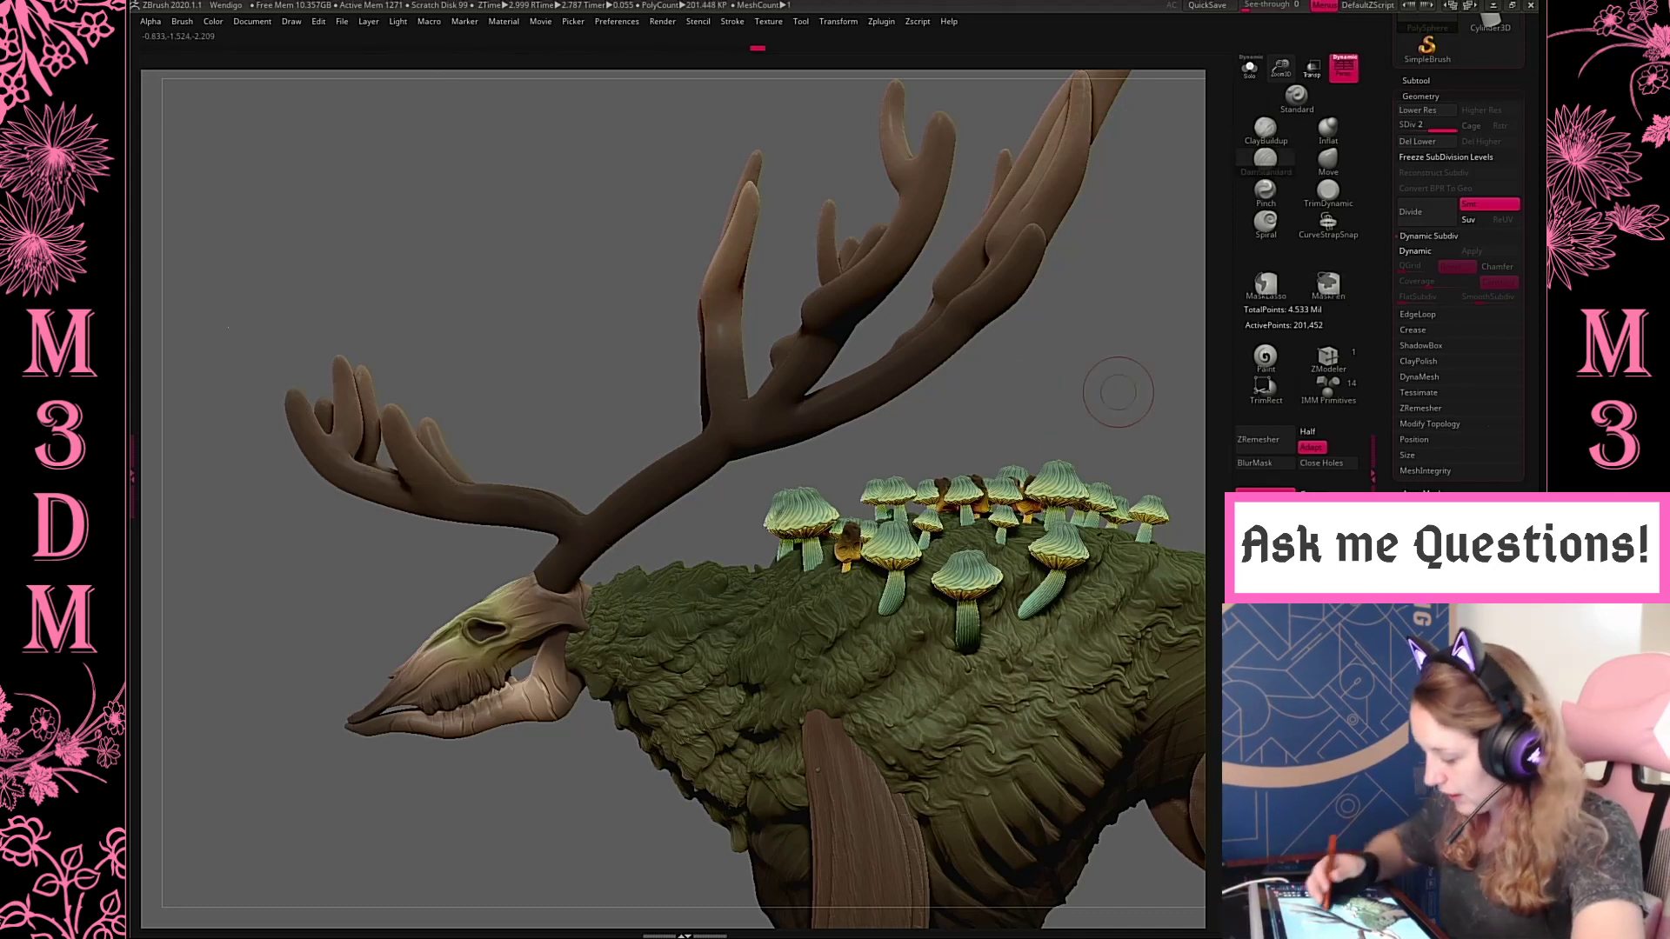
key("ctrl+z")
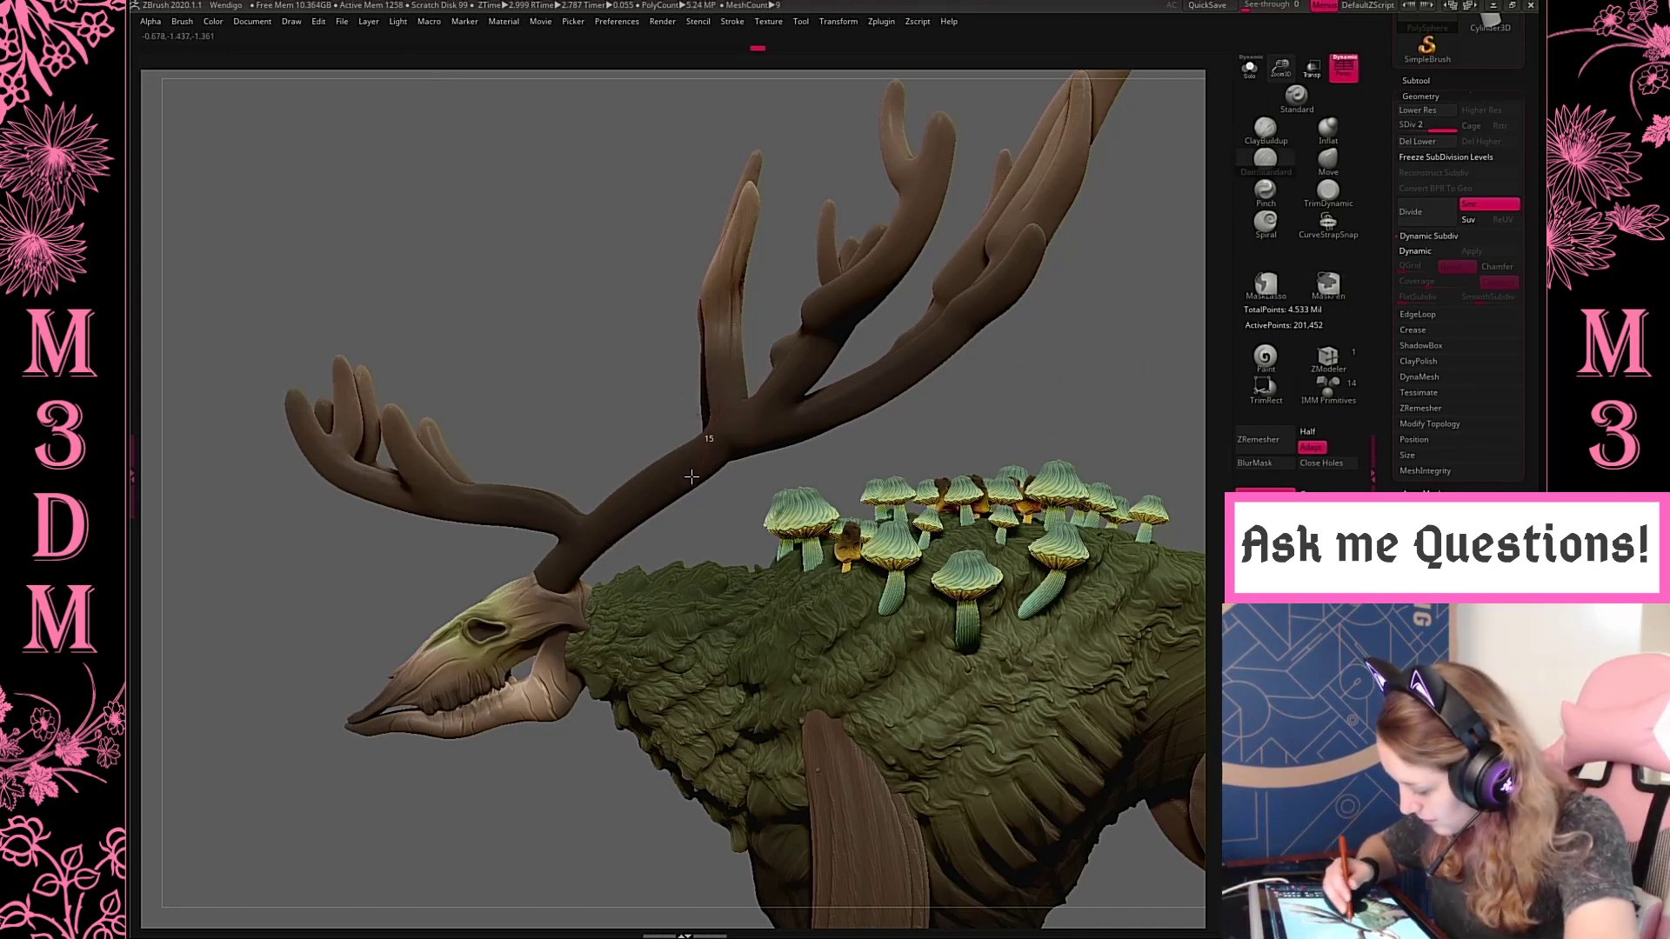
Carve a groove along the main antler beam, isolate the antlers, and continue the groove down to the antler base
left_click_drag(691, 476, 746, 352)
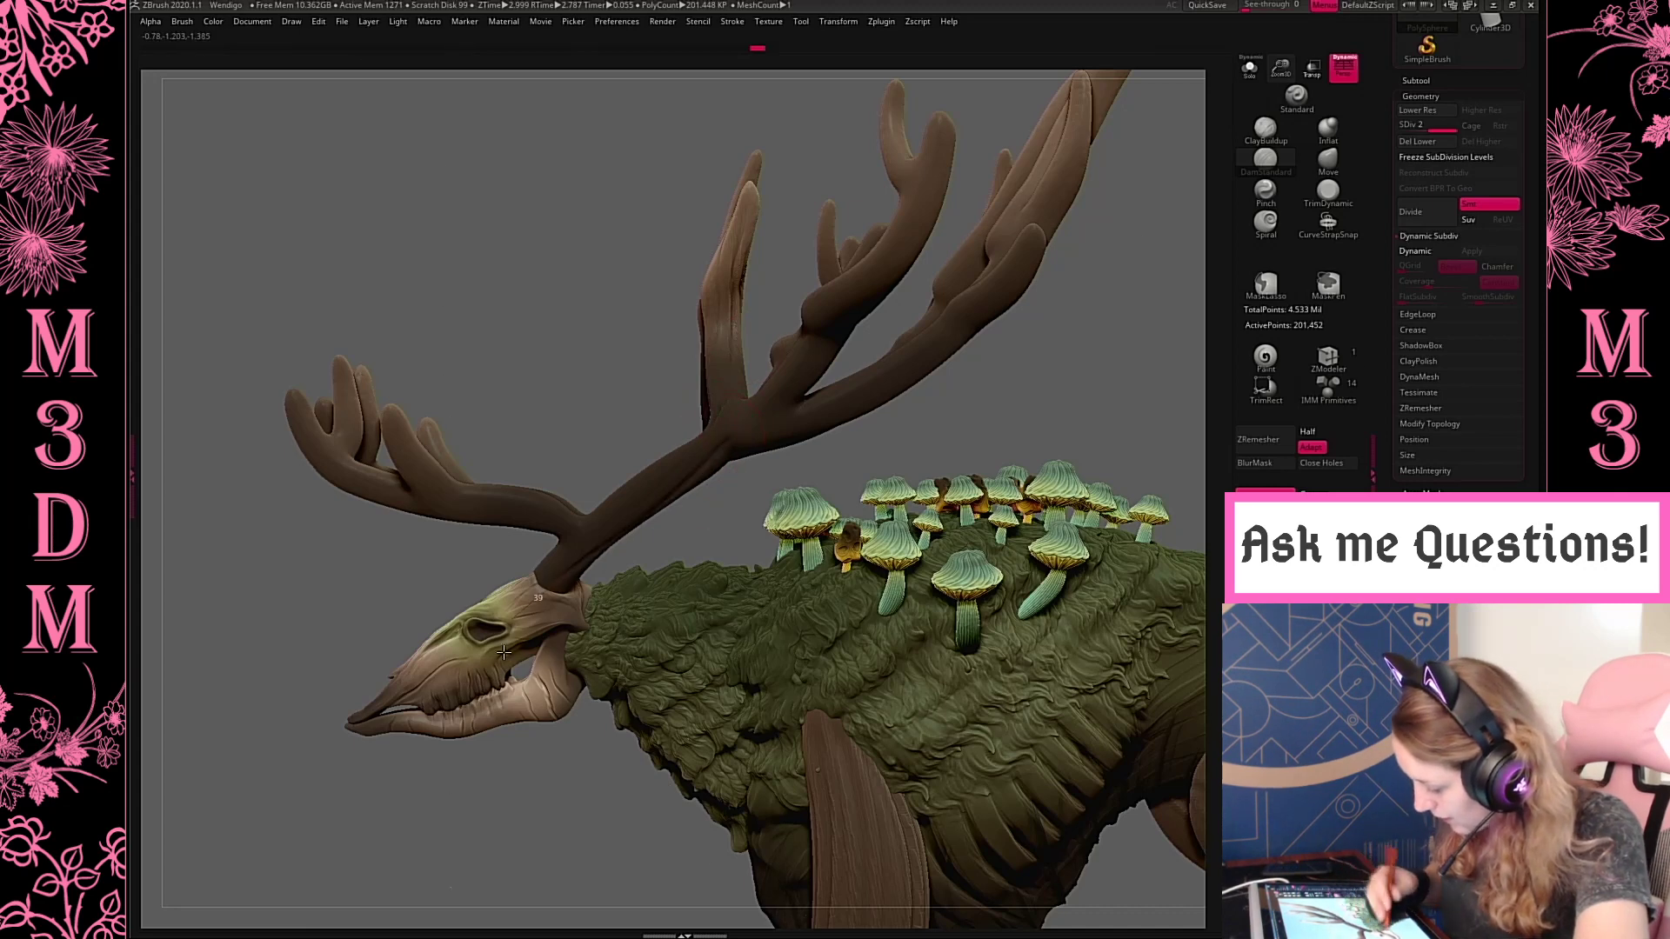
left_click_drag(1105, 386, 870, 330)
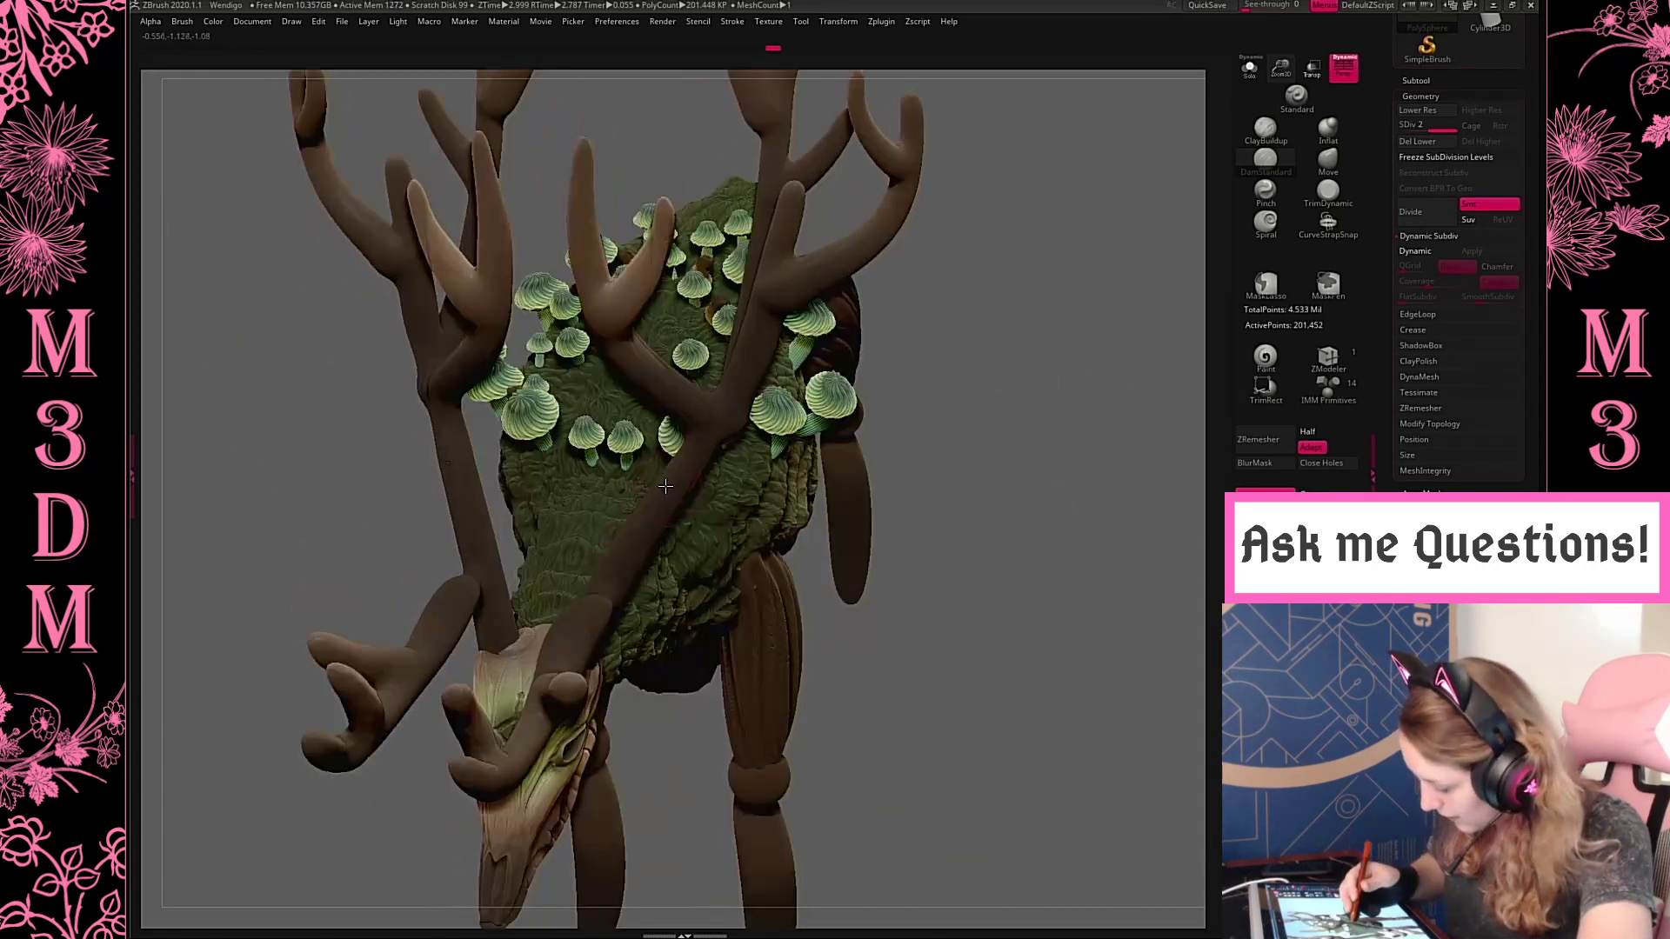
left_click(1247, 81)
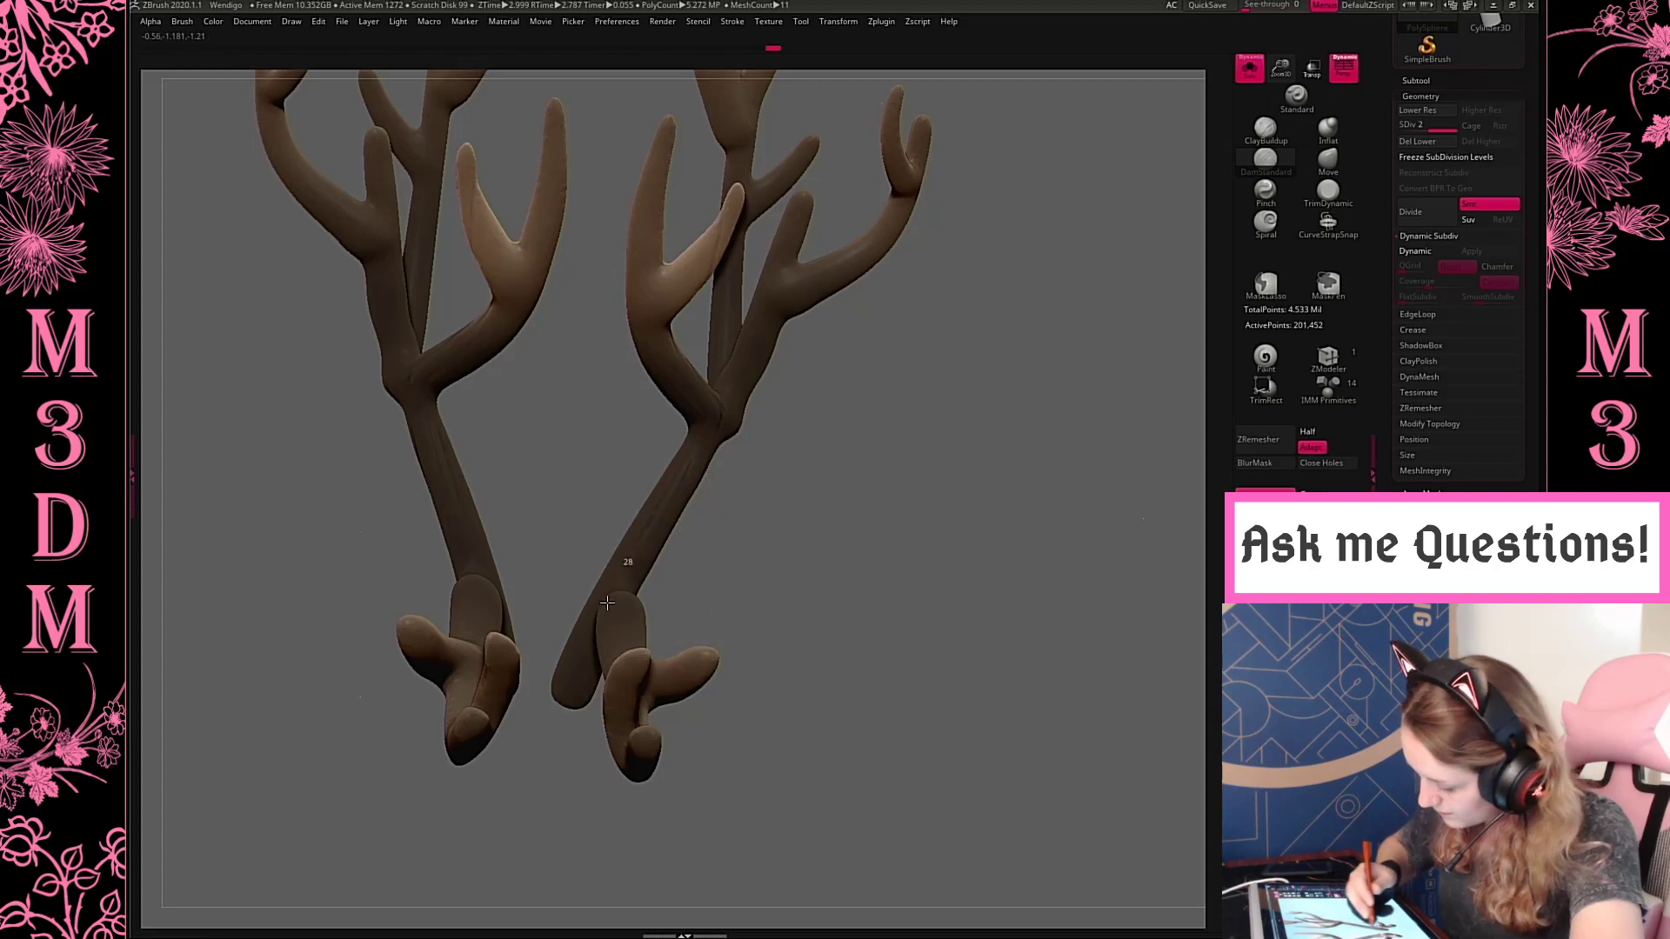
left_click_drag(823, 522, 708, 492)
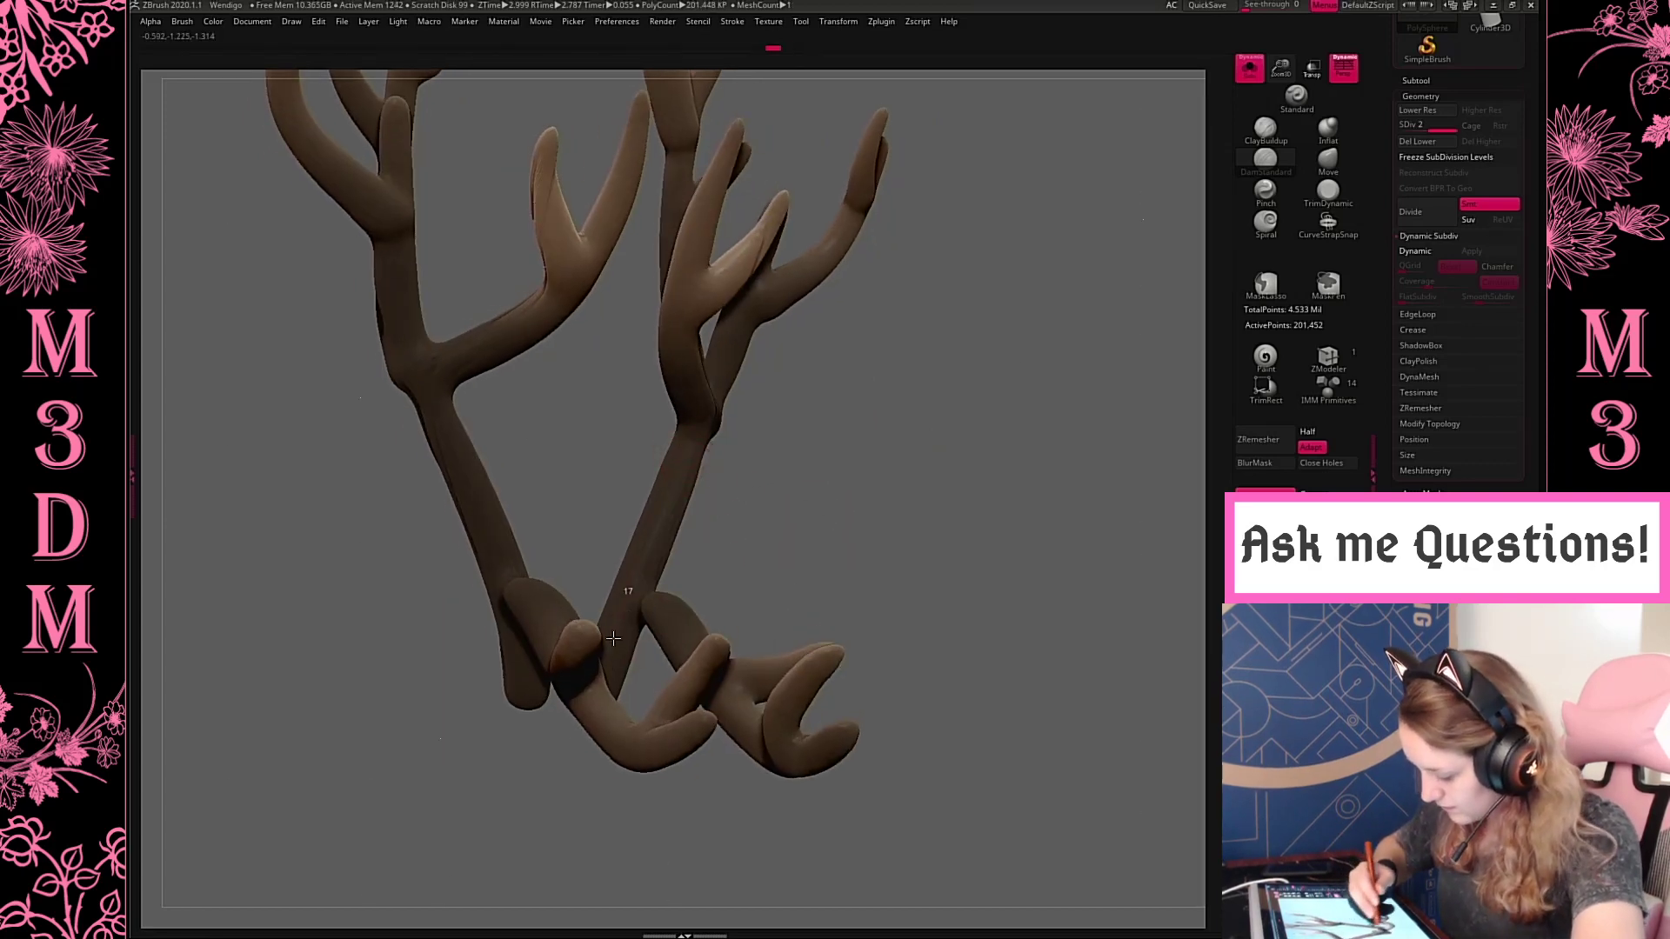
Carve long DamStandard grooves along the forward antler branches, running from their joints out to the tips
left_click_drag(851, 456, 667, 617)
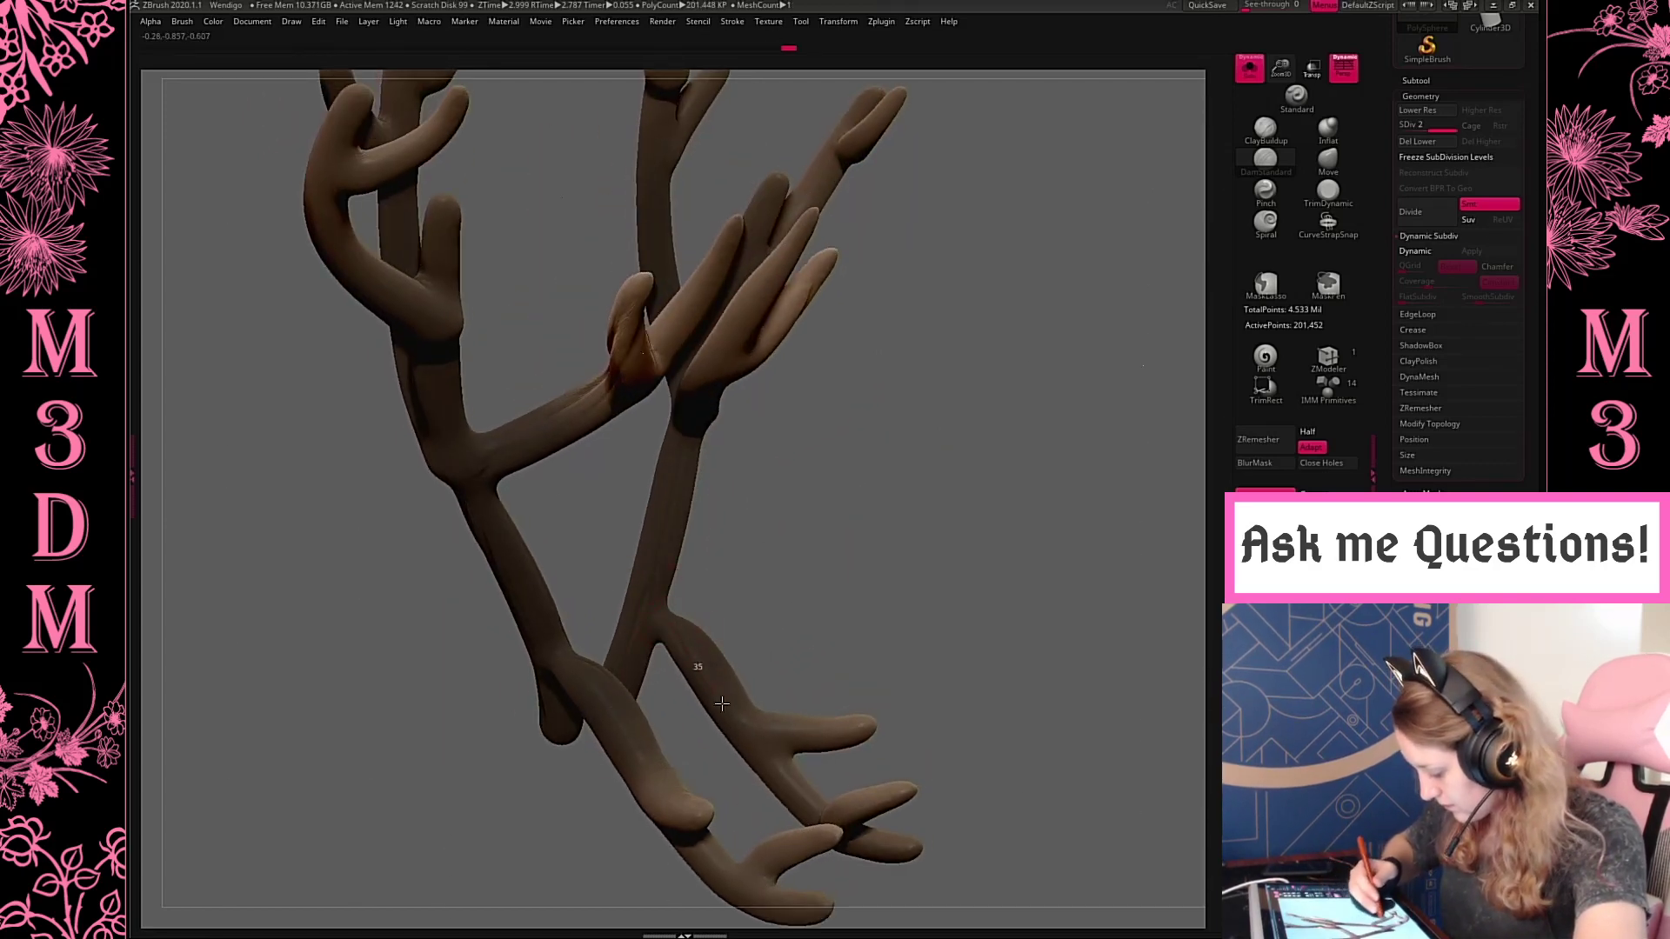
left_click_drag(980, 690, 885, 509)
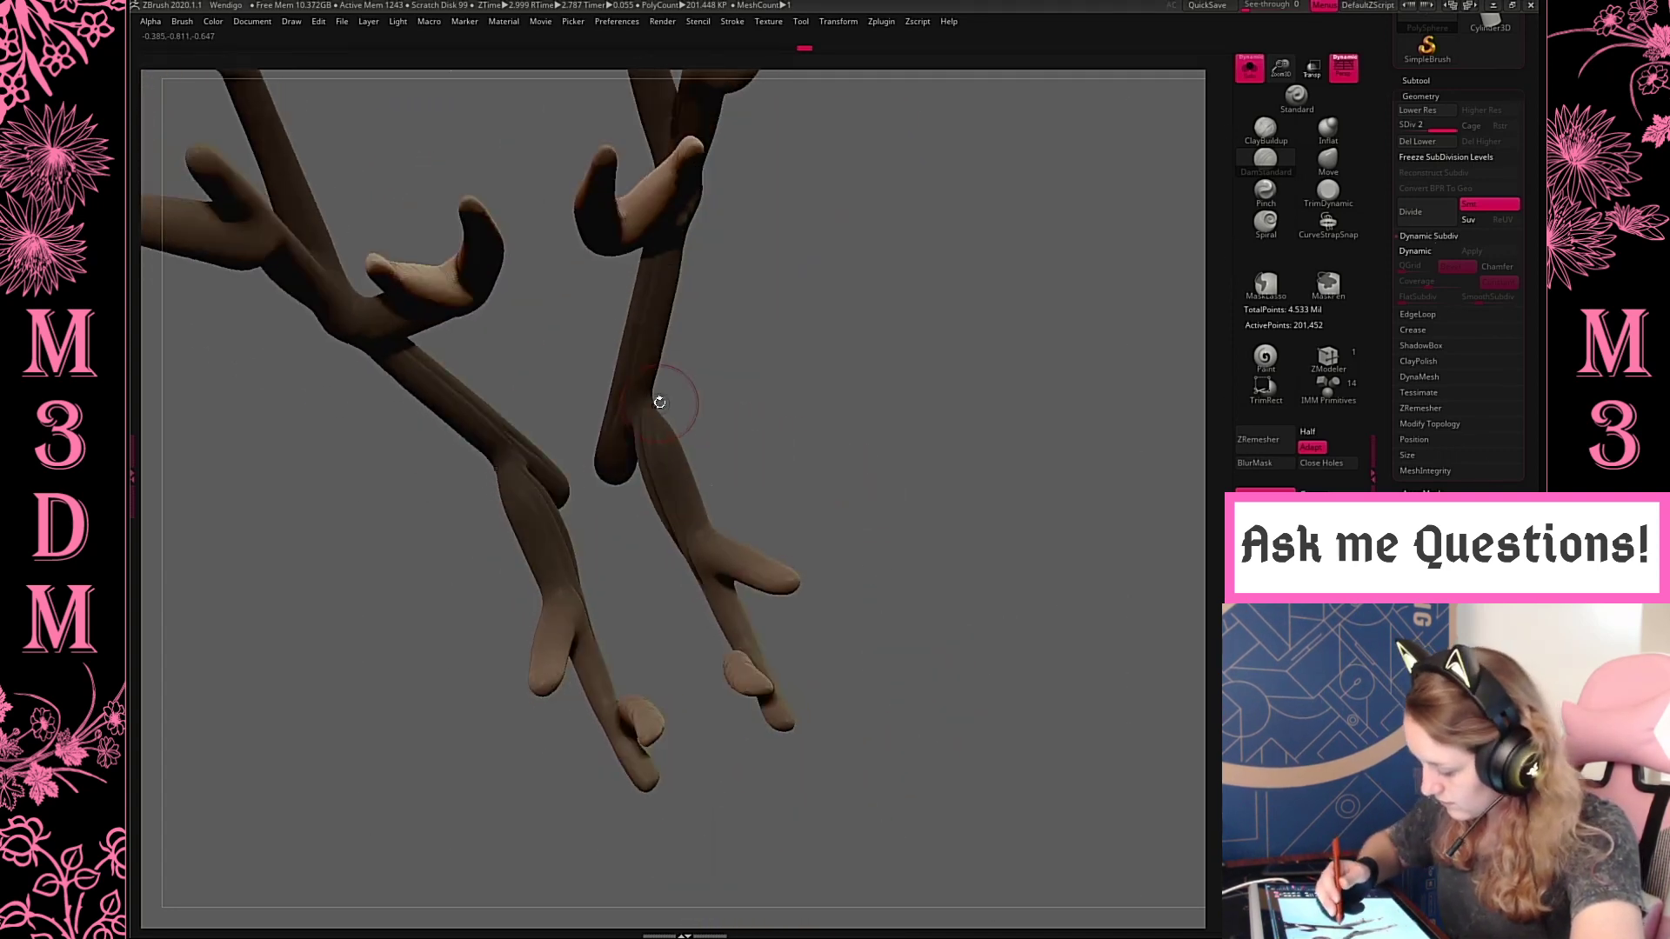
left_click_drag(717, 560, 789, 751)
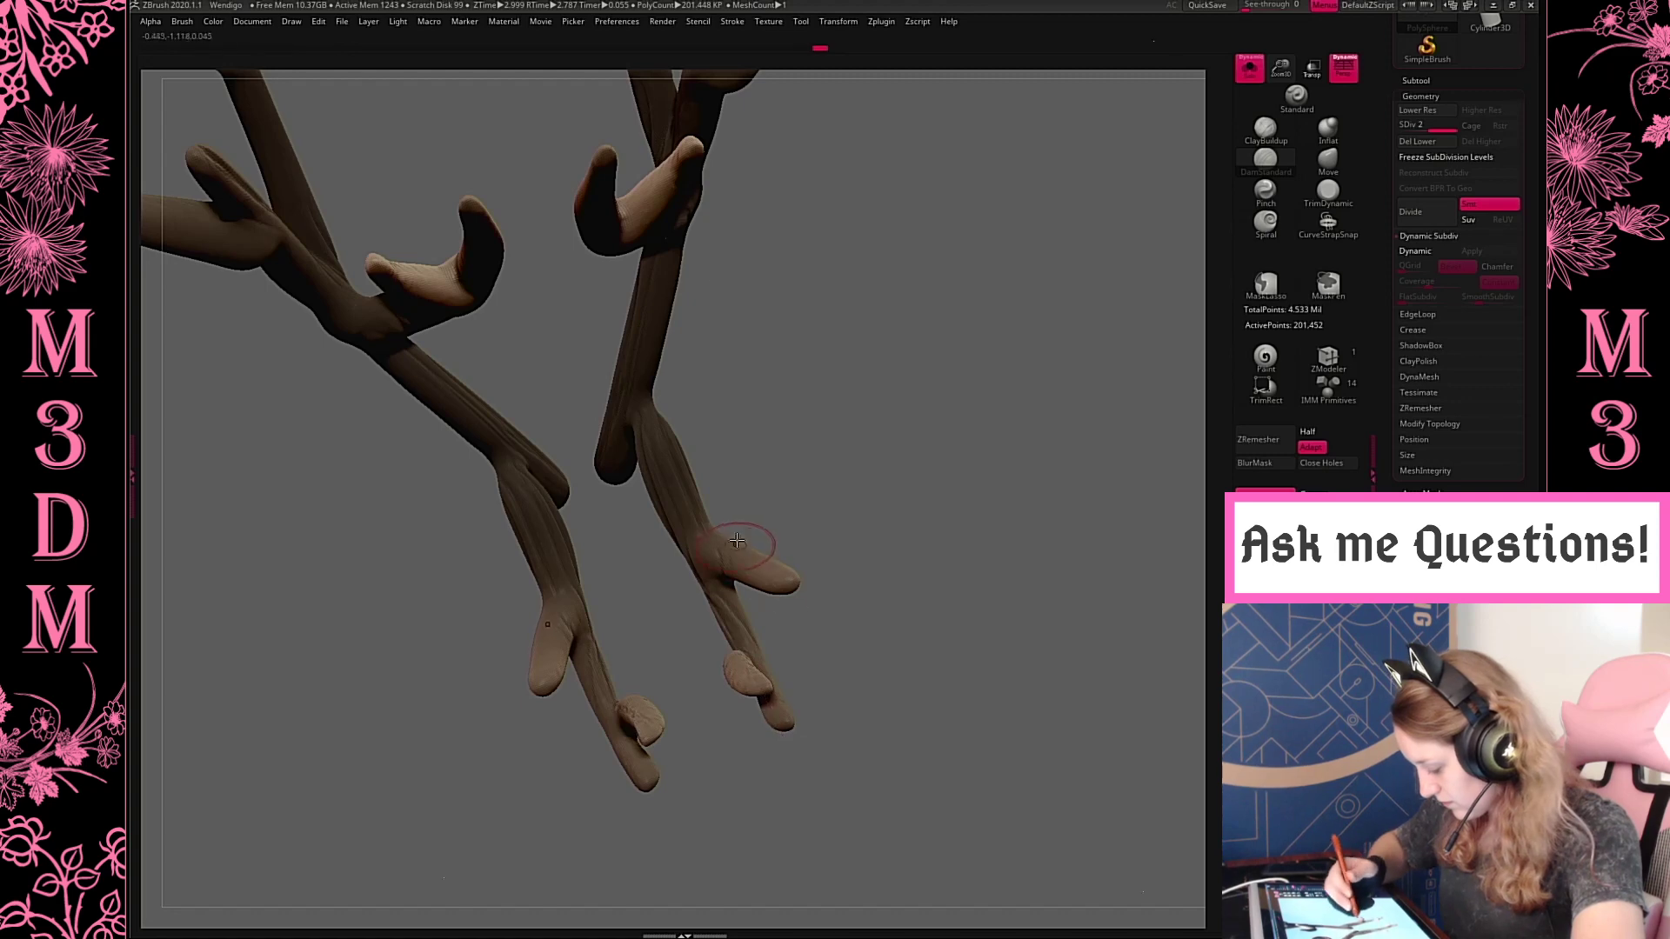
left_click_drag(928, 552, 783, 515)
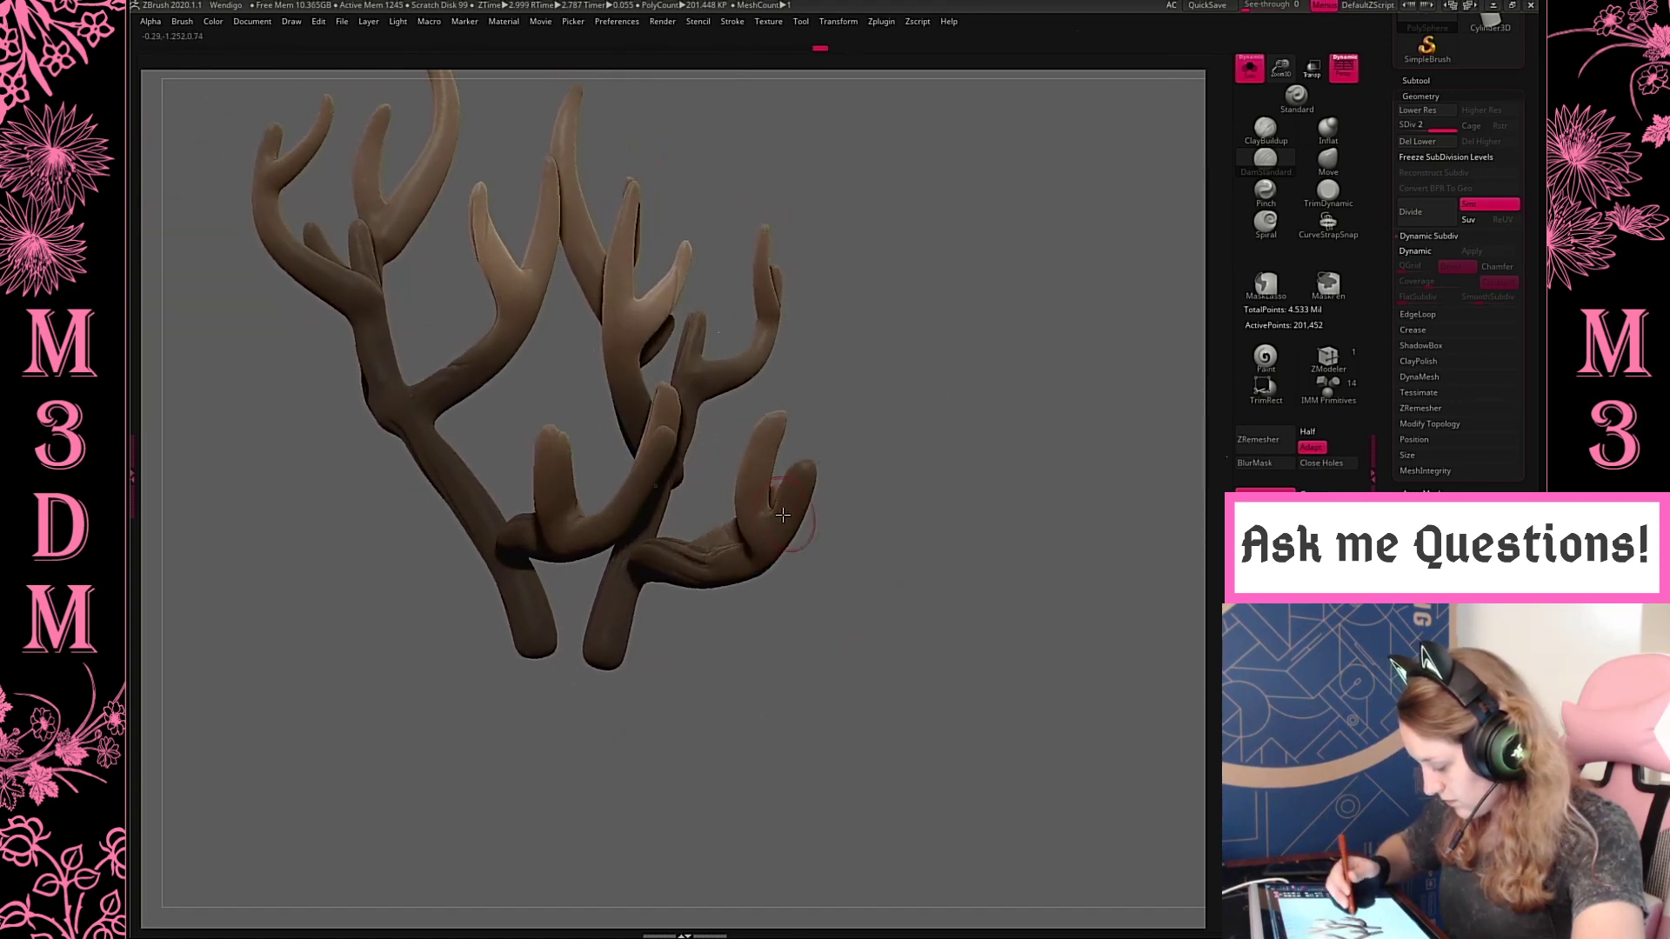
Carve grooves along the underside of the forward branches and the antler bases
left_click_drag(802, 365, 729, 677)
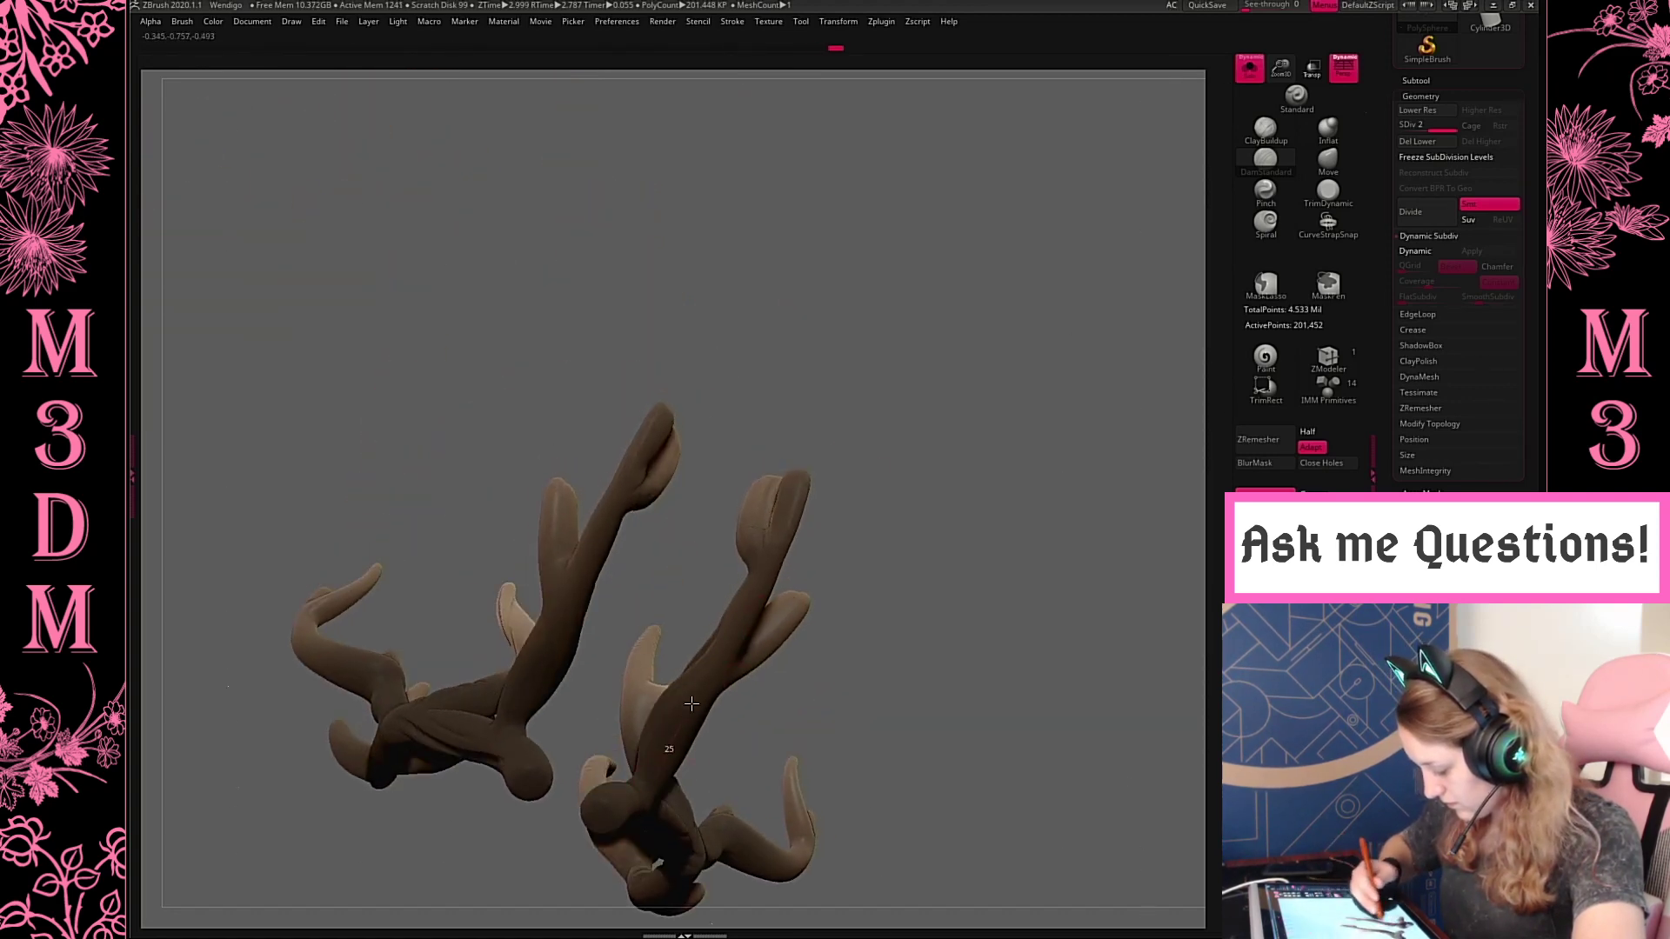
left_click_drag(908, 472, 809, 608)
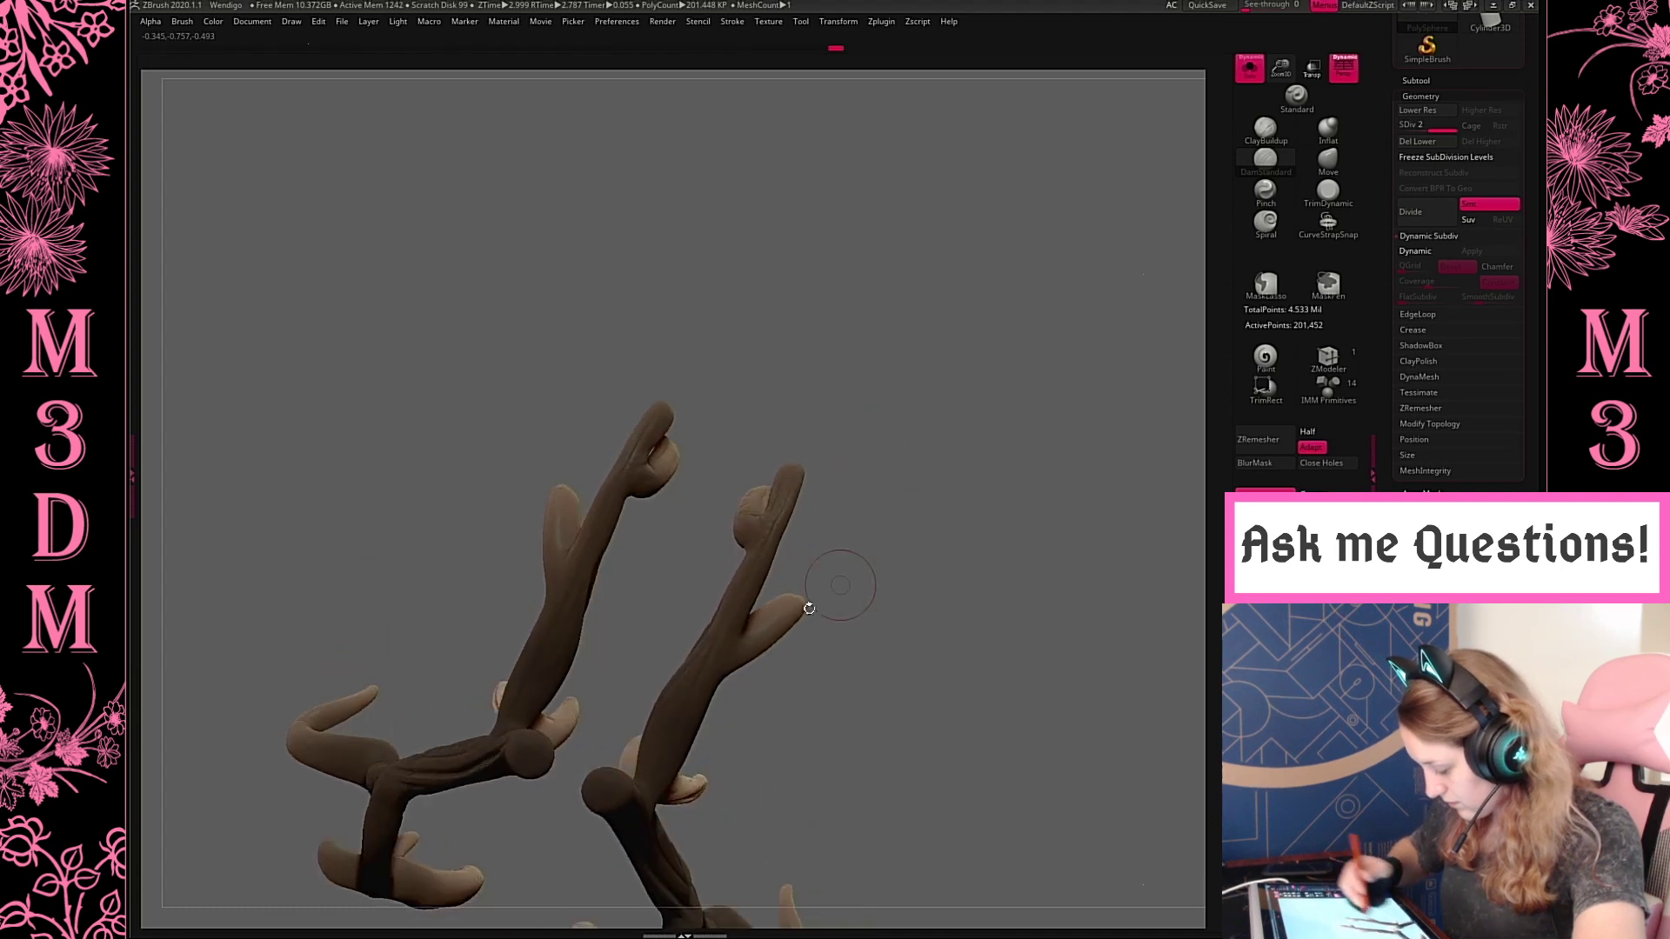
left_click_drag(966, 432, 630, 763)
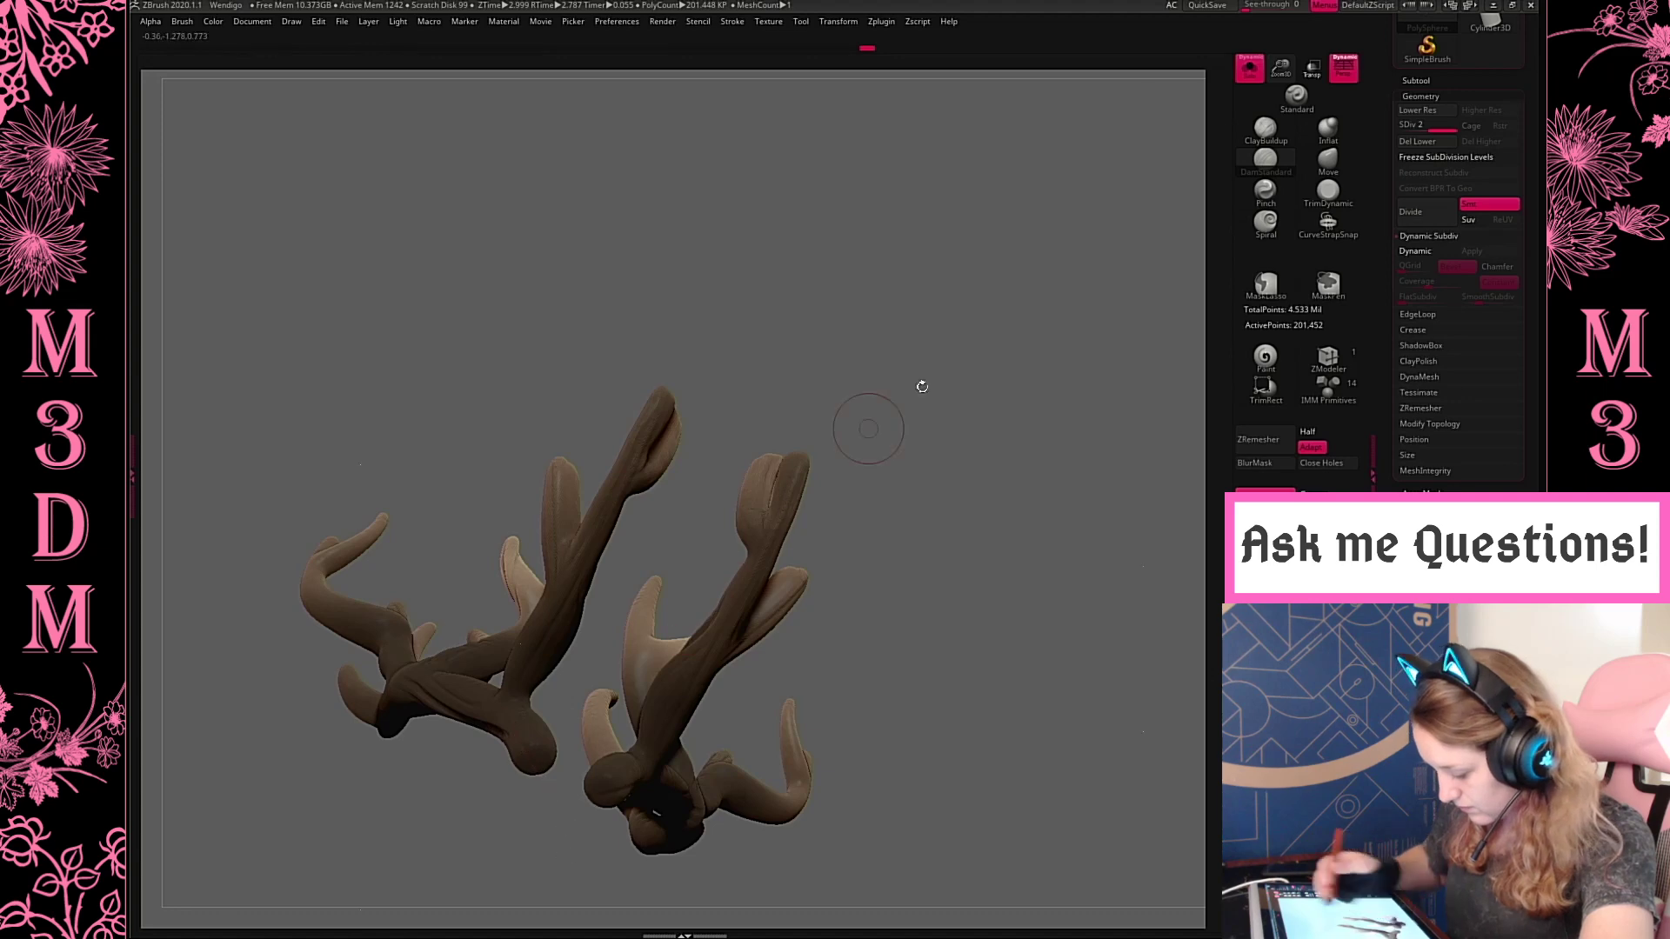
left_click_drag(923, 386, 715, 454)
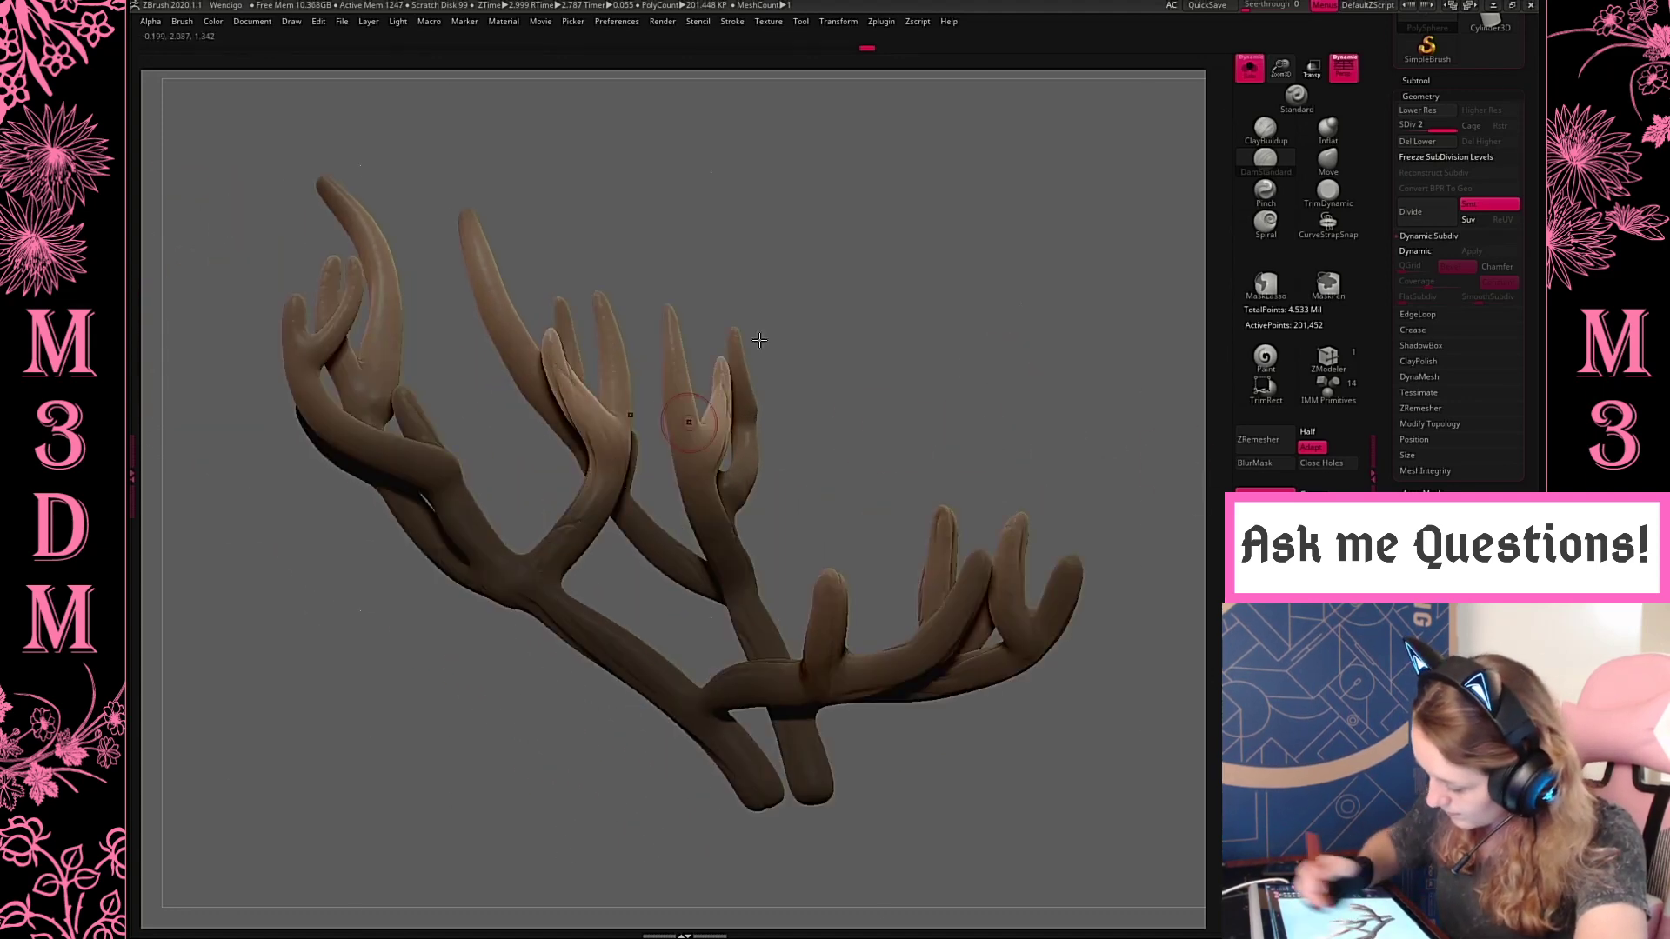
Carve grooves around the inner forks and extend them along the upper stem and the underside of the outer branch
left_click_drag(759, 340, 848, 305)
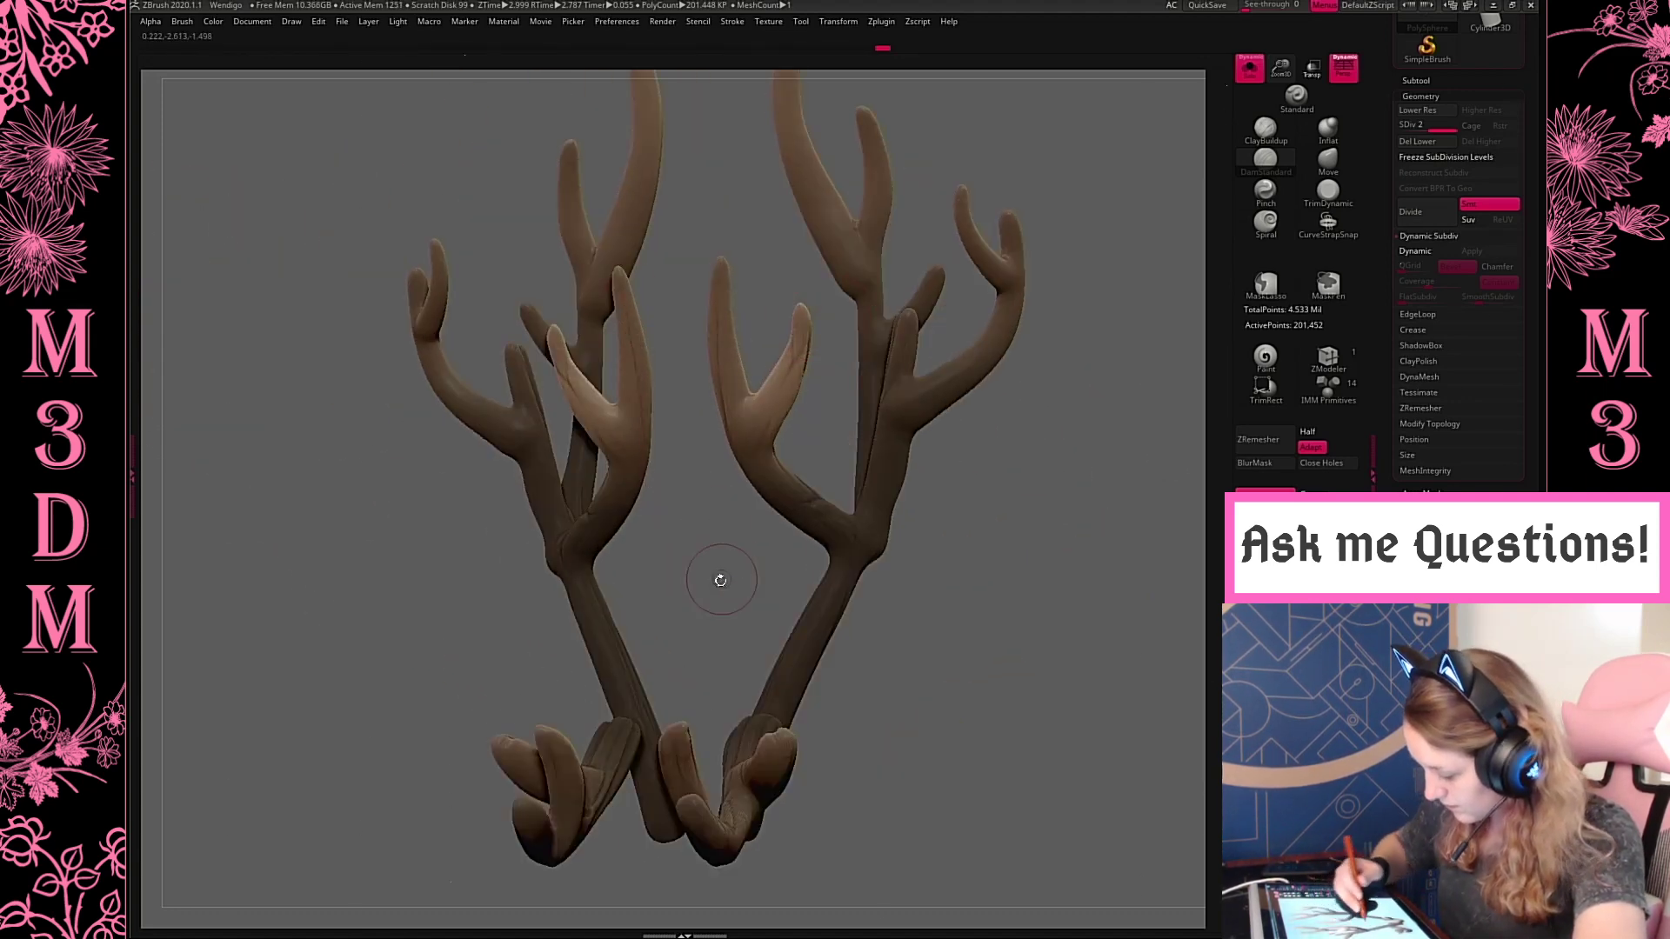
left_click_drag(721, 580, 596, 410)
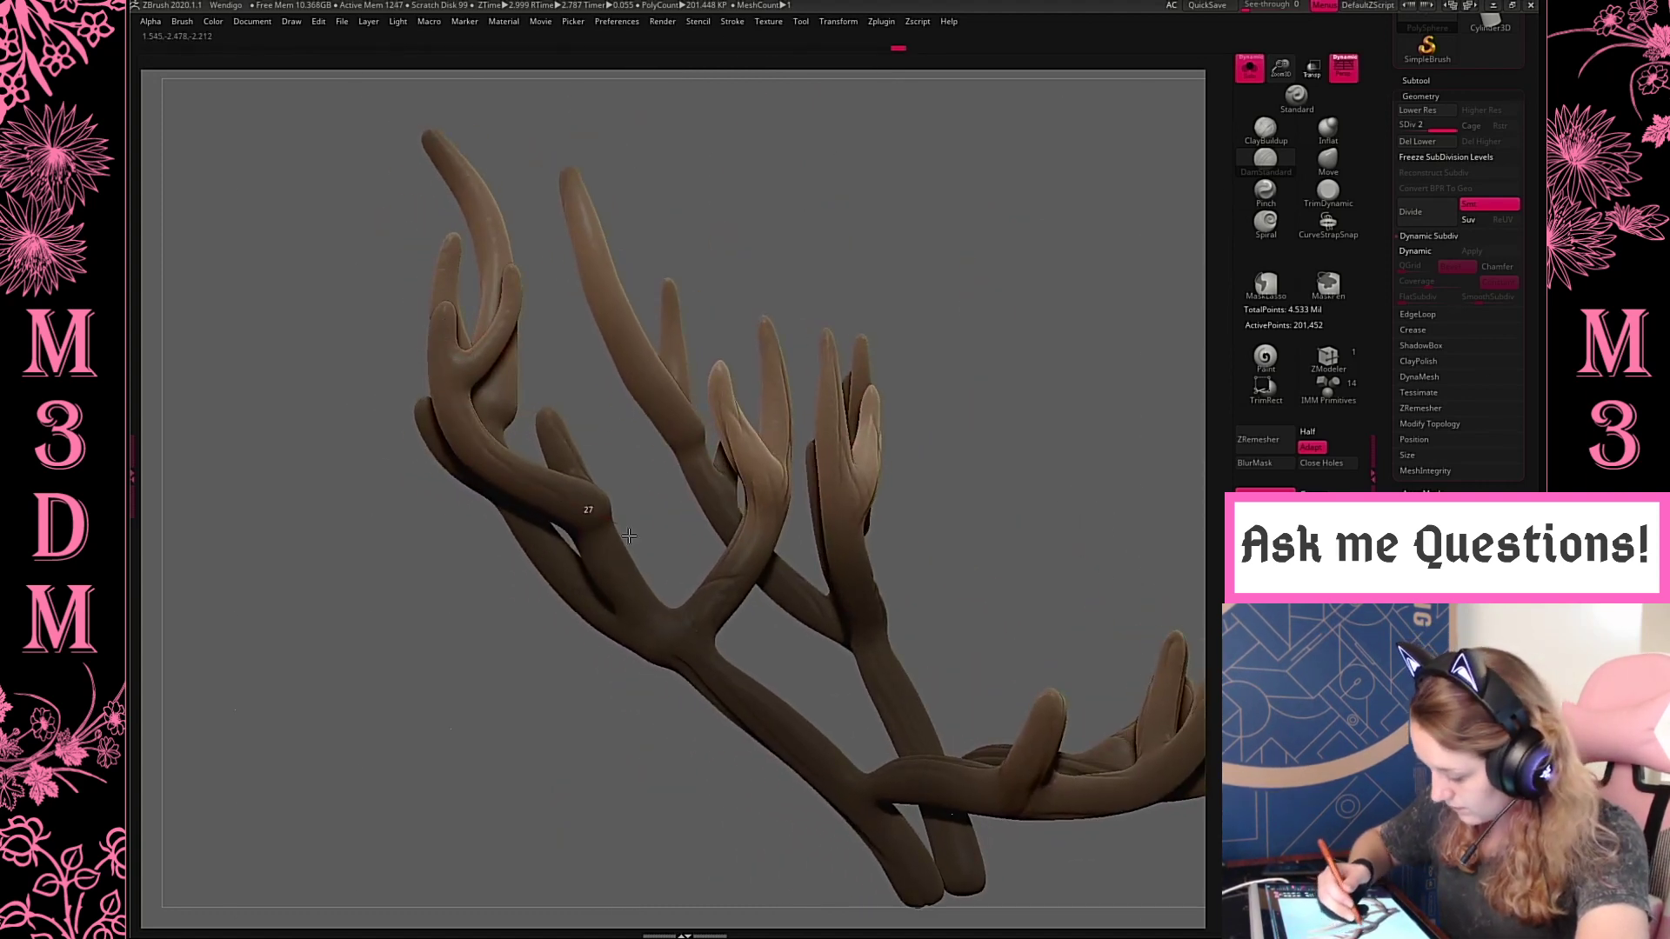
left_click_drag(670, 494, 605, 534)
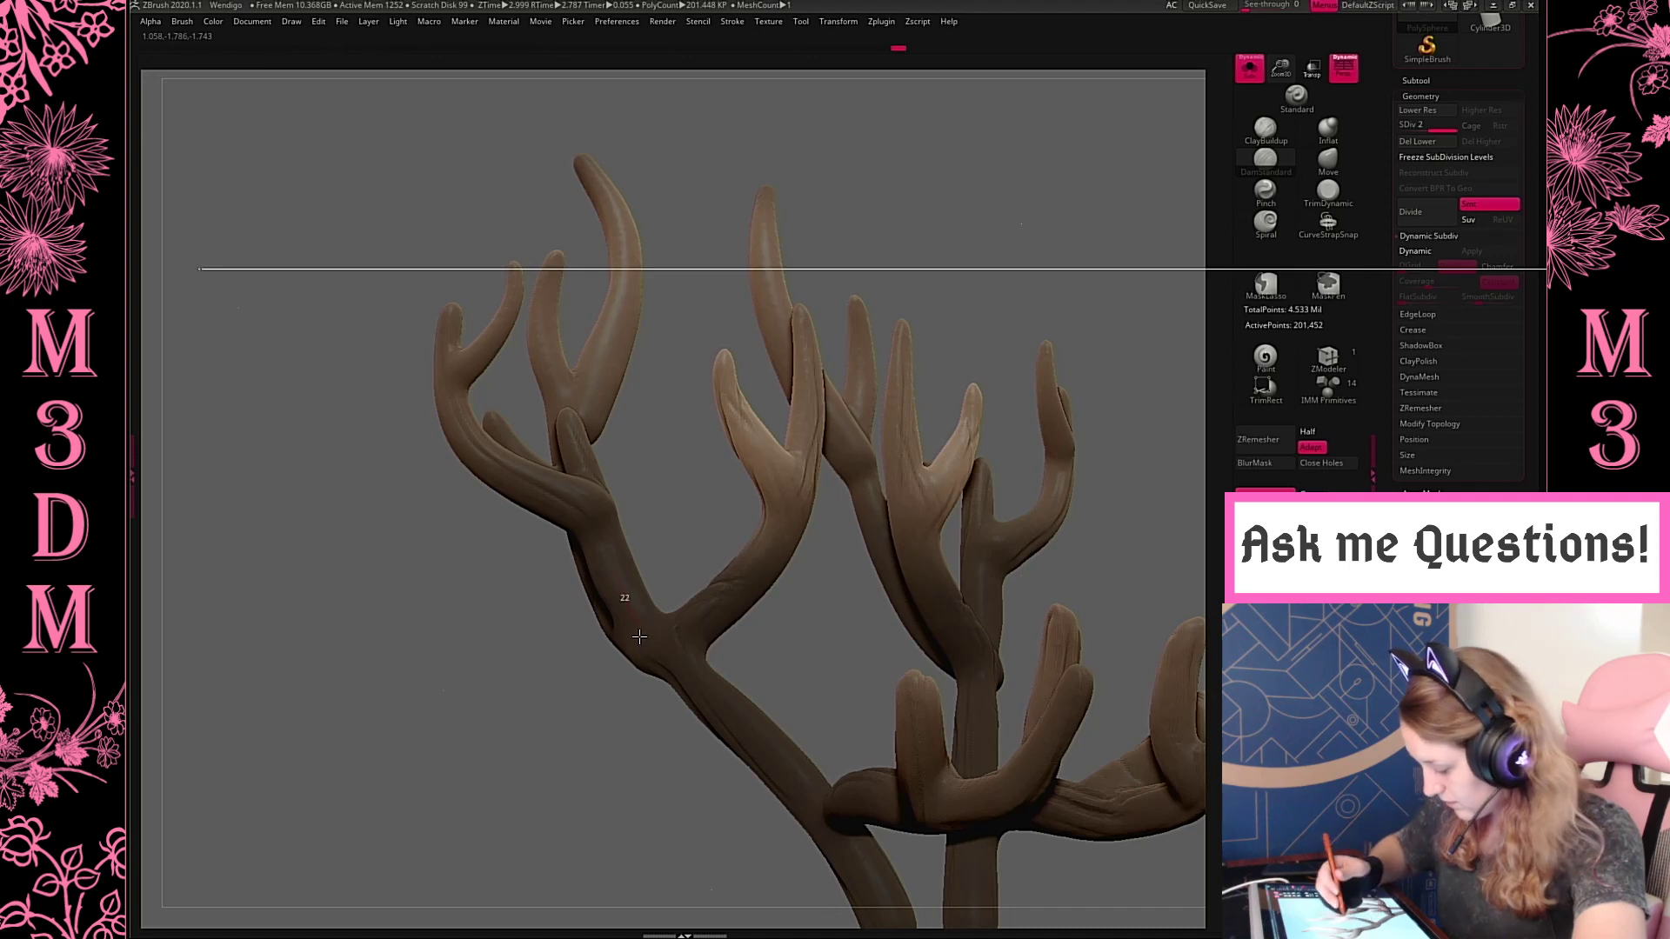
key("space")
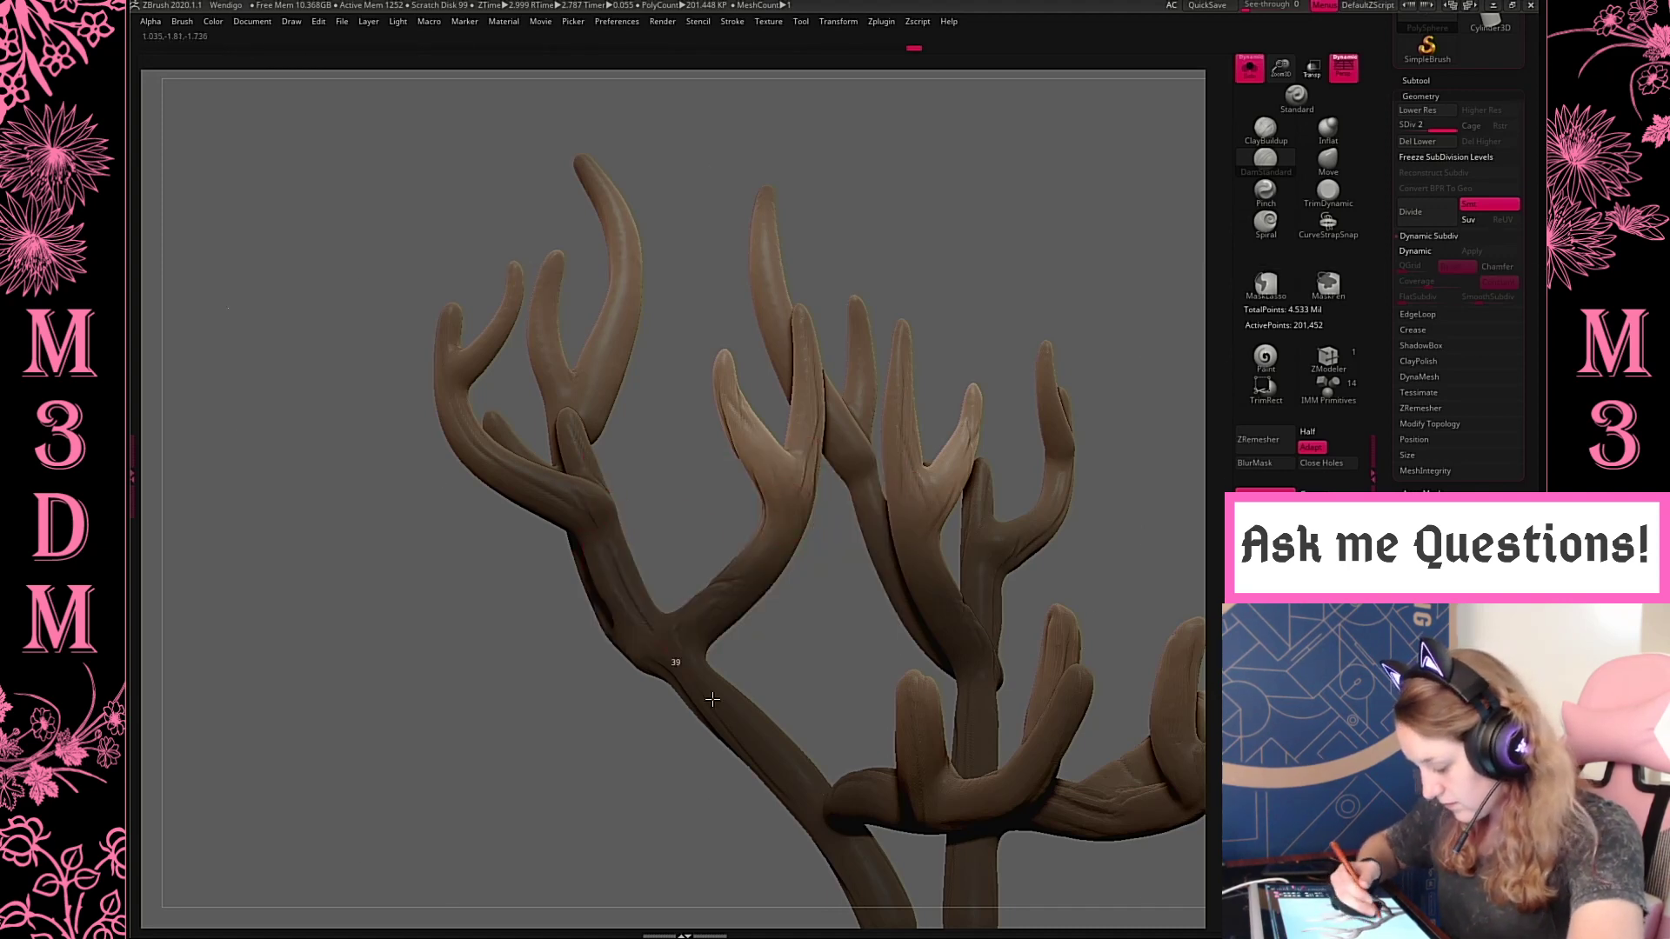
left_click_drag(803, 599, 481, 444)
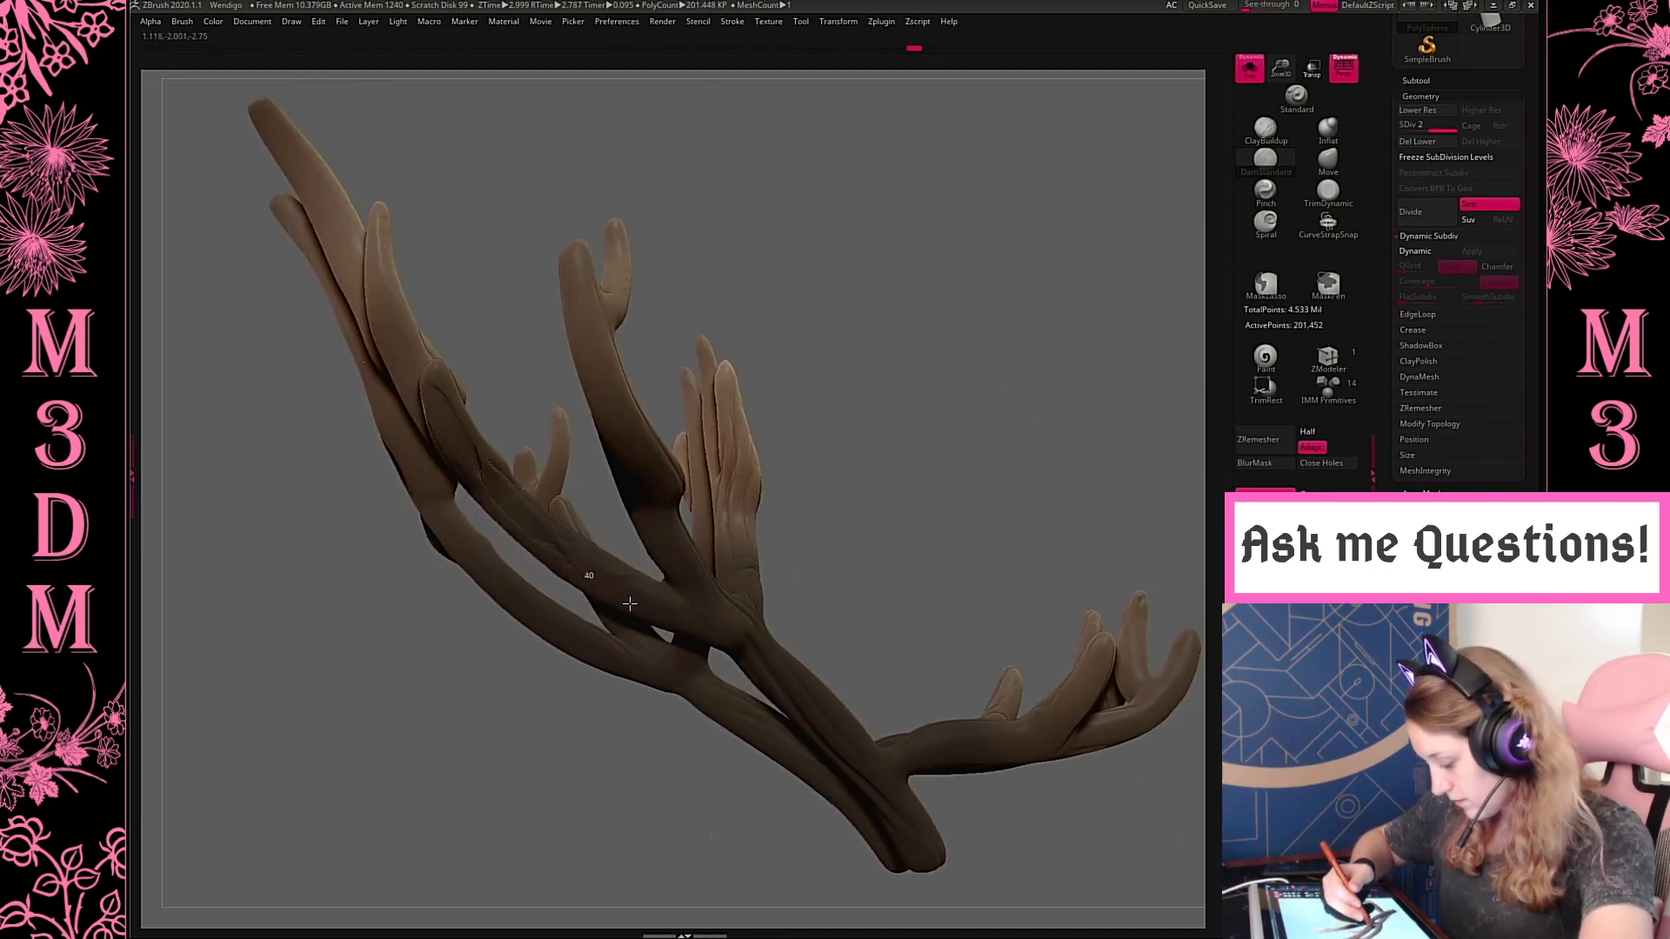
key("space")
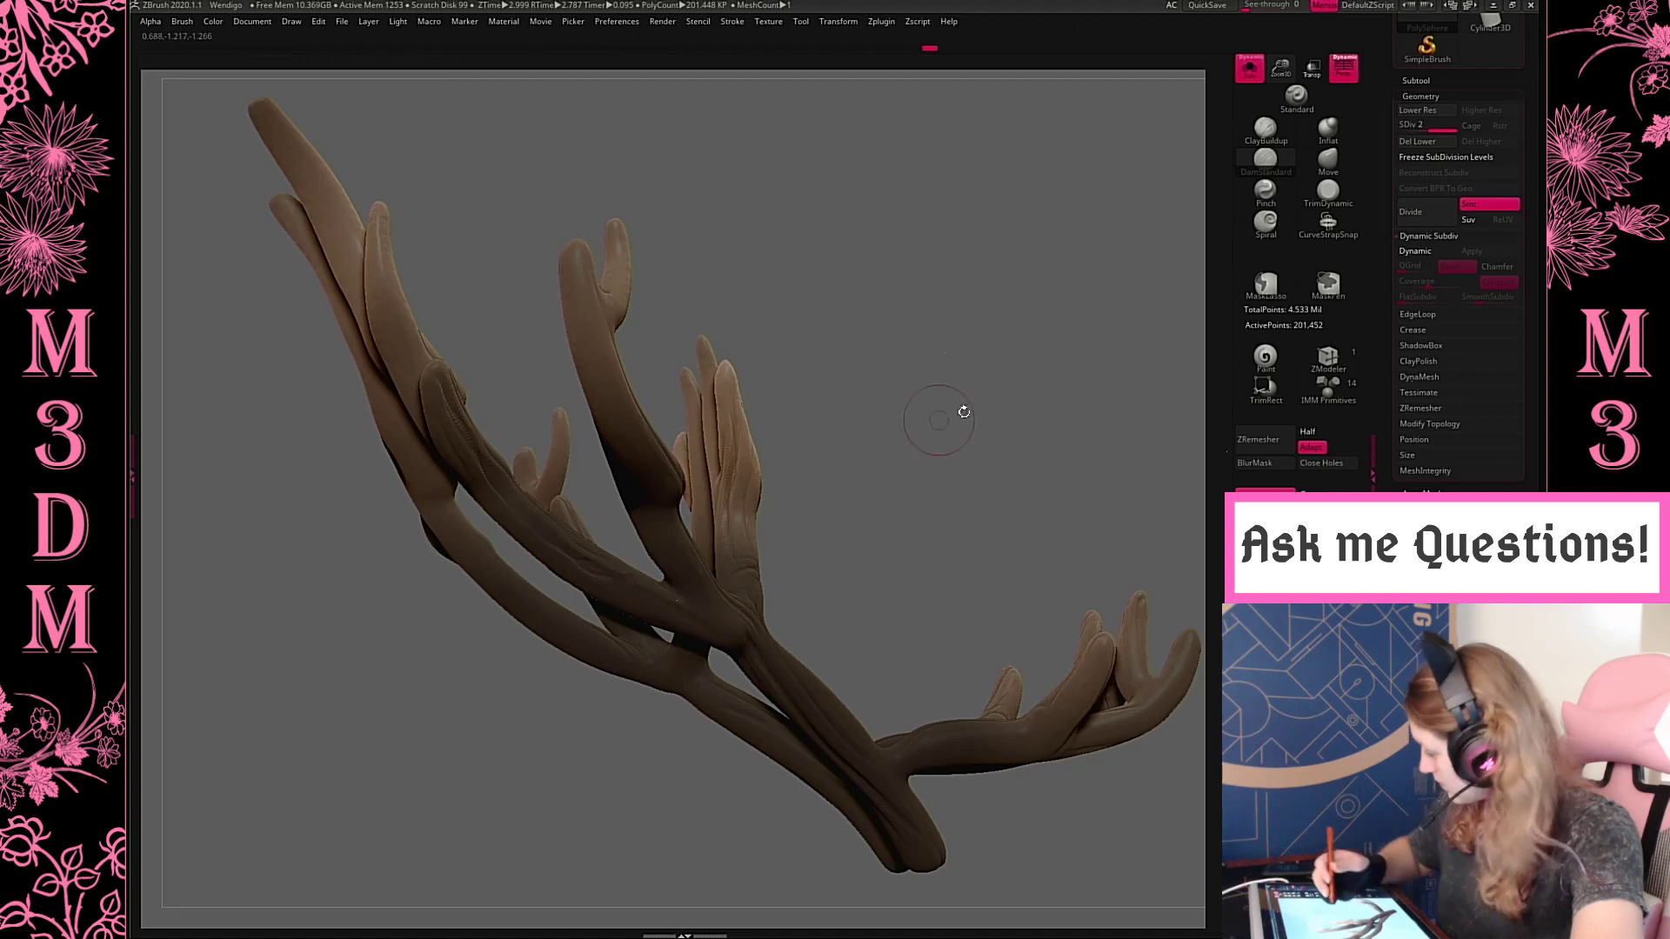
Set the DamStandard Z Intensity to 14 and groove the tall rear tines and the stems below them
left_click_drag(975, 450, 1171, 421, "alt")
mouse_move(1079, 379)
left_mouse_down()
mouse_move(940, 557)
mouse_move(814, 670)
mouse_move(1104, 357)
mouse_move(1003, 276)
mouse_move(543, 240)
left_mouse_up()
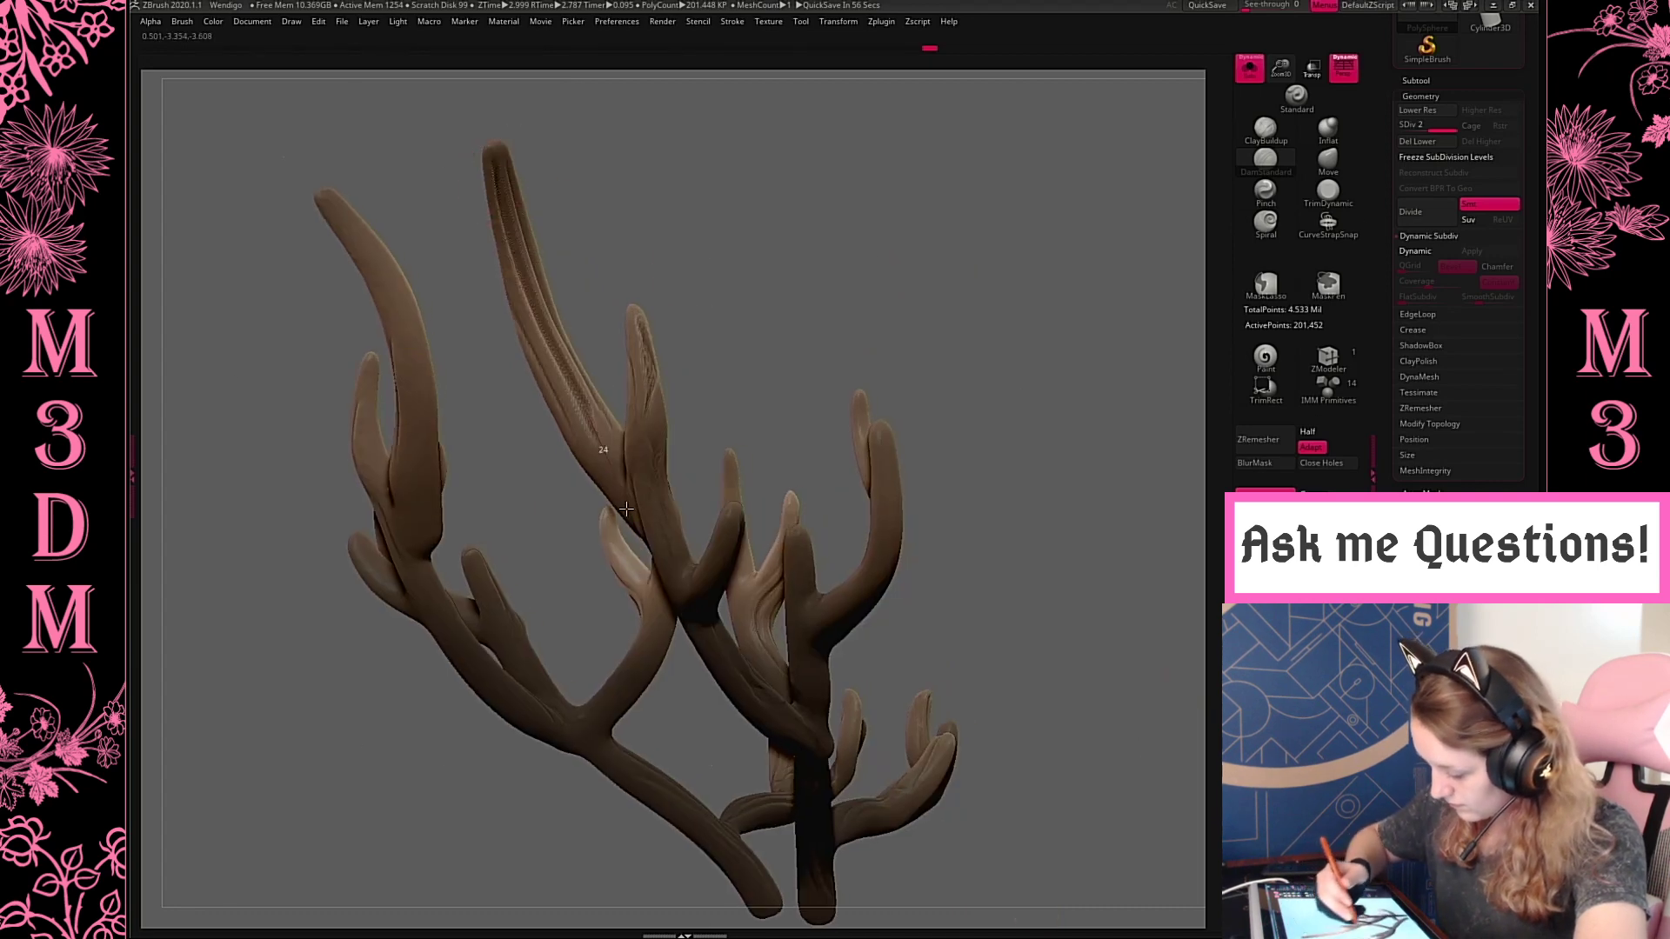
left_click_drag(882, 243, 746, 372)
key("space")
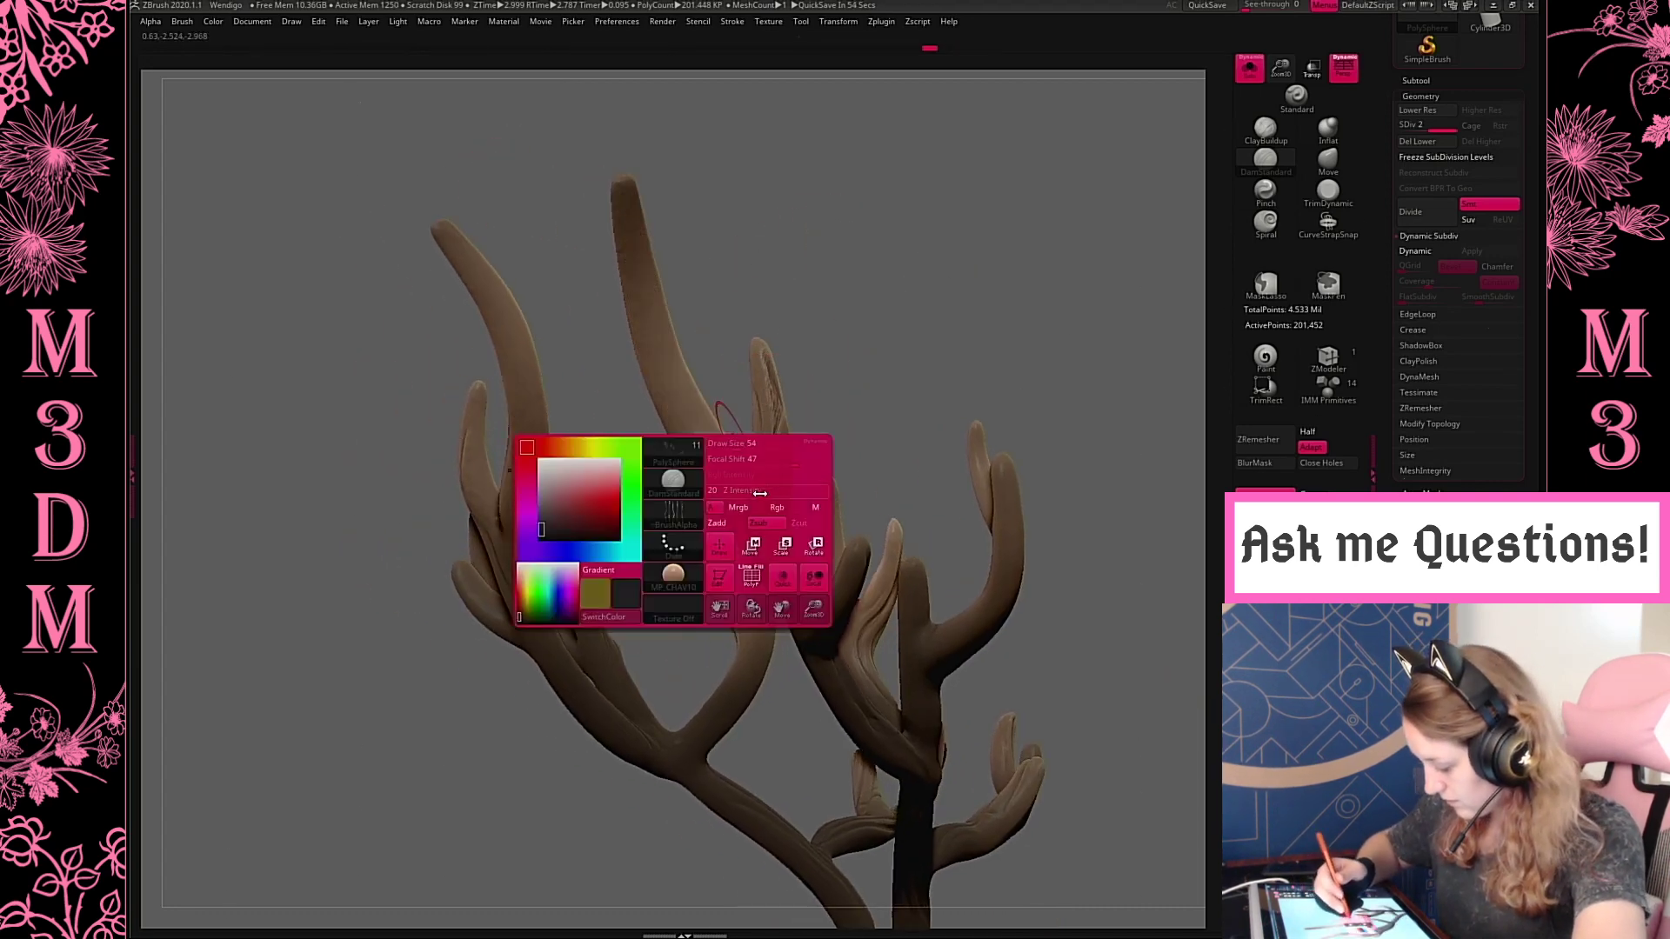
mouse_move(745, 489)
left_mouse_down()
mouse_move(628, 288)
mouse_move(610, 224)
left_mouse_up()
left_click_drag(757, 279, 909, 265)
mouse_move(948, 537)
left_mouse_down()
mouse_move(988, 447)
mouse_move(756, 225)
left_mouse_up()
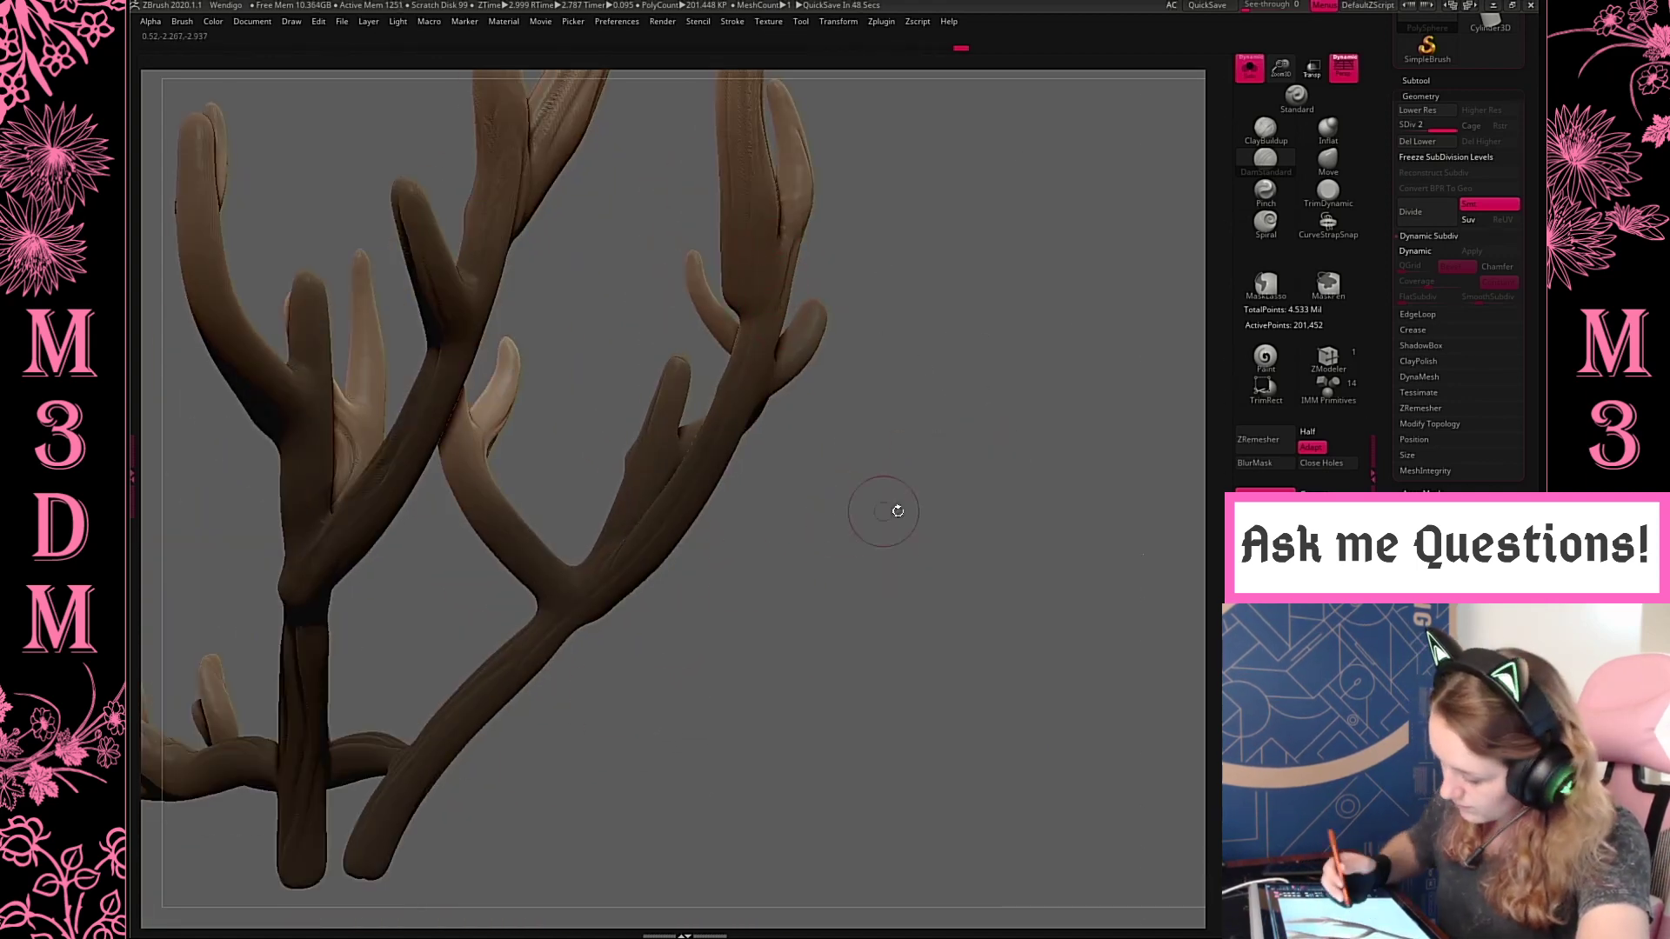
Carve grooves along the inner forked tines and the upper rear stem from the back of the antlers
left_click_drag(898, 511, 872, 465)
left_click_drag(440, 405, 456, 481)
left_click_drag(878, 530, 836, 553)
mouse_move(480, 477)
left_mouse_down()
mouse_move(459, 279)
mouse_move(579, 265)
left_mouse_up()
left_click_drag(938, 439, 953, 424)
left_click_drag(588, 385, 776, 226)
left_click_drag(924, 369, 883, 331)
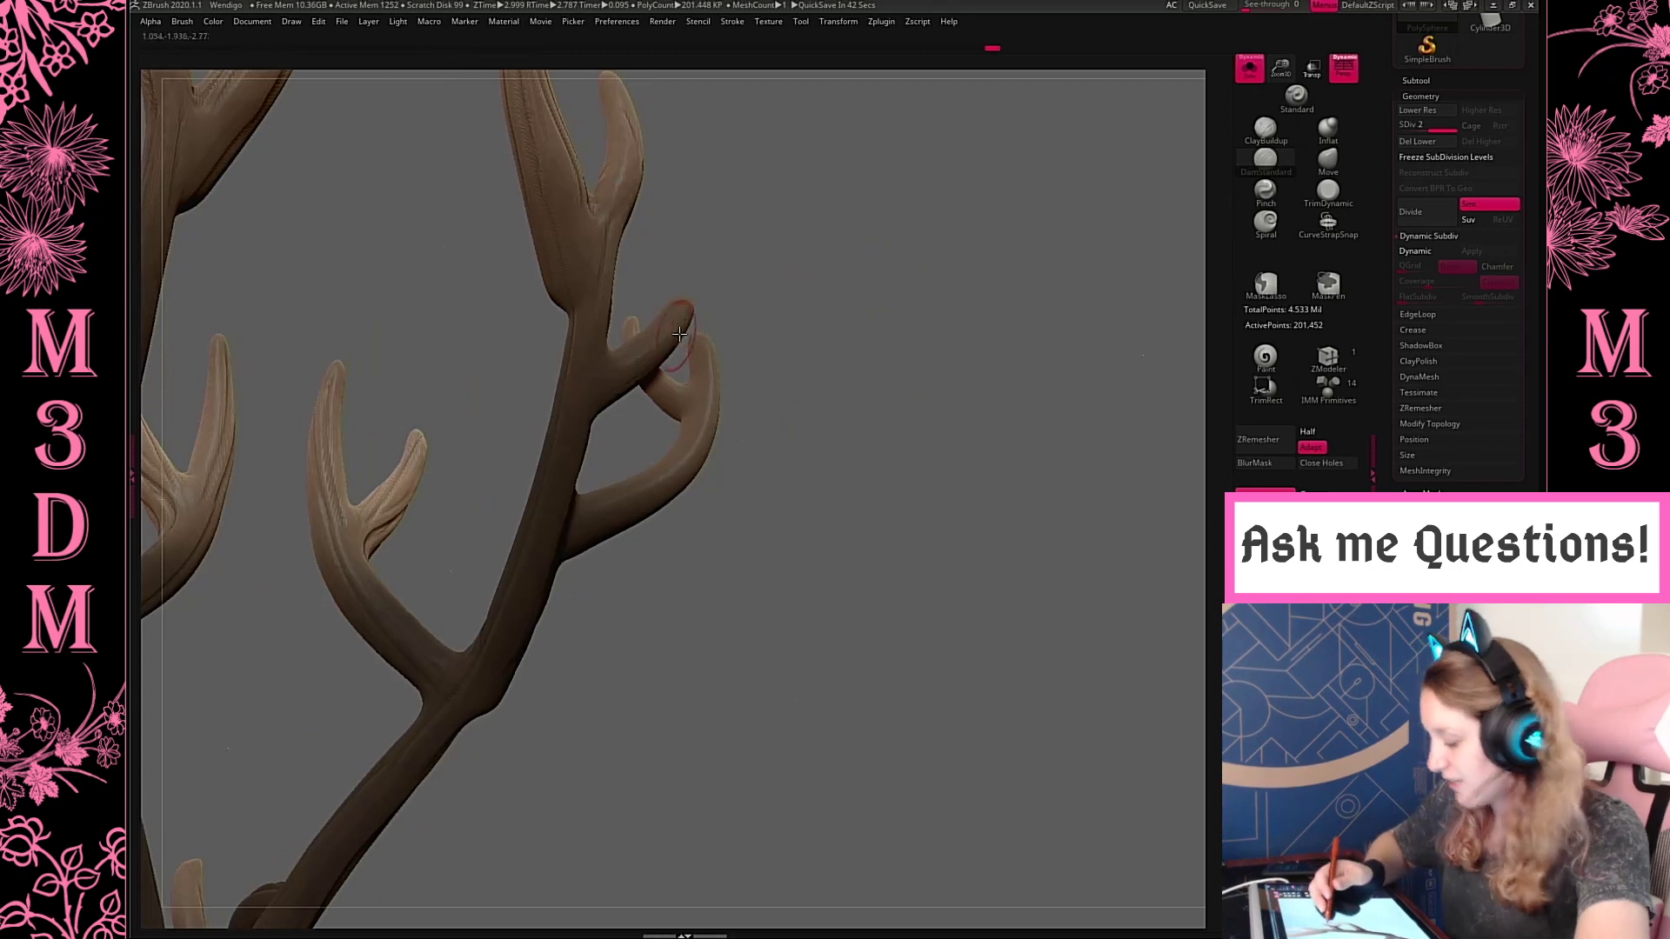
Groove the short side tine on the rear stem, blending the strokes into the main branch
left_click_drag(575, 599, 537, 666)
mouse_move(905, 369)
left_mouse_down()
mouse_move(826, 379)
mouse_move(849, 352)
left_mouse_up()
left_click_drag(683, 331, 590, 409)
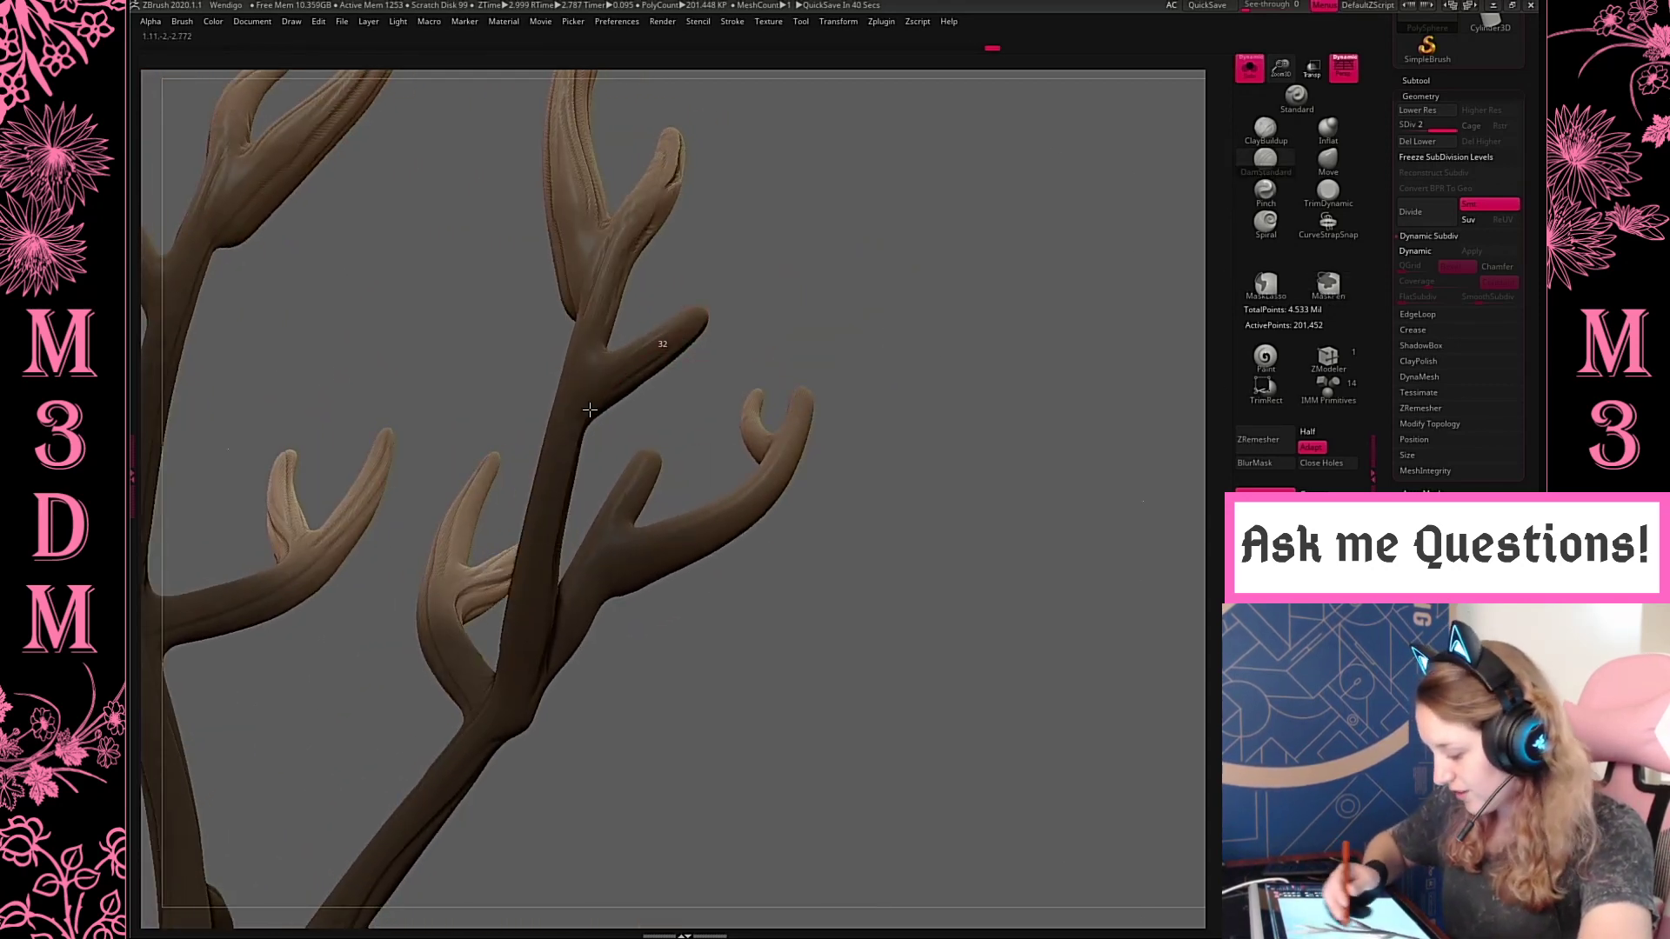
left_click_drag(934, 439, 980, 555)
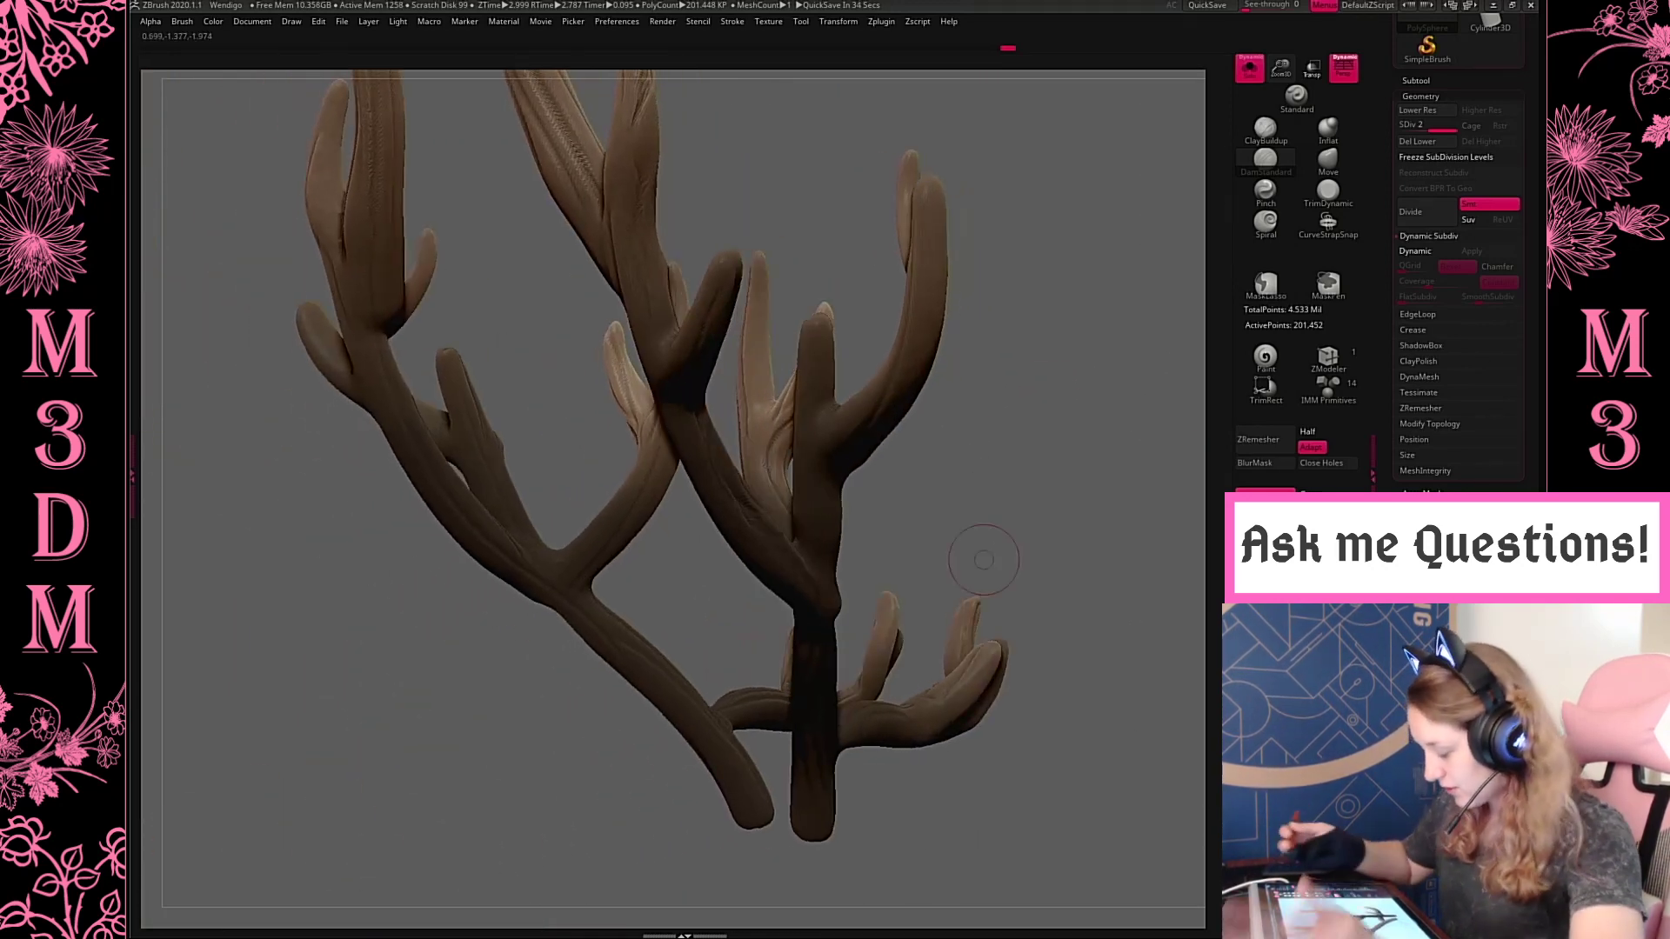
Carve long grooves down the front faces of the tall upper tines to the fork beneath them
left_click_drag(1088, 334, 488, 664)
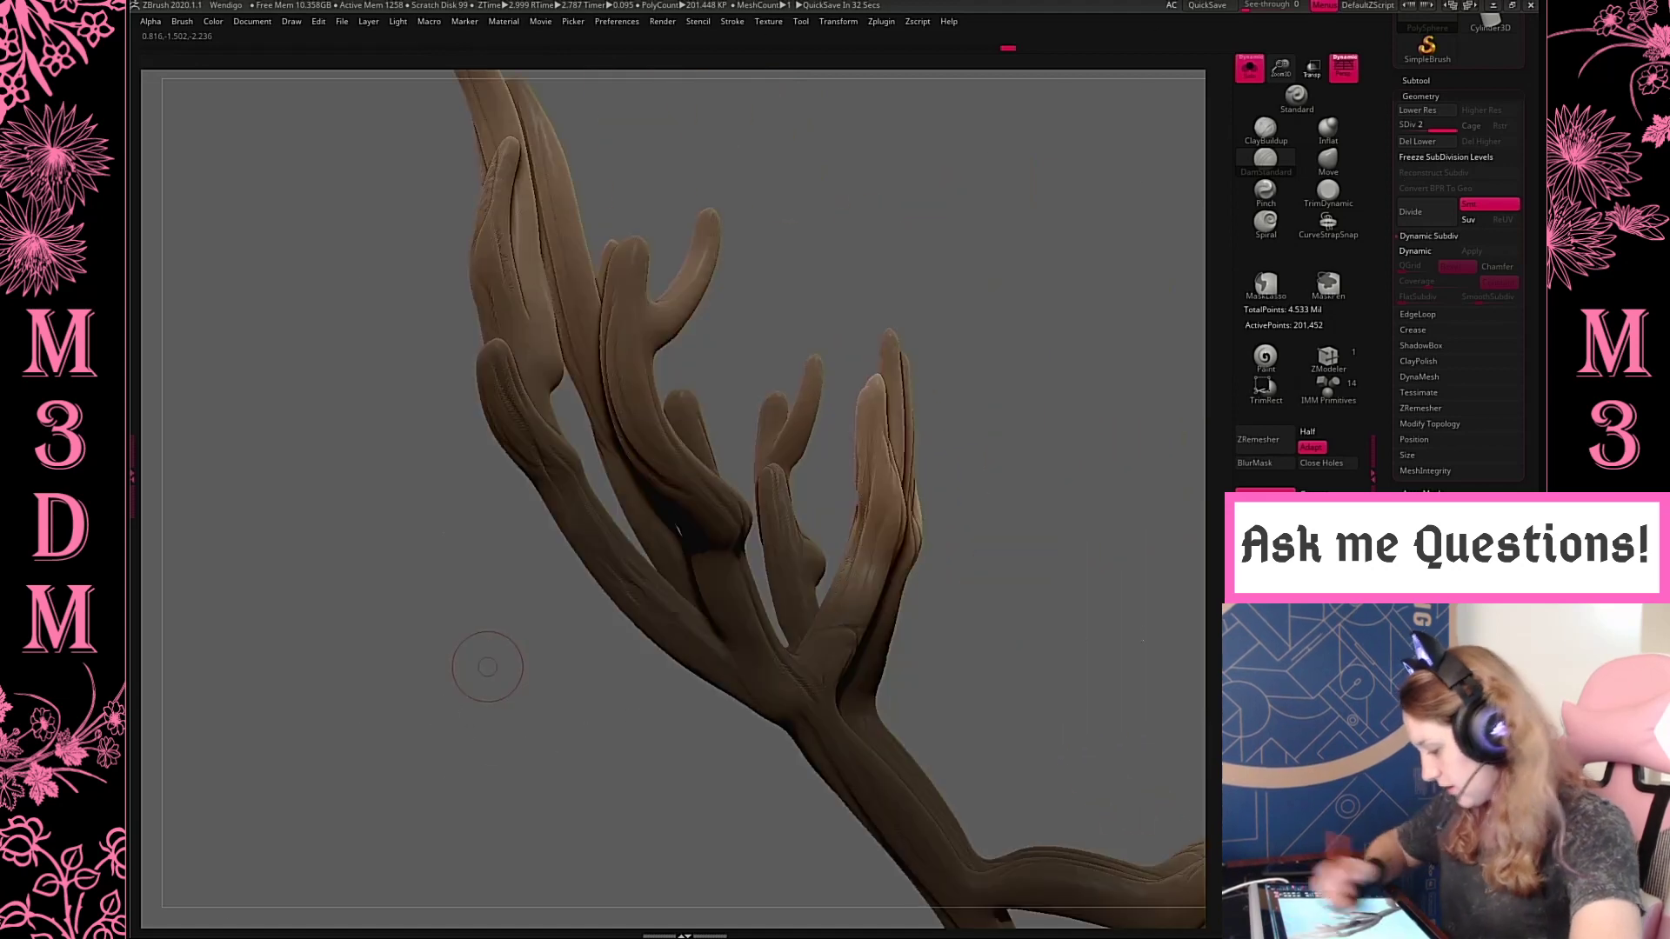
left_click_drag(665, 318, 734, 162)
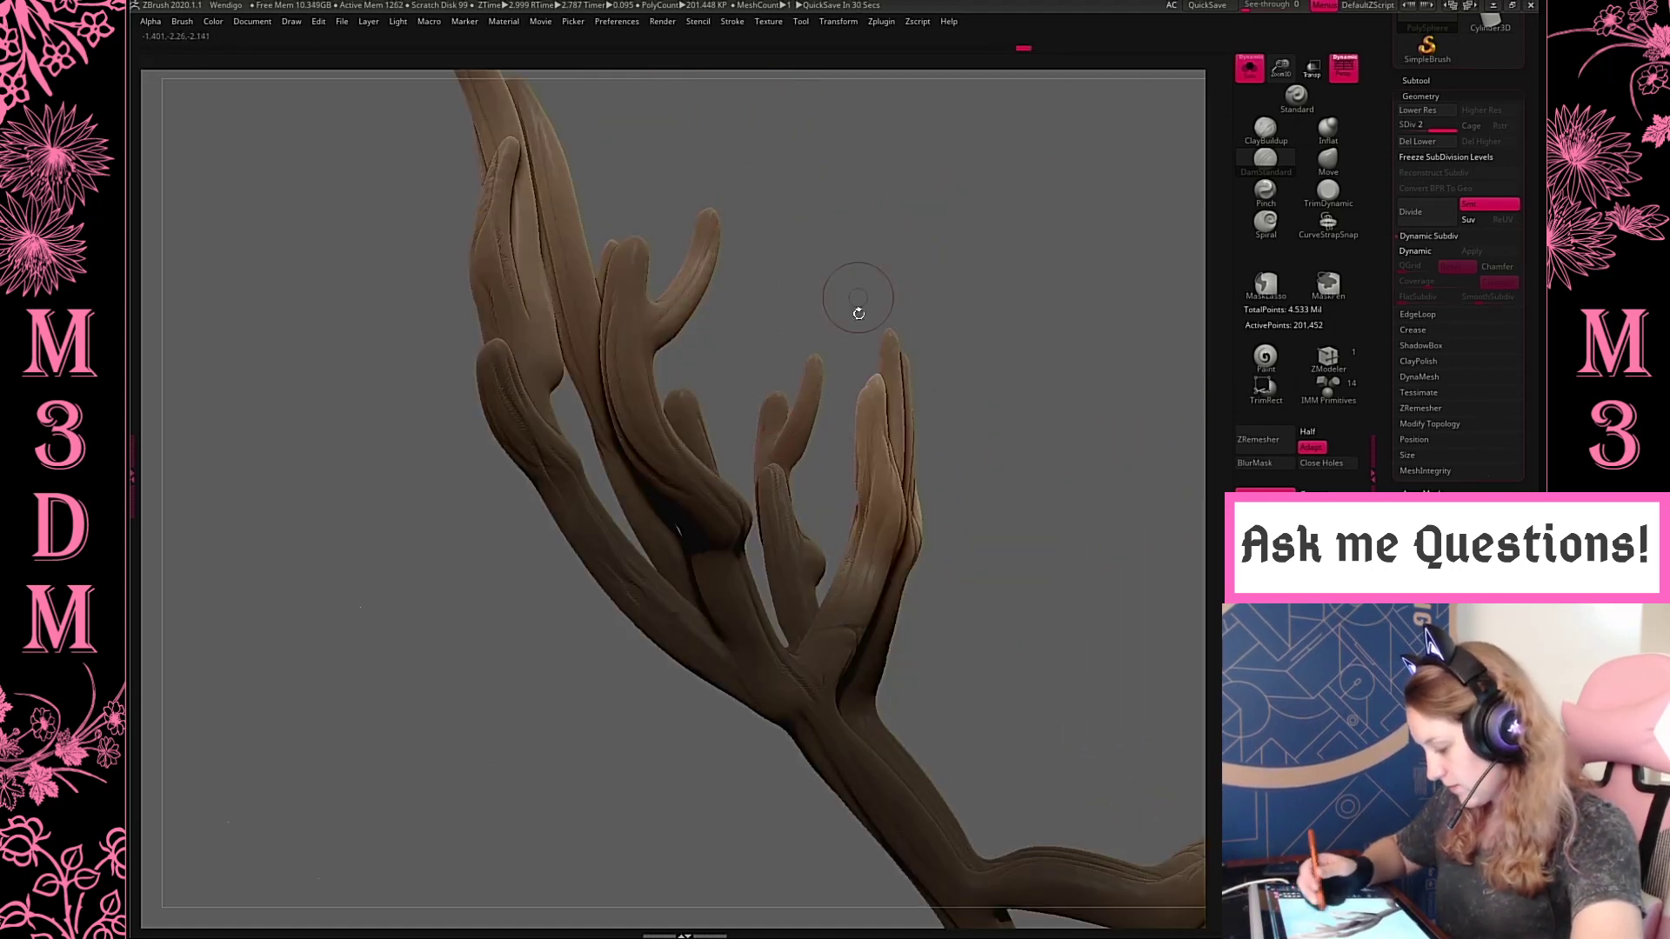
mouse_move(958, 209)
left_mouse_down()
mouse_move(975, 267)
mouse_move(883, 280)
left_mouse_up()
mouse_move(565, 147)
left_mouse_down()
mouse_move(534, 282)
mouse_move(674, 350)
left_mouse_up()
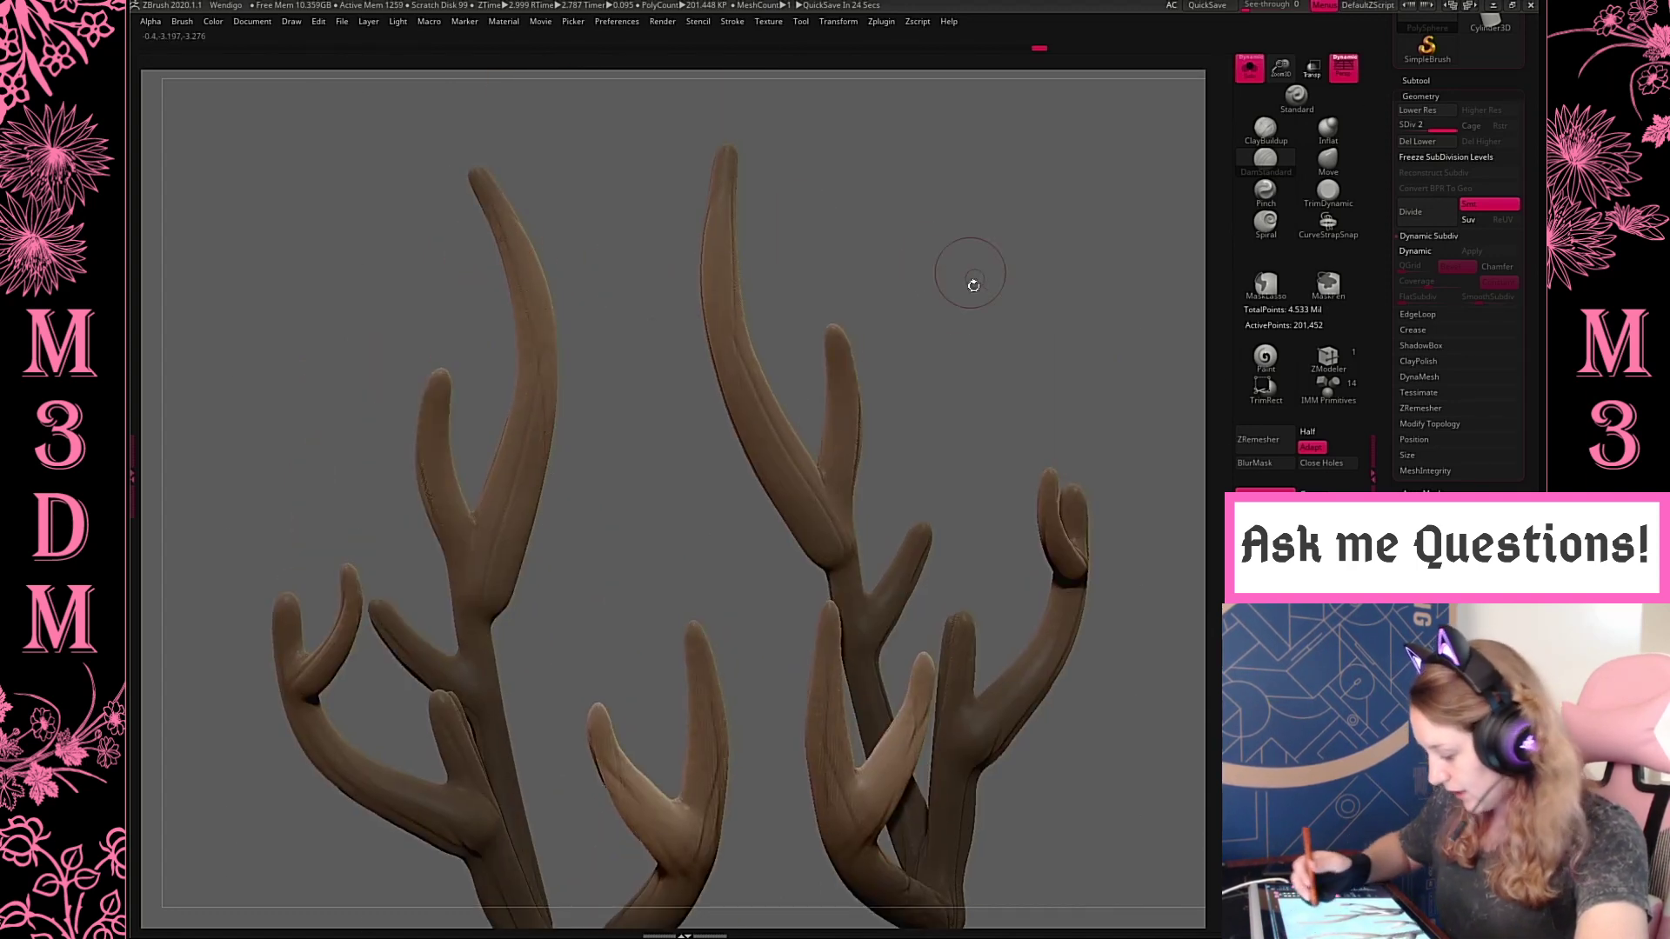
Carve grooves on the front of the rear stems and down the main beams toward the antler bases
left_click_drag(1000, 338, 974, 250, "alt")
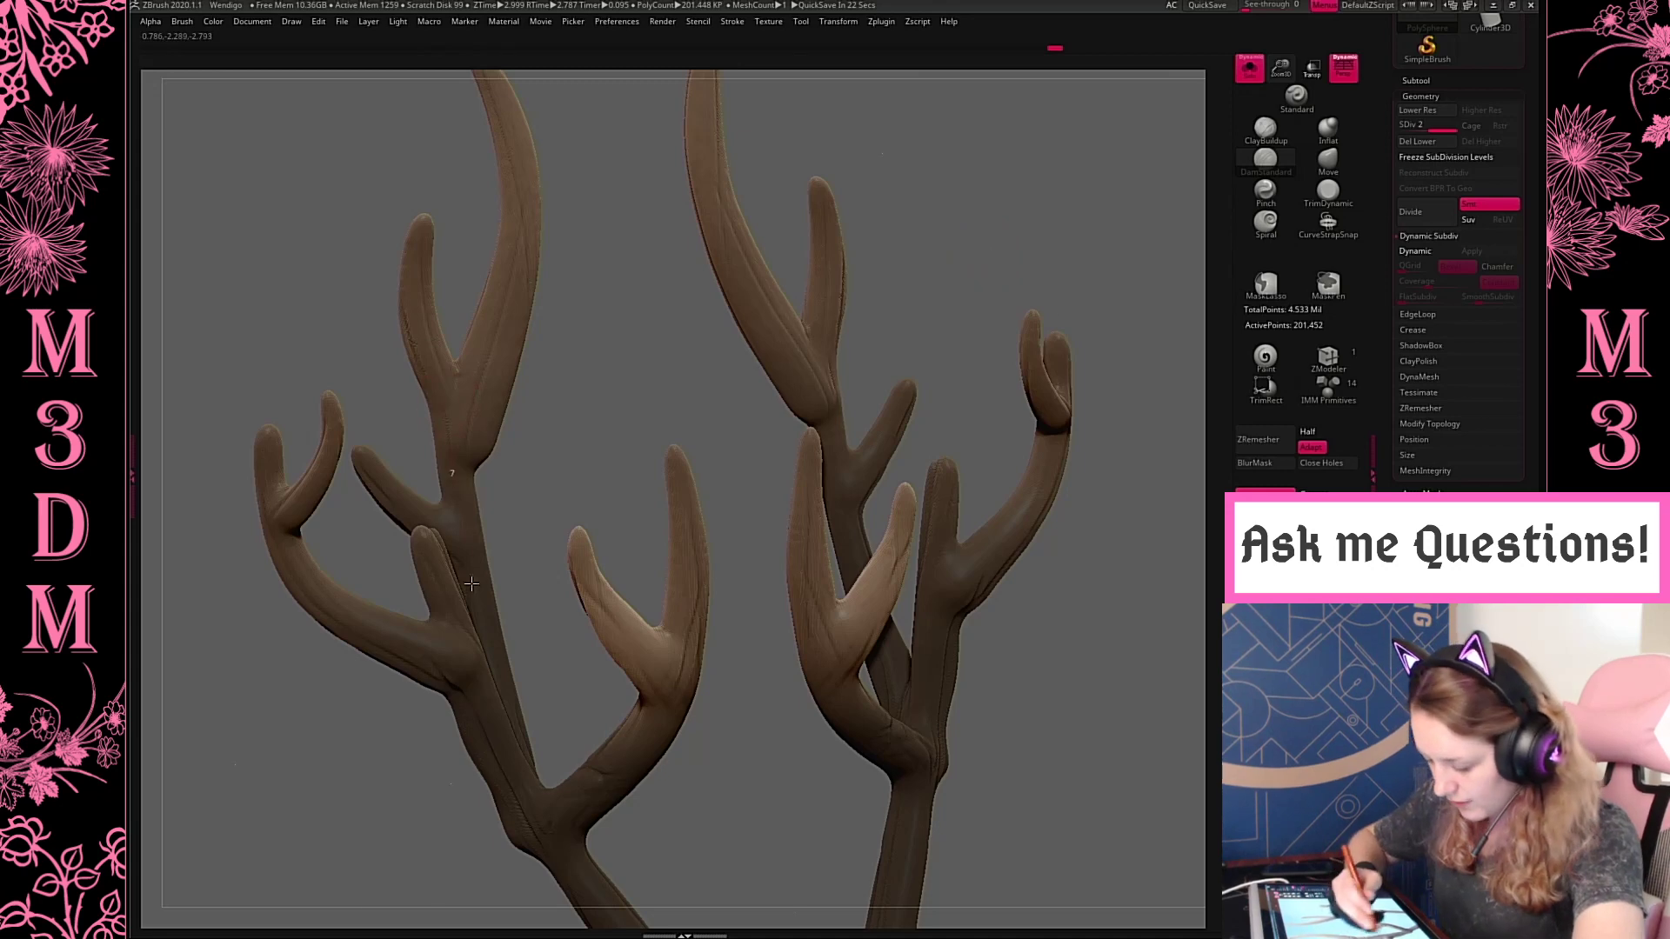
left_click_drag(581, 380, 736, 107)
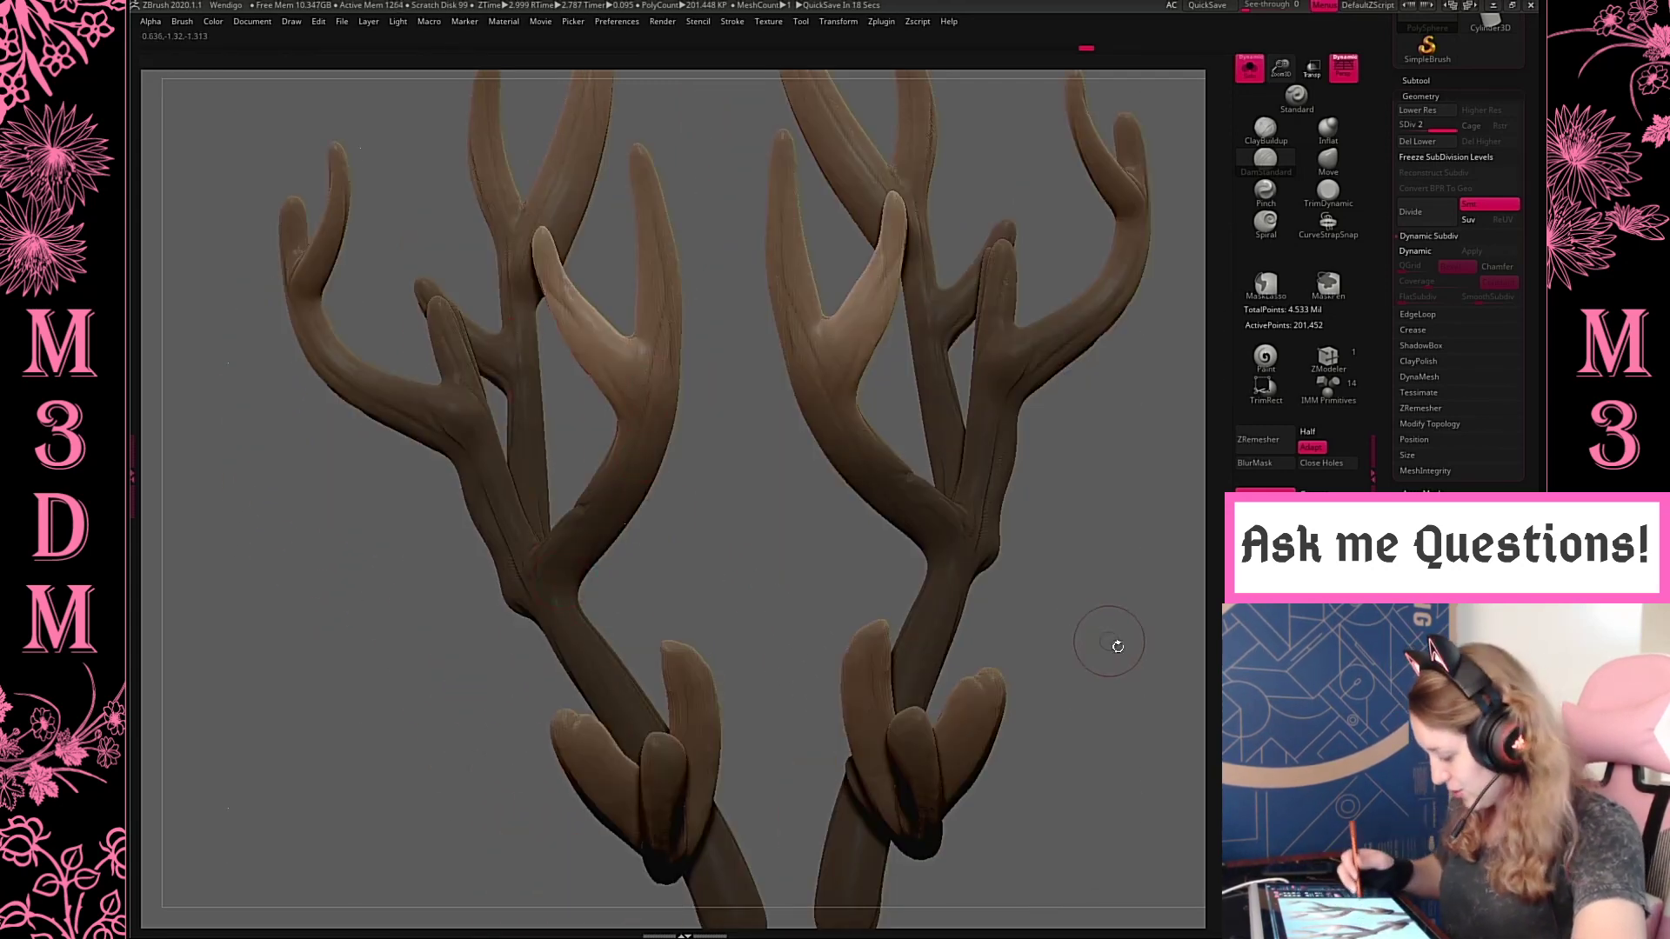
left_click_drag(1118, 646, 1019, 488, "alt")
left_click_drag(1011, 634, 996, 533)
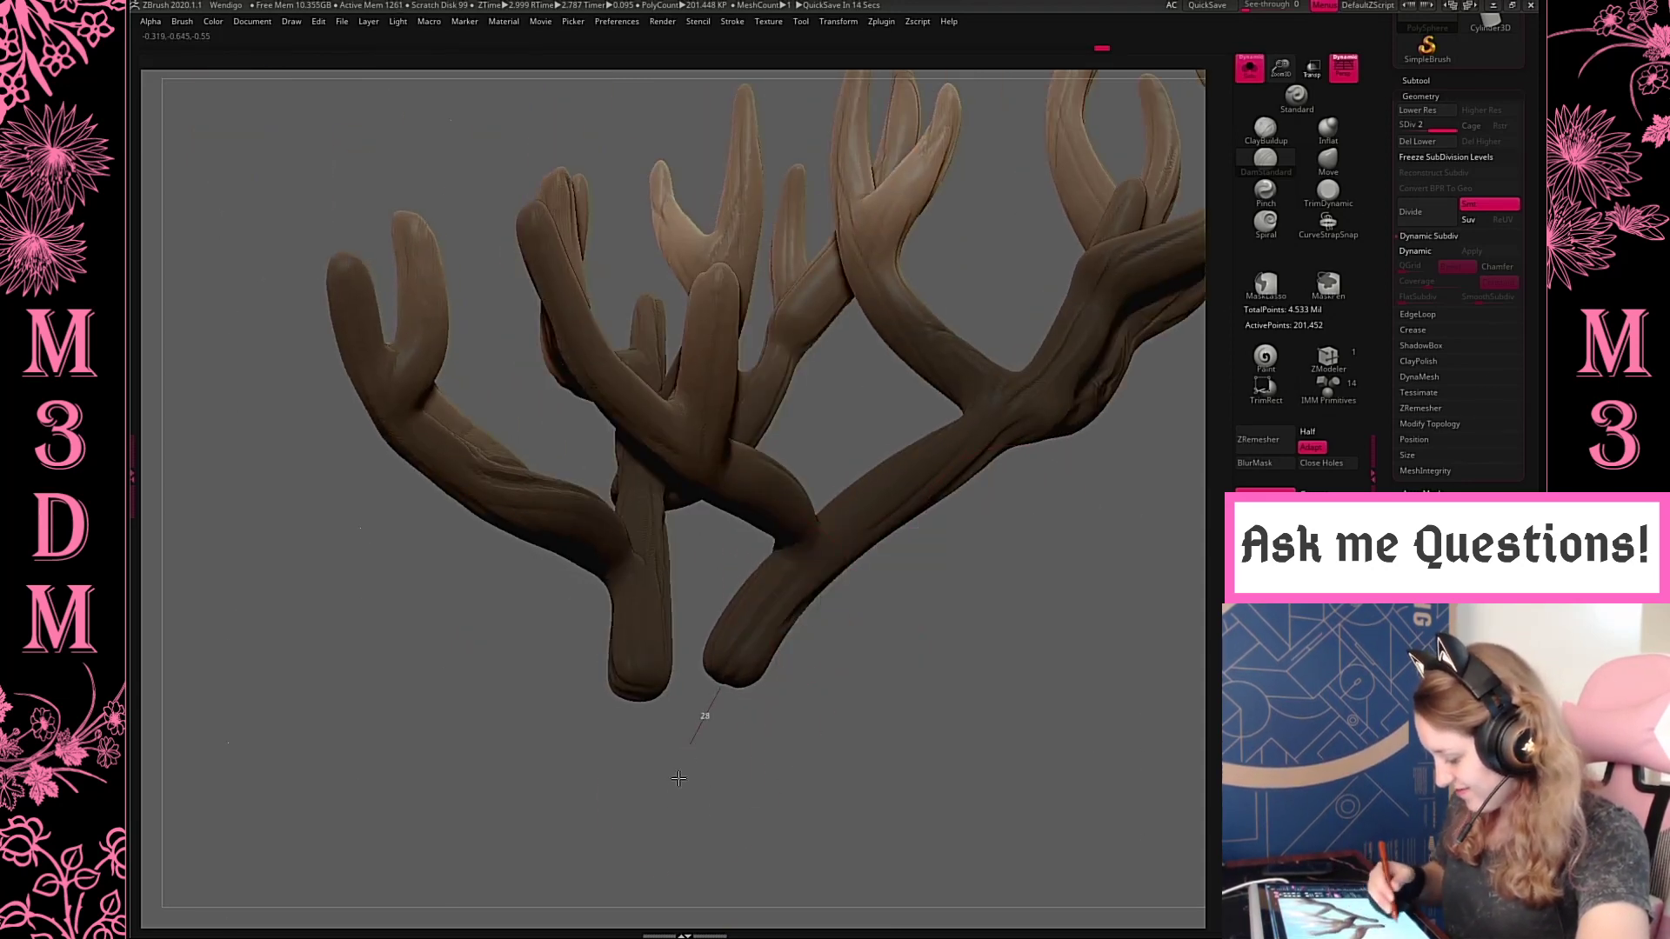
Add grooves to the antler bases and the upright tines of the forward branches
mouse_move(999, 538)
left_mouse_down()
mouse_move(1006, 622)
mouse_move(983, 602)
left_mouse_up()
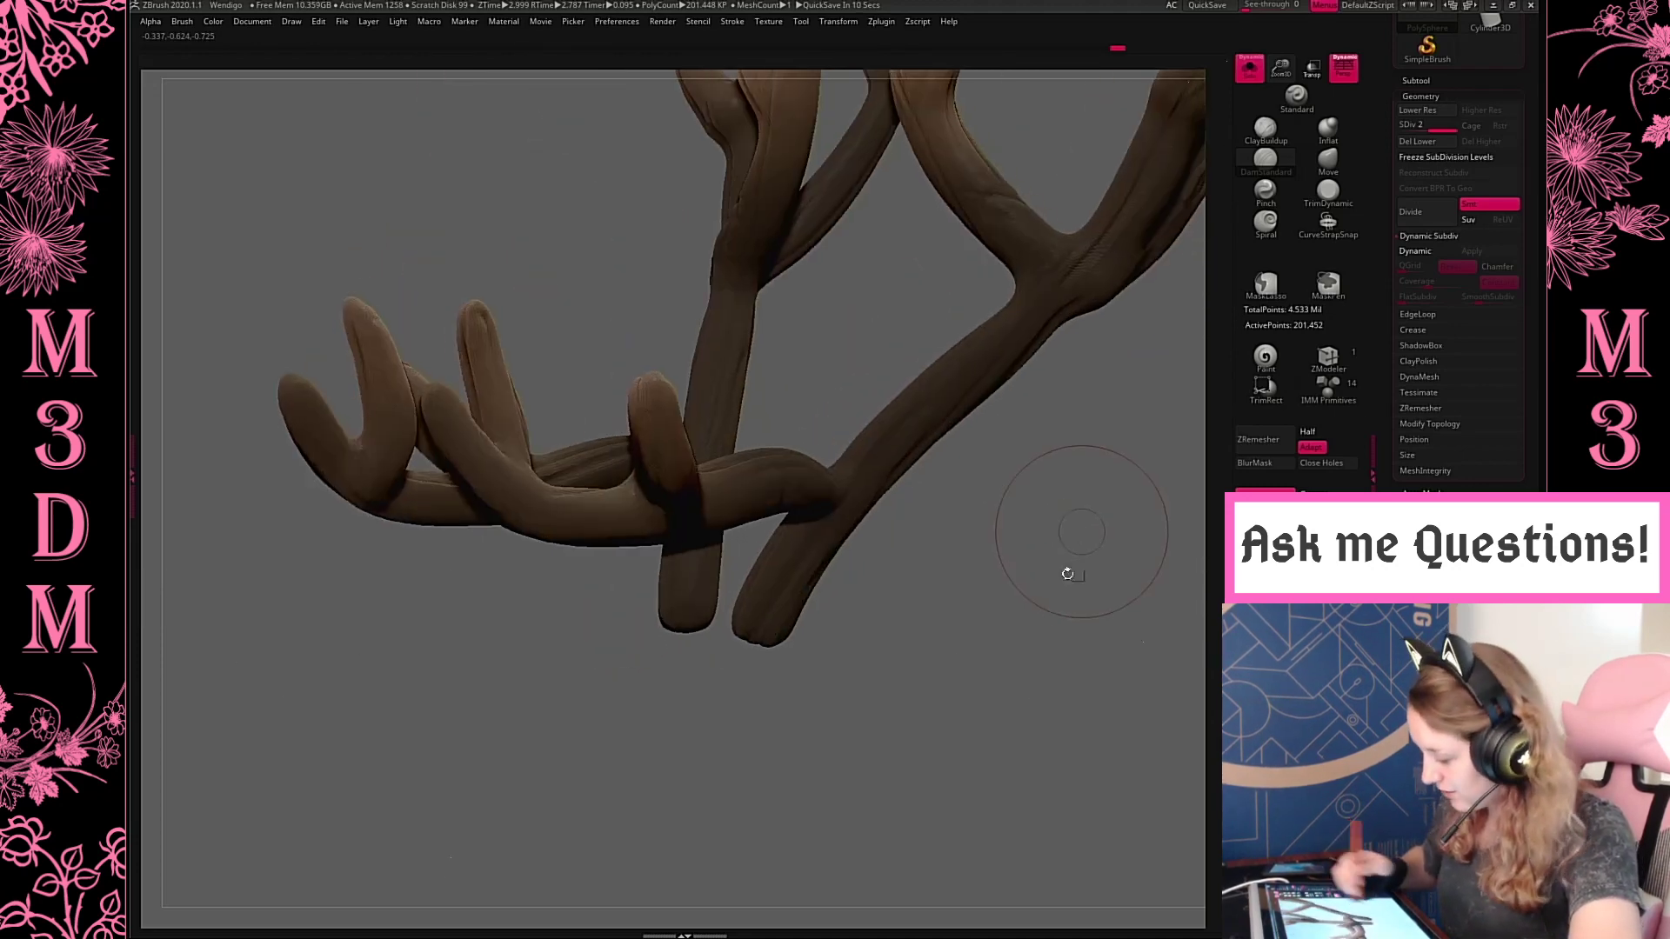
left_click_drag(1075, 522, 924, 796, "alt")
left_click_drag(671, 439, 609, 638)
left_click_drag(1101, 688, 1130, 466)
Show the whole creature again and examine the grooved antlers against the body
left_click(1250, 69)
left_click_drag(1085, 331, 870, 333)
left_click_drag(896, 244, 974, 324)
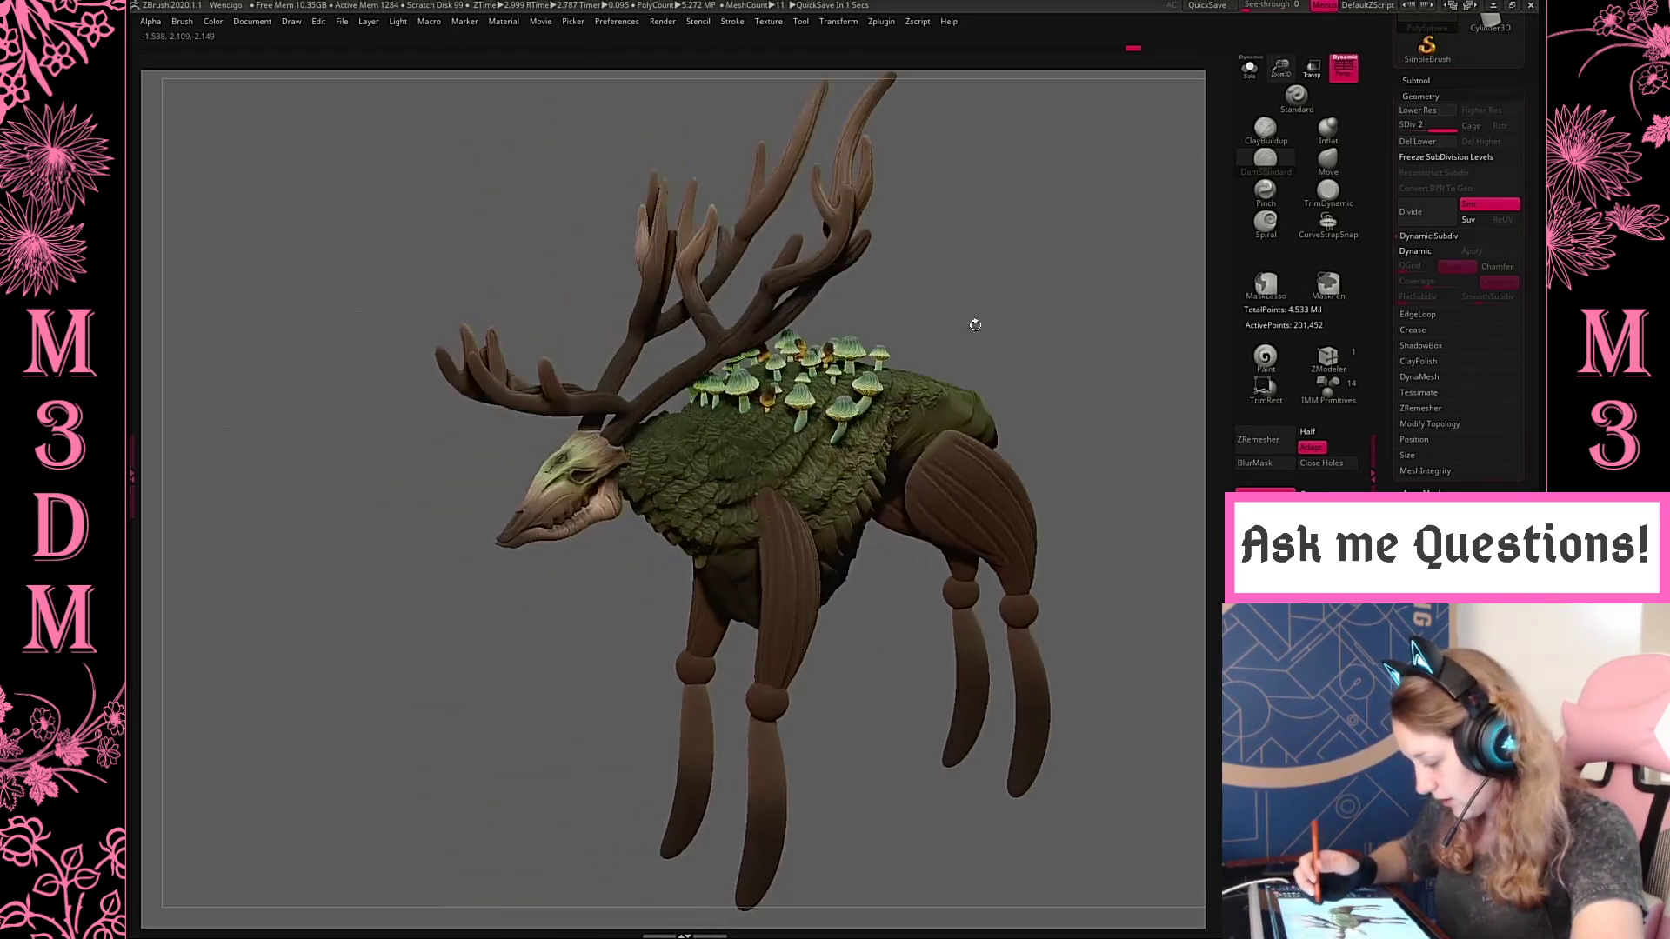
Switch to the Move brush and isolate the antlers for a closer side view
right_click(975, 310)
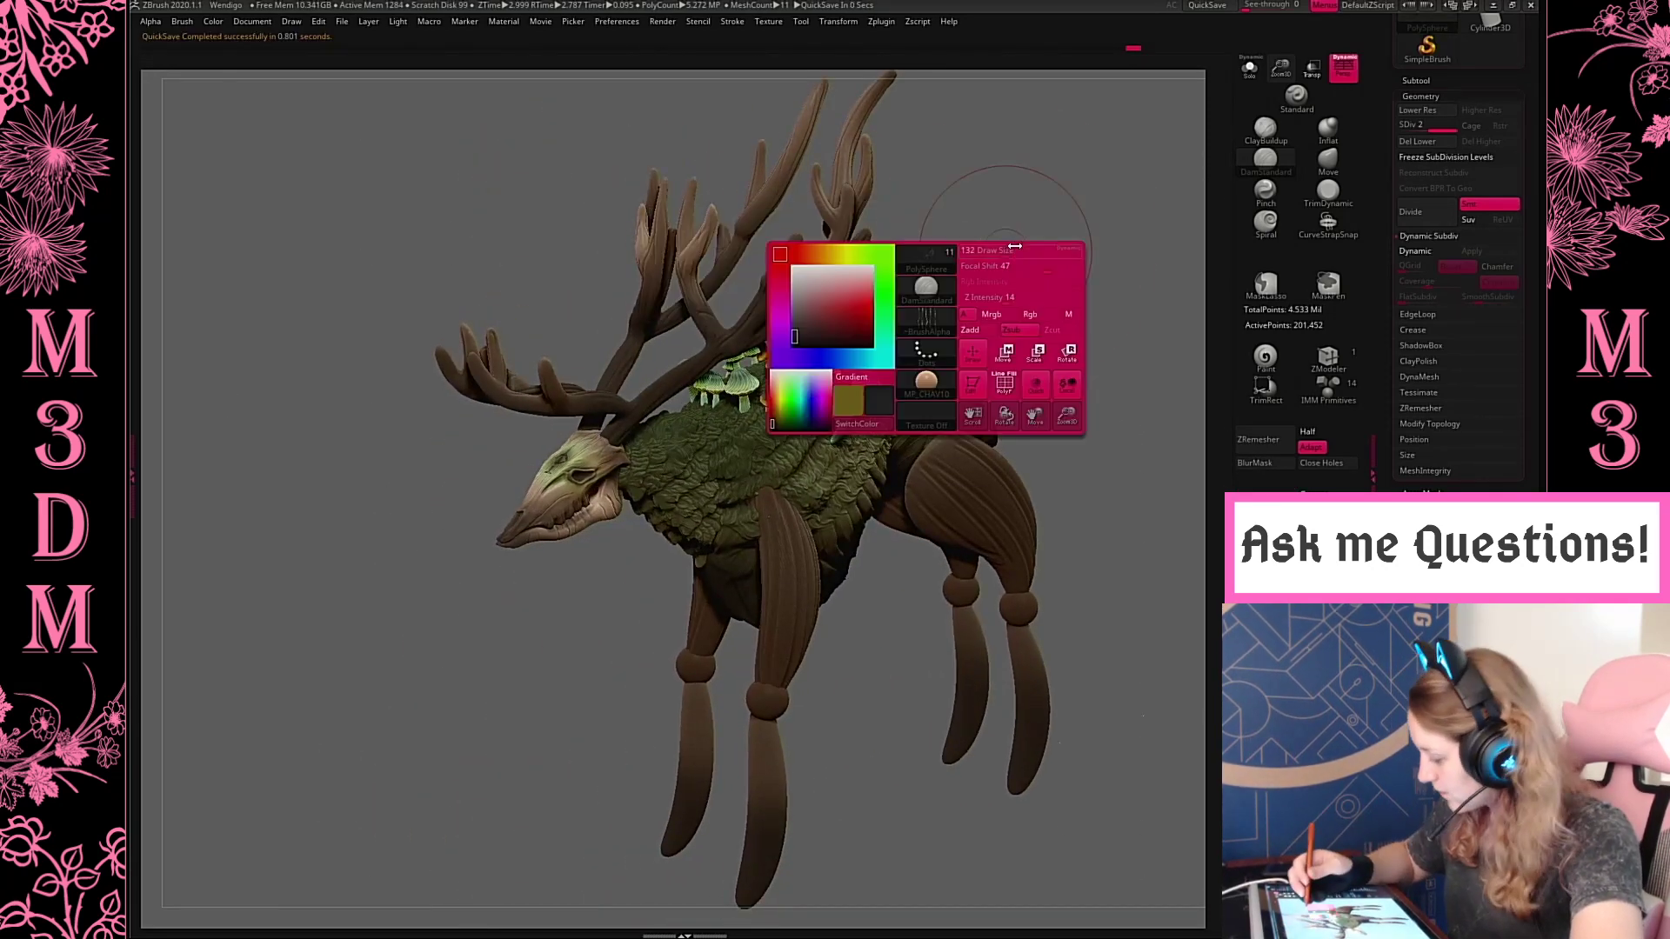
key("b")
key("m")
key("v")
left_click(1250, 67)
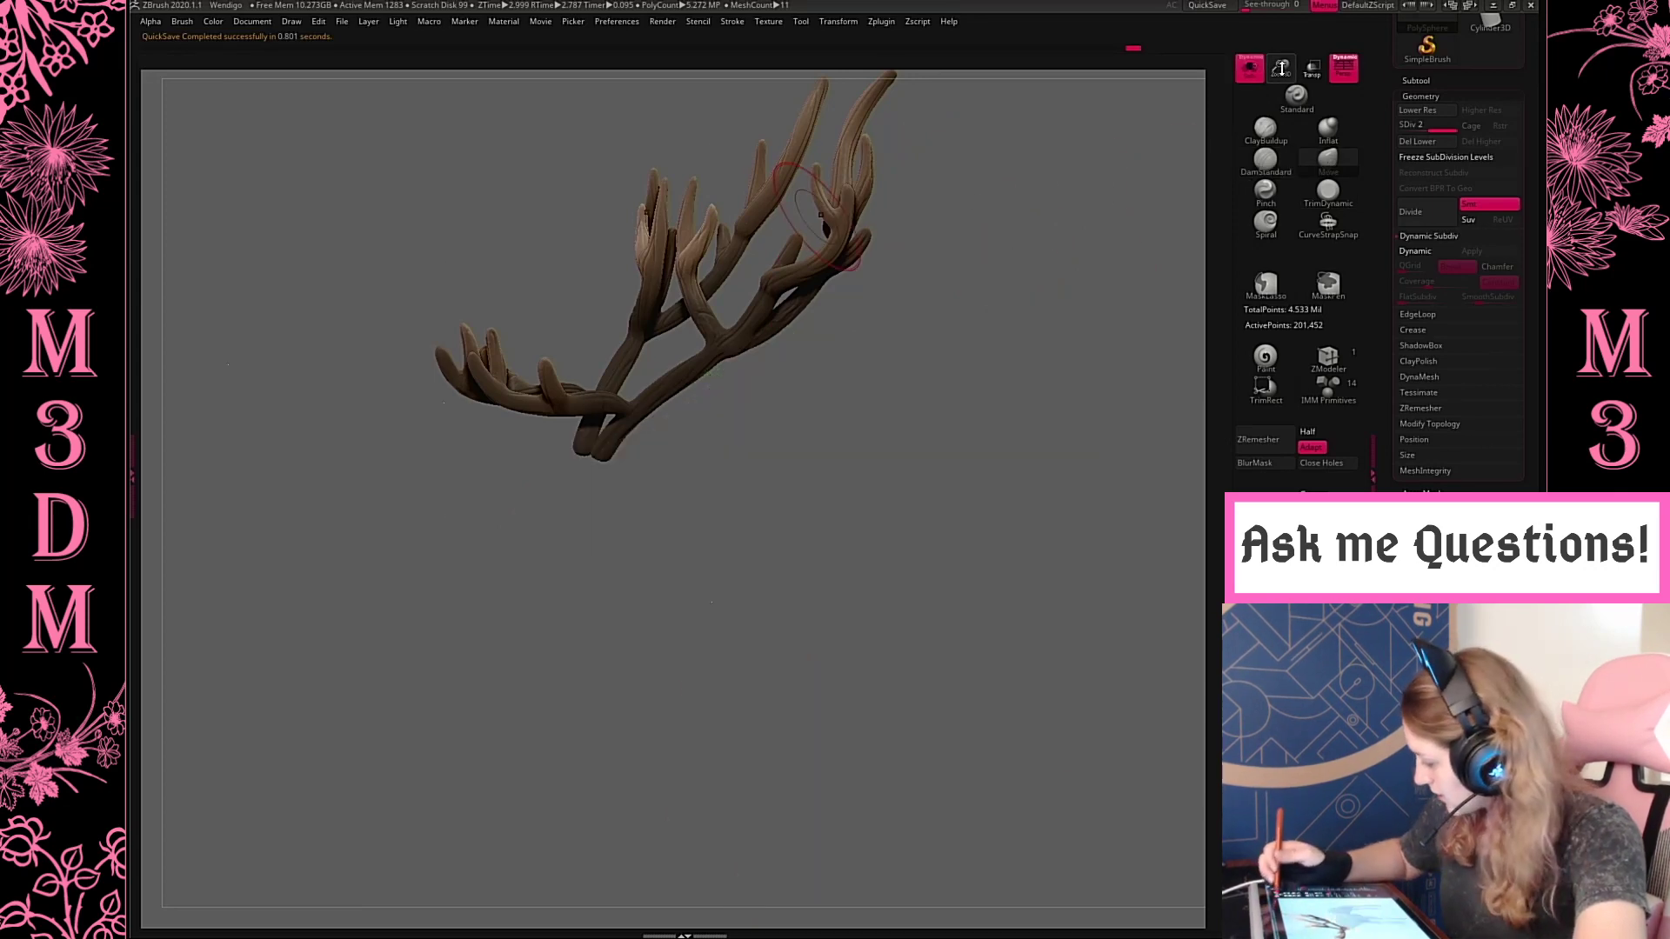
left_click_drag(1044, 384, 1207, 459, "alt")
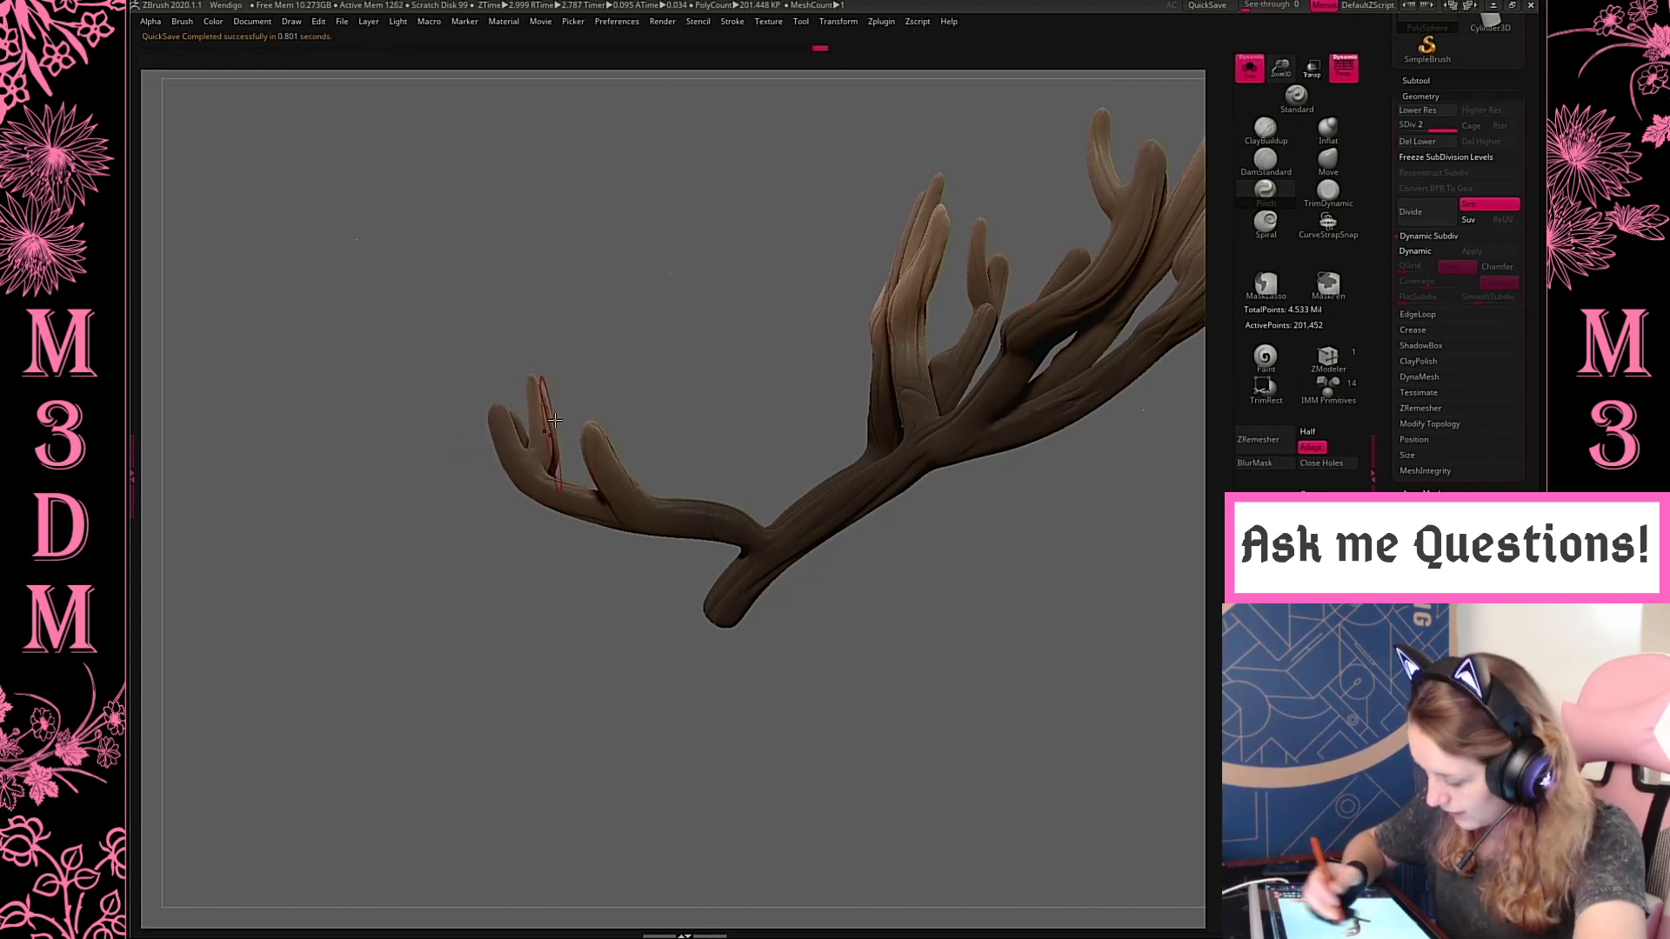
Pinch the ends of the forward and upper antler tines into sharper points with the Pinch brush
left_click_drag(614, 297, 522, 565, "ctrl")
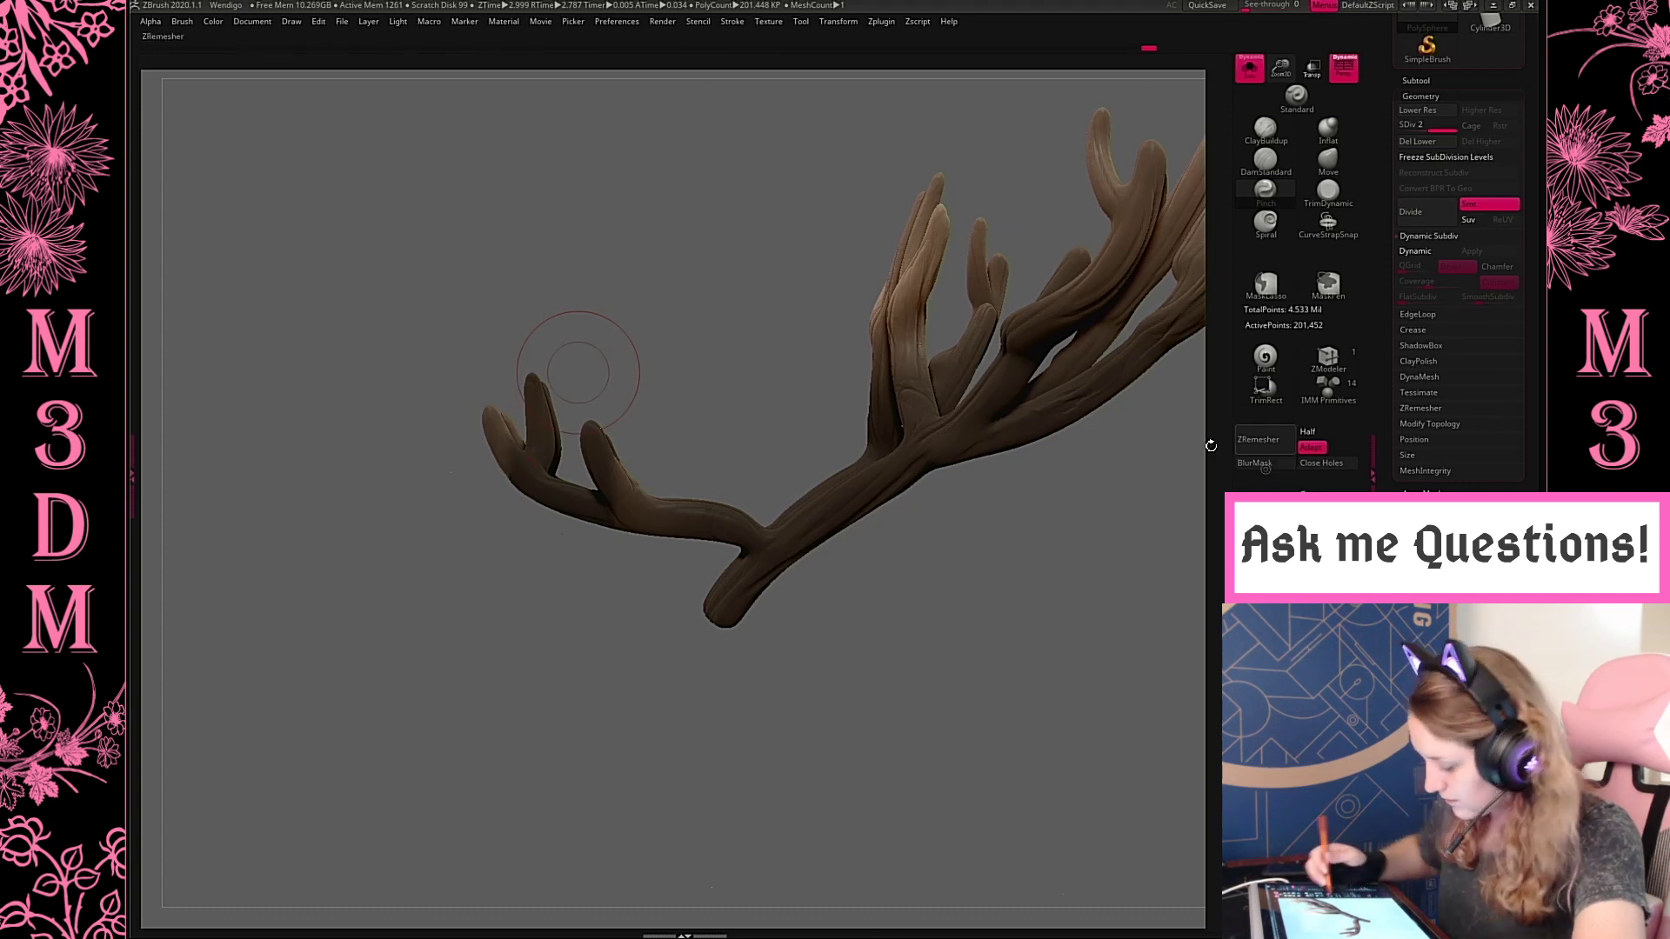
mouse_move(491, 416)
left_mouse_down()
mouse_move(499, 434)
mouse_move(489, 413)
left_mouse_up()
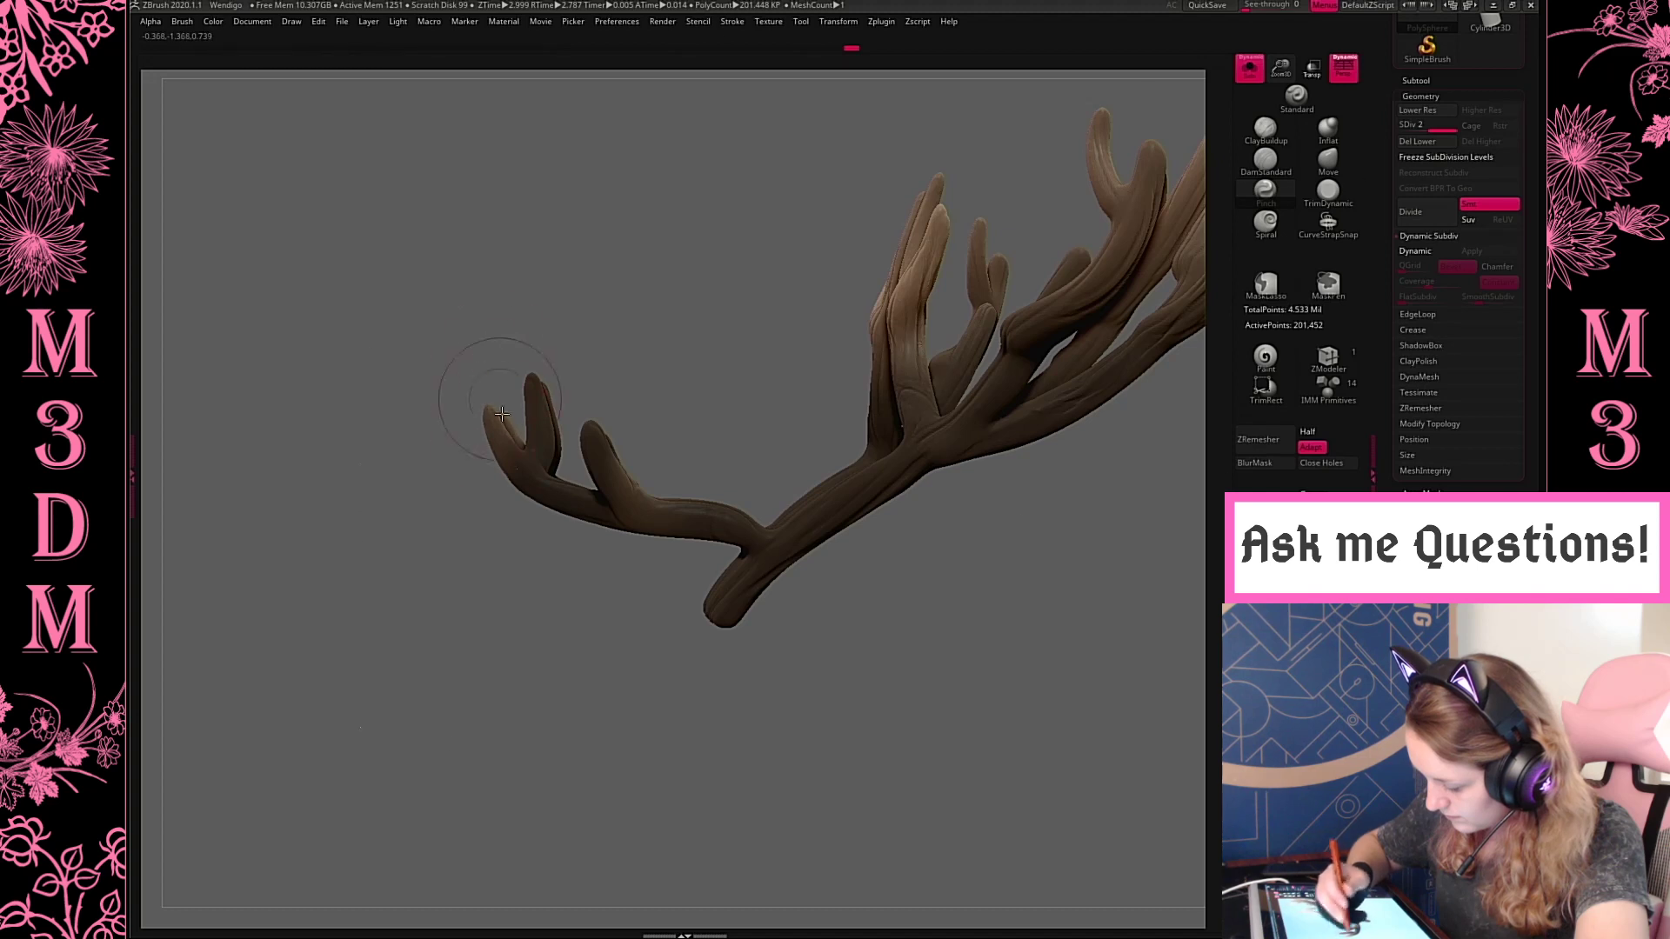
left_click(522, 365, "ctrl")
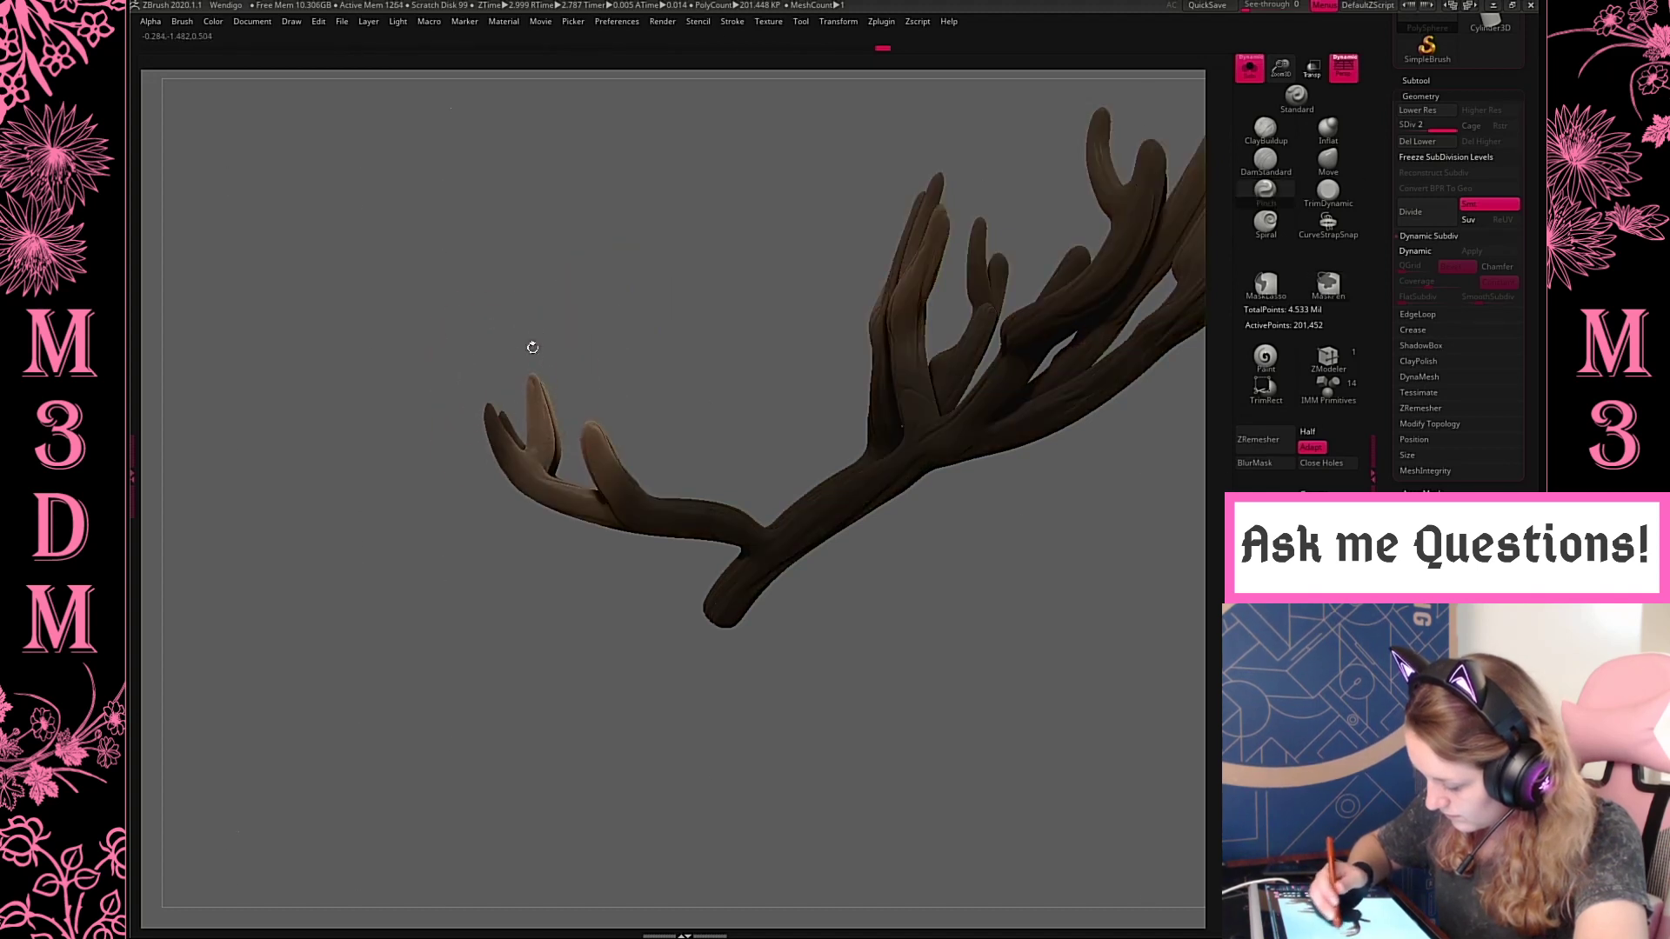
left_click(645, 361, "ctrl")
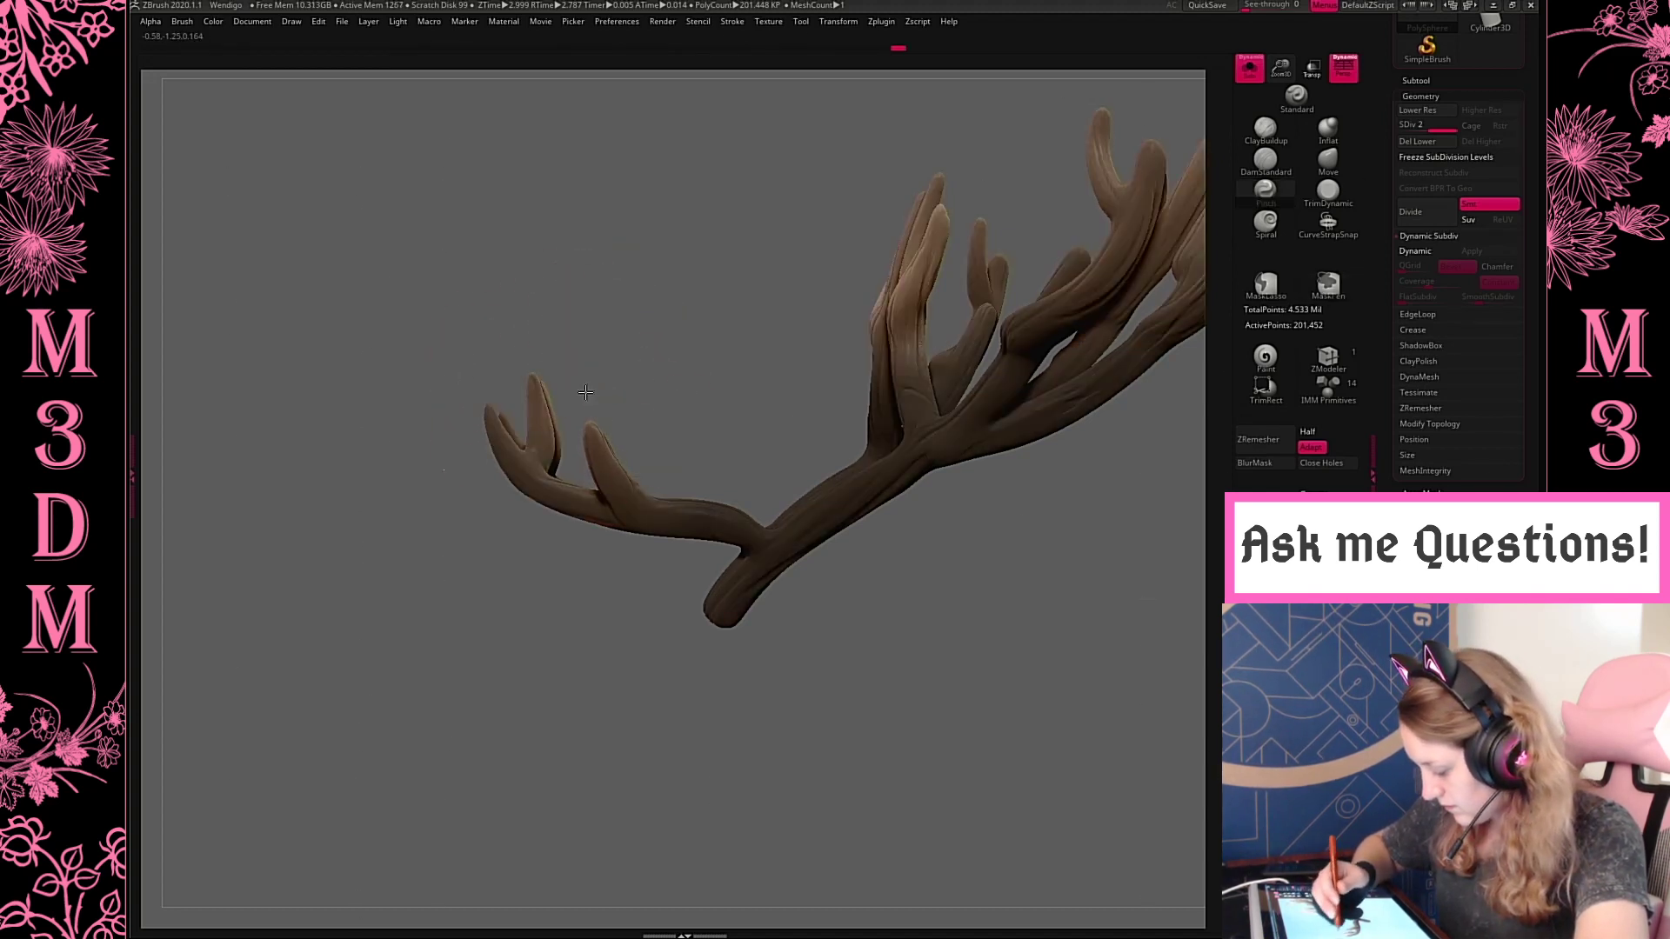
mouse_move(595, 363)
left_mouse_down()
mouse_move(940, 730)
mouse_move(966, 714)
left_mouse_up()
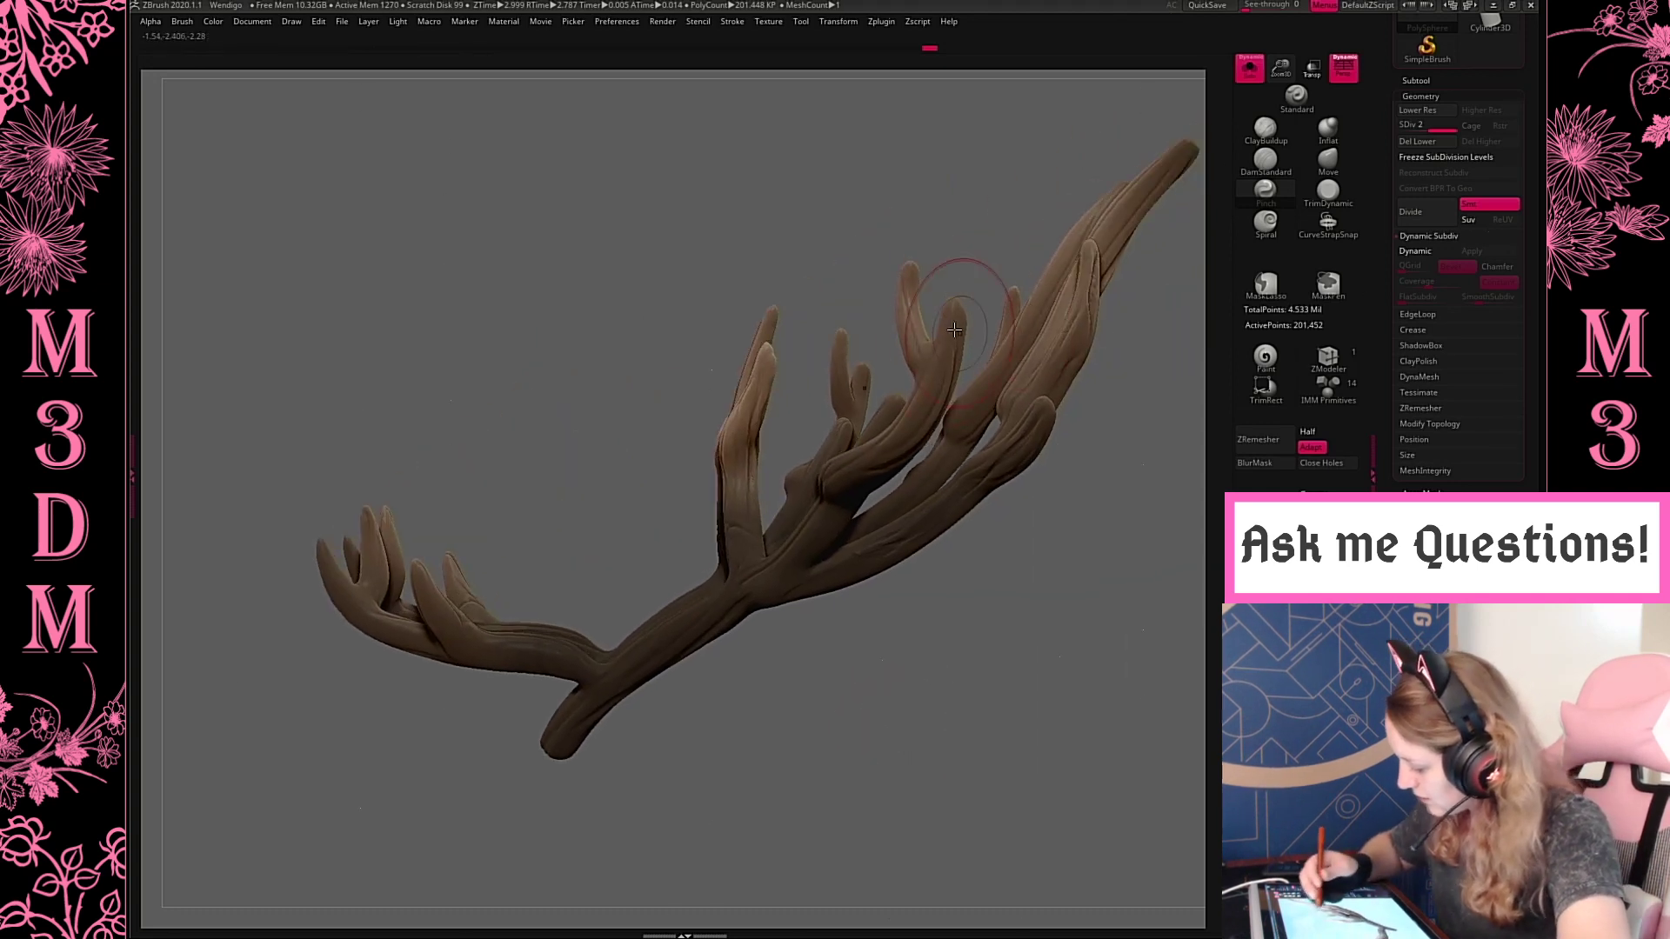
mouse_move(1131, 370)
left_mouse_down()
mouse_move(1072, 362)
mouse_move(1083, 328)
left_mouse_up()
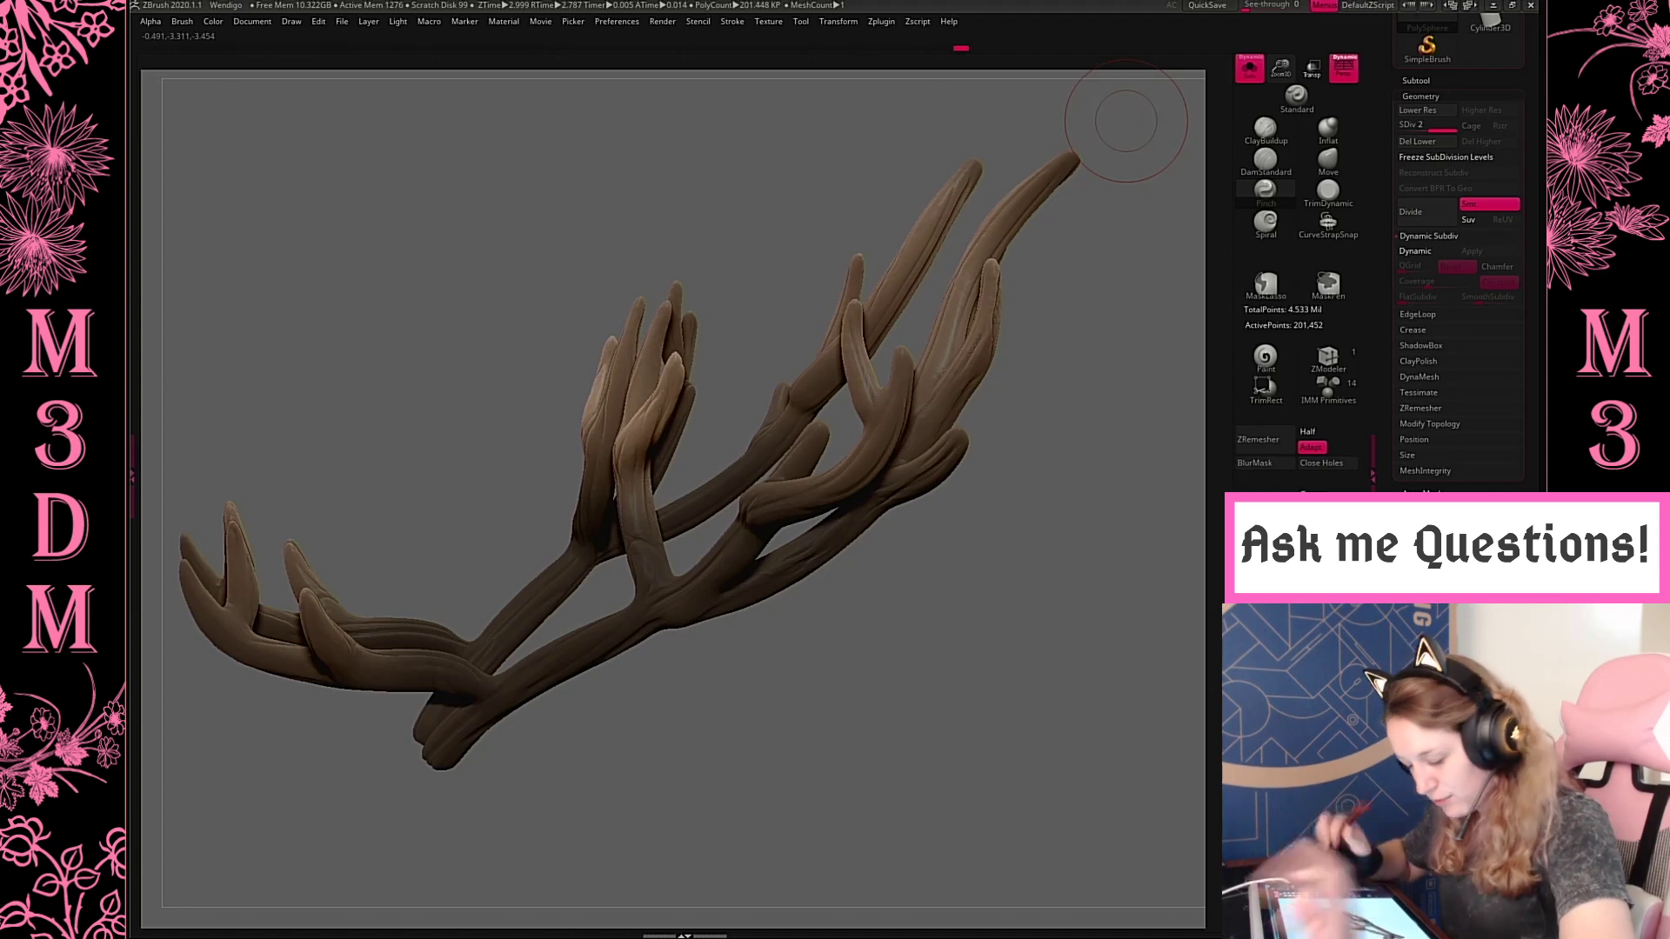
mouse_move(976, 632)
left_mouse_down()
mouse_move(958, 701)
mouse_move(905, 661)
left_mouse_up()
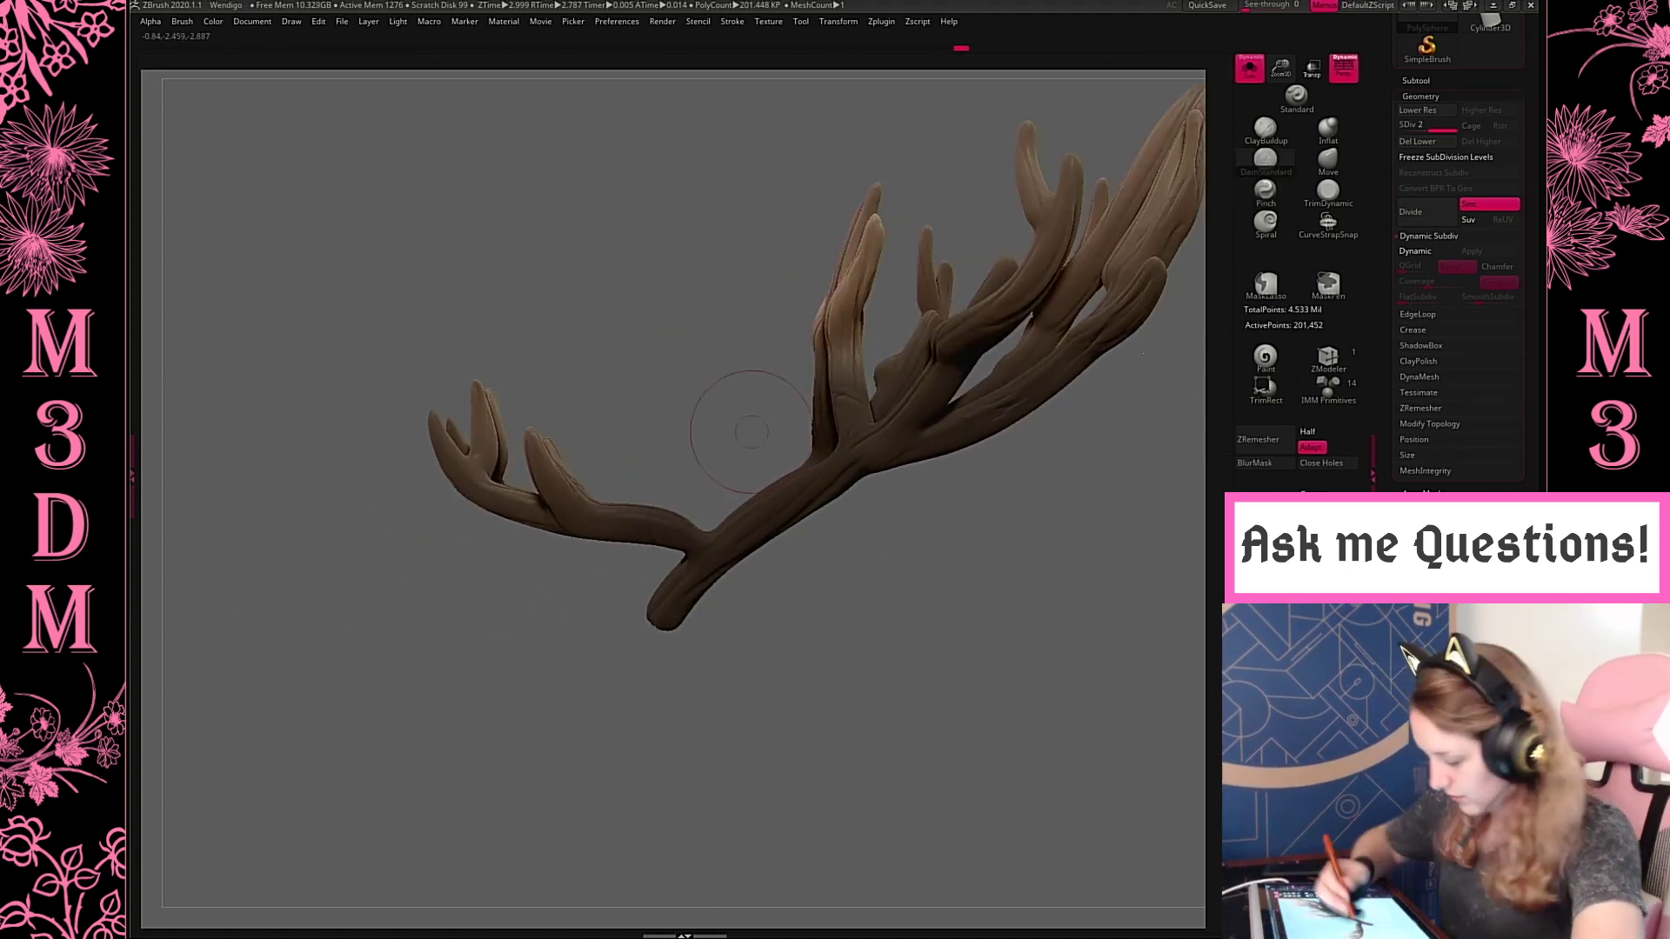
Switch to the DamStandard brush, enlarge it and try the DragRect stroke on the front of the antler branches
left_click_drag(880, 548, 1095, 663)
key("space")
left_click(759, 361)
left_click_drag(637, 407, 736, 486)
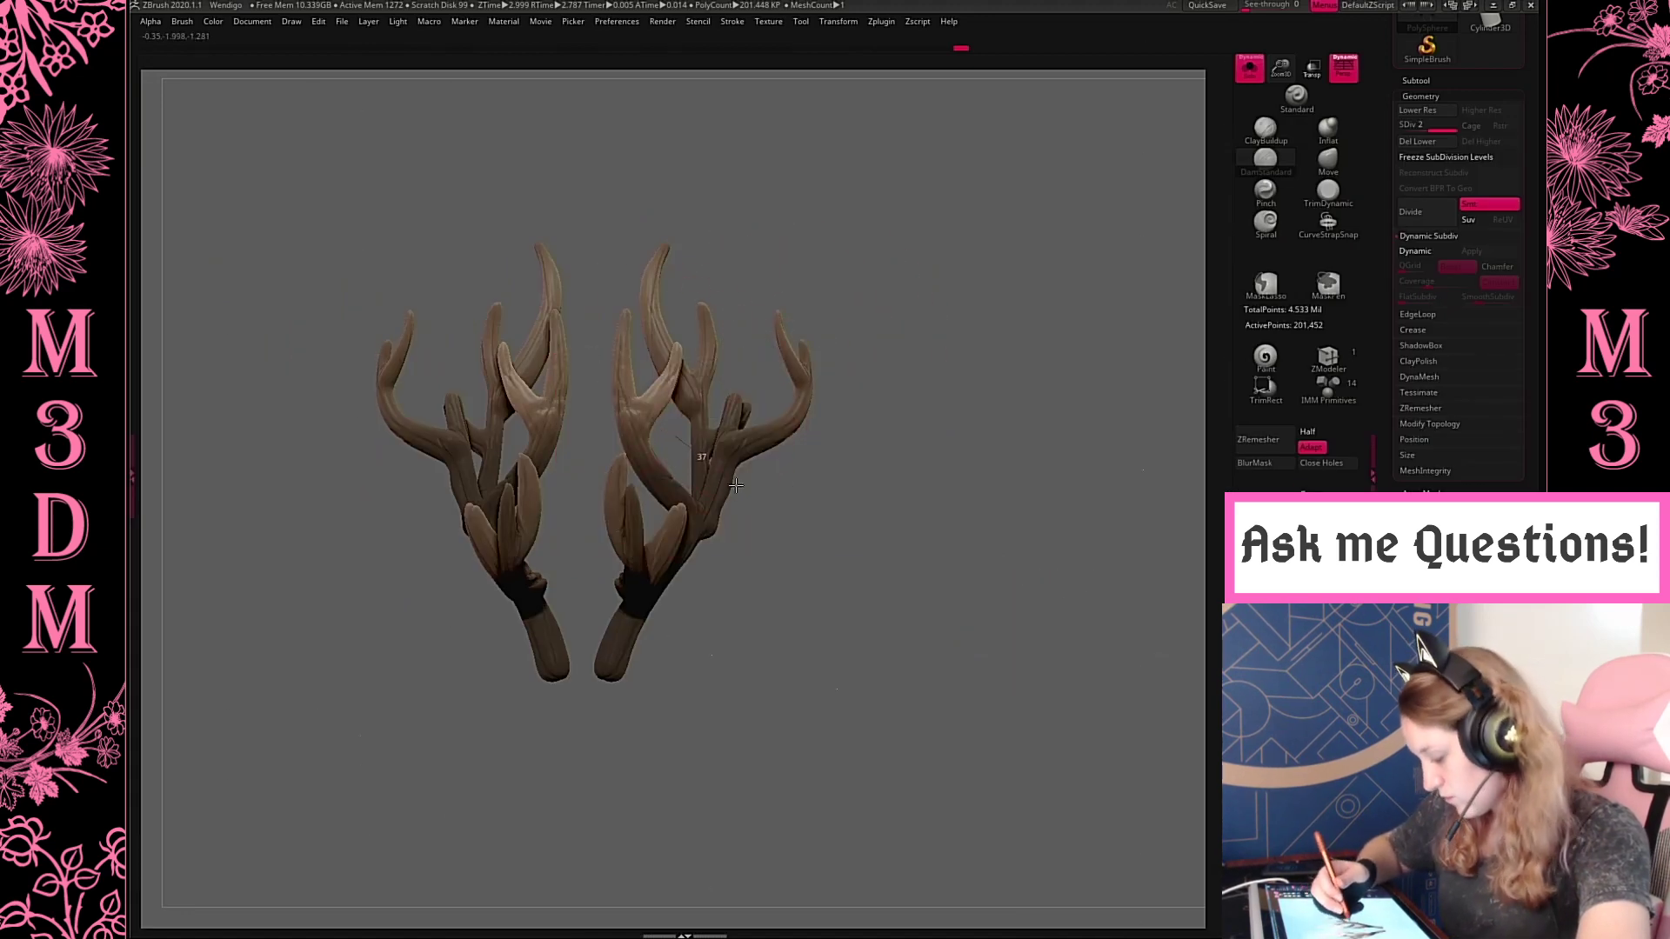
key("space")
left_click_drag(820, 263, 809, 270)
left_click(721, 360)
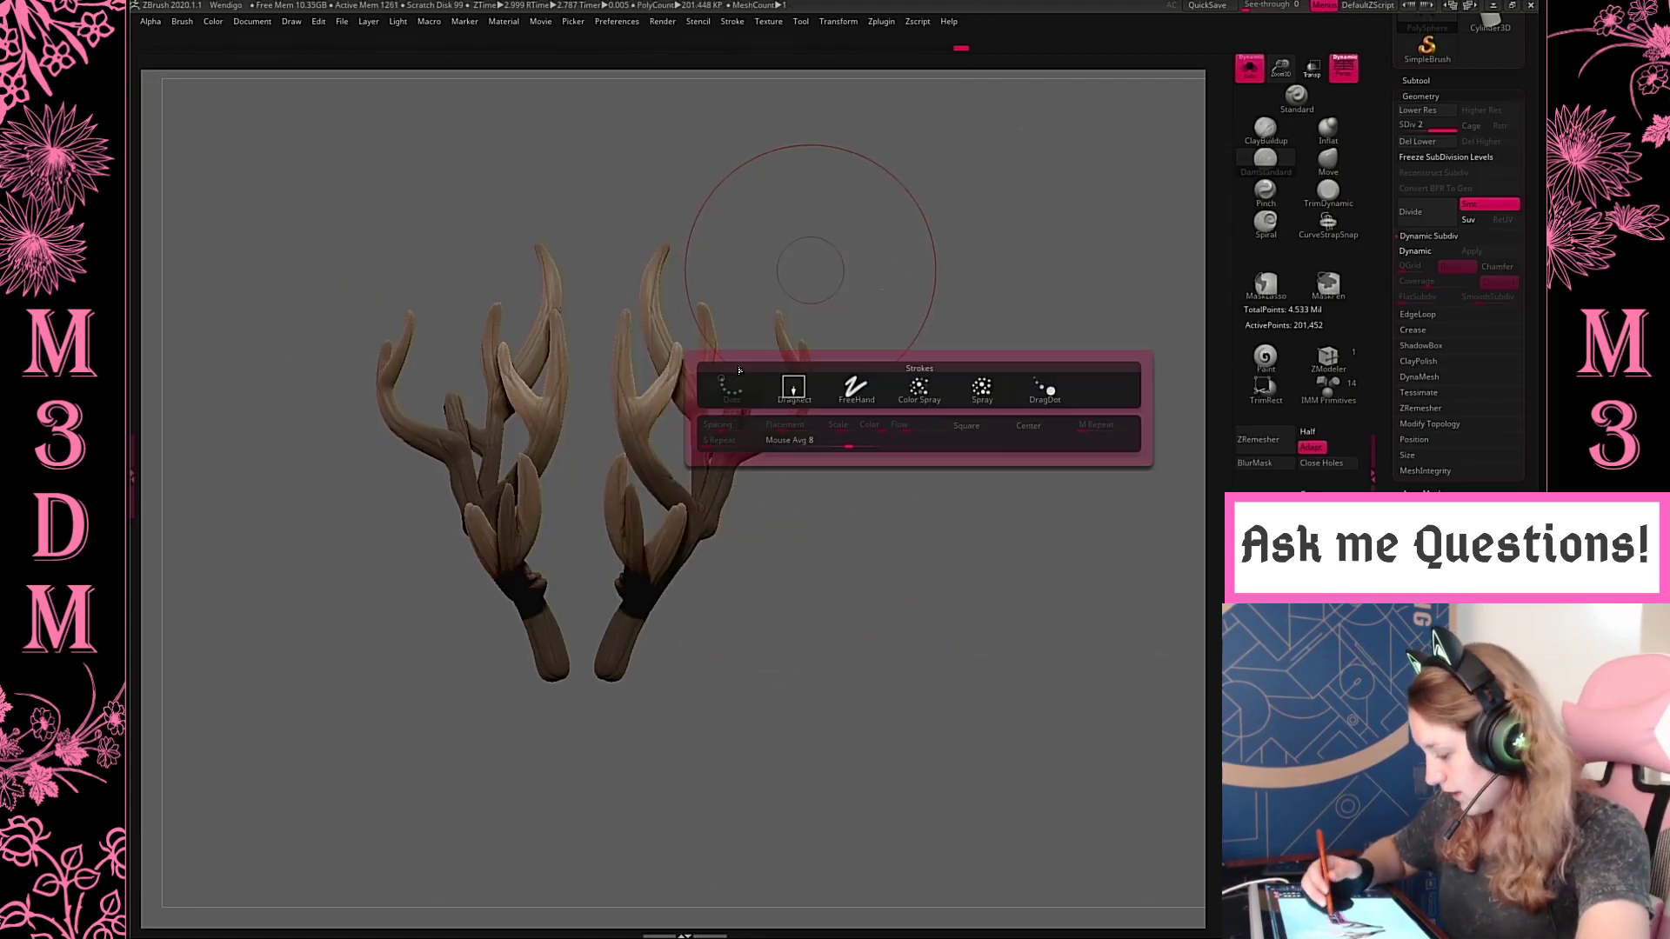
left_click(786, 388)
left_click_drag(813, 565, 814, 261)
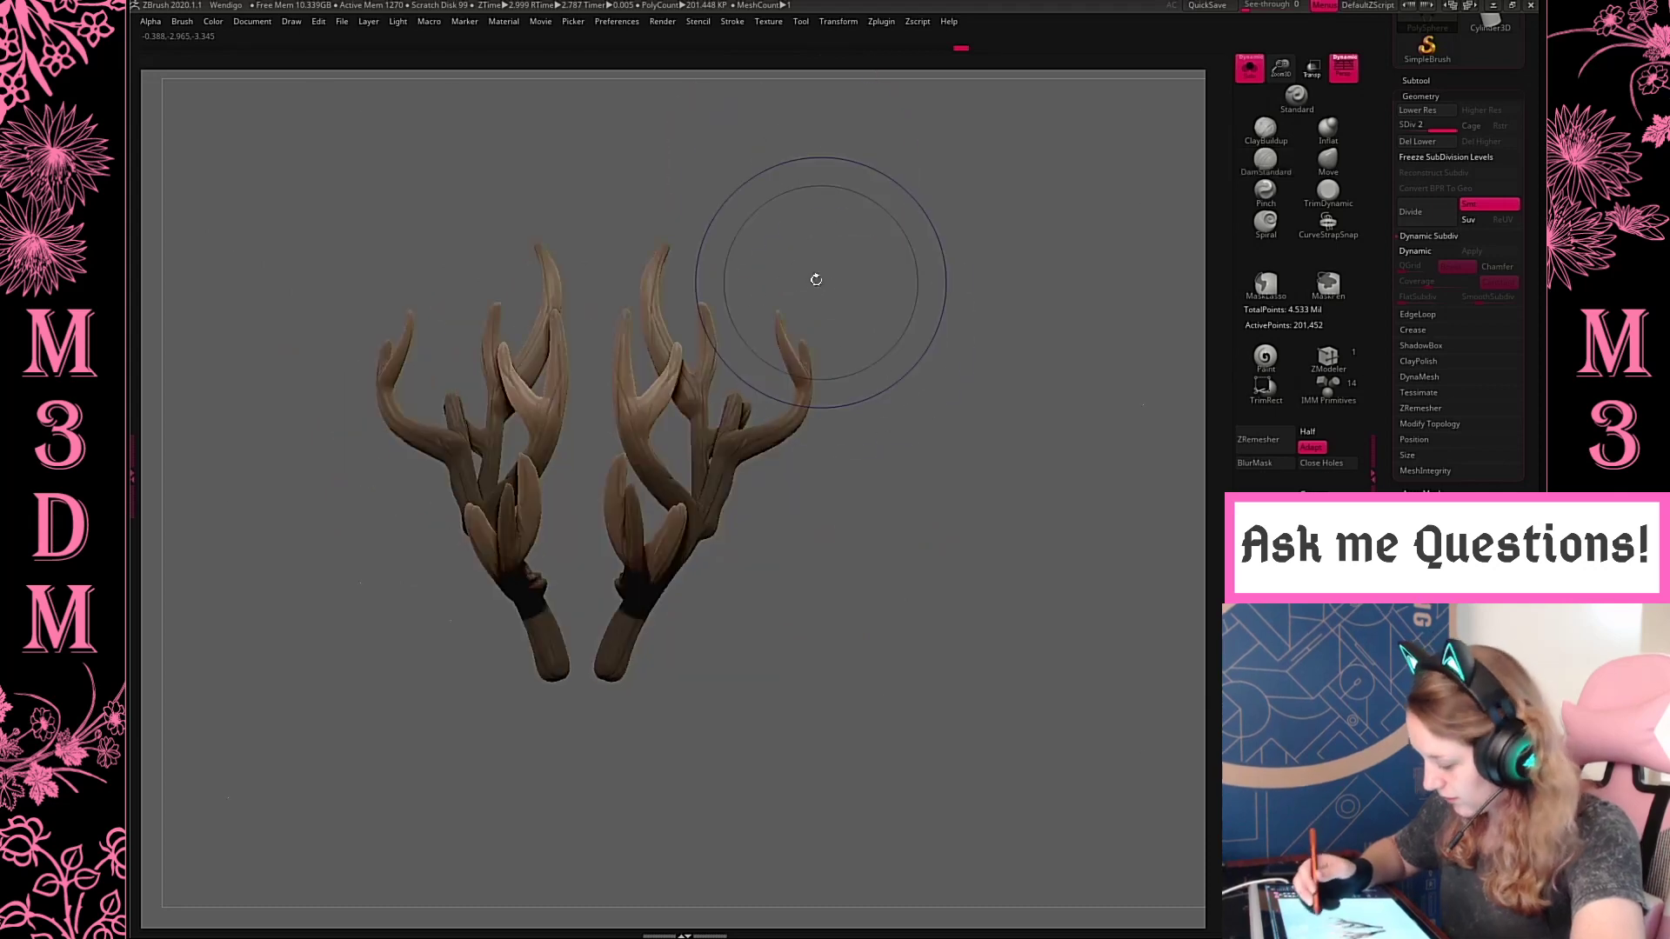
key("space")
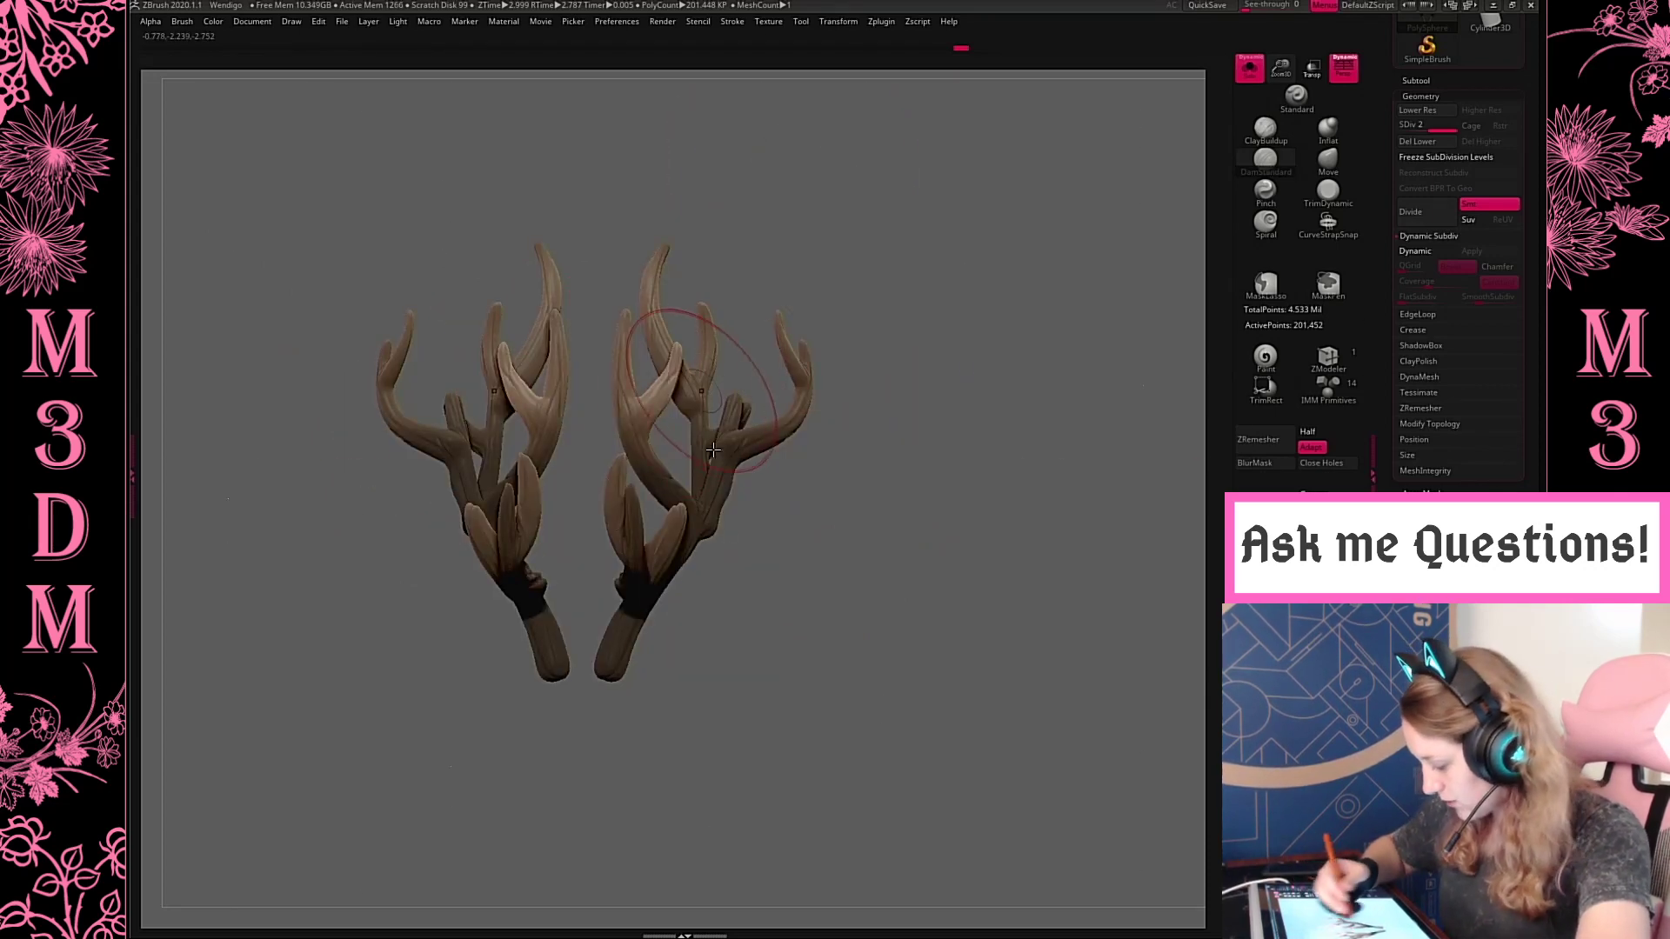
left_click_drag(697, 392, 687, 452)
Inspect the antlers from the front, then bring back the whole creature and check them against the body
left_click_drag(915, 274, 928, 386)
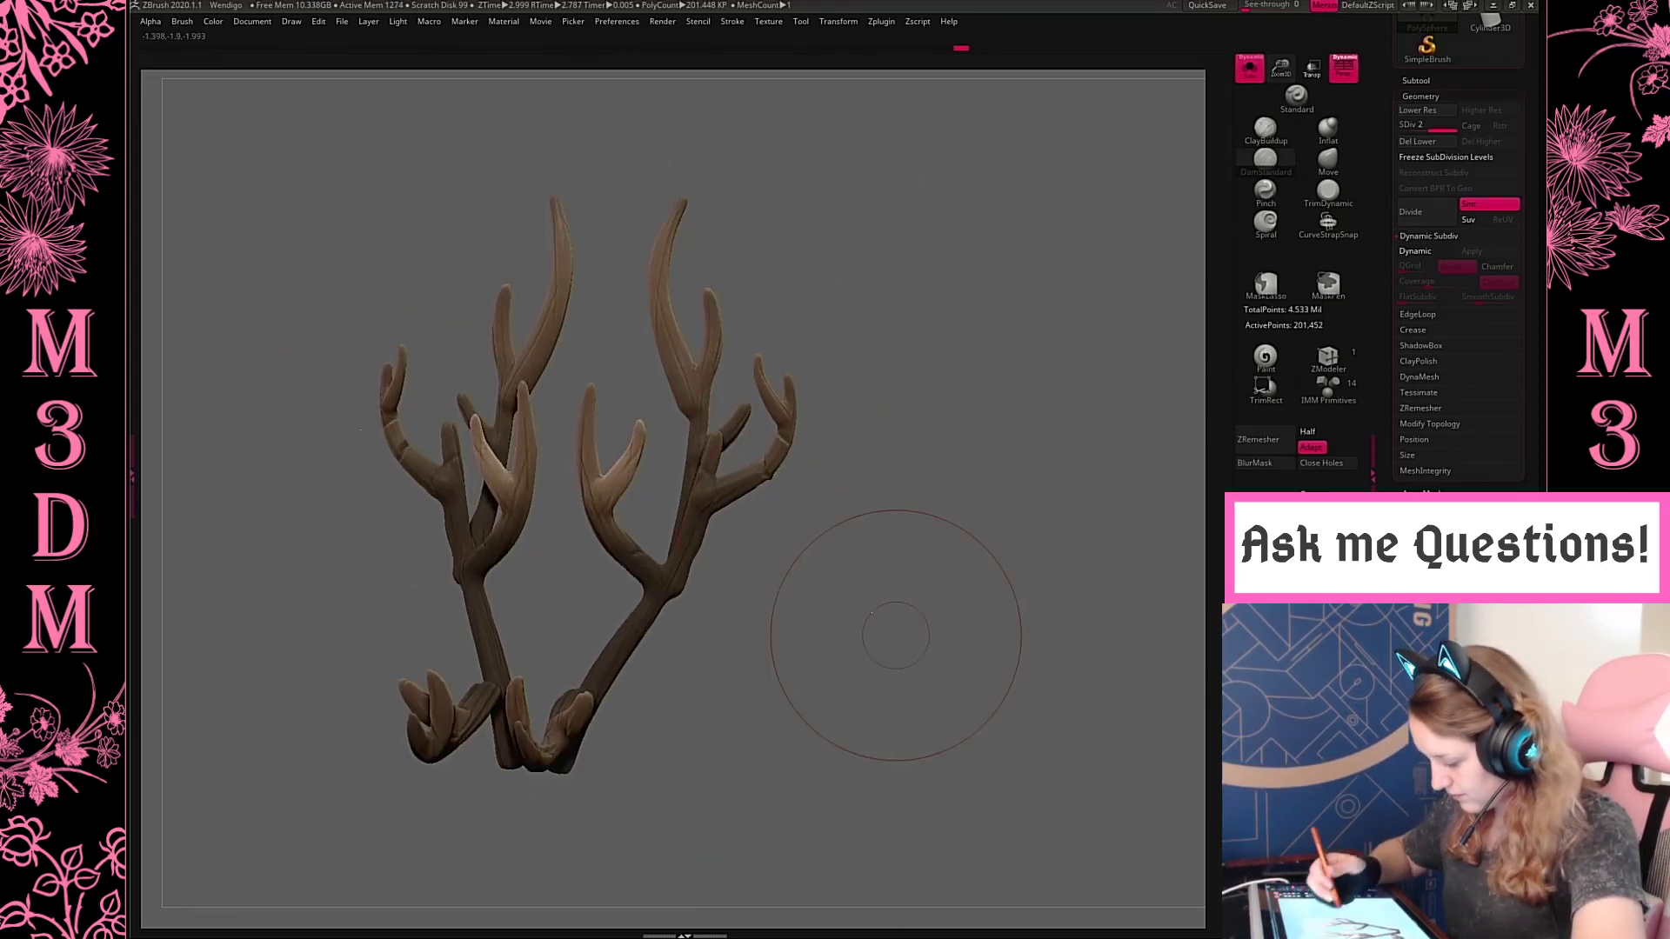
left_click_drag(838, 627, 881, 372)
left_click_drag(1061, 451, 1103, 328)
left_click(1157, 378)
key("f")
key("f")
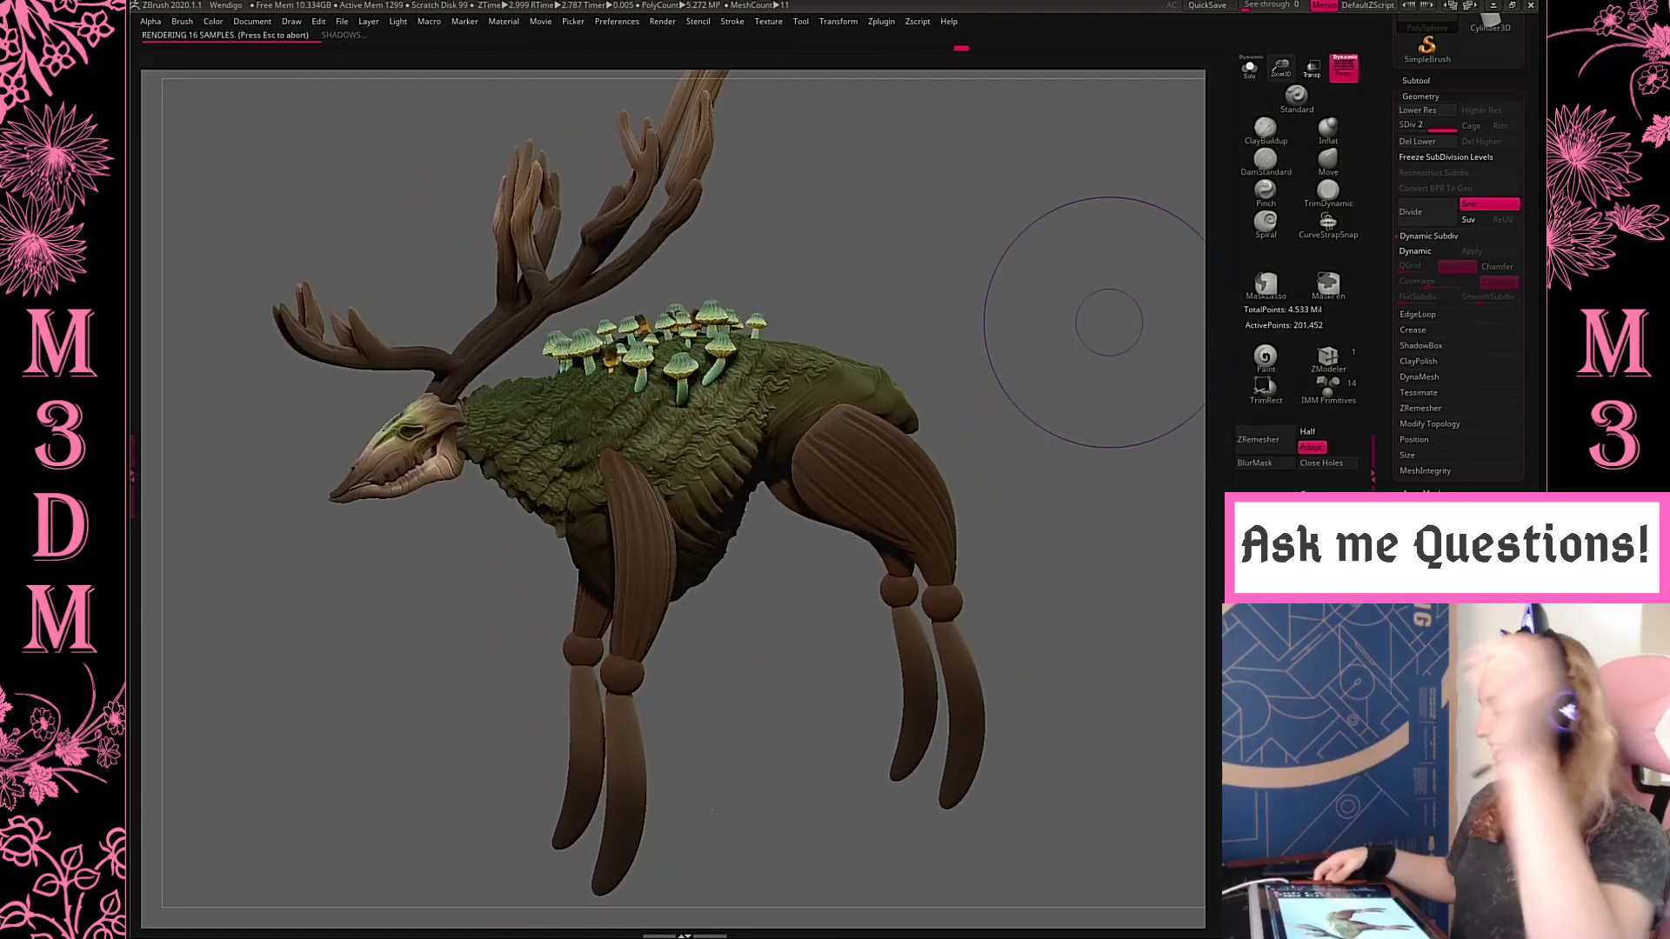
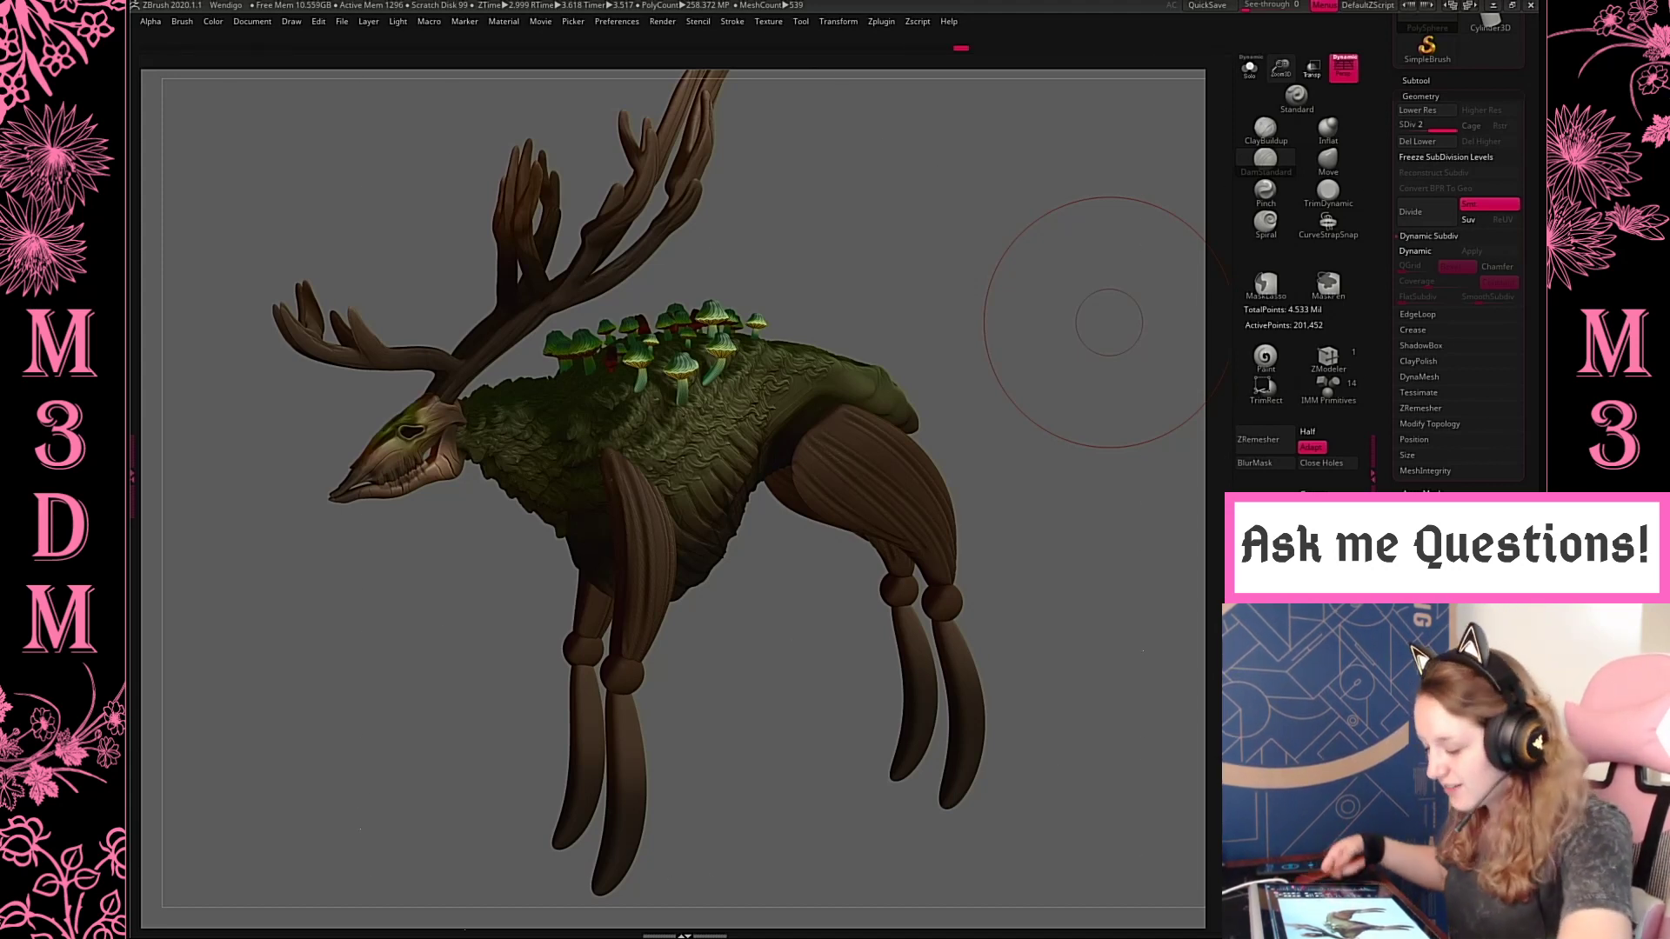
Shift the antlers slightly with the transform gizmo in a side view, then return to sculpting mode
mouse_move(925, 232)
left_mouse_down()
mouse_move(1055, 258)
mouse_move(1036, 238)
left_mouse_up()
key("space")
key("w")
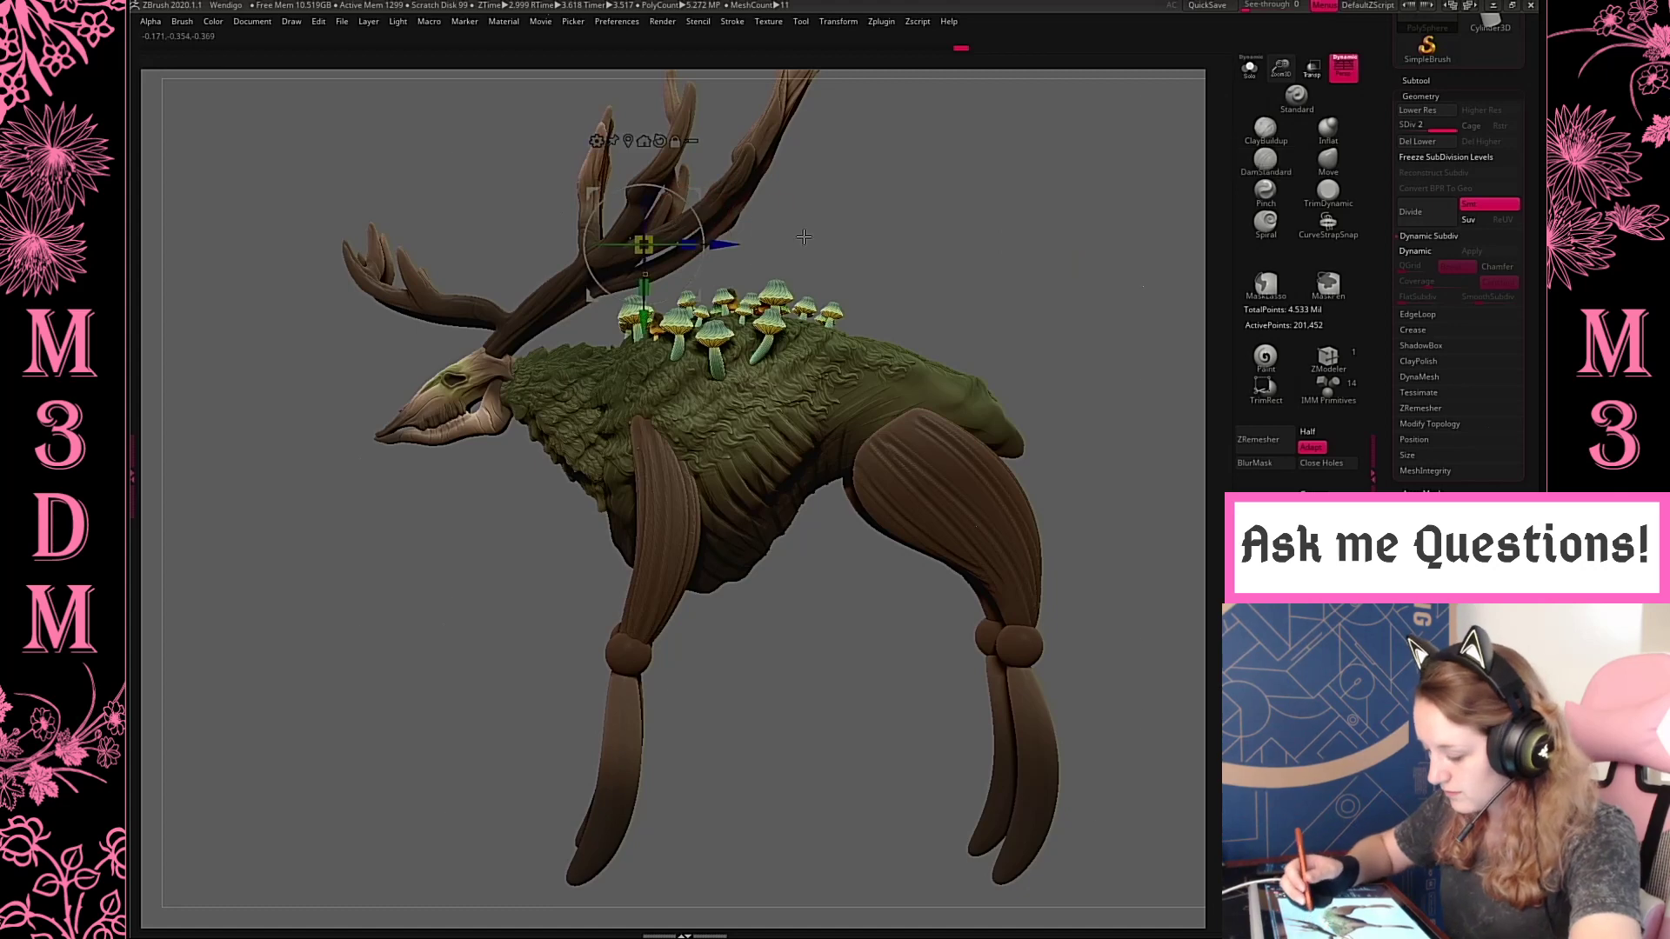
left_click_drag(700, 198, 707, 191)
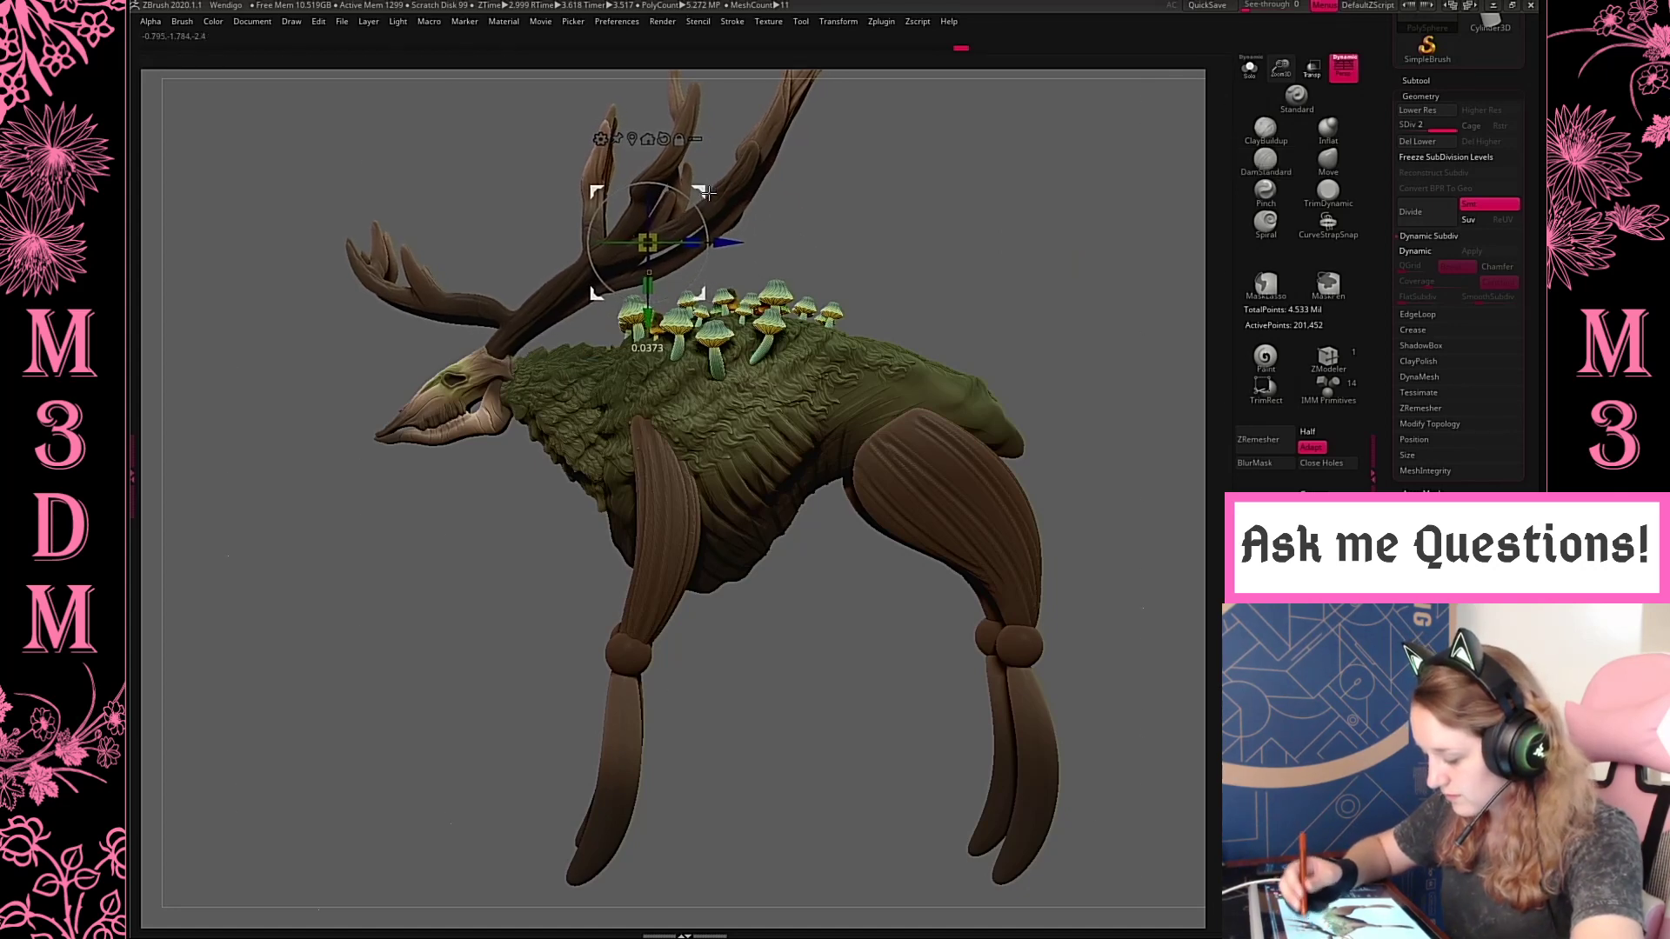
key("q")
Mask the end of one antler's upper outer tine from the front with the MaskLasso brush
left_click_drag(1051, 254, 953, 273)
left_click(1251, 59)
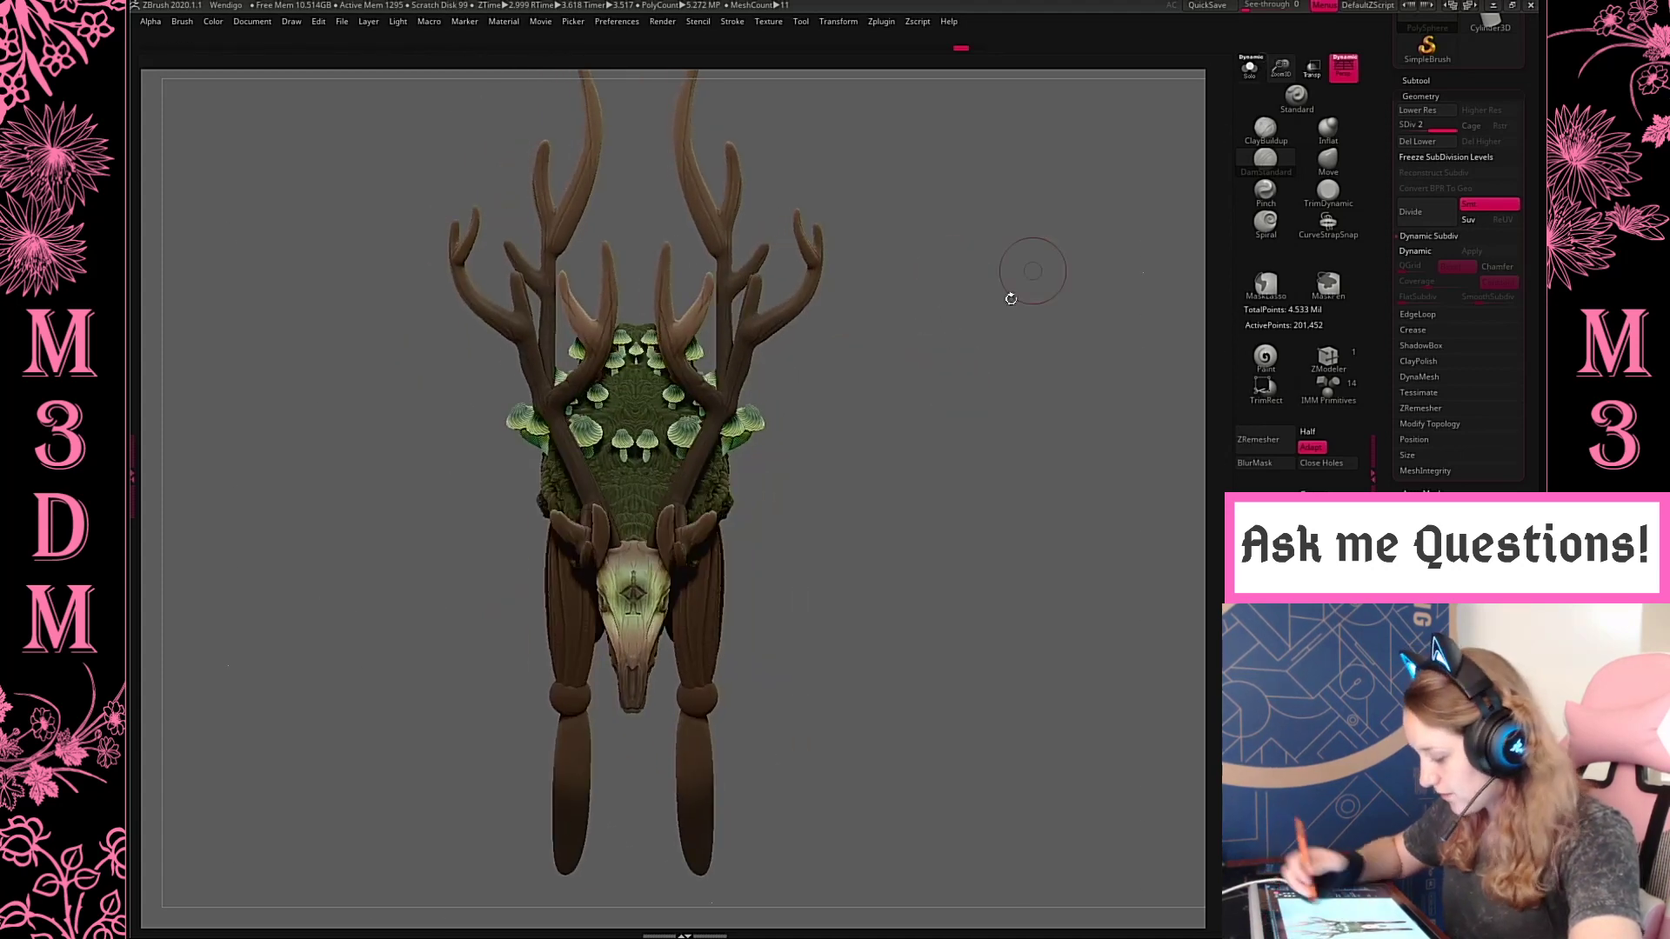
left_click_drag(995, 356, 992, 409)
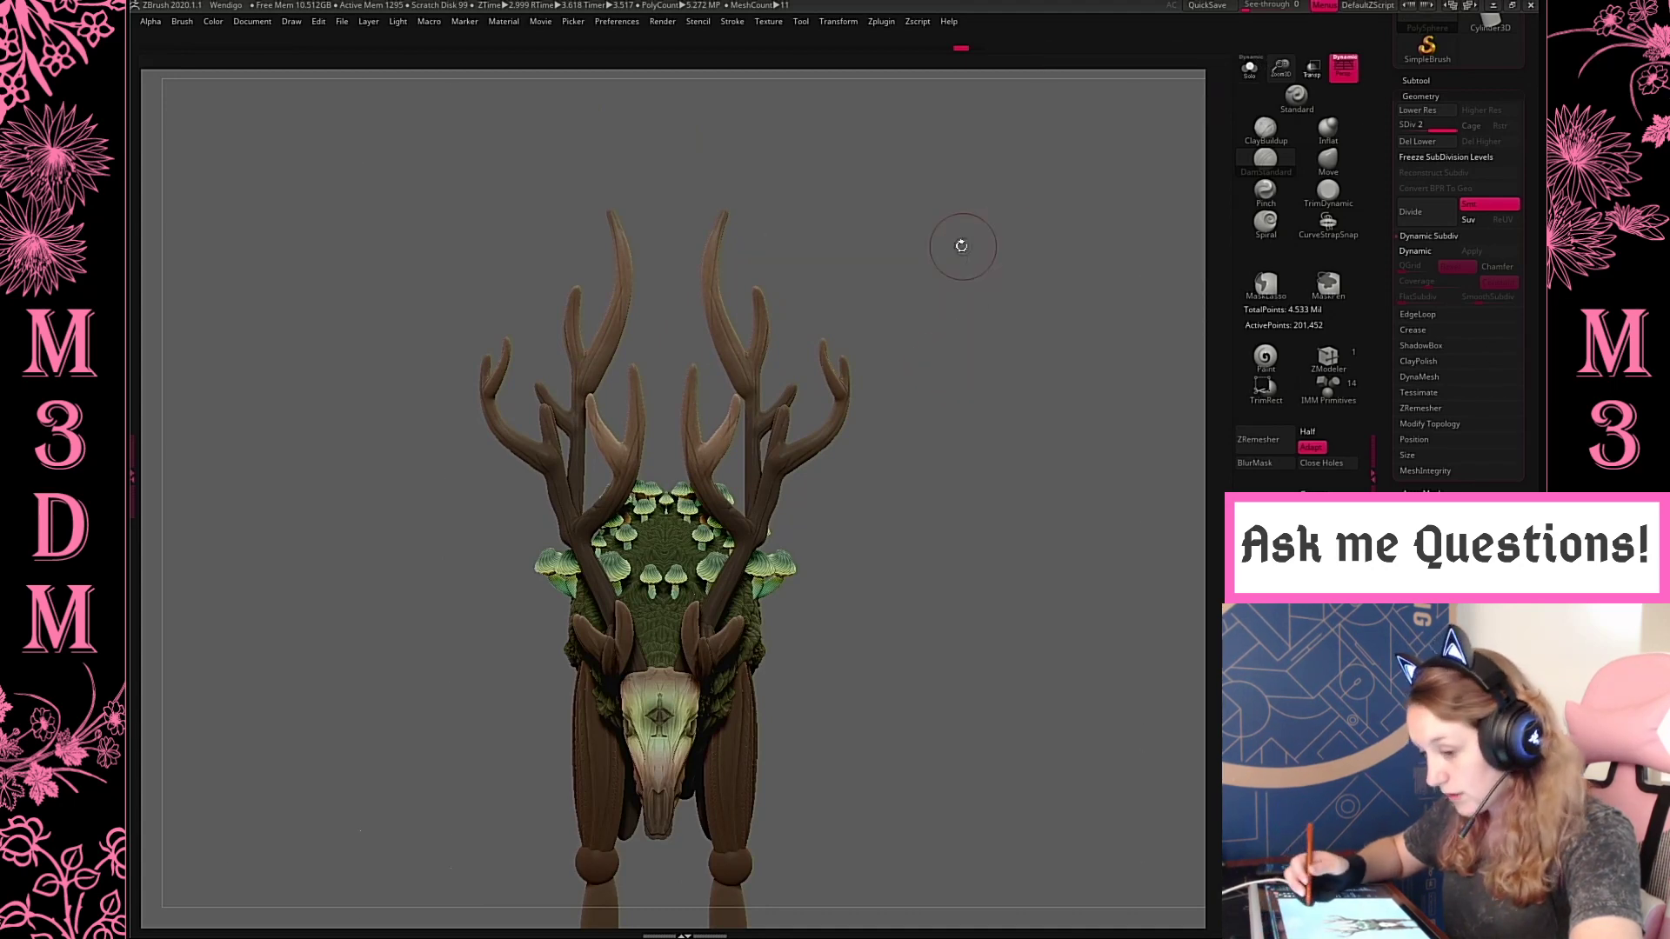
mouse_move(961, 260)
left_mouse_down()
mouse_move(966, 283)
mouse_move(969, 262)
left_mouse_up()
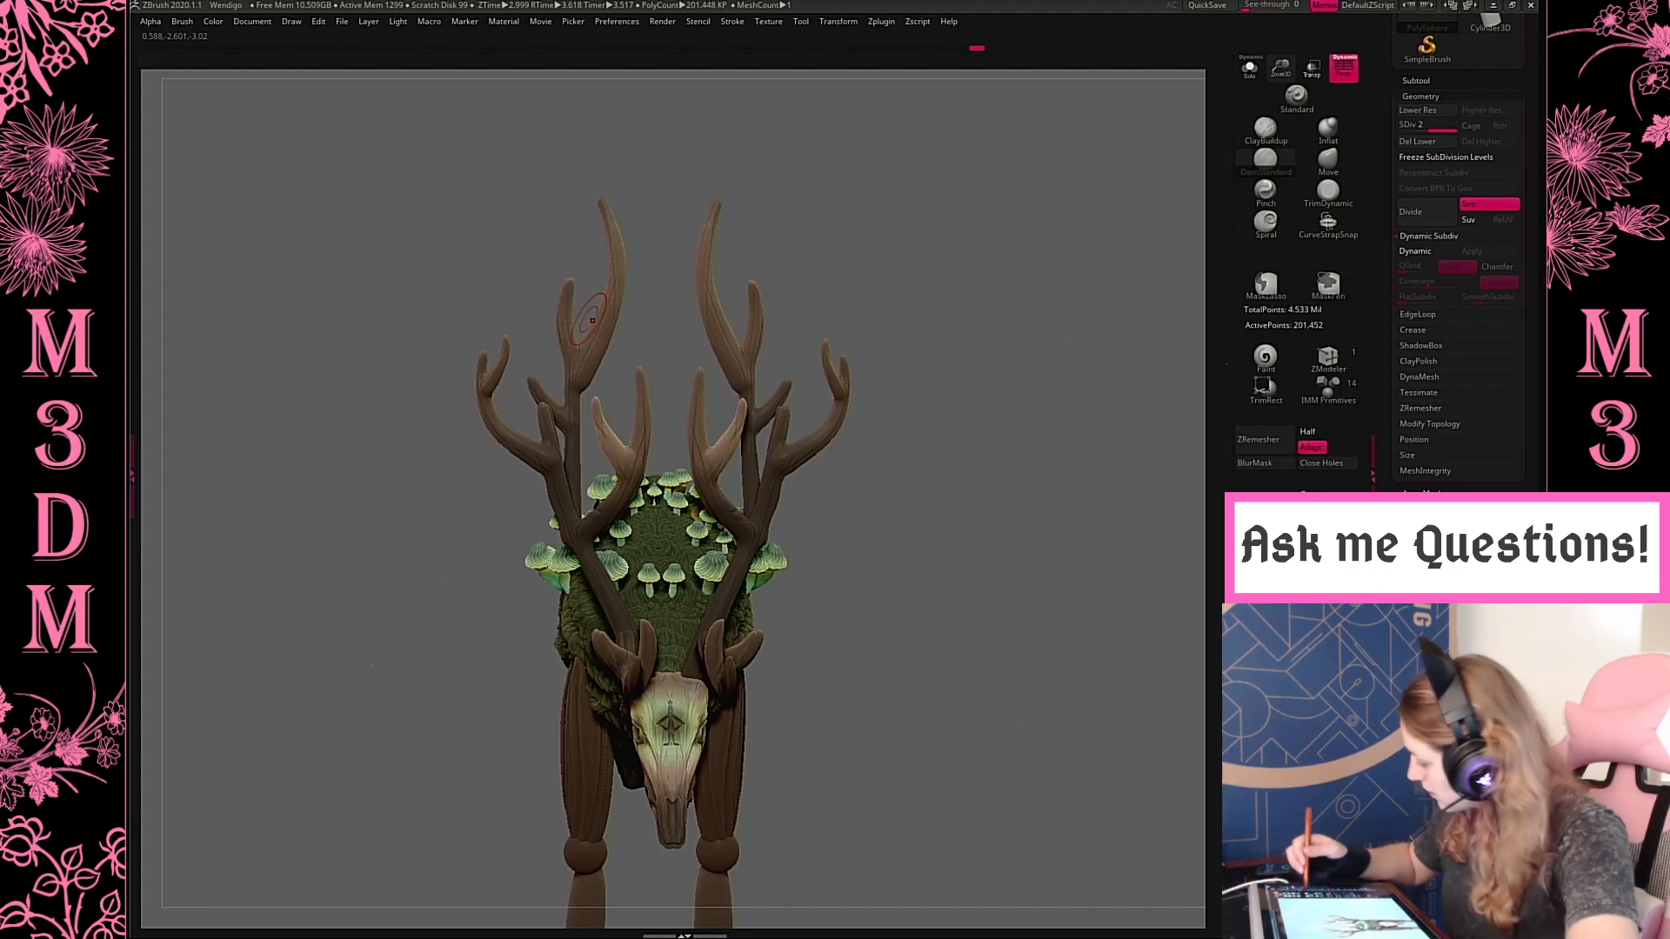
left_click(1279, 285)
left_click(1238, 312)
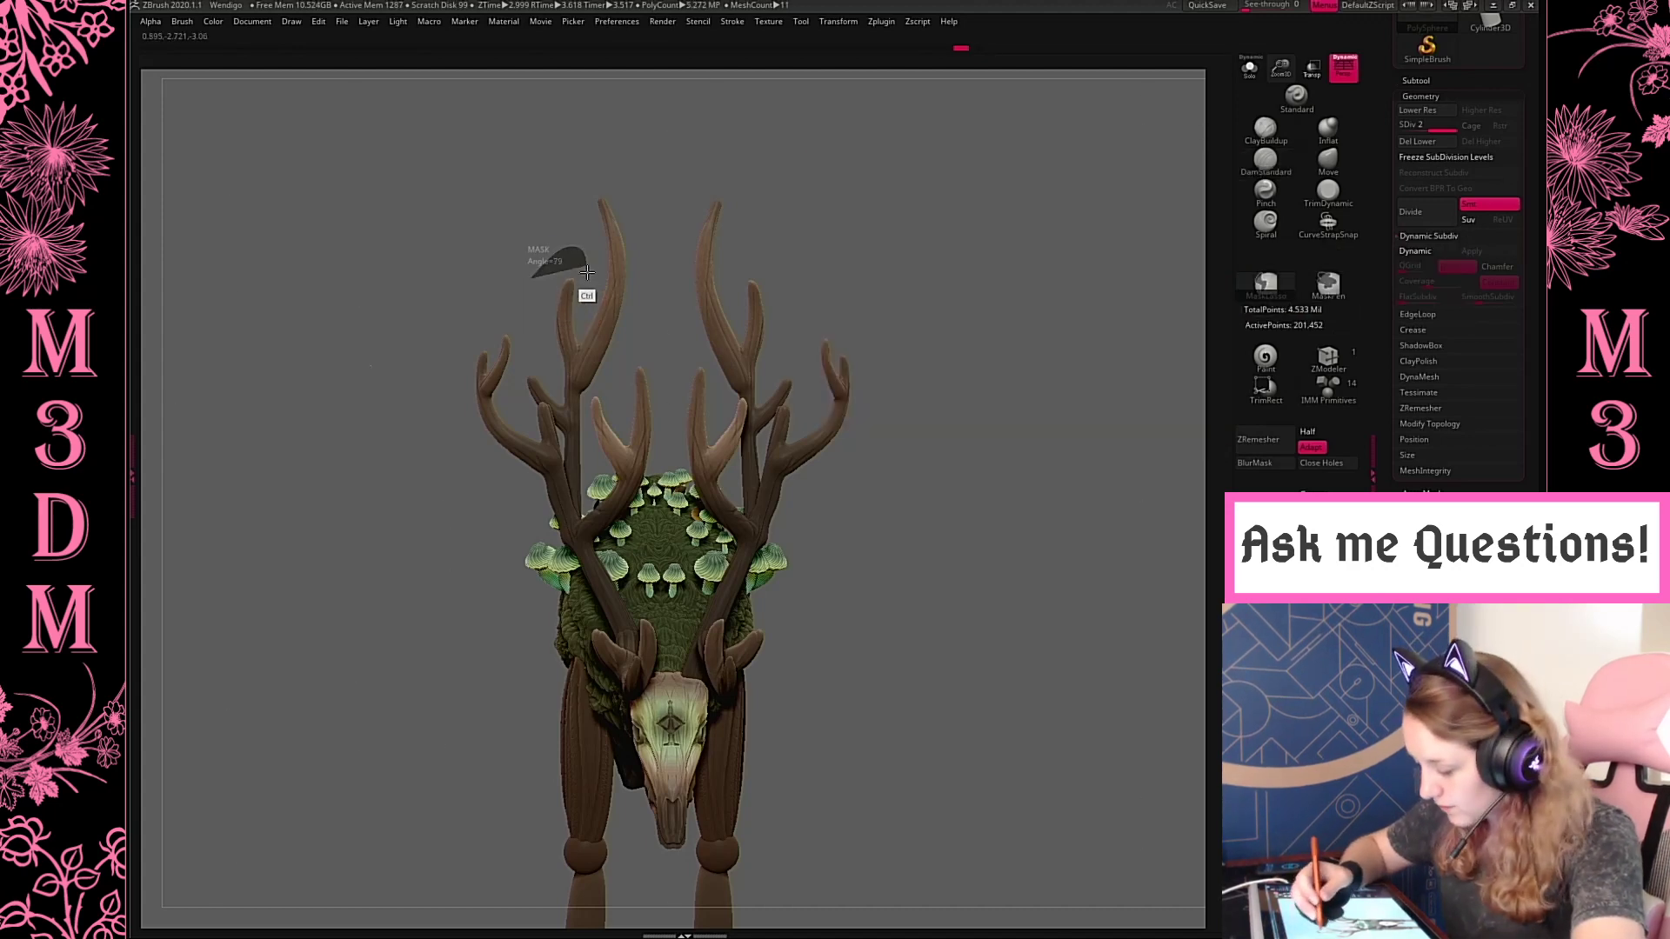
left_click_drag(1001, 394, 995, 391)
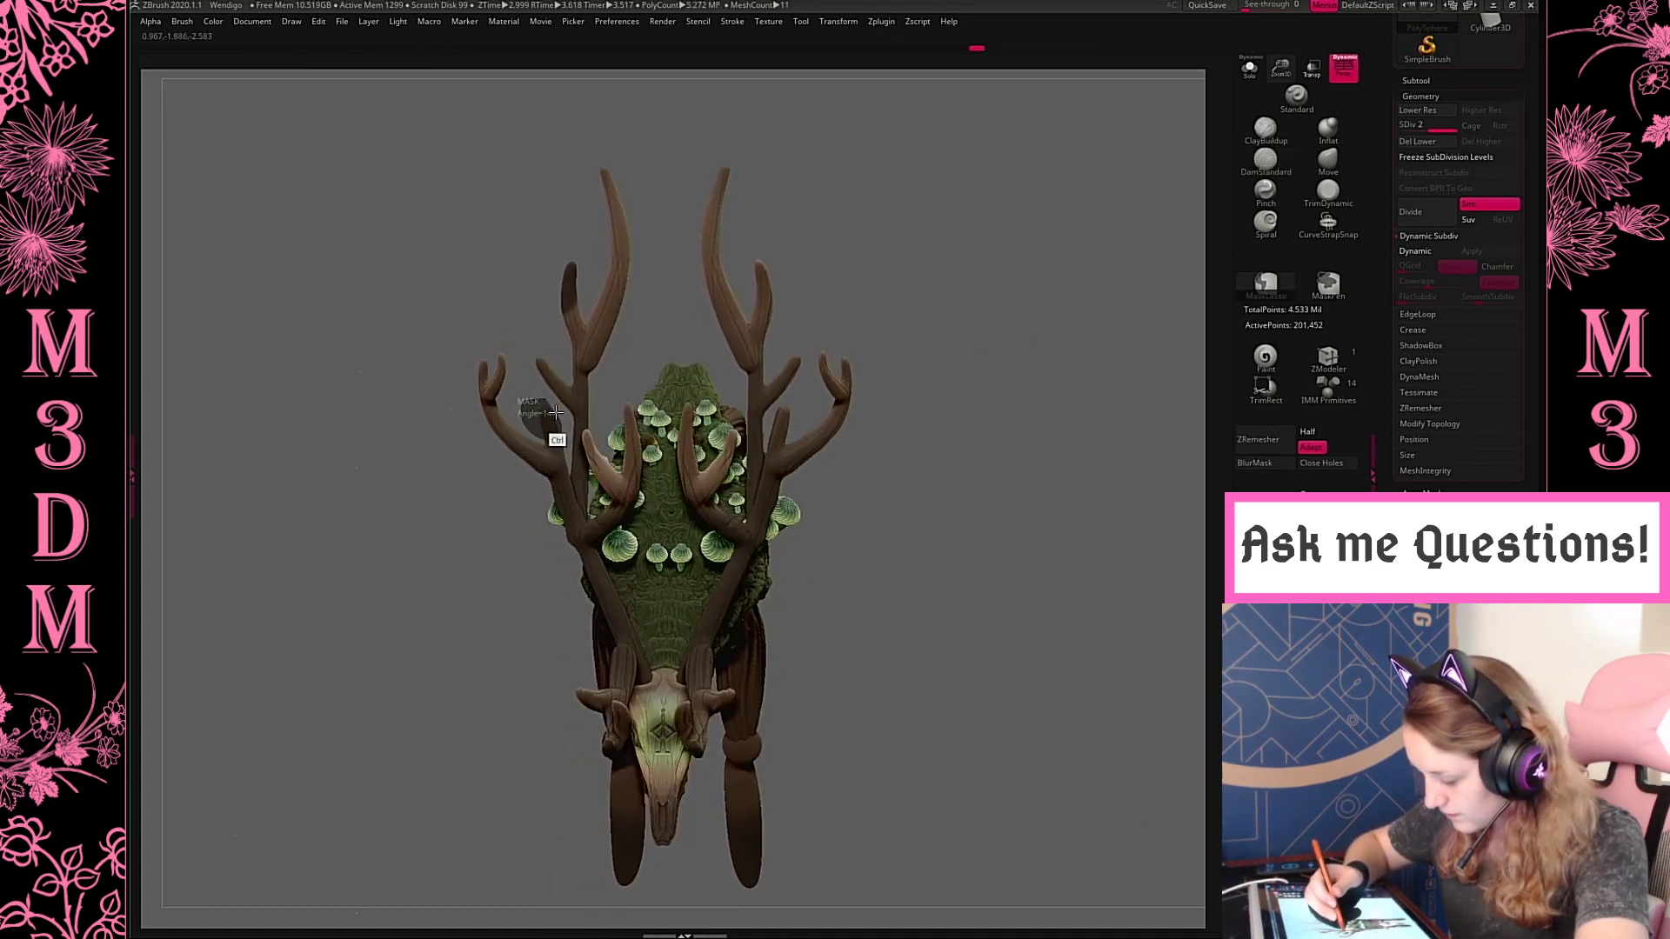
Mask the ends of the lower rear tine and the inner forked tine on the same antler
mouse_move(1014, 313)
left_mouse_down()
mouse_move(1044, 309)
mouse_move(1041, 282)
left_mouse_up()
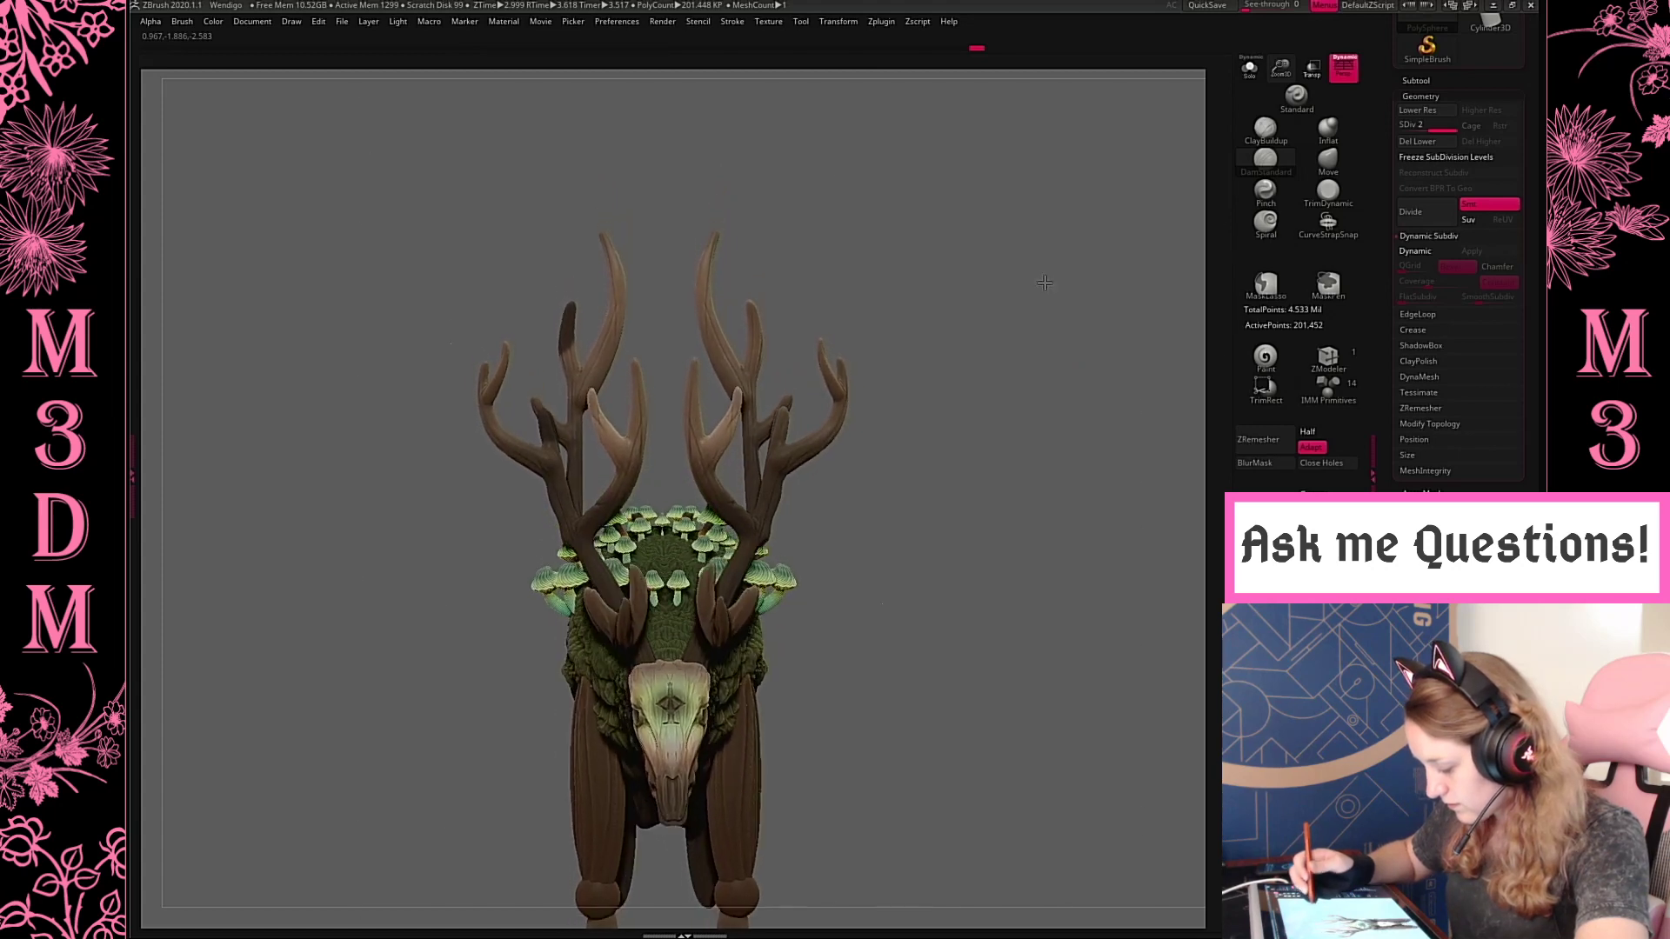
mouse_move(665, 327)
left_mouse_down()
mouse_move(670, 312)
mouse_move(607, 427)
mouse_move(679, 394)
mouse_move(668, 336)
left_mouse_up()
left_click_drag(826, 186, 809, 213)
mouse_move(640, 350)
left_mouse_down("ctrl")
mouse_move(634, 420)
mouse_move(648, 309)
mouse_move(676, 354)
mouse_move(655, 343)
mouse_move(619, 379)
left_mouse_up("ctrl")
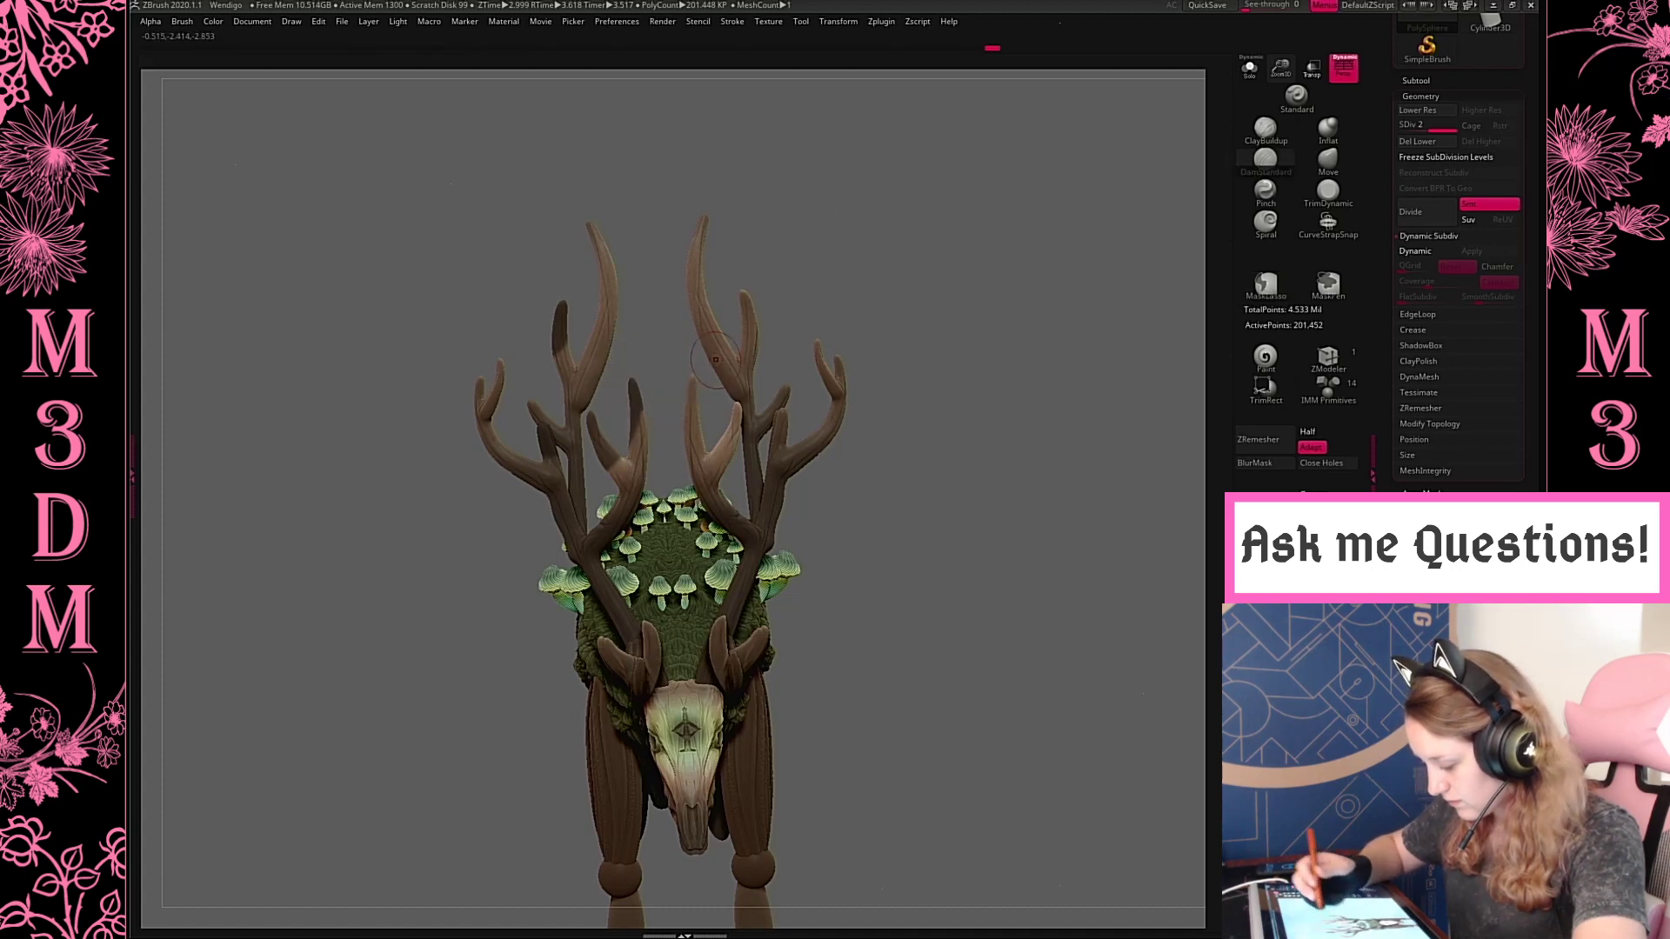
left_click_drag(978, 345, 983, 261)
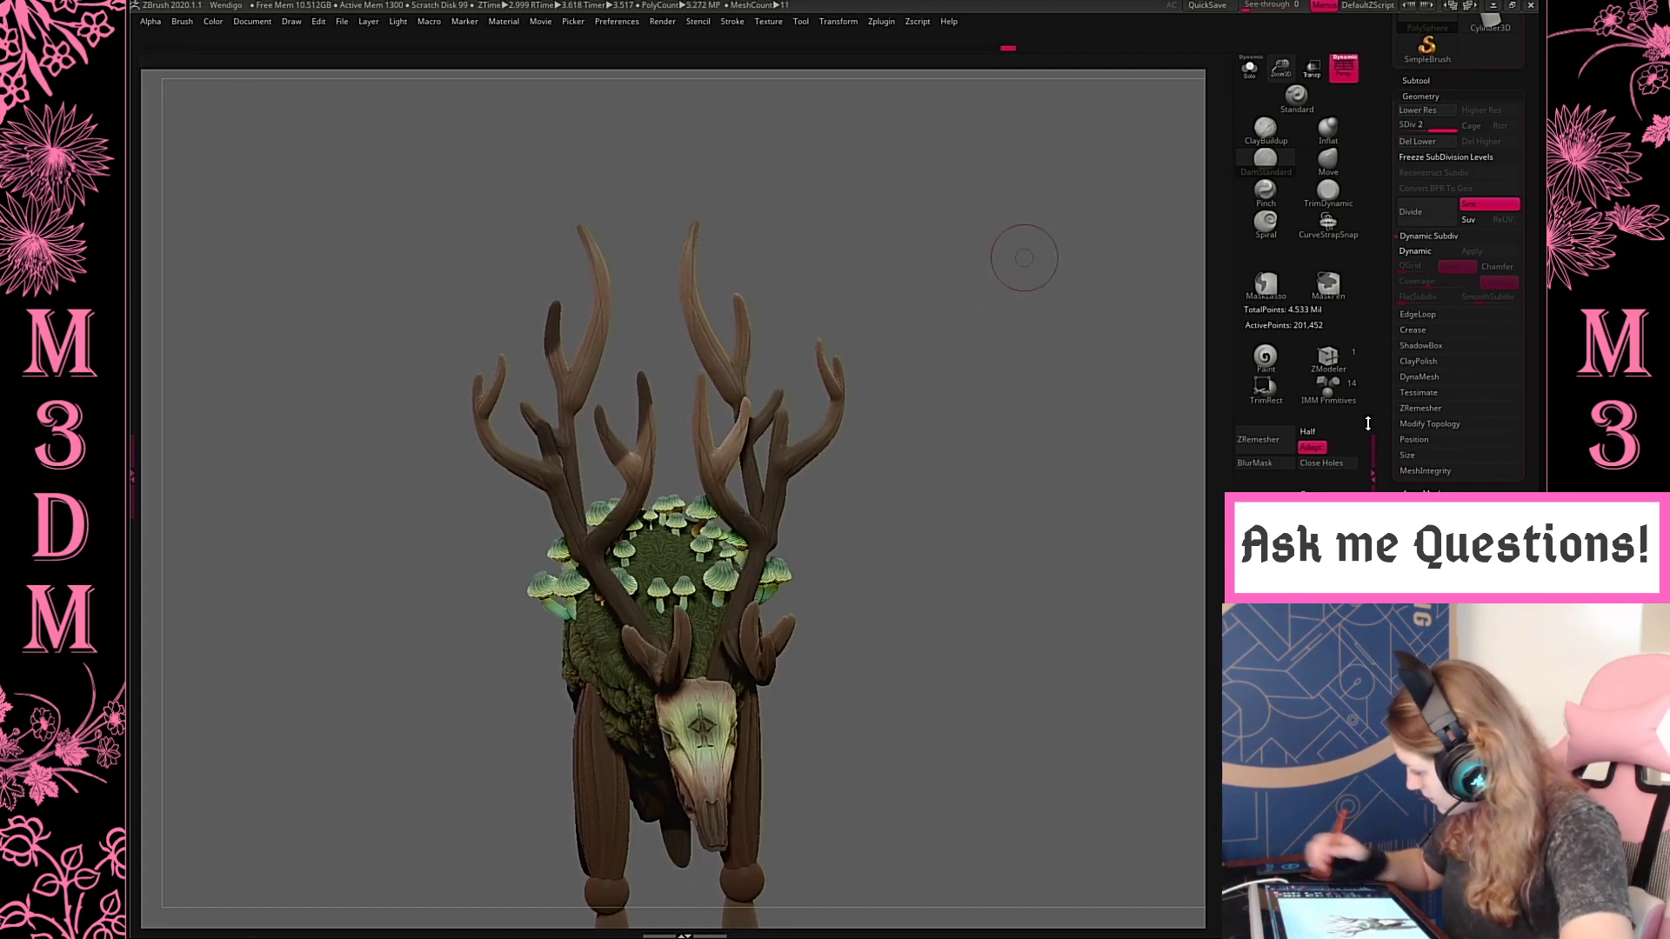
Split the masked tine ends into their own hidden subtool and close the holes left in the antlers
key("shift+d")
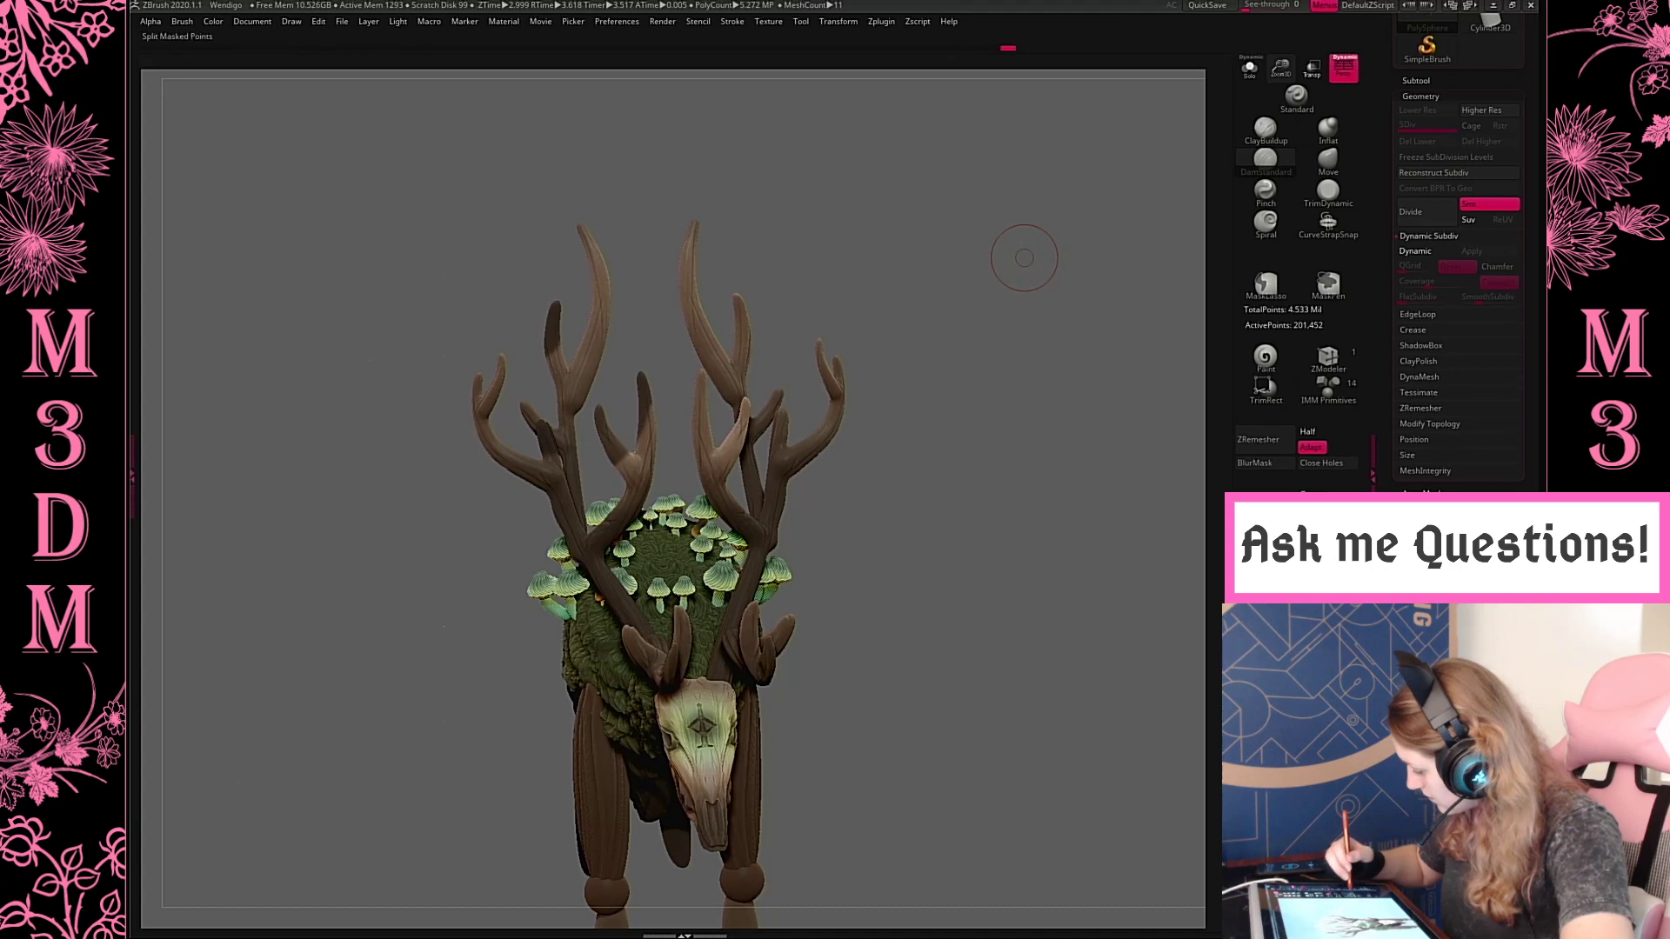
left_click(1266, 609)
left_click(1417, 80)
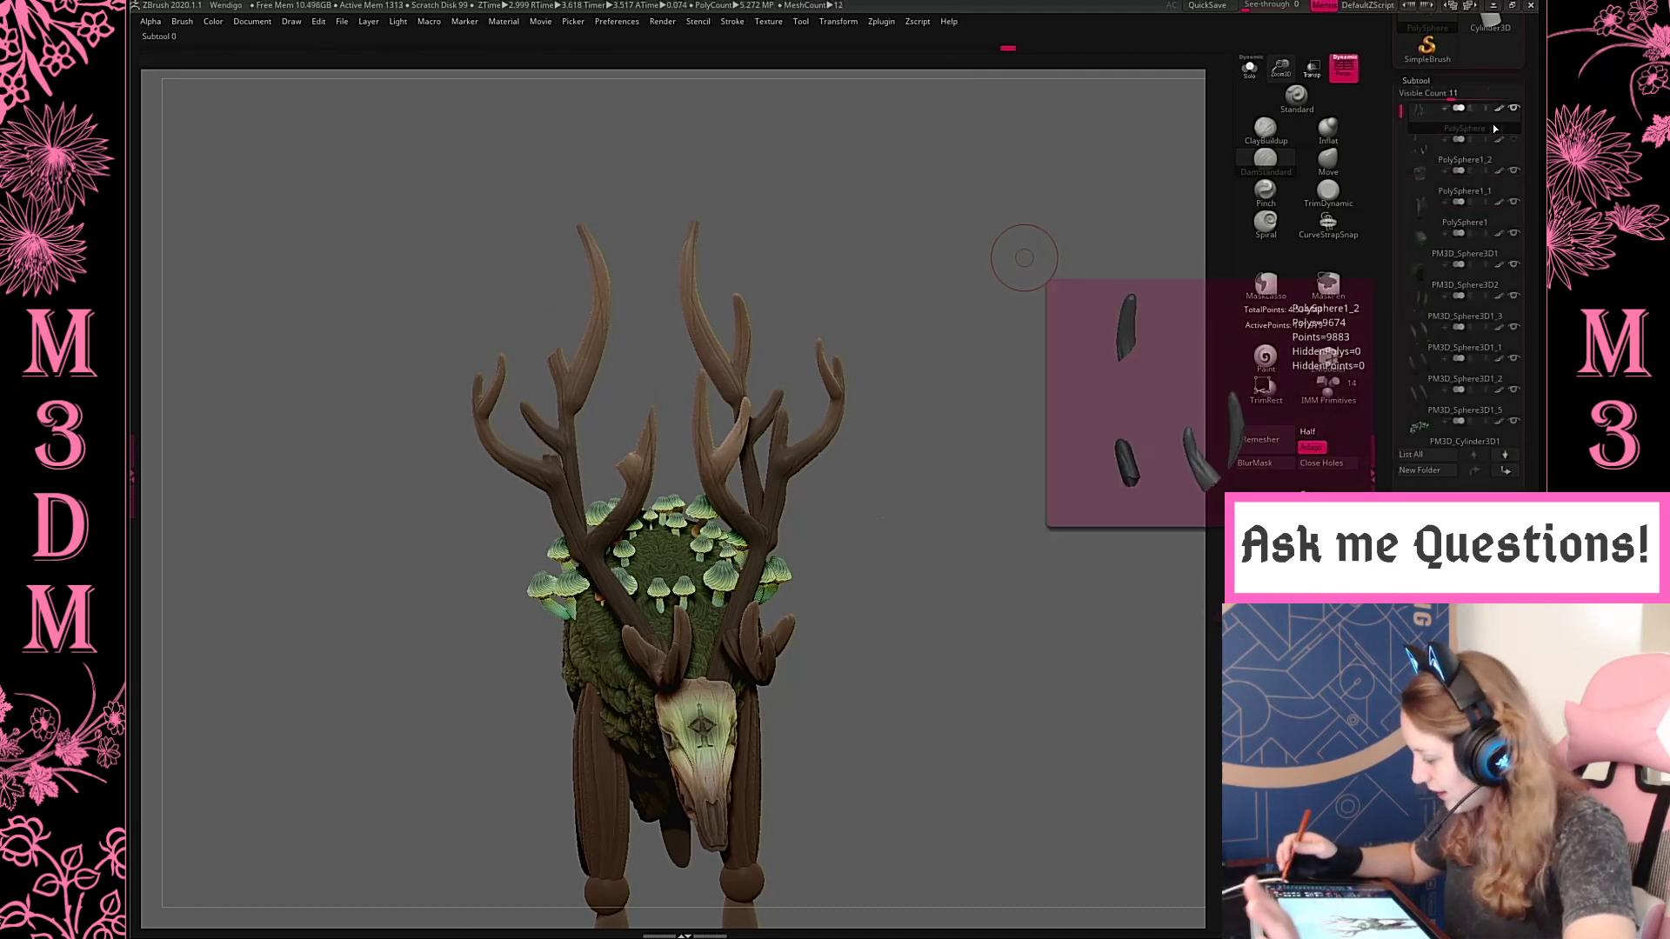
left_click(1513, 108)
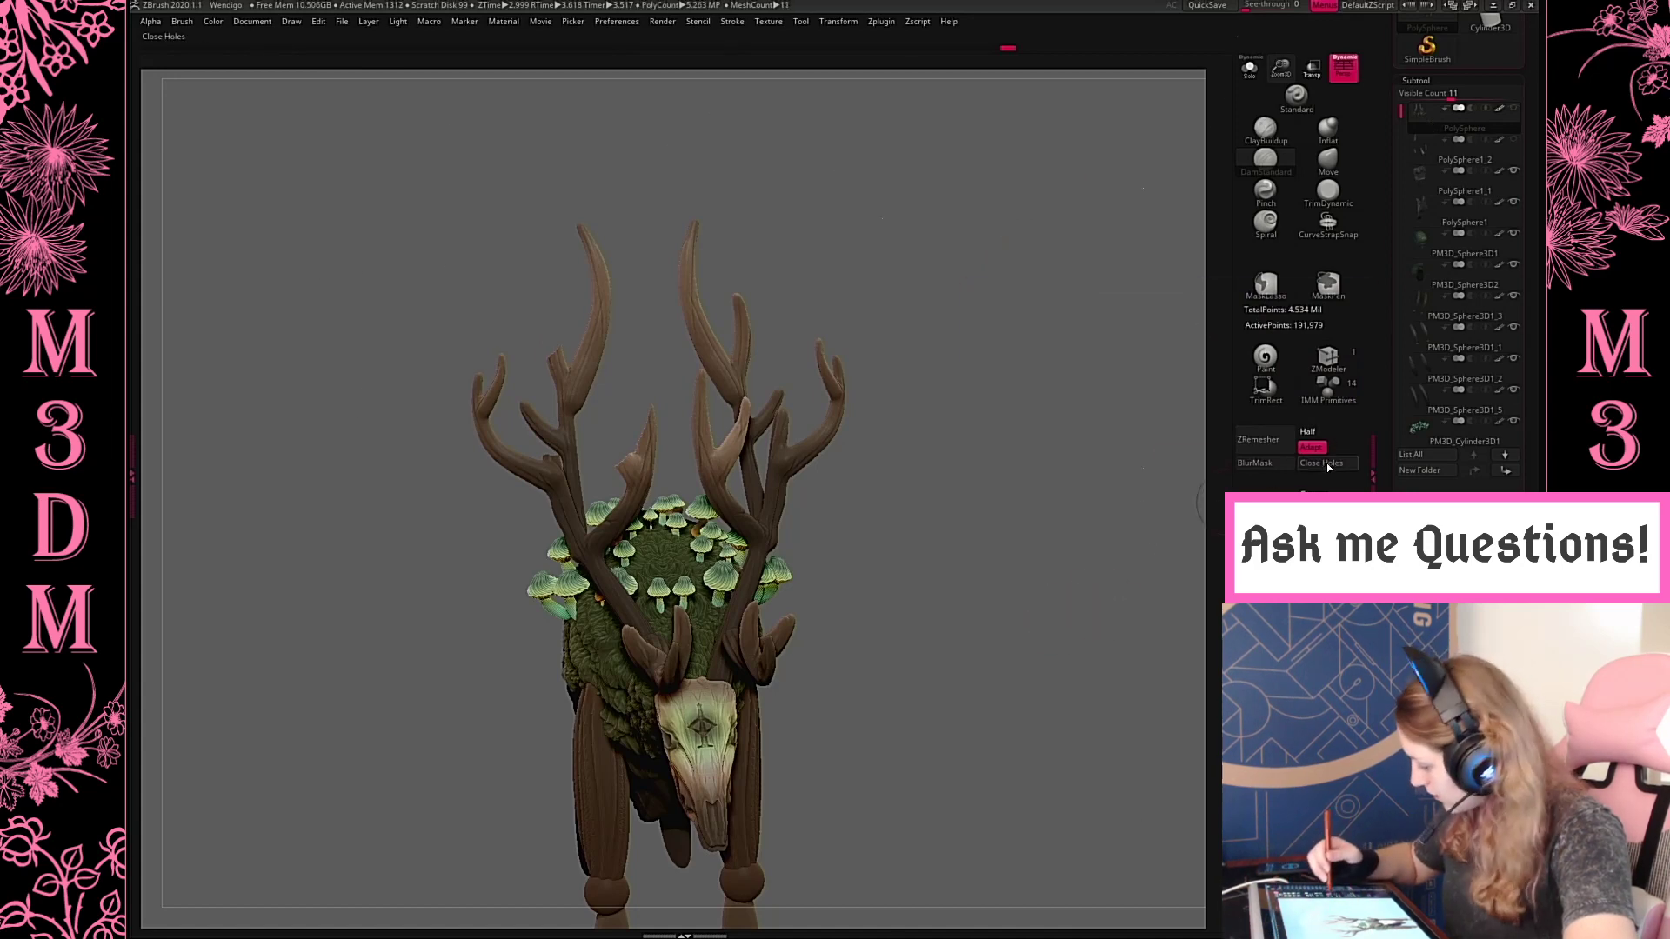
mouse_move(1062, 634)
left_mouse_down()
mouse_move(1091, 664)
mouse_move(1070, 640)
mouse_move(1060, 660)
left_mouse_up()
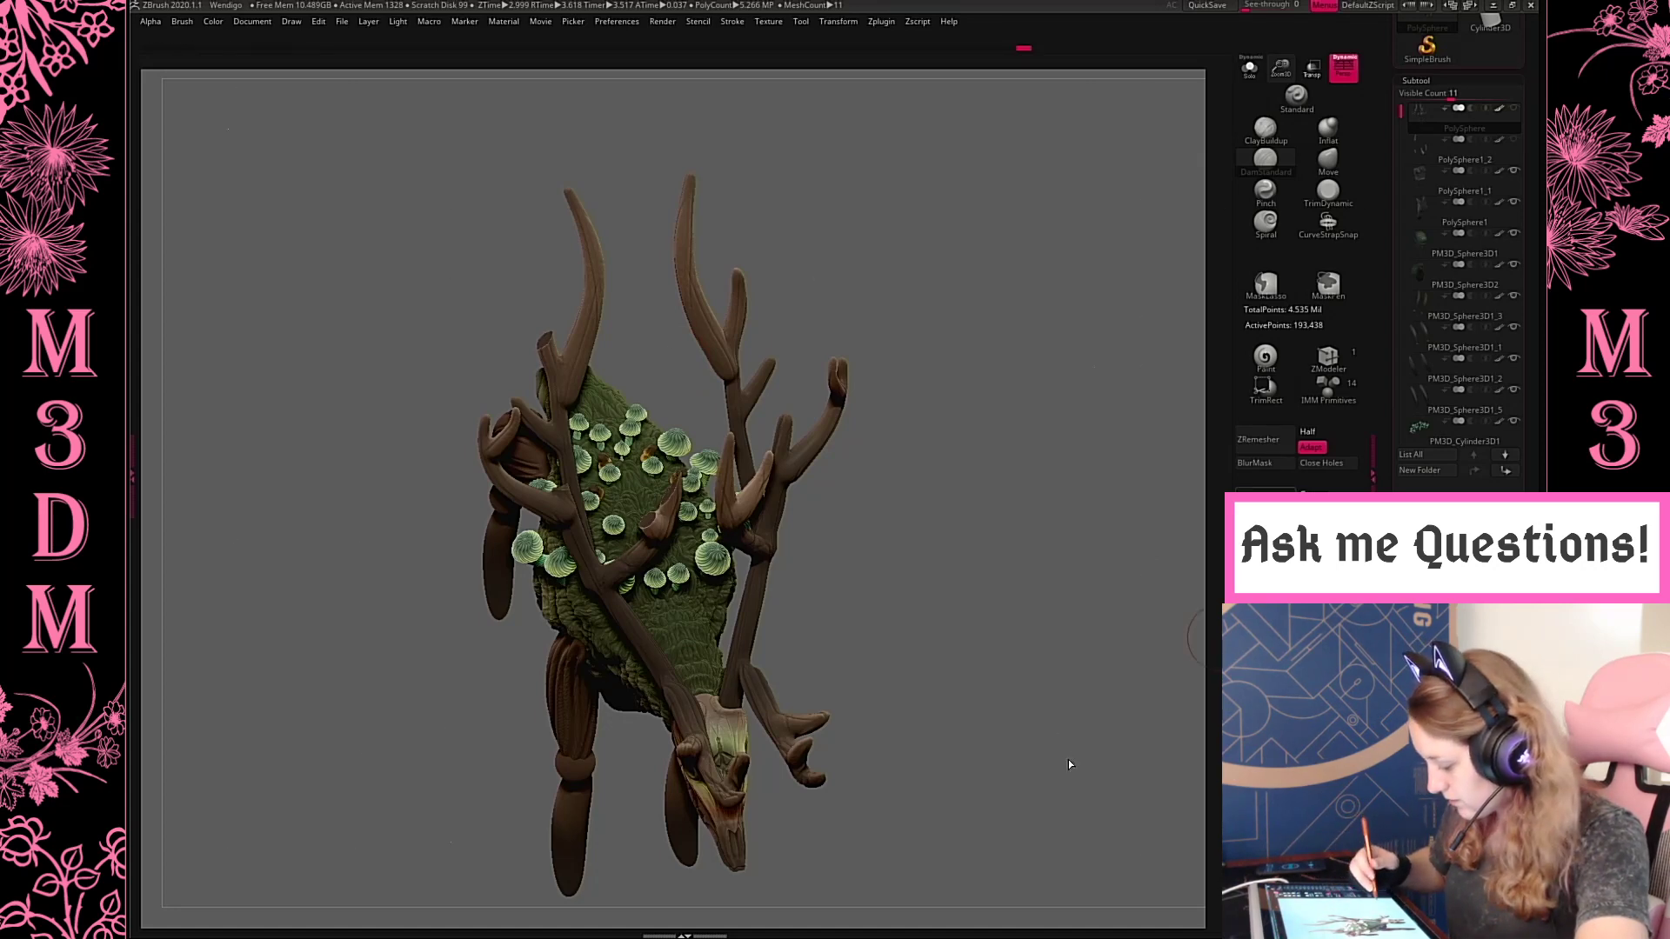
left_click_drag(1059, 742, 1045, 675)
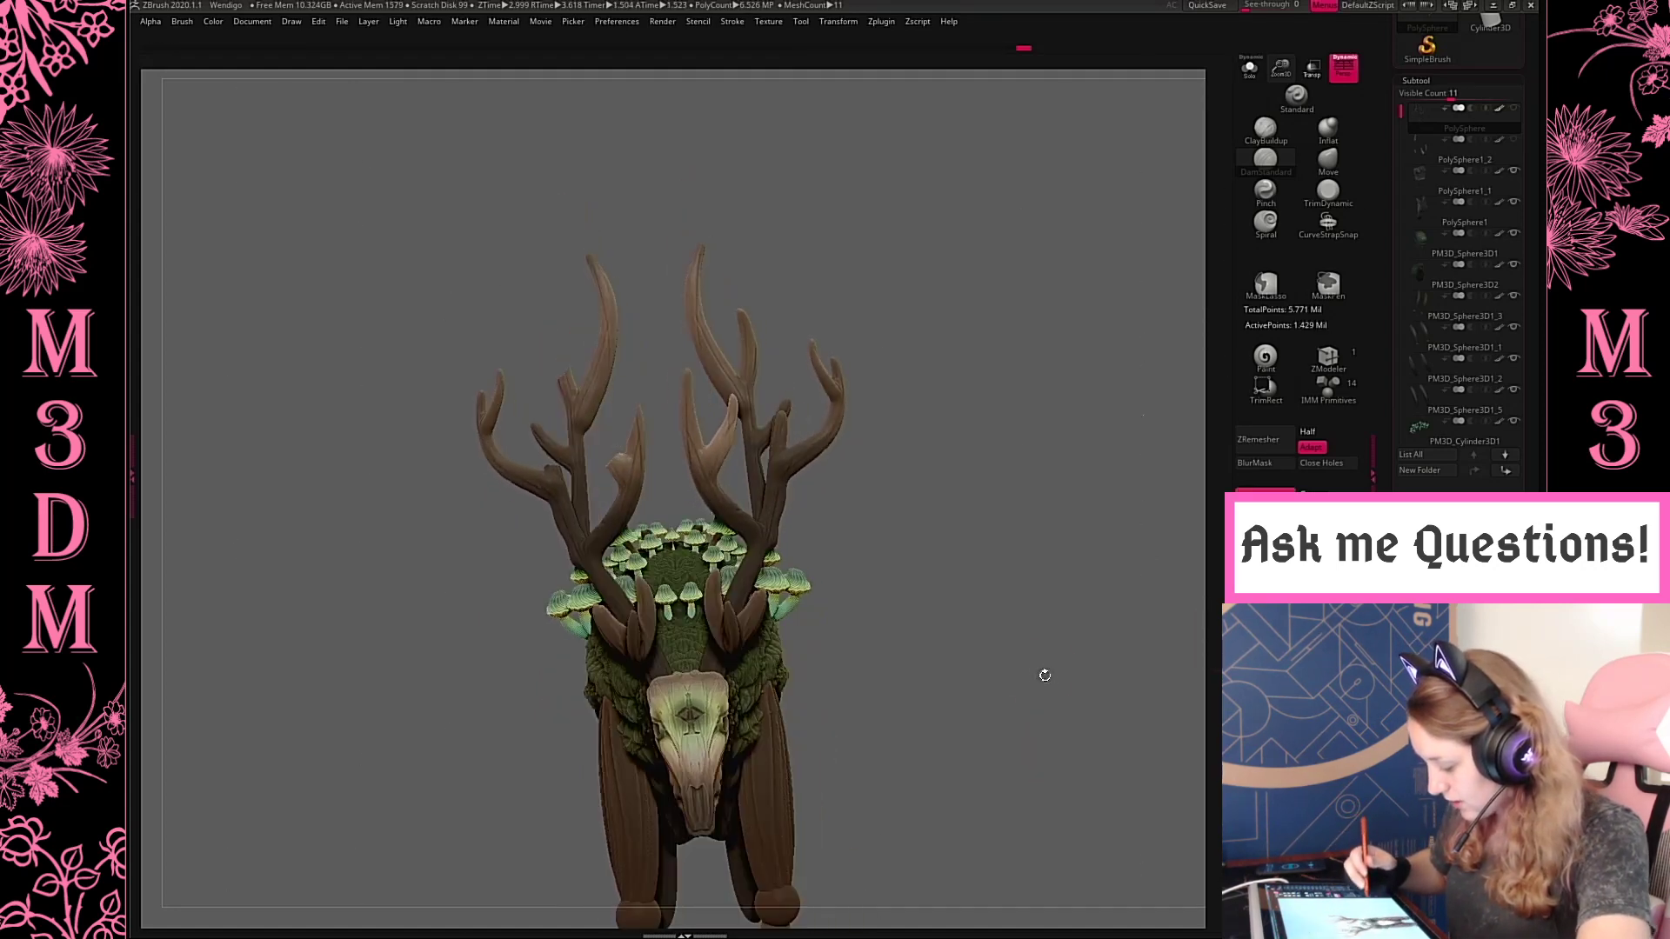
Carve a jagged crack across the broken inner tine with the DamStandard brush, redoing the unsatisfactory stroke
mouse_move(1042, 609)
left_mouse_down()
mouse_move(615, 354)
mouse_move(561, 347)
left_mouse_up()
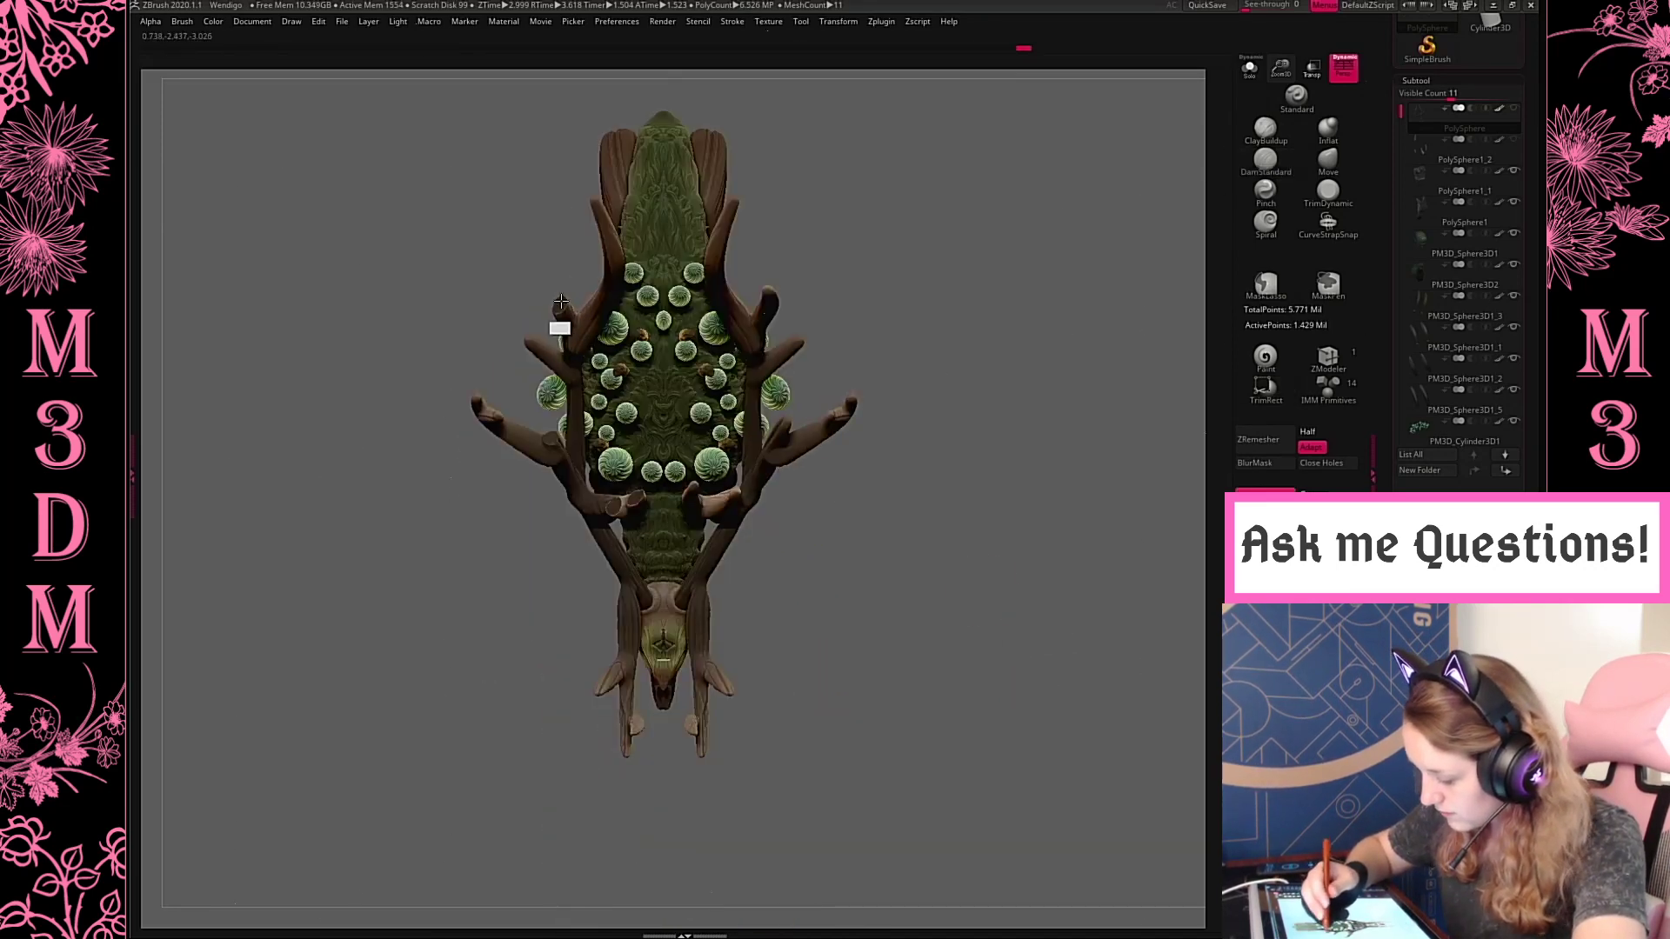
left_click_drag(996, 253, 962, 186)
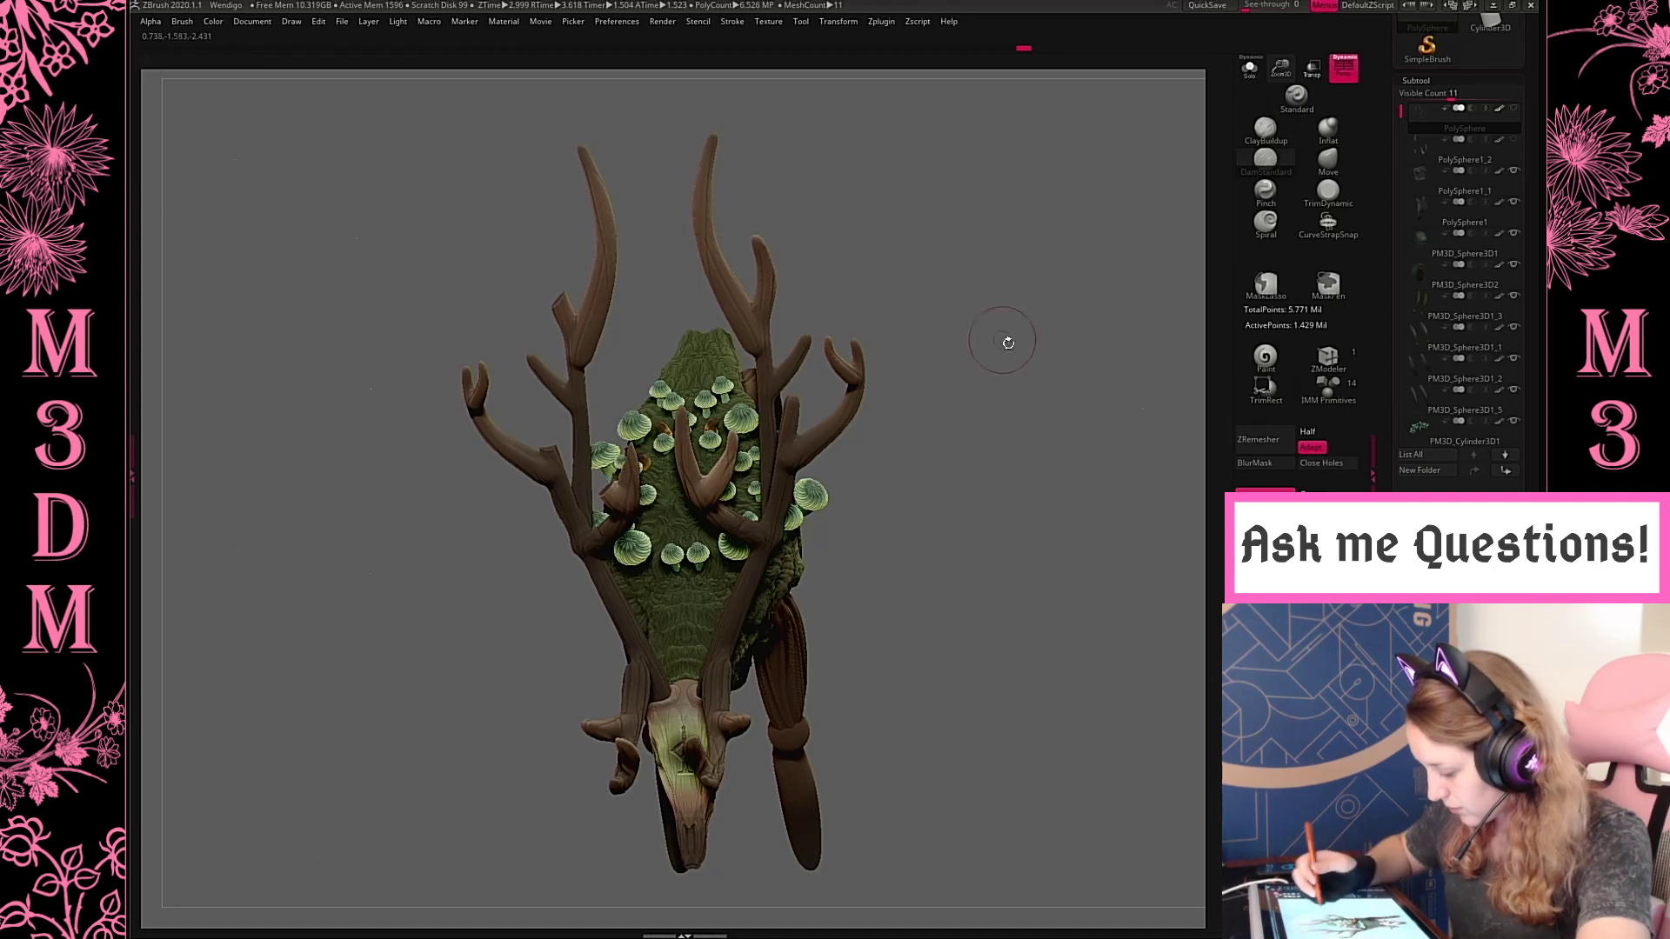
left_click_drag(1005, 340, 1000, 275)
left_click_drag(502, 361, 488, 335, "shift")
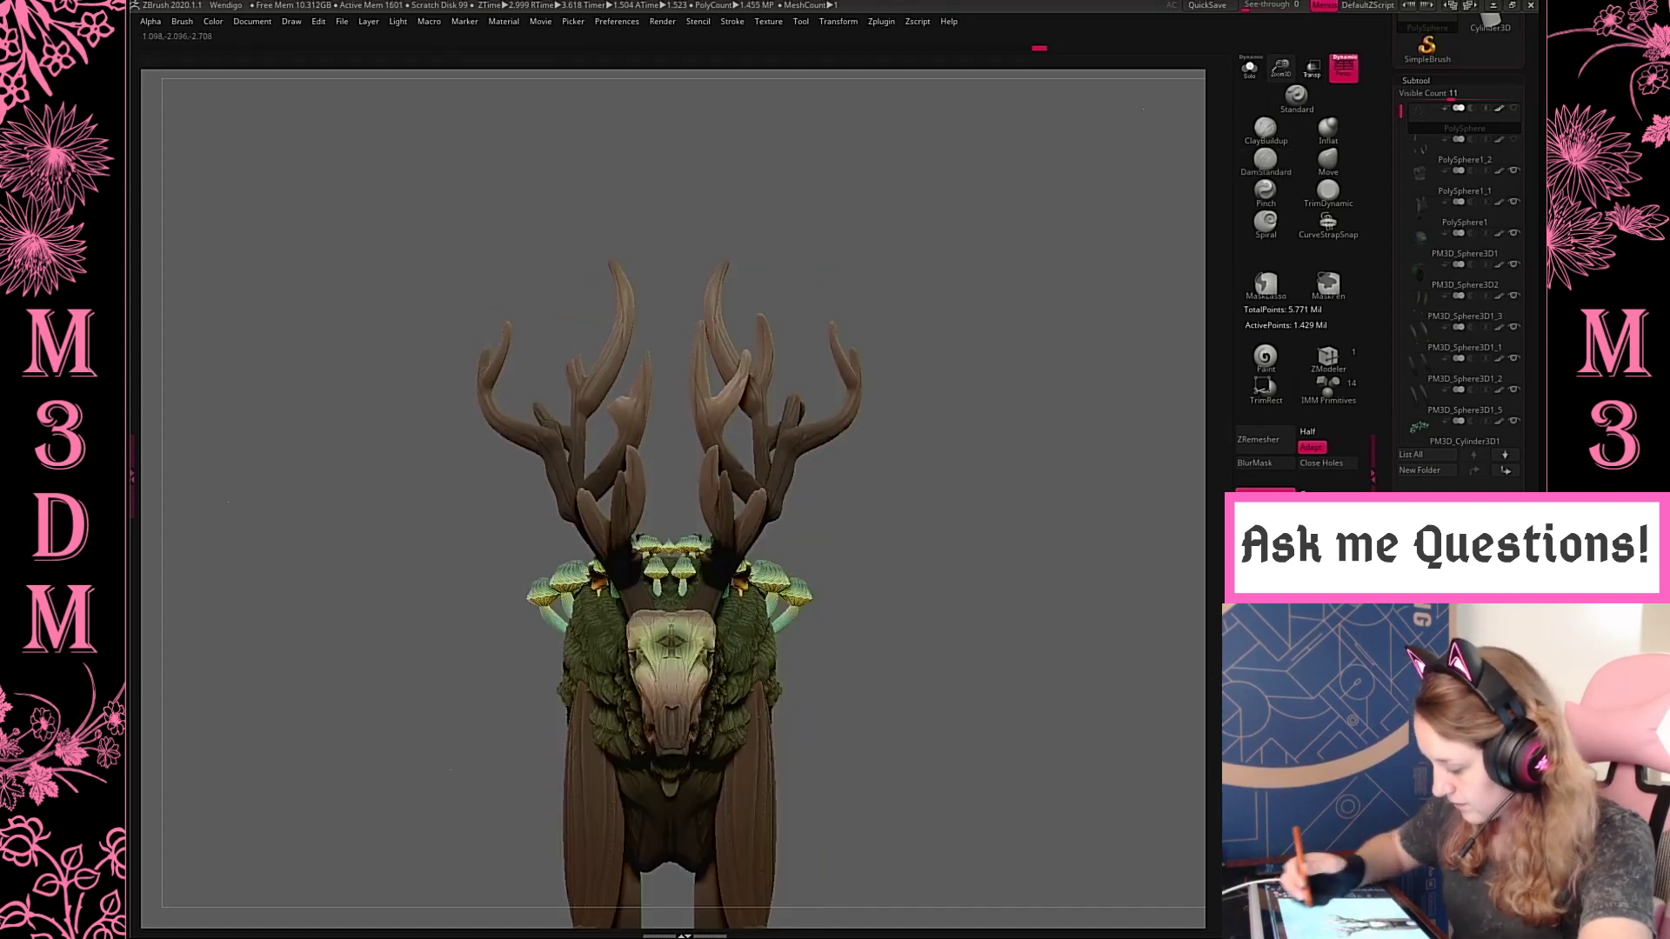
mouse_move(932, 285)
left_mouse_down()
mouse_move(940, 320)
mouse_move(997, 358)
mouse_move(994, 337)
mouse_move(1002, 355)
mouse_move(1044, 343)
mouse_move(1062, 380)
mouse_move(1038, 404)
mouse_move(1078, 399)
mouse_move(1041, 414)
mouse_move(1043, 470)
left_mouse_up()
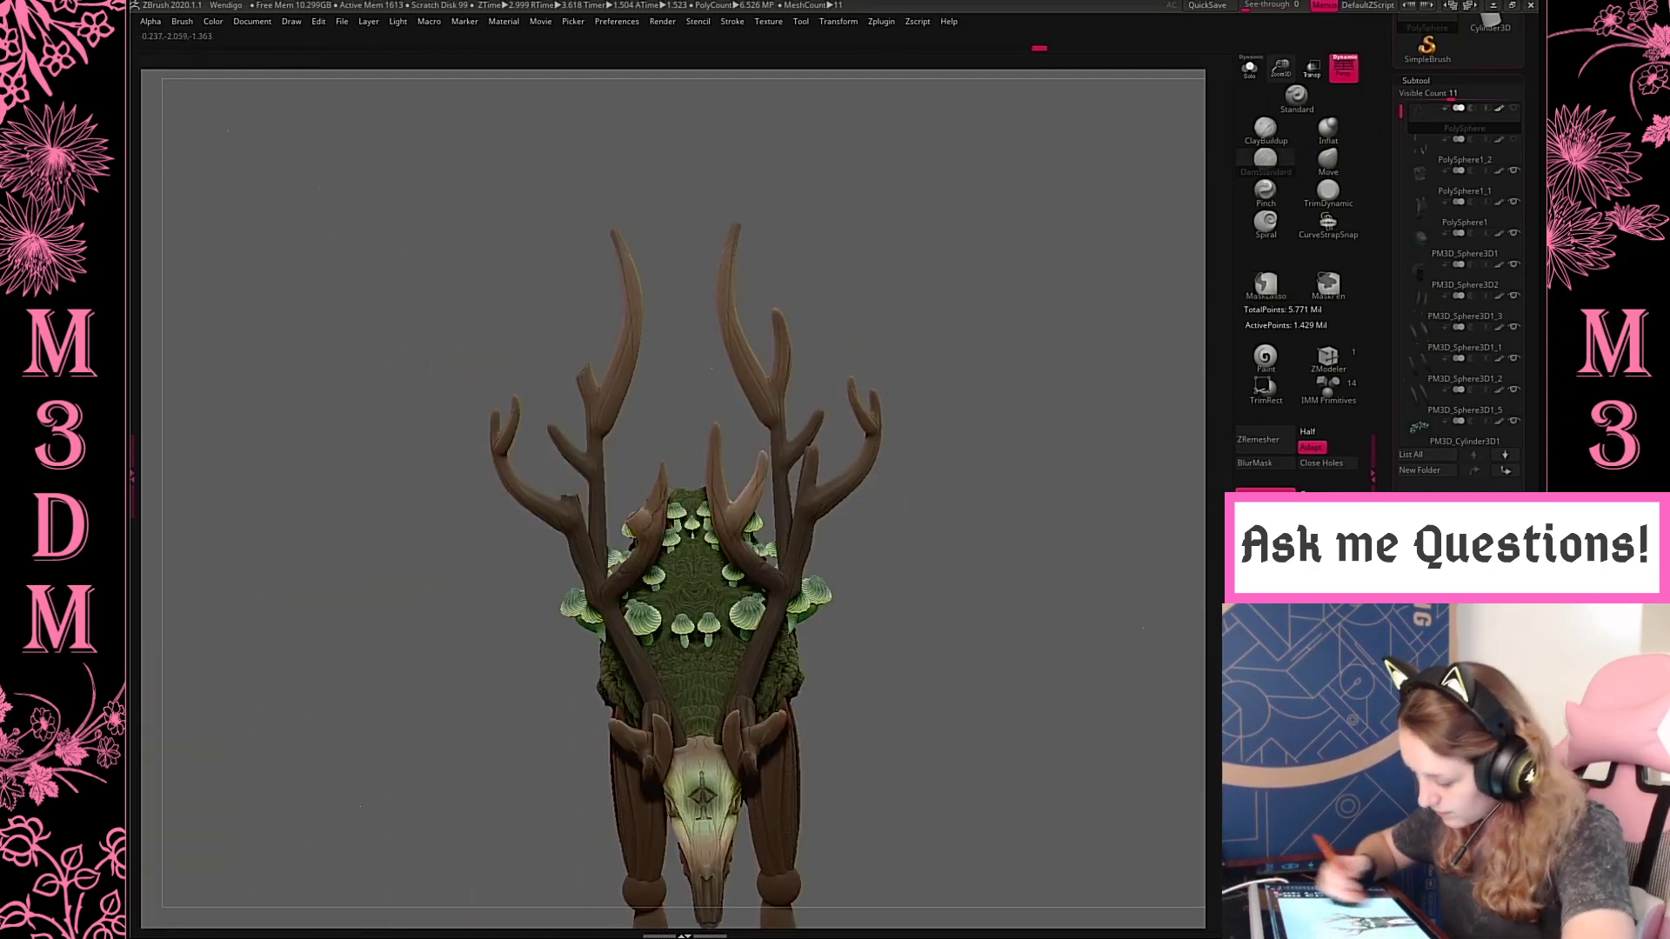
left_click_drag(1003, 351, 1011, 337)
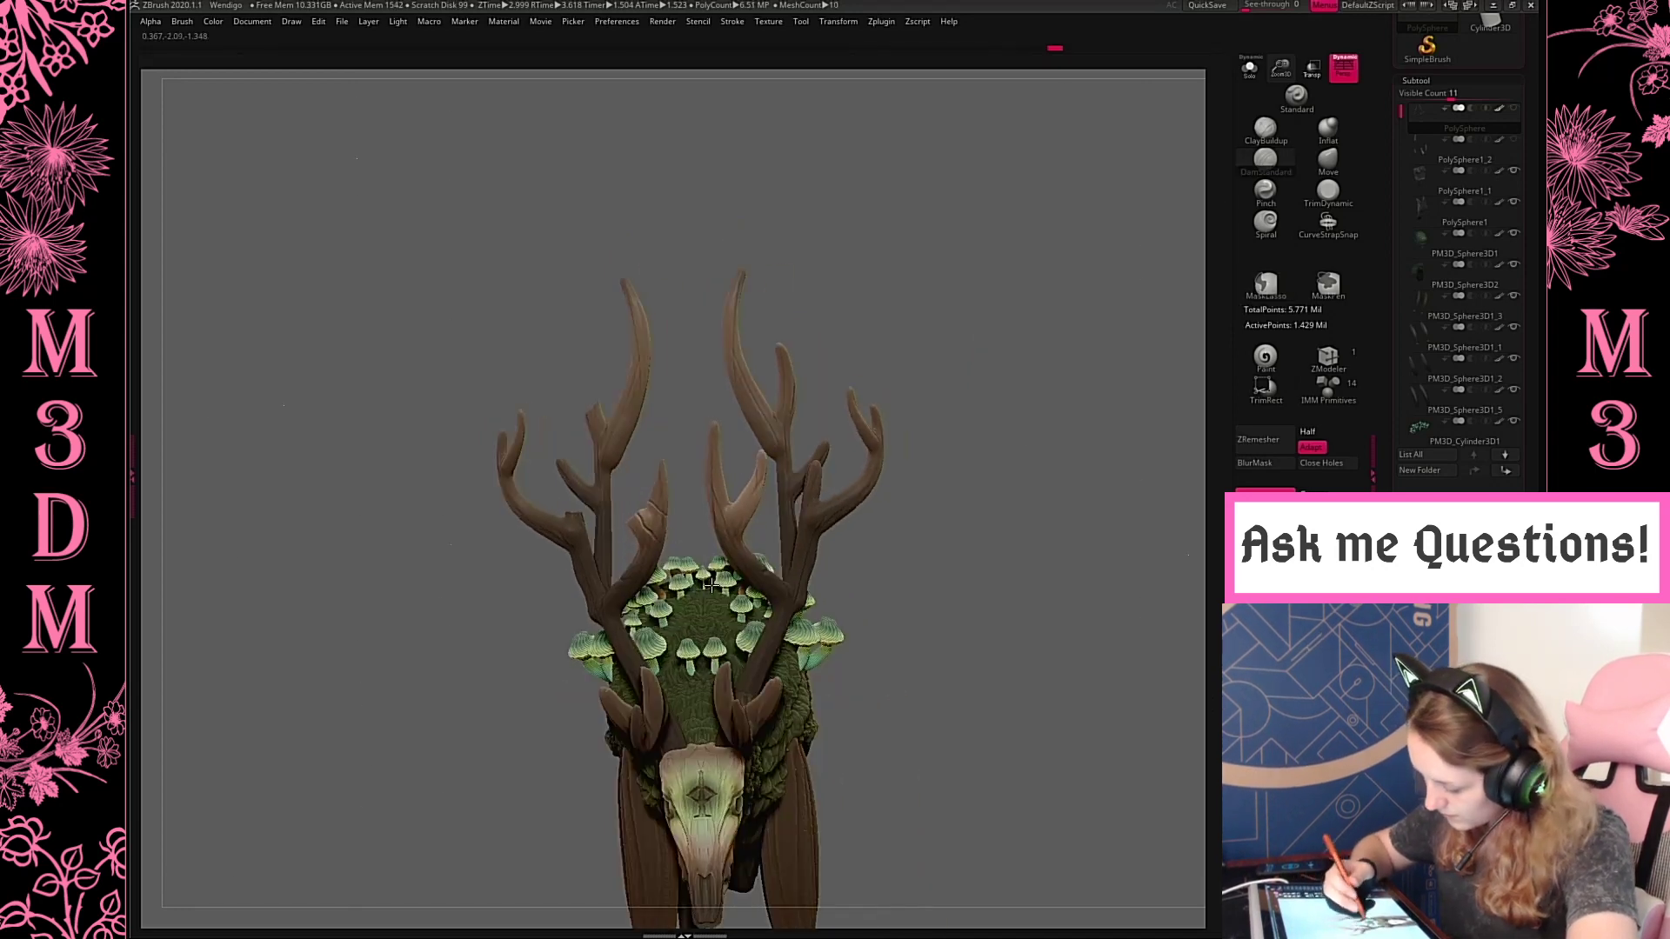
key("ctrl+z")
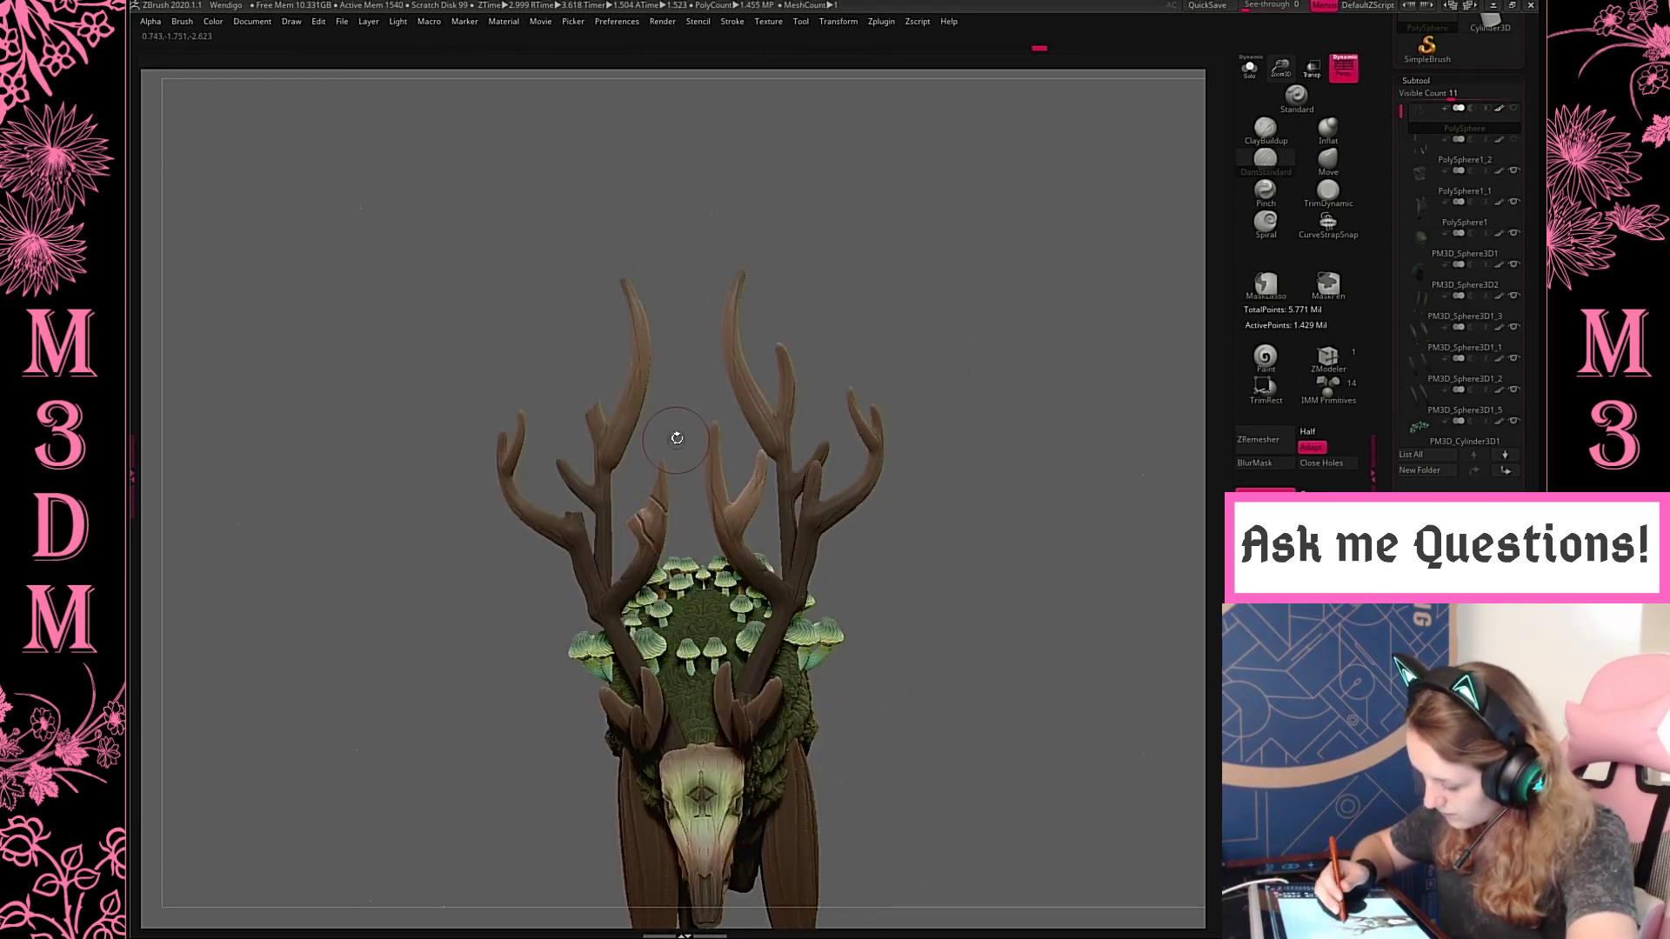
mouse_move(677, 438)
left_mouse_down()
mouse_move(705, 395)
mouse_move(677, 485)
left_mouse_up()
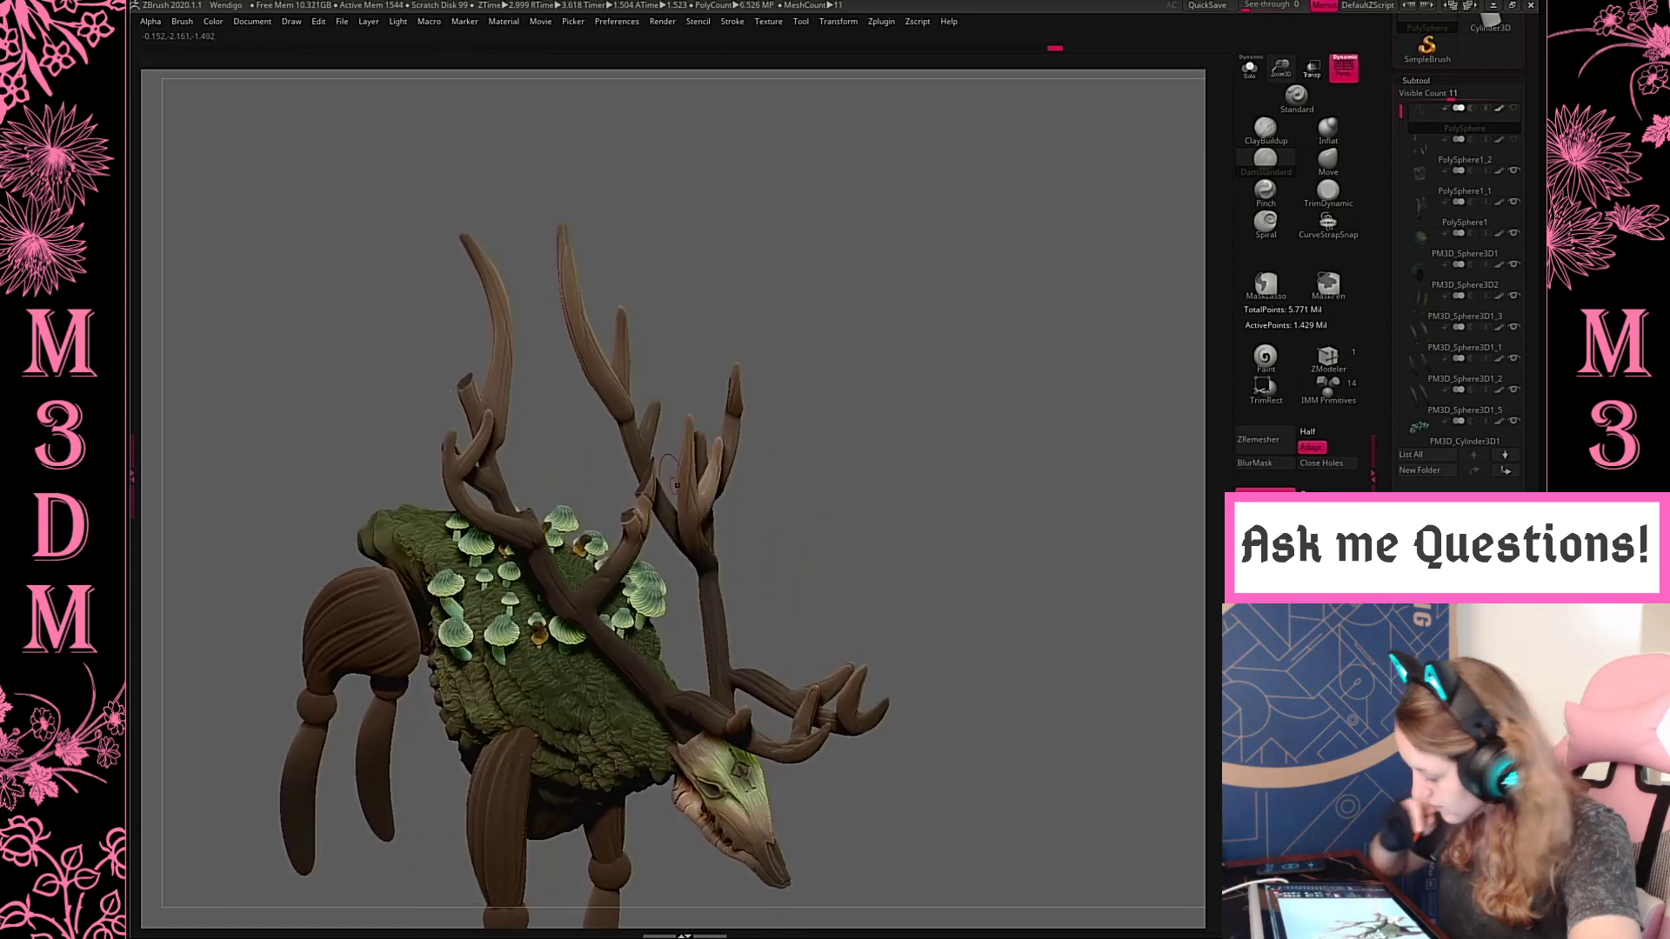
key("ctrl")
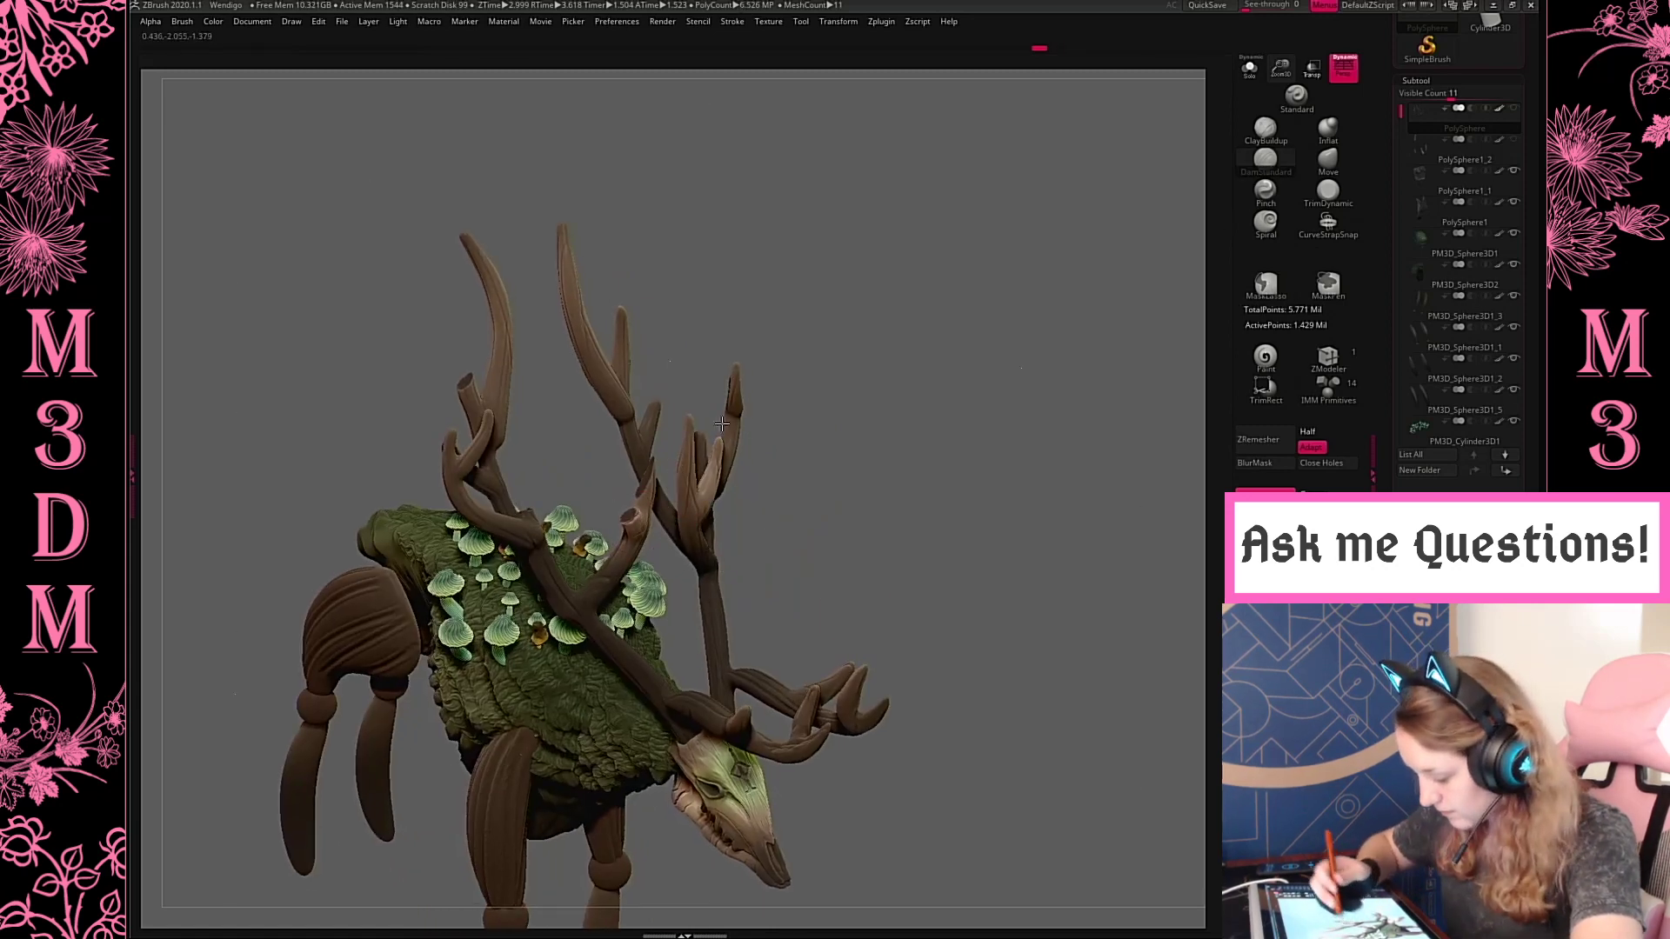
left_click_drag(880, 328, 826, 320)
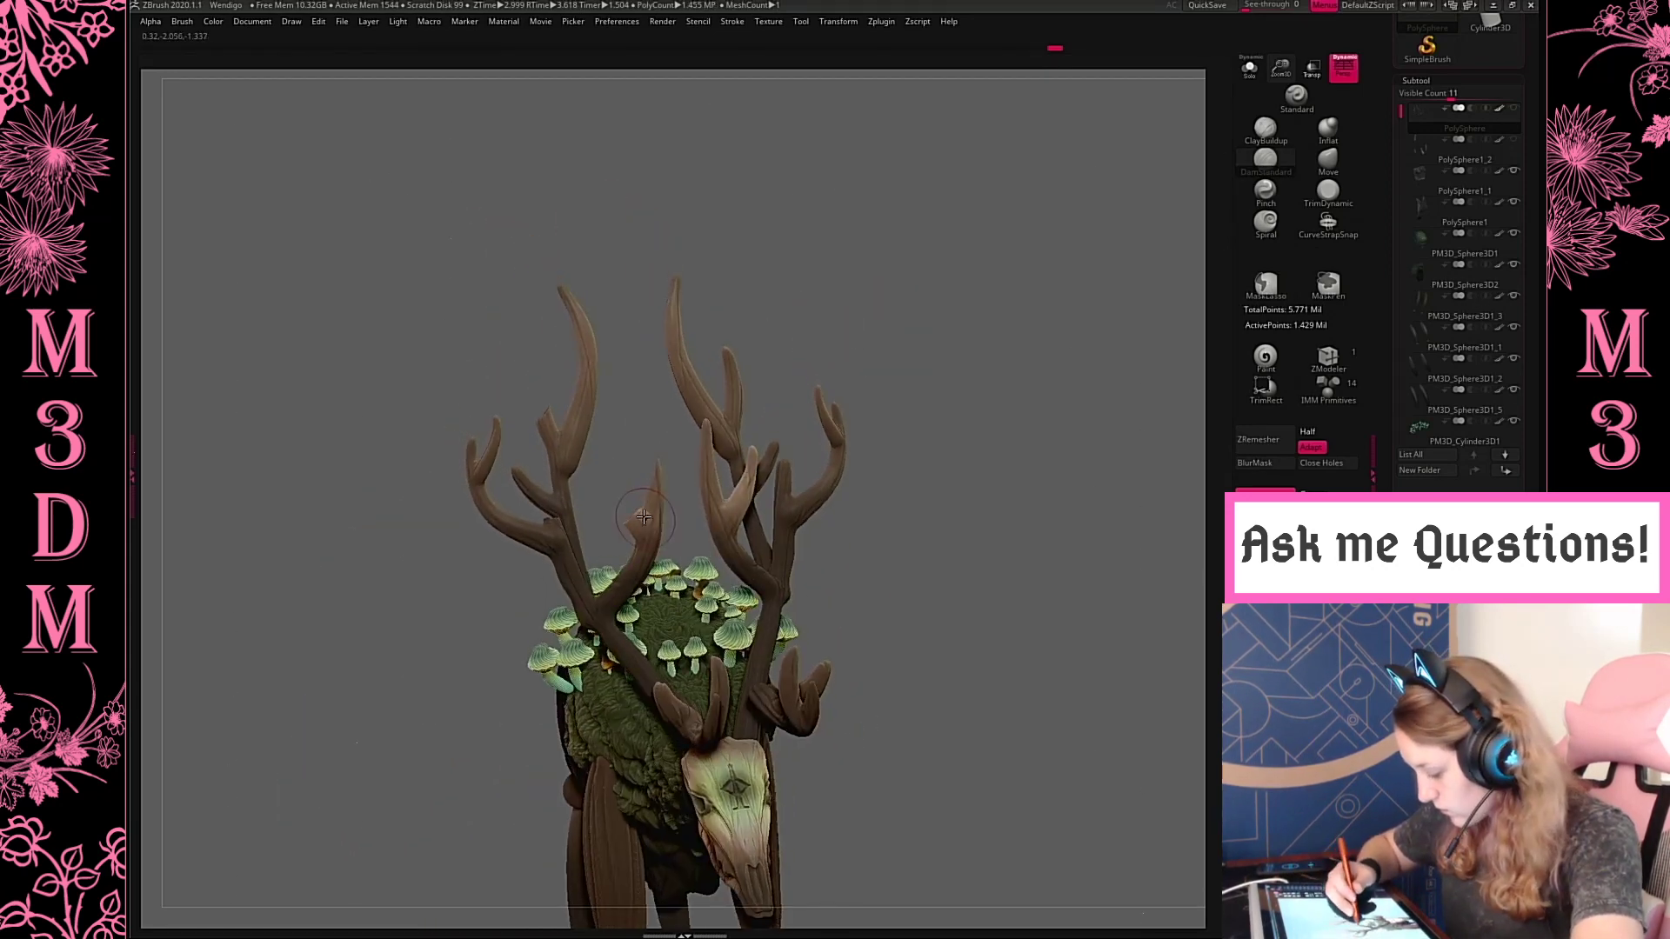
Try reshaping the broken inner tine with Move and cutting chips into its tip and rim with DamStandard
left_click_drag(913, 287, 1205, 146)
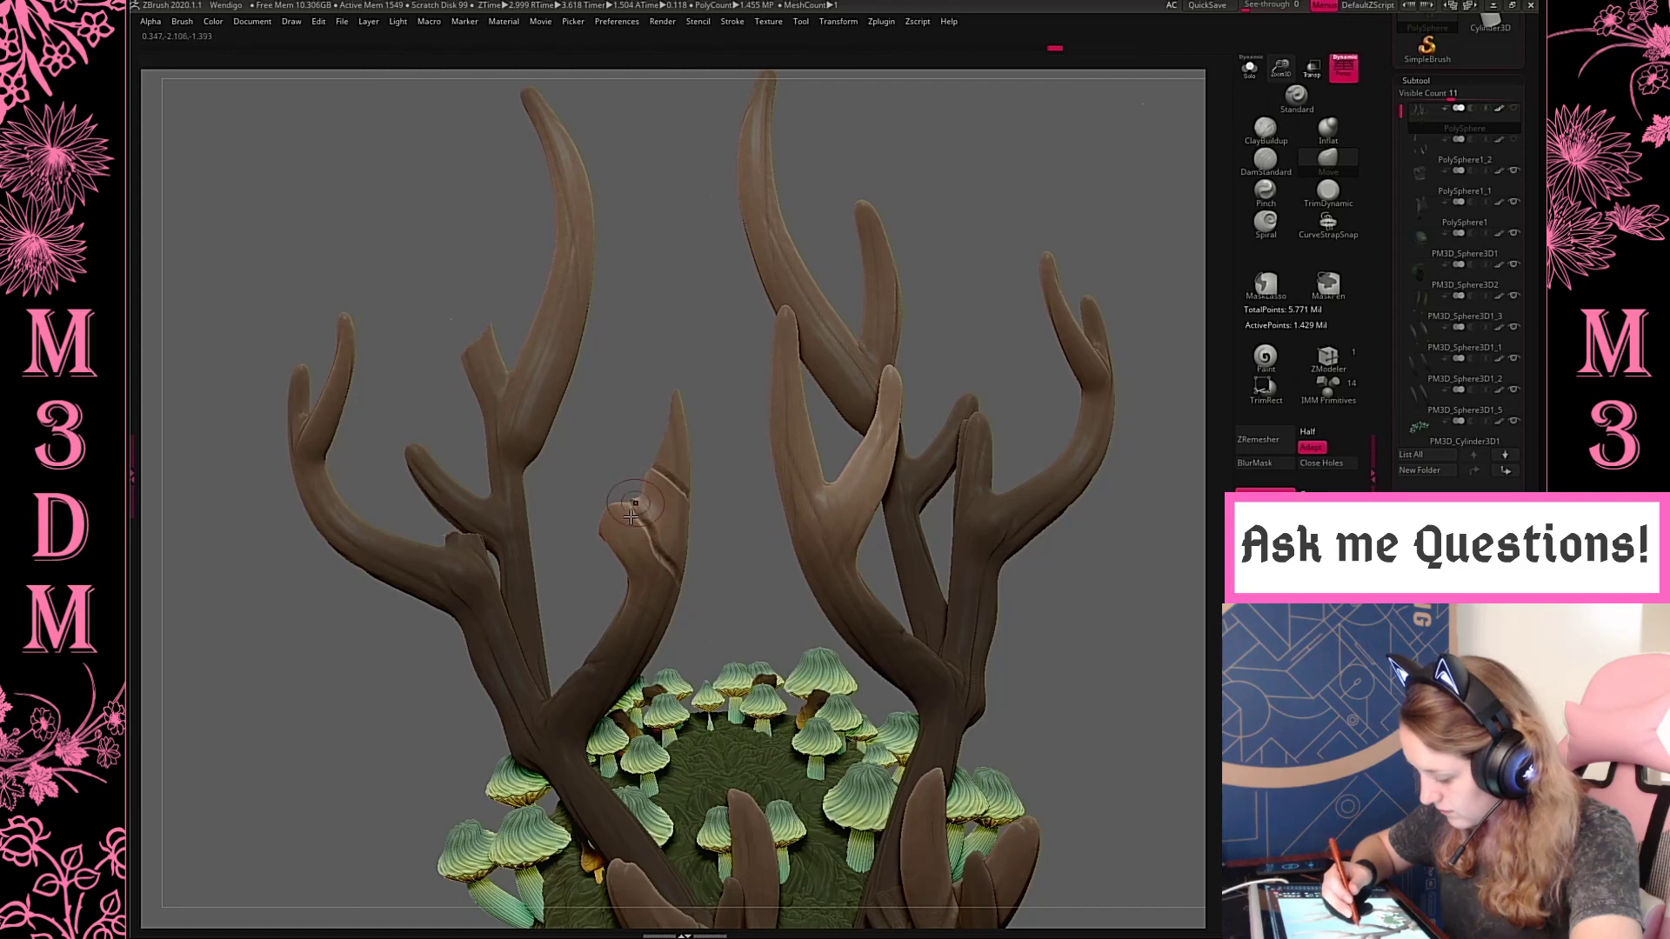
mouse_move(732, 347)
left_mouse_down()
mouse_move(790, 342)
mouse_move(783, 402)
mouse_move(828, 388)
left_mouse_up()
left_click(1277, 167)
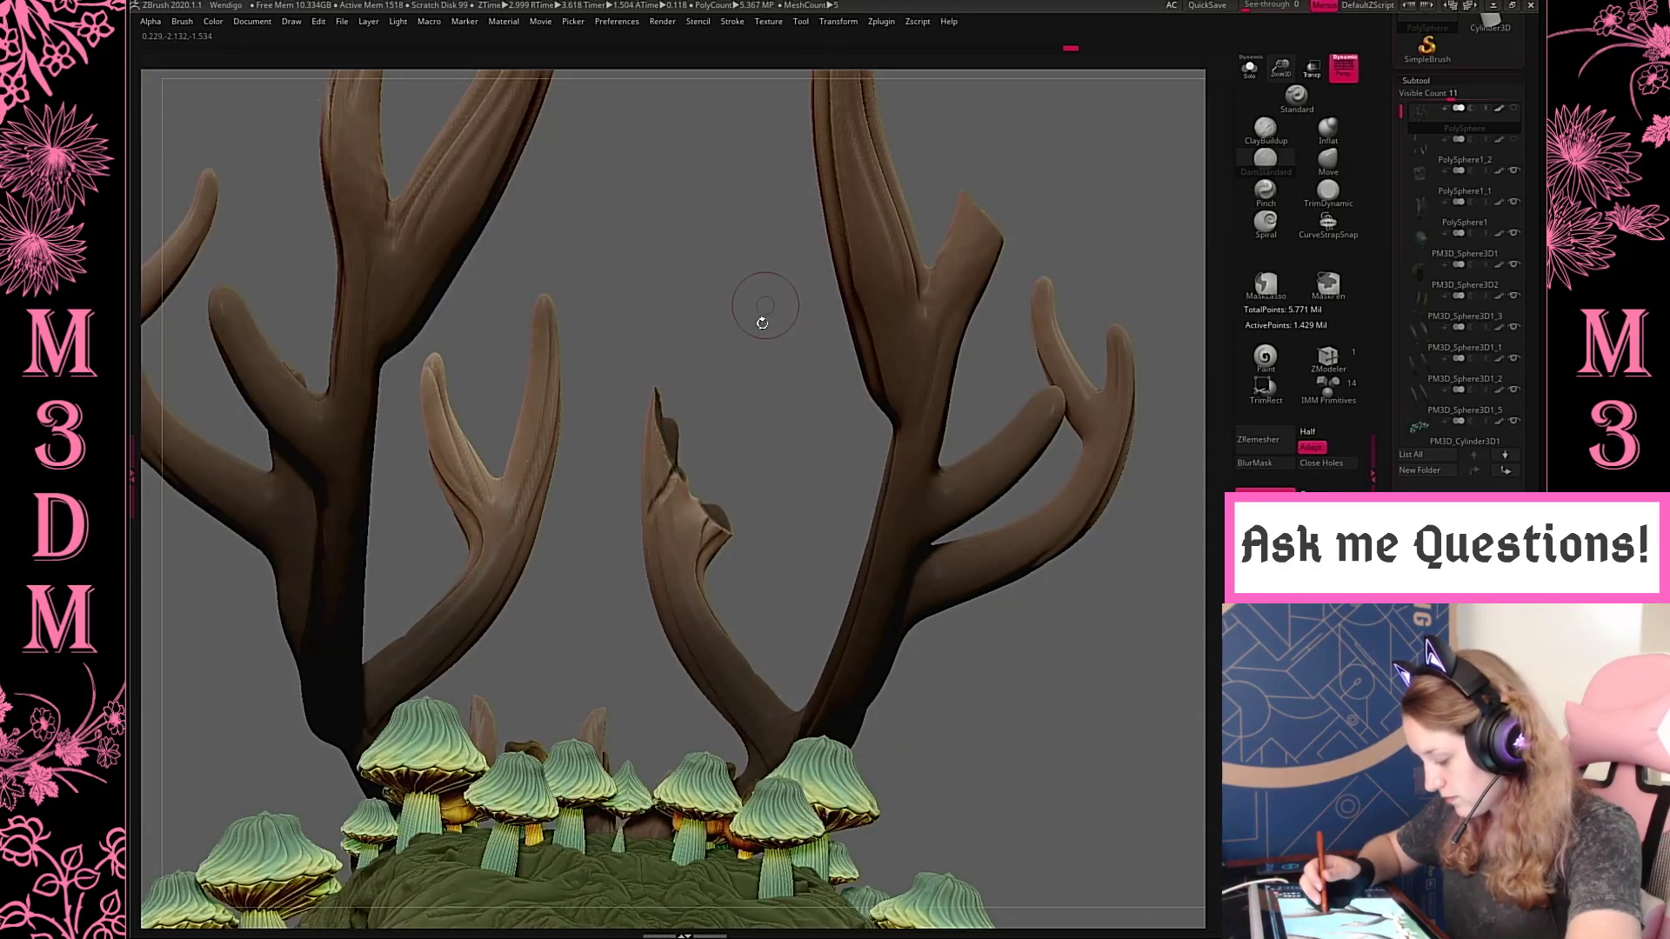
left_click_drag(793, 440, 748, 422)
left_click_drag(783, 363, 706, 490)
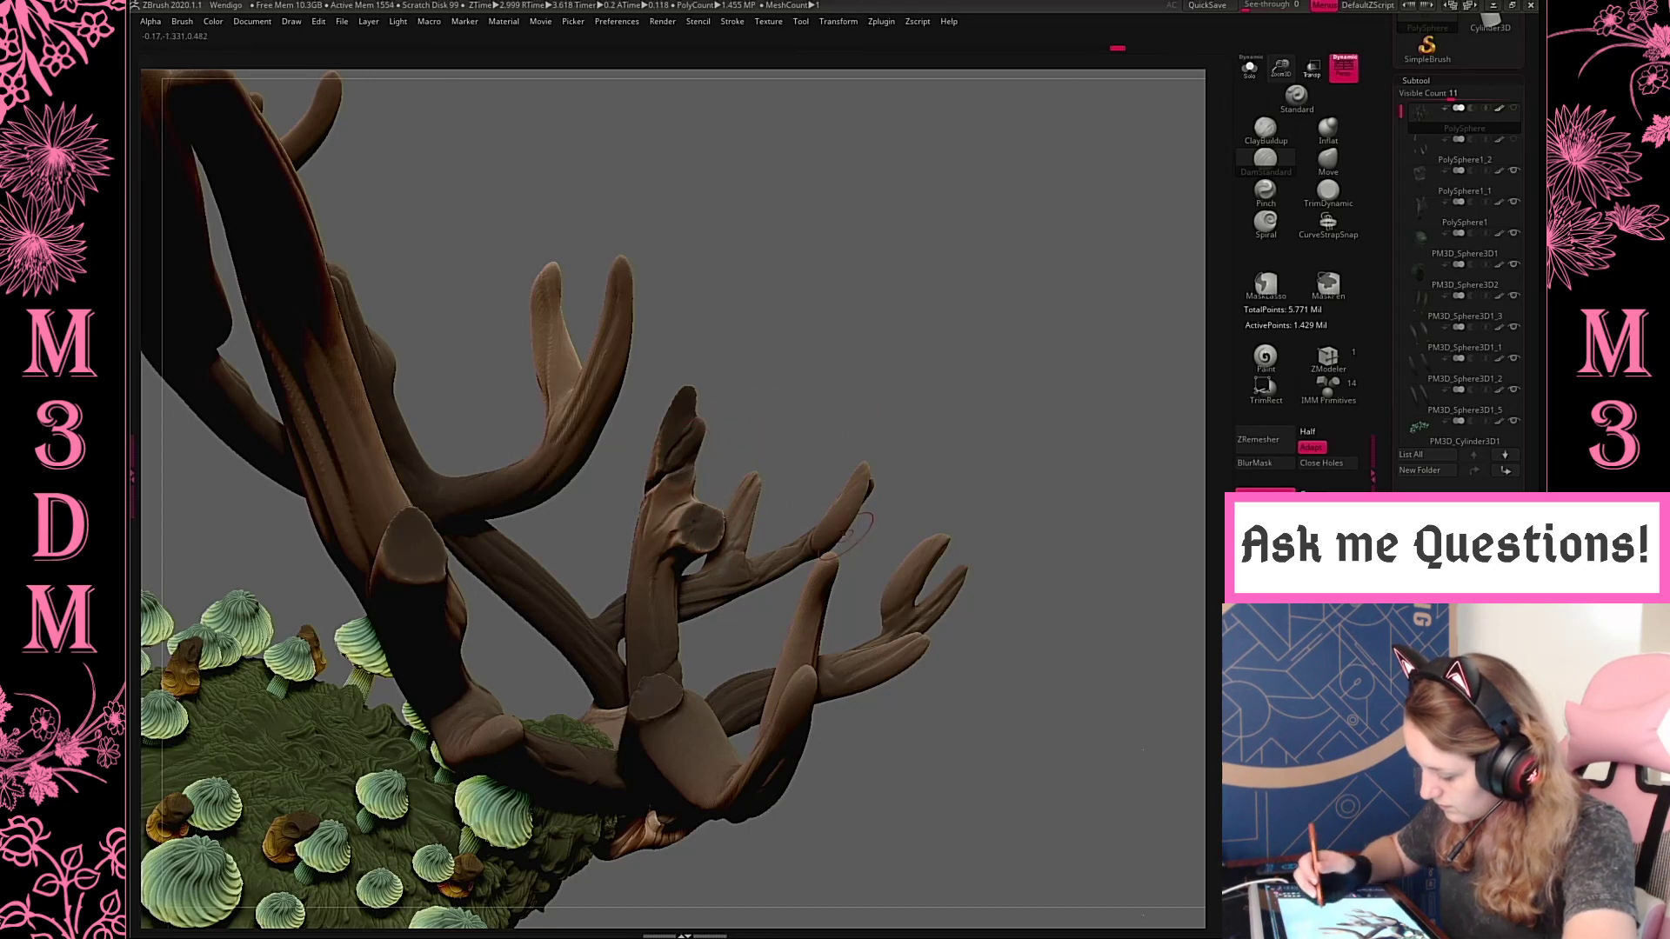
left_click_drag(927, 297, 888, 362)
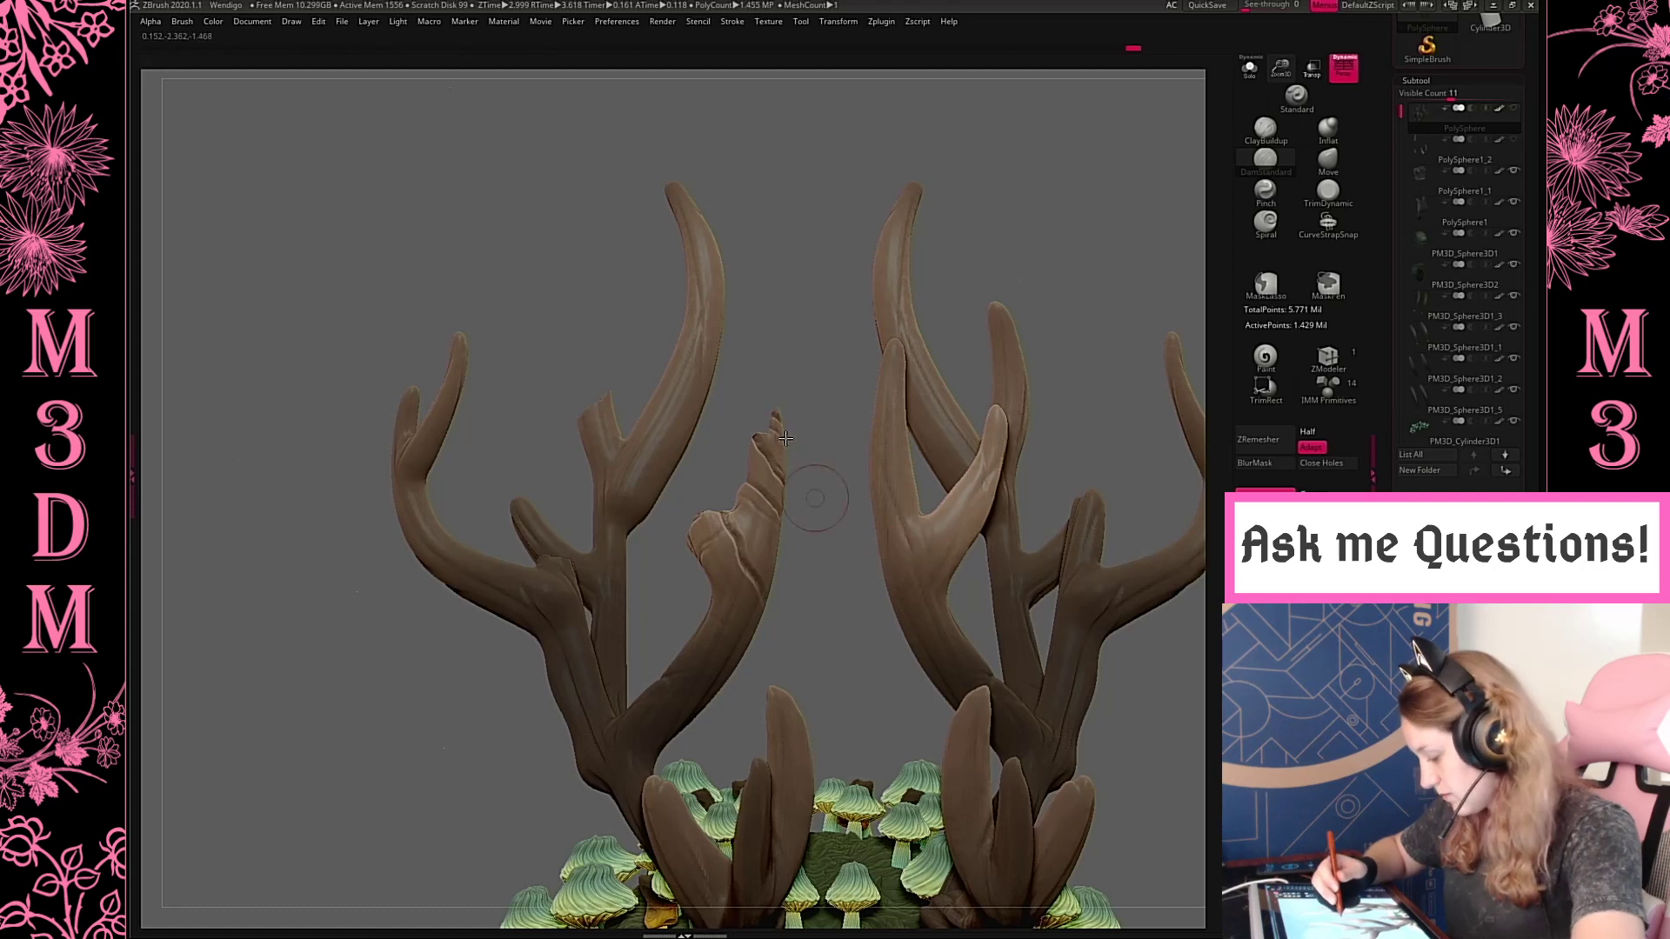
Try another notch at the tip of the broken inner tine and undo the last strokes
left_click_drag(783, 446, 764, 437)
key("ctrl+z")
key("ctrl+z")
key("ctrl+z")
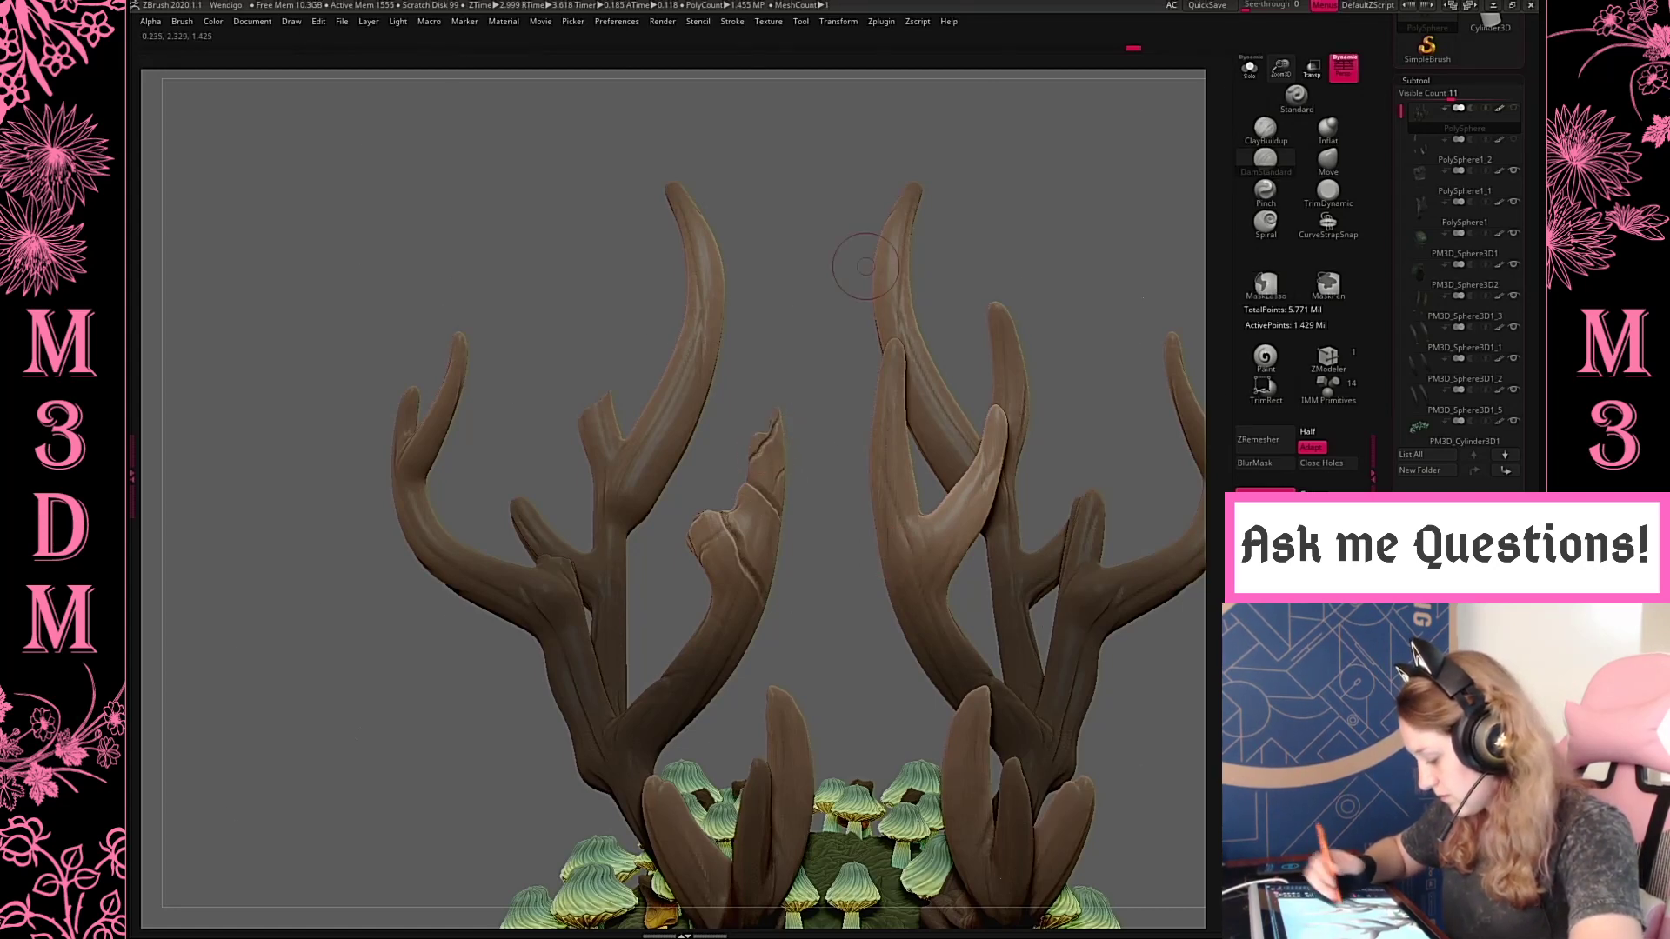
Try flattening the chipped tip and broken stub of the inner tine with the TrimDynamic brush
left_click(1327, 191)
left_click_drag(809, 634, 953, 683)
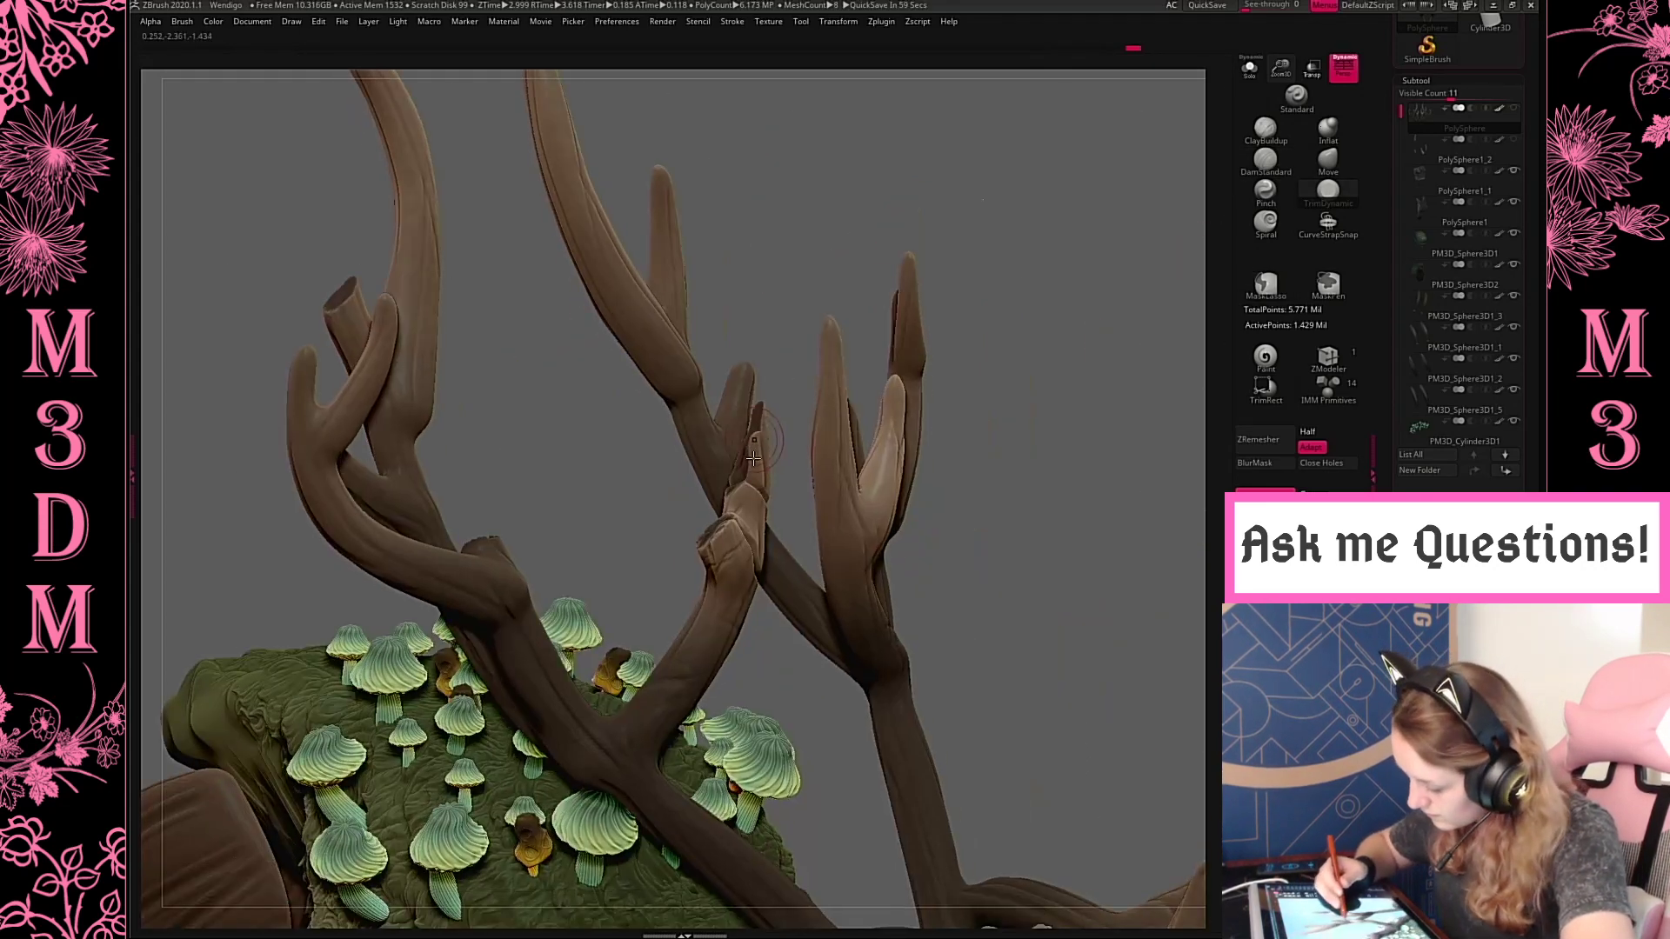
left_click_drag(784, 404, 746, 460)
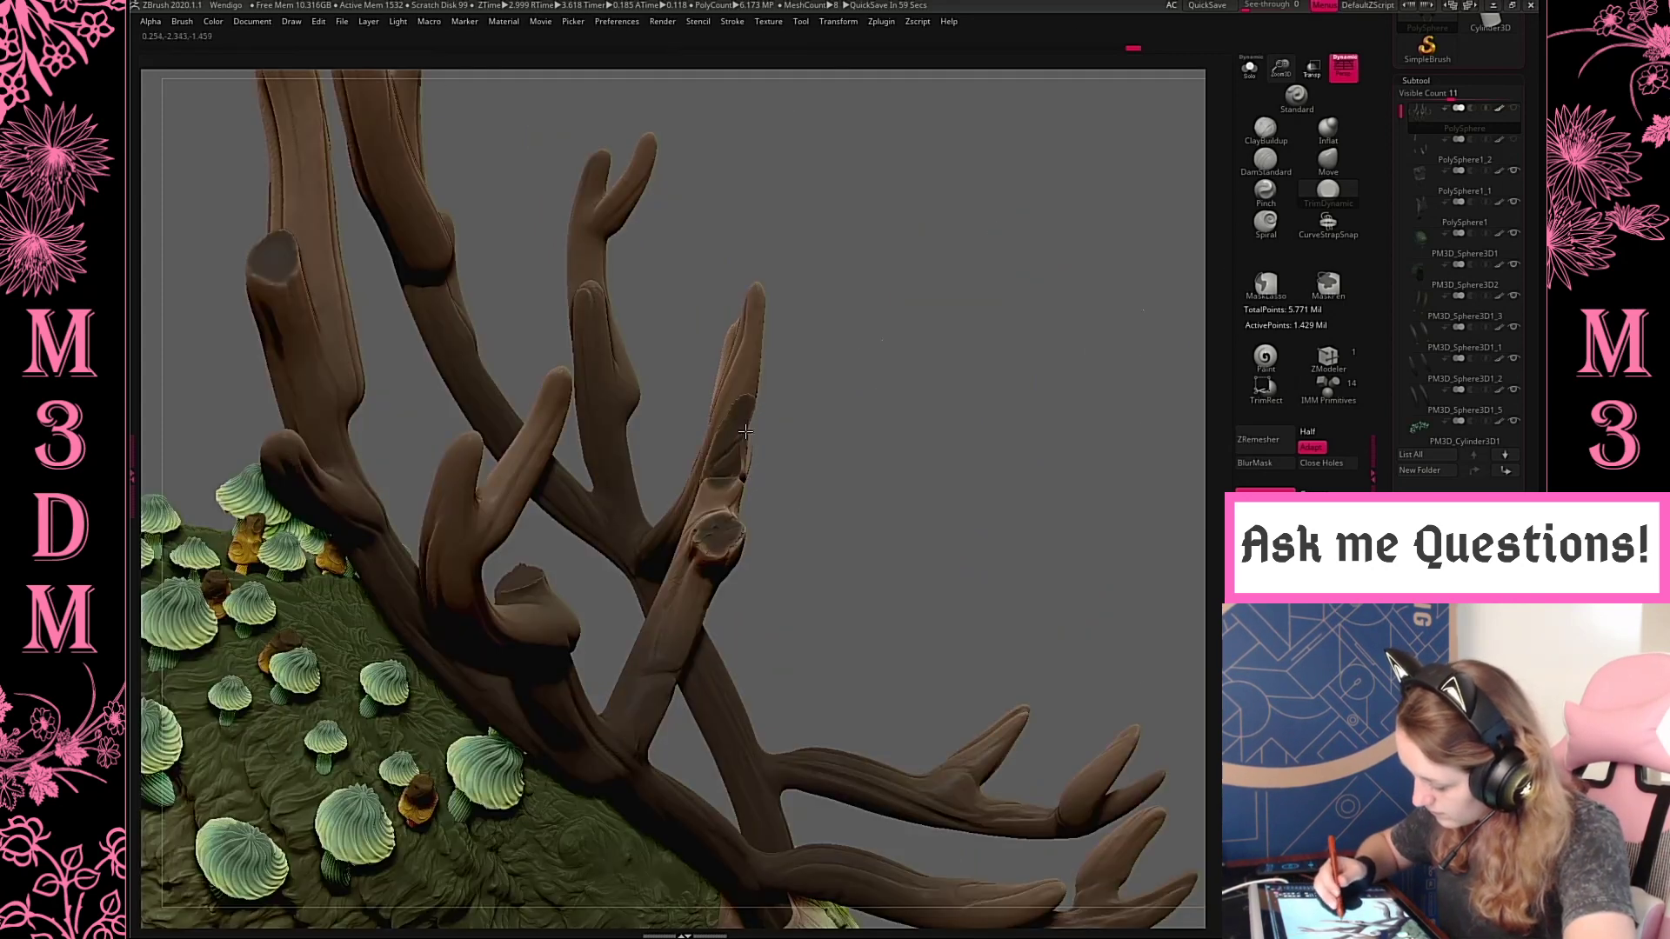
left_click_drag(888, 373, 903, 342)
left_click_drag(828, 496, 850, 495)
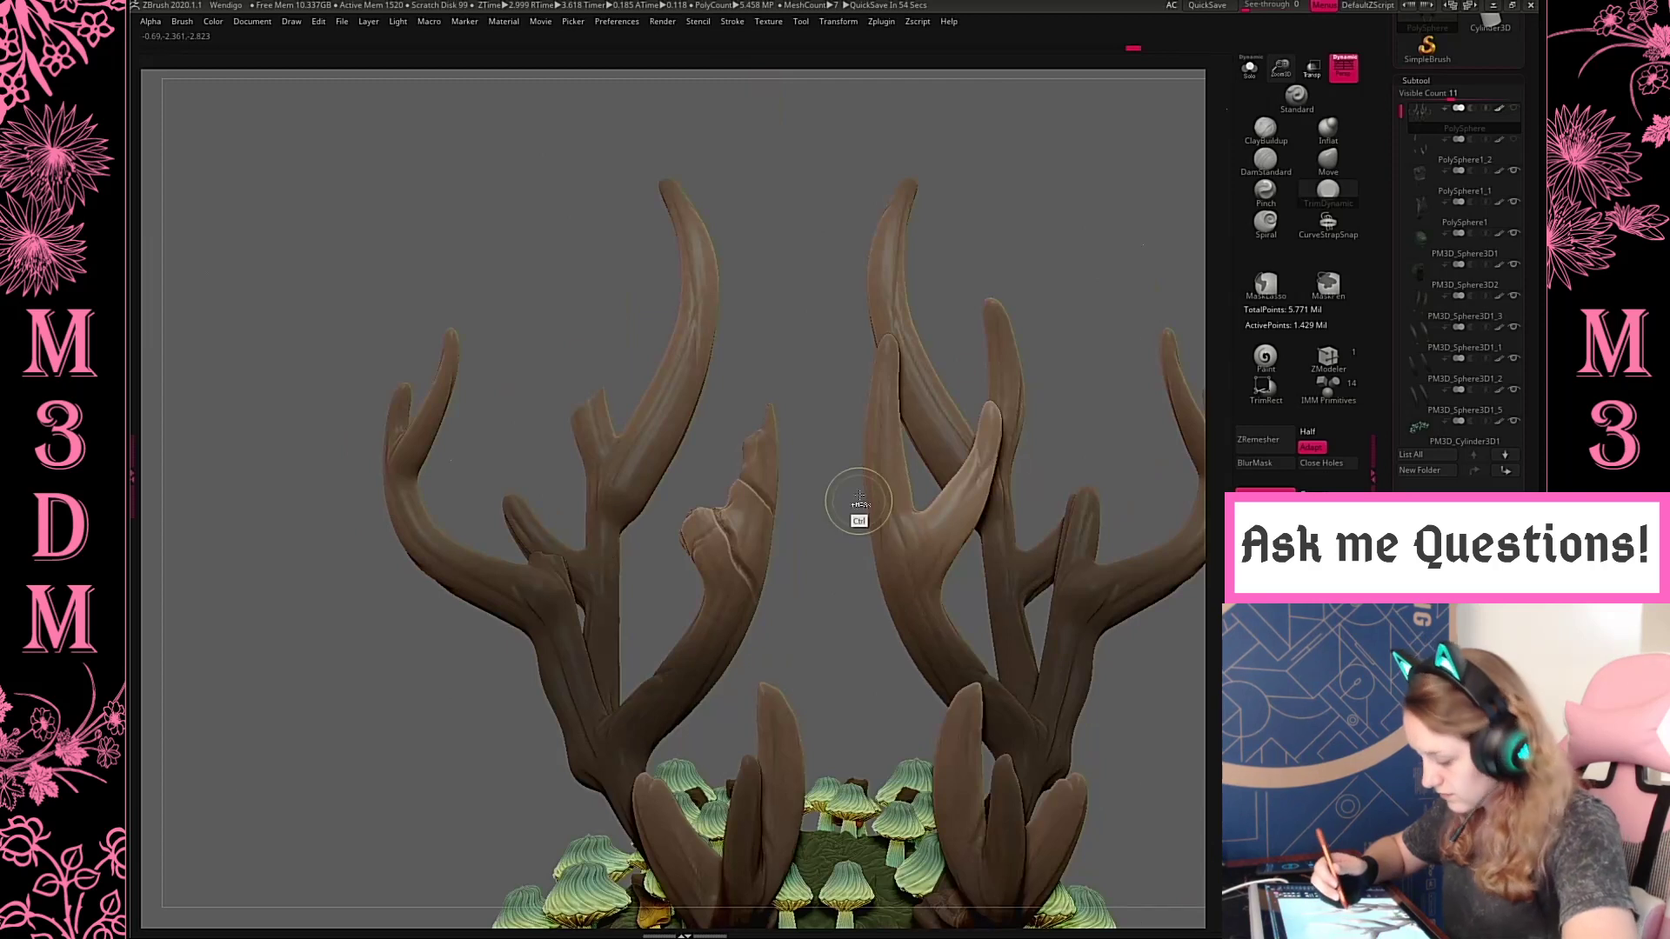
Undo the recent flattening and chipping strokes on the broken inner tine
key("ctrl+z")
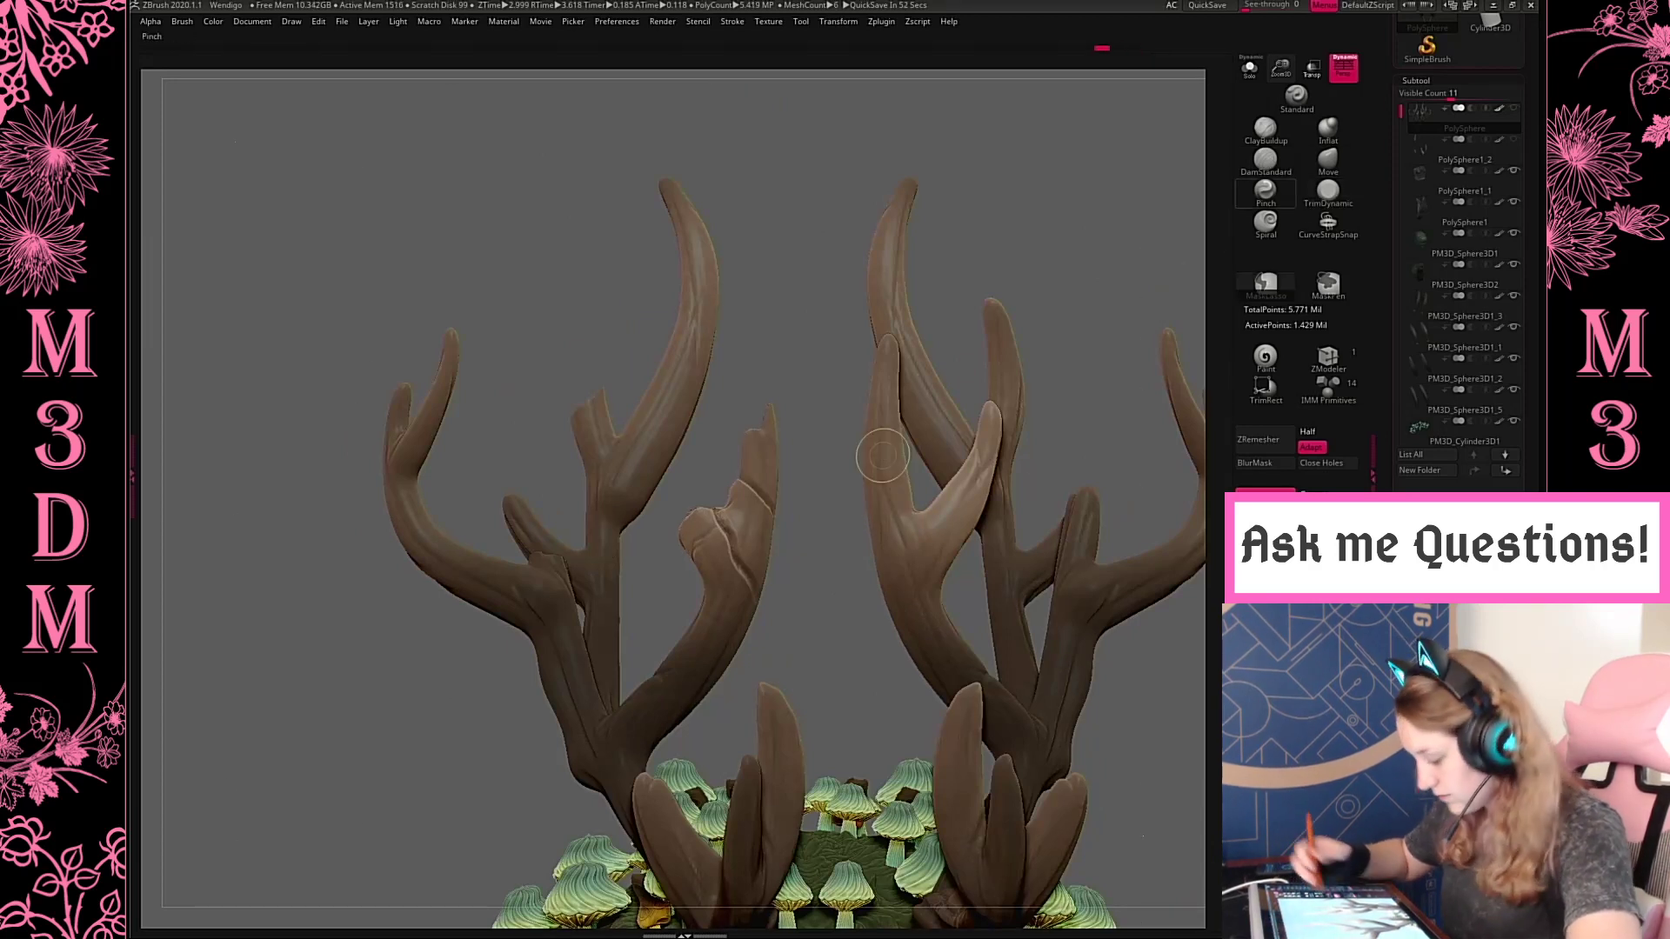
key("ctrl+z")
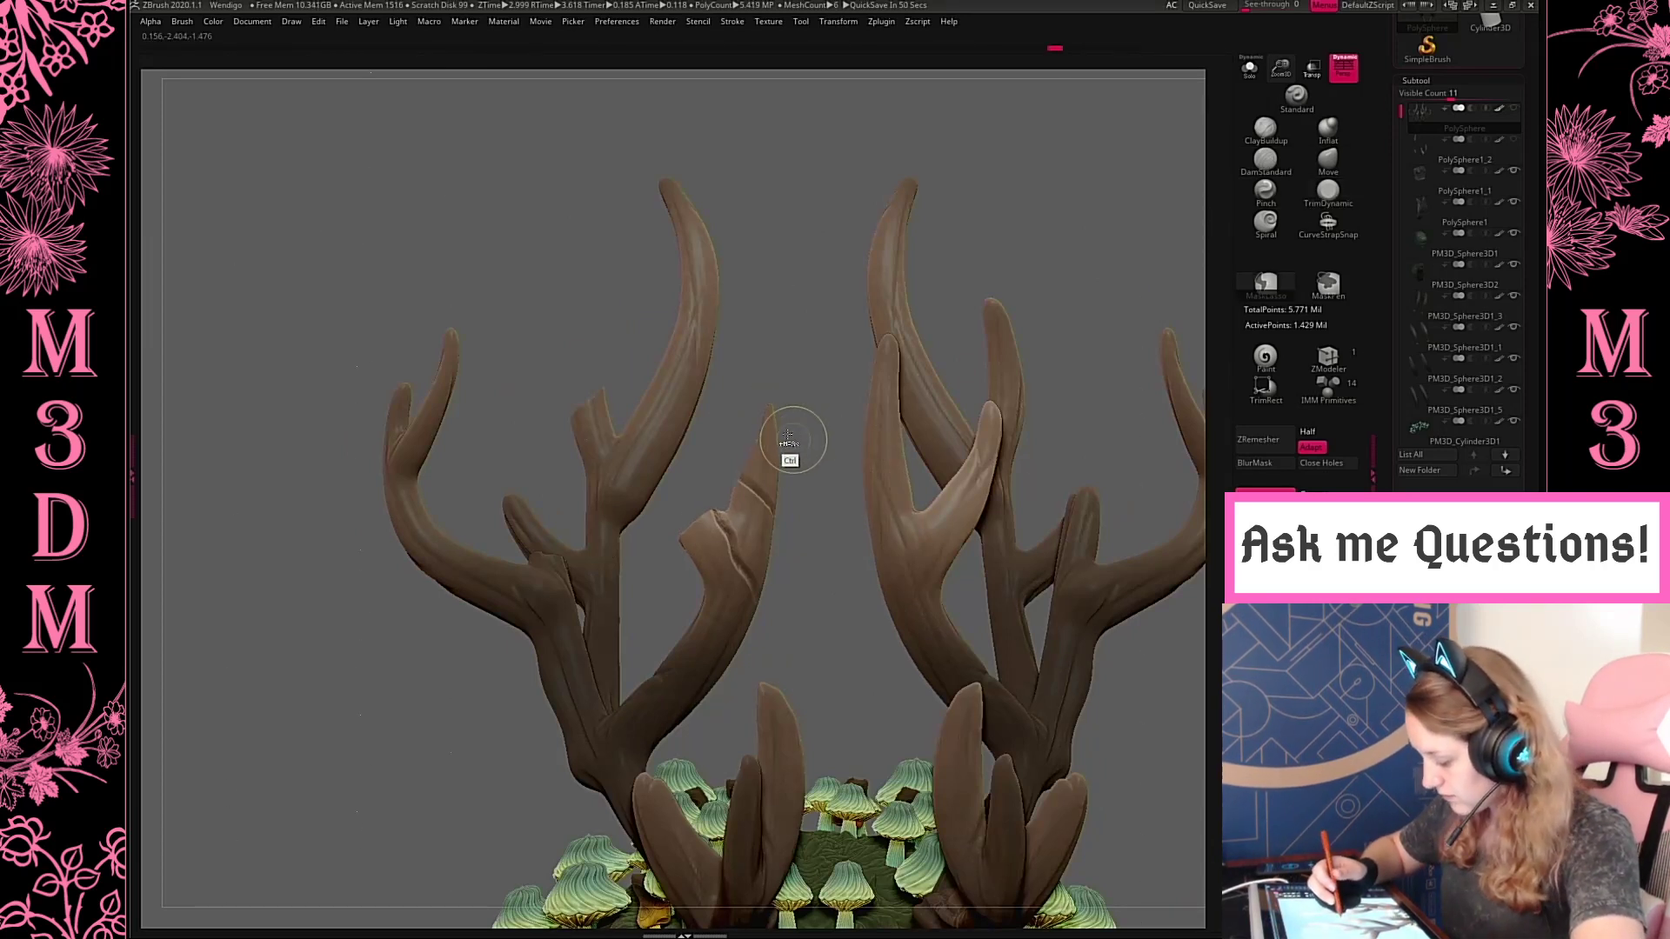
key("ctrl+z")
Recarve cracks and chips into the broken inner tine's tip and stub with the DamStandard brush, undoing an unwanted stroke
mouse_move(798, 447)
left_mouse_down()
mouse_move(841, 455)
mouse_move(785, 428)
mouse_move(766, 472)
left_mouse_up()
key("ctrl+z")
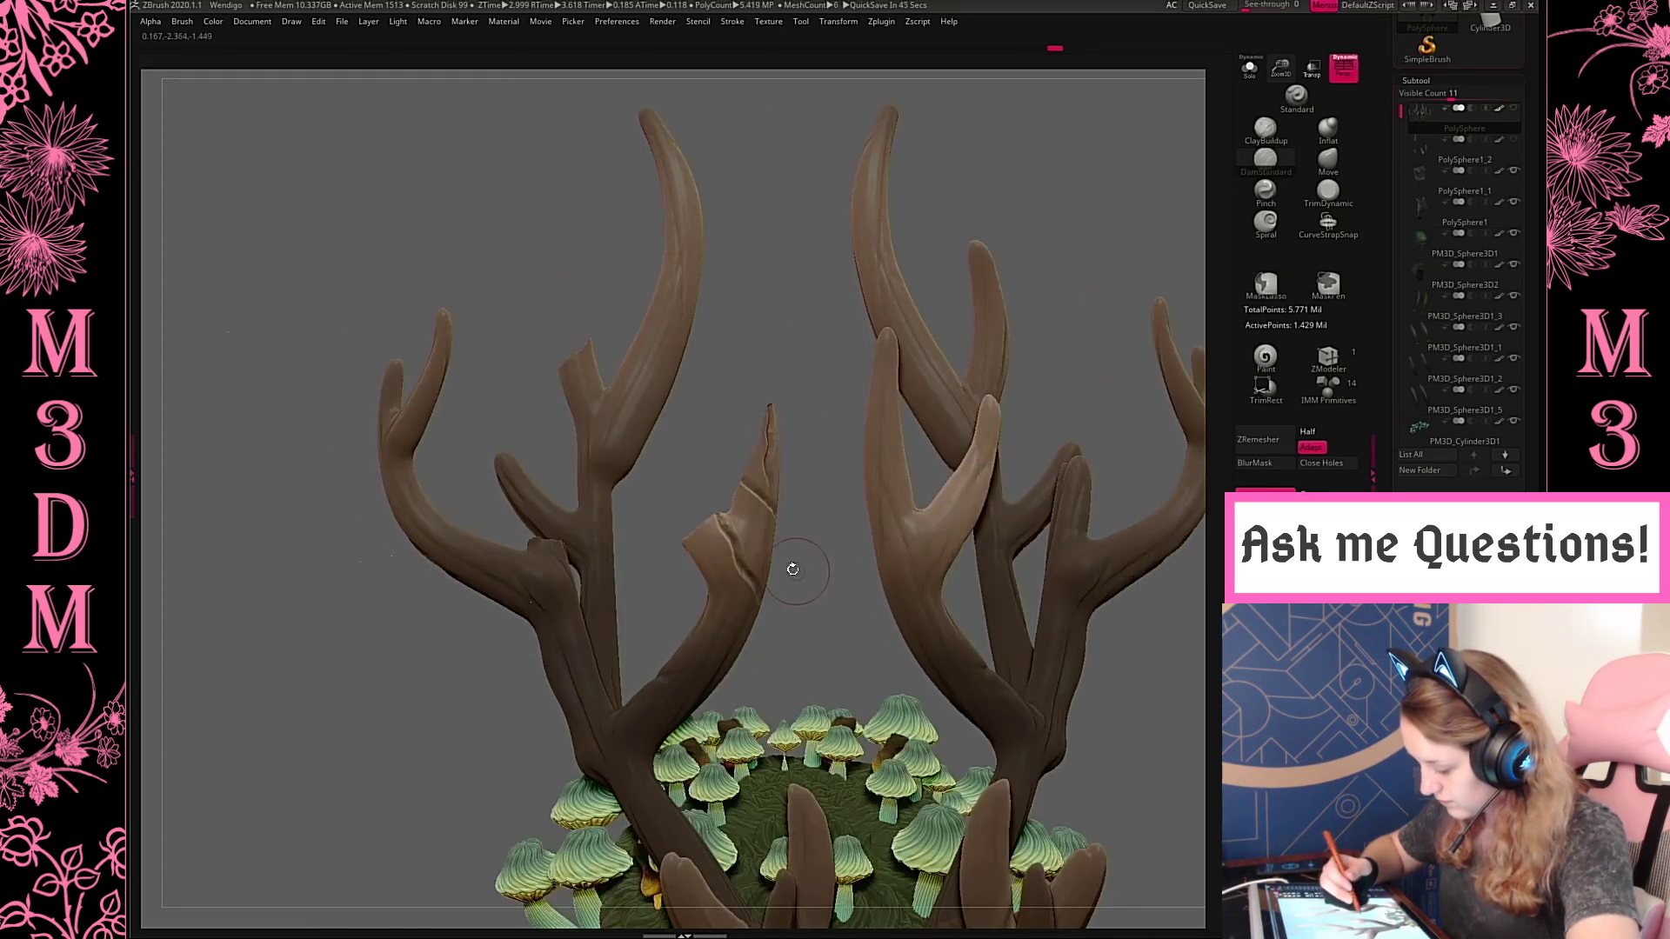
left_click_drag(698, 525, 715, 582)
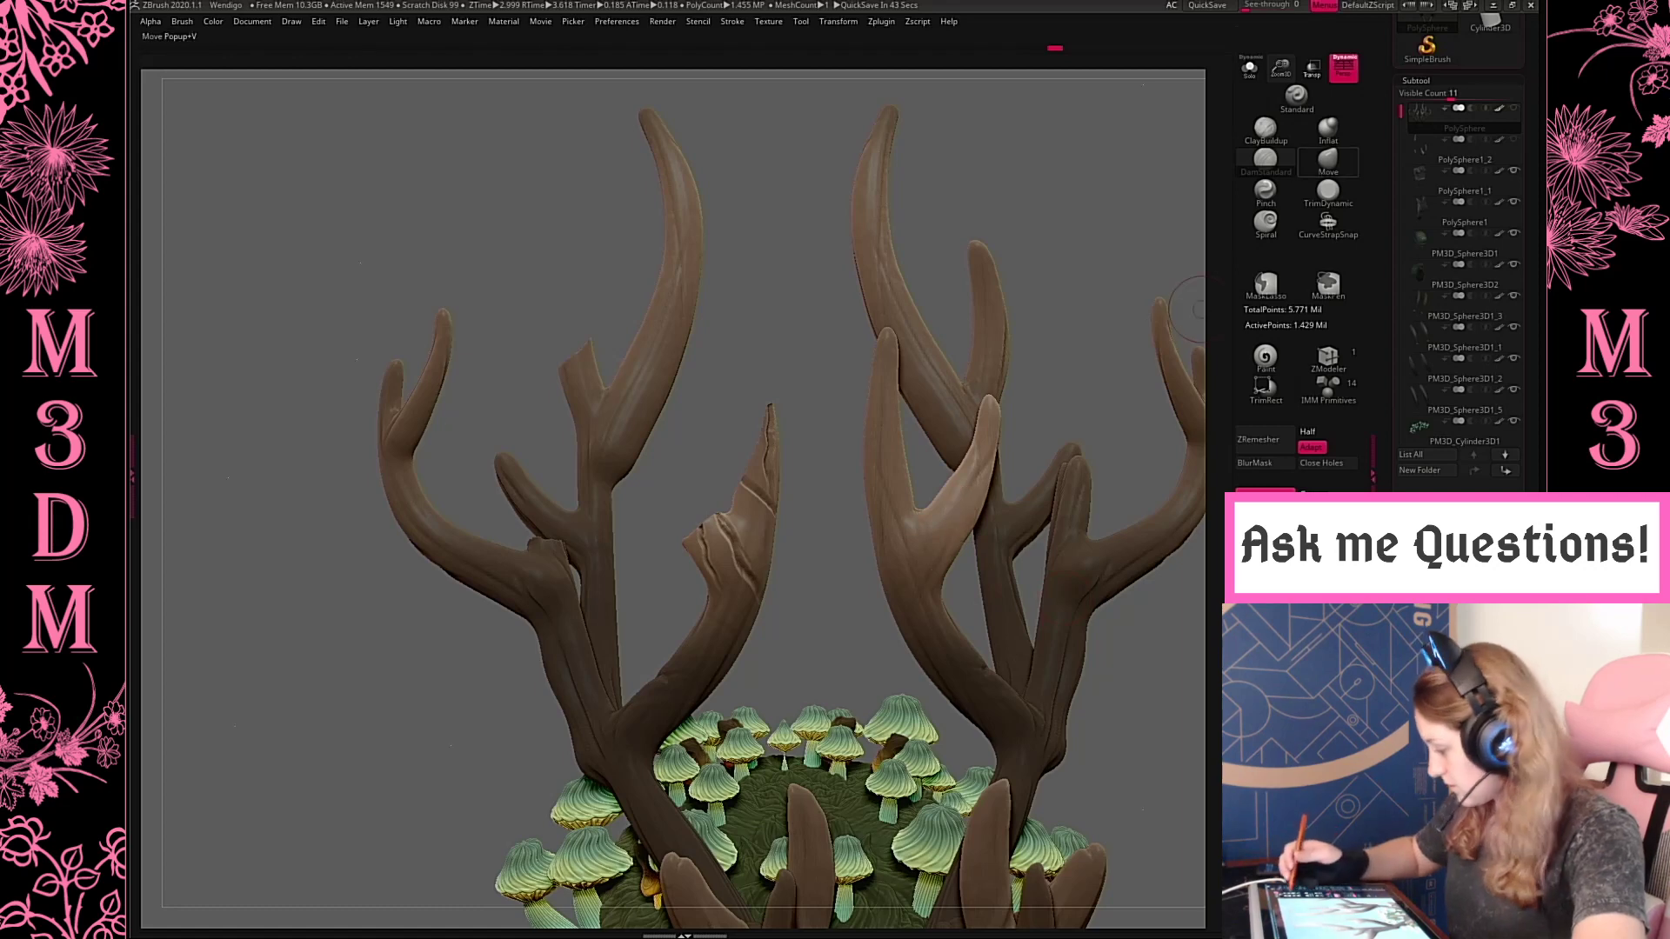
Reshape the stub and notch of the broken inner tine with the Move brush
left_click(1328, 163)
mouse_move(737, 534)
left_mouse_down()
mouse_move(751, 526)
mouse_move(761, 557)
left_mouse_up()
key("space")
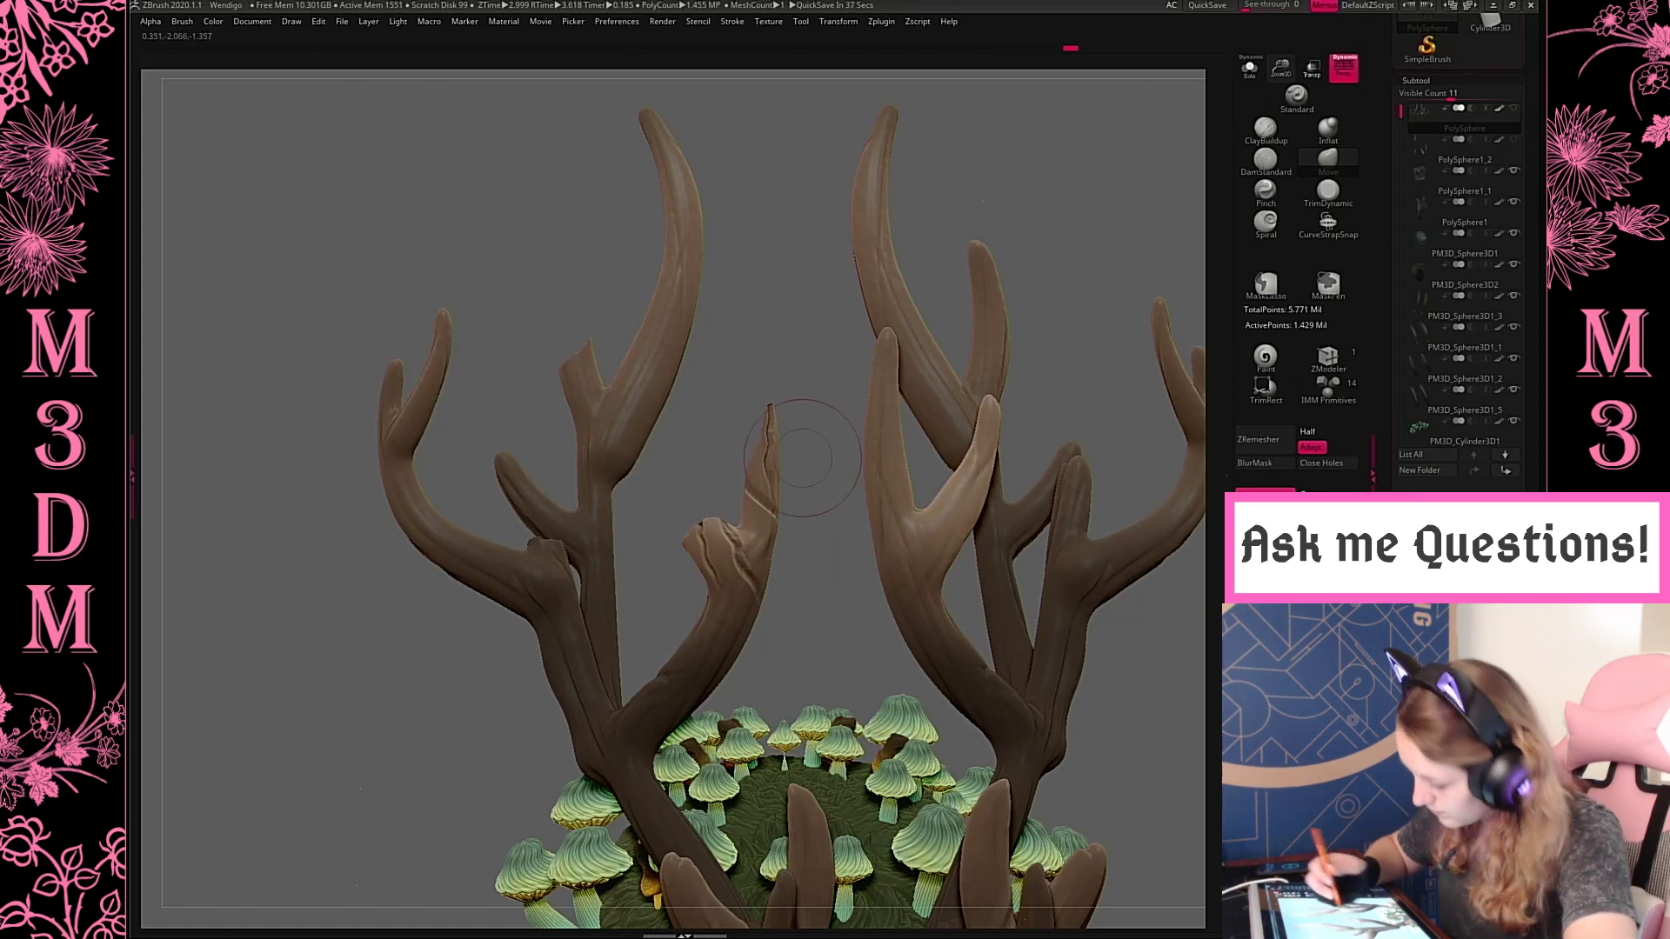
left_click_drag(833, 640, 814, 557)
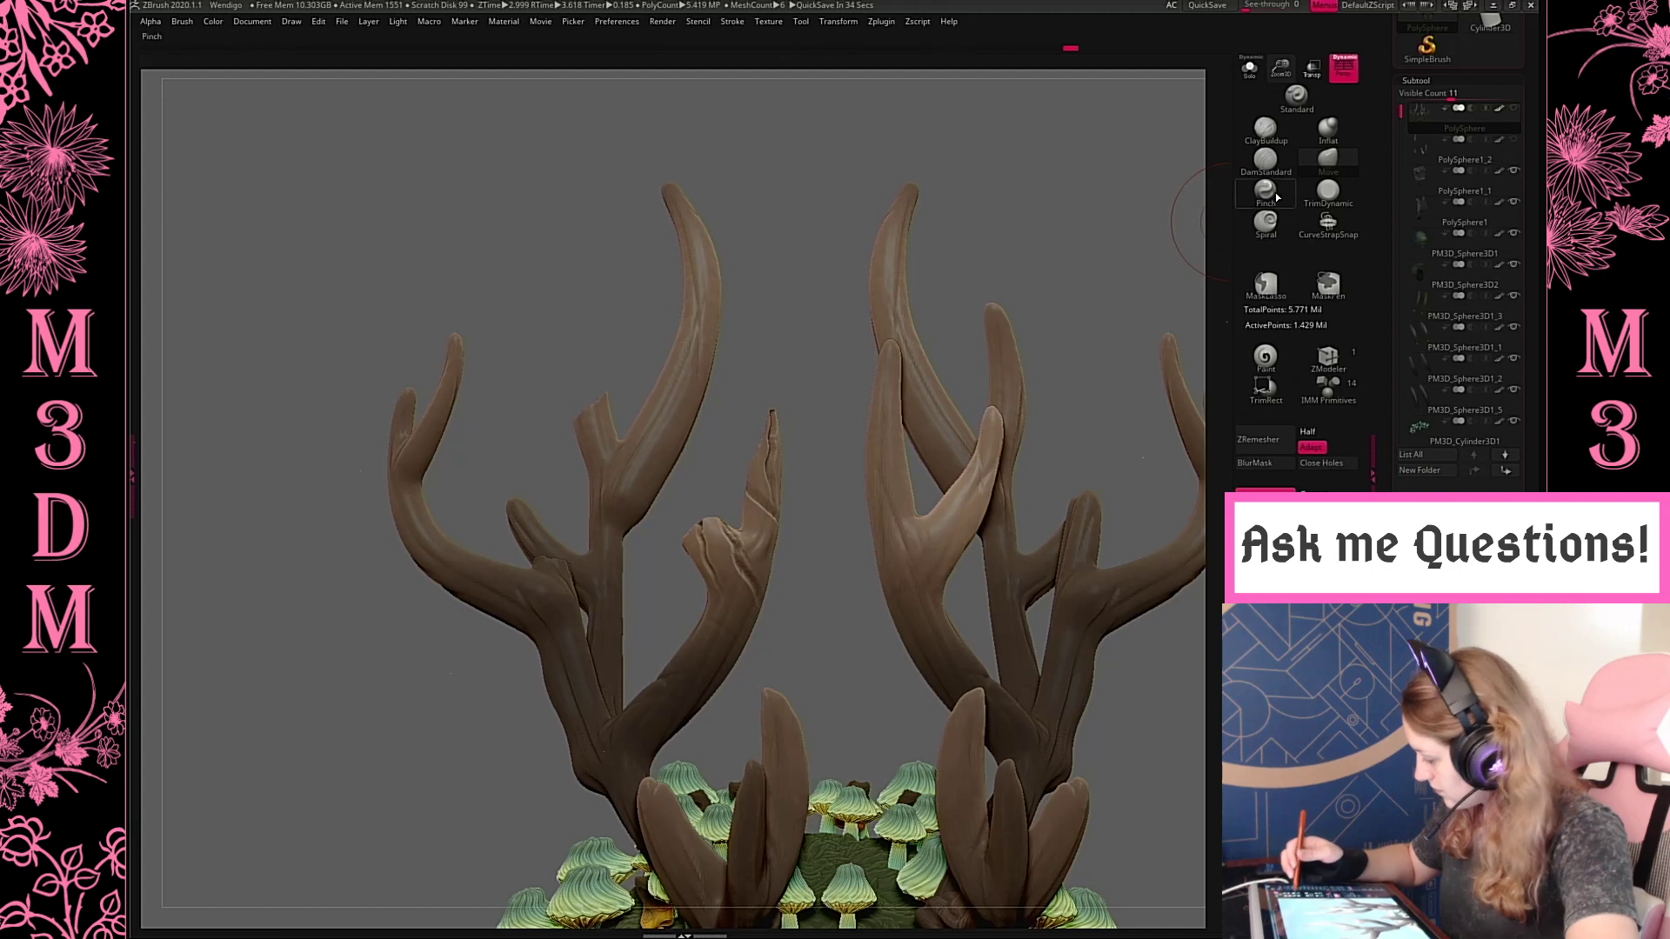
Carve cracks across the broken antler's tall main tine and into its small upper stub with the DamStandard brush
left_click(1266, 159)
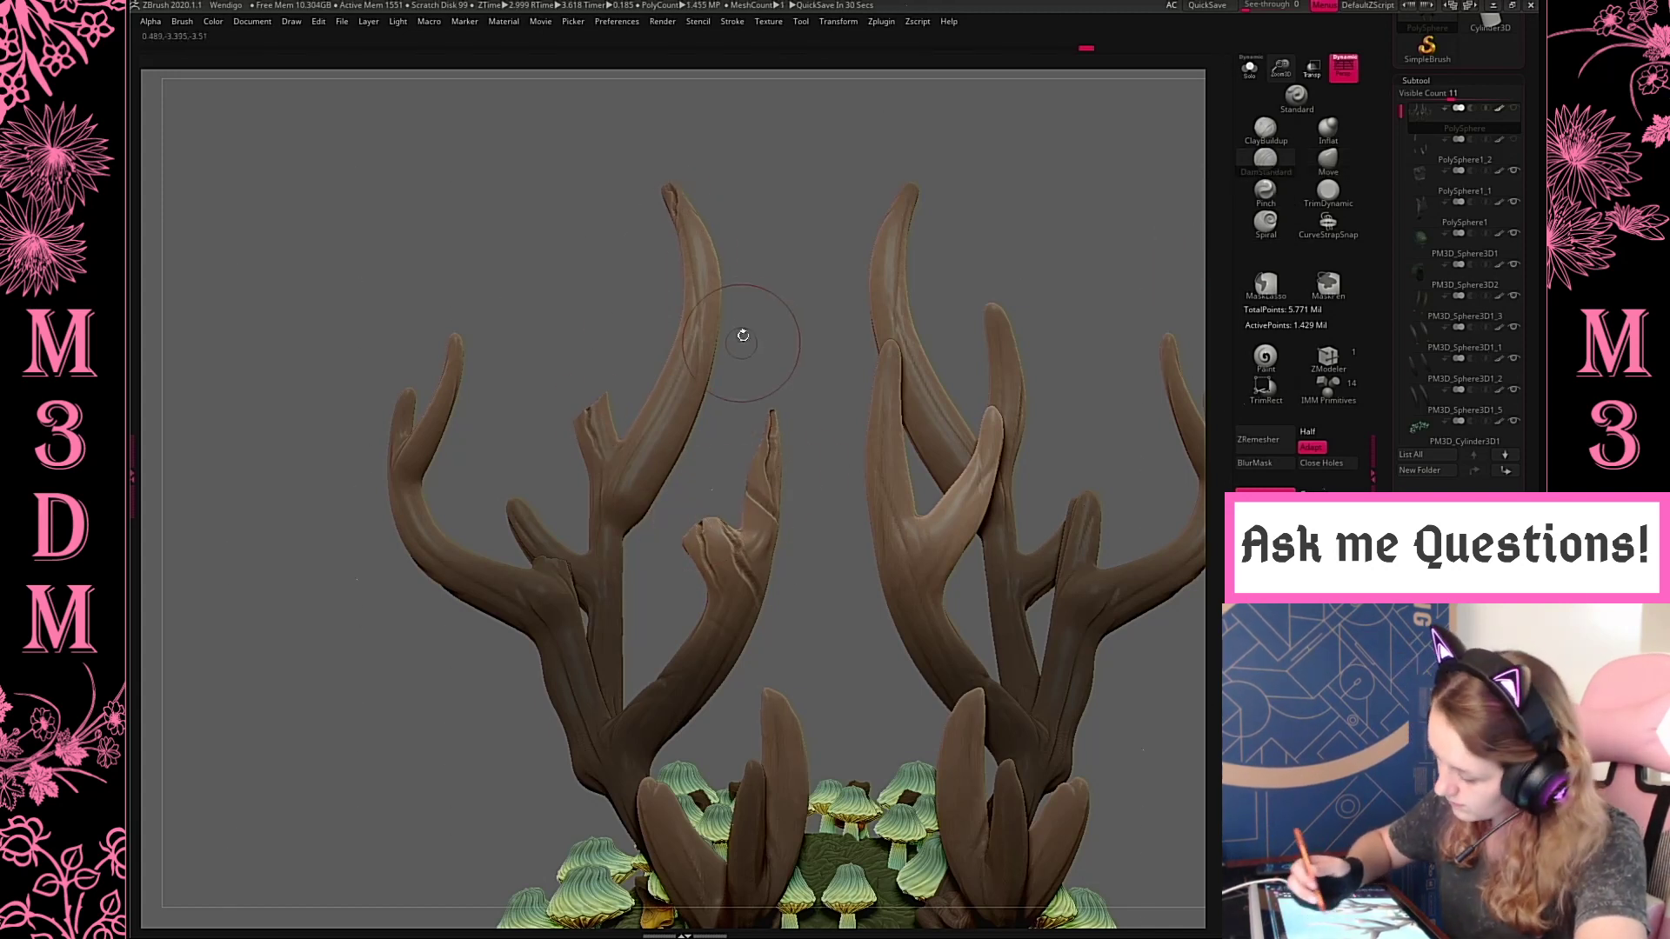
left_click_drag(685, 259, 715, 256)
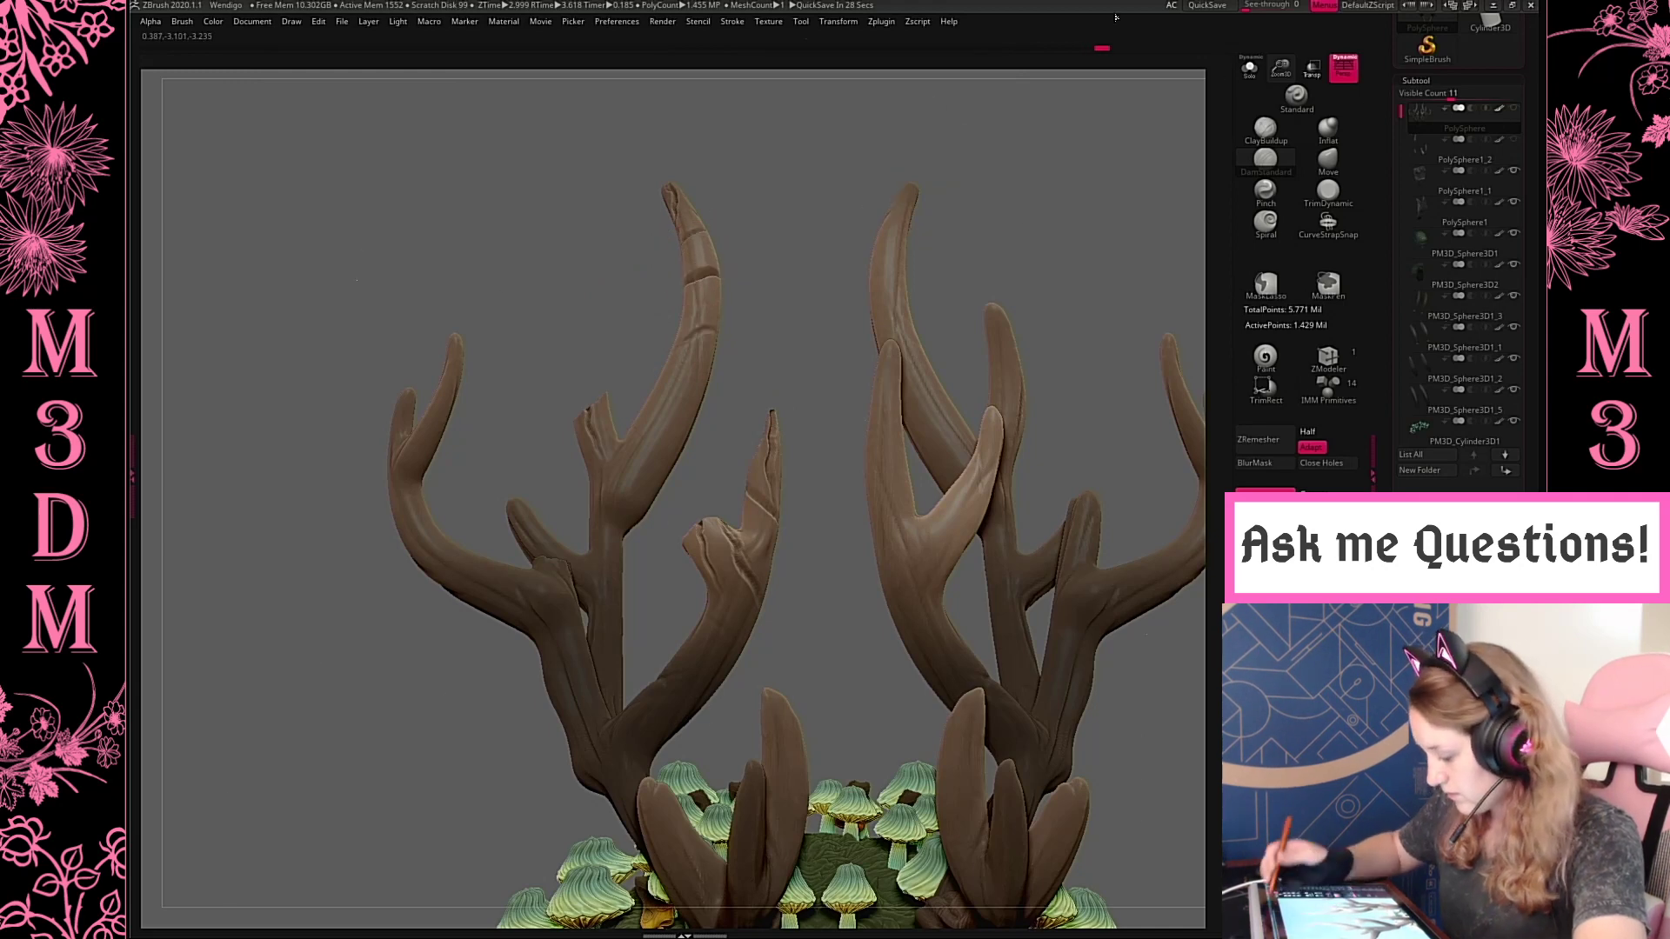
left_click_drag(850, 273, 487, 448)
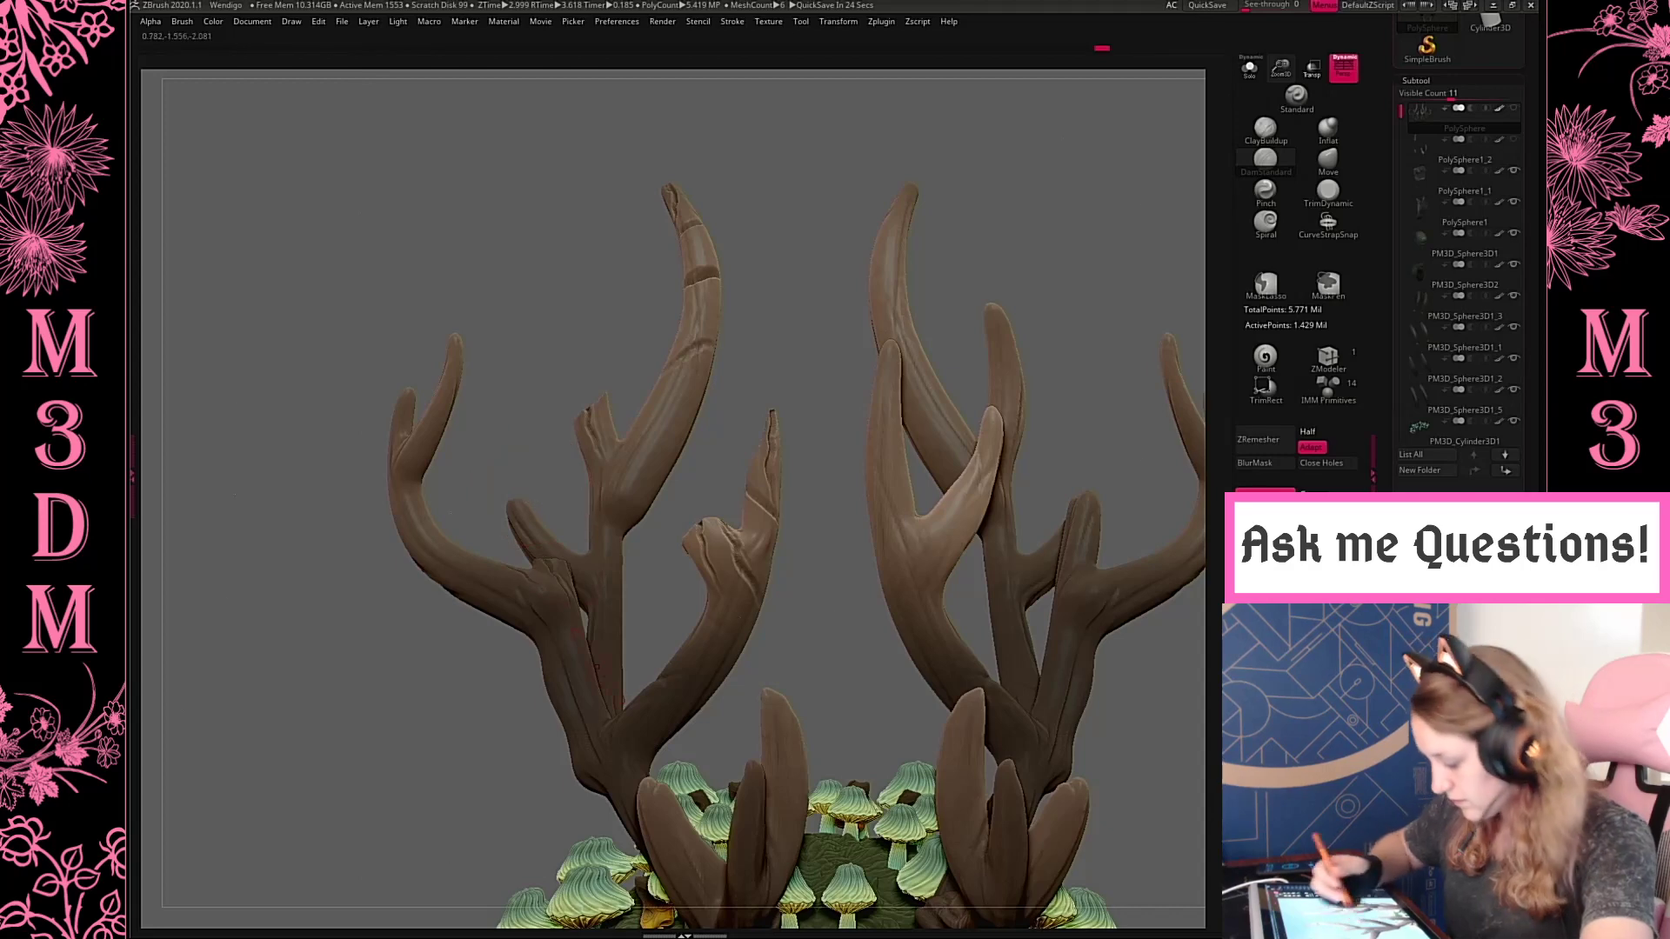
left_click_drag(828, 620, 816, 700)
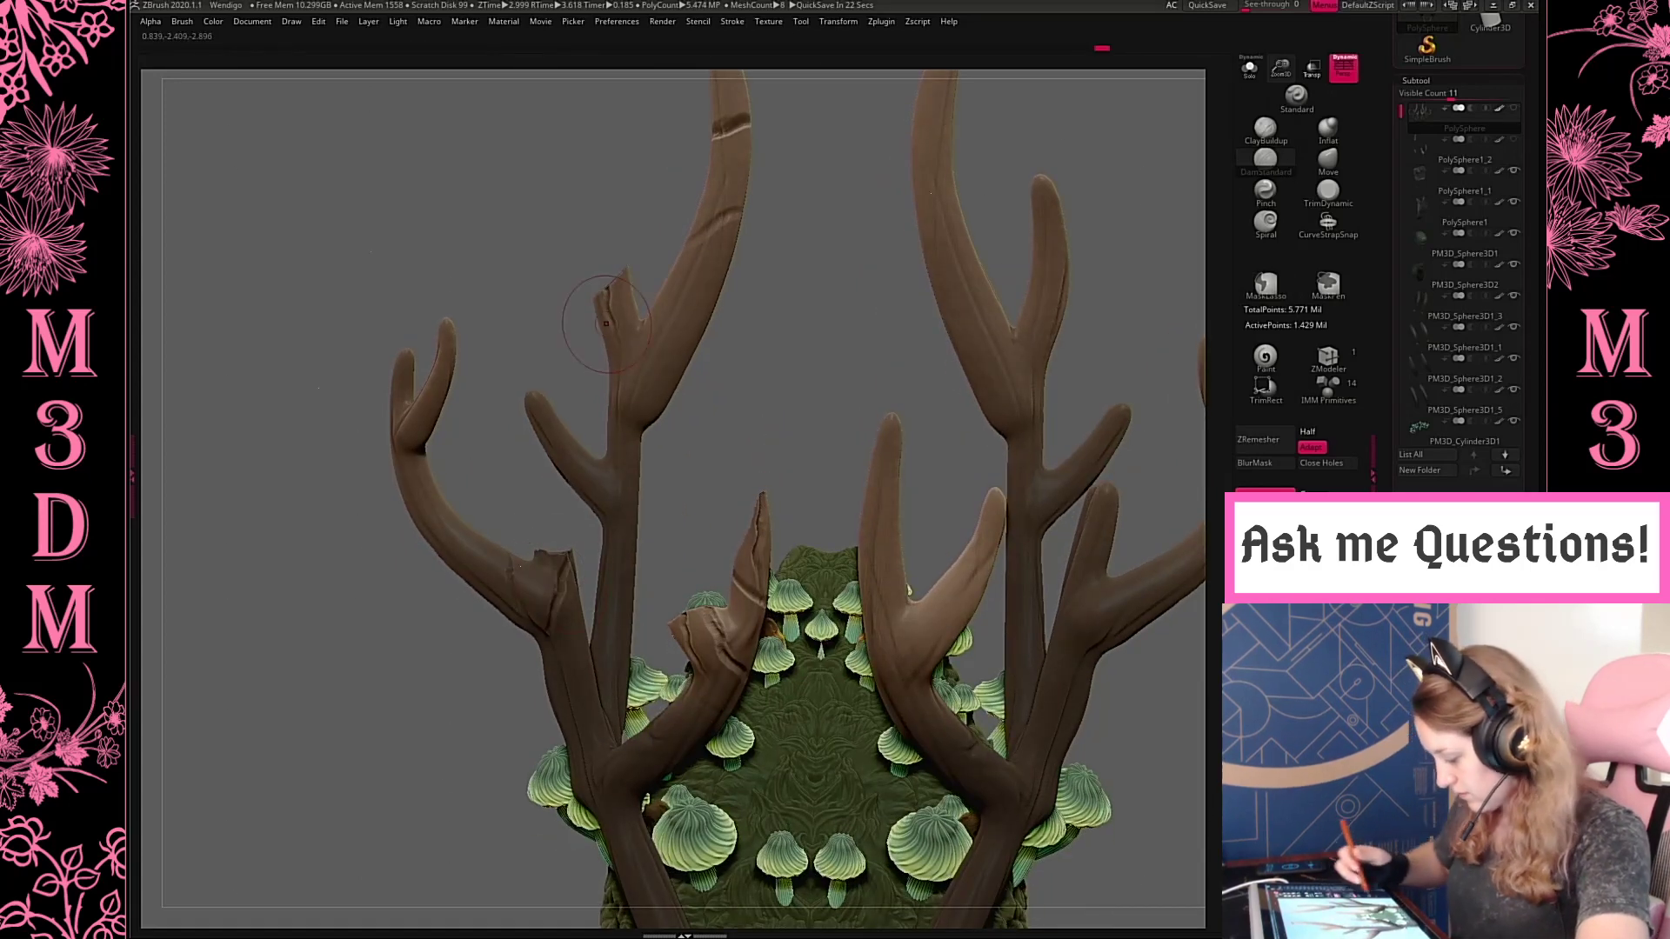
left_click_drag(1141, 772, 1124, 738)
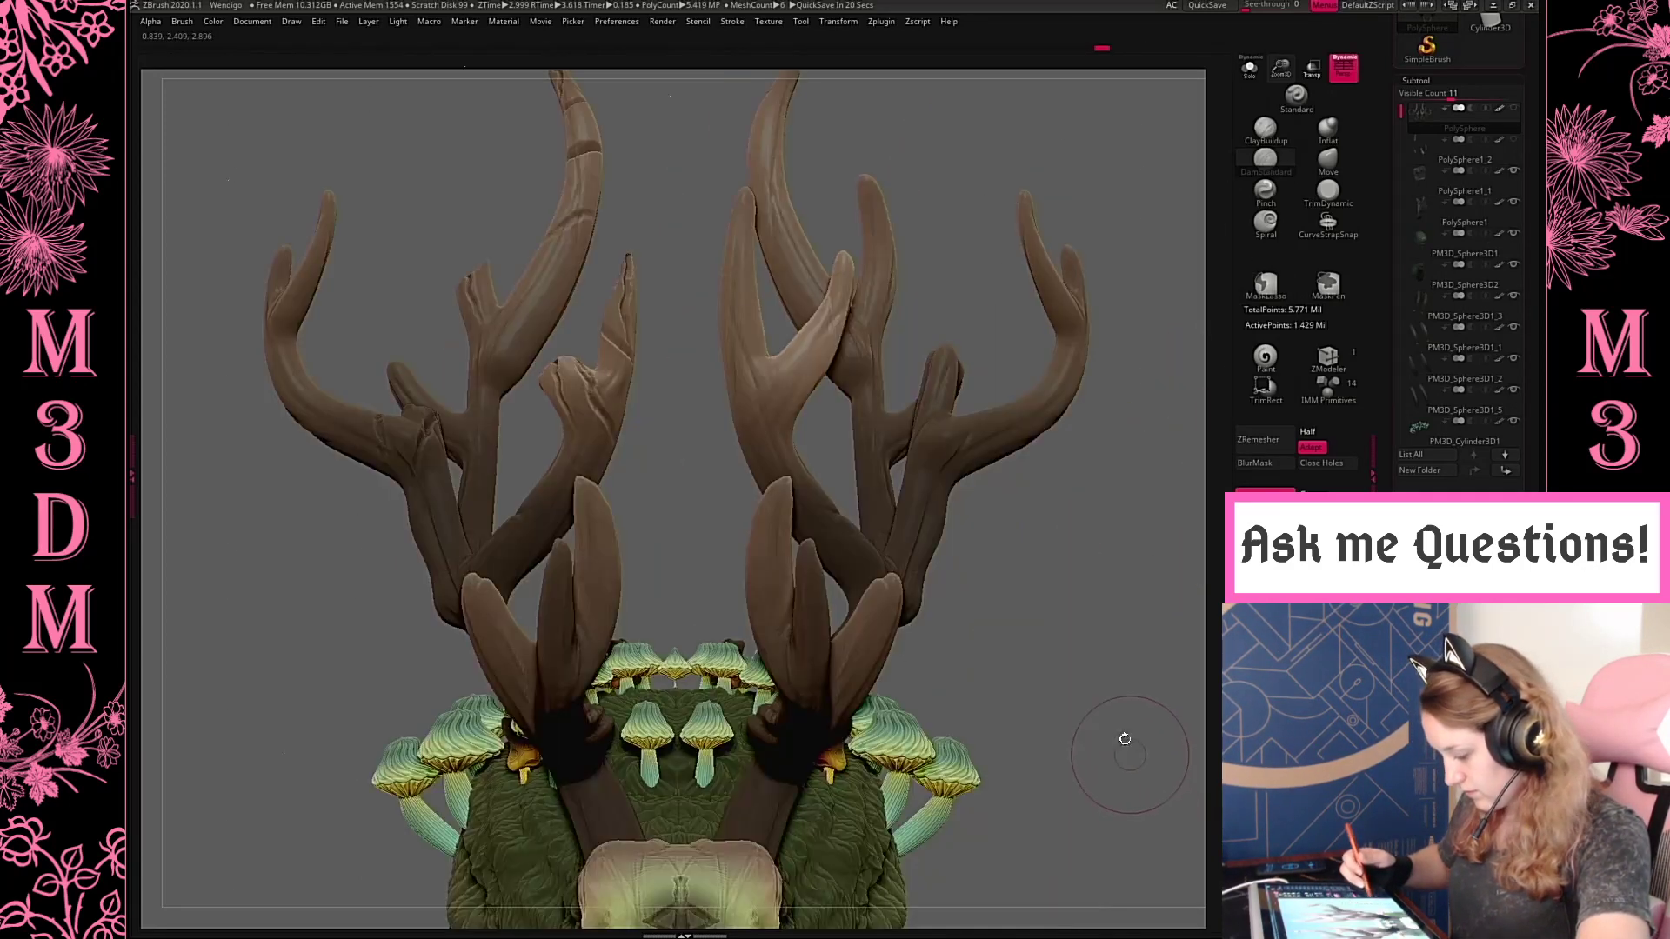
Carve additional cracks across the intact antler and the front tines with the DamStandard brush
key("f")
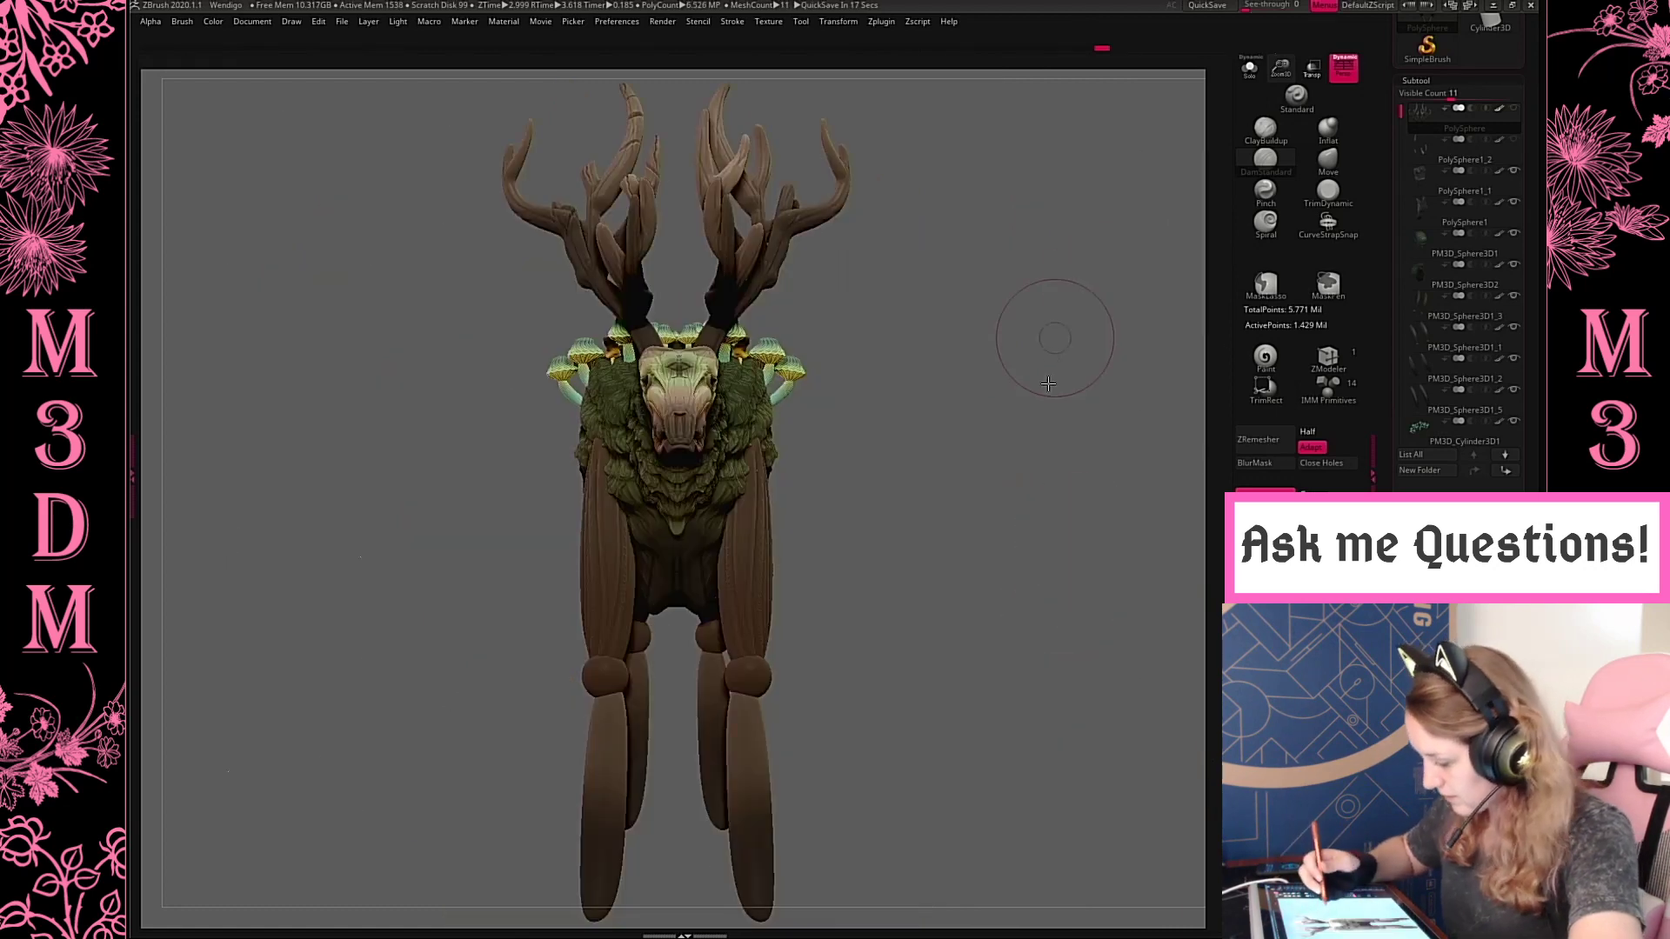
left_click_drag(1047, 354, 949, 433)
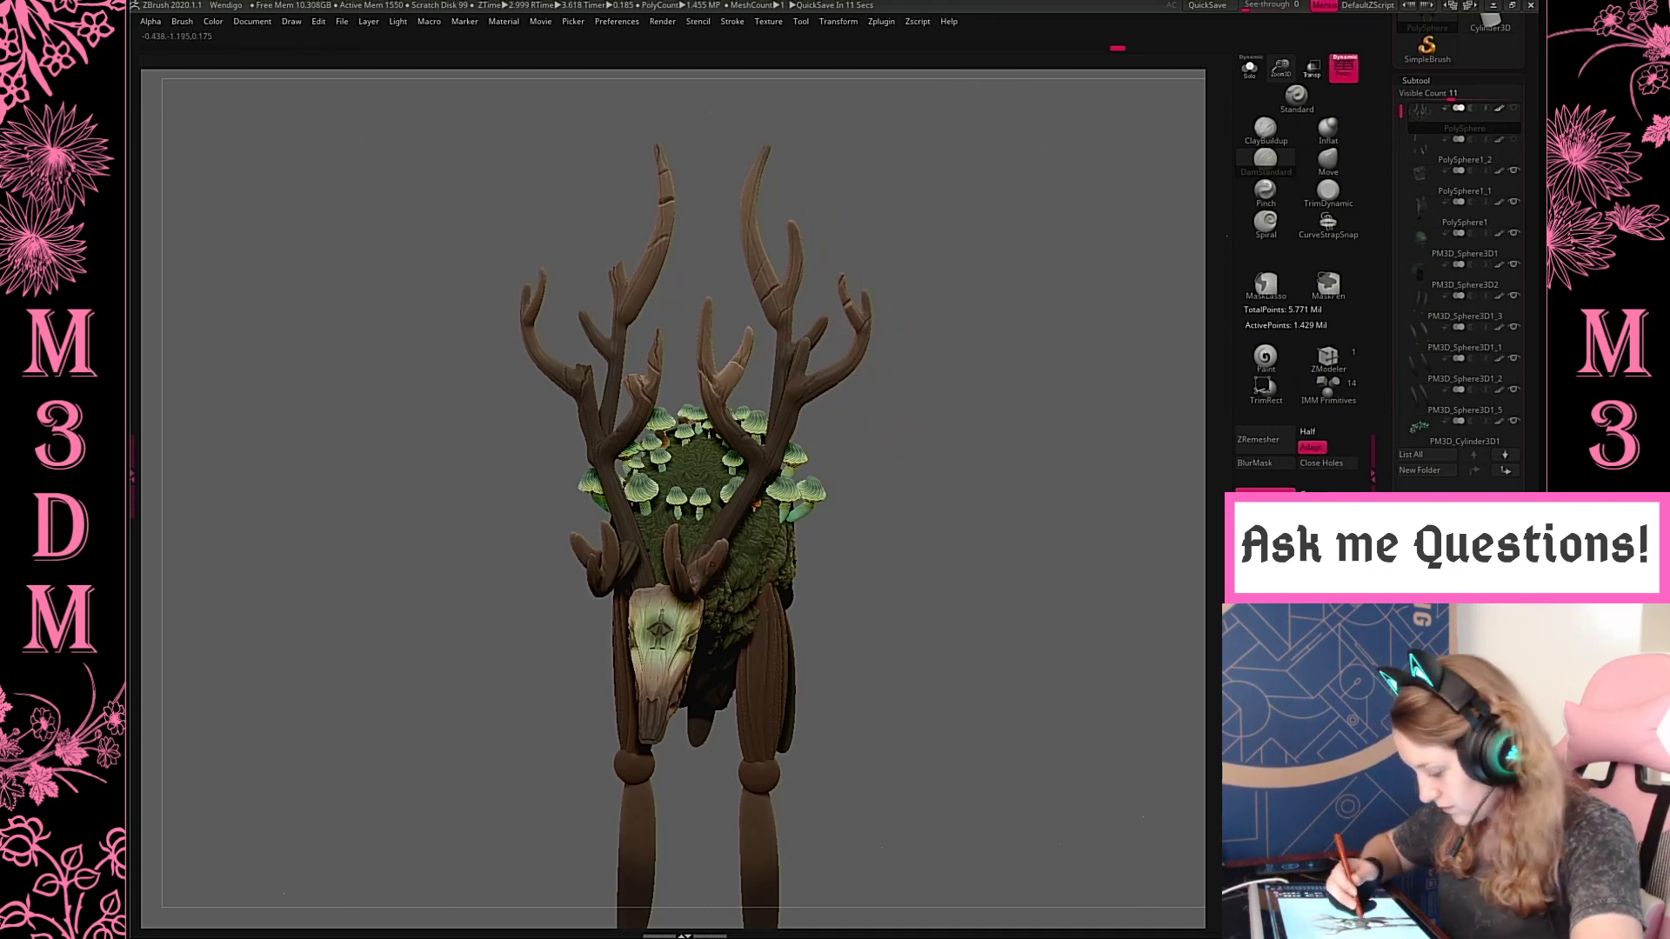
left_click_drag(650, 114, 554, 346)
left_click_drag(963, 387, 972, 469)
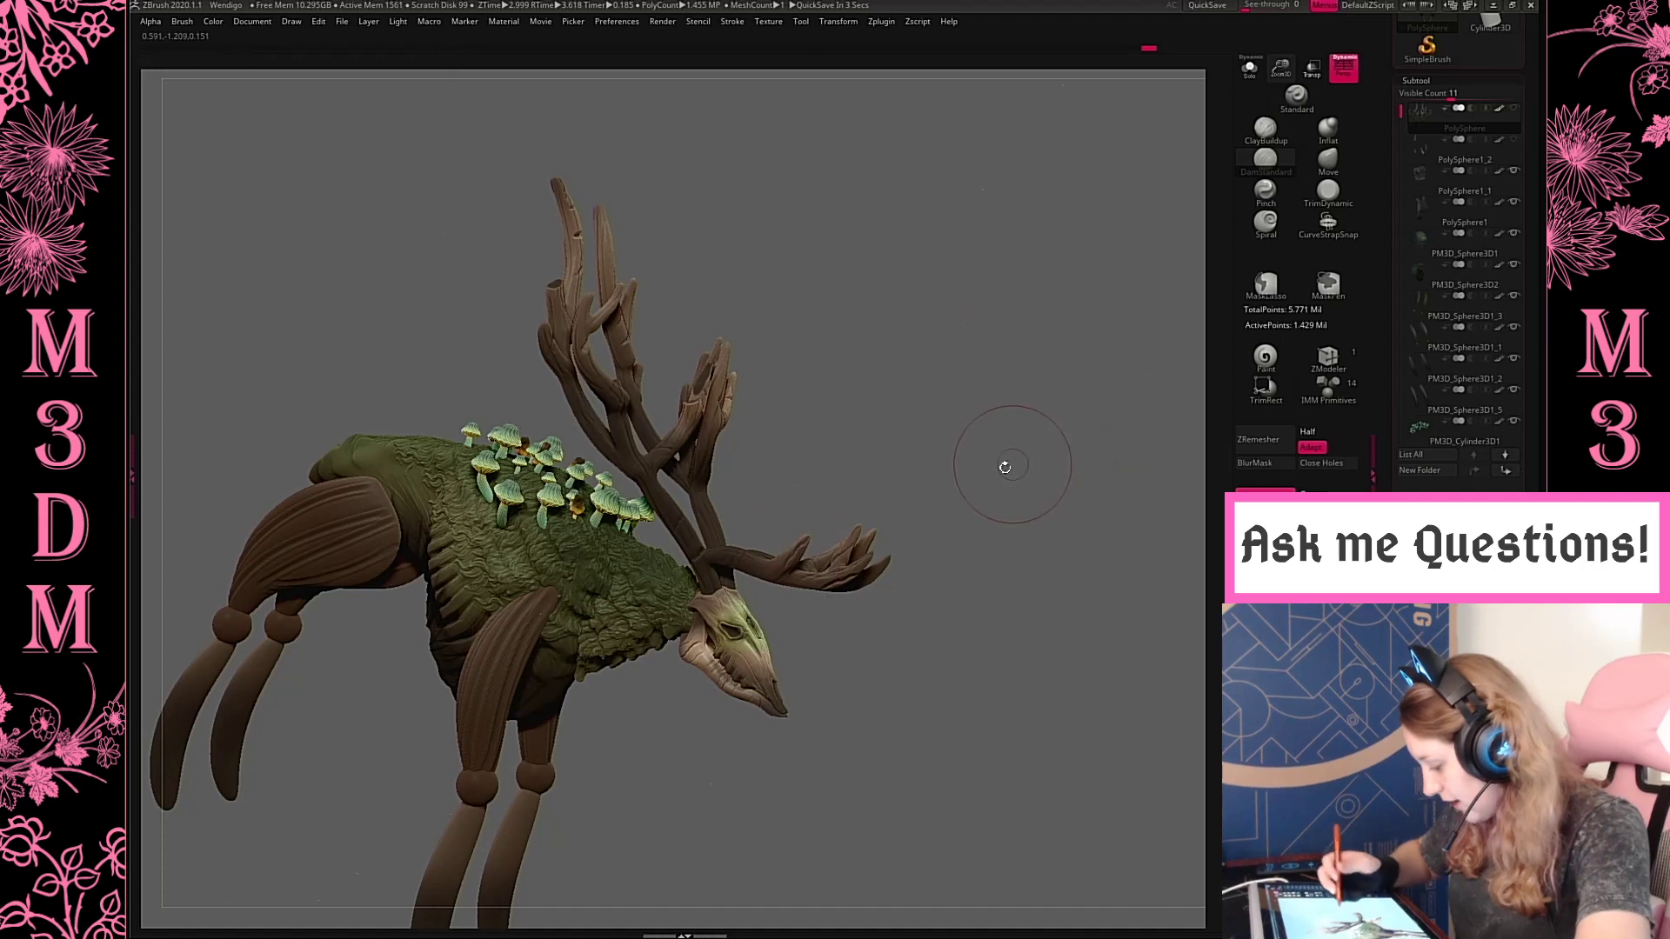
left_click_drag(1005, 467, 897, 572)
left_click_drag(1081, 608, 831, 493)
left_click_drag(1023, 566, 847, 479)
left_click_drag(849, 661, 867, 413)
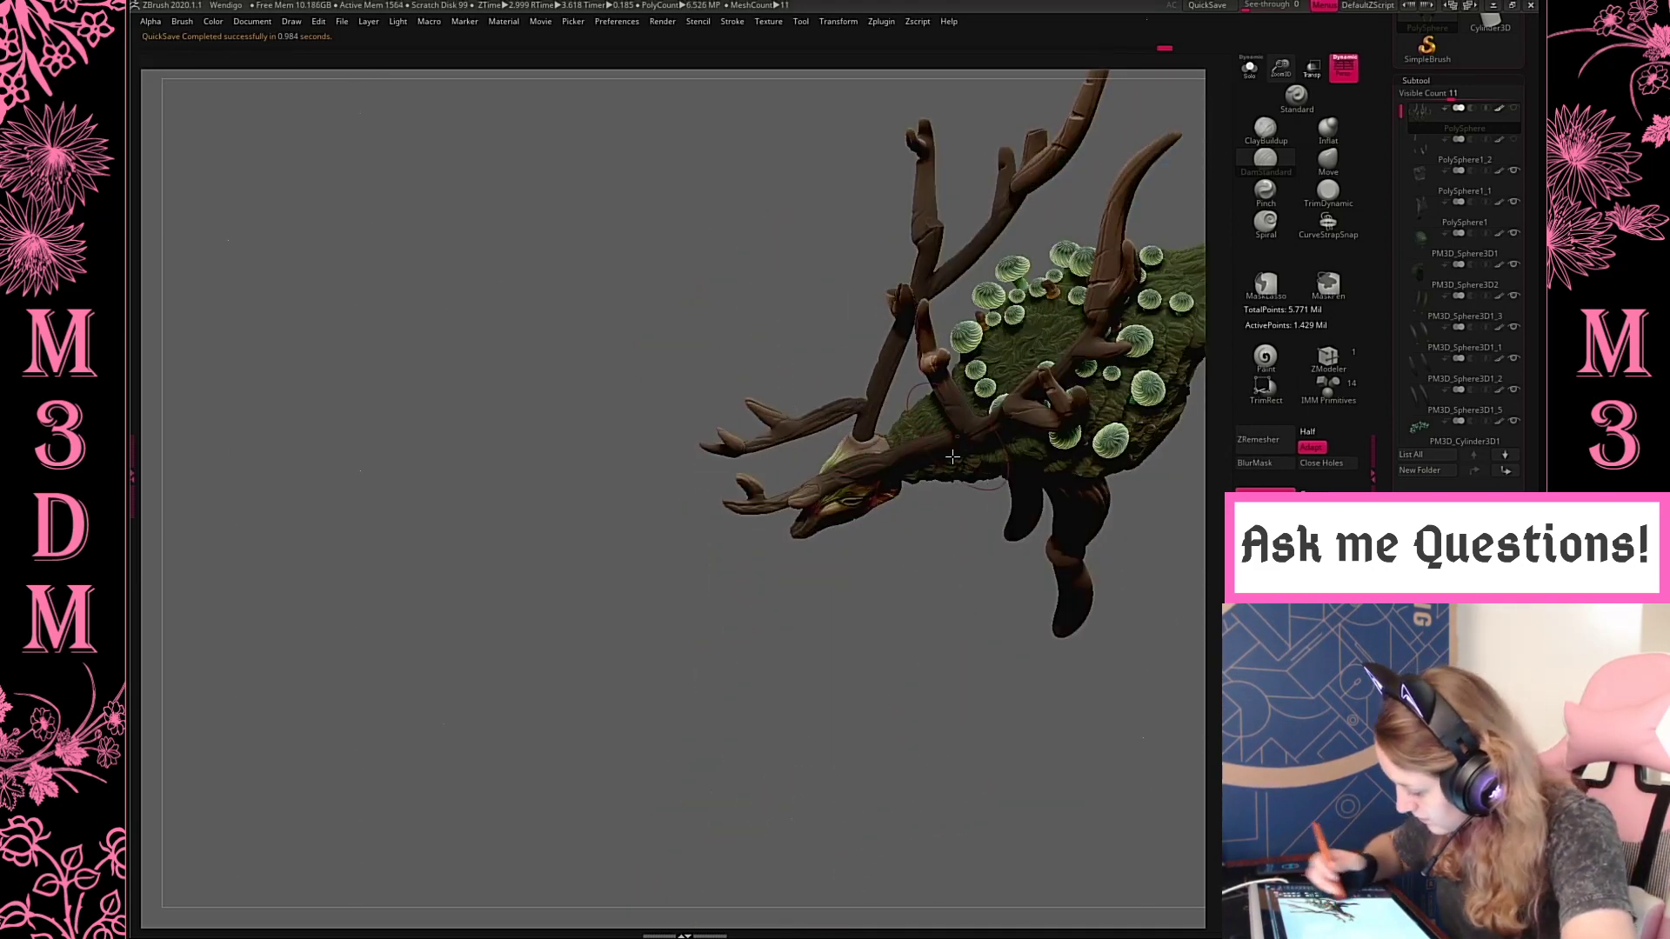
left_click_drag(953, 456, 900, 674)
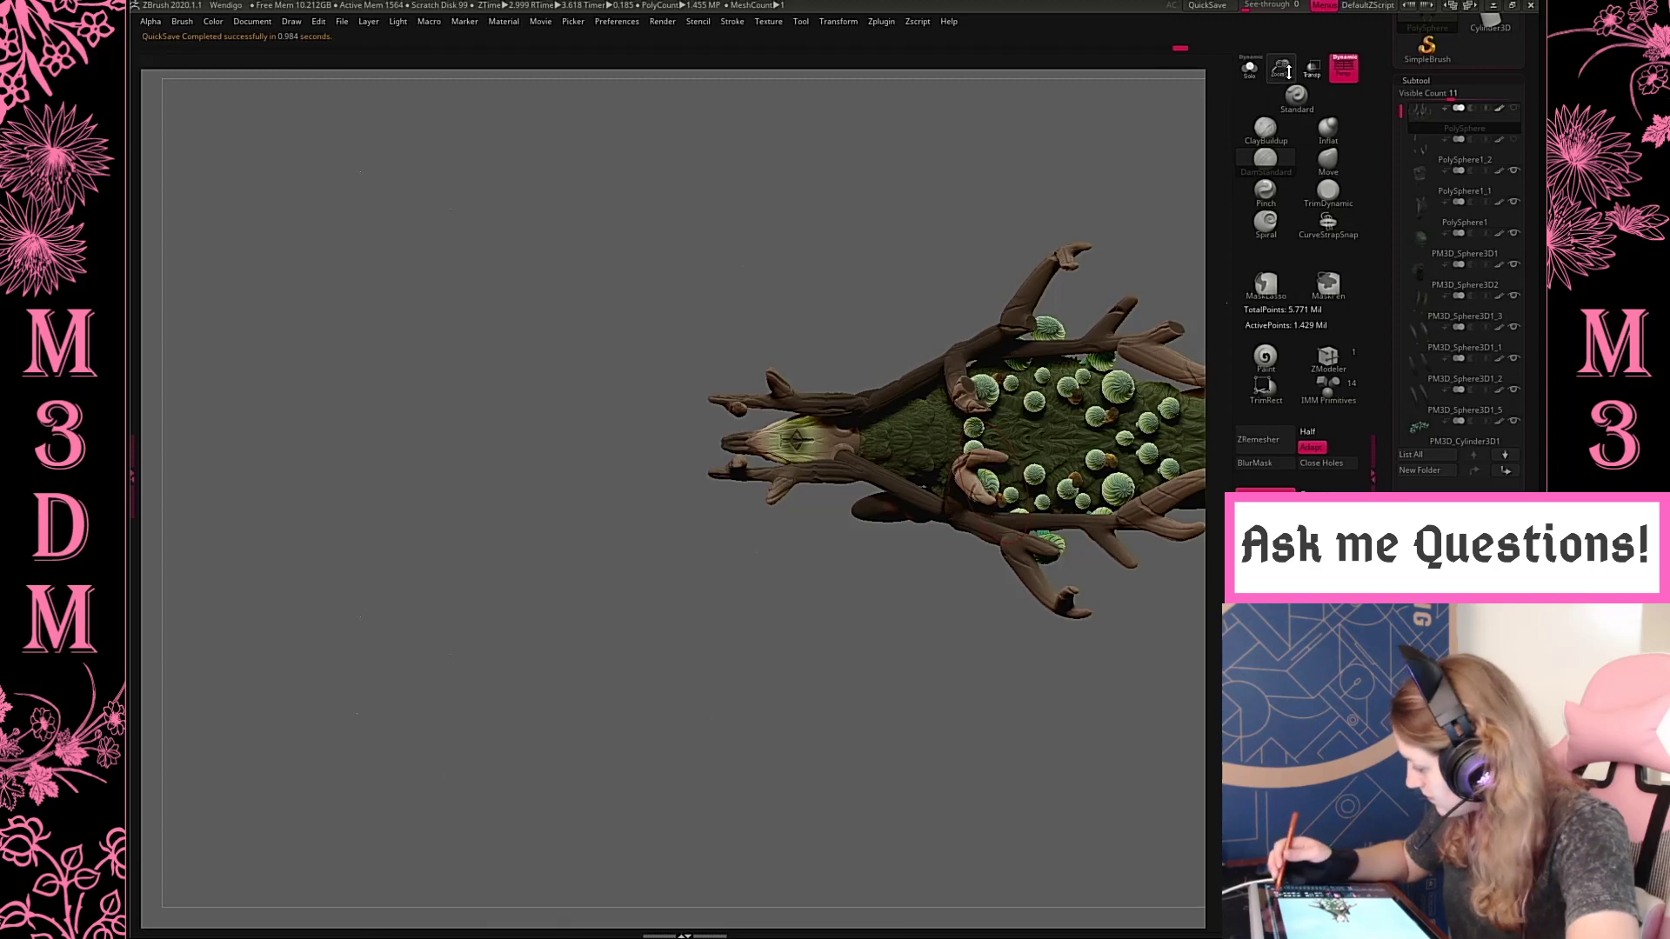
Adjust the antler branches around the skull with the Move brush
left_click_drag(1314, 141, 1311, 165)
left_click(1325, 162)
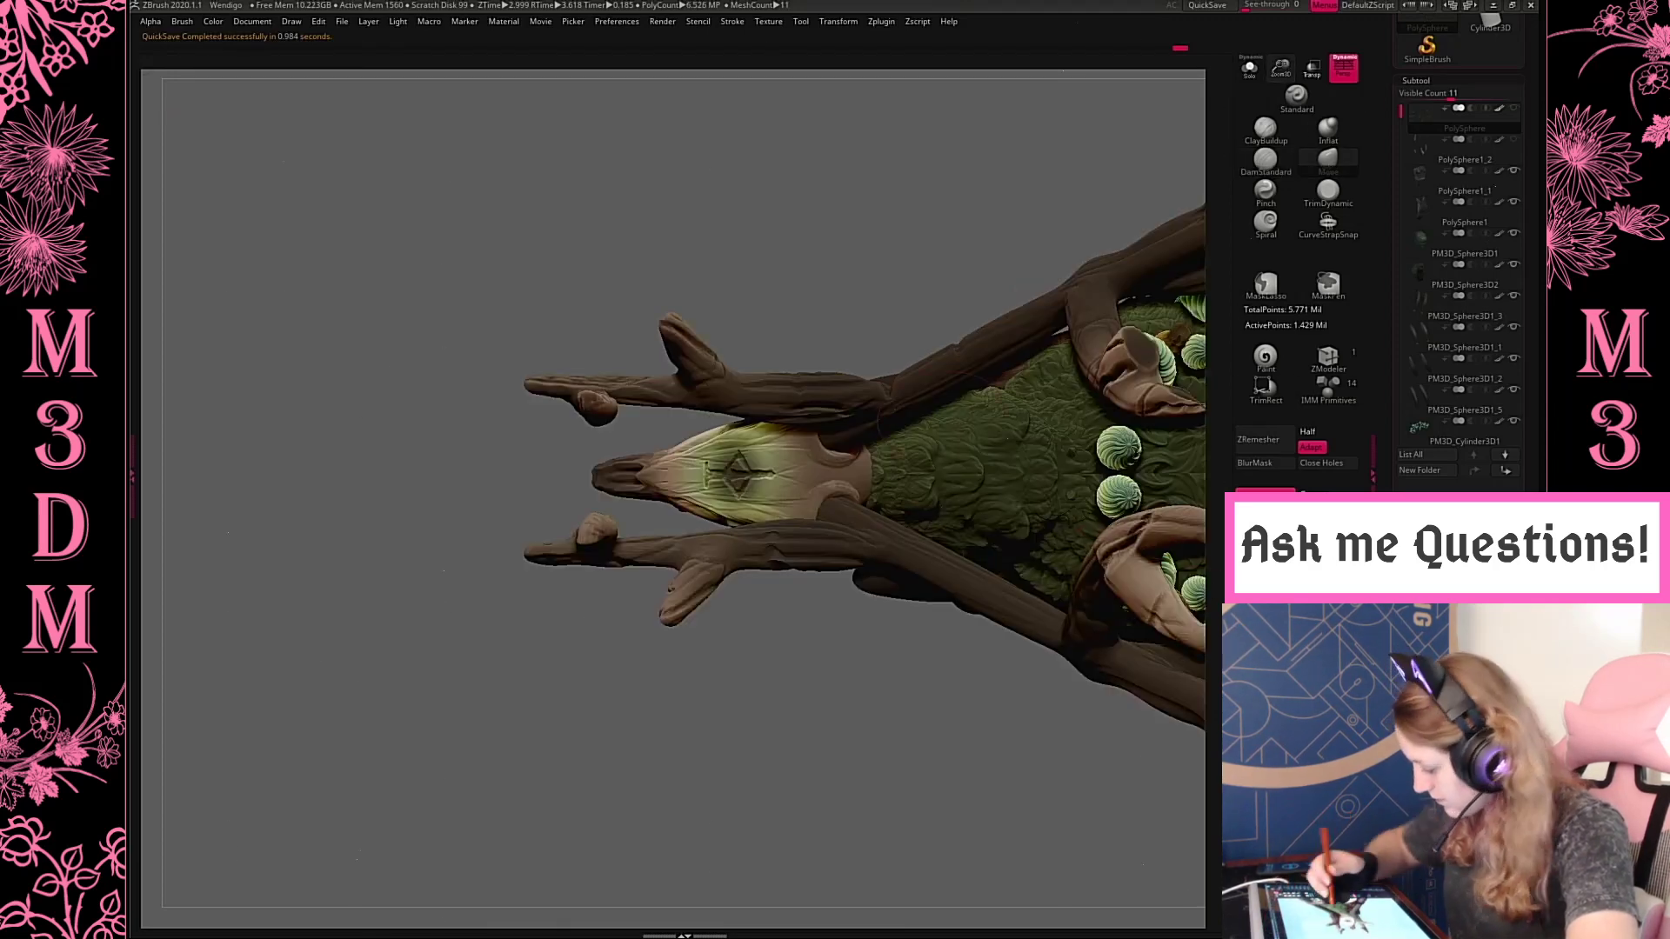
left_click_drag(884, 388, 890, 362)
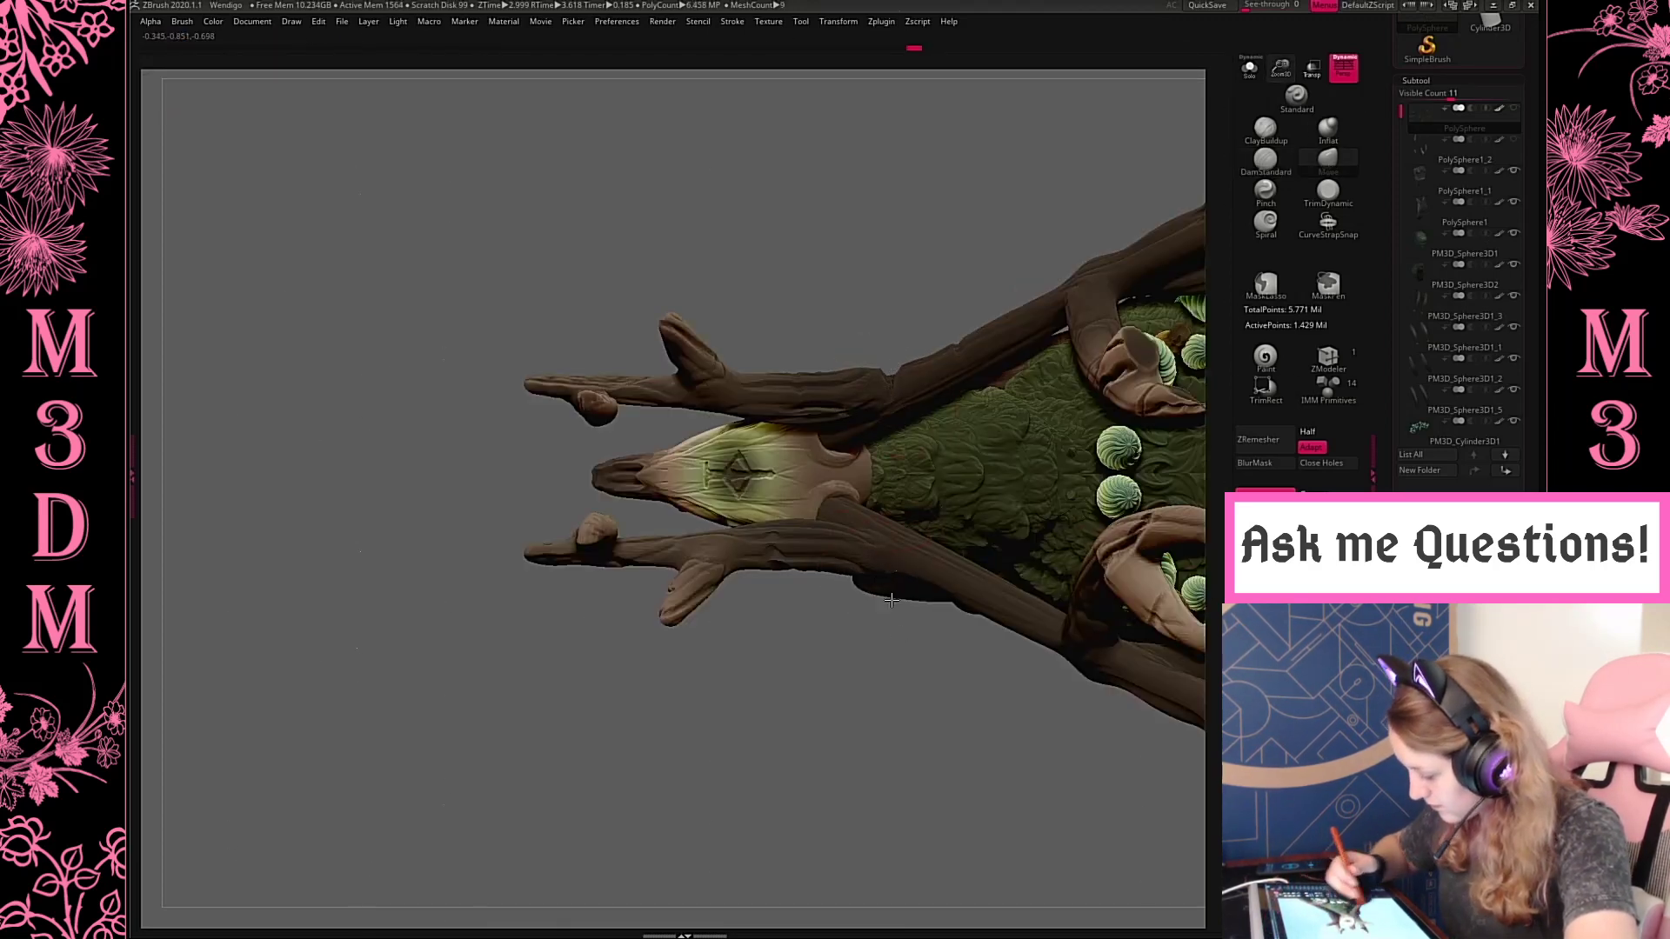
left_click_drag(943, 734, 850, 796)
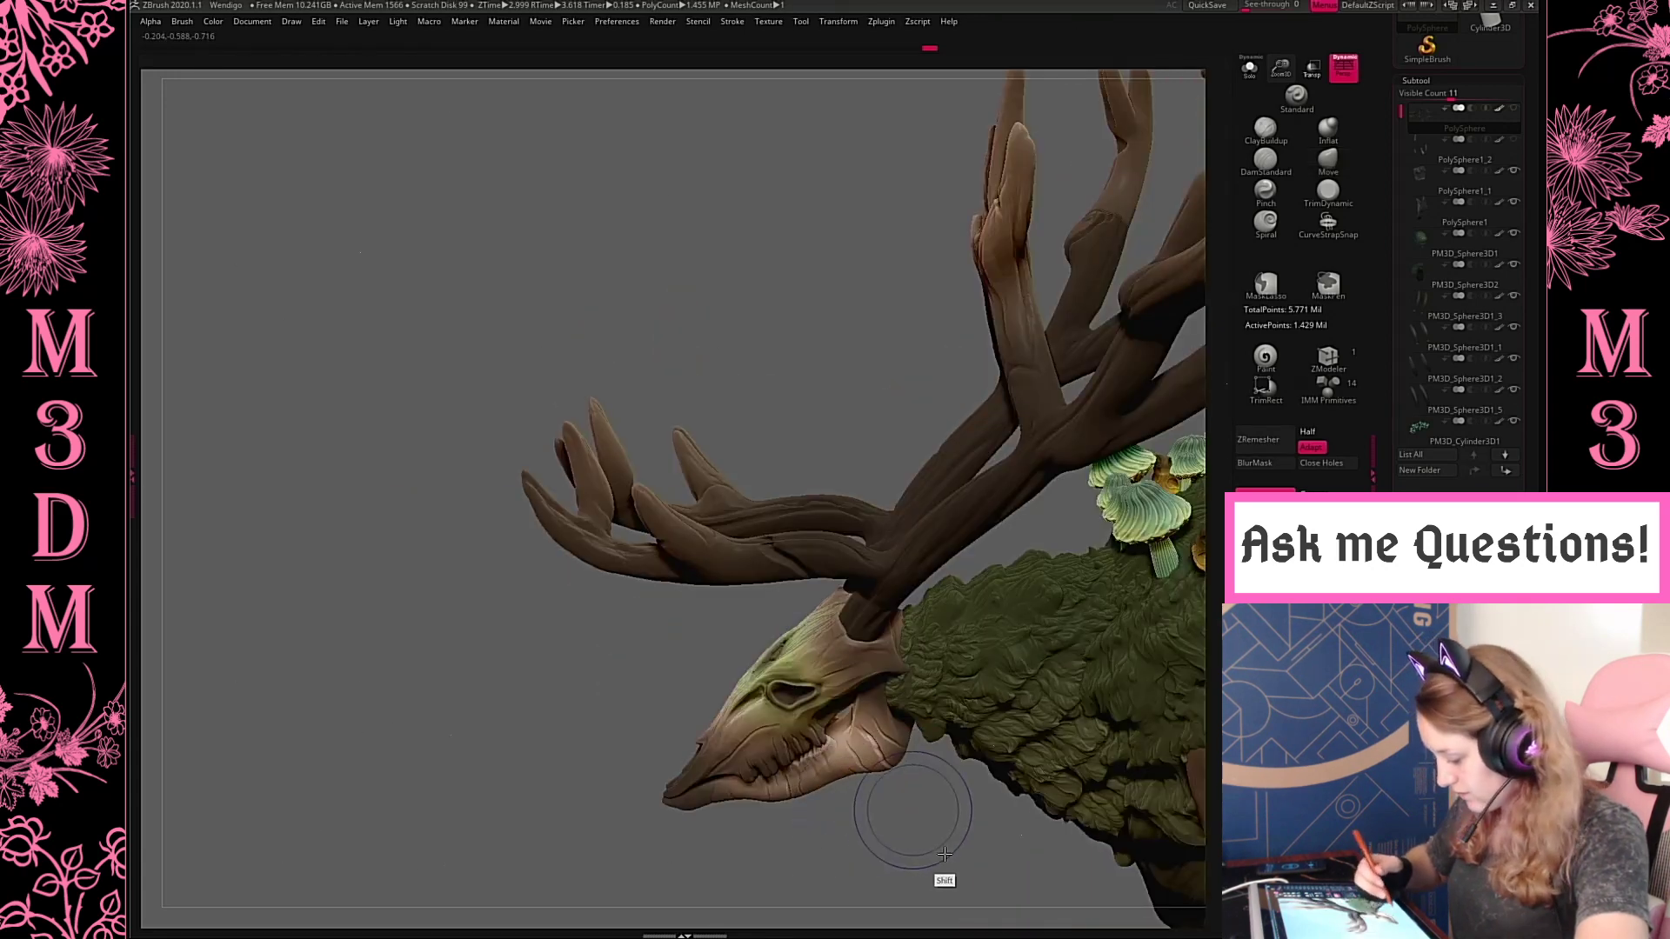
left_click_drag(935, 857, 932, 801)
Adjust the brush size and refine the upright tines' side profile with the Move brush
right_click(908, 383)
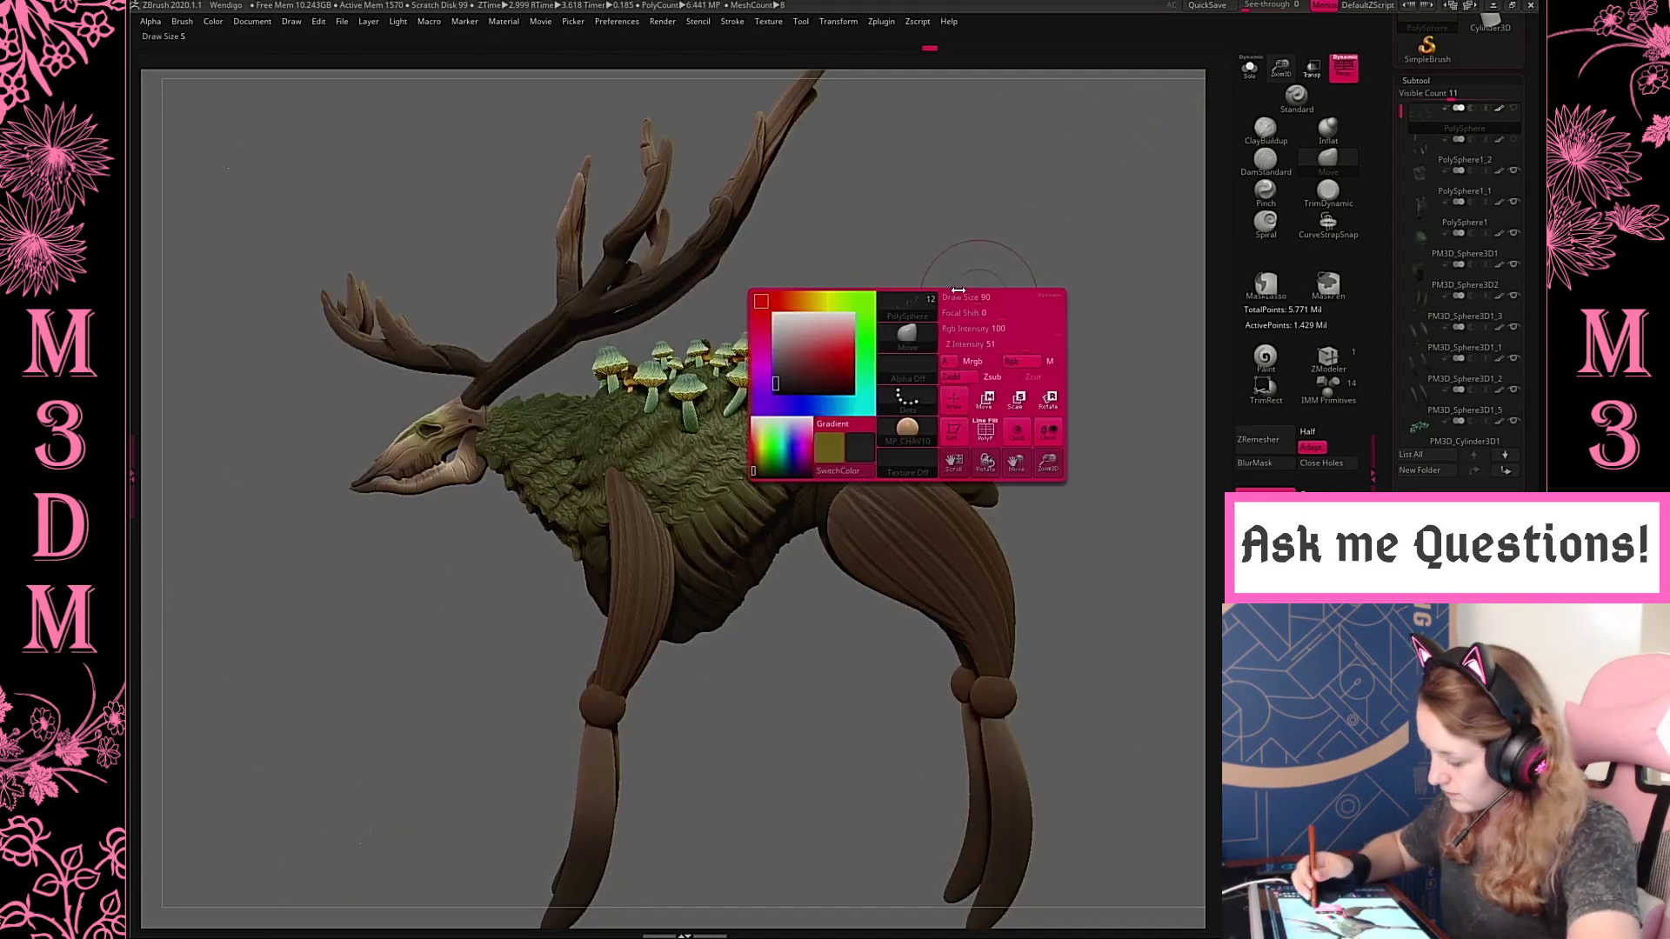
left_click_drag(1000, 279, 1066, 416, "alt")
left_click_drag(913, 319, 928, 343, "alt")
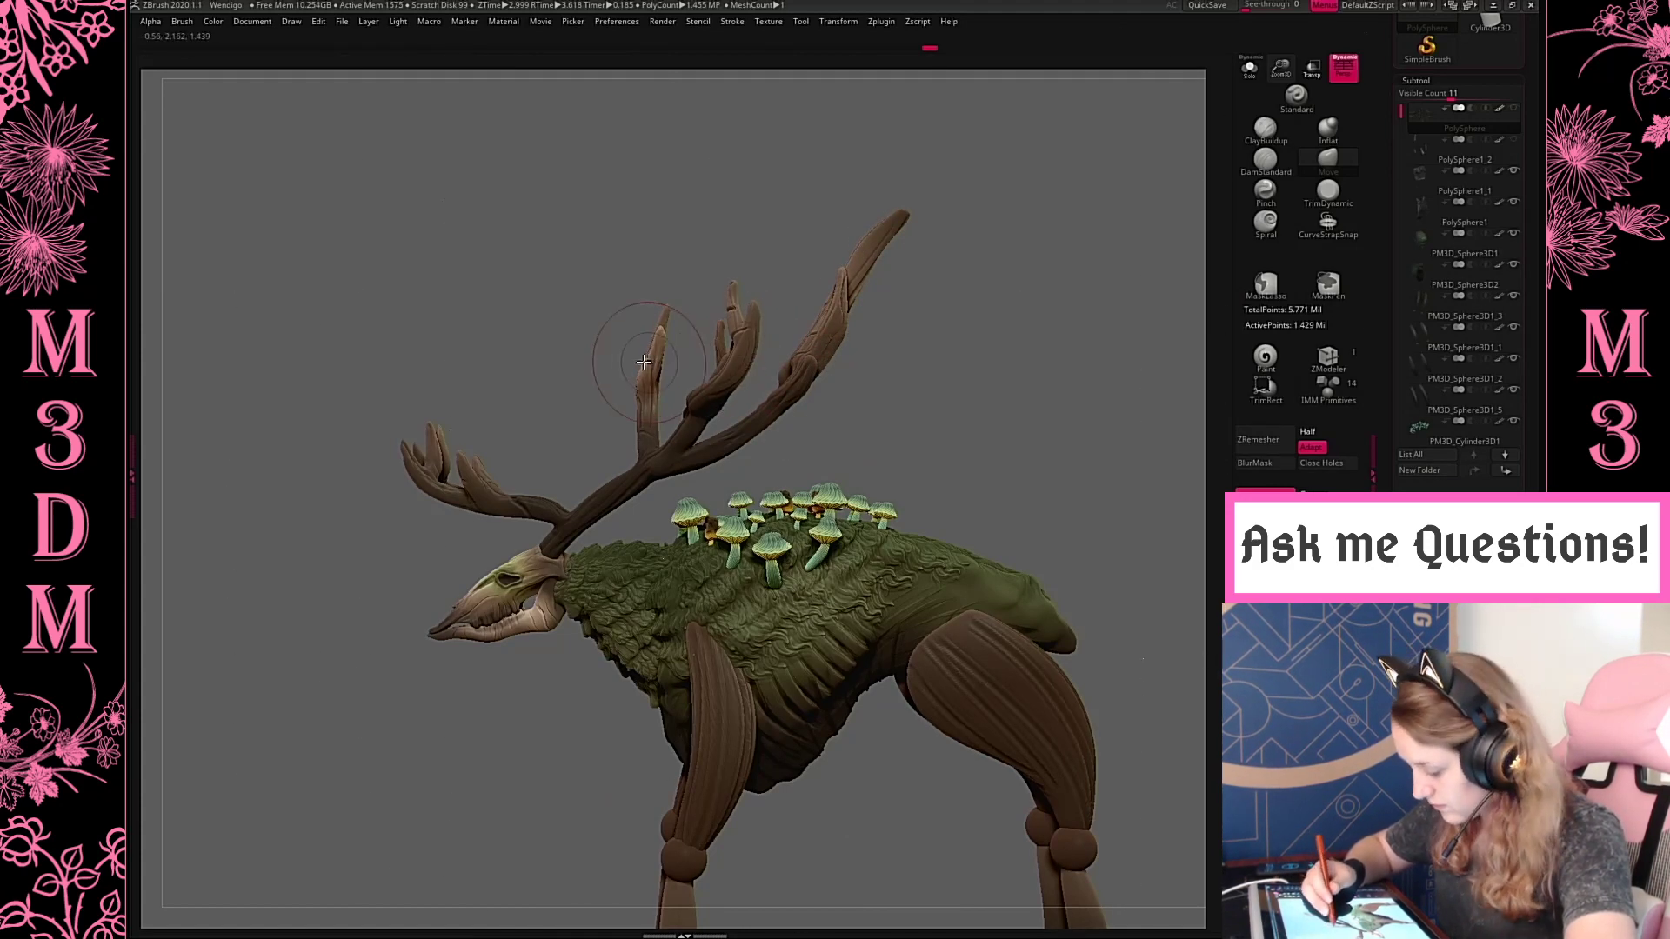
left_click_drag(966, 307, 997, 320, "shift")
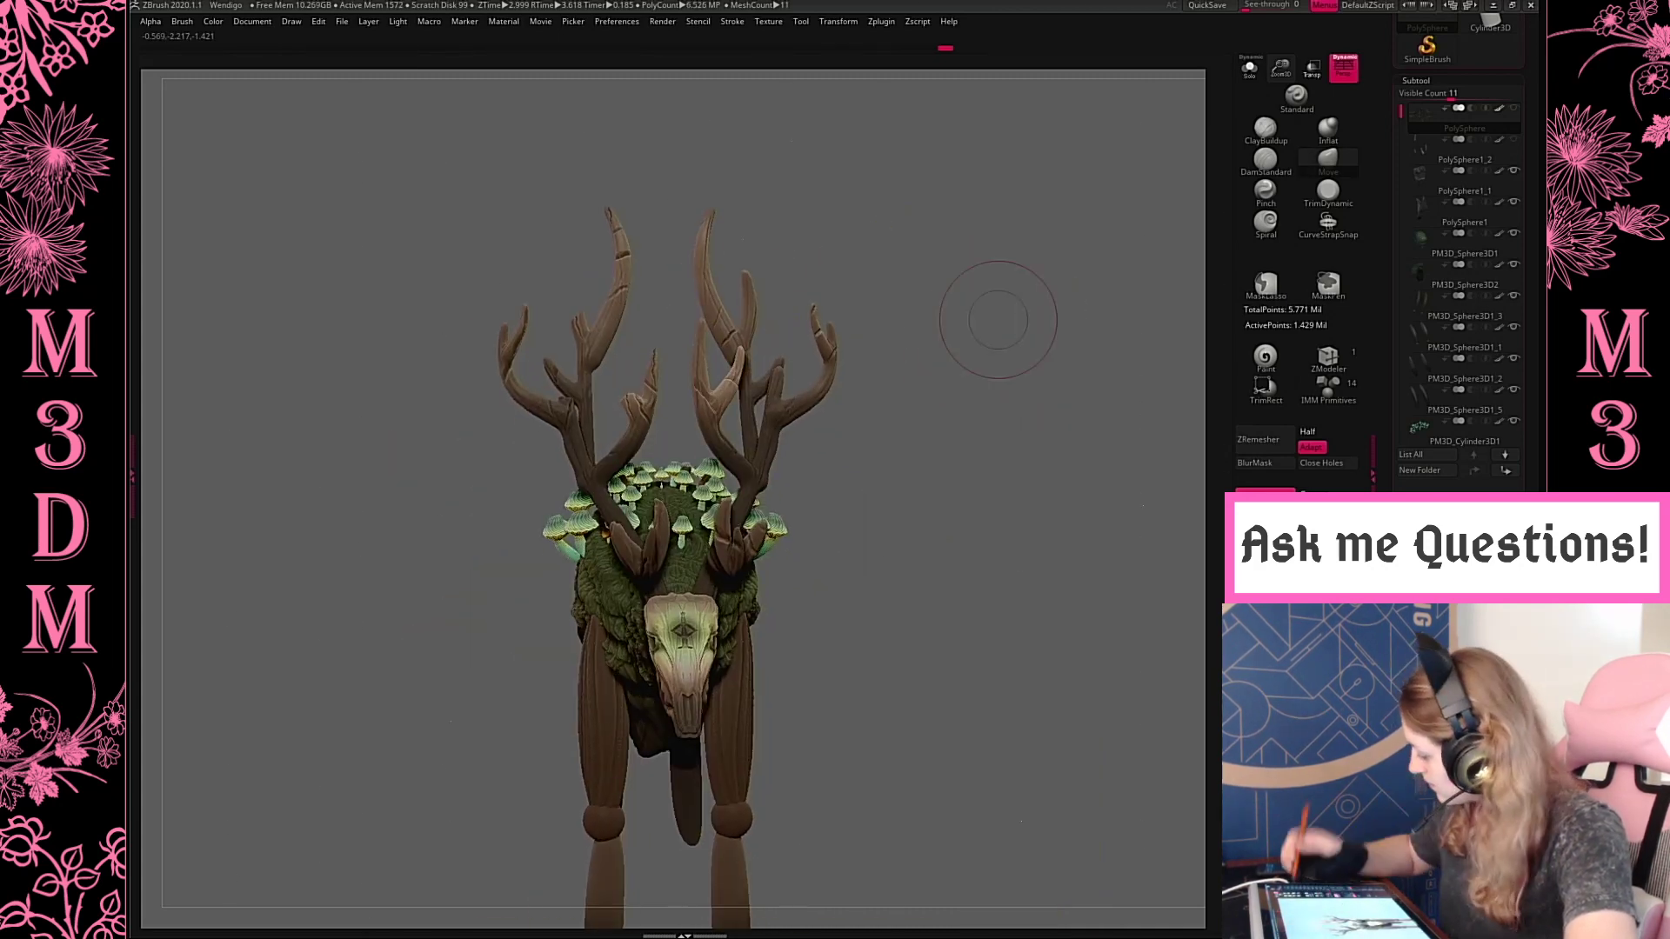
Enlarge the brush and refine the antlers' front silhouette with the Move brush
key("space")
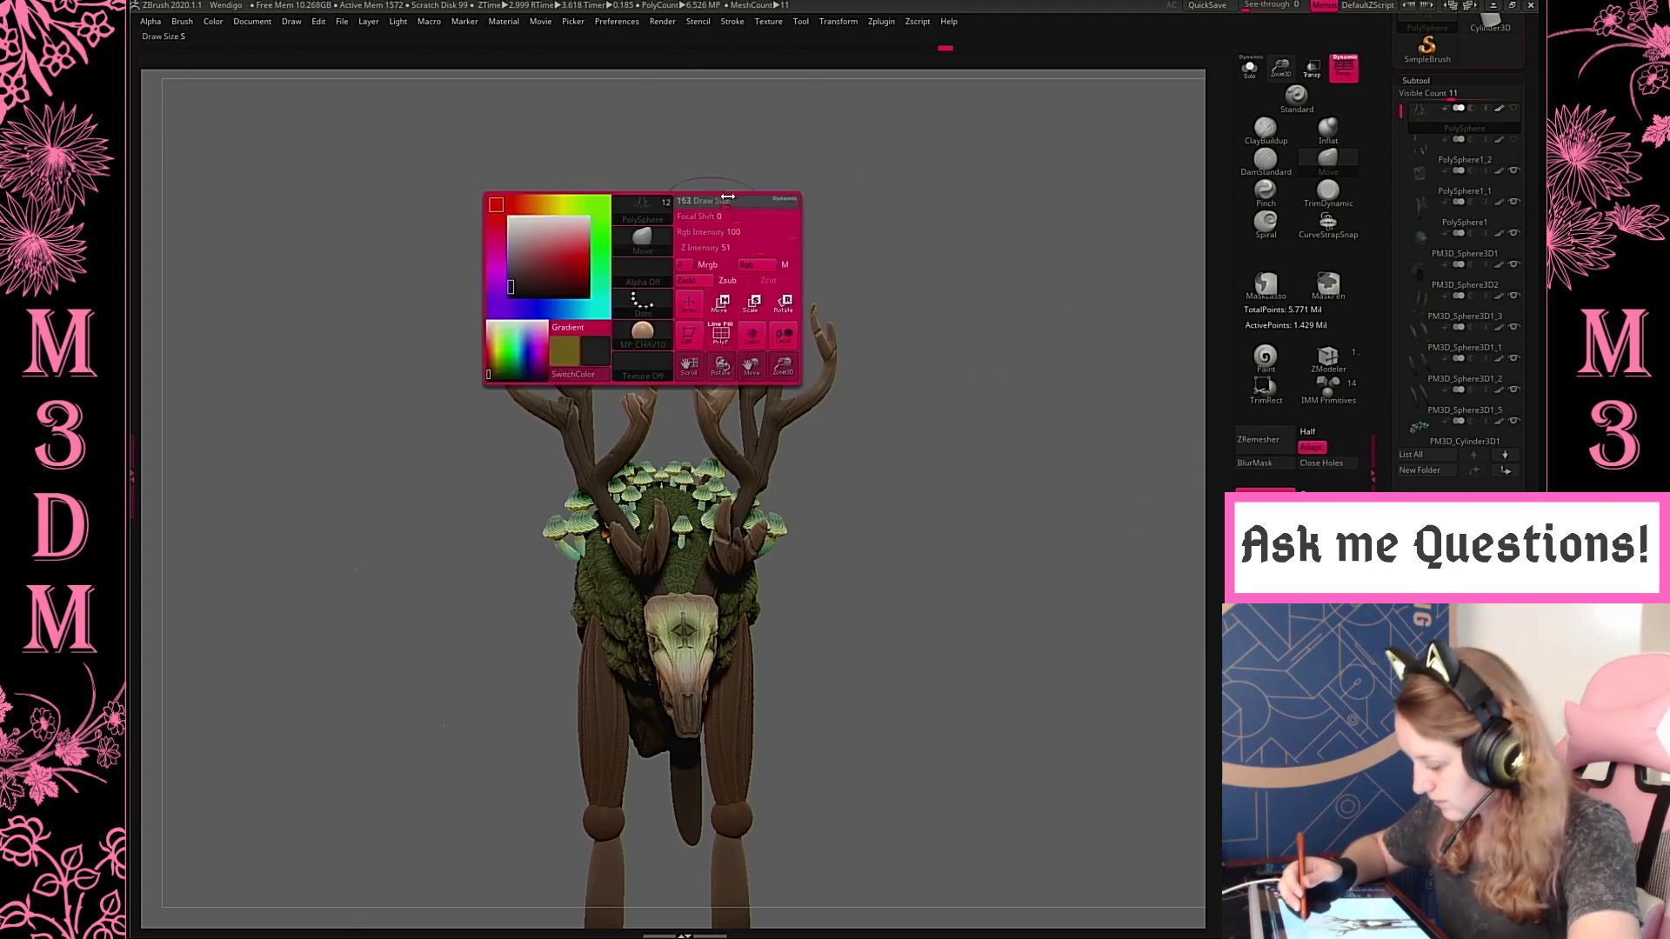
left_click_drag(756, 156, 711, 193)
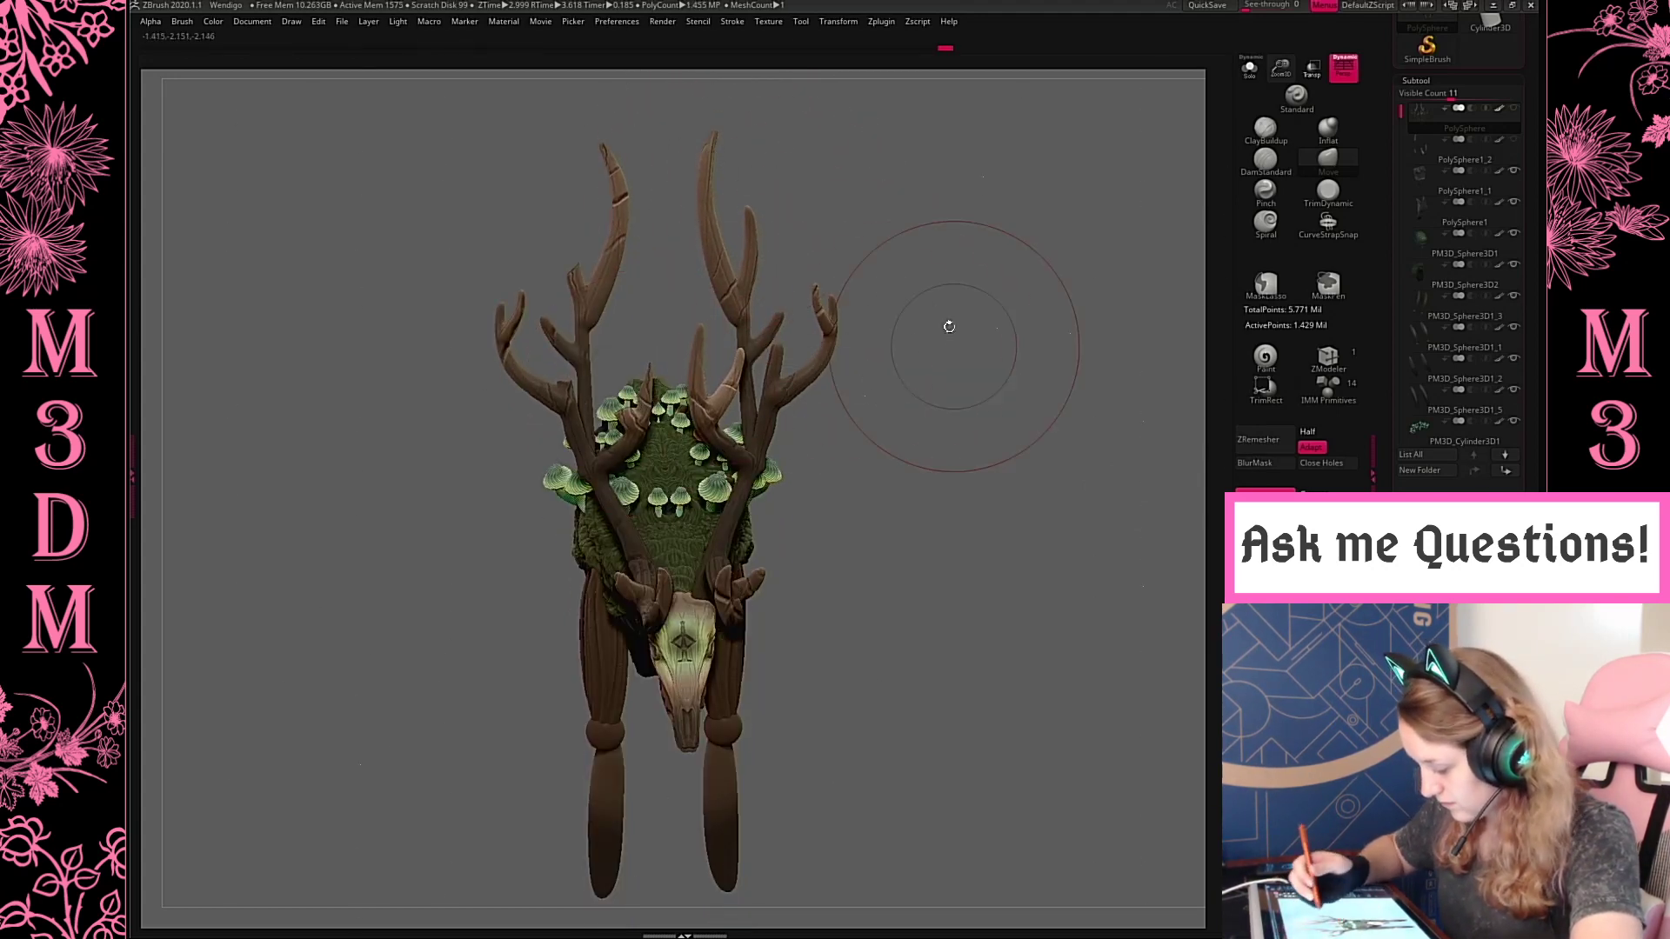
left_click_drag(949, 326, 1063, 429)
key("space")
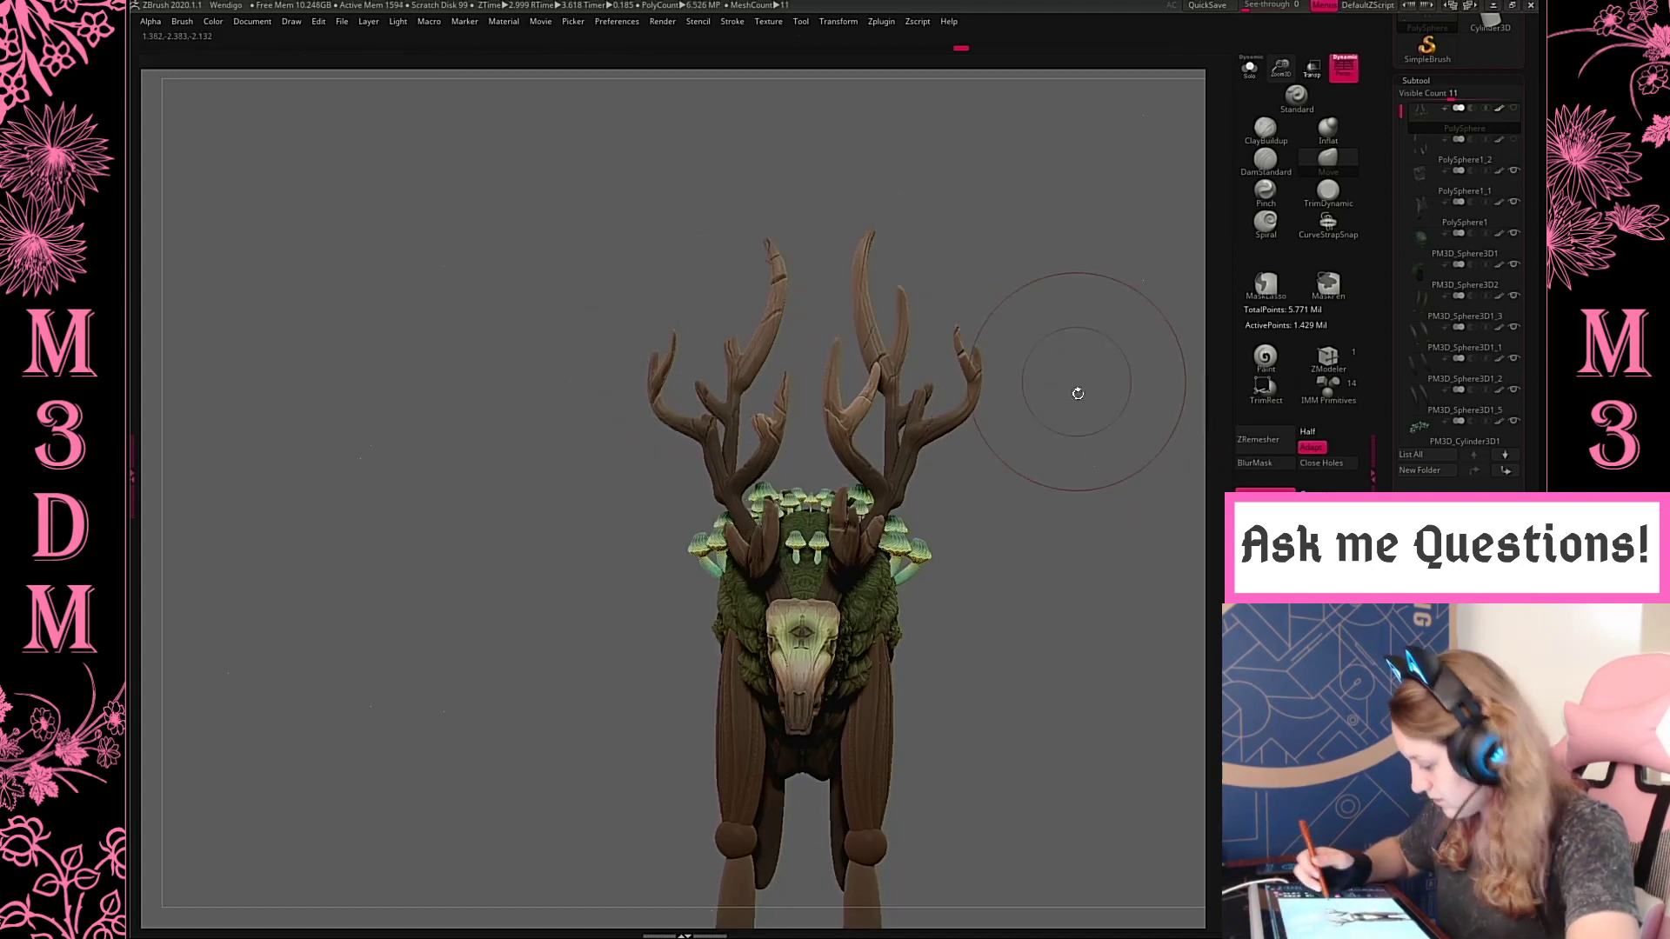
Cut both forked tips off the broken antler's outer branch and split them into separate subtools
mouse_move(674, 264)
left_mouse_down("ctrl")
mouse_move(620, 295)
mouse_move(696, 301)
left_mouse_up("ctrl")
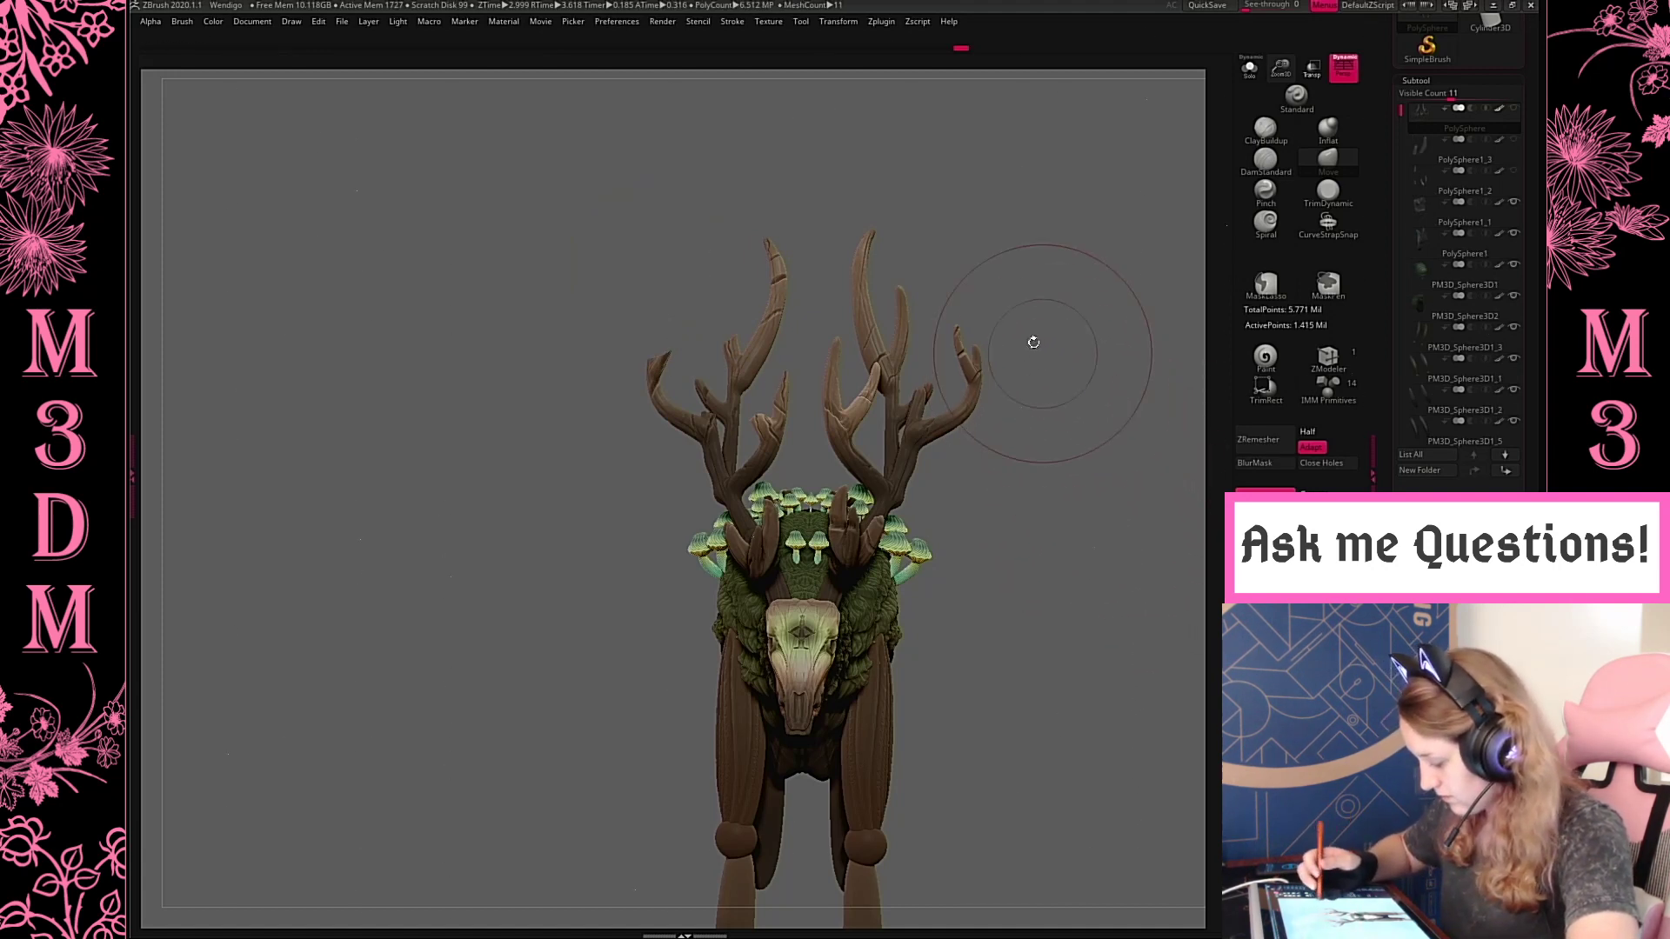
mouse_move(665, 298)
left_mouse_down("ctrl")
mouse_move(667, 346)
mouse_move(679, 320)
mouse_move(626, 399)
mouse_move(692, 329)
left_mouse_up("ctrl")
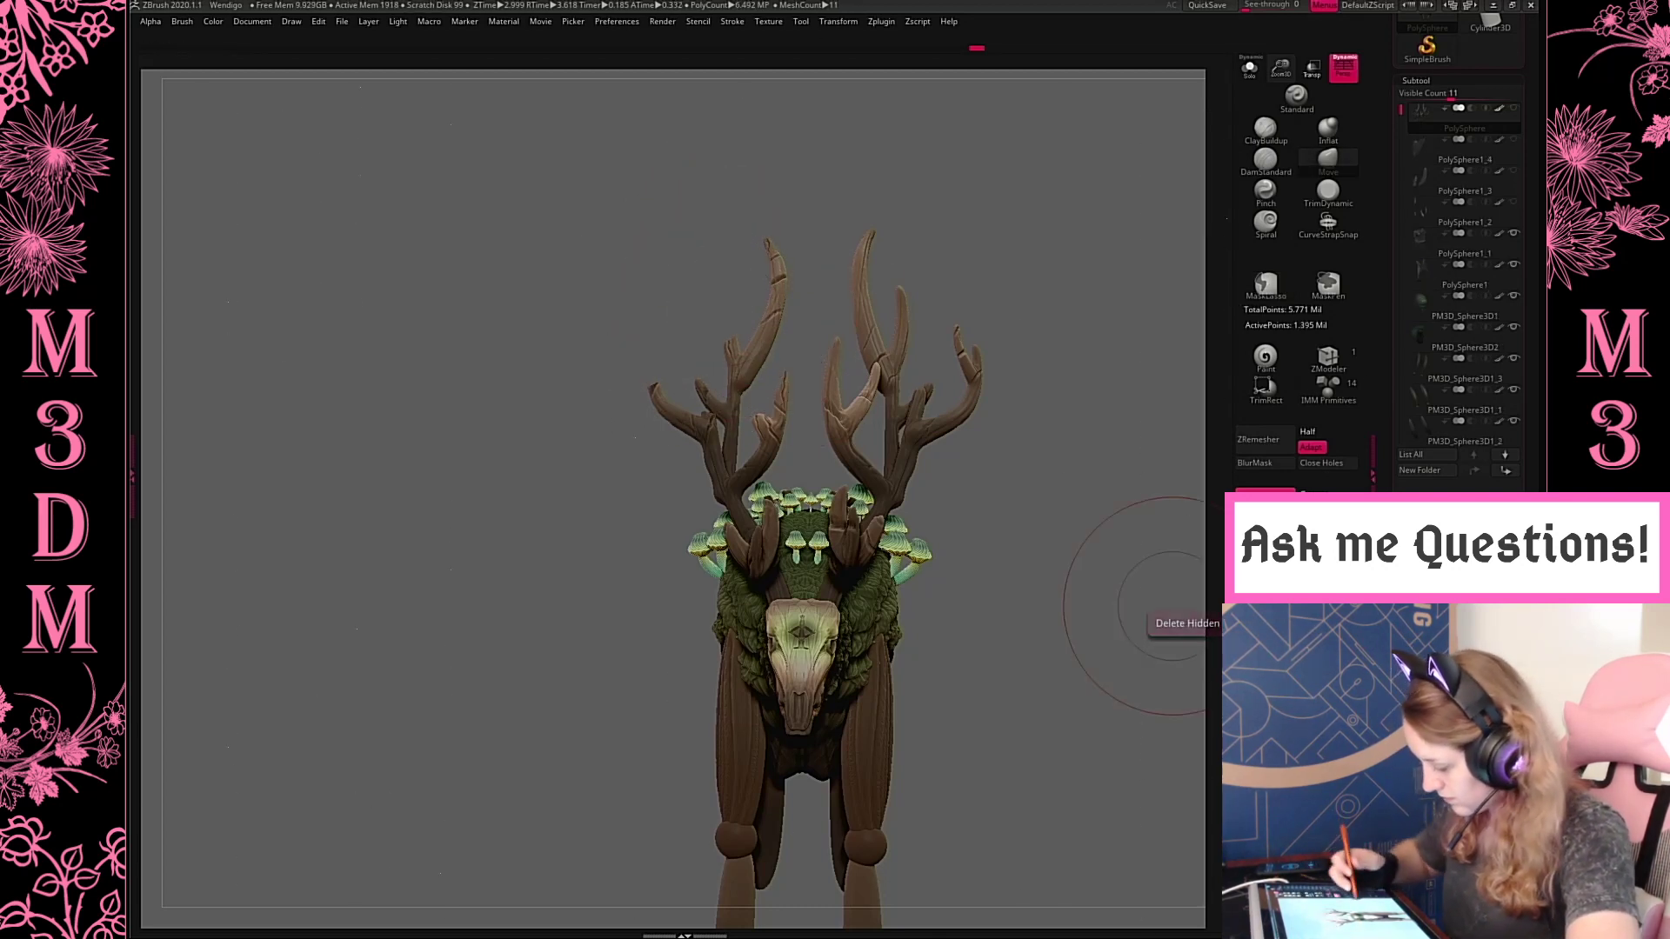
left_click_drag(1049, 490, 1007, 522, "alt")
Close the hole at the cut outer branch and pull its end into an uneven stub with the Move brush
left_click_drag(1157, 455, 1130, 474)
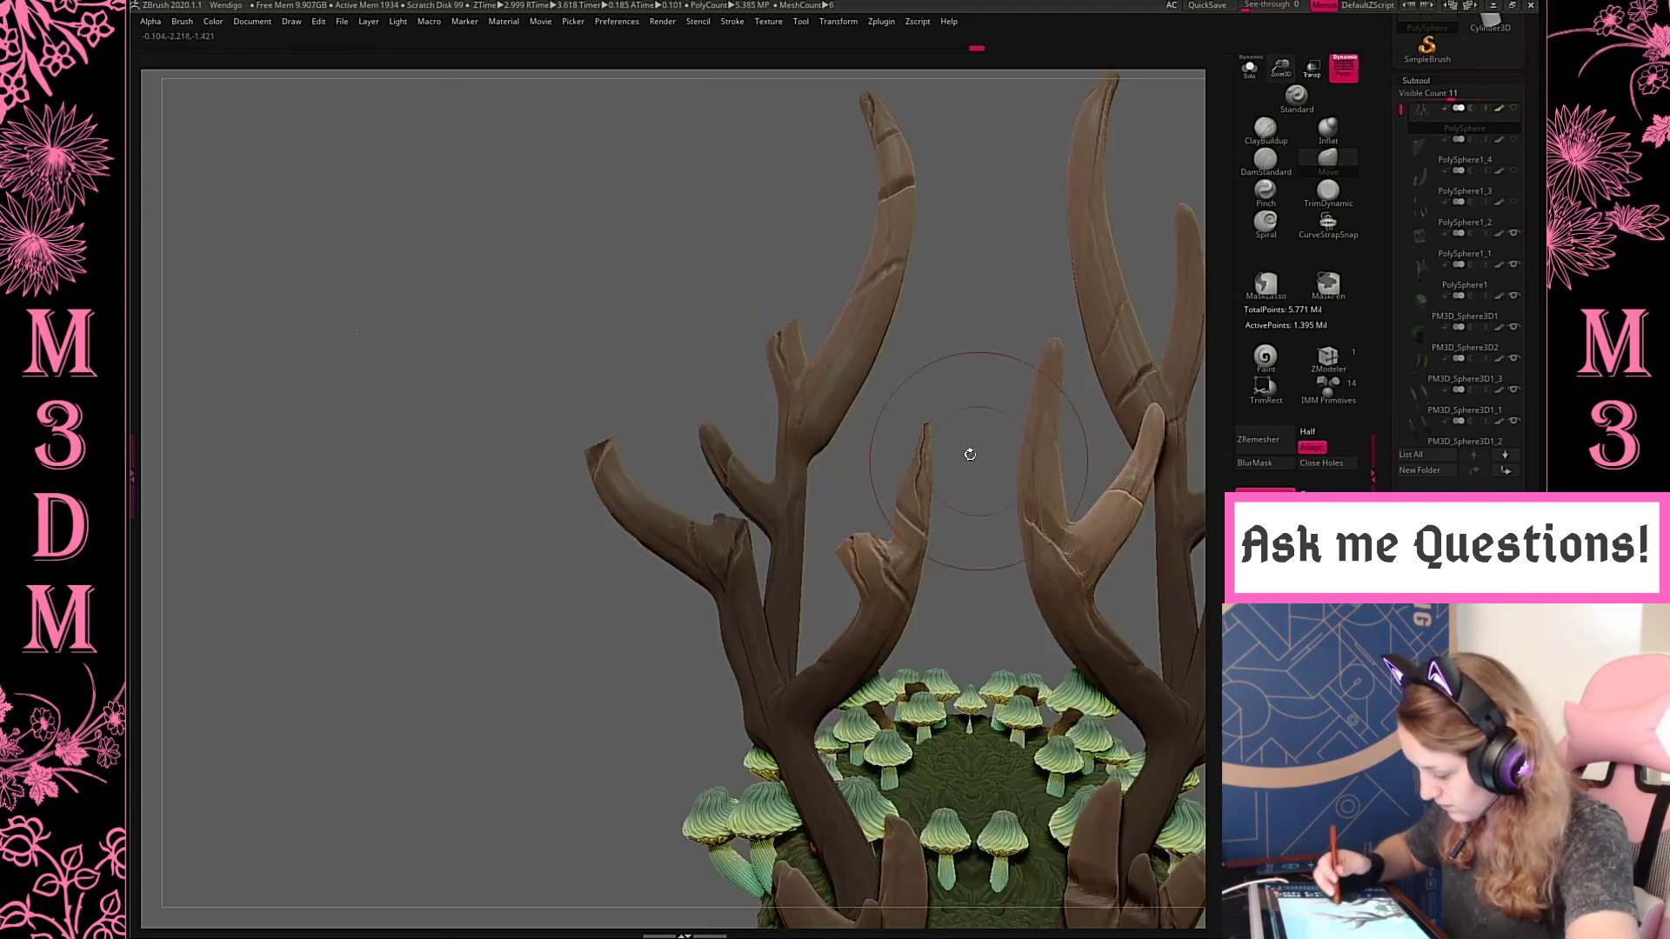
left_click_drag(953, 376, 895, 388)
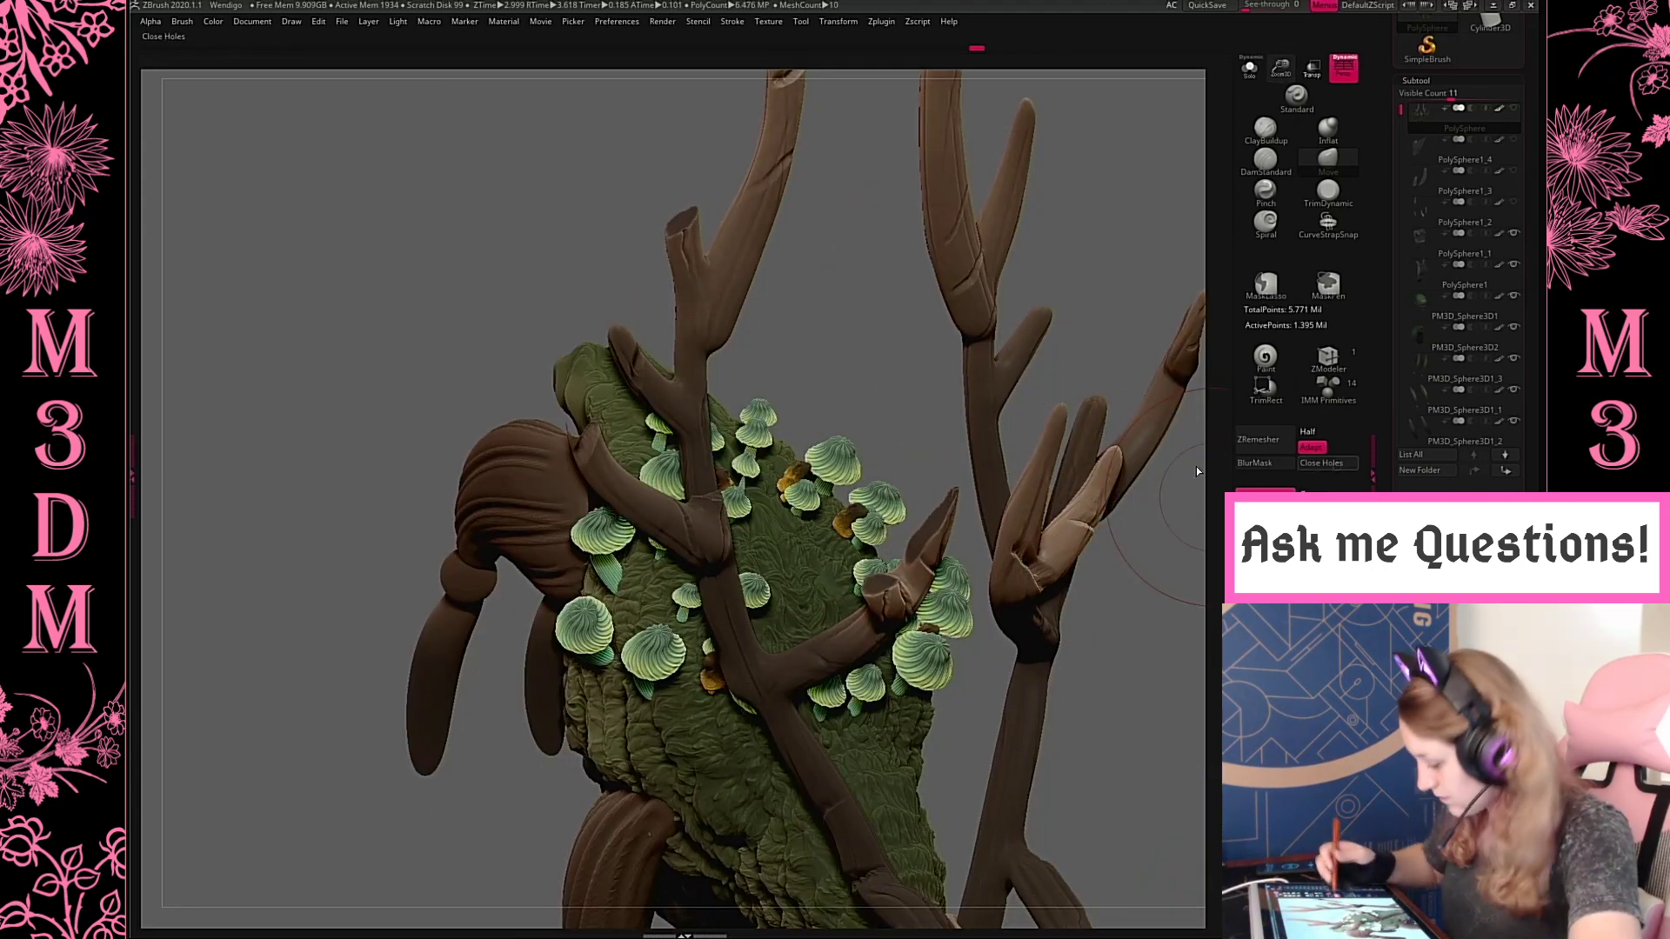
right_click(813, 362)
left_click_drag(1140, 706, 1131, 709, "ctrl")
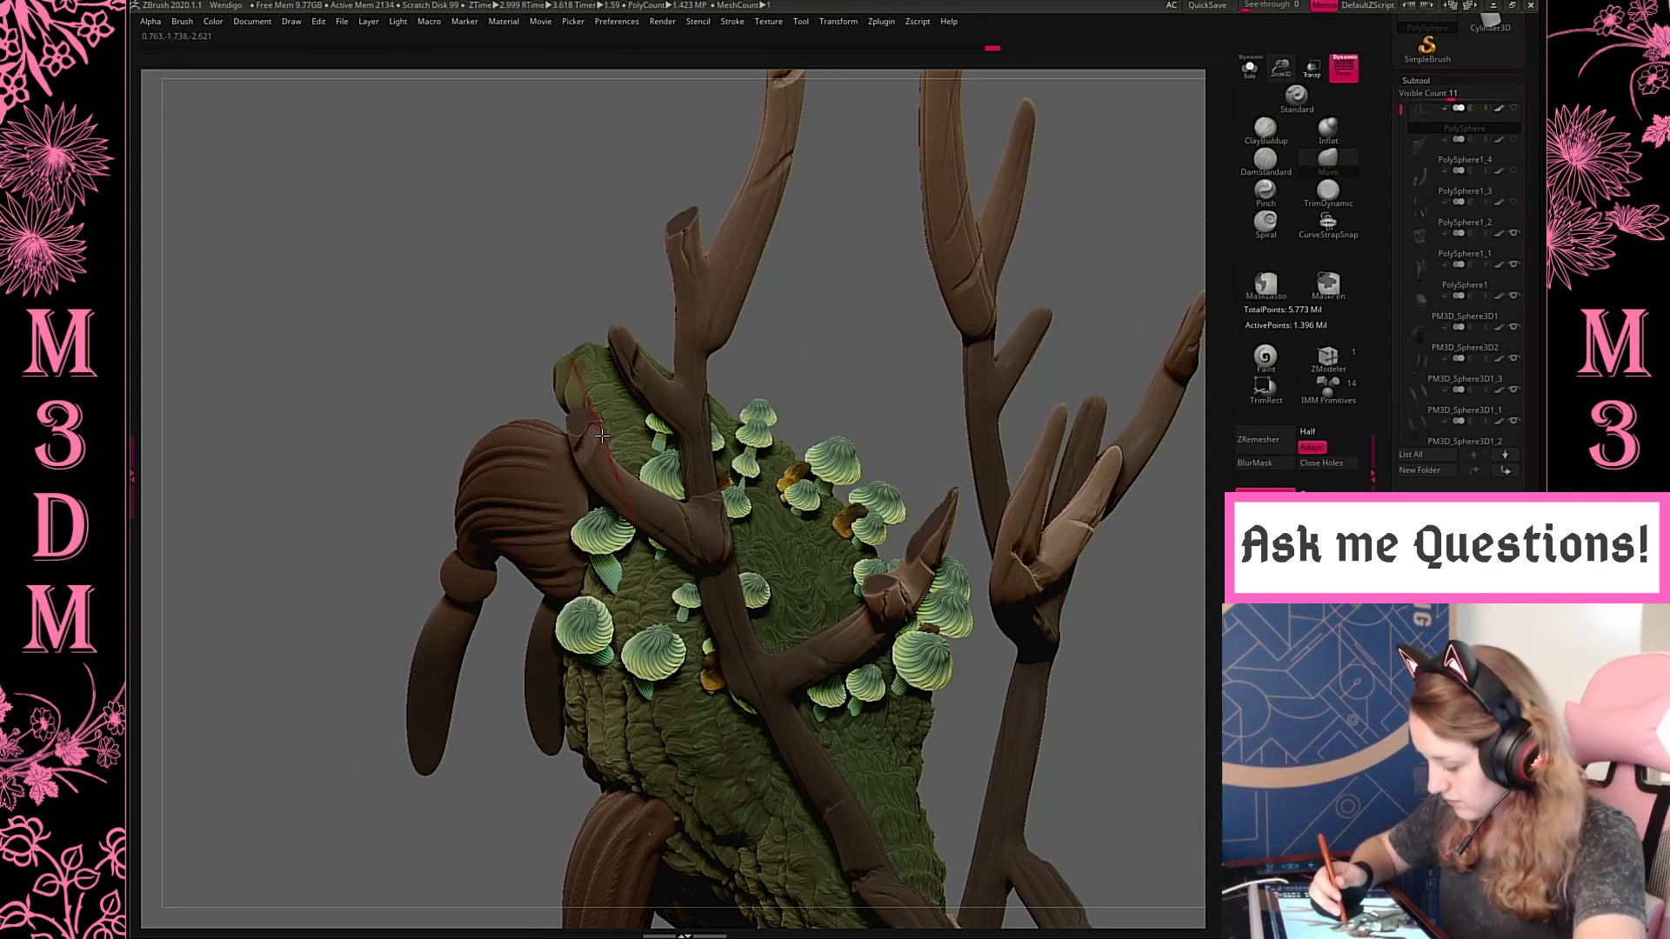
left_click_drag(588, 432, 584, 437, "shift")
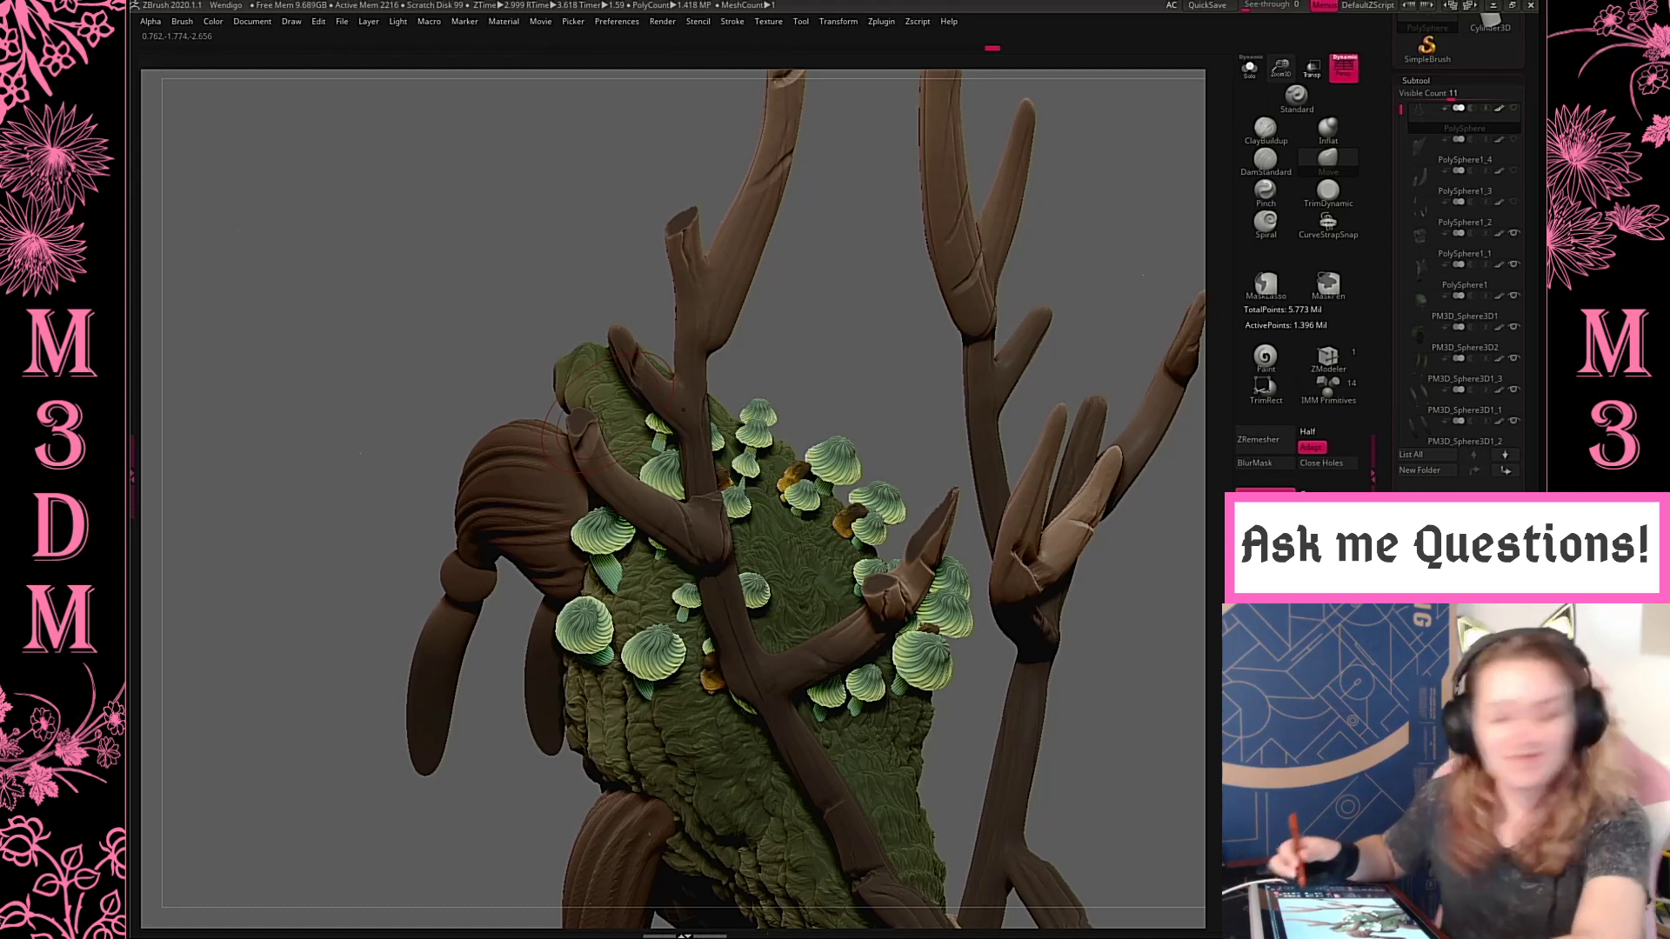
Carve cracks into the cut outer stub and the neighbouring broken inner tine with the DamStandard brush
key("space")
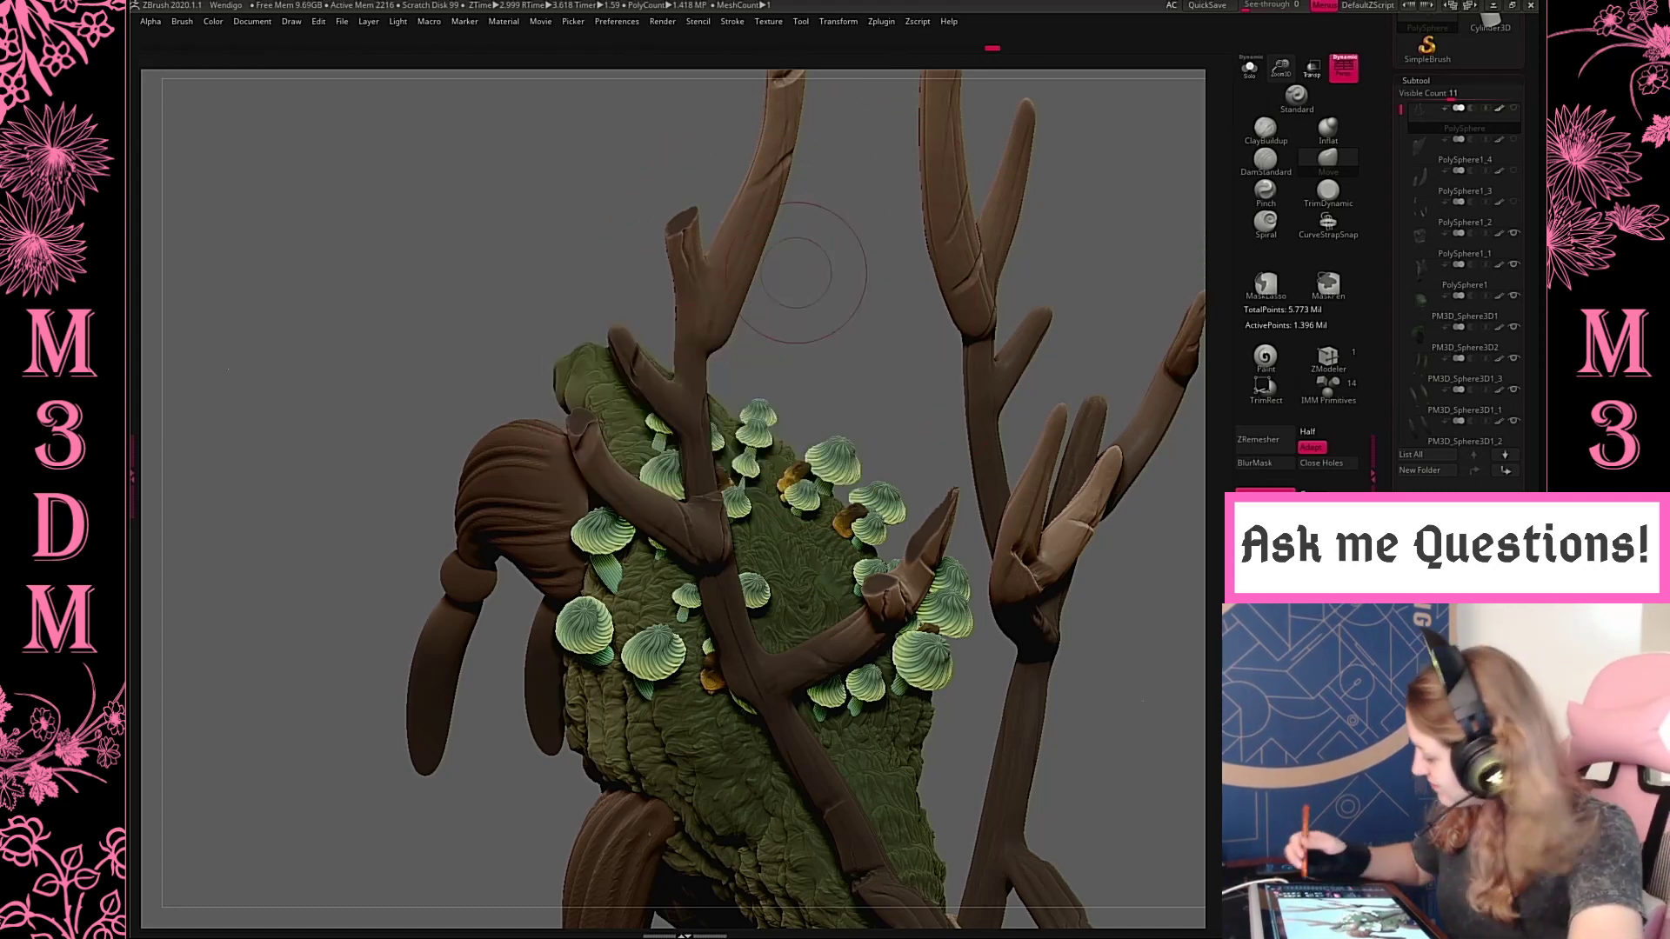
left_click(1266, 159)
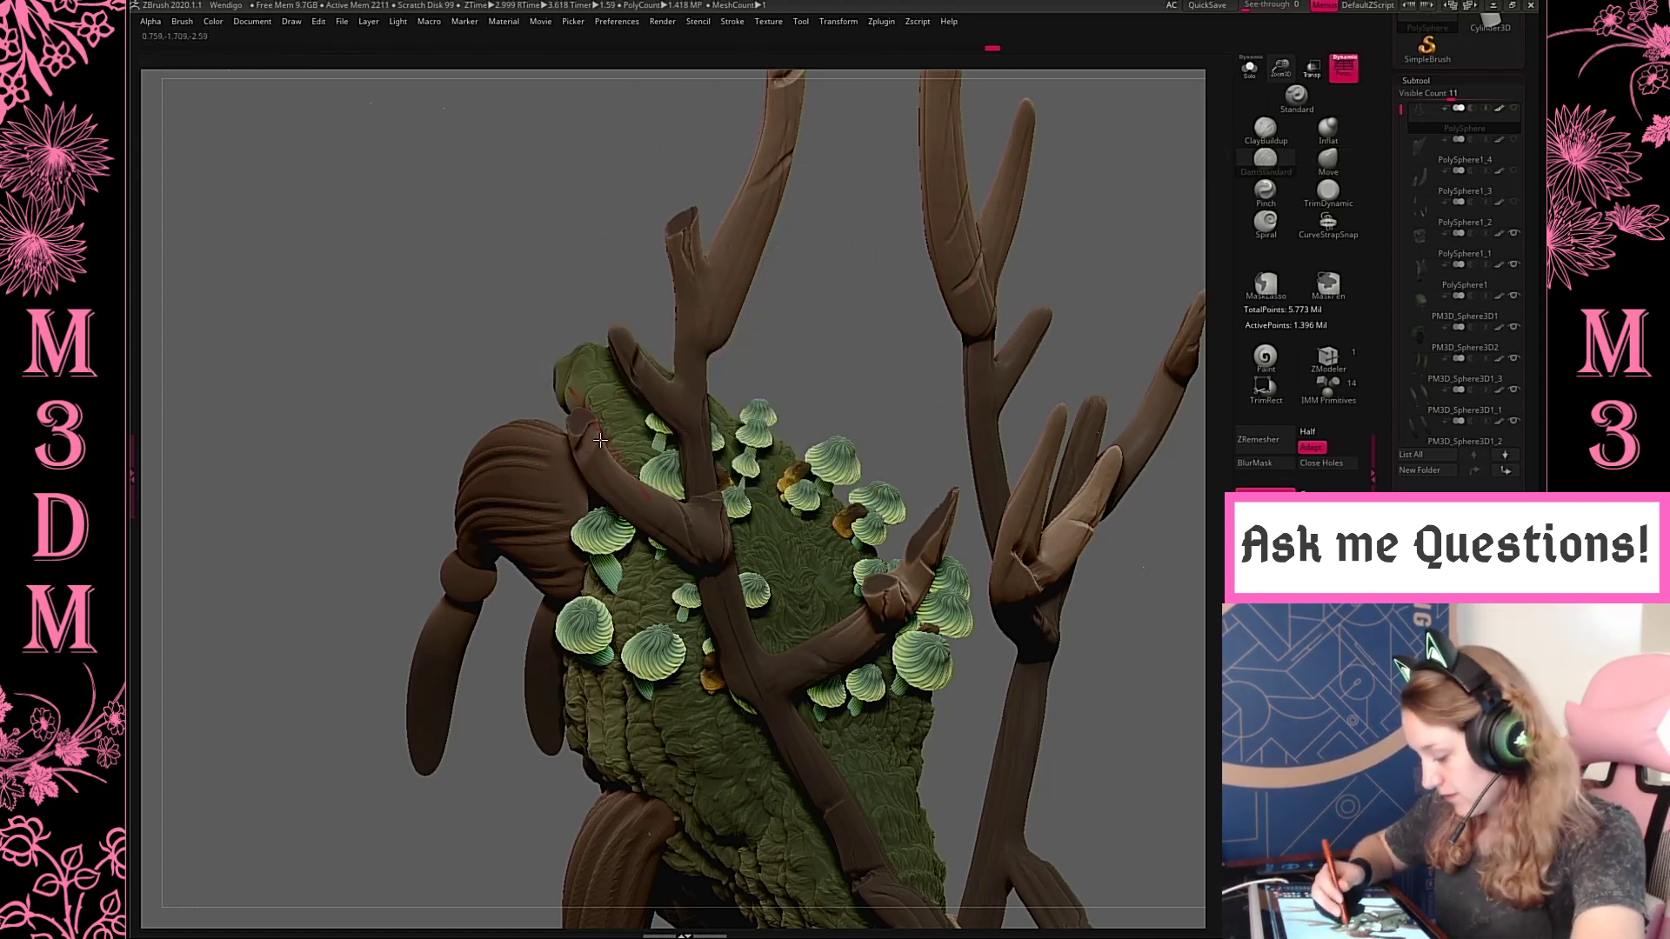
left_click_drag(917, 367, 1104, 539, "shift")
left_click_drag(993, 525, 843, 484, "alt")
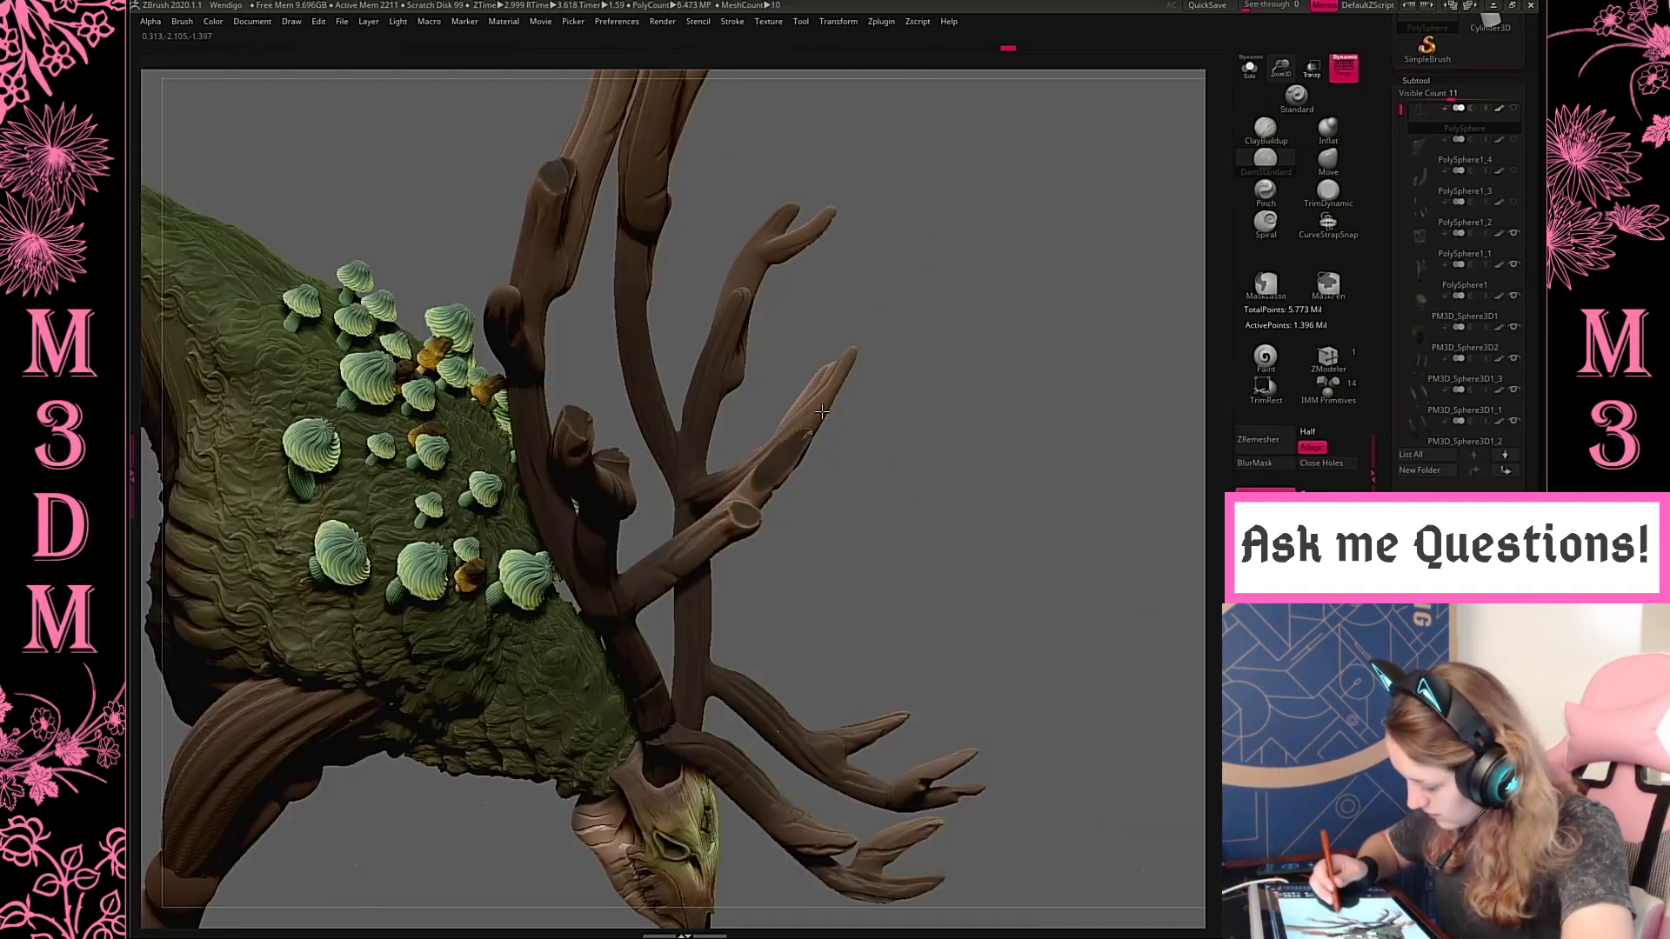
left_click_drag(821, 404, 825, 403)
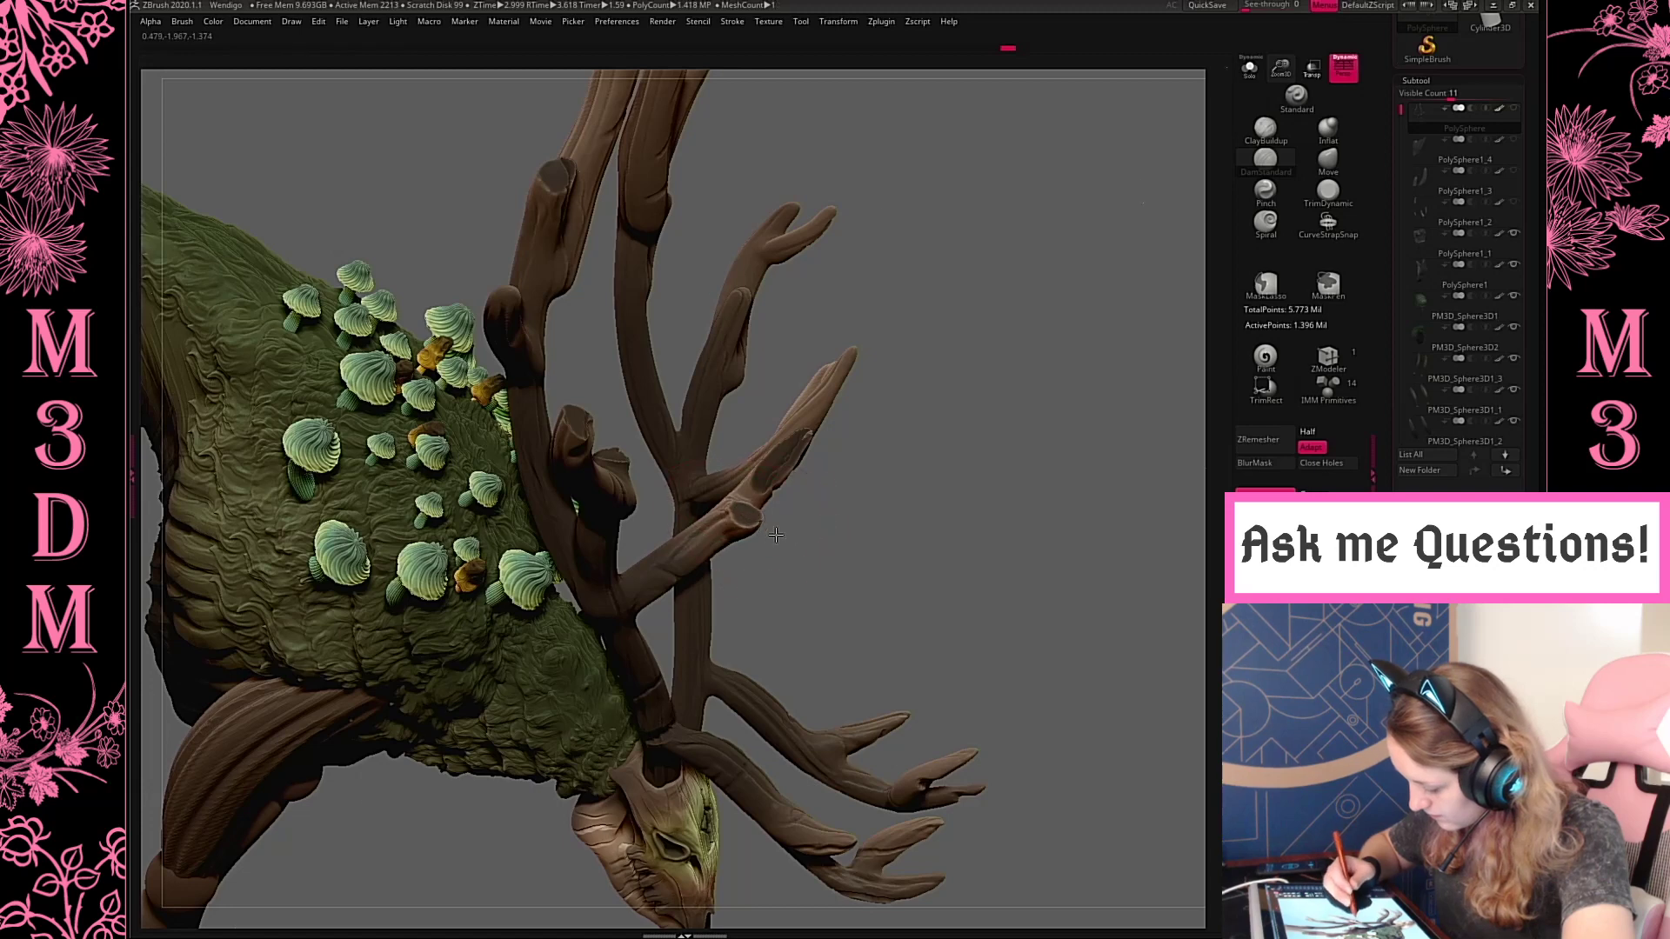
Carve further cracks into the antlers' lower front tines with the DamStandard brush and dismiss the undo history notice
left_click_drag(884, 474, 879, 526)
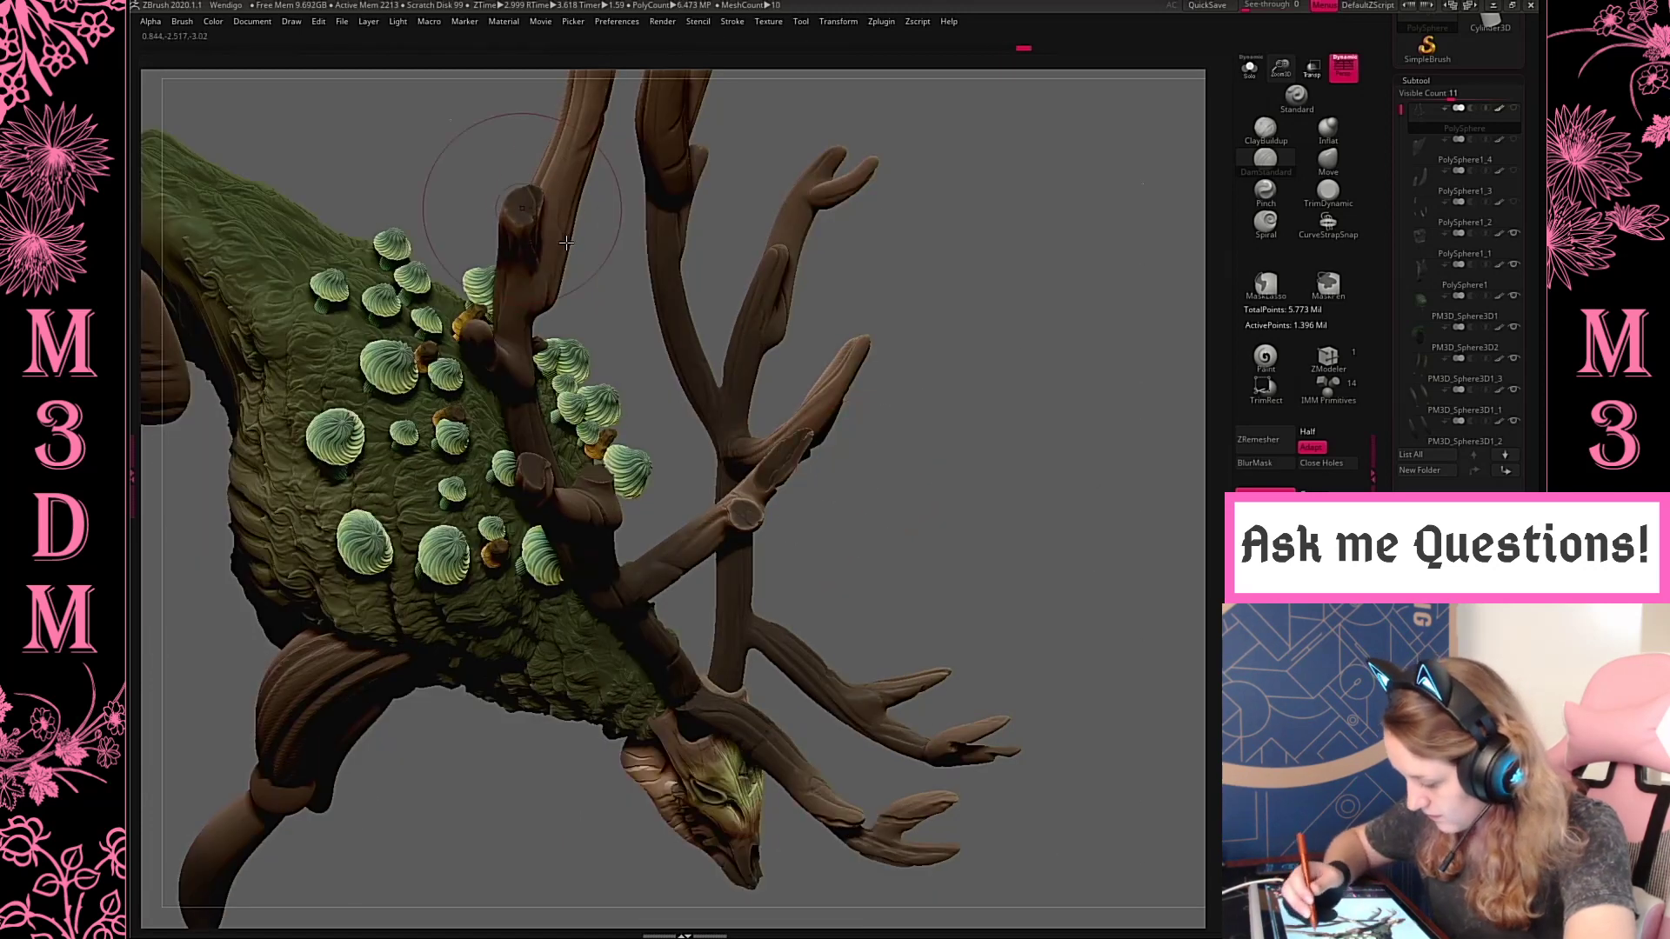
left_click_drag(1000, 455, 612, 452)
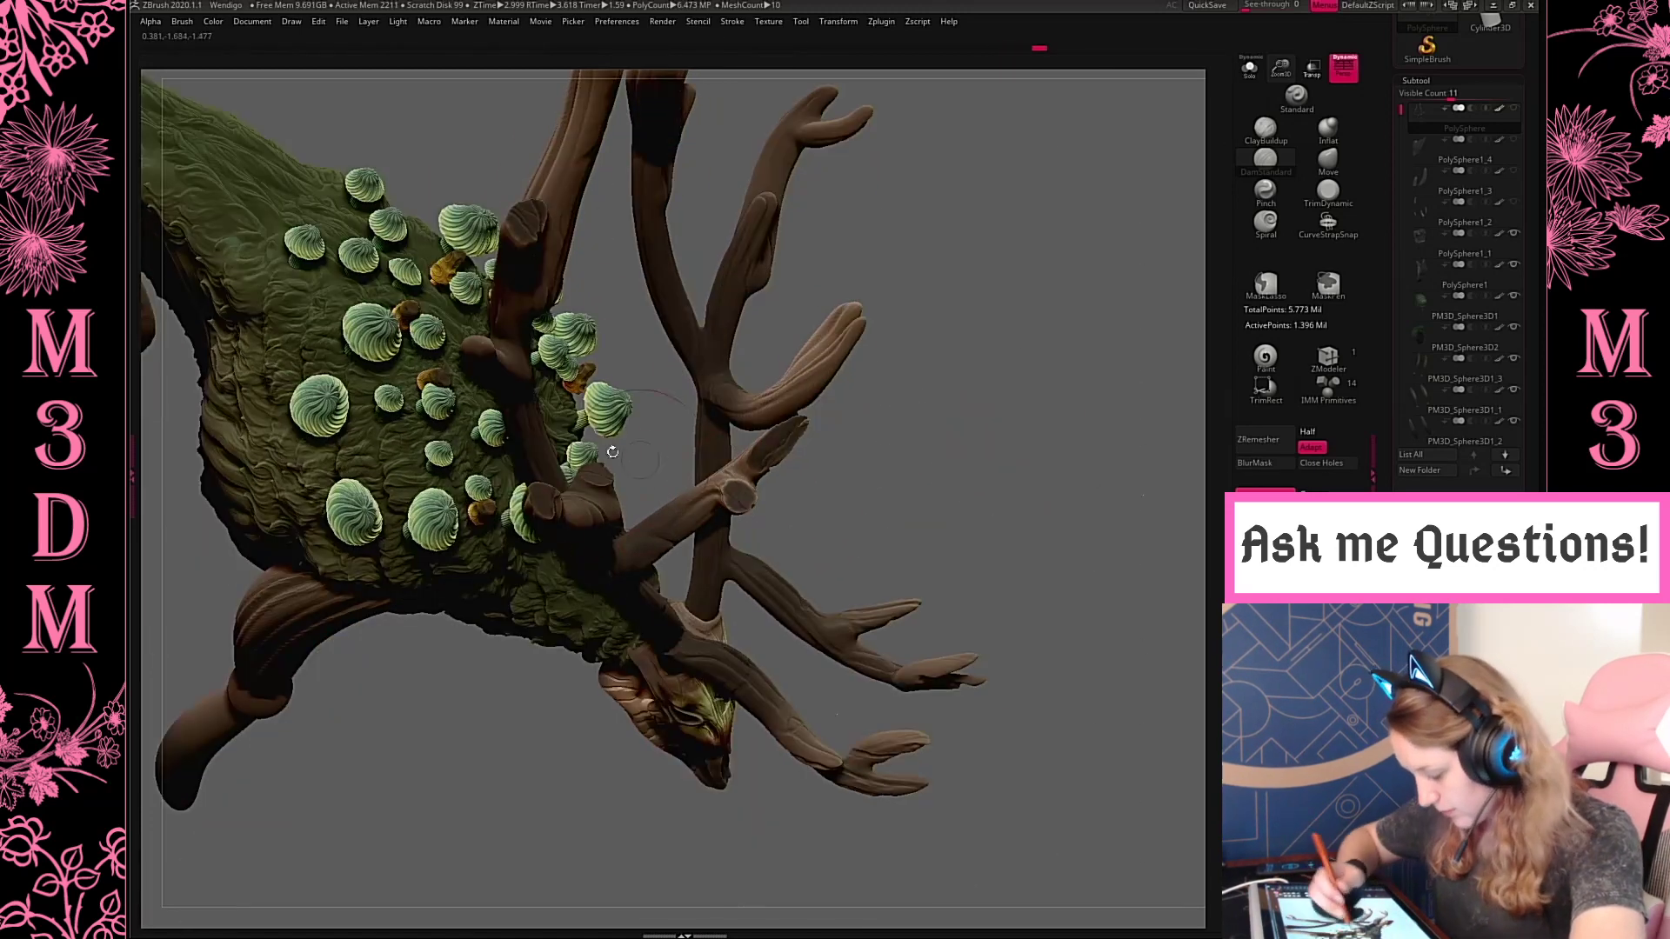
left_click_drag(553, 498, 555, 453)
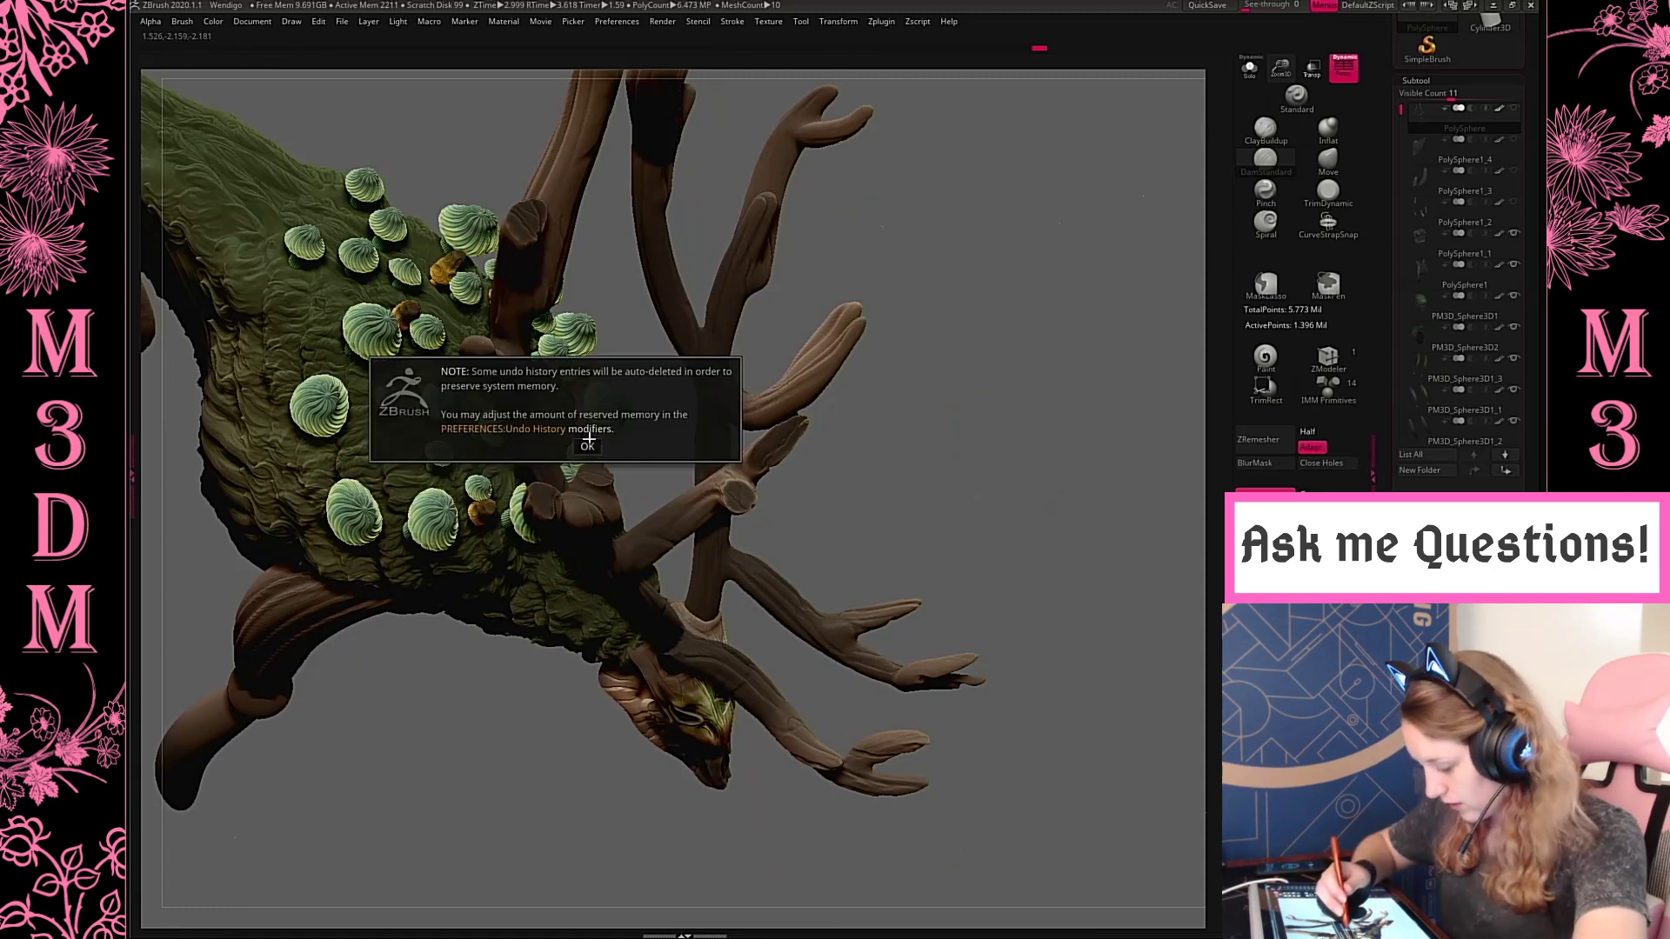
left_click(588, 445)
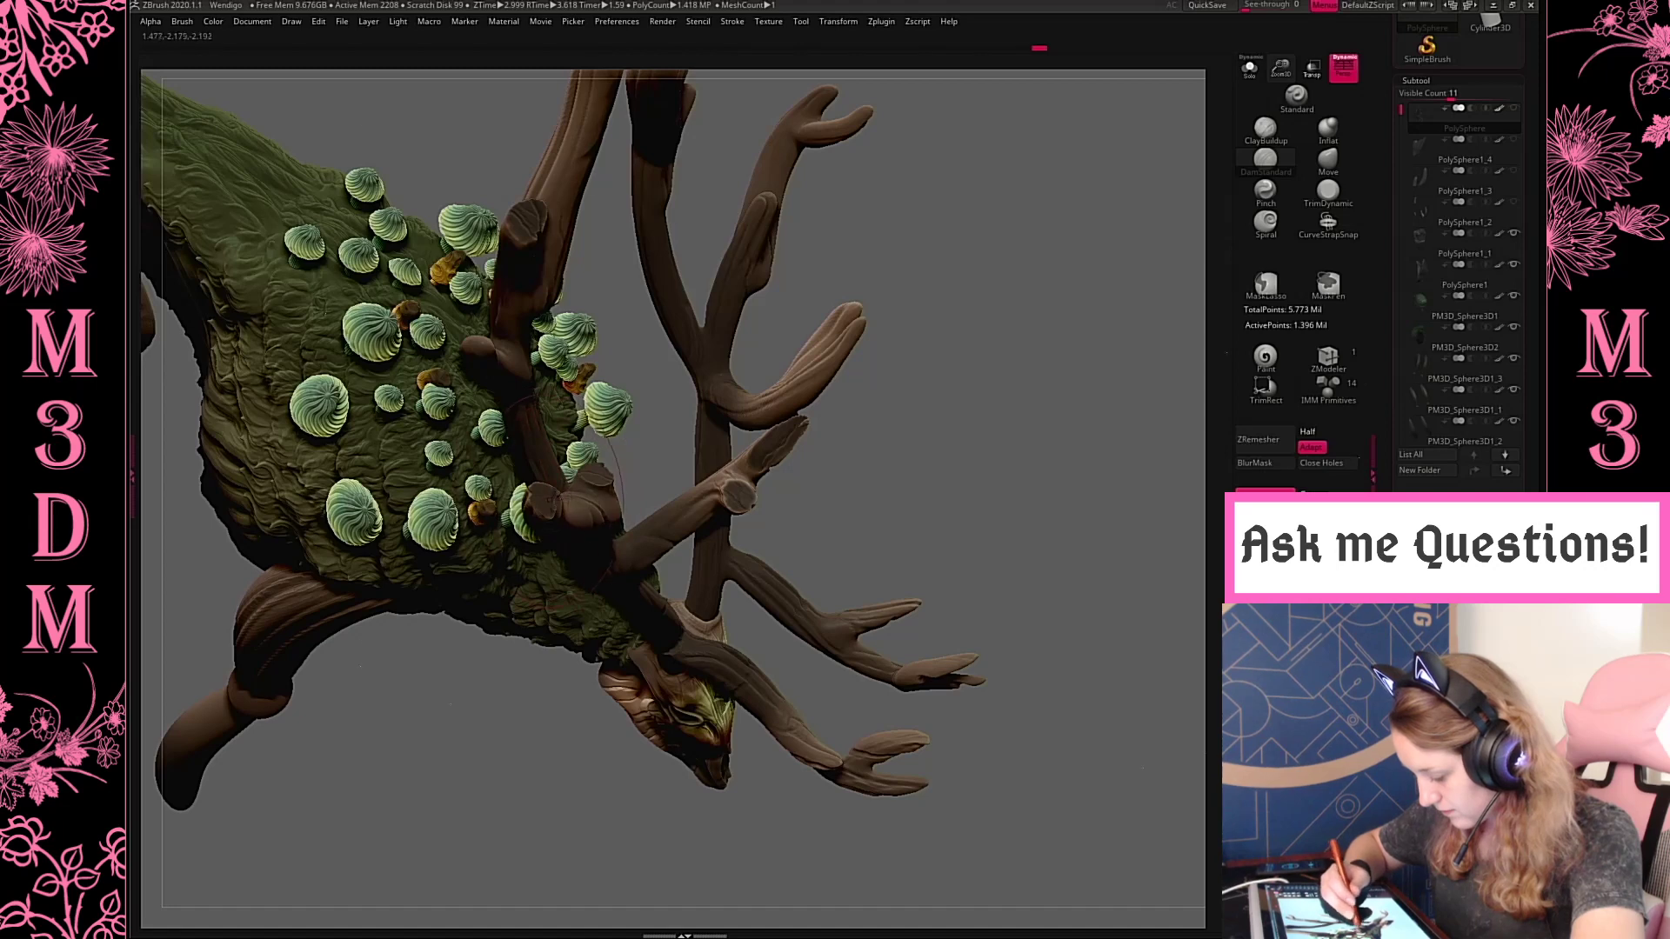
left_click_drag(1025, 435, 1098, 501, "ctrl")
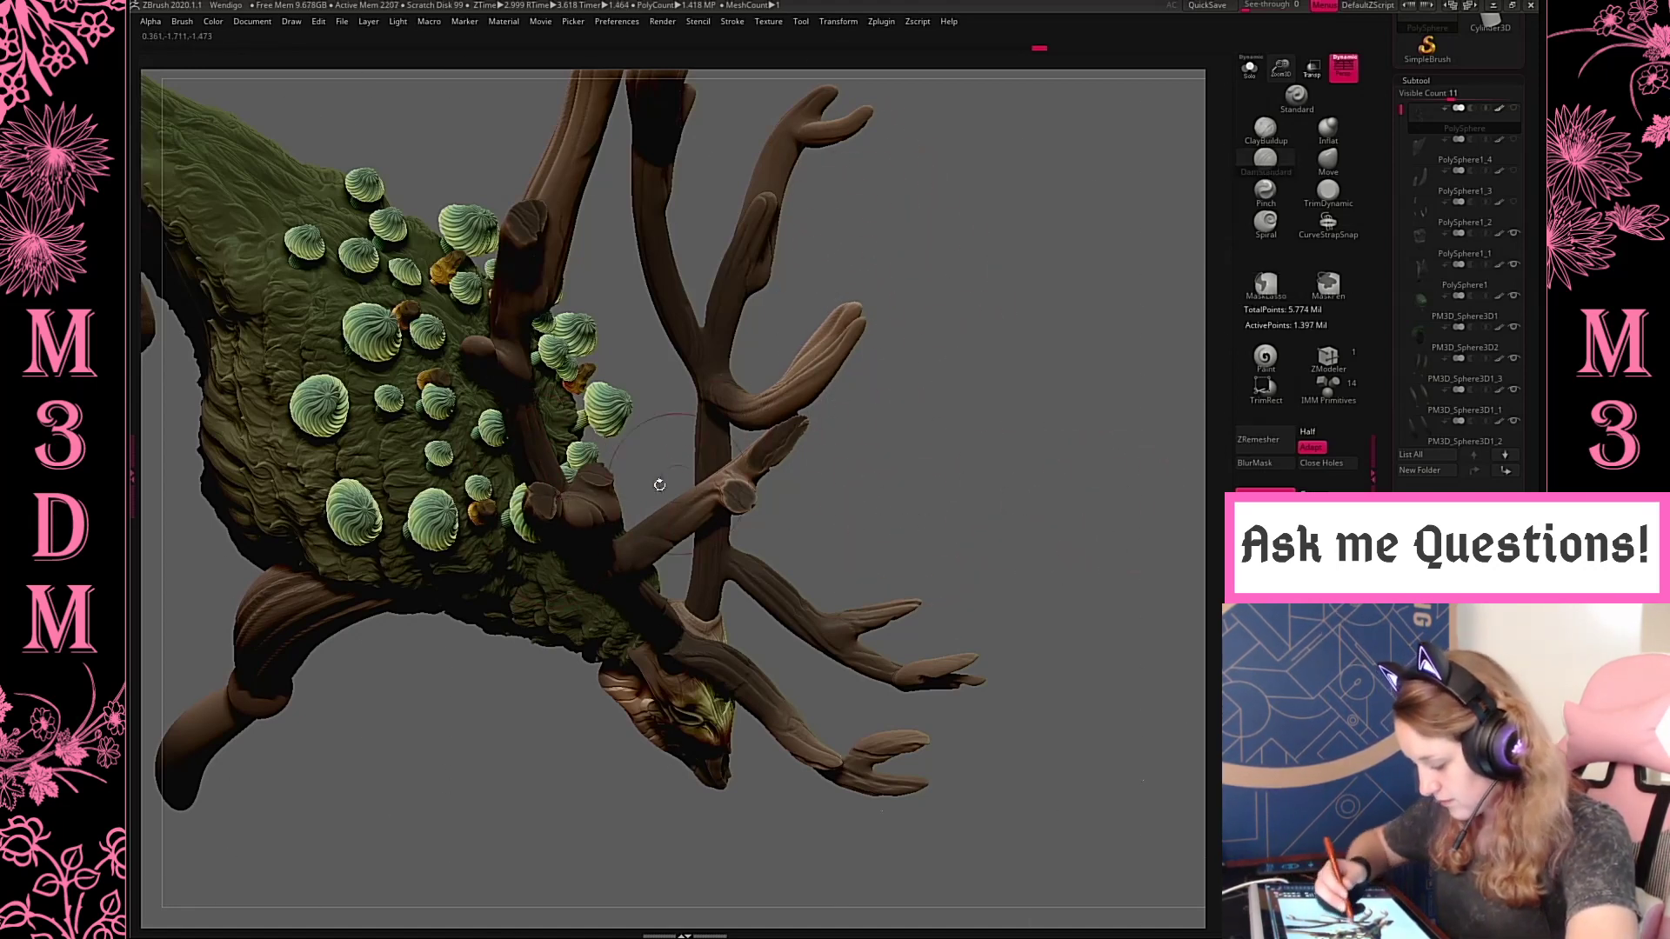
left_click_drag(998, 398, 728, 412)
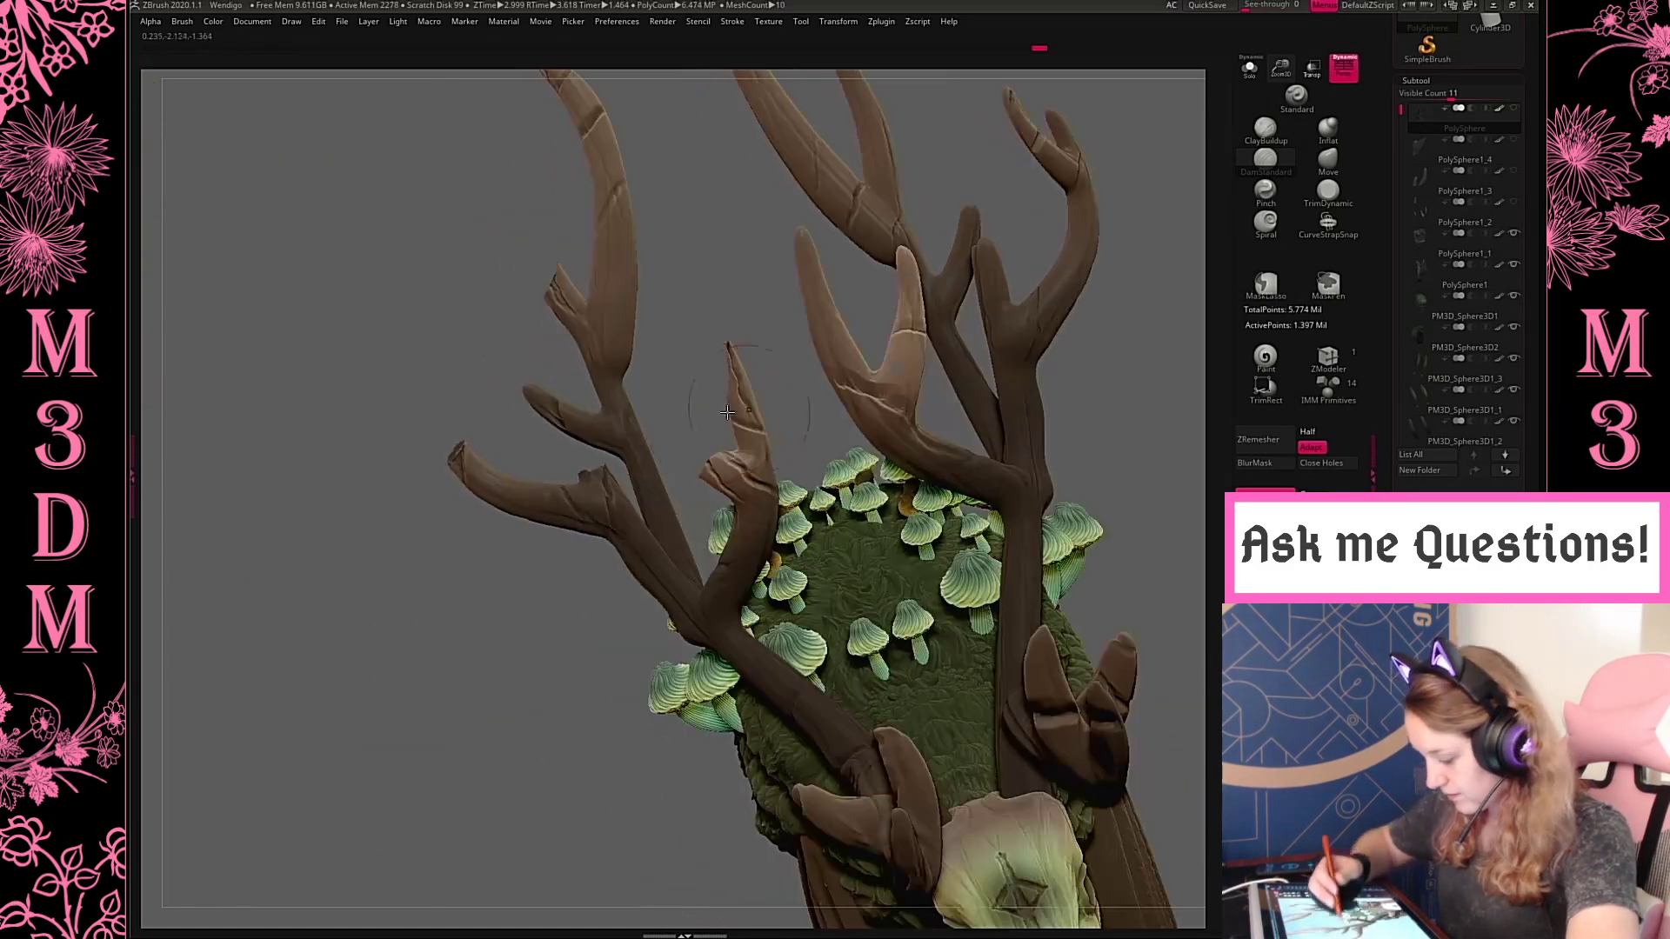
mouse_move(674, 526)
left_mouse_down()
mouse_move(1068, 418)
mouse_move(1101, 567)
left_mouse_up()
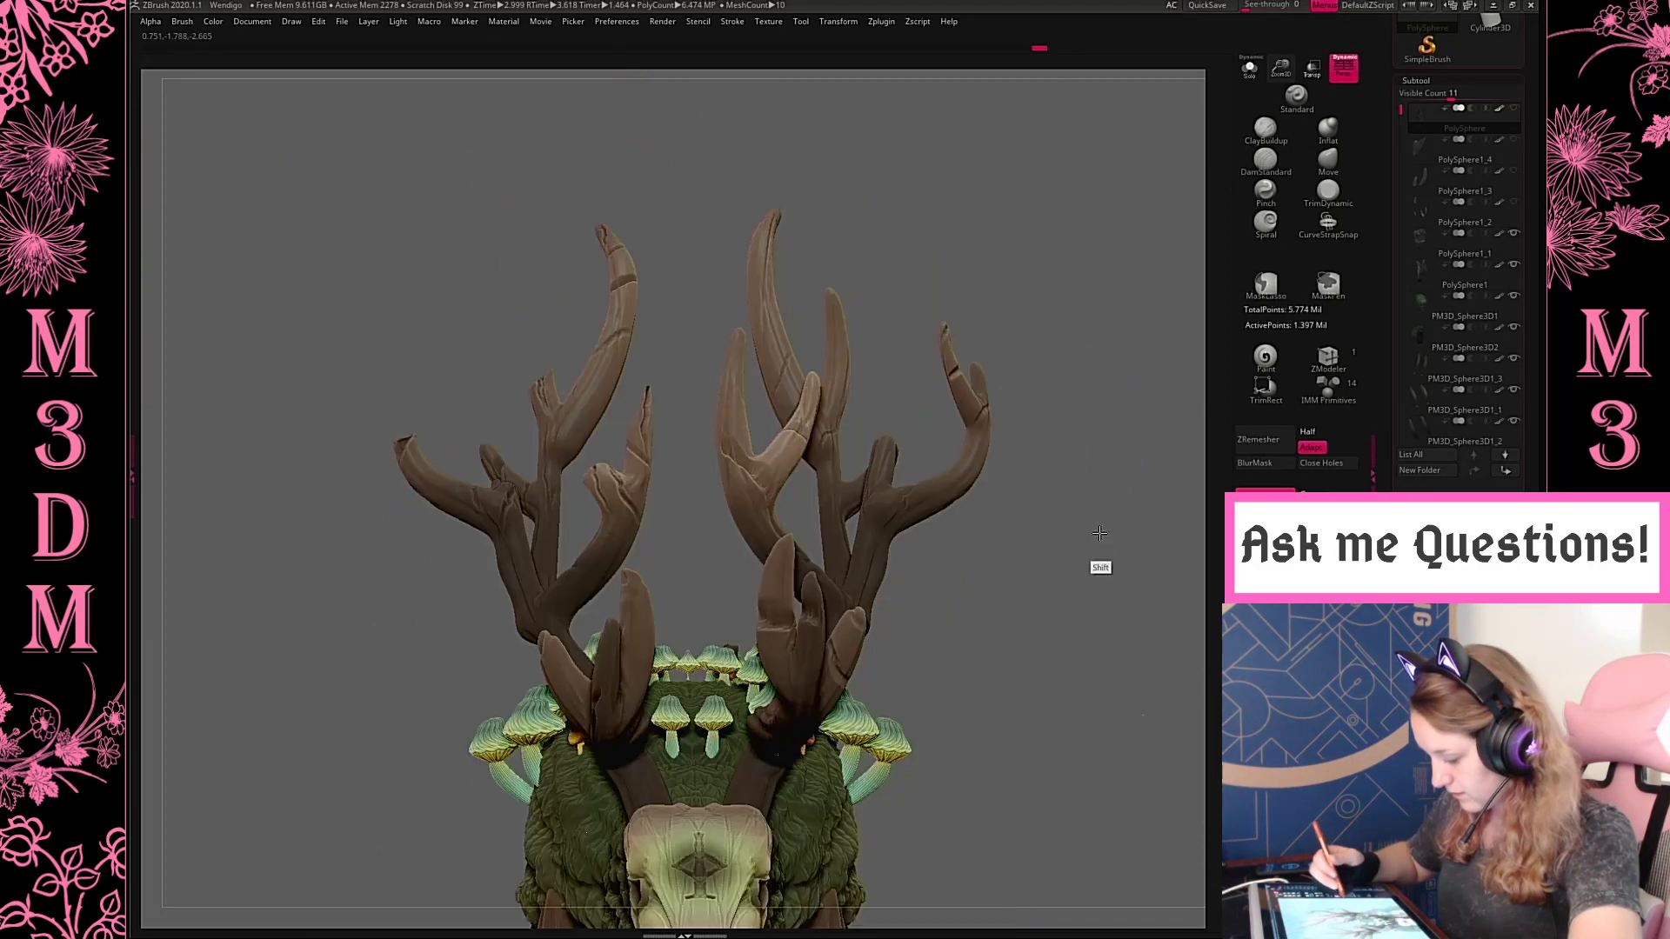
key("f")
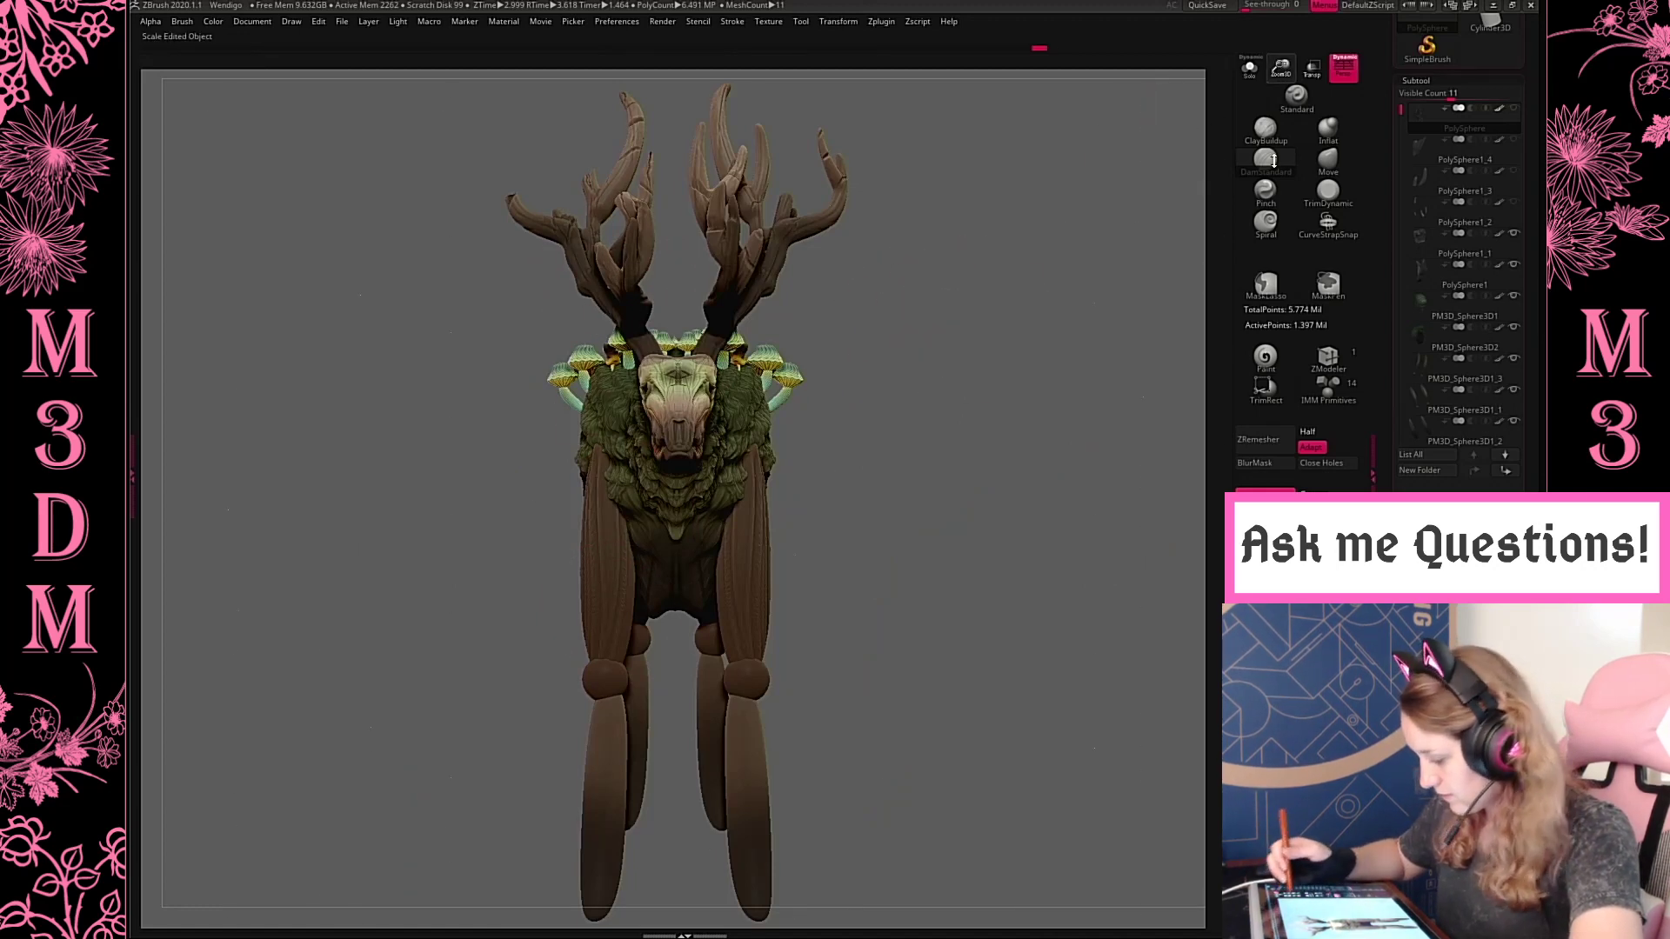
Sharpen the creases and ridges on the antlers' front tines with the Pinch brush
left_click_drag(1274, 160, 1264, 276)
left_click_drag(1104, 336, 1102, 420, "alt")
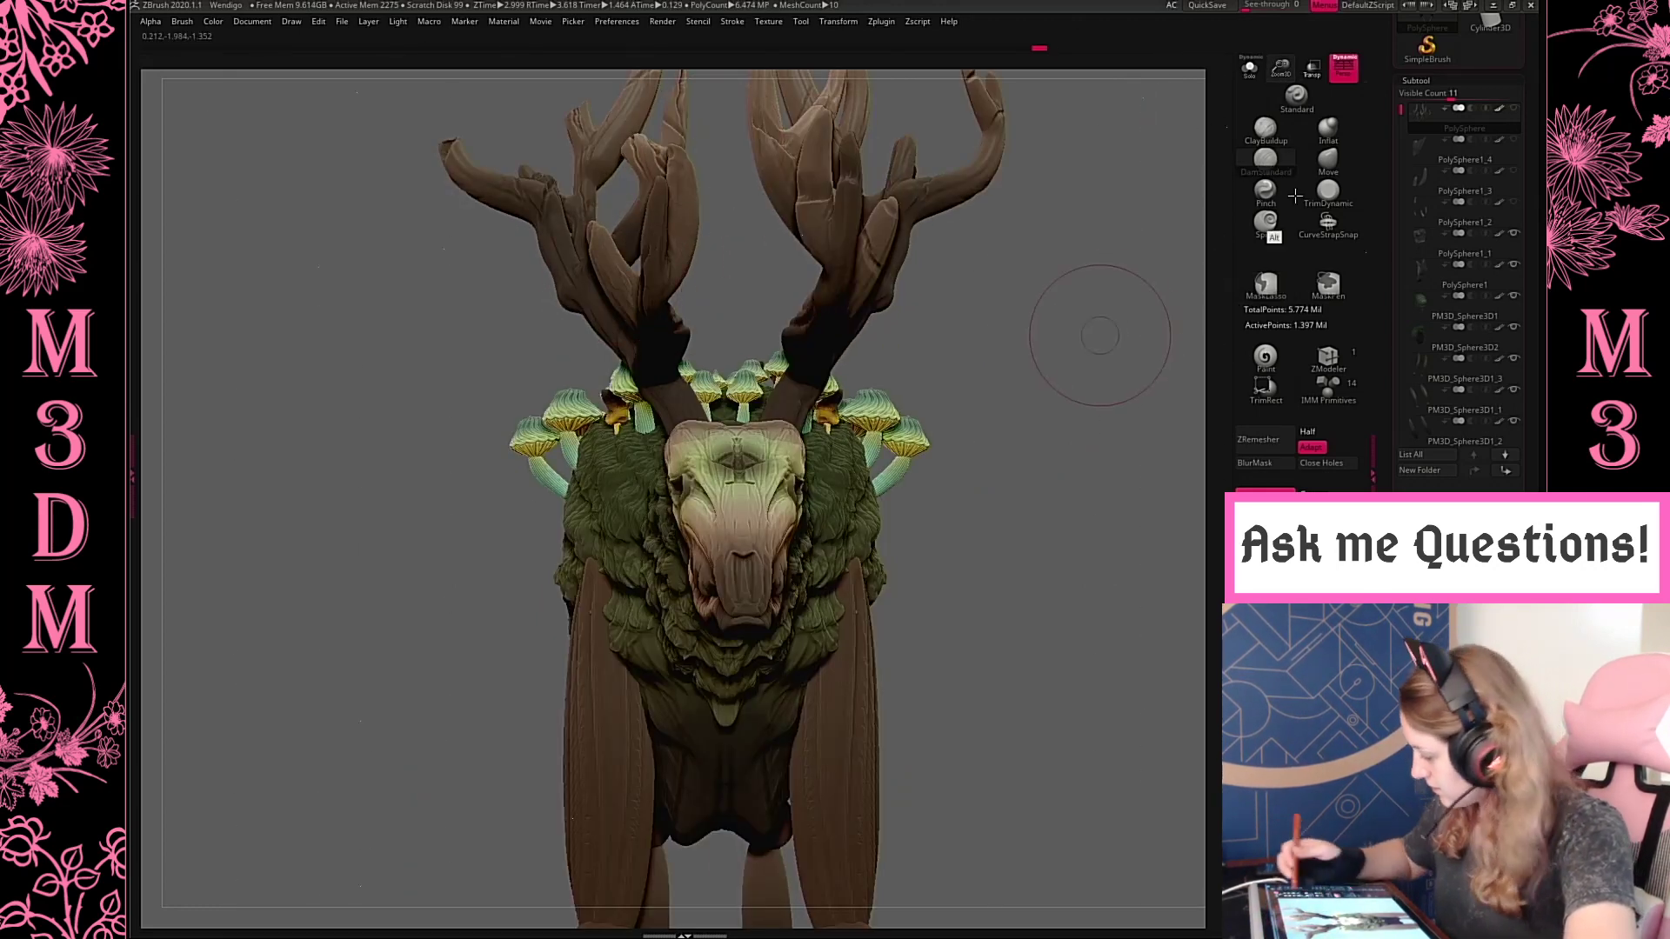
left_click(1271, 195)
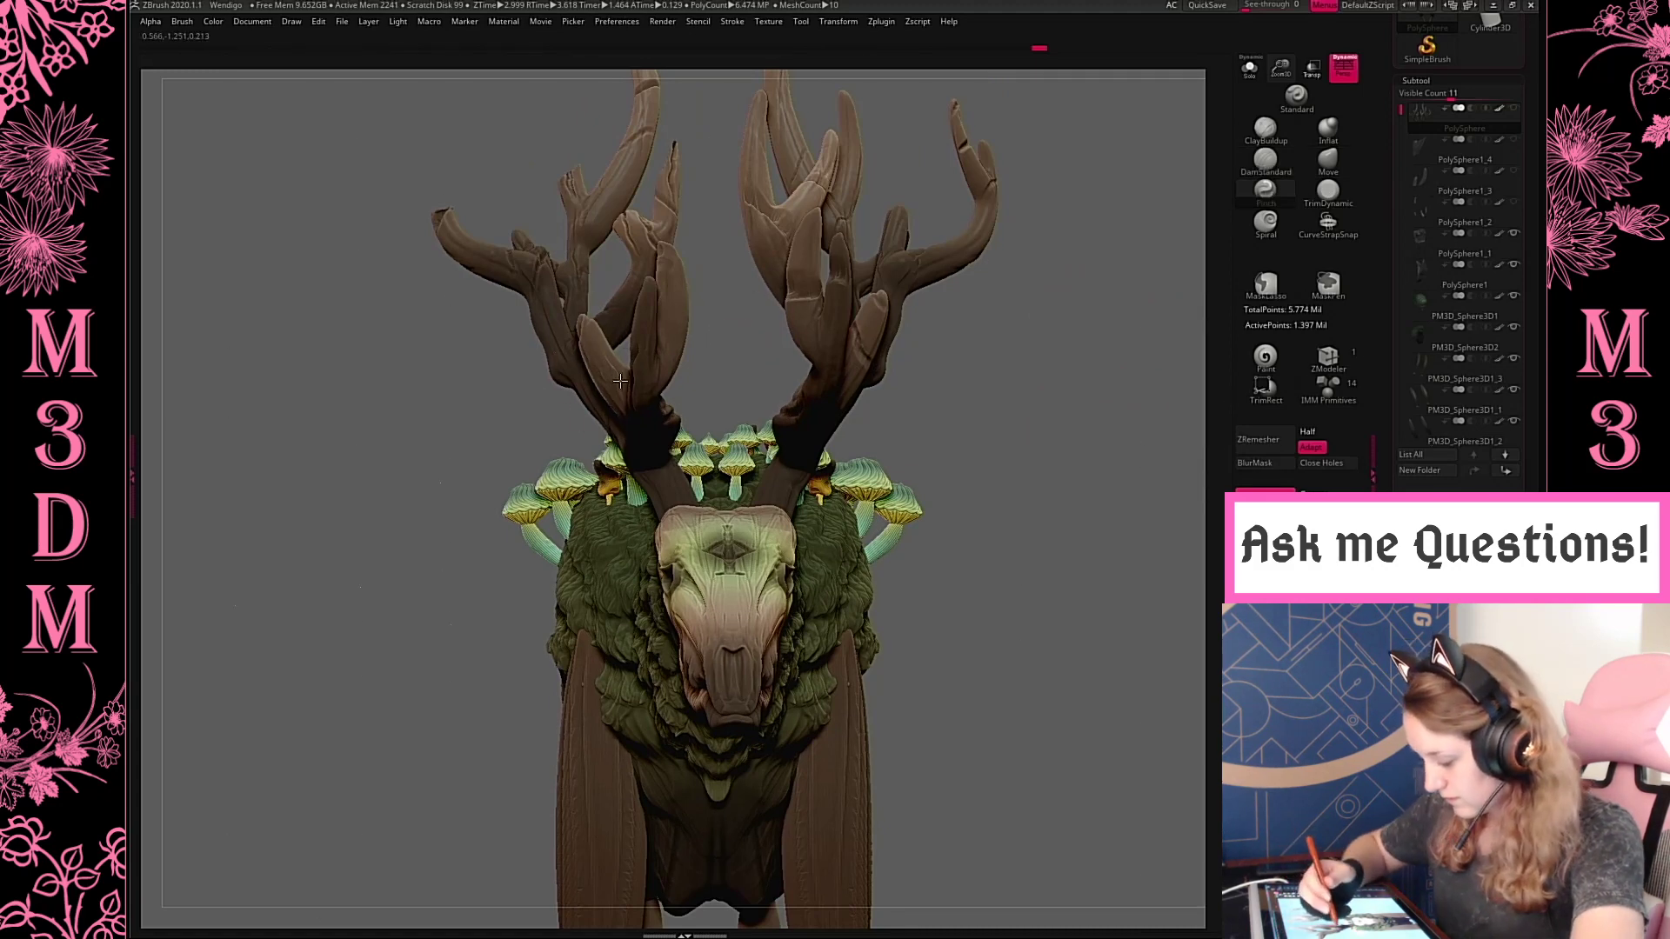
left_click_drag(599, 351, 621, 389)
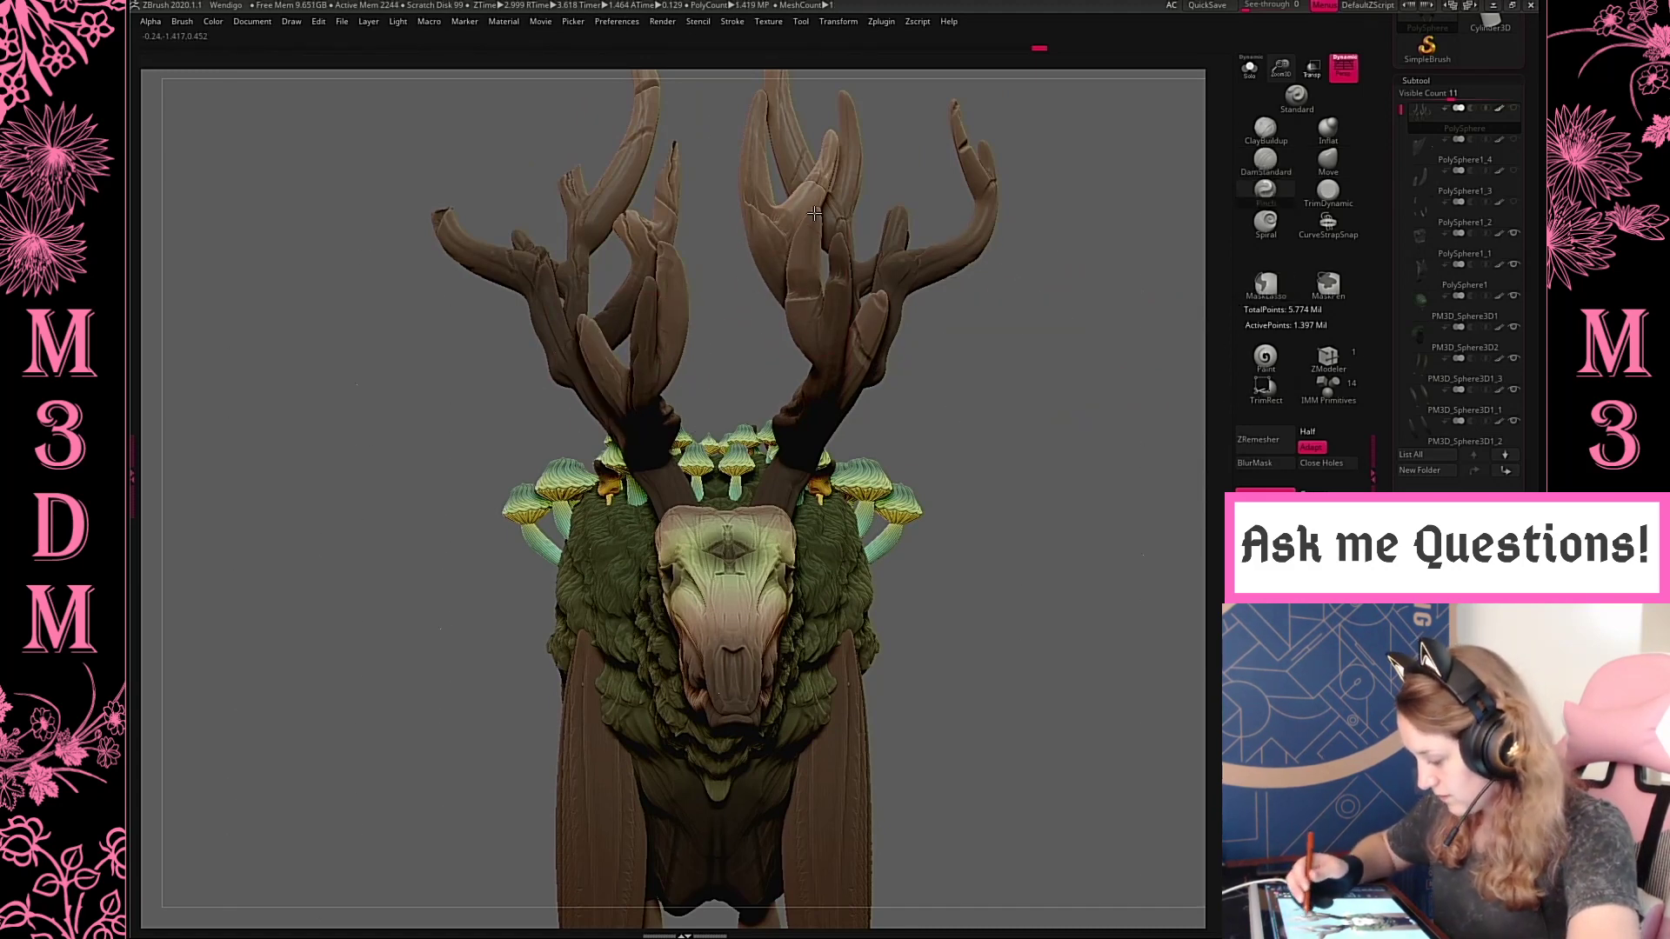
mouse_move(805, 271)
left_mouse_down()
mouse_move(827, 347)
mouse_move(800, 274)
left_mouse_up()
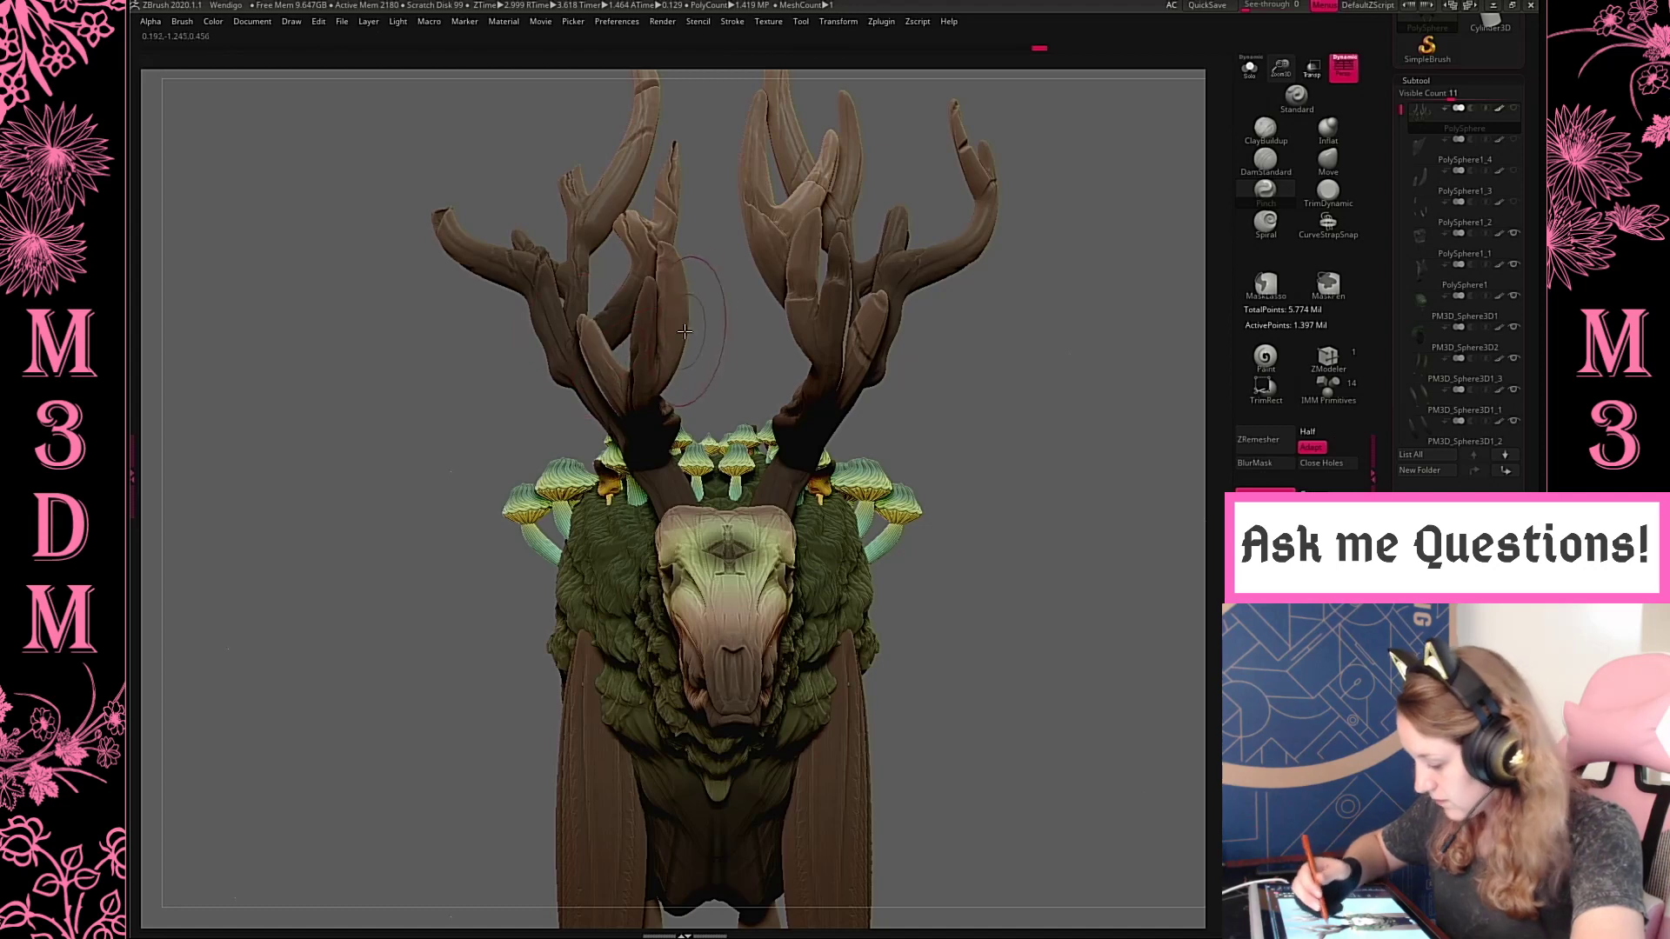
left_click_drag(1041, 368, 1112, 428)
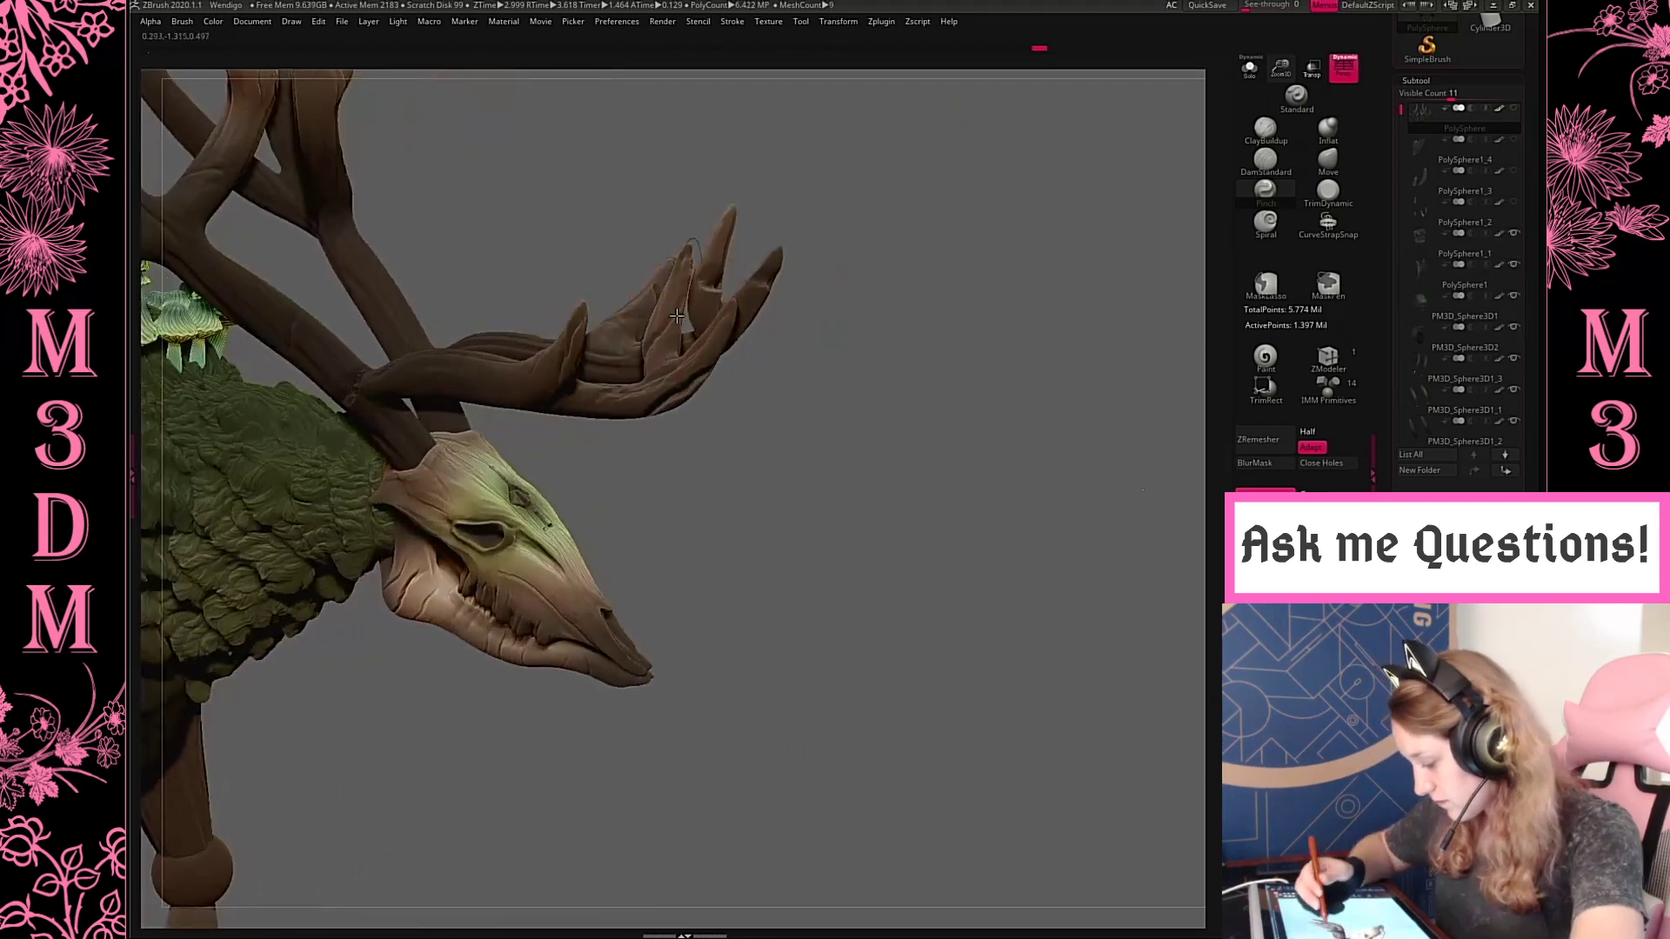
left_click_drag(952, 280, 954, 327, "shift")
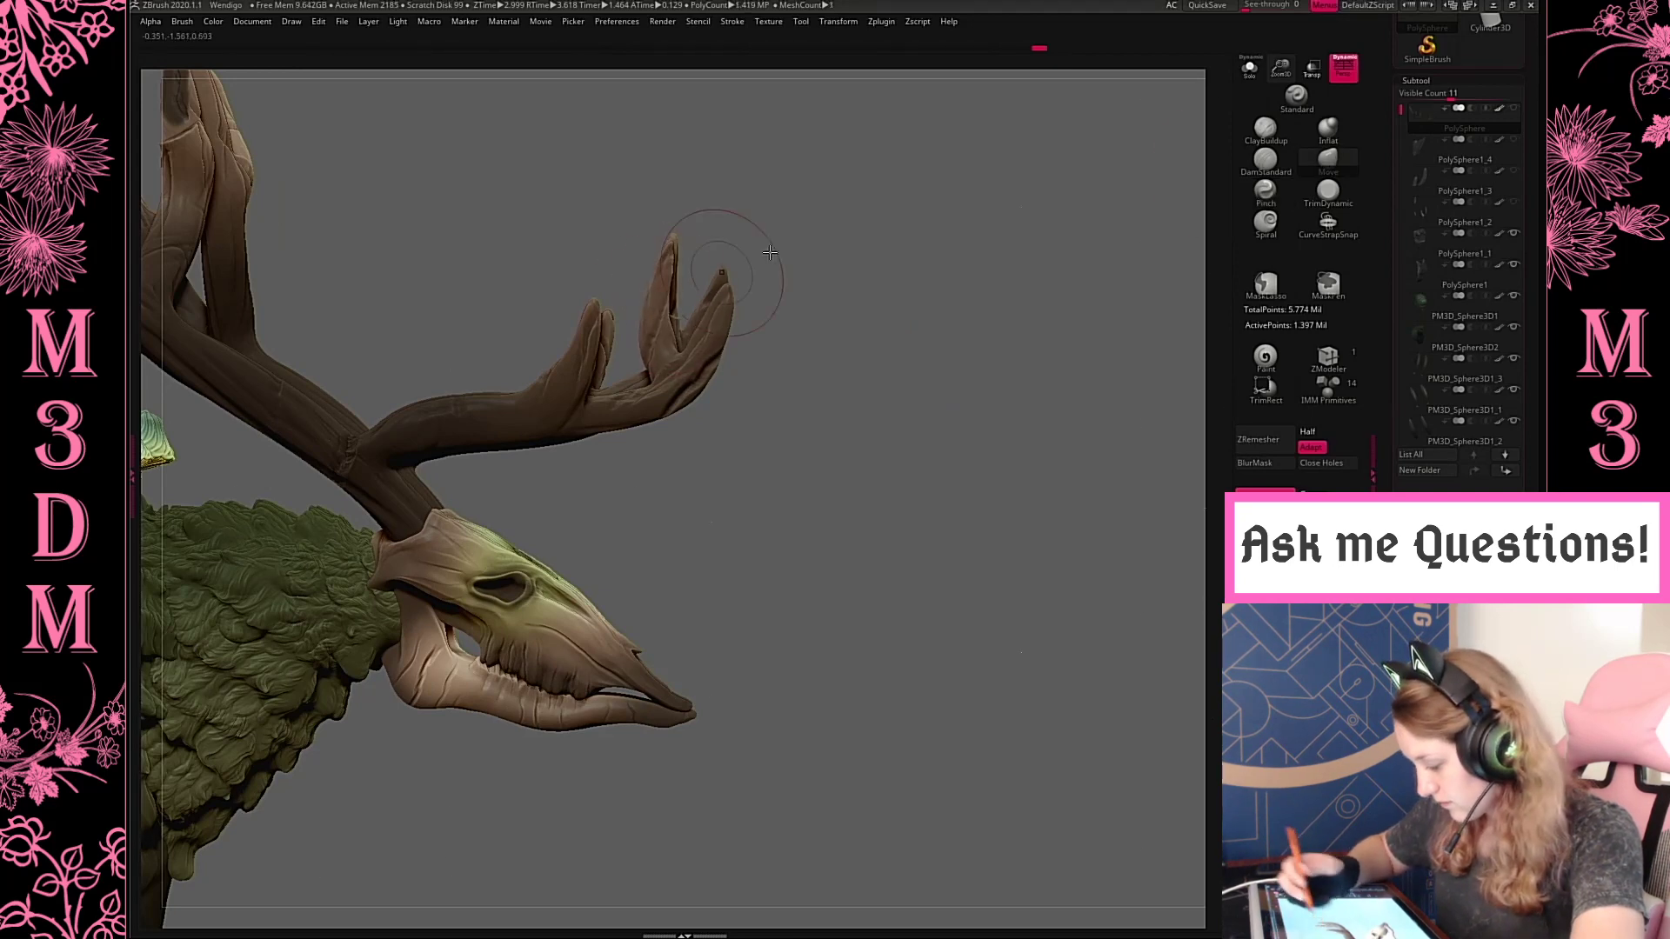
Reshape the front tine tips with the Move brush and cut cracks into them with DamStandard
mouse_move(709, 279)
left_mouse_down()
mouse_move(838, 261)
mouse_move(746, 515)
mouse_move(671, 540)
mouse_move(713, 487)
left_mouse_up()
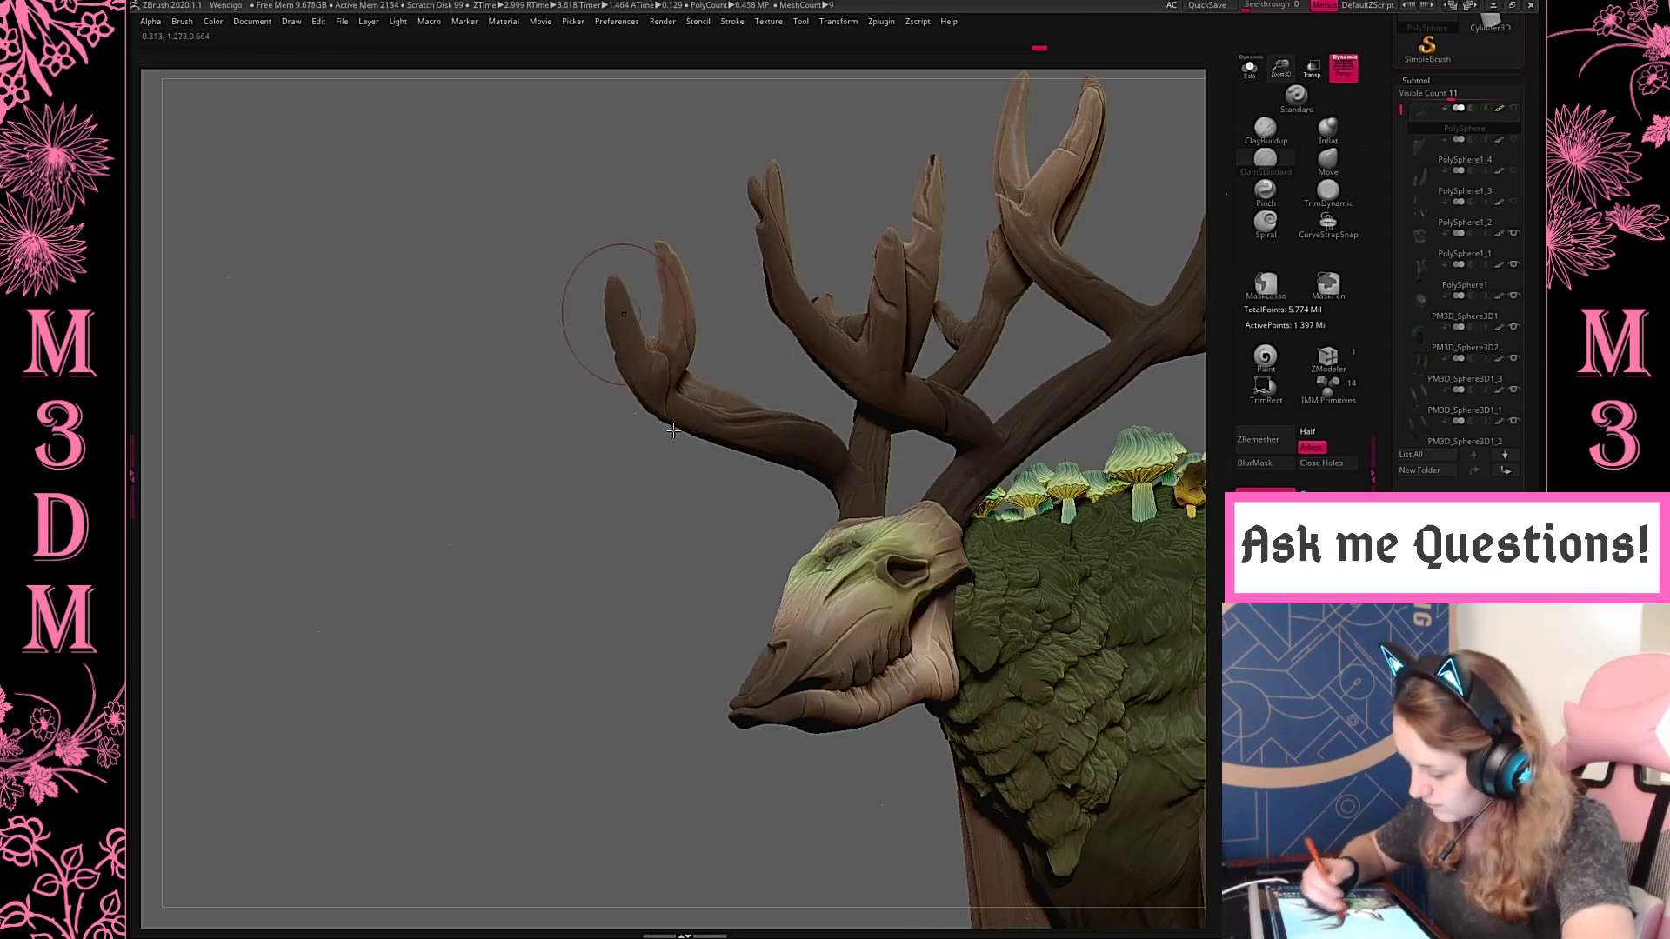
left_click_drag(730, 287, 765, 511)
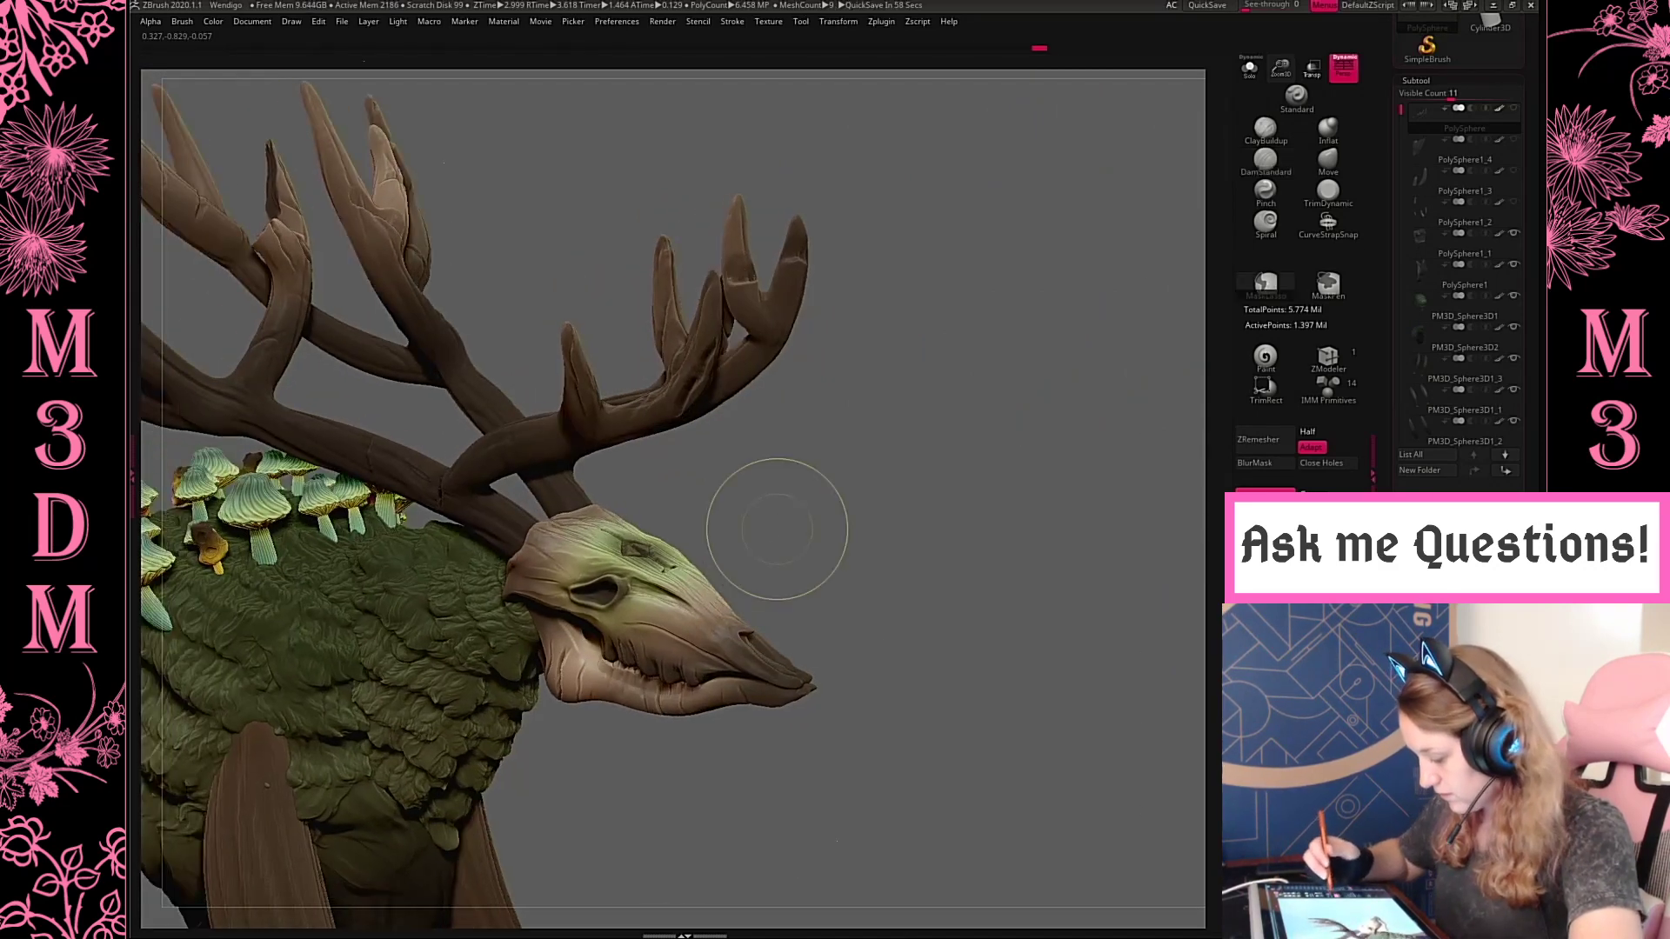
key("ctrl+z")
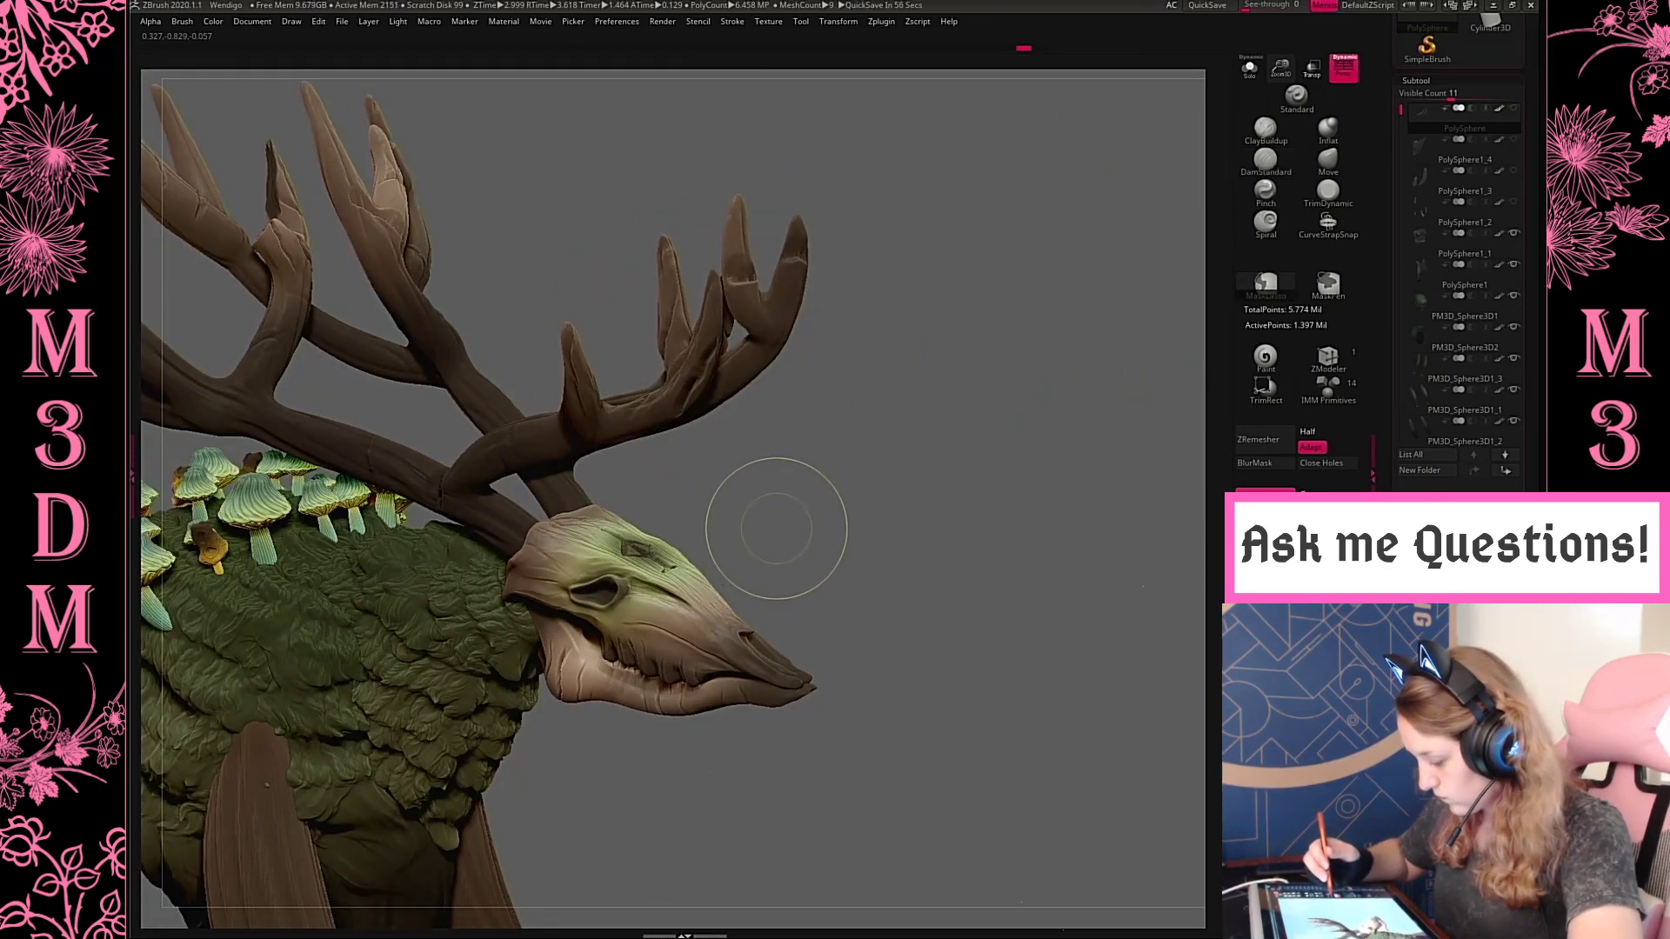
key("ctrl+shift+z")
key("ctrl+shift+z")
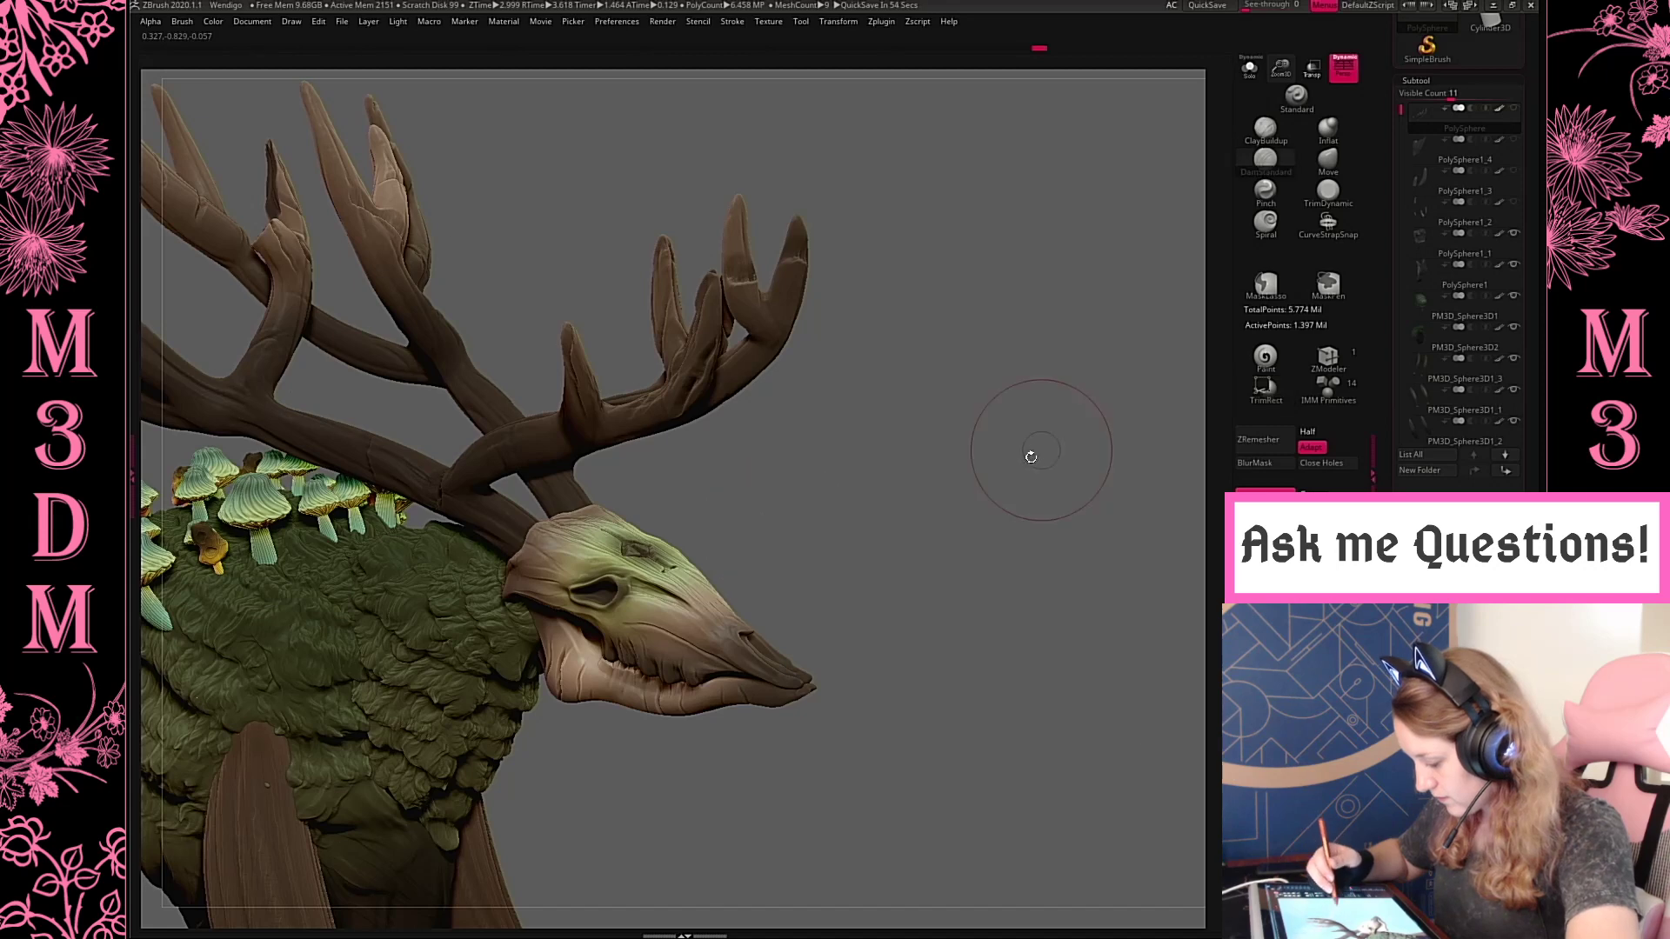
Examine the antlers' silhouette and the whole creature from the front, three-quarter and side views
left_click_drag(1040, 451, 1044, 383)
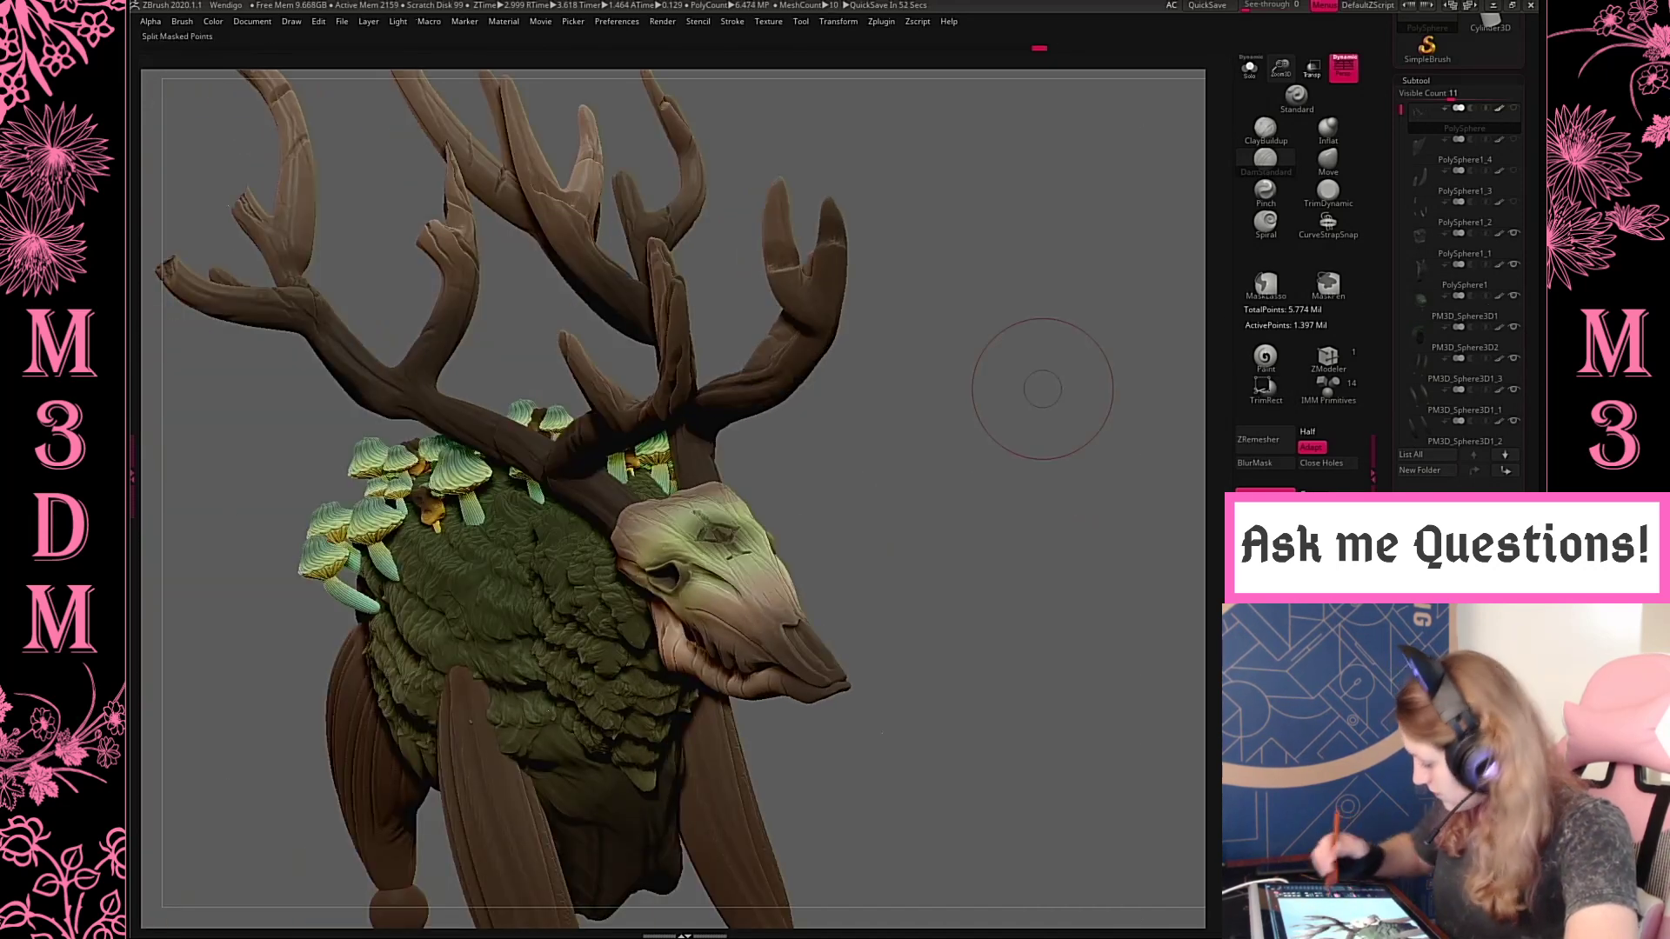
left_click_drag(977, 279, 1029, 372)
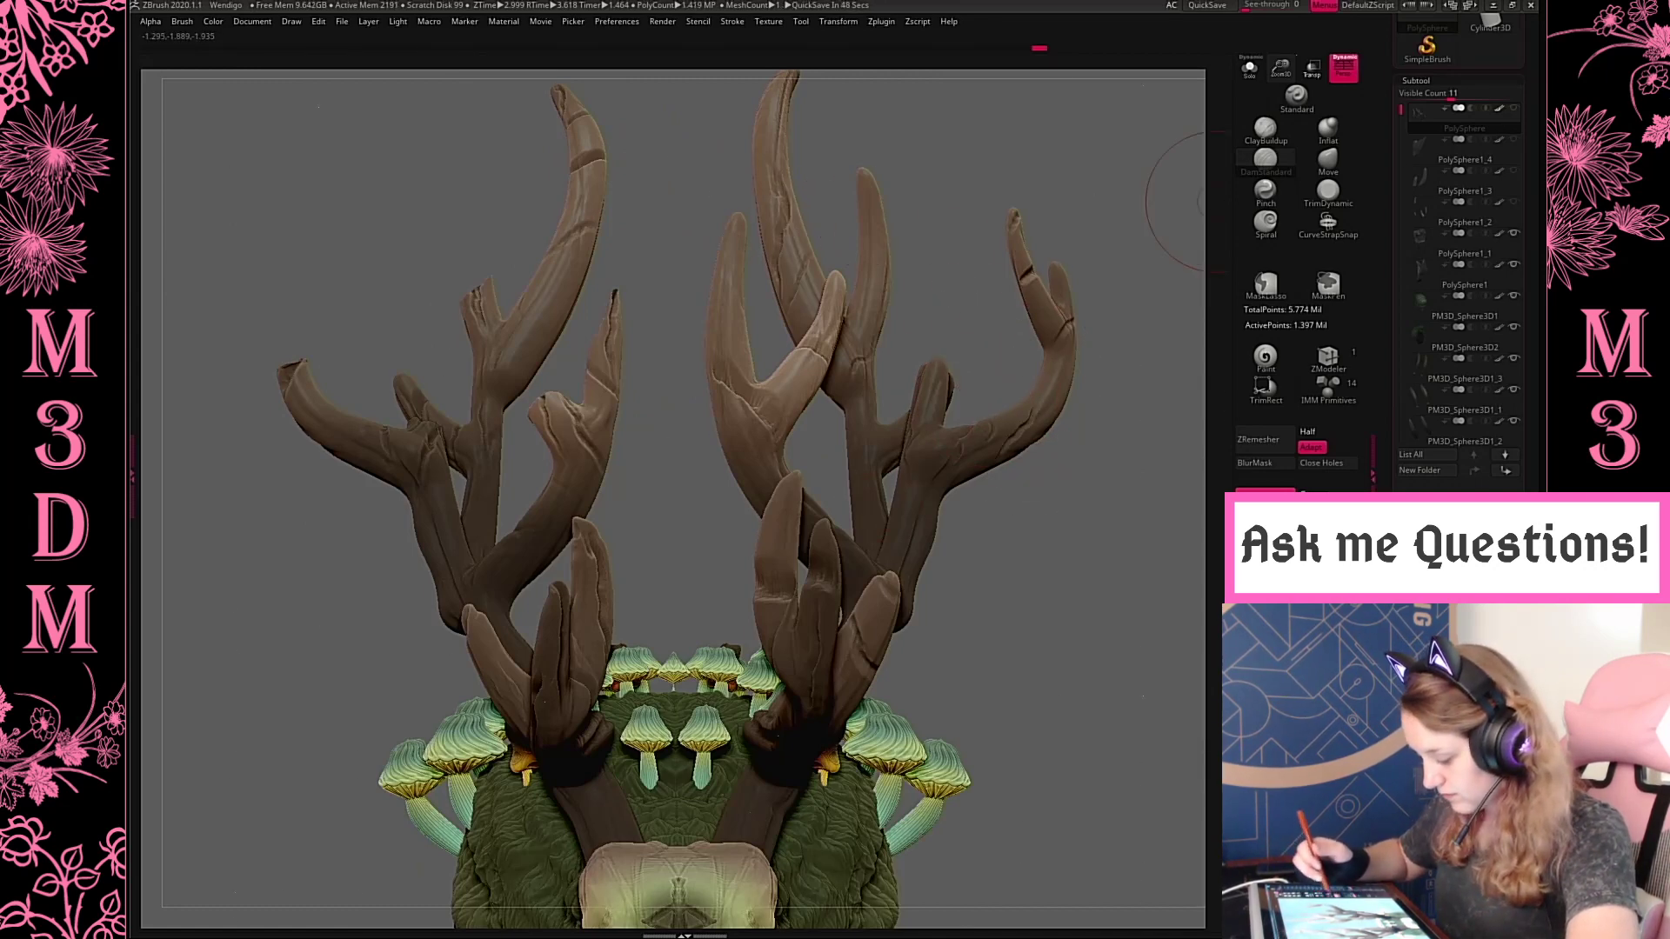
key("f")
mouse_move(1044, 363)
left_mouse_down()
mouse_move(1059, 417)
mouse_move(1047, 398)
left_mouse_up()
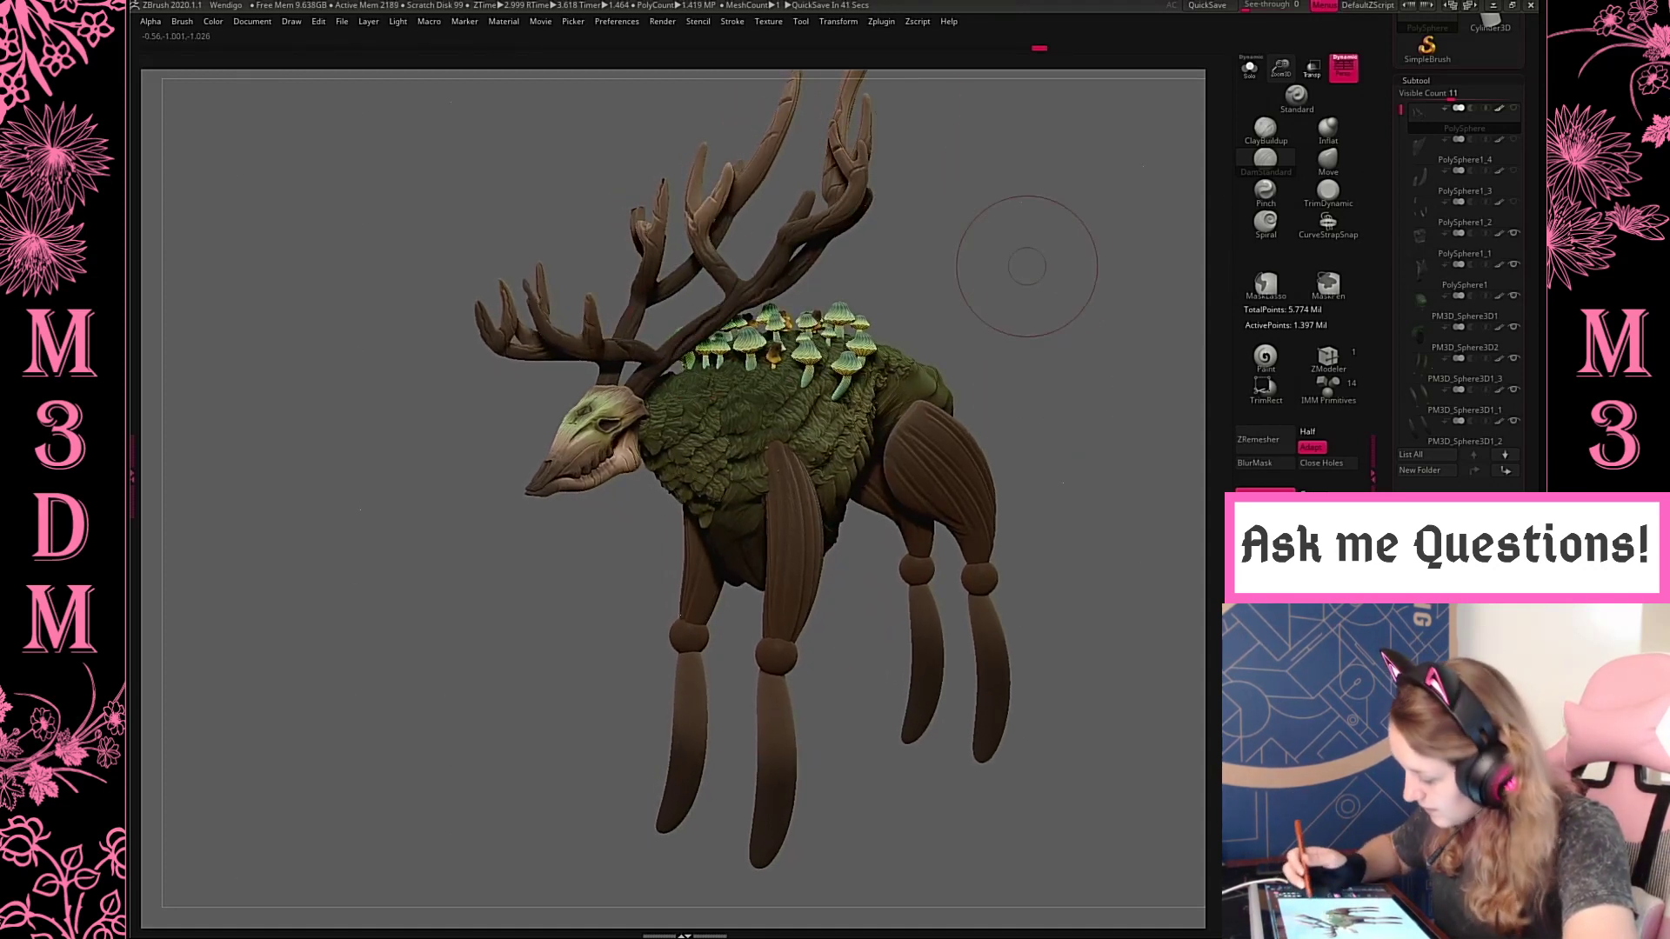
key("ctrl+z")
left_click_drag(1006, 254, 999, 310)
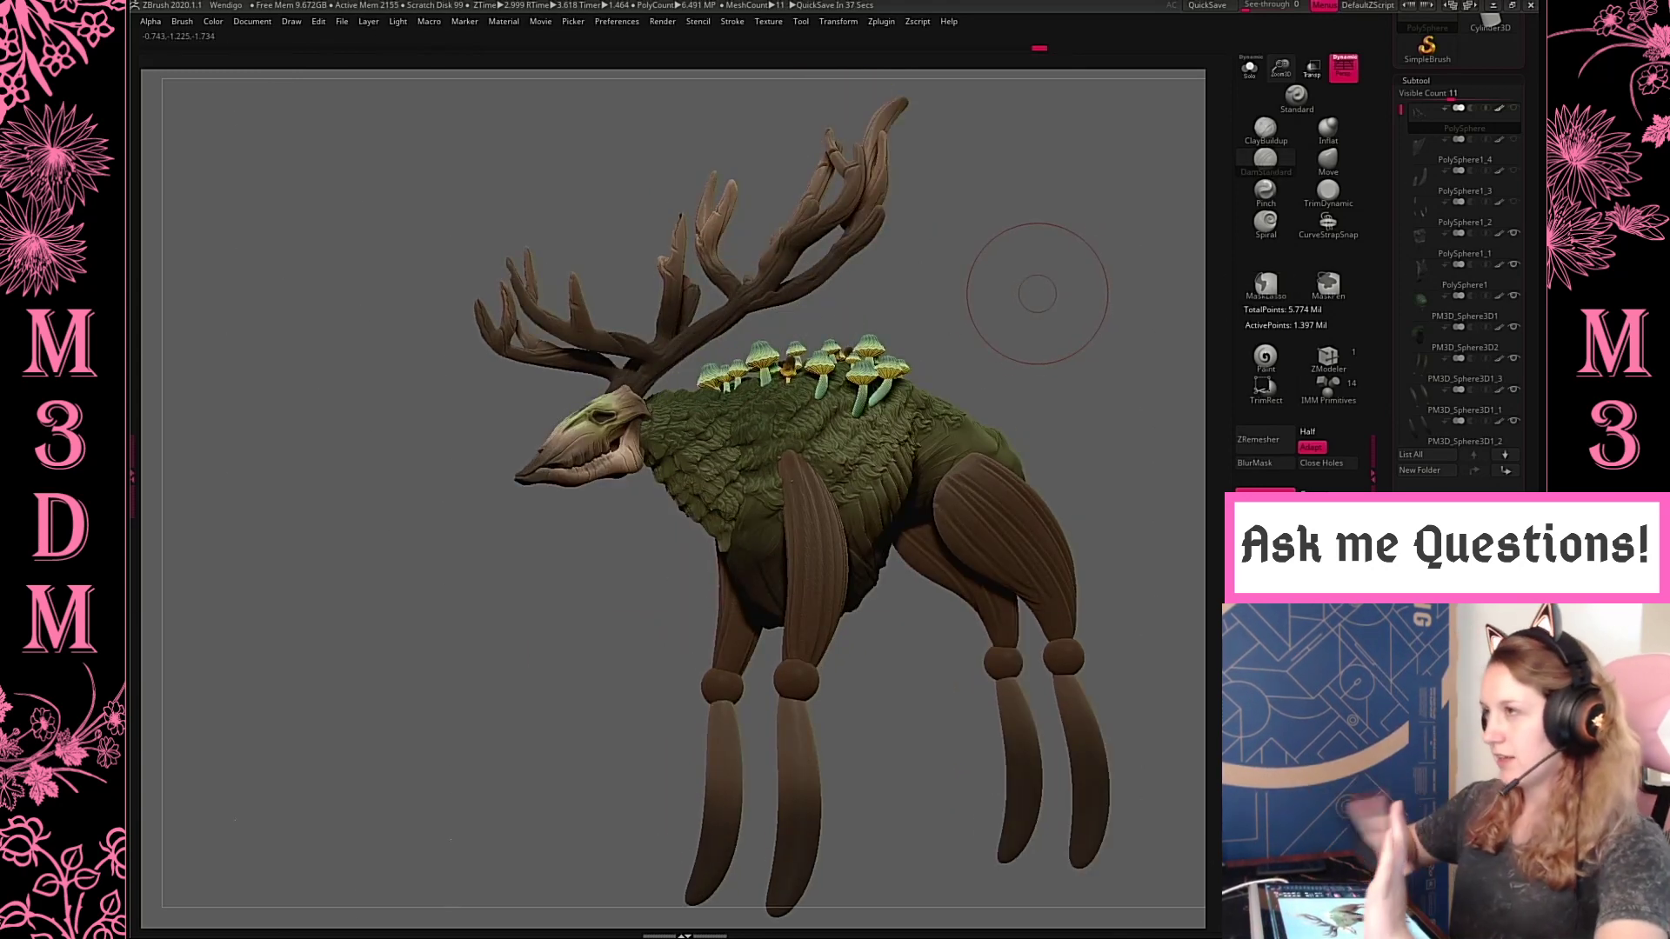
left_click_drag(1022, 273, 1007, 298)
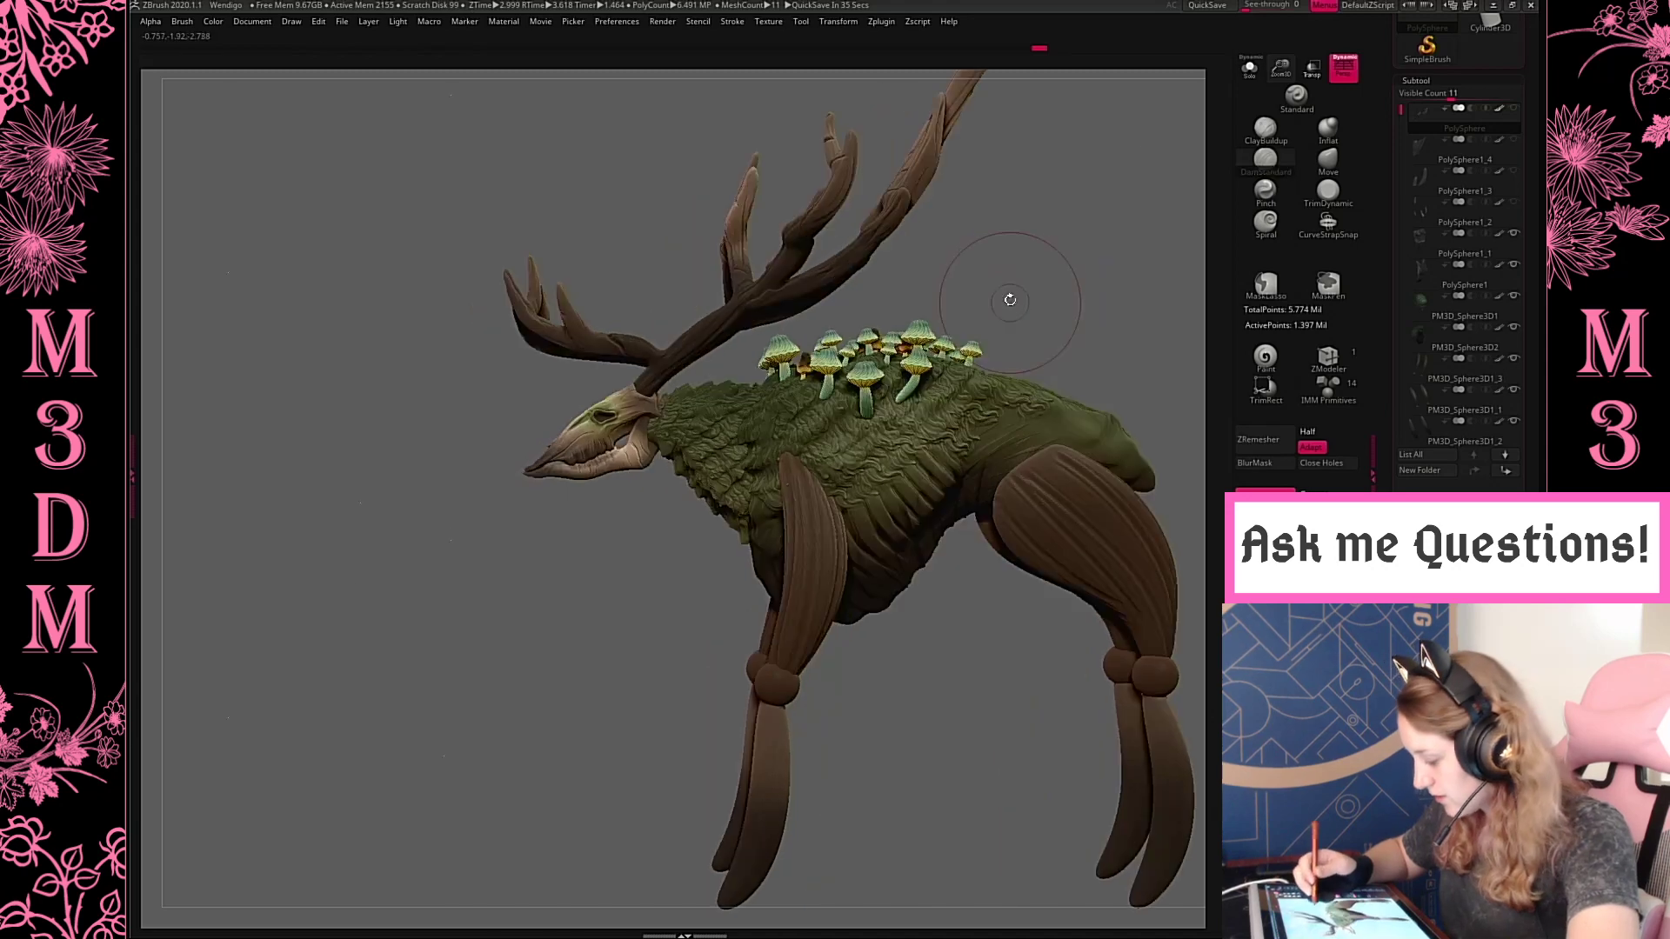
right_click(1006, 298)
left_click_drag(1140, 213, 1076, 229, "alt")
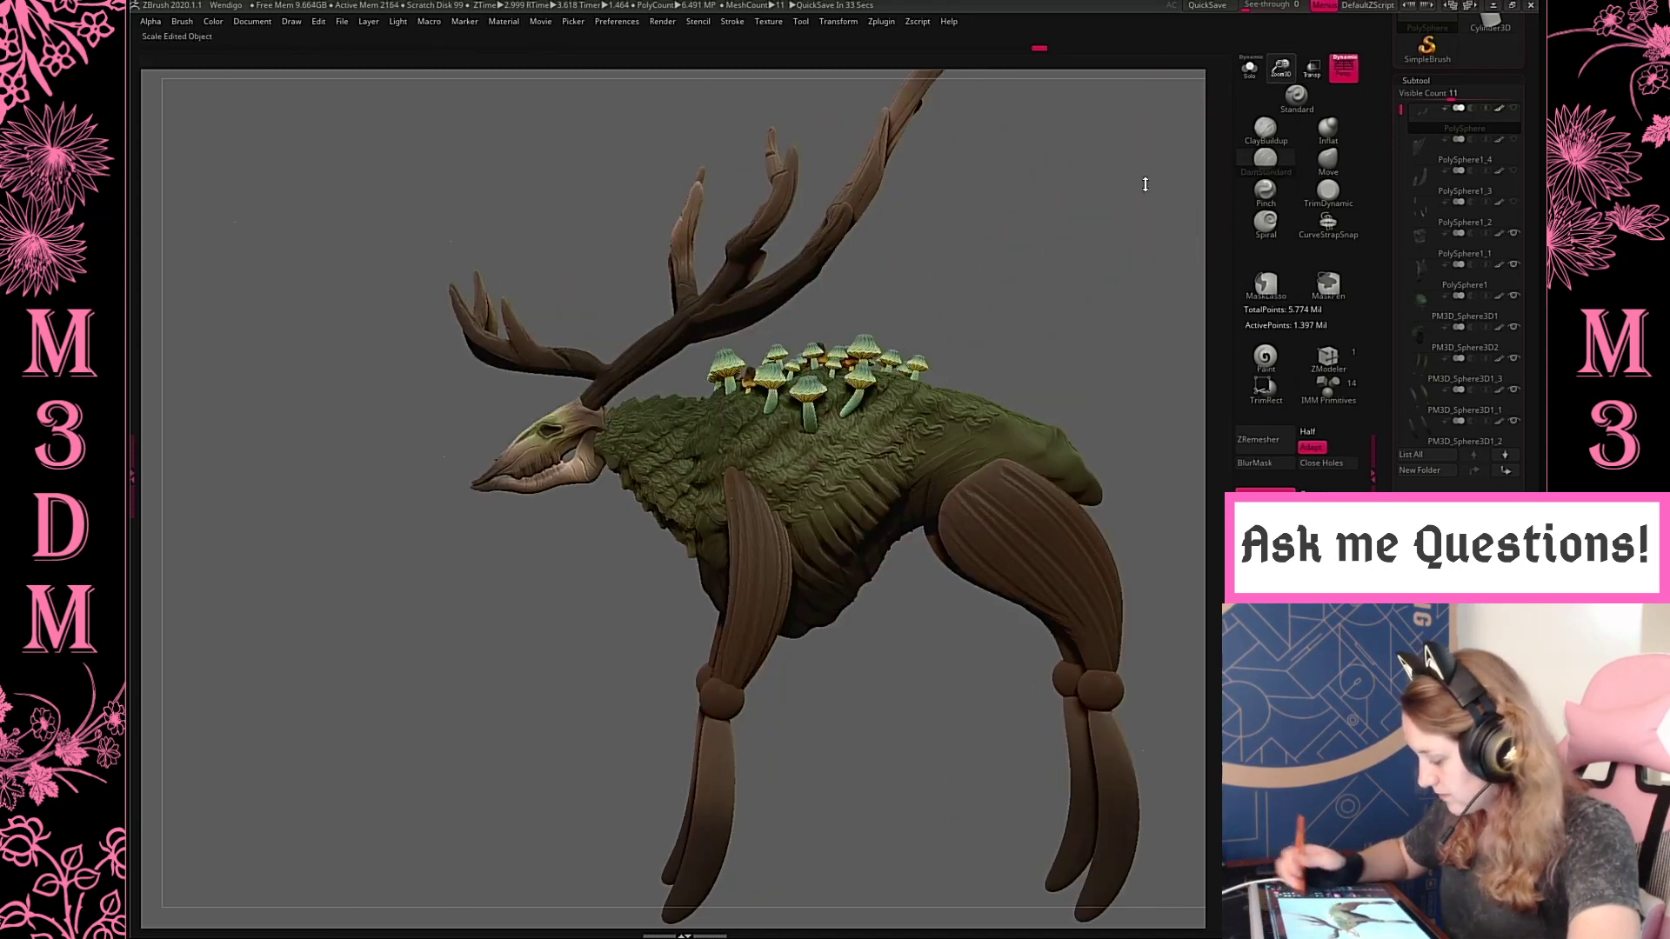
left_click_drag(1146, 184, 1134, 139, "alt")
left_click_drag(1025, 320, 1047, 319)
Save the project over the existing Wendigo file in the Wendigo folder
key("ctrl+s")
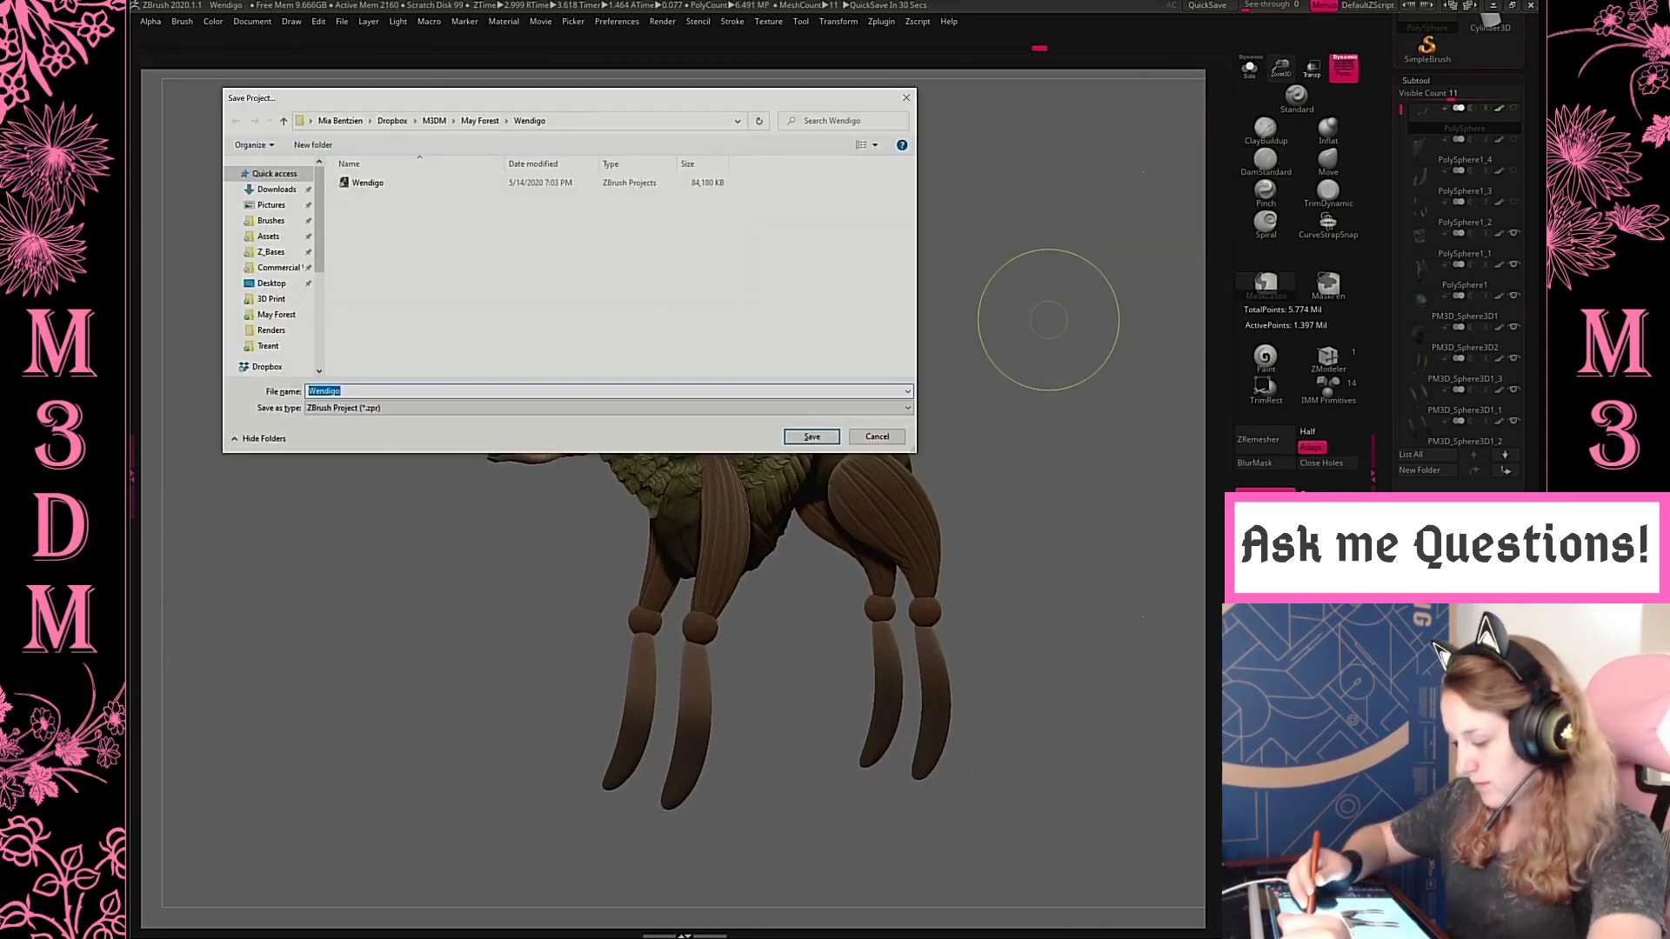
left_click(369, 182)
left_click(811, 437)
left_click(872, 466)
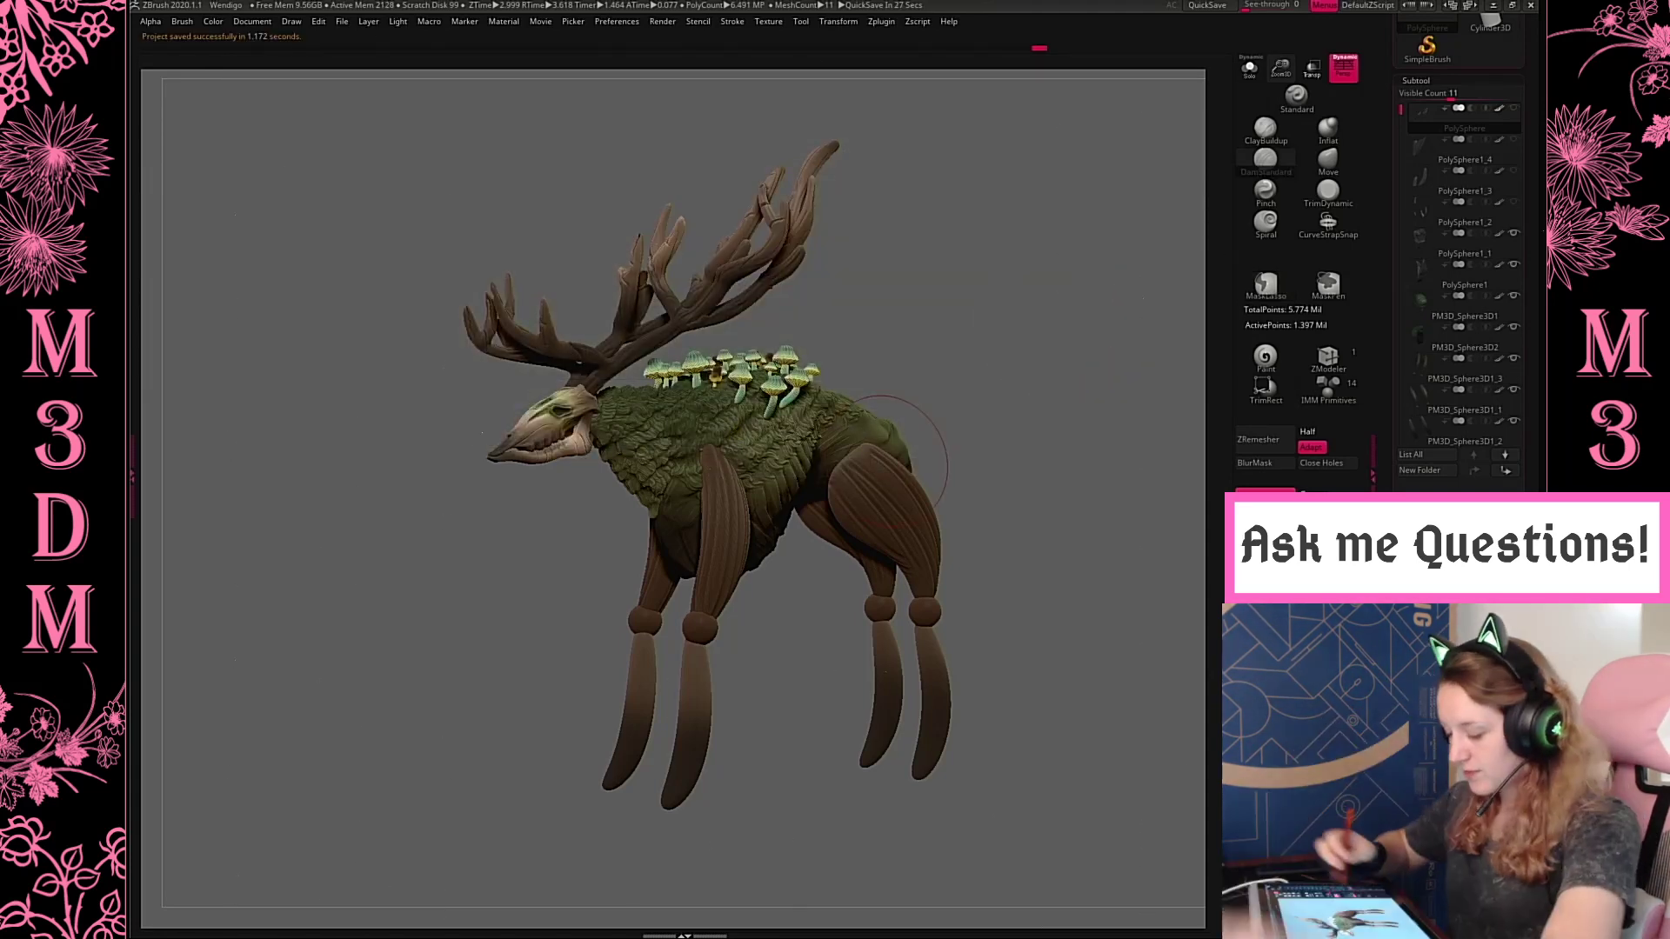
Select the knee joint subtool and make all hidden subtools visible, including the antlers and their cut-off tips
left_click(713, 610, "alt")
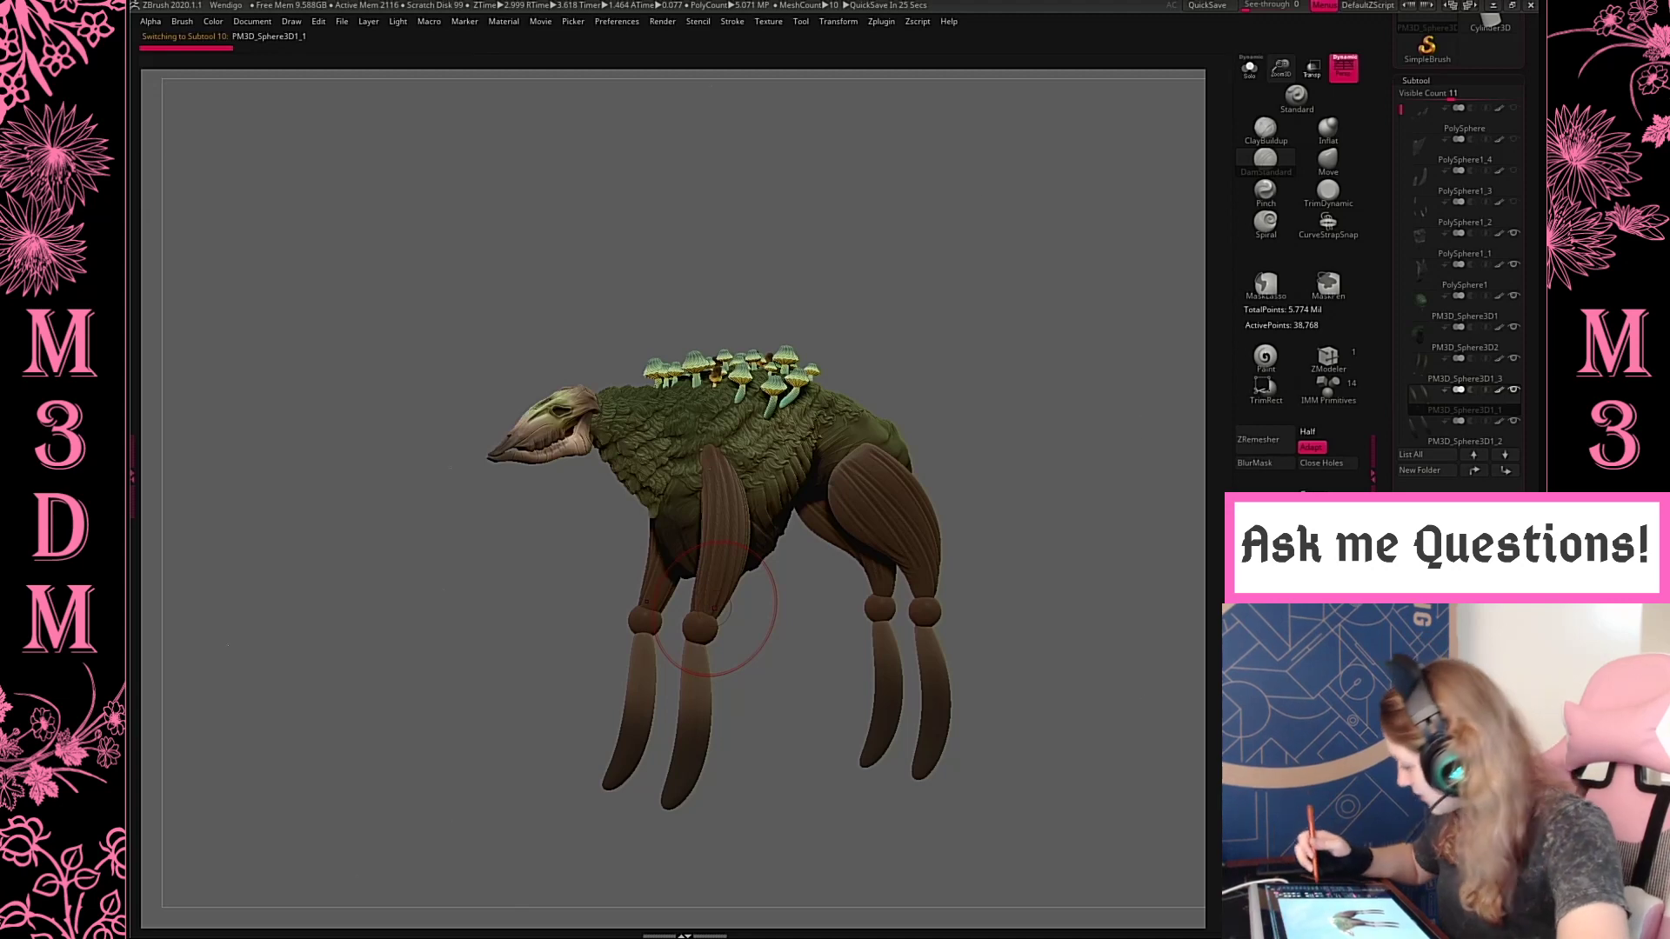
left_click(1514, 421, "shift")
mouse_move(962, 242)
left_mouse_down()
mouse_move(996, 337)
mouse_move(1040, 362)
left_mouse_up()
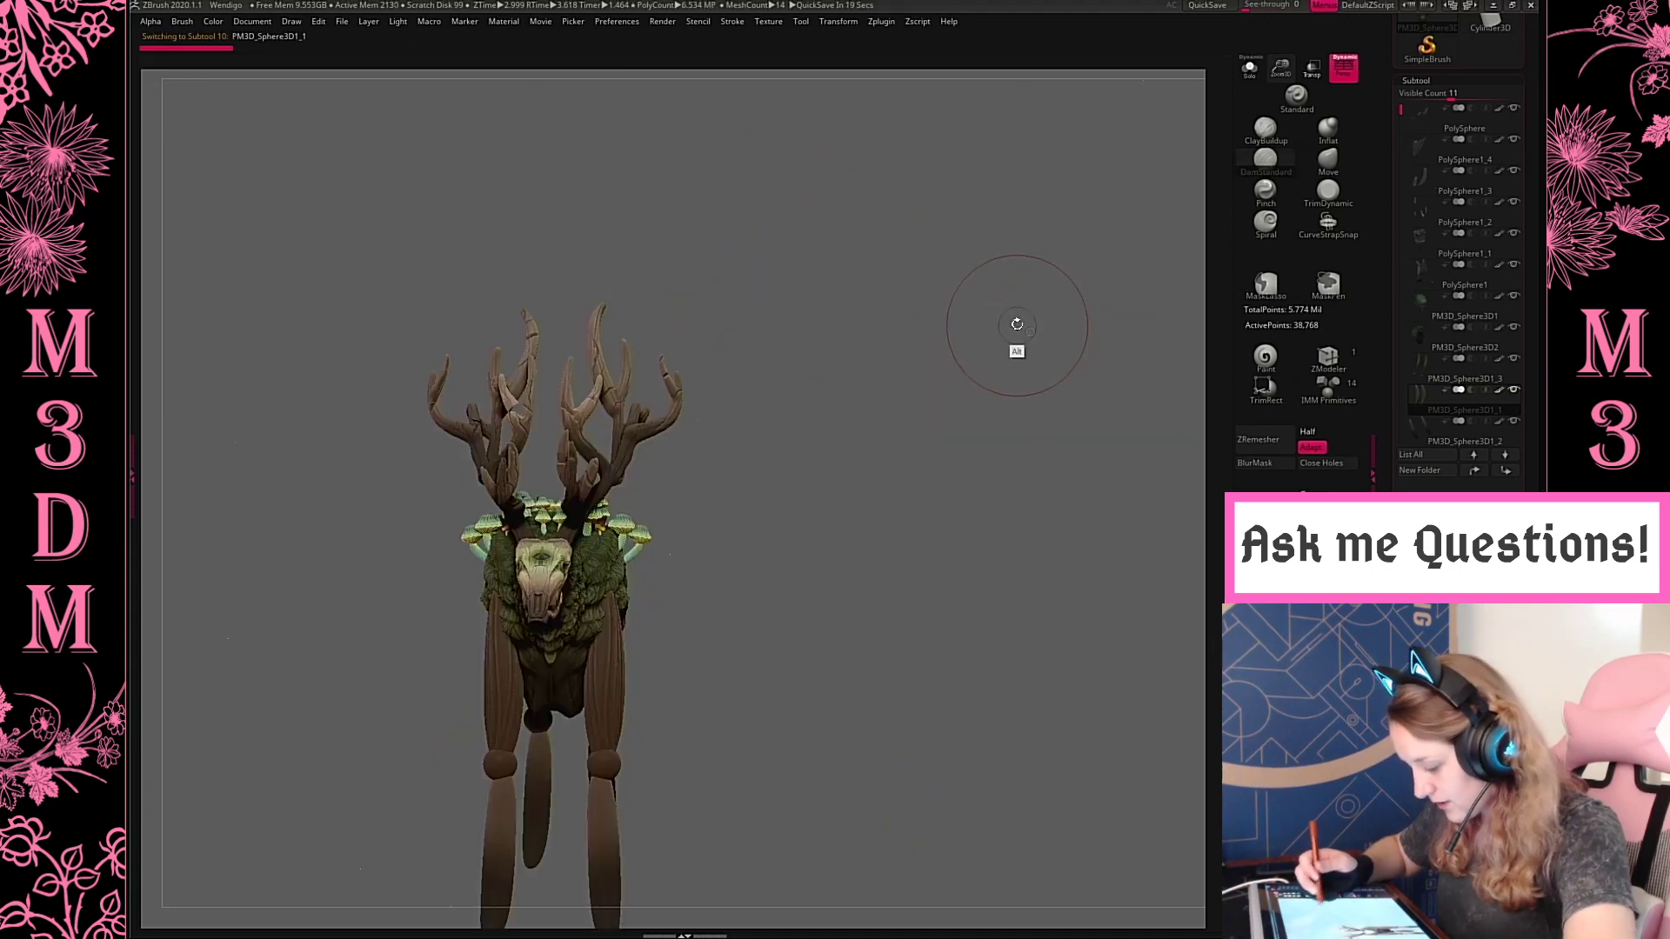
left_click_drag(1014, 298, 1072, 326, "alt")
Delete the leftover subtools containing the cut-off tine pieces of the broken antler, including the outer branch's forked tips
left_click(560, 317, "alt")
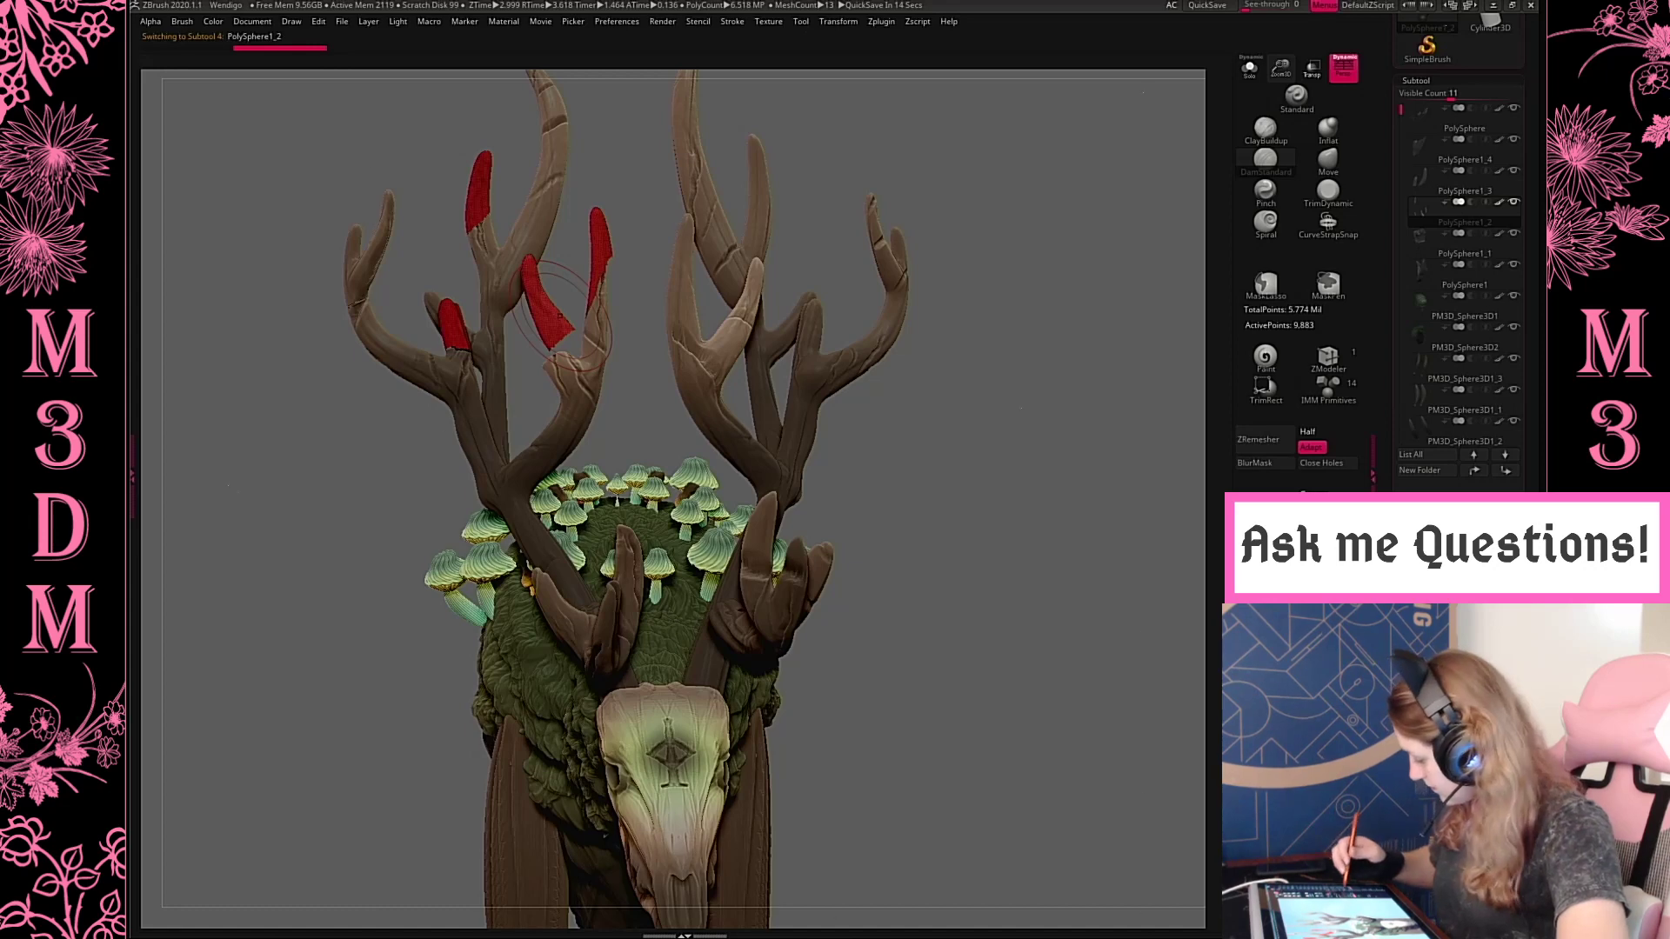
key("Delete")
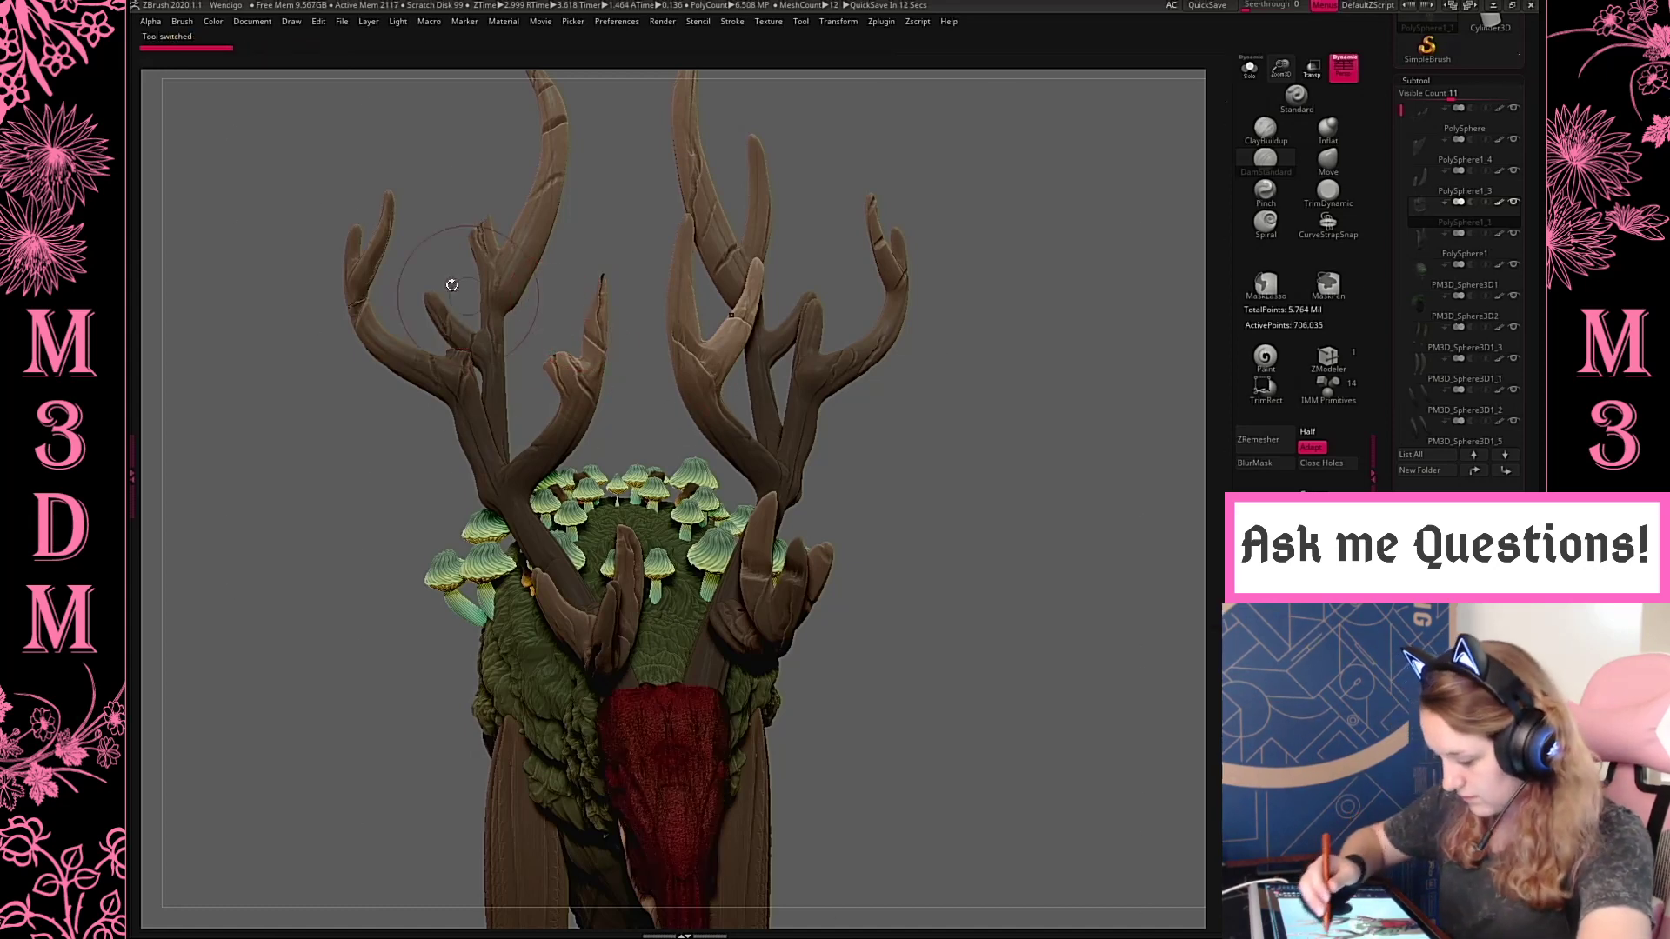
left_click(374, 280, "alt")
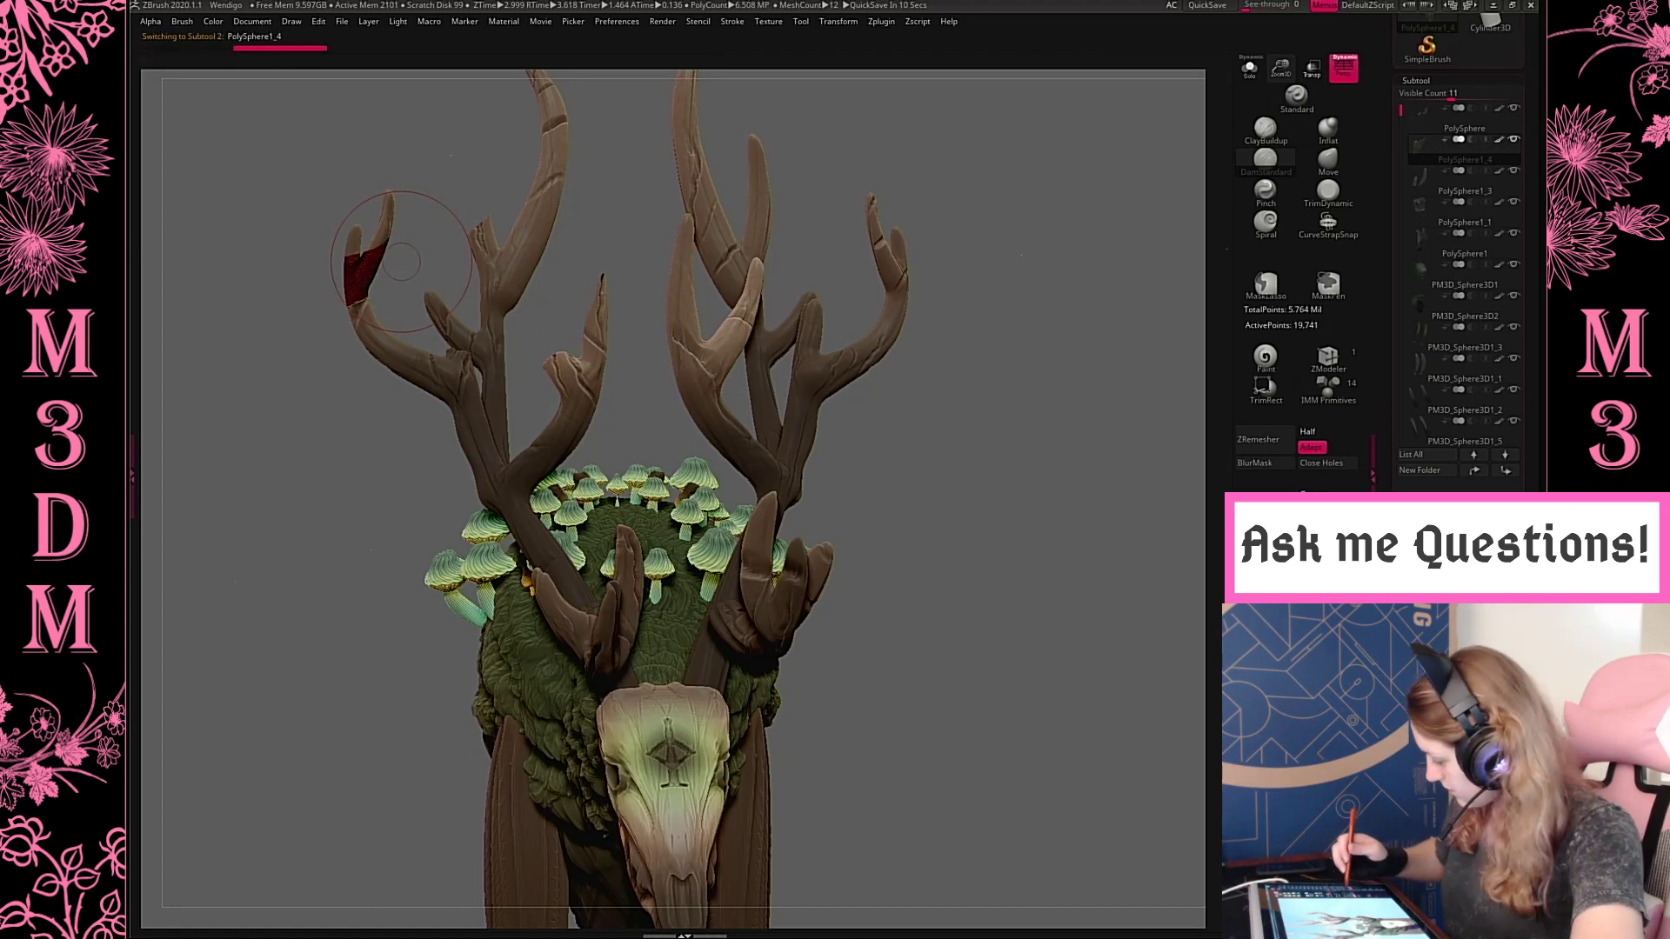
key("Delete")
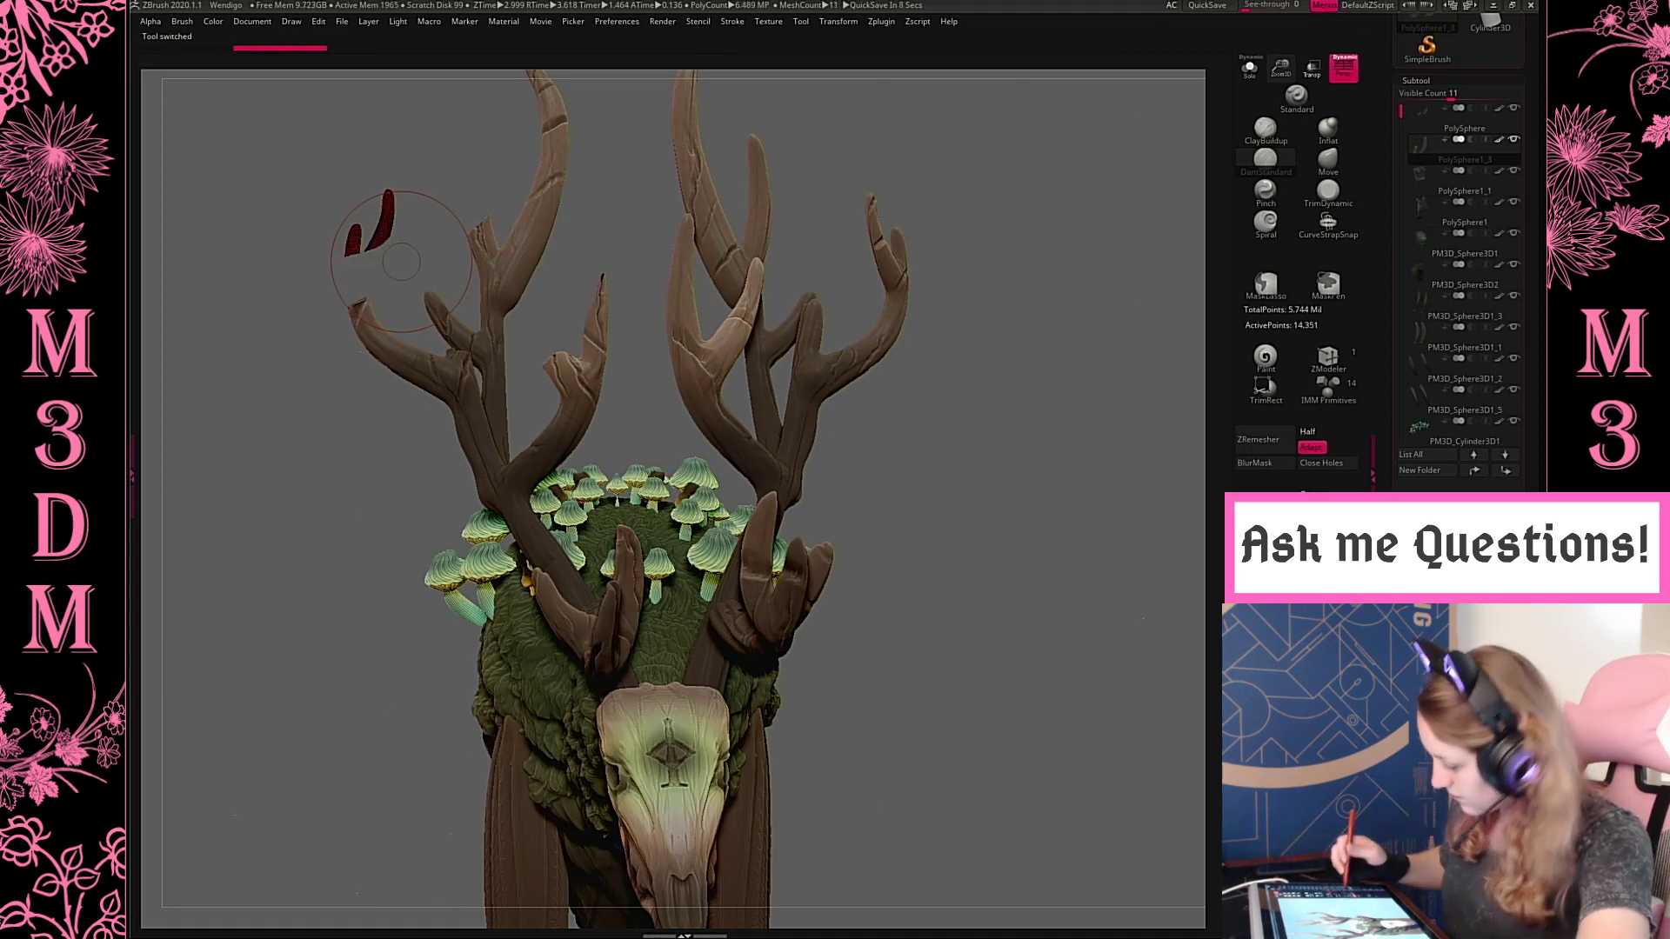
key("Delete")
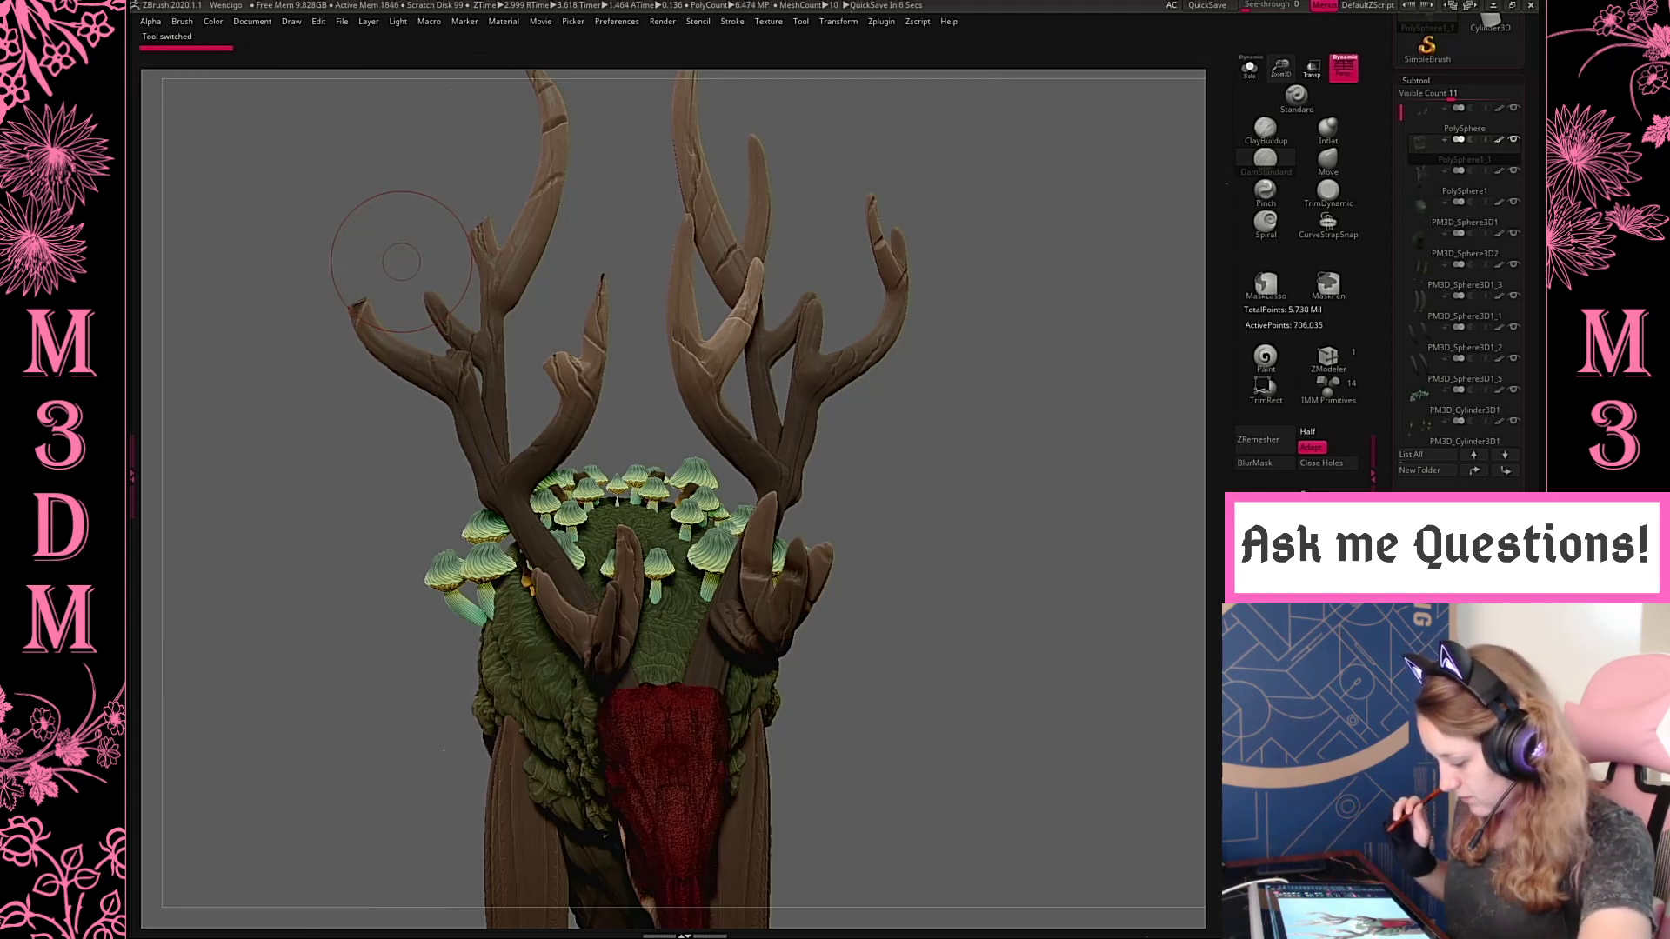
left_click_drag(1081, 675, 835, 666)
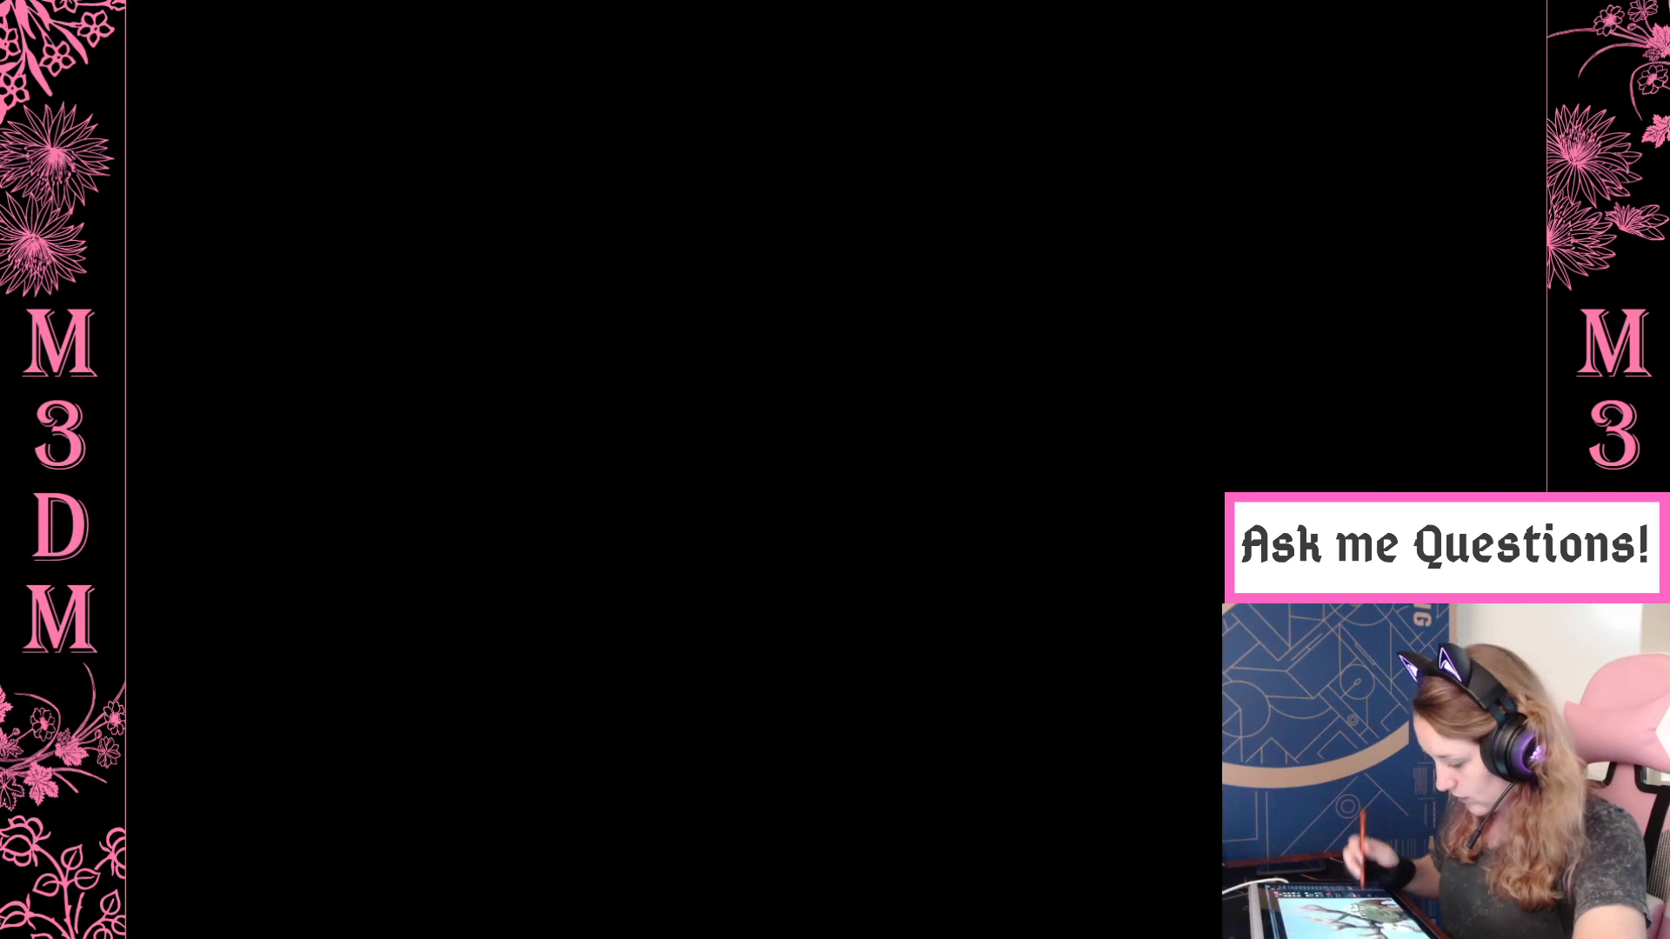
key("f")
key("f")
left_click_drag(1076, 500, 974, 487)
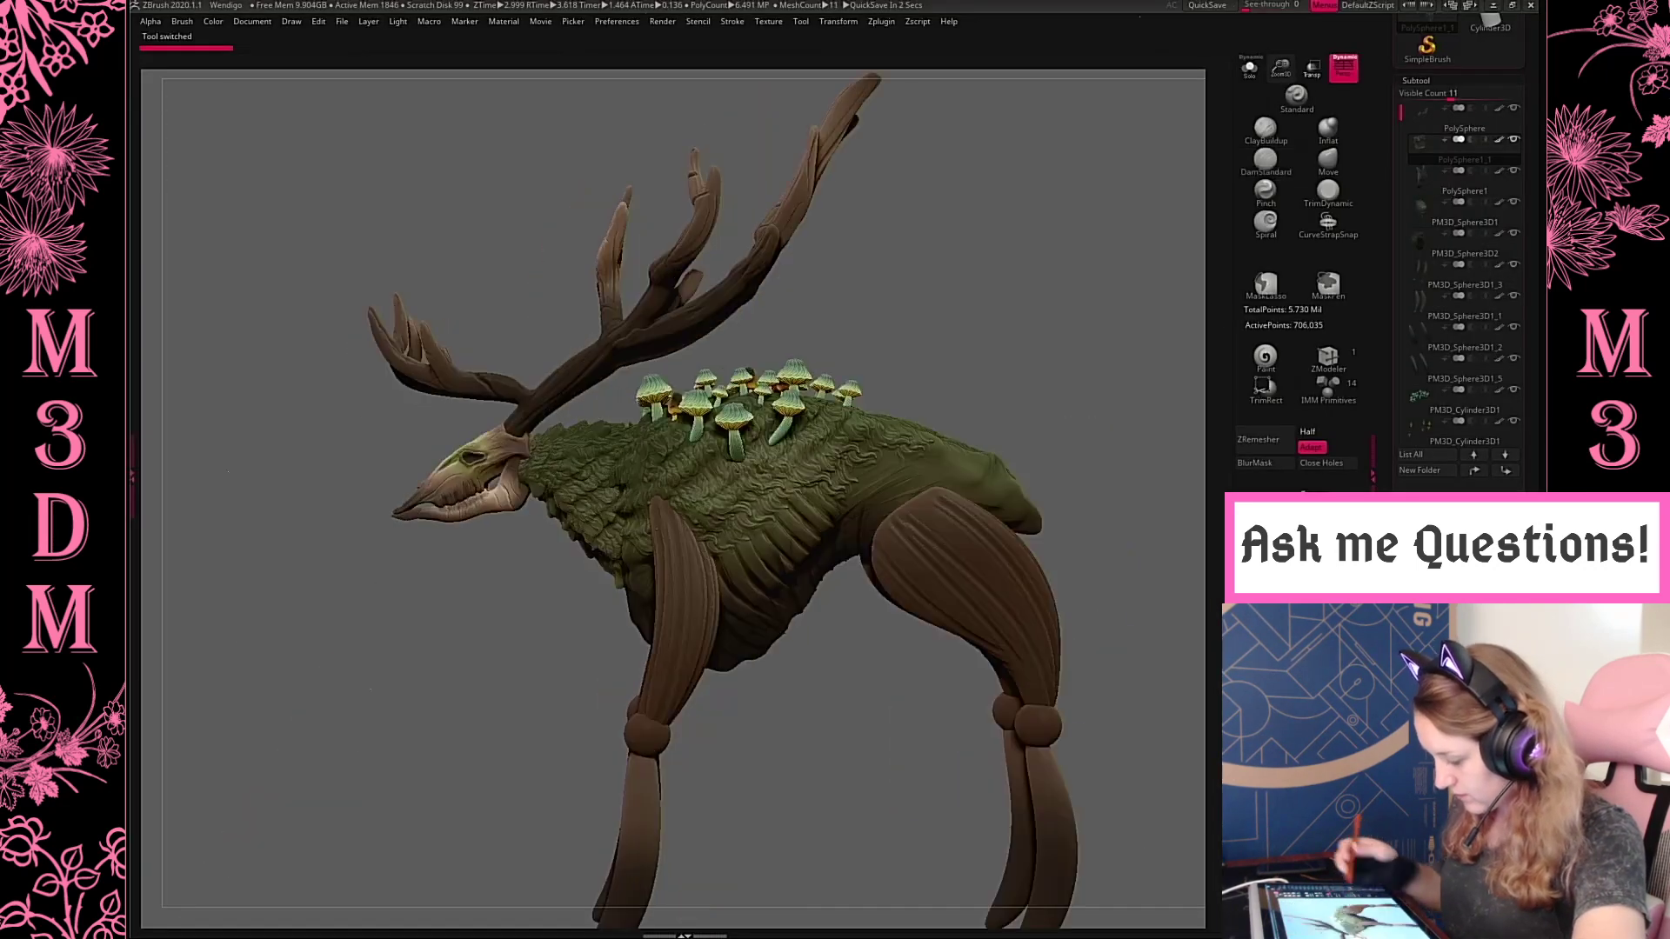
left_click_drag(999, 287, 951, 189, "alt")
left_click_drag(1023, 665, 1015, 649)
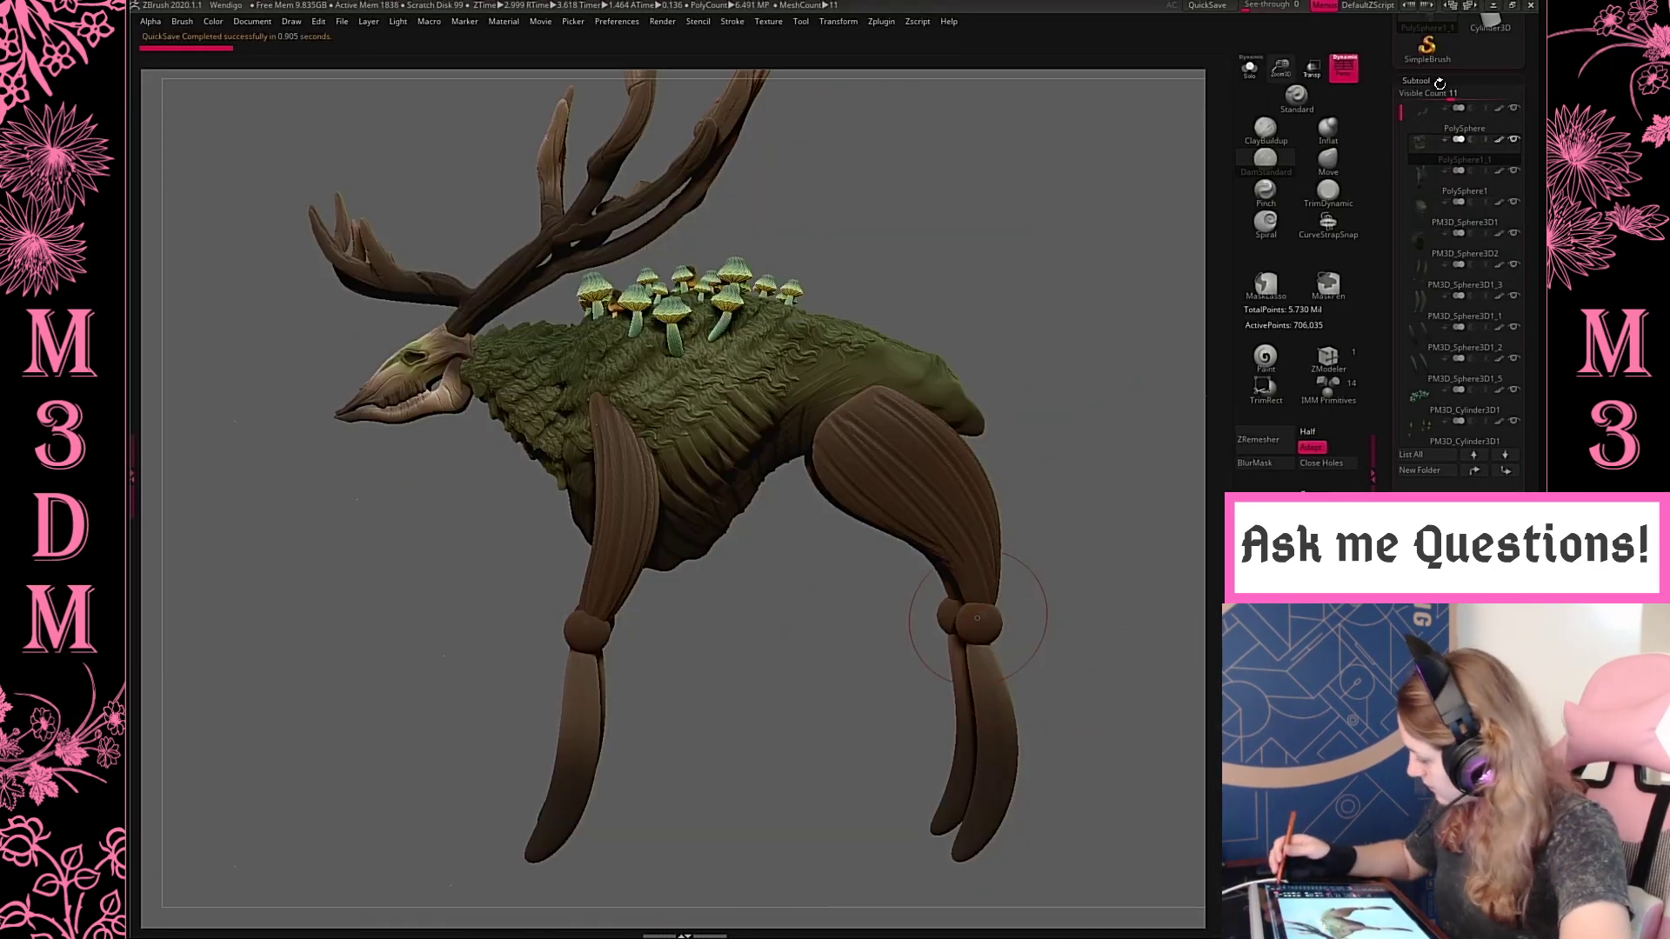
left_click(1431, 81)
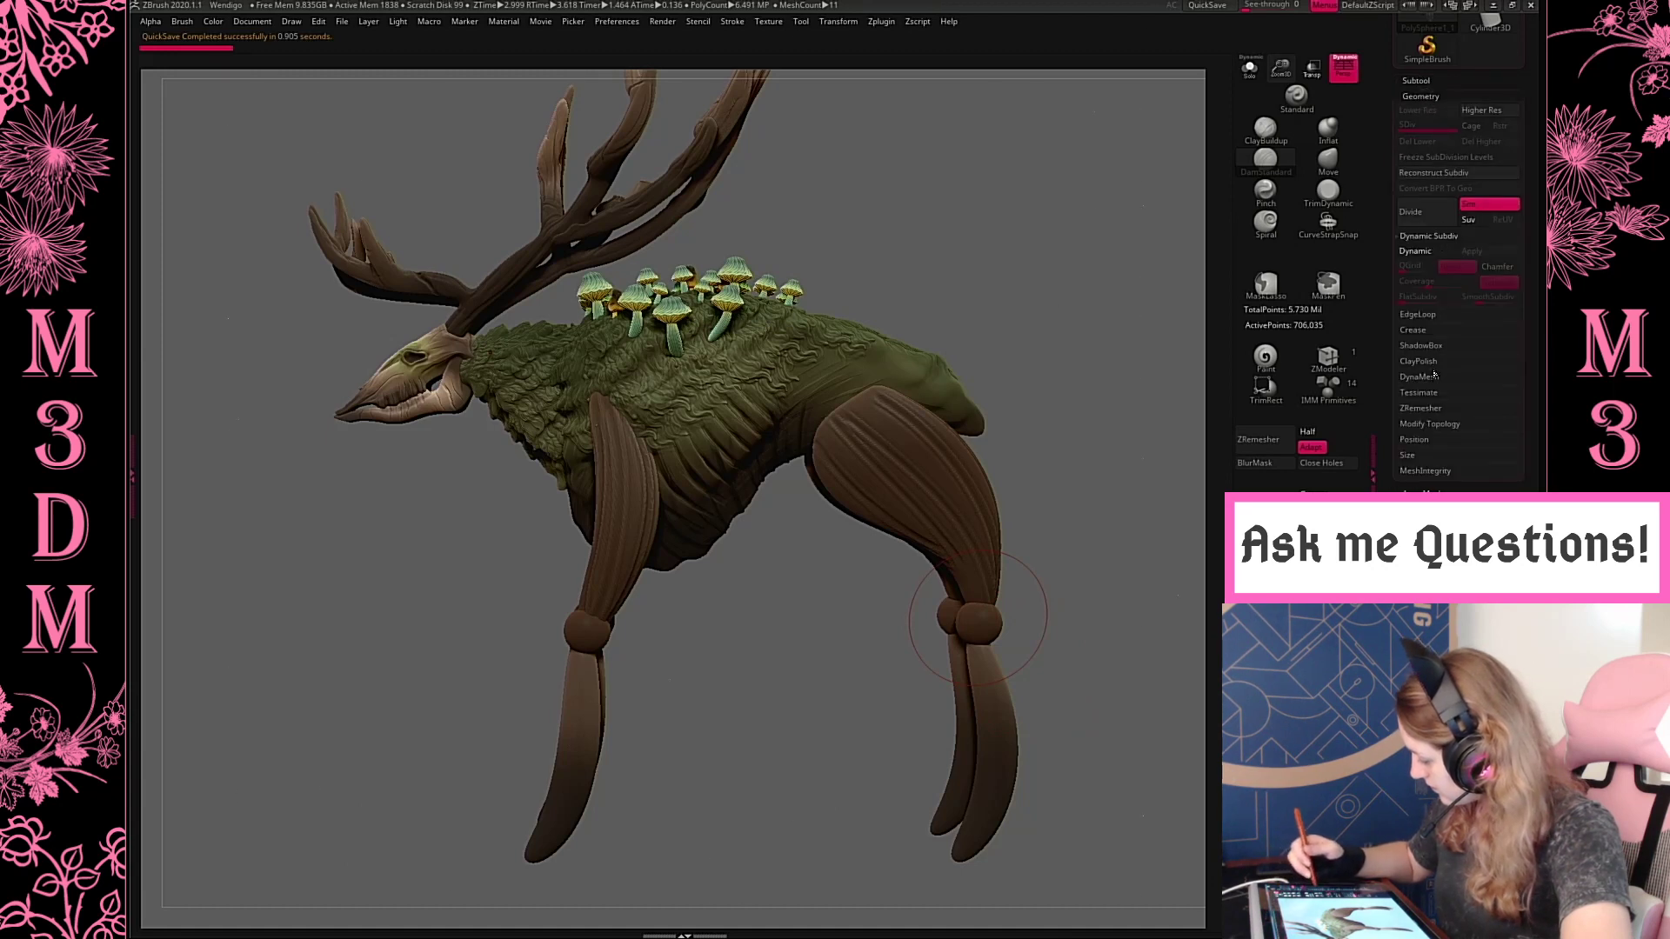
left_click(1419, 376)
left_click(1432, 346)
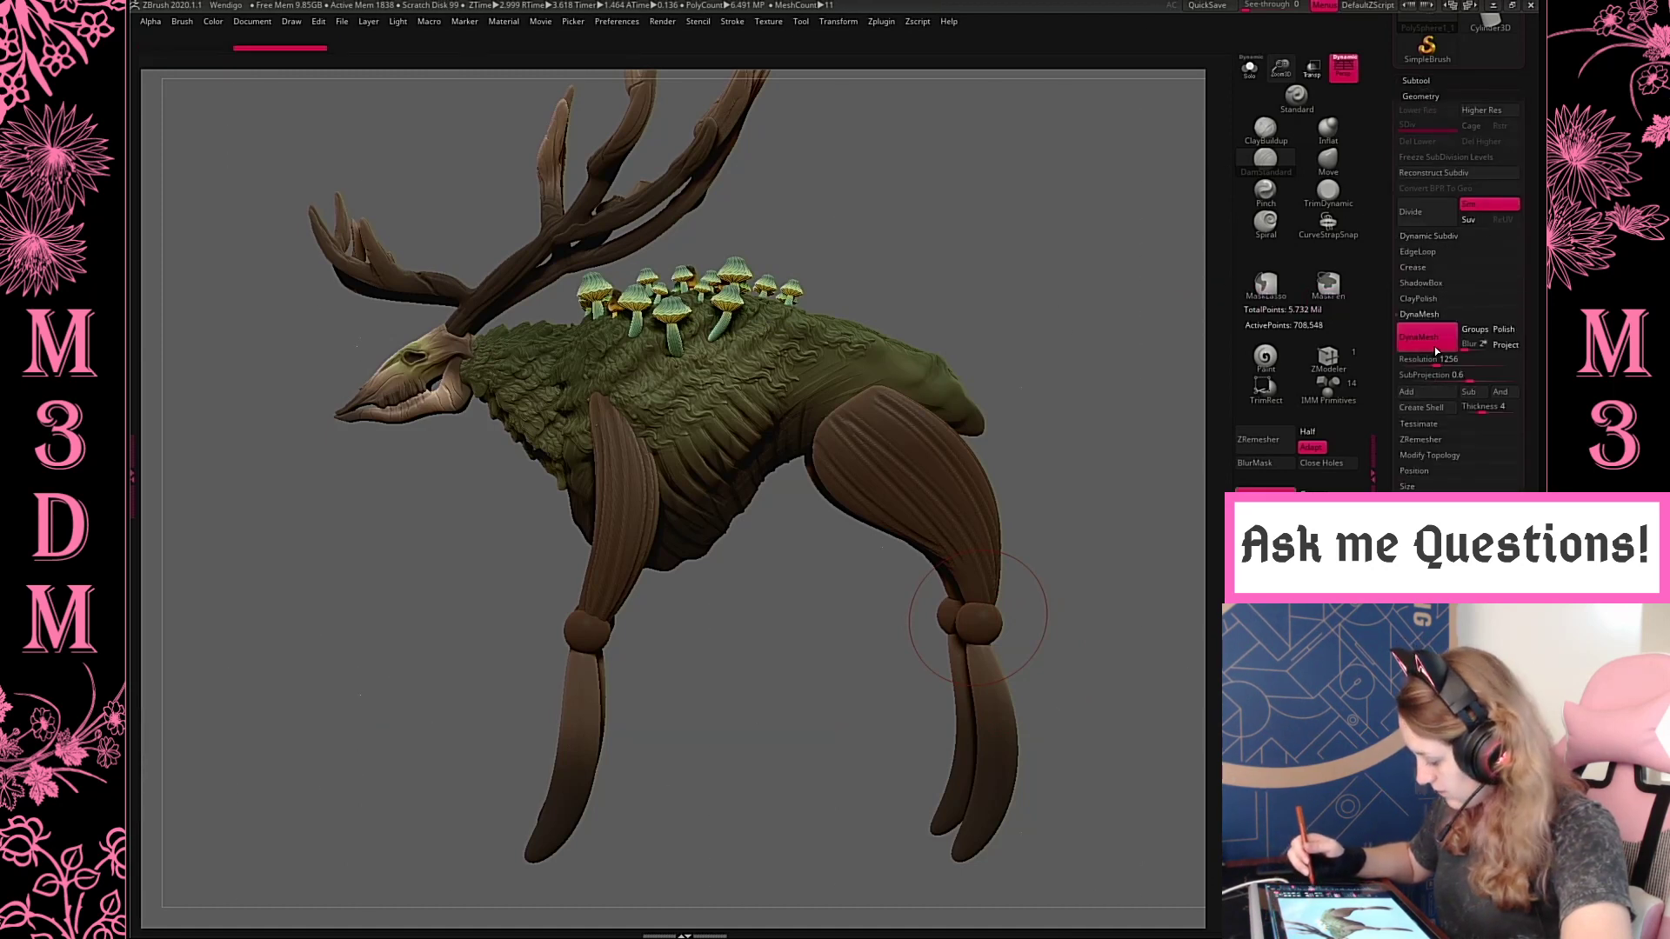
key("ctrl+z")
left_click(1425, 361)
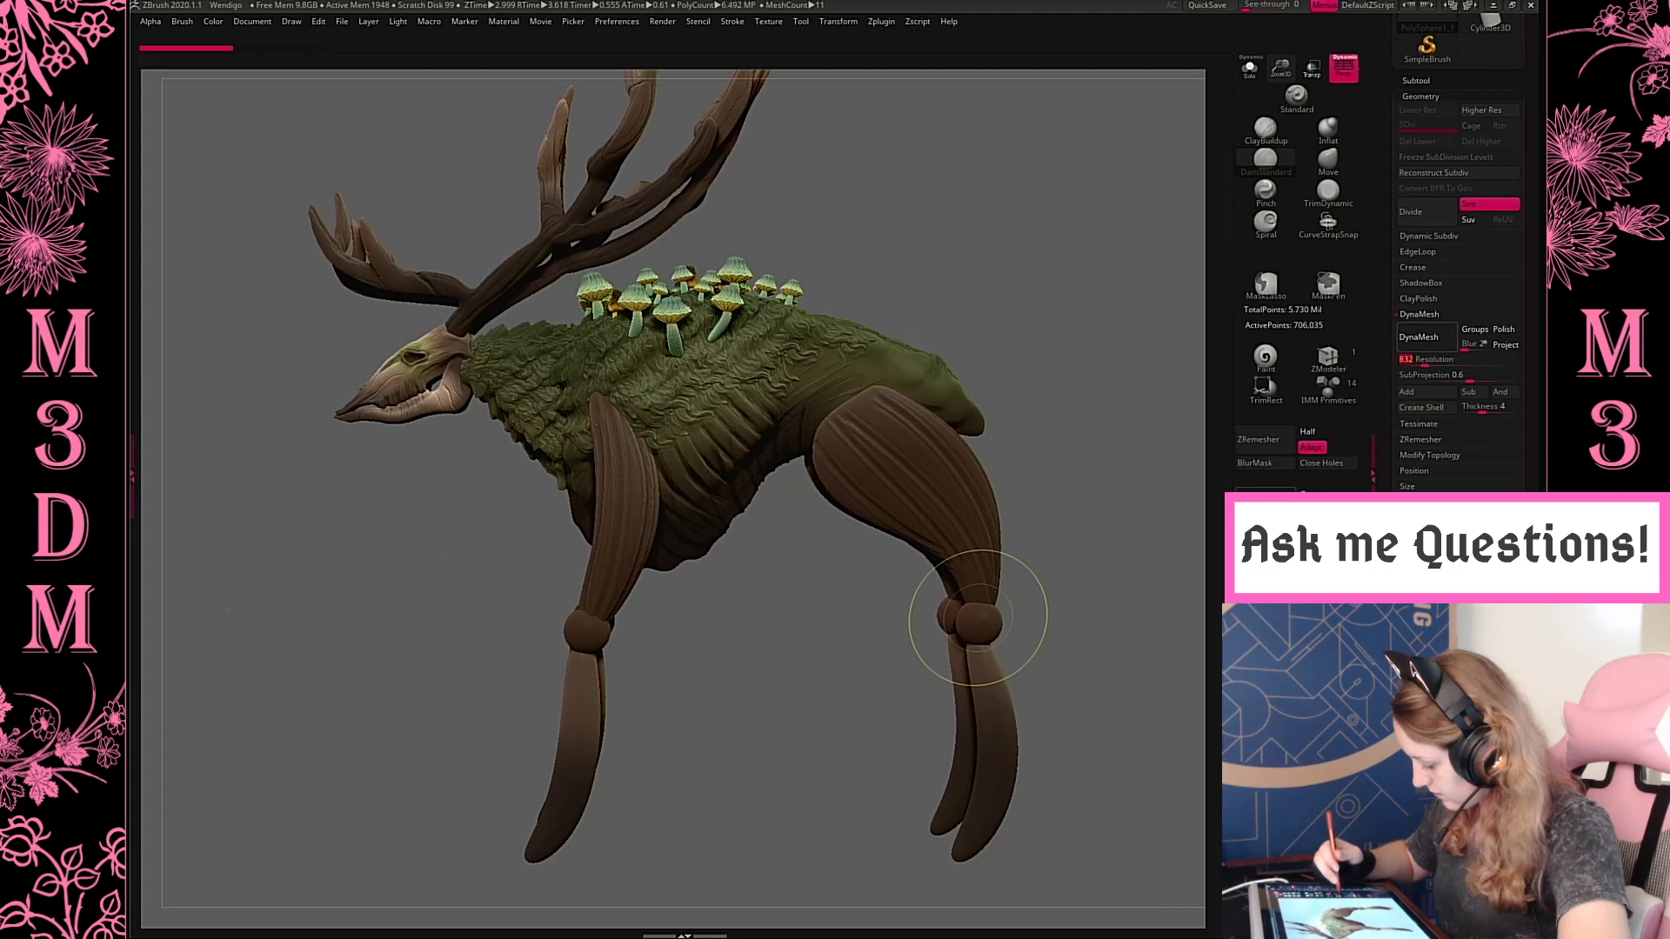
left_click(1427, 337)
key("ctrl+z")
left_click(1407, 361)
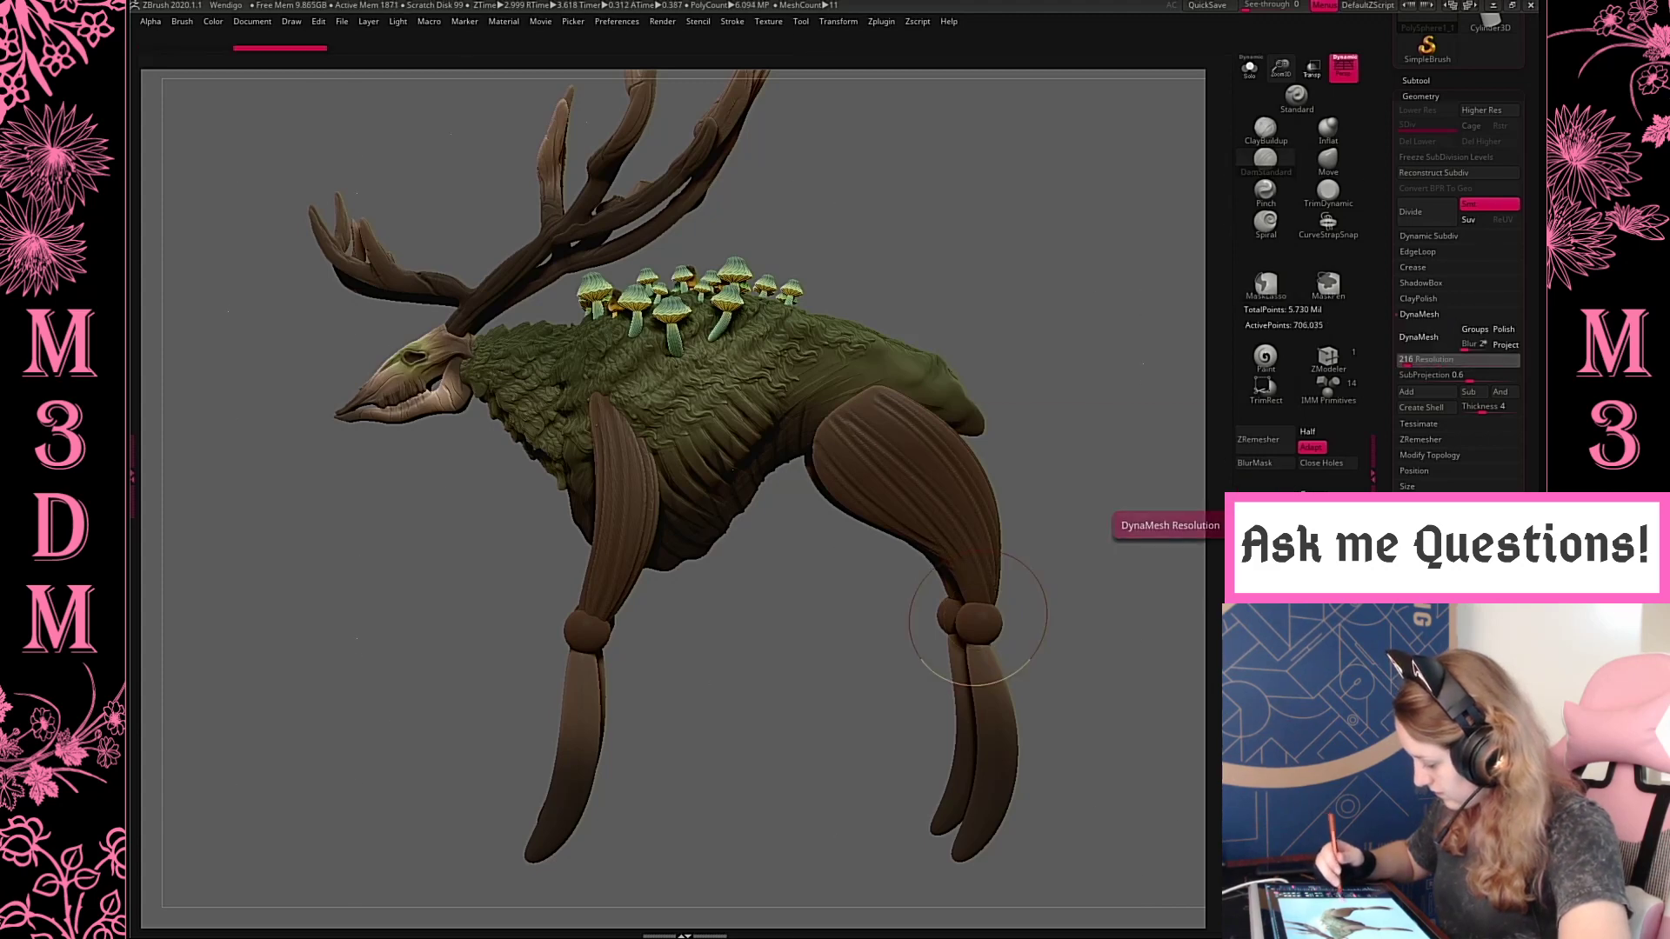
left_click_drag(1407, 361, 1407, 361)
left_click(1426, 338)
left_click_drag(1129, 554, 1043, 492, "alt")
key("shift+f")
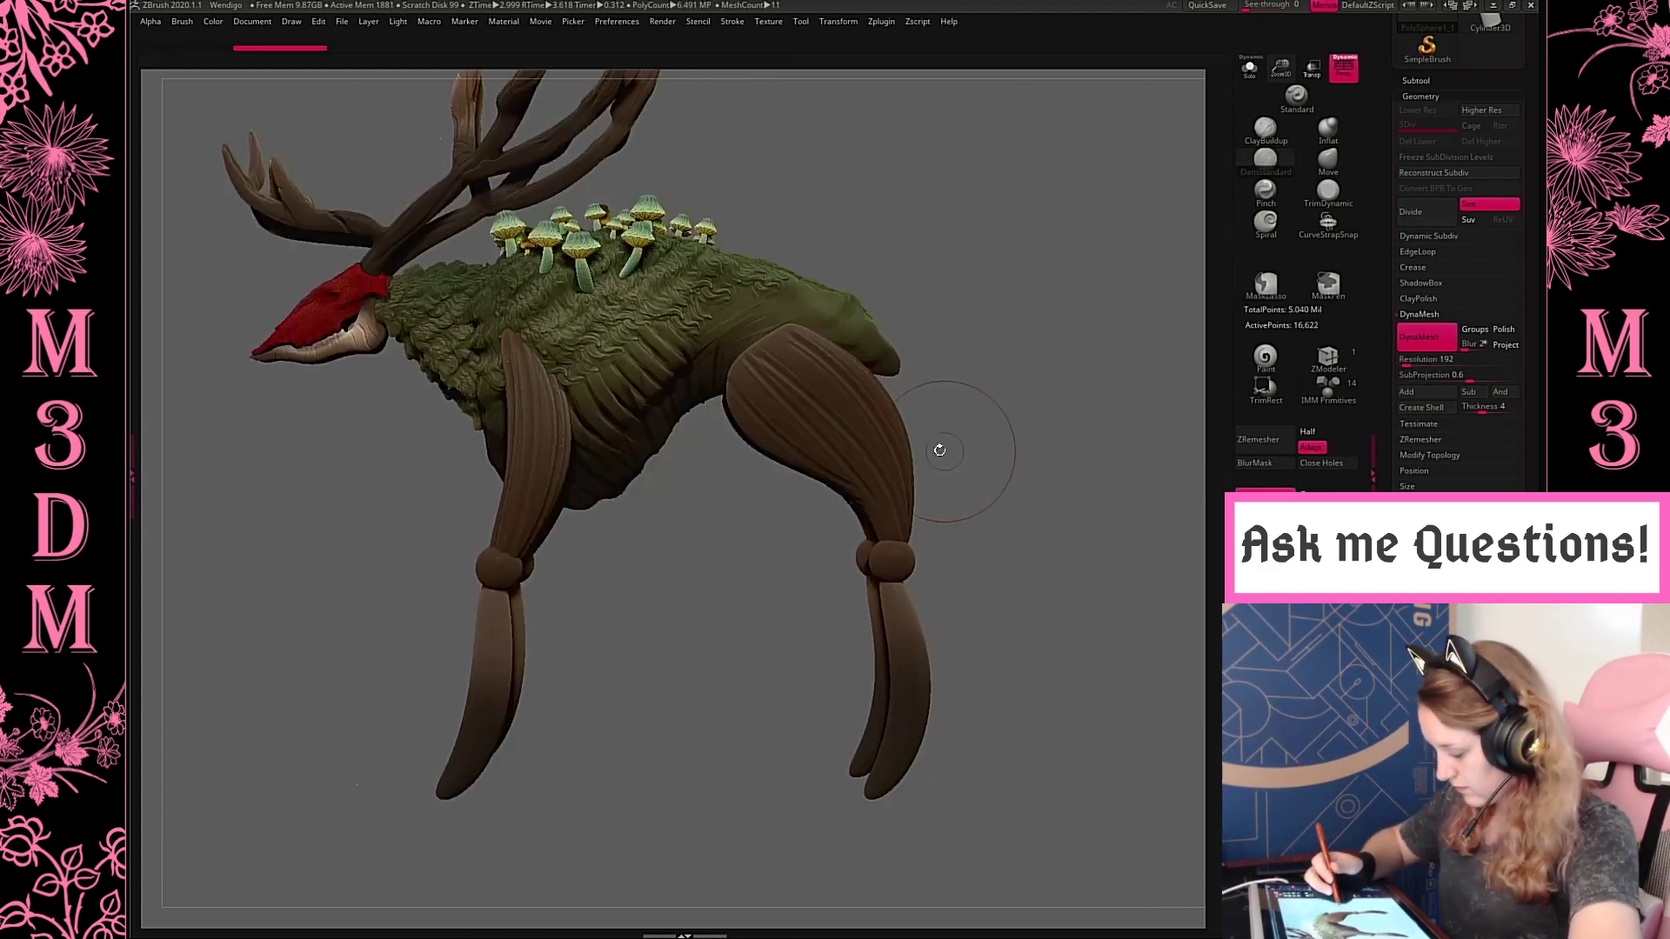
key("ctrl+z")
DynaMesh the hind upper leg and the front upper leg subtools at resolution 128, fusing each with its knee joint
left_click(906, 558, "alt")
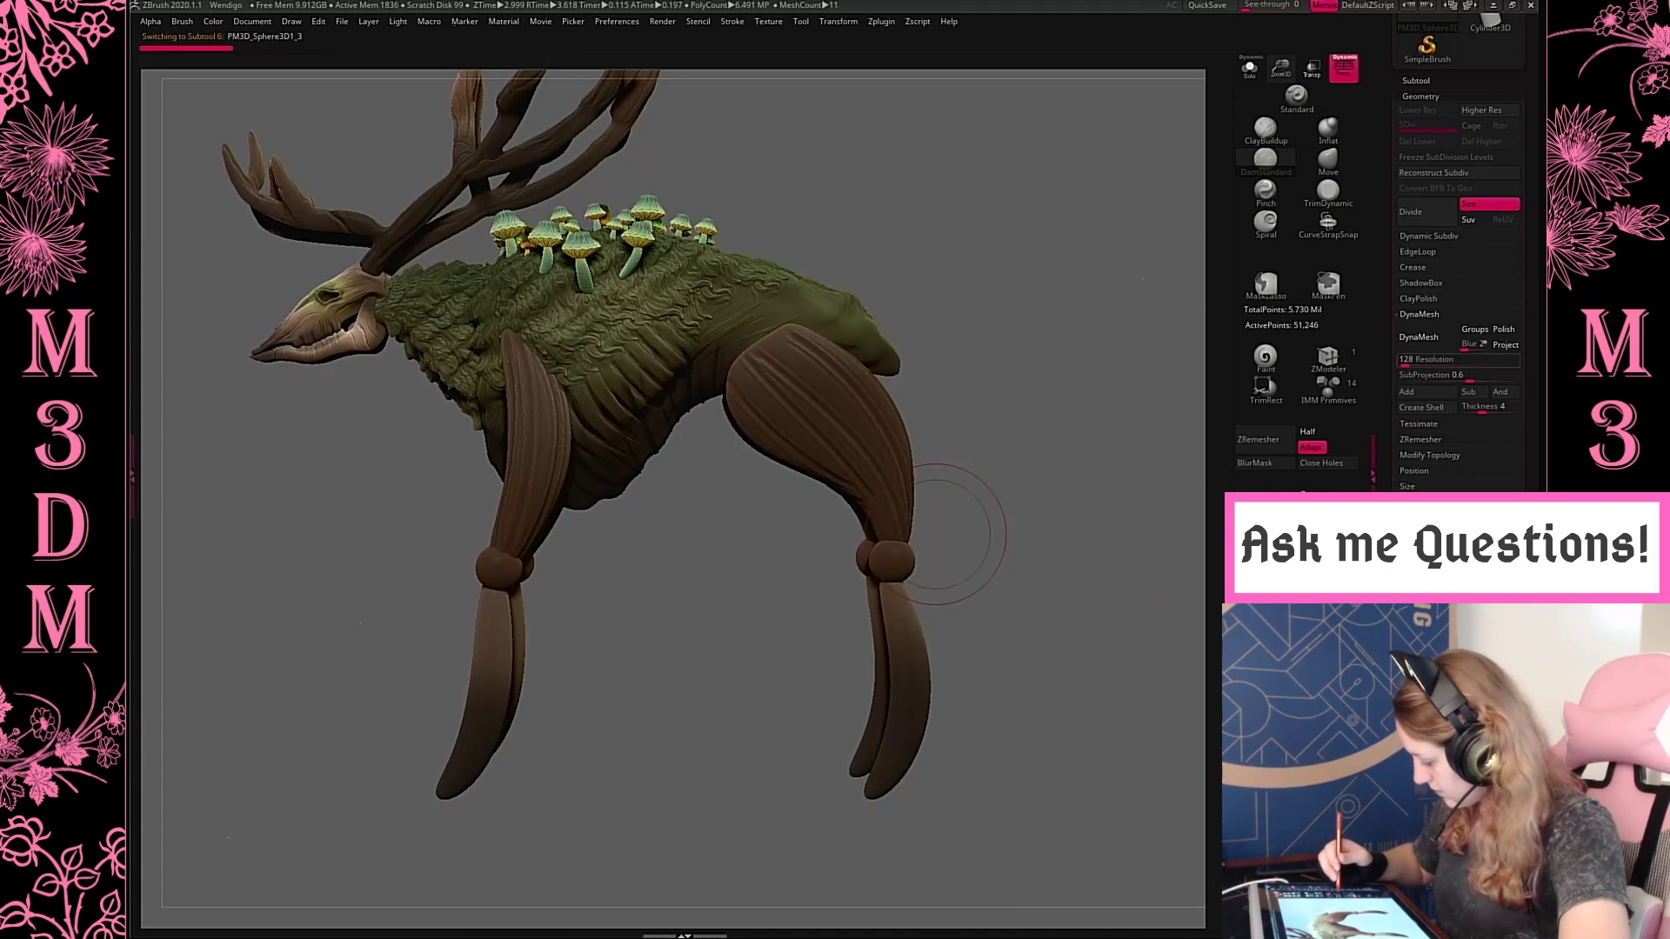
left_click(1427, 338)
key("x")
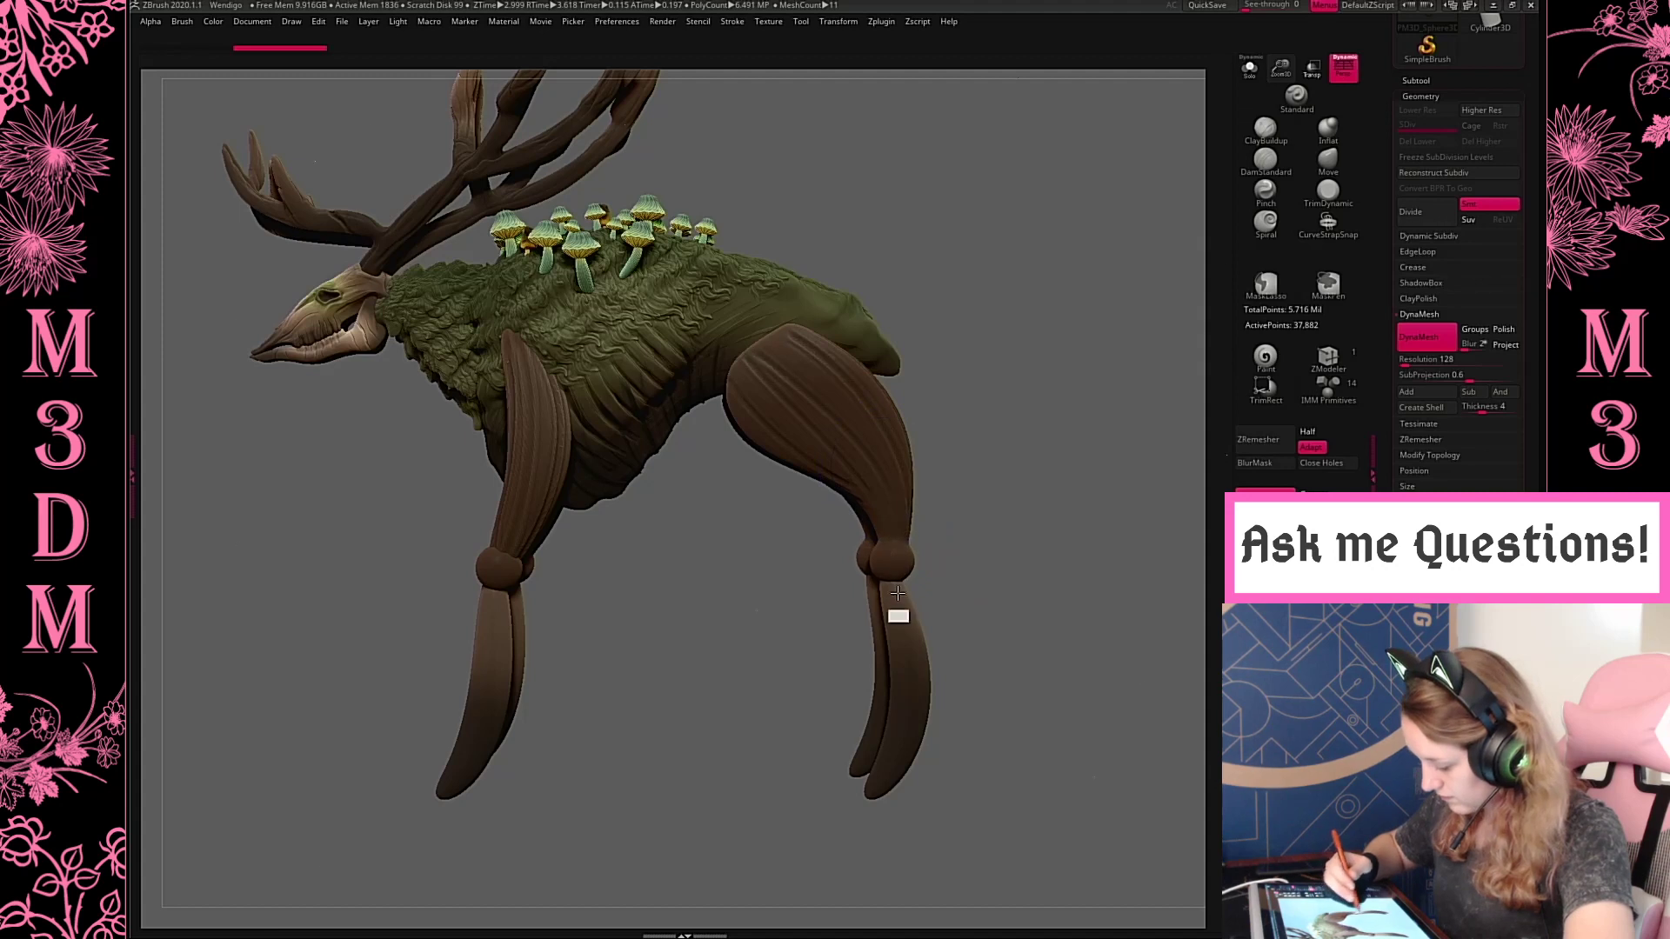
left_click_drag(981, 394, 1051, 363, "alt")
left_click(613, 455, "alt")
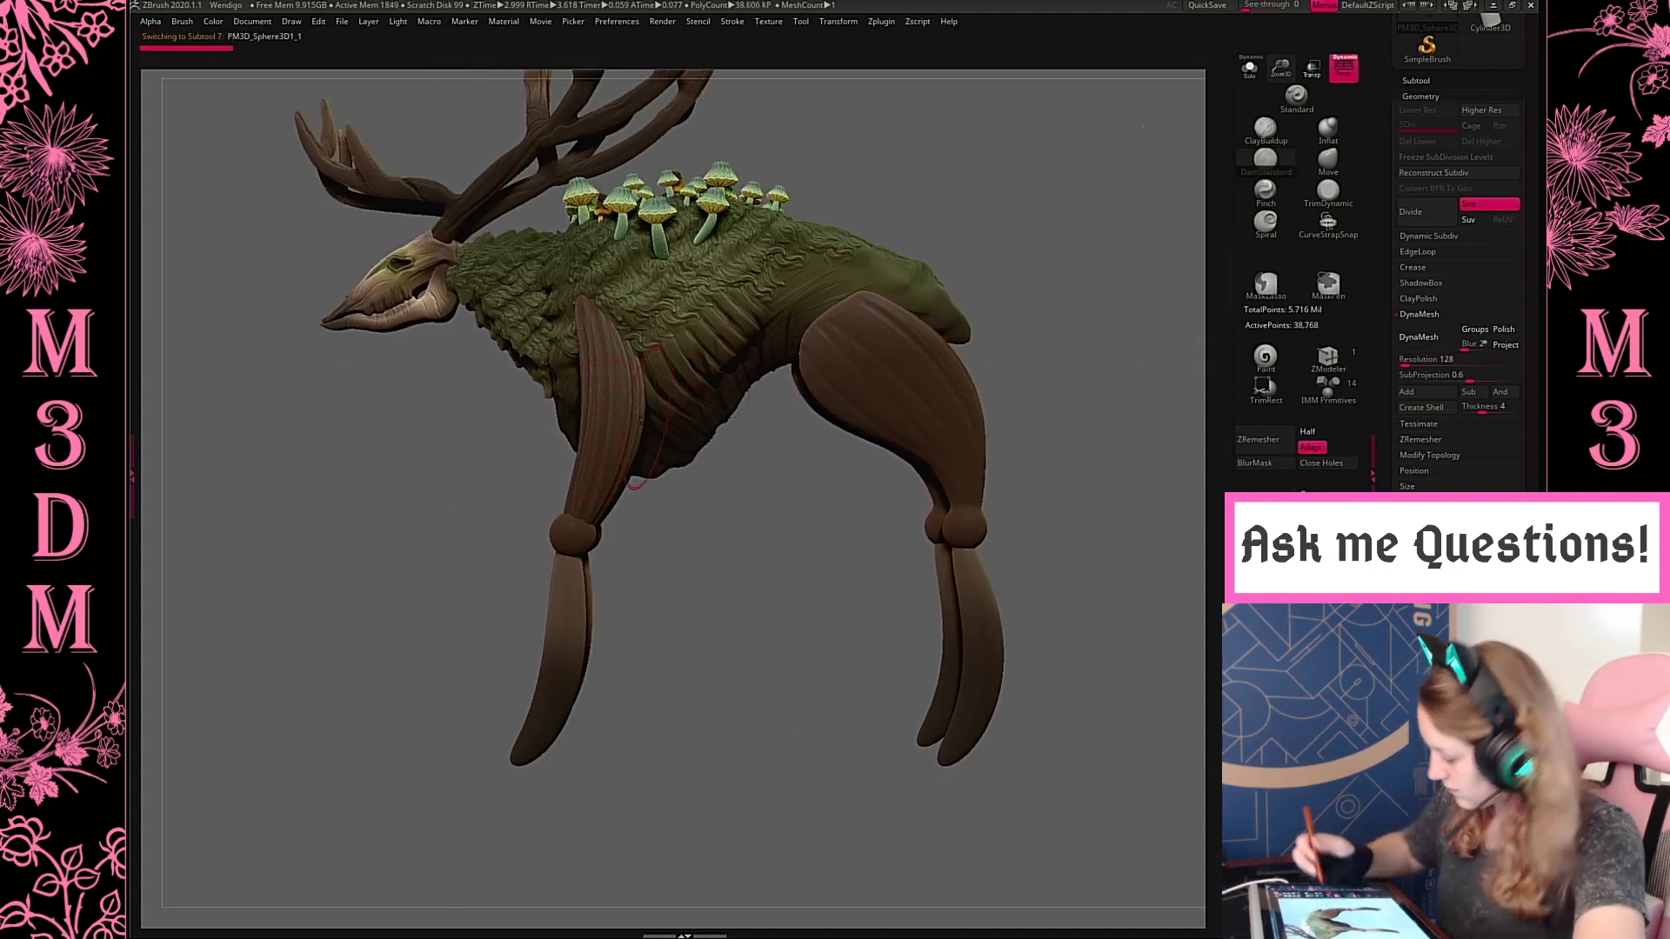
left_click(1418, 338)
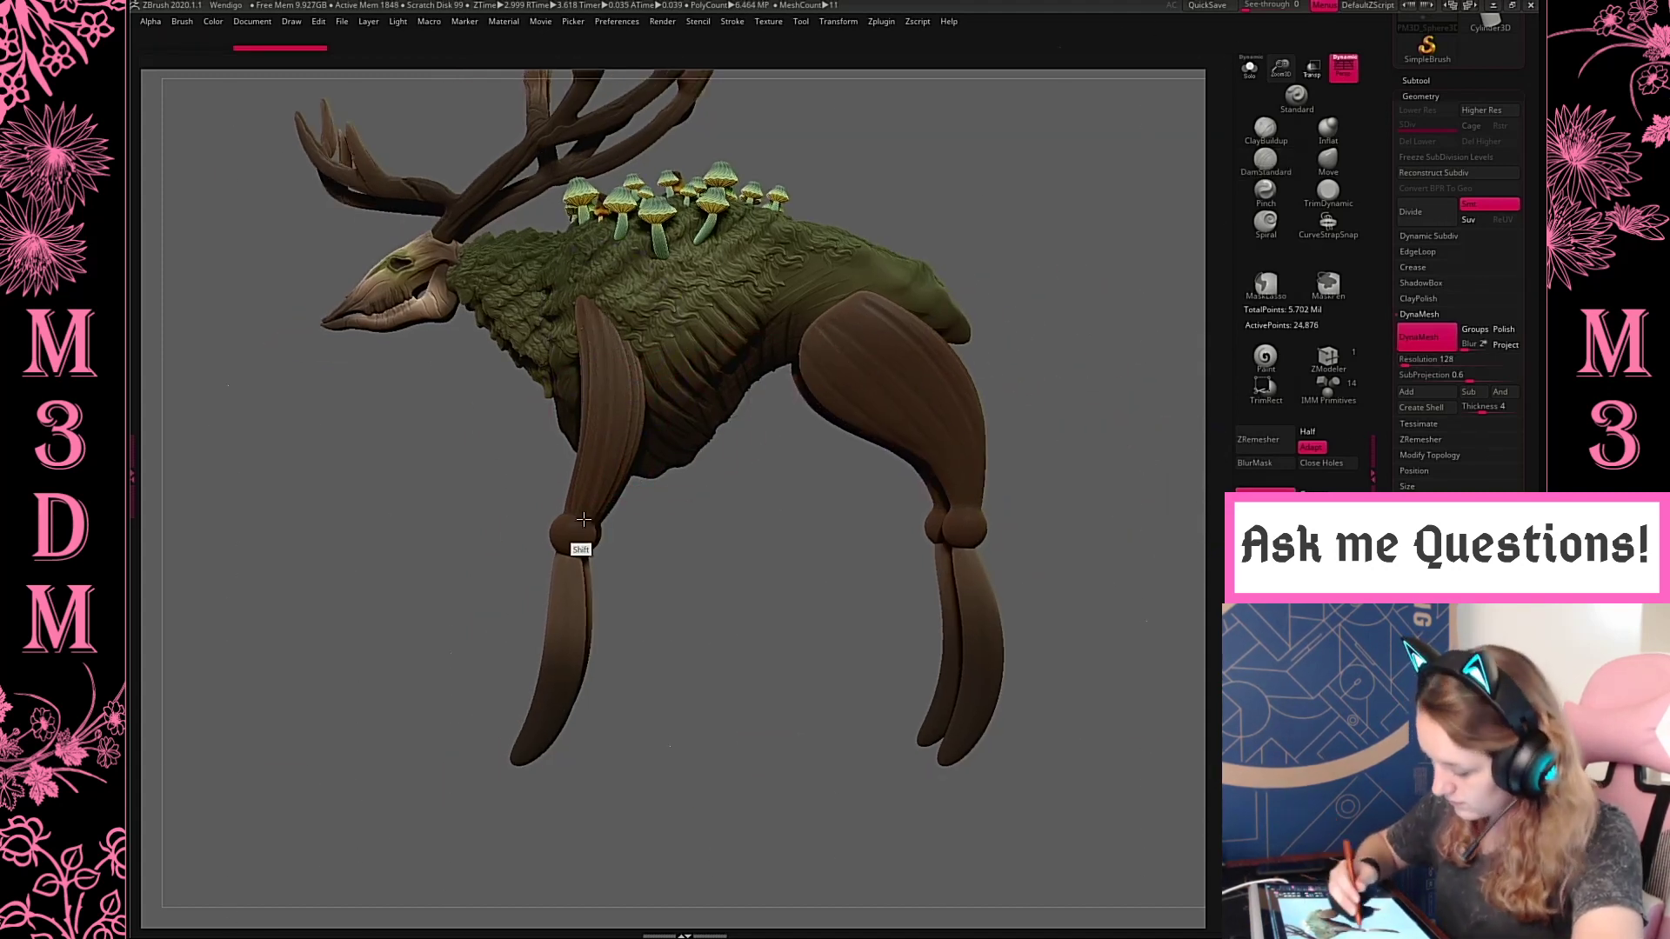
Isolate the hind upper leg, smooth the fused knee into the thigh, and bring the other subtools back
left_click(964, 492, "alt")
left_click(1250, 68)
left_click_drag(1044, 421, 987, 393)
mouse_move(823, 485)
left_mouse_down()
mouse_move(798, 478)
mouse_move(786, 509)
left_mouse_up()
left_click_drag(902, 428, 1040, 531, "ctrl")
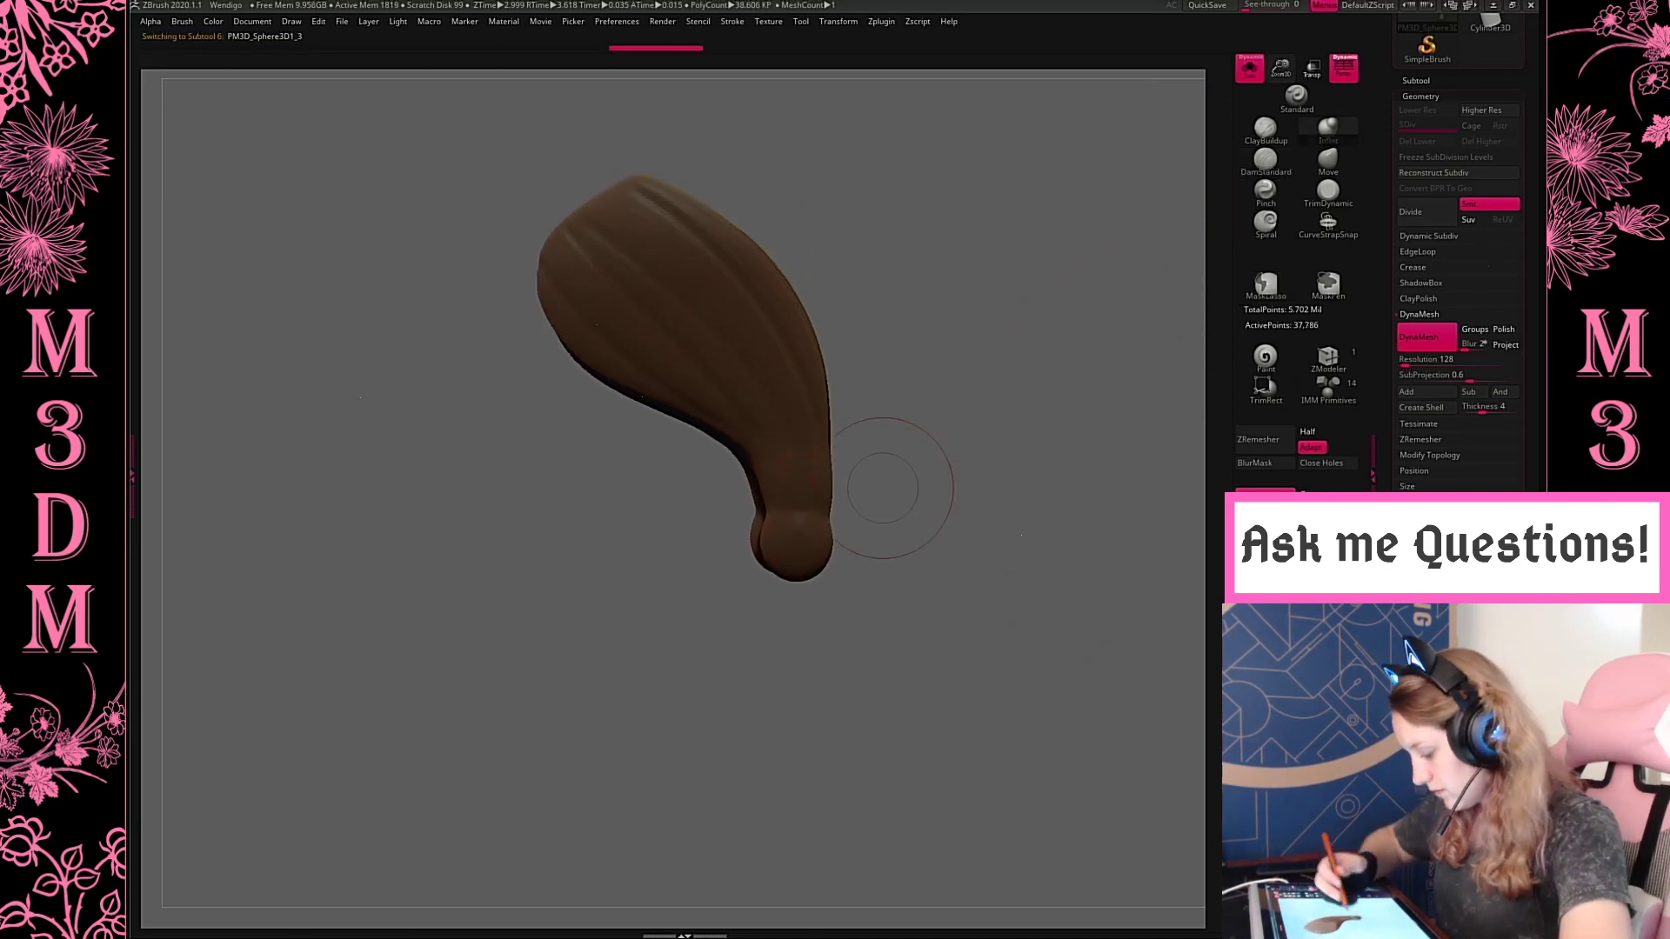
mouse_move(800, 494)
left_mouse_down("shift")
mouse_move(789, 540)
mouse_move(772, 459)
mouse_move(820, 402)
left_mouse_up("shift")
left_click(1250, 68)
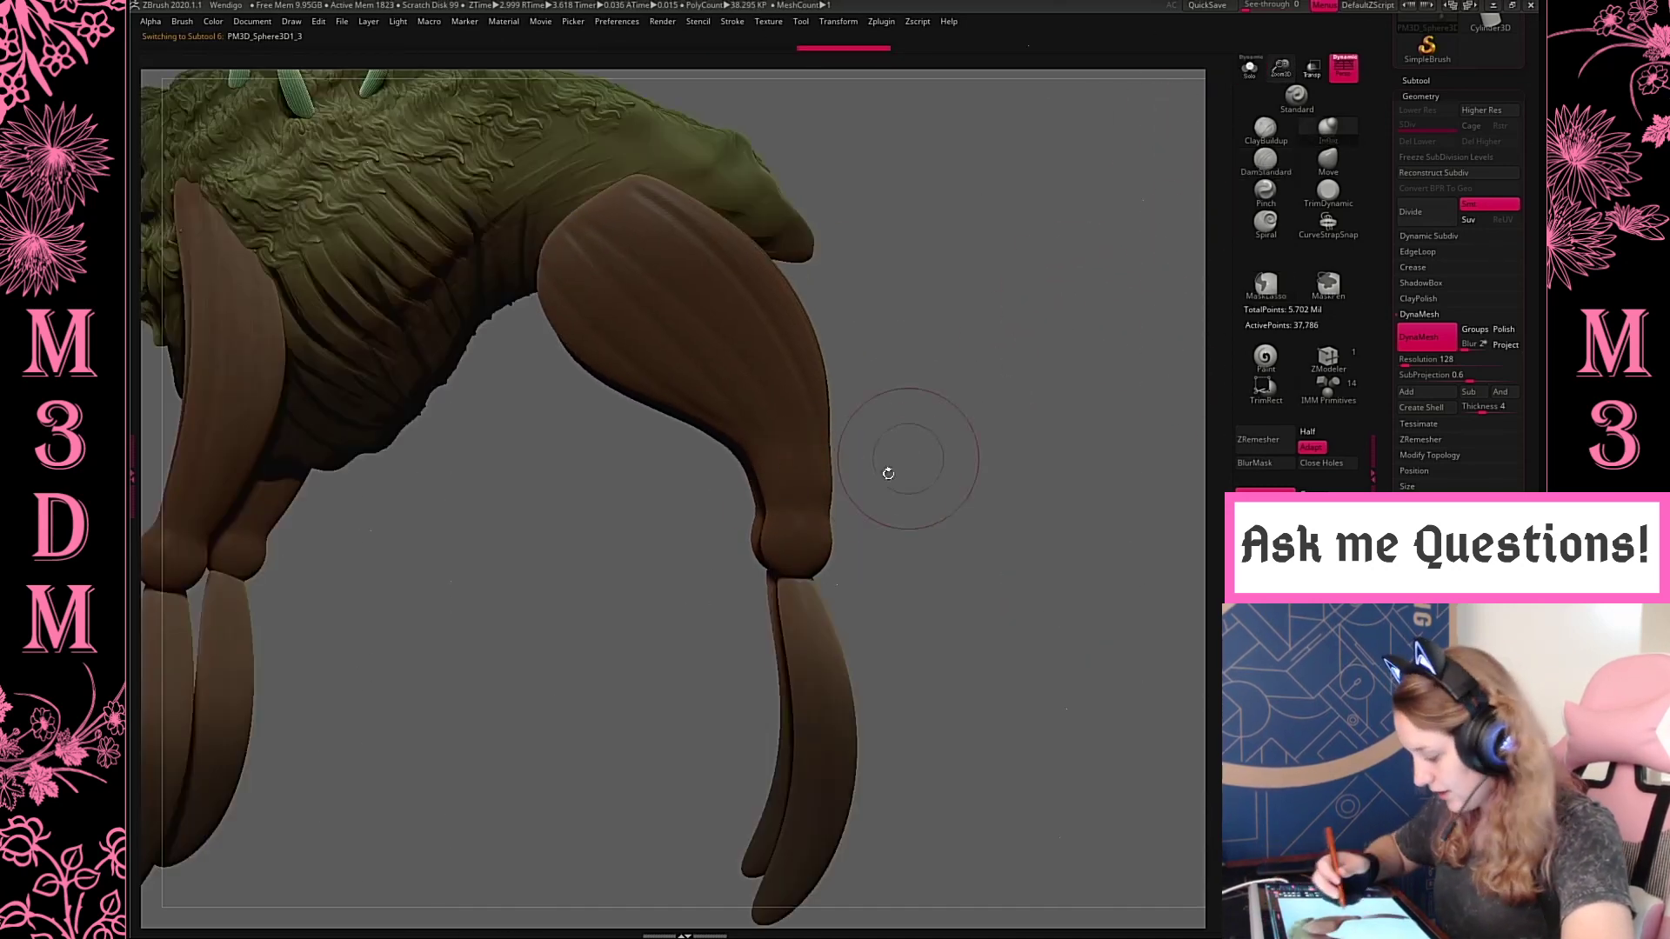
Refine the hind knee's lower edge and blend the front knee more smoothly into the upper front leg
key("f")
key("f")
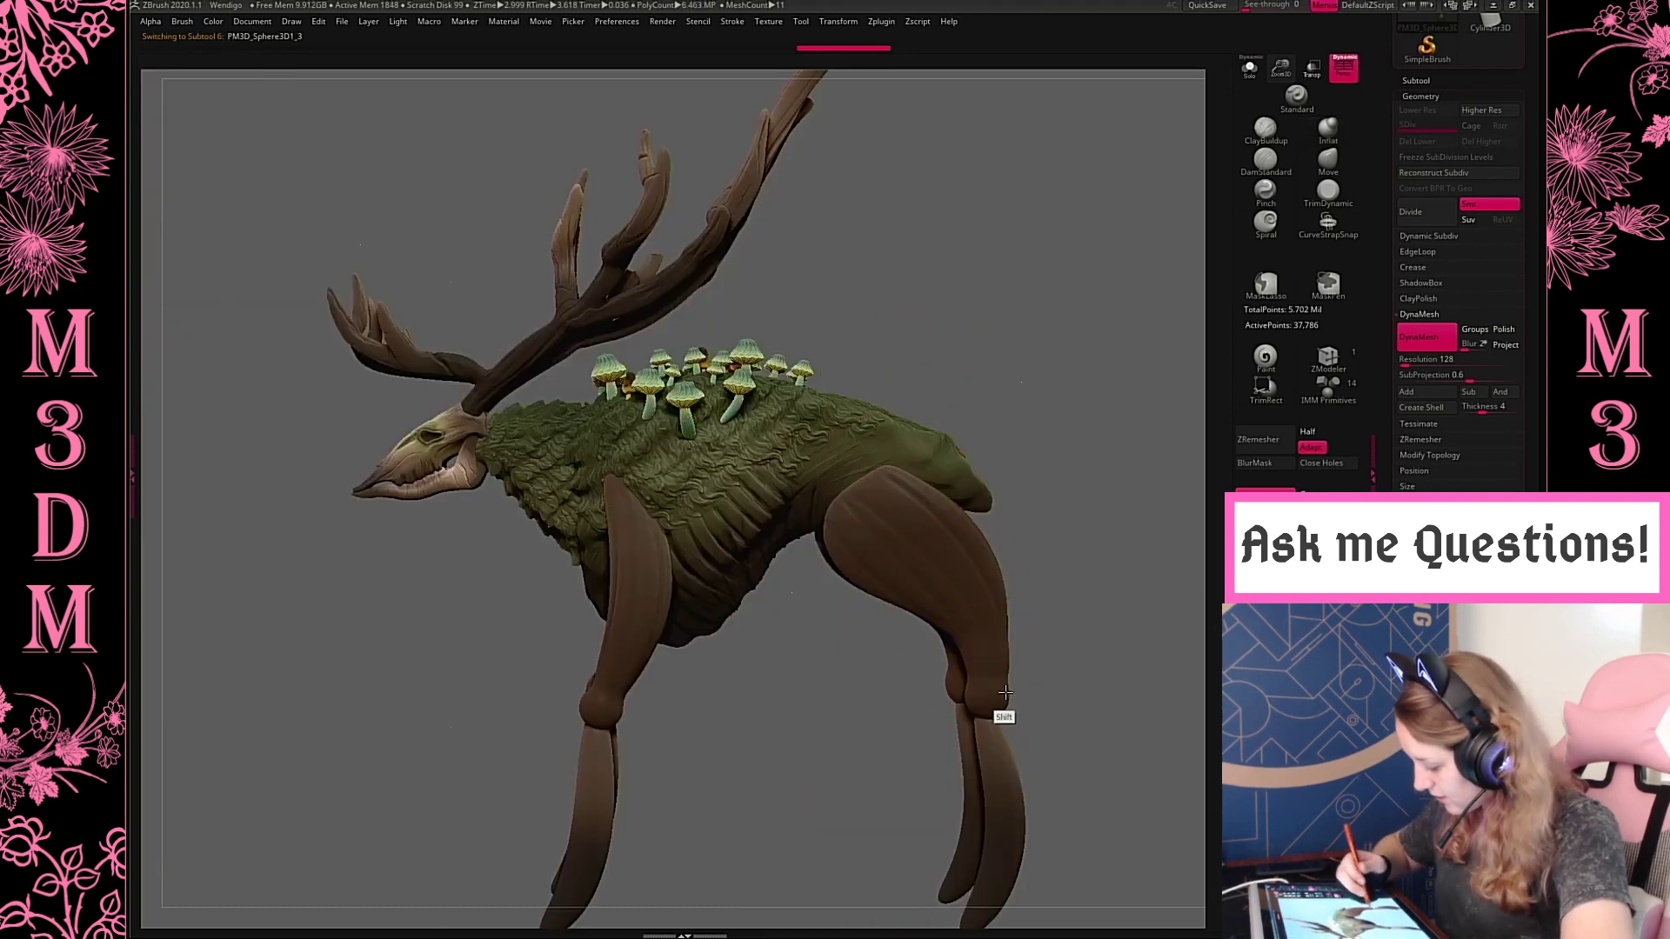
left_click_drag(1099, 615, 1040, 509, "alt")
left_click(1266, 192)
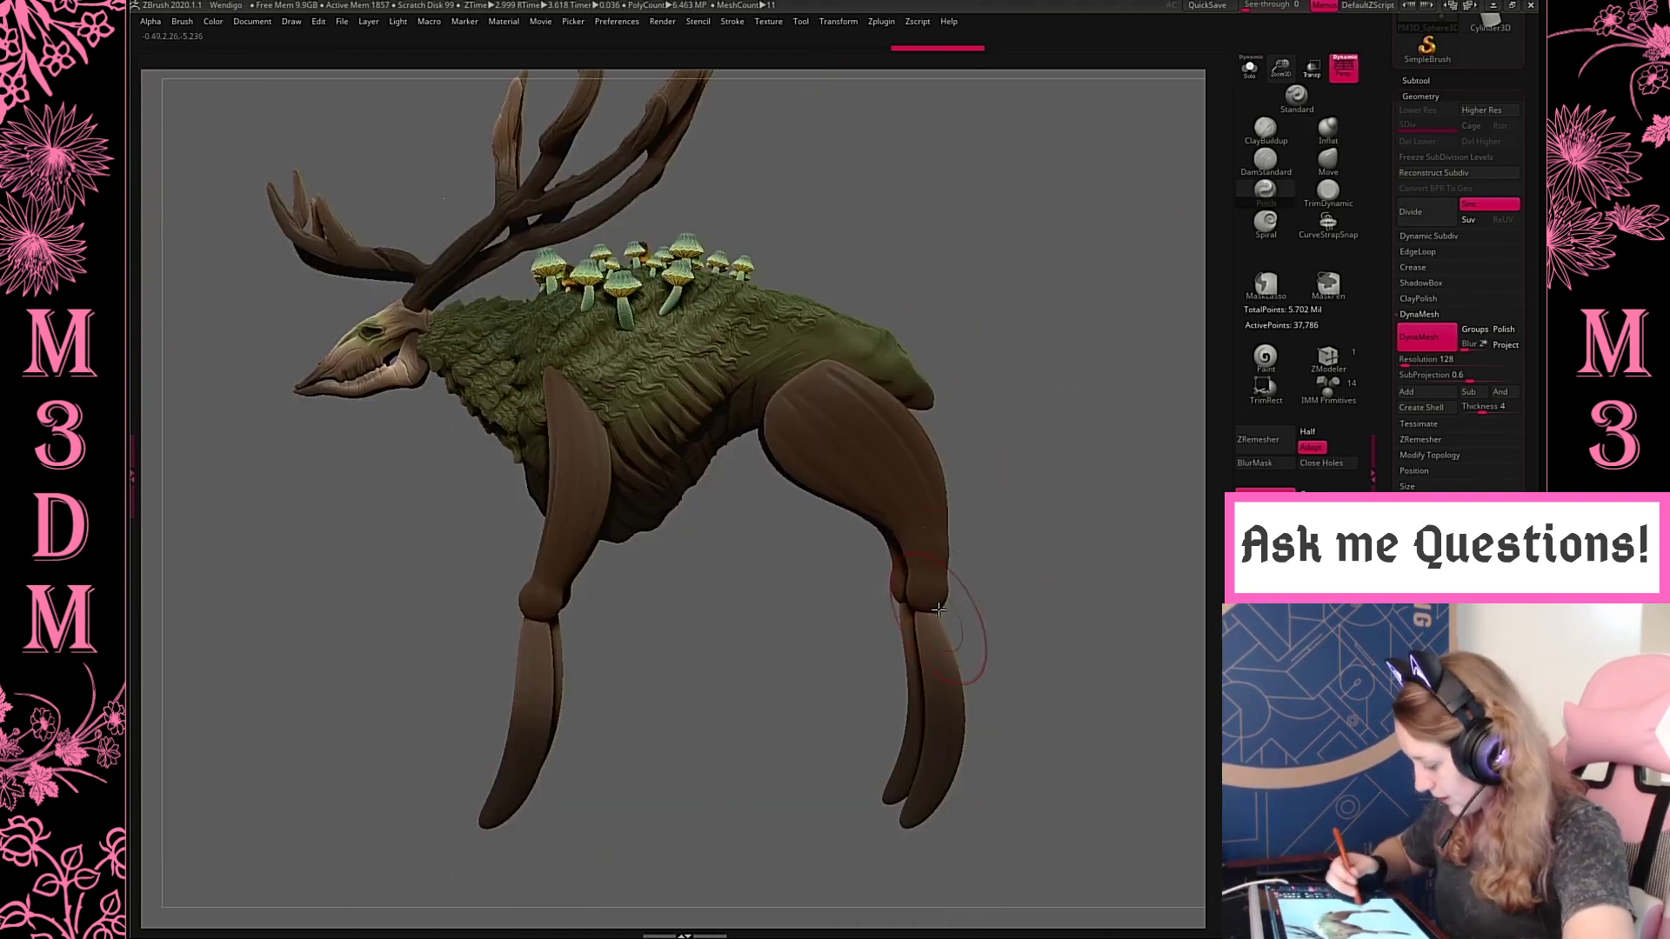
left_click_drag(920, 622, 938, 584)
left_click(847, 382, "alt")
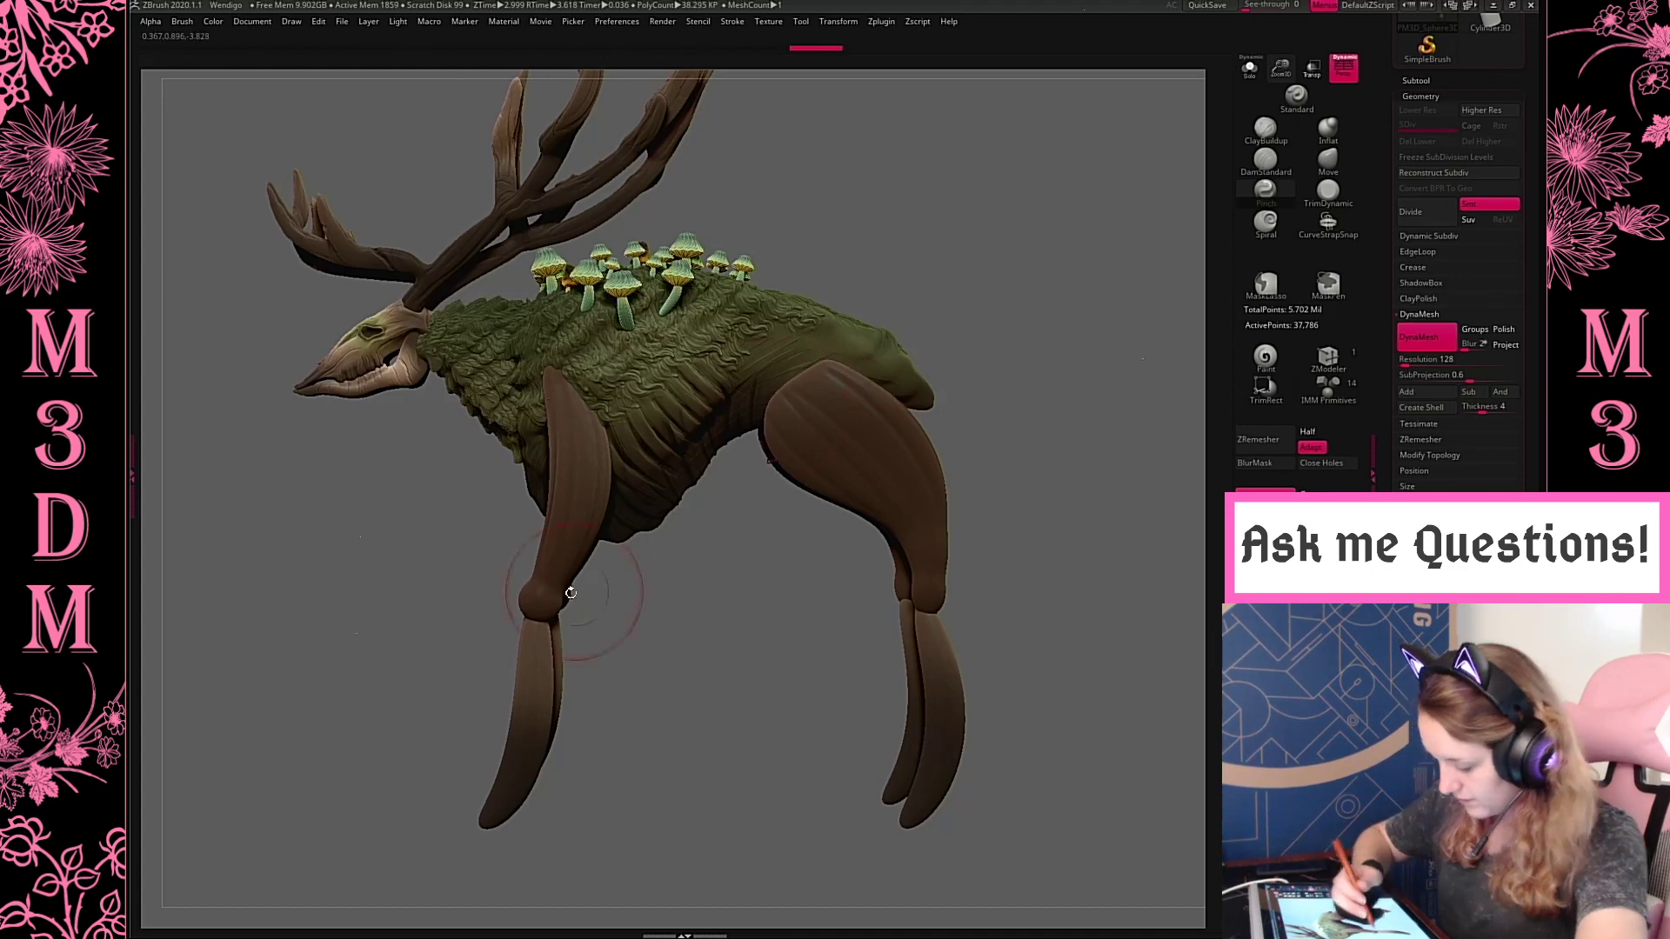
left_click(540, 609, "alt")
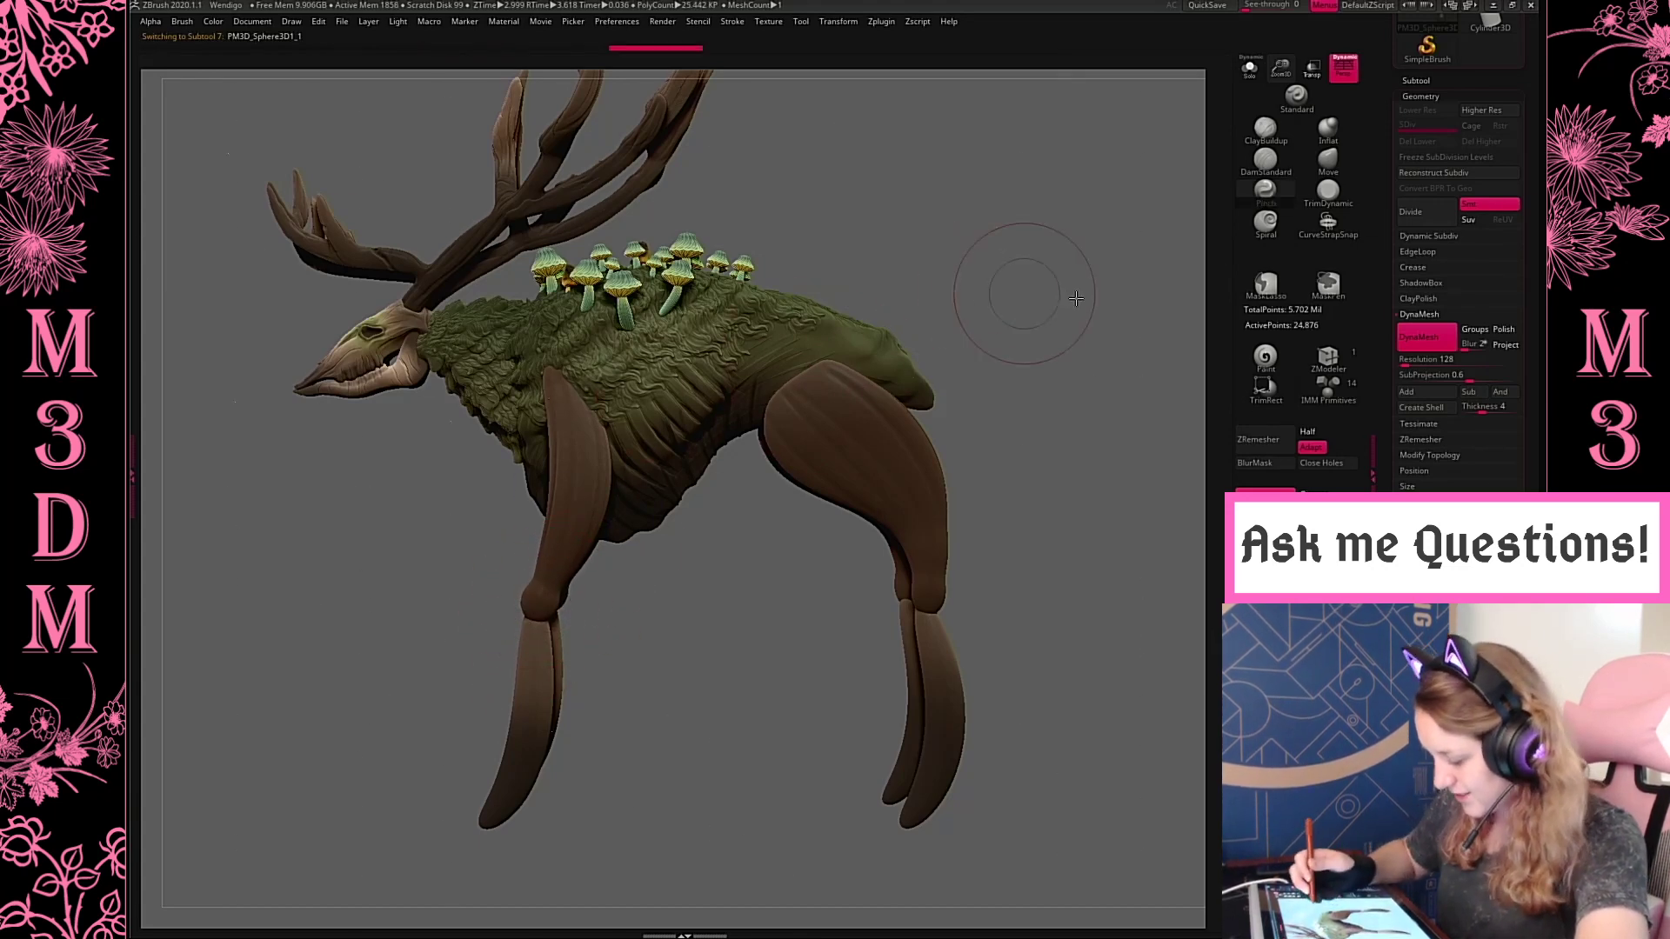
Push the upper front legs outward from the front view with the Move brush so they bulge beyond the chest
mouse_move(1050, 296)
left_mouse_down()
mouse_move(1006, 397)
mouse_move(1053, 326)
left_mouse_up()
right_click(958, 339)
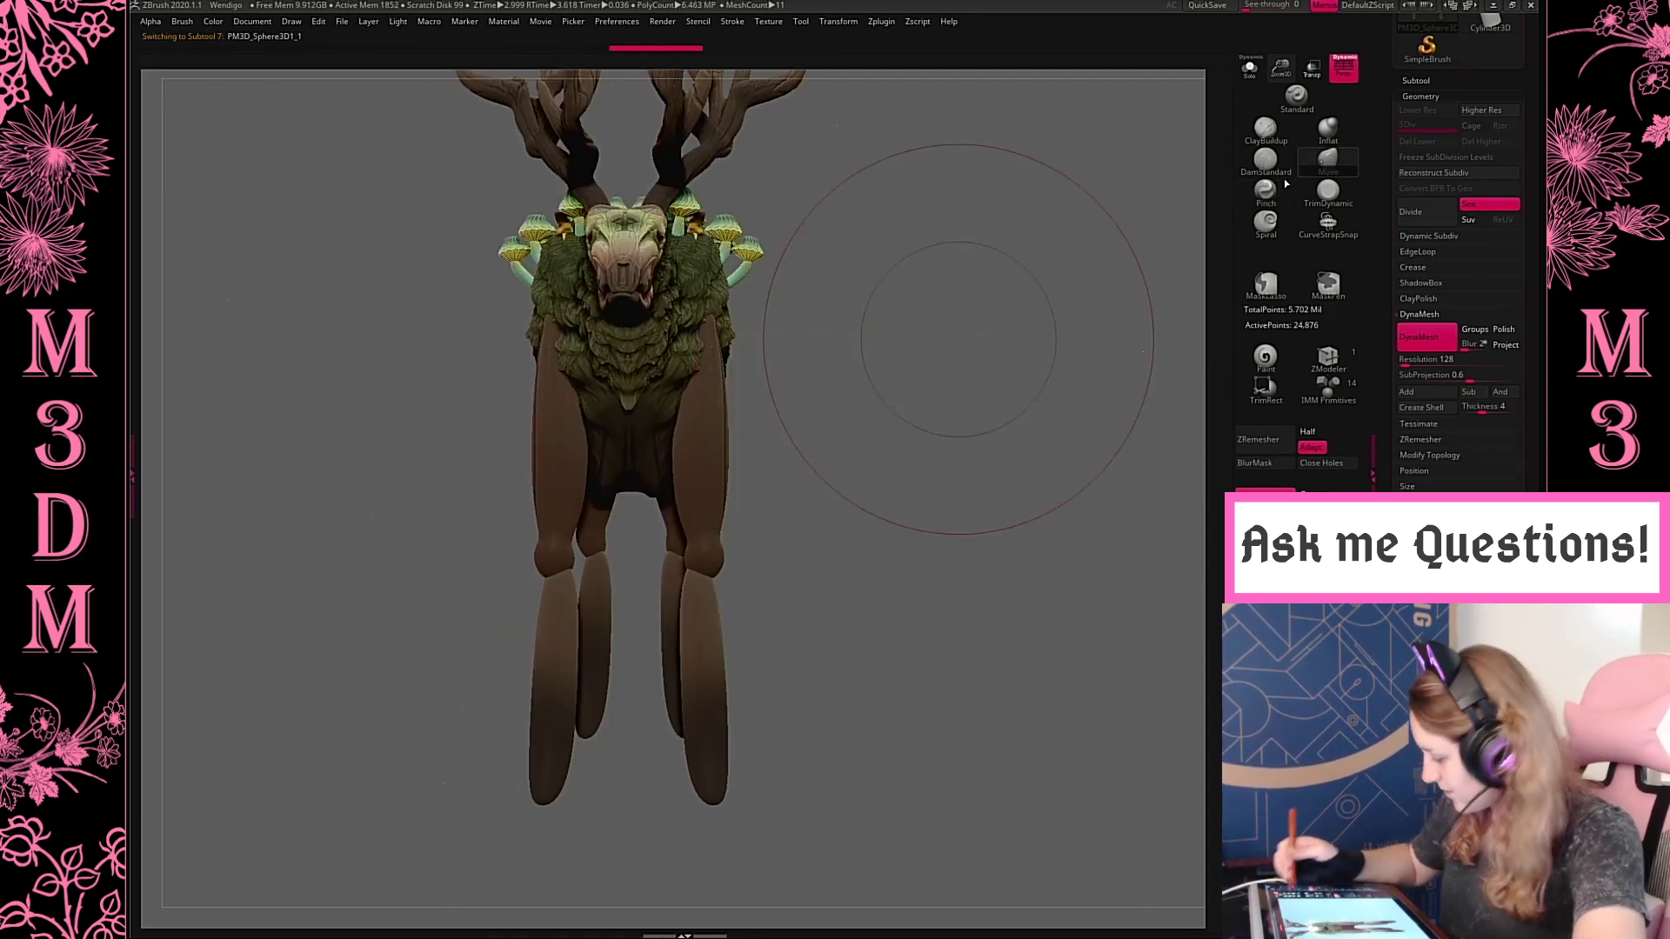
left_click(1339, 155)
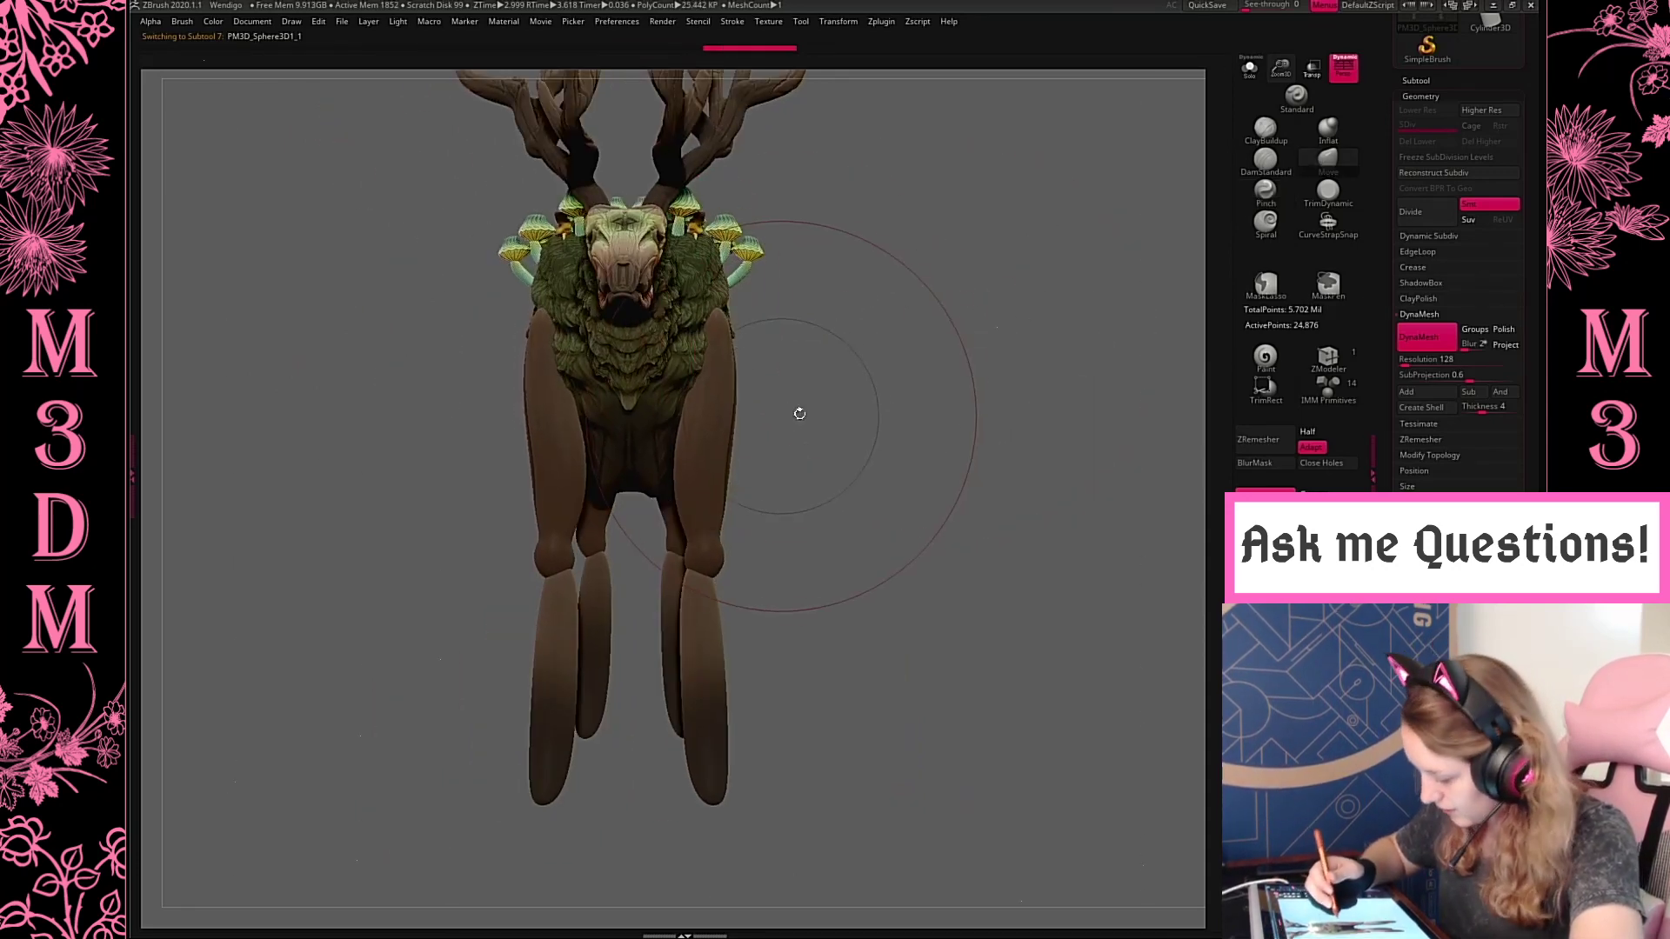
left_click_drag(794, 410, 734, 436)
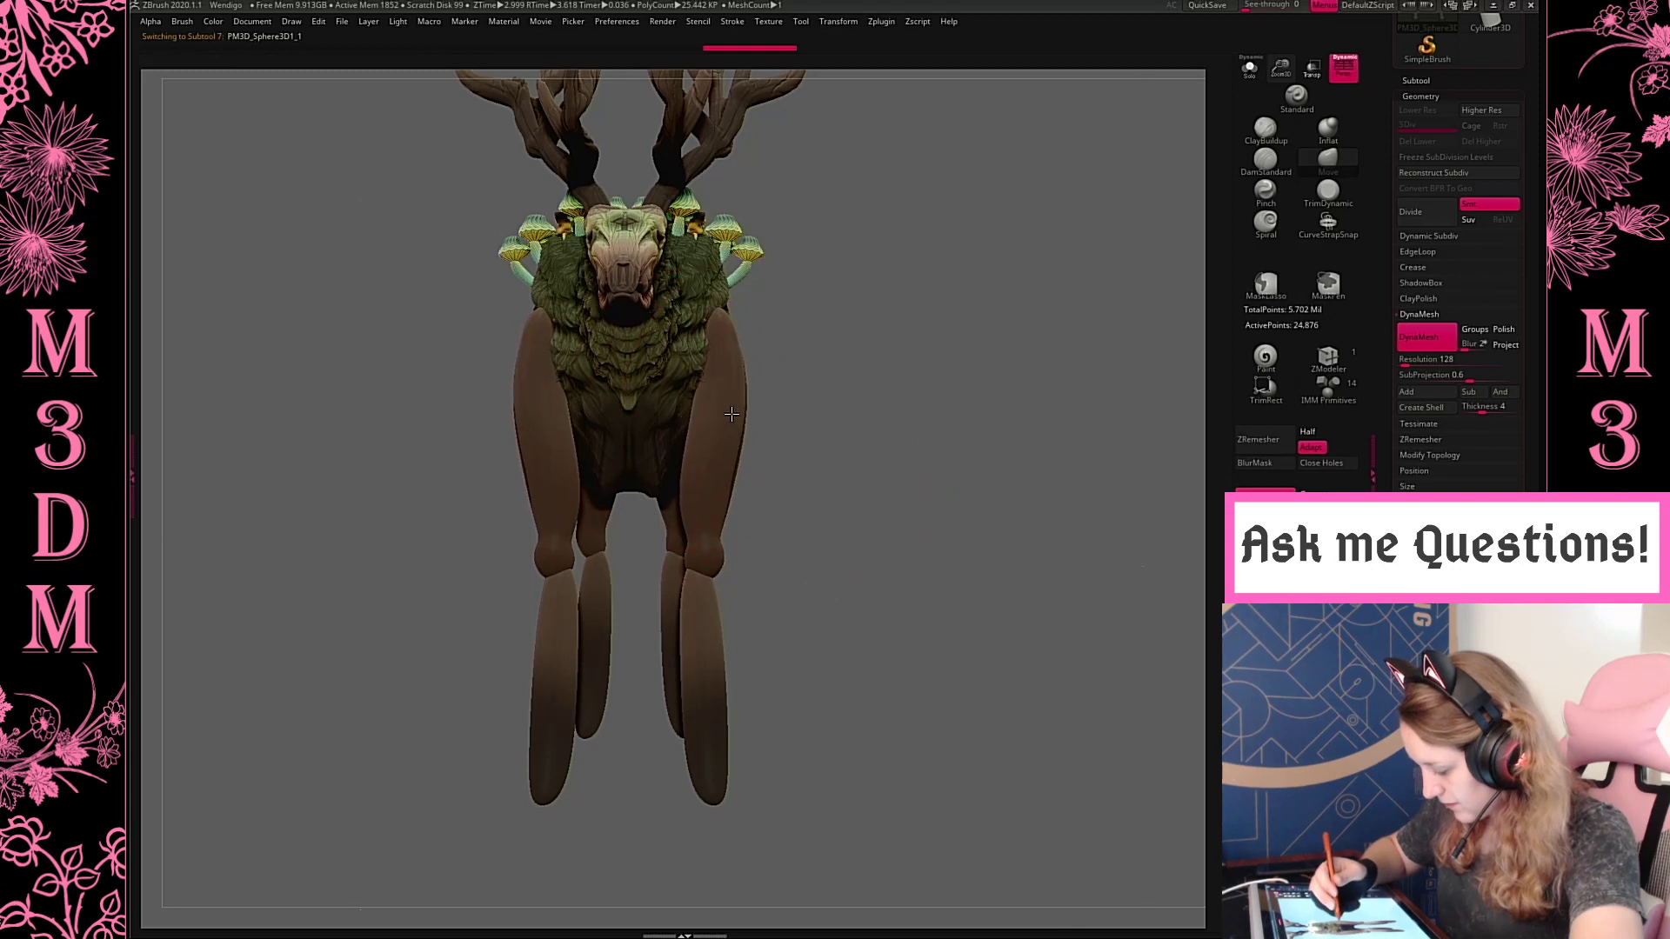
left_click_drag(676, 524, 675, 522)
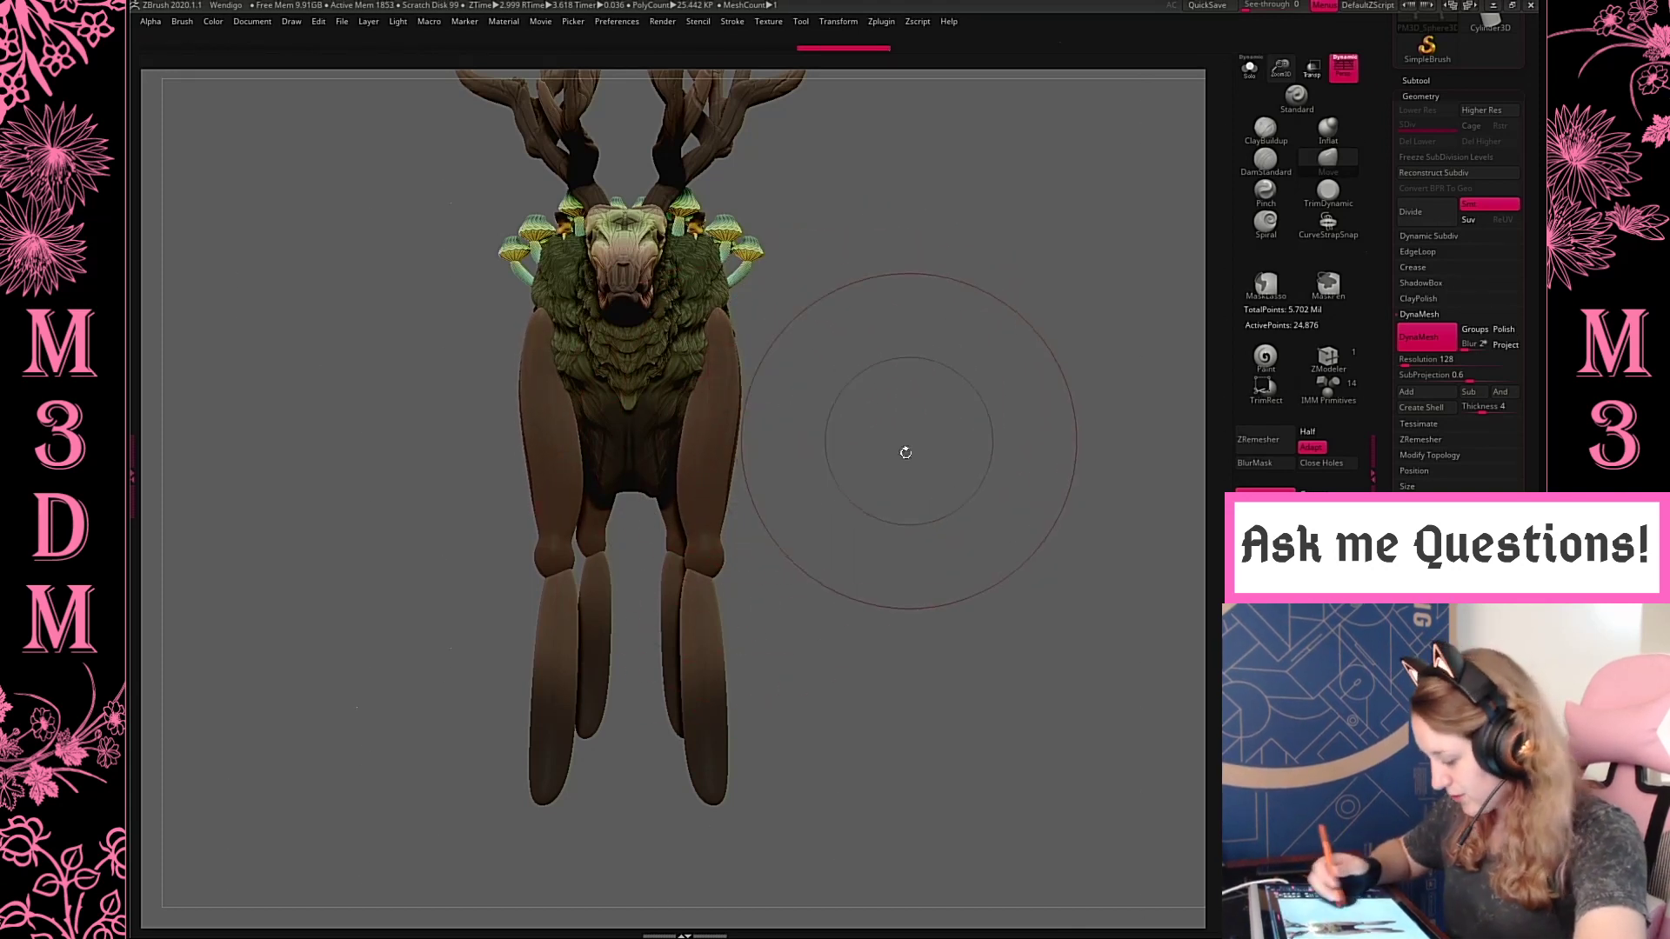
Shift the lower front legs slightly with the transform gizmo to sit under the front knees
left_click(713, 656, "alt")
key("w")
left_click_drag(786, 613, 795, 617)
key("q")
Move the hind upper leg forward and slightly up, and shift the lower hind leg to meet its knee
mouse_move(974, 474)
left_mouse_down()
mouse_move(928, 484)
mouse_move(878, 555)
mouse_move(831, 567)
mouse_move(795, 530)
left_mouse_up()
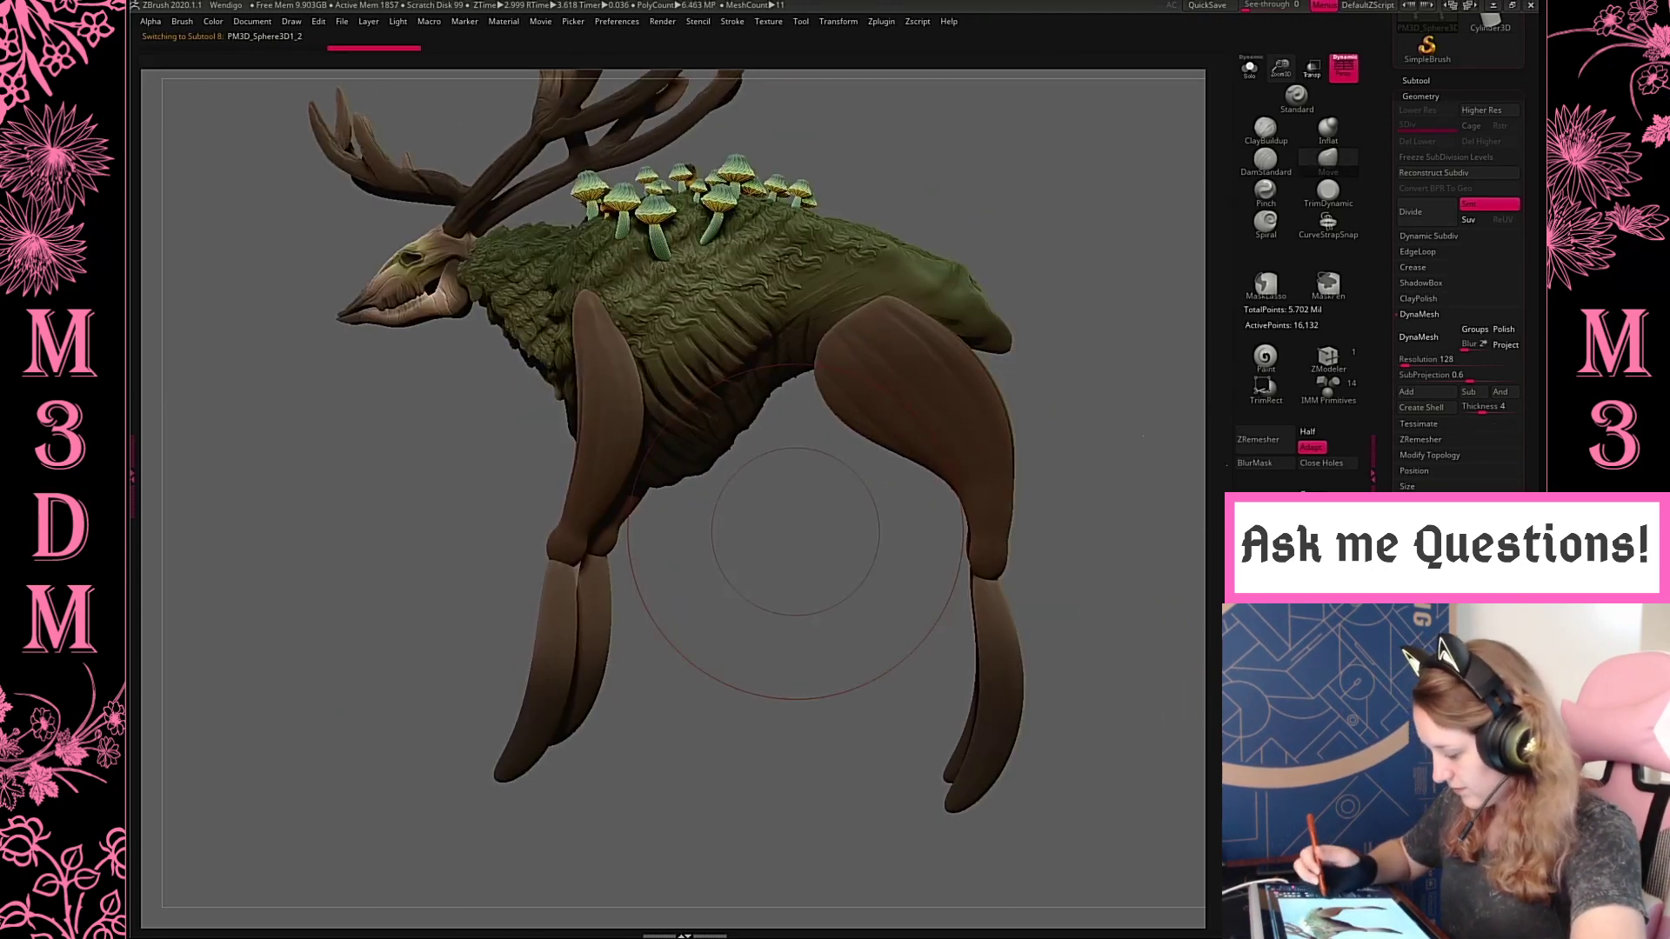
left_click(965, 352, "alt")
key("w")
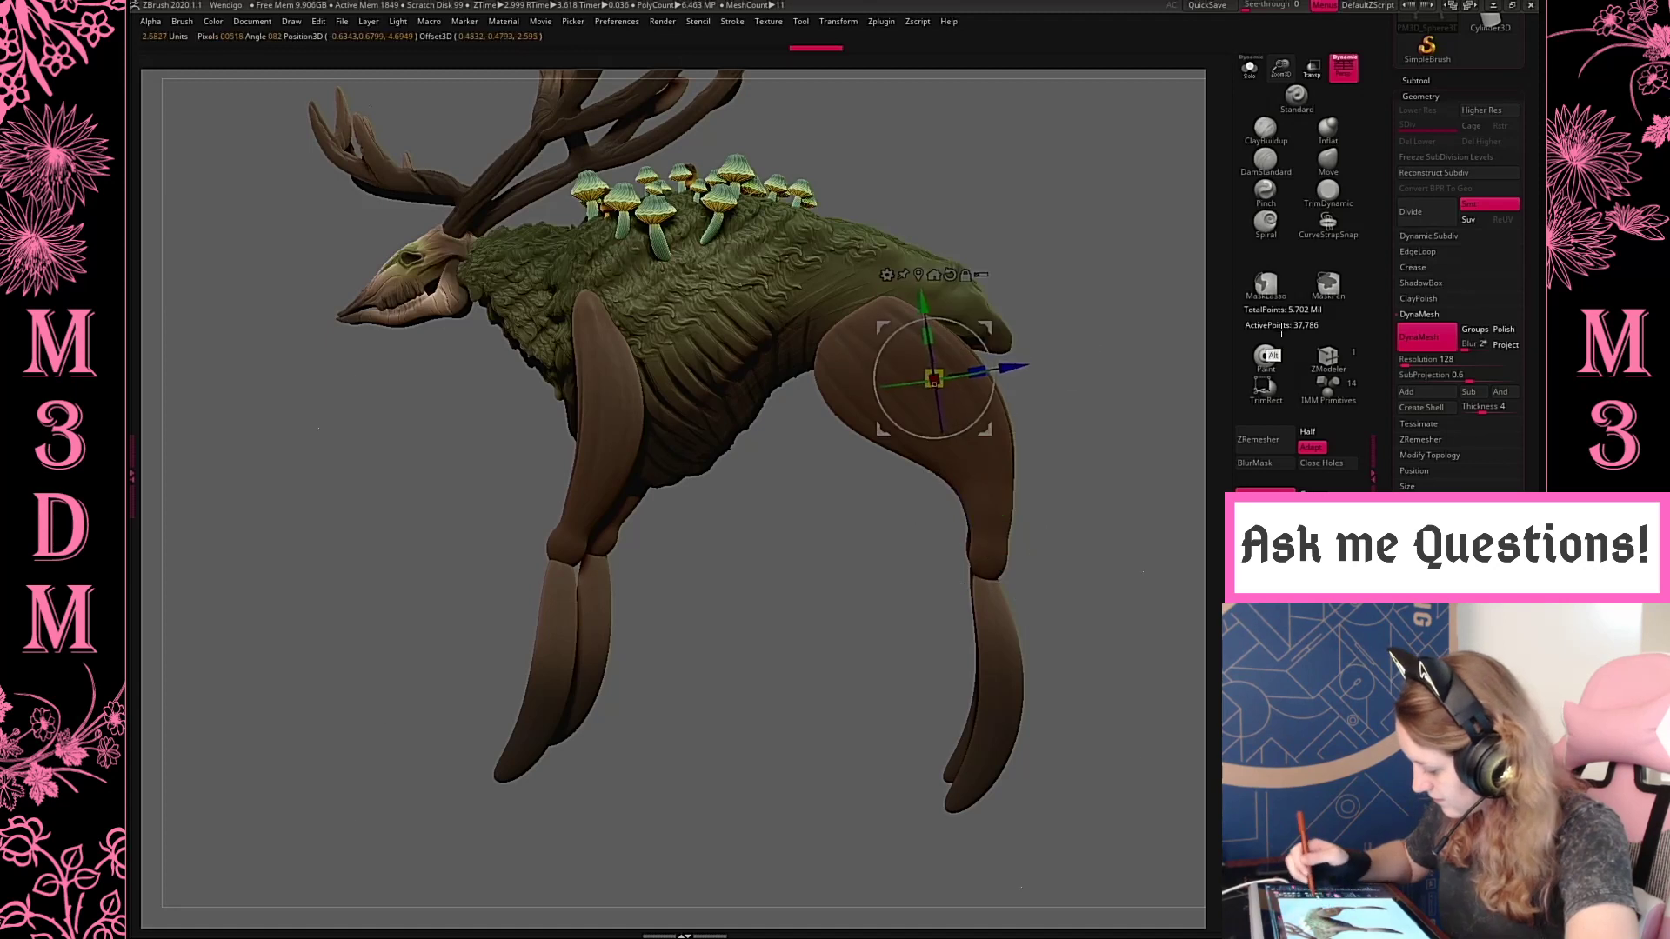
left_click_drag(989, 326, 959, 310)
key("q")
left_click(996, 601, "alt")
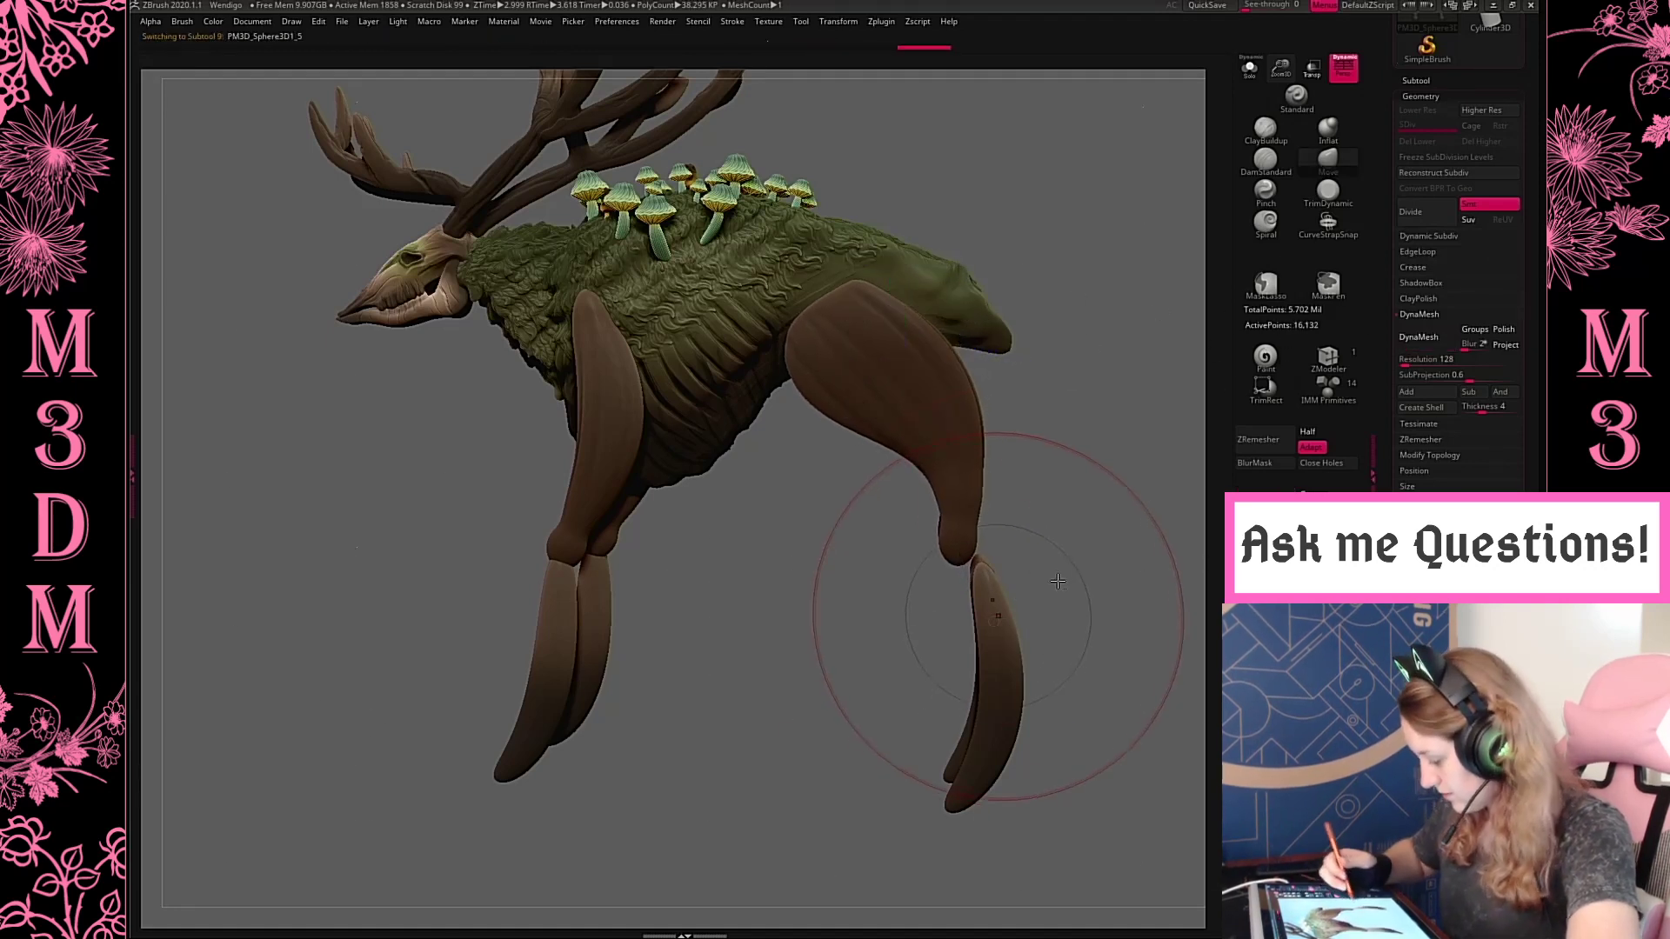
key("w")
key("q")
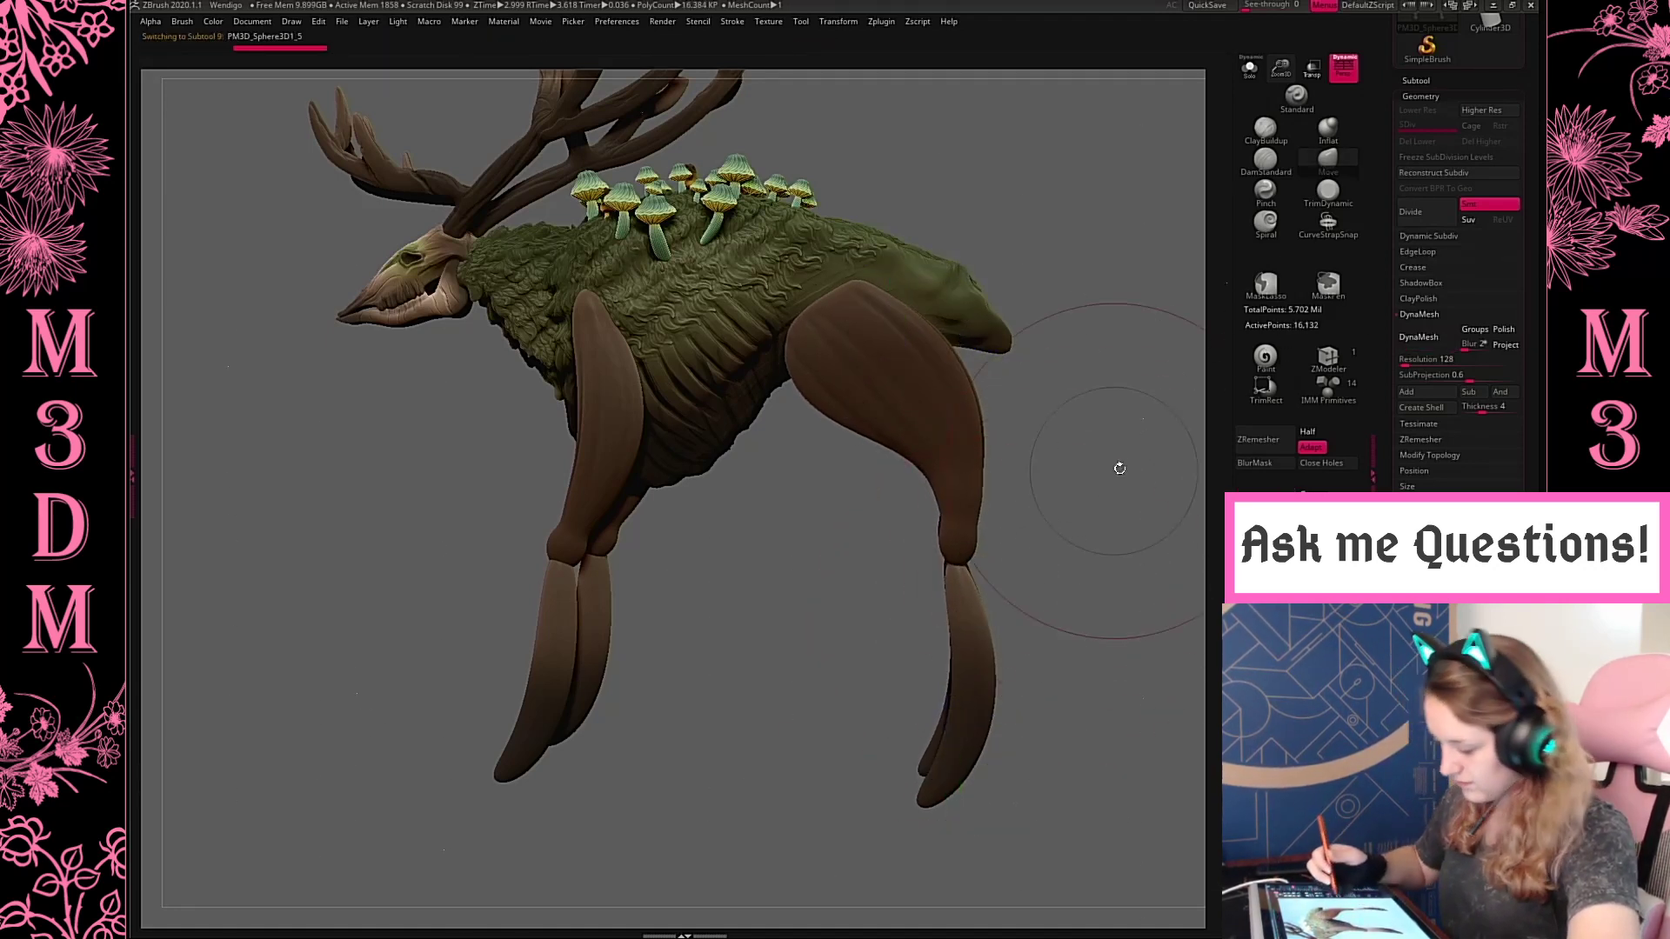
Turn perspective off to nudge the lower hind leg up against the knee, and restore perspective
left_click_drag(1084, 482, 1148, 478)
key("w")
left_click(1344, 67)
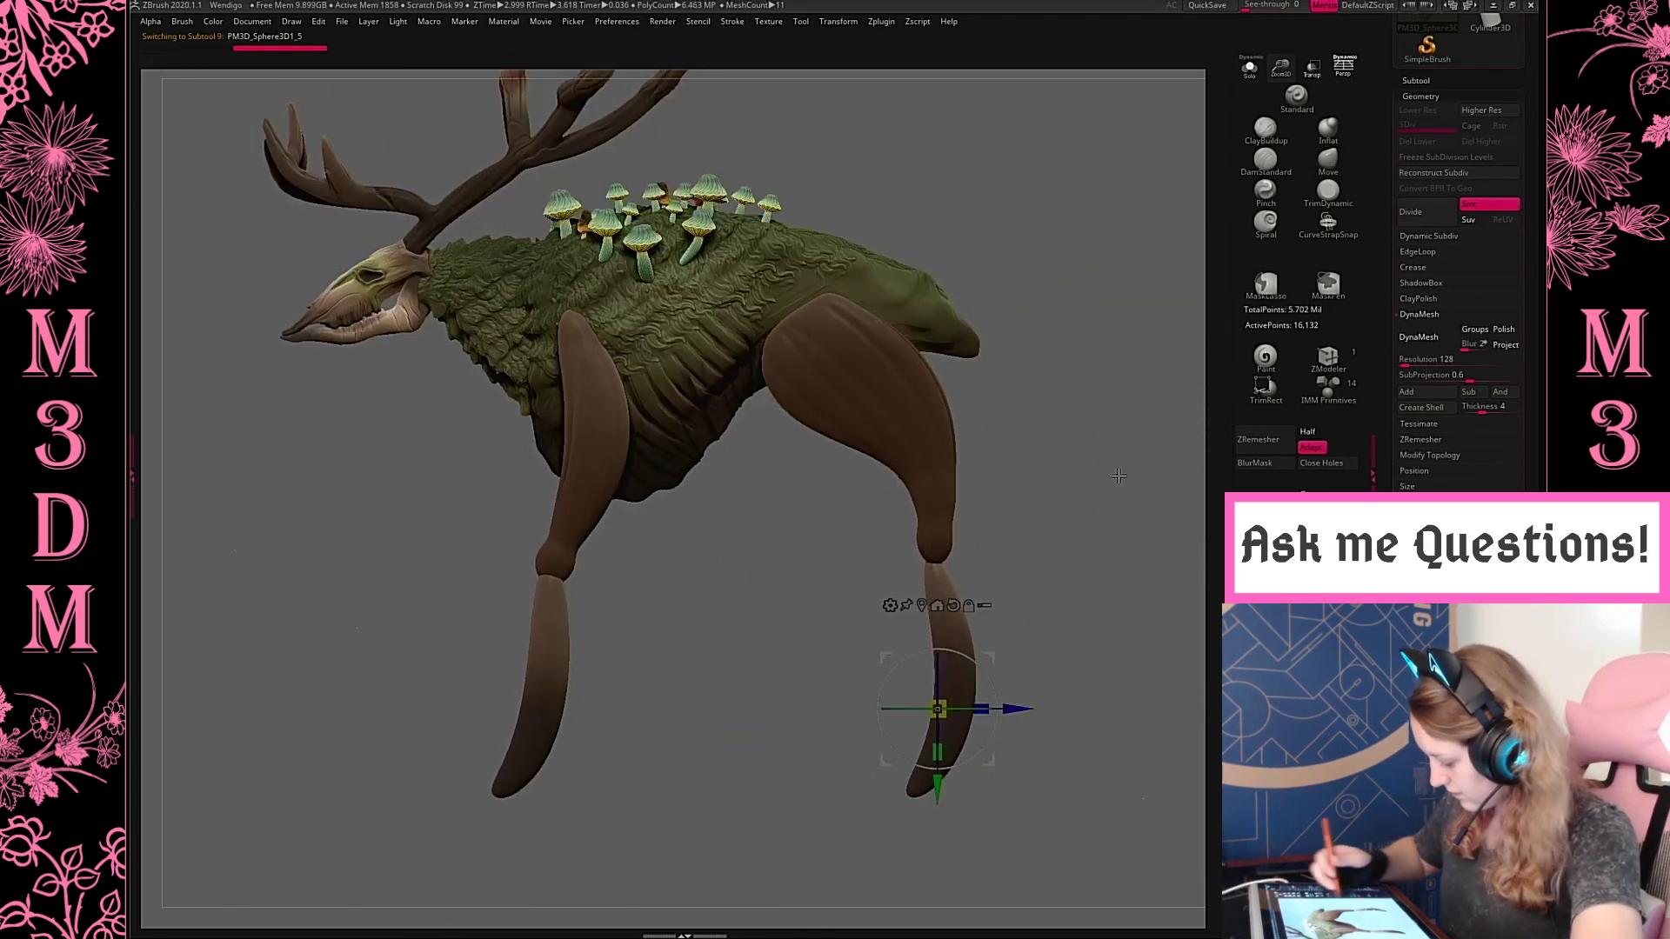
left_click_drag(938, 787, 937, 781)
key("q")
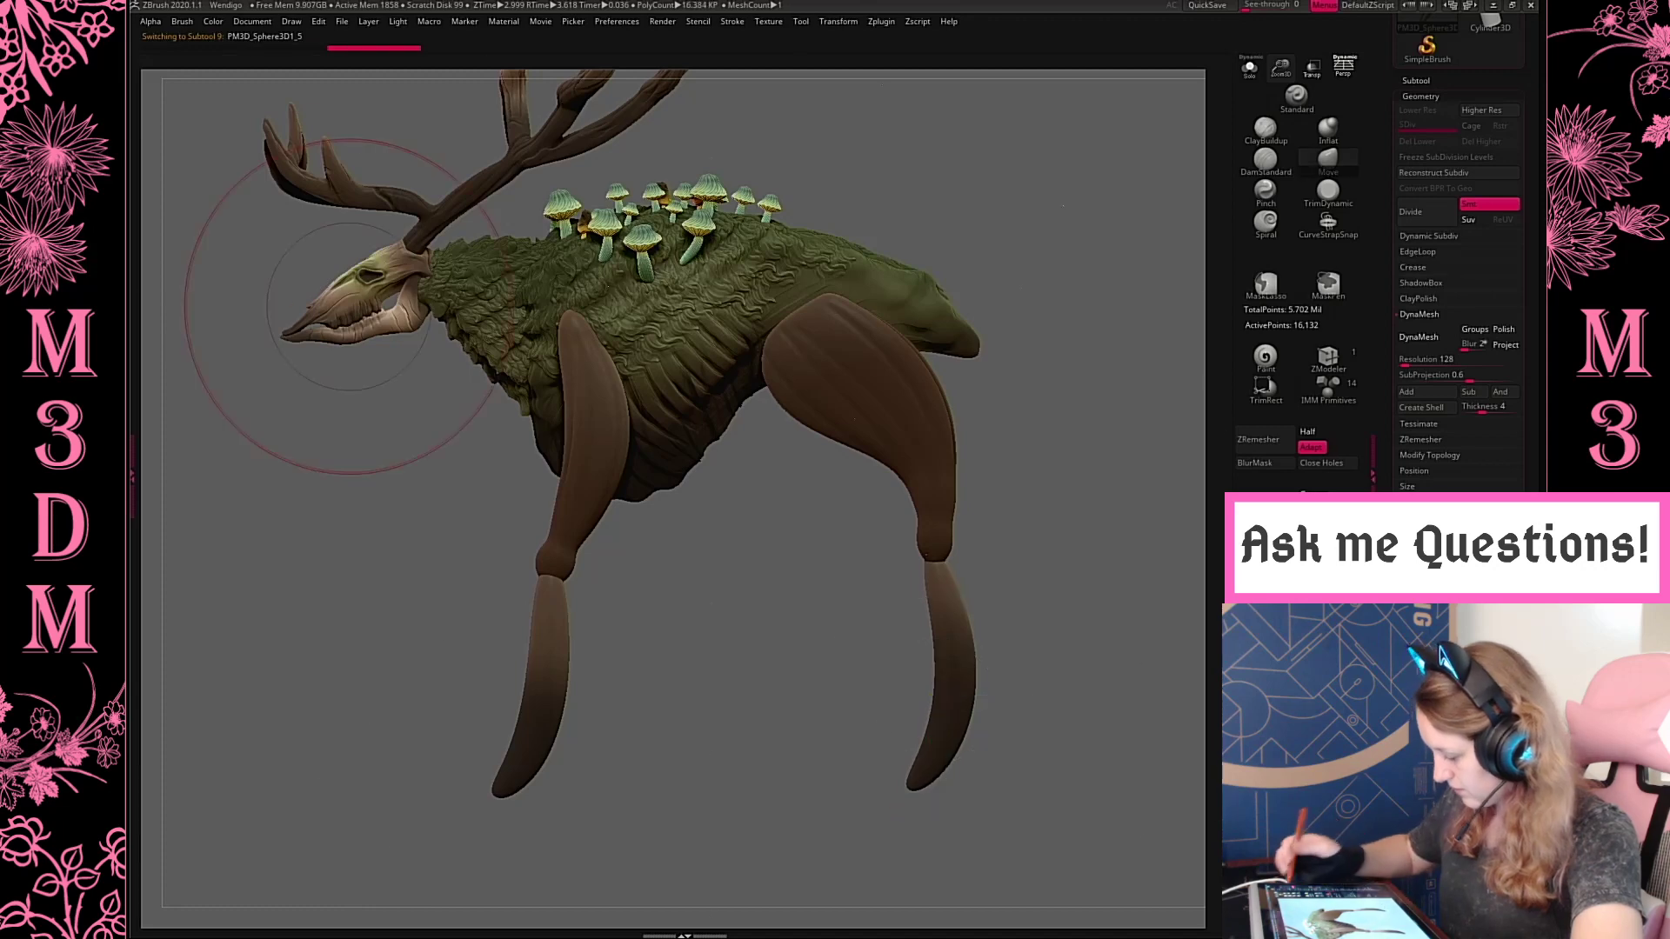
left_click(1342, 70)
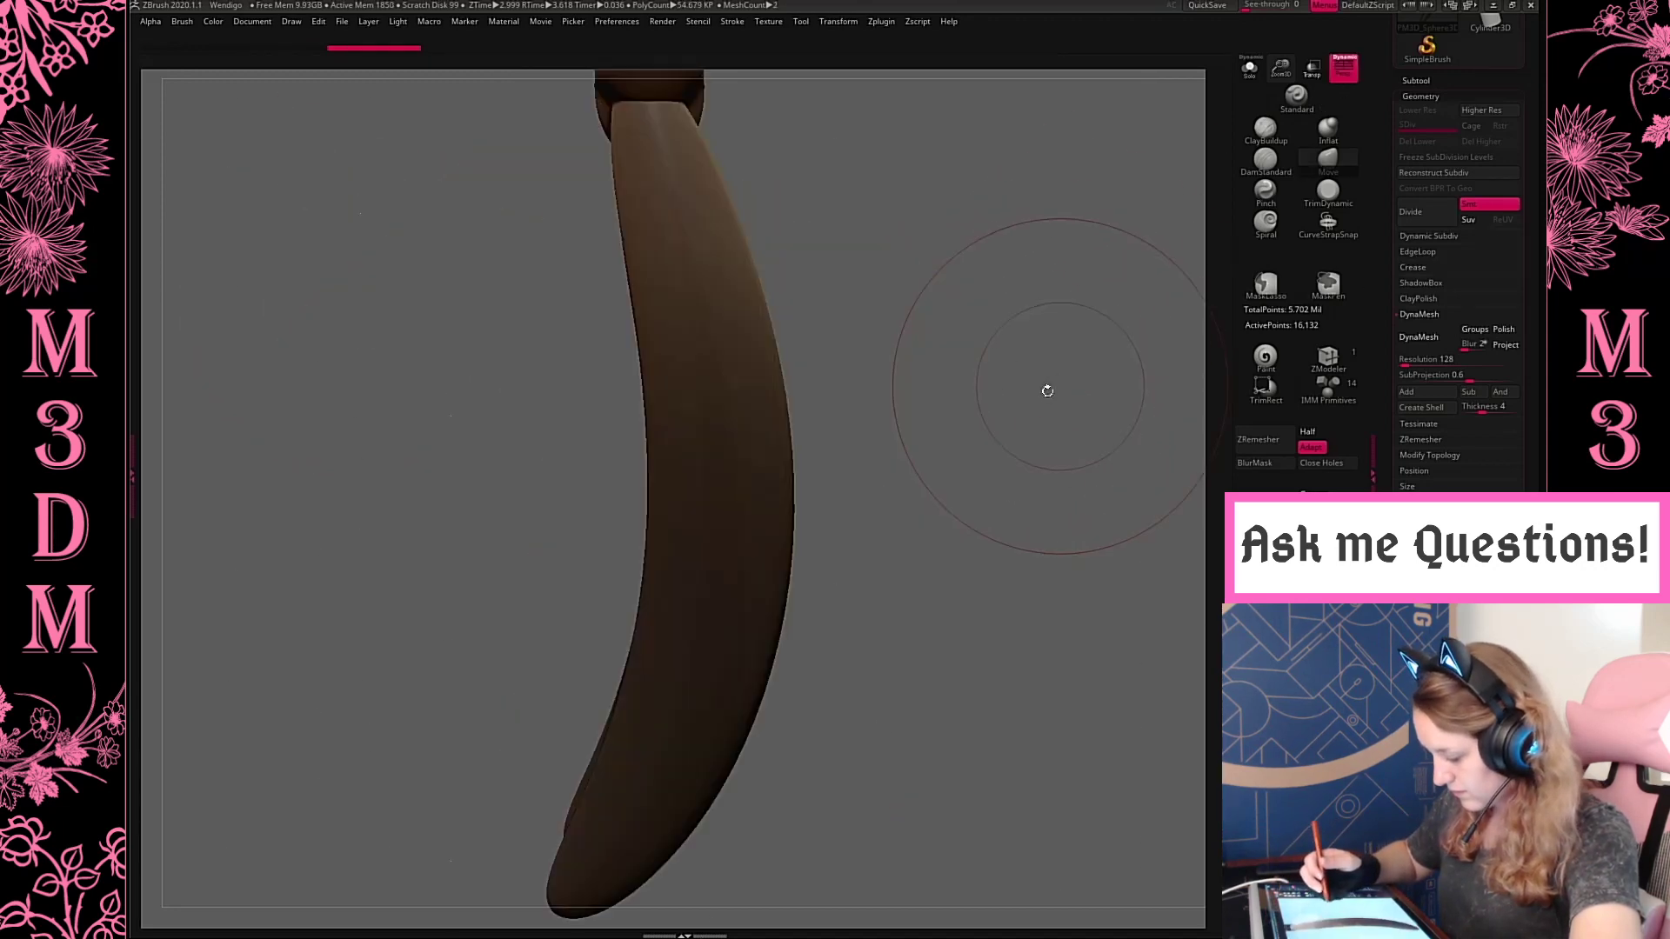
left_click_drag(1075, 407, 998, 358, "alt")
Select the body subtool and push the rump in toward the hind leg with the Move brush
left_click(793, 463, "alt")
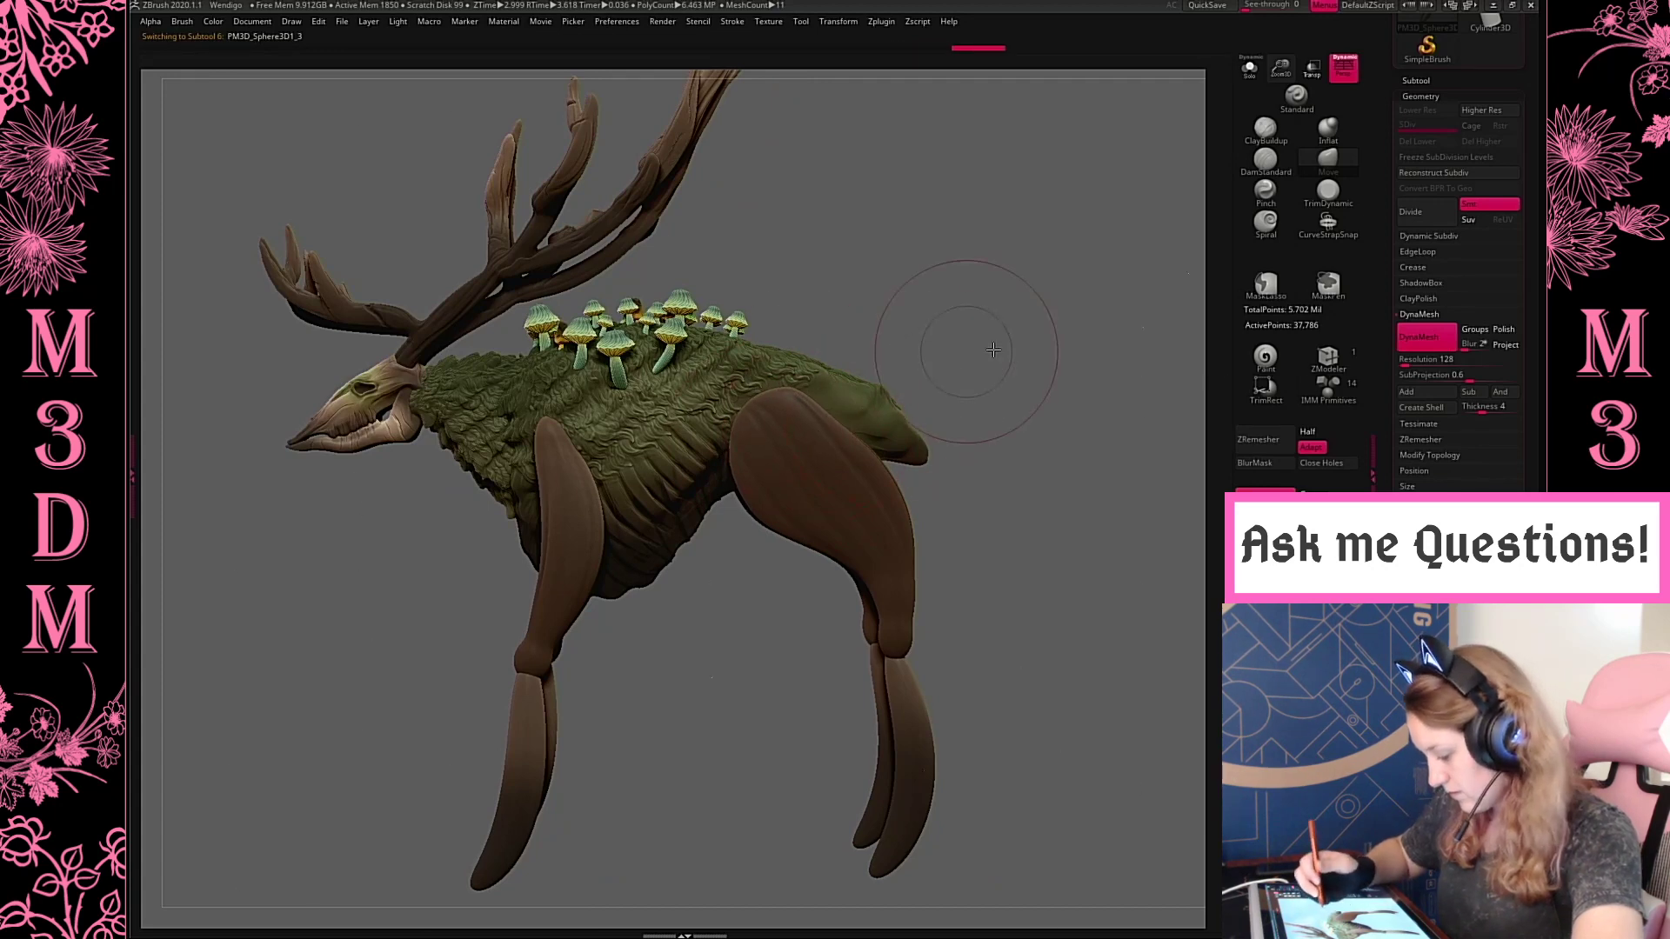
mouse_move(987, 354)
left_mouse_down()
mouse_move(961, 357)
mouse_move(1035, 331)
mouse_move(1055, 290)
mouse_move(1009, 388)
left_mouse_up()
left_click(901, 407, "alt")
key("b")
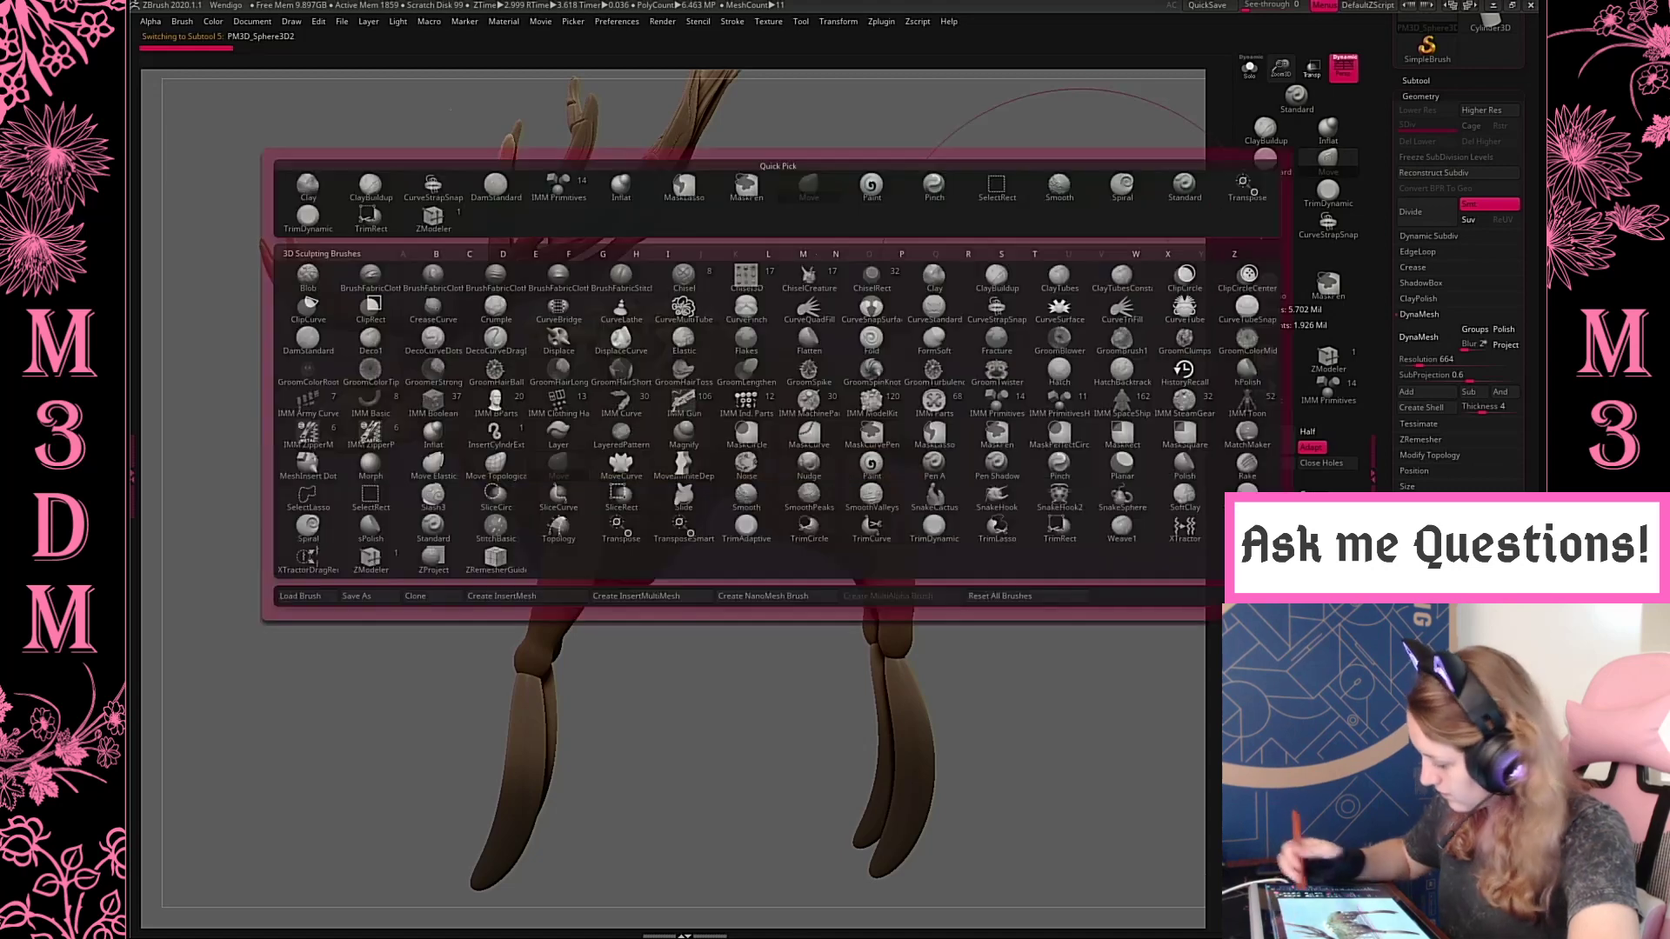
key("m")
key("v")
left_click_drag(899, 423, 857, 418)
Tuck the underside of the chest and belly upward behind the front leg with the Move brush
key("space")
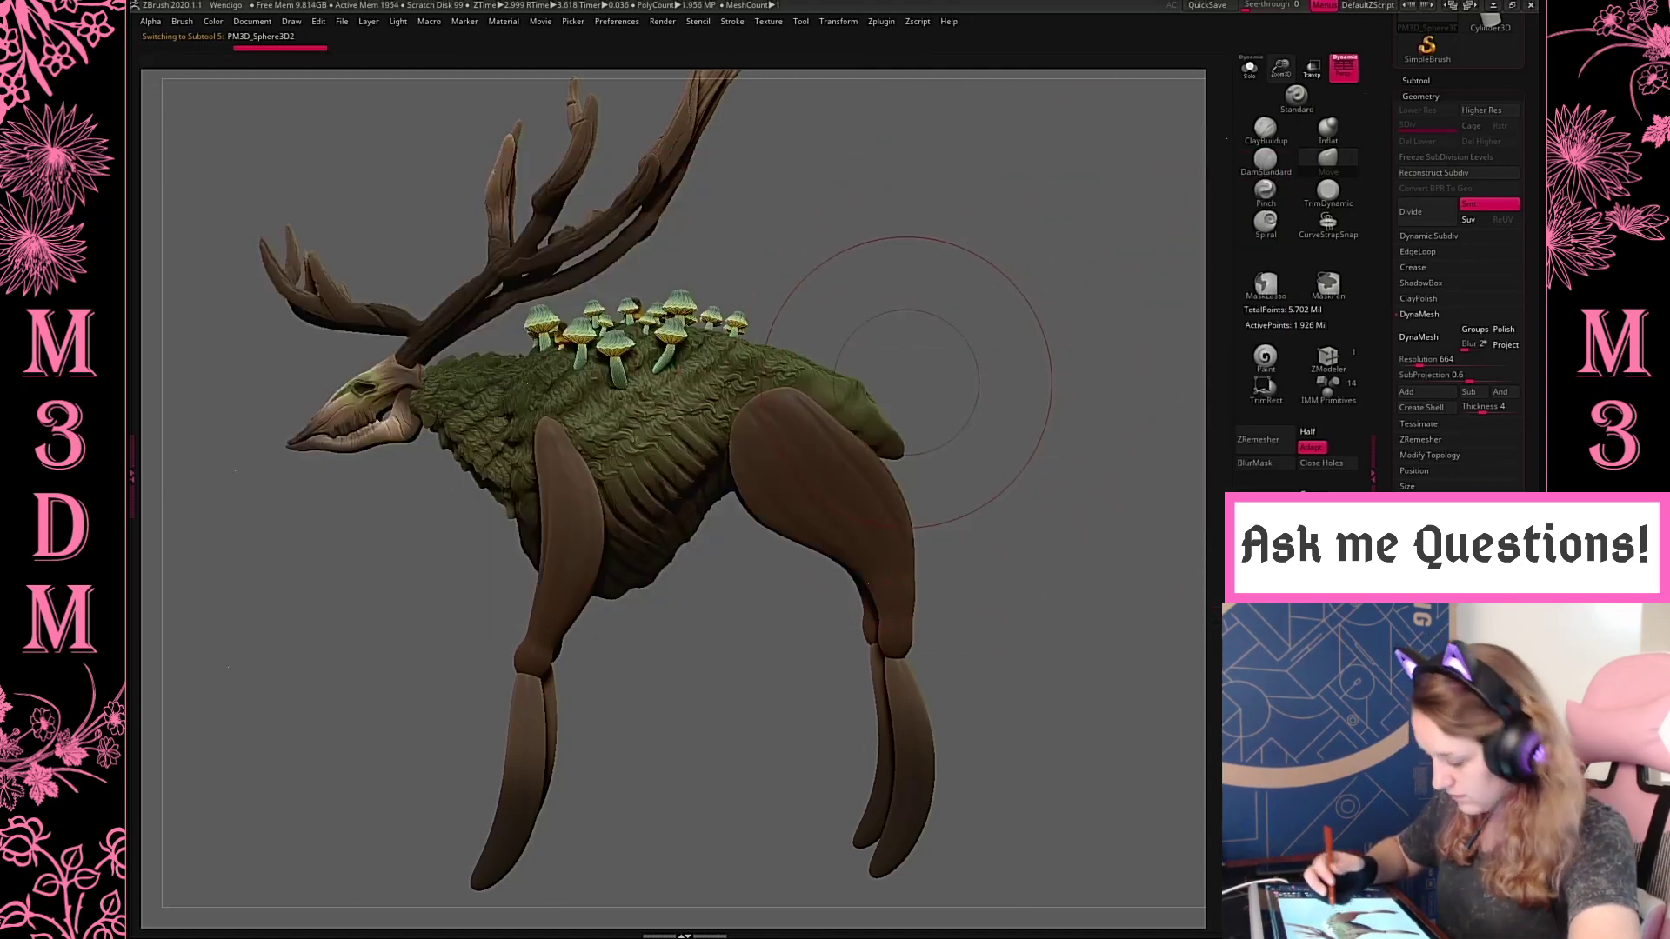
left_click_drag(675, 563, 663, 543)
left_click_drag(616, 595, 628, 574)
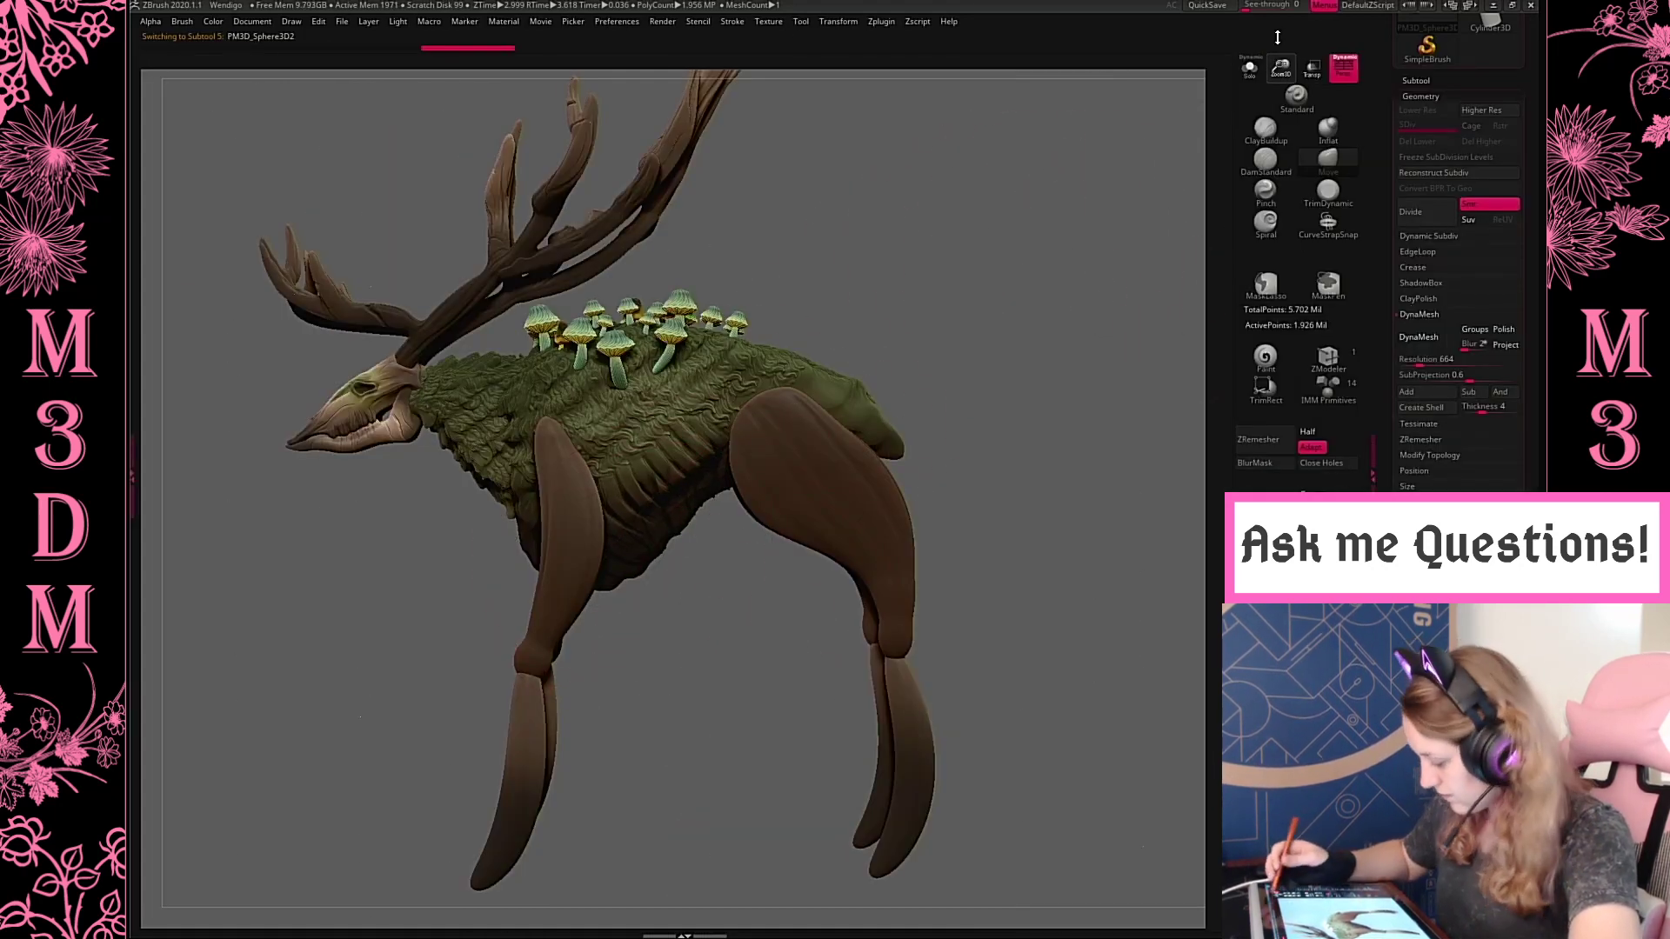
left_click_drag(1278, 37, 1277, 24)
key("space")
Save the project over the existing Wendigo file in the Wendigo folder
left_click_drag(969, 411, 1003, 391, "alt")
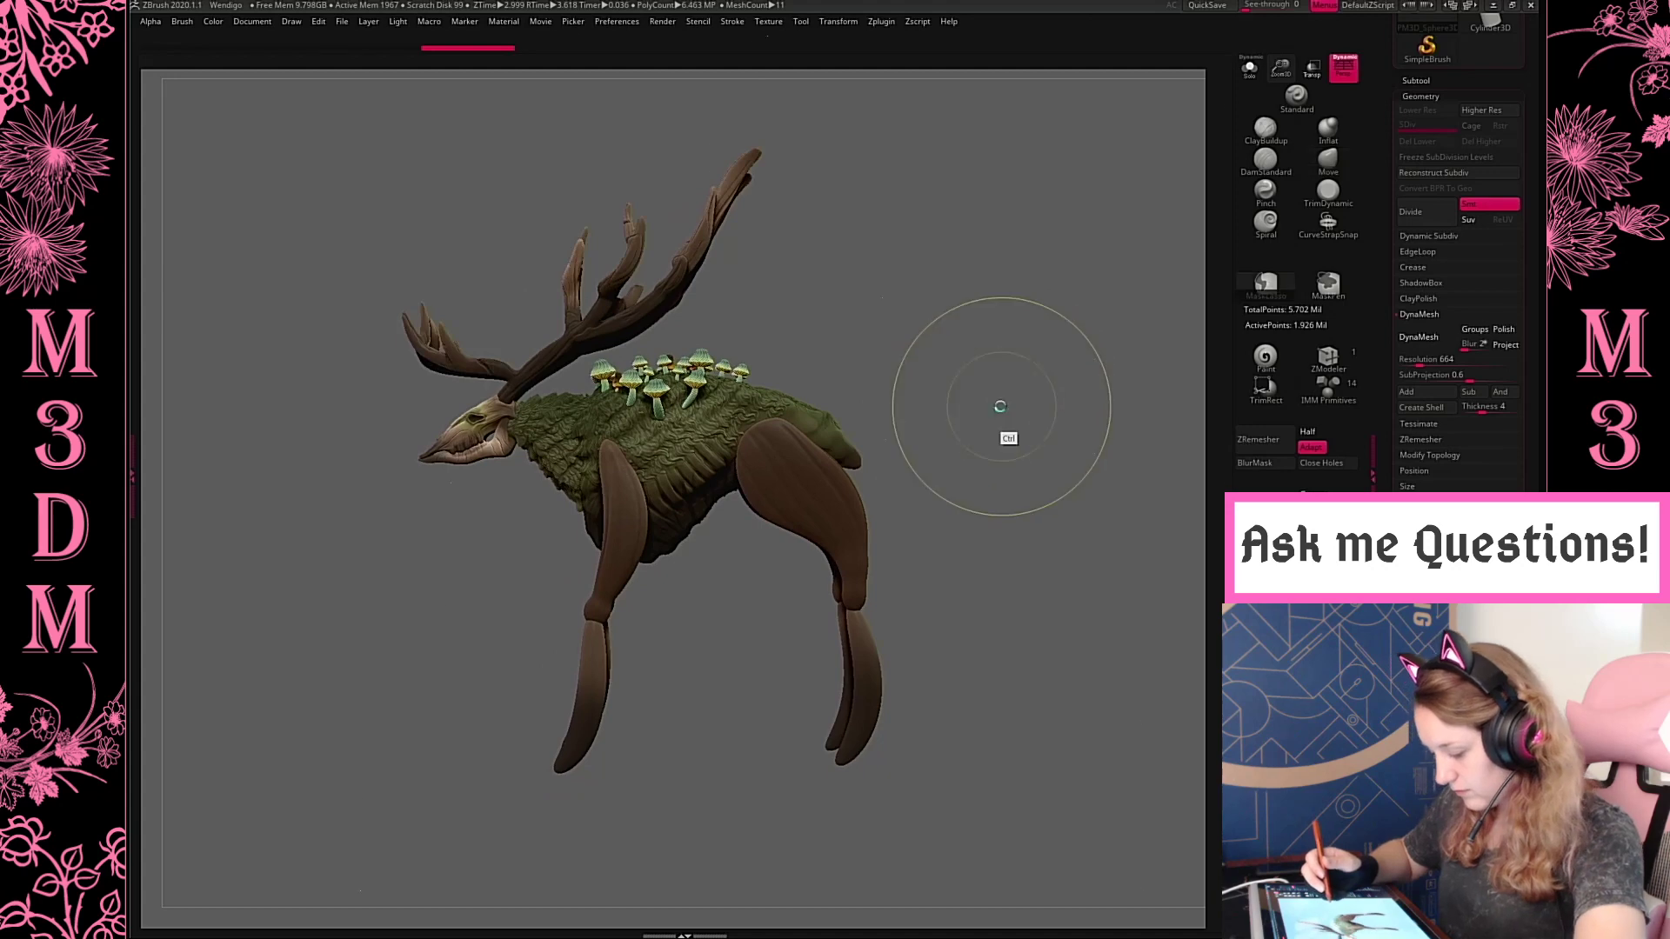
key("ctrl+s")
double_click(367, 182)
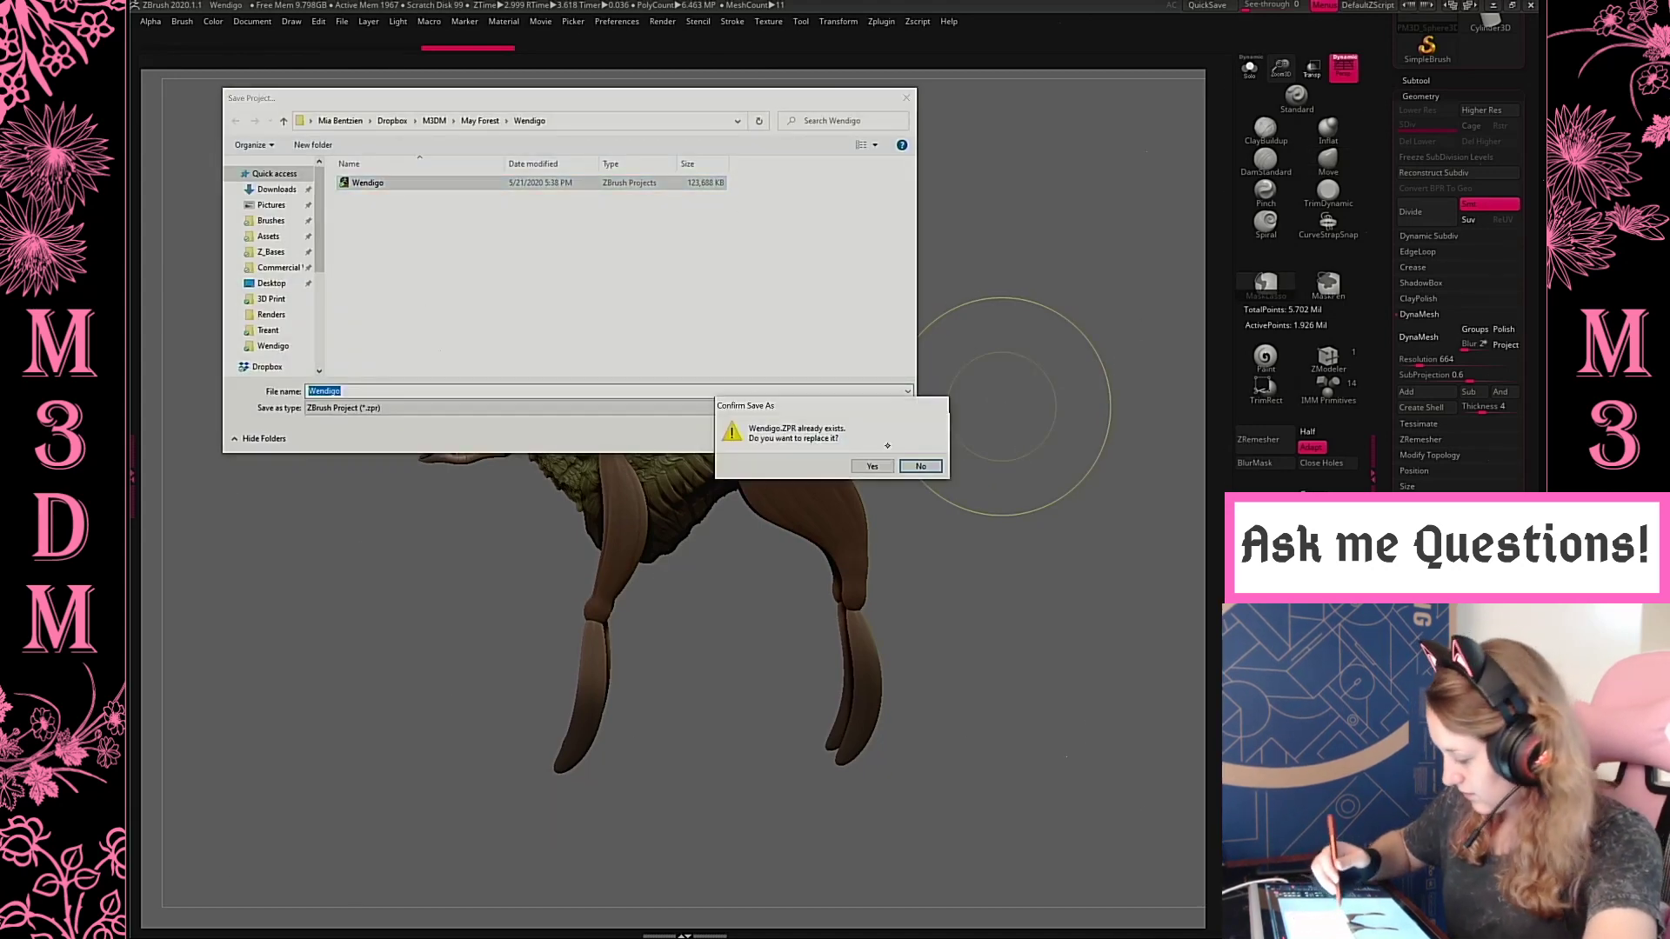
left_click(873, 466)
Select the last cylinder subtool and append a sphere as a new subtool
left_click(1418, 82)
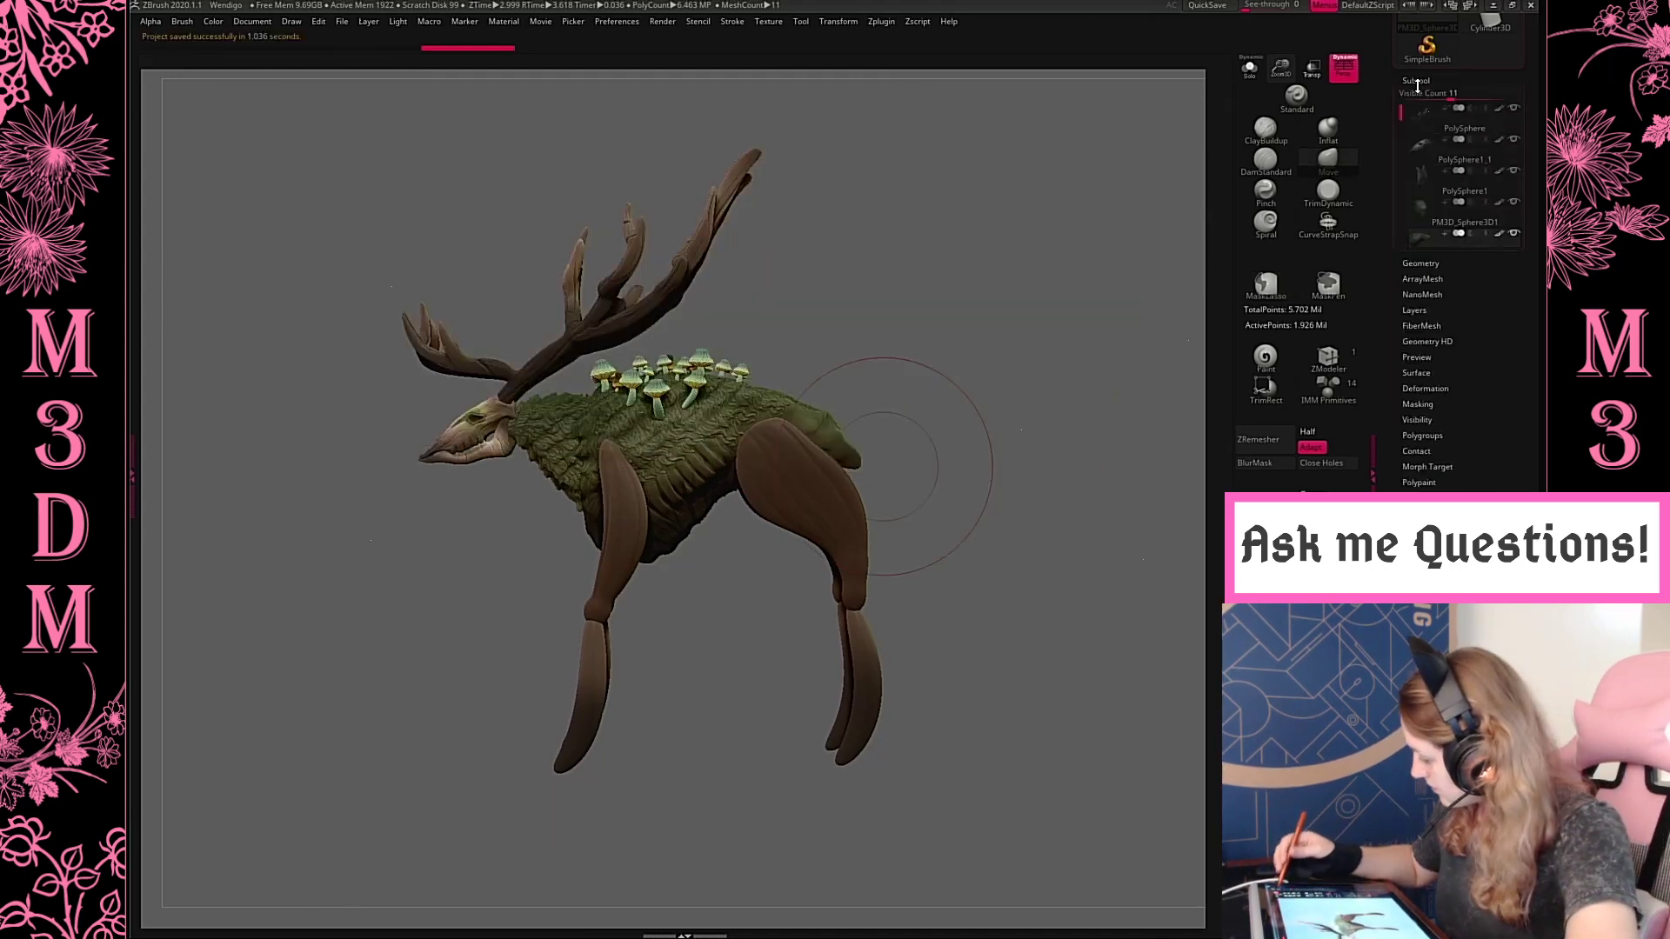
left_click(1436, 422)
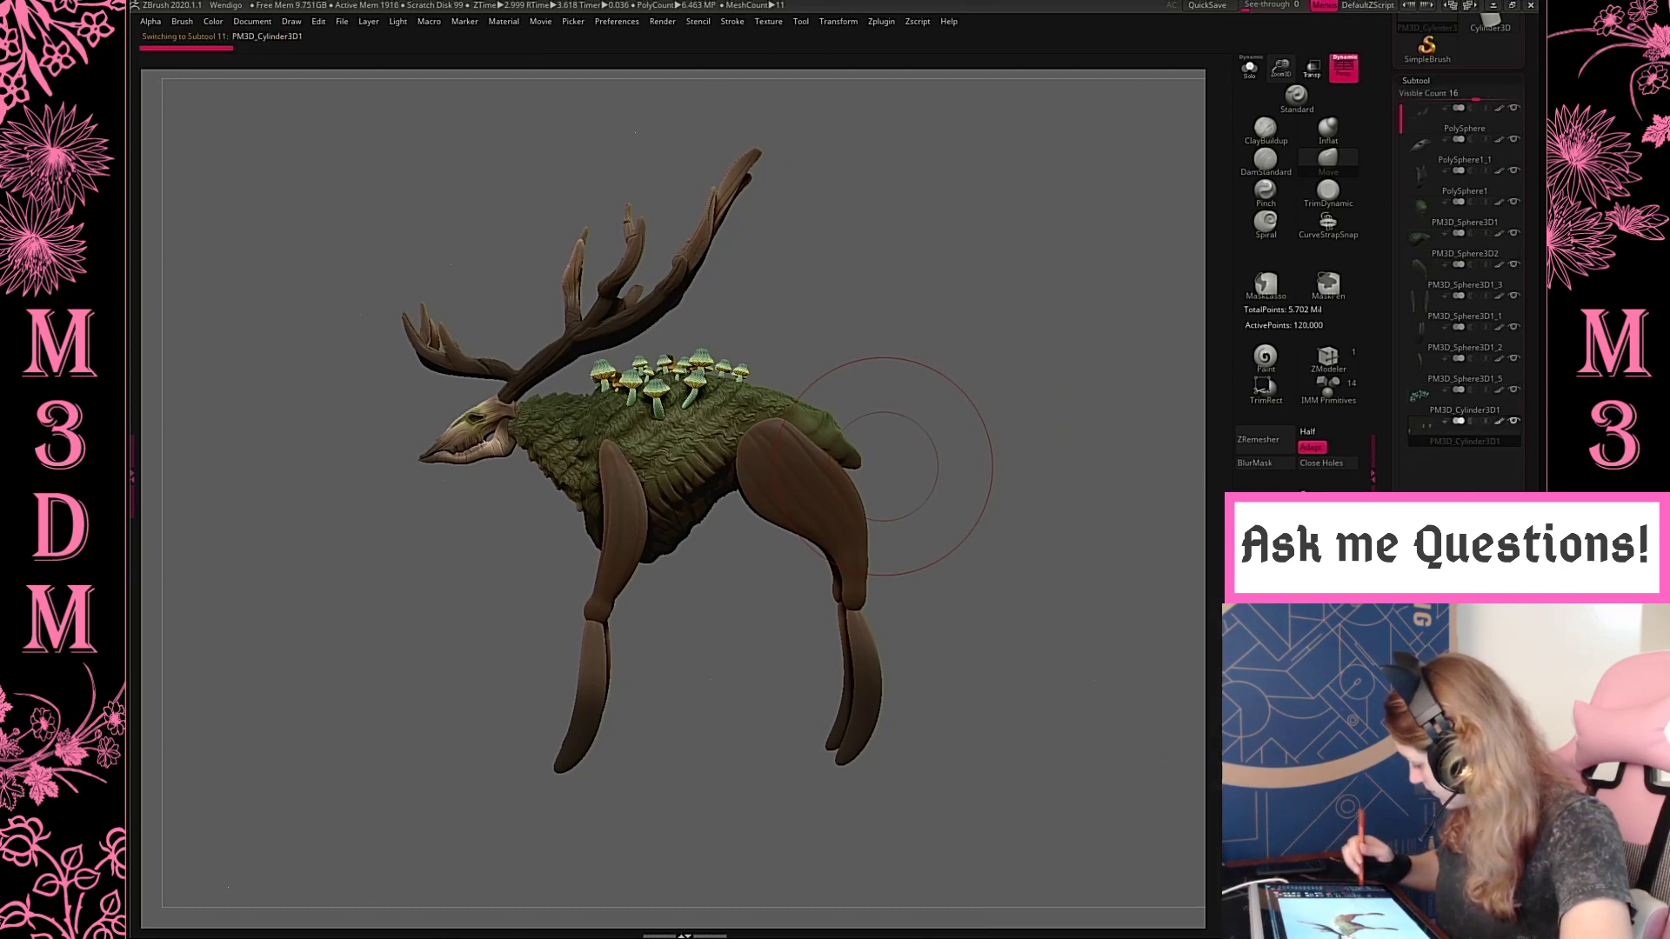
left_click(1492, 722)
left_click(1048, 661)
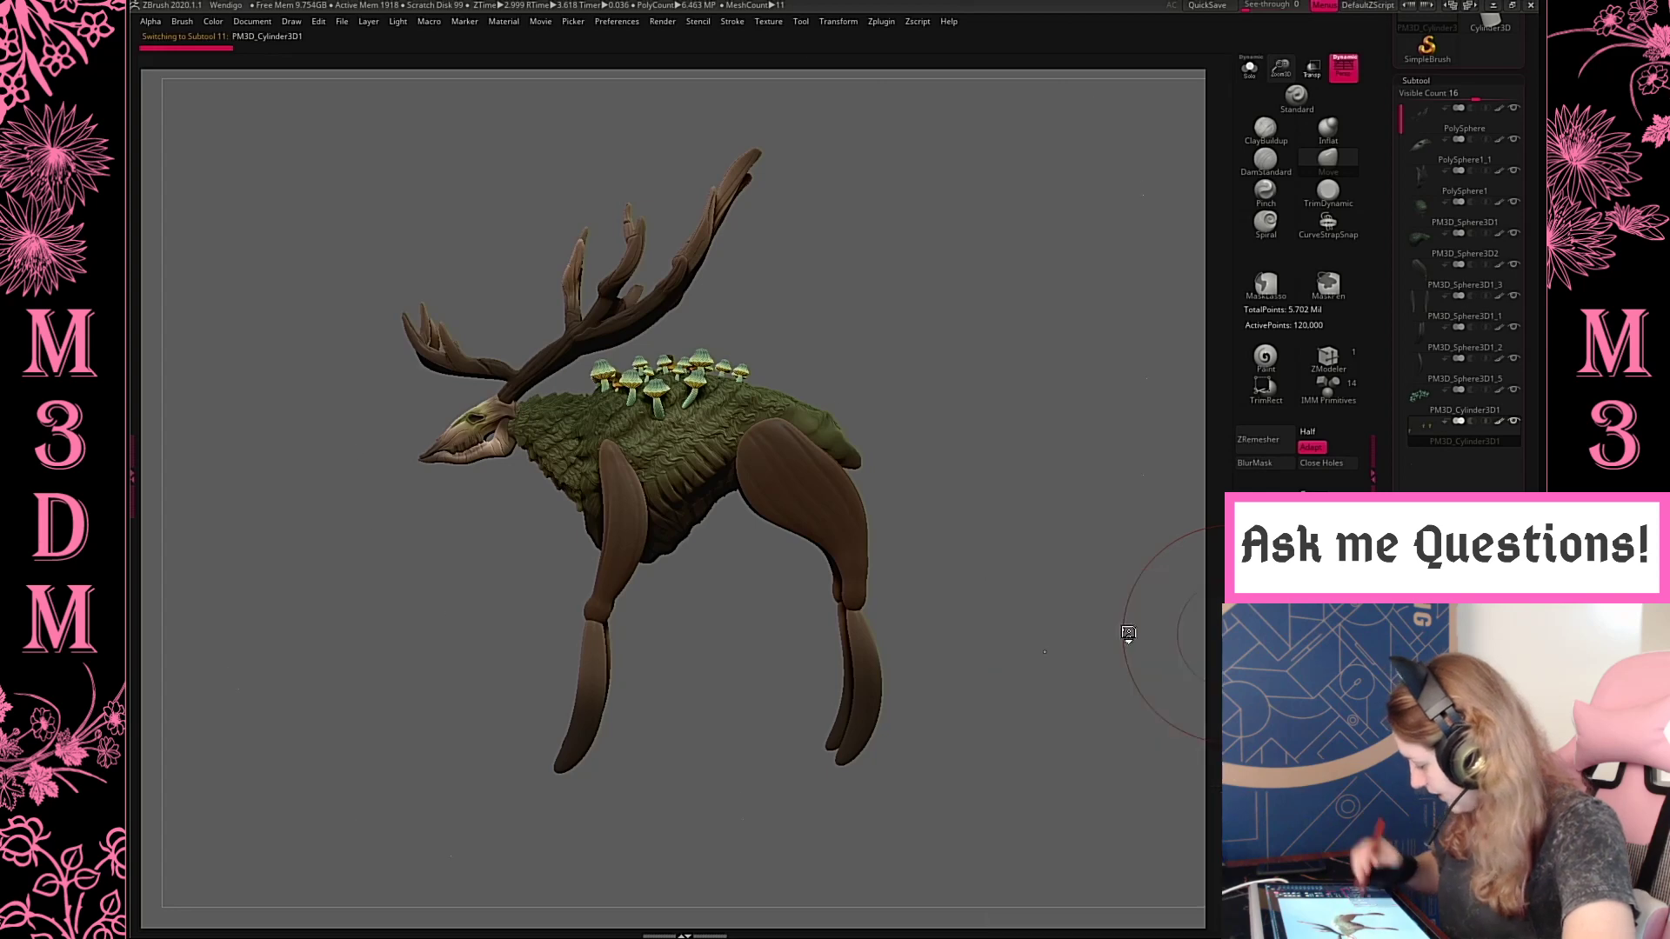
left_click(1431, 459)
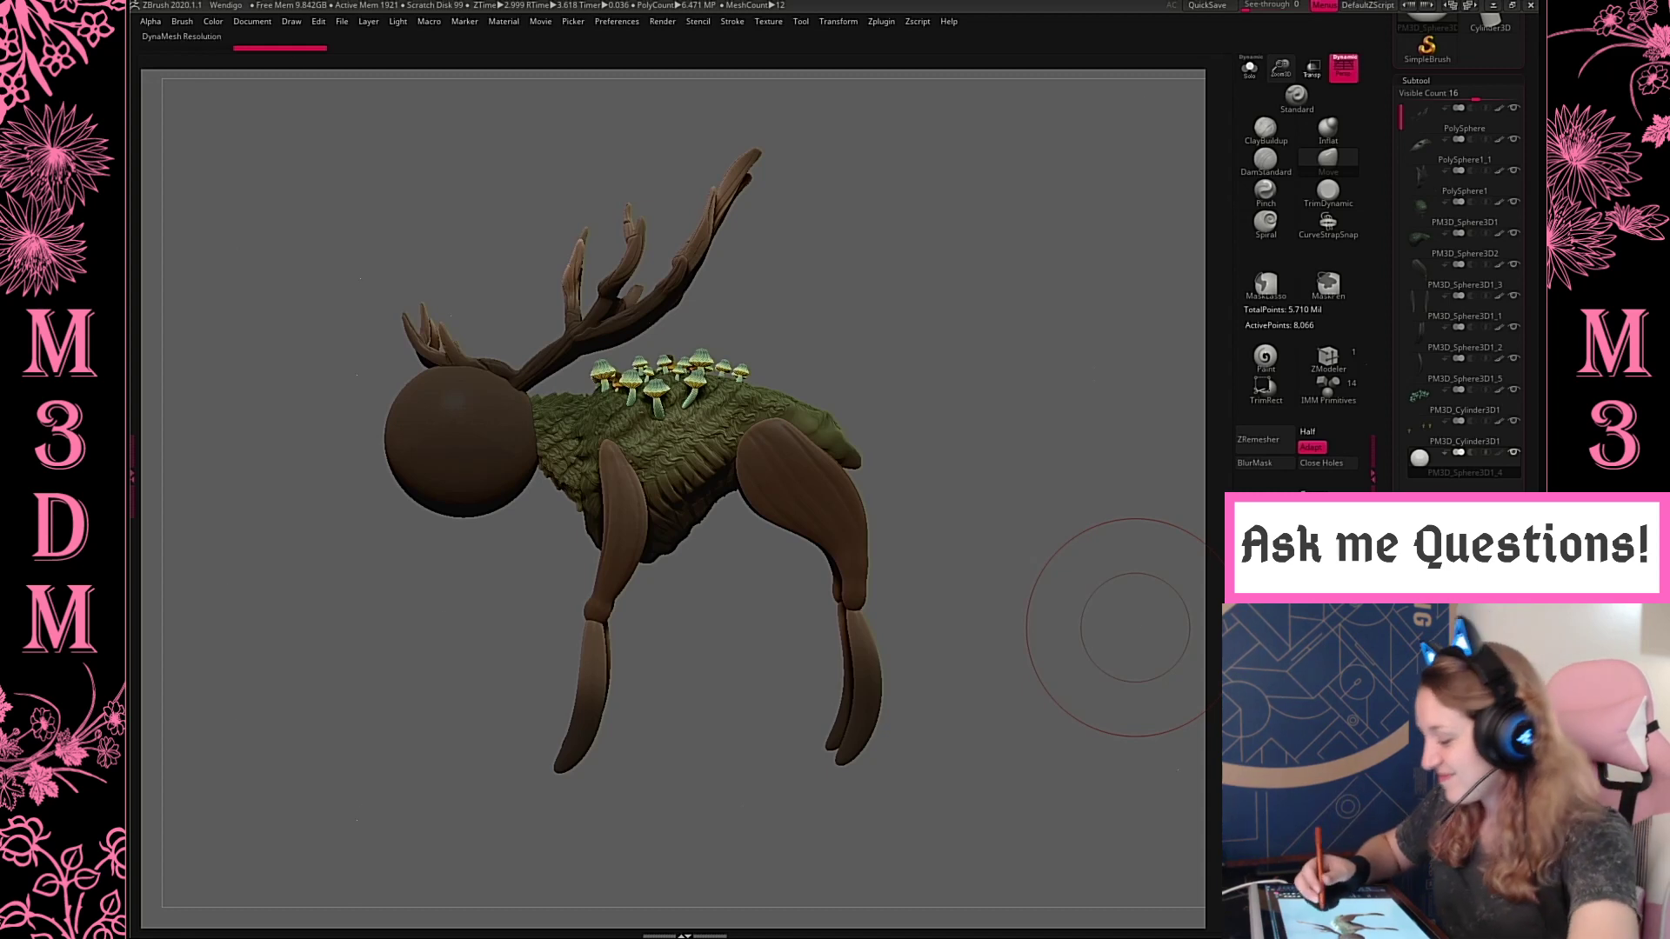
Clear the sphere's mask and move it off the Wendigo's head into the empty space behind the hind legs
key("space")
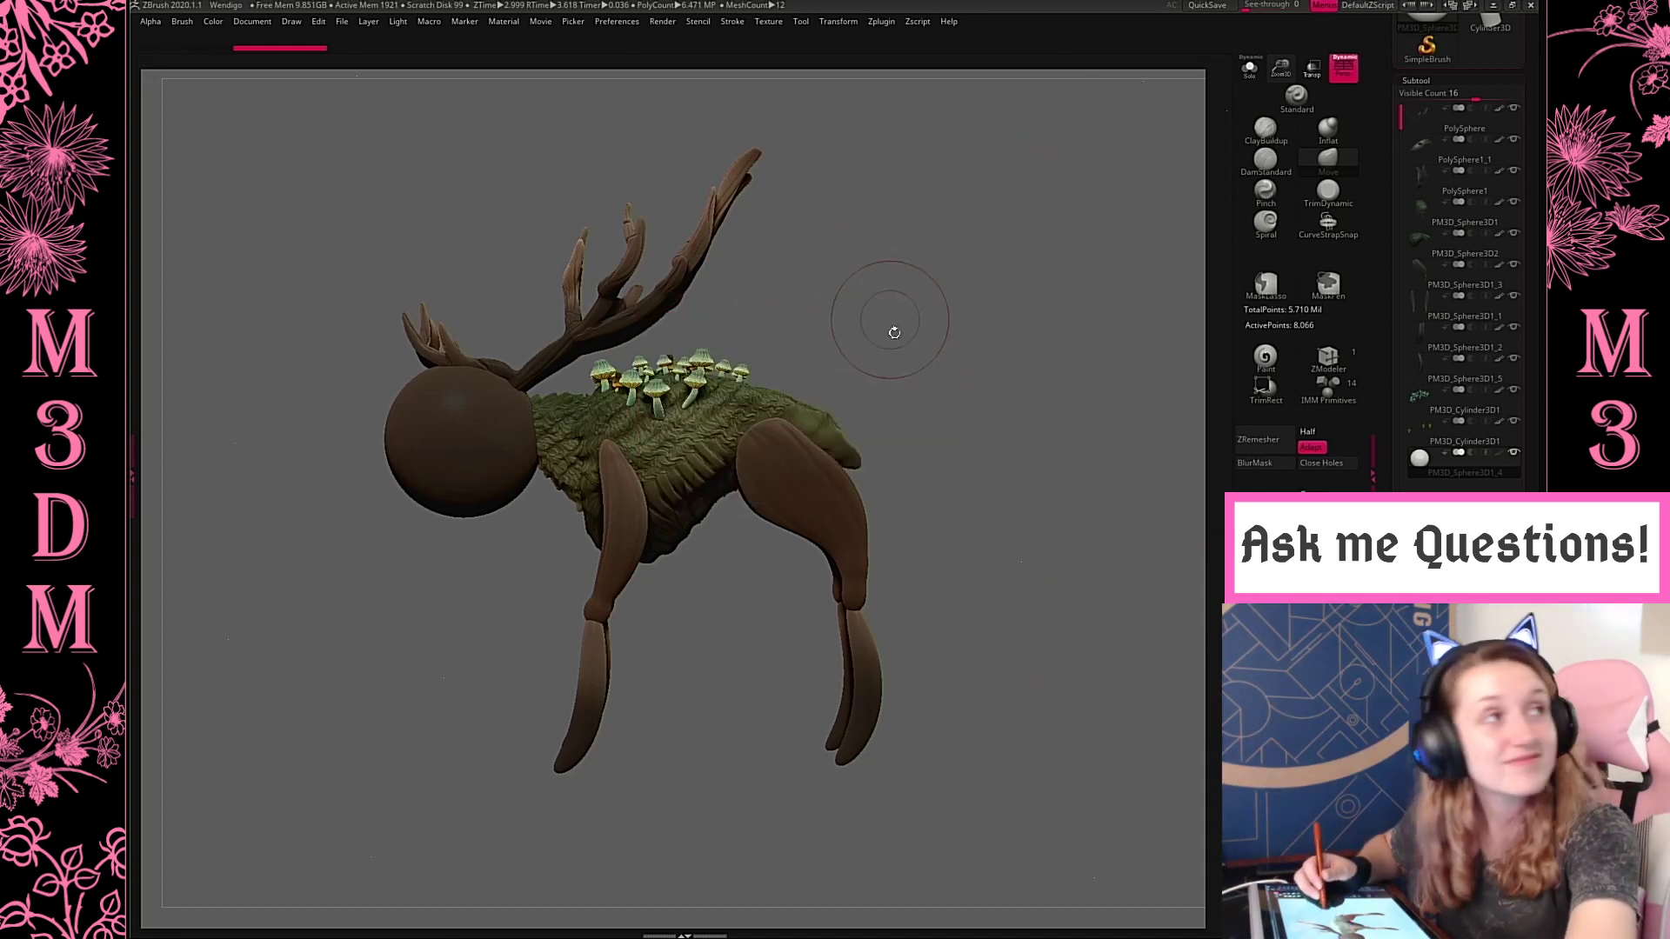
left_click_drag(920, 361, 912, 359, "alt")
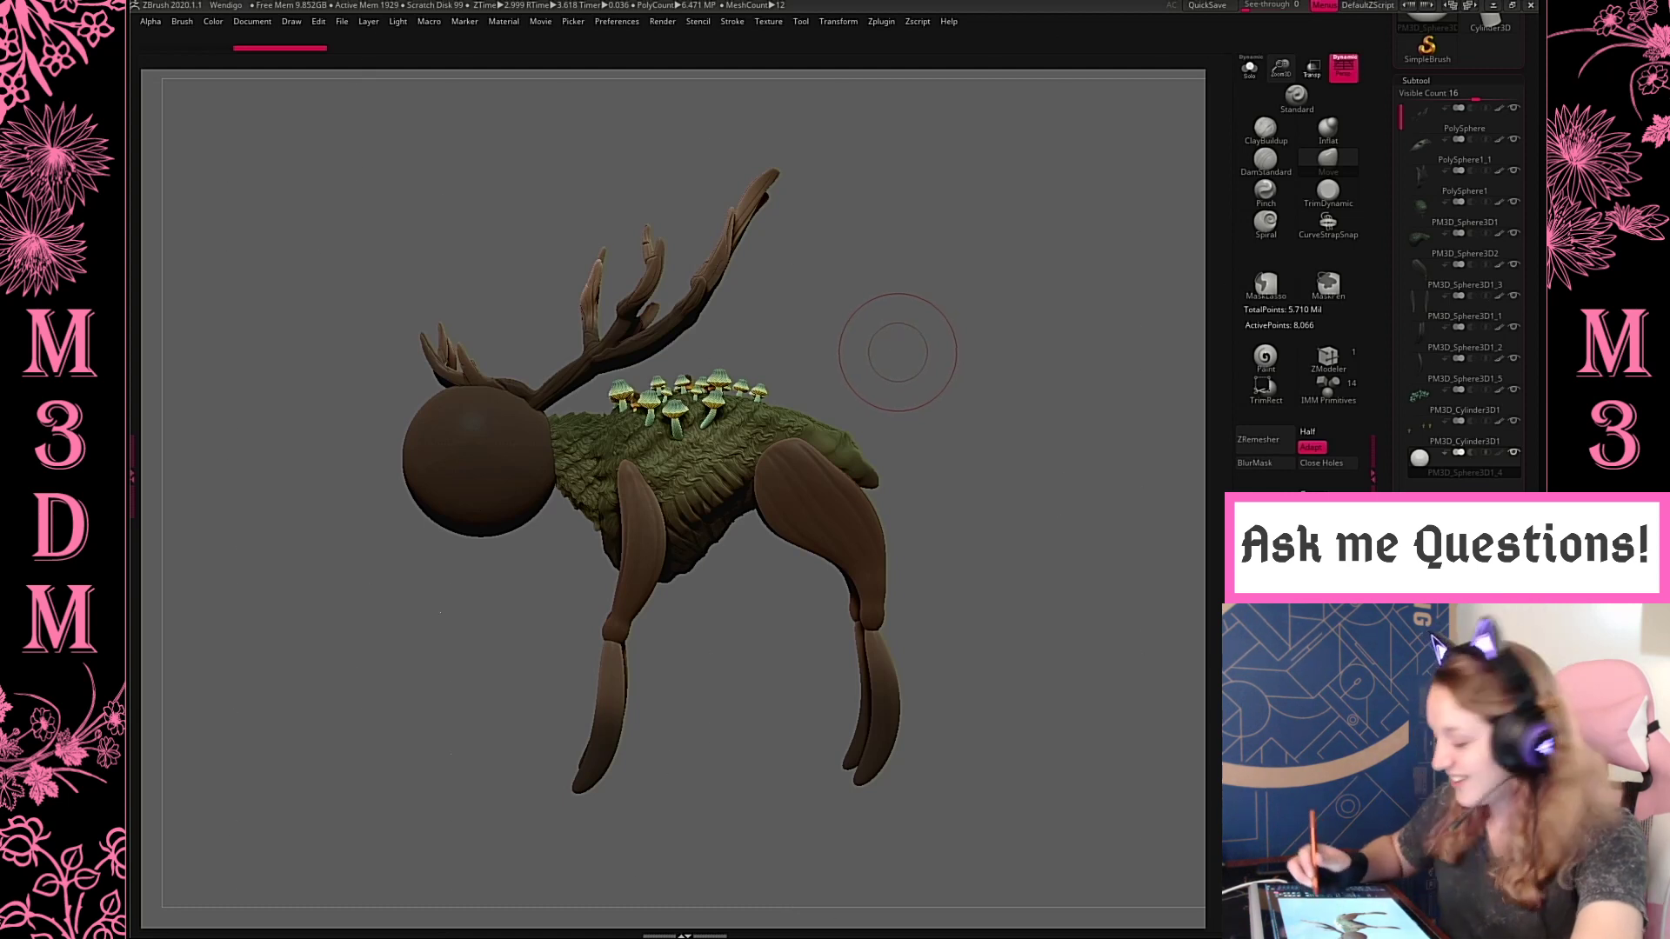
key("ctrl+w")
key("w")
mouse_move(537, 412)
left_mouse_down()
mouse_move(575, 444)
mouse_move(969, 437)
mouse_move(1061, 420)
mouse_move(1075, 345)
left_mouse_up()
key("q")
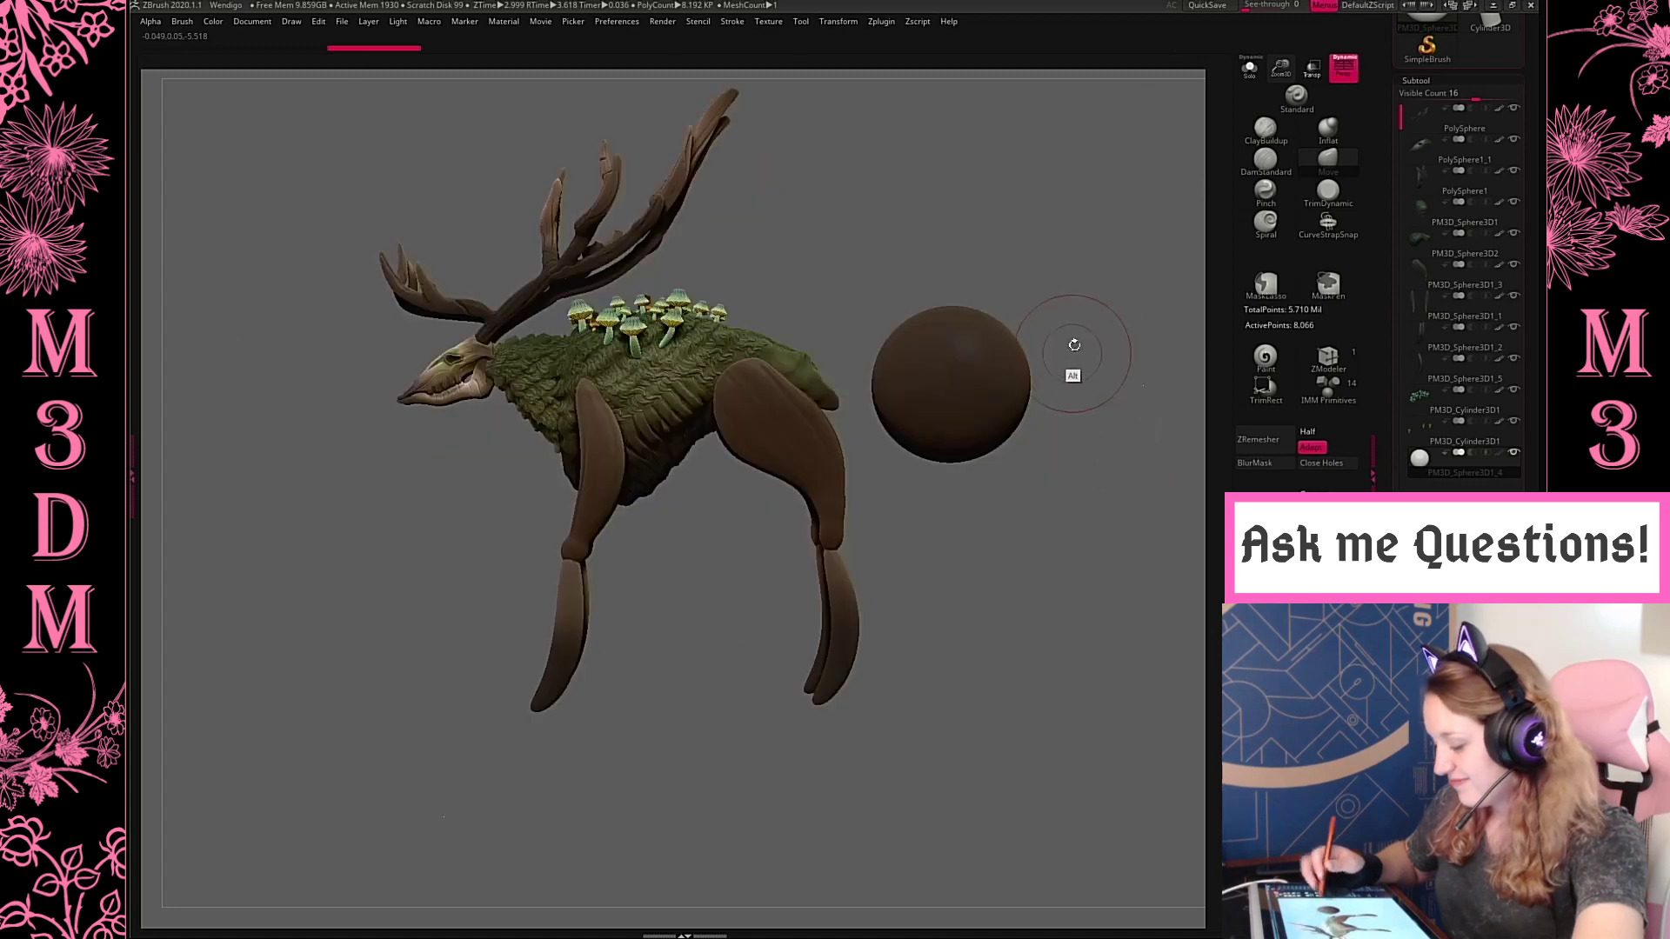
Import the unicorn mesh from the 3D Print folder in place of the sphere
left_click(800, 23)
left_click(833, 93)
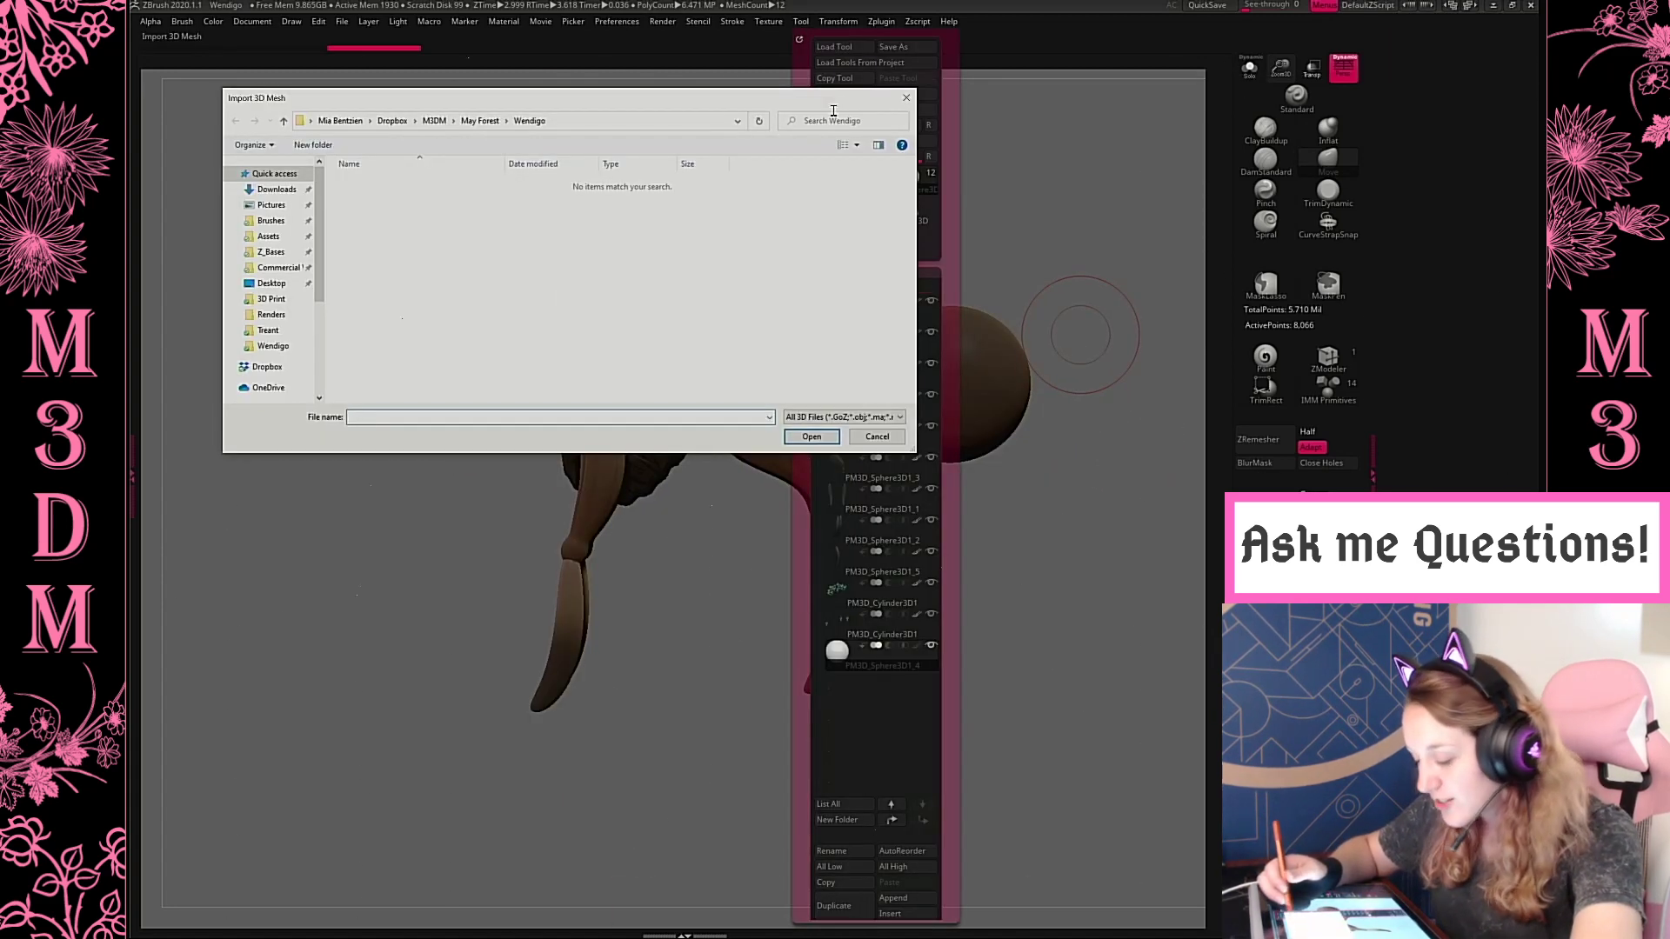
left_click(271, 299)
double_click(409, 224)
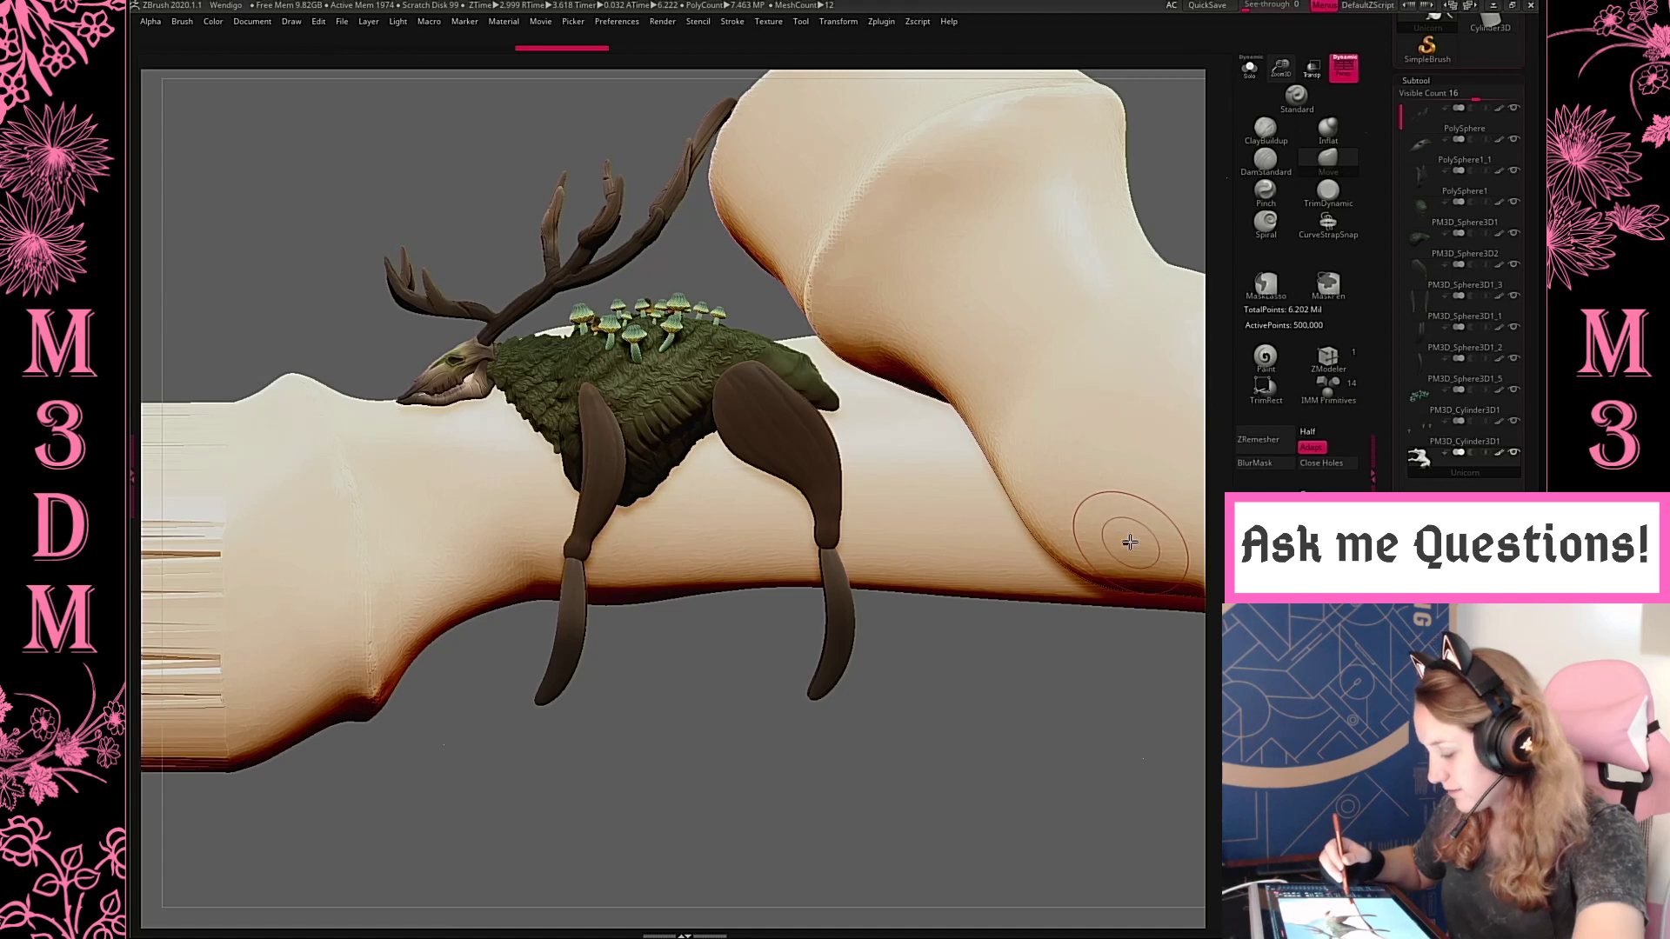
Centre the transform gizmo on the imported unicorn and rotate the model until it stands upright
key("f")
key("w")
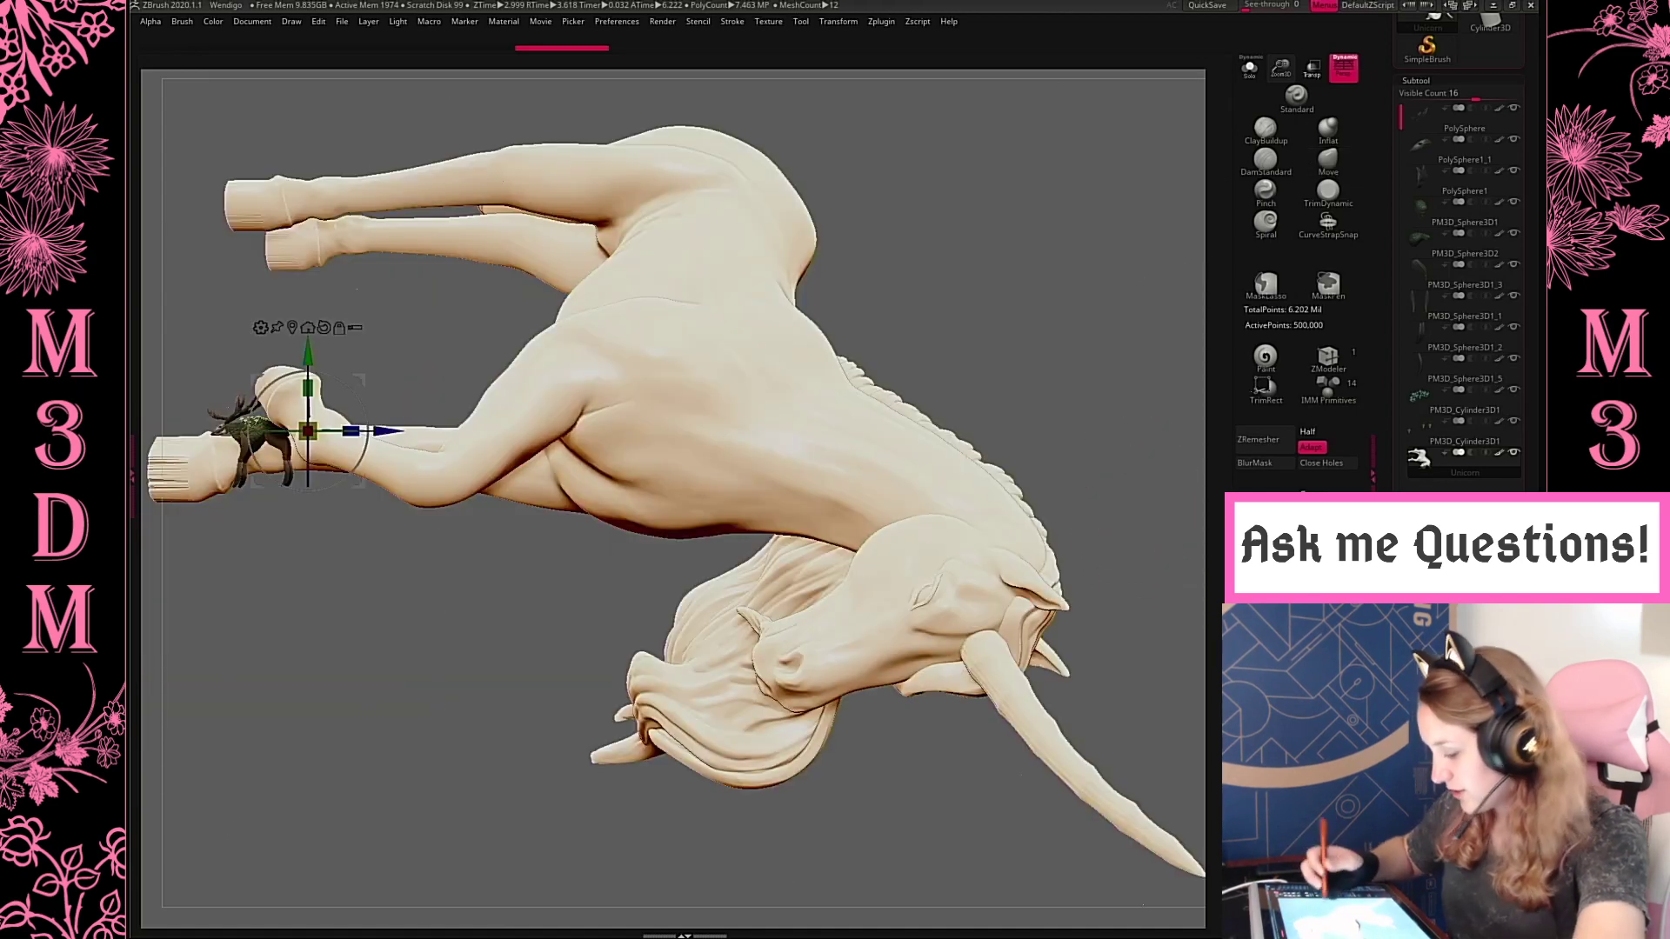
left_click(804, 442, "alt")
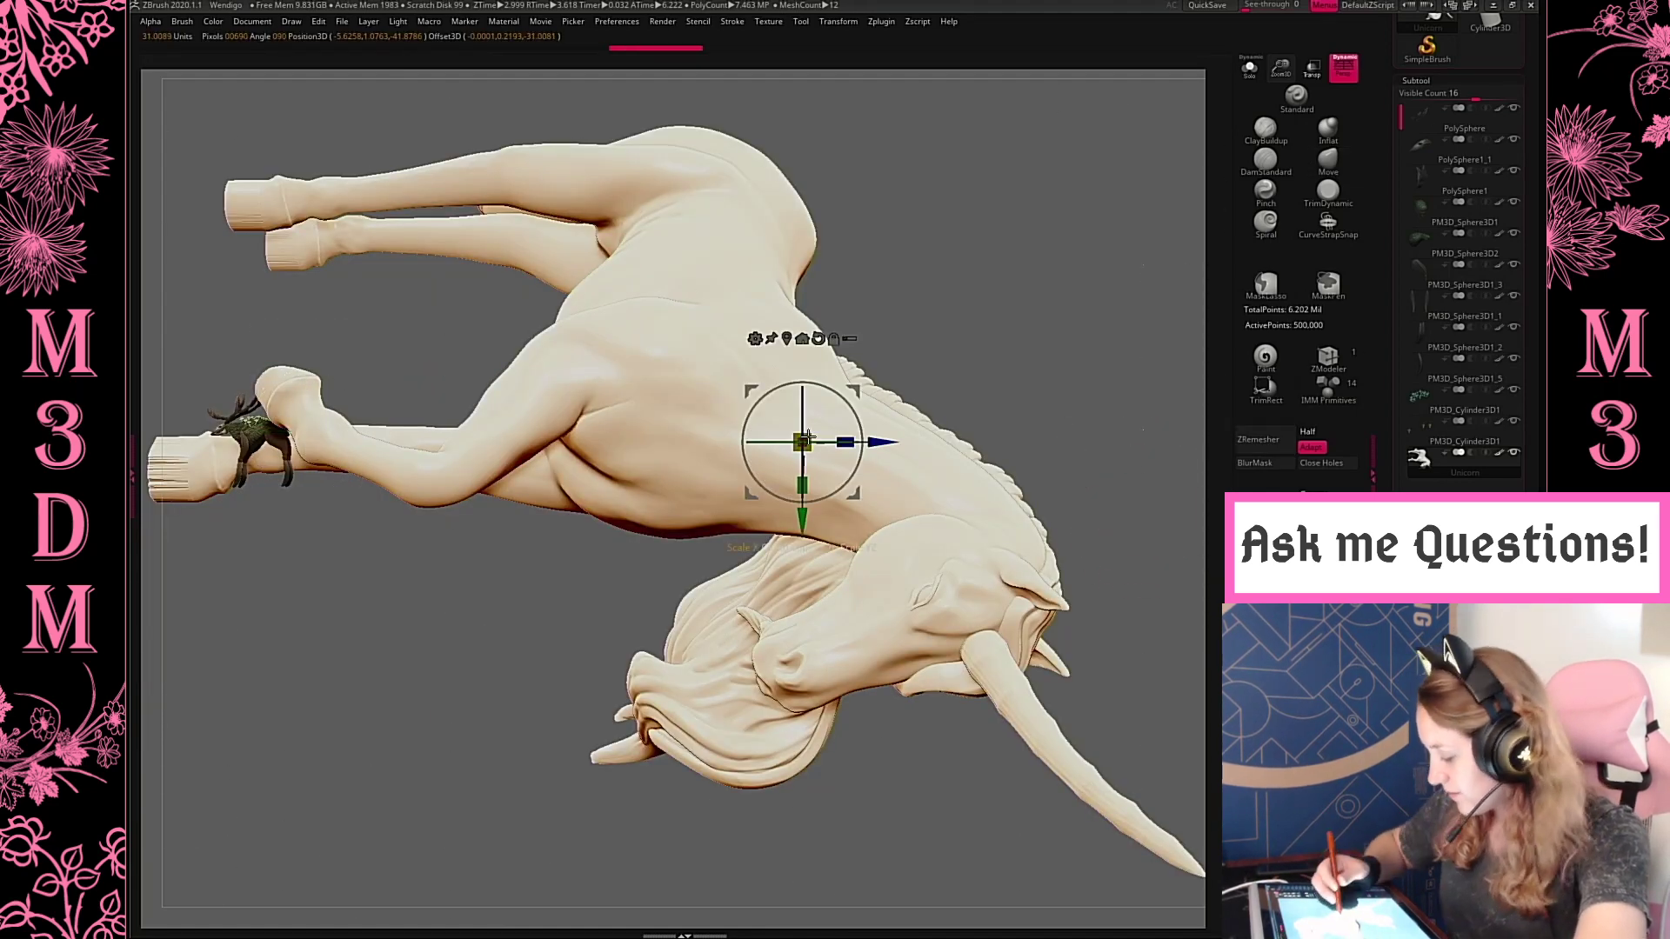
left_click_drag(802, 442, 755, 474)
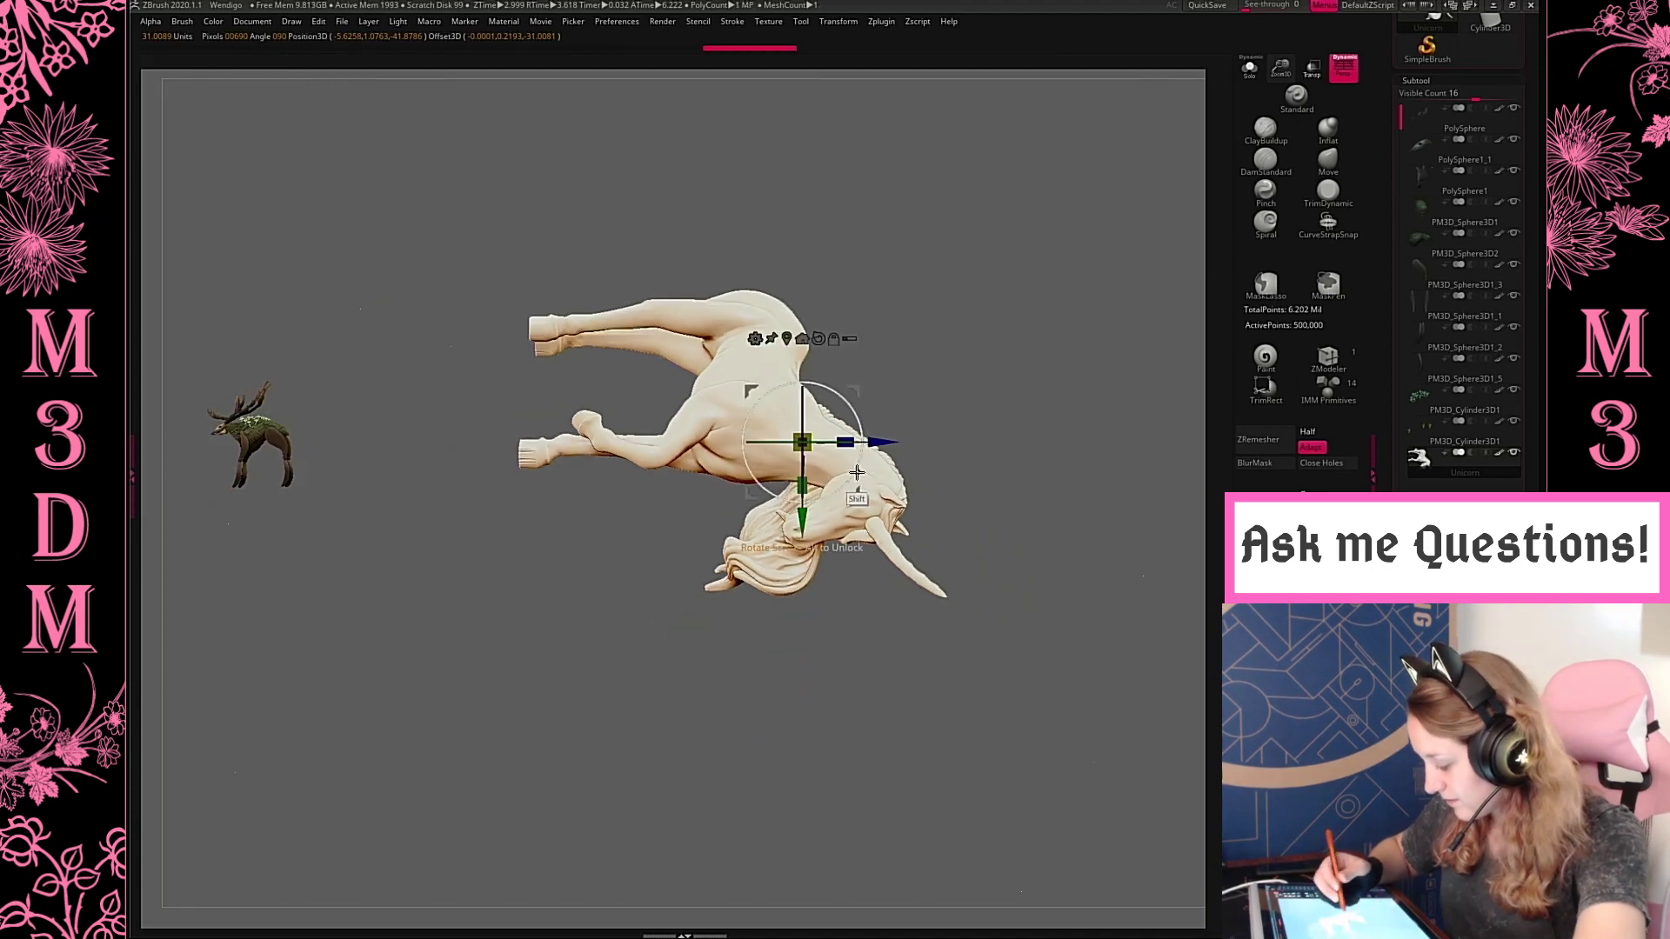
mouse_move(859, 470)
left_mouse_down("shift")
mouse_move(882, 414)
mouse_move(883, 331)
mouse_move(853, 274)
mouse_move(816, 256)
mouse_move(788, 270)
left_mouse_up("shift")
key("q")
key("w")
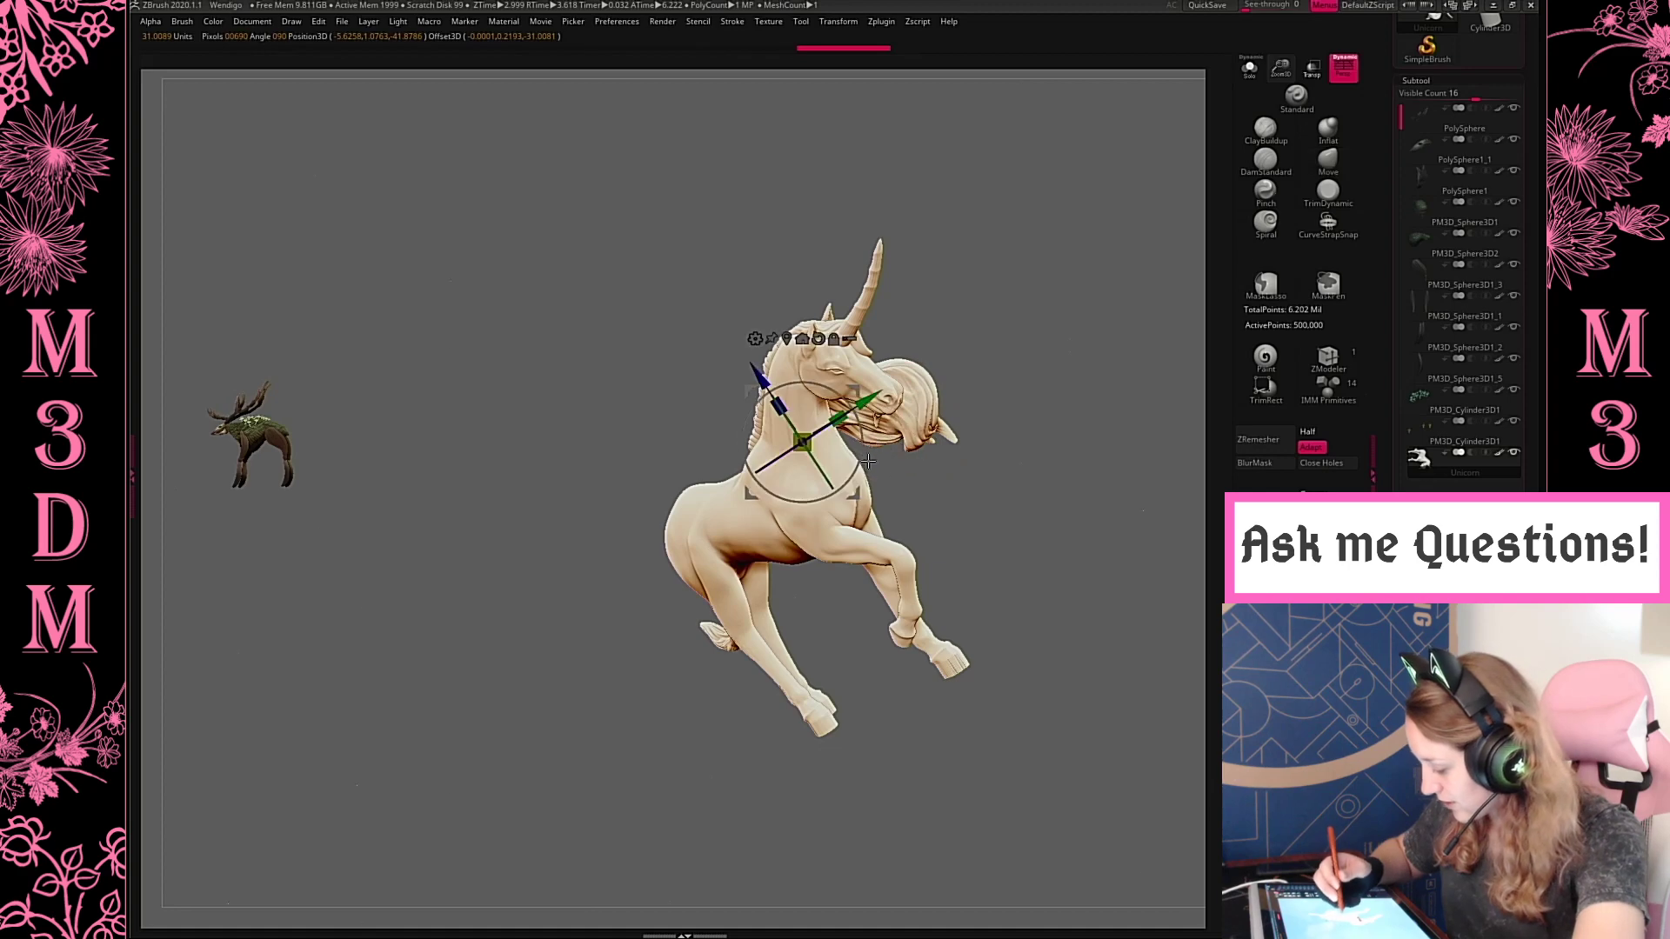
left_click_drag(869, 461, 931, 350, "shift")
key("ctrl+z")
key("ctrl+z")
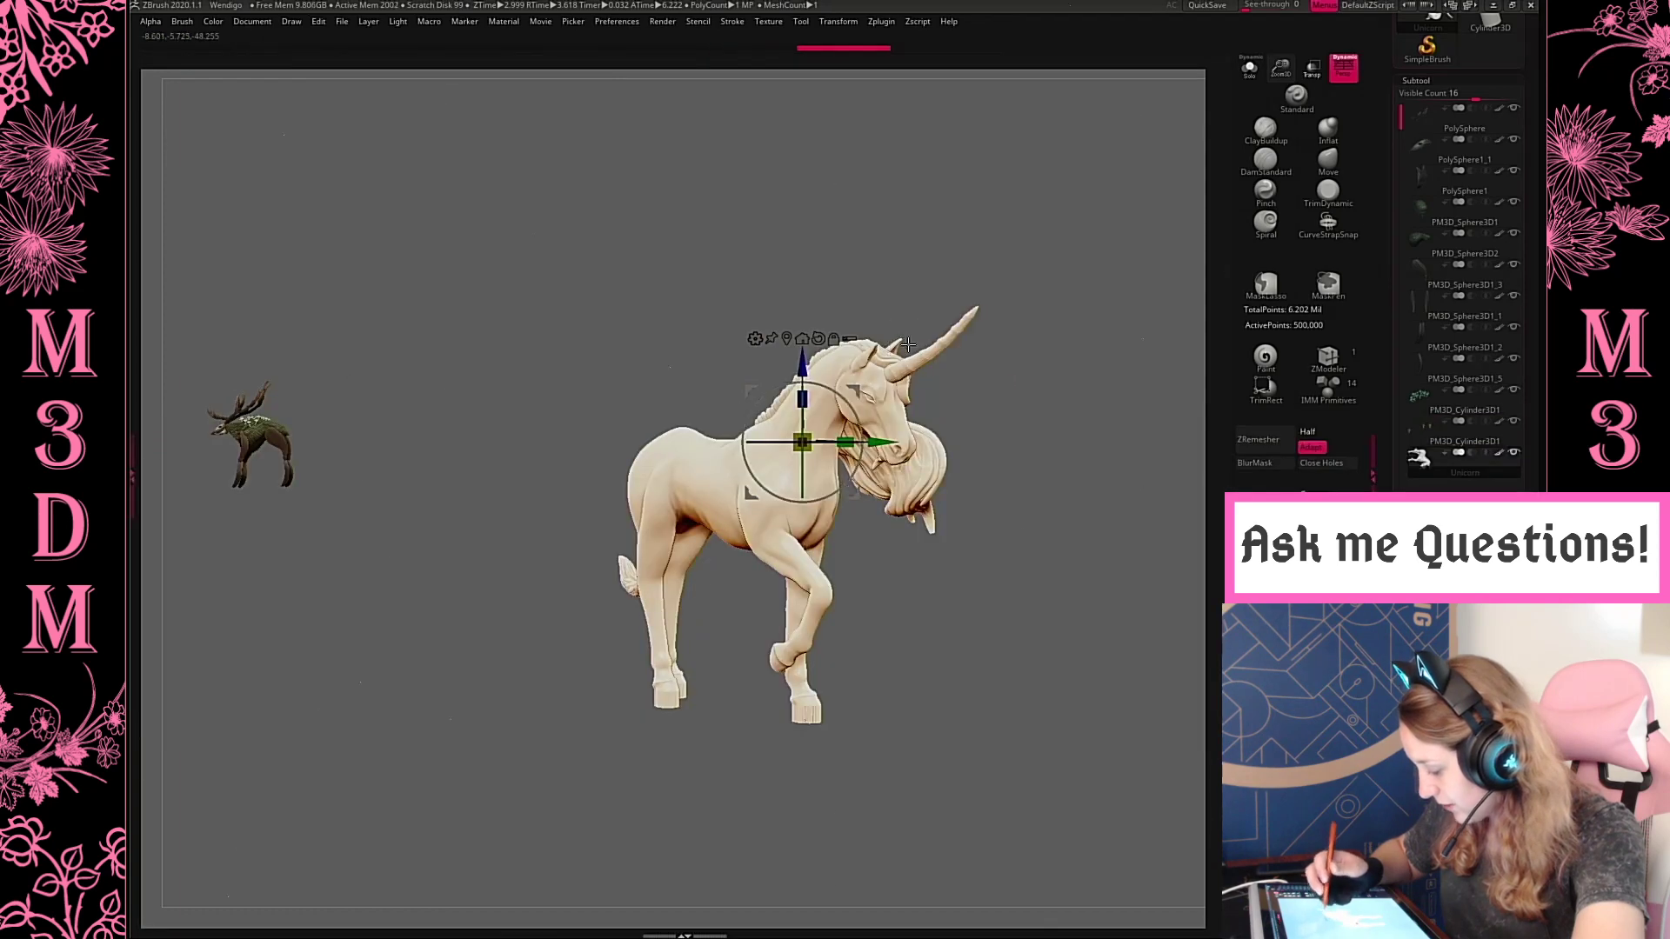
key("q")
Shrink the unicorn to the scene's scale, then place it behind the Wendigo at similar size and facing the same way
left_click(1266, 568)
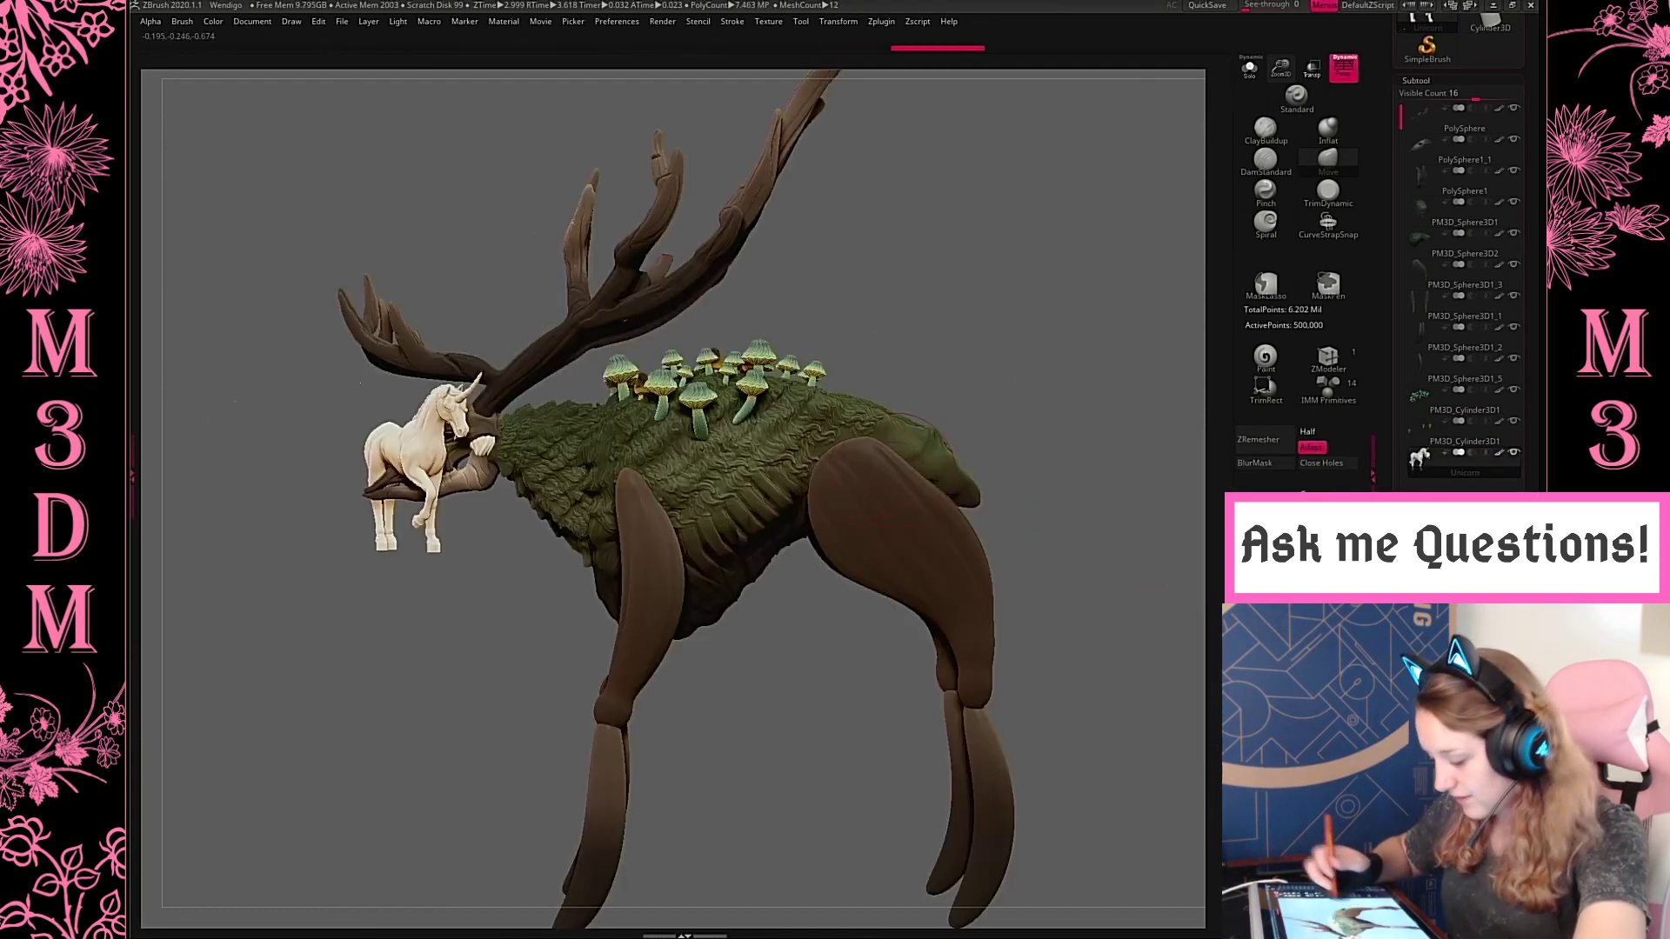
left_click_drag(1287, 80, 1281, 63)
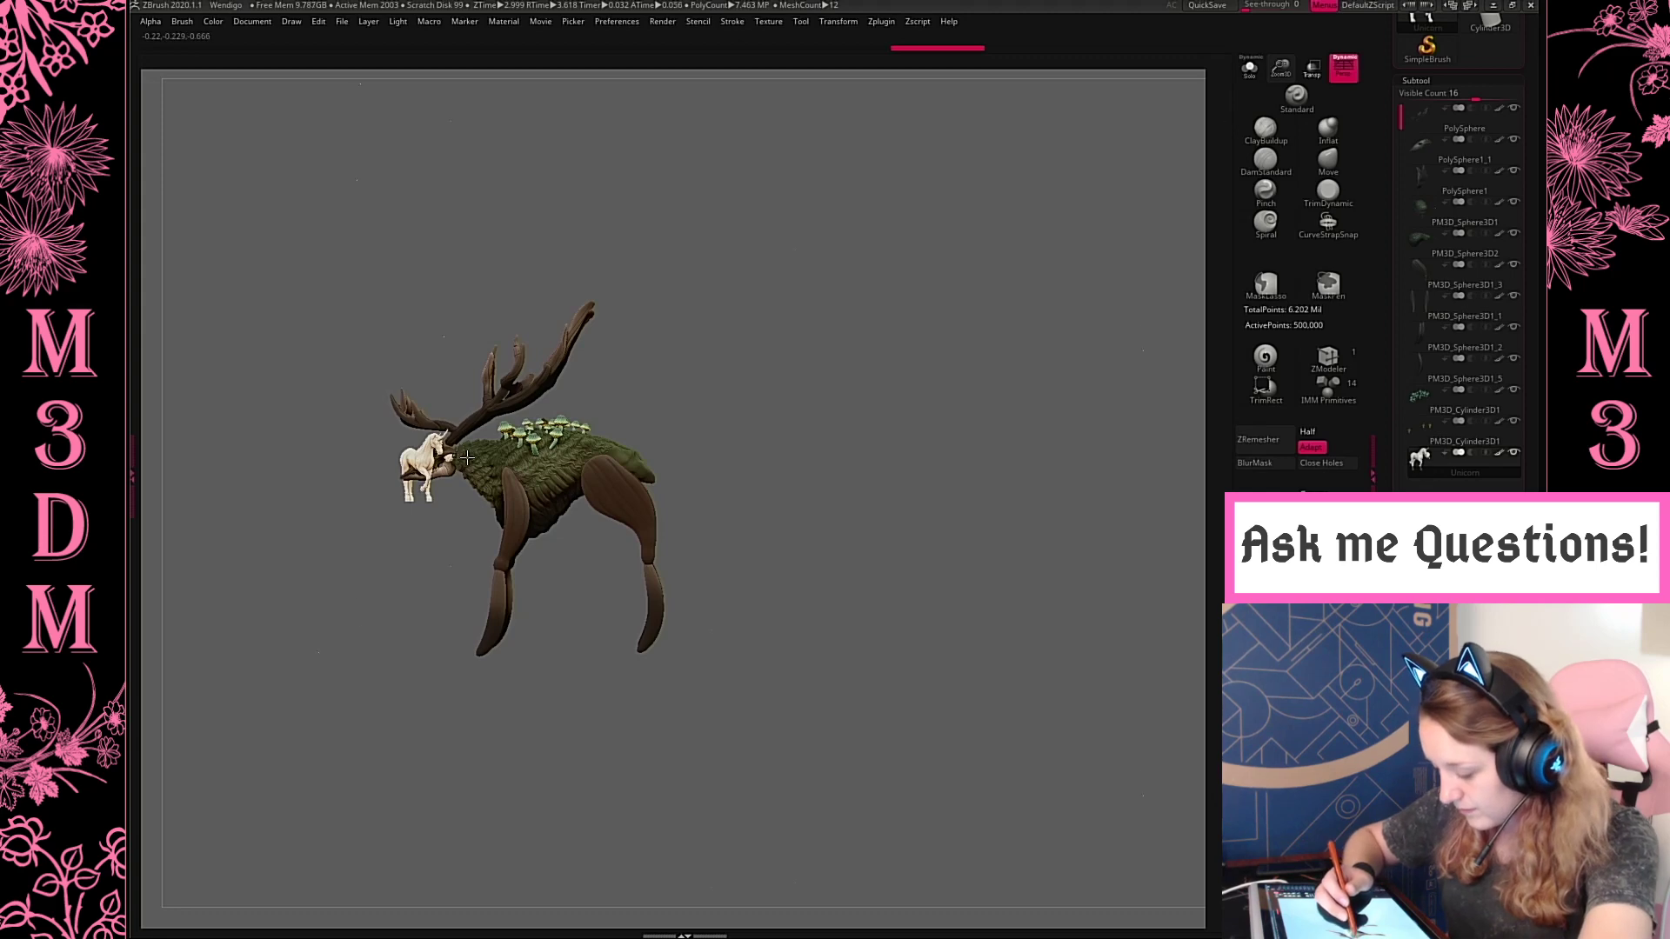
key("w")
left_click_drag(444, 454, 997, 441, "shift")
left_click_drag(443, 453, 346, 470, "shift")
mouse_move(479, 413)
left_mouse_down()
mouse_move(834, 446)
mouse_move(873, 387)
mouse_move(862, 398)
left_mouse_up()
key("q")
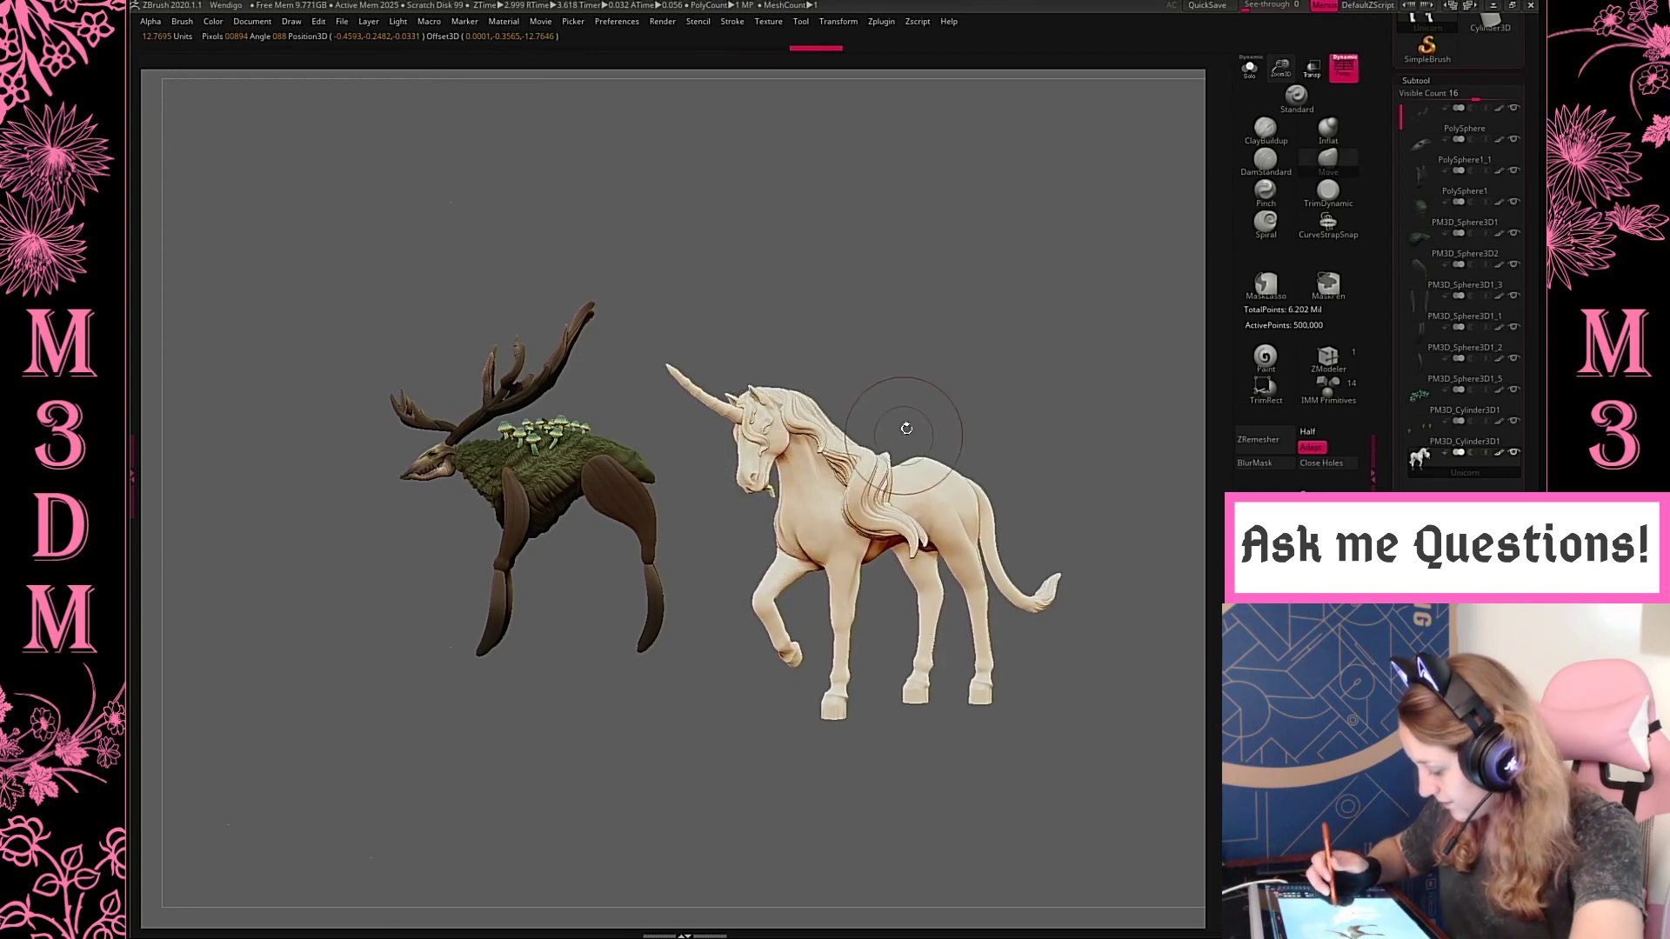
Isolate the unicorn and turn off perspective to show it in a straight side view
key("w")
left_click(1249, 68)
left_click(1338, 72)
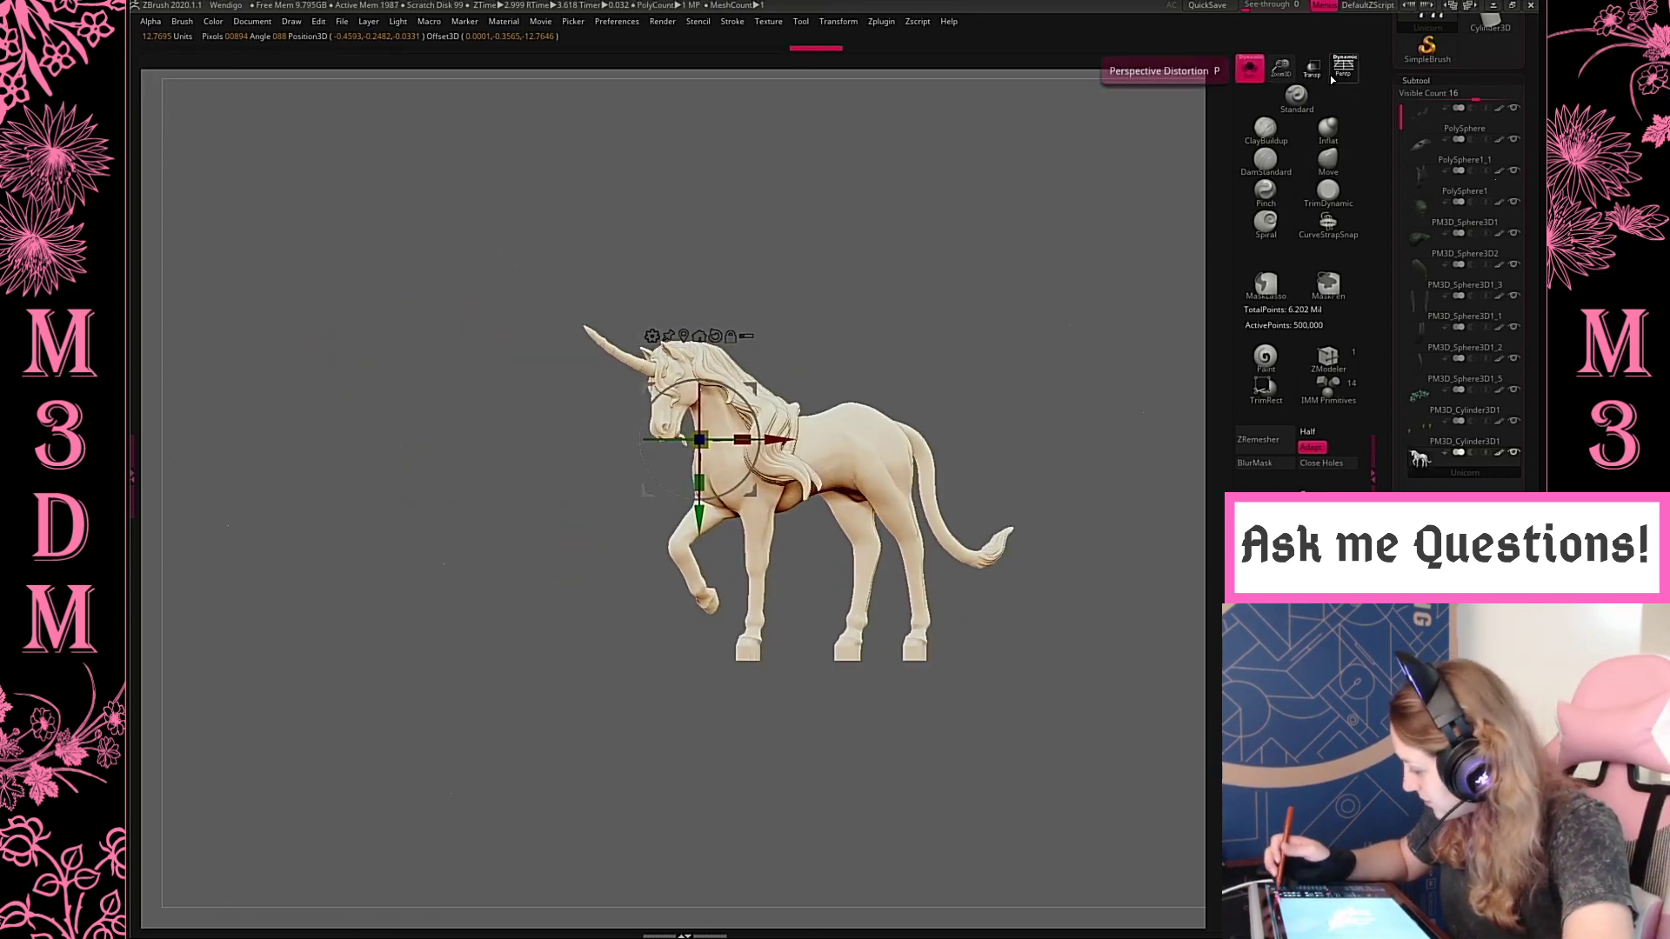
left_click_drag(1281, 70, 1215, 191)
left_click_drag(1044, 665, 947, 574, "alt")
key("q")
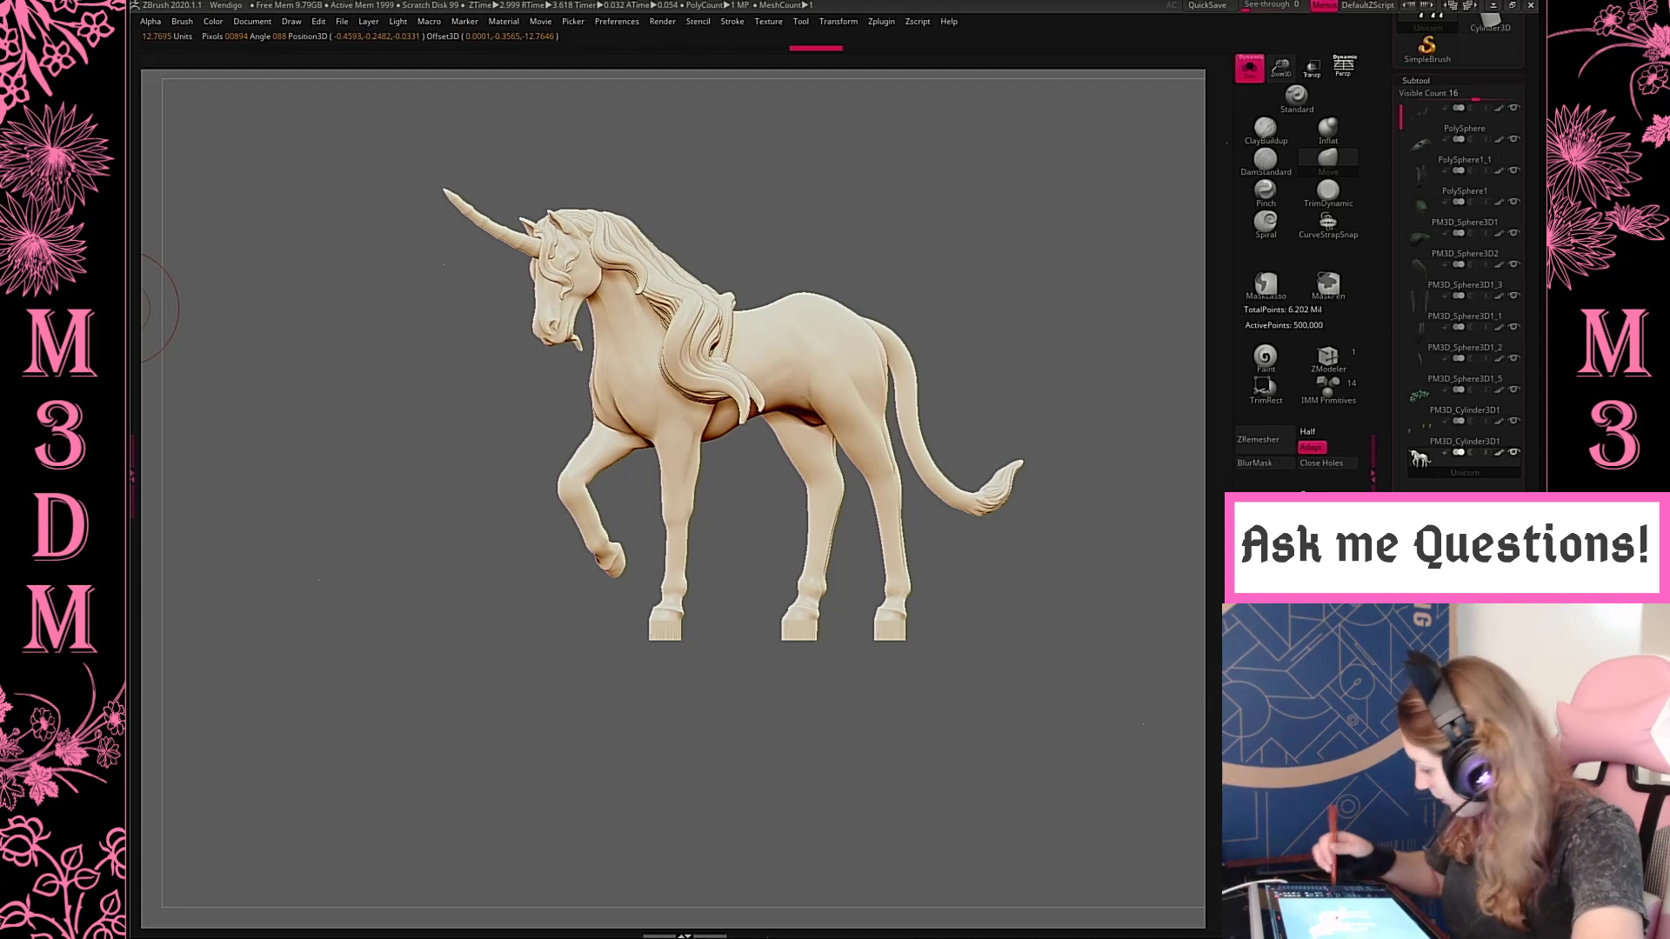
Trim the blocks beneath the unicorn's hooves off flat with the TrimRect brush
left_click(1276, 395)
mouse_move(538, 740)
left_mouse_down("ctrl+shift")
mouse_move(1088, 653)
mouse_move(1103, 623)
left_mouse_up("ctrl+shift")
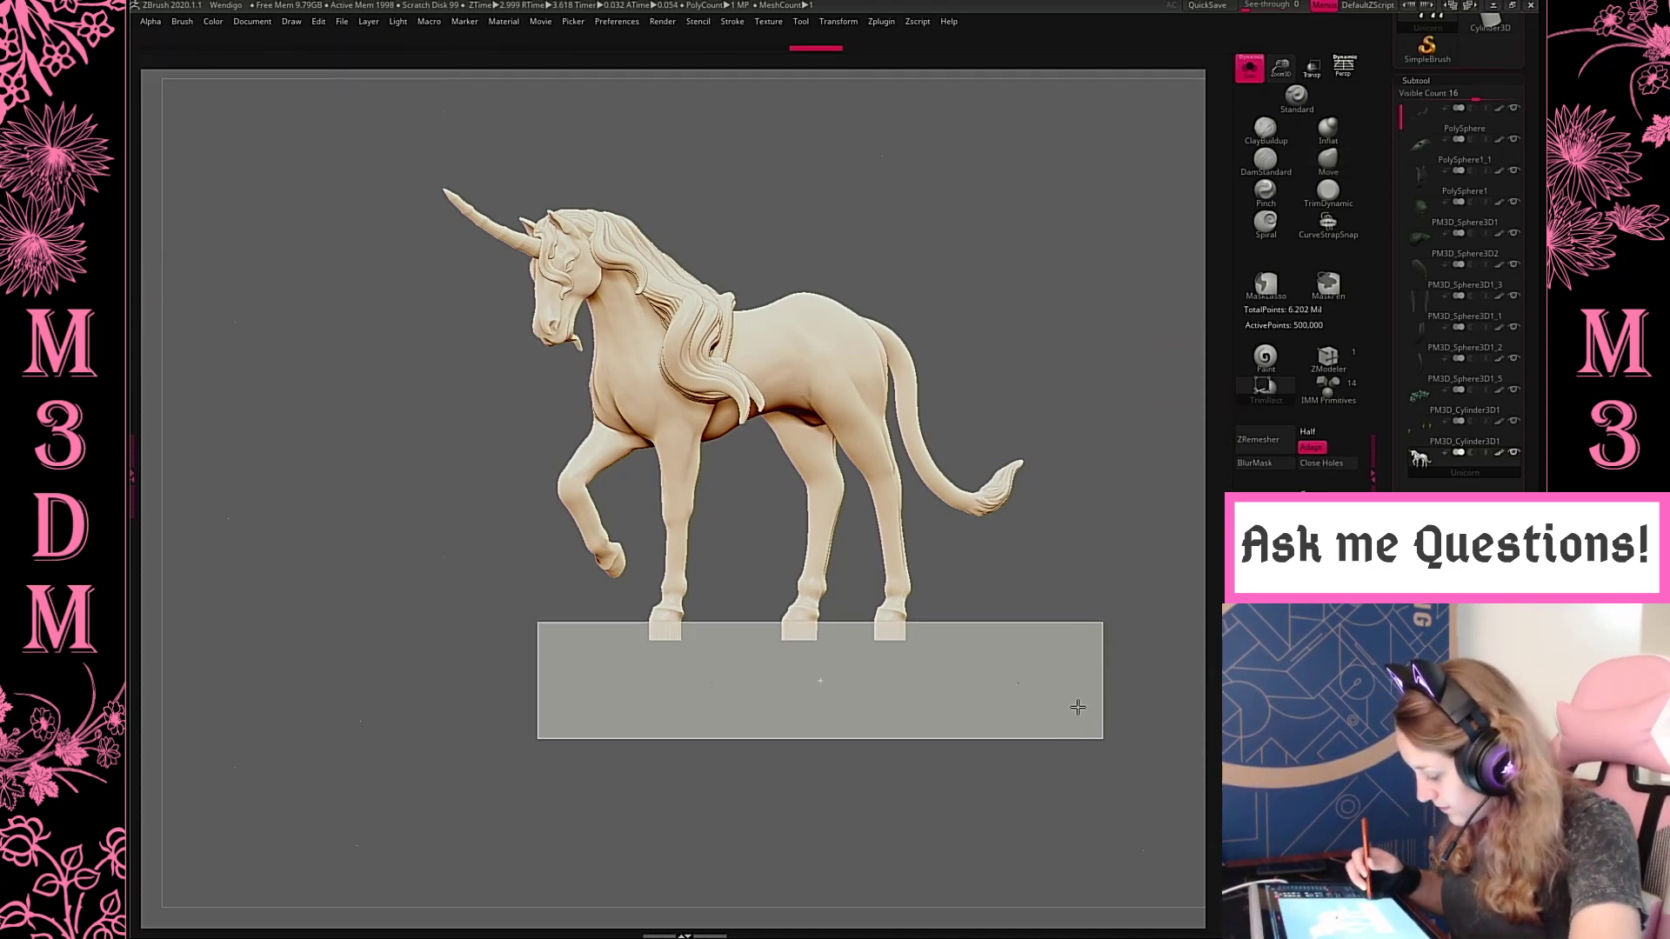
left_click_drag(1078, 705, 1022, 682, "alt")
left_click_drag(1278, 73, 1214, 226)
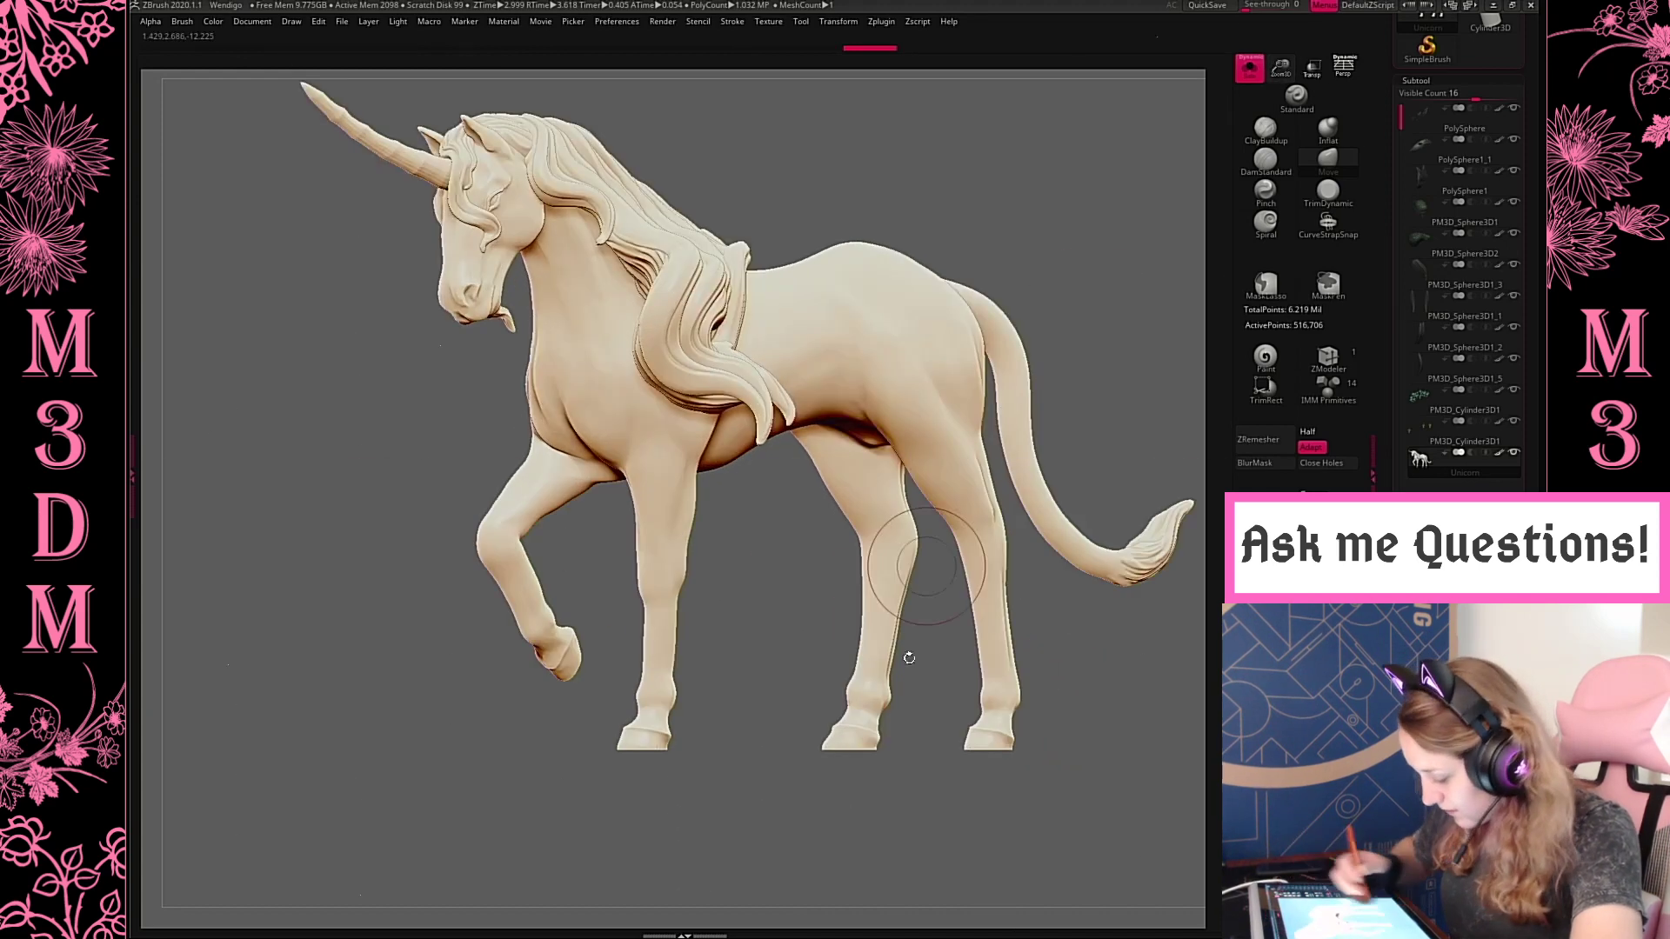
Mask the hoof and fetlock of one of the unicorn's hind legs and remove the rest of the unicorn
left_click_drag(866, 806, 829, 741, "alt")
left_click_drag(1096, 712, 1022, 727)
mouse_move(701, 726)
left_mouse_down("ctrl")
mouse_move(787, 654)
mouse_move(661, 609)
left_mouse_up("ctrl")
mouse_move(977, 570)
left_mouse_down()
mouse_move(1006, 639)
mouse_move(951, 638)
mouse_move(1045, 637)
mouse_move(1024, 642)
mouse_move(1050, 628)
mouse_move(1047, 561)
mouse_move(1058, 621)
mouse_move(1005, 633)
left_mouse_up()
left_click_drag(798, 668, 950, 655)
mouse_move(737, 739)
left_mouse_down("ctrl")
mouse_move(705, 642)
mouse_move(826, 613)
left_mouse_up("ctrl")
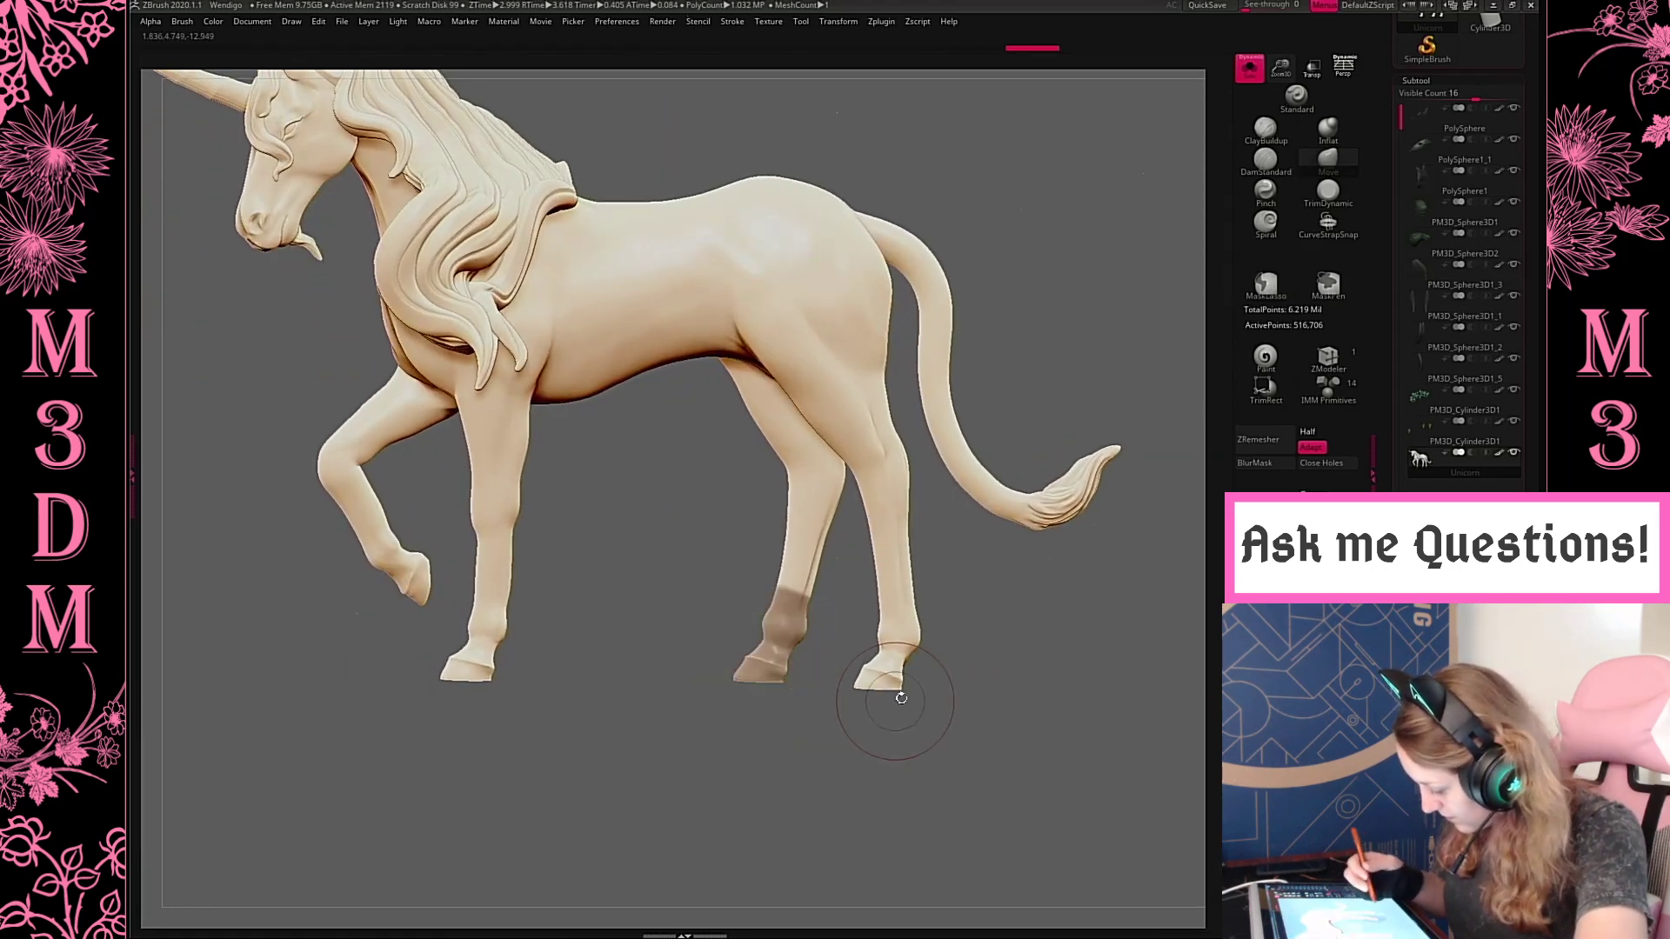
left_click_drag(976, 793, 988, 800, "ctrl")
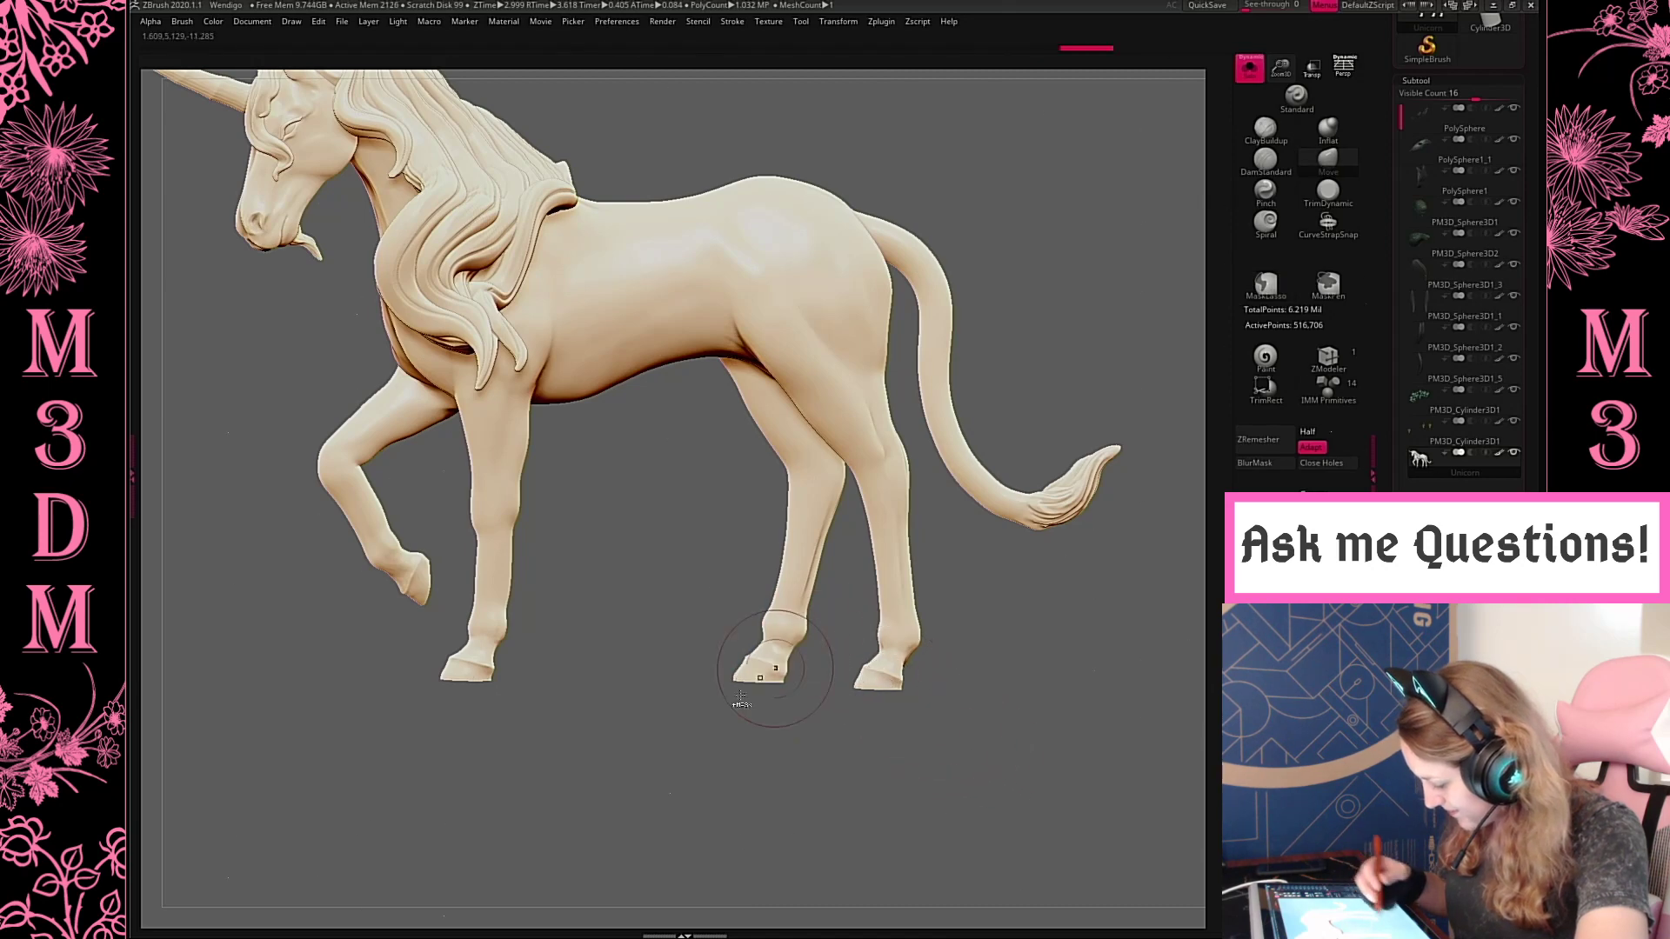
mouse_move(716, 597)
left_mouse_down("ctrl")
mouse_move(717, 666)
mouse_move(787, 773)
mouse_move(841, 699)
left_mouse_up("ctrl")
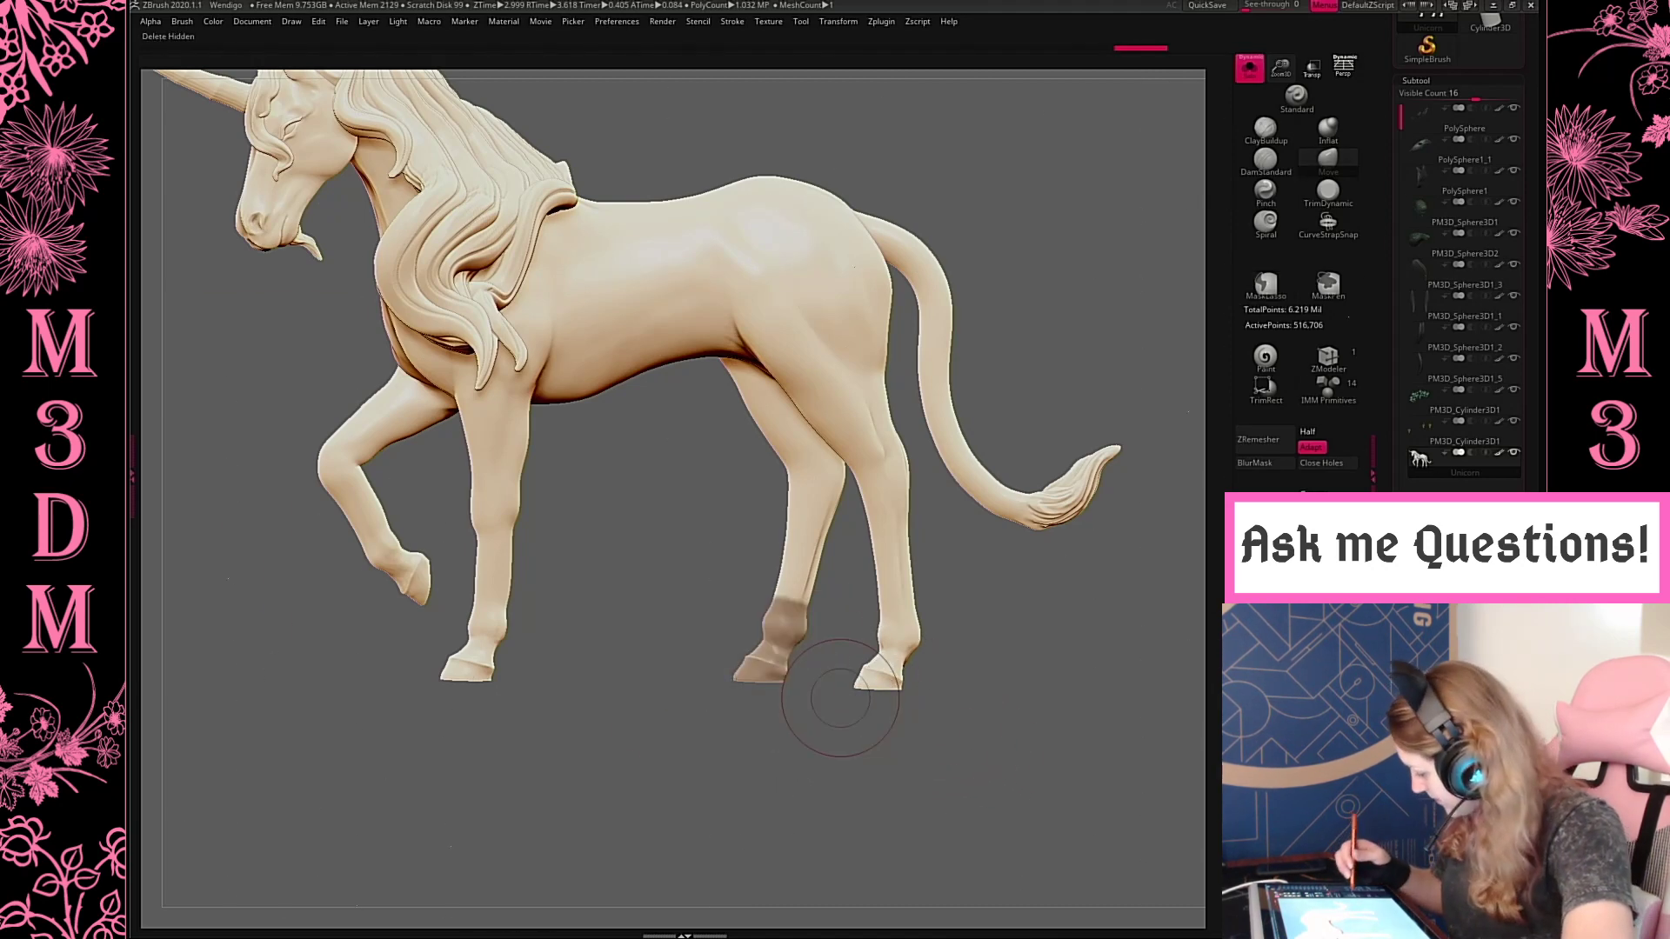
left_click(1274, 641)
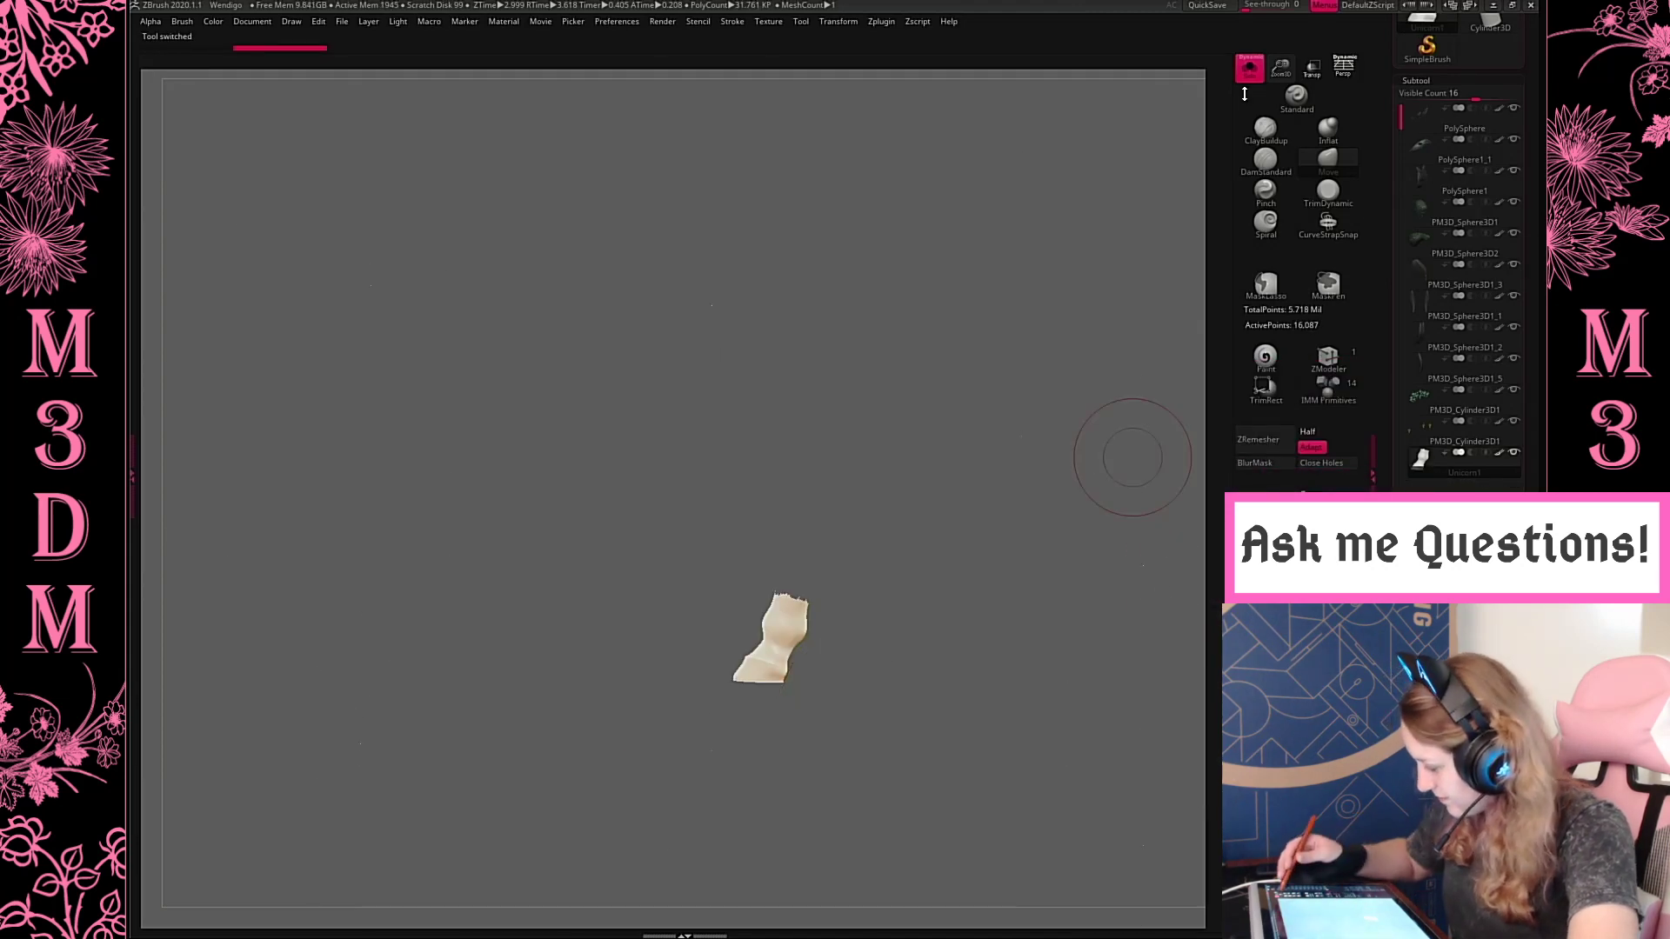
Close the open holes in the cut-out hoof mesh
key("f")
key("f")
left_click_drag(1064, 656, 897, 551, "alt")
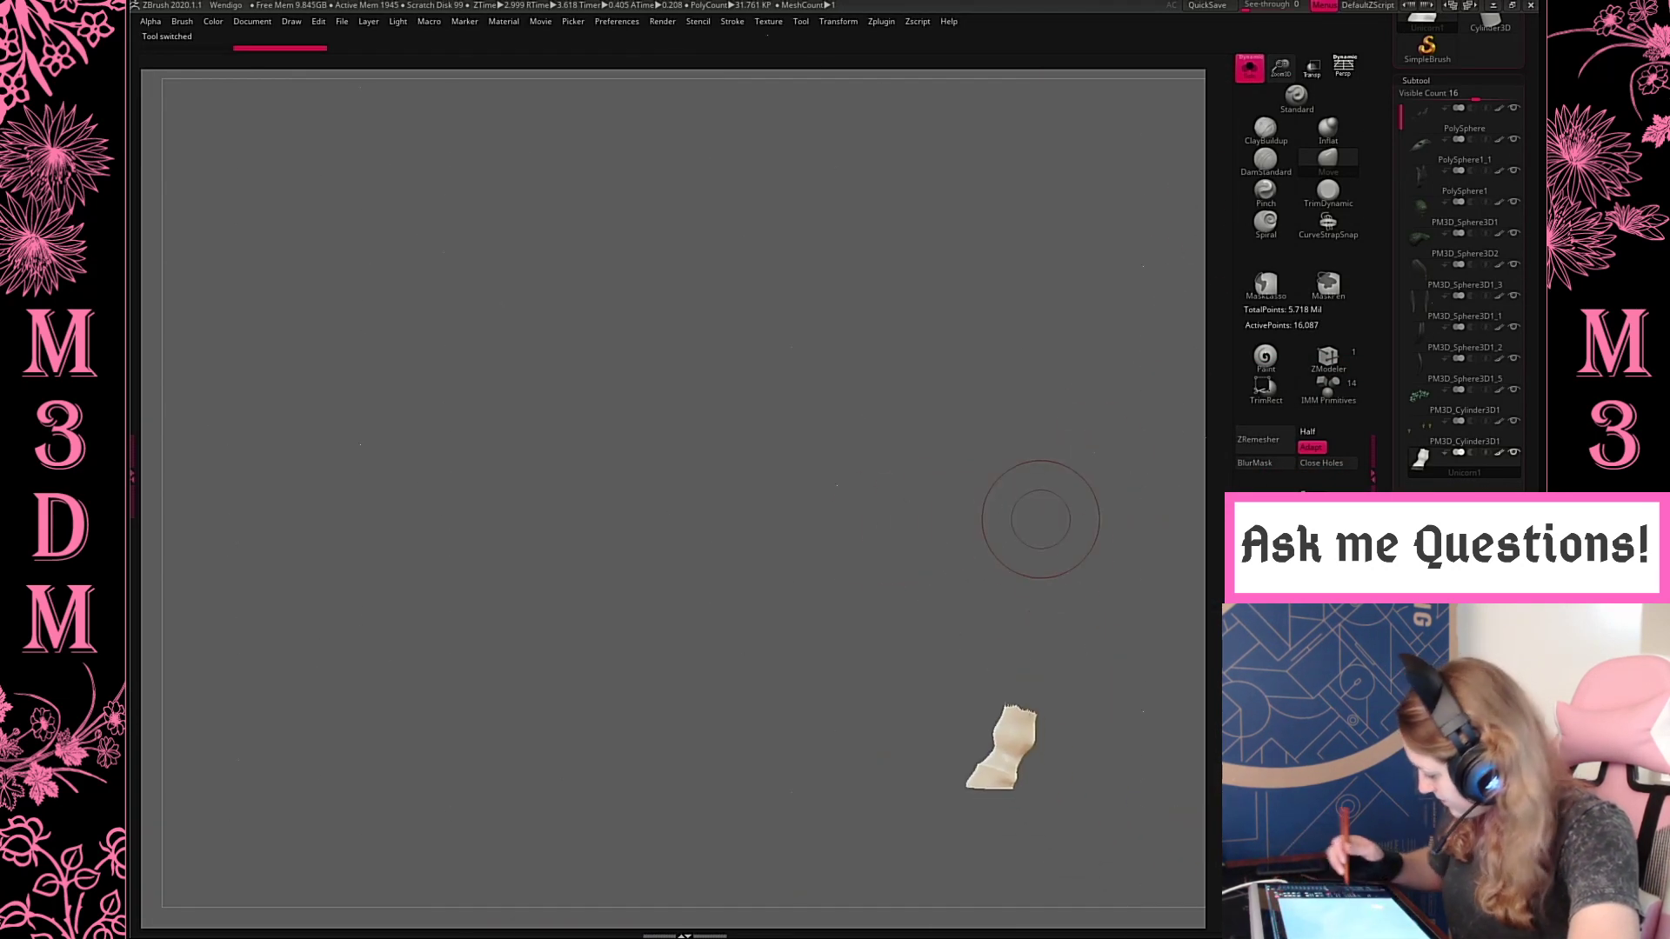
left_click(1335, 470)
left_click_drag(1157, 658, 1103, 719)
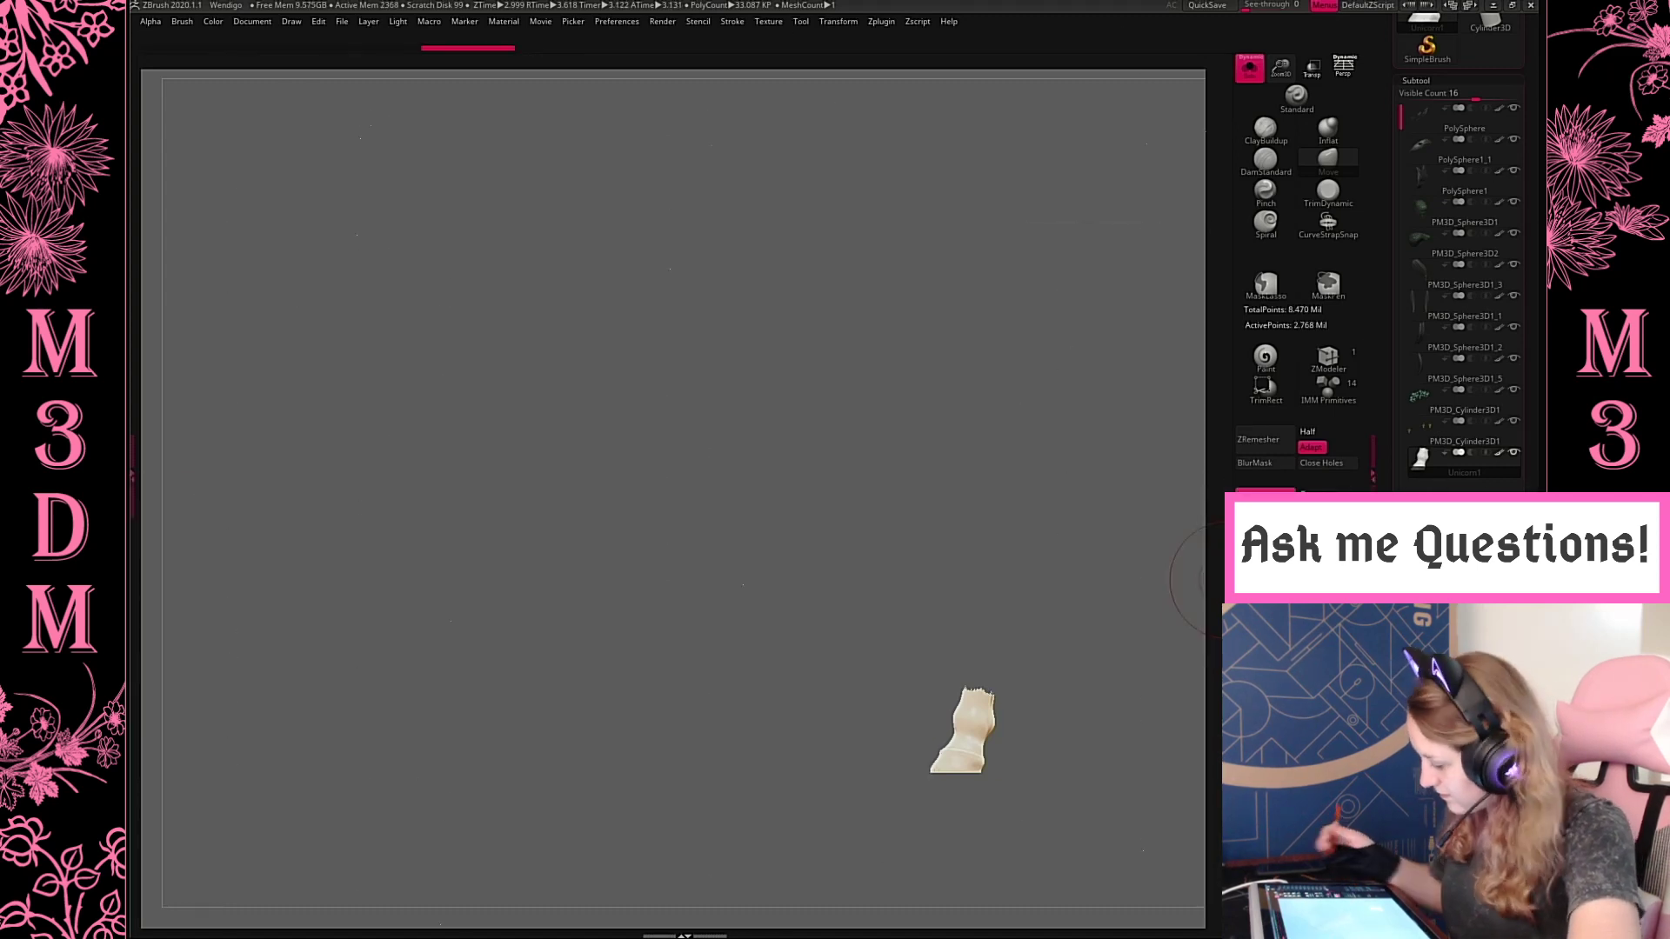
Show all subtools again and fill the hoof with the dark brown colour
left_click(1250, 68)
key("f")
key("f")
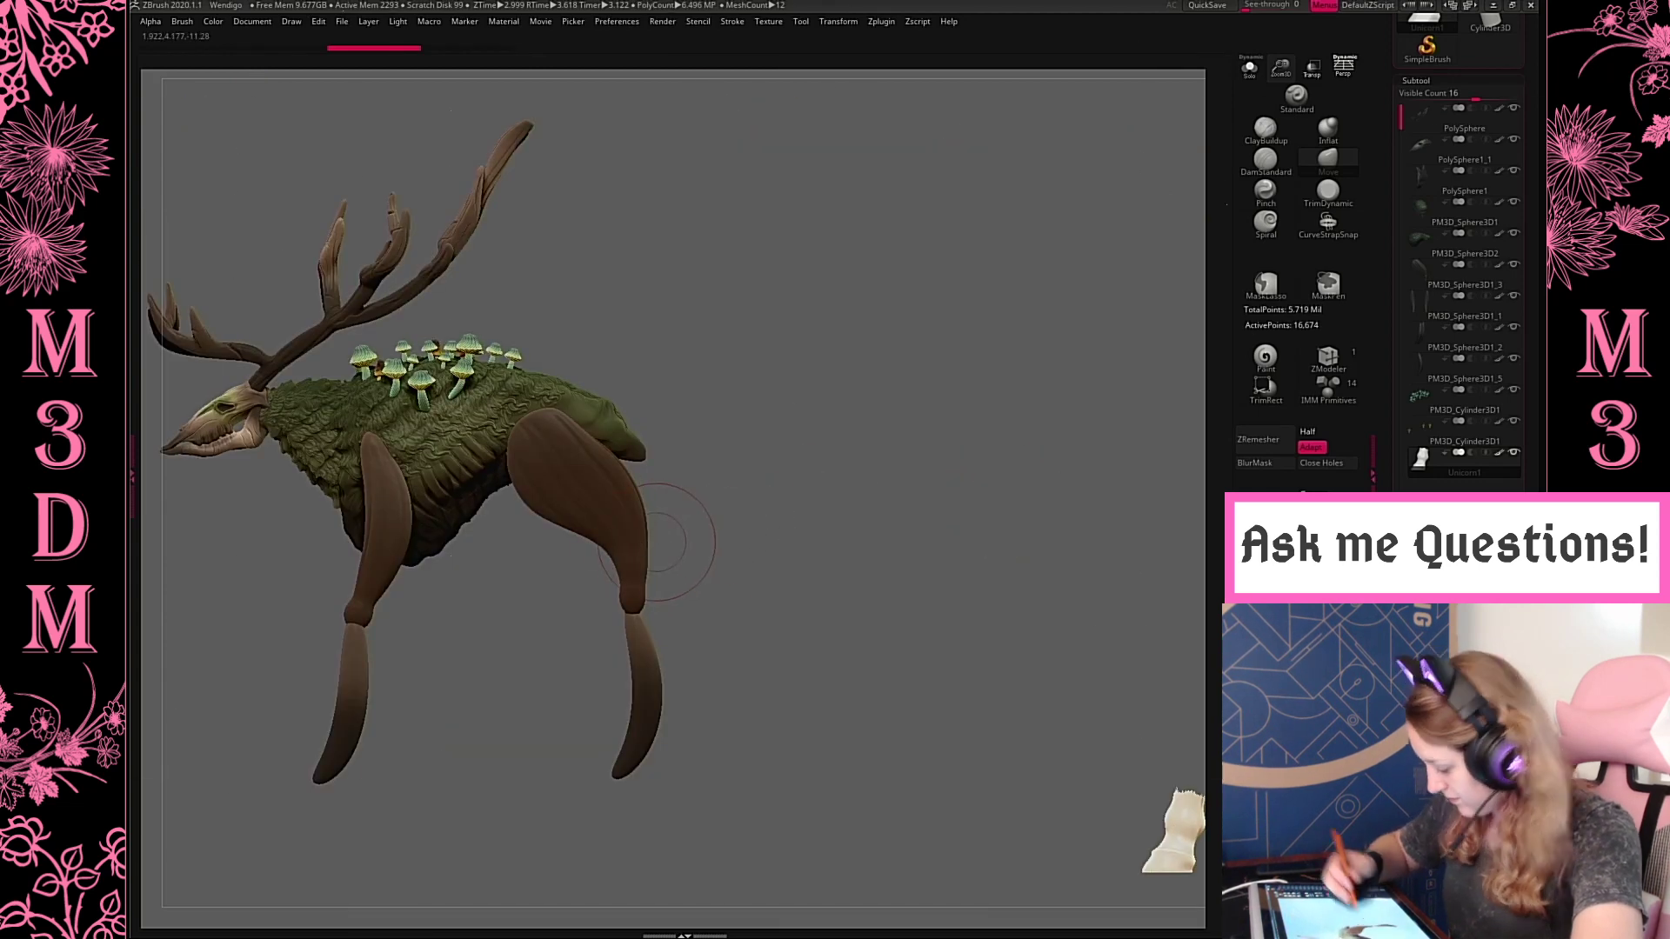
left_click_drag(1461, 80, 1461, 277)
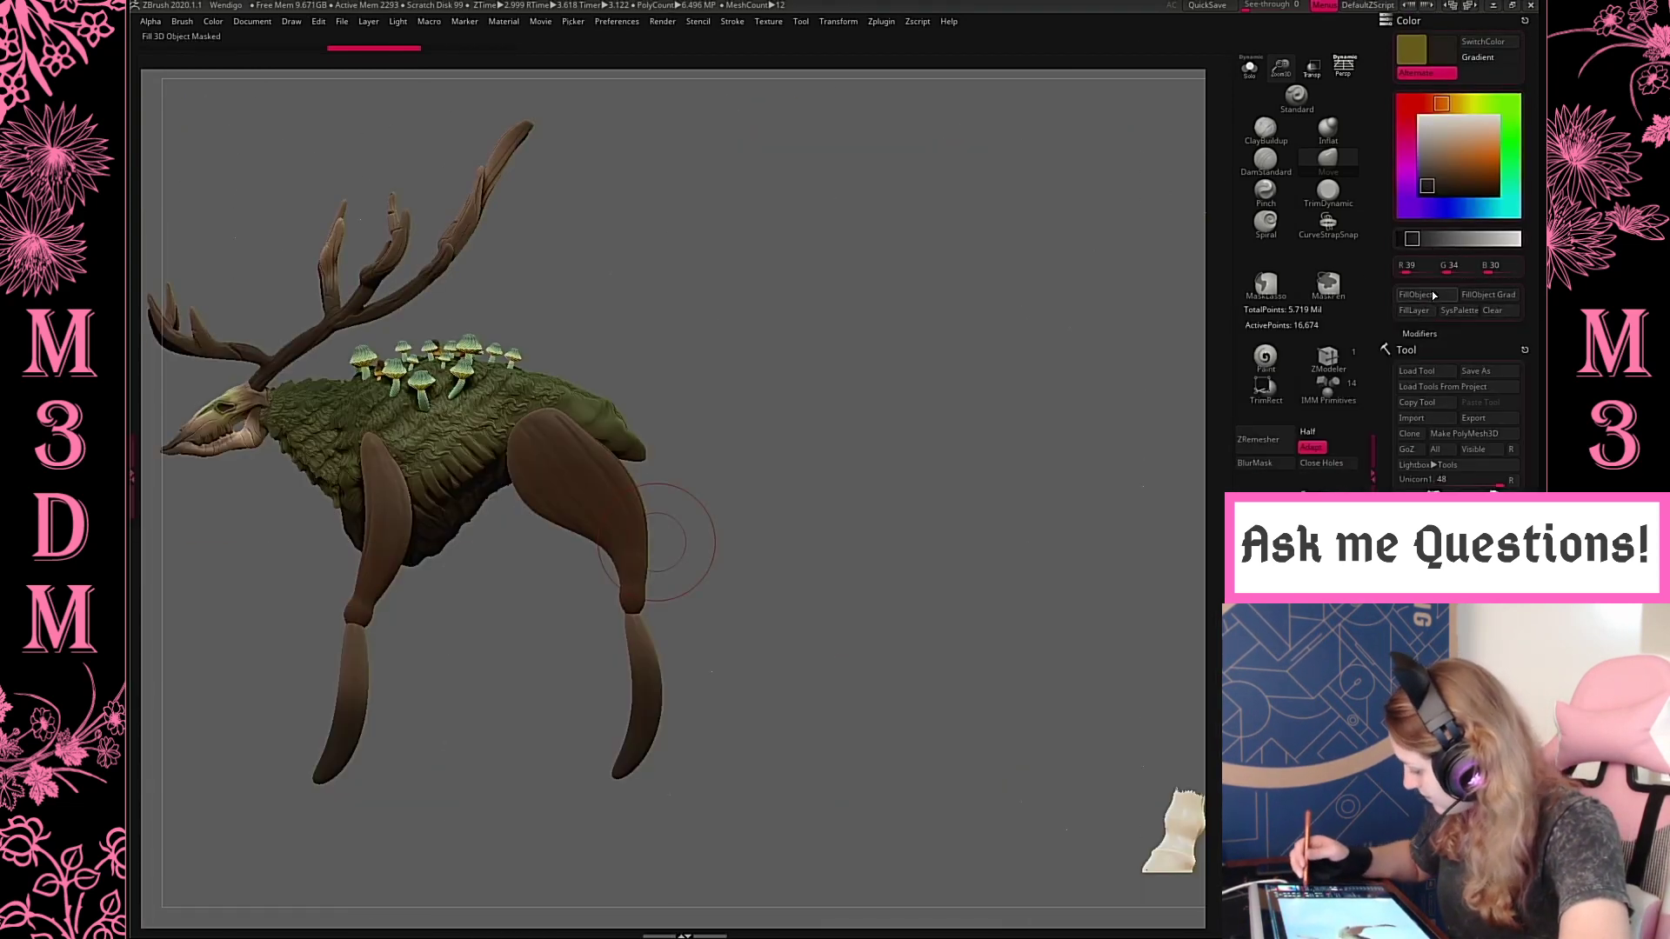
Scale down and move the hoof onto the lower end of the Wendigo's hind leg
key("w")
left_click_drag(926, 424, 748, 422)
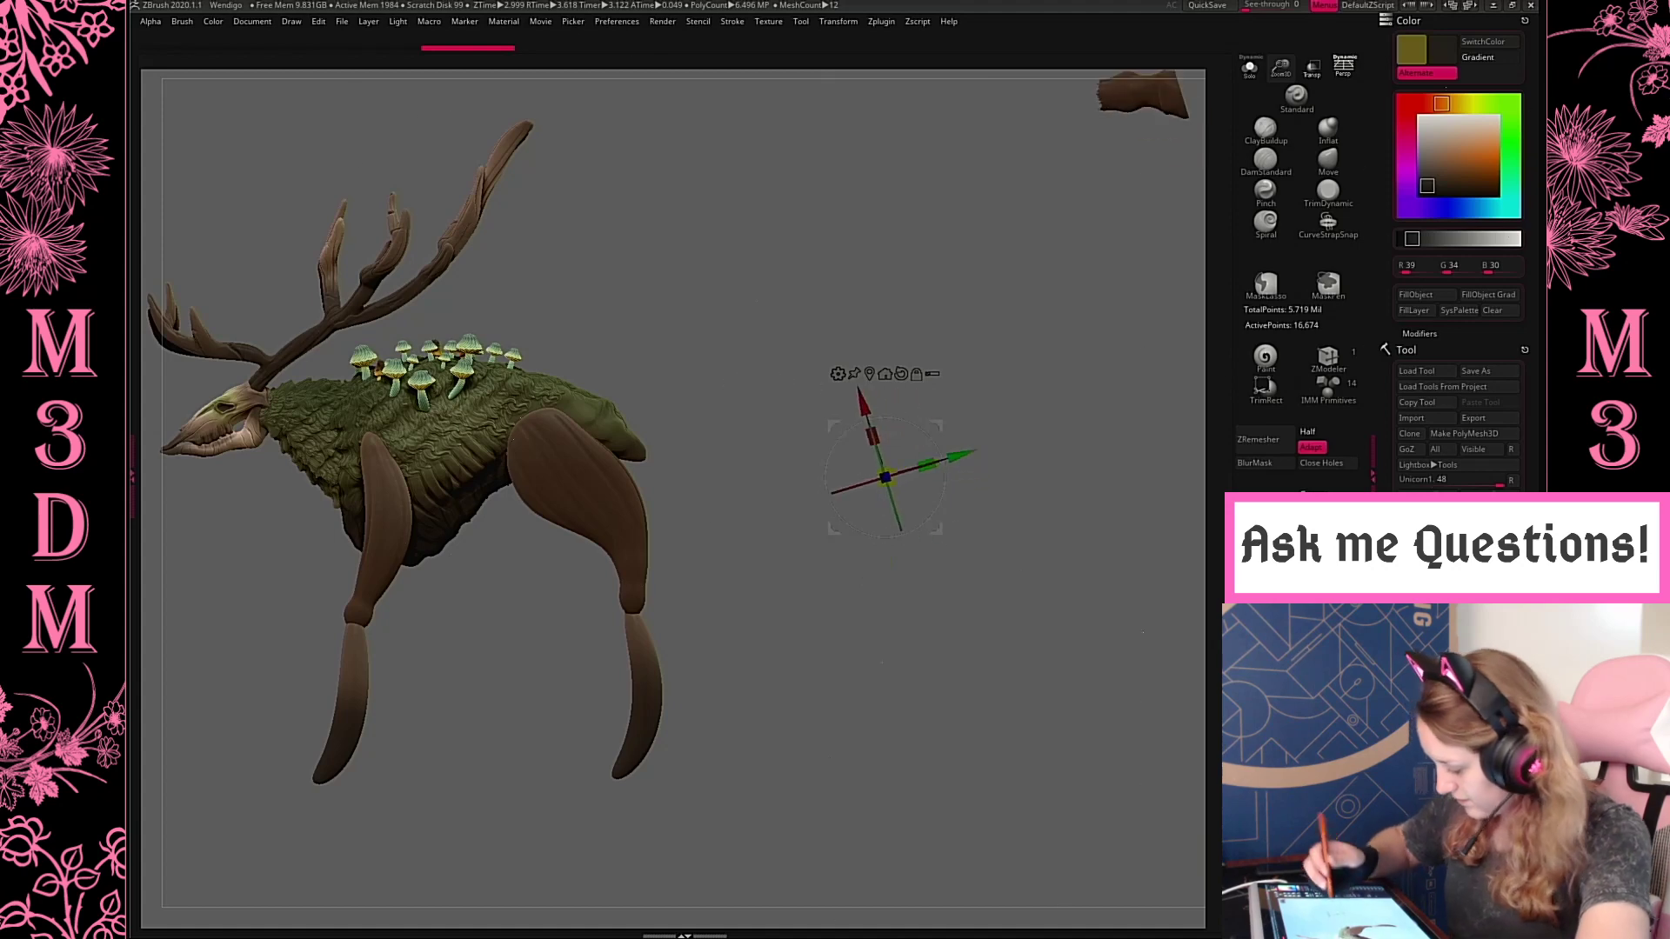
key("ctrl+z")
left_click_drag(937, 425, 741, 355)
left_click(670, 301)
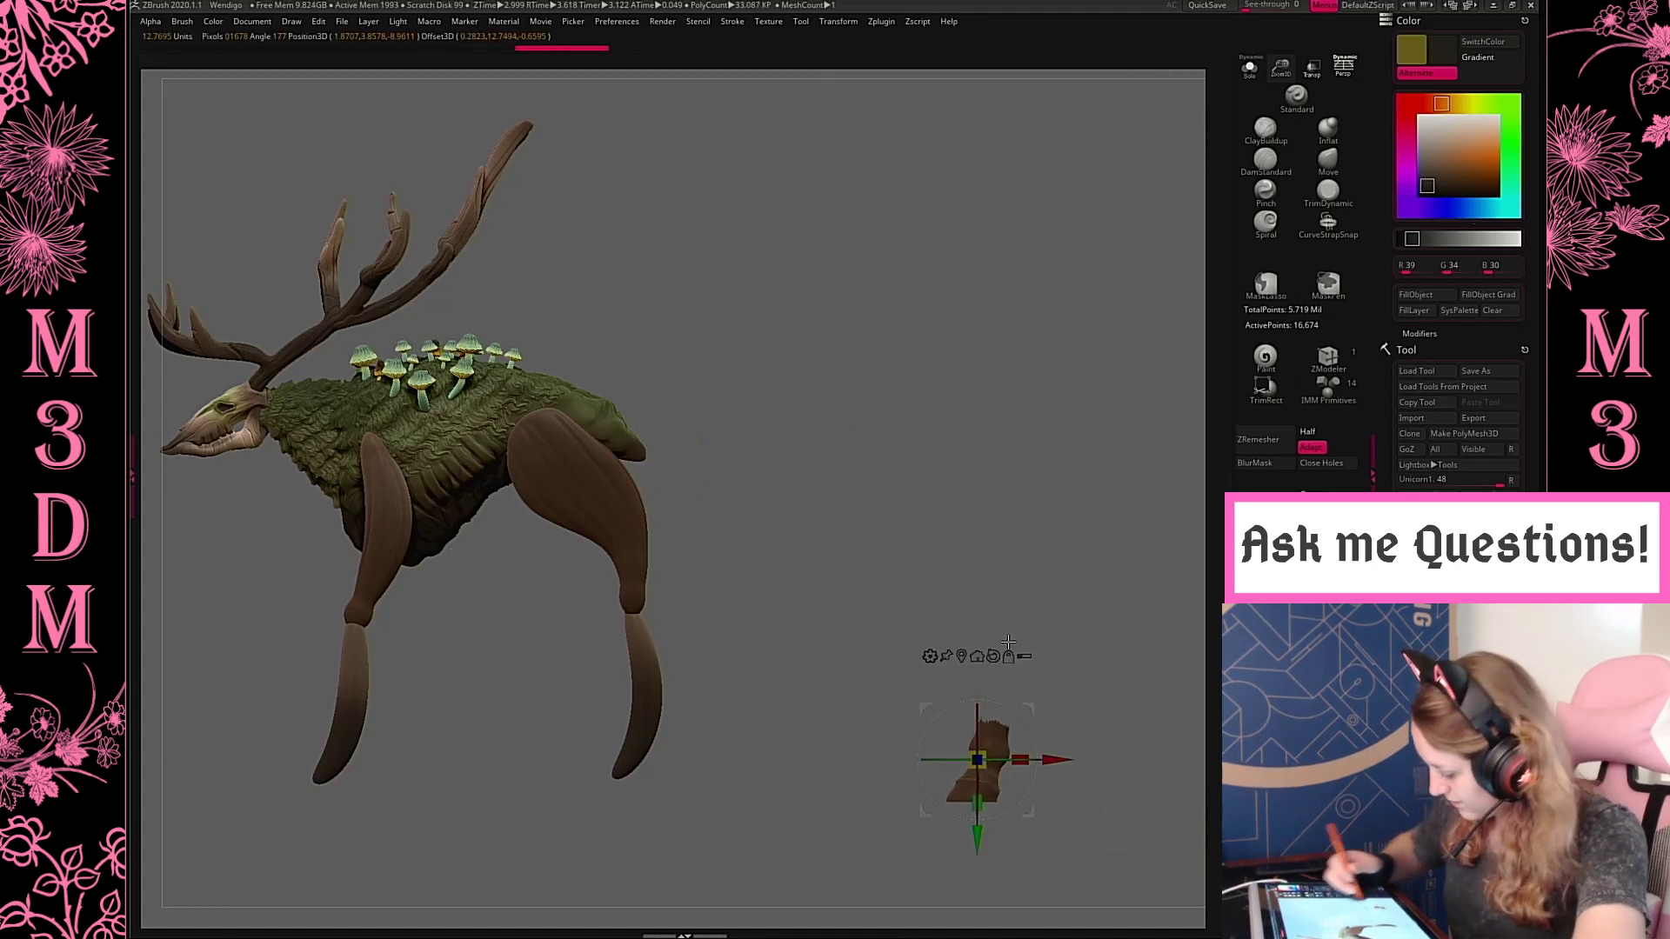
left_click_drag(783, 600, 1079, 609)
left_click_drag(915, 529, 1101, 556)
left_click_drag(1043, 709, 678, 681)
key("q")
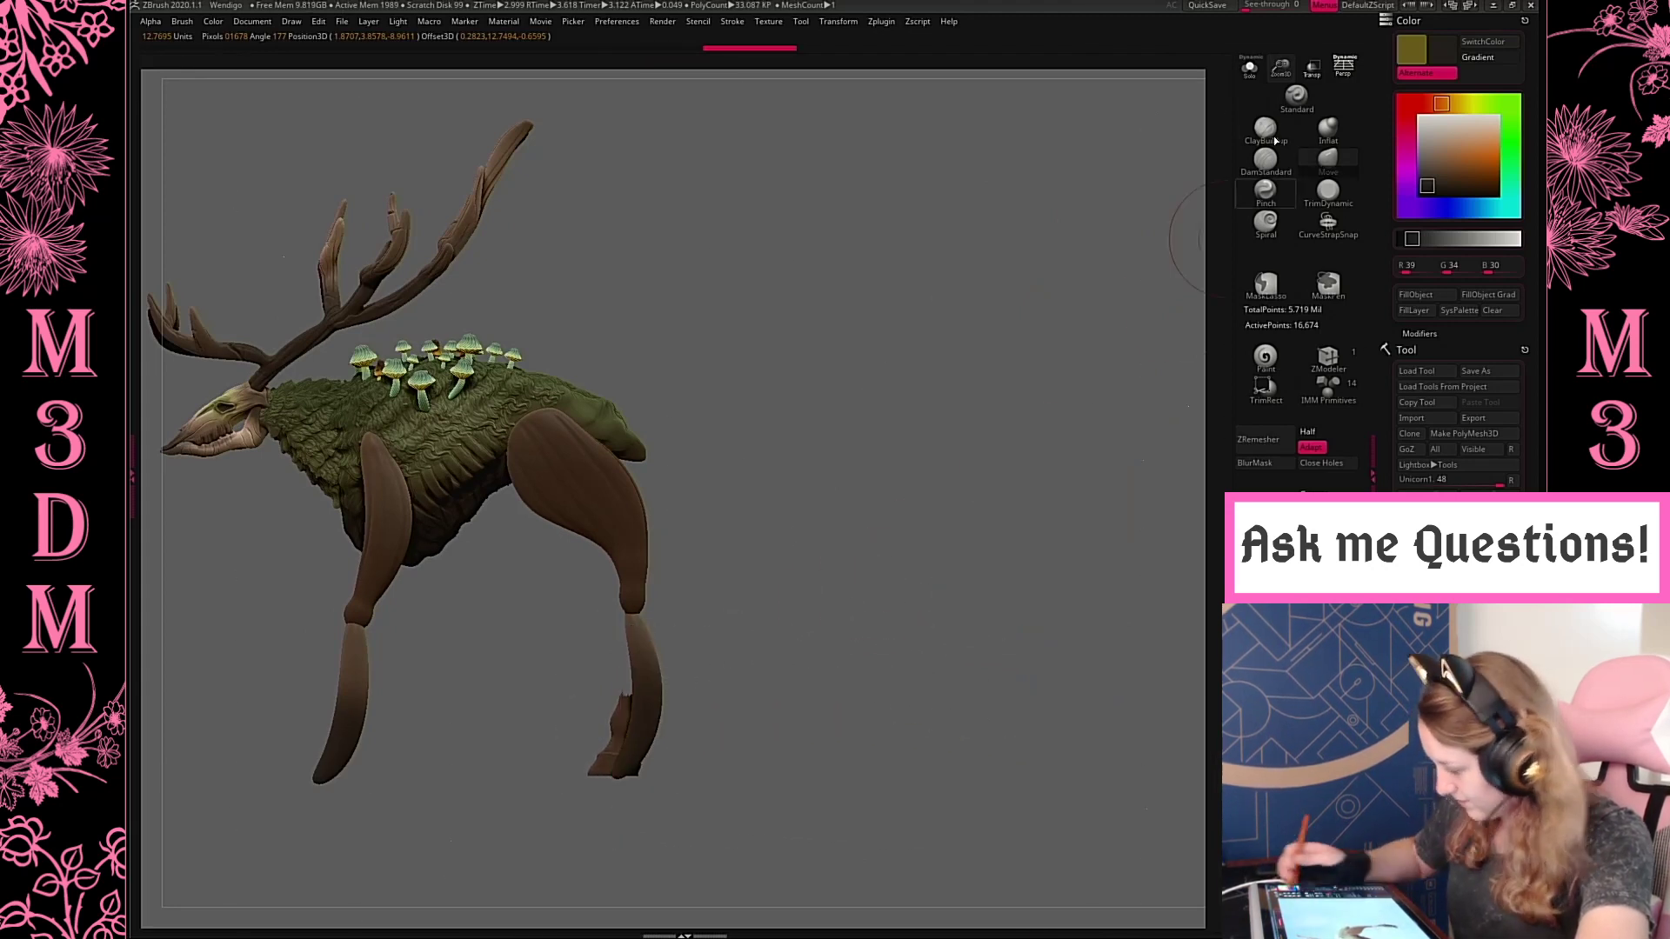
Isolate the hoof and remesh it with DynaMesh
left_click(1250, 68)
mouse_move(1018, 395)
left_mouse_down()
mouse_move(999, 569)
mouse_move(1098, 479)
left_mouse_up()
left_click_drag(1281, 71, 1244, 187)
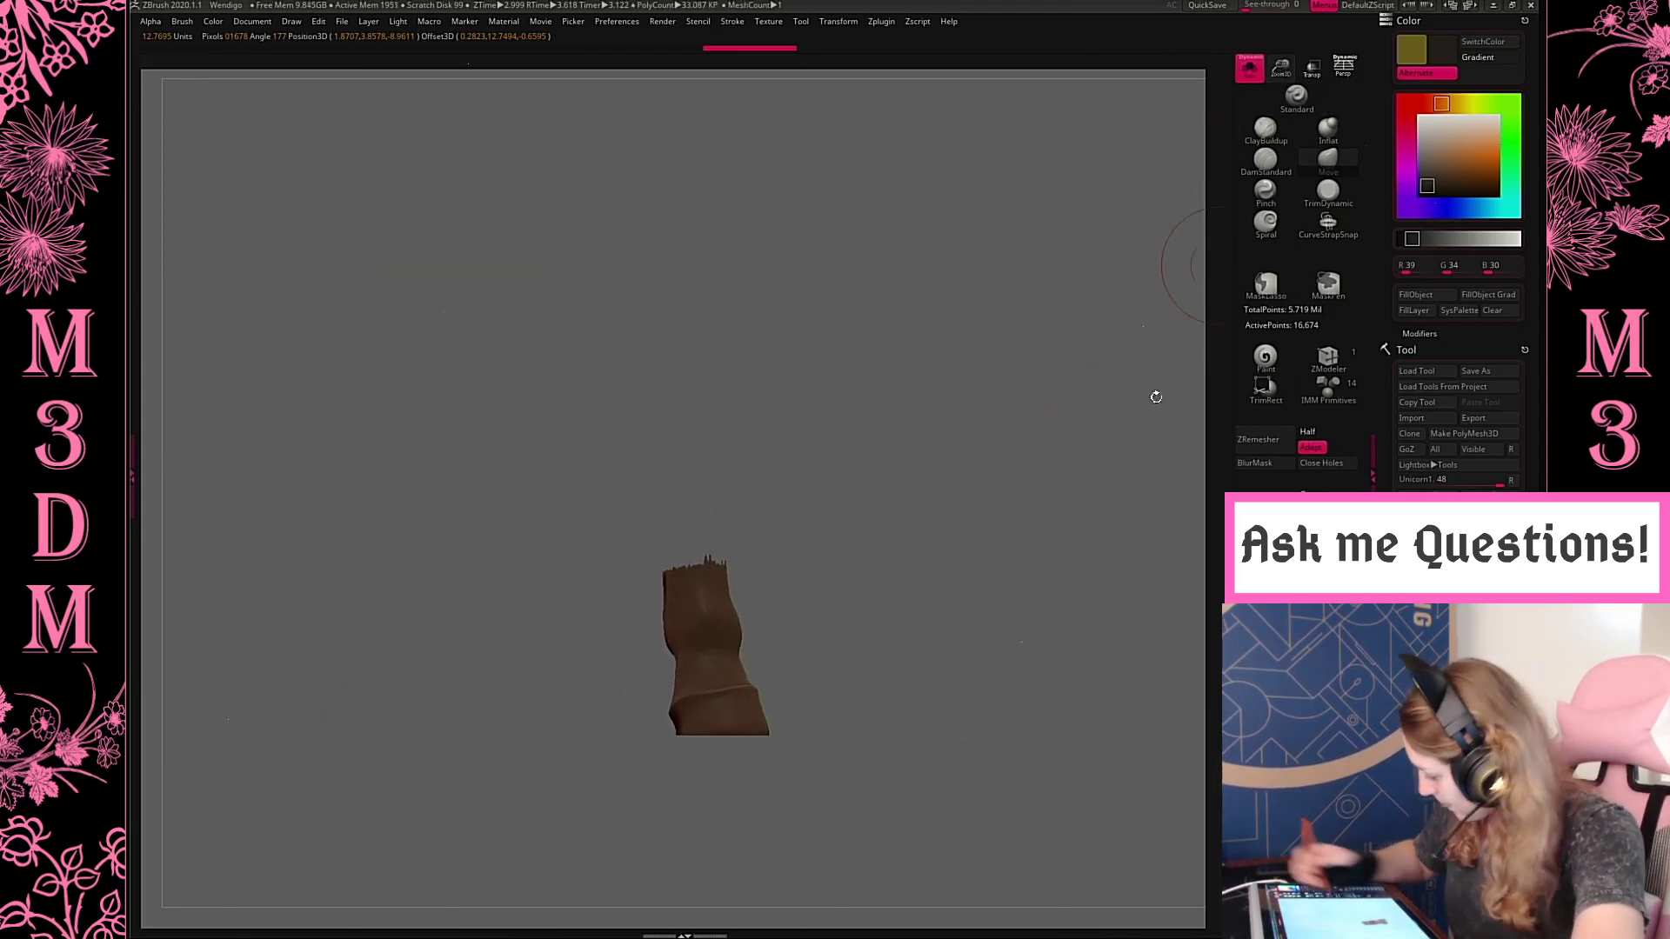
left_click_drag(1081, 583, 1084, 480, "alt")
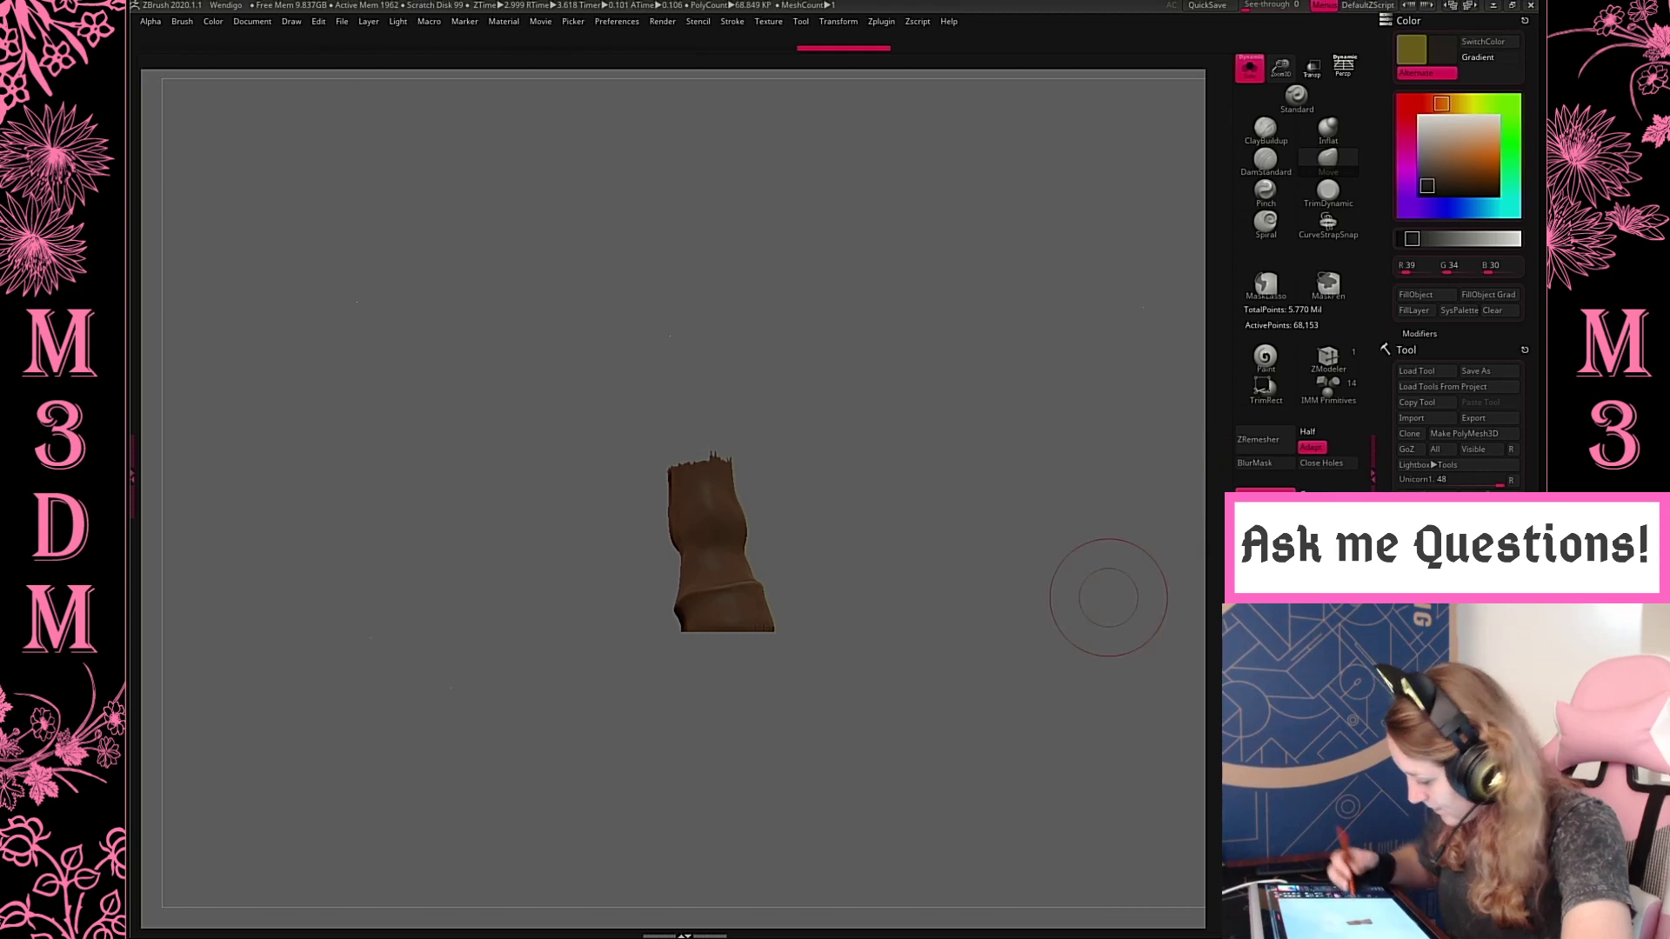
Cut the ragged upper edge of the hoof off straight with a rectangular selection
left_click_drag(914, 519, 906, 582)
left_click_drag(842, 420, 853, 361)
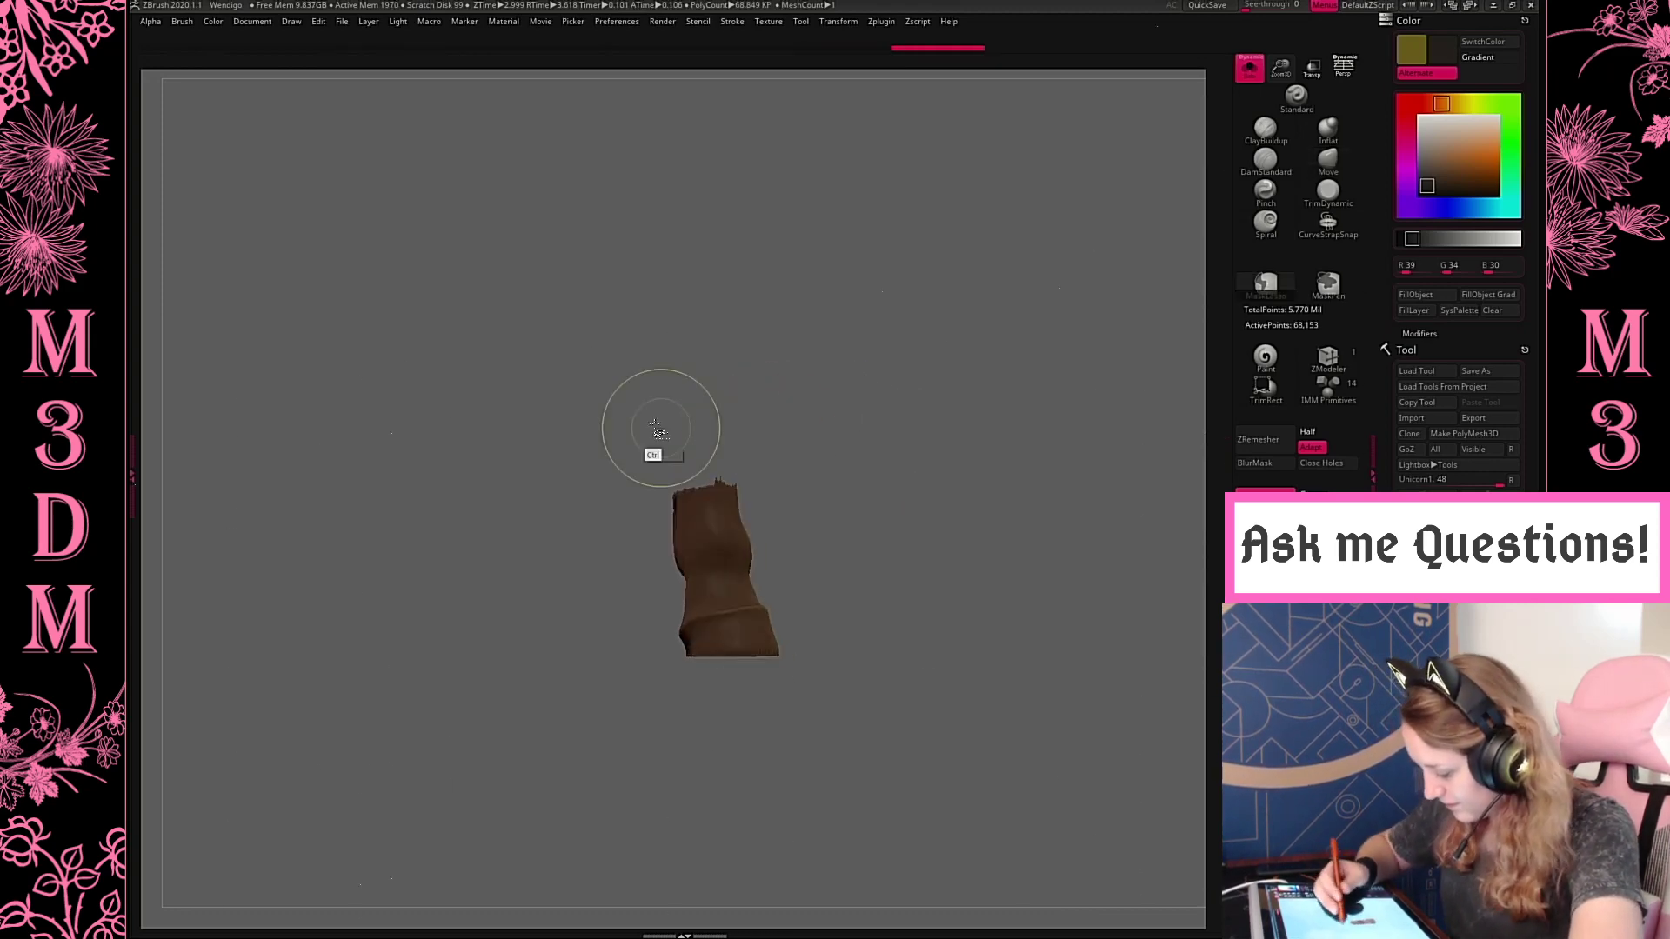
left_click_drag(656, 423, 780, 494, "ctrl+alt+shift")
left_click_drag(893, 511, 893, 485, "shift")
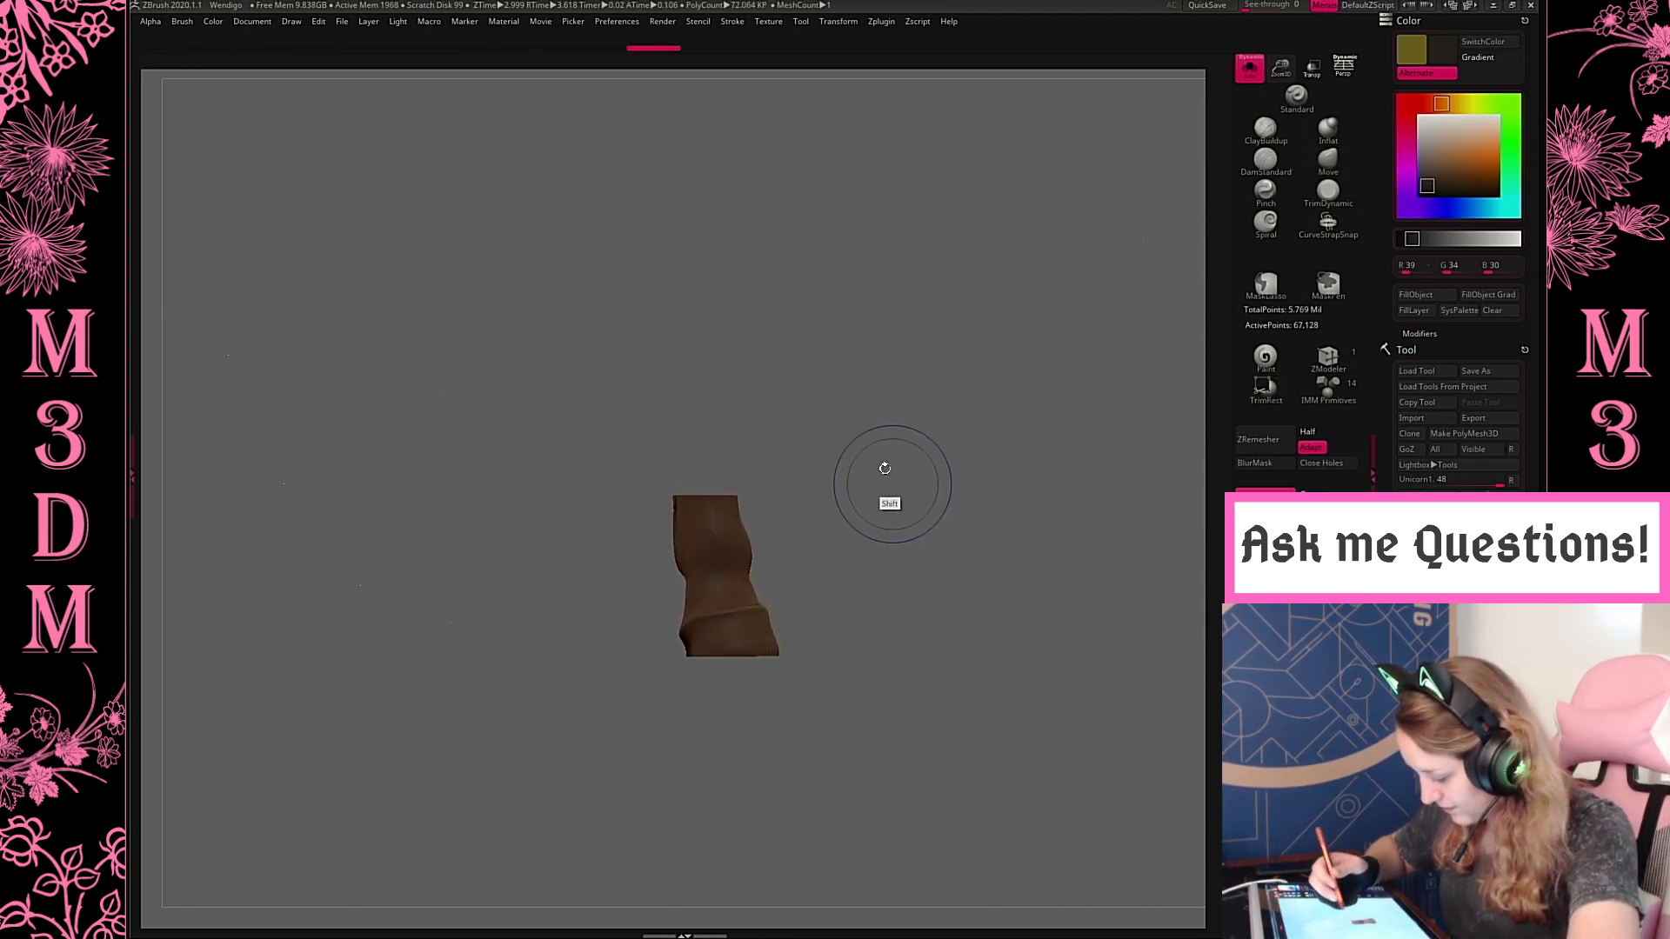
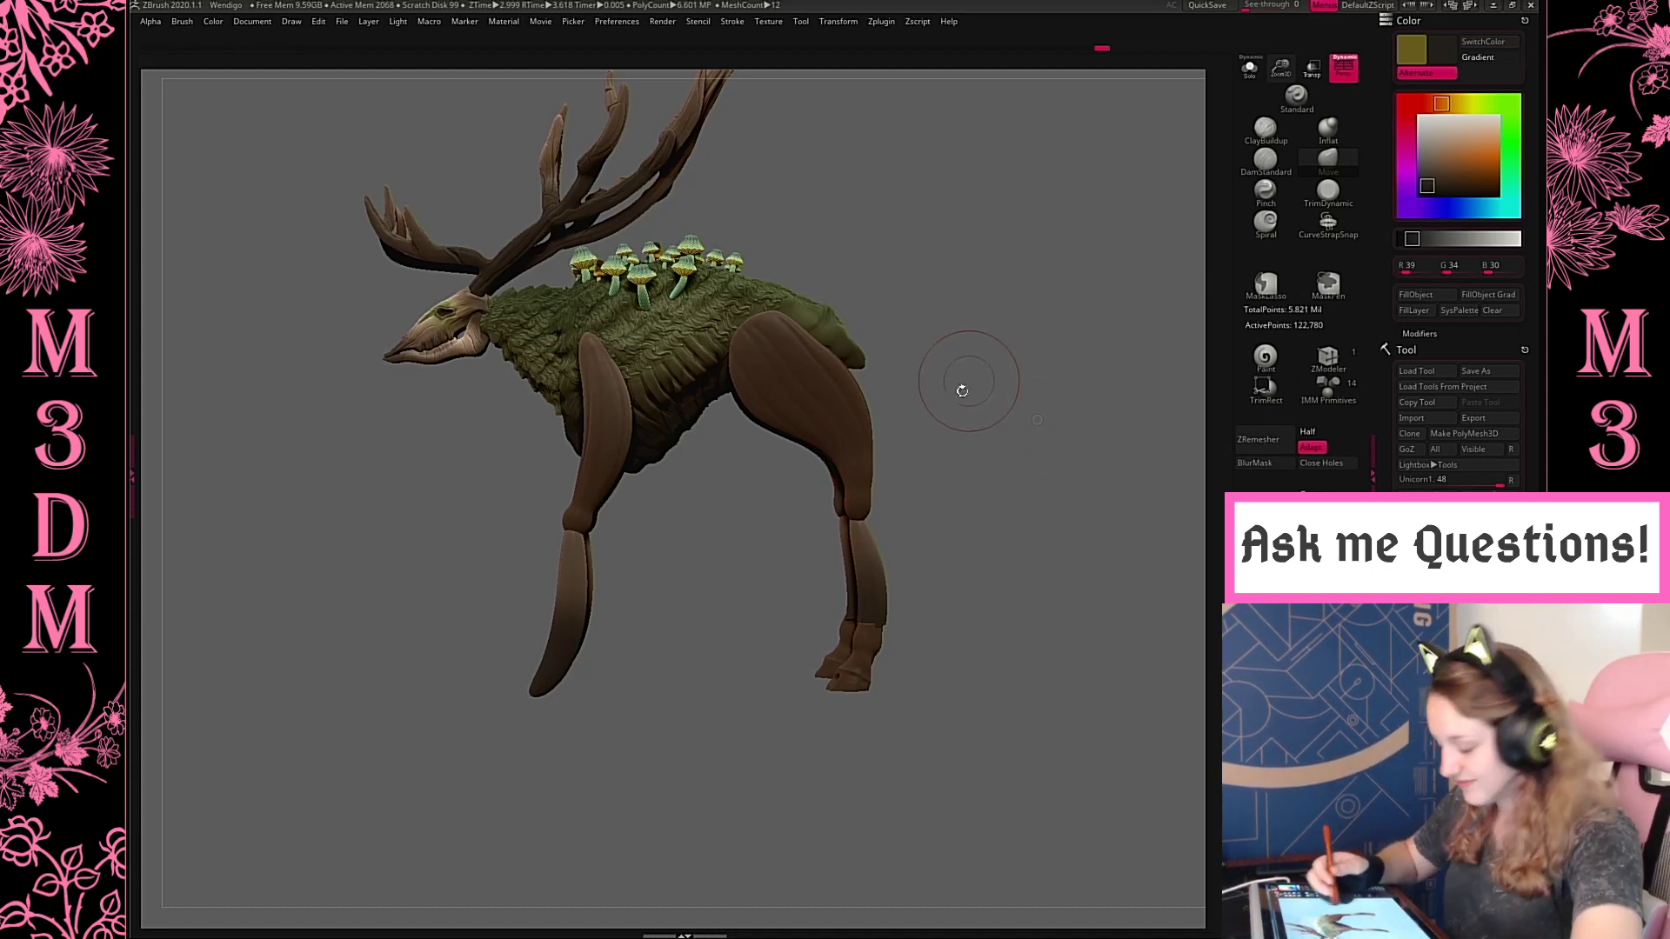
Reshape the lower end of the hind thigh and the upper shin with the Move brush so they meet cleanly at the joint
left_click(867, 470, "alt")
key("space")
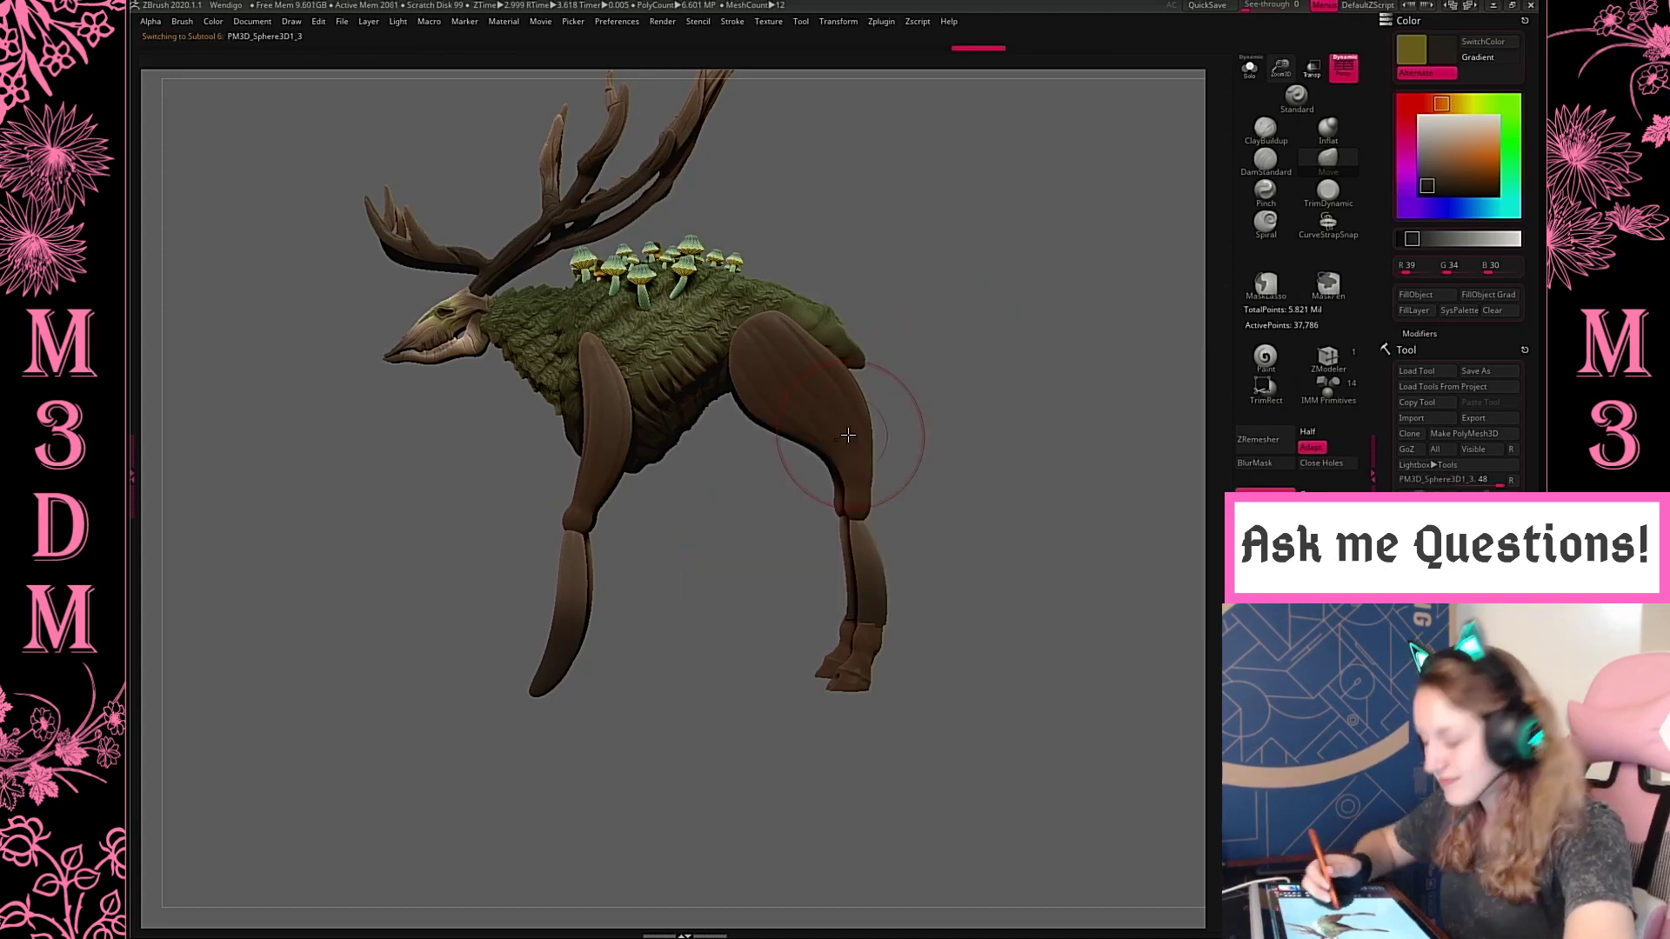
mouse_move(863, 504)
left_mouse_down()
mouse_move(881, 511)
mouse_move(876, 533)
left_mouse_up()
left_click(864, 542, "alt")
left_click_drag(884, 618, 877, 616)
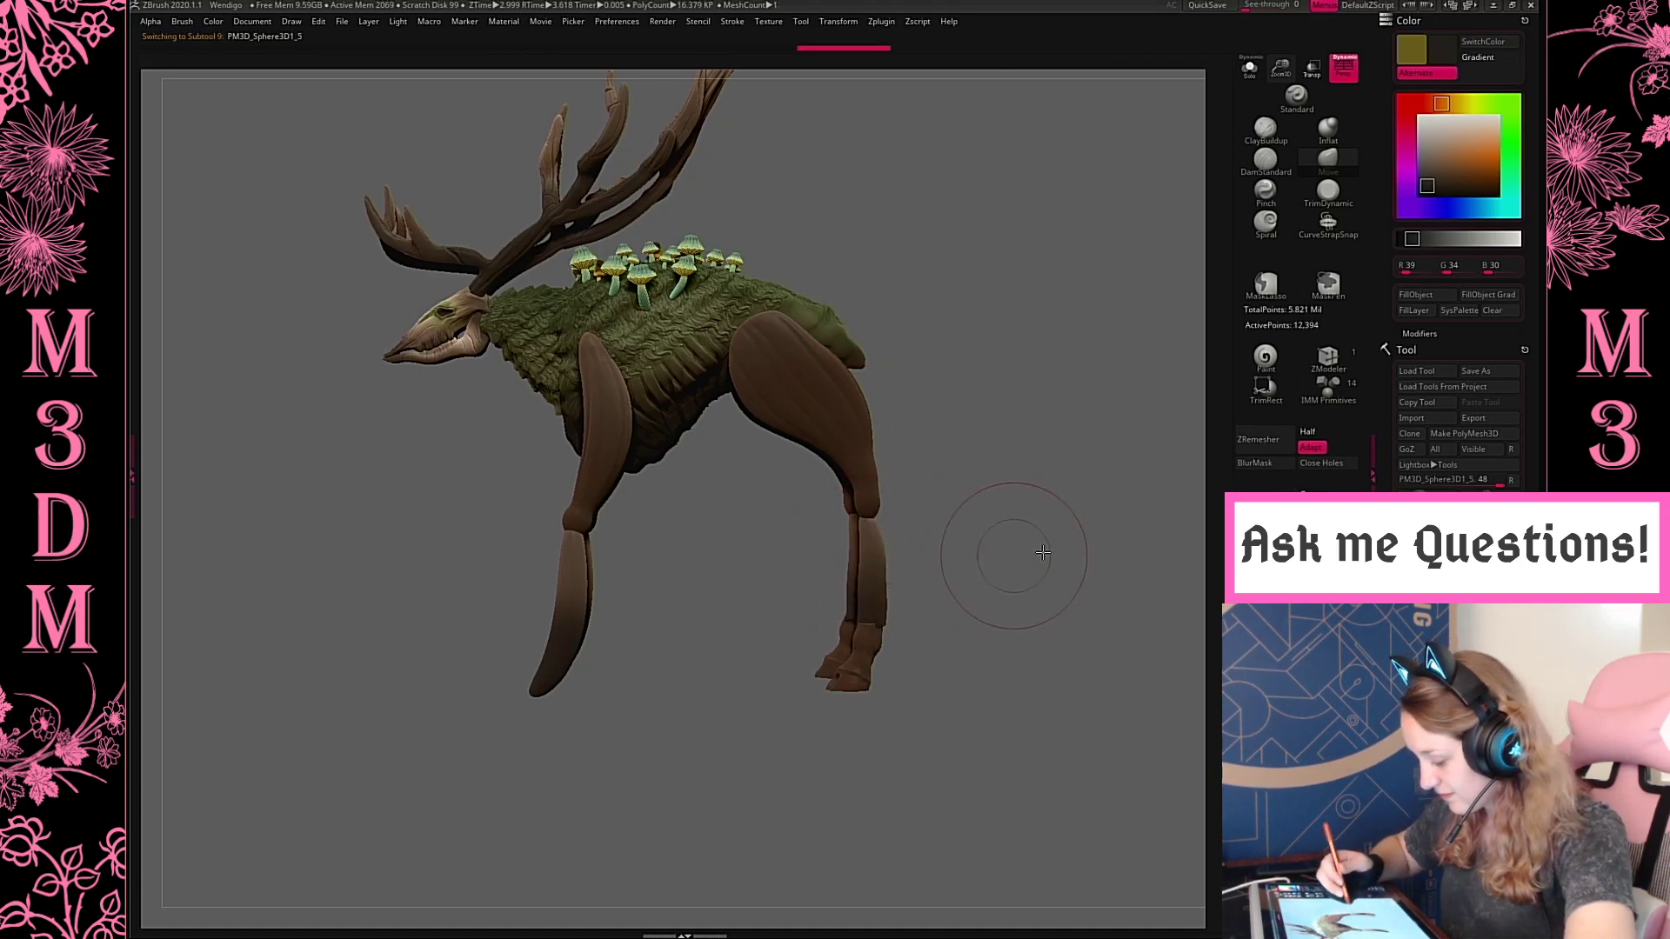
Hide the two subtools that form the upper and lower front legs
mouse_move(1011, 555)
left_mouse_down()
mouse_move(1043, 551)
mouse_move(1016, 531)
mouse_move(1100, 520)
mouse_move(1044, 430)
left_mouse_up()
left_click_drag(1533, 470, 1533, 165)
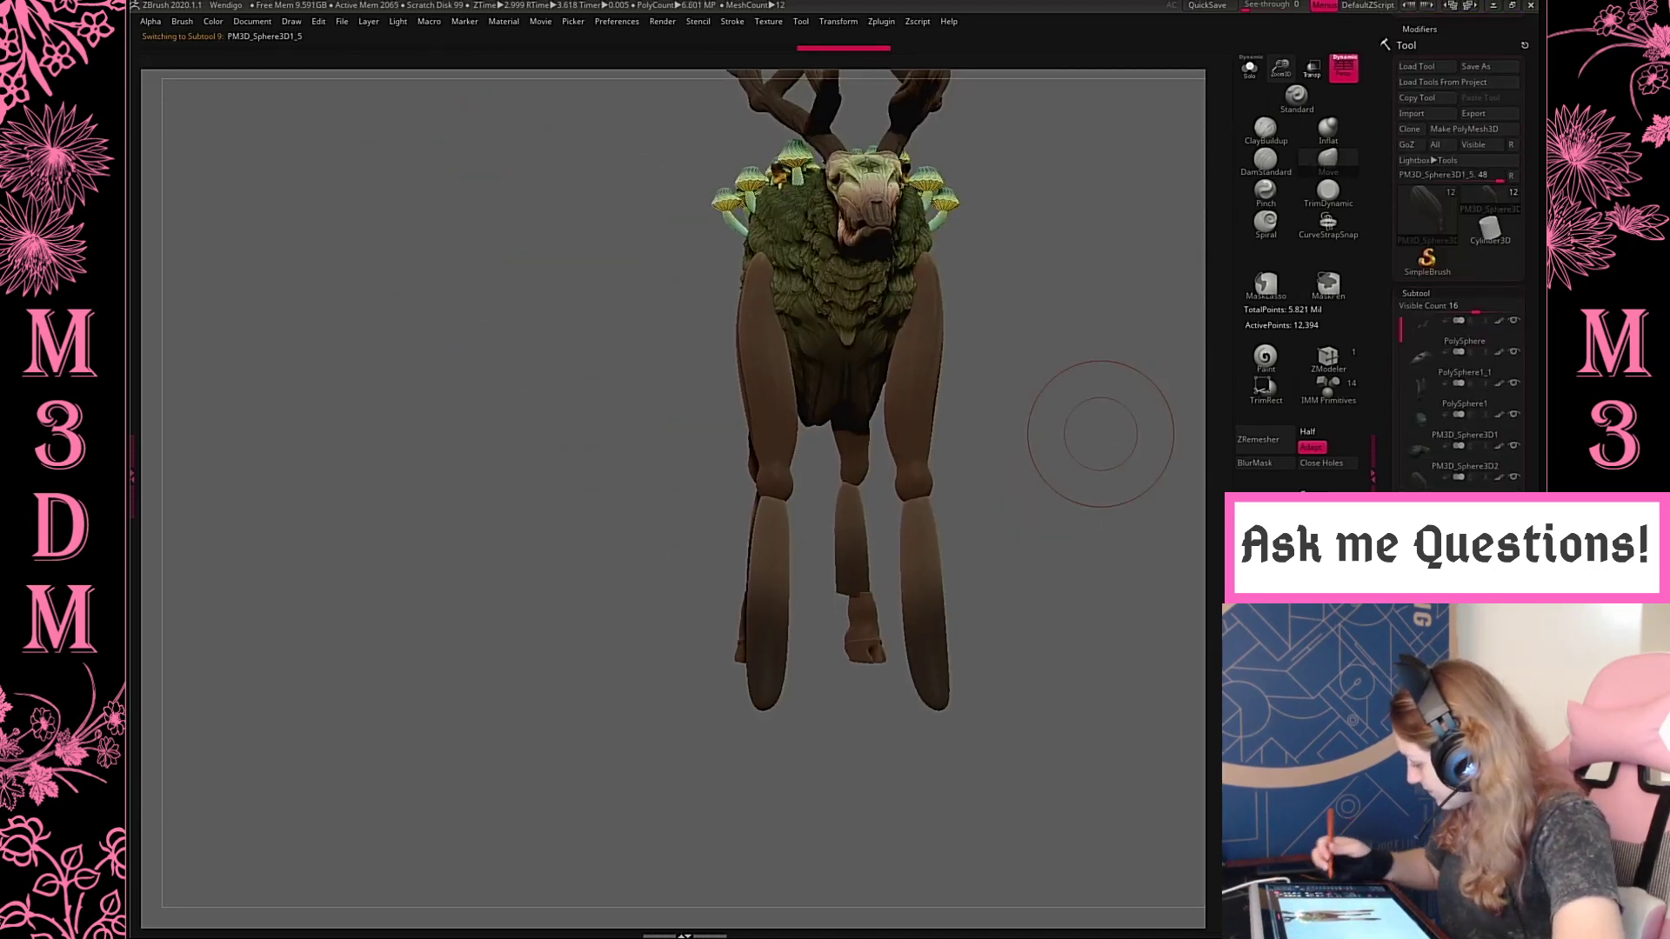
left_click(1514, 540)
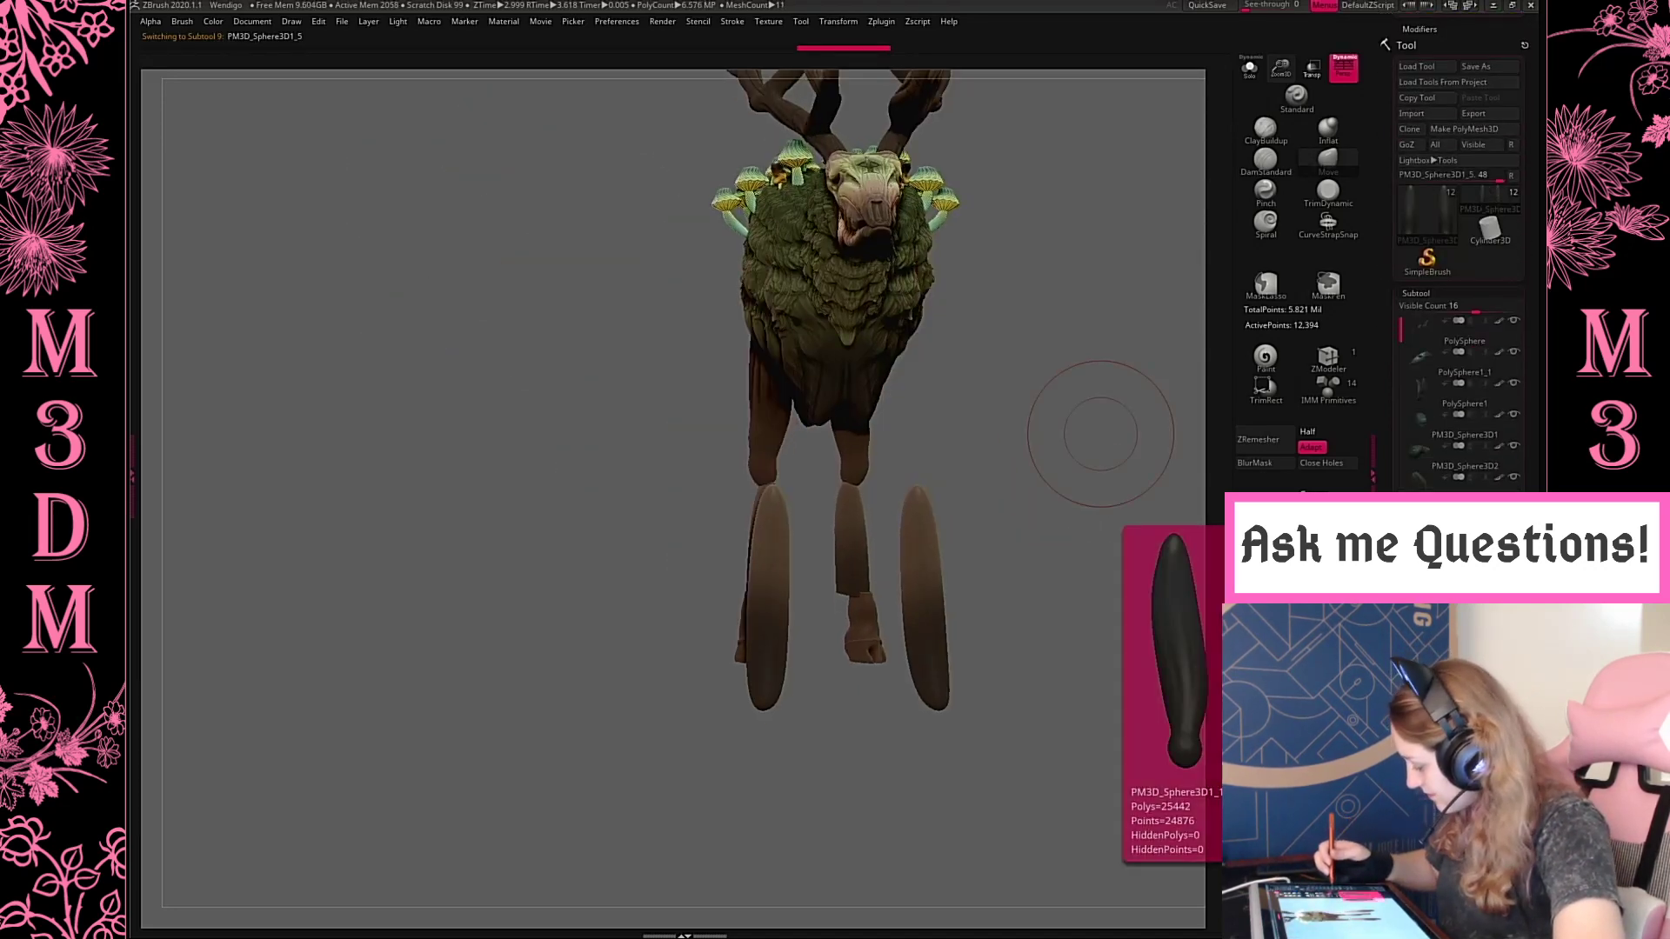
left_click(1513, 571)
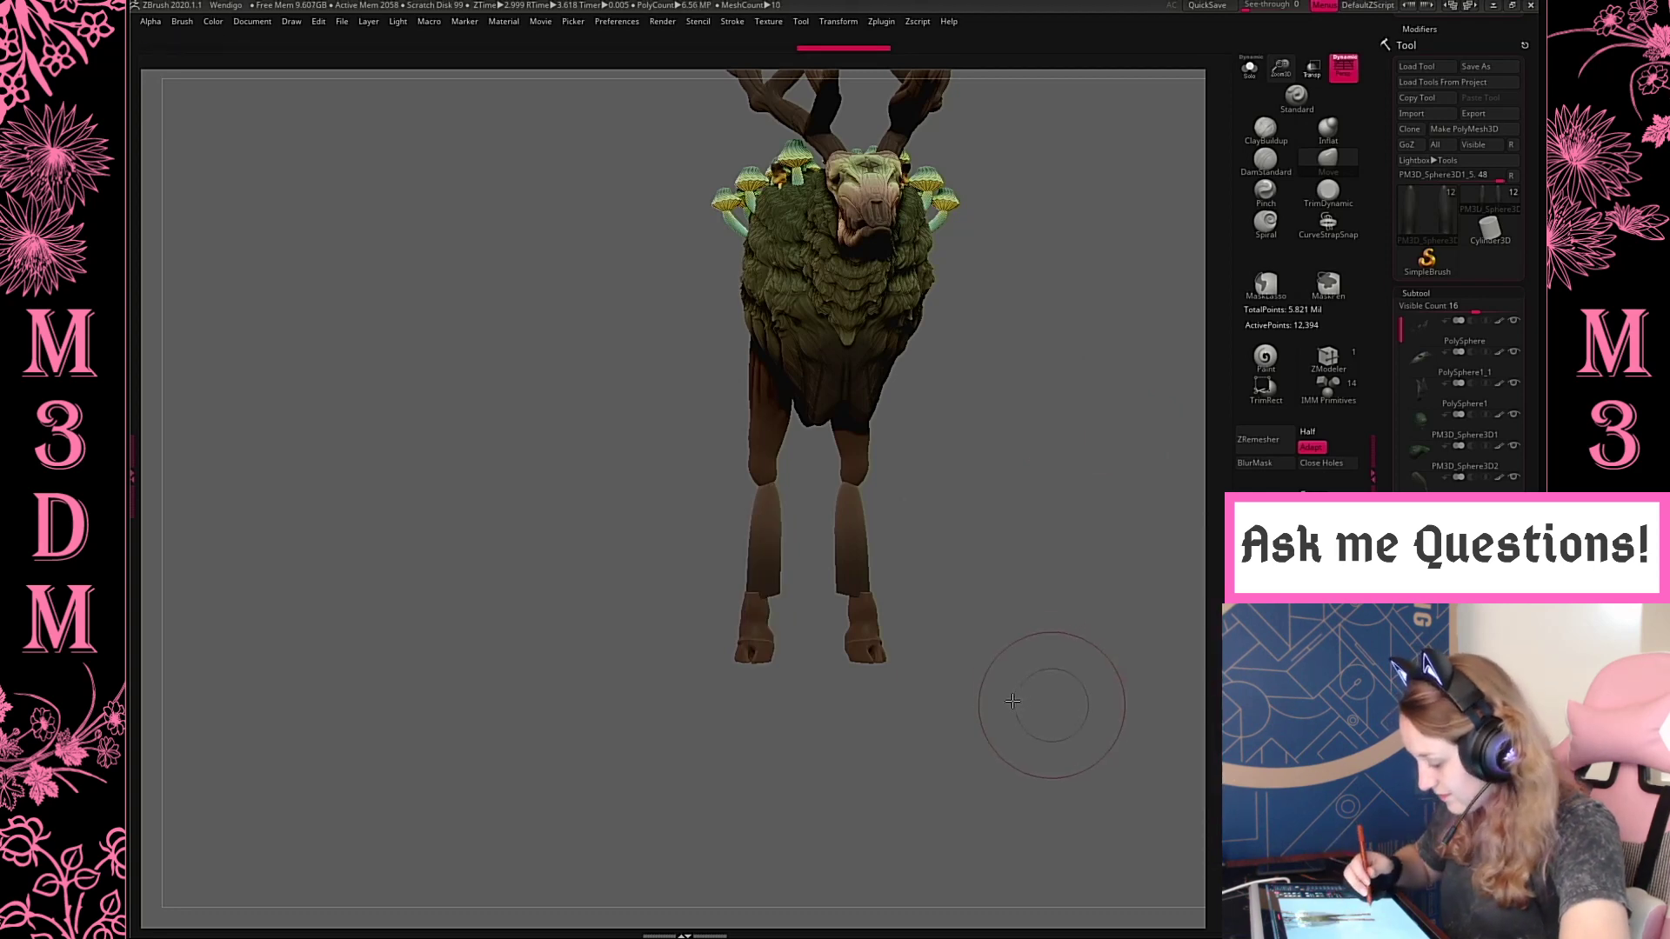
left_click_drag(1012, 701, 1090, 687)
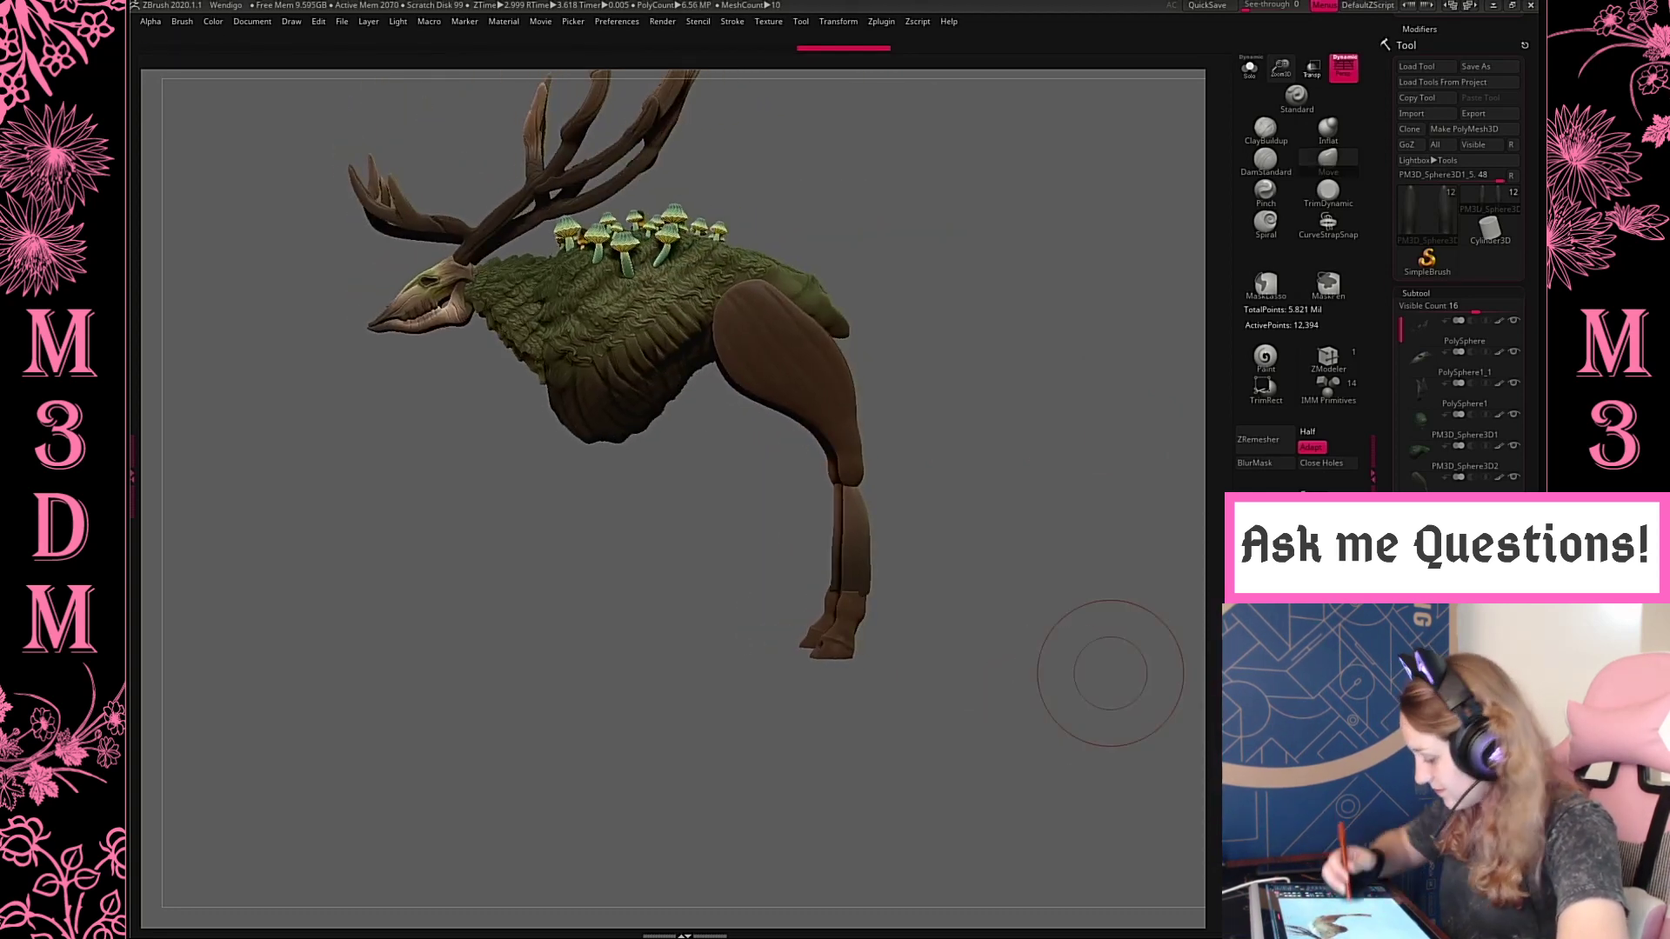
Select the hoof subtool and merge it with the hind shin into a single subtool
key("shift+f")
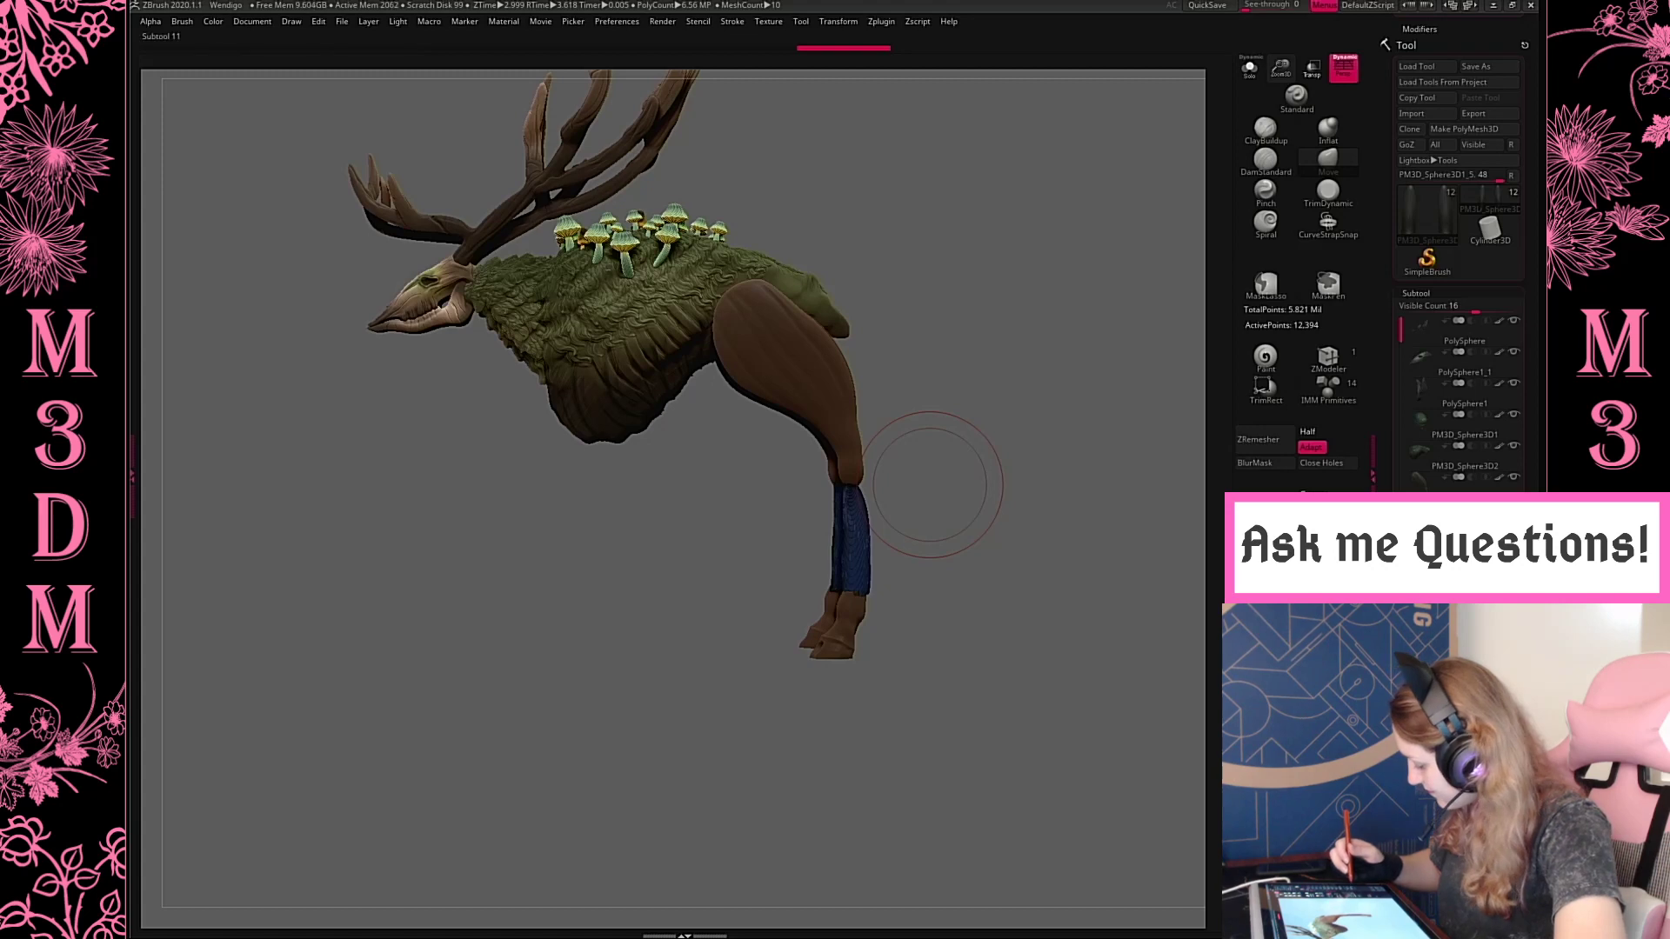
left_click(834, 631, "alt")
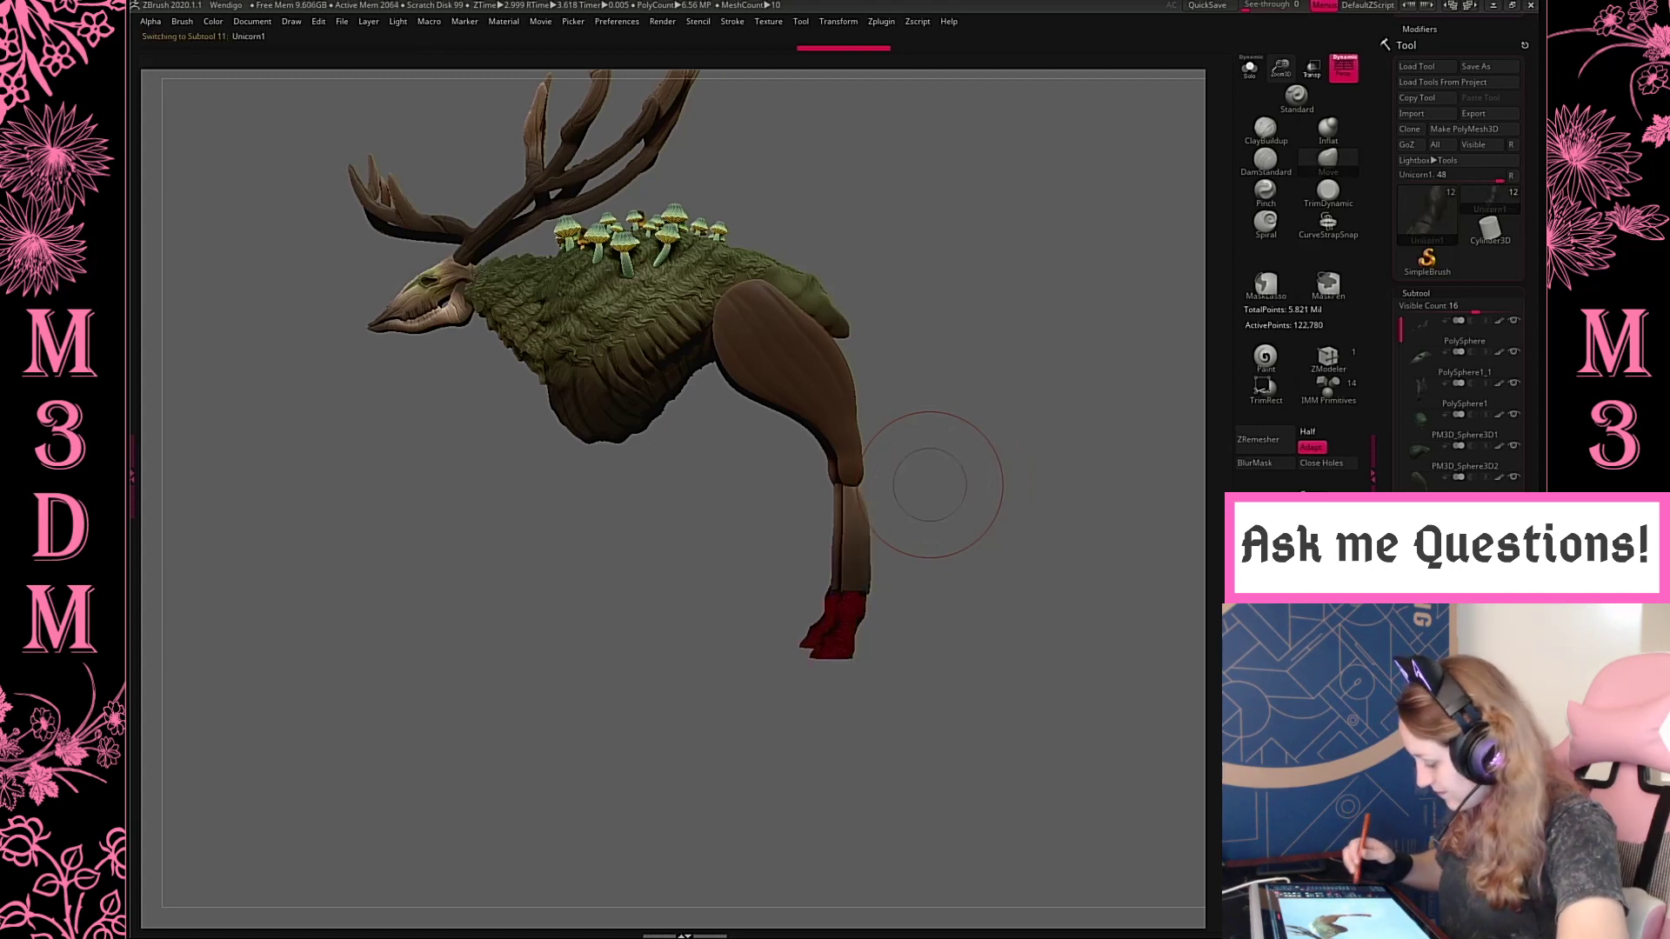
left_click_drag(1120, 679, 1104, 648, "alt")
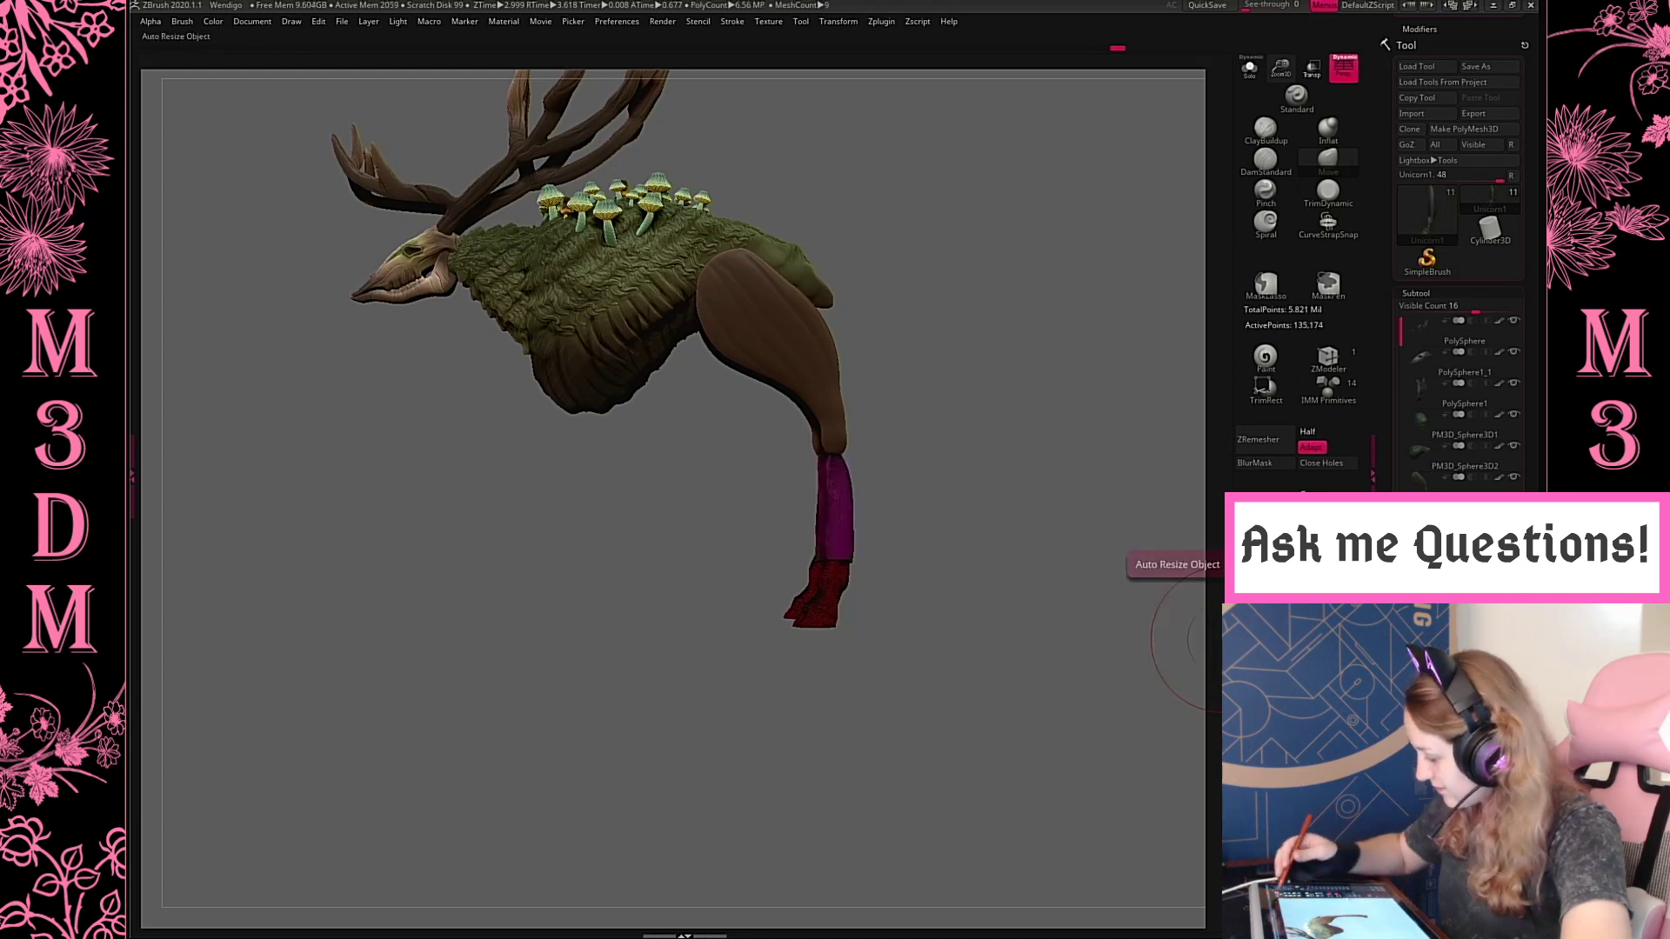
Isolate the merged lower leg and fuse the shin and hoof into one mesh with DynaMesh
left_click(1249, 67)
left_click_drag(1292, 72, 1287, 139)
left_click_drag(1050, 490, 1031, 454, "alt")
key("shift+f")
left_click_drag(1015, 511, 1096, 577, "shift")
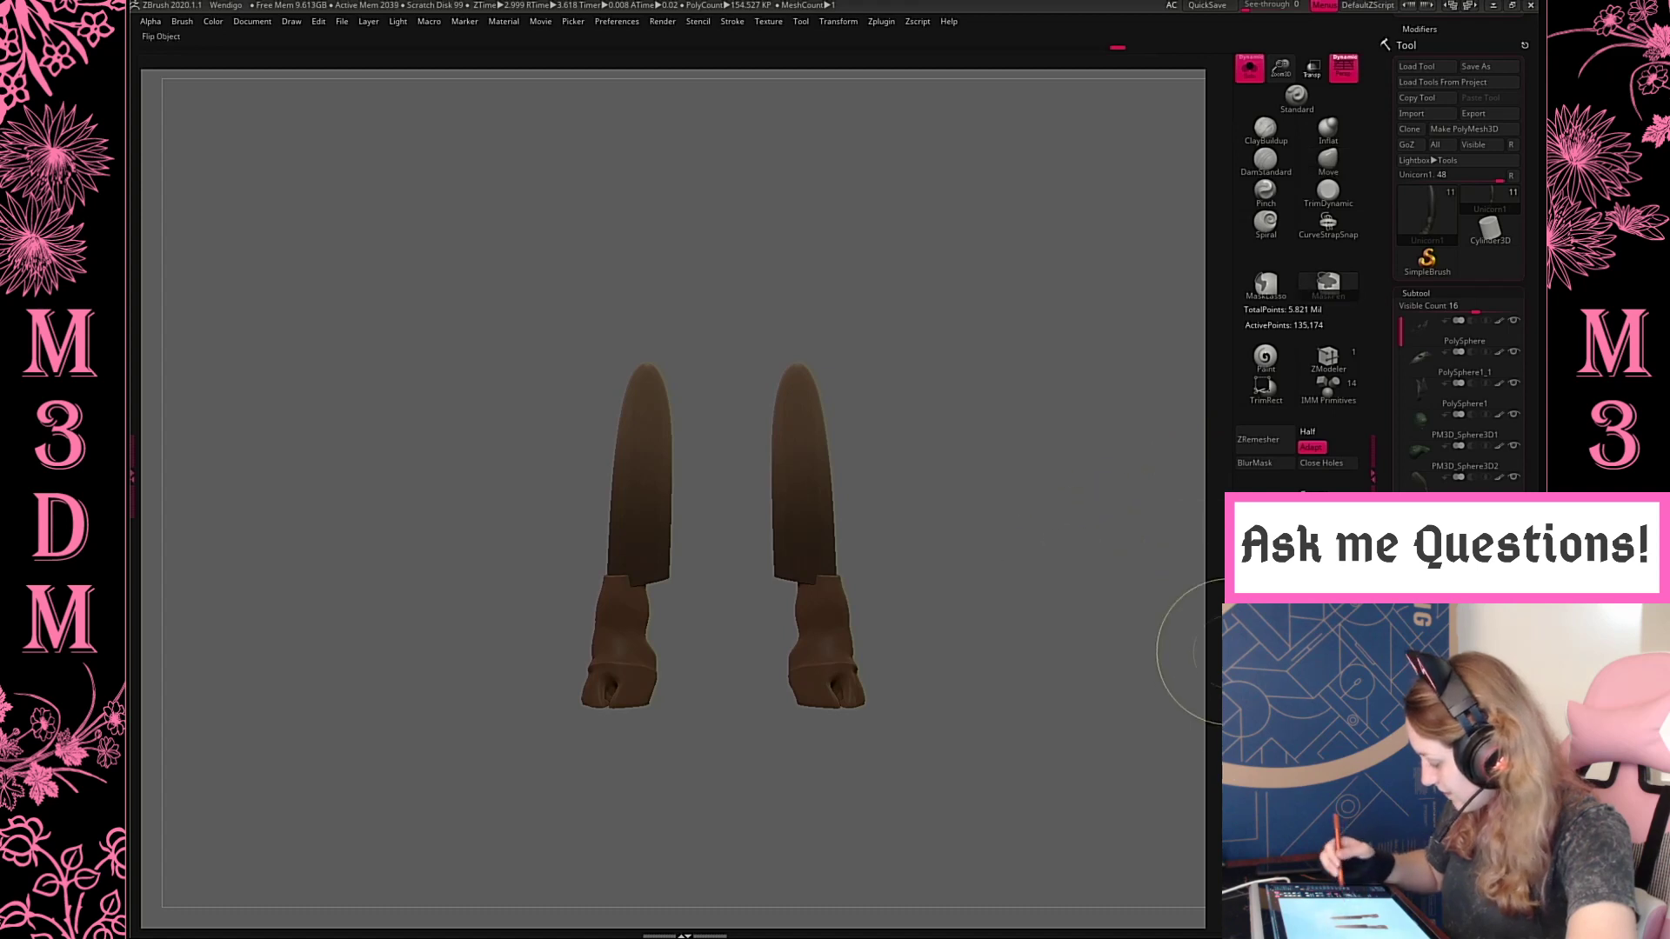
left_click(1266, 503)
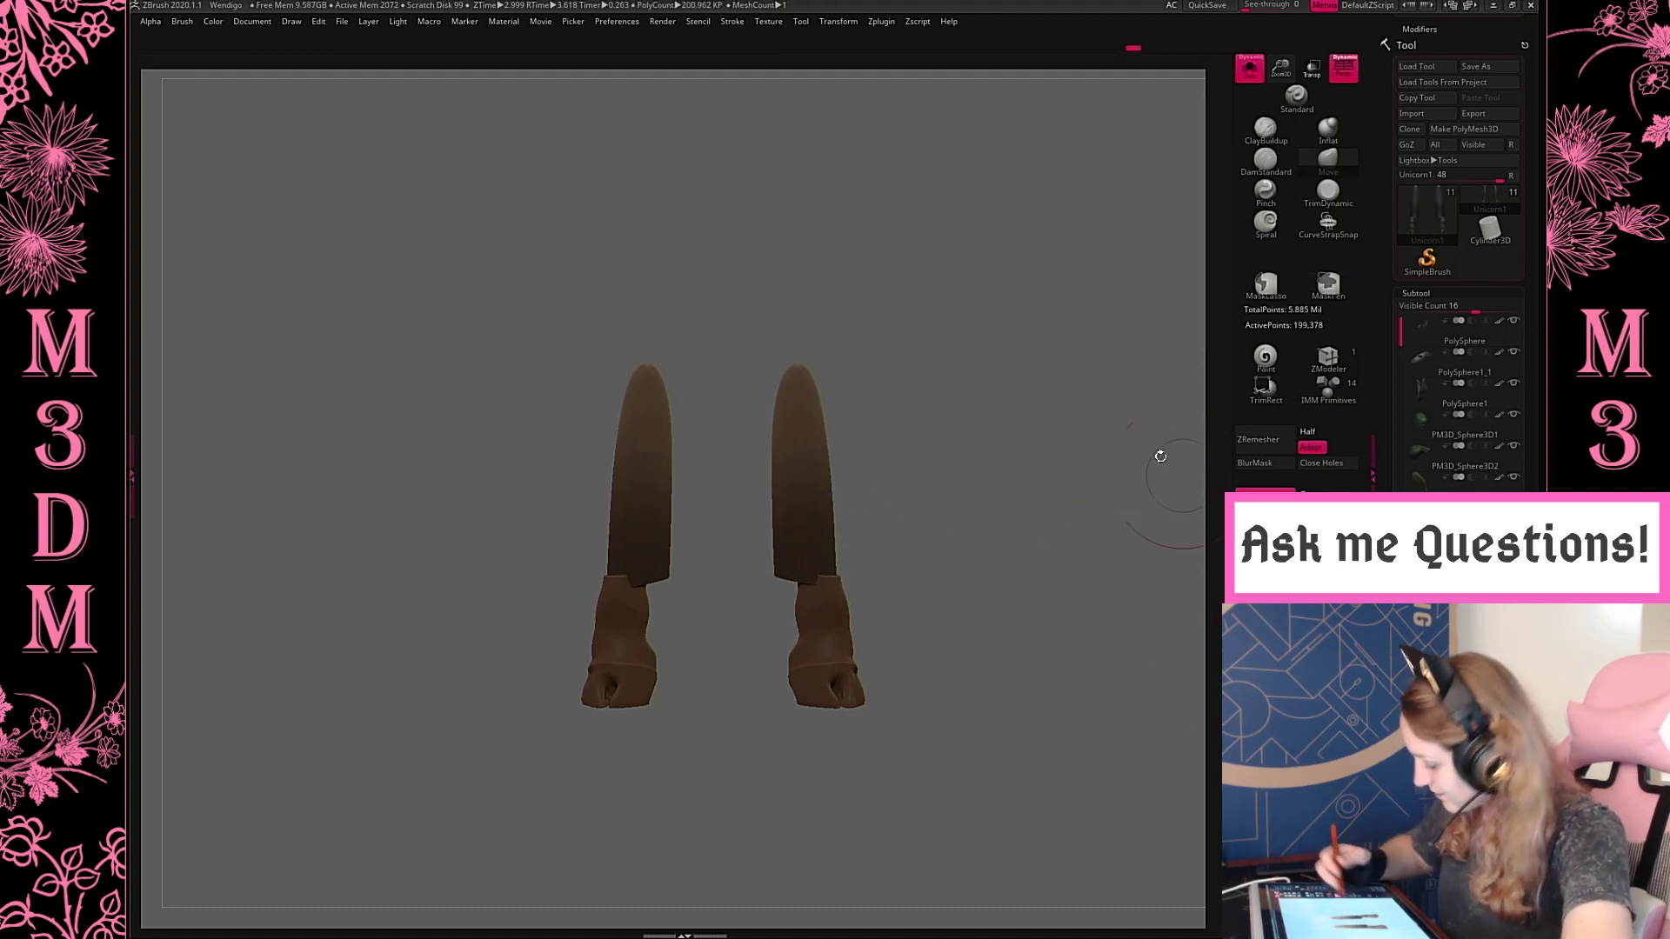
left_click_drag(932, 428, 1057, 561, "ctrl")
Smooth and blend the stepped transition between shin and hoof, remeshing the lower leg with DynaMesh
key("space")
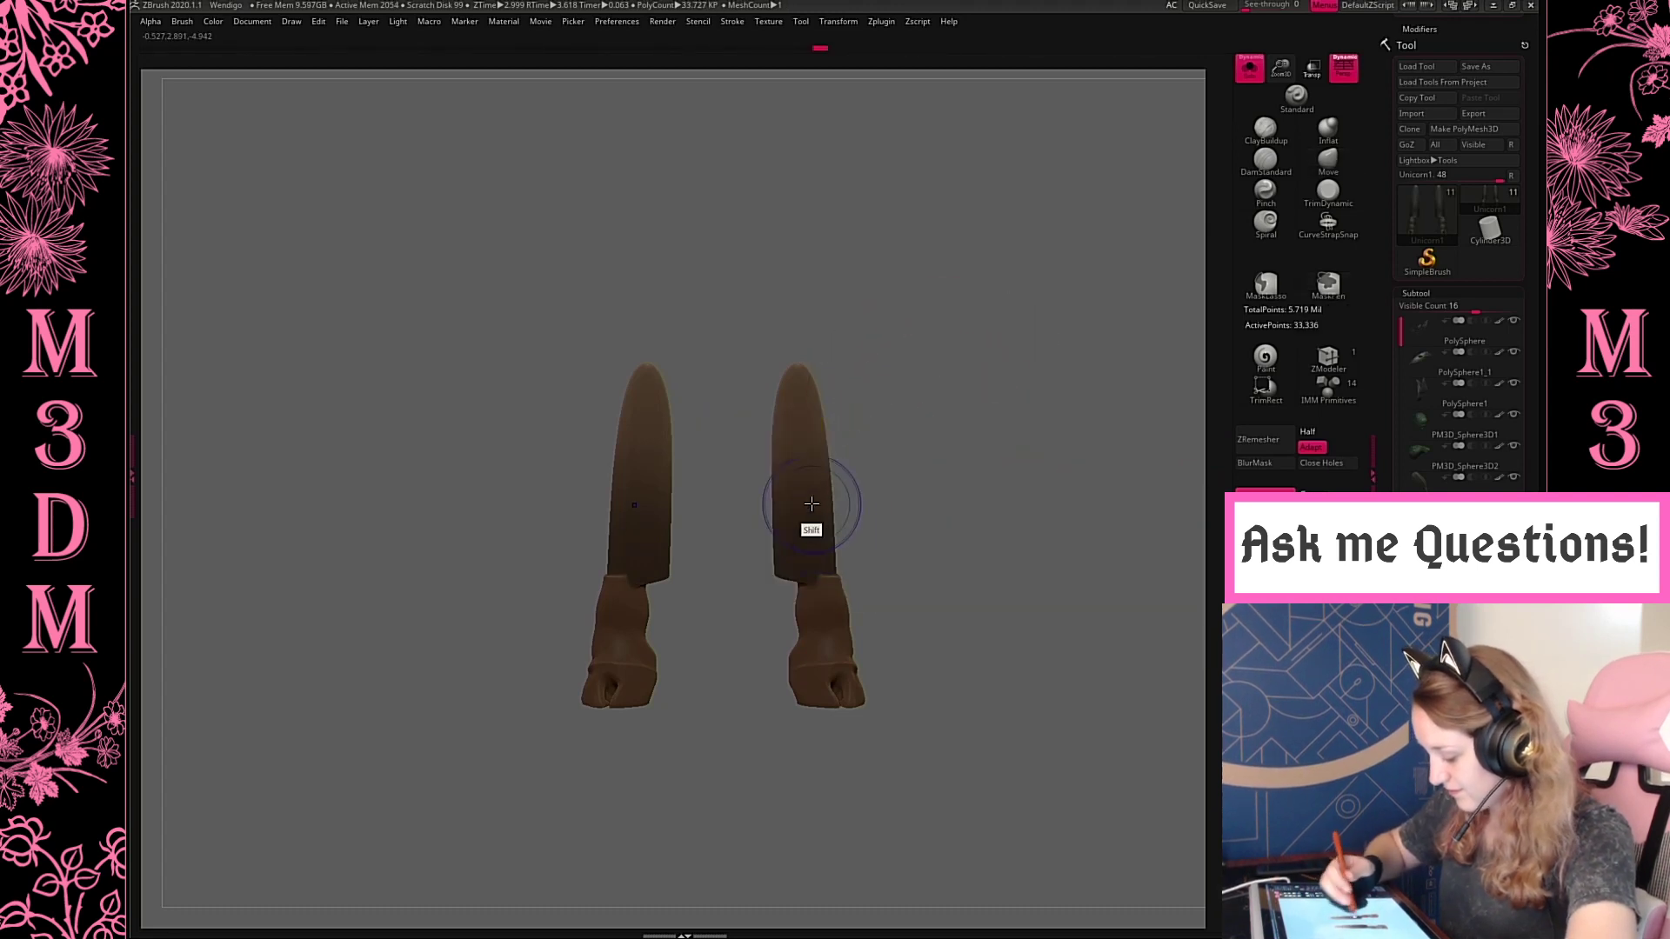
mouse_move(809, 511)
left_mouse_down("shift")
mouse_move(786, 586)
mouse_move(793, 473)
mouse_move(984, 396)
mouse_move(965, 404)
left_mouse_up("shift")
key("space")
left_click(976, 413, "shift")
mouse_move(802, 517)
left_mouse_down("shift")
mouse_move(774, 568)
mouse_move(786, 490)
mouse_move(783, 559)
left_mouse_up("shift")
left_click_drag(933, 391, 1013, 527, "ctrl")
left_click_drag(788, 548, 796, 546)
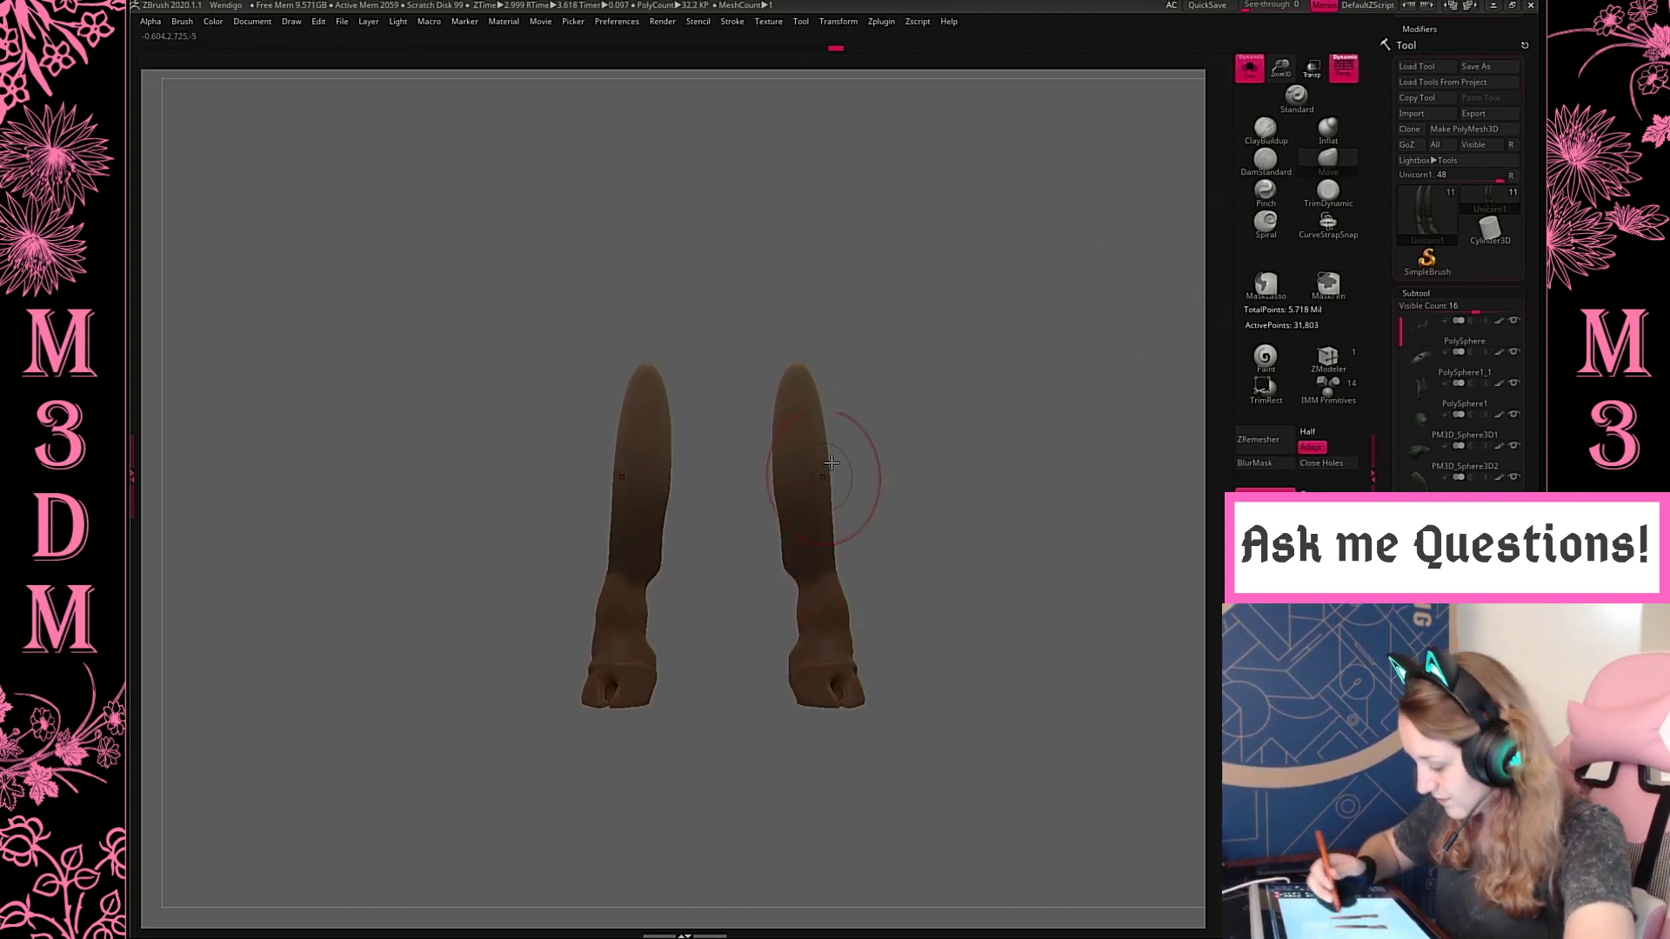
Straighten the shin and slim the ankle above the hoof, refining the shape from the front and side
mouse_move(814, 441)
left_mouse_down()
mouse_move(822, 370)
mouse_move(895, 380)
mouse_move(876, 380)
left_mouse_up()
key("space")
left_click_drag(837, 610, 822, 602)
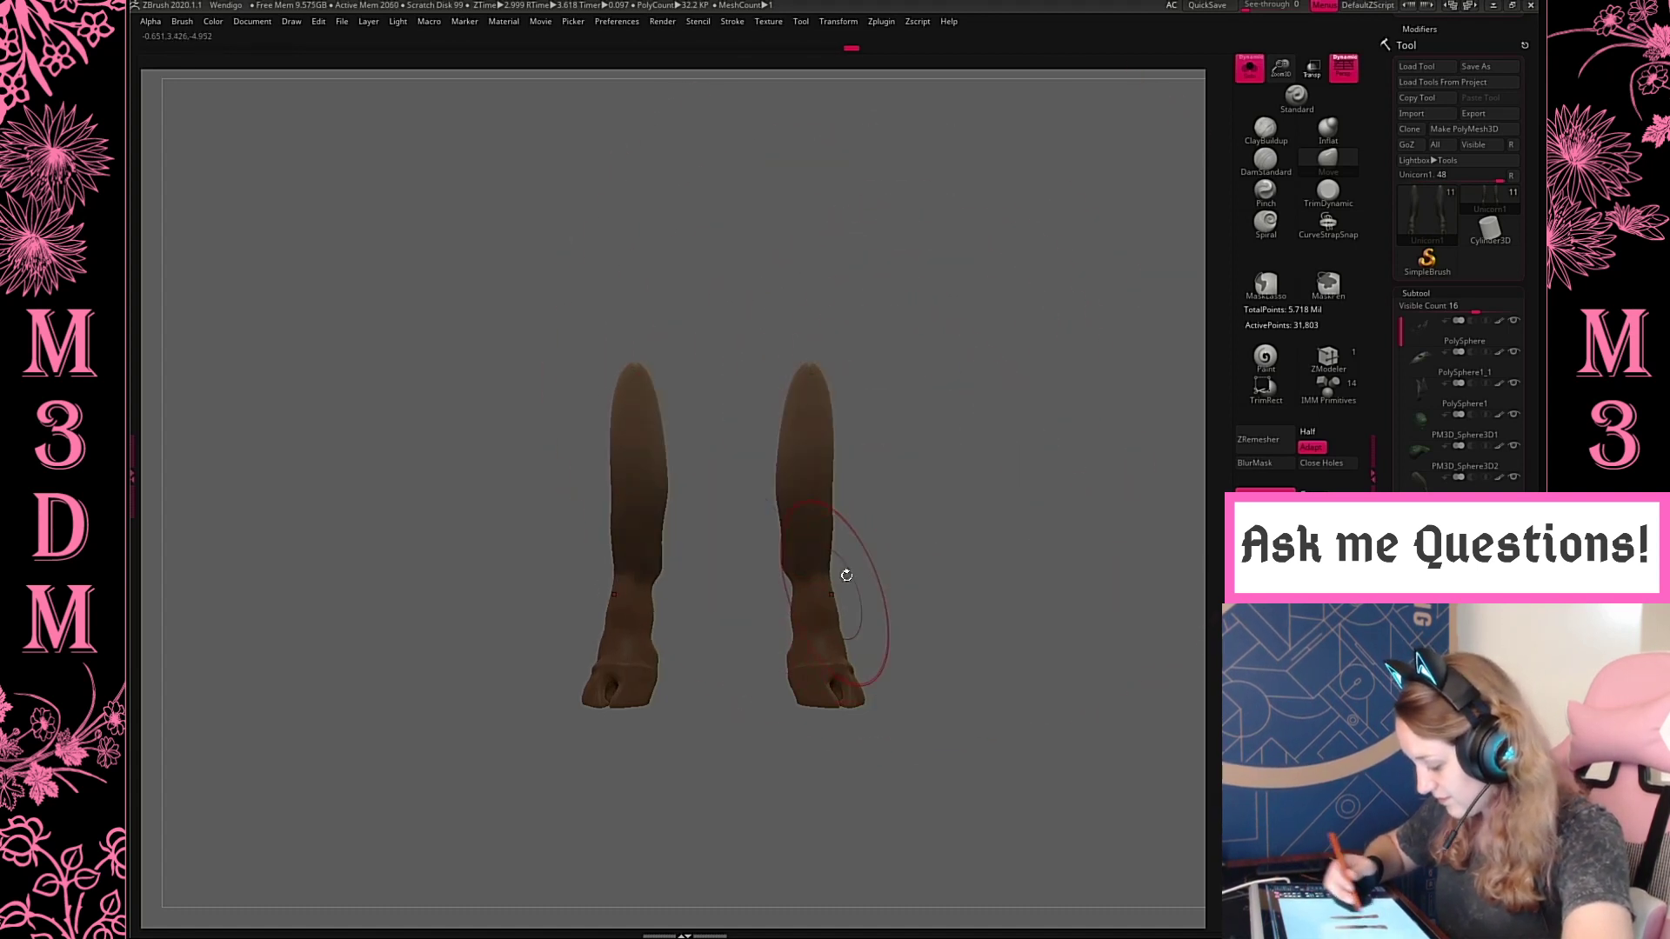
key("space")
mouse_move(888, 516)
left_mouse_down()
mouse_move(873, 517)
mouse_move(951, 374)
mouse_move(1025, 417)
mouse_move(910, 347)
mouse_move(977, 388)
left_mouse_up()
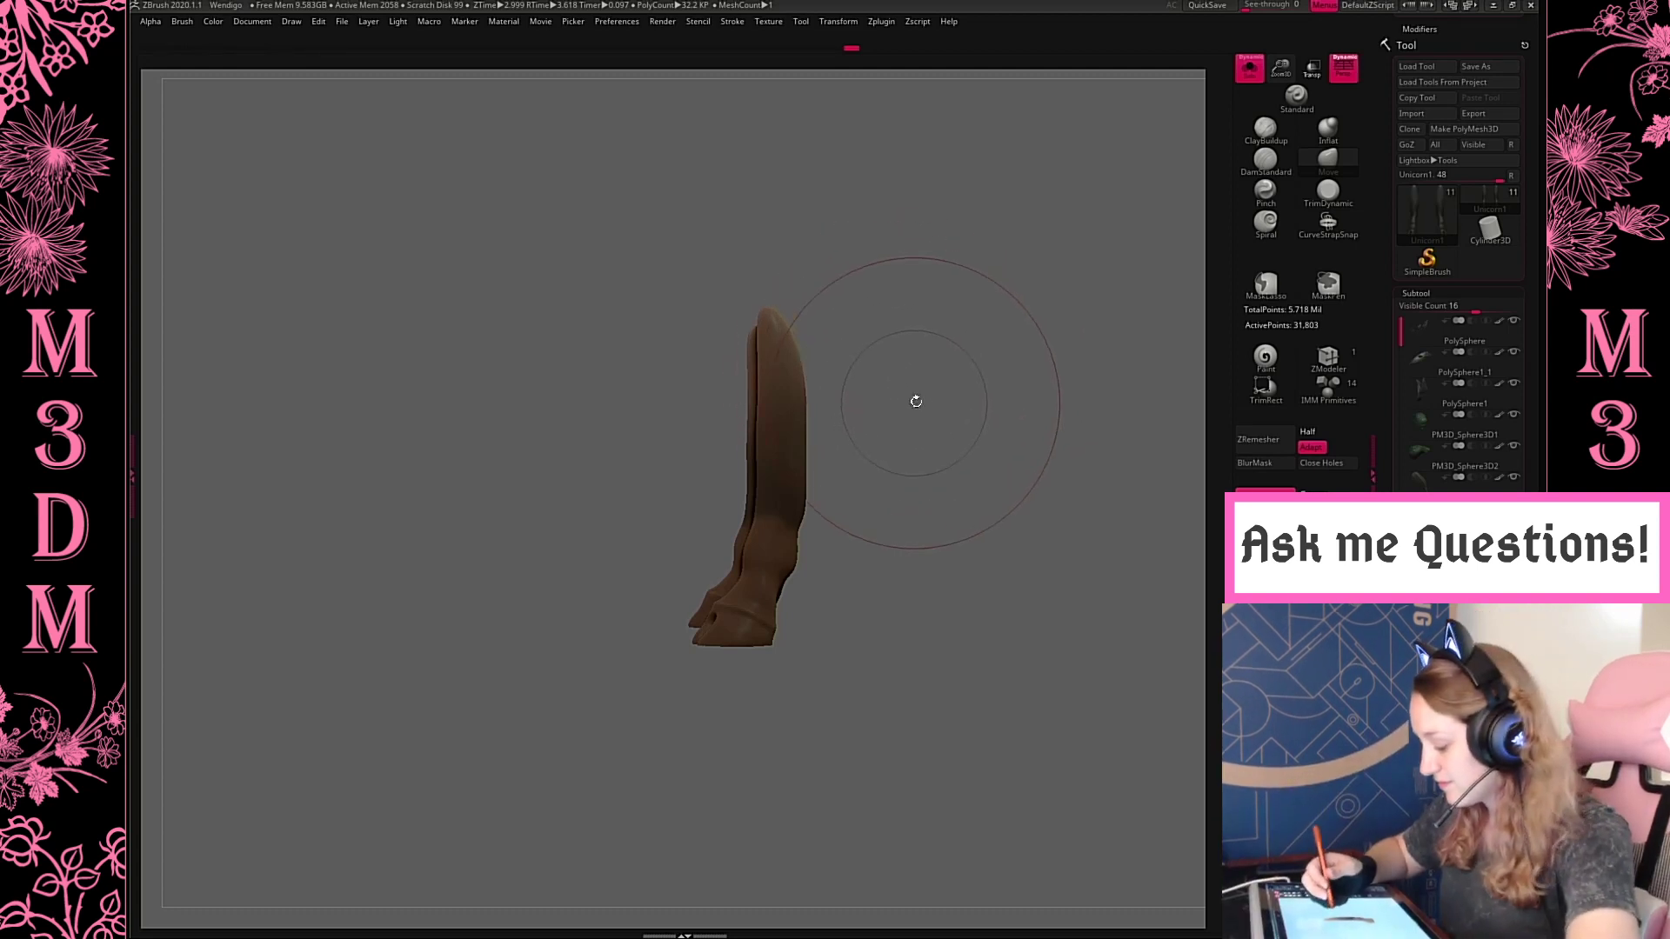
left_click_drag(909, 399, 961, 440)
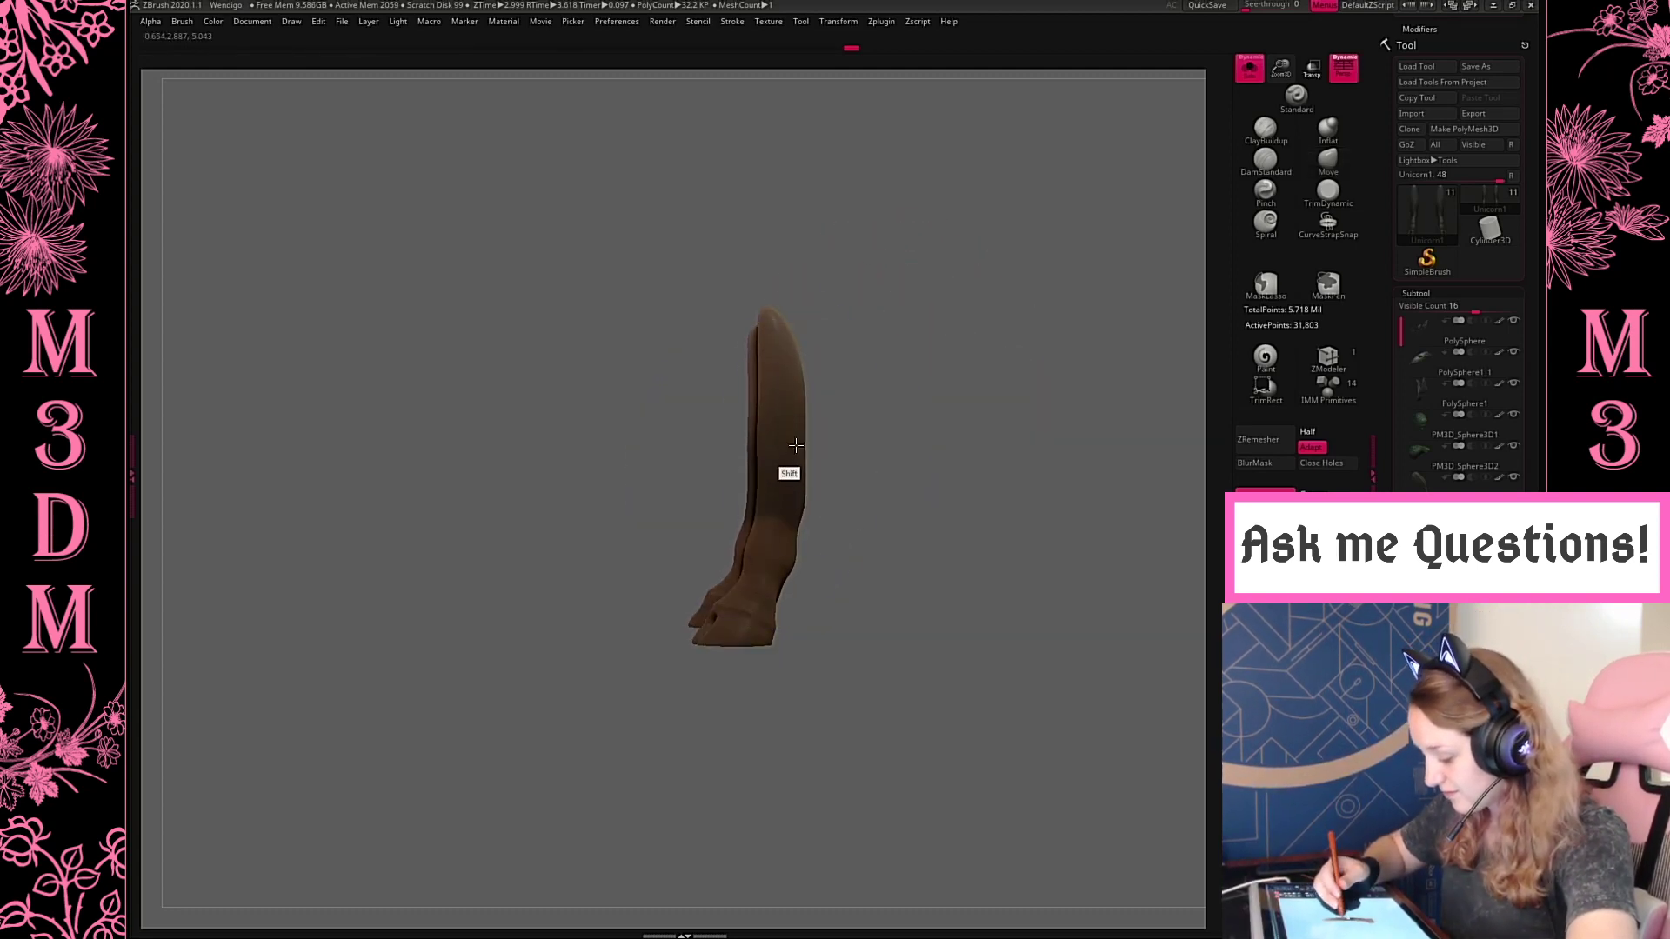
right_click(816, 440)
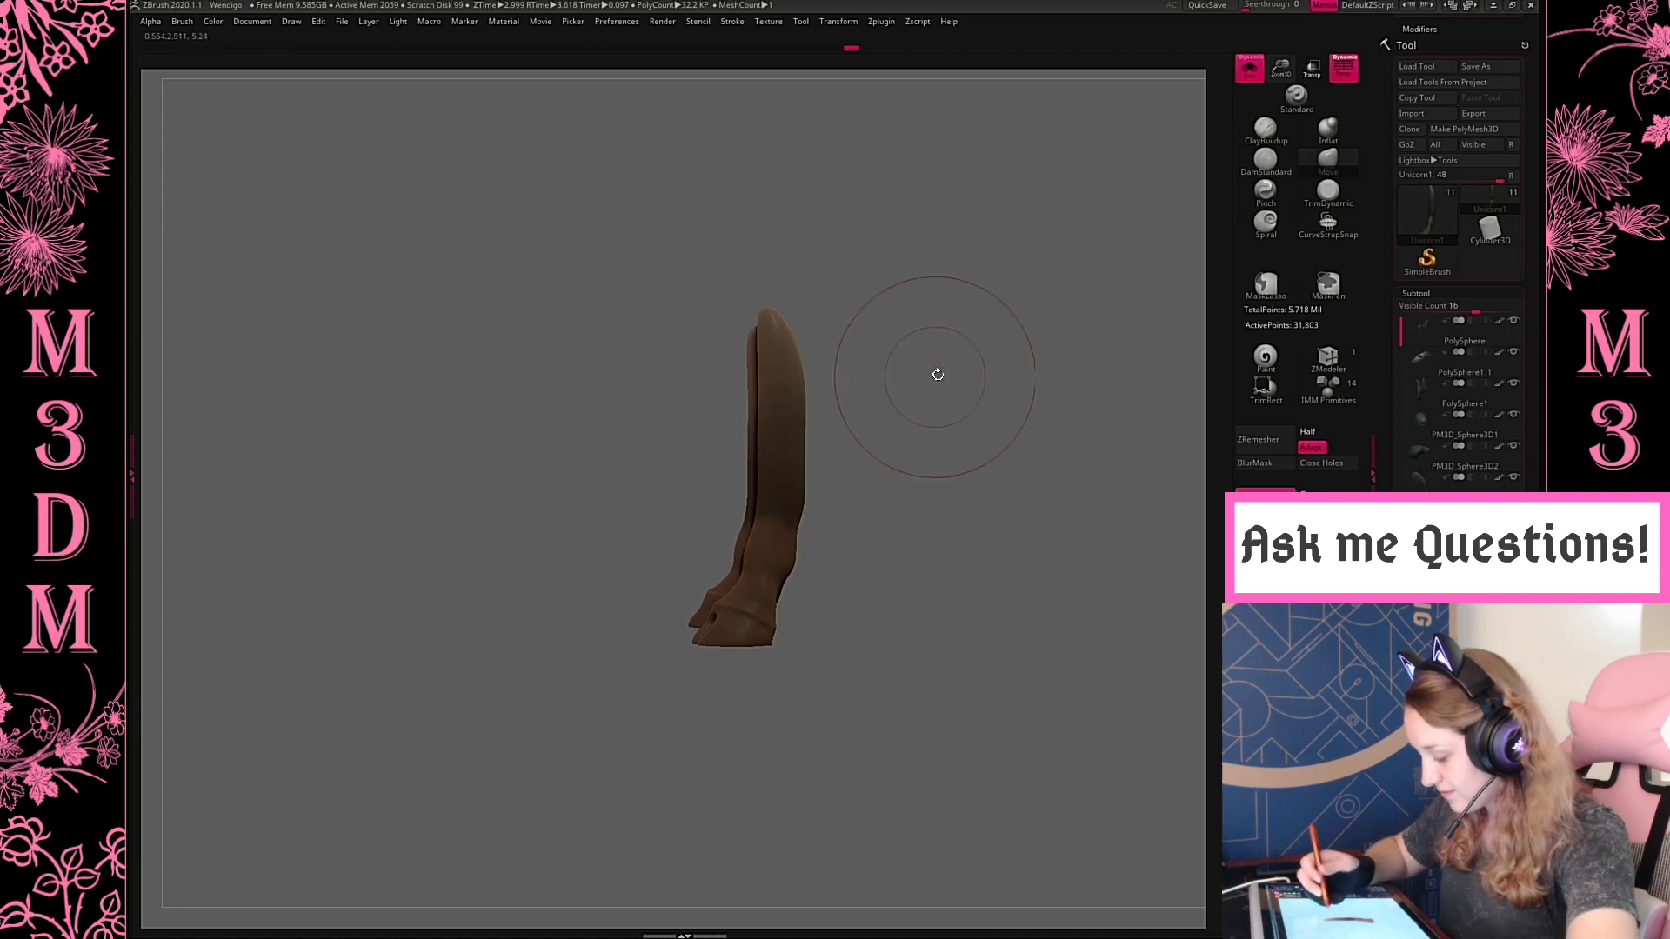
left_click_drag(936, 374, 944, 419)
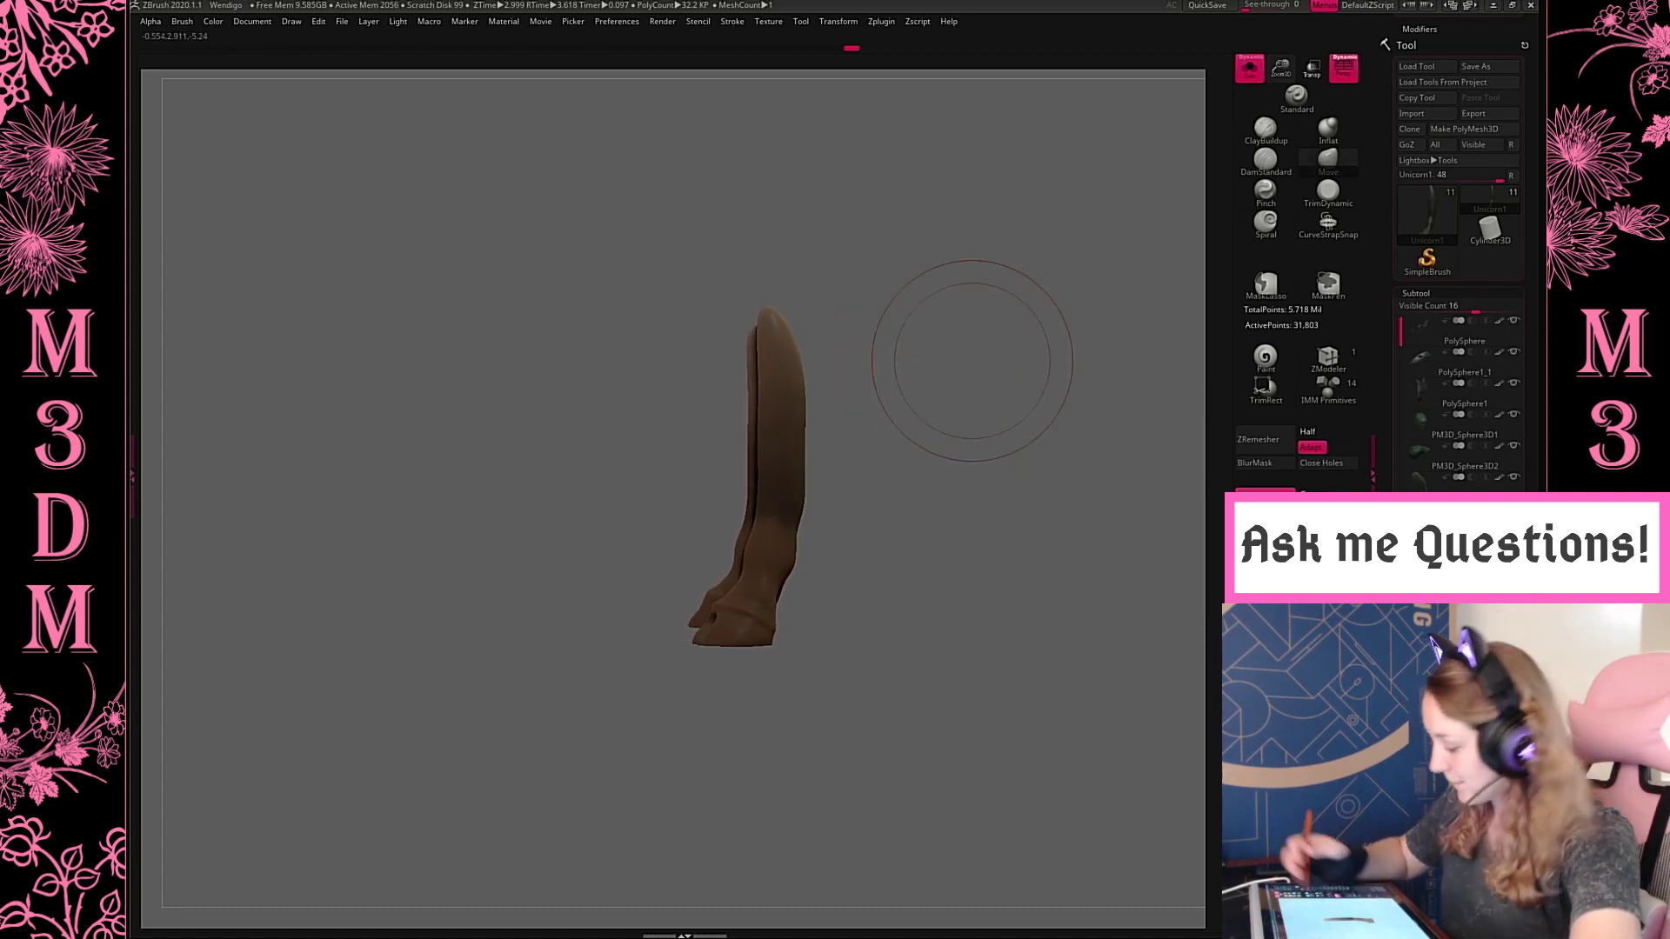
Pull the top of the lower leg upward and outward into a broader, rounded end, remeshing it with DynaMesh
mouse_move(799, 335)
left_mouse_down()
mouse_move(827, 272)
mouse_move(814, 293)
mouse_move(846, 279)
left_mouse_up()
key("ctrl+z")
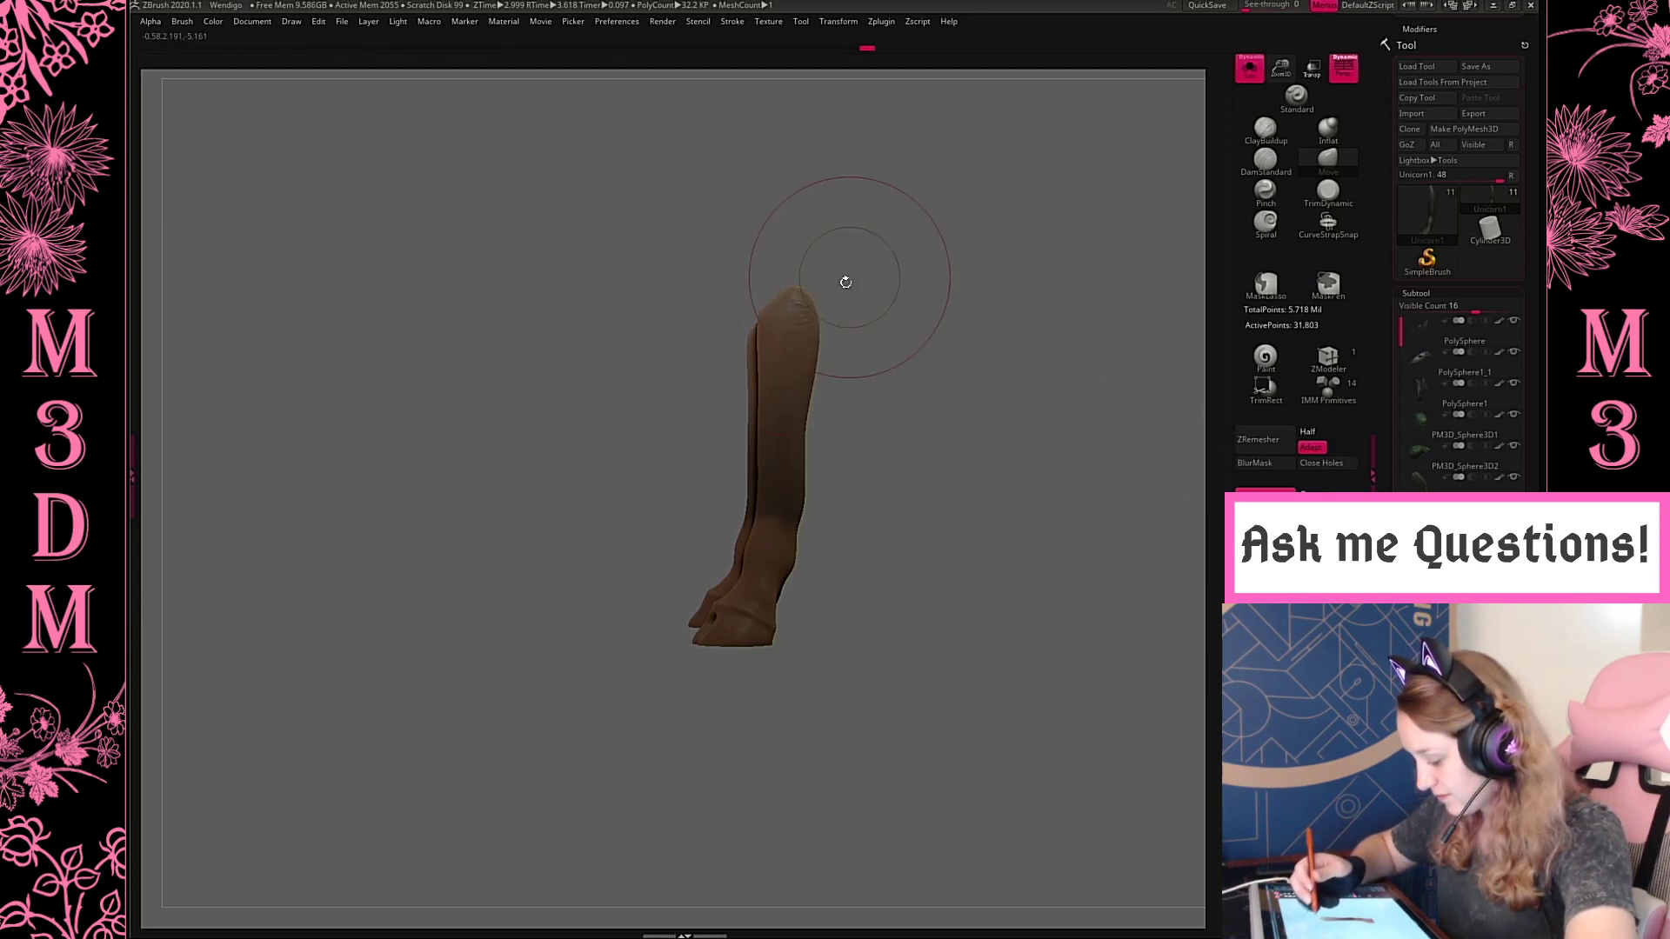
left_click_drag(967, 275, 1009, 348, "ctrl")
mouse_move(1014, 458)
left_mouse_down()
mouse_move(1086, 478)
mouse_move(1016, 458)
left_mouse_up()
left_click_drag(763, 328, 742, 289)
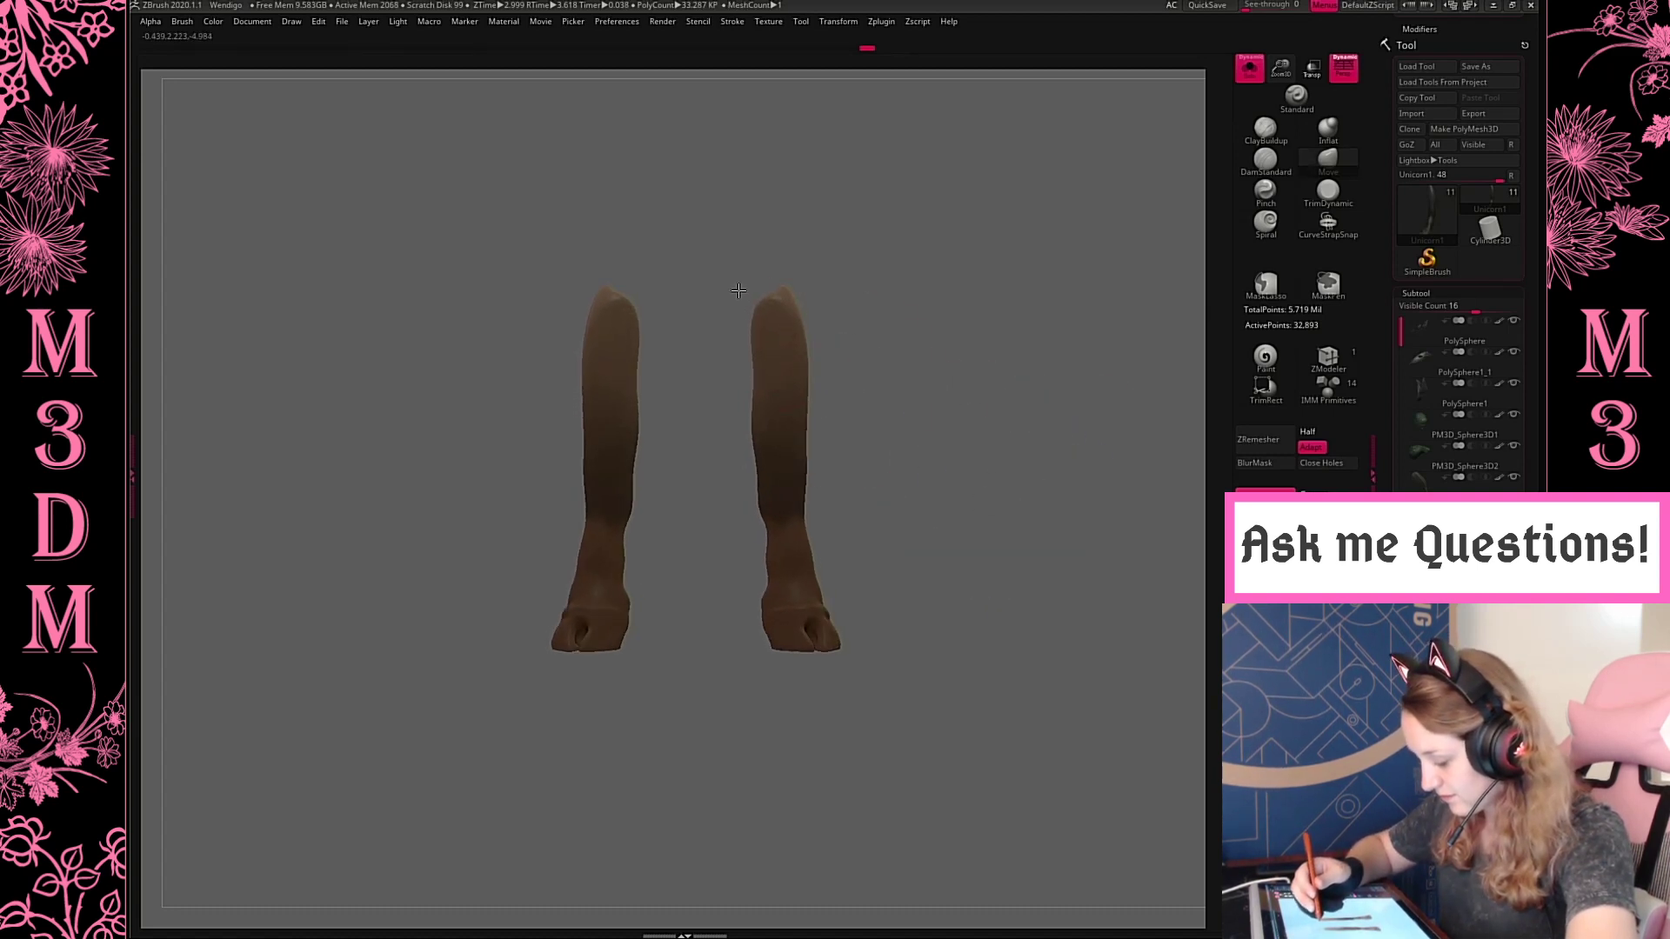
left_click_drag(947, 336, 1030, 328)
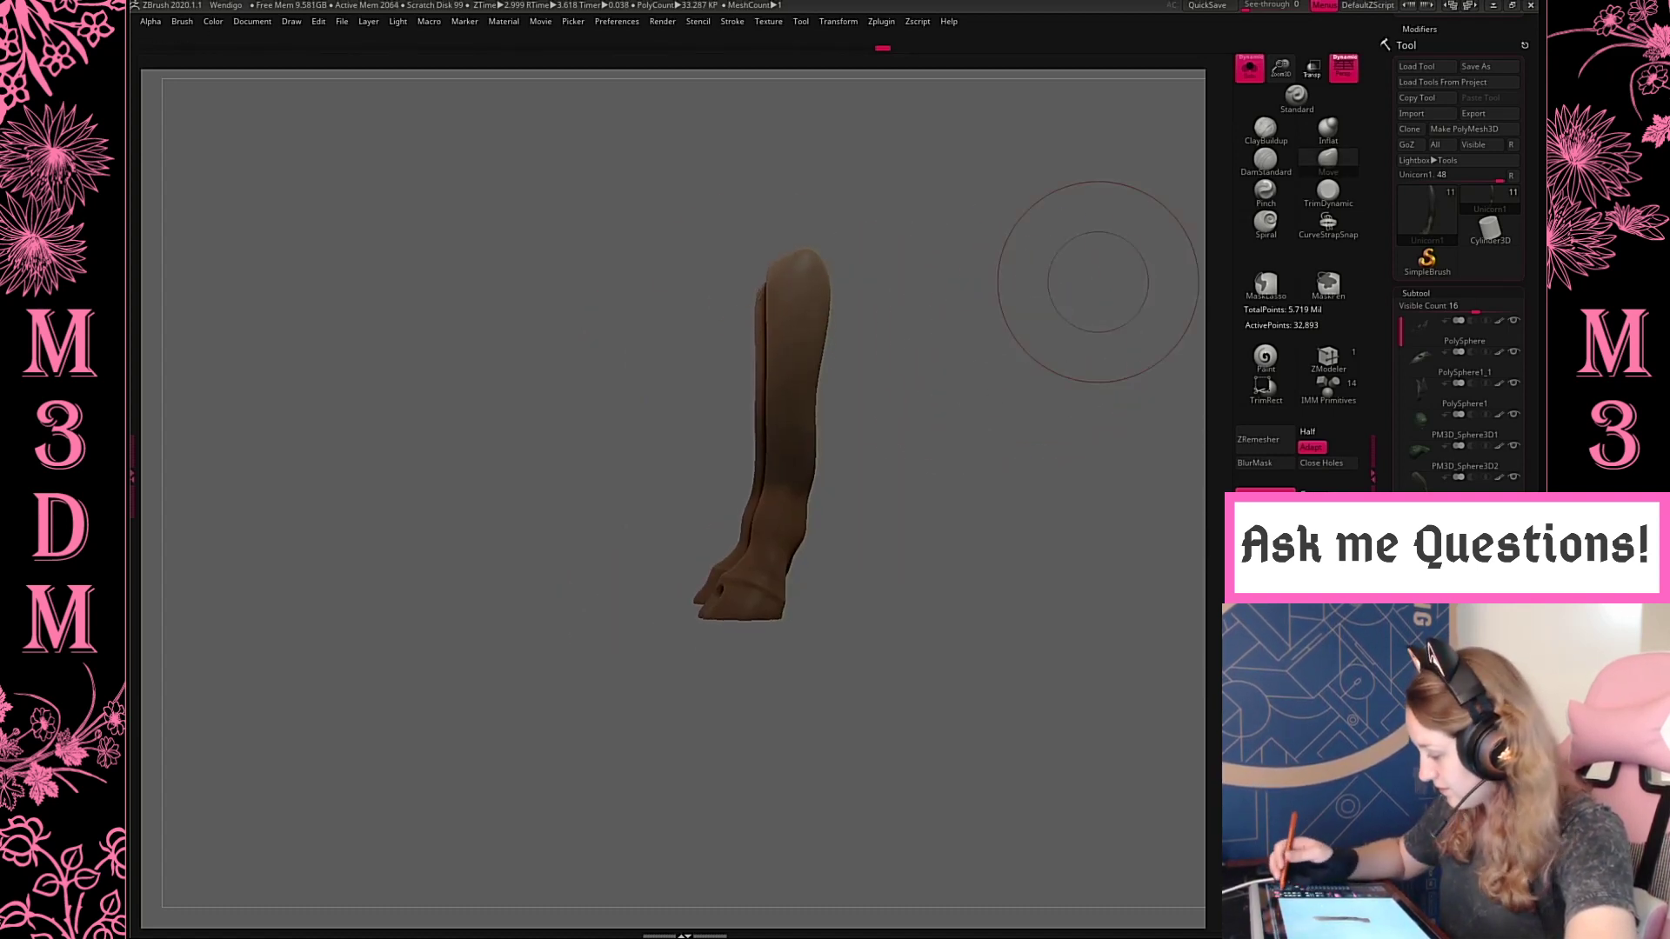
Leave the isolated view and move the lower leg slightly forward under the hind thigh
key("space")
left_click(985, 366)
key("f")
key("f")
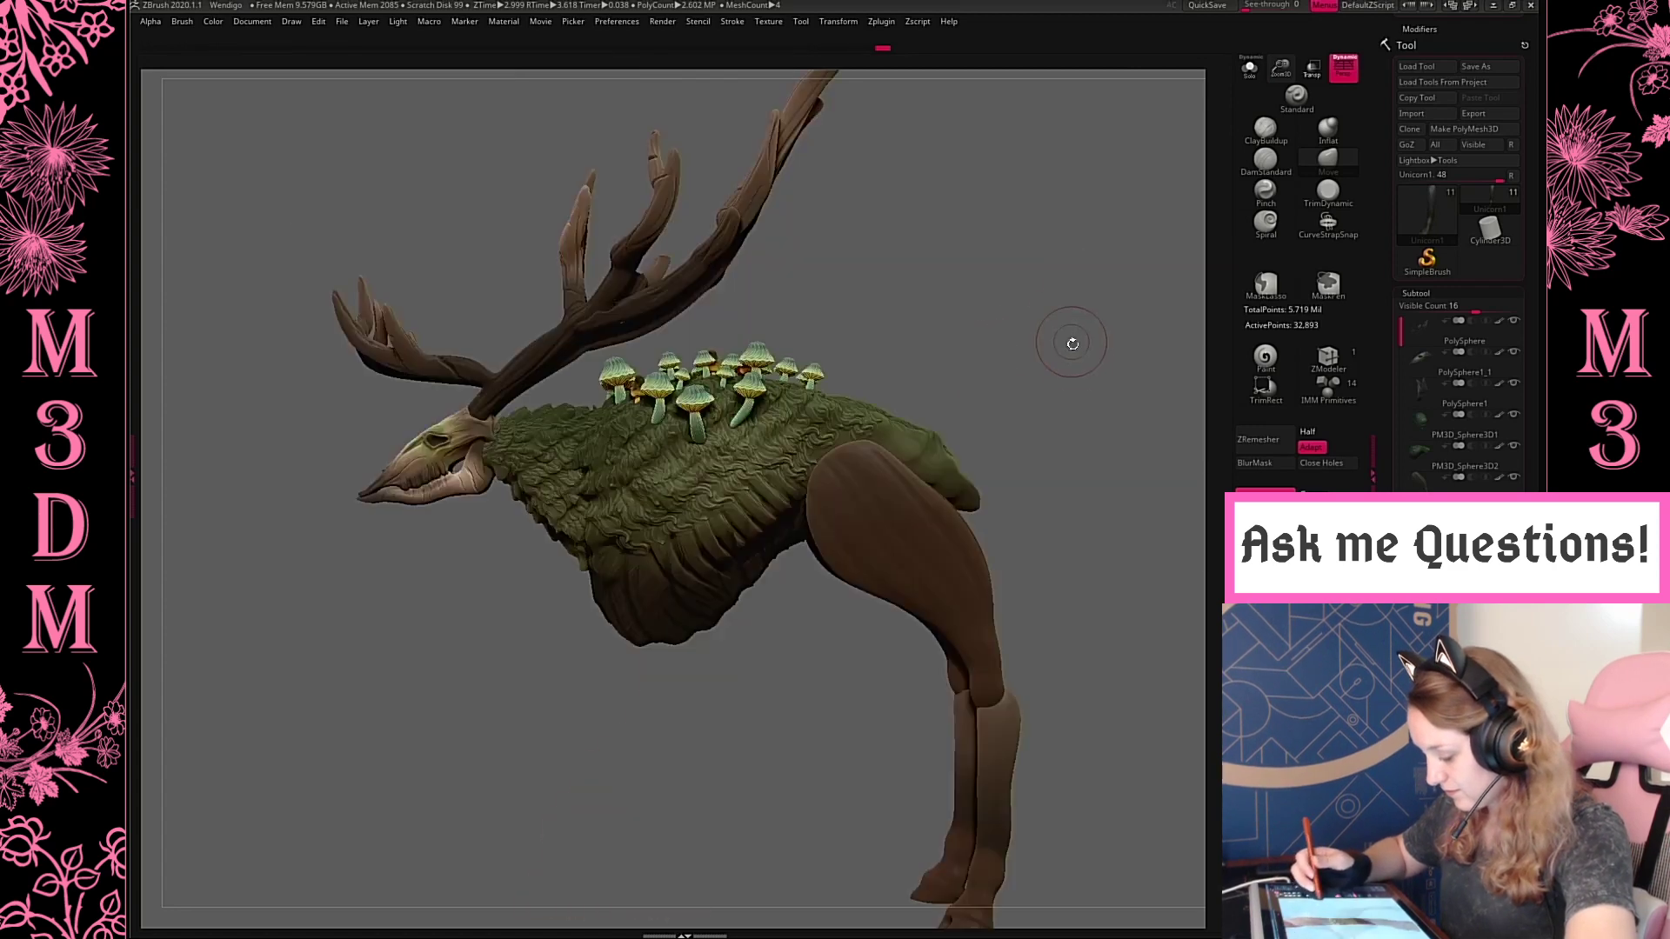
left_click_drag(1113, 344, 1057, 261, "alt")
left_click_drag(1066, 403, 998, 307, "alt")
key("f")
key("f")
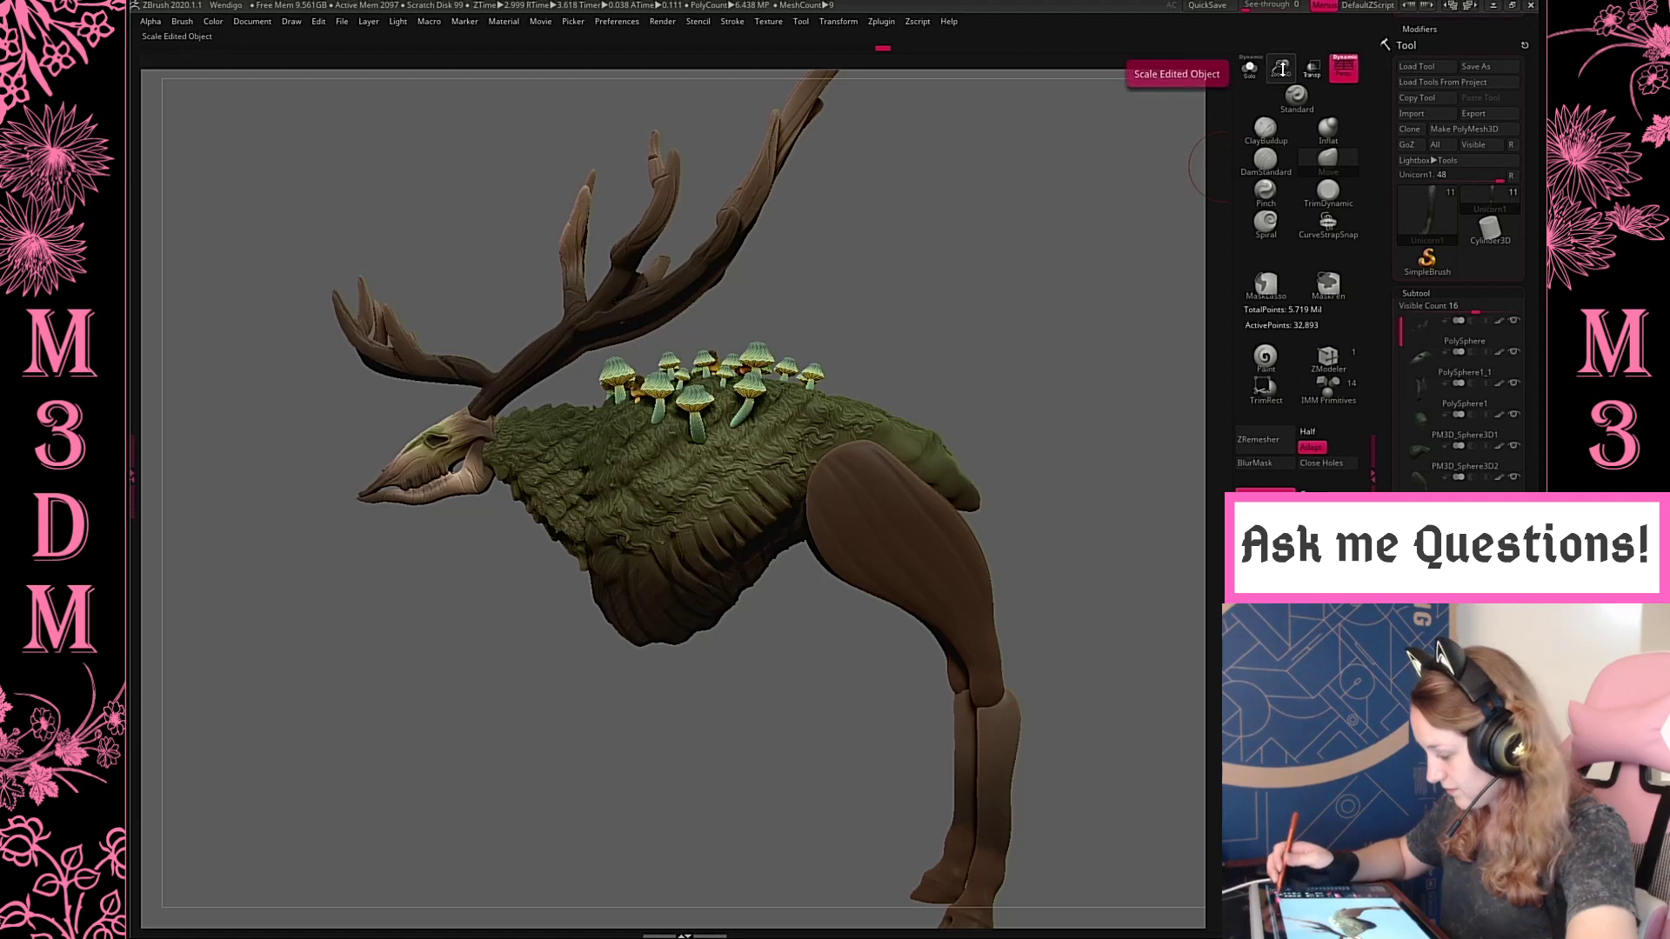
left_click_drag(1280, 67, 1244, 54)
left_click_drag(1079, 496, 950, 339, "alt")
key("w")
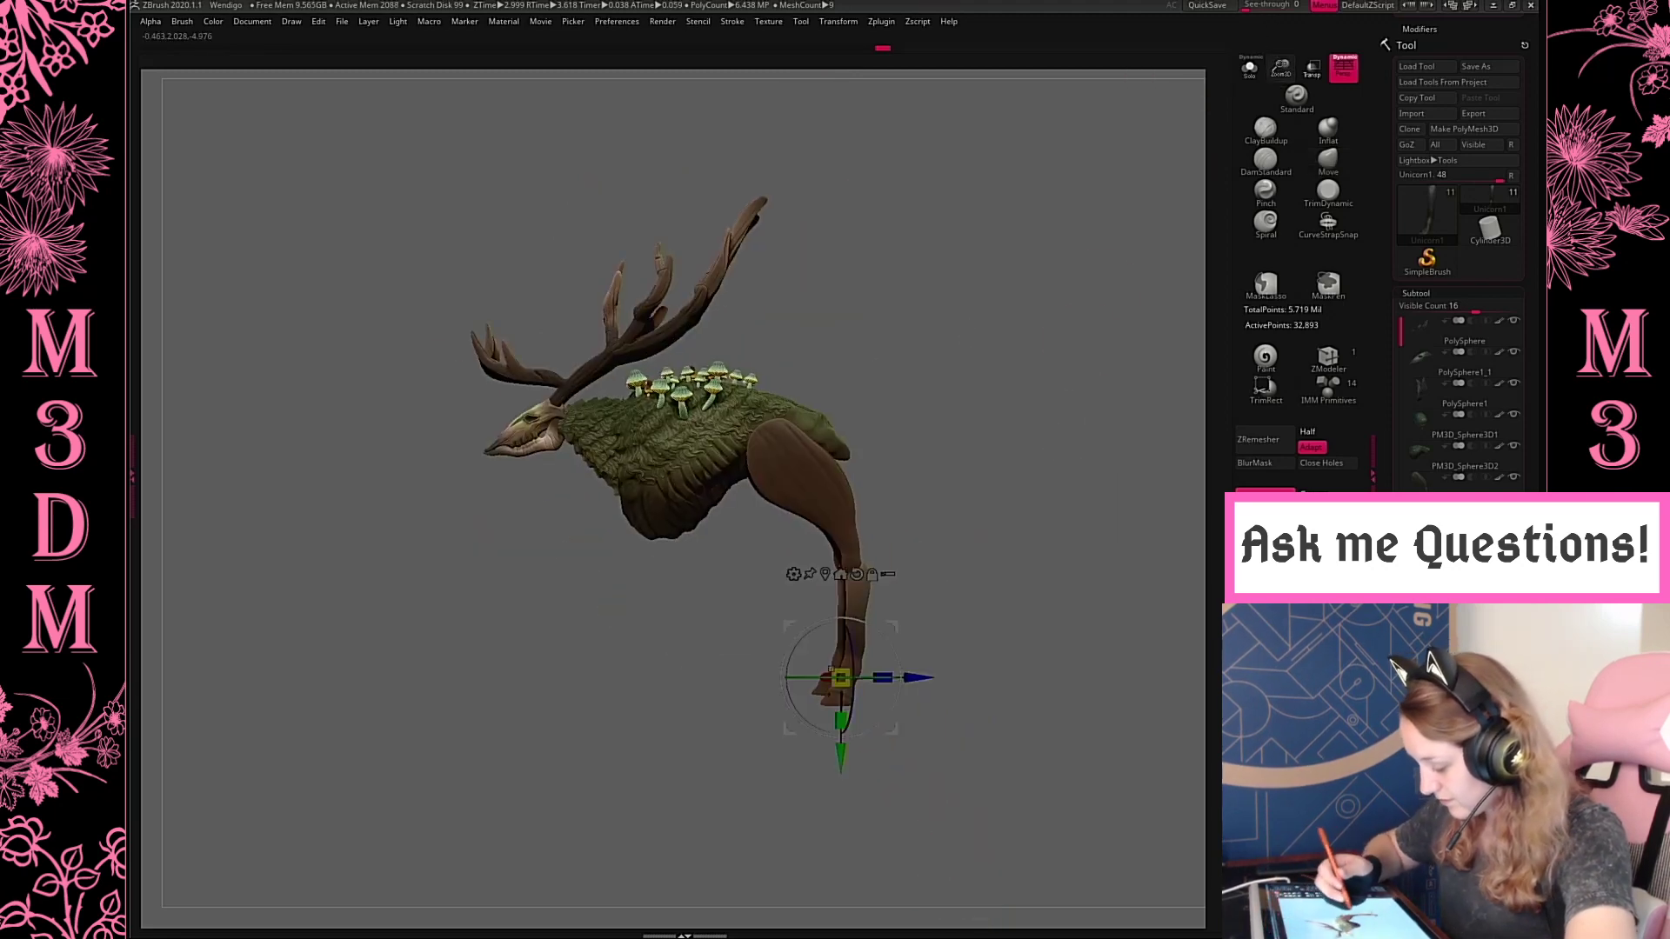
left_click(865, 627, "alt")
left_click_drag(920, 552, 907, 551)
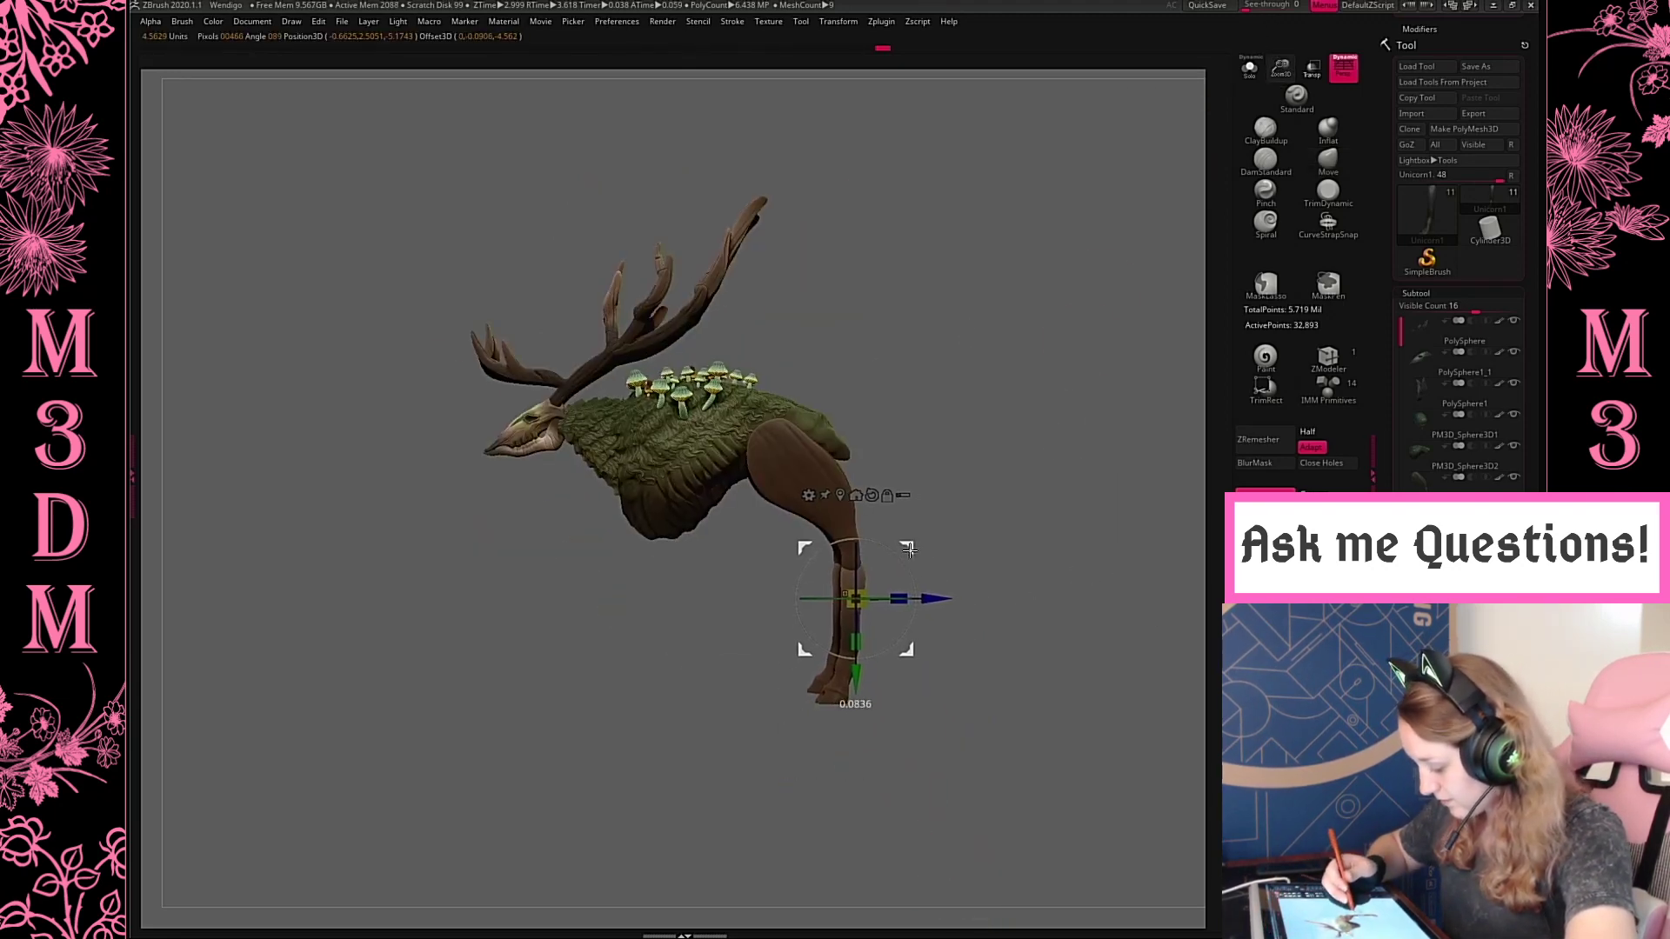
Select the hind thigh, shift it slightly forward and rotate it so it slants further backward
key("q")
left_click(809, 496, "alt")
key("w")
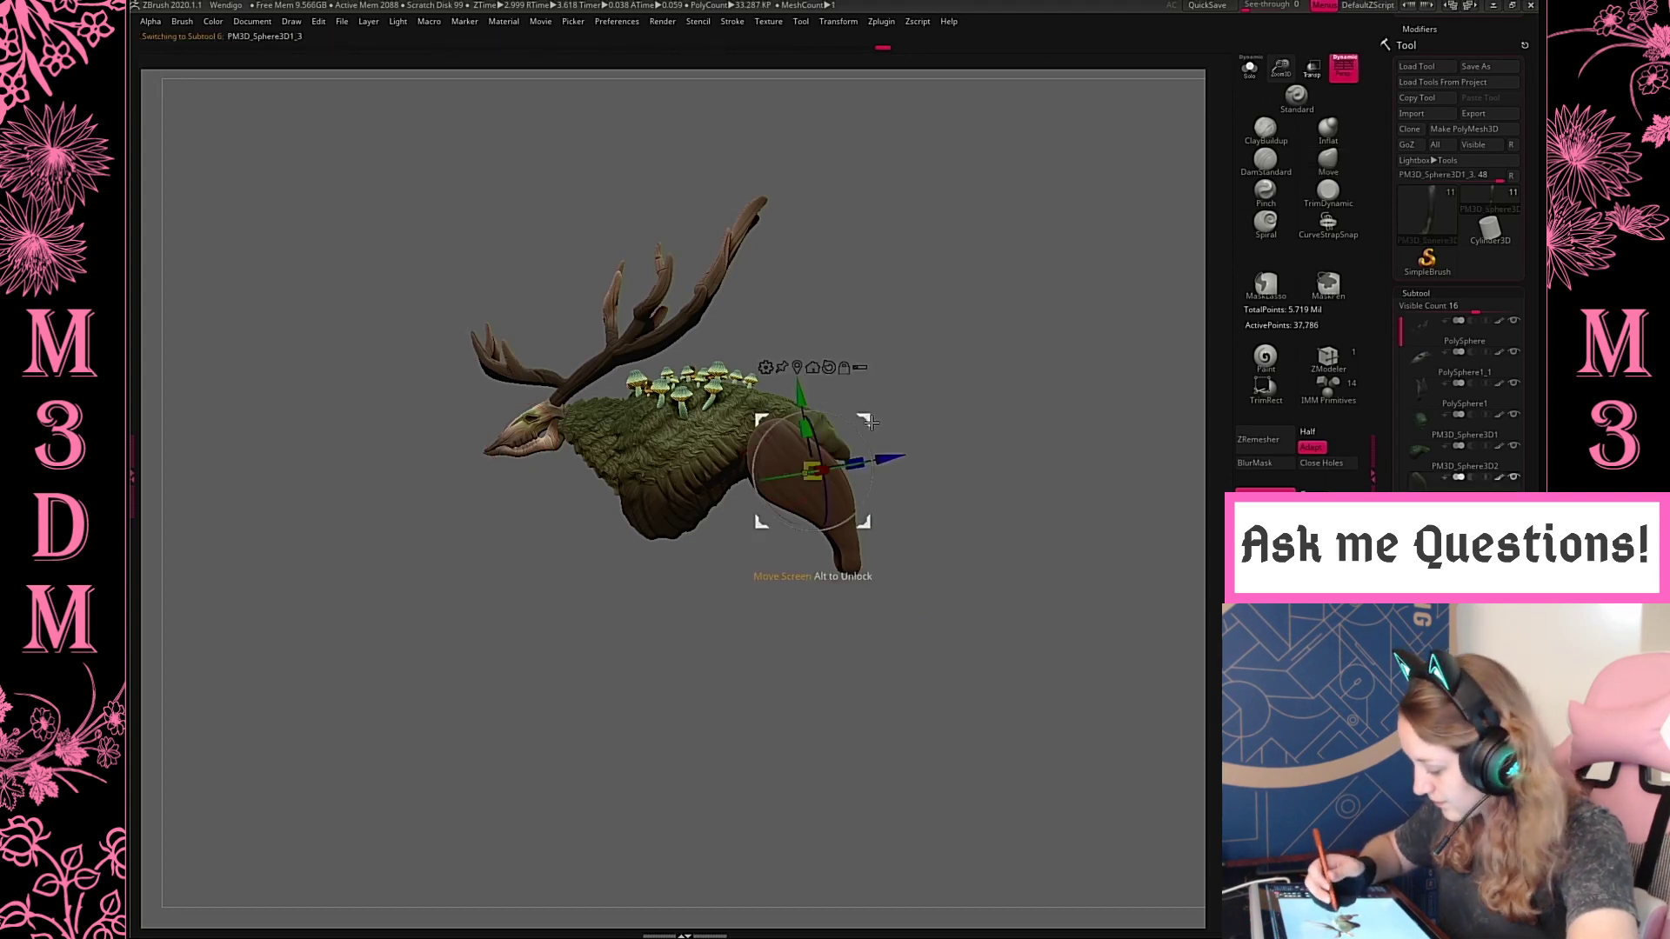
left_click_drag(868, 422, 854, 423)
left_click_drag(870, 504, 821, 507)
key("q")
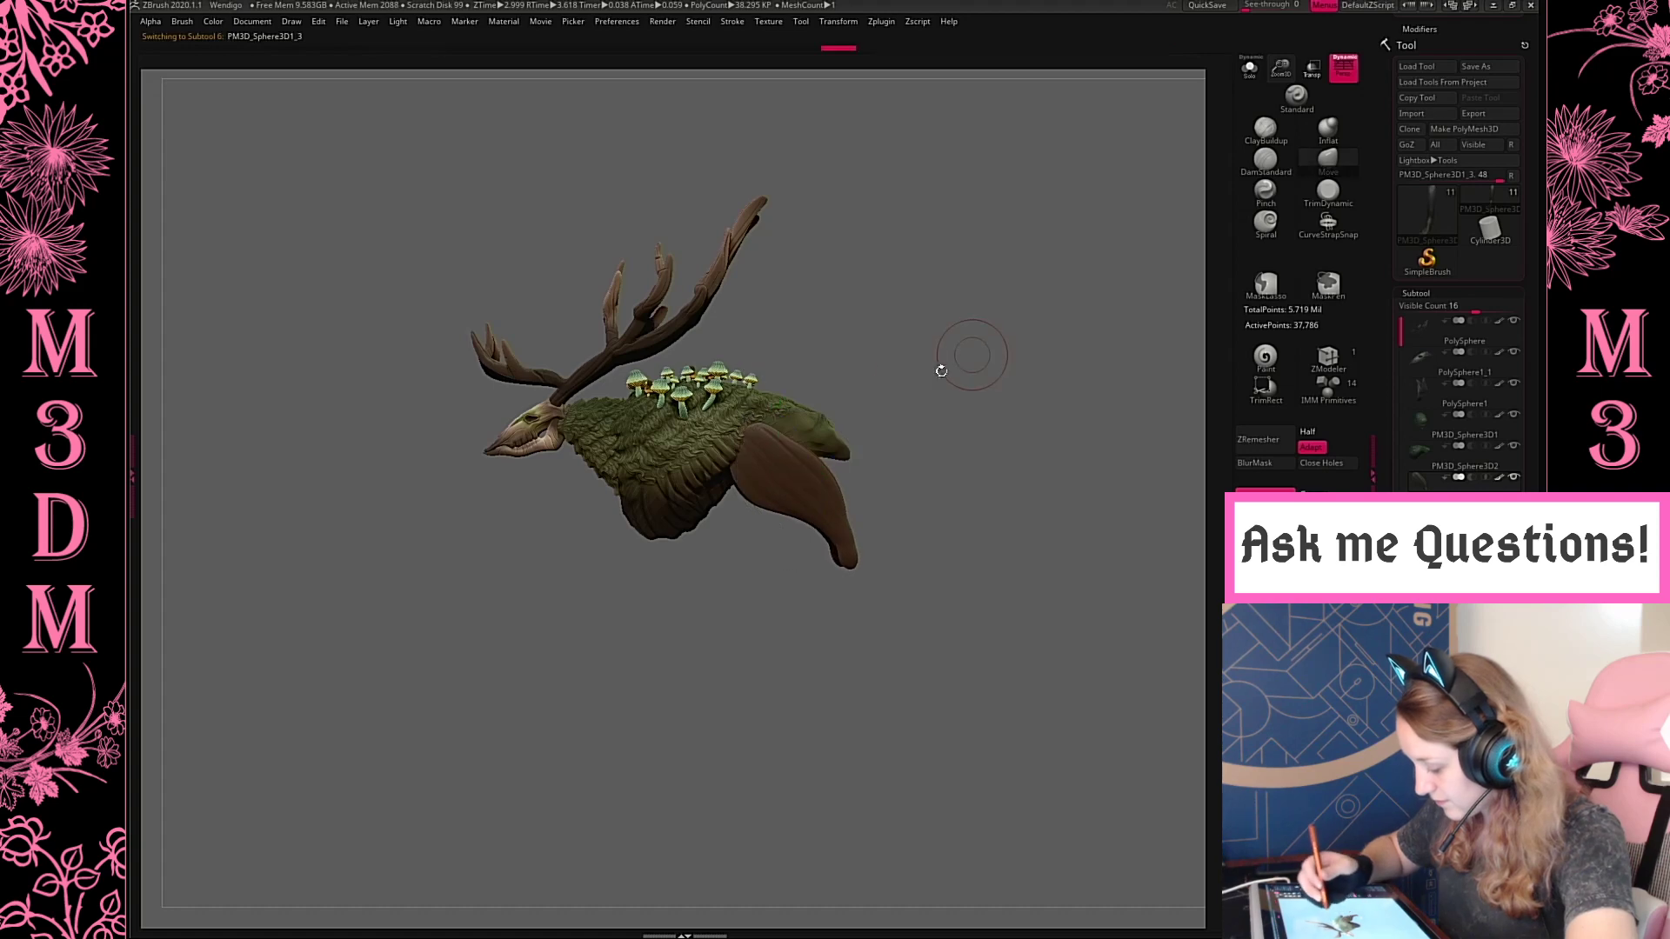
Reshape the hind thigh from behind and from the side with the Move brush, and remesh it with DynaMesh
mouse_move(943, 360)
left_mouse_down()
mouse_move(918, 384)
mouse_move(933, 358)
mouse_move(993, 335)
left_mouse_up()
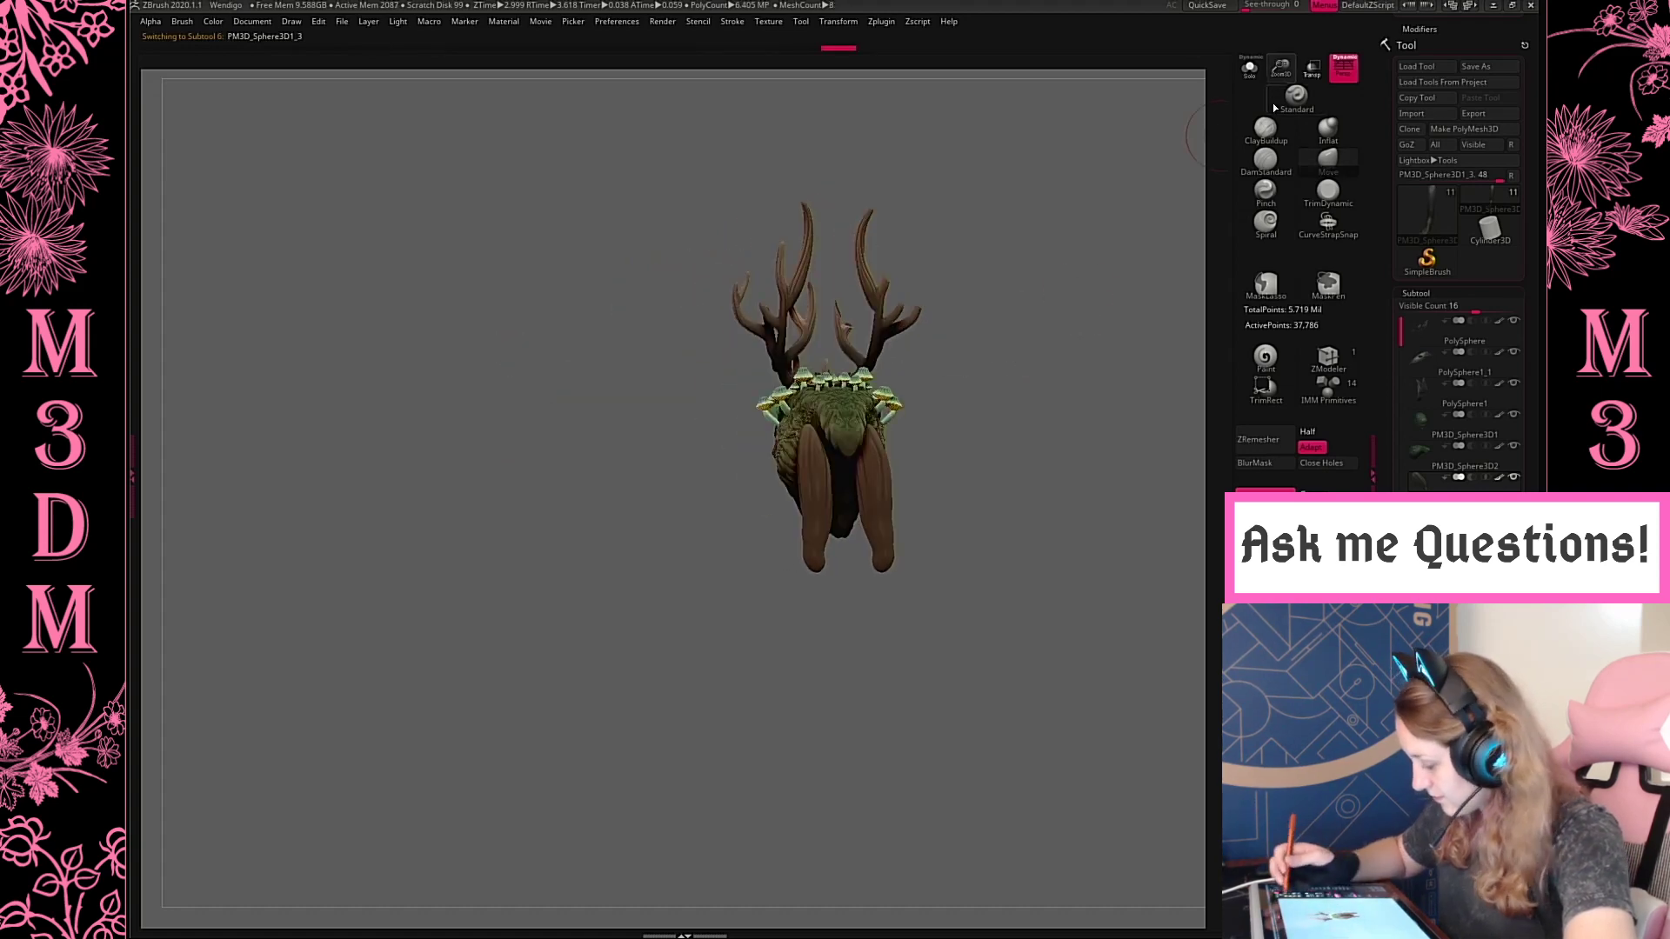
left_click_drag(1281, 70, 1257, 157)
key("space")
left_click_drag(1078, 387, 830, 485, "alt")
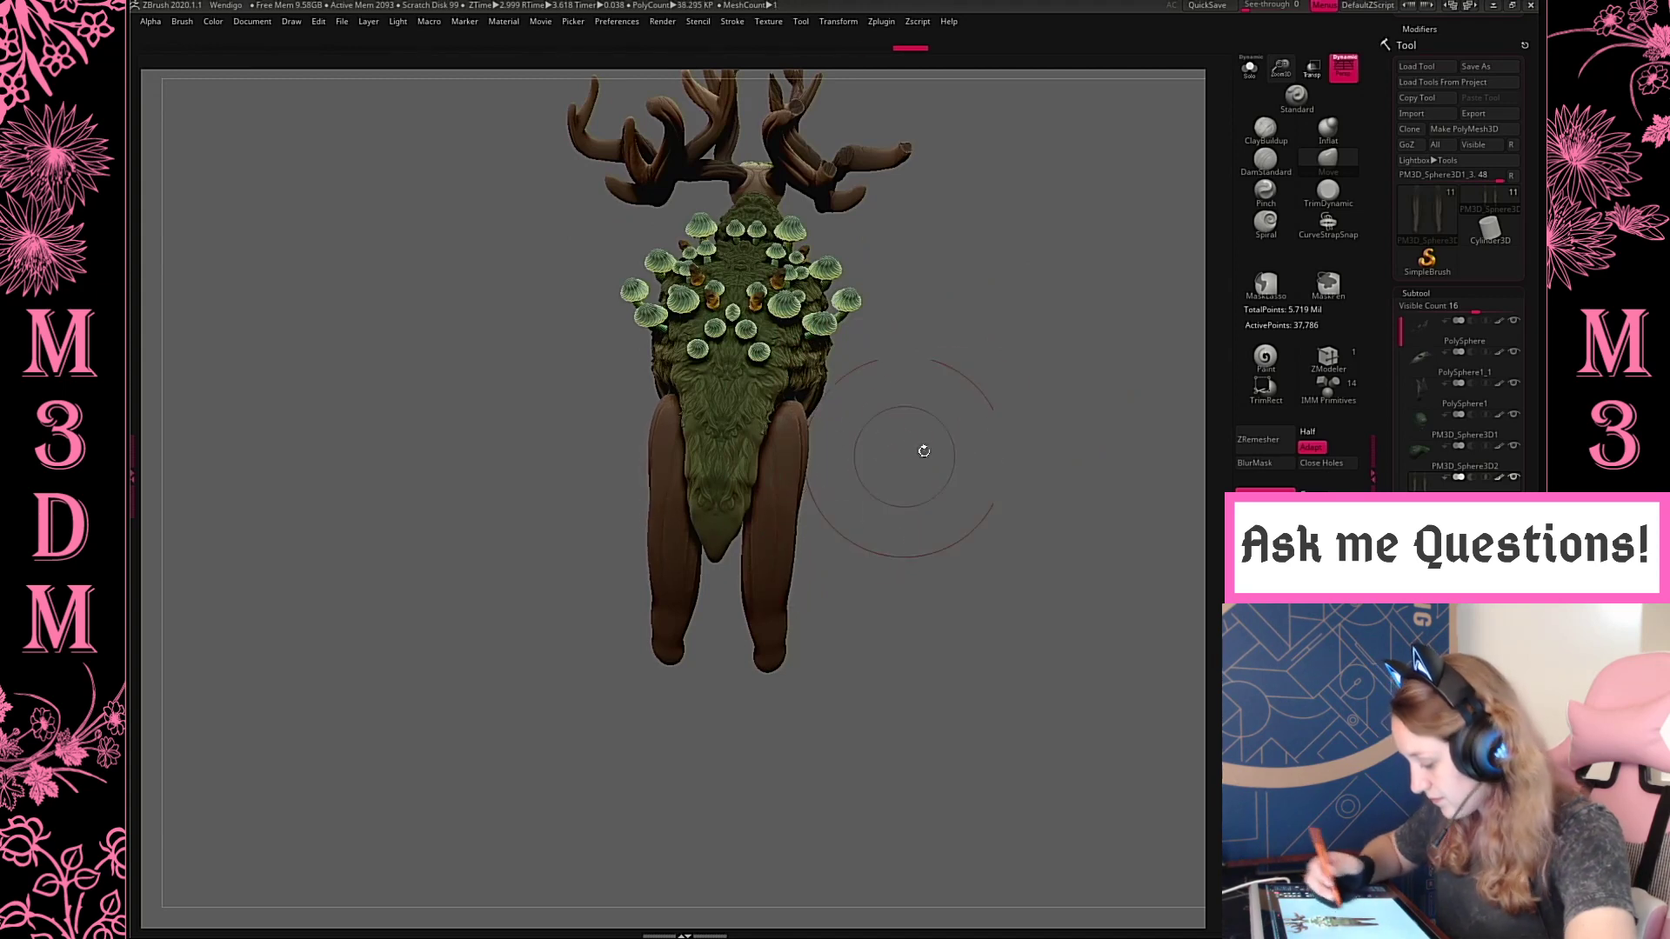
mouse_move(920, 451)
left_mouse_down()
mouse_move(1000, 447)
mouse_move(956, 403)
mouse_move(861, 409)
mouse_move(1043, 690)
mouse_move(1119, 664)
mouse_move(1105, 727)
mouse_move(1073, 563)
mouse_move(967, 554)
left_mouse_up()
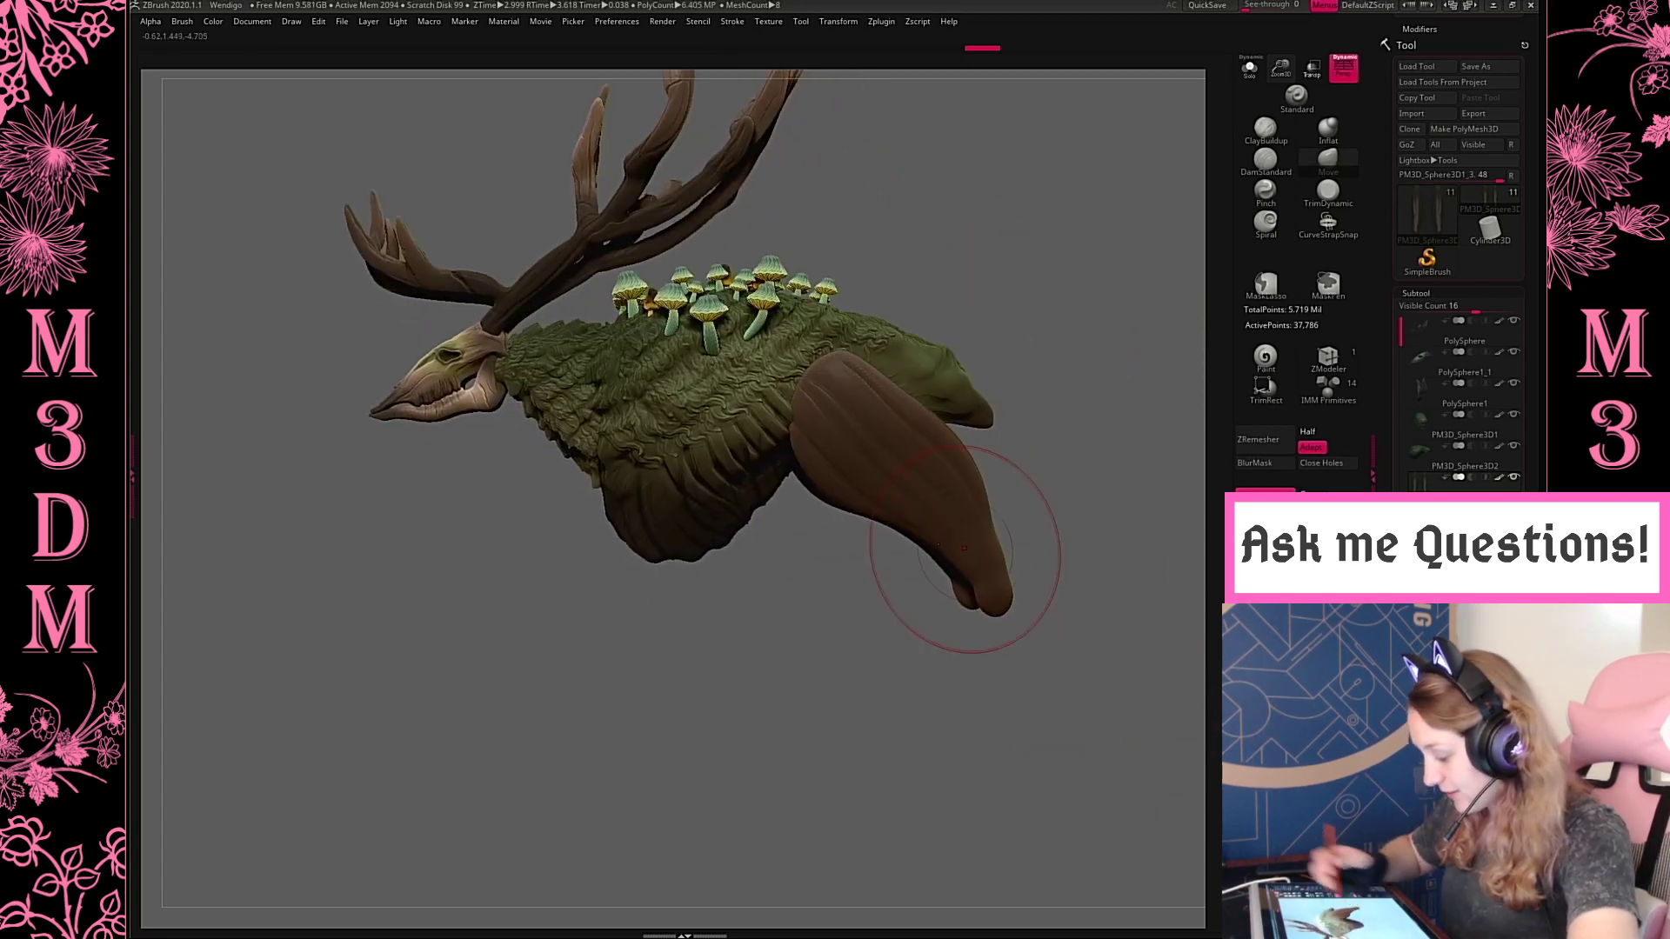
left_click_drag(1153, 435, 1183, 209, "alt")
left_click_drag(1137, 353, 1161, 446, "alt")
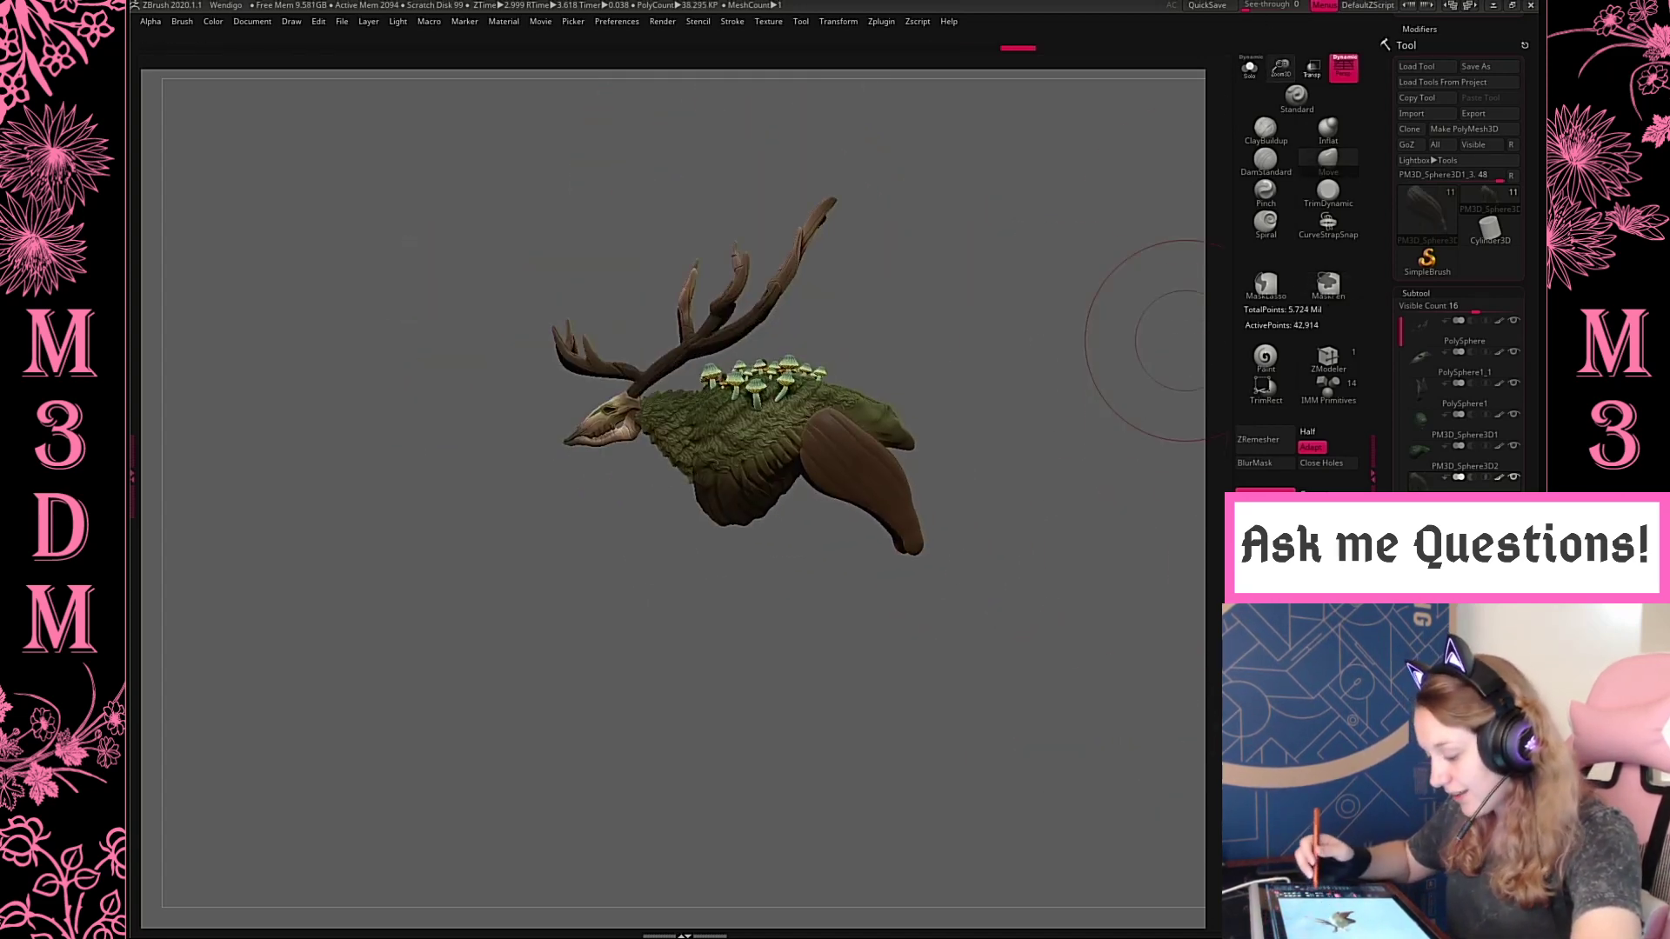
left_click_drag(1139, 211, 1045, 171, "alt")
left_click_drag(1281, 72, 1127, 397)
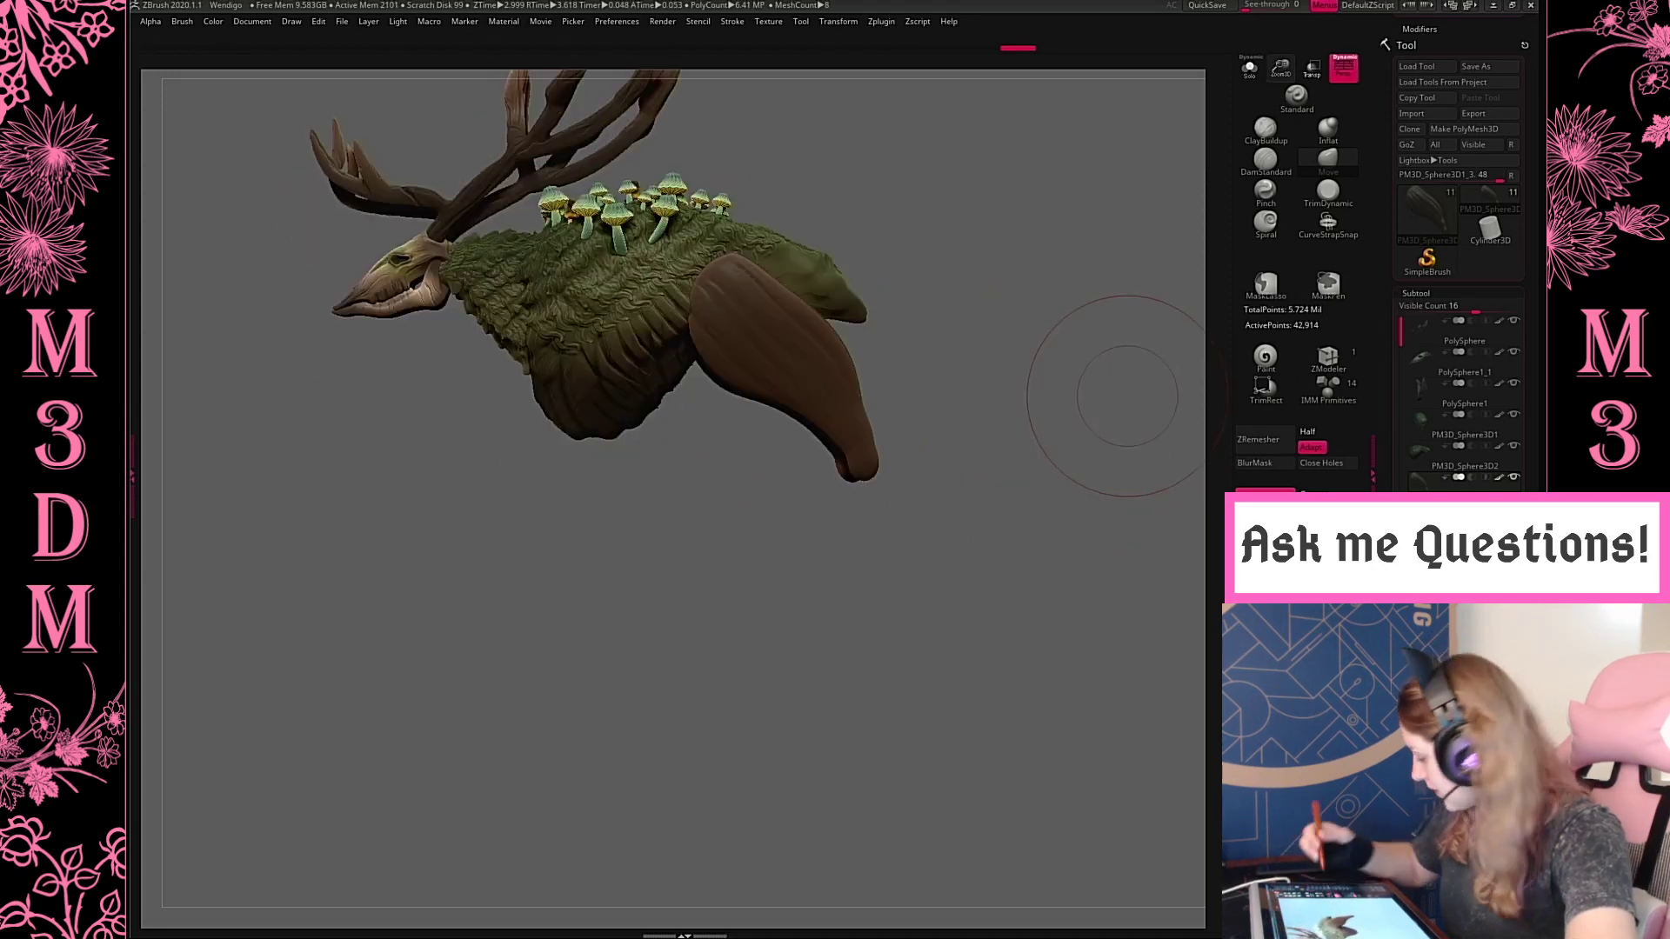
Show the hind lower leg with its hoof and rotate it very slightly under the hind thigh
left_click(1513, 666)
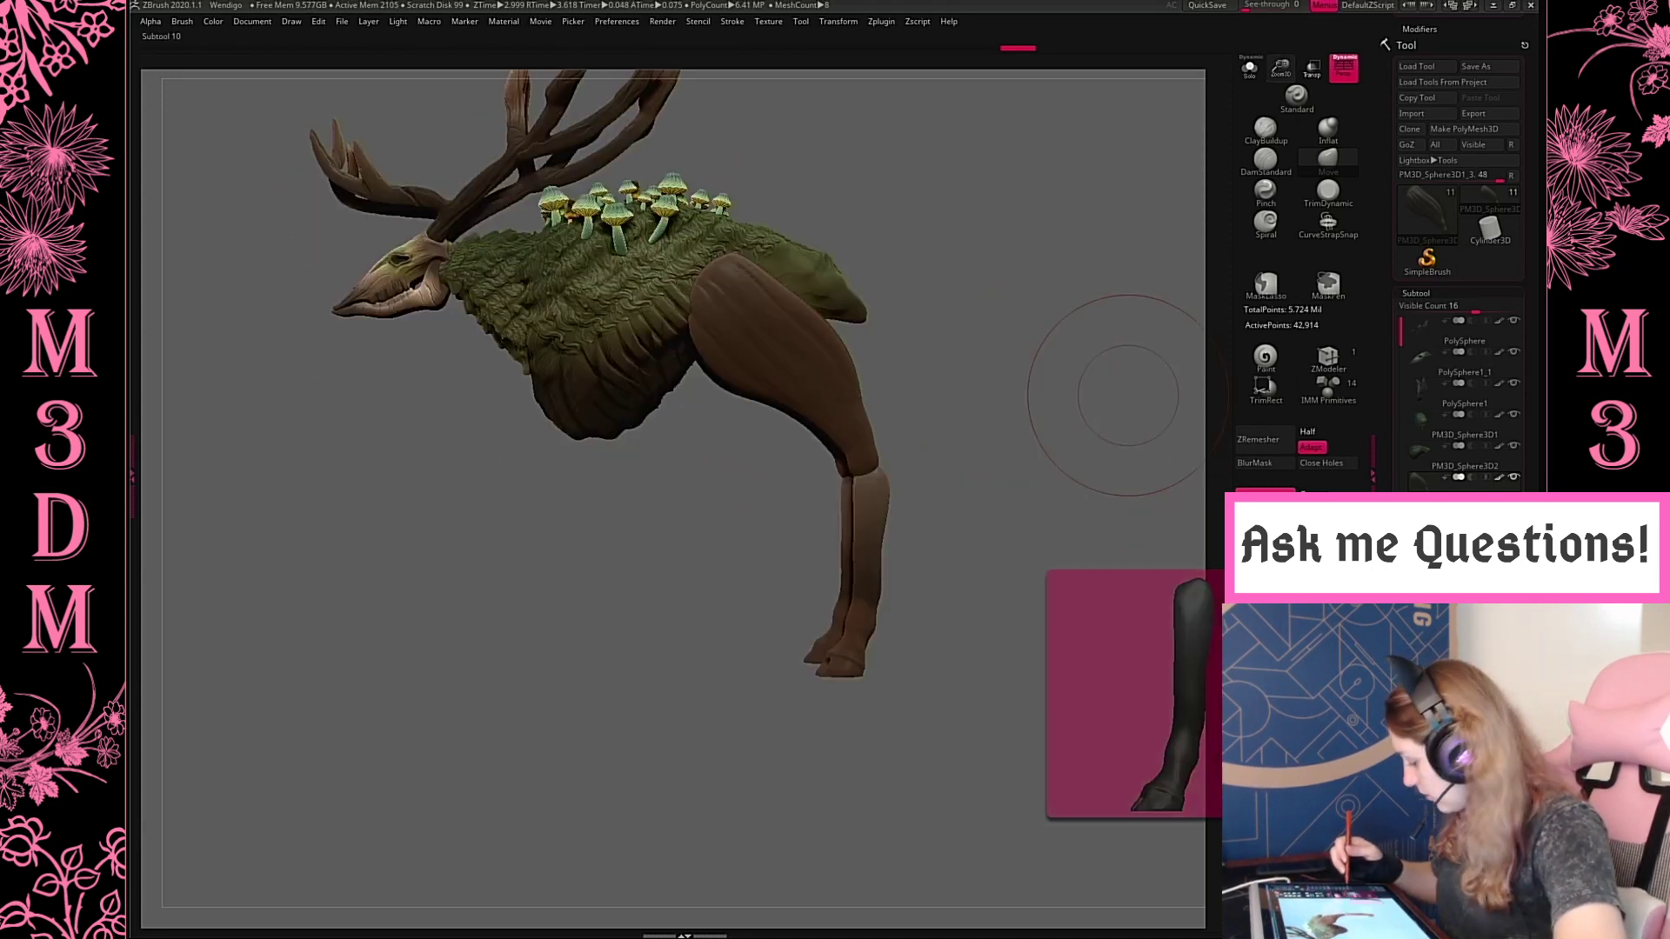
left_click(873, 536, "alt")
key("w")
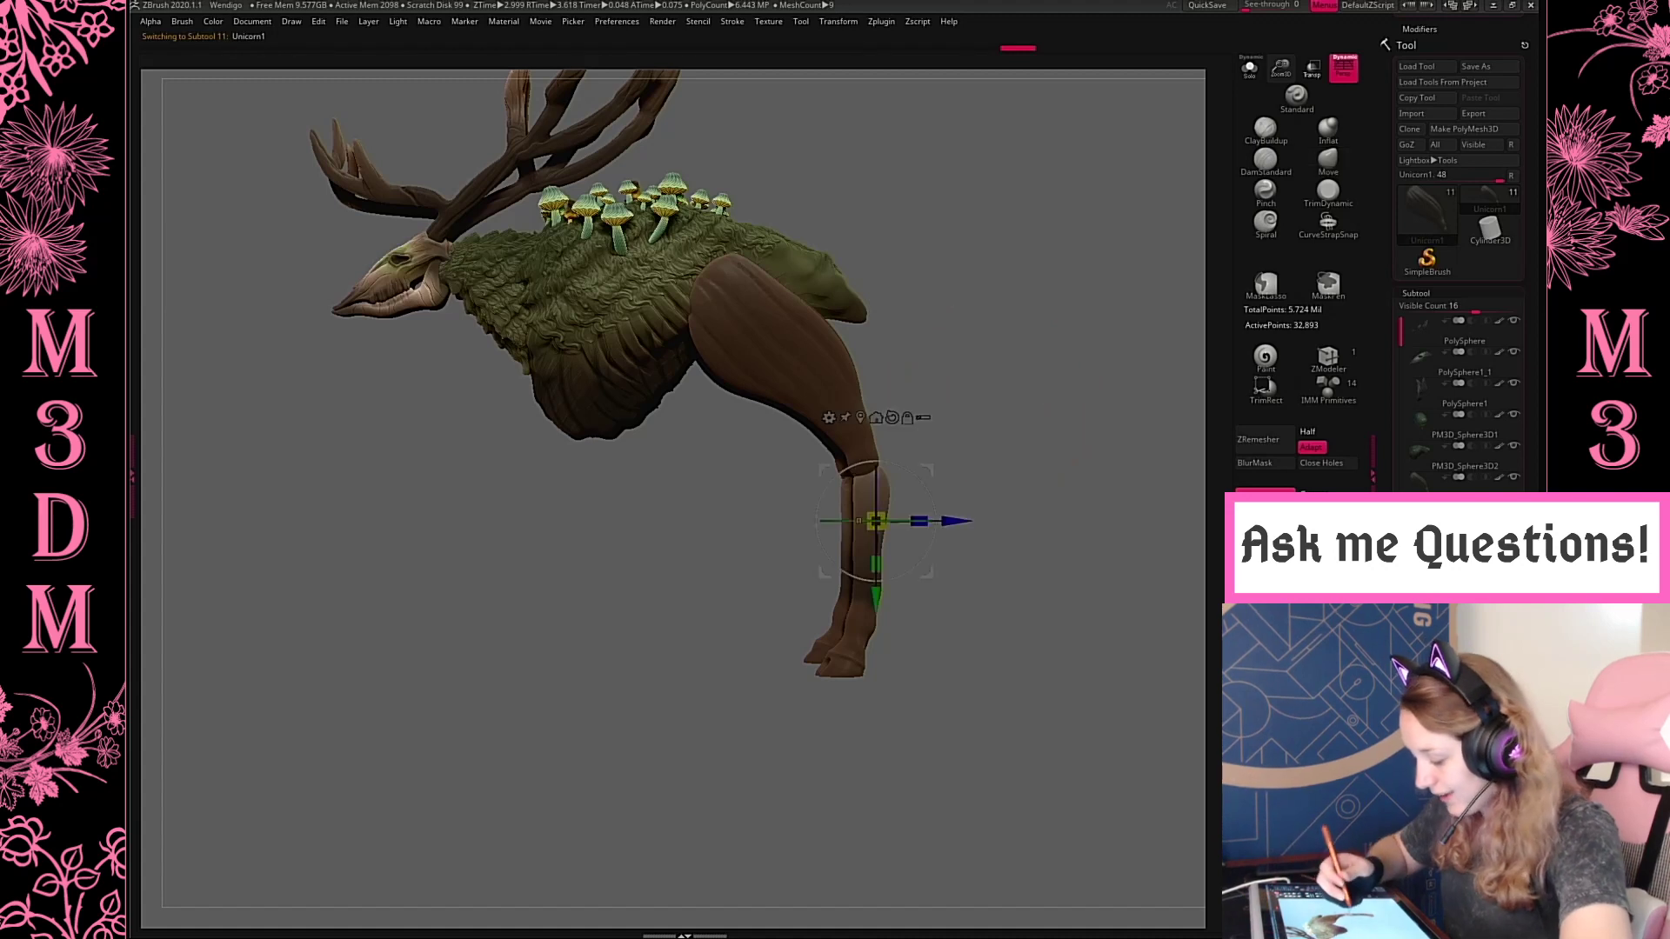
mouse_move(932, 554)
left_mouse_down()
mouse_move(943, 540)
mouse_move(938, 557)
left_mouse_up()
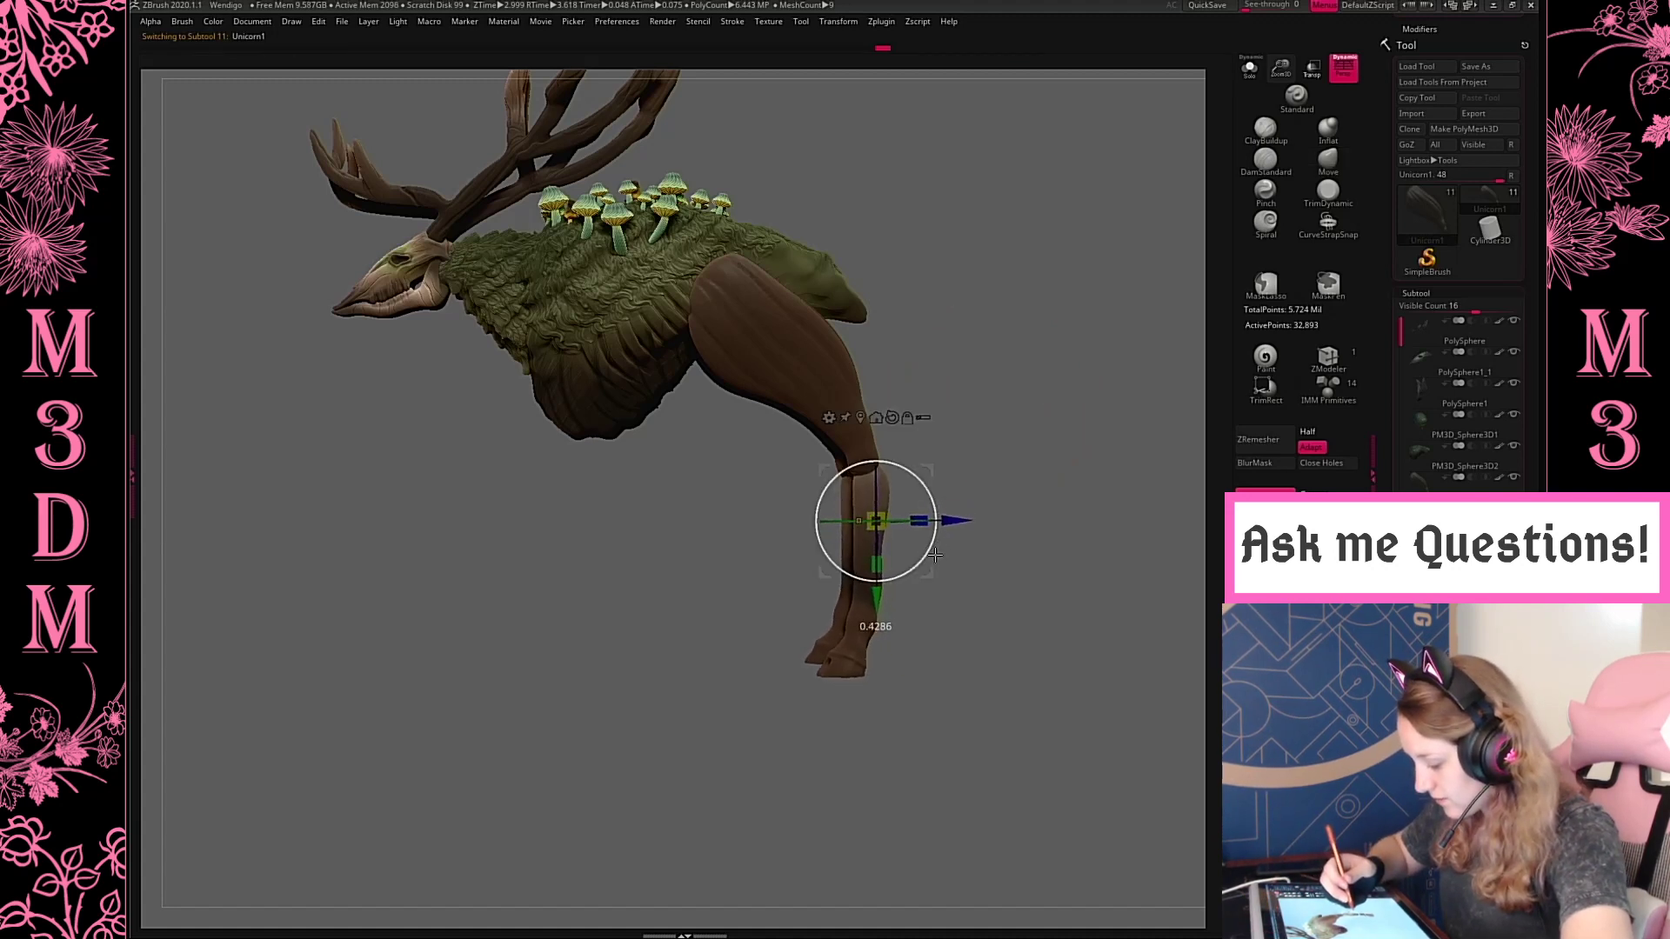
key("q")
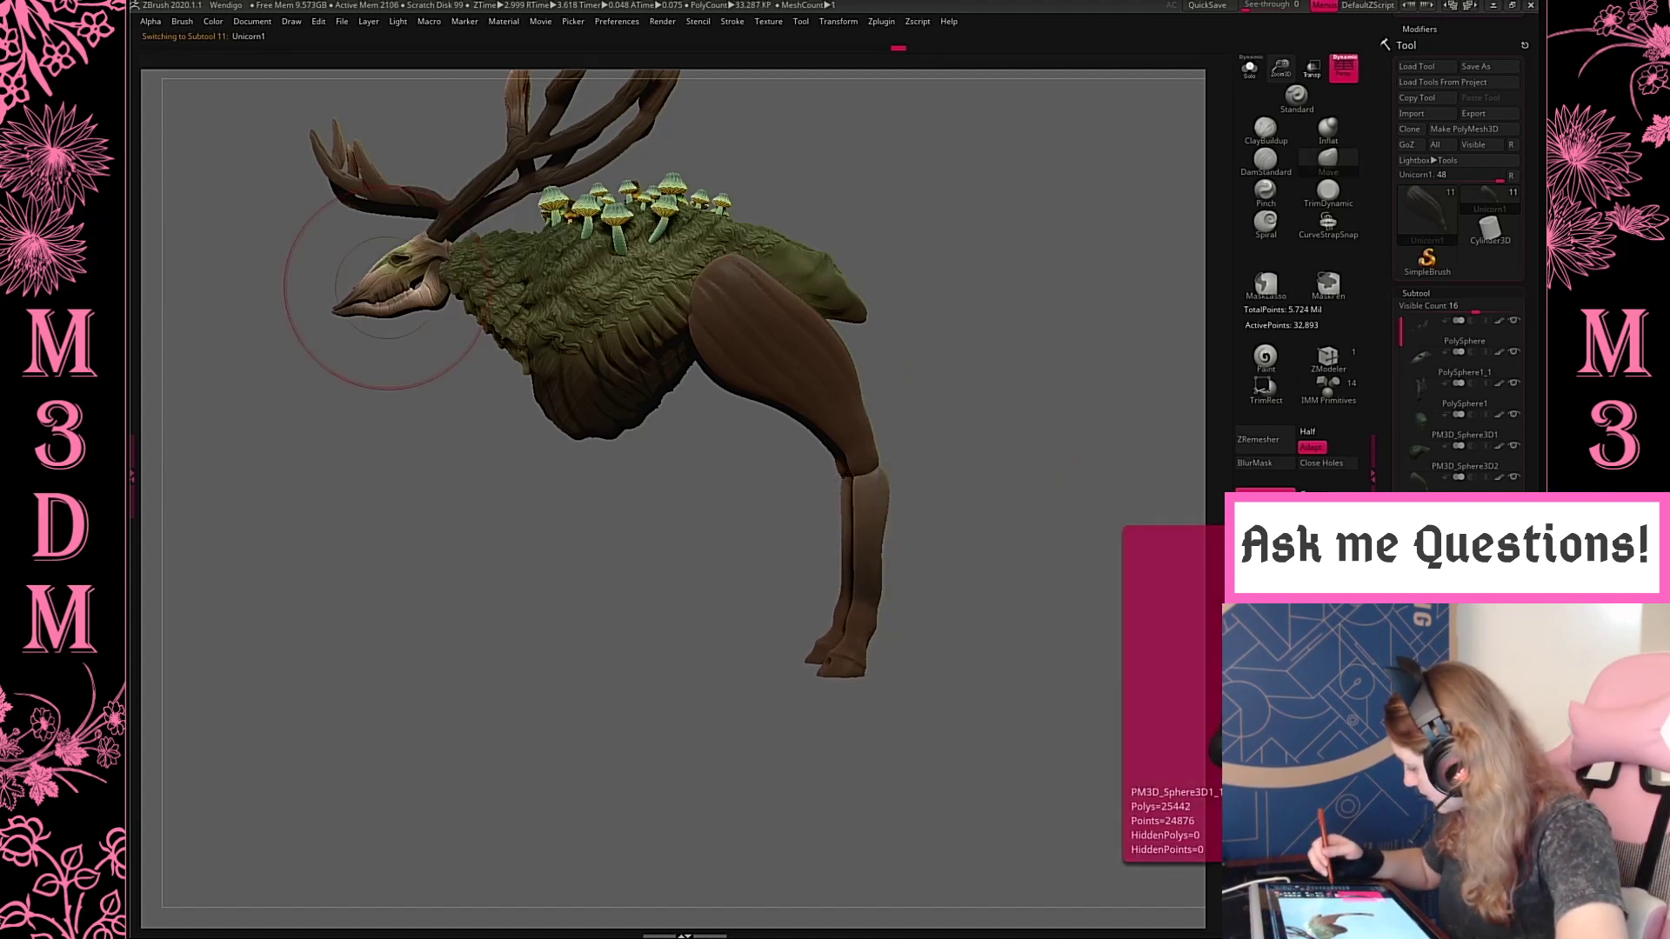
Show the front upper and lower legs, and duplicate the front lower leg with the copy angled forward below it
left_click(1513, 695)
left_click(1514, 665)
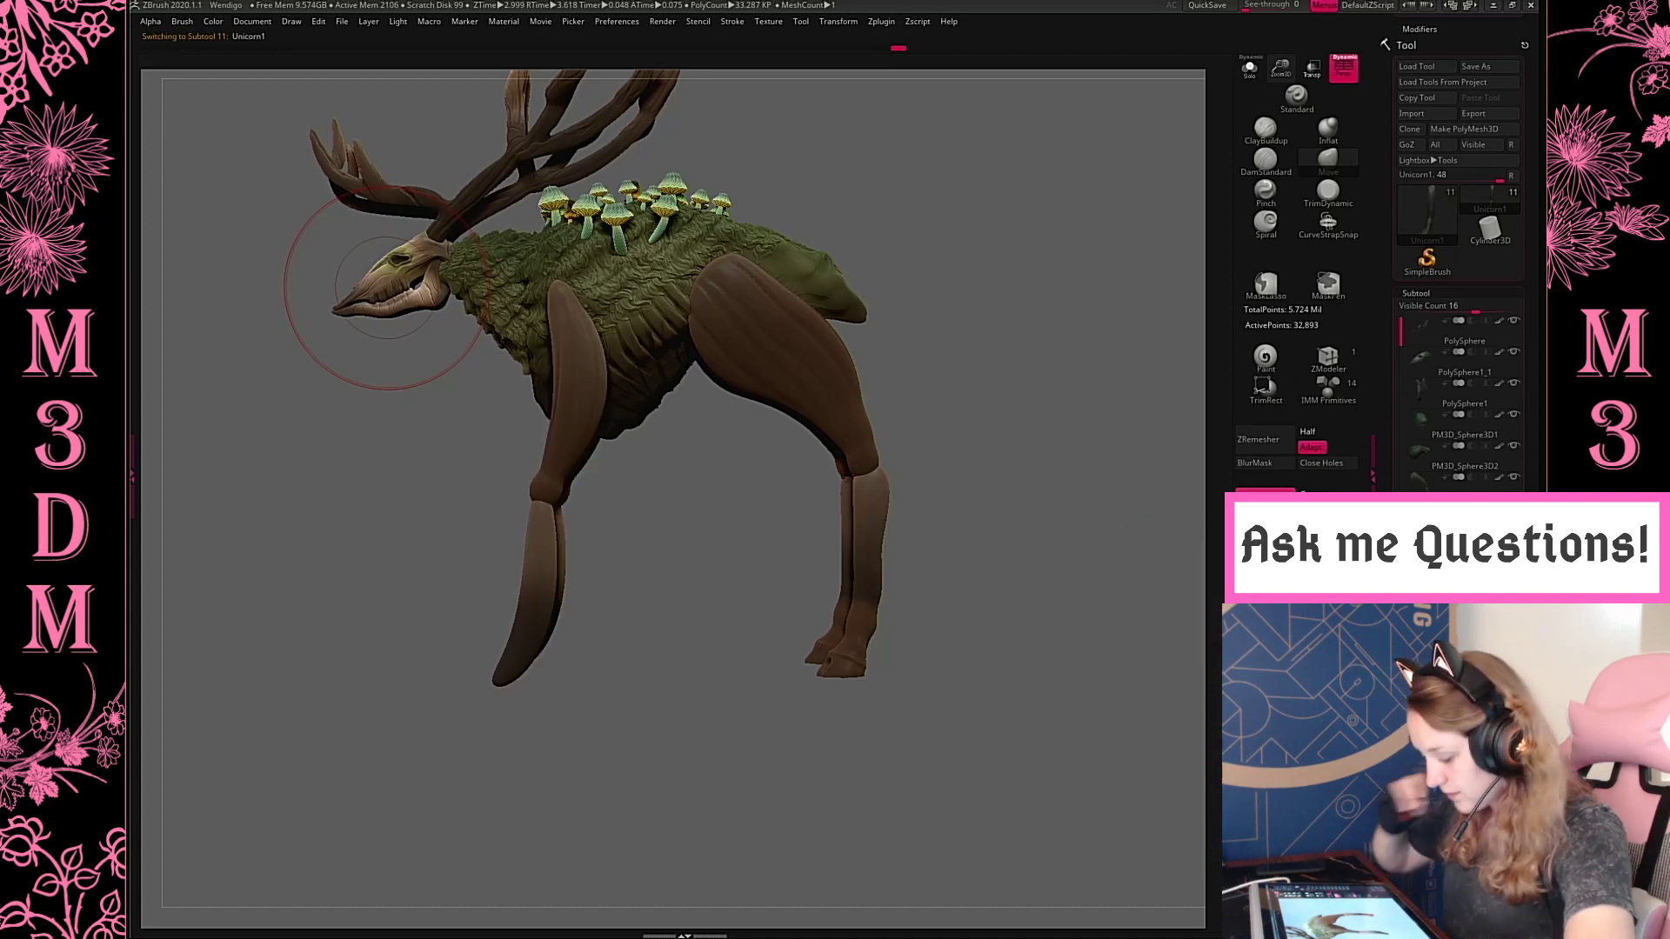
left_click_drag(1001, 384, 1040, 410, "alt")
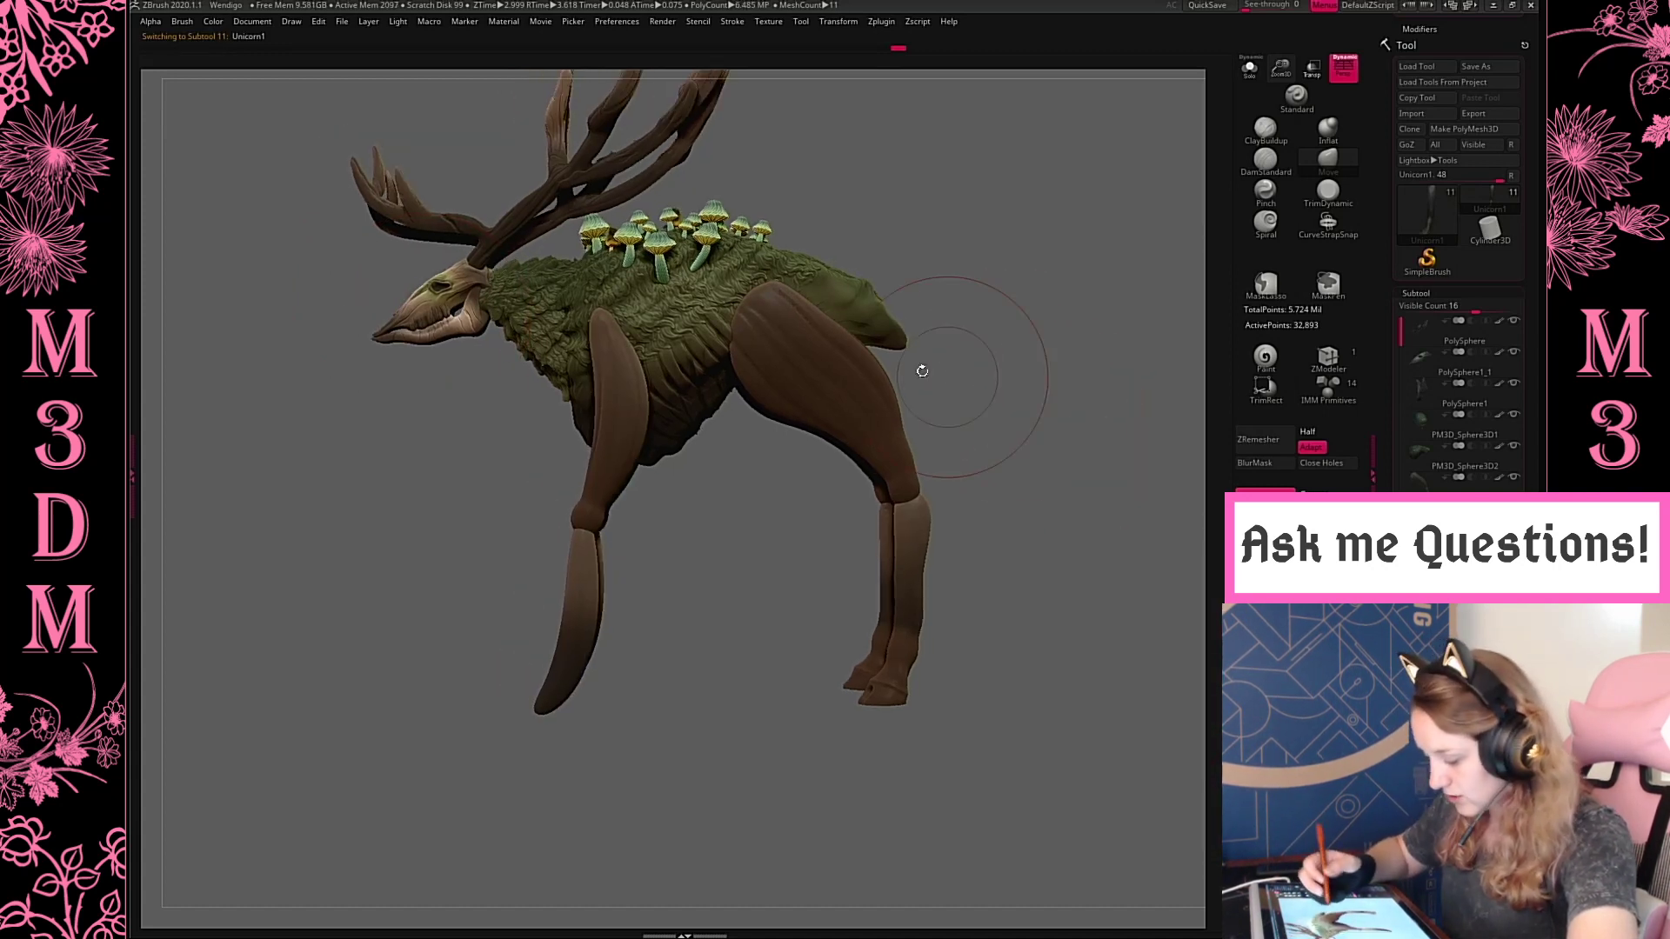
right_click(585, 513)
left_click(586, 579, "alt")
key("w")
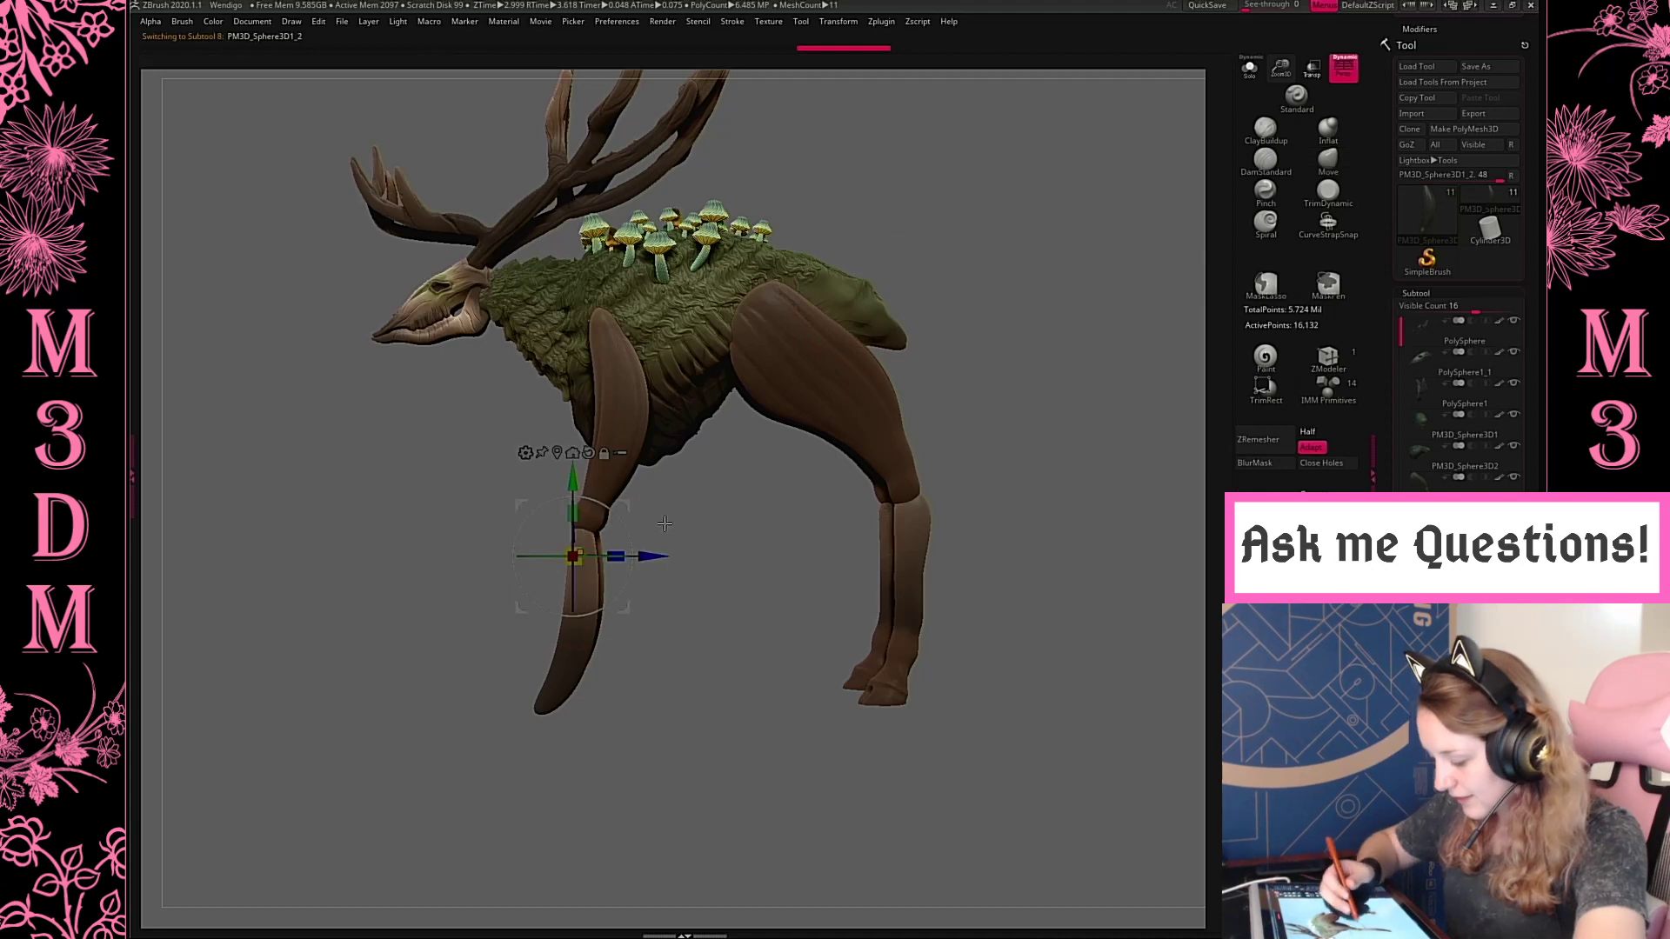
mouse_move(597, 502)
left_mouse_down("ctrl")
mouse_move(561, 501)
mouse_move(581, 583)
left_mouse_up("ctrl")
key("q")
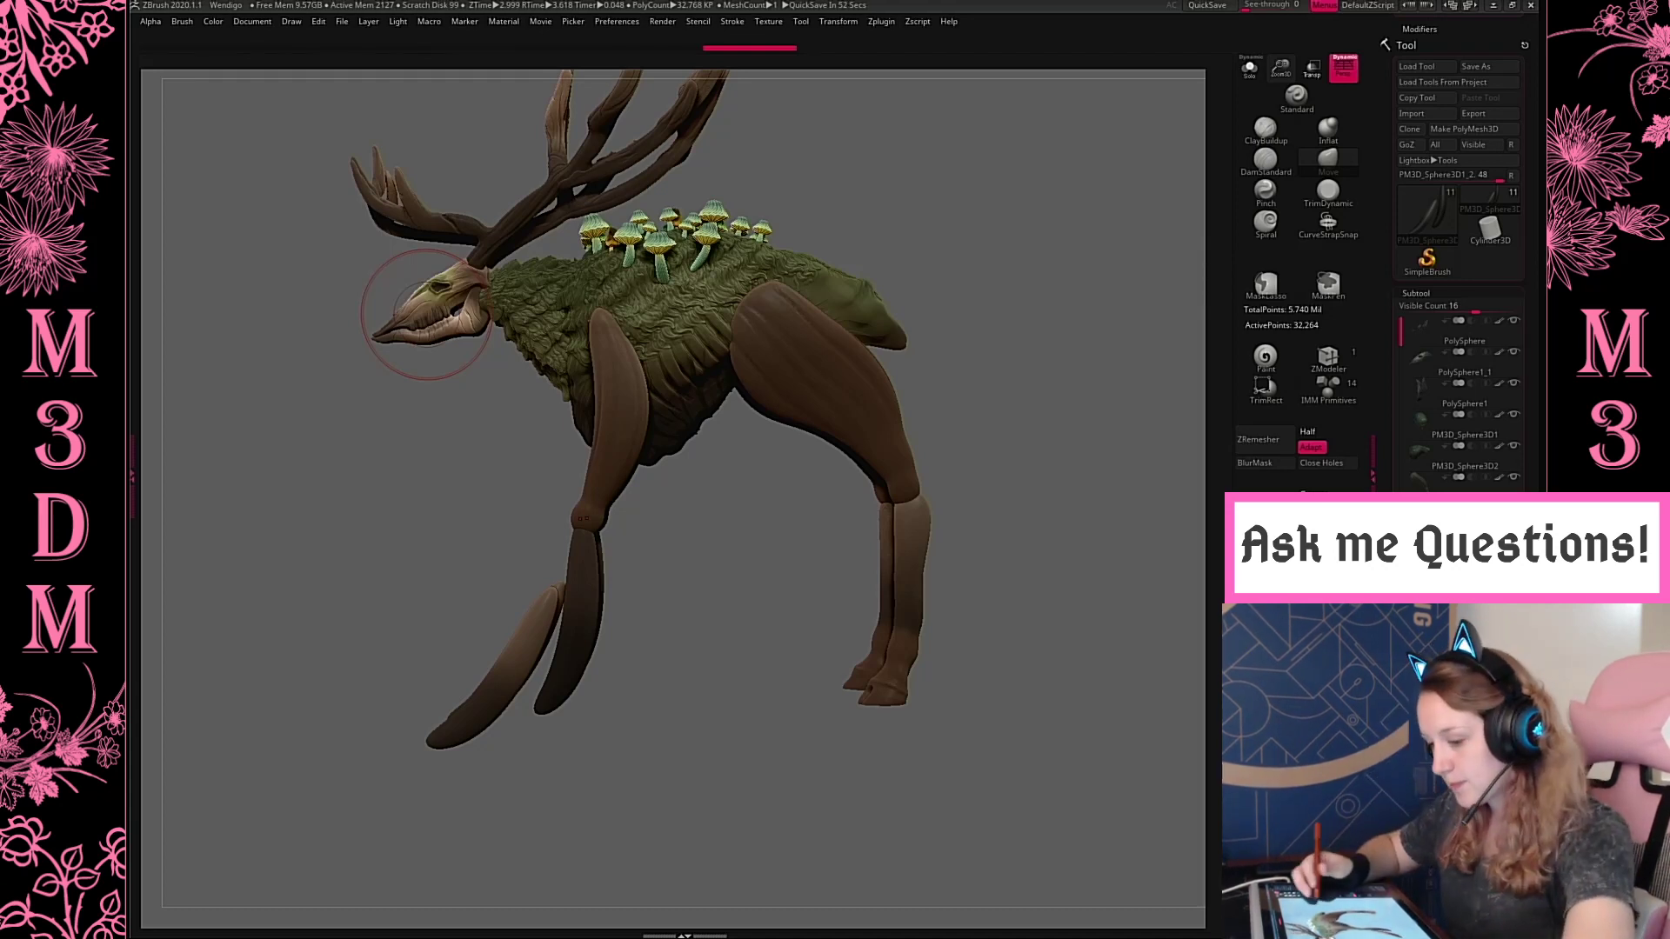
mouse_move(1000, 328)
left_mouse_down()
mouse_move(1050, 370)
mouse_move(1018, 315)
left_mouse_up()
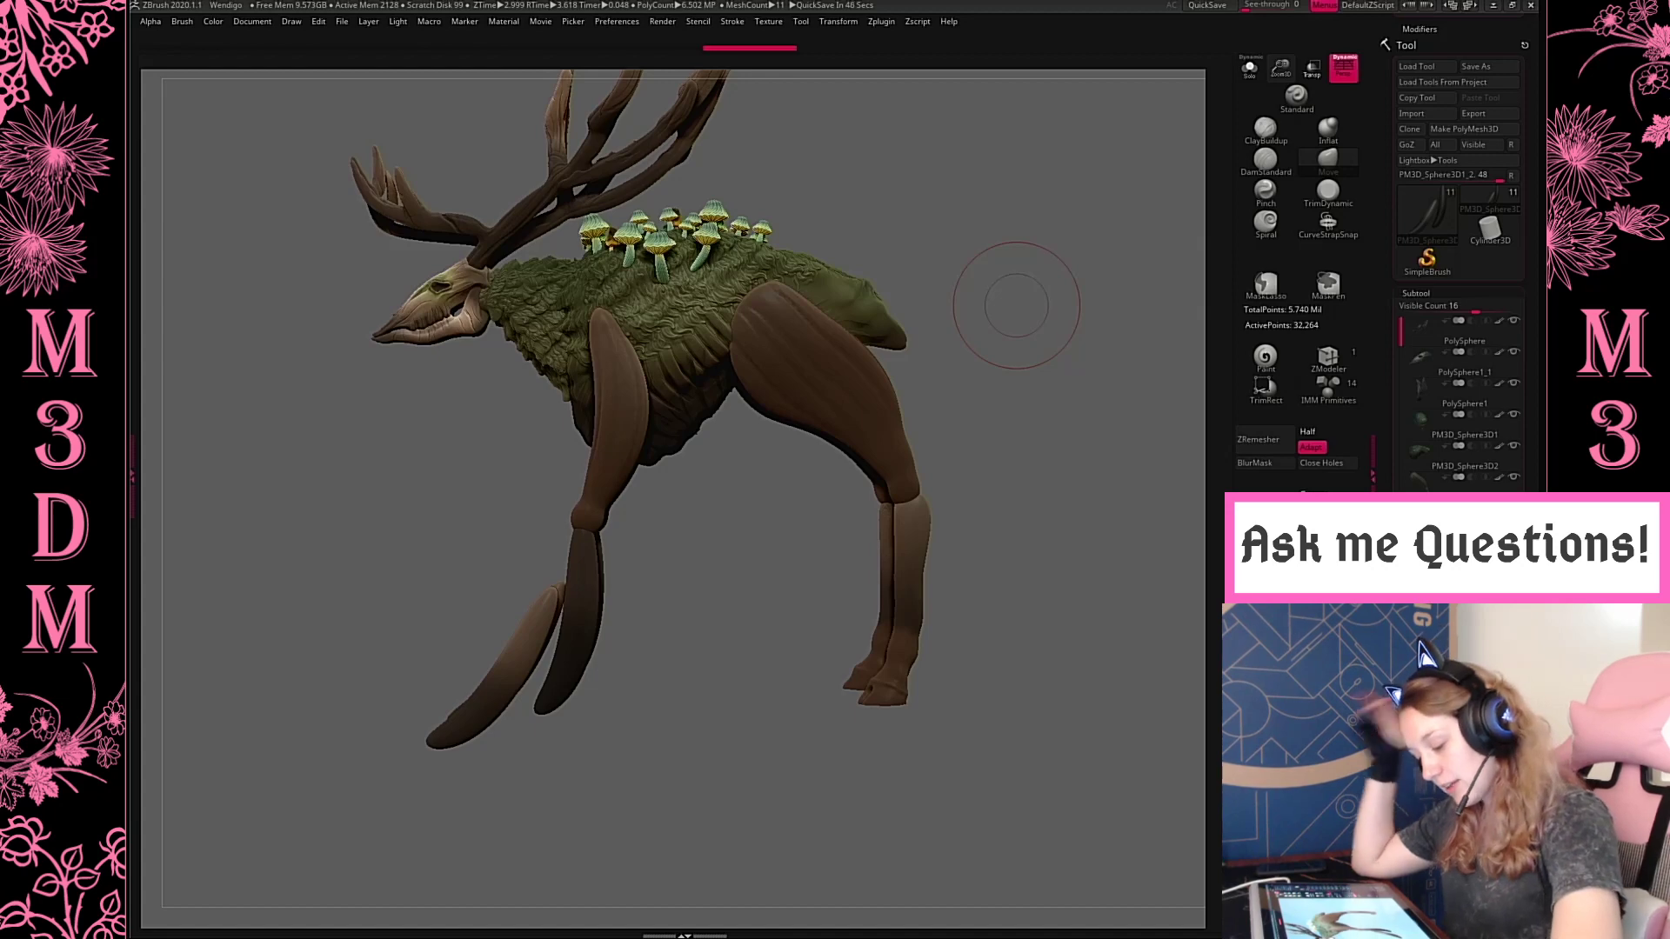
Select the hind lower leg and undo its edits back to the separate hooves
left_click(910, 605, "alt")
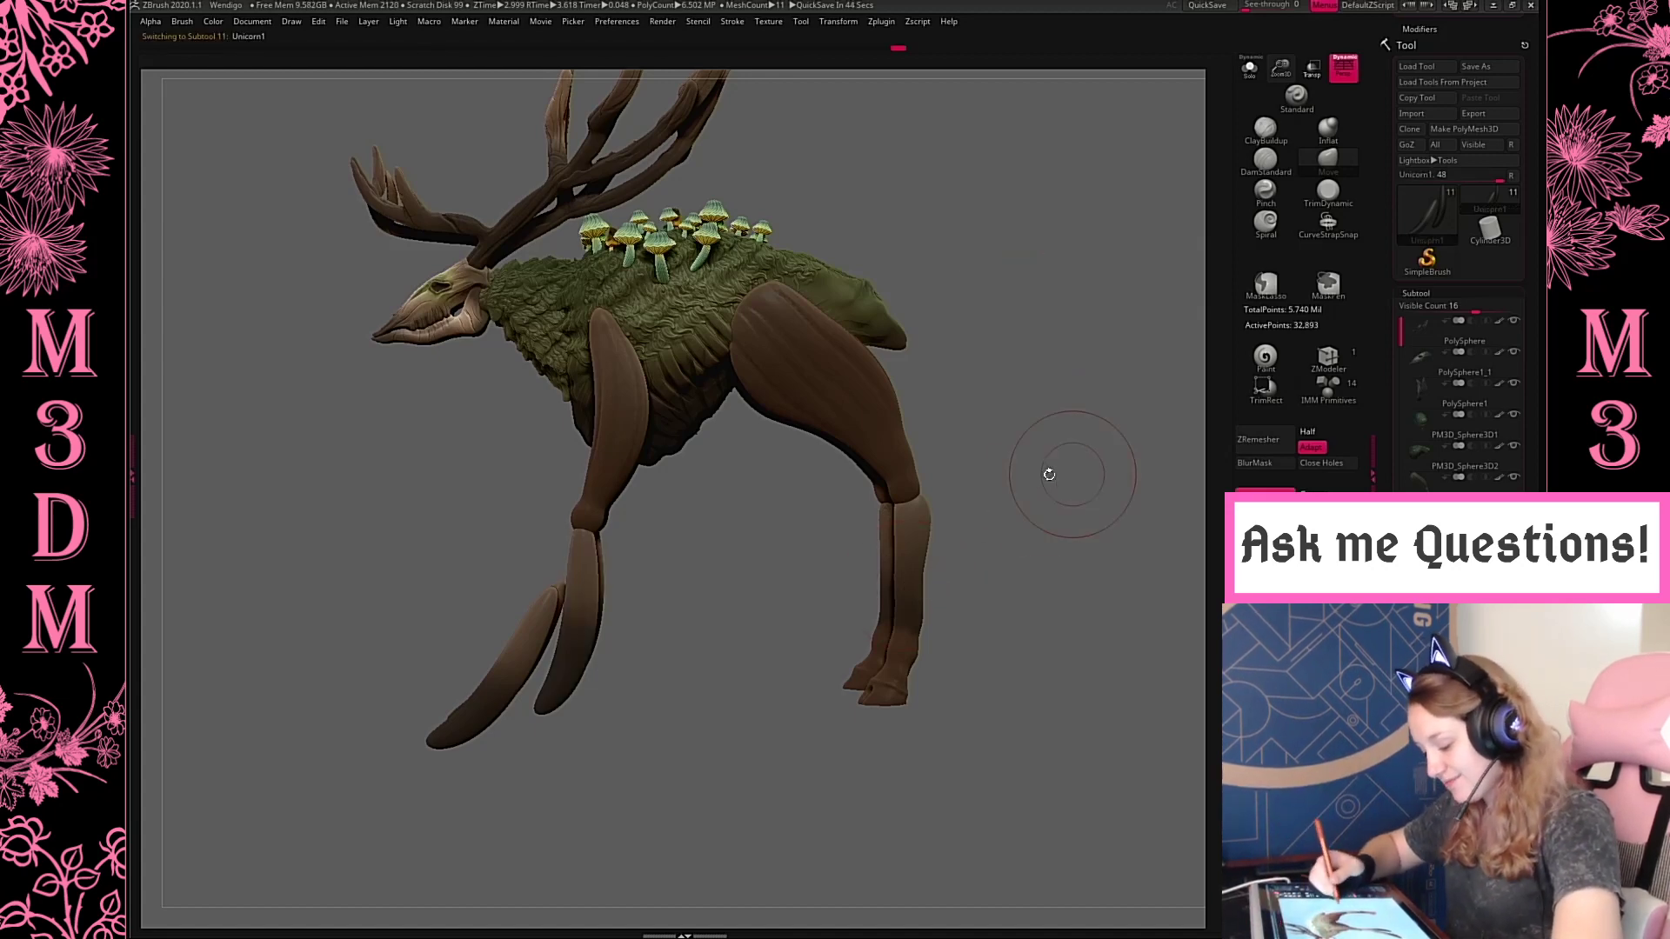
mouse_move(1049, 474)
left_mouse_down()
mouse_move(1027, 480)
mouse_move(1100, 519)
left_mouse_up()
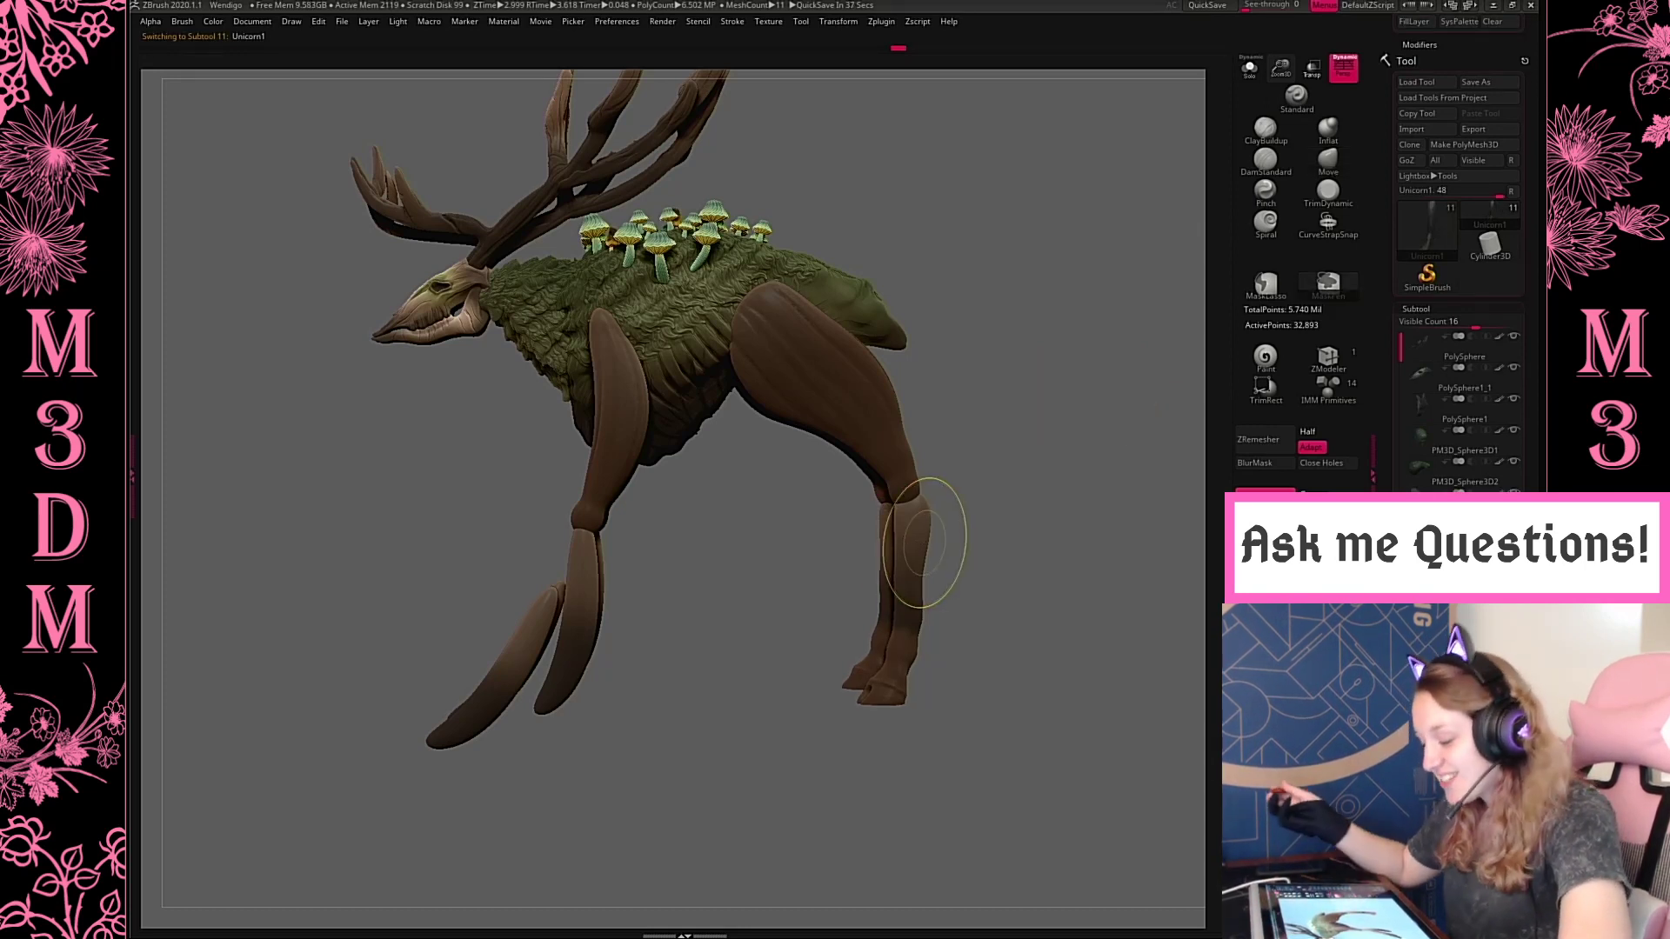
key("ctrl+z")
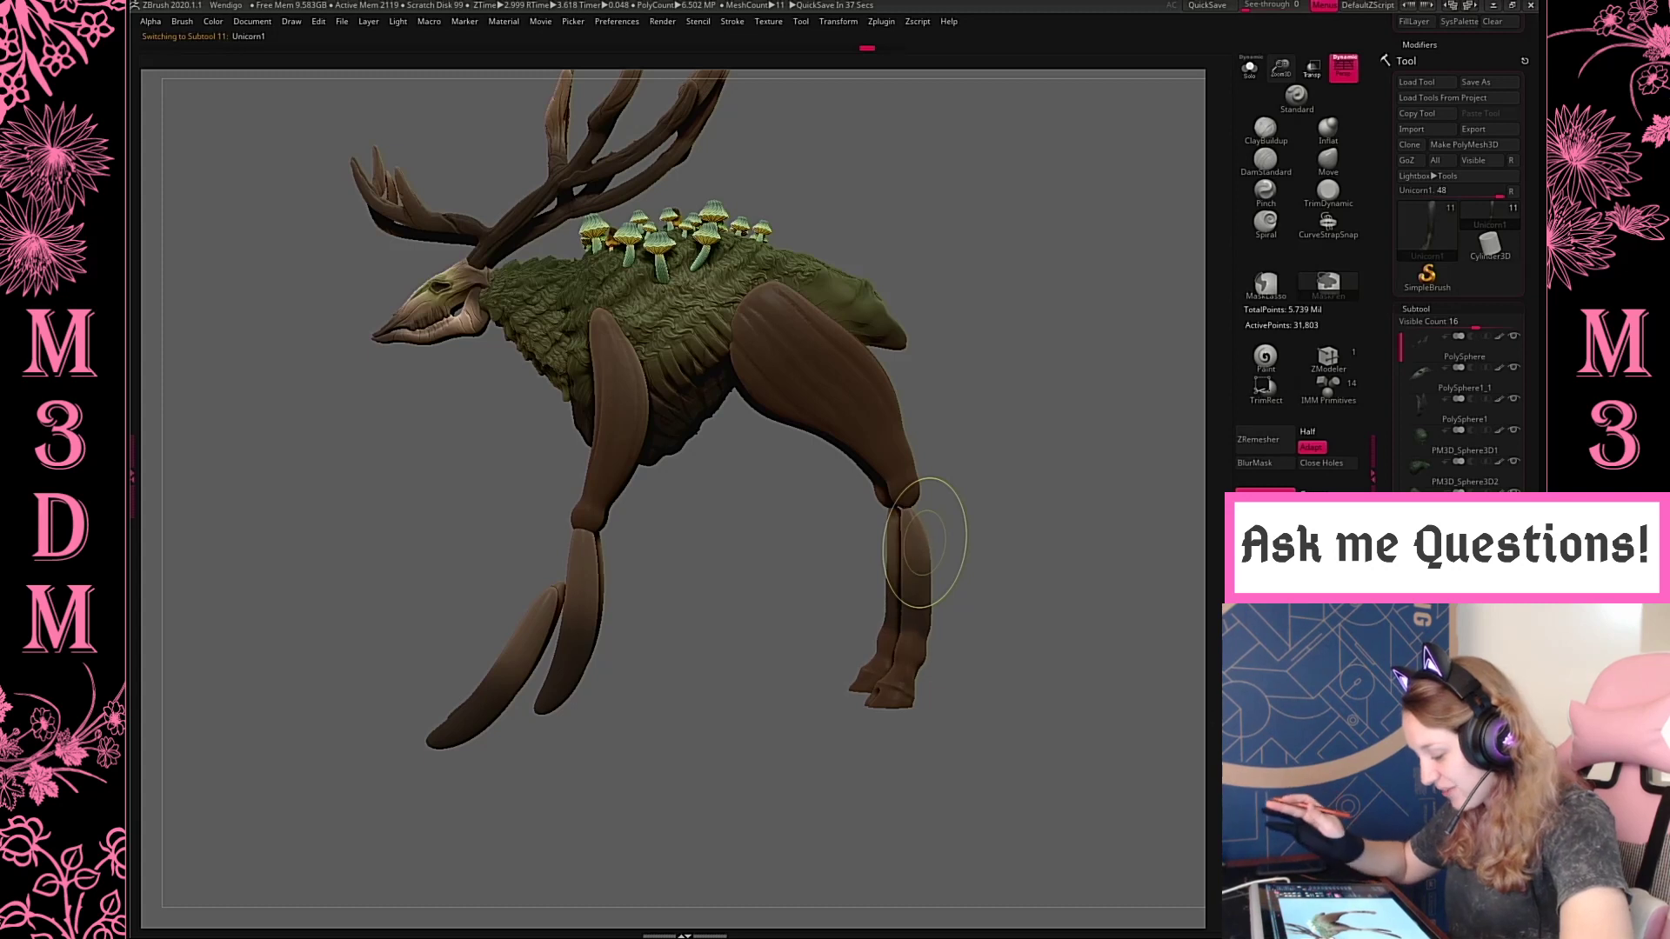
key("ctrl+z")
key("ctrl+z")
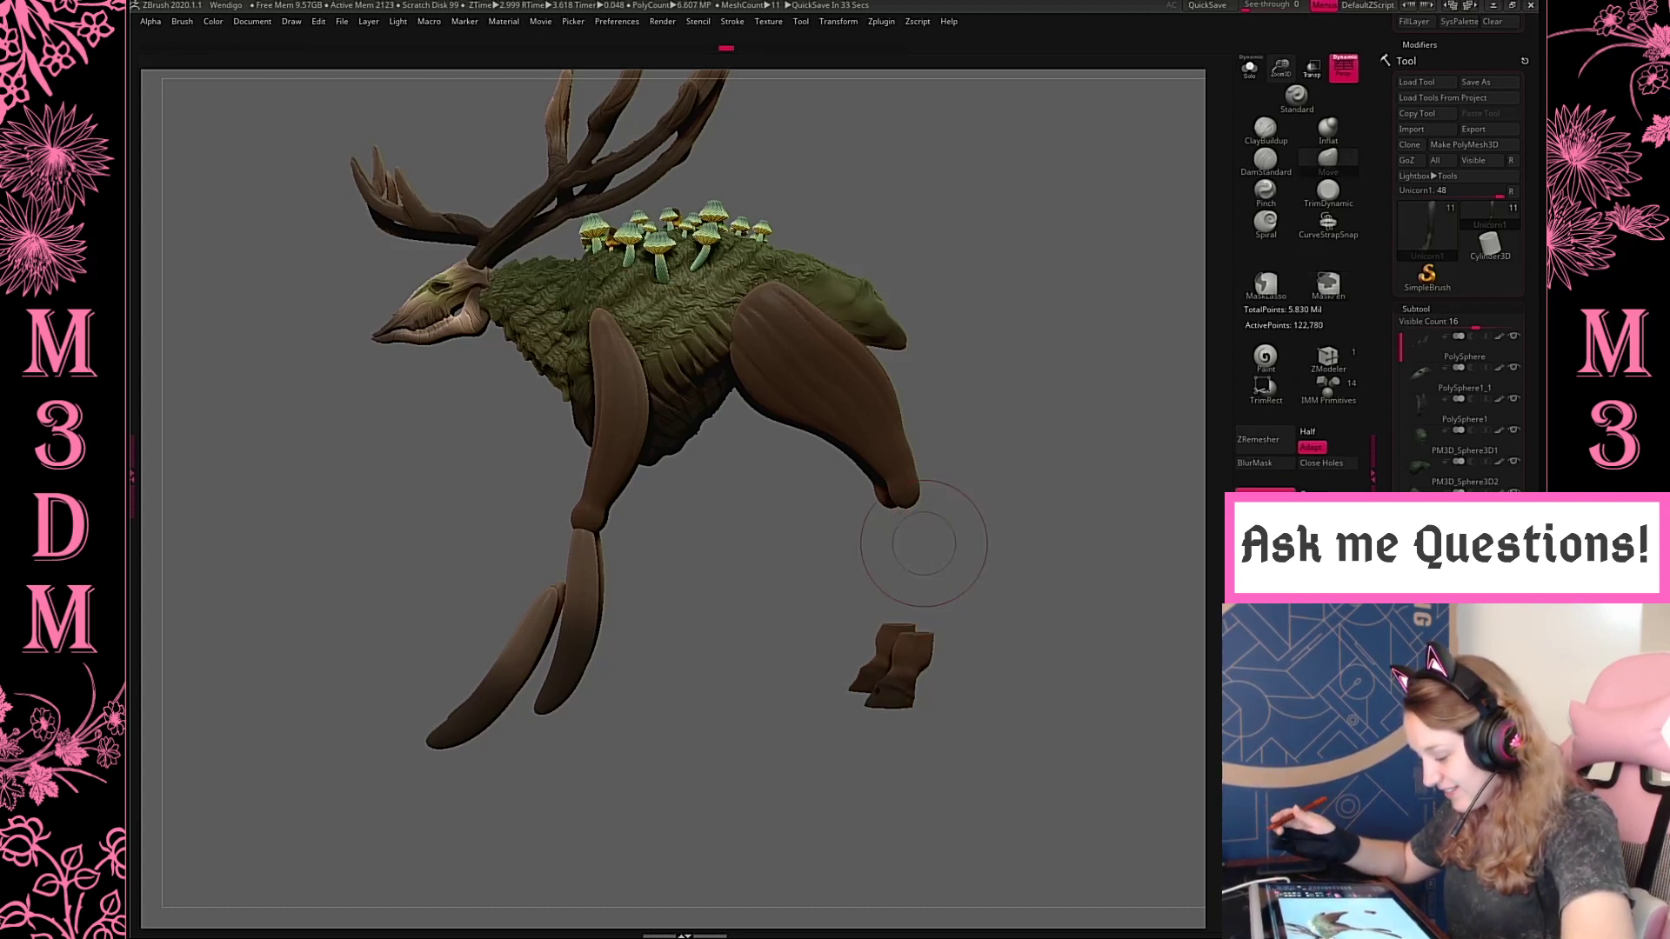
Reopen the saved project from the Wendigo folder, discarding the current leg changes
left_click(343, 21)
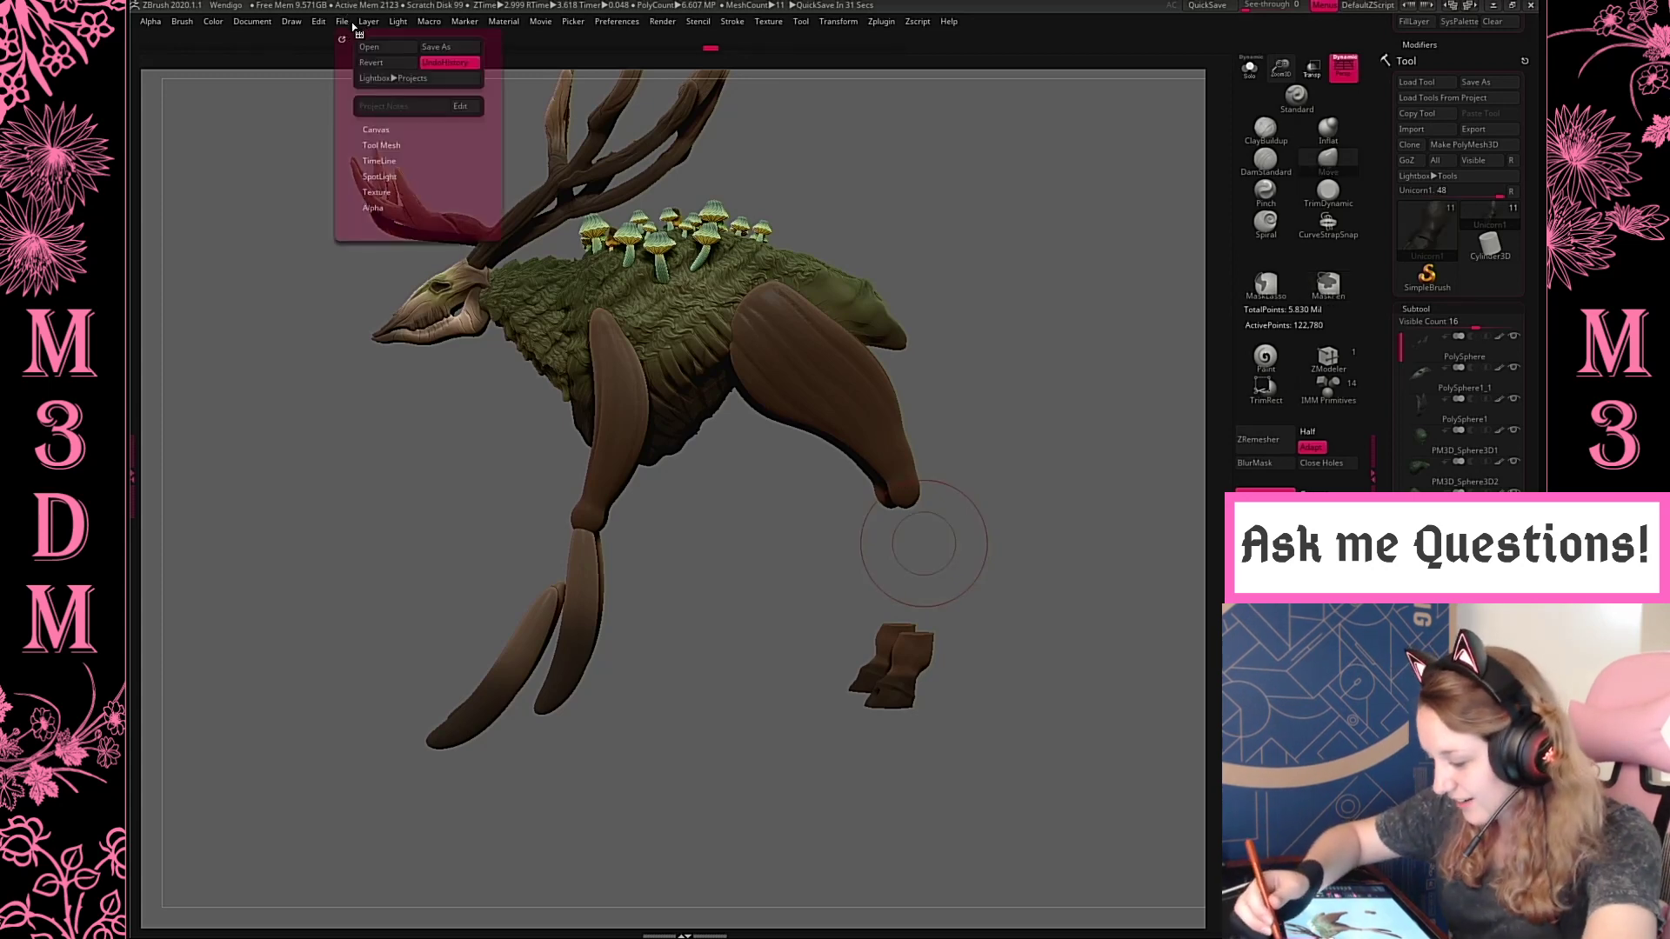
left_click(370, 47)
key("Return")
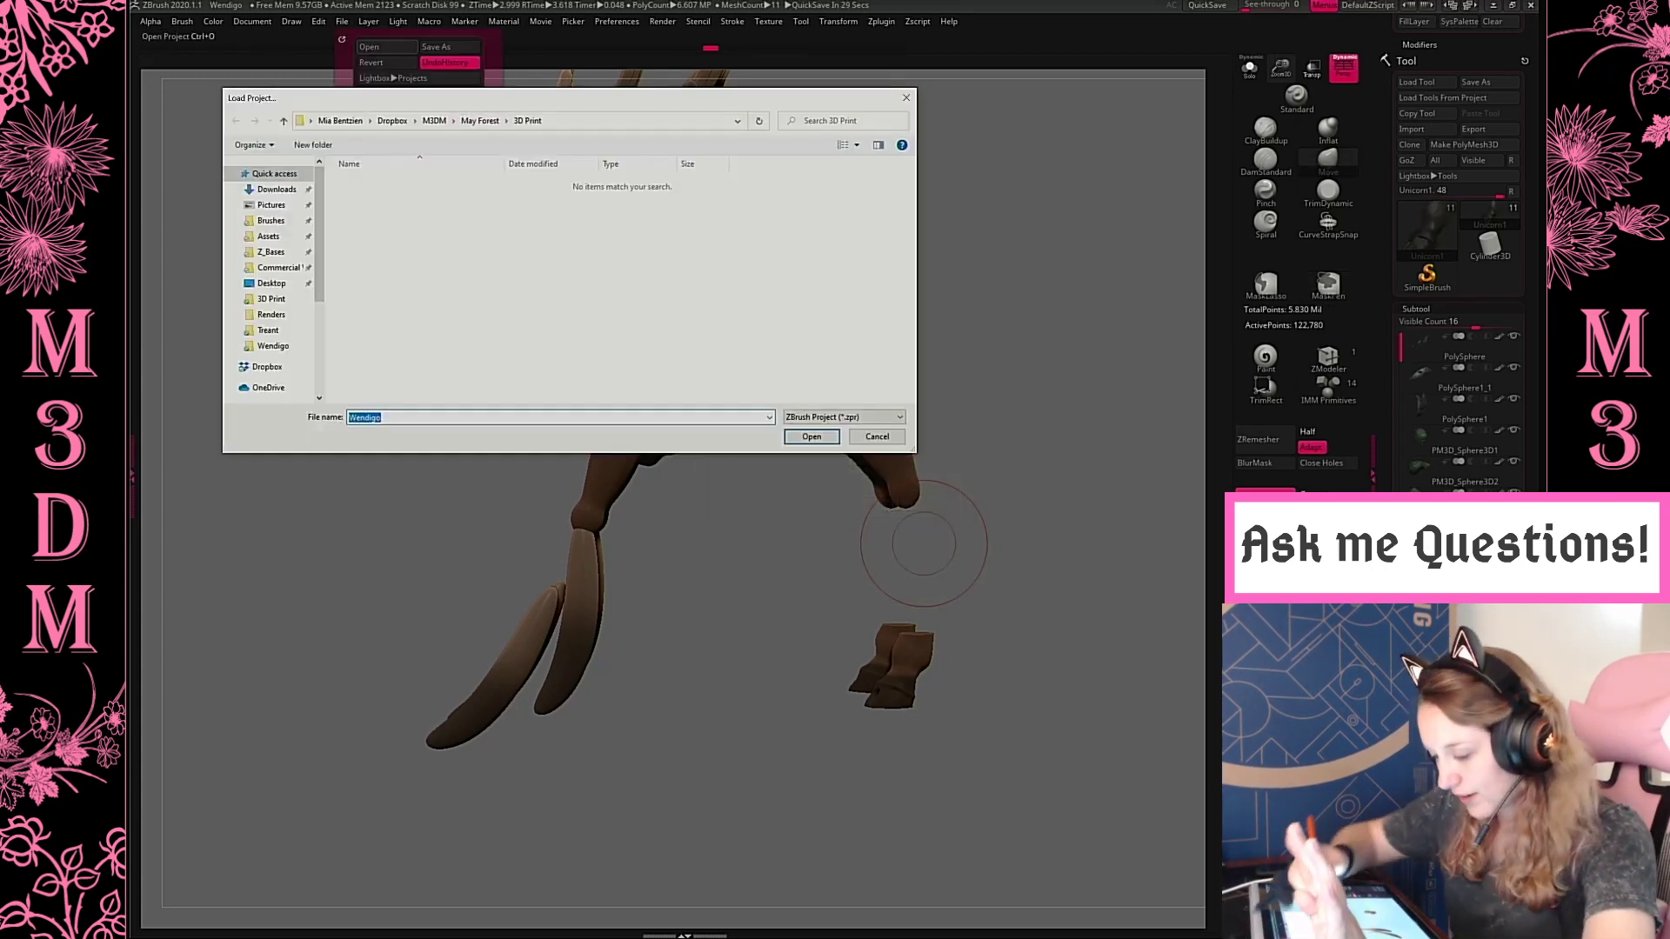
left_click(273, 346)
double_click(435, 184)
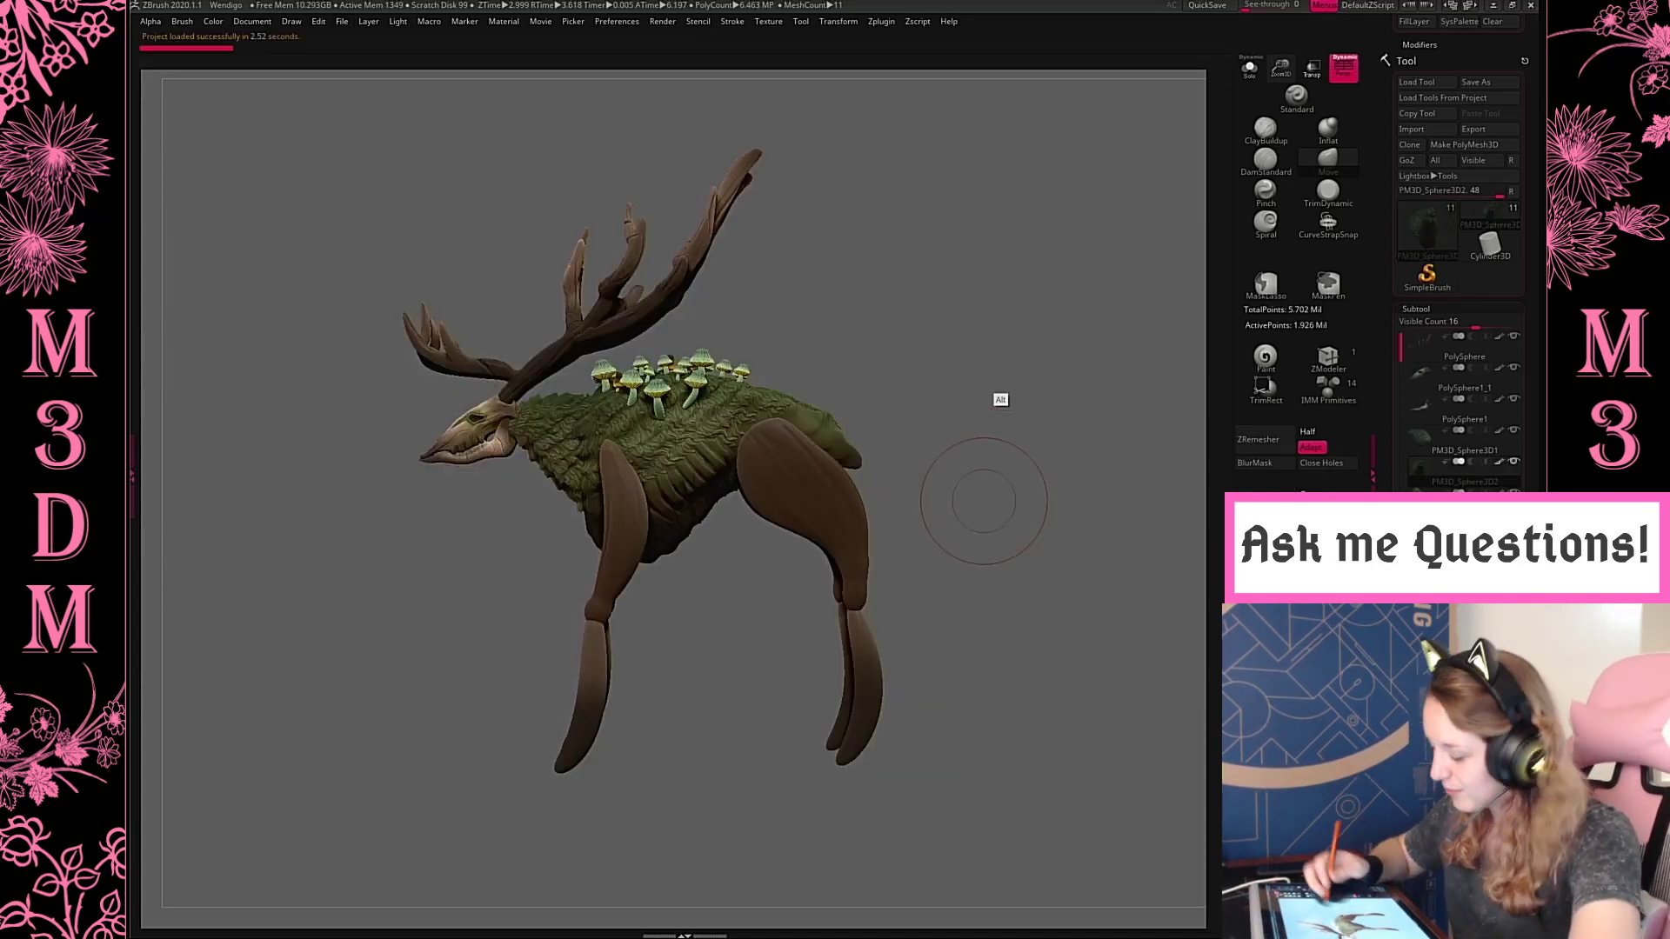
Select the front lower leg and view the model straight from the front
left_click_drag(1000, 400, 1001, 374, "alt")
right_click(864, 552)
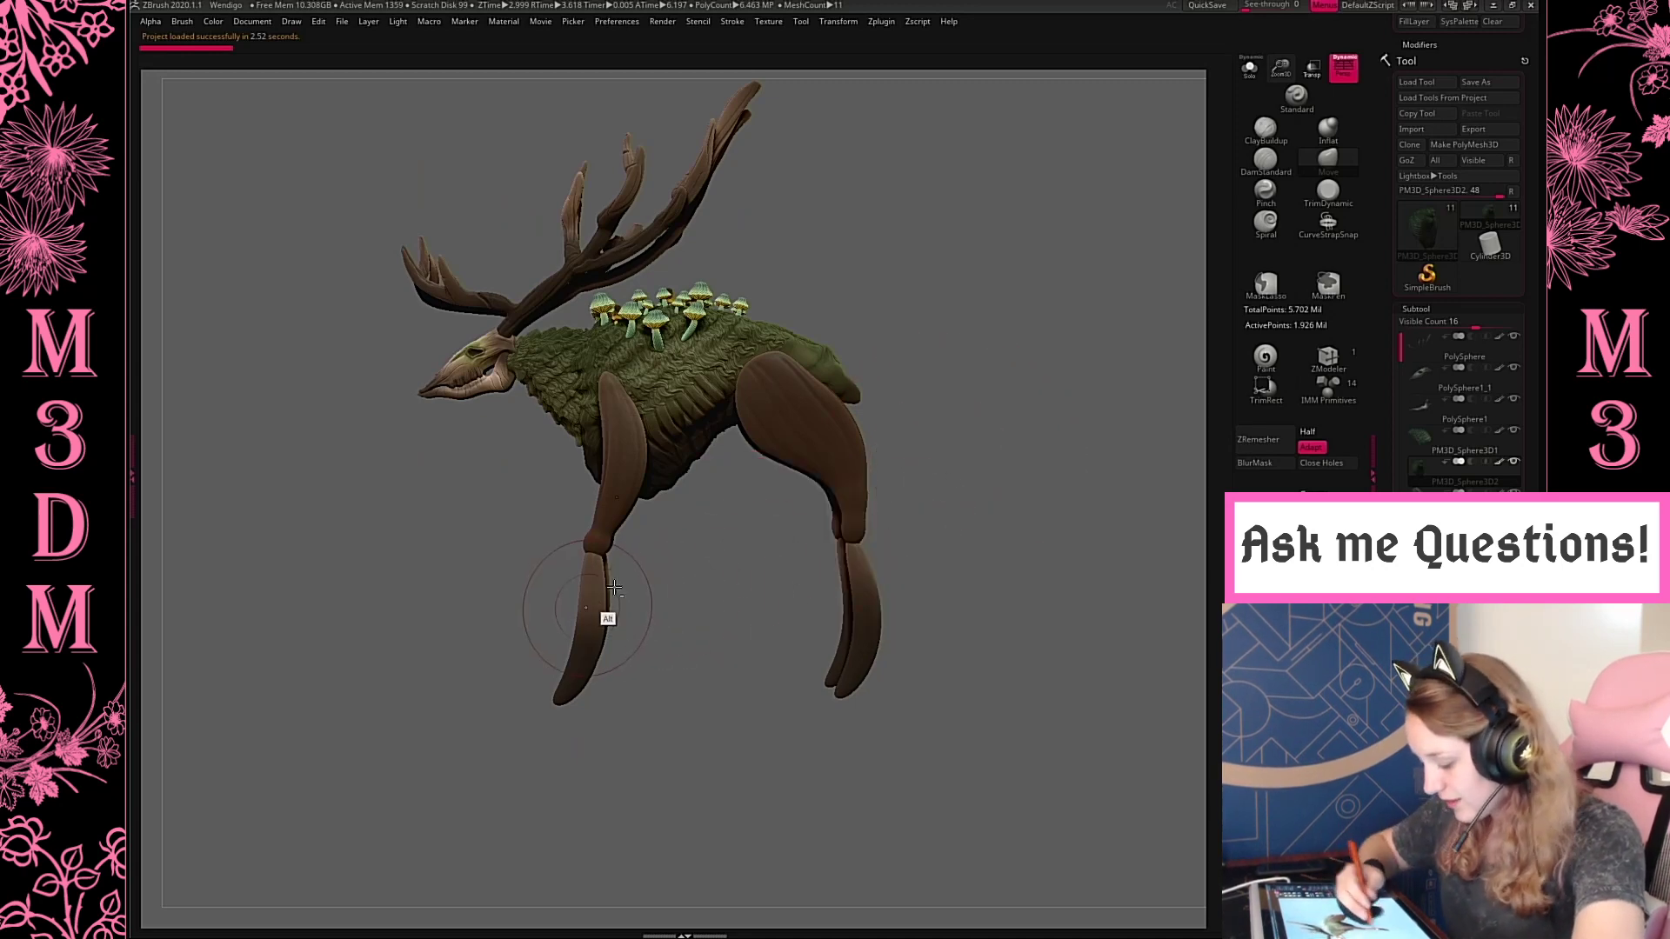
left_click(586, 607, "alt")
left_click_drag(1033, 316, 976, 461)
right_click(976, 461)
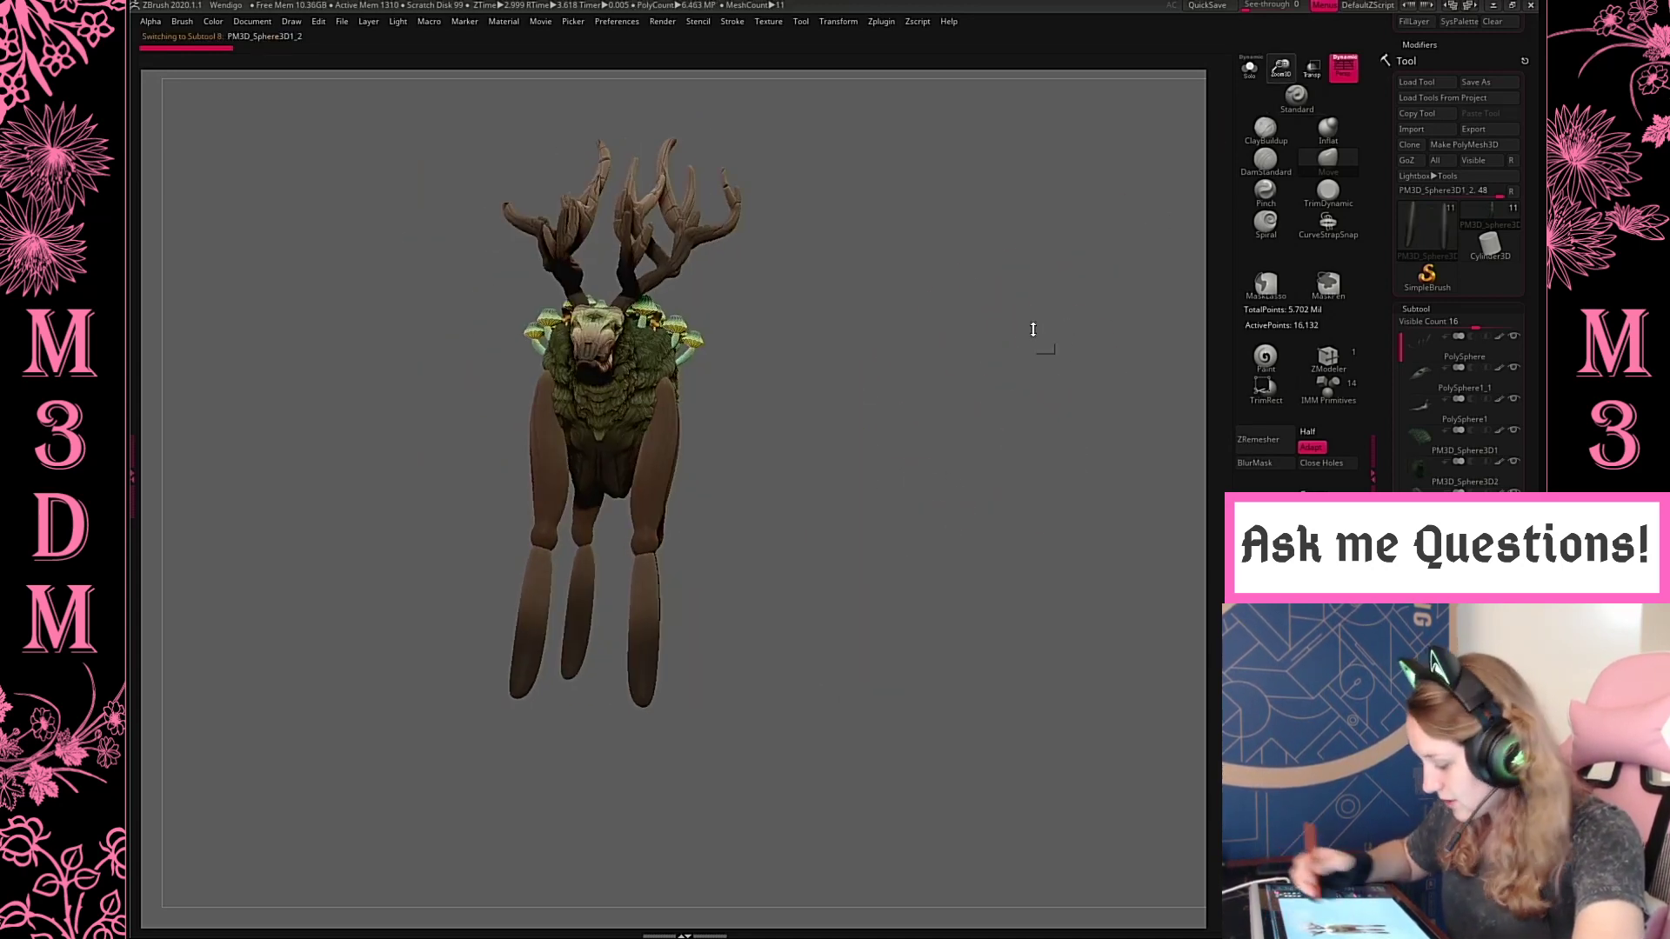
left_click_drag(1033, 330, 944, 452, "alt")
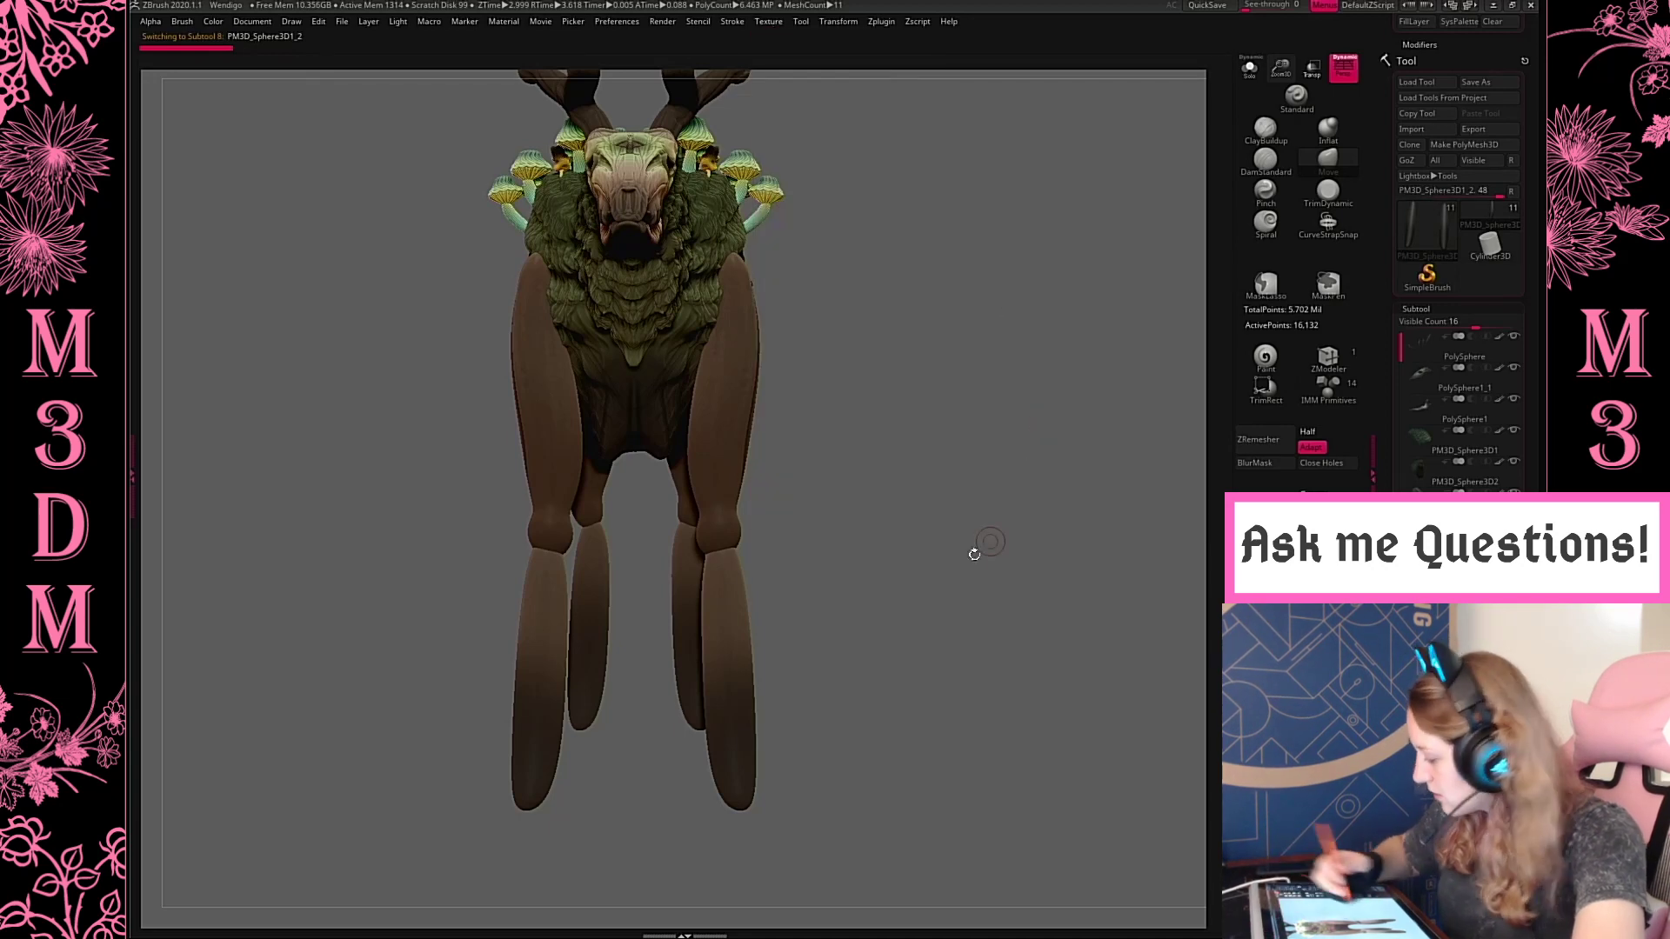
Try a curve brush stroke along the front lower leg from the side and undo it
key("b")
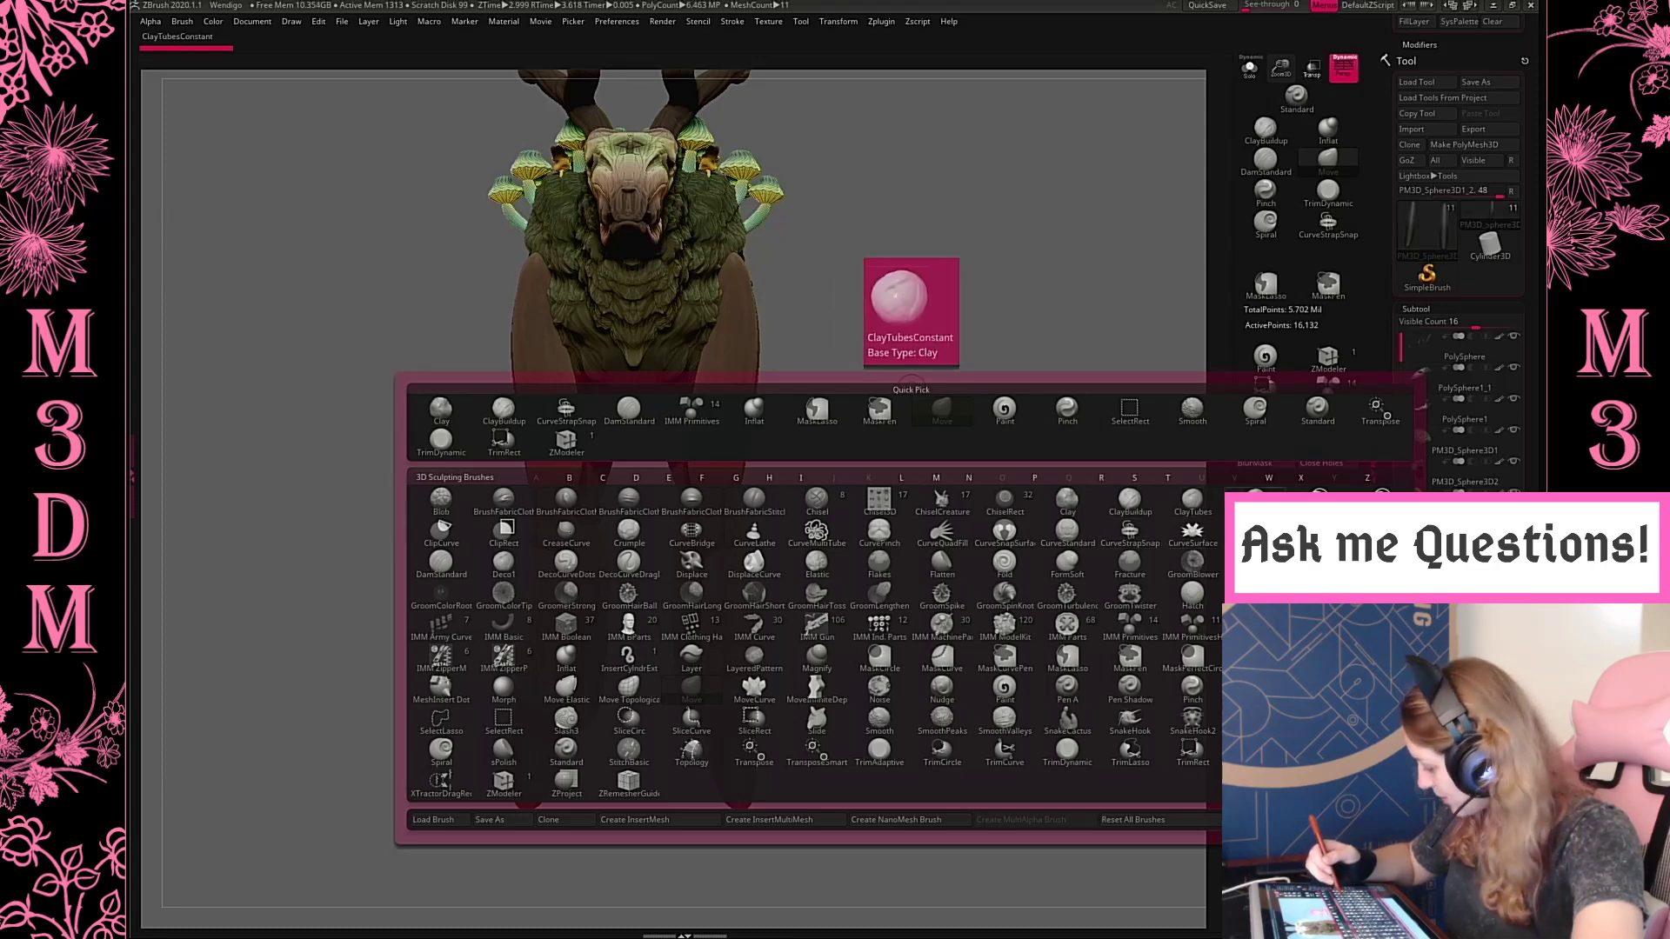
left_click(1160, 532)
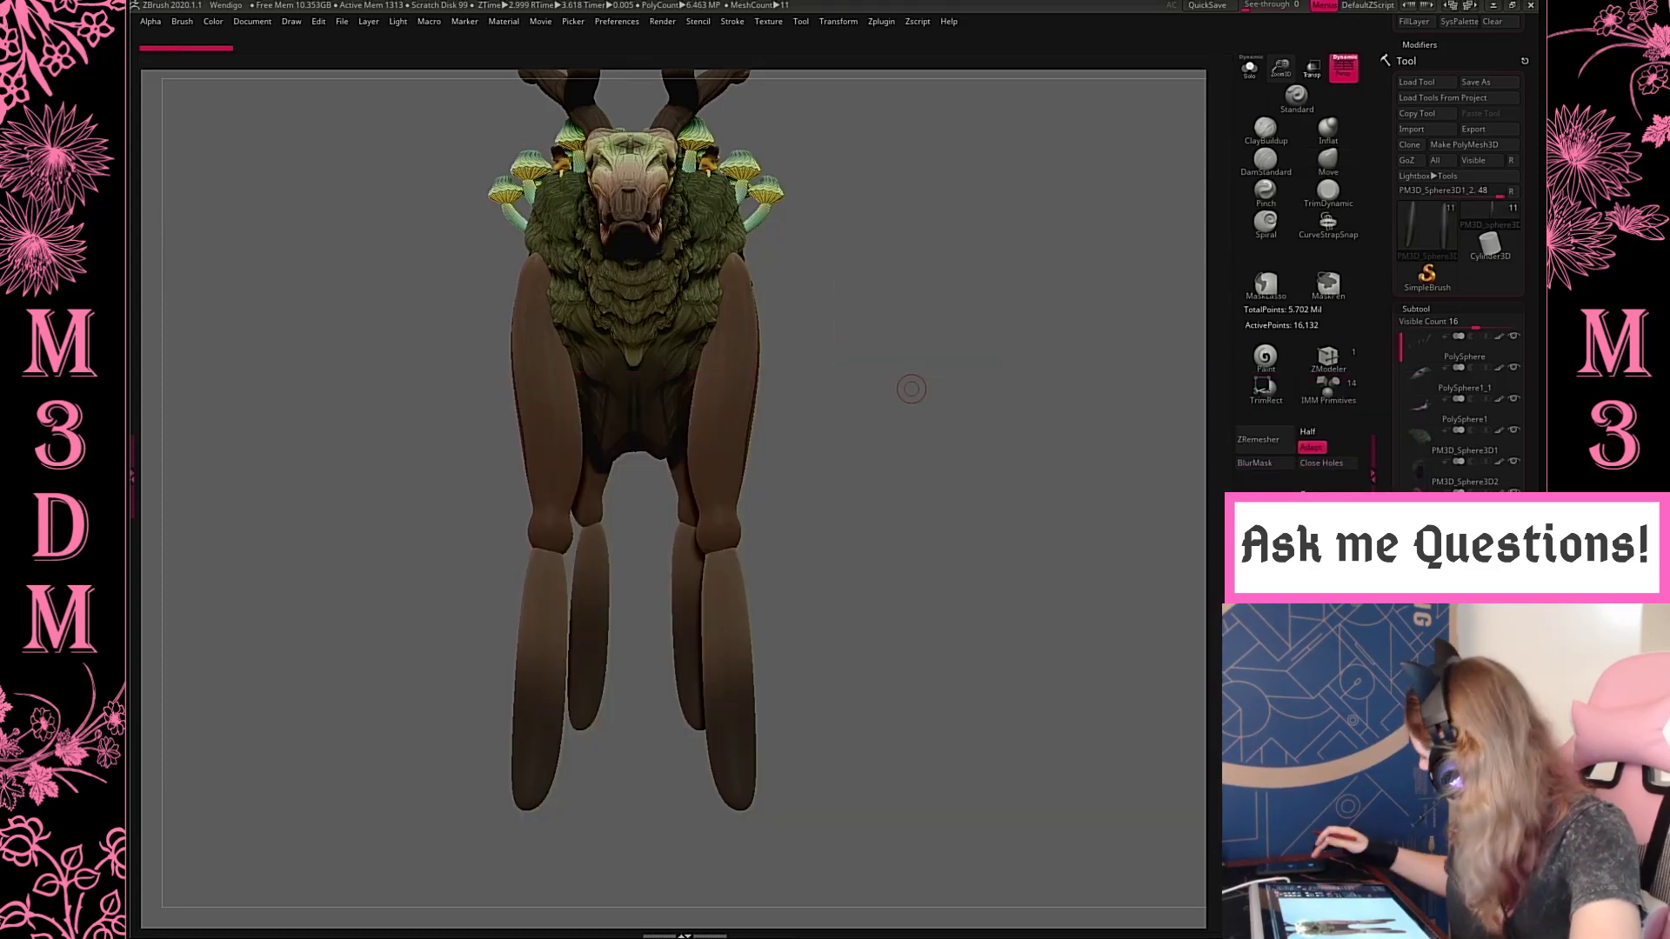
left_click_drag(957, 420, 1079, 365, "shift")
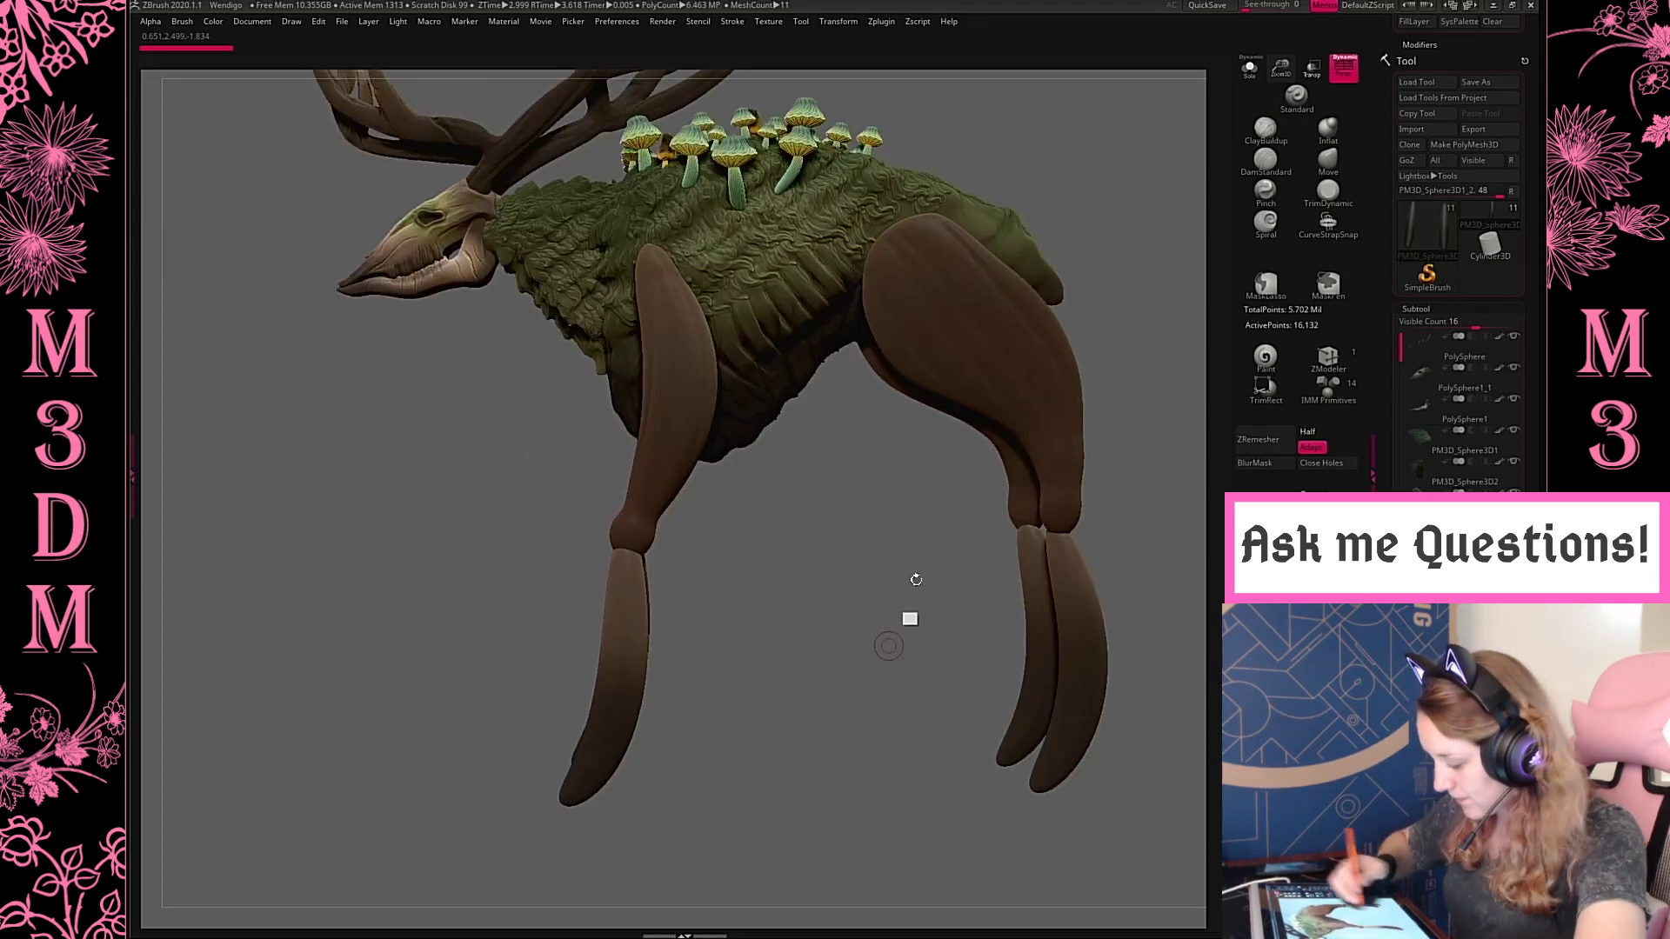
left_click_drag(887, 645, 985, 460, "alt")
left_click_drag(673, 531, 566, 627)
key("ctrl+z")
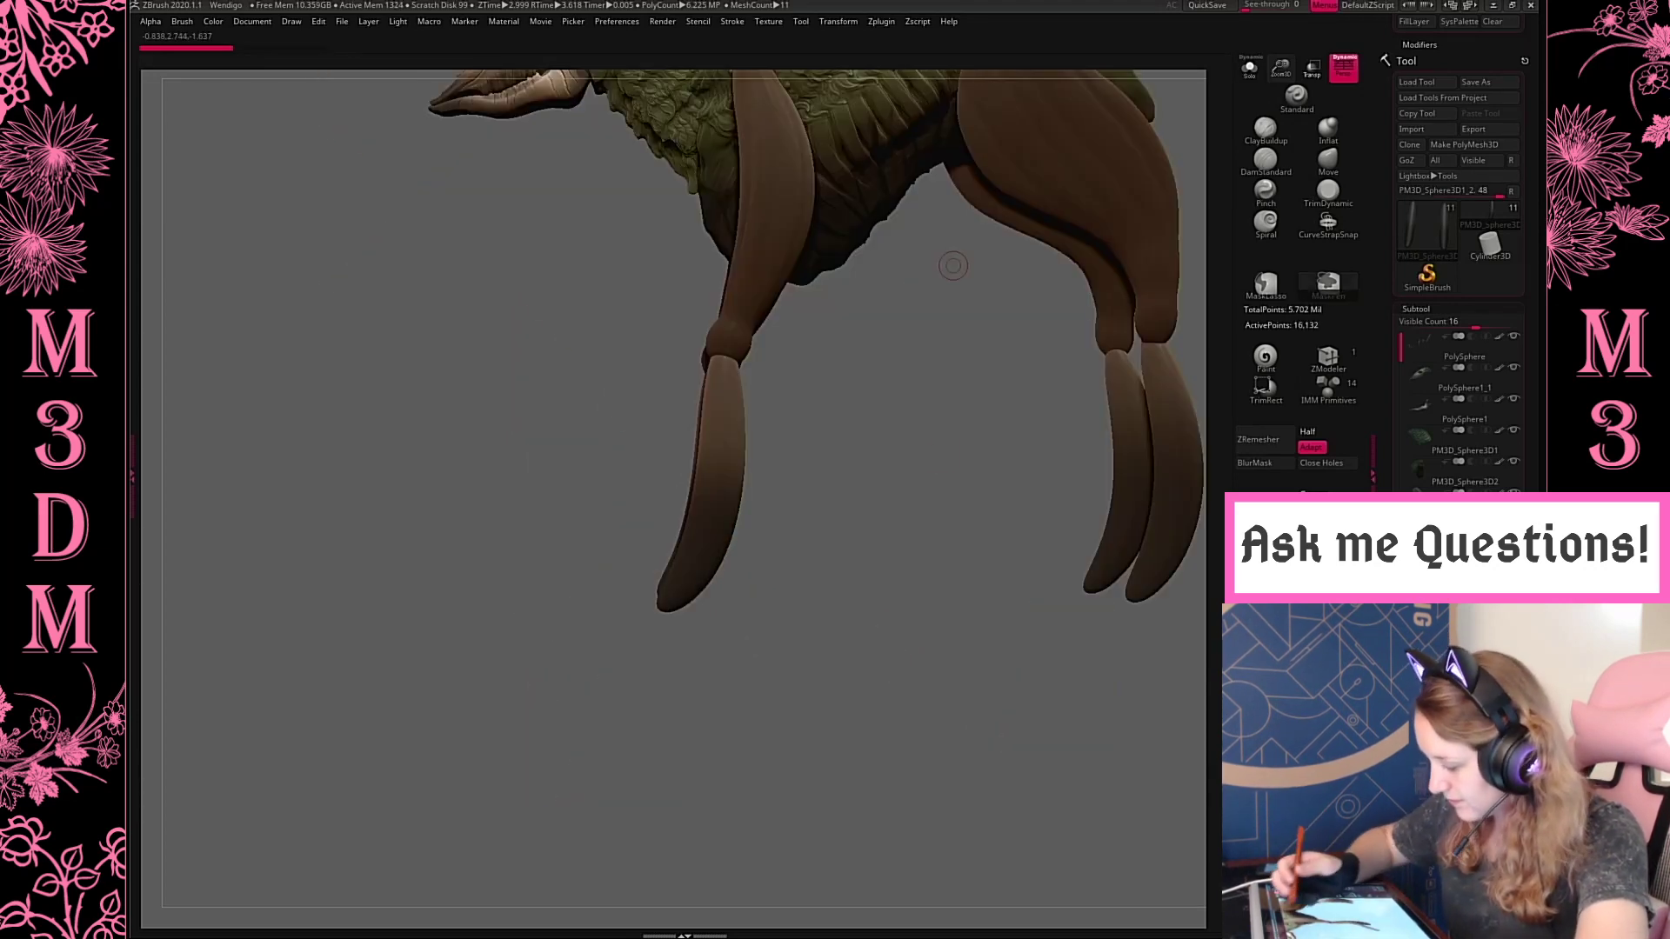
Slim the front lower leg with an enlarged Pinch brush, tapering it toward a narrow lower tip
left_click(836, 25)
key("space")
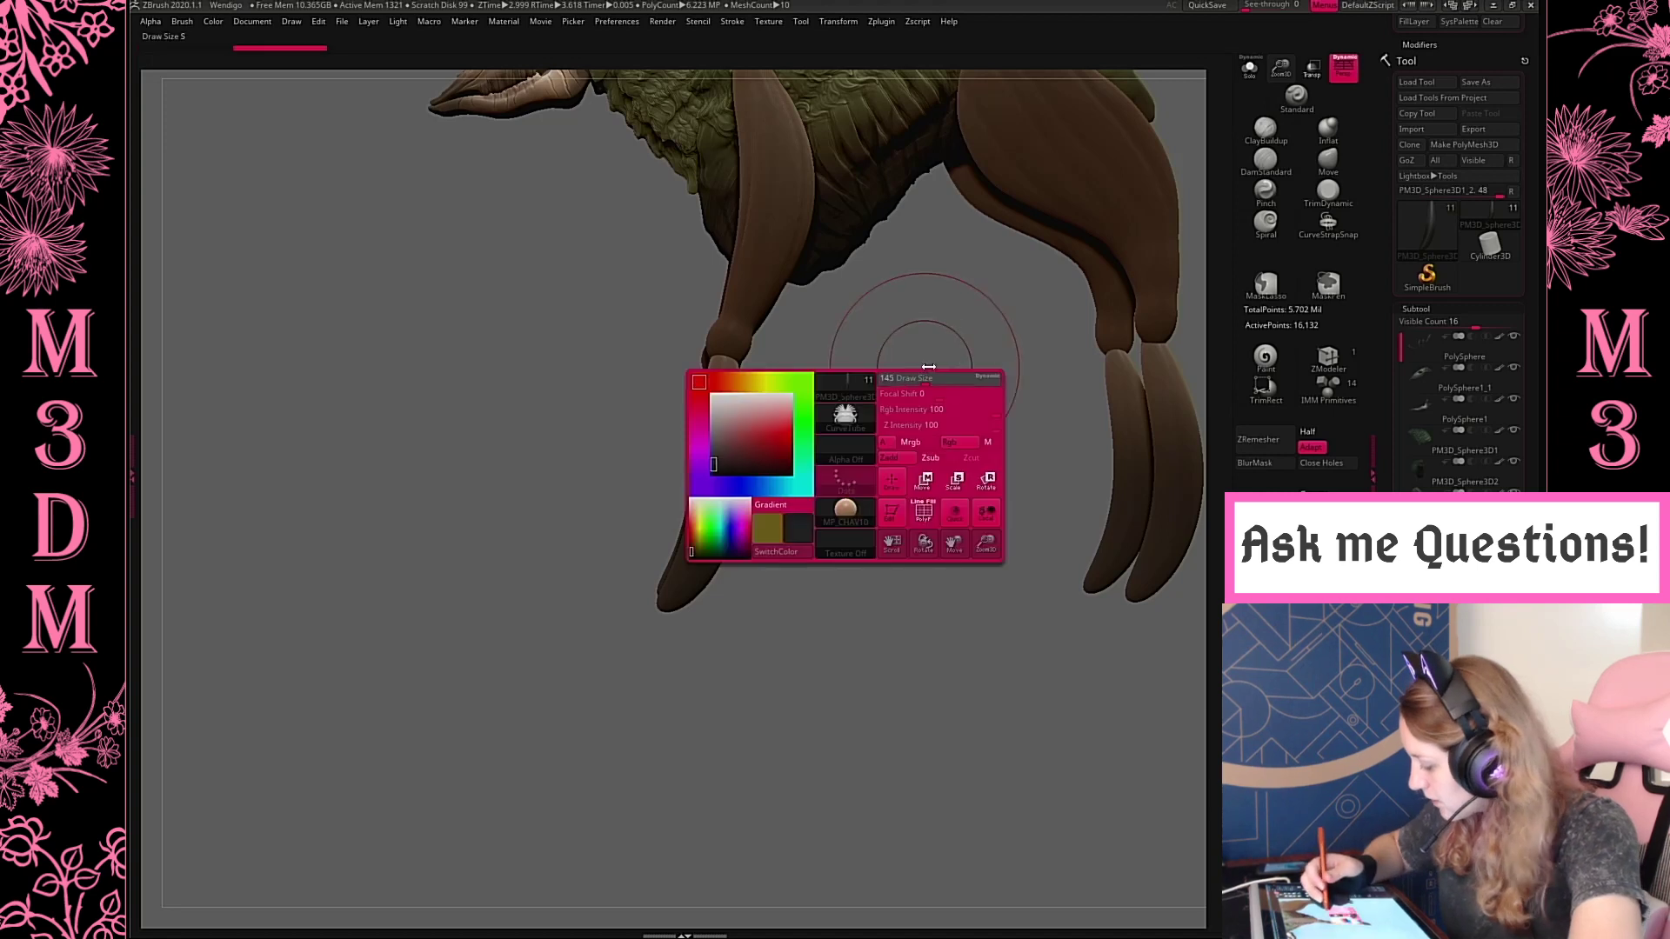
left_click(1276, 203)
mouse_move(716, 461)
left_mouse_down()
mouse_move(675, 604)
mouse_move(725, 396)
left_mouse_up()
key("ctrl+z")
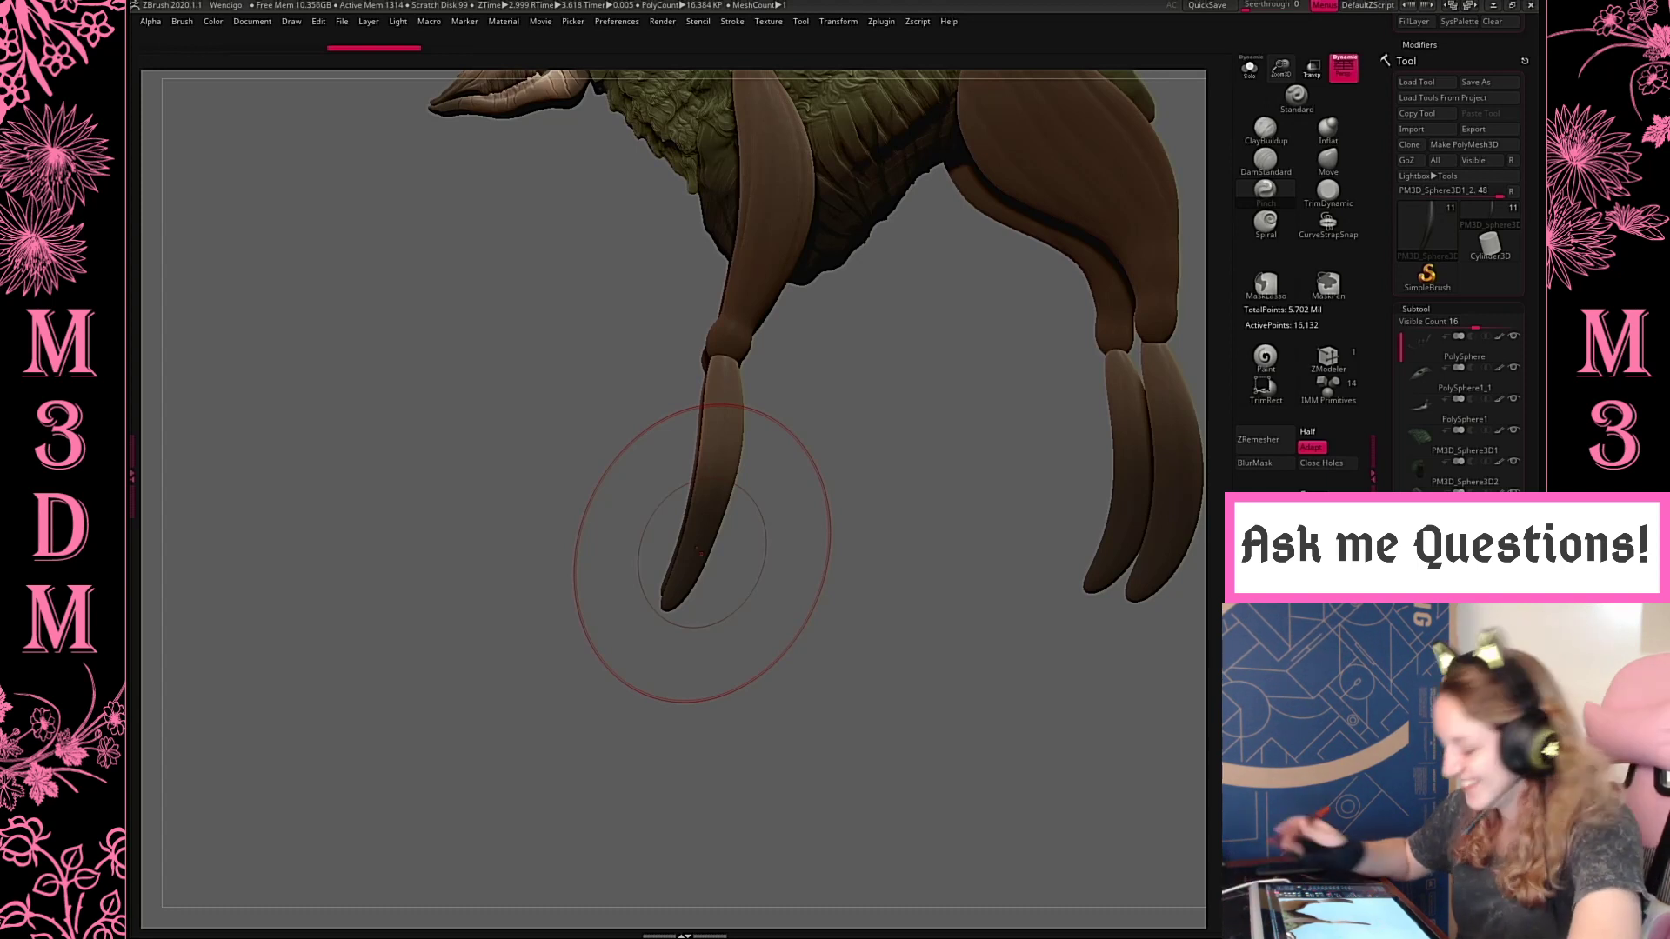
left_click_drag(697, 555, 706, 532)
key("ctrl+z")
left_click_drag(717, 463, 666, 620)
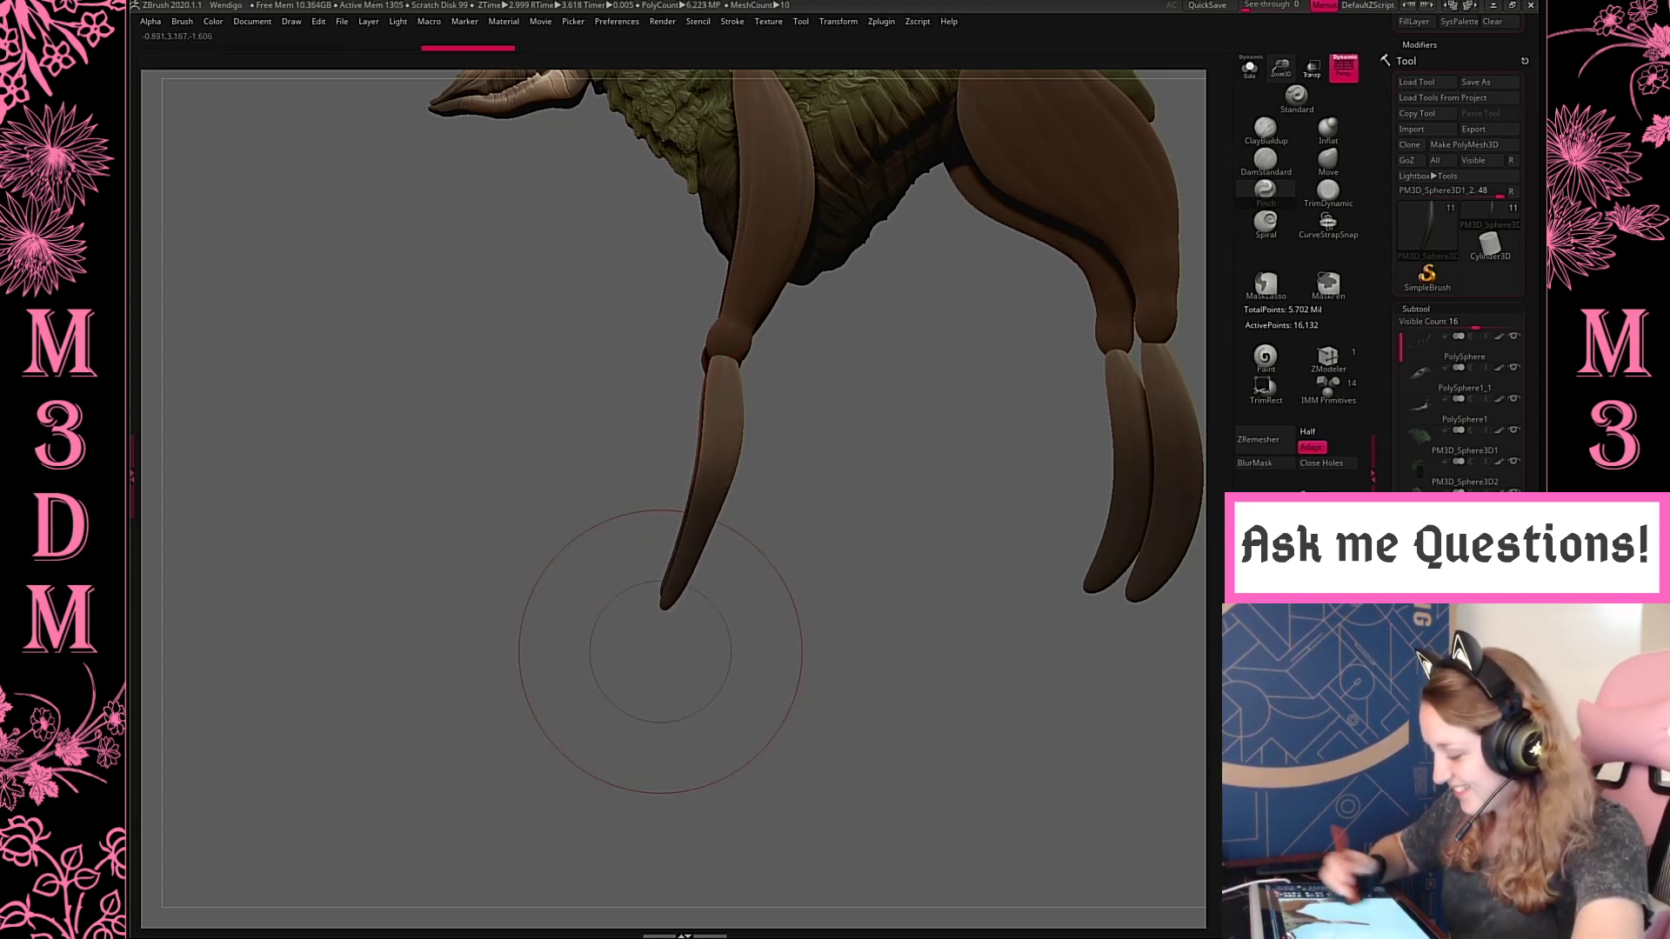
Taper the hind lower leg with the Pinch brush and pinch the front lower leg once more
left_click_drag(841, 601, 710, 667, "alt")
left_click(1024, 559, "alt")
mouse_move(1058, 568)
left_mouse_down()
mouse_move(1041, 583)
mouse_move(1030, 435)
left_mouse_up()
left_click(591, 493, "alt")
left_click_drag(597, 527, 611, 391)
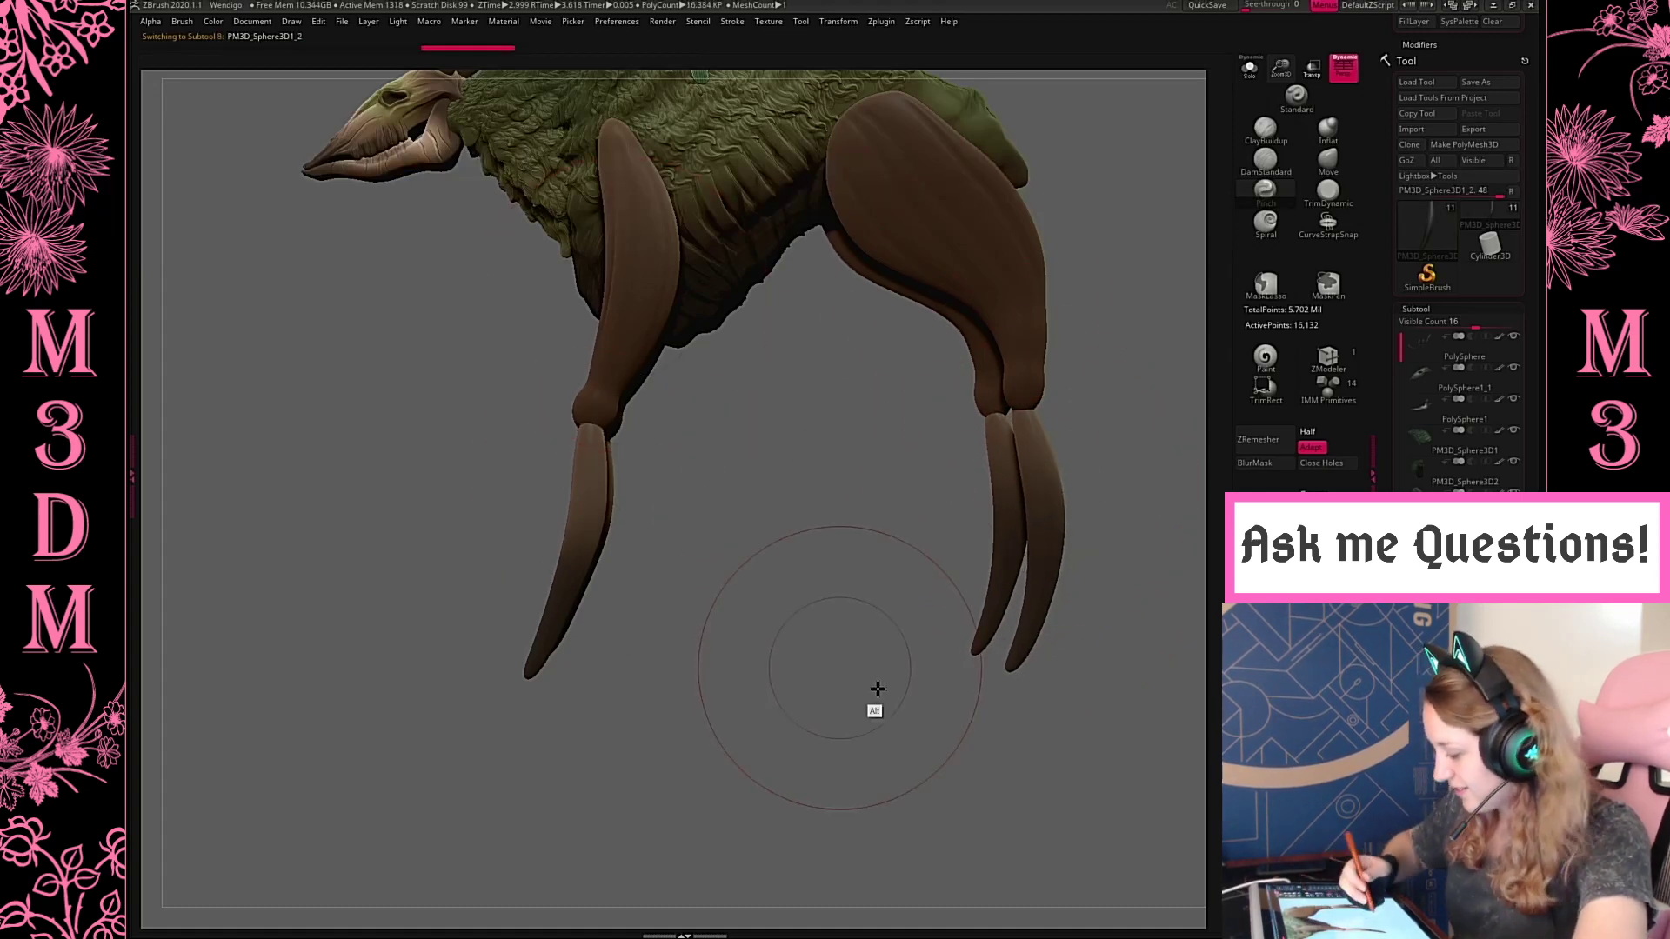
Straighten the front lower legs from the front with the Move brush, pulling their outer sides and tips inward
left_click_drag(840, 670, 878, 689, "alt")
left_click(1328, 162)
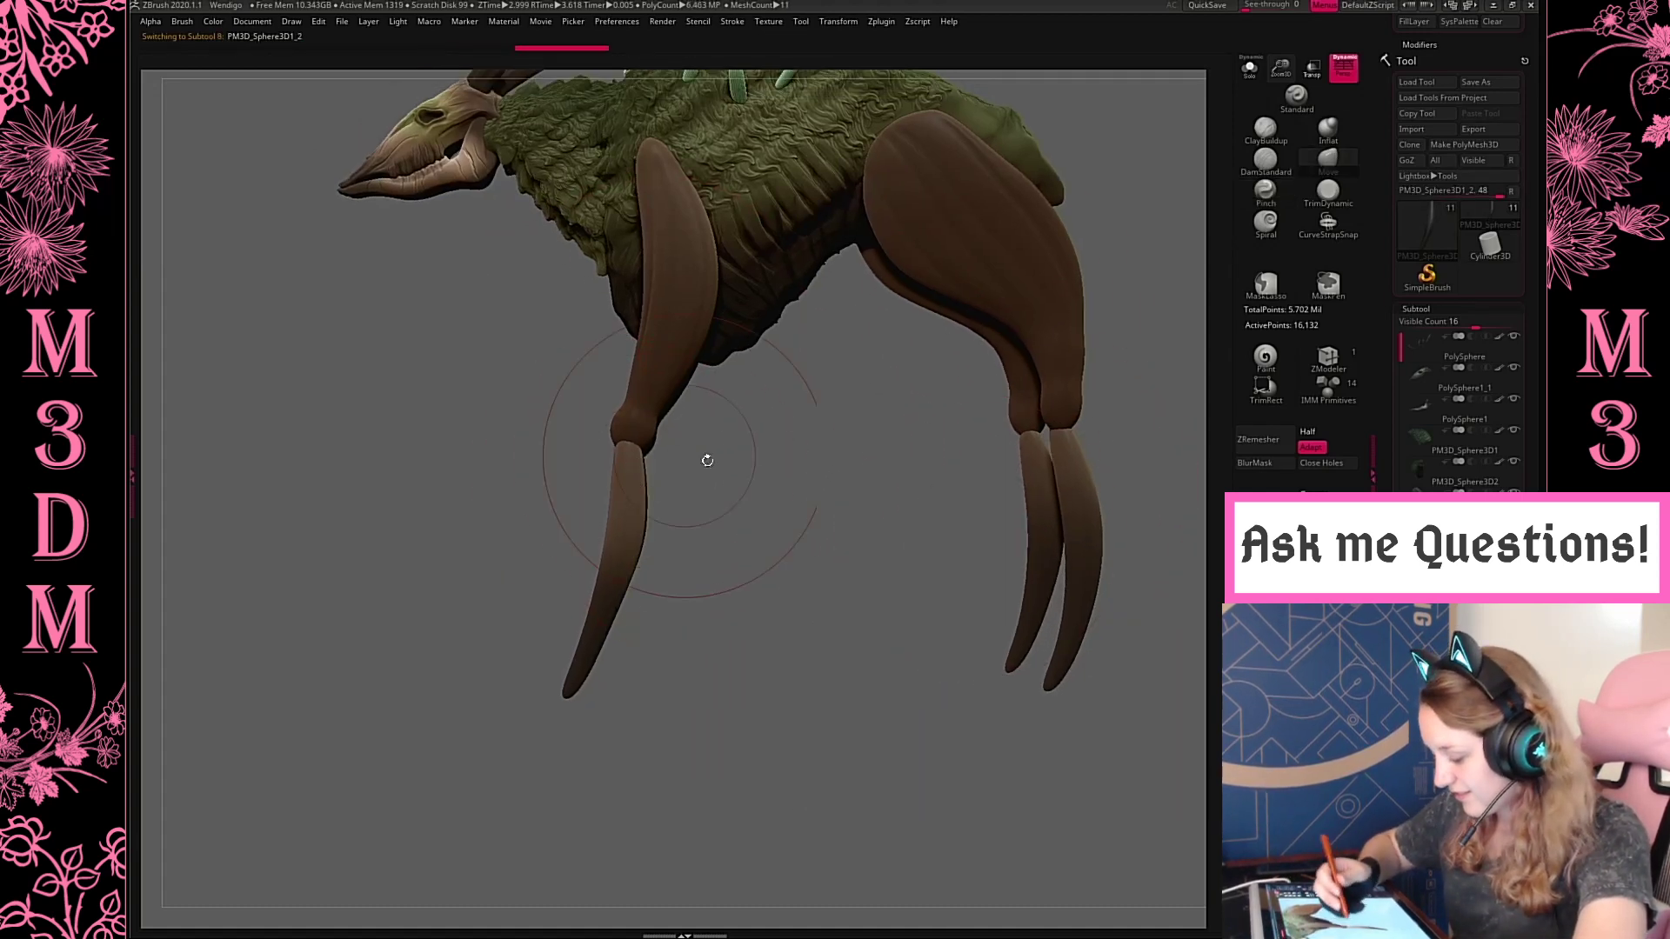
left_click_drag(707, 460, 1068, 483)
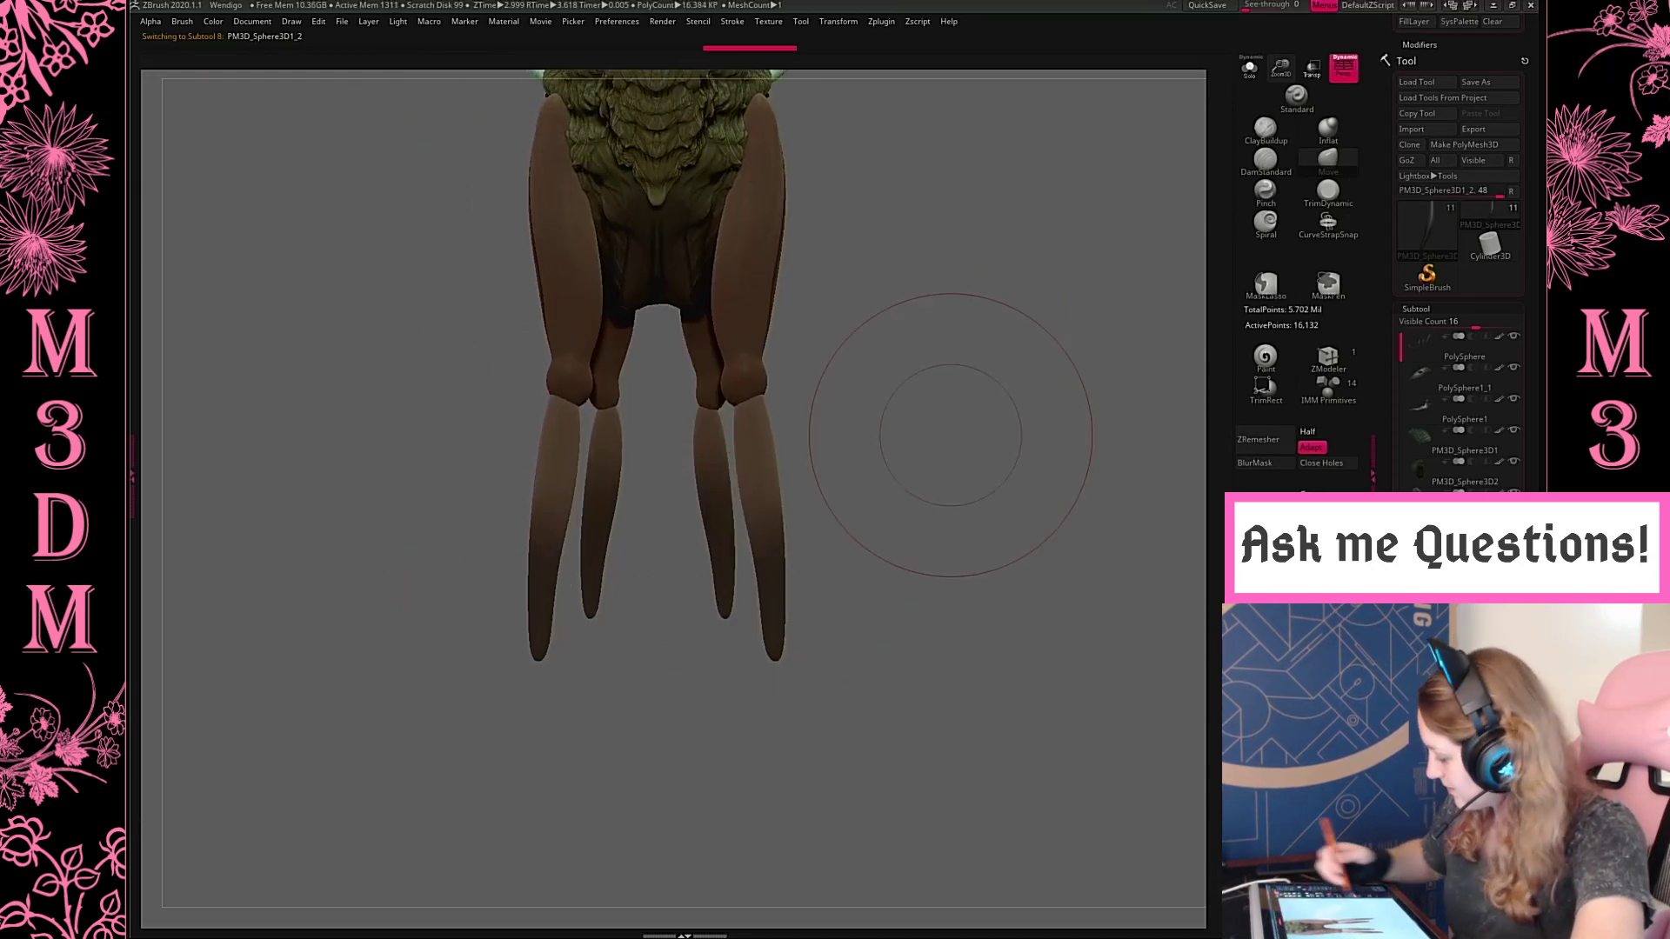
left_click_drag(769, 541, 757, 546)
left_click_drag(775, 655, 764, 657)
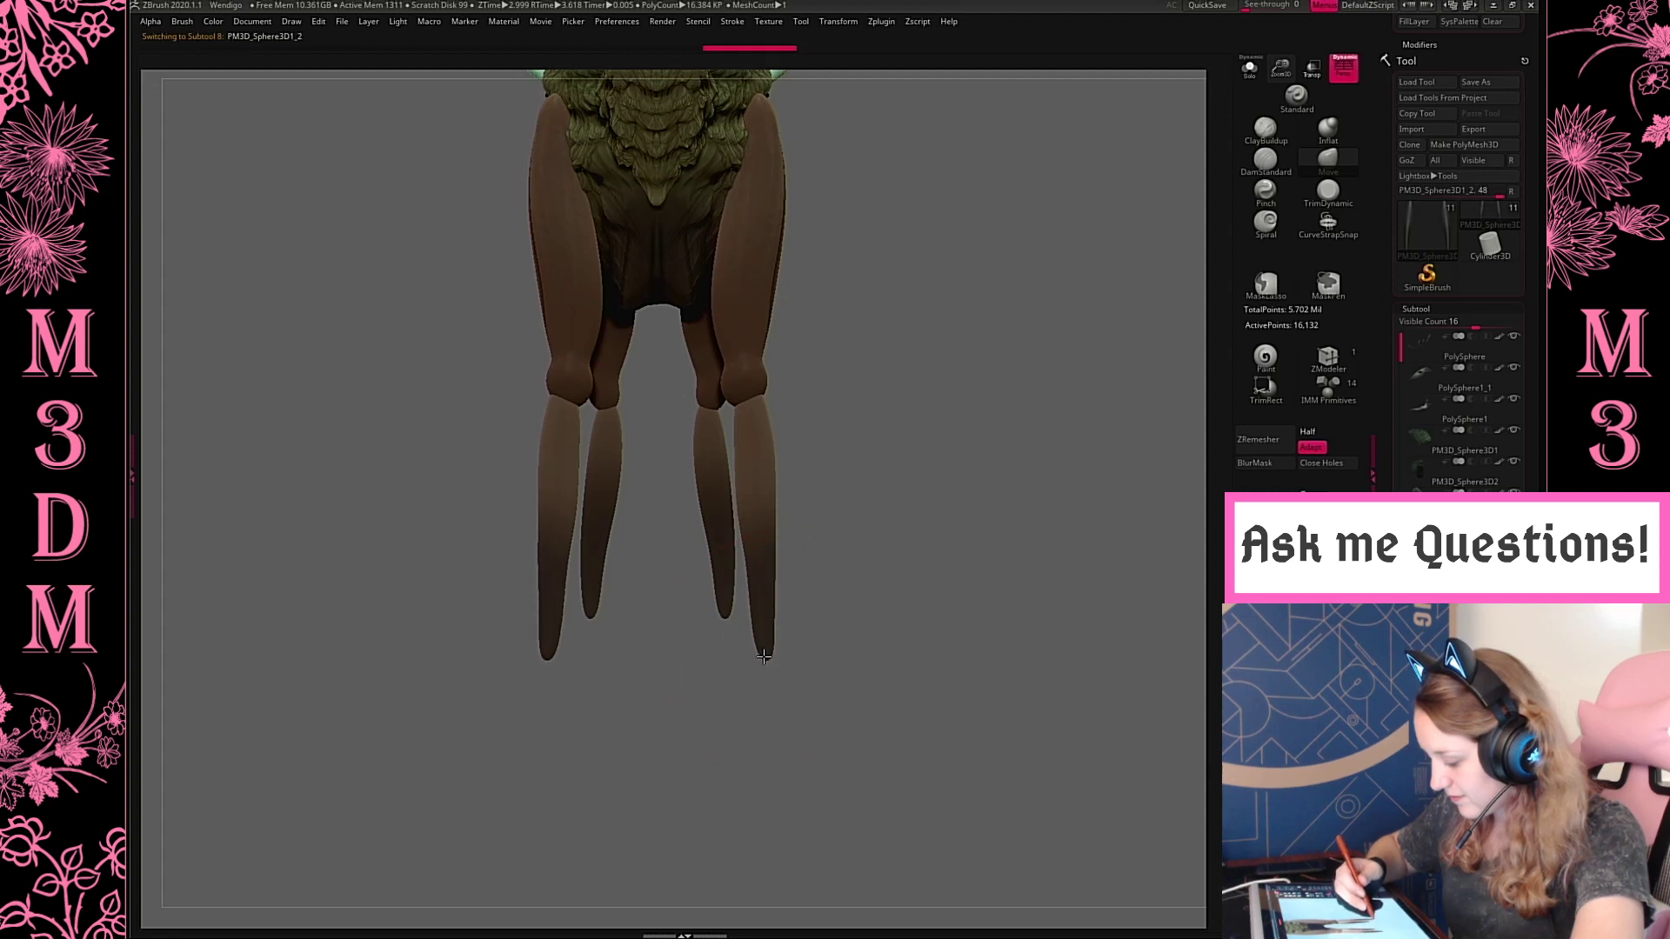
mouse_move(774, 558)
left_mouse_down()
mouse_move(753, 552)
mouse_move(767, 555)
left_mouse_up()
left_click_drag(773, 476, 763, 476)
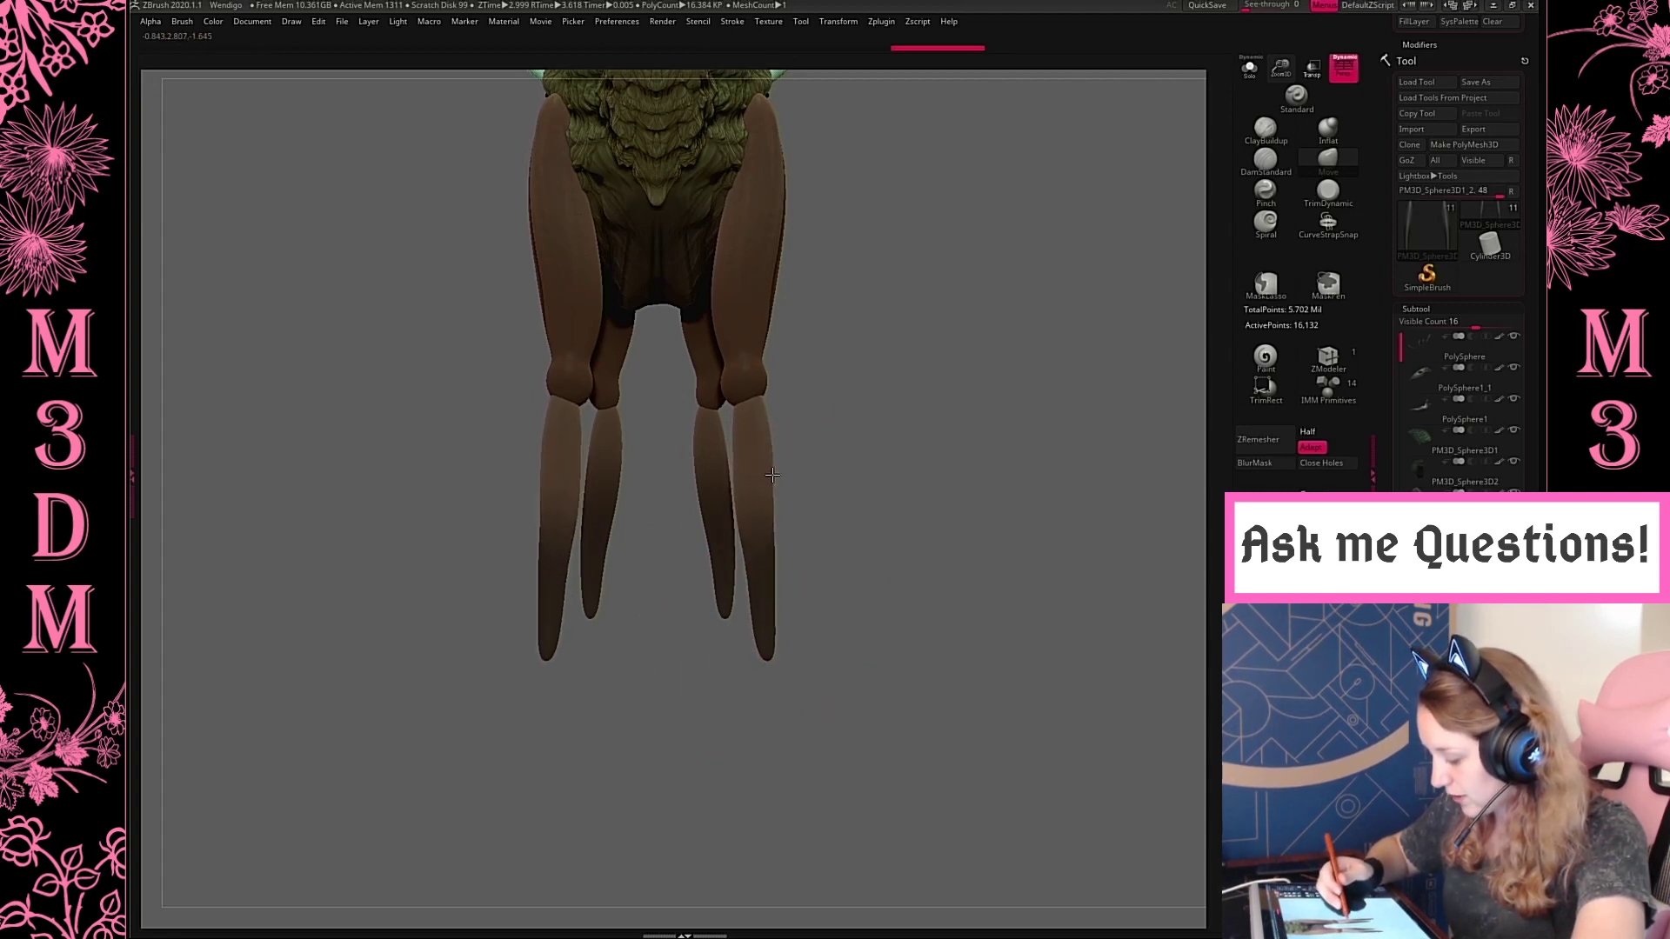
mouse_move(772, 595)
left_mouse_down()
mouse_move(746, 589)
mouse_move(767, 589)
left_mouse_up()
Shift the front lower legs slightly inward beneath the knees
key("w")
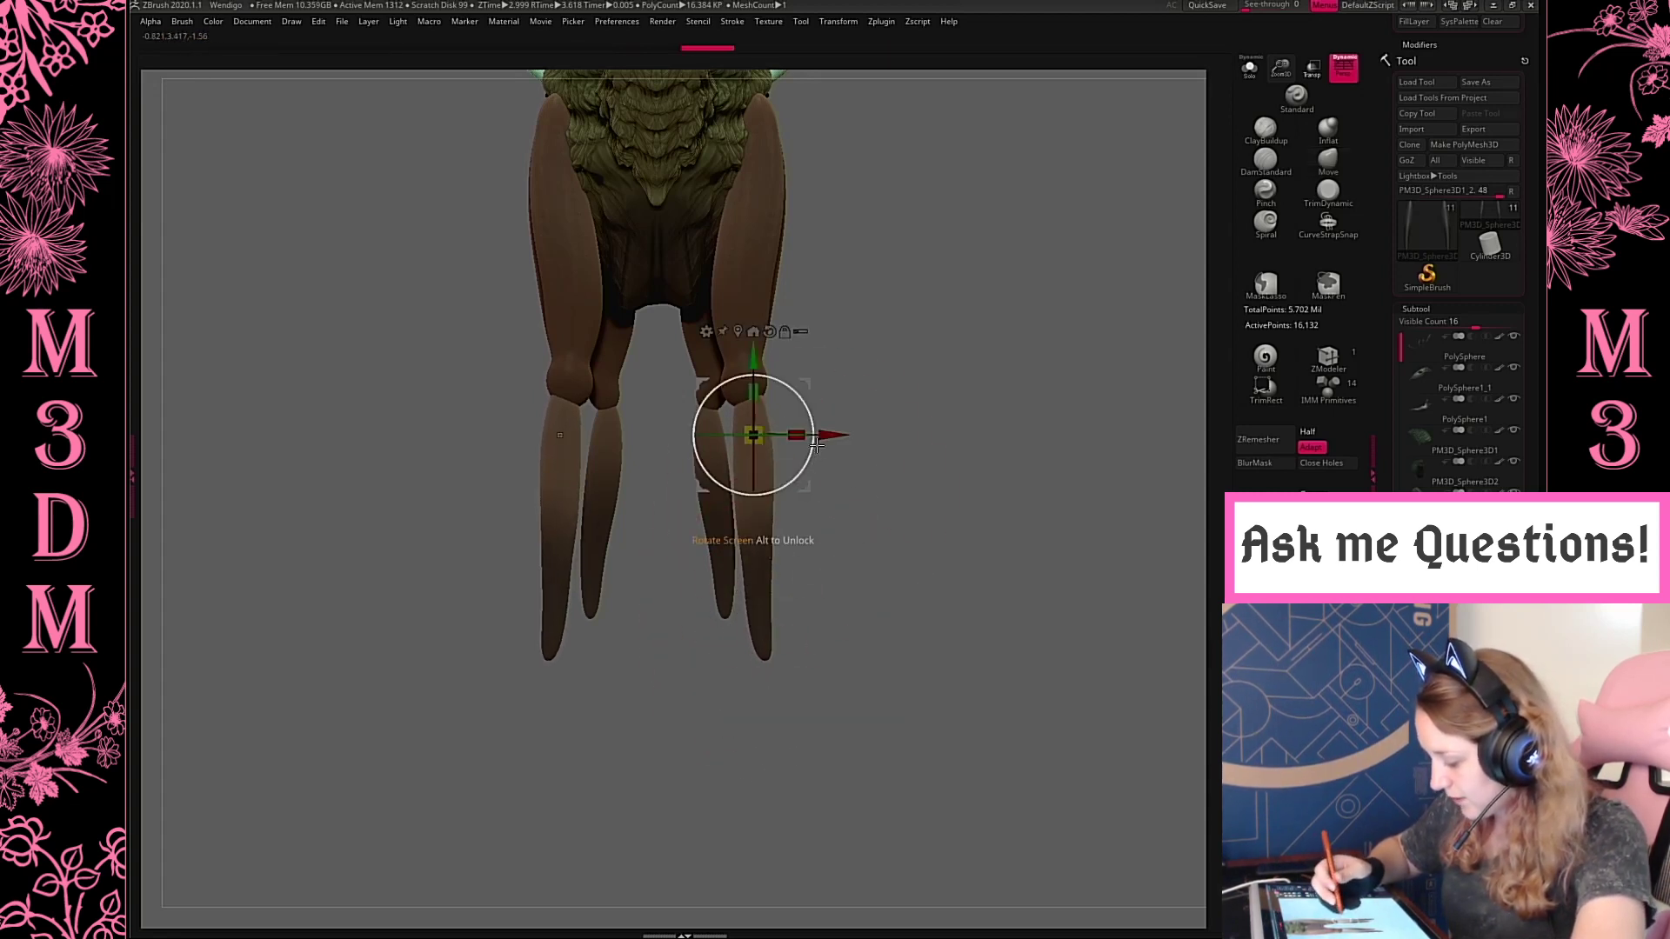
left_click_drag(831, 435, 825, 434)
key("q")
Select the hind lower legs and reshape them from behind with the Move brush, pulling the tips inward and adjusting the outer curve
mouse_move(1105, 609)
left_mouse_down()
mouse_move(962, 671)
mouse_move(1033, 644)
mouse_move(1018, 510)
mouse_move(1051, 571)
mouse_move(1072, 538)
left_mouse_up()
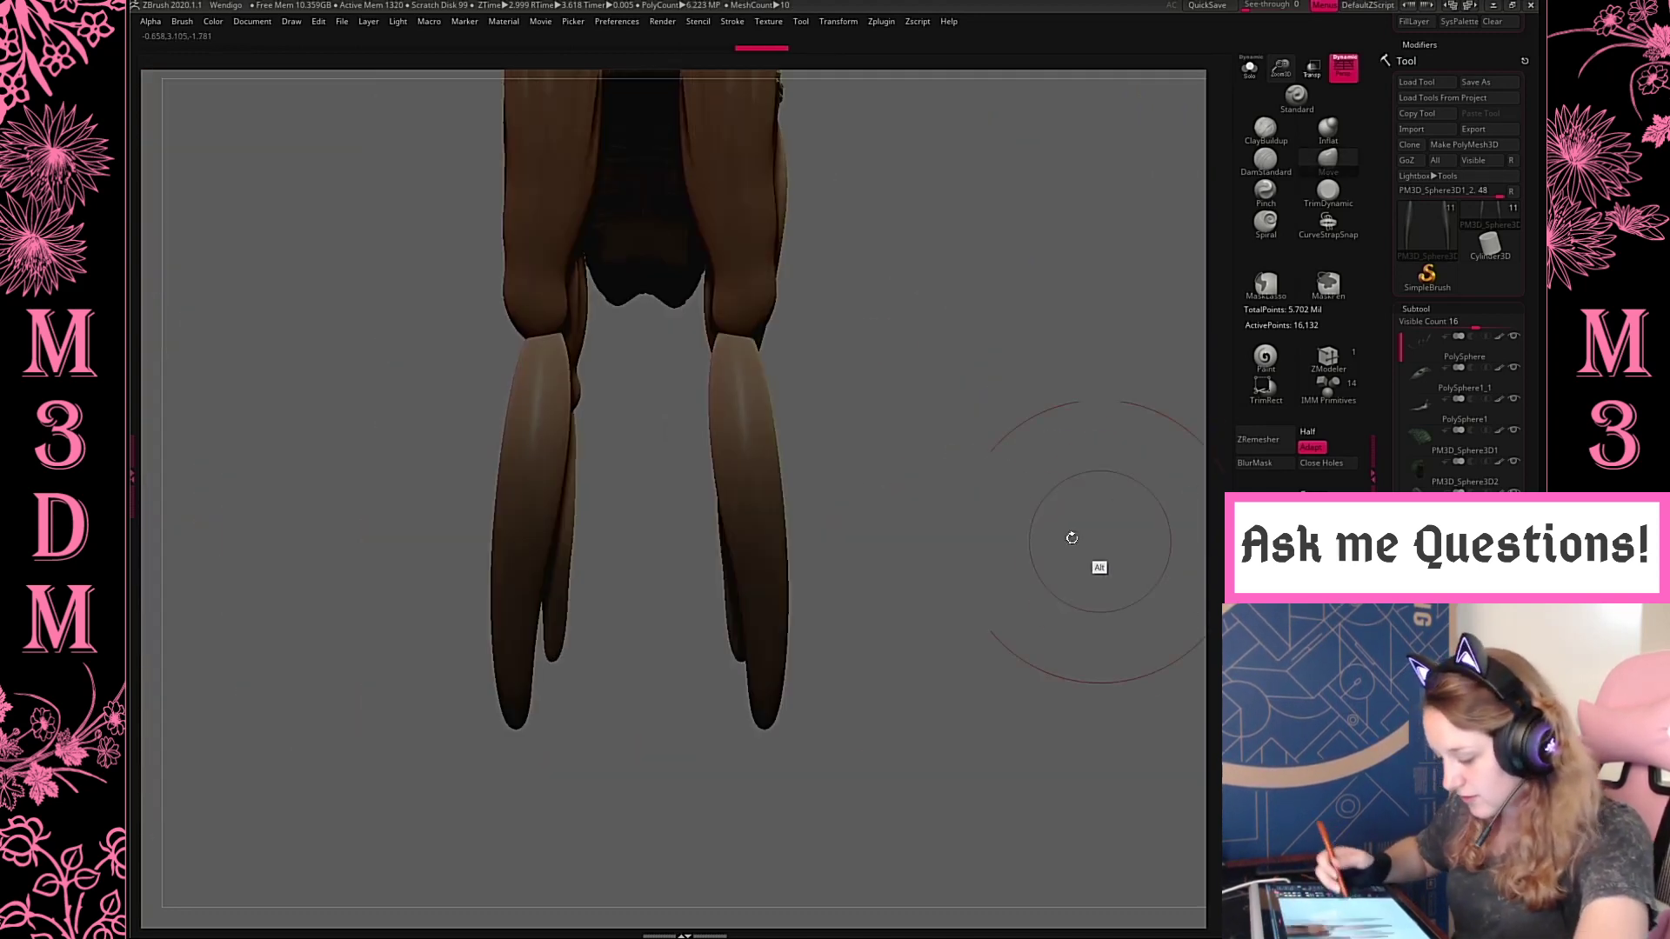
left_click(777, 502, "alt")
key("space")
left_click_drag(764, 612, 722, 614)
left_click_drag(753, 689, 746, 684)
left_click_drag(729, 360, 767, 346)
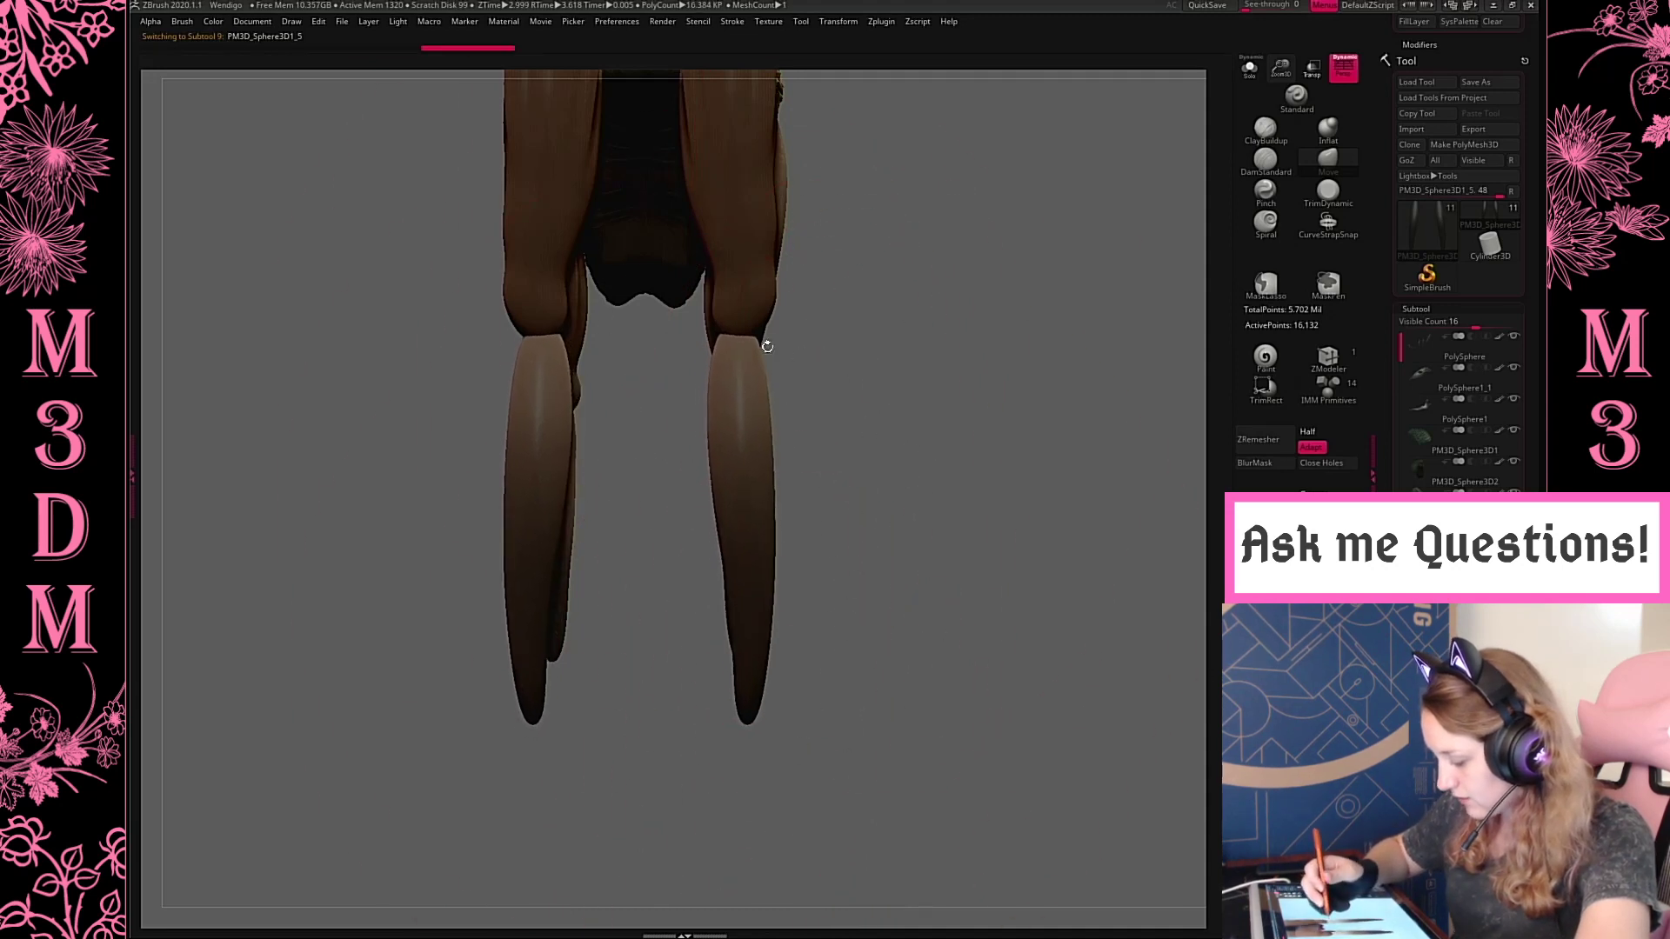
left_click_drag(773, 475, 782, 472)
mouse_move(901, 366)
left_mouse_down()
mouse_move(1006, 343)
mouse_move(1057, 417)
mouse_move(1200, 494)
left_mouse_up()
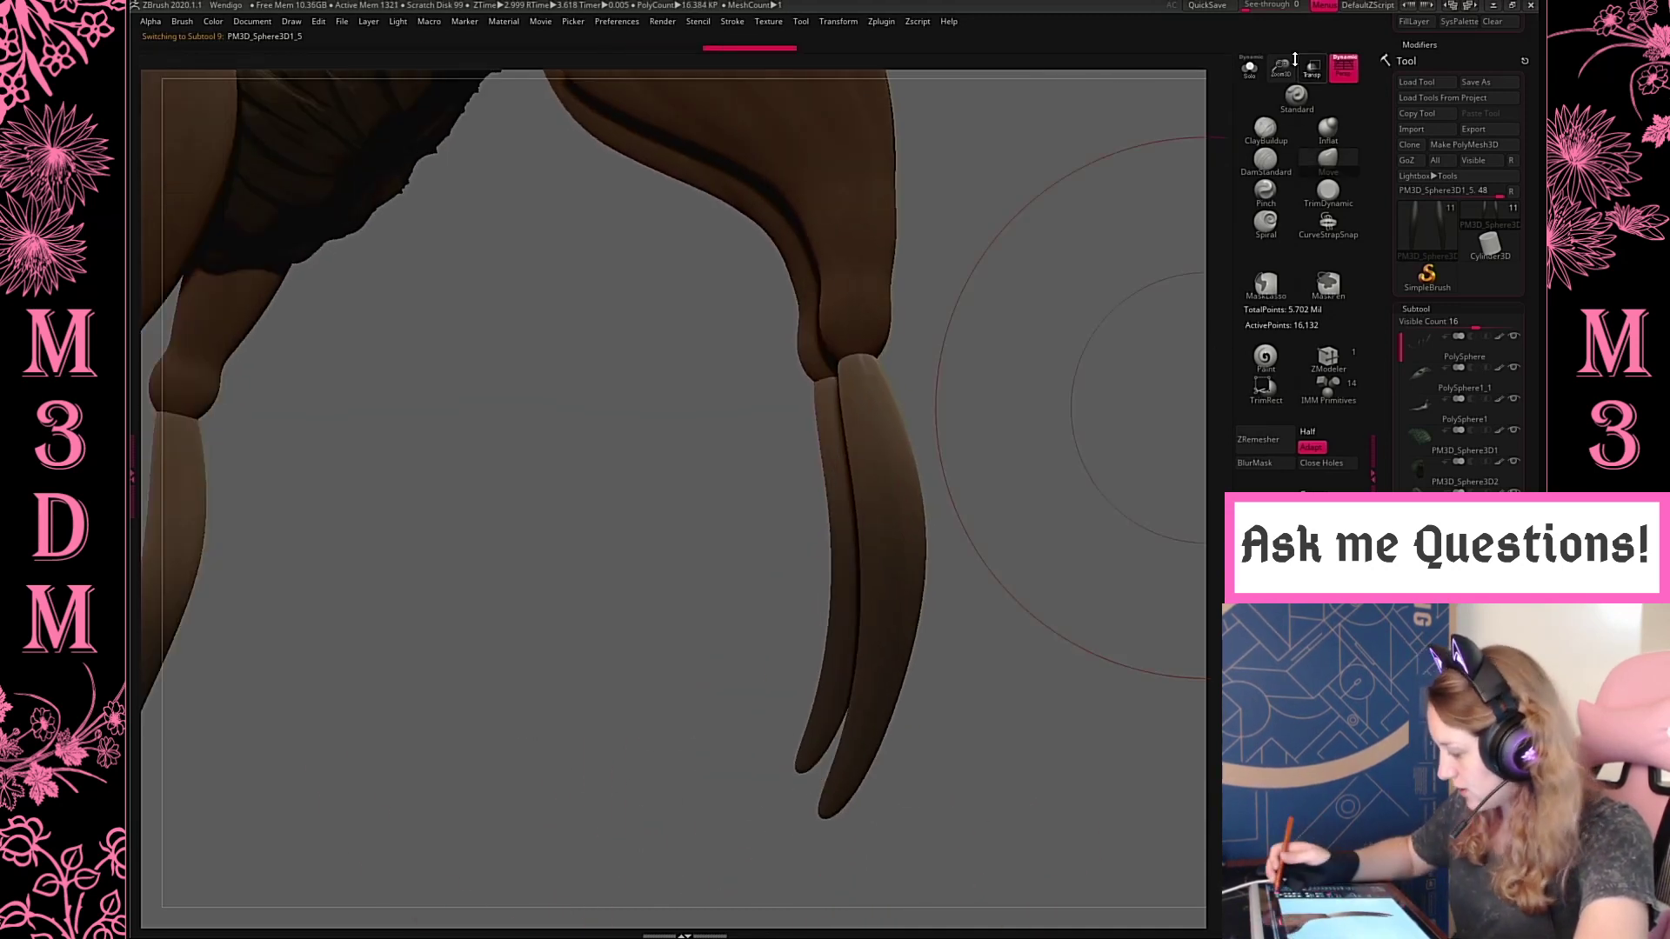
Select the hind upper legs and tighten their lower ends and thigh surface with the Pinch brush
left_click_drag(1282, 68, 1265, 17)
left_click_drag(1050, 490, 1123, 574, "alt")
key("space")
left_click(1009, 385)
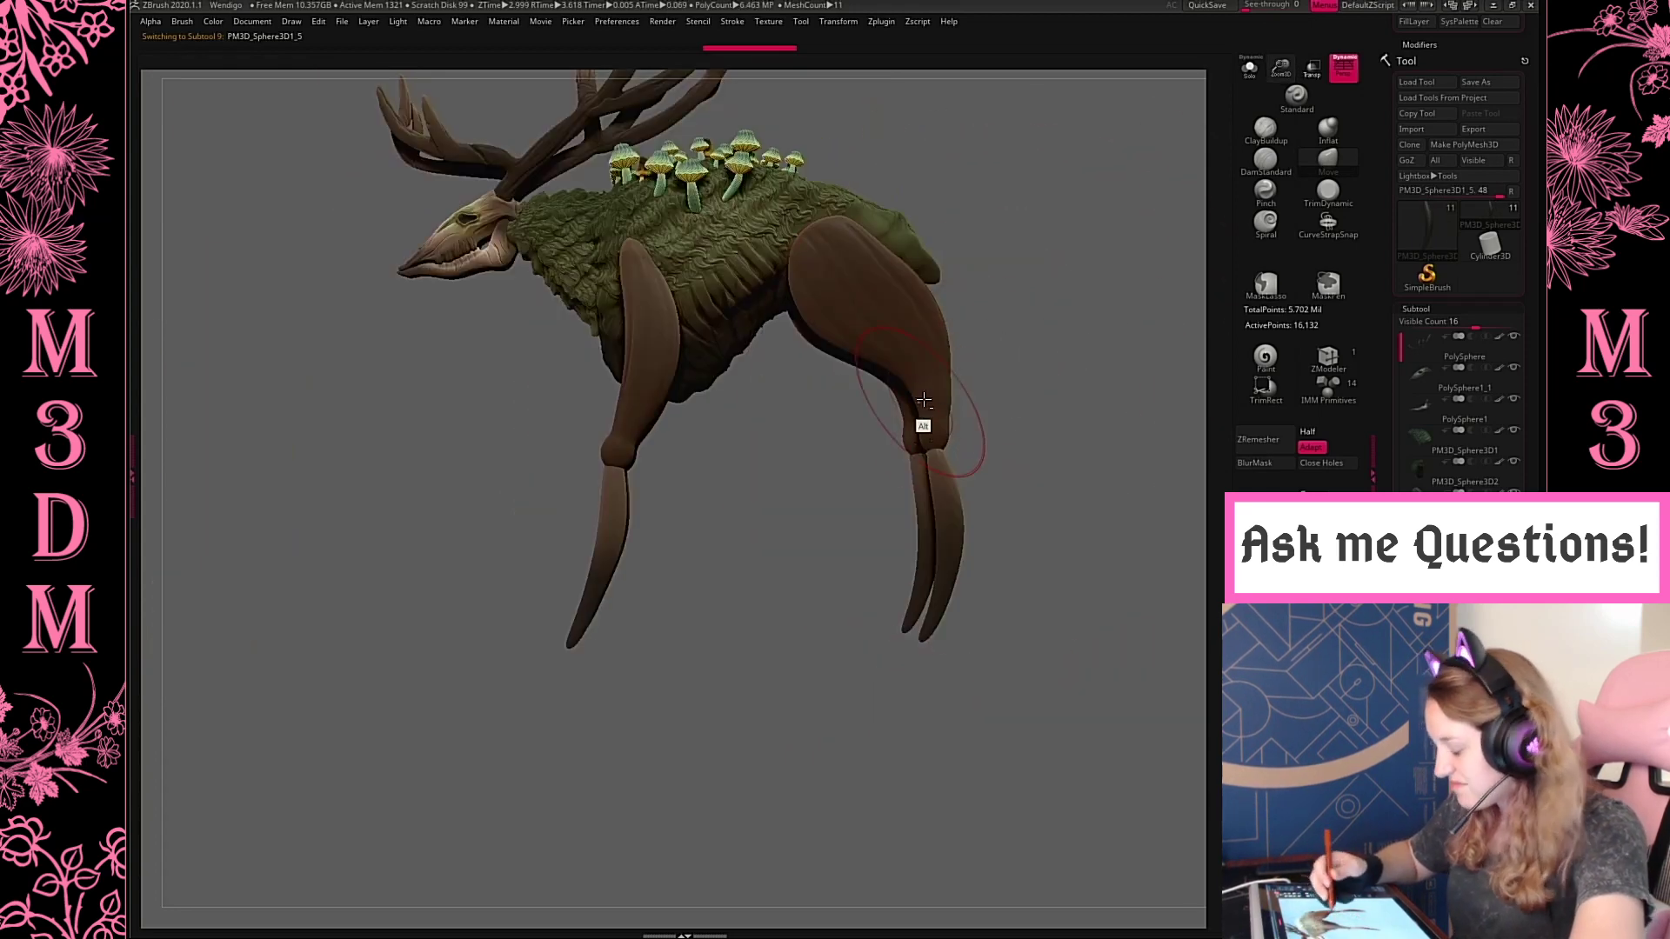
left_click(924, 400, "alt")
key("space")
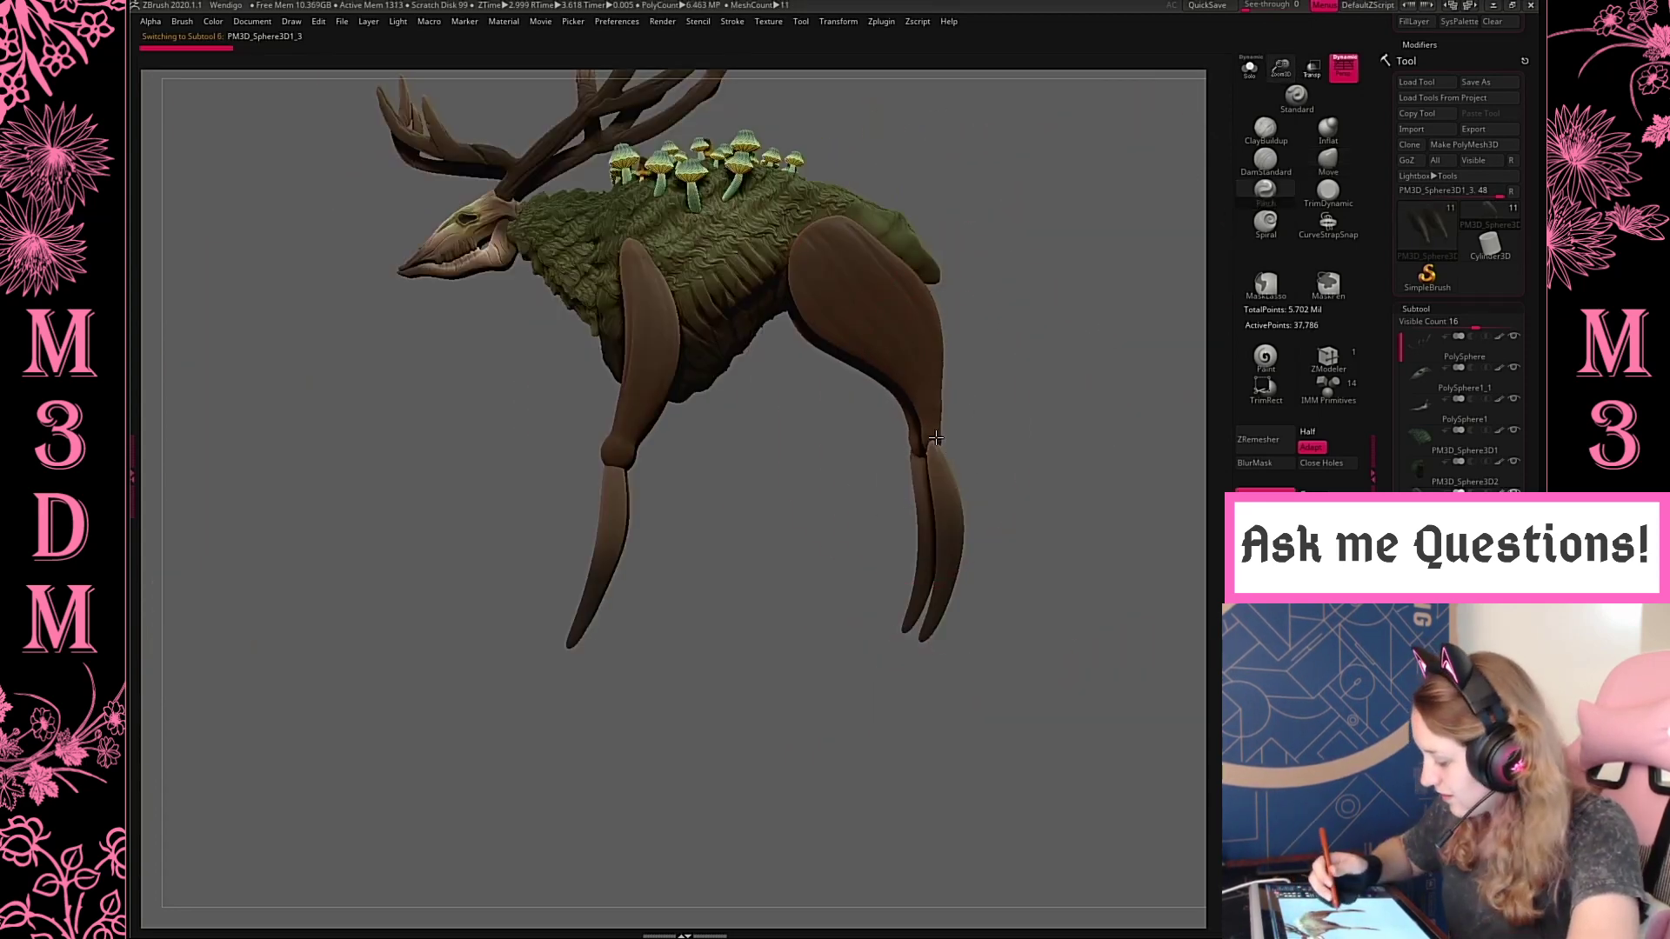
left_click_drag(943, 441, 937, 472)
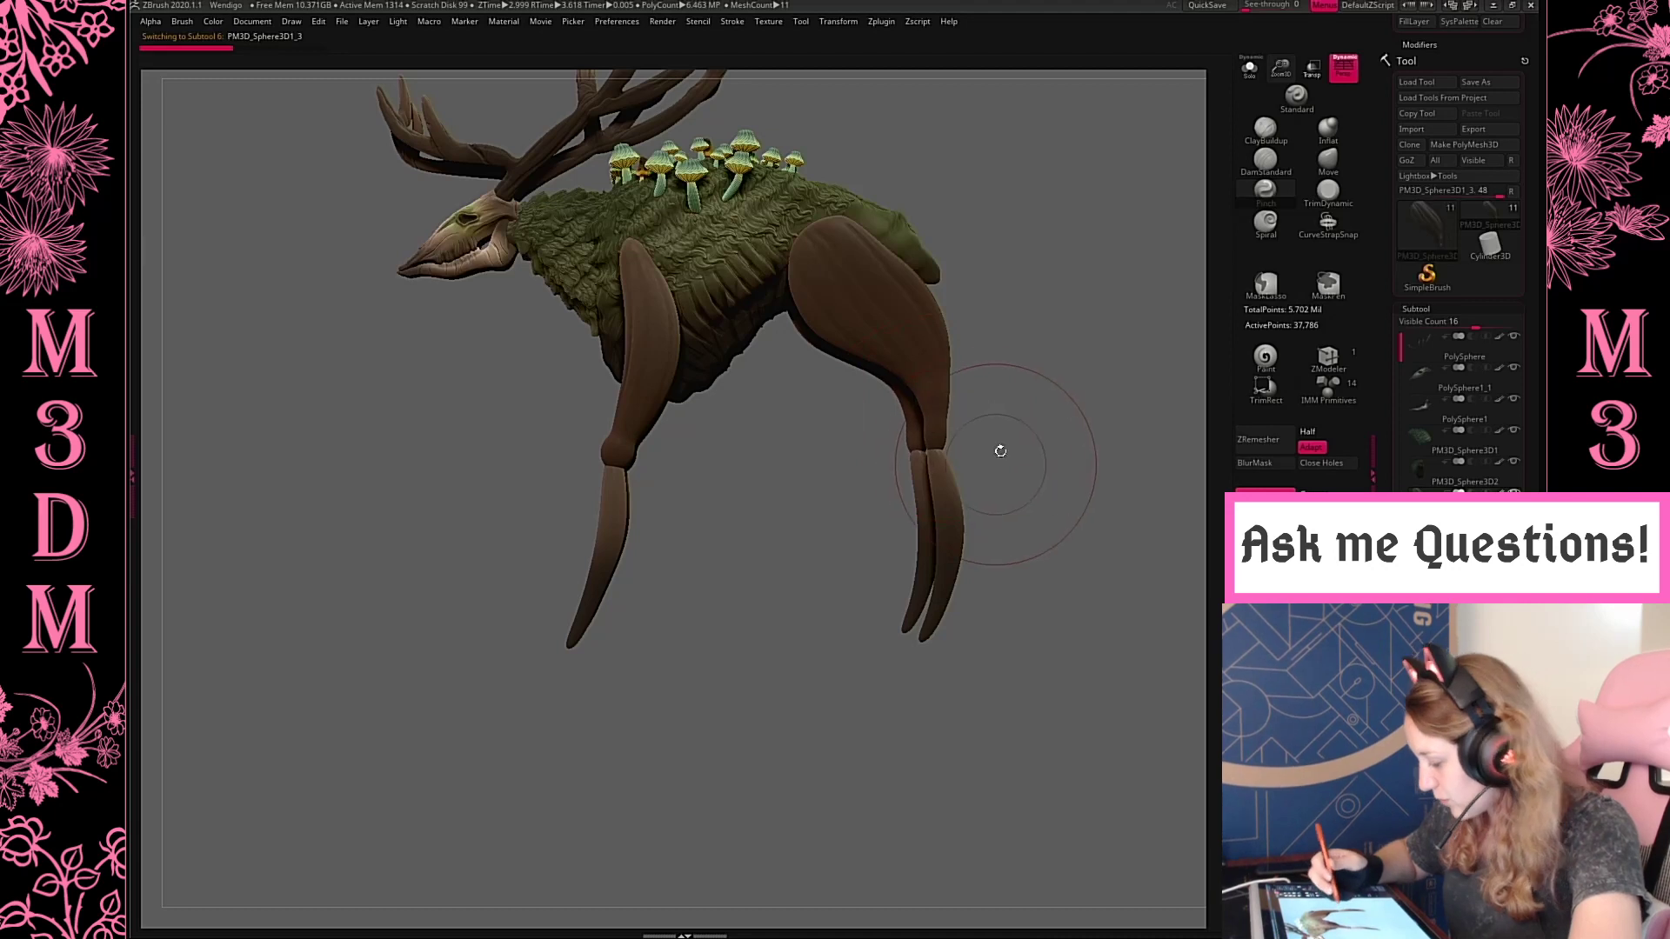
left_click_drag(850, 264, 840, 298)
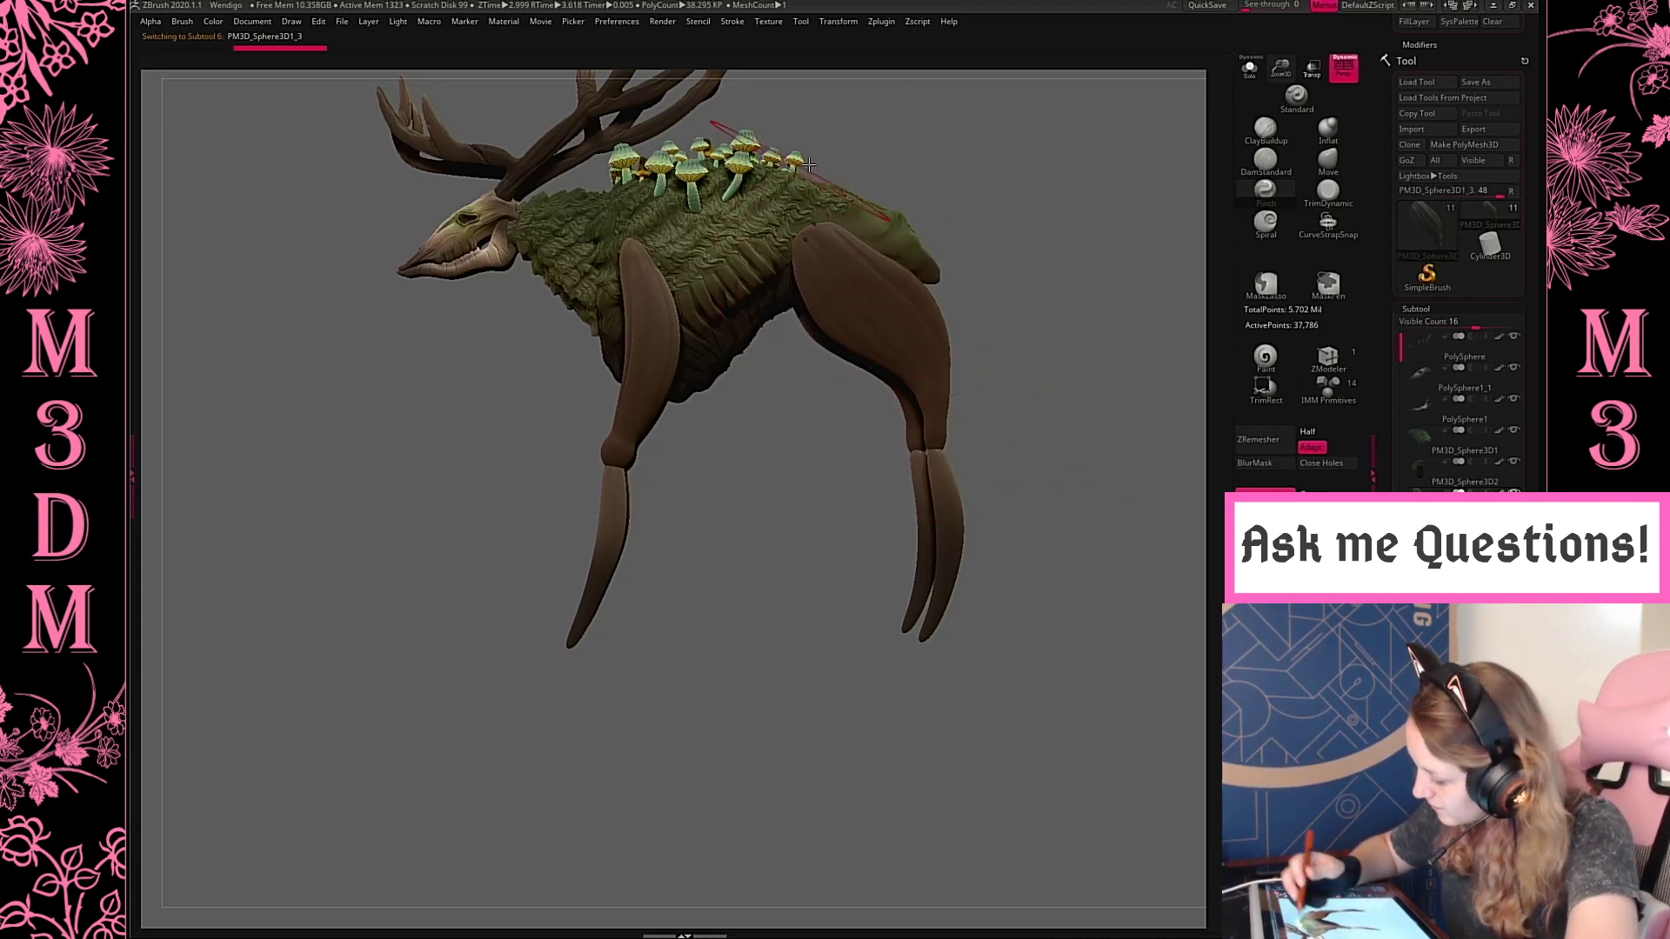
Choose the CurveTube brush, enable Size in the curve modifiers and reshape the Curve Falloff so tubes taper along their length
key("space")
mouse_move(1049, 334)
left_mouse_down()
mouse_move(1041, 307)
mouse_move(1117, 311)
mouse_move(1083, 335)
mouse_move(1070, 309)
mouse_move(1081, 347)
mouse_move(1122, 291)
mouse_move(793, 484)
left_mouse_up()
key("space")
mouse_move(1097, 219)
left_mouse_down("alt")
mouse_move(1103, 236)
mouse_move(974, 392)
left_mouse_up("alt")
key("b")
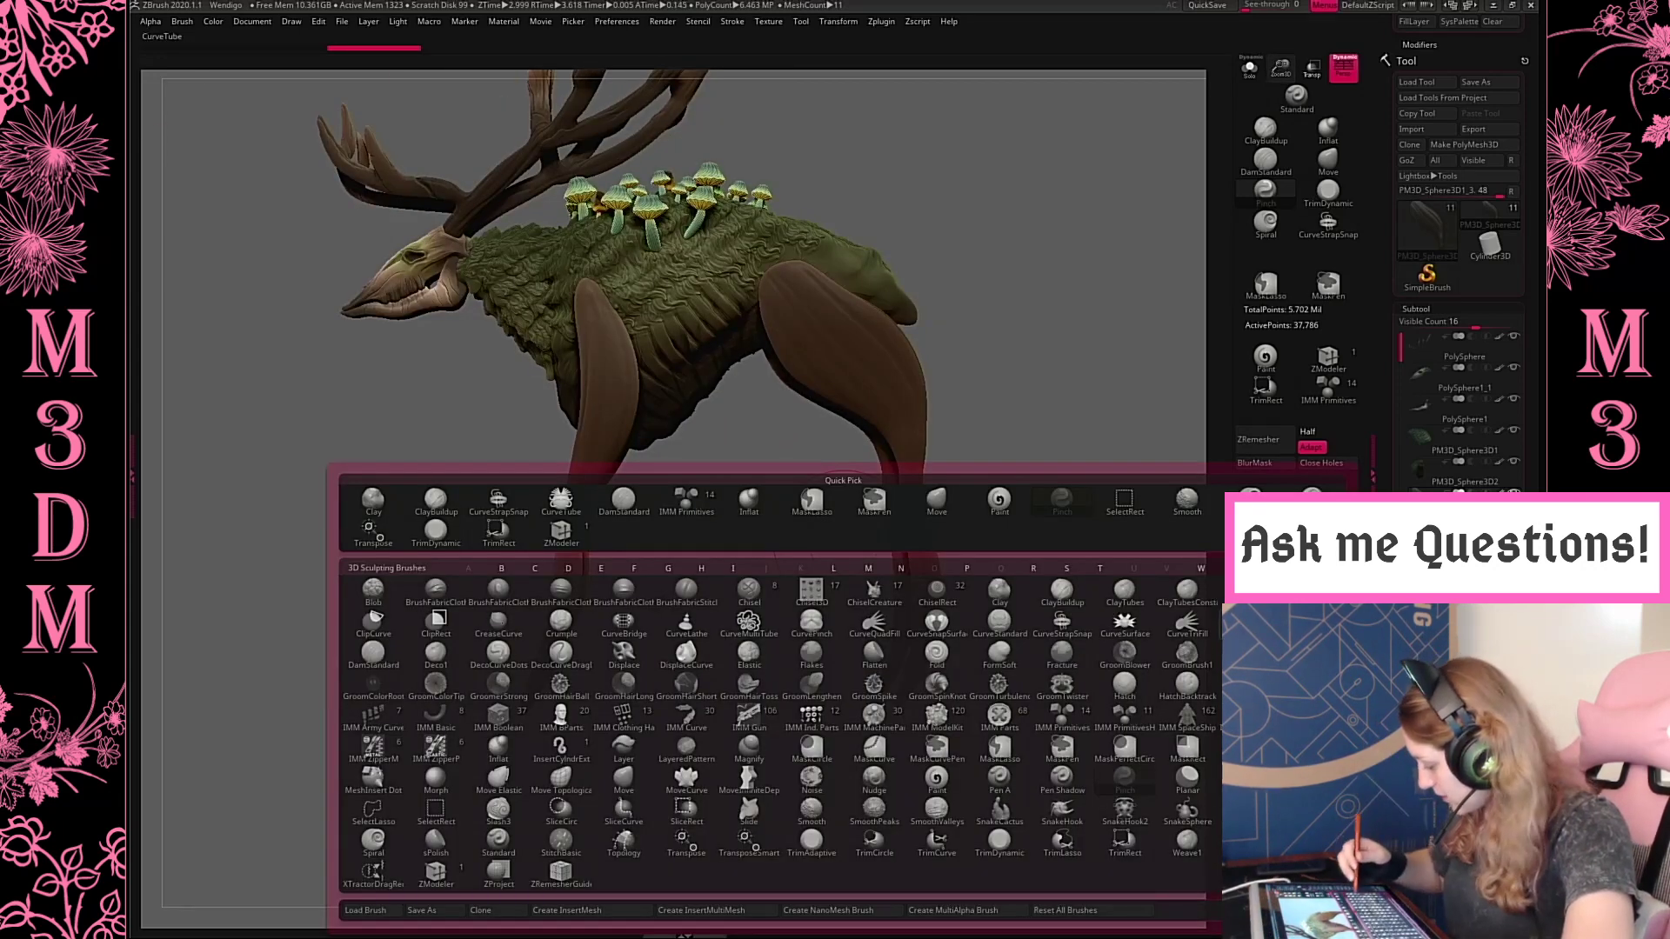
left_click(733, 23)
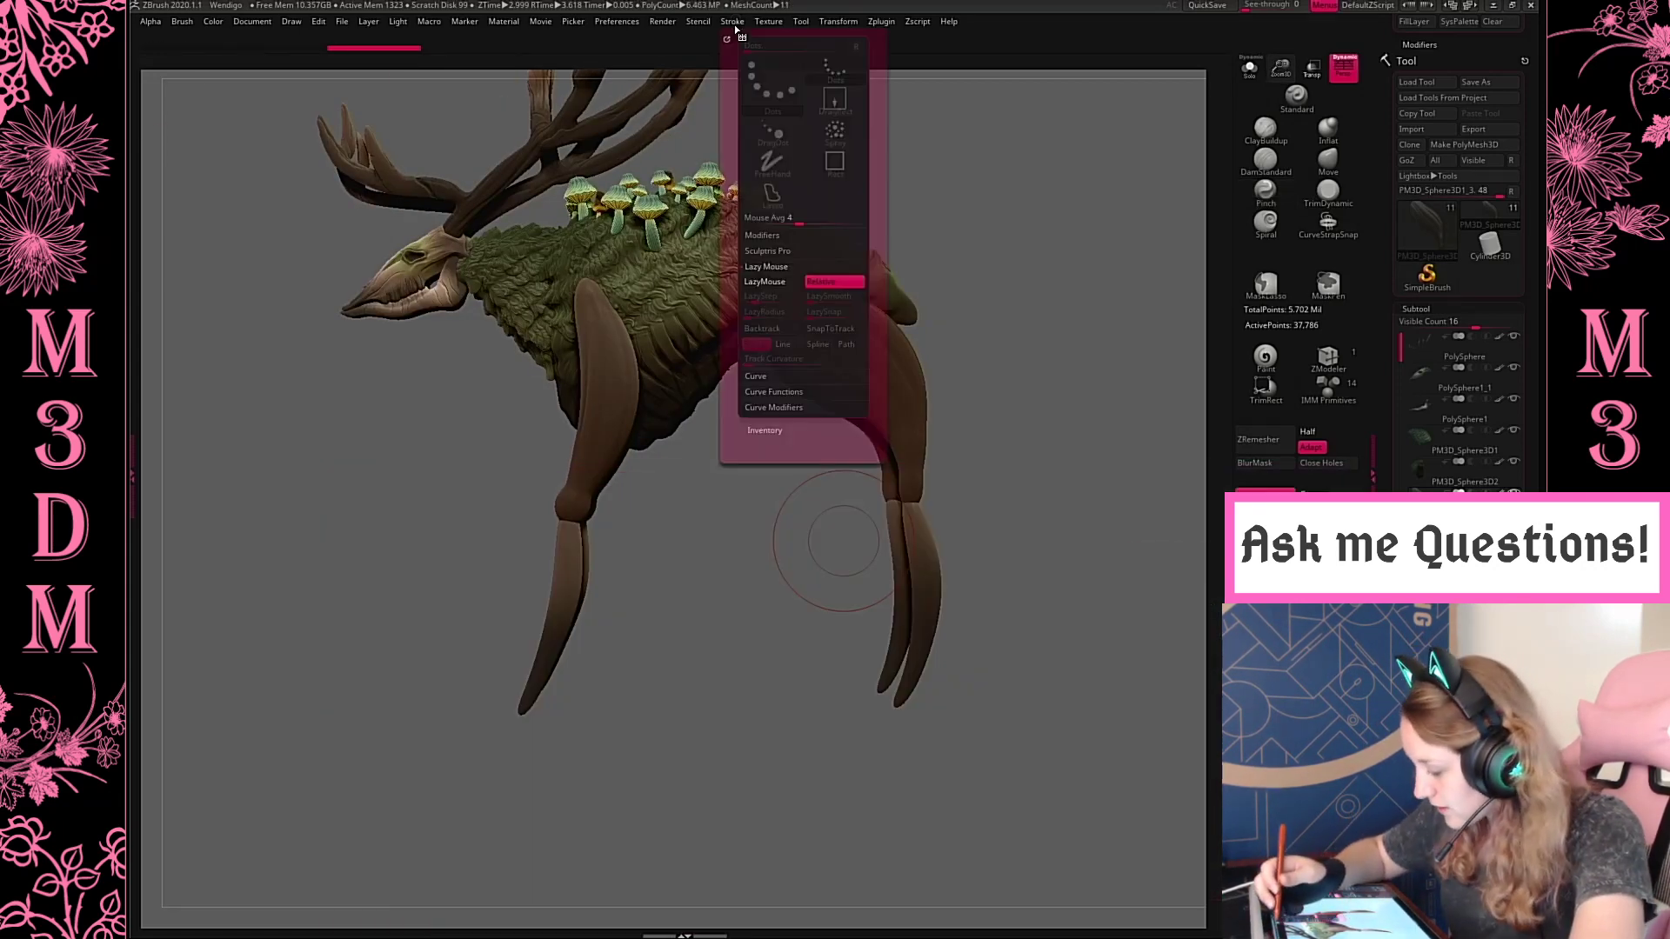
left_click(798, 408)
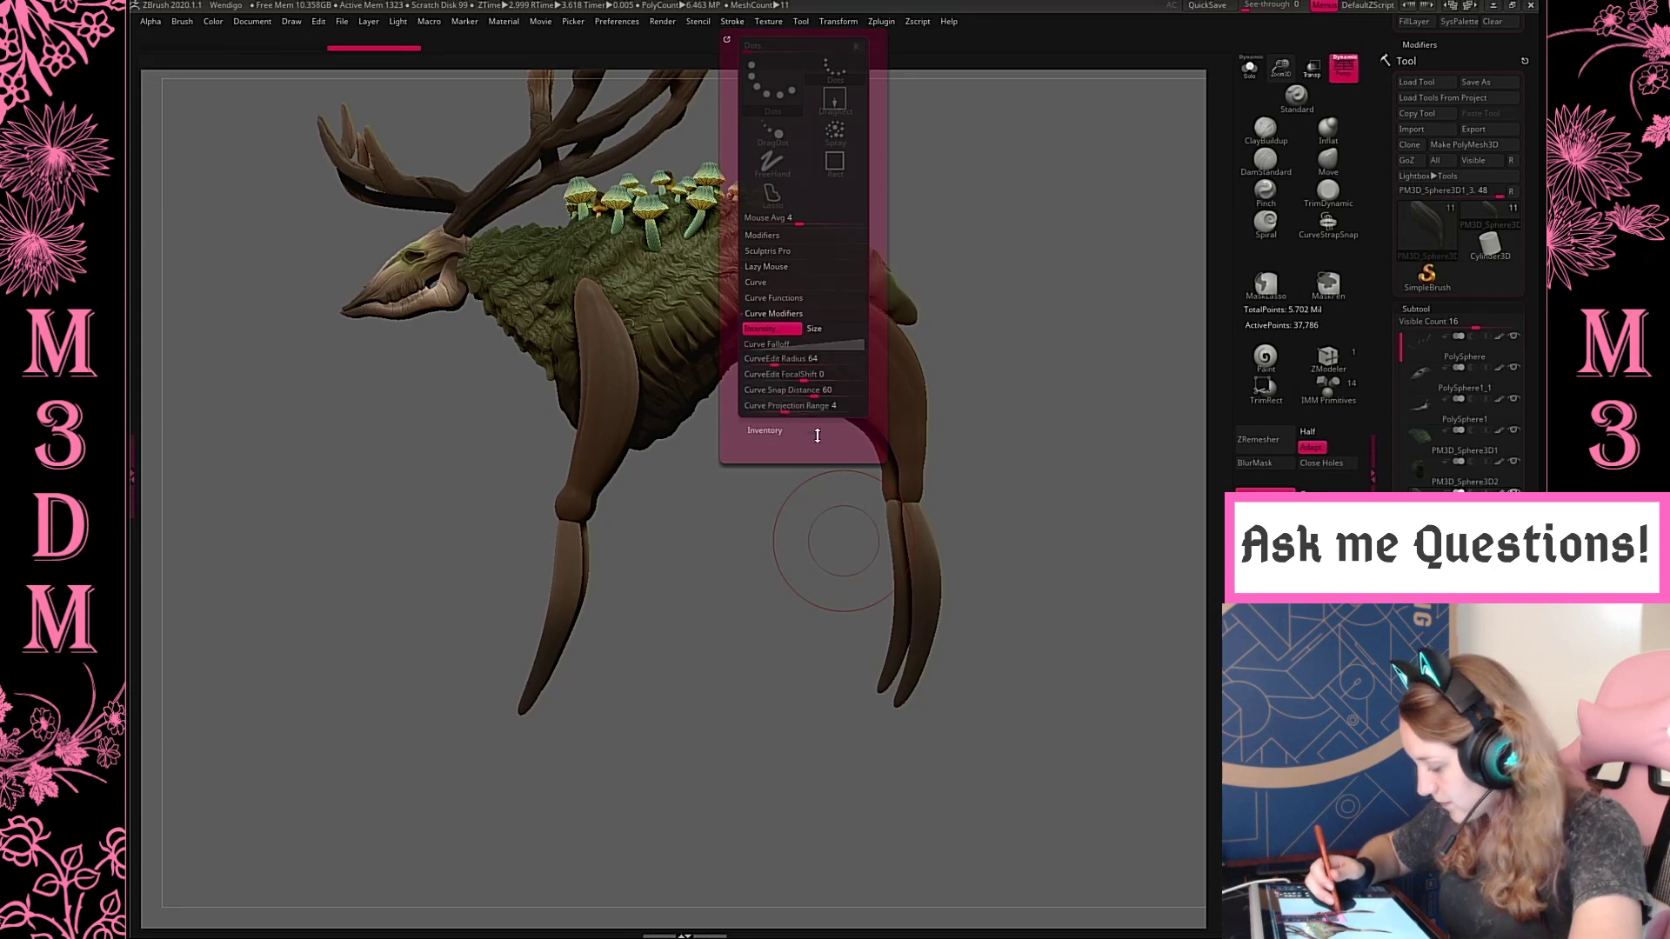
left_click(815, 341)
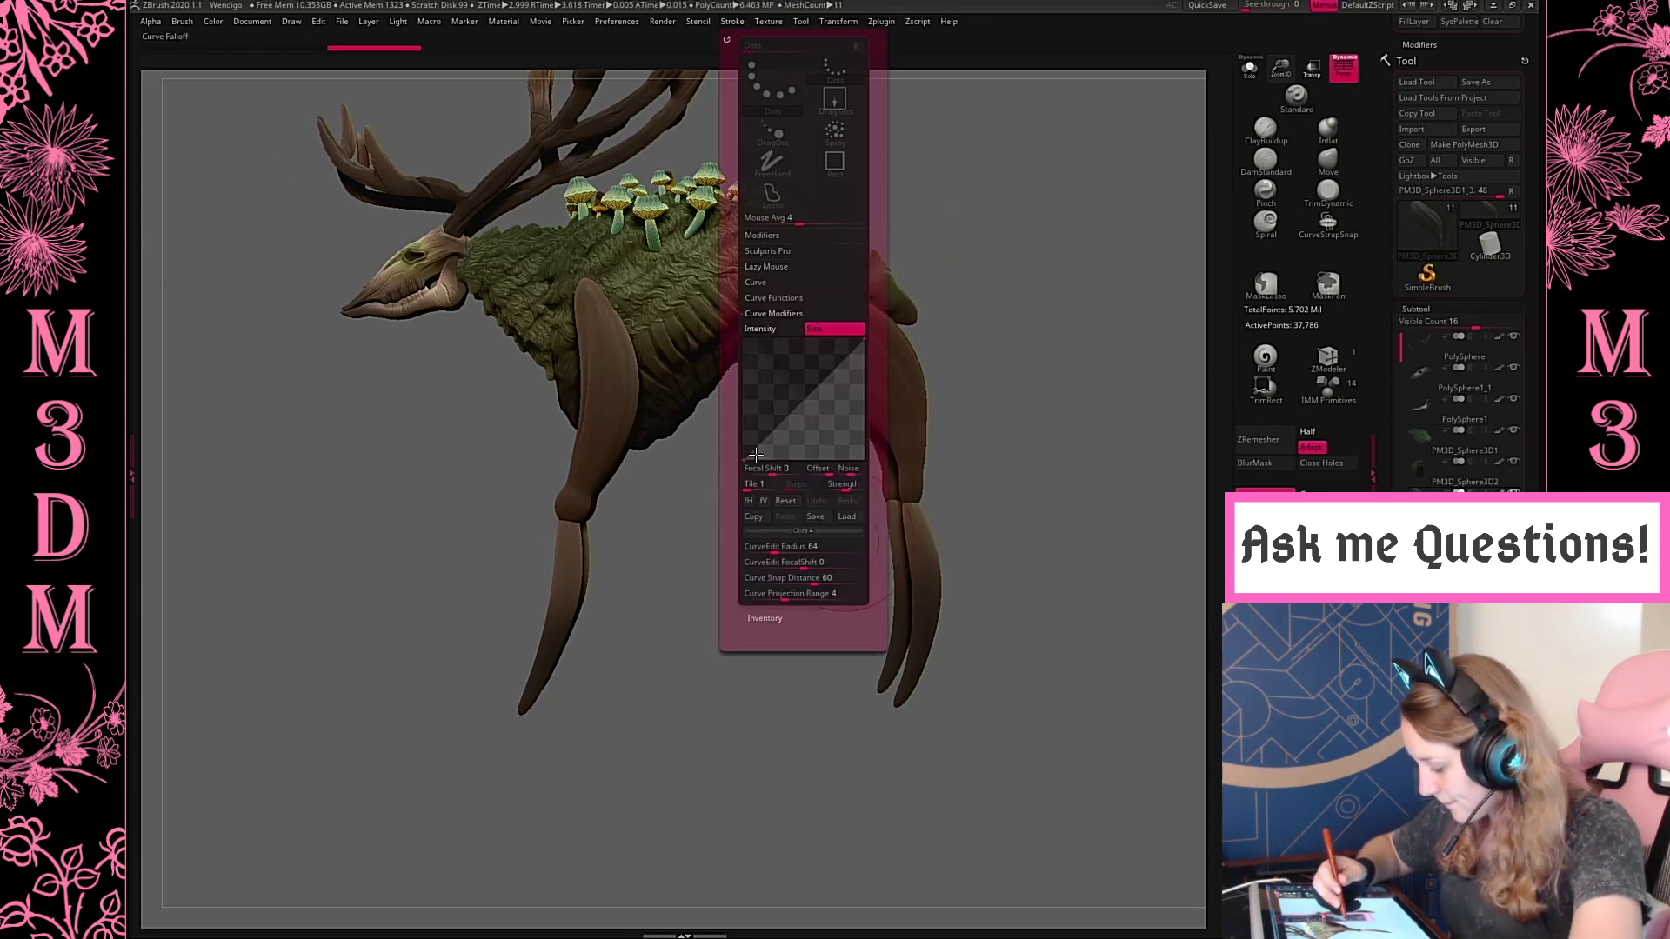
left_click_drag(756, 455, 737, 371)
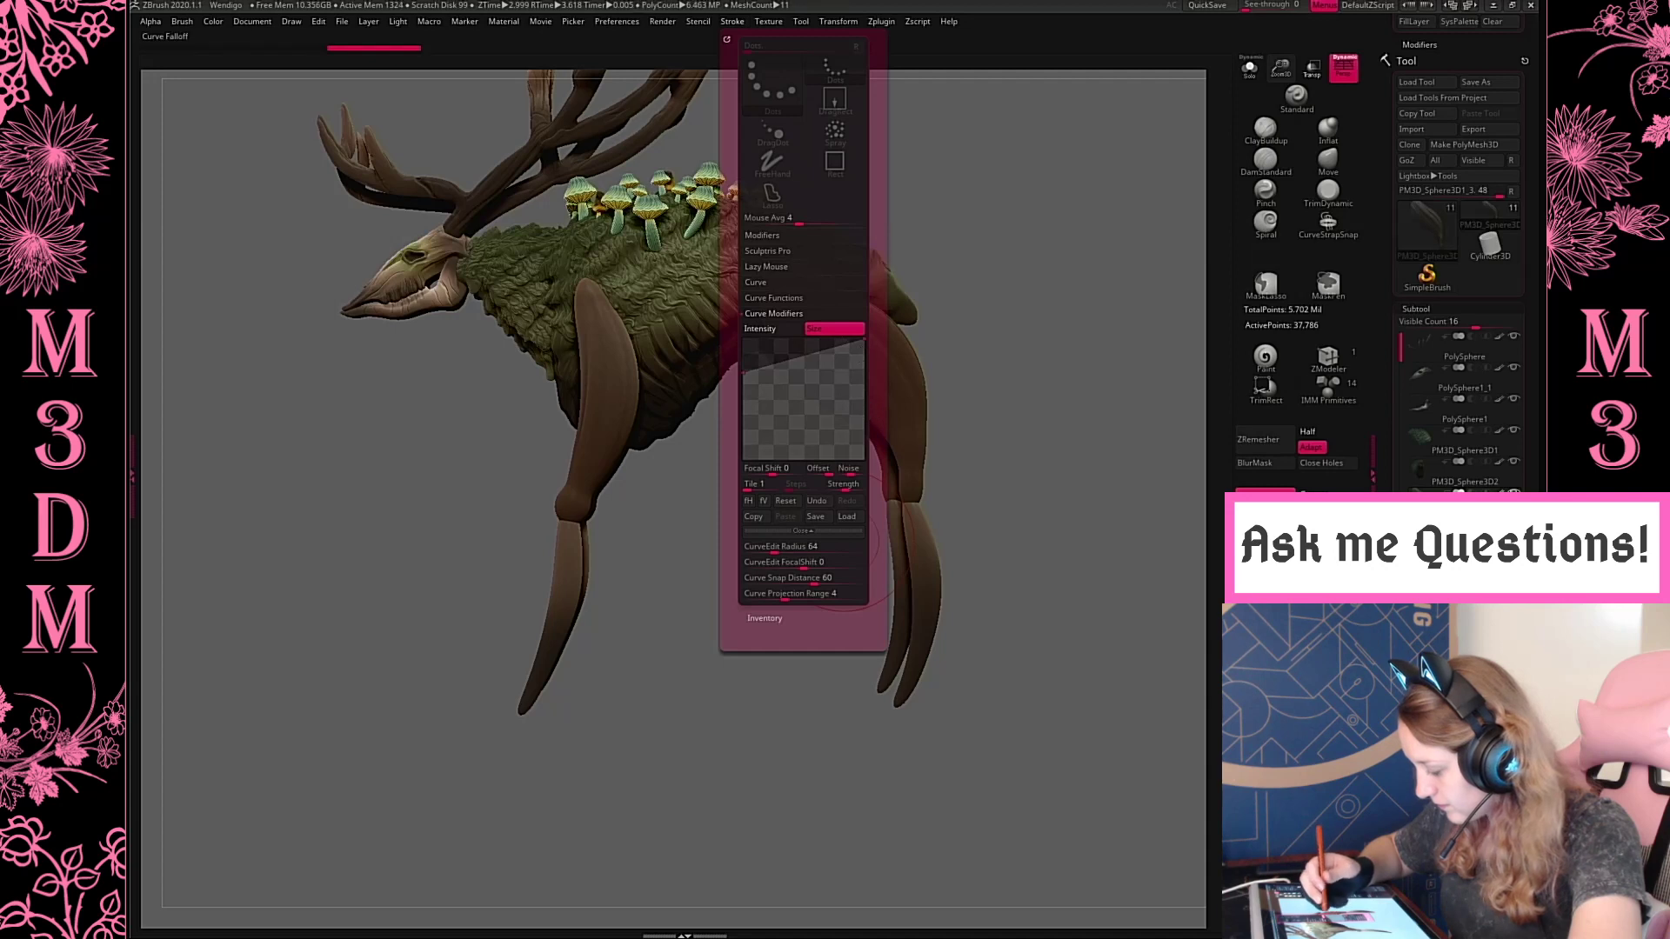
left_click_drag(864, 341, 869, 422)
Try drawing curve tubes down from the front lower leg, first thick and then at a smaller brush size
left_click_drag(566, 585, 521, 686)
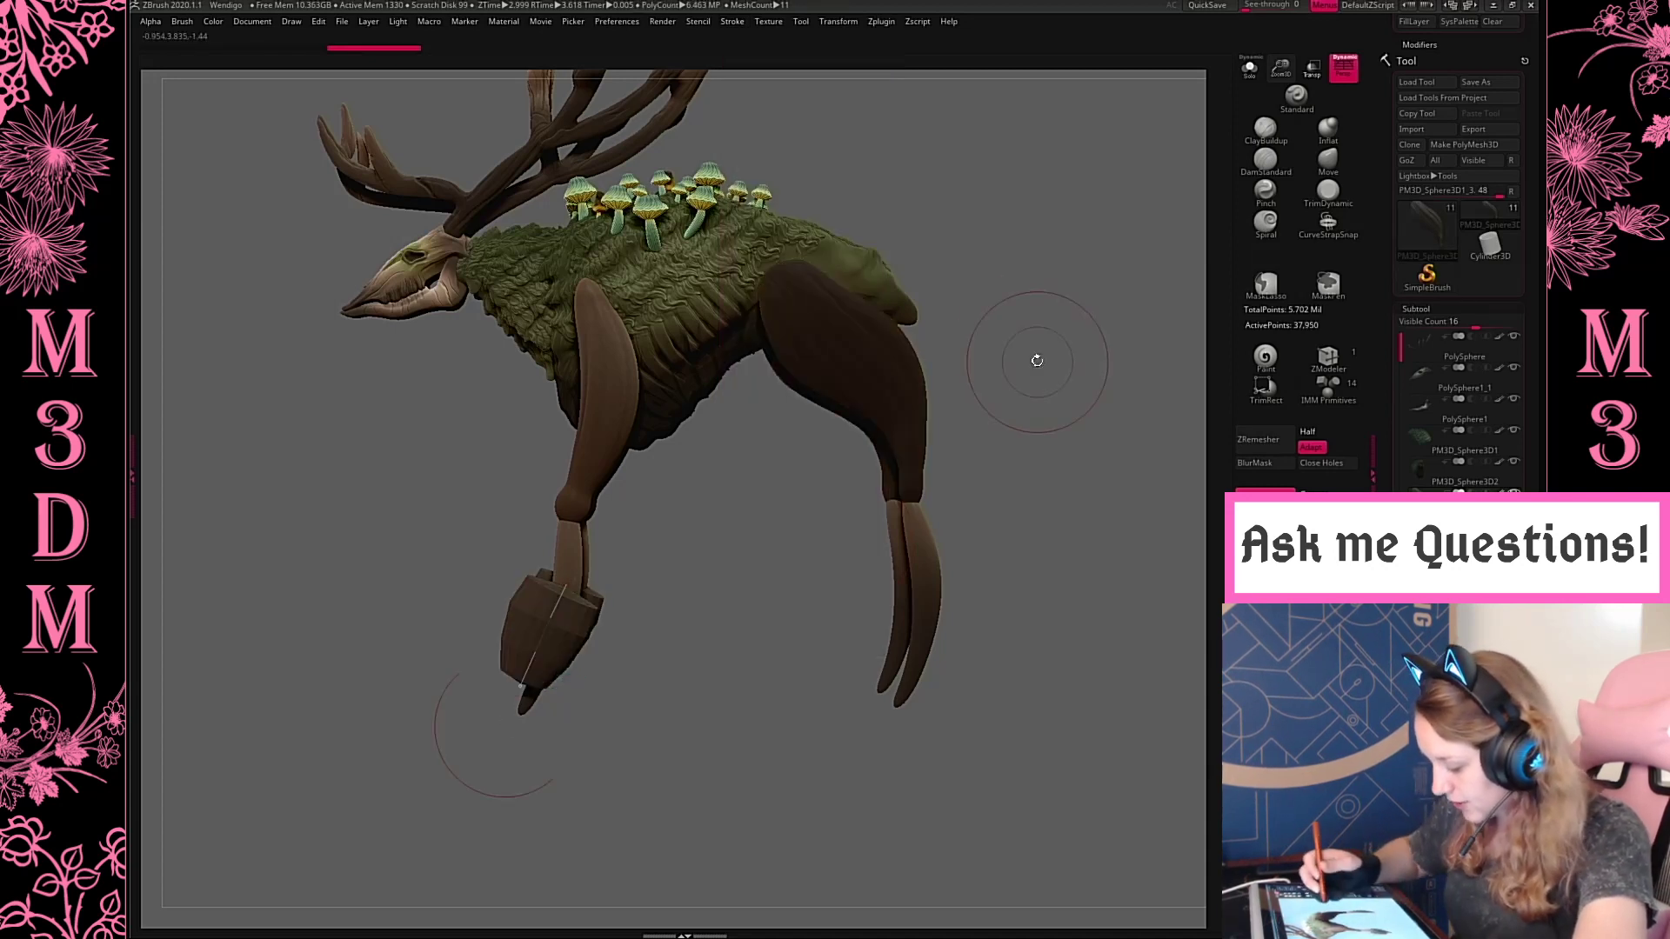
key("space")
left_click_drag(1036, 355, 1007, 355)
key("ctrl+z")
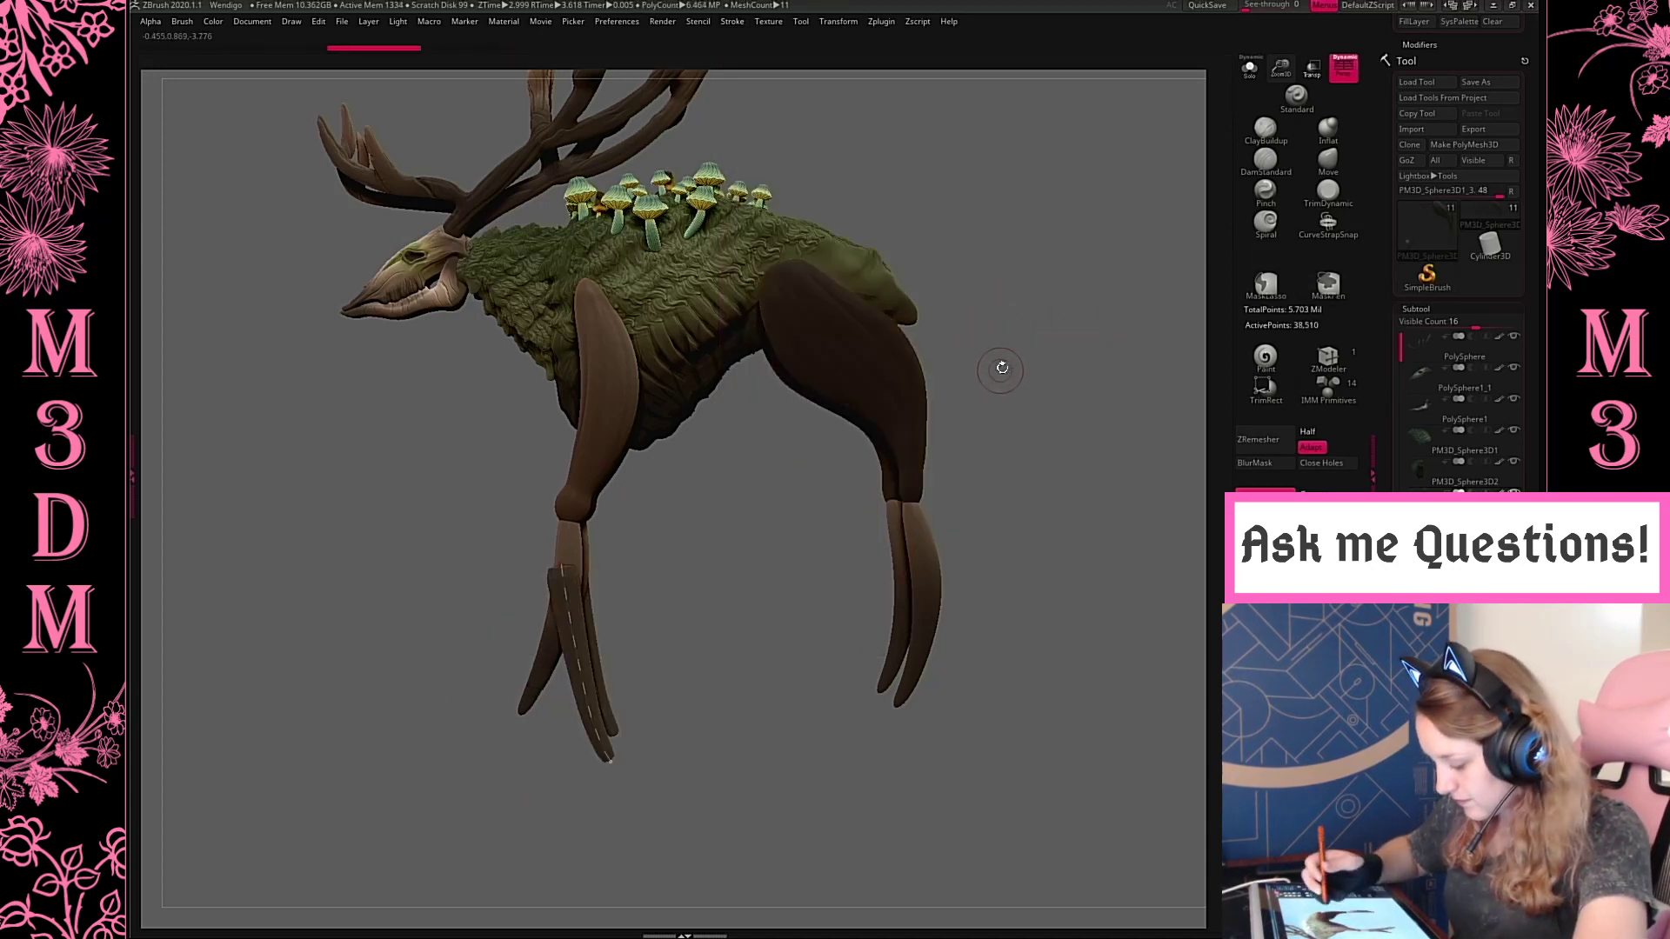
Draw a tapered curve tube curving forward from the front lower leg as the main toe
mouse_move(947, 399)
left_mouse_down("alt")
mouse_move(958, 336)
mouse_move(1170, 52)
left_mouse_up("alt")
key("space")
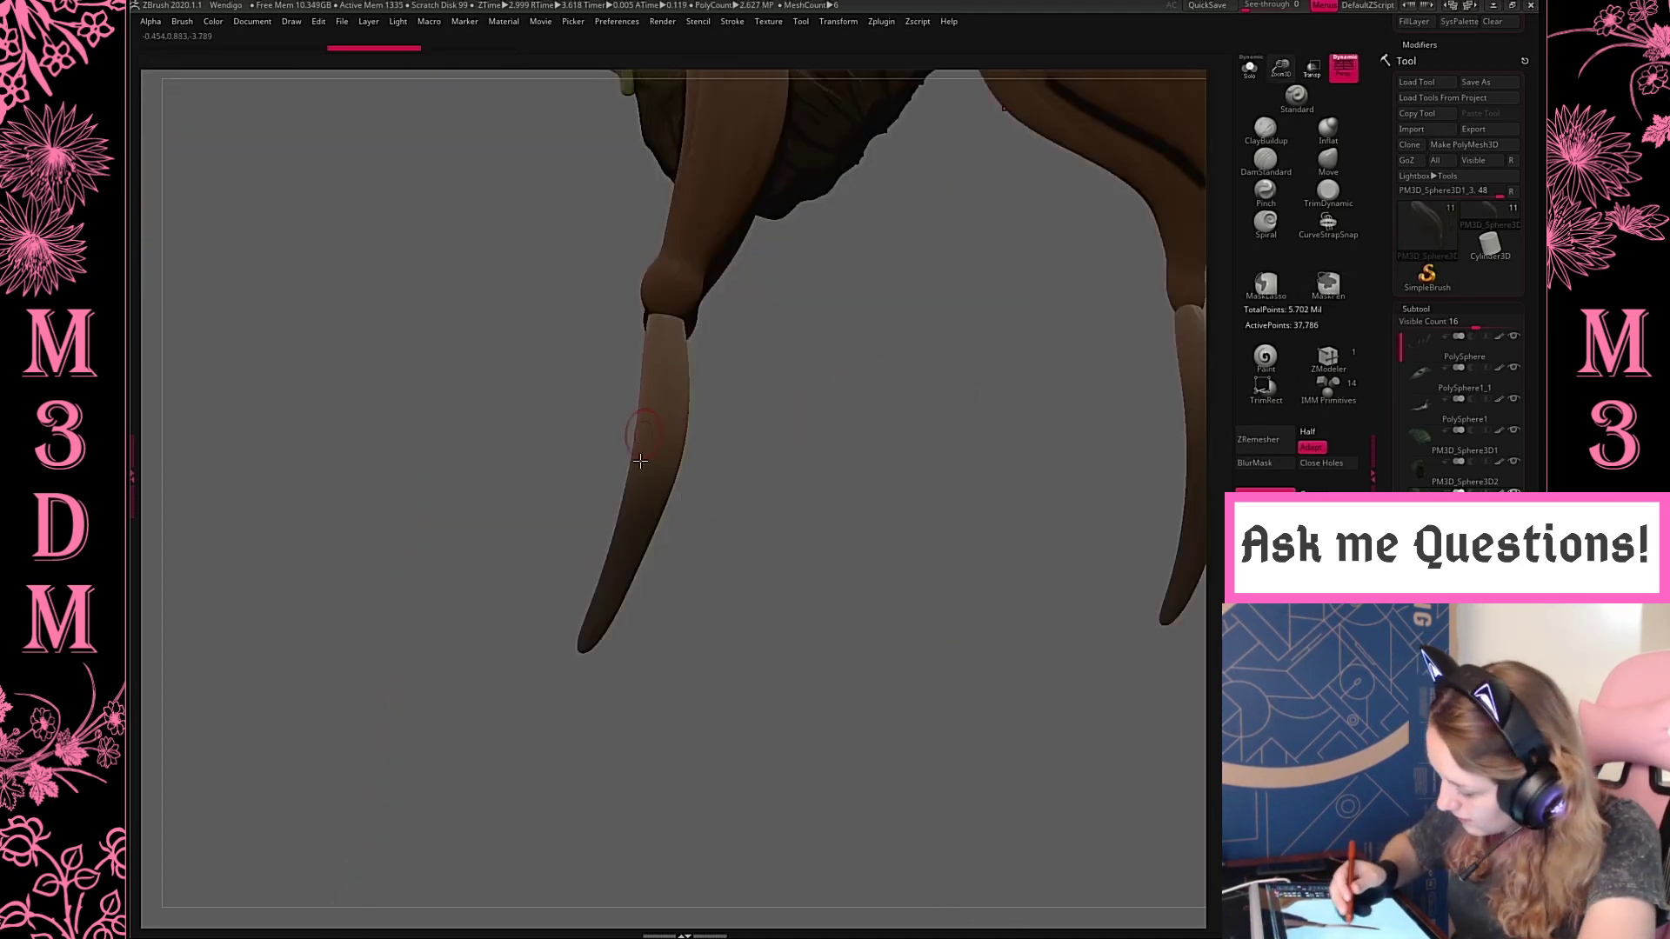
left_click_drag(642, 439, 386, 633)
left_click_drag(841, 519, 898, 487)
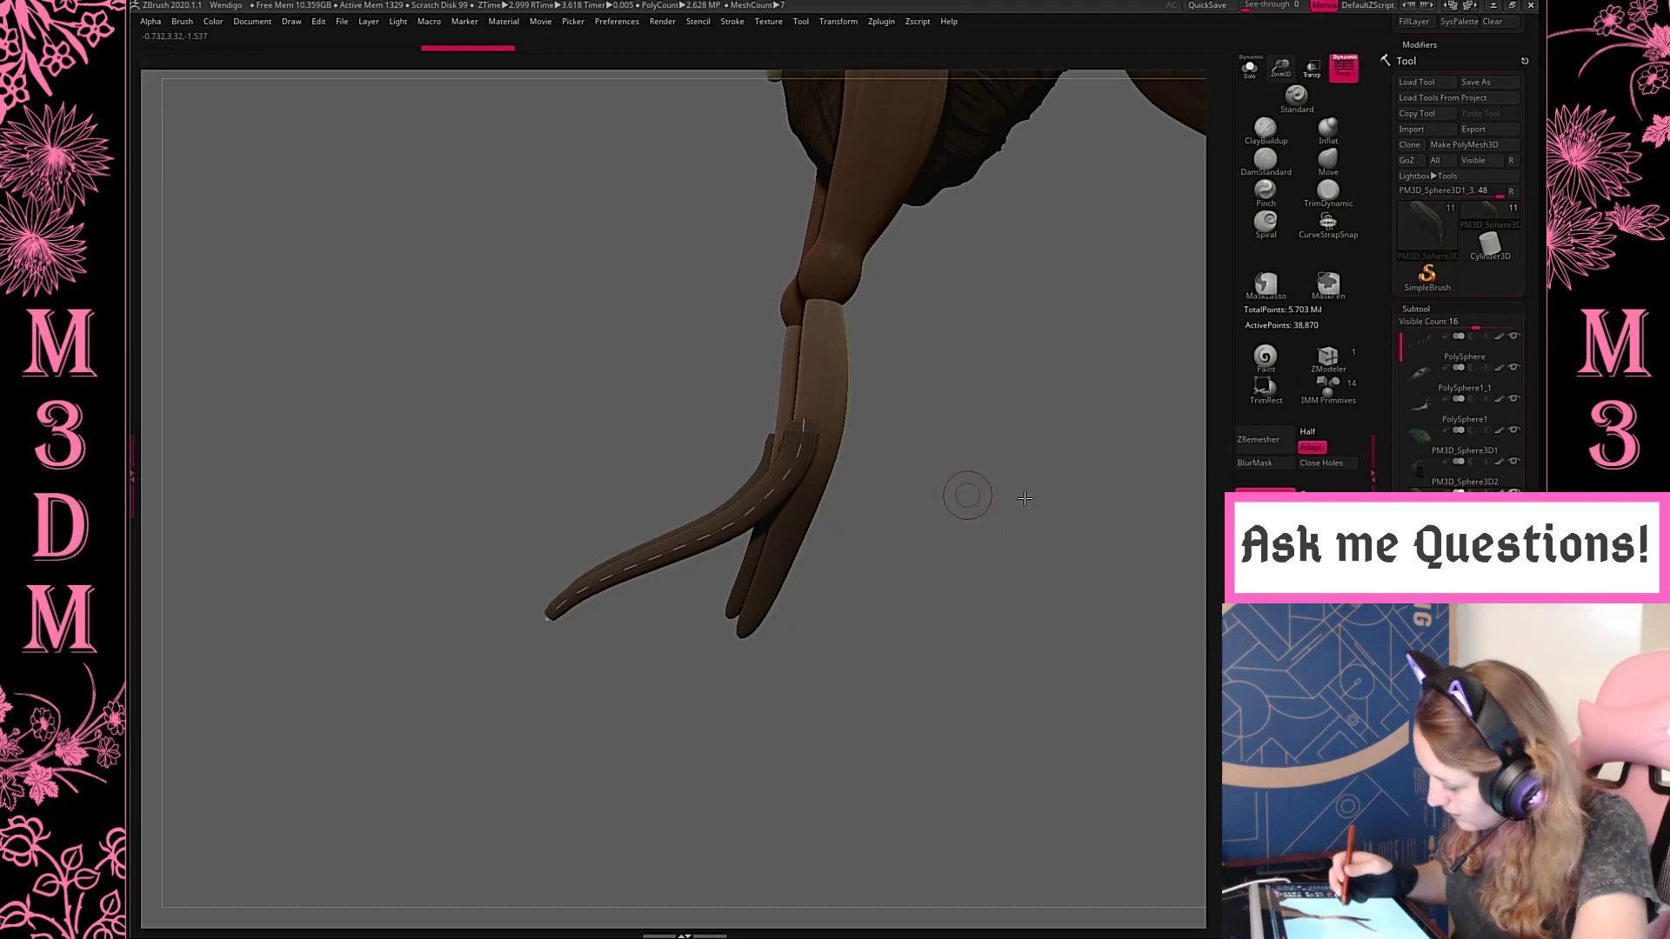
Angle the main toe outward from the front leg with the transpose tool and undo the last stray change
left_click_drag(1025, 498, 1096, 493)
left_click_drag(958, 697, 386, 723)
left_click_drag(797, 604, 1157, 517)
key("w")
left_click(990, 578, "alt")
left_click_drag(1003, 596, 1130, 566)
key("q")
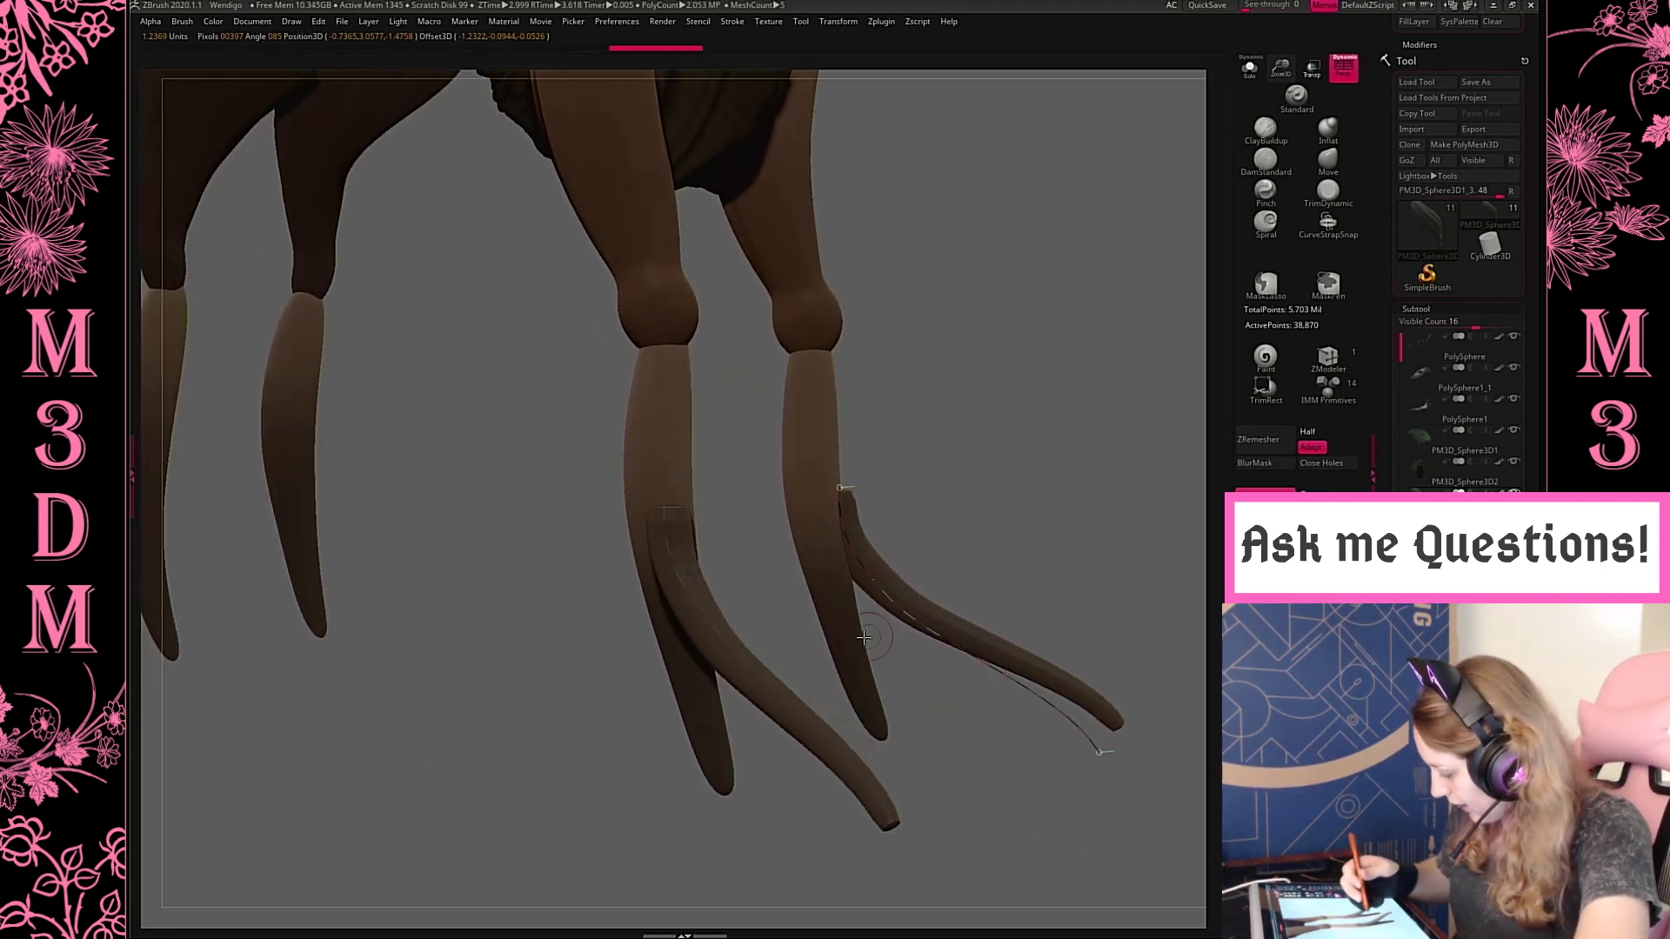
left_click_drag(1055, 503, 978, 439)
key("ctrl+z")
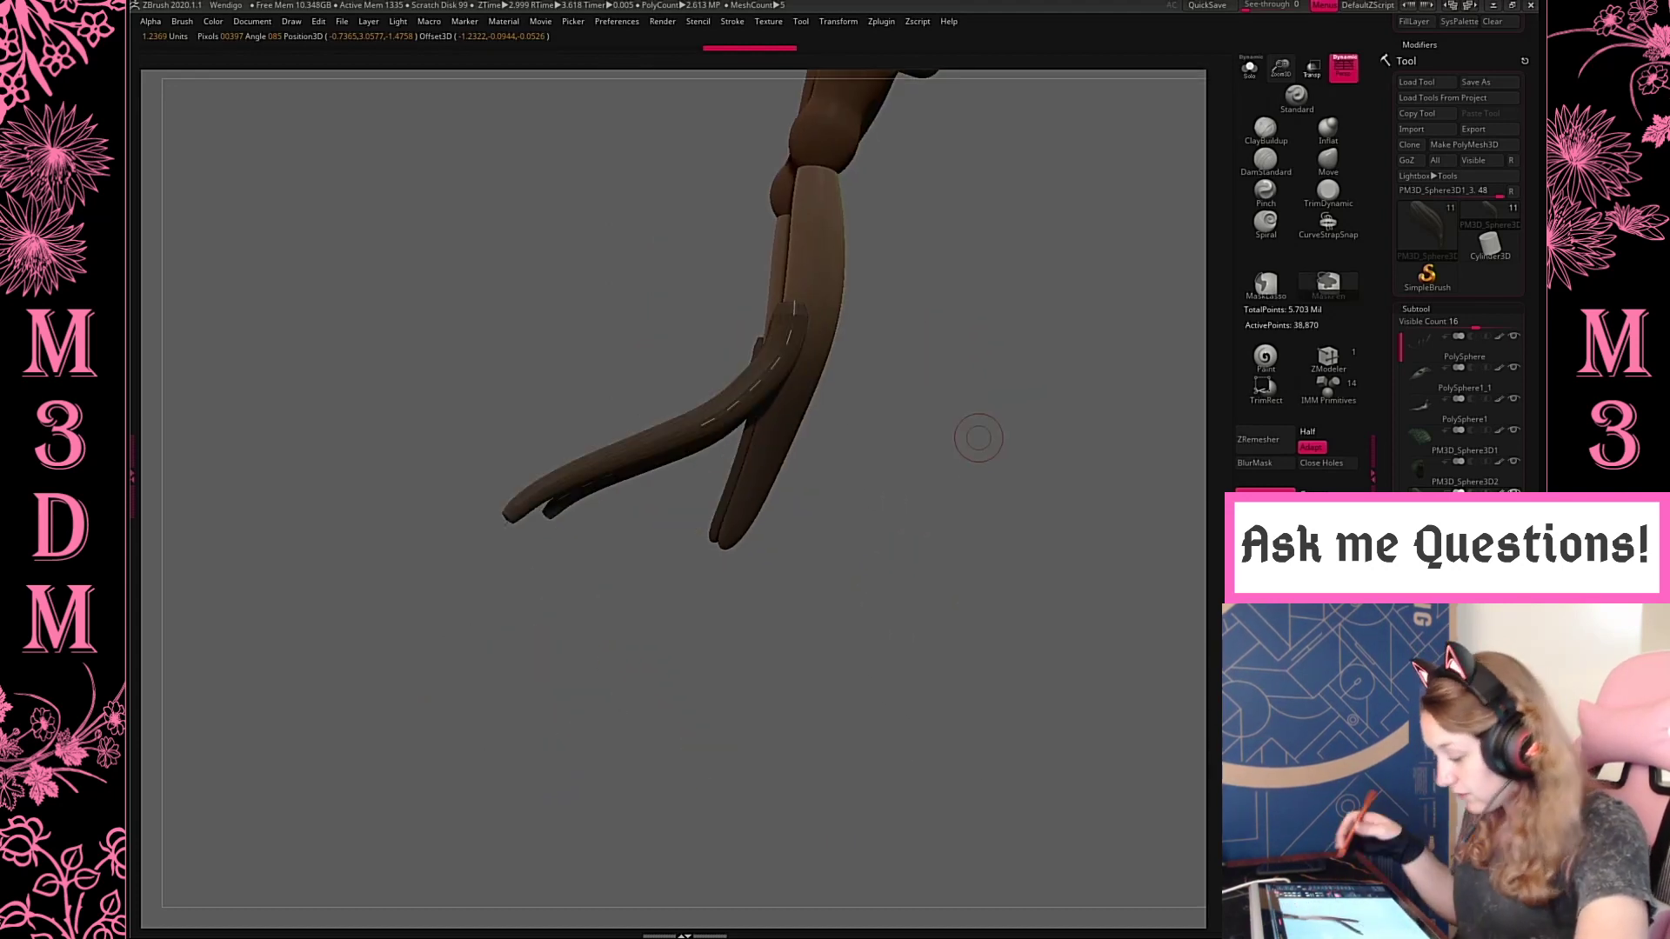
Select the front lower legs and draw a thin tube branching forward off the main toe at a smaller brush size
left_click(795, 443, "alt")
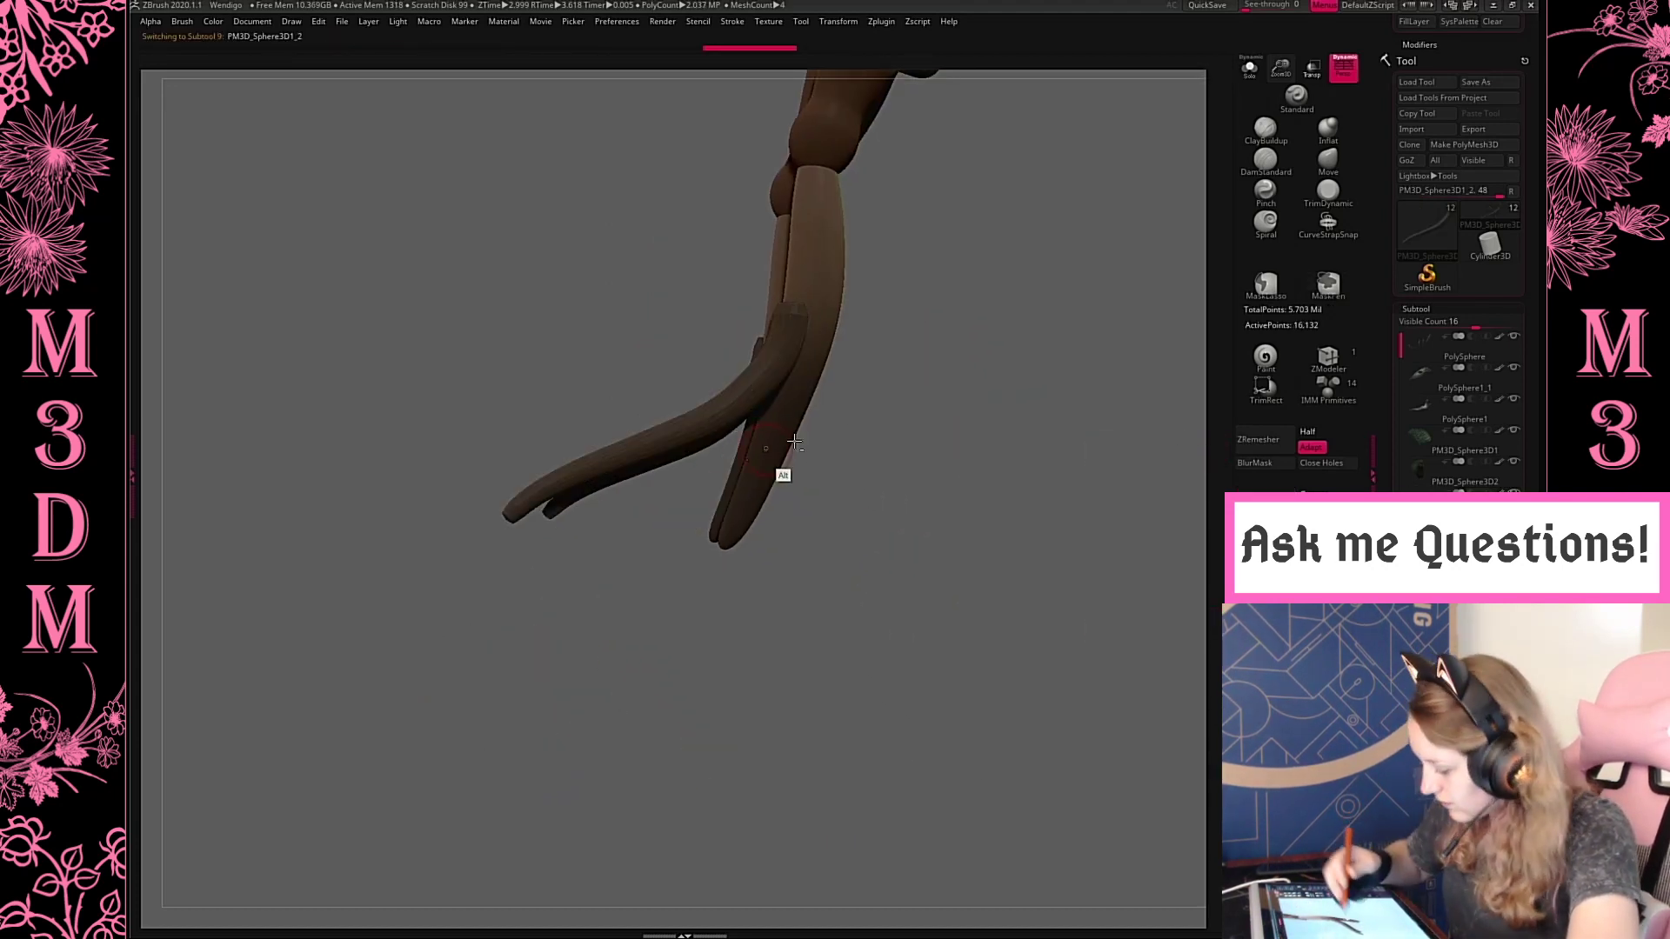
left_click_drag(901, 415, 715, 428)
left_click_drag(592, 446, 397, 503)
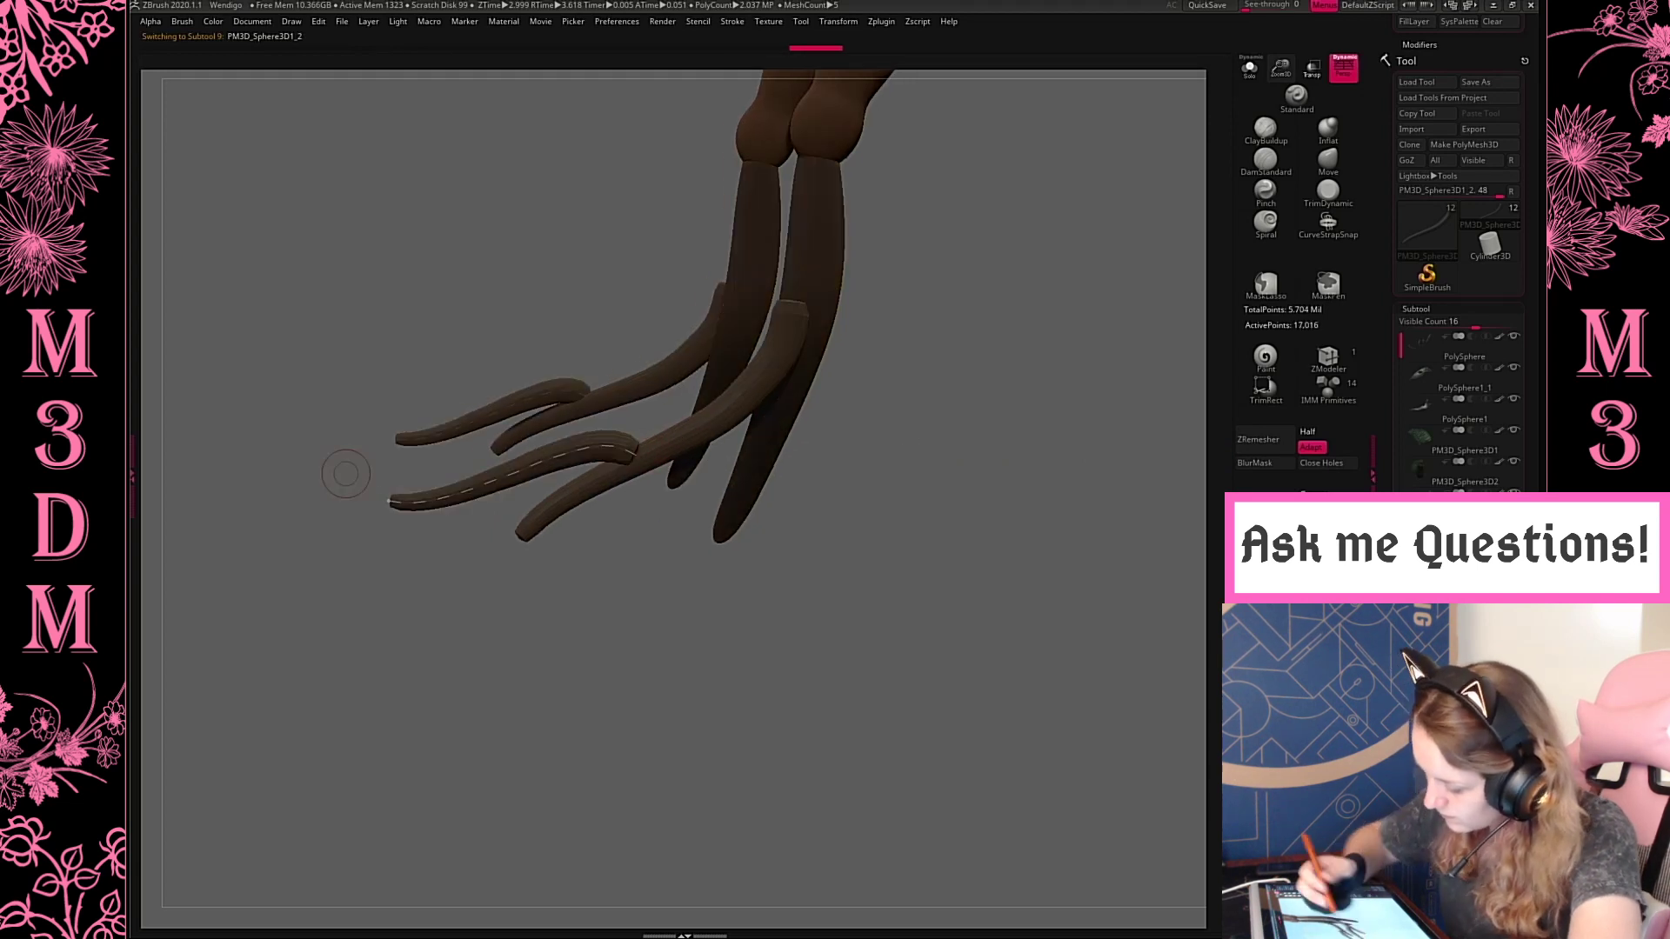
left_click_drag(935, 391, 988, 474, "shift")
key("ctrl+z")
key("space")
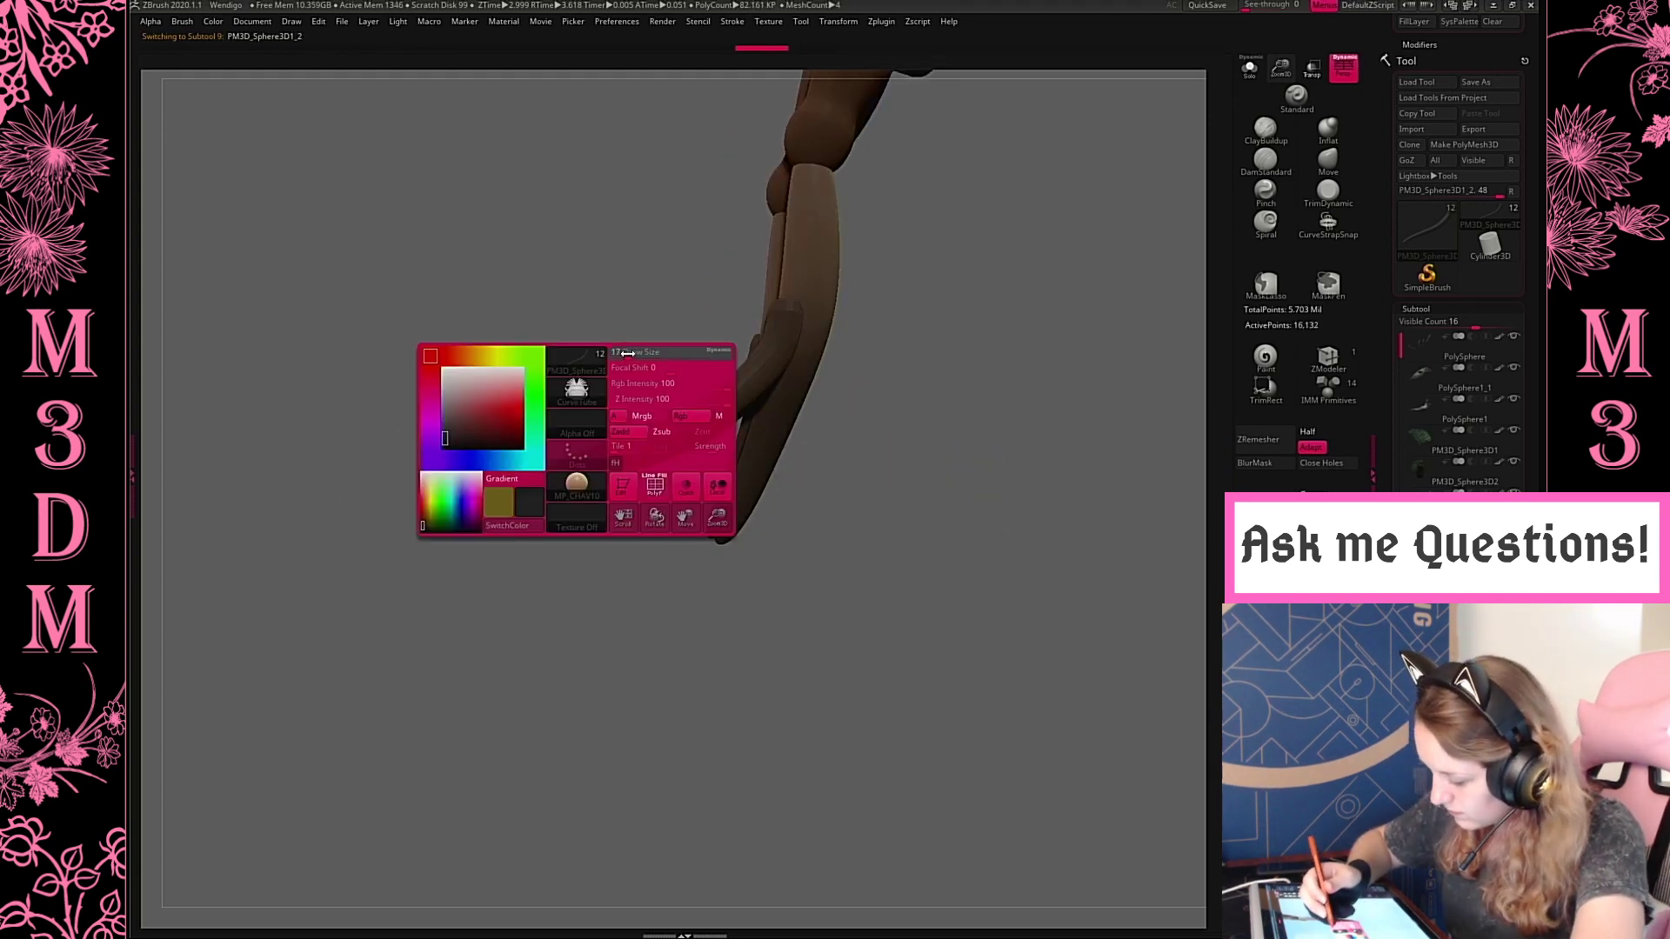
left_click_drag(599, 445, 434, 461)
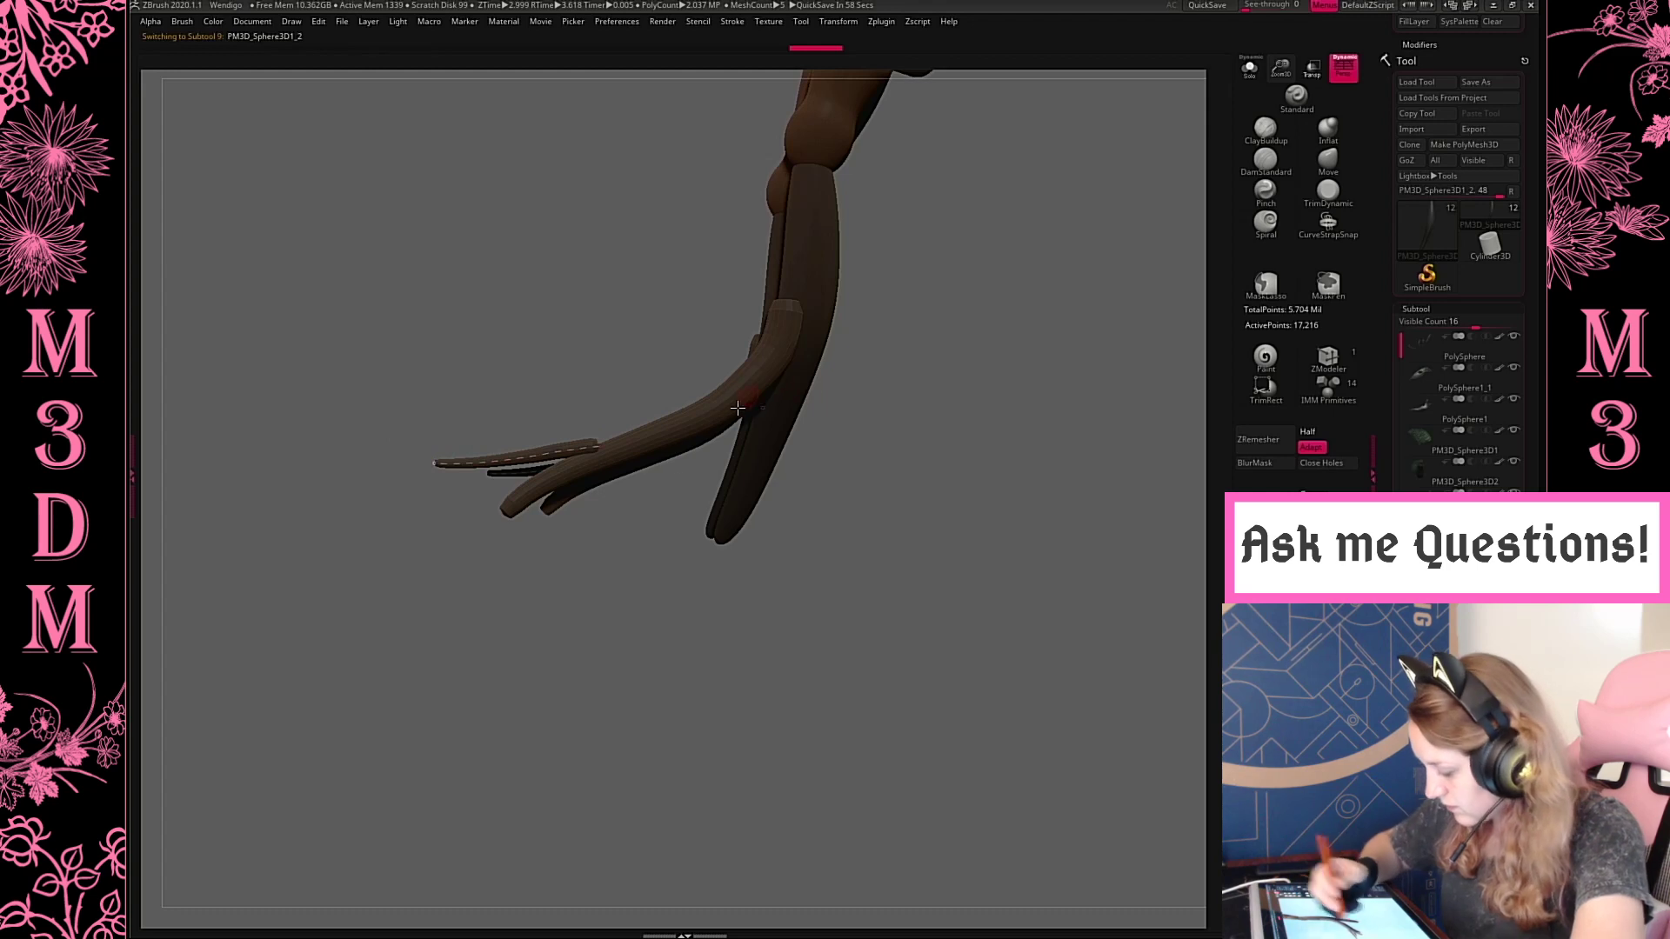
Draw a second thin tube curving downward from the underside of the main toe and adjust its thickness
left_click_drag(726, 452, 650, 516)
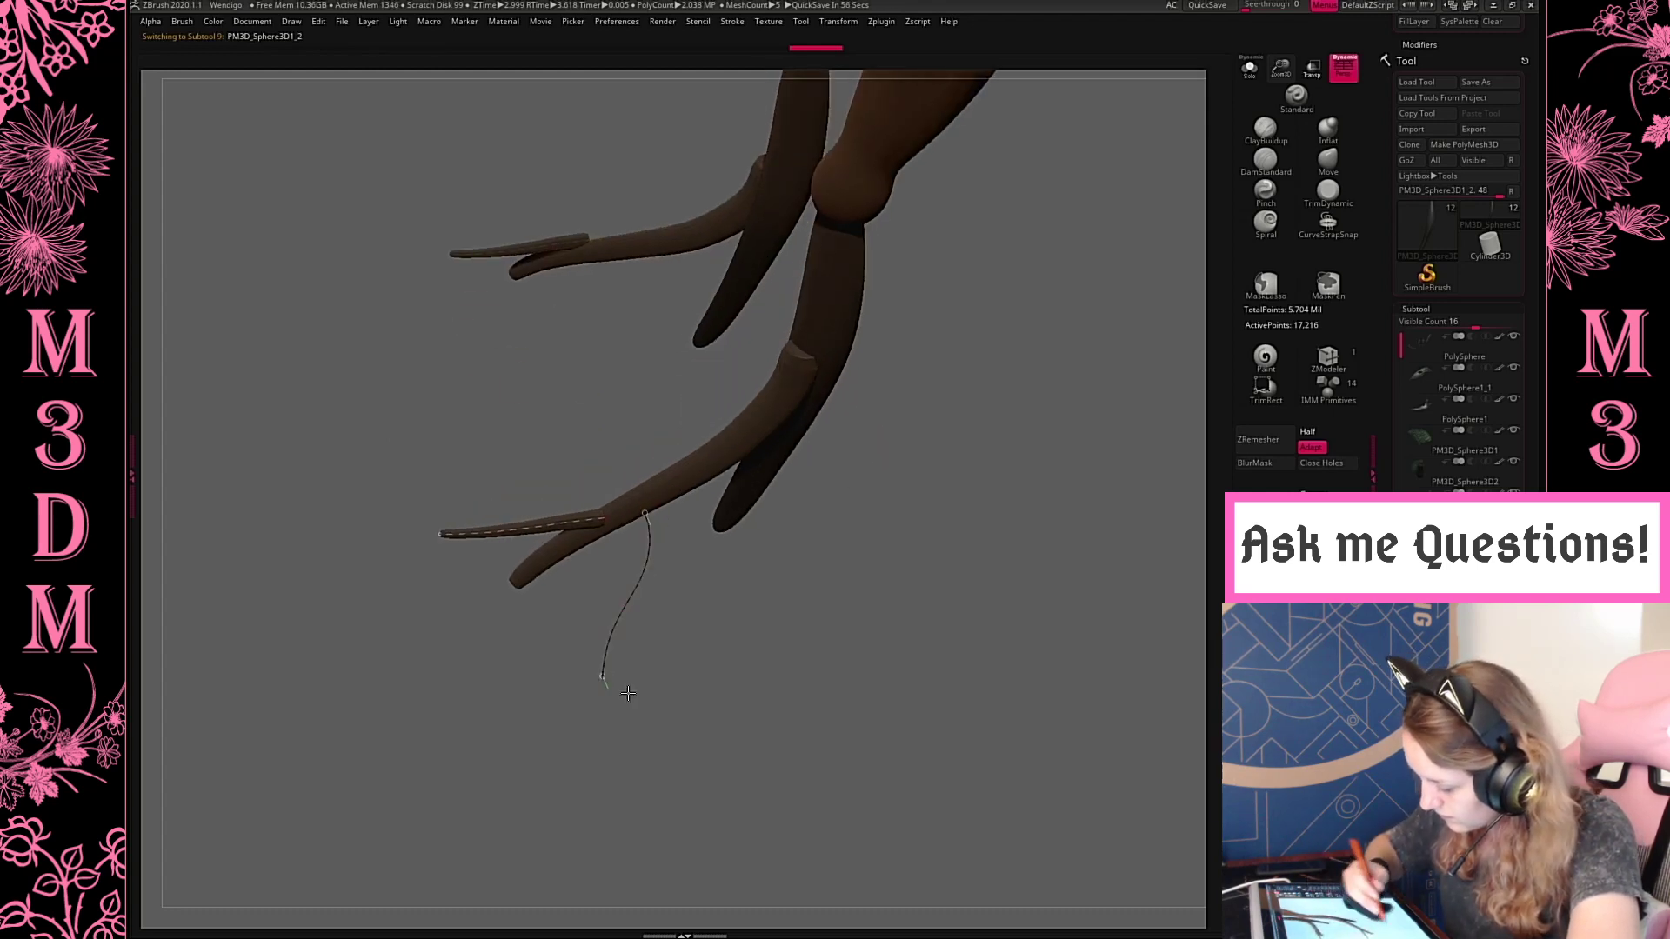
left_click_drag(628, 693, 630, 695)
key("space")
mouse_move(903, 510)
left_mouse_down()
mouse_move(903, 474)
mouse_move(767, 473)
mouse_move(693, 744)
left_mouse_up()
left_click(903, 479)
left_click(645, 557)
key("space")
left_click(654, 559)
key("space")
Undo the long tube hanging below the main toe and try drawing a toe backward from the front lower leg
mouse_move(961, 460)
left_mouse_down()
mouse_move(977, 525)
mouse_move(977, 477)
left_mouse_up()
key("space")
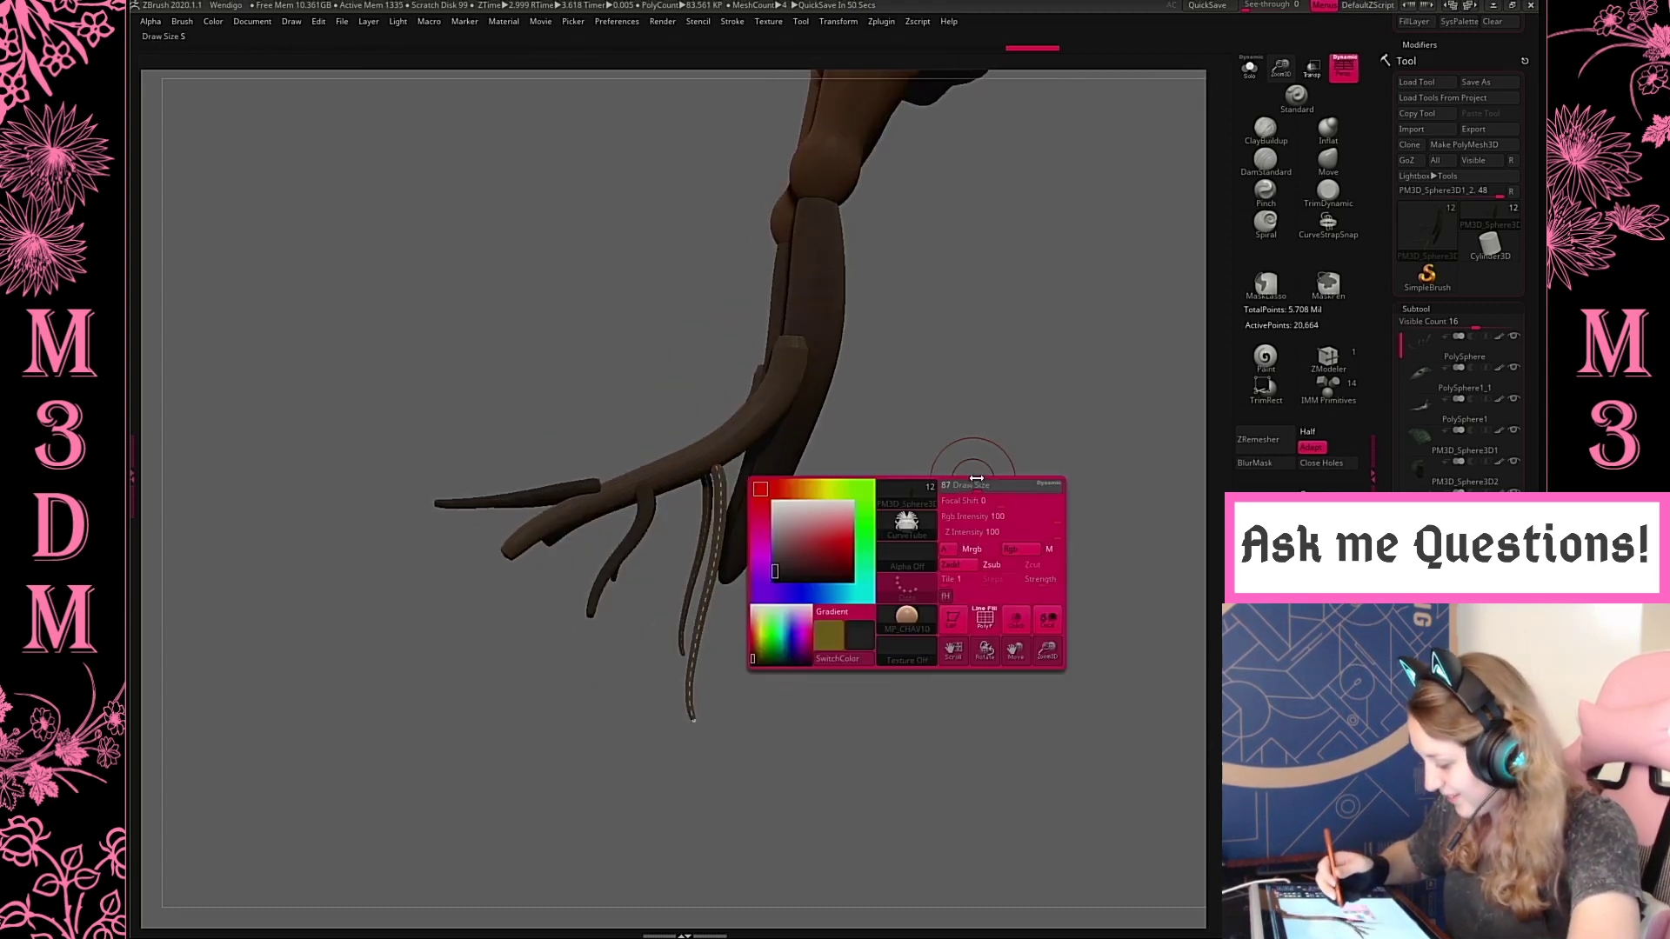
key("ctrl+z")
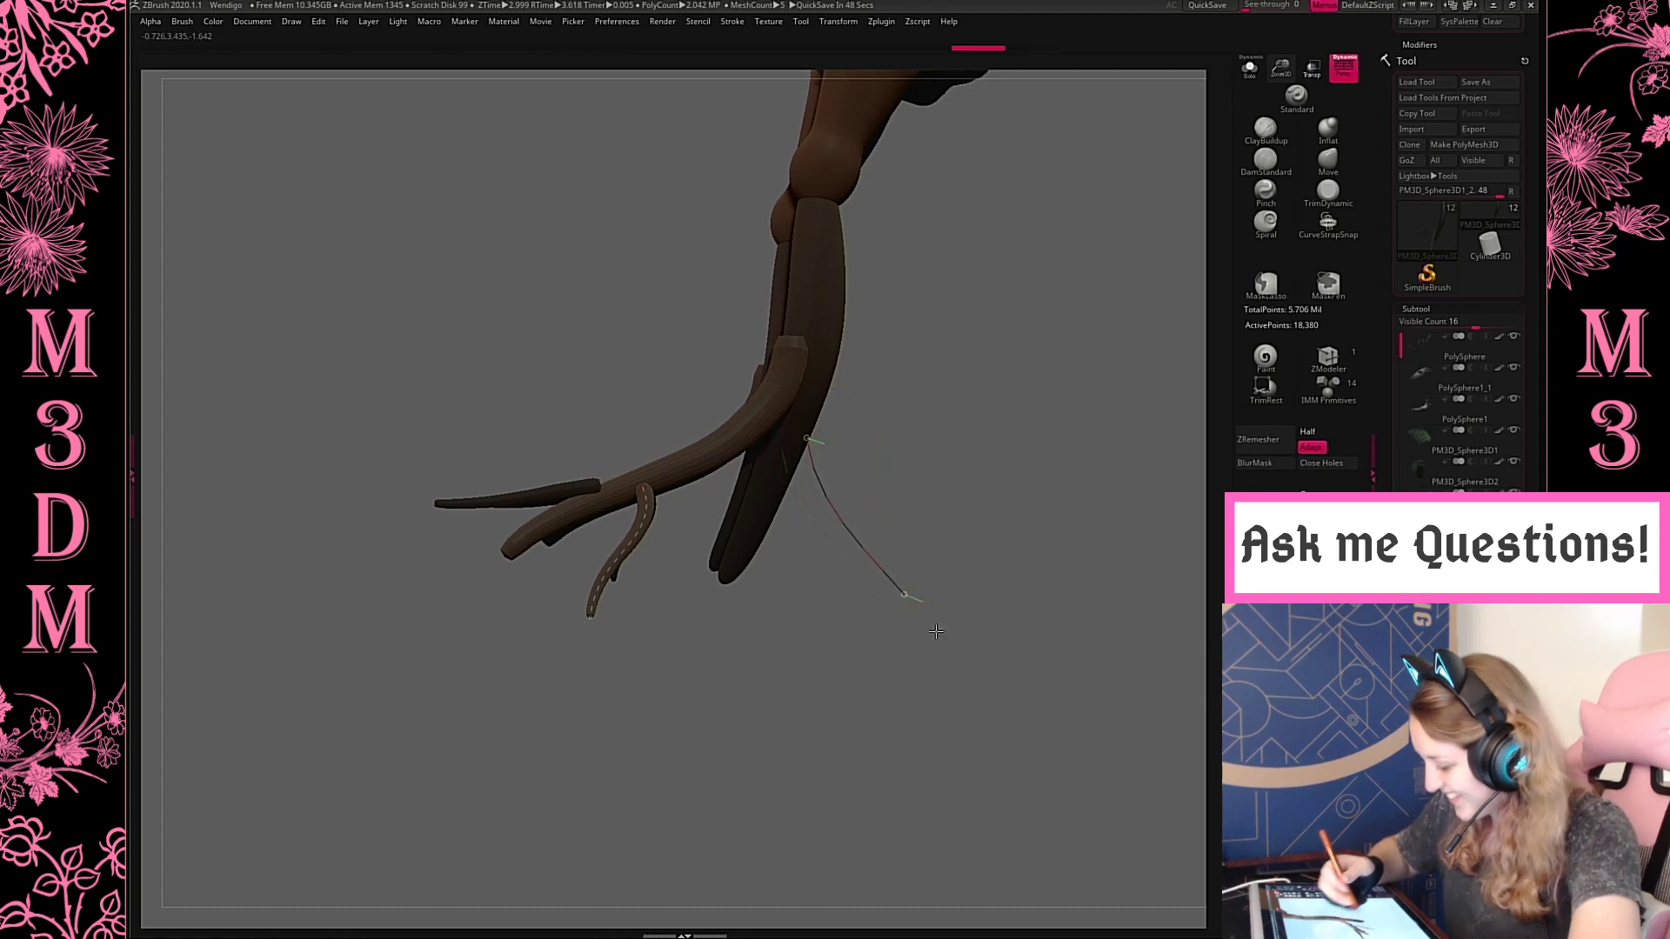
left_click_drag(936, 632, 971, 654)
key("space")
key("ctrl+z")
key("space")
key("ctrl+z")
Try a thick rear toe tube behind the front lower leg, slim it with a smaller brush size and undo it
mouse_move(805, 406)
left_mouse_down()
mouse_move(890, 533)
mouse_move(989, 618)
left_mouse_up()
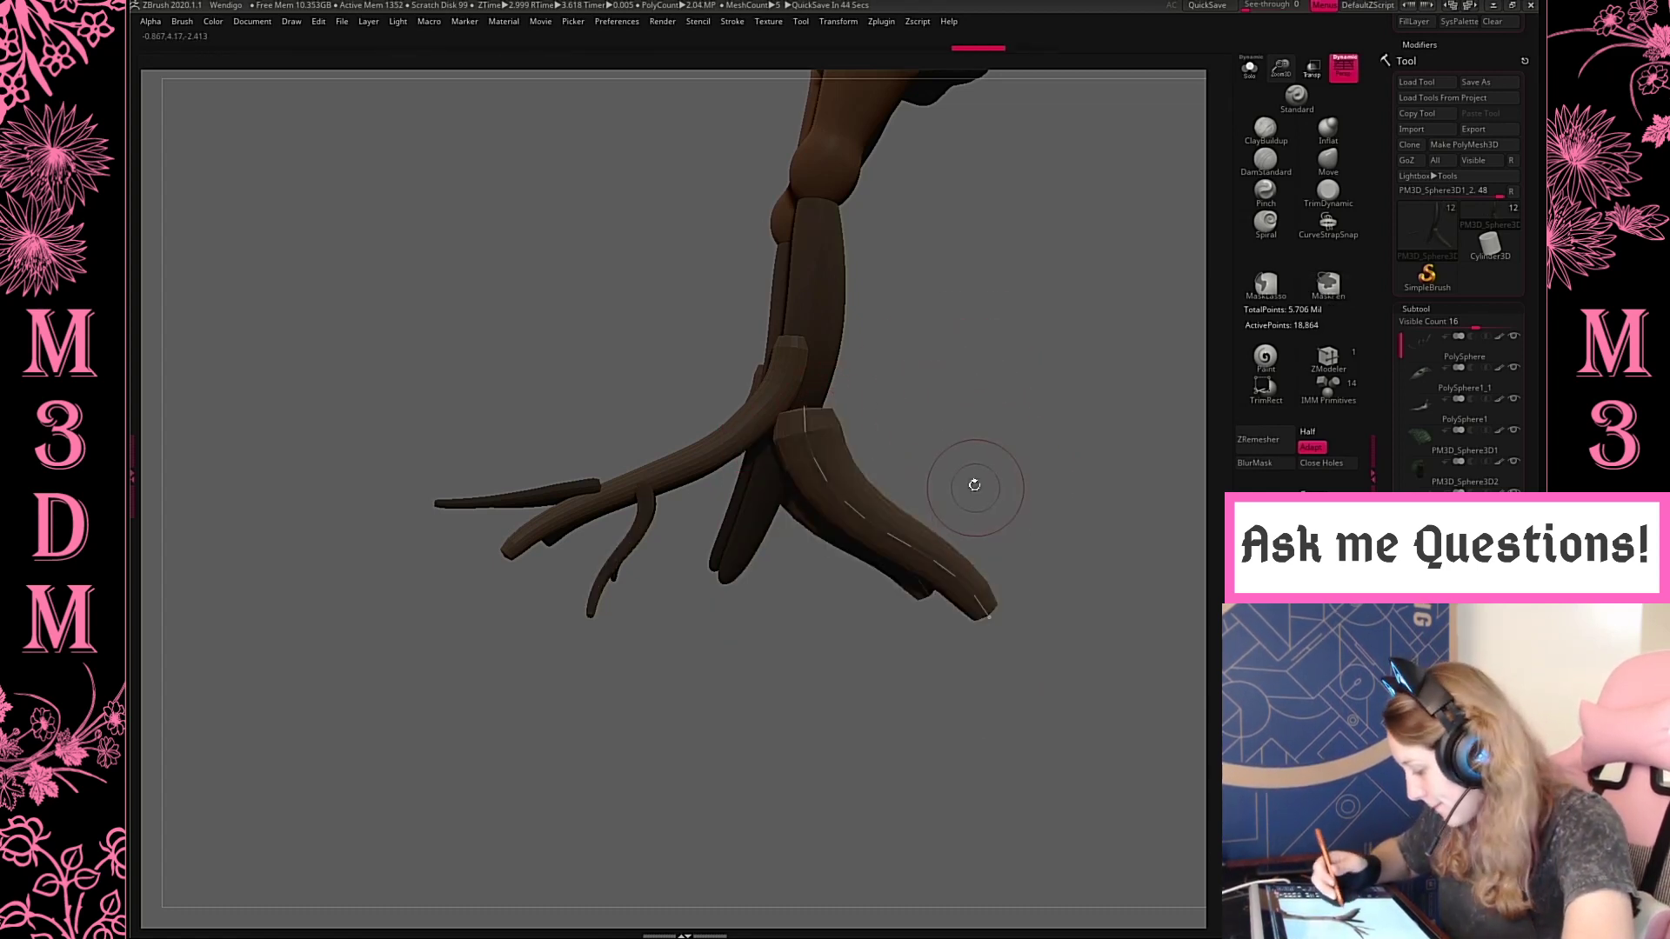
key("space")
key("ctrl+z")
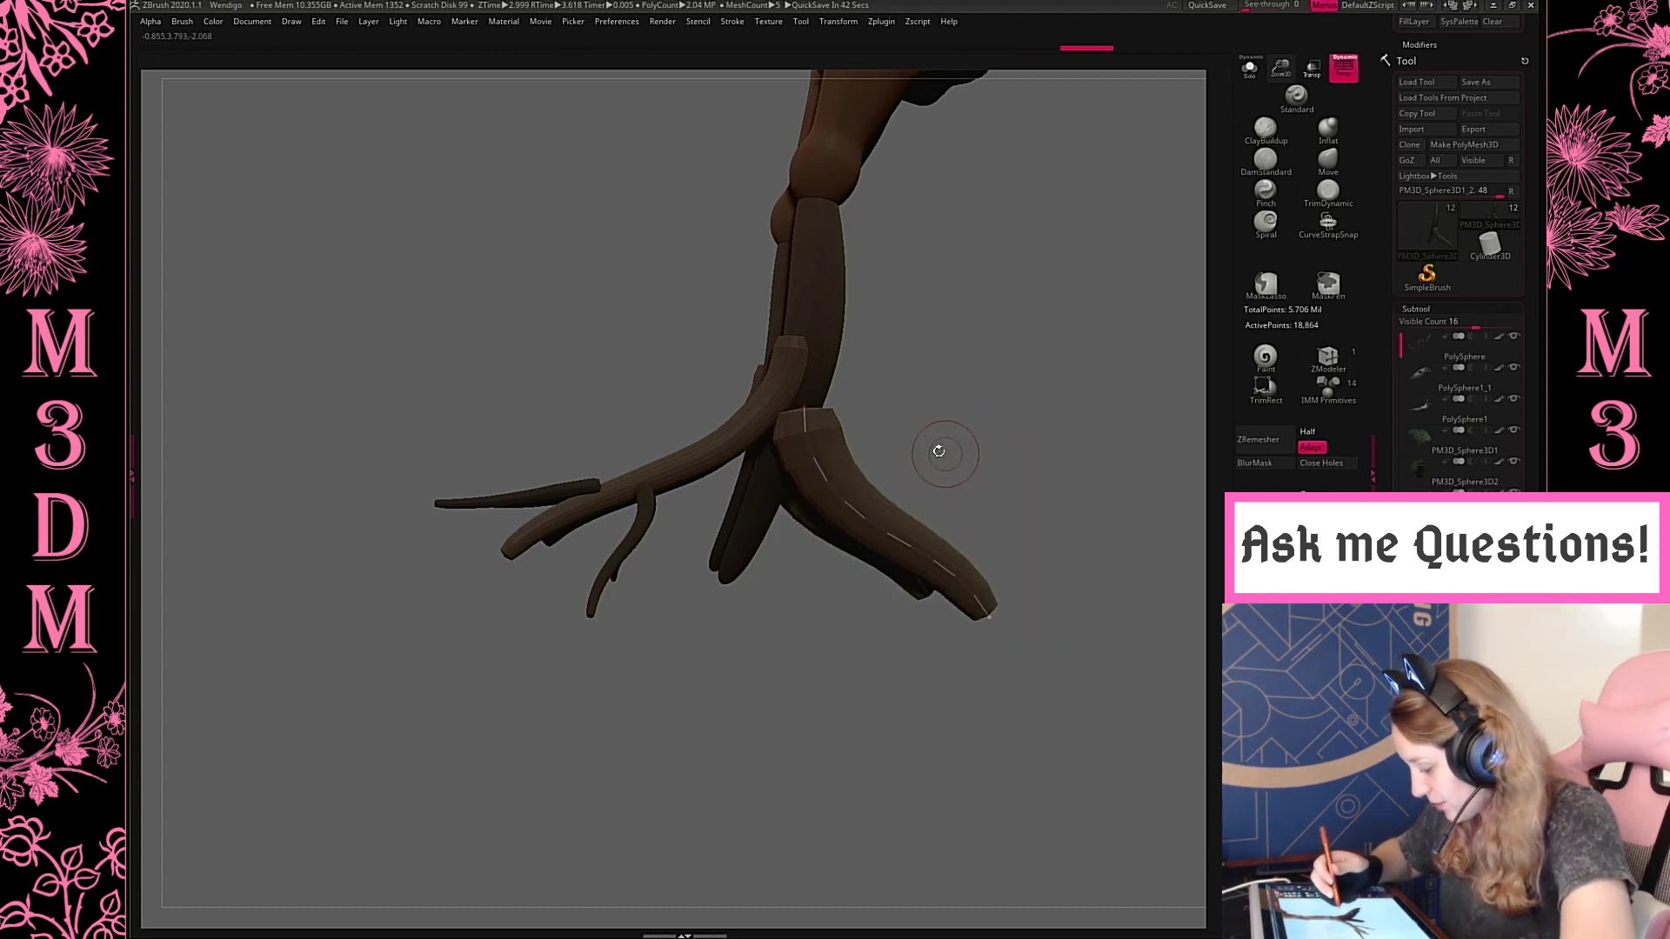
left_click_drag(1038, 635, 1040, 636)
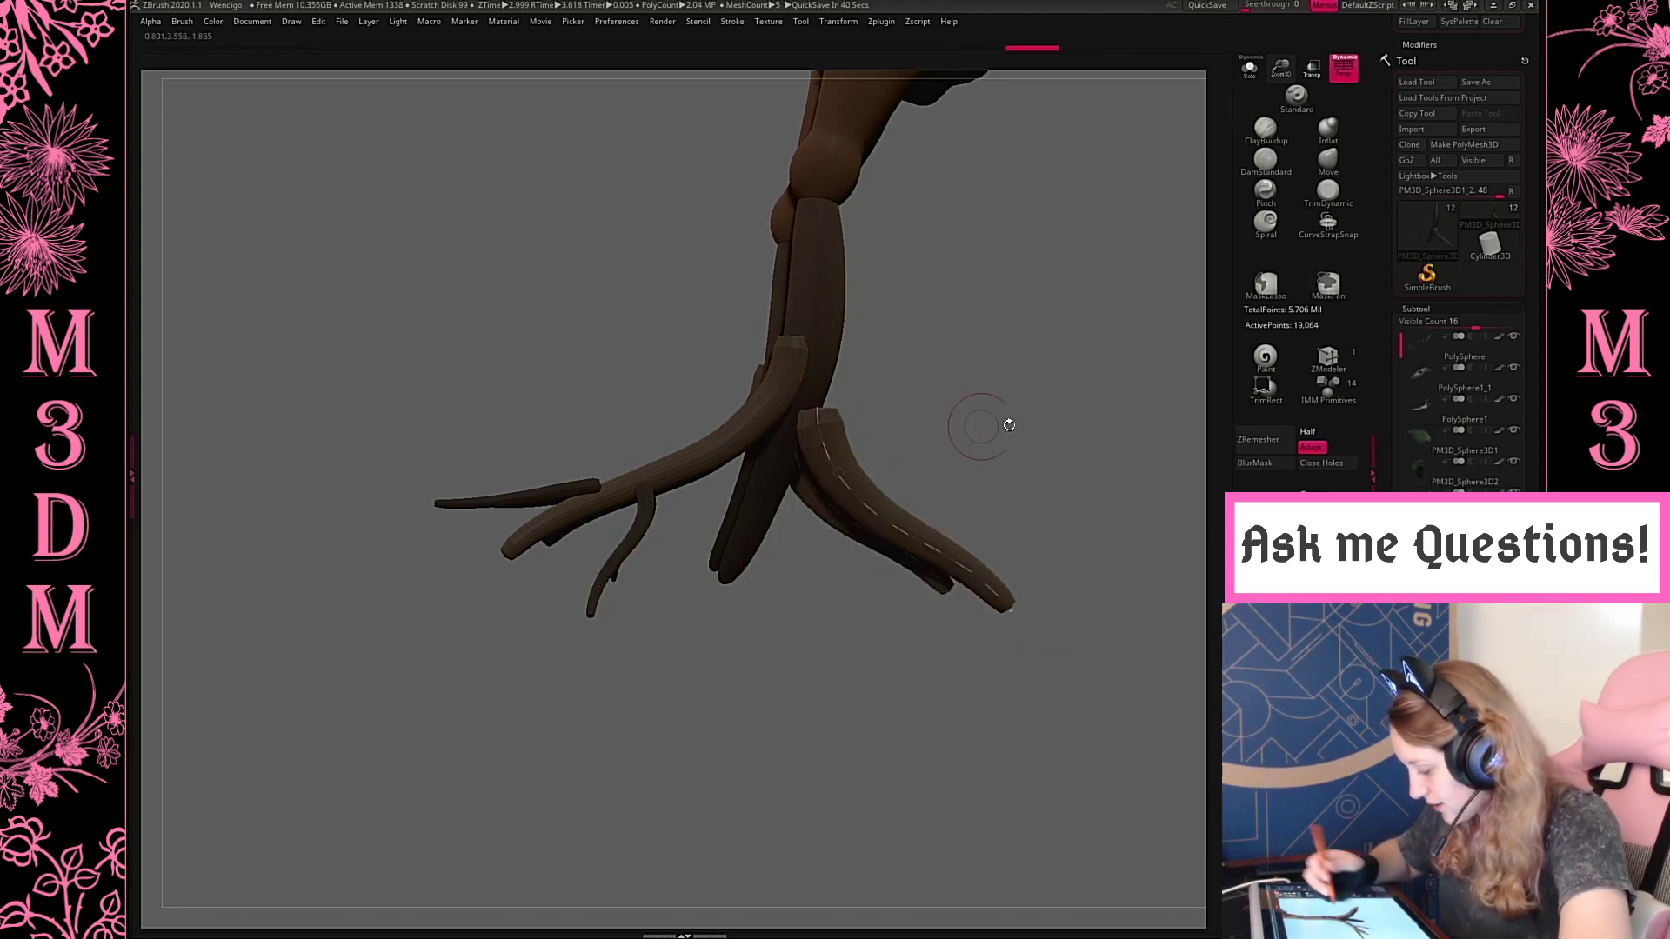
key("space")
left_click_drag(1014, 352, 970, 461)
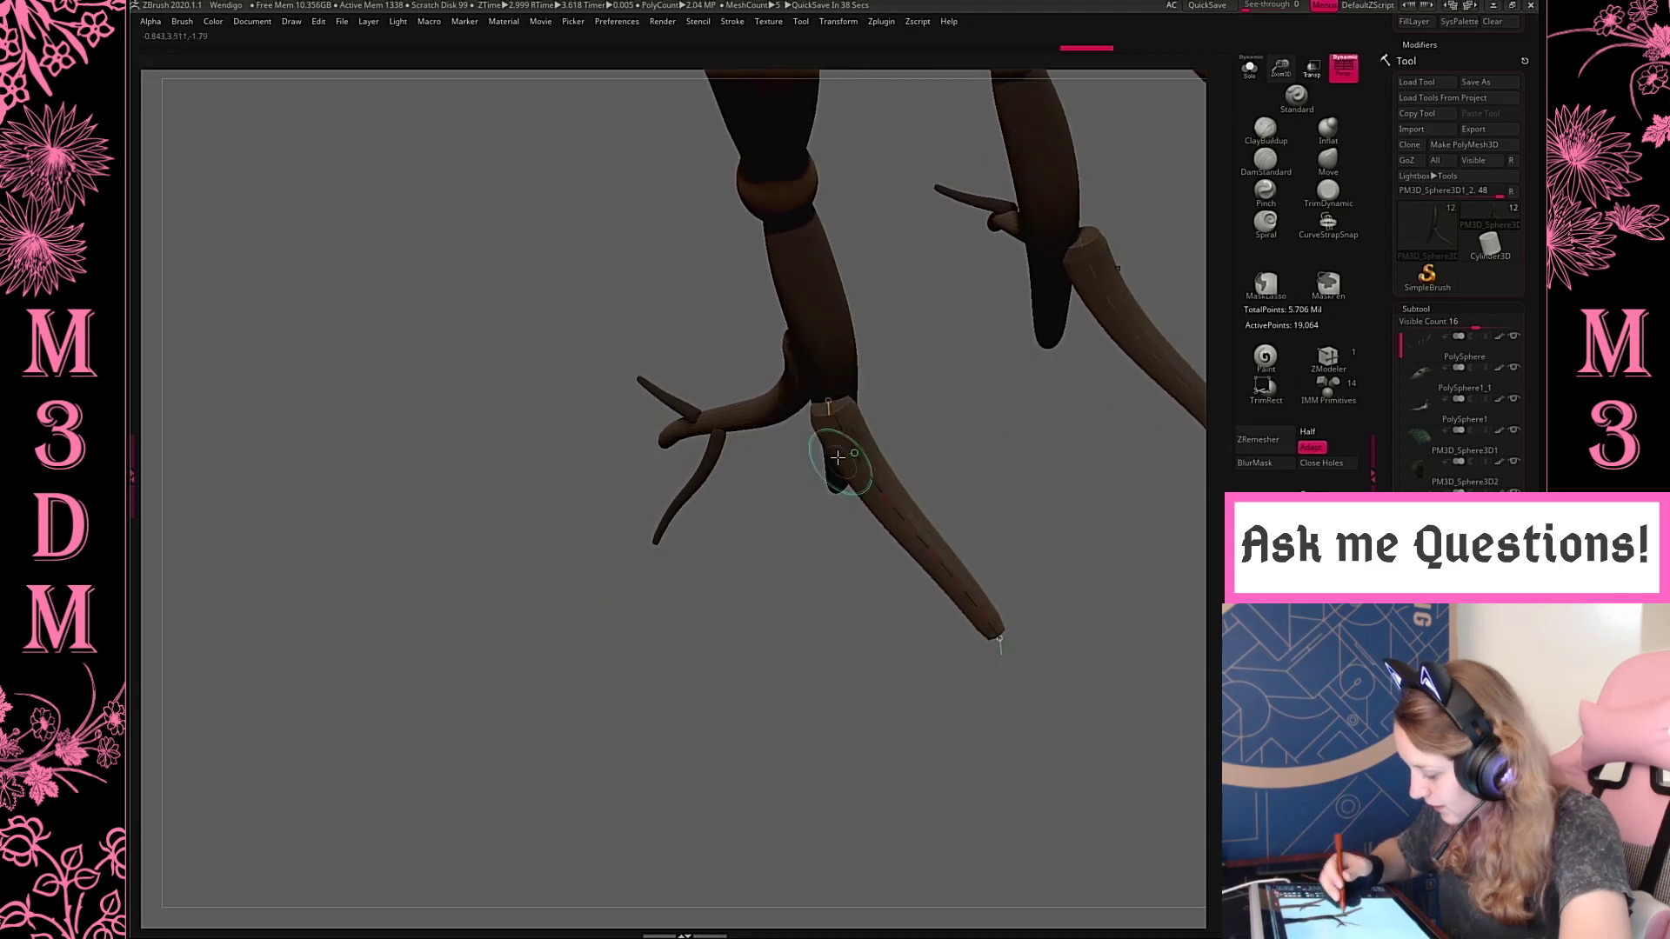
left_click_drag(839, 455, 790, 696)
left_click_drag(954, 470, 1061, 415)
left_click_drag(1276, 80, 1273, 41)
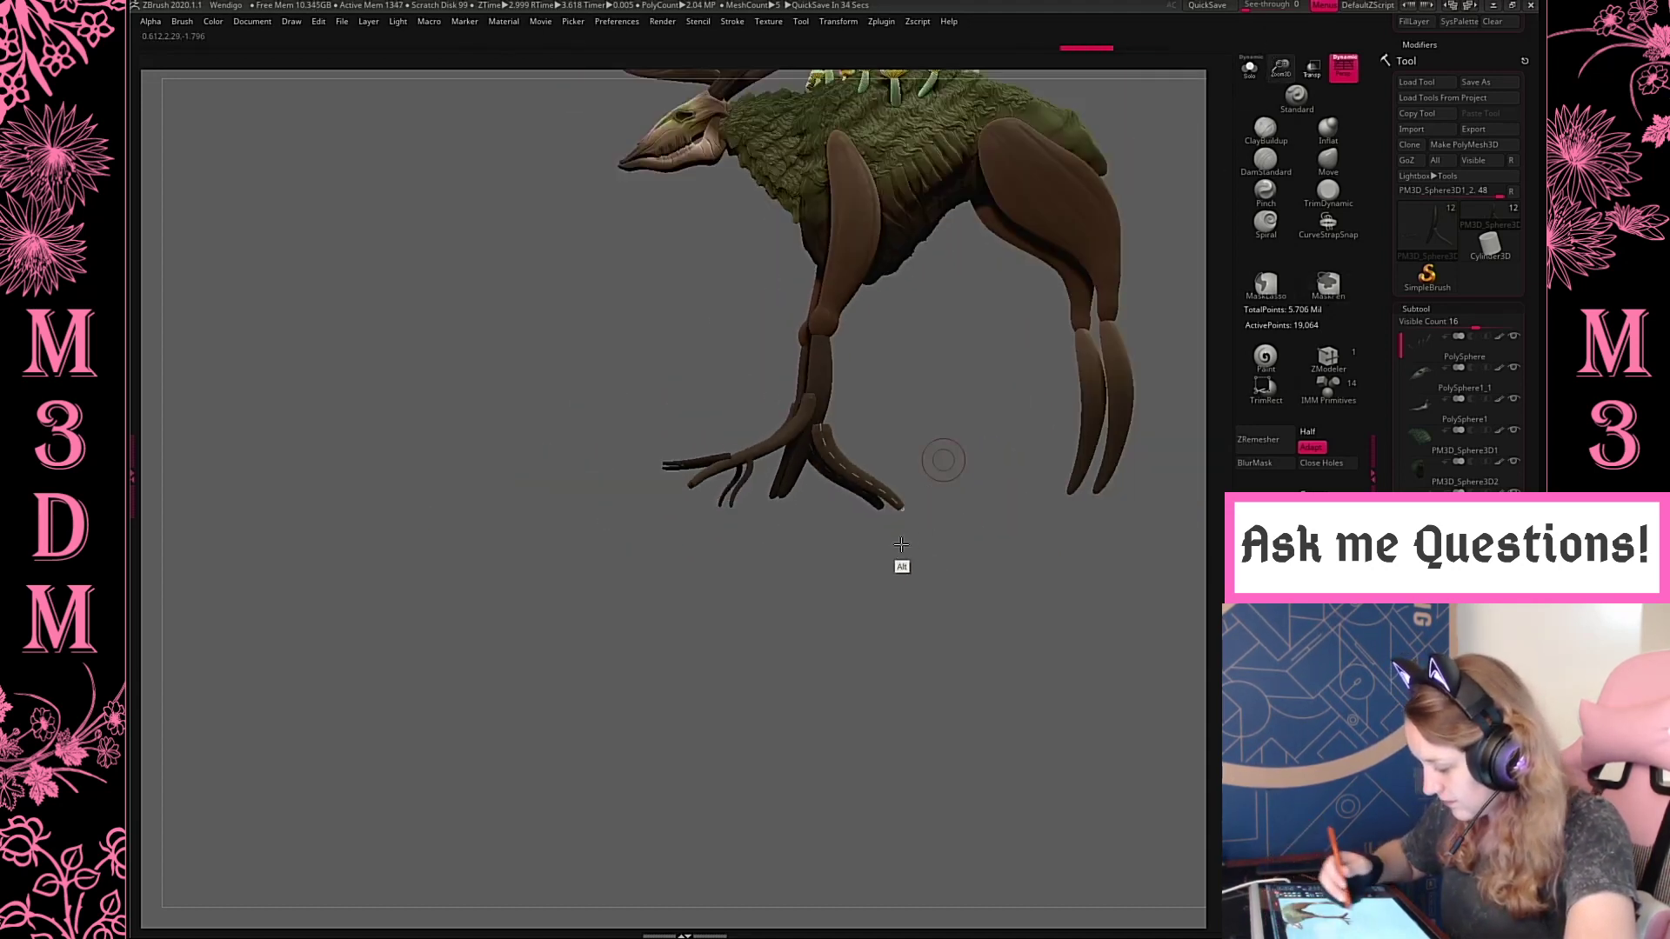
left_click_drag(902, 566, 856, 661, "alt")
key("ctrl+z")
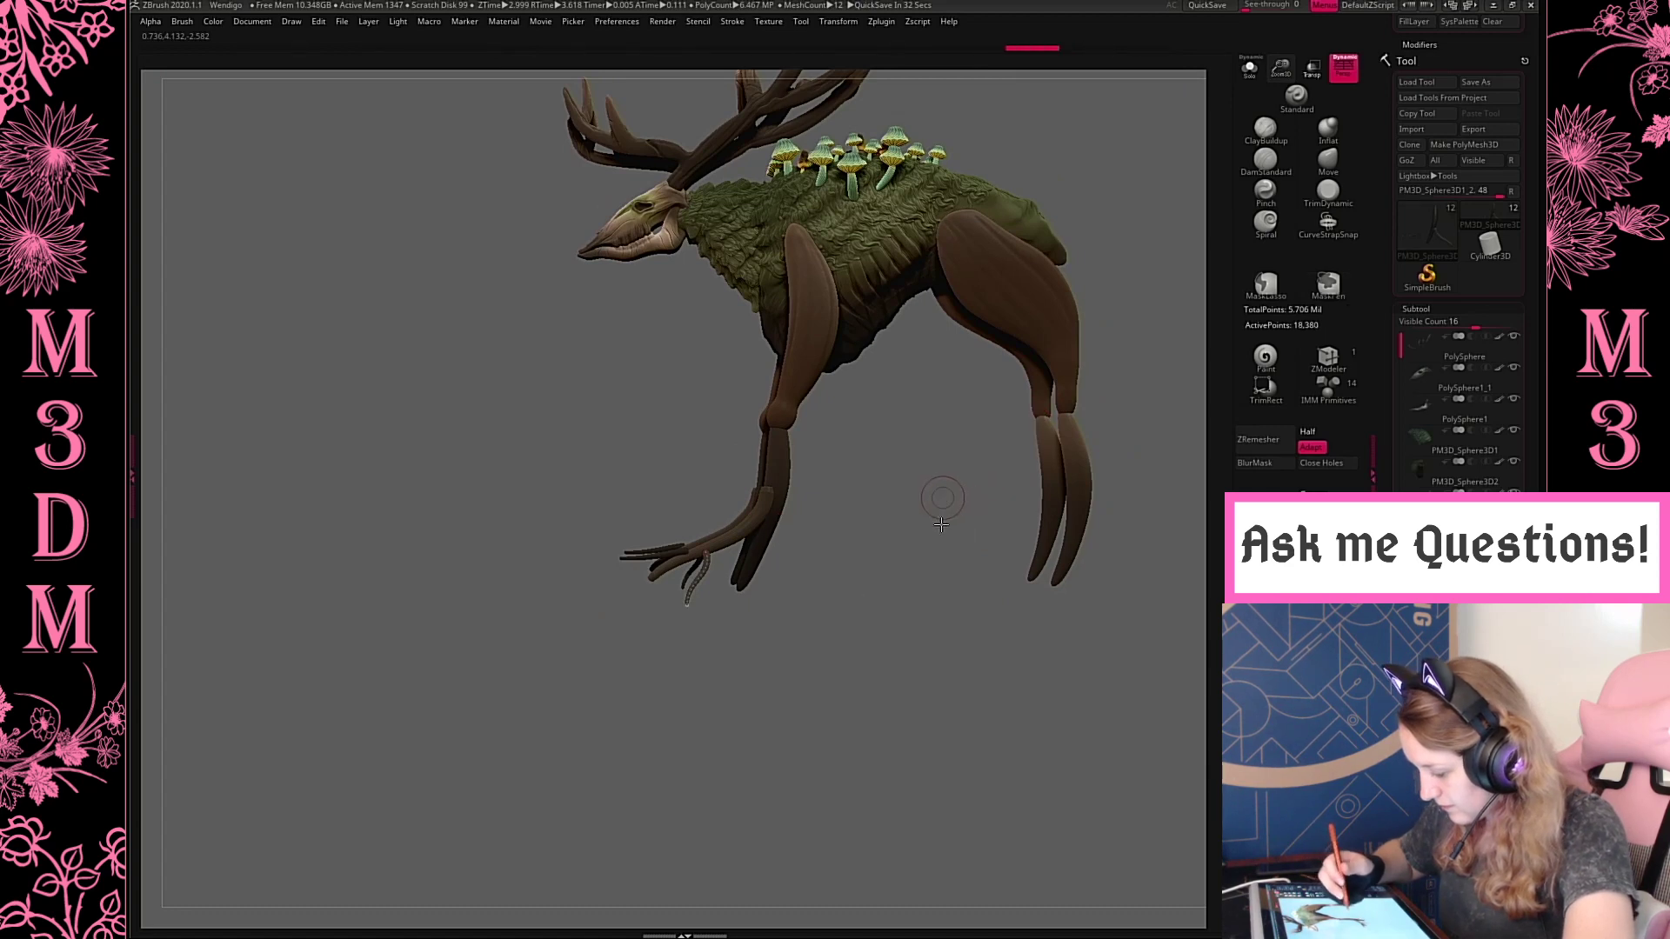
Draw a short tube running down the back of the front lower leg and slim it with a smaller brush size
mouse_move(941, 524)
left_mouse_down()
mouse_move(774, 528)
mouse_move(729, 650)
left_mouse_up()
key("ctrl+z")
mouse_move(895, 551)
left_mouse_down()
mouse_move(960, 596)
mouse_move(969, 566)
mouse_move(797, 466)
mouse_move(724, 557)
mouse_move(910, 528)
left_mouse_up()
mouse_move(1280, 69)
left_mouse_down()
mouse_move(1212, 142)
mouse_move(1165, 261)
left_mouse_up()
key("space")
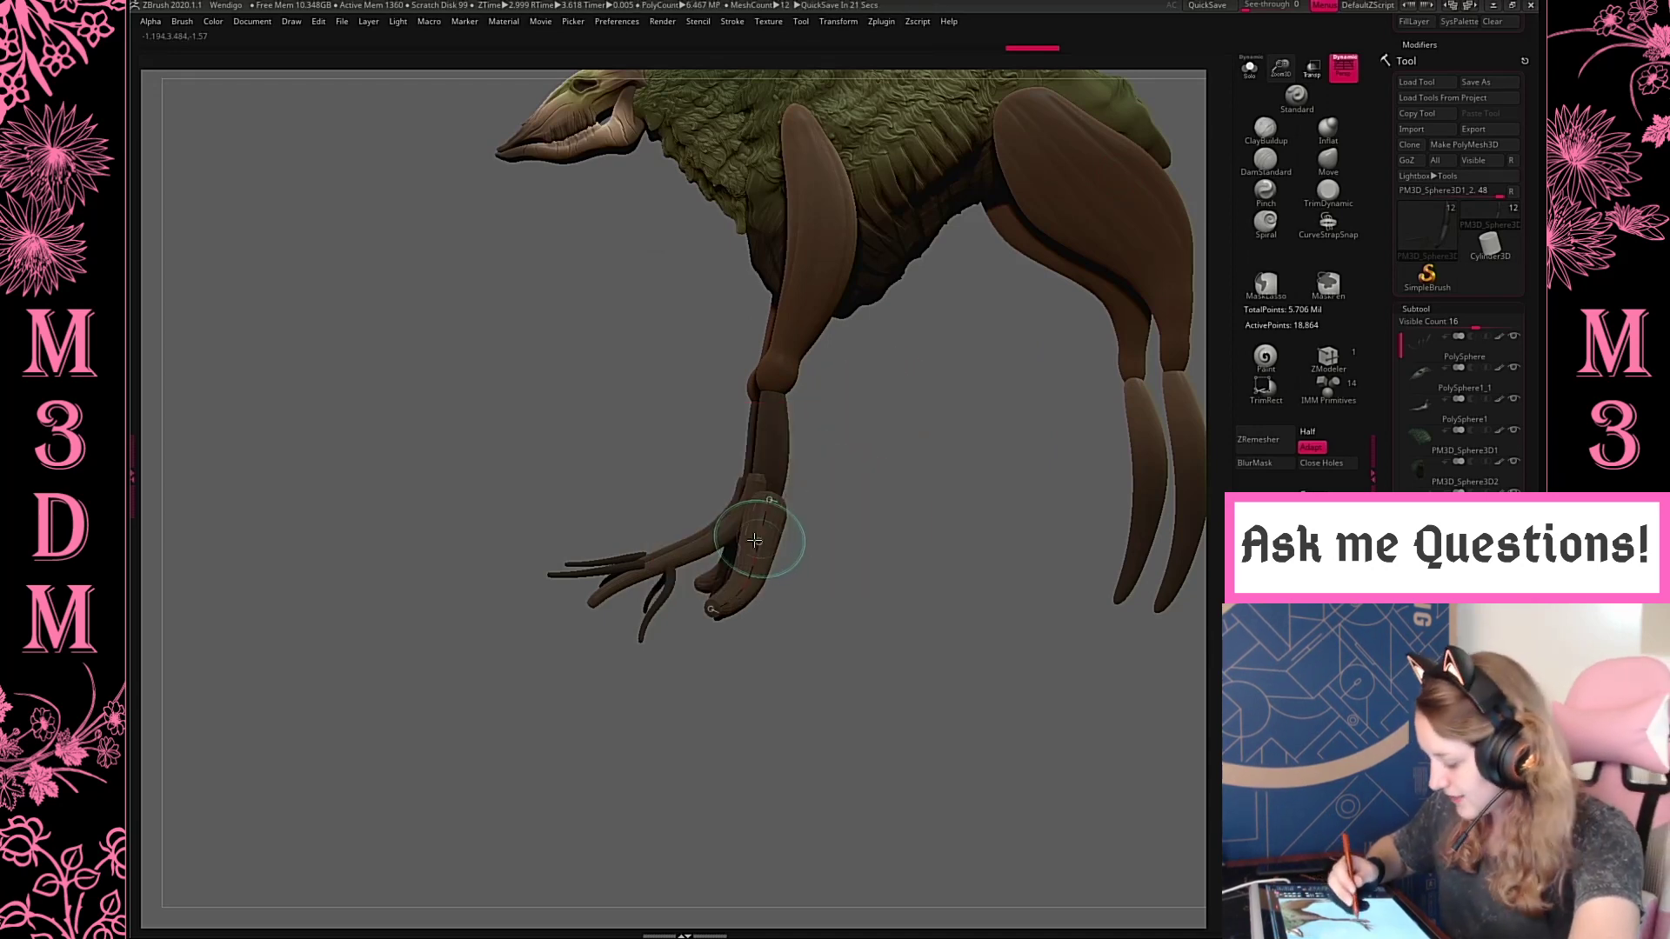
left_click(766, 544)
key("space")
mouse_move(848, 472)
left_mouse_down()
mouse_move(954, 503)
mouse_move(957, 489)
mouse_move(684, 526)
mouse_move(761, 772)
left_mouse_up()
left_click(779, 548)
Add more toe tubes to the front feet, including a long outer toe and a short one over the main toe
mouse_move(931, 504)
left_mouse_down()
mouse_move(954, 478)
mouse_move(952, 494)
mouse_move(884, 489)
mouse_move(809, 522)
mouse_move(766, 570)
mouse_move(888, 649)
mouse_move(921, 471)
mouse_move(808, 555)
left_mouse_up()
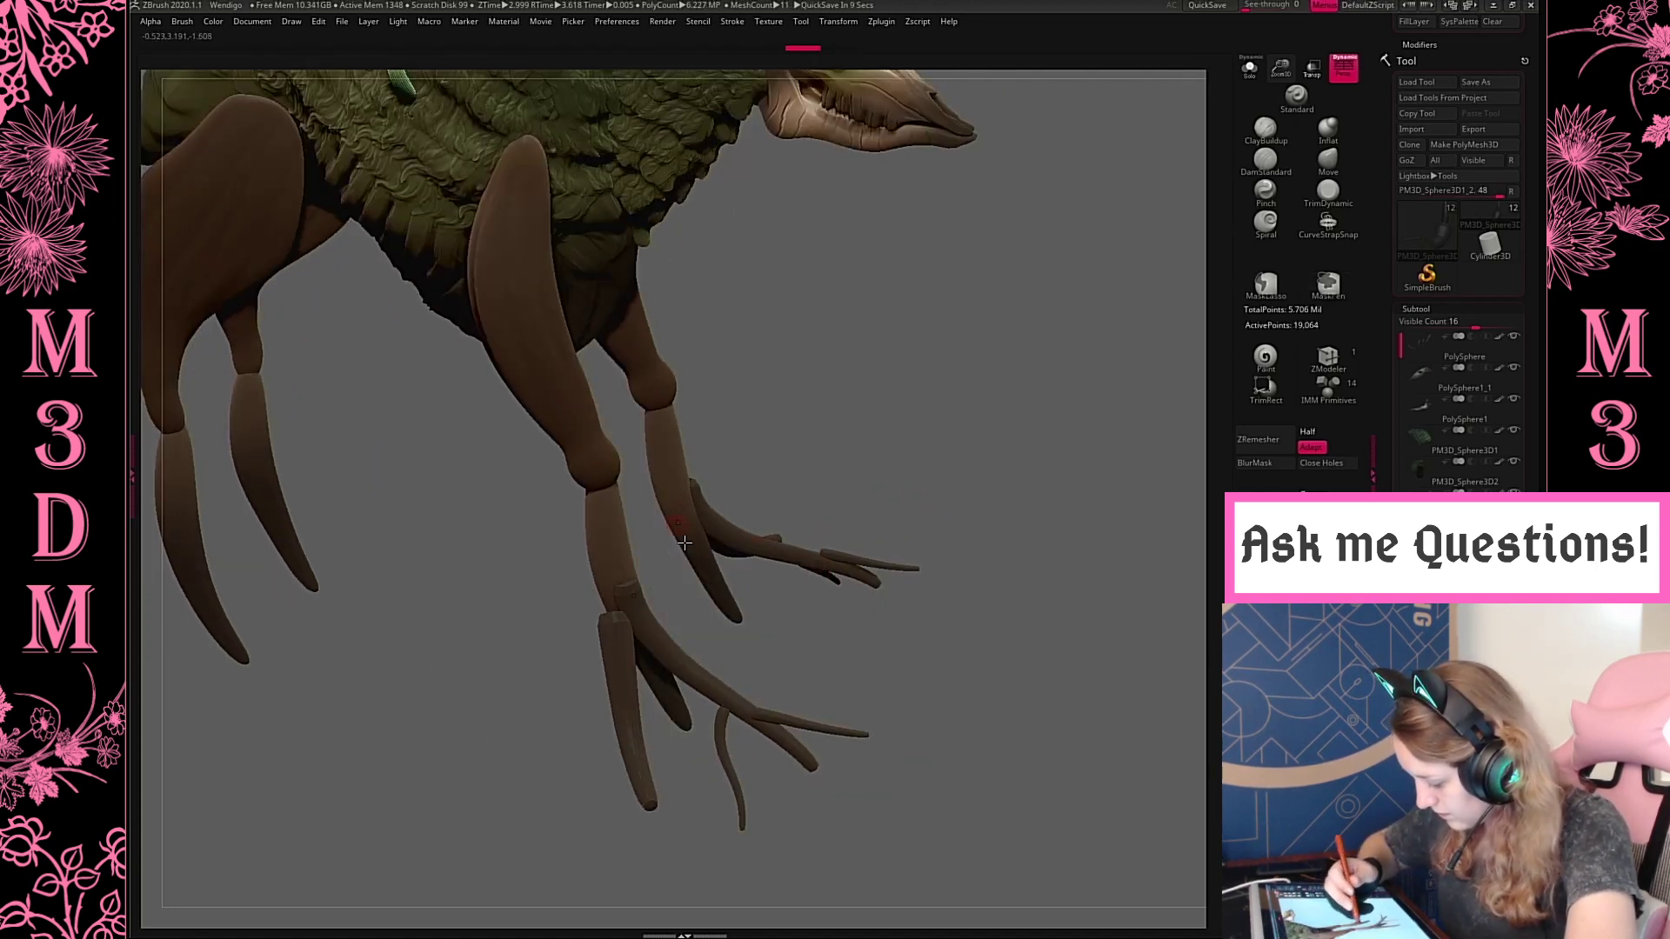
left_click_drag(906, 528, 698, 618)
left_click_drag(993, 423, 988, 533)
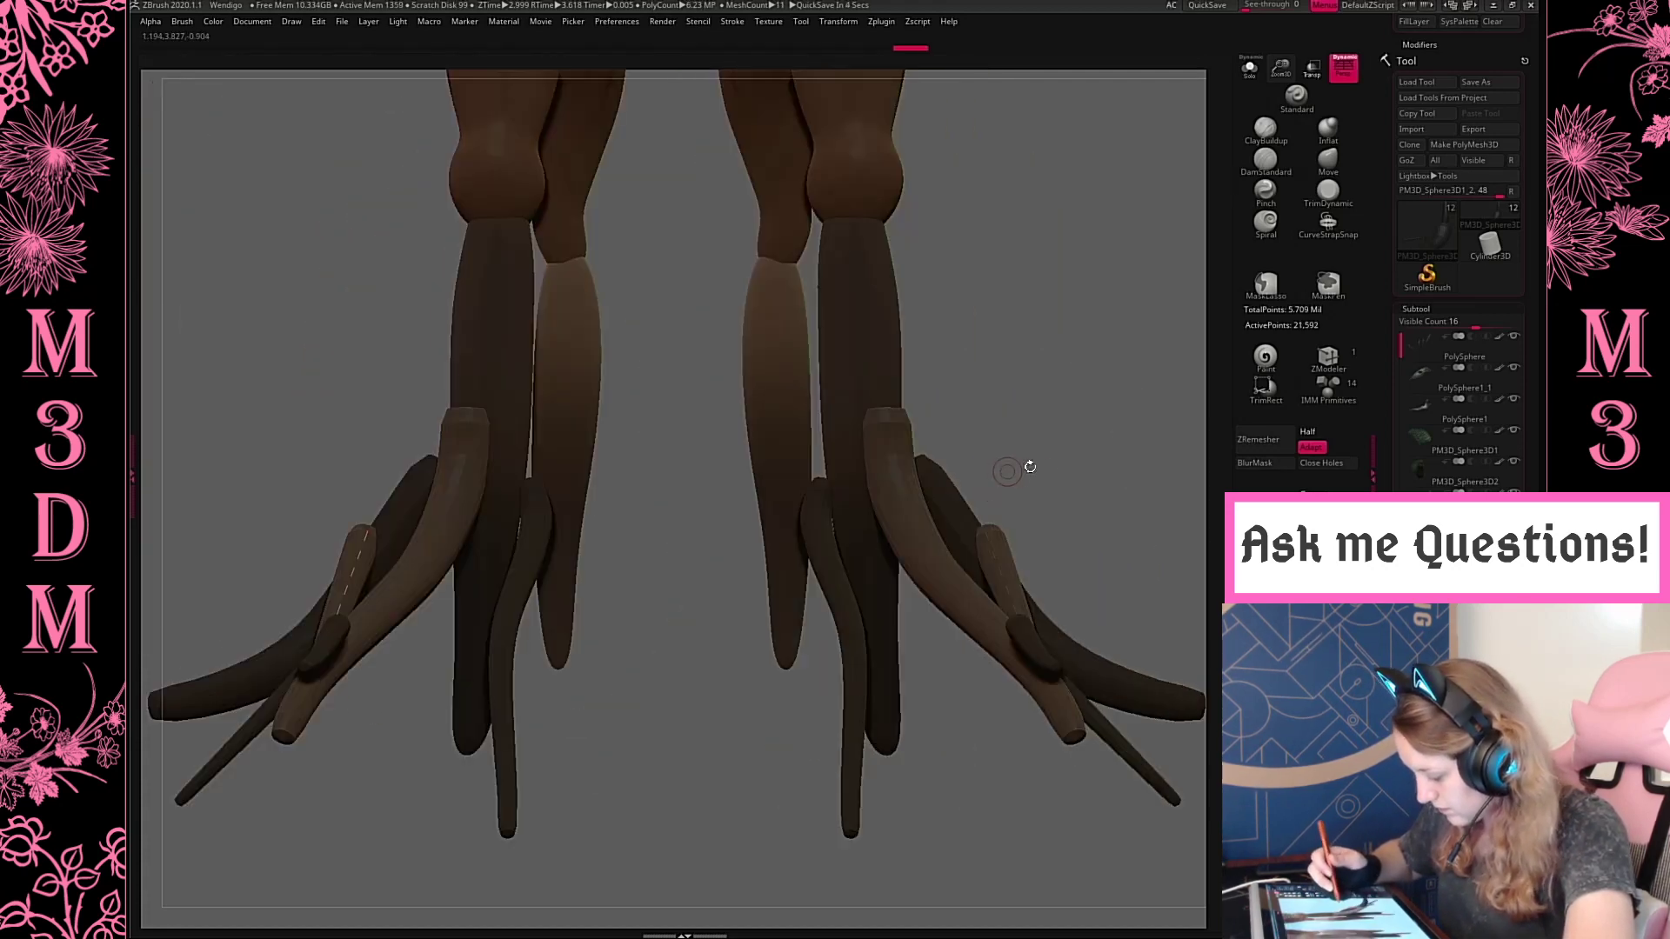
Push the front lower legs slightly backward with the Move brush at a larger brush size to curve them below the knee
key("f")
left_click_drag(1082, 447, 1033, 495)
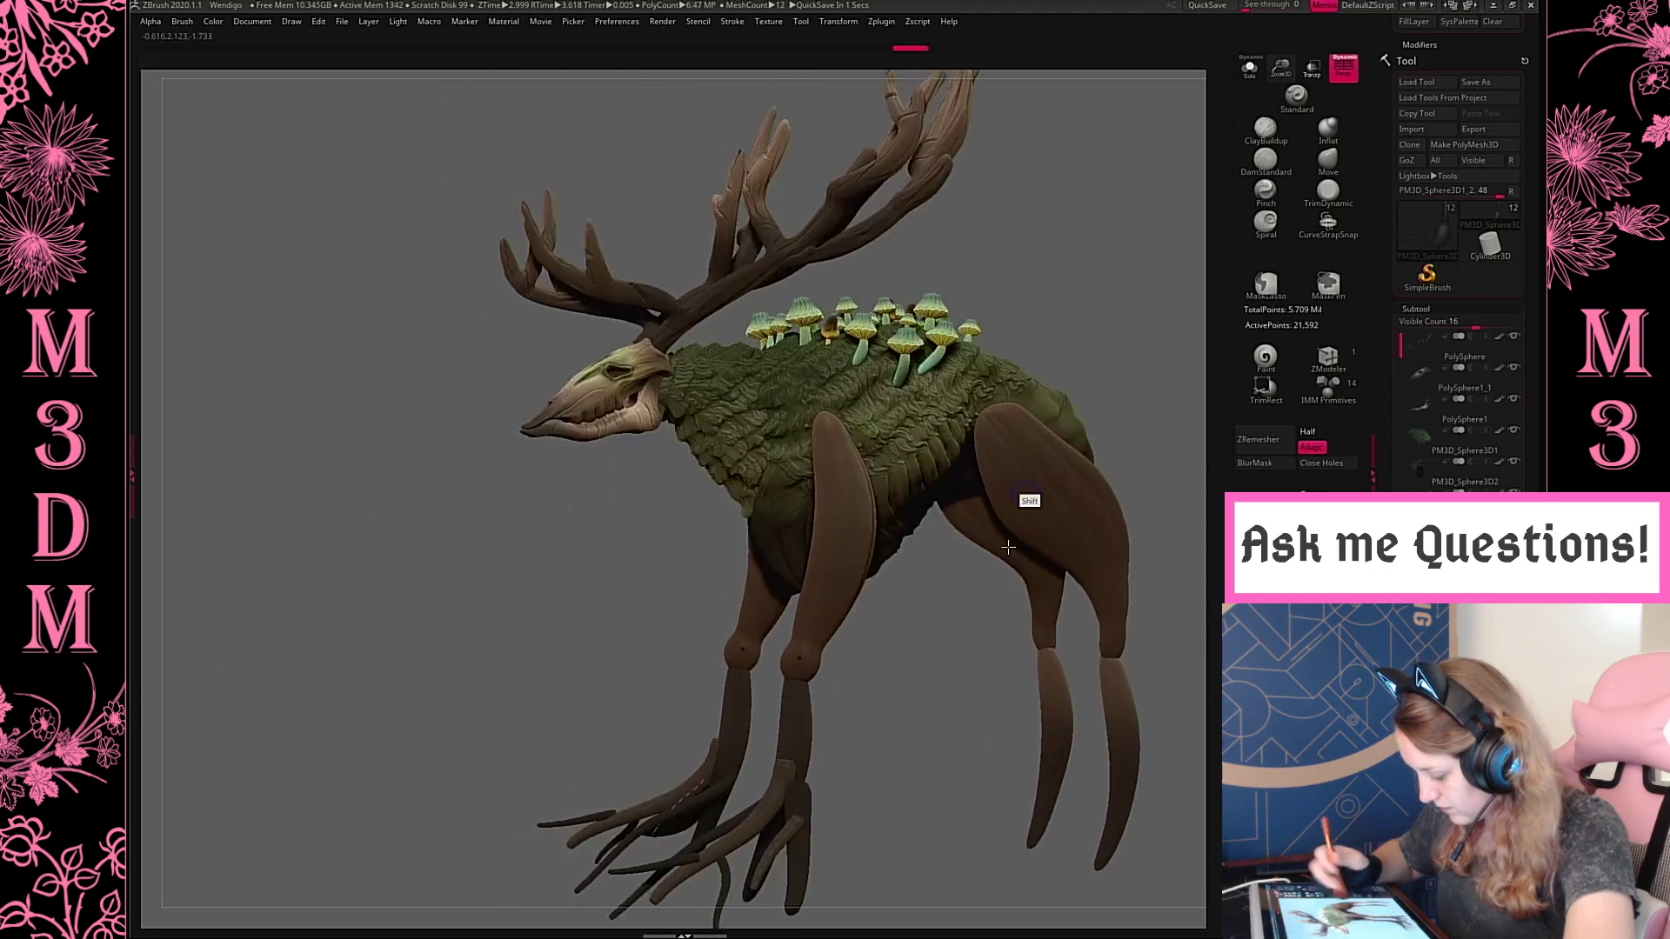
left_click_drag(979, 653, 925, 631)
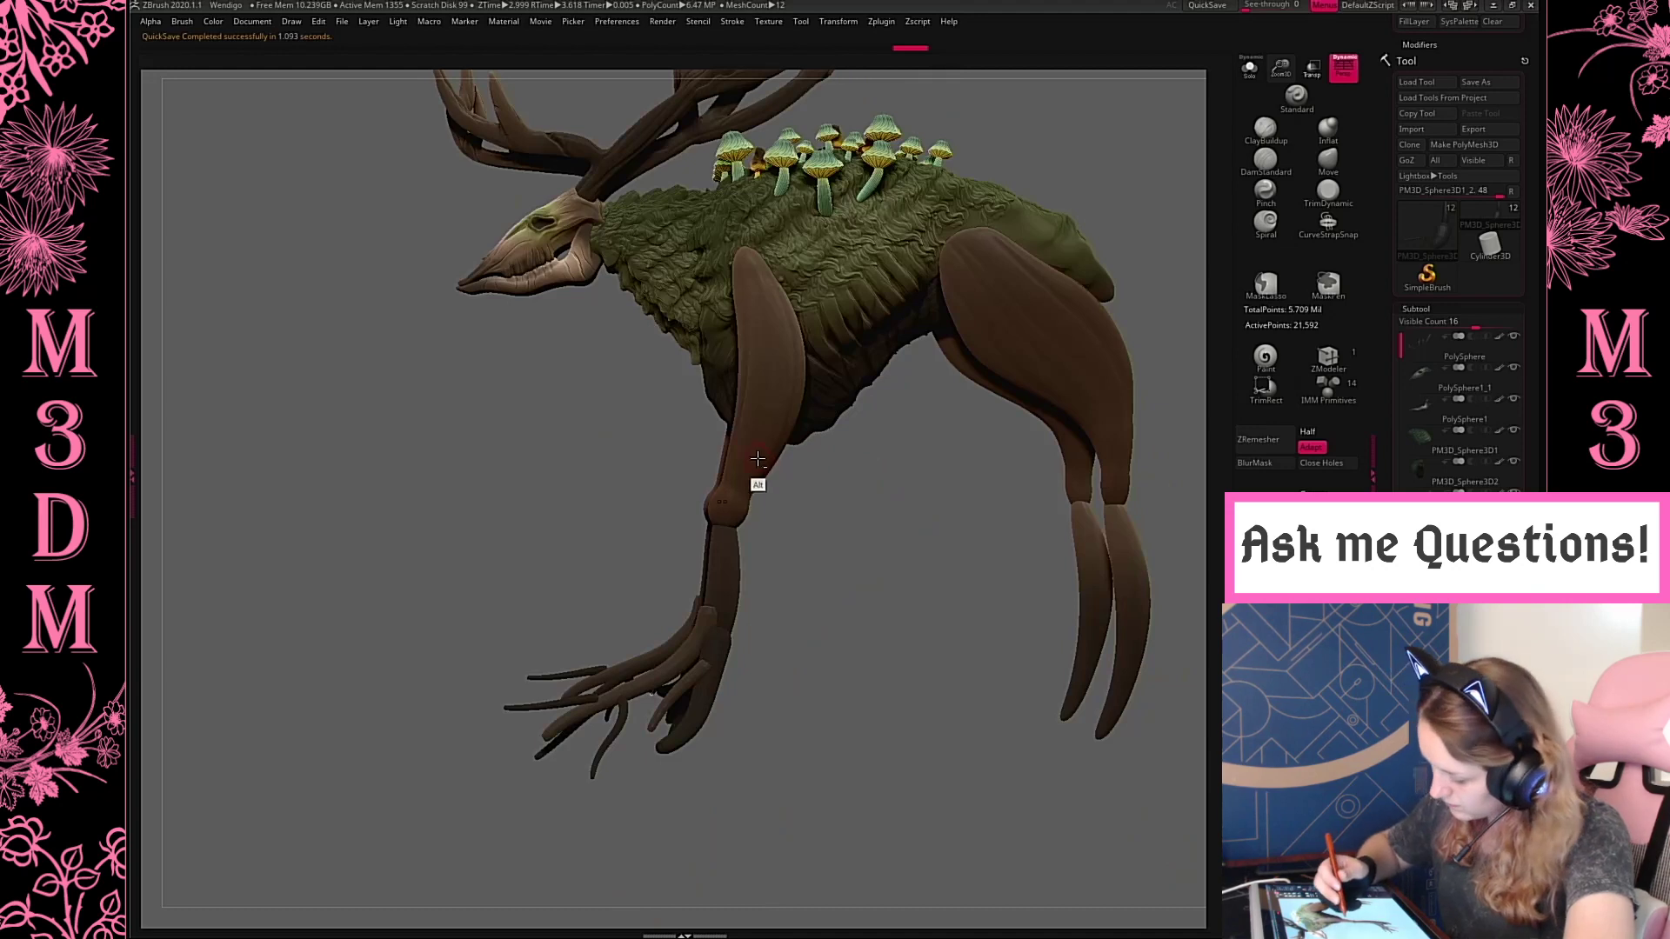
key("space")
left_click_drag(806, 511, 830, 504)
left_click(1328, 162)
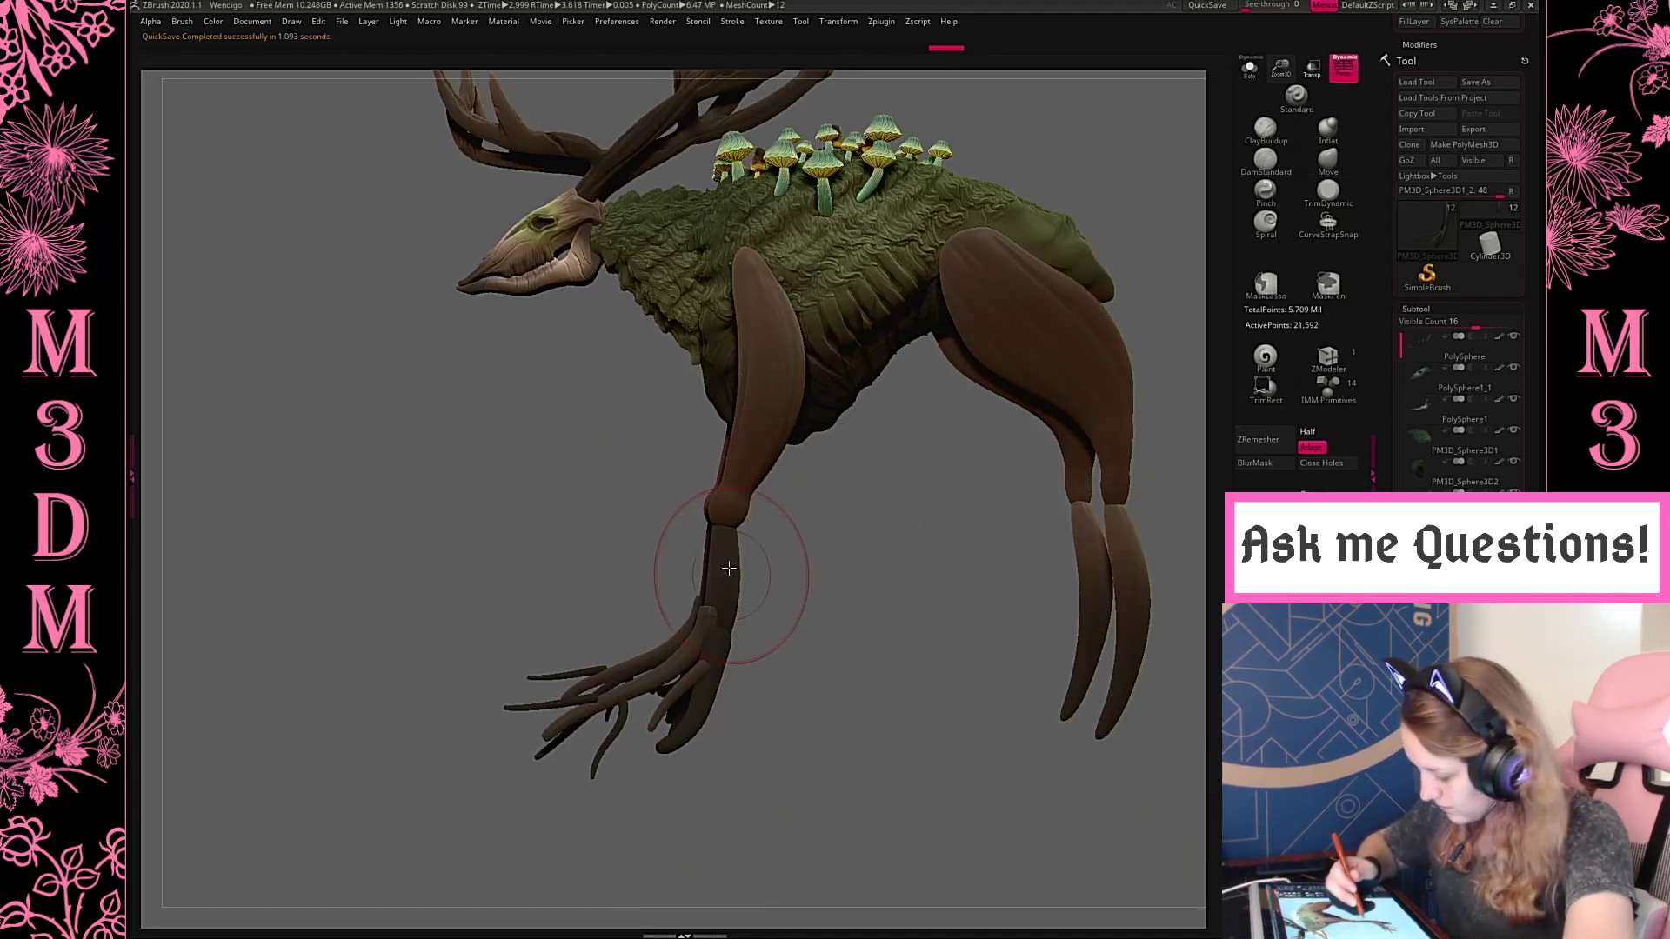
left_click_drag(722, 554, 742, 555)
left_click(1329, 130)
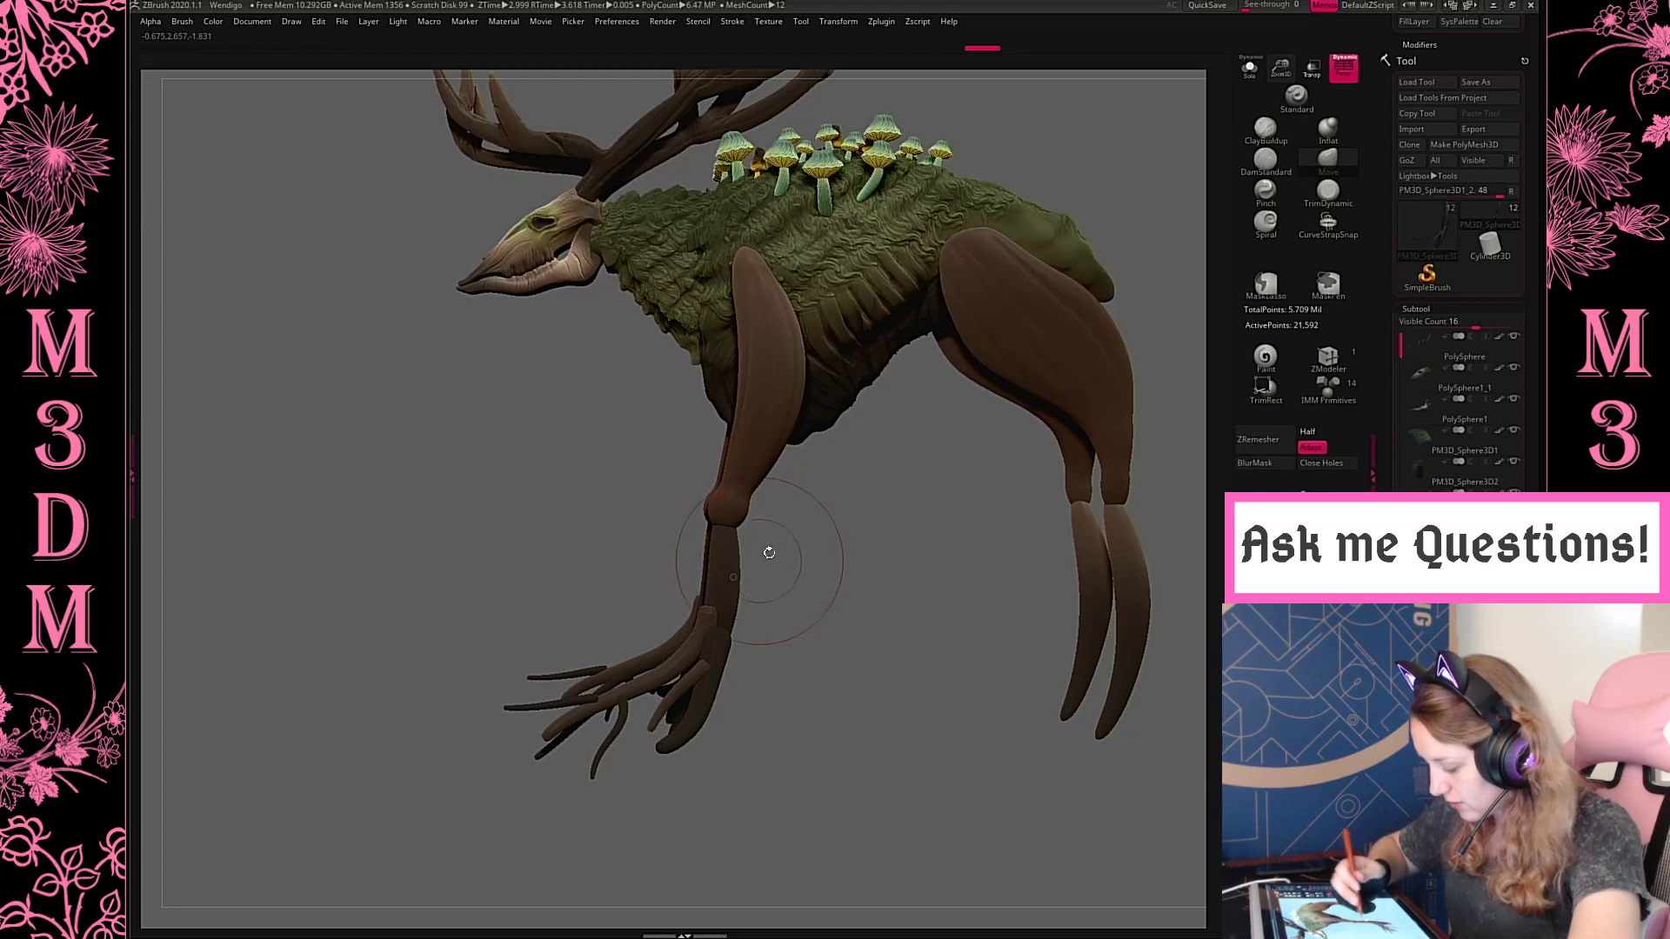
key("shift+f")
key("shift+f")
left_click_drag(826, 556, 856, 582, "ctrl")
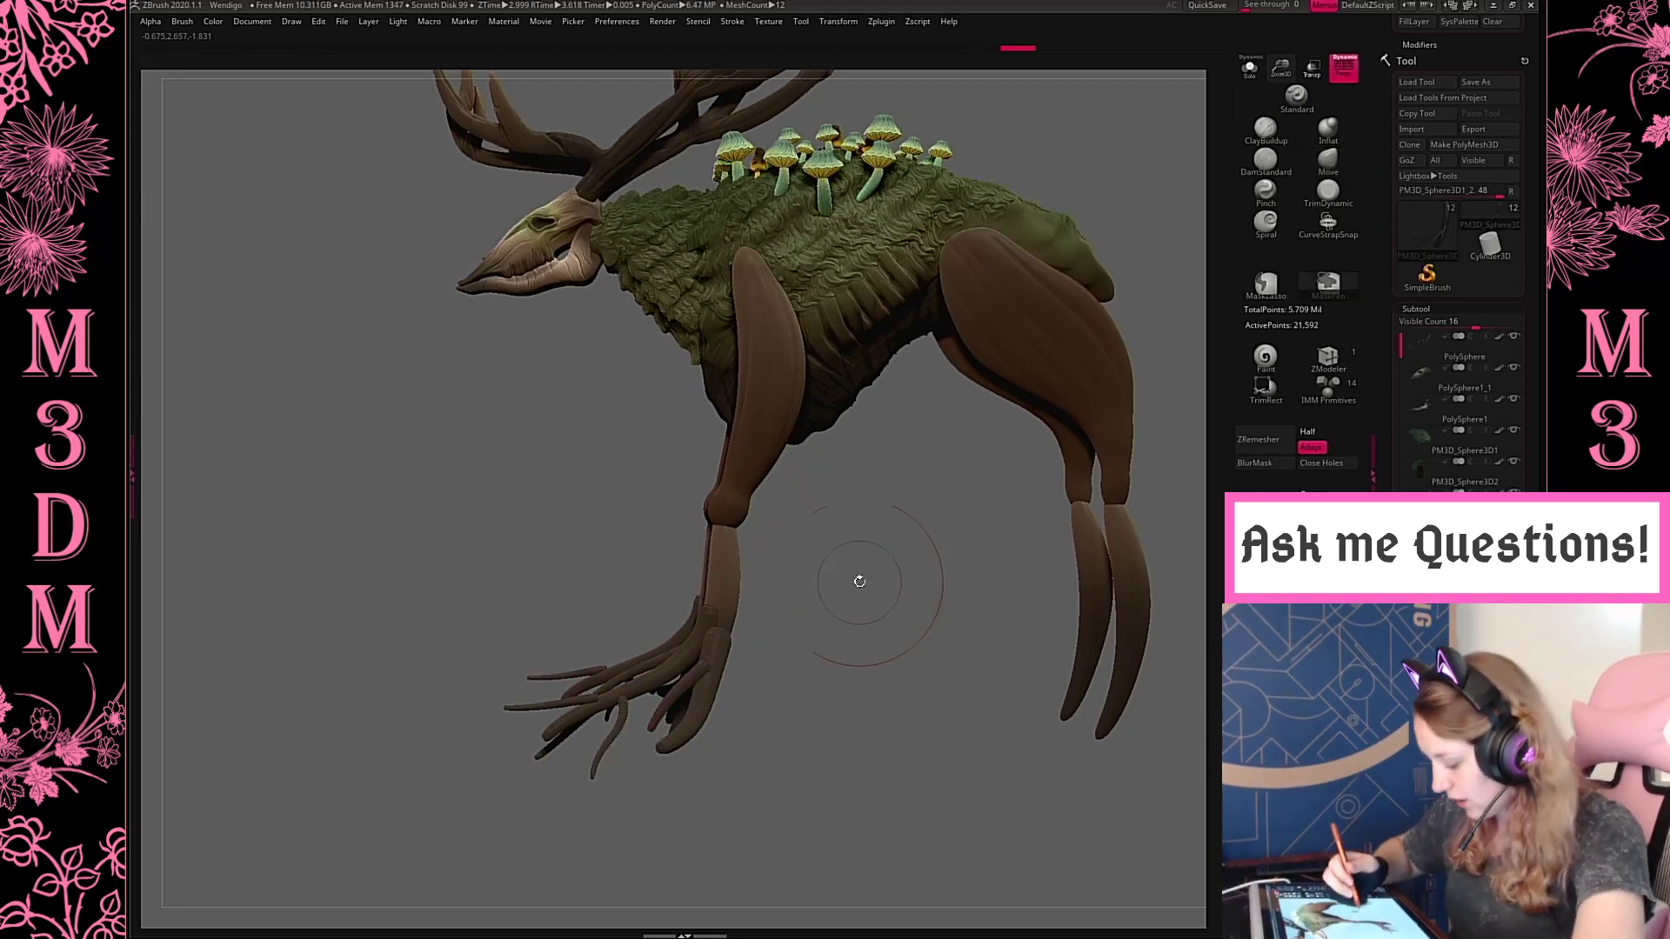
left_click_drag(720, 571, 733, 571)
Select the front upper leg and knee pieces and adjust the placement of the front knee joint with the move gizmo
left_click(708, 496, "alt")
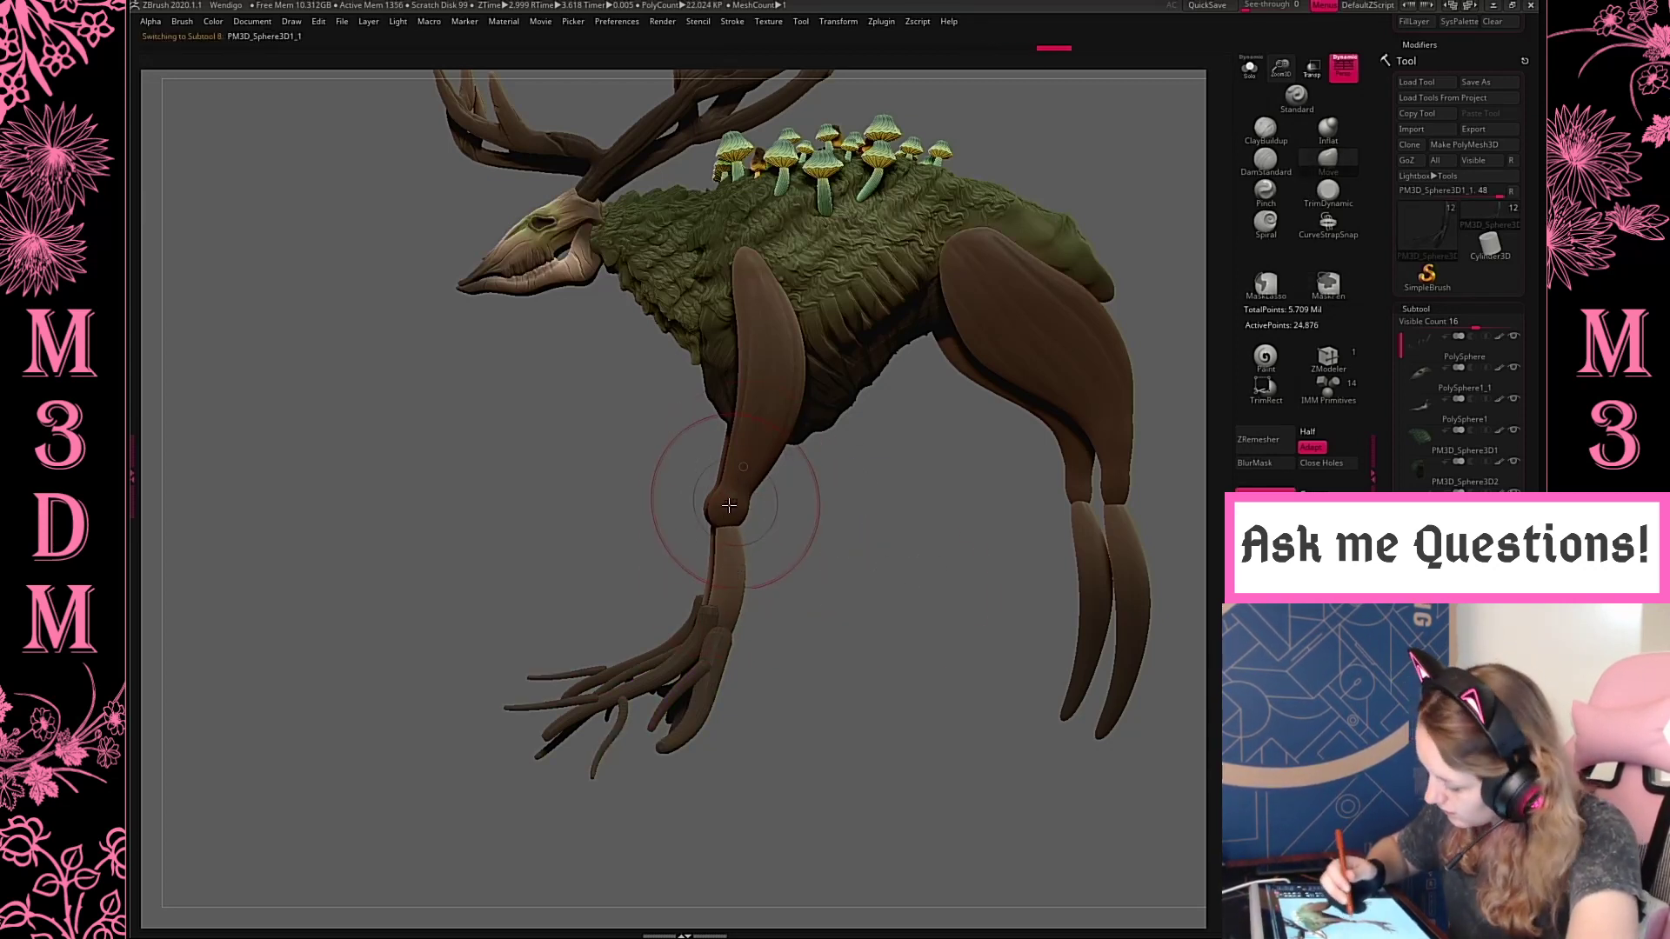
left_click_drag(979, 609, 839, 632, "alt")
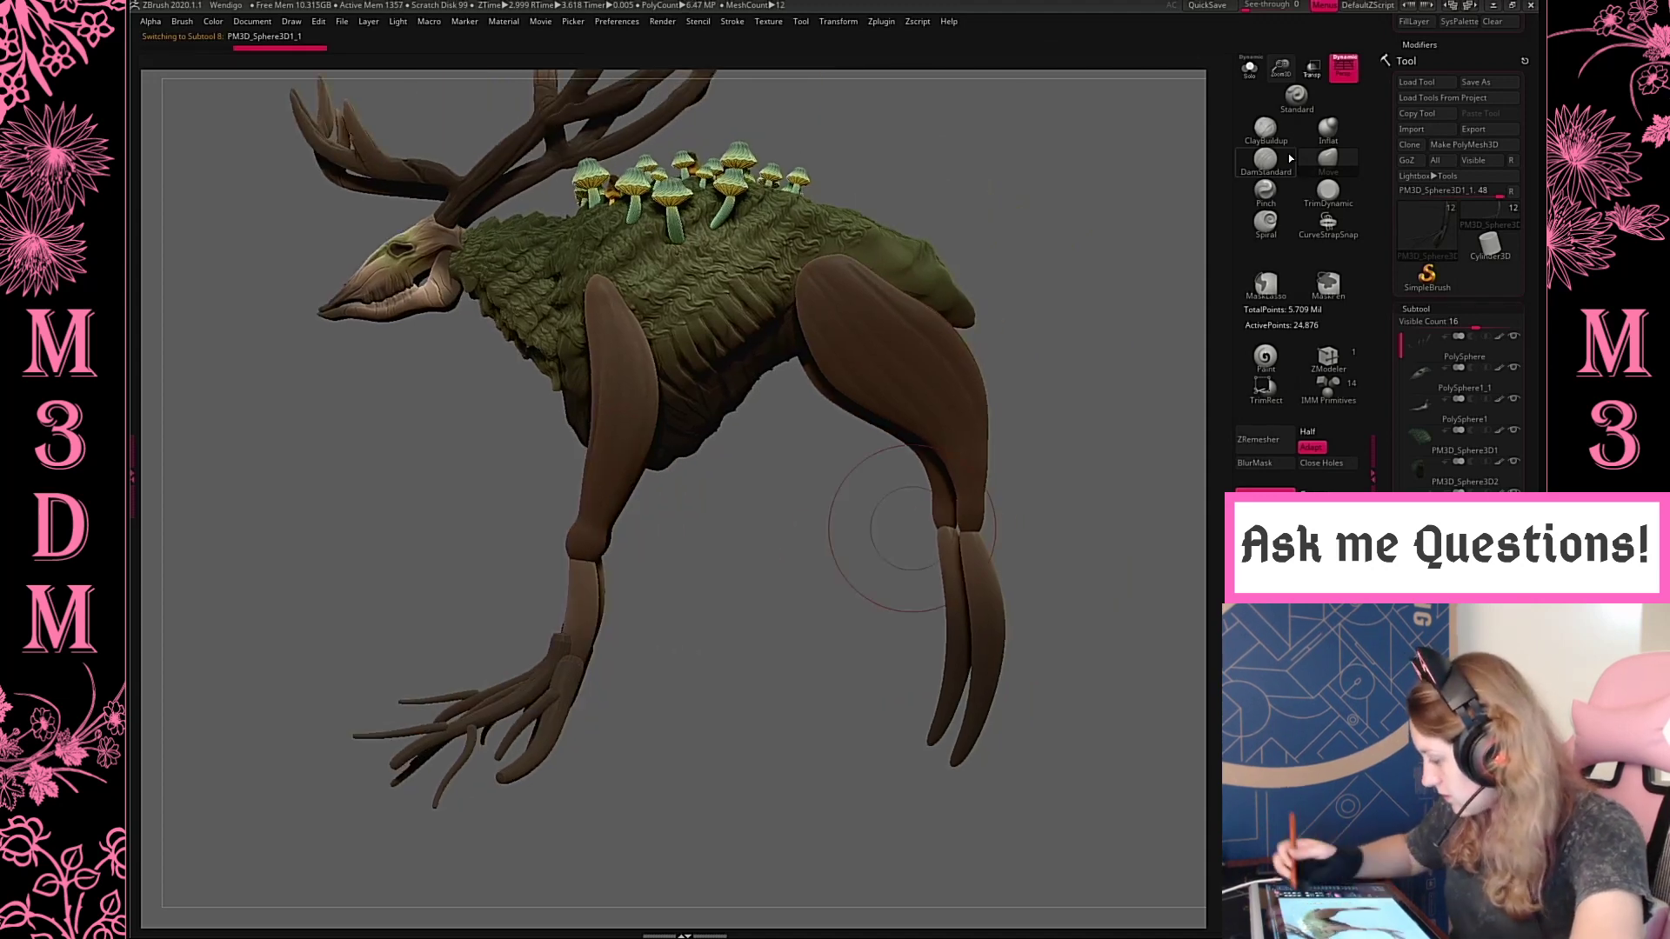
left_click_drag(906, 530, 1111, 166, "alt")
left_click_drag(1006, 519, 1034, 425, "alt")
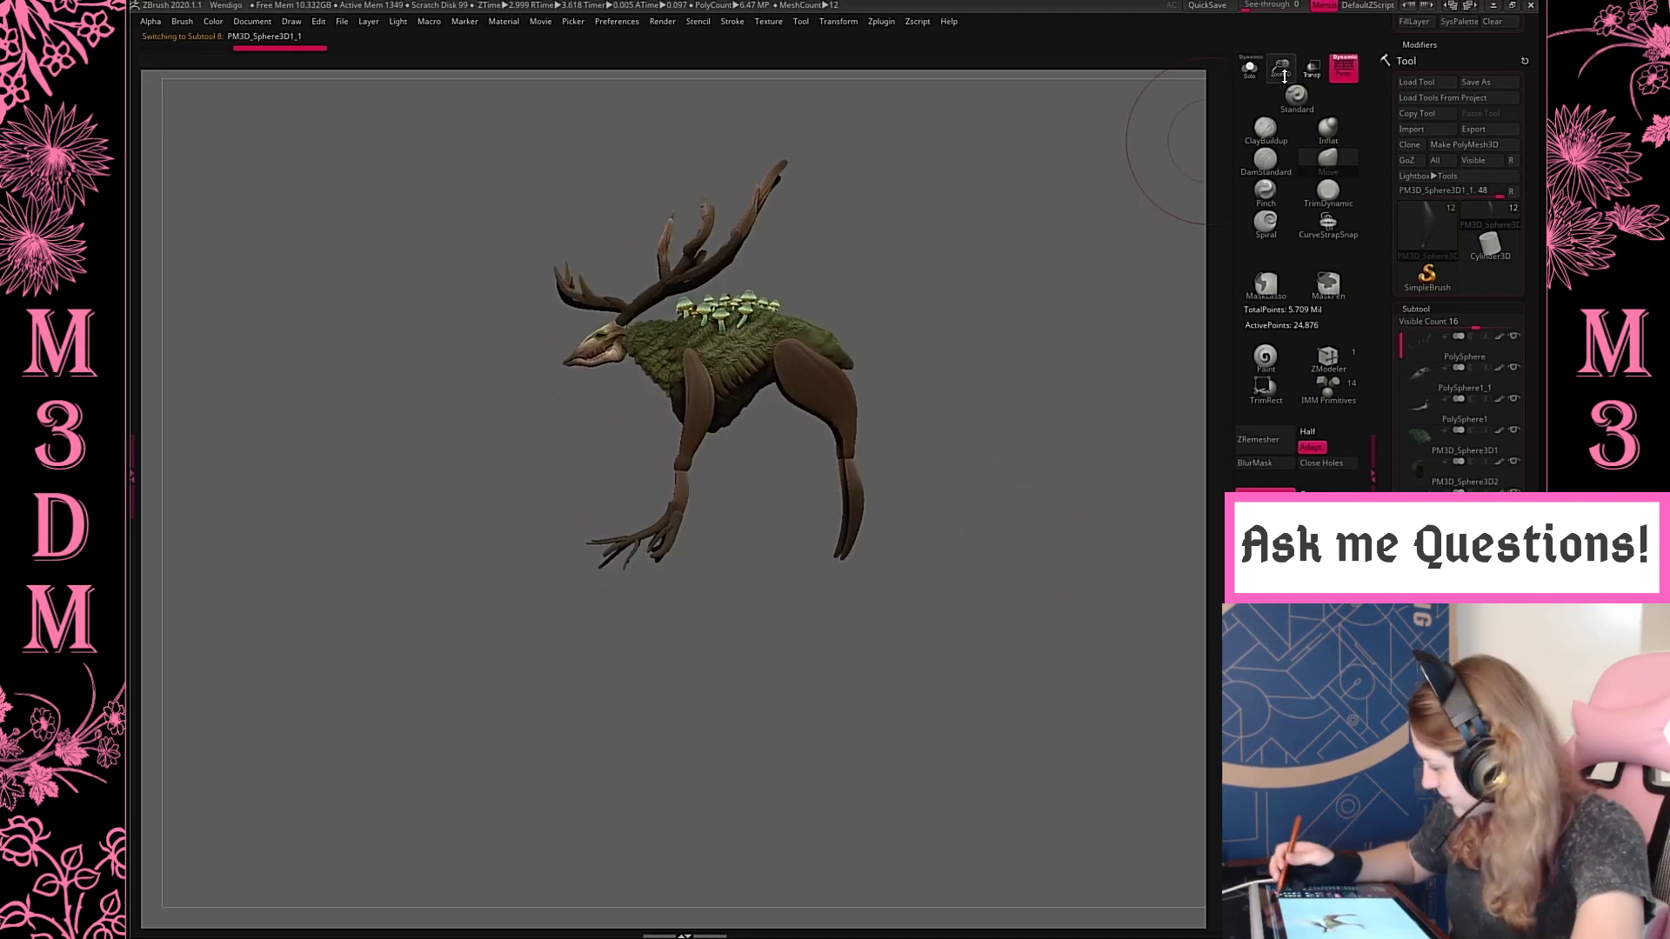
left_click_drag(1281, 69, 1229, 161)
left_click(694, 500, "alt")
key("w")
mouse_move(683, 560)
left_mouse_down()
mouse_move(682, 581)
mouse_move(662, 545)
left_mouse_up()
key("q")
left_click(669, 541, "alt")
key("w")
key("q")
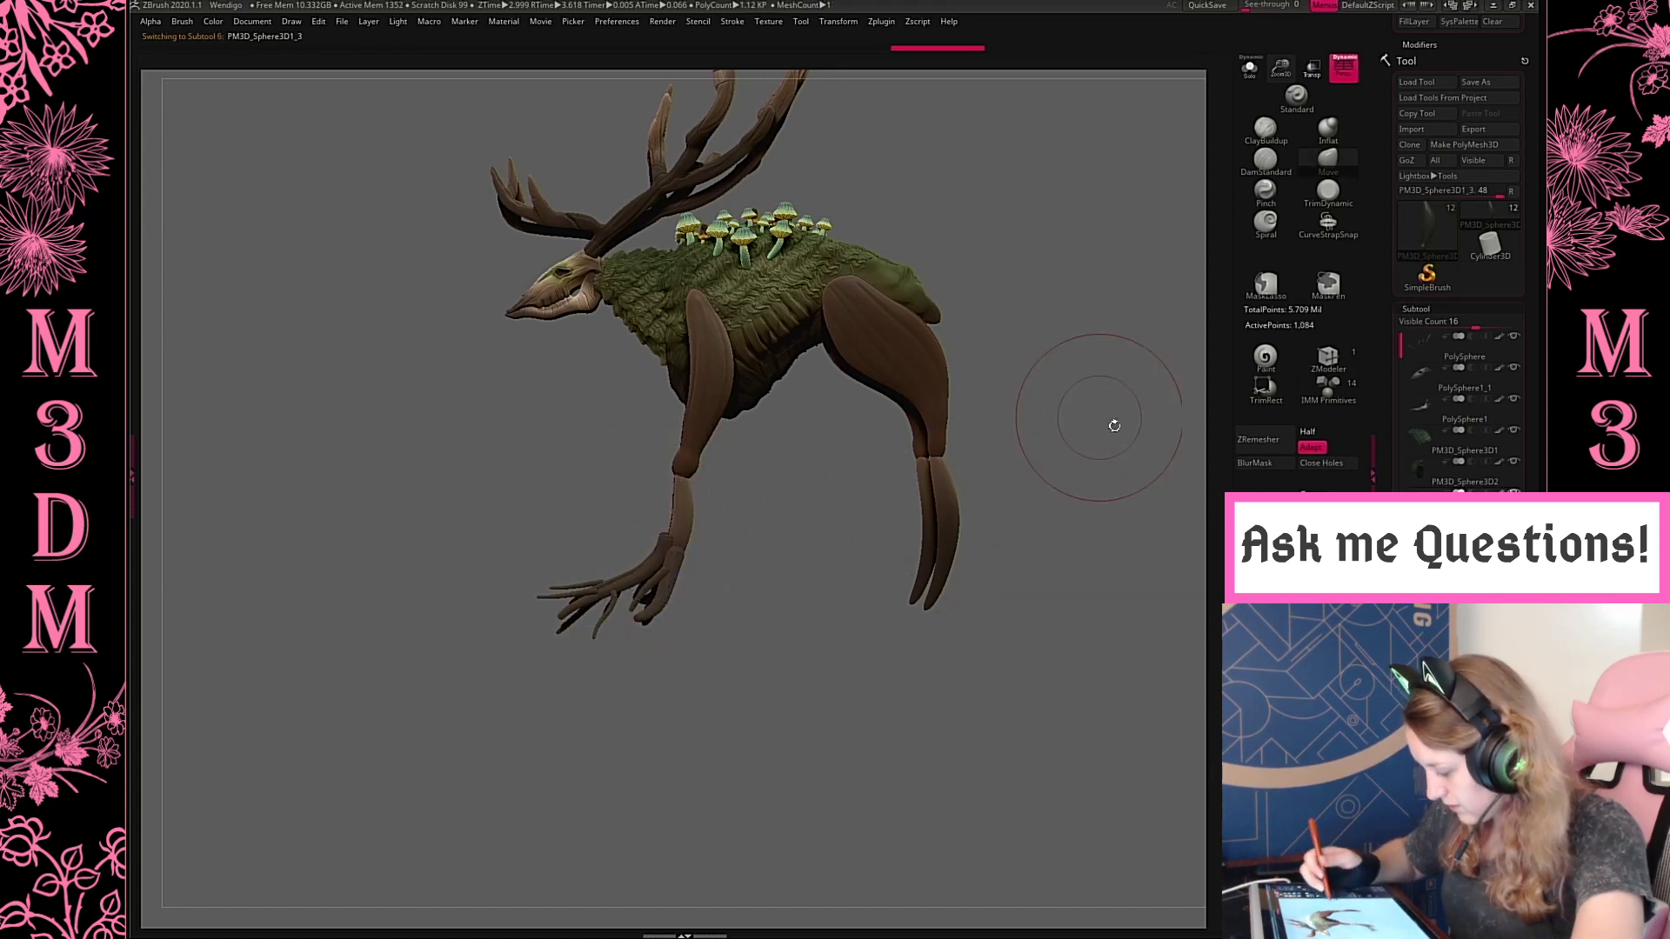
Make the hind lower legs the active subtool and reduce the brush size
mouse_move(1070, 470)
left_mouse_down()
mouse_move(1107, 502)
mouse_move(1054, 471)
mouse_move(973, 530)
mouse_move(940, 455)
left_mouse_up()
key("space")
left_click(947, 534, "alt")
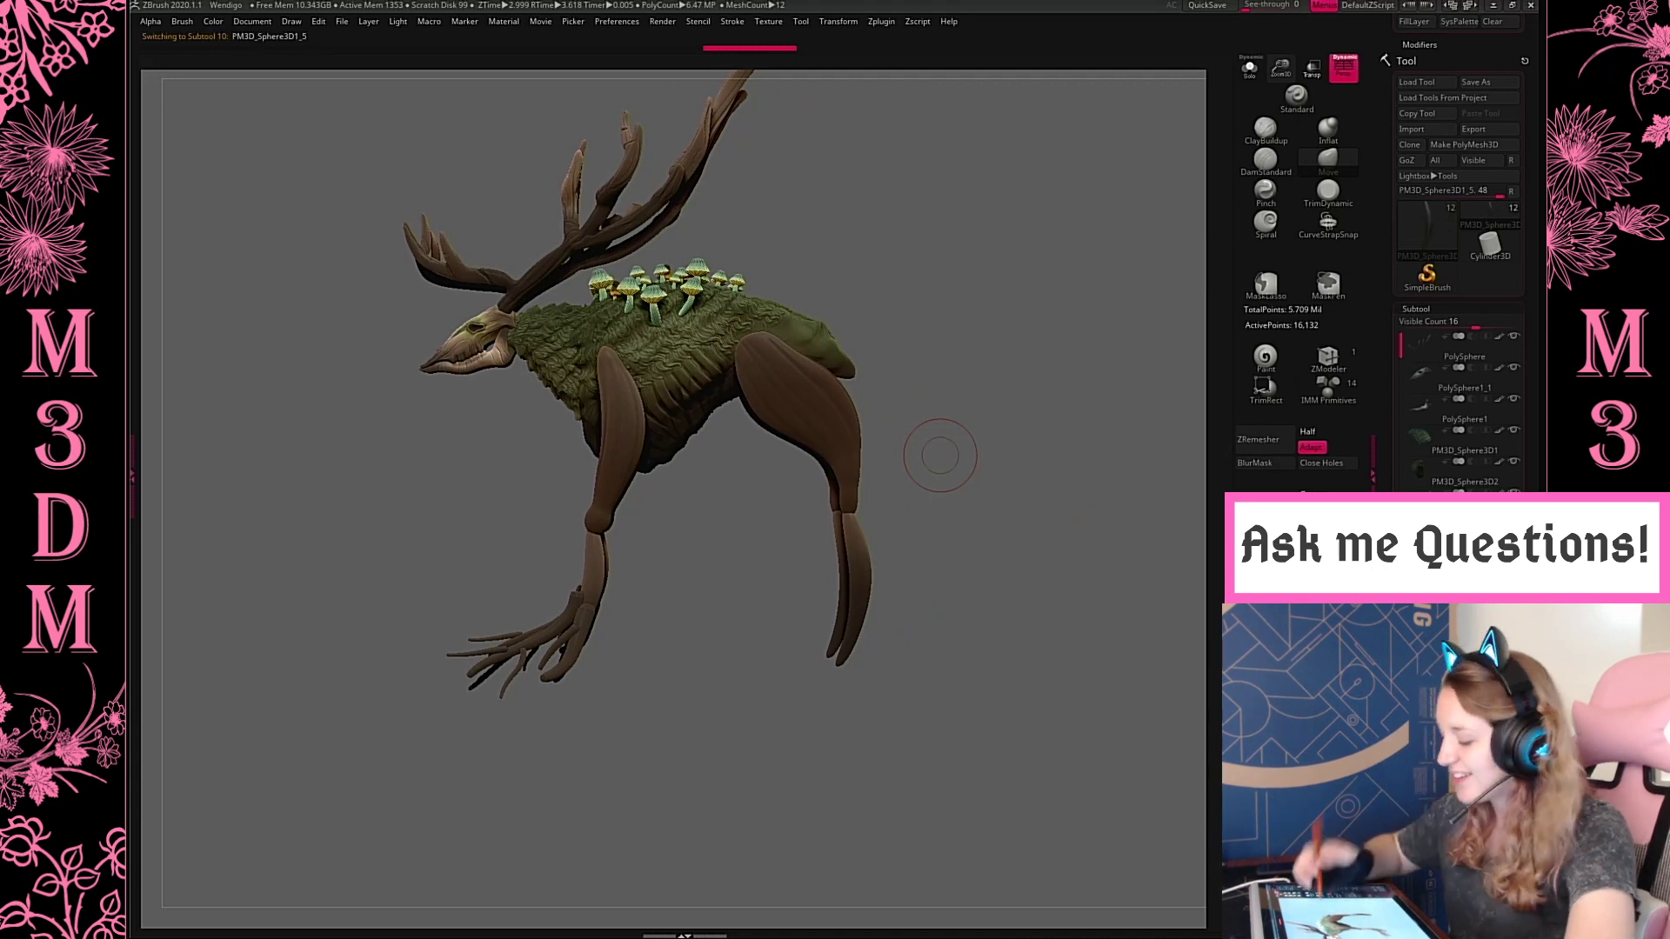
key("space")
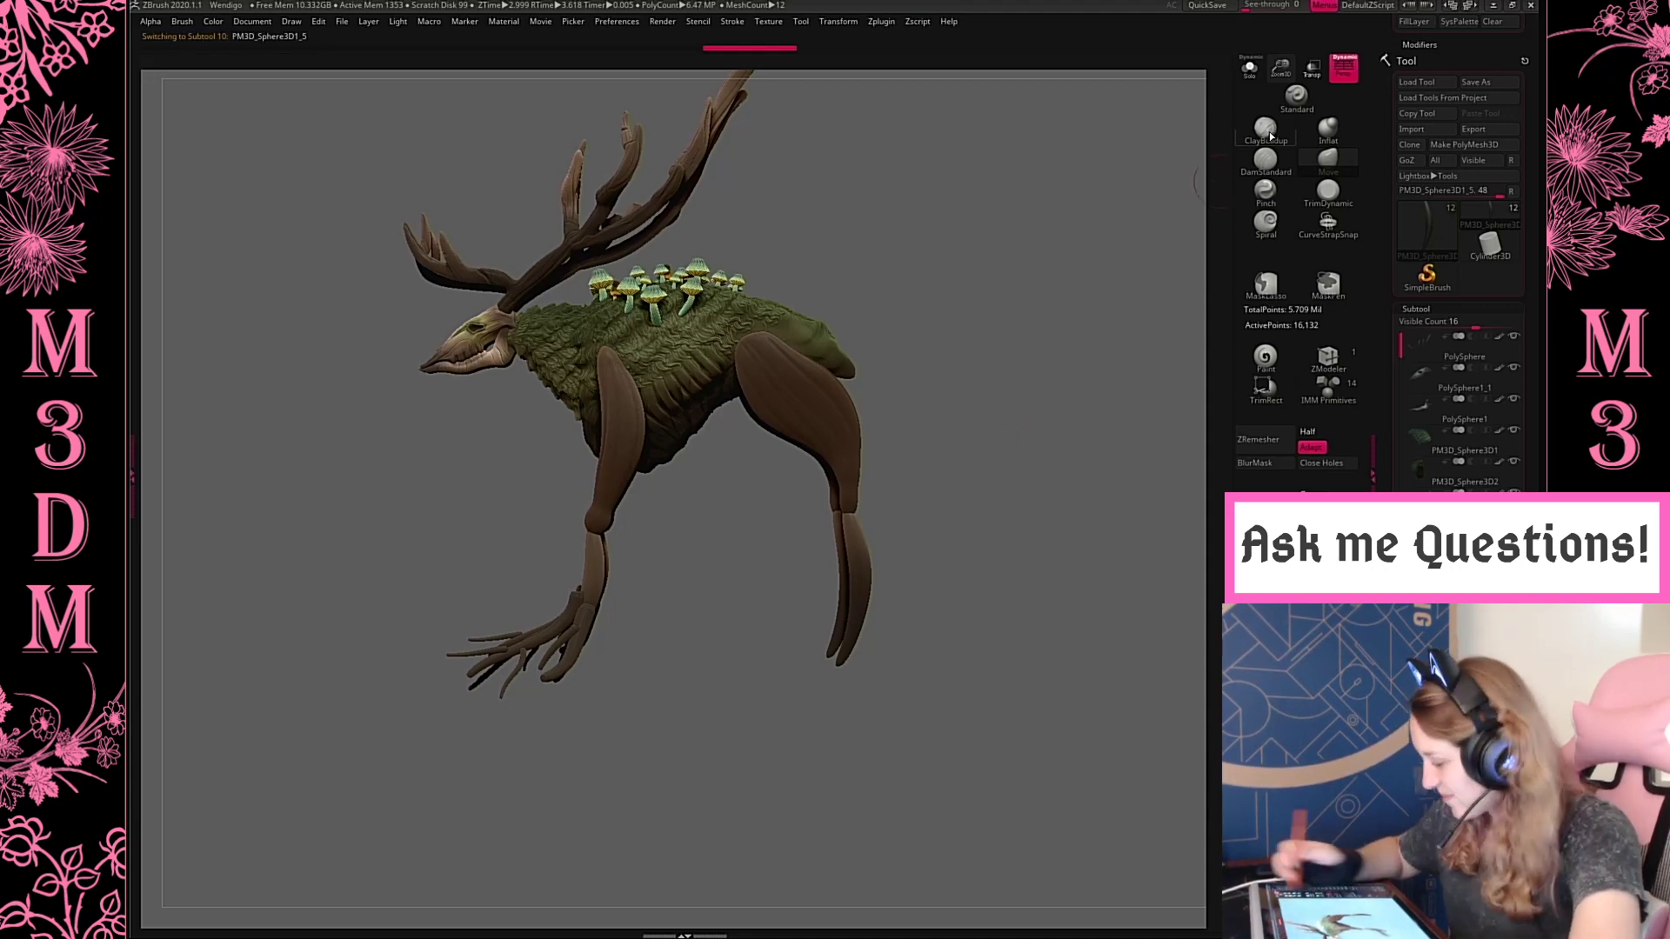
left_click_drag(1013, 449, 1077, 343, "alt")
left_click_drag(987, 401, 1149, 409)
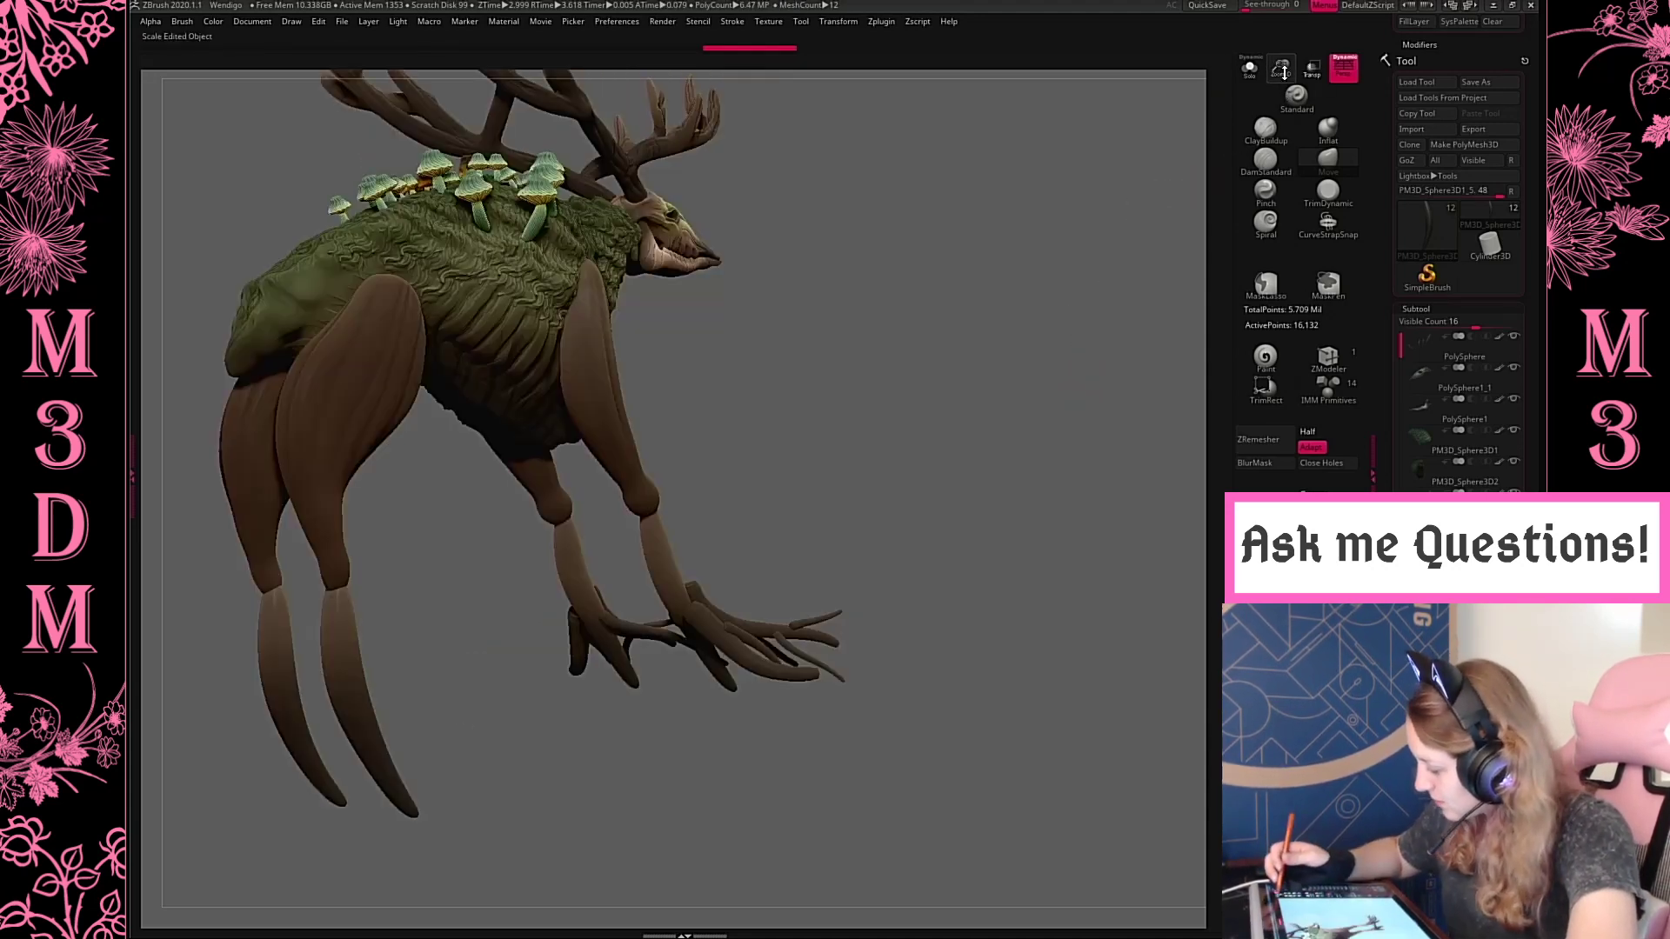
left_click_drag(1009, 365, 997, 507, "alt")
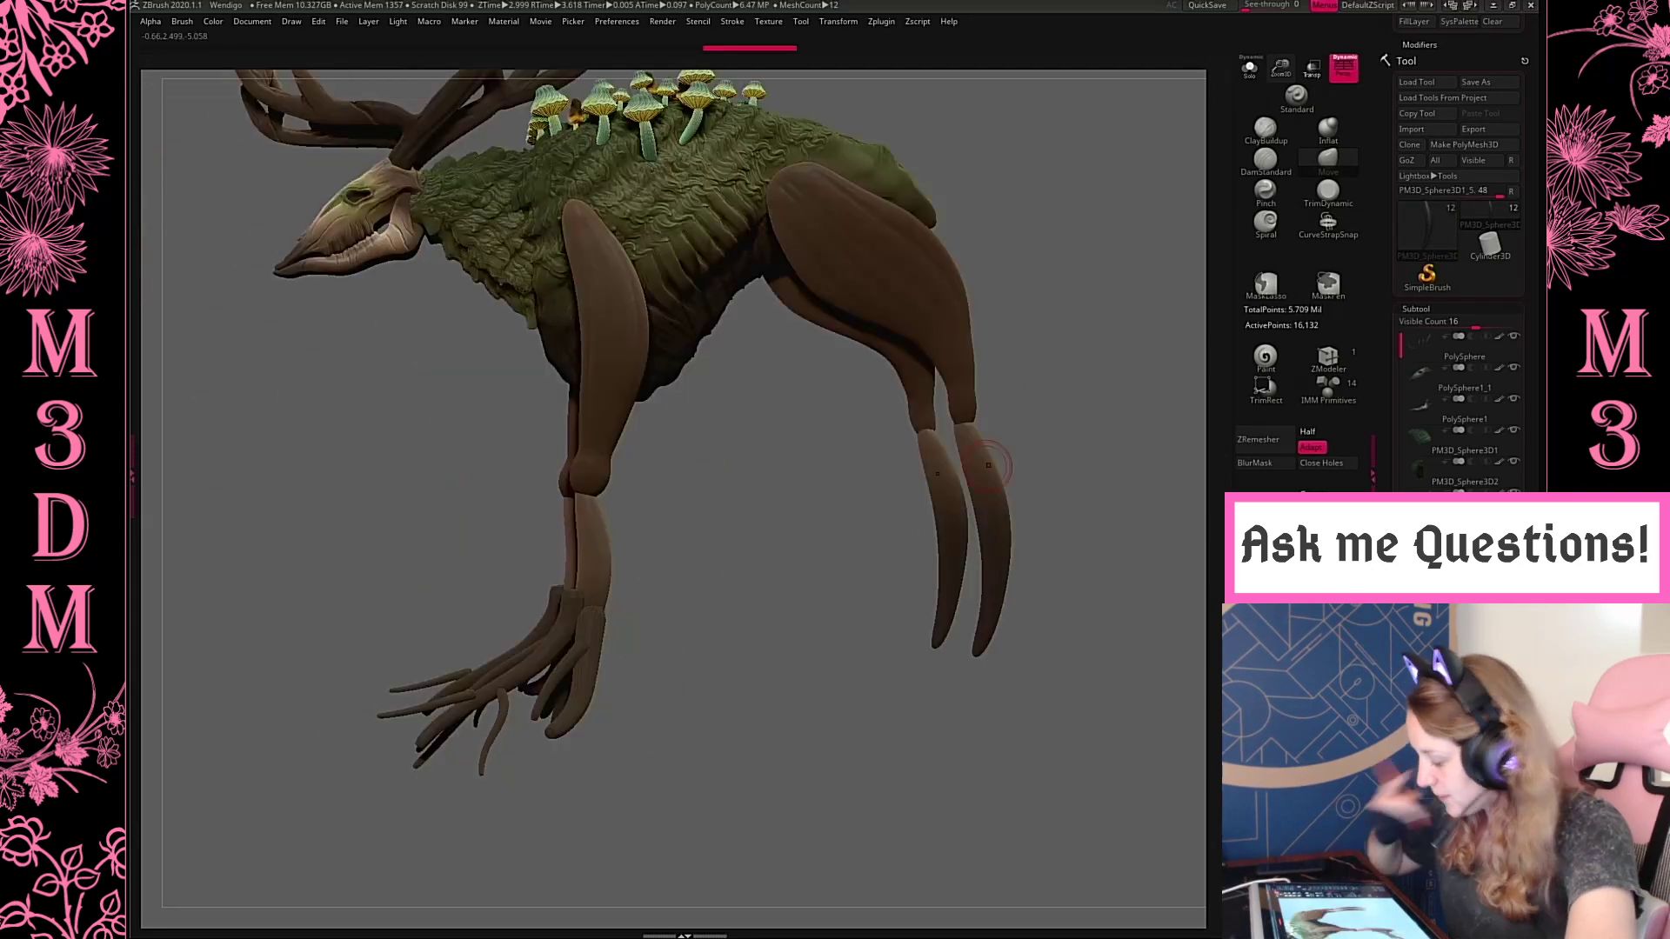
left_click_drag(971, 567, 833, 586, "alt")
left_click_drag(1025, 339, 1013, 520, "shift")
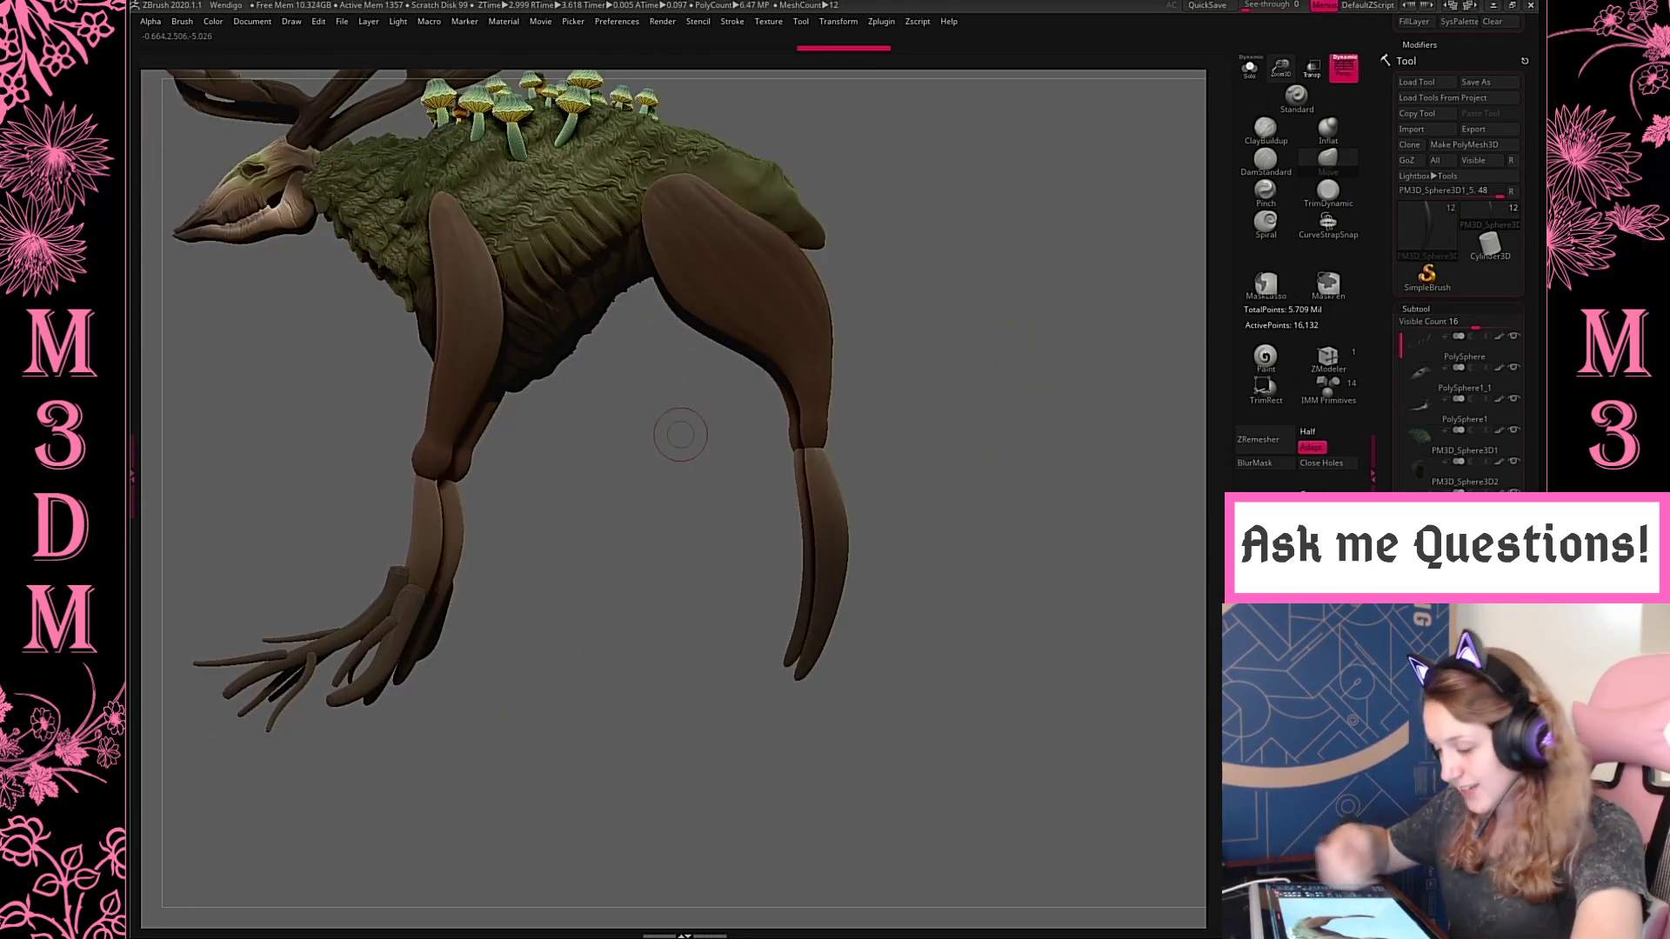
Choose the CurveTube brush and try drawing a short tube down the back of the hind lower leg
key("b")
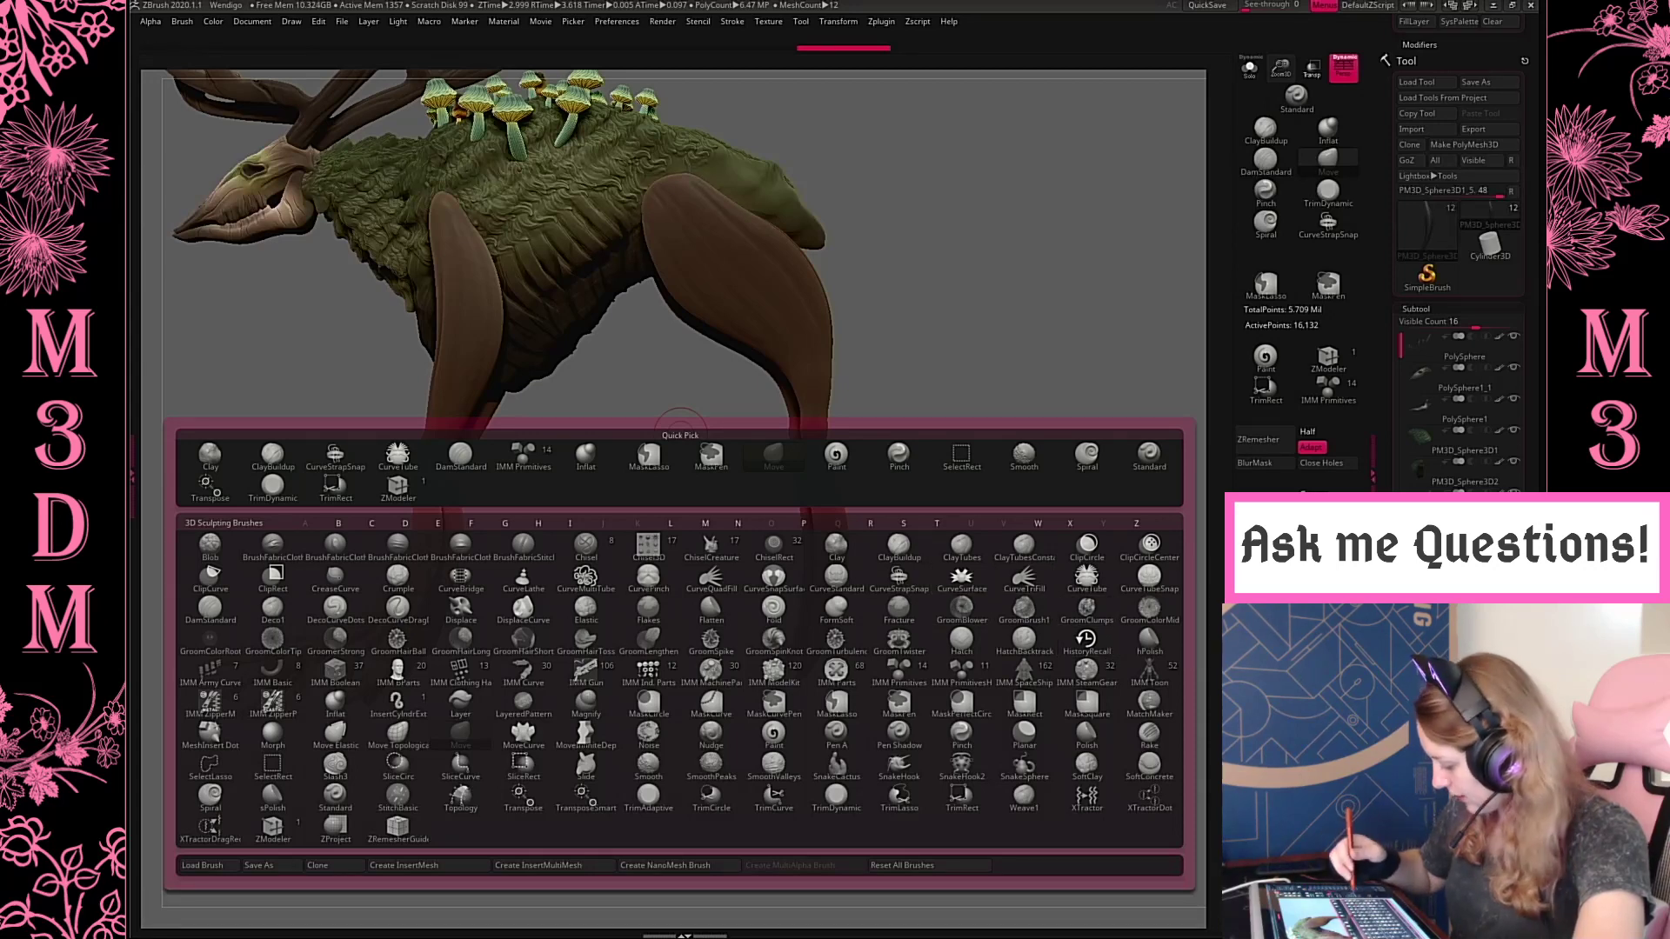
left_click(1087, 581)
left_click_drag(1282, 70, 1288, 100)
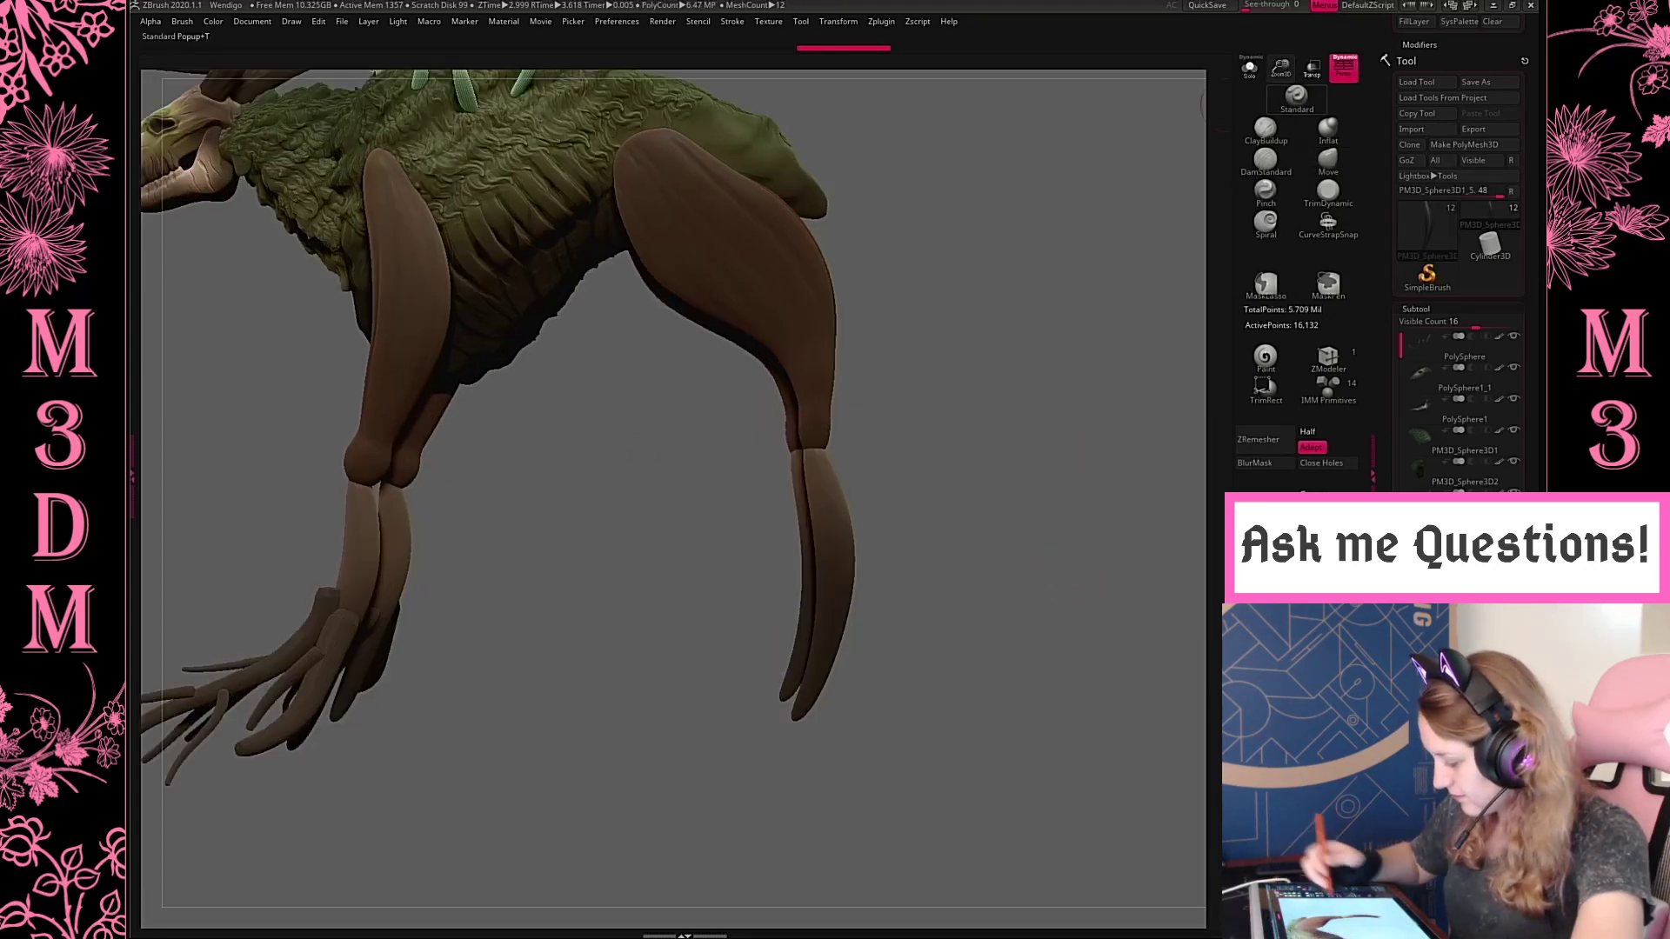
left_click_drag(1094, 448, 1037, 423, "alt")
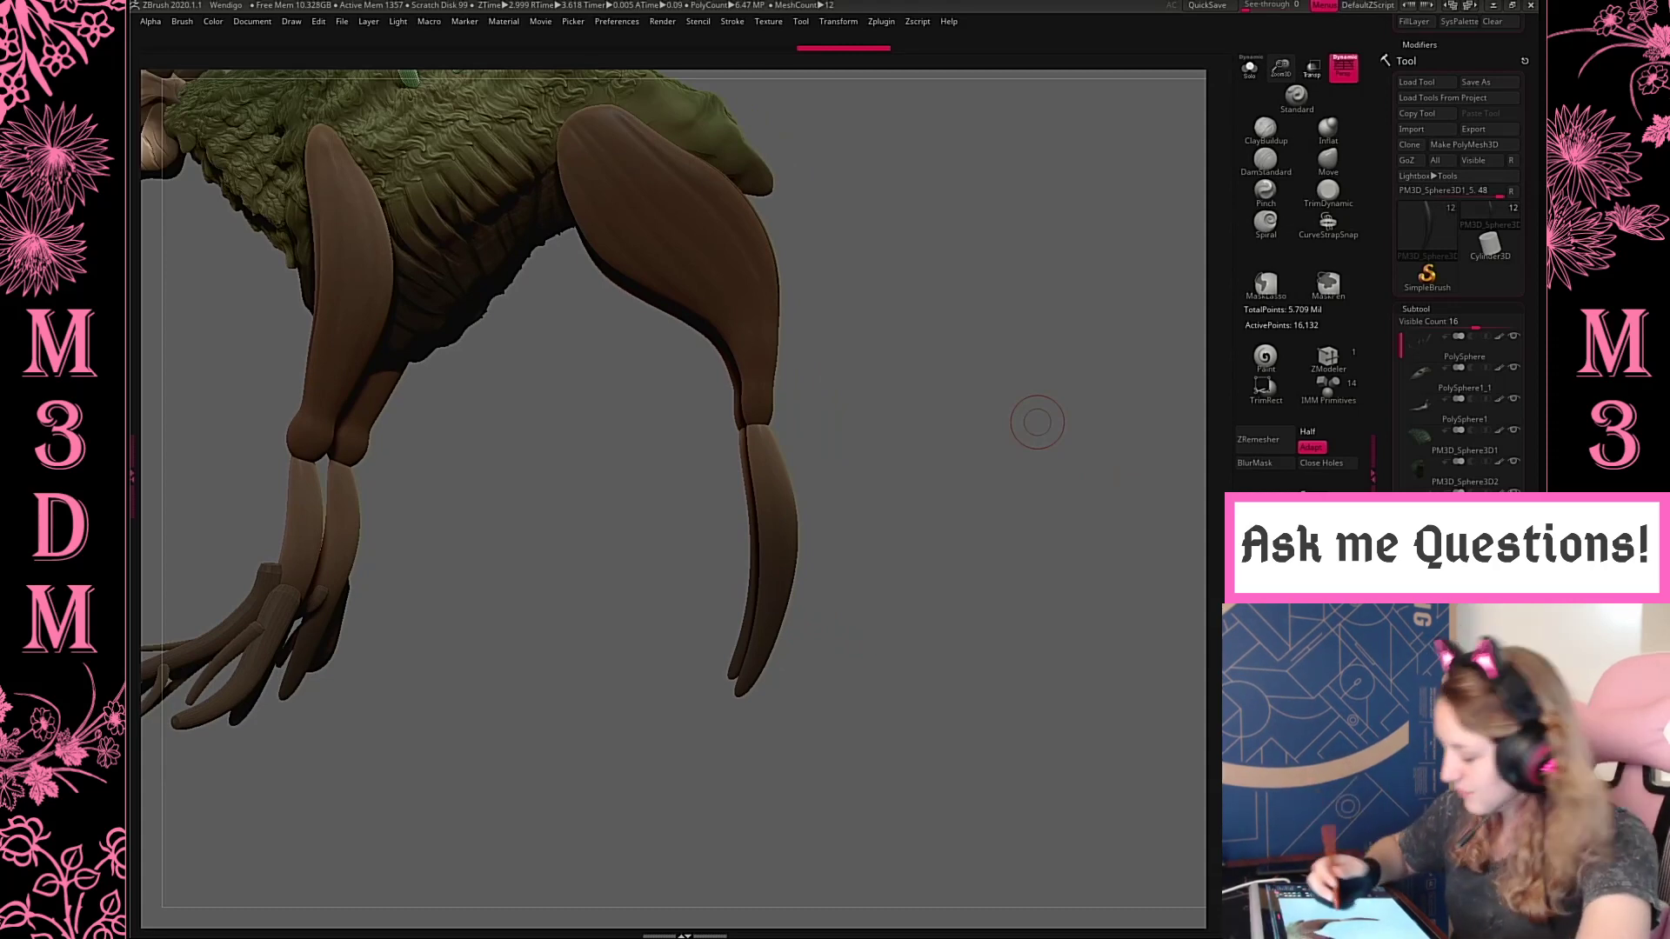
key("space")
left_click_drag(953, 423, 948, 424)
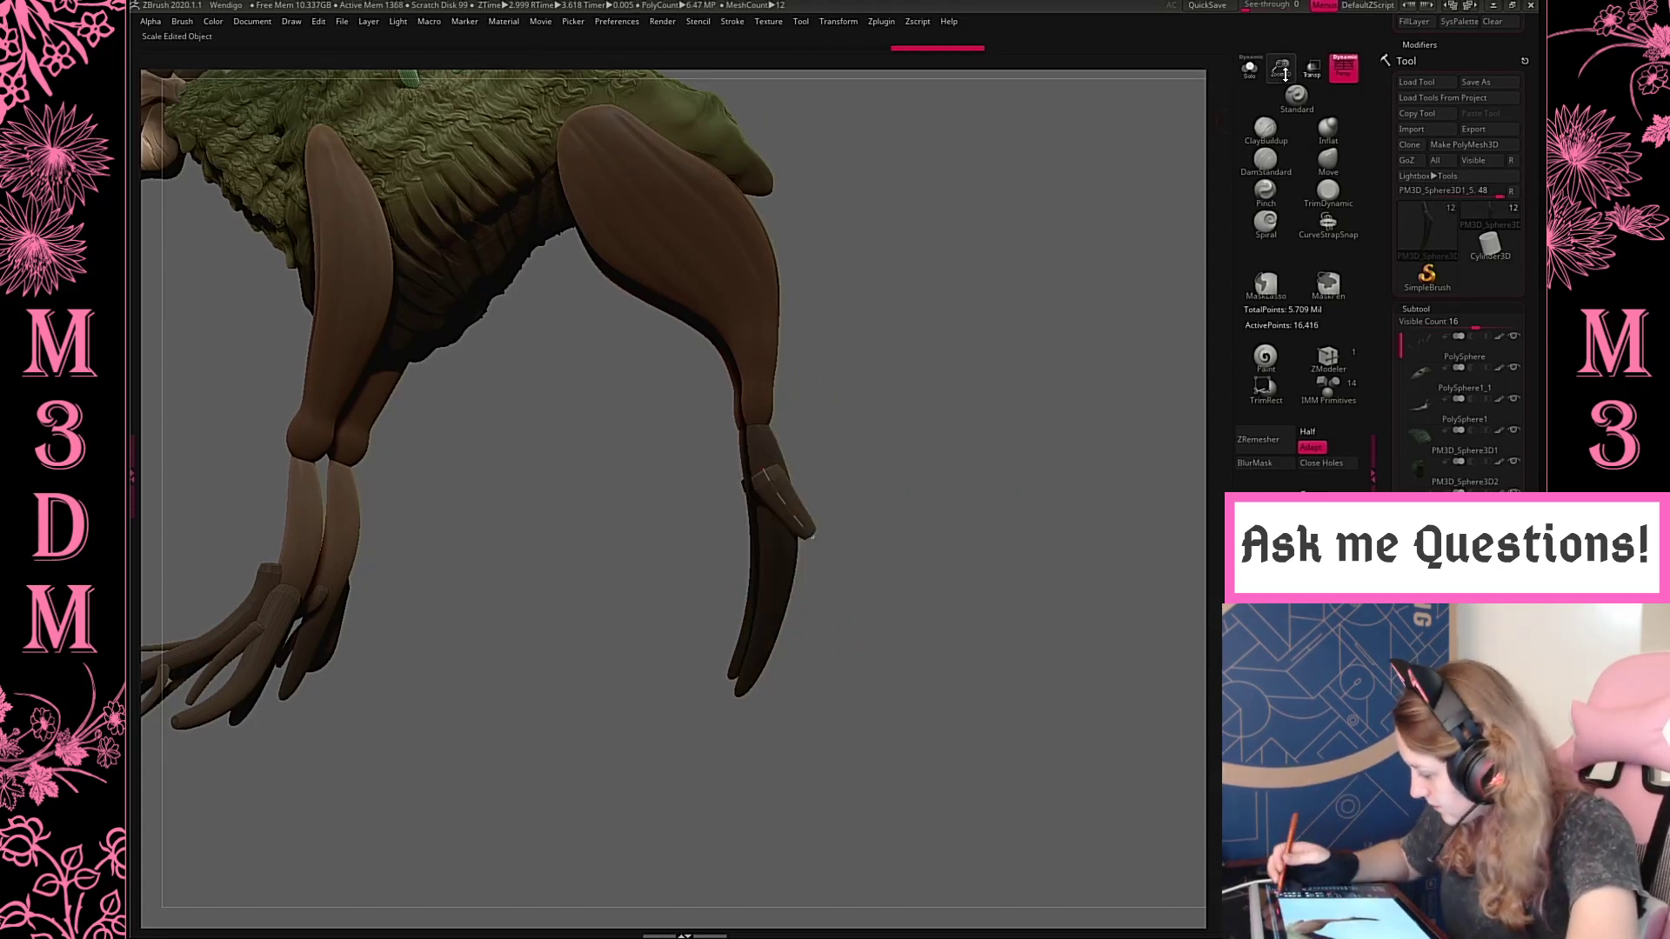
left_click_drag(1282, 70, 1288, 111)
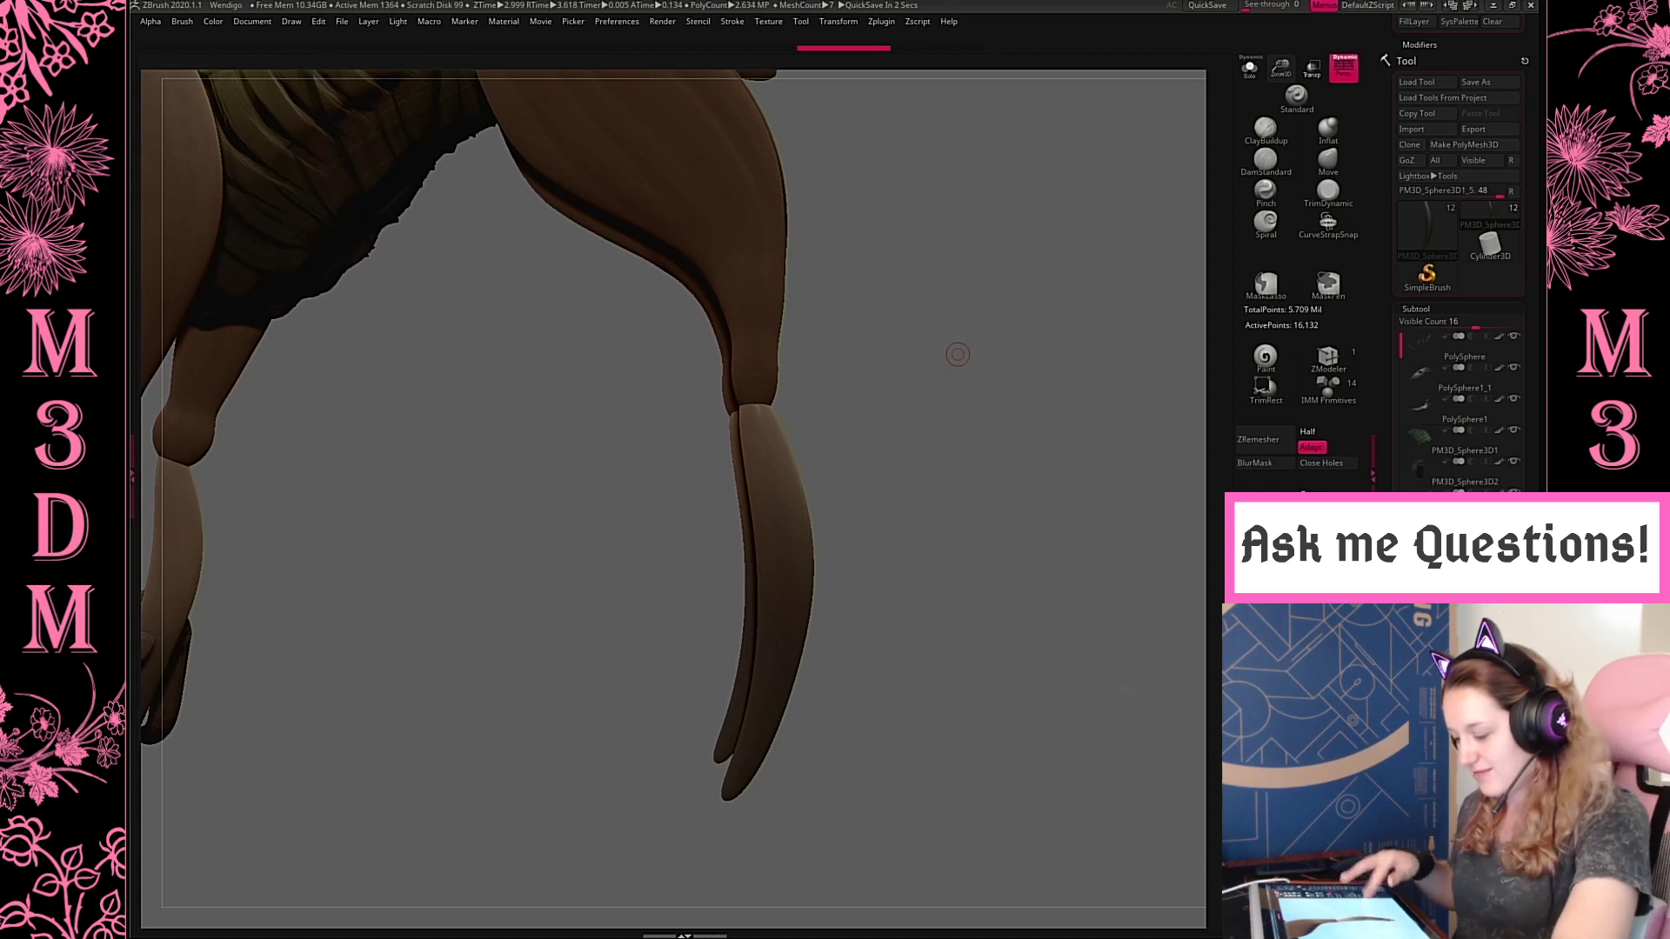
Examine the whole creature's silhouette, legs and front feet from several sides and render a BPR preview
left_click_drag(1044, 679, 1148, 683)
key("f")
key("f")
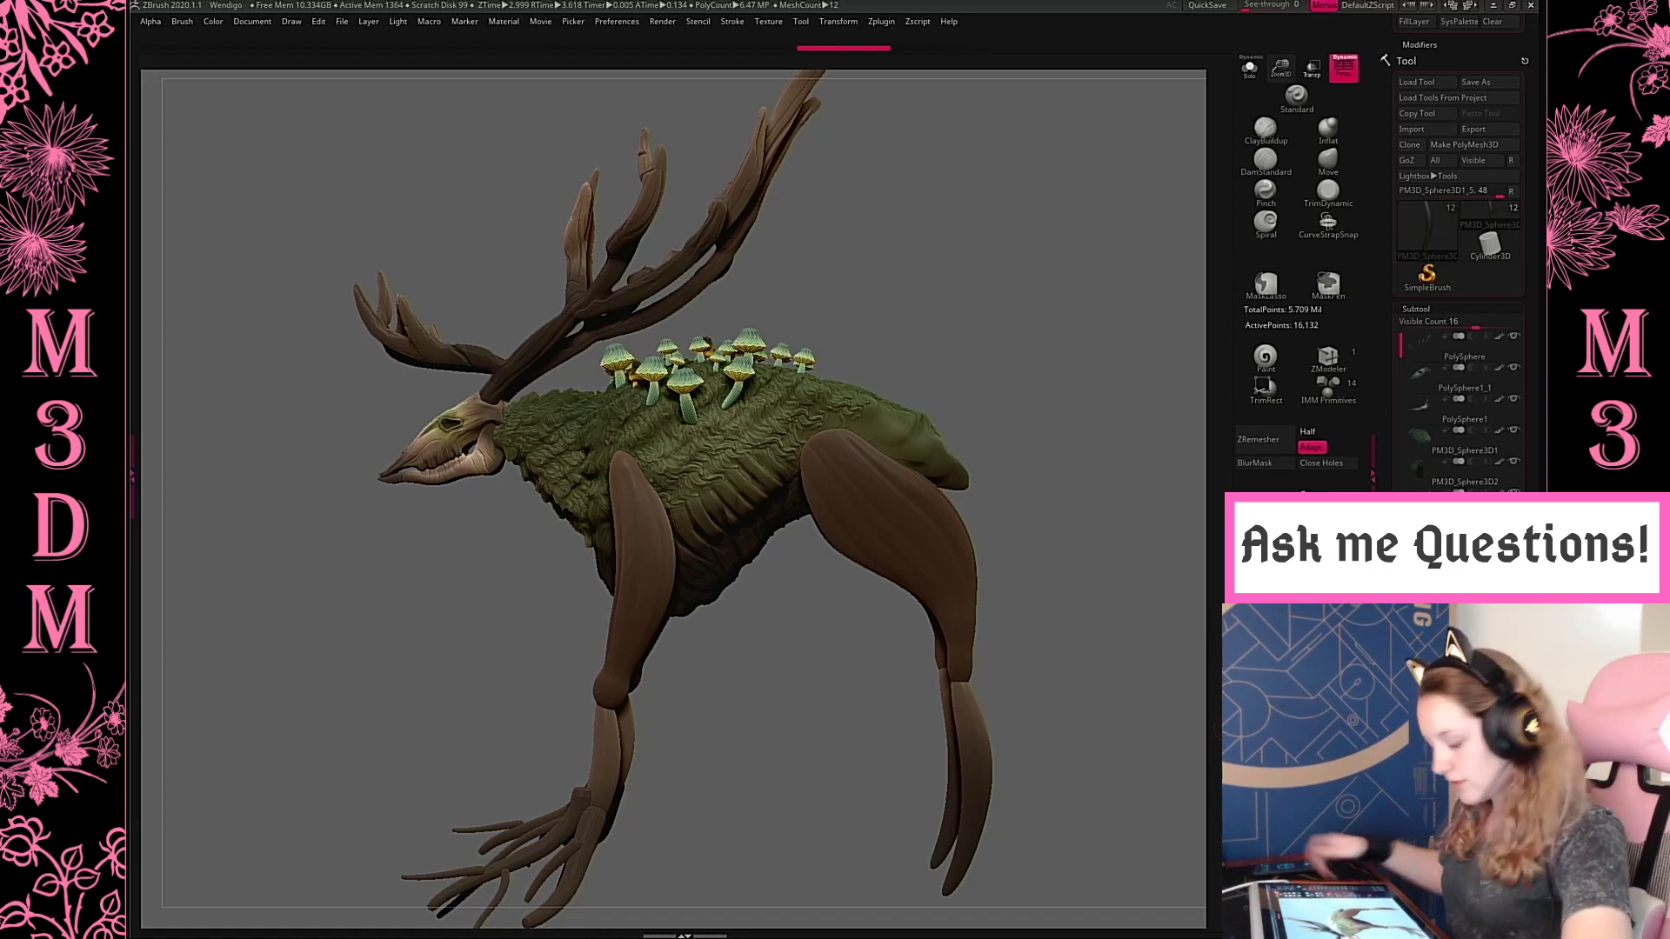
left_click_drag(1286, 56, 1286, 40)
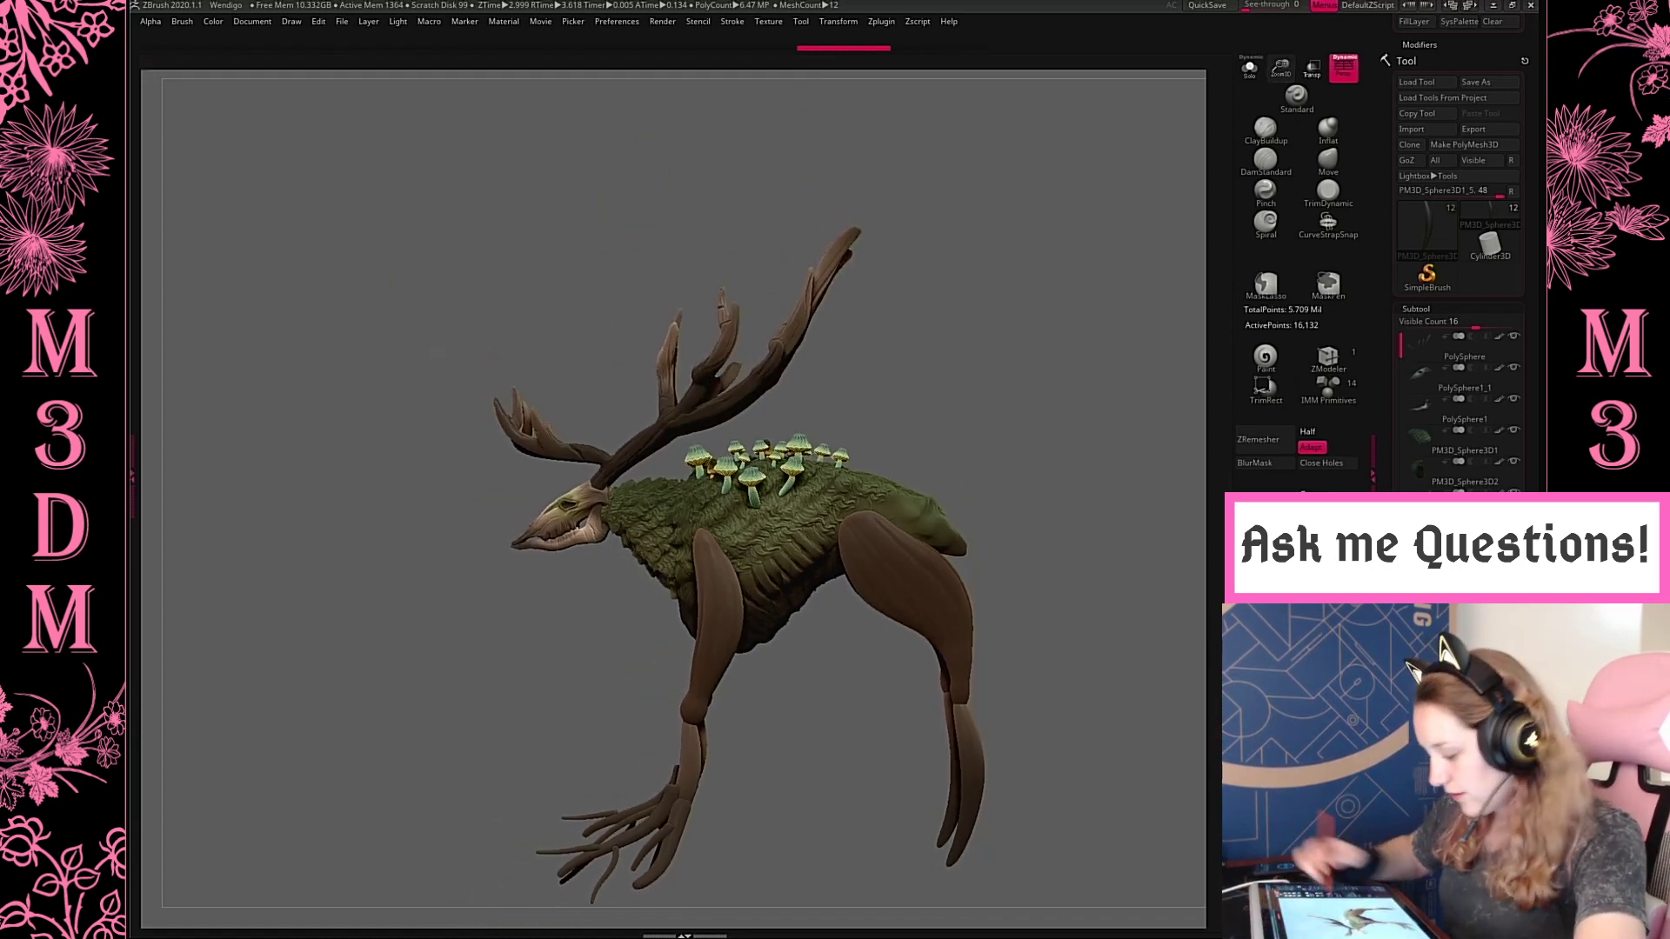
left_click_drag(1041, 481, 760, 448)
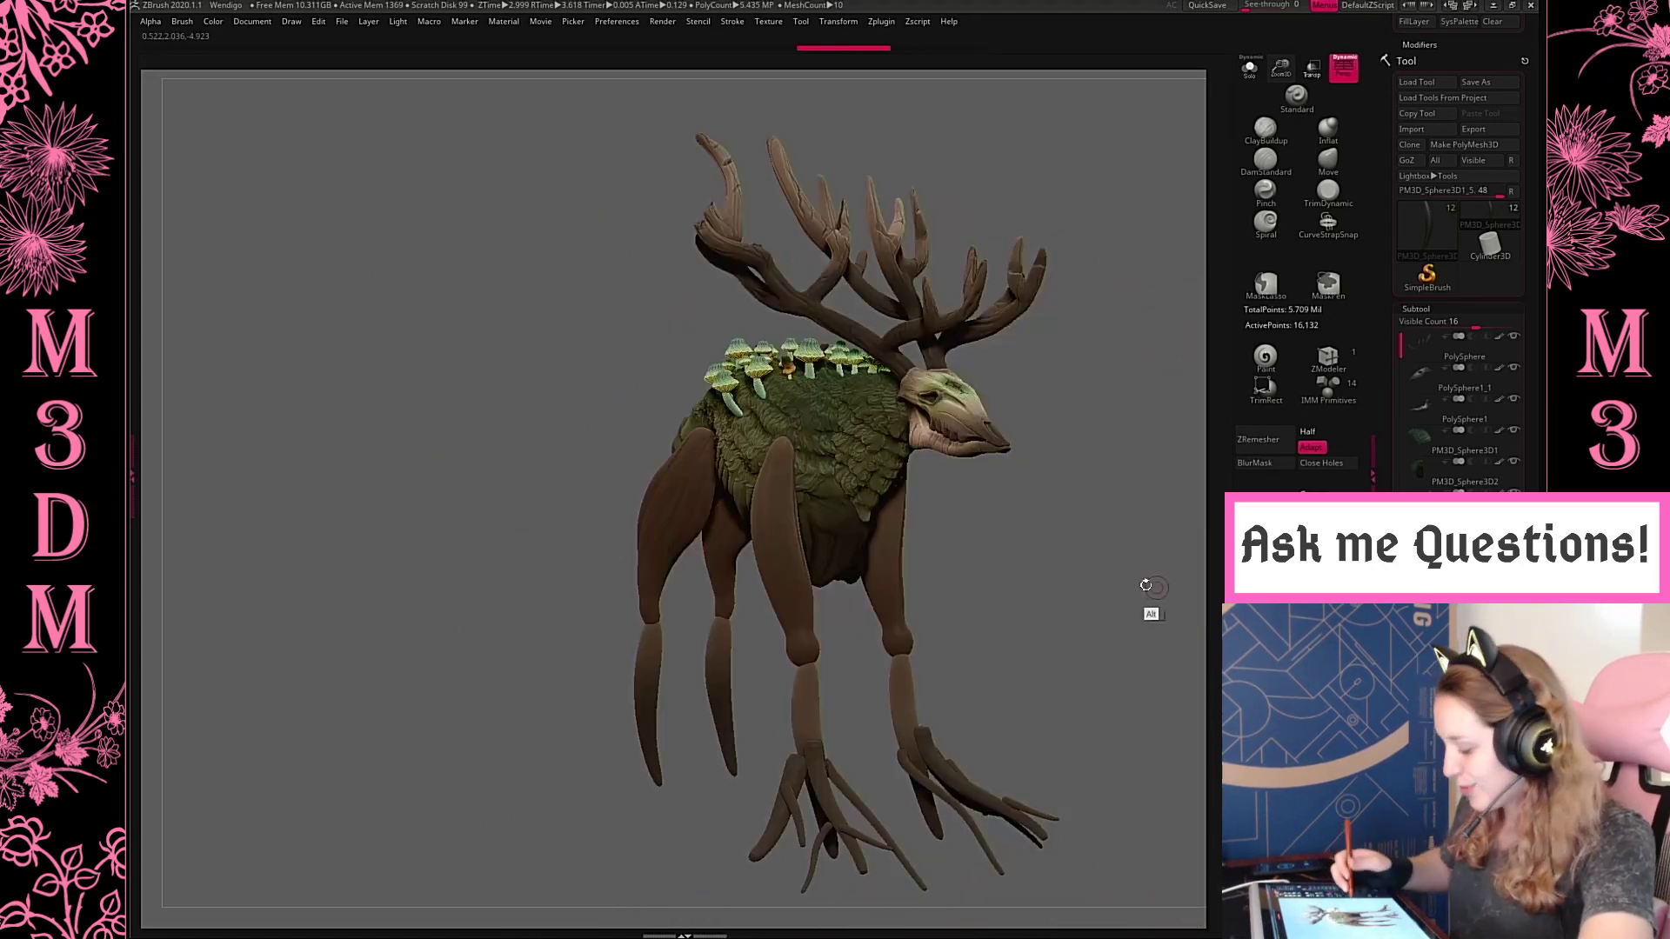
left_click_drag(1145, 582, 1043, 565, "alt")
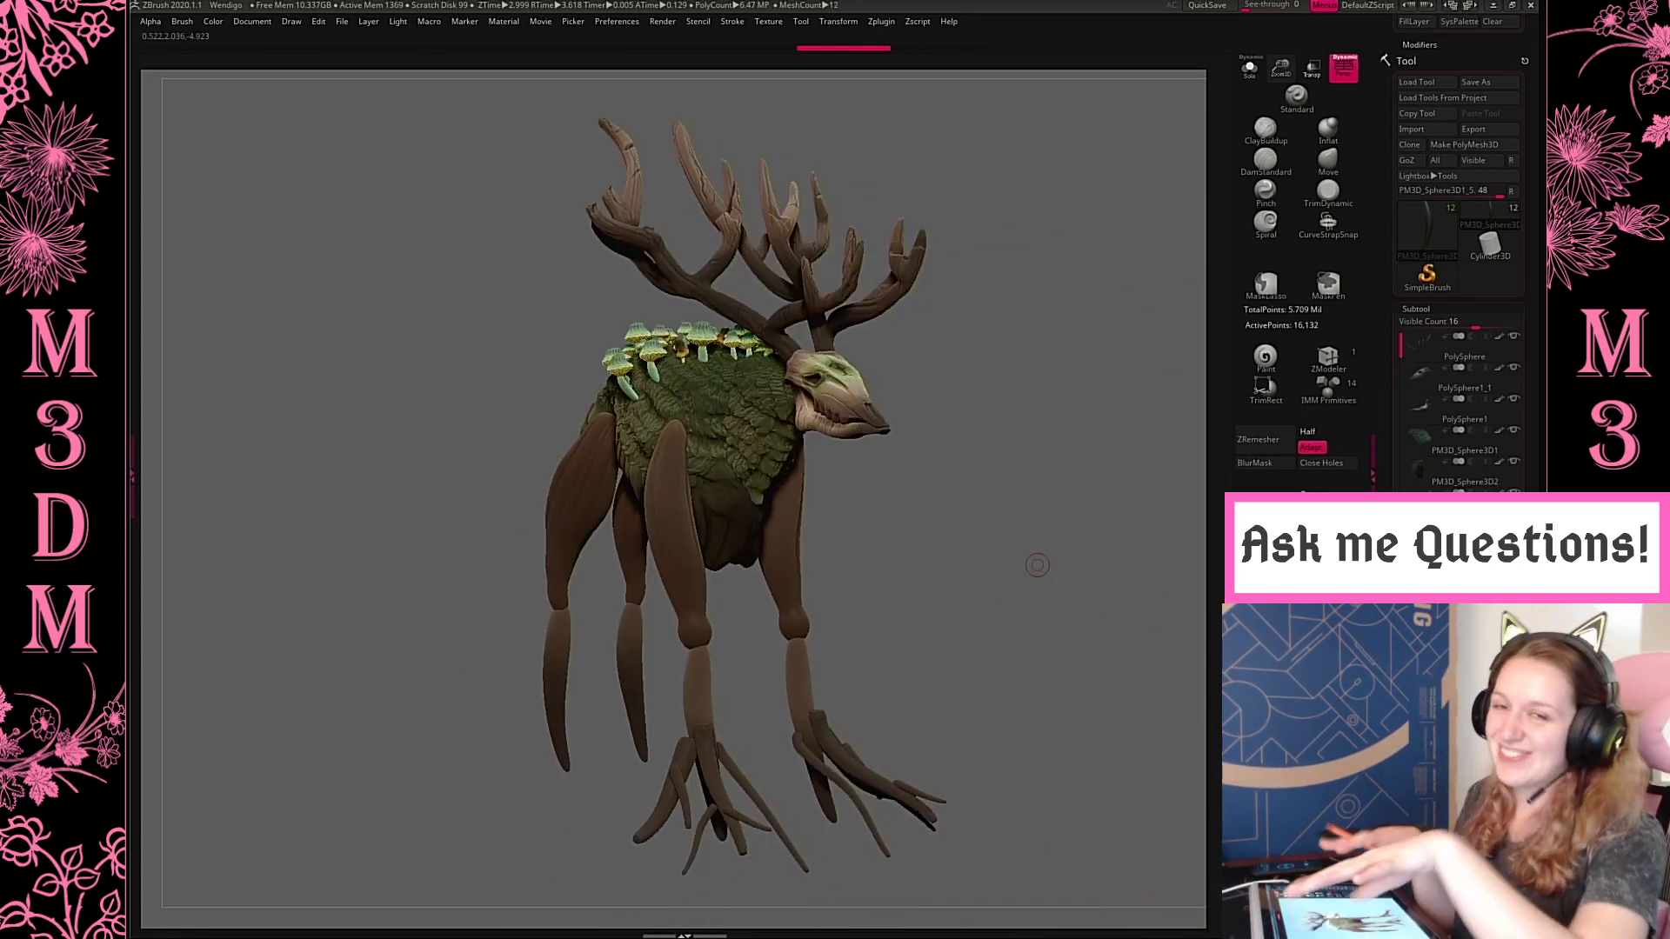
left_click_drag(1032, 545, 999, 597)
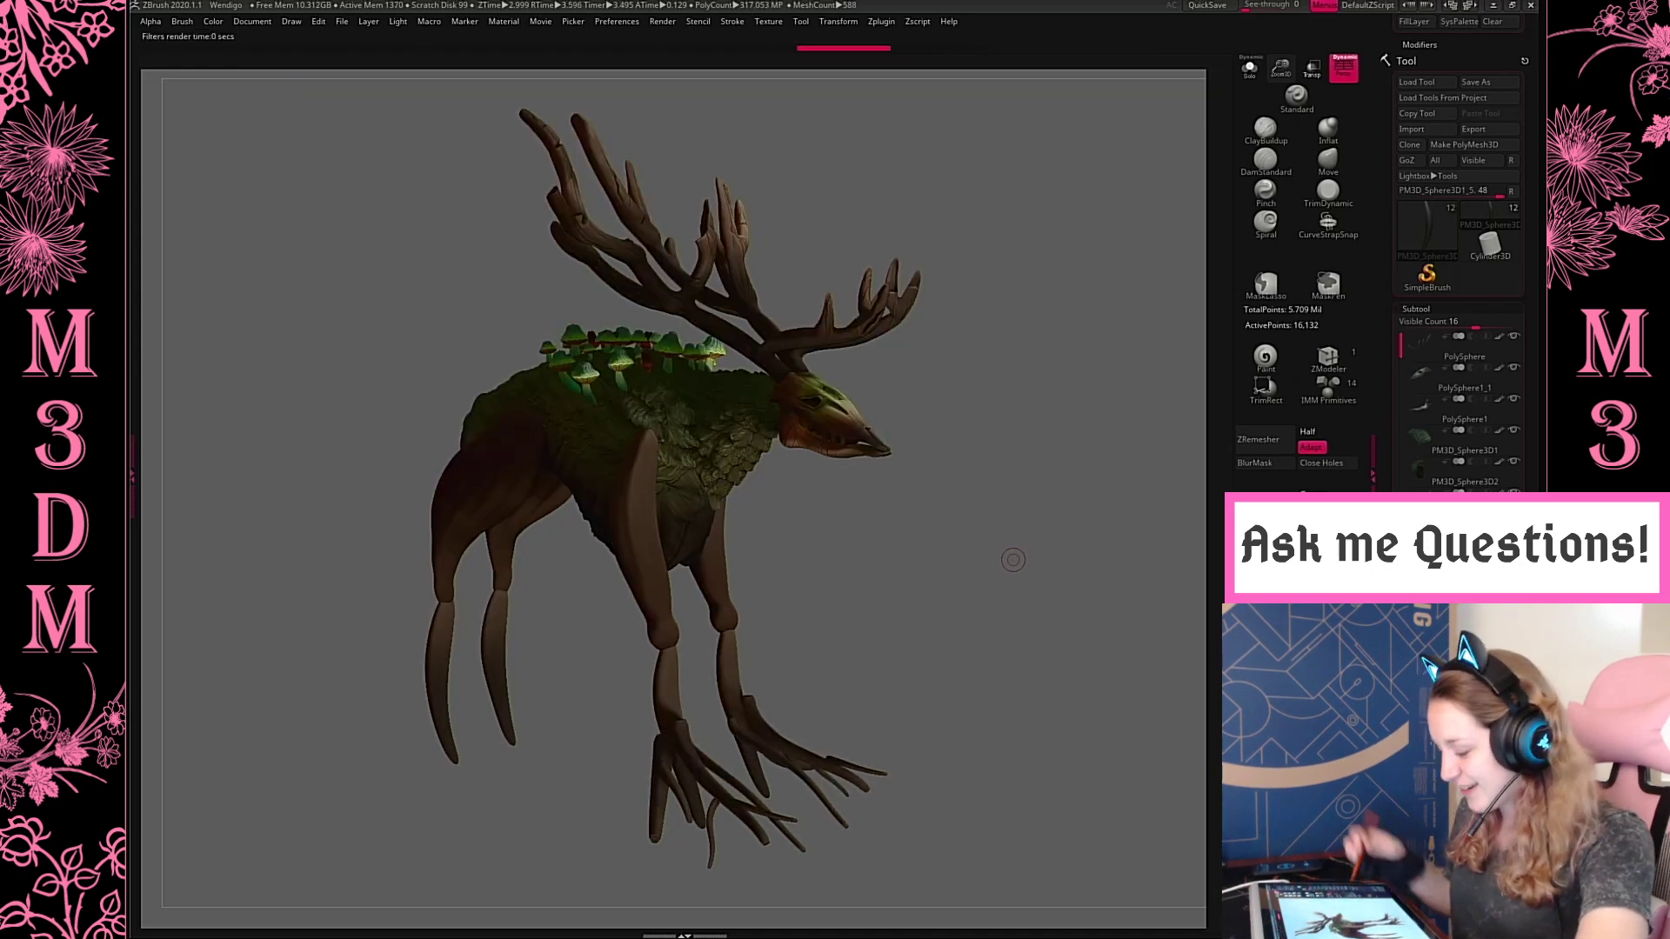
left_click_drag(1088, 663, 1183, 712)
left_click_drag(721, 769, 751, 778)
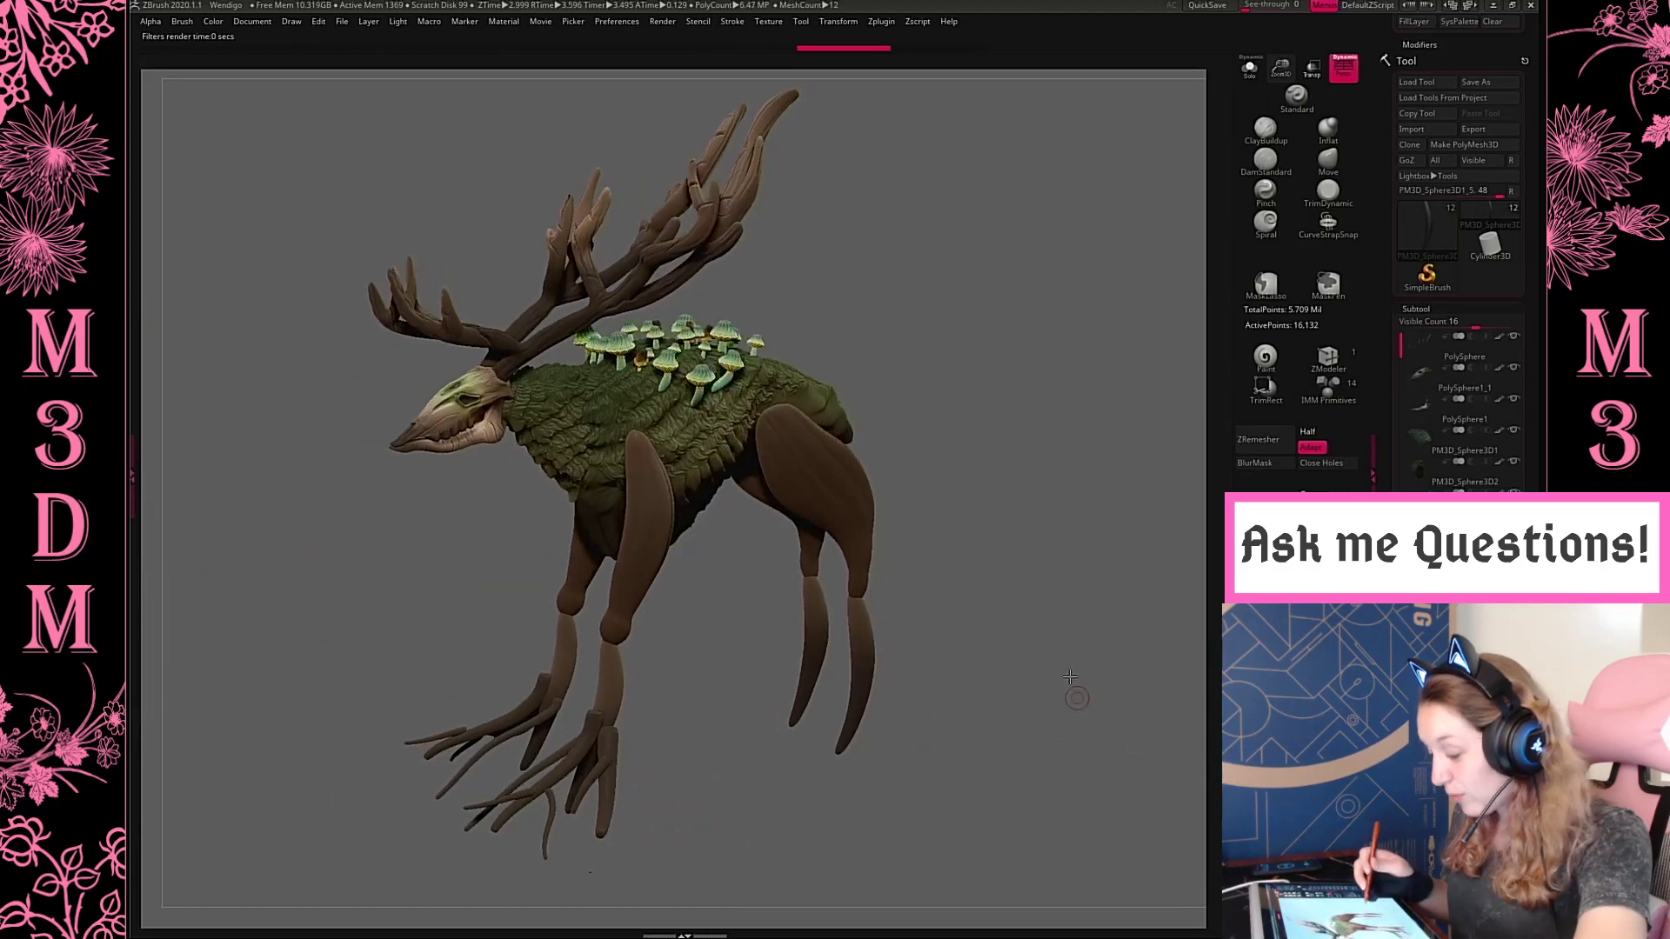
left_click_drag(1070, 676, 1062, 679)
left_click_drag(1044, 767, 1042, 693)
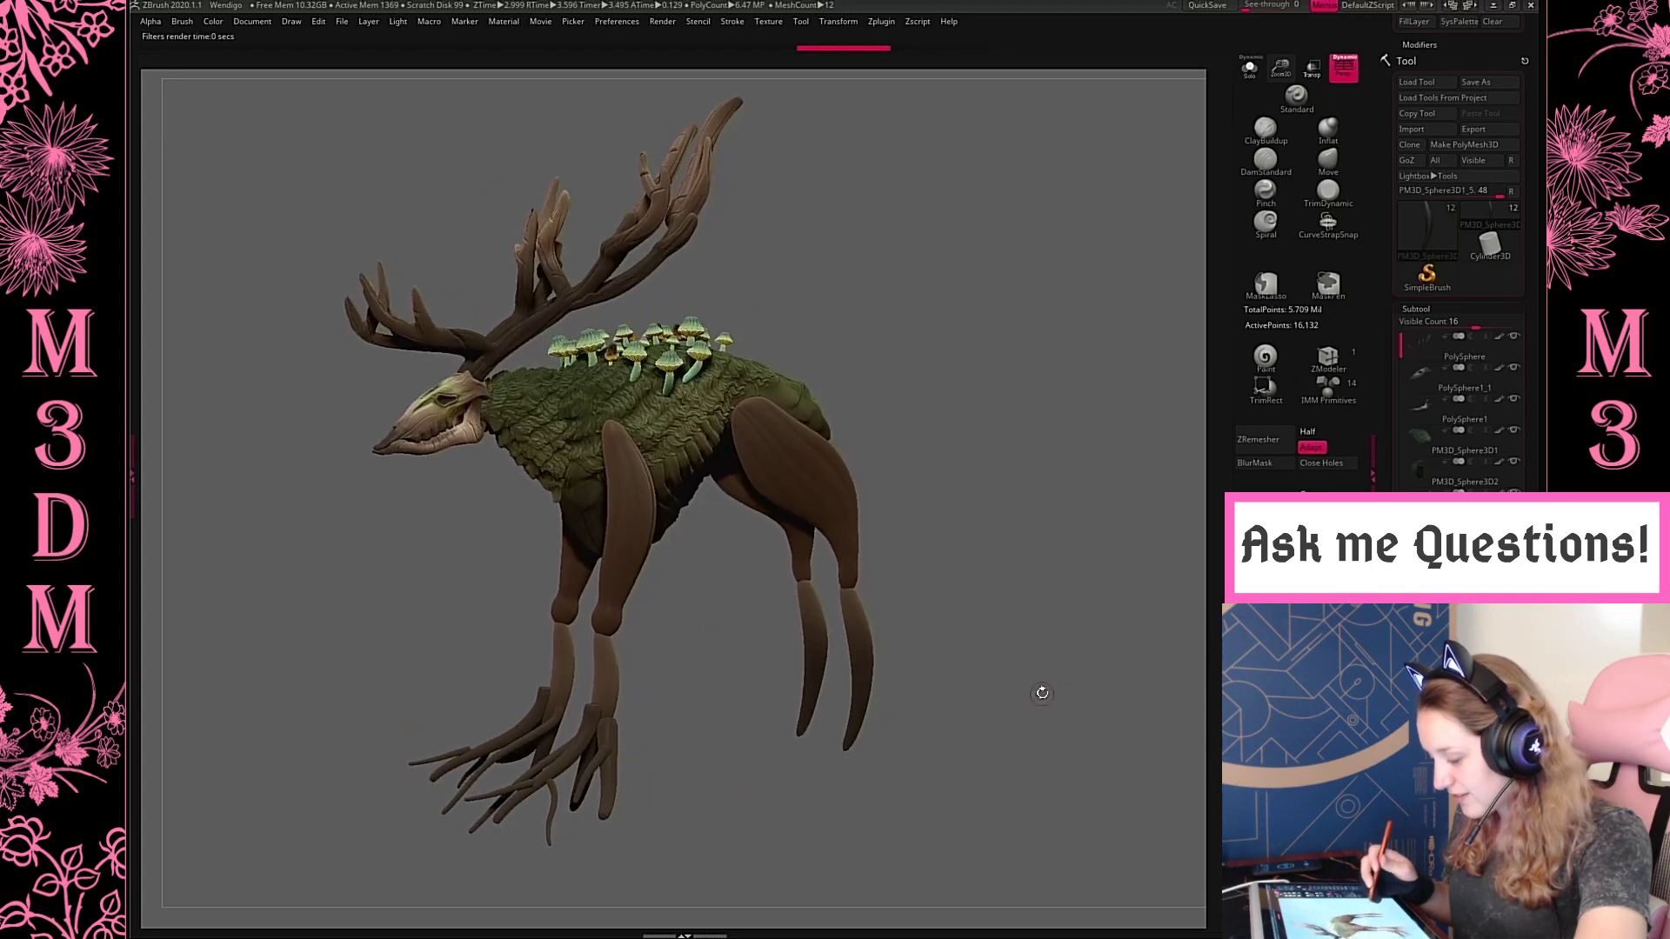
key("shift+r")
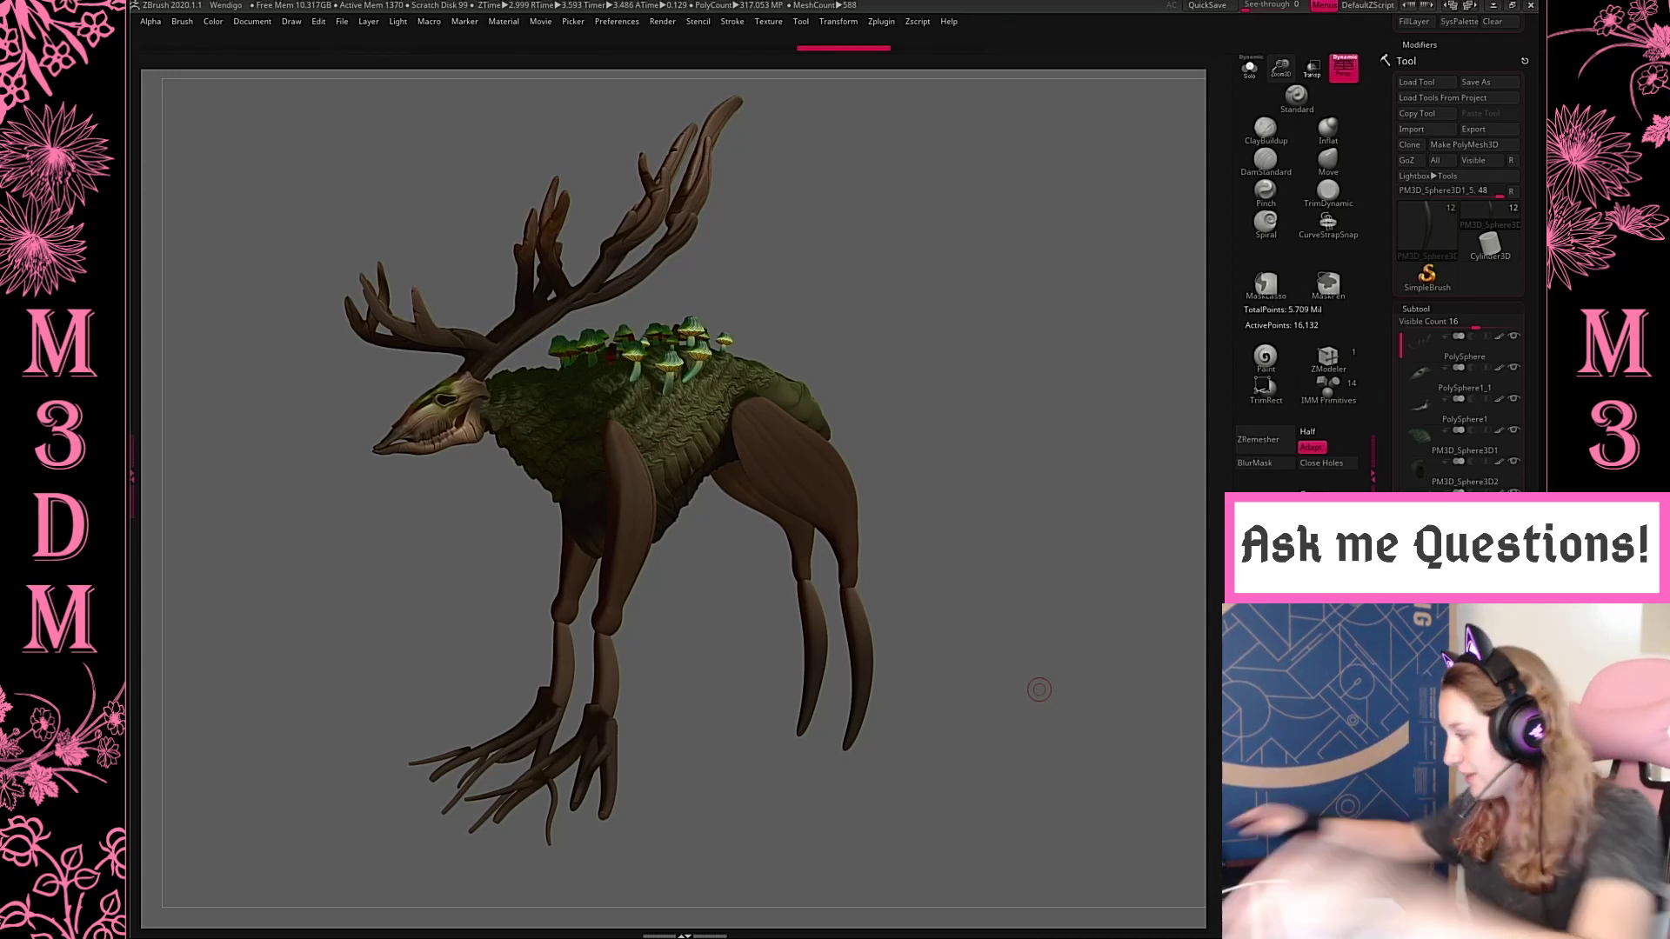
Open the Pink Watercolor Writer Business Card image from the Pictures folder in File Explorer
key("super")
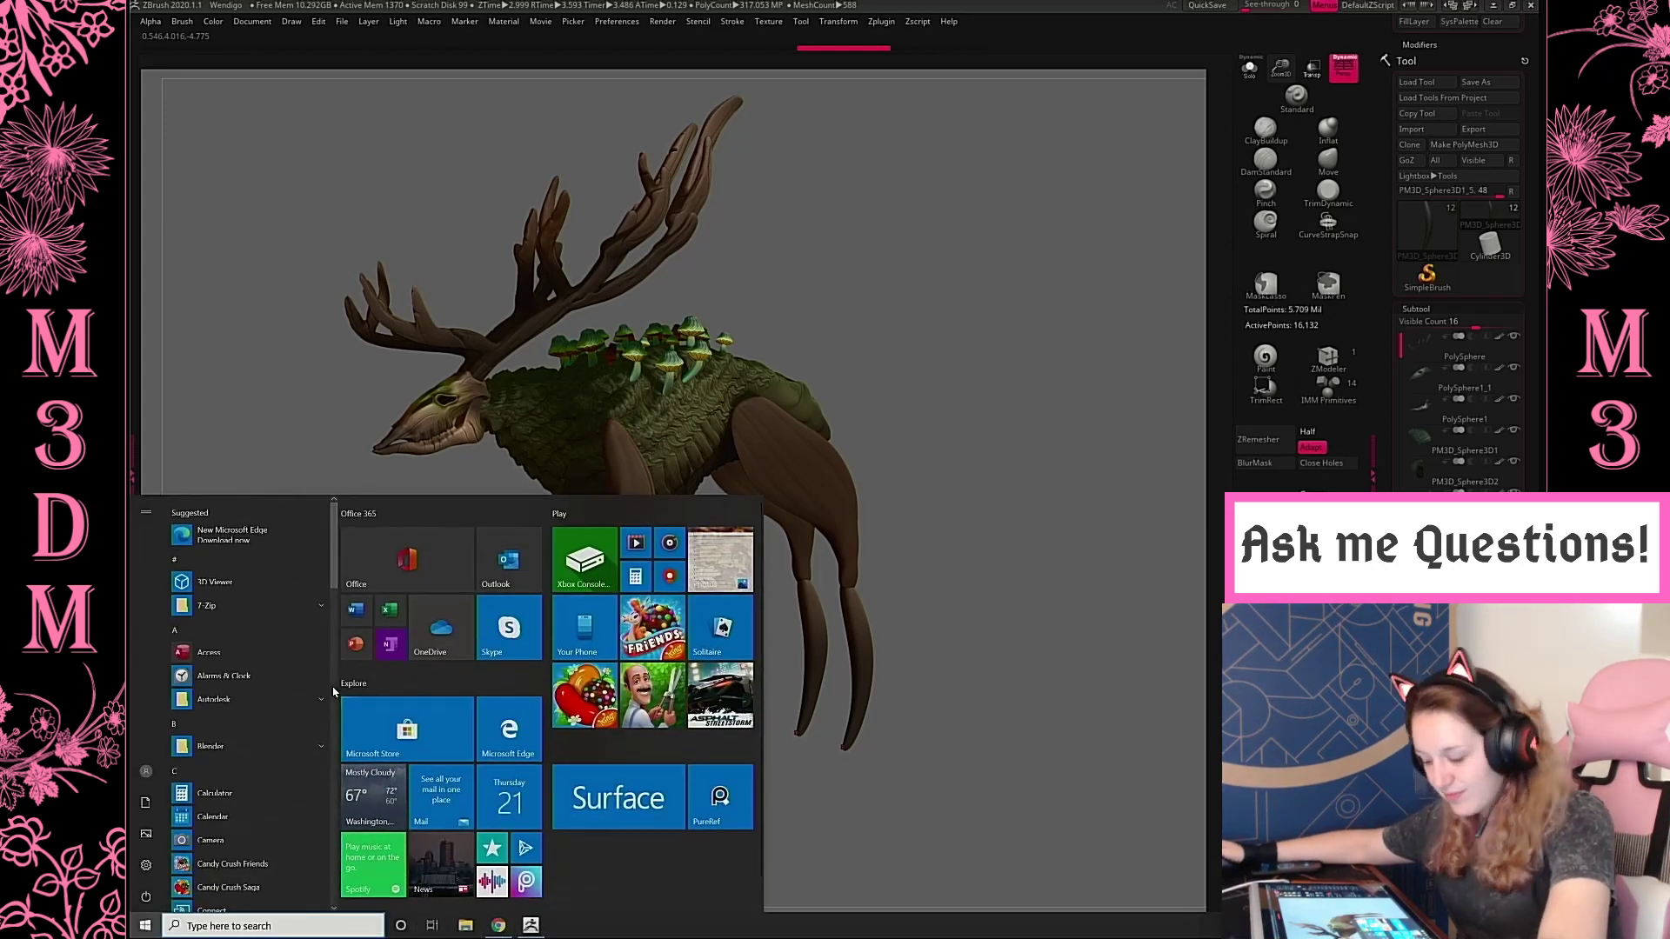
key("super+e")
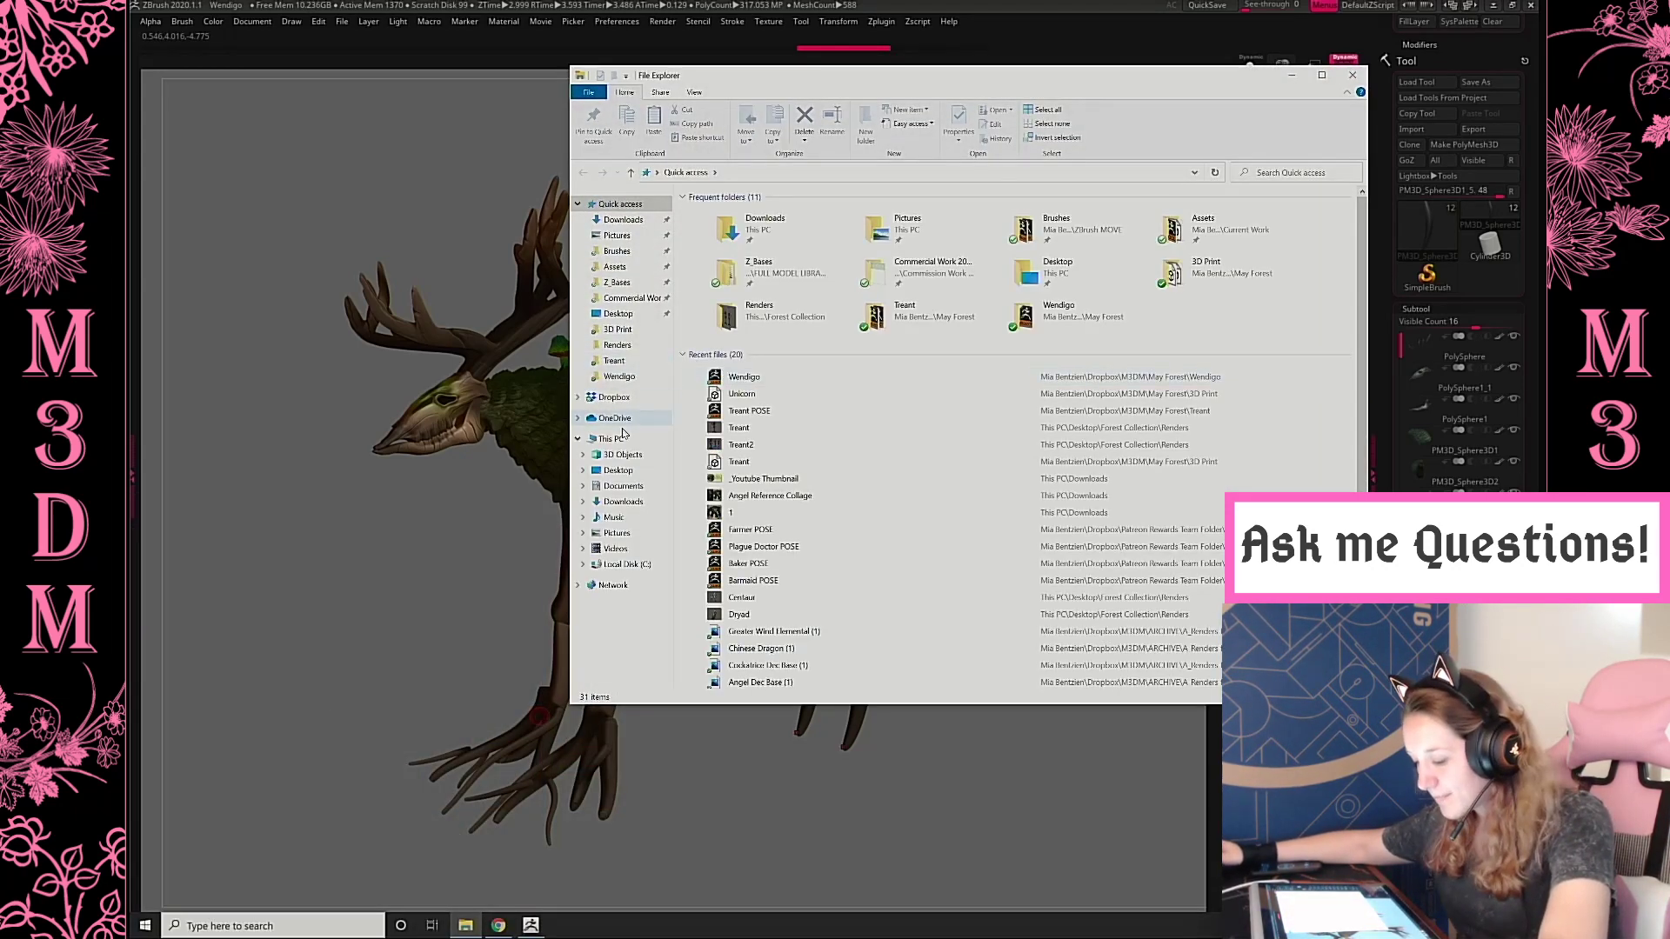
left_click(619, 236)
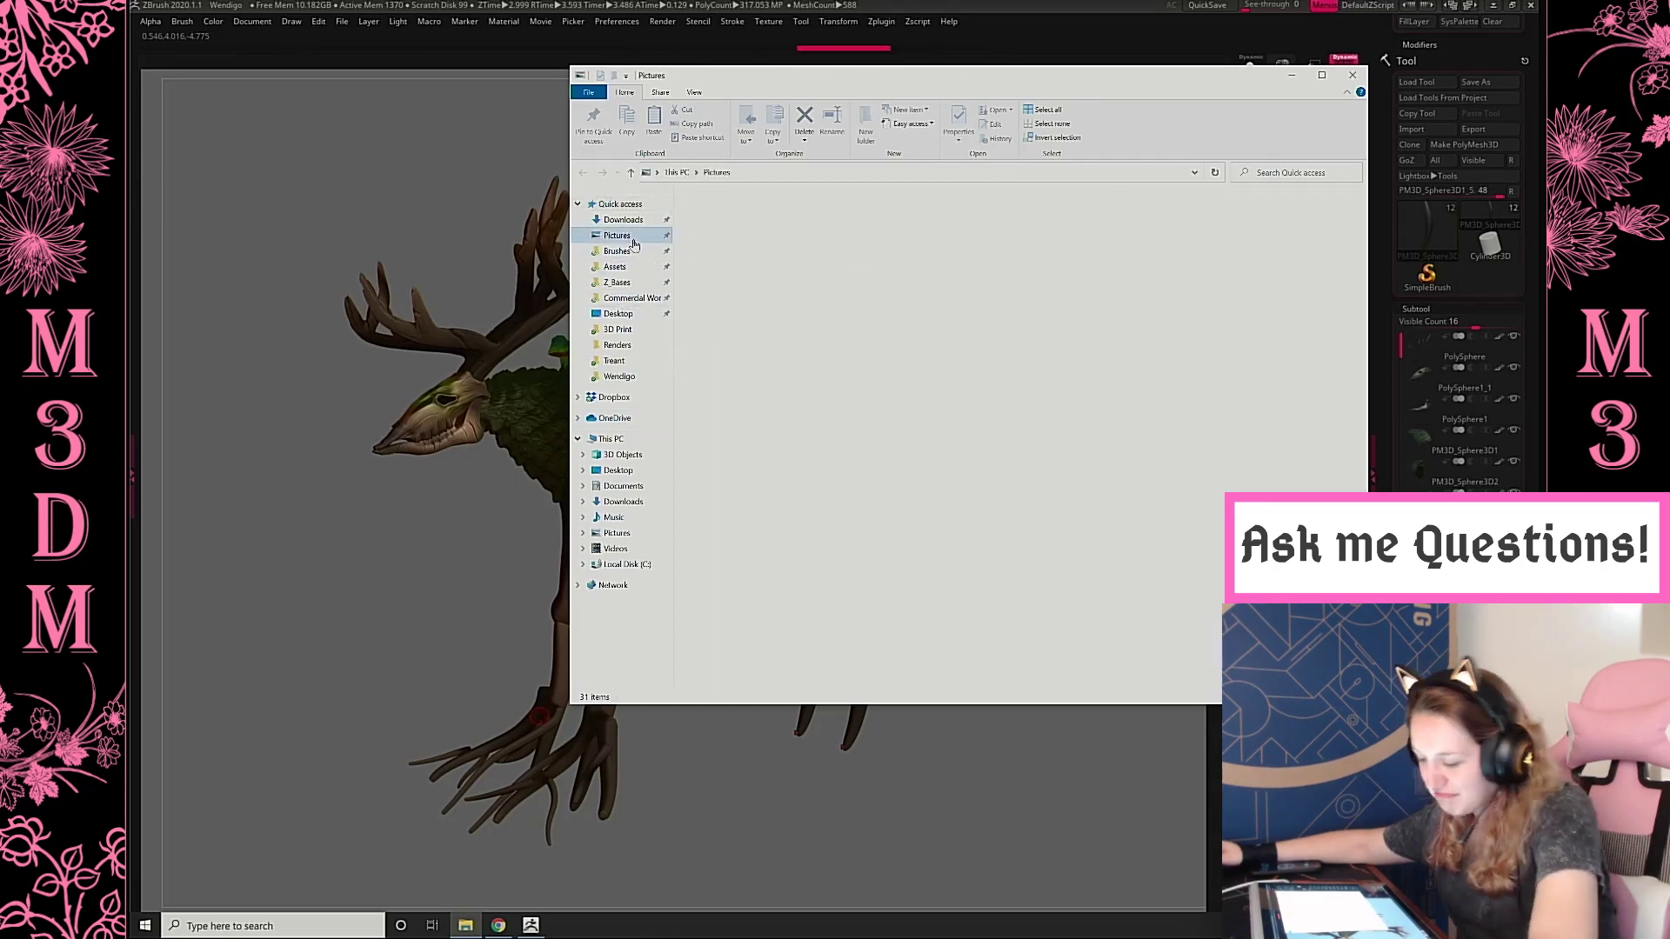
double_click(1157, 244)
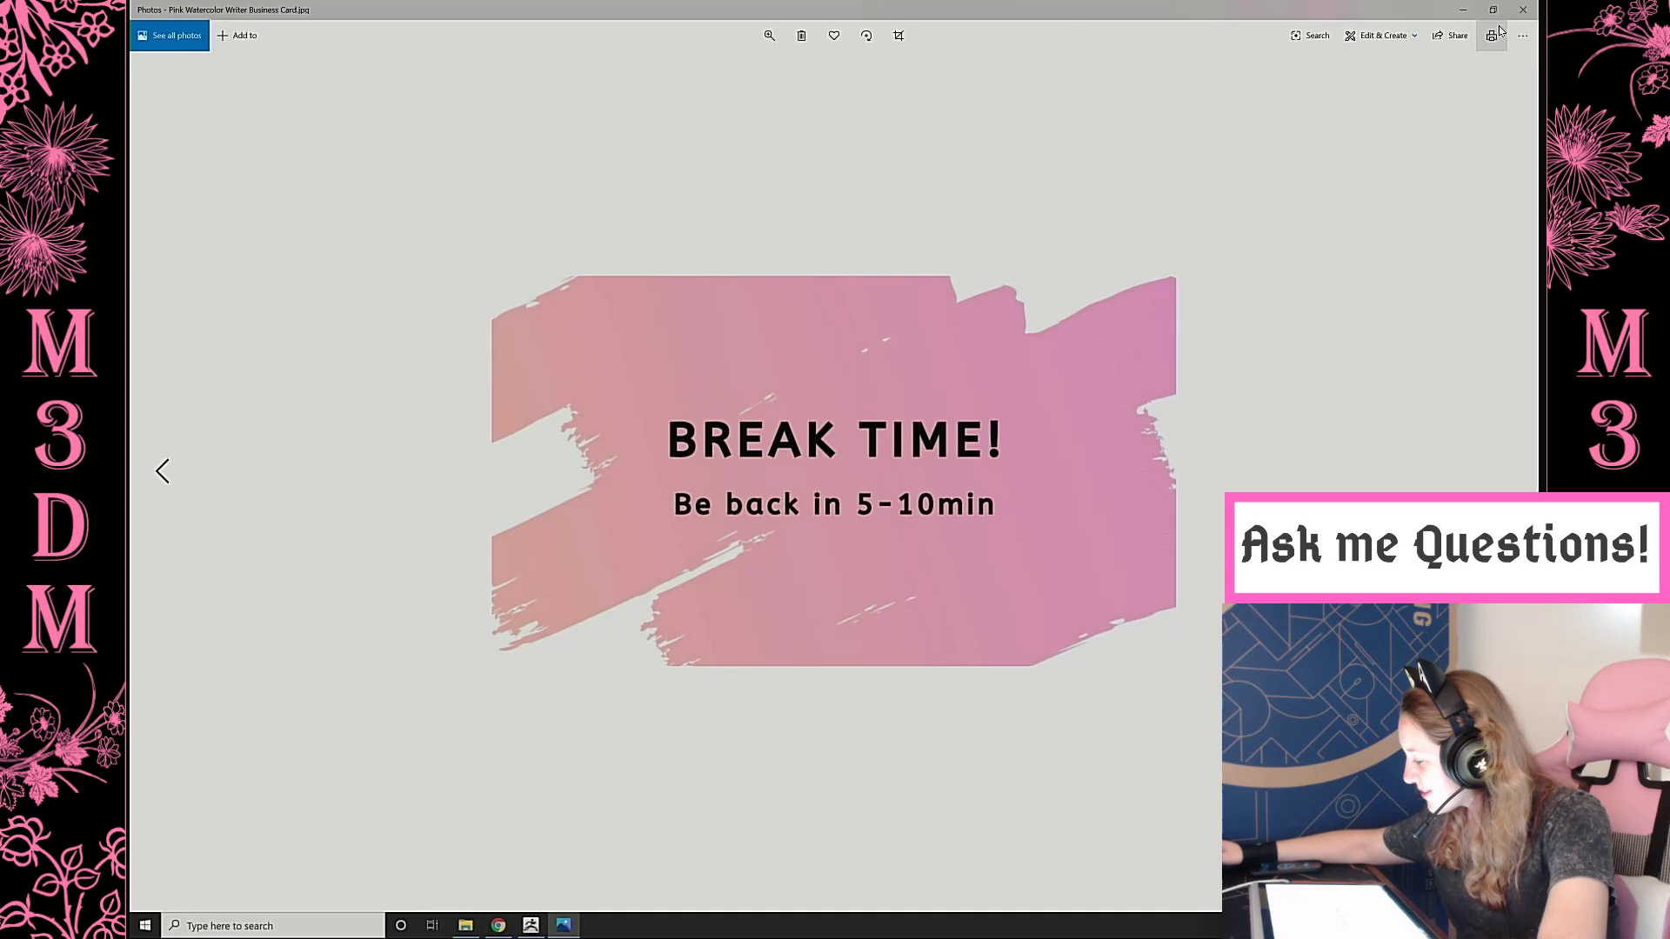
Close File Explorer, move the break-time image window clear of the sculpture and minimize it to return to ZBrush
left_click(1493, 9)
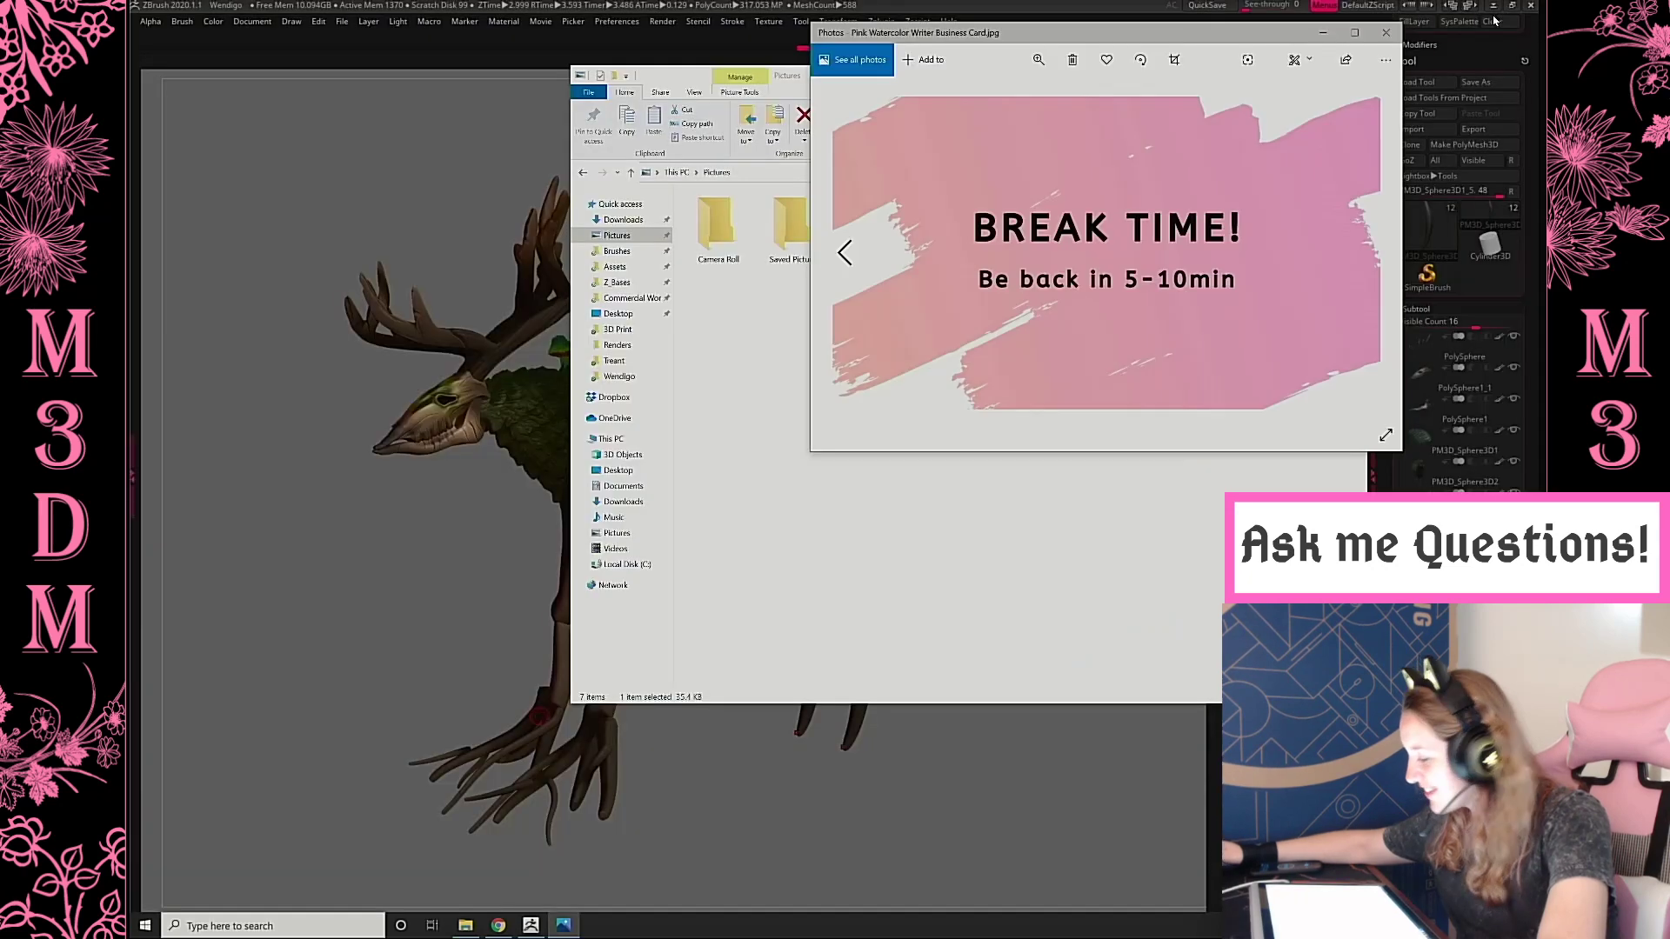
left_click(828, 85)
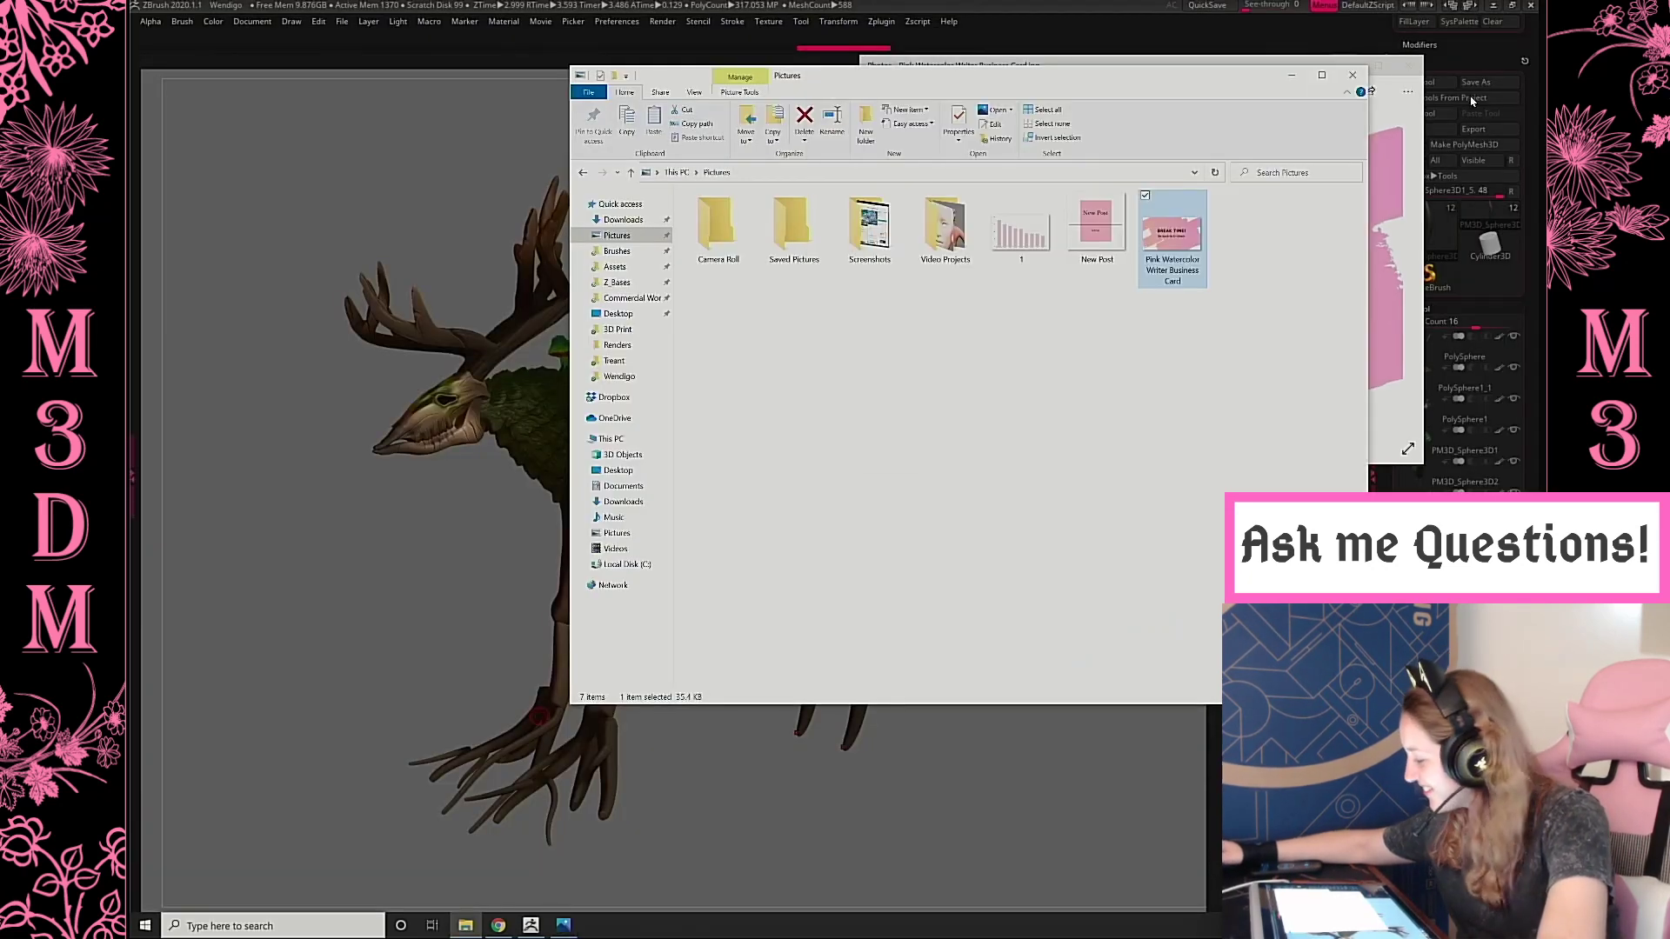
left_click(1353, 75)
left_click_drag(888, 68, 980, 18)
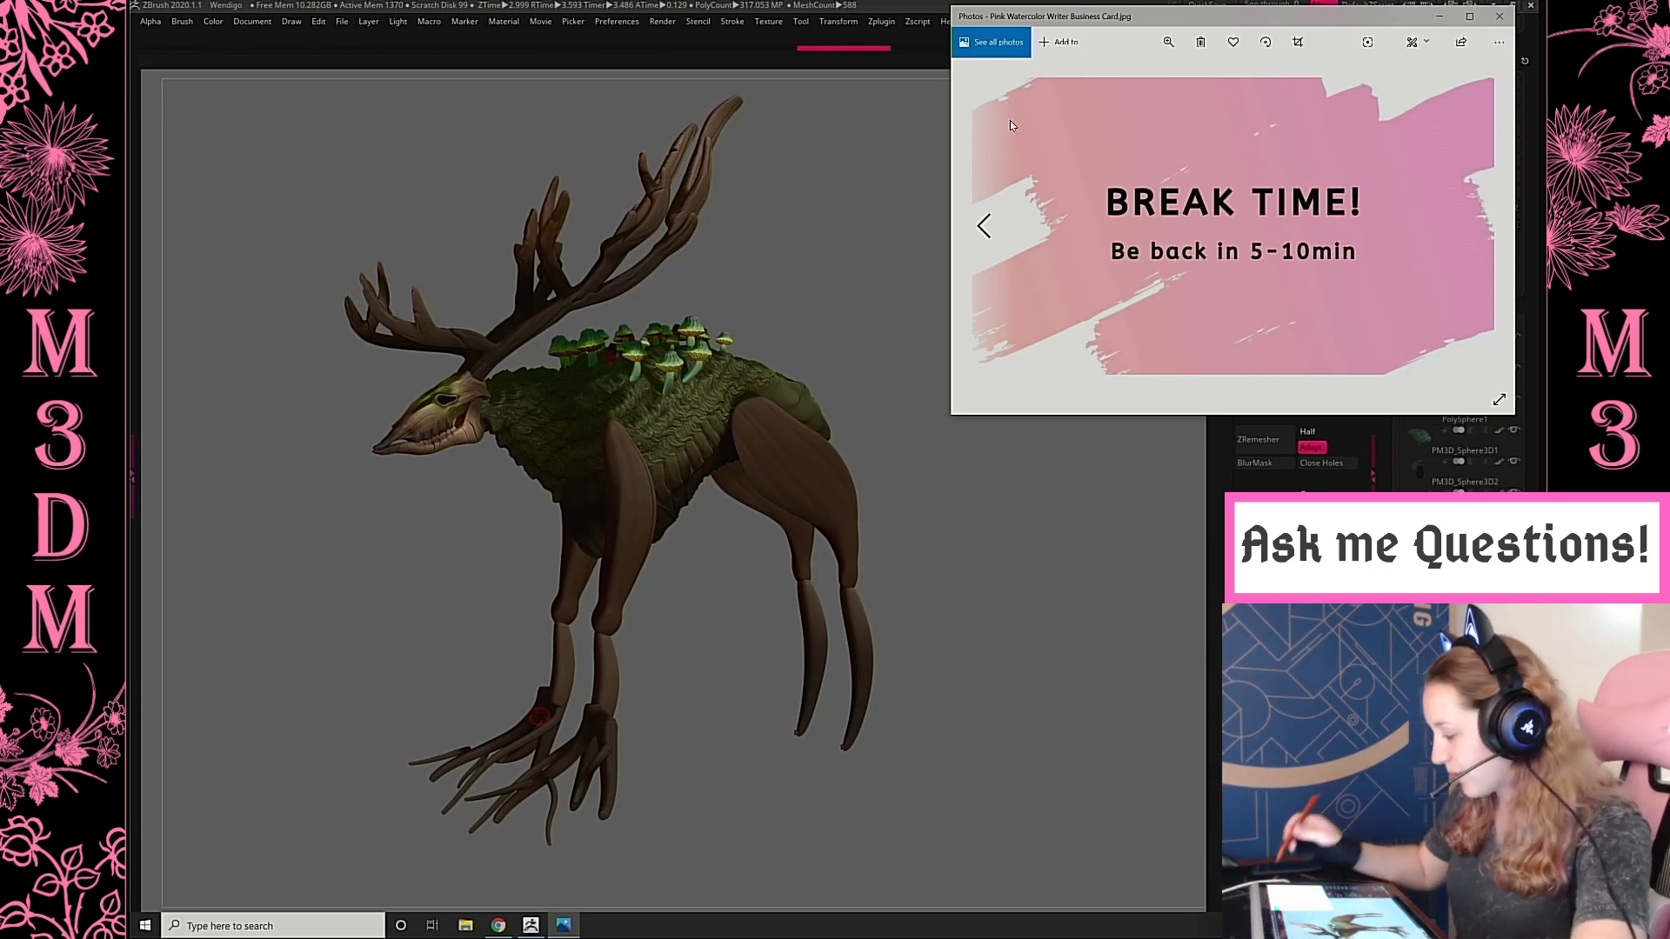
left_click(1440, 16)
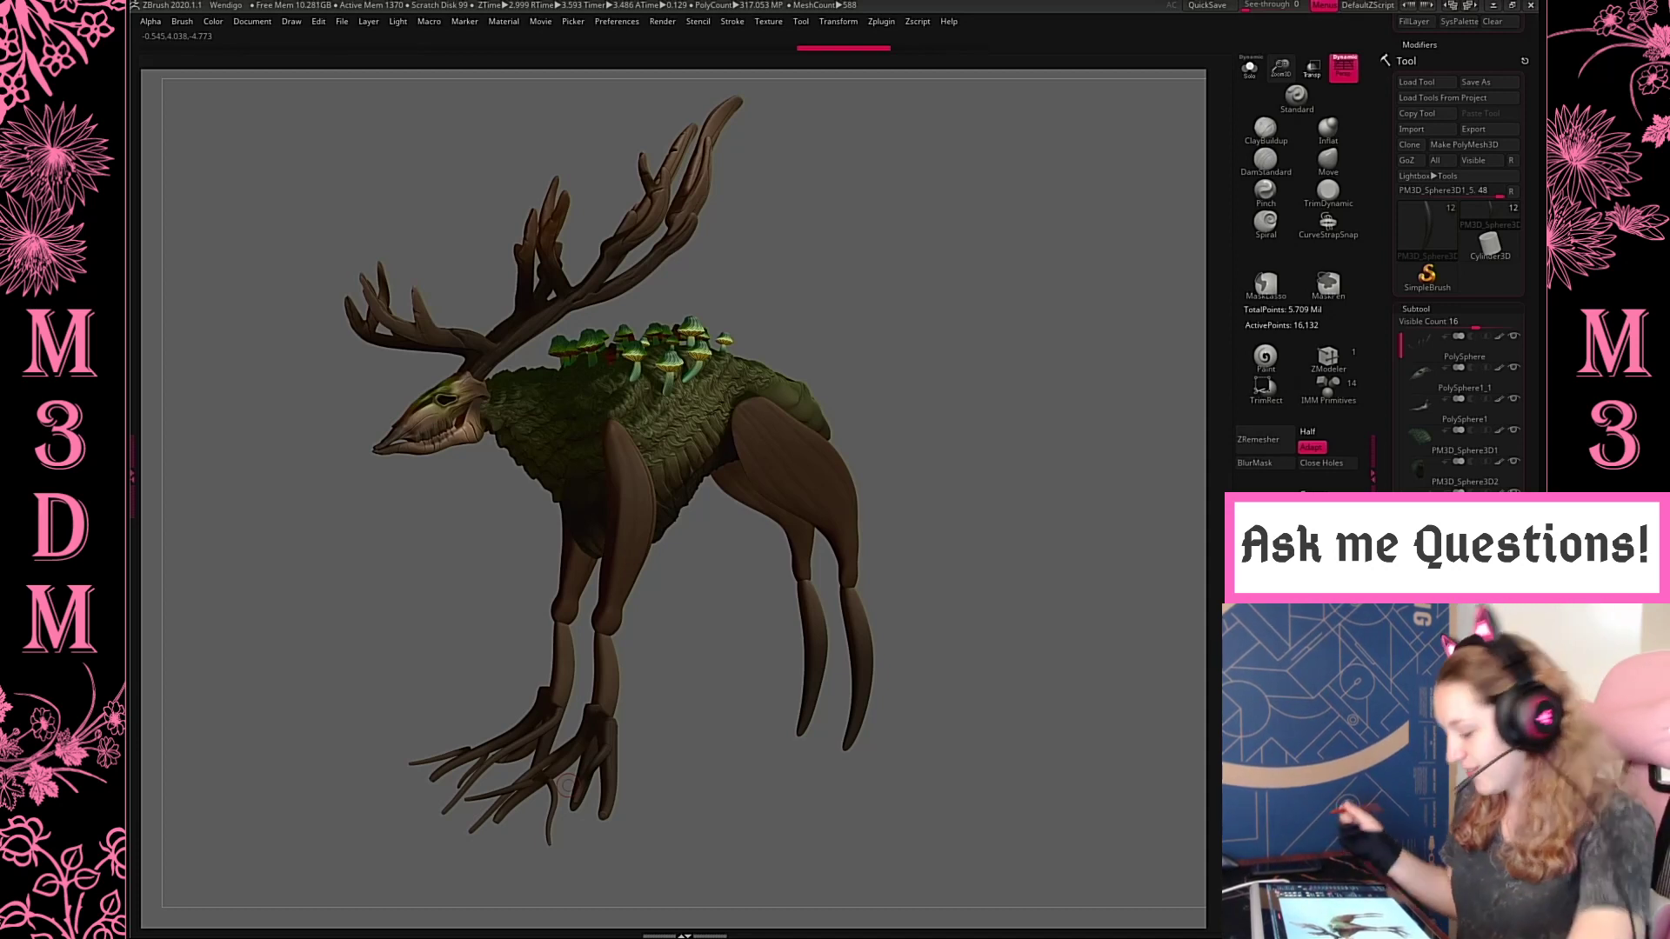
Merge the front foot's toe subtool with the front lower leg subtool in one mesh
left_click_drag(1034, 338, 1068, 406)
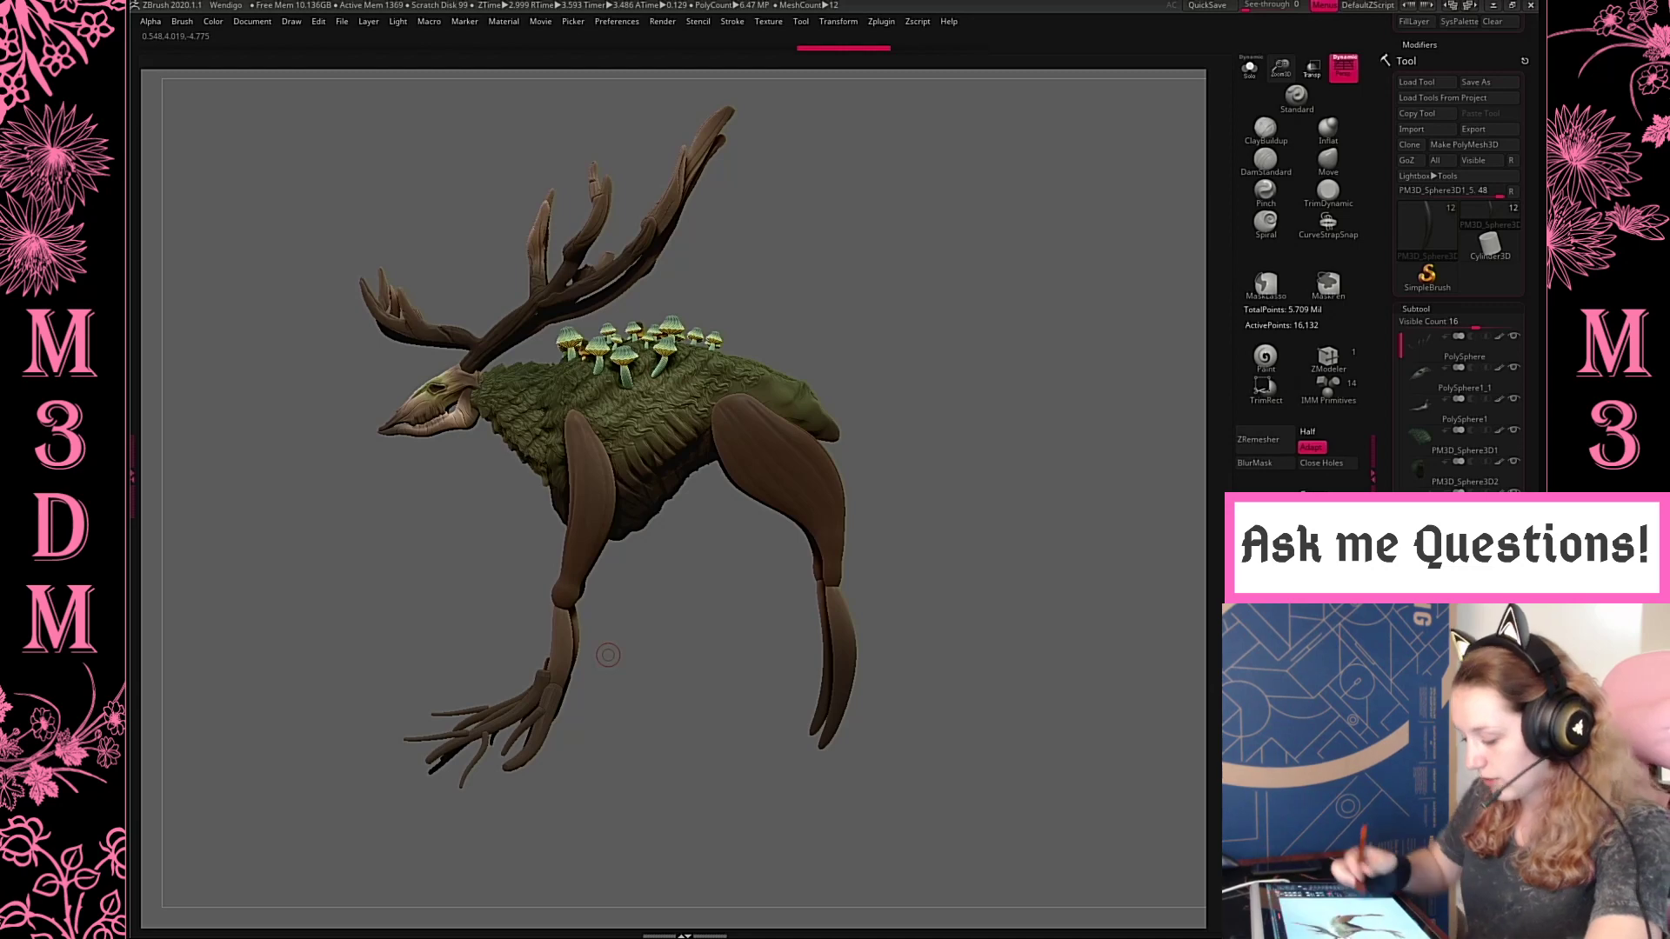
left_click_drag(703, 607, 761, 509, "alt")
left_click(596, 593, "alt")
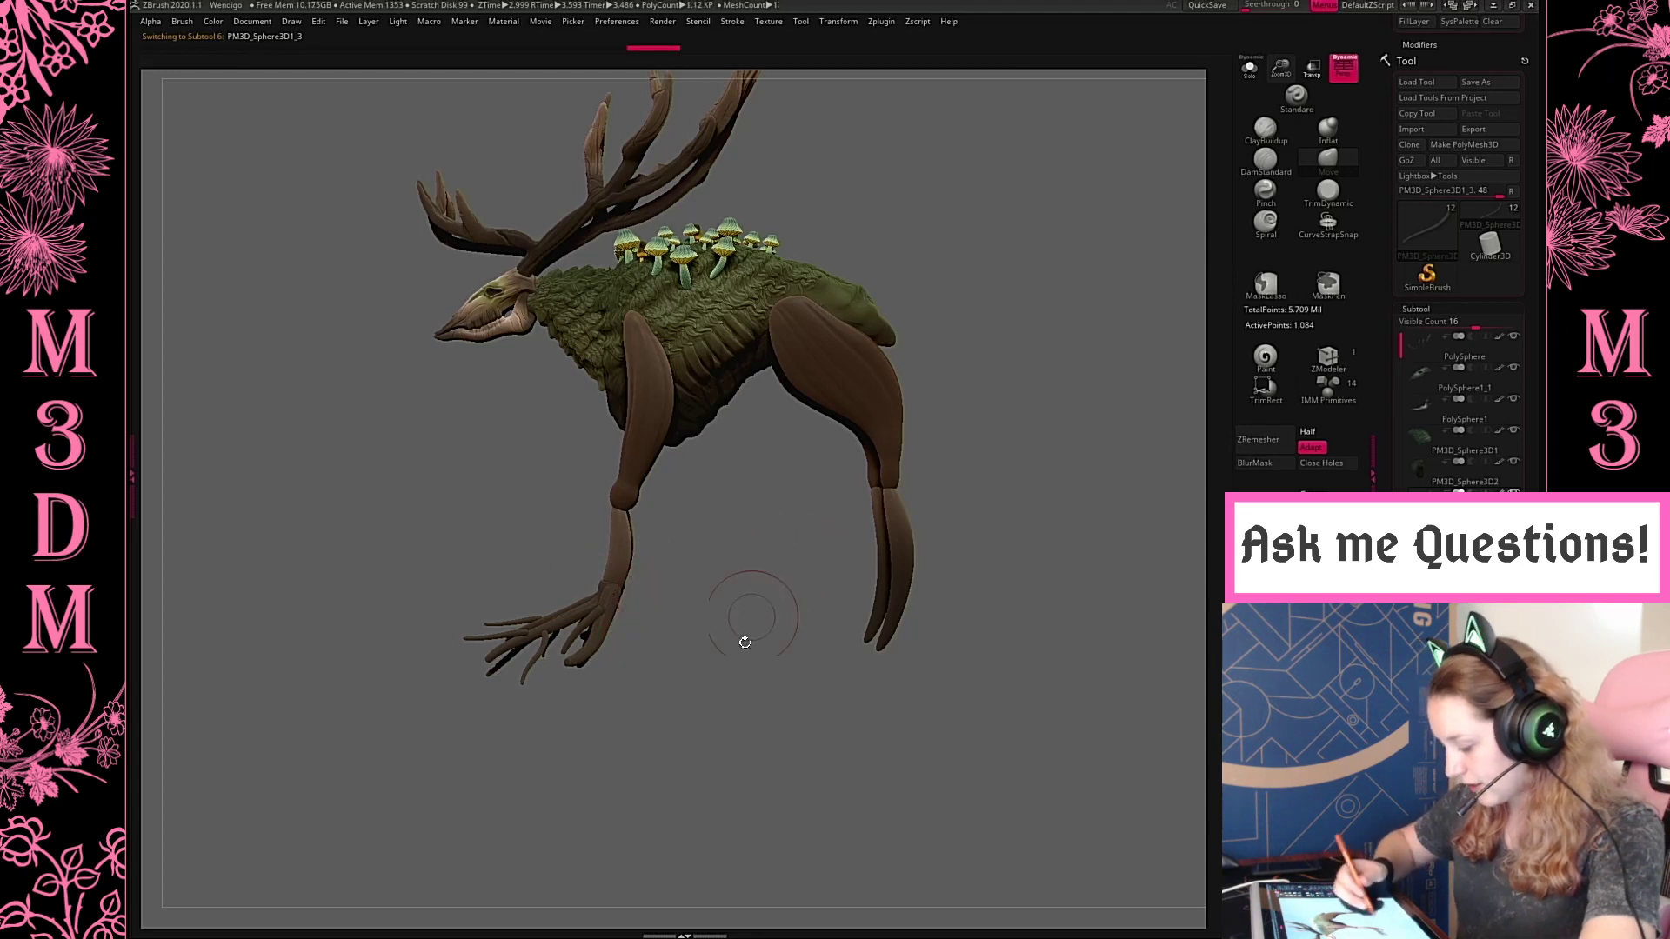
key("shift+f")
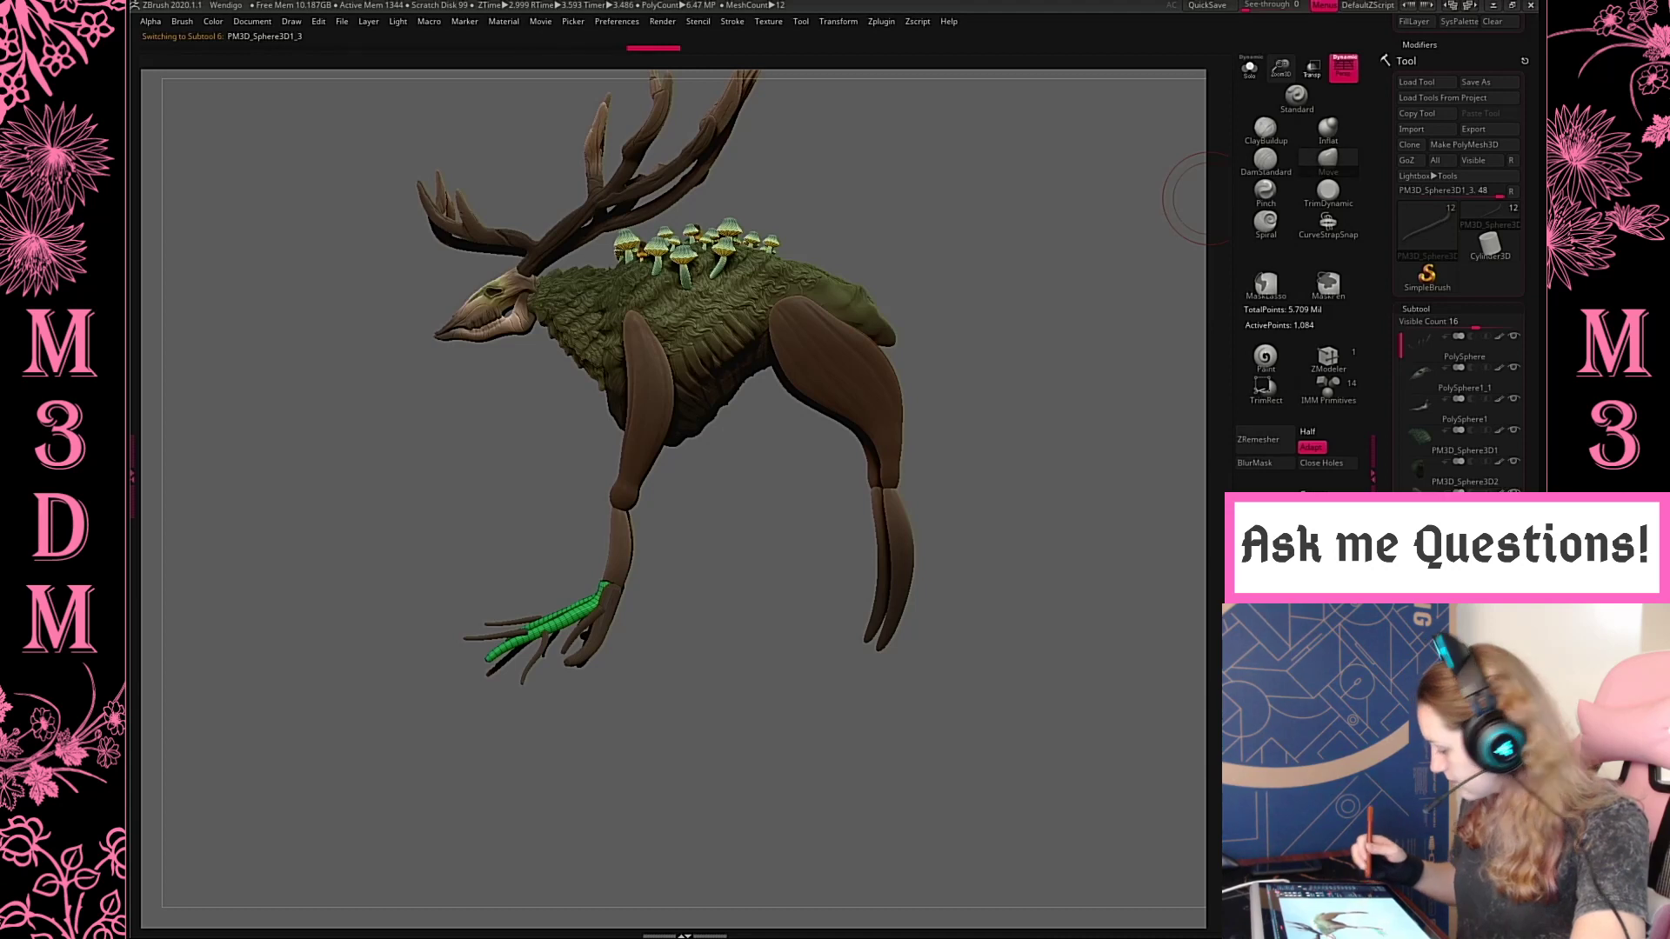
left_click(608, 626, "alt")
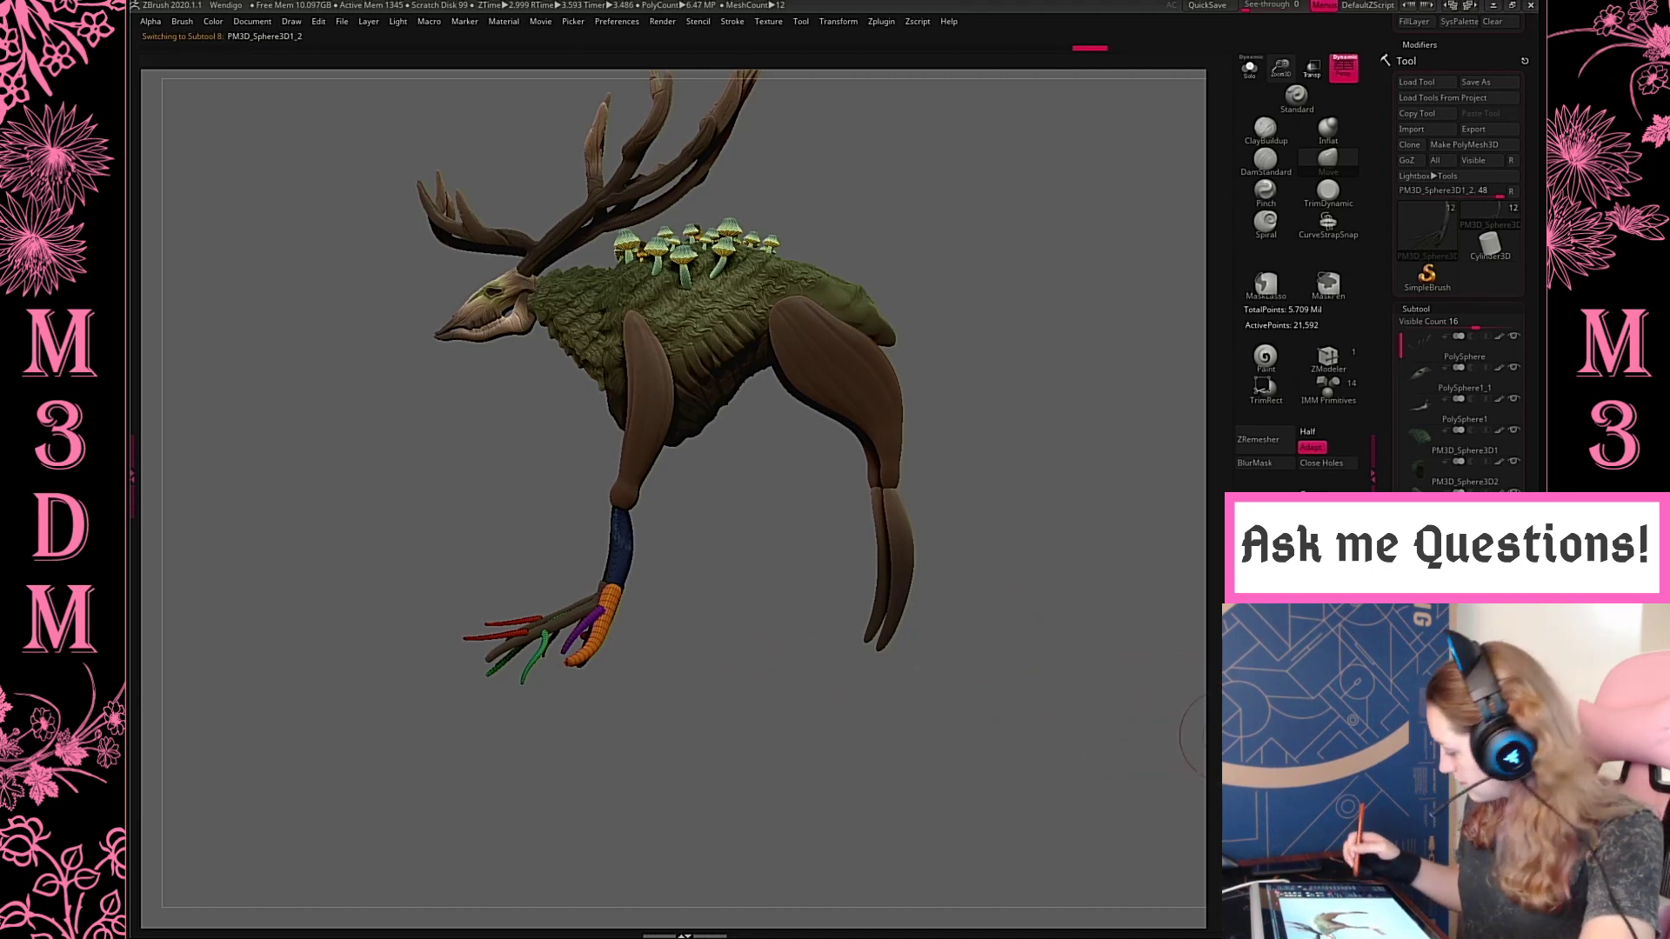
left_click(1461, 665)
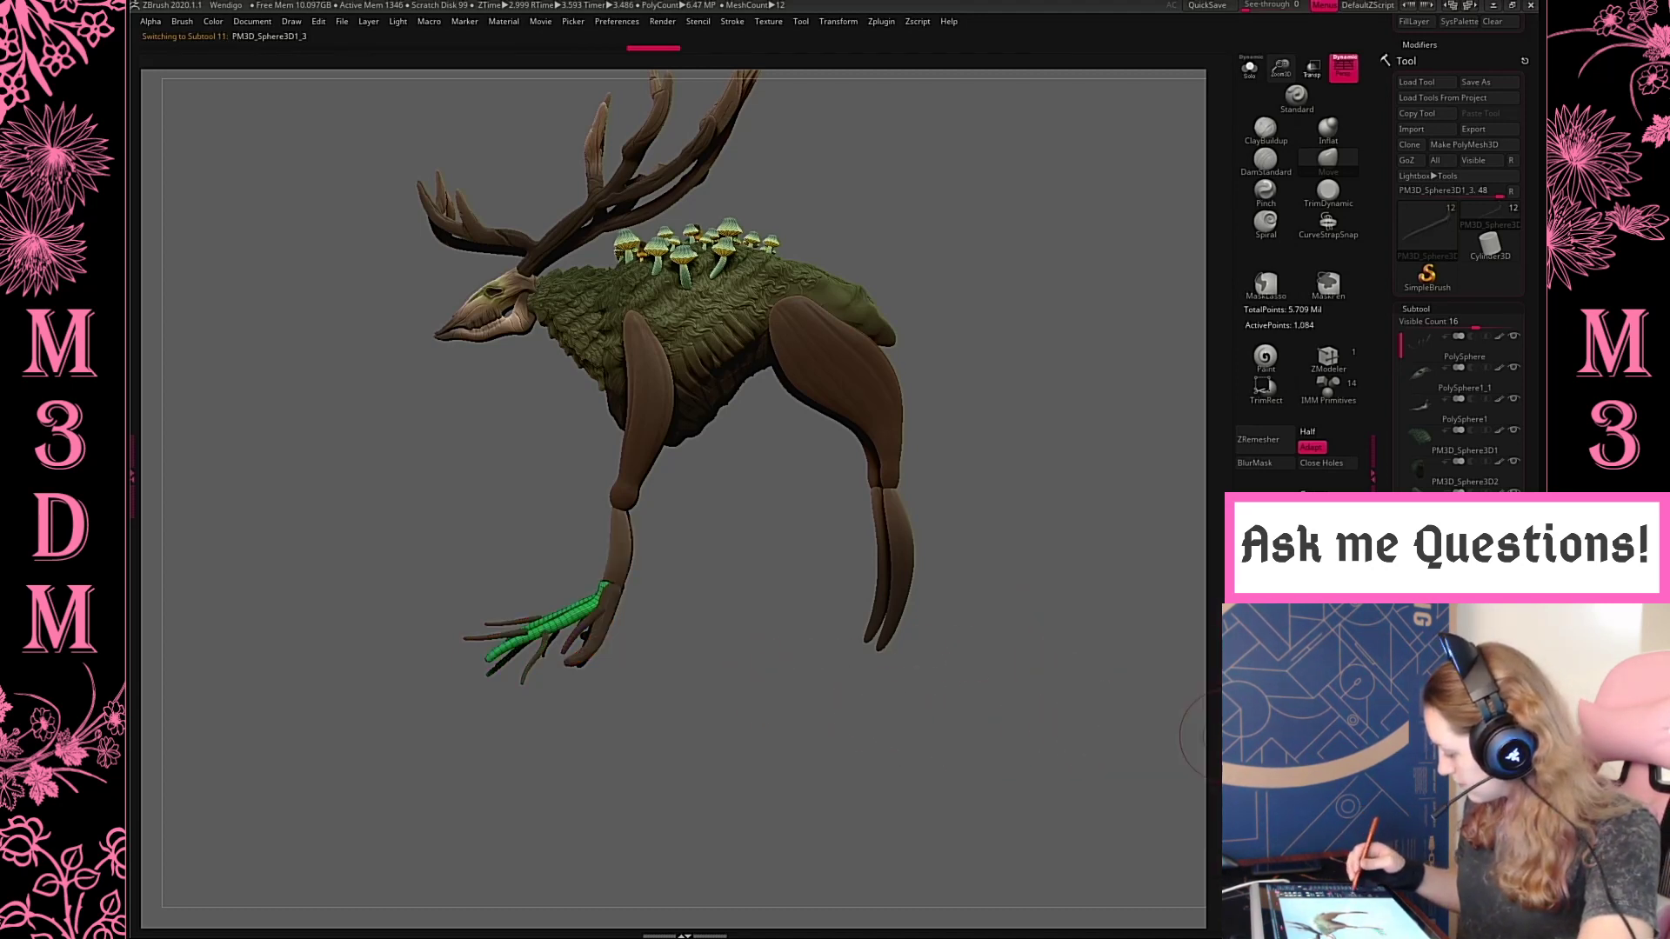
left_click(1265, 630)
Try scaling the merged front lower leg and foot with the gizmo, undo it and hide the polyframe
key("w")
left_click_drag(647, 532, 668, 623)
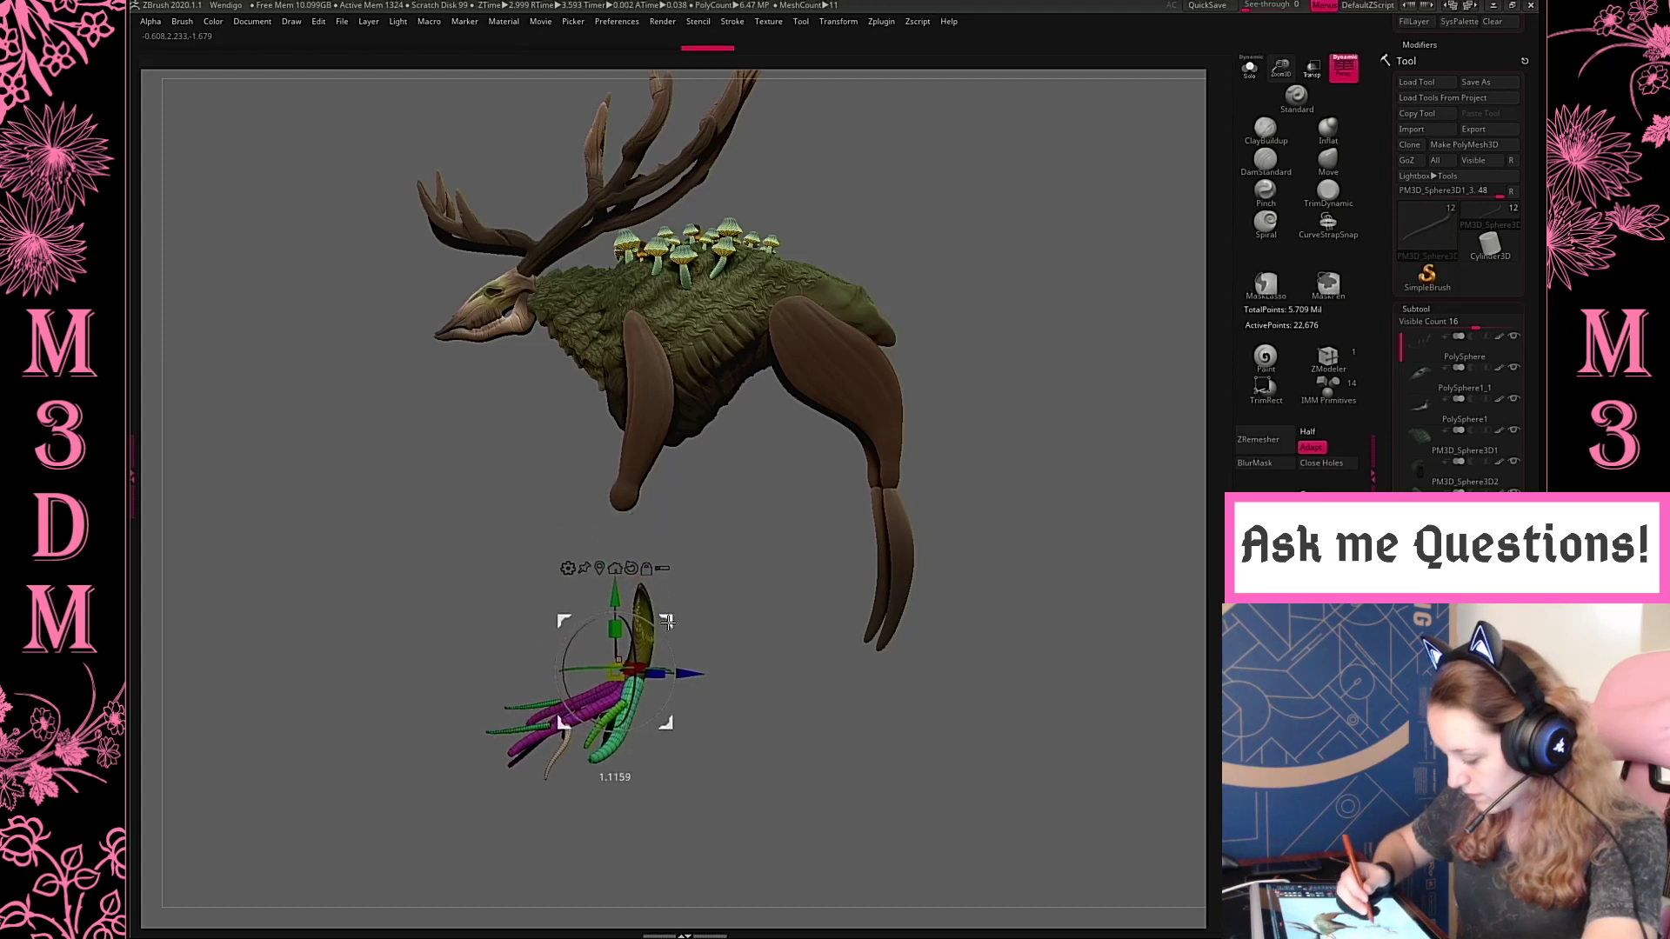
key("q")
key("ctrl+z")
key("shift+f")
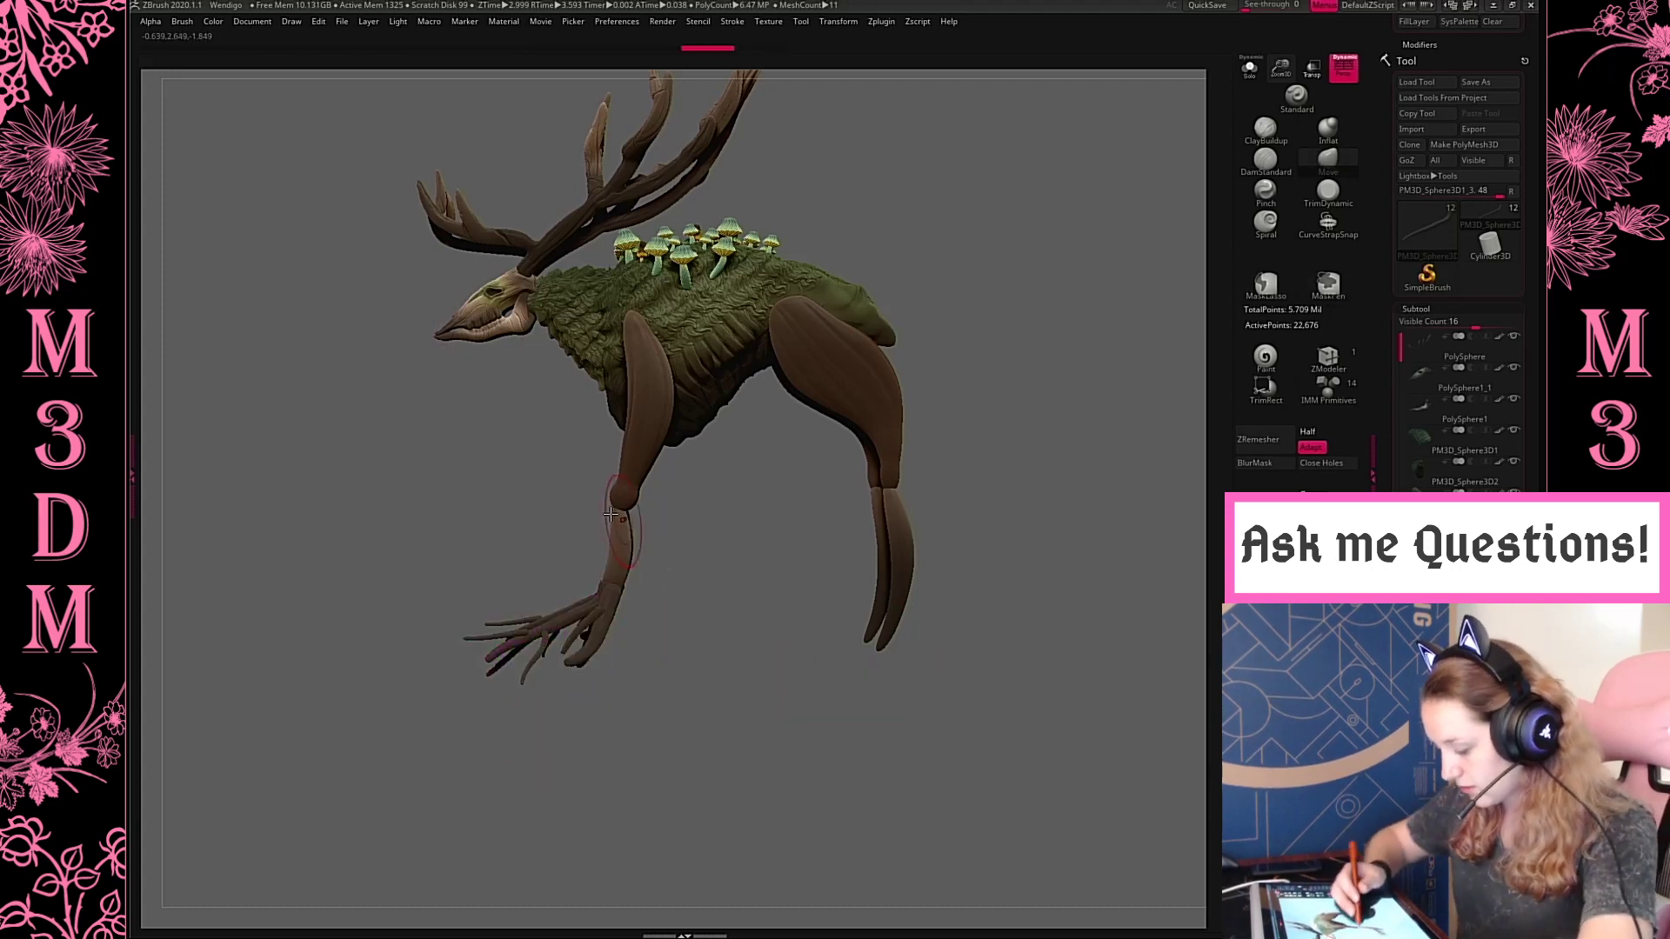
Realign the gizmo vertically along the front lower leg and move the leg and foot slightly downward and forward
key("w")
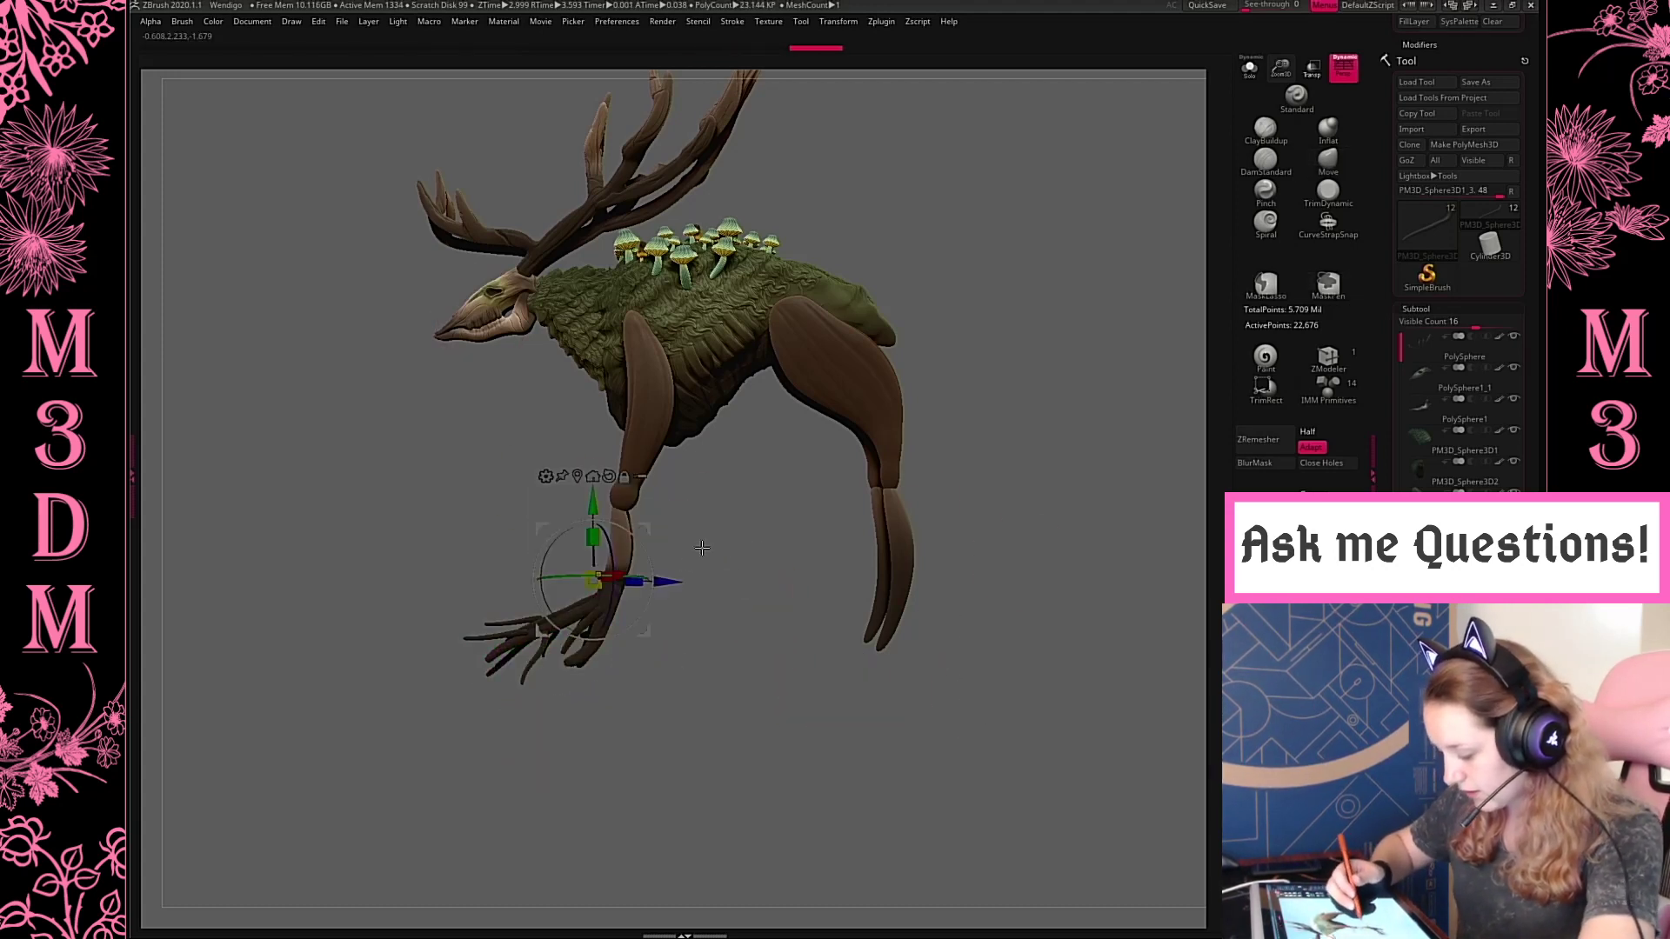
left_click(676, 555, "ctrl")
left_click_drag(623, 553, 965, 556, "alt")
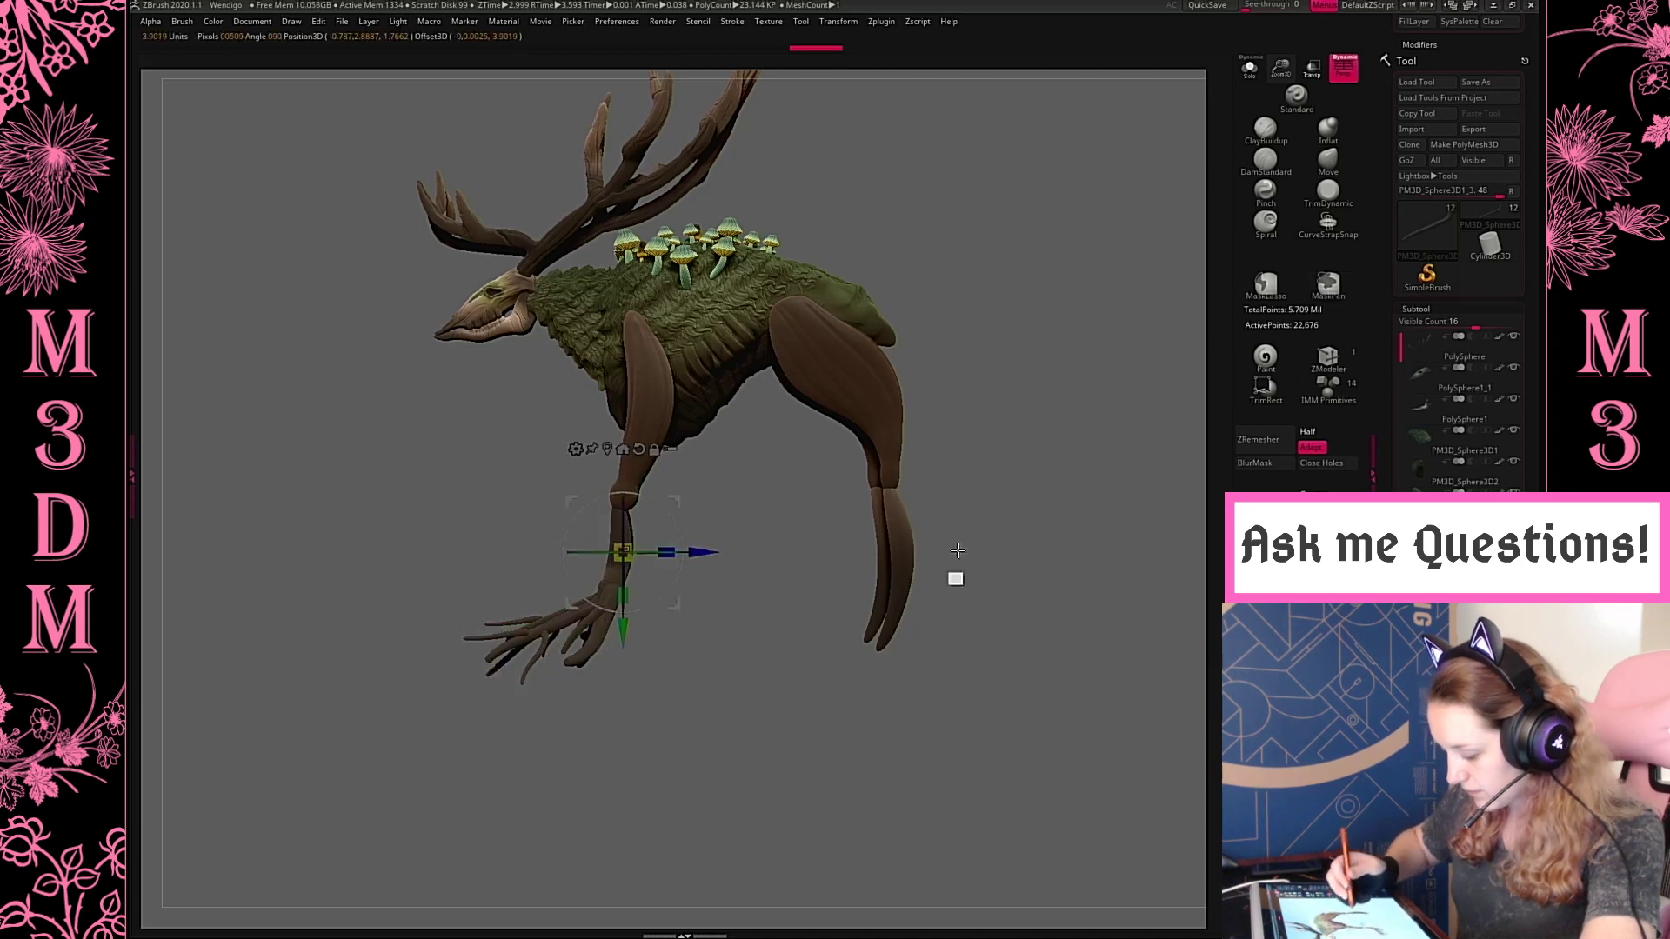
left_click_drag(628, 642, 629, 665)
left_click_drag(680, 534, 674, 535)
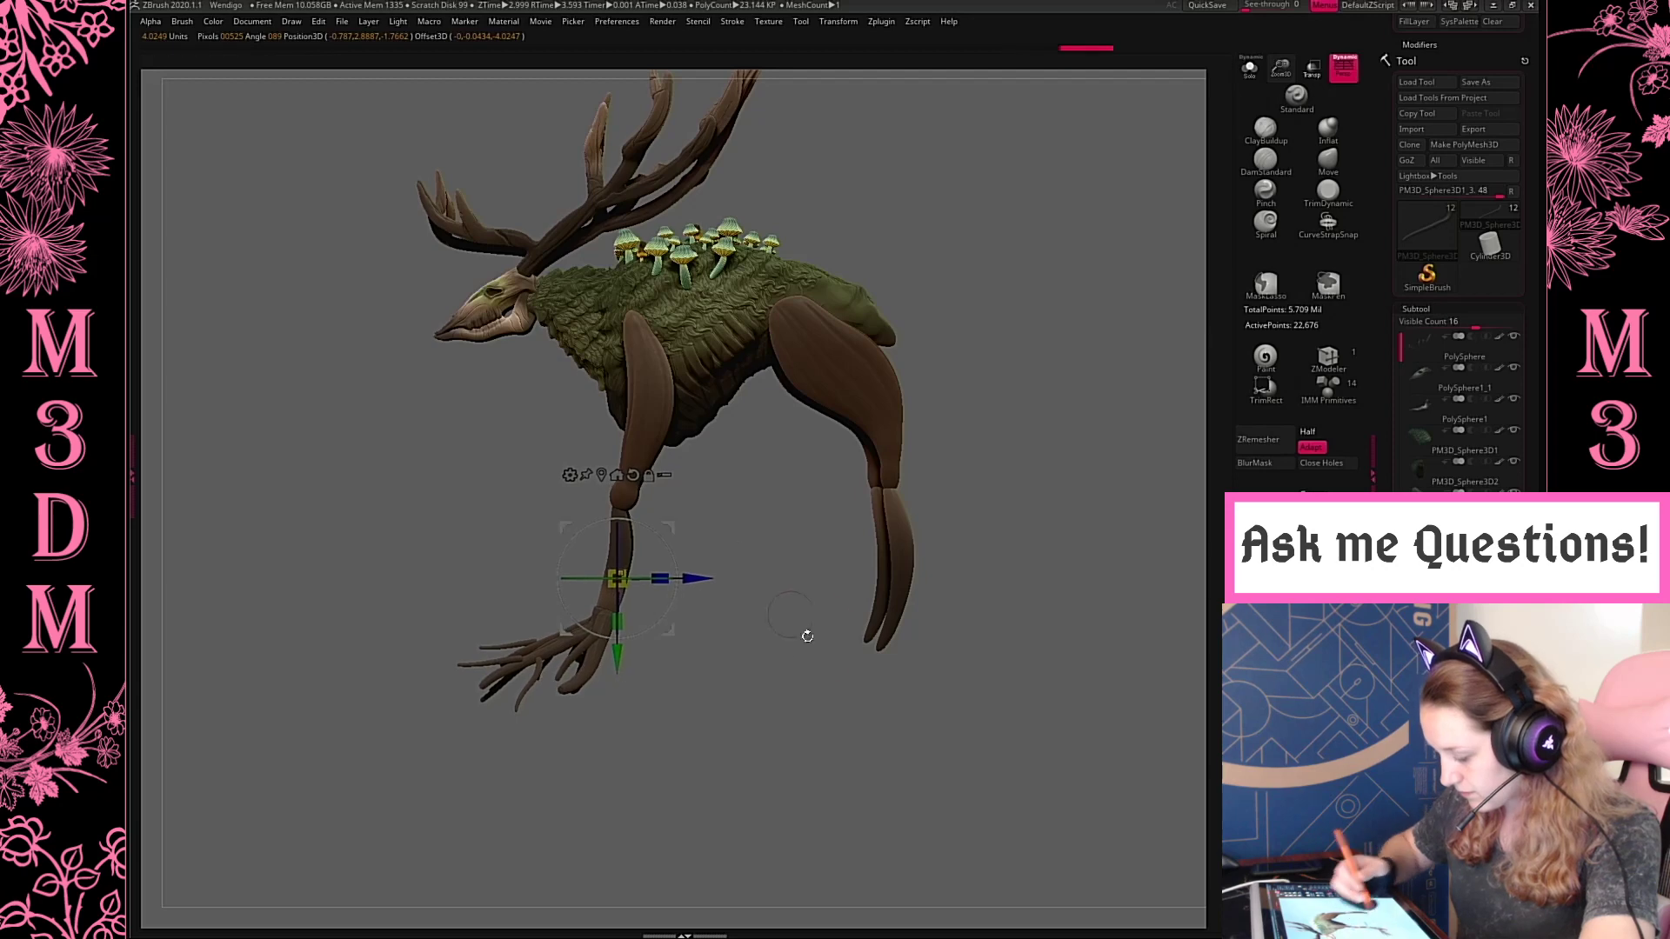
mouse_move(806, 731)
left_mouse_down()
mouse_move(924, 767)
mouse_move(873, 770)
mouse_move(843, 698)
left_mouse_up()
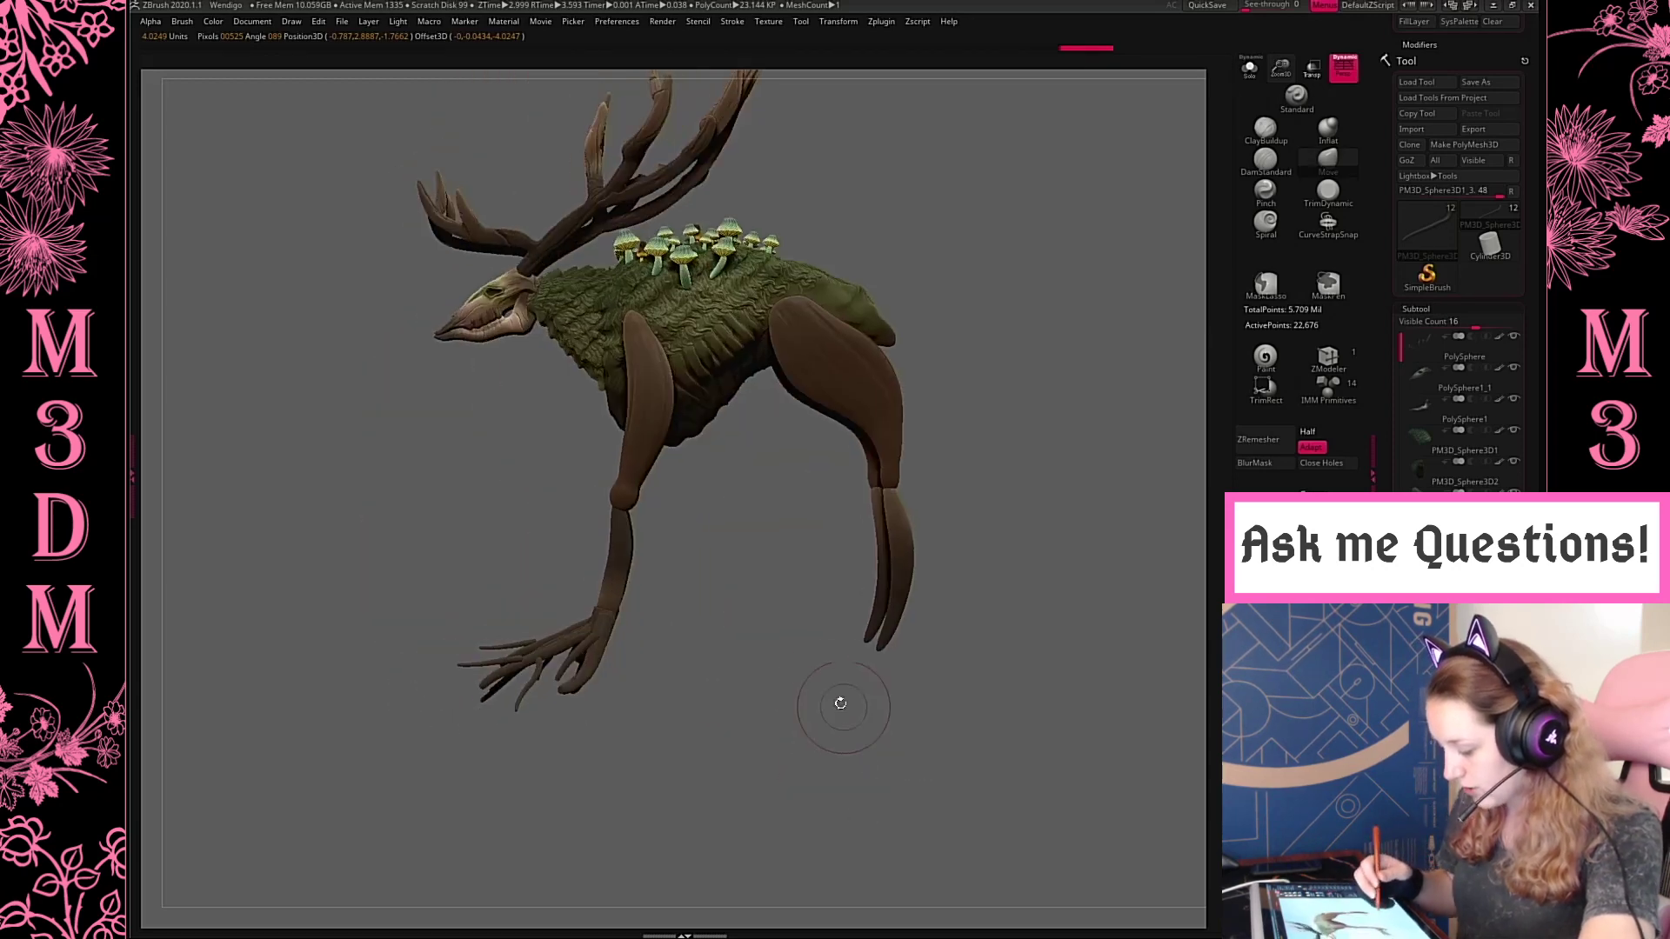
Select the hind lower leg and pull its lower end down slightly with the Move brush to lengthen it
left_click(900, 548, "alt")
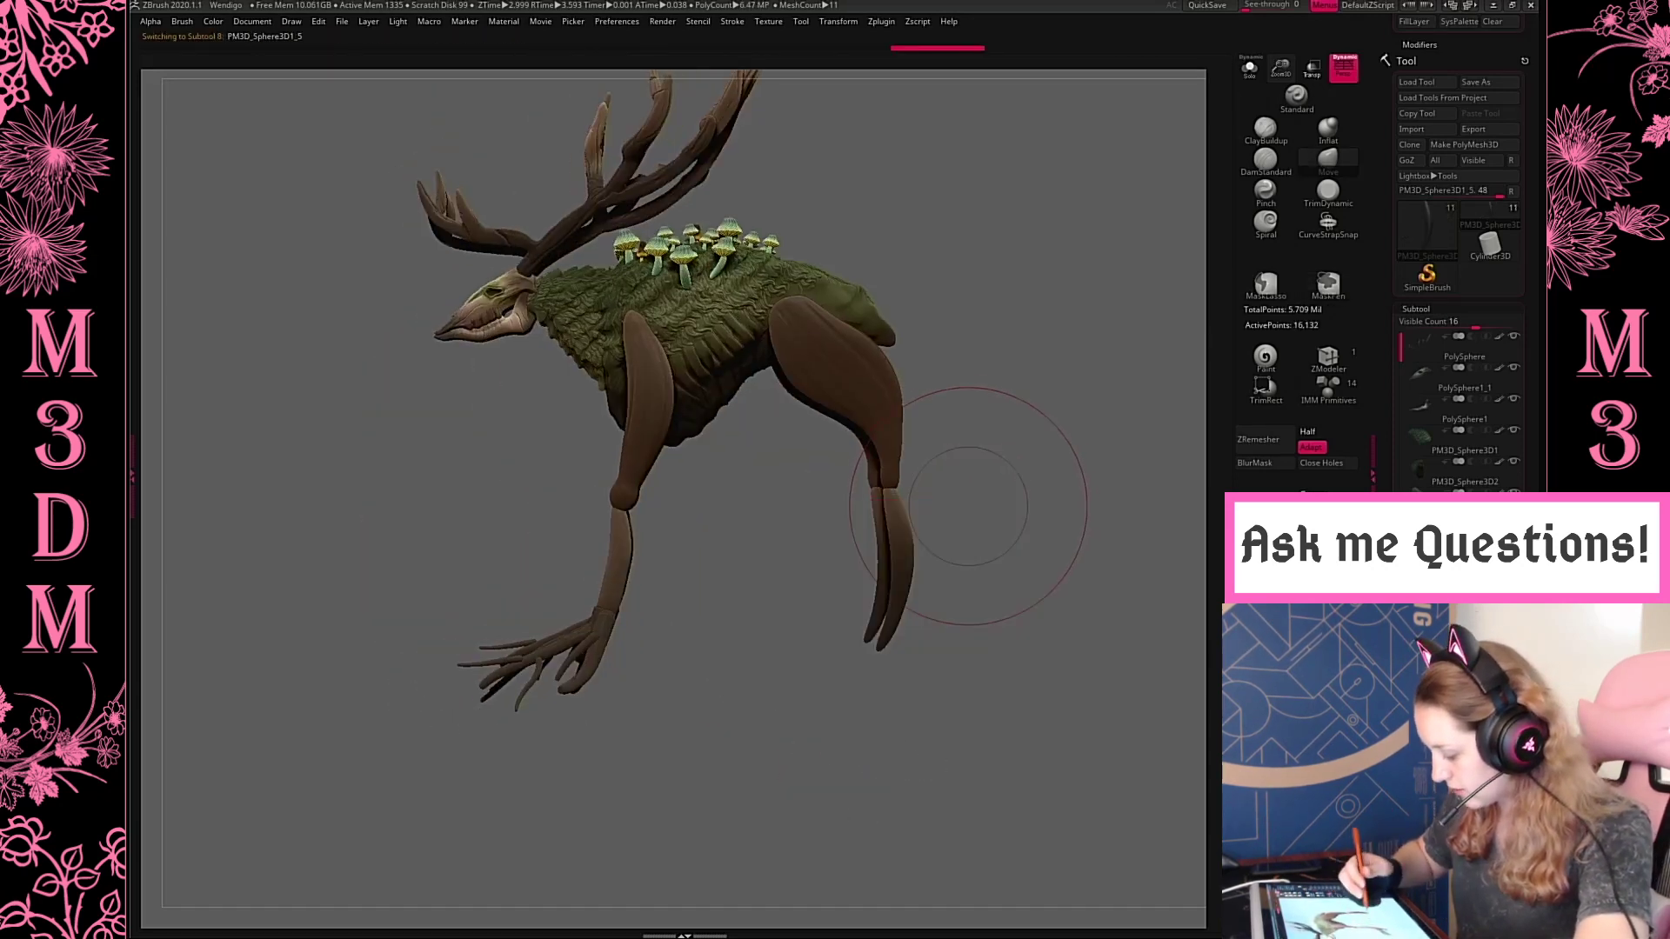
mouse_move(980, 569)
left_mouse_down()
mouse_move(1098, 586)
mouse_move(1042, 535)
mouse_move(1059, 533)
left_mouse_up()
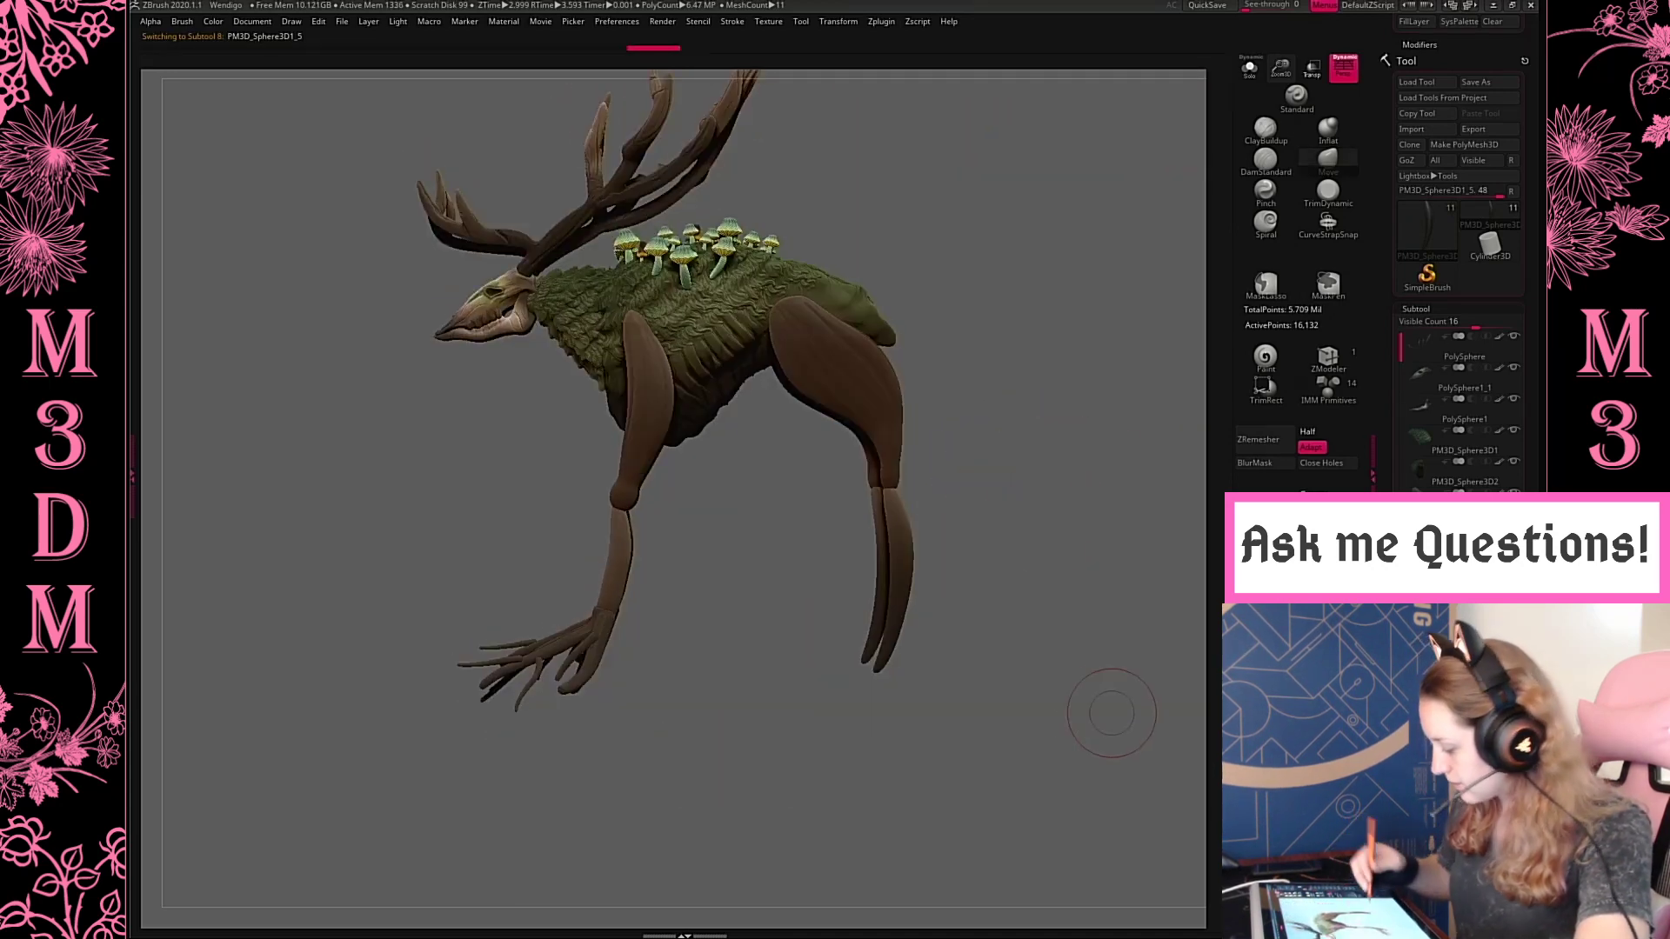
left_click_drag(1107, 713, 1129, 661)
Append a sphere as a new subtool to hold the imported base
left_click_drag(1385, 792, 1385, 697)
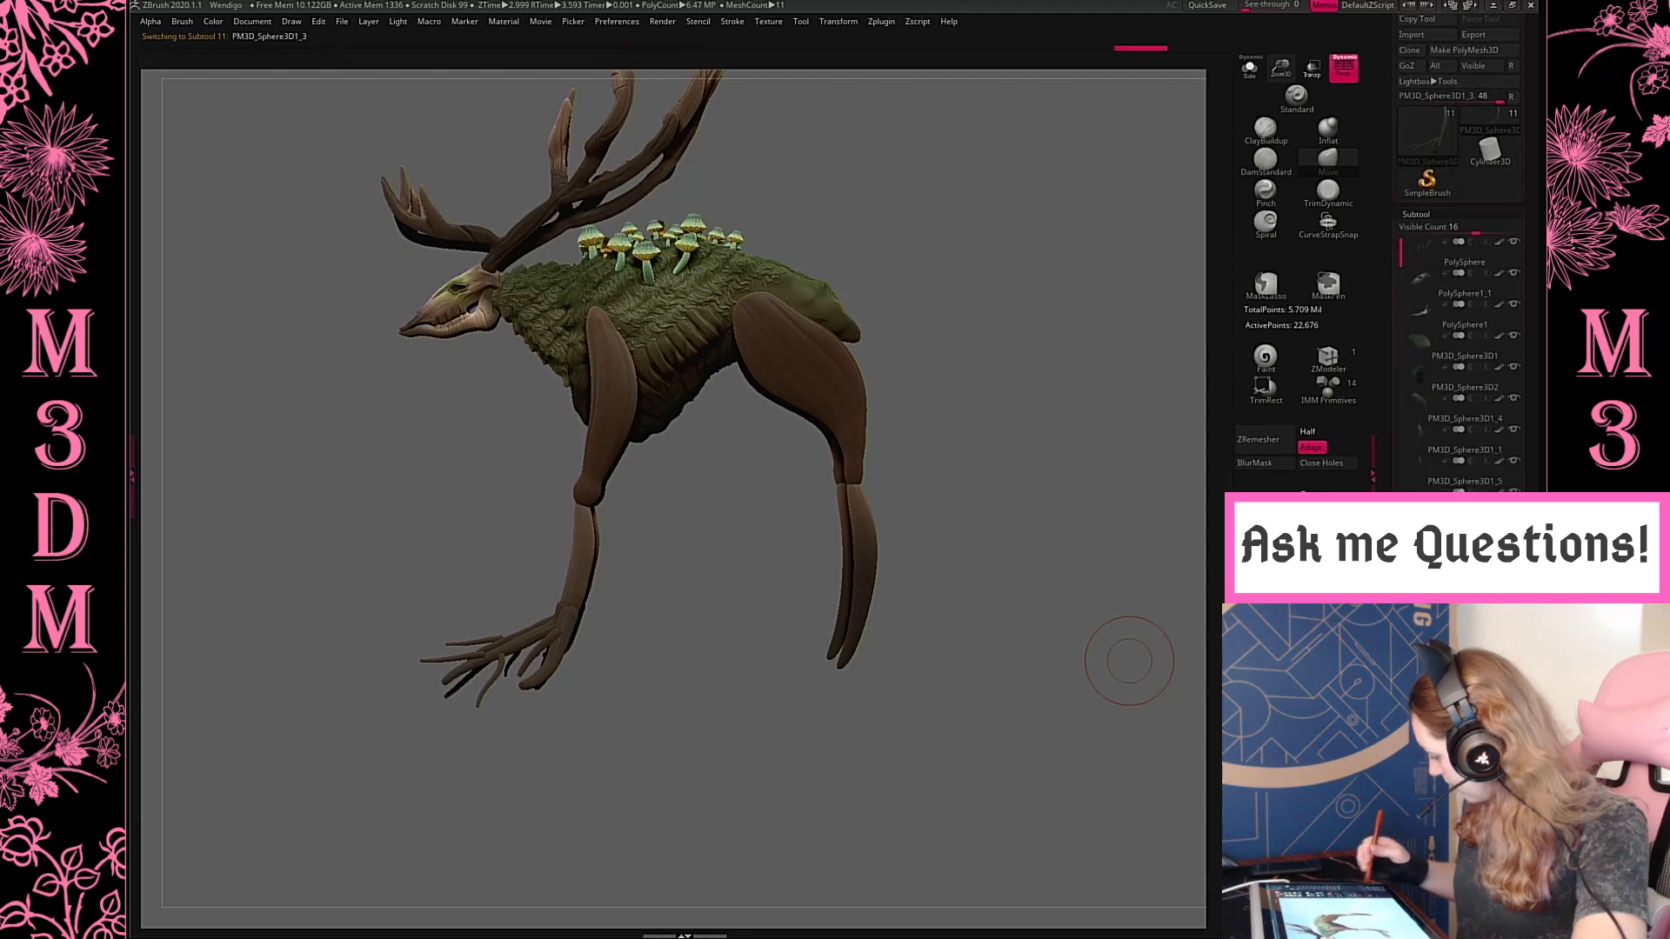
left_click(1489, 870)
left_click(1047, 675)
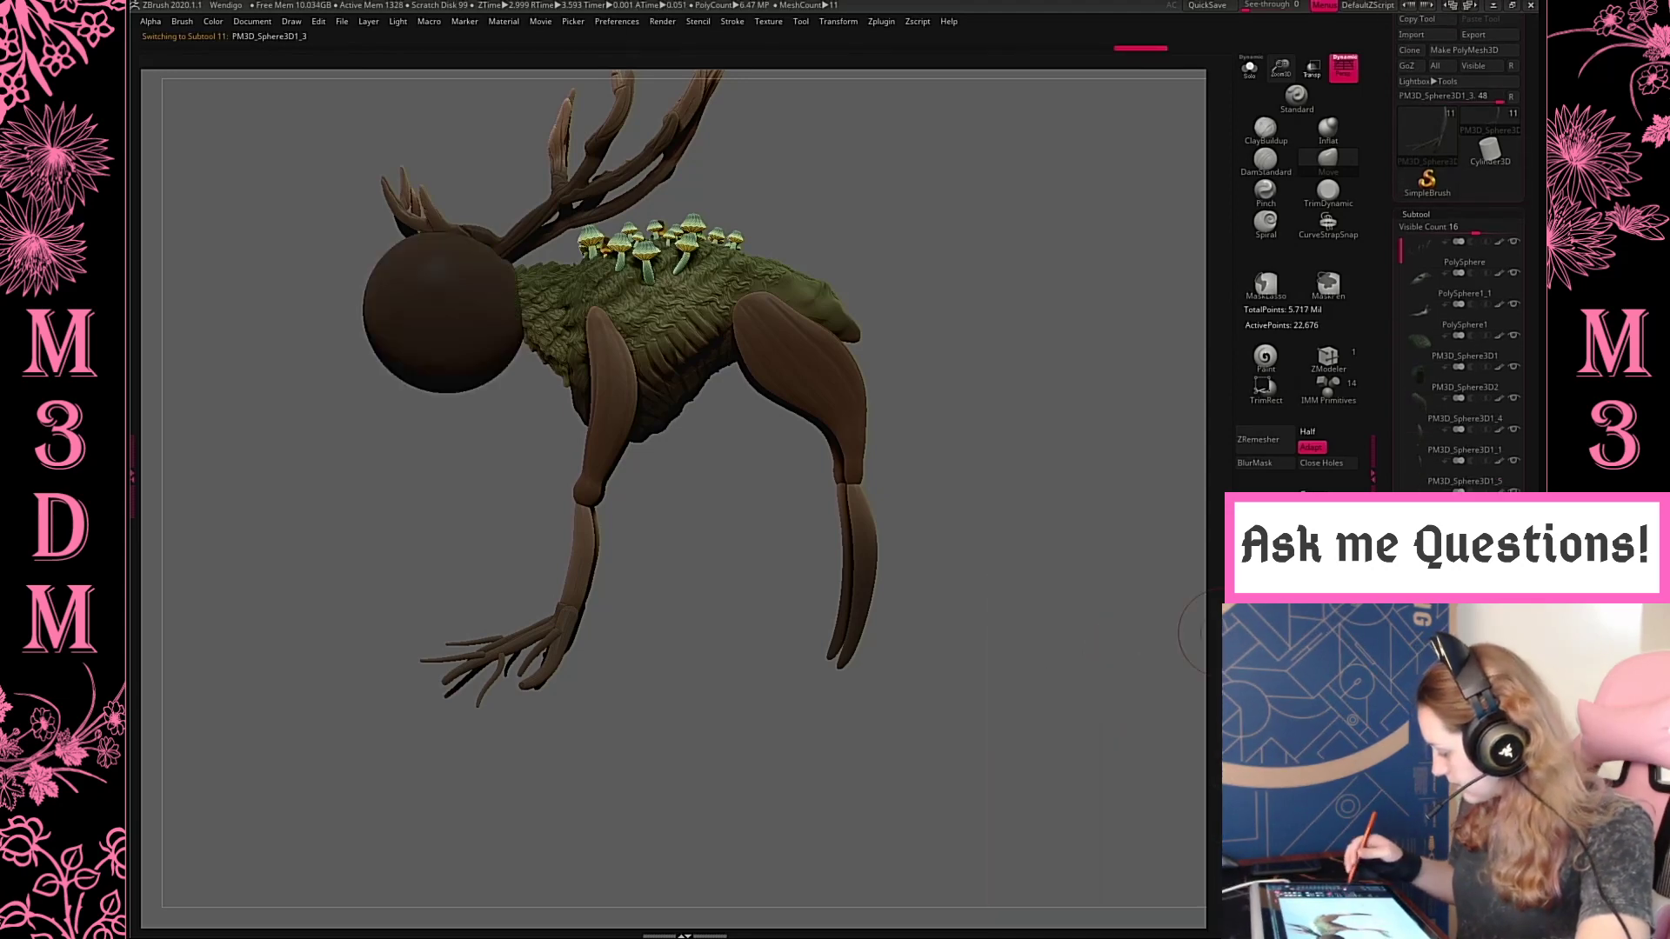
Use 3D Print Hub to import the STL "Dirt with Four Rocks" from Z_Bases, Decorative Bases, A_Tapered Bases into the sphere subtool
left_click(881, 20)
left_click(920, 77)
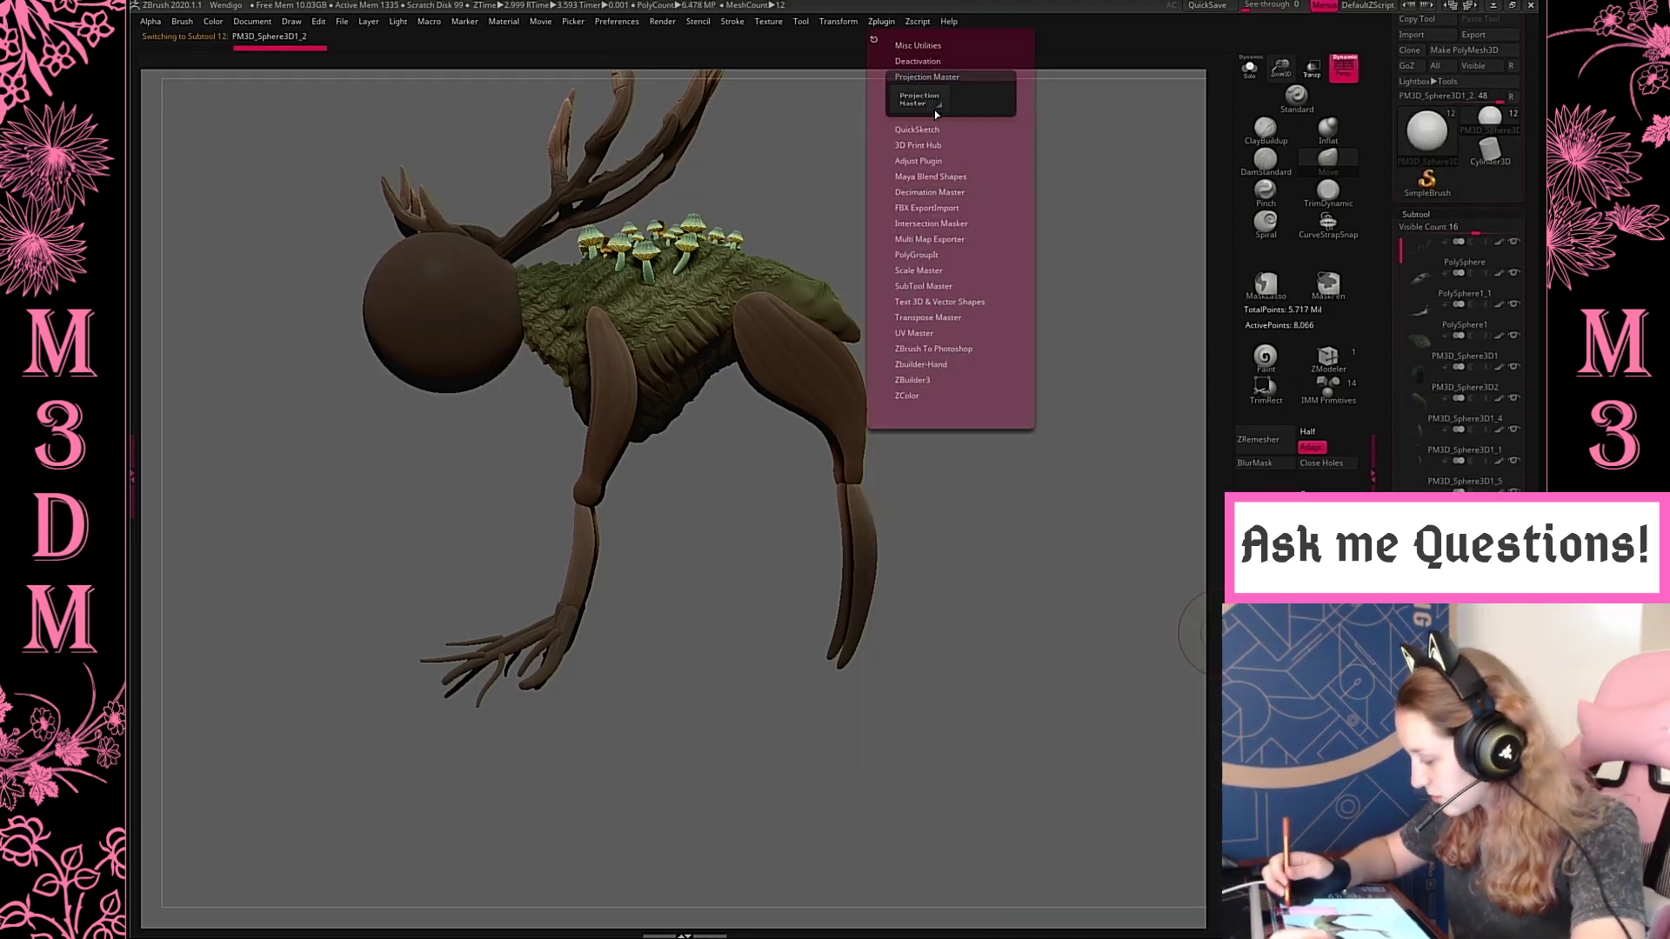
left_click(881, 27)
left_click(884, 27)
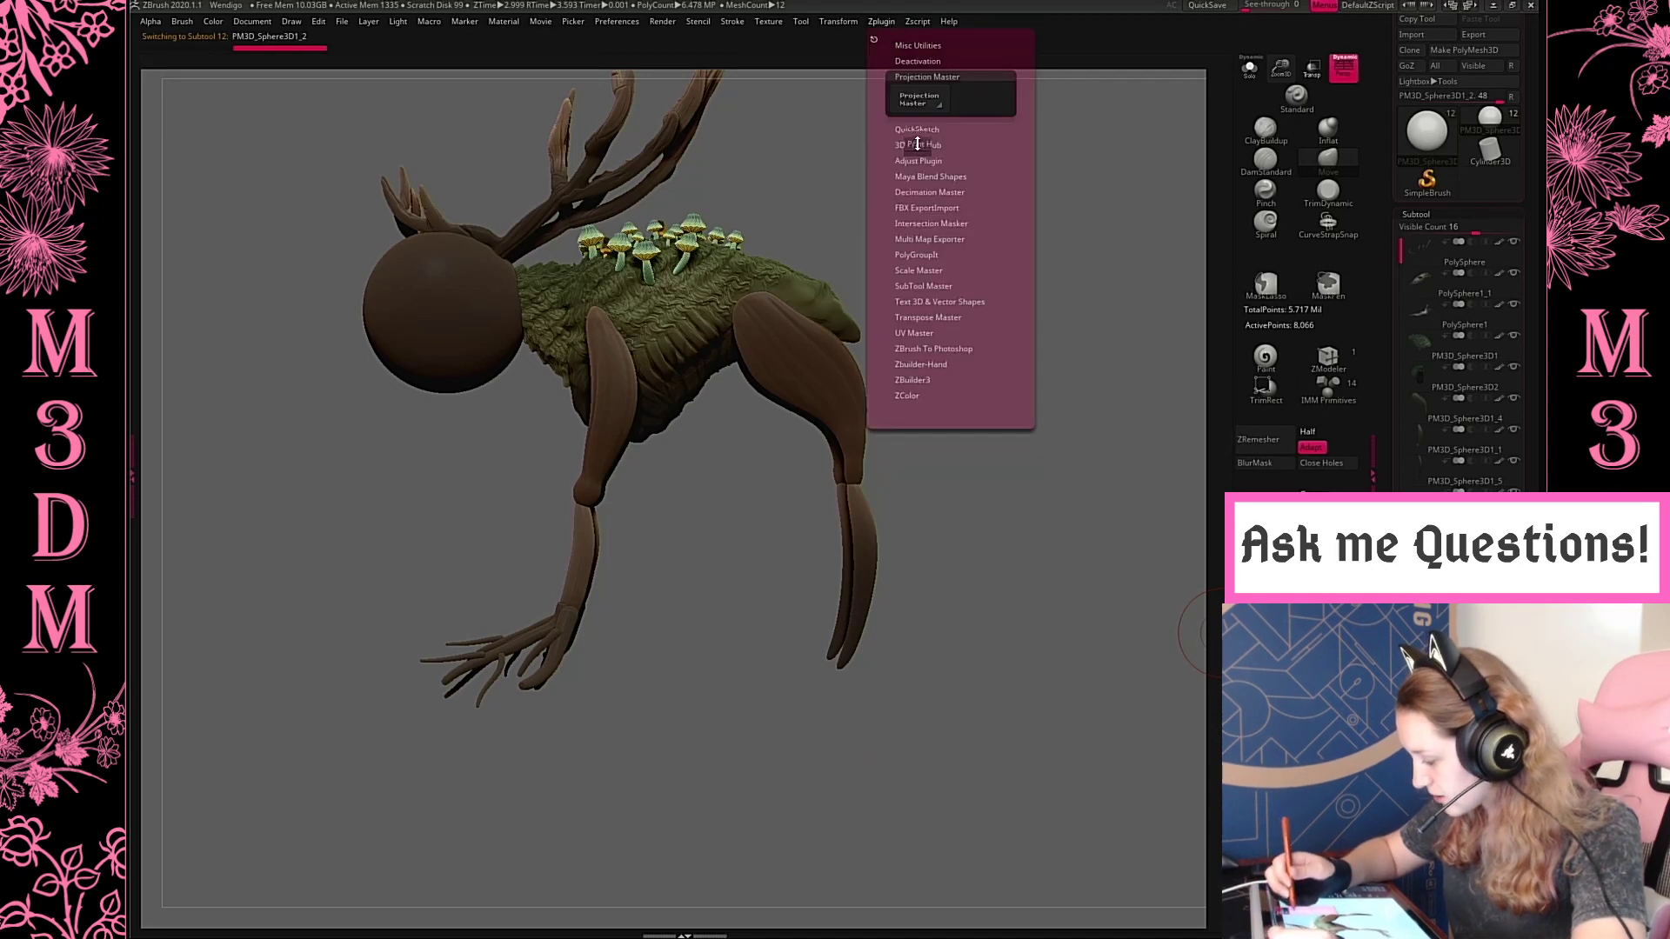
left_click(916, 144)
left_click(937, 177)
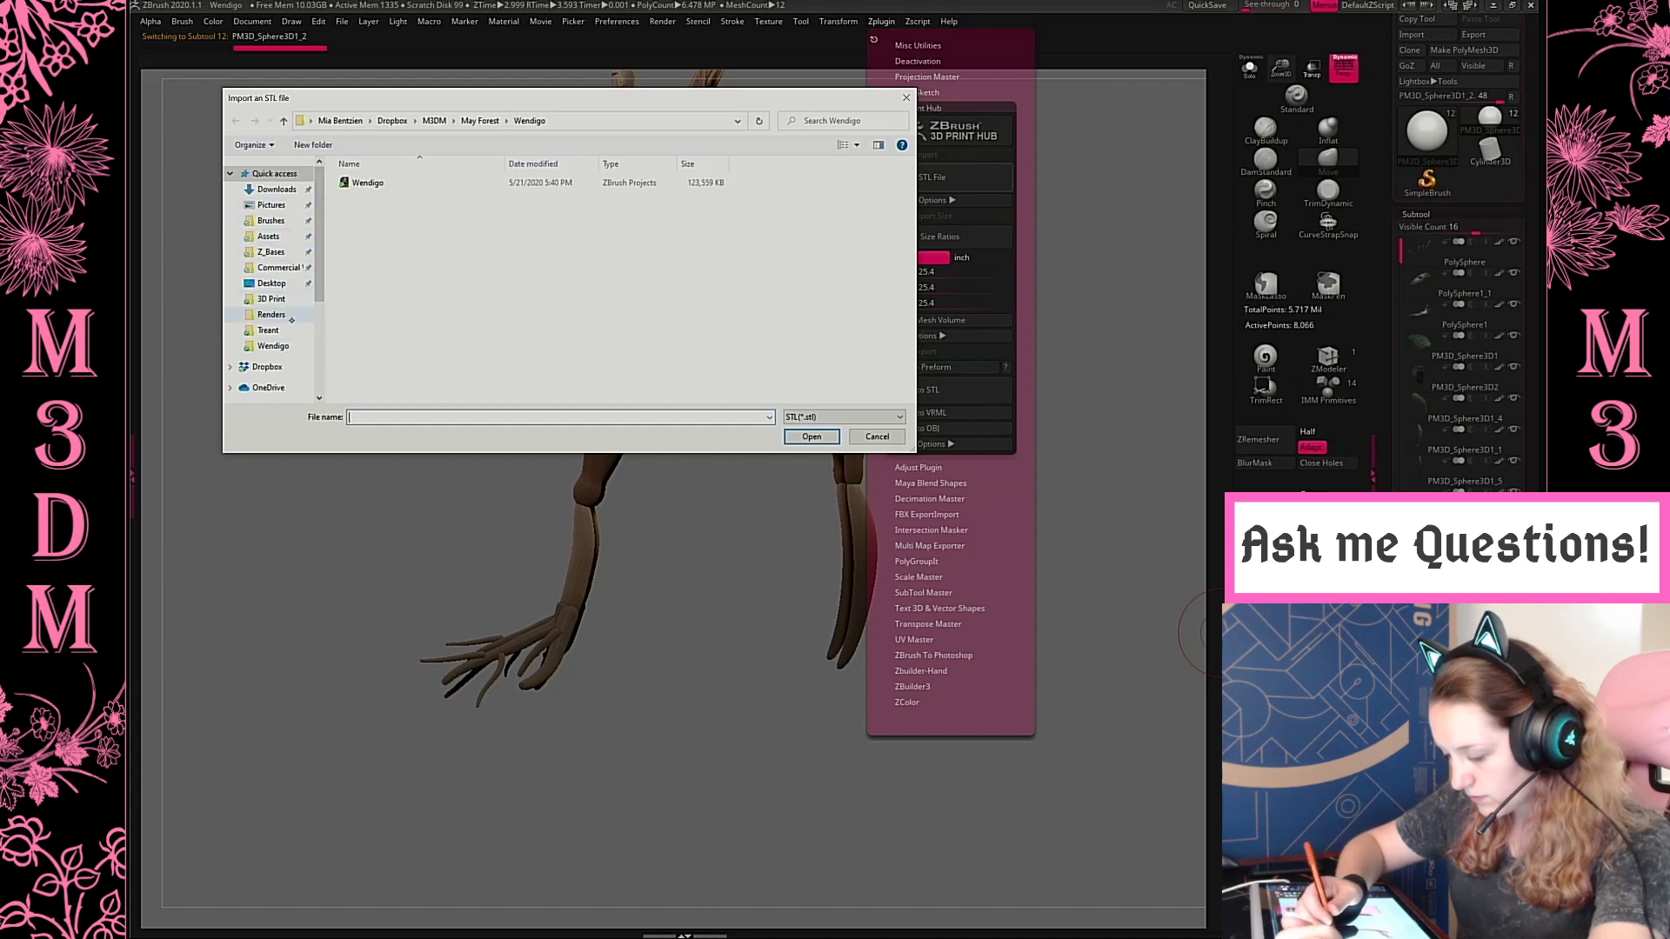
left_click(271, 251)
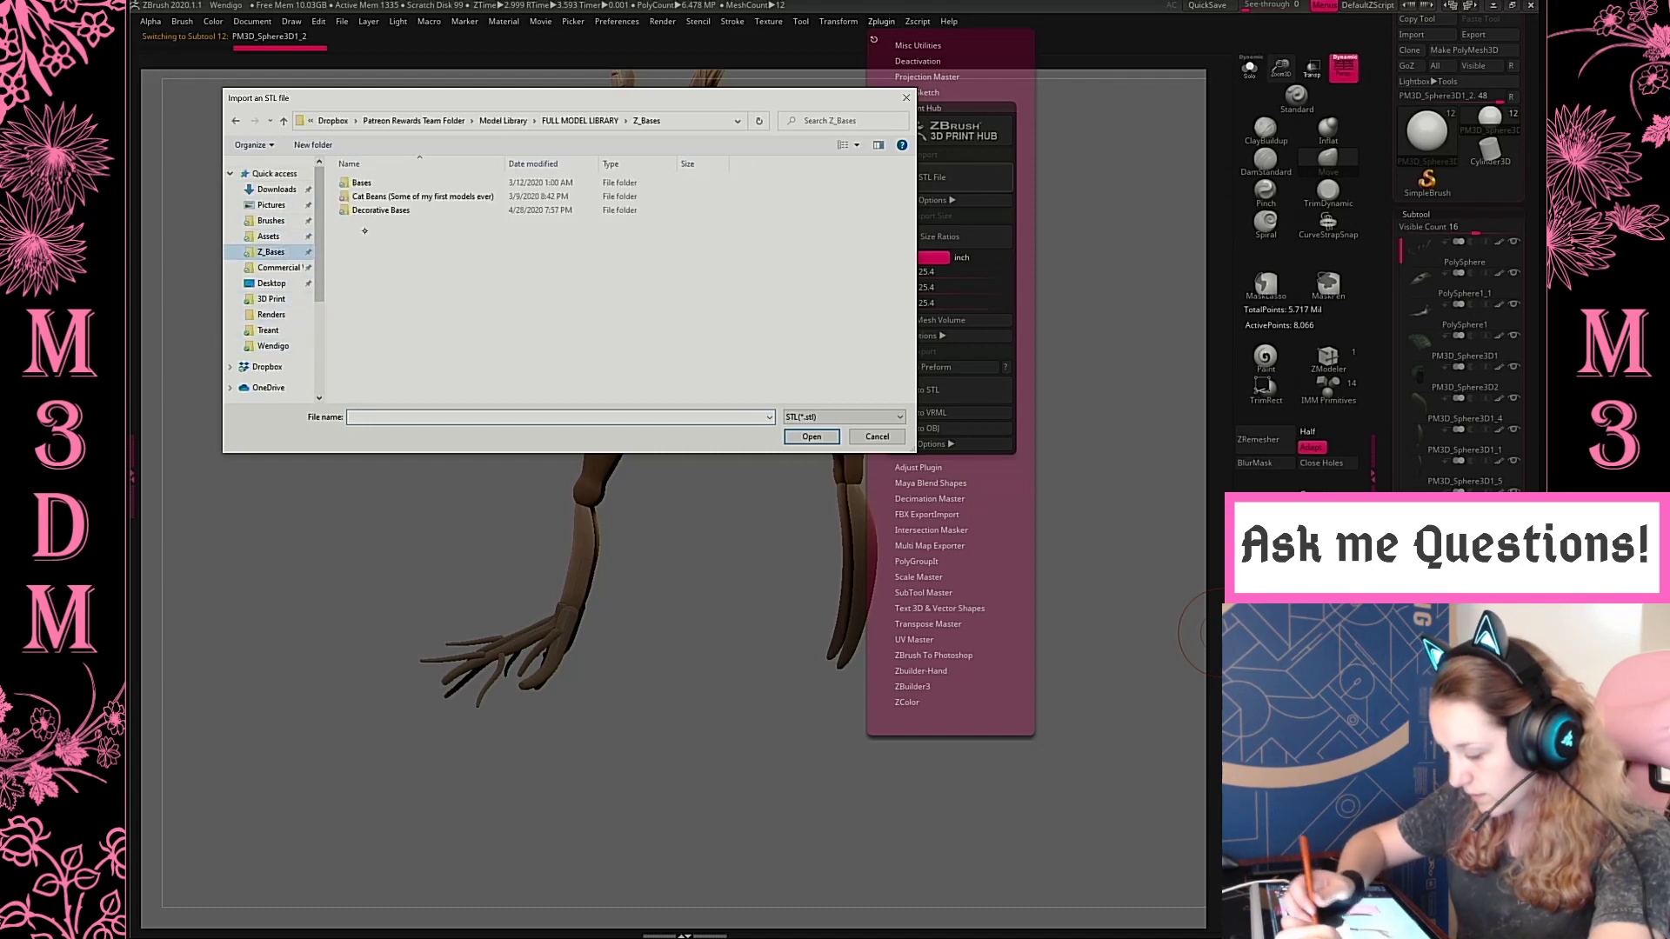
left_click(442, 210)
double_click(444, 210)
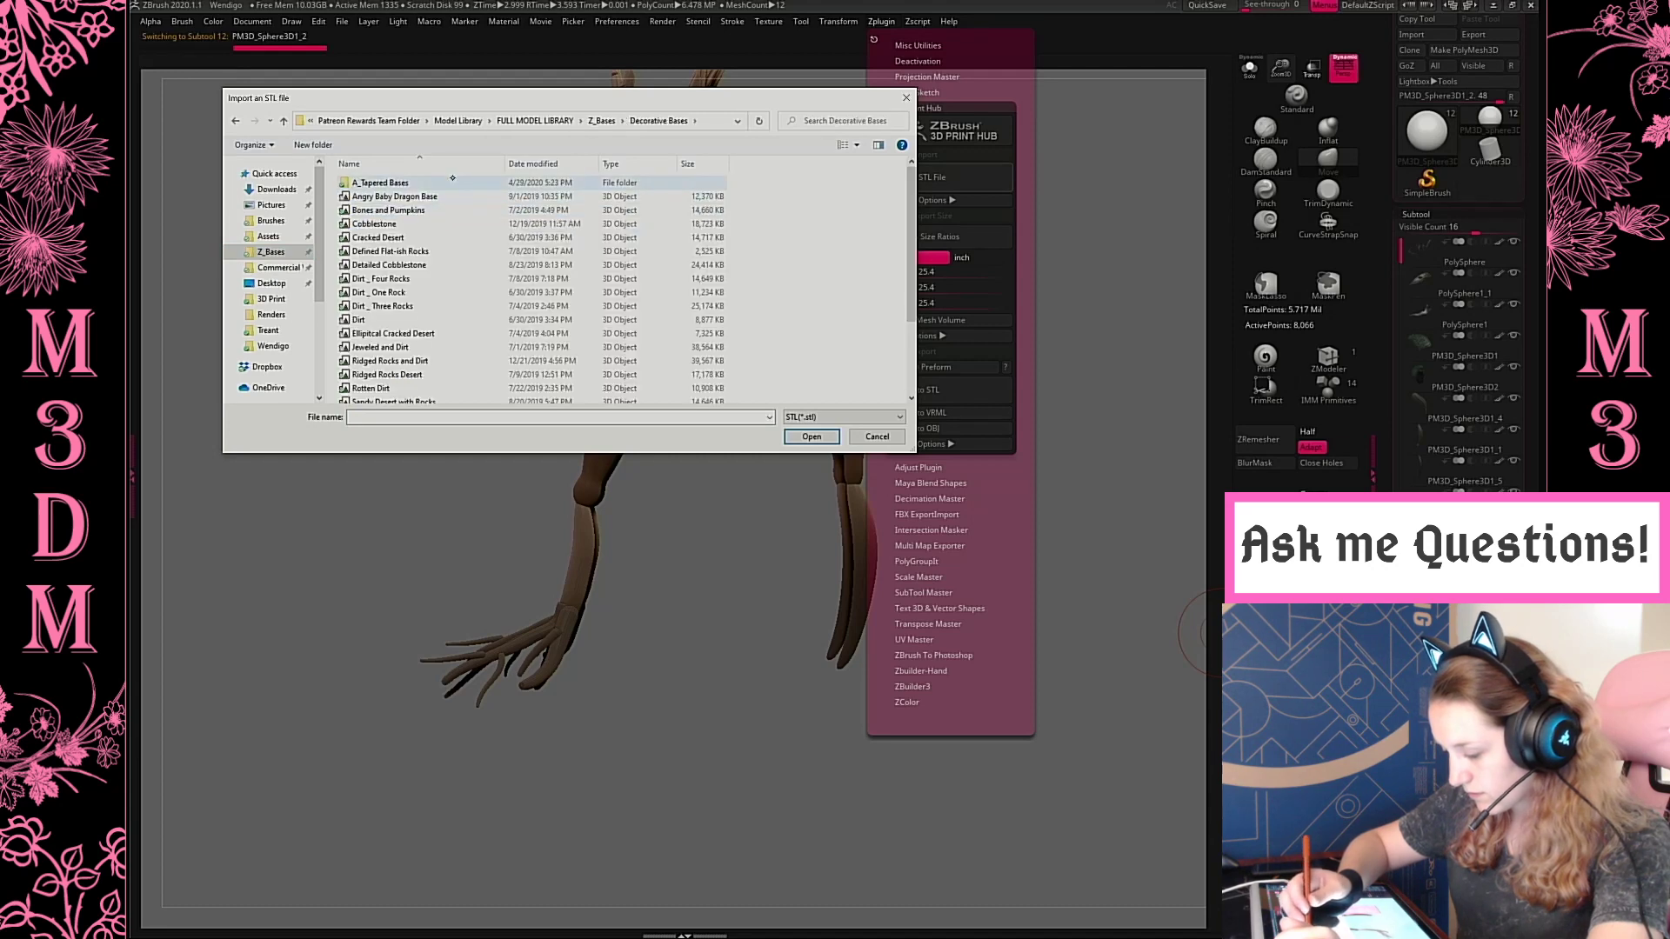
double_click(448, 181)
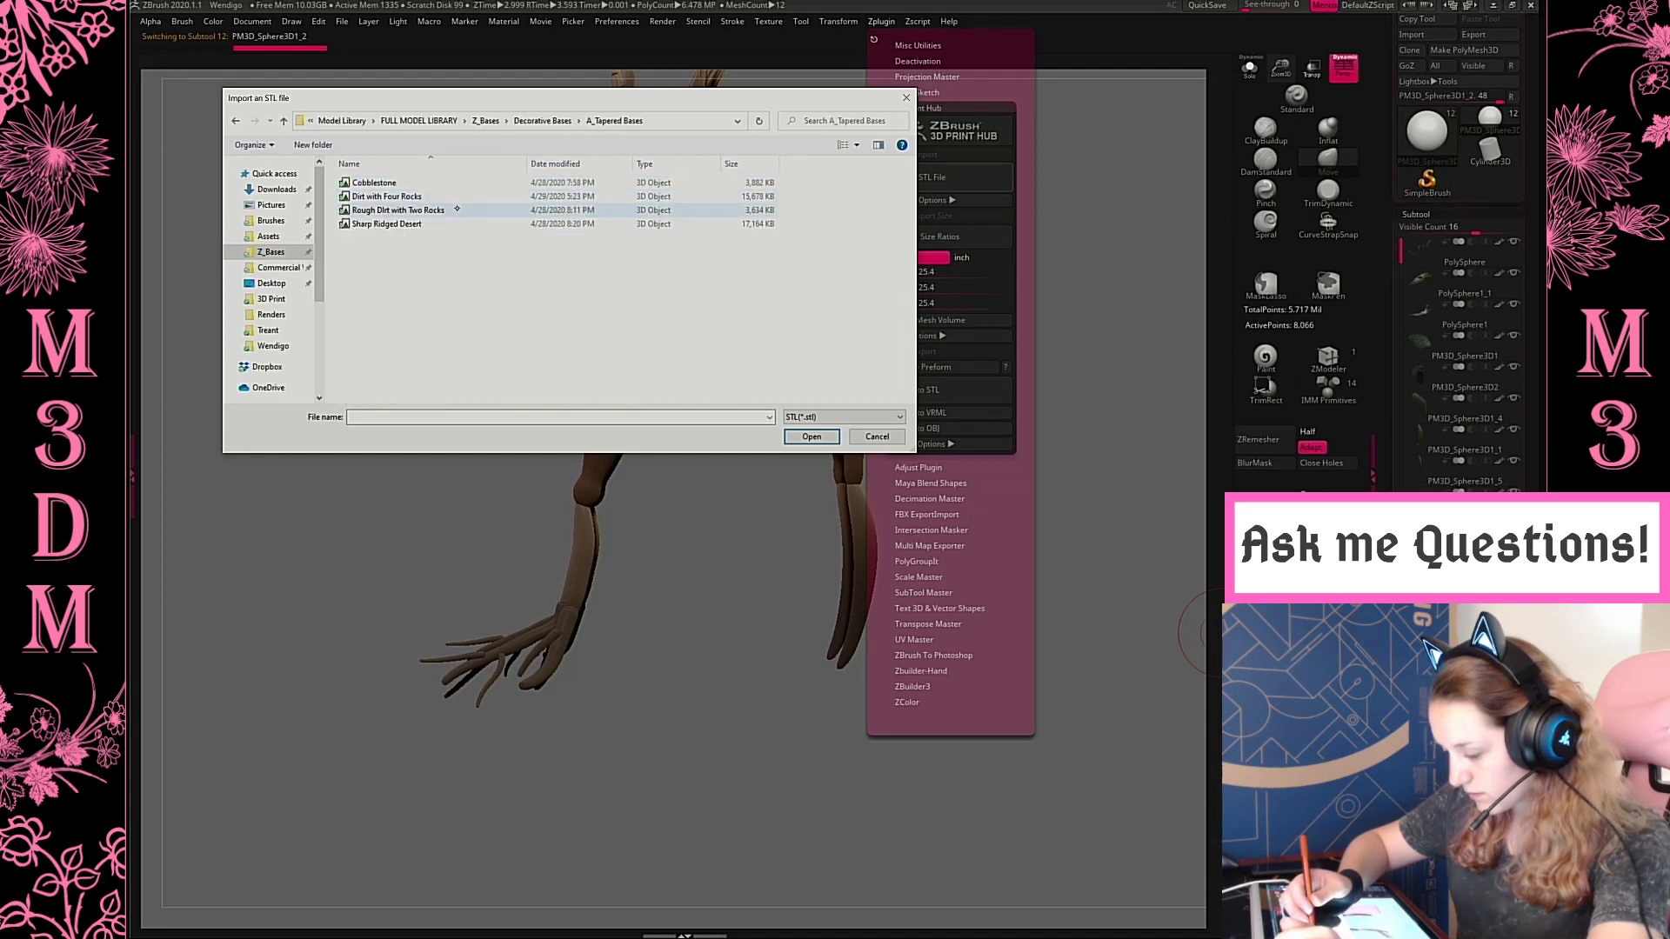
double_click(387, 197)
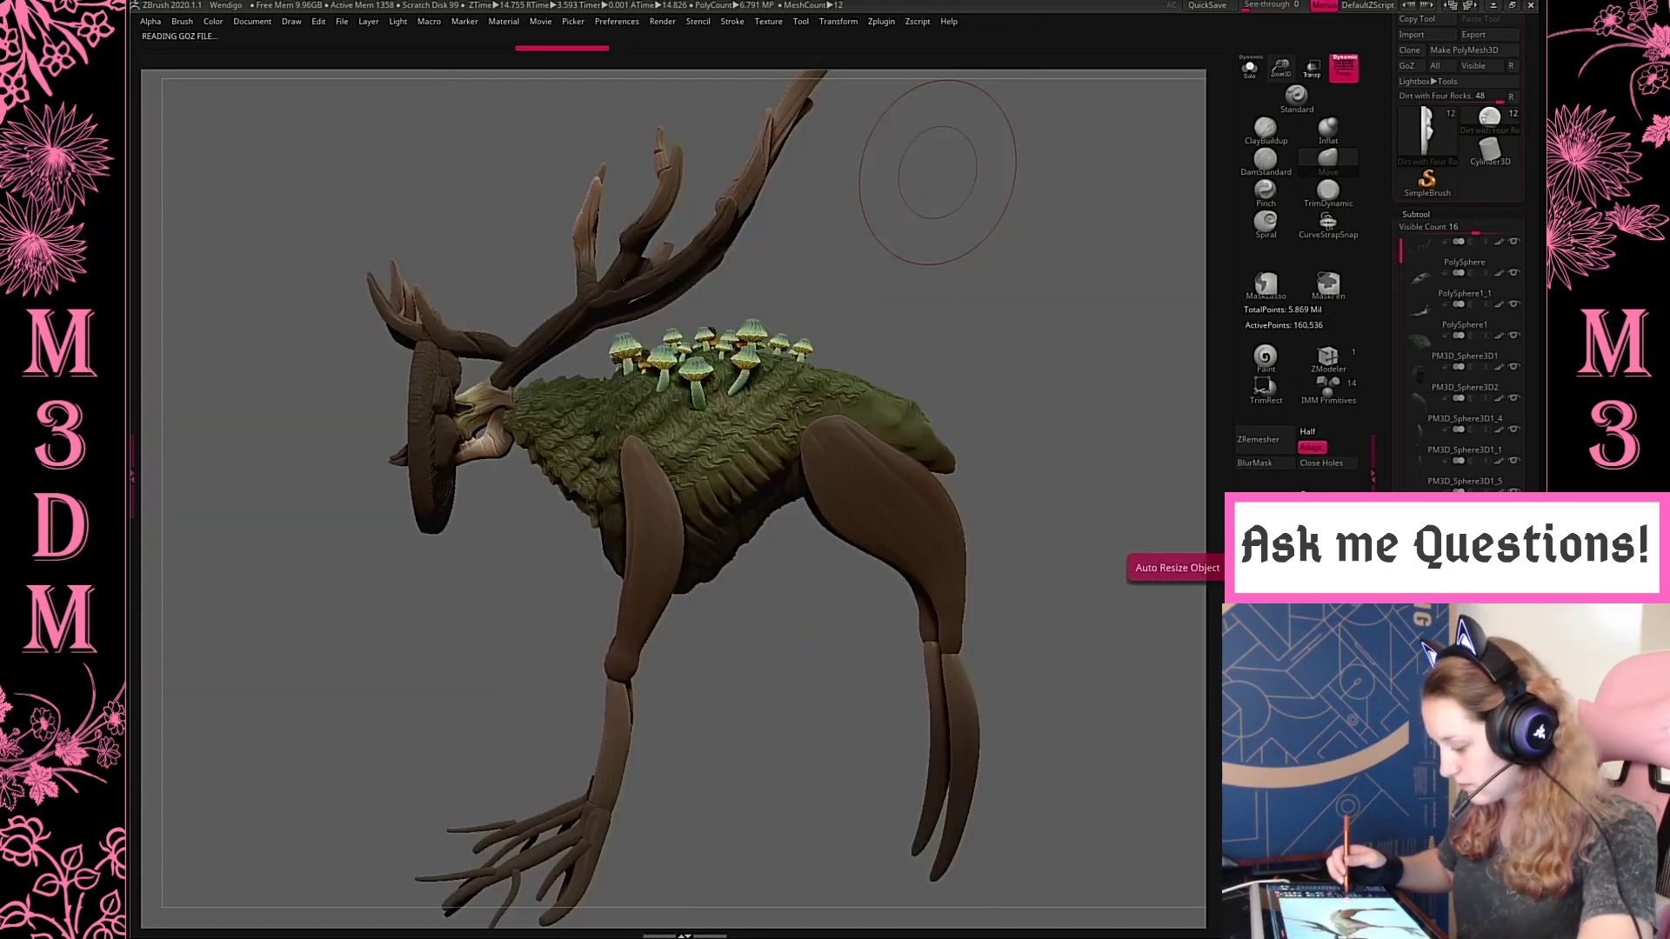
Rotate the imported rock base 90 degrees so it lies flat
key("w")
left_click_drag(489, 468, 530, 352, "shift")
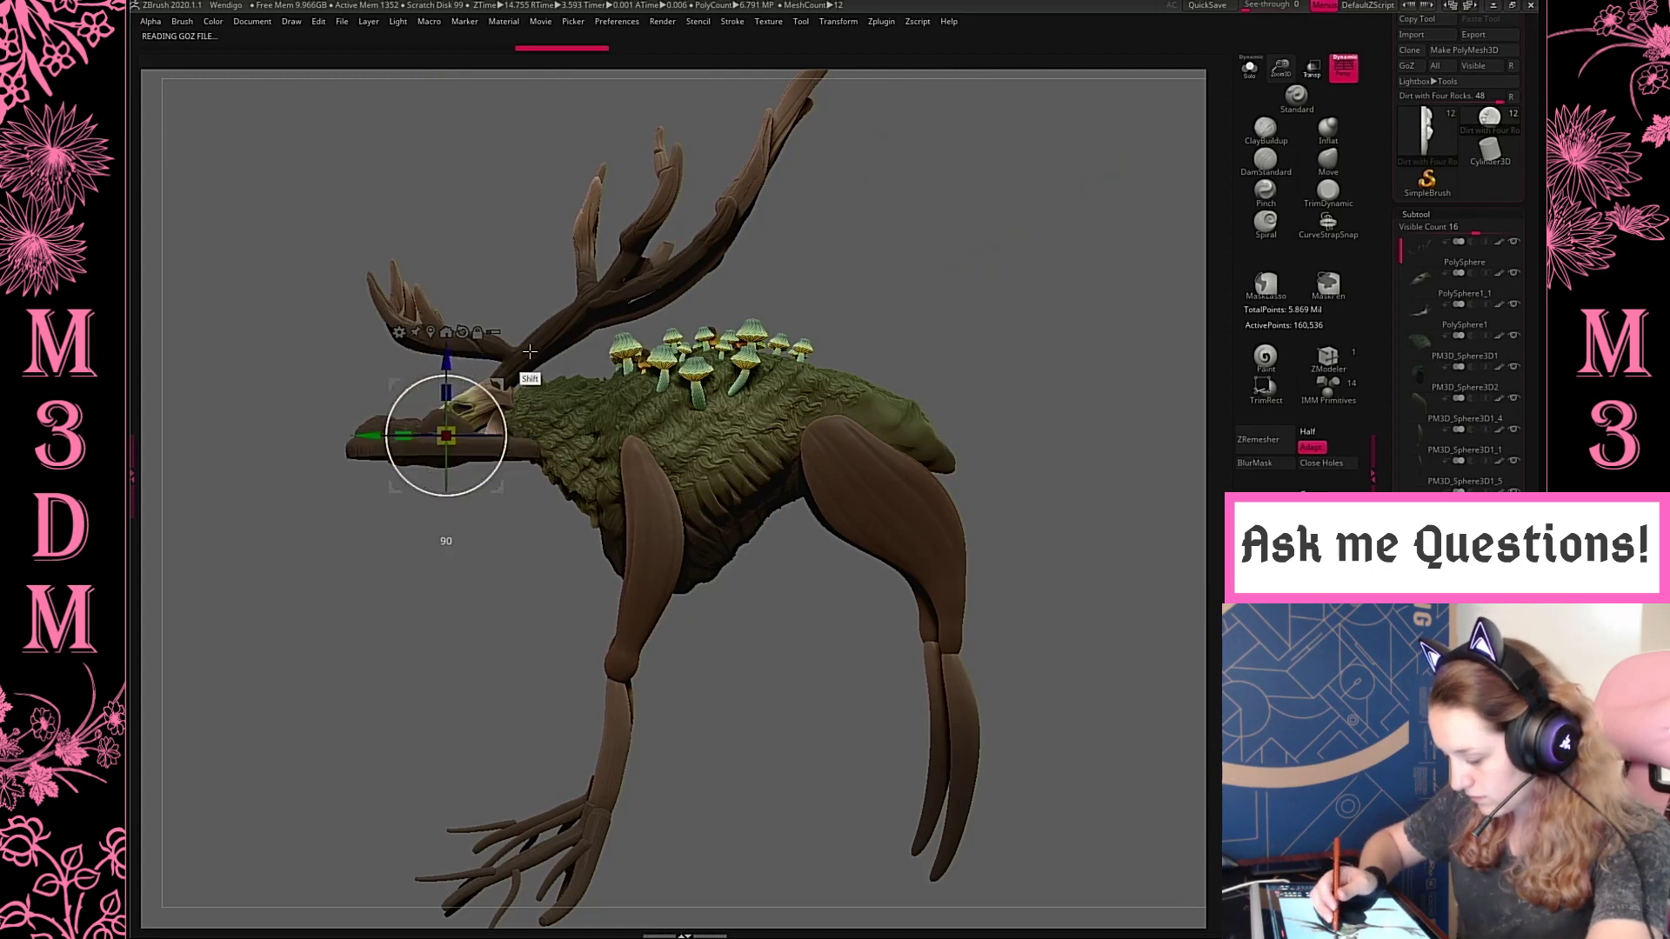
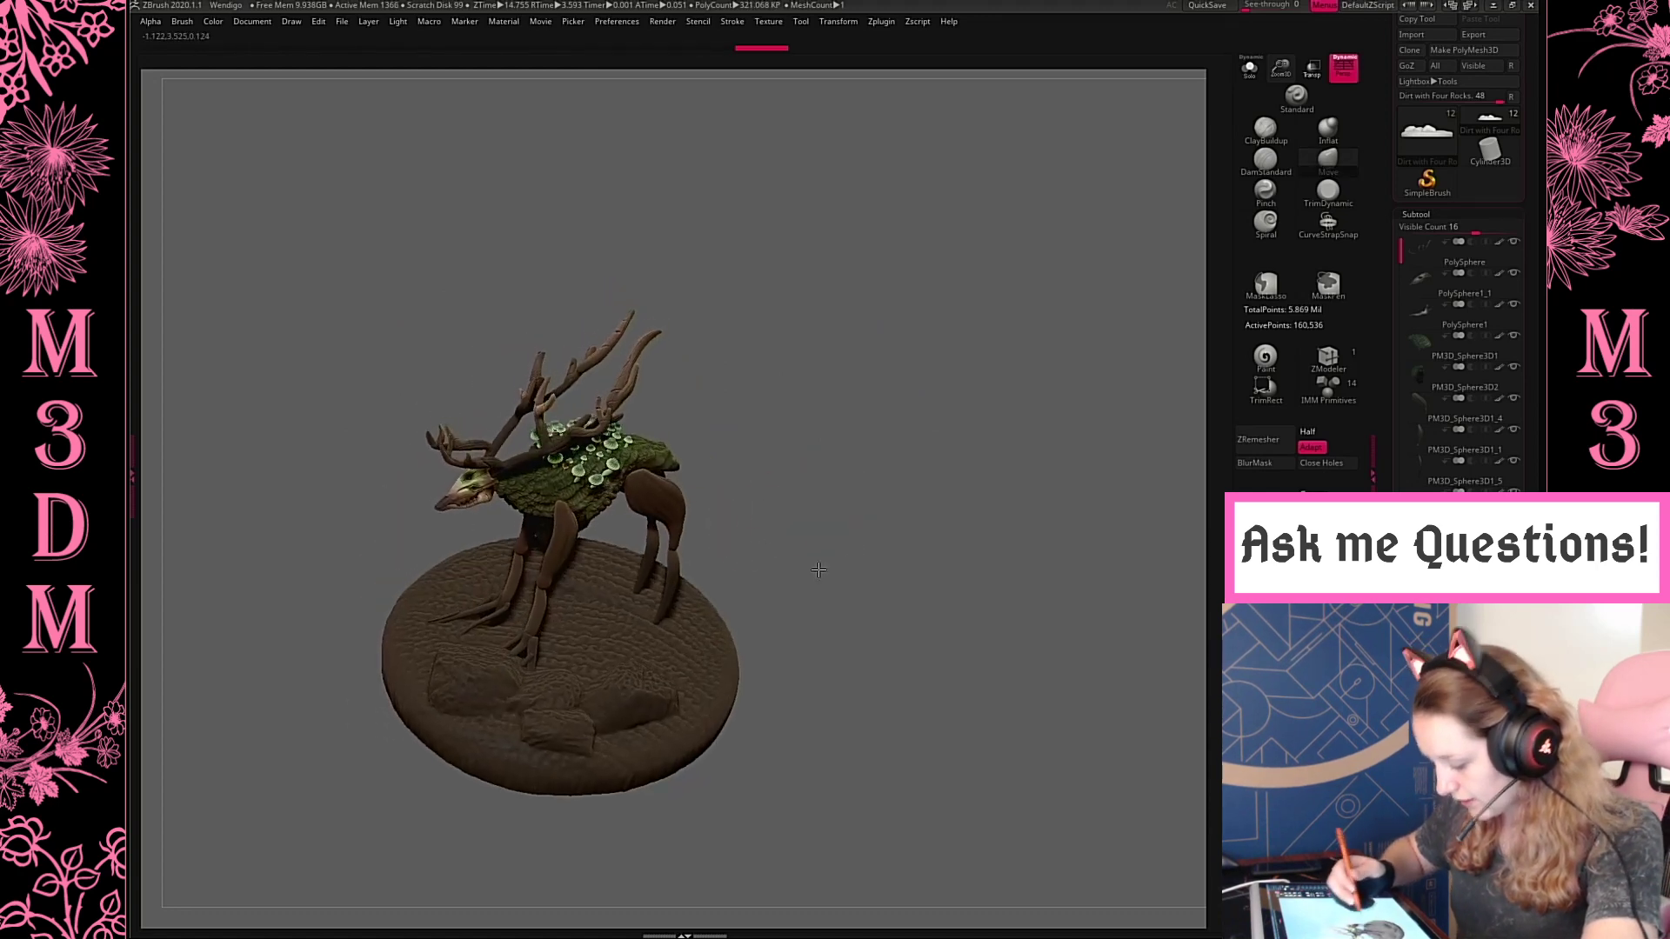
Move and rotate the rock base beneath the creature so the feet stand on the dirt with the rocks alongside
left_click_drag(980, 514, 973, 600)
key("w")
left_click_drag(779, 462, 703, 496)
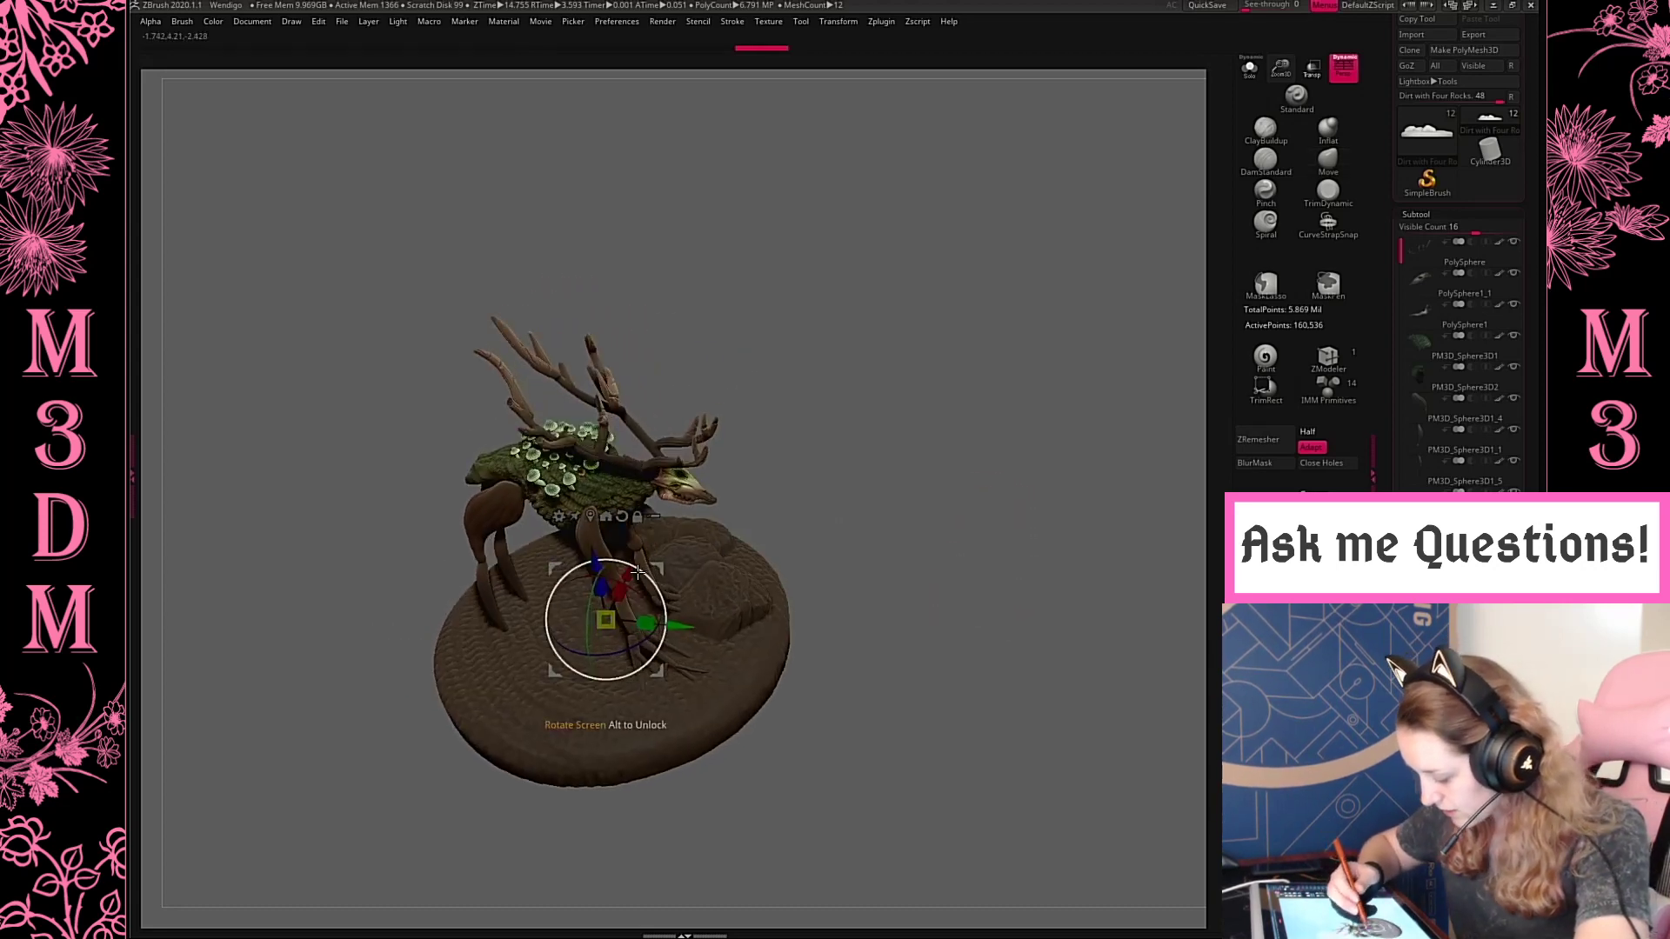
left_click_drag(628, 574, 638, 552)
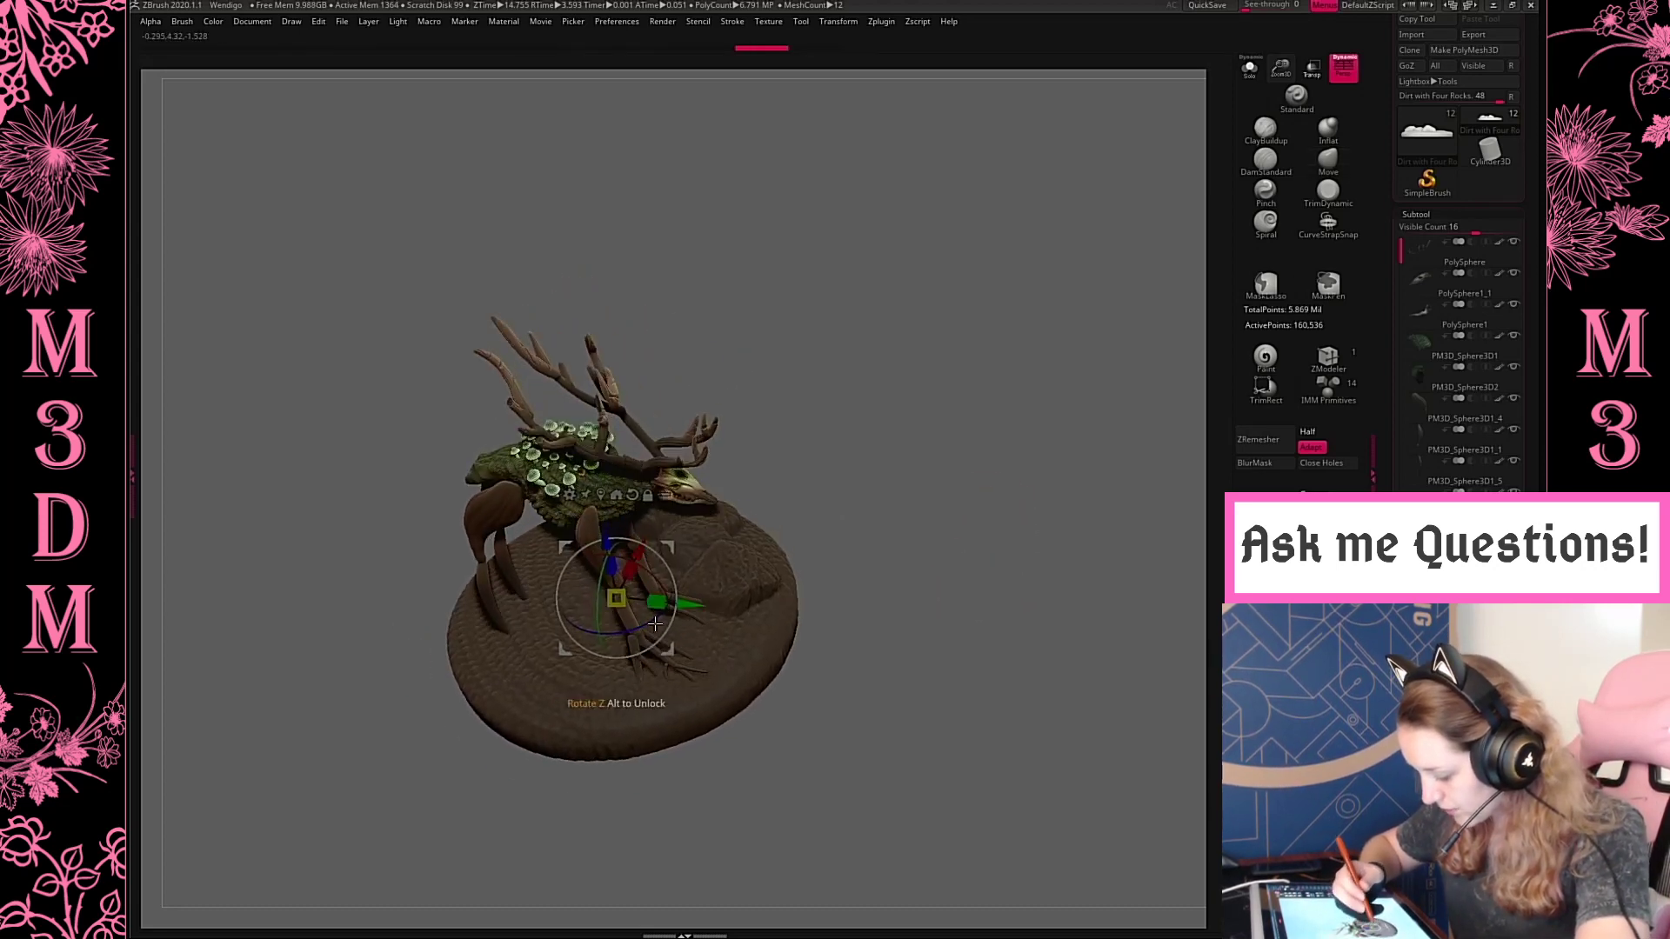
left_click_drag(896, 426, 914, 525)
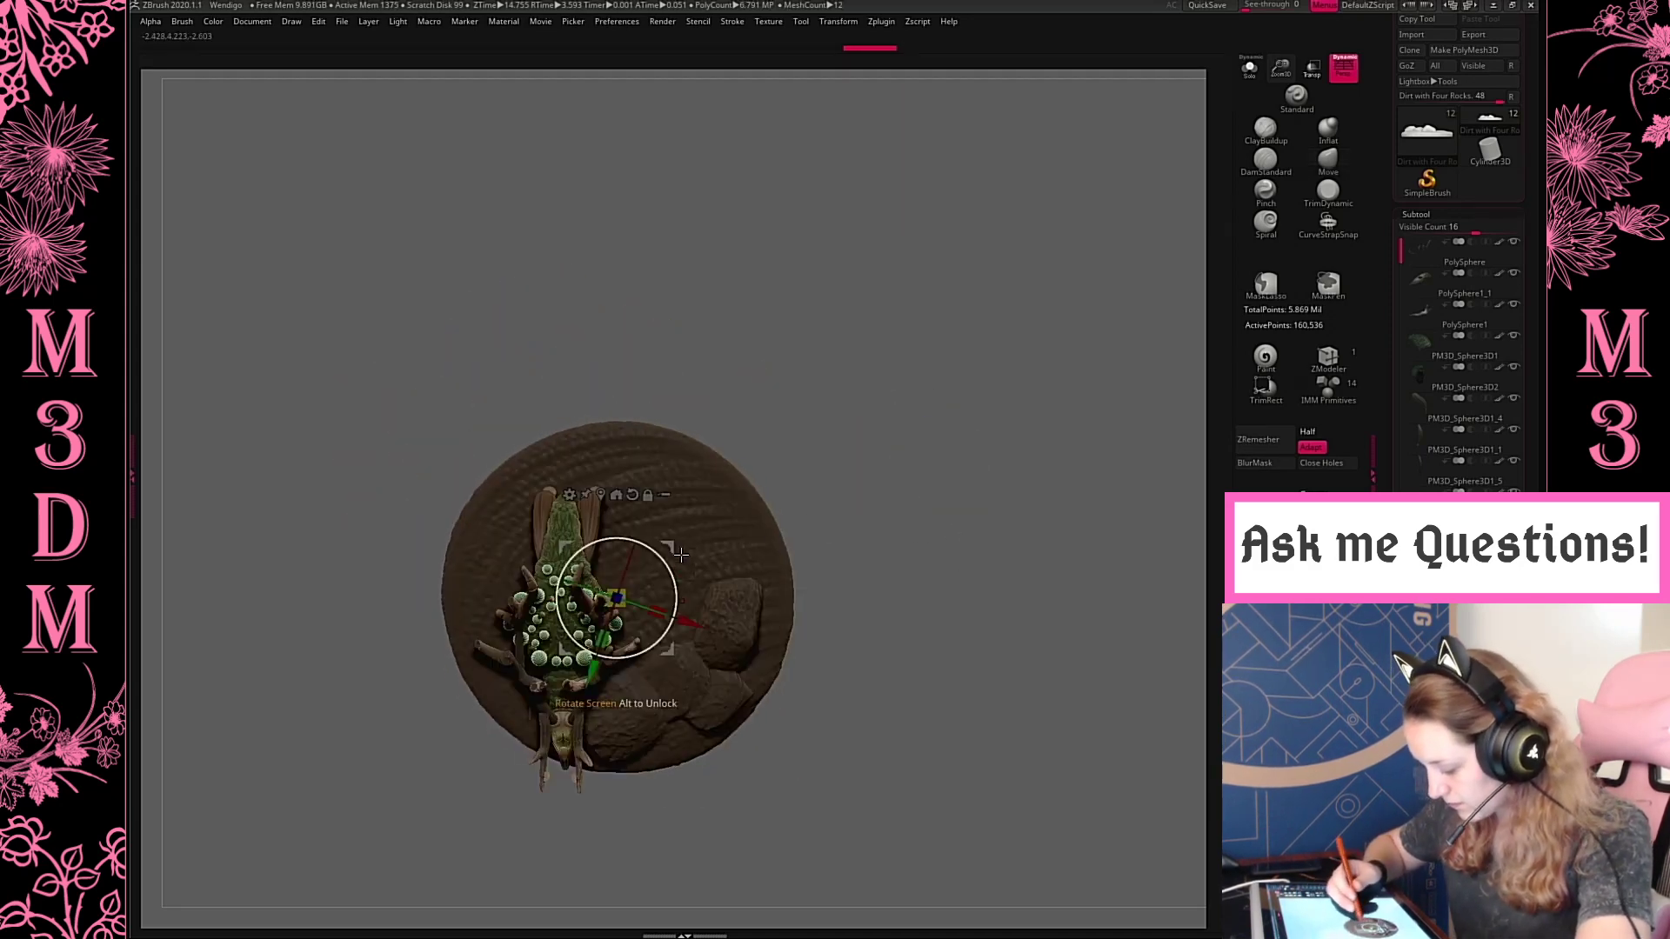
left_click_drag(681, 554, 642, 476)
mouse_move(869, 440)
left_mouse_down()
mouse_move(869, 362)
mouse_move(887, 403)
mouse_move(937, 414)
mouse_move(931, 438)
mouse_move(878, 443)
mouse_move(902, 436)
mouse_move(884, 414)
mouse_move(886, 434)
left_mouse_up()
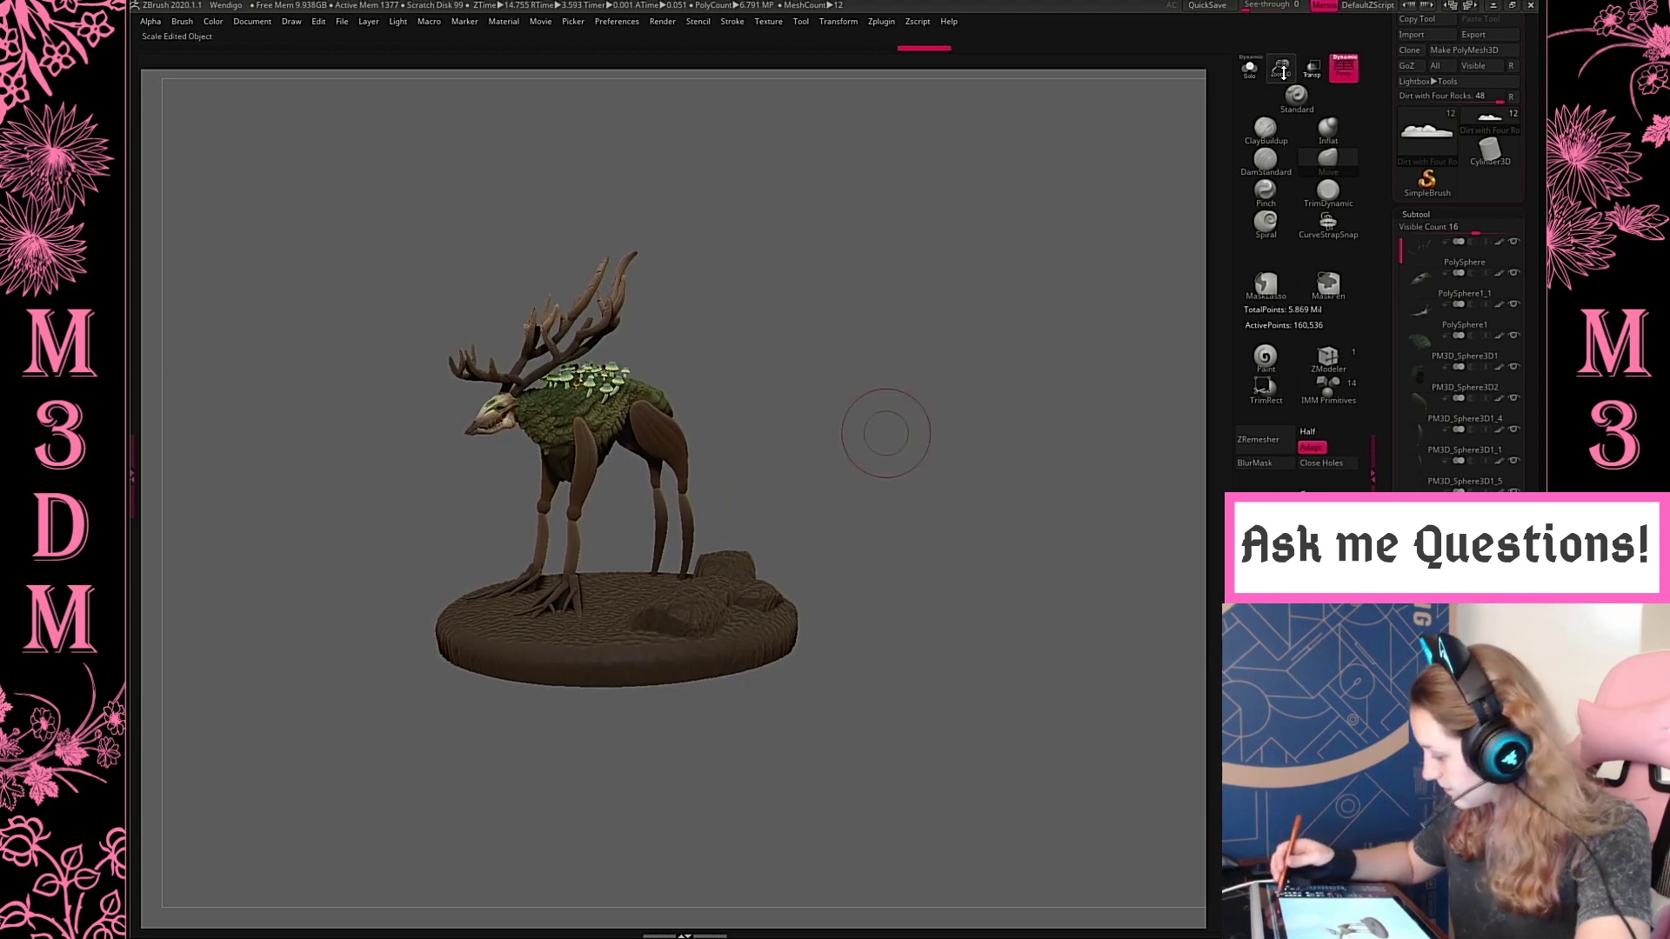
Lower the base slightly under the creature's feet and check its mesh with PolyFrame
left_click_drag(1283, 73, 1266, 131)
left_click_drag(947, 452, 934, 426)
key("w")
mouse_move(615, 523)
left_mouse_down()
mouse_move(616, 550)
mouse_move(616, 529)
left_mouse_up()
key("q")
key("shift+f")
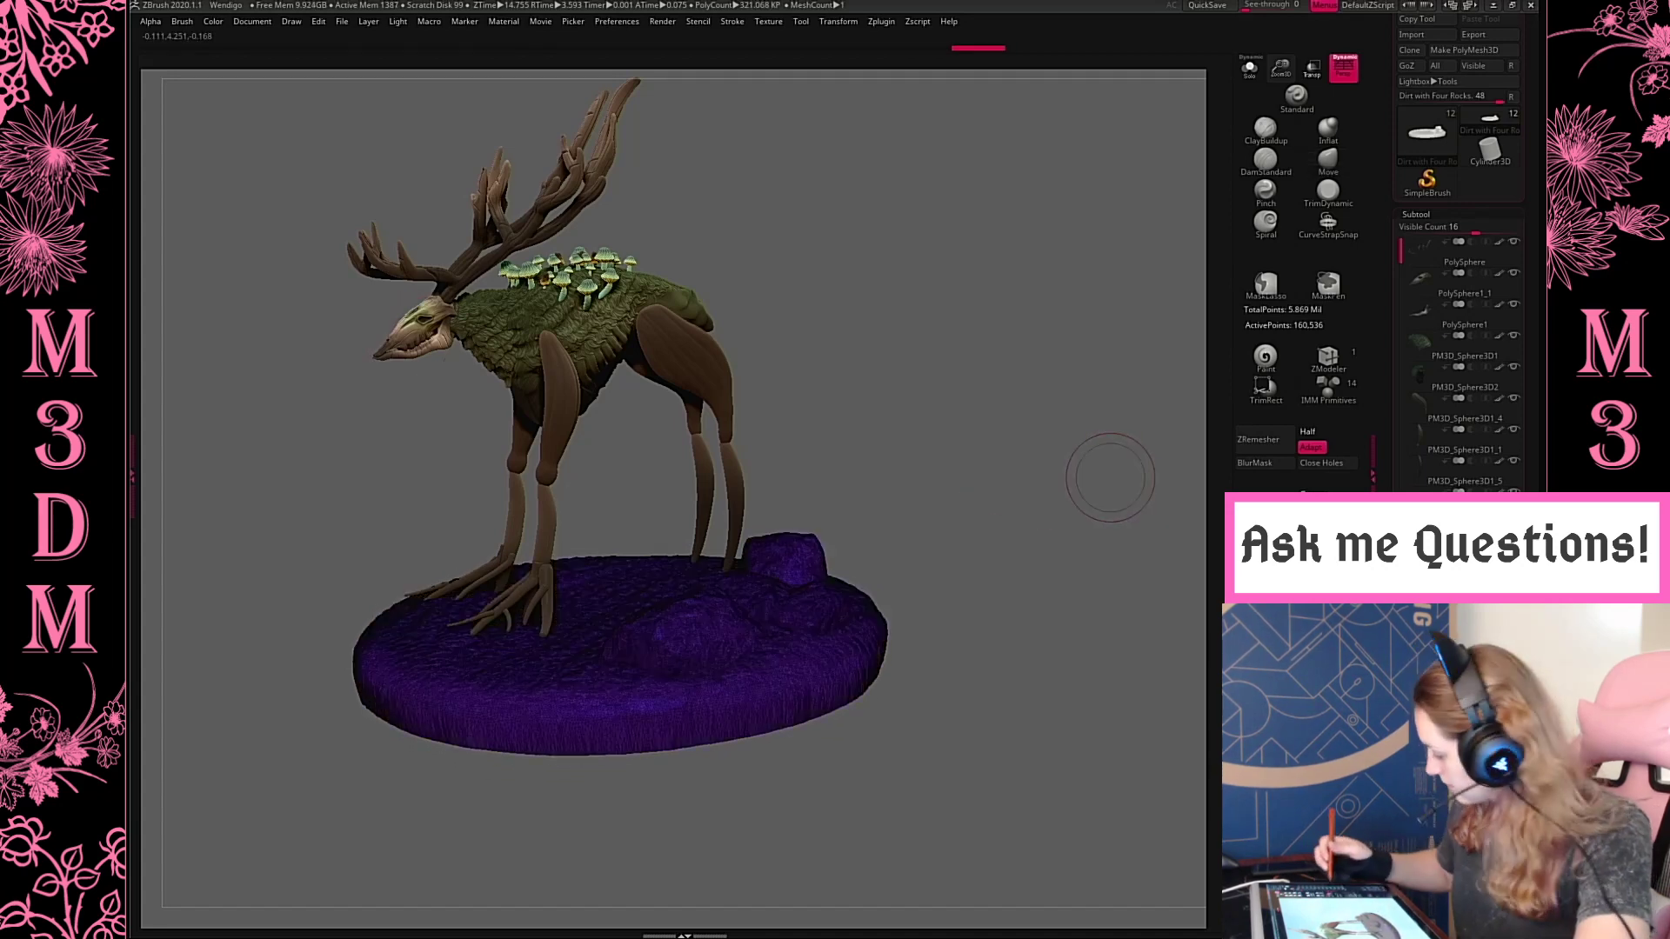
key("shift+f")
Paint the central dirt area of the isolated base muted green (R 53, G 66, B 54) using the Paint brush
left_click_drag(1529, 487, 1529, 861)
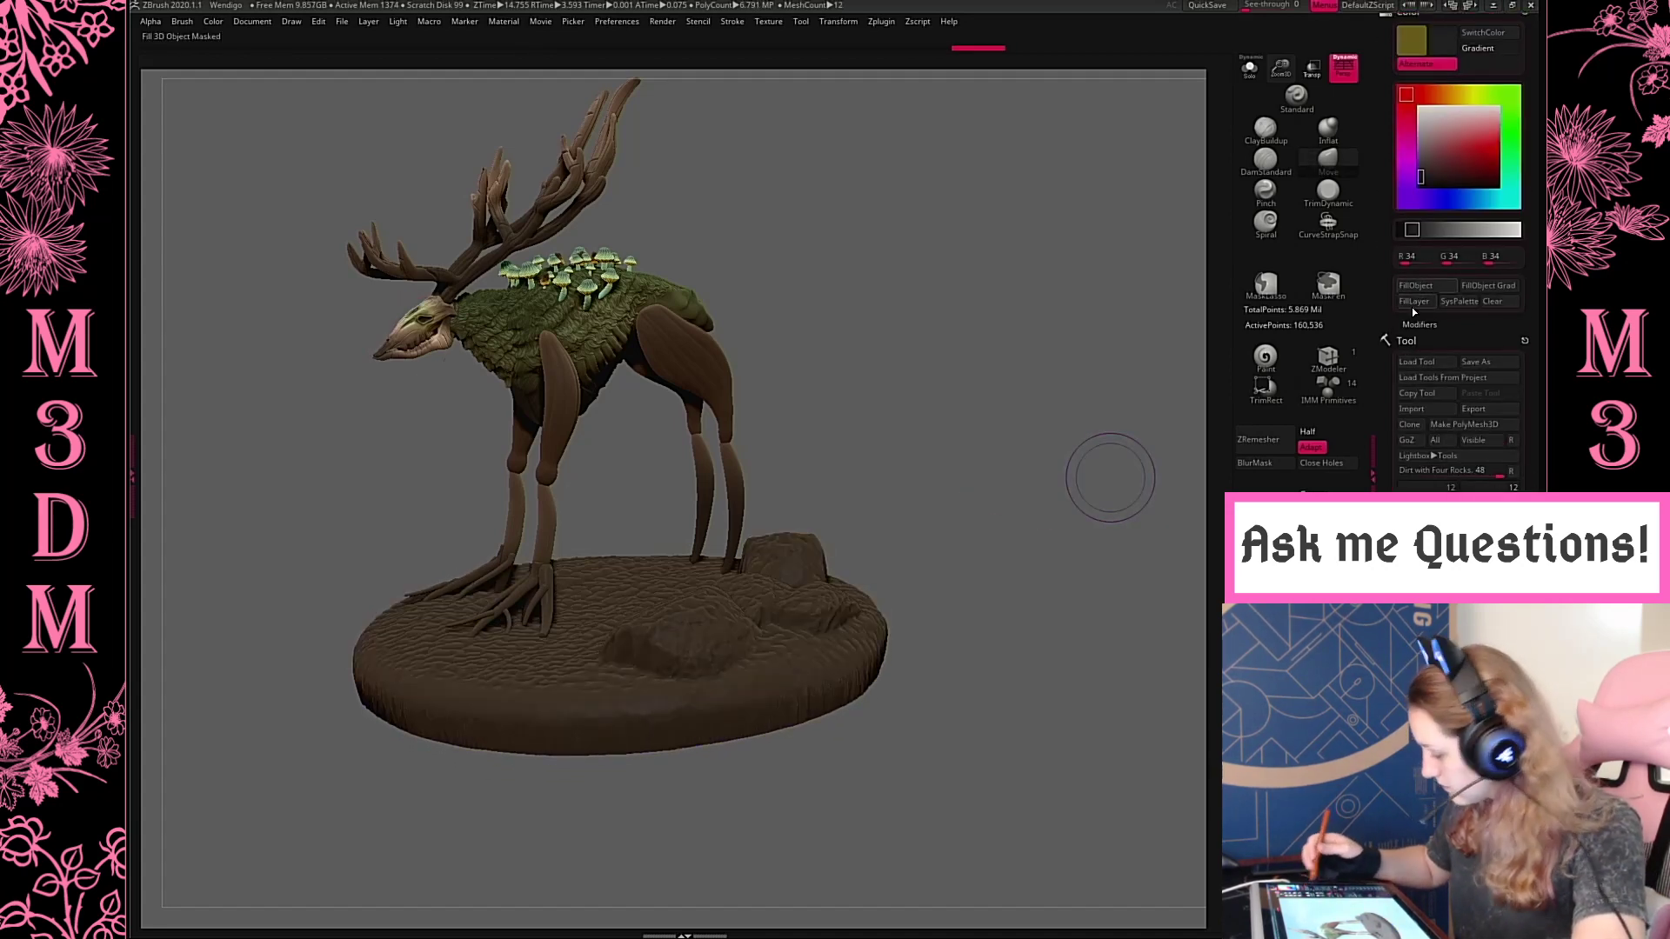
key("c")
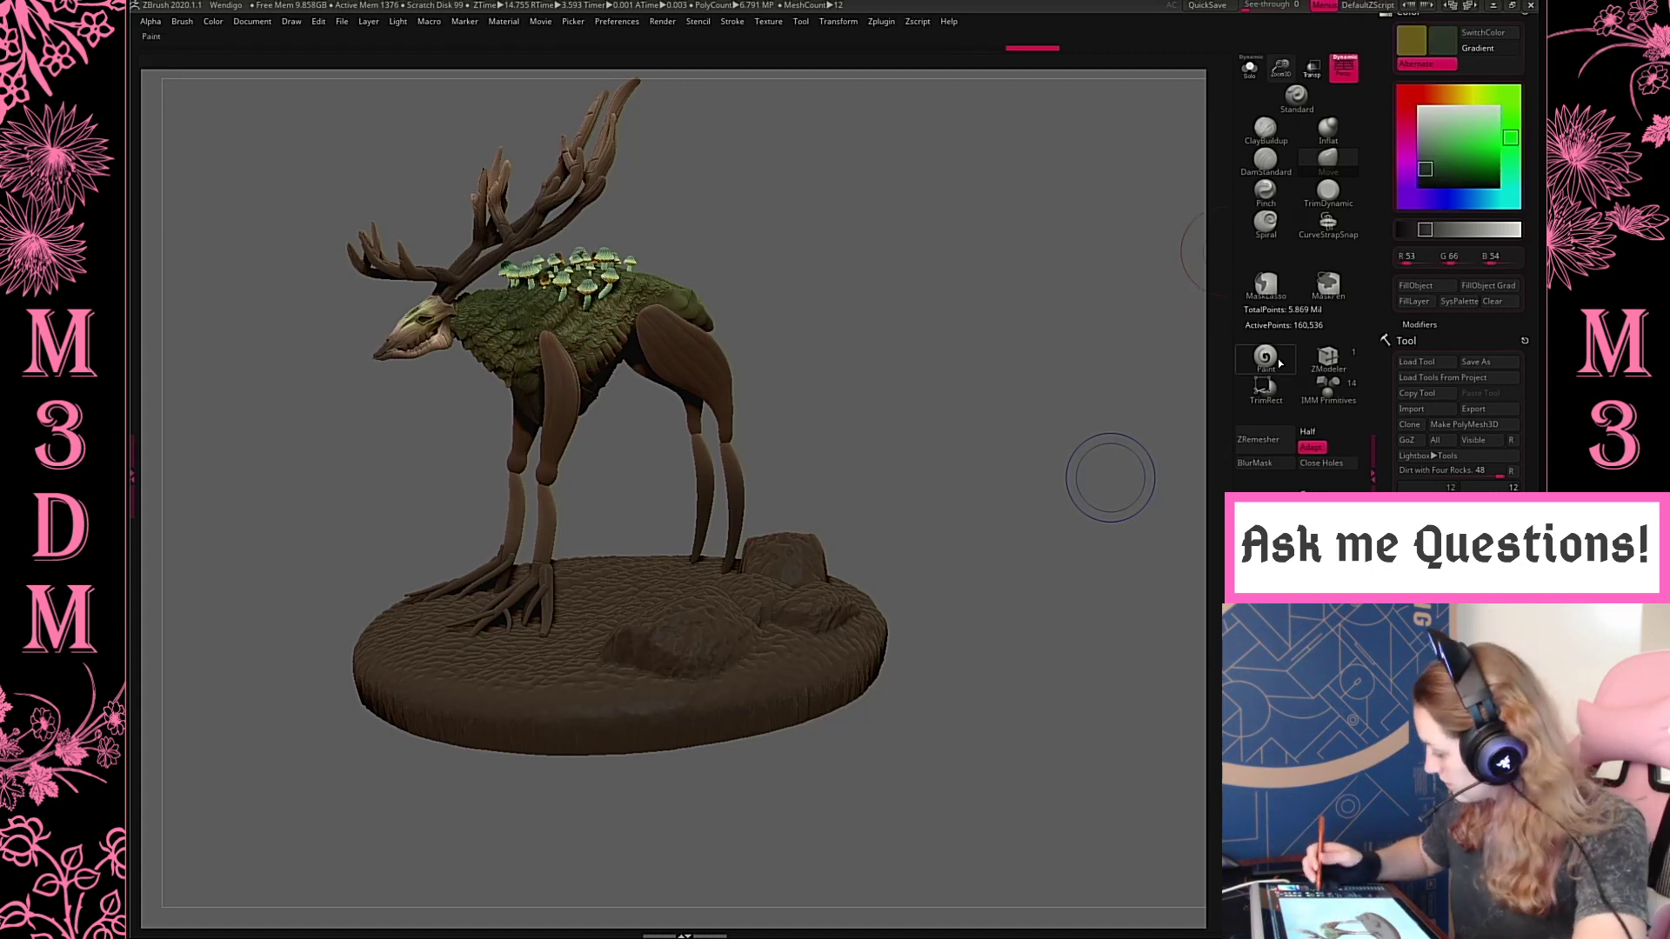
key("space")
left_click_drag(587, 628, 557, 634)
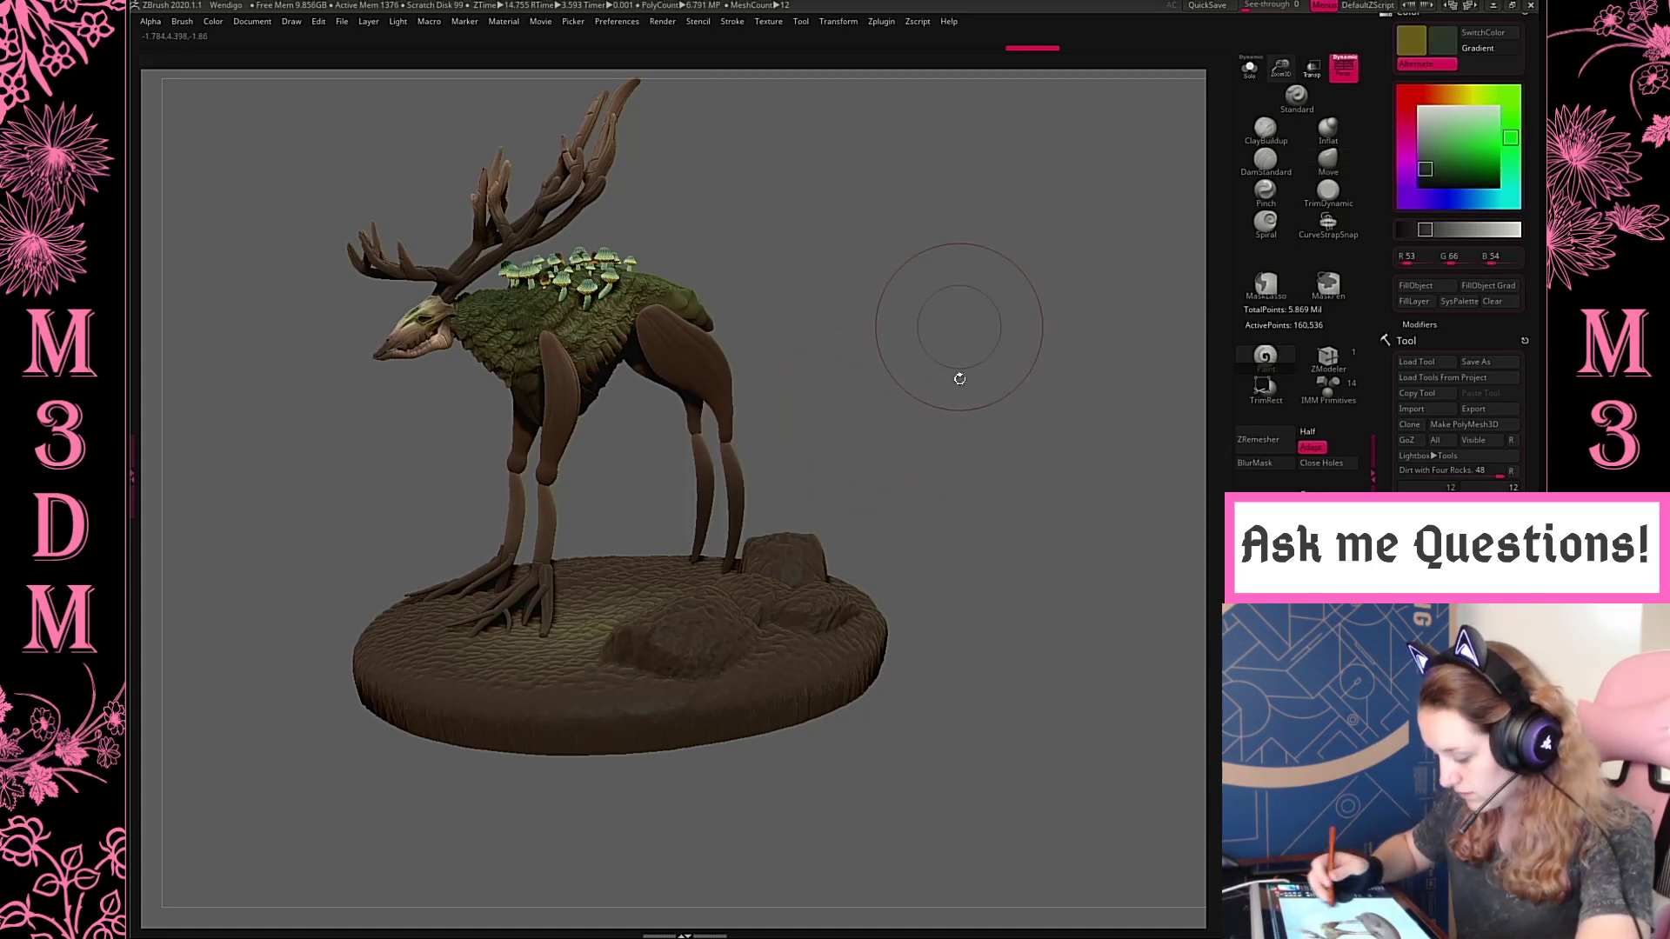
left_click_drag(958, 377, 979, 600)
left_click(1250, 69)
left_click_drag(1077, 259, 948, 340)
left_click_drag(626, 577, 700, 444)
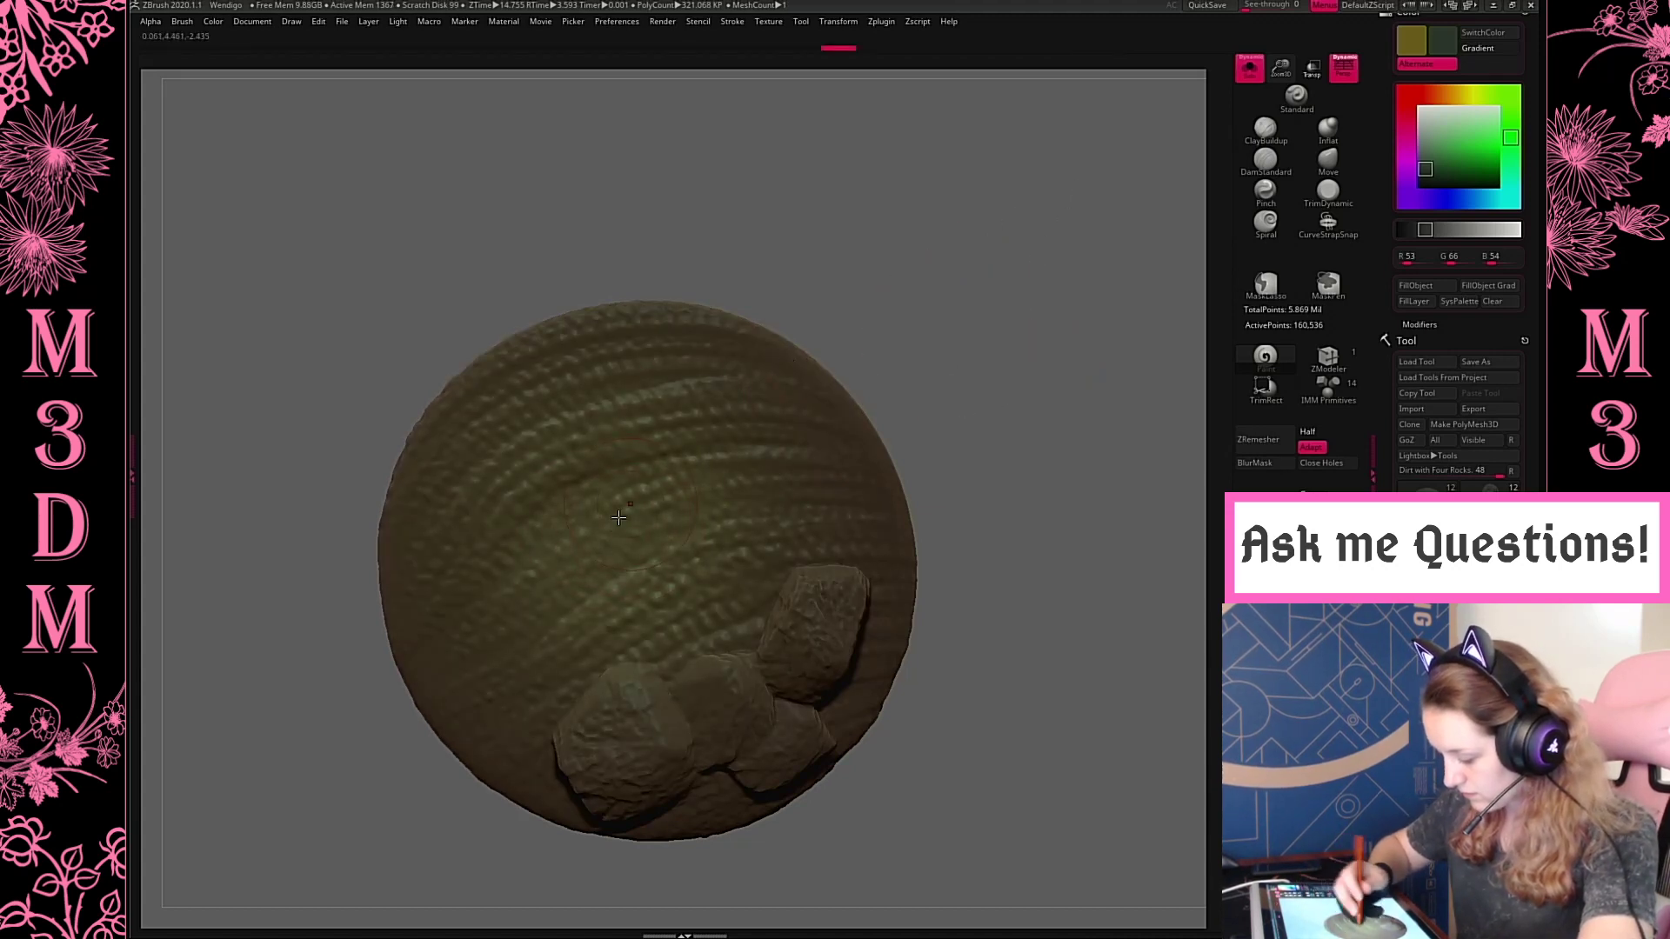
Choose neutral grey (R 56, G 56, B 56) and paint the rocks on the base with it
key("space")
left_click(768, 434)
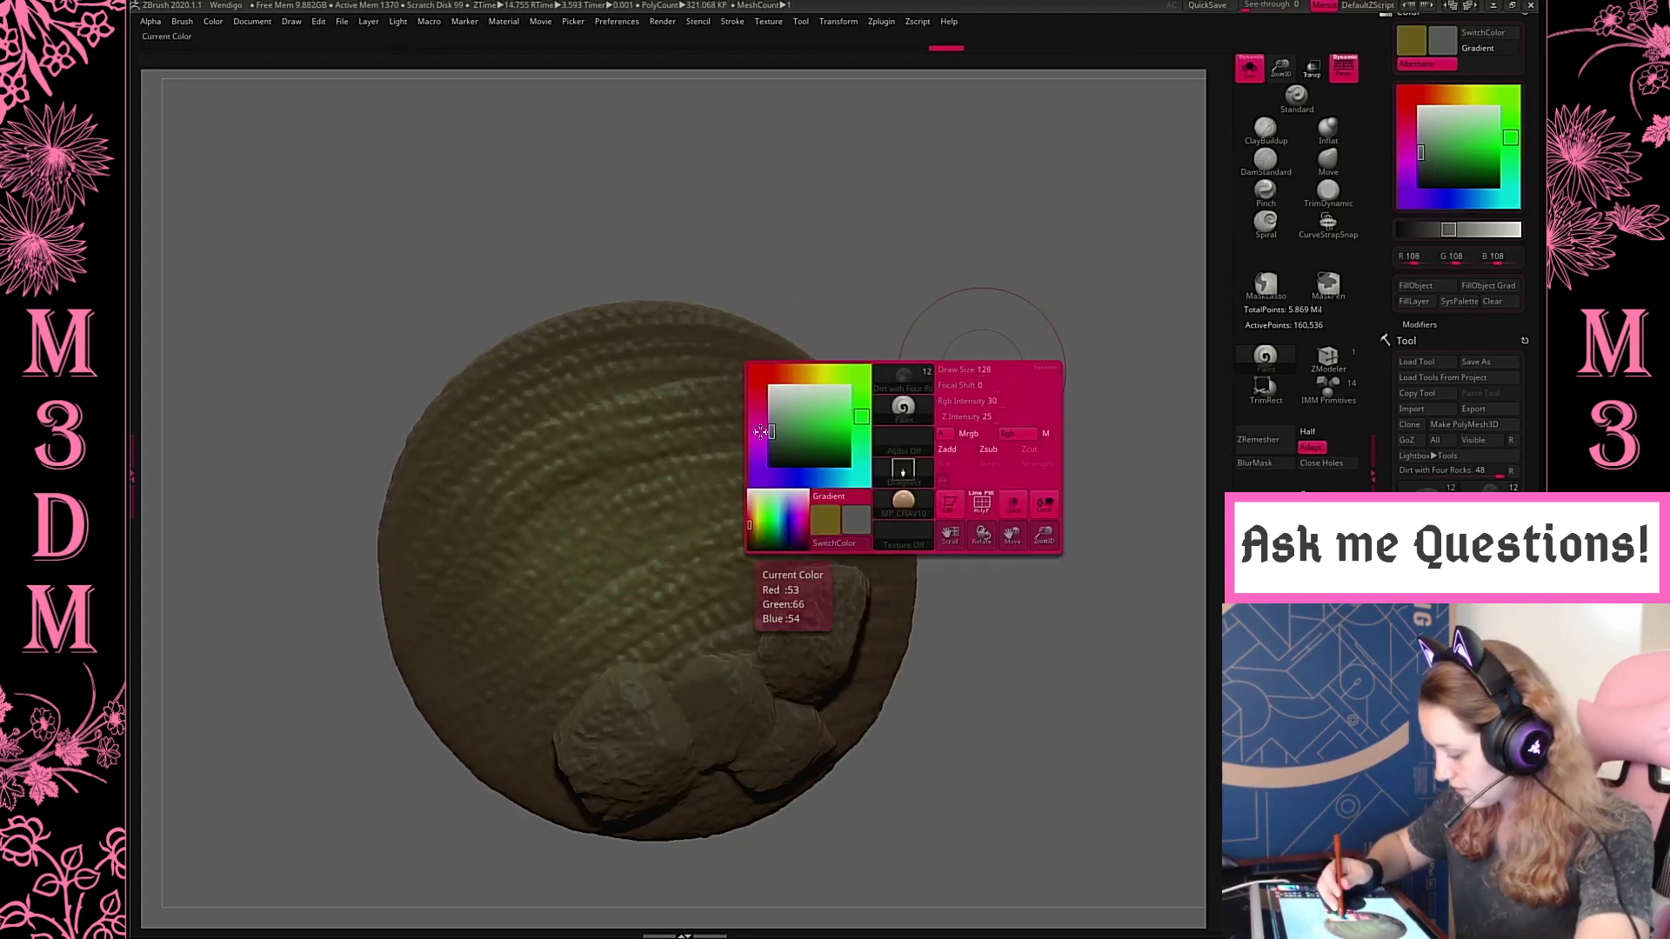
left_click_drag(819, 646, 822, 609)
key("space")
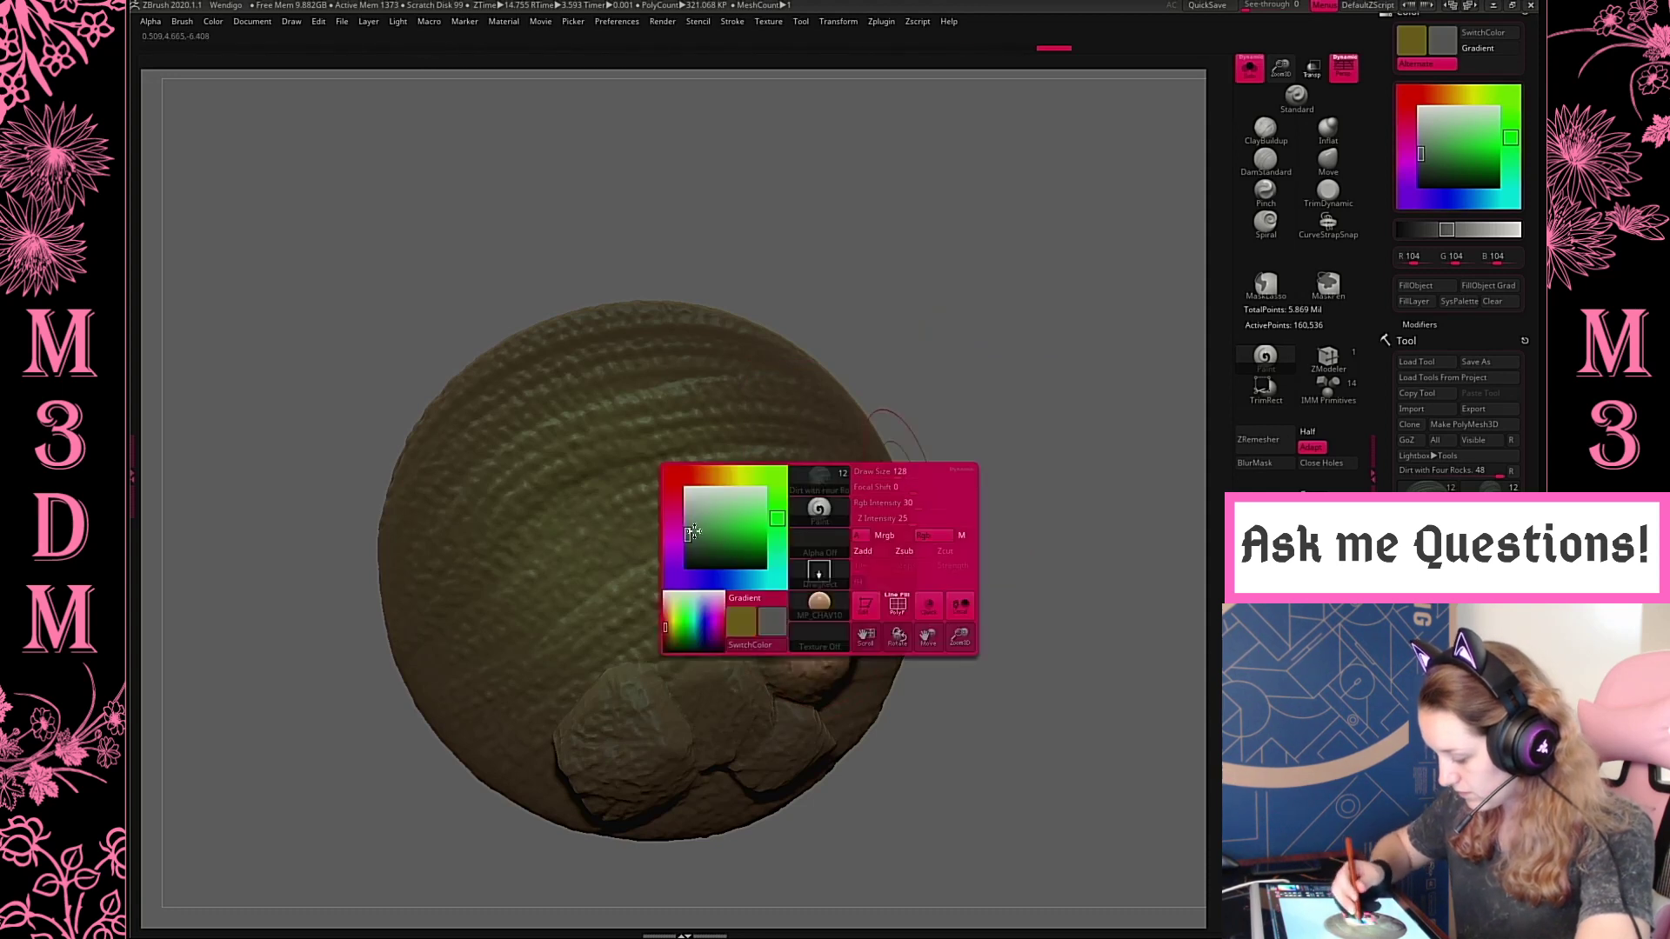
left_click(753, 589)
mouse_move(783, 661)
left_mouse_down()
mouse_move(831, 609)
mouse_move(826, 622)
left_mouse_up()
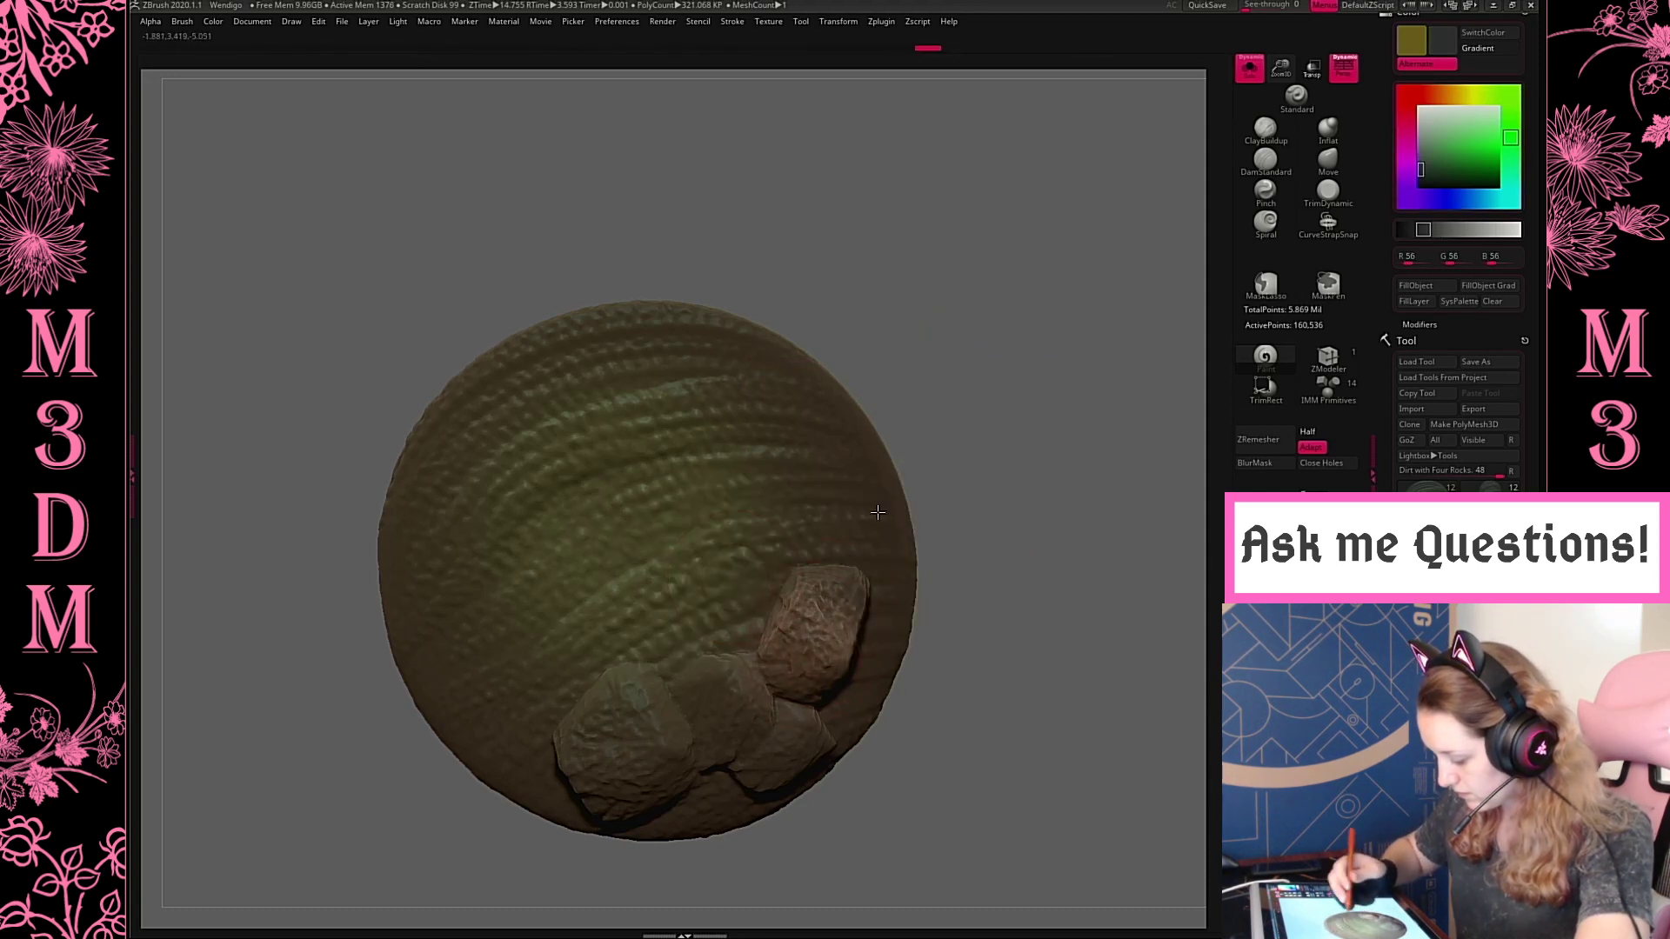
left_click_drag(745, 702, 681, 736)
Switch to a freehand stroke and darken the rocks with near-black grey (R 26, G 26, B 26)
key("space")
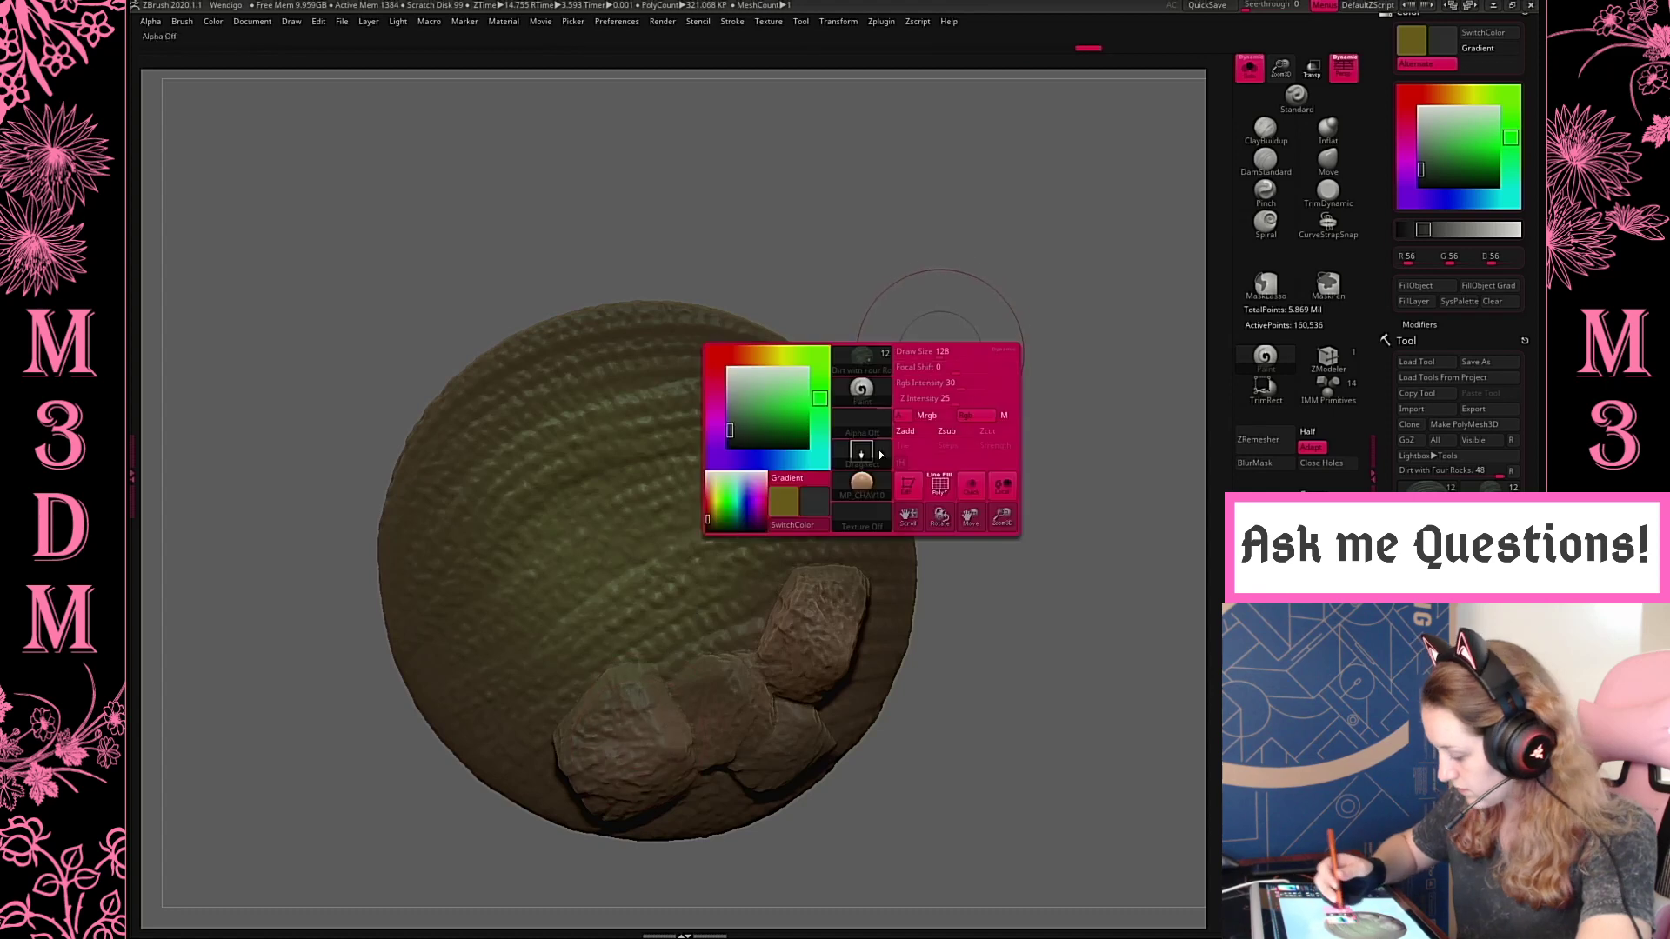
key("space")
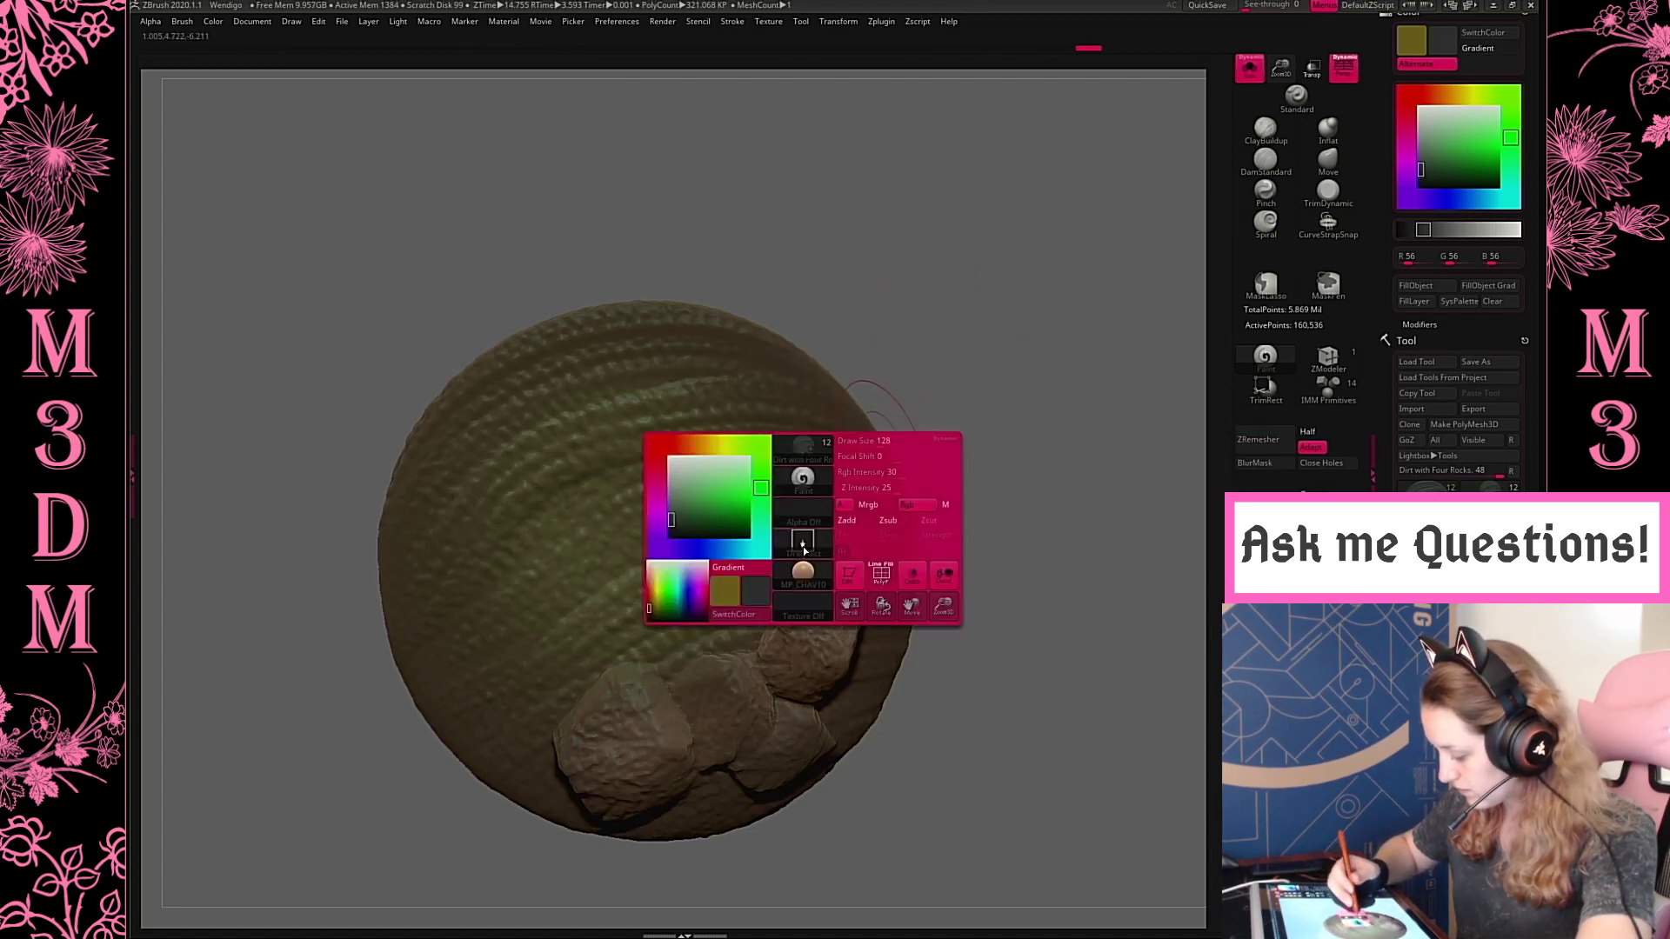
mouse_move(666, 724)
left_mouse_down()
mouse_move(798, 740)
mouse_move(751, 714)
left_mouse_up()
key("space")
left_click_drag(636, 570, 627, 583)
mouse_move(637, 739)
left_mouse_down()
mouse_move(654, 806)
mouse_move(687, 735)
mouse_move(809, 731)
mouse_move(783, 635)
mouse_move(840, 593)
mouse_move(694, 693)
left_mouse_up()
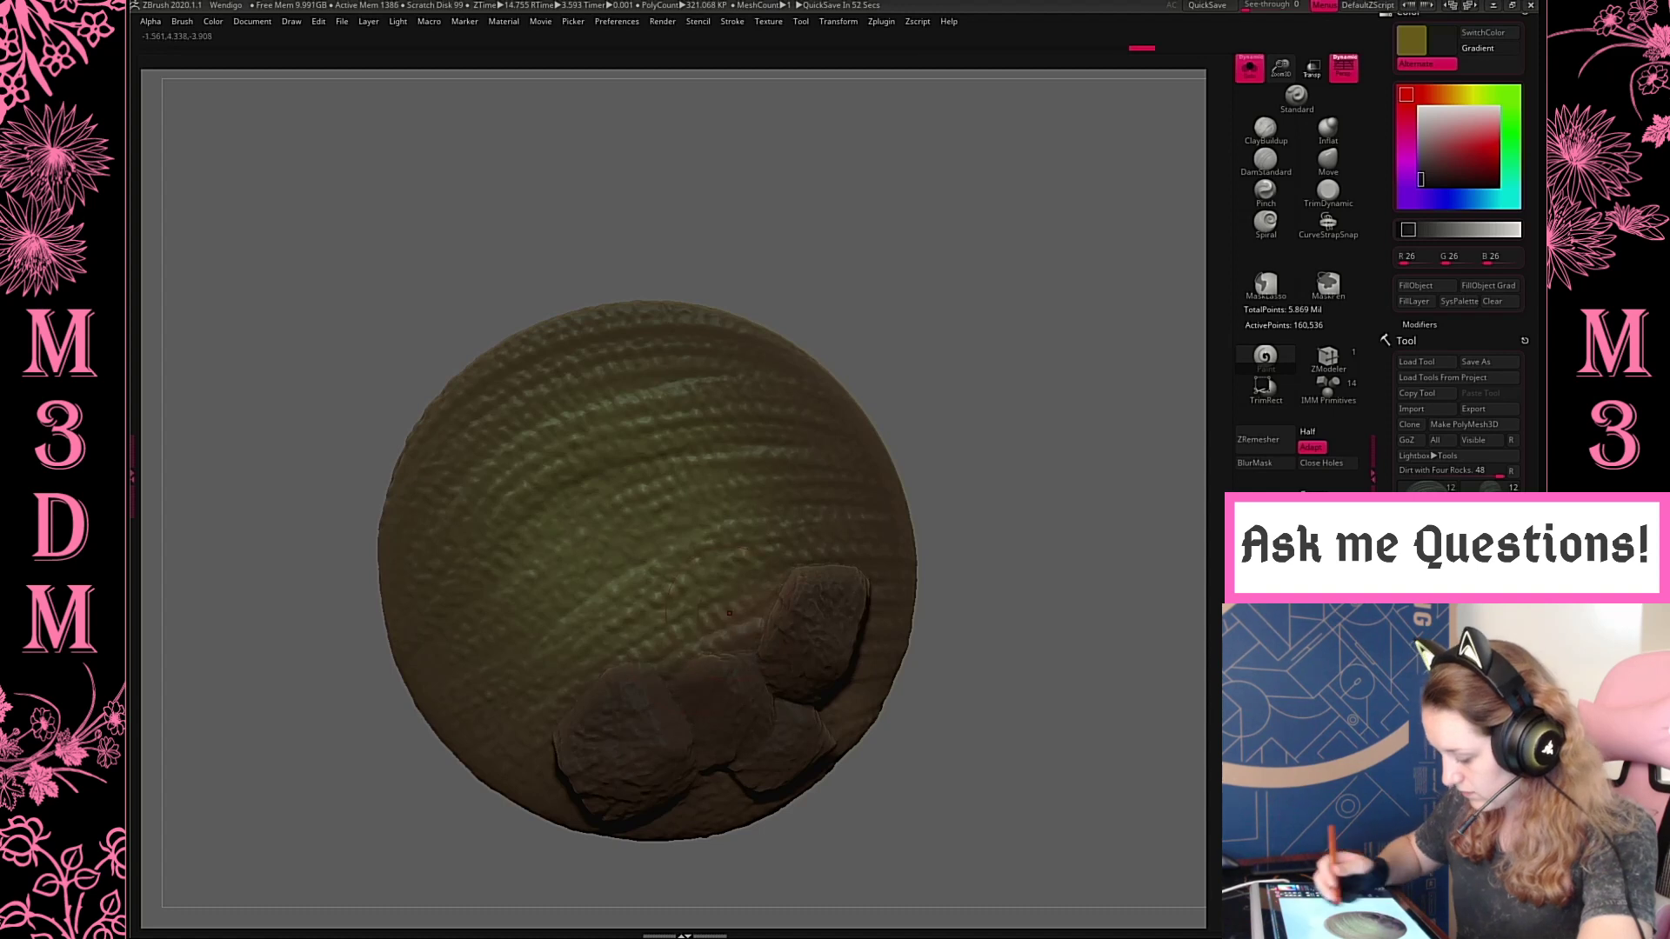
Go over the rocks with dark grey (R 28, G 28, B 28) and check them with the whole creature shown
key("space")
left_click(807, 517)
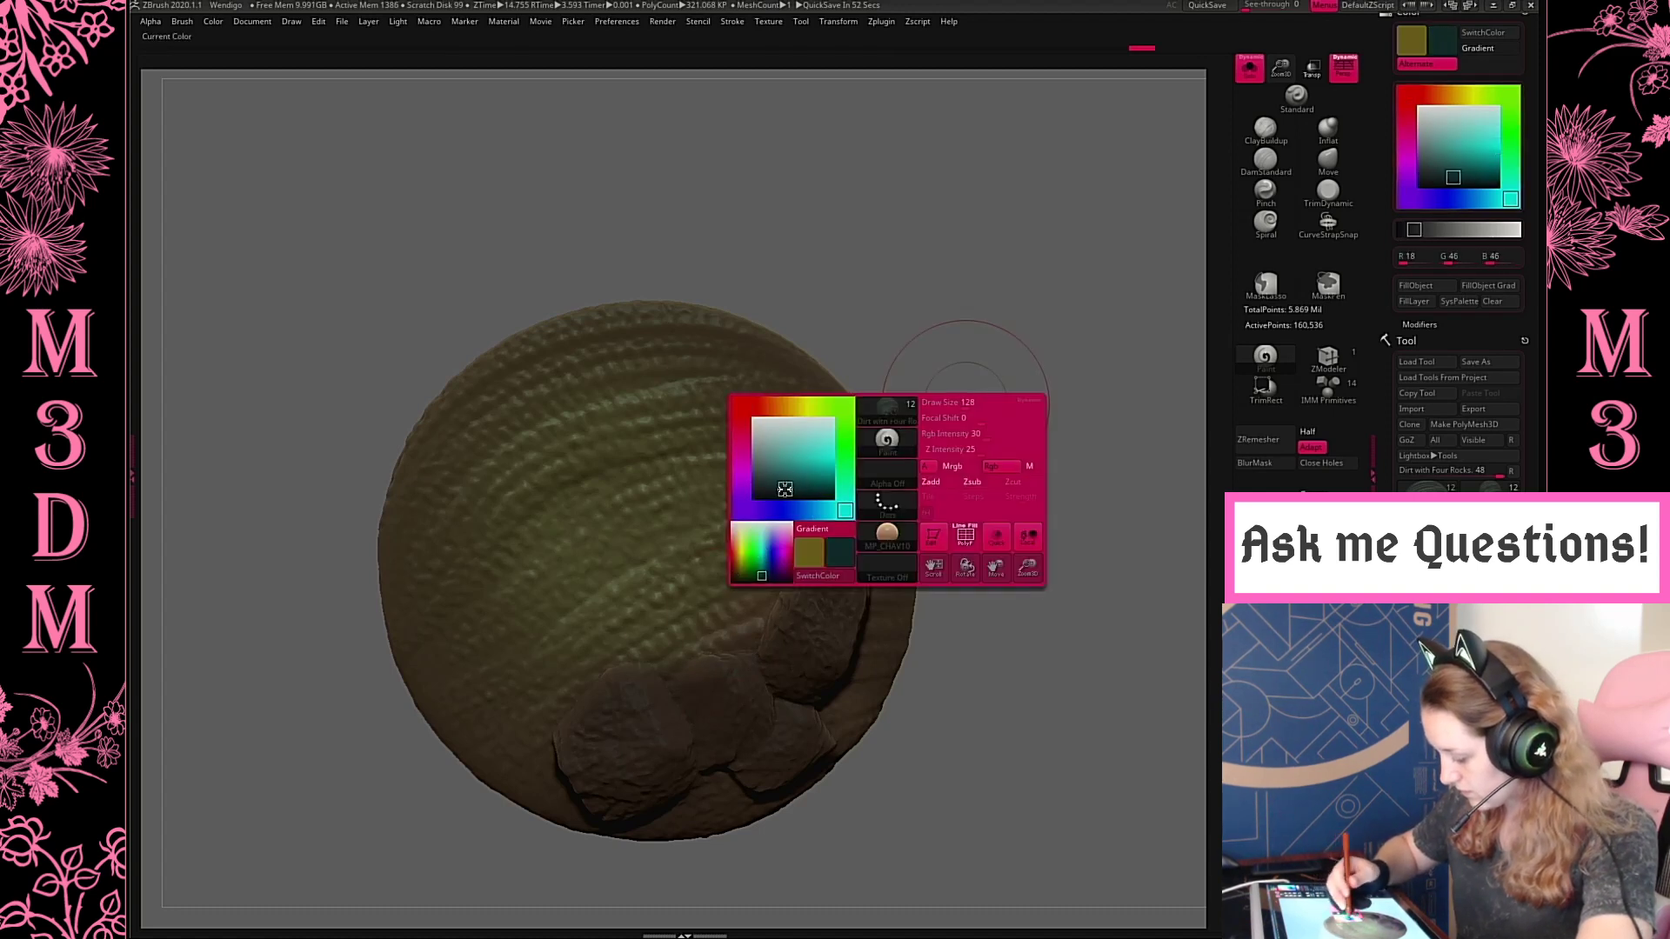
key("space")
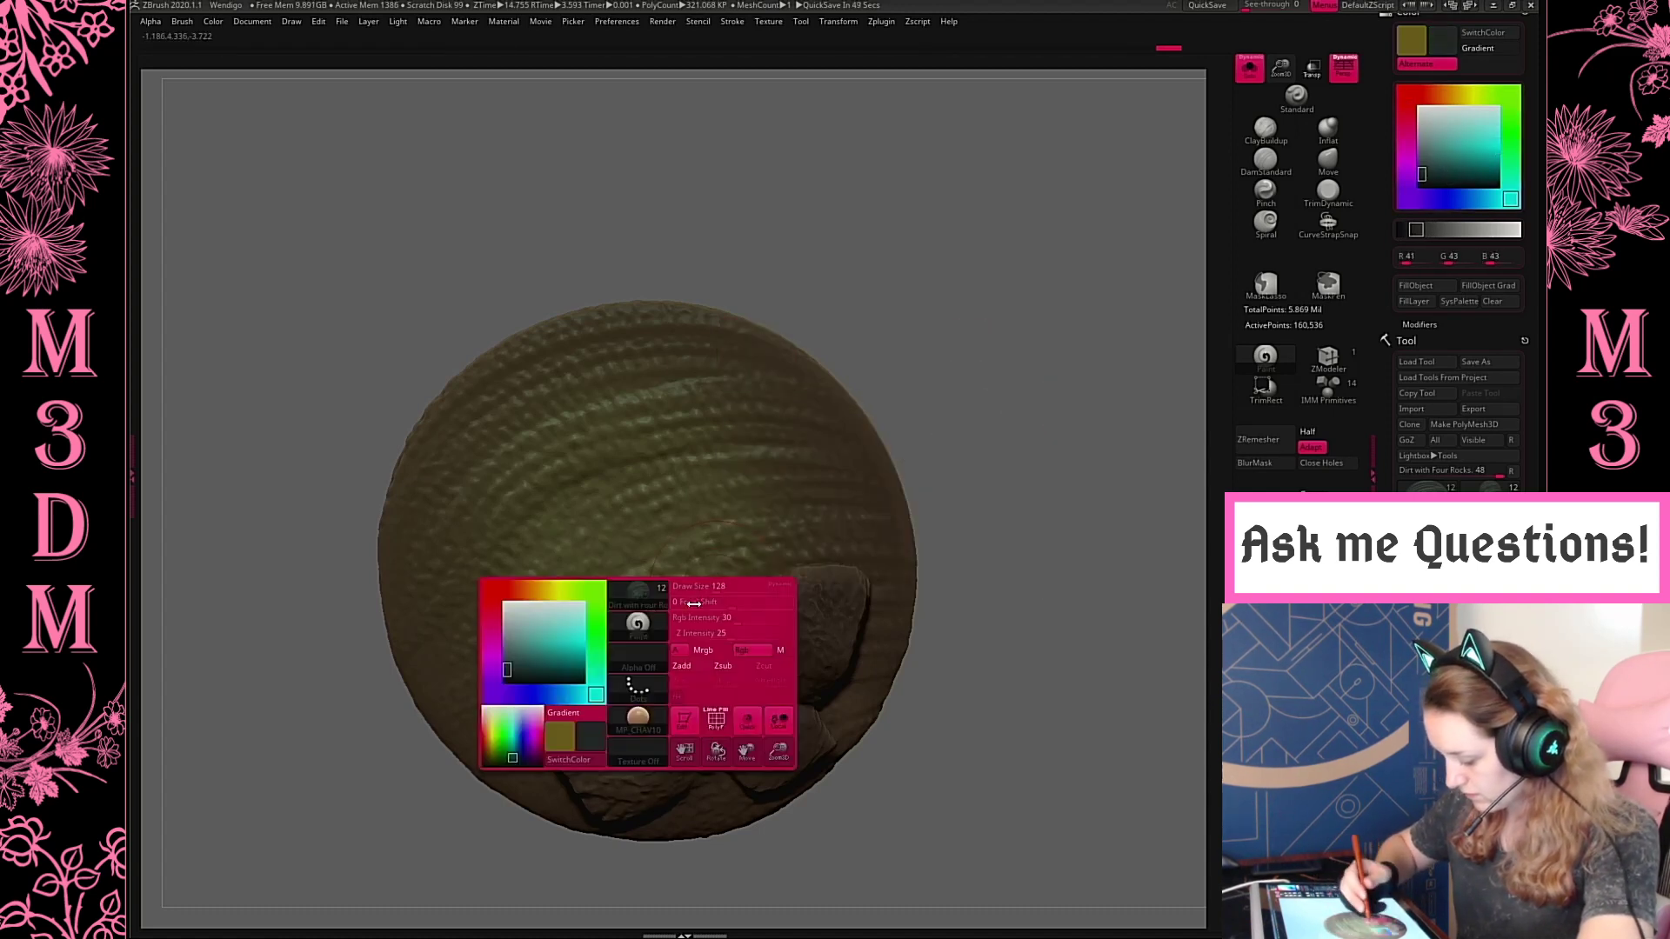
left_click(510, 668)
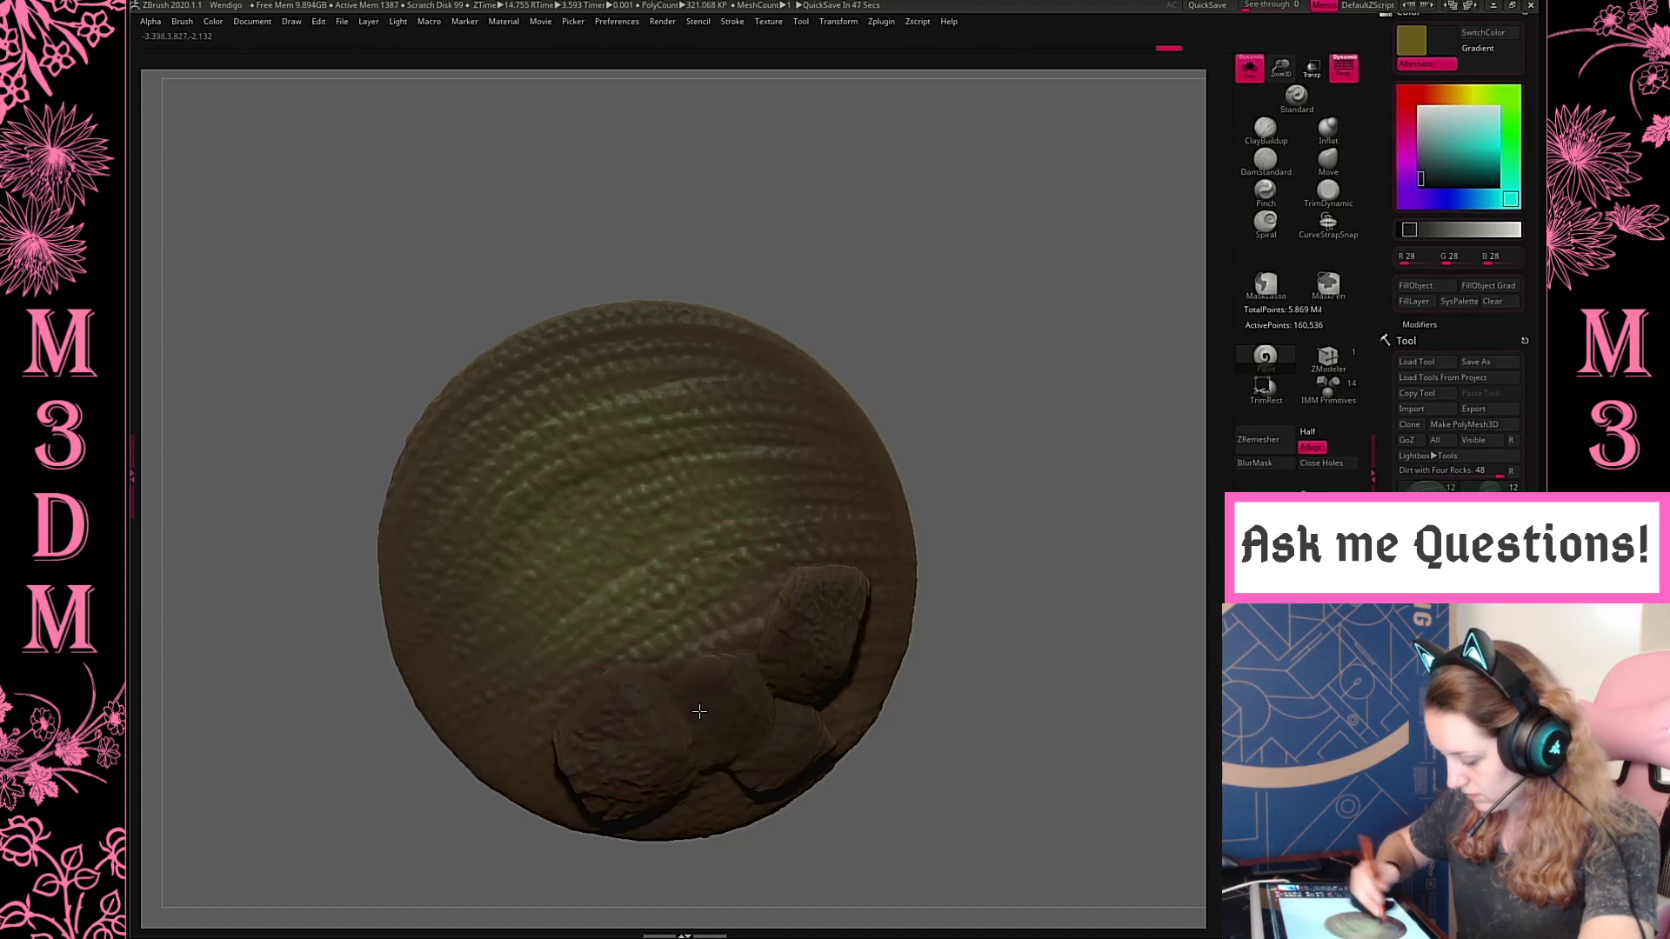
left_click_drag(1044, 461, 1018, 509)
left_click(1250, 69)
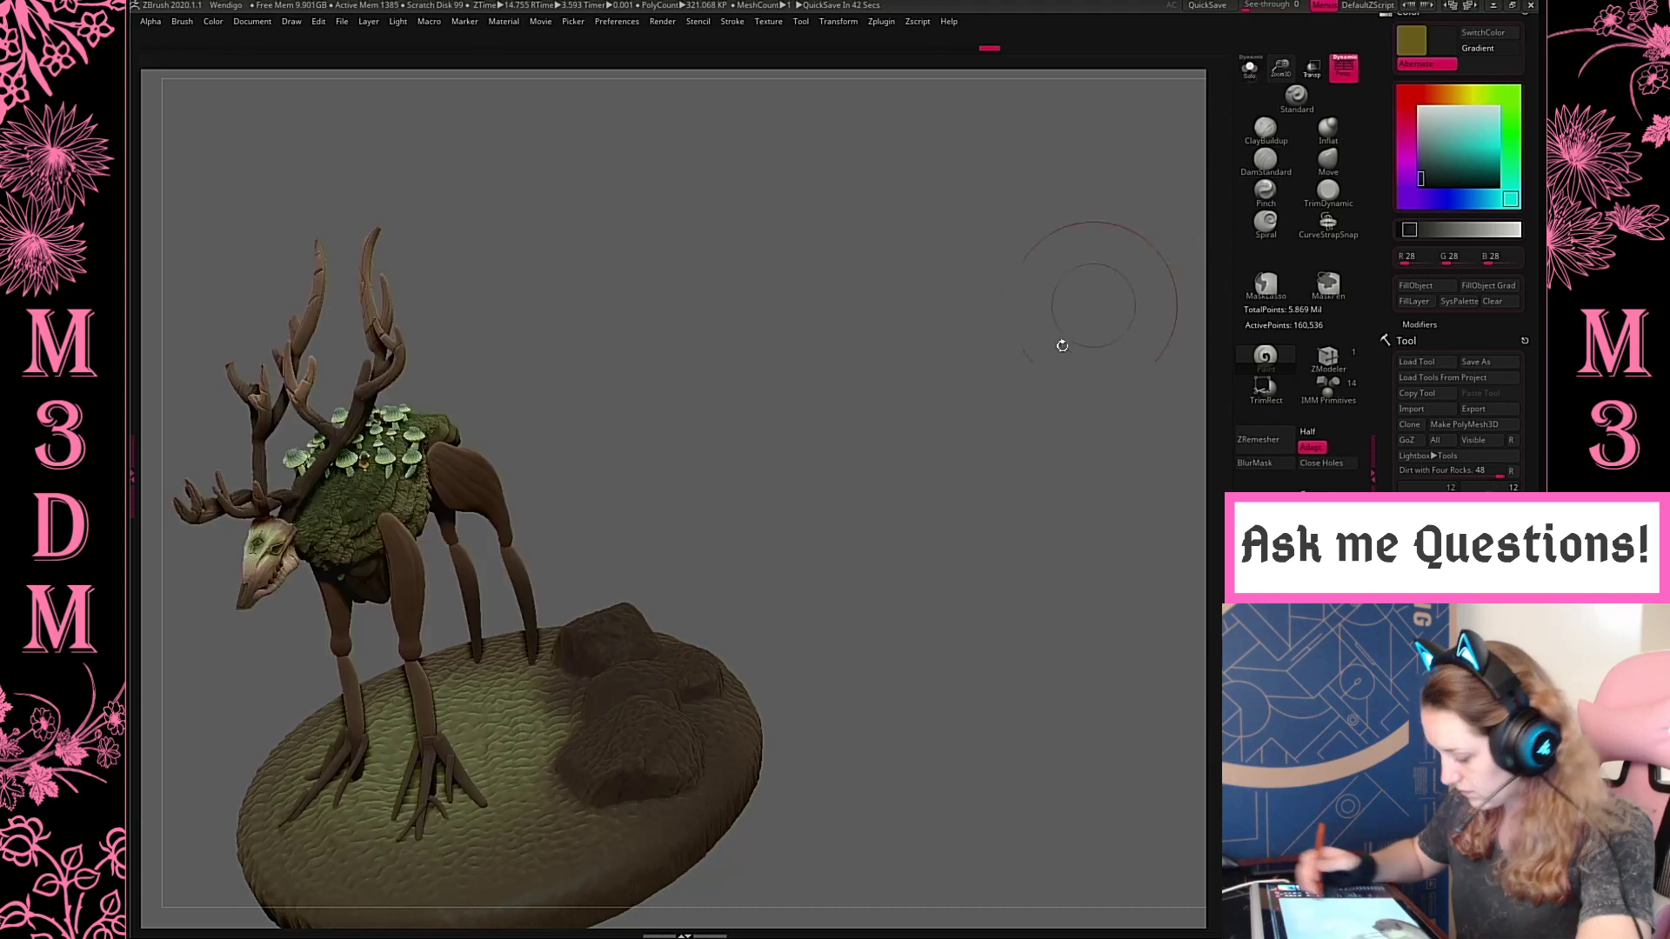
left_click_drag(1062, 345, 1070, 426)
Isolate the base again and paint its outer rim around the rocks dark green (R 20, G 40, B 22)
left_click(1250, 70)
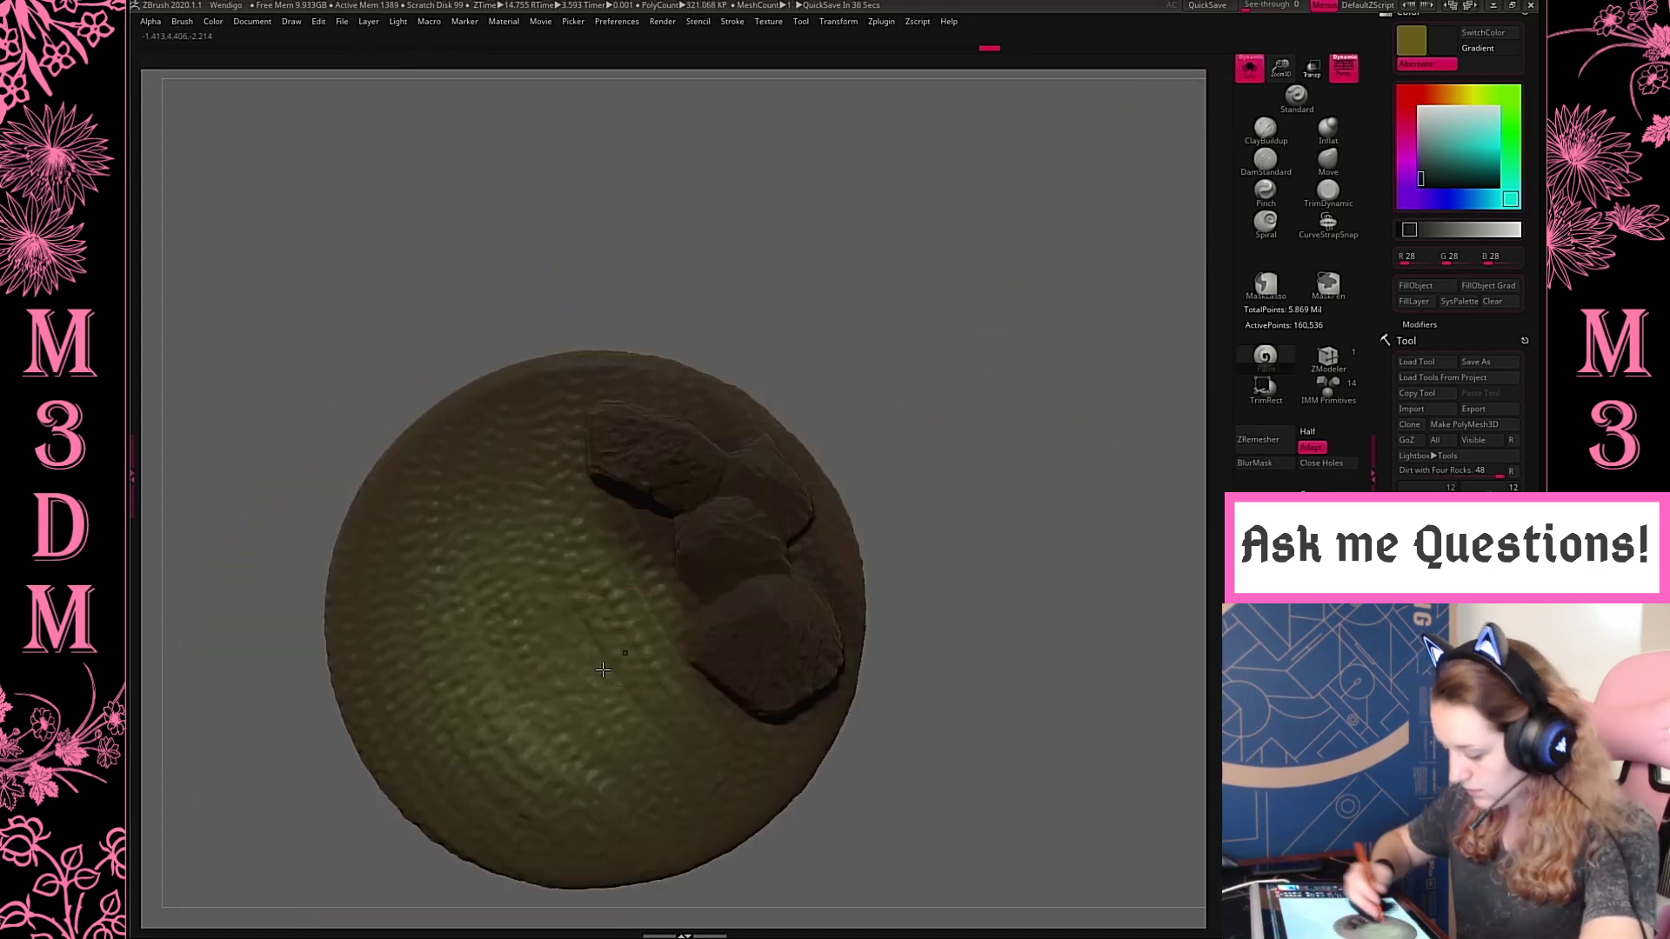
key("c")
key("space")
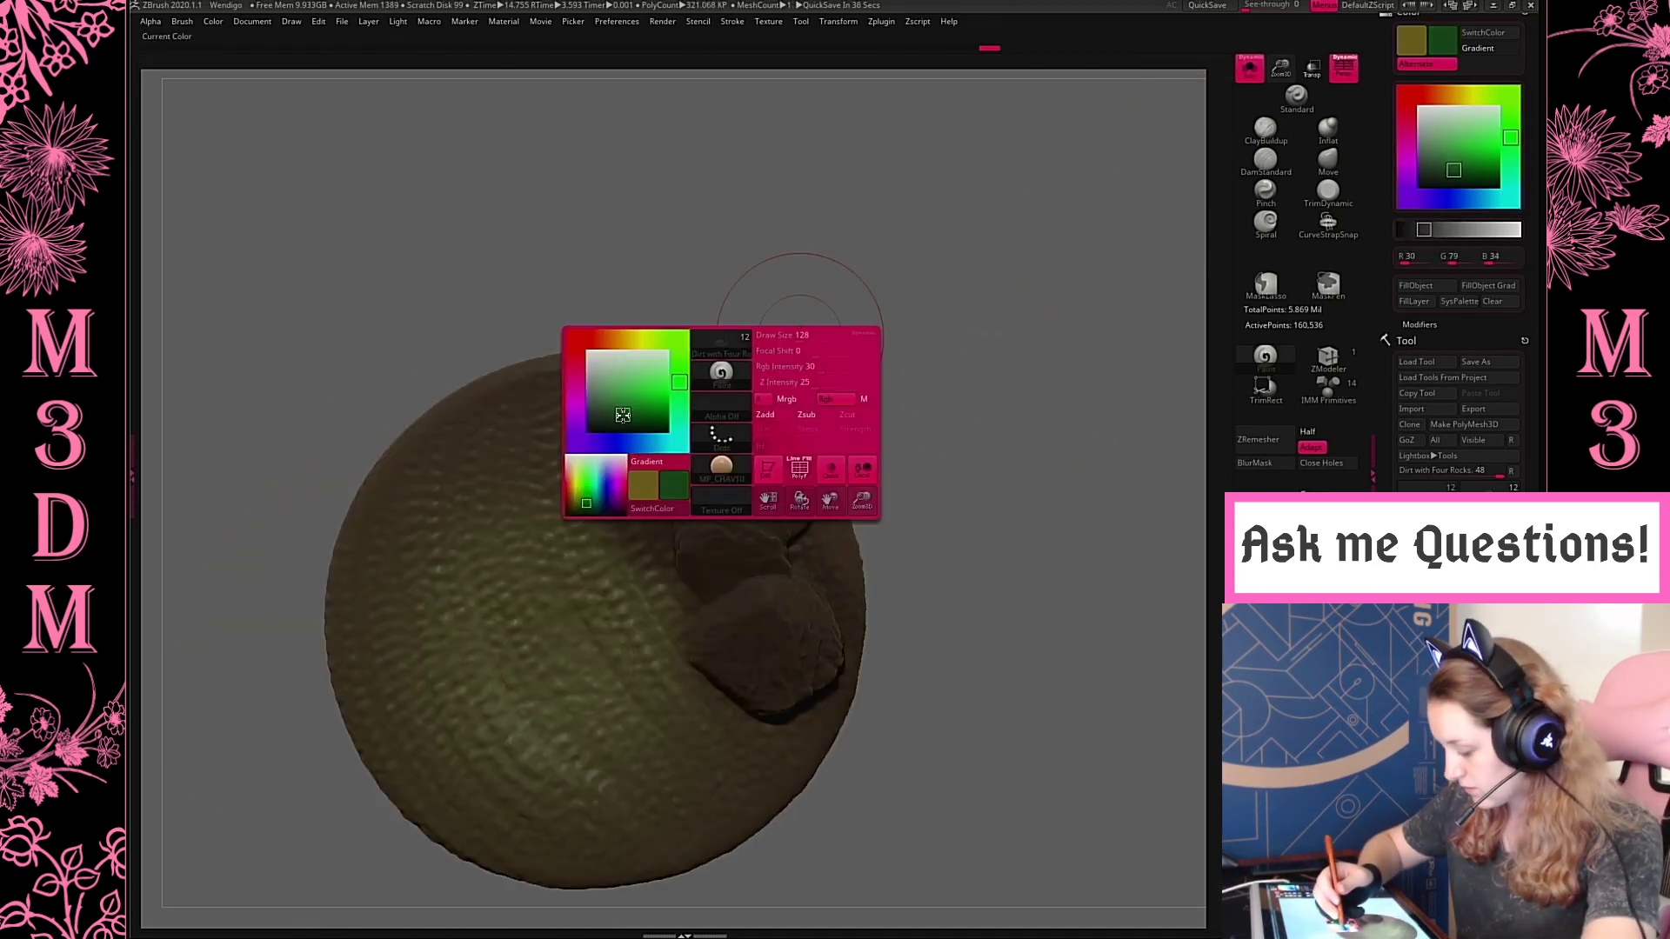
left_click(622, 415)
left_click_drag(577, 372, 685, 372)
key("ctrl+z")
key("space")
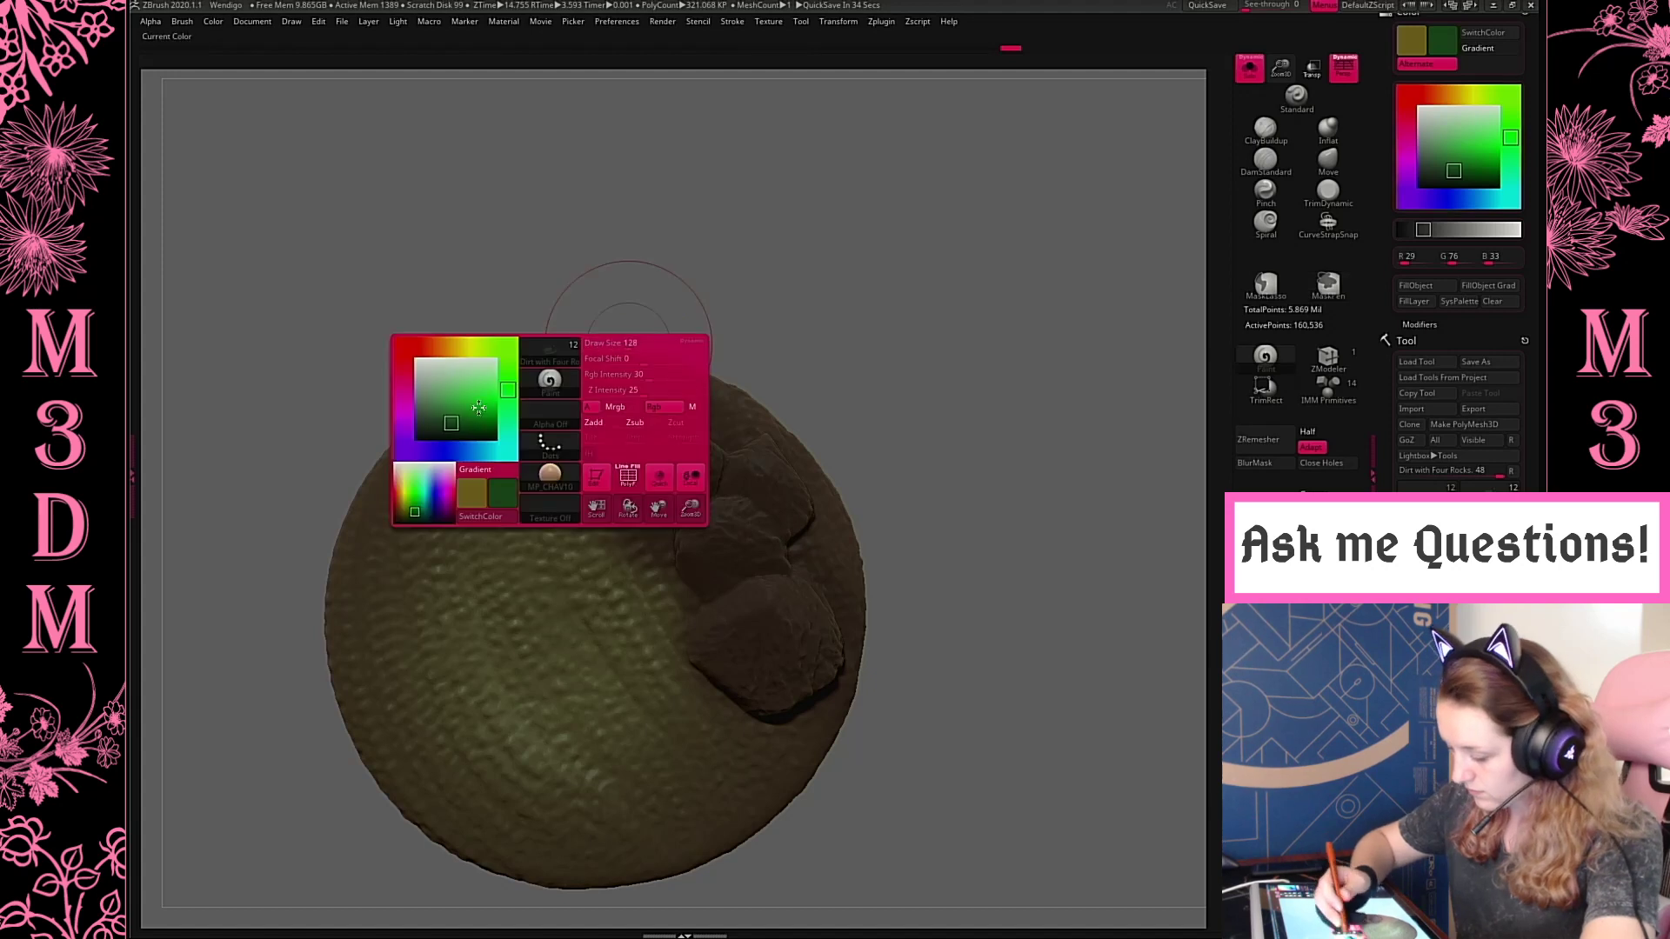
left_click(442, 430)
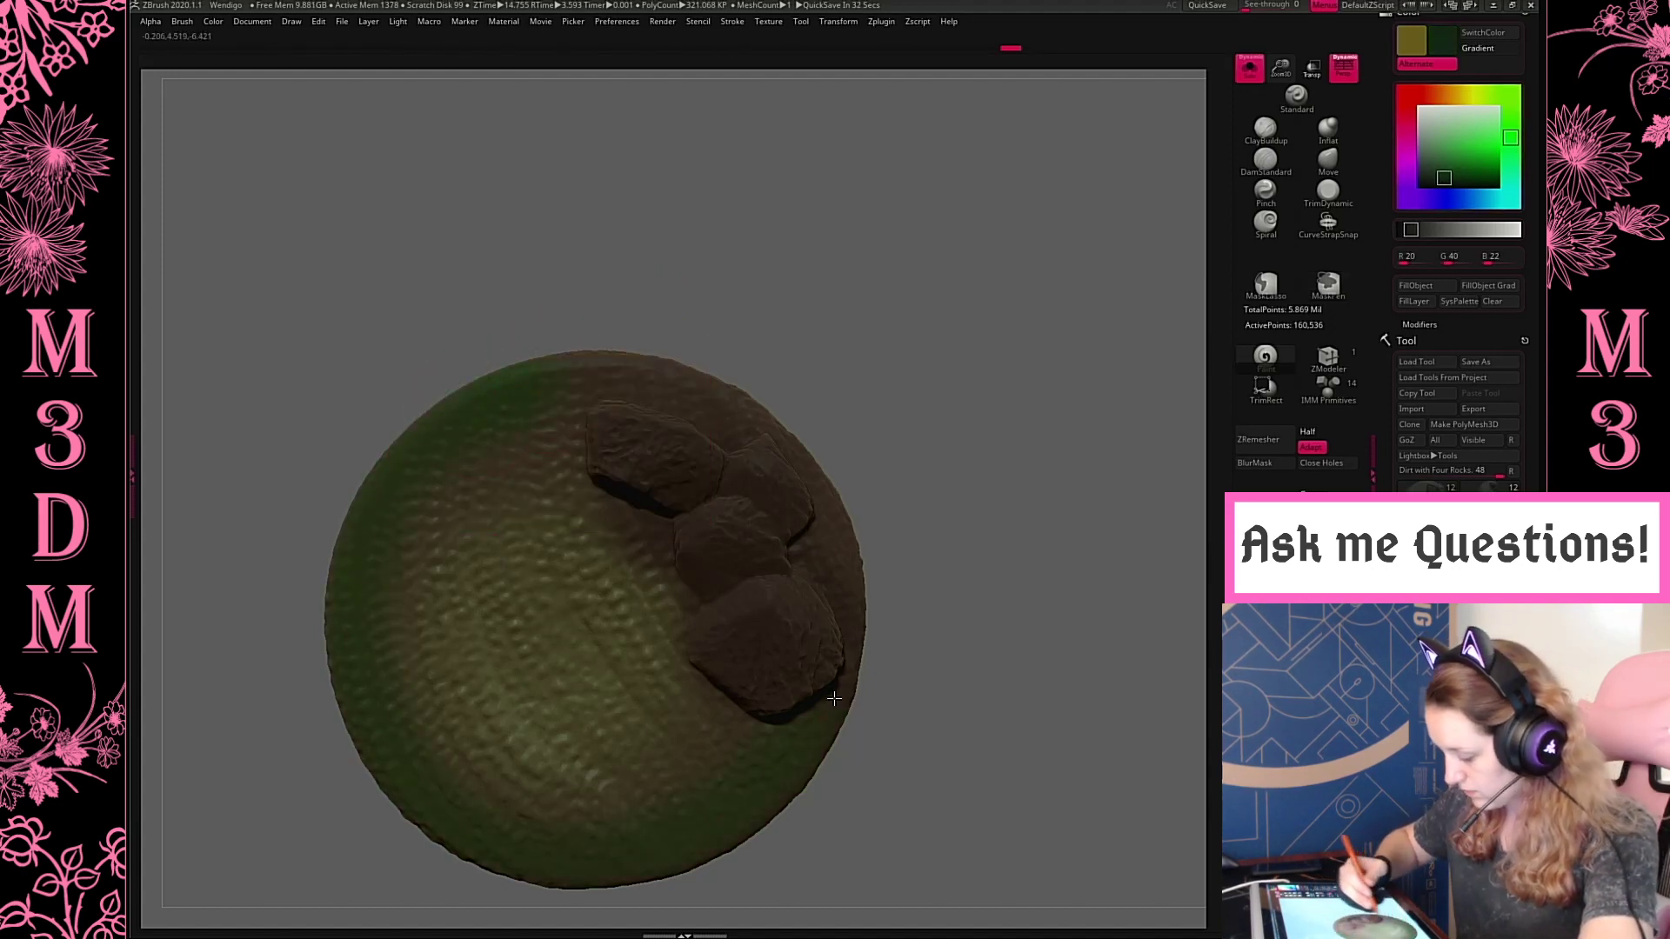
key("space")
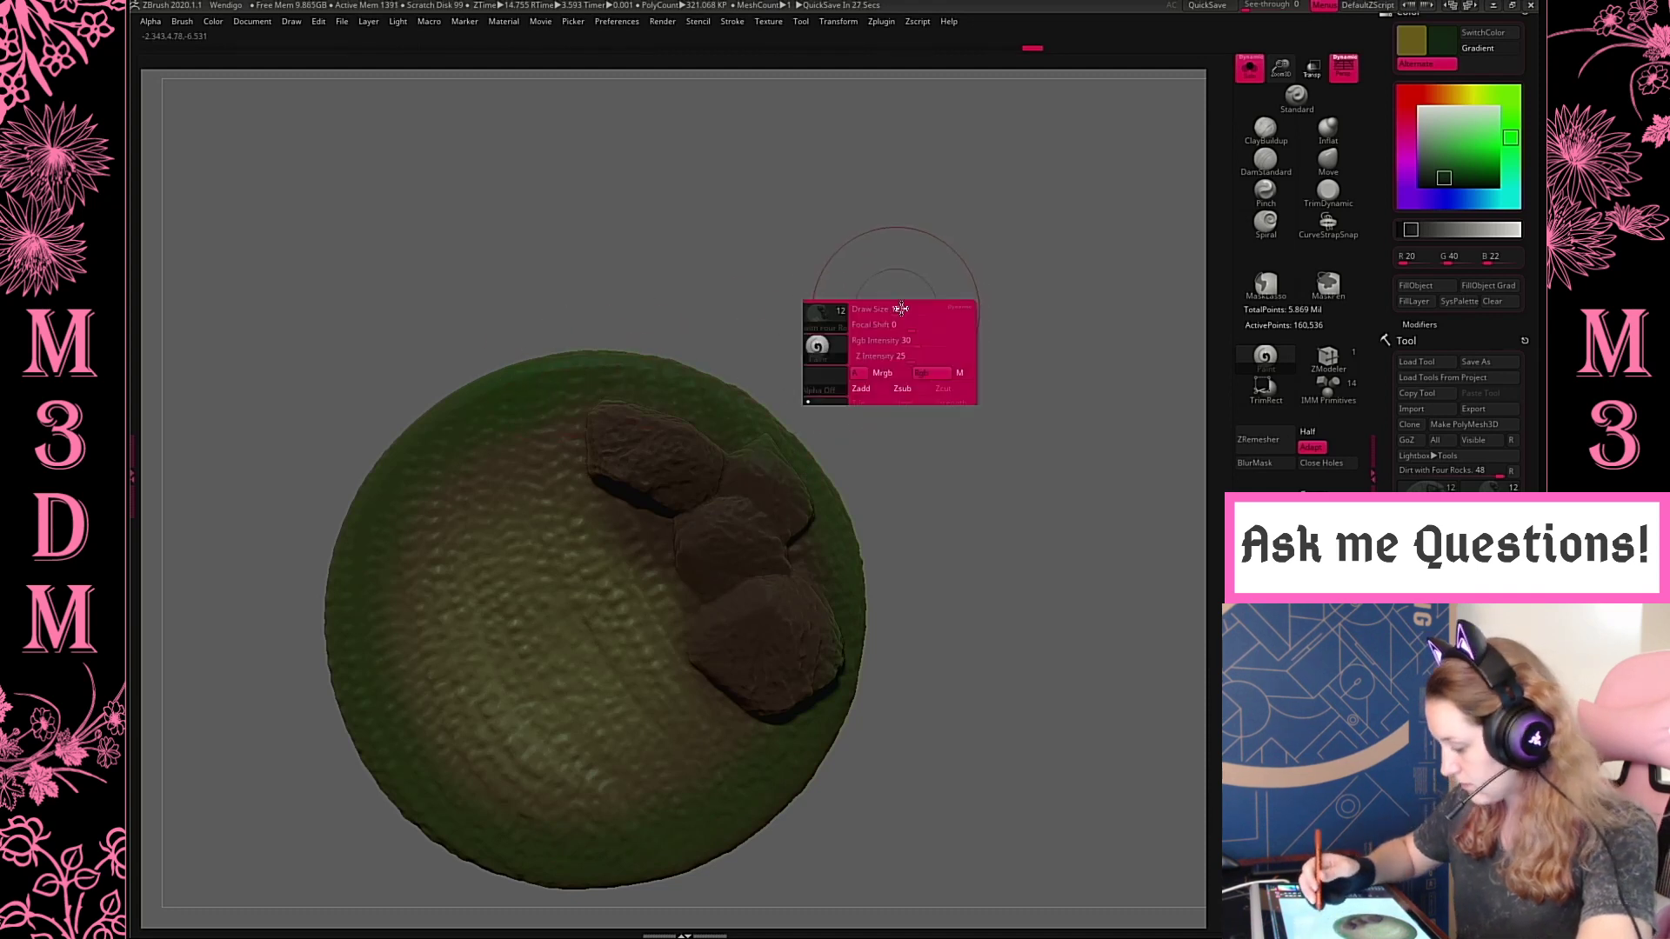
Sample the muted green (R 52, G 65, B 53) and blend it broadly over the ground and rim with a larger brush
key("c")
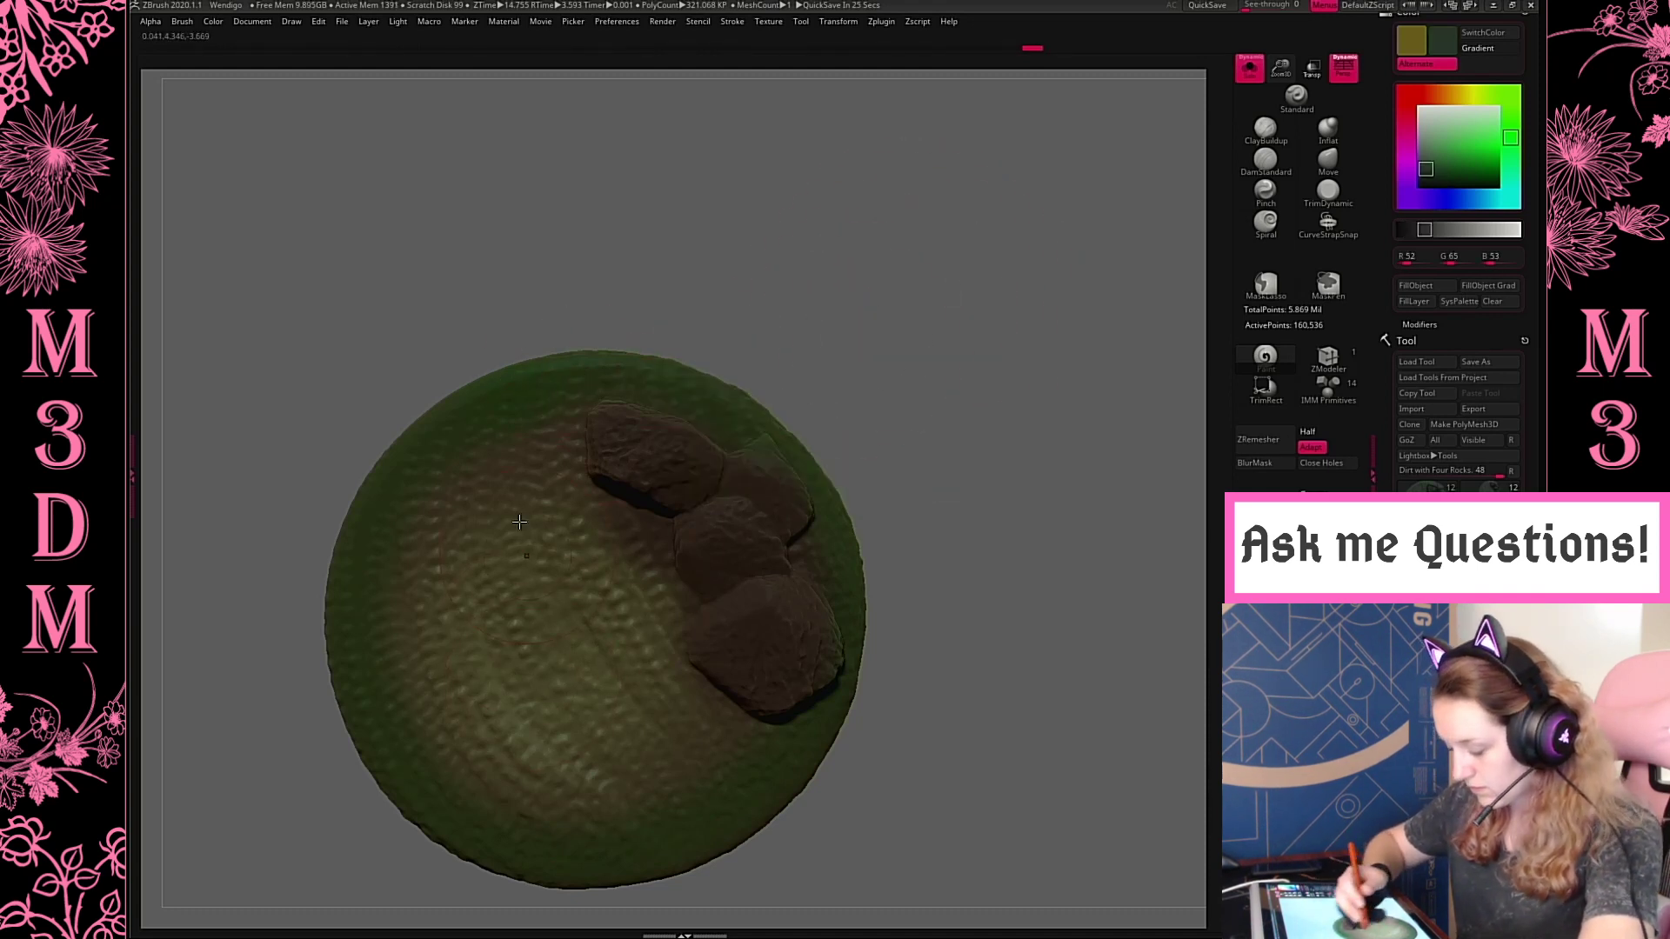
key("space")
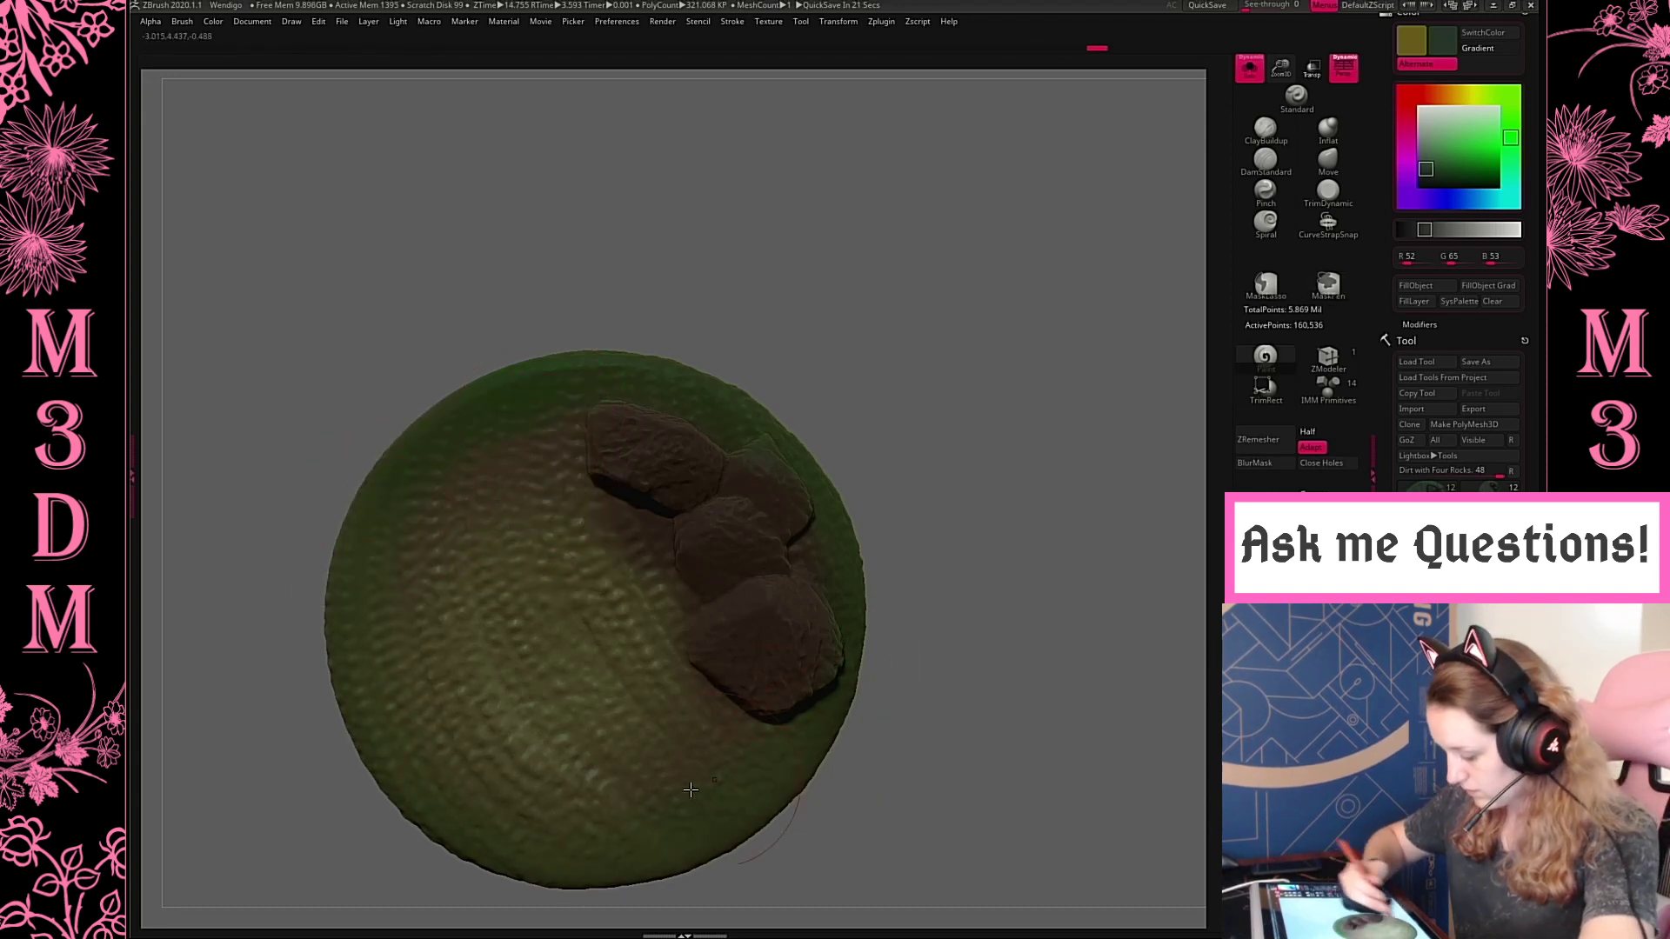
left_click_drag(690, 790, 721, 446)
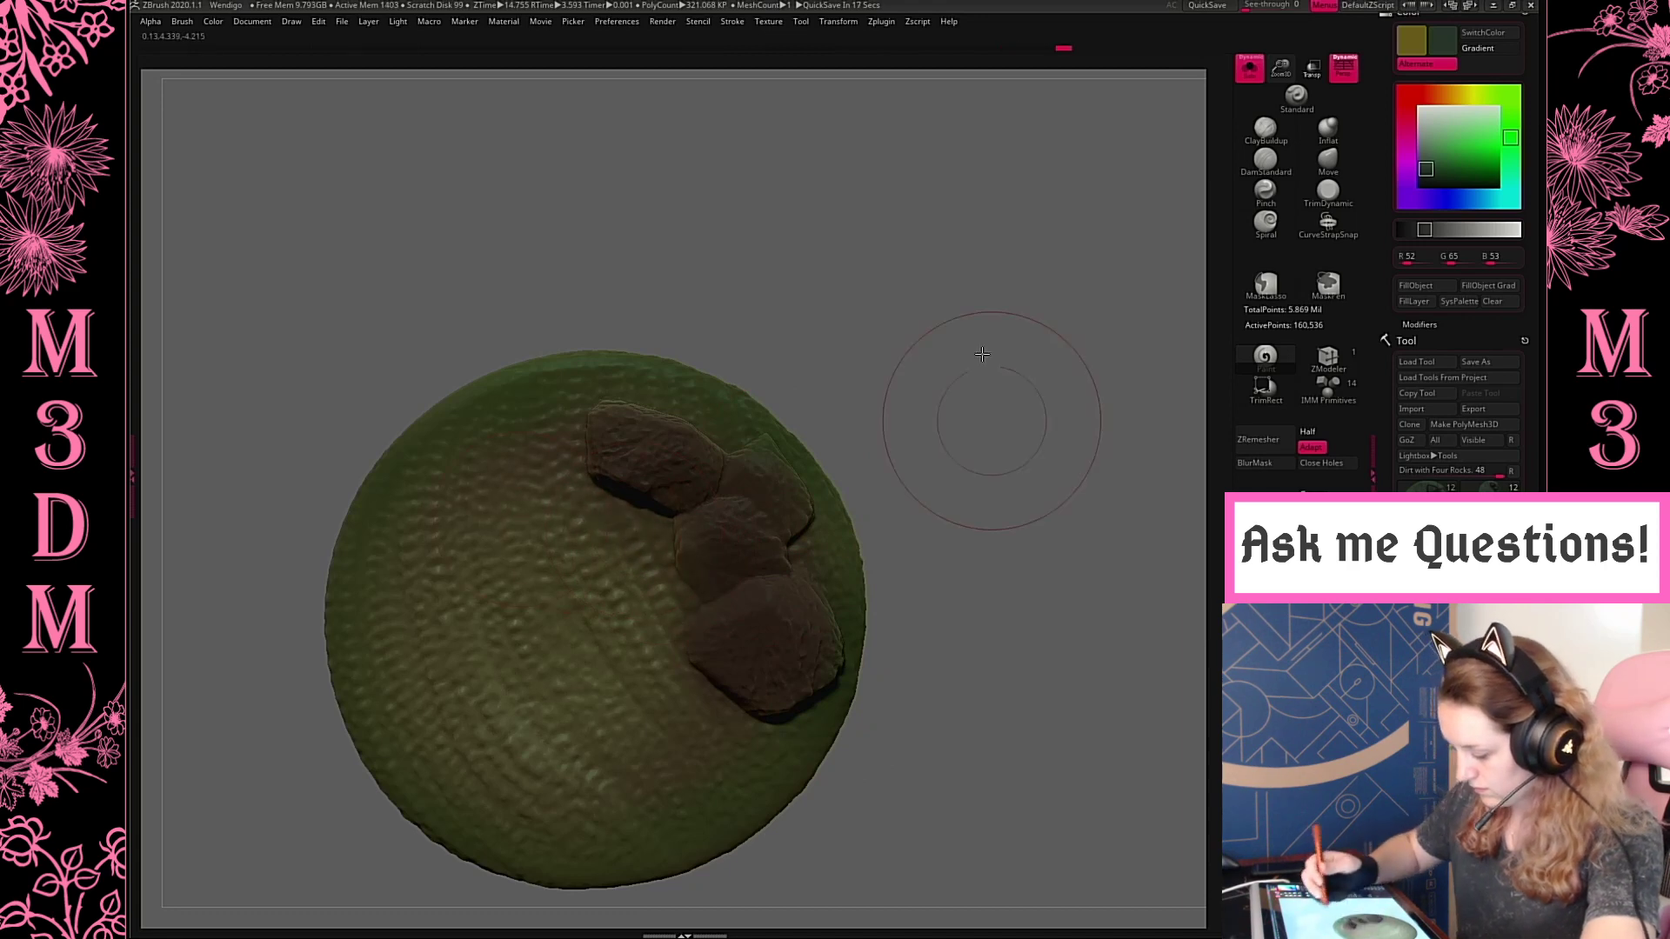
left_click_drag(982, 354, 865, 481)
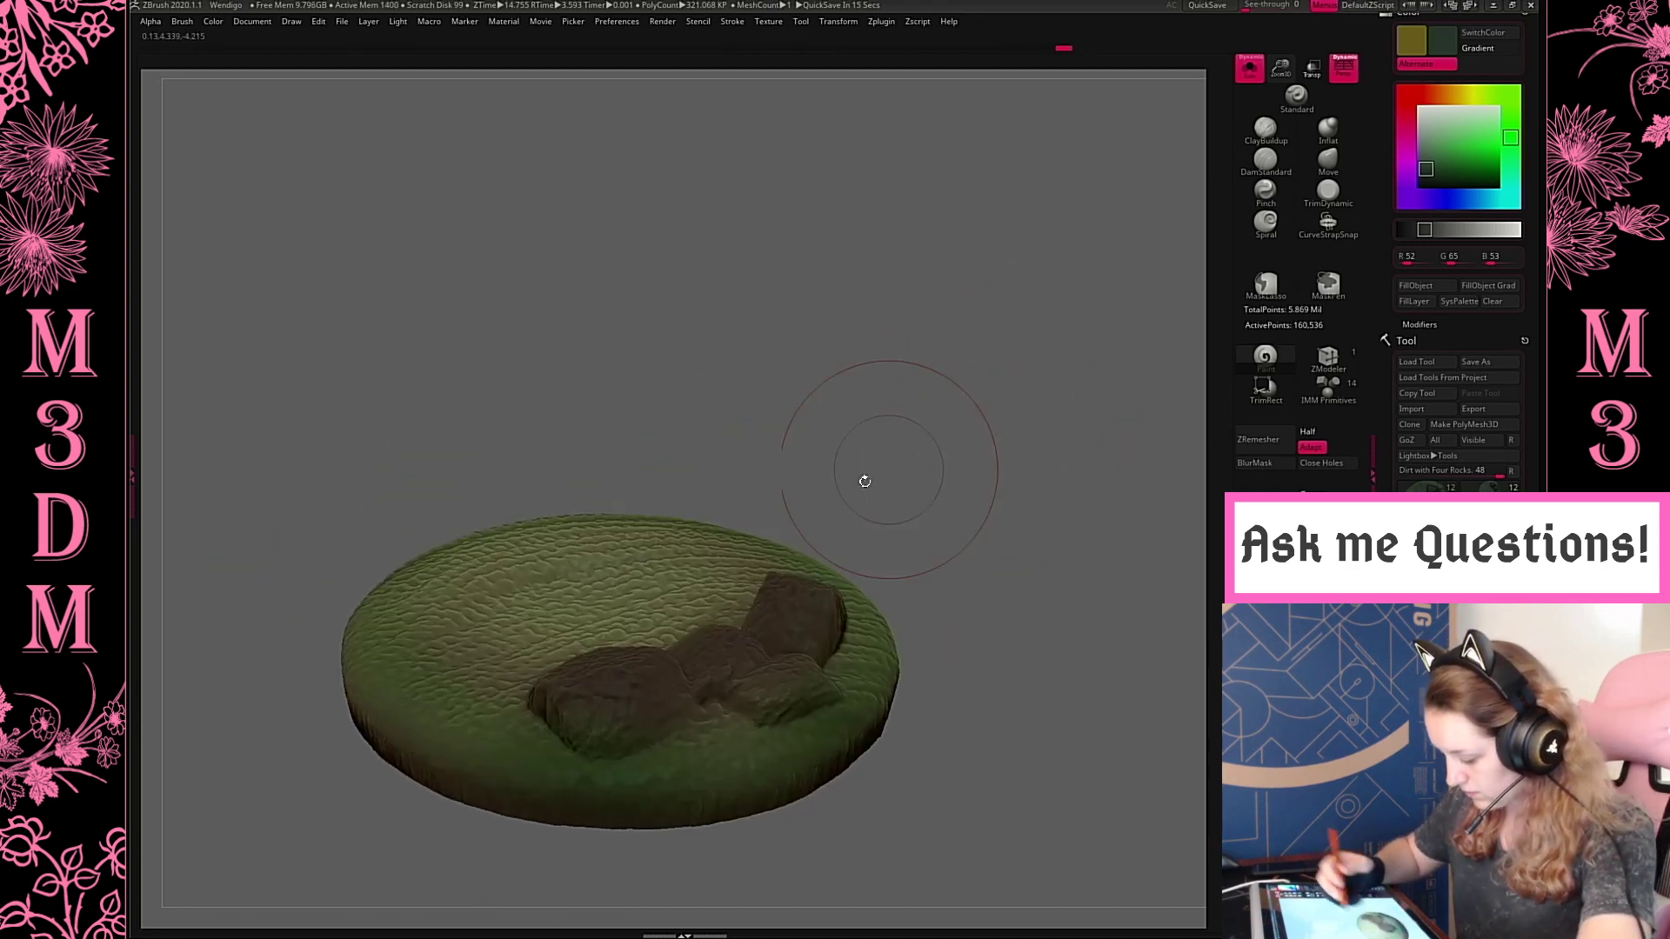
Sample the dark rock grey (R 29, G 29, B 29), touch up the rocks, and show the whole creature again
right_click(783, 599)
key("c")
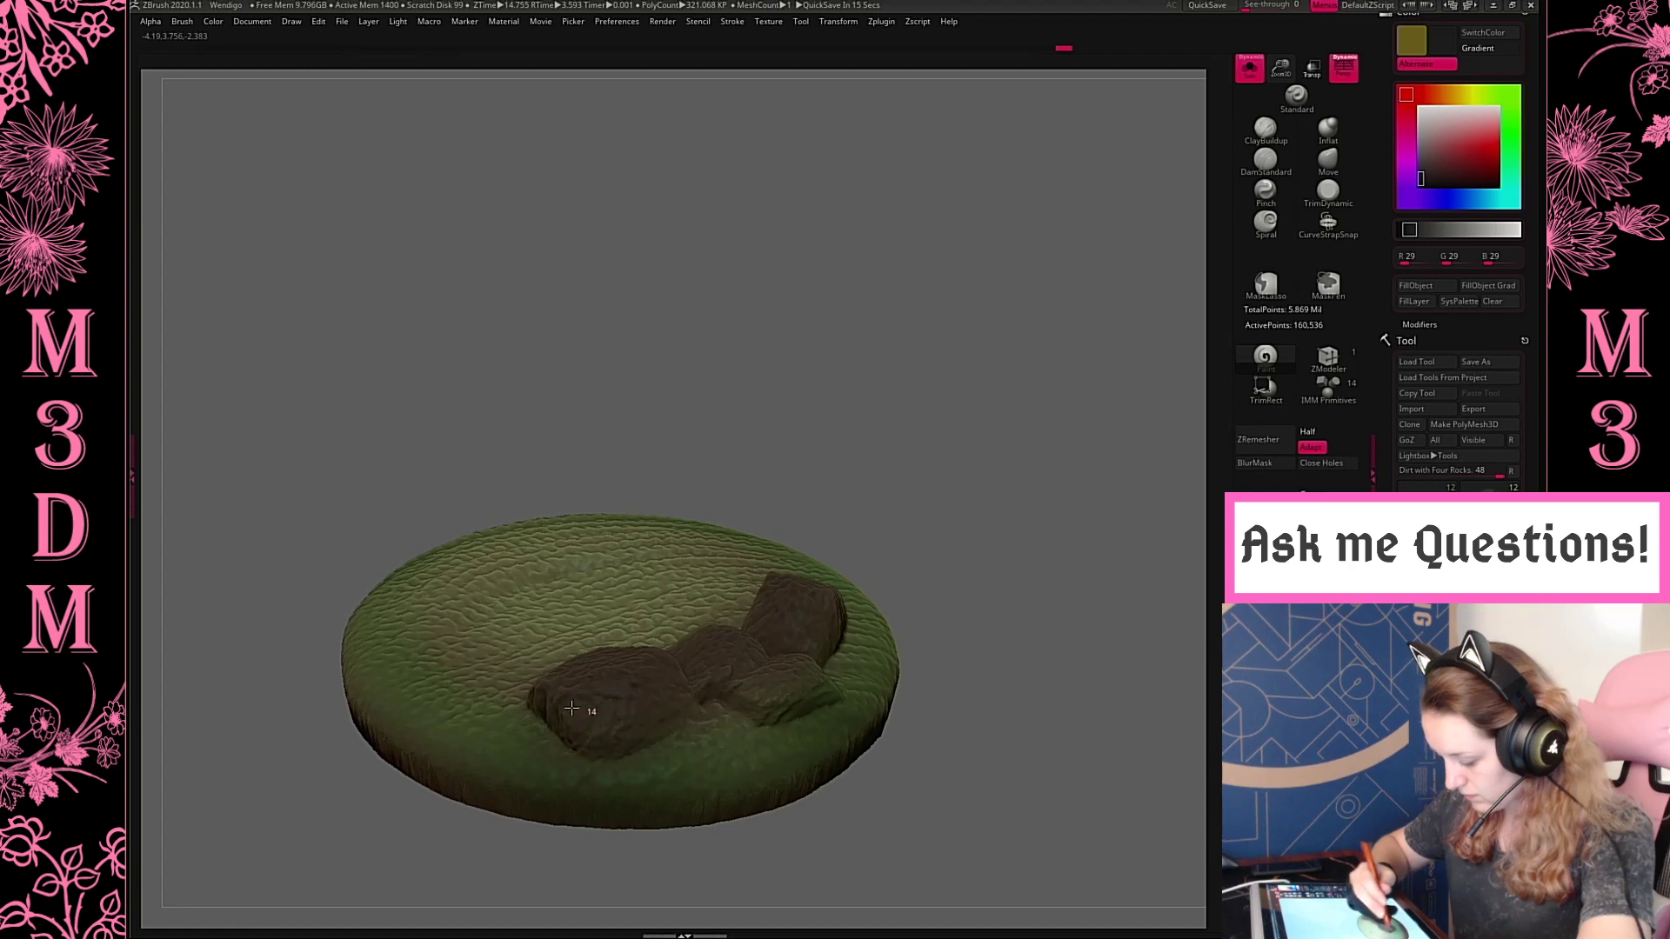
left_click_drag(815, 706, 819, 698)
mouse_move(1011, 410)
left_mouse_down()
mouse_move(1019, 453)
mouse_move(1068, 390)
mouse_move(1048, 373)
mouse_move(1010, 436)
mouse_move(1040, 388)
mouse_move(974, 383)
mouse_move(976, 466)
mouse_move(1052, 470)
left_mouse_up()
left_click(1245, 75)
Raise the base in small moves until the creature's feet settle into the ground
left_click_drag(1052, 470, 1117, 604, "alt")
left_click_drag(1028, 433, 989, 616, "alt")
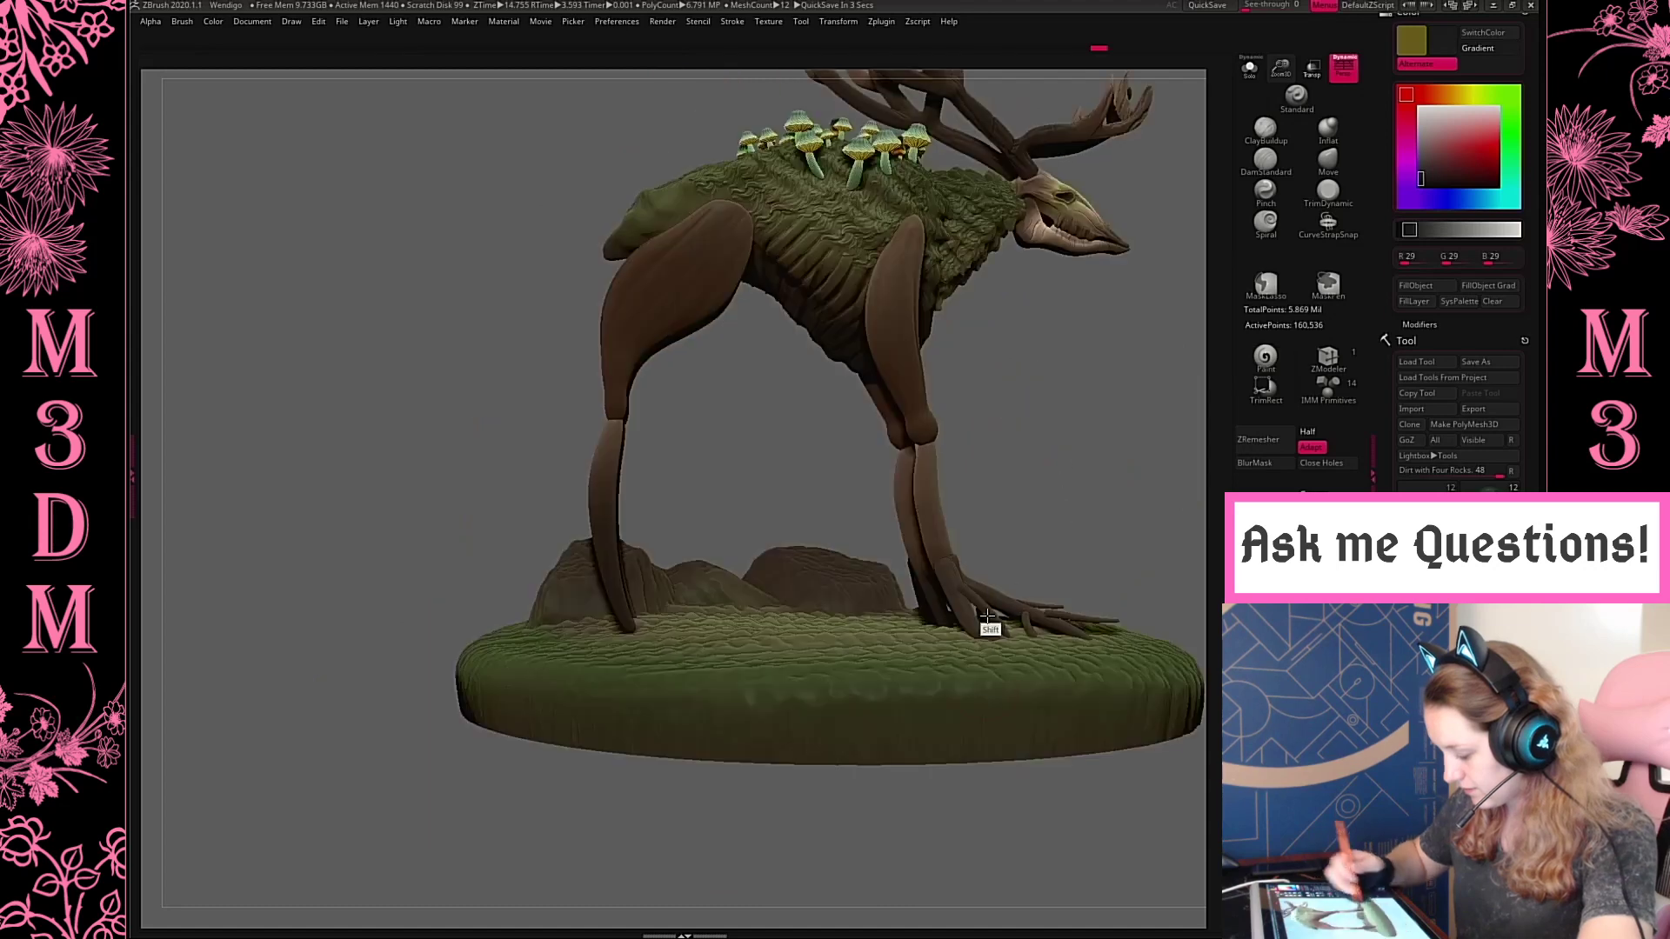
key("w")
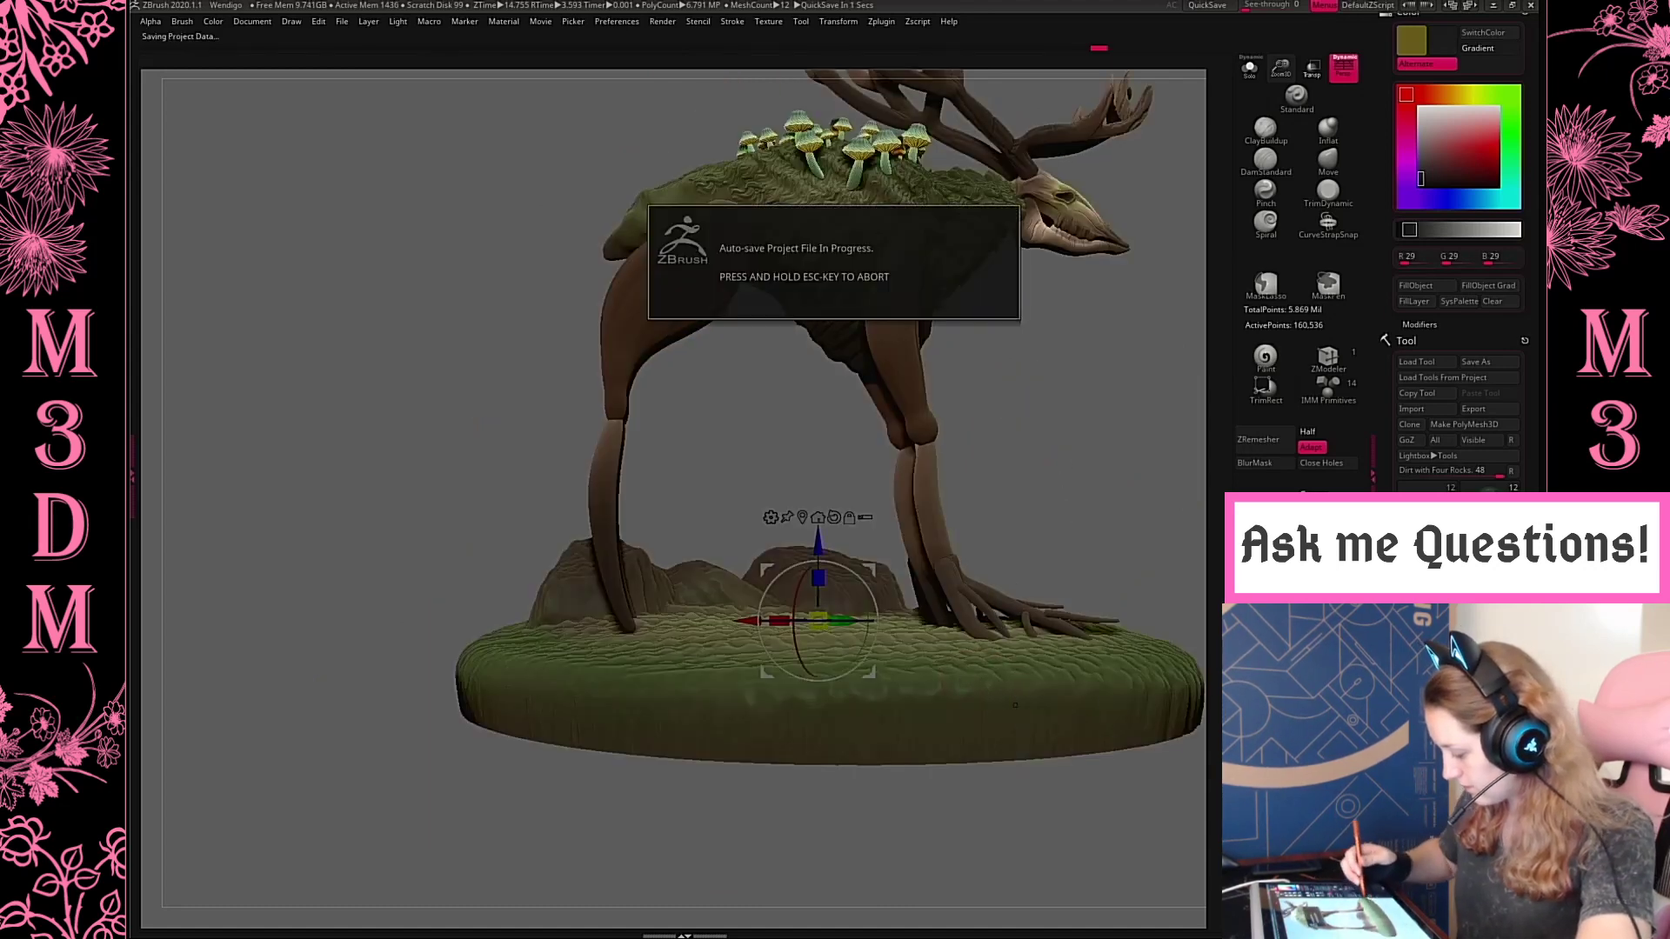
left_click(901, 492, "alt")
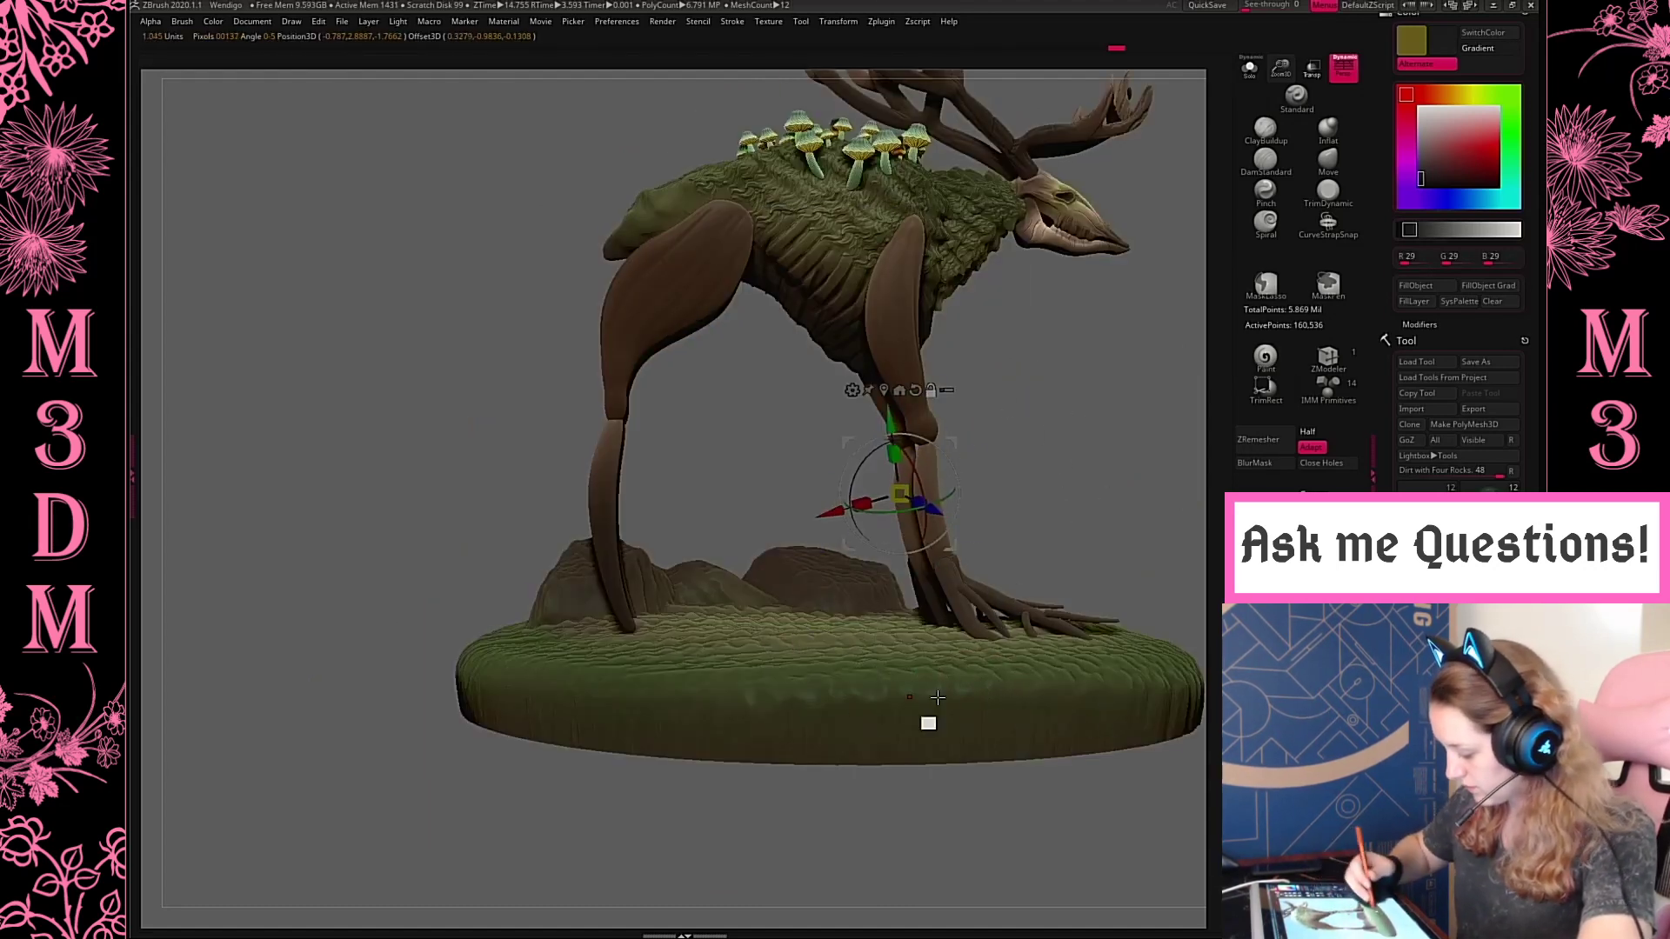
left_click(909, 696, "alt")
left_click_drag(917, 739, 918, 727)
key("q")
left_click_drag(955, 518, 737, 558, "alt")
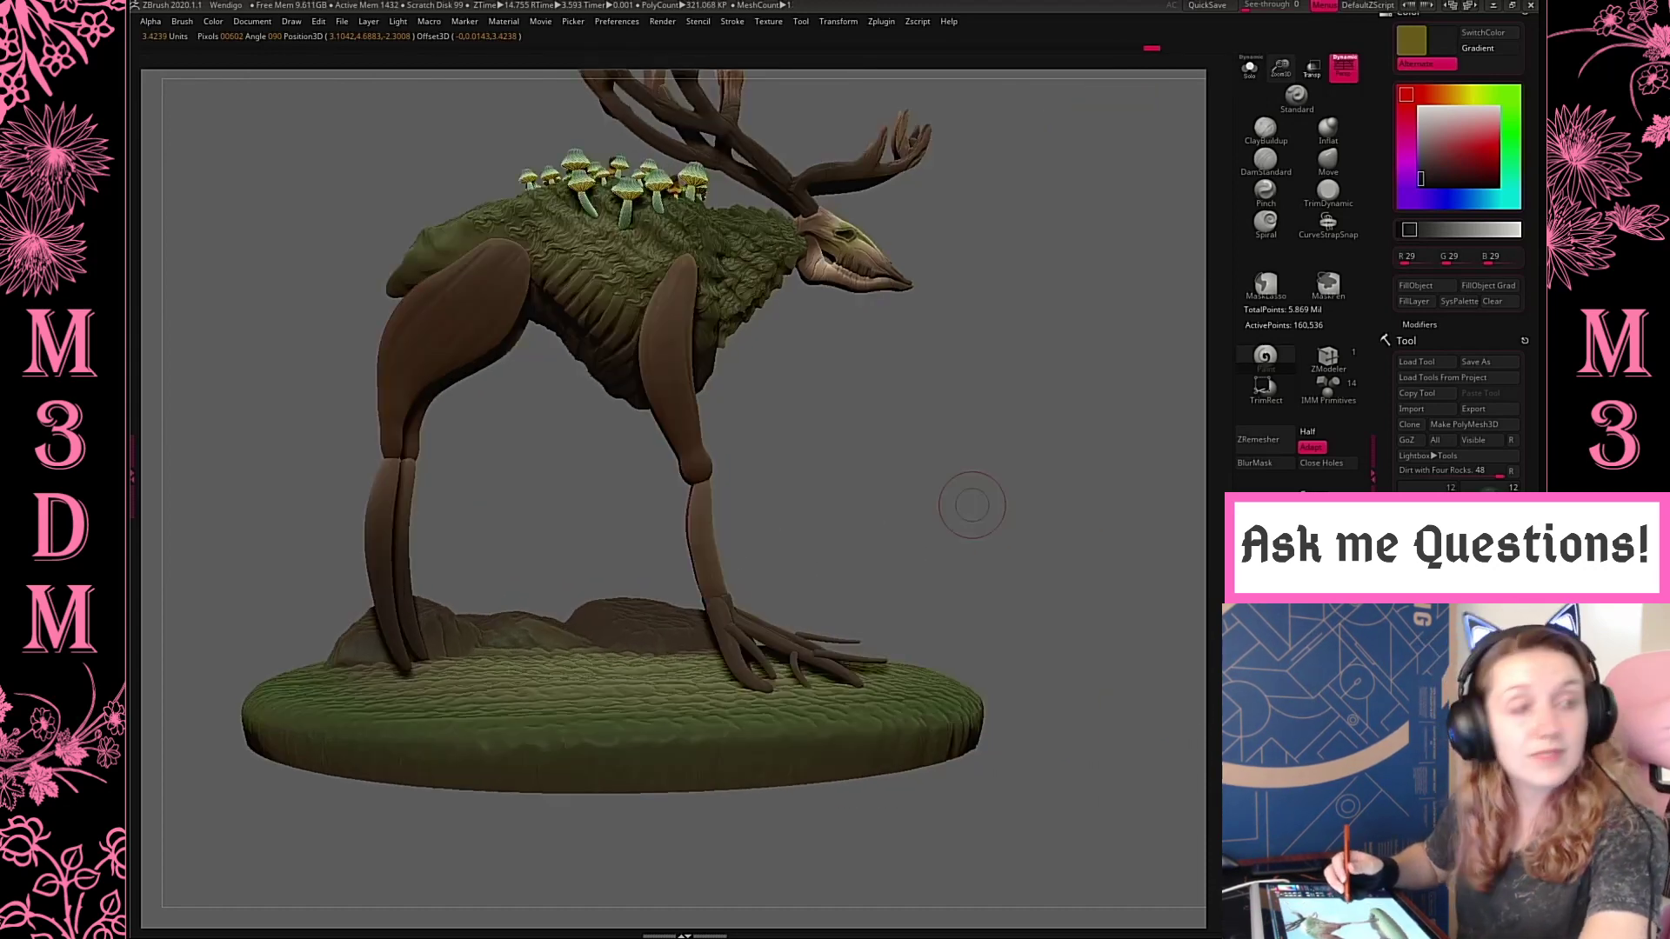
key("w")
left_click_drag(642, 809, 642, 796)
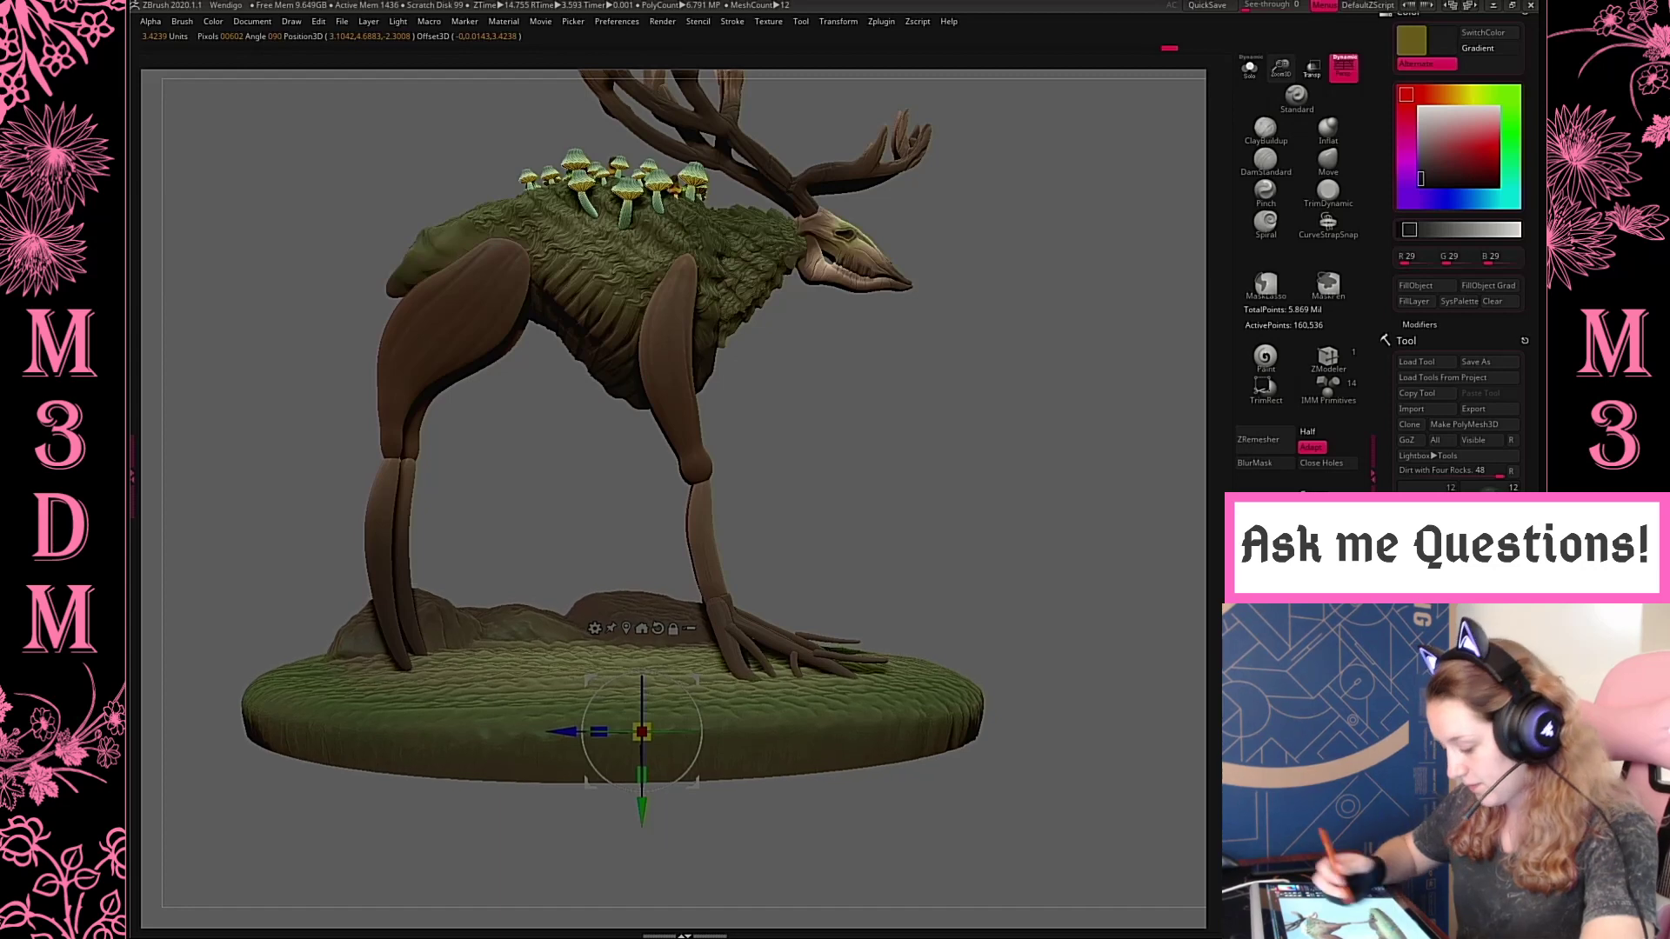
Shift the base lengthwise toward the creature's hind legs from a side view
key("q")
mouse_move(1055, 478)
left_mouse_down()
mouse_move(974, 484)
mouse_move(1113, 473)
mouse_move(1074, 441)
mouse_move(1061, 489)
left_mouse_up()
key("f")
key("w")
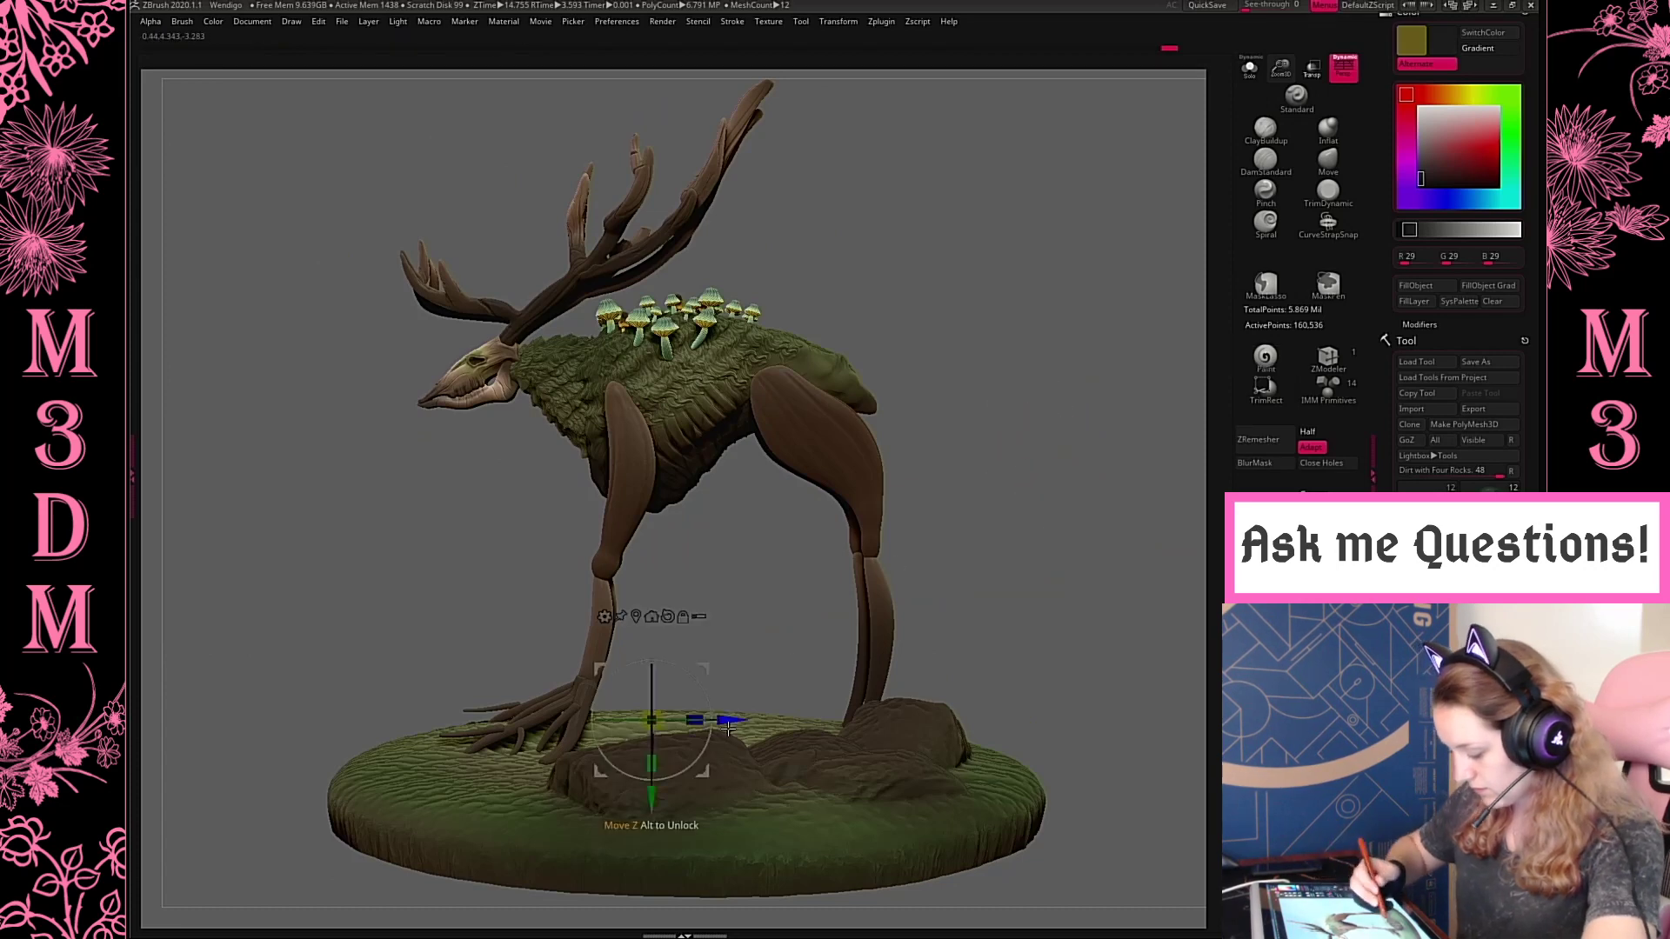
left_click_drag(729, 729, 751, 729)
key("q")
Nudge the base sideways from a top view to centre it under the creature's body
left_click_drag(1094, 604, 929, 428)
left_click_drag(1073, 546, 1015, 697)
key("w")
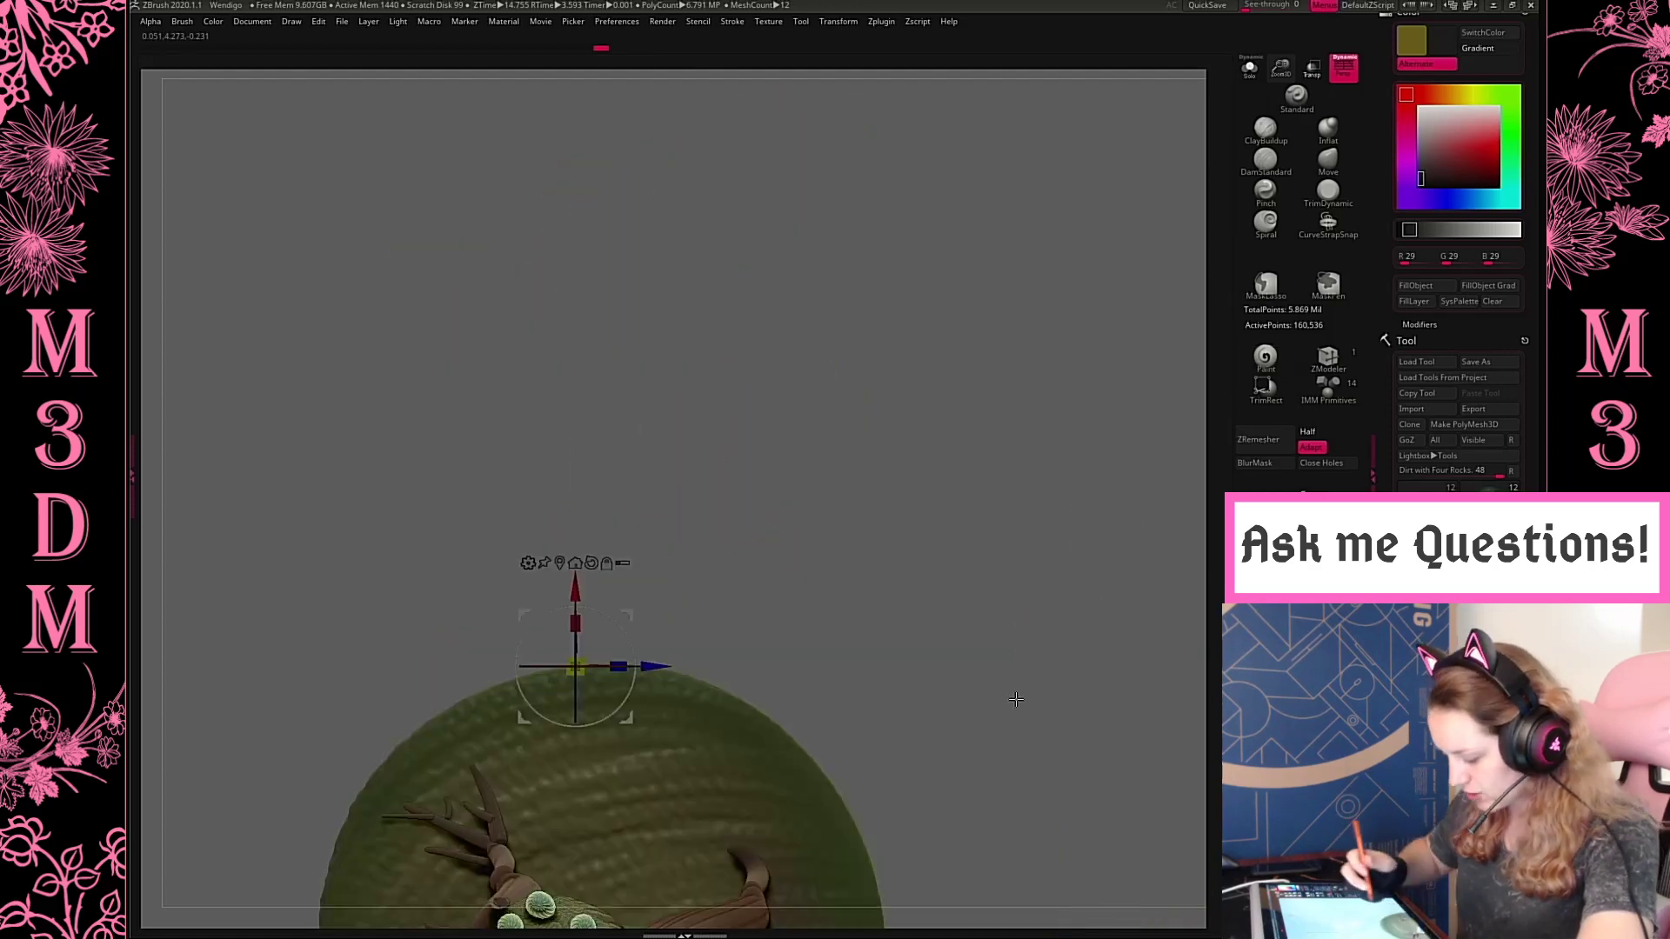
left_click_drag(1033, 503, 1099, 207, "alt")
left_click_drag(644, 331, 649, 339)
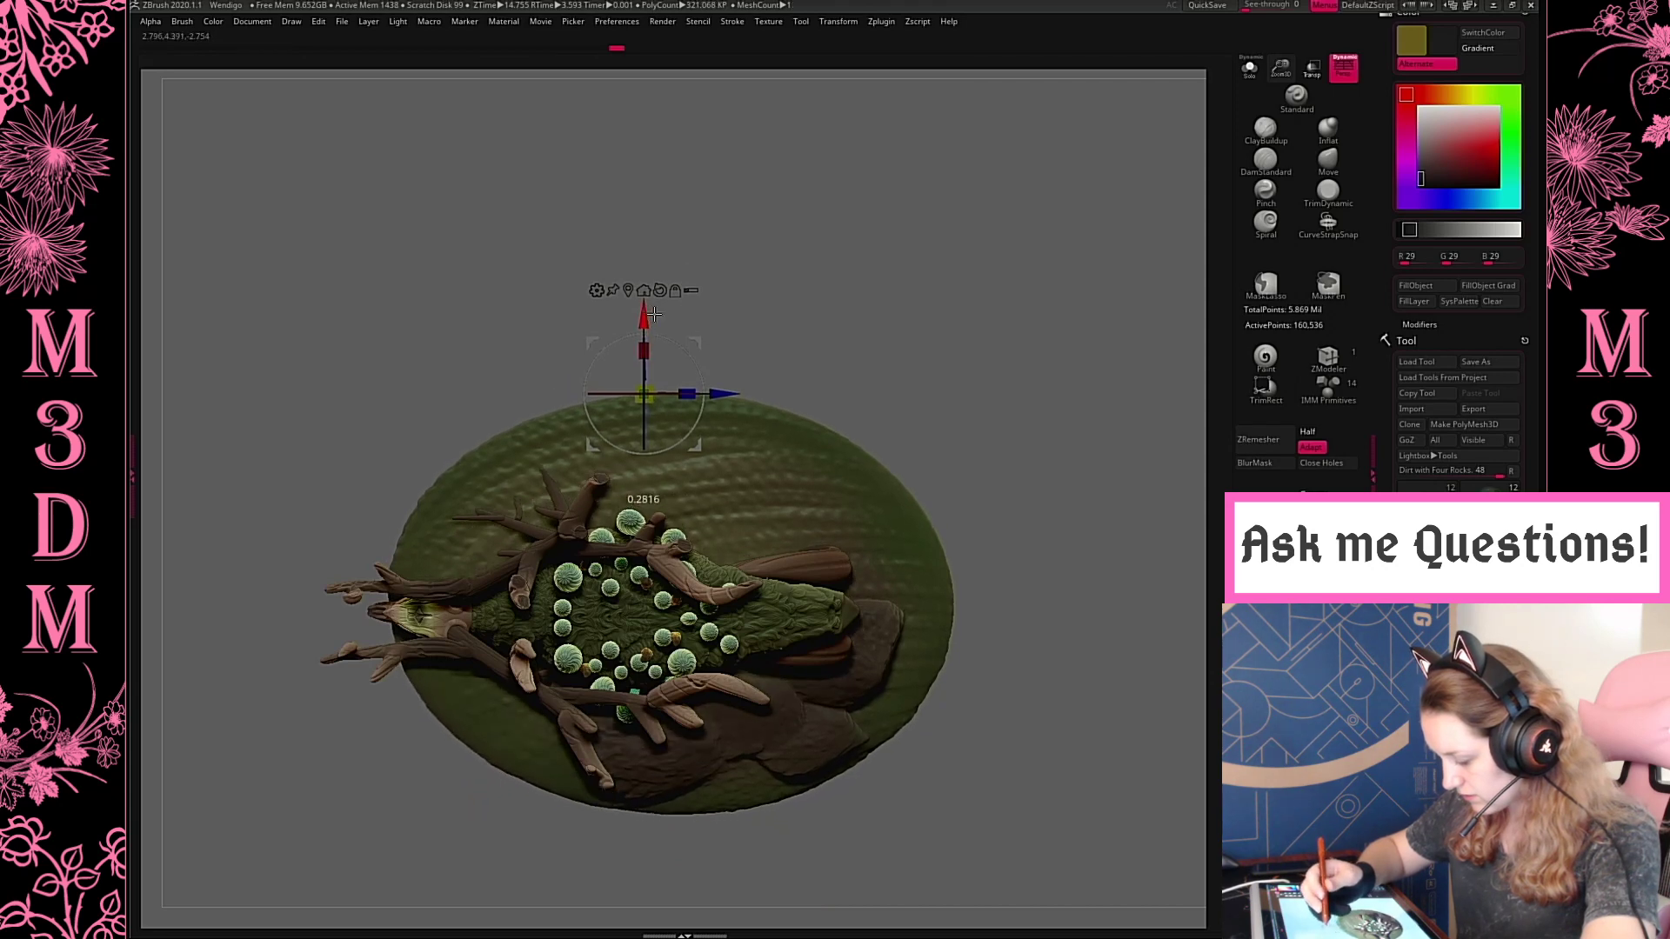
key("q")
mouse_move(1039, 421)
left_mouse_down()
mouse_move(1034, 351)
mouse_move(1029, 421)
mouse_move(1053, 417)
mouse_move(1063, 391)
mouse_move(1057, 421)
left_mouse_up()
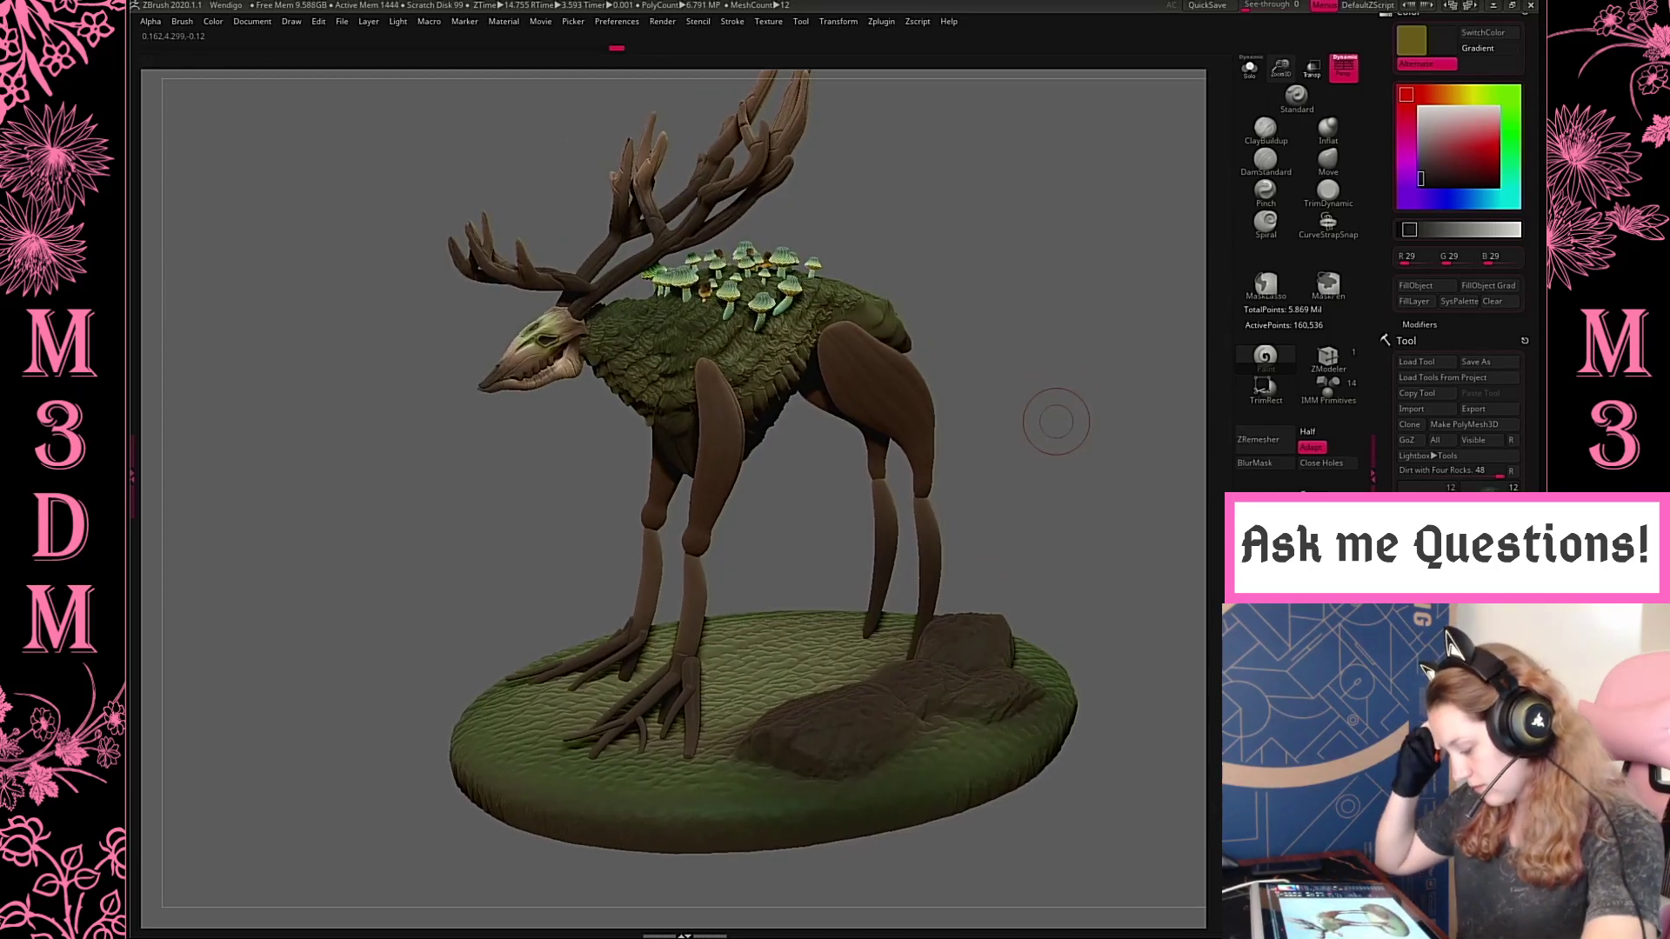
Isolate the base and flatten the largest rock with the TrimDynamic brush
left_click(1249, 71)
left_click_drag(1081, 425, 910, 285)
key("space")
left_click_drag(1030, 437, 1135, 309, "alt")
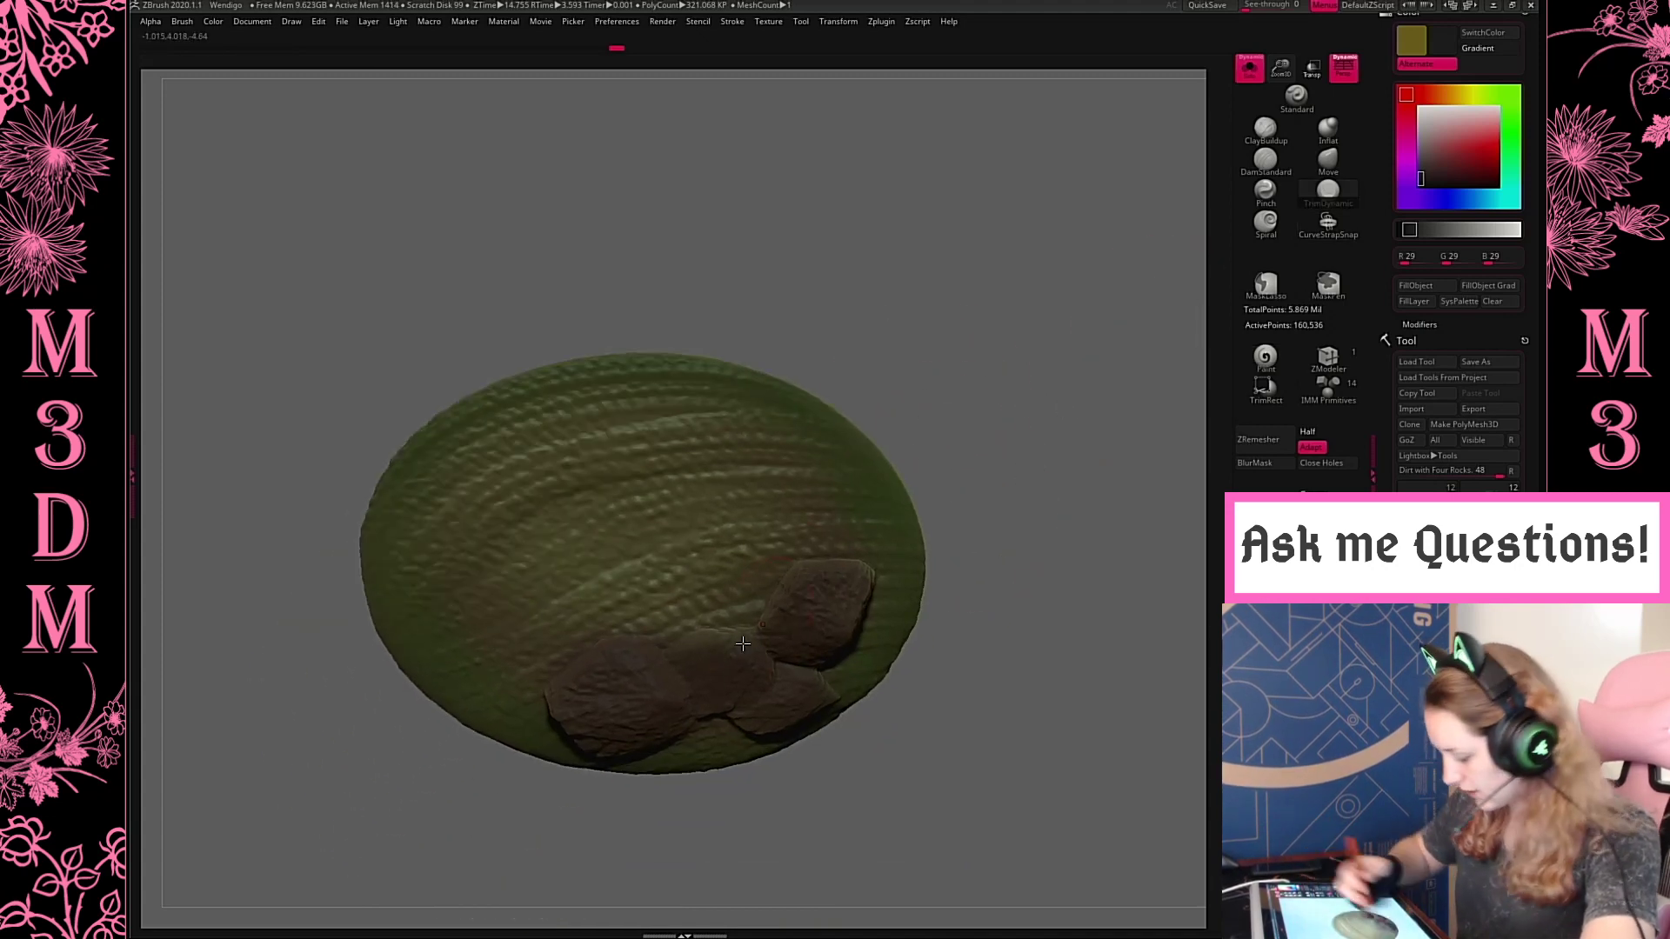
left_click_drag(616, 710, 580, 707)
mouse_move(1116, 525)
left_mouse_down()
mouse_move(1122, 369)
mouse_move(1118, 409)
mouse_move(1026, 481)
left_mouse_up()
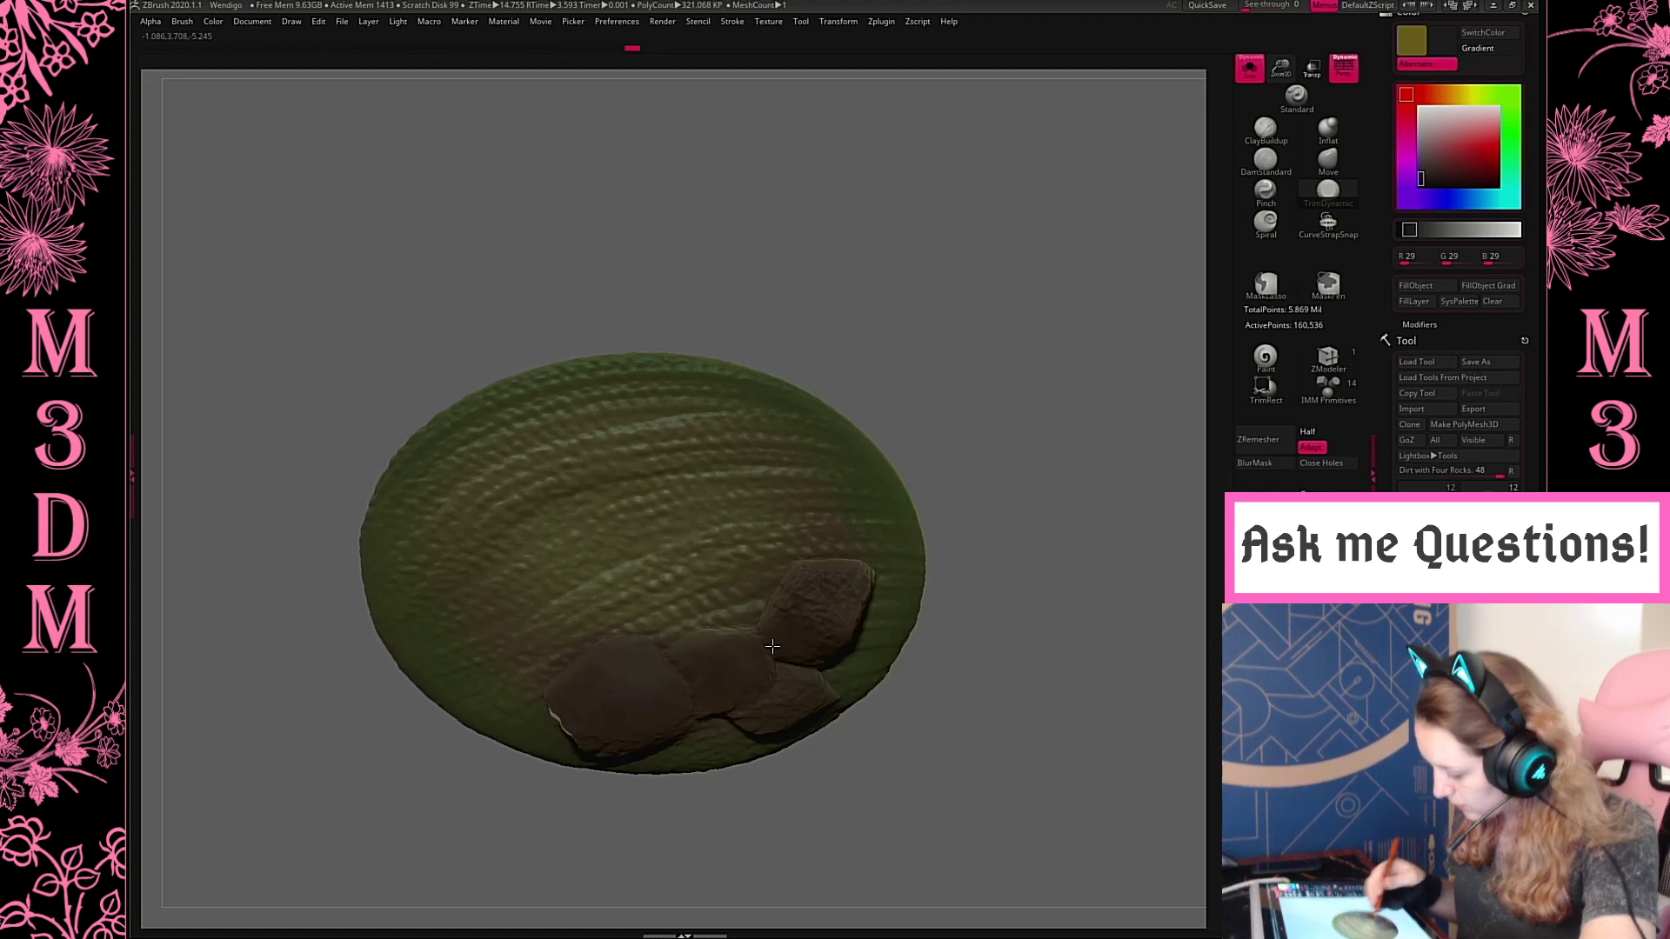
Flatten the remaining rocks with TrimDynamic and even out the seams and raised edges between them
left_click_drag(811, 607, 840, 609, "shift")
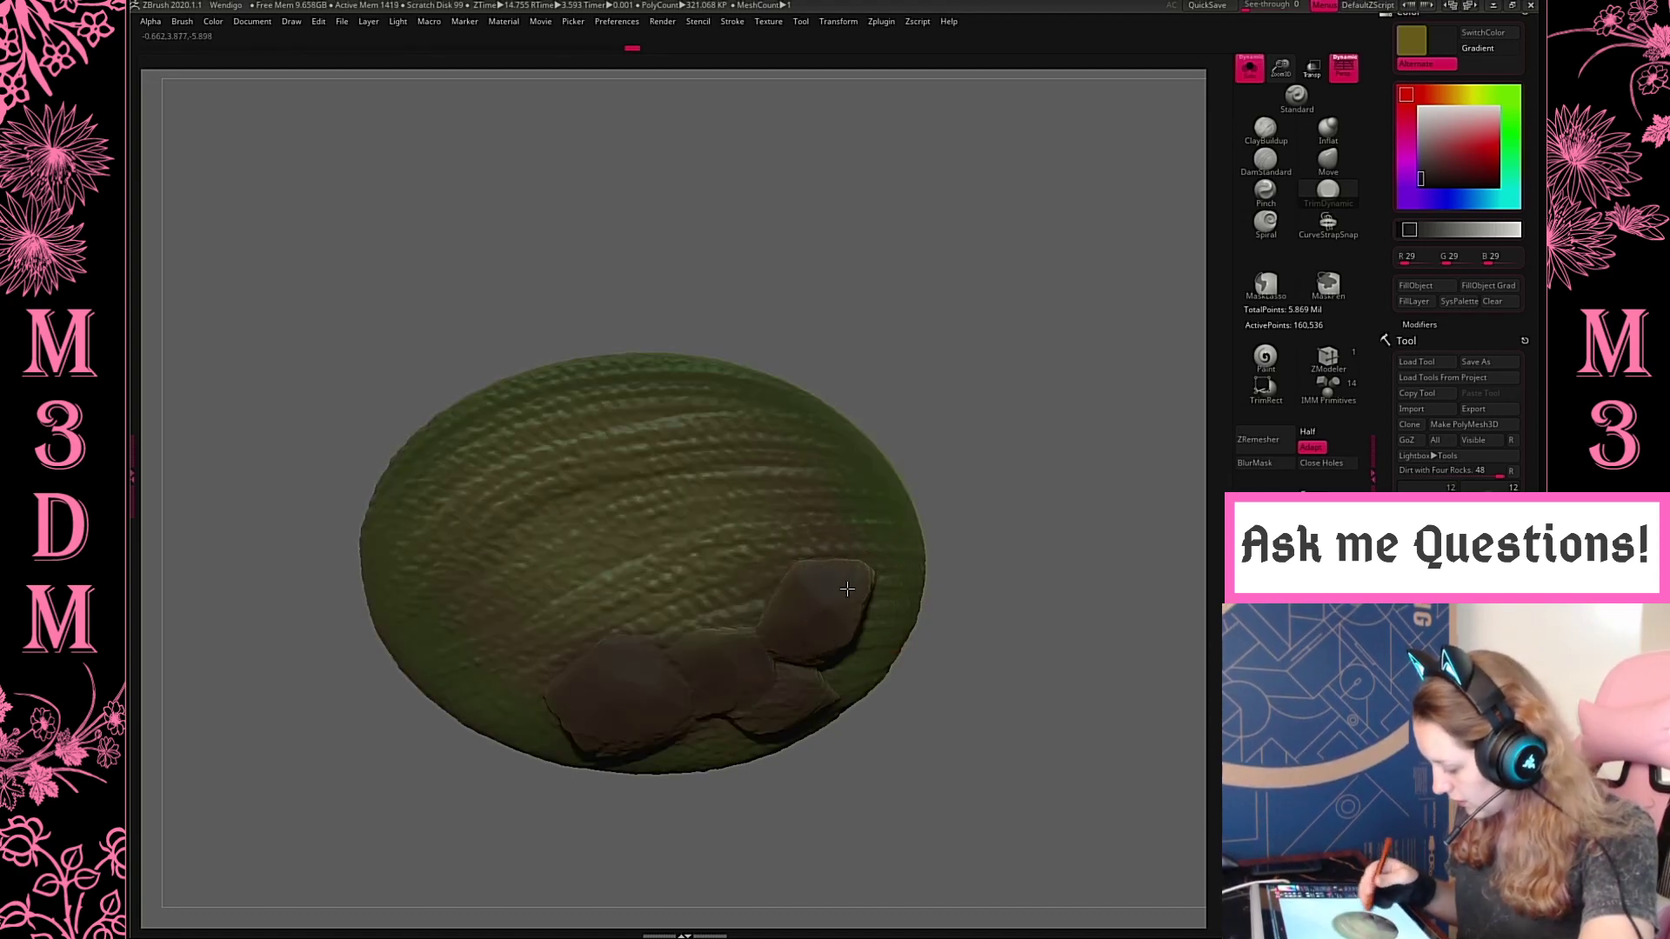
left_click_drag(773, 719, 828, 693, "shift")
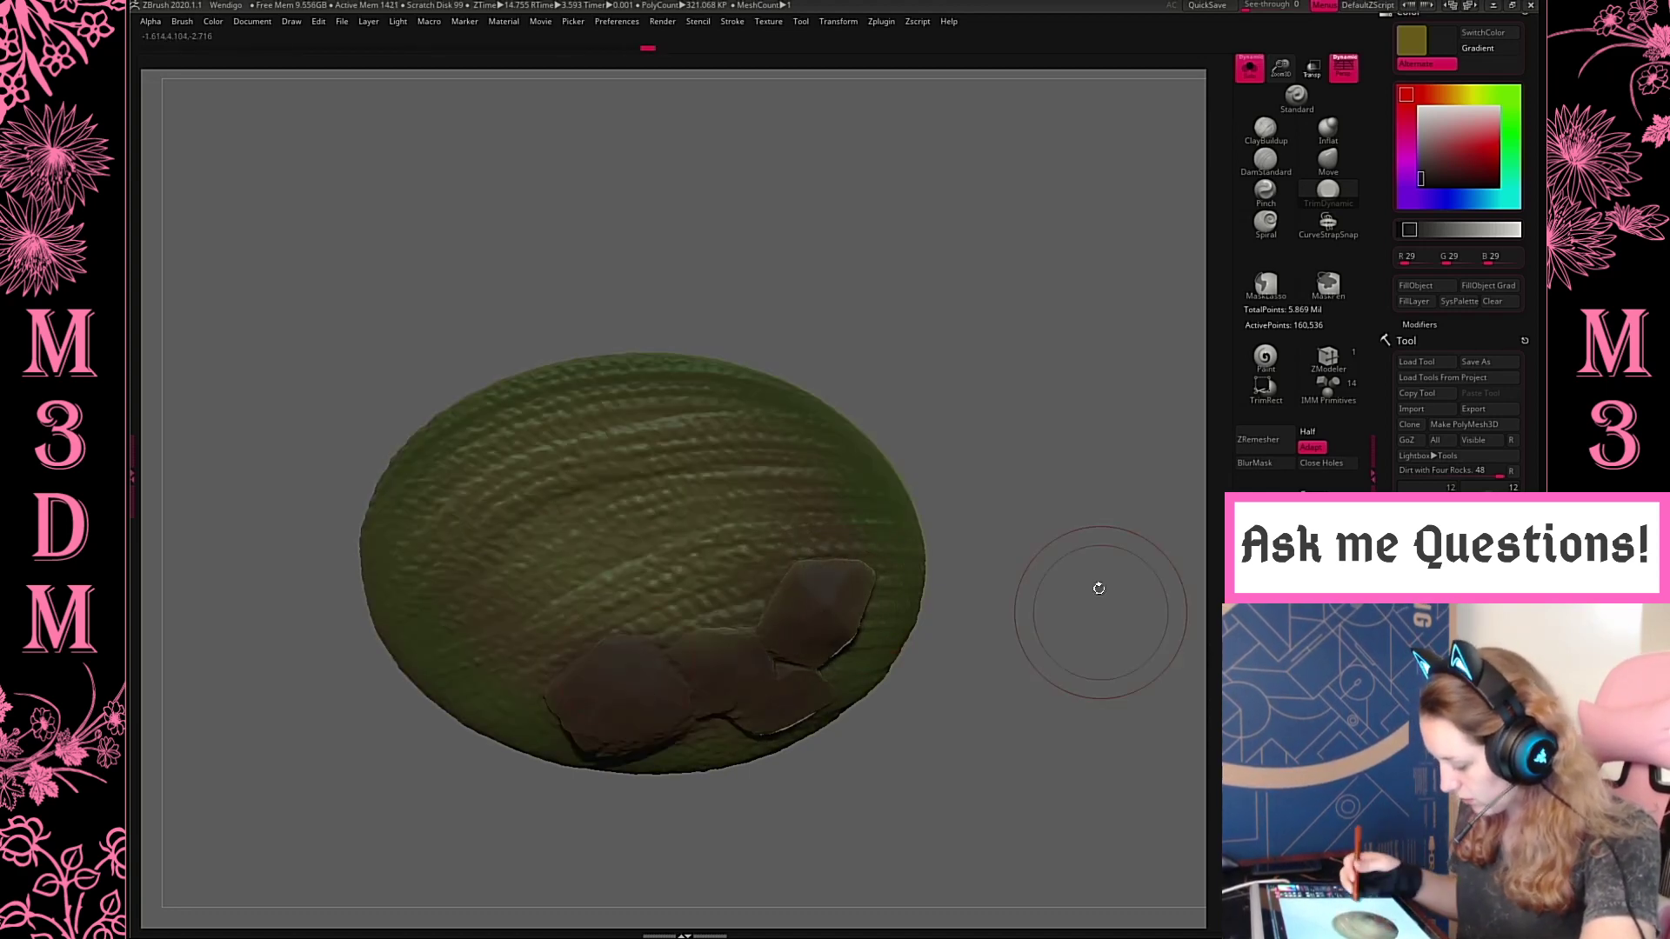
left_click_drag(1099, 589, 834, 624)
left_click_drag(646, 654, 611, 666)
left_click_drag(1123, 526, 1122, 600)
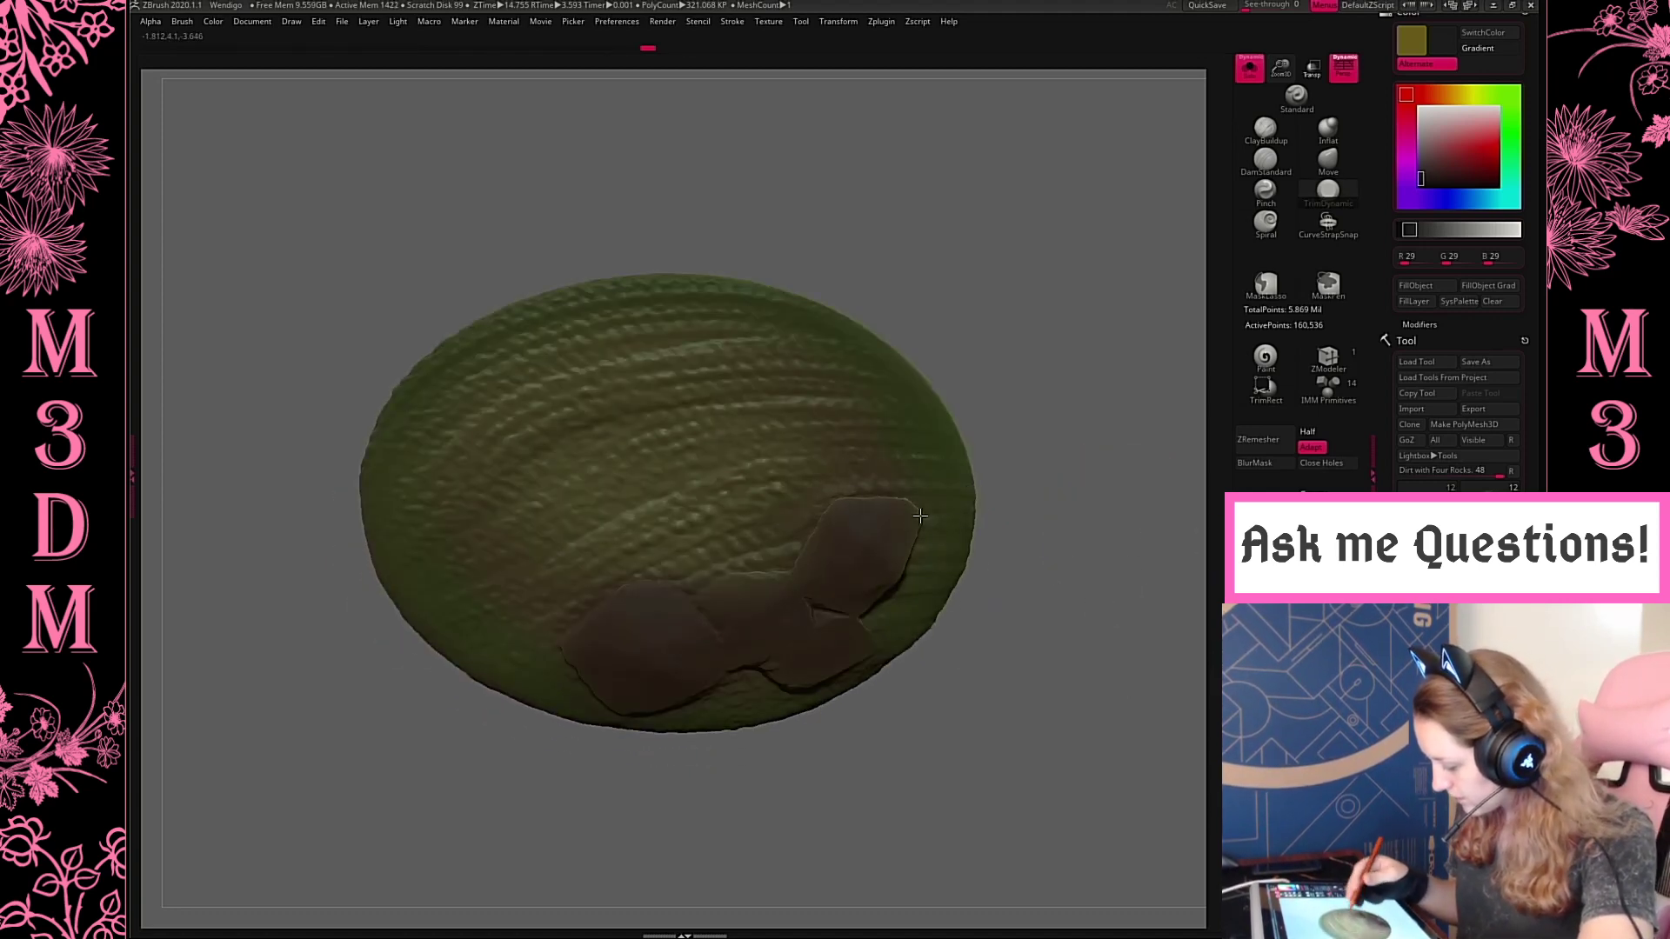
mouse_move(921, 516)
left_mouse_down()
mouse_move(802, 662)
mouse_move(777, 647)
left_mouse_up()
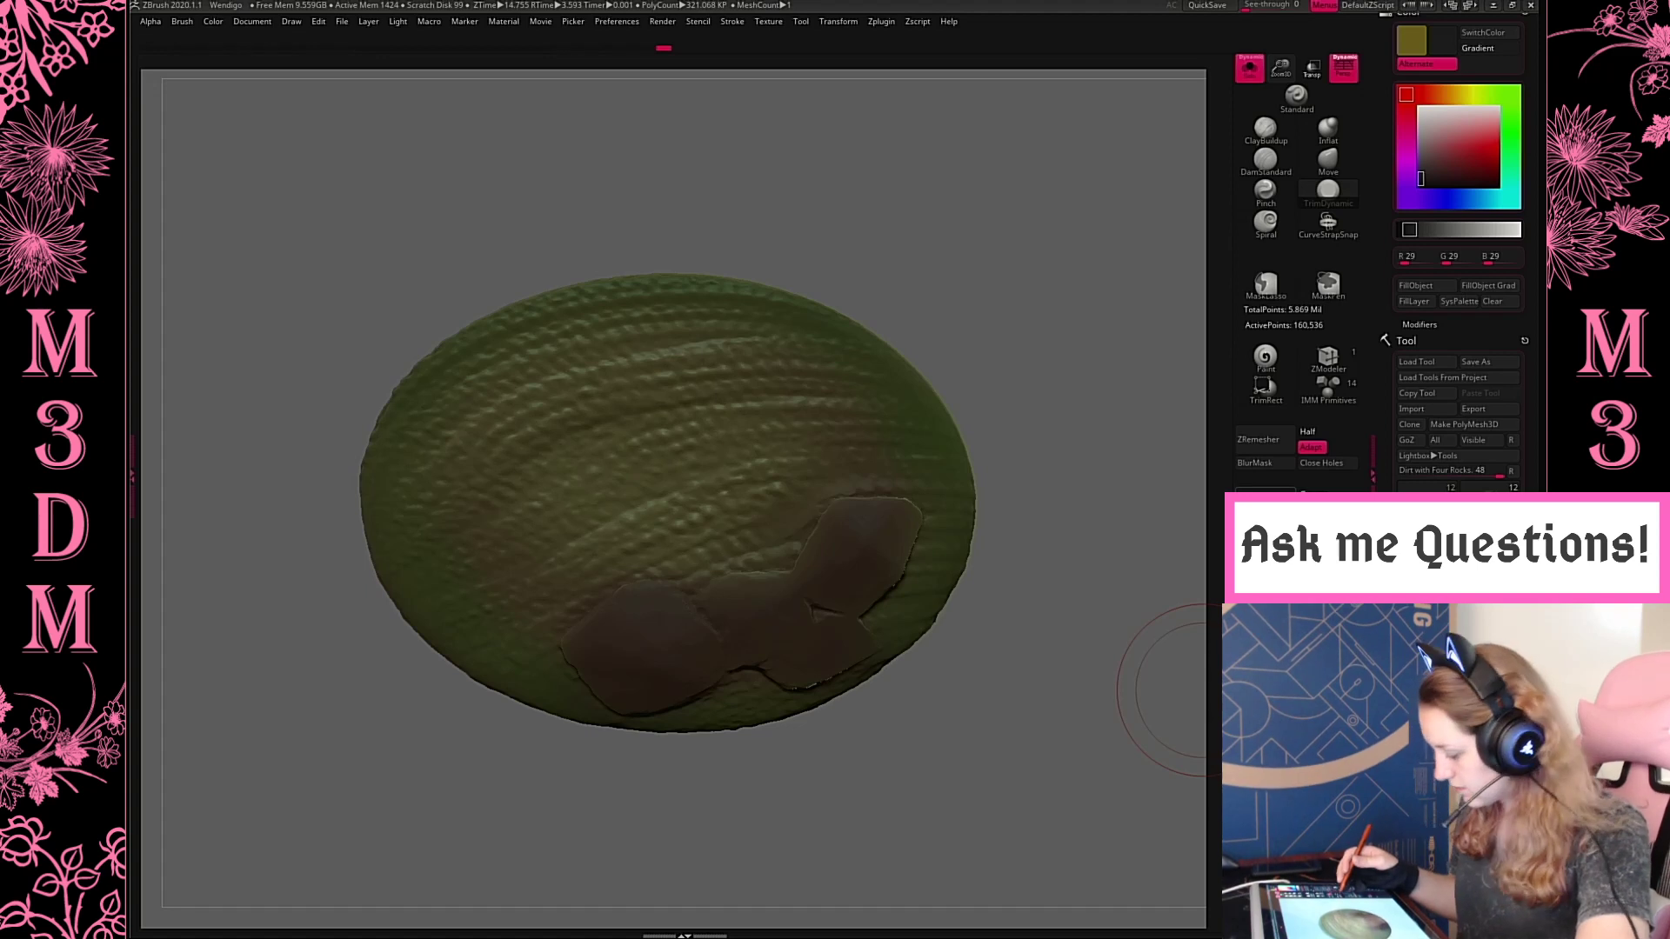
Remesh the base with DynaMesh and blend the flattened rock outlines into the surrounding ground
left_click(1266, 500)
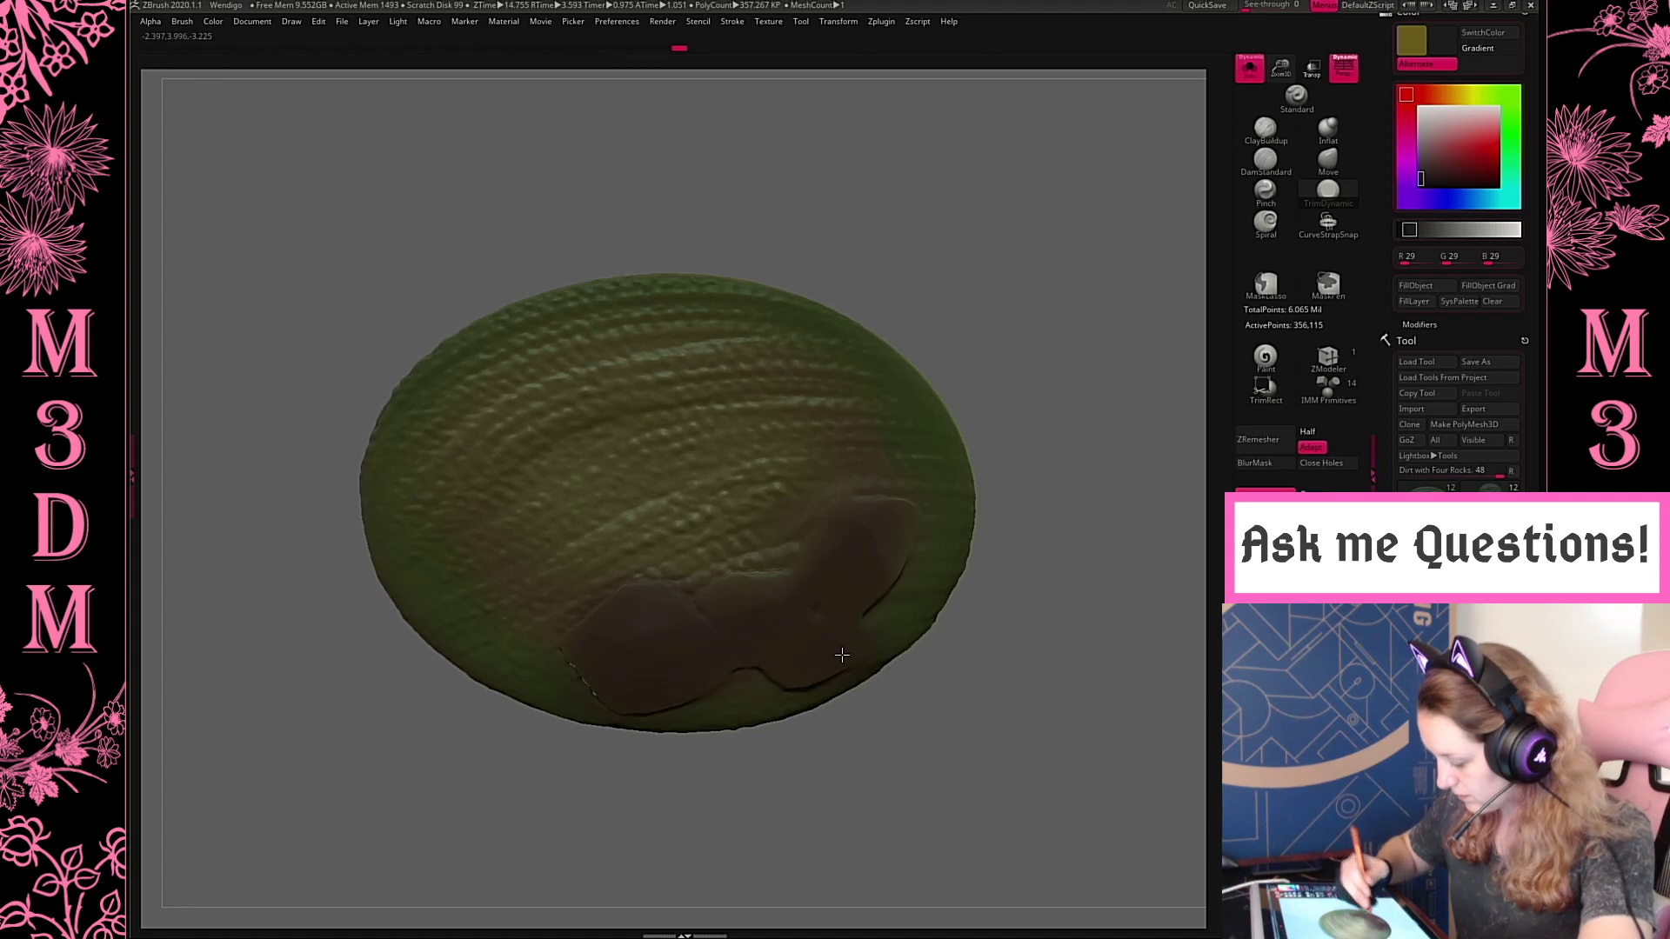
left_click_drag(842, 655, 788, 683)
left_click_drag(1081, 469, 1080, 361)
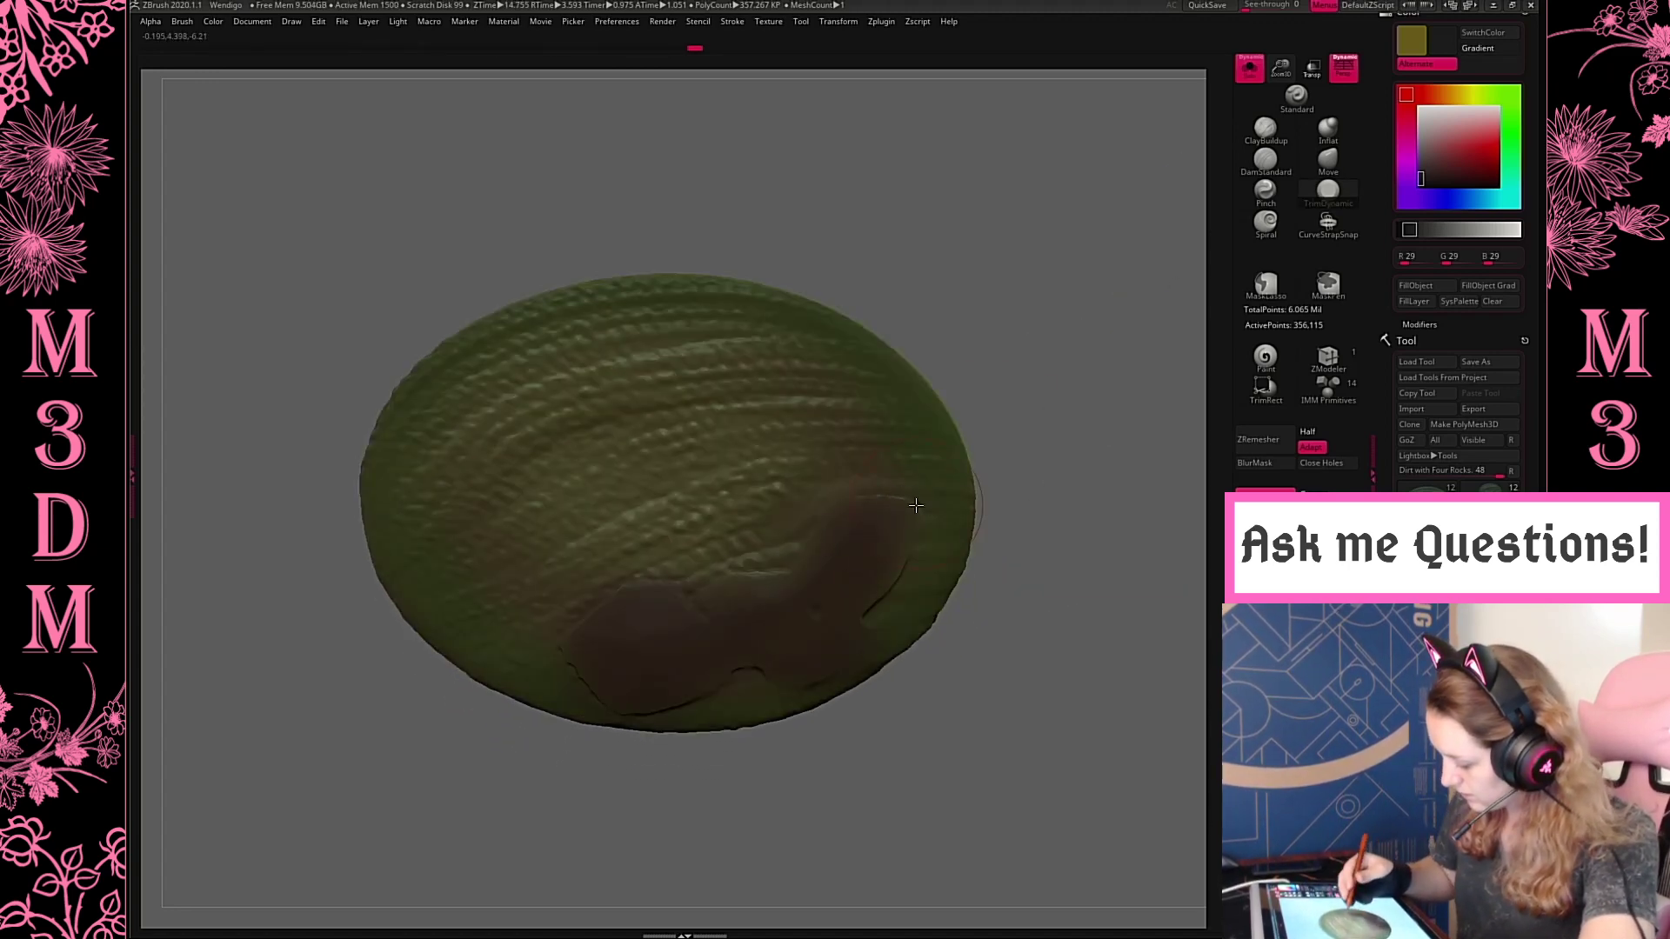
key("space")
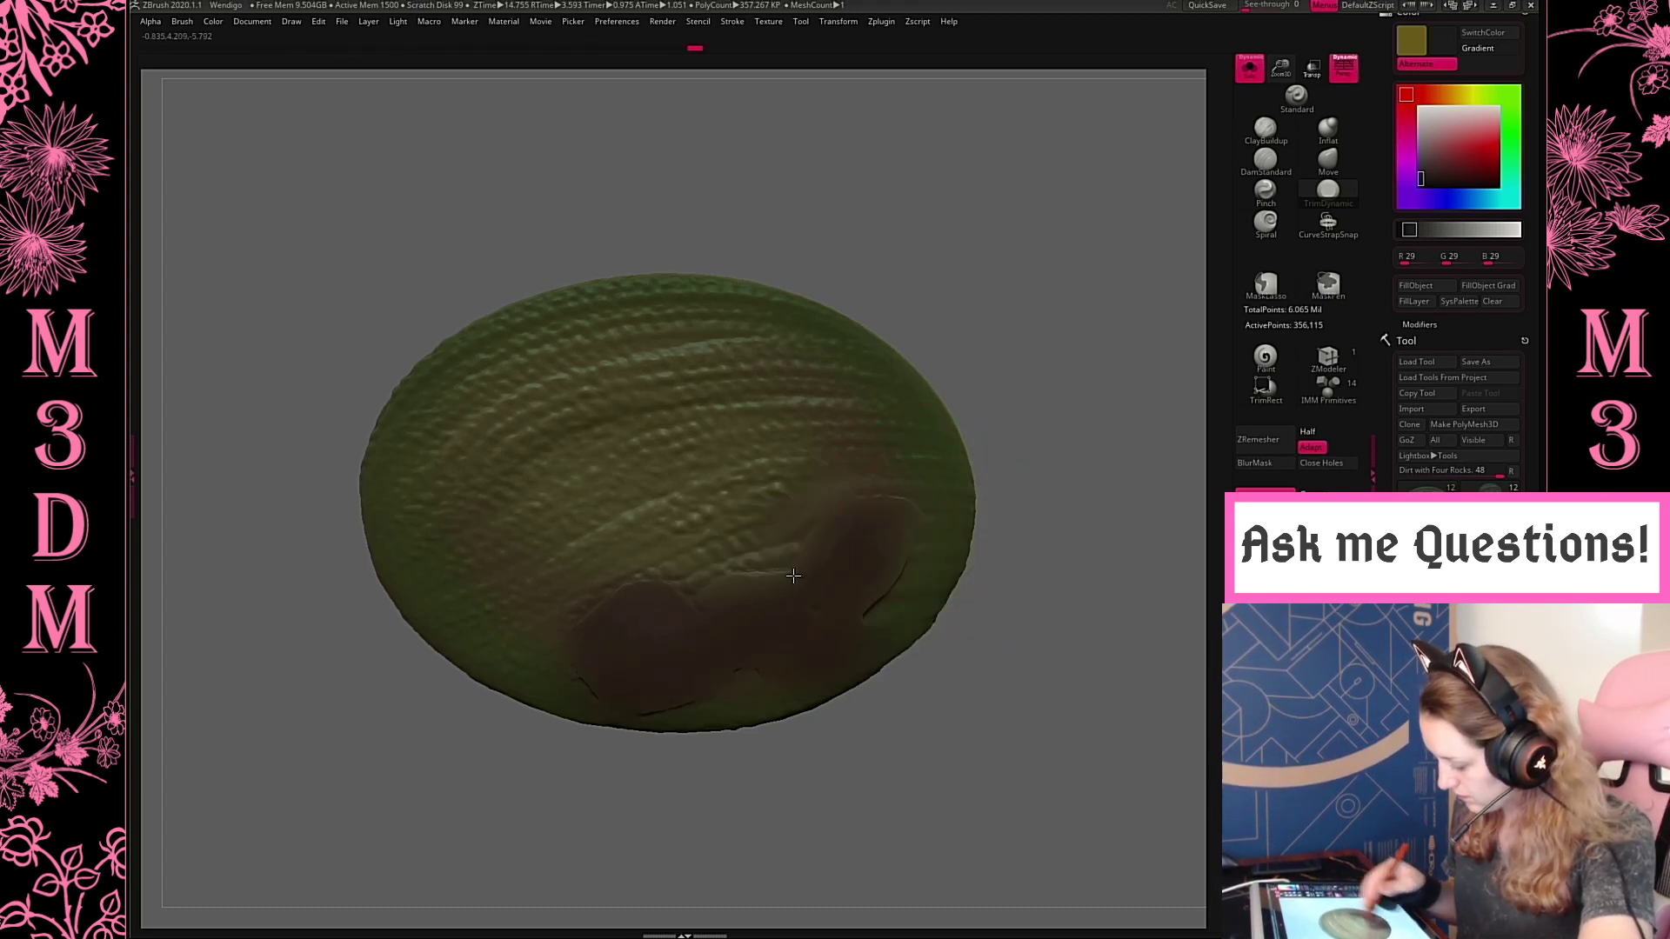
mouse_move(845, 603)
left_mouse_down()
mouse_move(776, 559)
mouse_move(594, 631)
left_mouse_up()
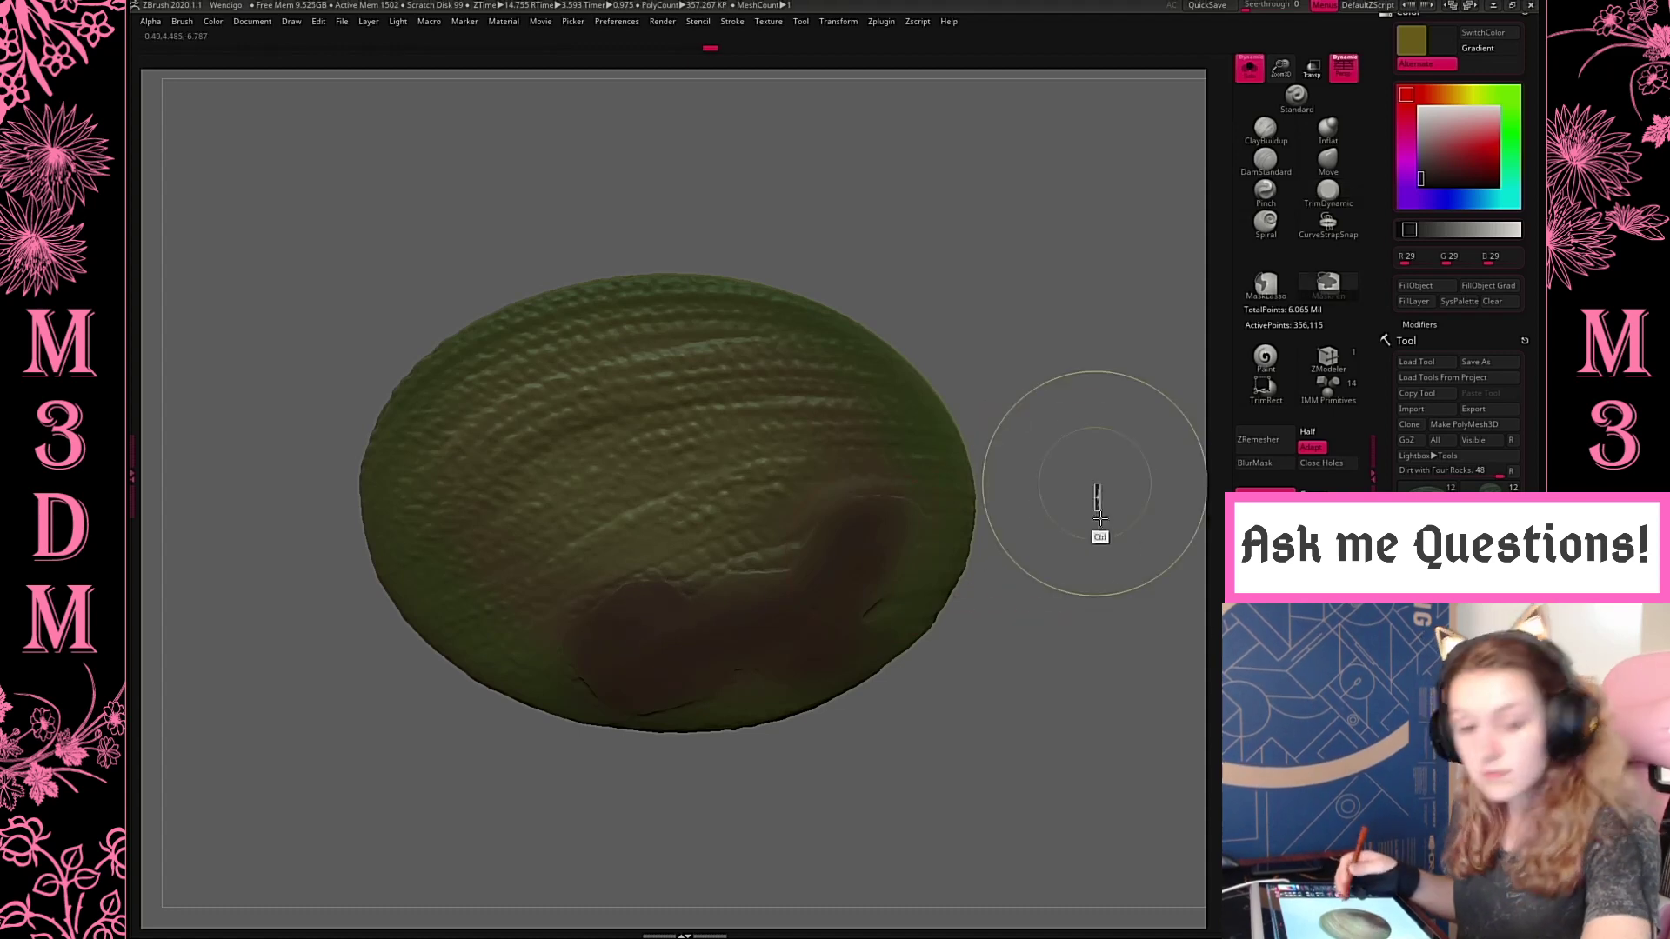
Update the base's DynaMesh, level the last cracks in the dark patch, and show the whole creature again
left_click_drag(1096, 485, 1109, 574, "ctrl")
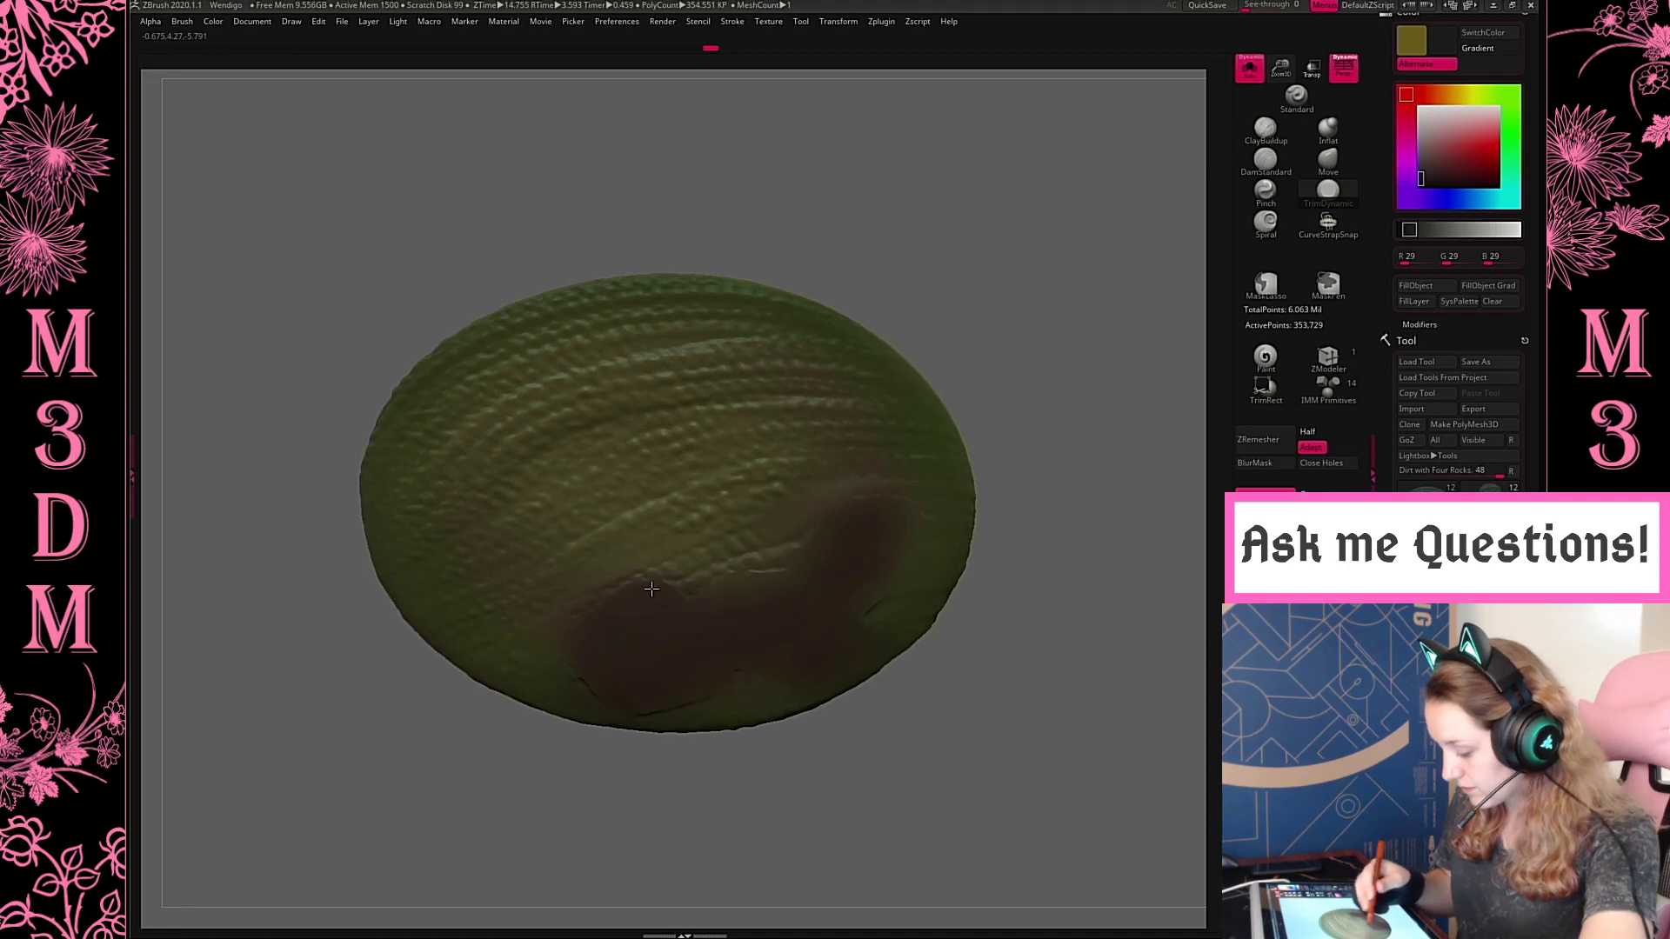
key("ctrl")
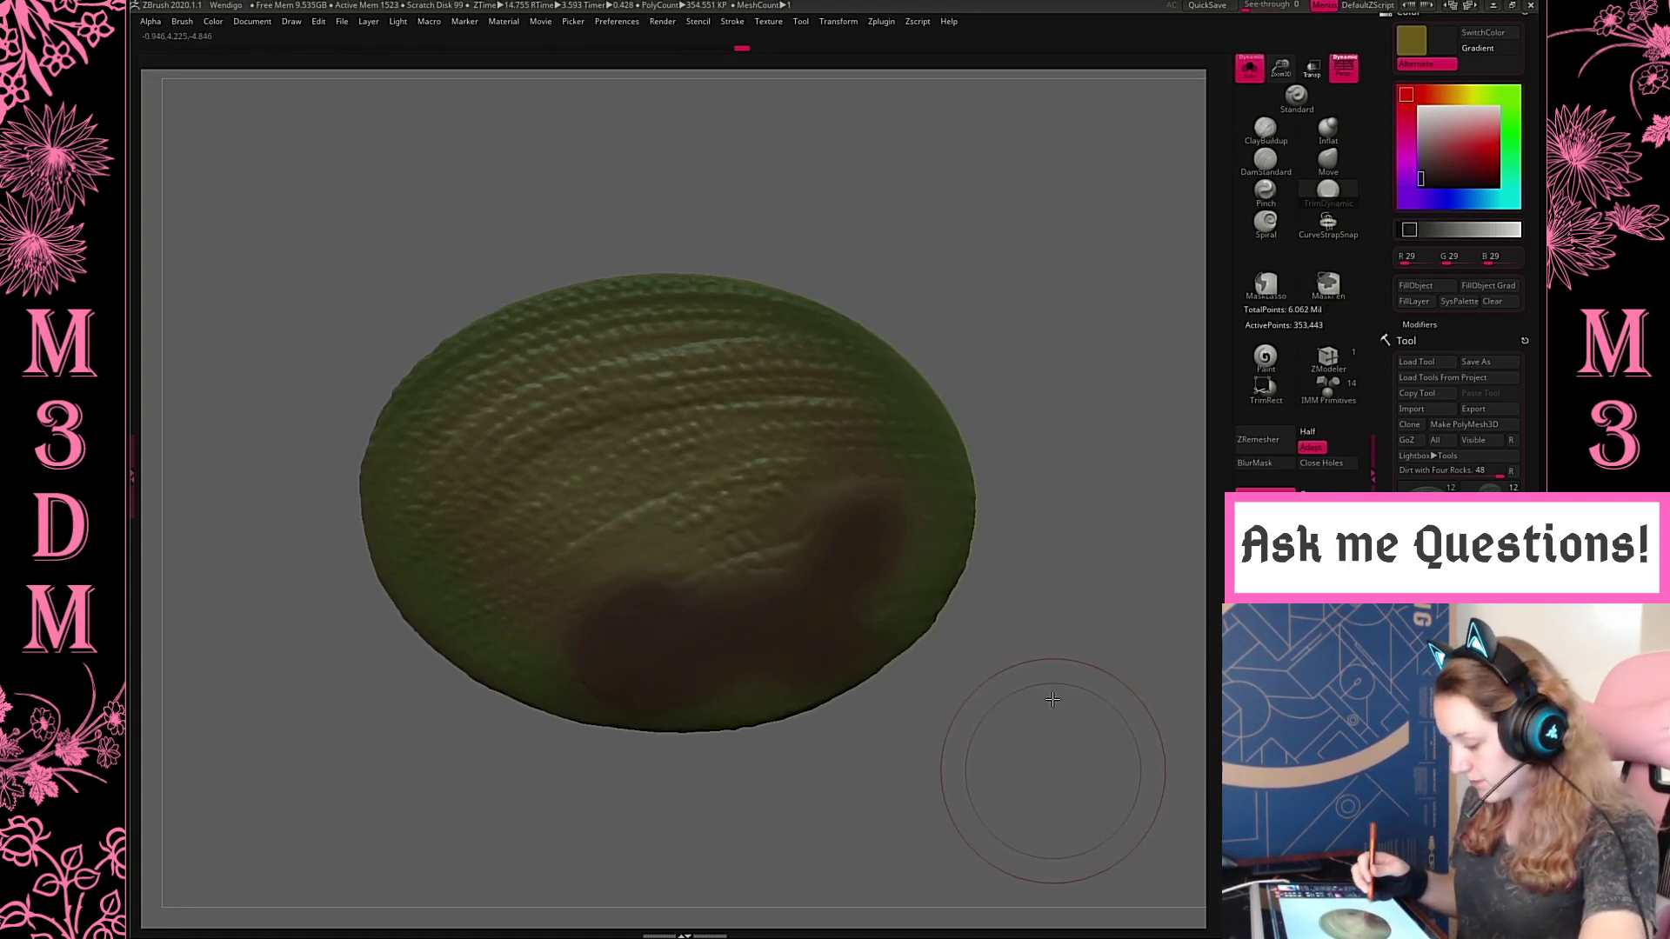
left_click_drag(1053, 699, 1082, 682)
mouse_move(1082, 444)
left_mouse_down()
mouse_move(1077, 488)
mouse_move(1068, 468)
left_mouse_up()
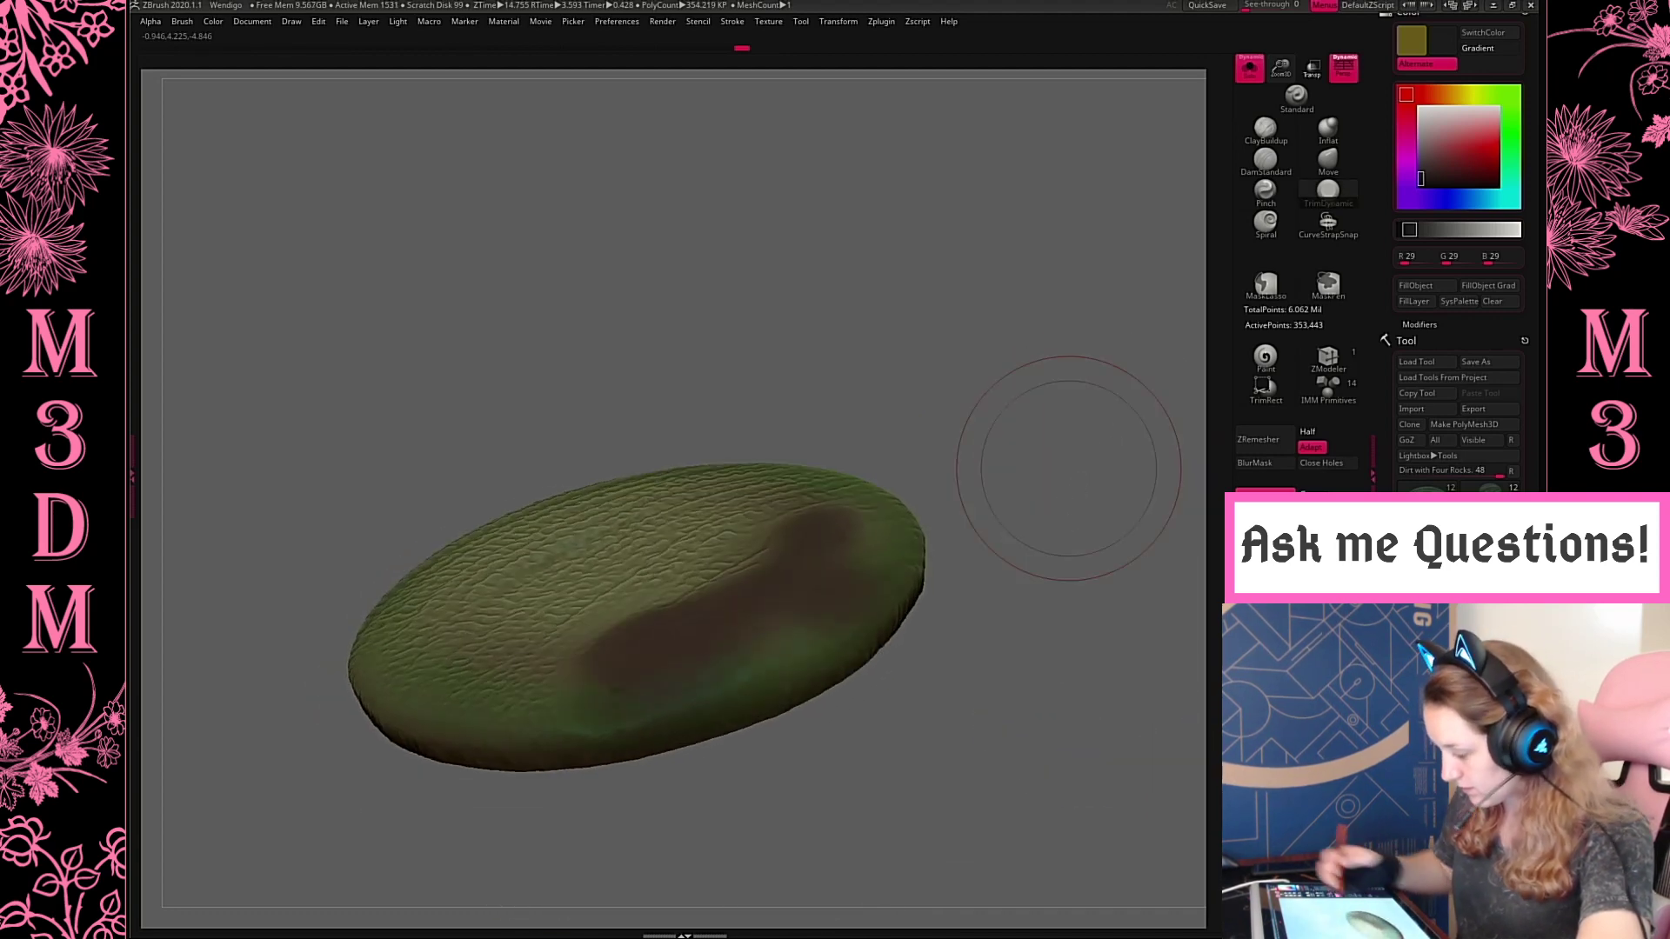
left_click(1250, 68)
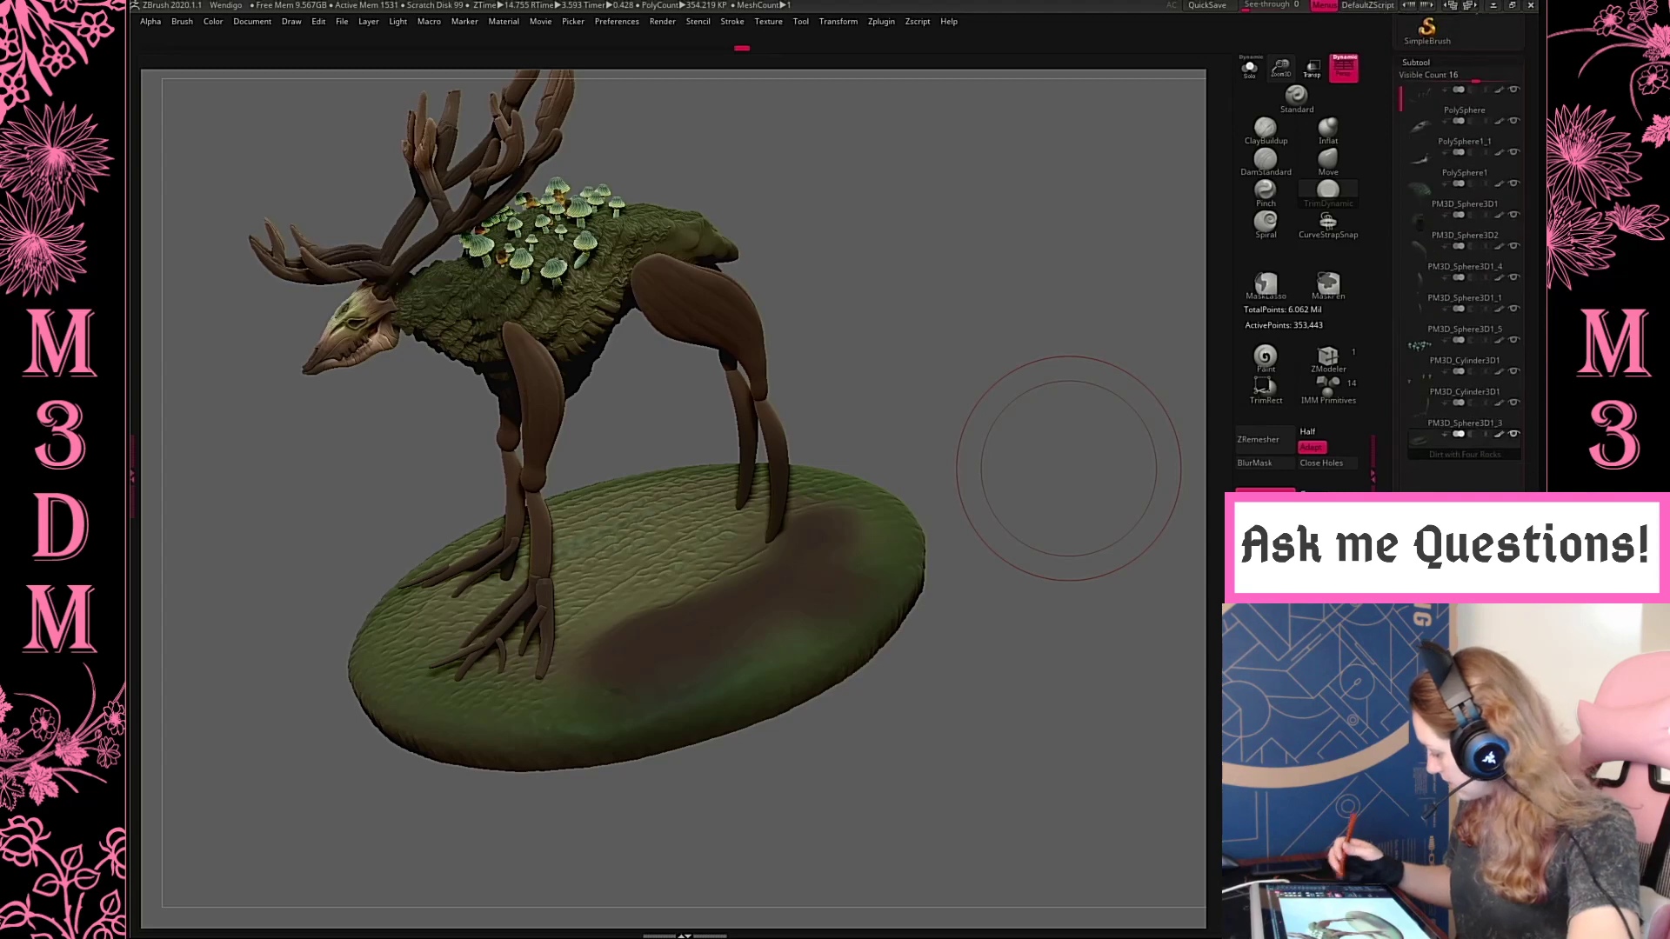
Append a sphere as a new subtool below Dirt with Four Rocks and select it
left_click(1492, 717)
left_click(1071, 685)
left_click(1418, 471)
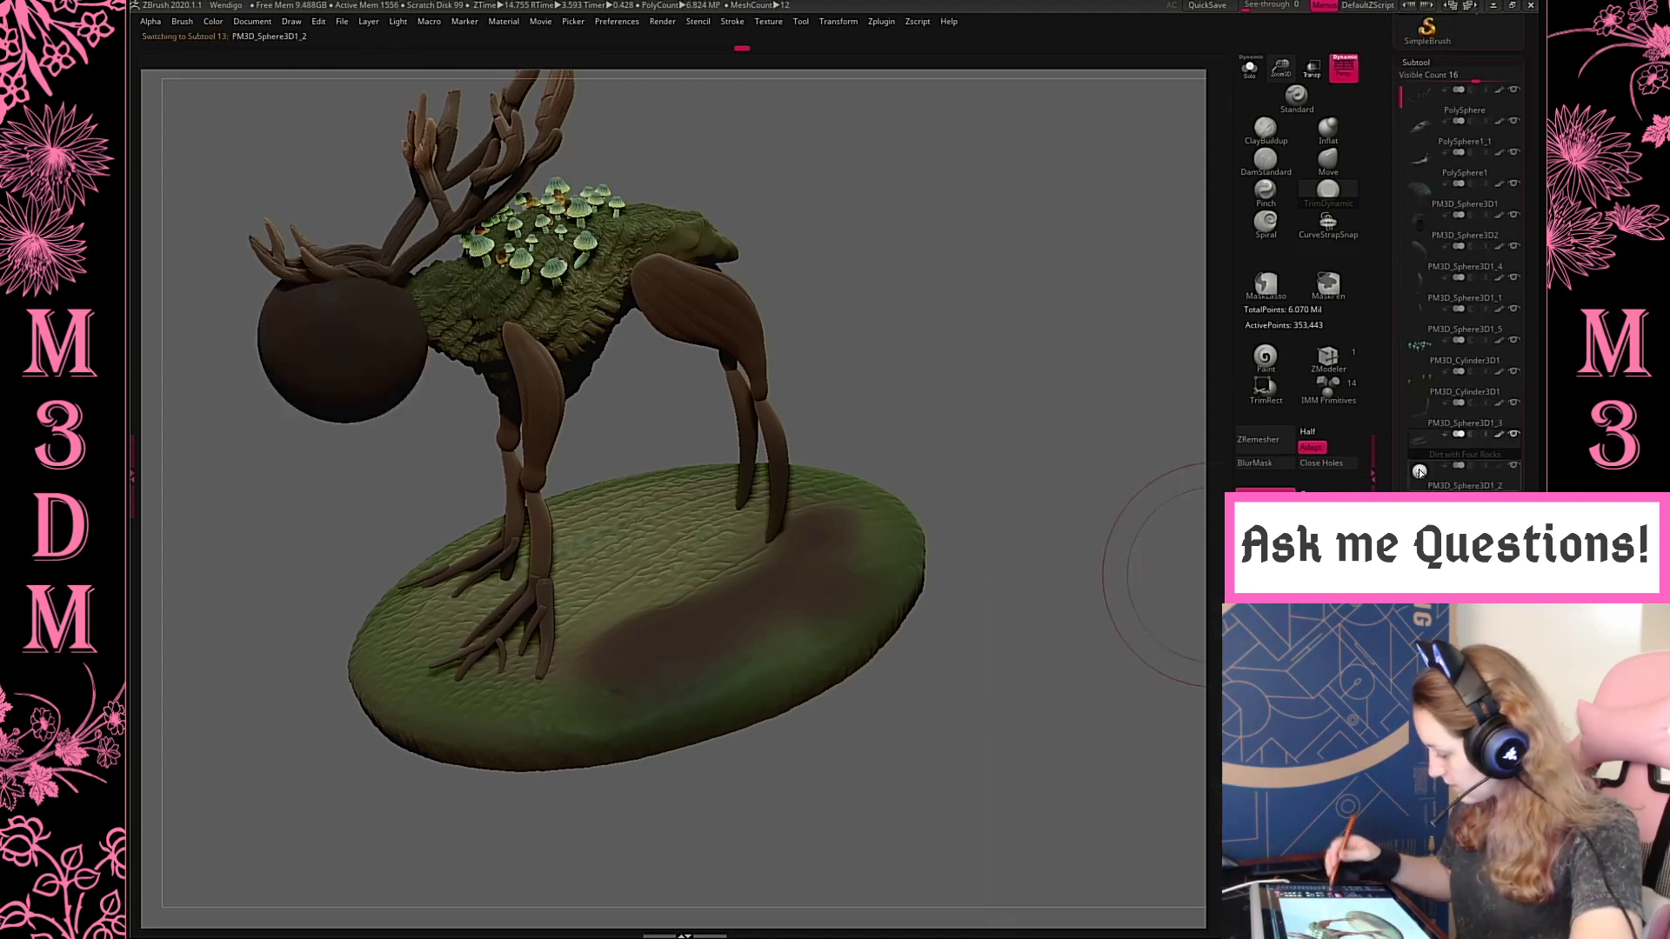
Import the Small Rock Tower STL from the February Models' Elementals Pack with Scatter Terrain folder into the selected sphere subtool
left_click(889, 22)
left_click(948, 176)
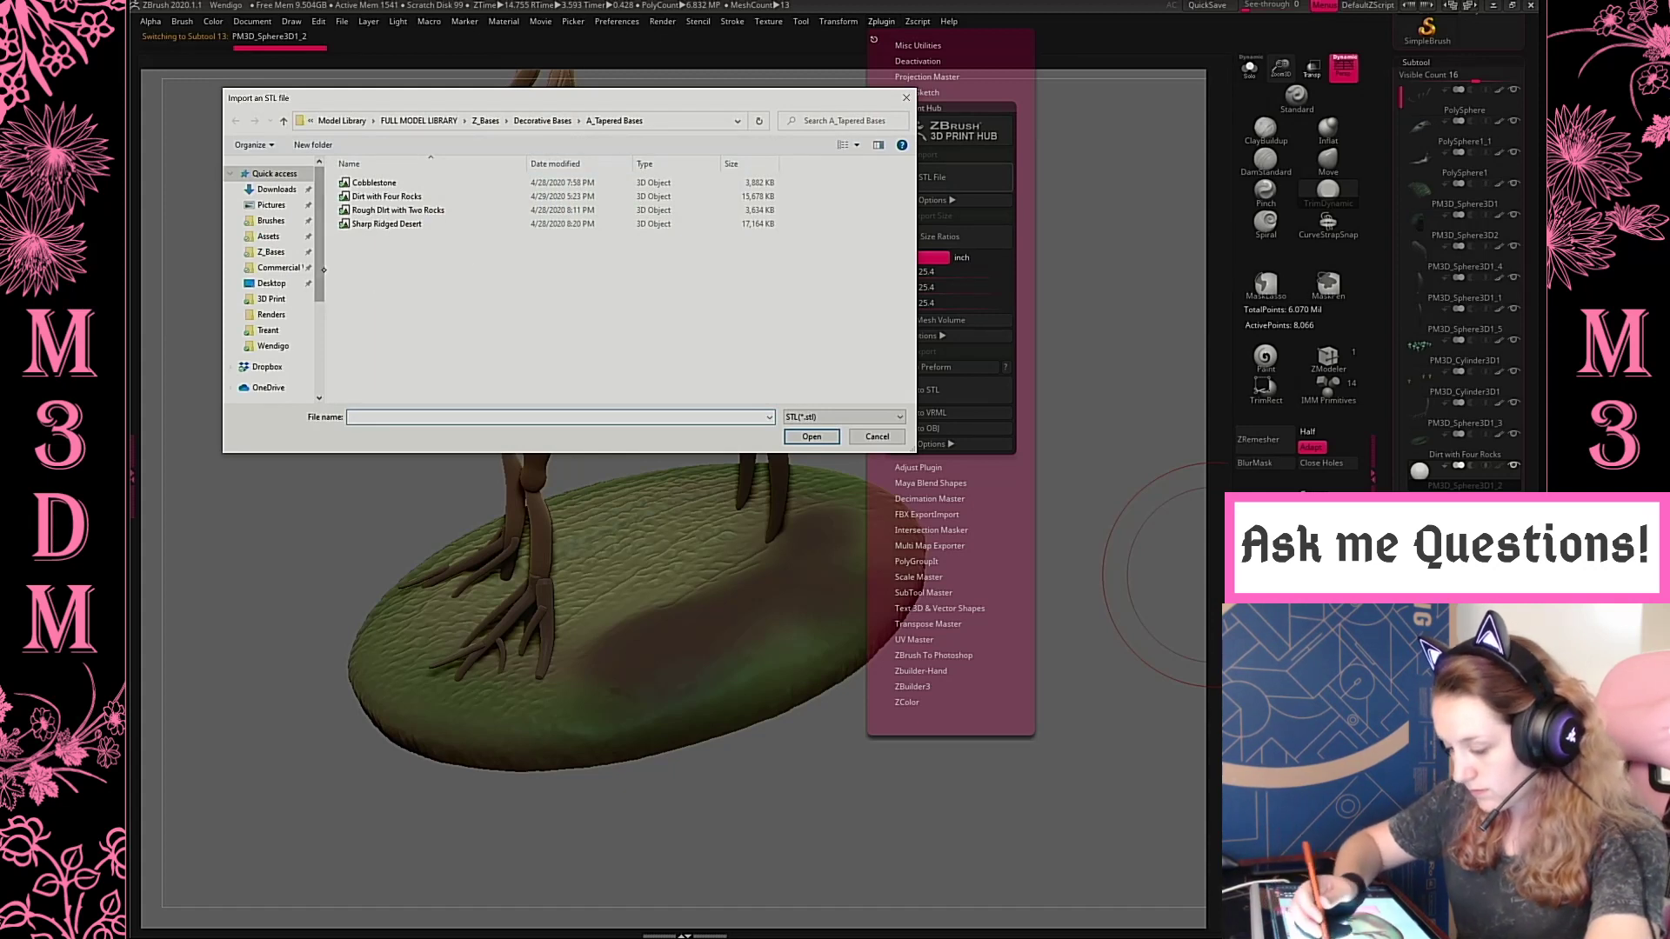
left_click(277, 188)
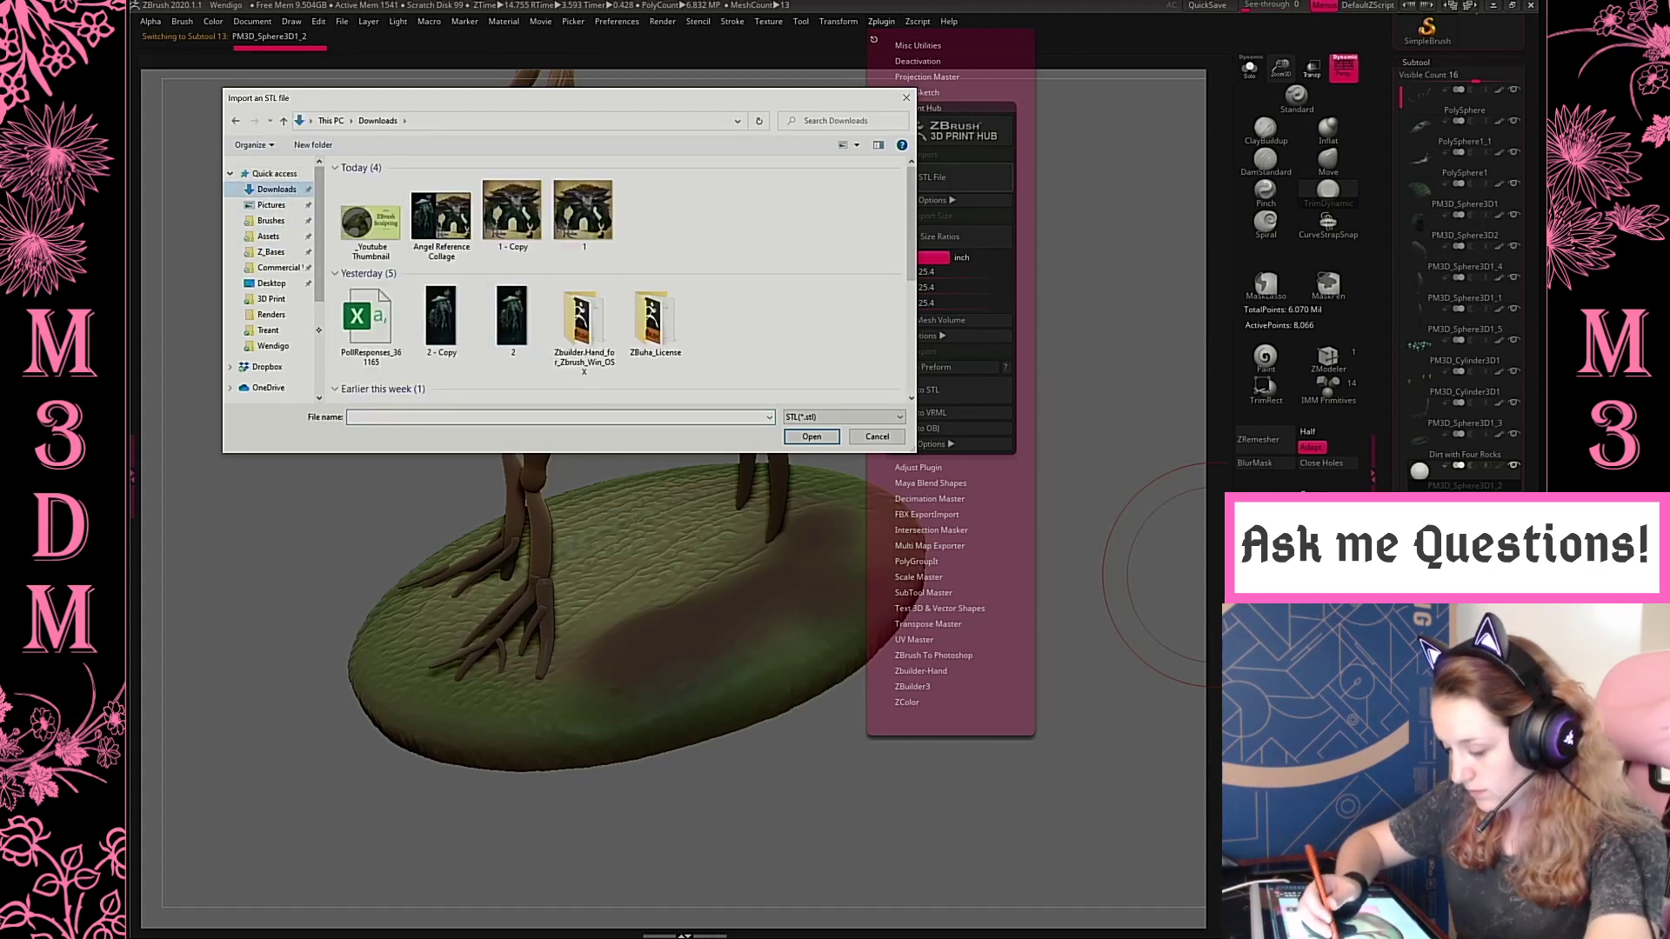
left_click(276, 345)
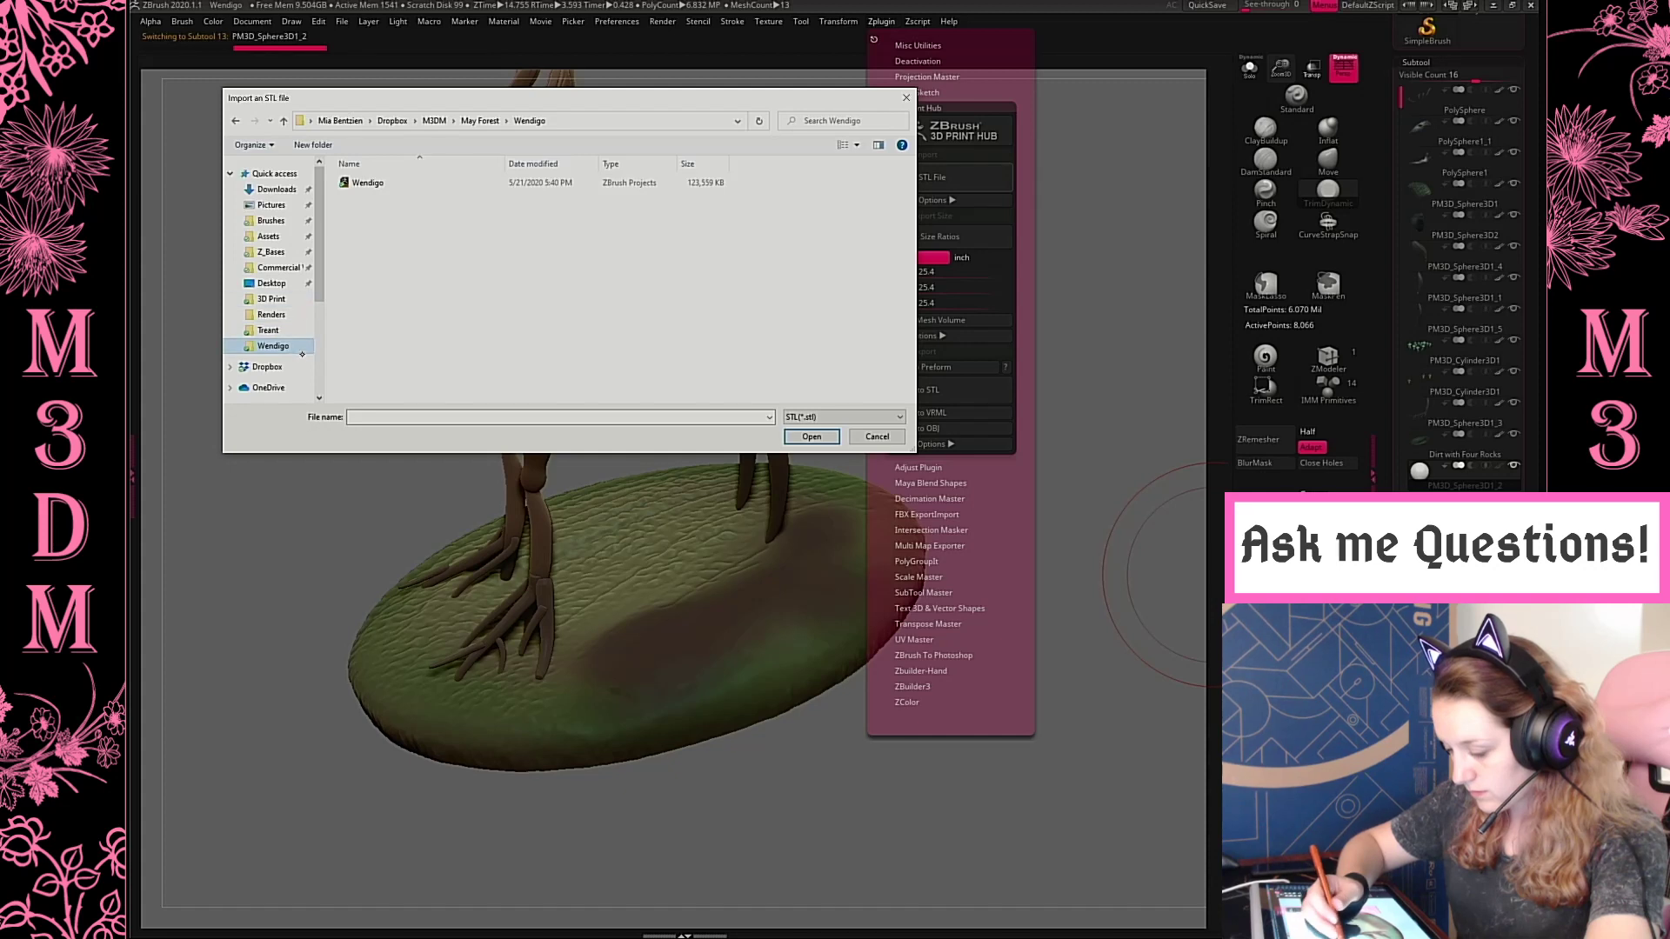
left_click(267, 366)
double_click(396, 196)
double_click(408, 182)
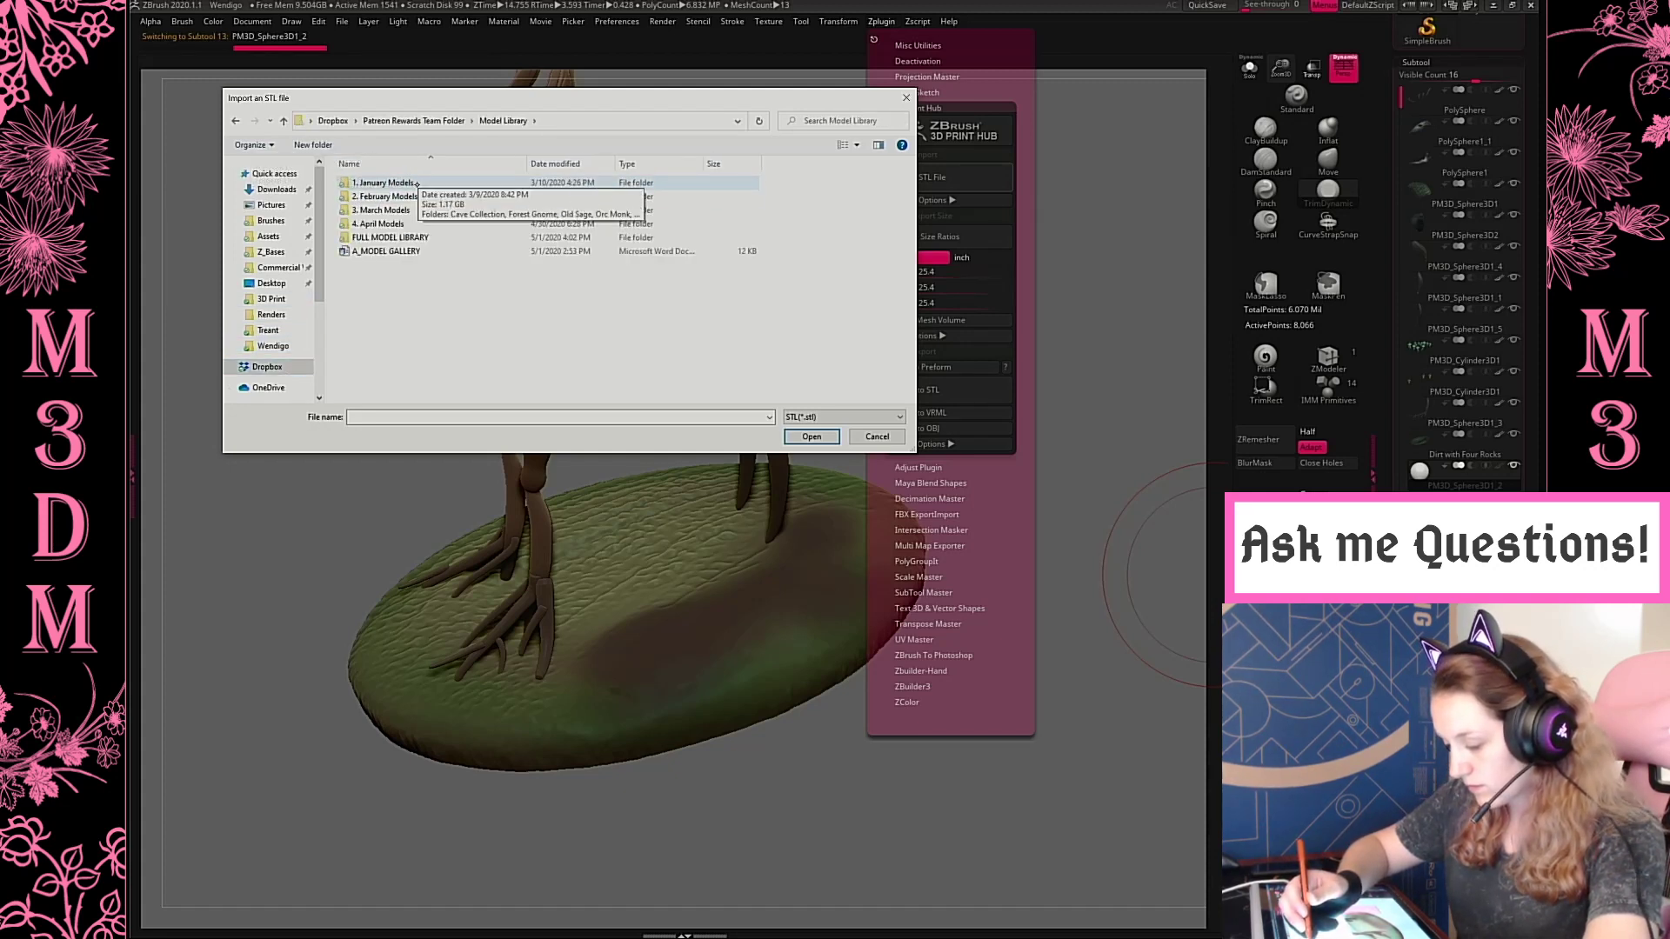
left_click(391, 196)
double_click(392, 196)
double_click(415, 183)
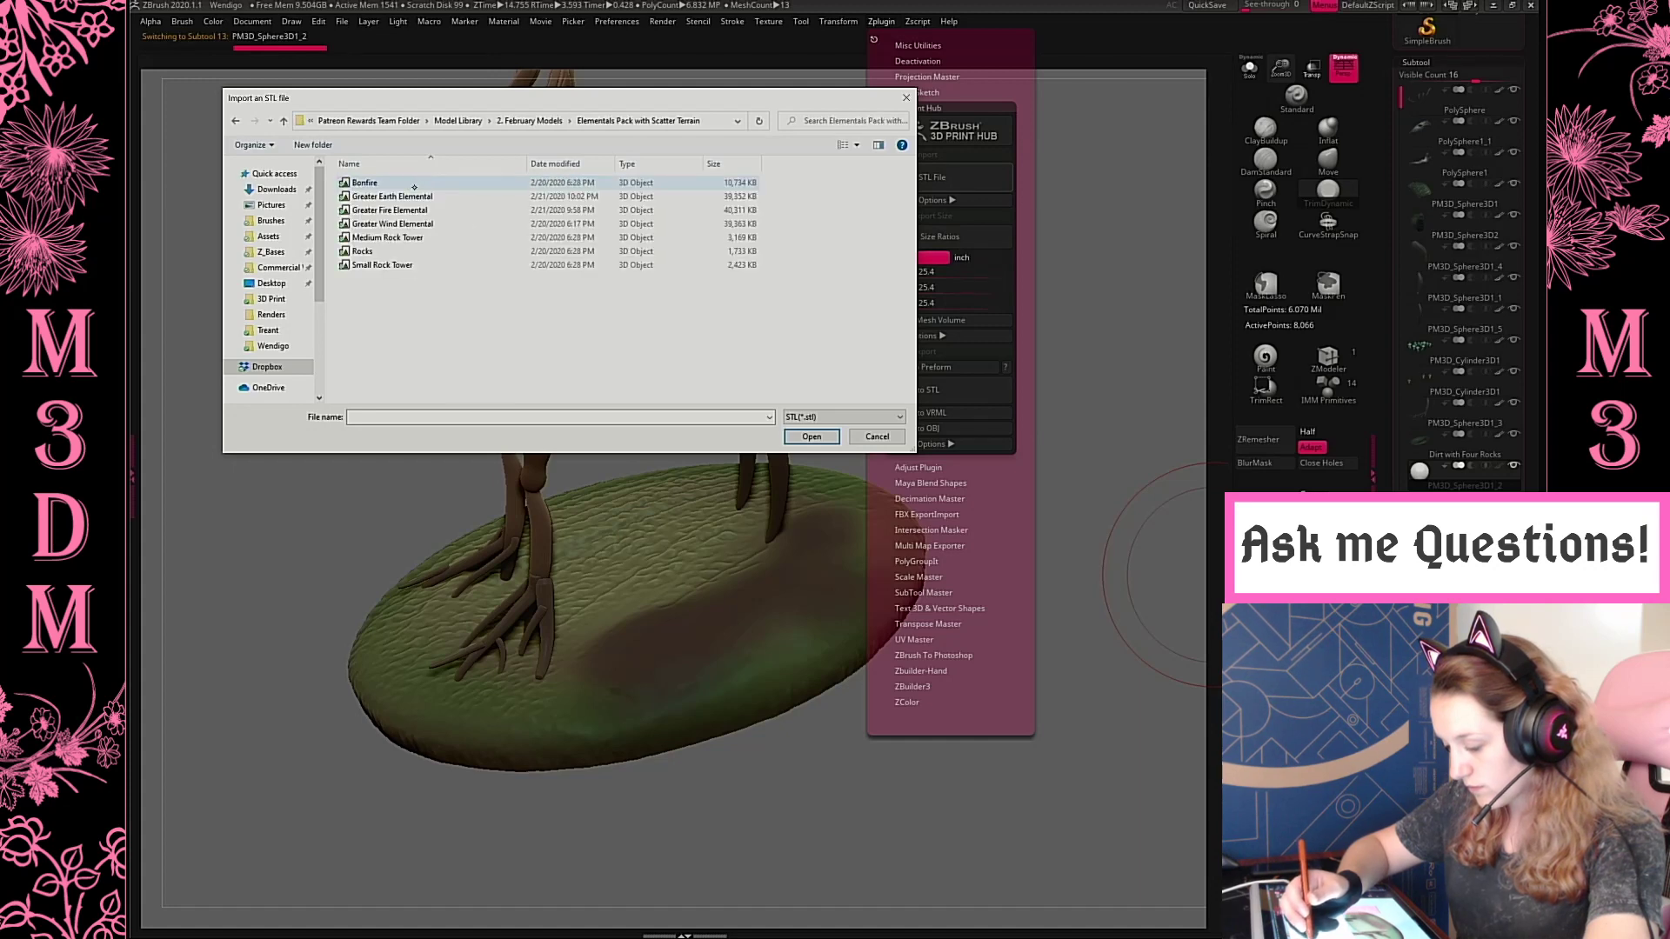
double_click(421, 266)
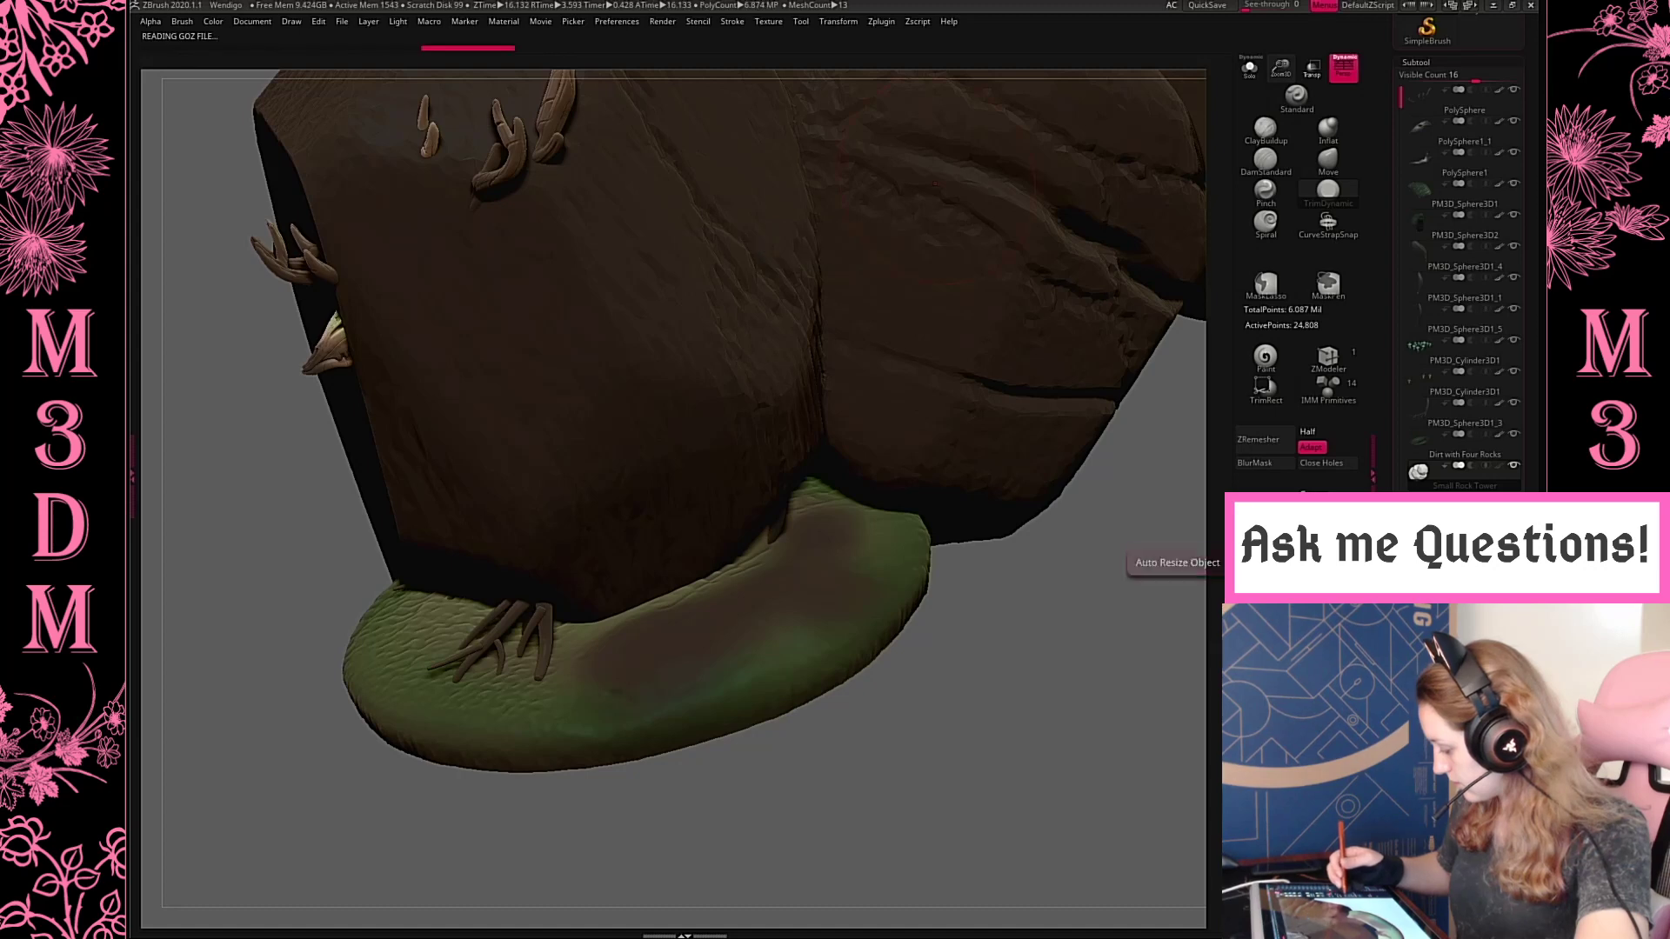
Shrink the imported rock tower and stand it on the dark patch of the base beside the creature's hind leg
left_click_drag(1133, 564, 1048, 690)
key("w")
left_click_drag(505, 333, 746, 451, "shift")
key("q")
left_click_drag(1050, 427, 1091, 468)
key("w")
left_click_drag(761, 659, 785, 653)
left_click_drag(776, 714, 789, 744)
left_click_drag(1064, 548, 1067, 687)
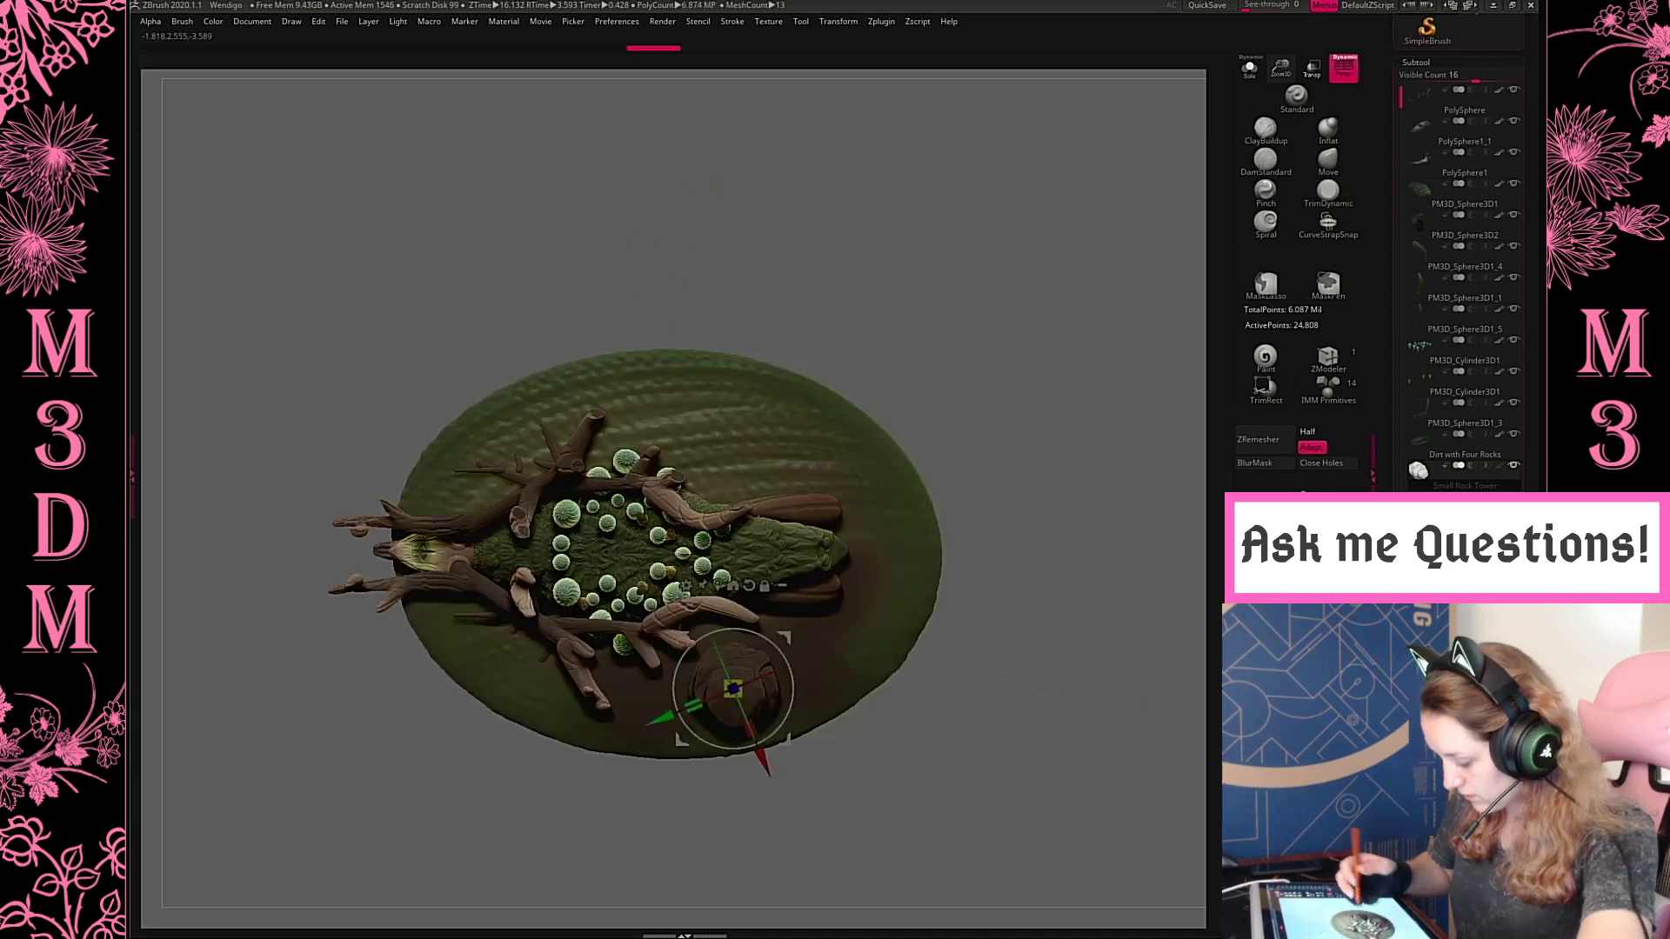
Copy the rock tower toward the front feet, scale the copy smaller, and seat it on the ground
left_click_drag(779, 643, 674, 627, "ctrl")
left_click_drag(1096, 588, 1091, 474)
left_click_drag(637, 668, 620, 682)
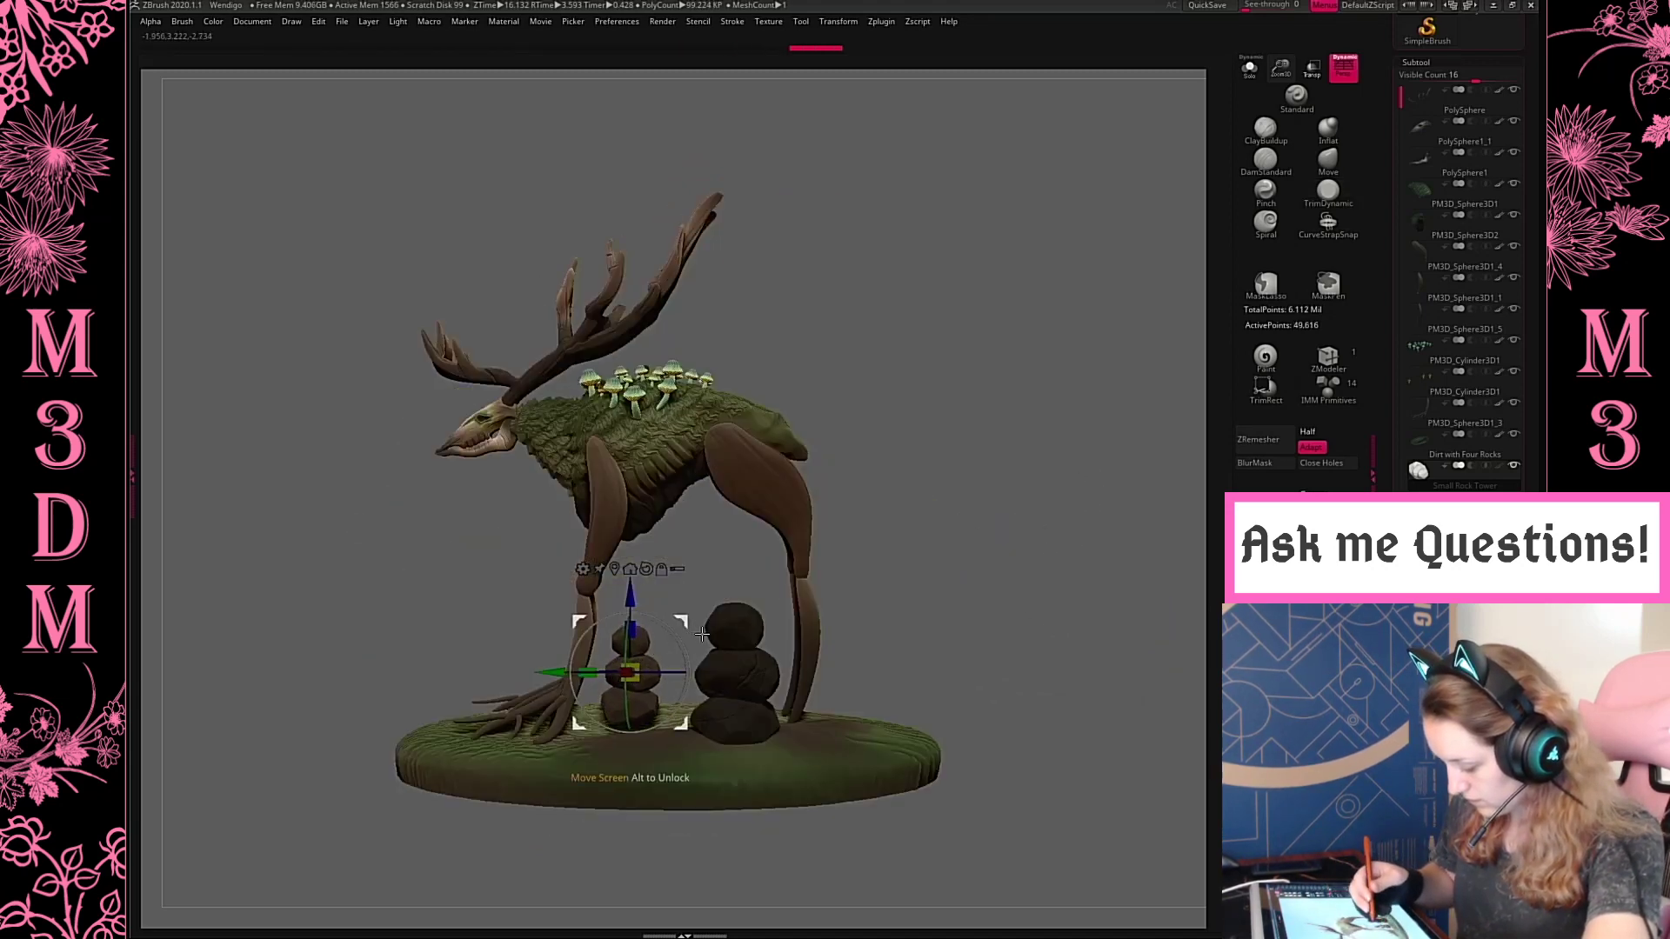
left_click_drag(690, 624, 705, 638)
Duplicate the rock tower subtool and import the Rocks STL in place of the duplicate
left_click_drag(980, 514, 1052, 641)
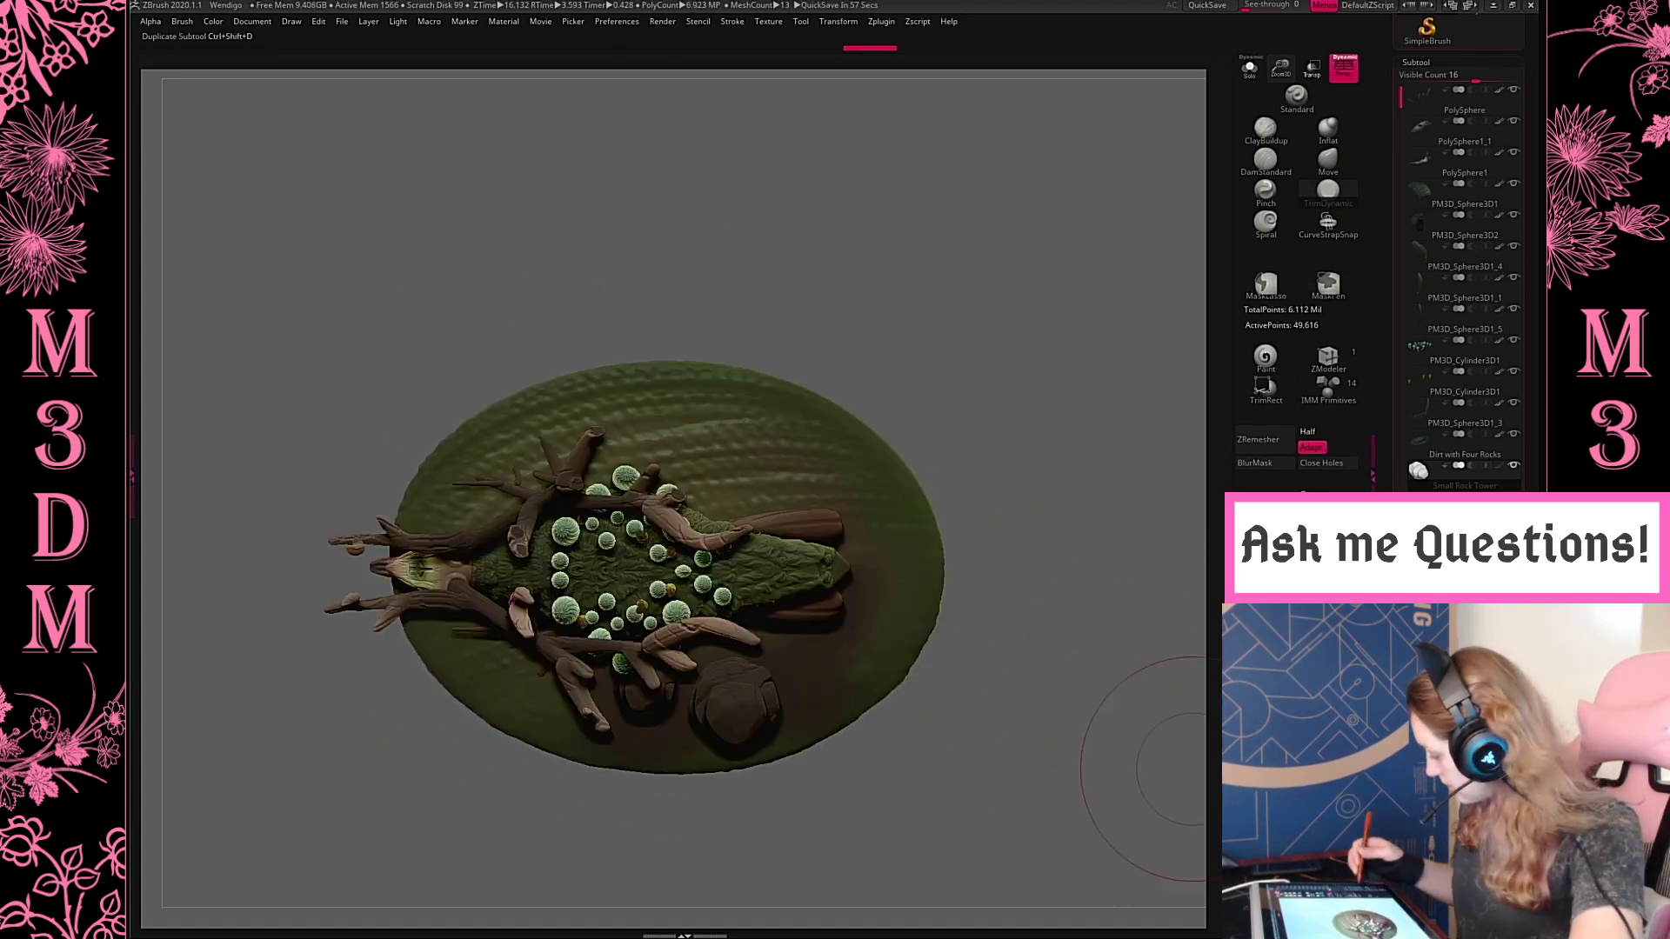
left_click(881, 21)
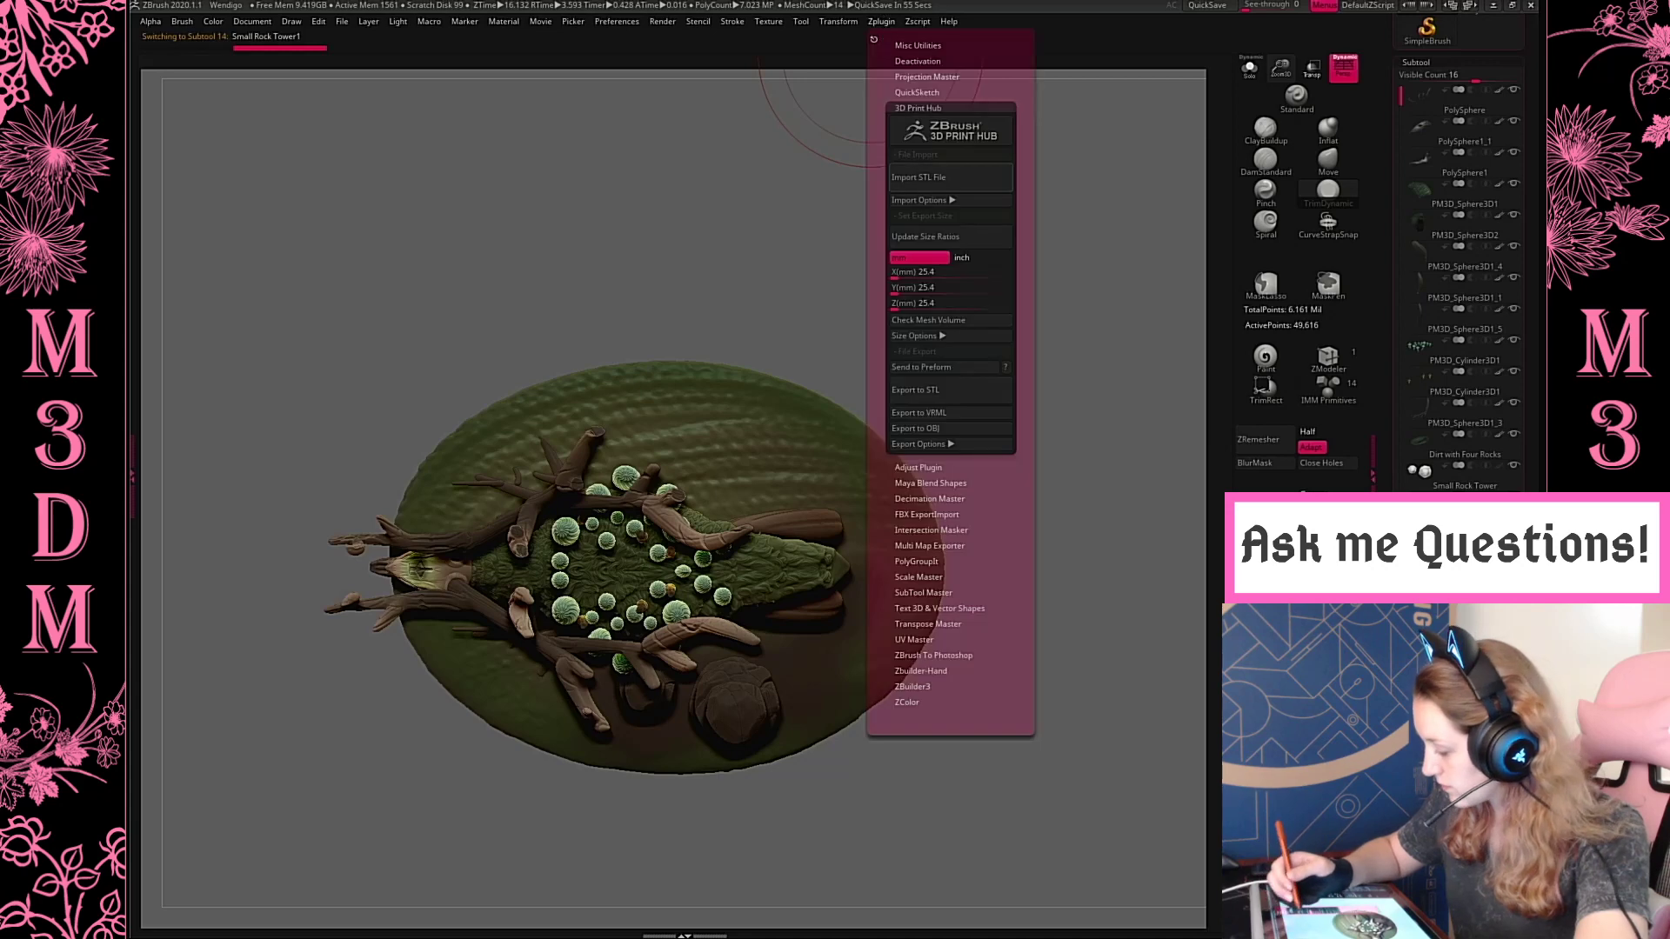
left_click(935, 176)
double_click(410, 251)
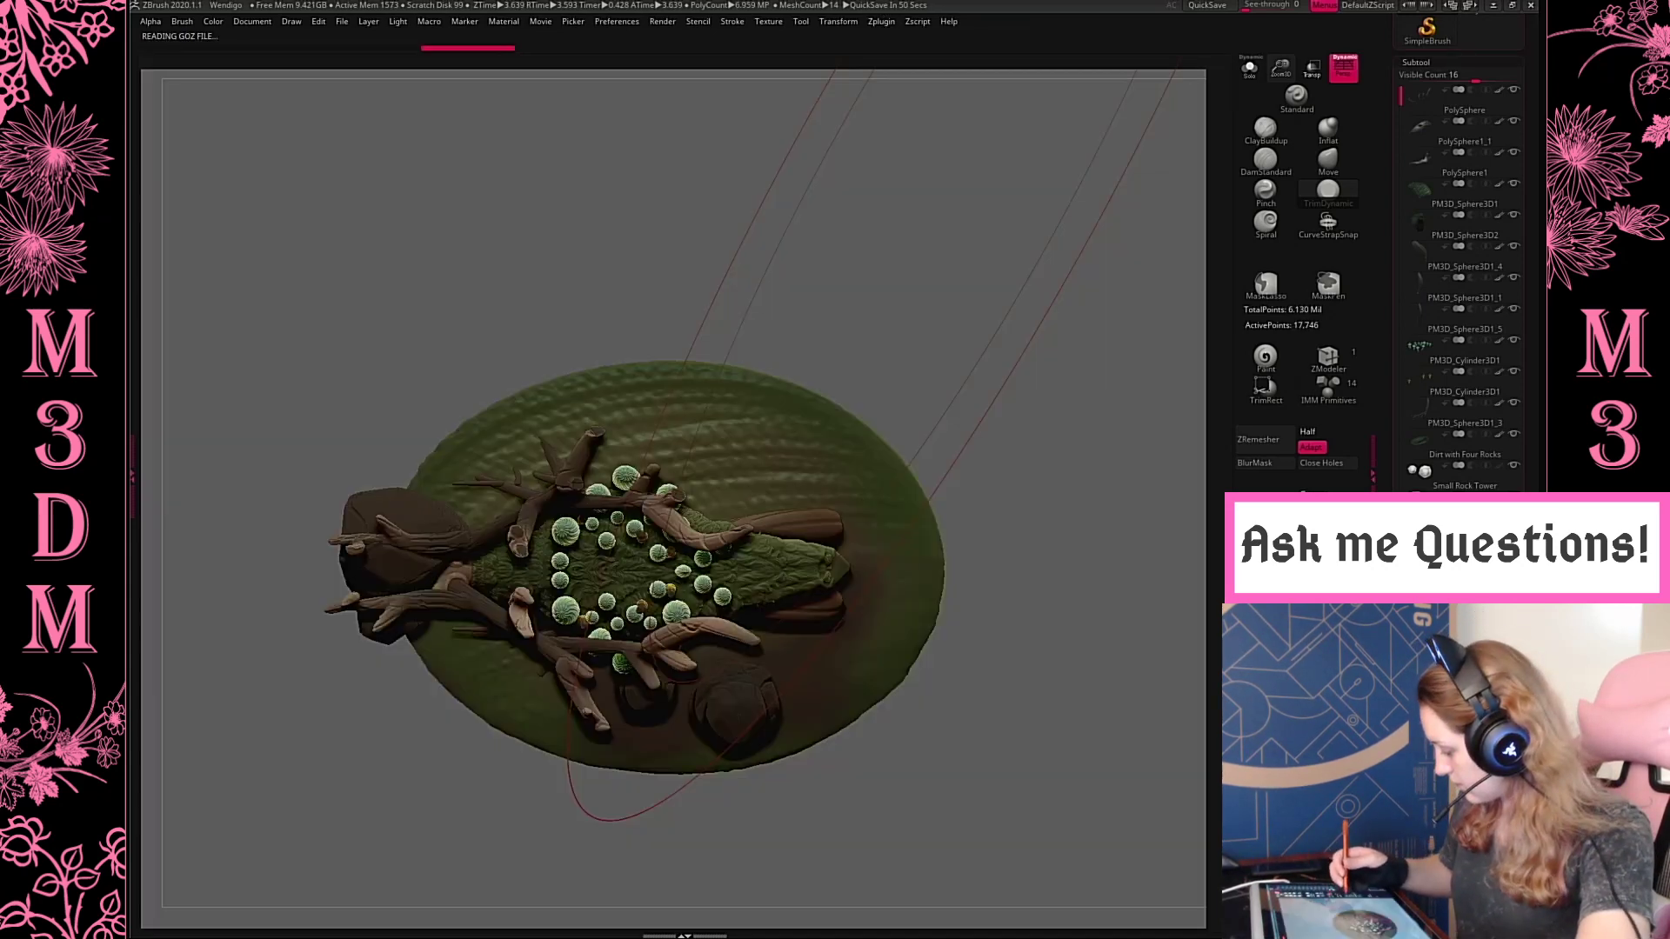
Move the imported rocks from under the creature's head to the rear of the base, beside the hind leg
key("w")
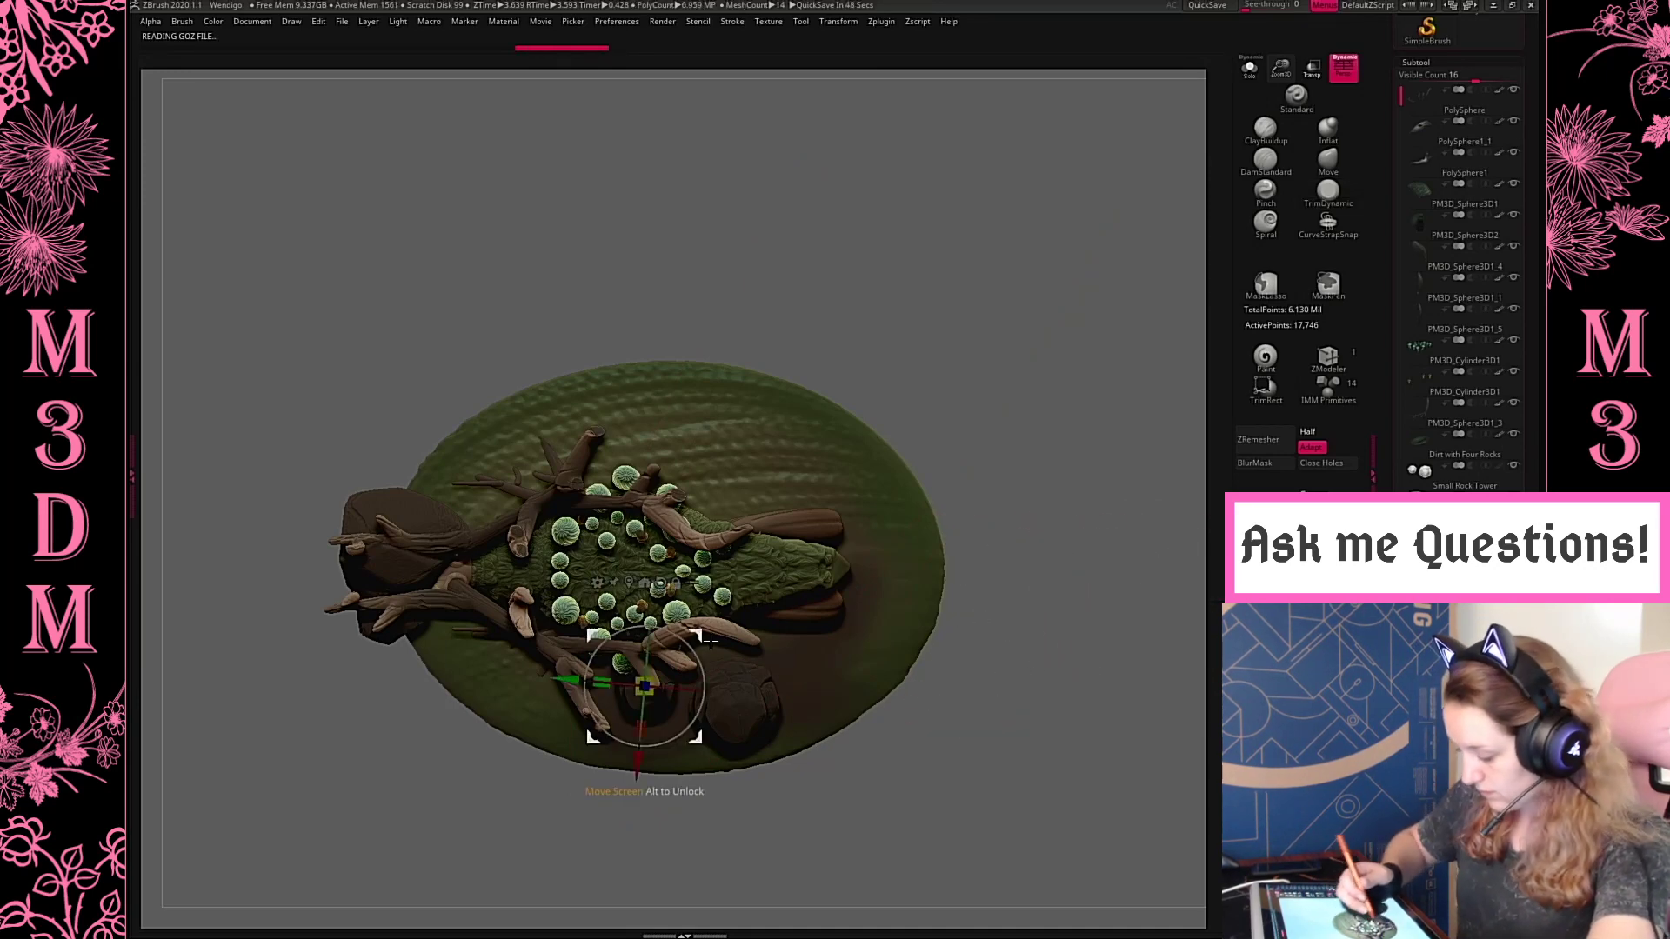
left_click_drag(644, 687, 415, 567)
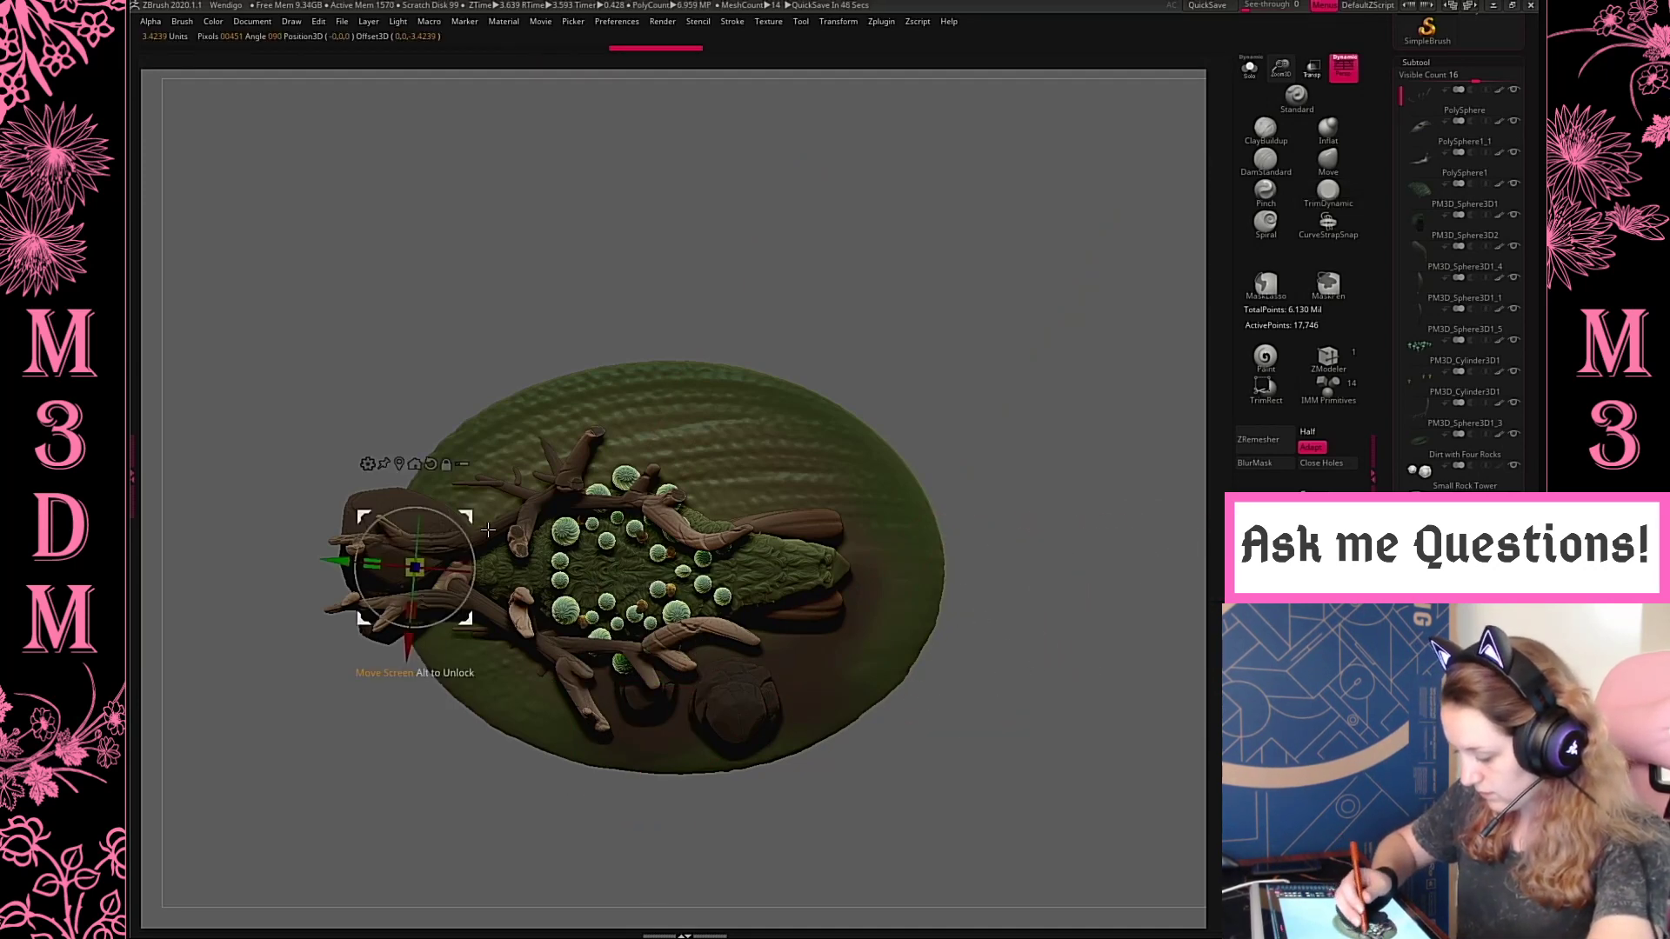
left_click_drag(471, 520, 894, 628)
key("q")
mouse_move(1026, 556)
left_mouse_down()
mouse_move(1044, 348)
mouse_move(981, 435)
left_mouse_up()
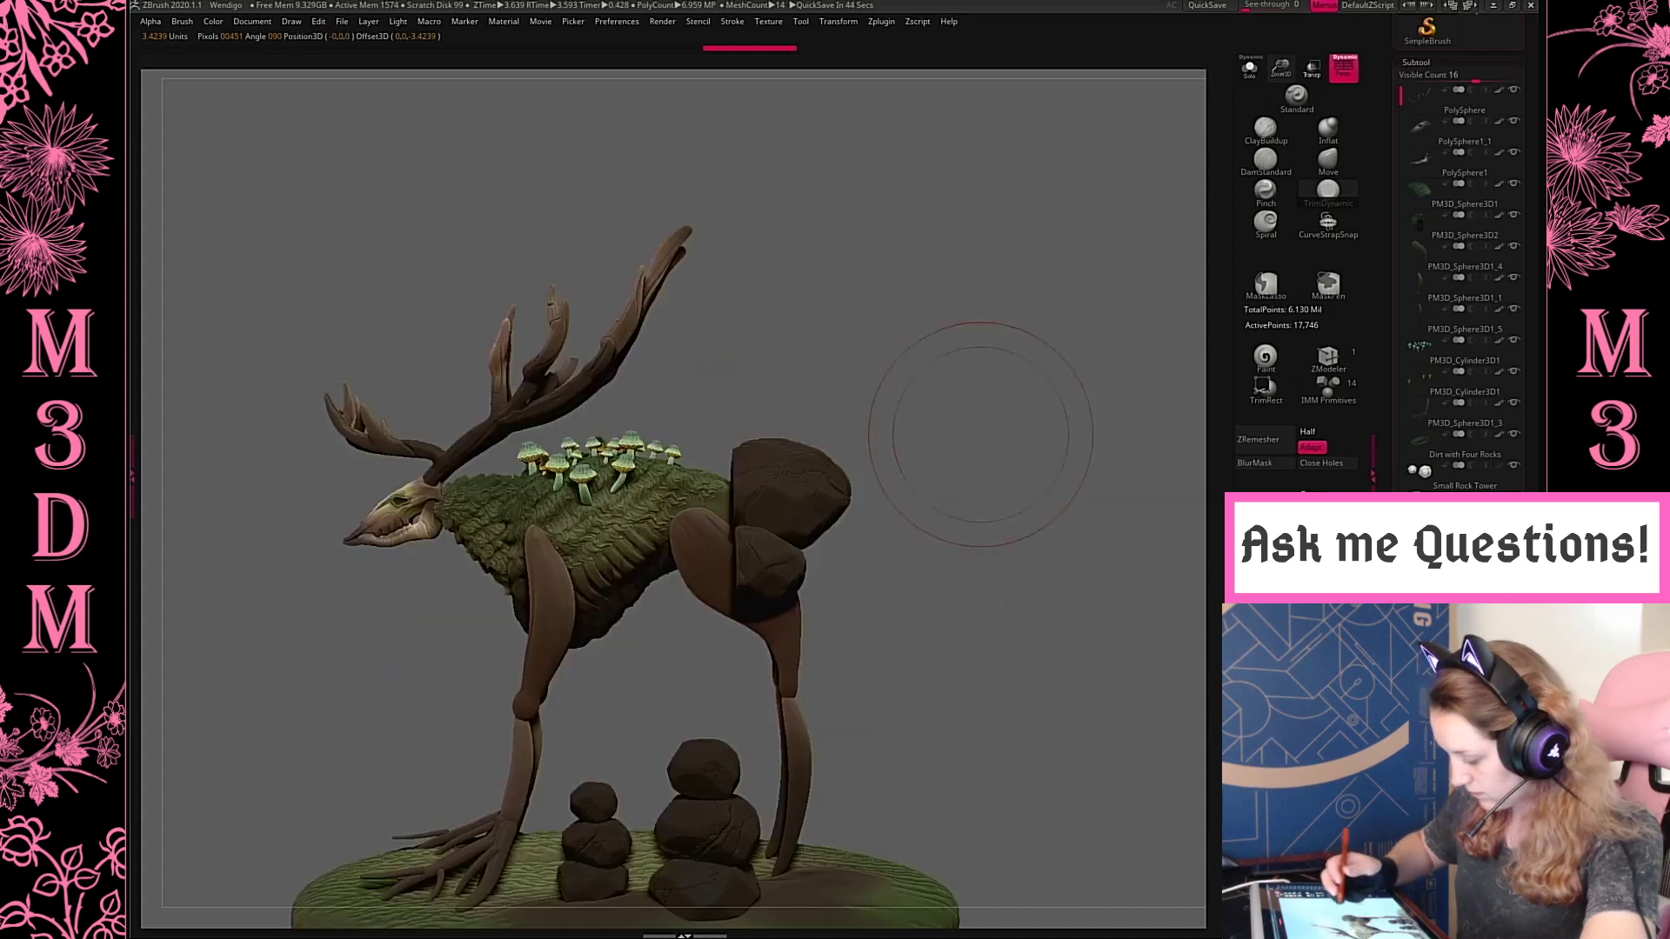
Rotate the imported rocks upright and lower them onto the base beside the hind leg
key("w")
left_click_drag(827, 572, 857, 464, "shift")
left_click_drag(1000, 503, 973, 413, "alt")
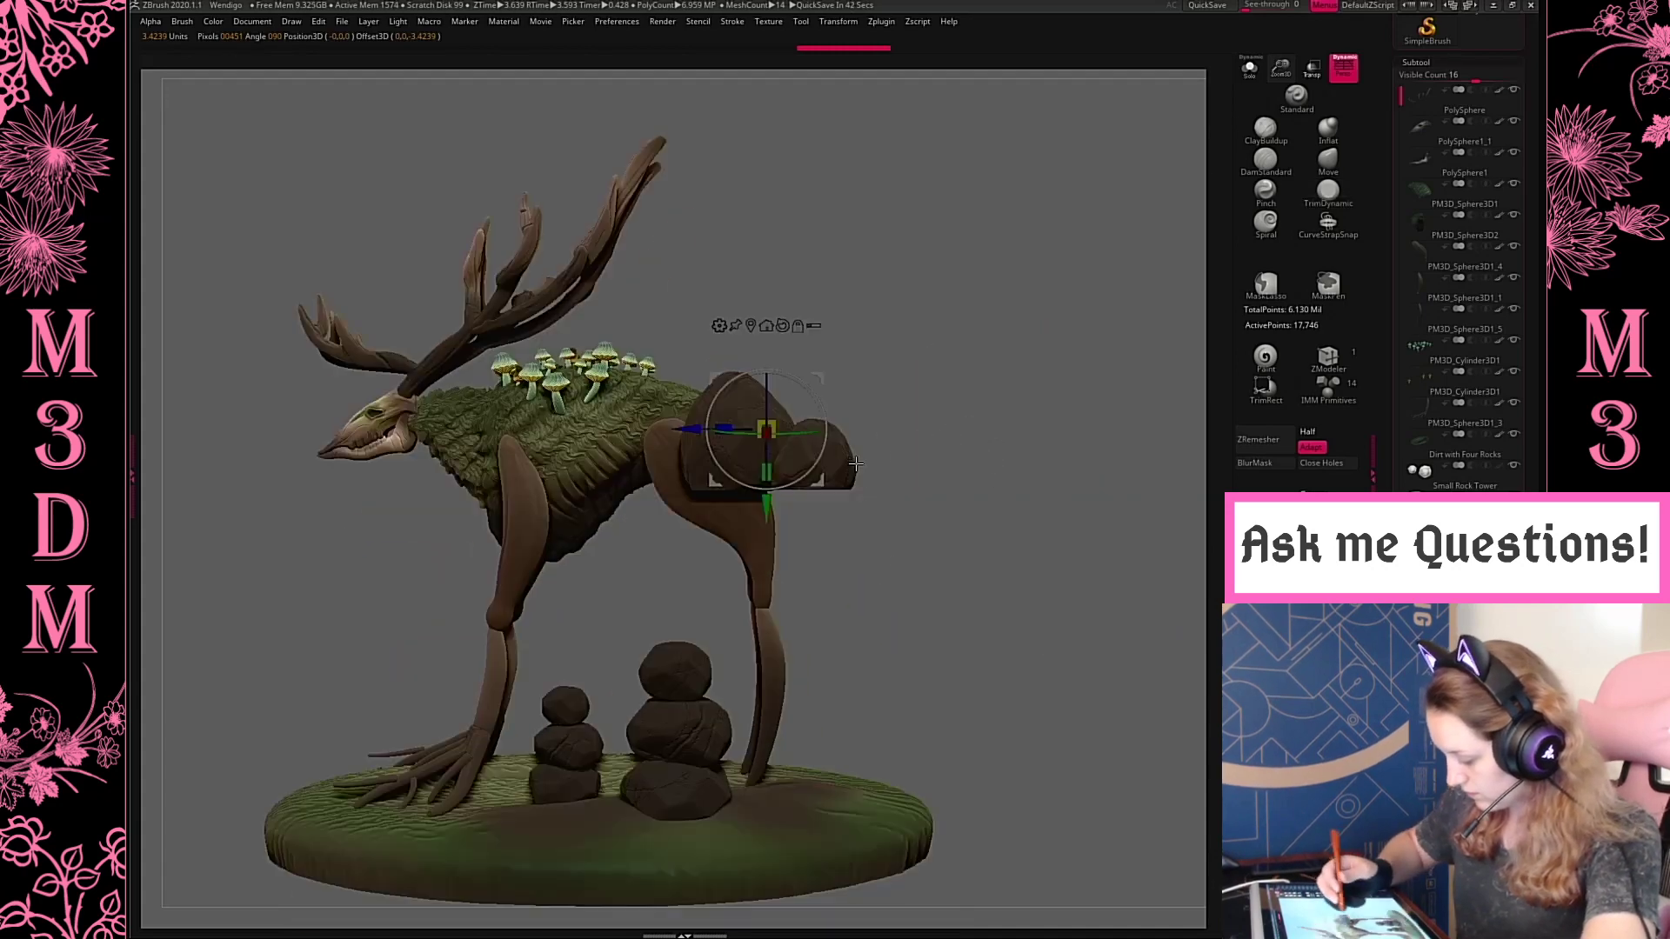
left_click_drag(833, 433, 860, 684)
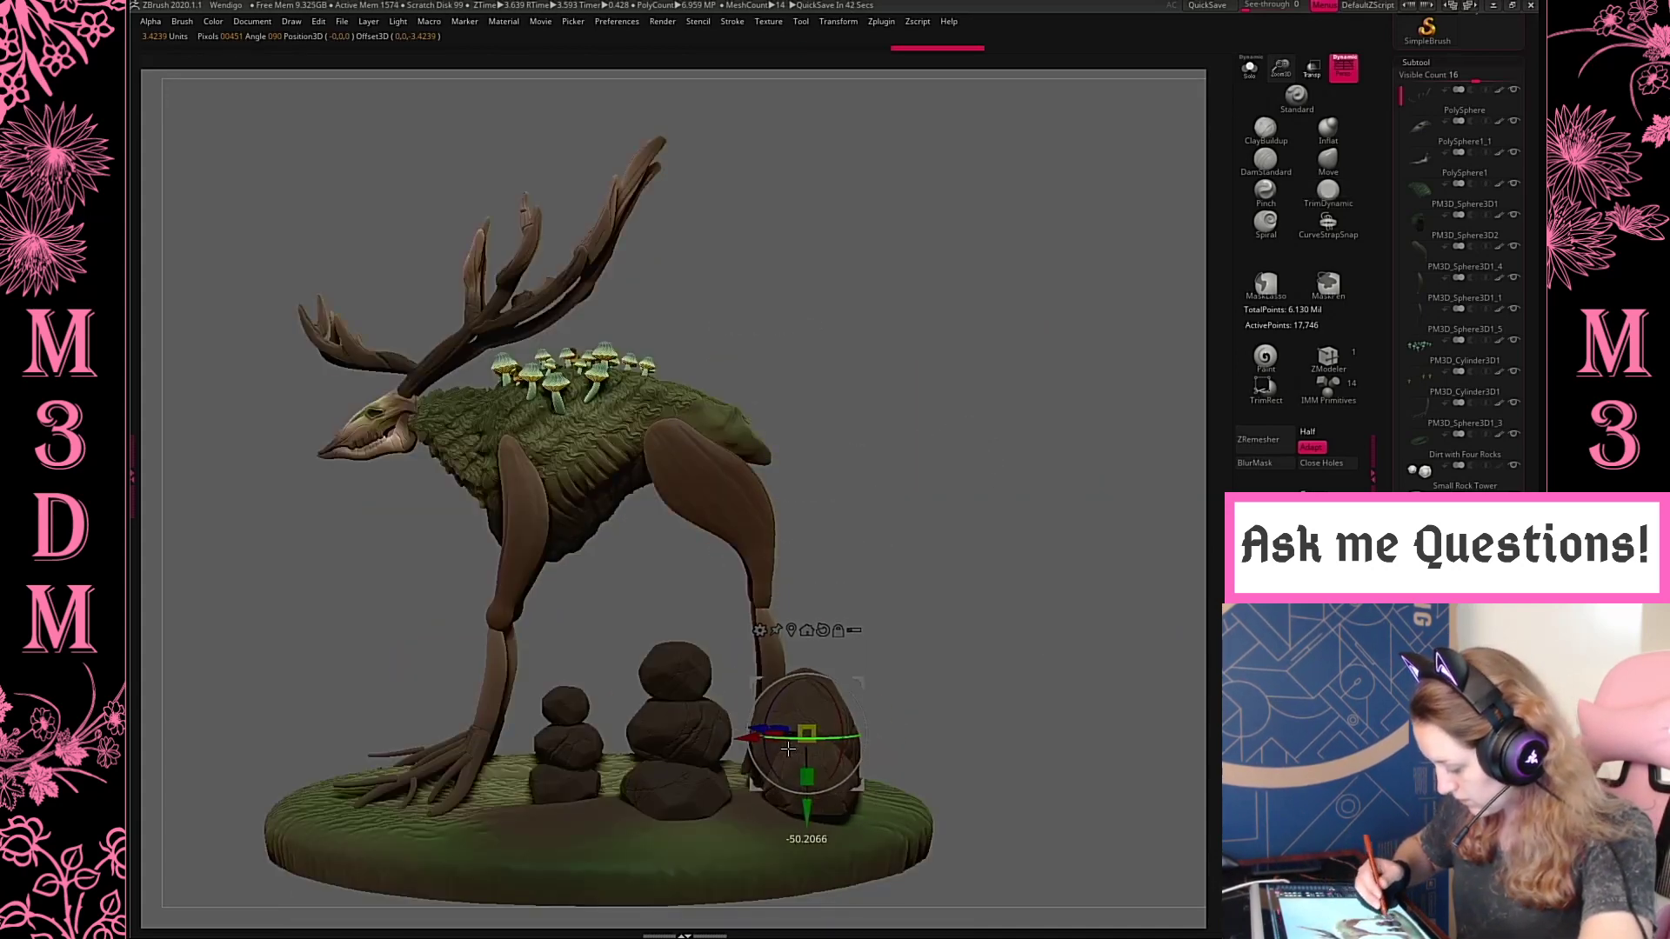
key("q")
mouse_move(977, 560)
left_mouse_down()
mouse_move(1065, 655)
mouse_move(1015, 518)
left_mouse_up()
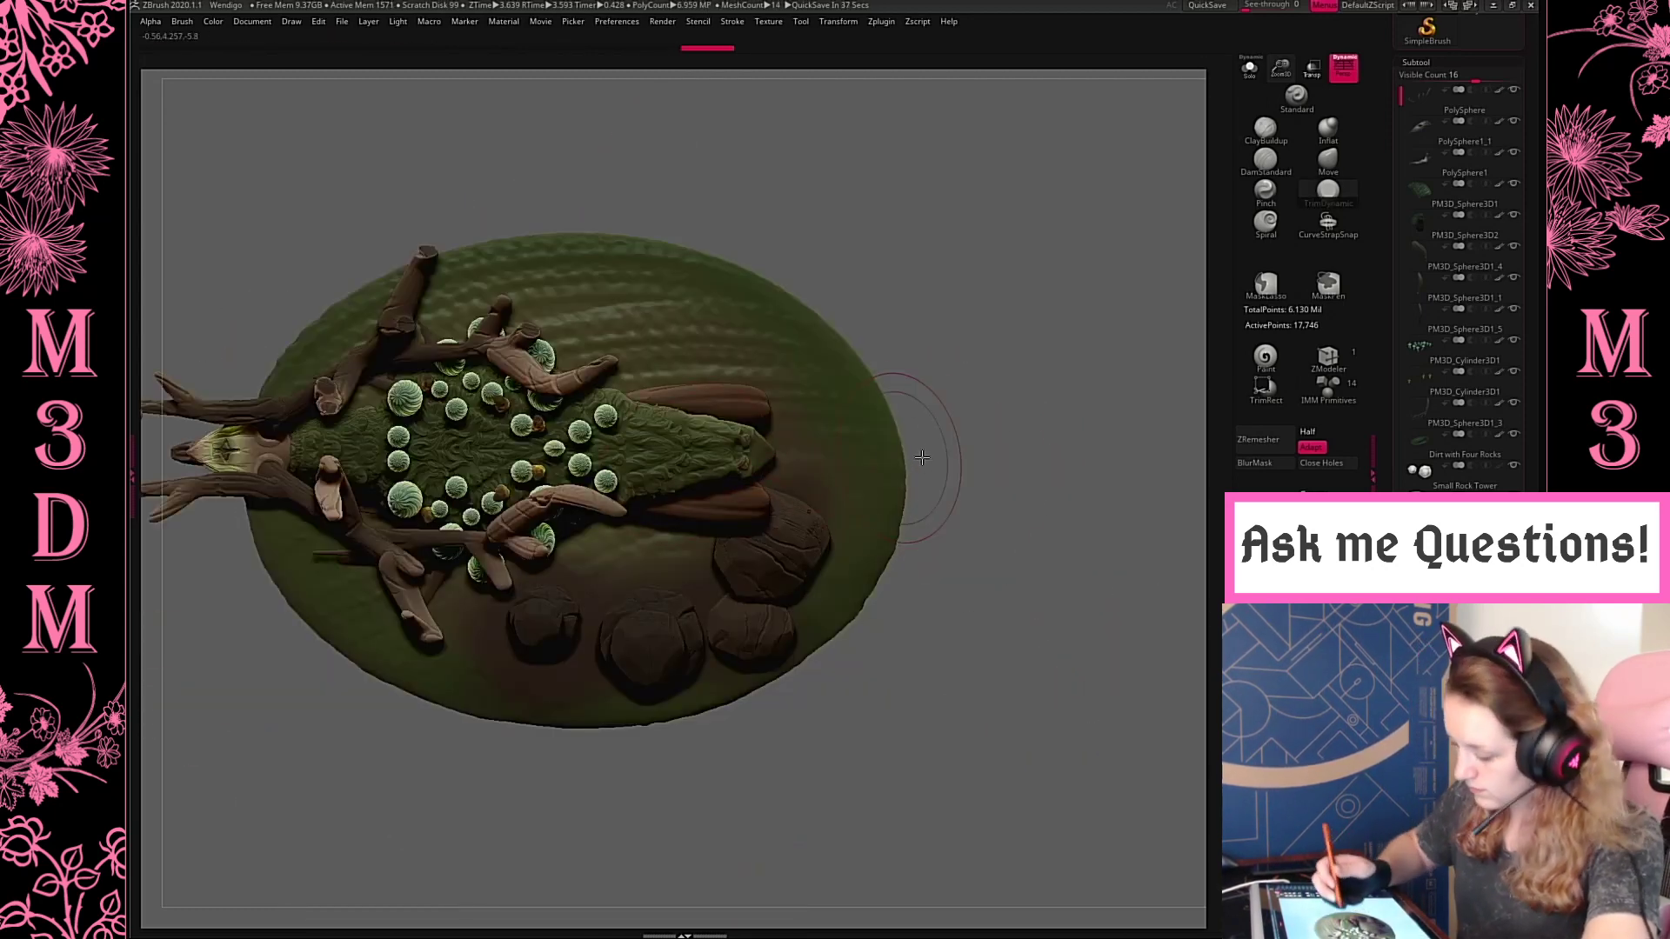
Shift the base sideways so more ground lies on the rocks' side of the creature
key("w")
left_click_drag(595, 195, 601, 234)
key("q")
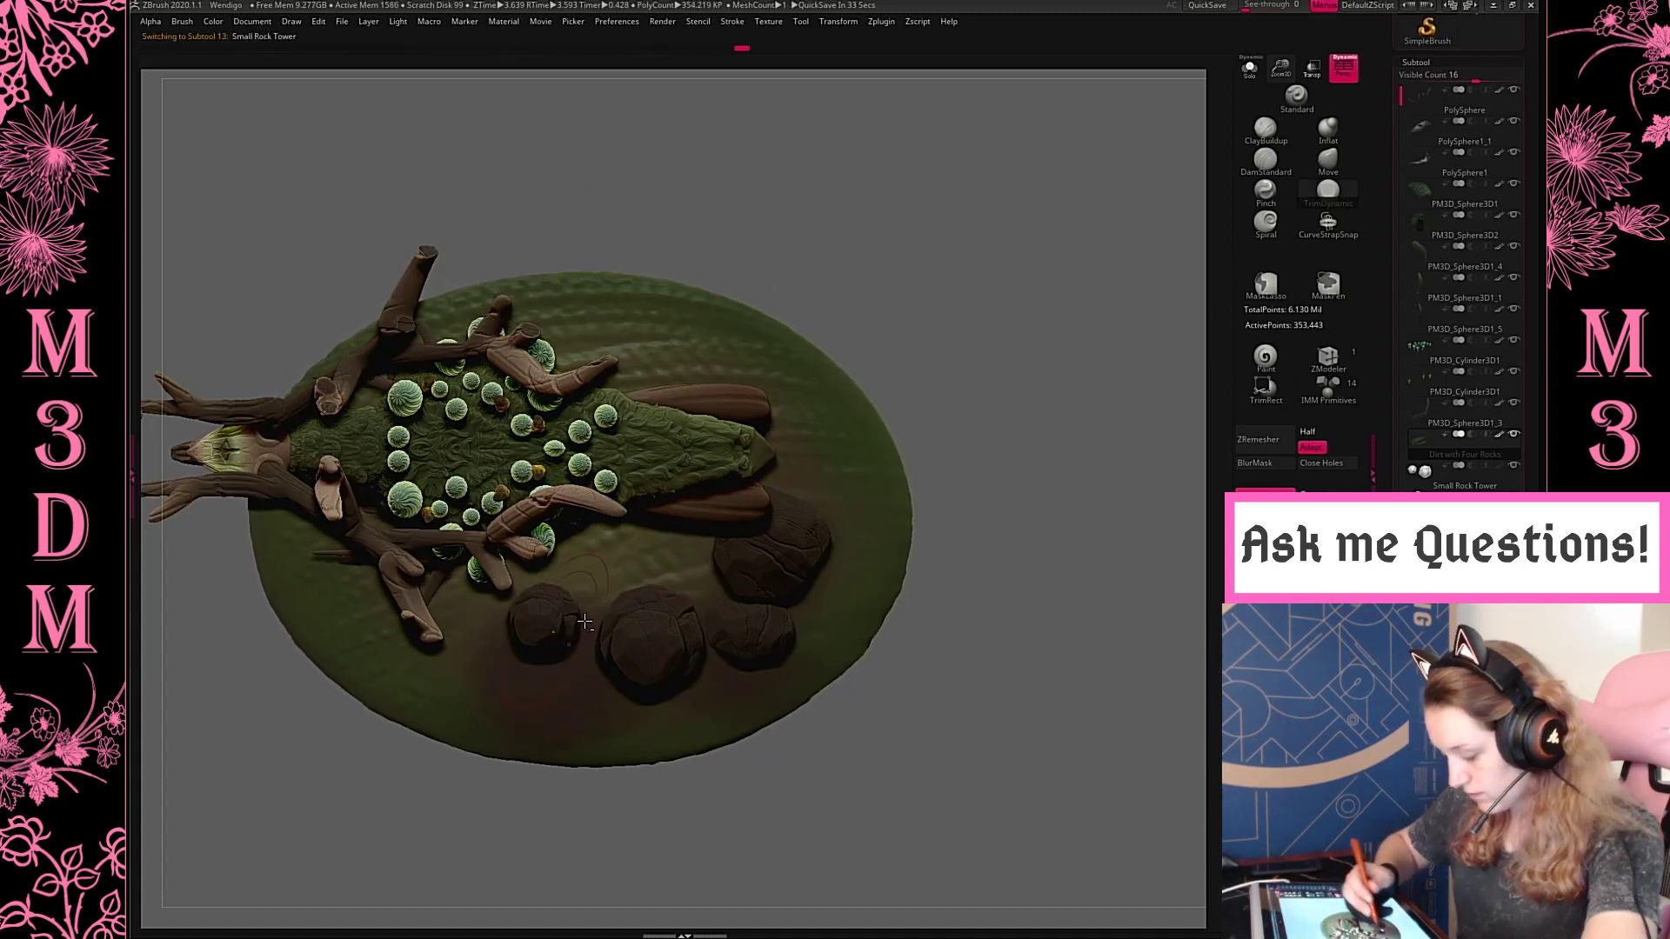
Move both rock towers outward toward the near edge of the base, and make the separate rocks the active subtool
key("w")
left_click_drag(596, 576, 560, 617)
key("q")
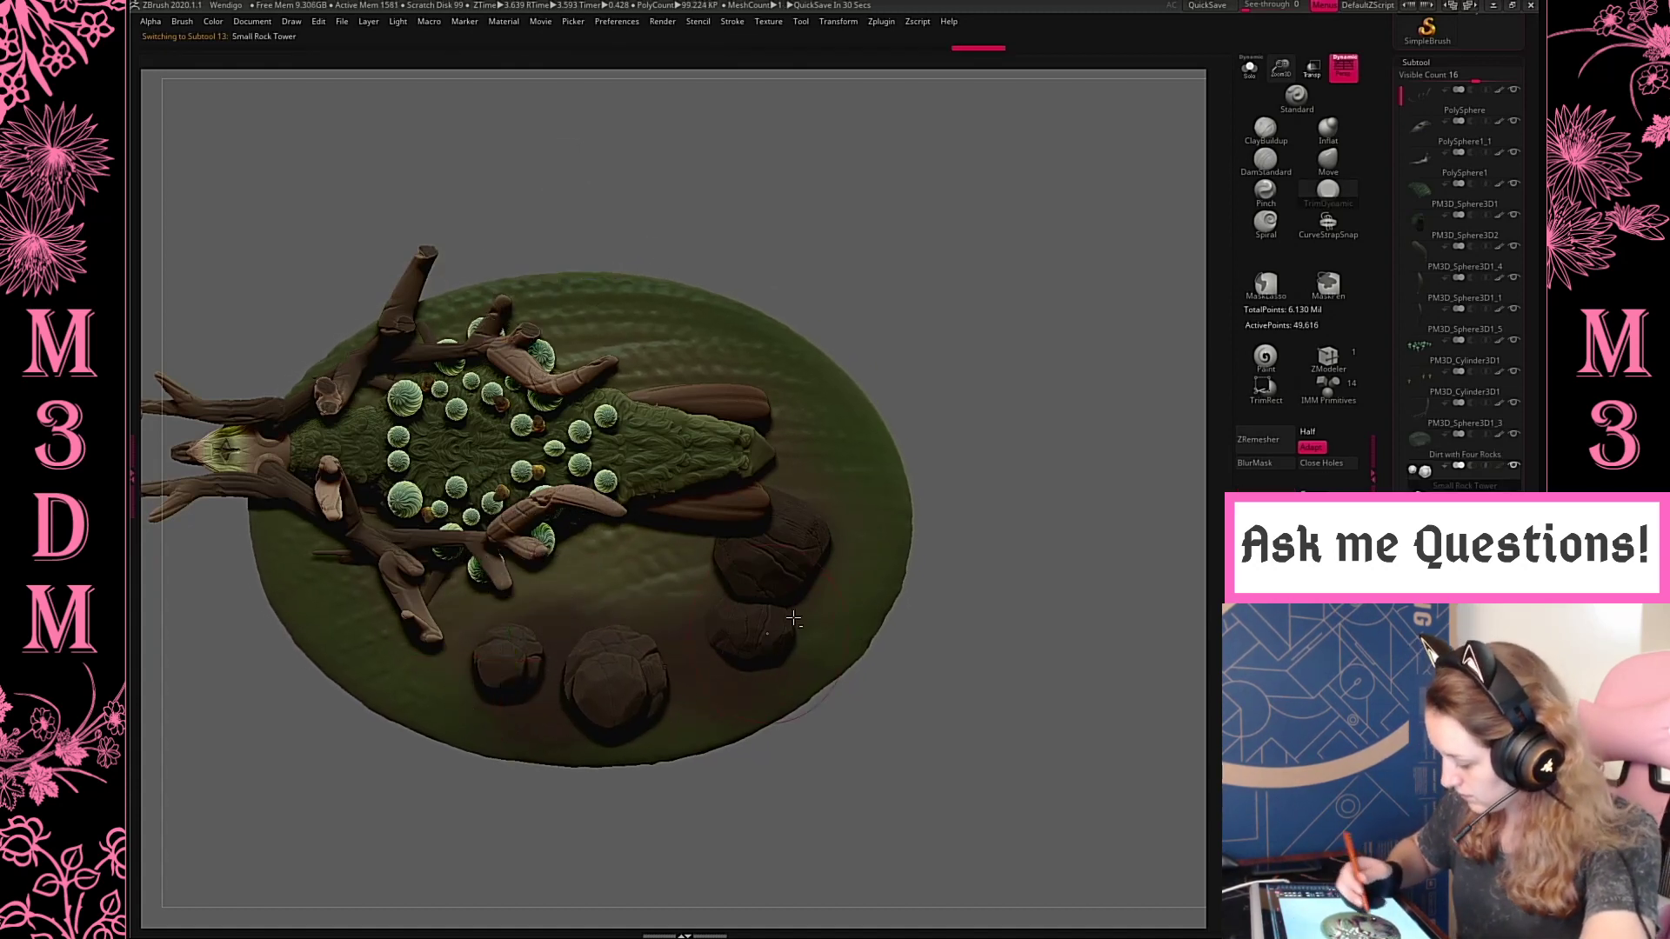
left_click(786, 615, "alt")
key("w")
left_click_drag(809, 533, 778, 599)
key("ctrl+z")
left_click_drag(821, 531, 776, 579)
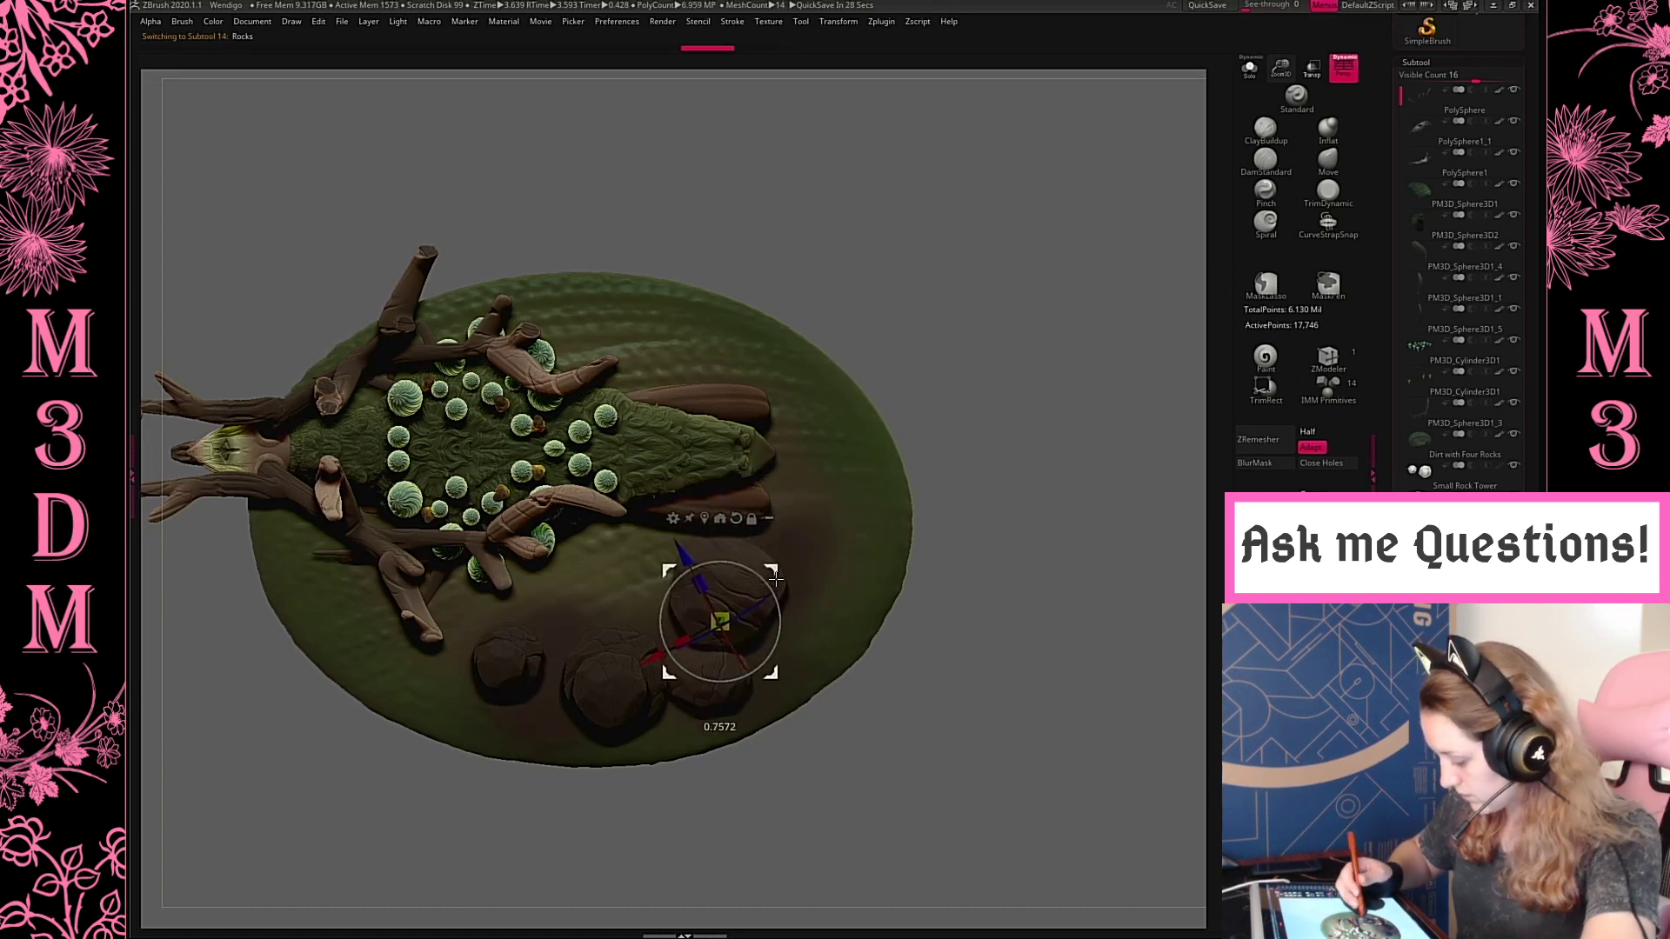
key("ctrl+z")
Reposition the gizmo on the larger rock and move the rocks up against the large rock tower
left_click(794, 550, "alt")
left_click(810, 447, "alt")
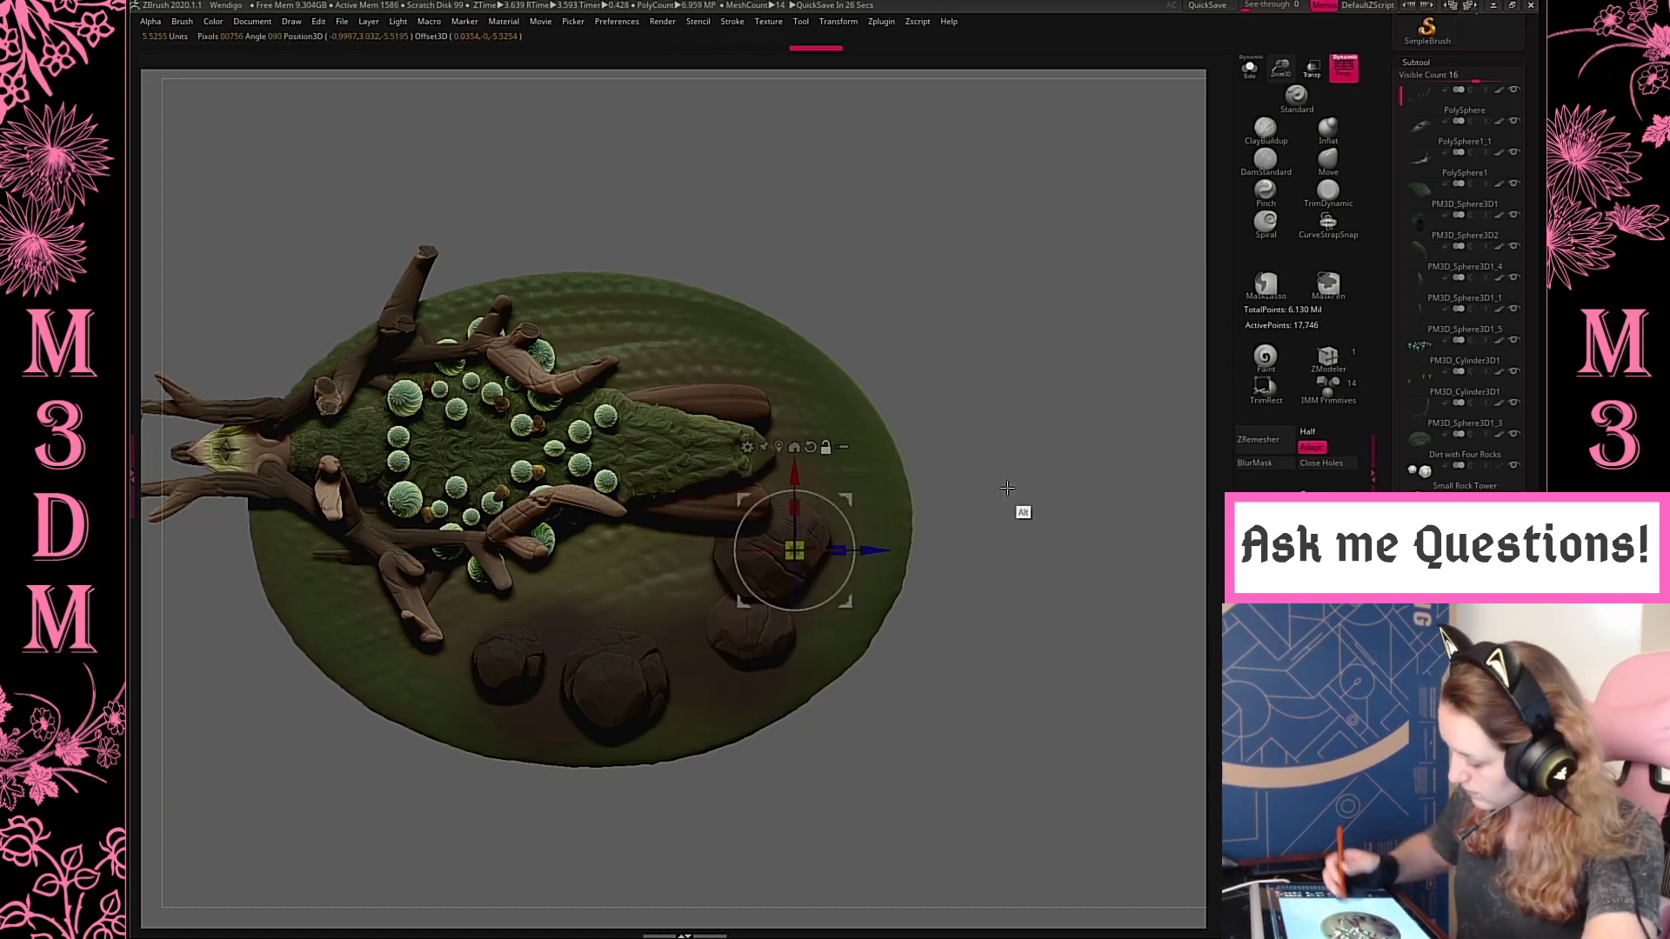
mouse_move(849, 500)
left_mouse_down()
mouse_move(799, 556)
mouse_move(806, 581)
mouse_move(770, 546)
left_mouse_up()
key("q")
left_click_drag(1035, 504, 1071, 525)
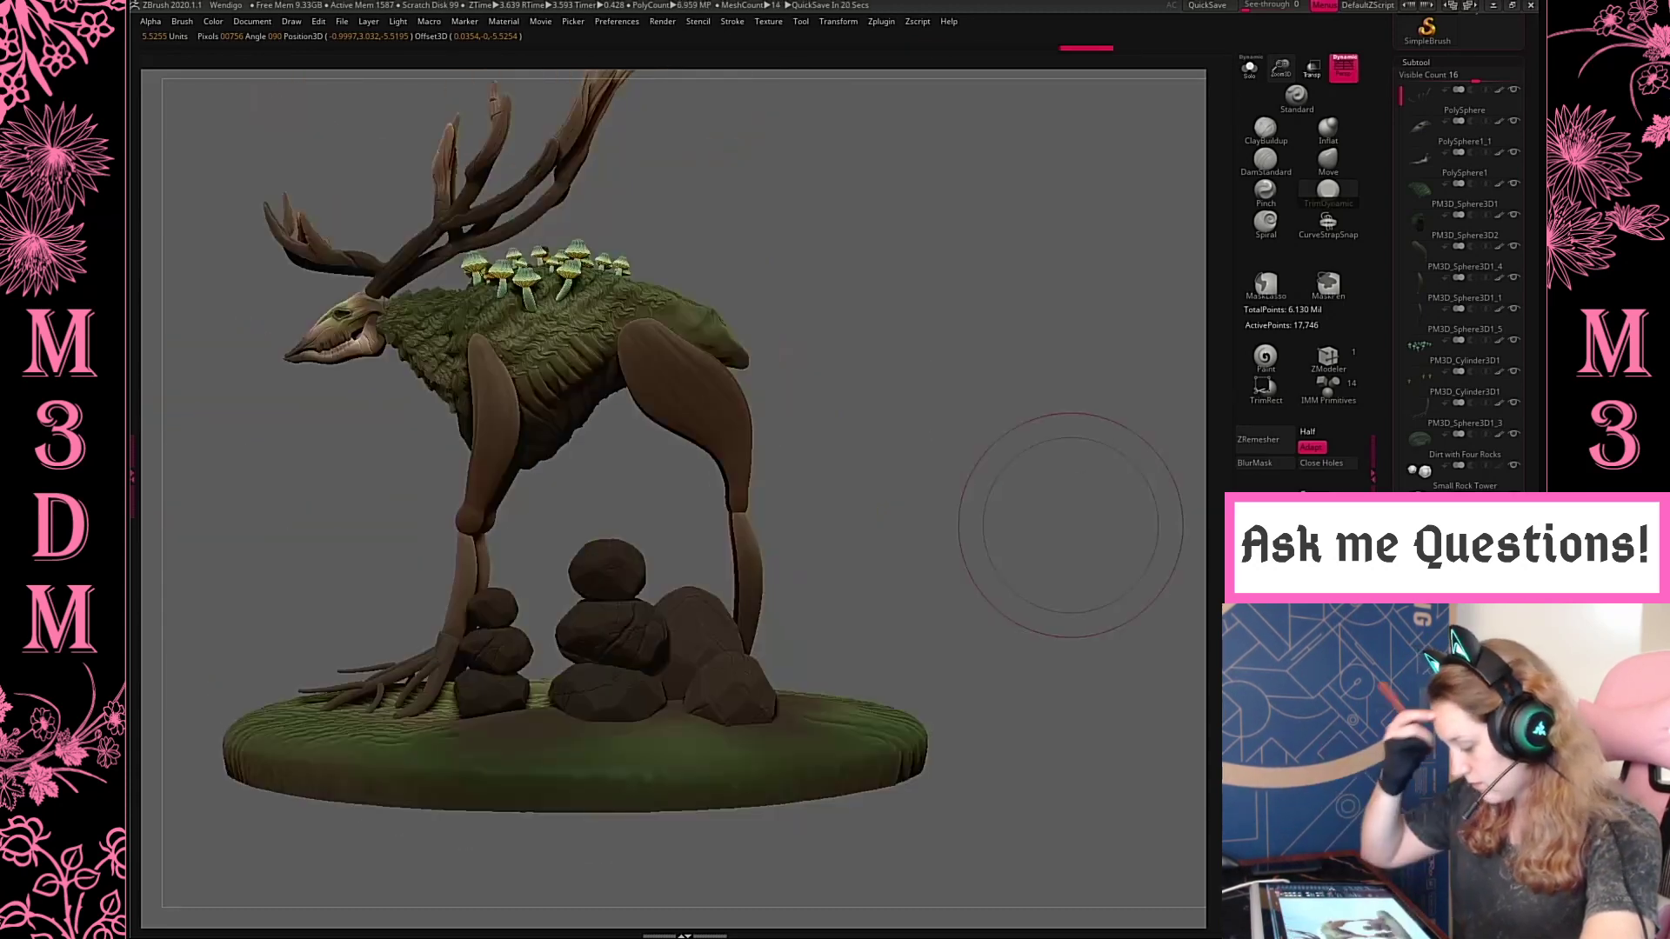
Merge the rocks with the rock tower subtool
mouse_move(959, 518)
left_mouse_down("ctrl")
mouse_move(1003, 567)
mouse_move(952, 517)
left_mouse_up("ctrl")
key("space")
left_click(1419, 476)
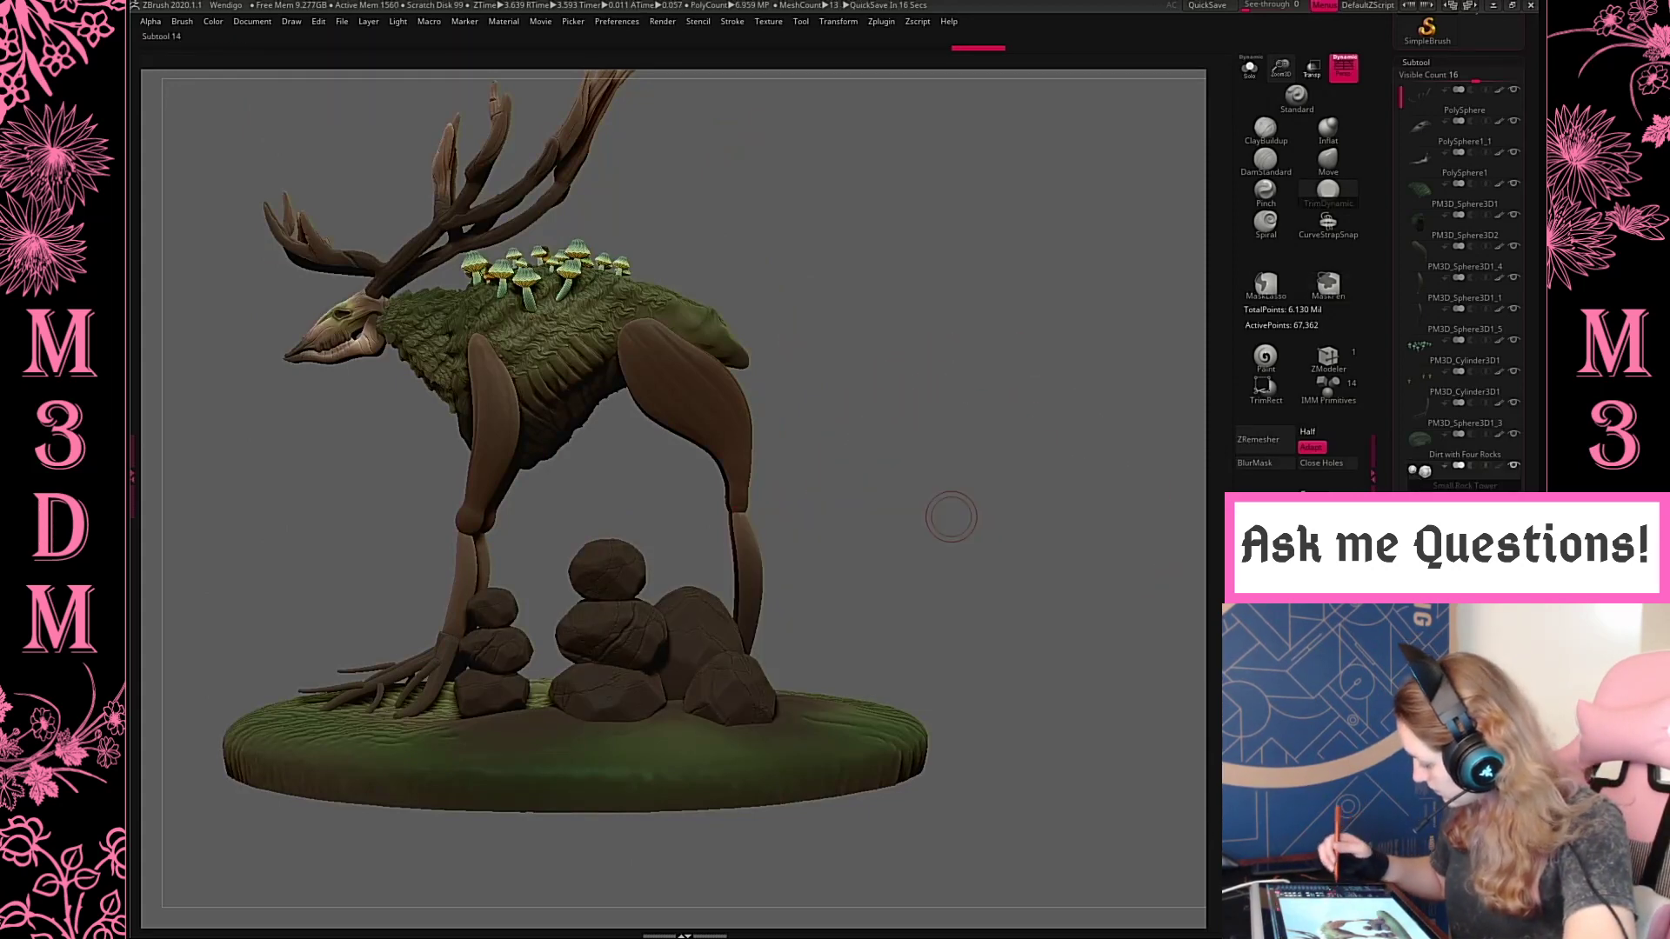
Recolor the merged rocks with a lighter gray, RGB 50, 50, 50
left_click_drag(1479, 66, 1479, 614)
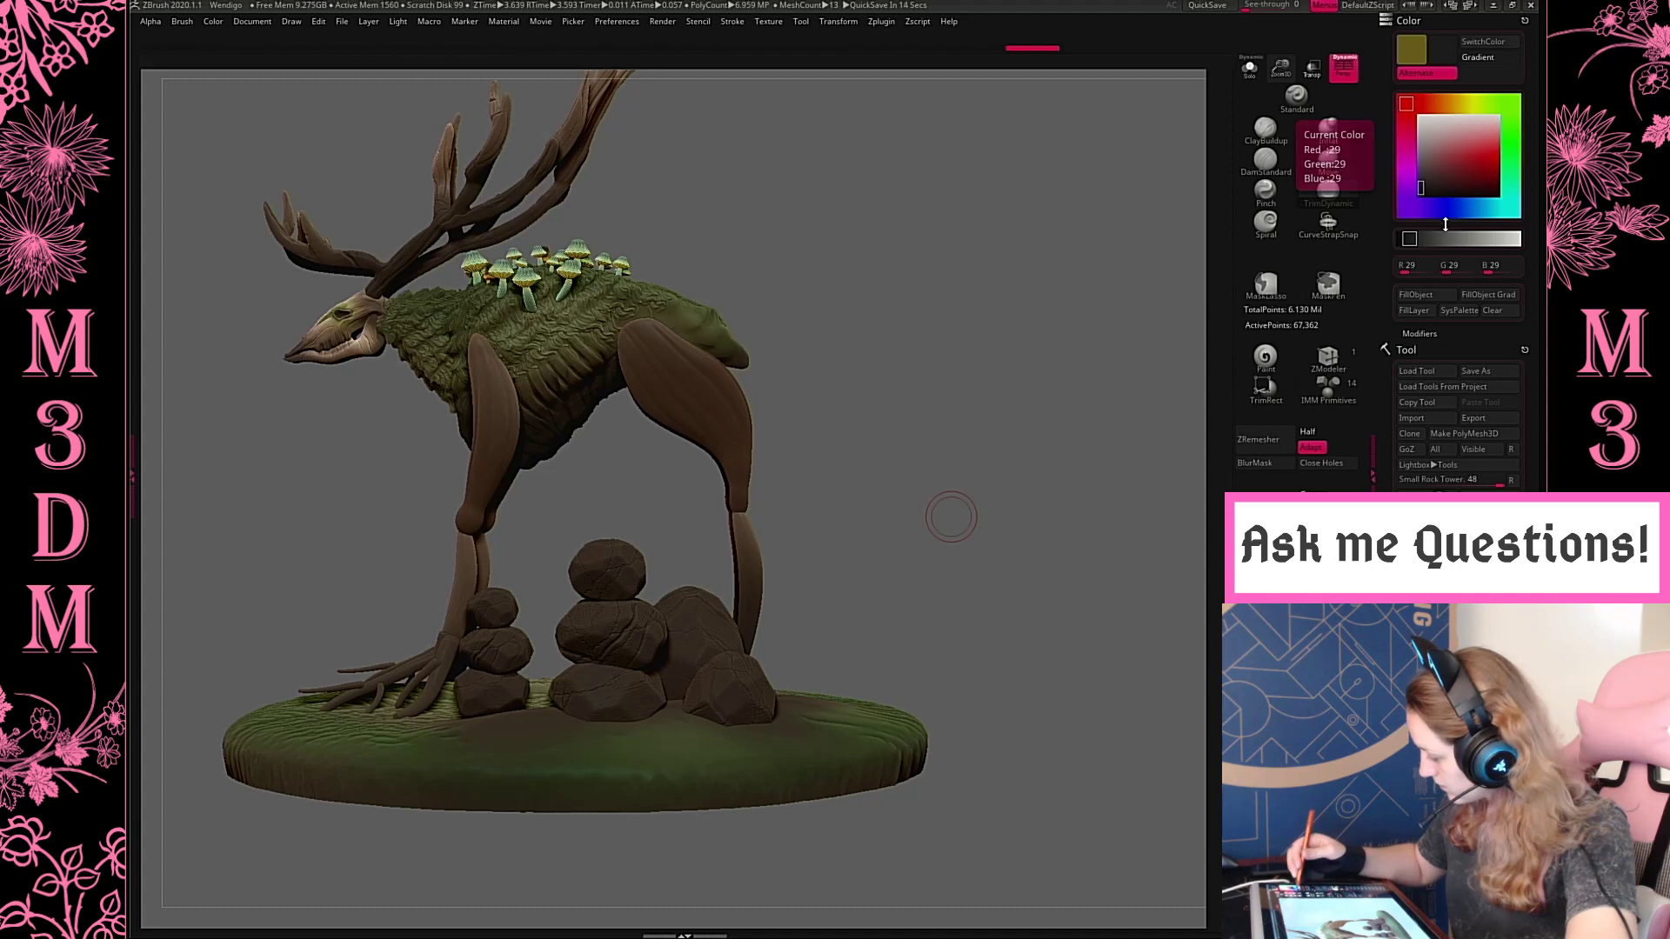
left_click_drag(1448, 224, 1497, 201)
left_click_drag(1482, 143, 1417, 167)
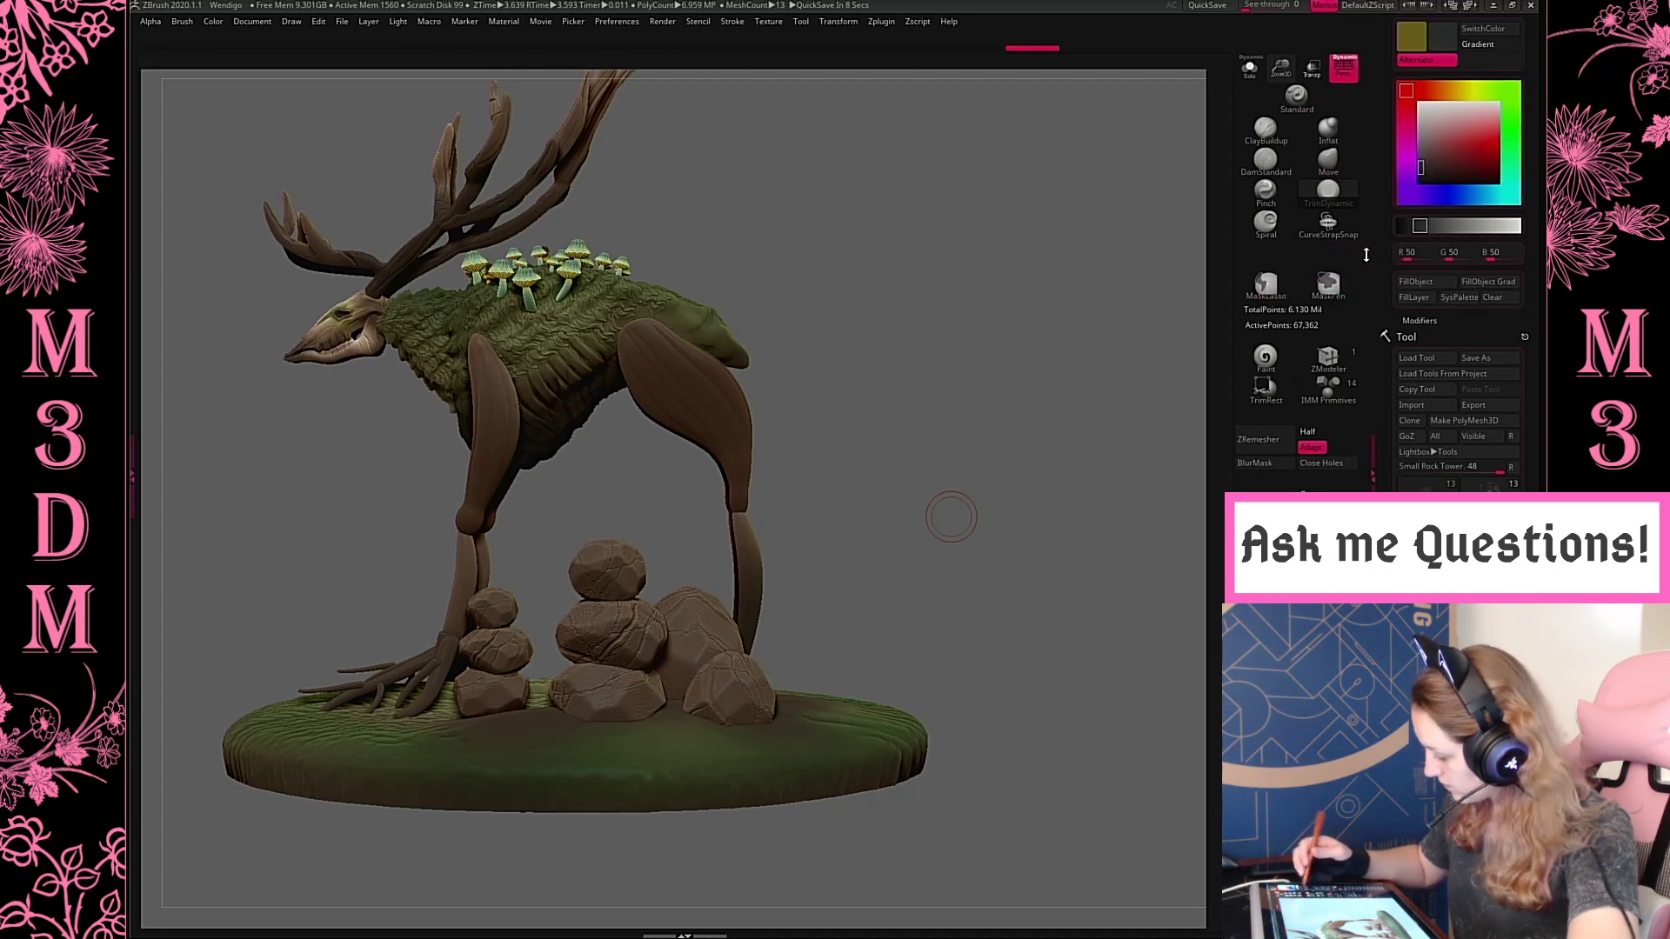
Adjust the Paint brush and shade the rocks with a darker gray, RGB 32, 32, 32
right_click(907, 475)
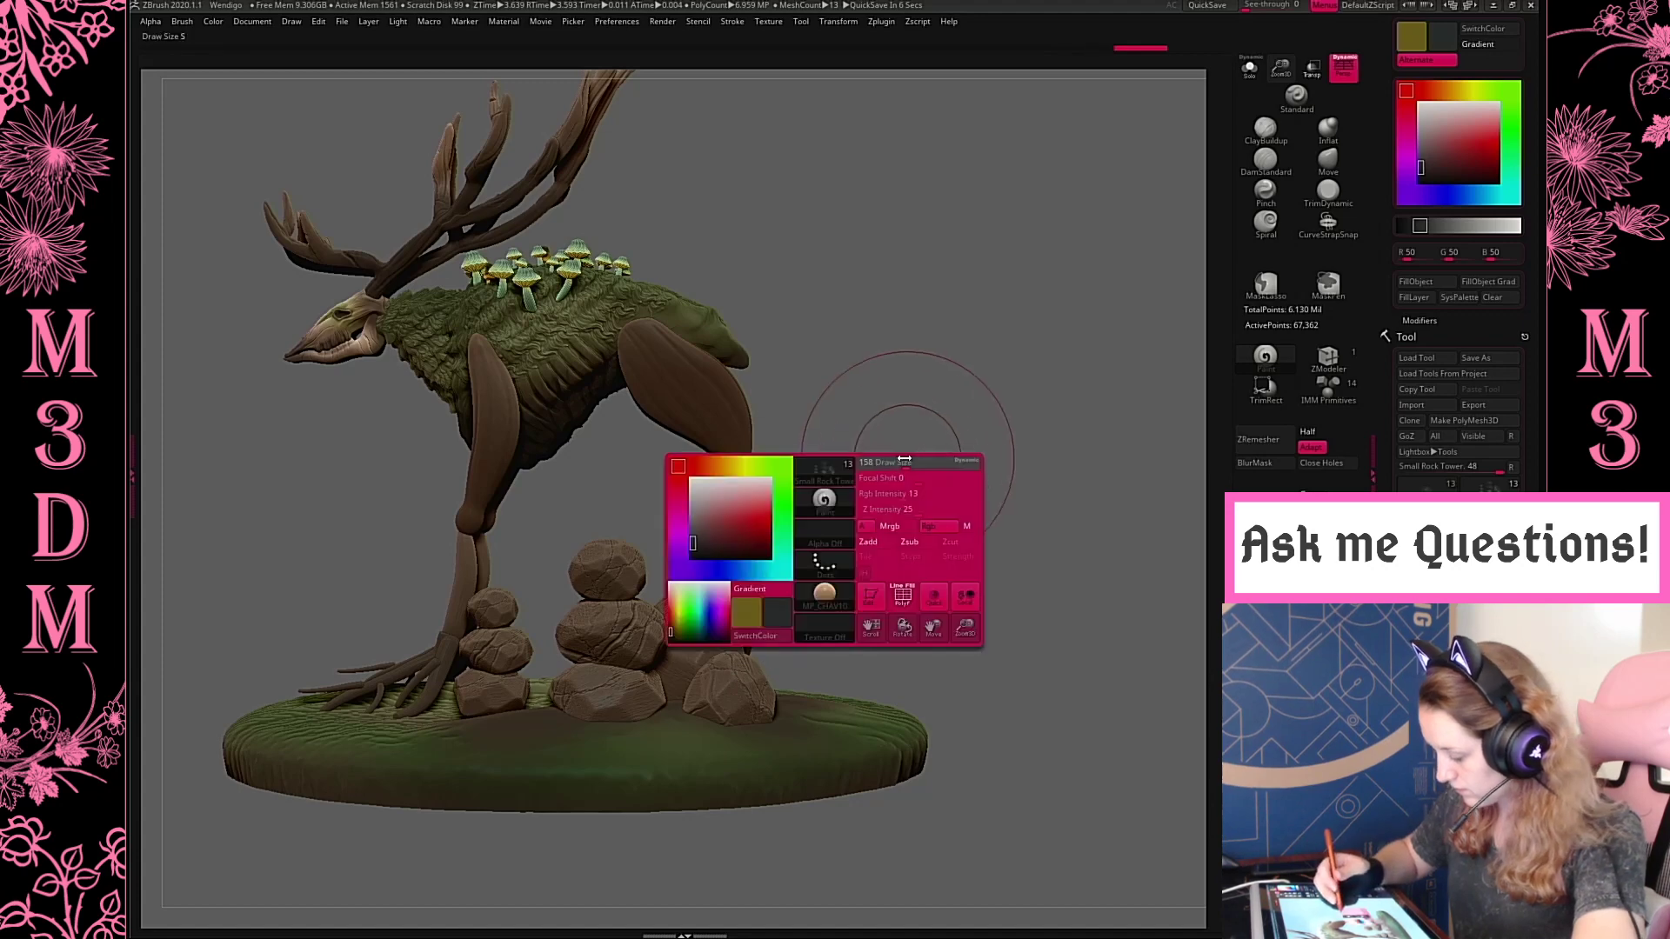
left_click_drag(1138, 229, 975, 392)
left_click_drag(719, 672, 713, 565)
left_click_drag(600, 576, 631, 581)
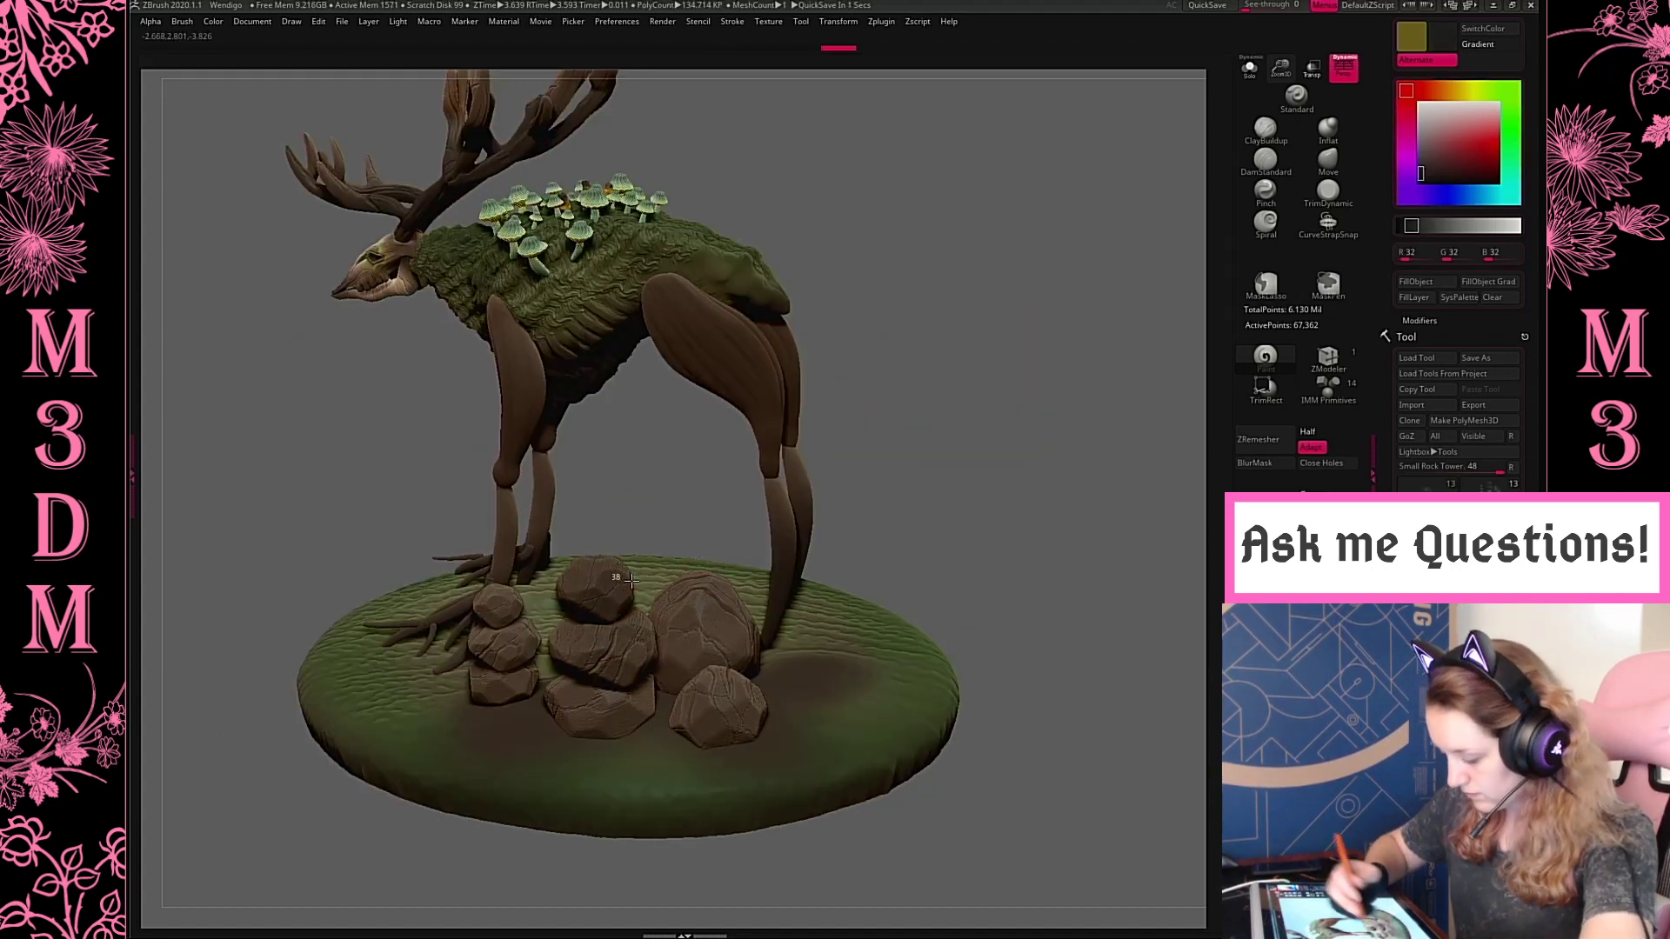
Try tinting the large tower's top rock with a sampled teal, RGB 71, 124, 115, and undo the strokes
right_click(678, 480)
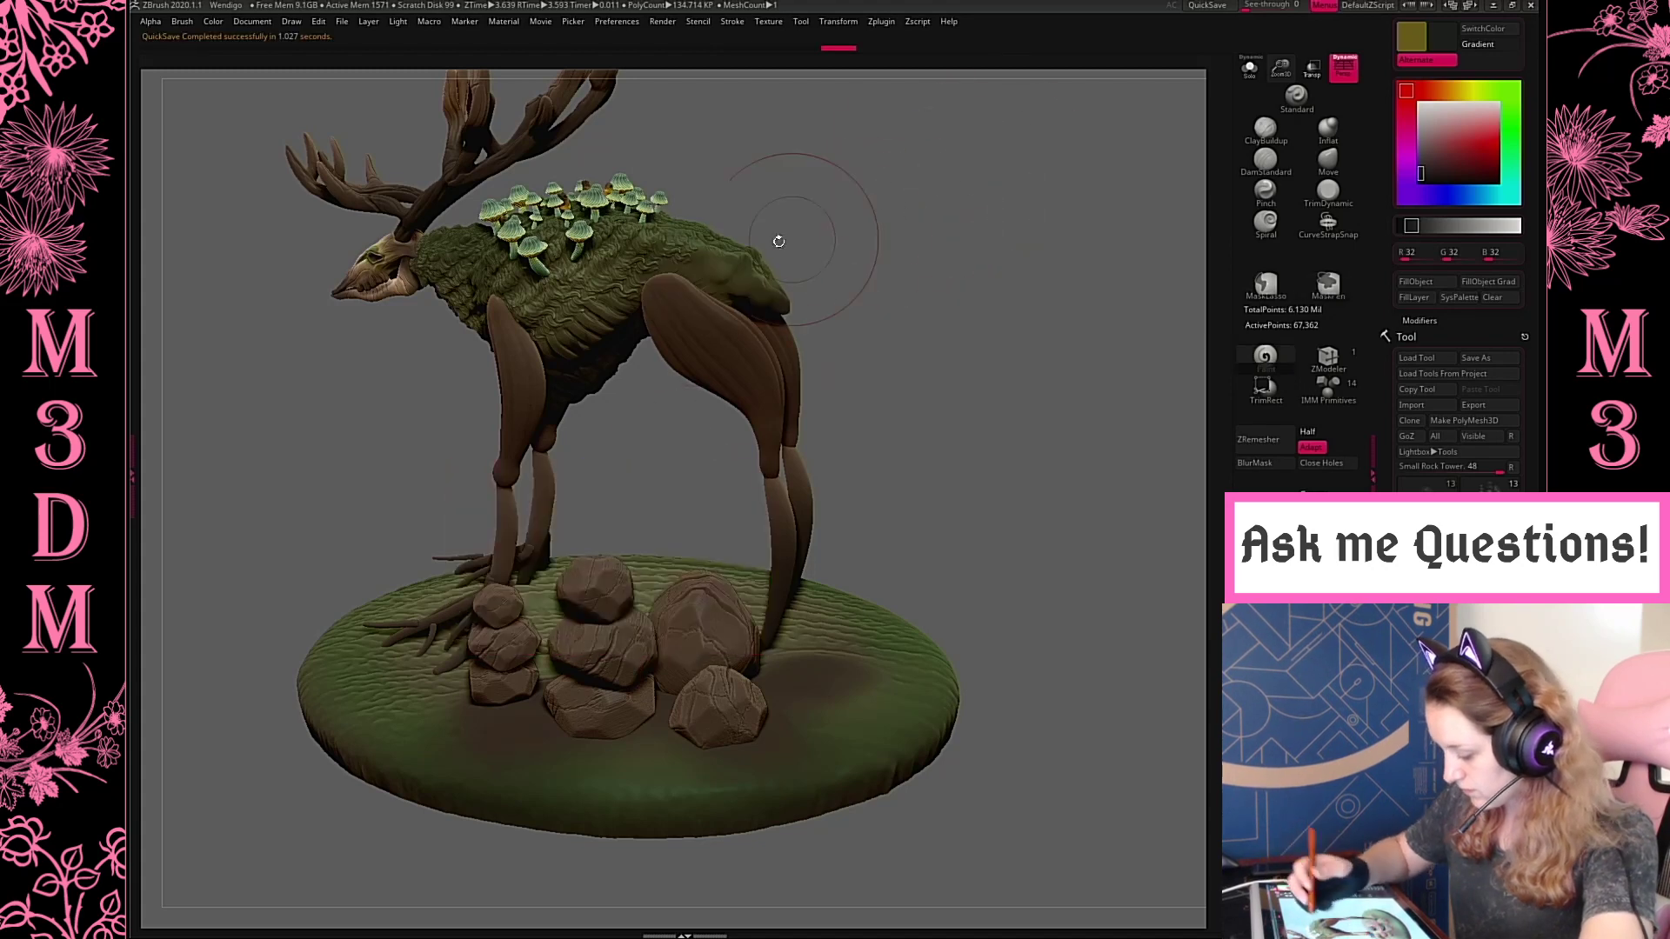
key("c")
left_click_drag(596, 609, 623, 560)
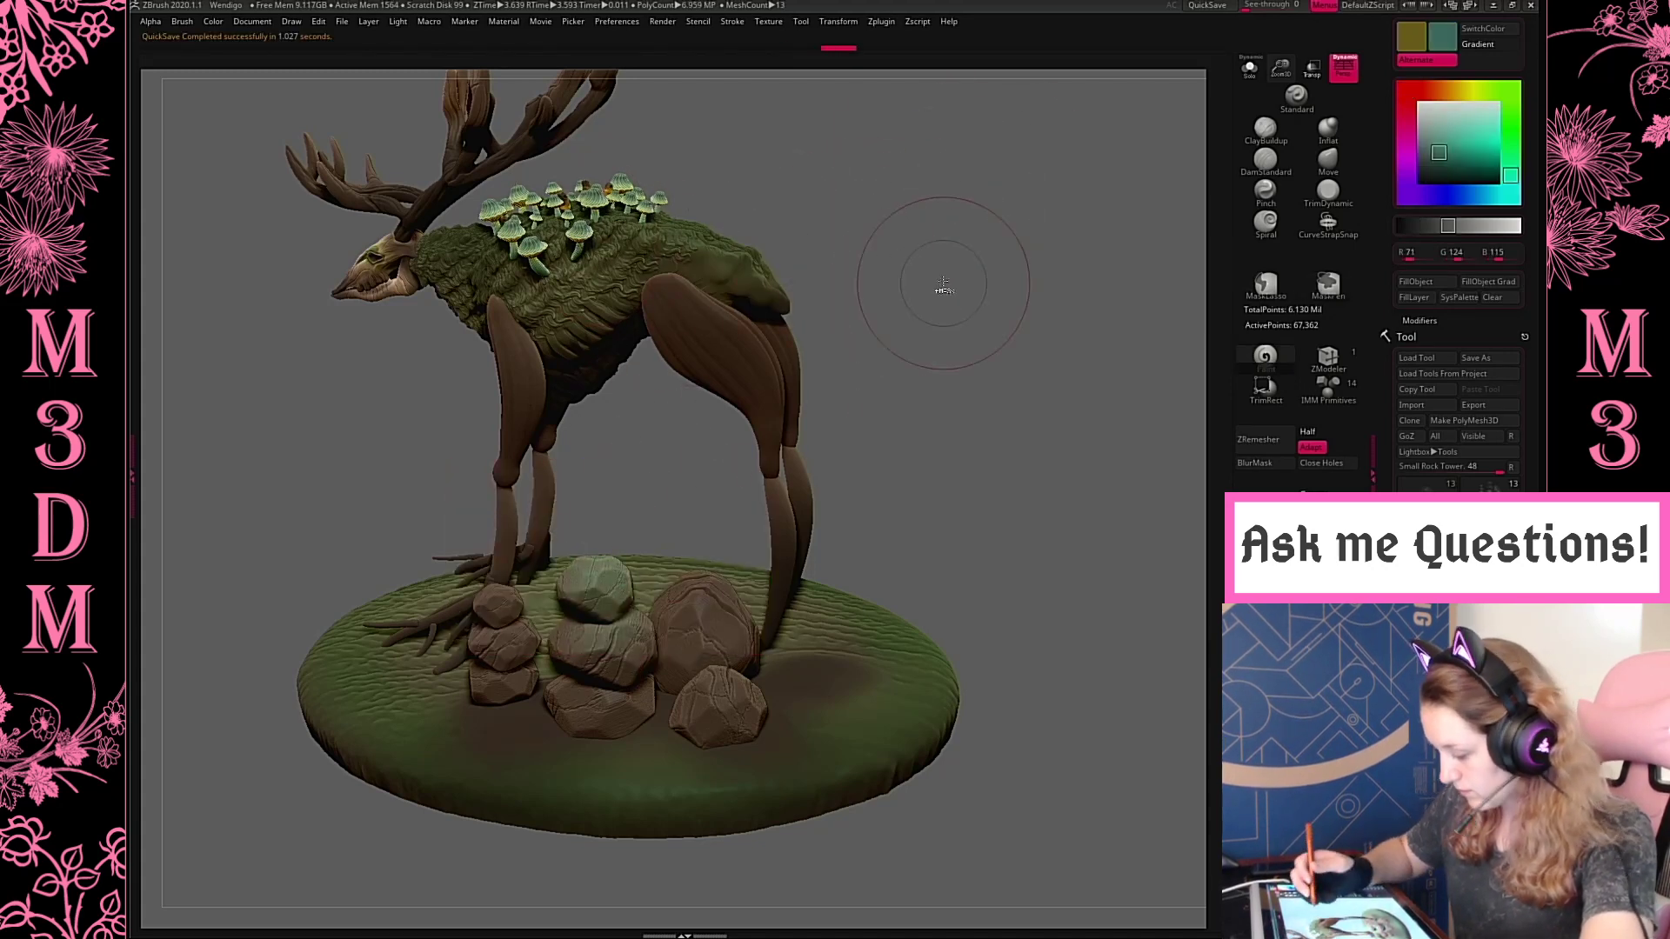
key("ctrl+z")
right_click(813, 374)
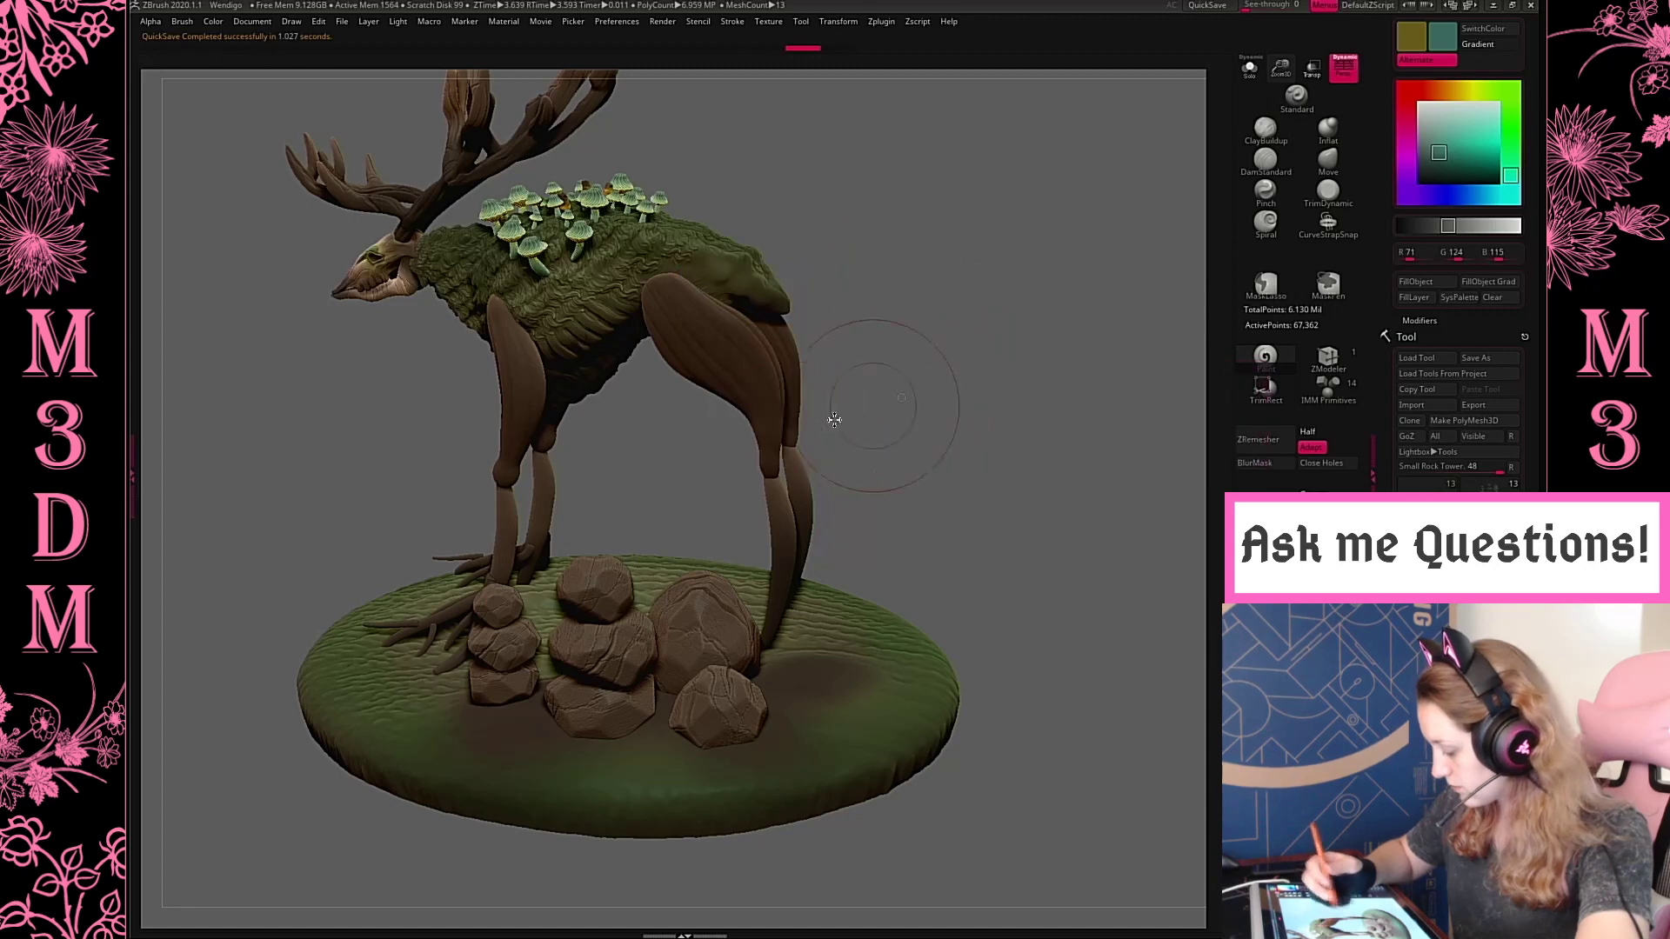
left_click_drag(679, 628, 715, 588)
key("ctrl+z")
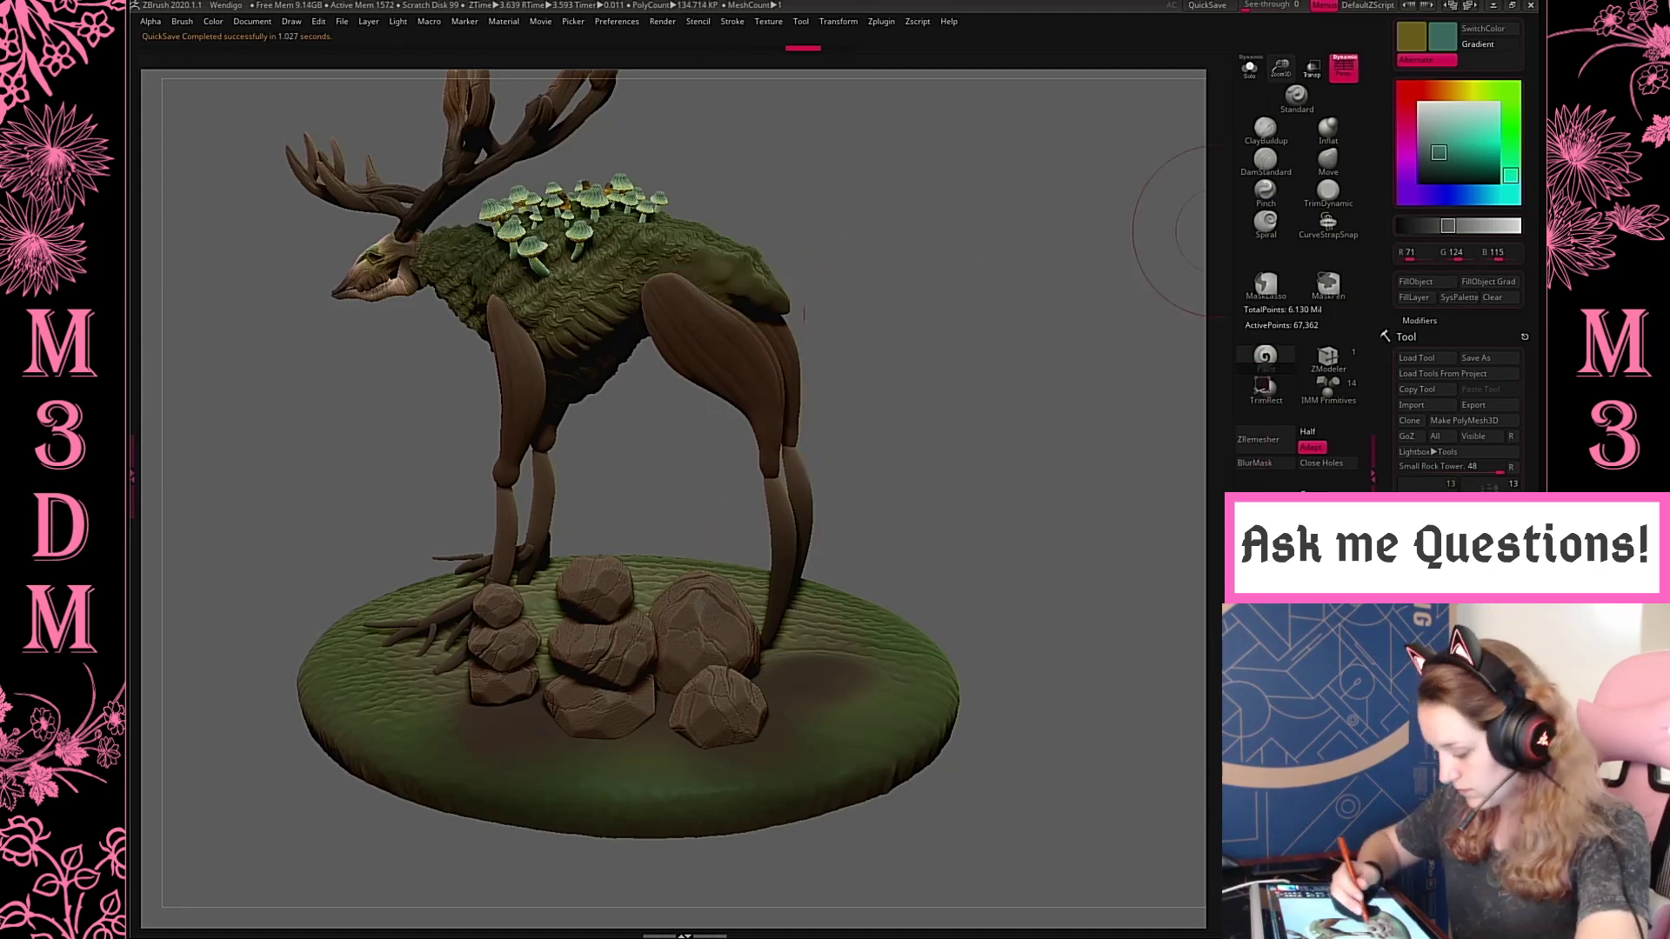
Sample a dark green, RGB 30, 43, 31, and paint a mossy tint over the large tower's upper rocks
left_click_drag(905, 290, 944, 369)
key("c")
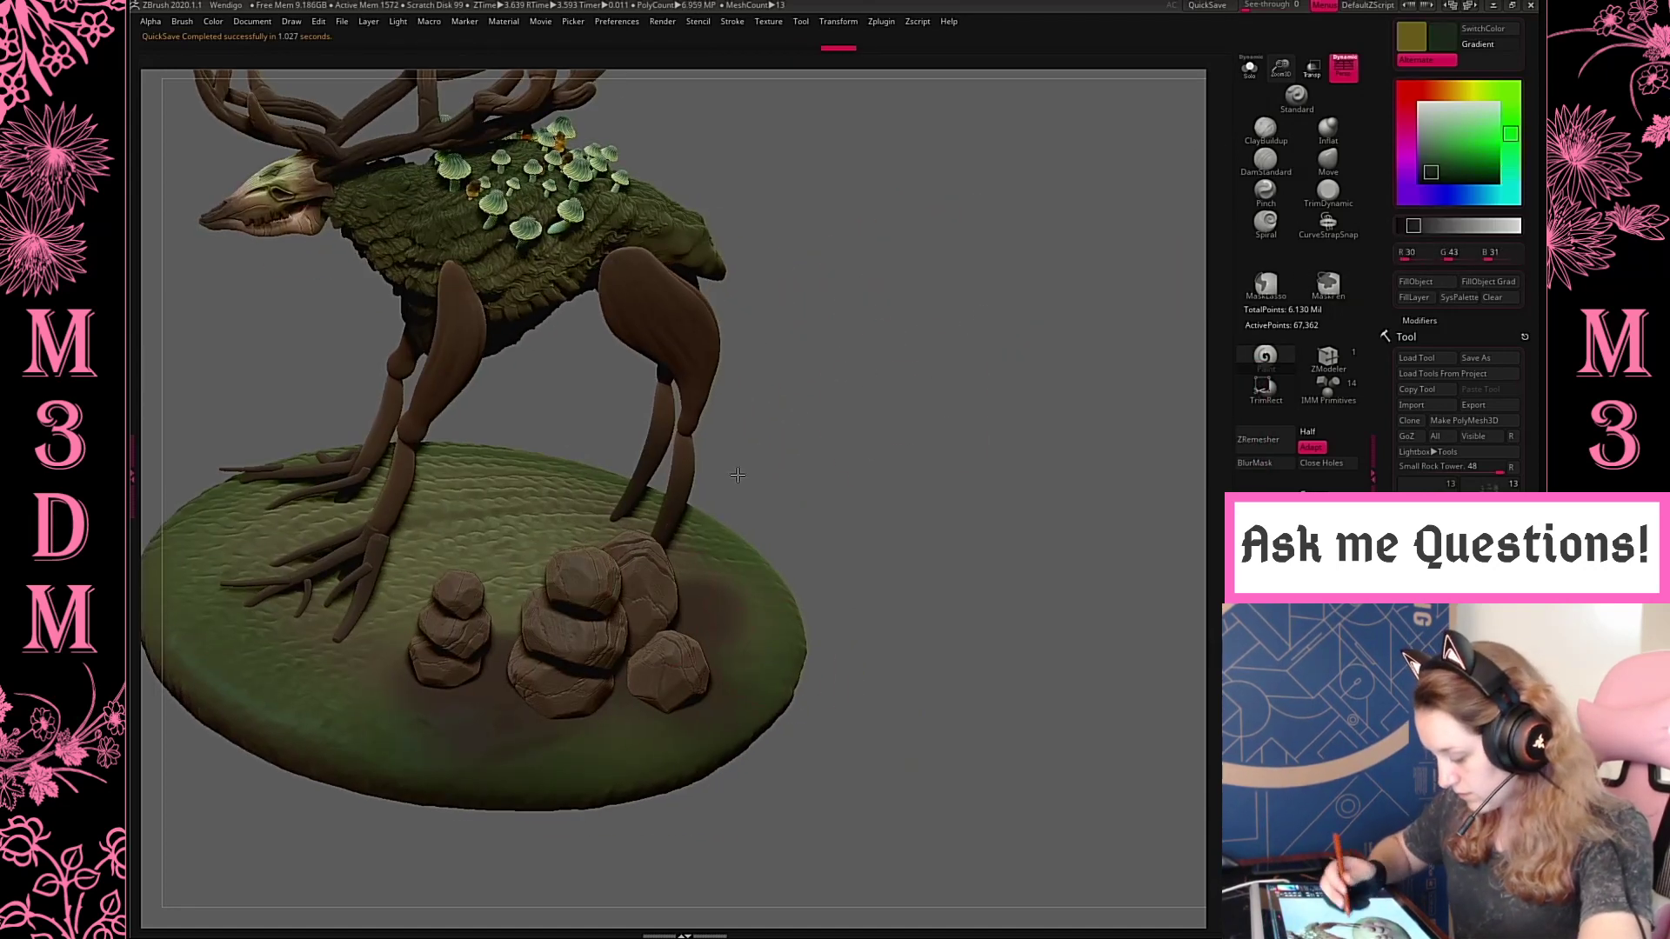
left_click_drag(646, 585, 578, 568)
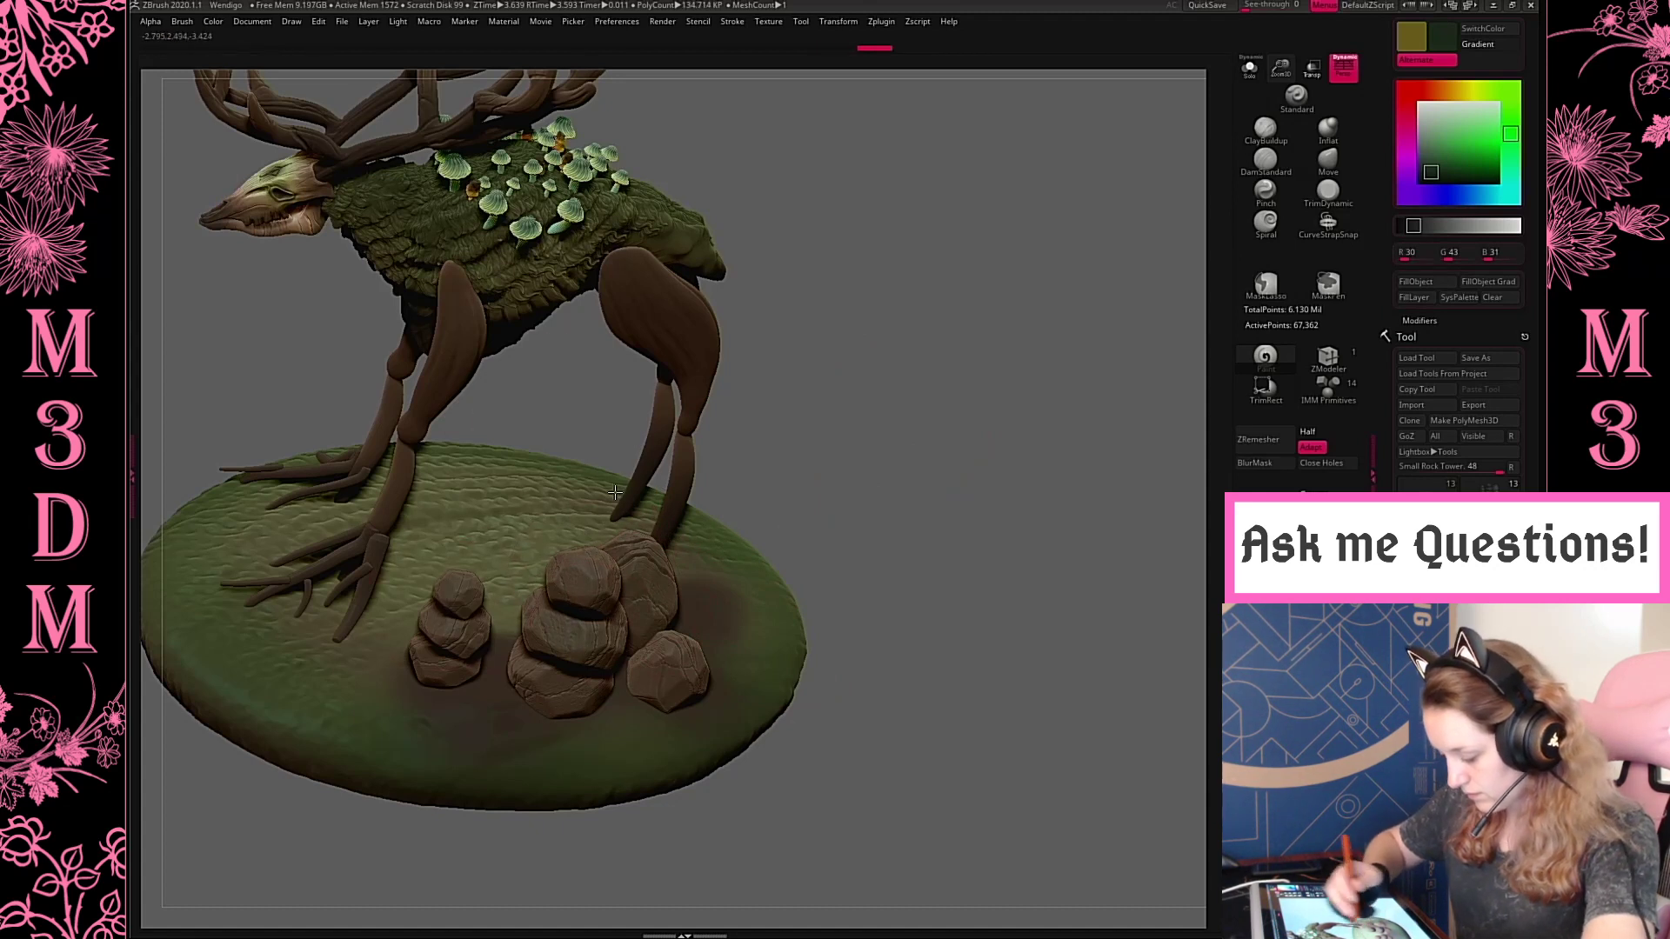
Select the Dirt with Four Rocks base subtool and isolate it in Solo mode
left_click(762, 650, "alt")
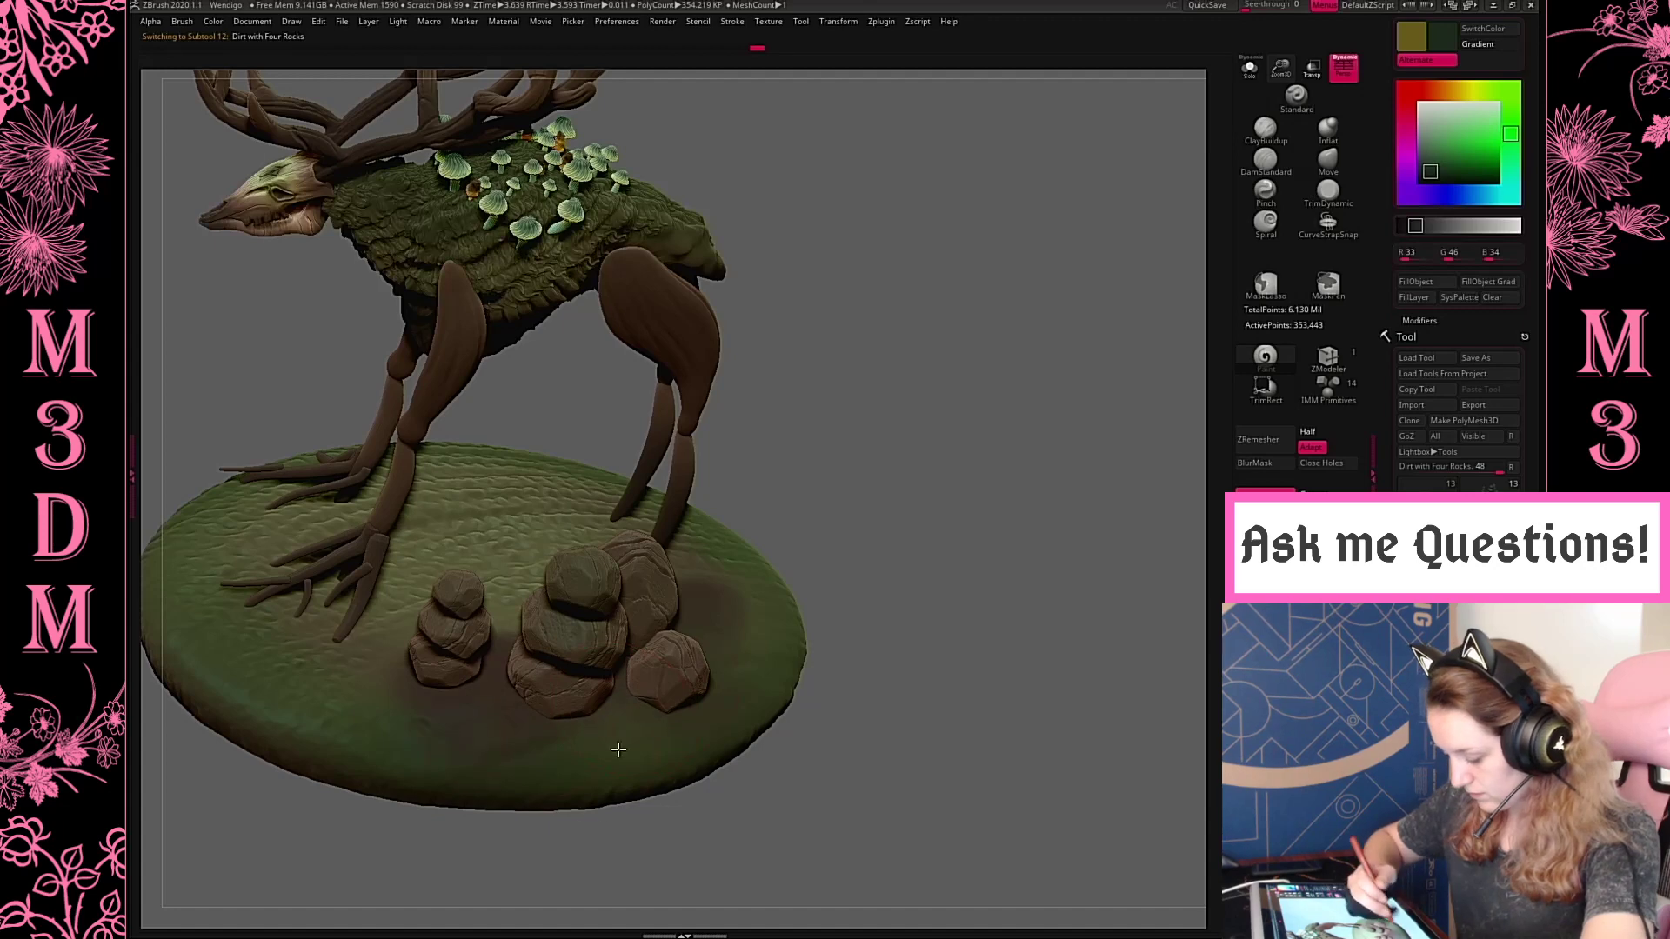
left_click_drag(948, 448, 747, 539)
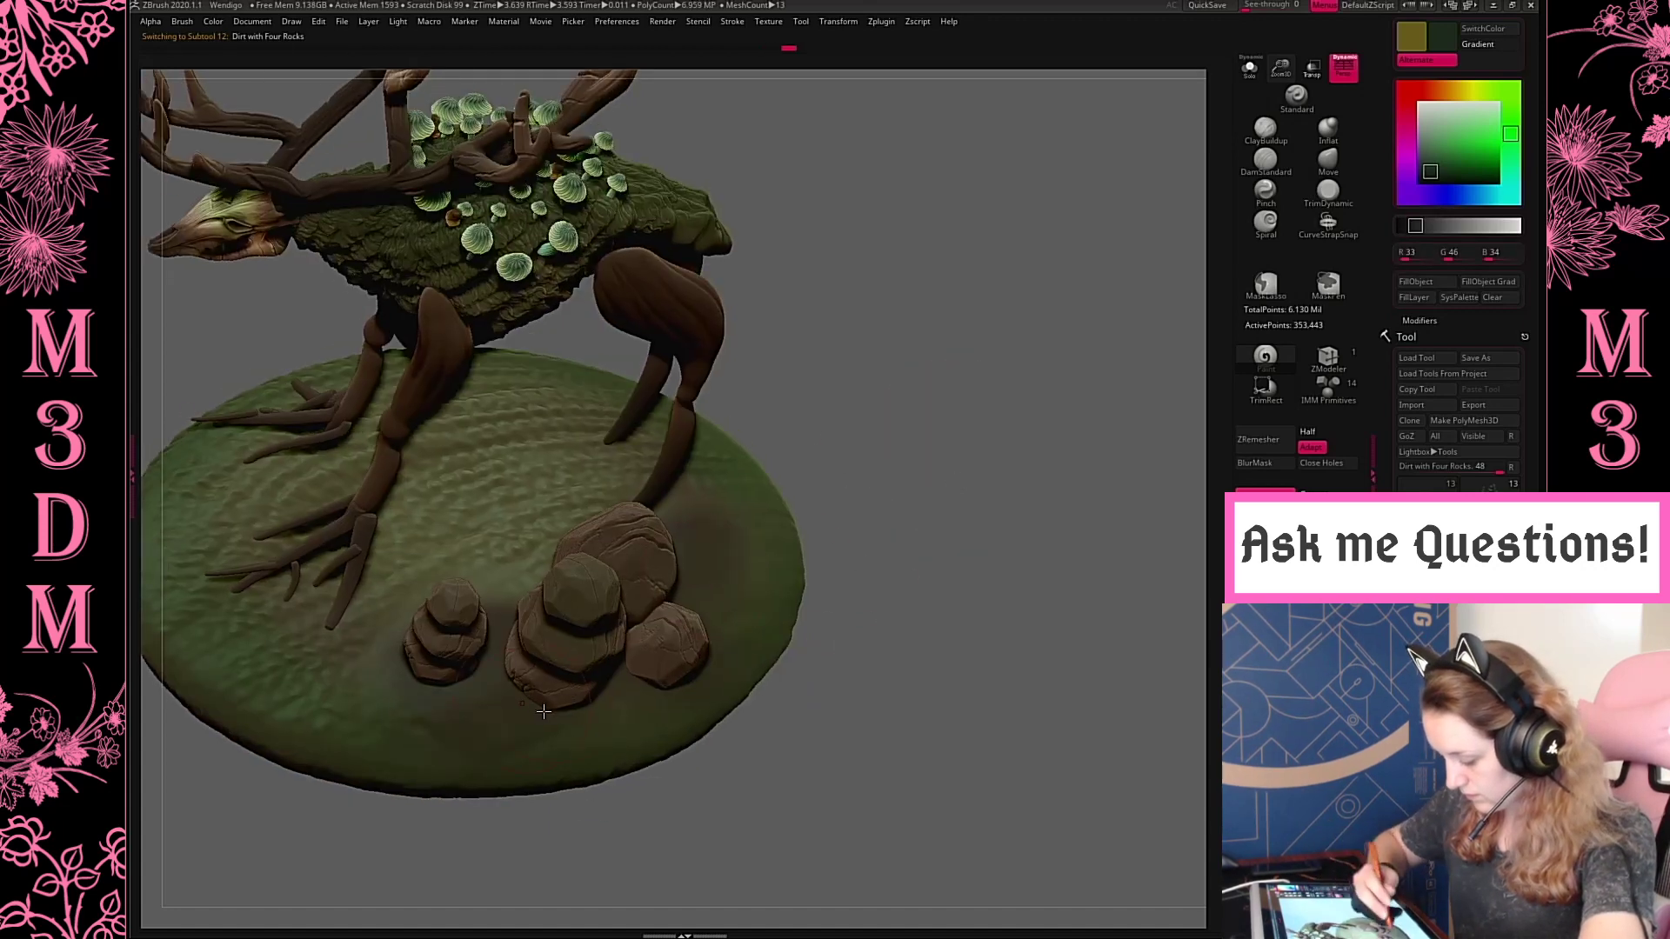
left_click_drag(975, 389, 962, 373)
left_click_drag(1000, 426, 1137, 217)
left_click(1250, 68)
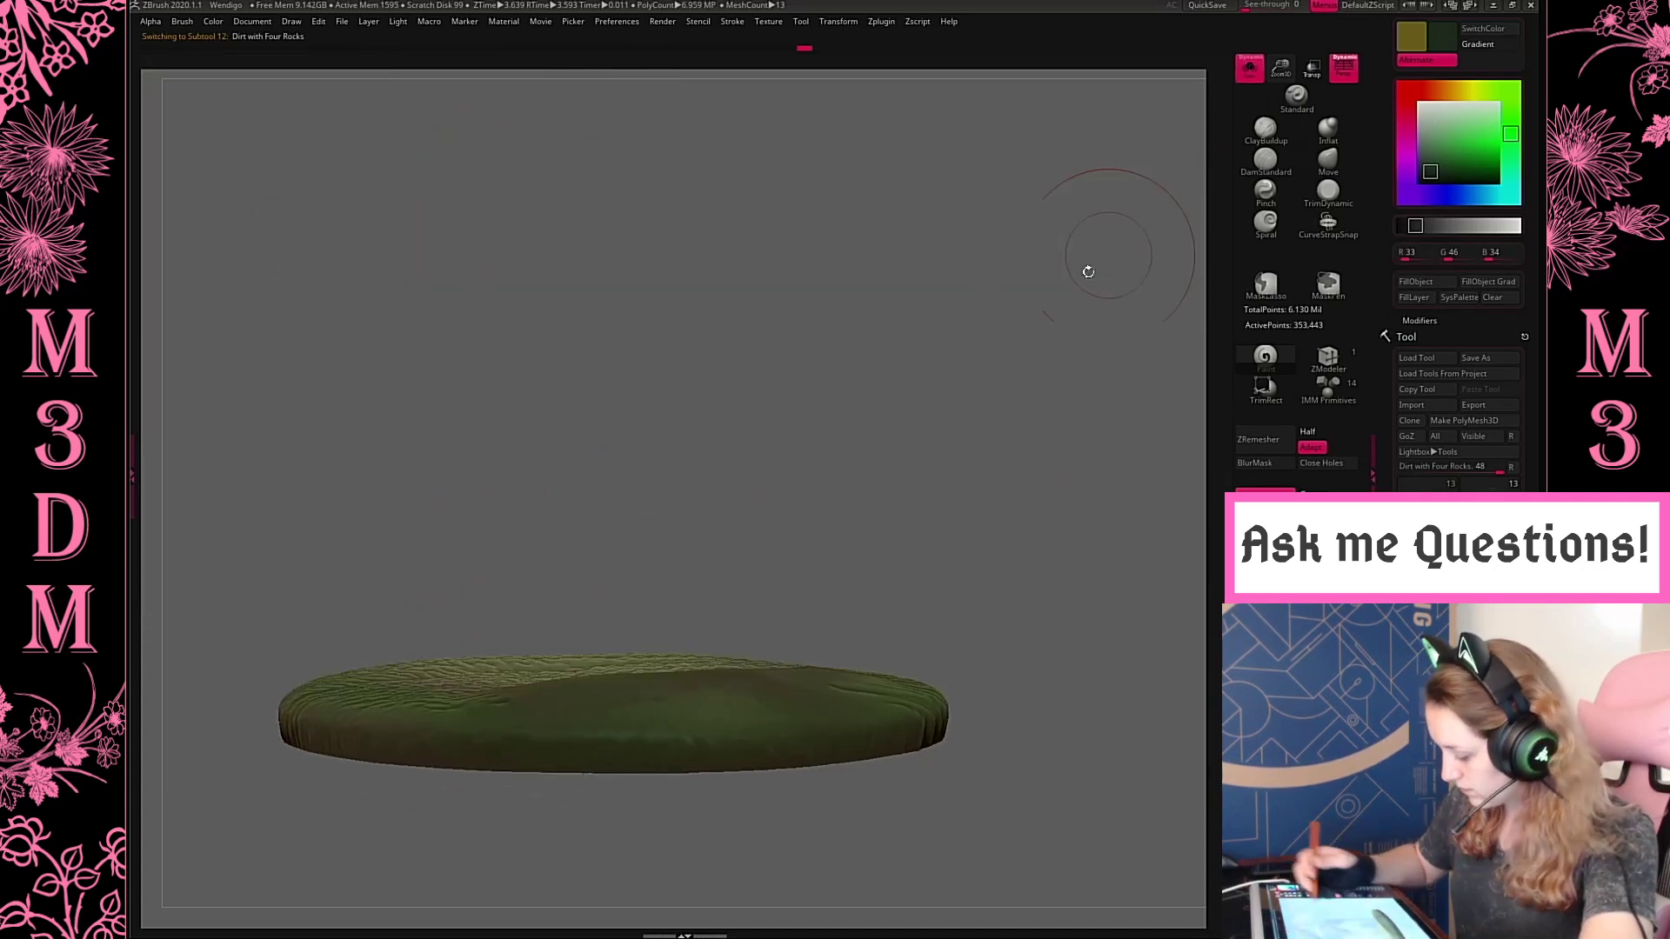
left_click_drag(1089, 272, 1066, 397)
Choose the ClayBuildup brush and assign Alpha 32 to it
right_click(962, 461)
left_click(1263, 131)
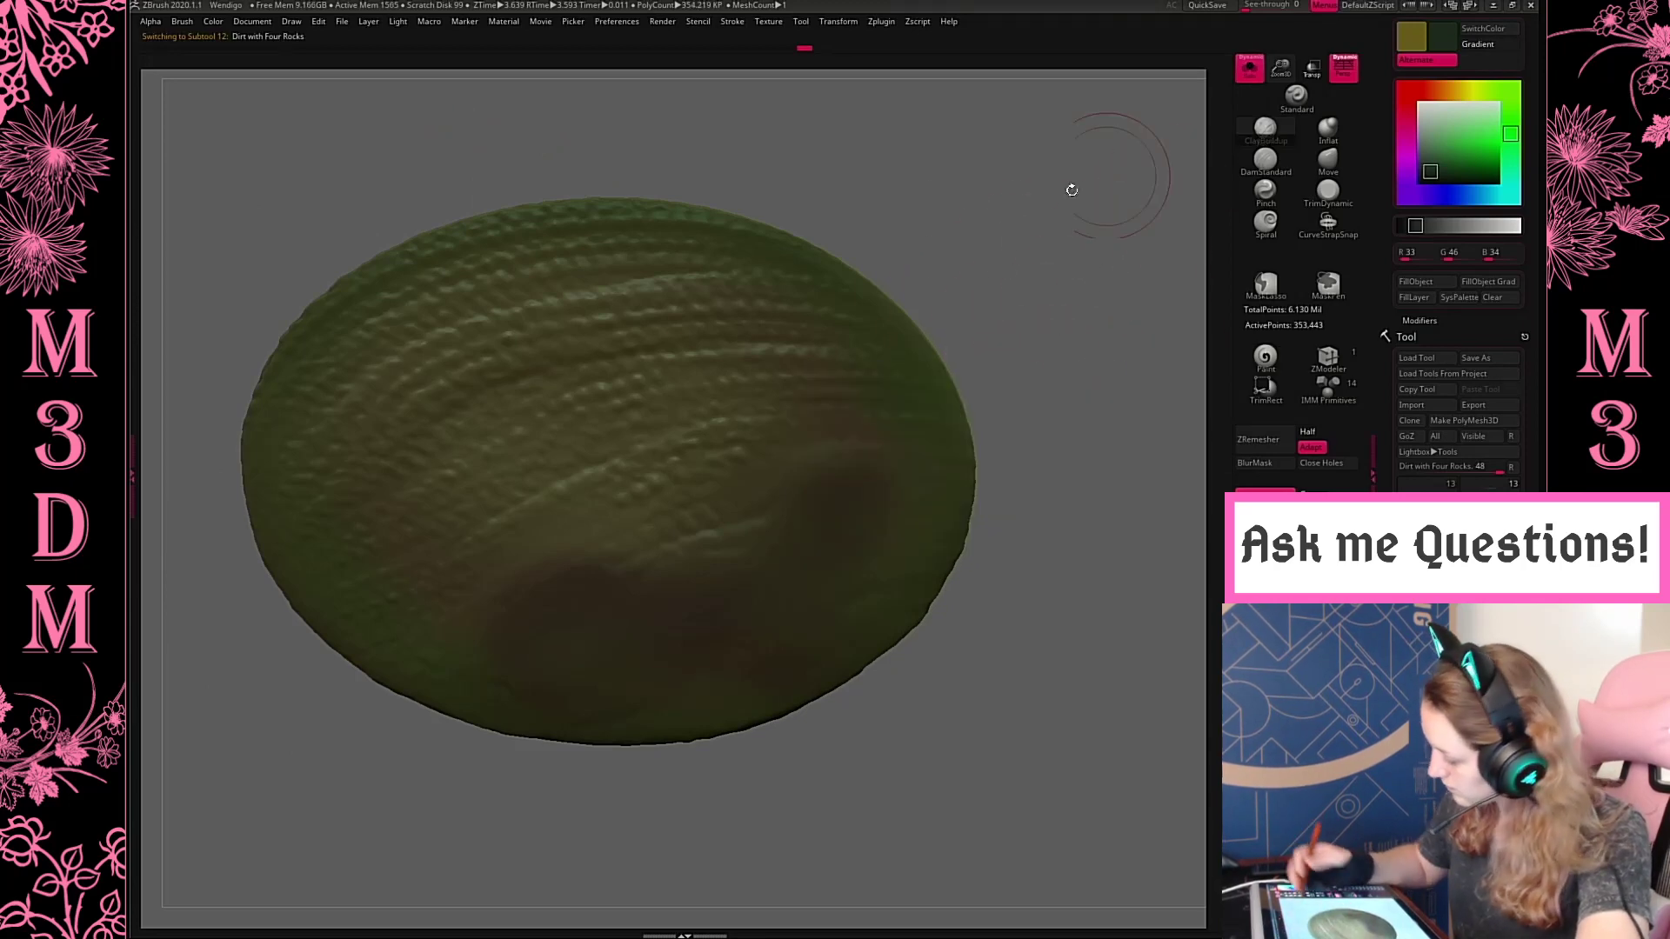
right_click(735, 379)
right_click(783, 234)
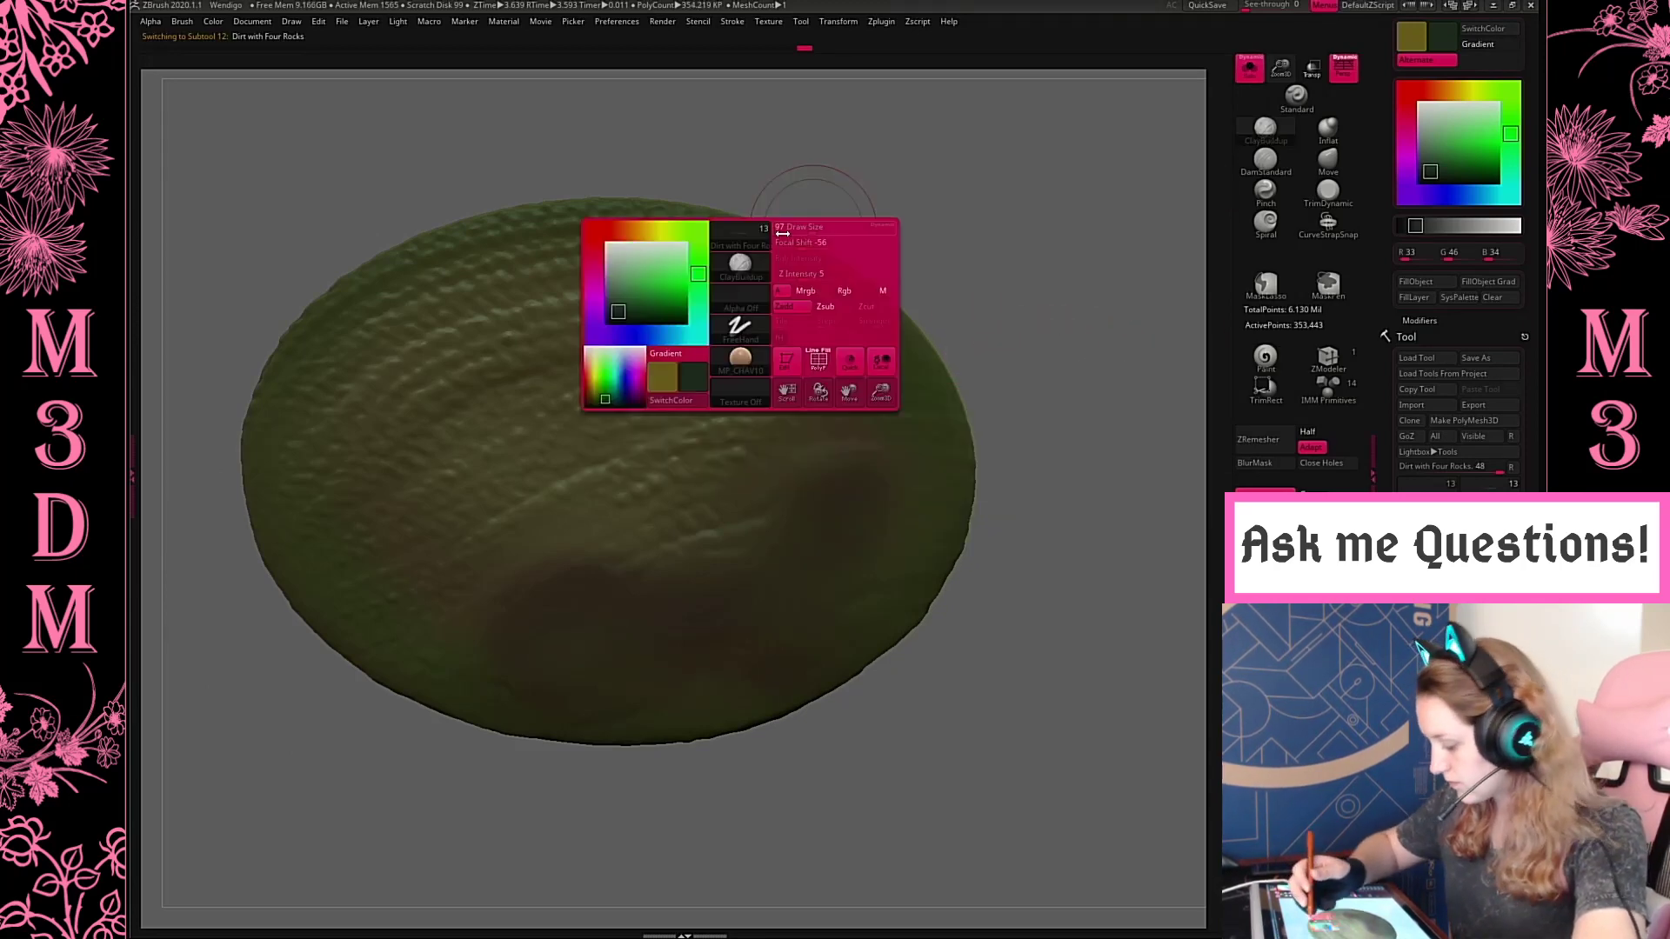
left_click(747, 310)
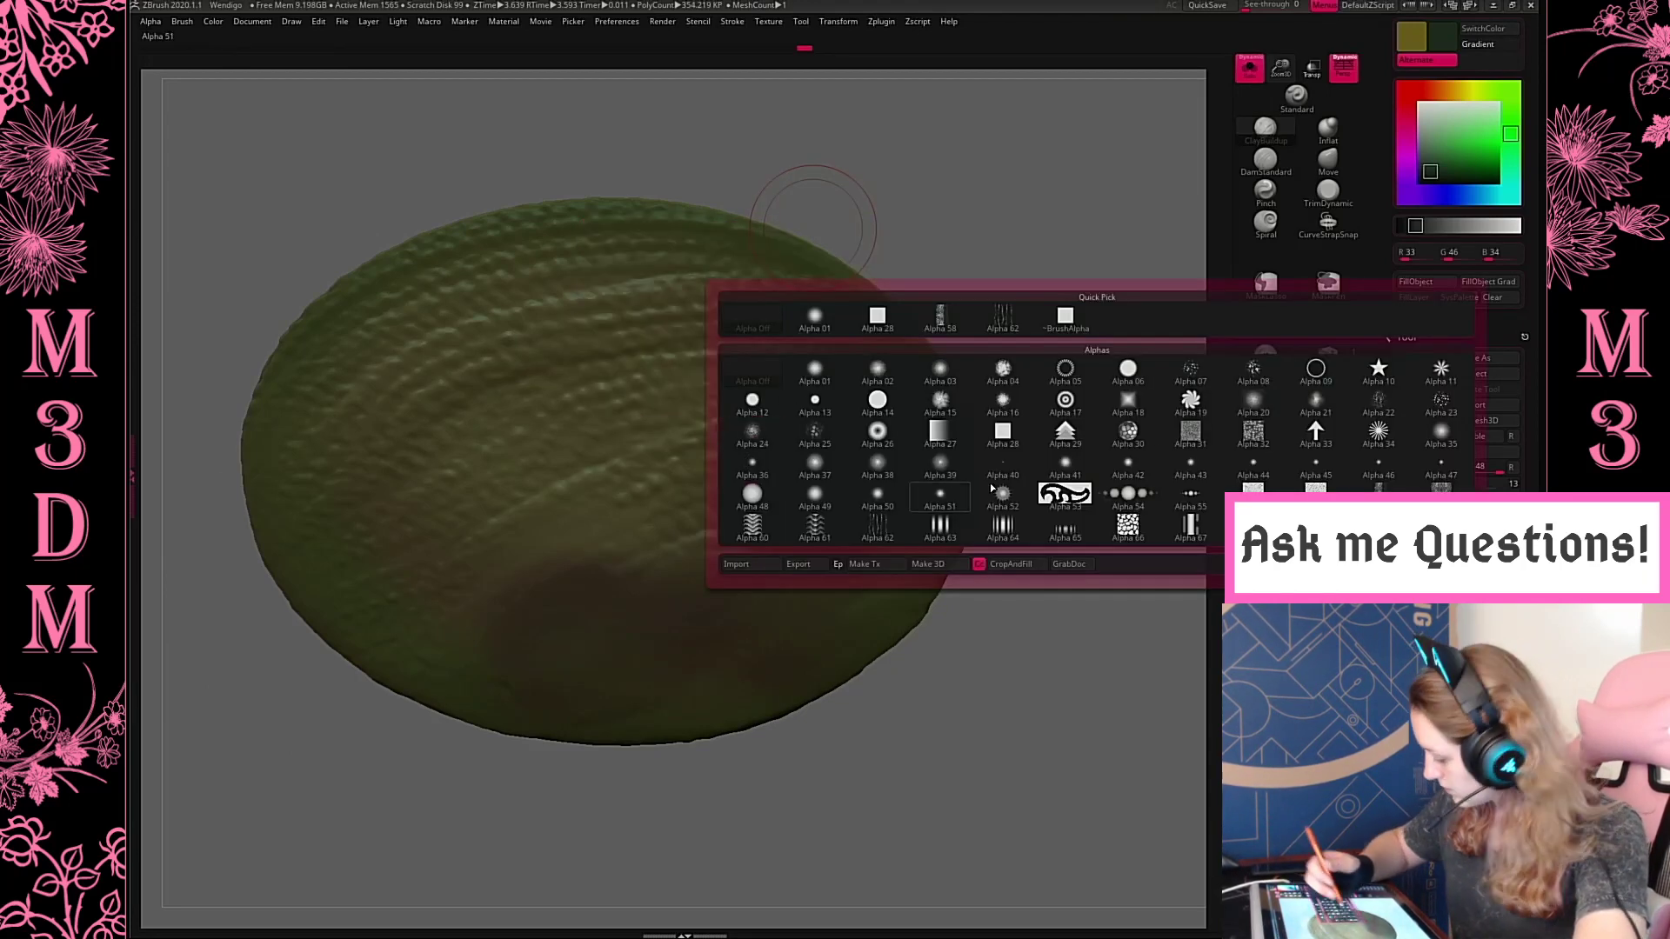
left_click(1273, 432)
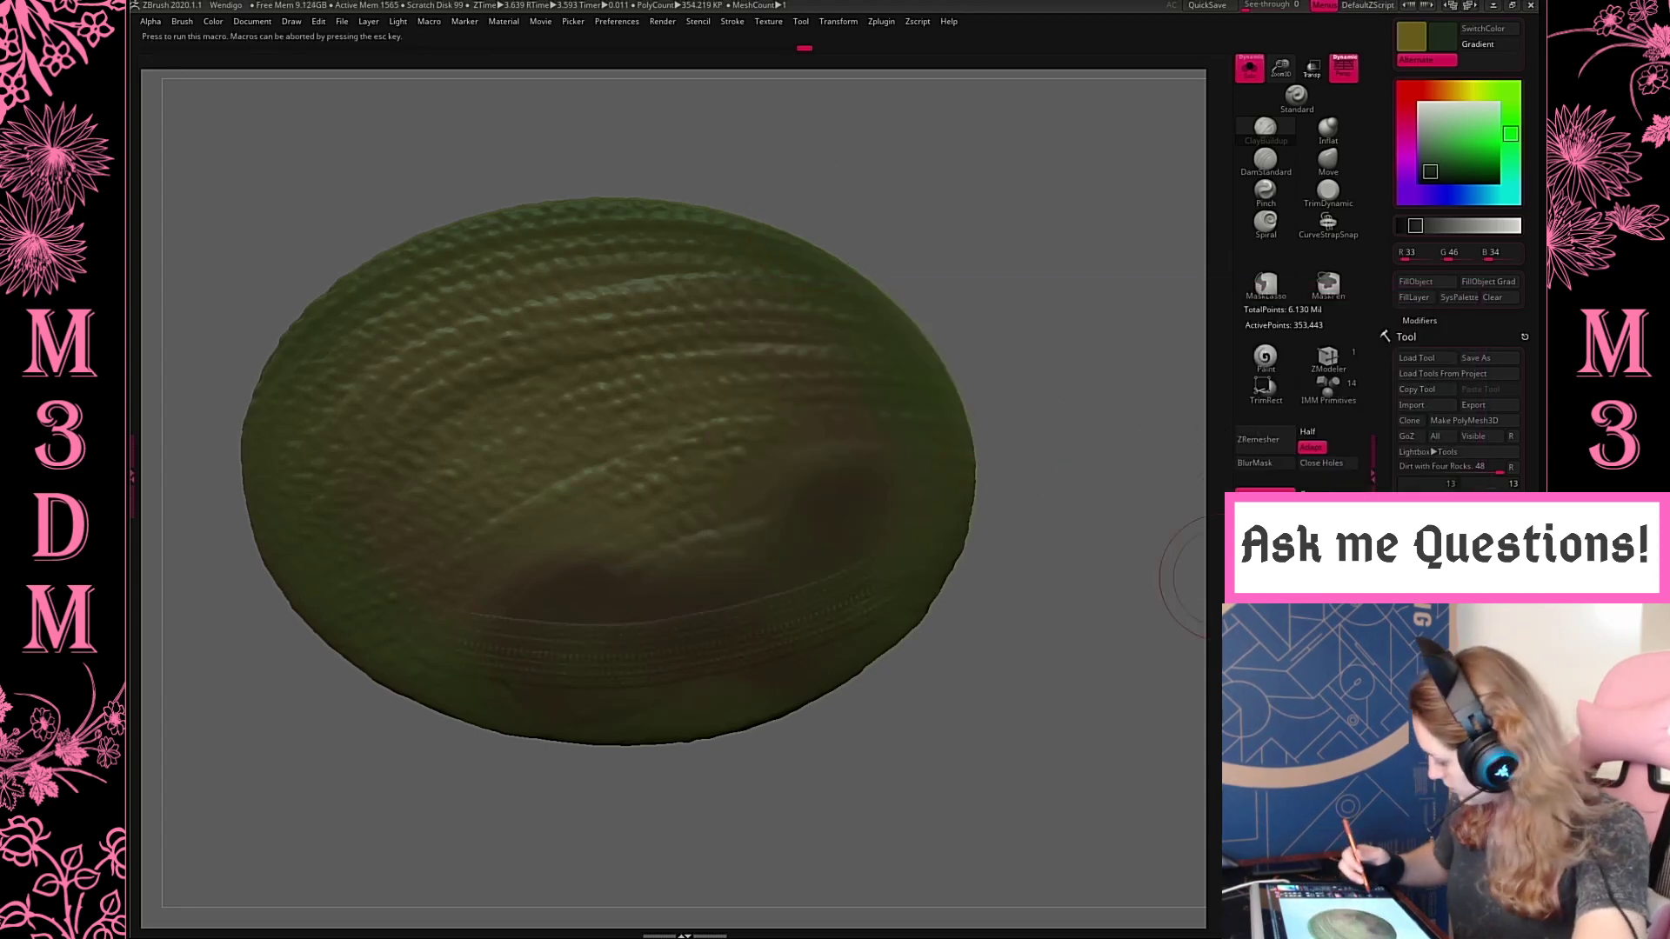
Adjust the ClayBuildup brush and sculpt rough, layered dirt texture across the top and near edge of the base
right_click(874, 351)
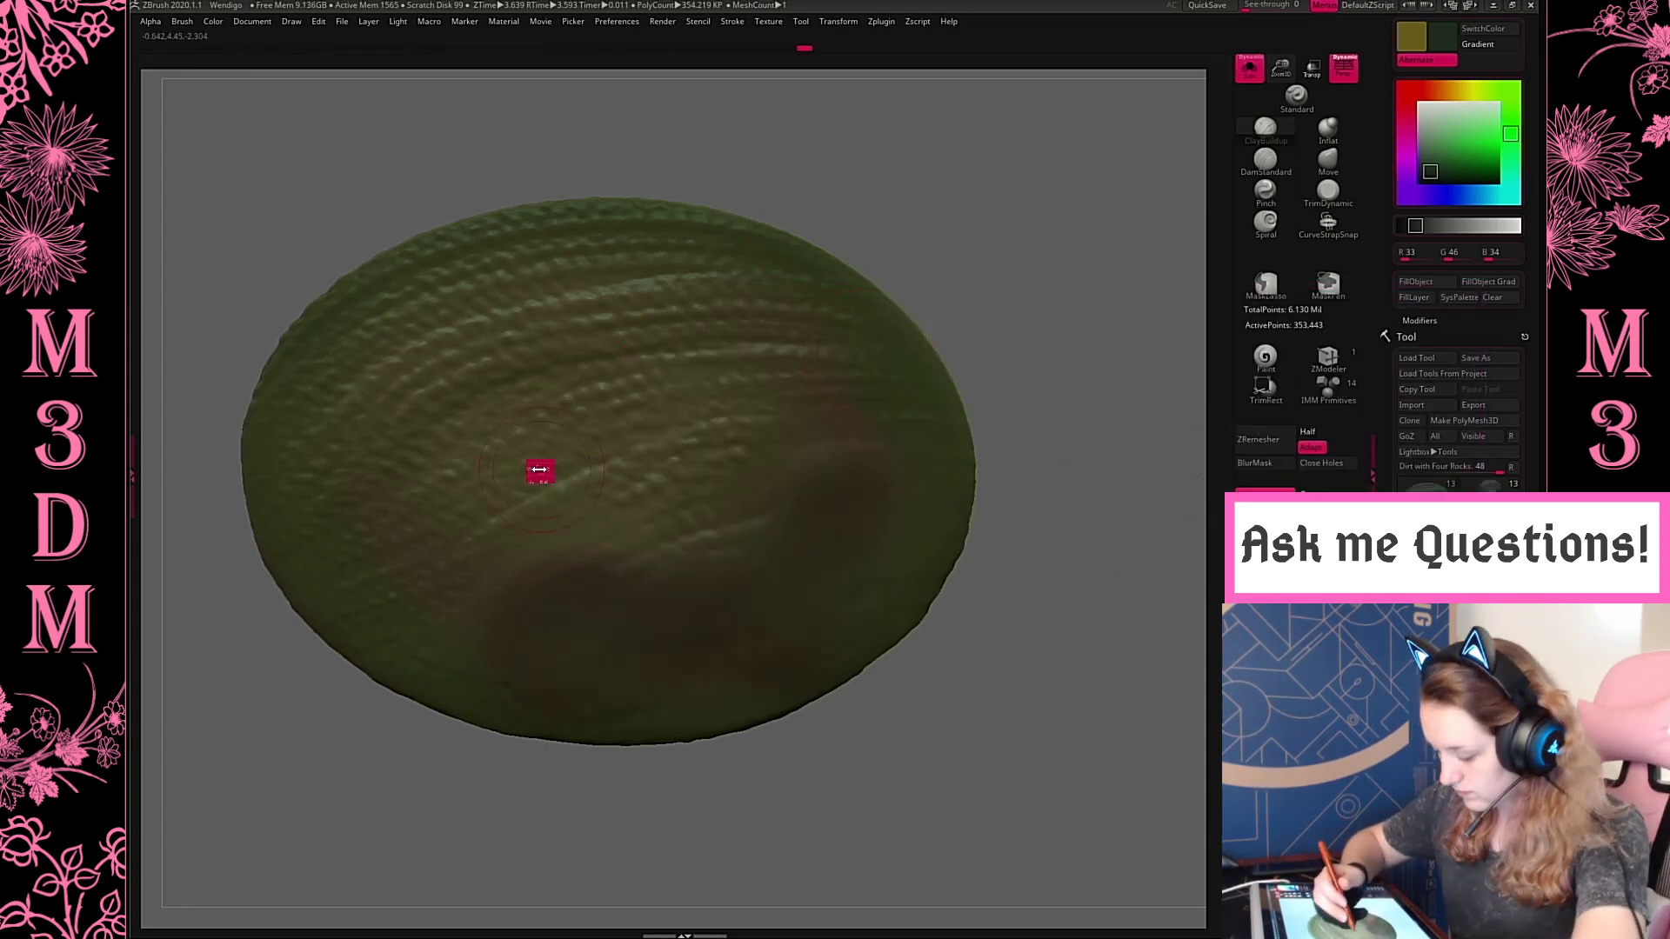
right_click(542, 470)
left_click_drag(559, 485, 572, 484)
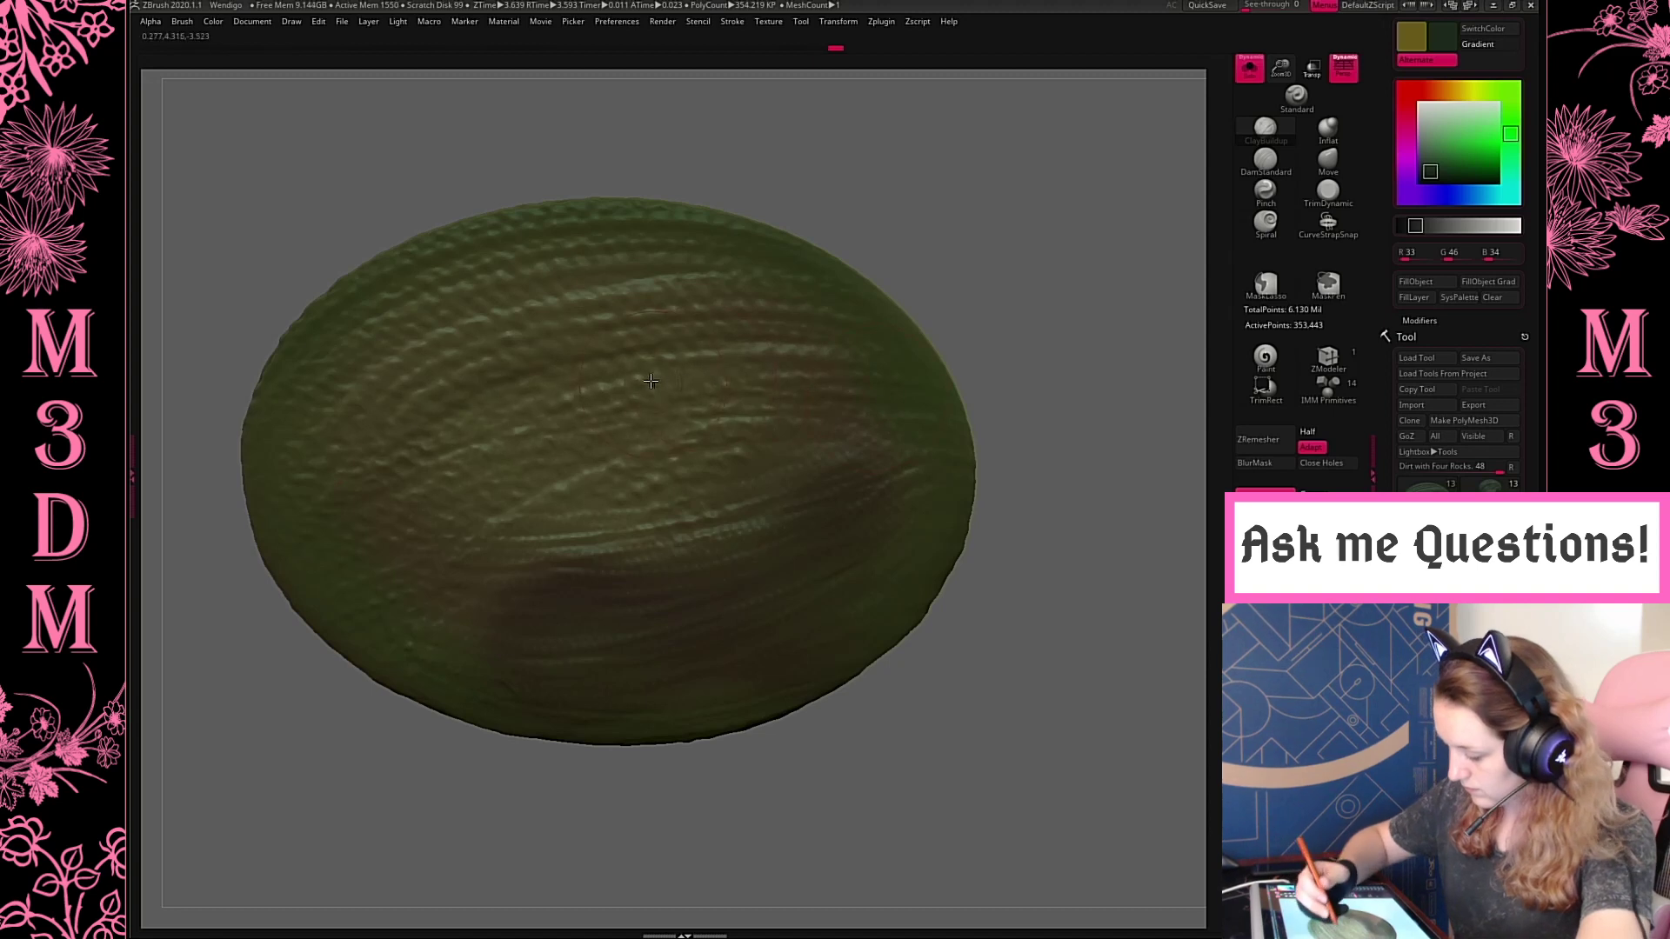
right_click(681, 370)
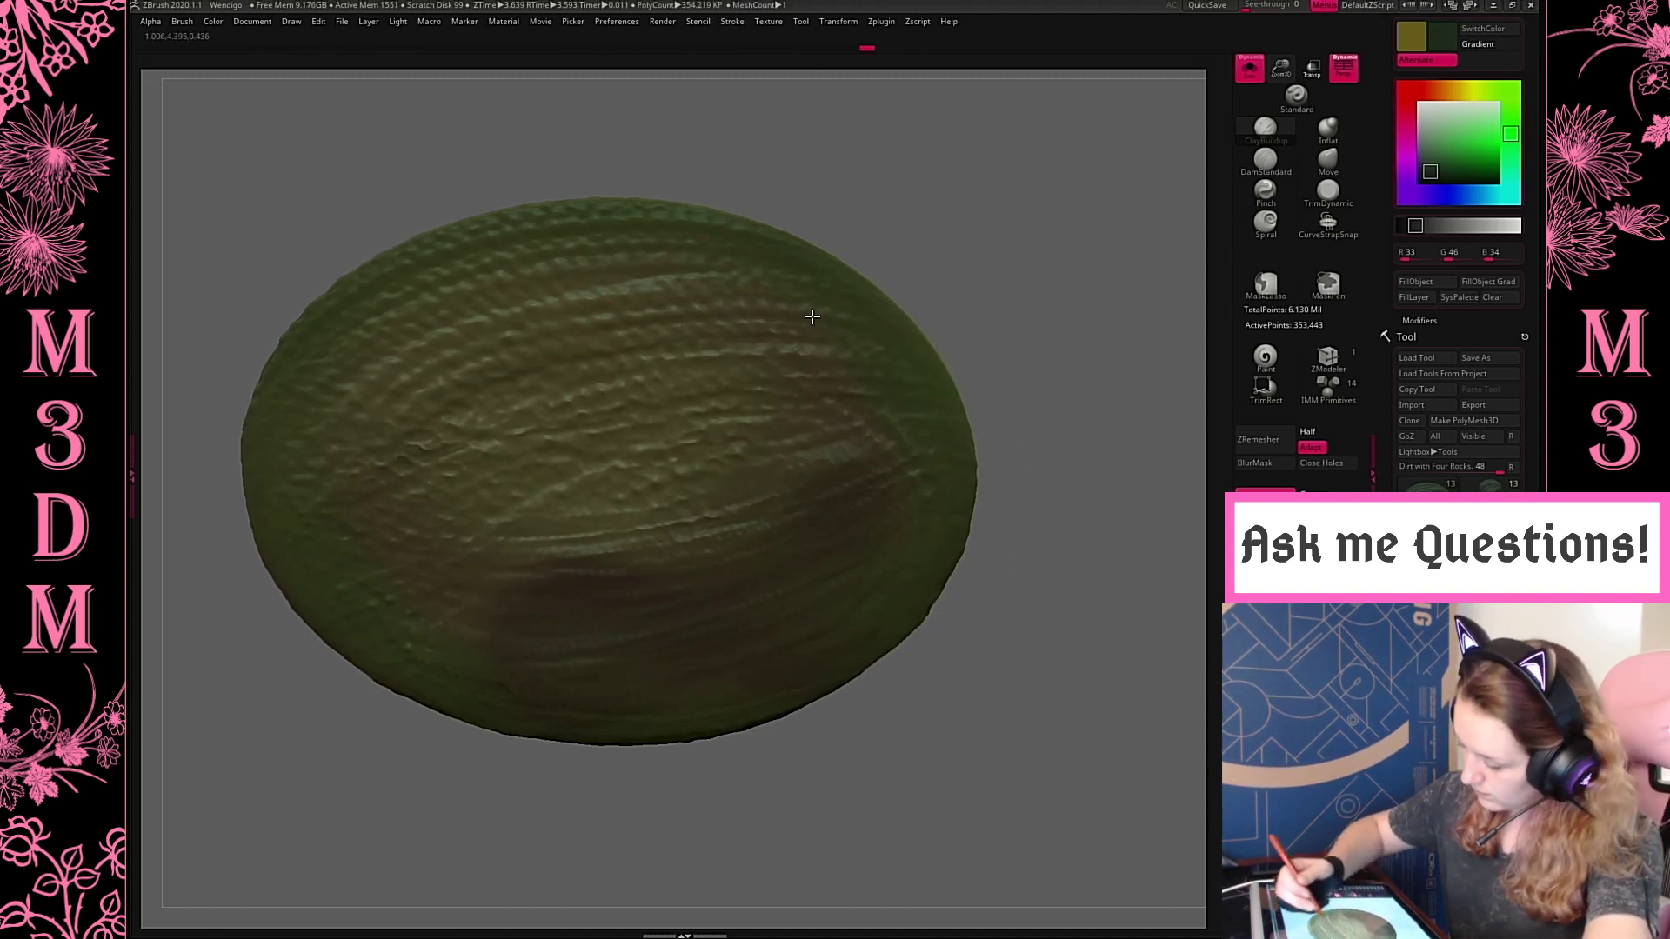
mouse_move(813, 316)
left_mouse_down()
mouse_move(729, 272)
mouse_move(881, 367)
left_mouse_up()
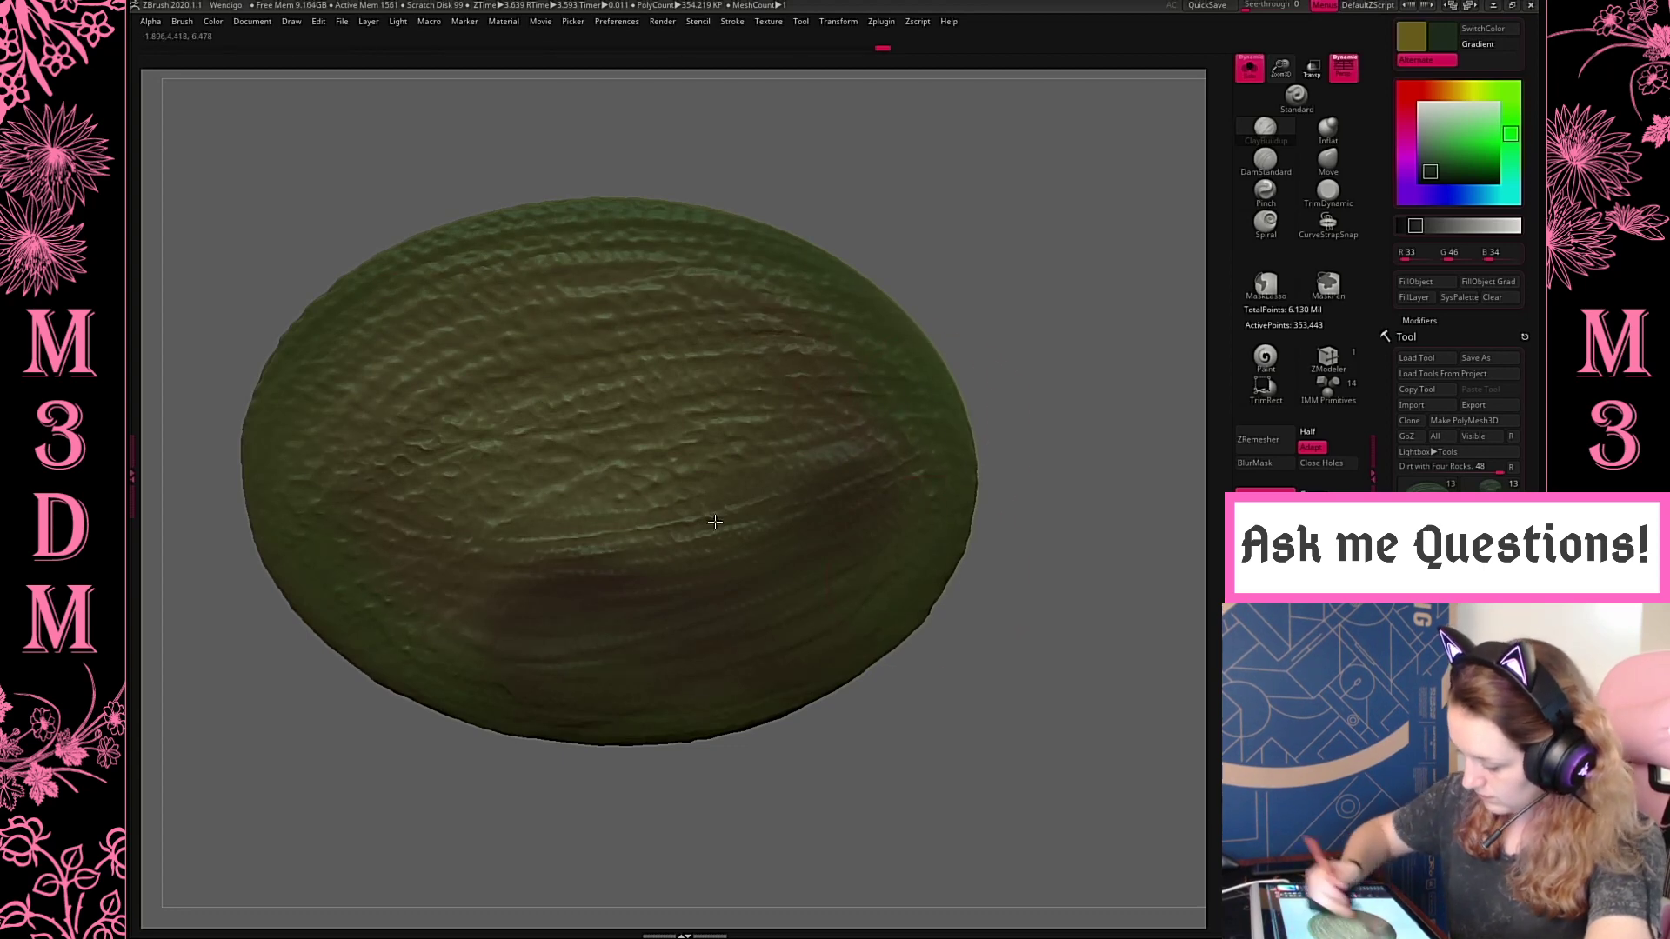
mouse_move(1092, 410)
left_mouse_down()
mouse_move(1079, 292)
mouse_move(1035, 487)
left_mouse_up()
left_click_drag(939, 587, 574, 728)
Carve long cracks into the dark dirt patch of the base with the DamStandard brush
left_click_drag(1077, 383, 1089, 500)
right_click(915, 541)
left_click(1264, 164)
right_click(910, 360)
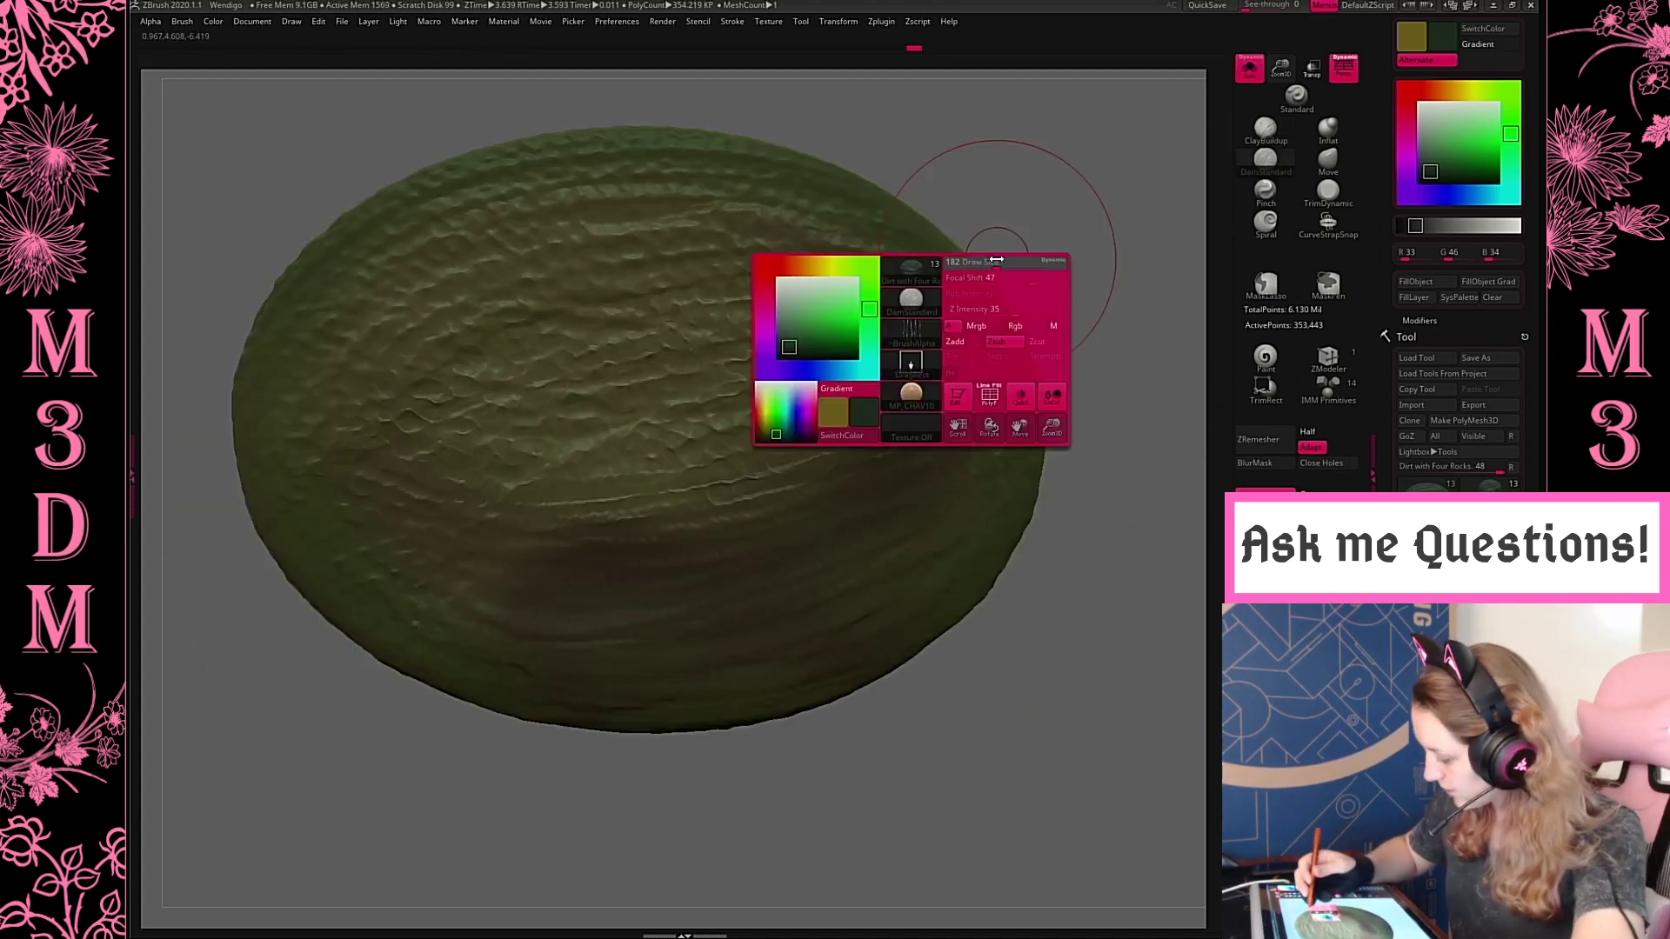
left_click_drag(513, 607, 809, 555)
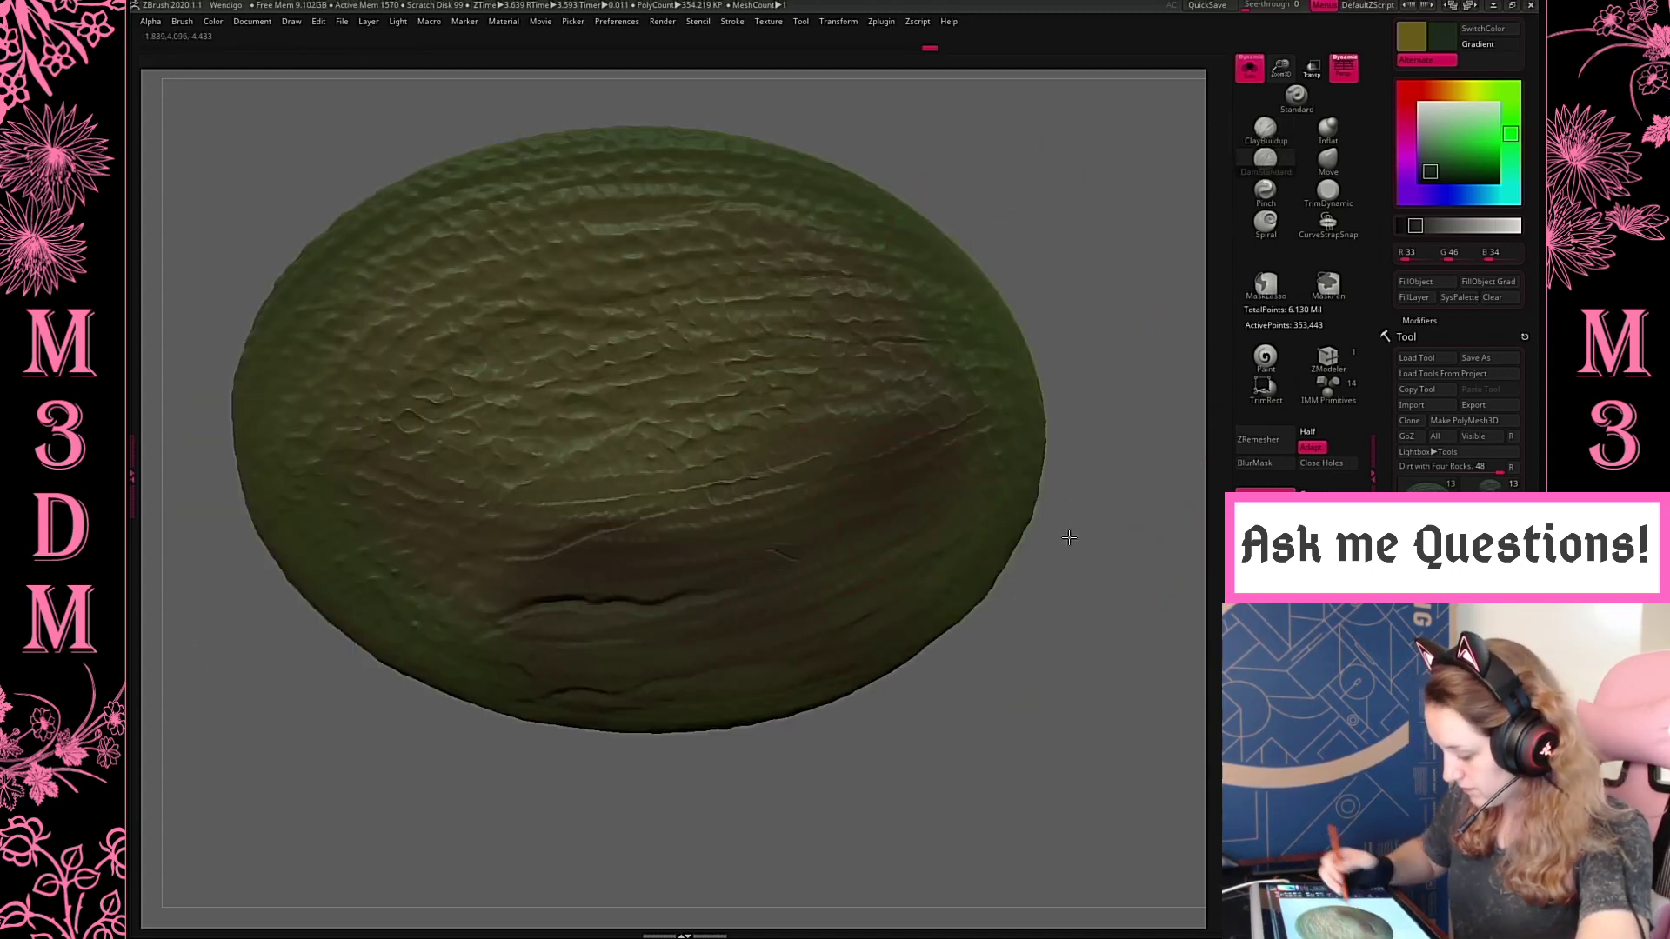
Undo the last cracks in the base's dark dirt patch and recarve them as long diagonal cracks
left_click_drag(697, 571, 883, 543)
key("ctrl+z")
key("ctrl+z")
left_click_drag(555, 622, 877, 531)
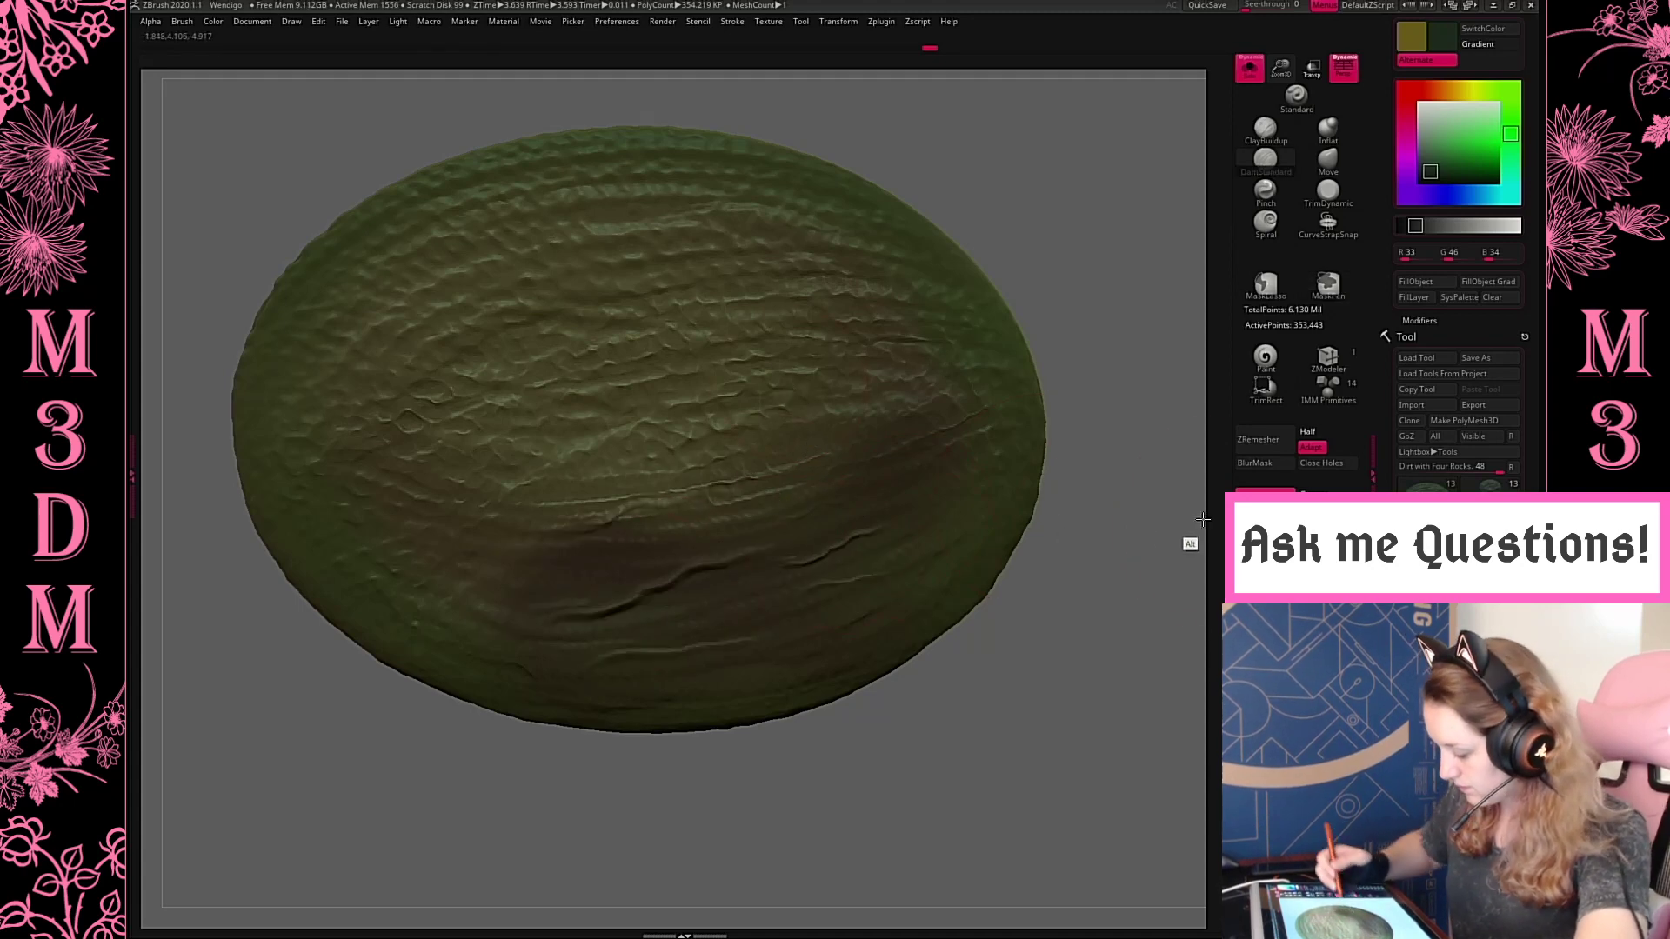
Turn off Solo mode and carve more cracks into the dirt beside and in front of the rocks with the DamStandard brush
left_click(1250, 69)
left_click_drag(1128, 679, 1127, 626)
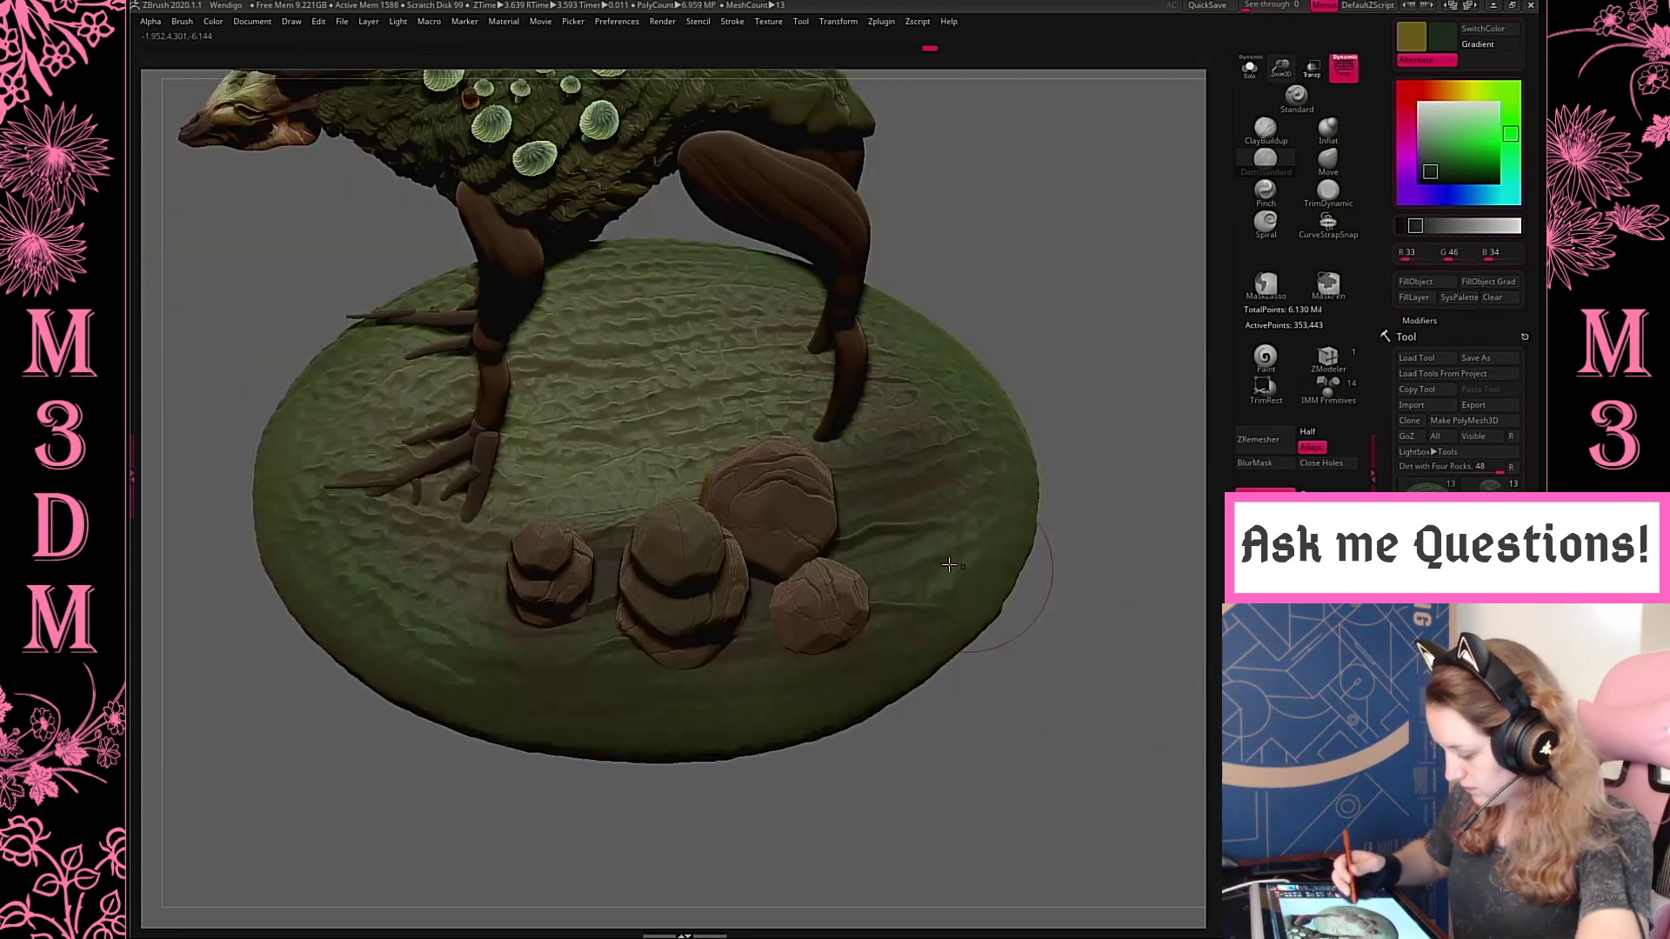
left_click_drag(837, 572, 964, 551)
left_click_drag(861, 492, 1013, 481)
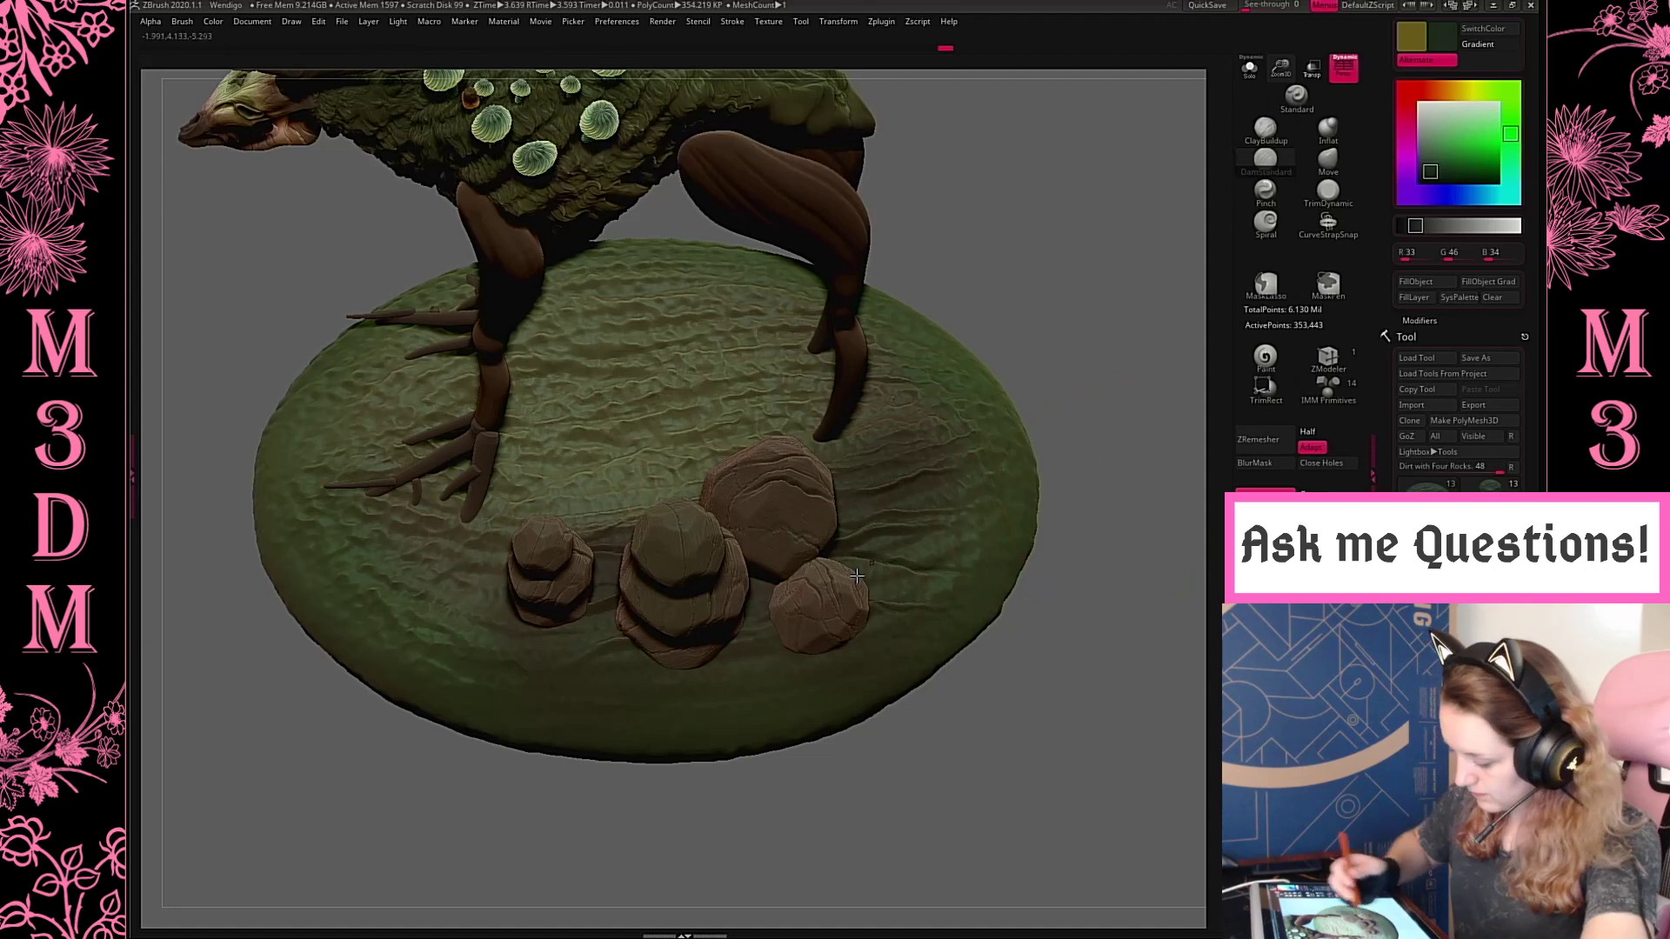
left_click_drag(593, 689, 672, 666)
left_click_drag(618, 719, 688, 715)
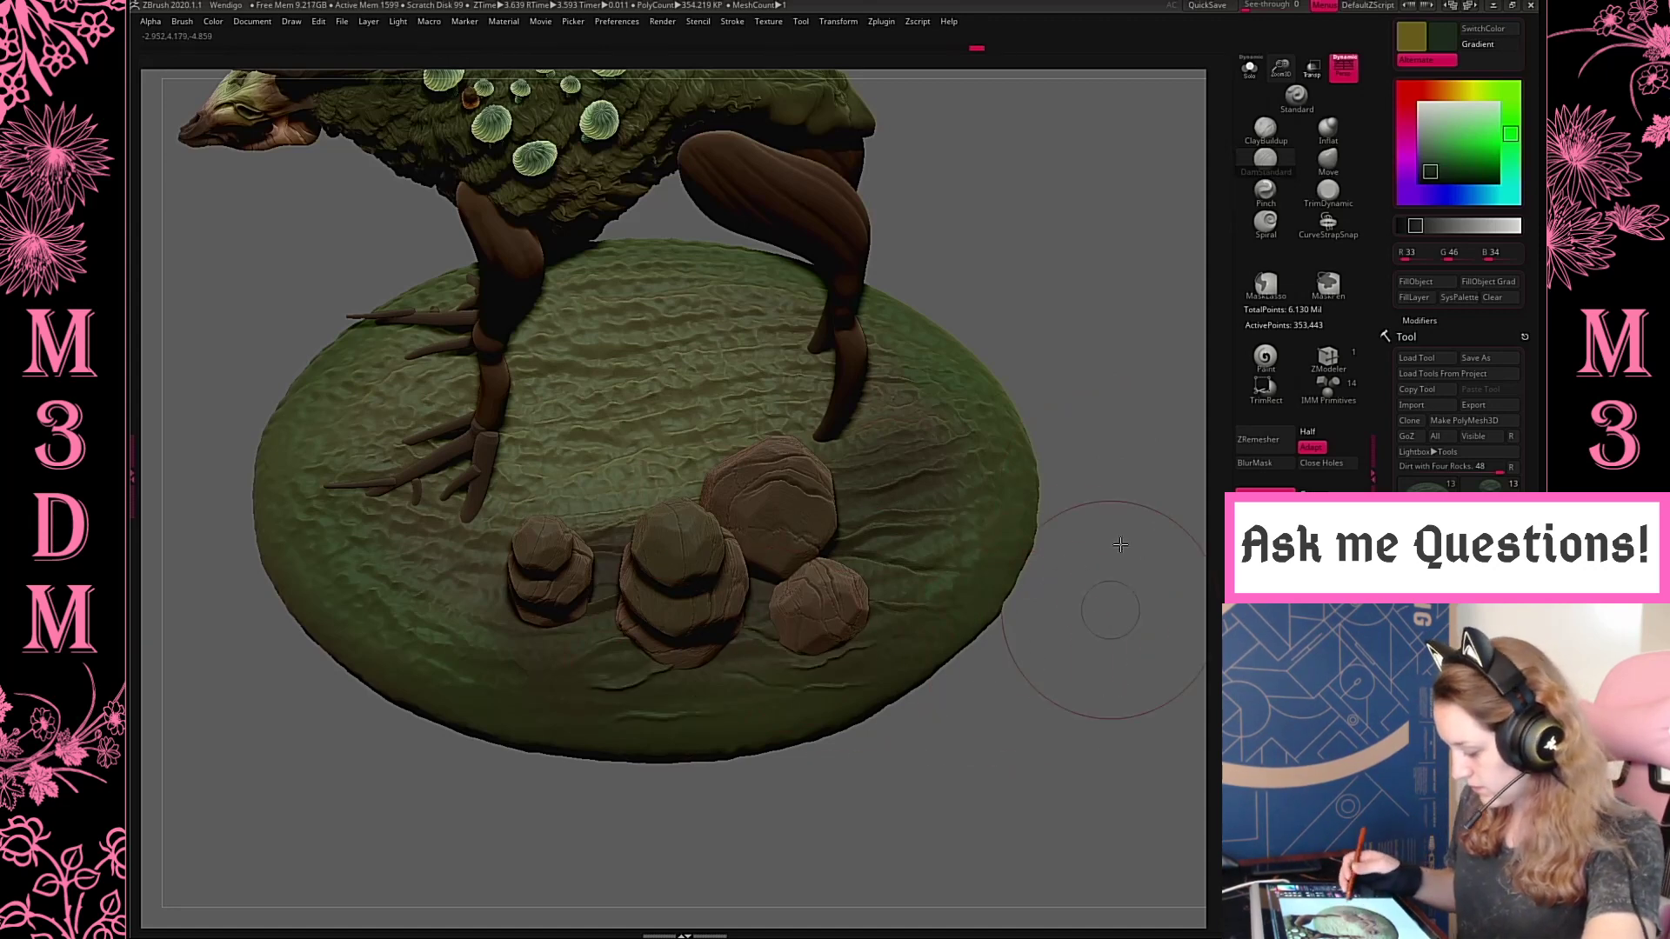
left_click_drag(1120, 544, 1122, 487)
left_click_drag(585, 645, 739, 670)
Select the lower front leg subtool and adjust the shape of the shin and foot with the Move brush
left_click_drag(1077, 518, 1077, 552)
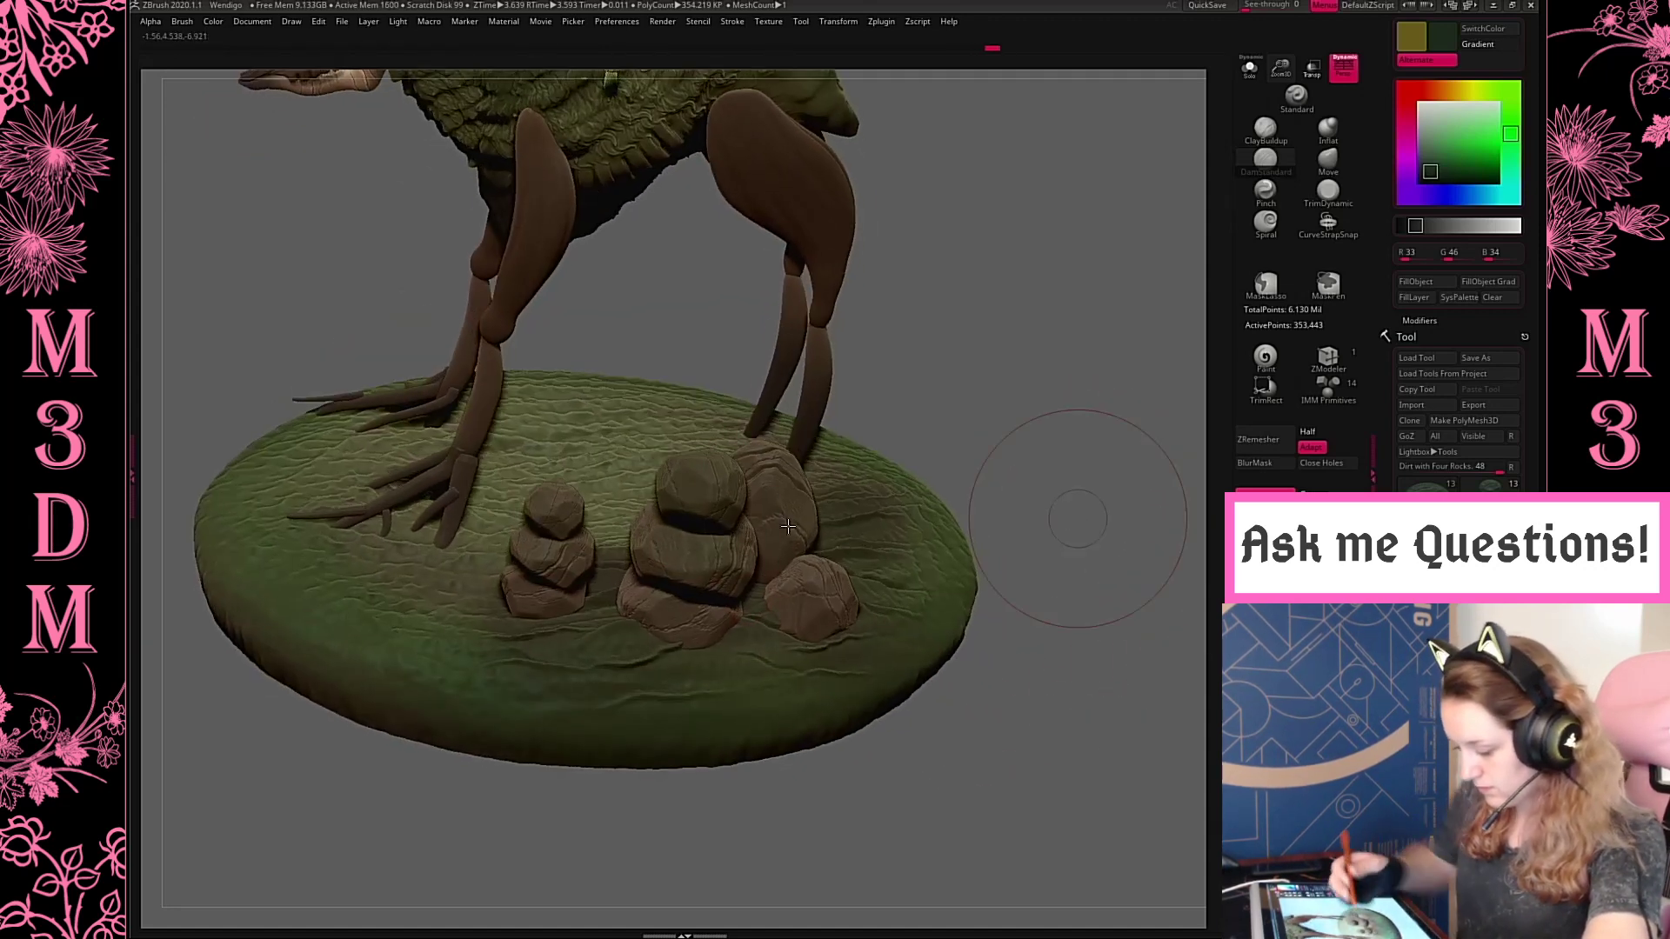
left_click_drag(1007, 305, 1077, 466)
right_click(1013, 320)
left_click_drag(1003, 340, 948, 391, "alt")
left_click(611, 618, "alt")
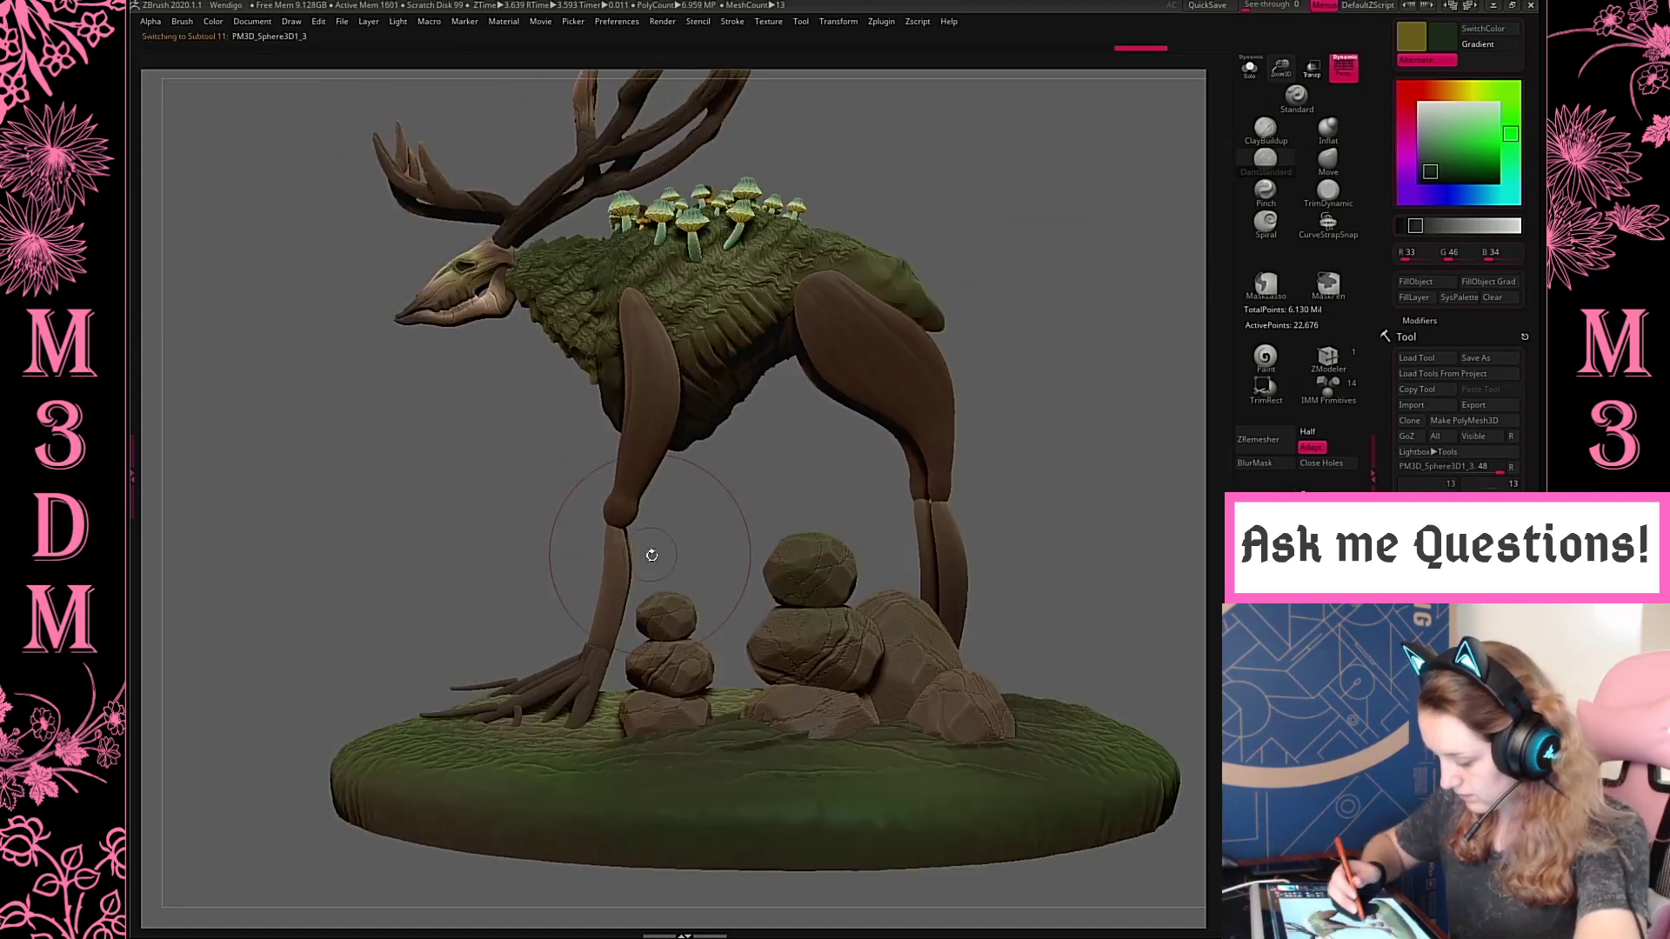
left_click(1329, 163)
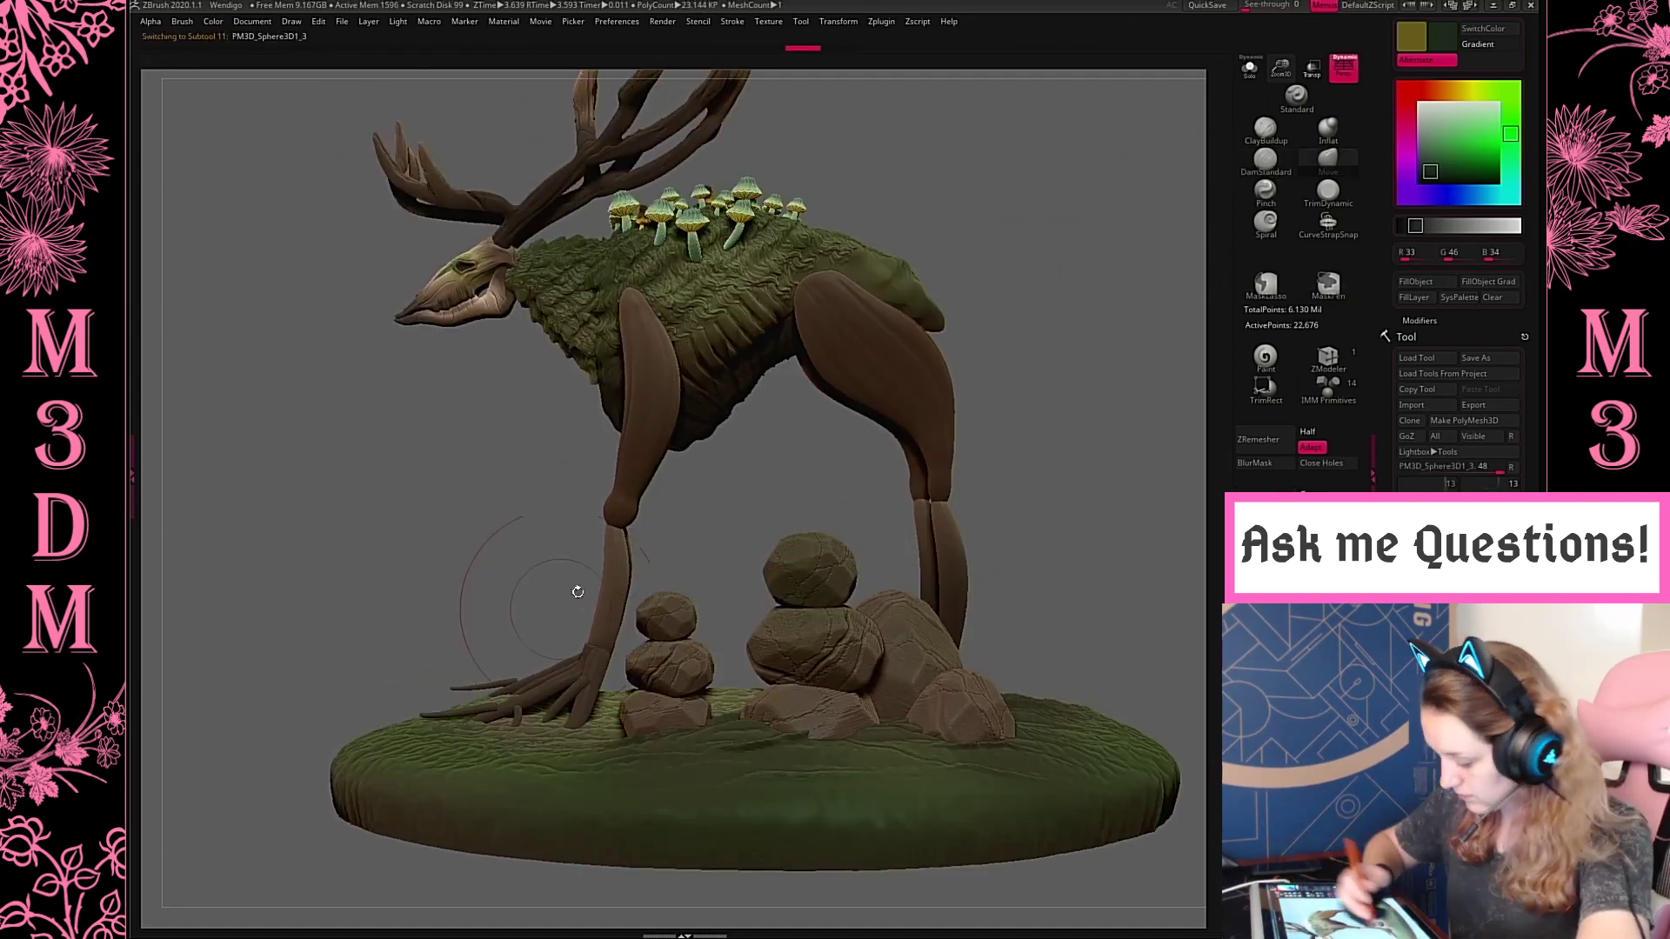
left_click_drag(618, 544, 627, 552)
left_click_drag(595, 666, 590, 671)
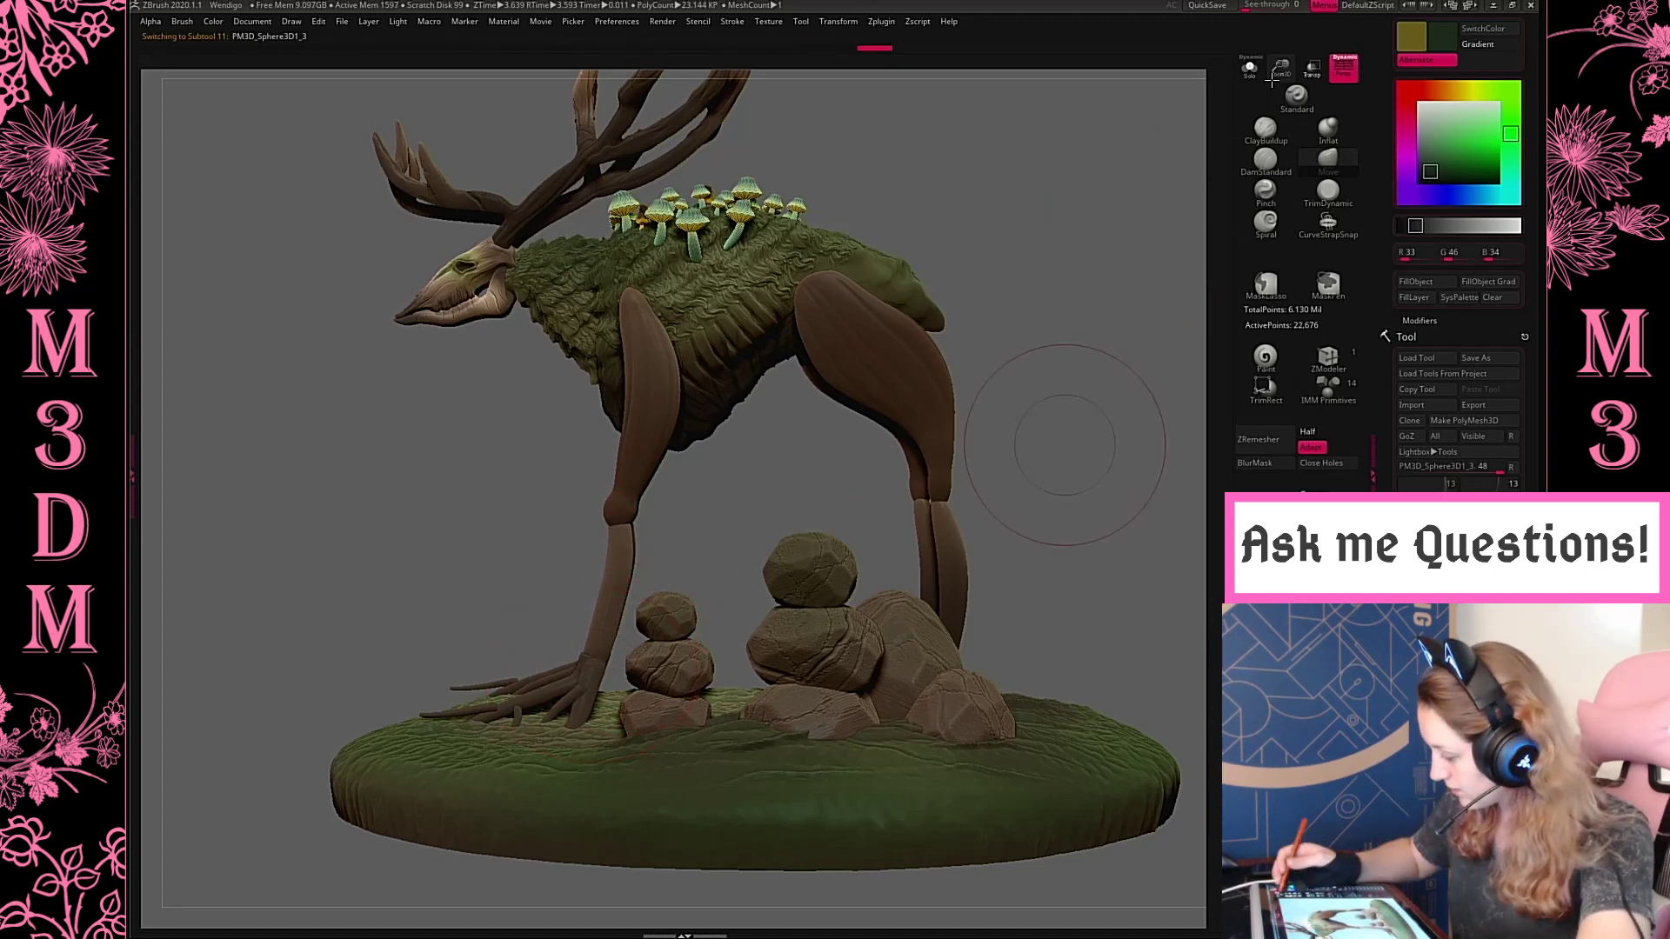
Undo the last toe adjustment and pull the tip of the longest front toe down toward the base
left_click_drag(1070, 443, 976, 465)
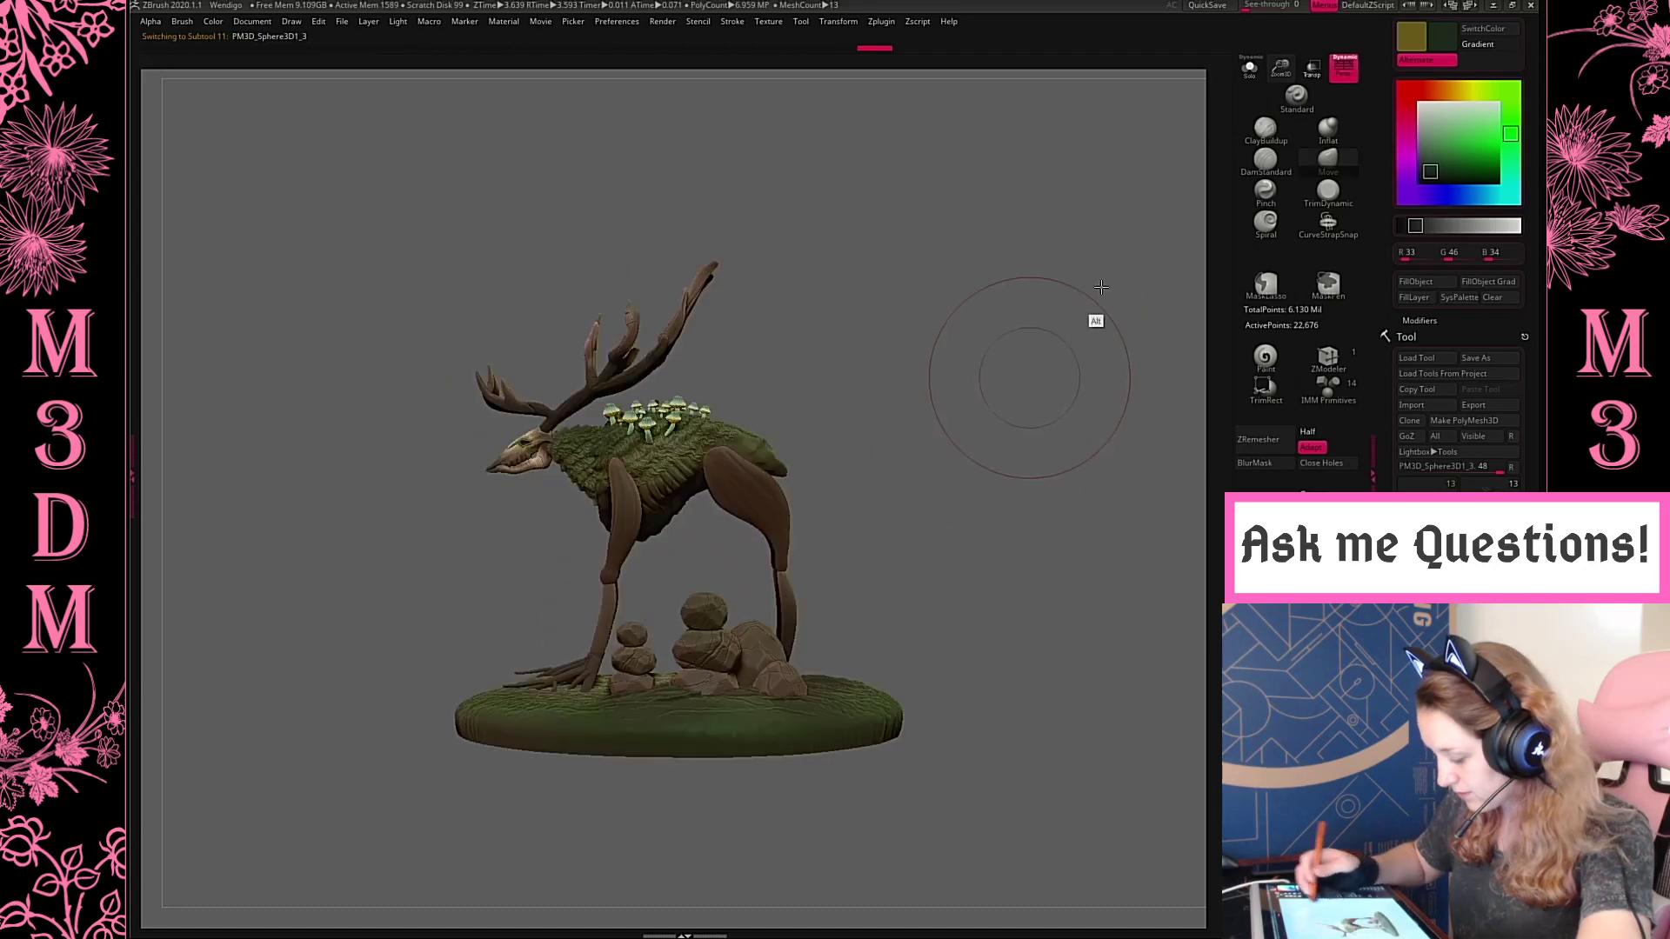
left_click_drag(1035, 379, 1120, 296, "alt")
left_click_drag(1187, 161, 948, 416, "alt")
key("space")
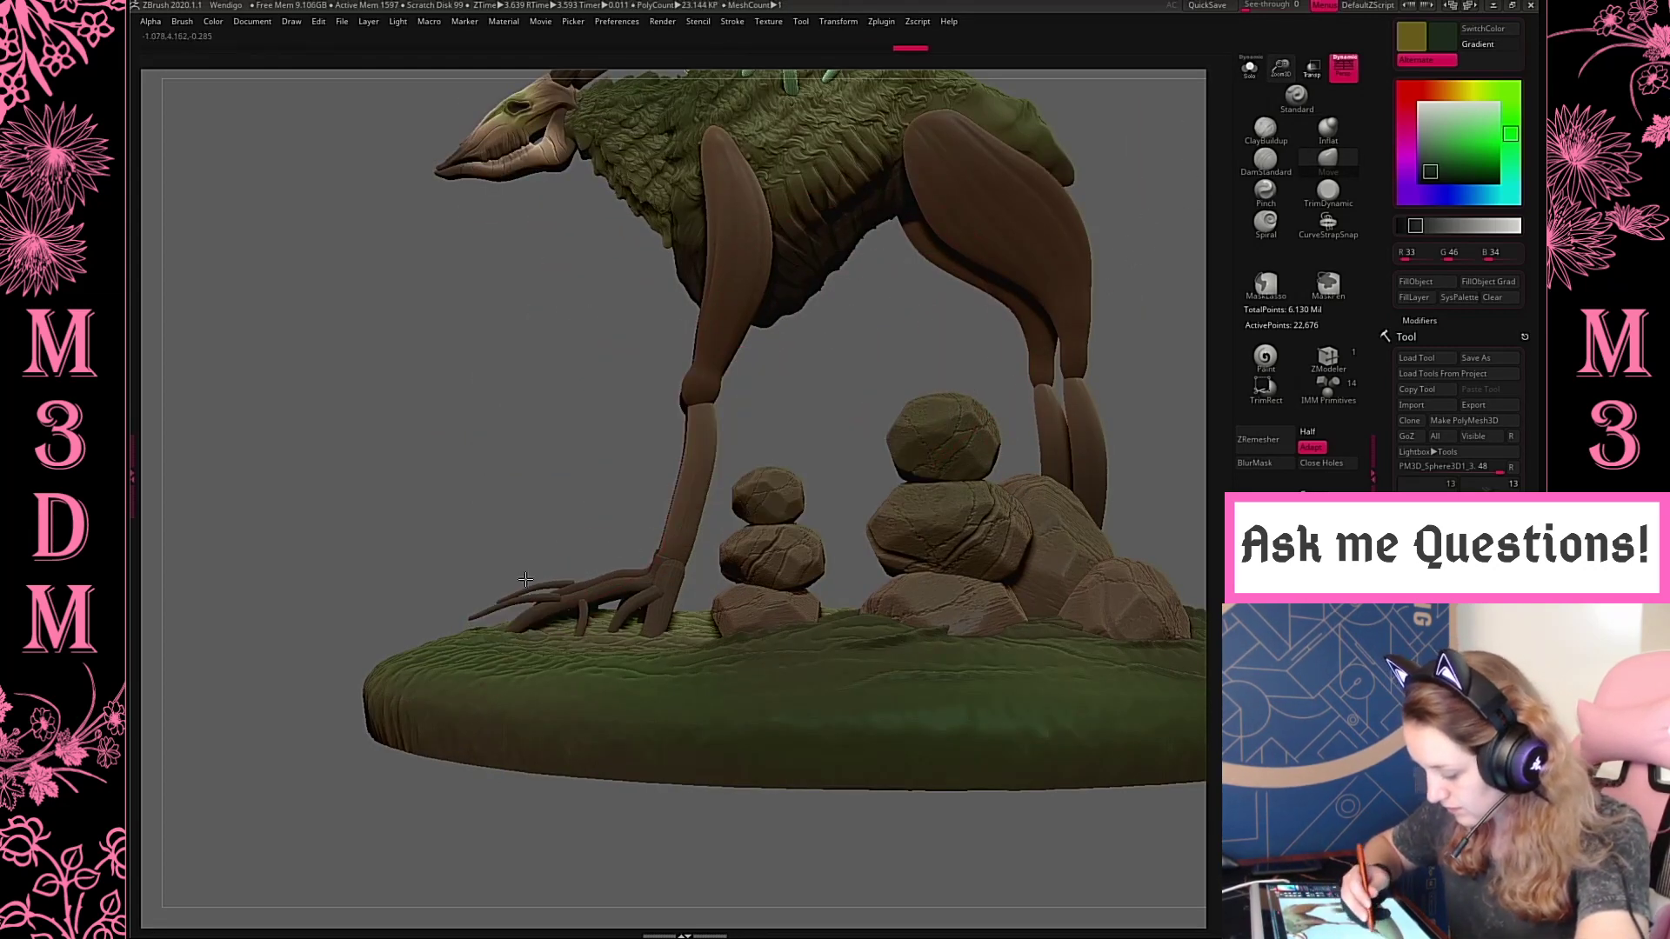
key("ctrl+z")
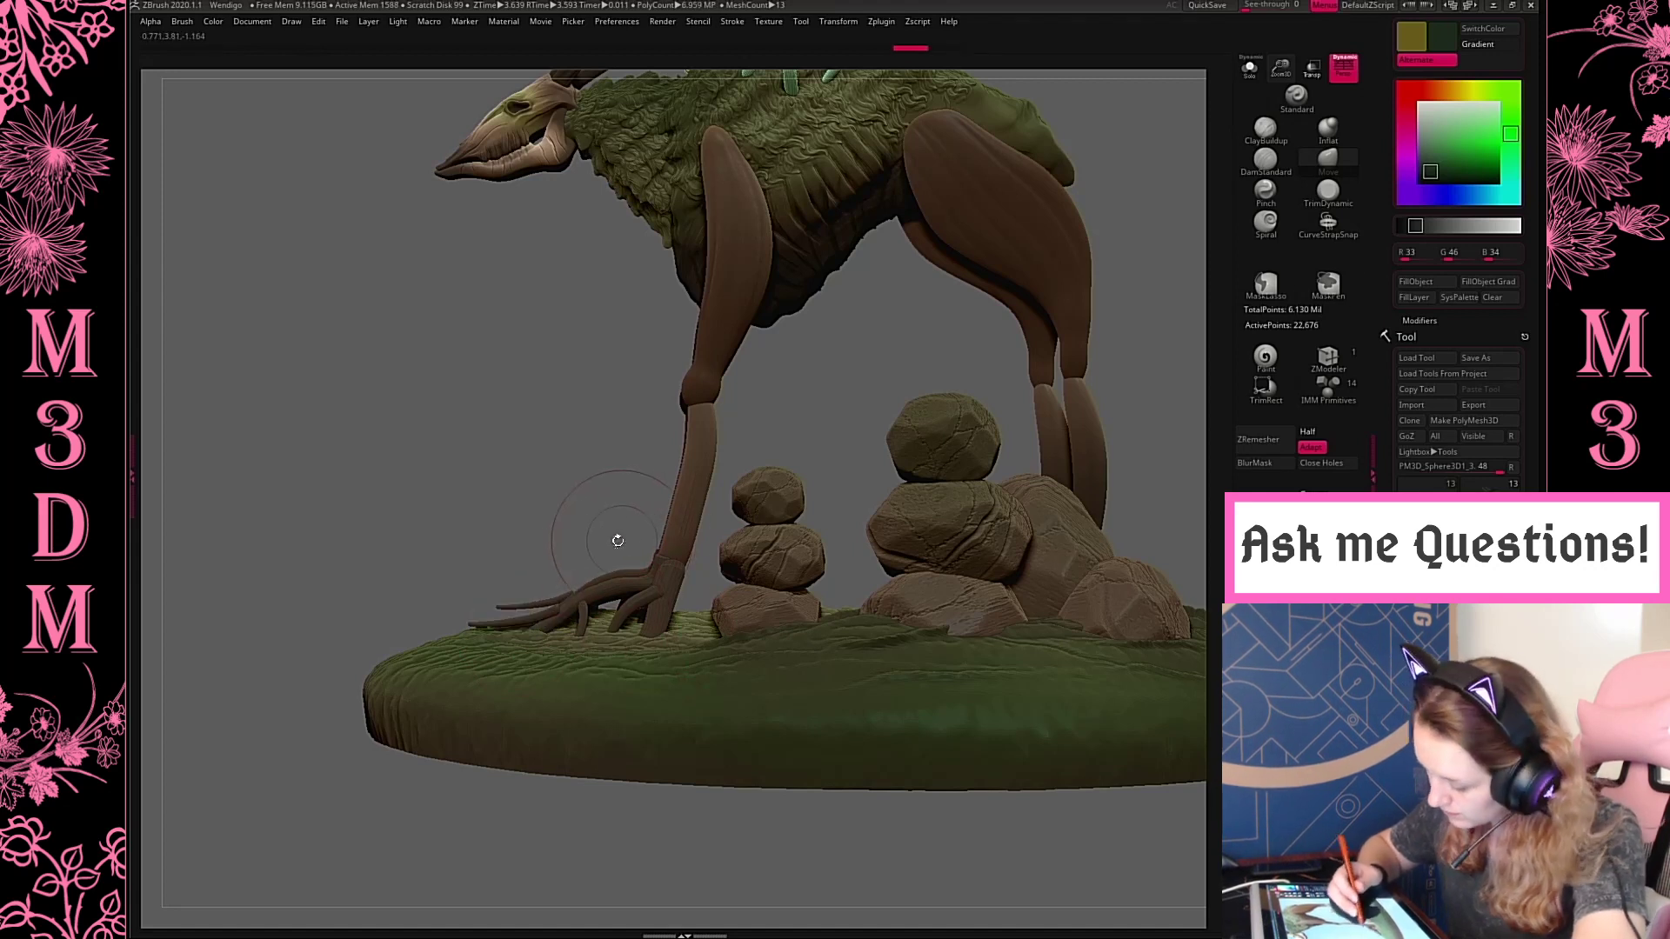
key("space")
left_click(526, 585)
left_click_drag(498, 611, 472, 636)
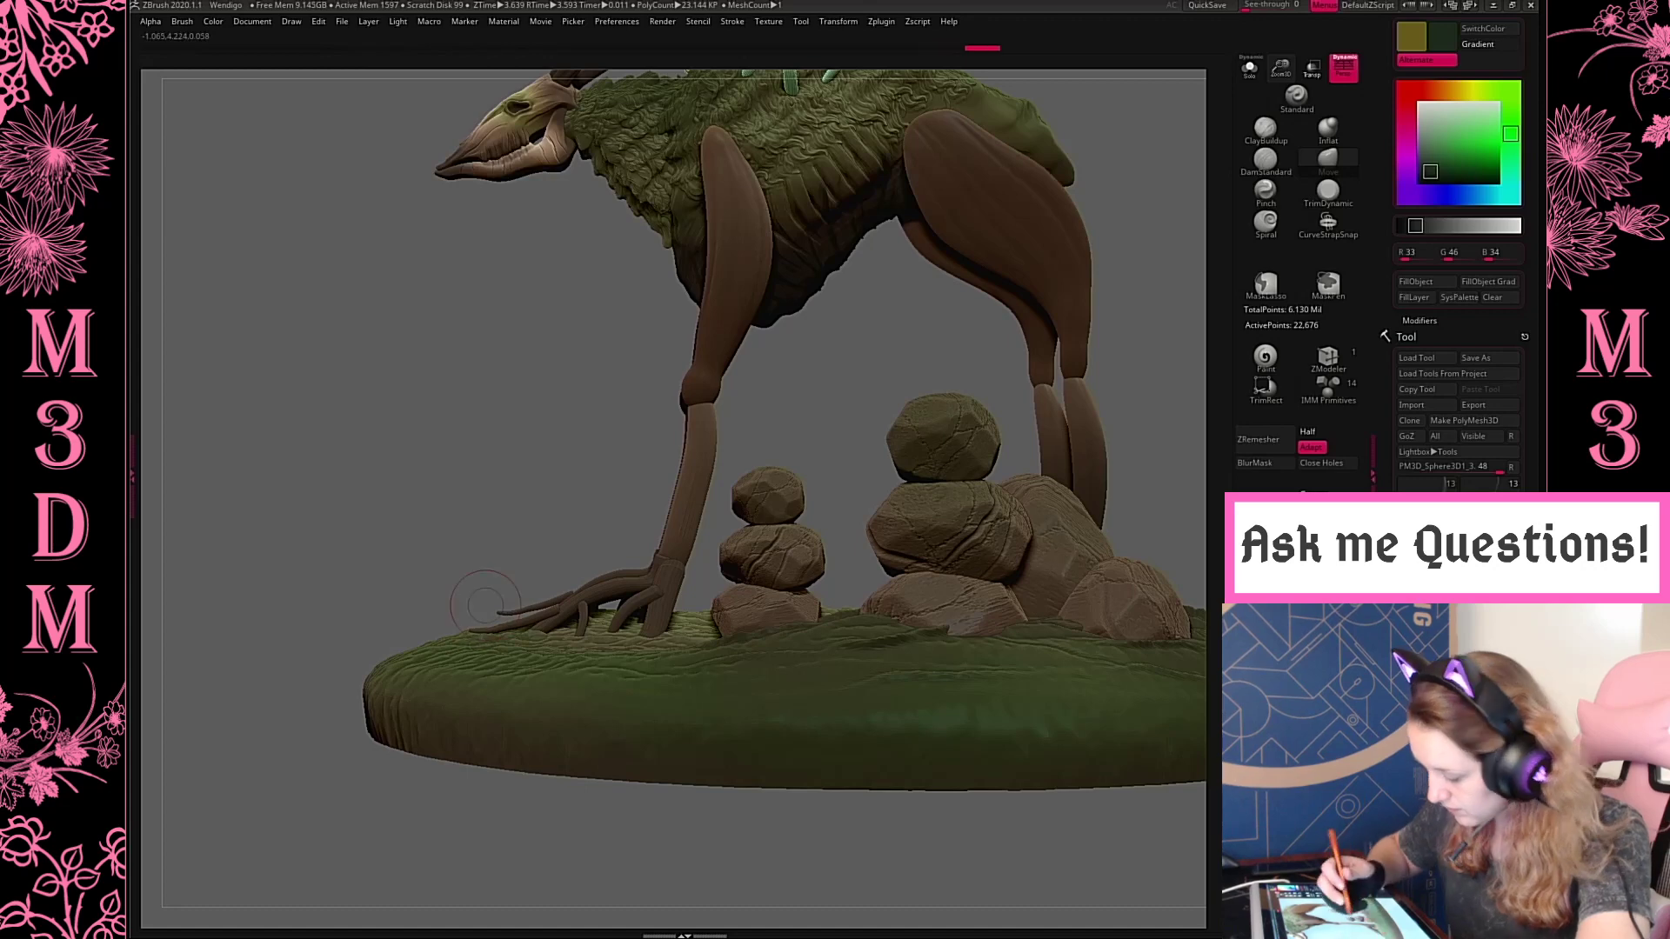
Bend and spread the toes of both front feet into curved, root-like shapes across the ground with the Move brush
mouse_move(791, 461)
left_mouse_down()
mouse_move(864, 350)
mouse_move(906, 383)
mouse_move(1008, 340)
mouse_move(1009, 441)
left_mouse_up()
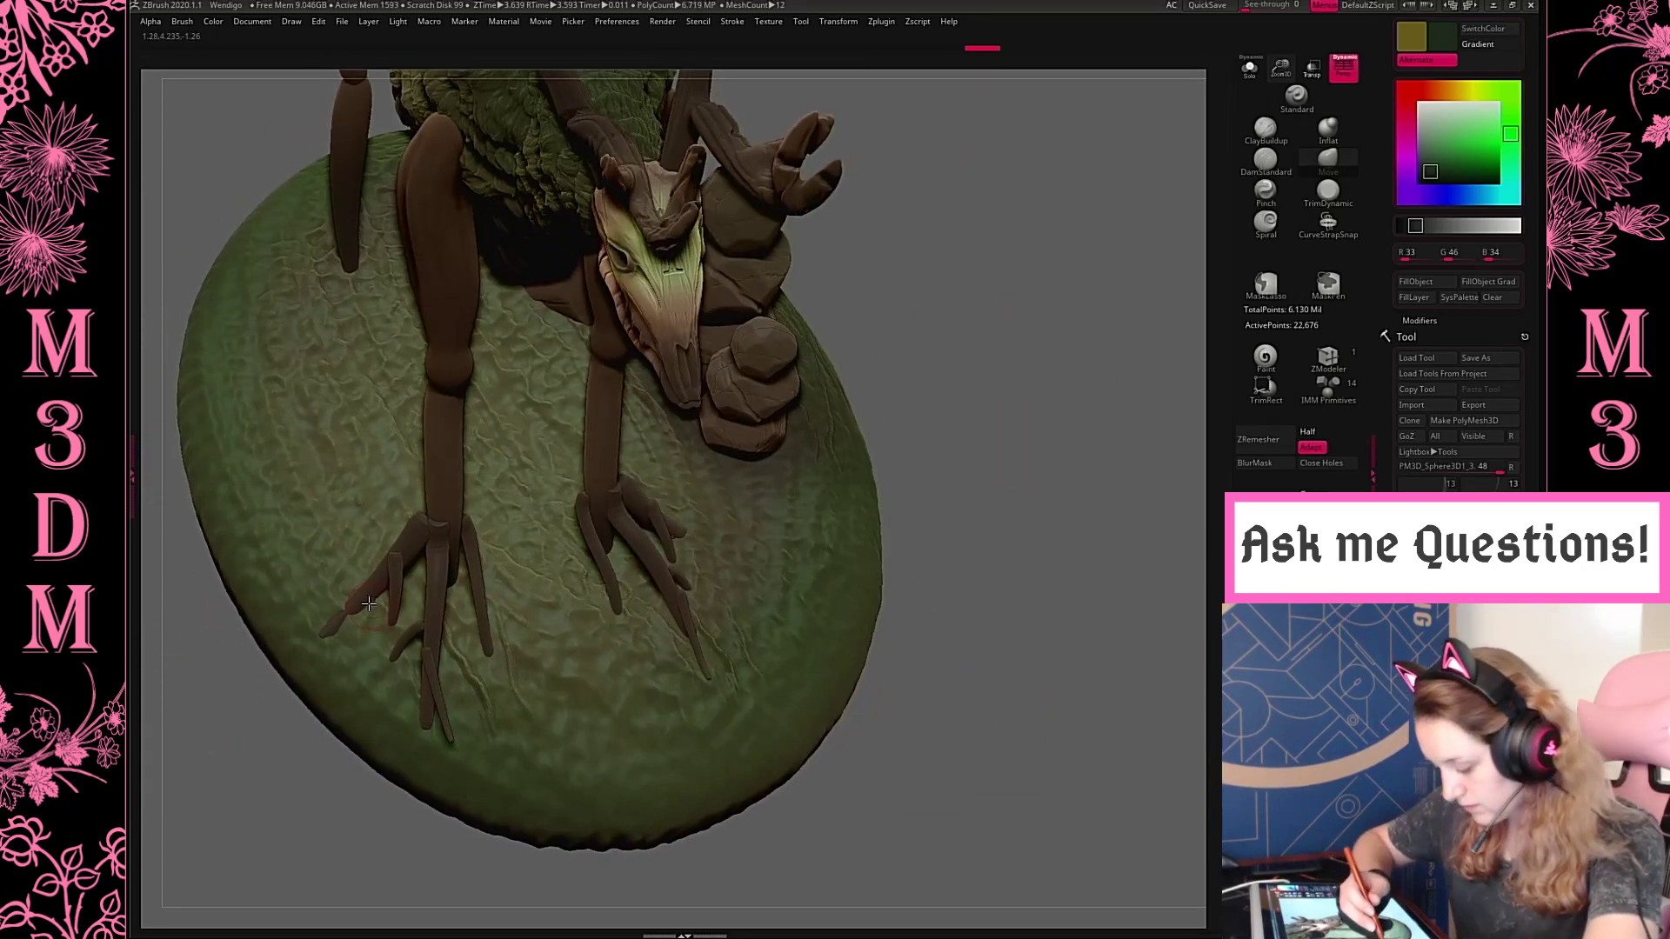
key("space")
left_click_drag(483, 628, 522, 665)
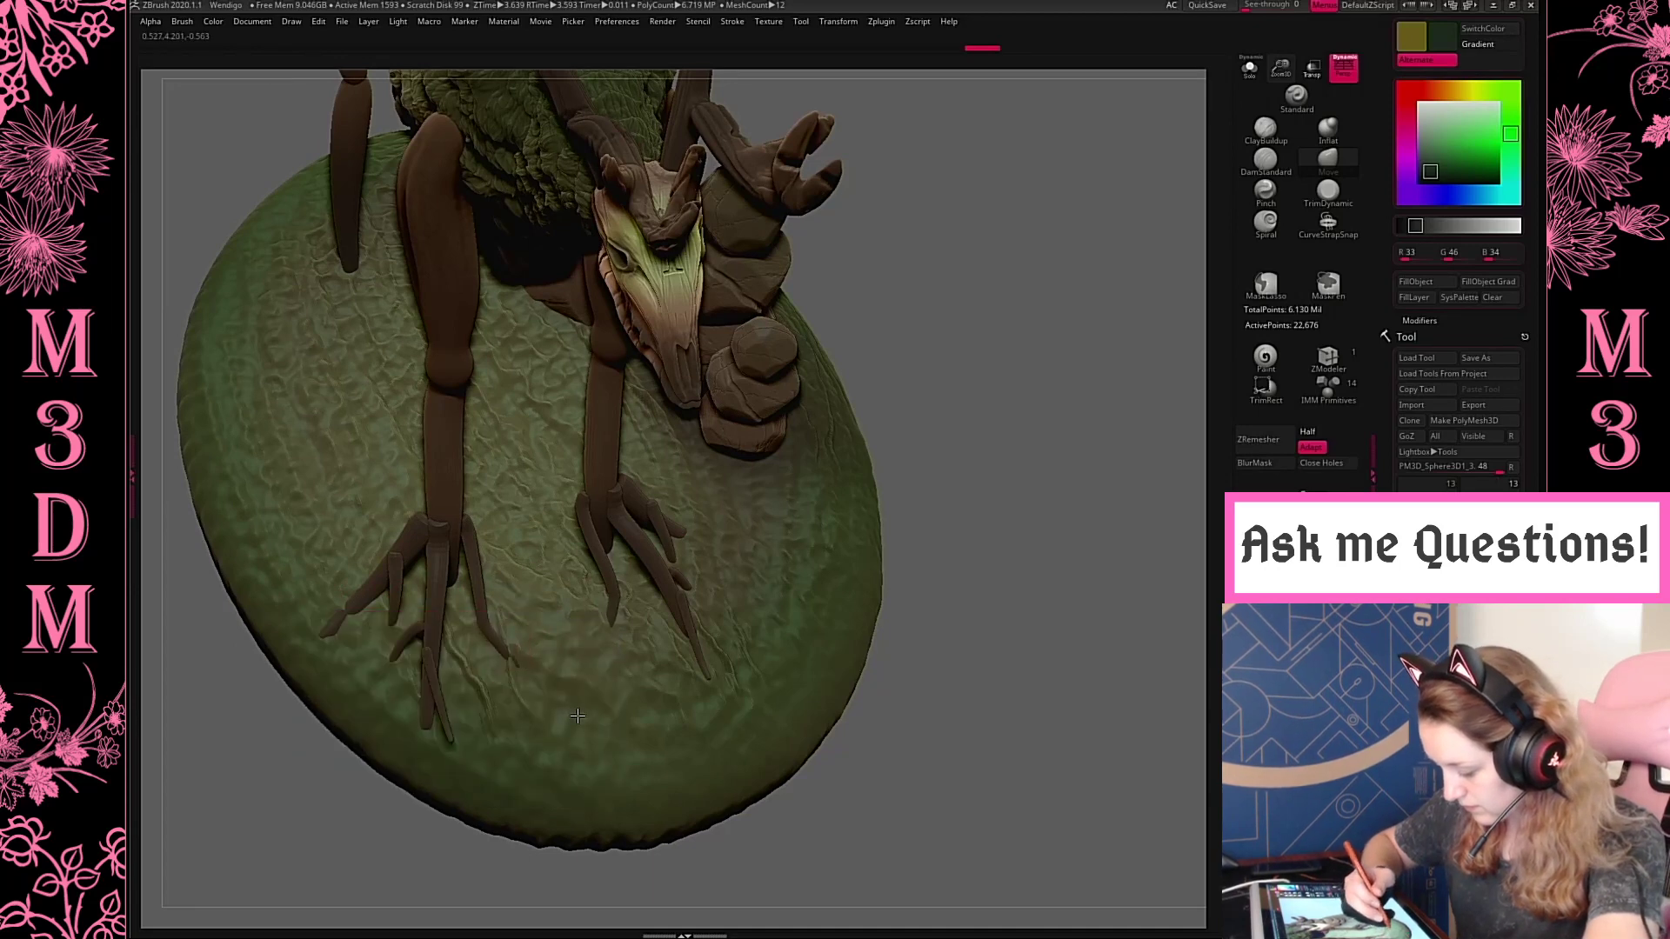
left_click_drag(577, 716, 581, 720)
left_click_drag(493, 639, 482, 636, "shift")
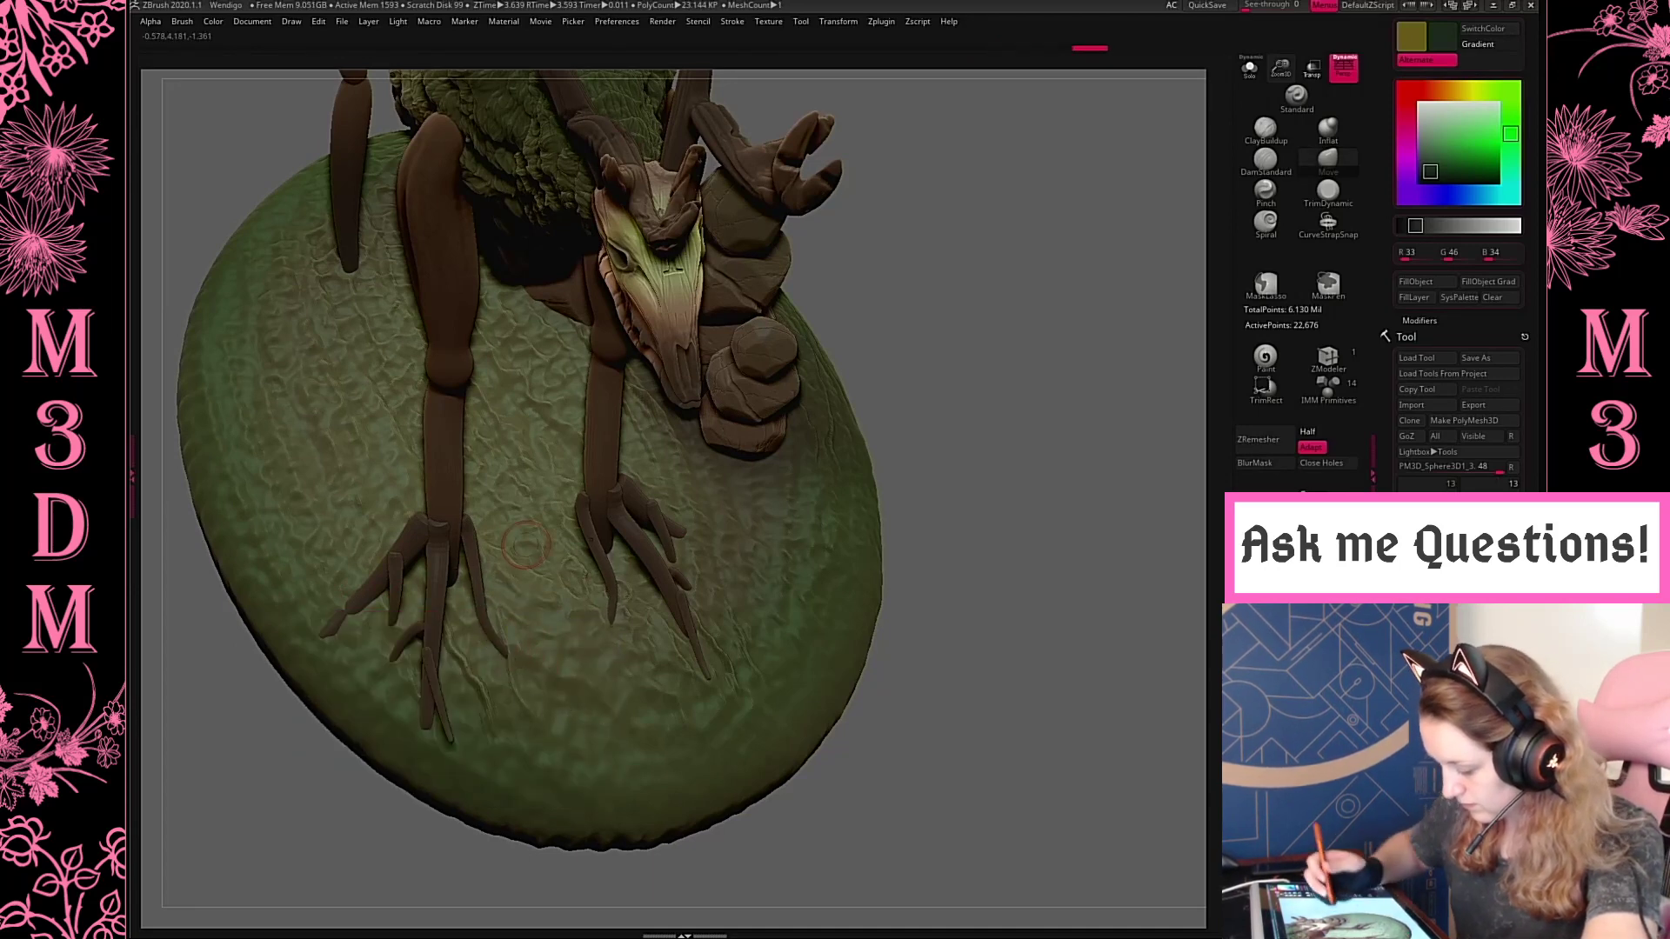
left_click_drag(1015, 405, 1008, 368)
mouse_move(634, 527)
left_mouse_down("shift")
mouse_move(623, 553)
mouse_move(622, 512)
left_mouse_up("shift")
left_click_drag(666, 581, 682, 593, "shift")
left_click_drag(399, 562, 405, 549, "shift")
mouse_move(1006, 409)
left_mouse_down()
mouse_move(992, 372)
mouse_move(1005, 383)
left_mouse_up()
Thicken the toes and ankles of the front feet with the Inflat brush
left_click(1315, 167)
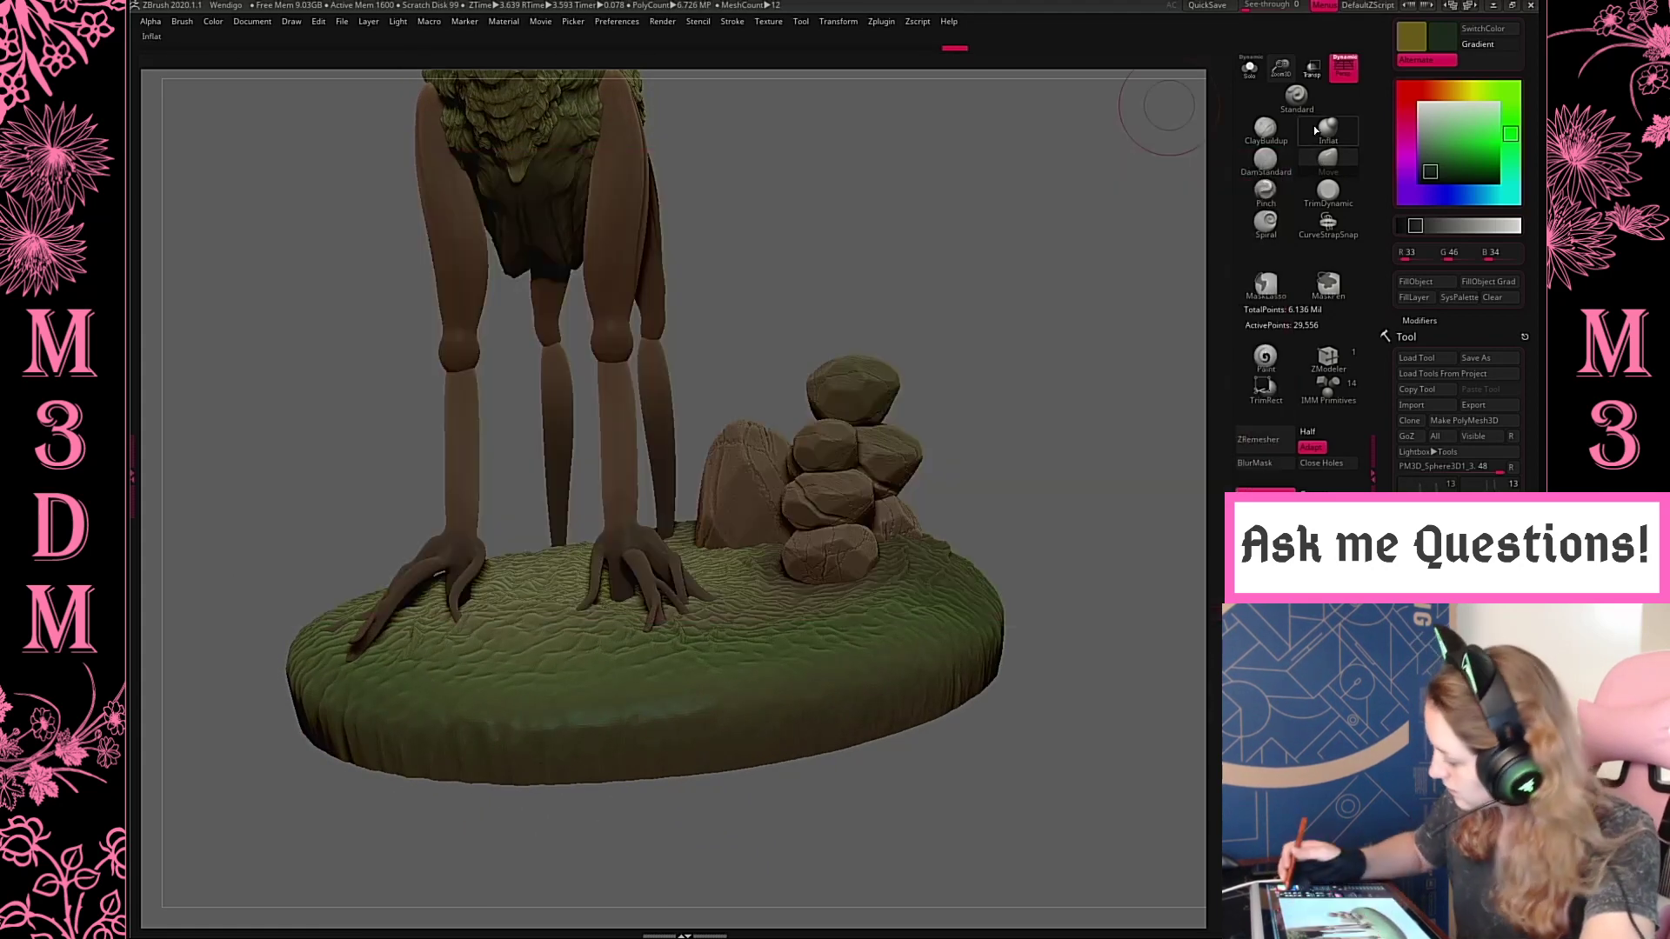
left_click(1312, 142)
left_click_drag(367, 628, 357, 632)
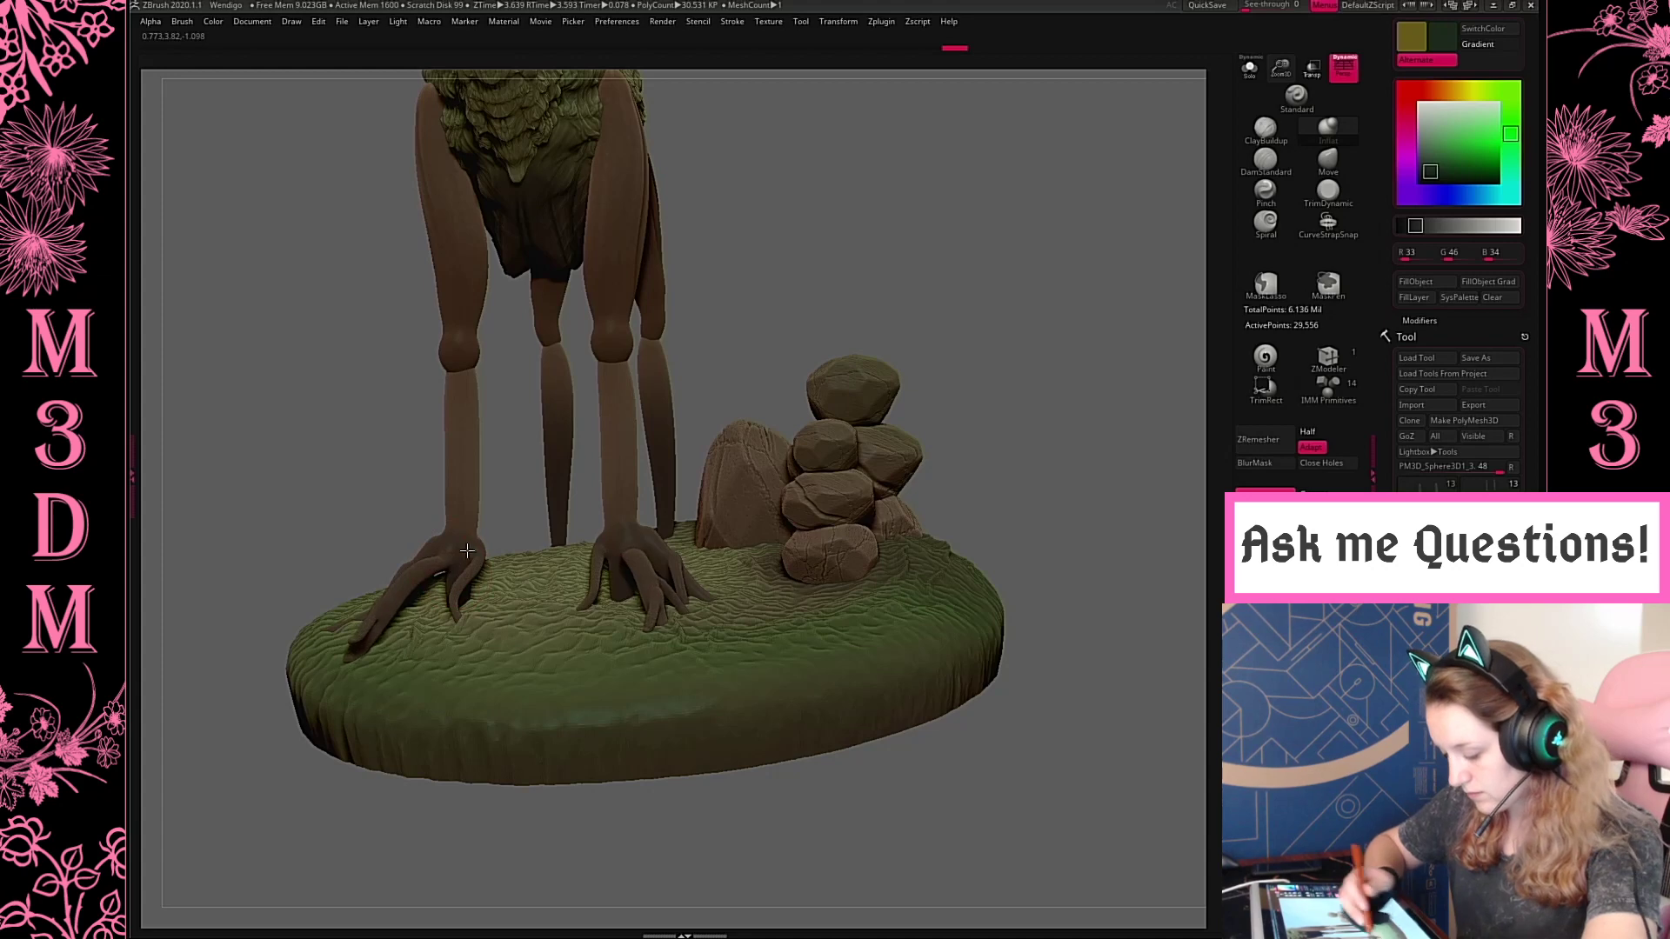
left_click_drag(467, 550, 483, 550)
Push the front toe tips down into the base's surface with the Move brush
mouse_move(994, 277)
left_mouse_down()
mouse_move(1077, 242)
mouse_move(977, 368)
mouse_move(990, 419)
mouse_move(948, 421)
mouse_move(951, 388)
left_mouse_up()
left_click(1340, 173)
right_click(905, 377)
left_click_drag(905, 539, 927, 501)
mouse_move(787, 666)
left_mouse_down()
mouse_move(783, 682)
mouse_move(790, 662)
left_mouse_up()
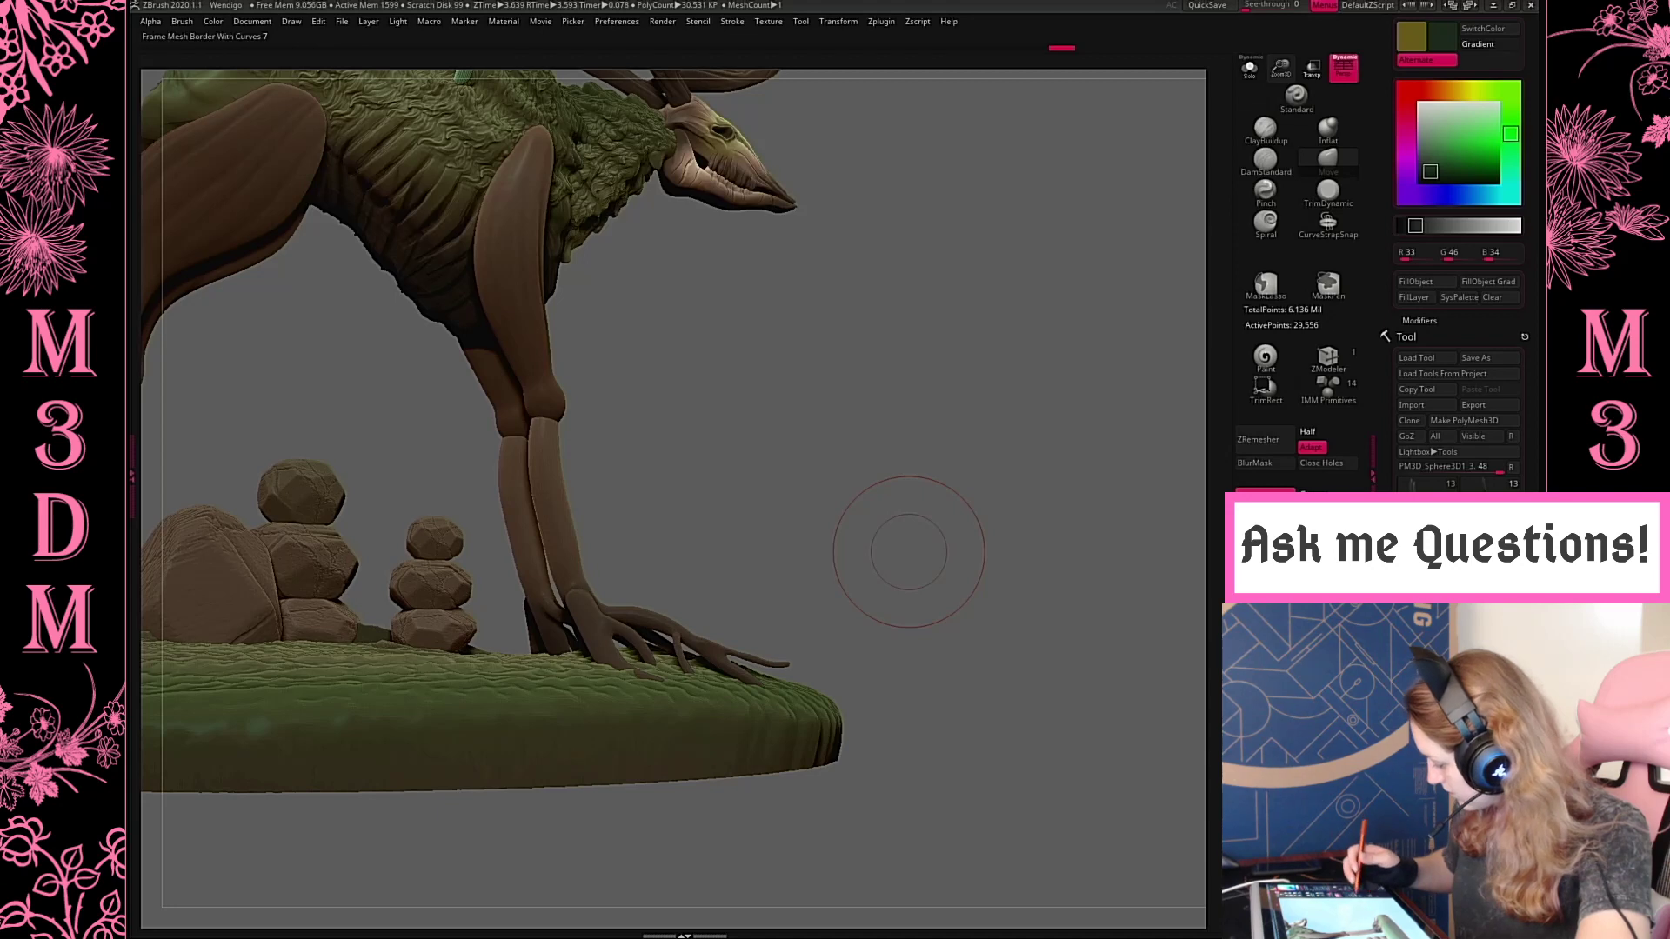
left_click(1266, 594)
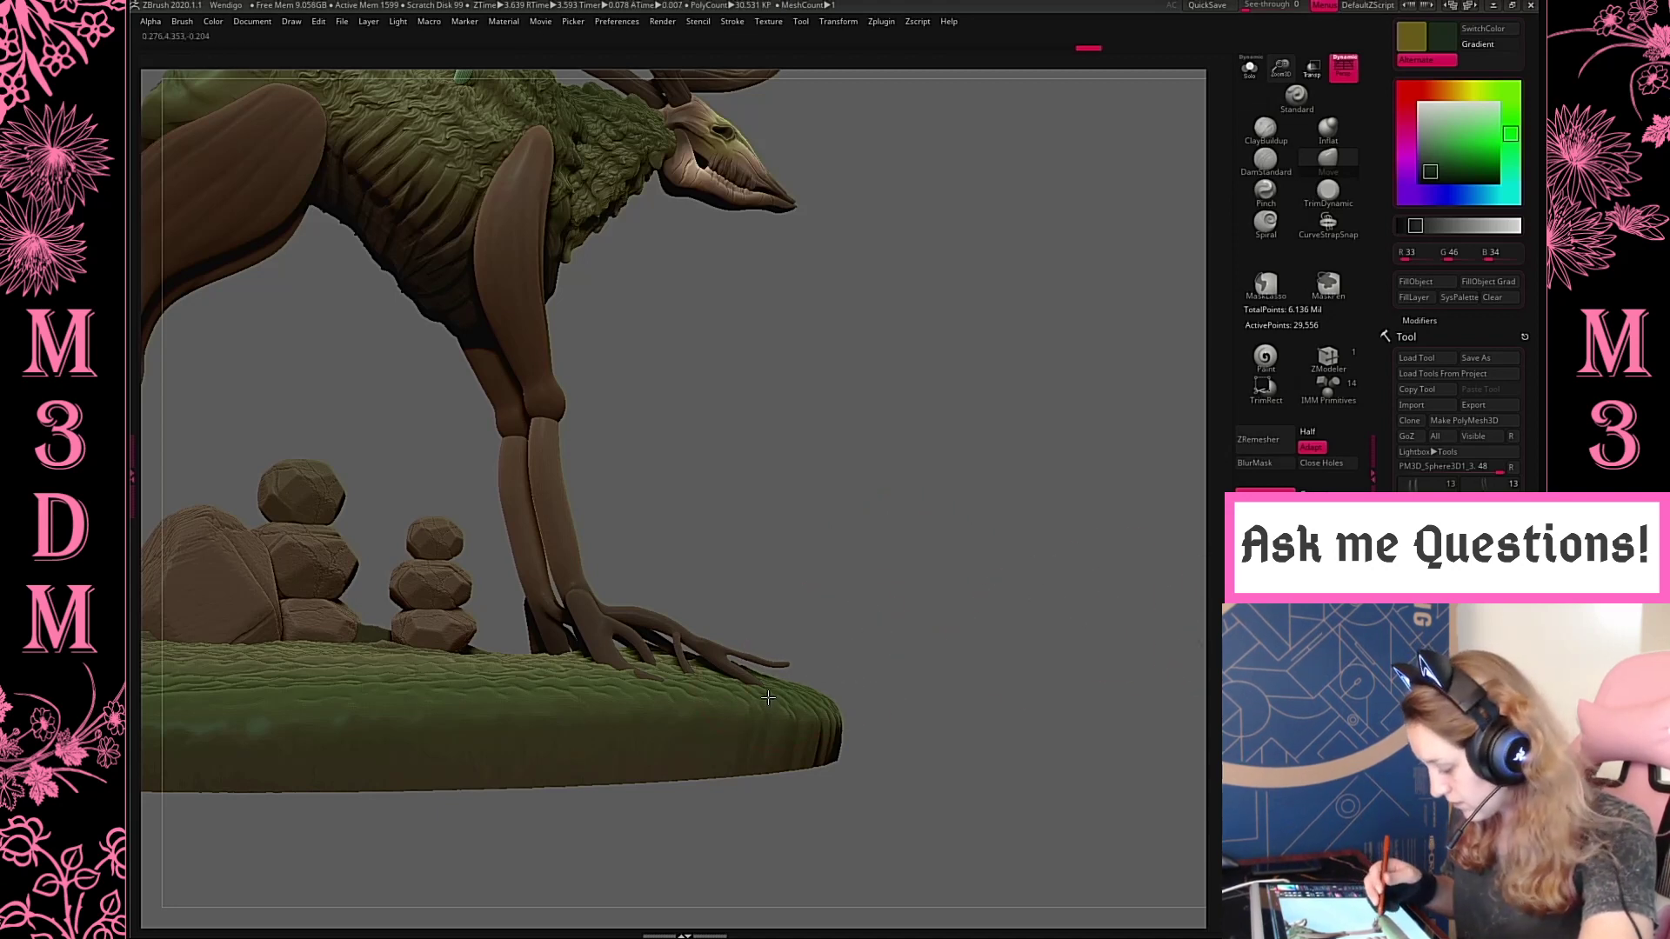
left_click_drag(768, 698, 776, 693)
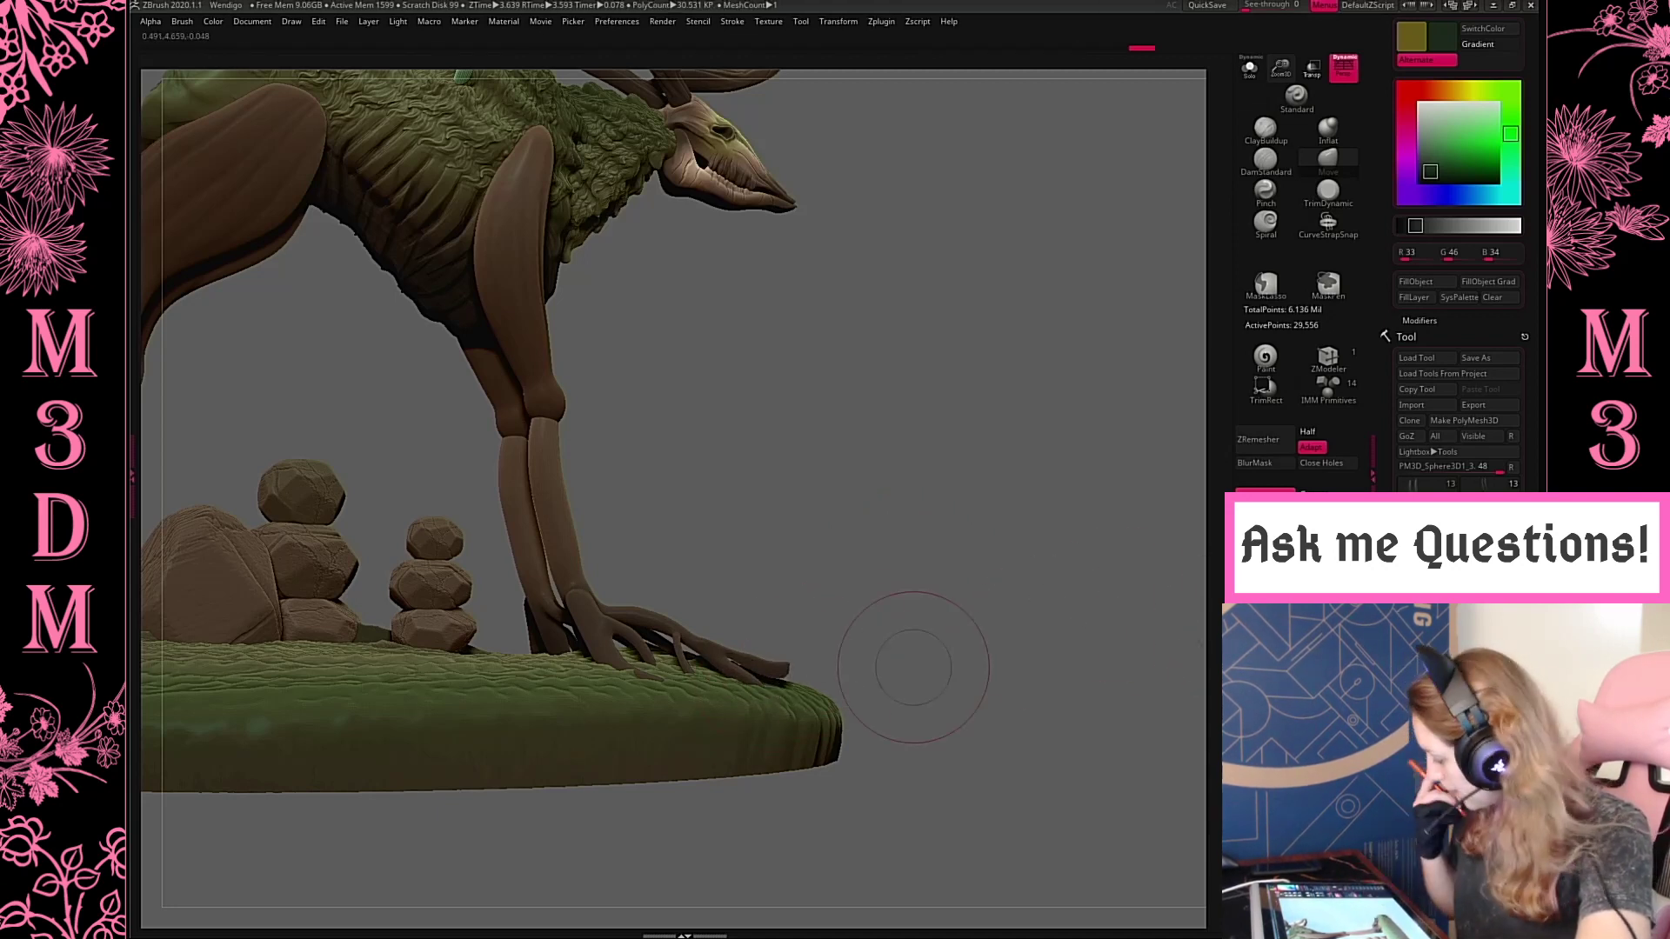
left_click_drag(783, 666, 782, 696)
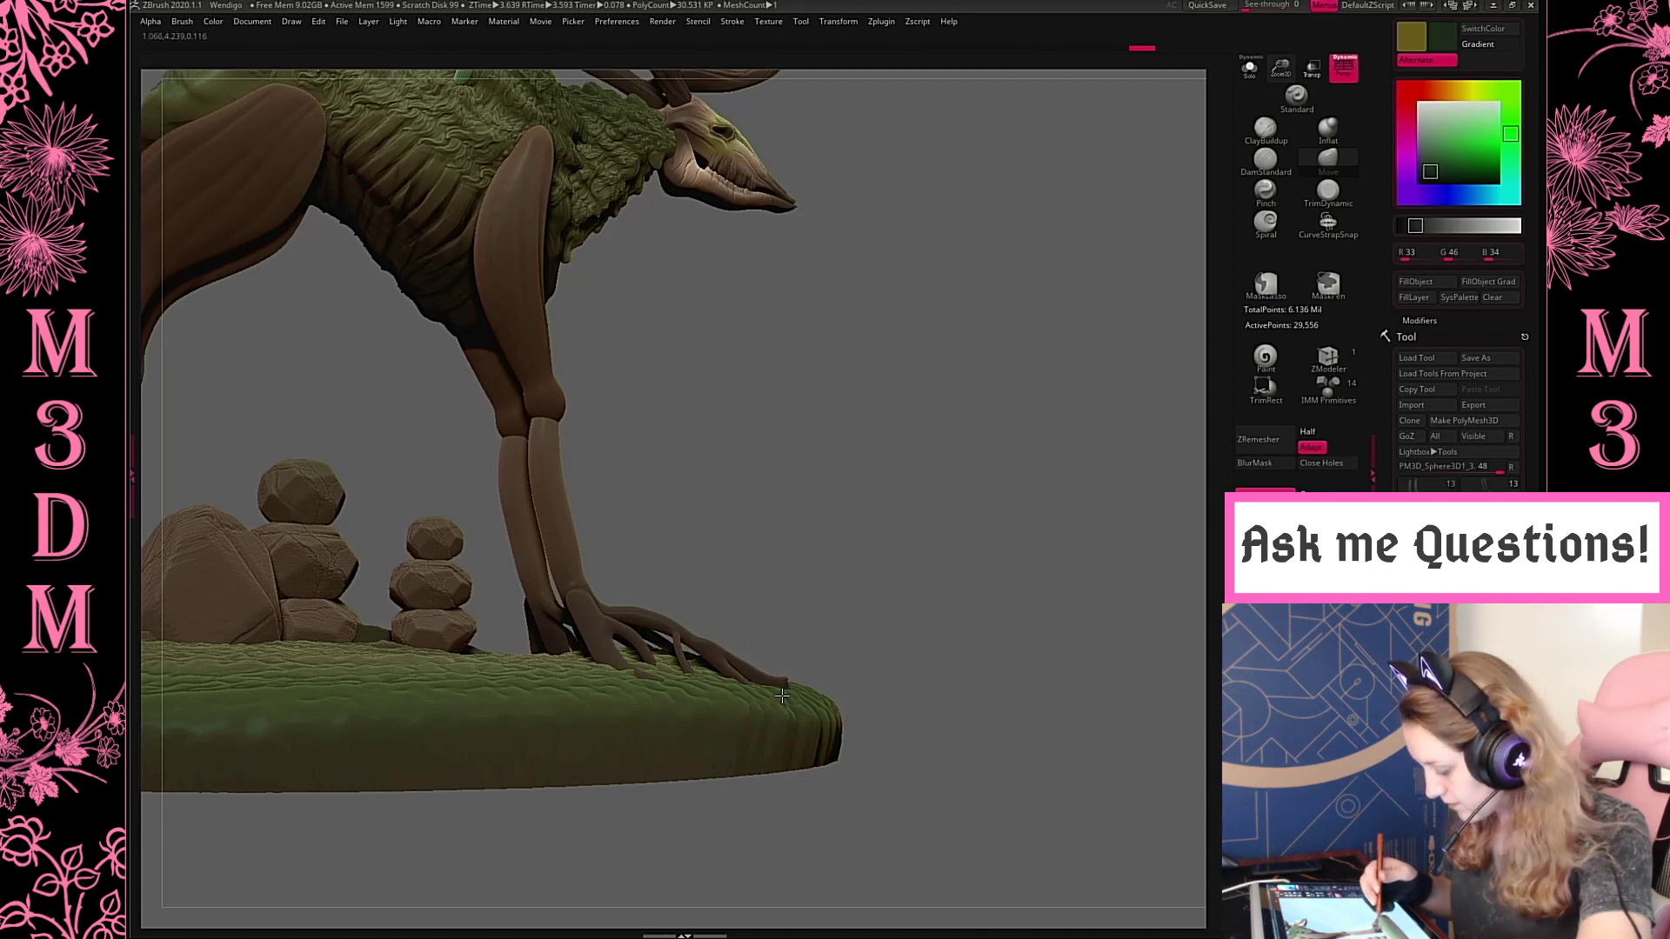
Refine the curves of the front toes so they hug the ground on all sides
left_click_drag(997, 640, 789, 685)
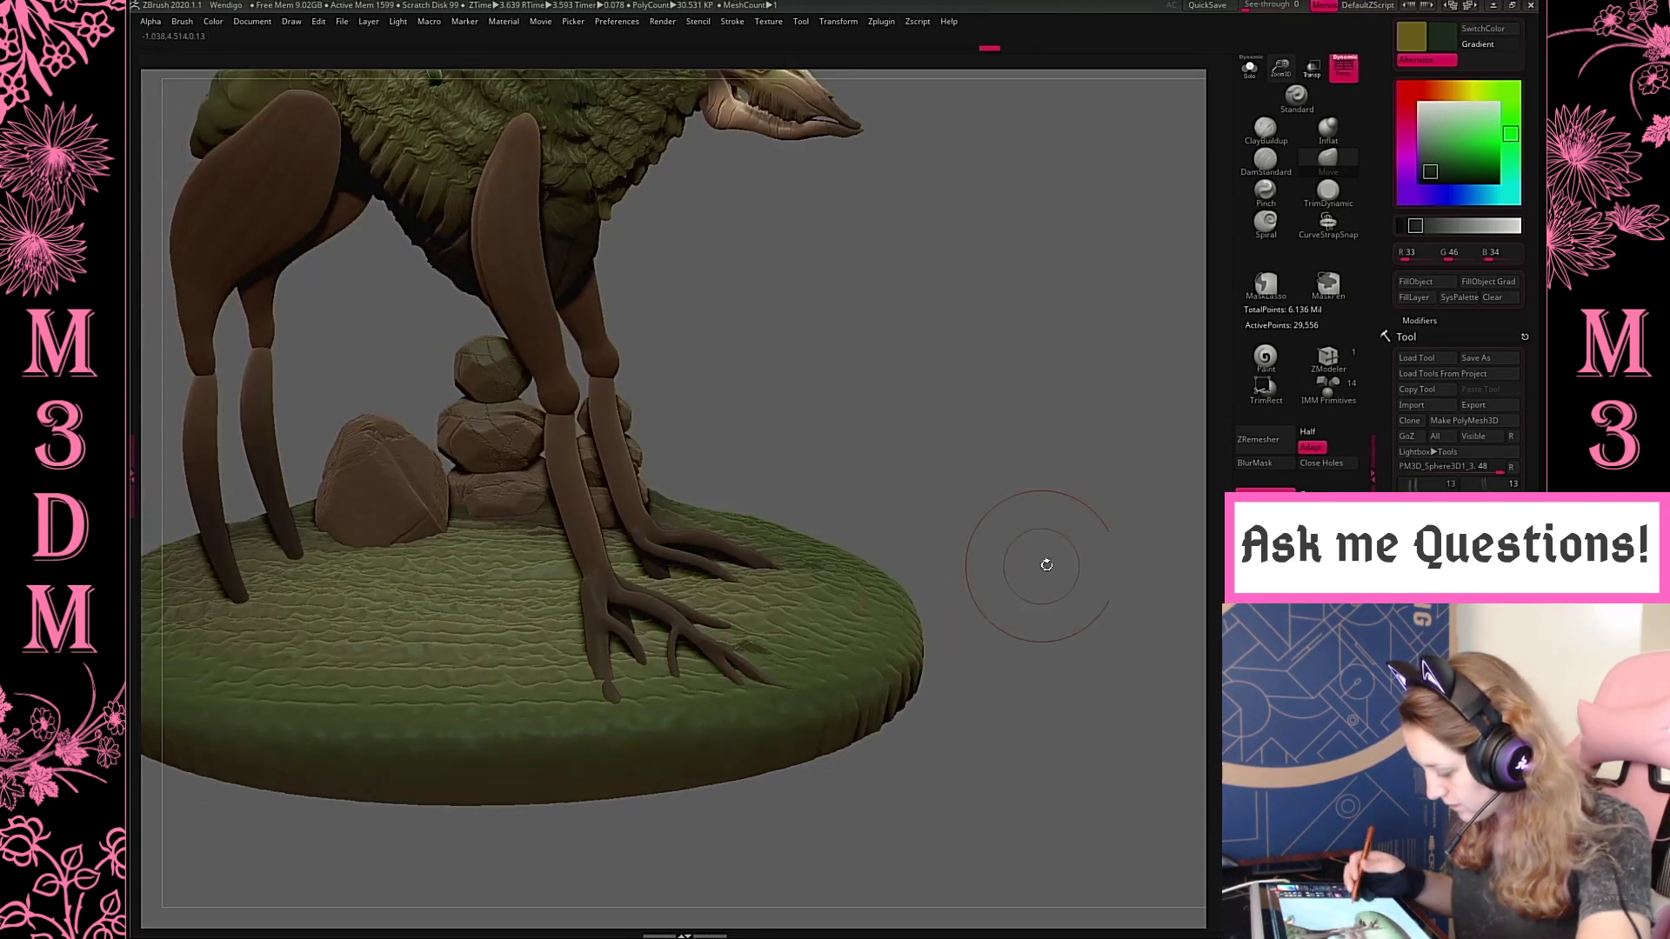
left_click_drag(1044, 566, 765, 611)
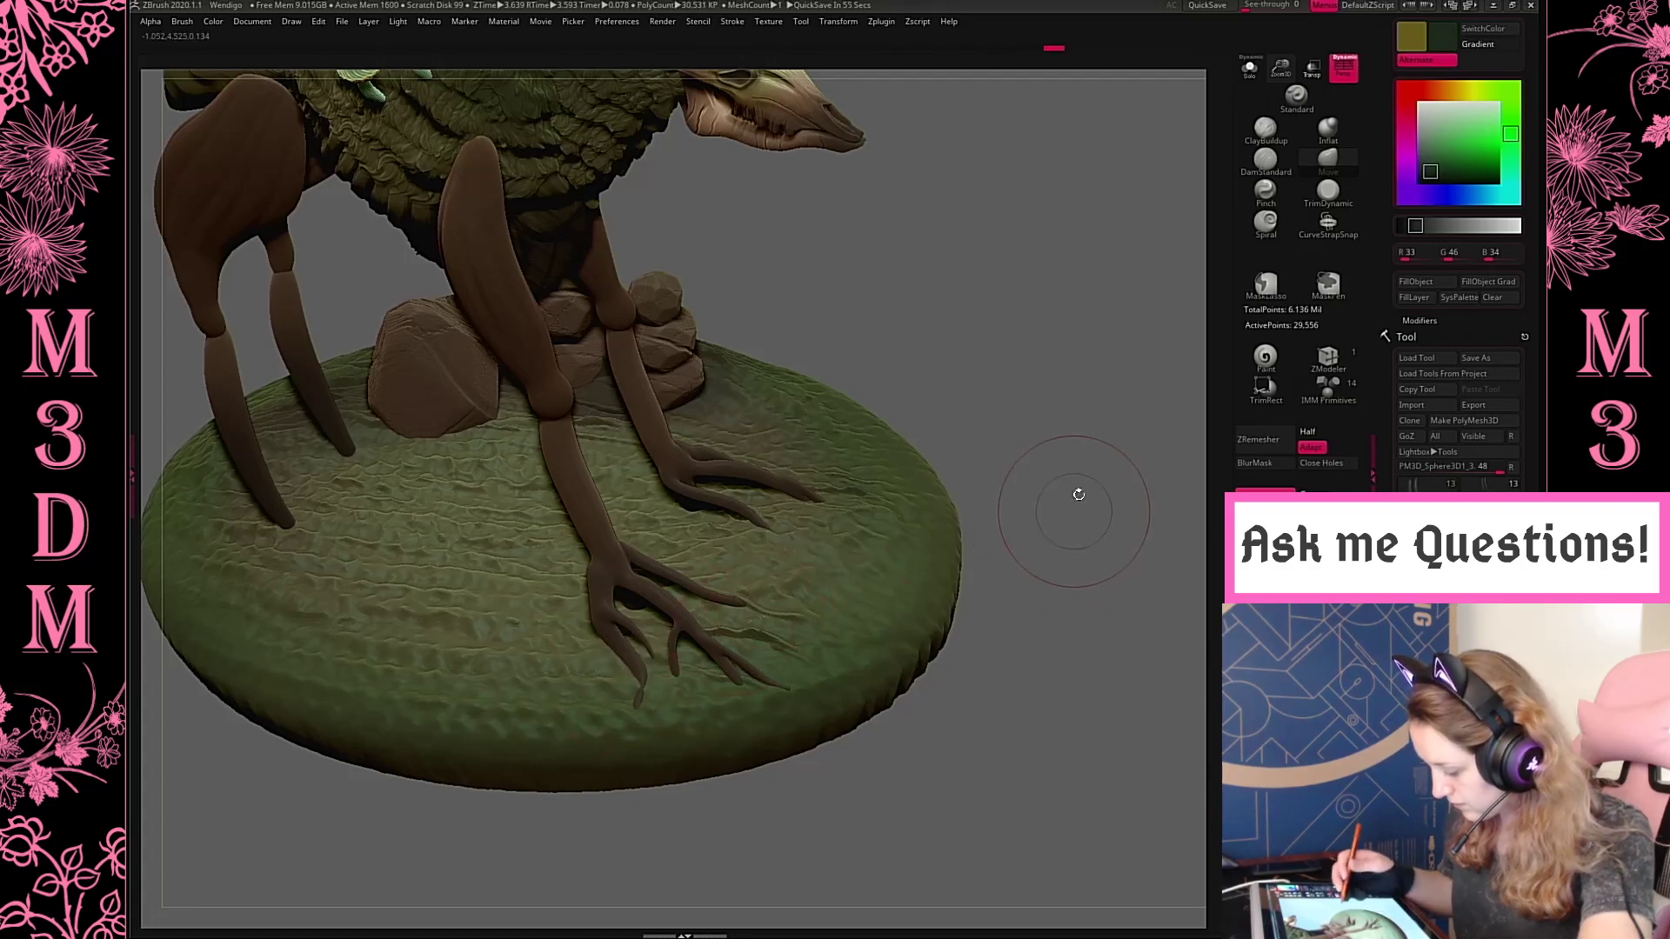
left_click_drag(1078, 488, 999, 563)
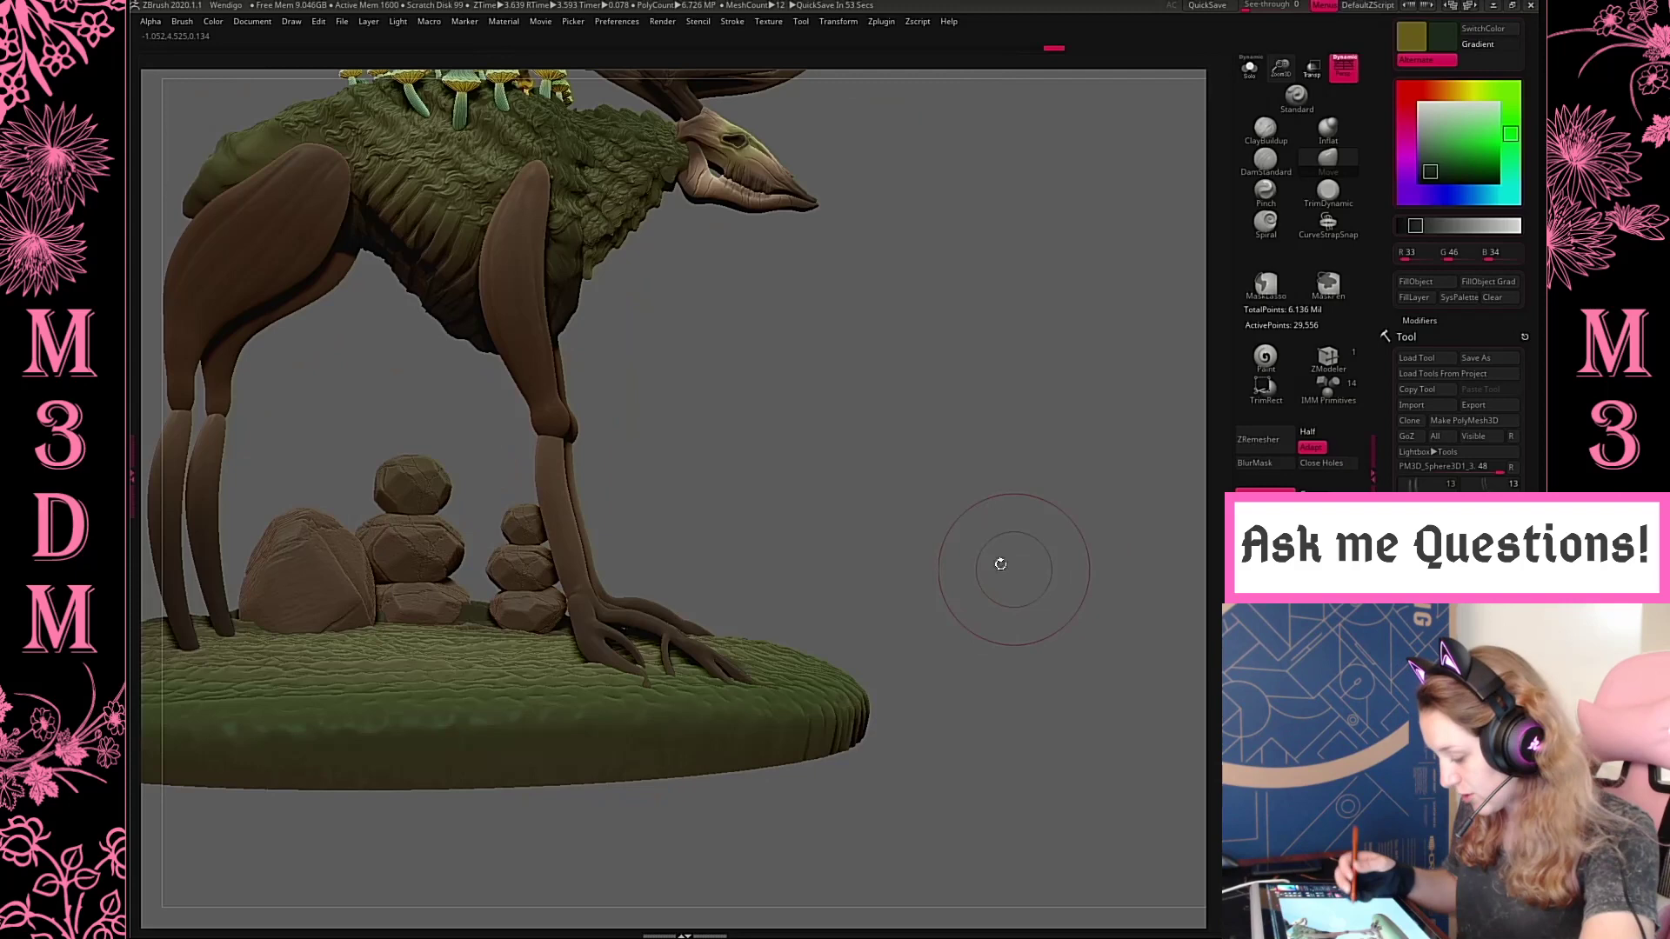
Refine the front leg's ankle, trying the Pinch brush before switching to TrimDynamic
left_click(1266, 195)
left_click_drag(578, 562, 578, 581)
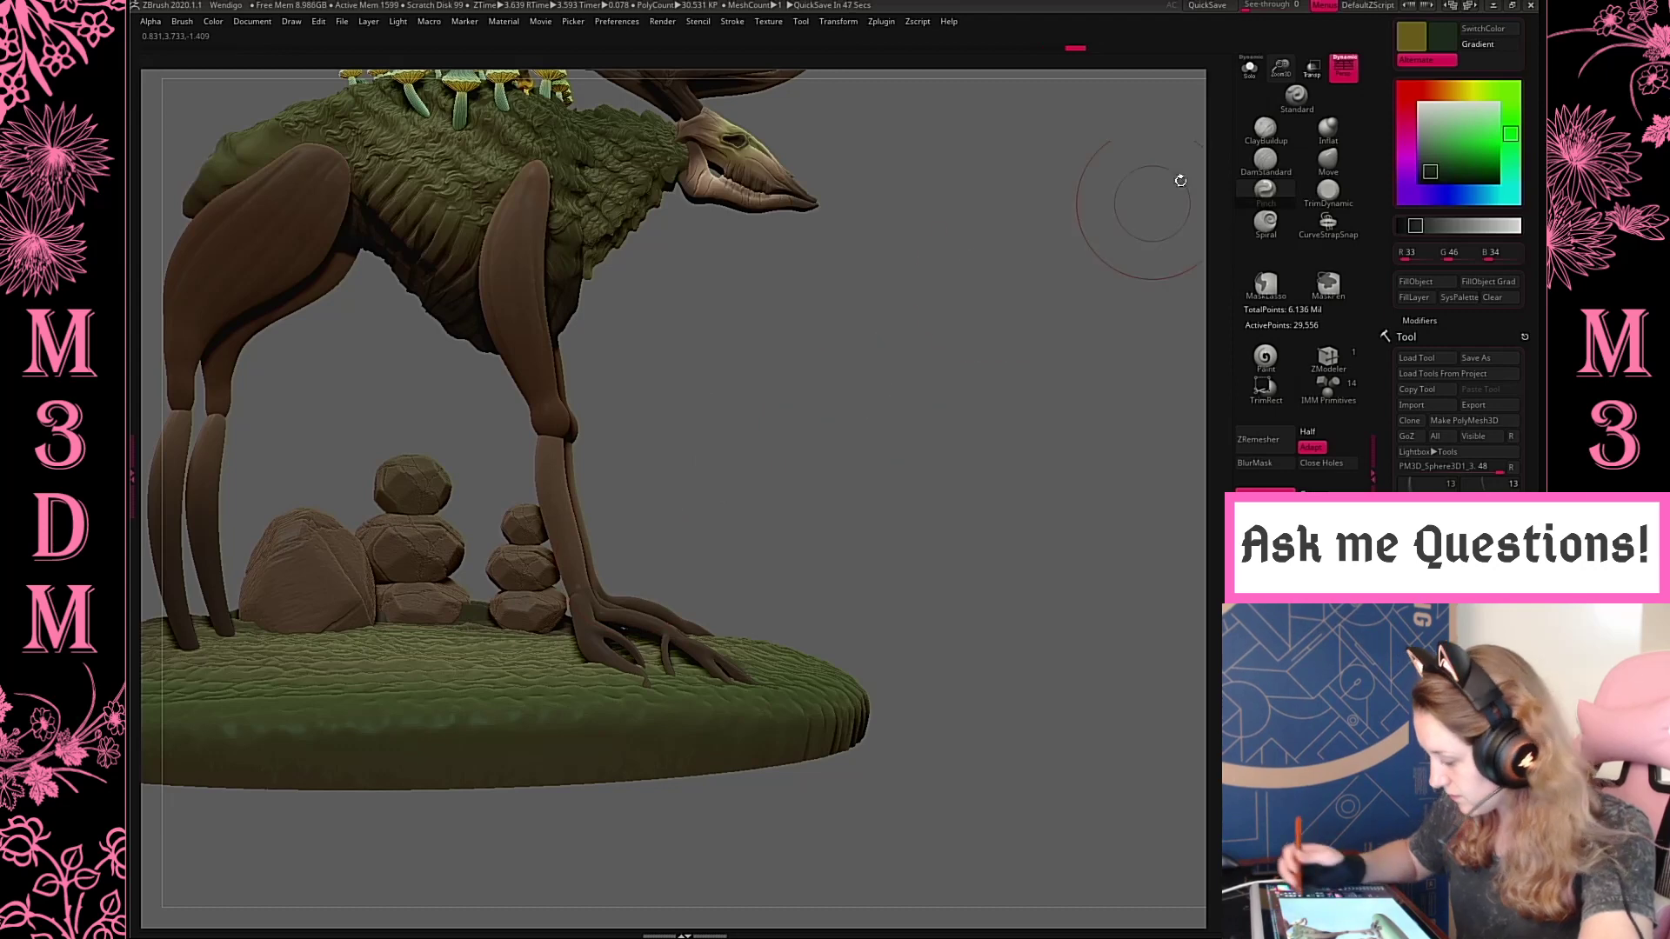
left_click_drag(835, 348, 915, 381, "alt")
right_click(915, 381)
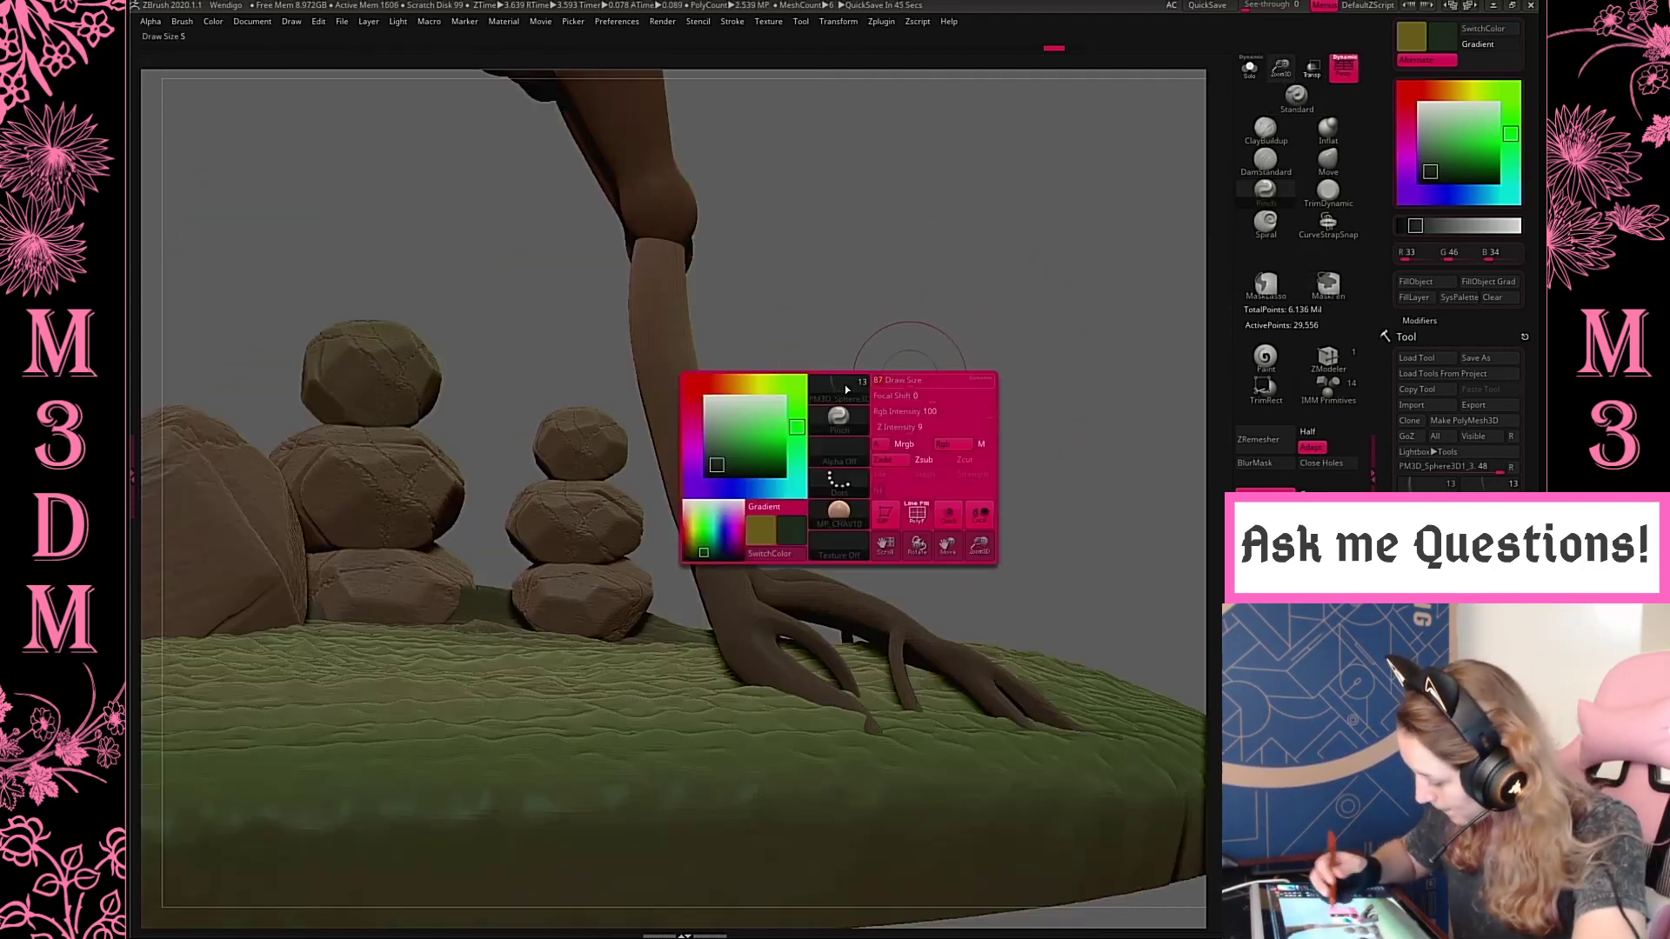
left_click_drag(713, 559, 703, 595, "shift")
key("ctrl+z")
left_click(1329, 190)
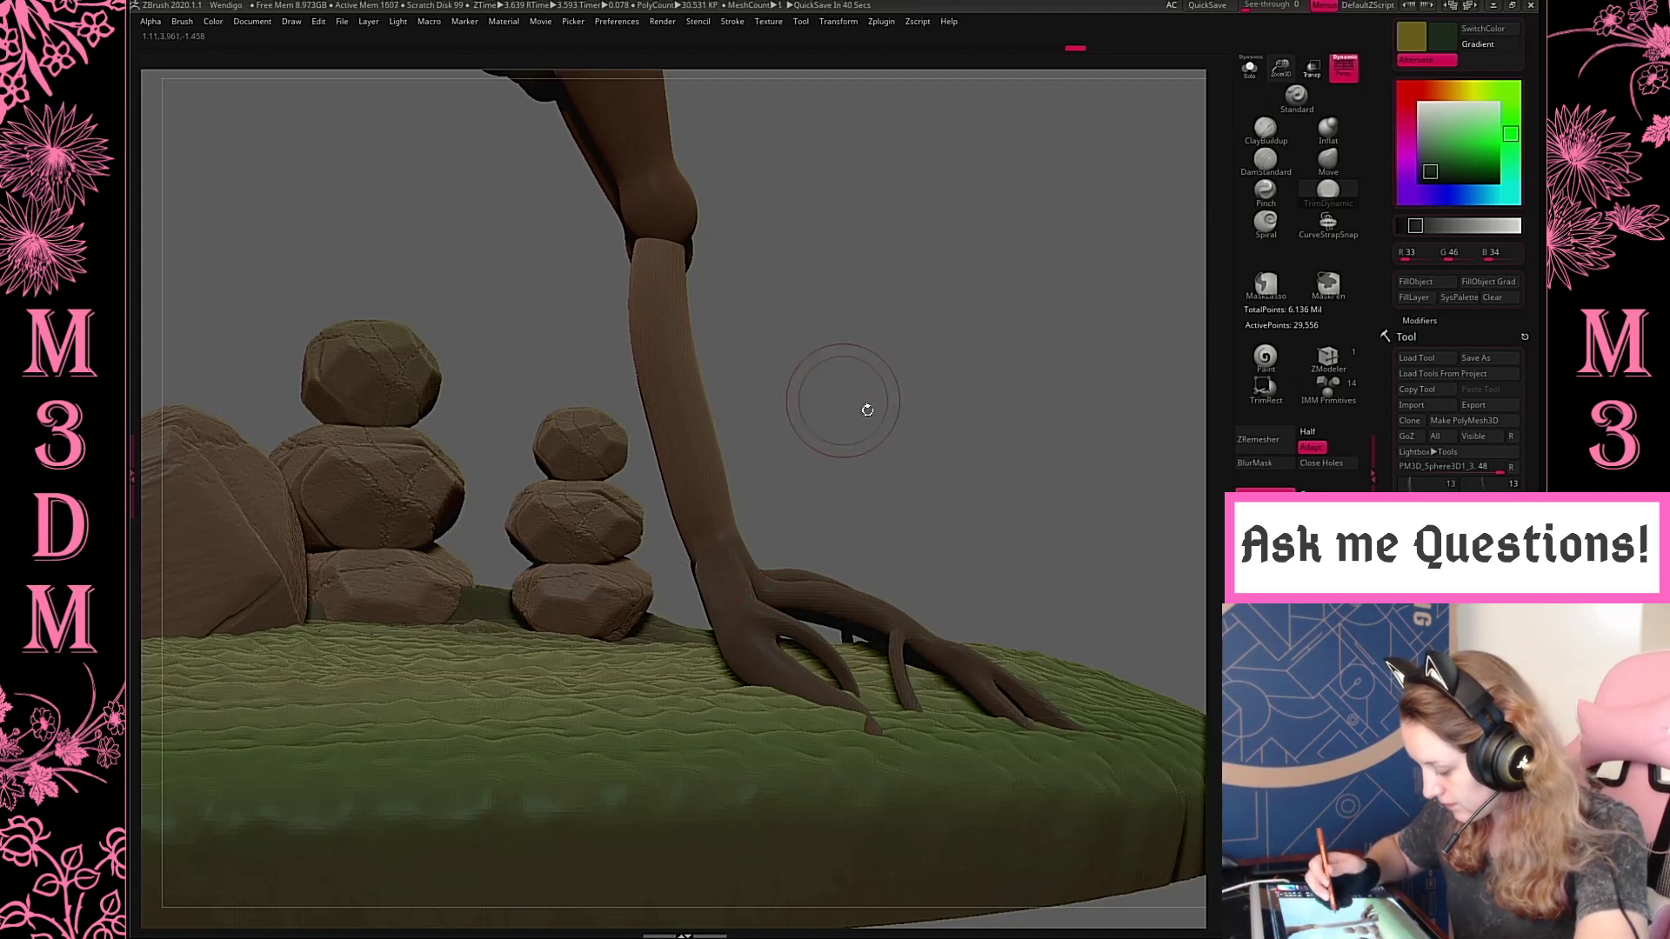
left_click_drag(864, 403, 909, 421)
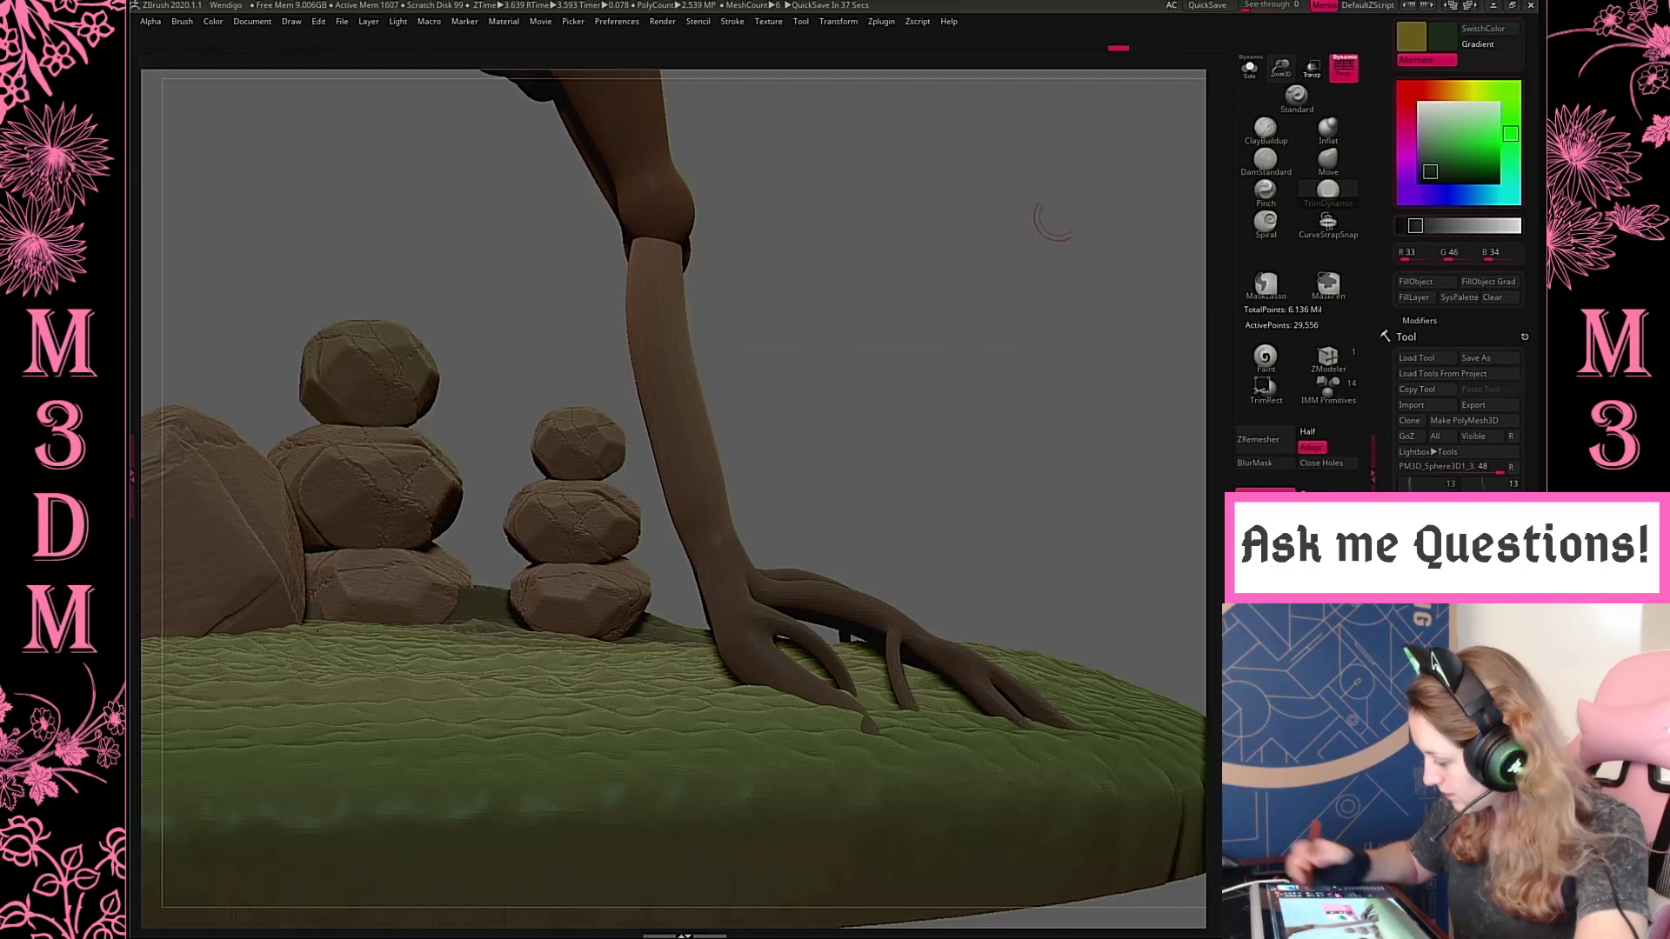
Pull a new rear toe out of the front ankle down to the base with the Move brush and shape it
left_click(1326, 170)
left_click_drag(1018, 435, 783, 503)
left_click_drag(682, 557, 618, 675)
right_click(797, 470)
left_click_drag(857, 376, 961, 361)
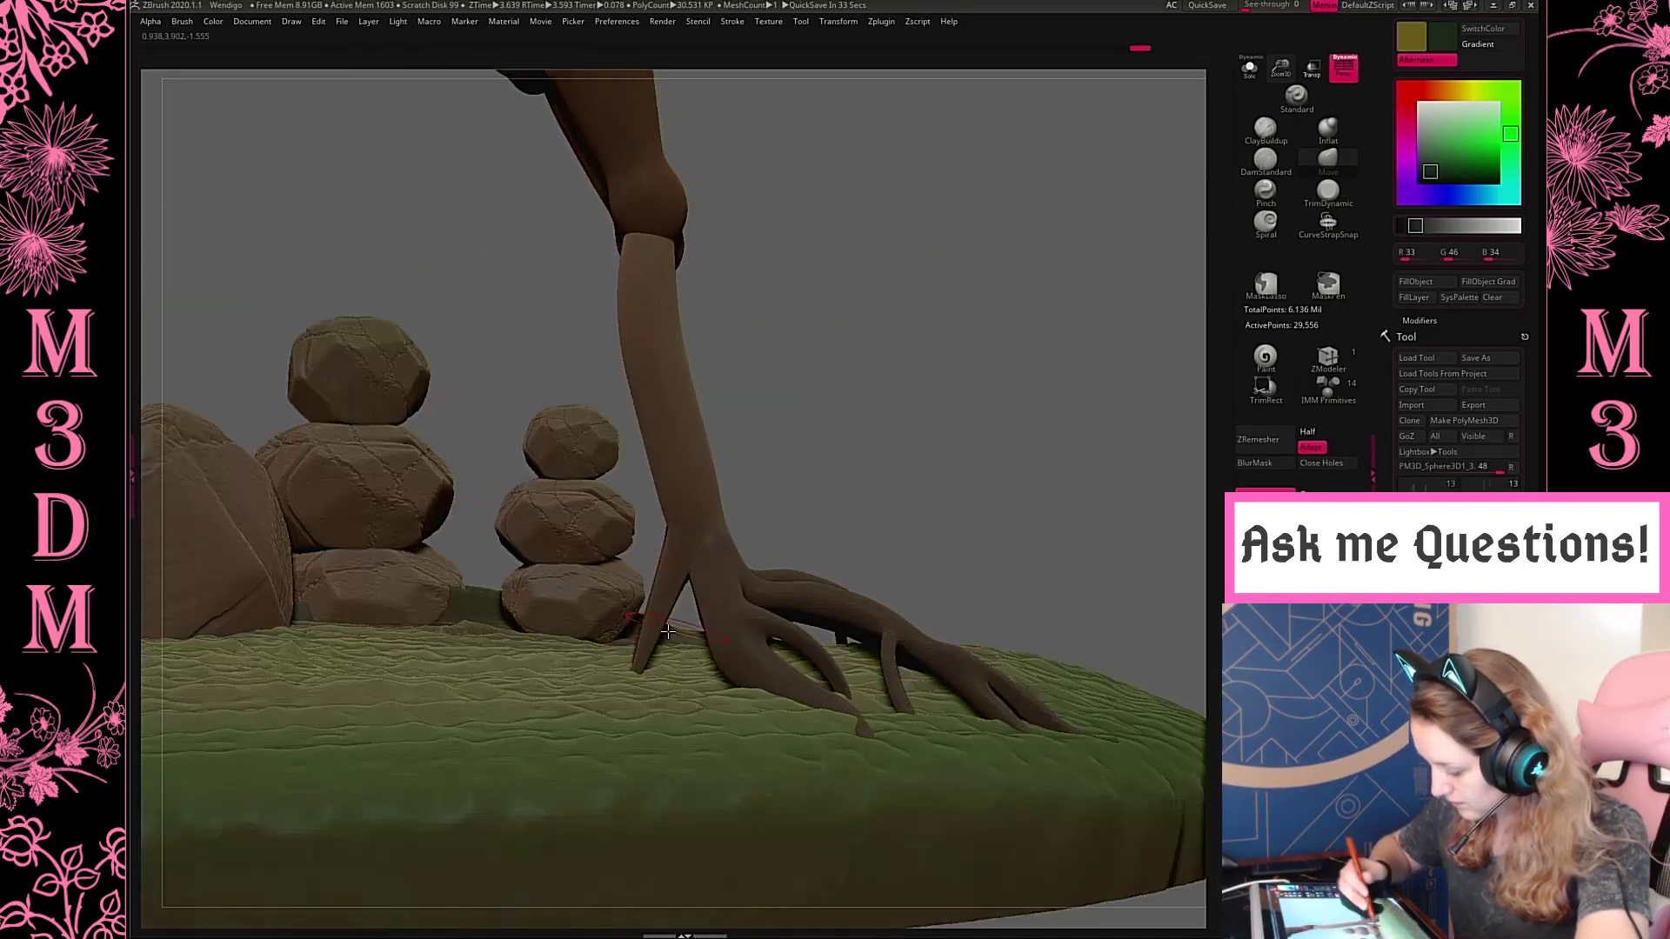
key("]")
left_click_drag(666, 623, 681, 599)
left_click_drag(900, 313, 974, 398, "ctrl")
left_click_drag(665, 600, 650, 648, "shift")
Pull a second, narrower rear toe from the back of the front foot down to the ground
mouse_move(1031, 422)
left_mouse_down()
mouse_move(925, 436)
mouse_move(691, 615)
mouse_move(702, 597)
left_mouse_up()
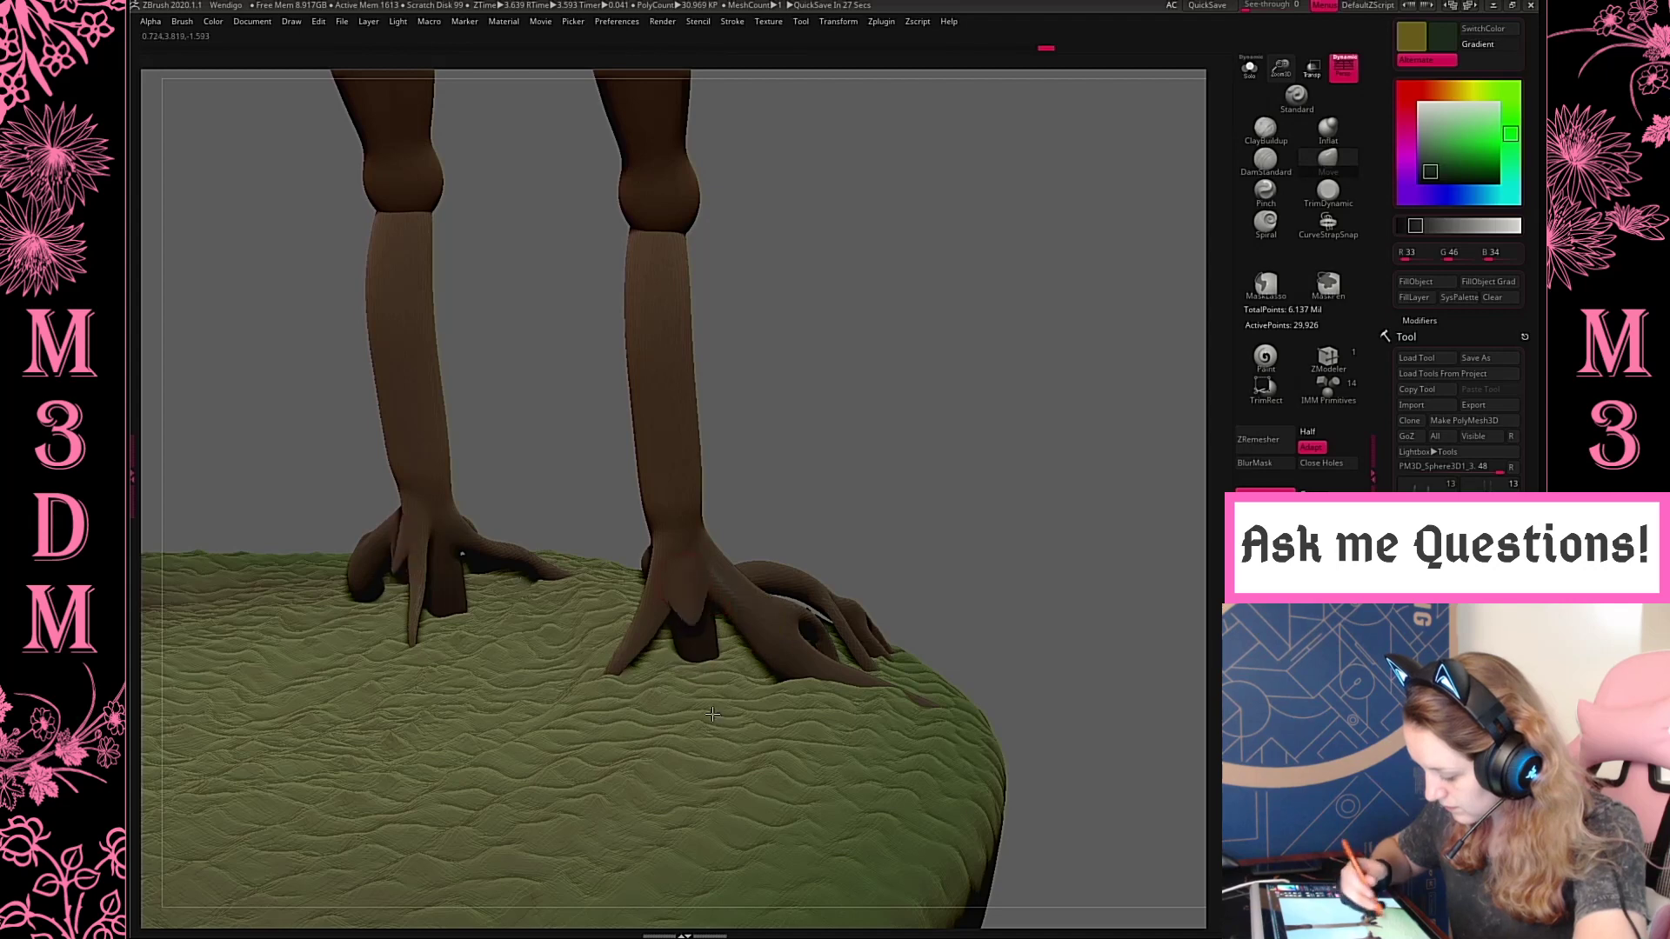
left_click_drag(713, 714, 710, 709)
key("space")
left_click_drag(721, 635, 709, 644)
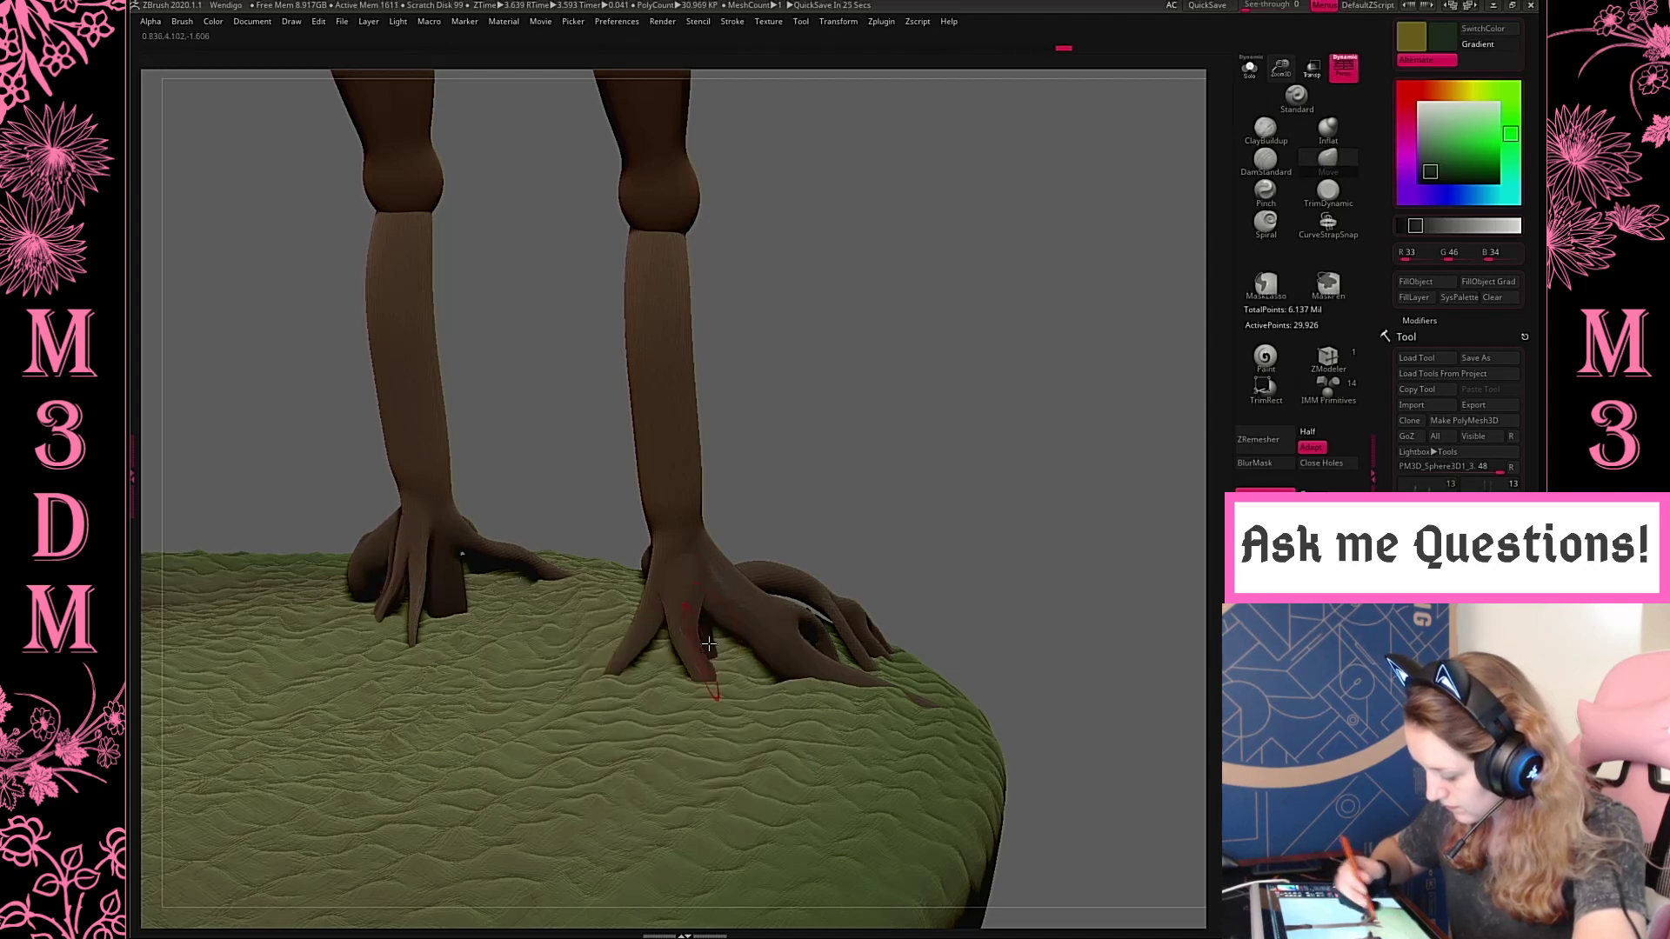
Select the upper front leg subtool and extend the knee down over the top of the shin with the Move brush
left_click_drag(898, 408, 772, 284)
left_click(687, 253, "alt")
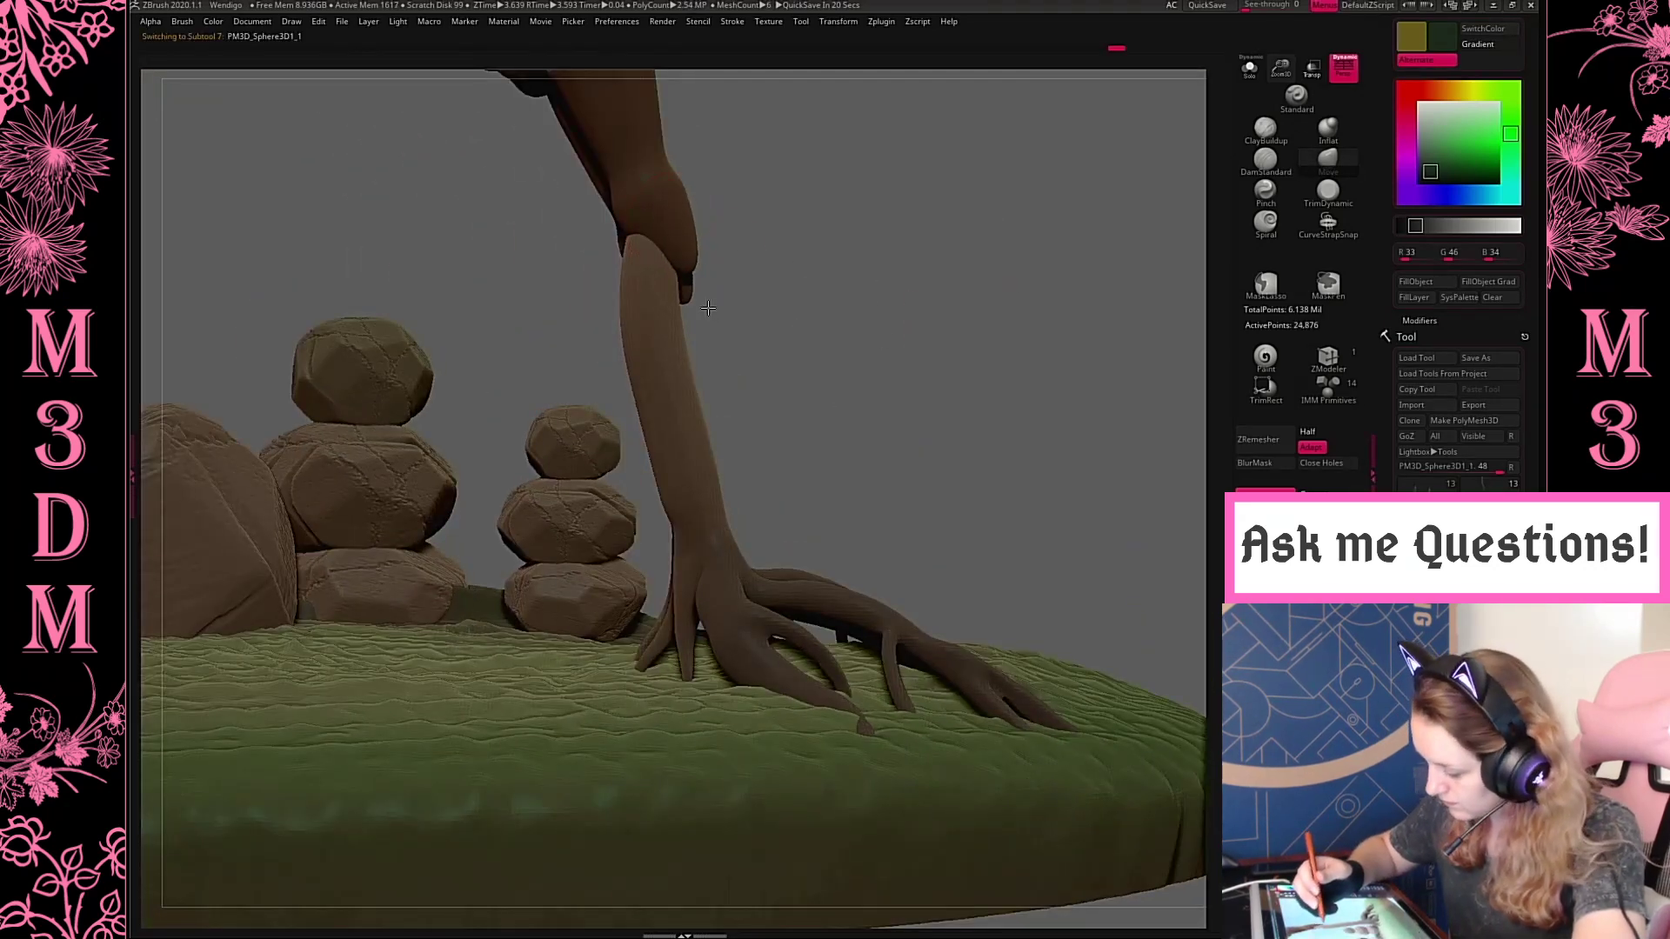
key("f")
key("f")
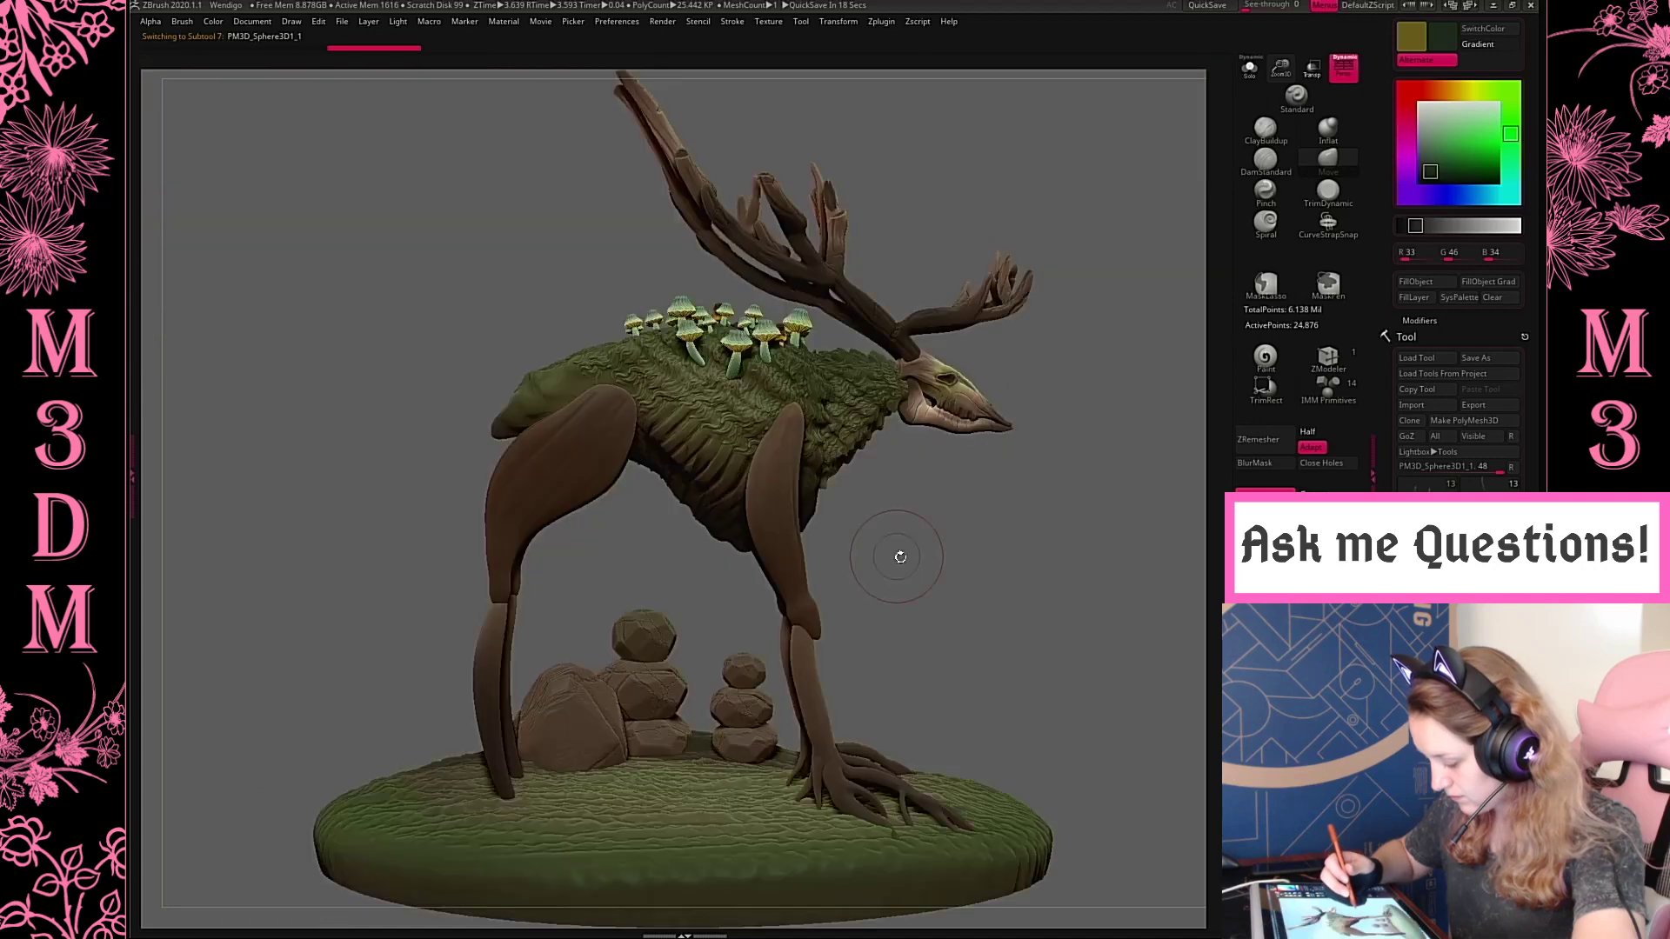
left_click_drag(887, 538, 845, 448, "alt")
Examine the reshaped front legs and feet from both sides and the front, checking the upper and lower leg subtools
key("space")
left_click(782, 612, "alt")
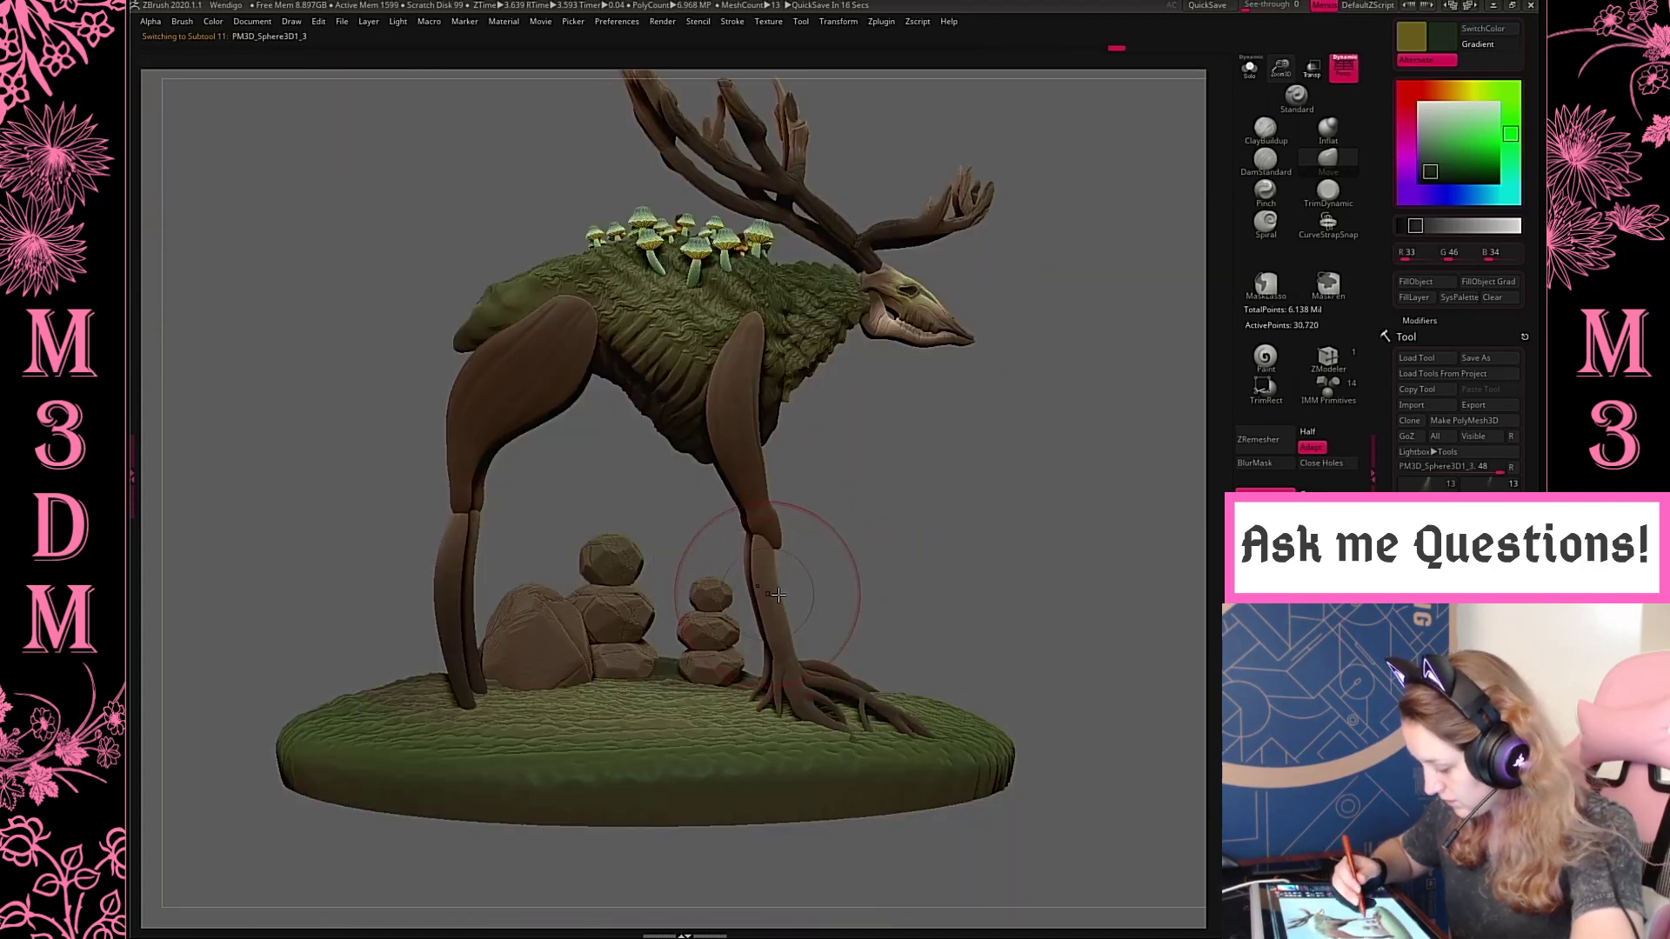
left_click(1289, 207)
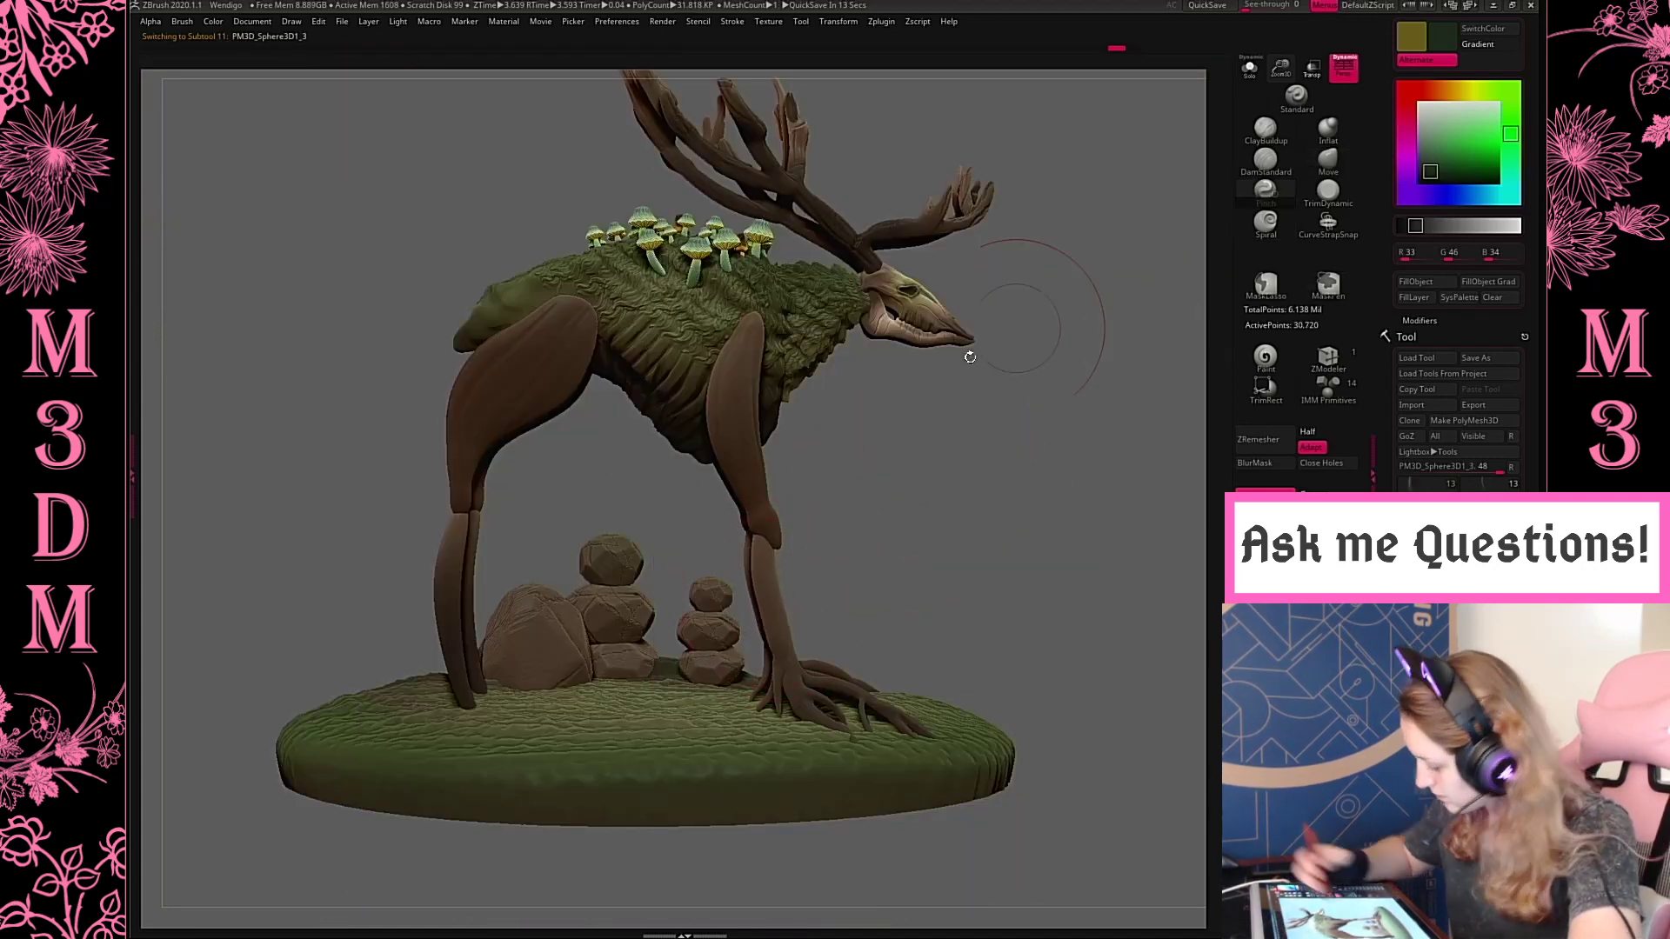
left_click(766, 529, "alt")
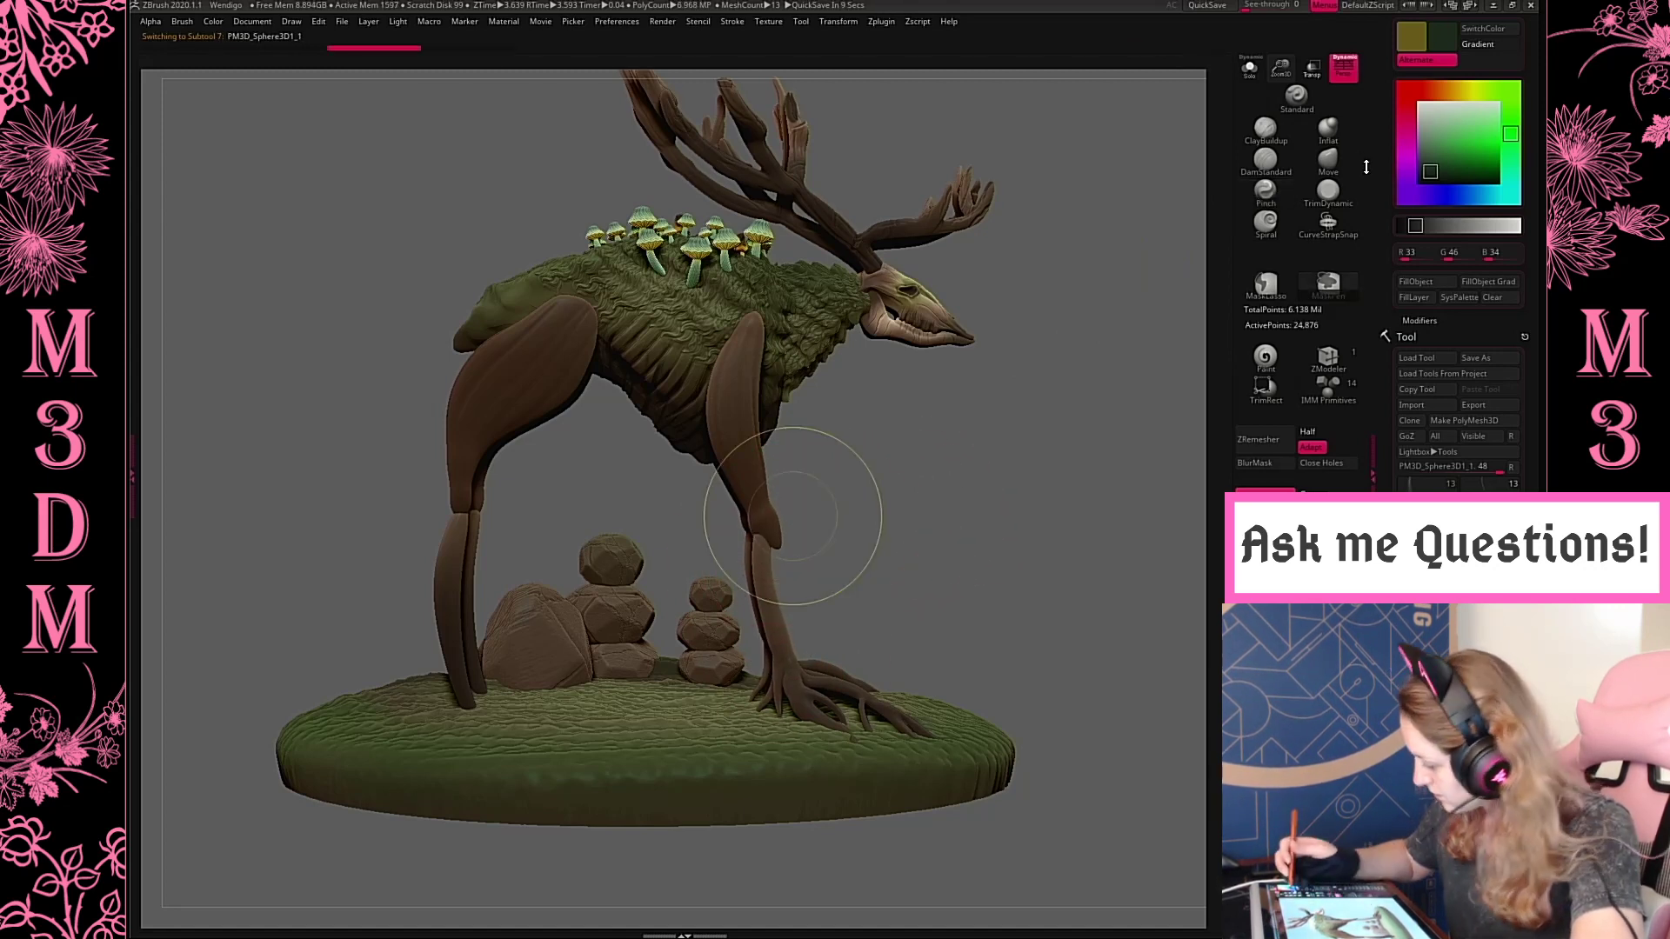
left_click(1331, 166)
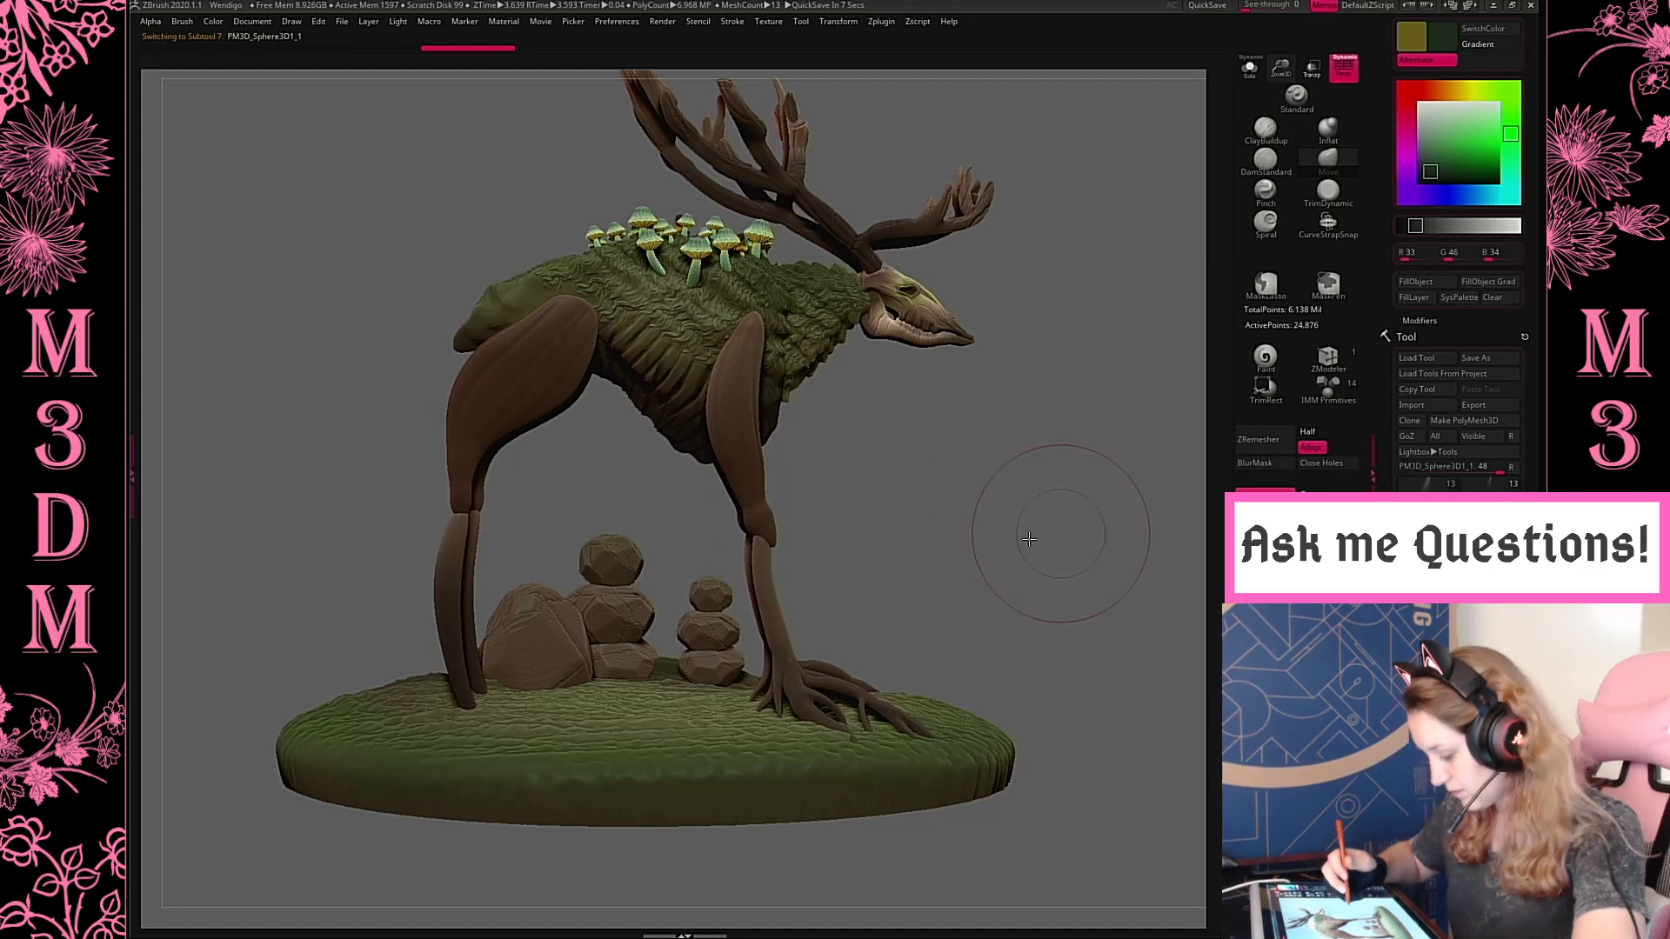
left_click_drag(1062, 504, 1130, 475)
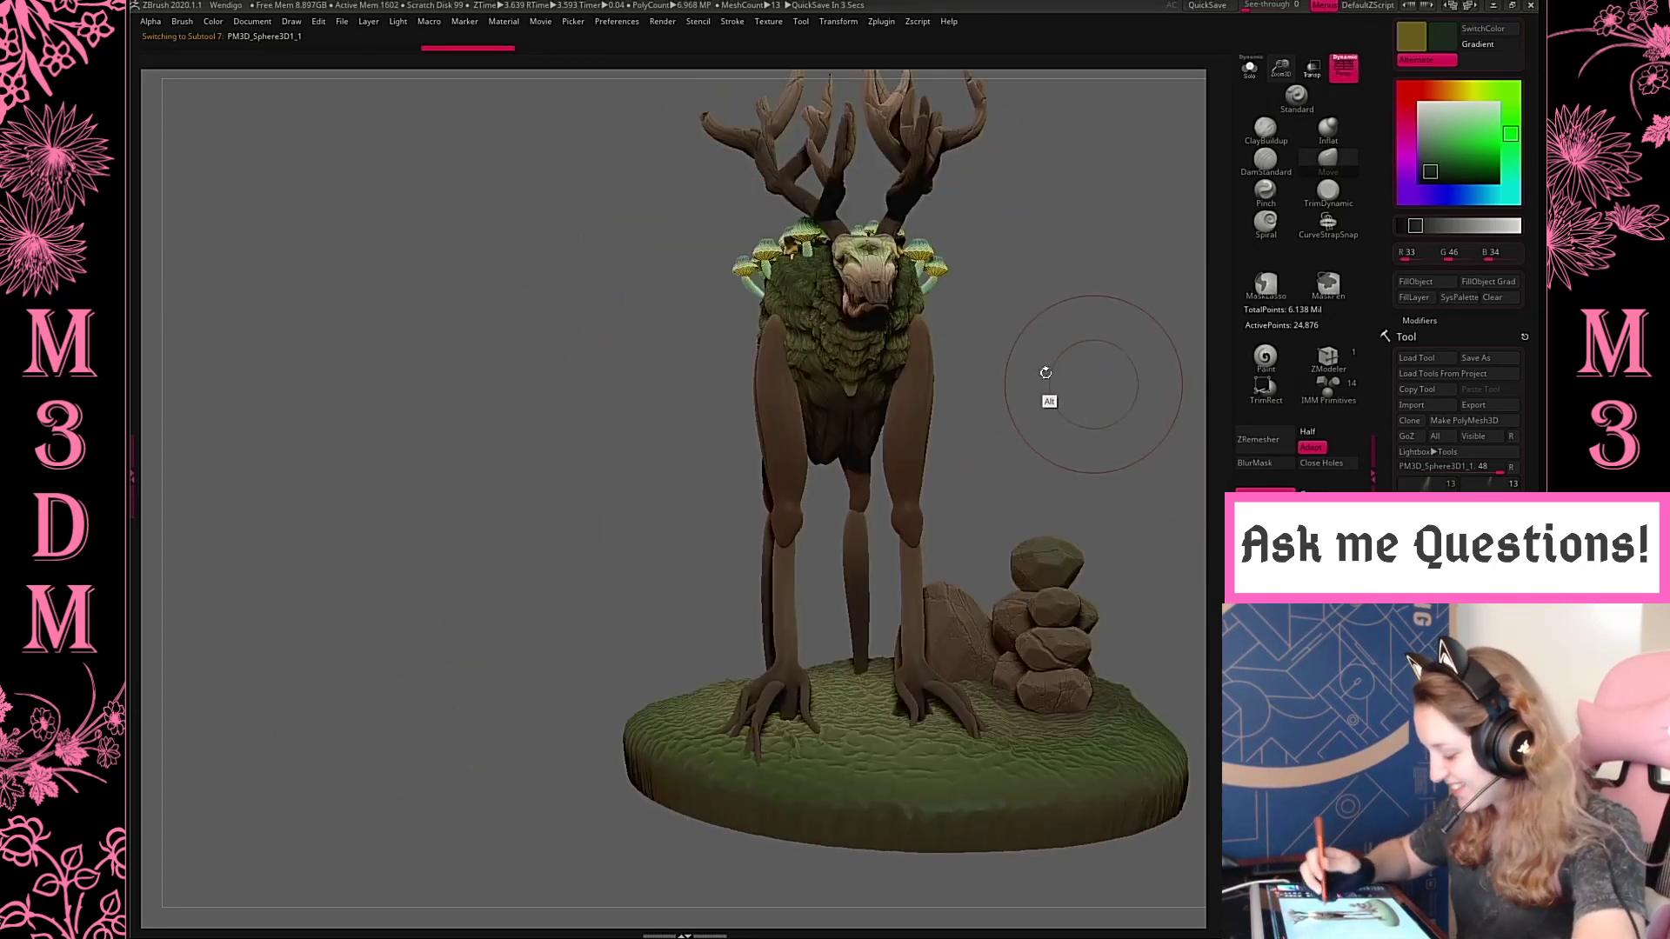
left_click_drag(1077, 354, 1025, 301, "alt")
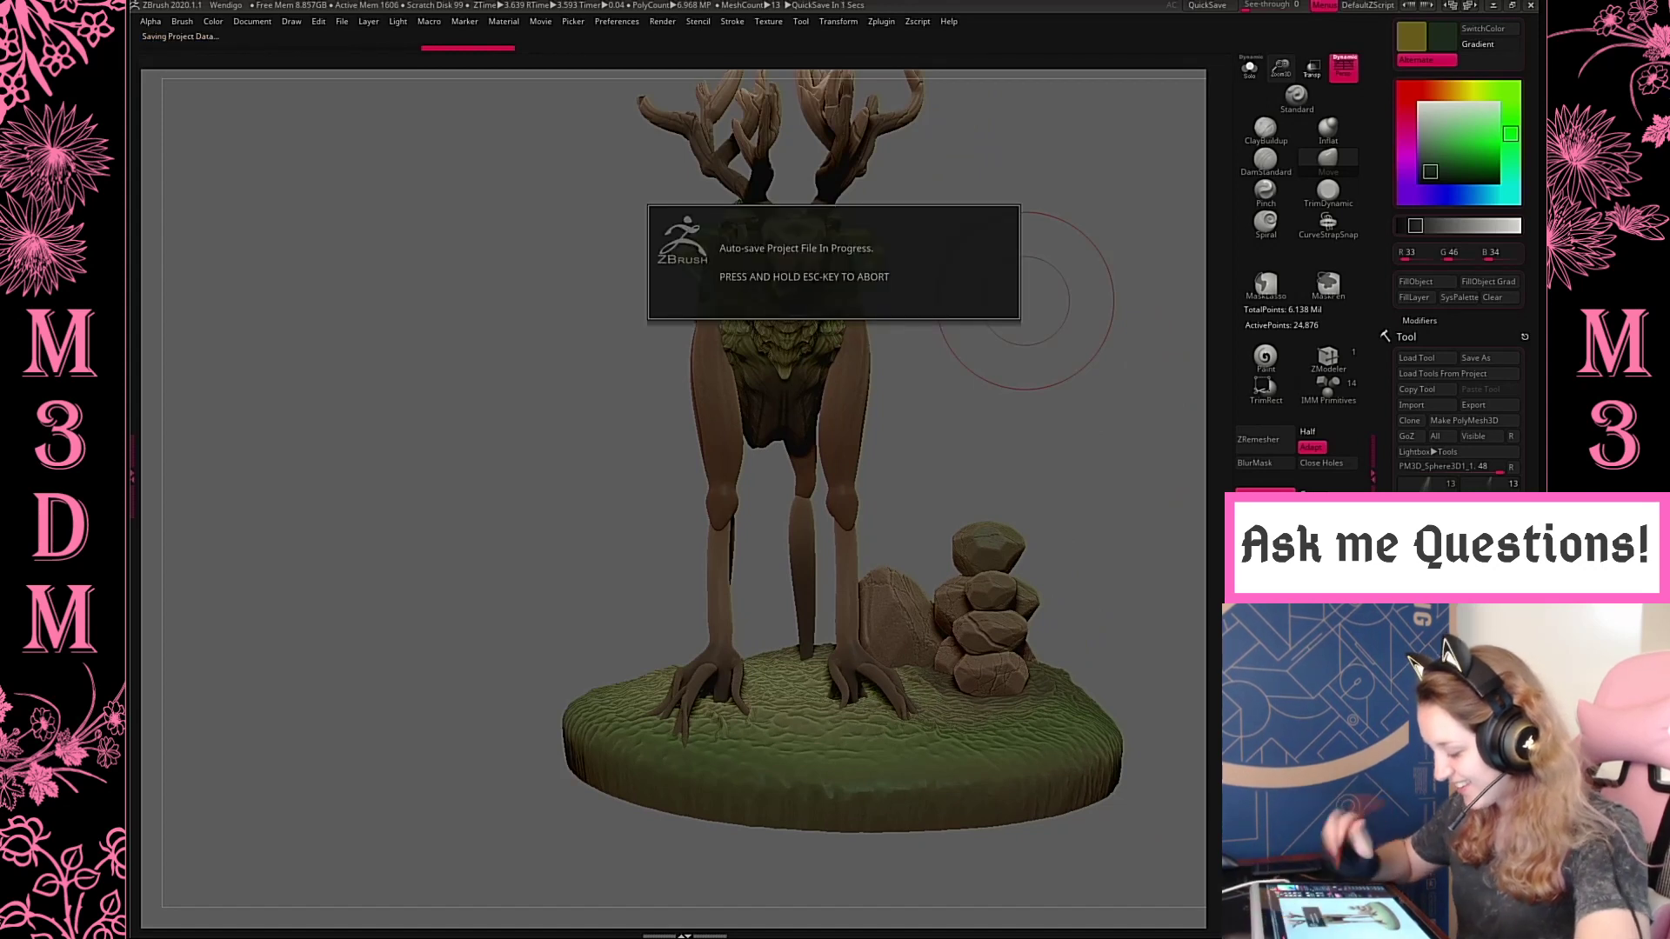
left_click(705, 696, "alt")
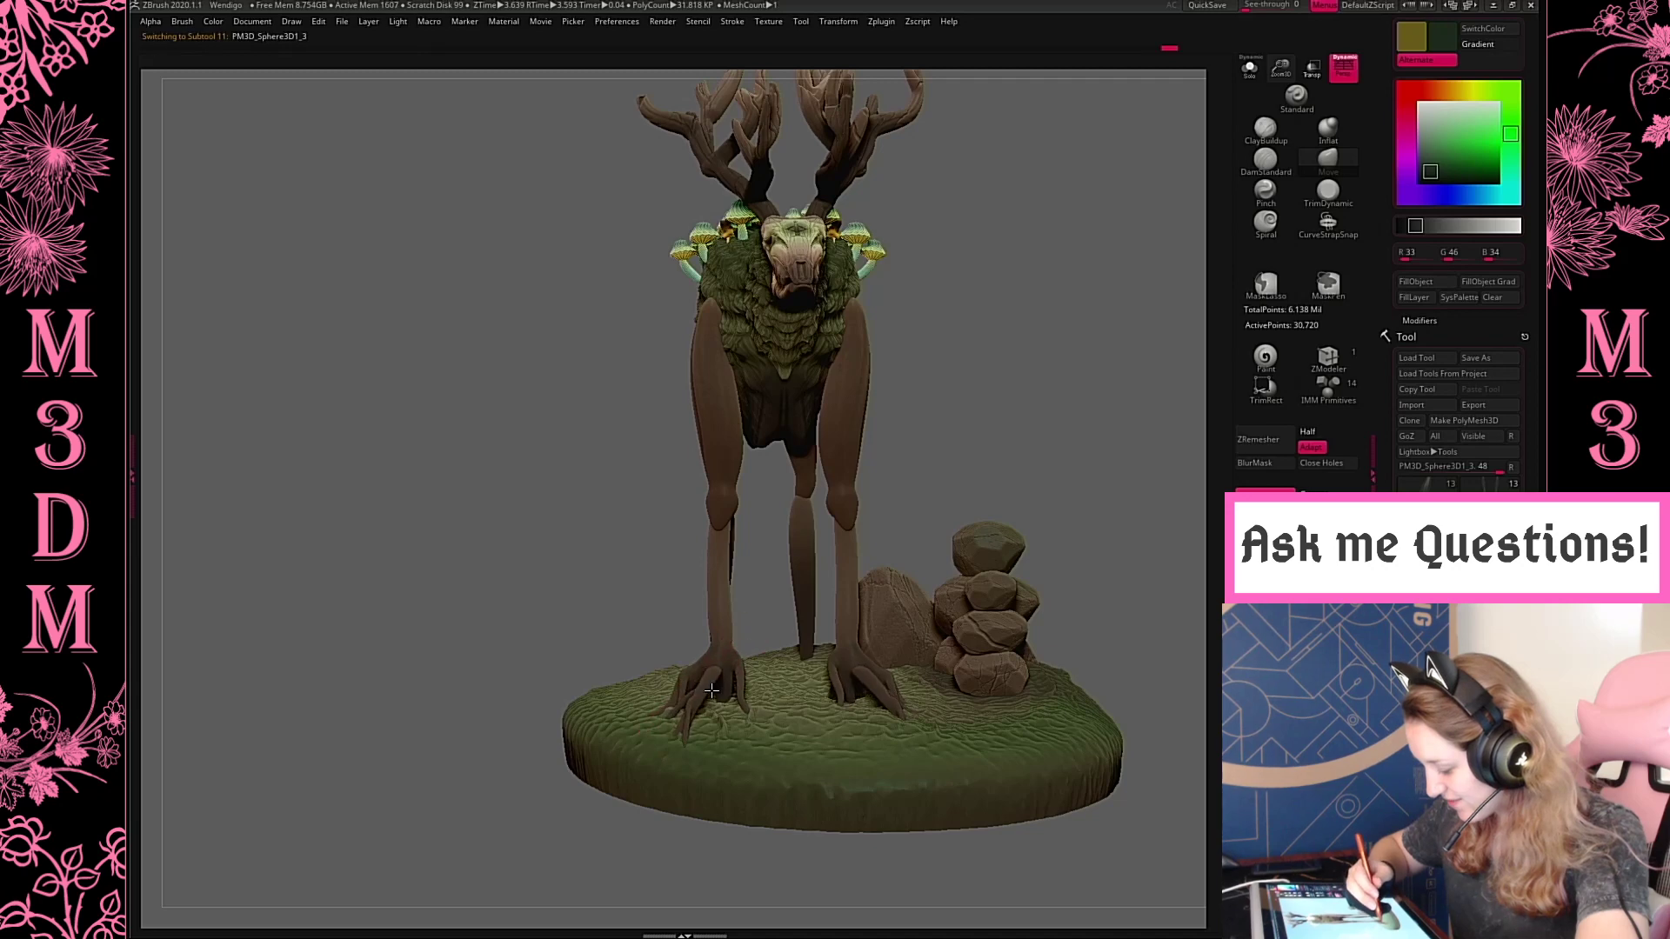
left_click_drag(1042, 404, 1008, 464)
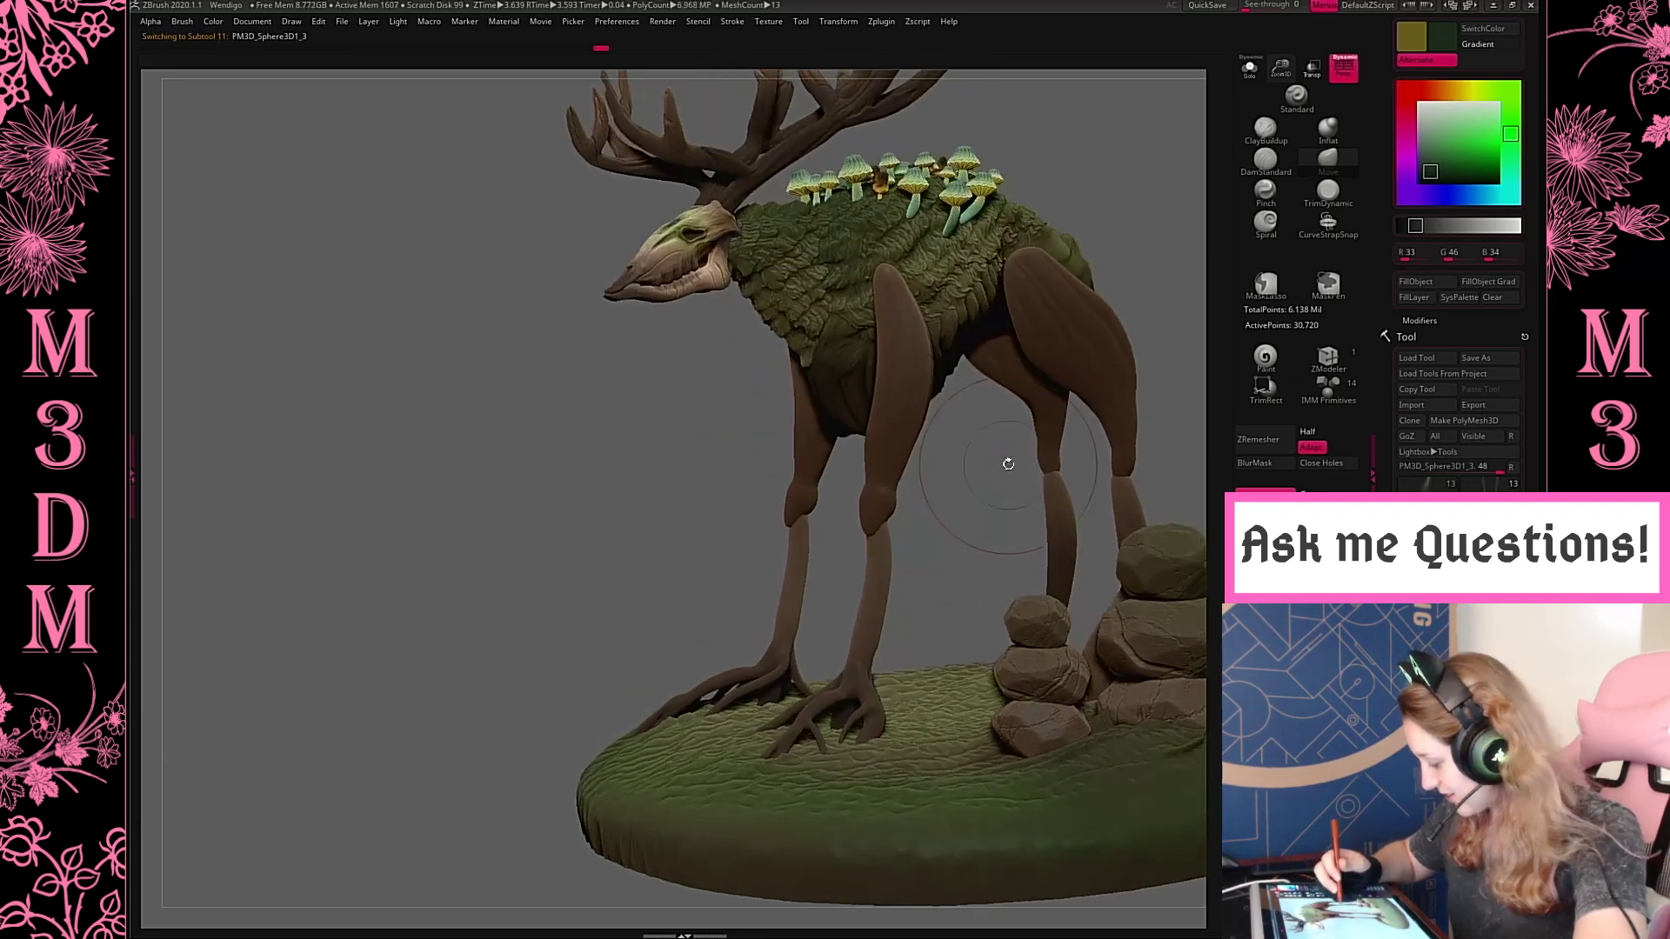
key("f")
key("f")
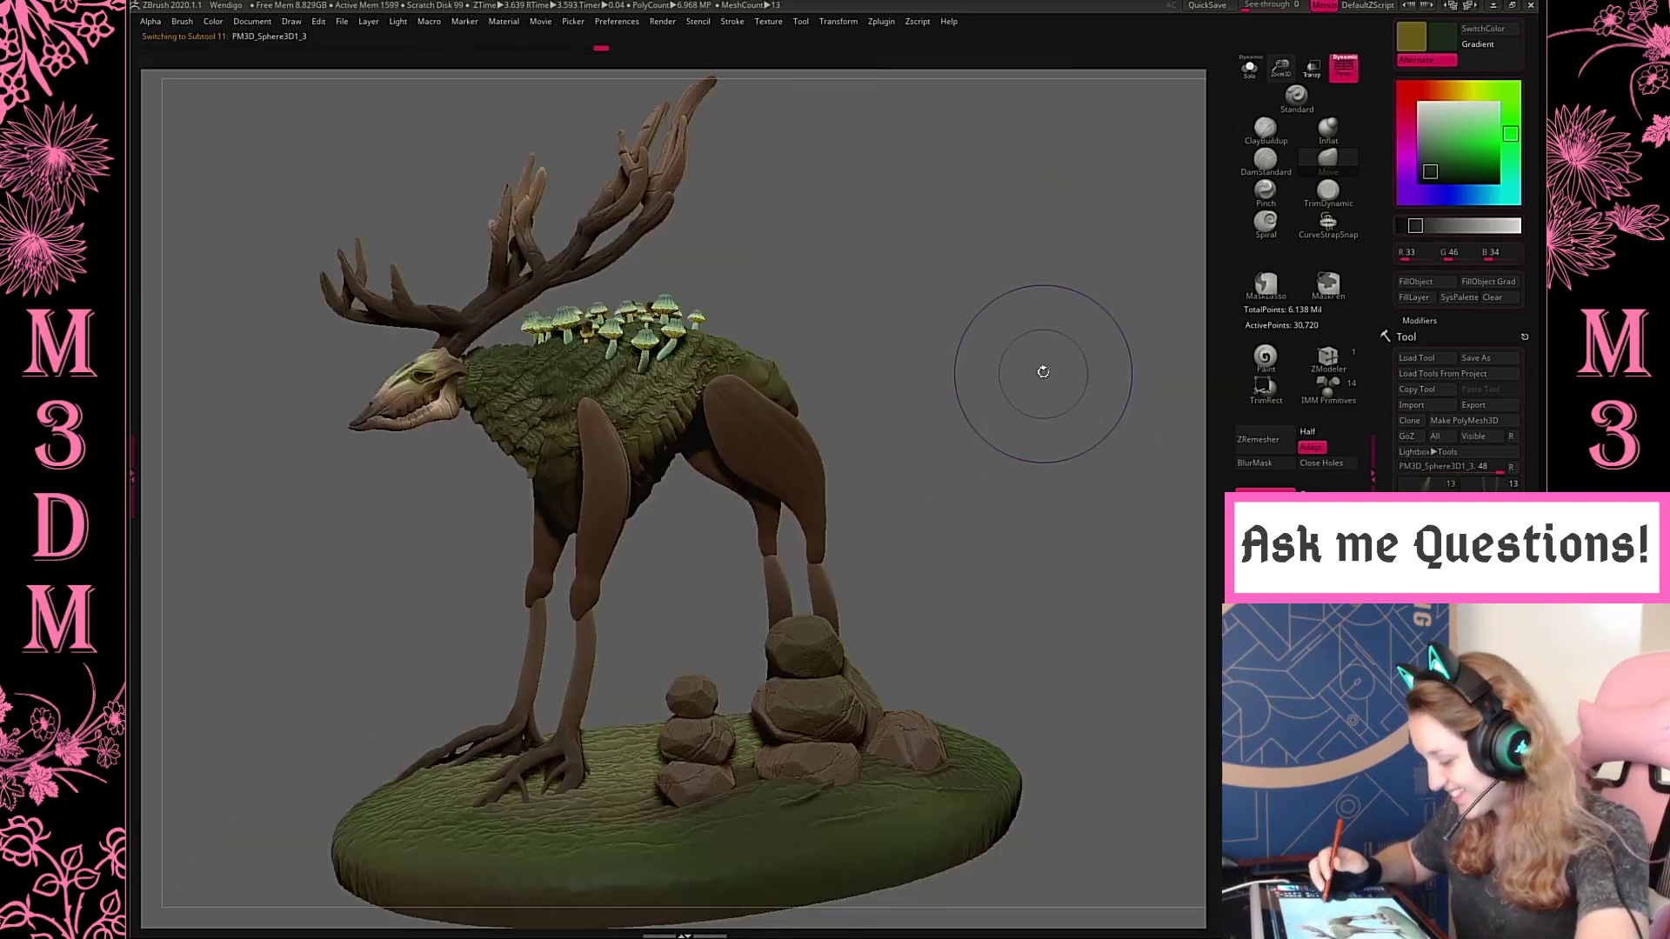
left_click_drag(1040, 371, 1036, 395)
left_click_drag(959, 299, 1036, 223, "alt")
Select the upper front leg subtool and try pulling its top up onto the shoulder with the Move brush
key("space")
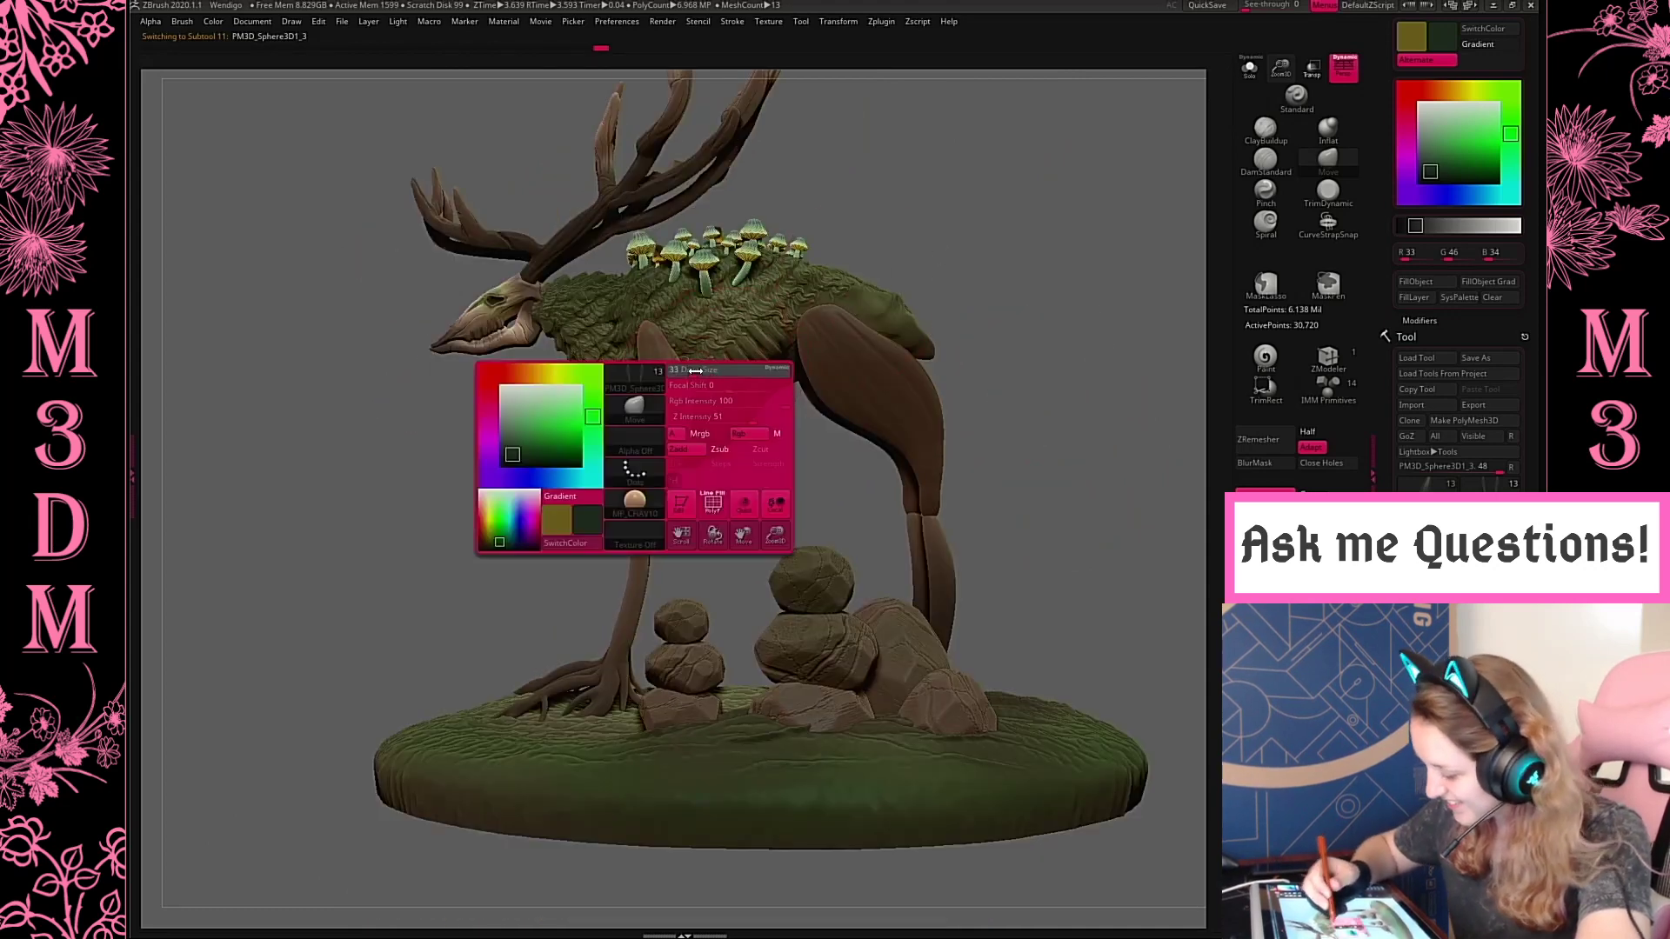
left_click(652, 322, "alt")
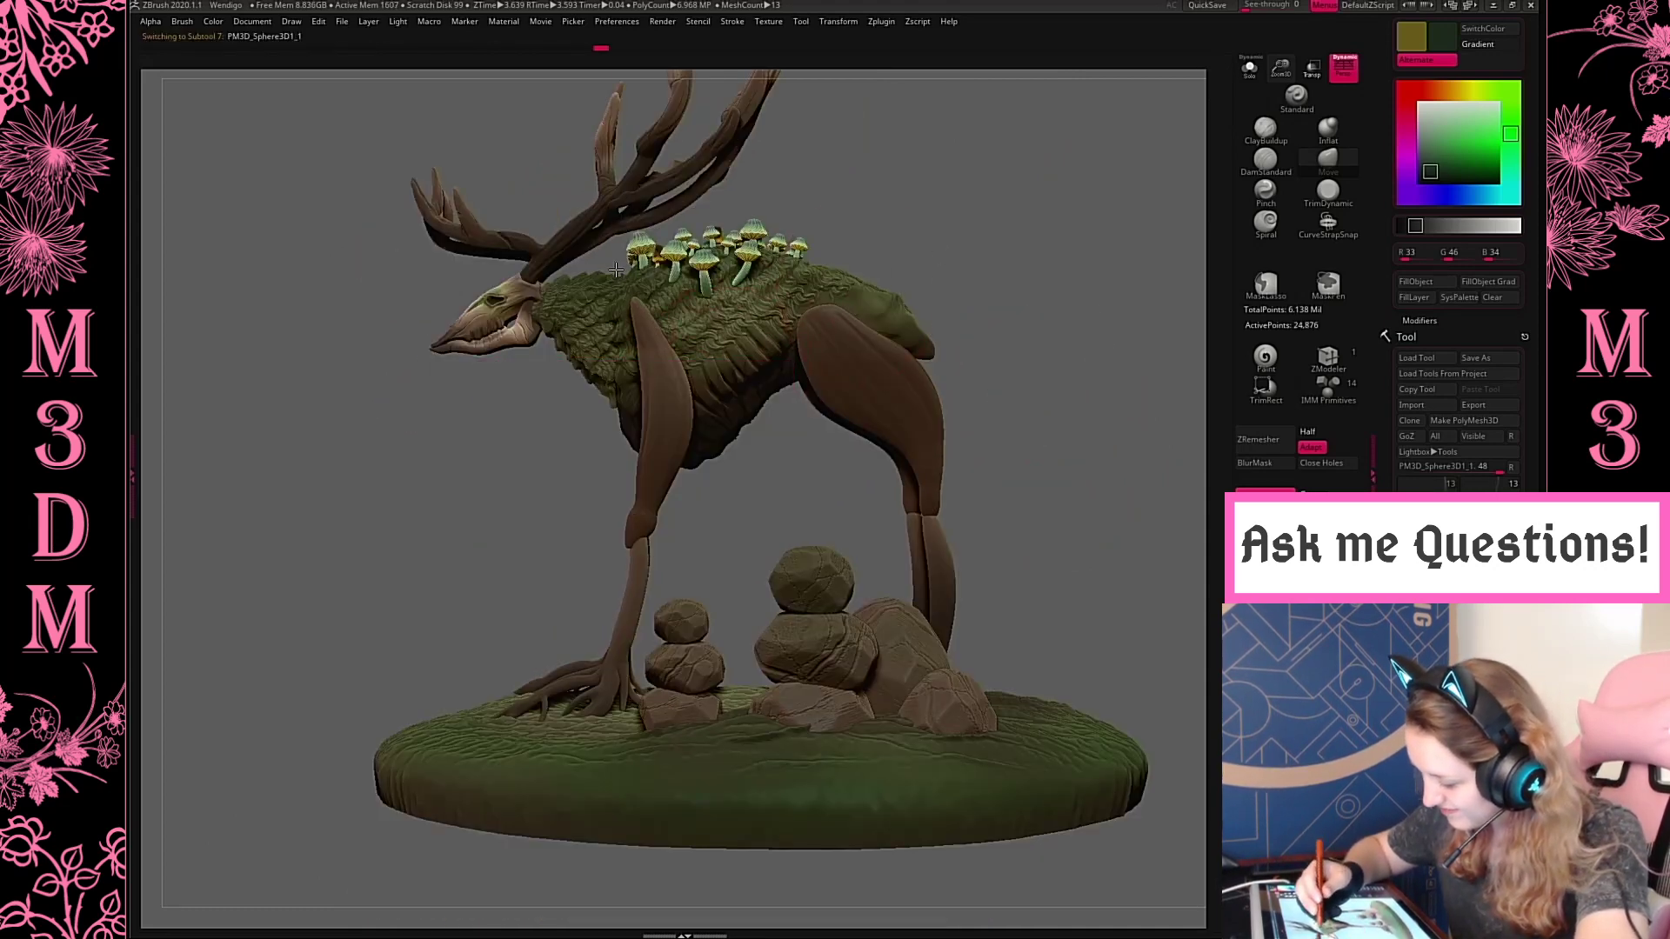
left_click_drag(636, 311, 665, 330)
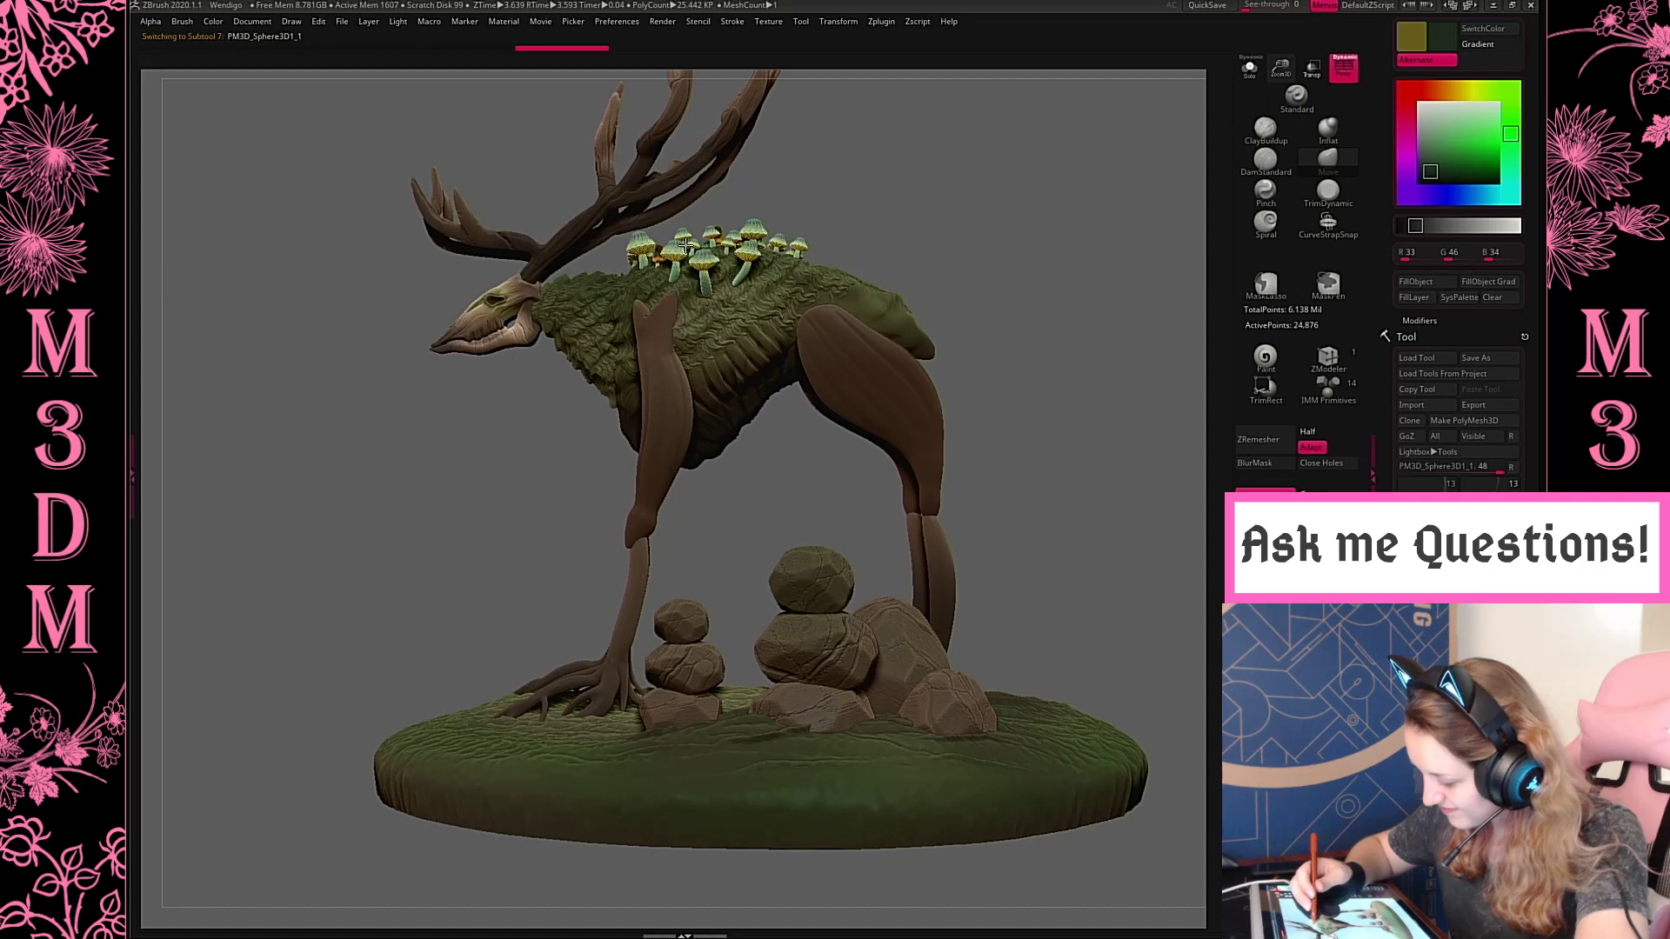
Switch to the SnakeHook brush and sample the leg's dark brown as the active colour
left_click_drag(1283, 70, 1208, 164)
key("b")
key("s")
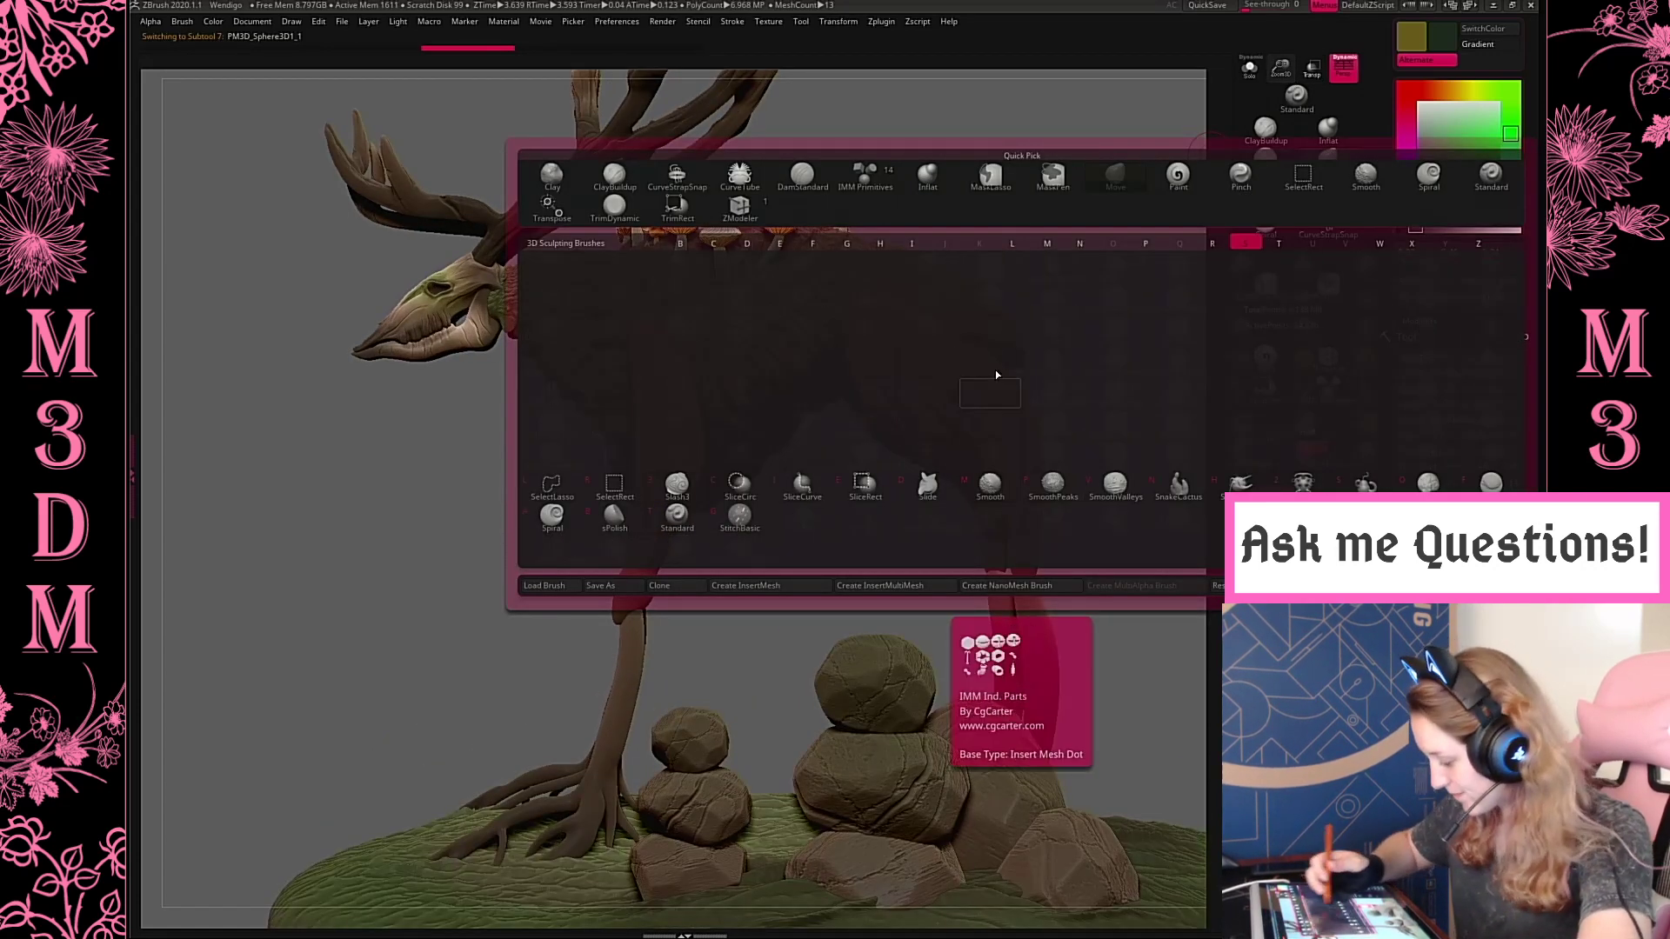
key("t")
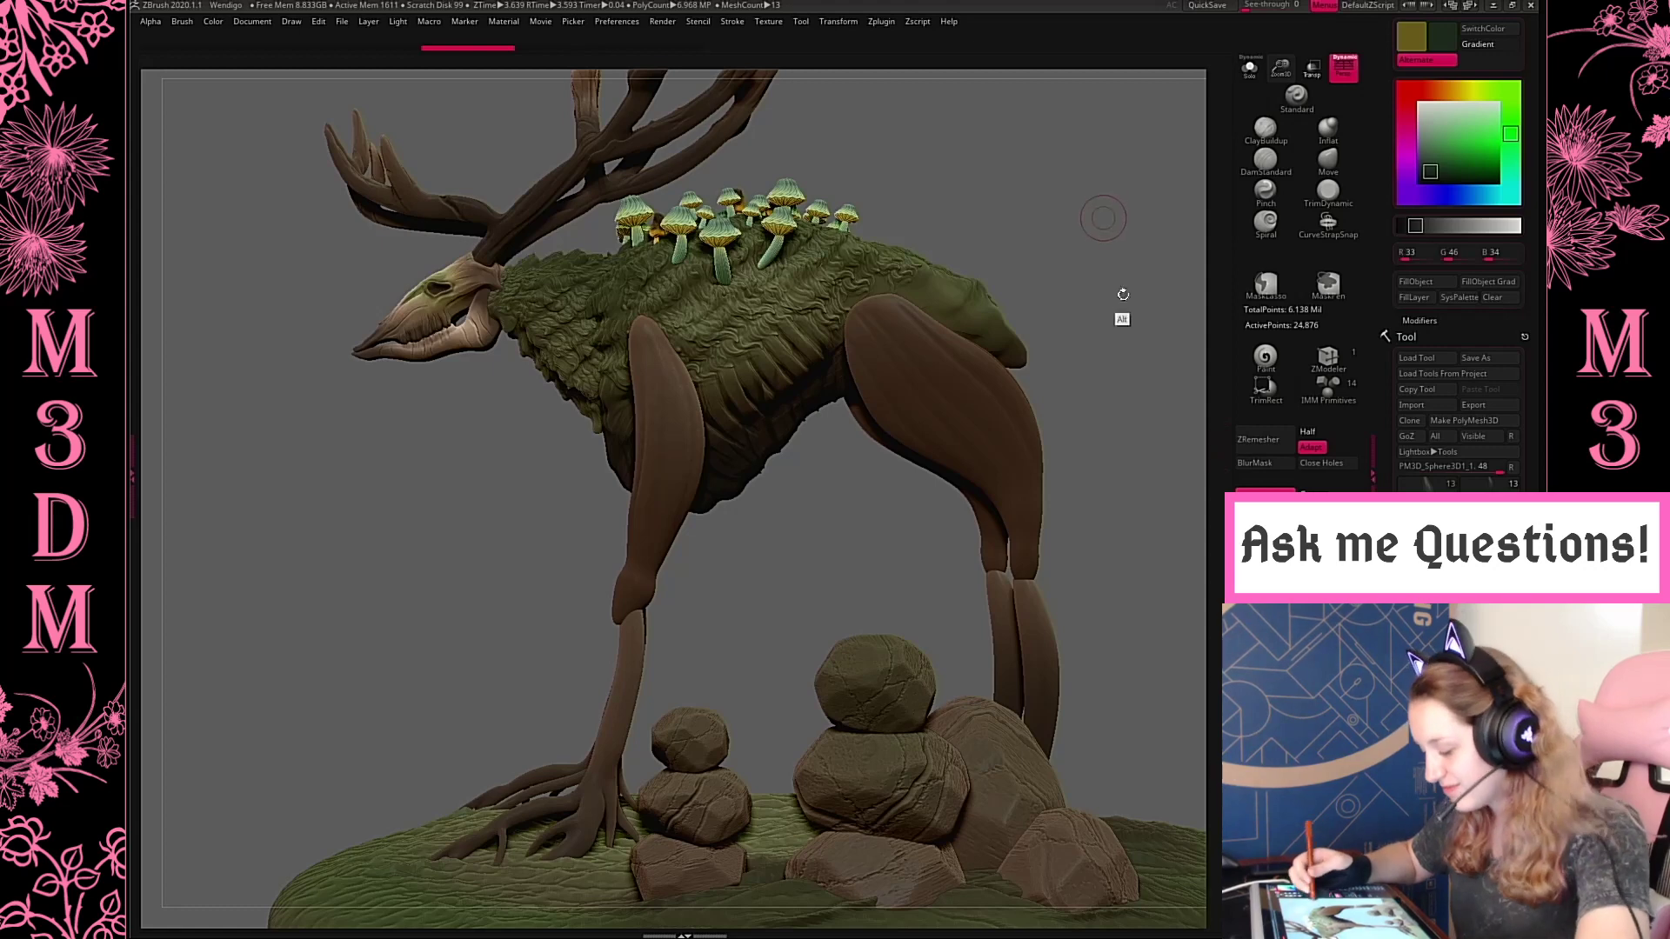
left_click_drag(1123, 294, 1145, 383, "alt")
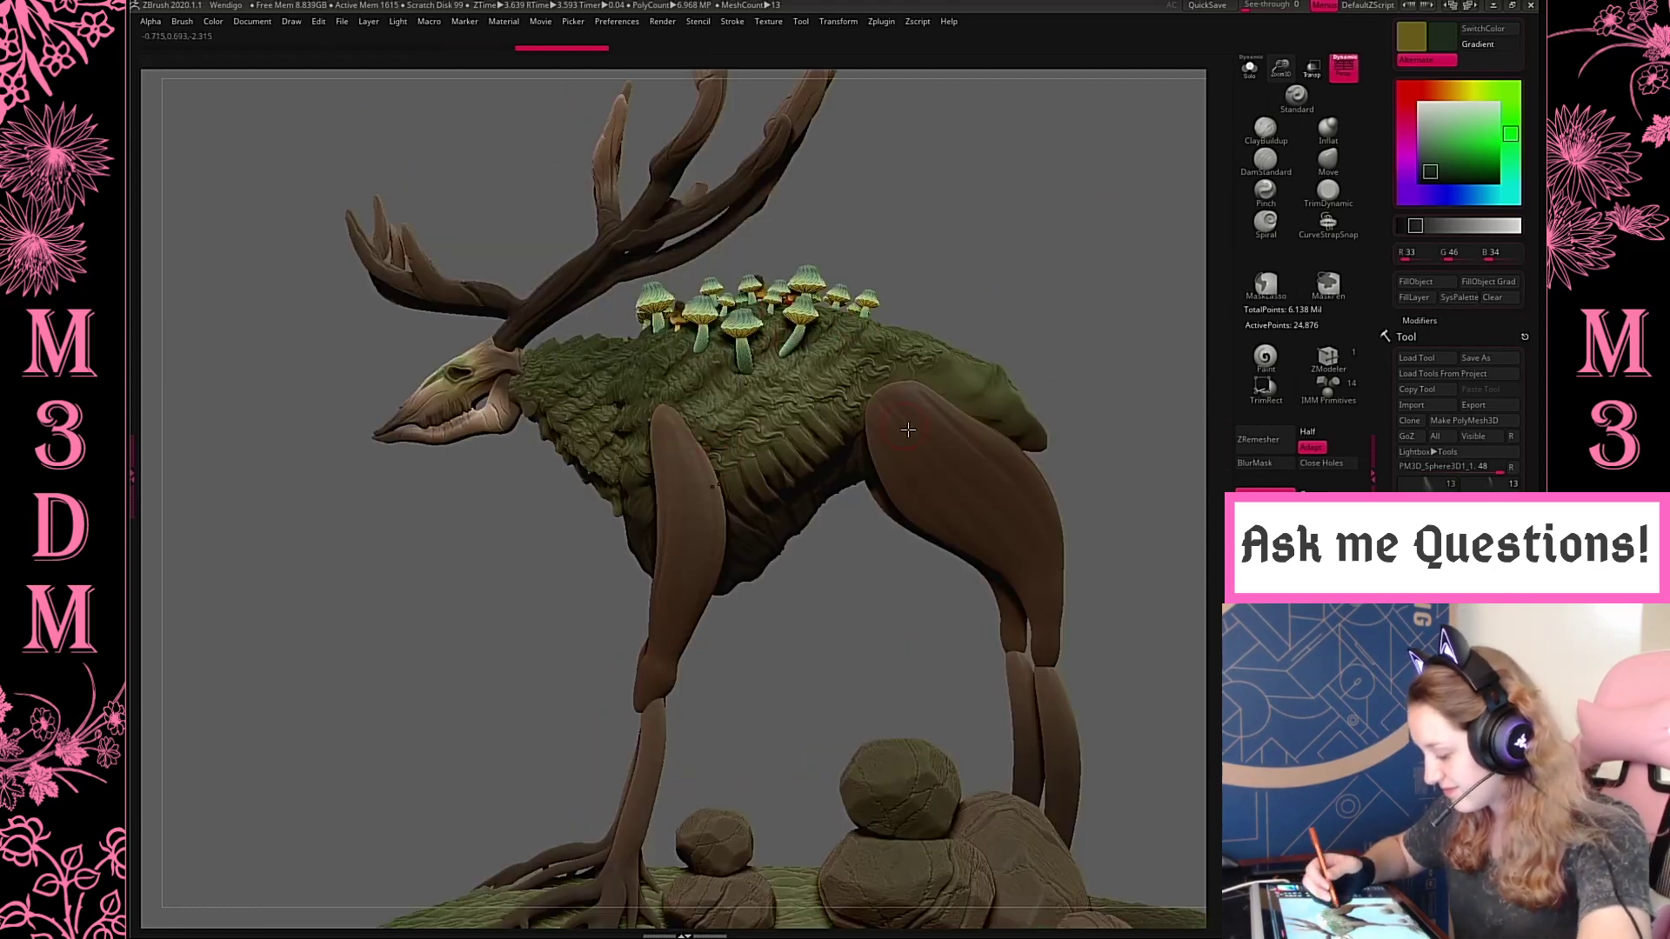
key("c")
Try pulling a curved tendril from the top of the upper front leg over the shoulder with SnakeHook
key("ctrl+z")
left_click_drag(675, 428, 711, 334)
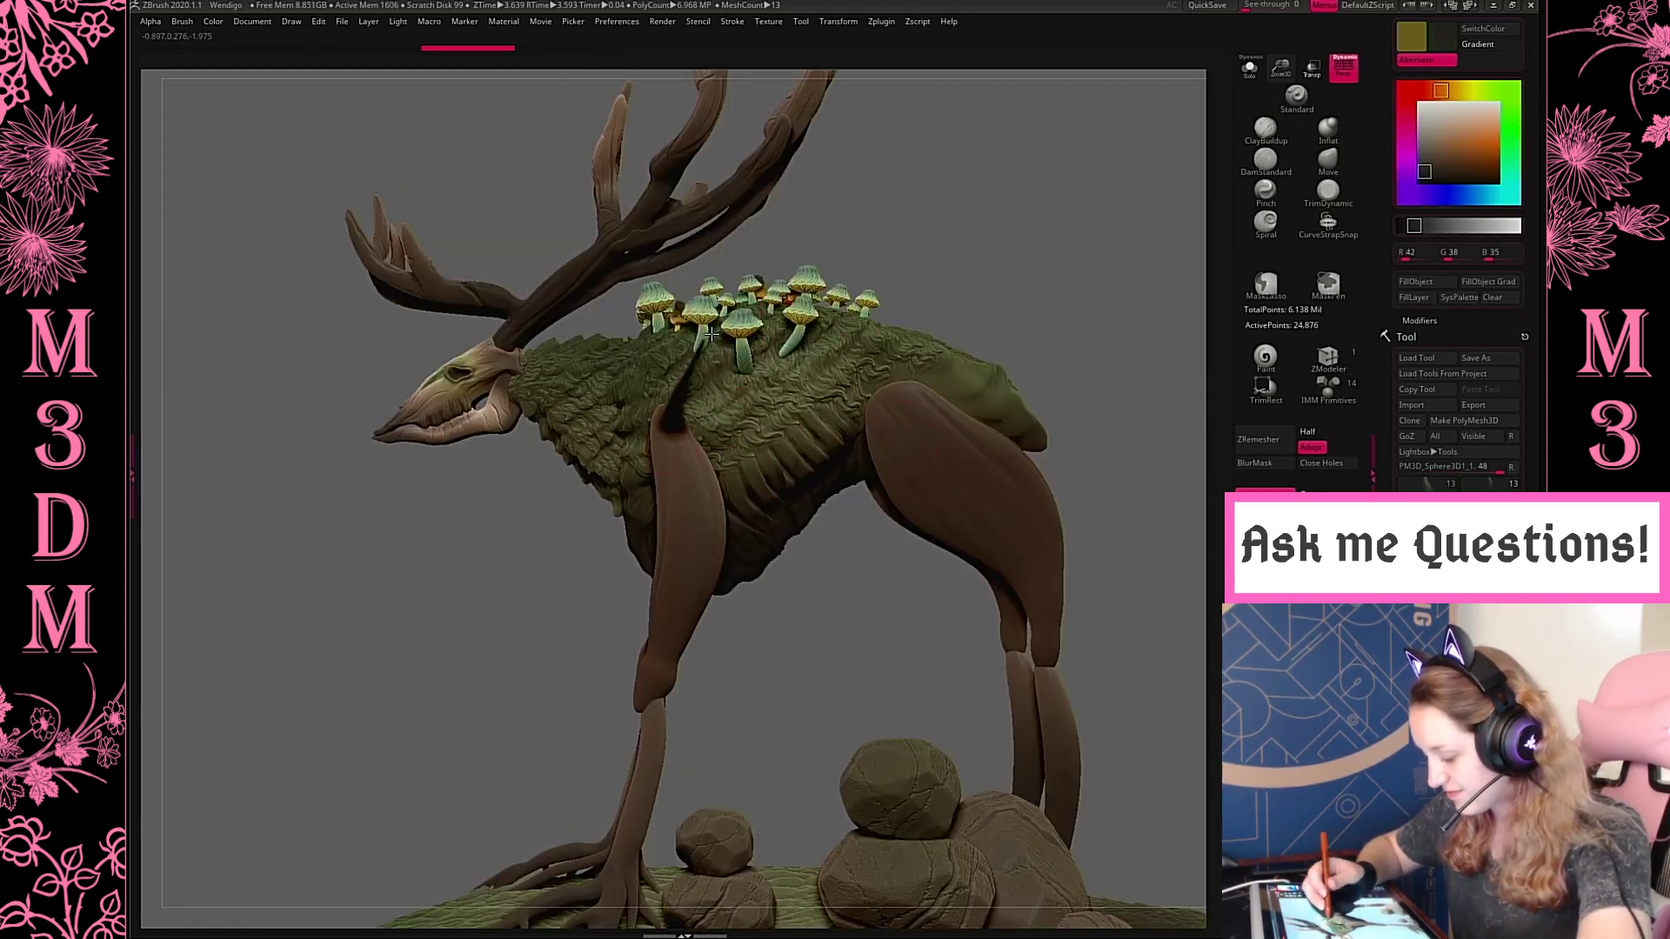
key("ctrl+z")
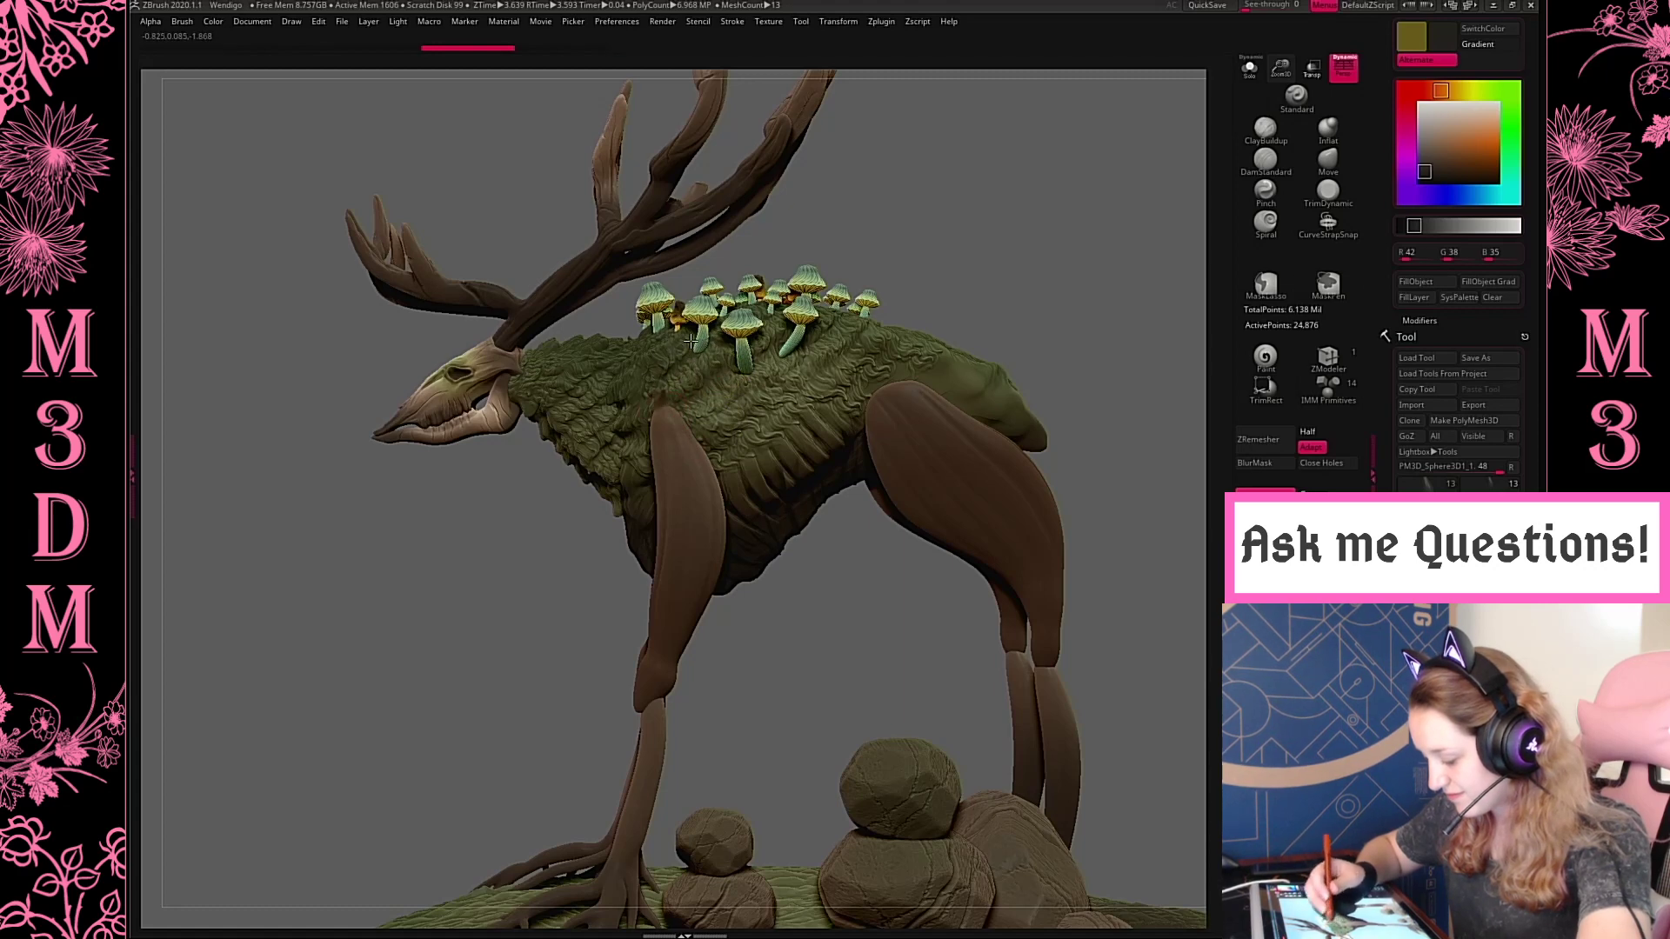
left_click_drag(661, 413, 668, 359)
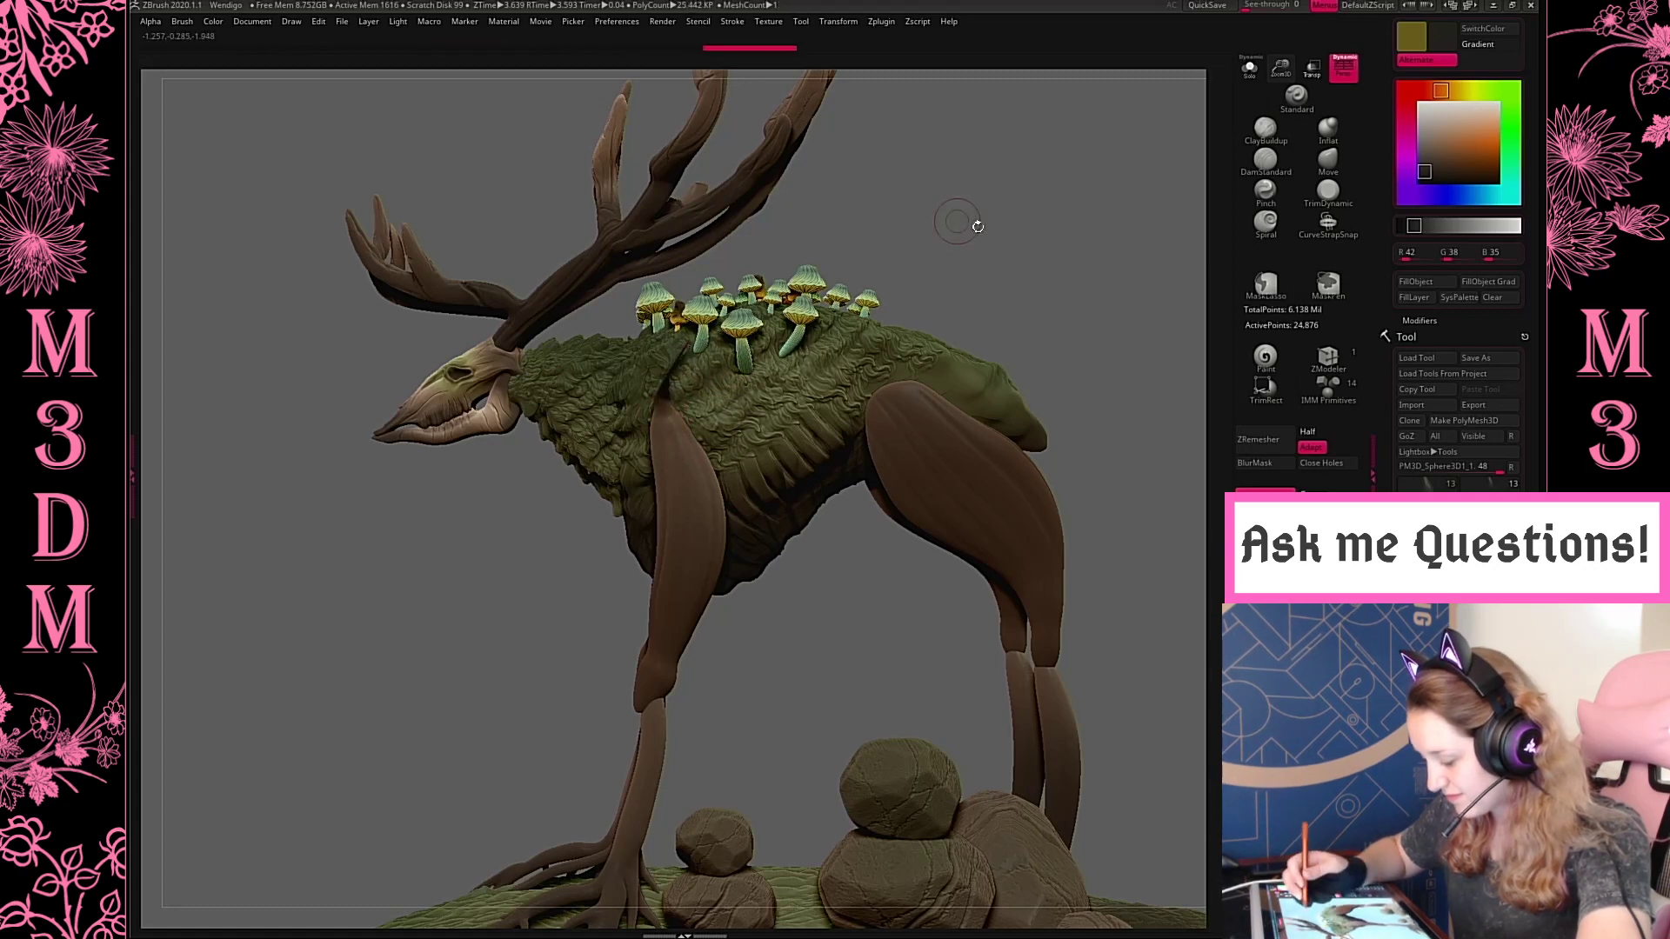
left_click_drag(978, 226, 939, 261)
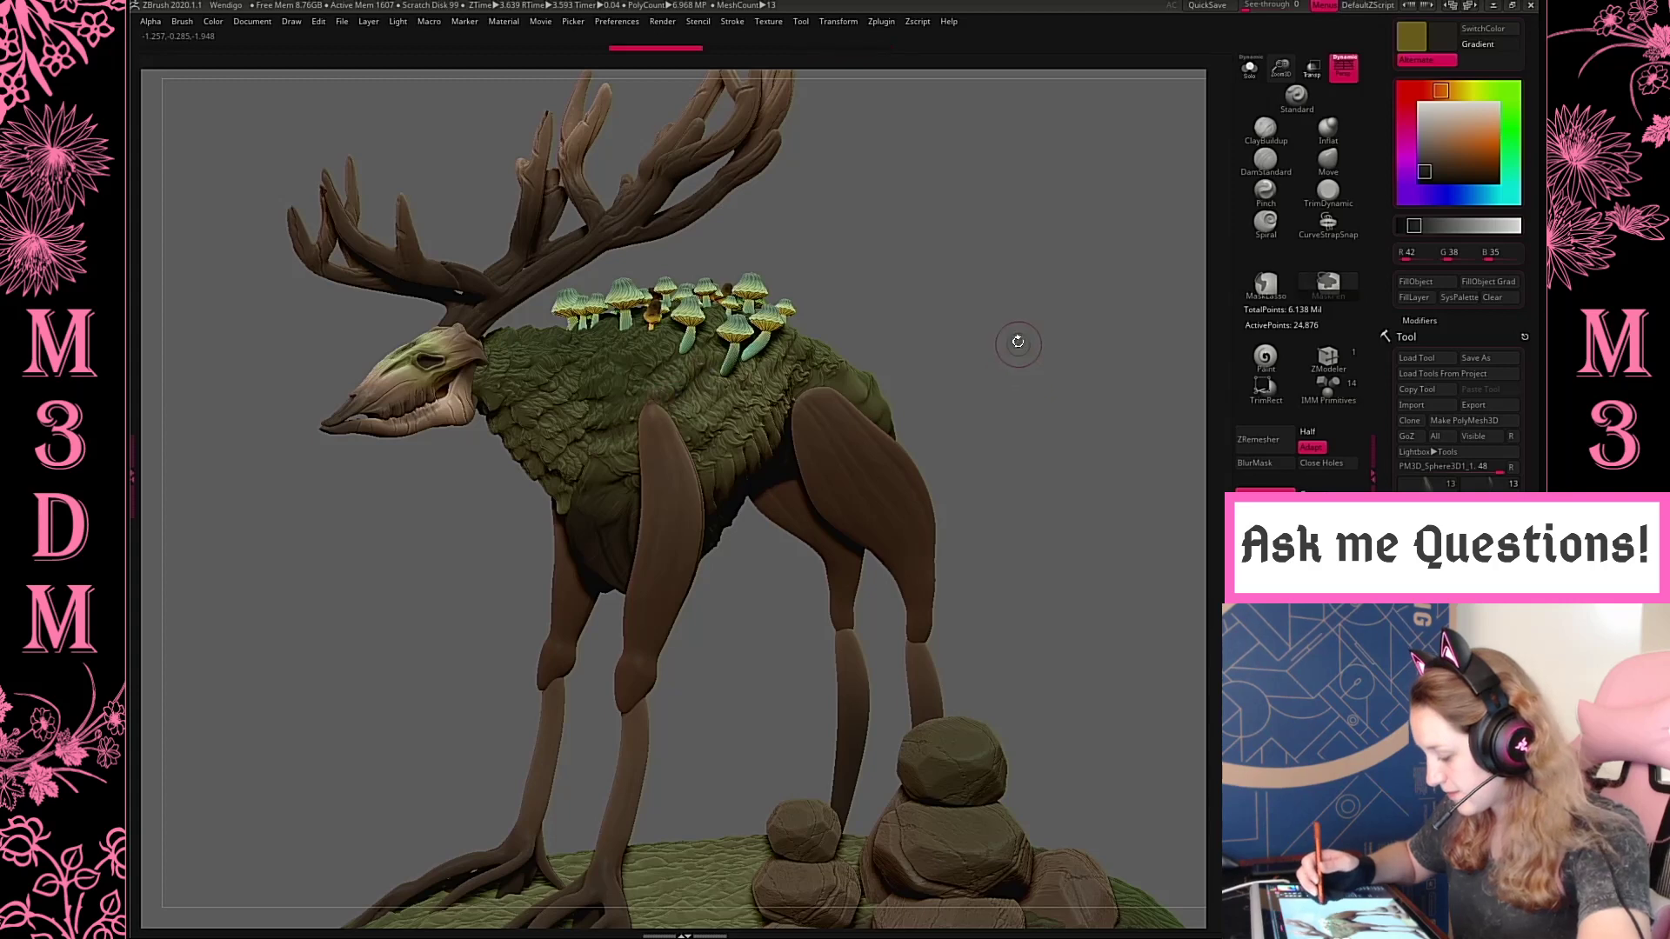
left_click_drag(981, 313, 1060, 406, "ctrl")
key("space")
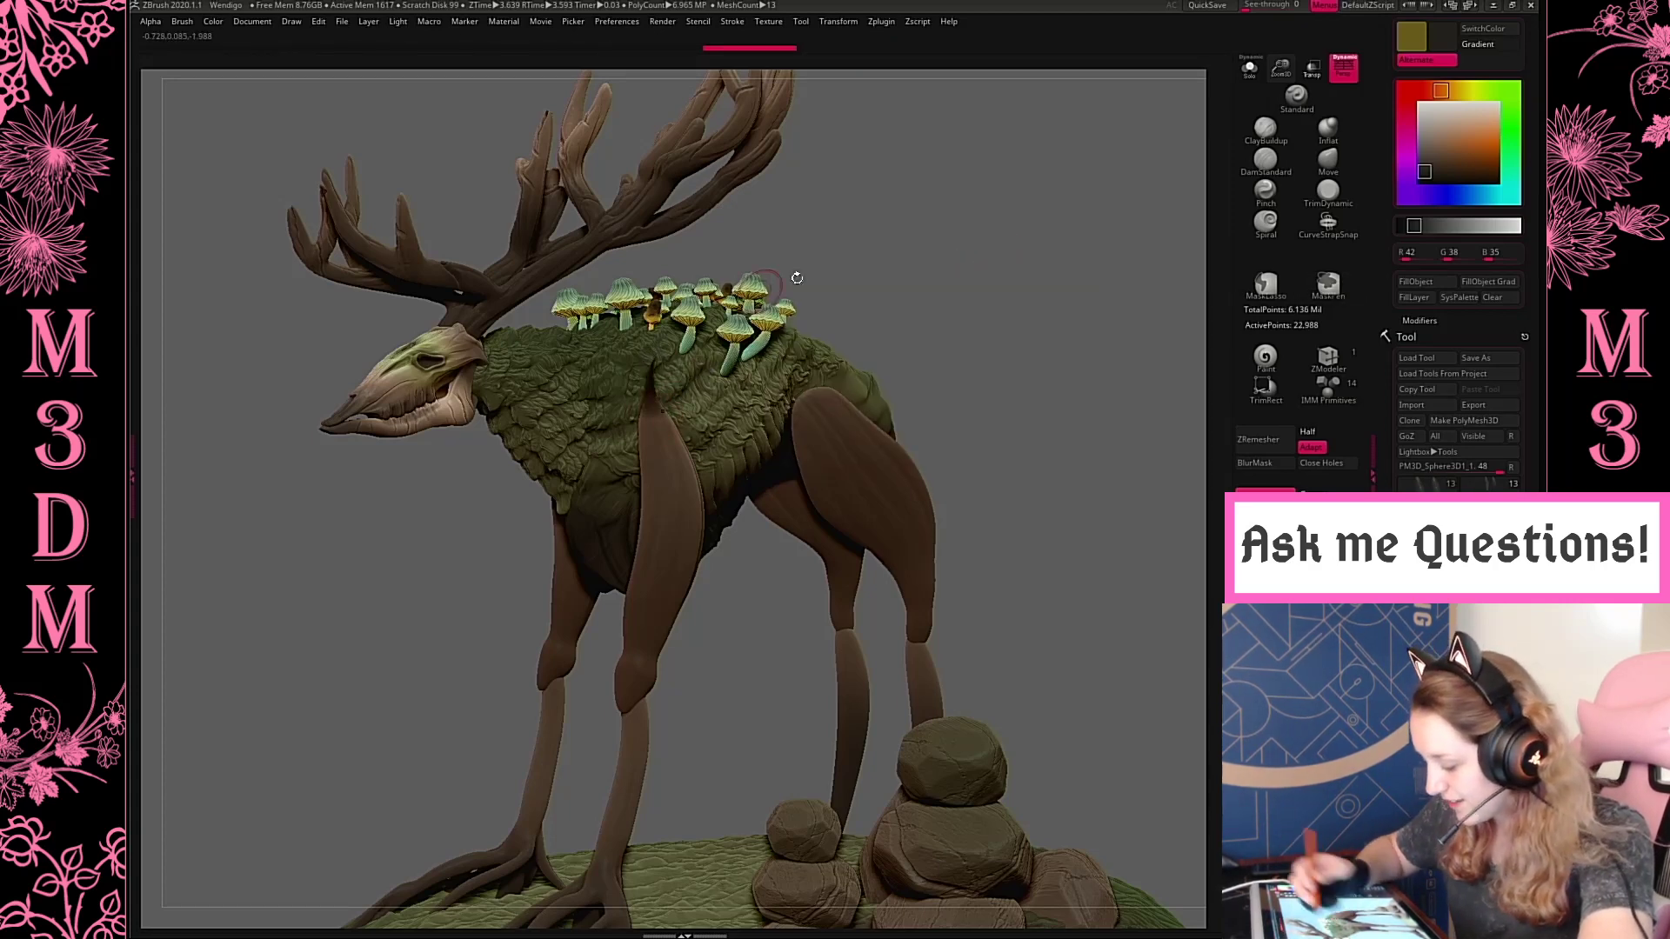
left_click_drag(1032, 243, 1028, 246, "shift")
Try pulling a pointed tip and a neighbouring root branch from the upper front leg up the shoulder with SnakeHook
key("space")
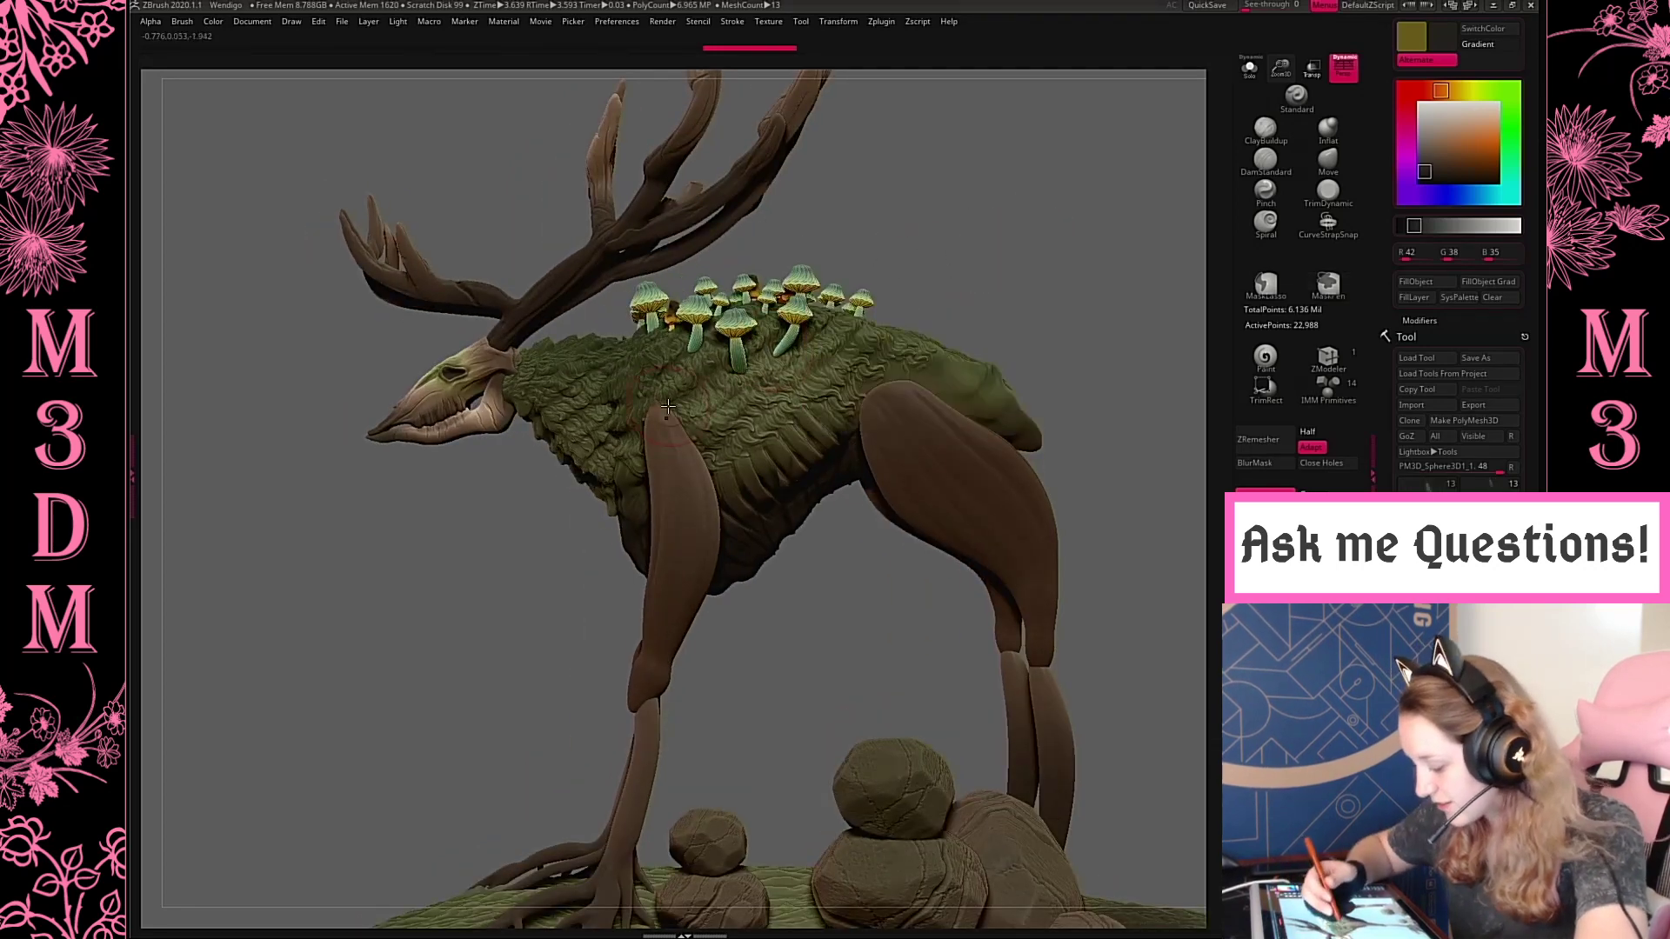
mouse_move(658, 408)
left_mouse_down()
mouse_move(654, 367)
mouse_move(679, 364)
left_mouse_up()
left_click_drag(658, 412, 675, 370, "shift")
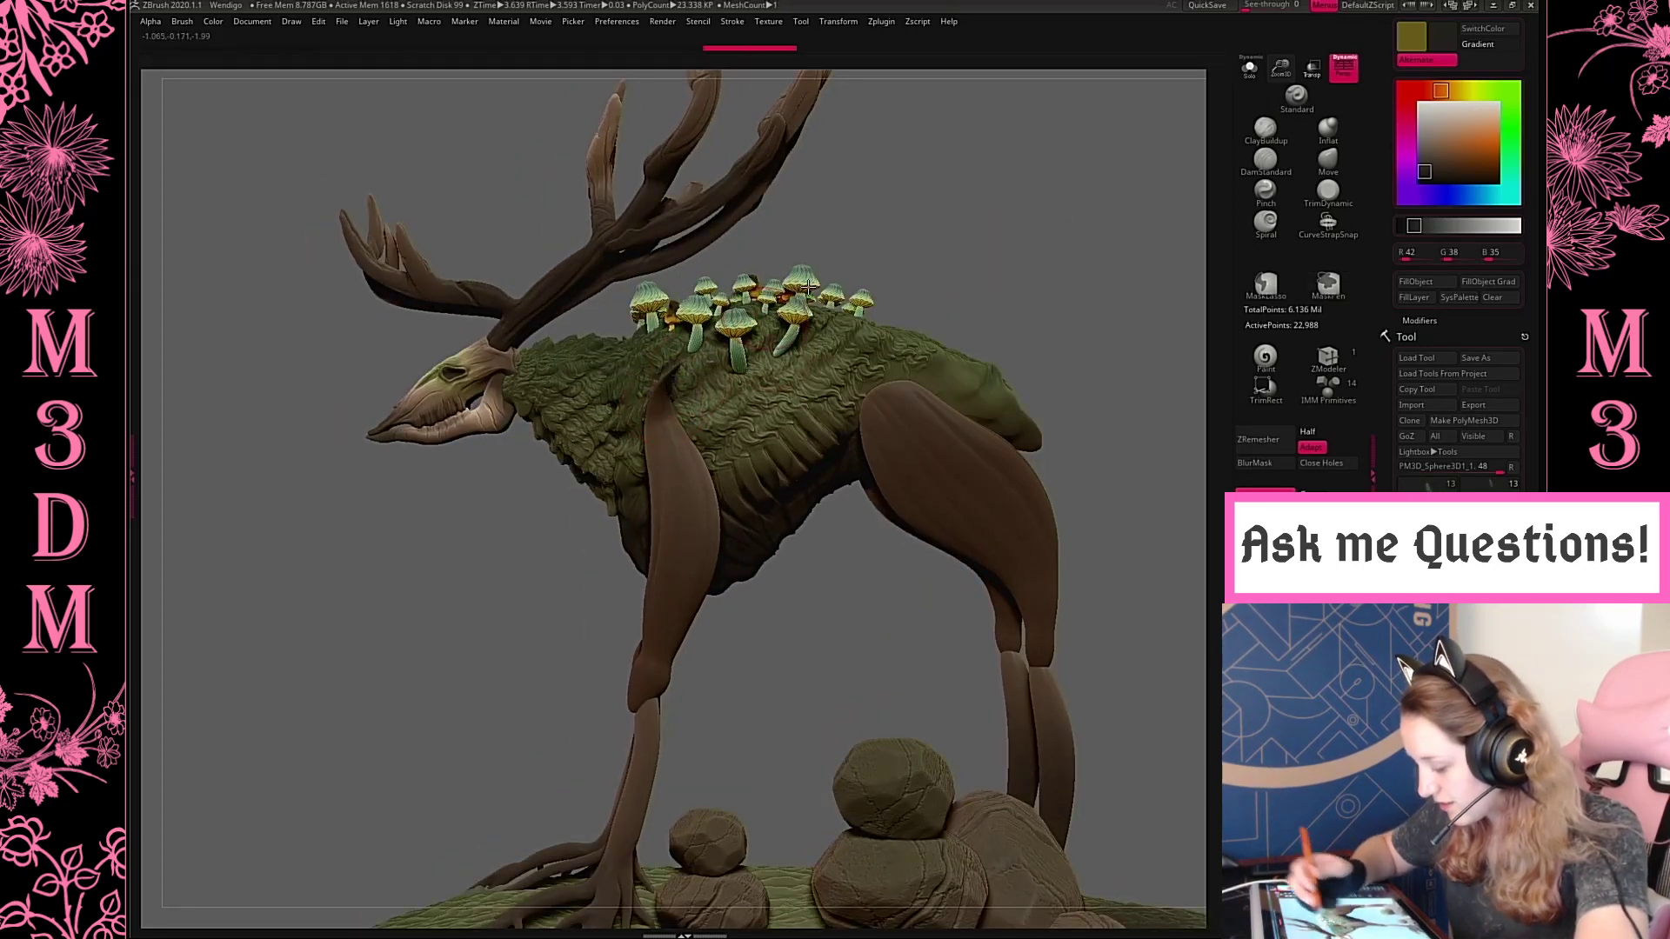
left_click_drag(1048, 175, 1140, 290, "ctrl")
mouse_move(692, 446)
left_mouse_down()
mouse_move(746, 387)
mouse_move(697, 393)
left_mouse_up()
key("ctrl+z")
key("space")
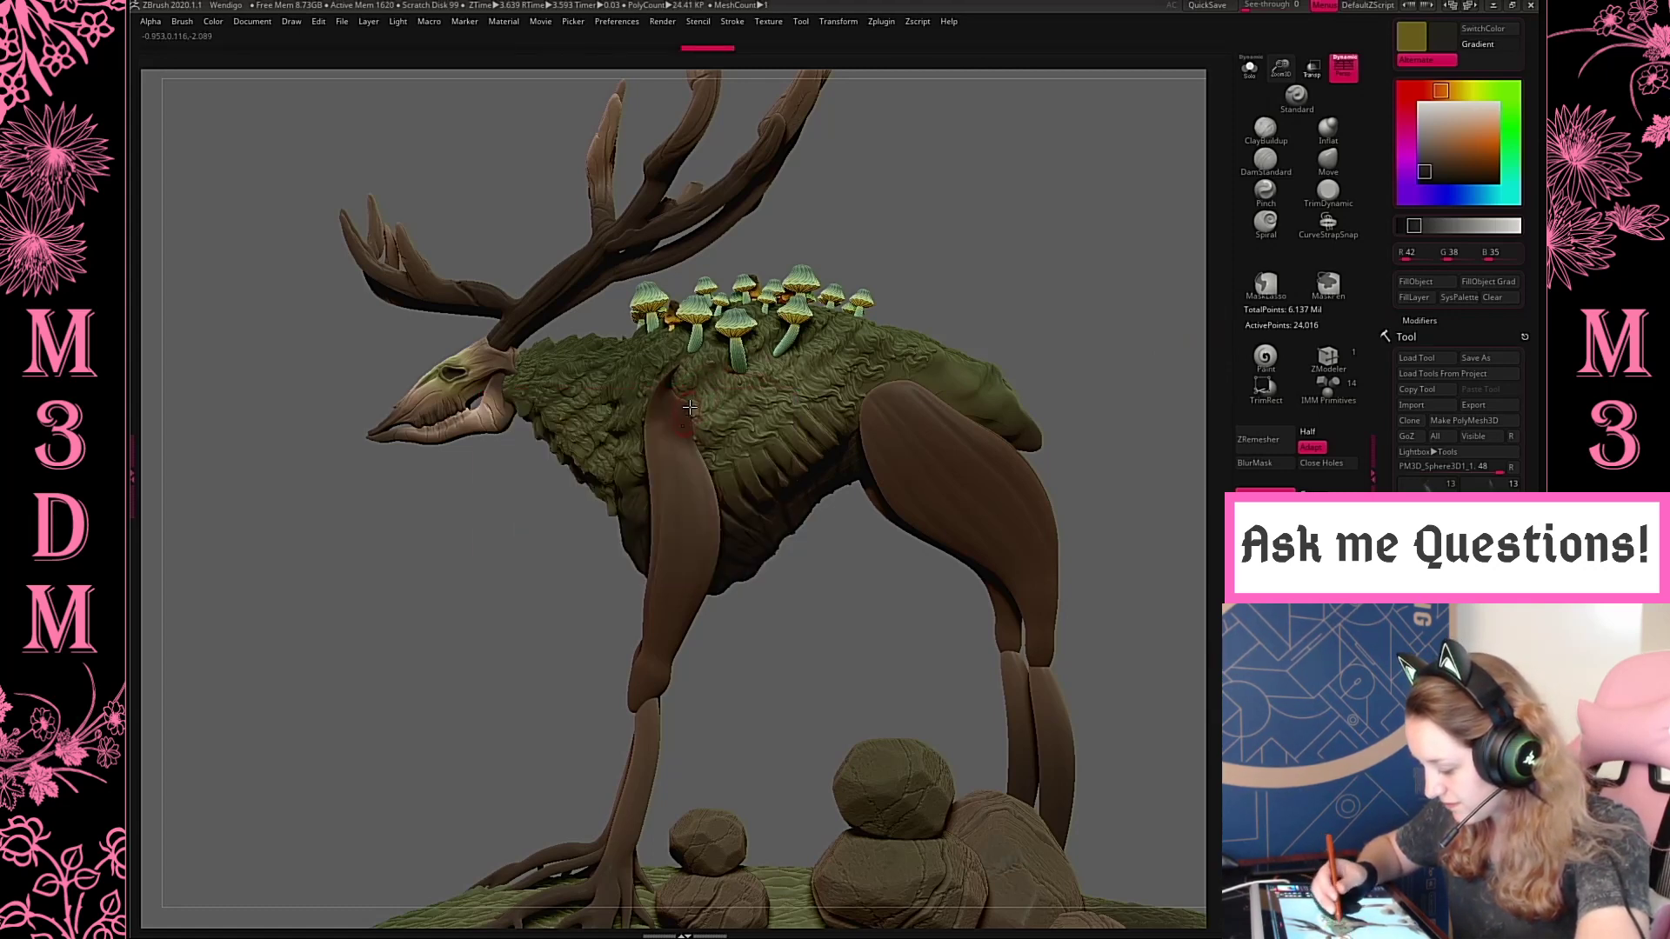
left_click_drag(908, 200, 956, 287)
left_click_drag(709, 388, 718, 354)
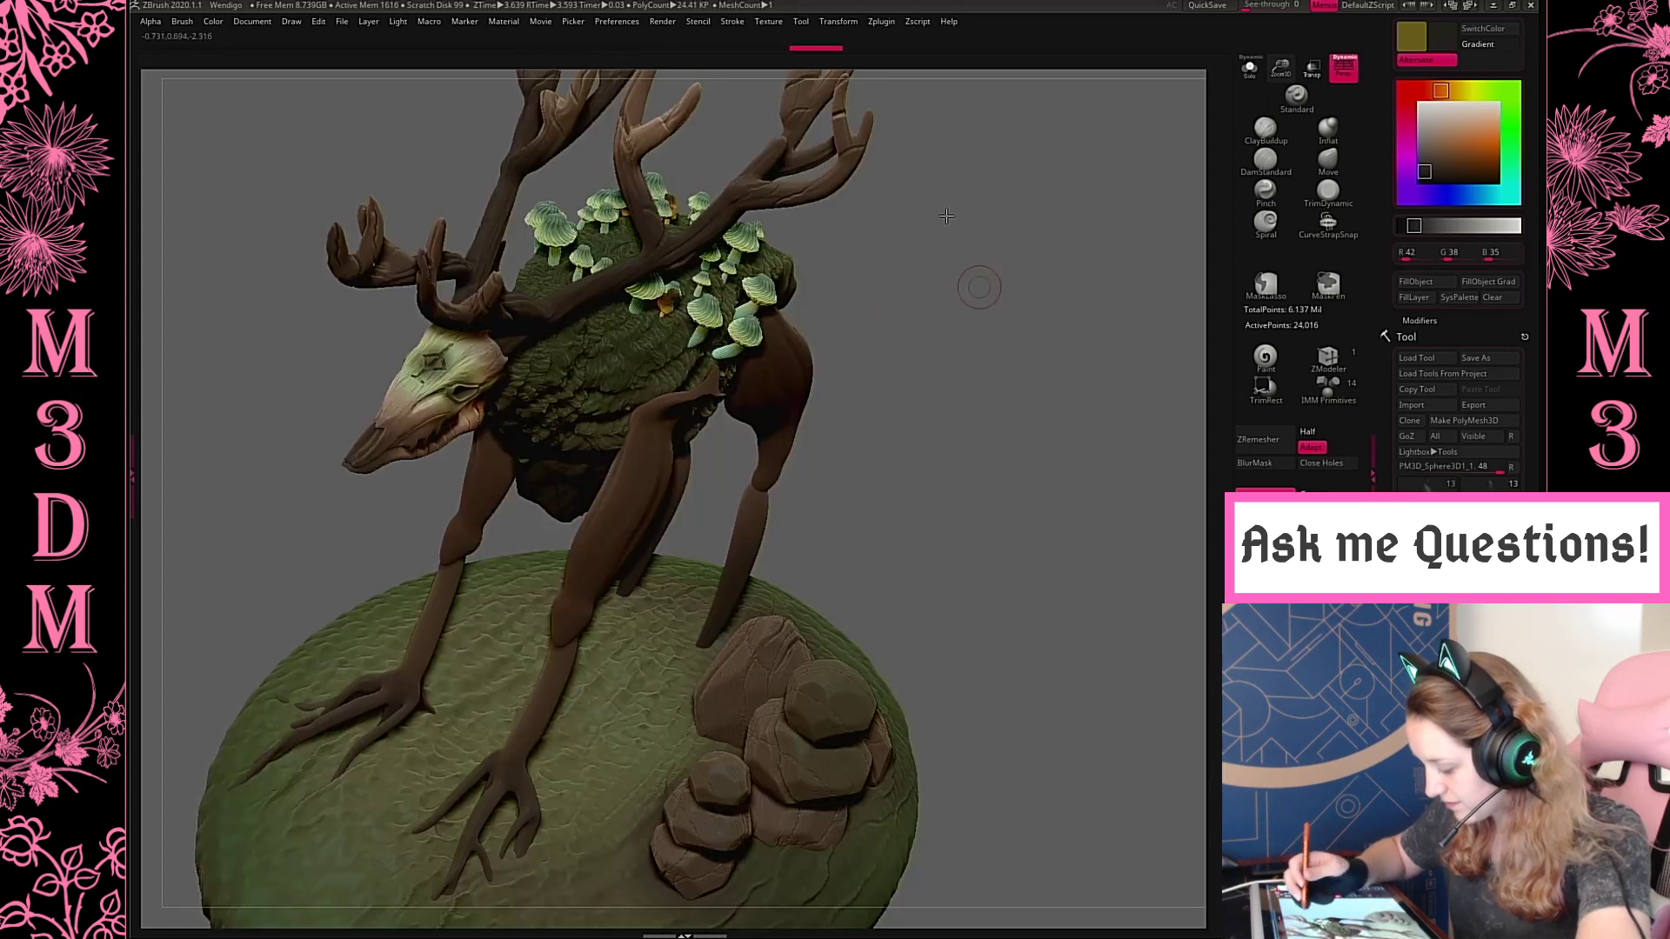
Check the pulled shoulder tips from the front and undo all the SnakeHook strokes
mouse_move(977, 287)
left_mouse_down()
mouse_move(945, 205)
mouse_move(968, 210)
mouse_move(984, 337)
left_mouse_up()
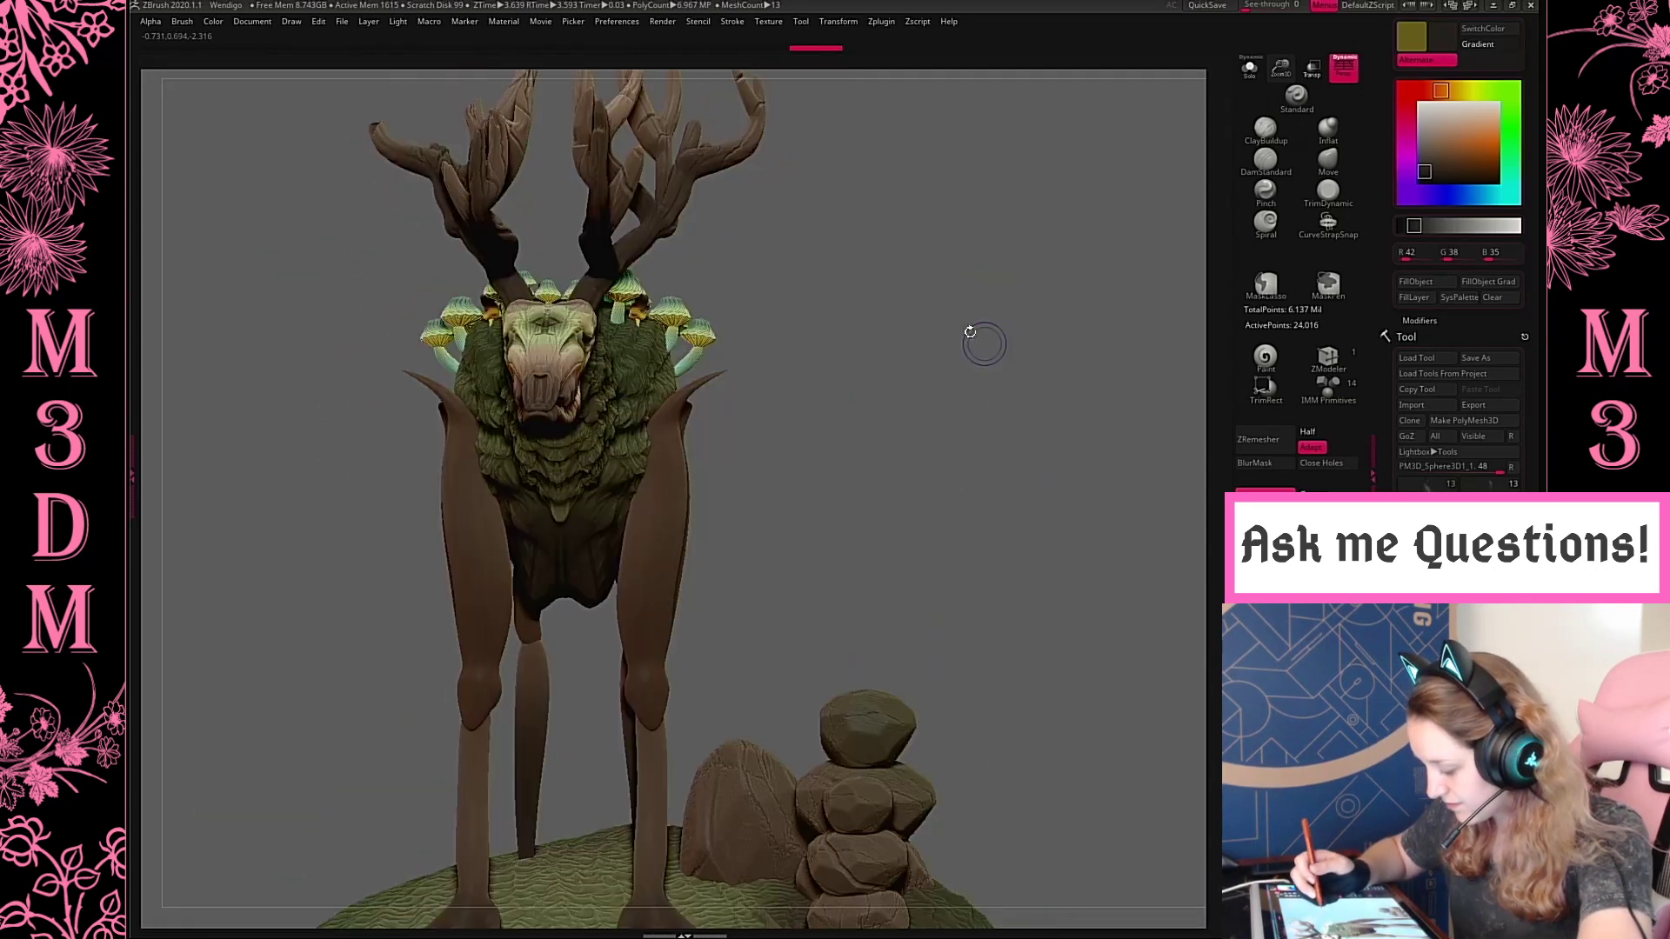
key("ctrl+z")
key("ctrl+z")
key("ctrl+z")
key("ctrl+z")
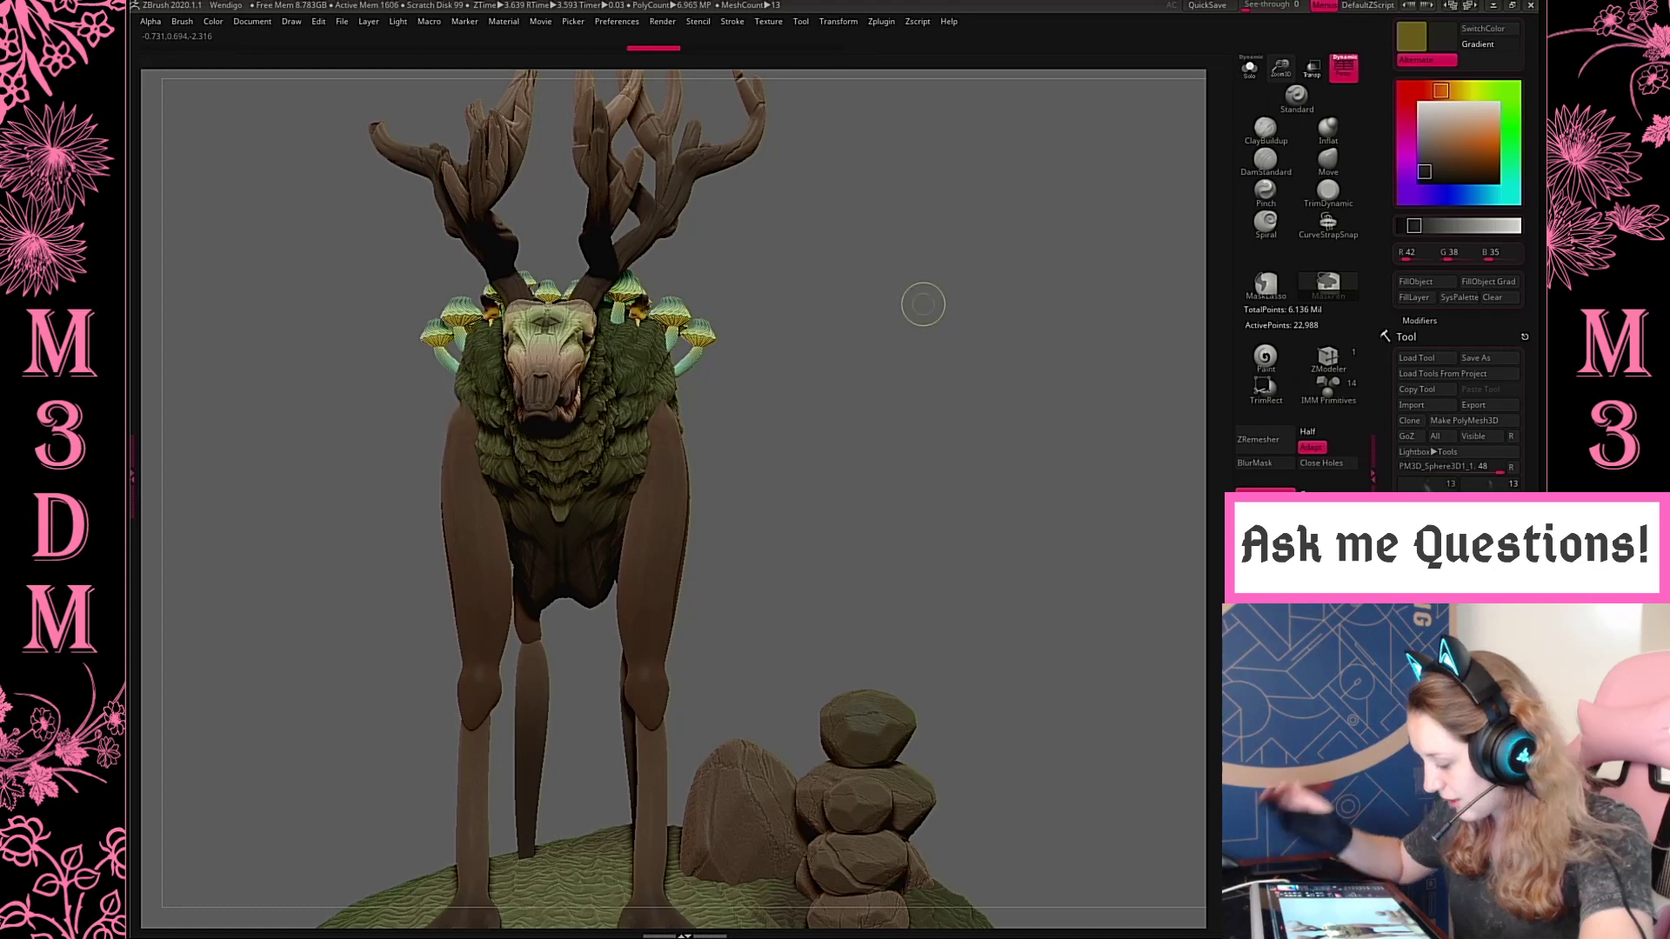
key("ctrl+z")
Draw a thin curved root from the top of the upper front leg up the shoulder with CurveTube, using a smaller draw size
key("b")
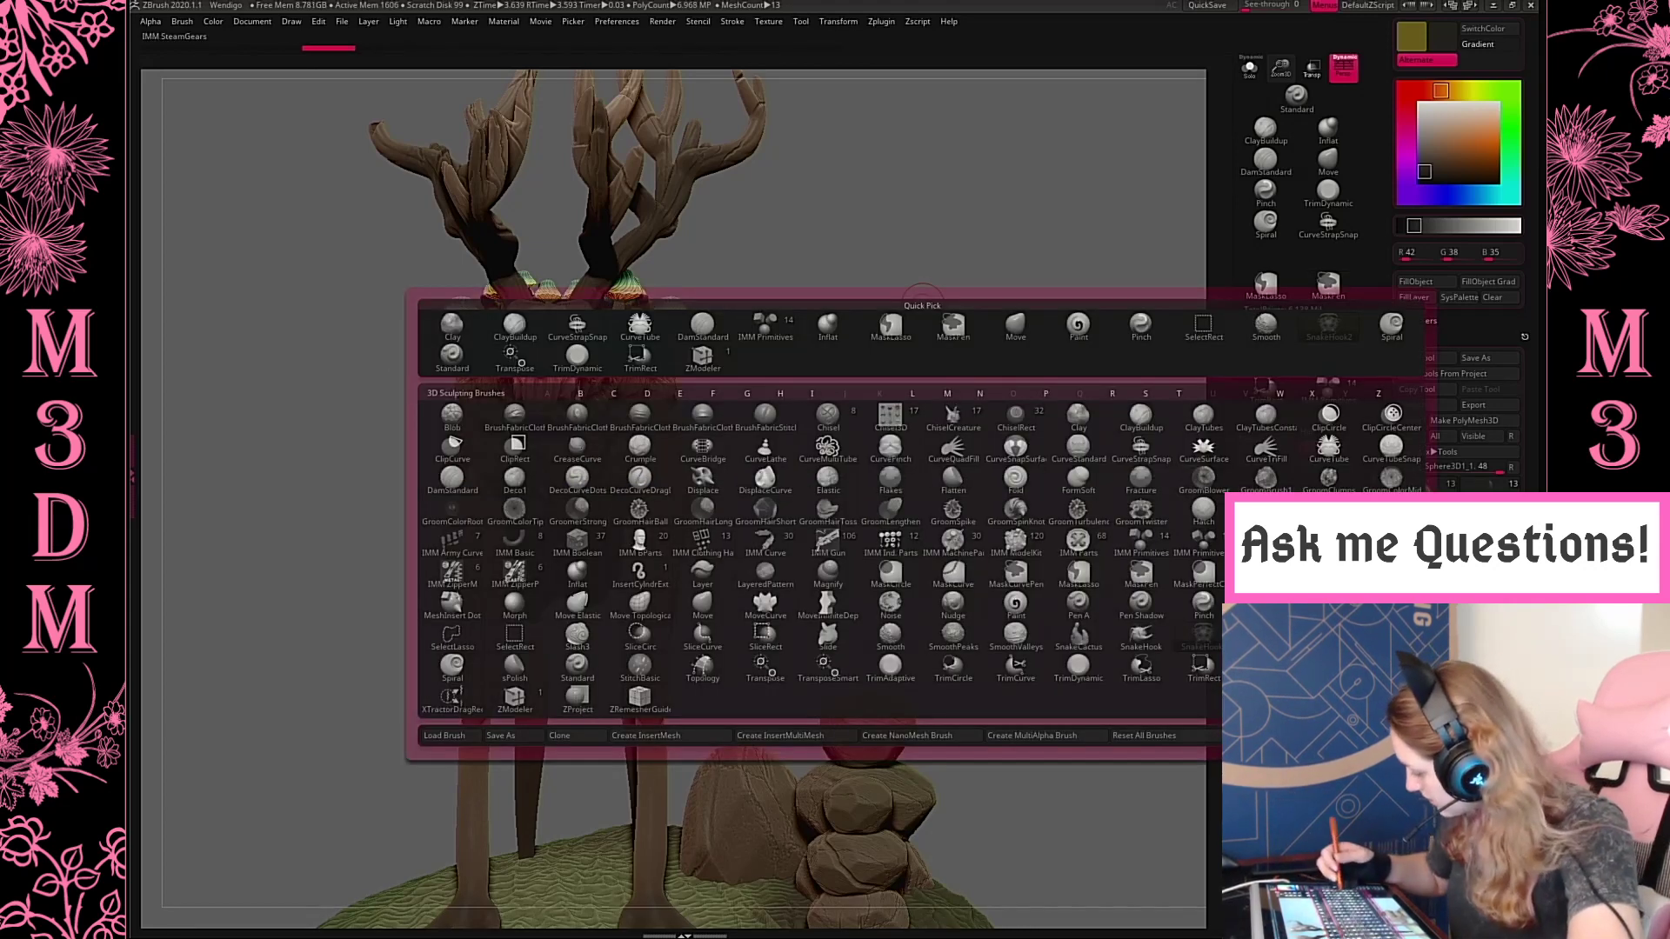
left_click(1333, 450)
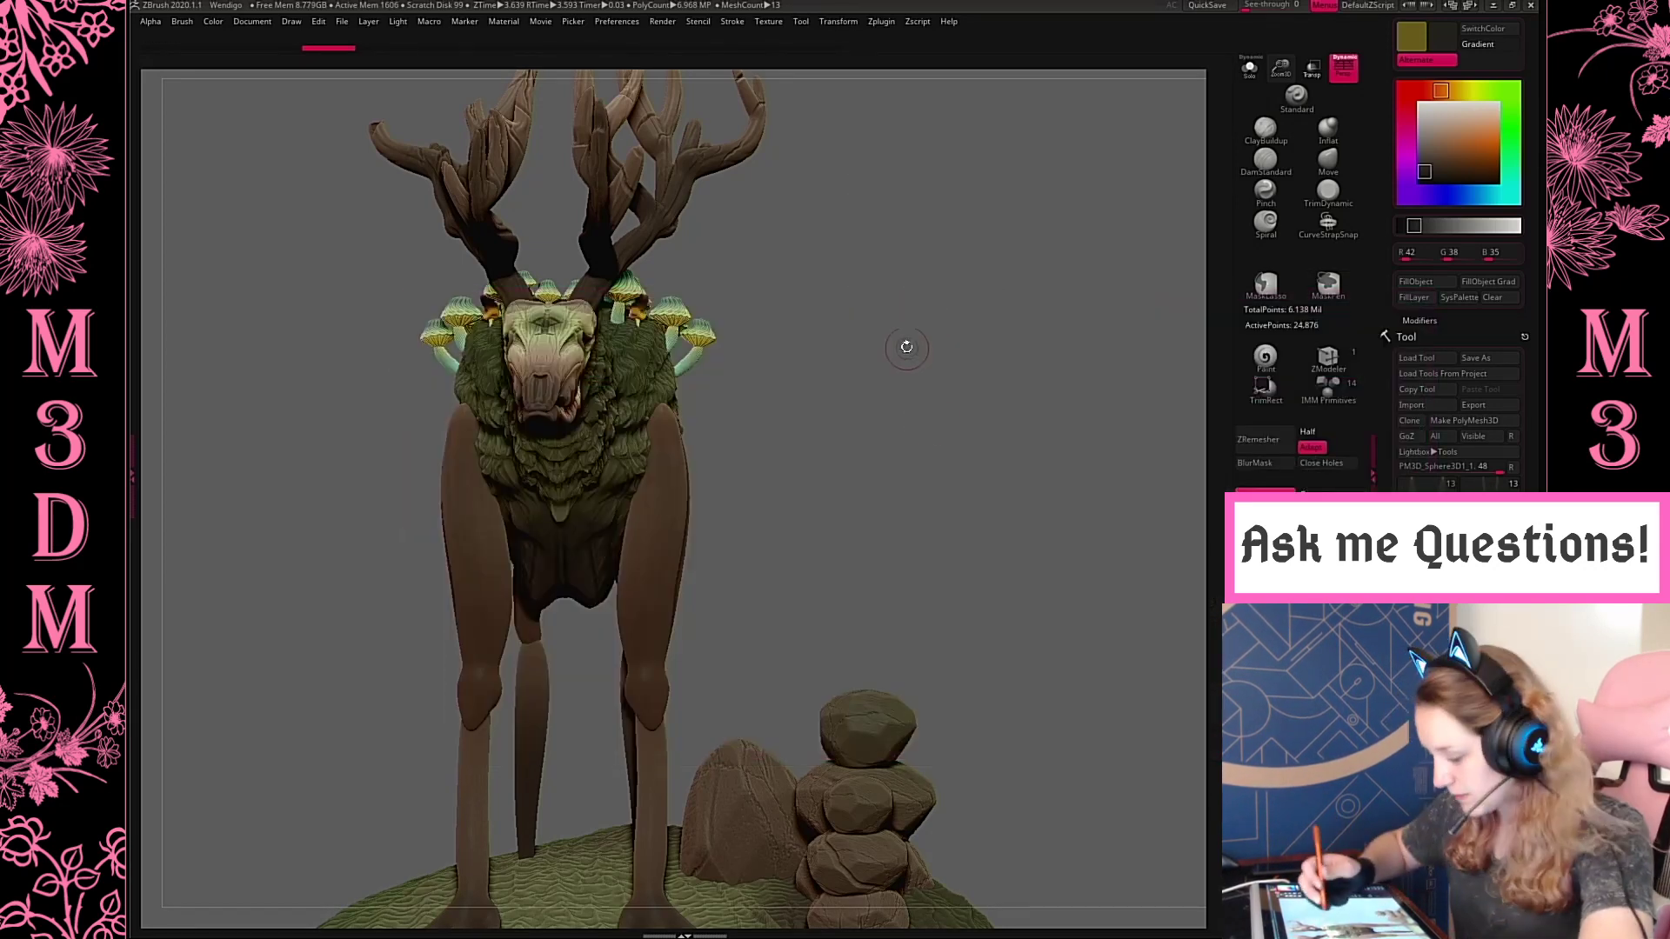
left_click_drag(906, 347, 656, 406)
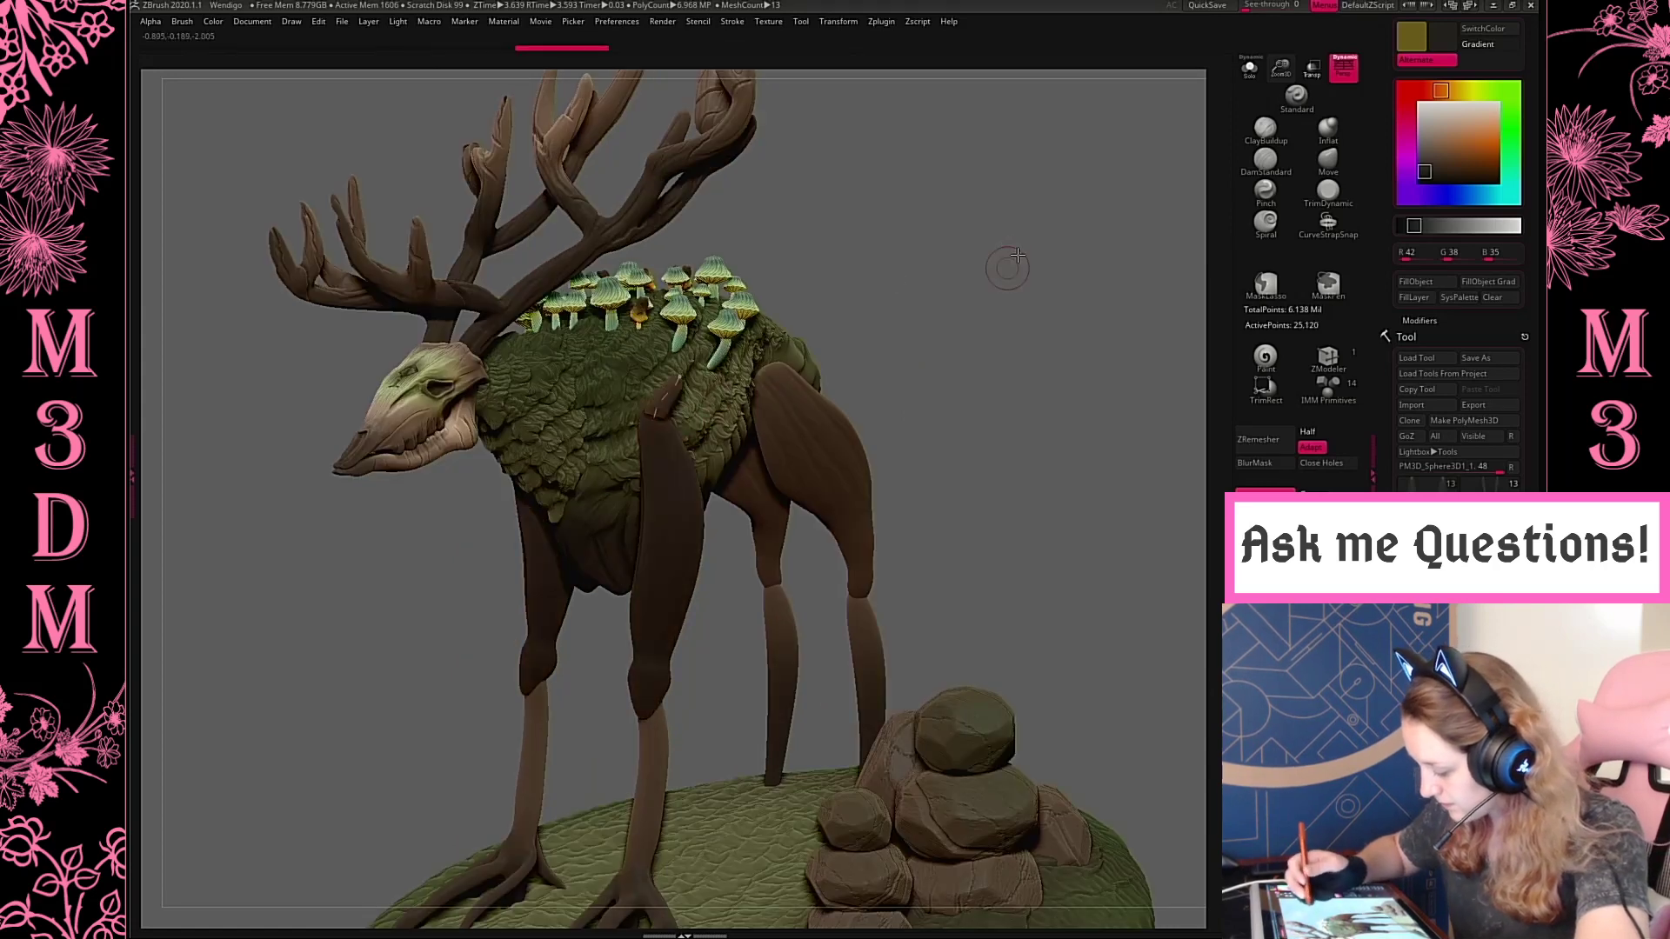
left_click_drag(997, 262, 1099, 248)
left_click_drag(1270, 133, 1263, 205)
right_click(723, 402)
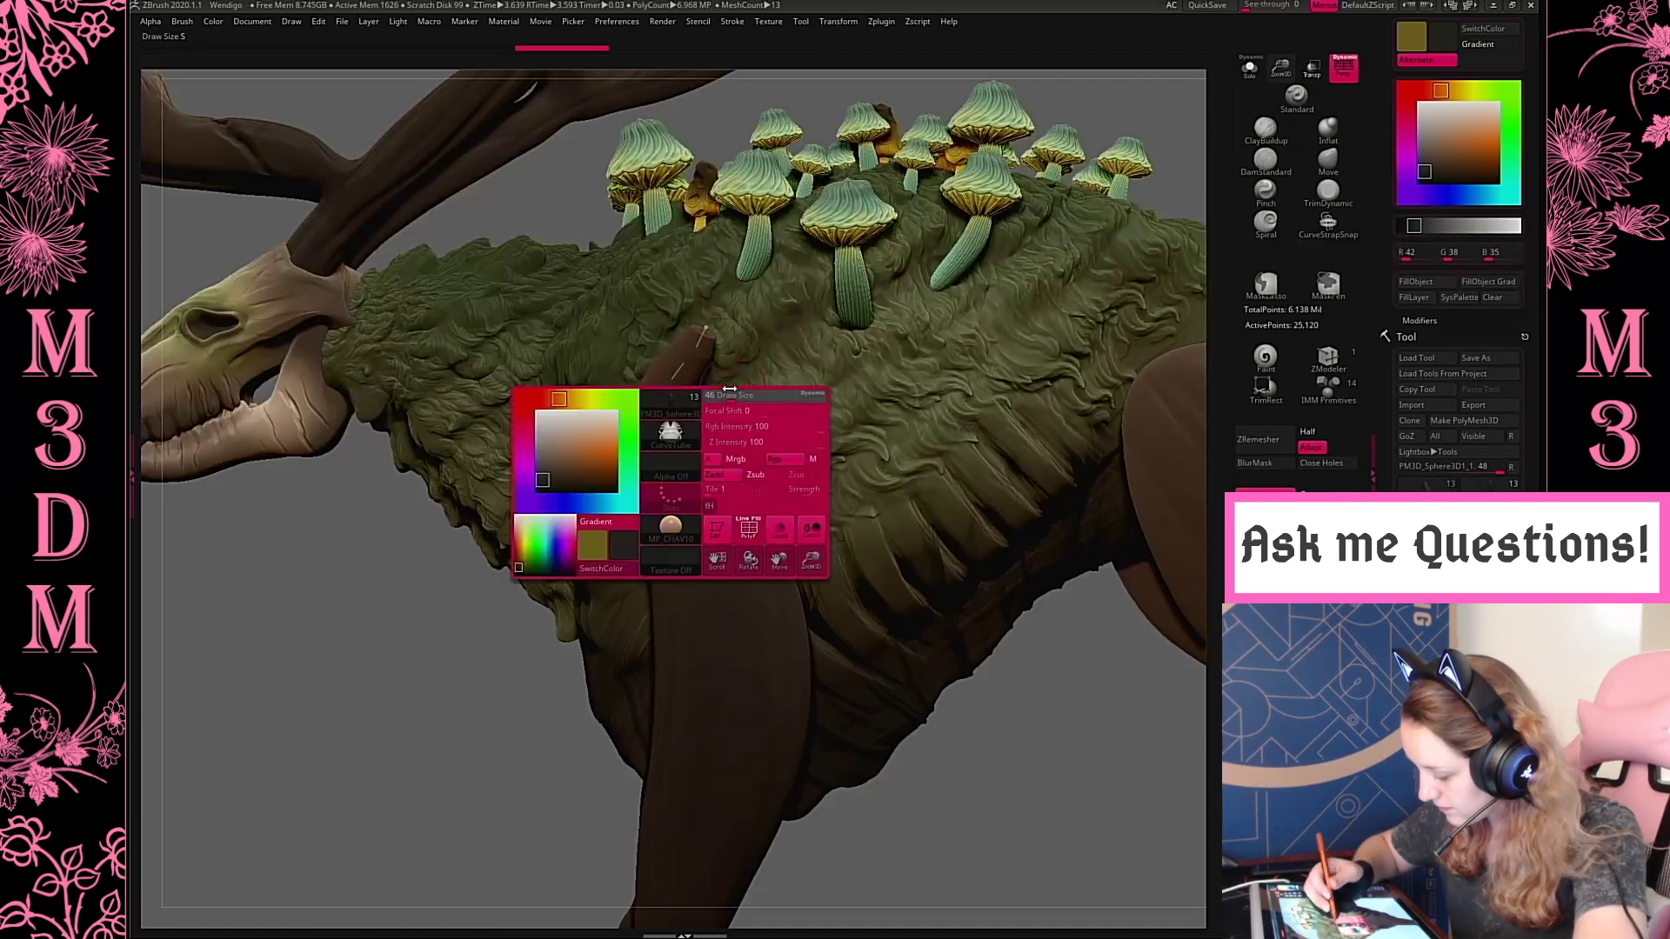
key("ctrl+z")
left_click_drag(751, 302, 750, 298)
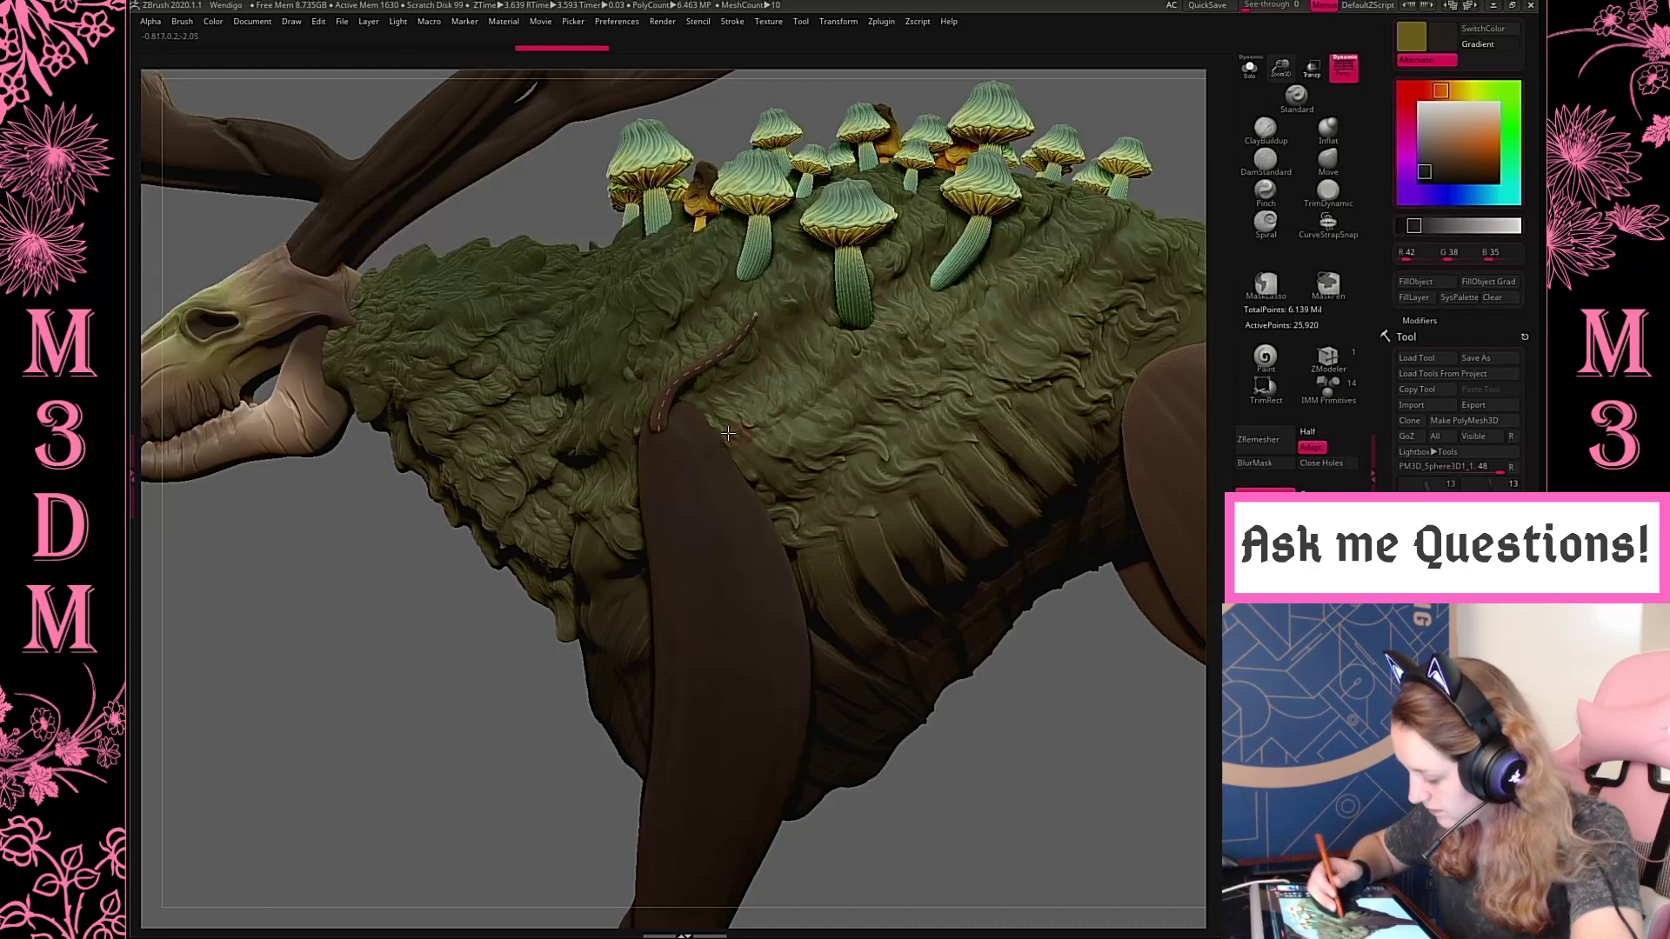
Draw a second root tube from the top of the upper leg across the shoulder and fork an upward branch off it
mouse_move(660, 431)
left_mouse_down()
mouse_move(682, 440)
mouse_move(768, 367)
mouse_move(785, 386)
left_mouse_up()
key("ctrl+z")
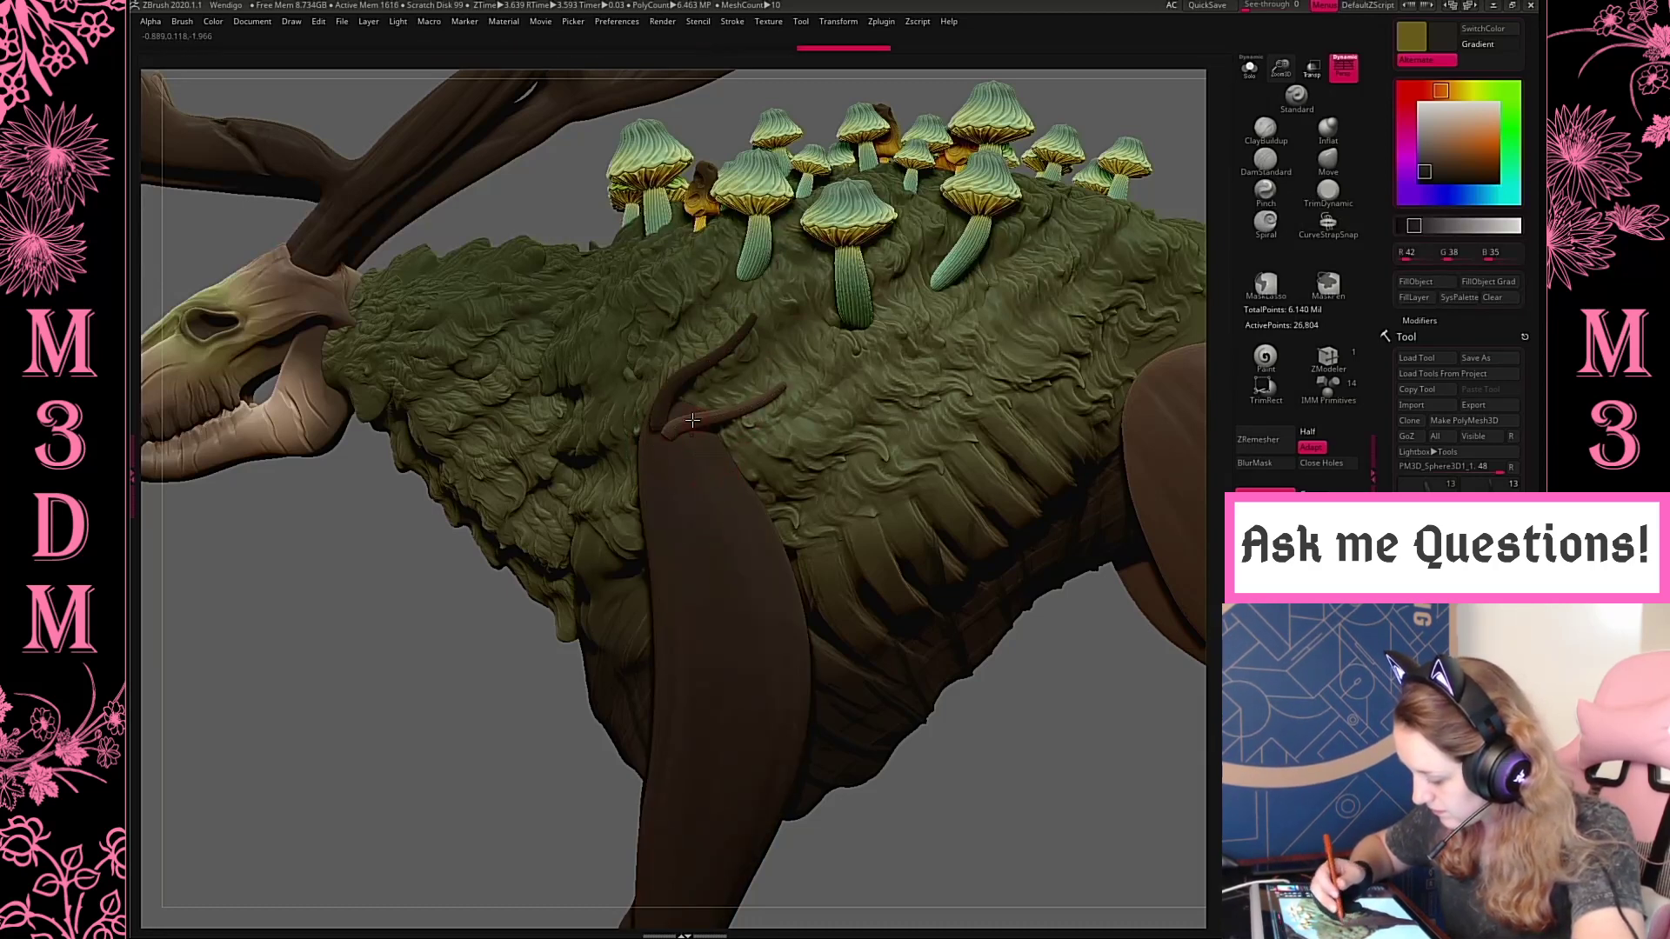
left_click_drag(792, 302, 791, 306)
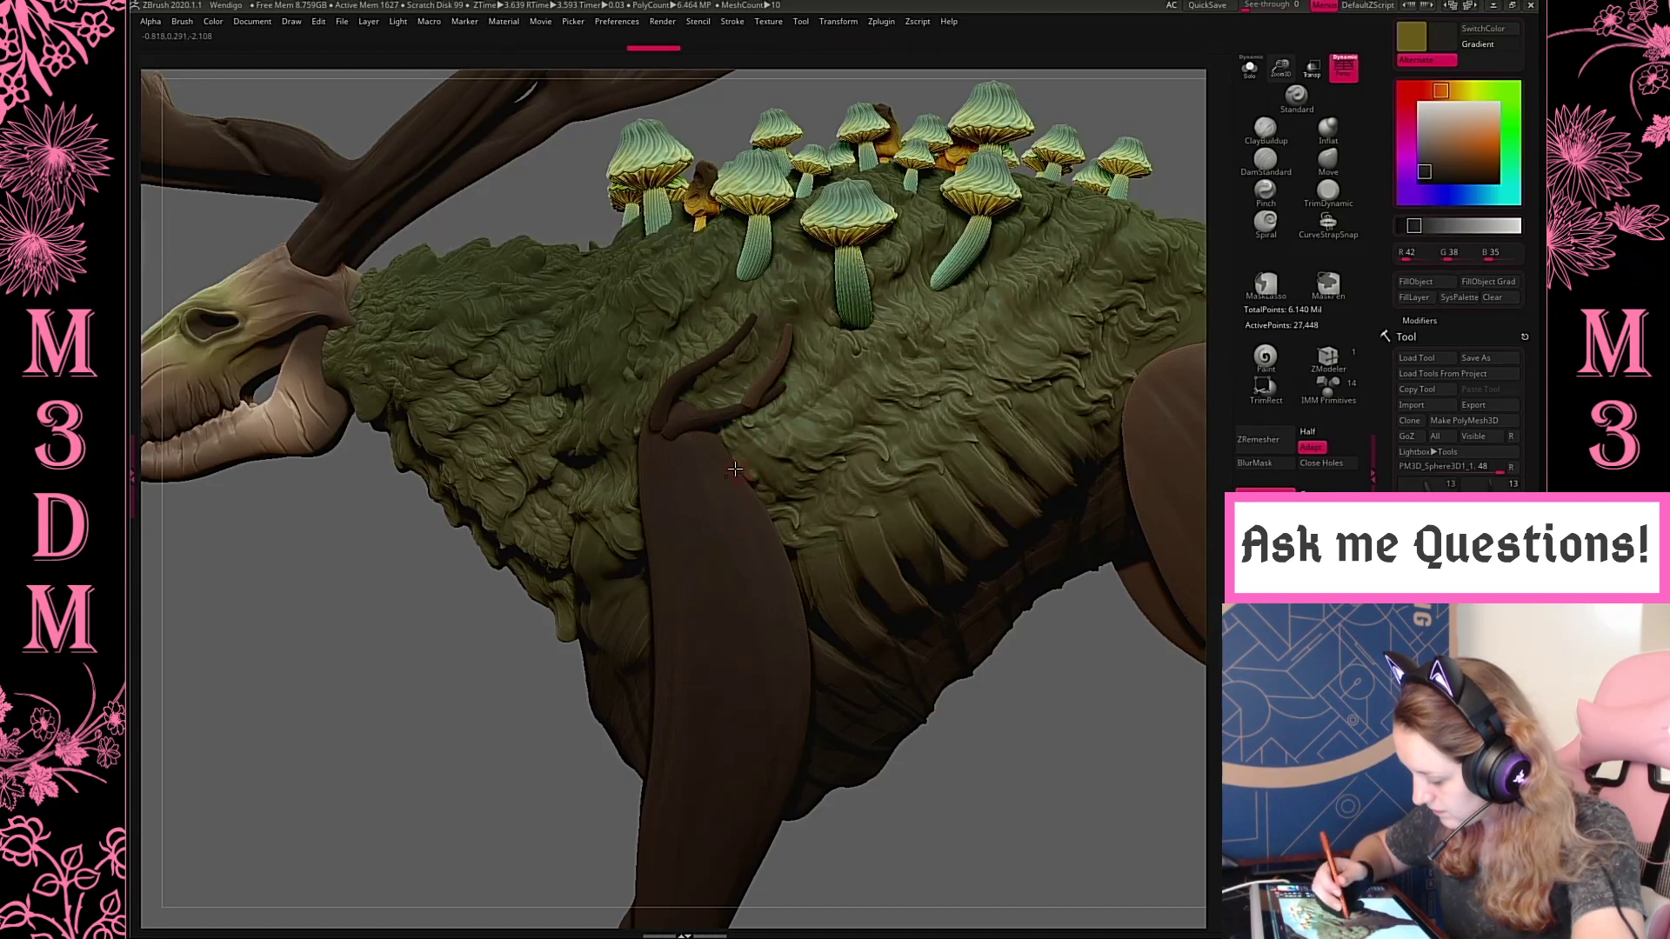
Clear the mask and remesh the upper front leg with DynaMesh to fuse the root tubes into it
left_click_drag(1083, 764, 1130, 796, "ctrl")
left_click_drag(1154, 805, 1075, 700, "ctrl")
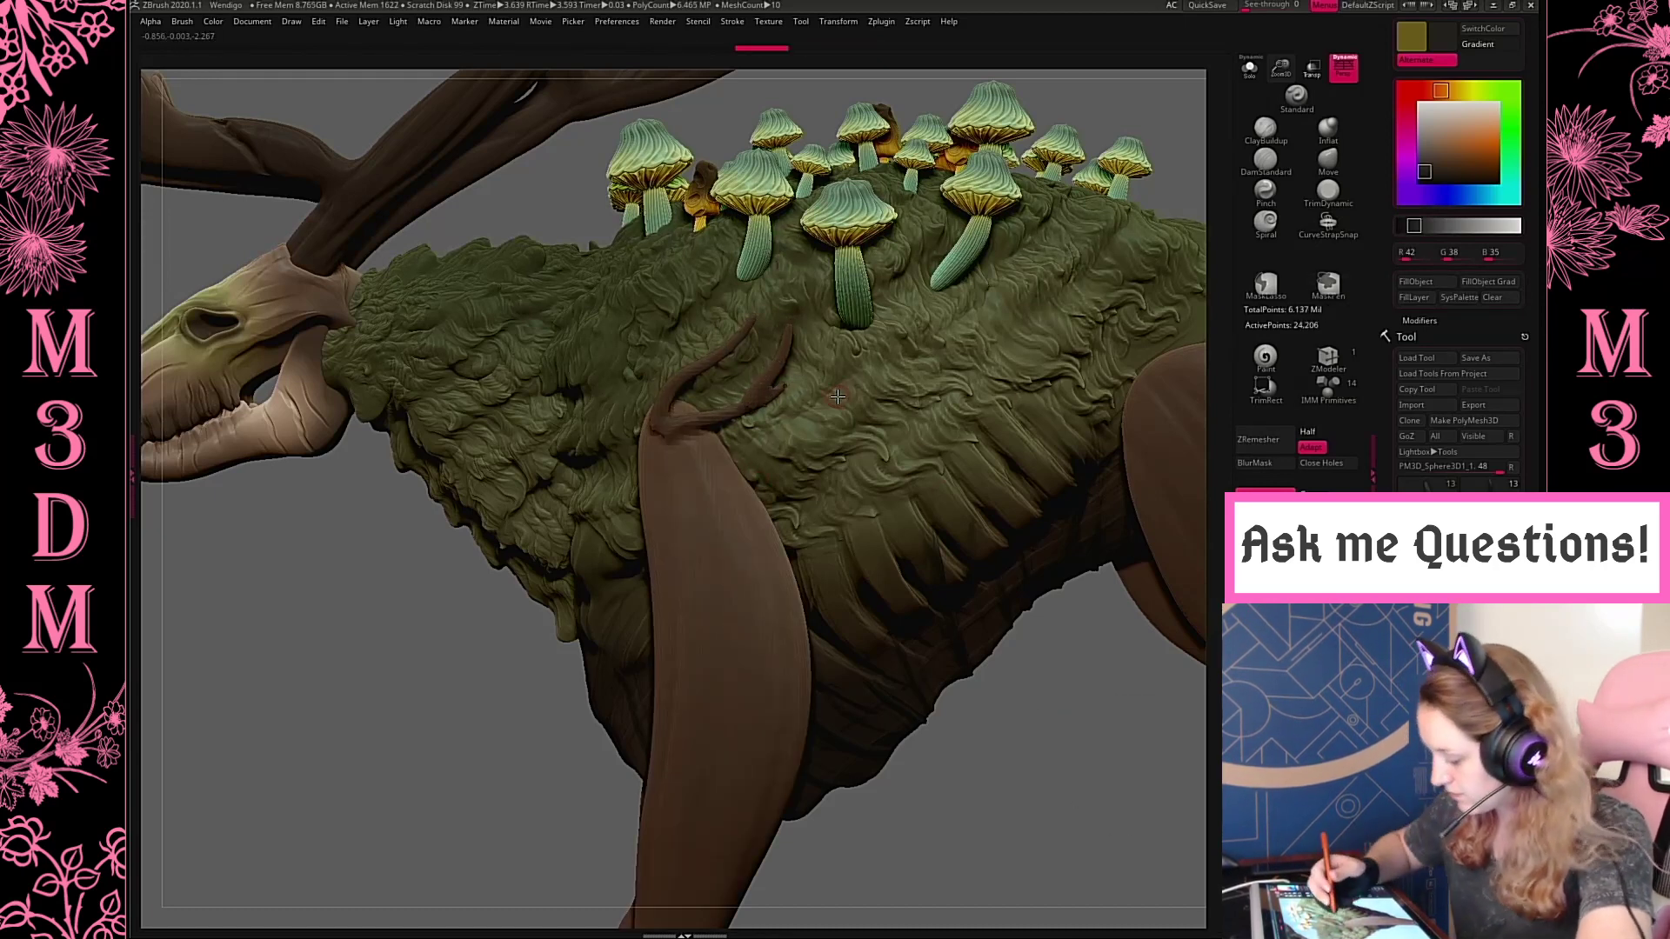
key("space")
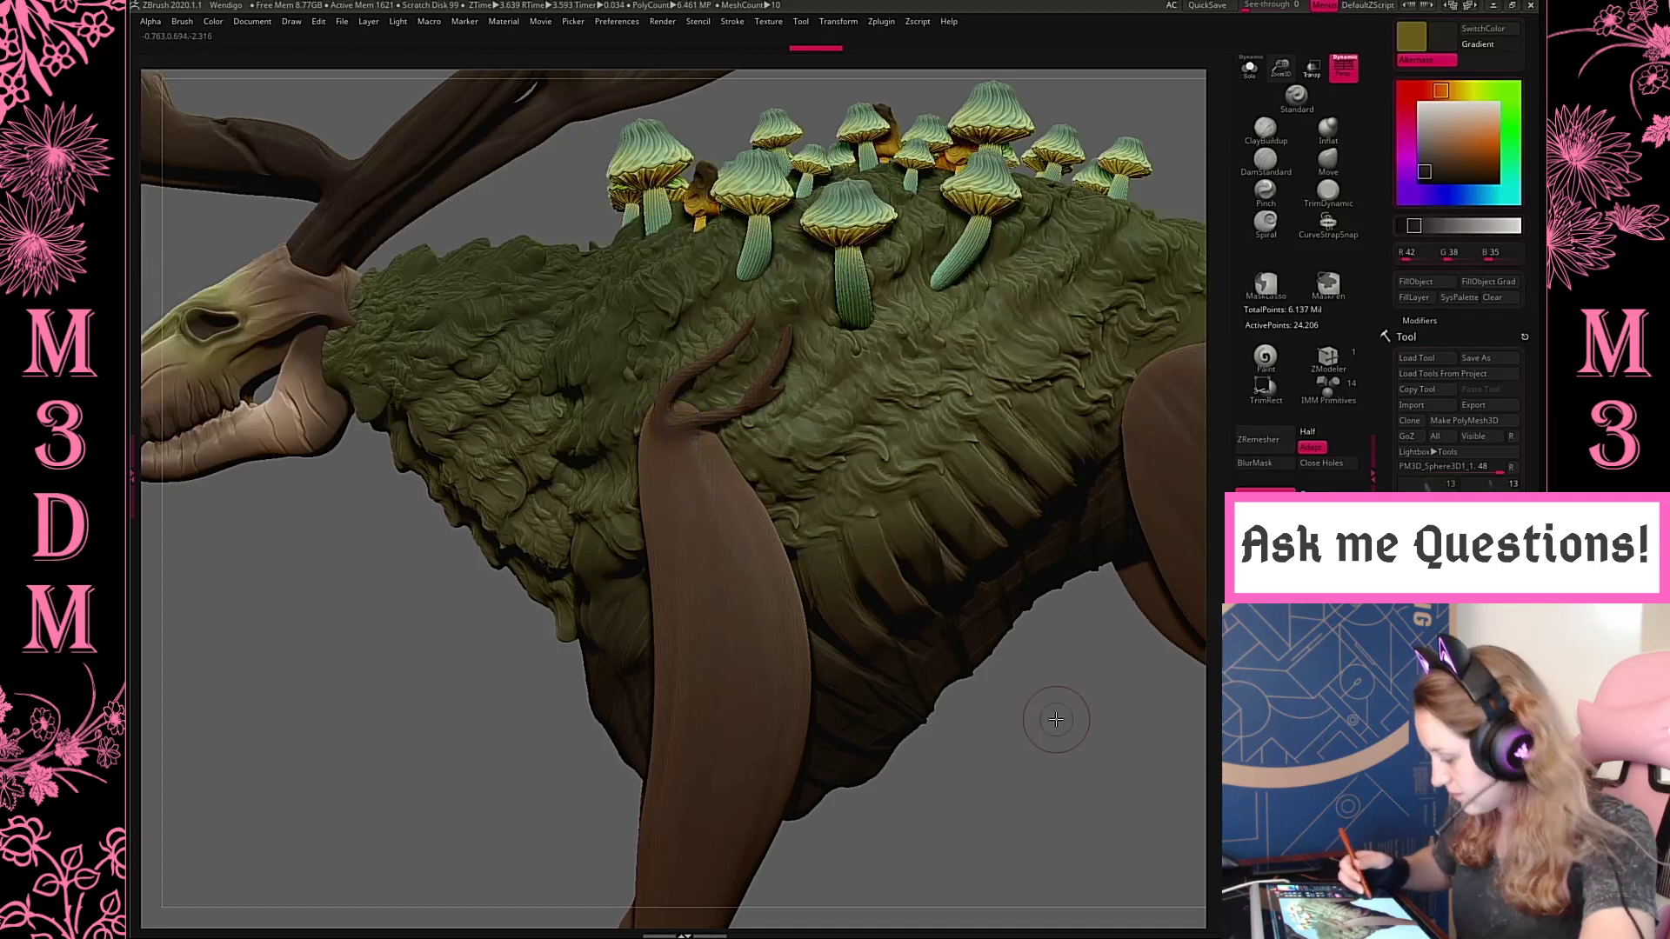
Select the upper hind leg and pull its top edge into a point over the mossy flank with the Move brush
key("f")
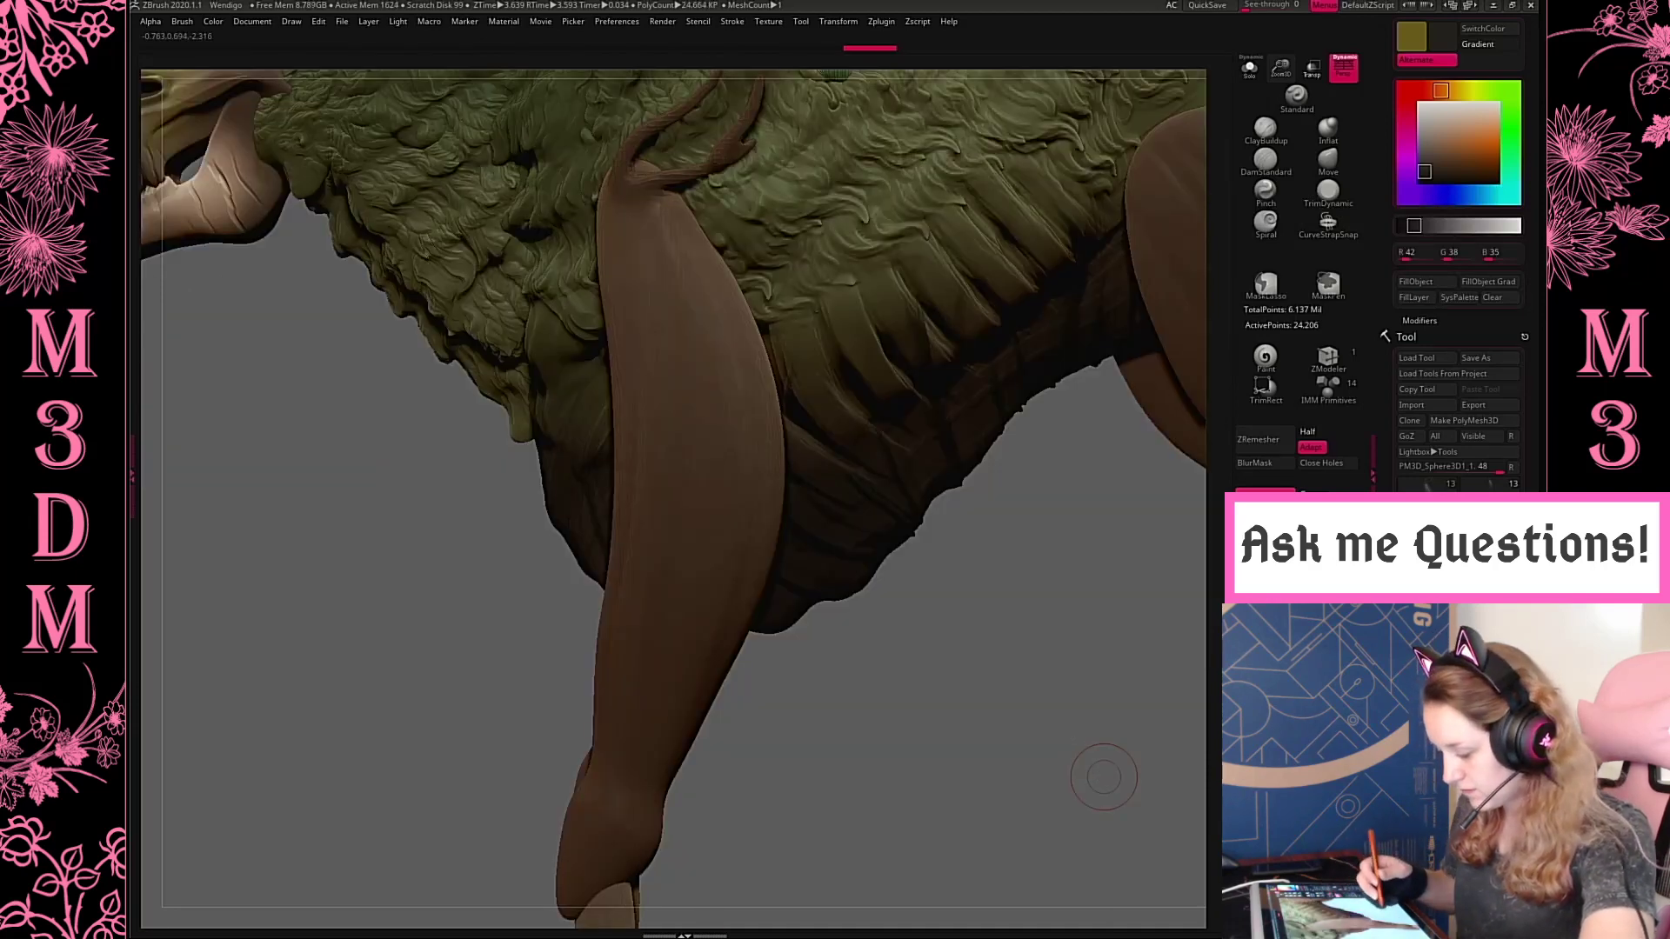
key("f")
mouse_move(1047, 584)
left_mouse_down()
mouse_move(1123, 581)
mouse_move(1061, 586)
left_mouse_up()
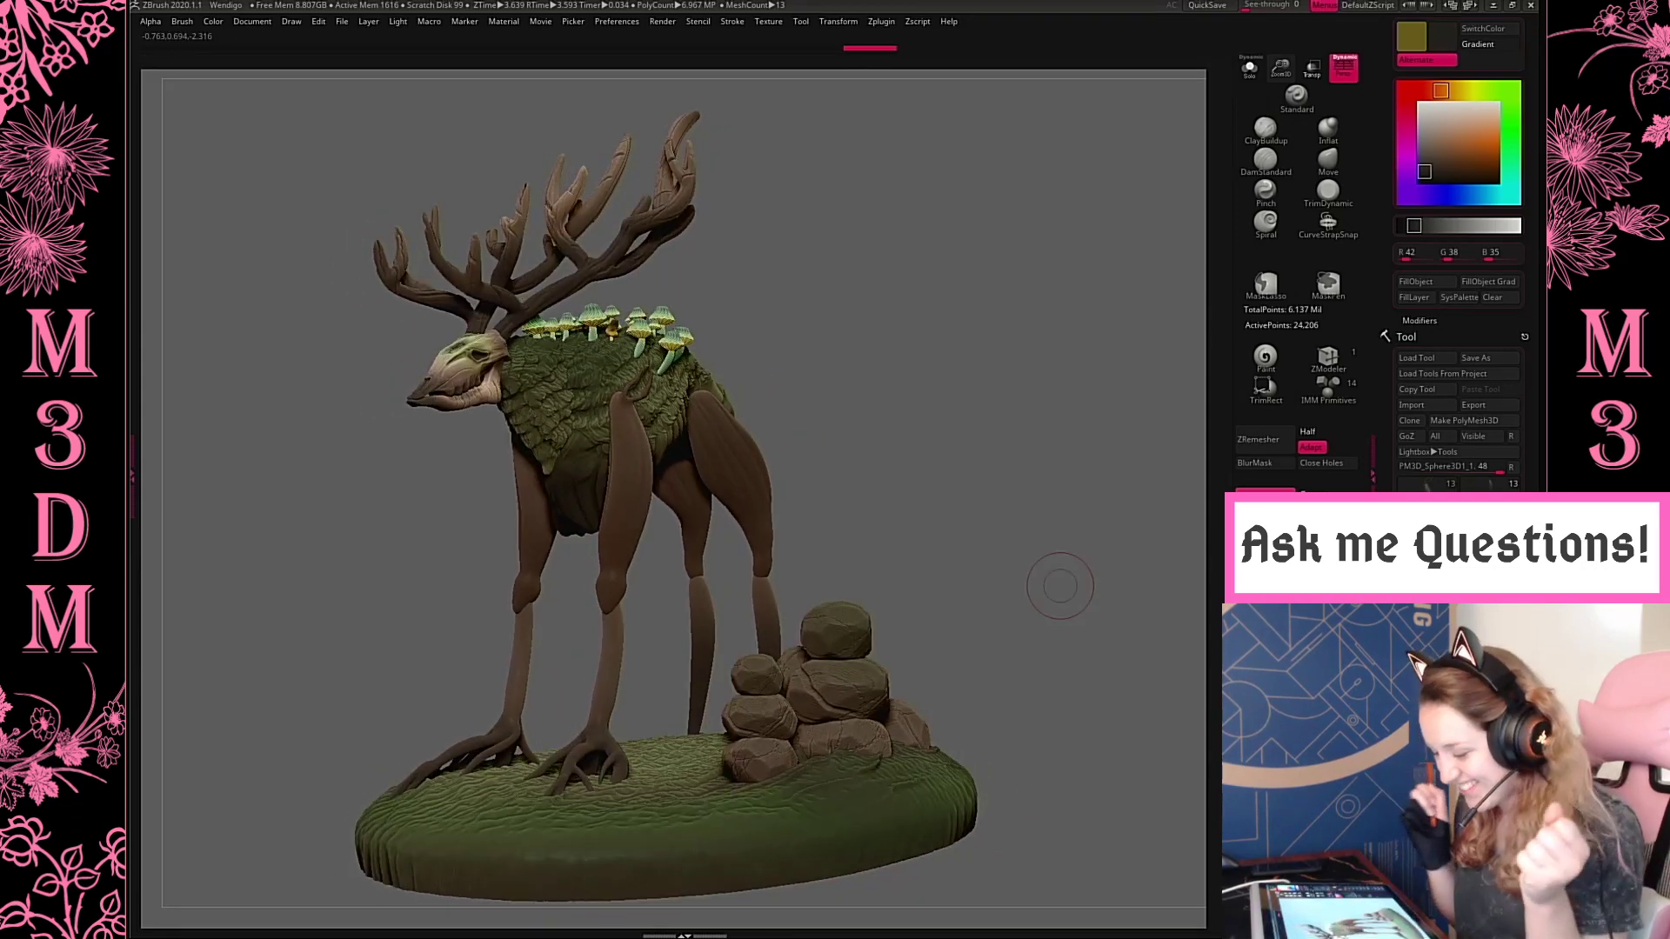
left_click_drag(1055, 345, 1010, 336)
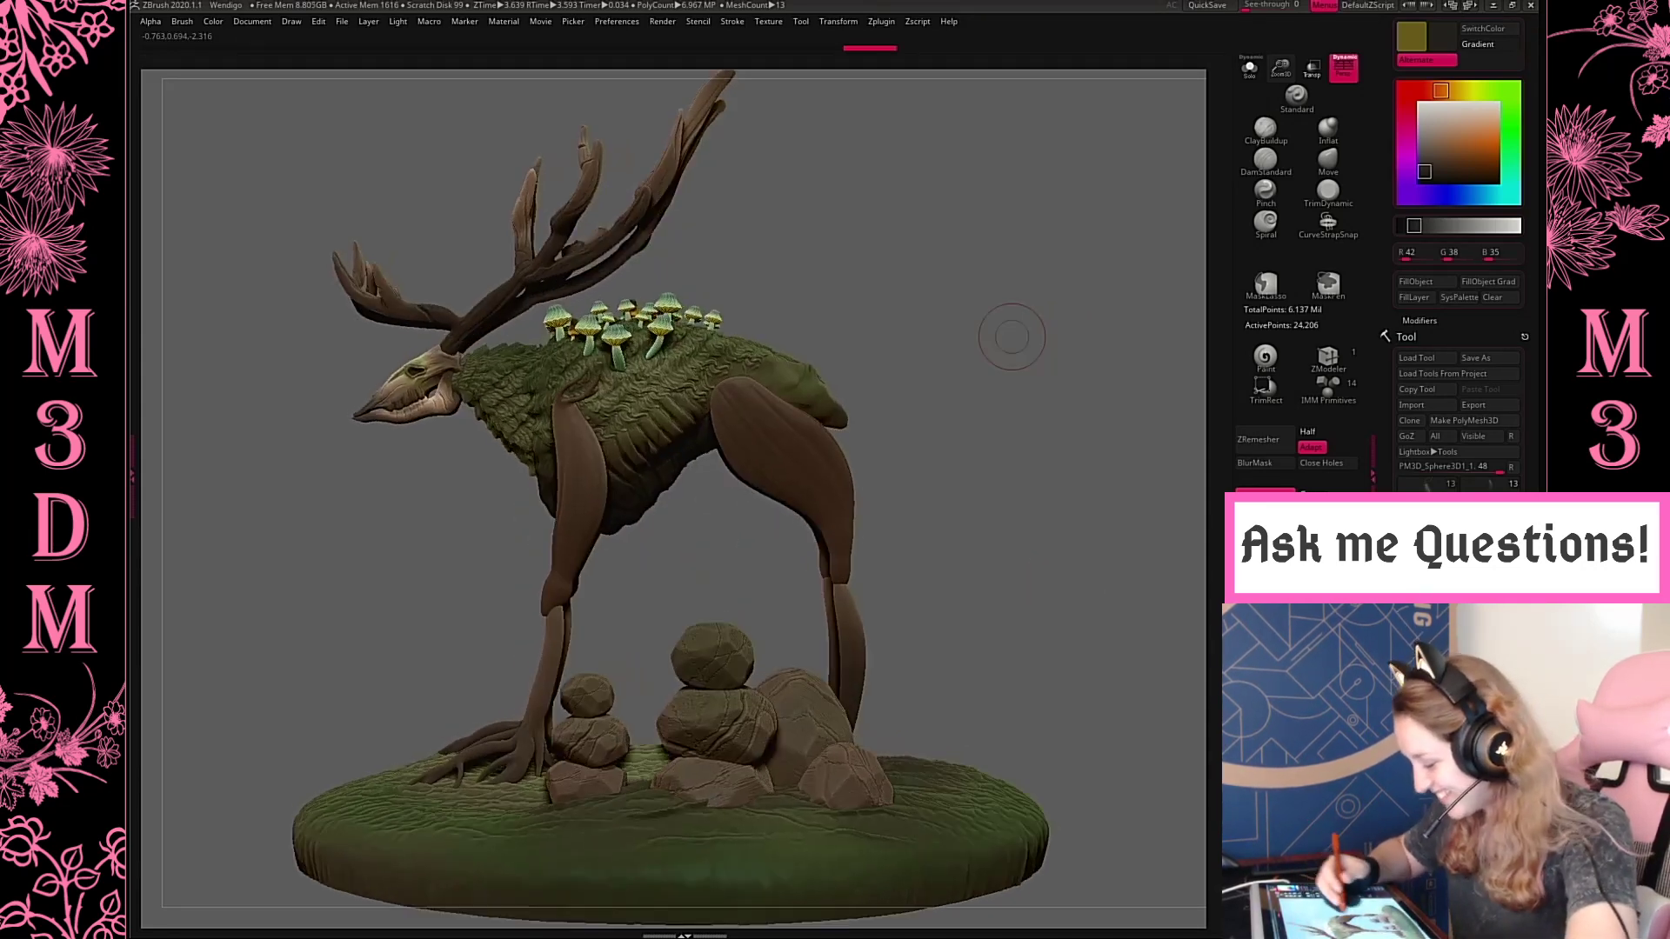
left_click(812, 492, "alt")
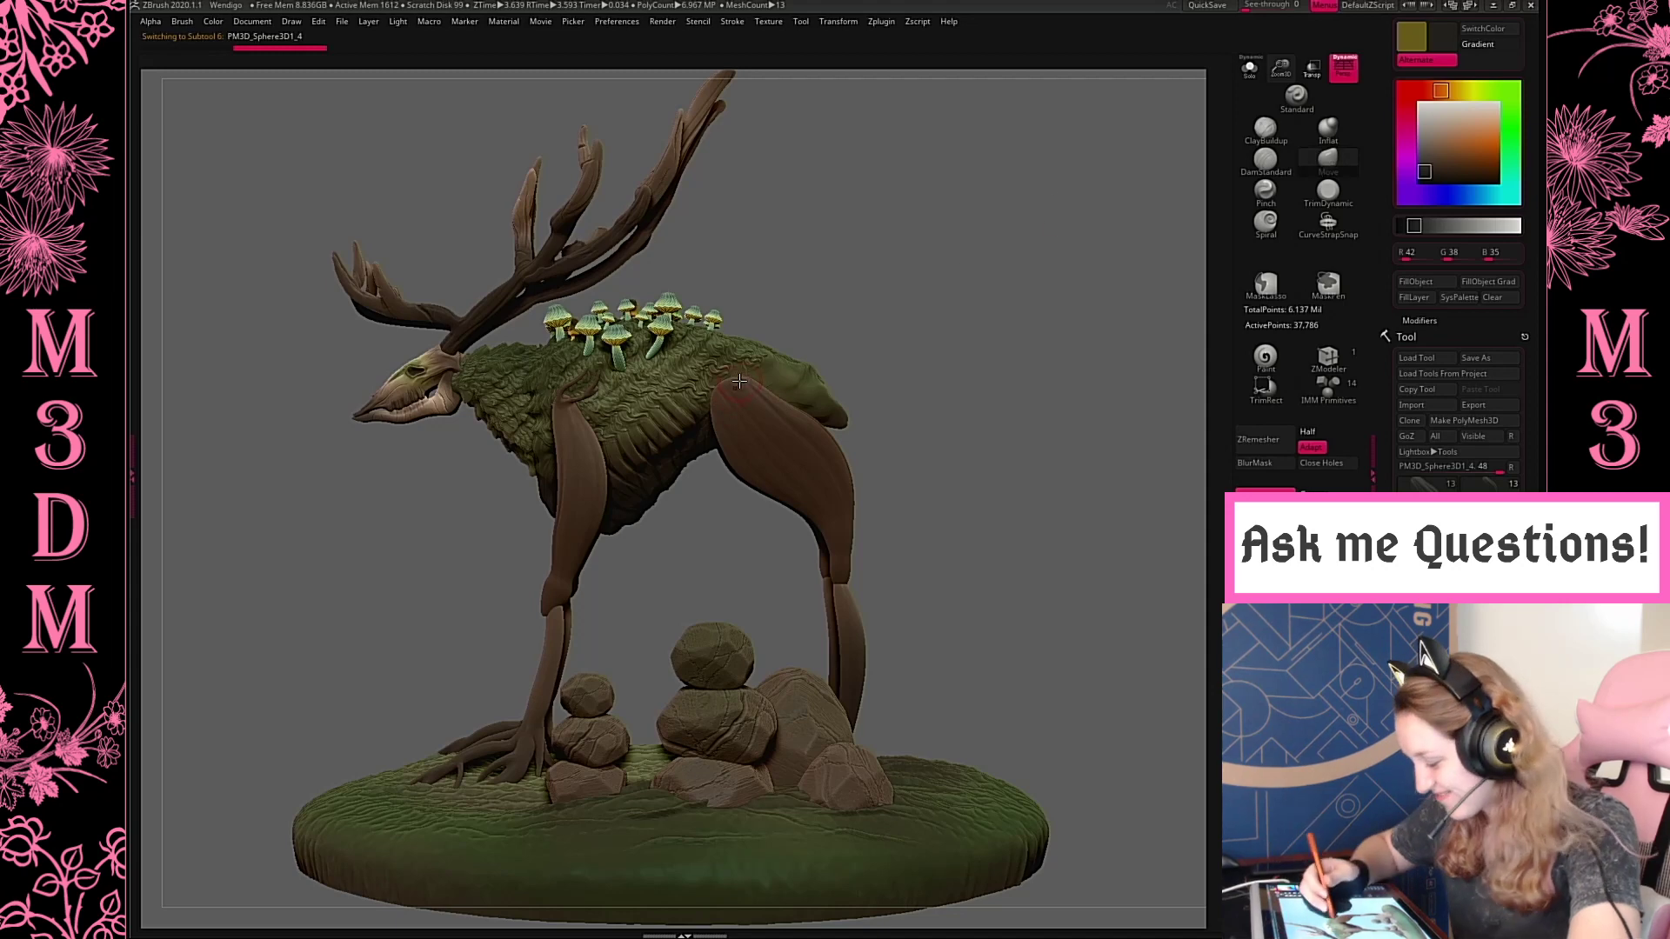
left_click_drag(1281, 68, 1187, 134)
key("space")
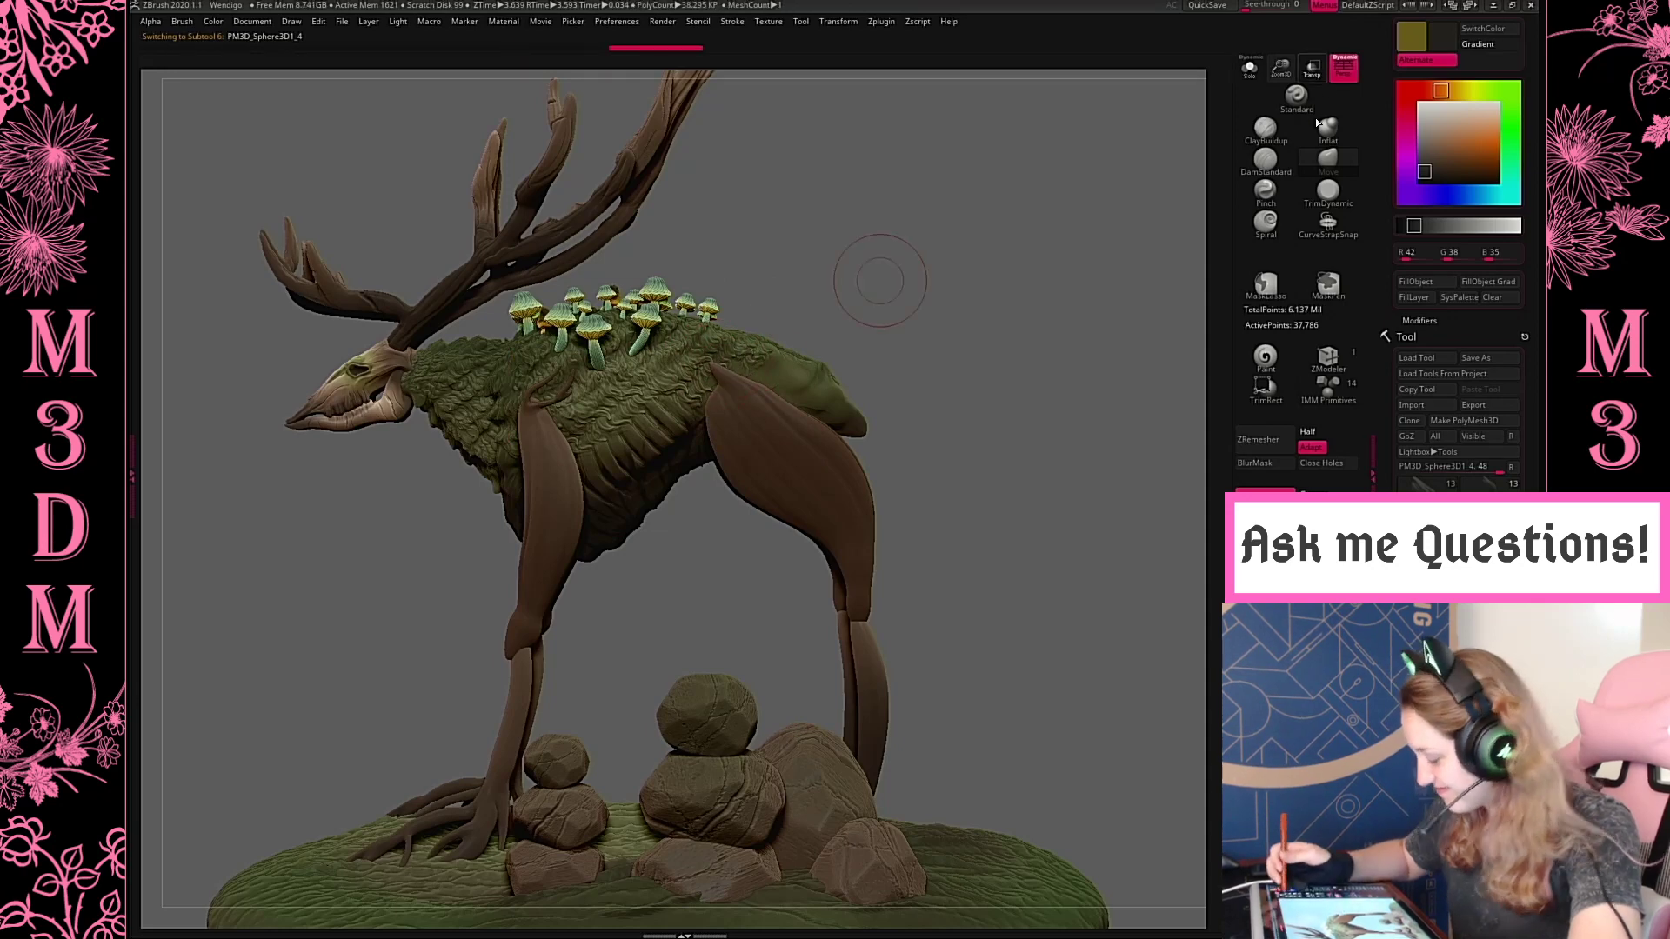
left_click(1311, 68)
left_click(1311, 70)
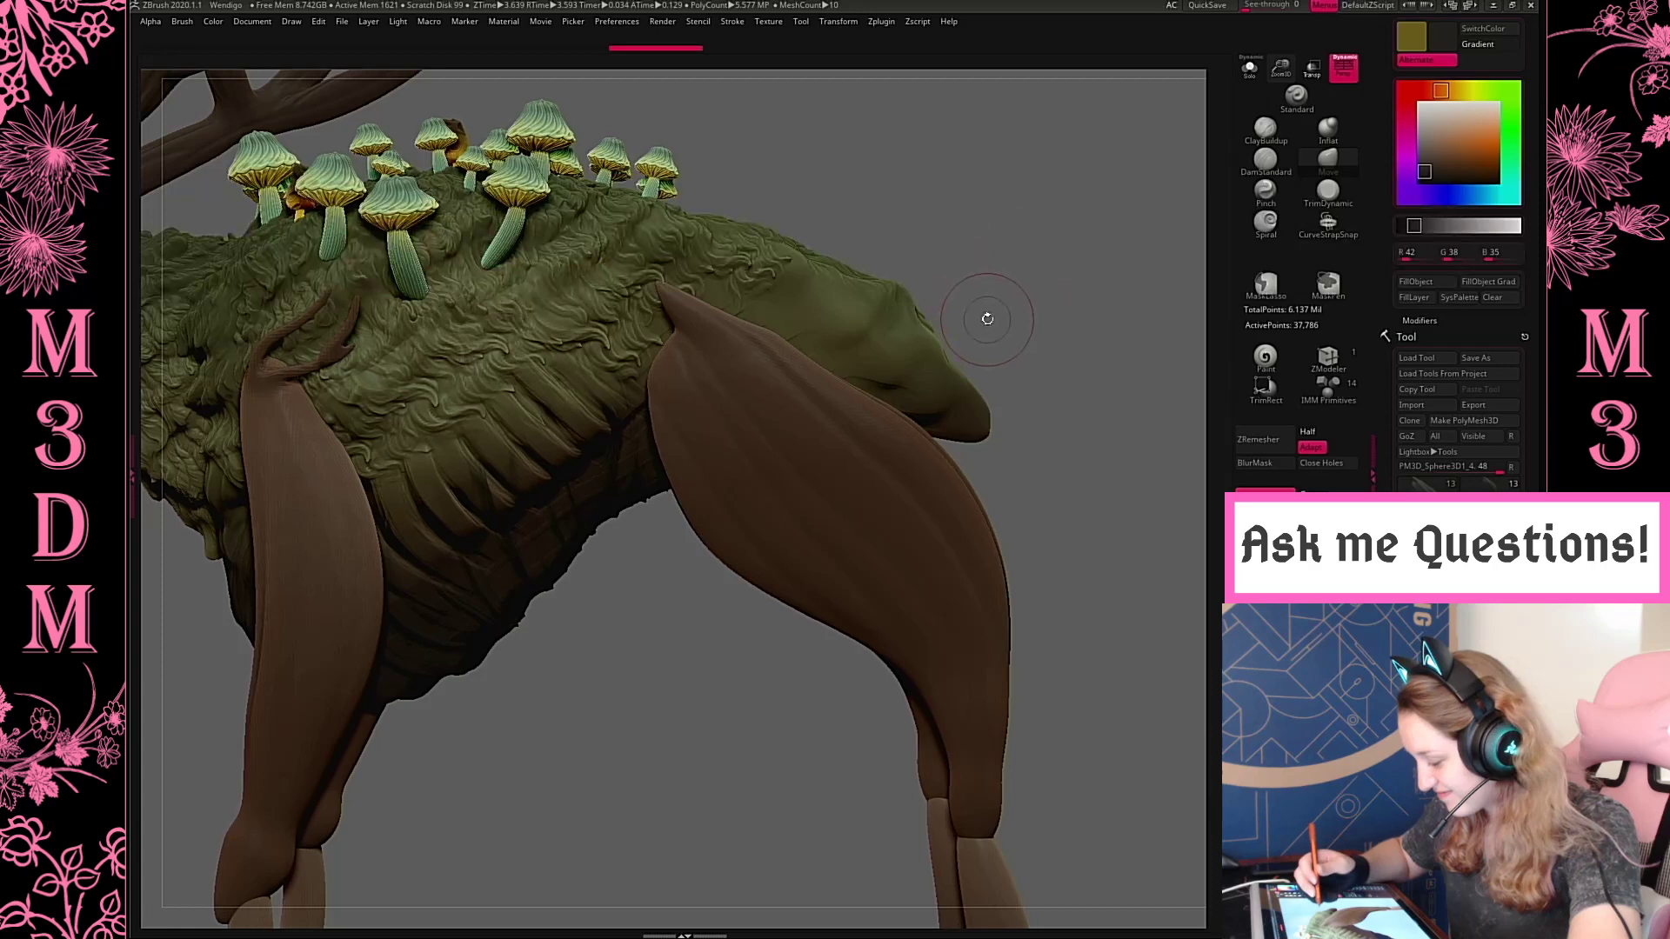
key("space")
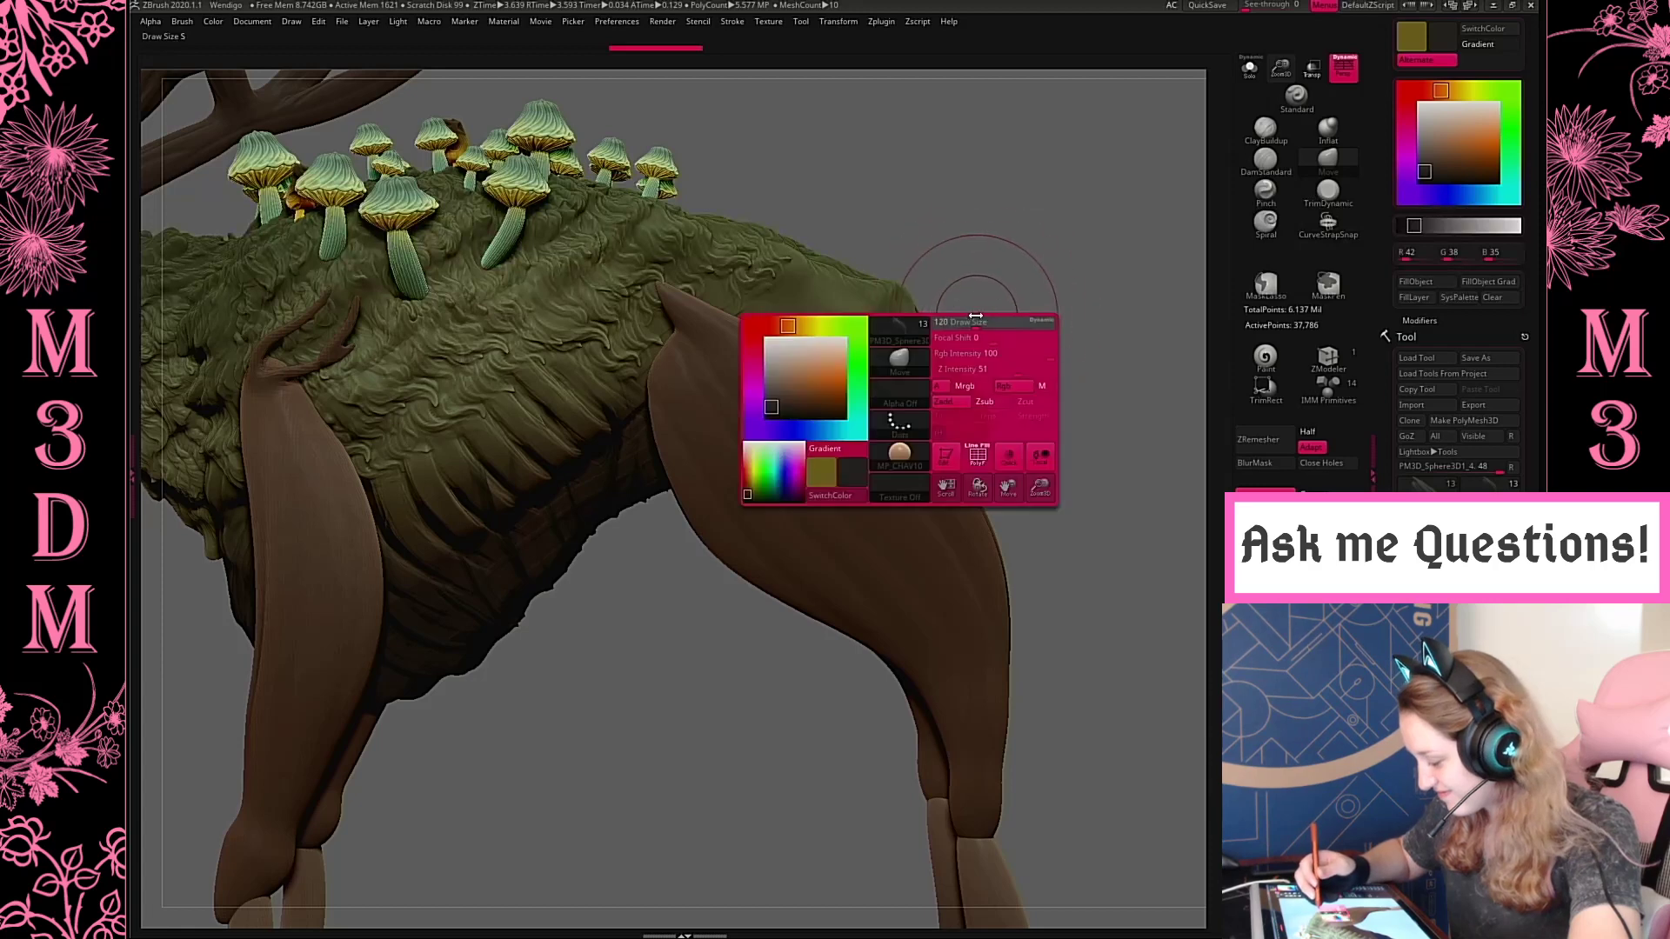
mouse_move(643, 316)
left_mouse_down()
mouse_move(663, 300)
mouse_move(658, 325)
mouse_move(695, 311)
left_mouse_up()
Choose the CurveTube brush for drawing a root around the lower hind leg
left_click_drag(1086, 499, 1037, 394, "alt")
left_click_drag(1014, 327, 875, 68, "alt")
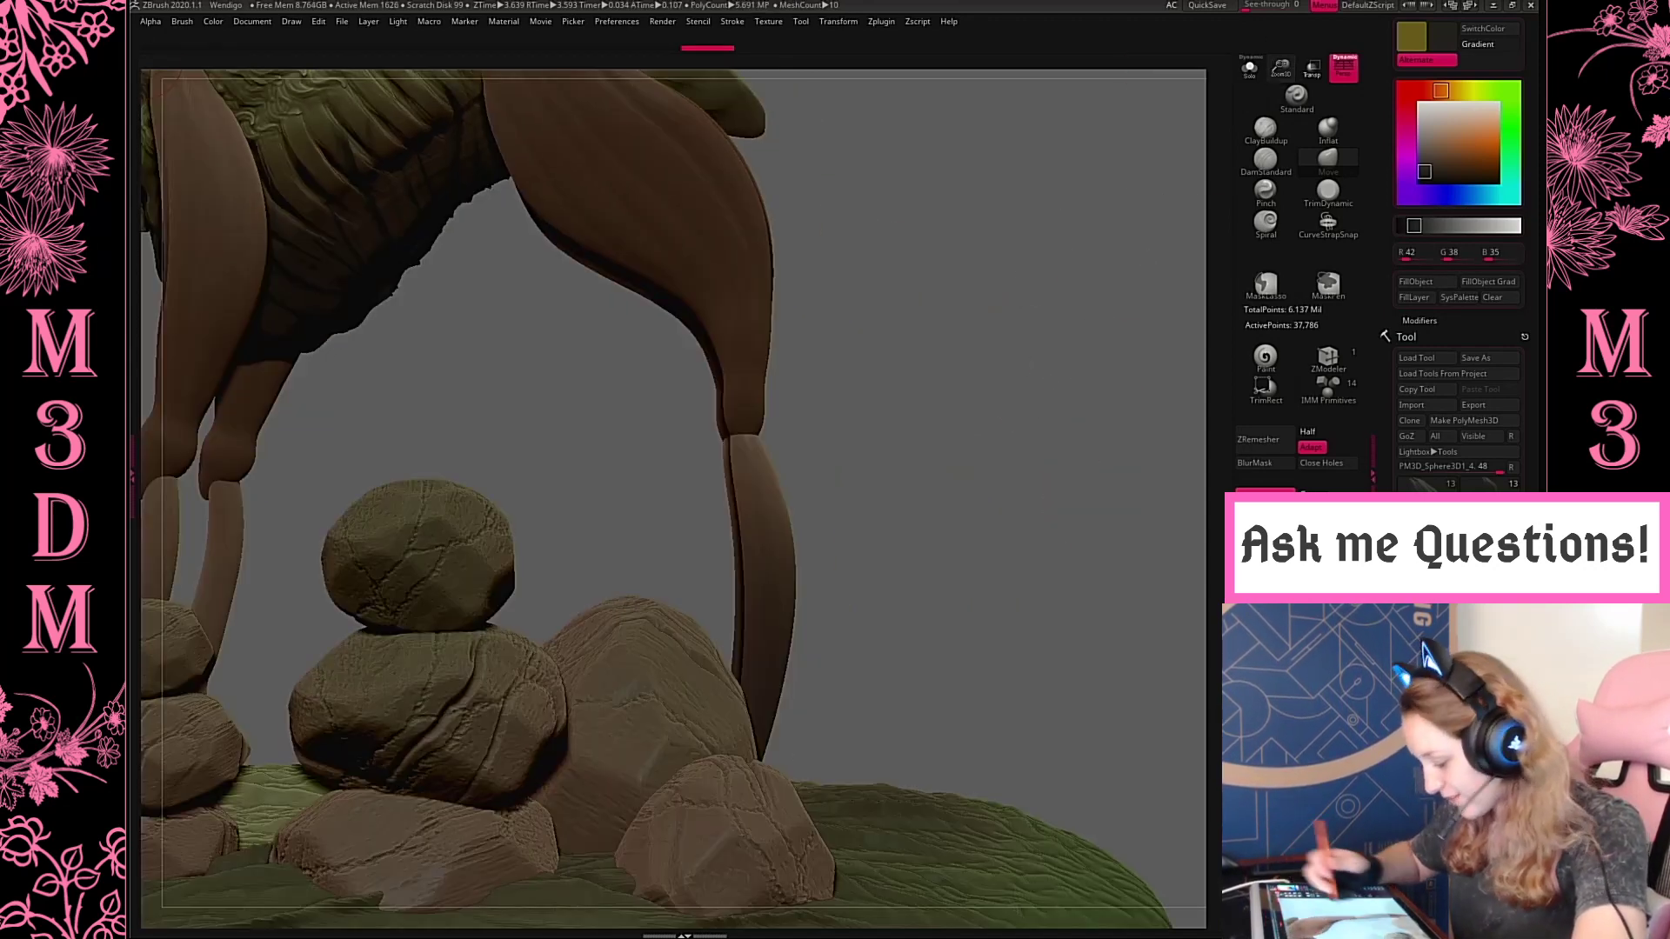
mouse_move(1028, 472)
left_mouse_down("alt")
mouse_move(1023, 419)
mouse_move(874, 428)
left_mouse_up("alt")
mouse_move(1031, 378)
left_mouse_down()
mouse_move(1043, 405)
mouse_move(1042, 383)
left_mouse_up()
key("b")
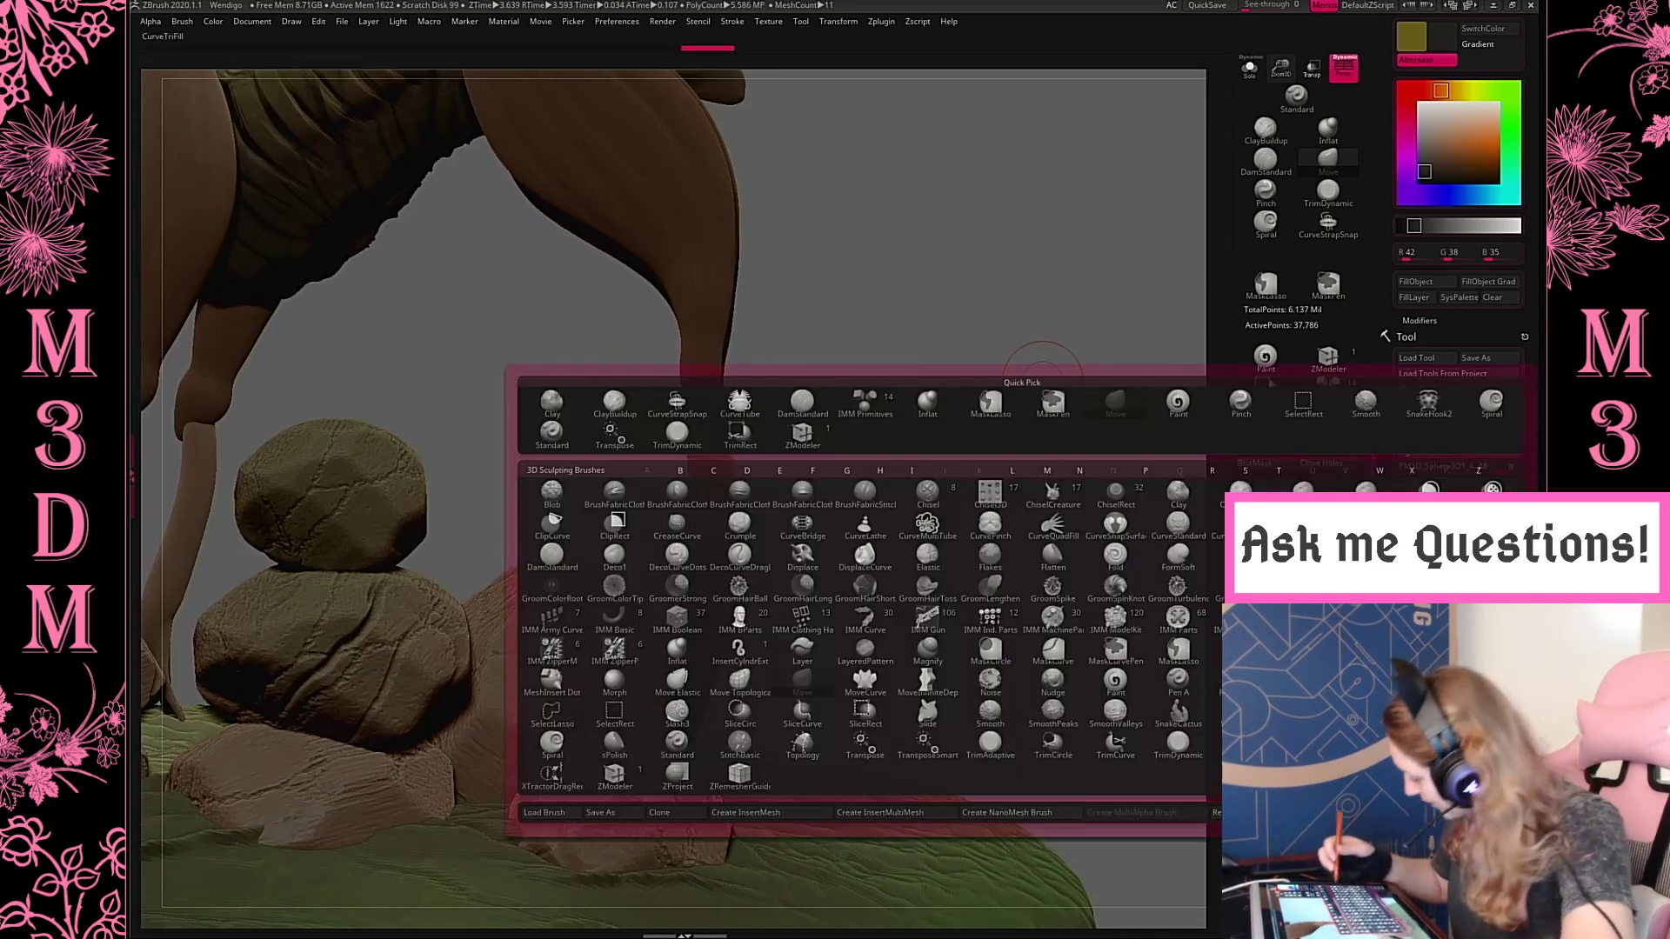
left_click(740, 402)
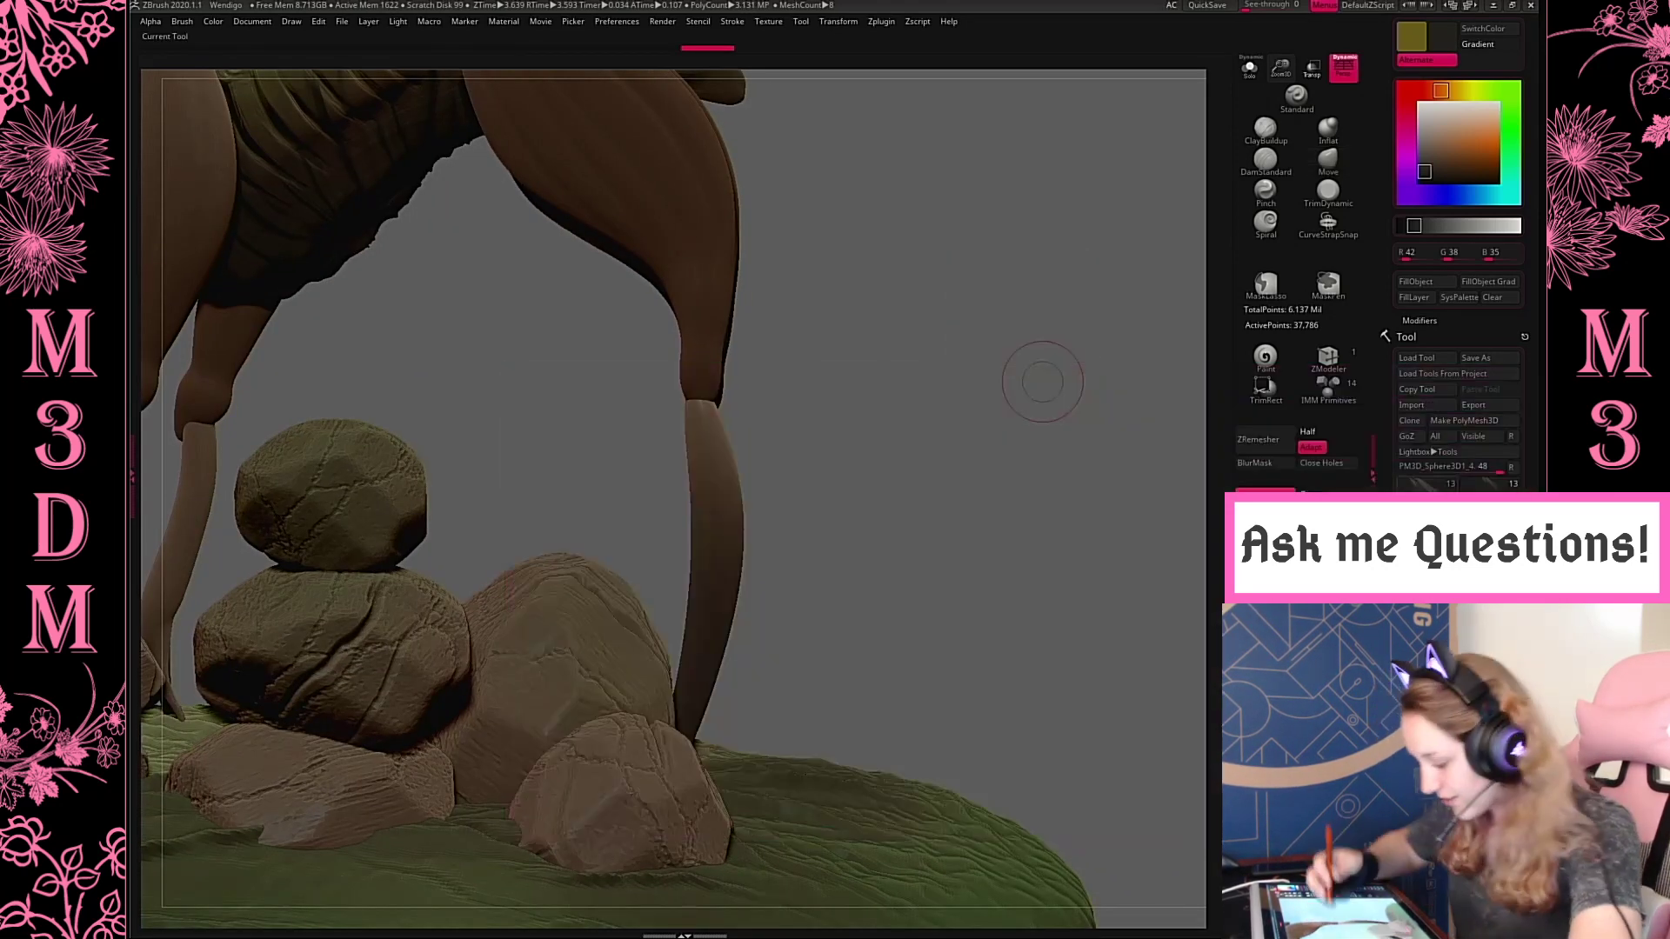
Try to wrap a tube around the top of the lower hind leg and undo the attempts
left_click_drag(814, 328, 832, 327, "shift")
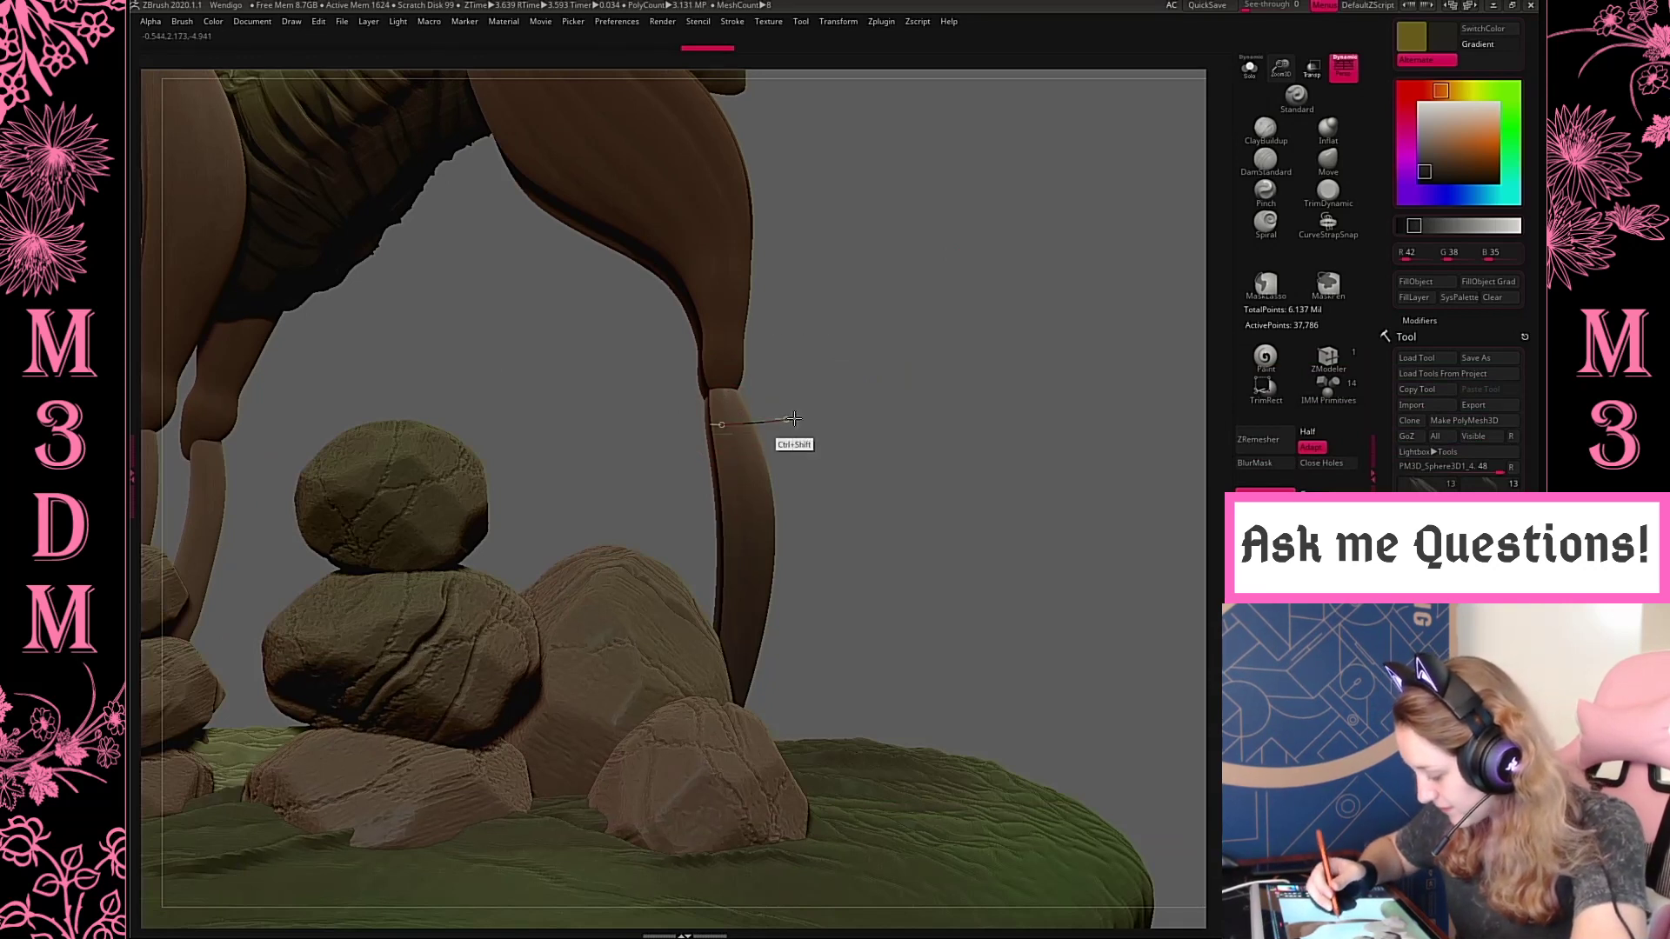
left_click_drag(793, 419, 830, 419)
right_click(816, 442)
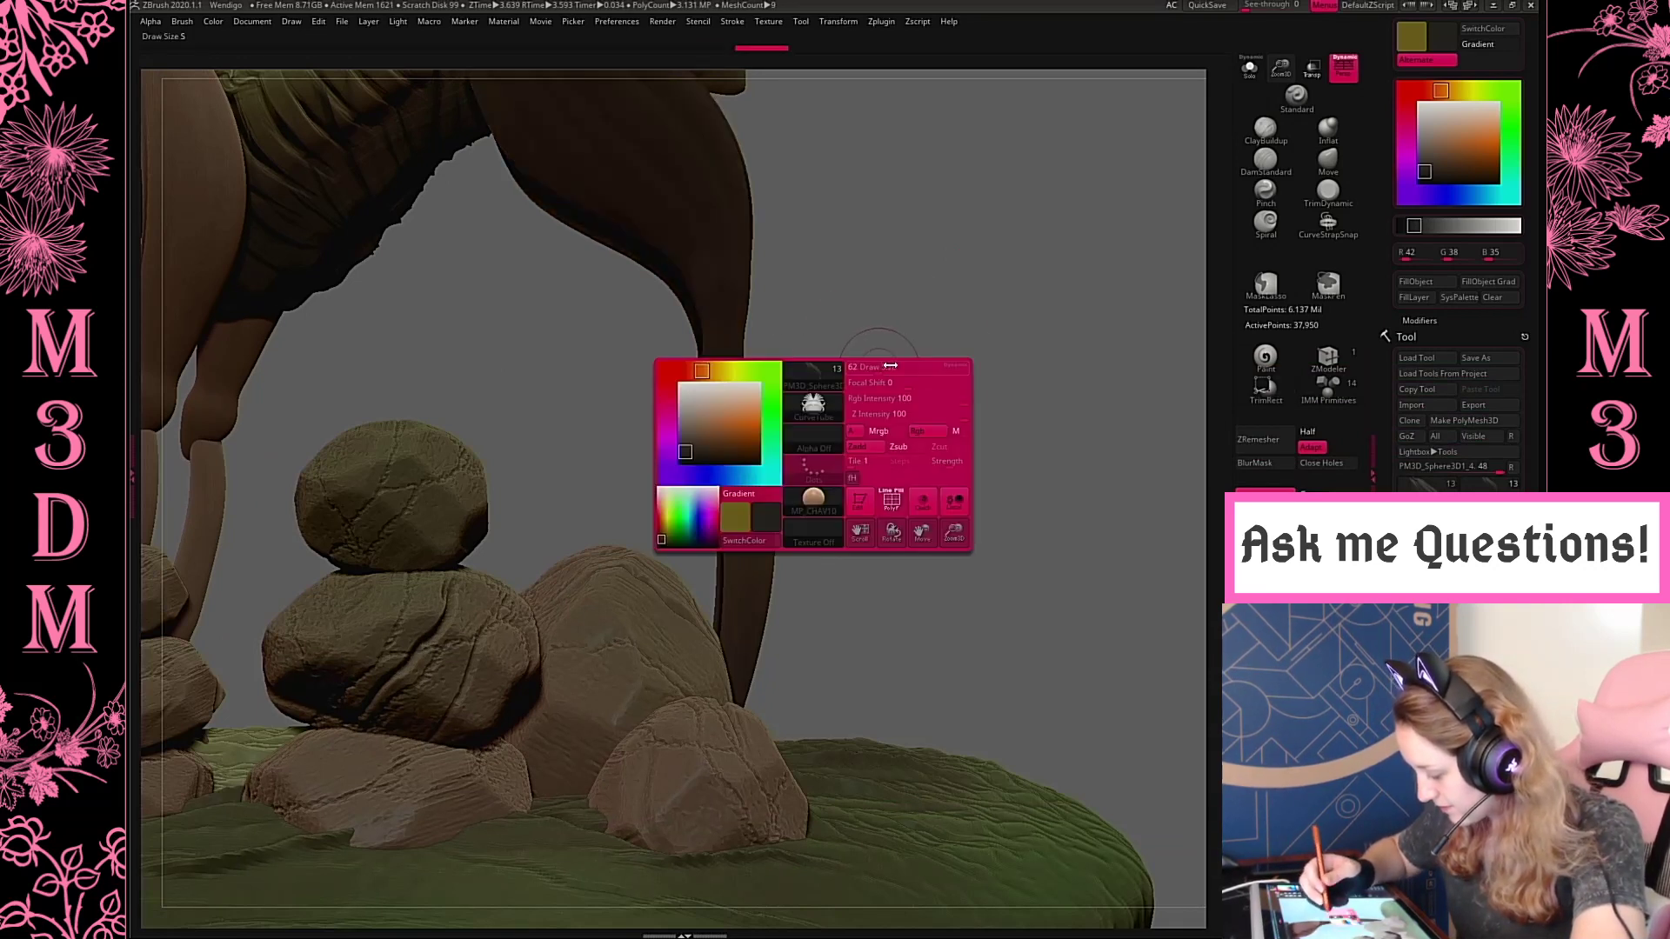
left_click_drag(738, 444, 824, 419)
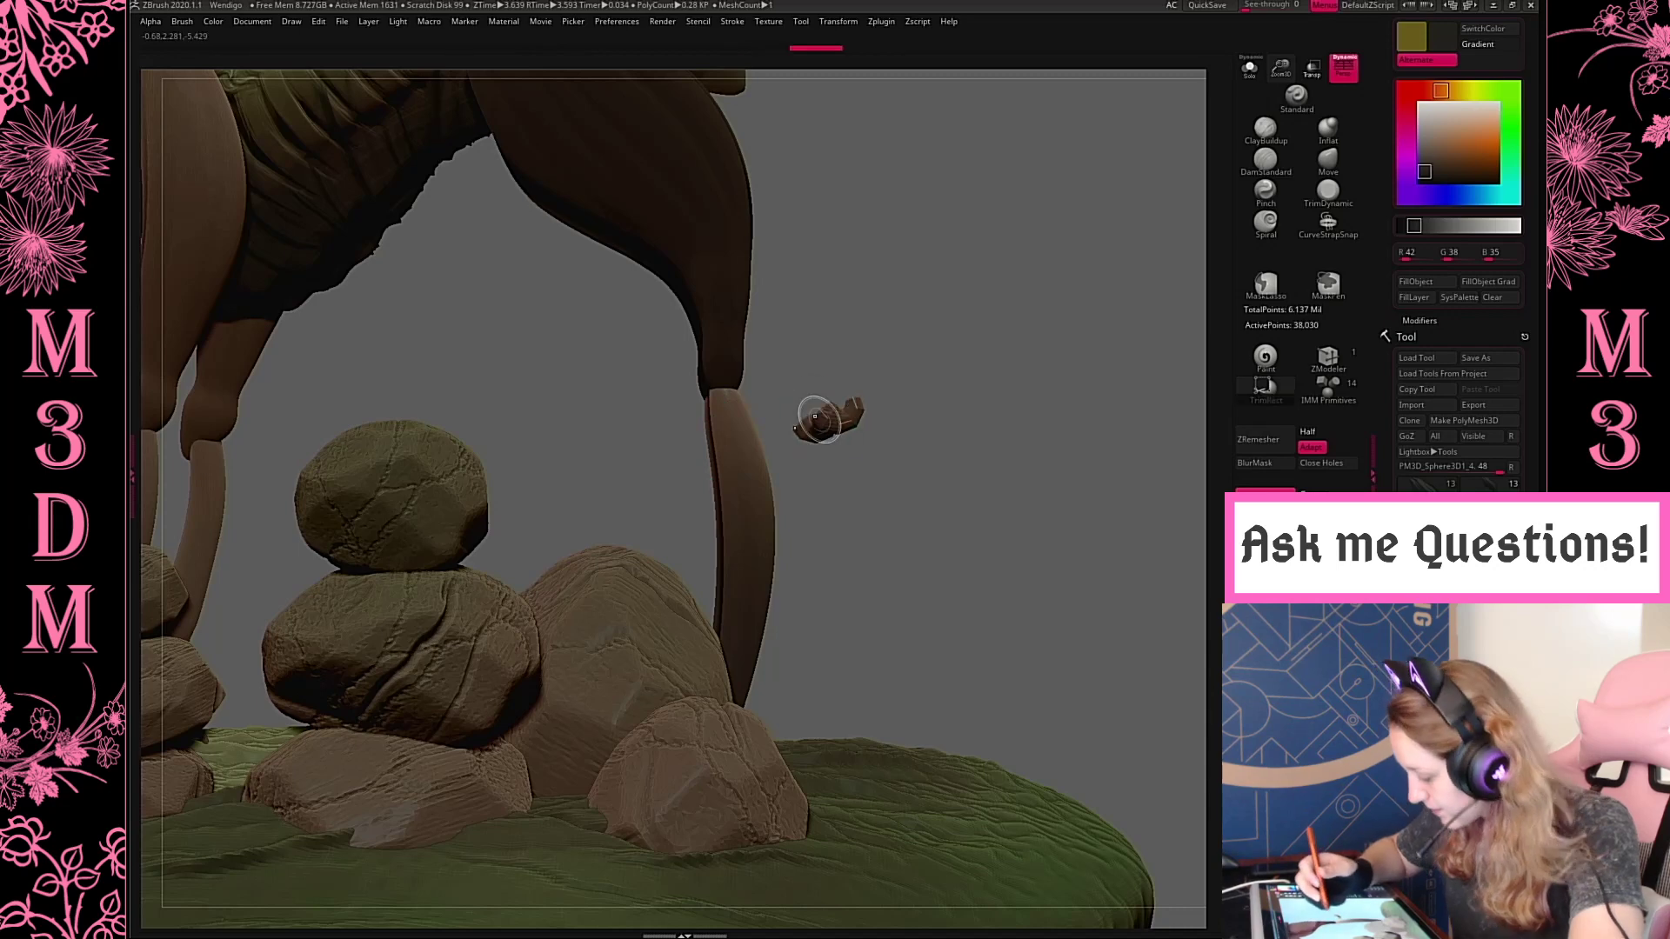
key("ctrl+z")
key("ctrl+z")
key("ctrl+z")
key("ctrl+z")
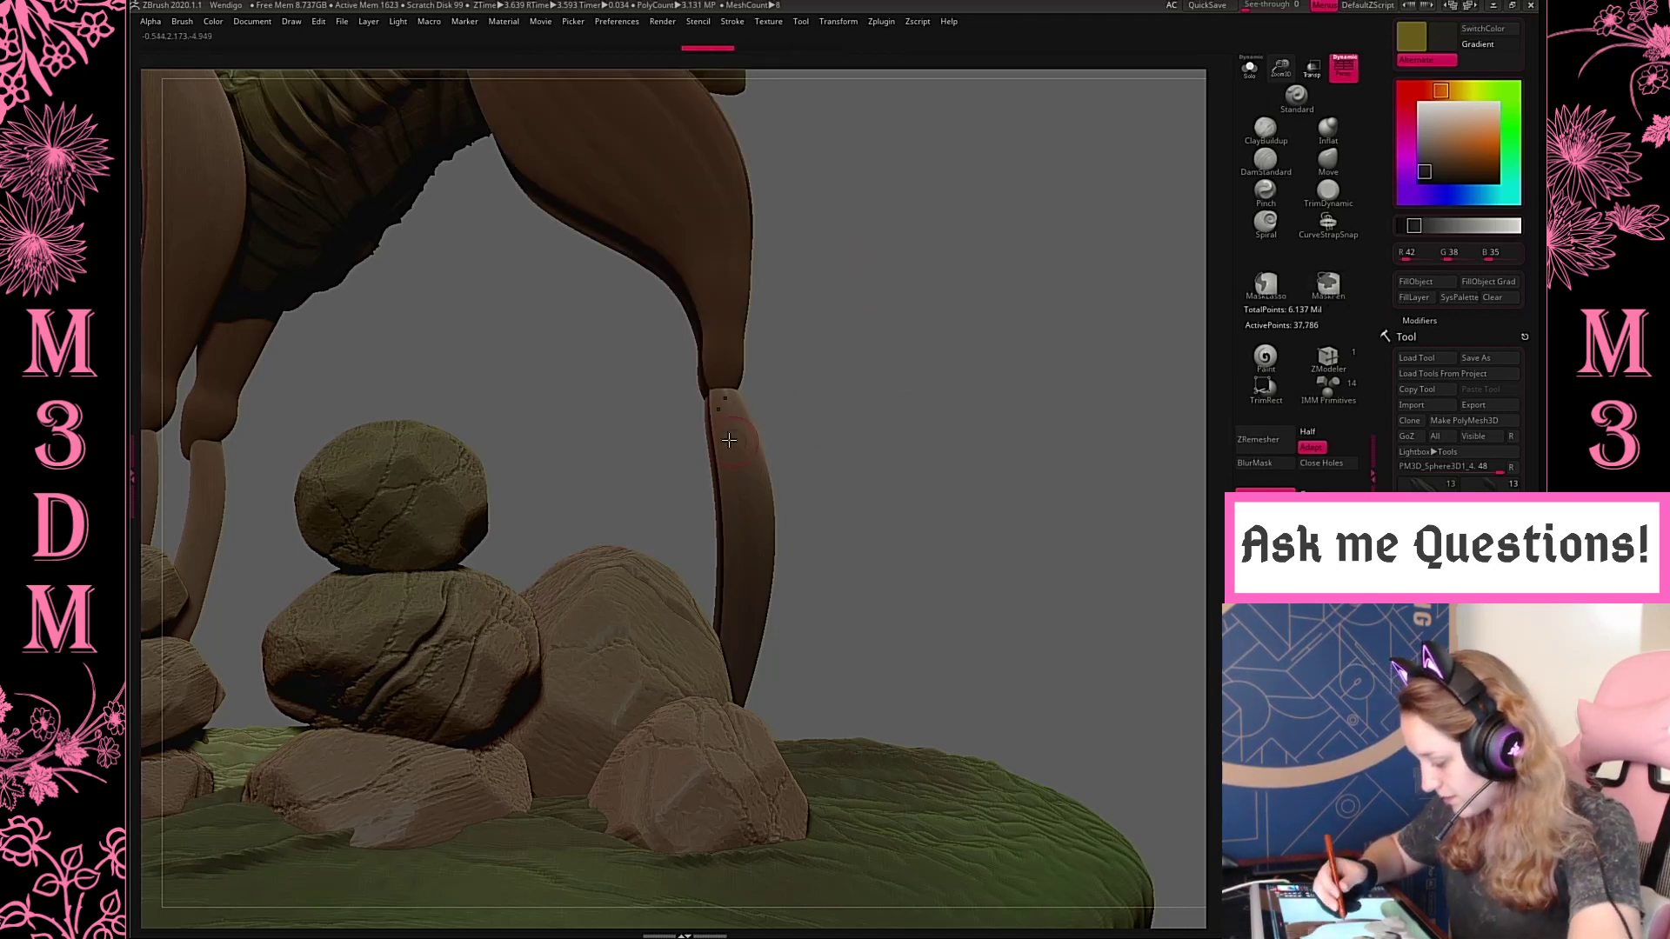
Select the lower hind leg and wrap a CurveTube ring around its top with a smaller draw size
right_click(829, 443)
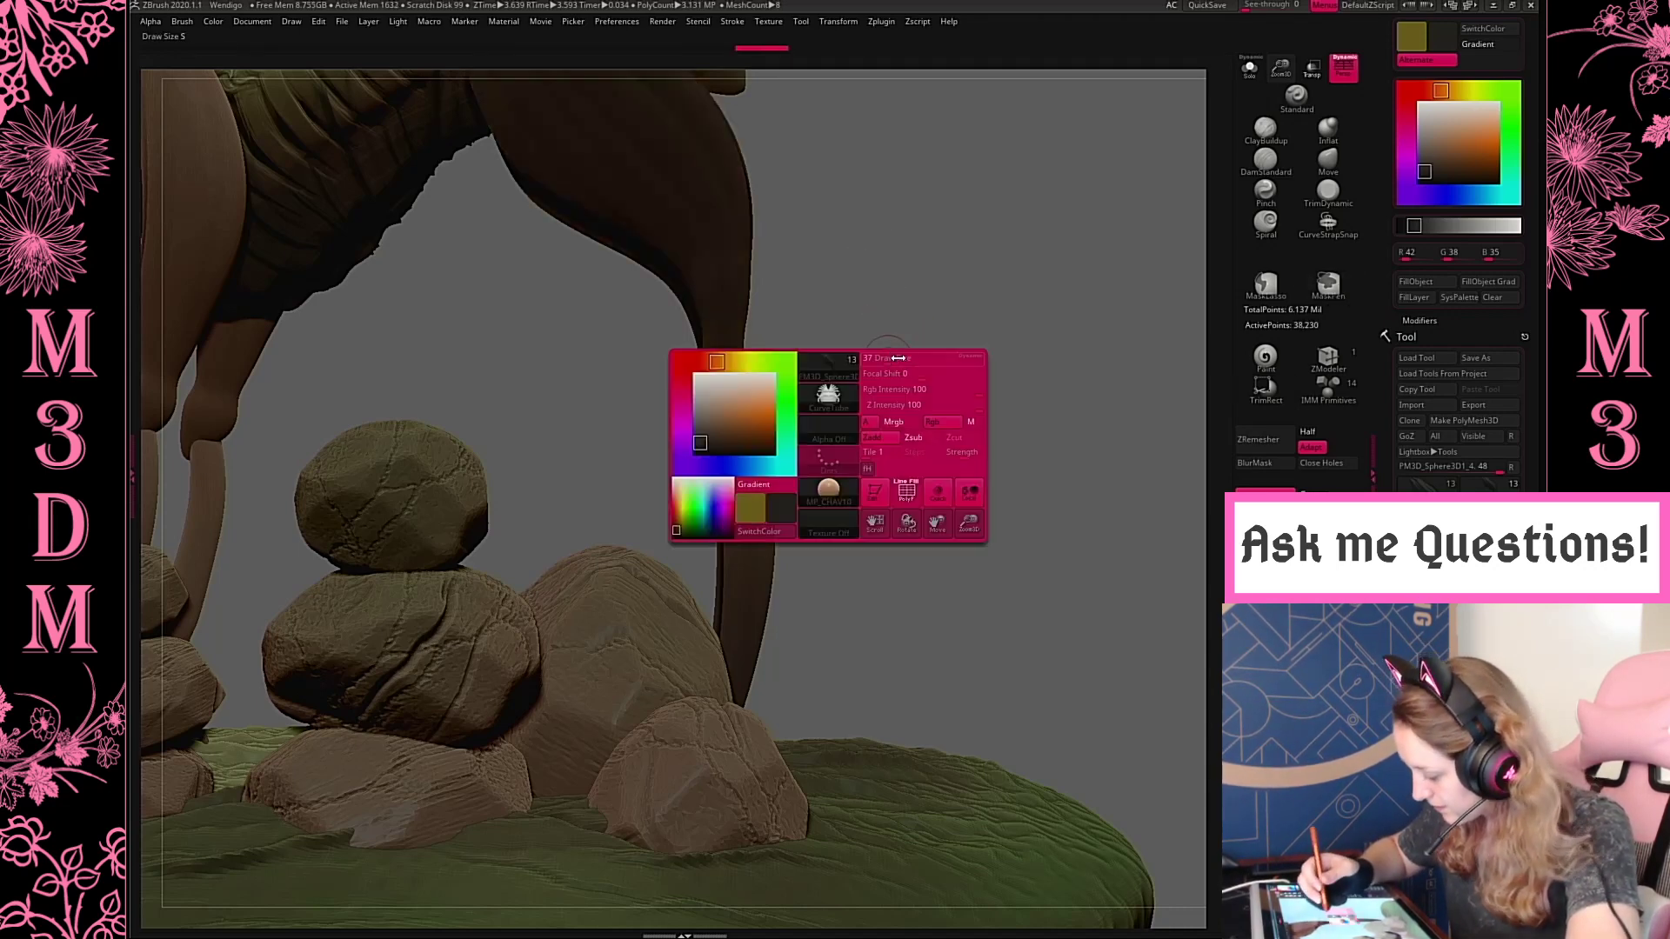
key("ctrl+z")
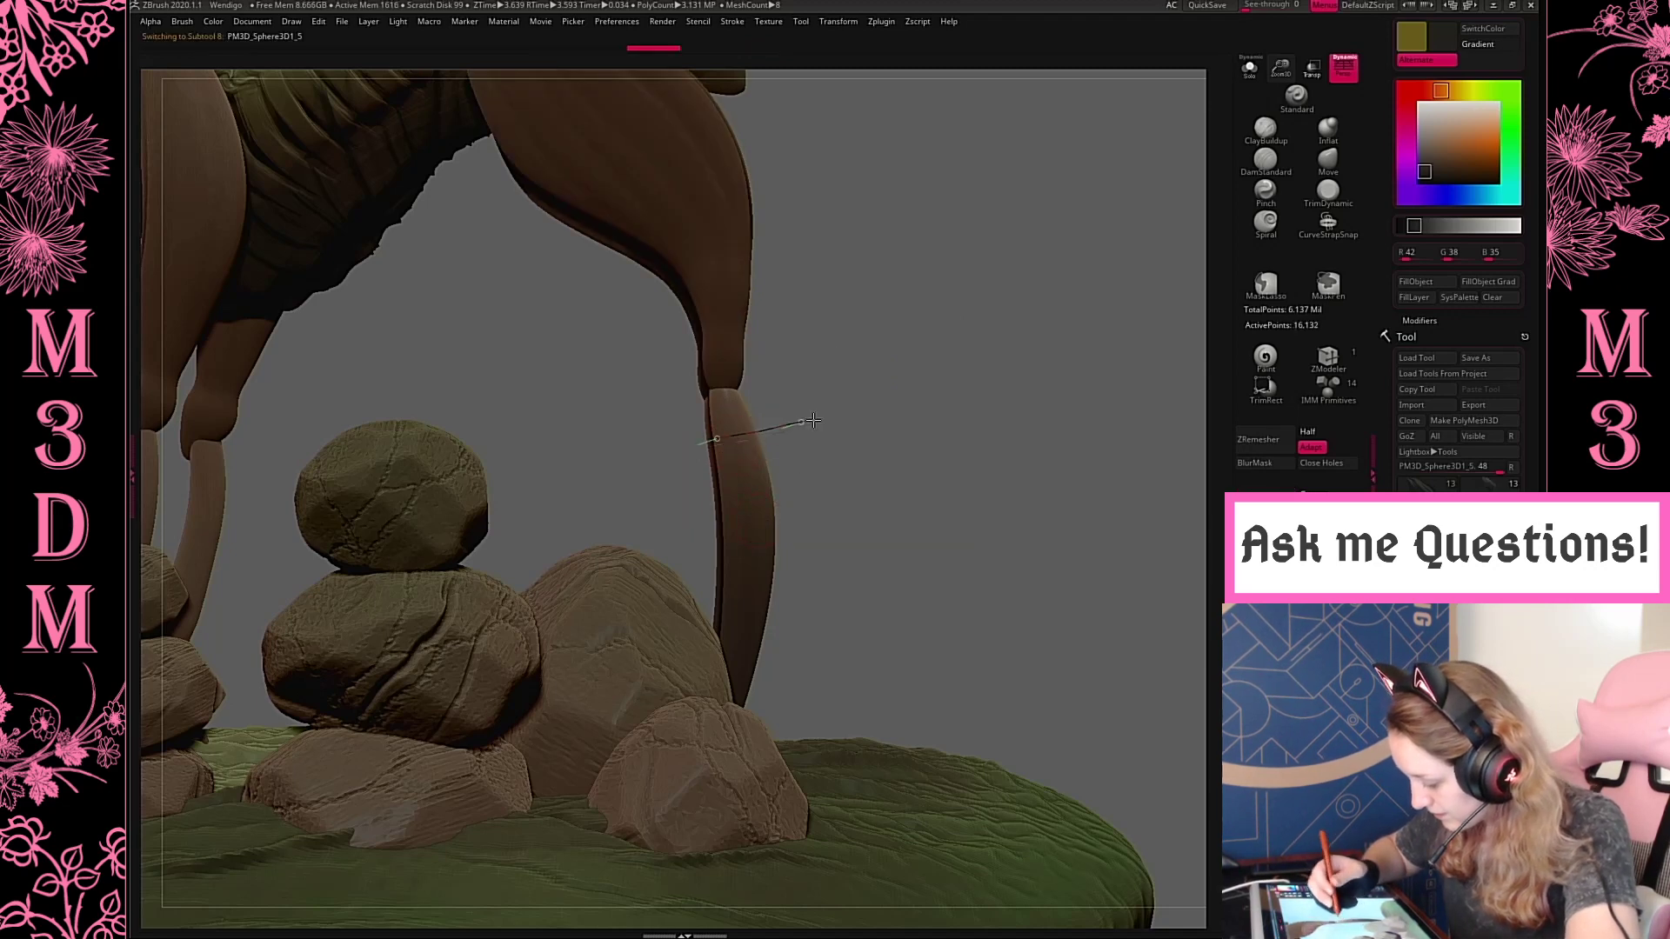
mouse_move(799, 397)
left_mouse_down()
mouse_move(852, 396)
mouse_move(858, 369)
mouse_move(814, 358)
mouse_move(922, 369)
mouse_move(956, 394)
mouse_move(926, 341)
left_mouse_up()
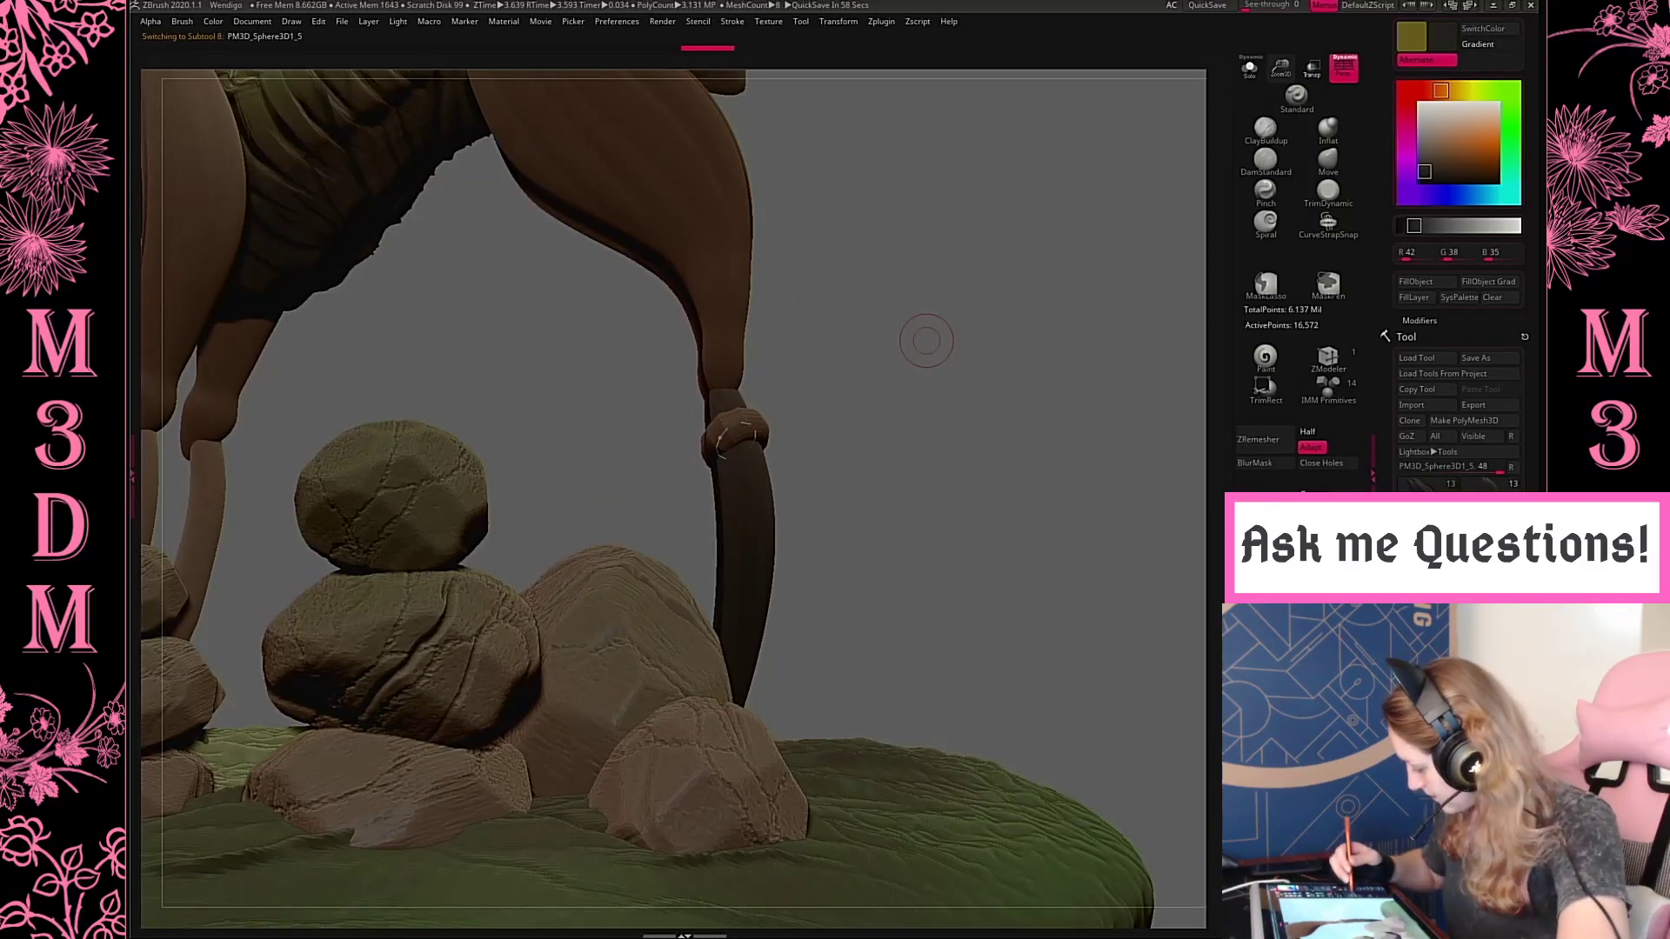
Split the tube ring off the lower hind leg into its own subtool
key("ctrl+shift+s")
key("w")
left_click(780, 334)
mouse_move(782, 331)
left_mouse_down()
mouse_move(794, 238)
mouse_move(792, 298)
left_mouse_up()
key("ctrl+z")
key("q")
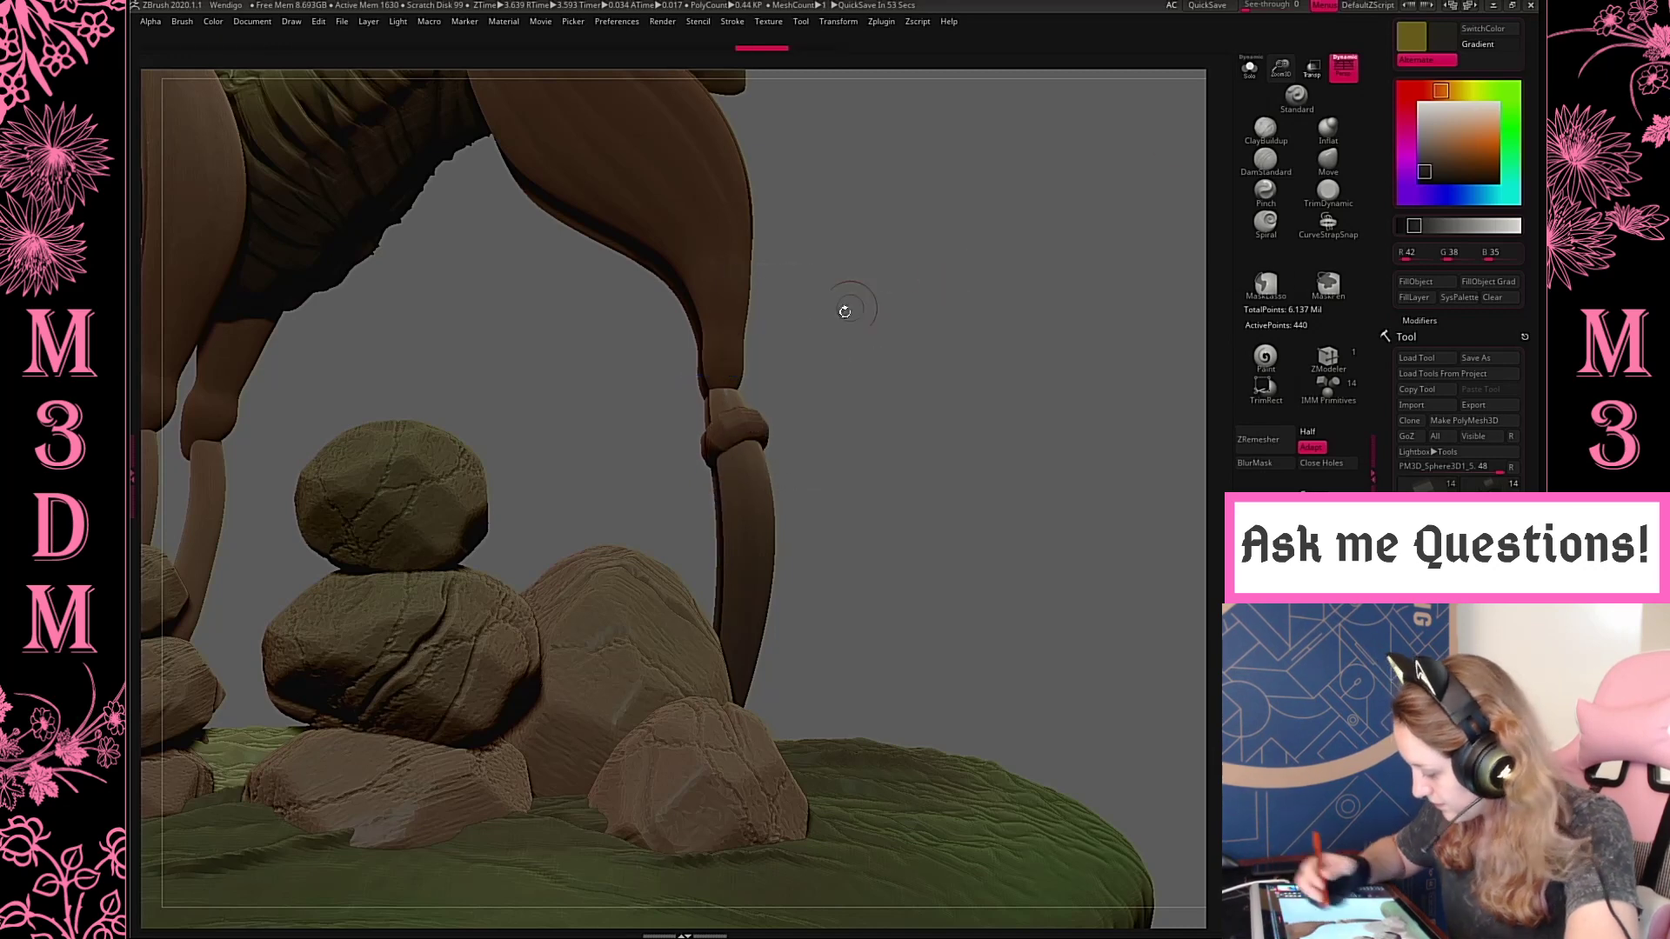
Remesh the separated ring with DynaMesh and smooth its faceted surface
key("w")
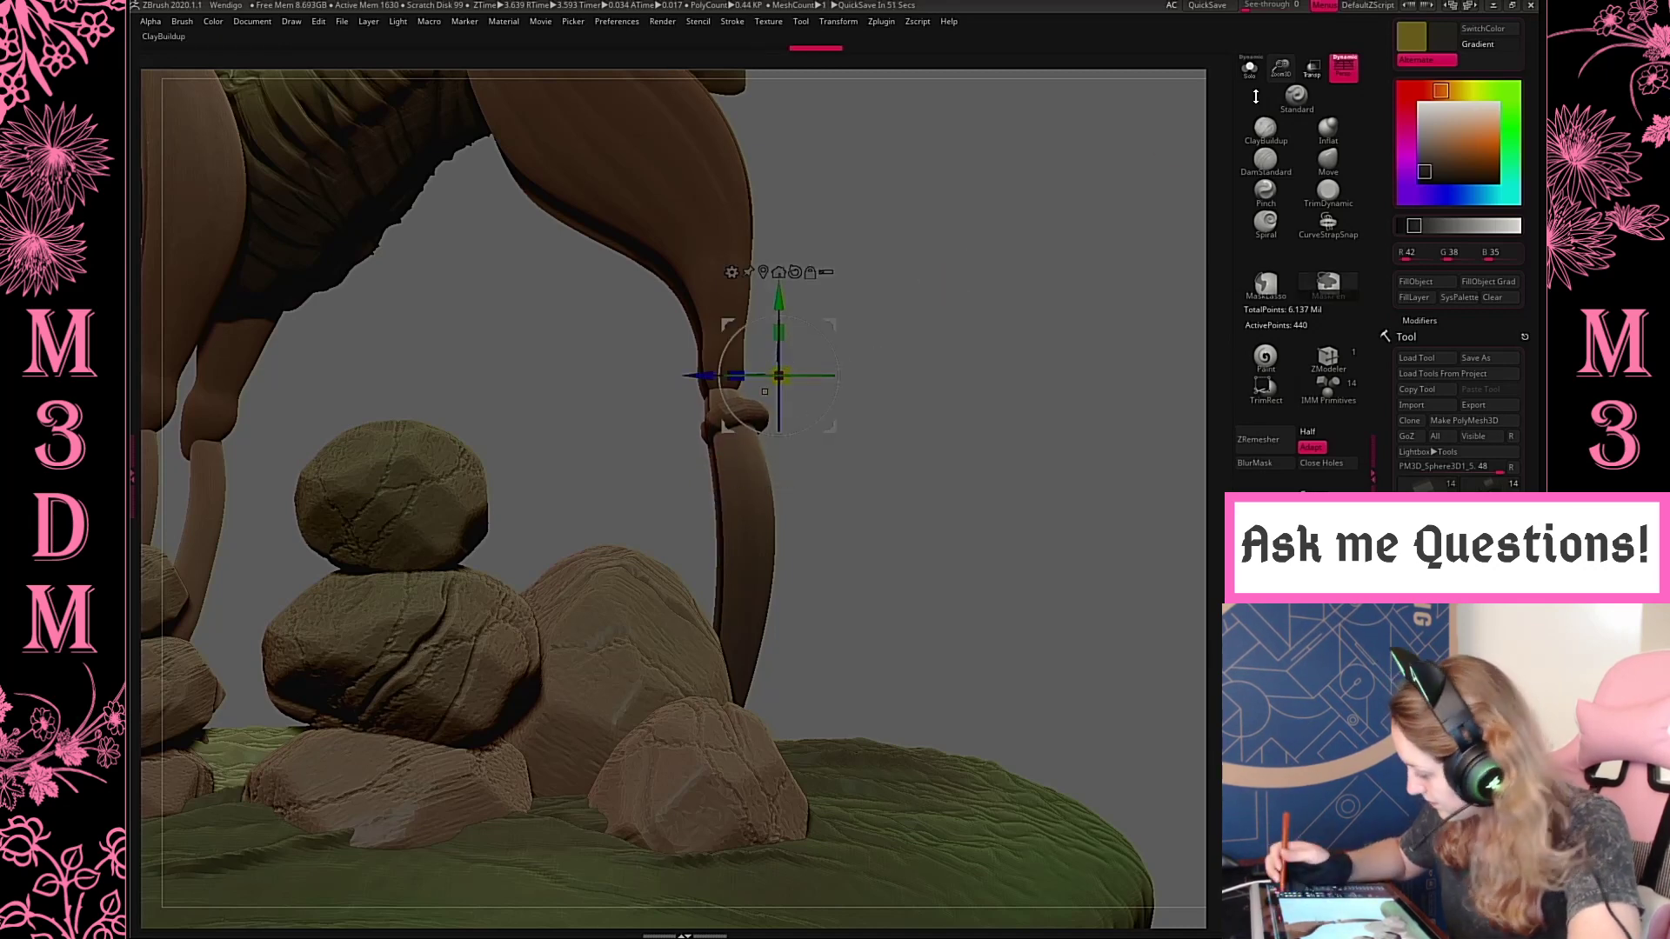
key("ctrl+z")
left_click_drag(1280, 71, 1144, 165)
key("q")
key("space")
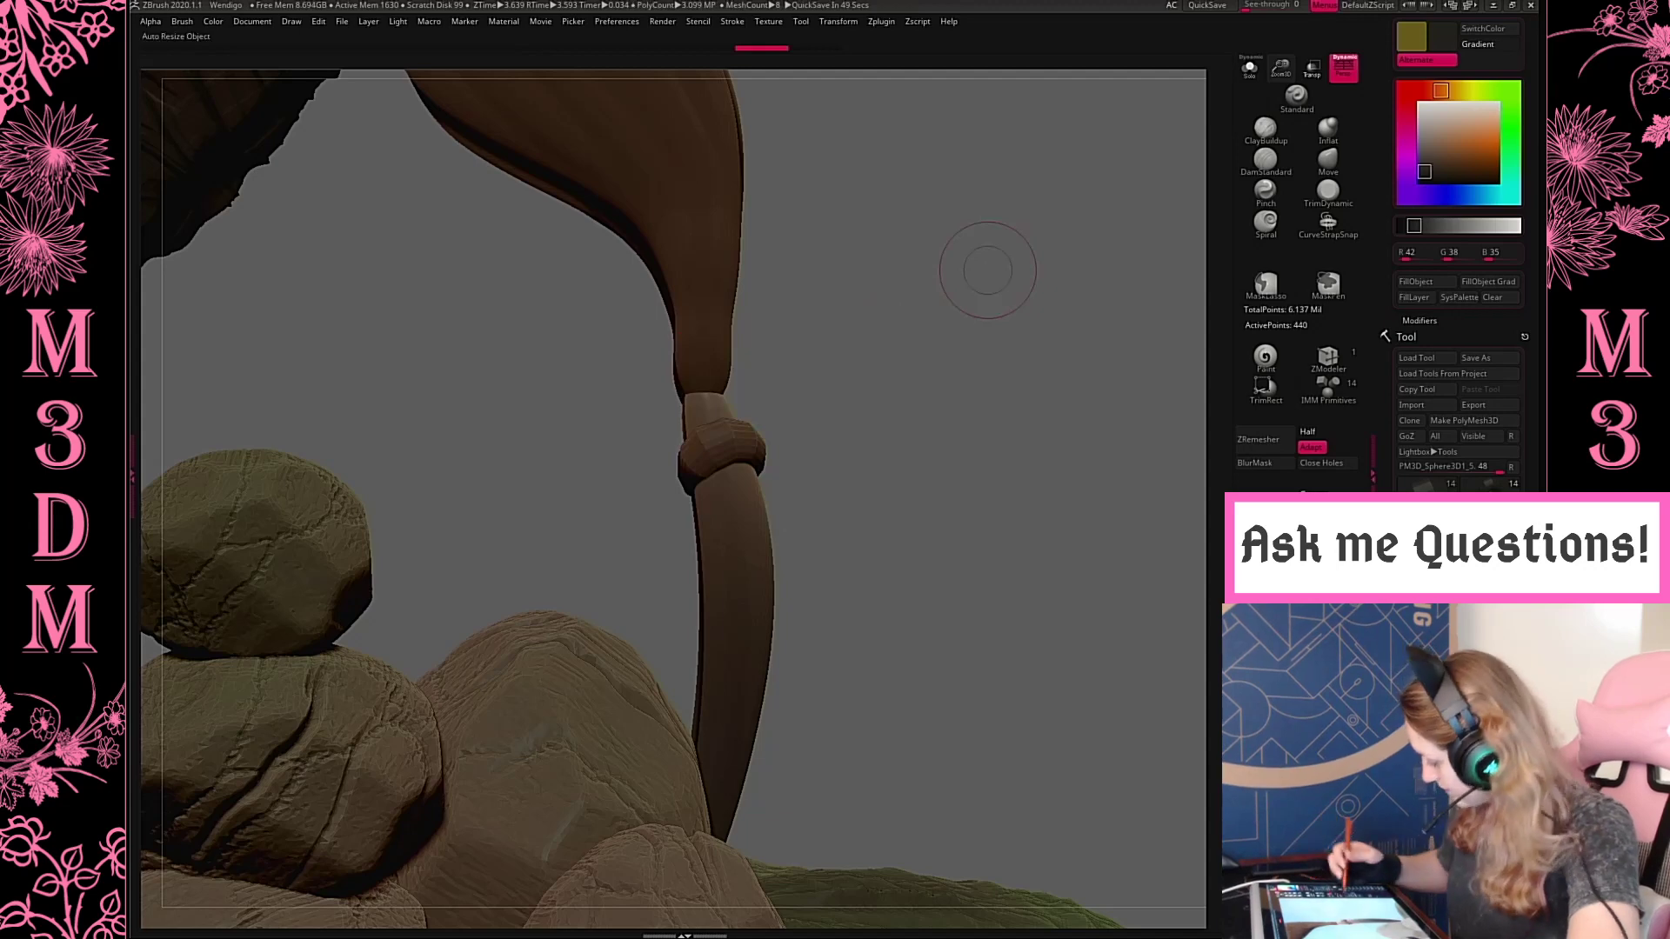
left_click(1262, 501)
left_click_drag(698, 455, 735, 455, "shift")
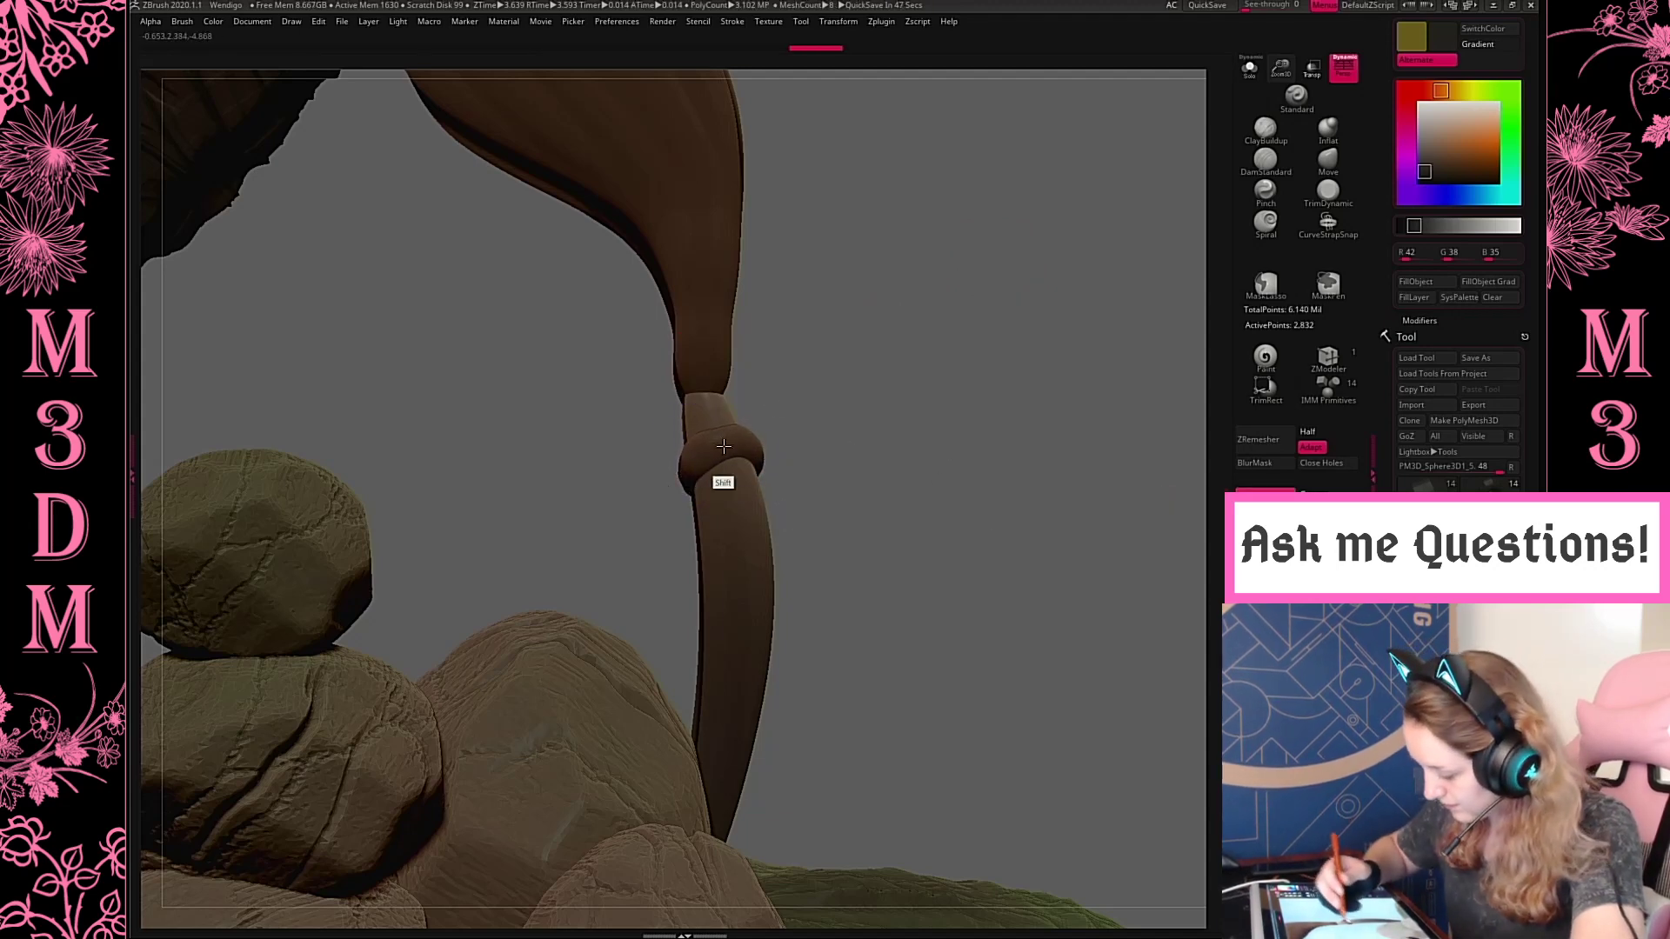
Thin the ring into a narrow root band around the lower hind leg with a larger Pinch brush
left_click(1273, 167)
left_click_drag(953, 466, 1101, 531)
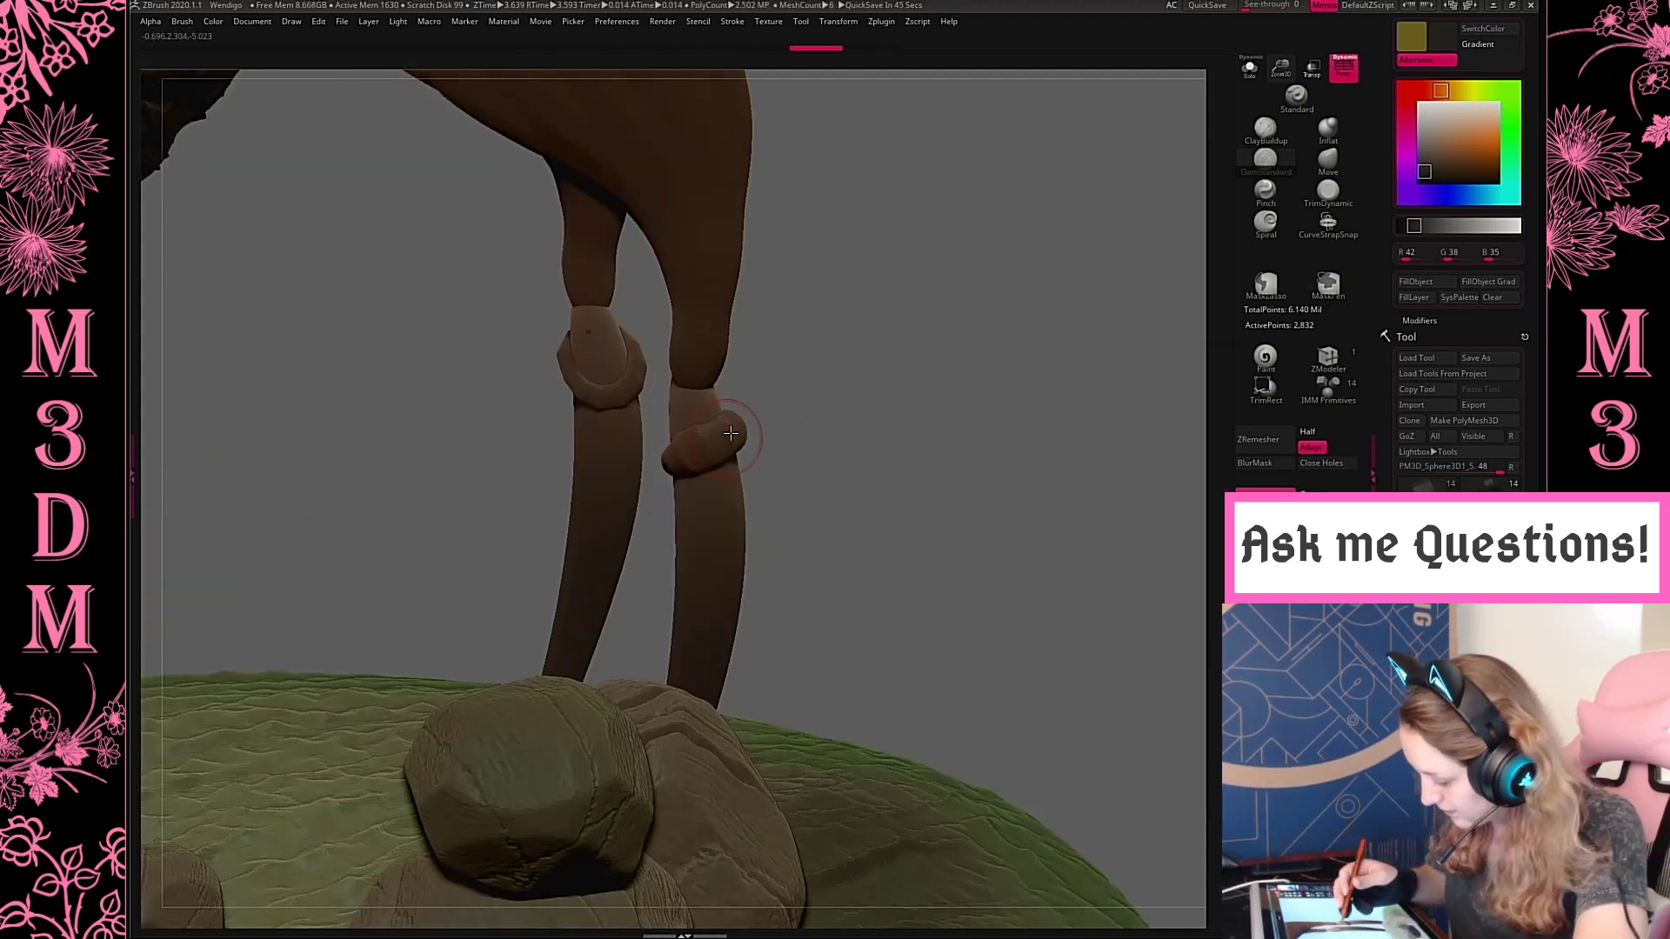
left_click(1265, 189)
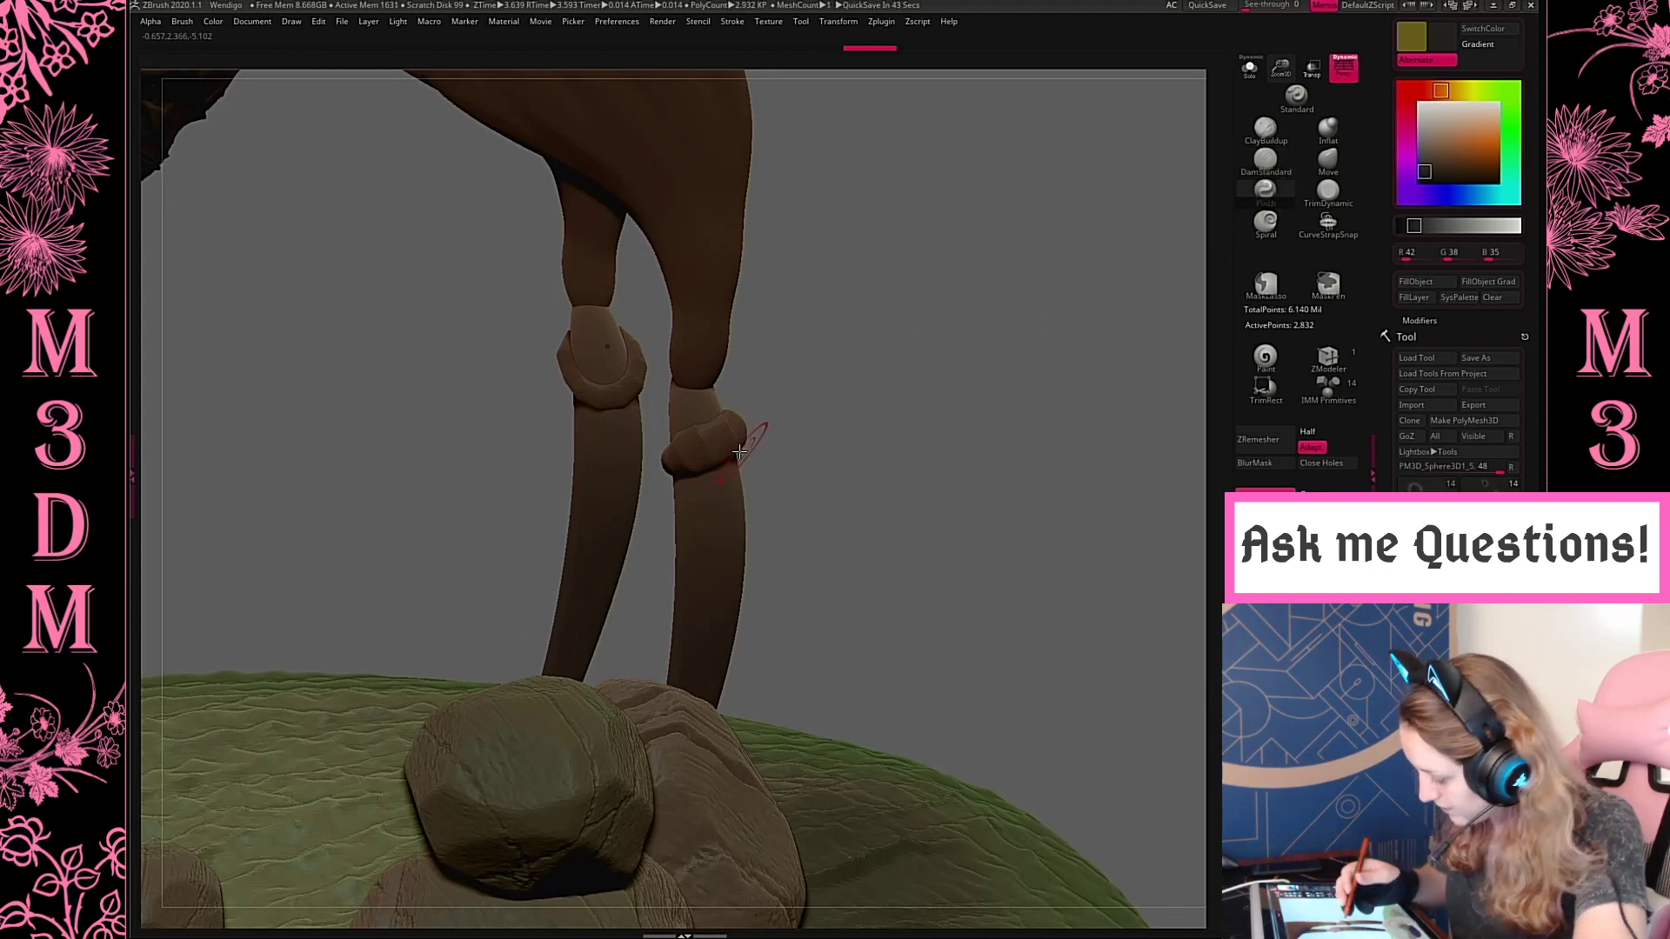
key("space")
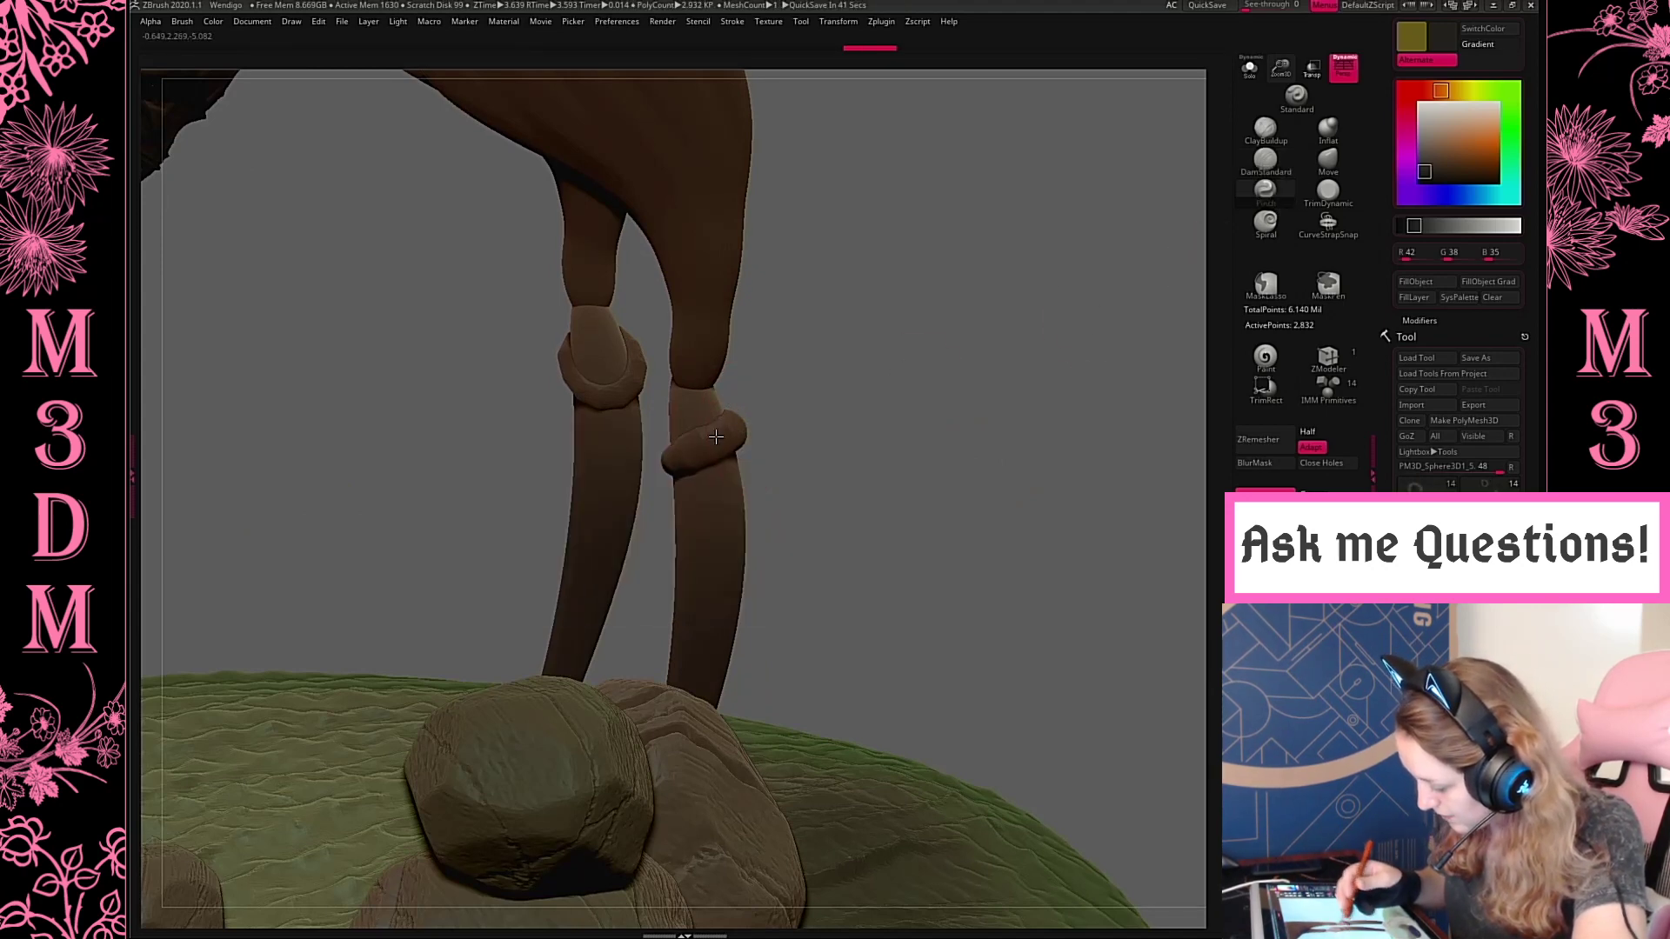
mouse_move(998, 385)
left_mouse_down()
mouse_move(957, 342)
mouse_move(870, 353)
mouse_move(992, 388)
left_mouse_up()
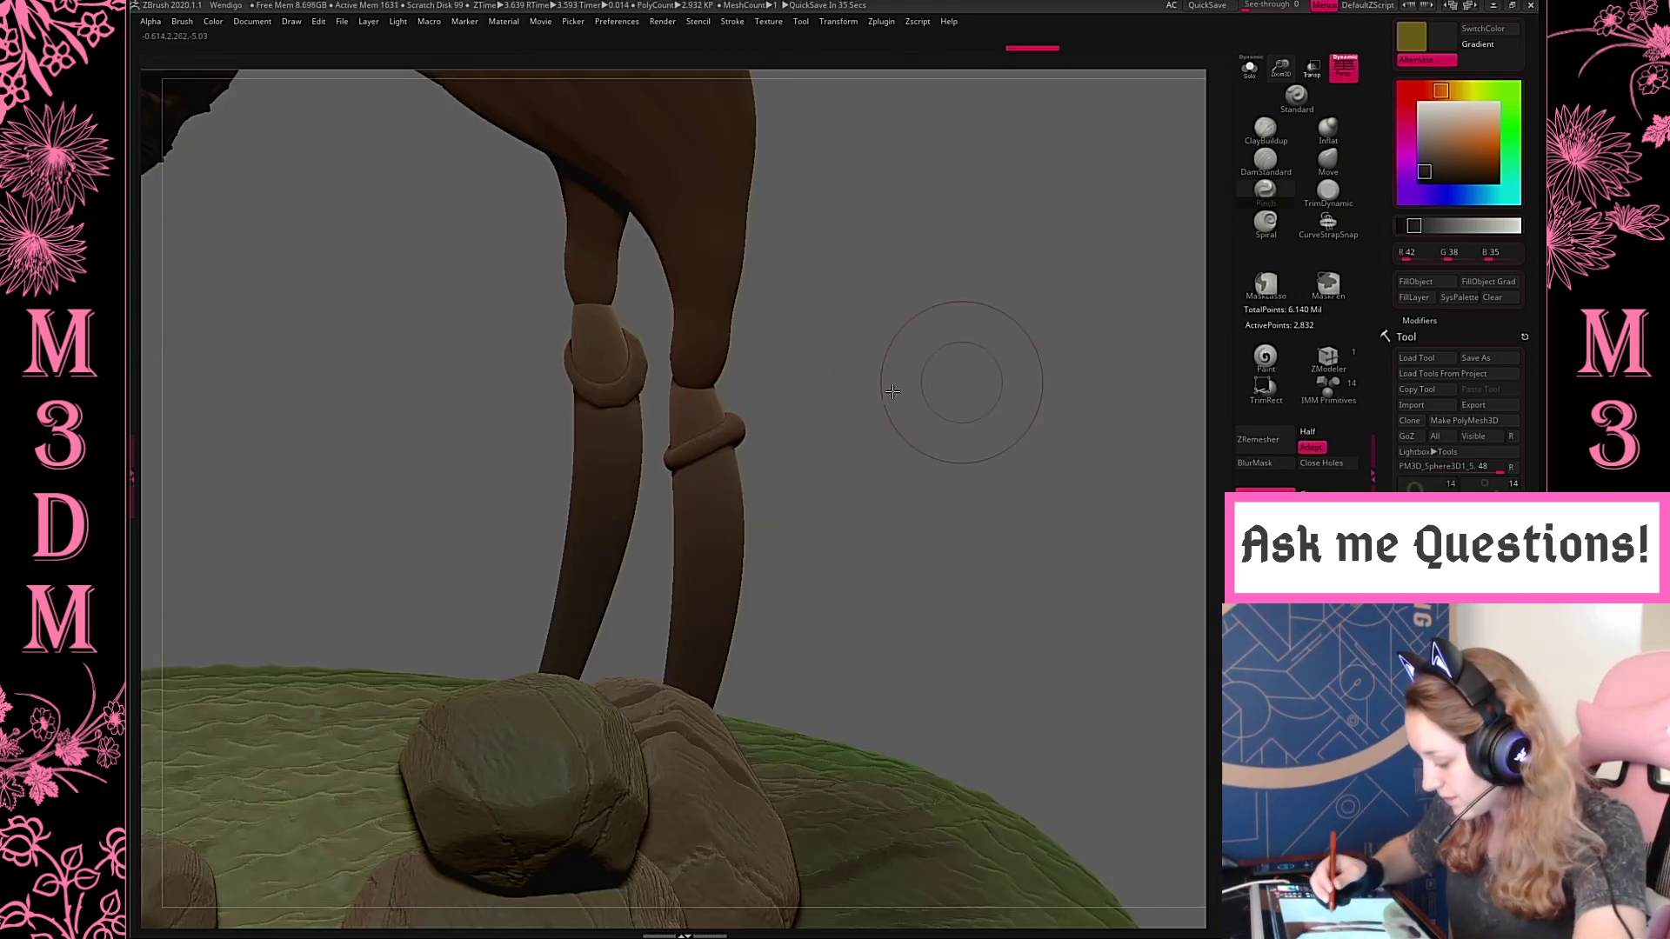
left_click_drag(957, 373, 819, 437)
left_click_drag(939, 548, 1048, 357)
key("space")
left_click_drag(1062, 480, 1004, 379)
Duplicate the ring downward along the lower hind leg with the transform gizmo and tilt the copy
key("w")
left_click_drag(875, 361, 878, 566, "alt")
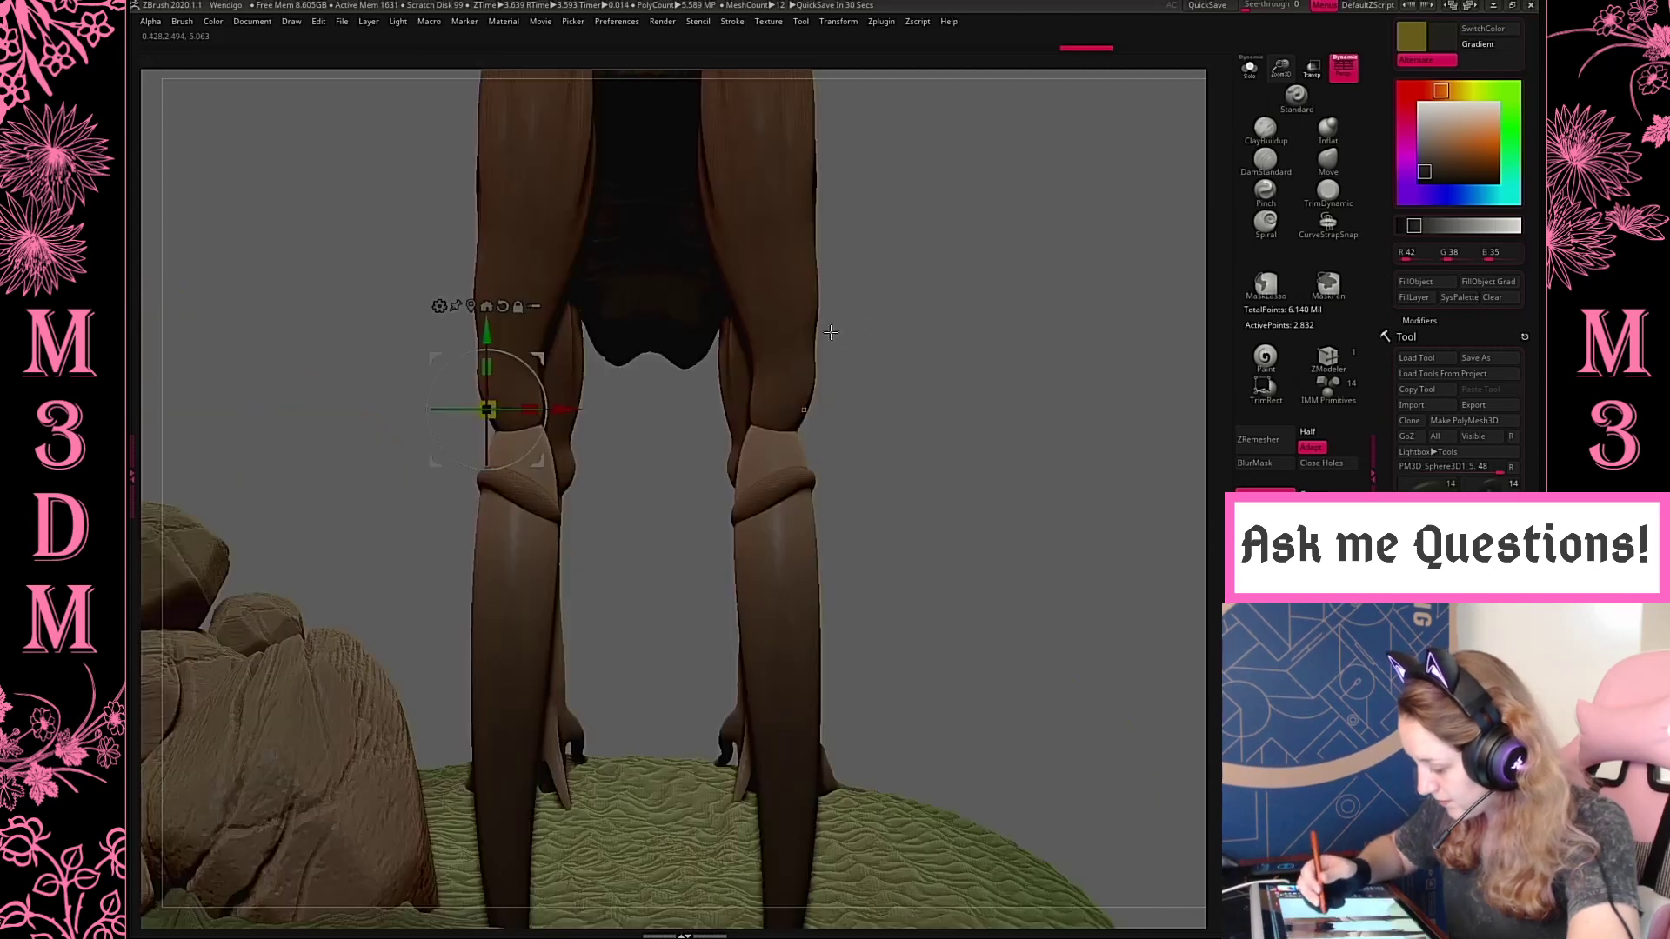
left_click(788, 483, "alt")
left_click_drag(965, 413, 992, 176, "alt")
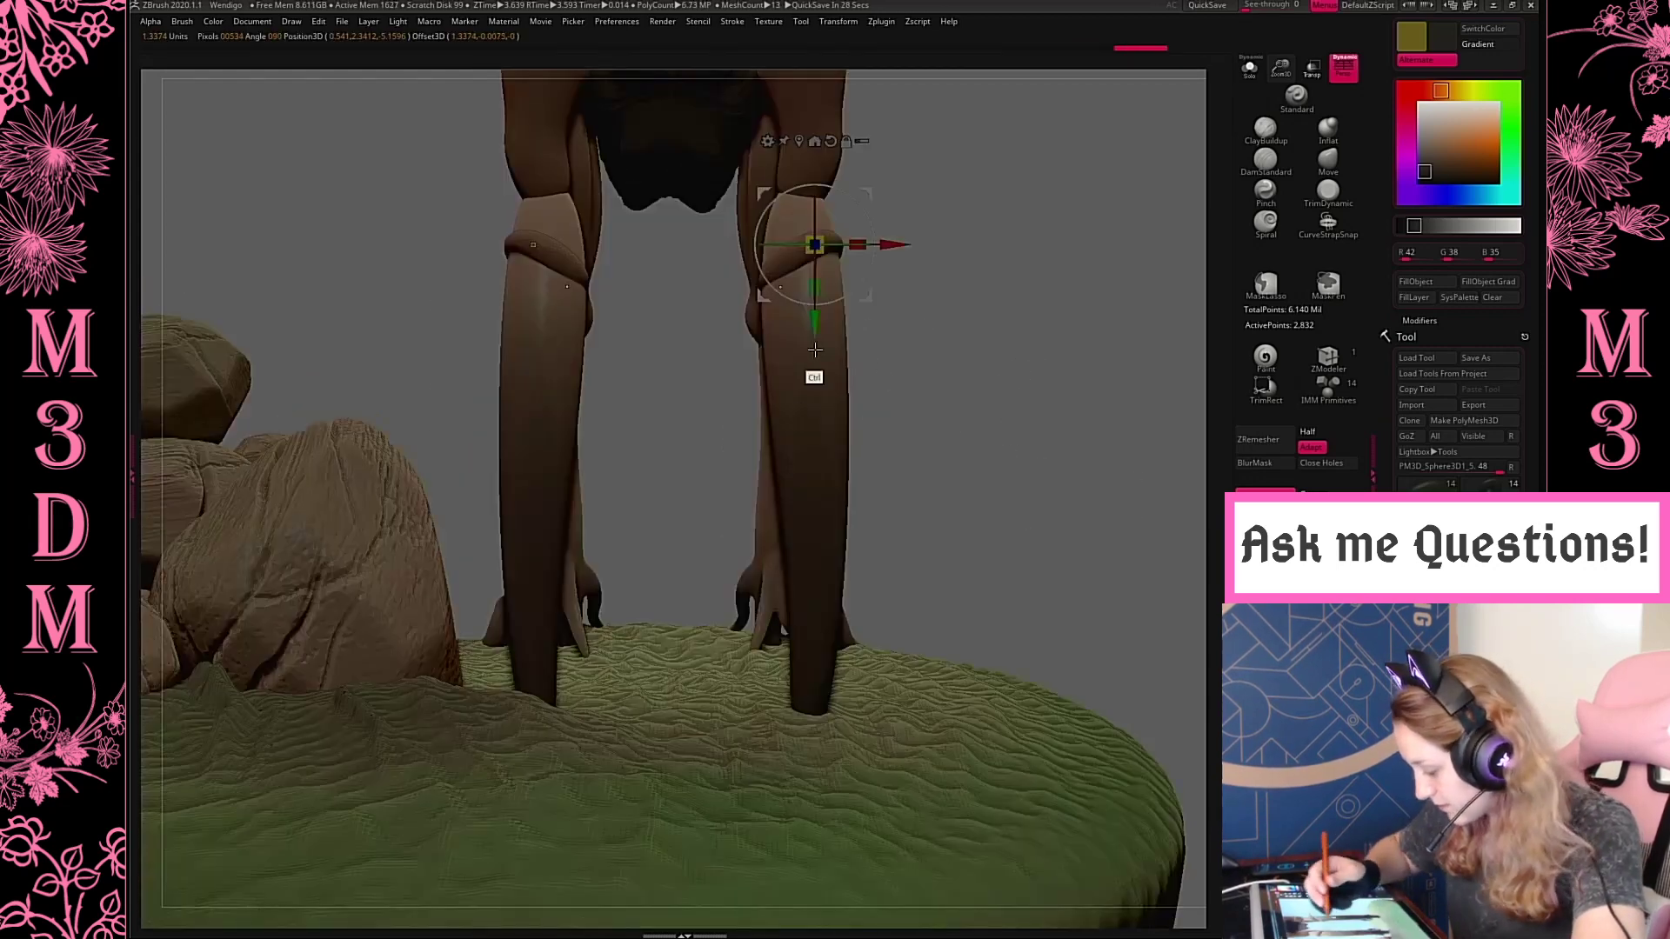
mouse_move(817, 325)
left_mouse_down("ctrl")
mouse_move(822, 372)
mouse_move(827, 348)
left_mouse_up("ctrl")
left_click_drag(841, 214, 874, 294)
Make a further copy of the ring lower on the lower hind leg and rotate it
key("q")
key("w")
left_click_drag(871, 375, 874, 415)
left_click_drag(871, 336, 877, 361)
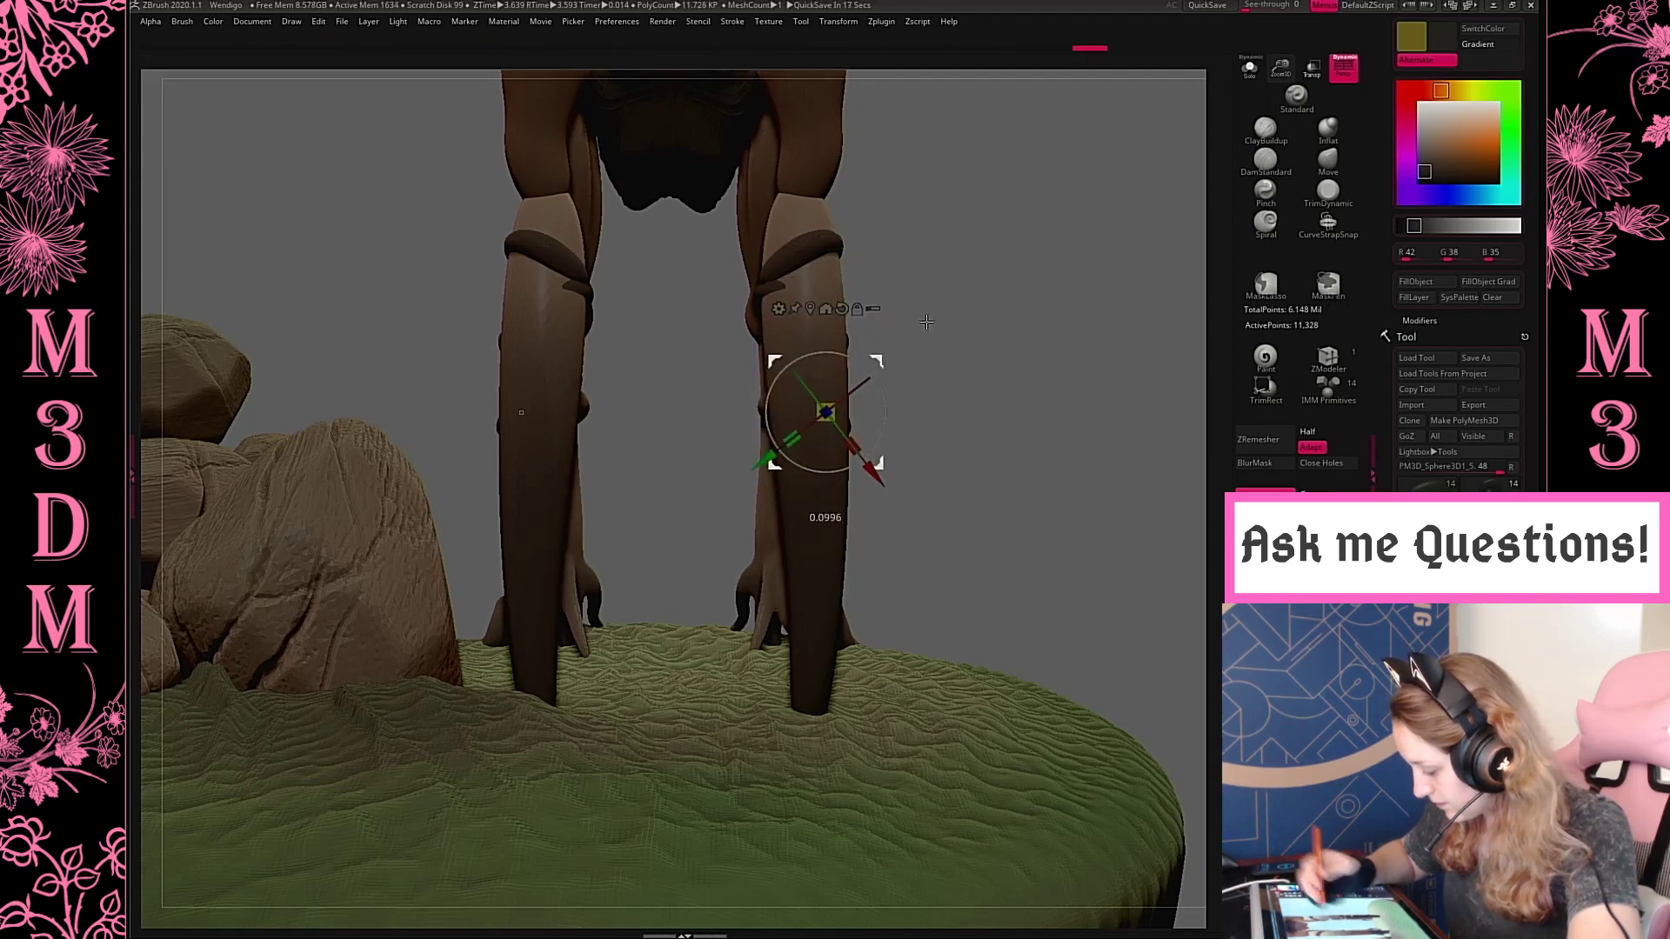
Adjust the lowest ring's tilt in transparent view, clear the mask and remesh the rings together
left_click(1311, 70)
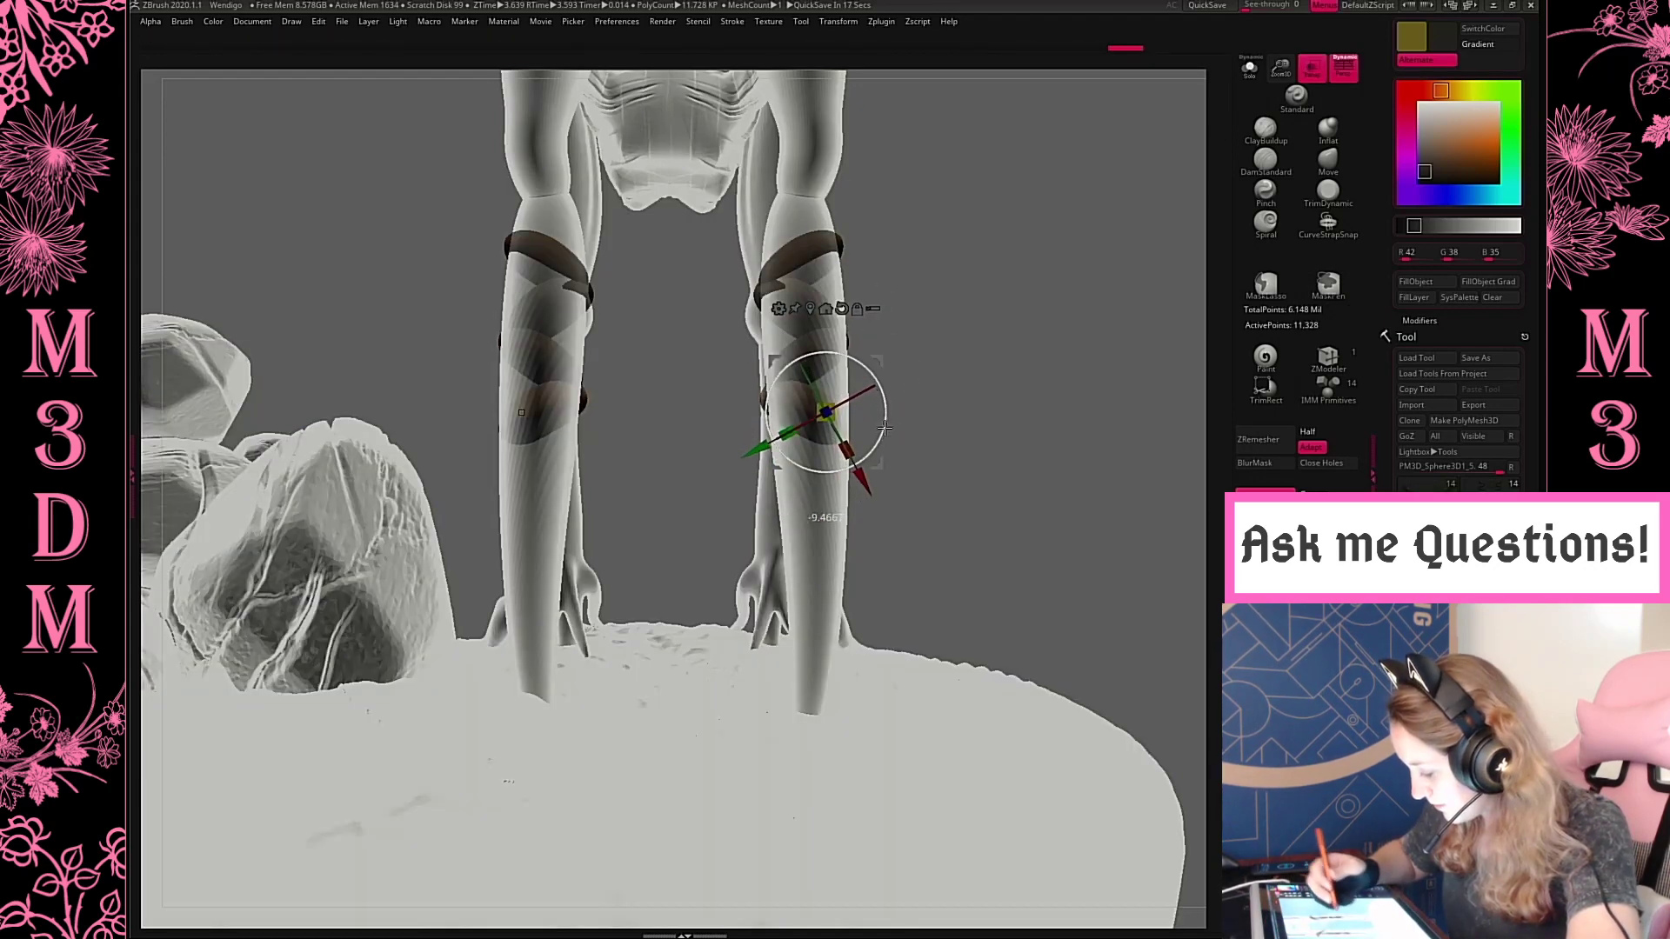
key("q")
left_click(1311, 69)
left_click_drag(1070, 358, 978, 250)
Nudge the remeshed root rings against the lower hind leg with a resized Move brush
left_click_drag(992, 236, 1056, 292, "ctrl")
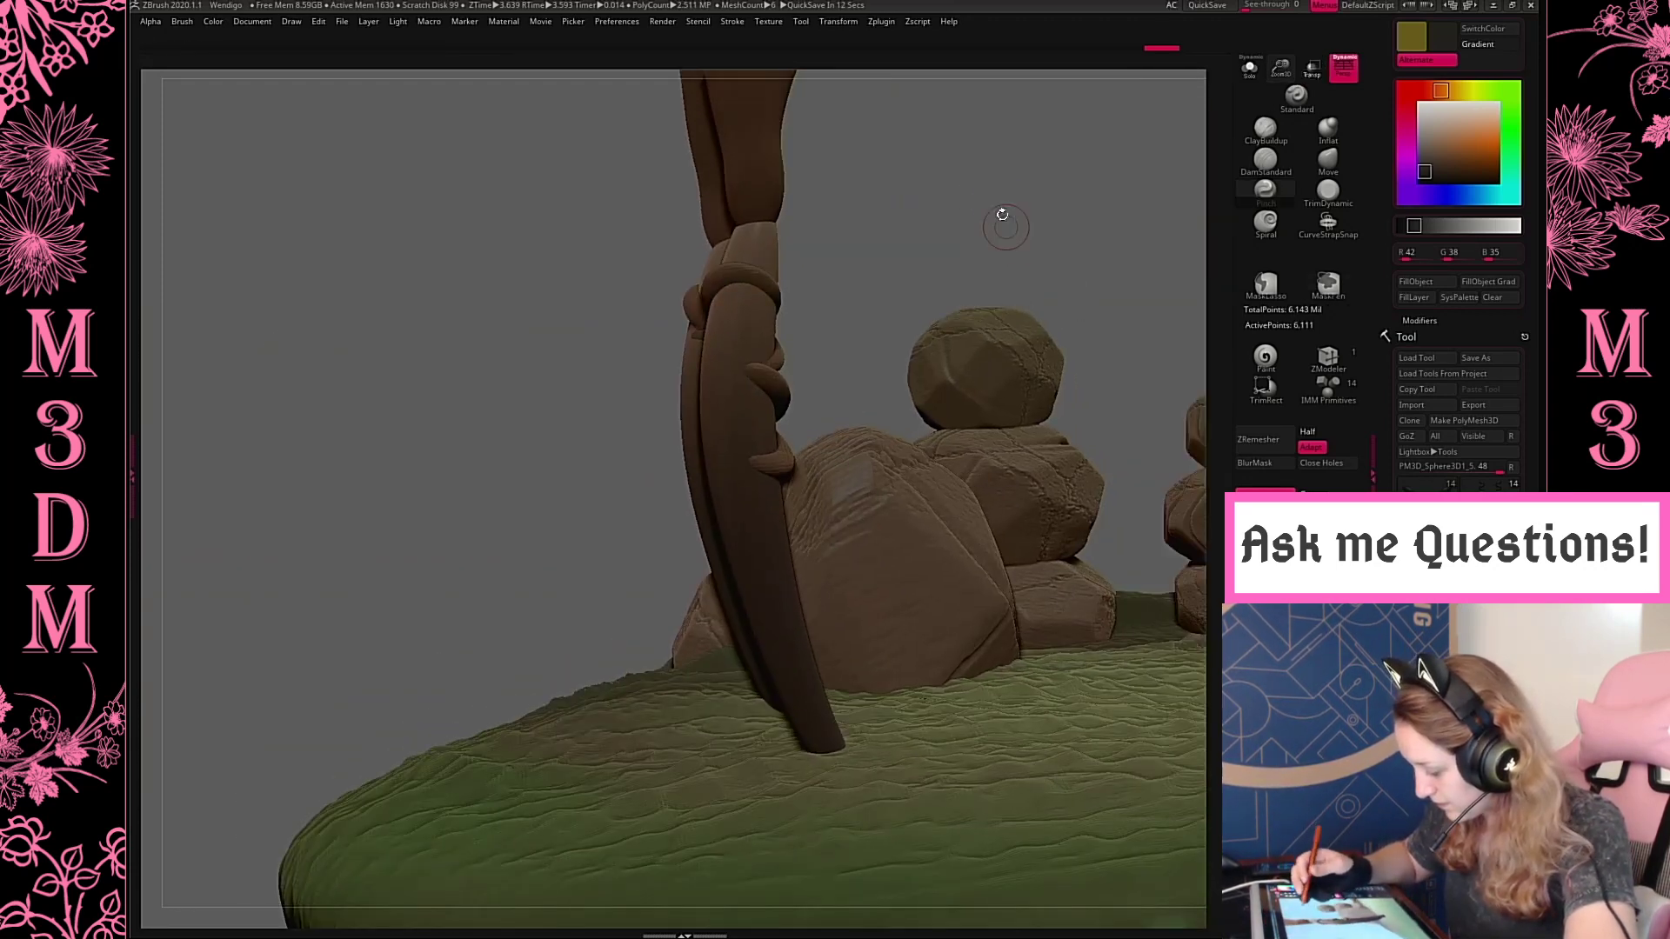
left_click_drag(990, 190, 1019, 235)
key("space")
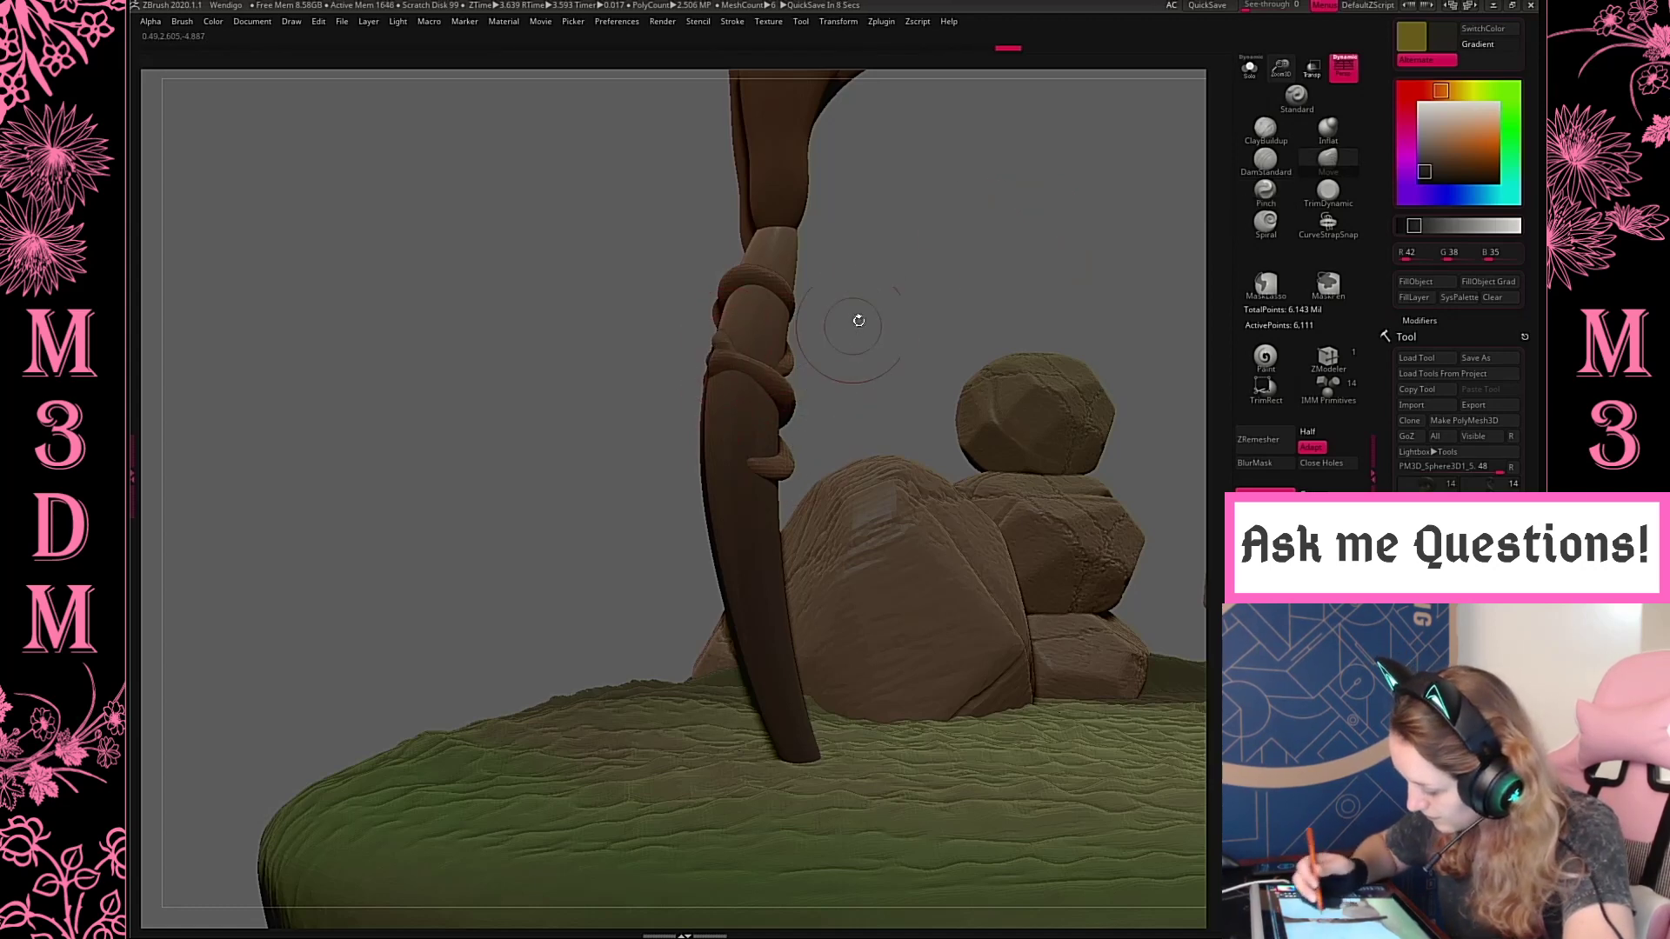
left_click_drag(859, 321, 744, 331)
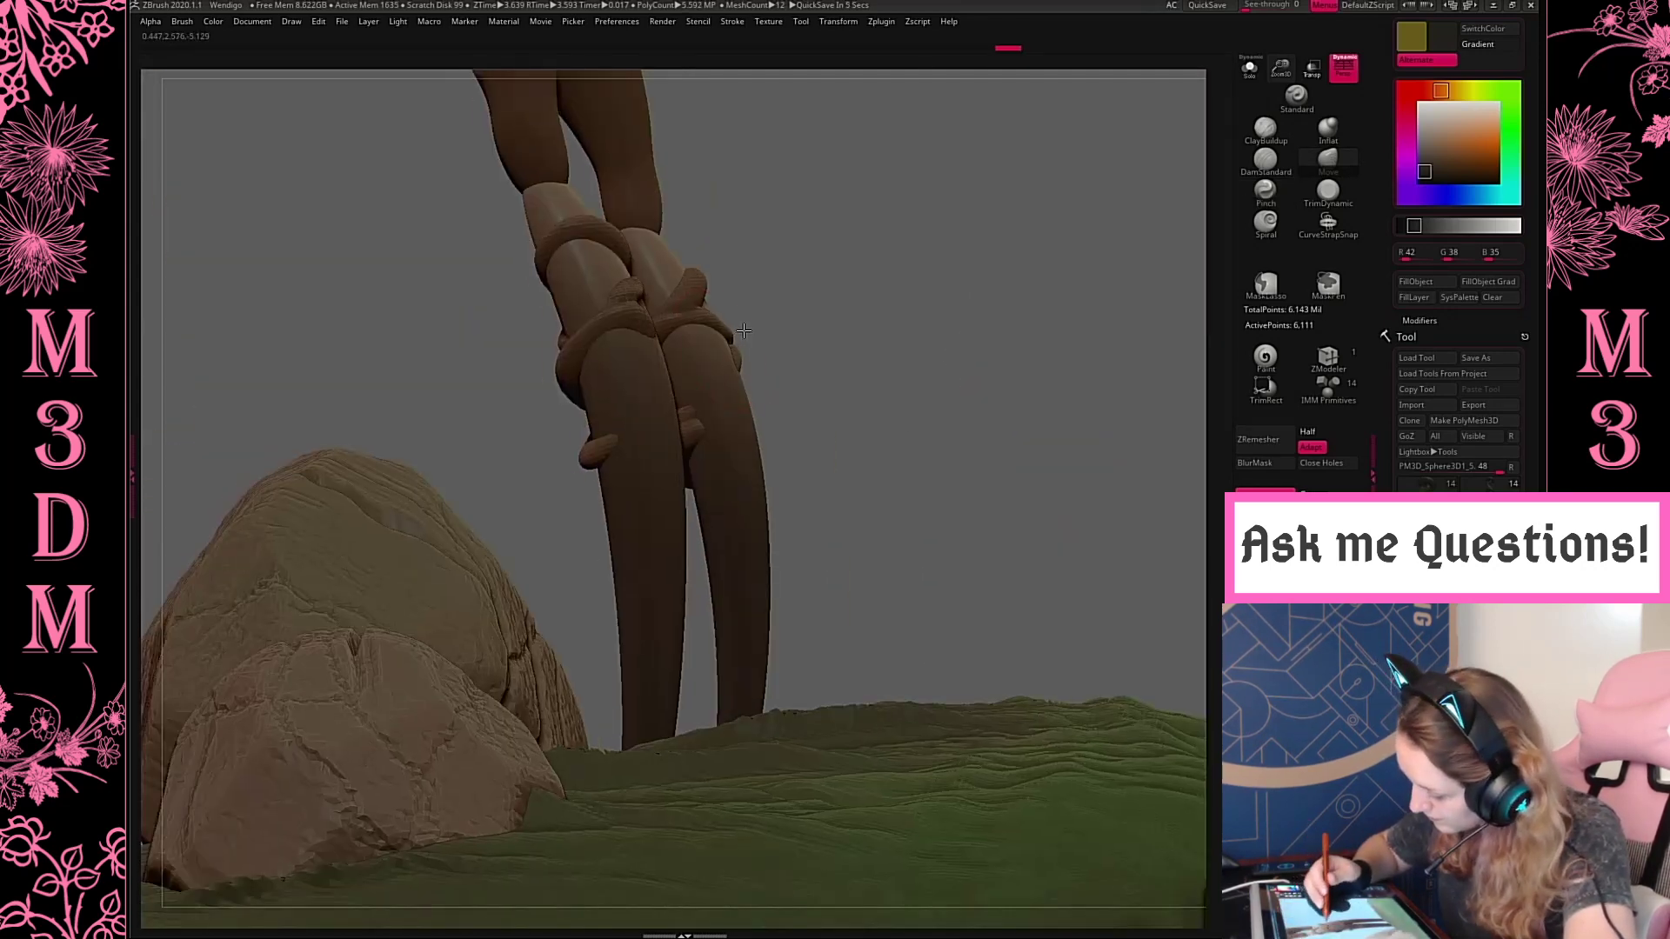
left_click_drag(796, 398, 739, 545)
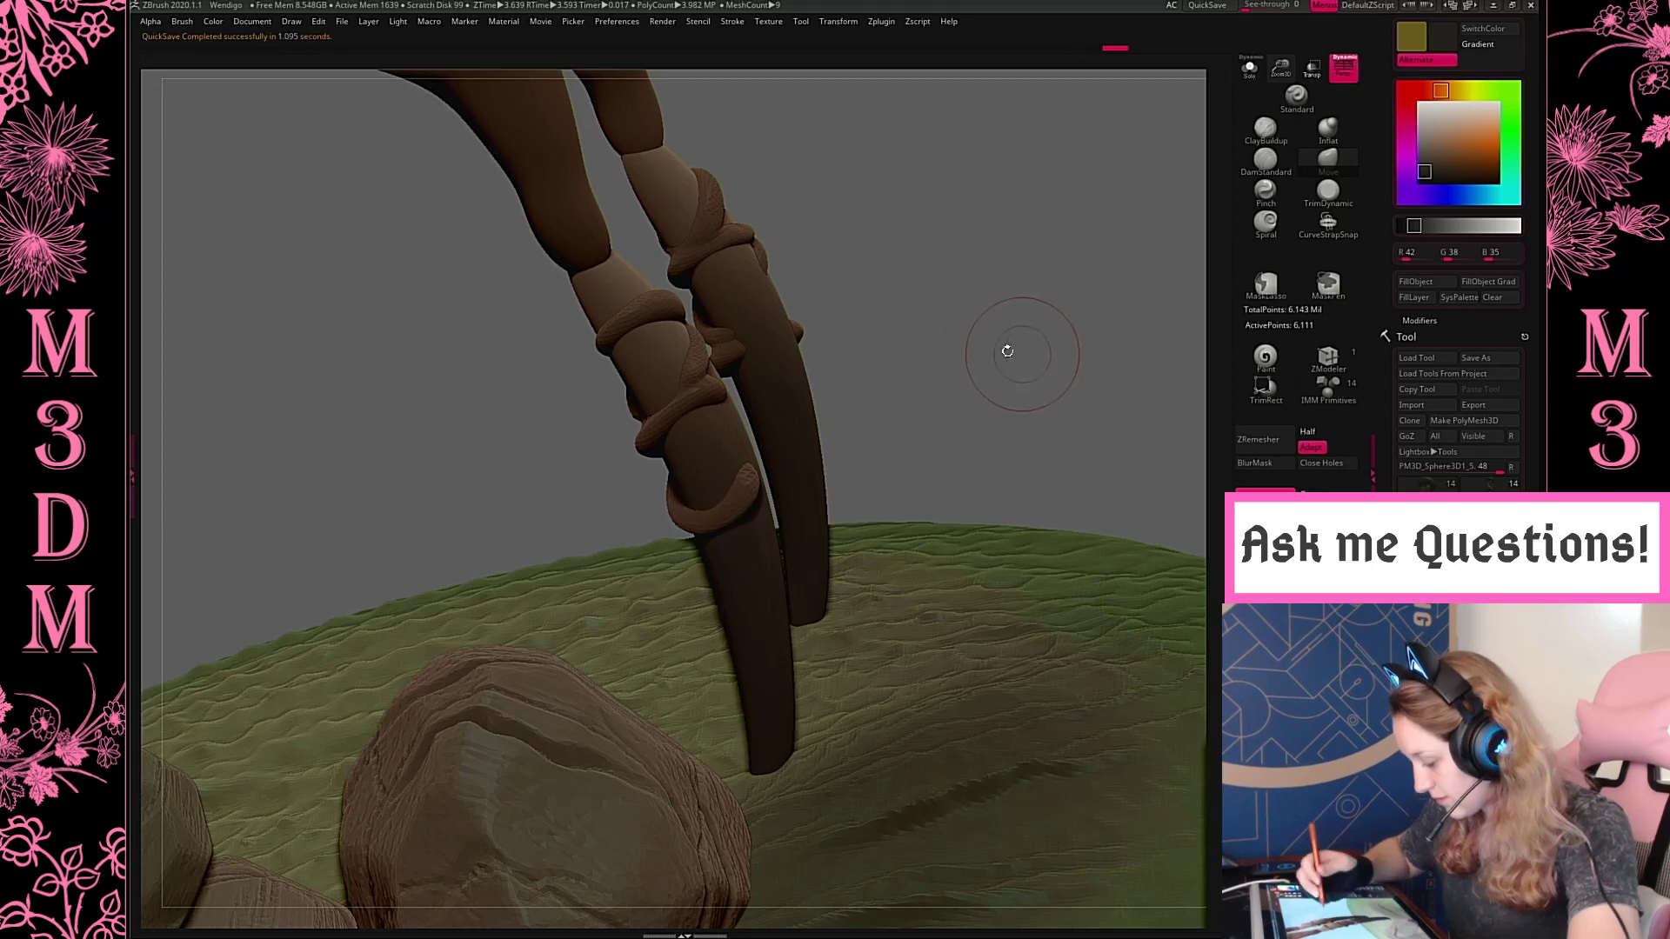
Even out the thickness of the root coils with the Inflat brush, checking them all around the lower hind leg
left_click_drag(1007, 351, 1017, 300)
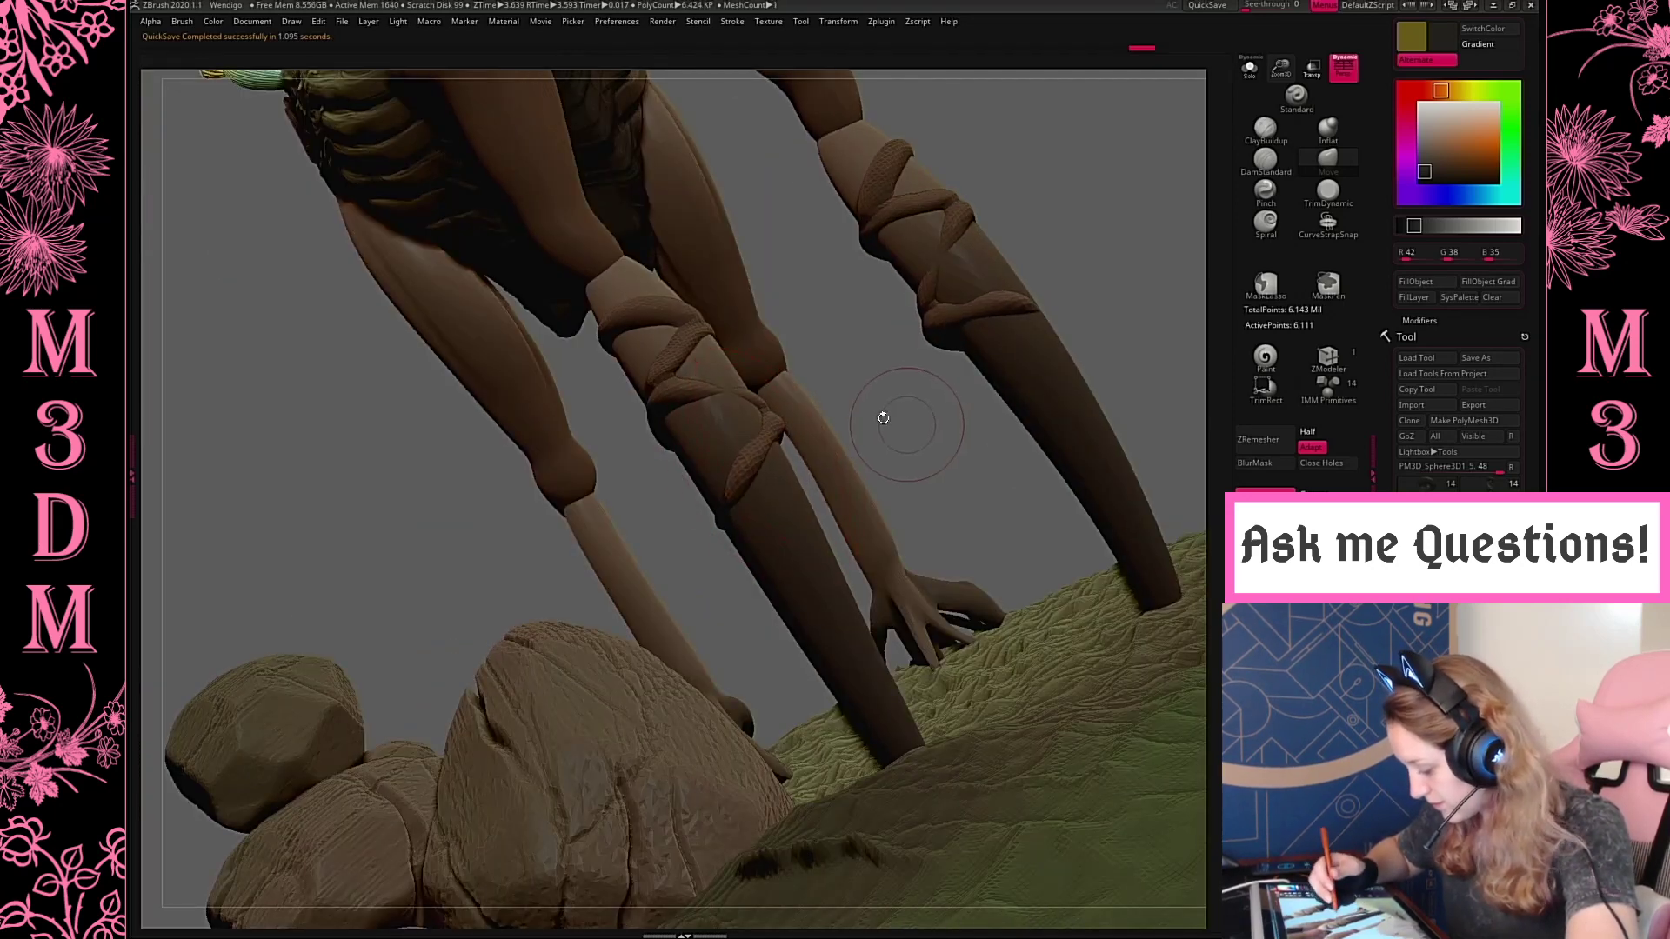
left_click_drag(883, 418, 1124, 210)
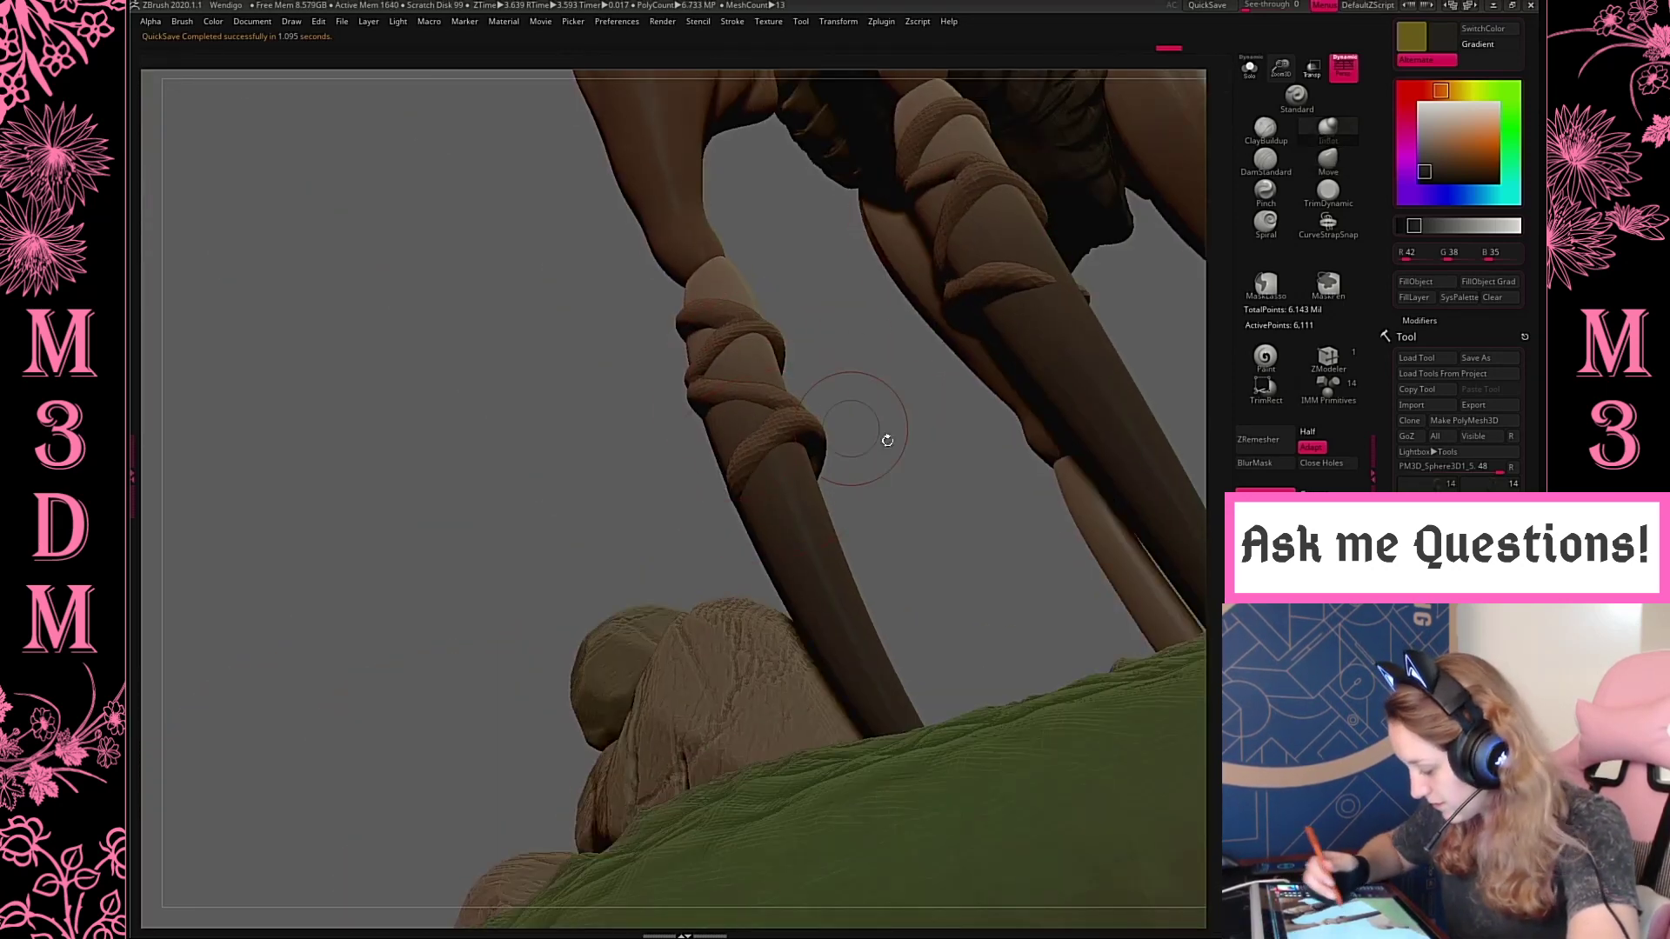
mouse_move(883, 435)
left_mouse_down()
mouse_move(987, 485)
mouse_move(772, 502)
left_mouse_up()
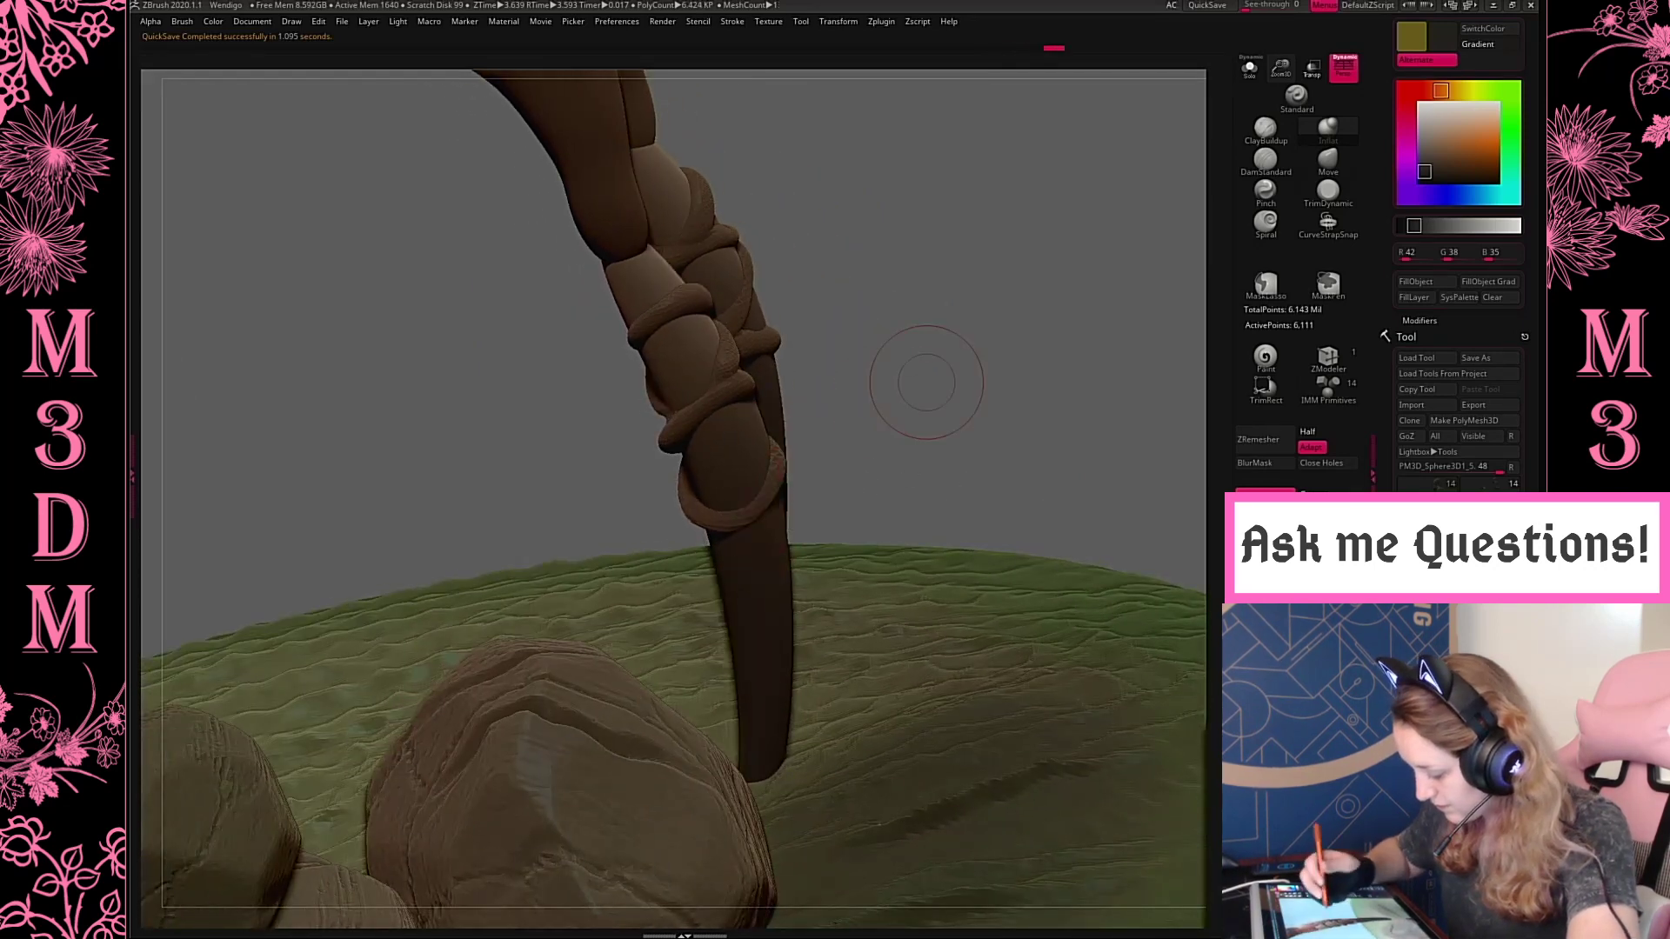
left_click_drag(941, 379, 1047, 327)
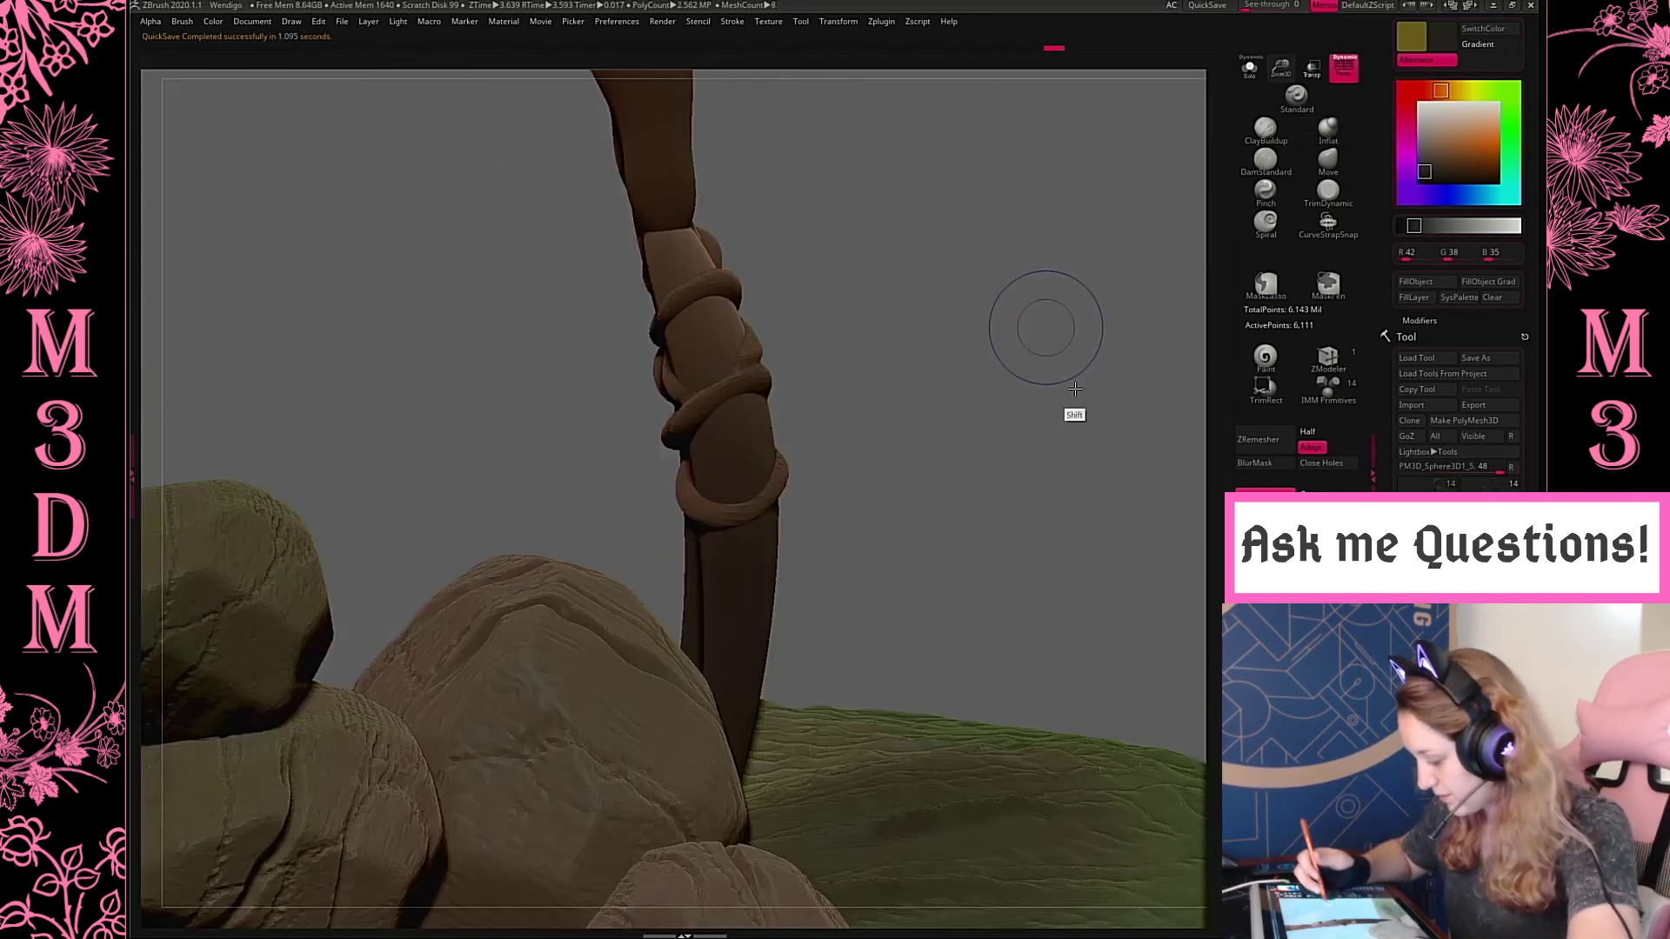
left_click_drag(1075, 389, 1098, 330, "shift")
key("f")
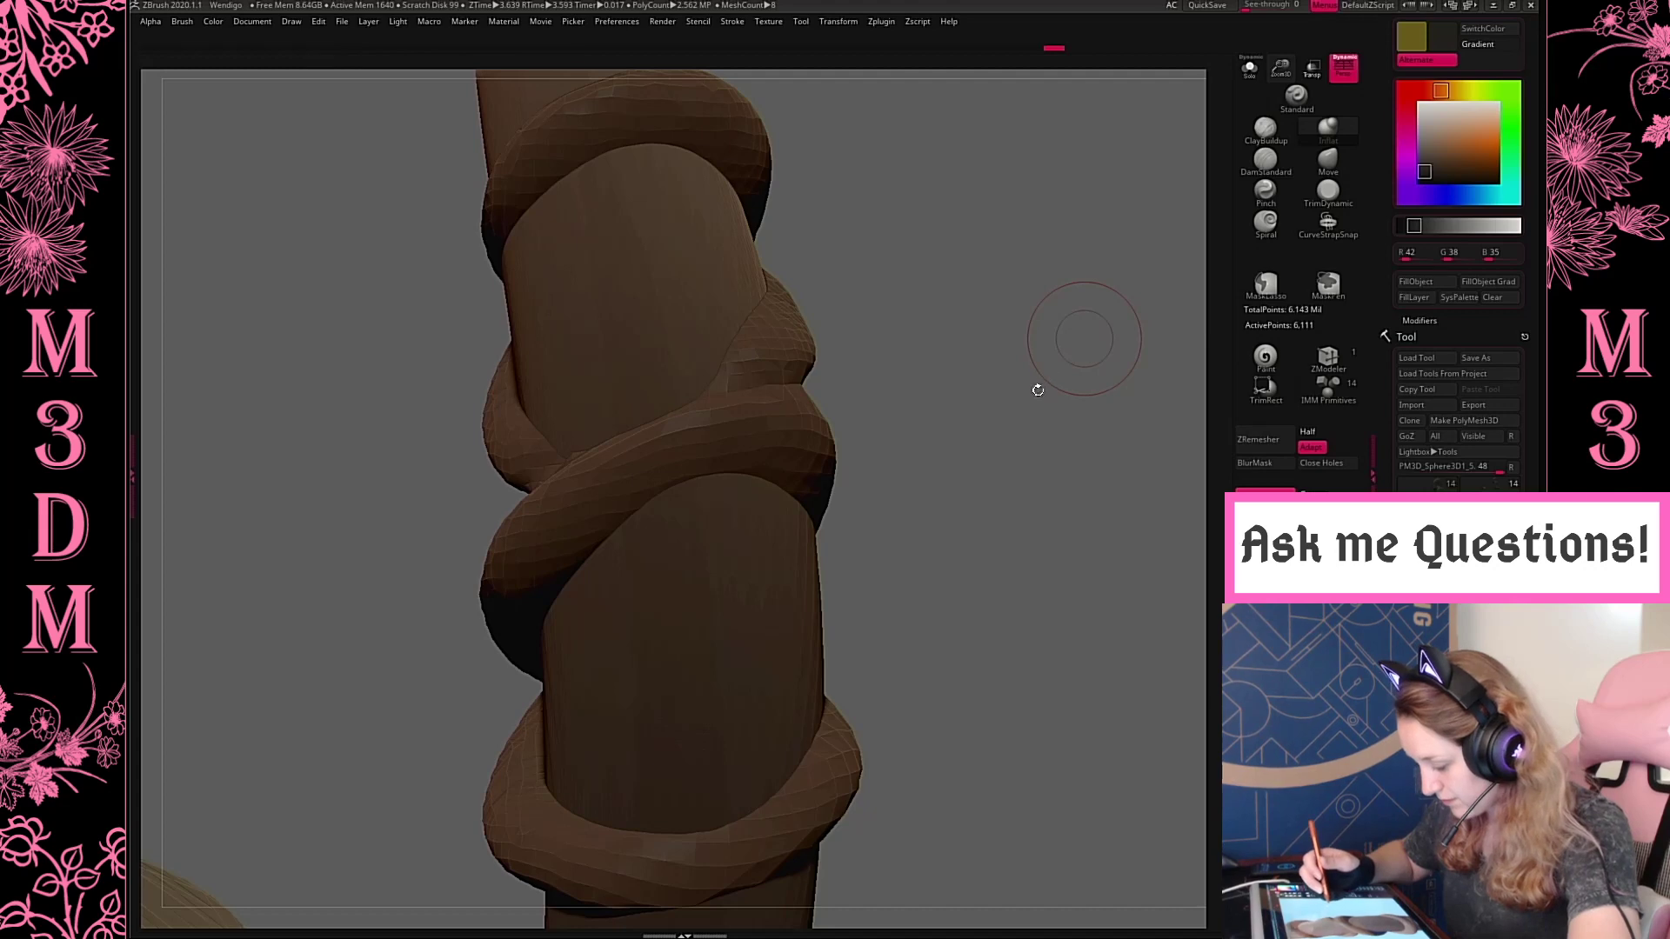
key("f")
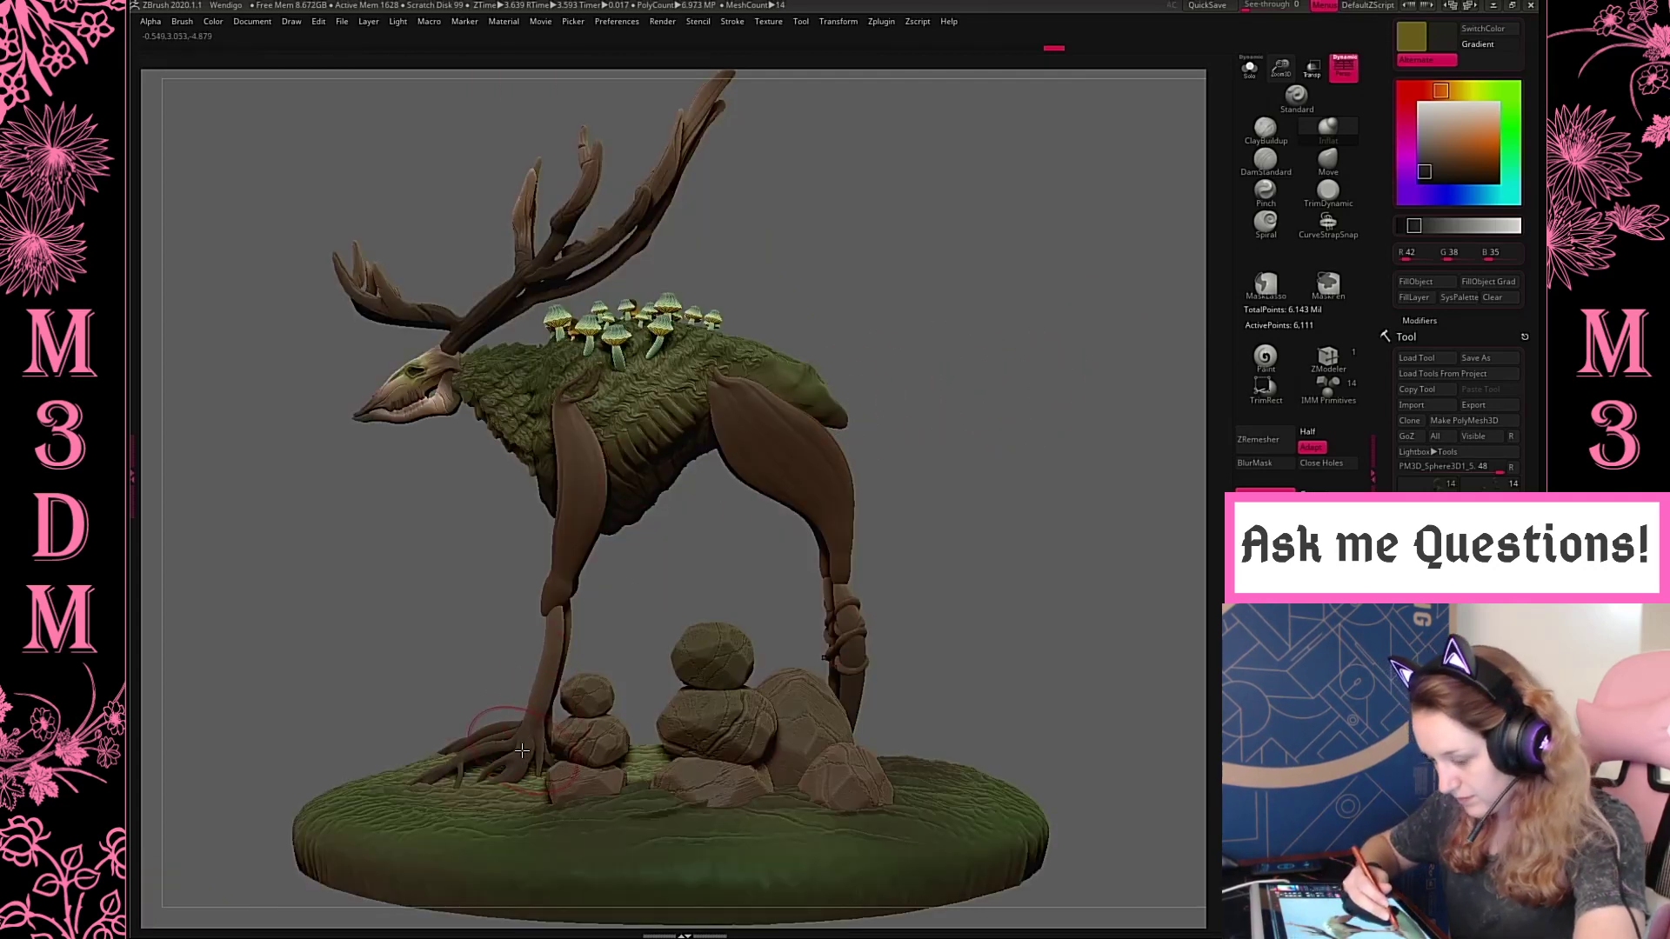
Sample a dark colour from the front root foot, RGB 34, 34, 34, and fill the hind-leg coils with it
key("c")
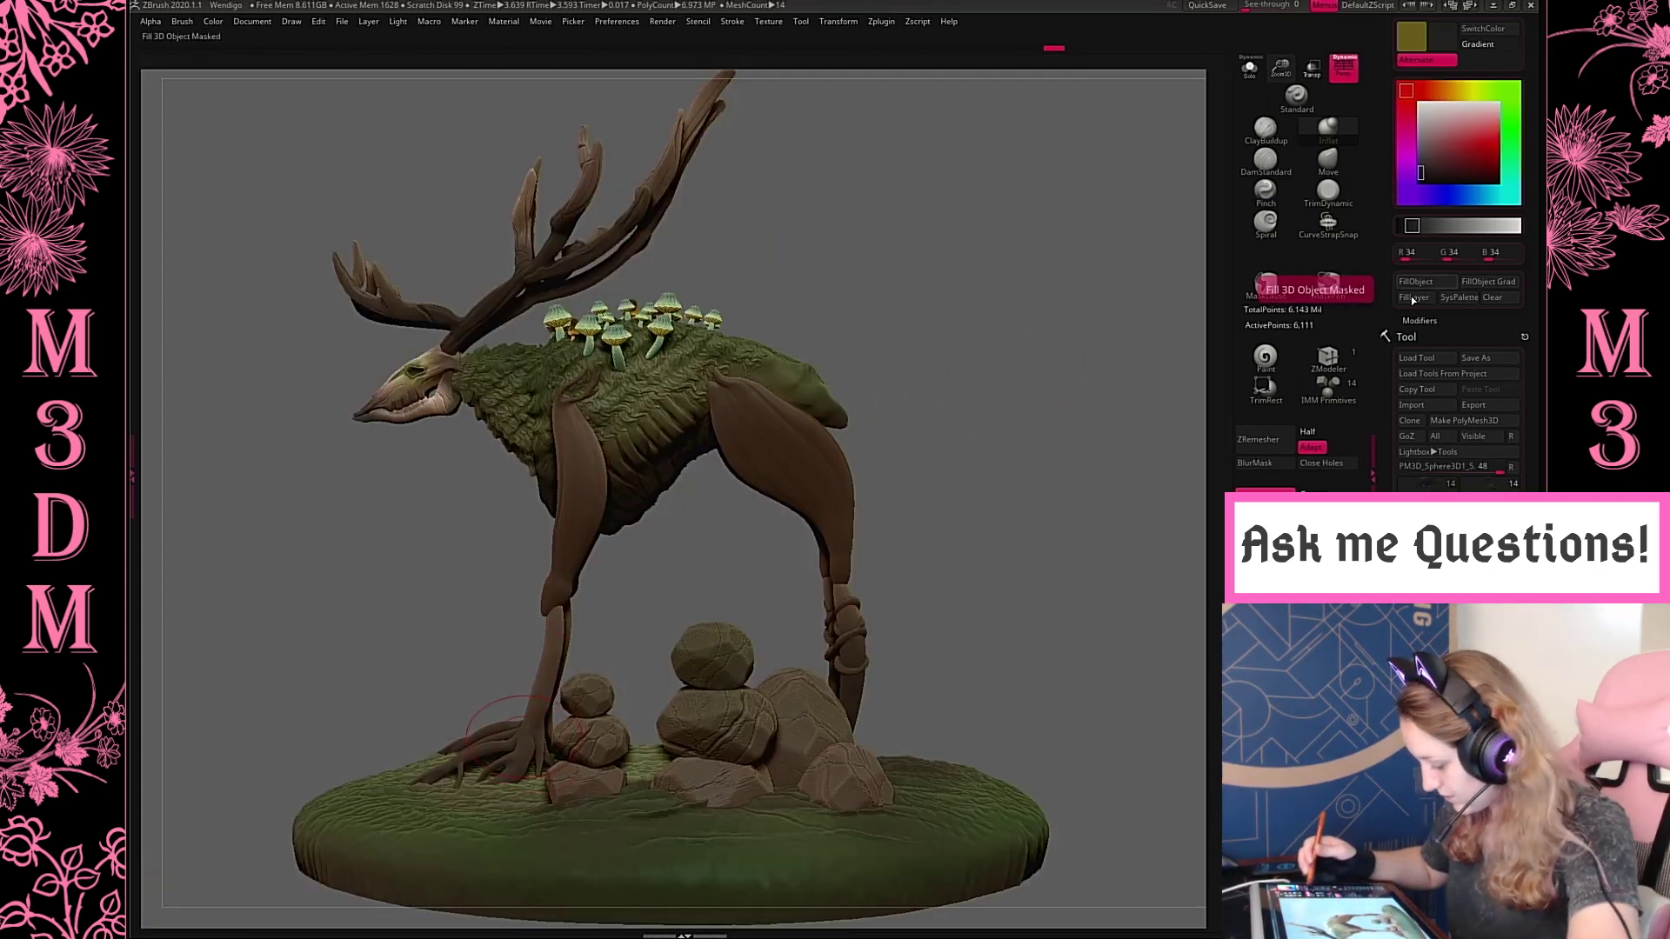
left_click_drag(1036, 634, 973, 506, "alt")
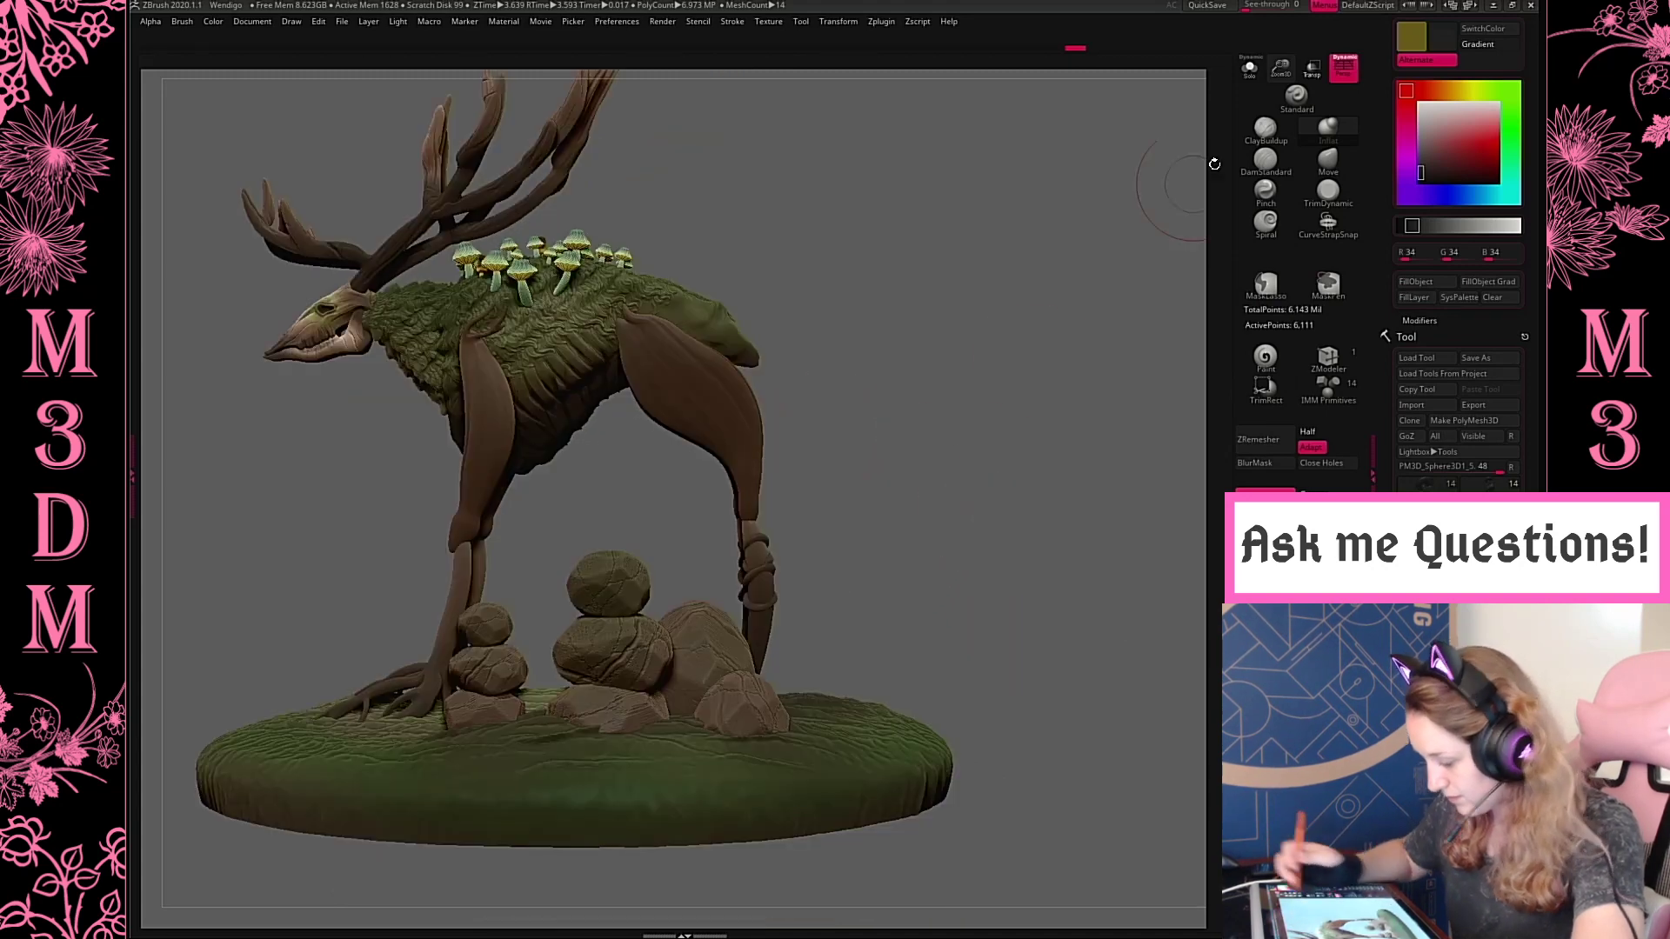
left_click_drag(1282, 80, 953, 464)
Duplicate the root coils downward along the lower hind leg with the gizmo, scale the copy and shift it sideways towards the leg
key("w")
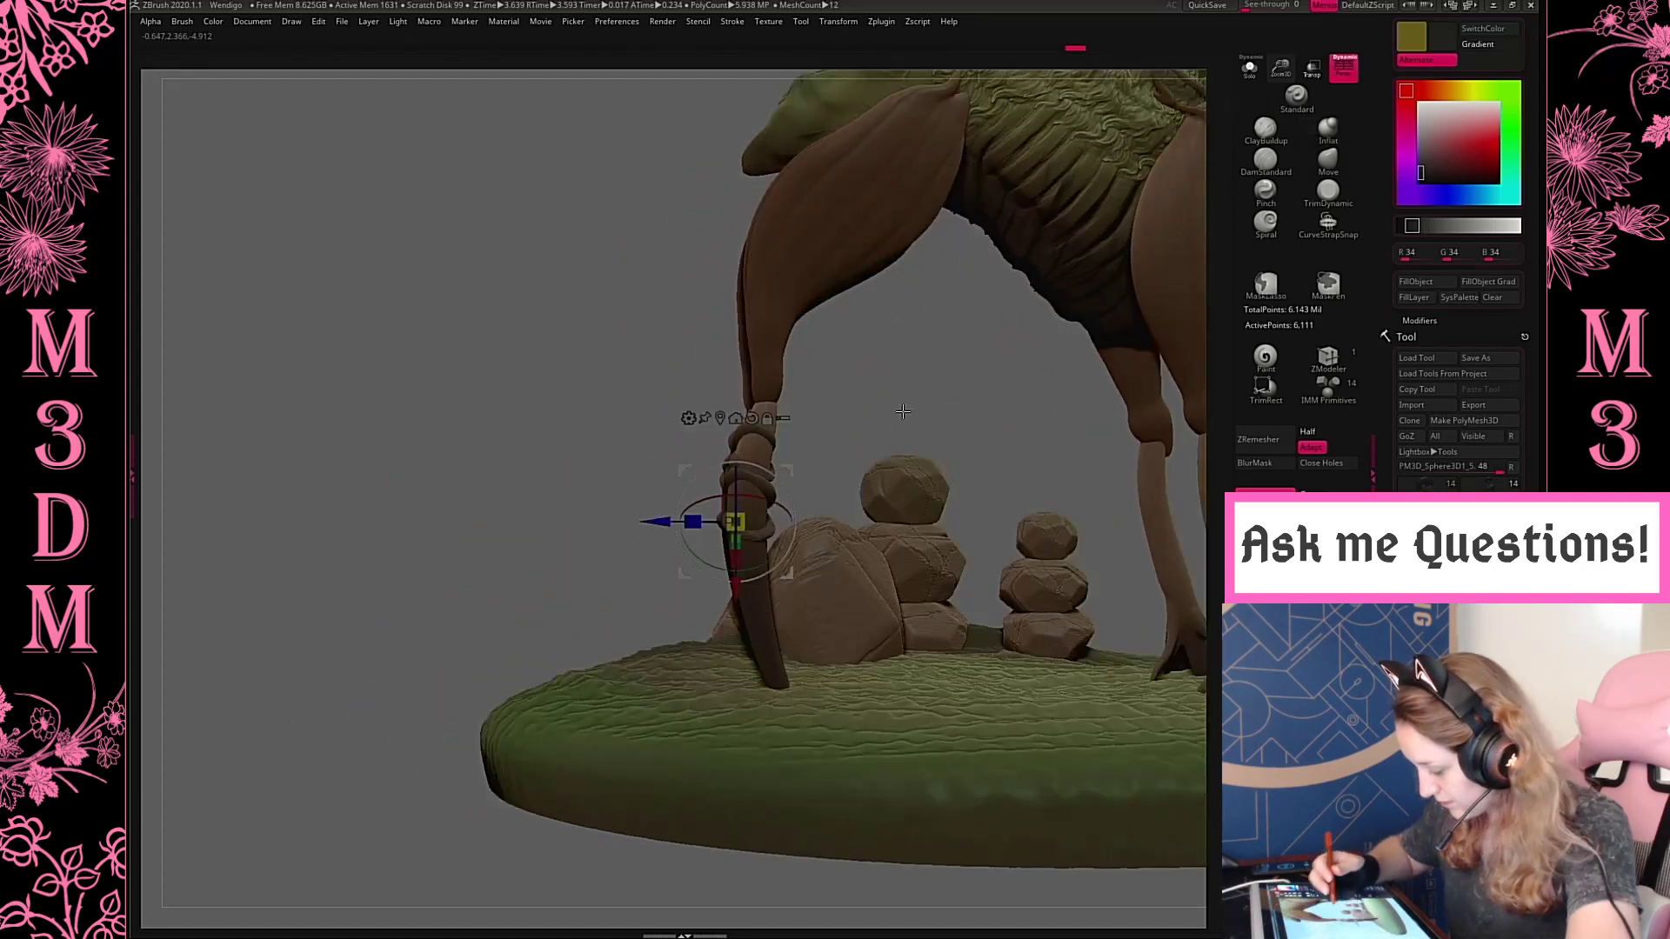
left_click_drag(763, 490, 1136, 471)
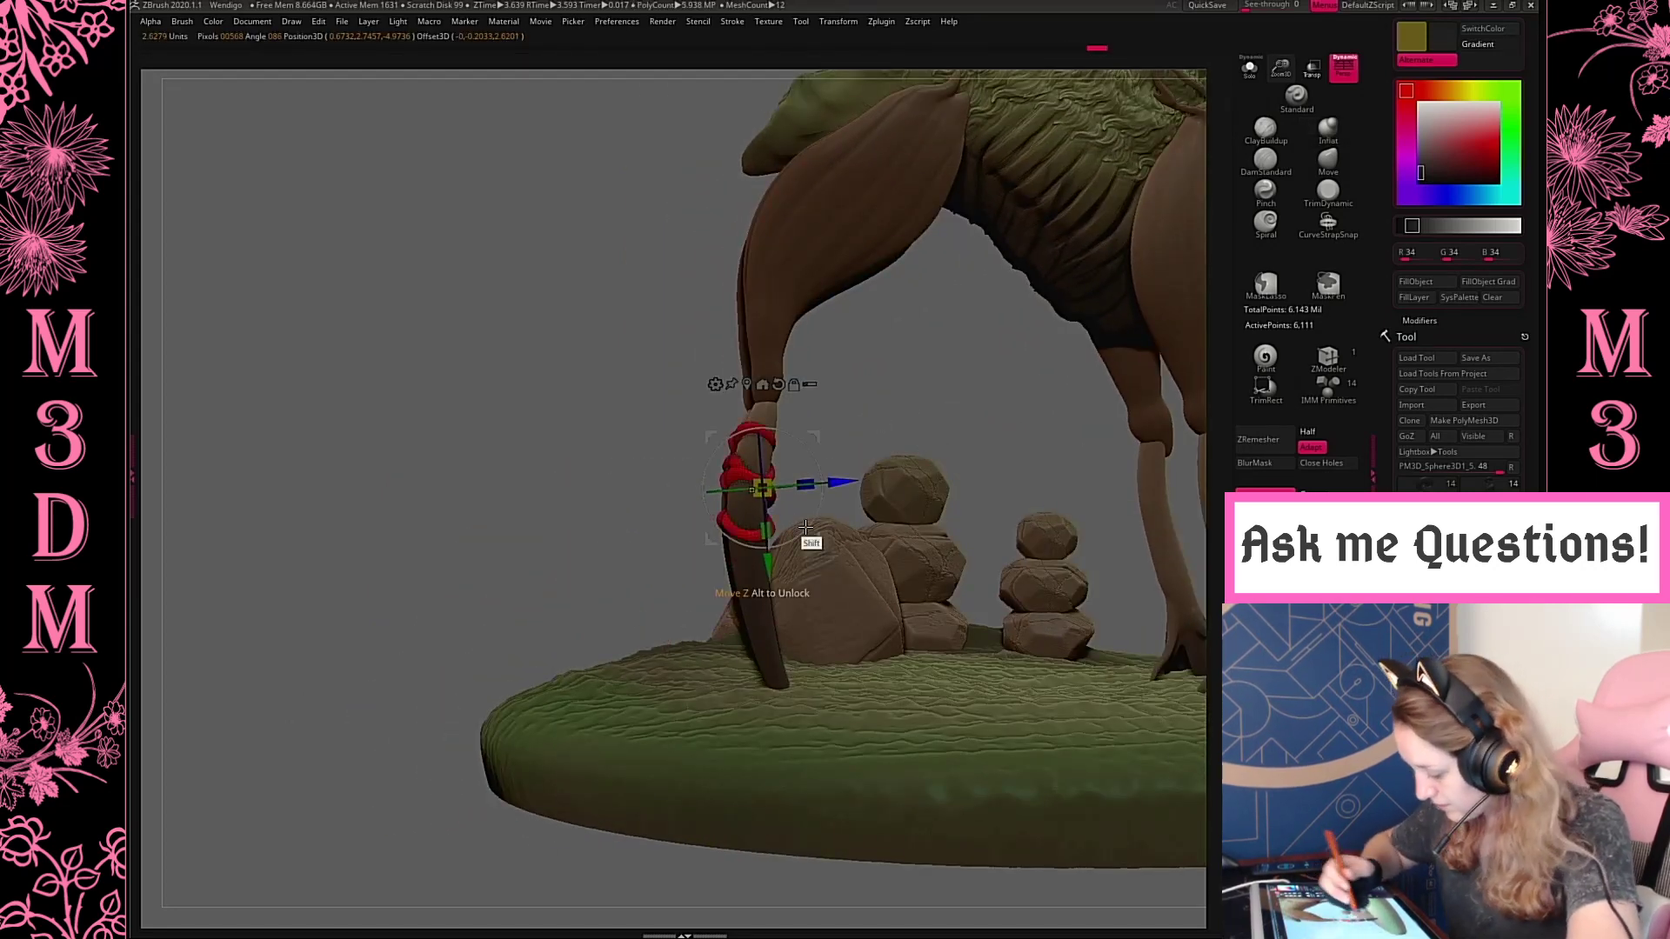
left_click_drag(805, 527, 773, 616, "ctrl")
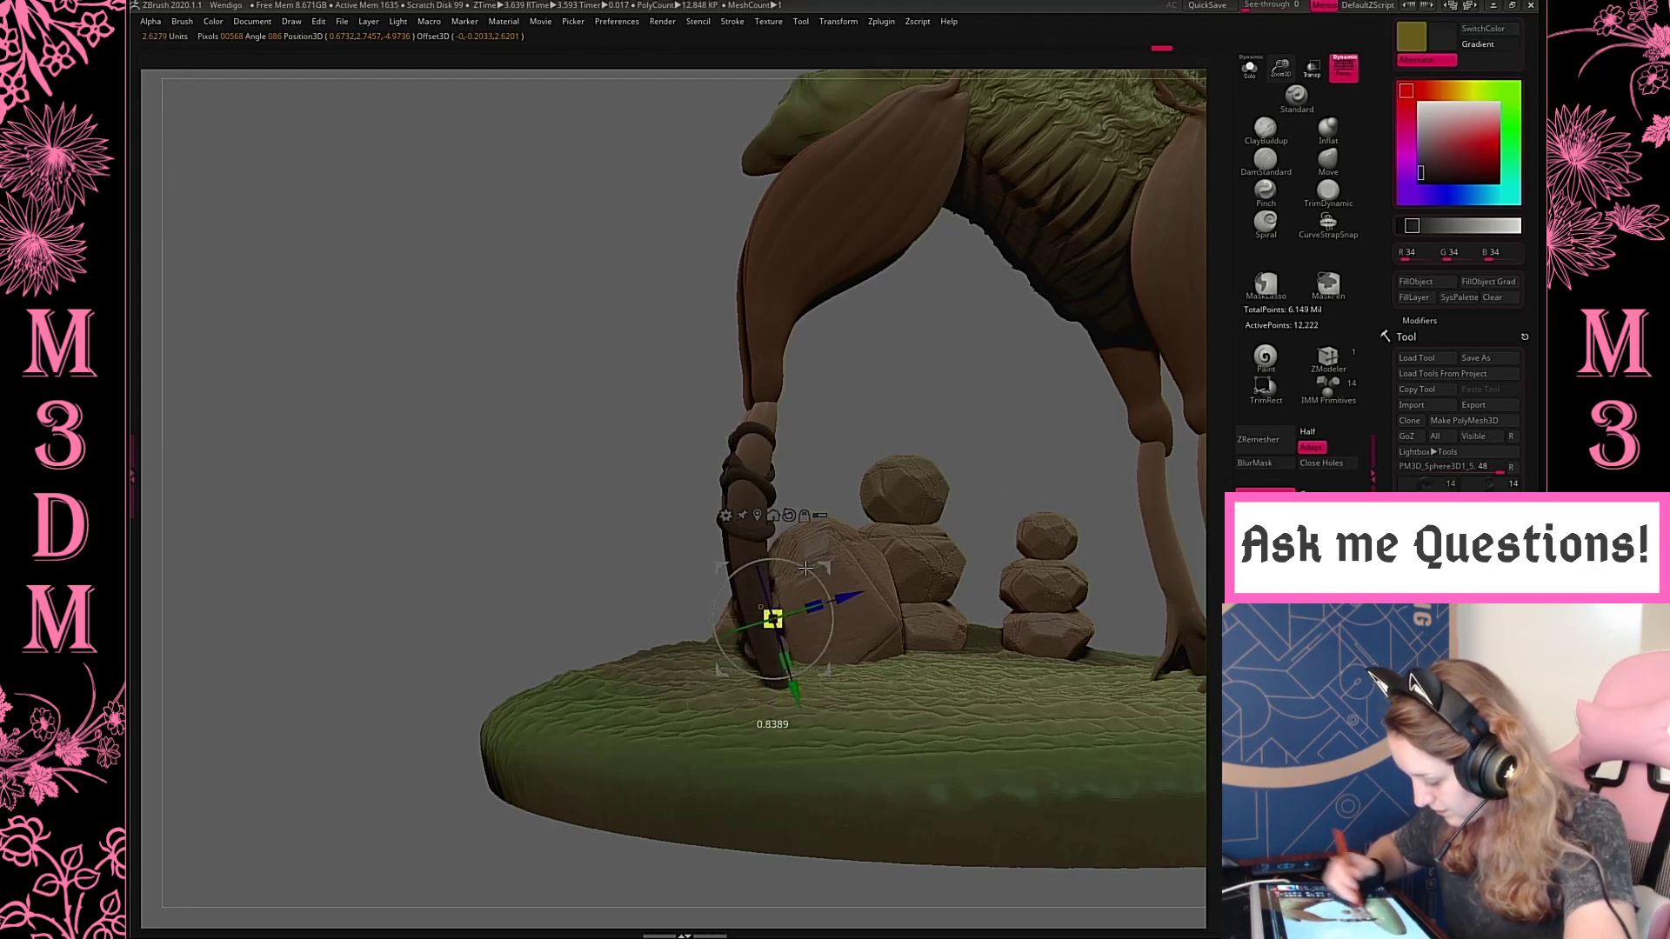
left_click_drag(939, 437, 993, 463)
left_click_drag(815, 575, 914, 603)
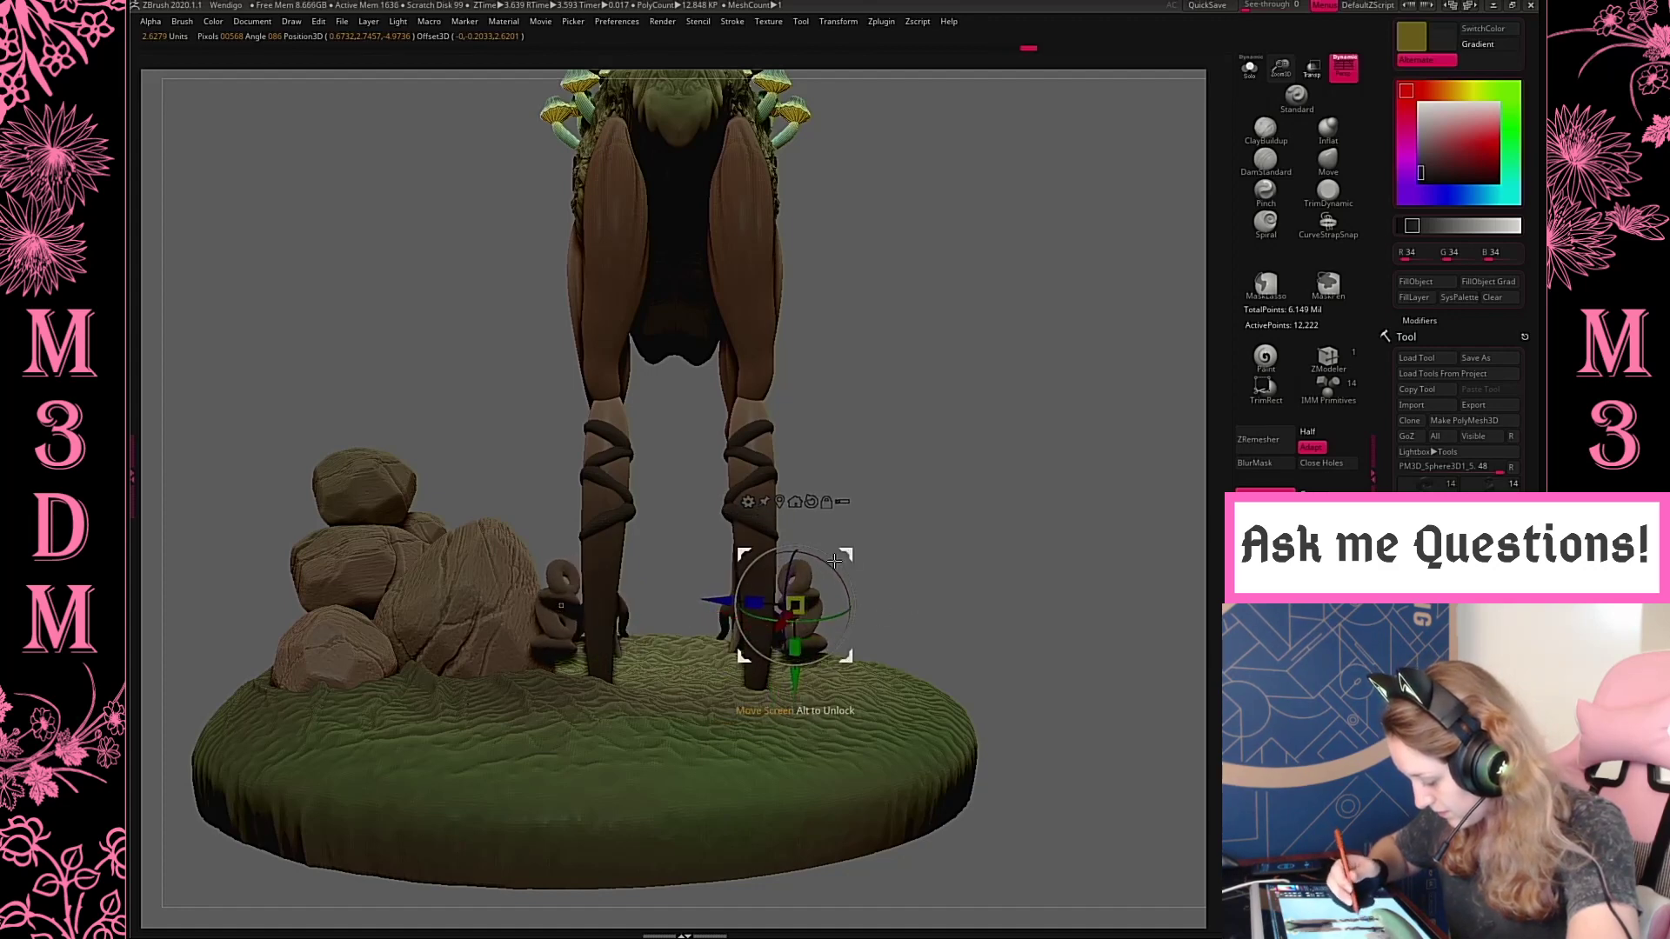
left_click_drag(834, 561, 784, 555)
Recentre the gizmo on the copied coils and realign them around the lowest part of the hind leg
left_click_drag(1087, 496, 894, 522)
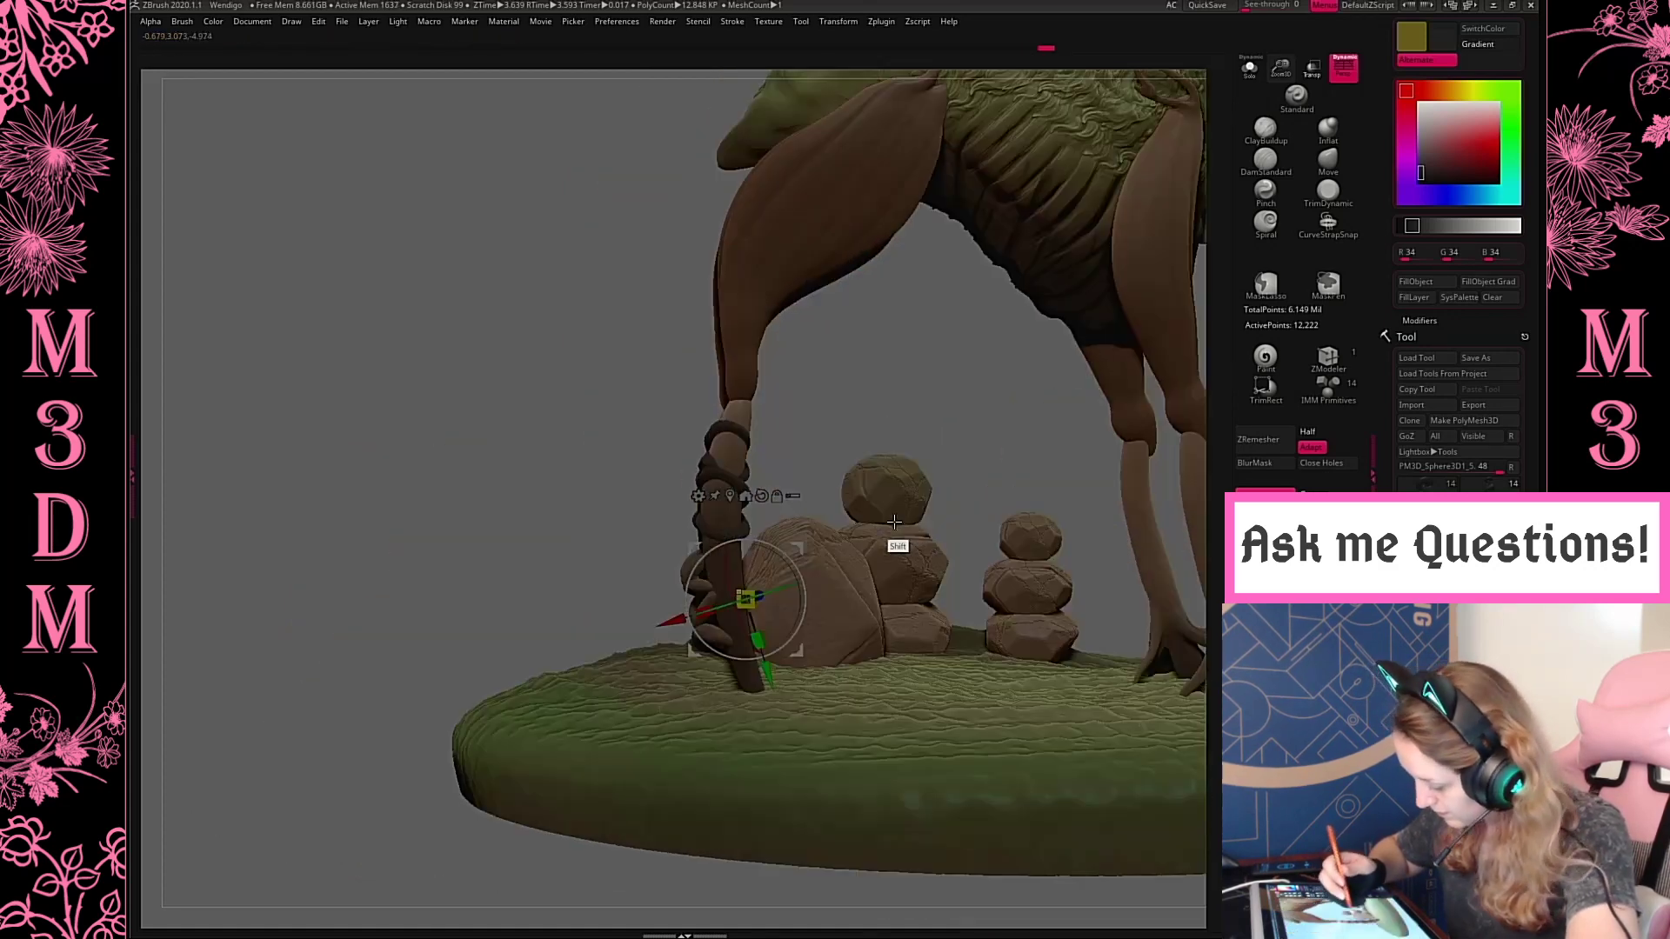
left_click(831, 679, "alt")
left_click(706, 605, "alt")
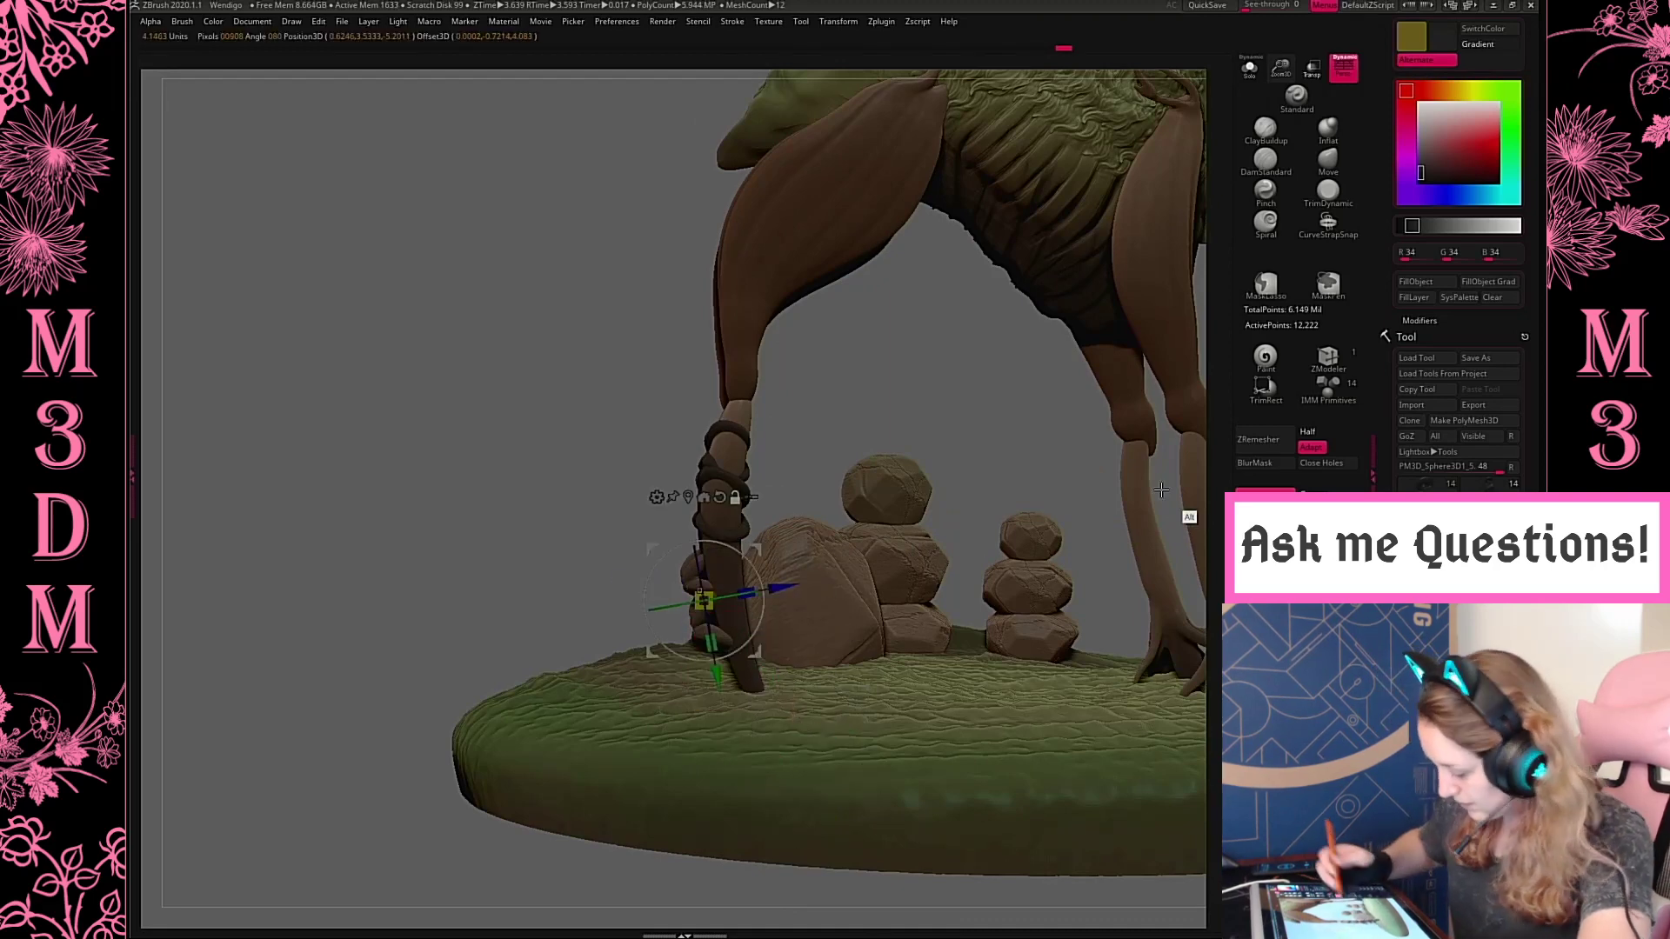
left_click_drag(965, 428, 786, 520)
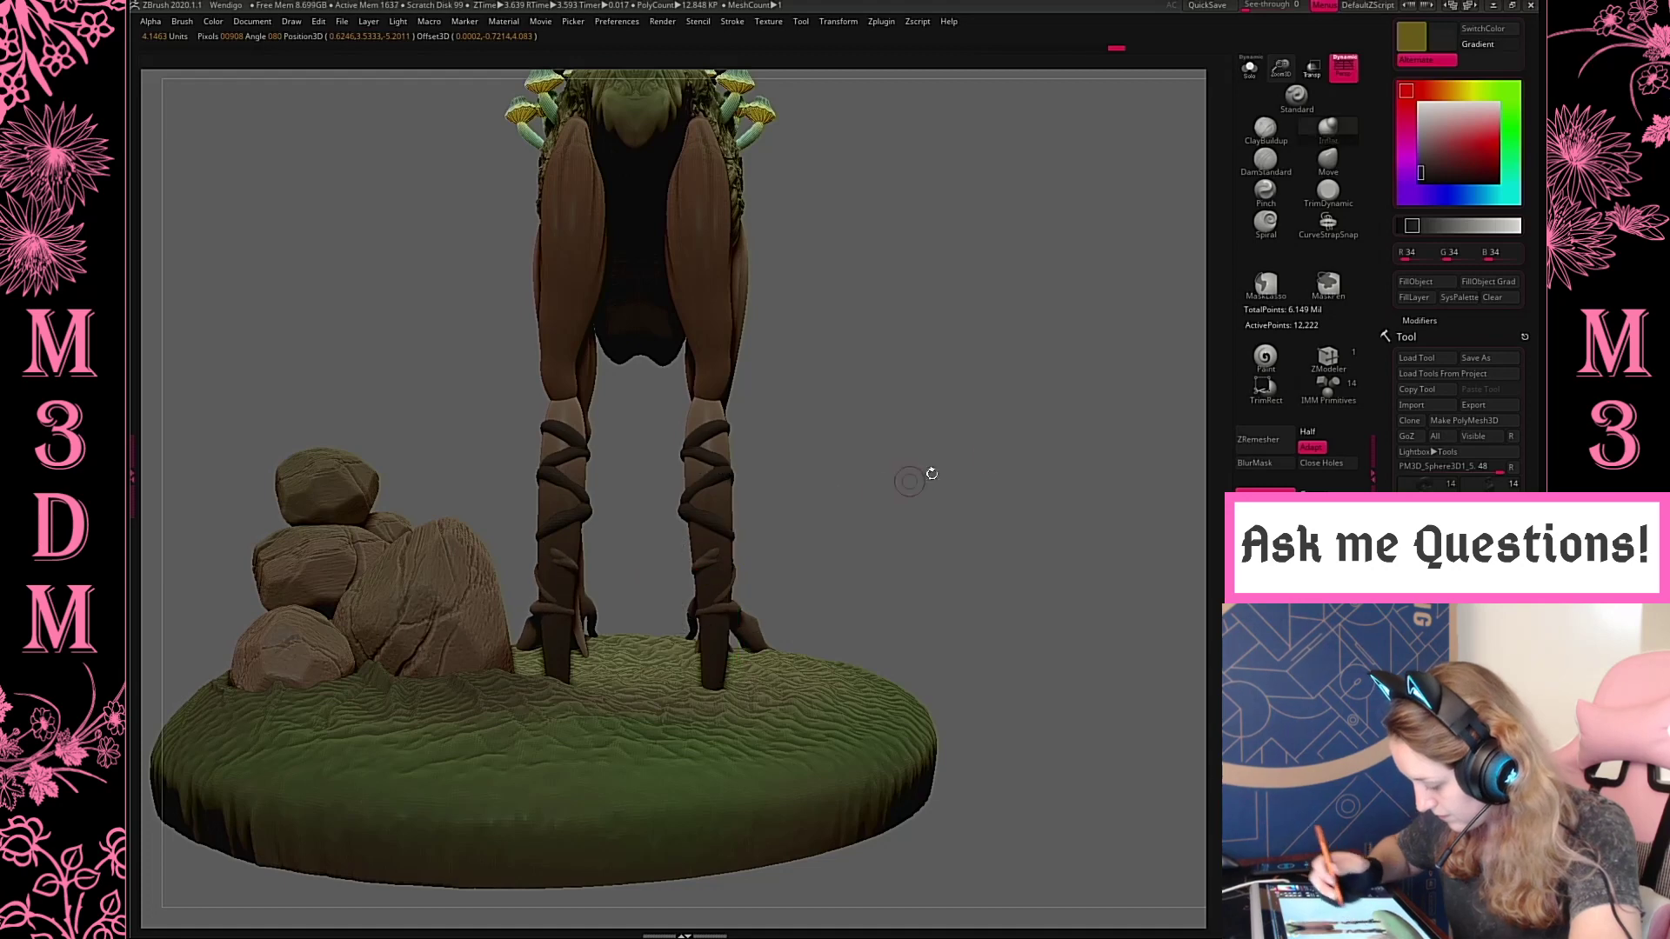
left_click_drag(929, 476, 920, 429)
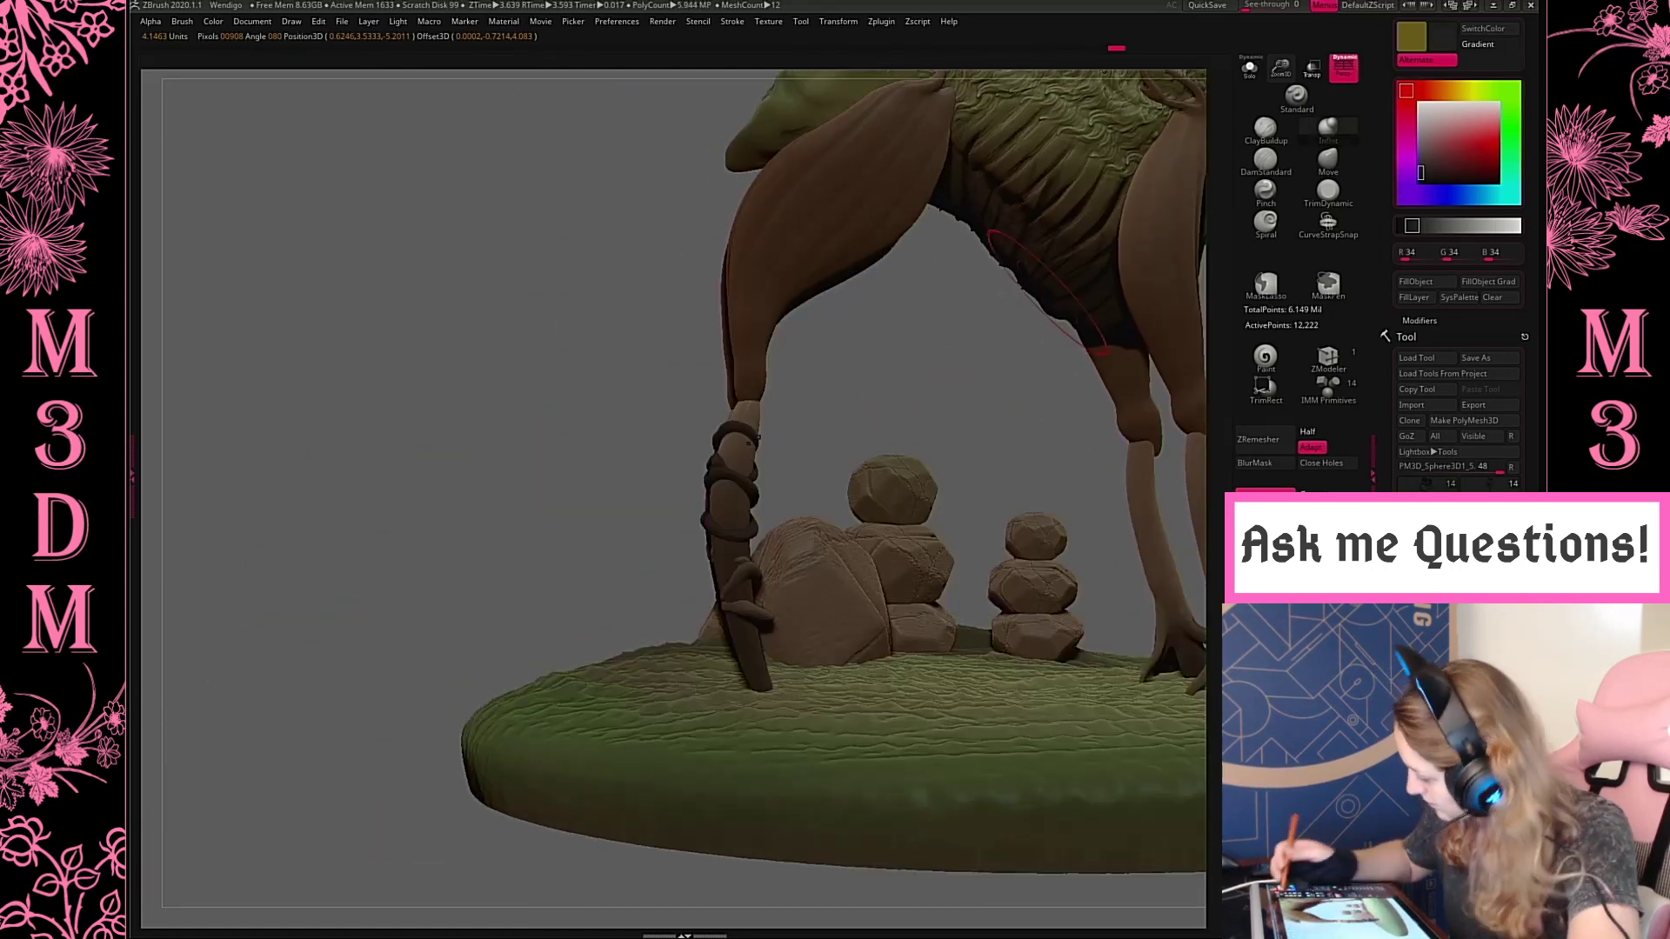
Pull the copied coils closer around the lowest part of the hind leg with the Move brush
left_click_drag(1306, 126, 1312, 155)
left_click(1322, 159)
left_click_drag(793, 646, 774, 640)
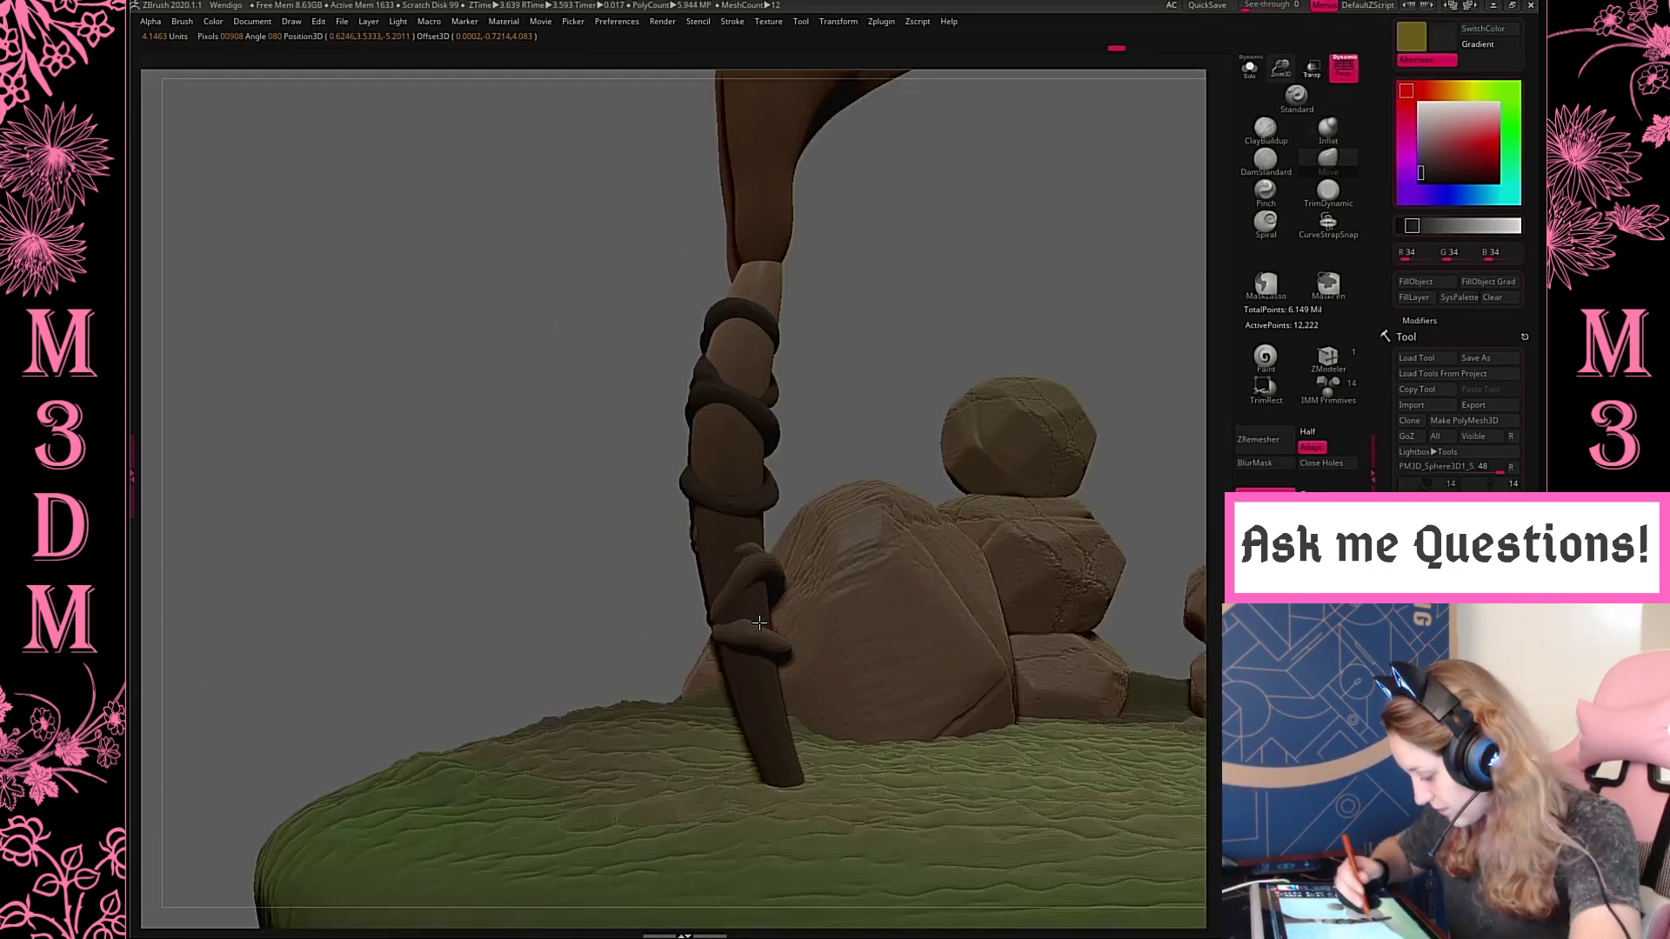
left_click_drag(776, 564, 760, 572)
left_click_drag(849, 434, 766, 633)
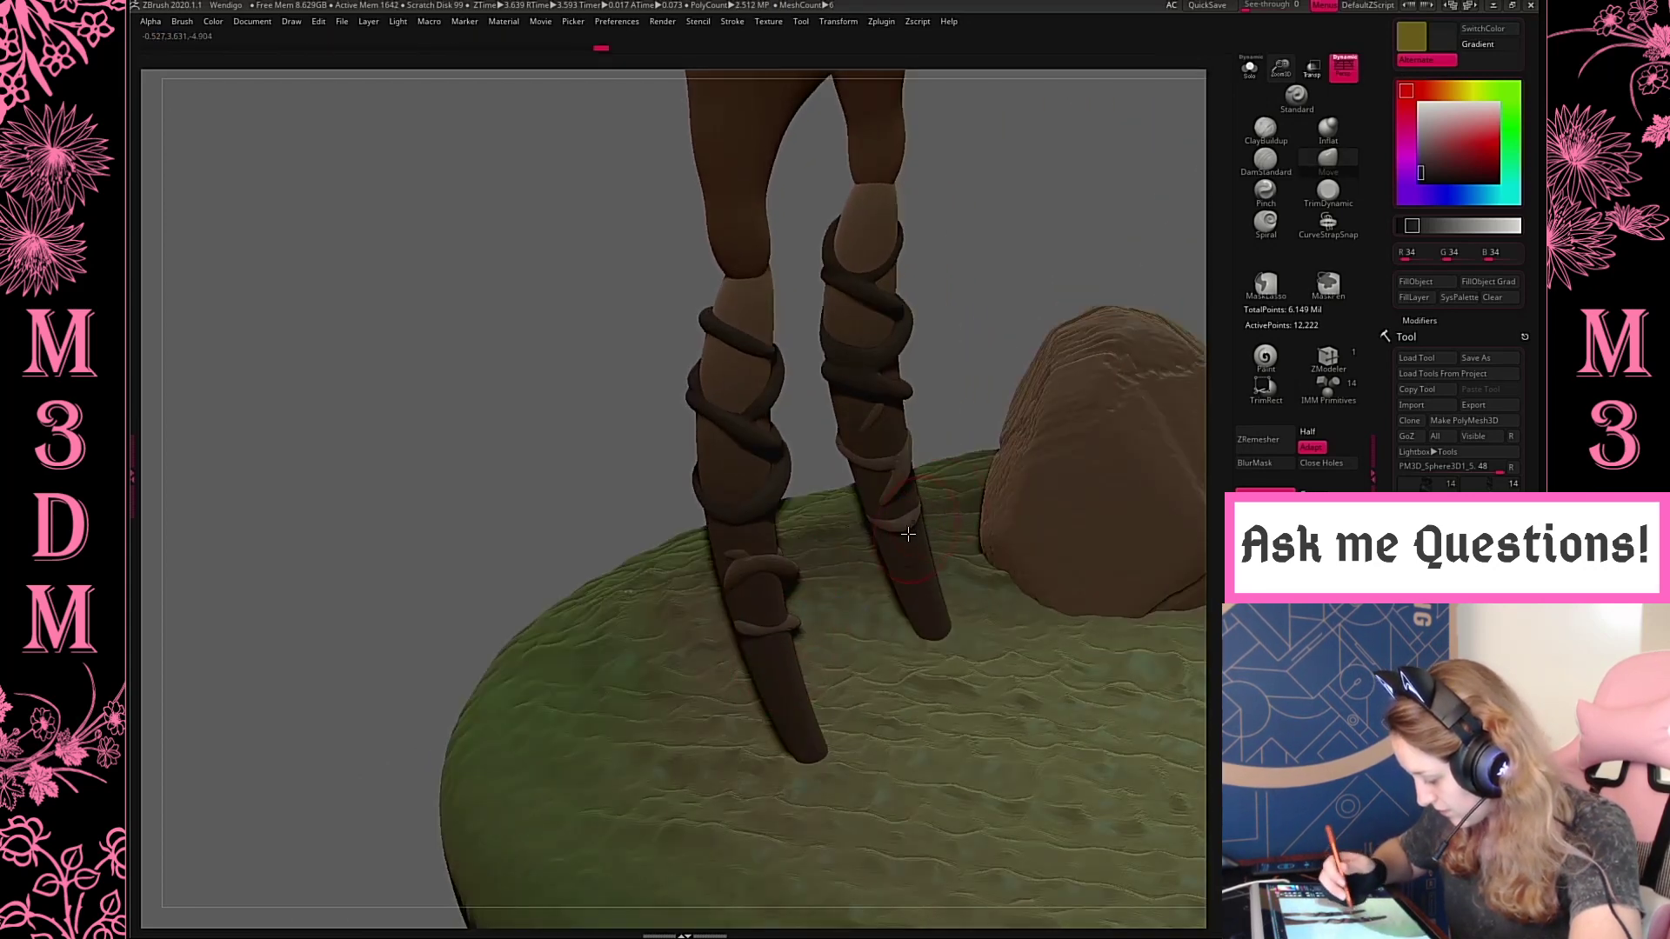
Thicken the copied coils with the Inflat brush, clear the mask, remesh the coils and reduce the brush size
left_click(1321, 146)
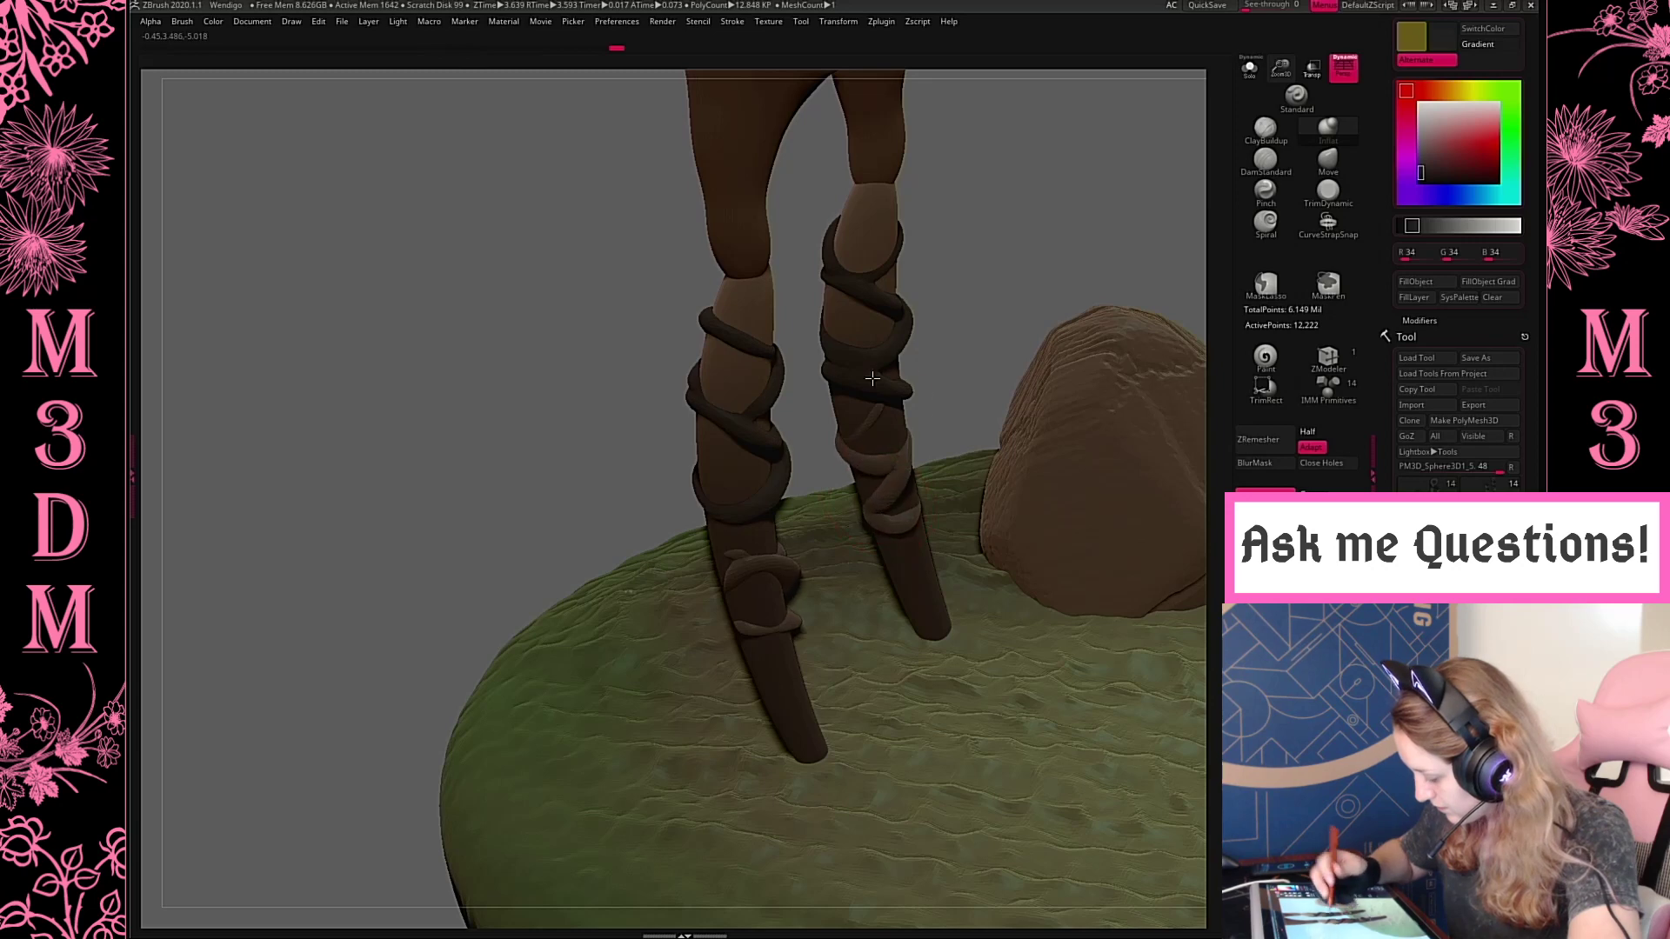
left_click_drag(1043, 305, 1092, 482)
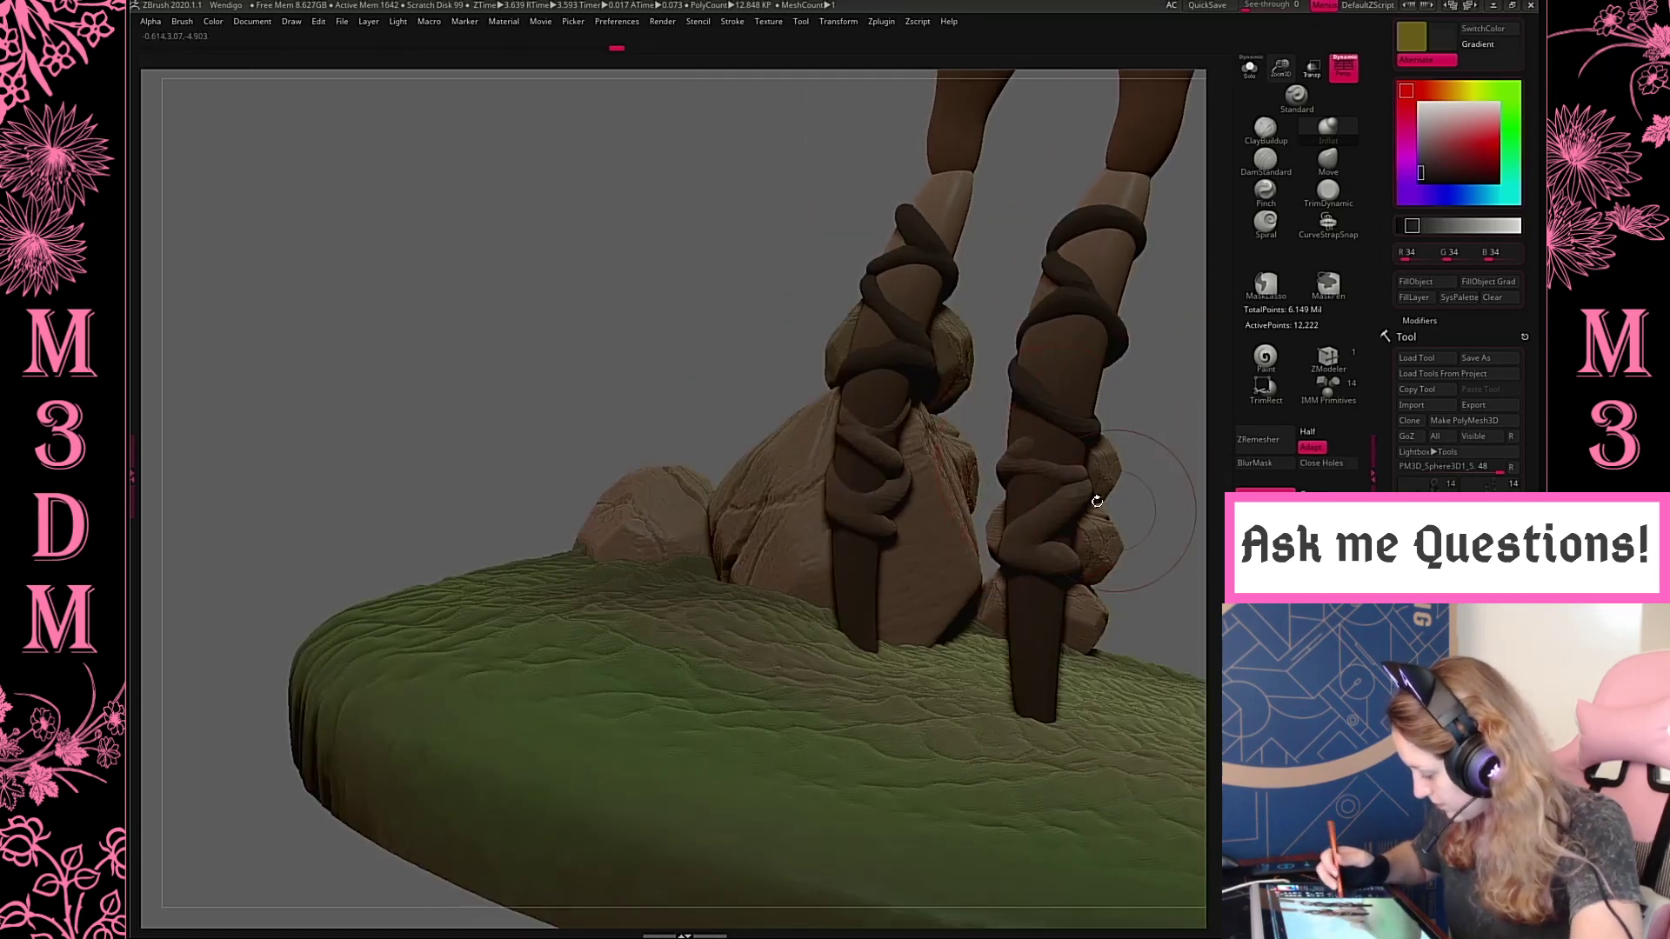
key("space")
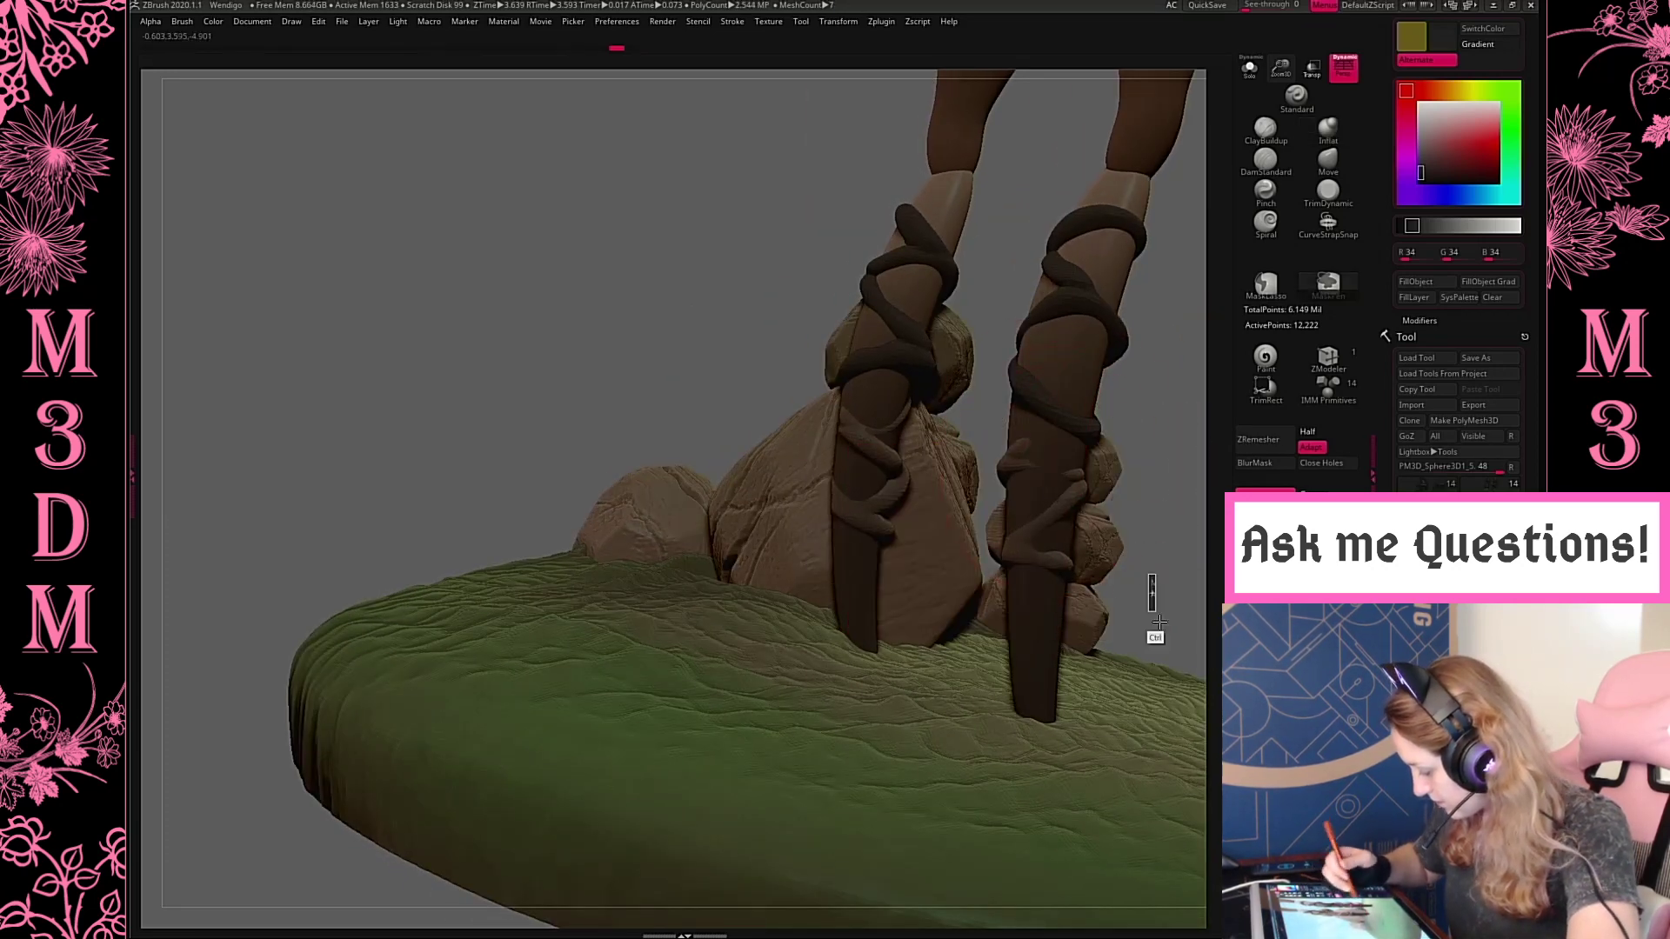
left_click_drag(1152, 594, 1006, 317, "ctrl")
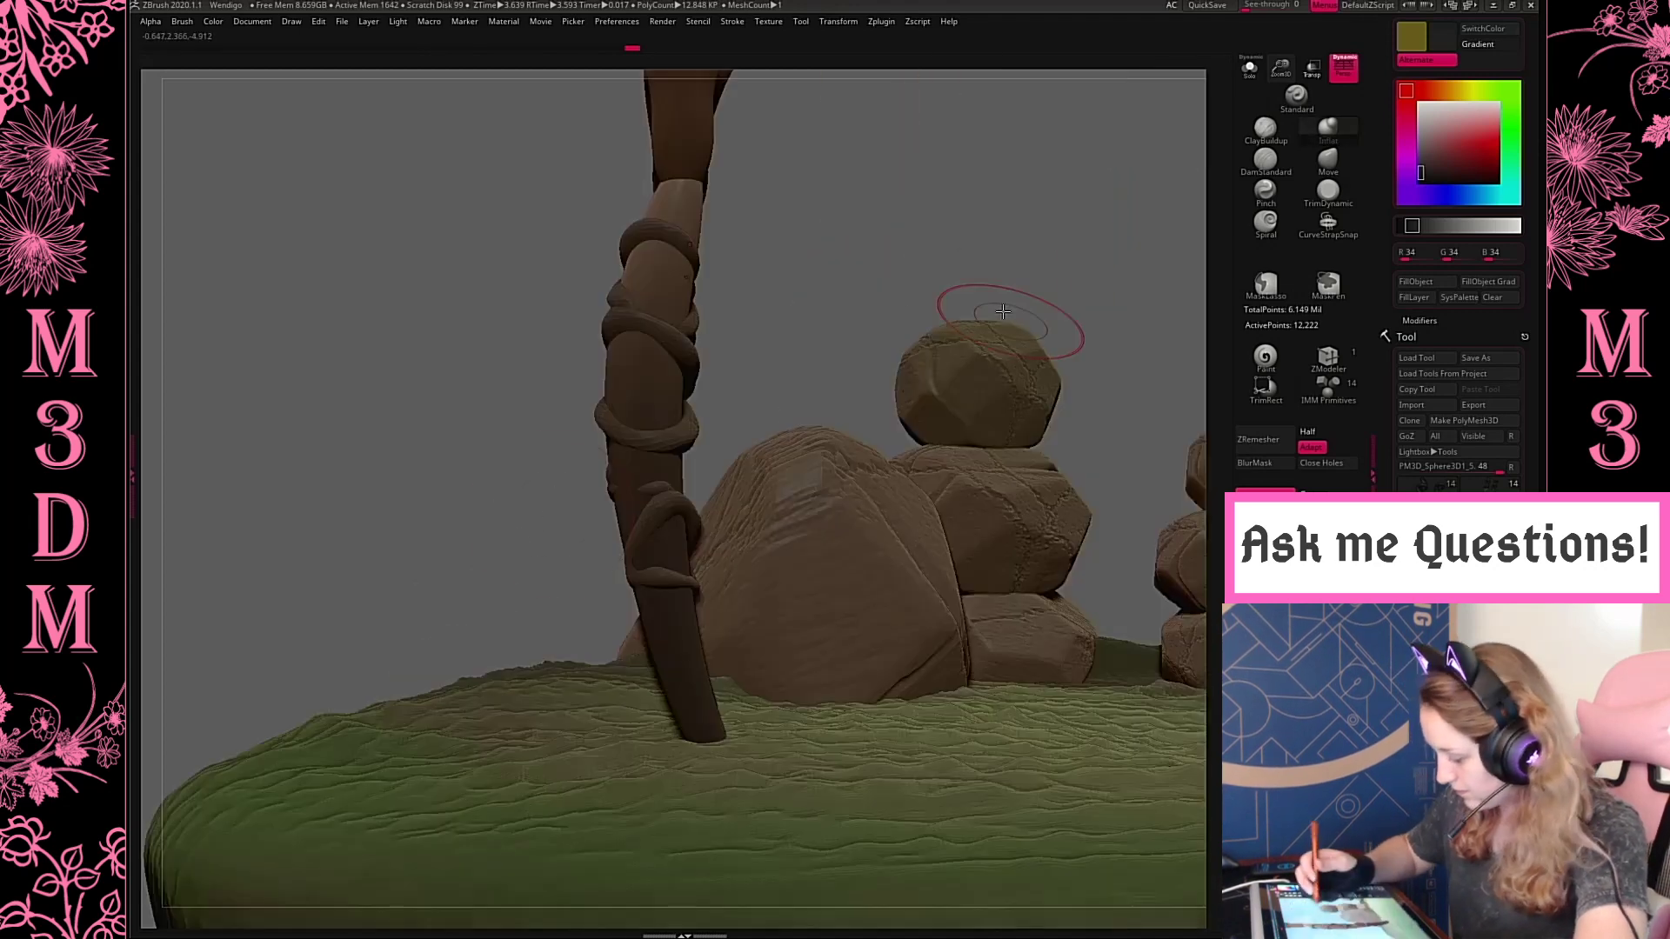
key("space")
left_click_drag(1015, 242, 1039, 312)
key("b")
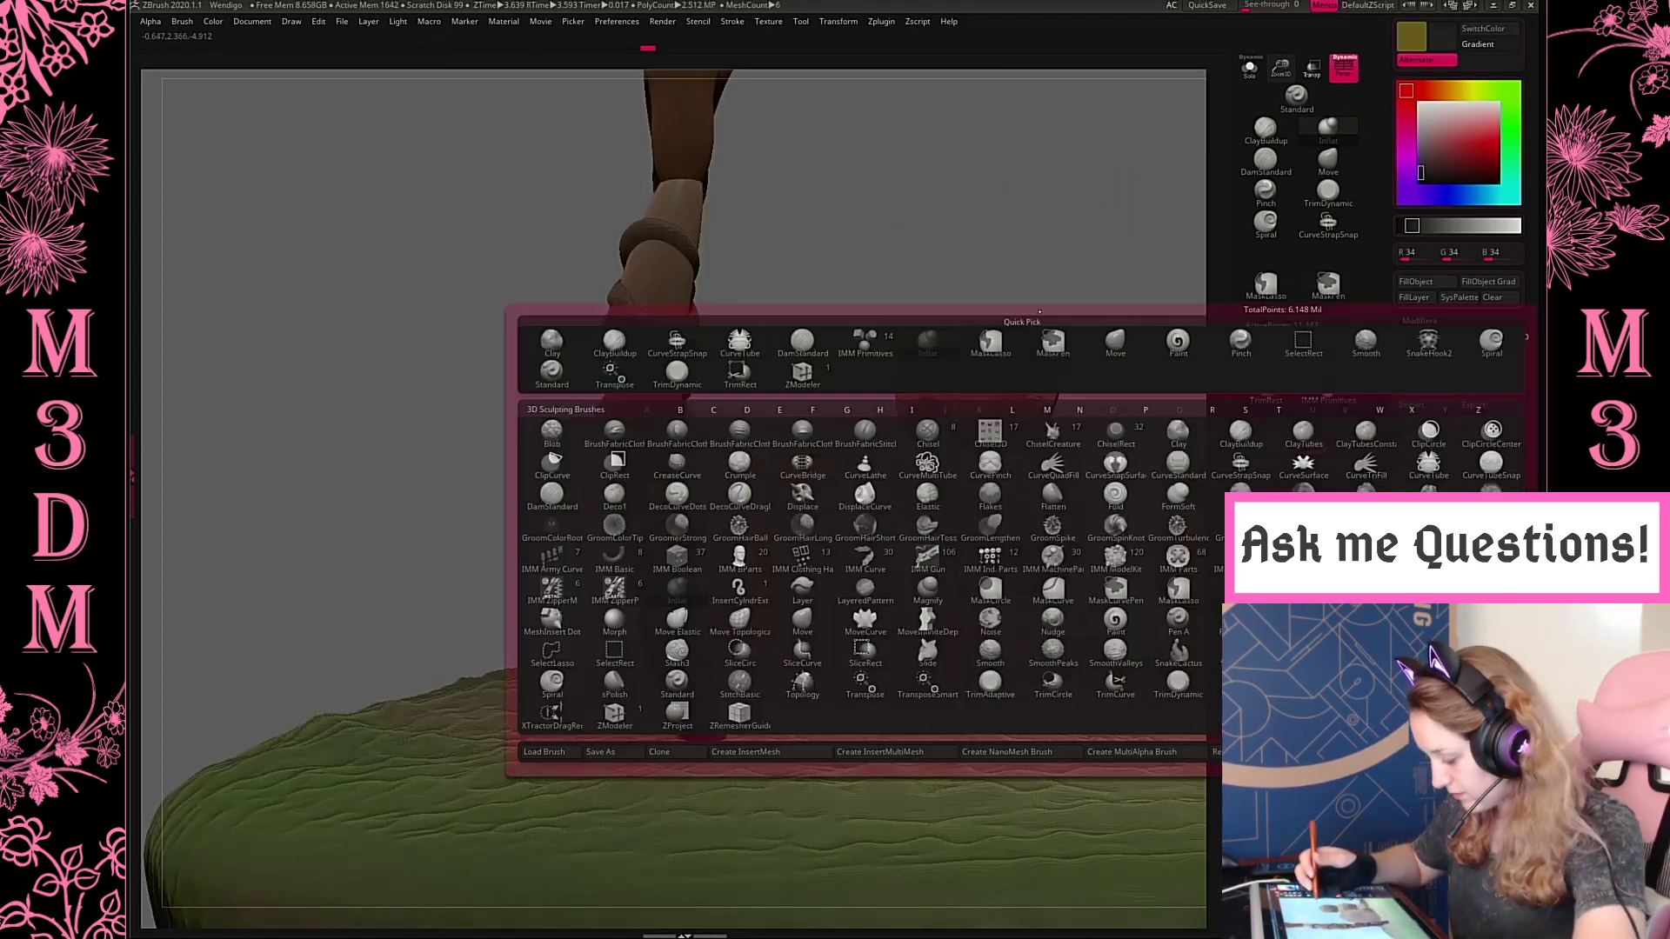
key("space")
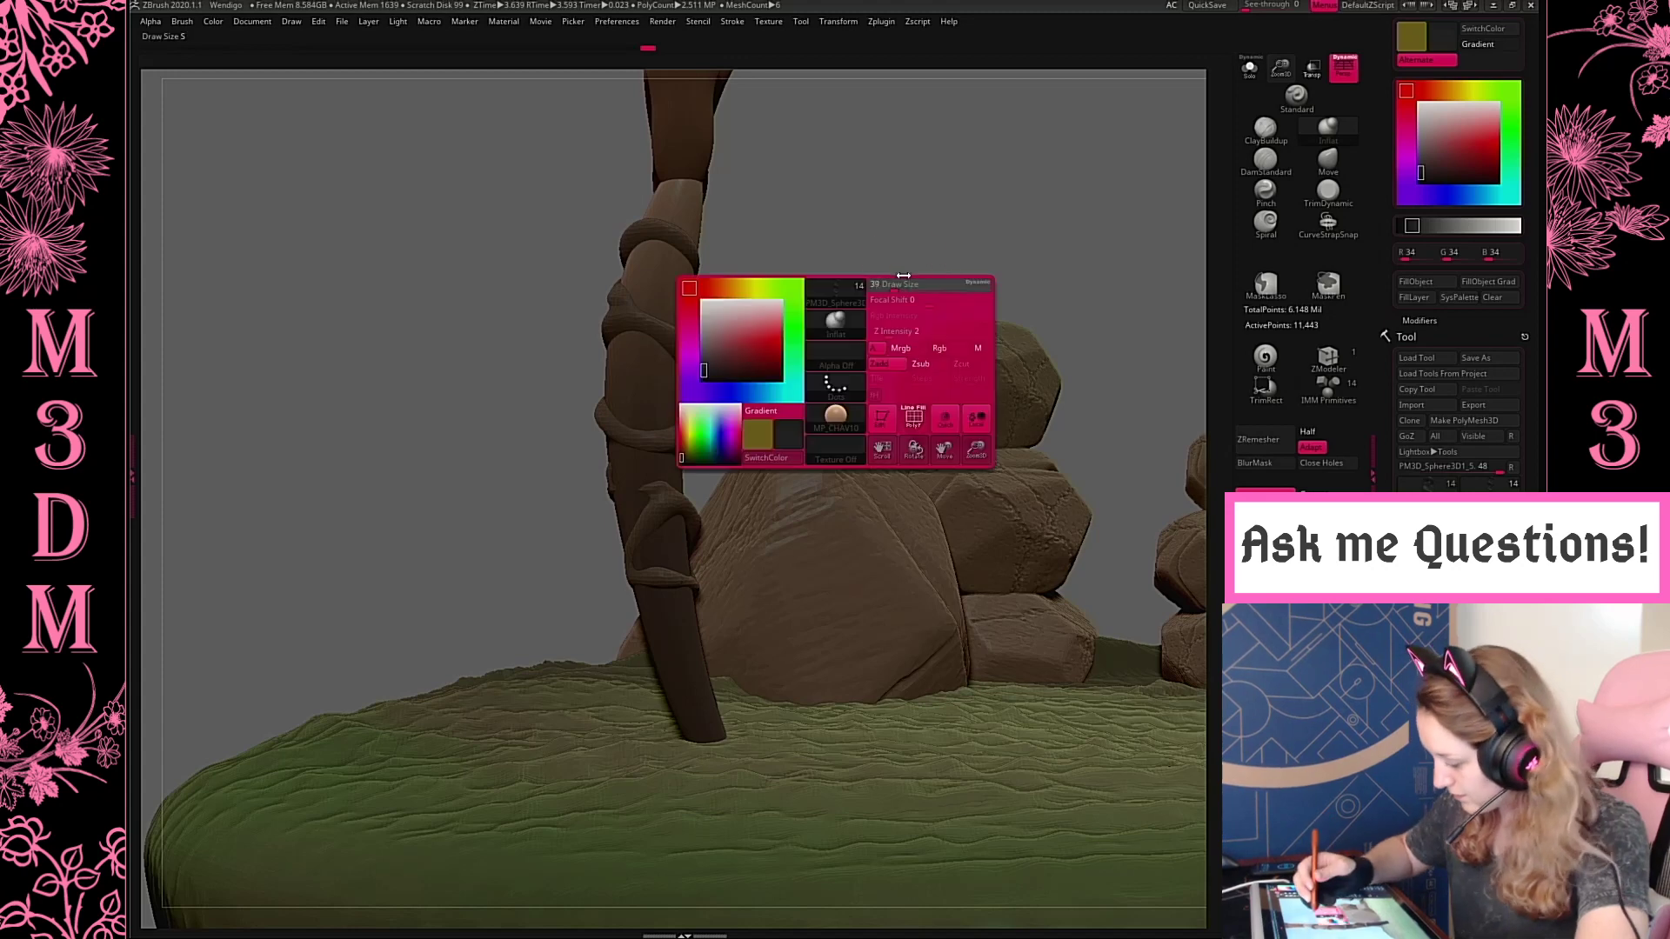
left_click_drag(895, 278, 912, 278)
Raise and reshape the lower coils with the Move brush at varying sizes so they wrap beneath the upper ones
left_click(1329, 161)
key("space")
left_click_drag(799, 283, 832, 273)
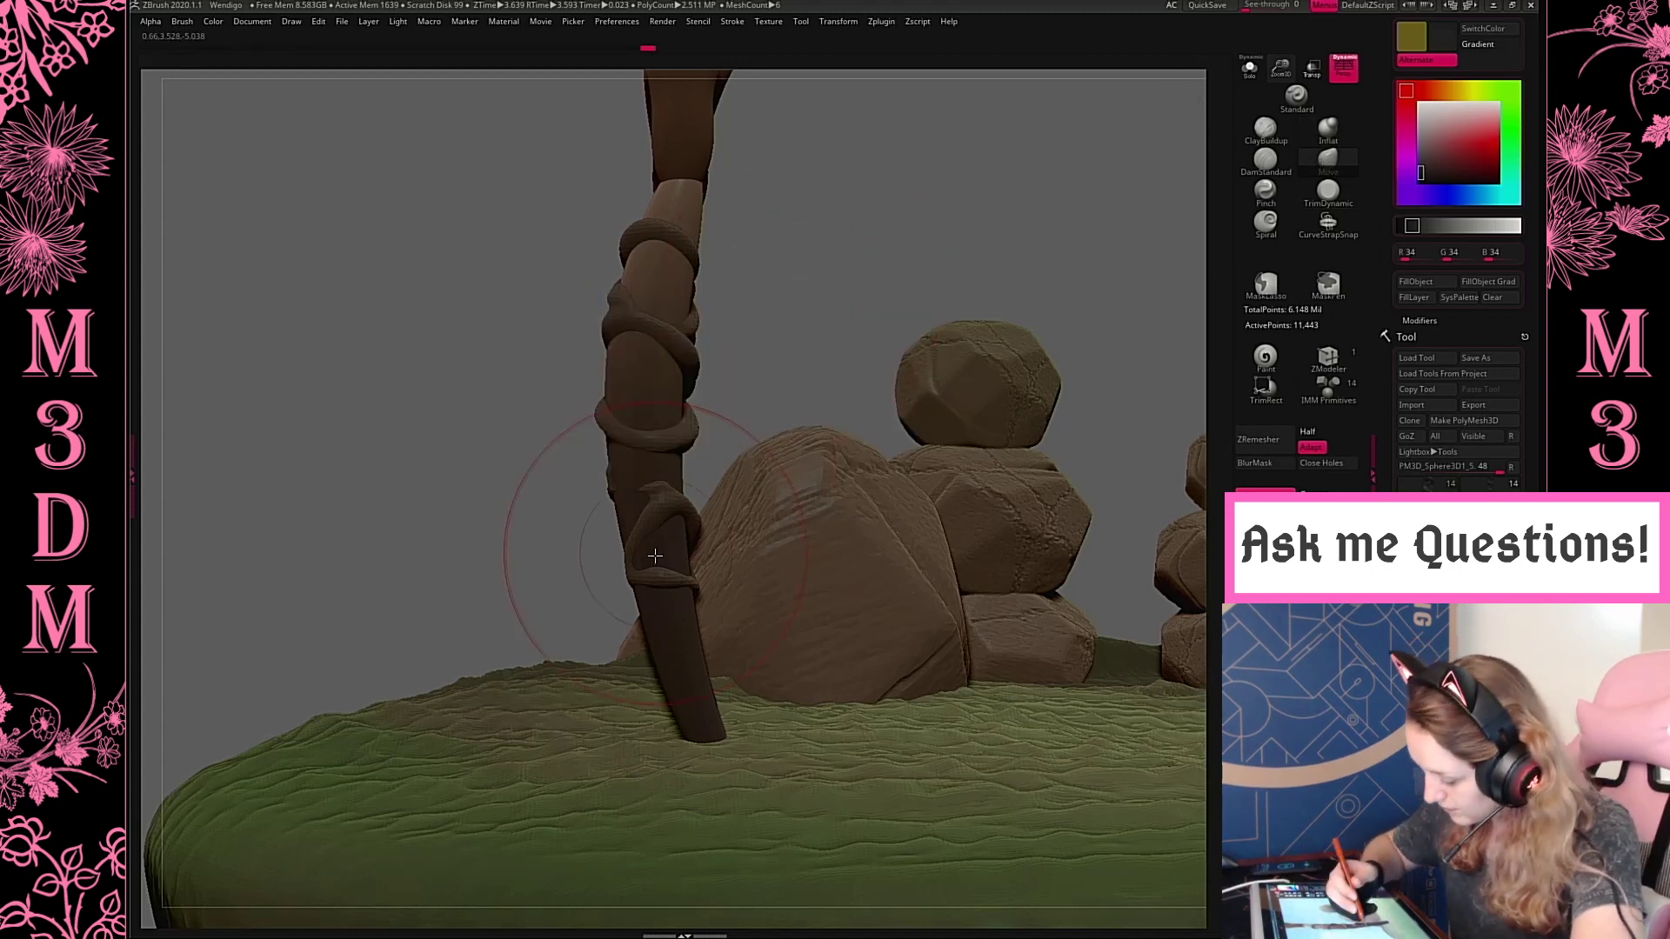
left_click_drag(681, 571, 675, 538)
key("space")
left_click_drag(767, 374, 755, 374)
left_click_drag(688, 551, 649, 515)
left_click_drag(862, 344, 933, 349)
left_click_drag(630, 566, 627, 554)
left_click_drag(949, 407, 876, 354)
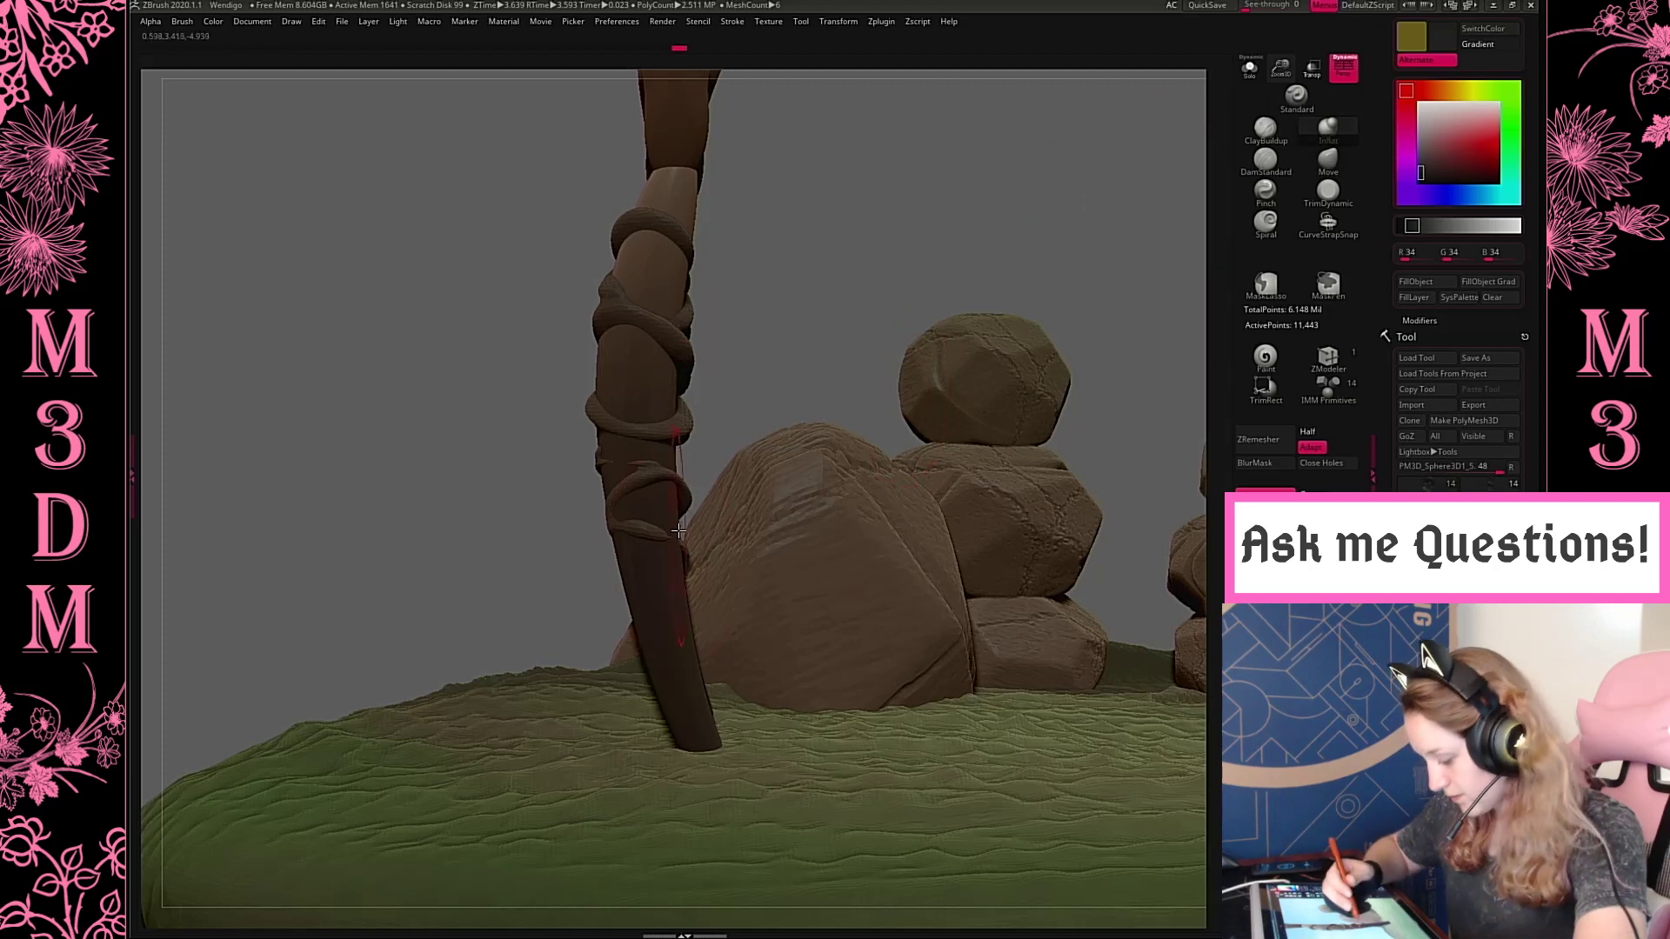
Inflate the thin parts of the lower coils with a larger Inflat brush and remesh the coils
right_click(811, 387)
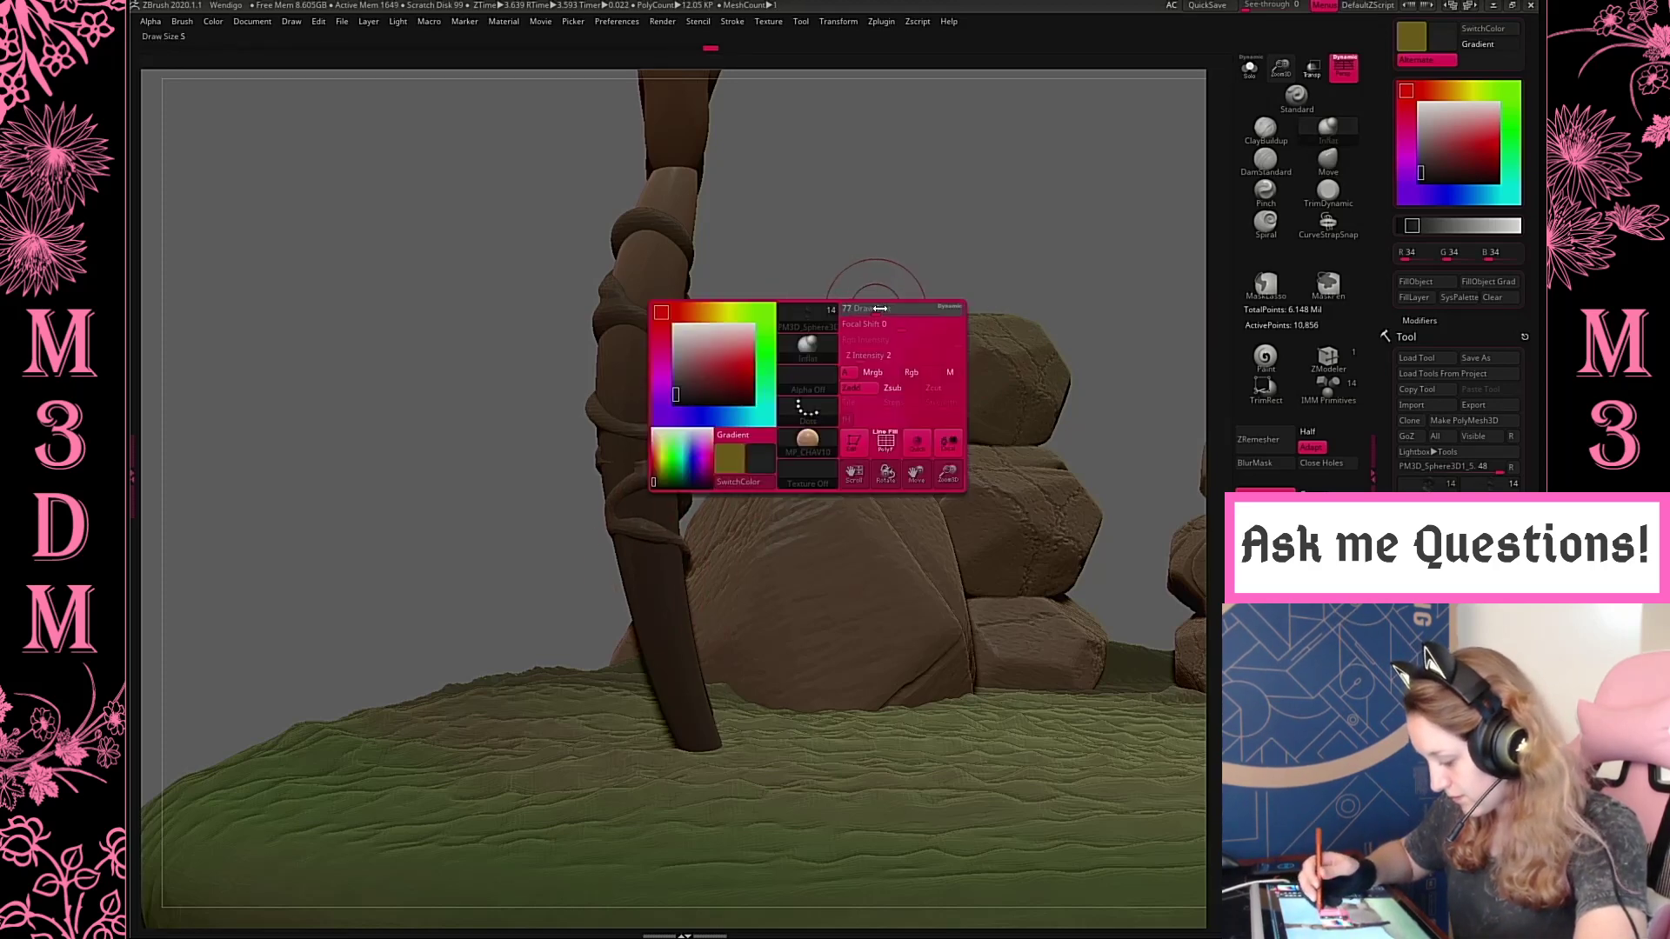
left_click(622, 462, "alt")
left_click_drag(859, 222, 928, 295, "ctrl")
key("space")
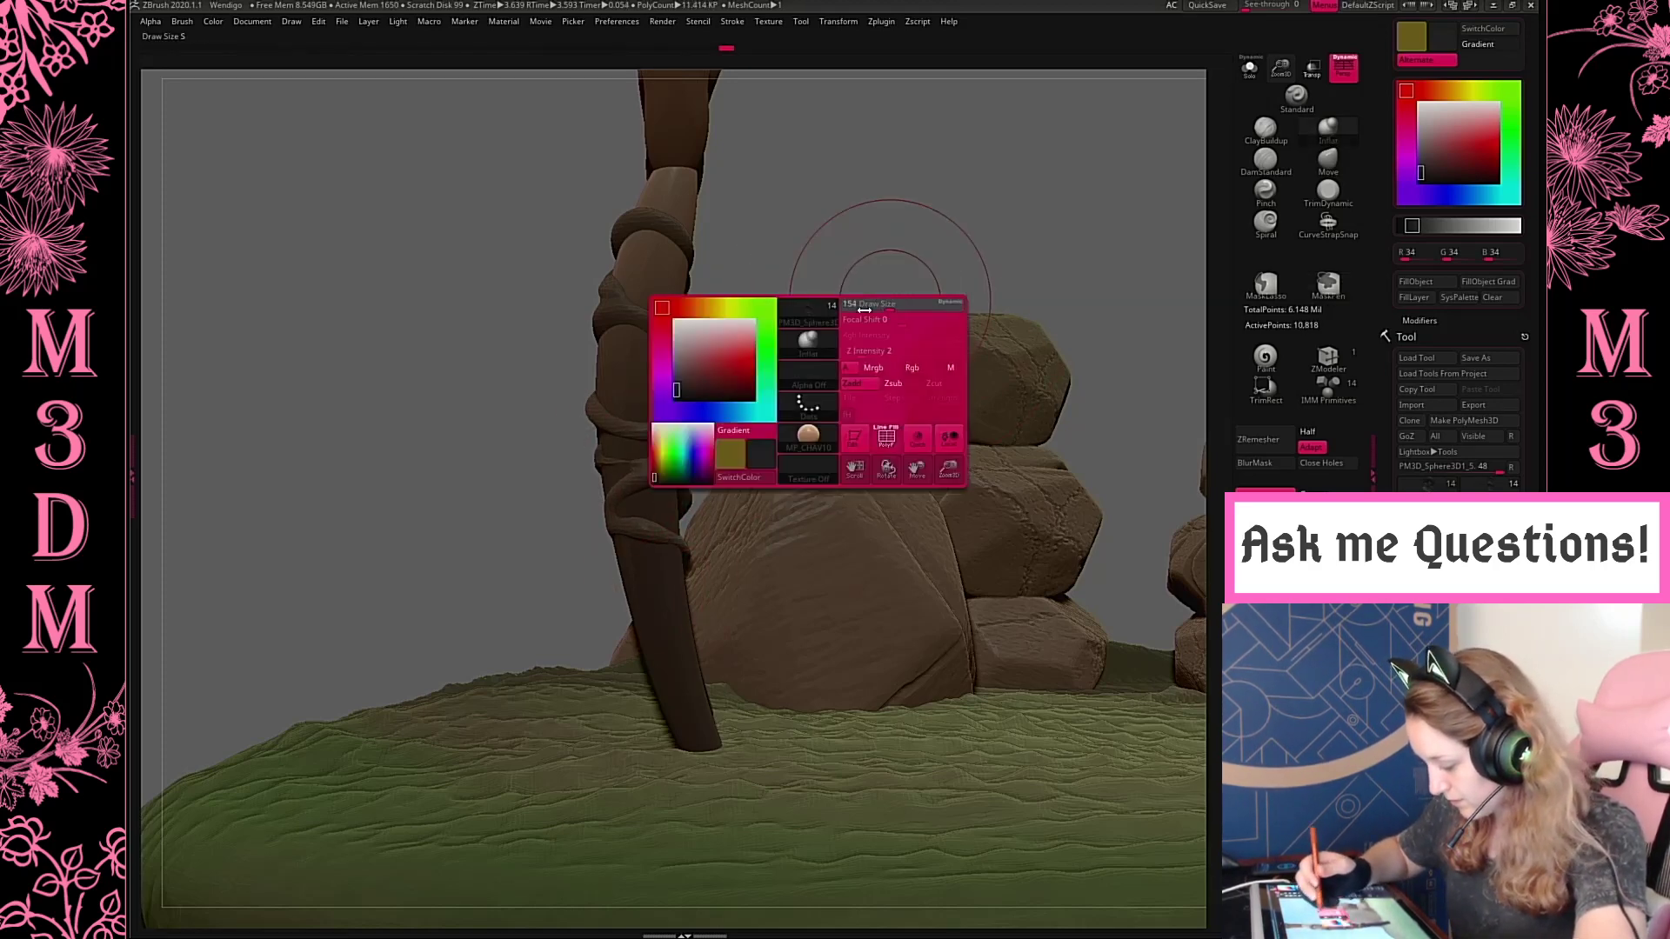
left_click_drag(859, 223, 942, 300, "ctrl")
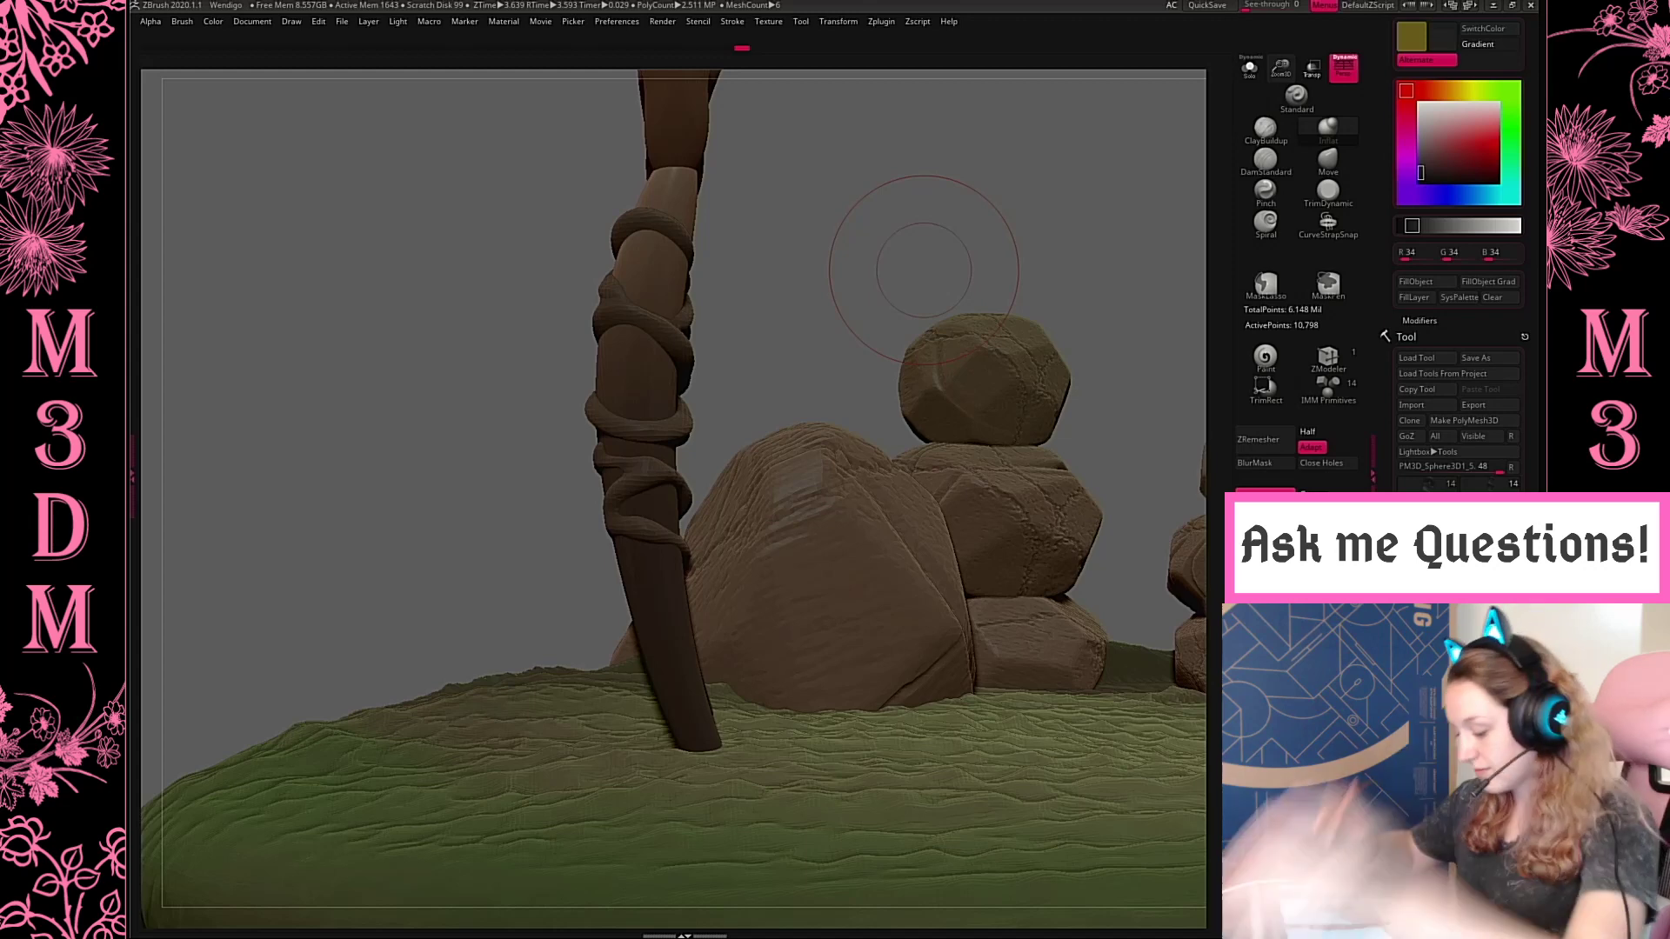
Draw a CurveTube root from below the lowest coil down across the hind leg and out onto the mossy ground
key("space")
key("b")
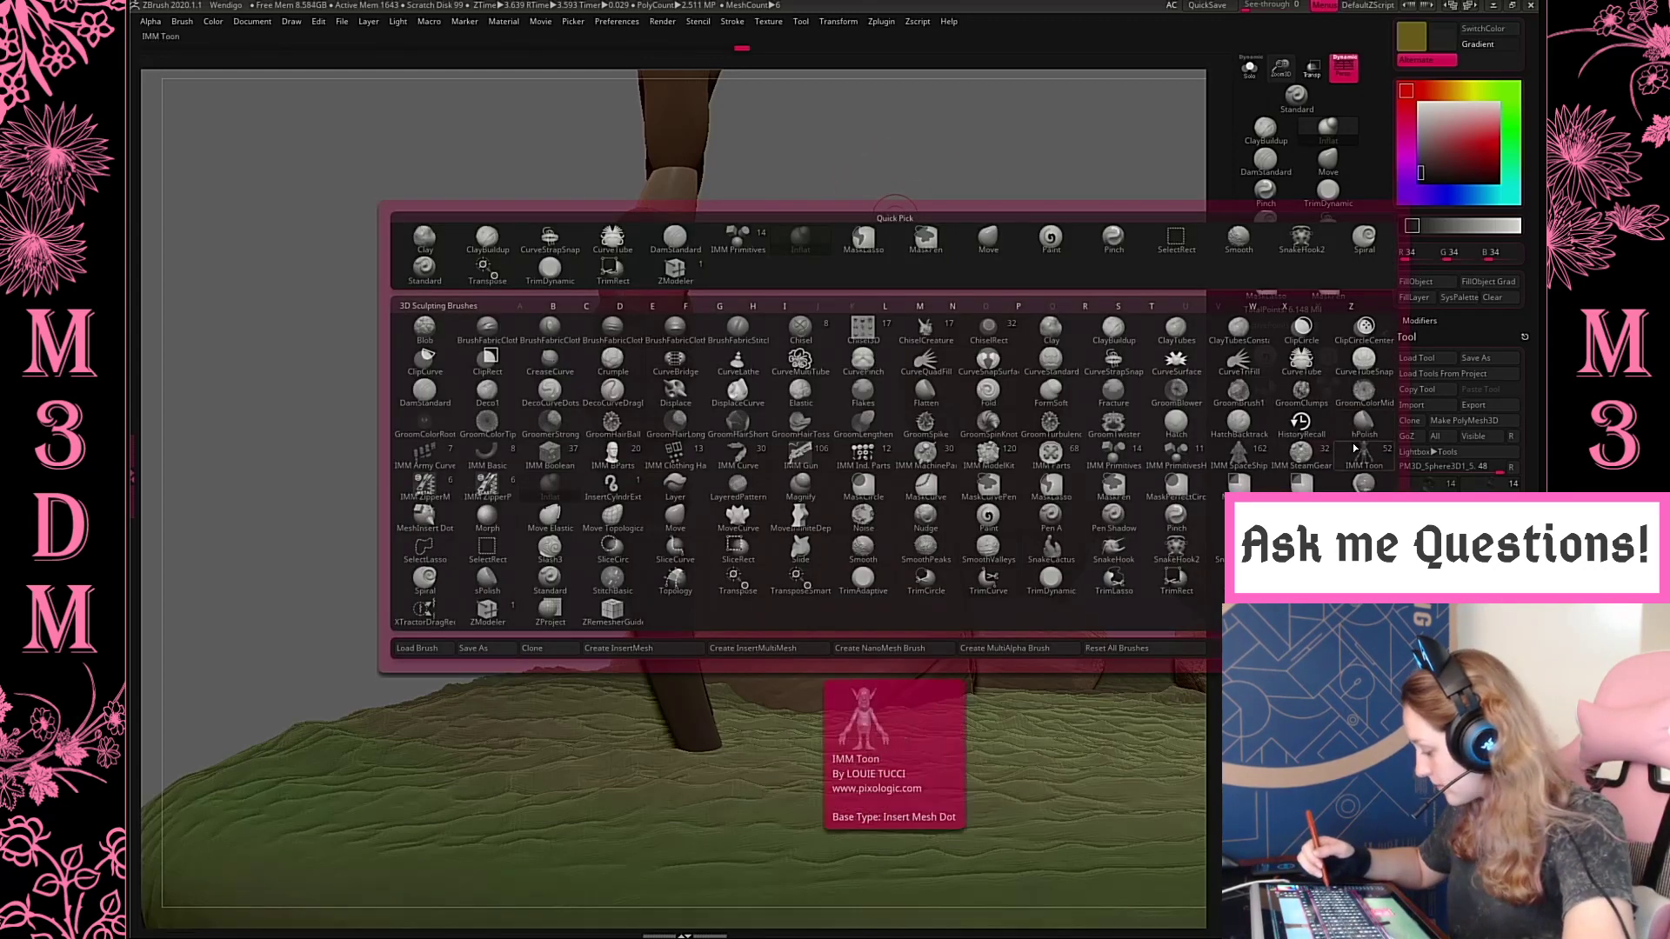
left_click(1304, 369)
left_click_drag(808, 768, 809, 769)
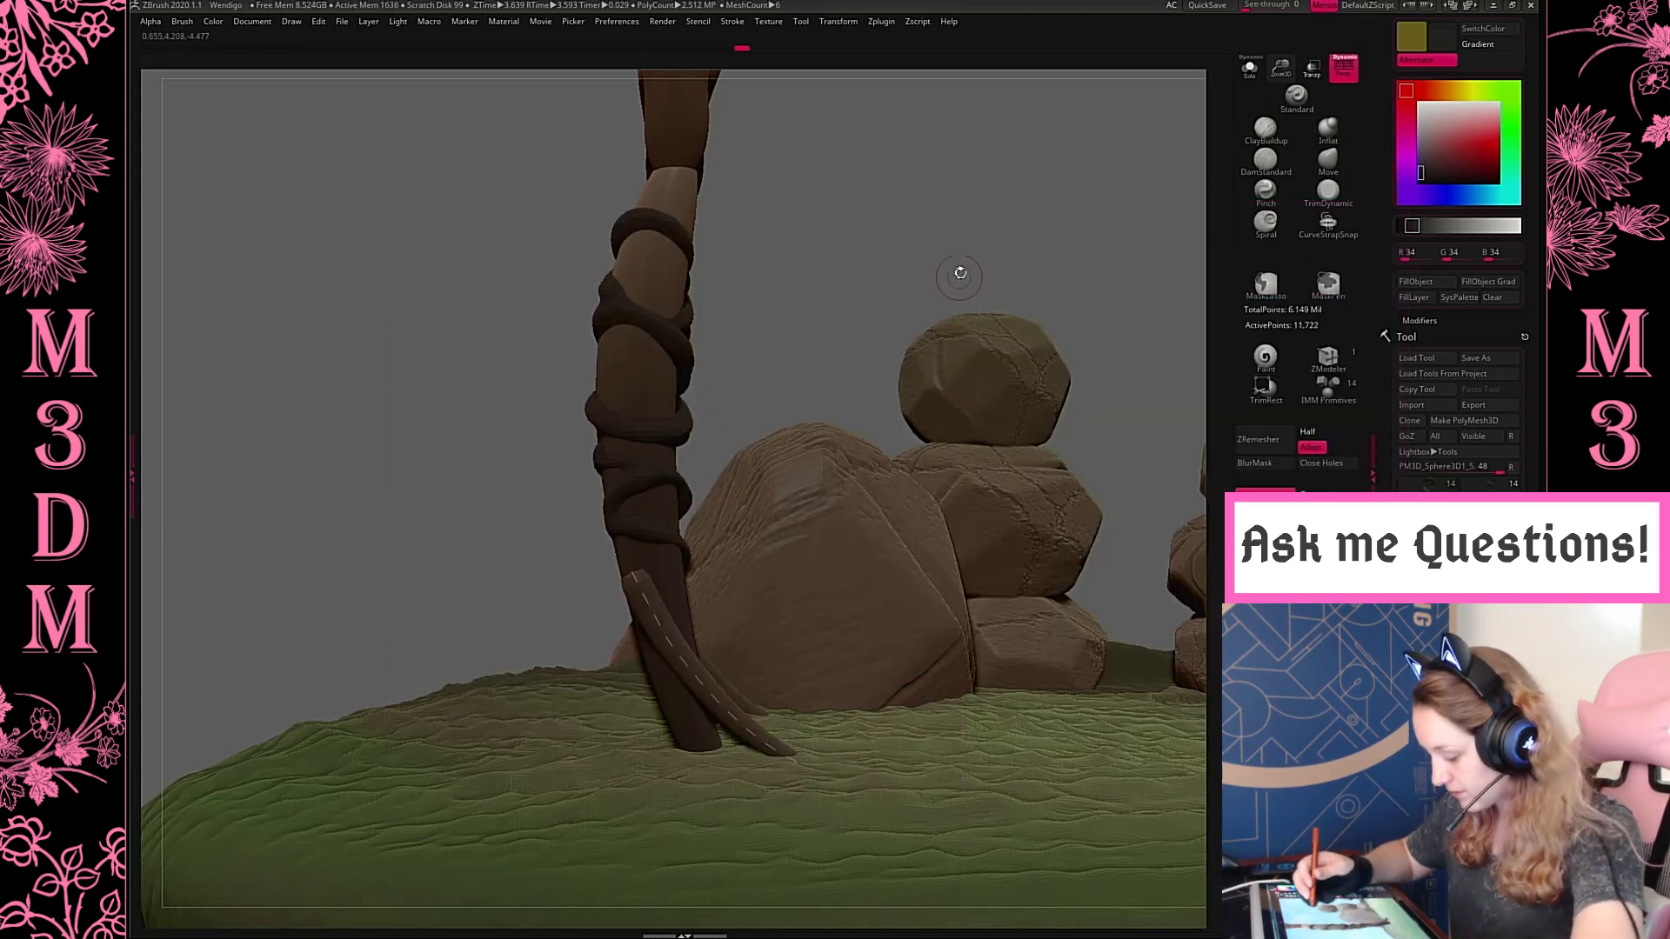
Extend the upper end of the CurveTube root up the back of the hind leg to the lower coils
mouse_move(979, 228)
left_mouse_down()
mouse_move(951, 244)
mouse_move(970, 251)
mouse_move(994, 217)
mouse_move(879, 423)
left_mouse_up()
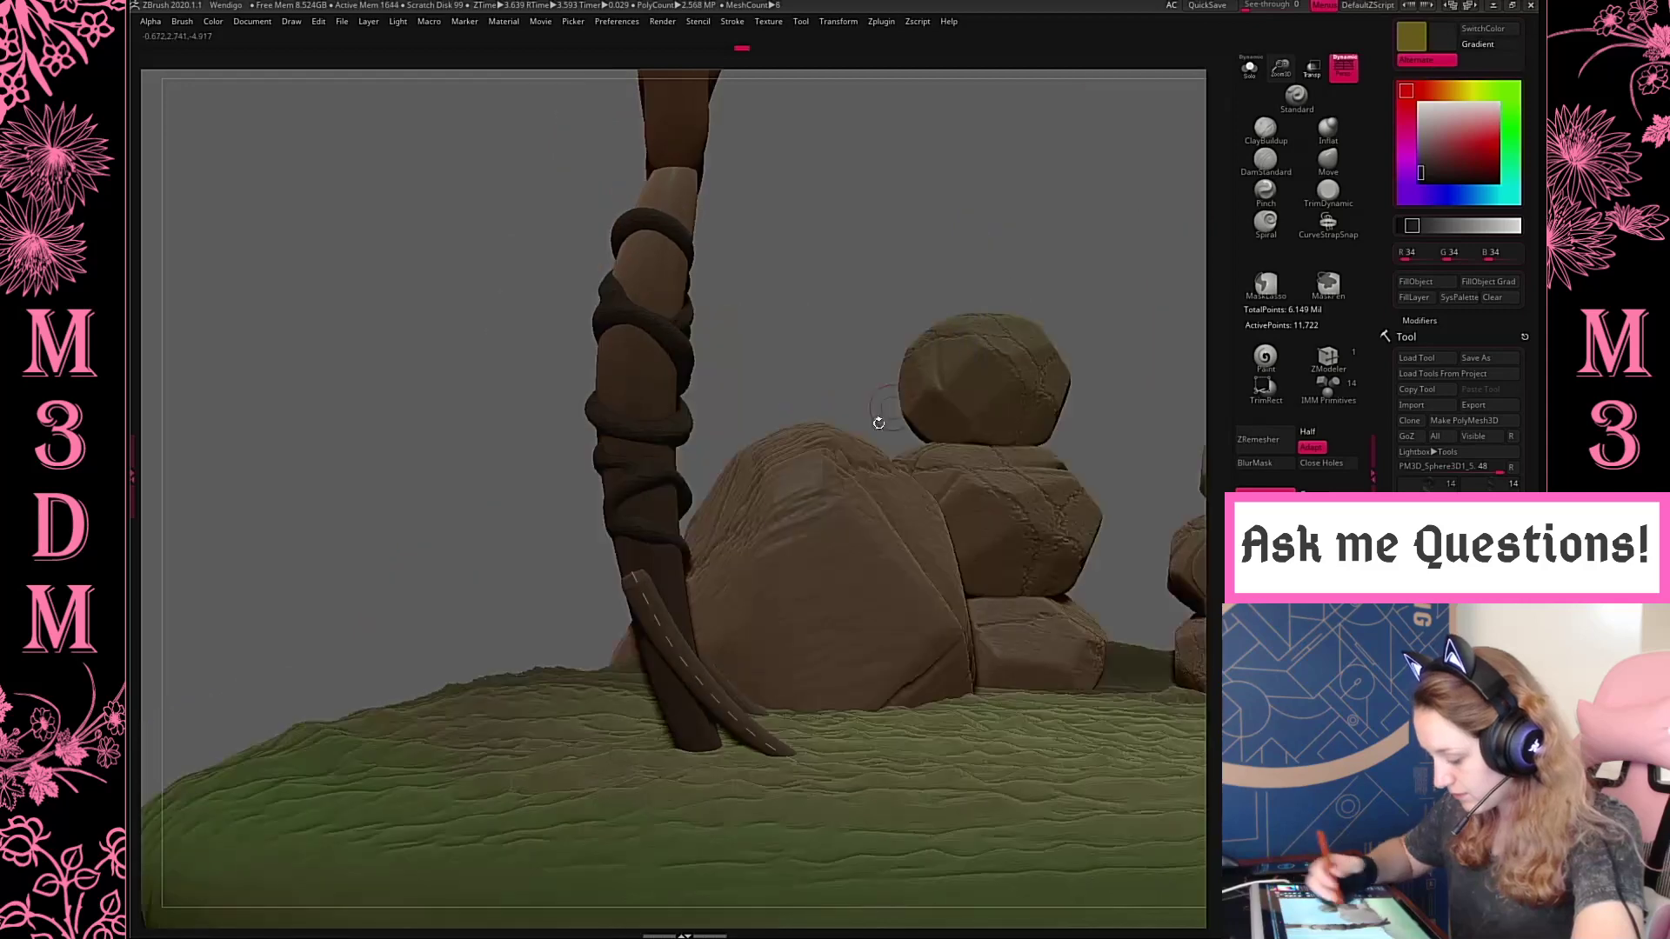
left_click_drag(818, 321, 992, 306)
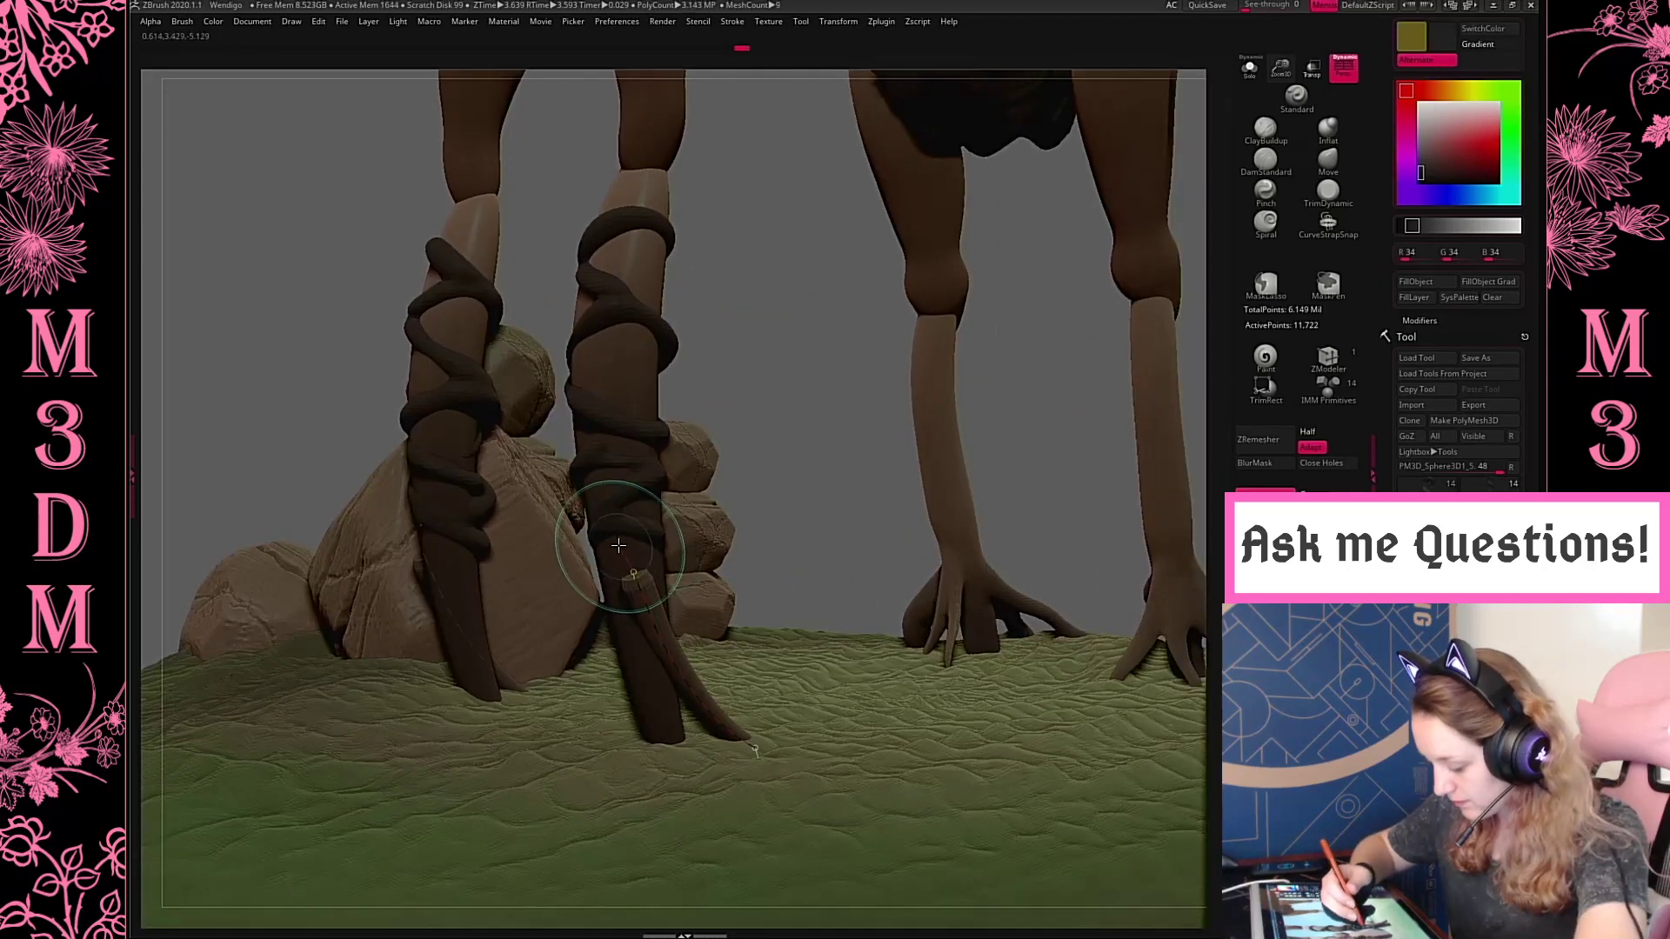
left_click_drag(633, 572, 581, 462)
mouse_move(789, 477)
left_mouse_down()
mouse_move(899, 400)
mouse_move(1000, 373)
left_mouse_up()
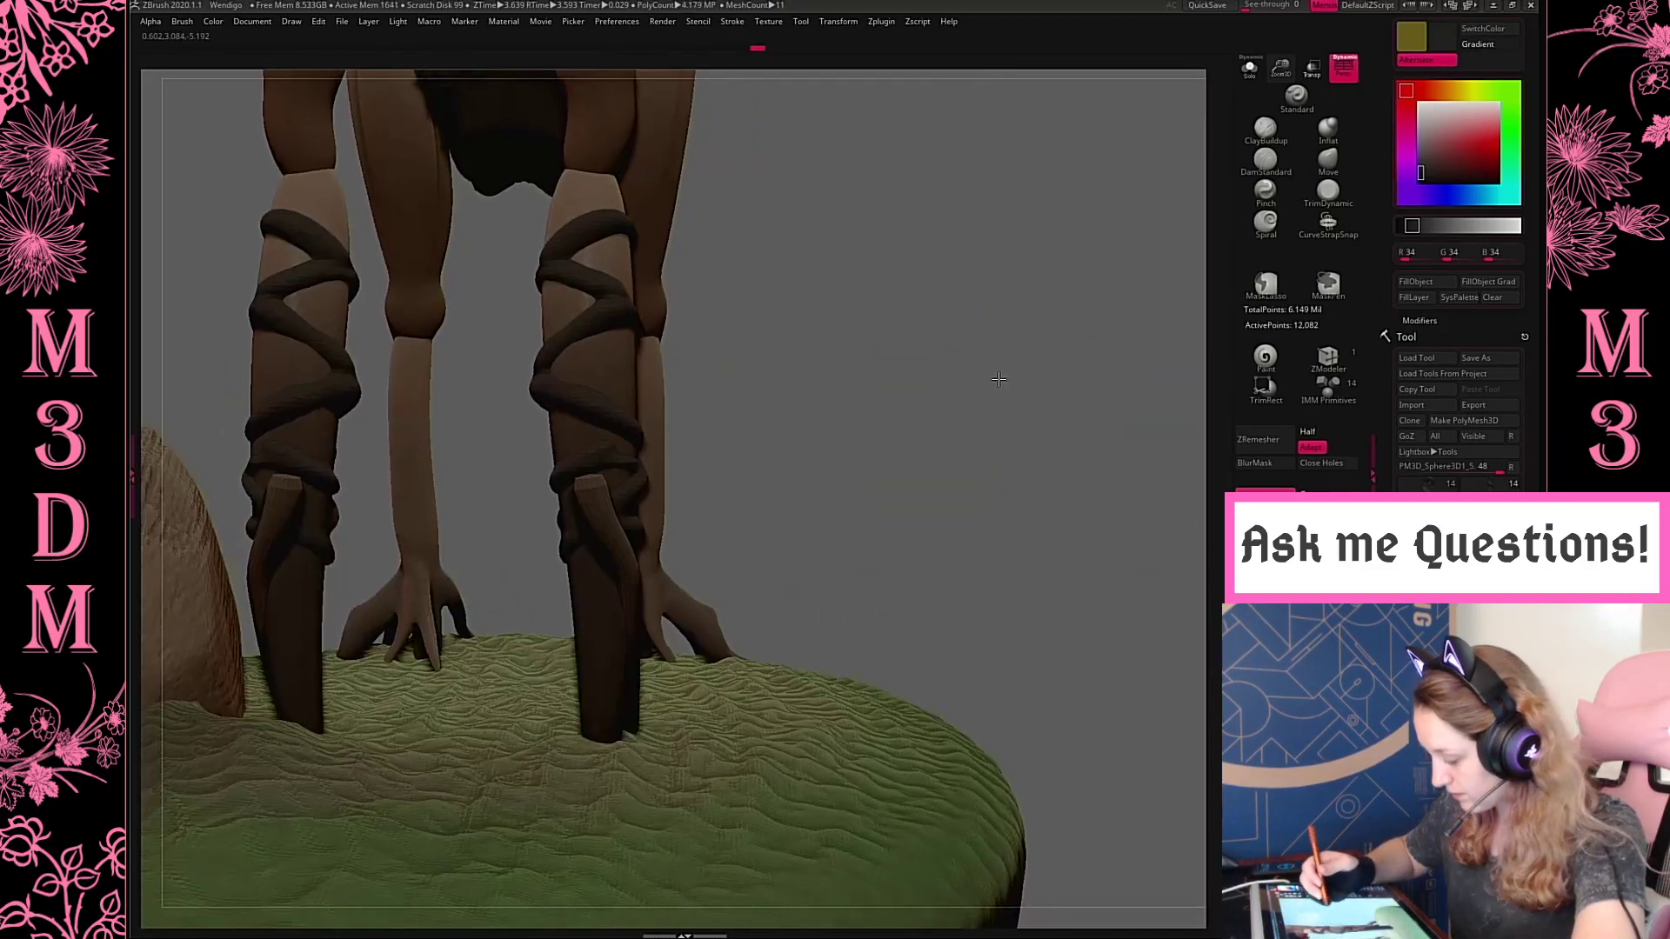
Bow the middle of the root outward behind the hind leg with the Move brush, retrying strokes that miss the shape
key("space")
left_click_drag(623, 557, 593, 579)
mouse_move(960, 360)
left_mouse_down("shift")
mouse_move(905, 369)
mouse_move(929, 380)
left_mouse_up("shift")
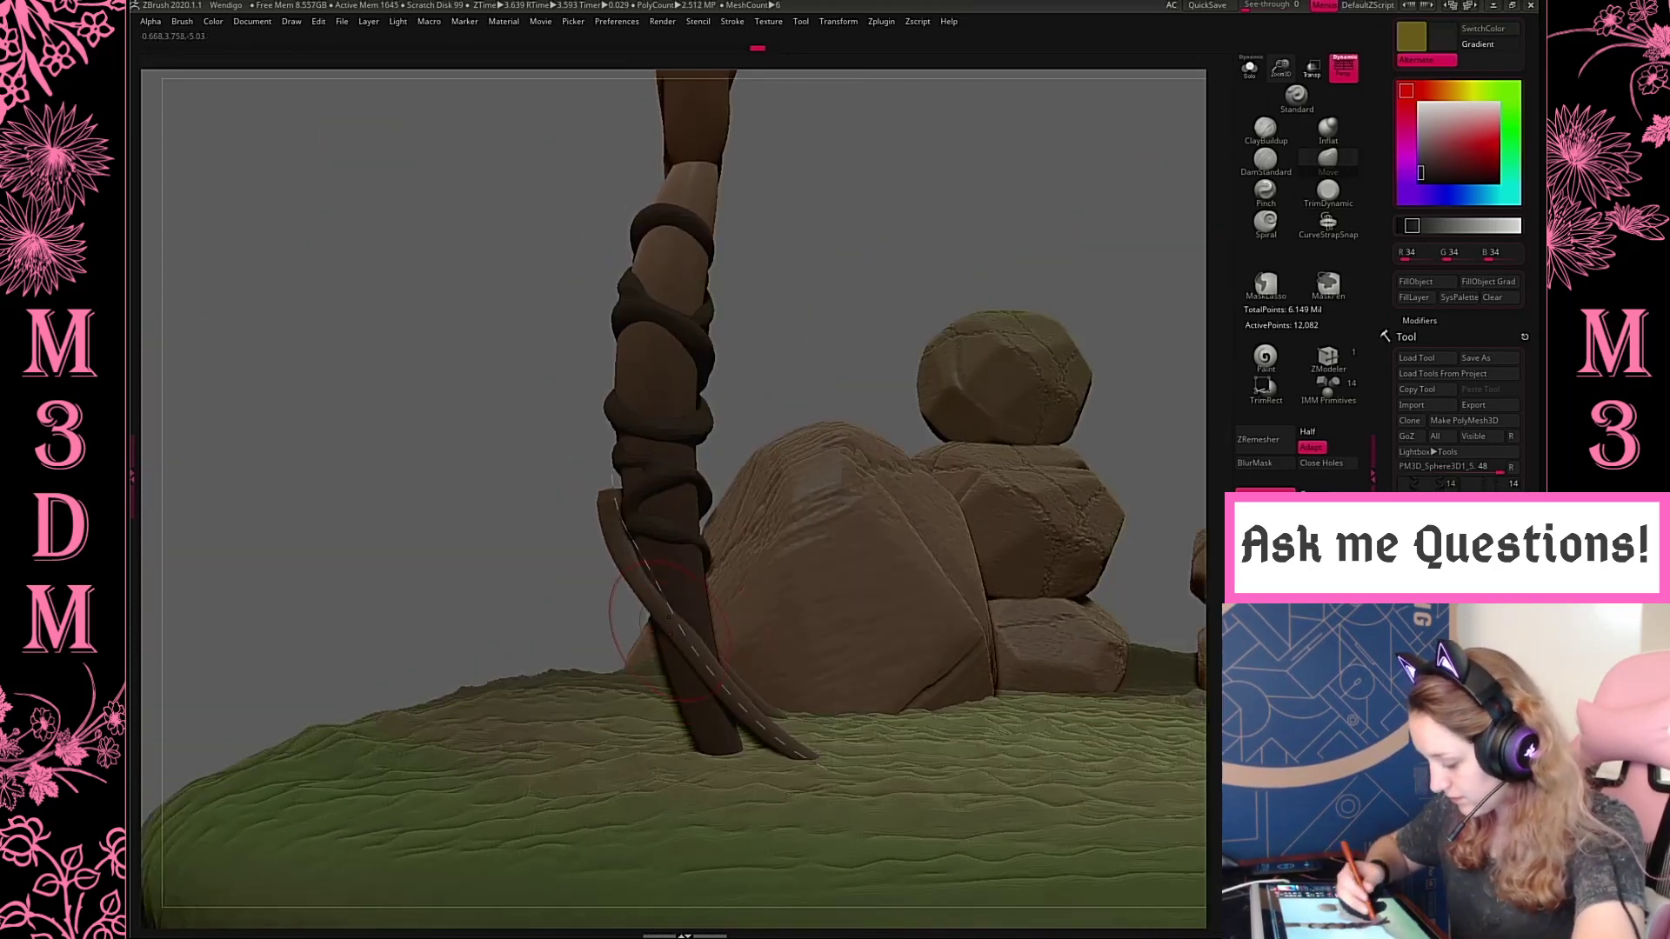
left_click_drag(683, 620, 678, 630)
key("space")
left_click_drag(788, 494, 807, 494)
key("ctrl+z")
left_click_drag(687, 616, 657, 628)
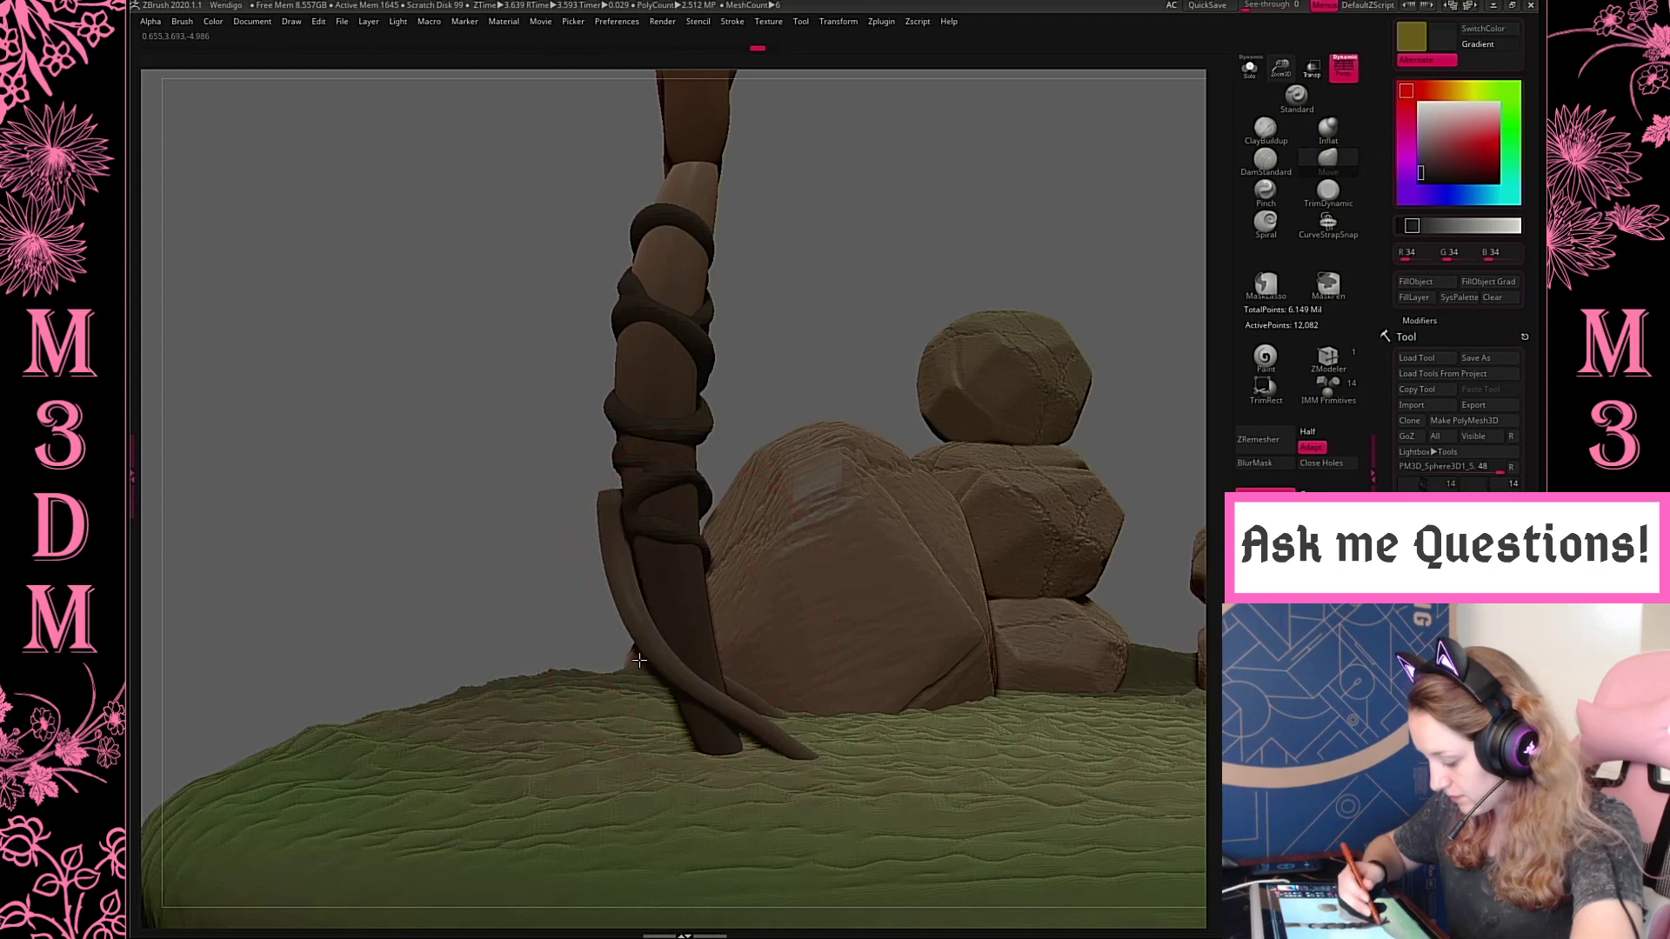
left_click_drag(715, 674, 682, 694)
key("ctrl+z")
left_click_drag(651, 601, 642, 612)
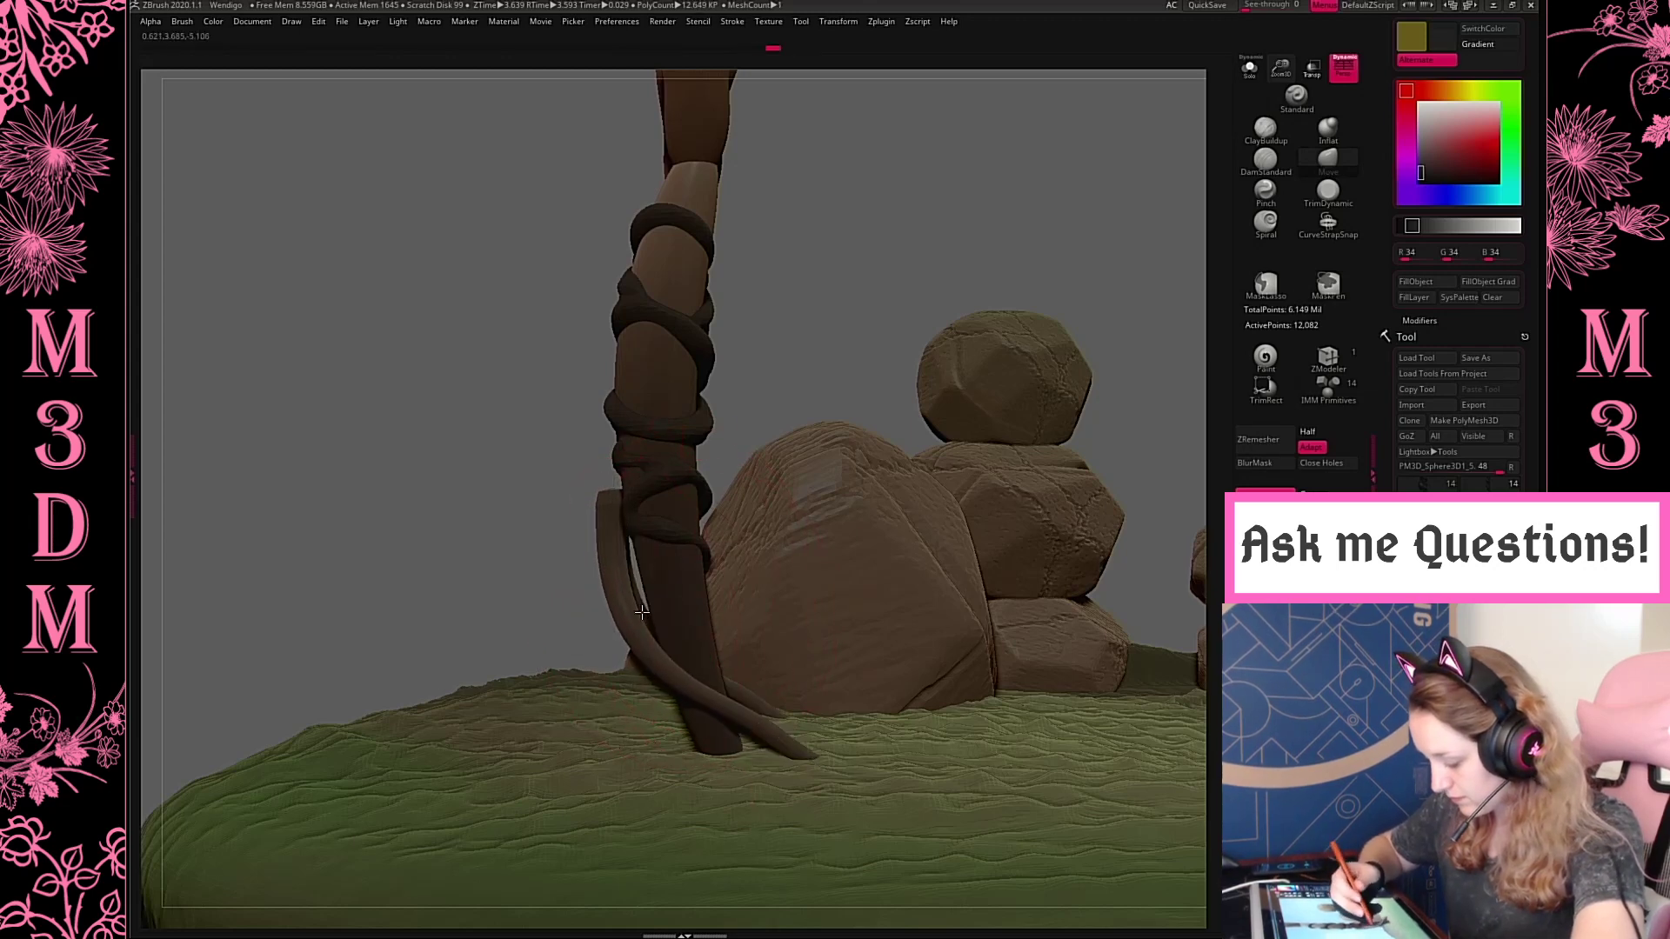
left_click_drag(643, 434, 639, 435)
Pull the root's upper end in against the hind leg beneath the lower coil with the Move brush
mouse_move(926, 300)
left_mouse_down()
mouse_move(973, 287)
mouse_move(948, 370)
left_mouse_up()
left_click_drag(860, 406, 836, 406)
right_click(835, 406)
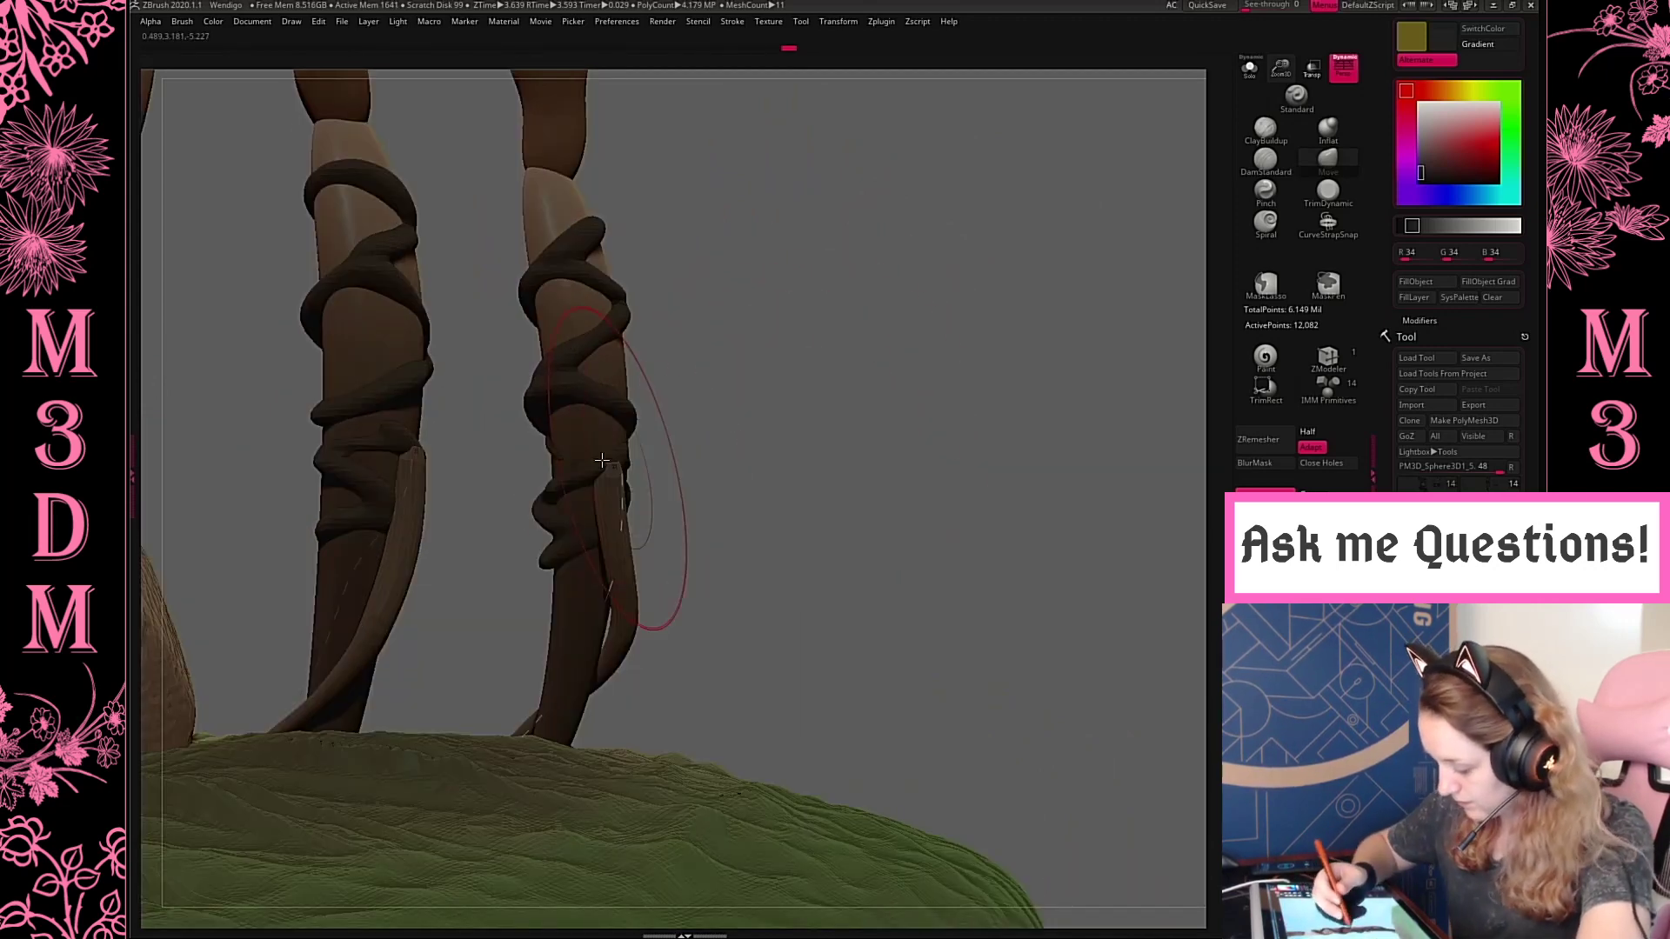
left_click_drag(637, 511, 613, 480)
Separate the root into its own subtool, then mirror and weld it for both hind legs
left_click_drag(884, 391, 1013, 234)
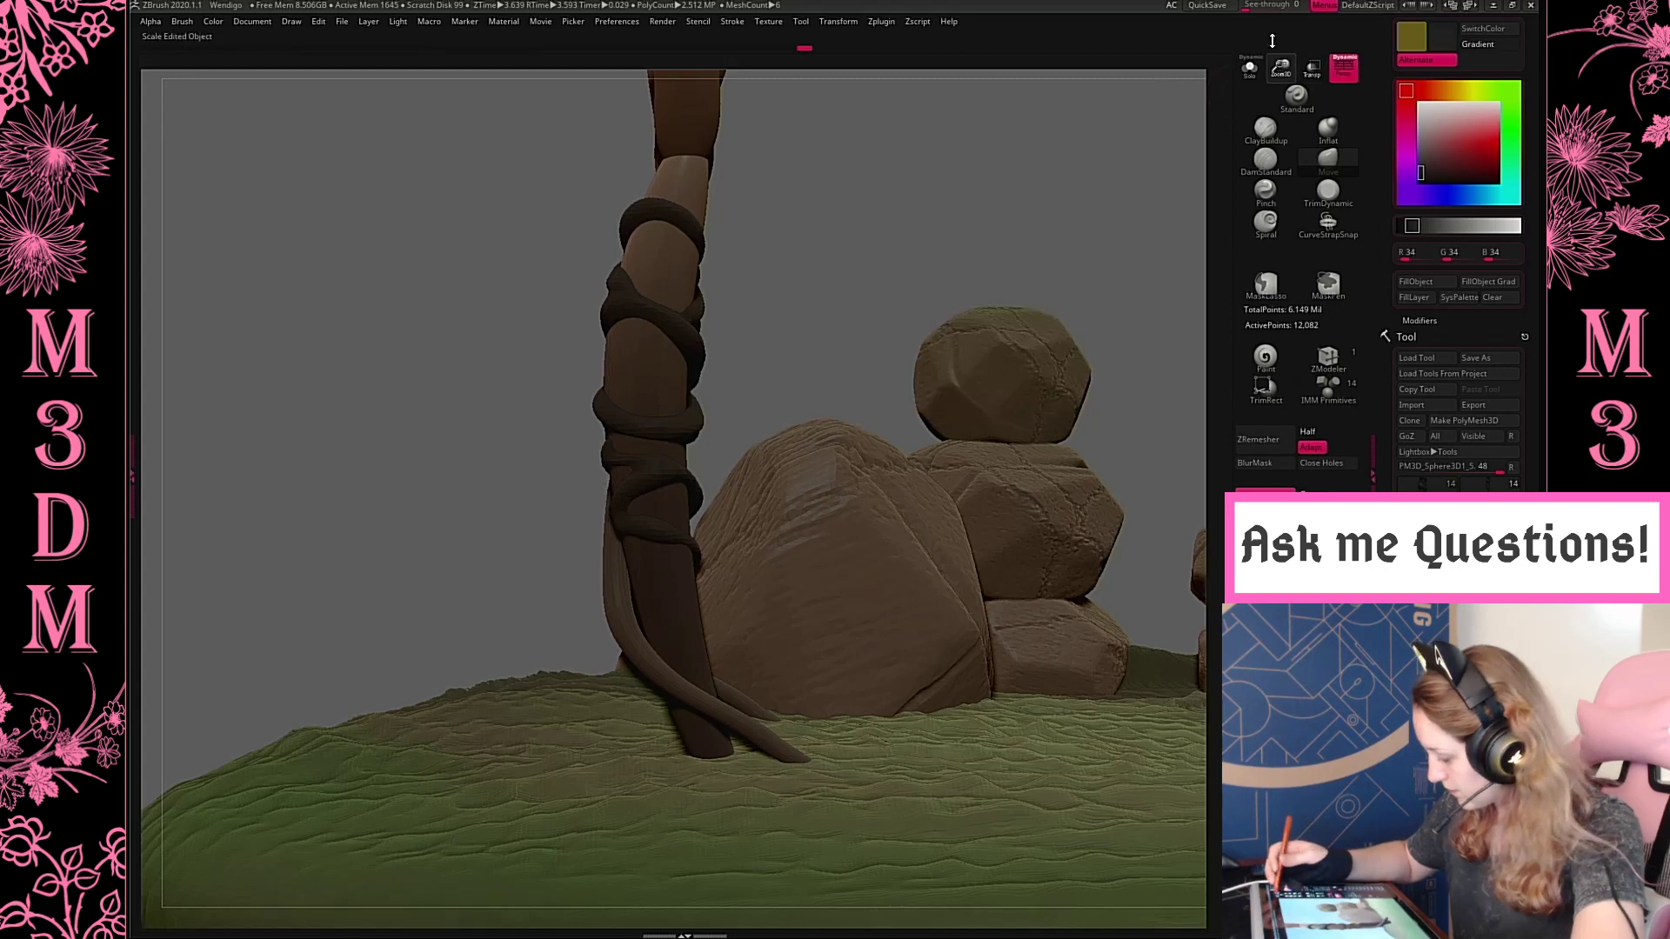
left_click_drag(1273, 41, 1269, 12)
left_click(1266, 569)
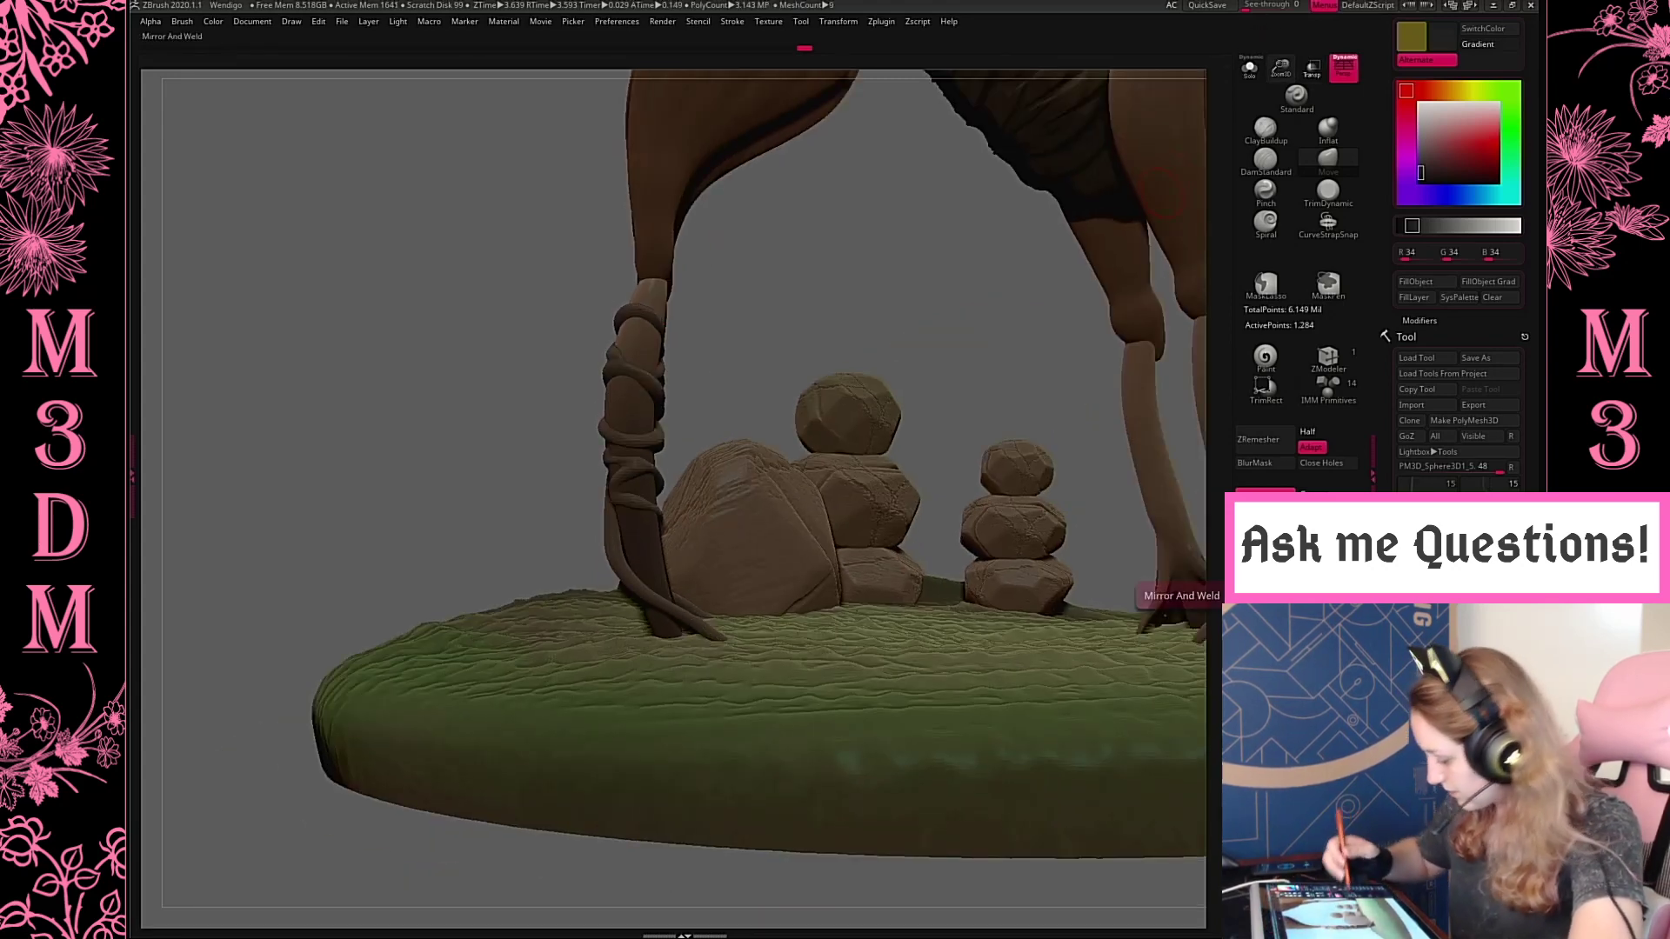
Duplicate the root with the gizmo and reposition the copy beside the original on the back of the hind leg
key("w")
left_click_drag(670, 458, 667, 463, "ctrl")
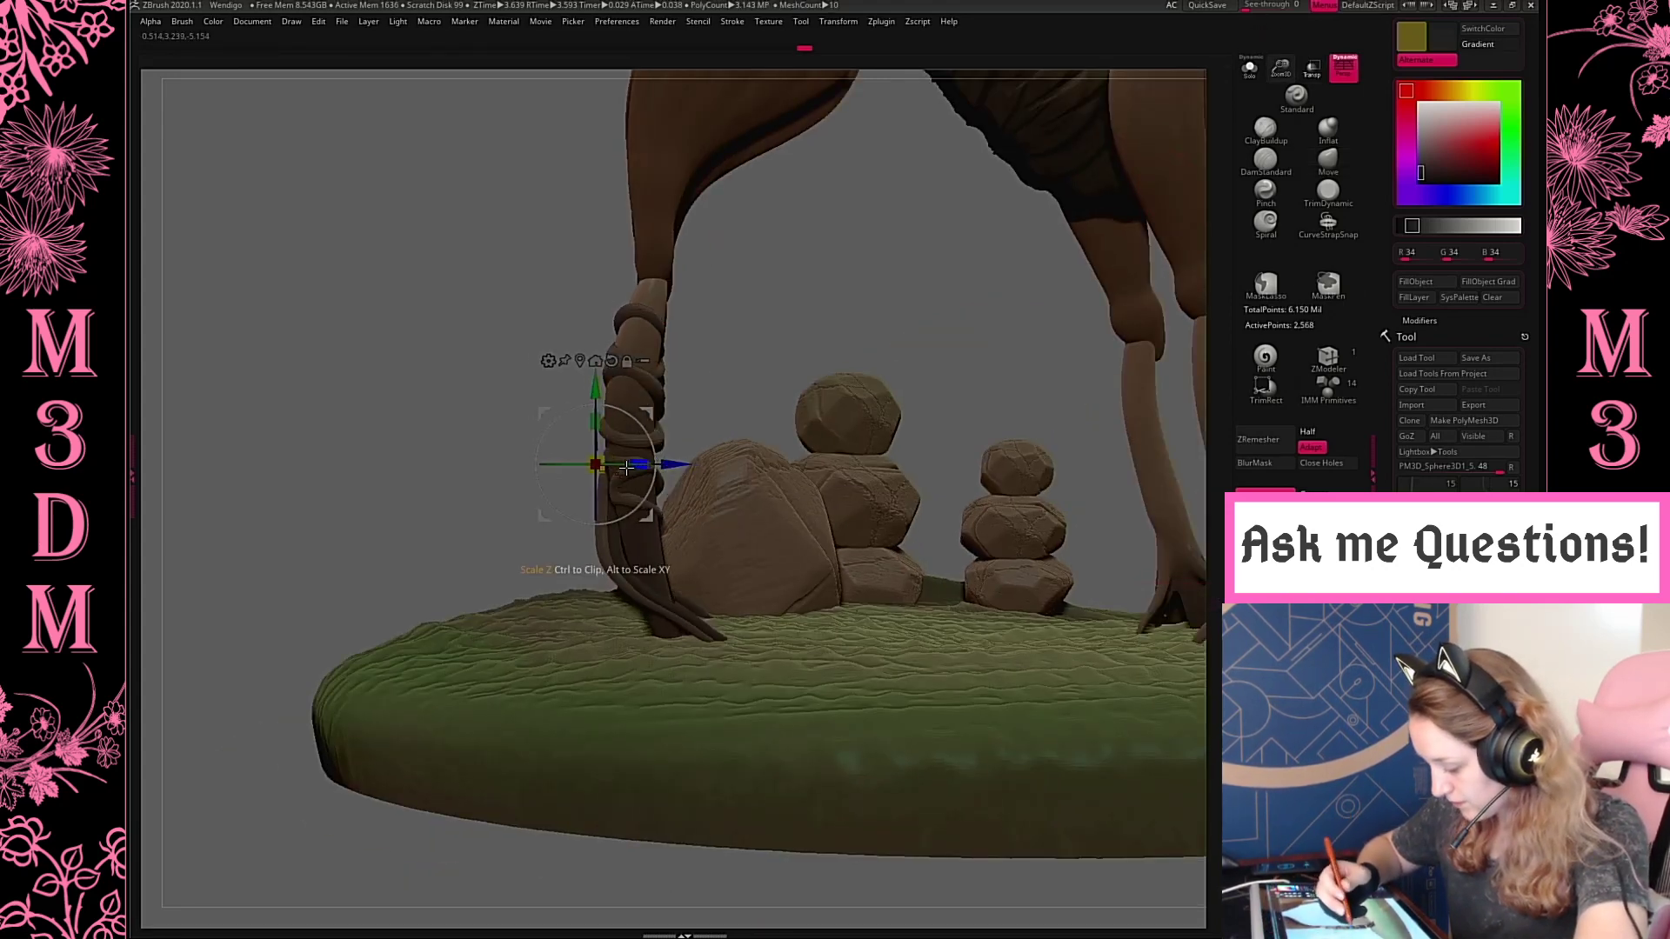
key("q")
mouse_move(861, 306)
left_mouse_down()
mouse_move(920, 310)
mouse_move(978, 362)
mouse_move(962, 449)
left_mouse_up()
key("w")
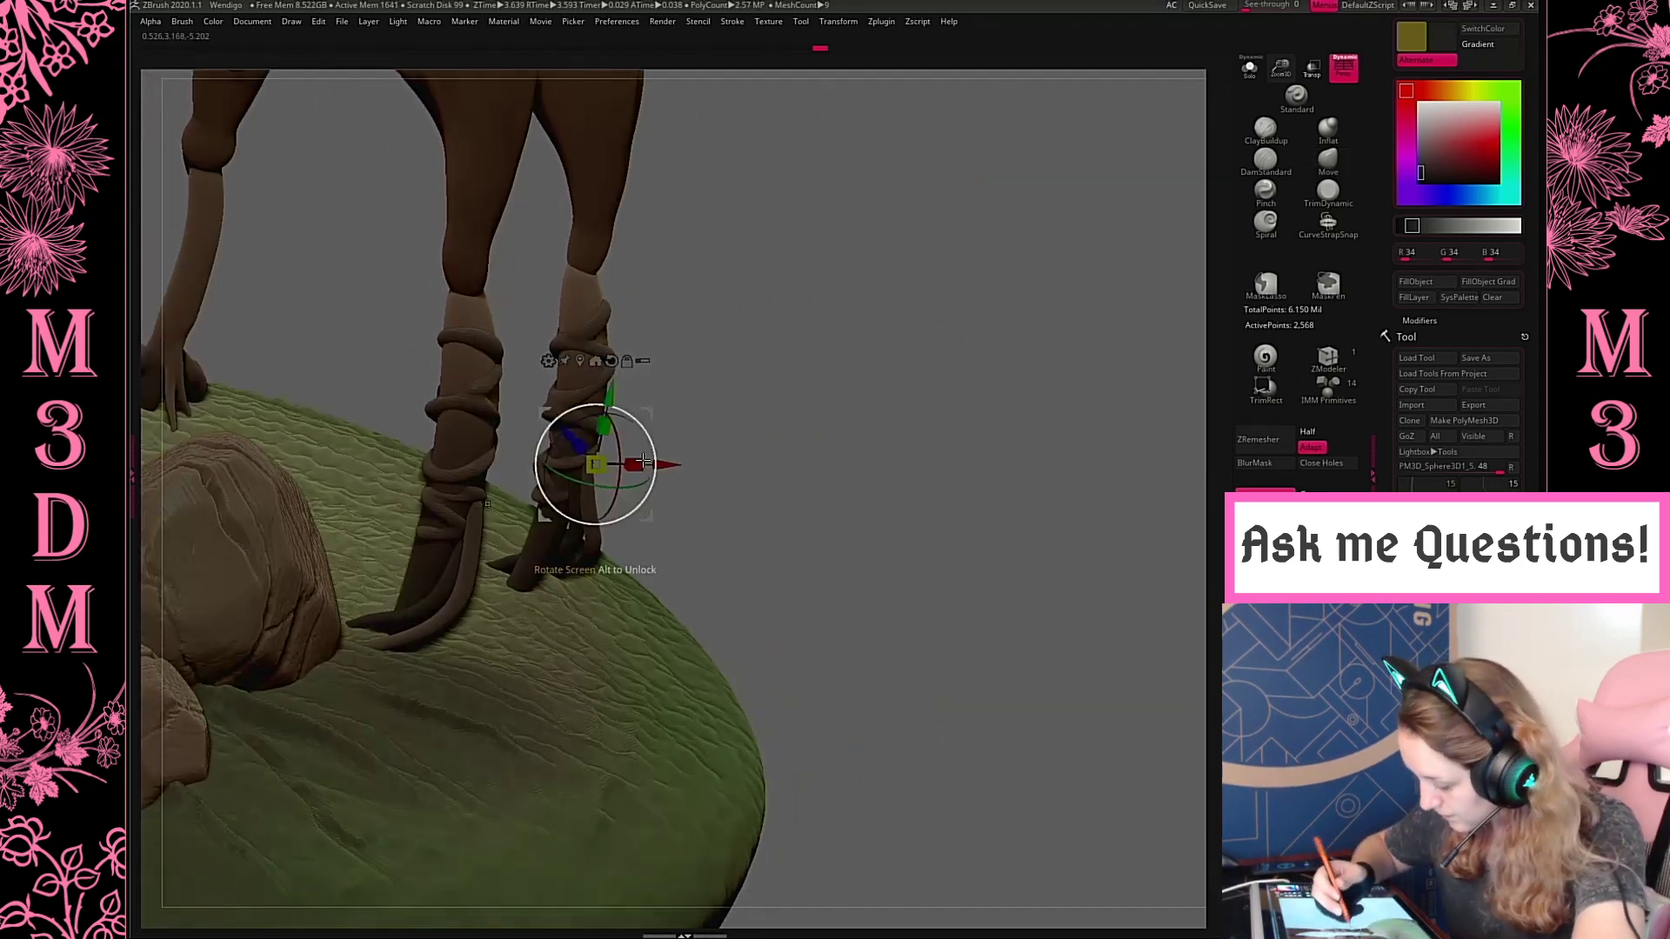
left_click_drag(560, 417, 556, 412)
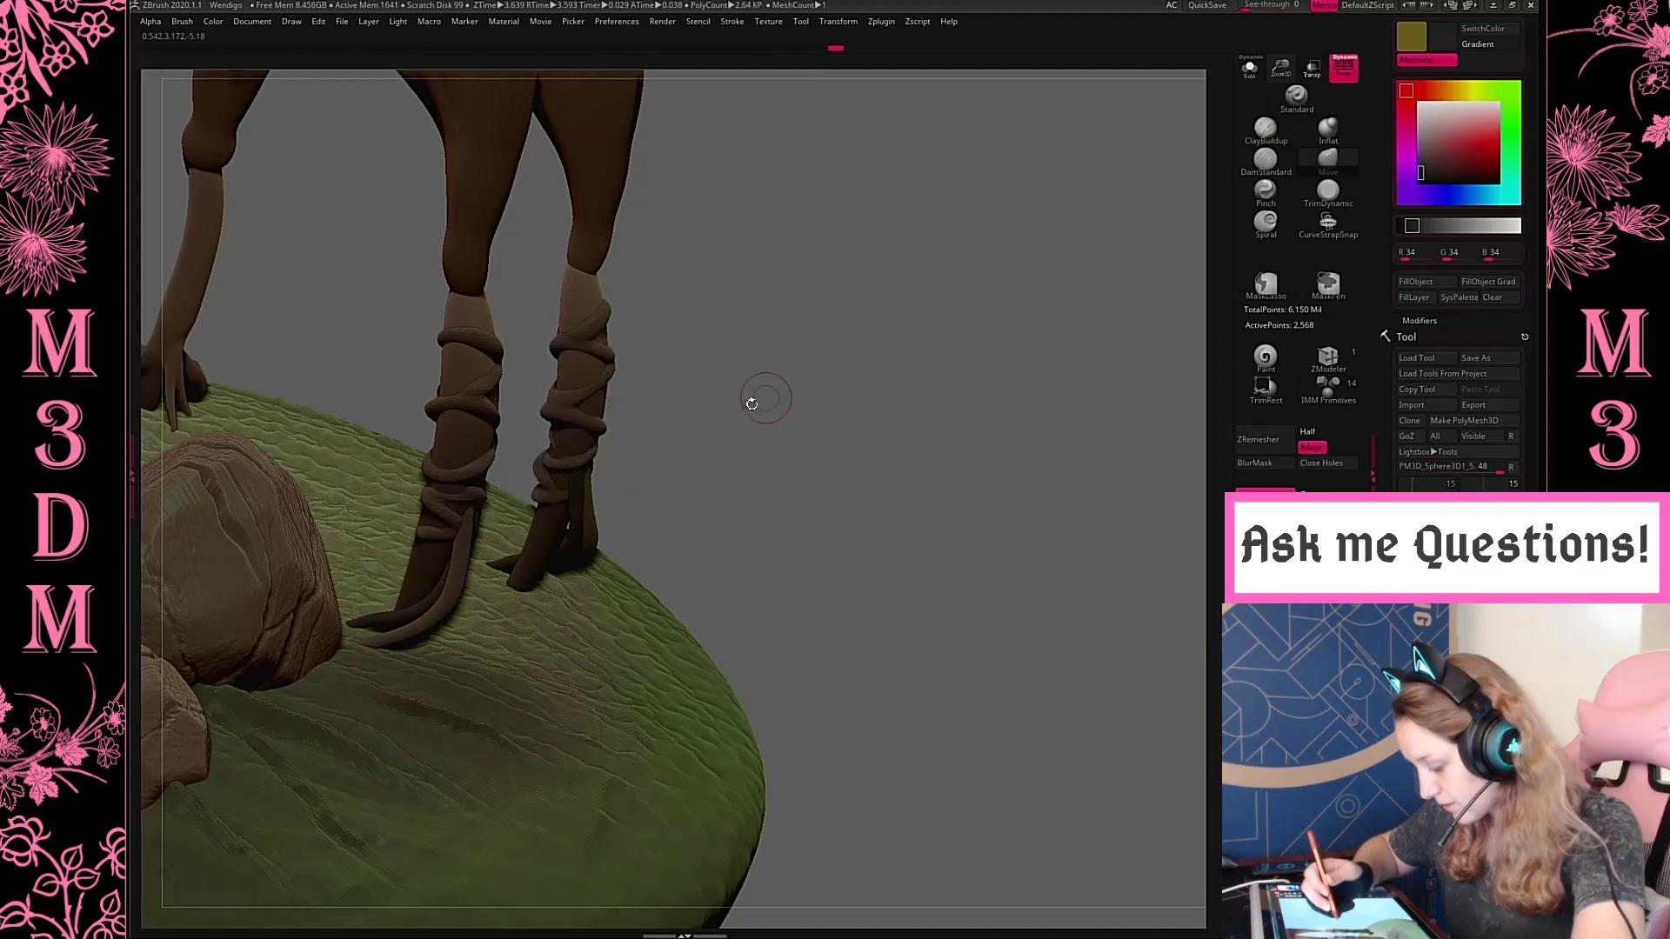
Add another gizmo copy of the root, turned and shifted to run down another side of the hind leg
left_click_drag(752, 402, 734, 399)
key("w")
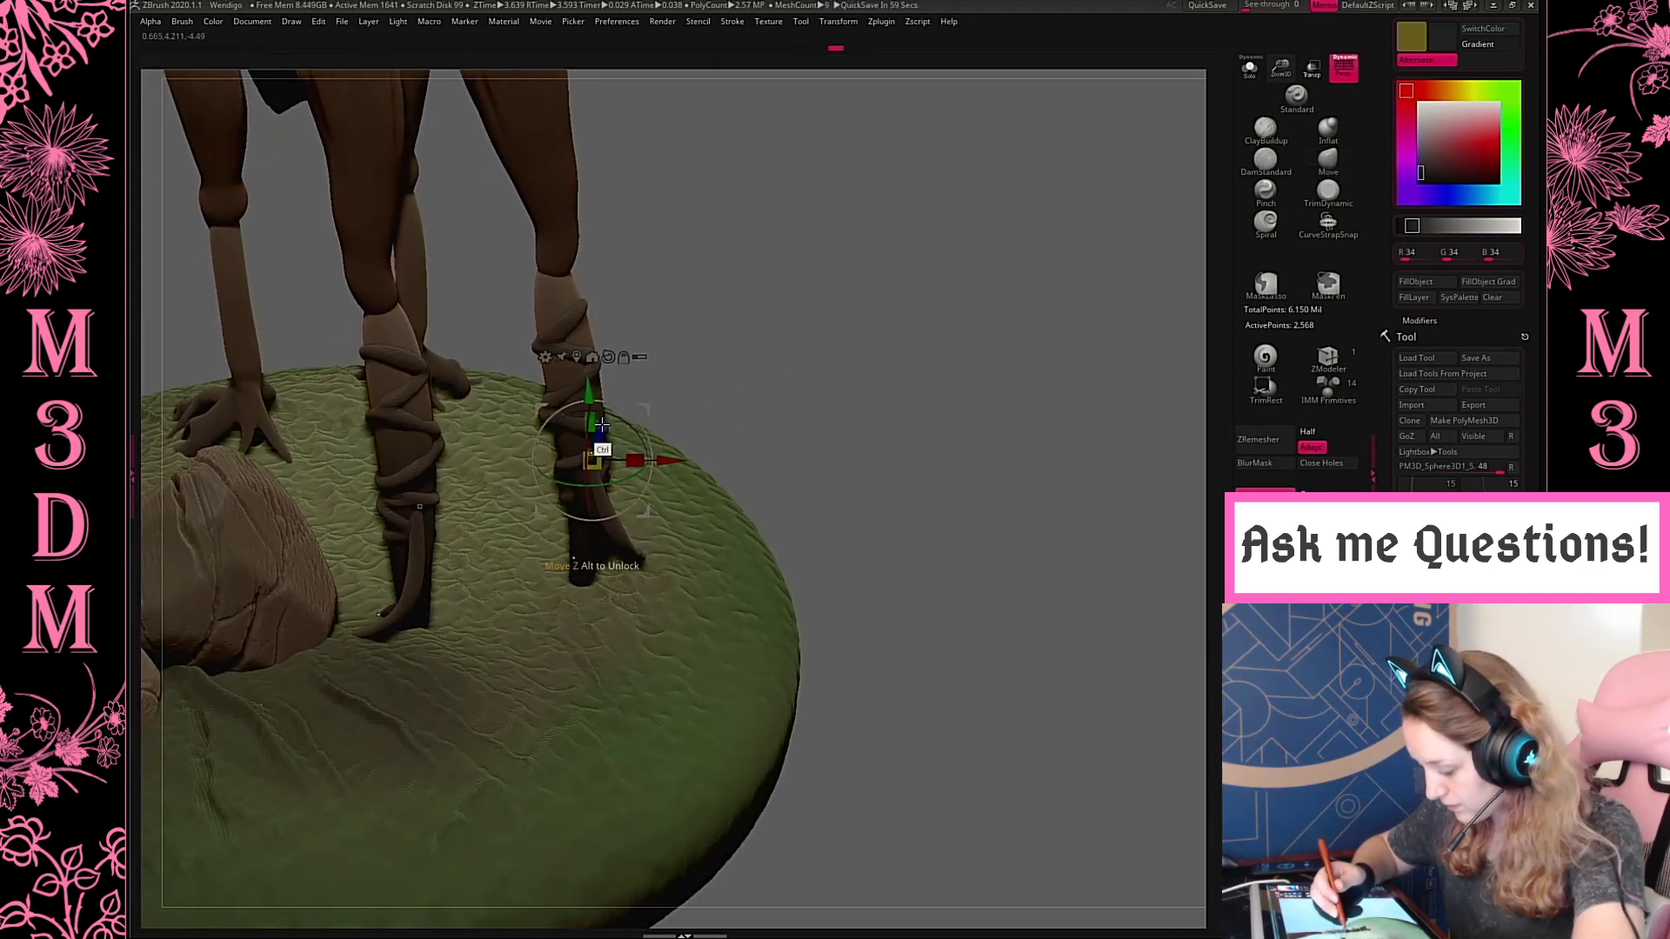
left_click_drag(602, 425, 597, 443, "ctrl")
mouse_move(619, 499)
left_mouse_down()
mouse_move(561, 501)
mouse_move(605, 478)
left_mouse_up()
left_click_drag(849, 323, 710, 451)
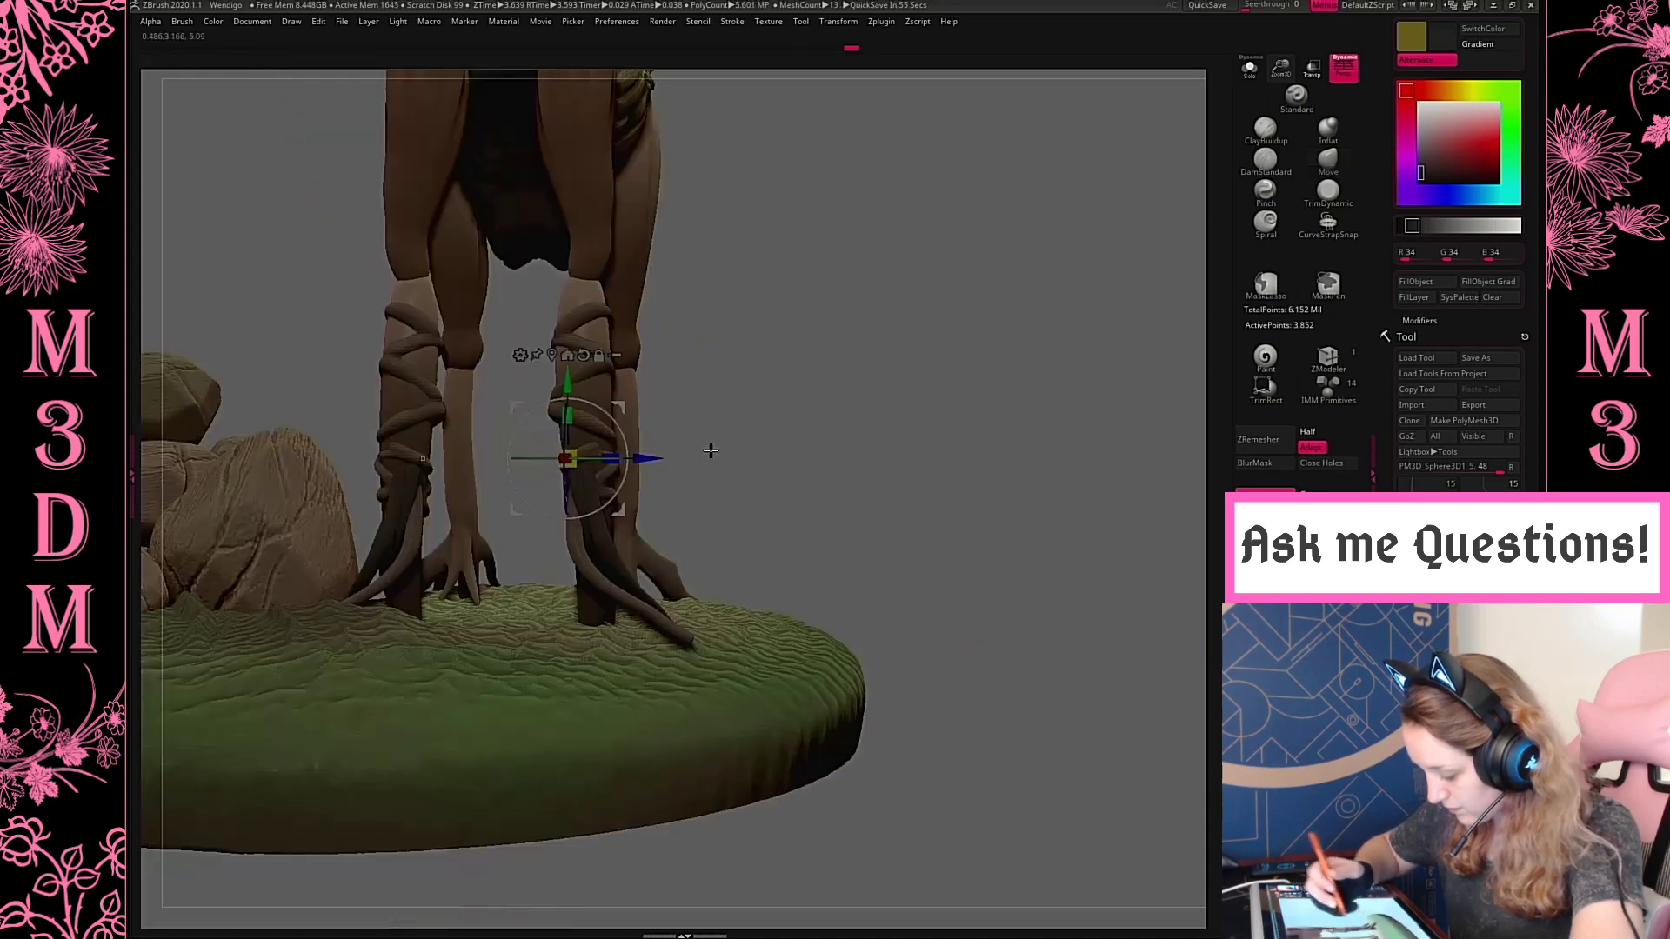
left_click_drag(594, 460, 555, 462)
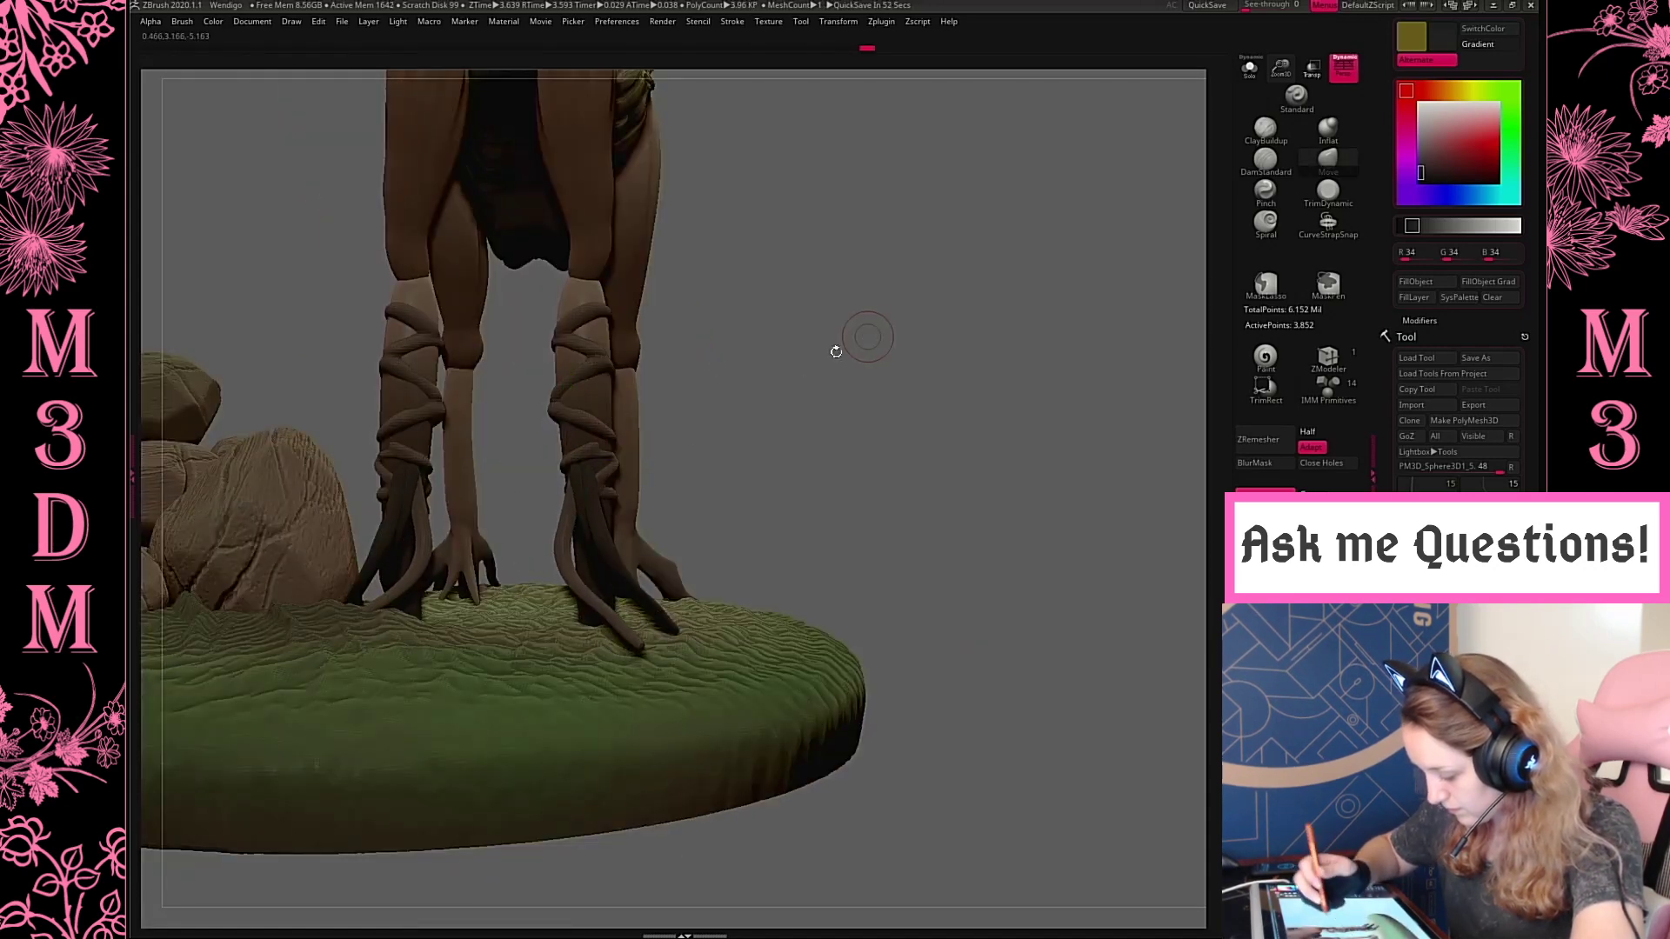
Create two more root copies with the gizmo, rotating each to fan the roots around the hind leg's base
left_click_drag(832, 351, 632, 444)
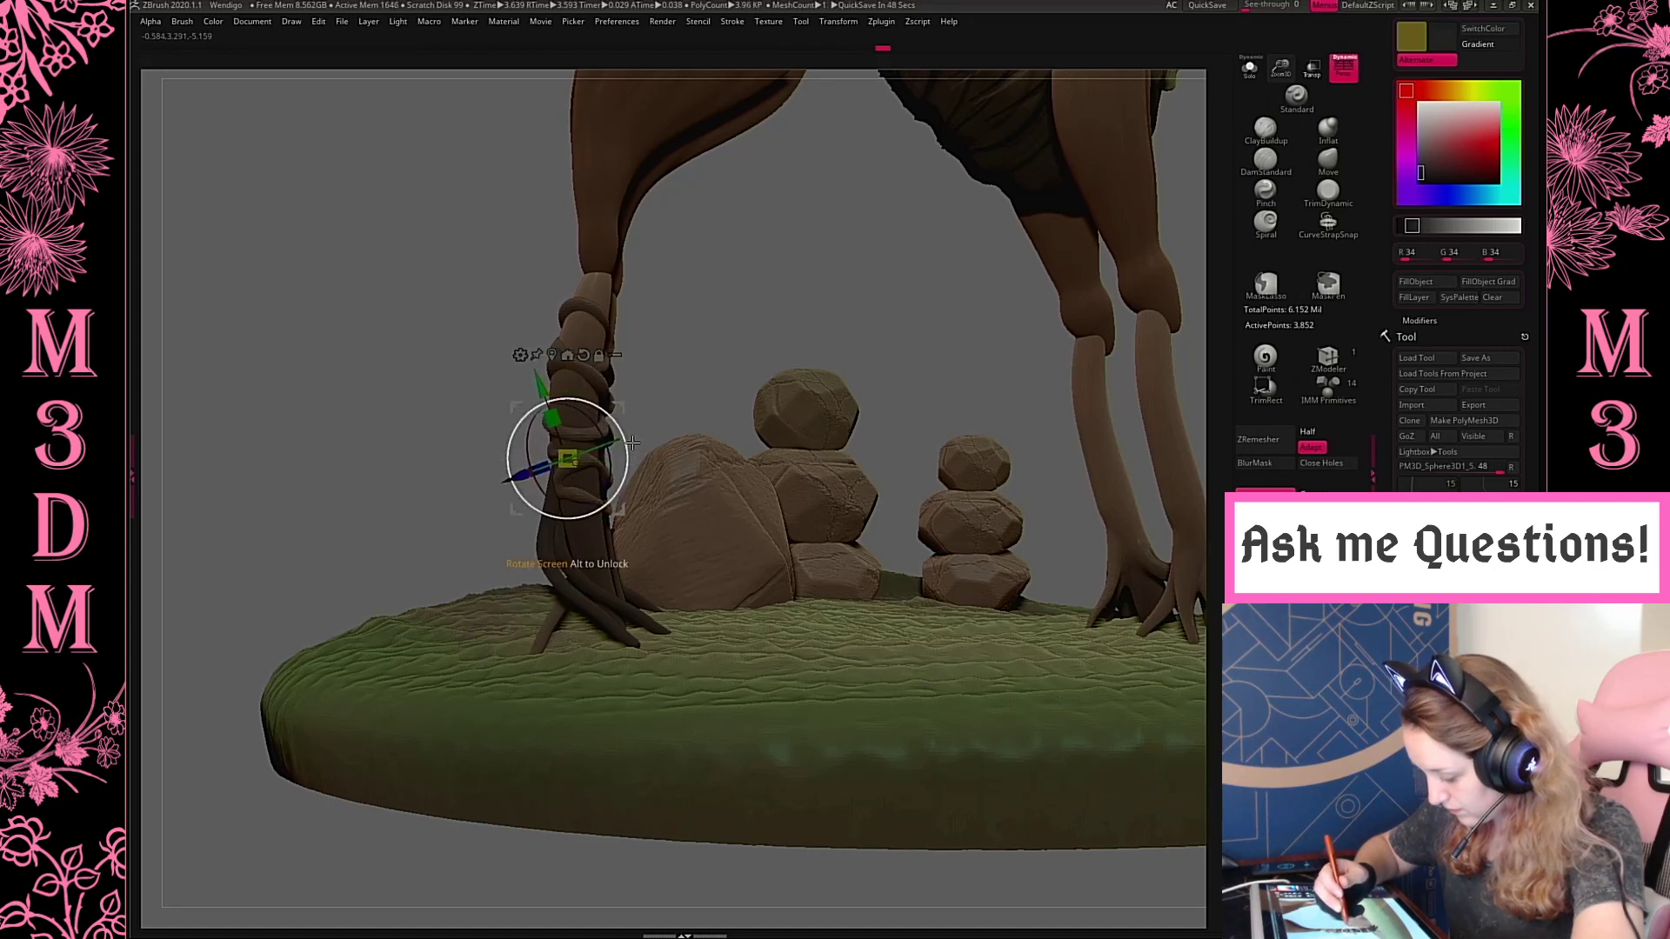
left_click_drag(766, 330, 668, 429)
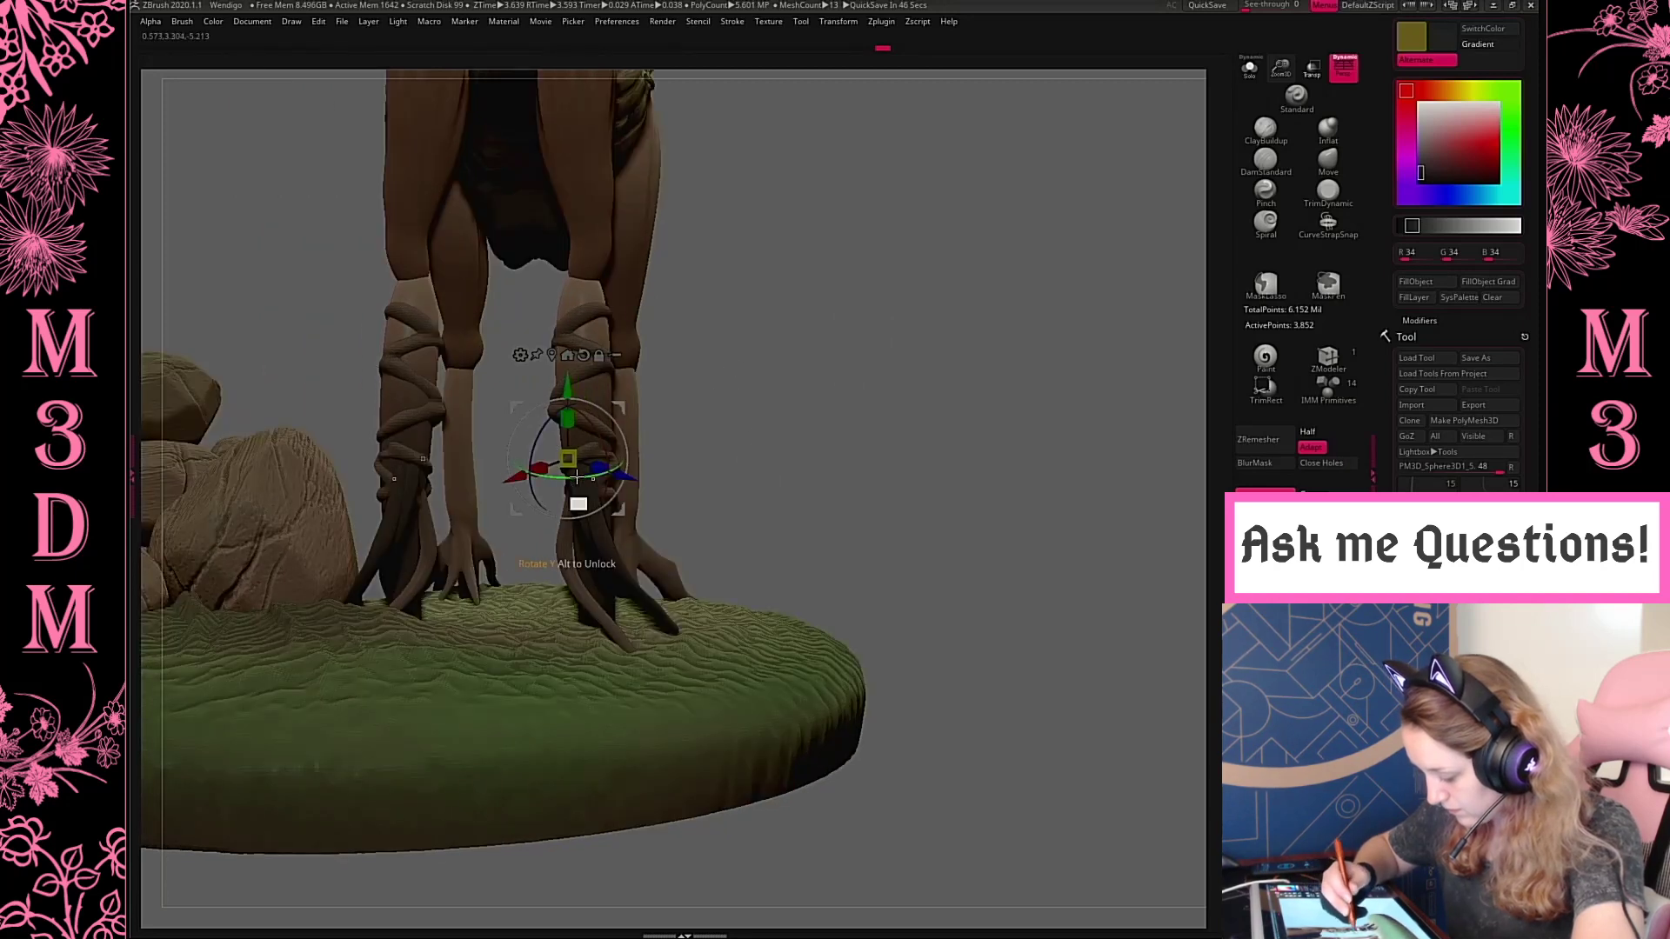
mouse_move(577, 477)
left_mouse_down()
mouse_move(558, 477)
mouse_move(626, 442)
mouse_move(605, 450)
mouse_move(608, 480)
left_mouse_up()
key("q")
key("space")
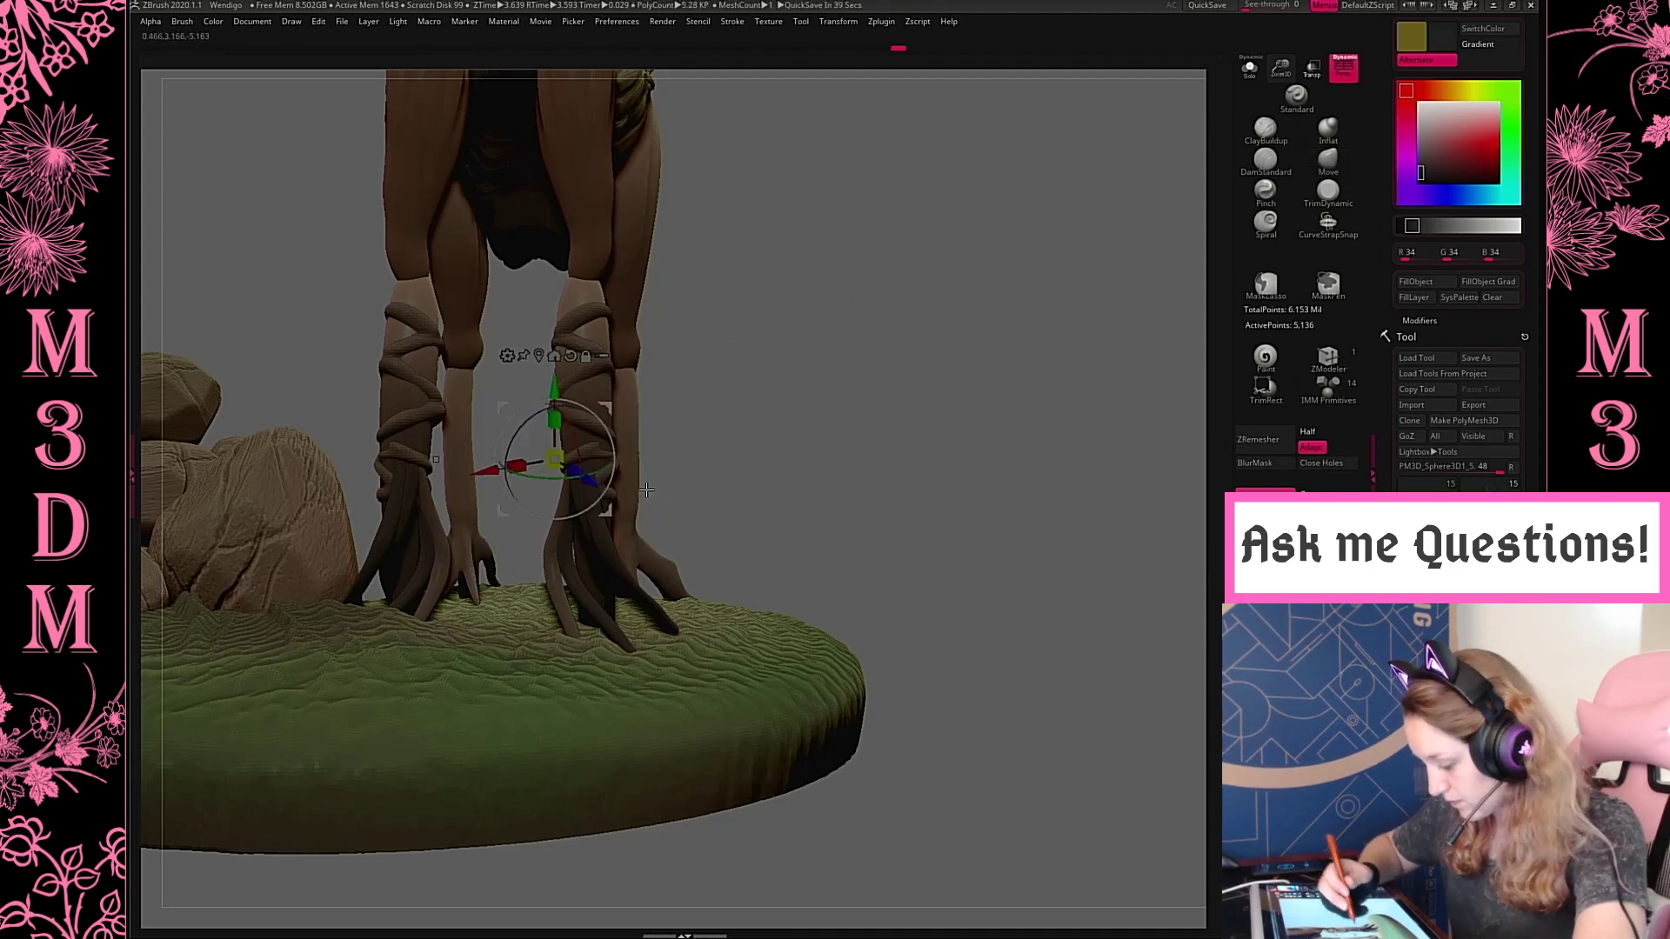
mouse_move(602, 472)
left_mouse_down("ctrl")
mouse_move(602, 494)
mouse_move(622, 471)
left_mouse_up("ctrl")
key("q")
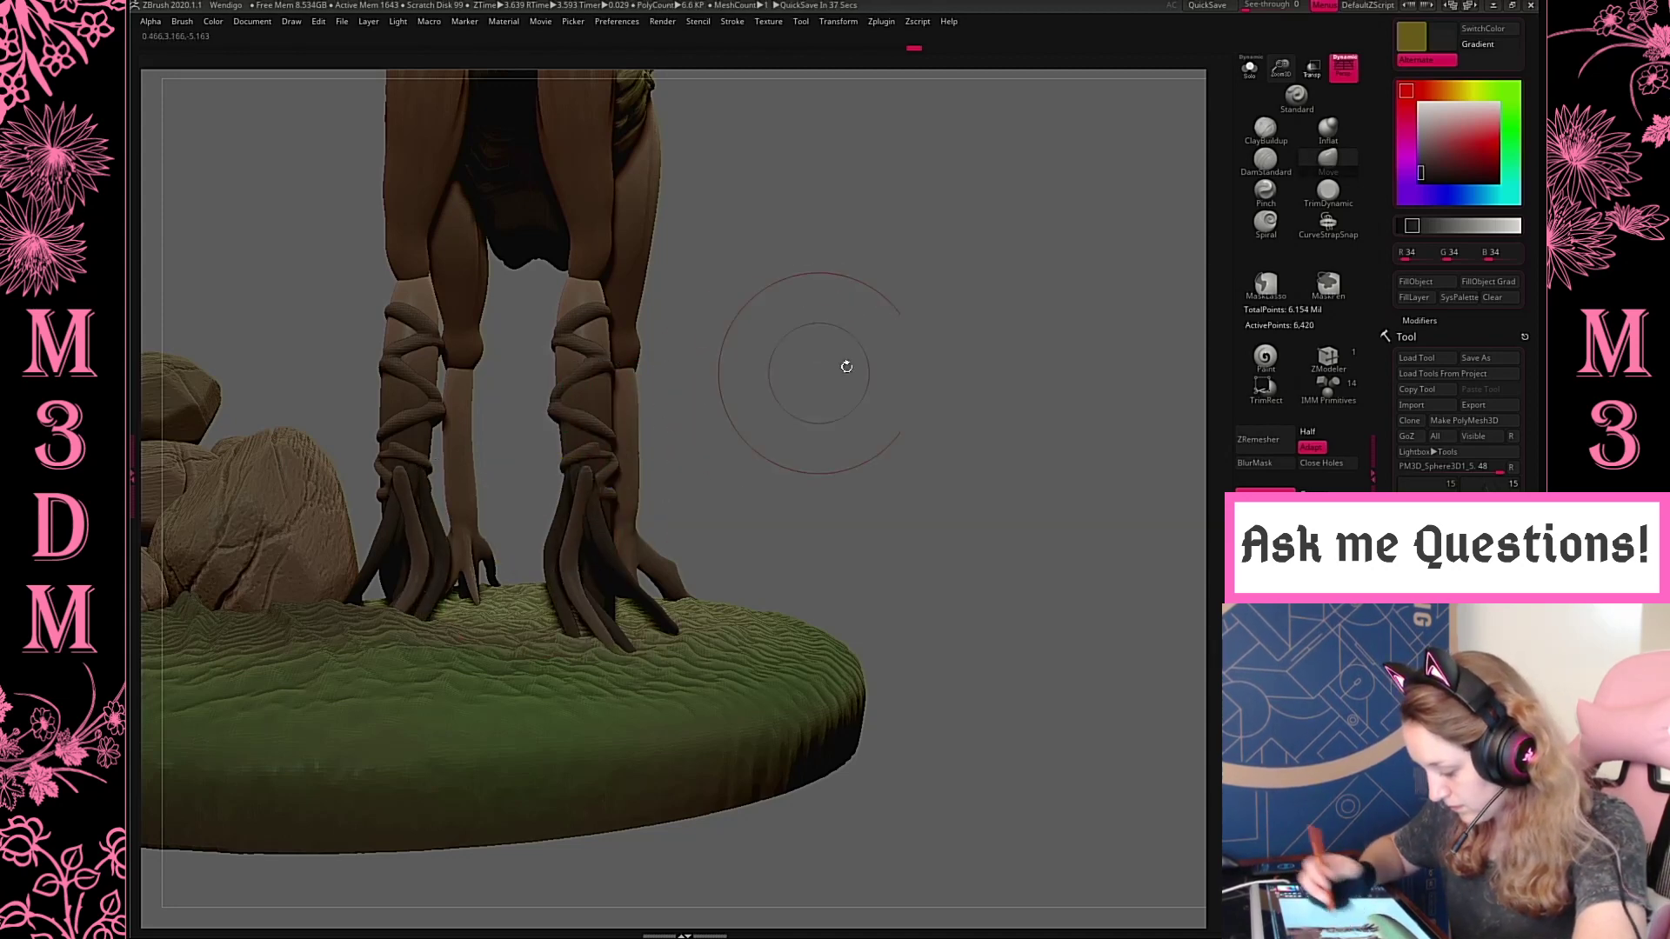
Rotate and shift the newest root copy with the gizmo so it lies against the front of the hind leg
left_click_drag(844, 365, 609, 387)
left_click_drag(850, 296, 839, 269)
key("w")
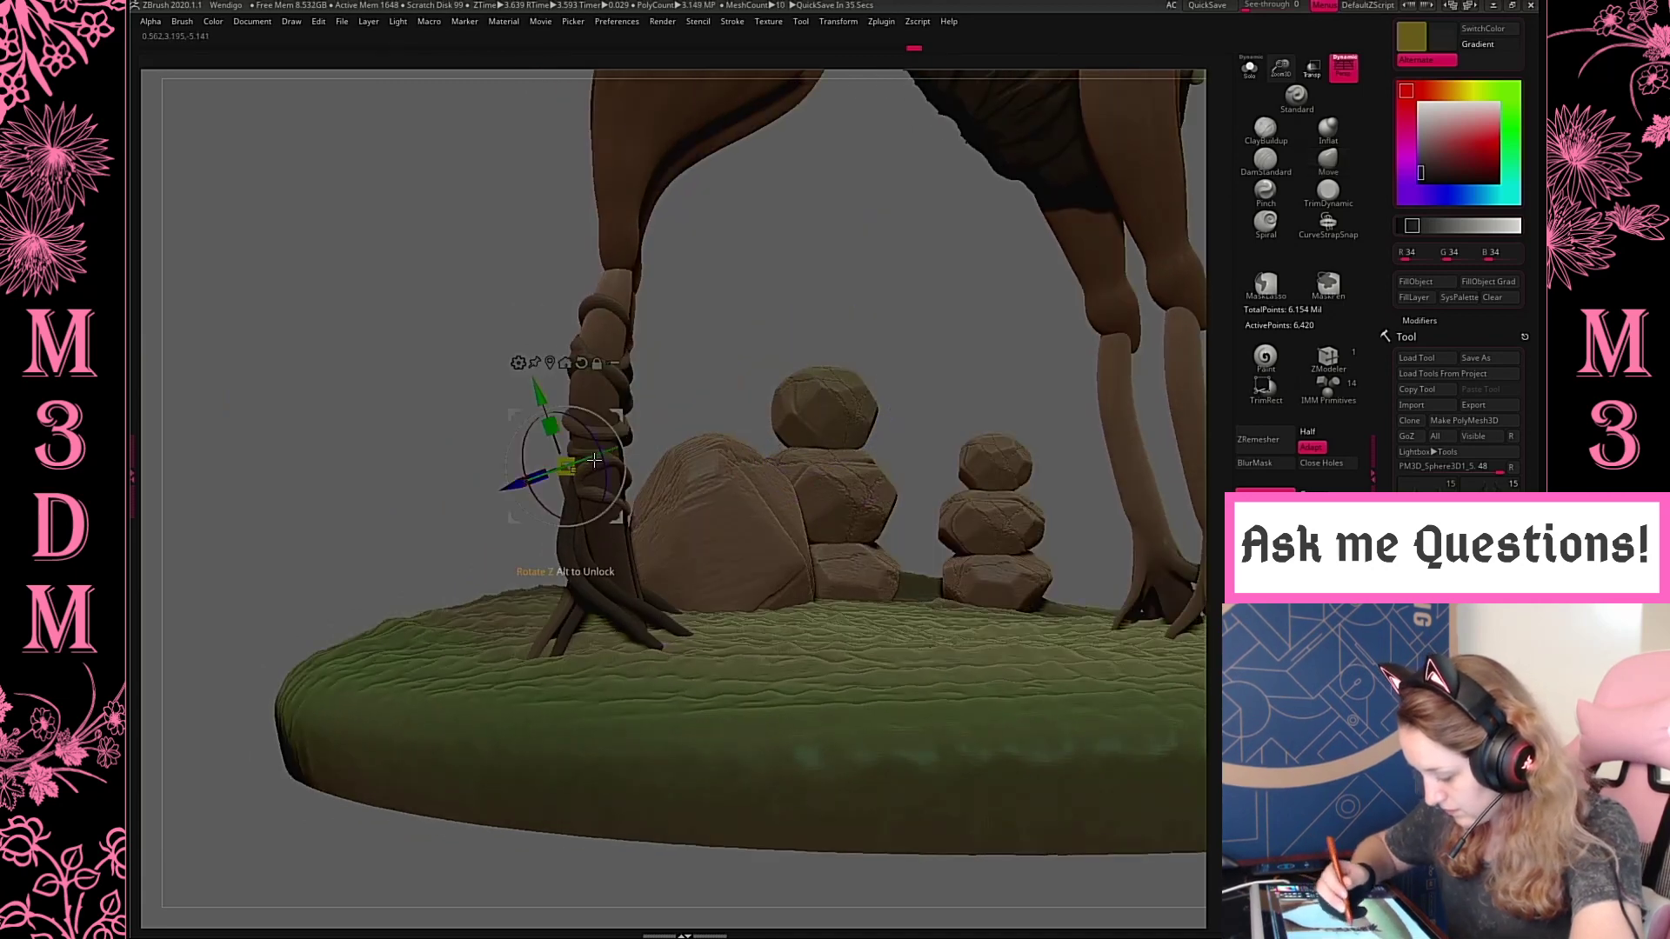
left_click_drag(594, 461, 641, 464)
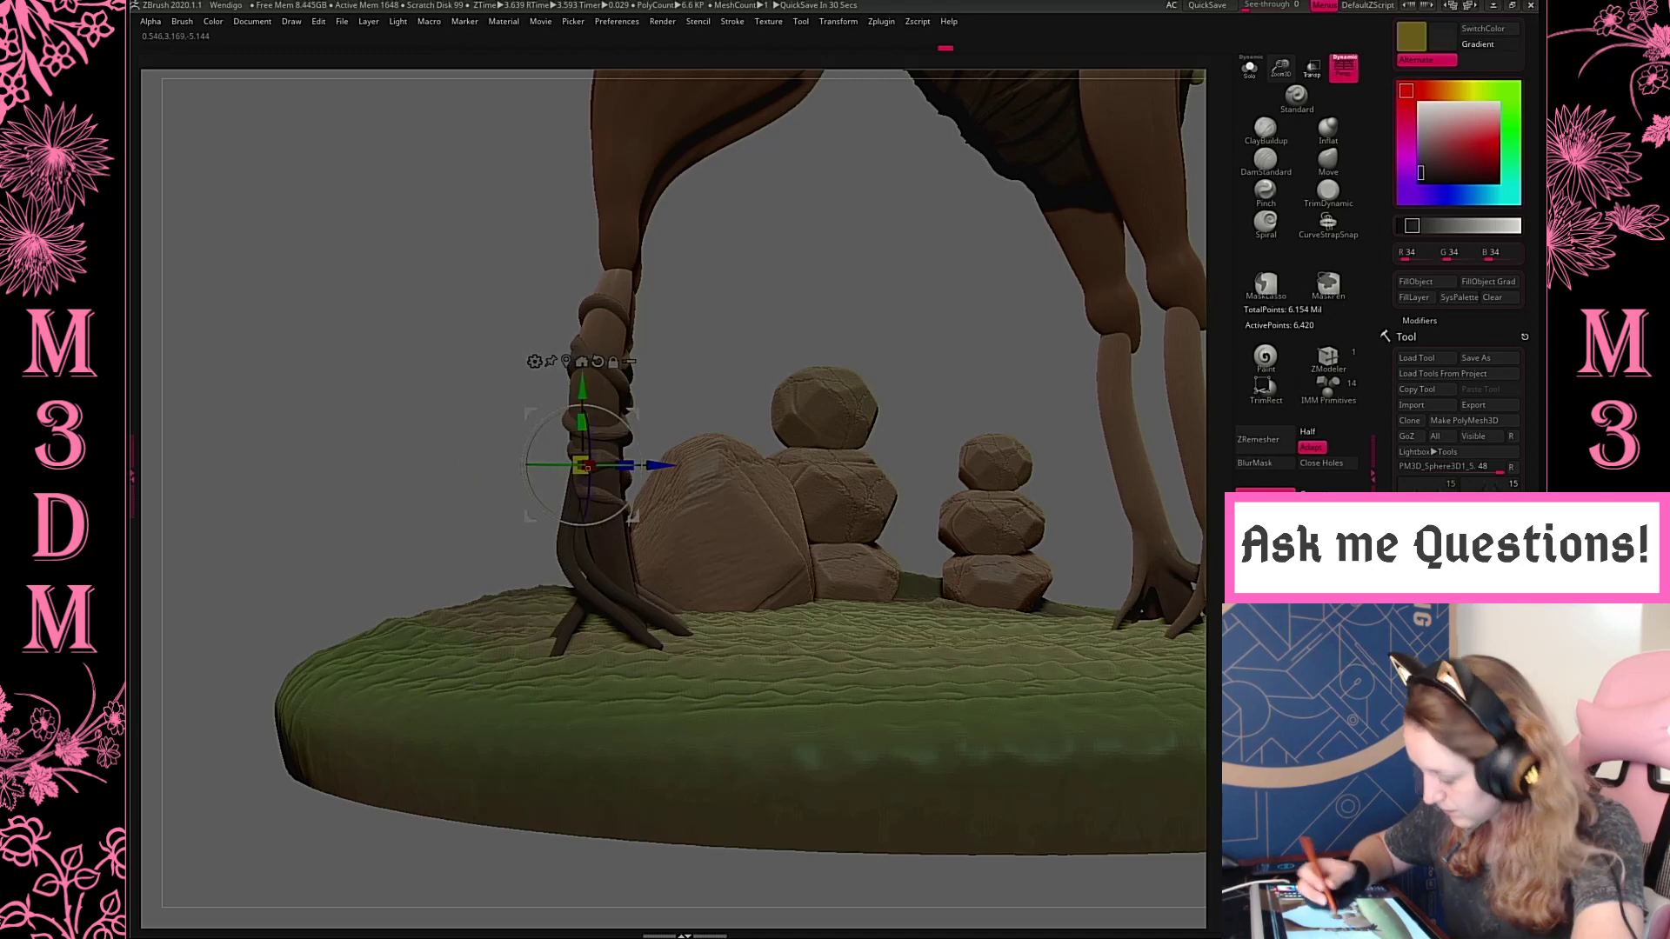
left_click_drag(806, 267, 783, 213, "alt")
left_click_drag(556, 327, 557, 305)
left_click_drag(705, 305, 931, 311)
left_click_drag(651, 384, 681, 385)
key("q")
Reshape the root copies with the Move brush so they hug the hind leg and splay out over the mossy ground
left_click_drag(1026, 351, 905, 348)
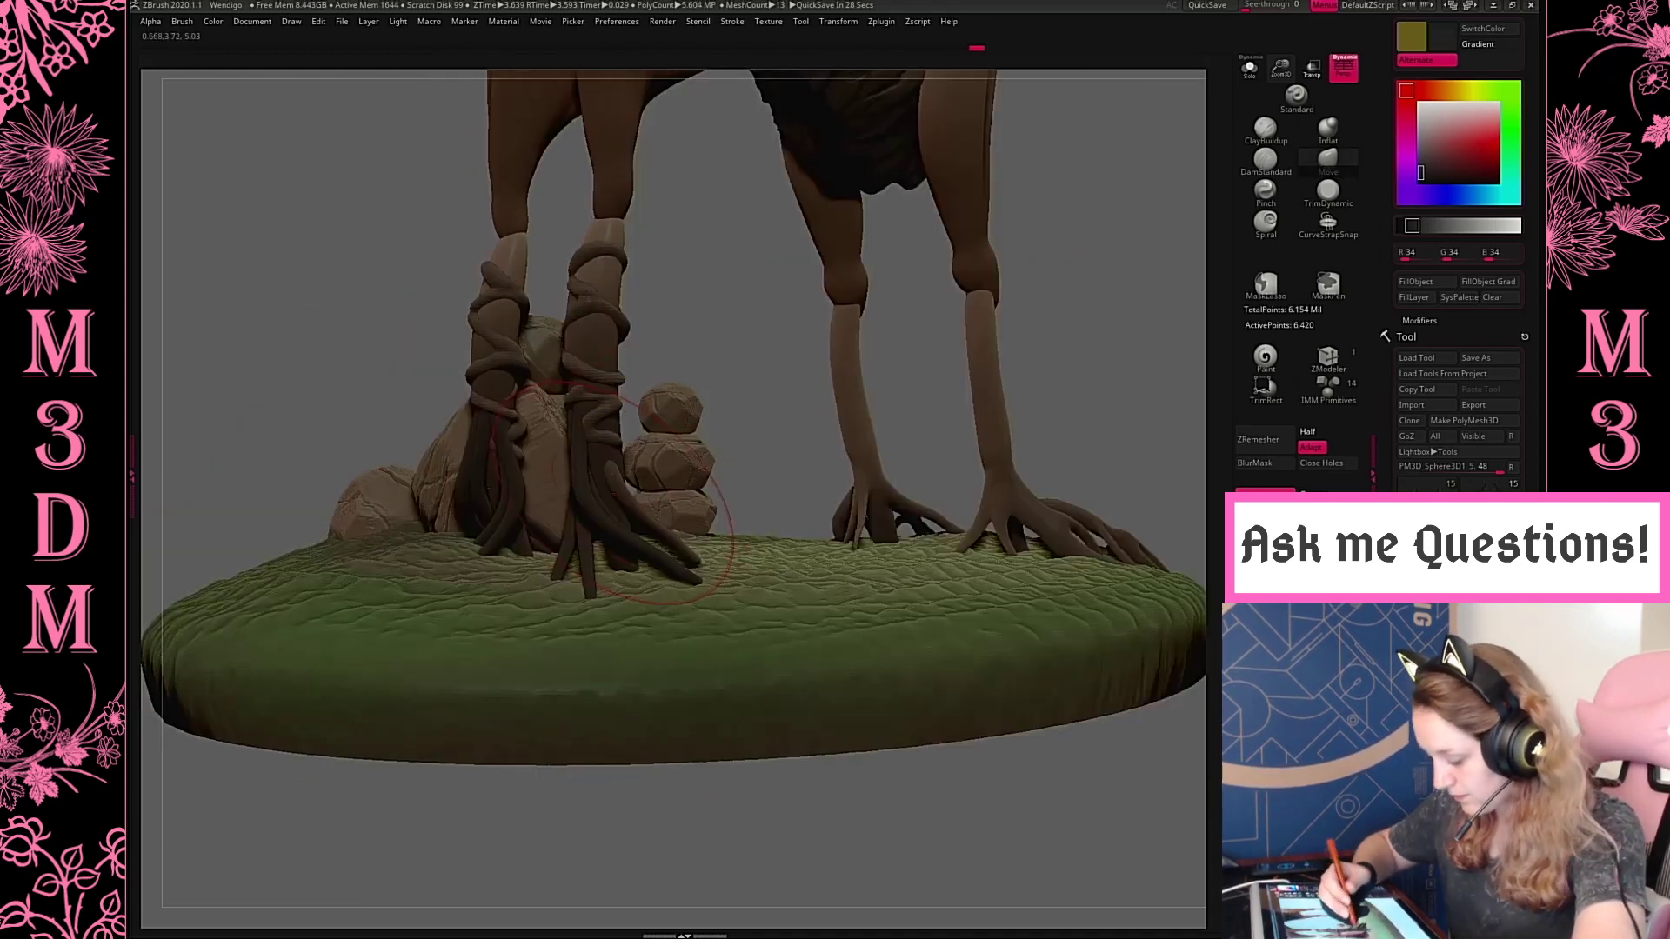
left_click_drag(670, 505, 651, 508)
mouse_move(803, 277)
left_mouse_down()
mouse_move(821, 343)
mouse_move(796, 348)
left_mouse_up()
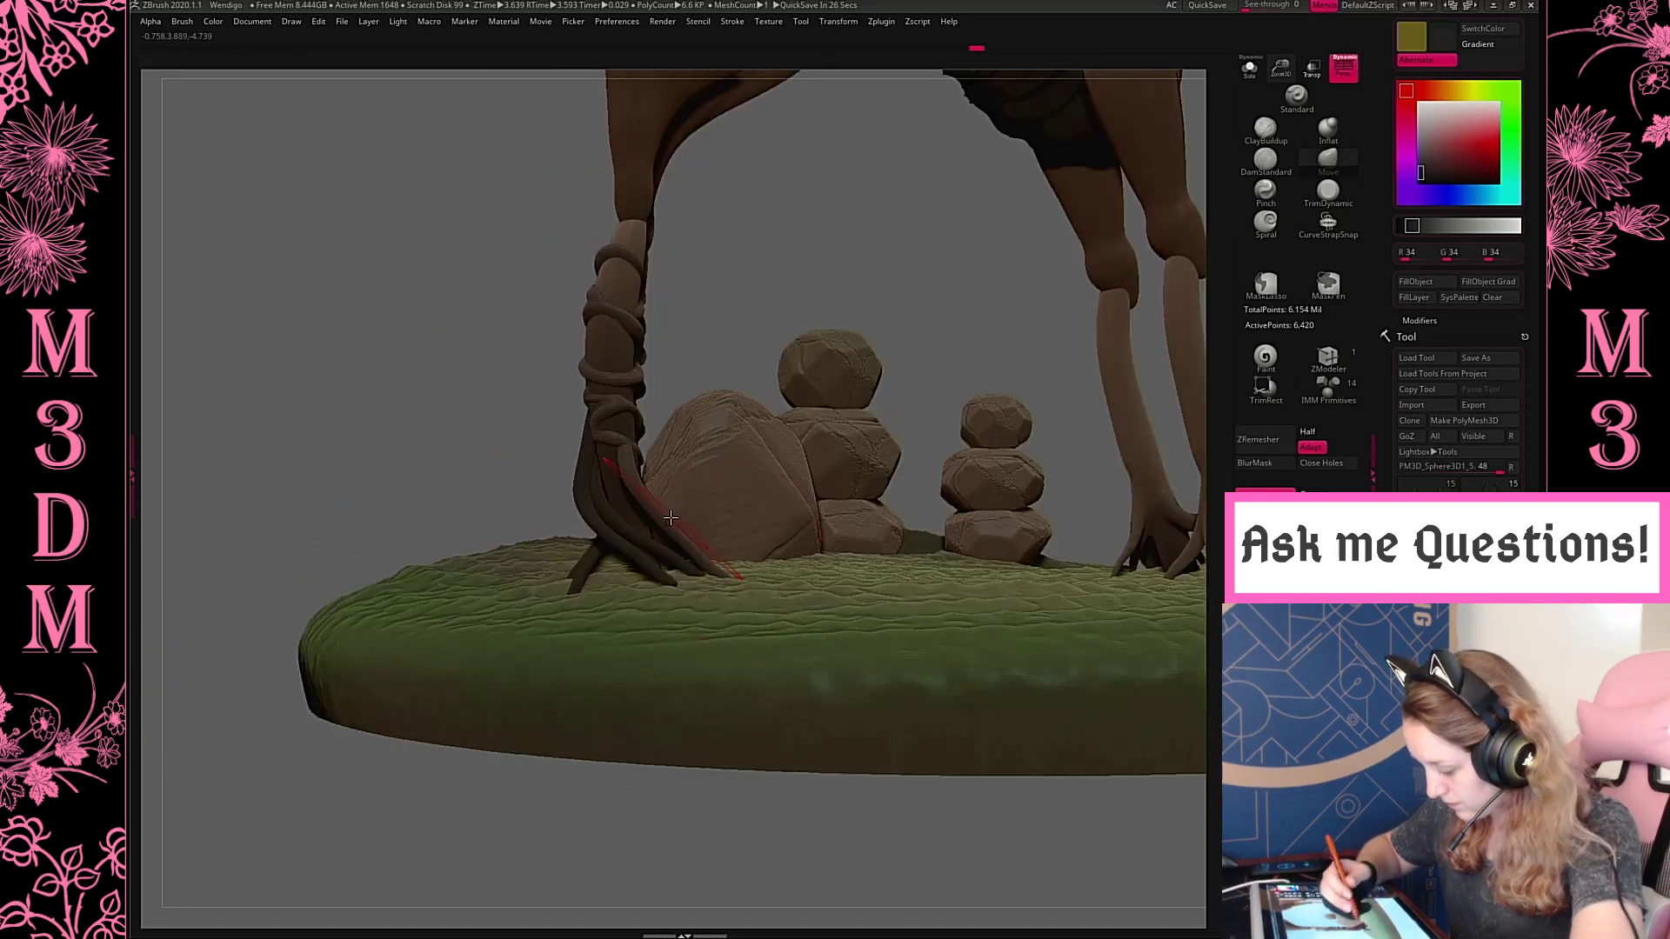
left_click_drag(628, 456, 642, 459)
left_click_drag(813, 279, 679, 324)
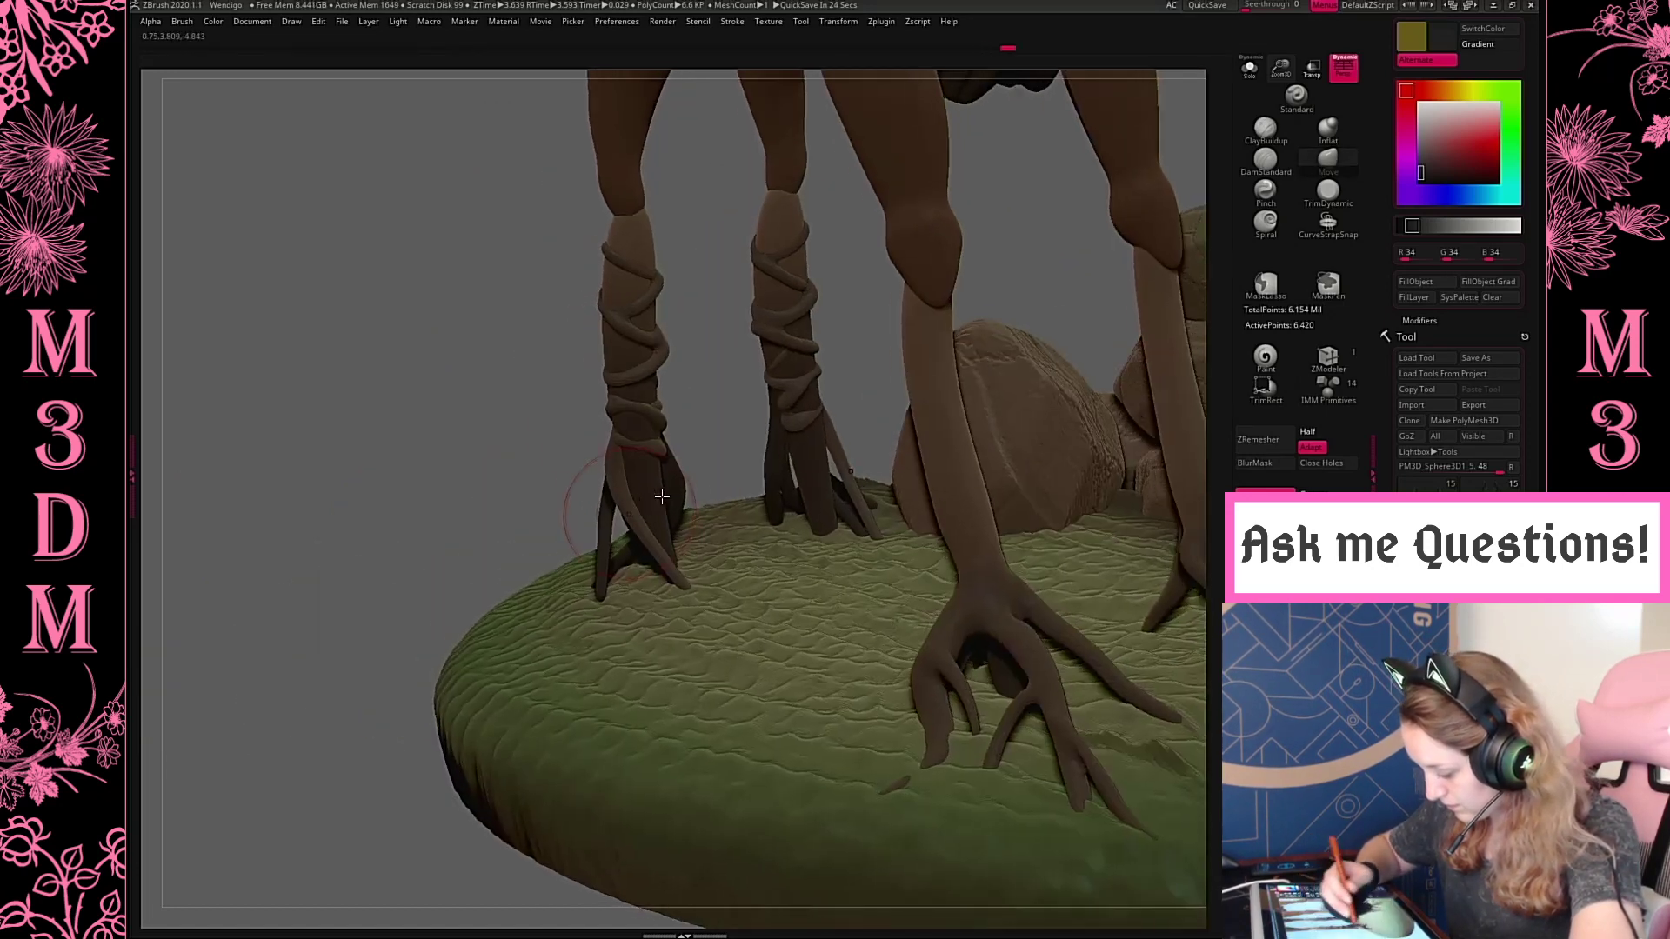
mouse_move(654, 503)
left_mouse_down()
mouse_move(708, 490)
mouse_move(657, 524)
left_mouse_up()
left_click_drag(687, 582, 724, 573)
left_click_drag(639, 501, 678, 557, "shift")
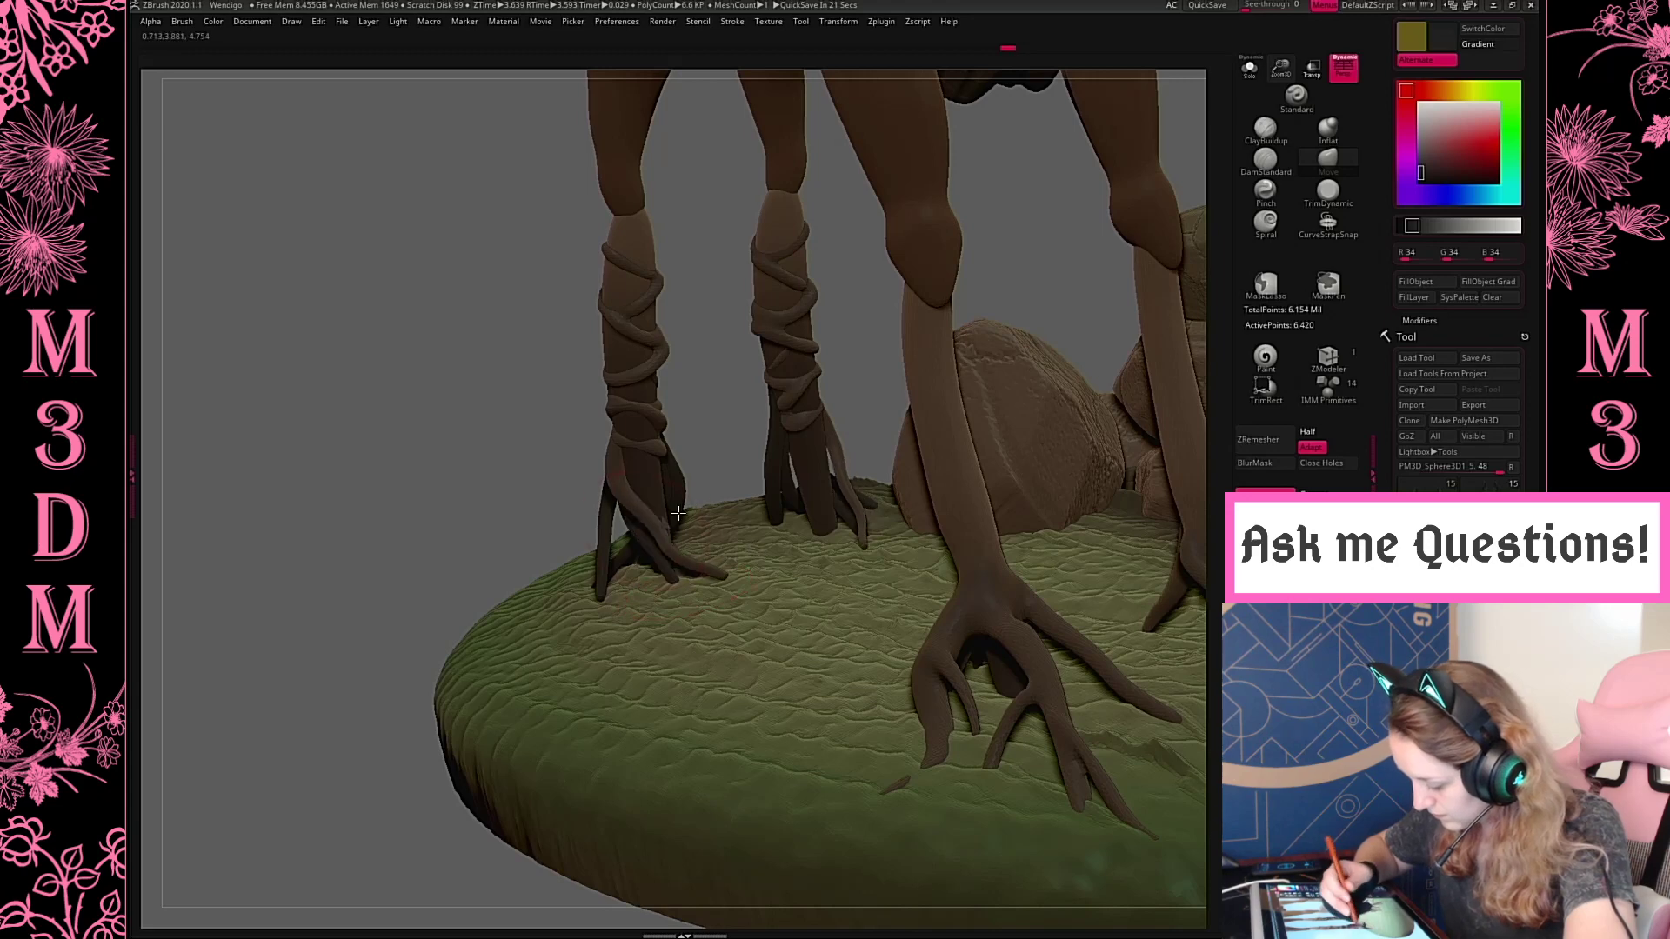
left_click_drag(621, 477, 732, 572, "shift")
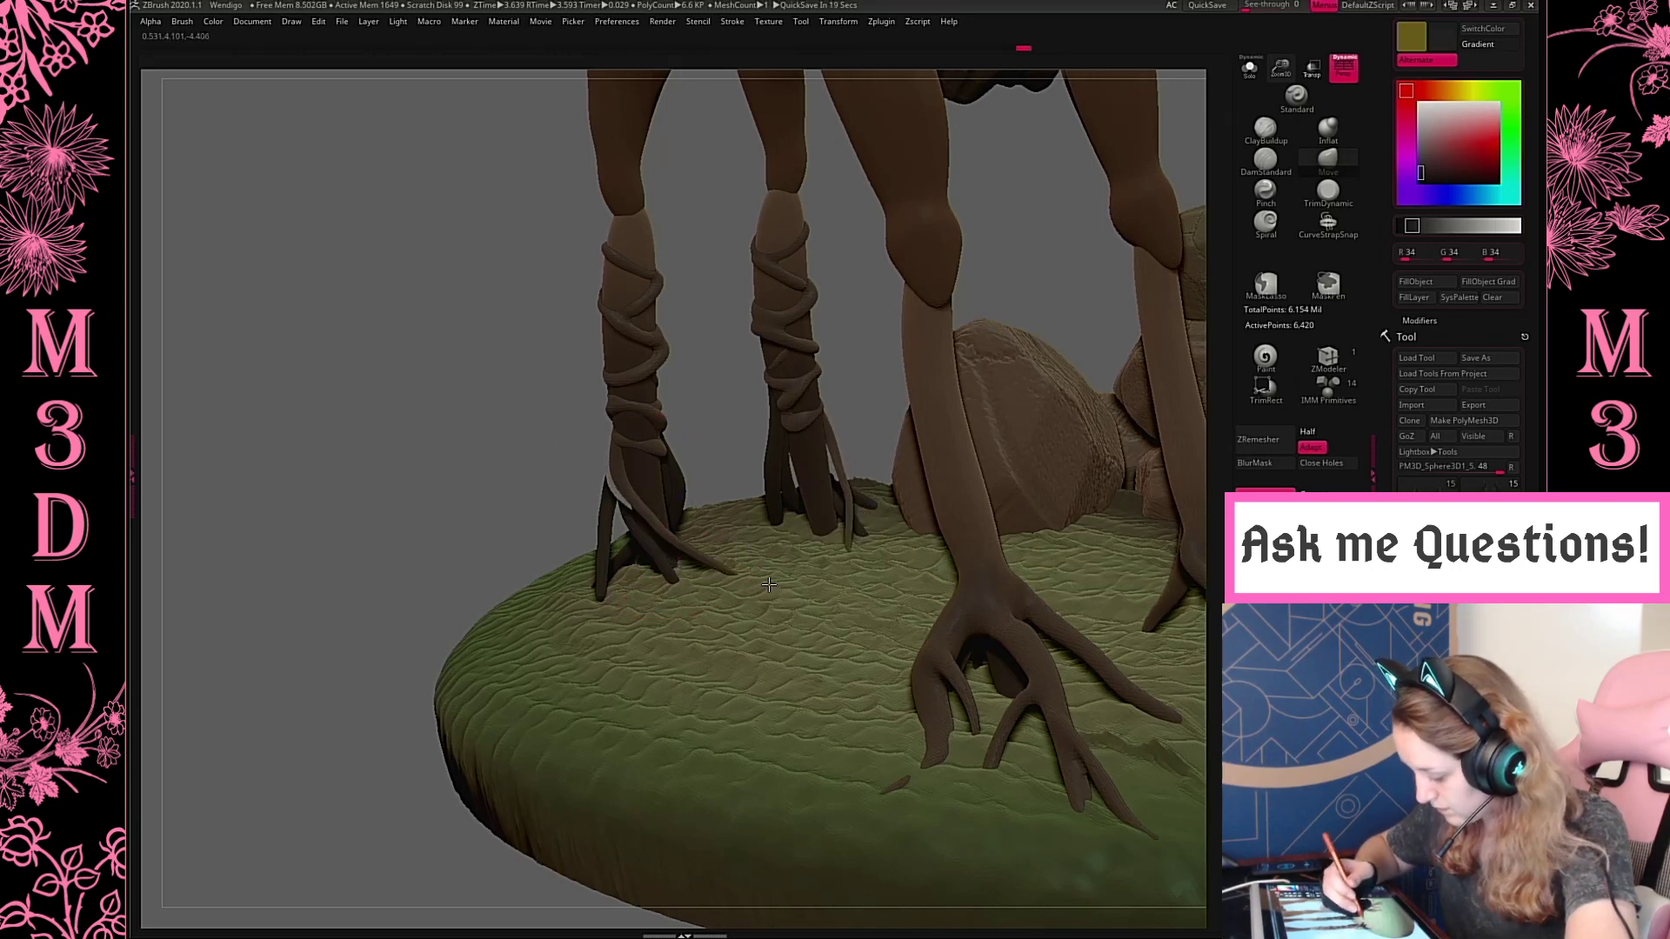
Pull the rear edge of the root cluster in toward the hind leg with the Move brush
left_click(1336, 141)
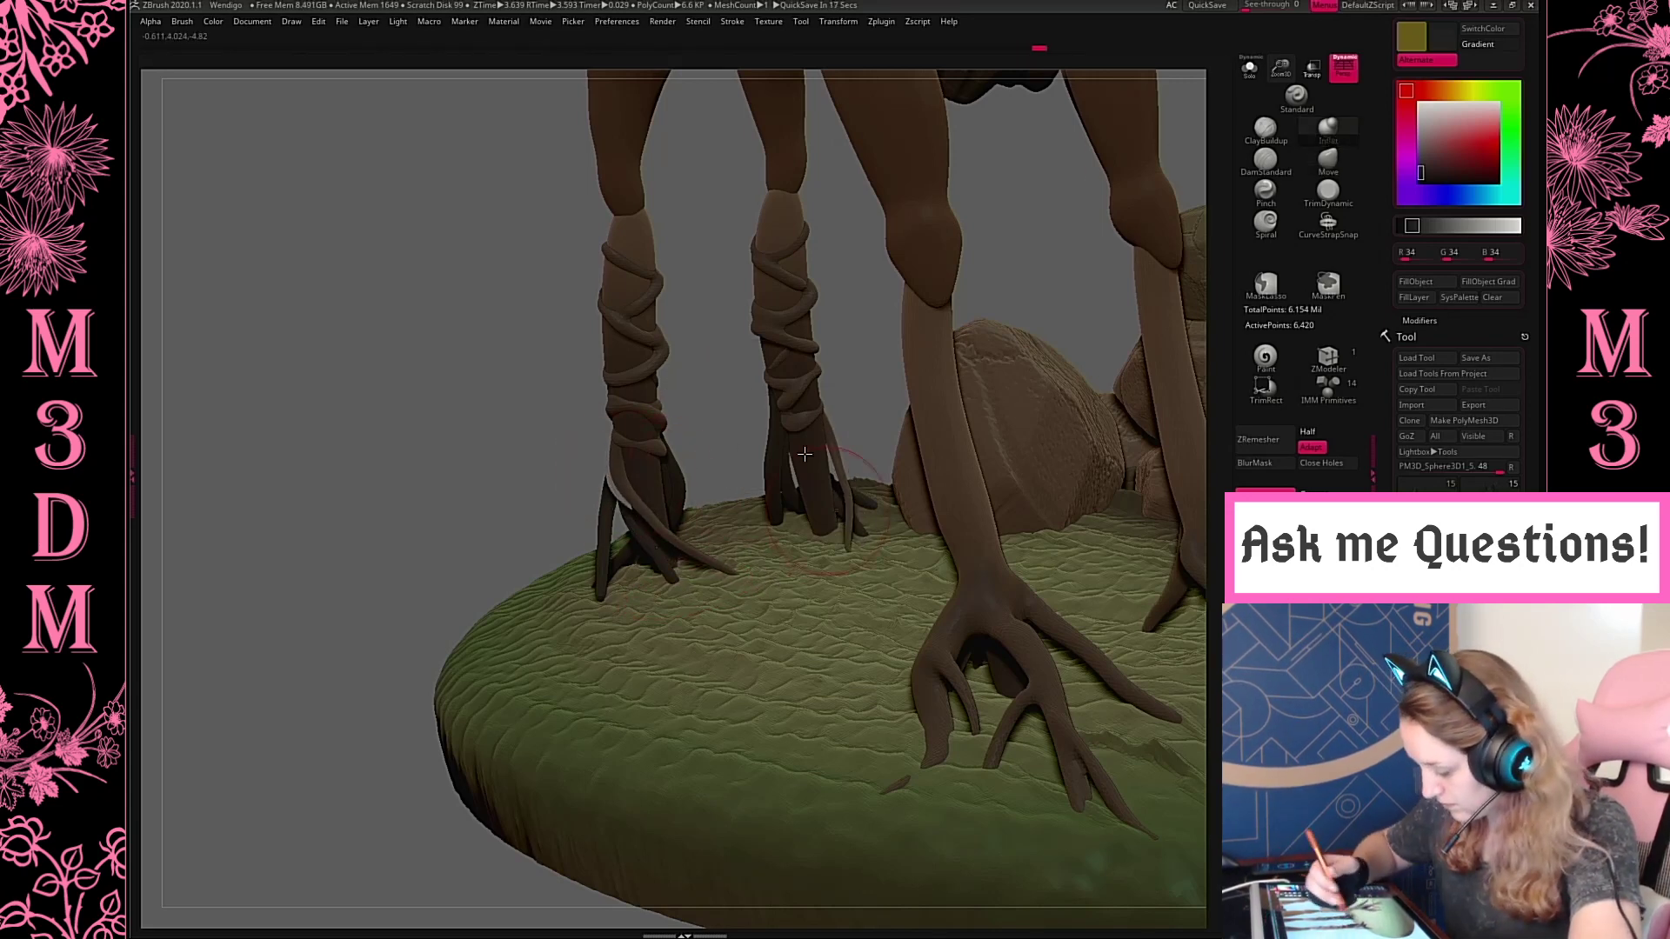
left_click_drag(878, 361, 824, 481)
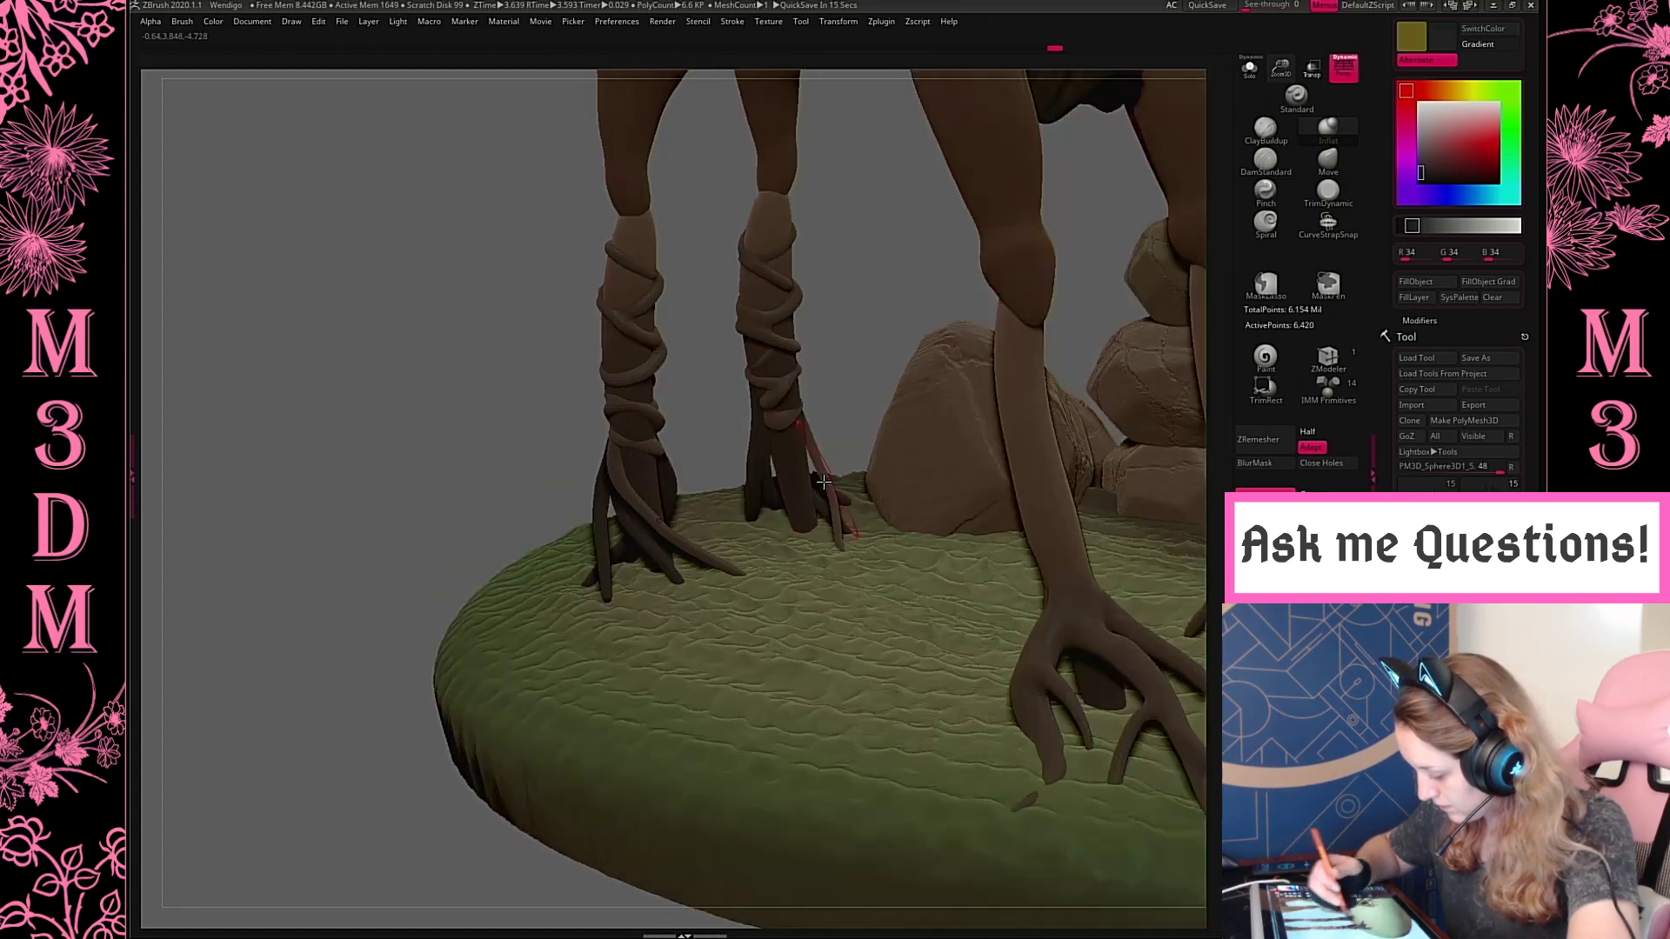
left_click_drag(883, 268, 1122, 306)
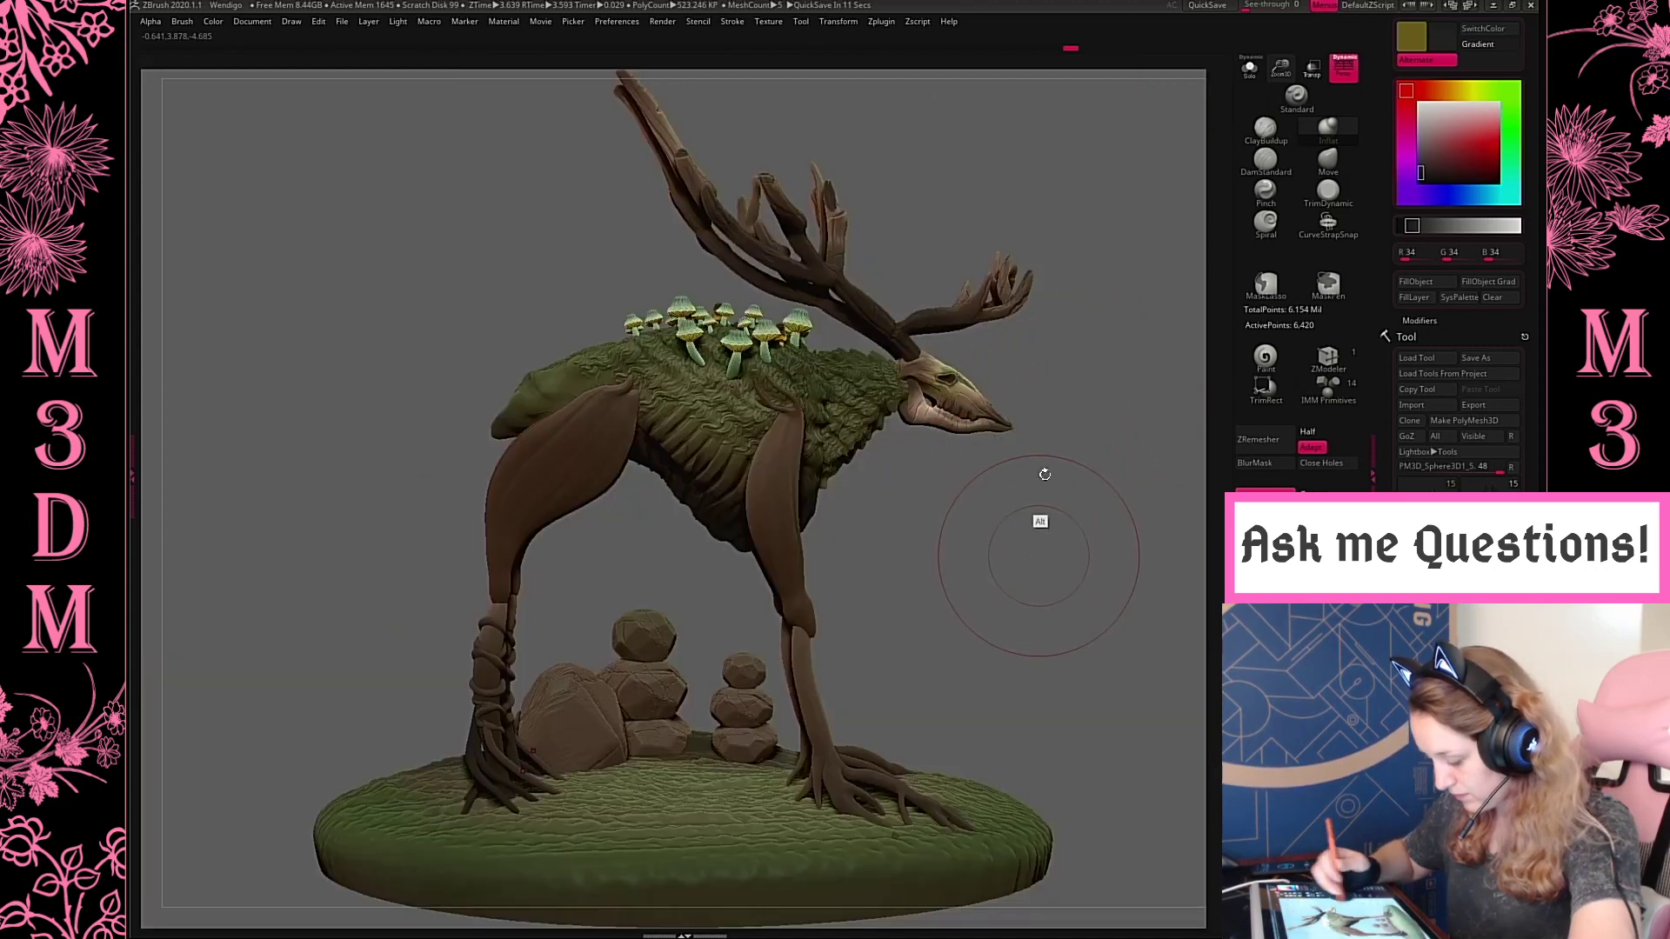
left_click_drag(1041, 522, 1036, 503)
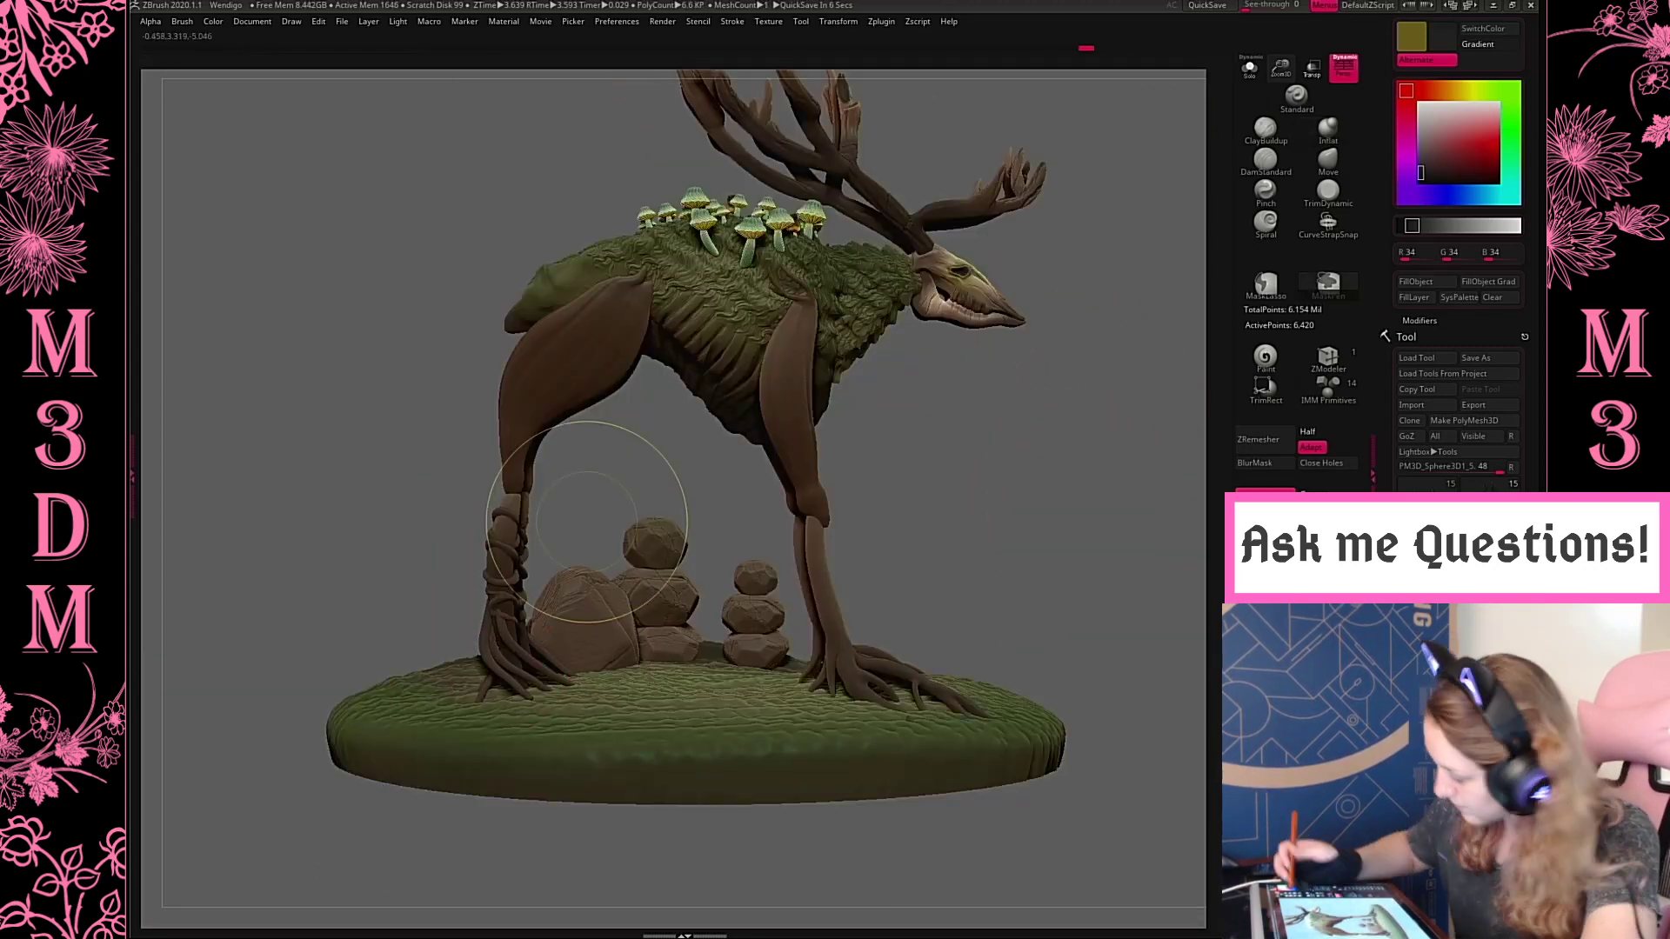
left_click(1328, 160)
left_click_drag(492, 615, 504, 629)
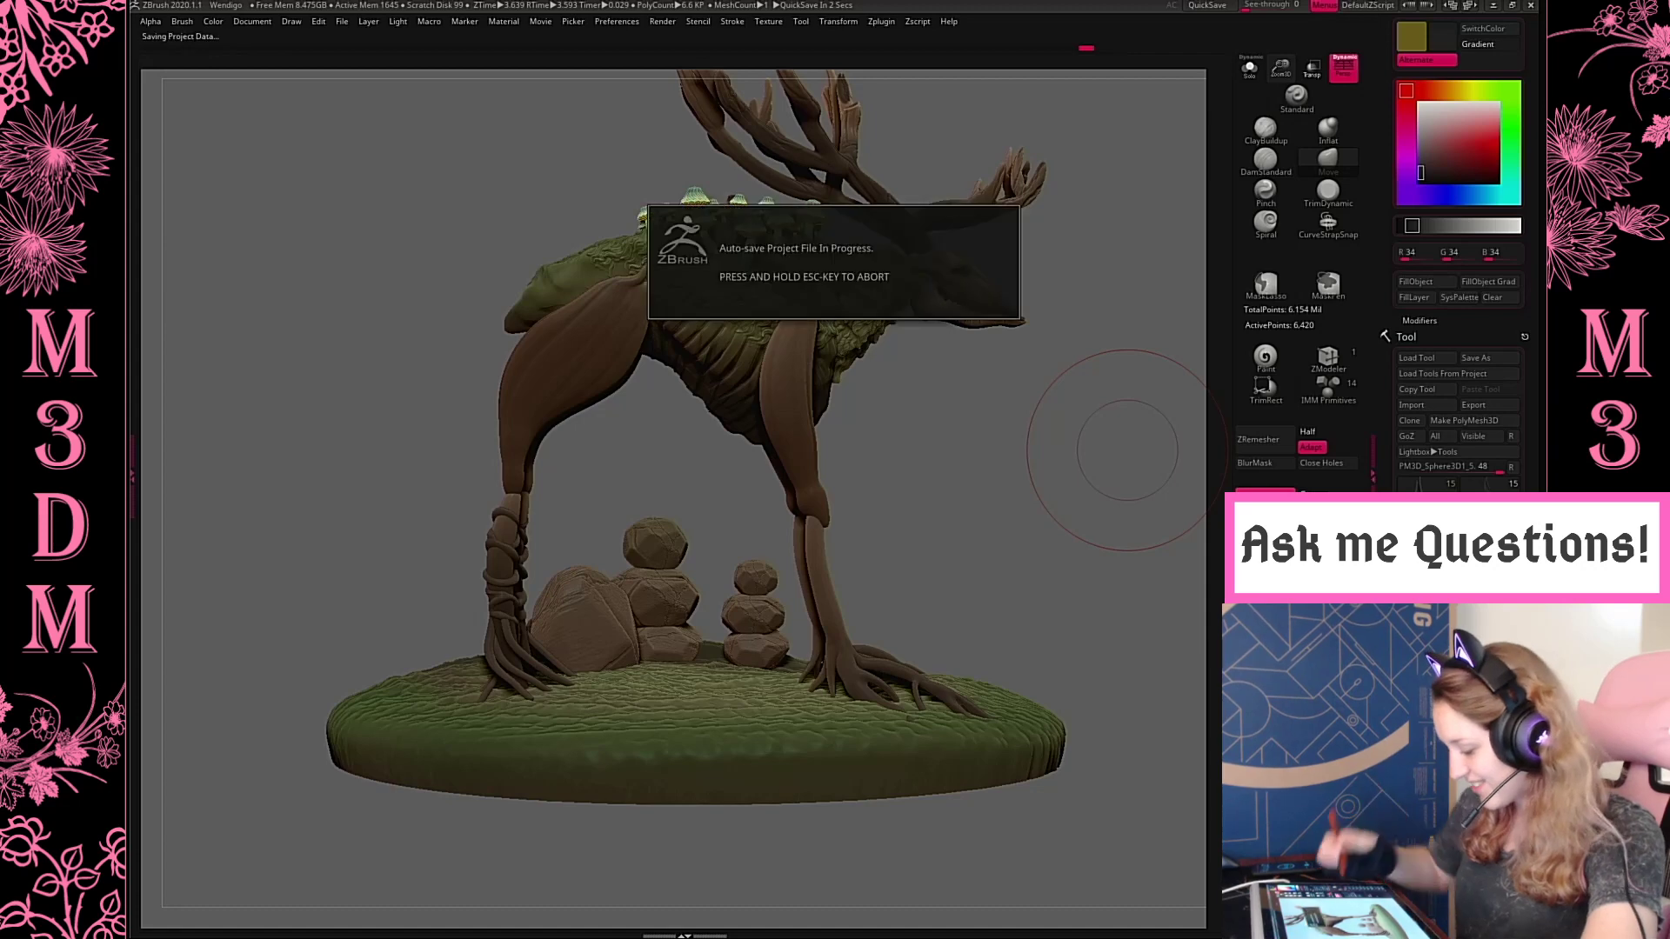
Switch to the upper leg subtool and push the hind leg's rear contour forward along the thigh and above the joint
left_click(563, 426, "alt")
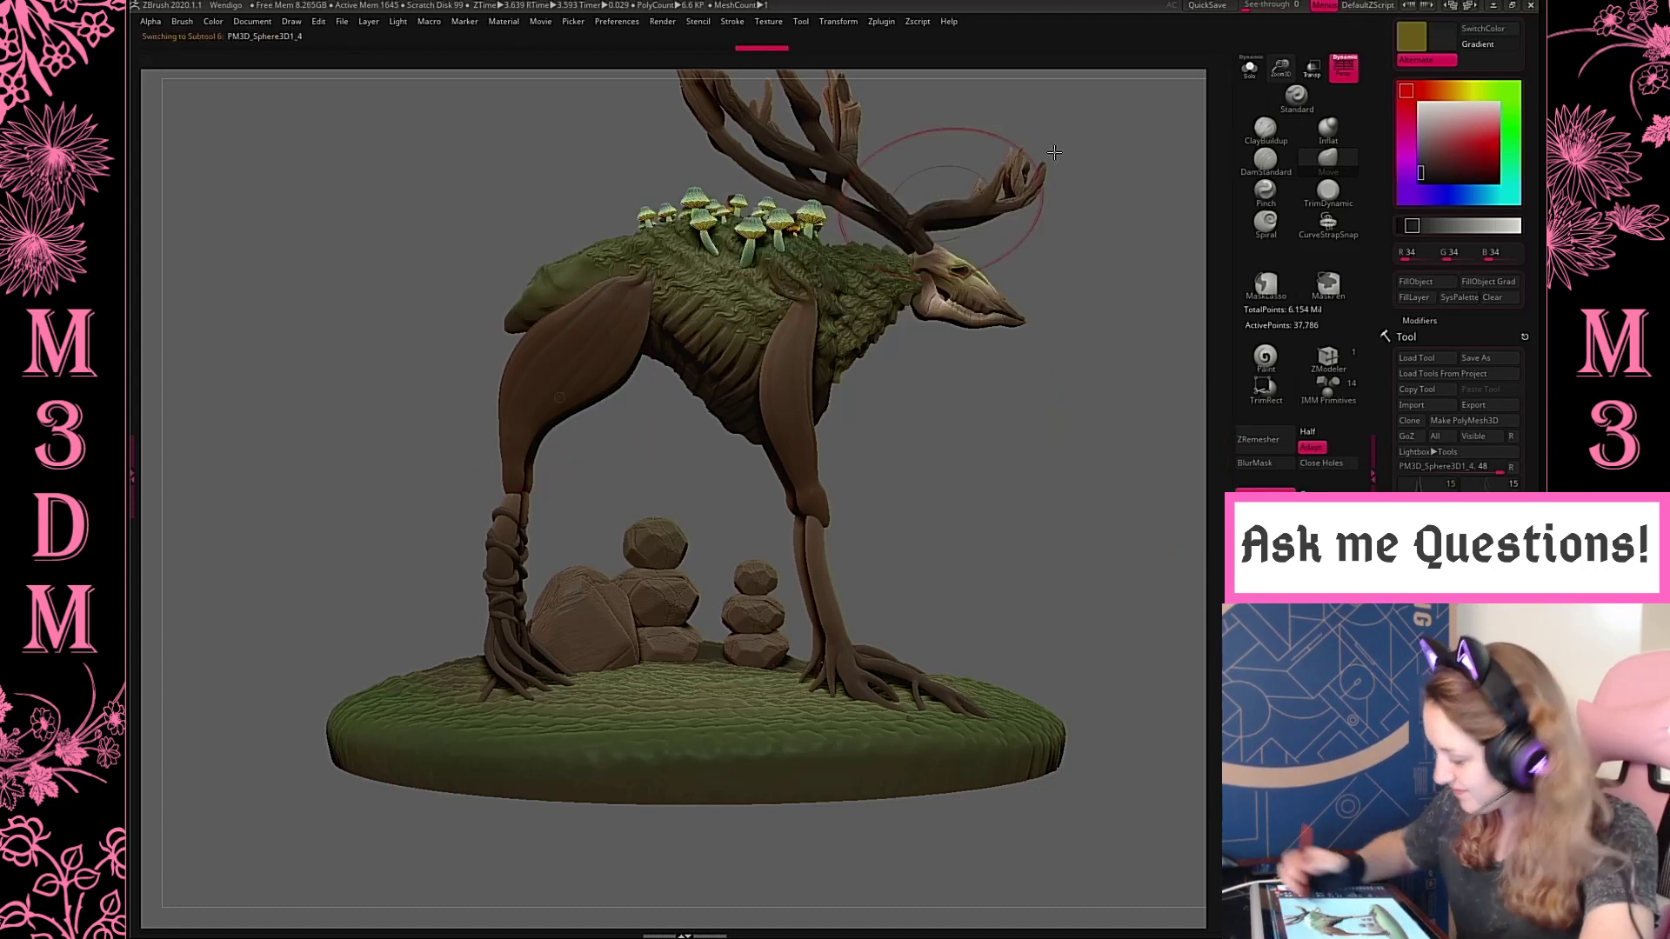
left_click_drag(550, 435, 576, 443)
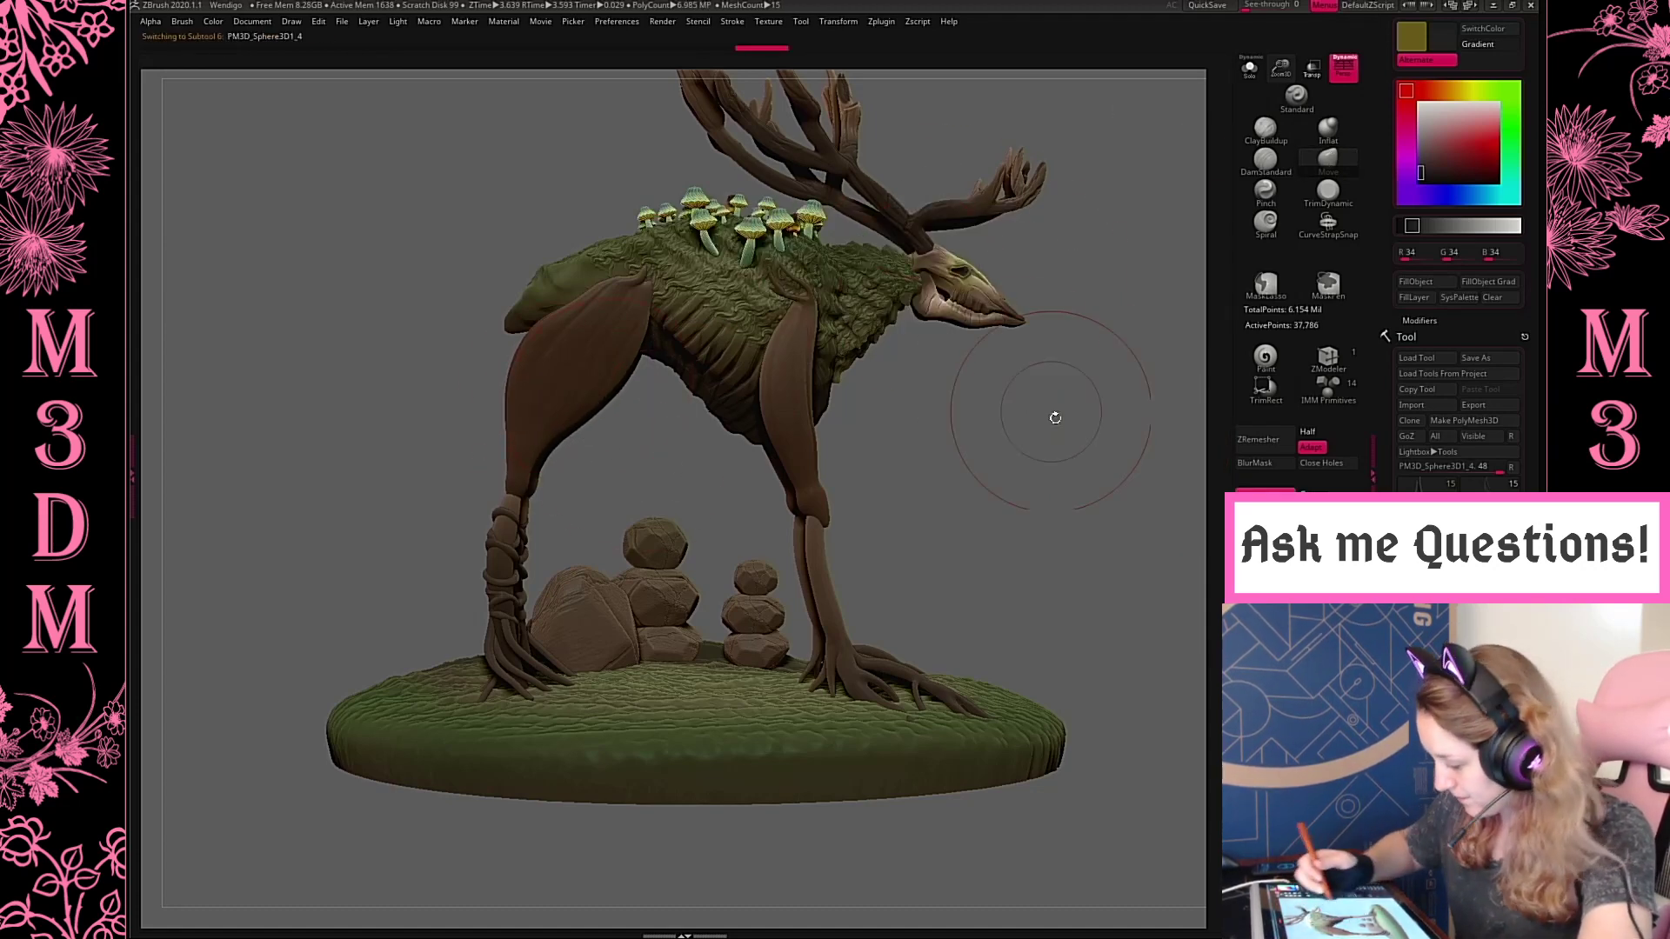
left_click_drag(541, 341, 562, 335)
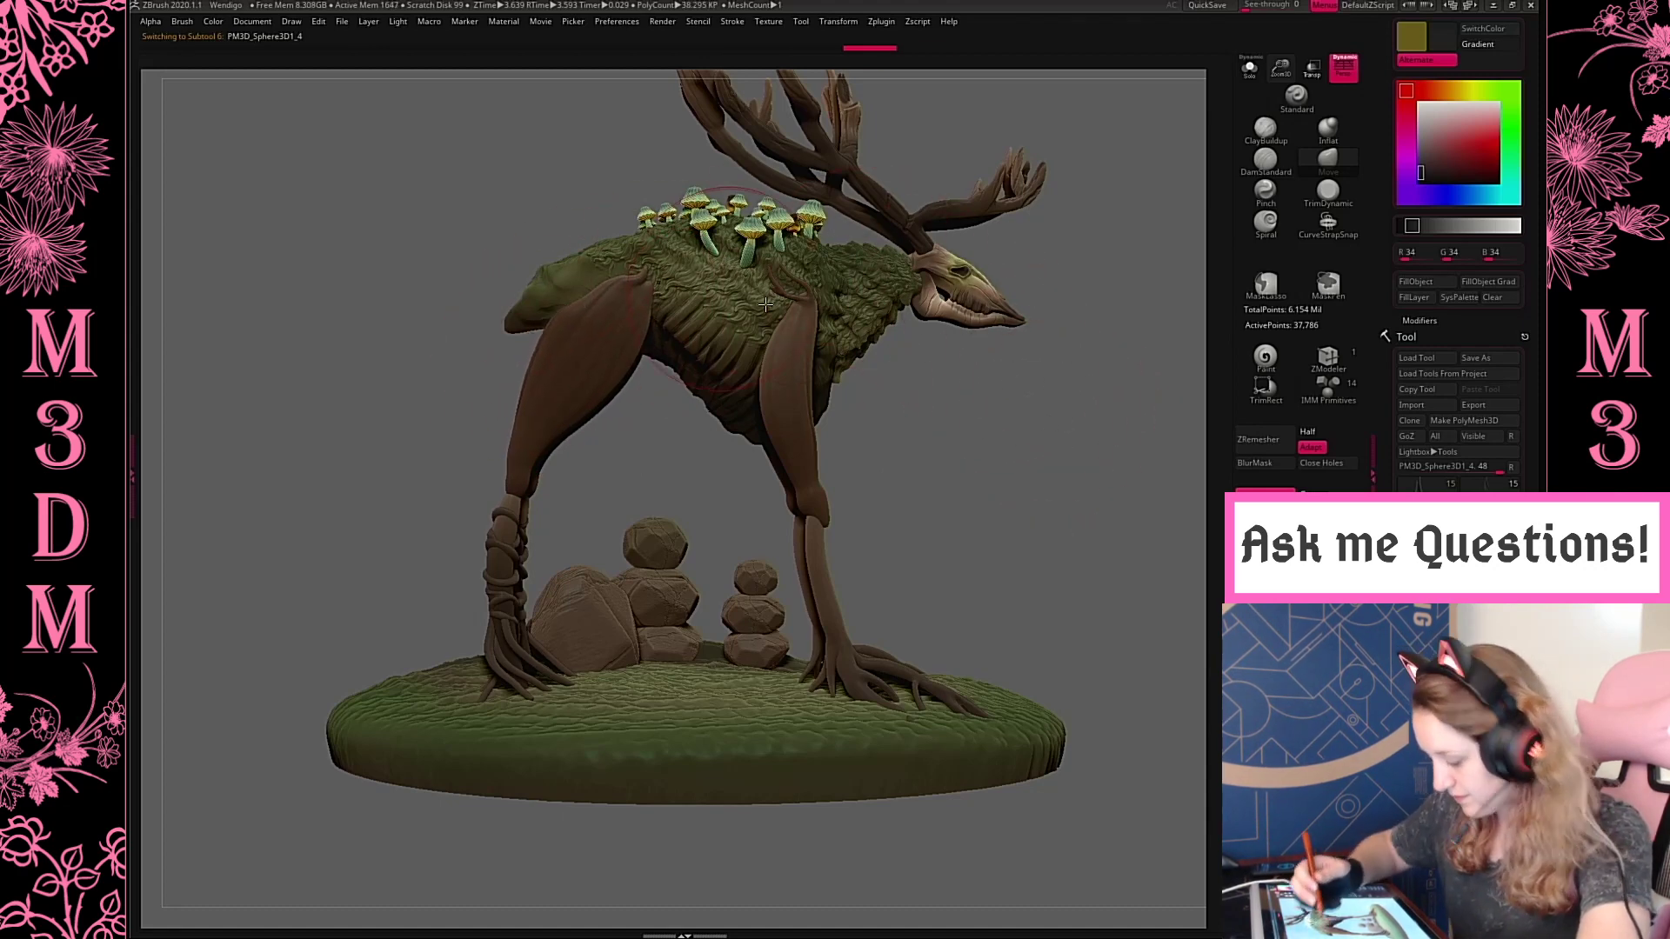
left_click_drag(1040, 462, 453, 474)
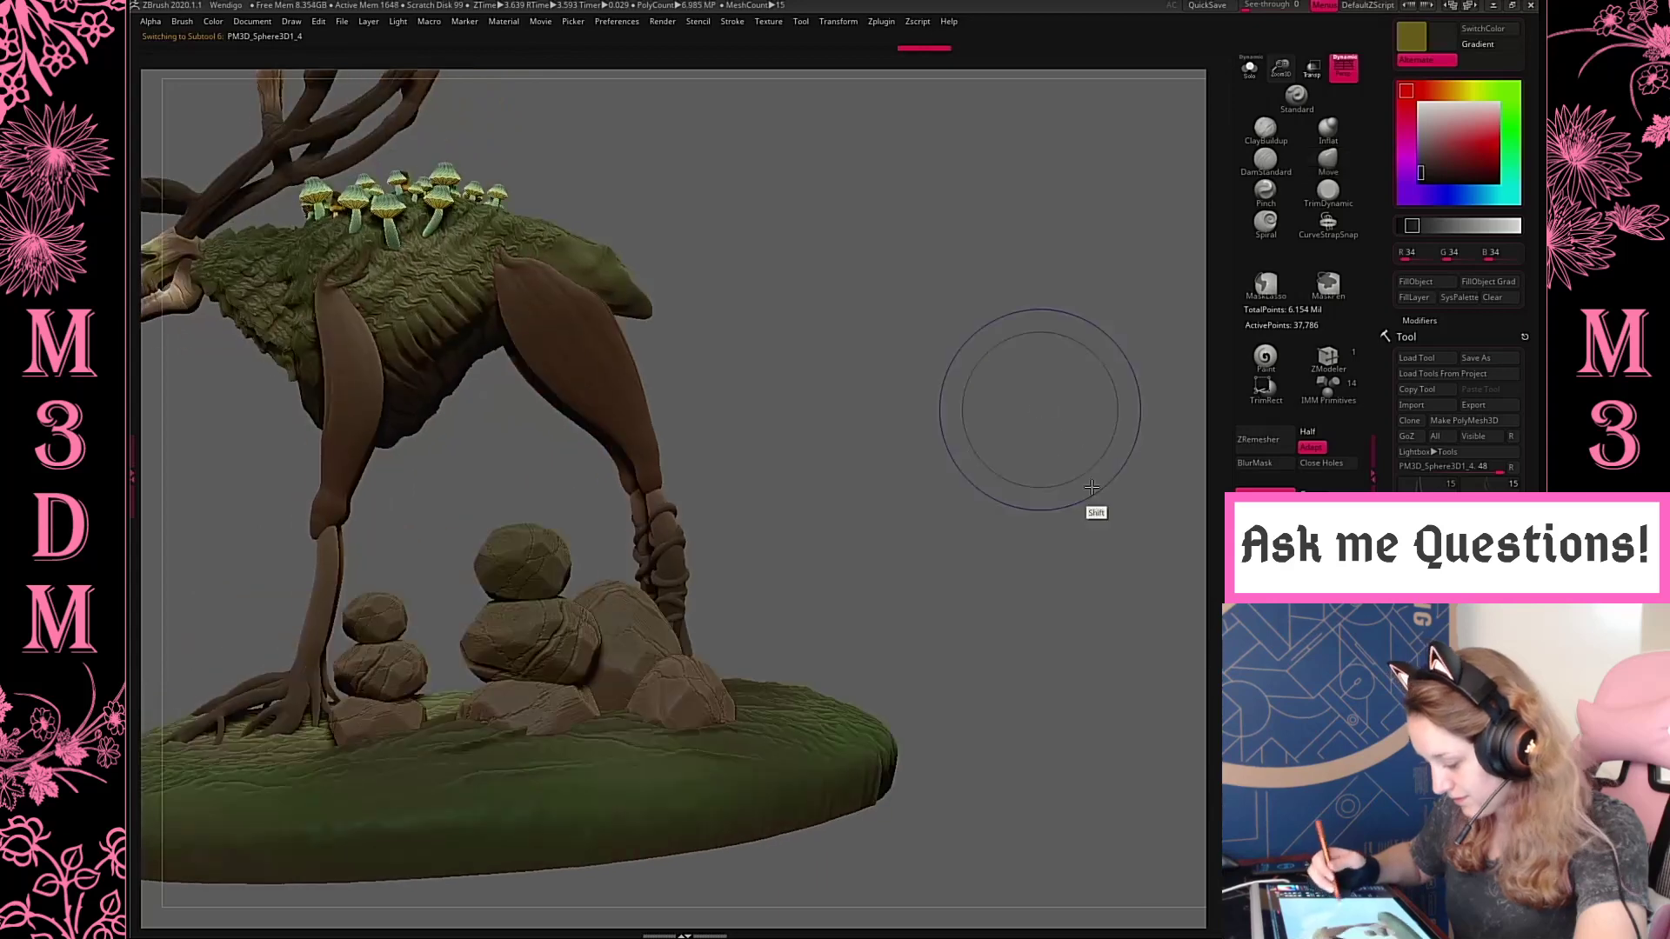
left_click_drag(1092, 488, 1017, 452, "shift")
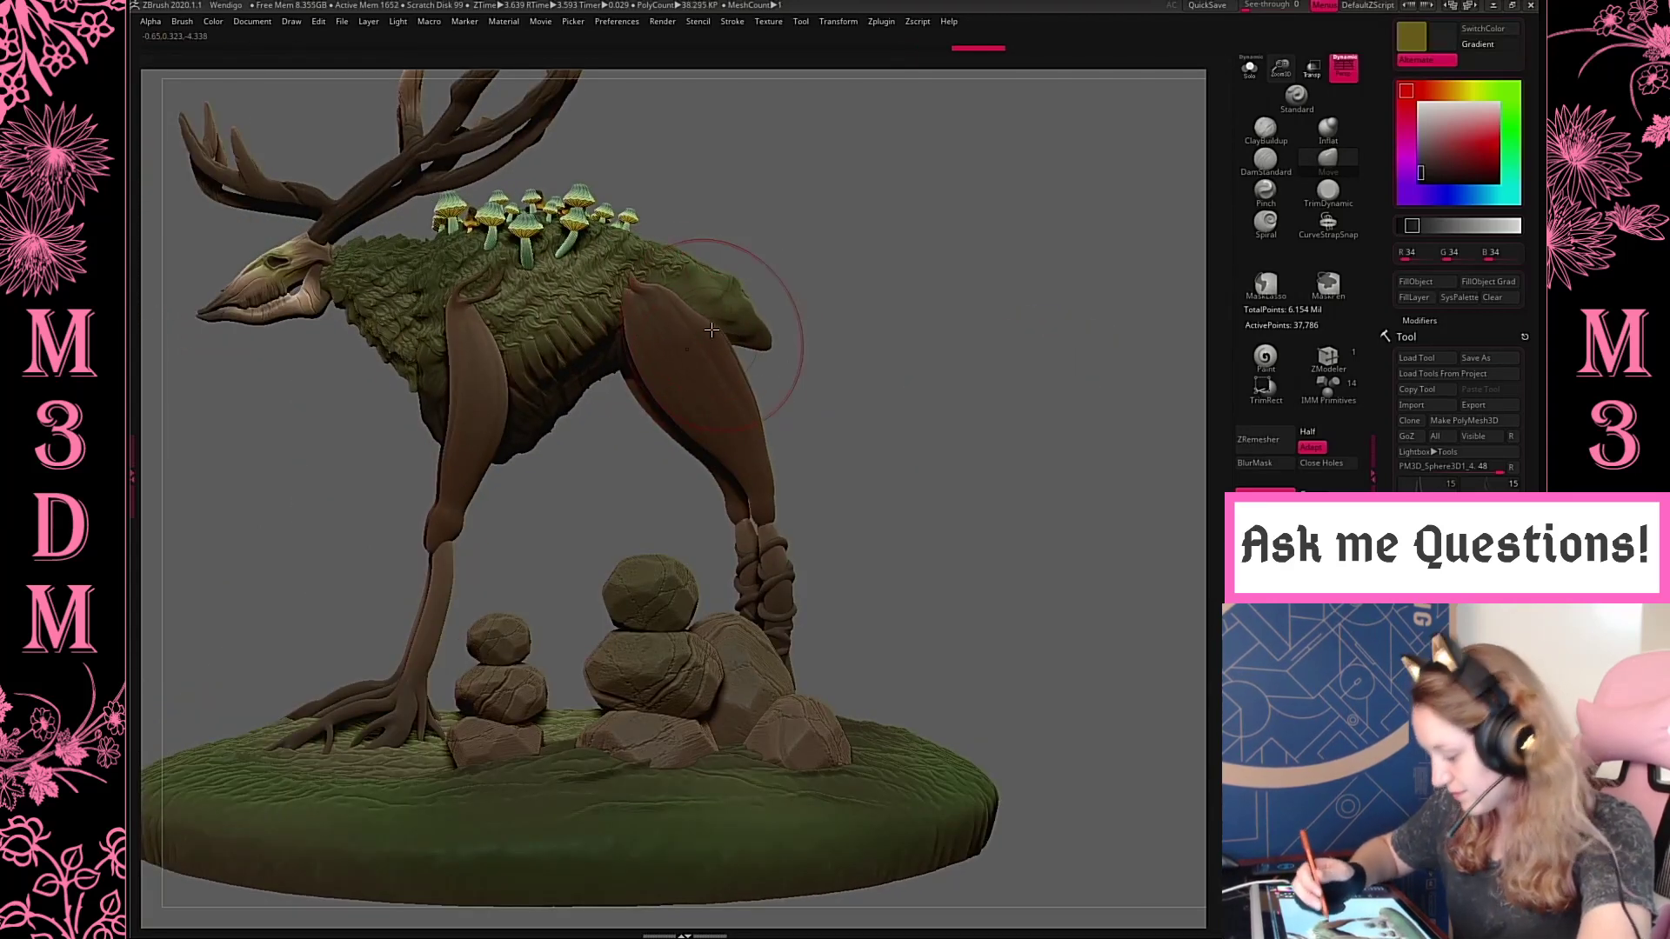
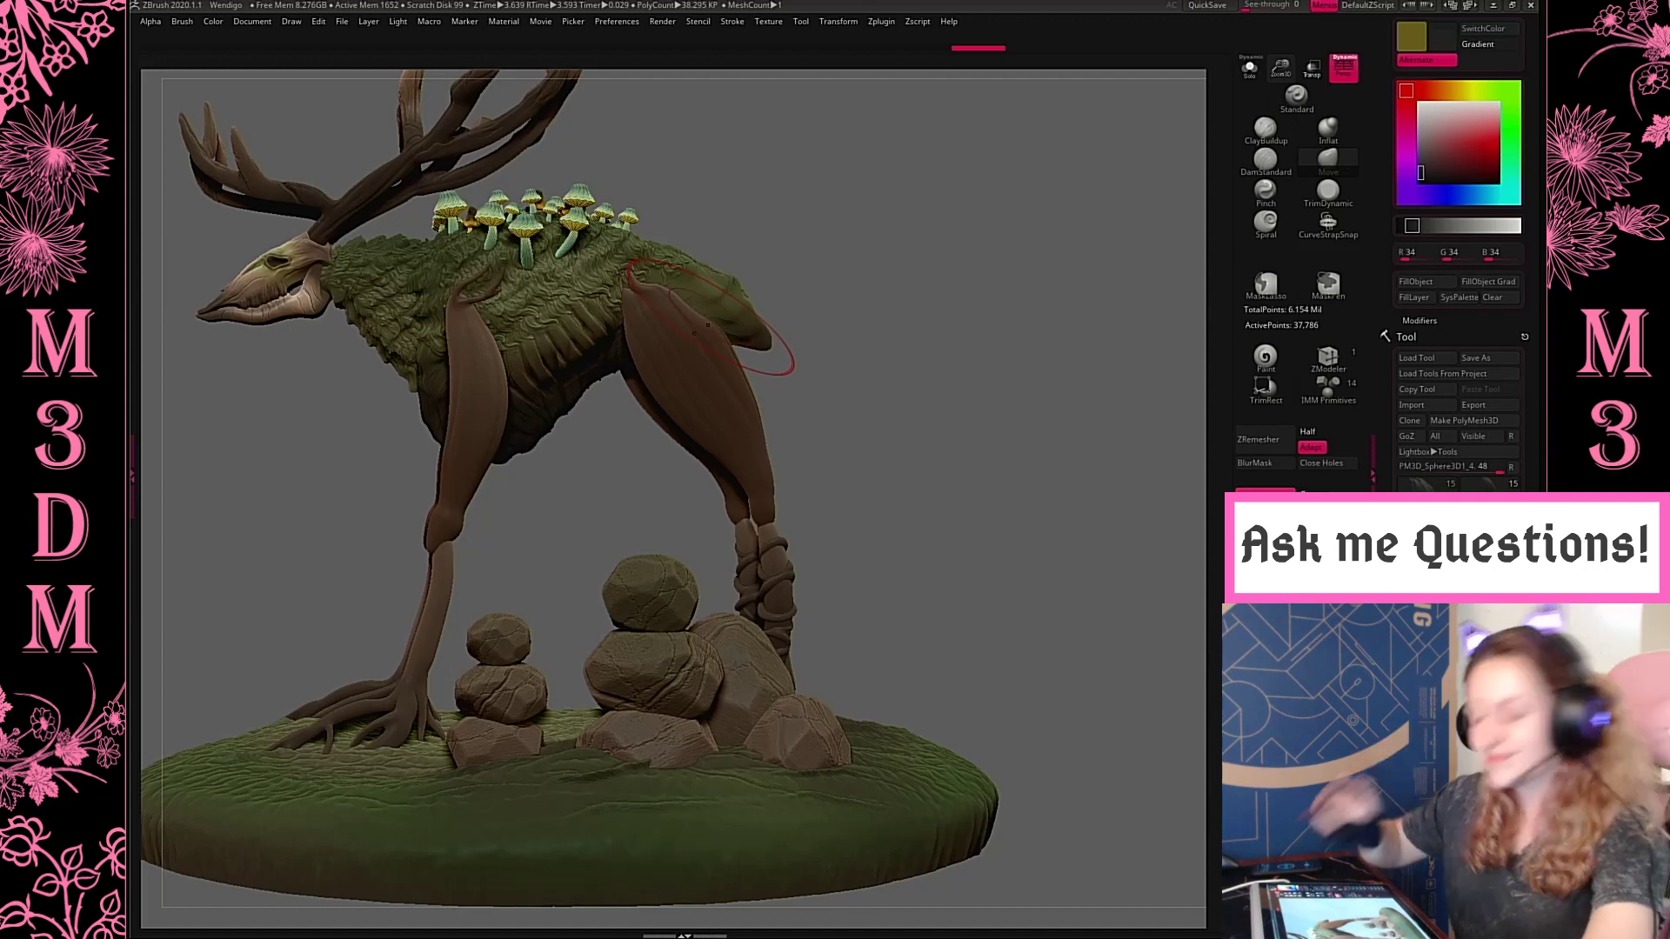
Select the front lower leg piece, reduce the brush size and reshape its upper end at the knee with the Move brush
left_click_drag(968, 468, 955, 389, "shift")
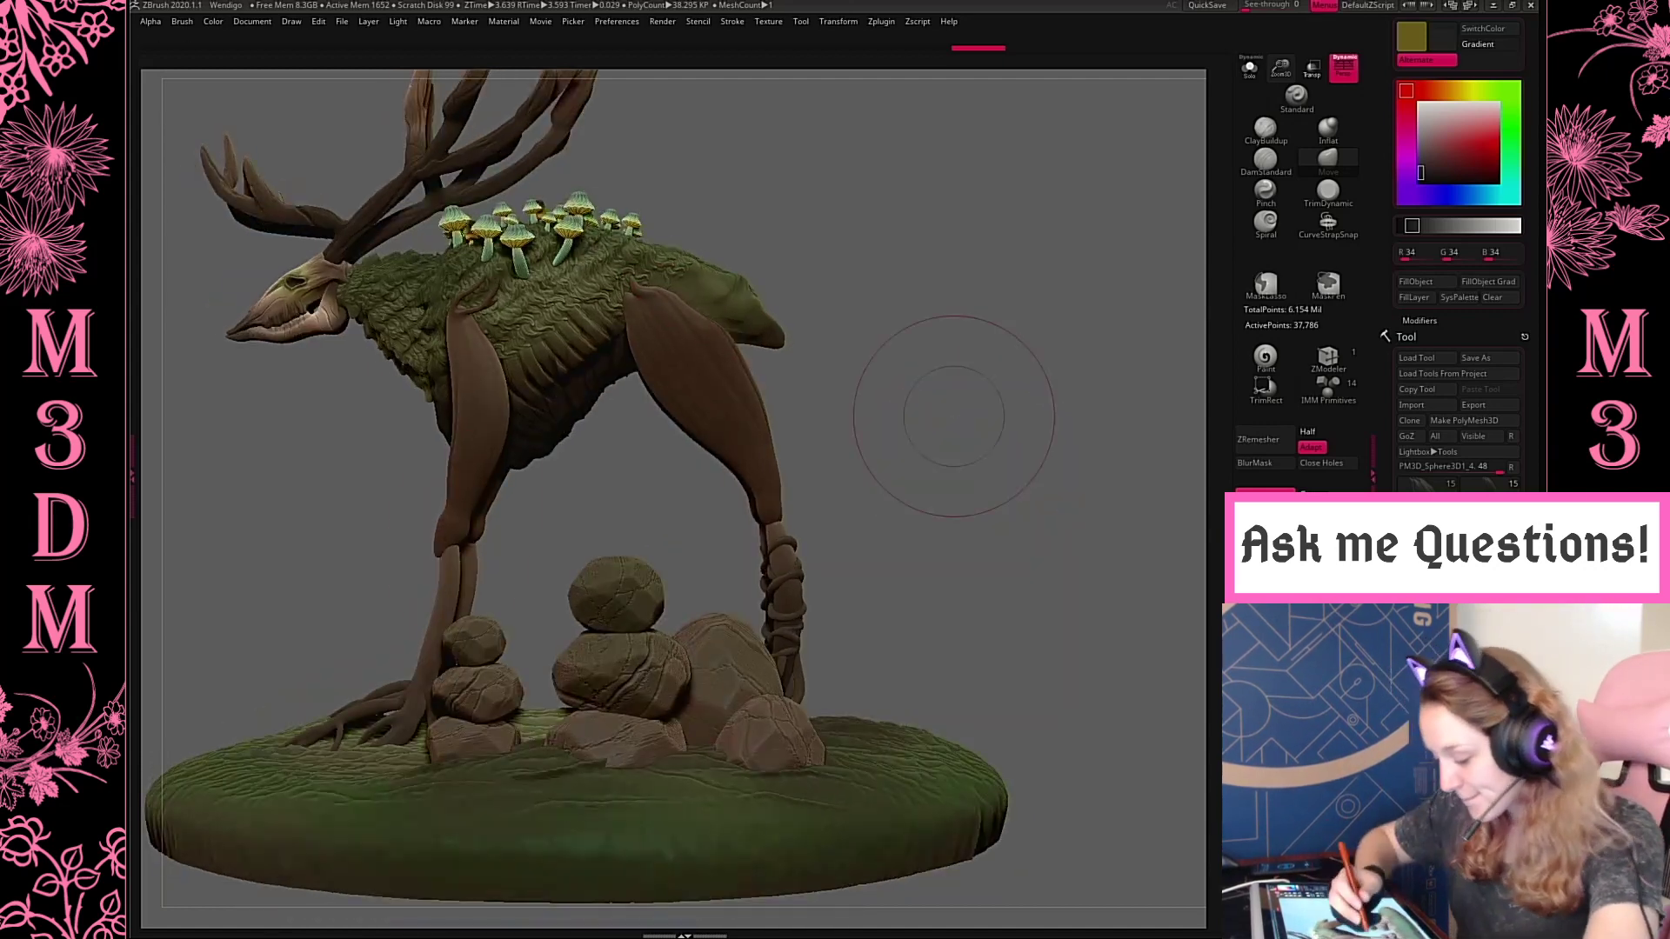
left_click(458, 554, "alt")
key("space")
left_click_drag(626, 467, 582, 458)
left_click_drag(443, 562, 451, 536)
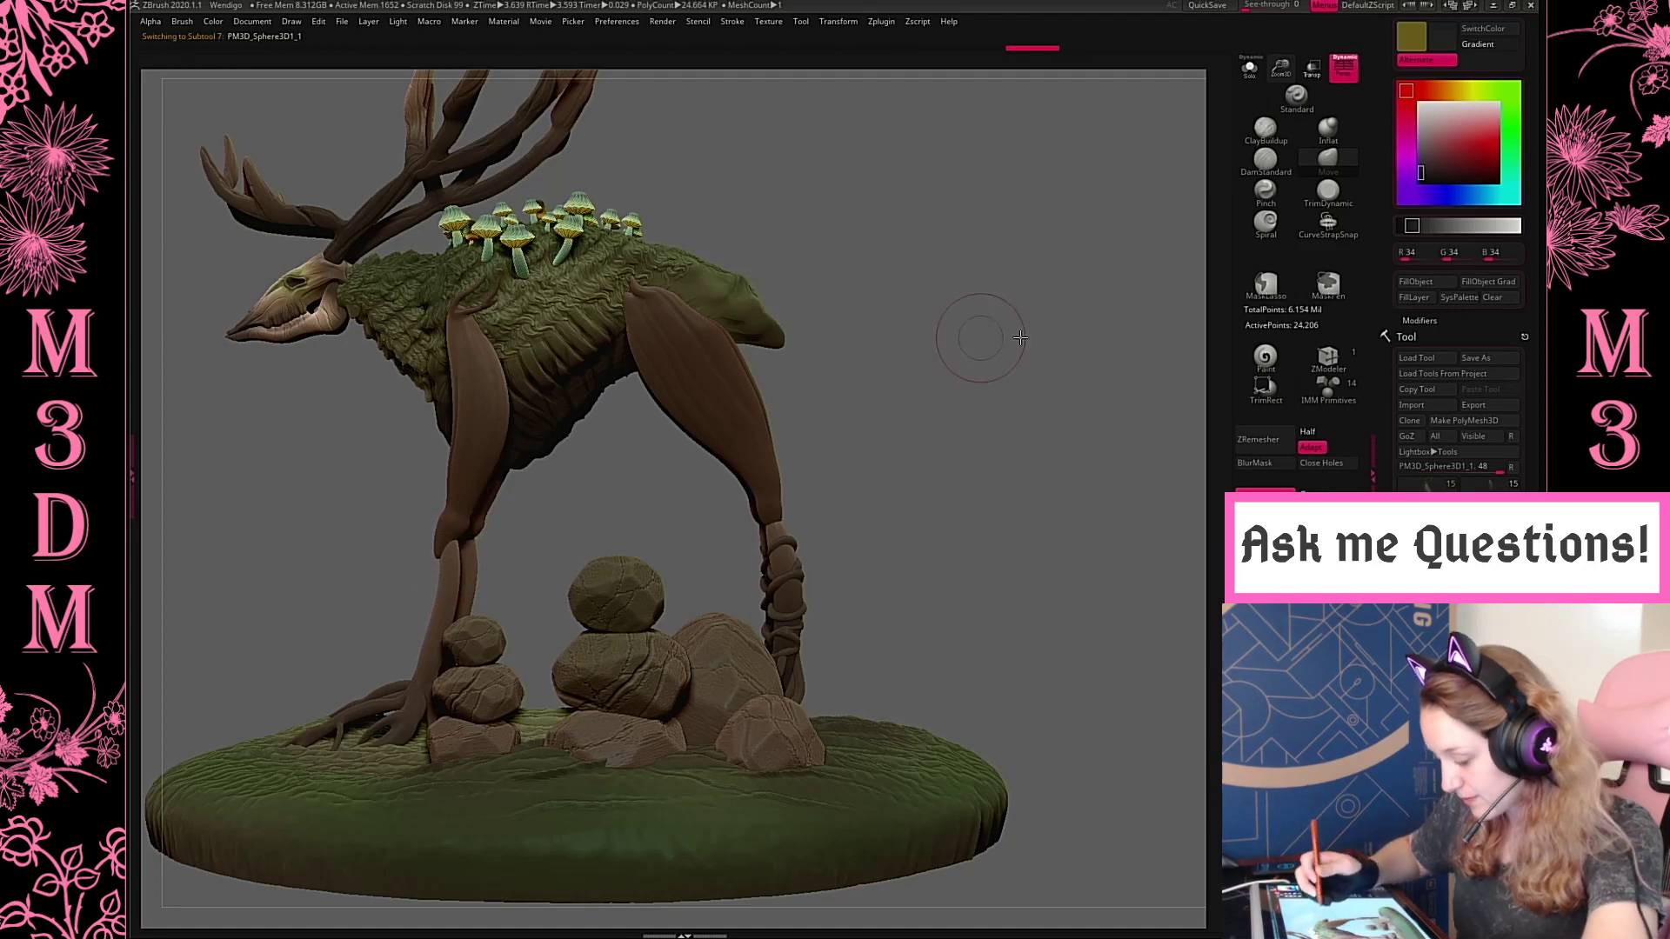
Adjust the draw size and nudge the top of the front lower leg into place from the front view
mouse_move(1020, 337)
left_mouse_down()
mouse_move(984, 403)
mouse_move(876, 352)
left_mouse_up()
key("space")
right_click(571, 524)
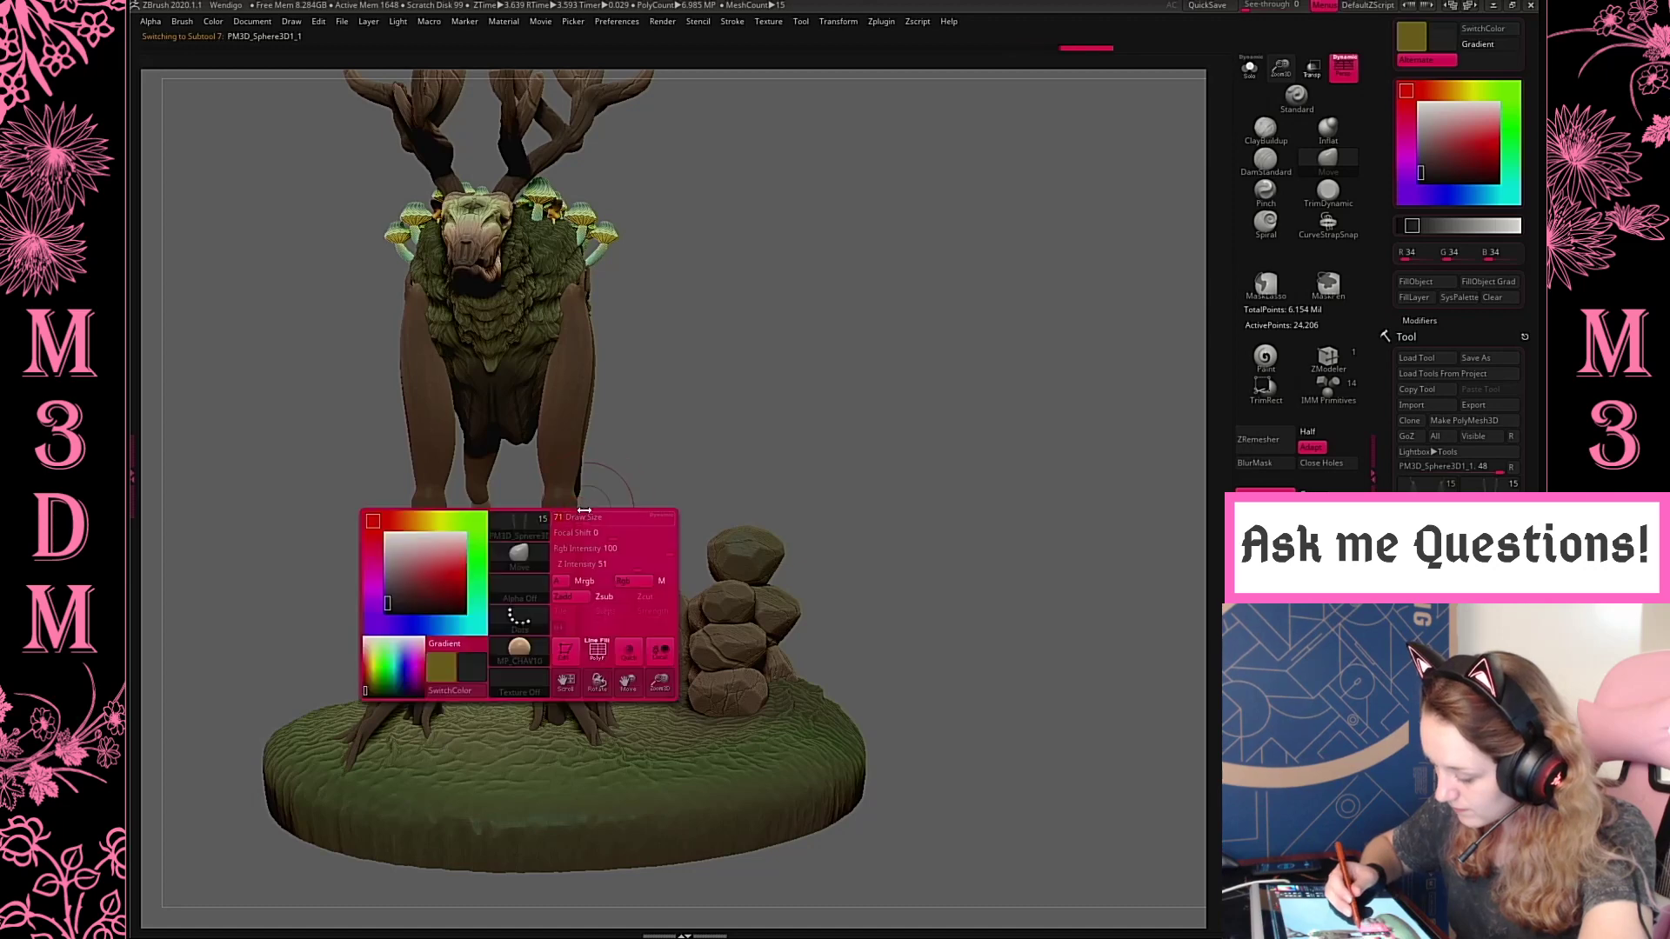
left_click_drag(557, 538, 564, 532)
left_click_drag(861, 370, 921, 375)
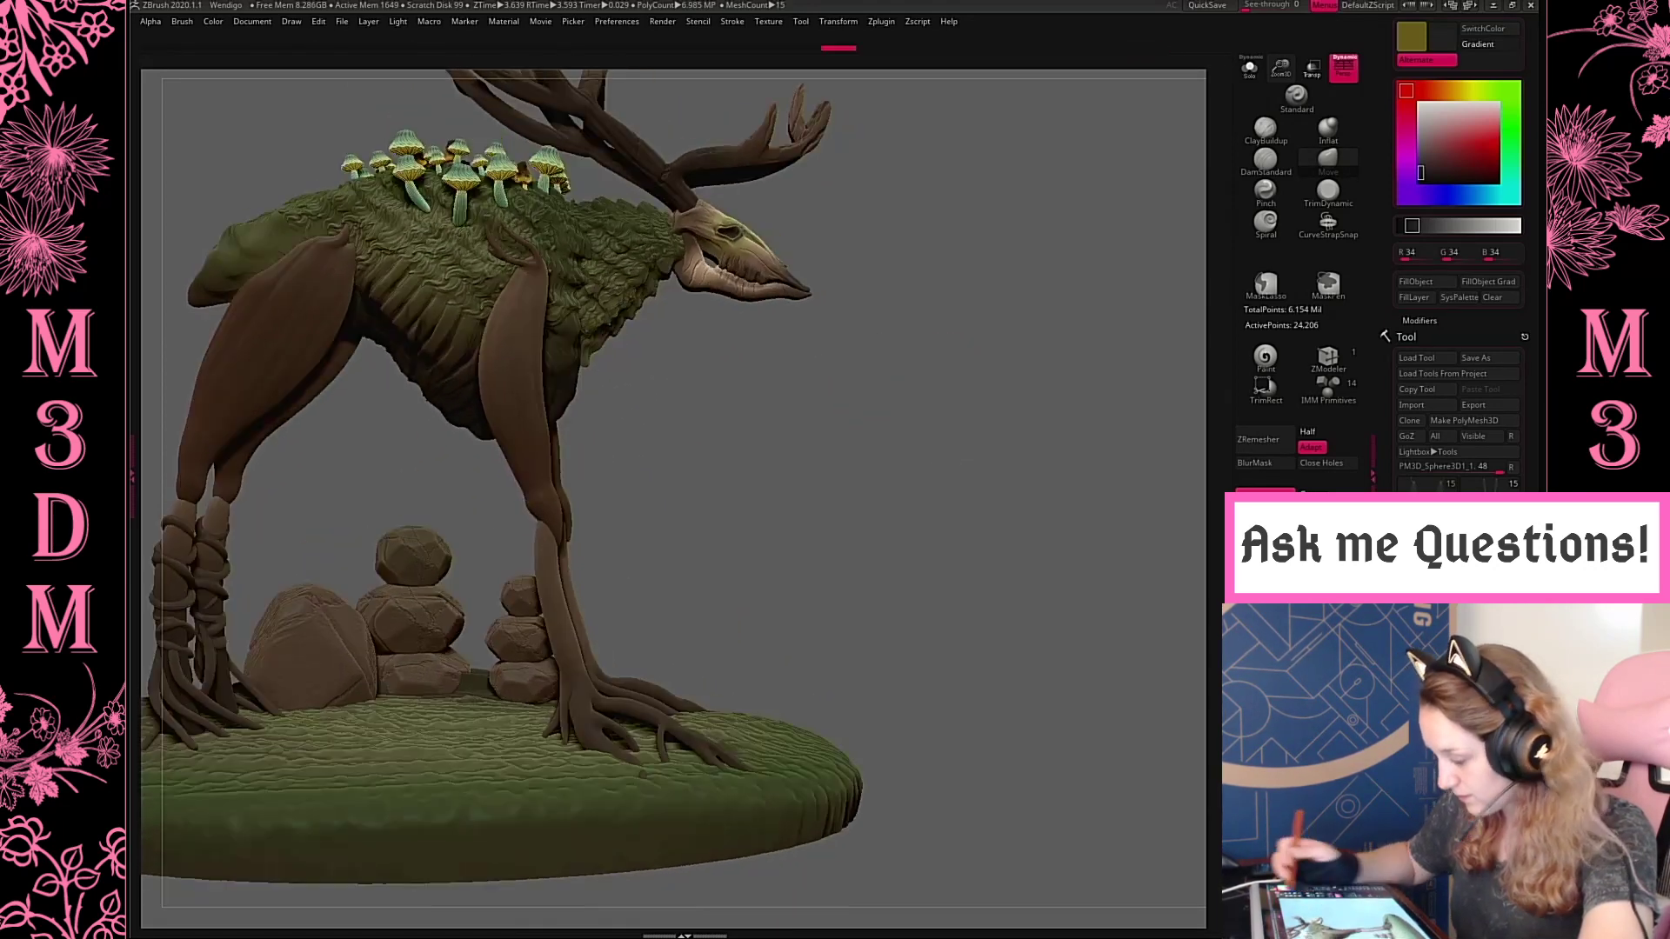
Select the root strand wrapped around the rear lower leg and activate the Pinch brush
left_click_drag(1282, 66, 1015, 304)
mouse_move(991, 380)
left_mouse_down()
mouse_move(938, 346)
mouse_move(966, 377)
mouse_move(1097, 386)
mouse_move(995, 362)
mouse_move(994, 378)
left_mouse_up()
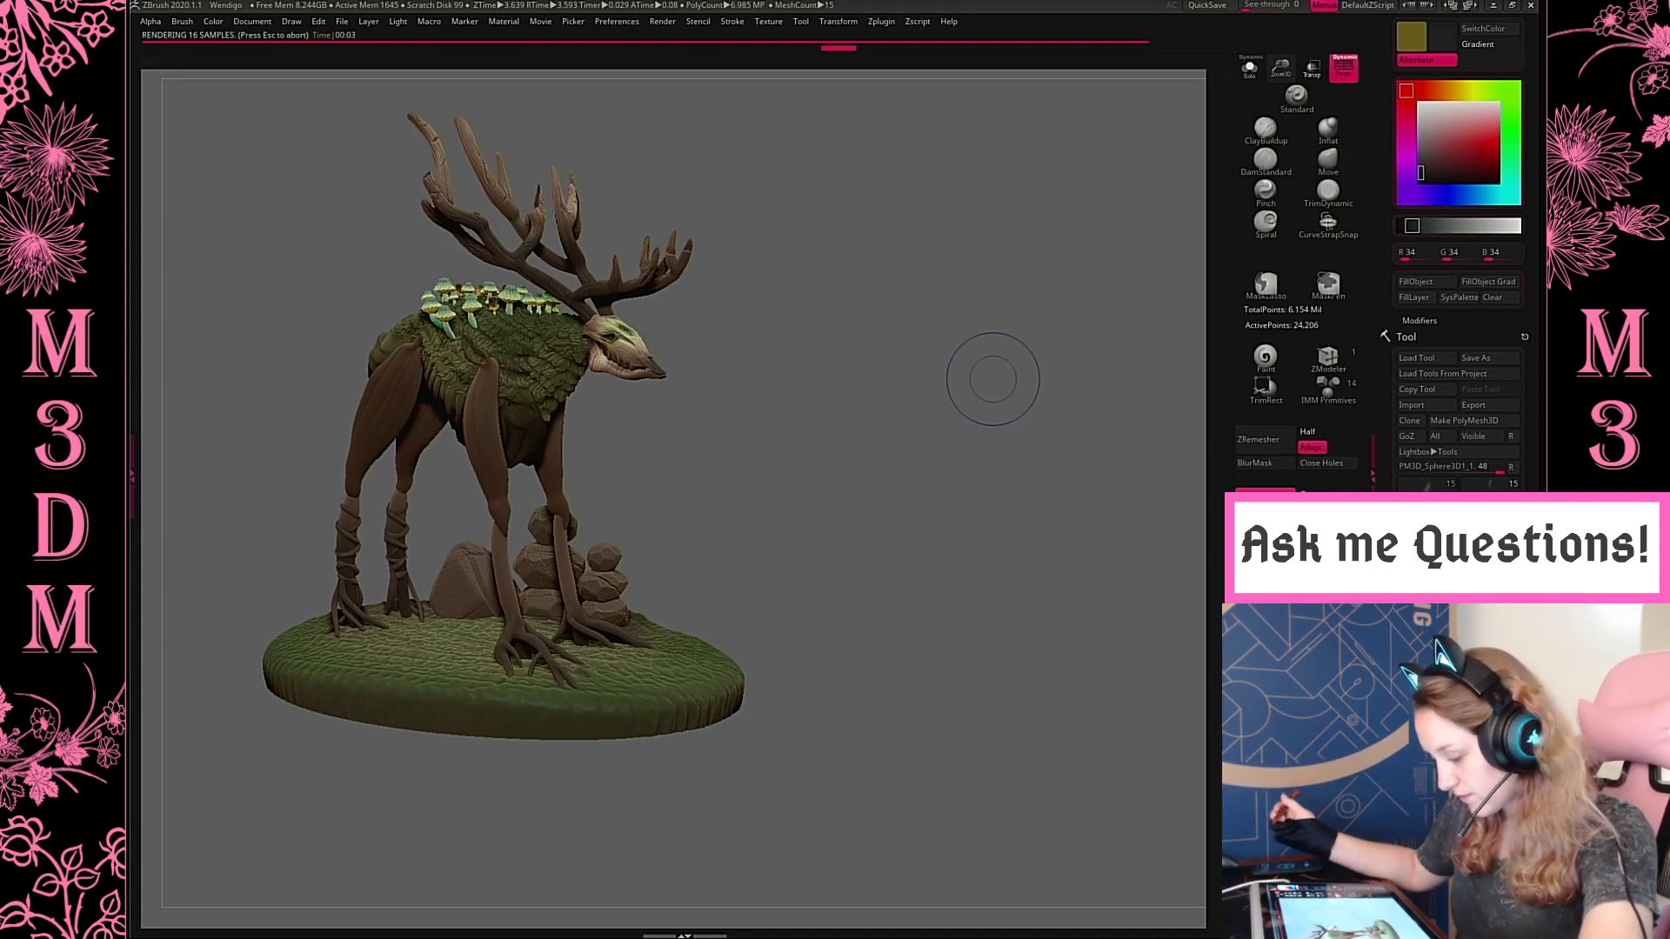
left_click_drag(846, 511, 977, 565, "alt")
left_click(478, 616, "alt")
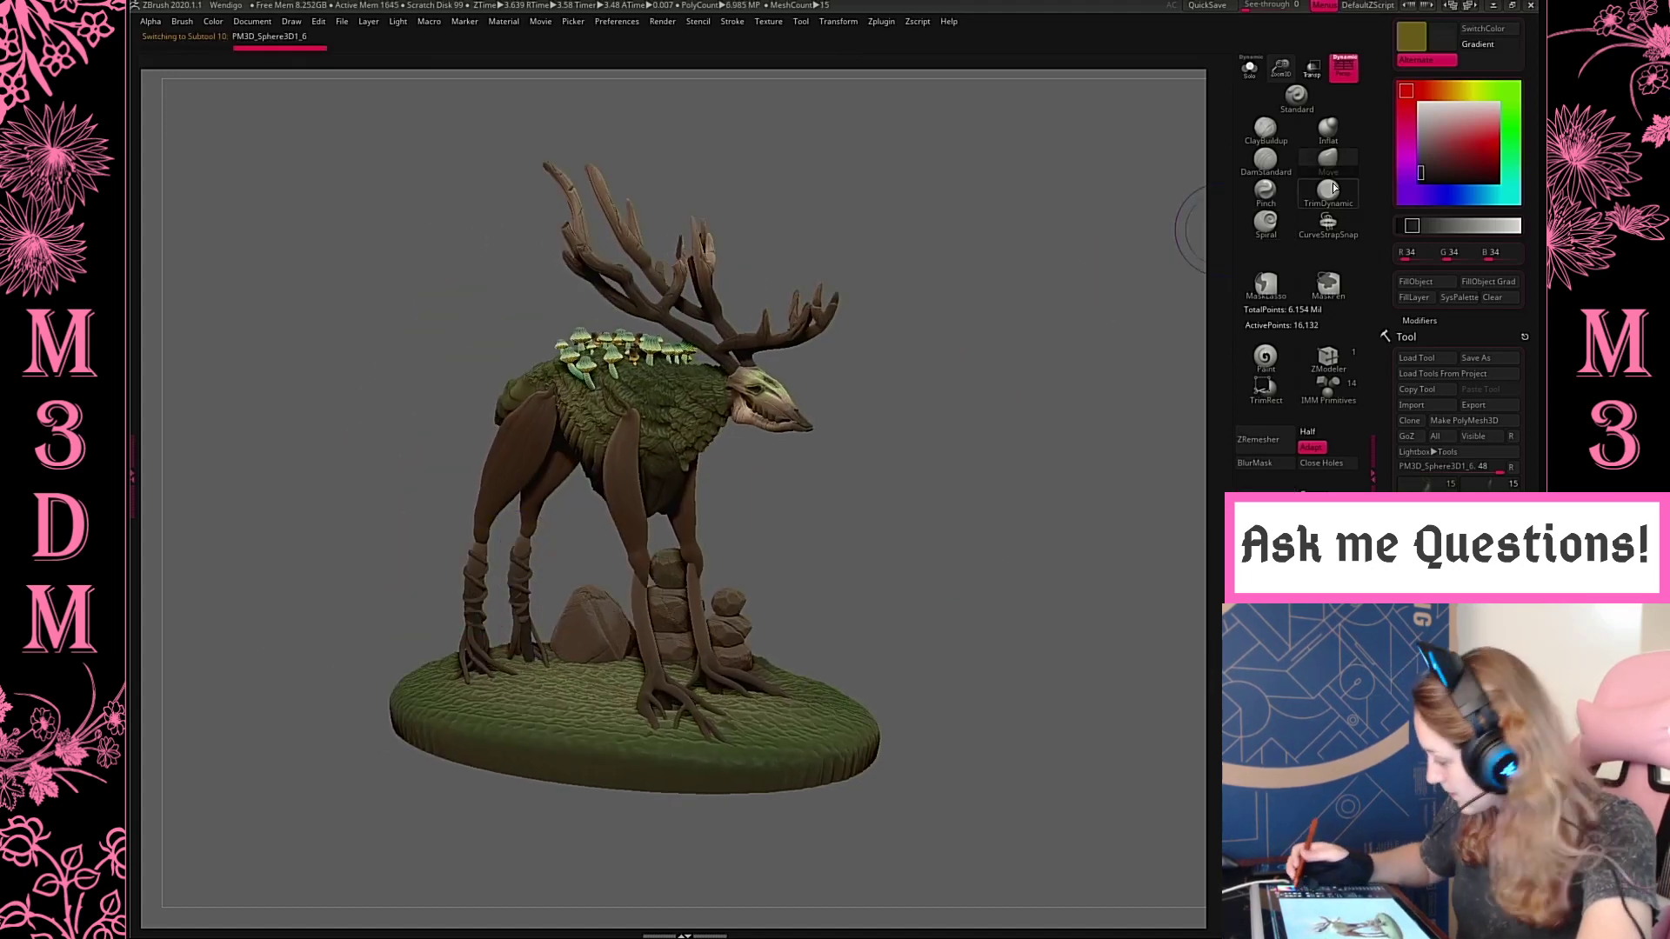
left_click(1263, 181)
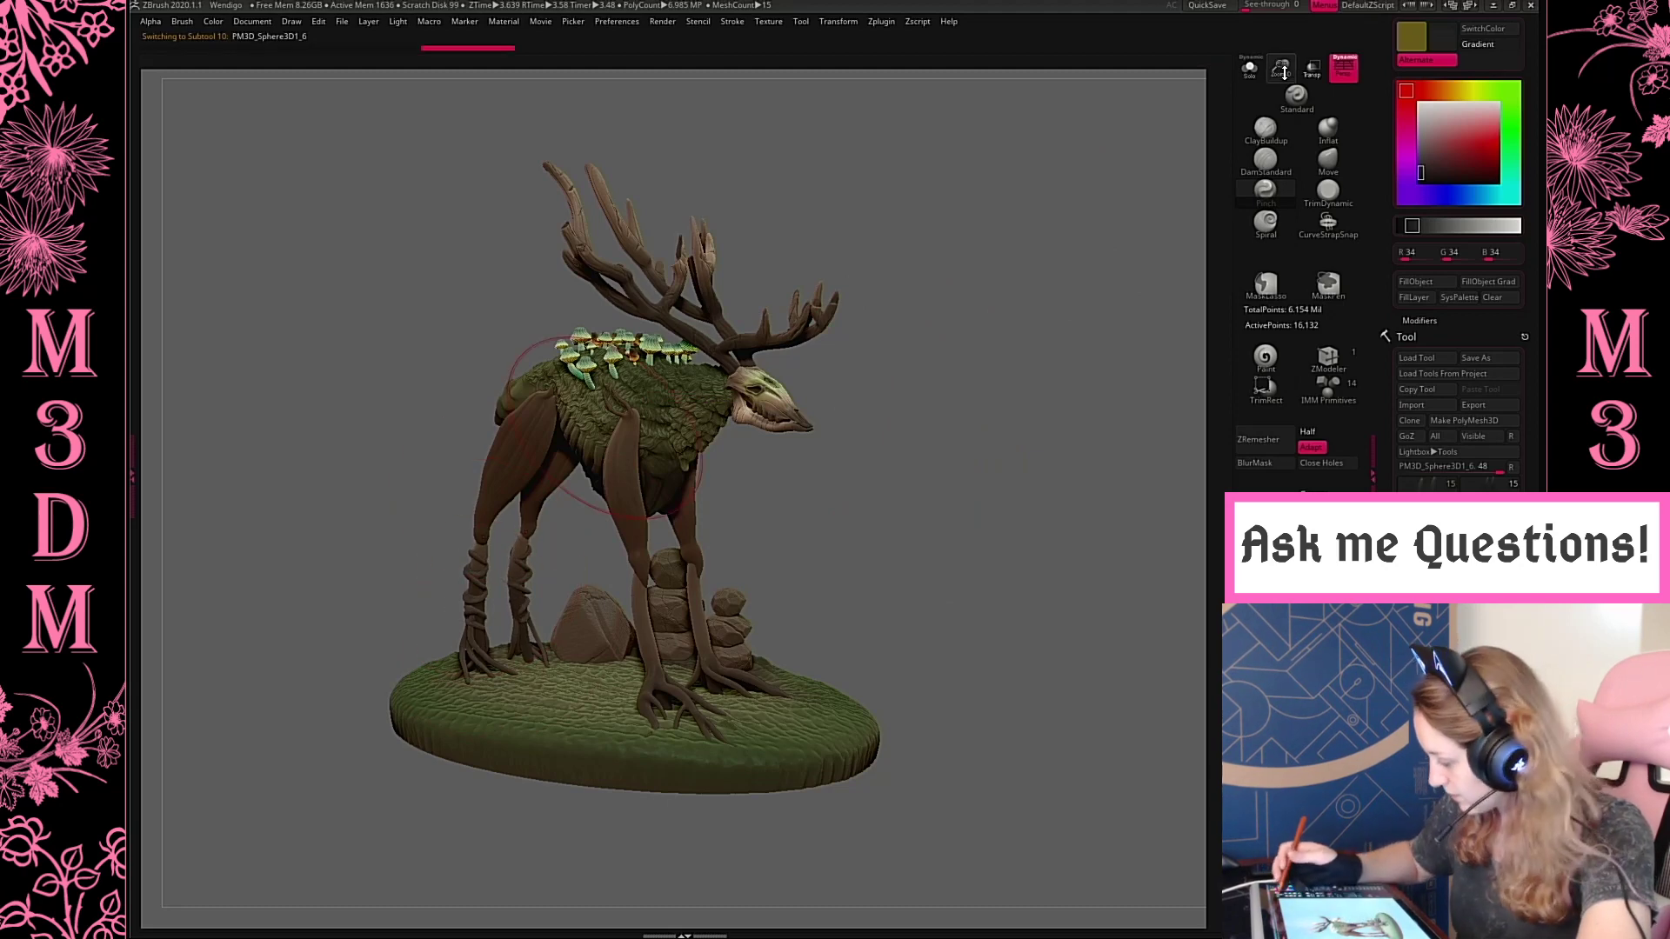
left_click_drag(1285, 73, 1285, 191)
left_click_drag(1070, 272, 1085, 339)
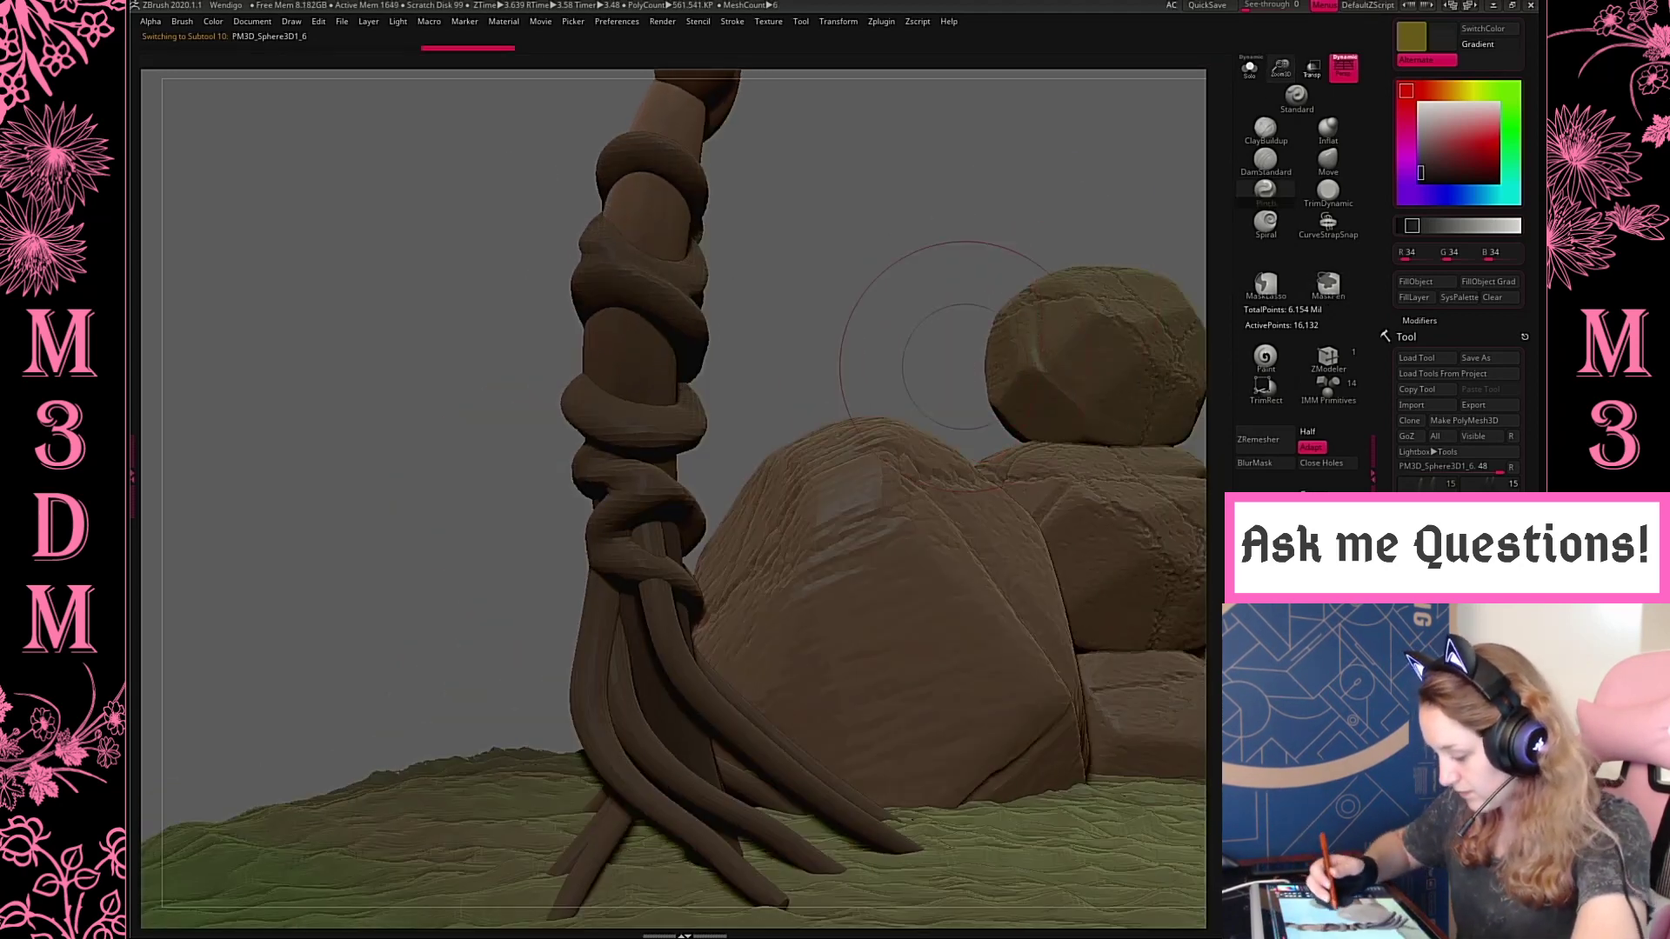
key("w")
left_click(666, 461)
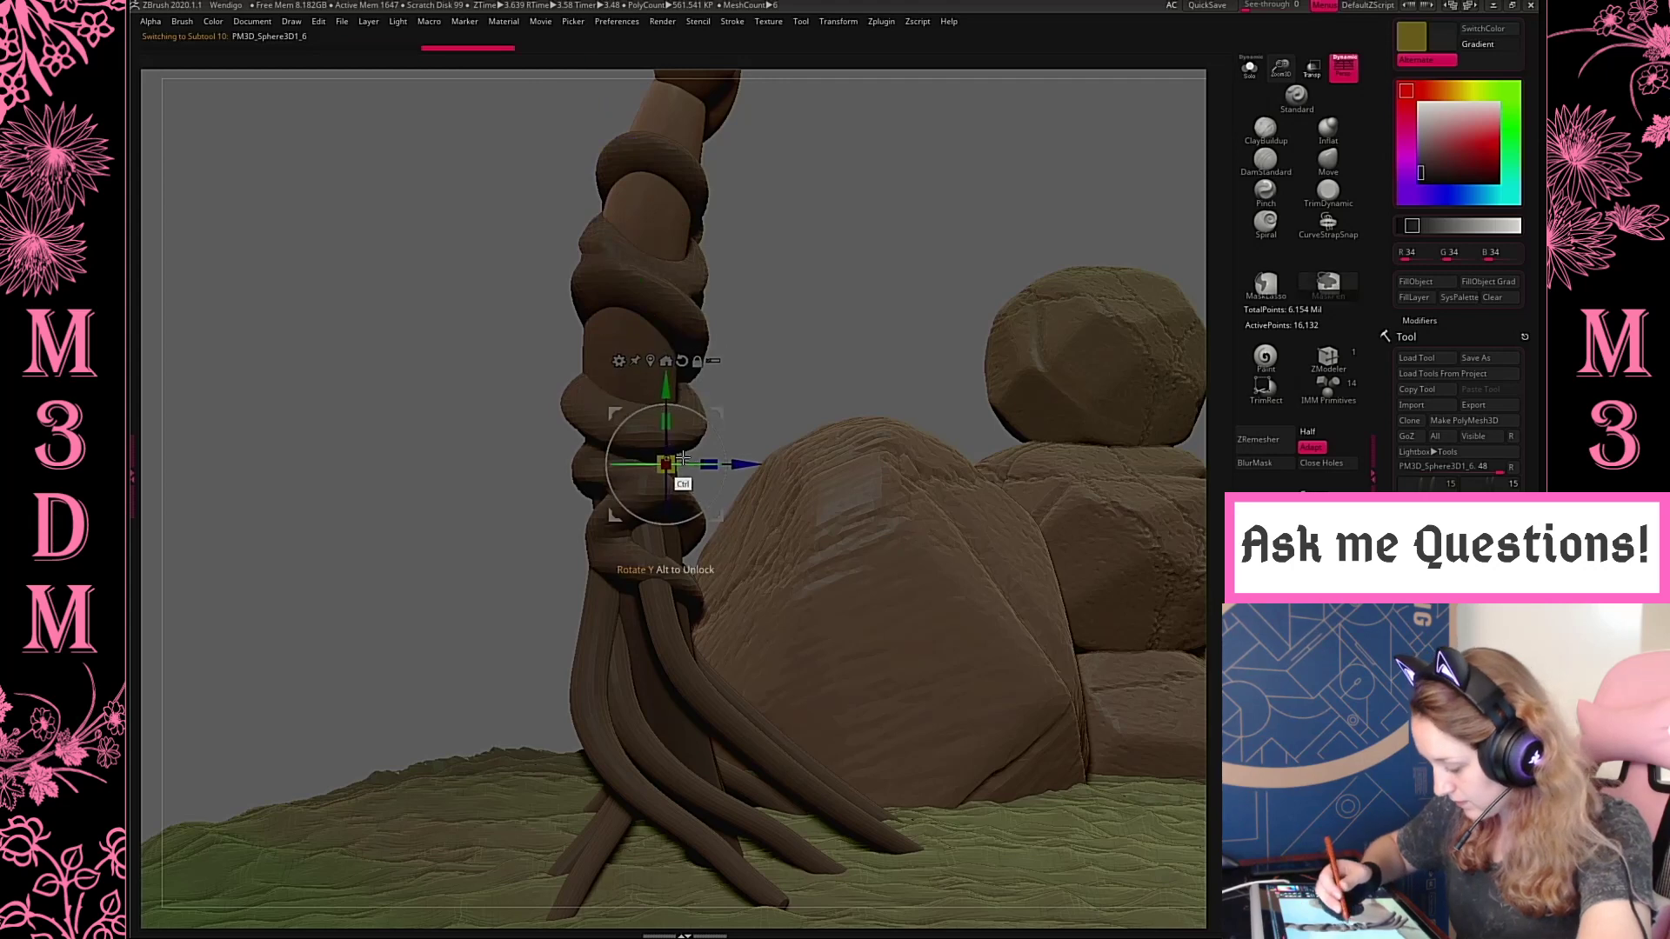
key("q")
Reposition the transform gizmo onto the other rear ankle and scale the selected wrapped root strand slightly around it
left_click_drag(522, 279, 1167, 331)
key("f")
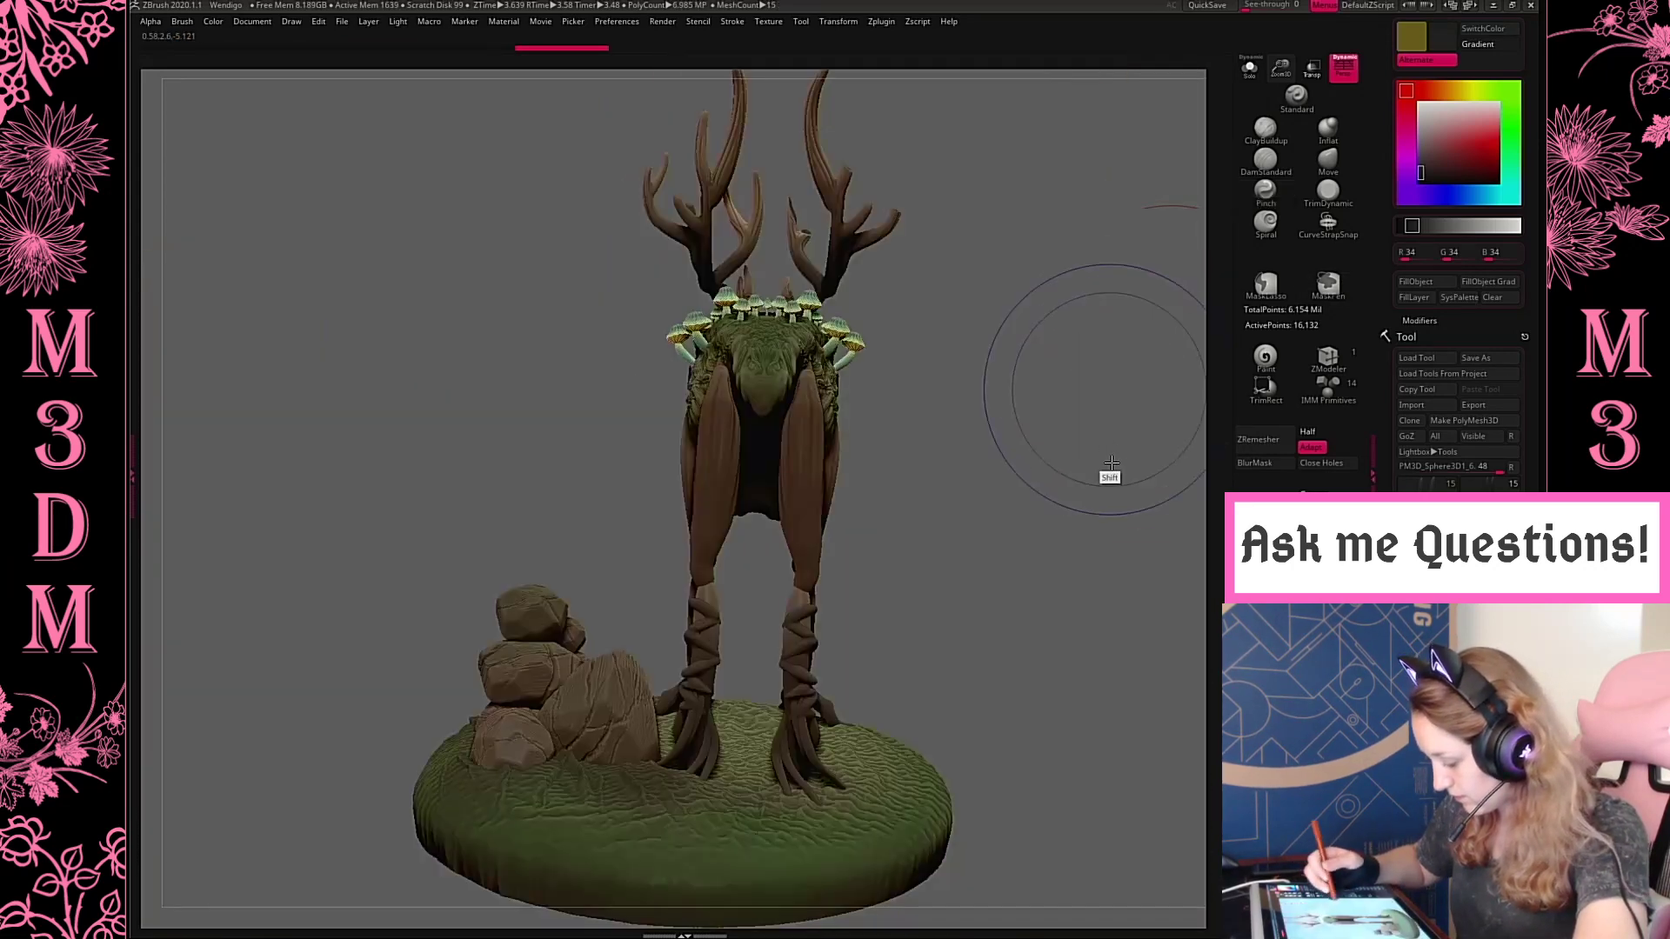
left_click_drag(1107, 478, 1080, 188)
left_click_drag(1280, 69, 1276, 179)
mouse_move(1003, 415)
left_mouse_down()
mouse_move(970, 450)
mouse_move(901, 455)
left_mouse_up()
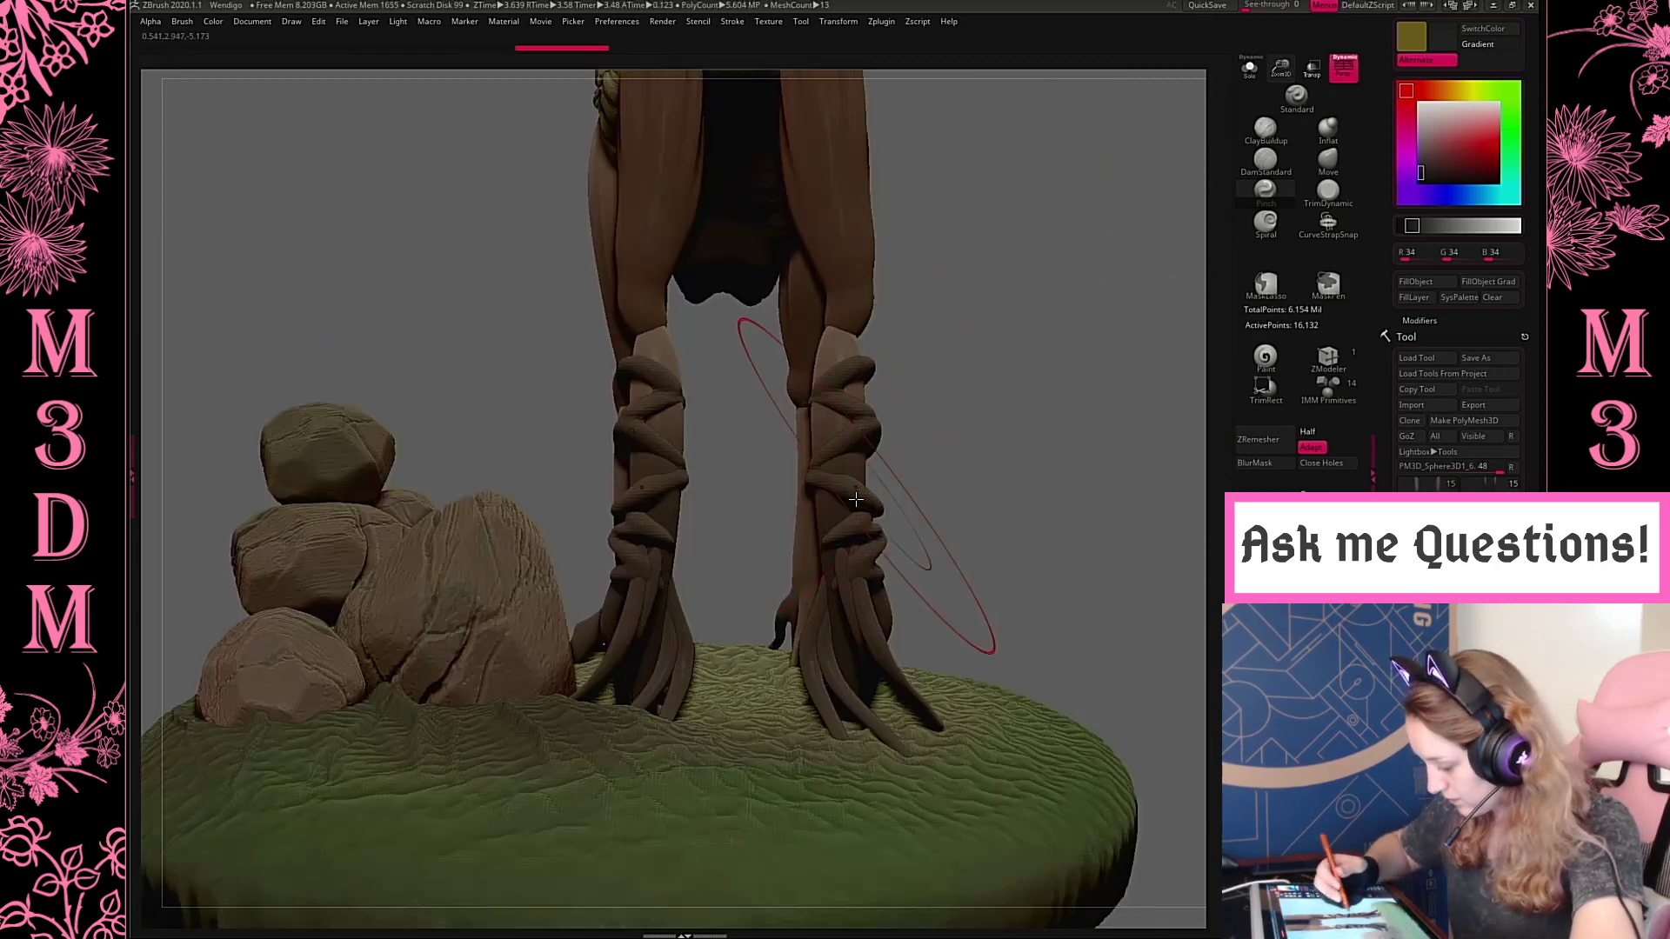
key("w")
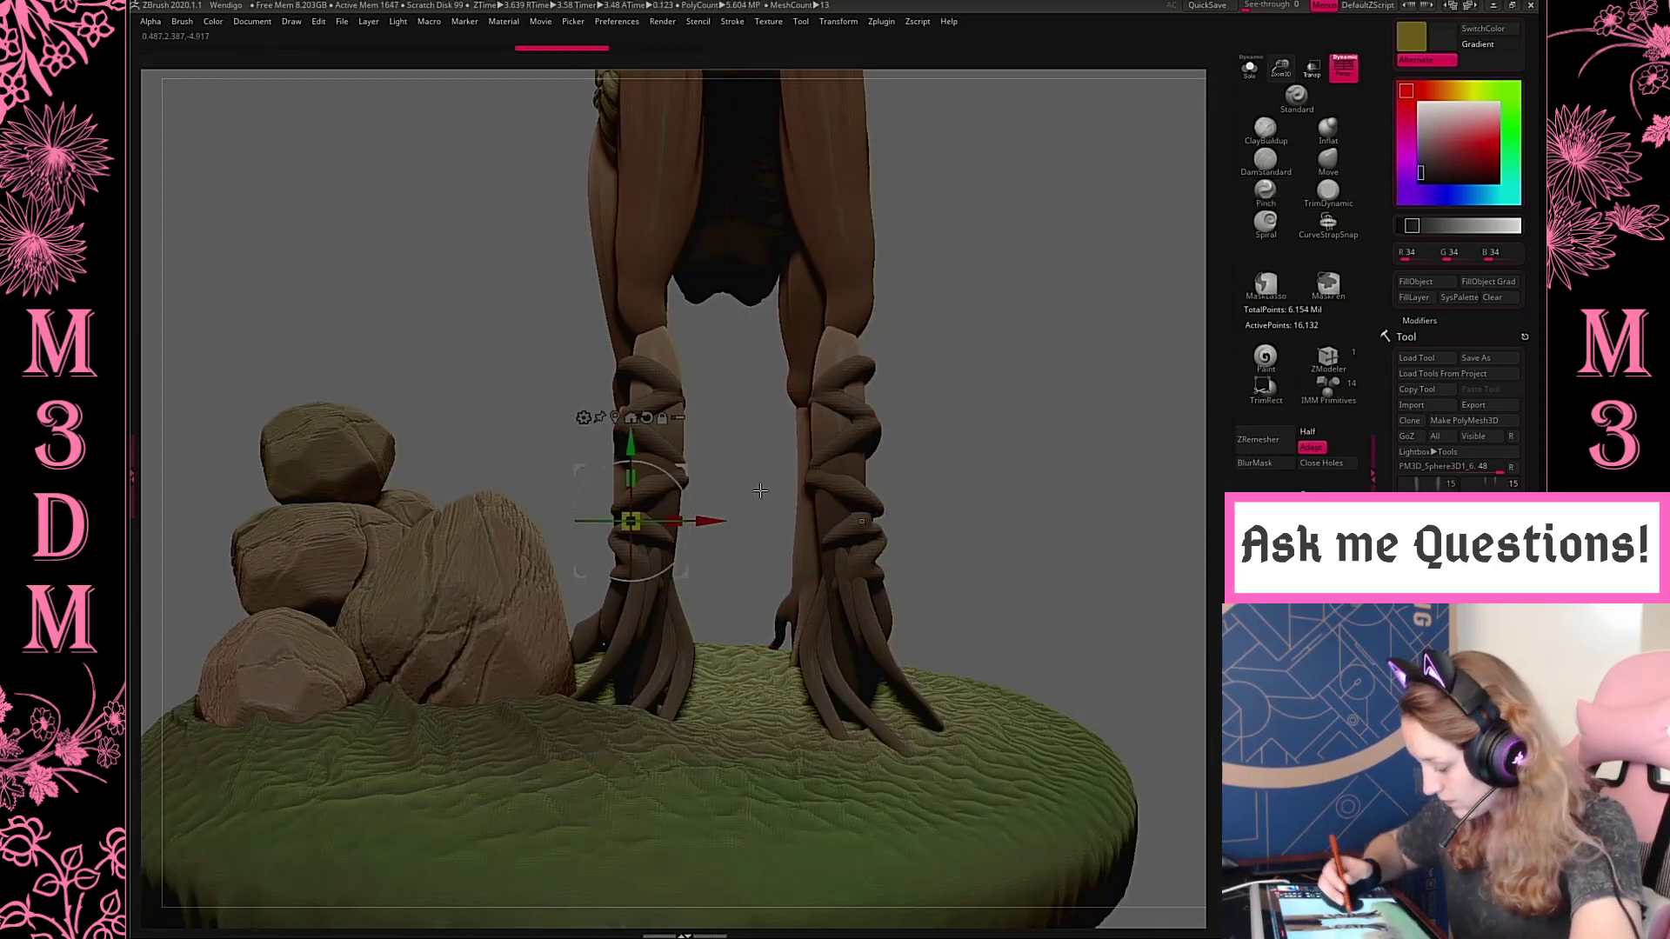
left_click(631, 534, "ctrl")
left_click_drag(716, 522, 924, 526, "ctrl")
left_click_drag(1021, 376, 907, 465)
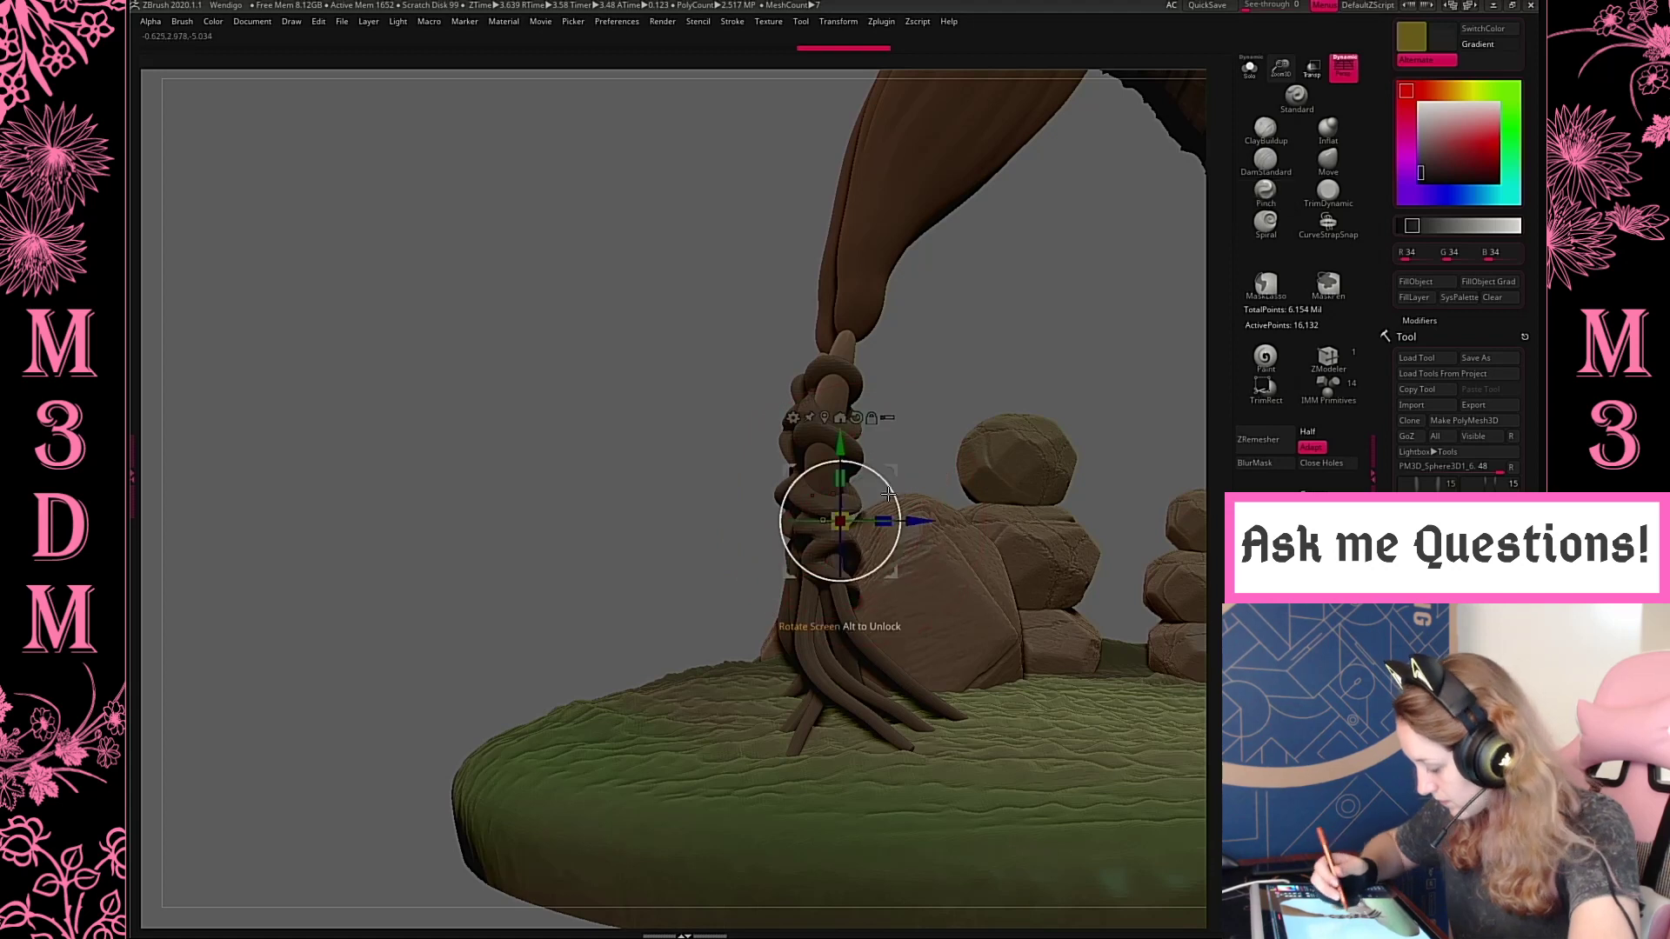
left_click_drag(842, 531, 850, 522, "ctrl")
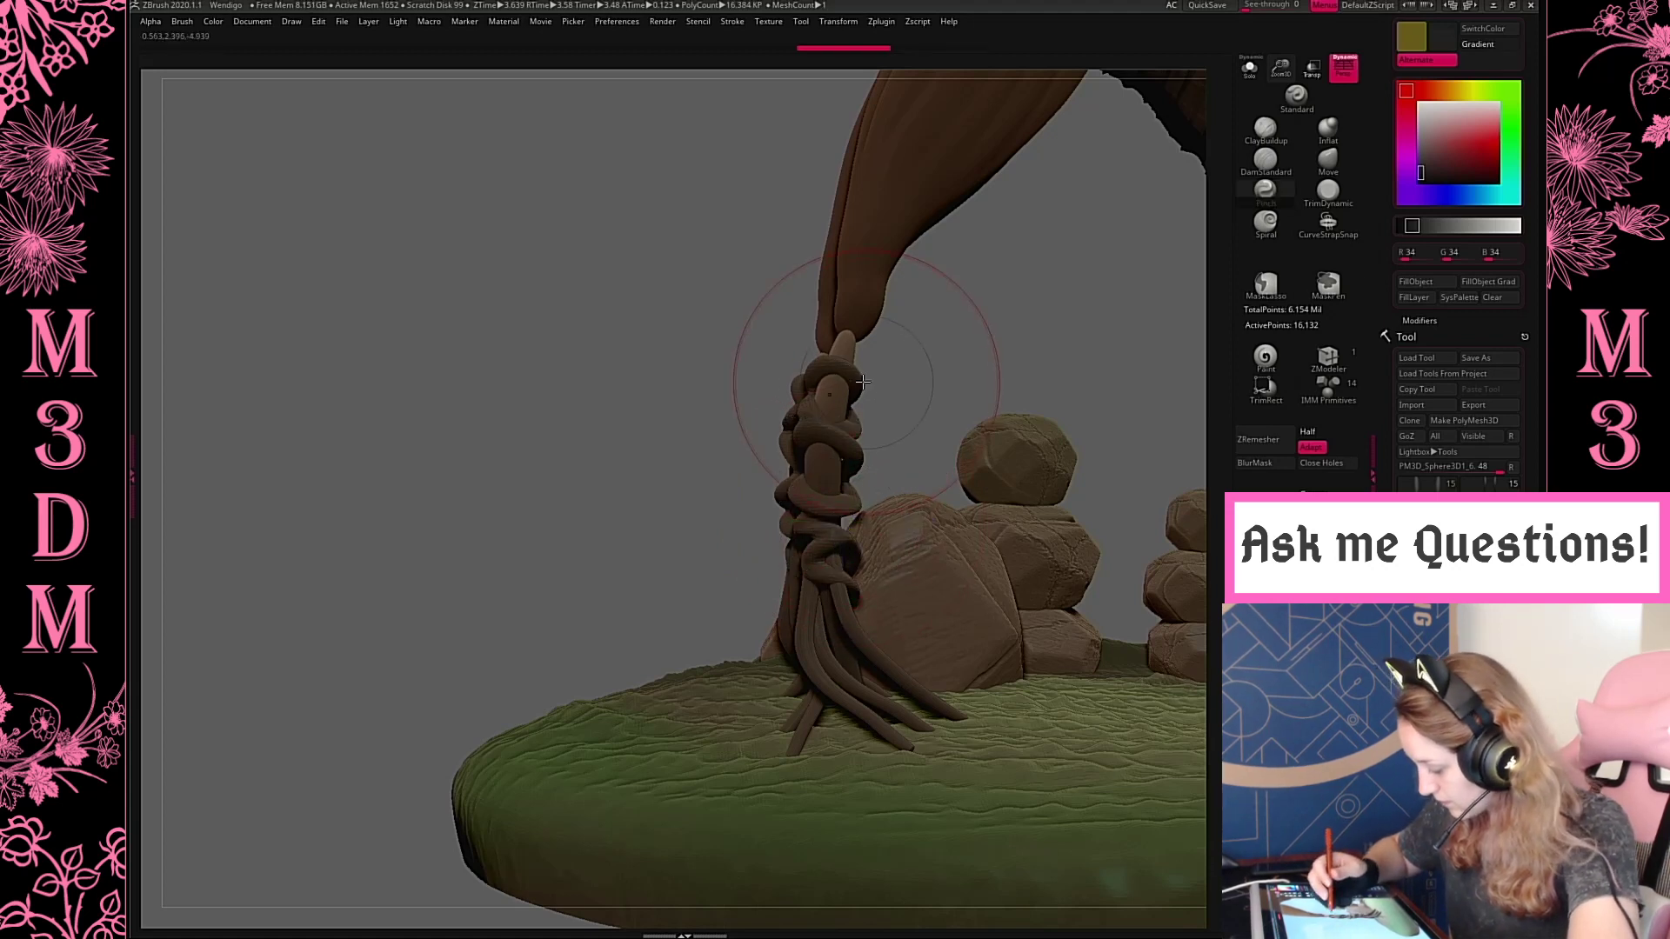
Select the second root strand wrapped around the rear ankle and scale it slightly with the gizmo
left_click(861, 402, "alt")
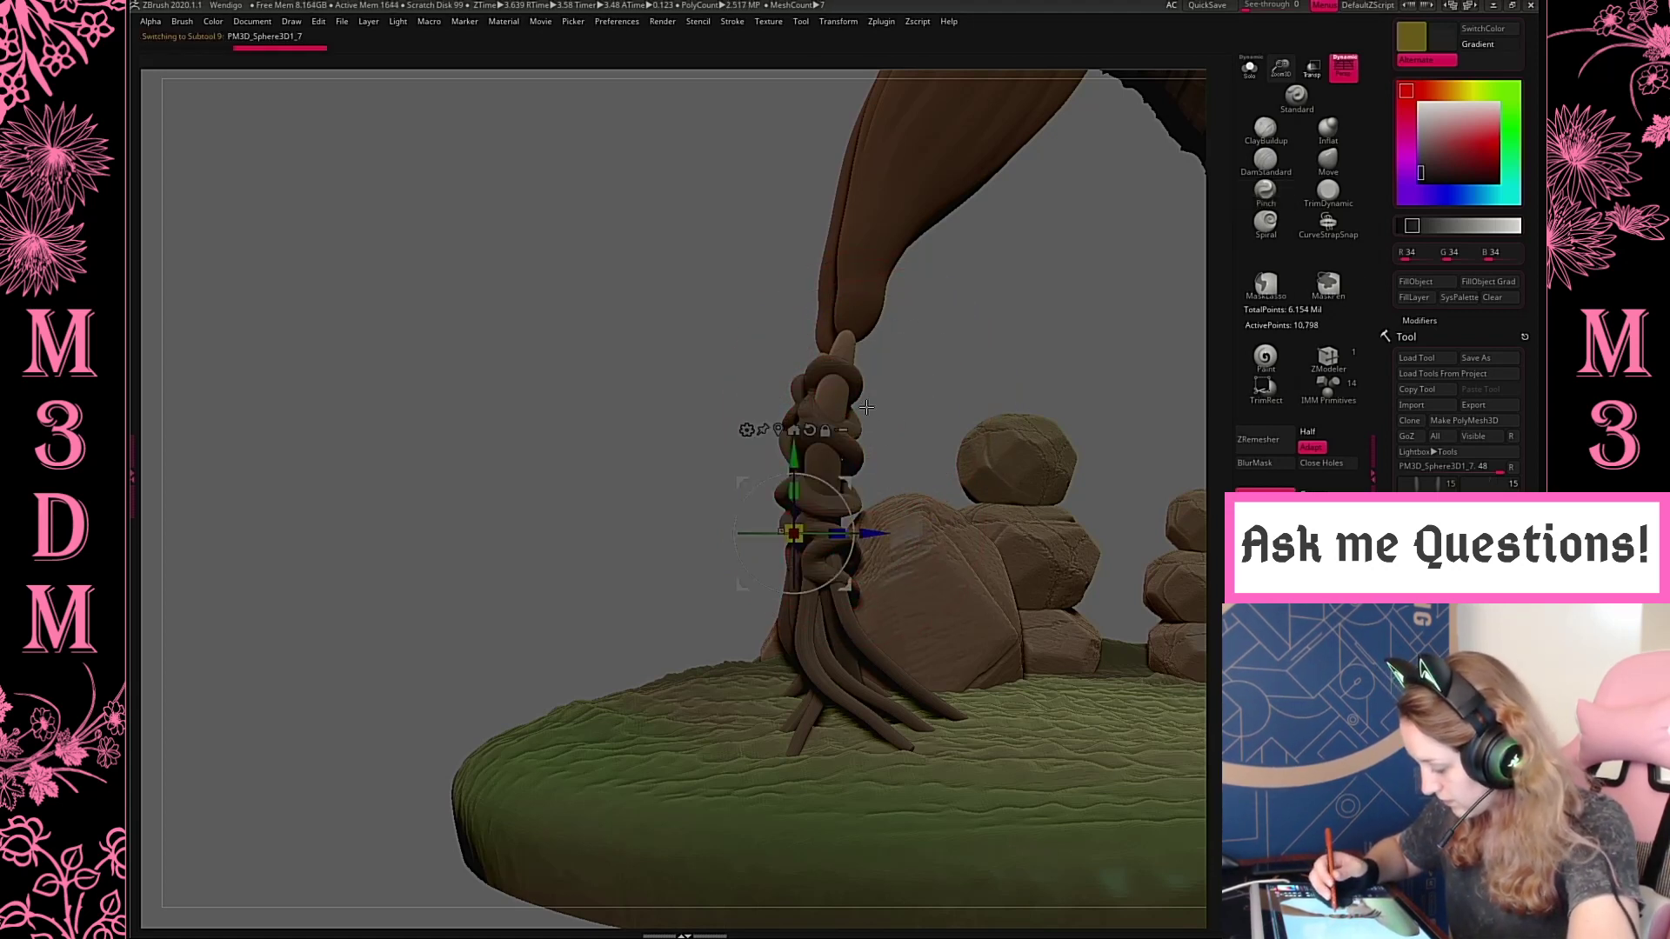
left_click_drag(795, 545, 802, 538, "ctrl")
key("q")
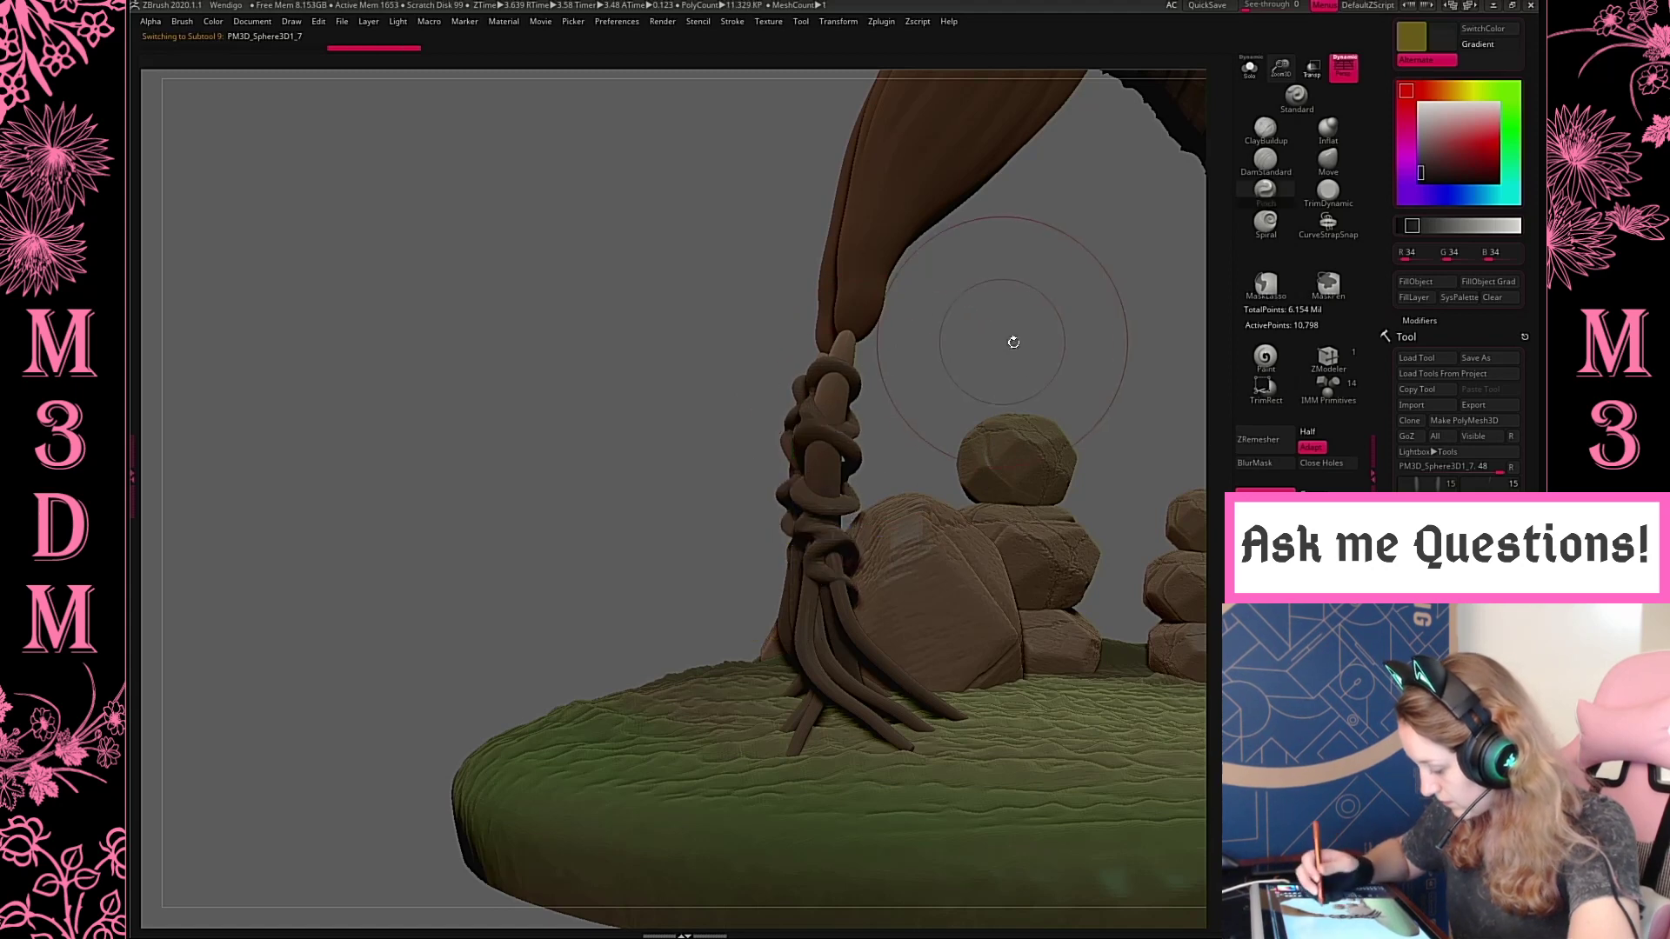
Nudge the coils of the second root strand outward around the rear lower leg from the back view
mouse_move(1012, 339)
left_mouse_down()
mouse_move(1051, 320)
mouse_move(1077, 389)
mouse_move(1096, 391)
left_mouse_up()
left_click_drag(776, 419, 784, 430)
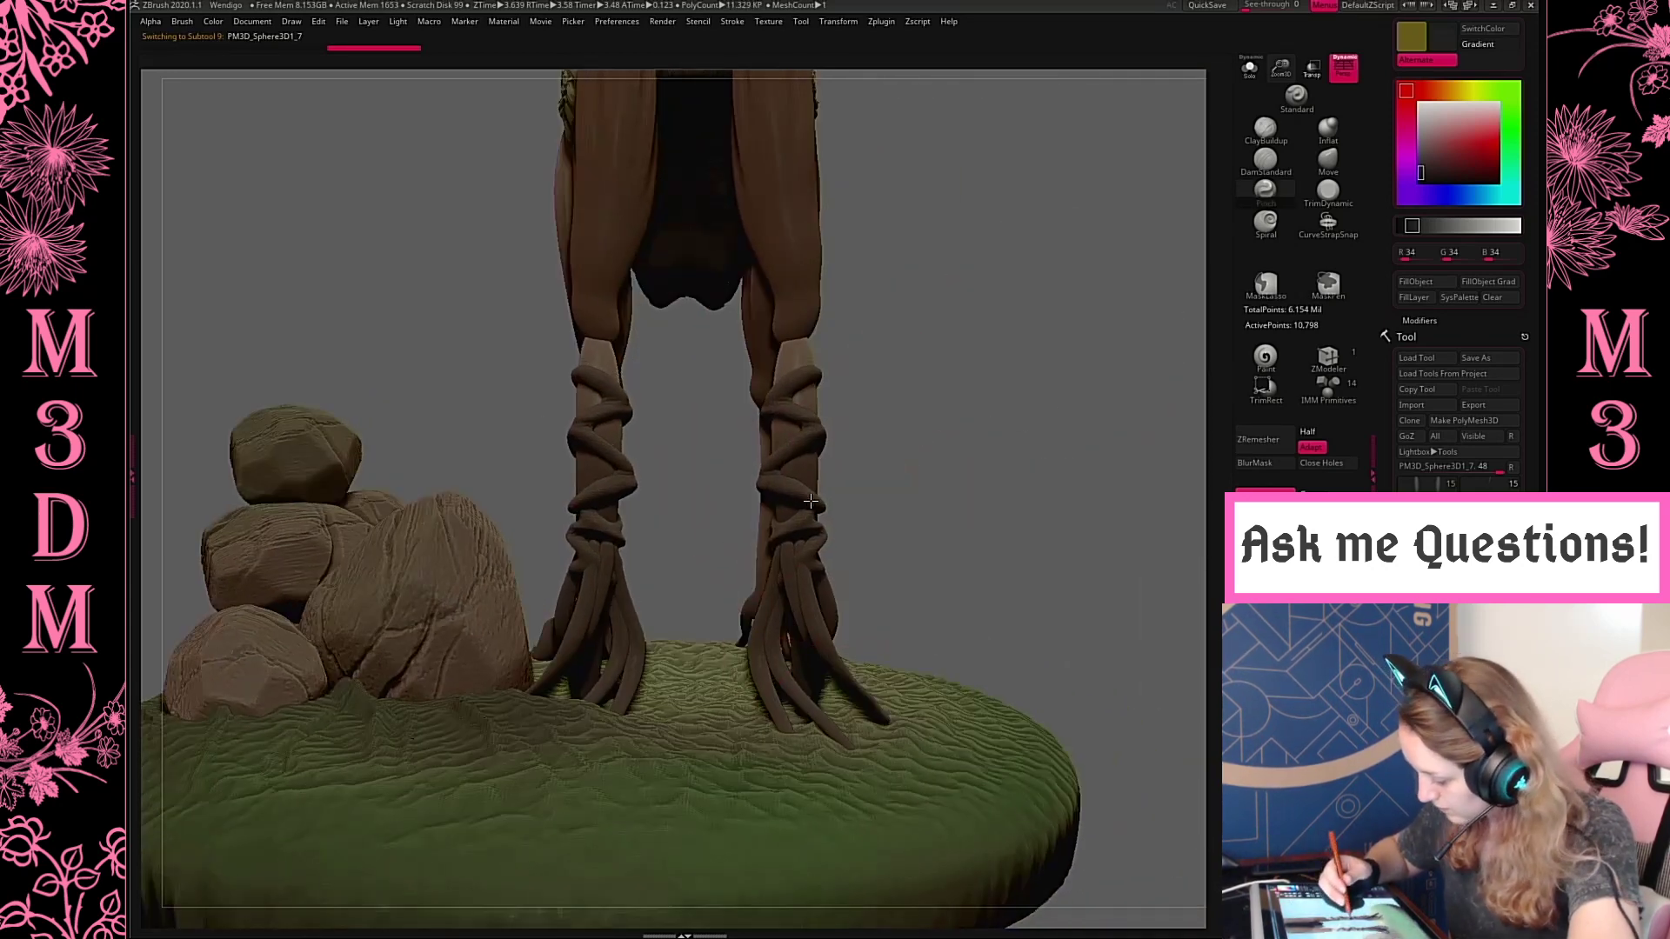
mouse_move(965, 402)
left_mouse_down()
mouse_move(995, 399)
mouse_move(947, 410)
mouse_move(991, 392)
left_mouse_up()
left_click_drag(772, 434, 784, 435)
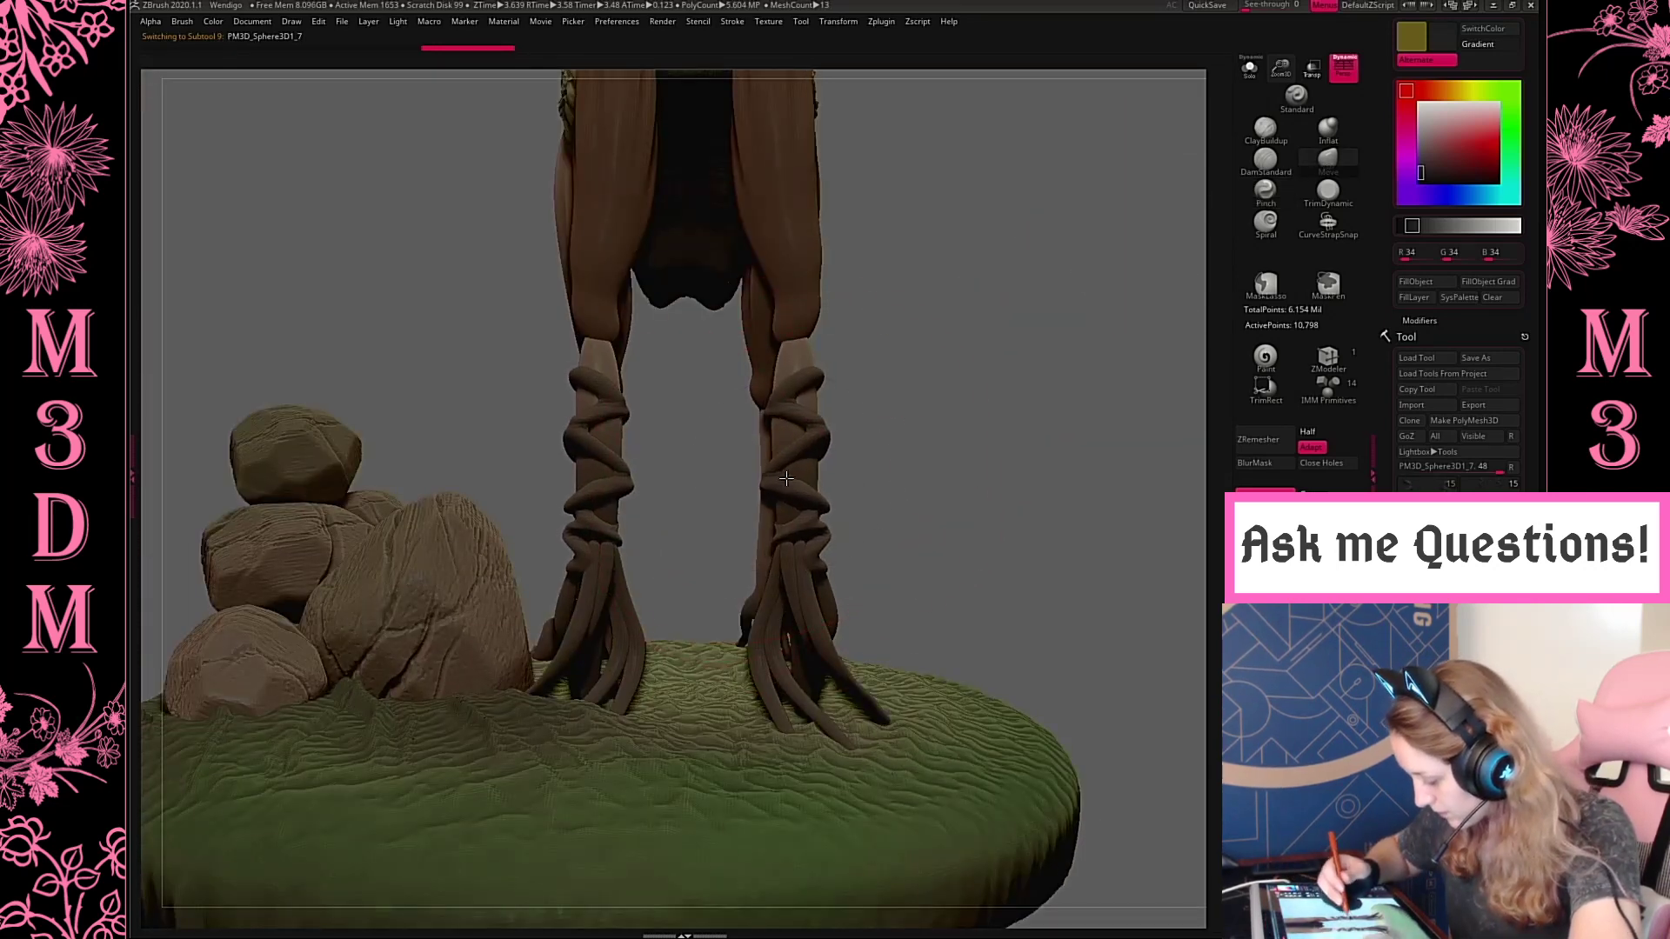
left_click_drag(785, 500, 795, 503)
key("space")
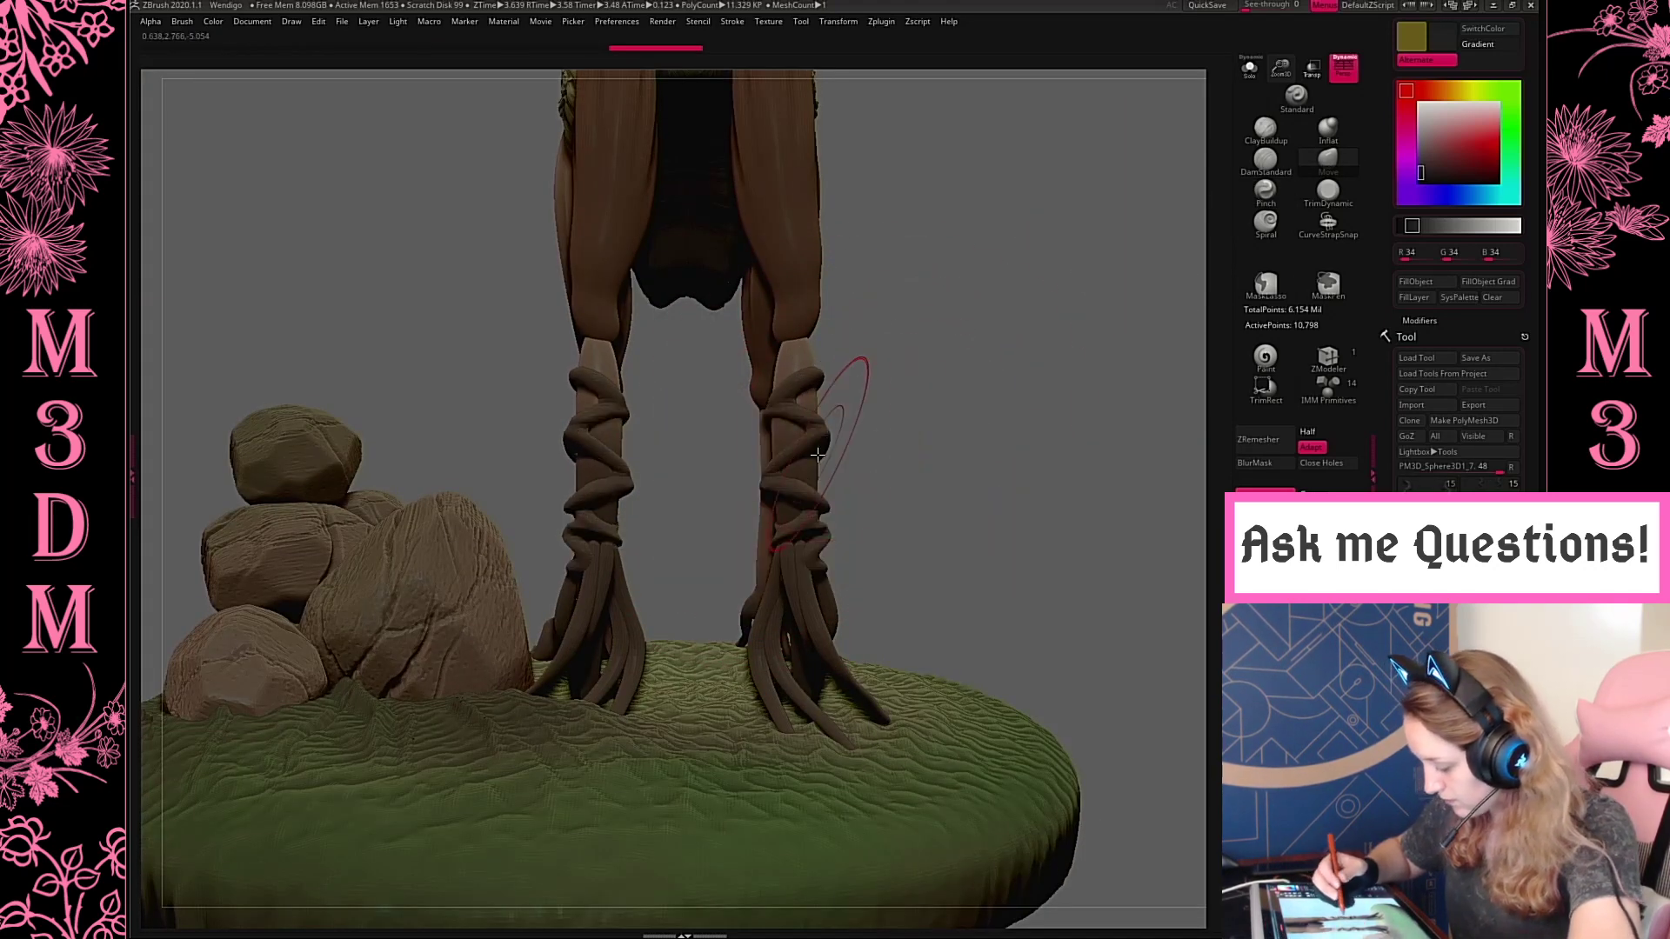
Select the rear upper legs and slim their lower ends where they meet the wrapped lower legs
mouse_move(850, 373)
left_mouse_down()
mouse_move(1000, 364)
mouse_move(1036, 324)
mouse_move(902, 372)
mouse_move(874, 408)
mouse_move(1000, 403)
left_mouse_up()
left_click(785, 407, "alt")
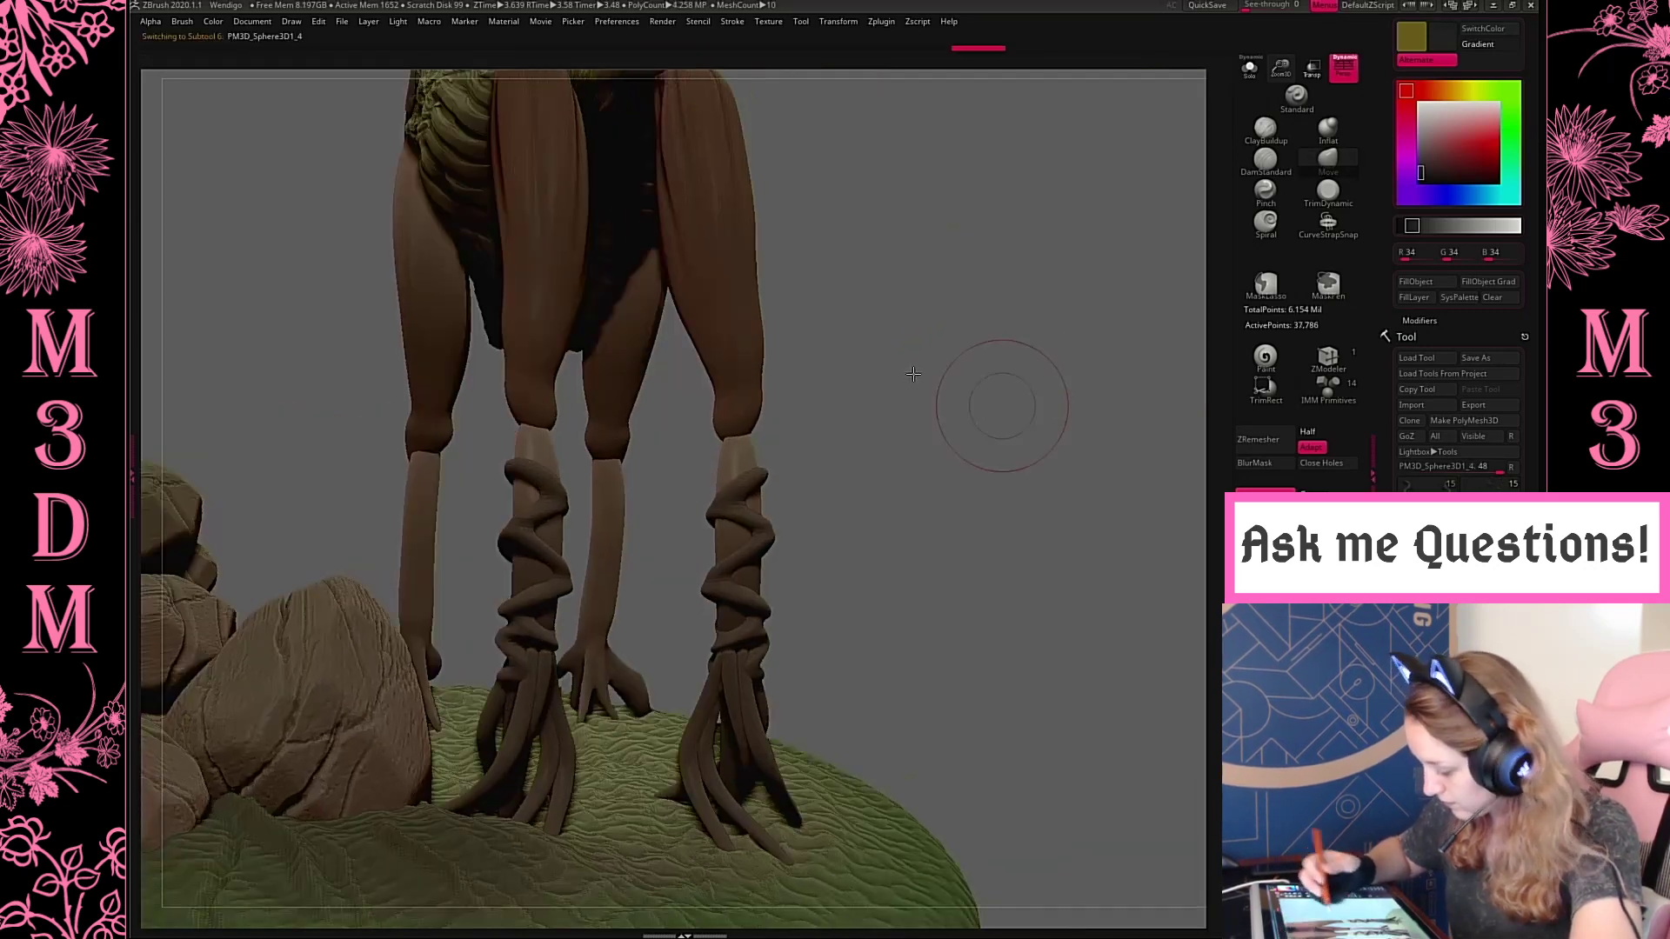
left_click_drag(910, 369, 896, 369, "shift")
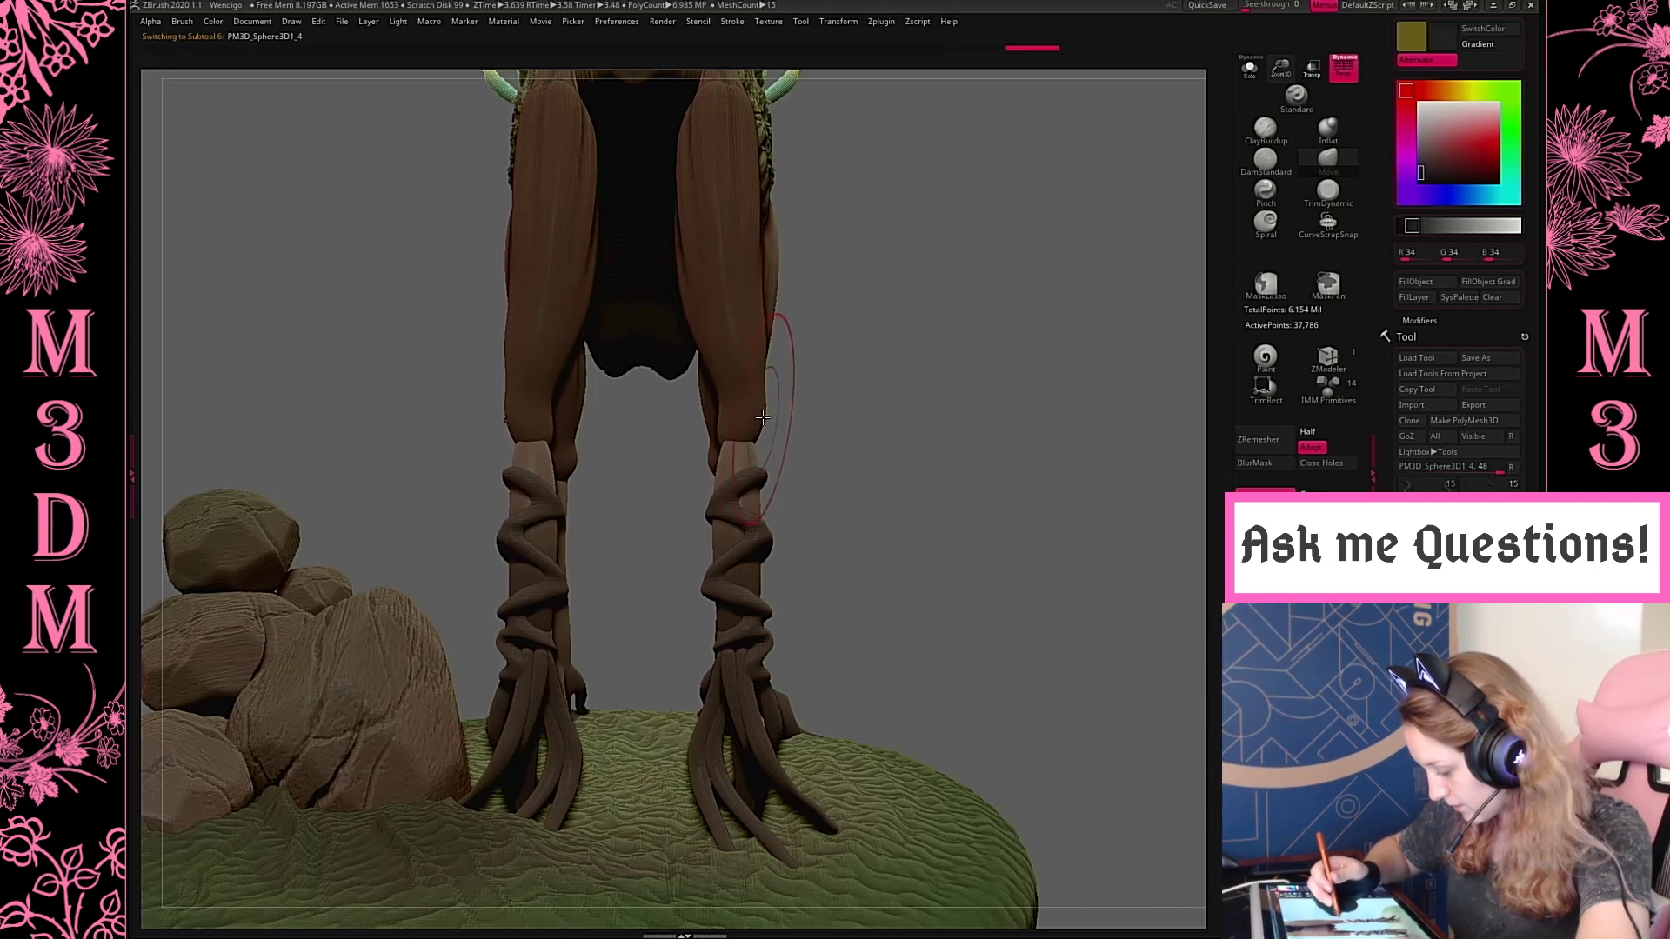
mouse_move(763, 418)
left_mouse_down()
mouse_move(737, 401)
mouse_move(741, 435)
left_mouse_up()
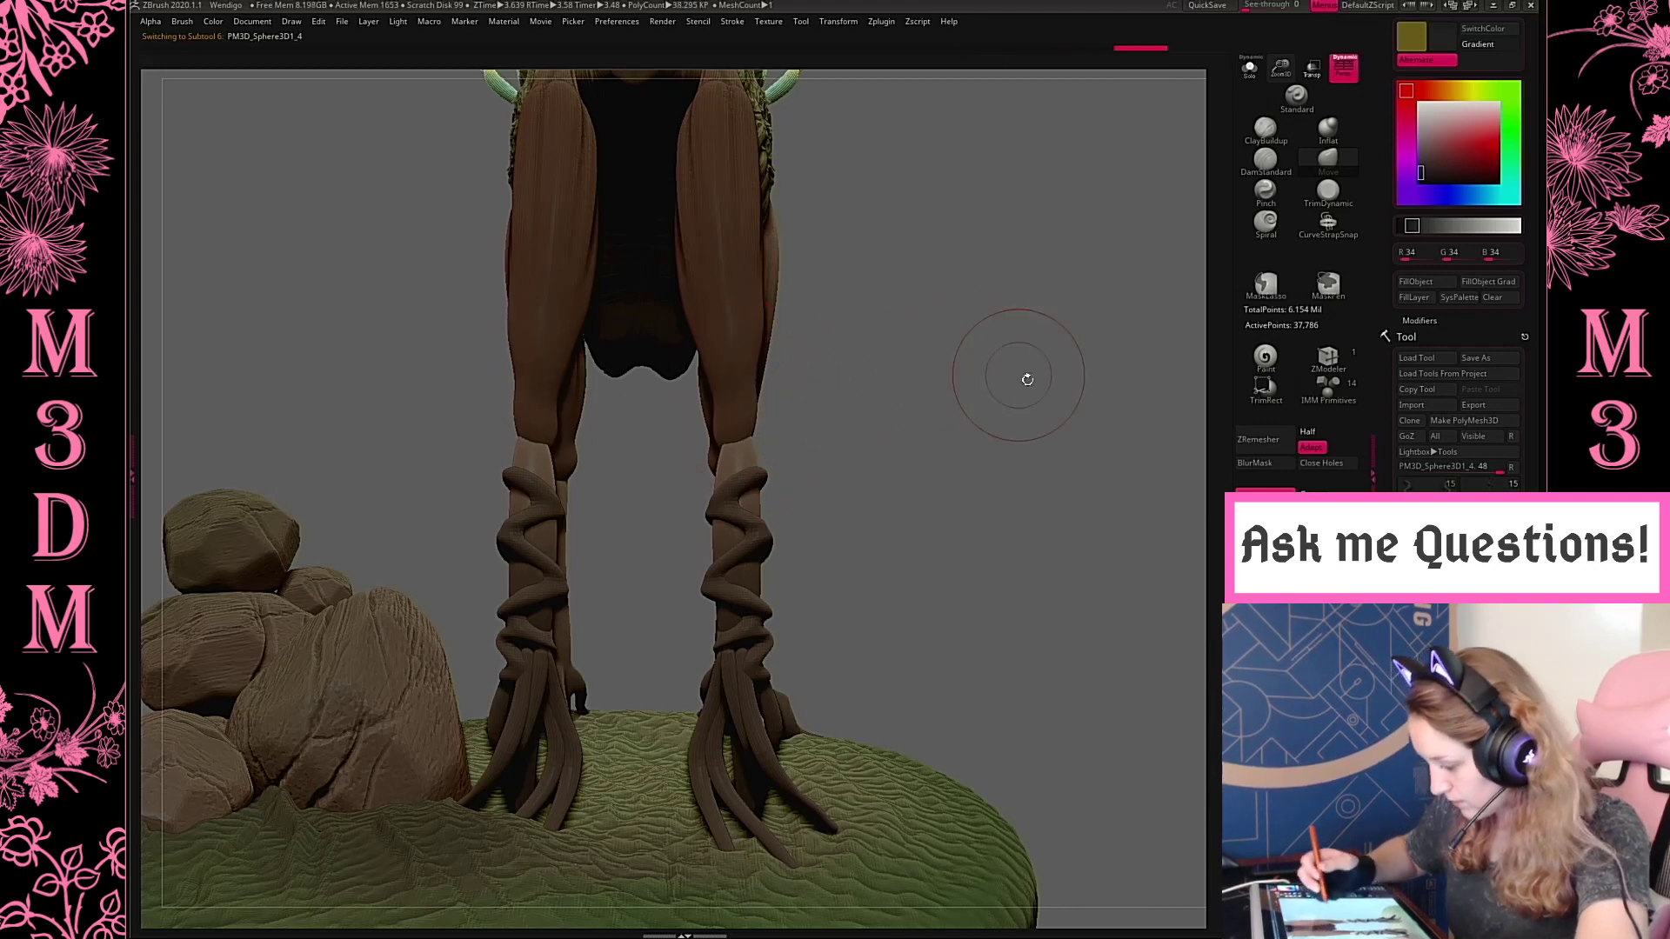
key("f")
key("f")
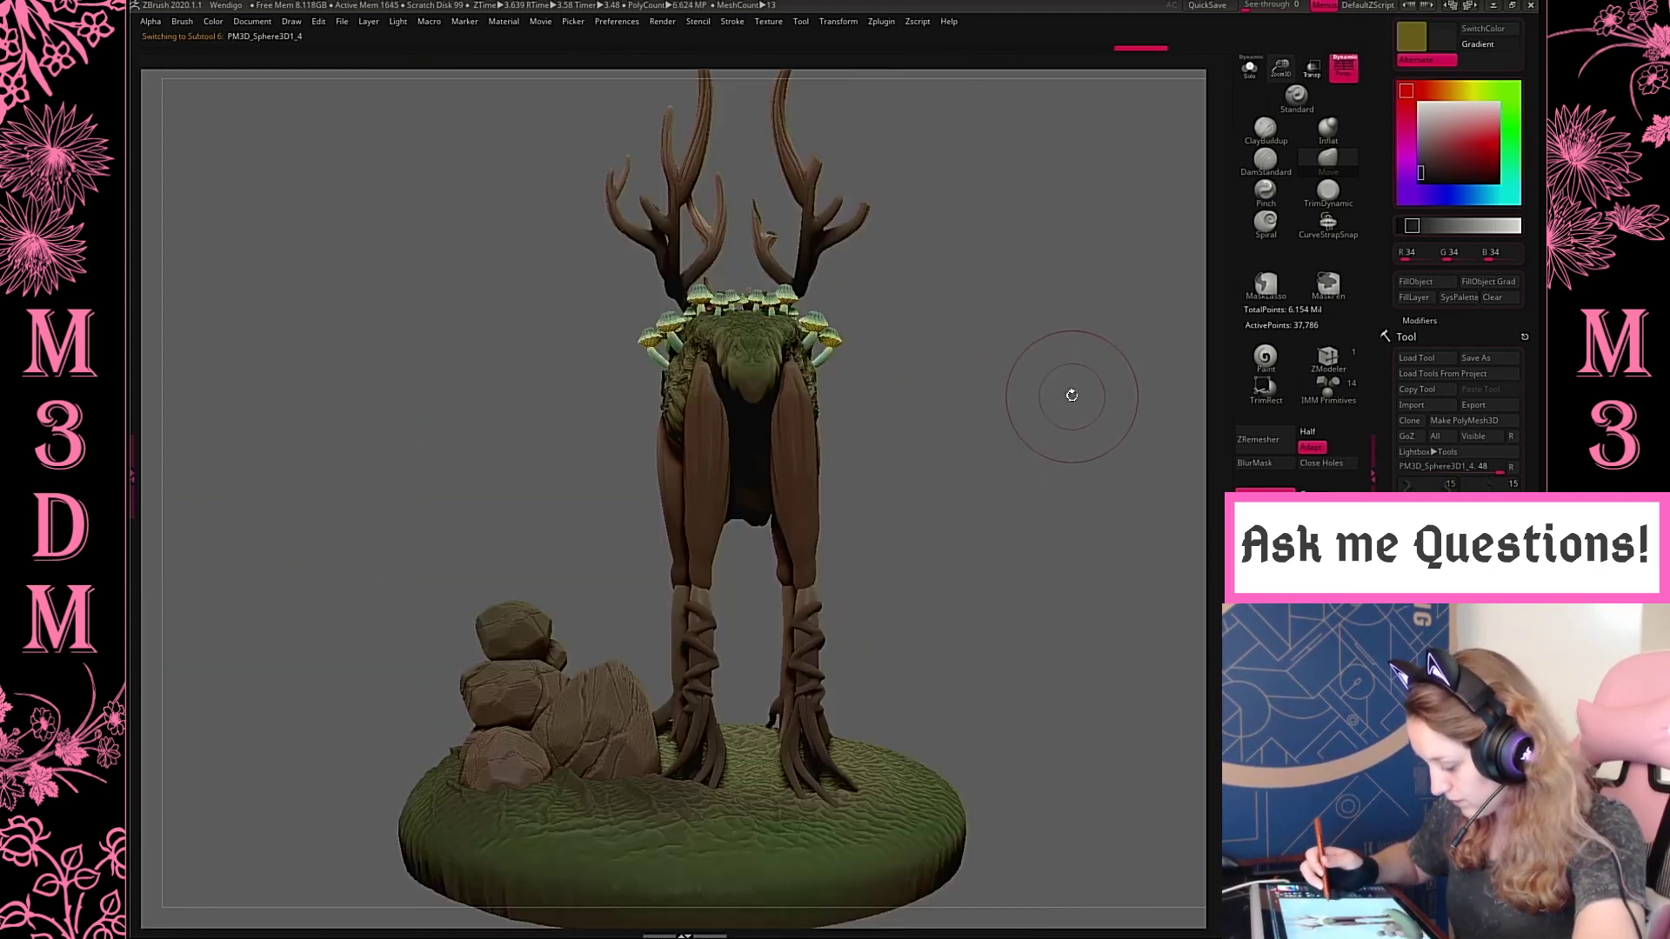
left_click_drag(1071, 395, 1034, 370)
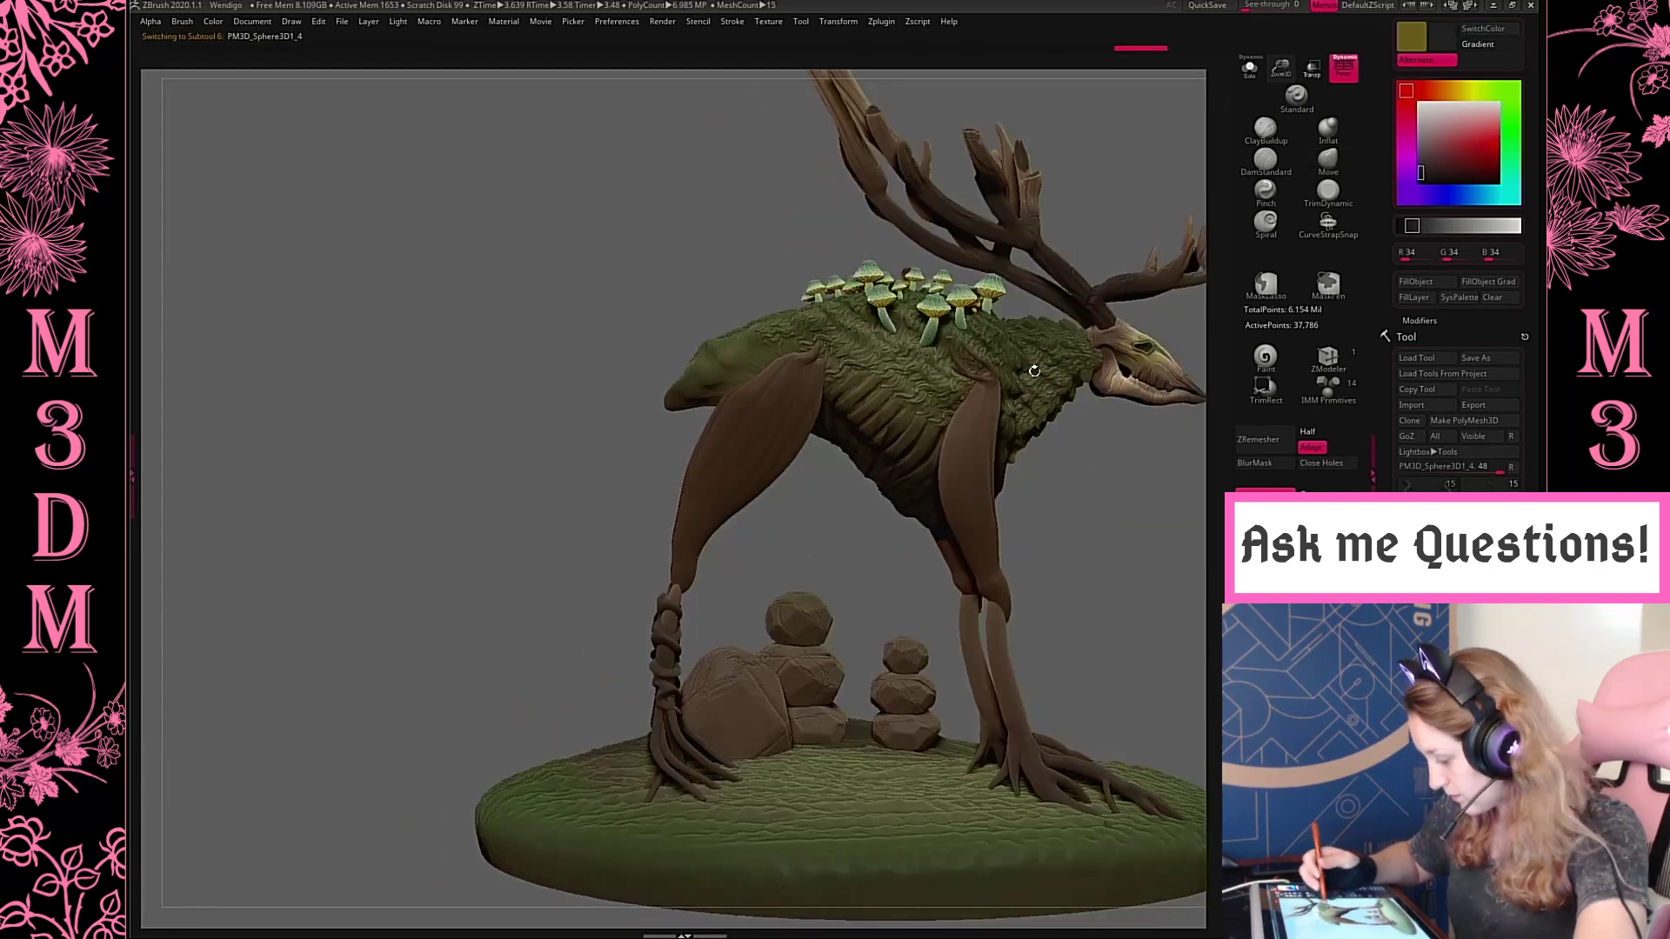
Select the creature's mossy body, pull the rump inward and push the belly line upward with the Move brush
right_click(950, 465)
left_click(697, 384, "alt")
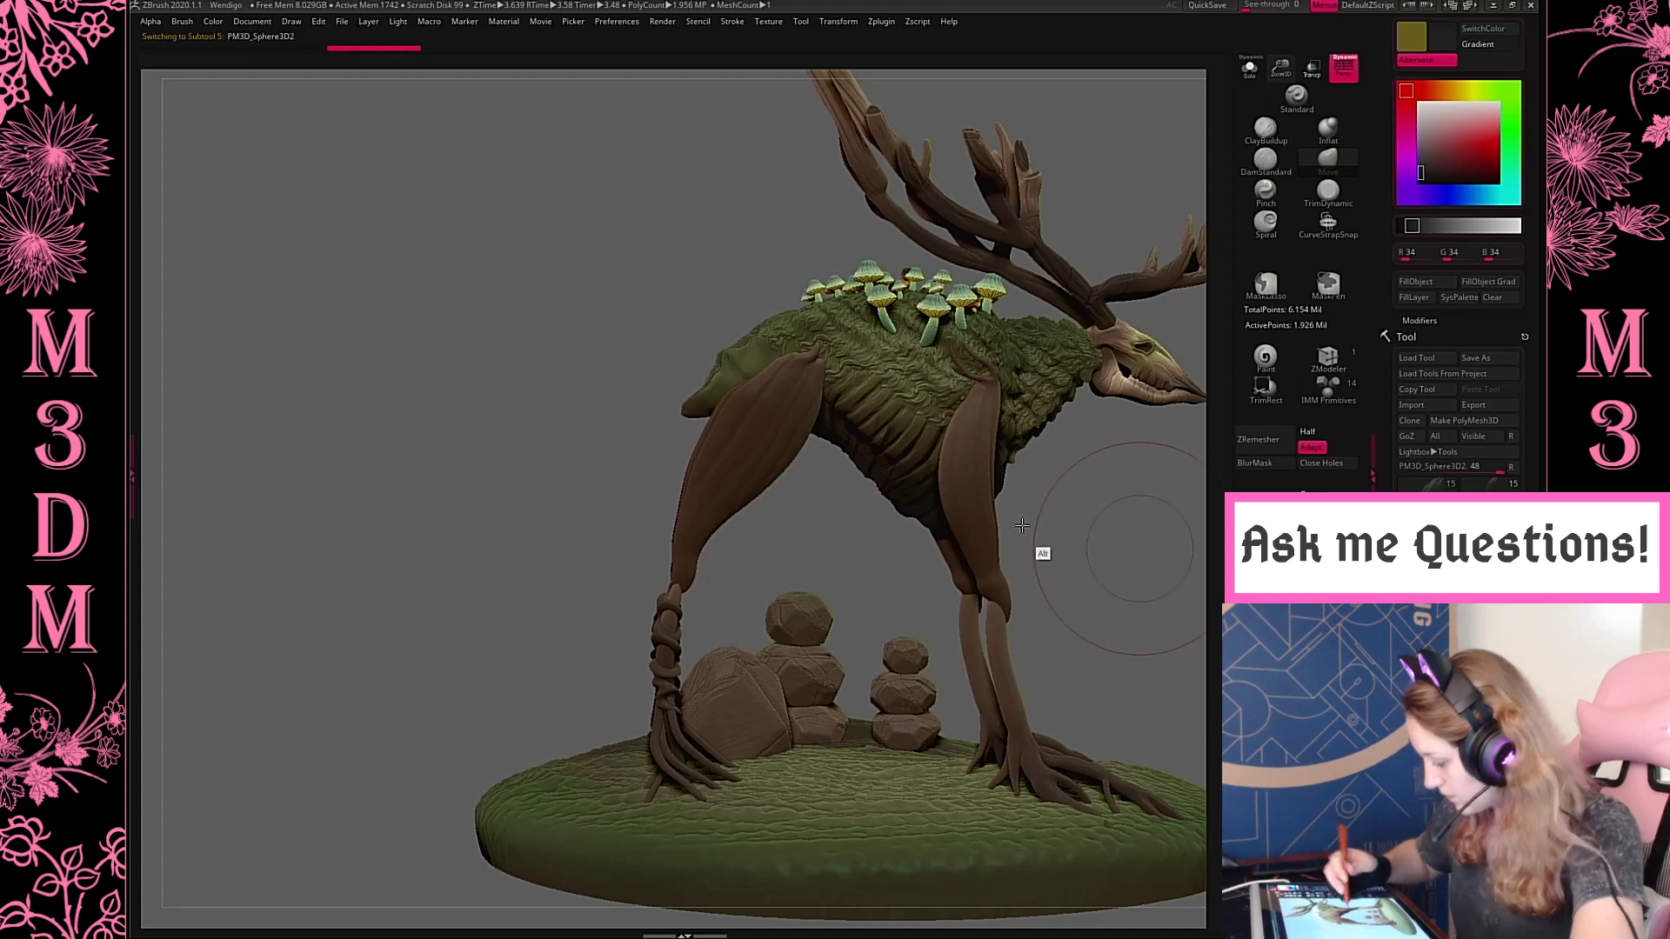
left_click_drag(1139, 549, 973, 531, "alt")
left_click_drag(784, 469, 781, 447)
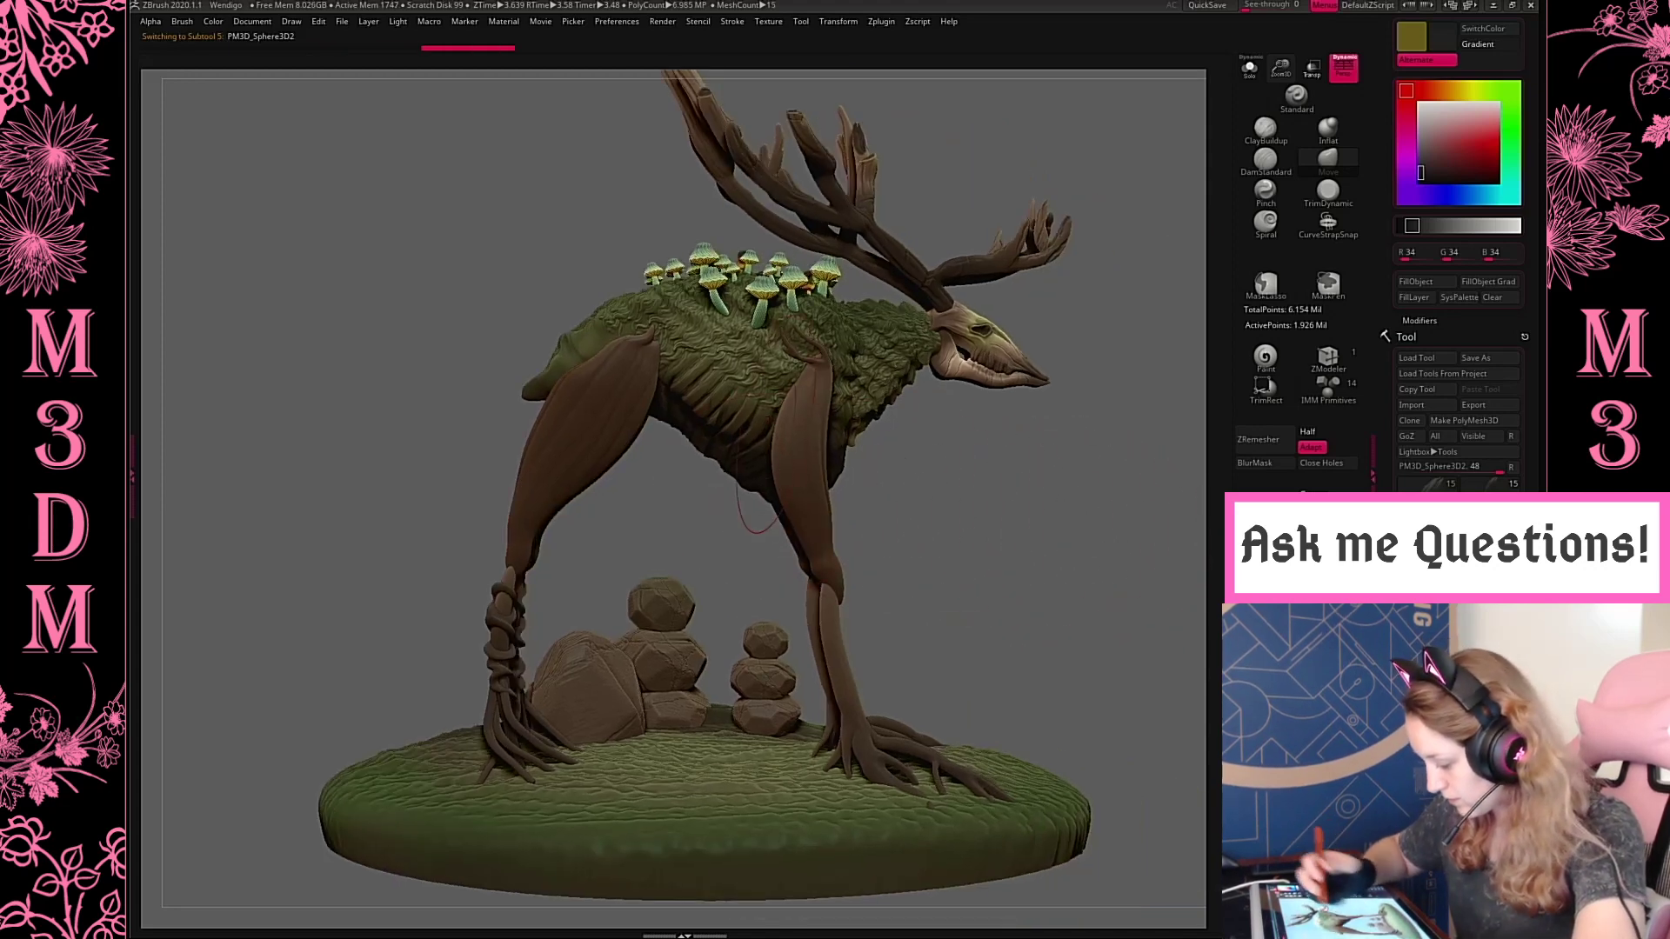
left_click_drag(728, 395, 758, 357)
Inspect the body in isolation, then lift its underside behind the front leg, undoing the first attempt
mouse_move(1045, 487)
left_mouse_down()
mouse_move(965, 497)
mouse_move(879, 474)
left_mouse_up()
left_click_drag(1030, 296, 1039, 319, "shift")
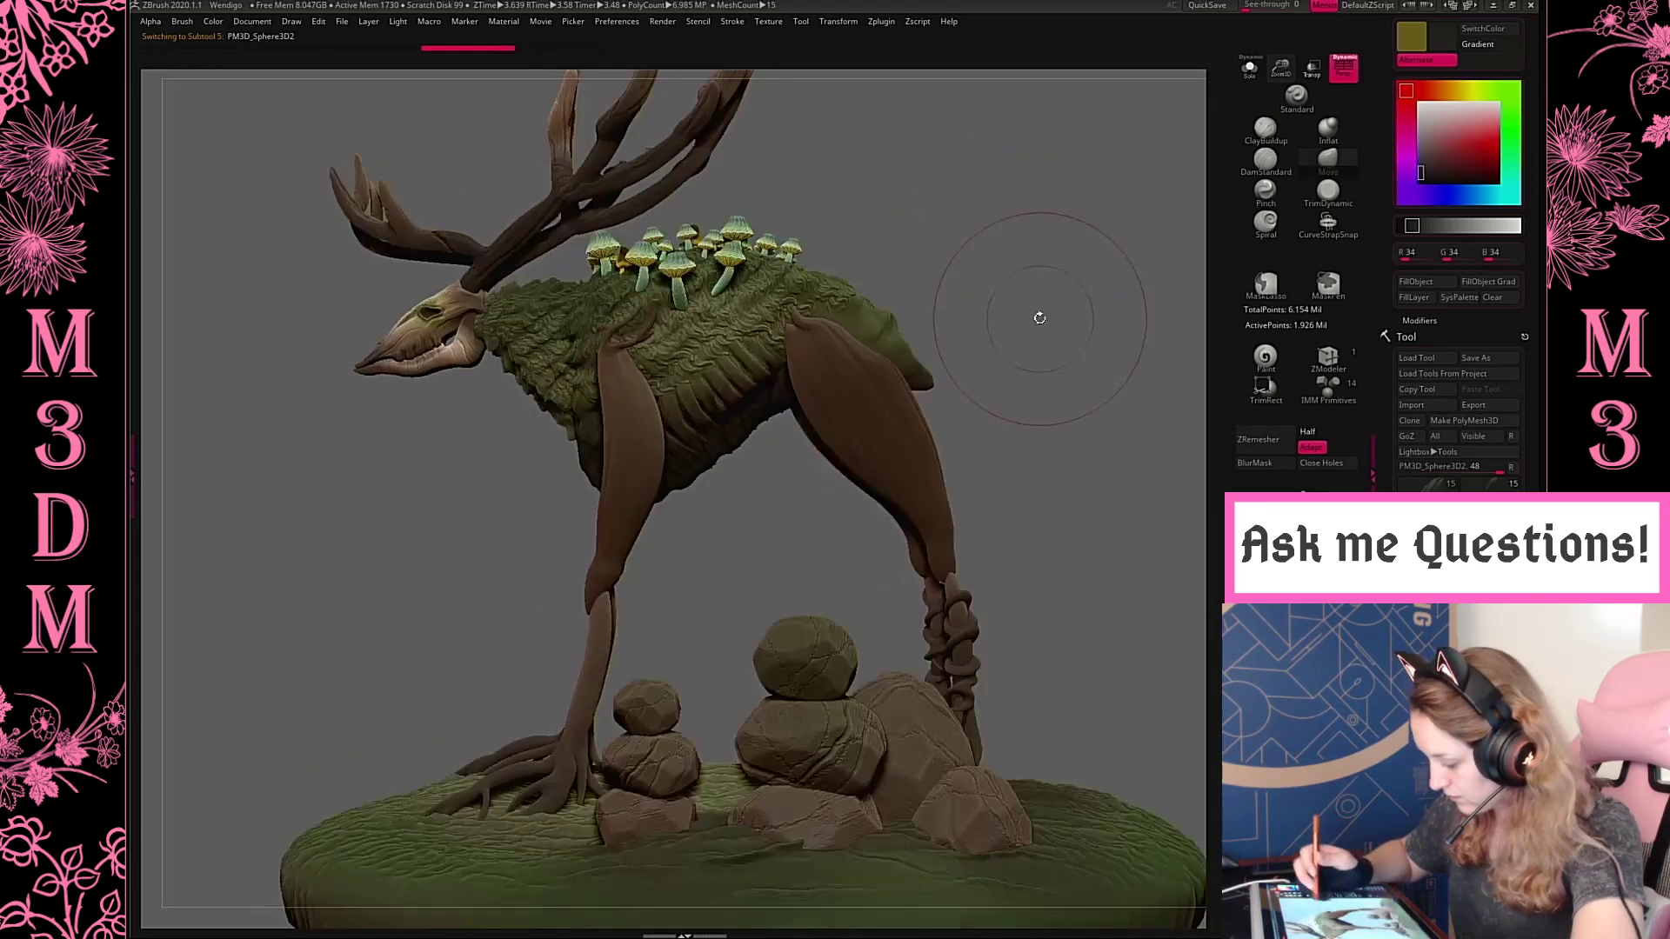
left_click(1250, 69)
left_click_drag(1116, 246, 1061, 286)
left_click(1250, 69)
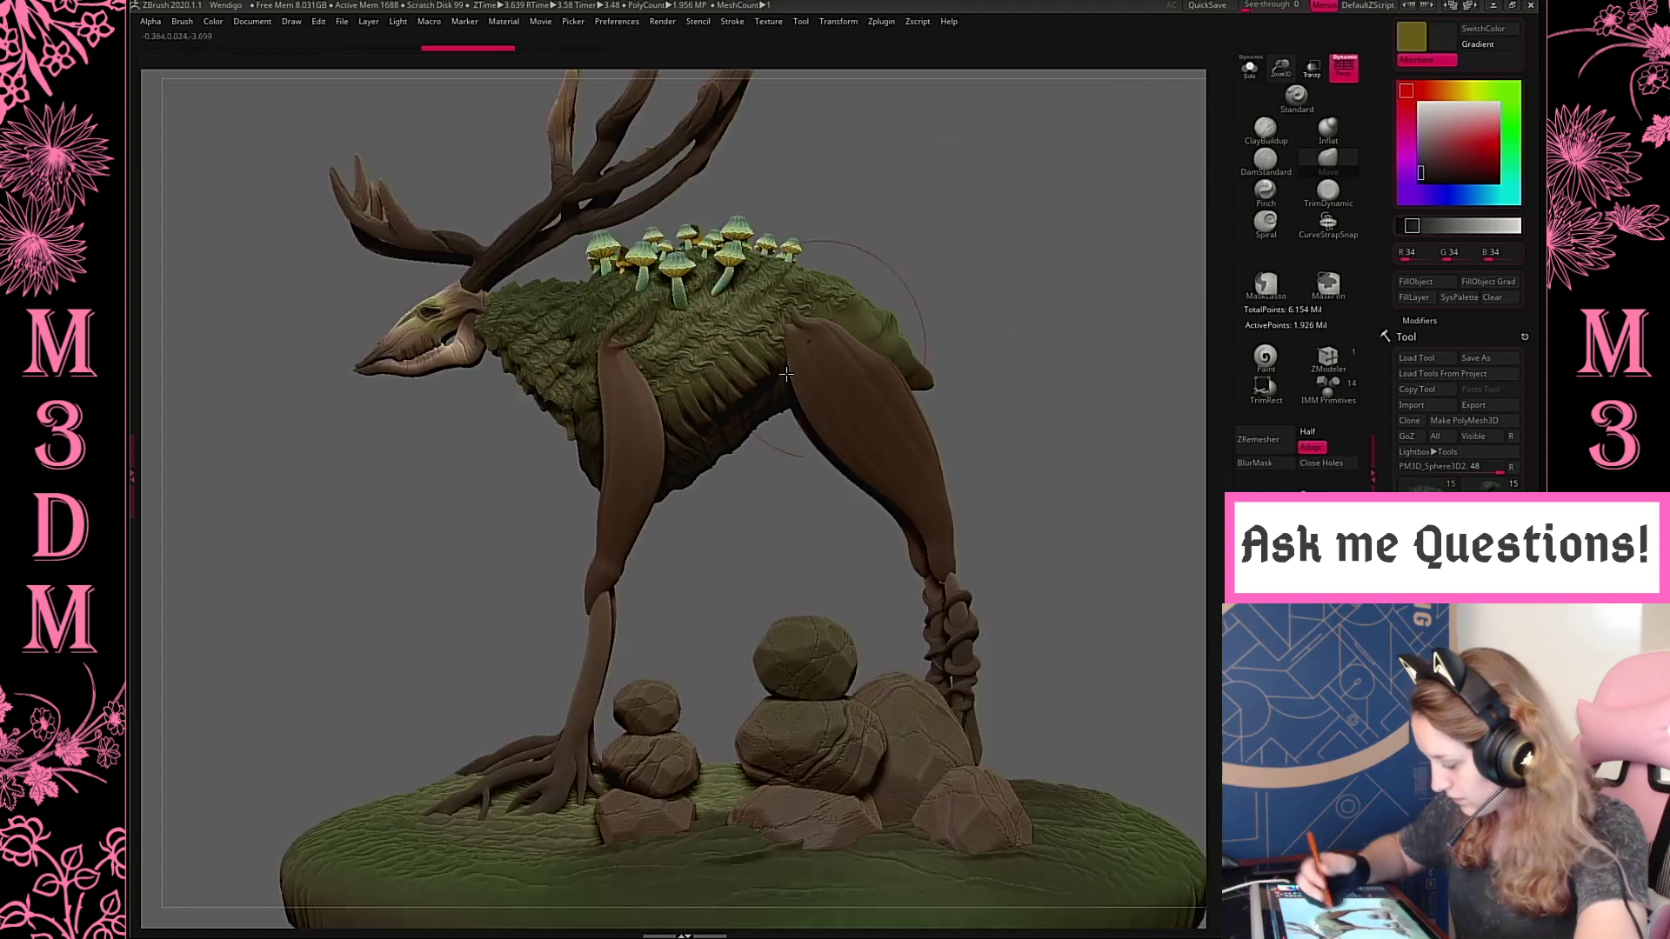
left_click_drag(705, 373, 712, 338)
key("ctrl+z")
left_click_drag(686, 402, 694, 386)
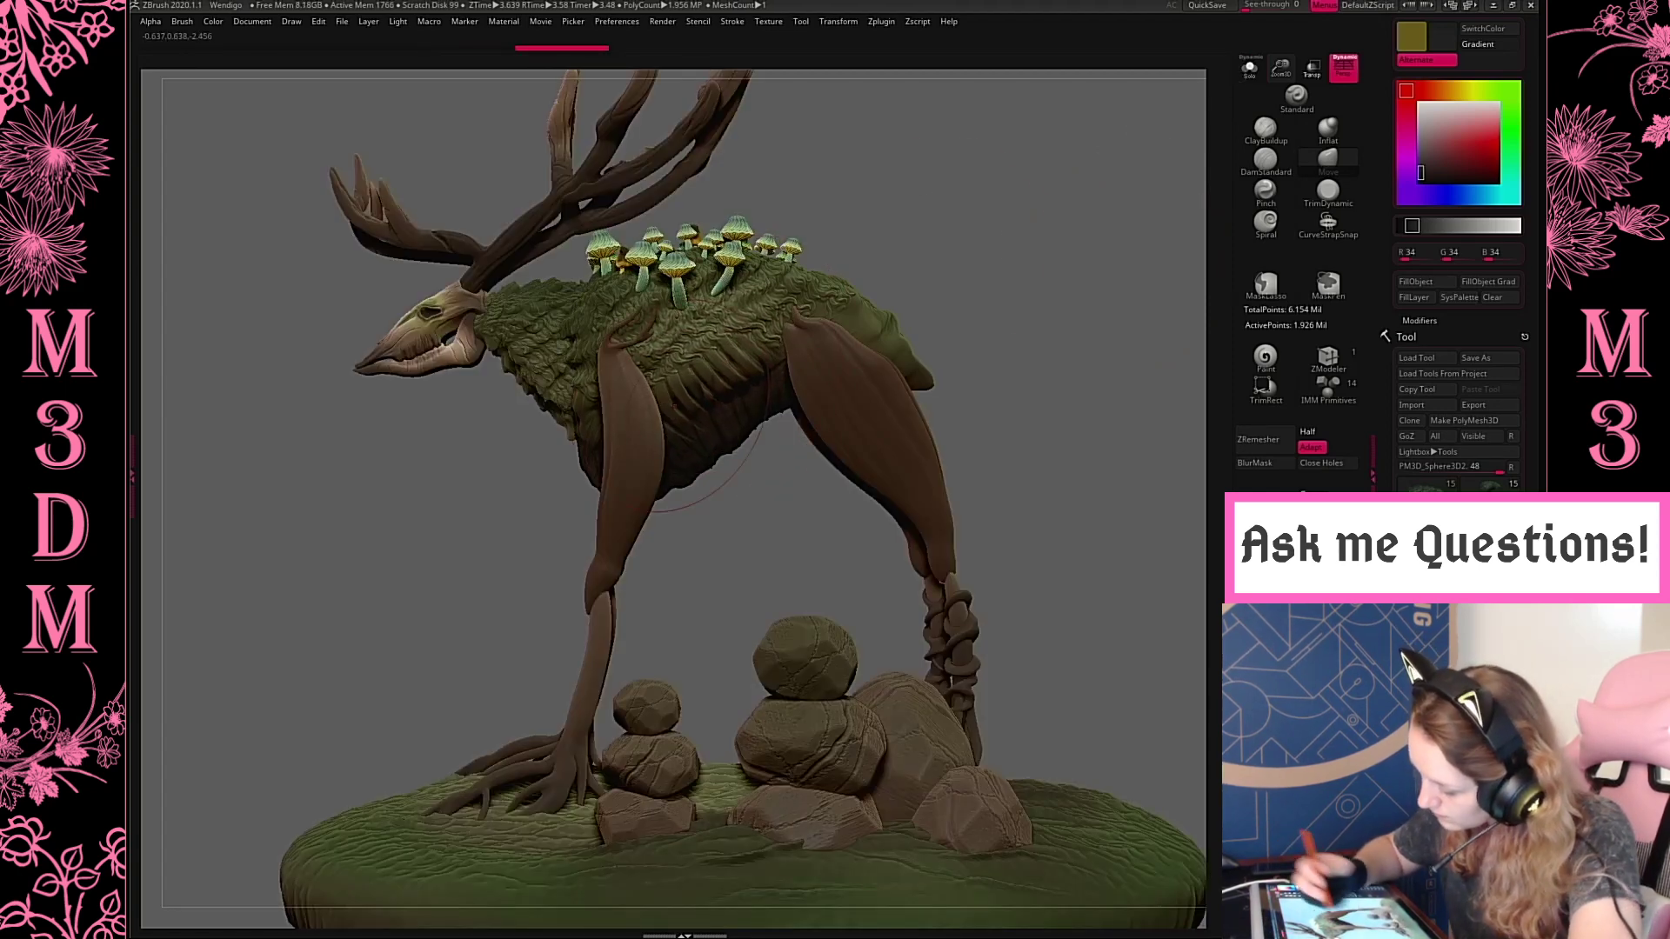
Refine the body's chest underside and flank with small Move strokes, switching between isolated and full views
left_click(1250, 69)
left_click_drag(613, 422, 620, 407)
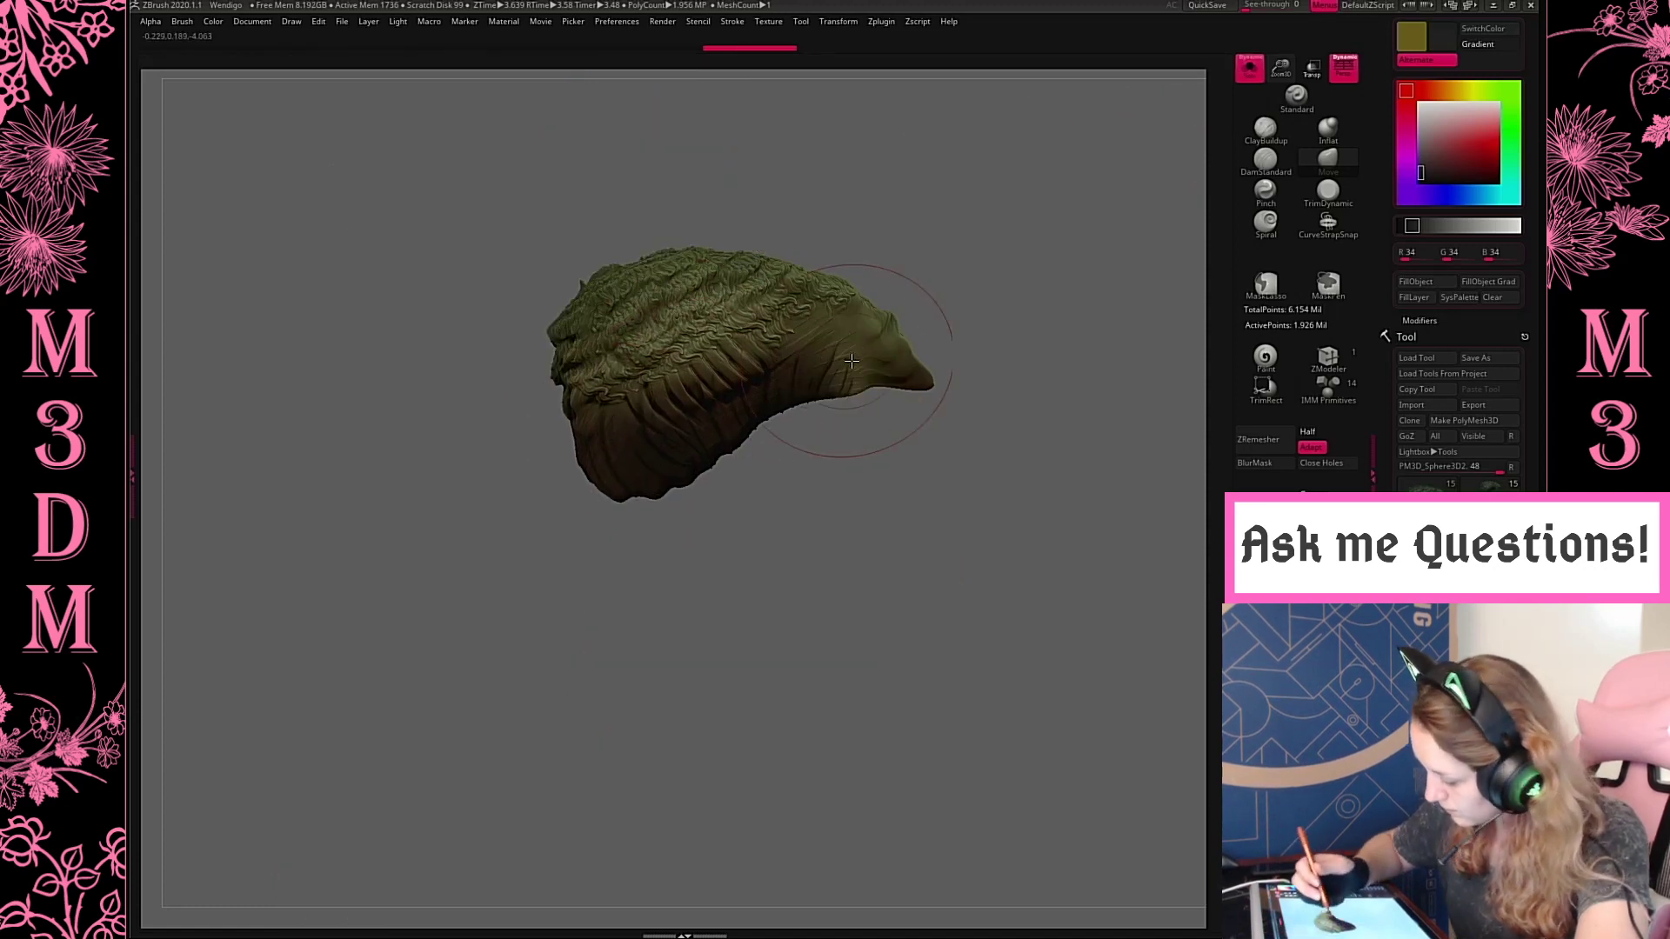
left_click(1250, 69)
left_click_drag(738, 344, 746, 330)
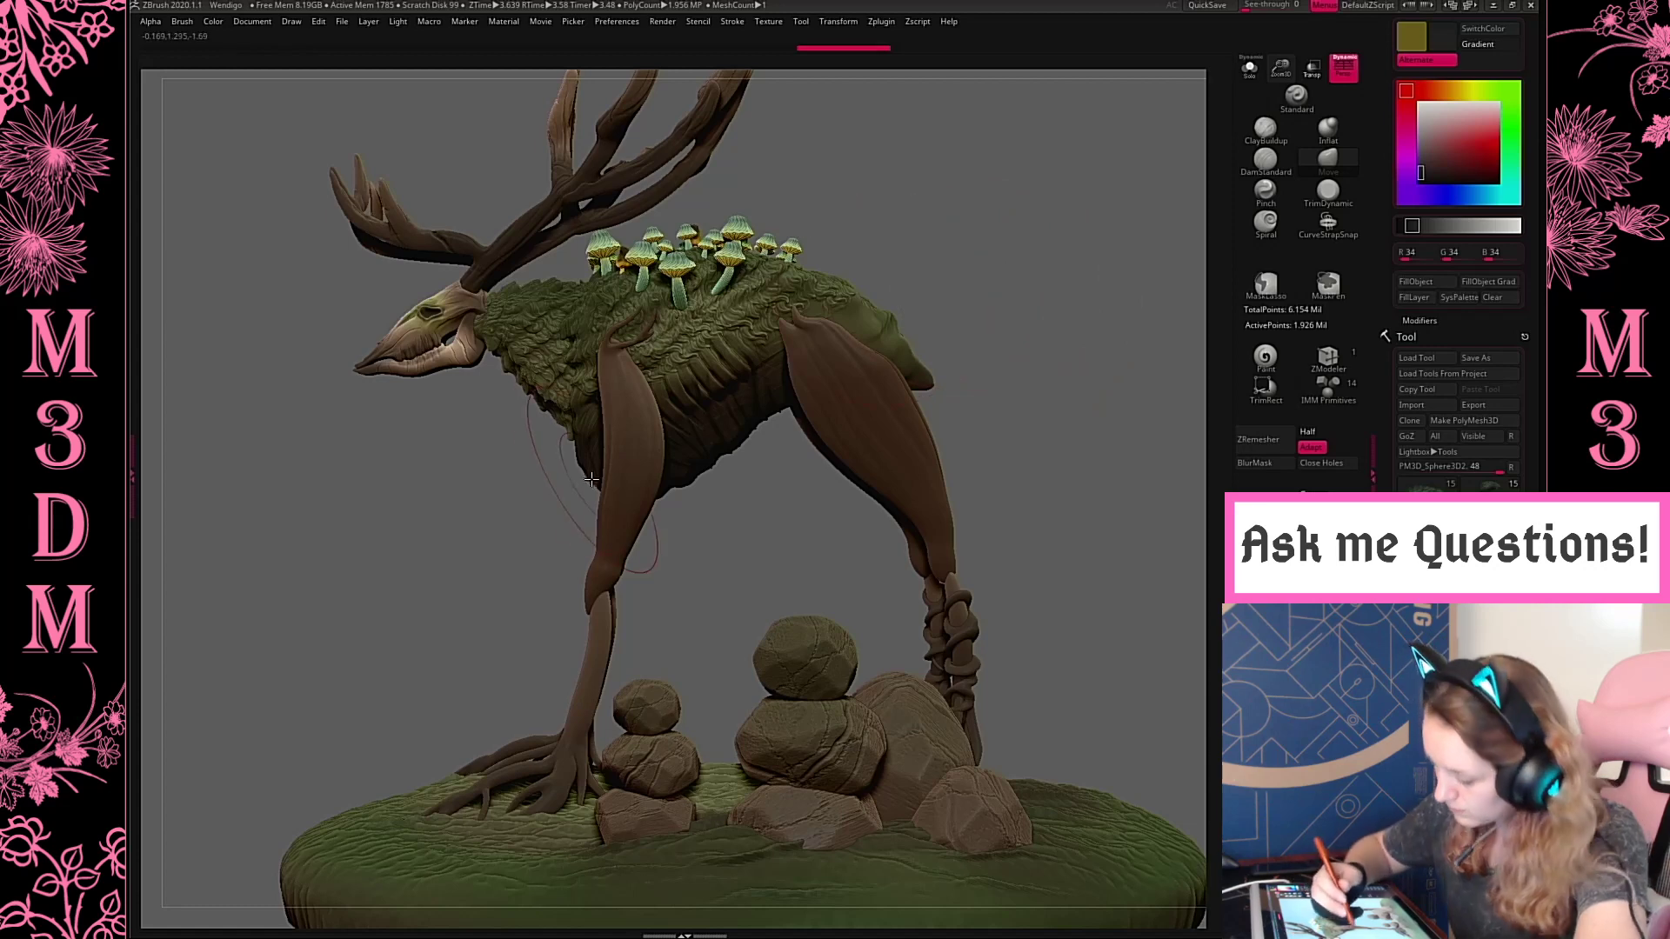
left_click_drag(579, 448, 584, 444)
key("space")
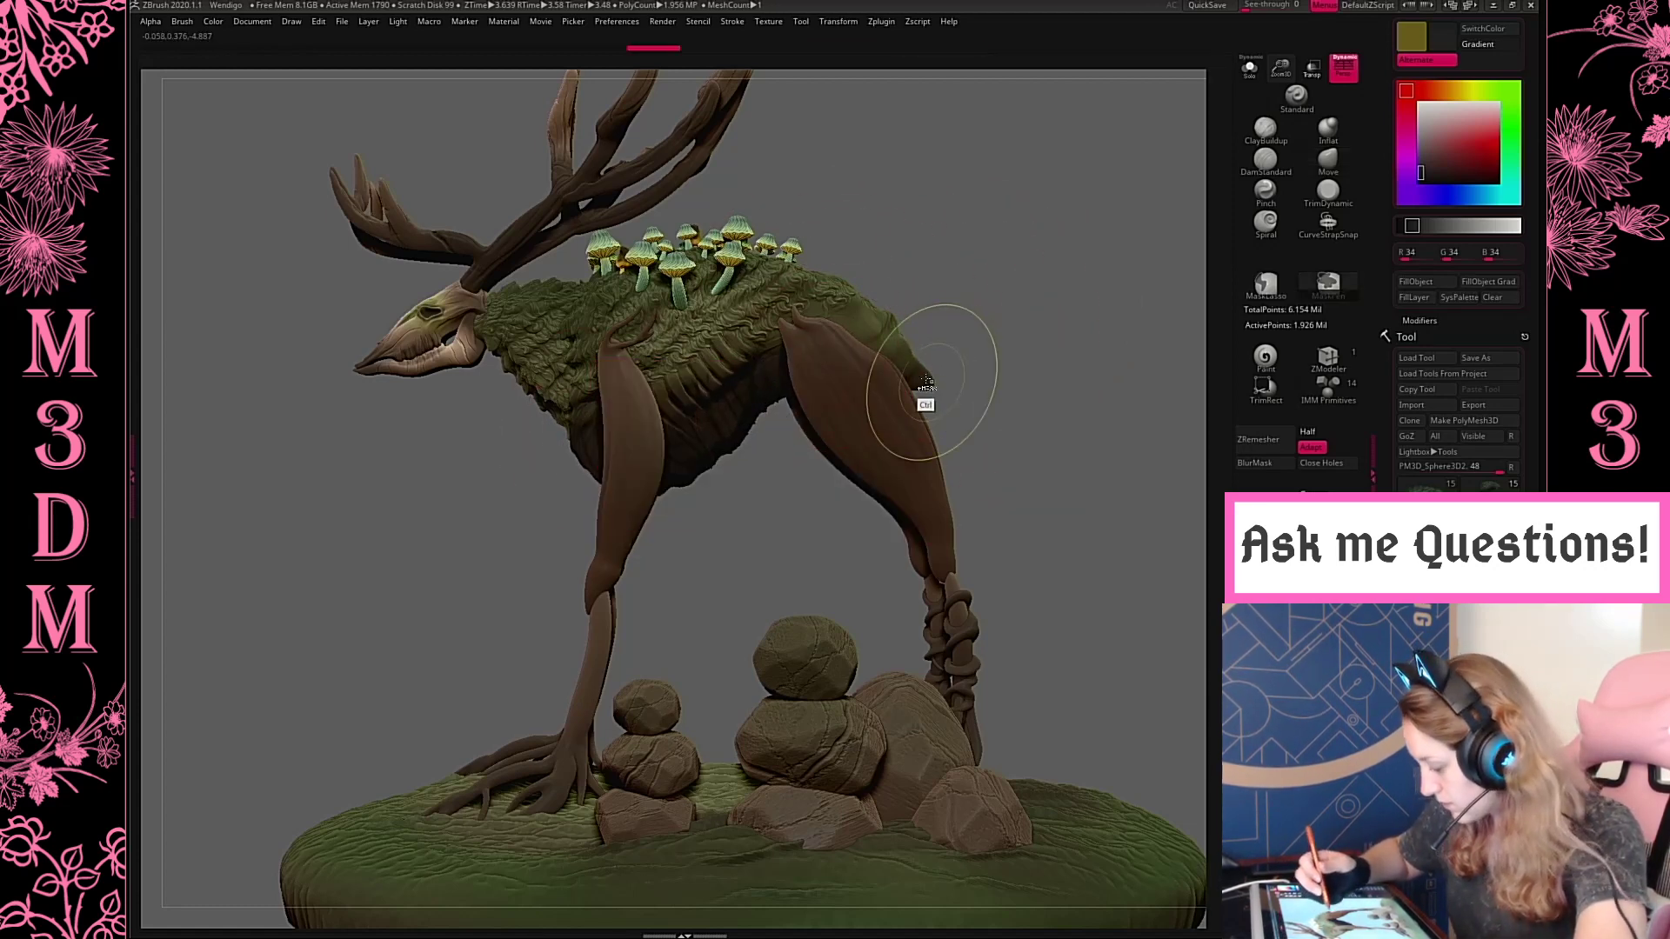
Isolate the body, reshape the tail end of the rump with the Move brush and show the whole model again
left_click(1249, 68)
key("space")
mouse_move(913, 361)
left_mouse_down()
mouse_move(936, 404)
mouse_move(882, 353)
mouse_move(896, 346)
mouse_move(914, 394)
left_mouse_up()
key("space")
key("space")
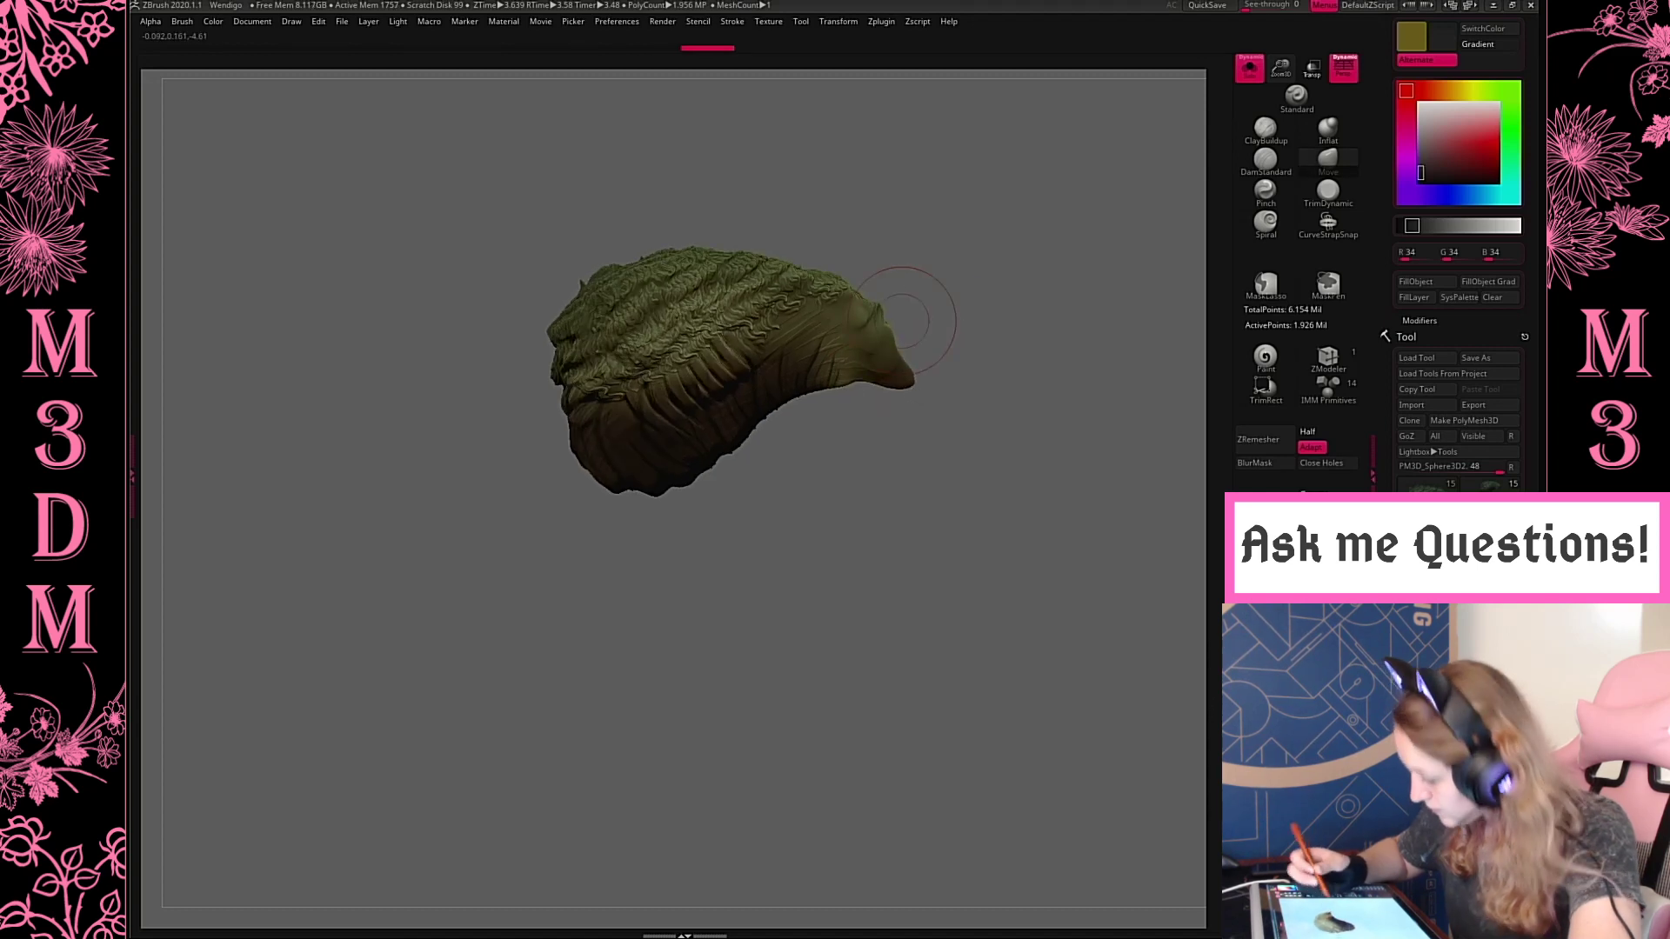
left_click_drag(979, 296, 922, 328)
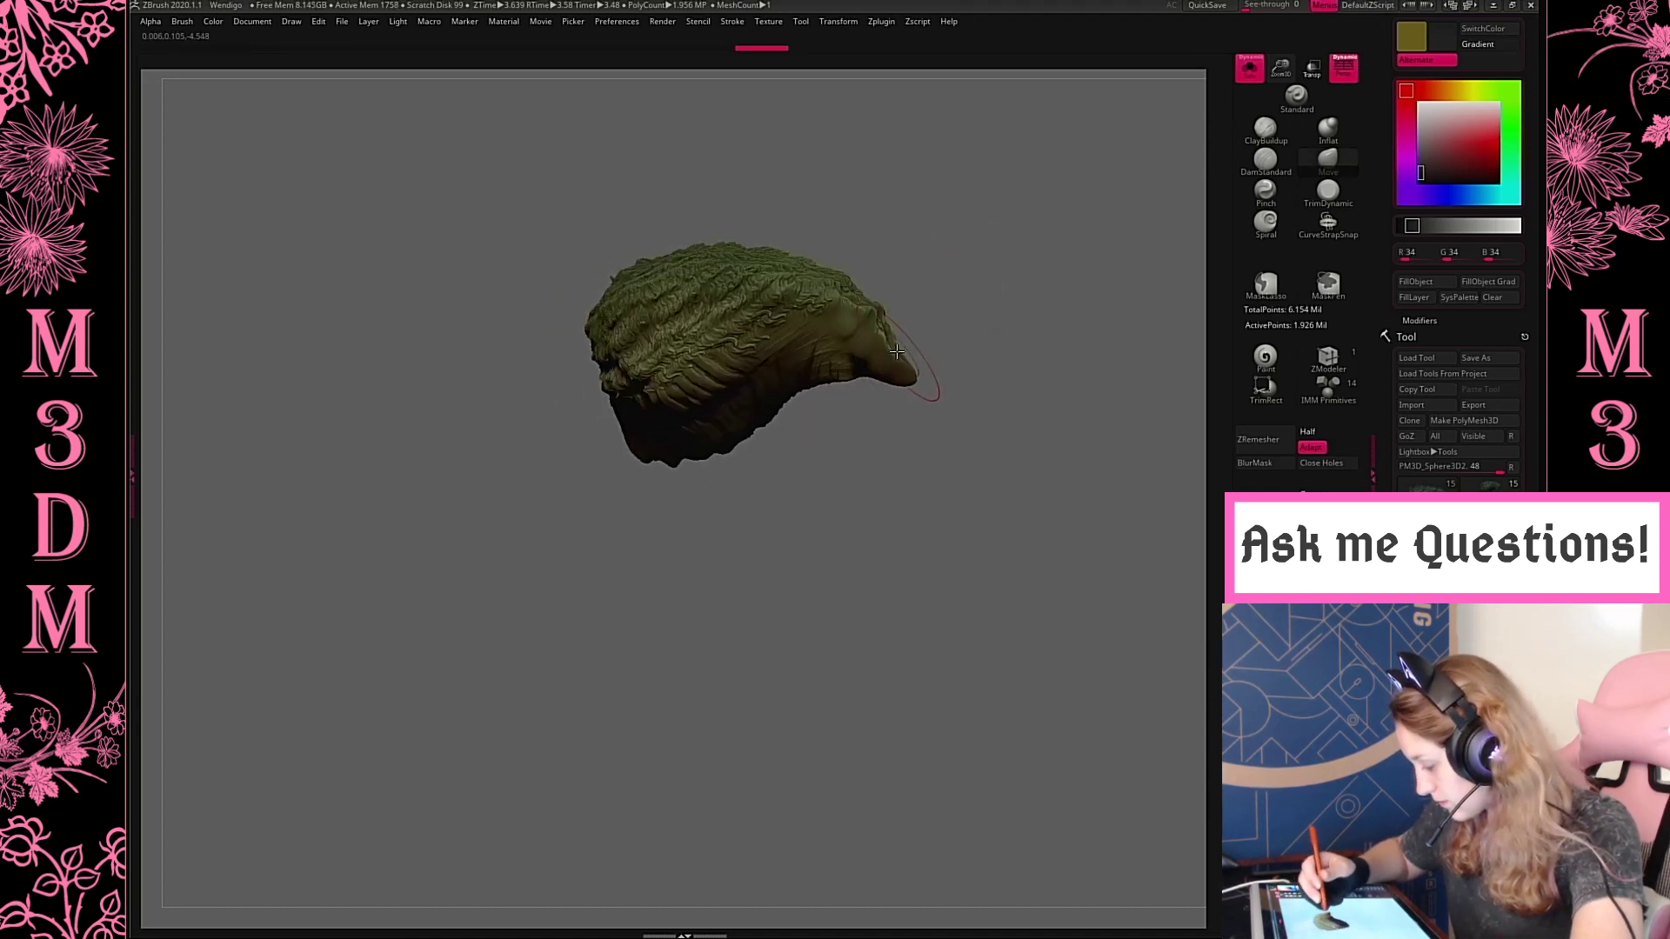
left_click(1250, 68)
key("space")
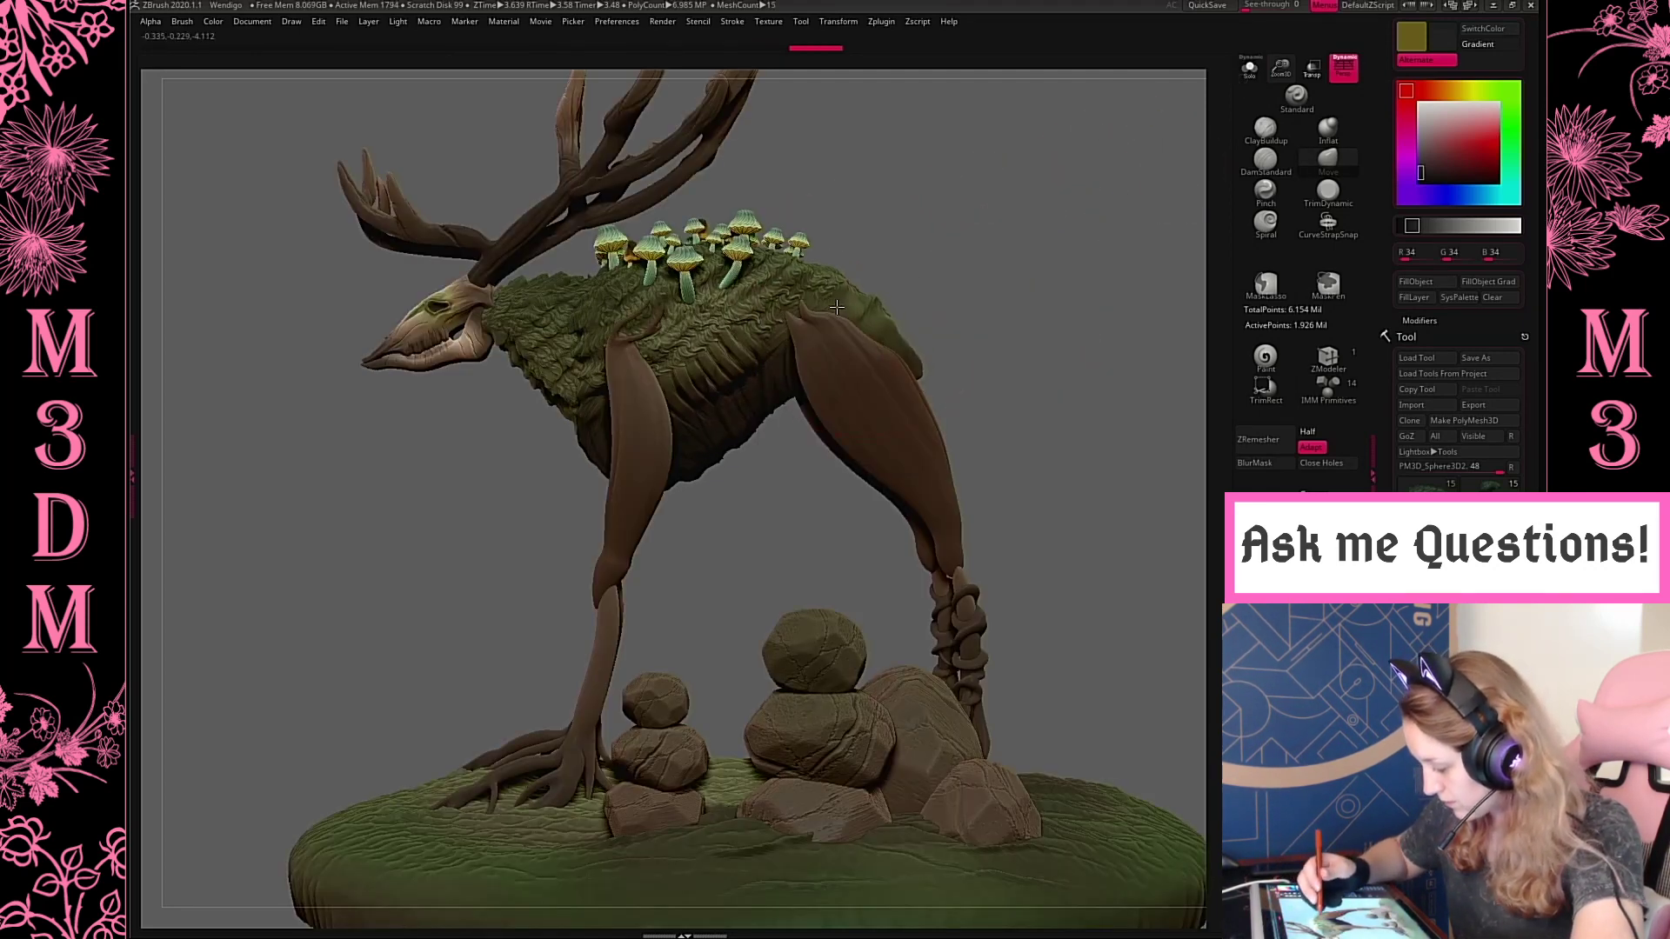
Select the hind upper leg and nudge its hip end and lower end into place with the Move brush
left_click(848, 321, "alt")
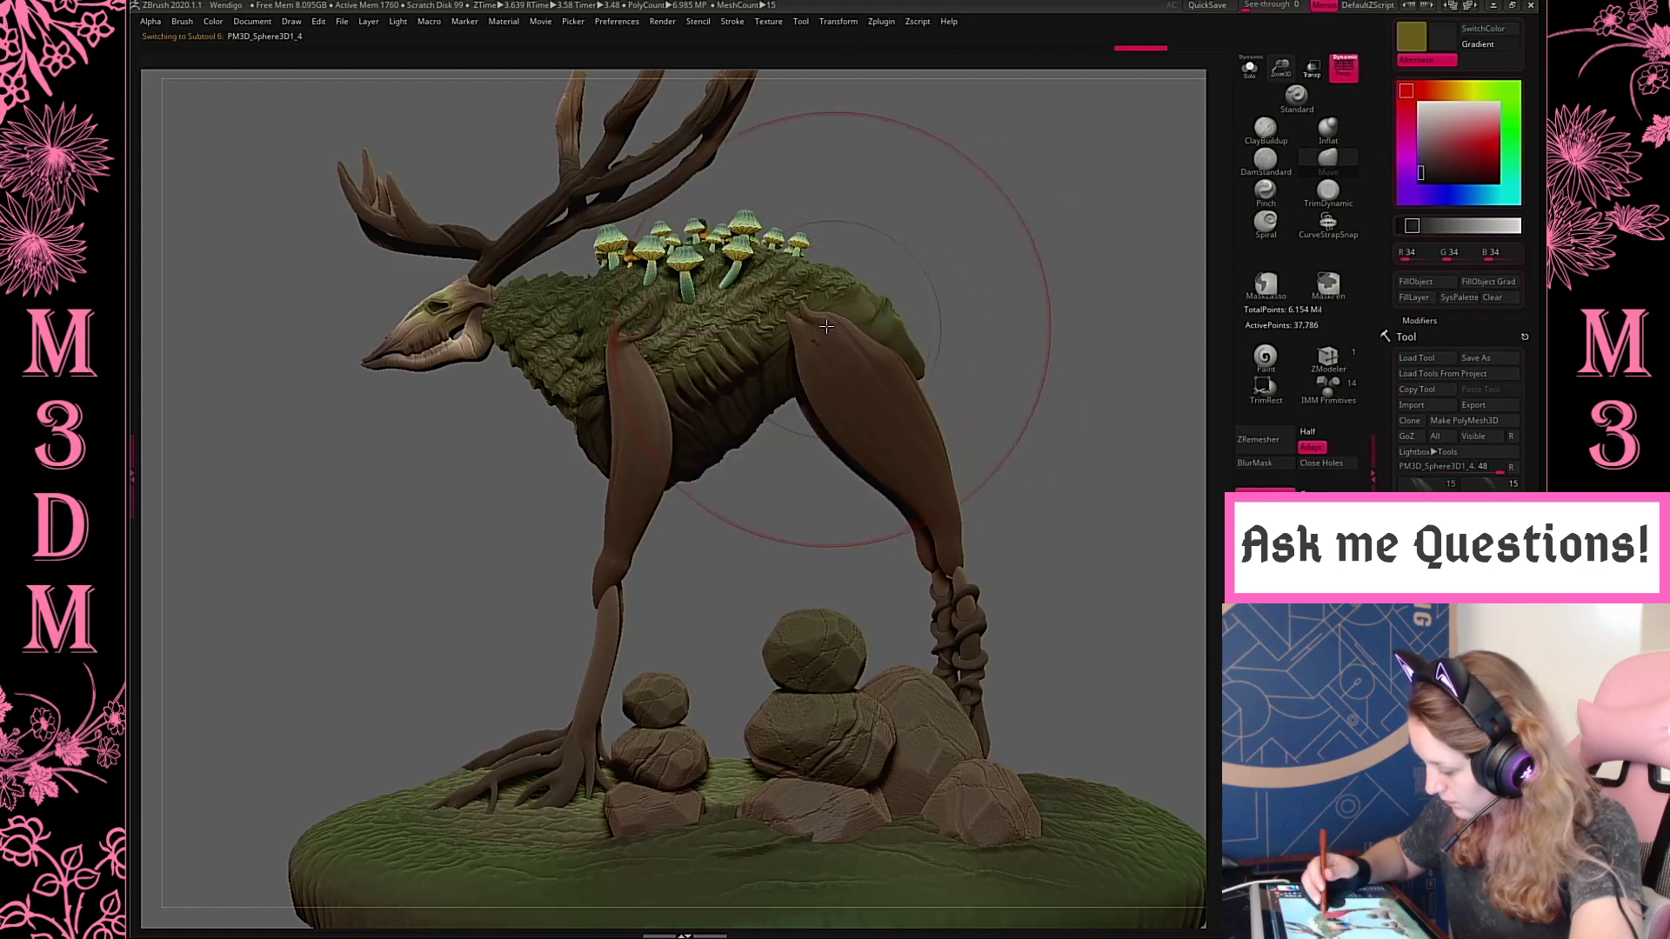
mouse_move(848, 320)
left_mouse_down()
mouse_move(826, 308)
mouse_move(846, 293)
left_mouse_up()
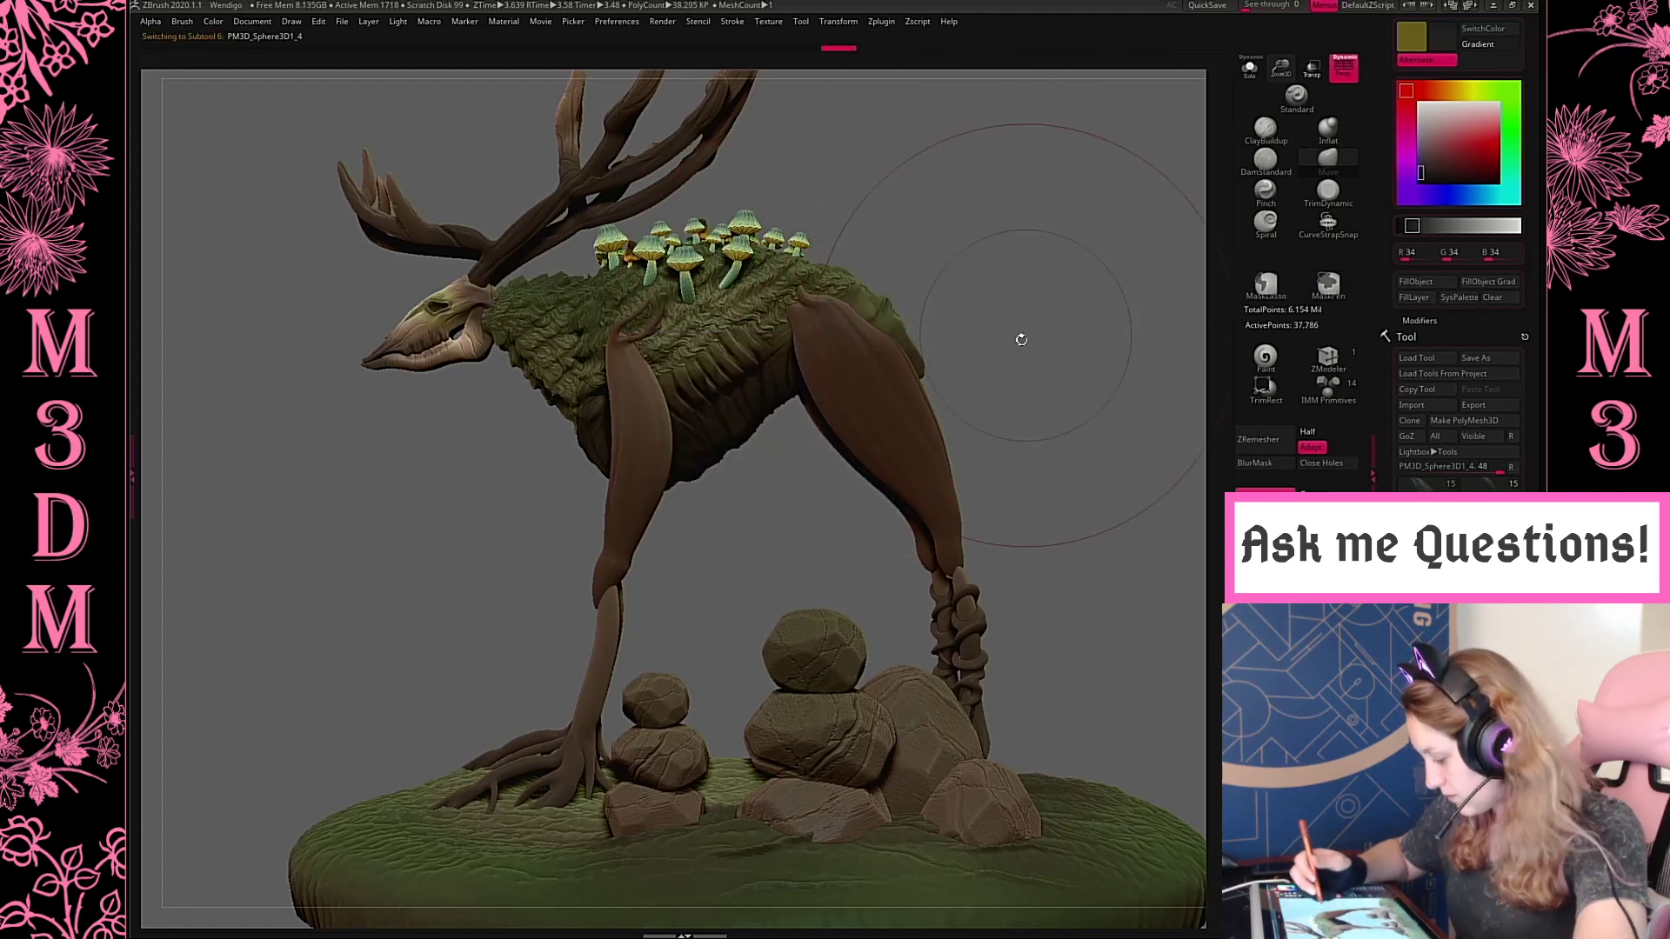
left_click_drag(945, 587, 955, 591)
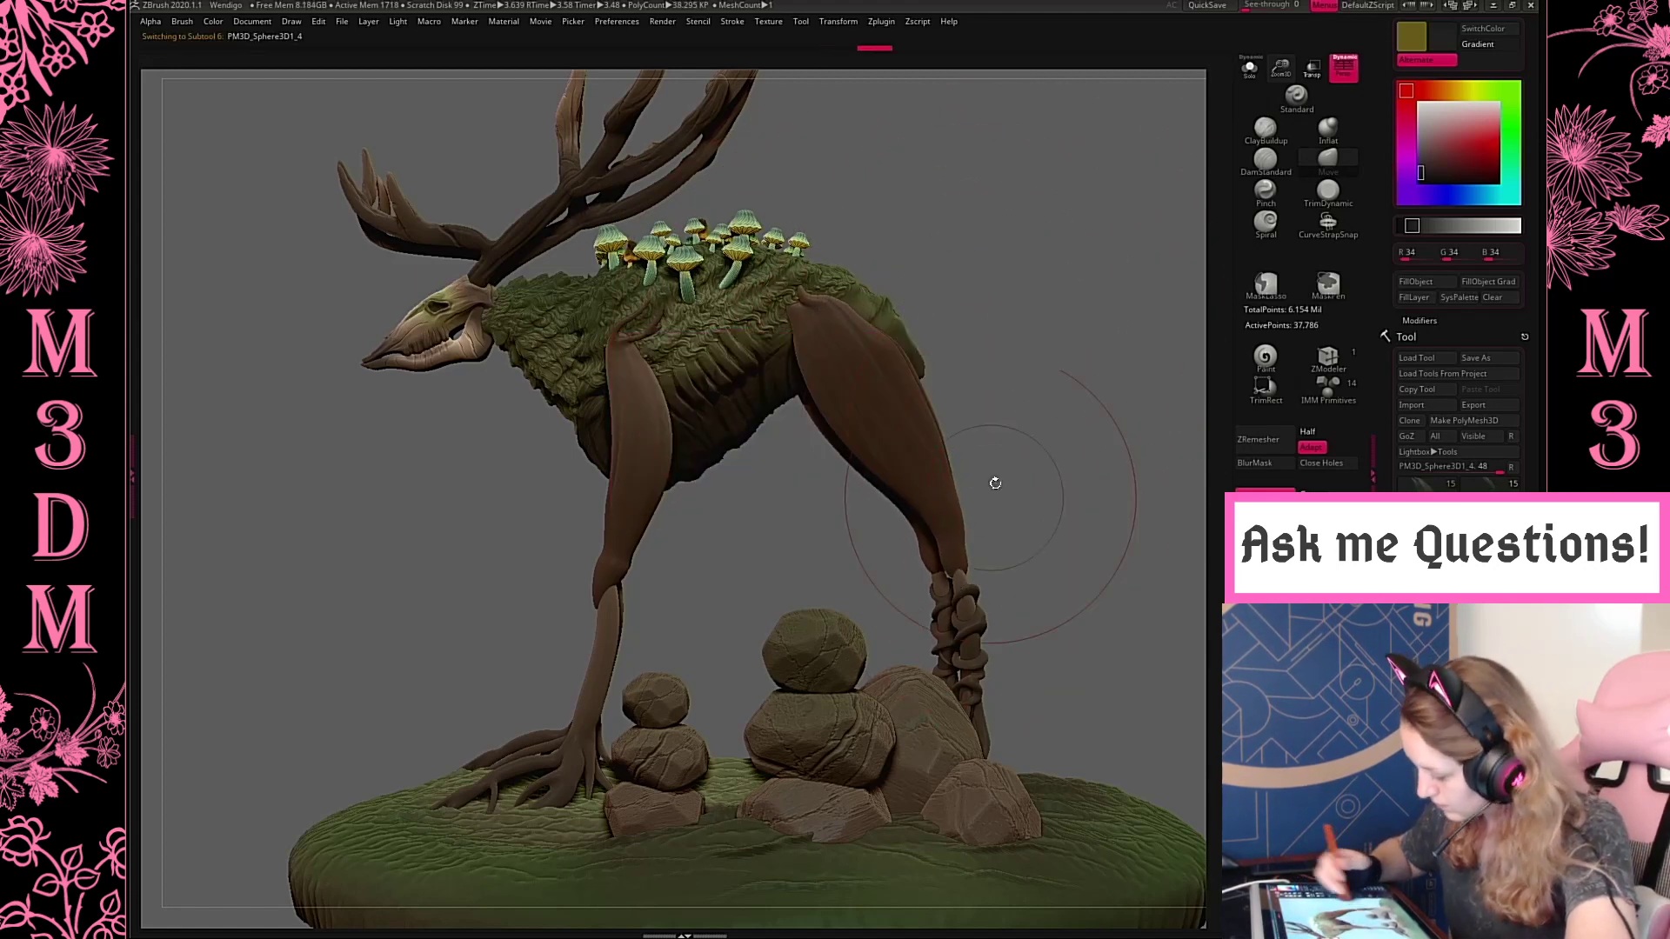
key("space")
mouse_move(1075, 362)
left_mouse_down()
mouse_move(1109, 363)
mouse_move(1027, 352)
left_mouse_up()
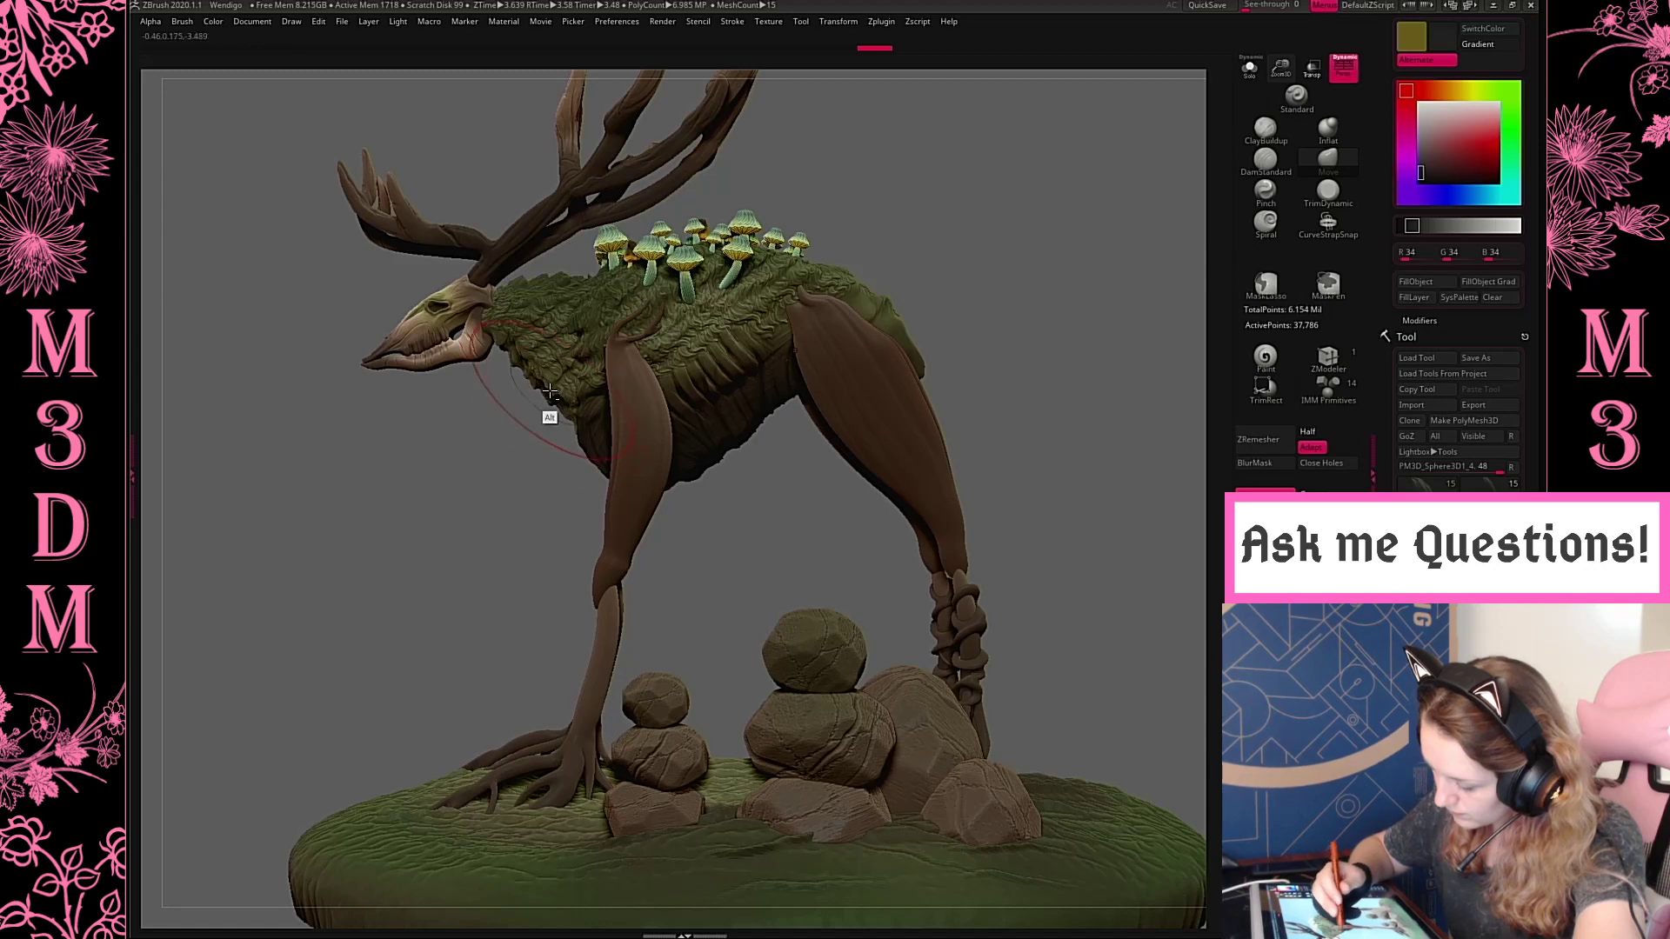
Select the mossy mane, pull its chest edge forward, then try raising the shoulder line and undo that stroke
left_click_drag(553, 423, 533, 418)
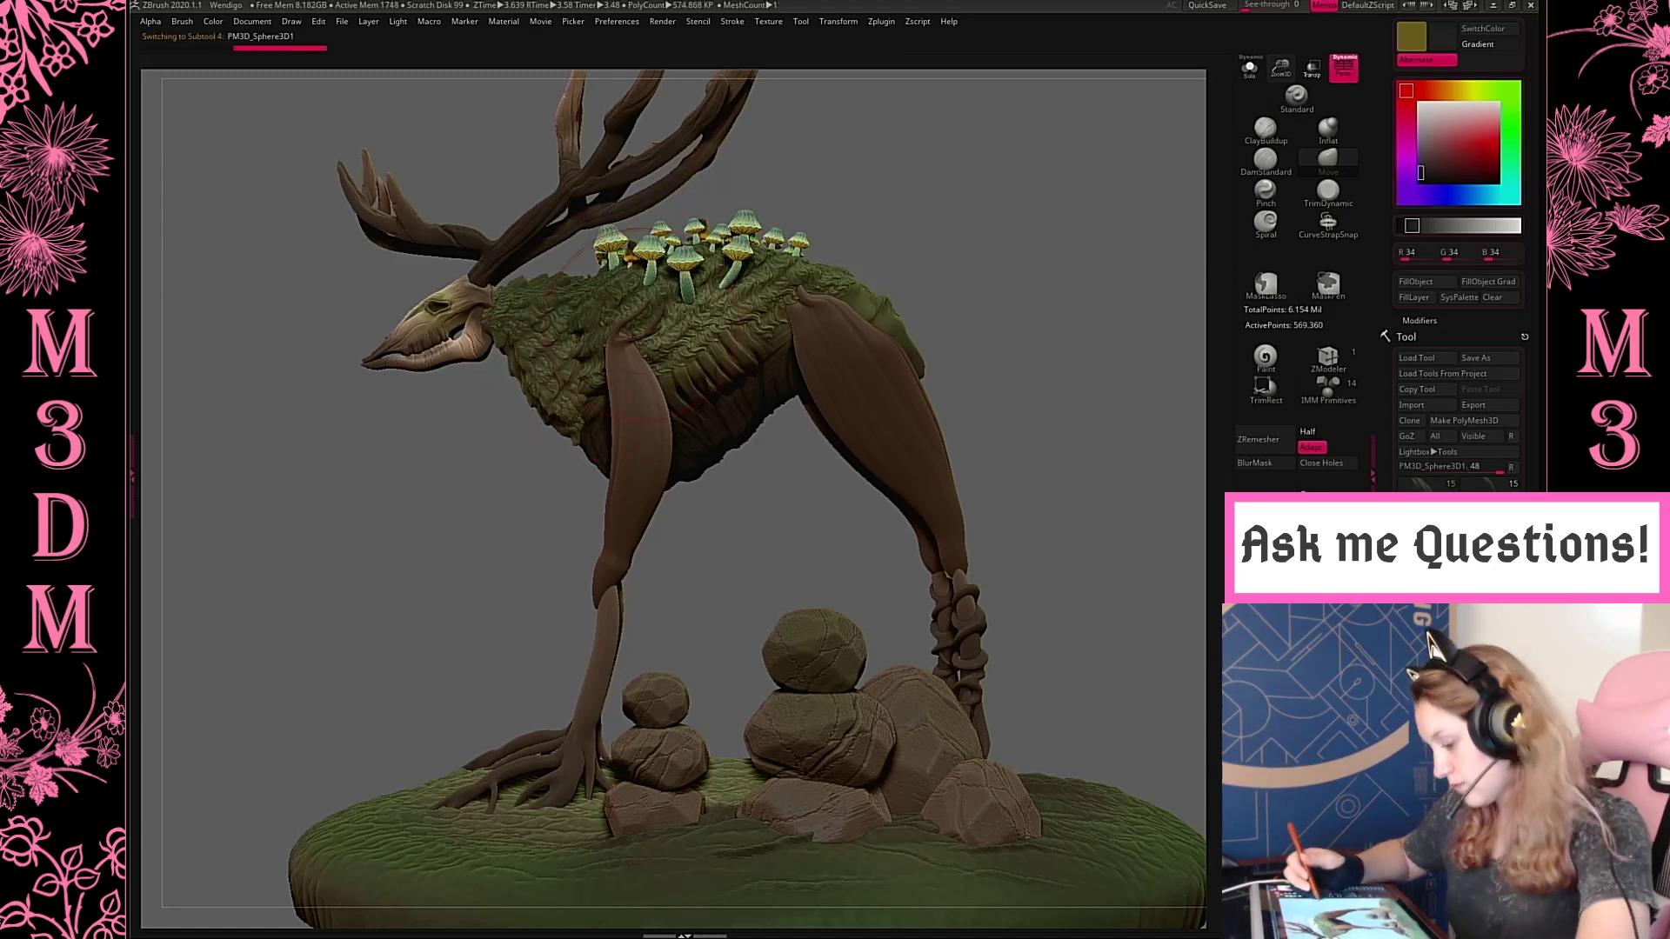
key("ctrl+z")
key("ctrl+shift+z")
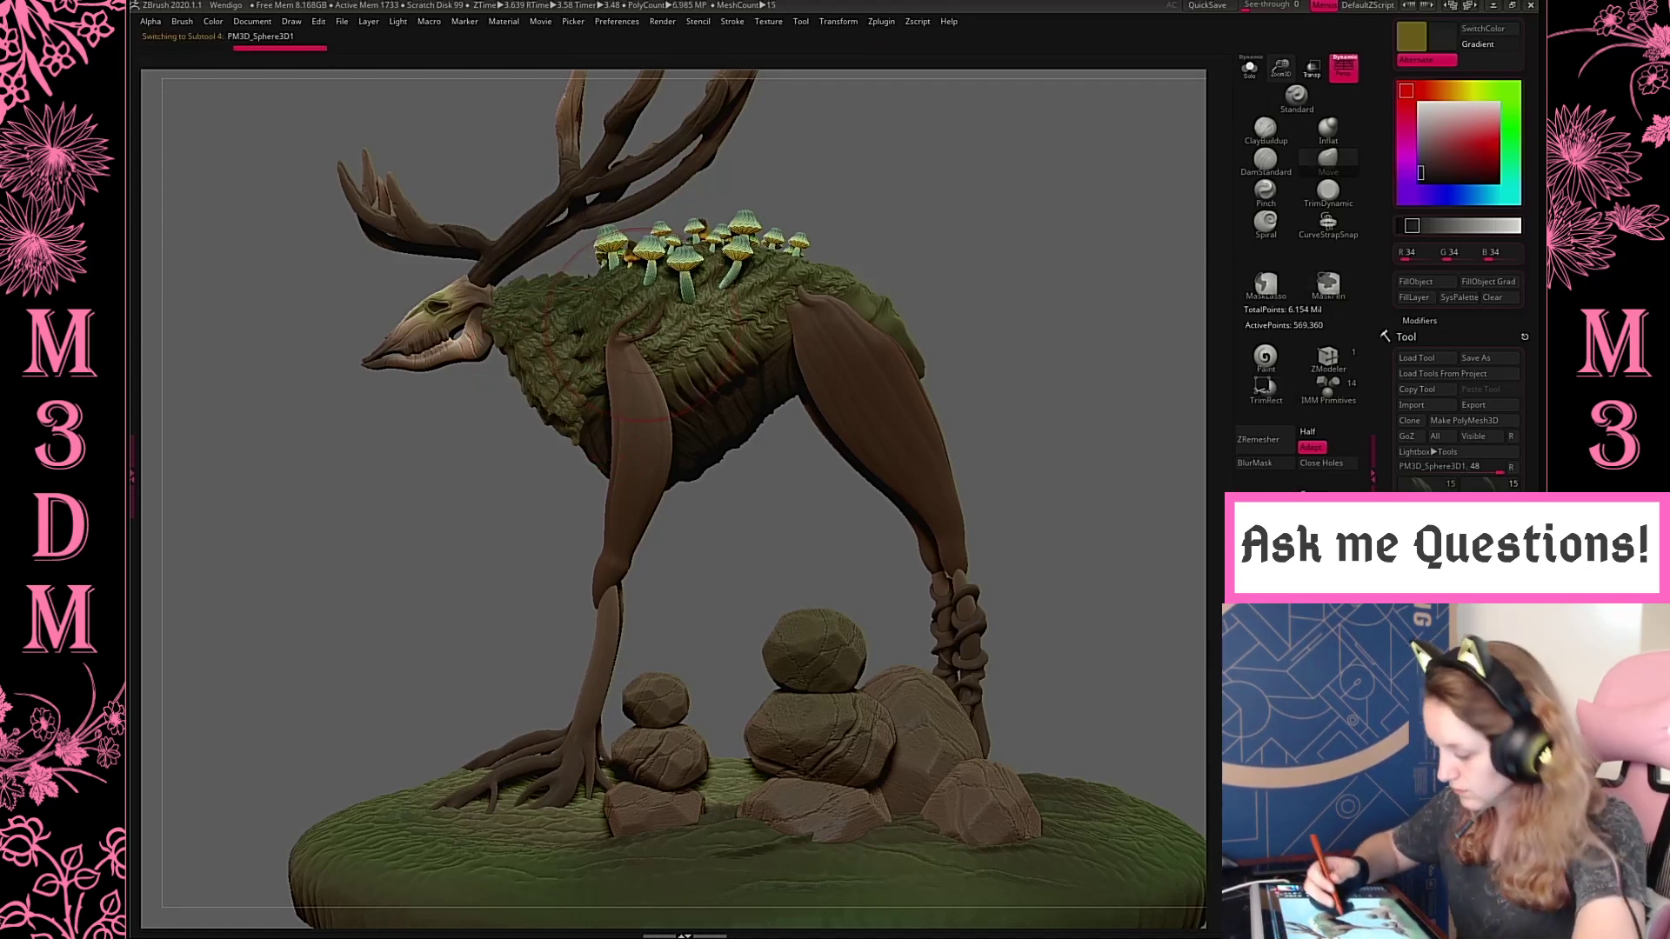
mouse_move(583, 284)
left_mouse_down()
mouse_move(540, 297)
mouse_move(593, 265)
left_mouse_up()
key("ctrl+z")
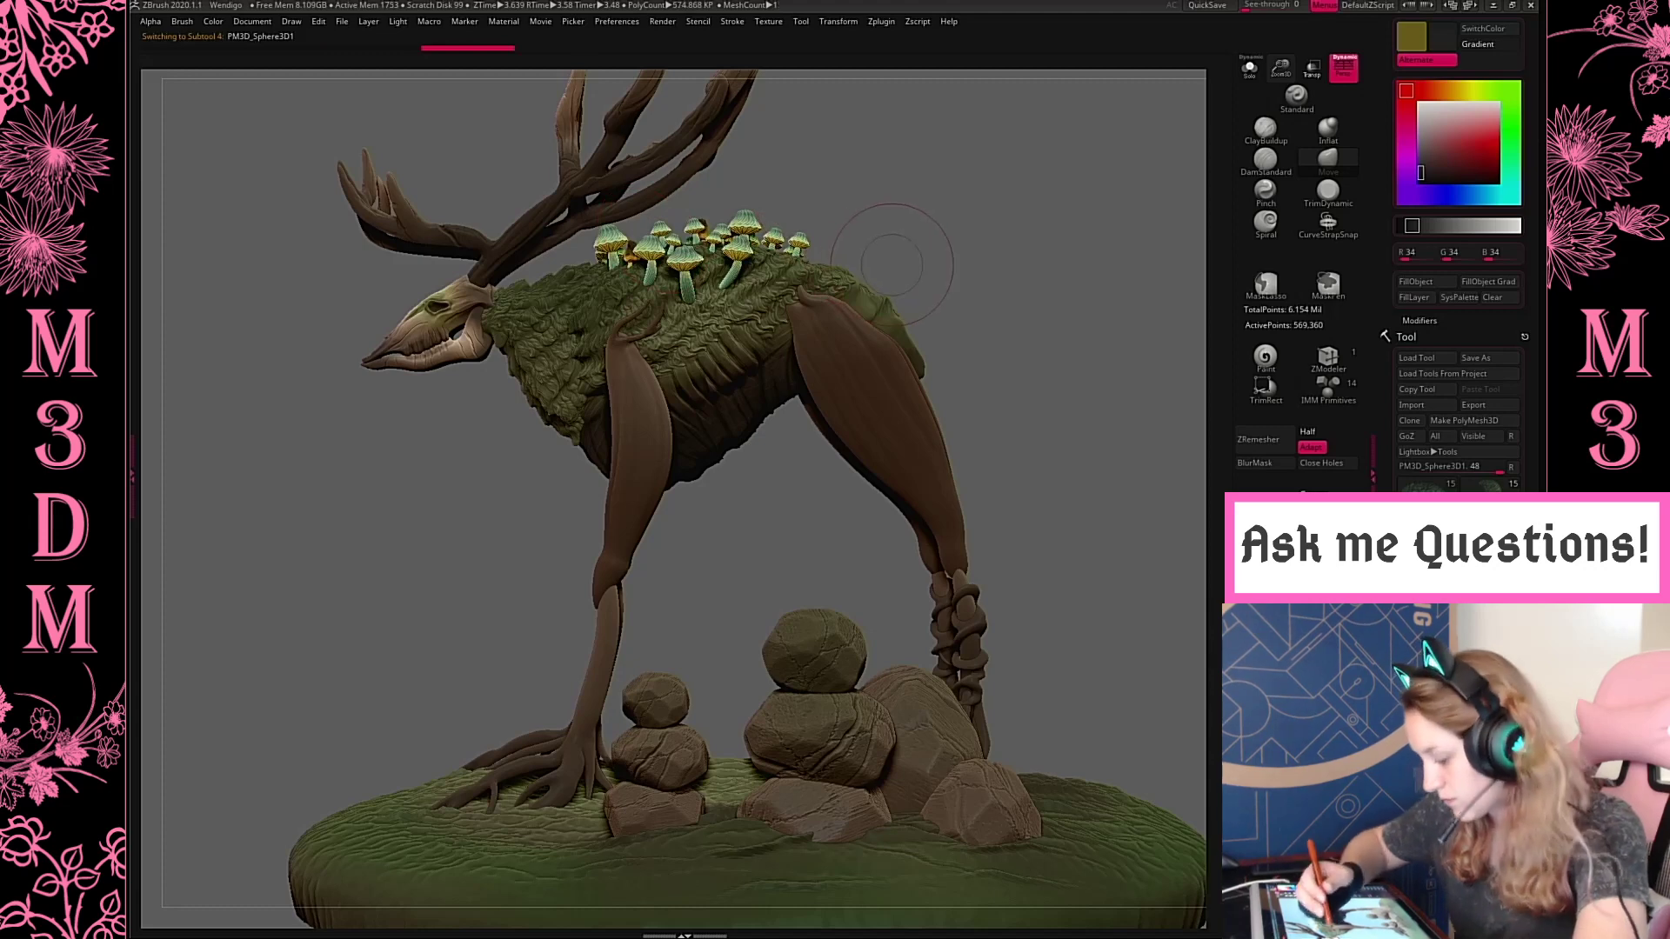
Tuck the mane around the neck behind the skull with the Move brush, working from side and top views
left_click_drag(494, 315, 499, 314)
right_click(431, 363)
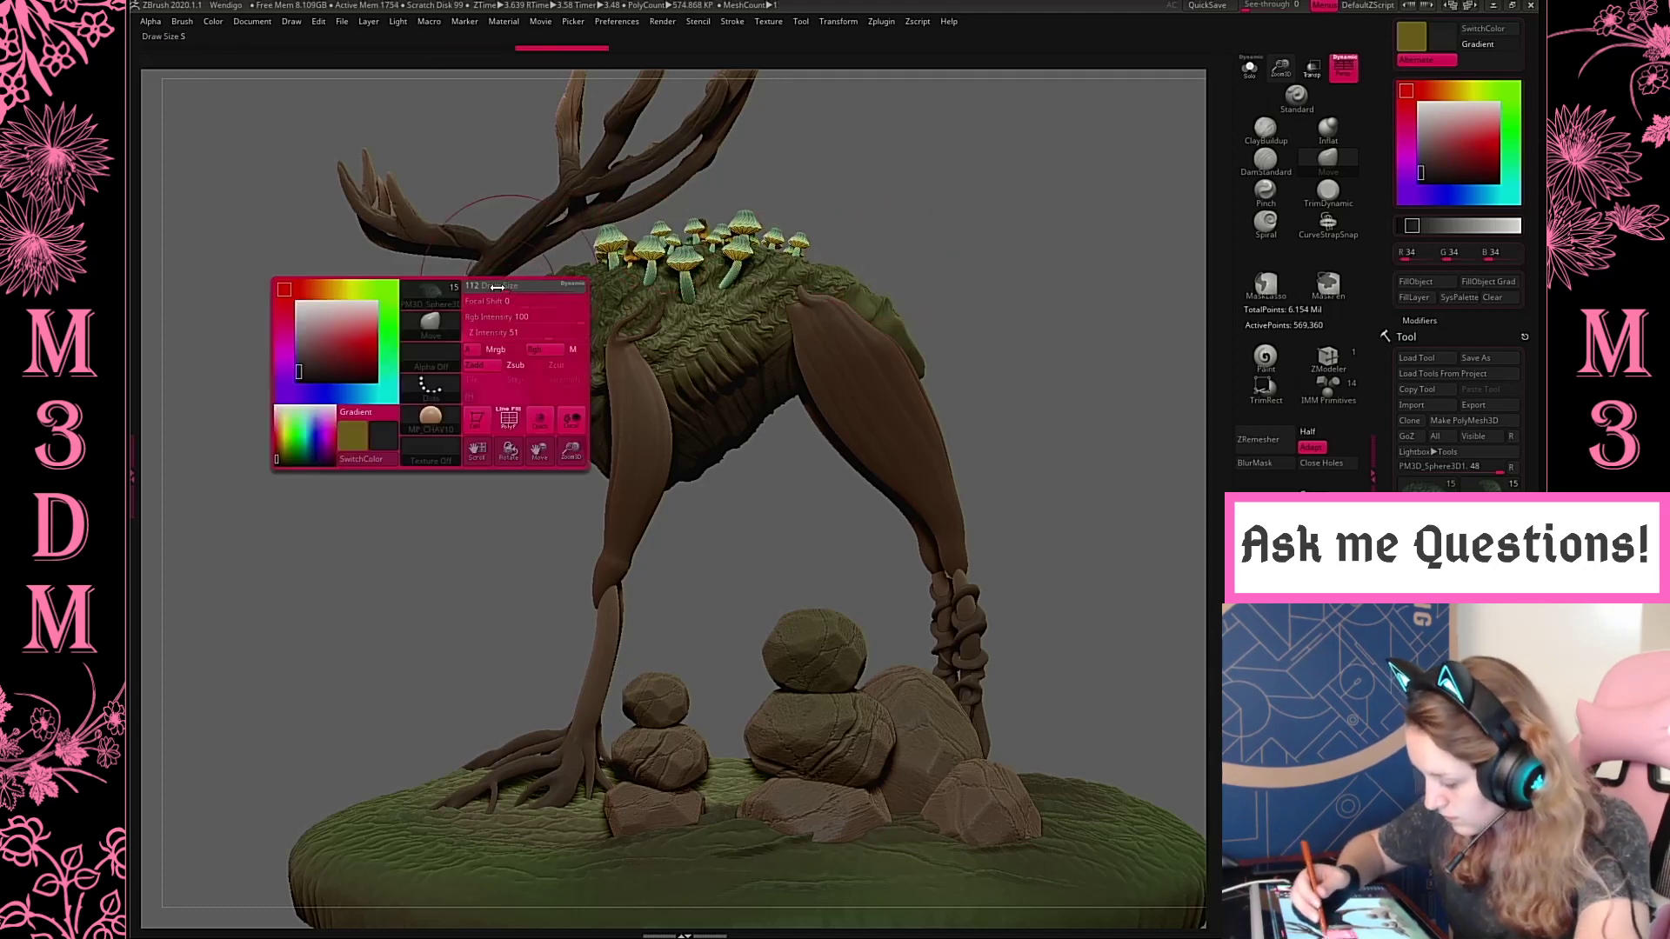
mouse_move(1067, 186)
left_mouse_down()
mouse_move(1097, 292)
mouse_move(970, 243)
left_mouse_up()
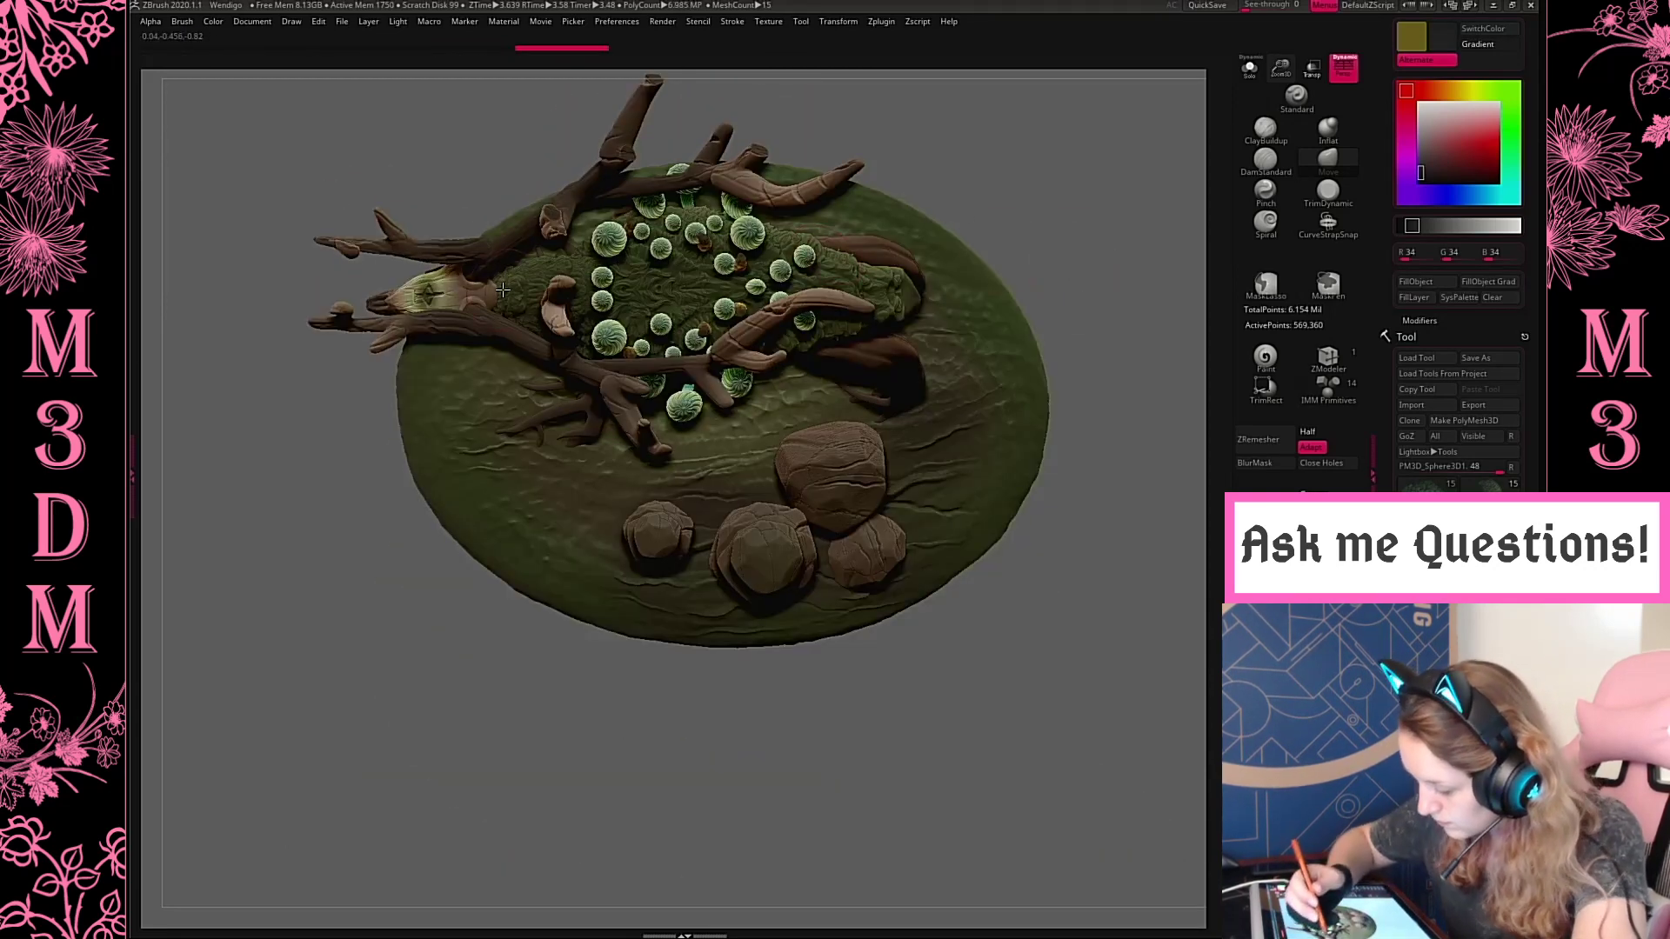
left_click_drag(479, 286, 502, 272)
left_click_drag(1081, 258, 995, 272)
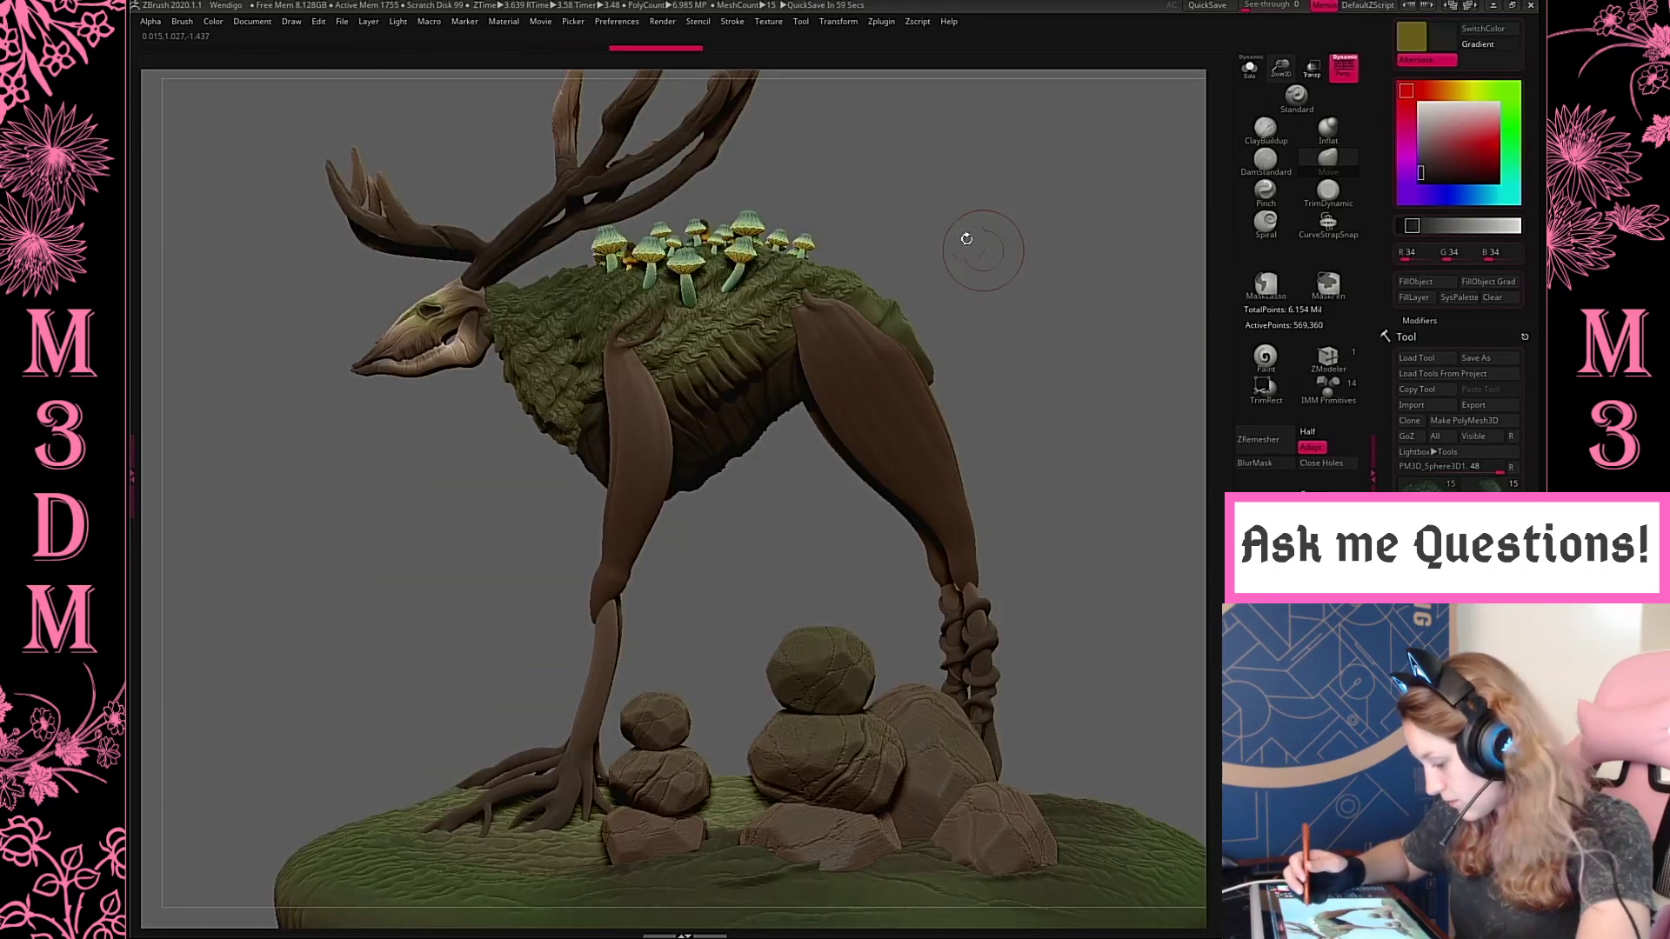
Reshape the mane's lower chest edge in front of the front leg with a resized Move brush
key("space")
mouse_move(600, 424)
left_mouse_down()
mouse_move(621, 425)
mouse_move(555, 440)
left_mouse_up()
key("space")
left_click_drag(934, 275, 926, 276)
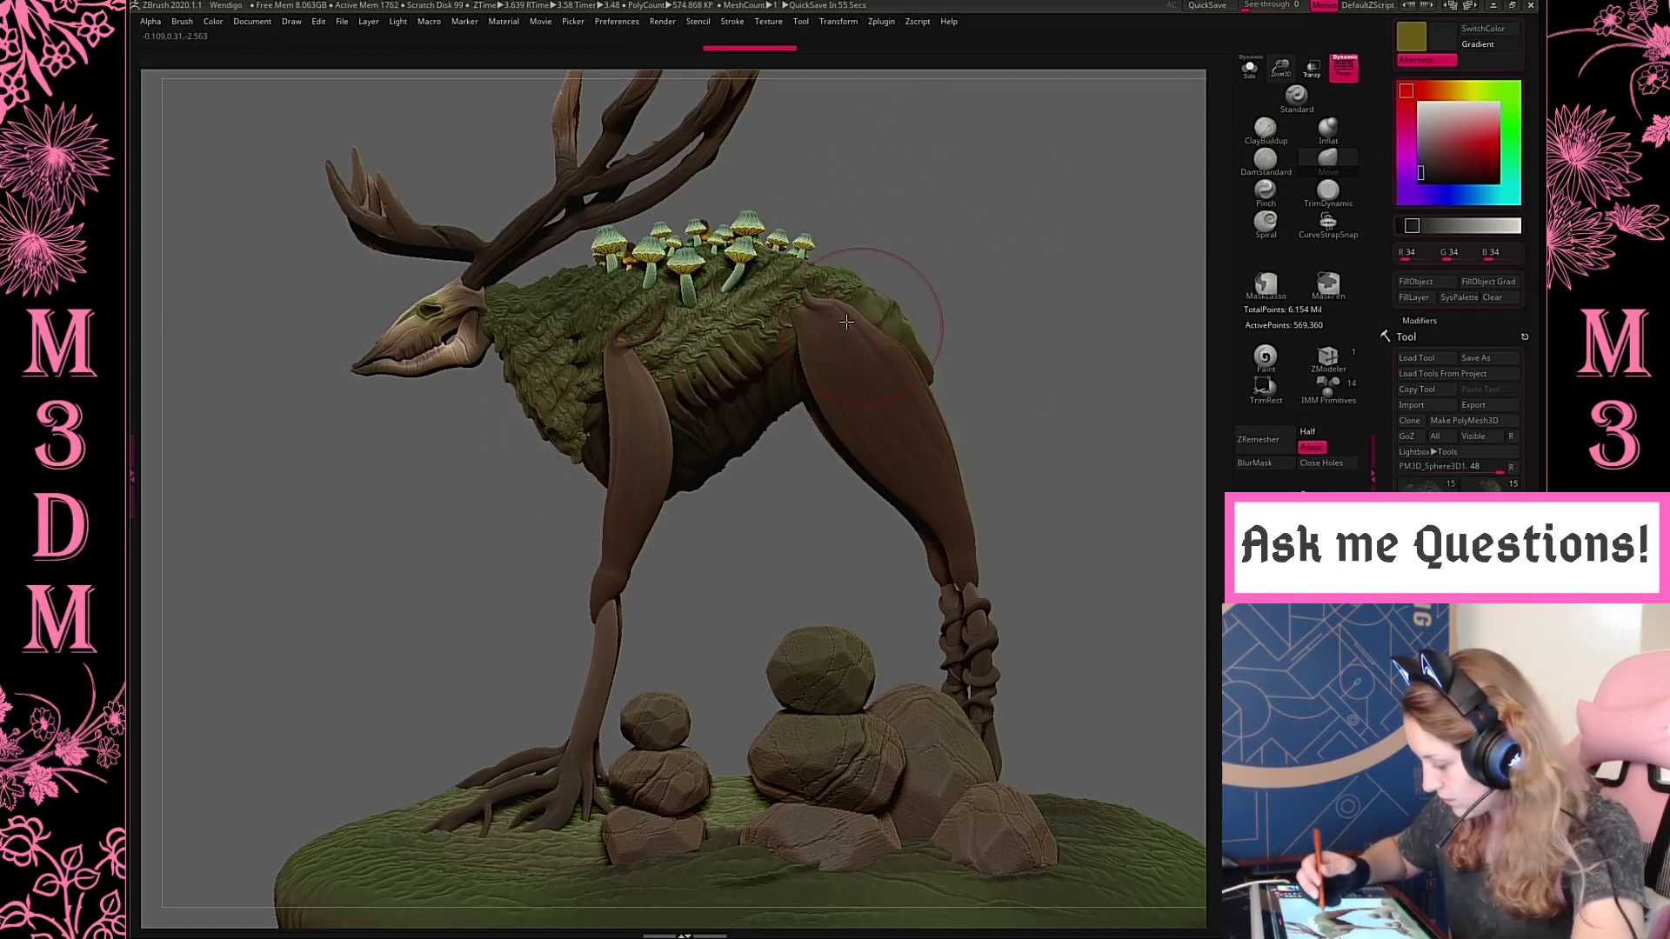
Review the whole creature from the opposite side, then select the front upper leg with the DamStandard brush active
left_click_drag(1283, 77, 1169, 182)
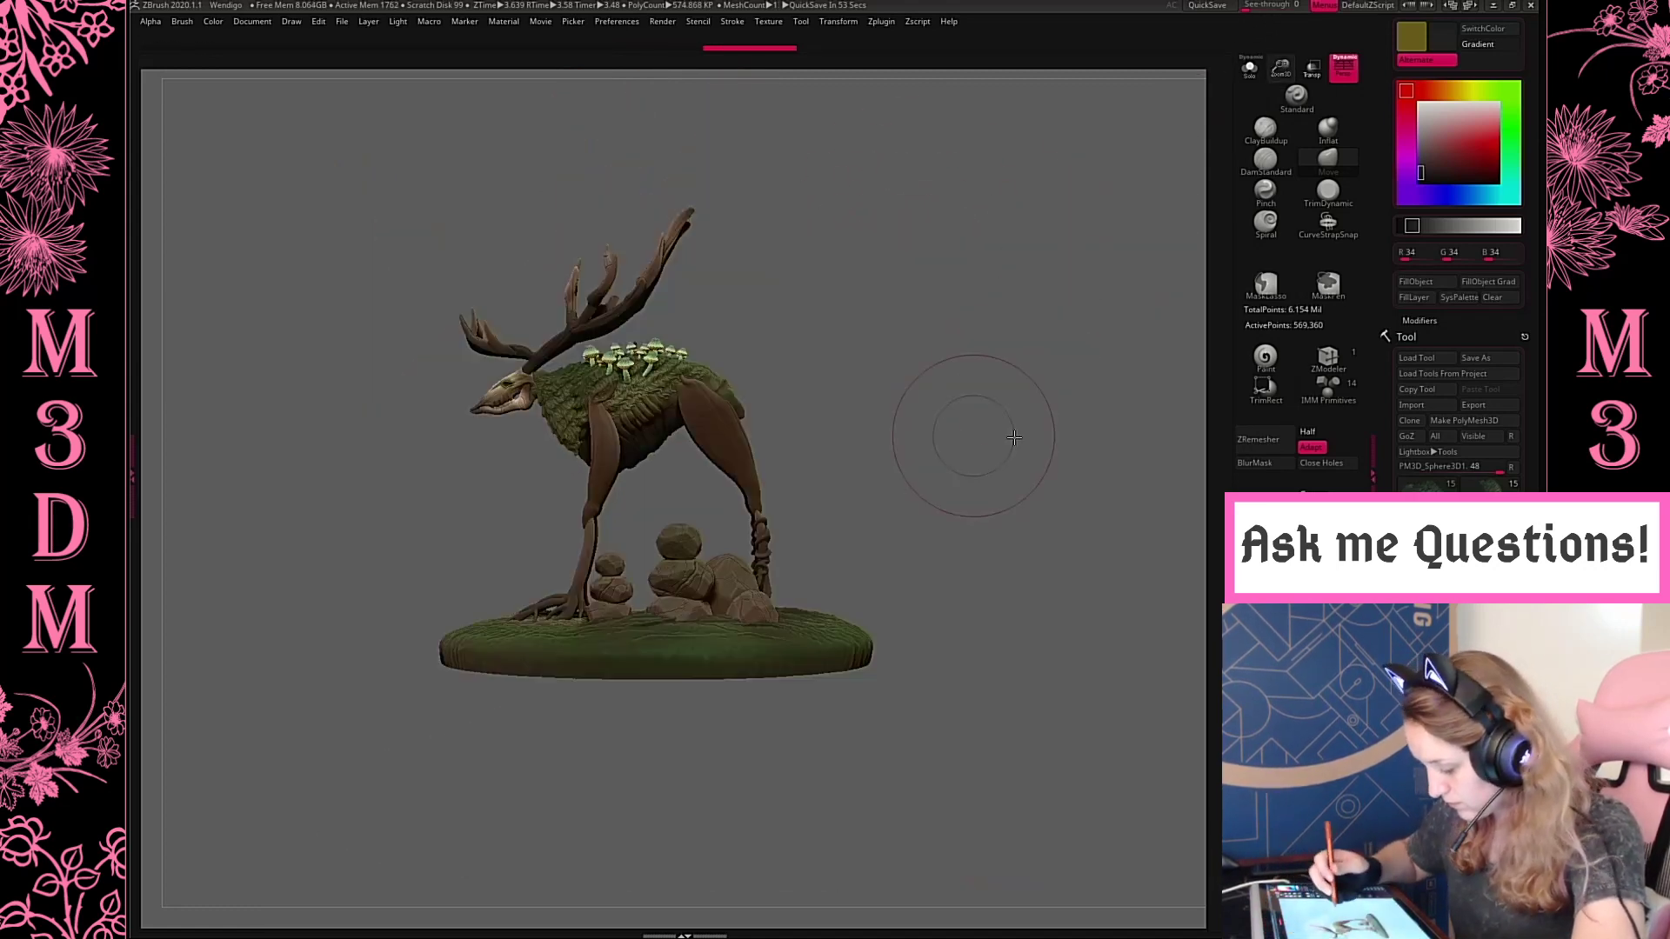
mouse_move(1015, 438)
left_mouse_down()
mouse_move(1062, 450)
mouse_move(989, 448)
mouse_move(1040, 473)
left_mouse_up()
left_click_drag(1287, 107, 1261, 143)
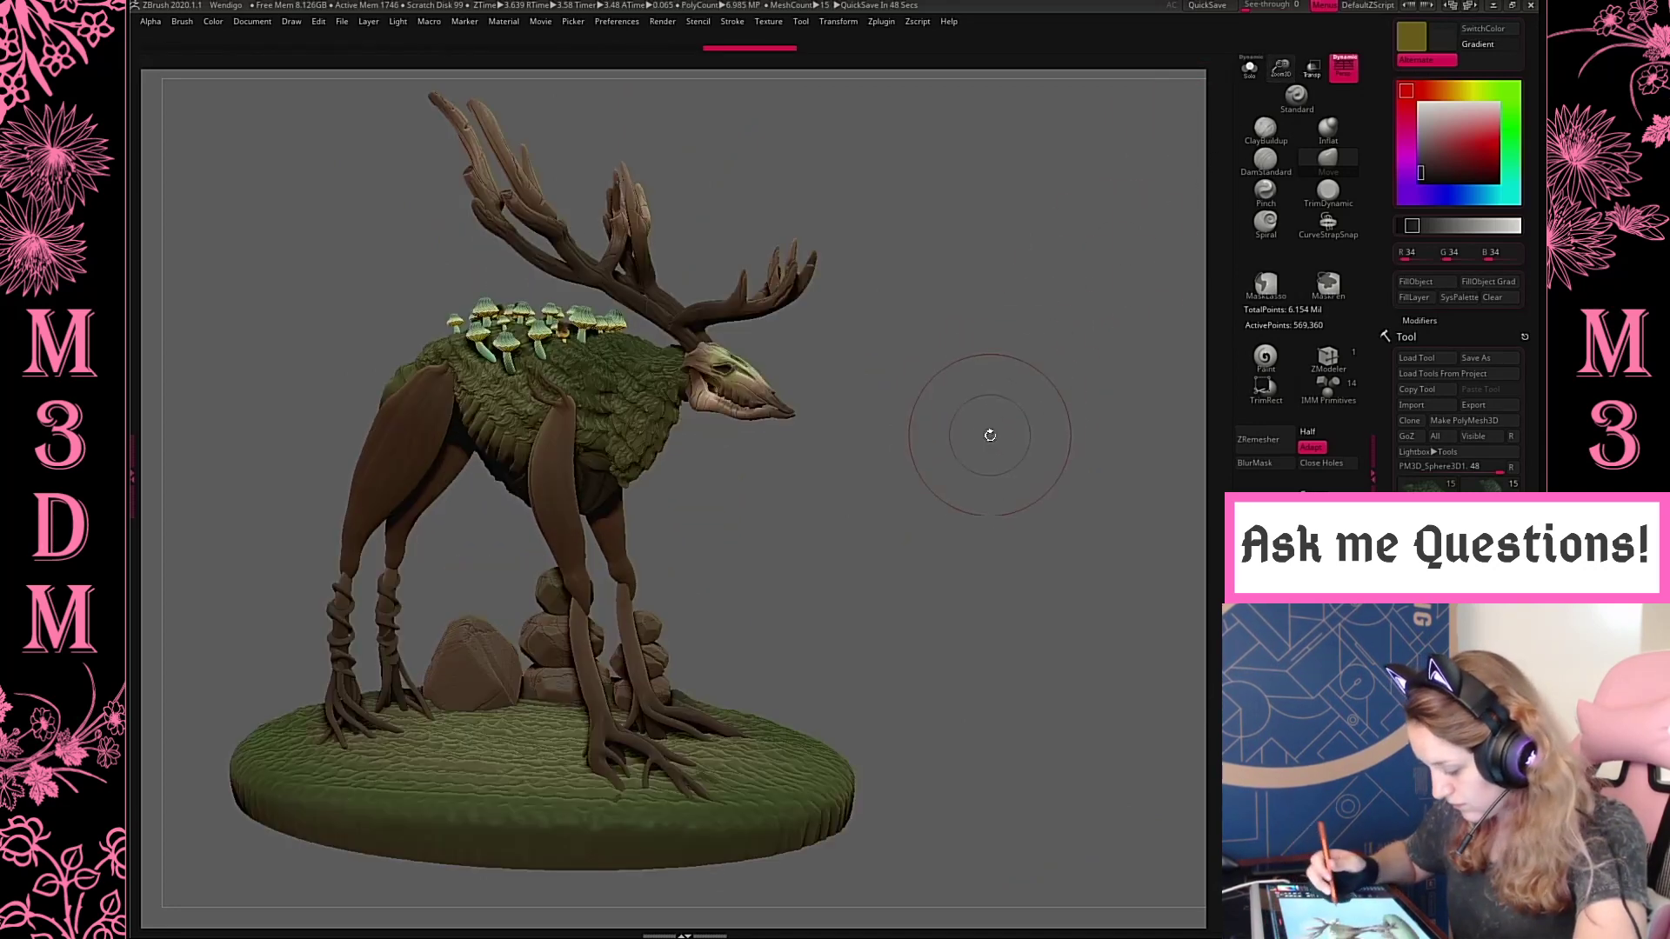
left_click_drag(989, 436, 1040, 474)
left_click(740, 477, "alt")
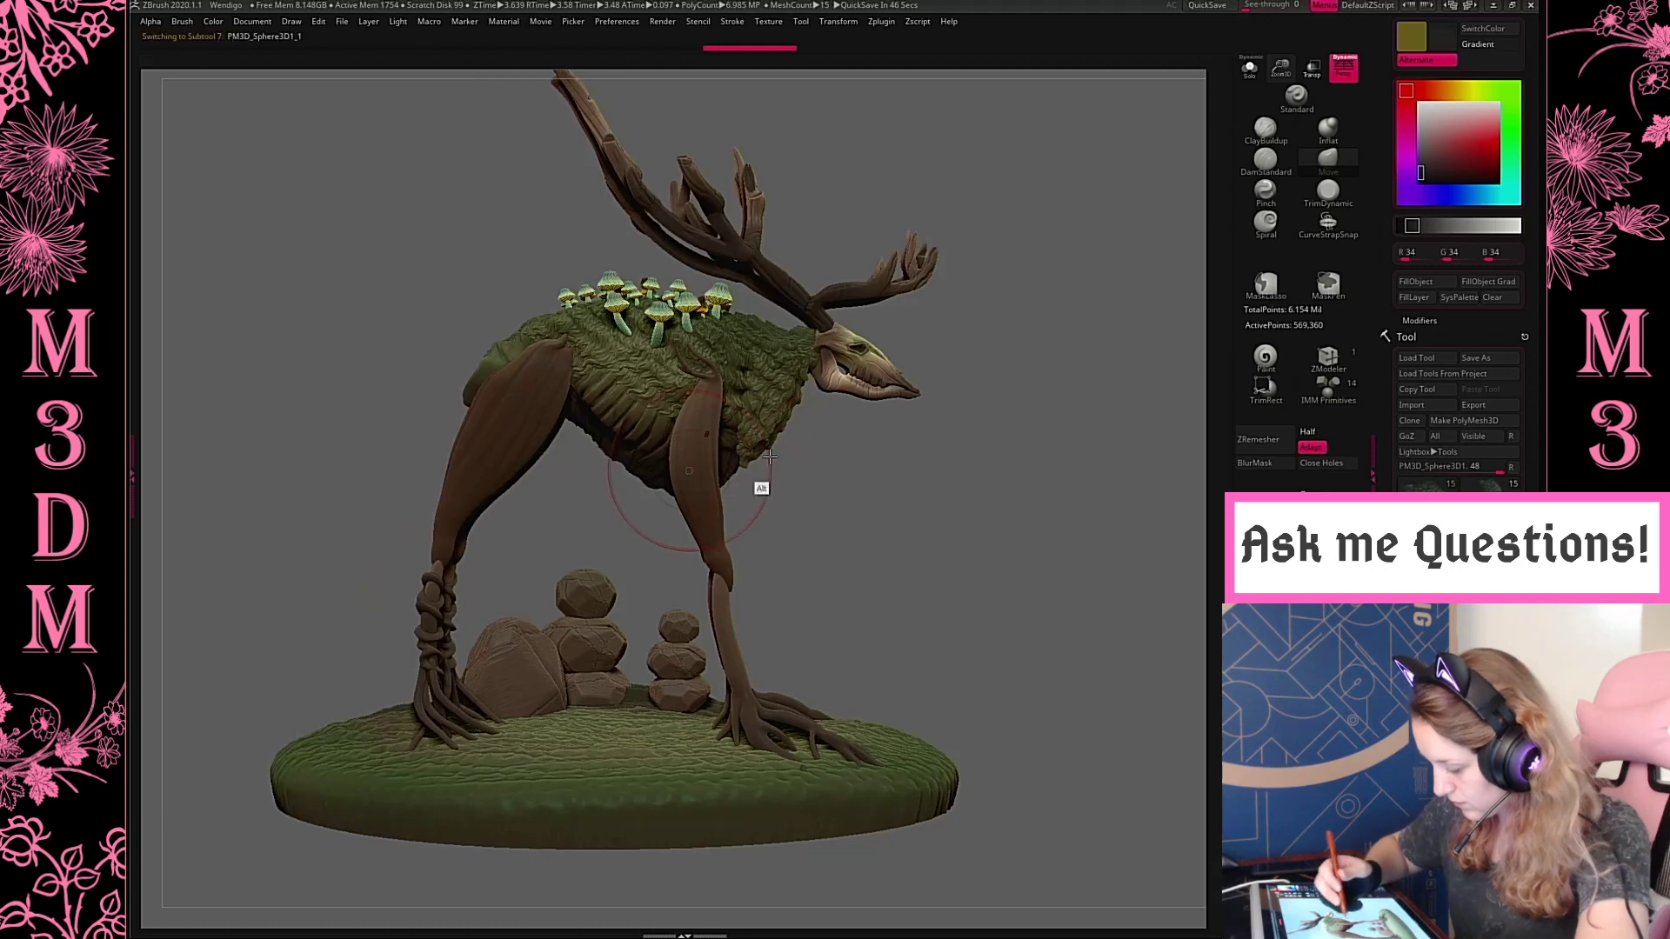
key("space")
left_click_drag(1278, 73, 1277, 213)
left_click(1266, 161)
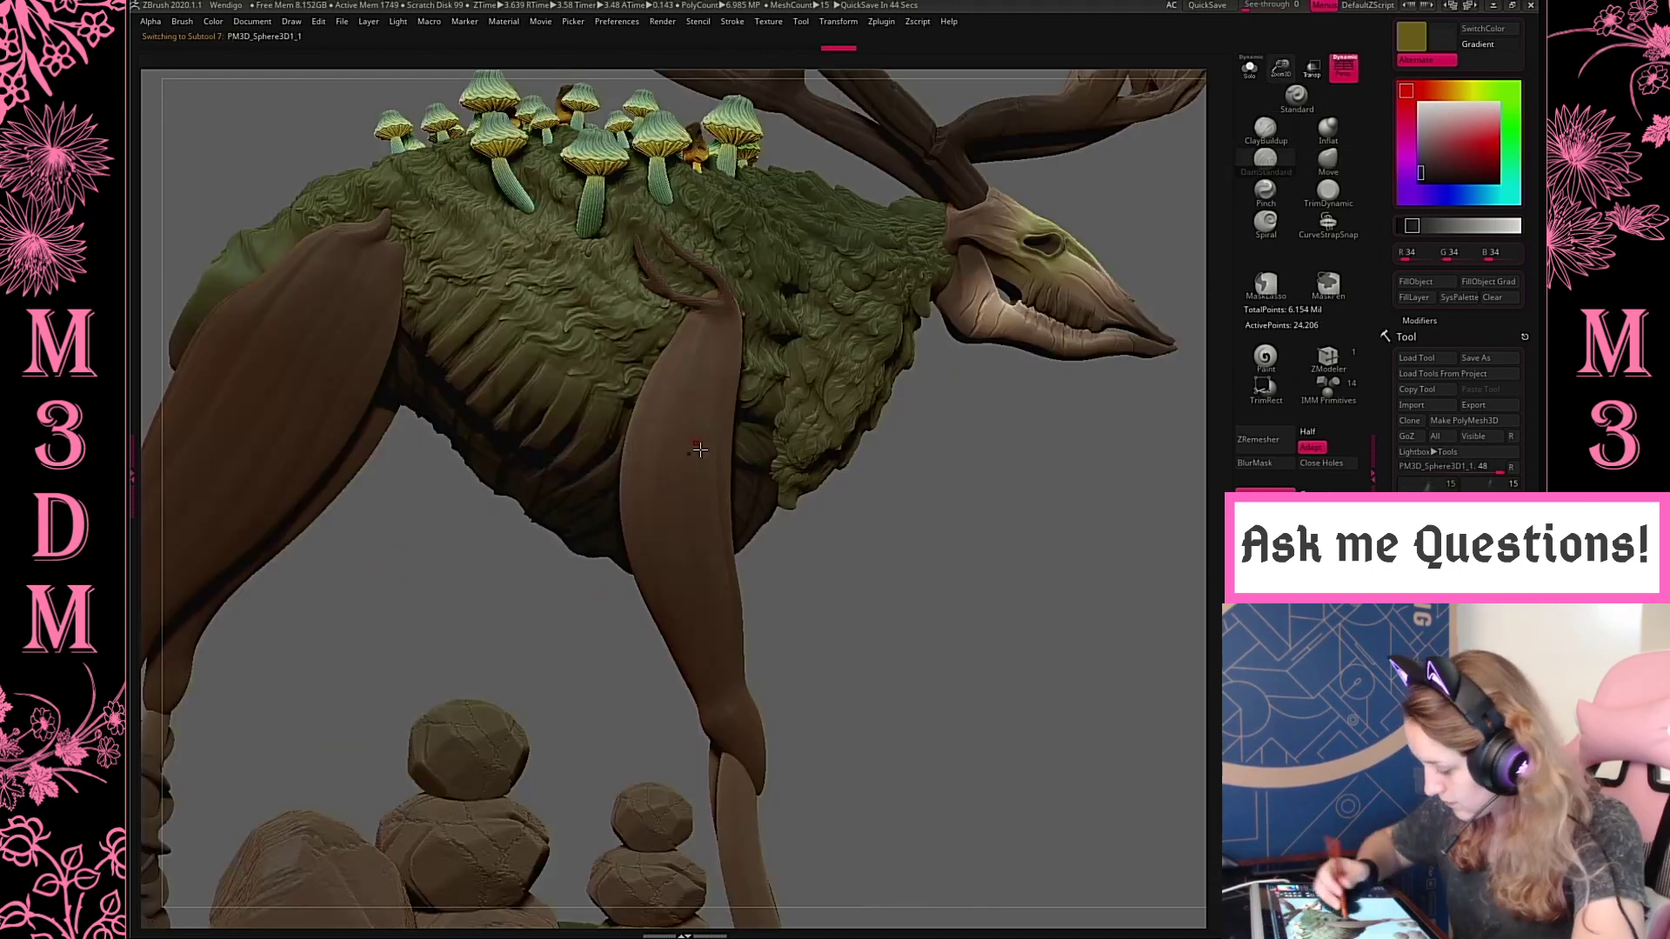
Try carving thin bark grooves down the front upper leg at different DamStandard draw sizes
key("space")
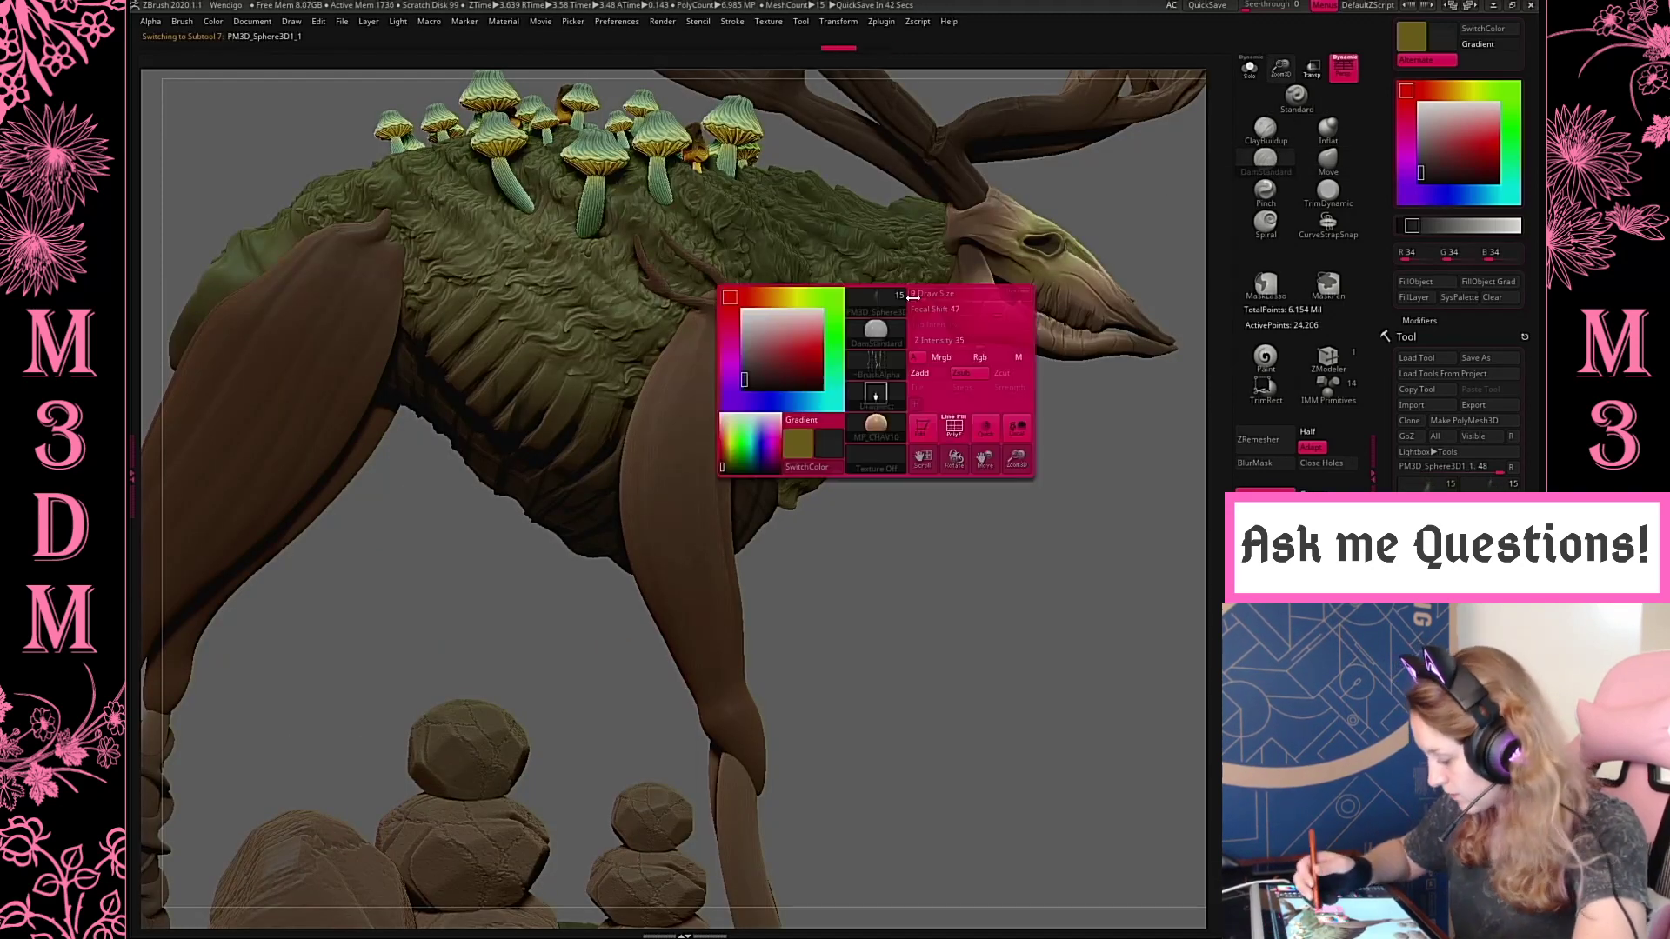
left_click(860, 406)
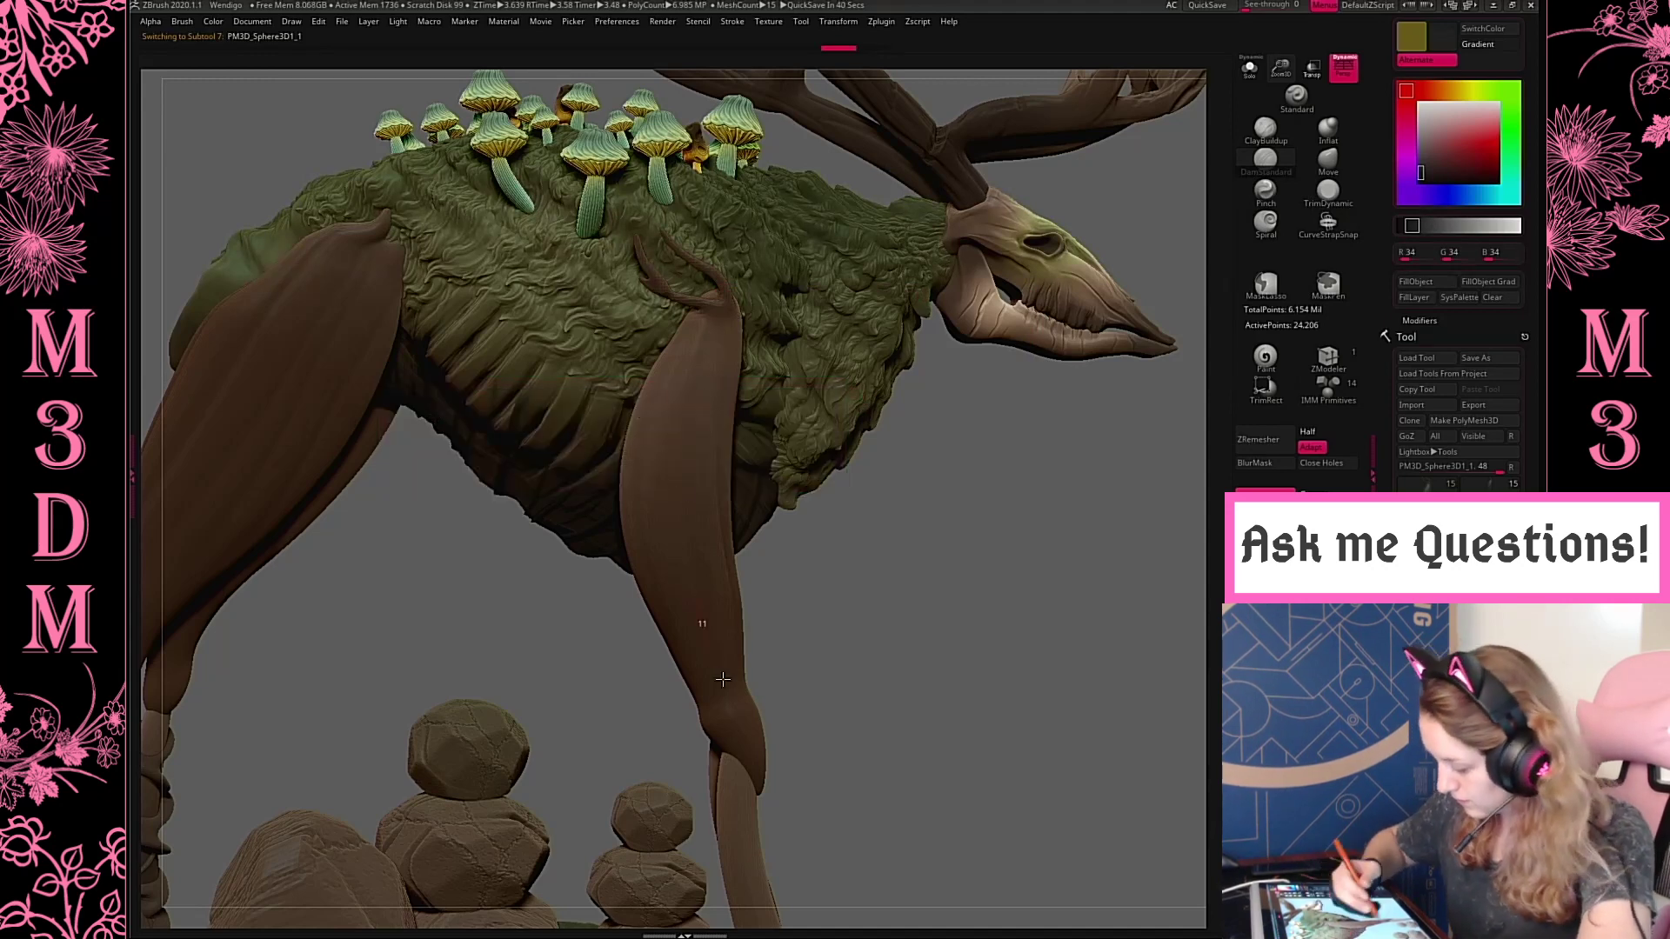
key("space")
left_click(805, 153)
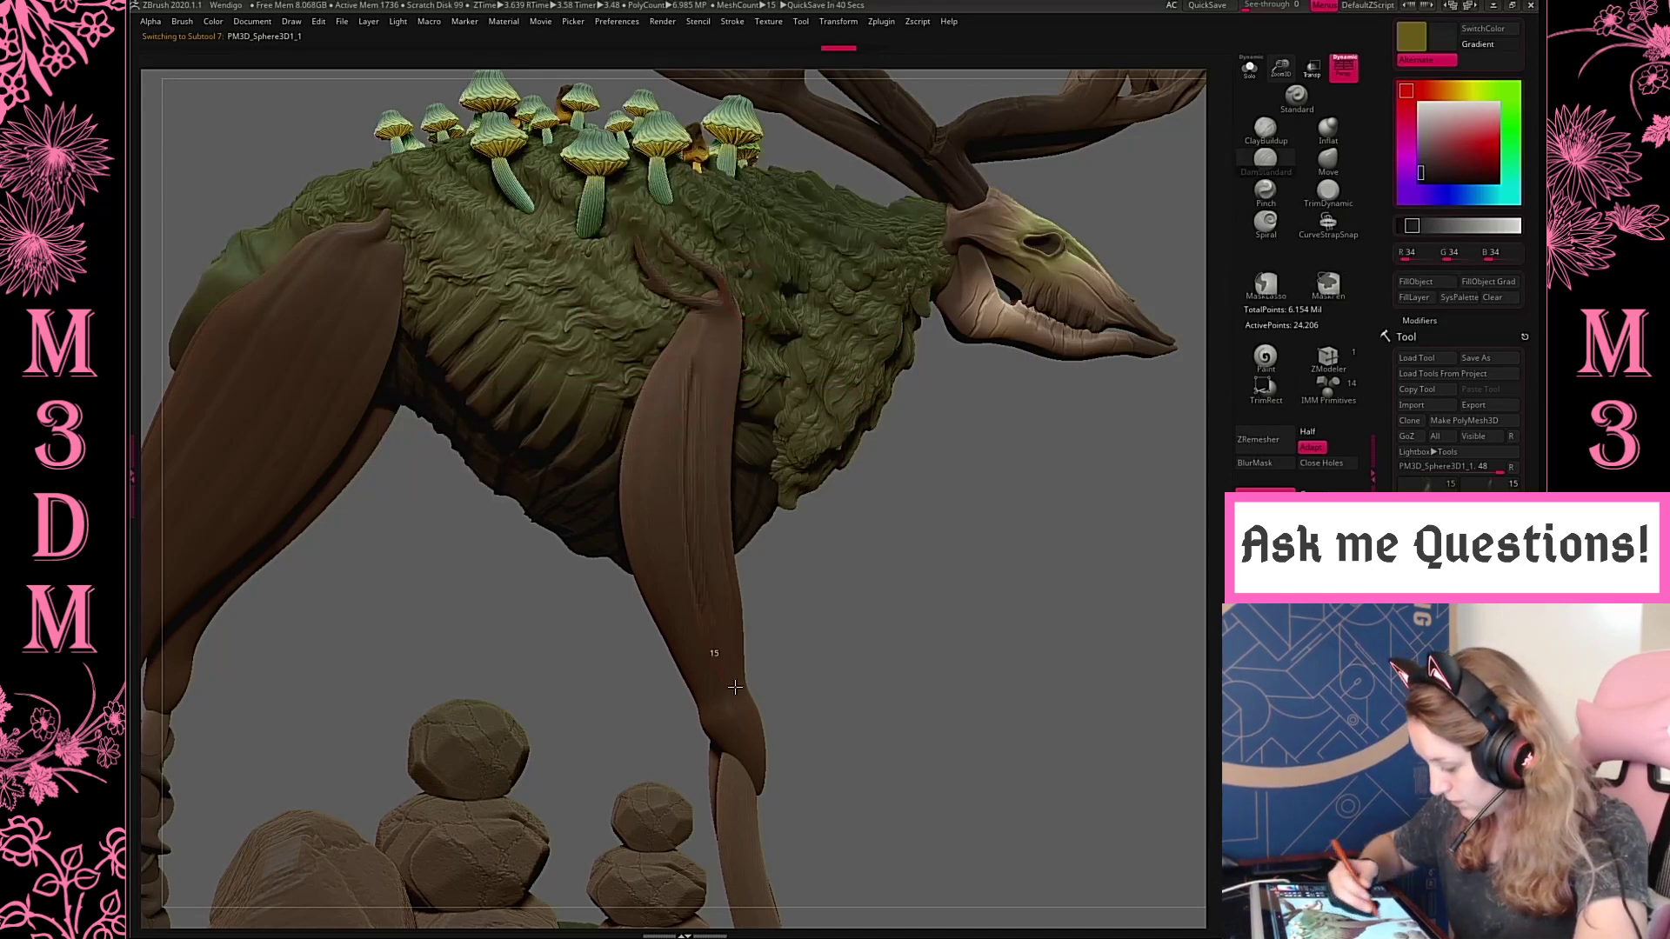
key("space")
key("space")
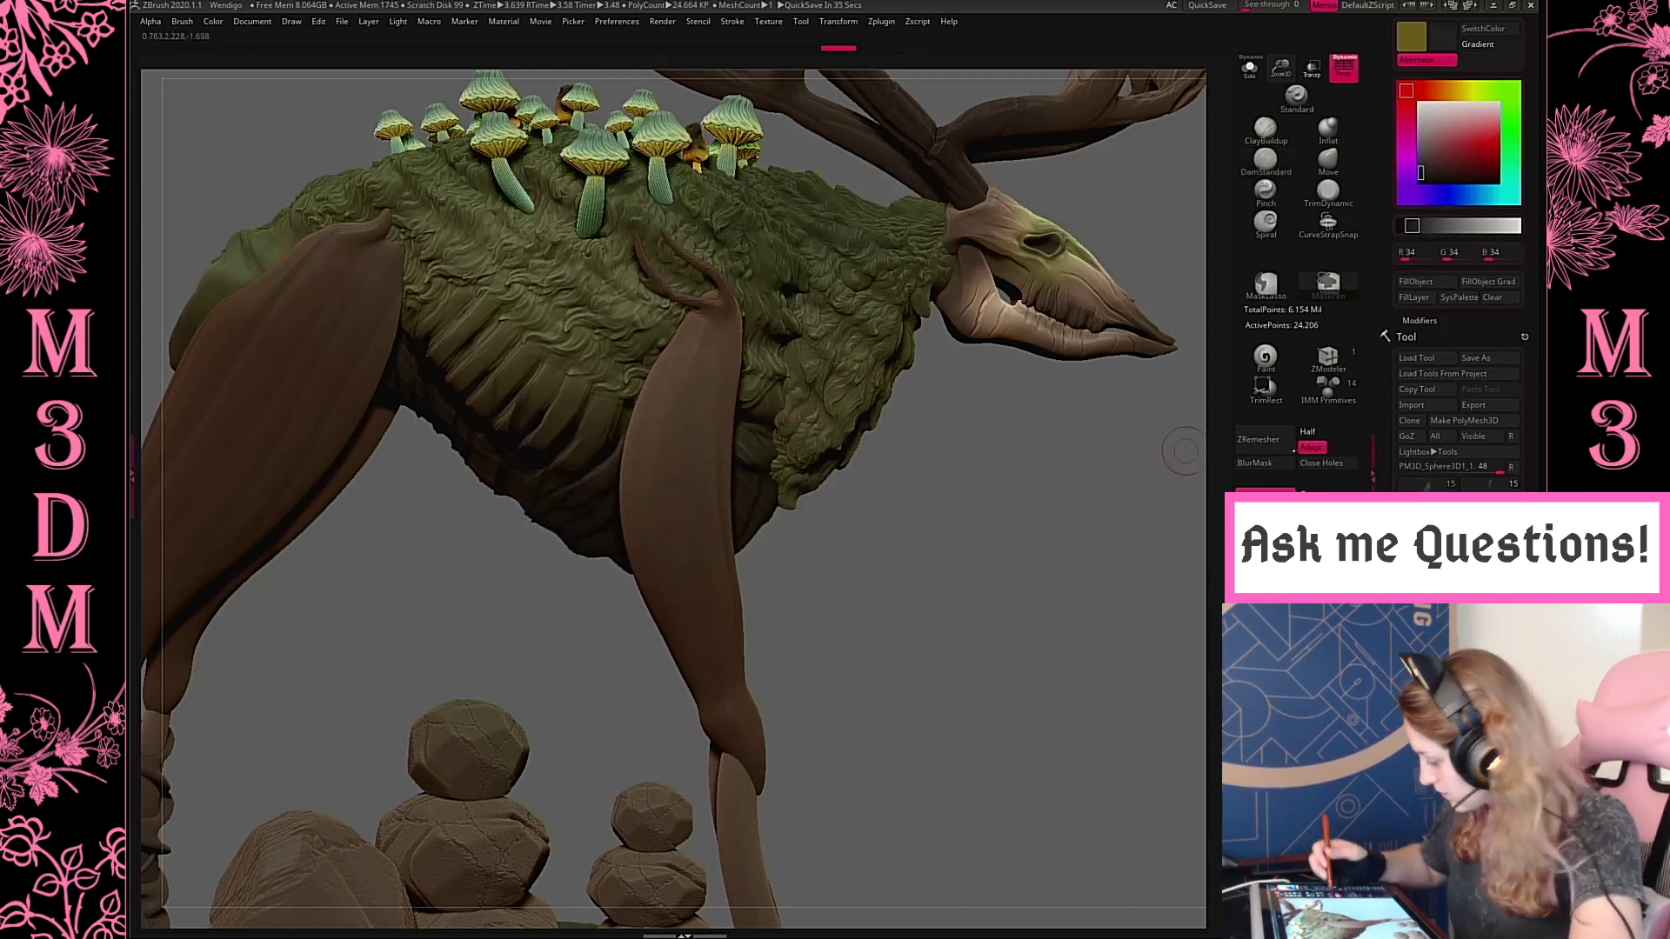
Subdivide the front upper leg's mesh to give it enough resolution for fine grooves
key("ctrl")
left_click_drag(1203, 725, 1206, 726, "ctrl")
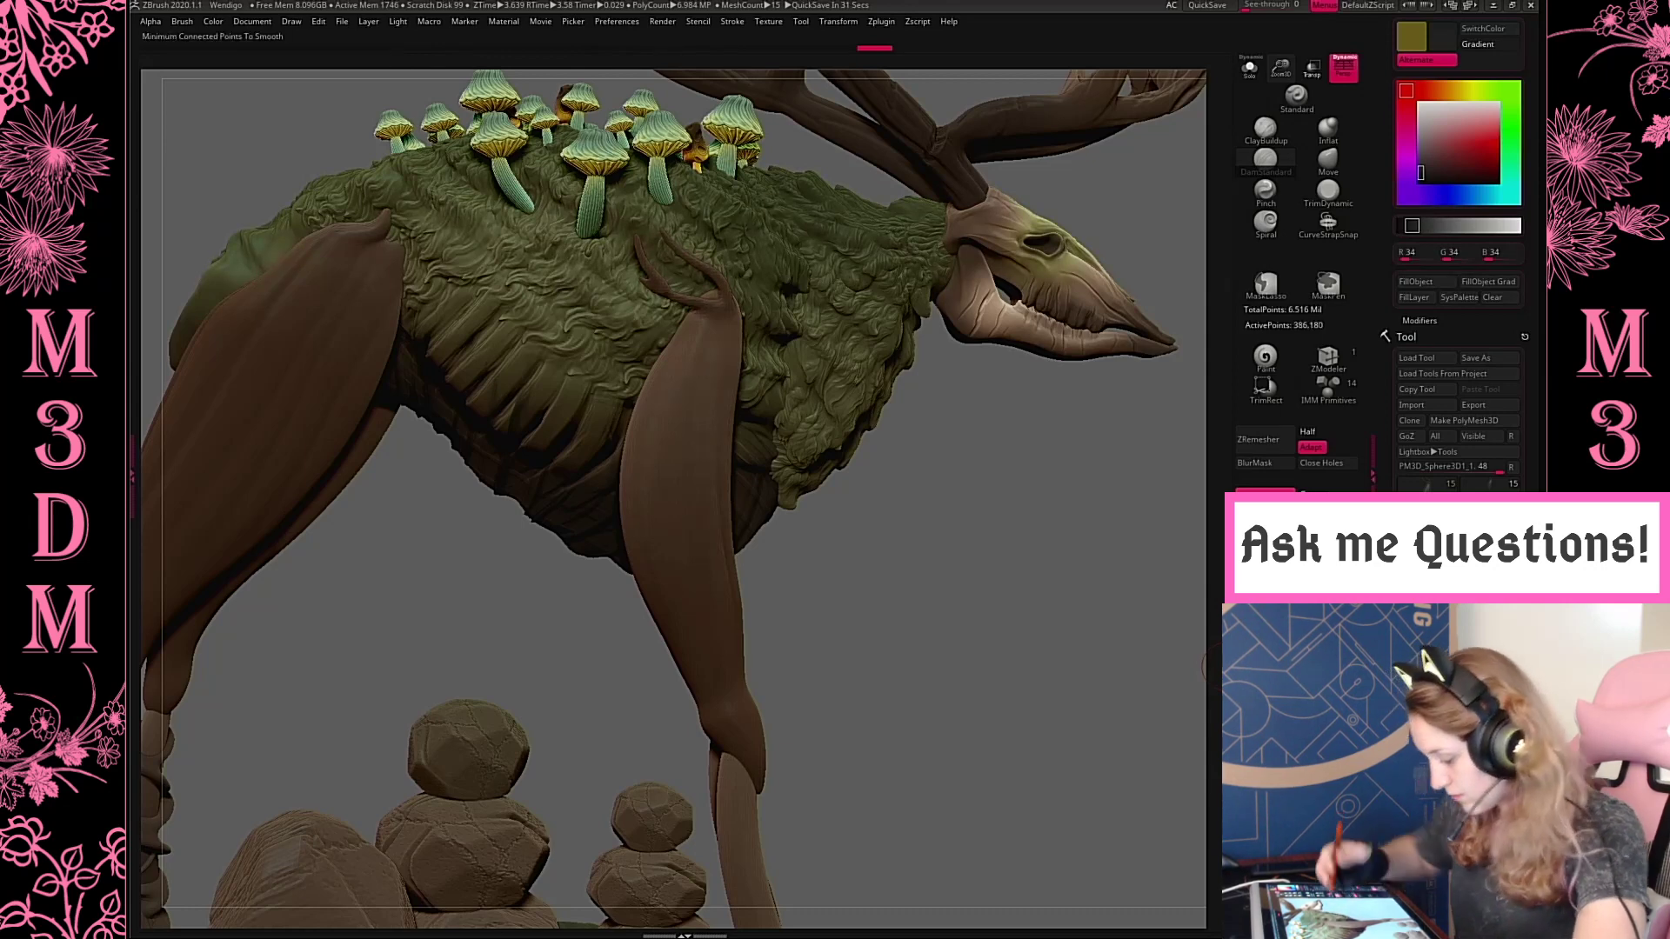
Try carving long bark grooves along the subdivided front upper leg with DamStandard at a draw size of 87
key("space")
left_click_drag(712, 372, 685, 370)
left_click_drag(701, 309, 735, 668)
key("space")
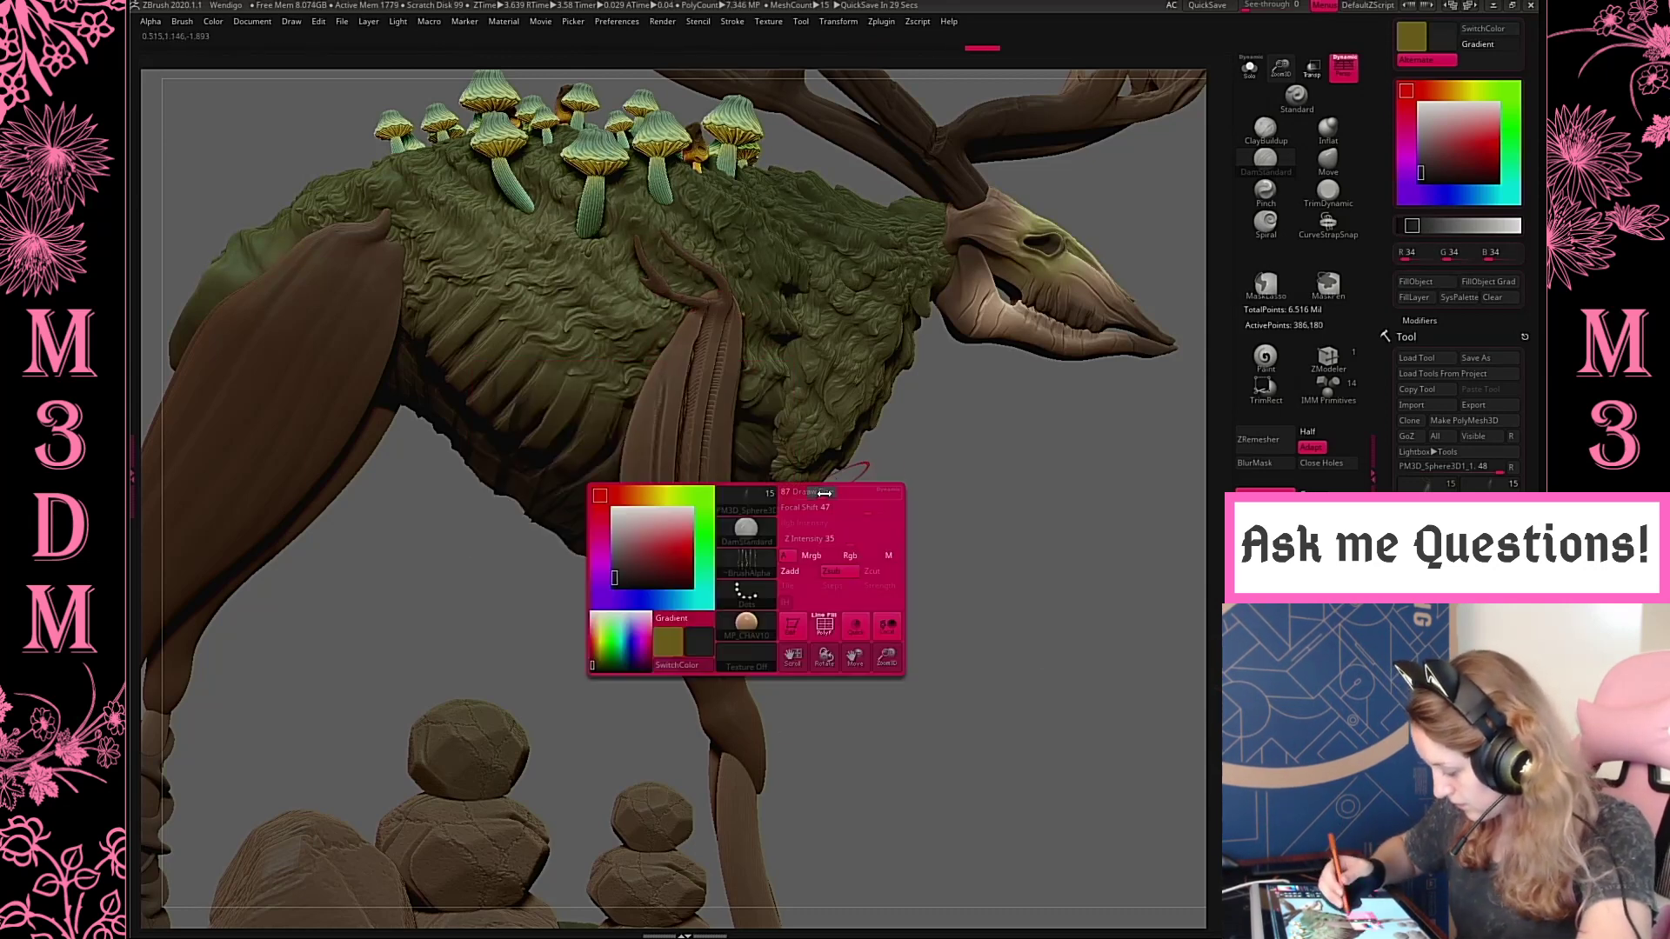
left_click_drag(824, 493, 790, 453)
key("ctrl+z")
key("space")
key("ctrl+z")
mouse_move(701, 311)
left_mouse_down()
mouse_move(680, 593)
mouse_move(715, 675)
left_mouse_up()
left_click_drag(923, 644, 931, 619)
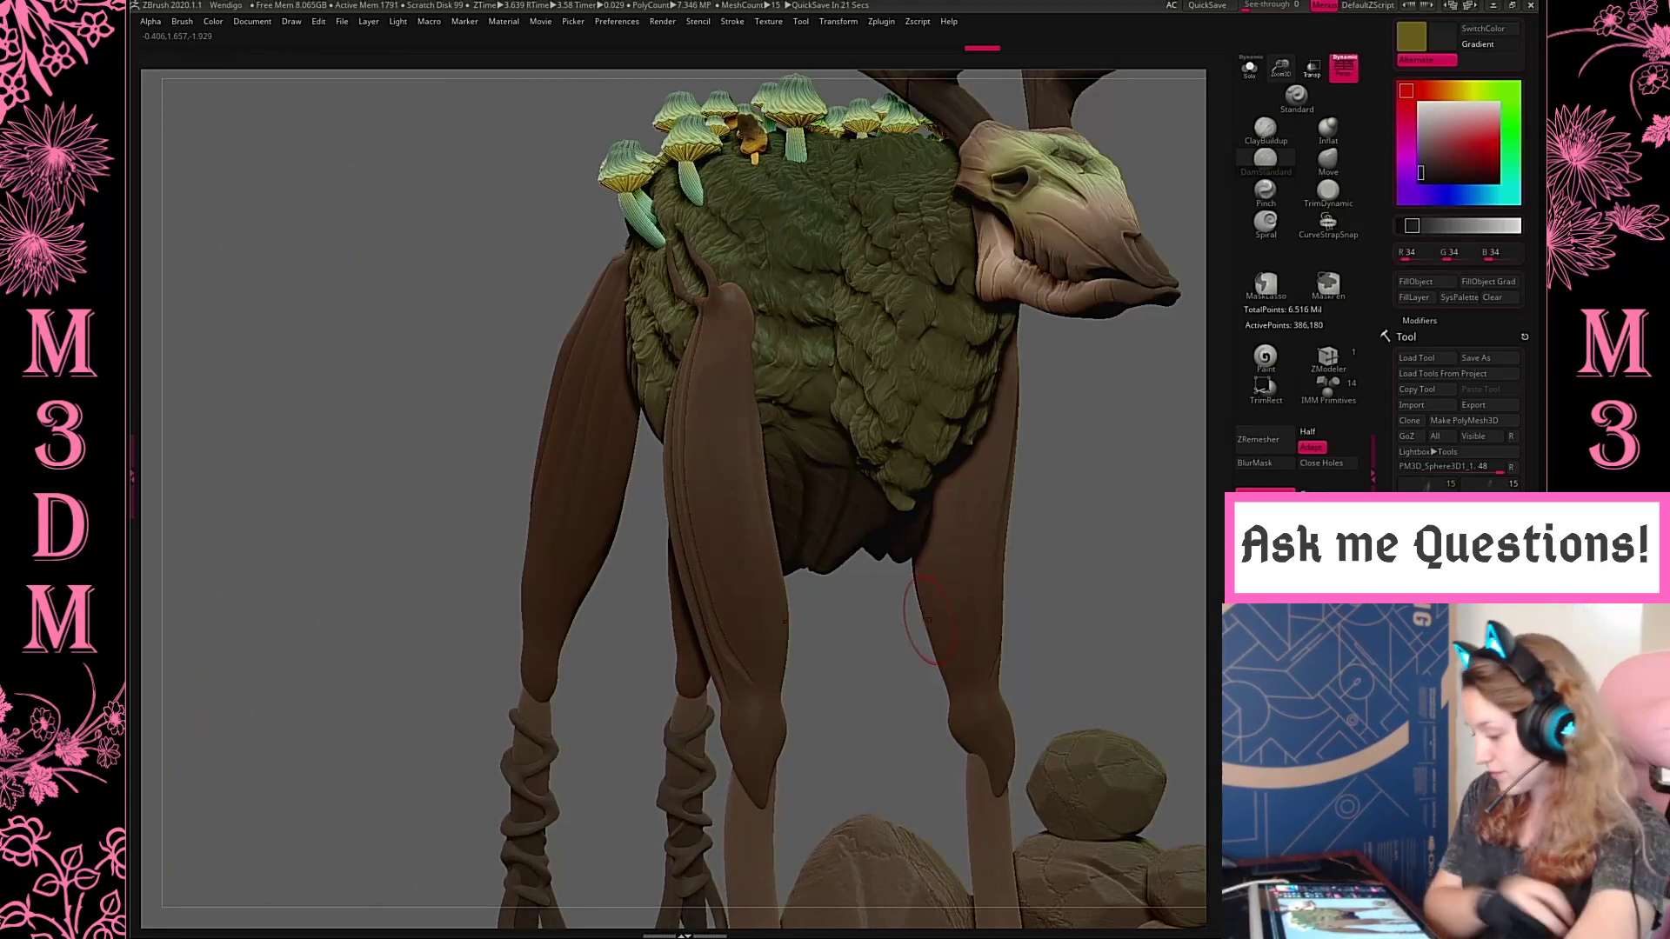
Isolate the front upper legs, undo the trial grooves, set the focal shift to about 82 and carve long grooves down the outer side
left_click(1250, 68)
left_click_drag(1150, 383, 1085, 380, "shift")
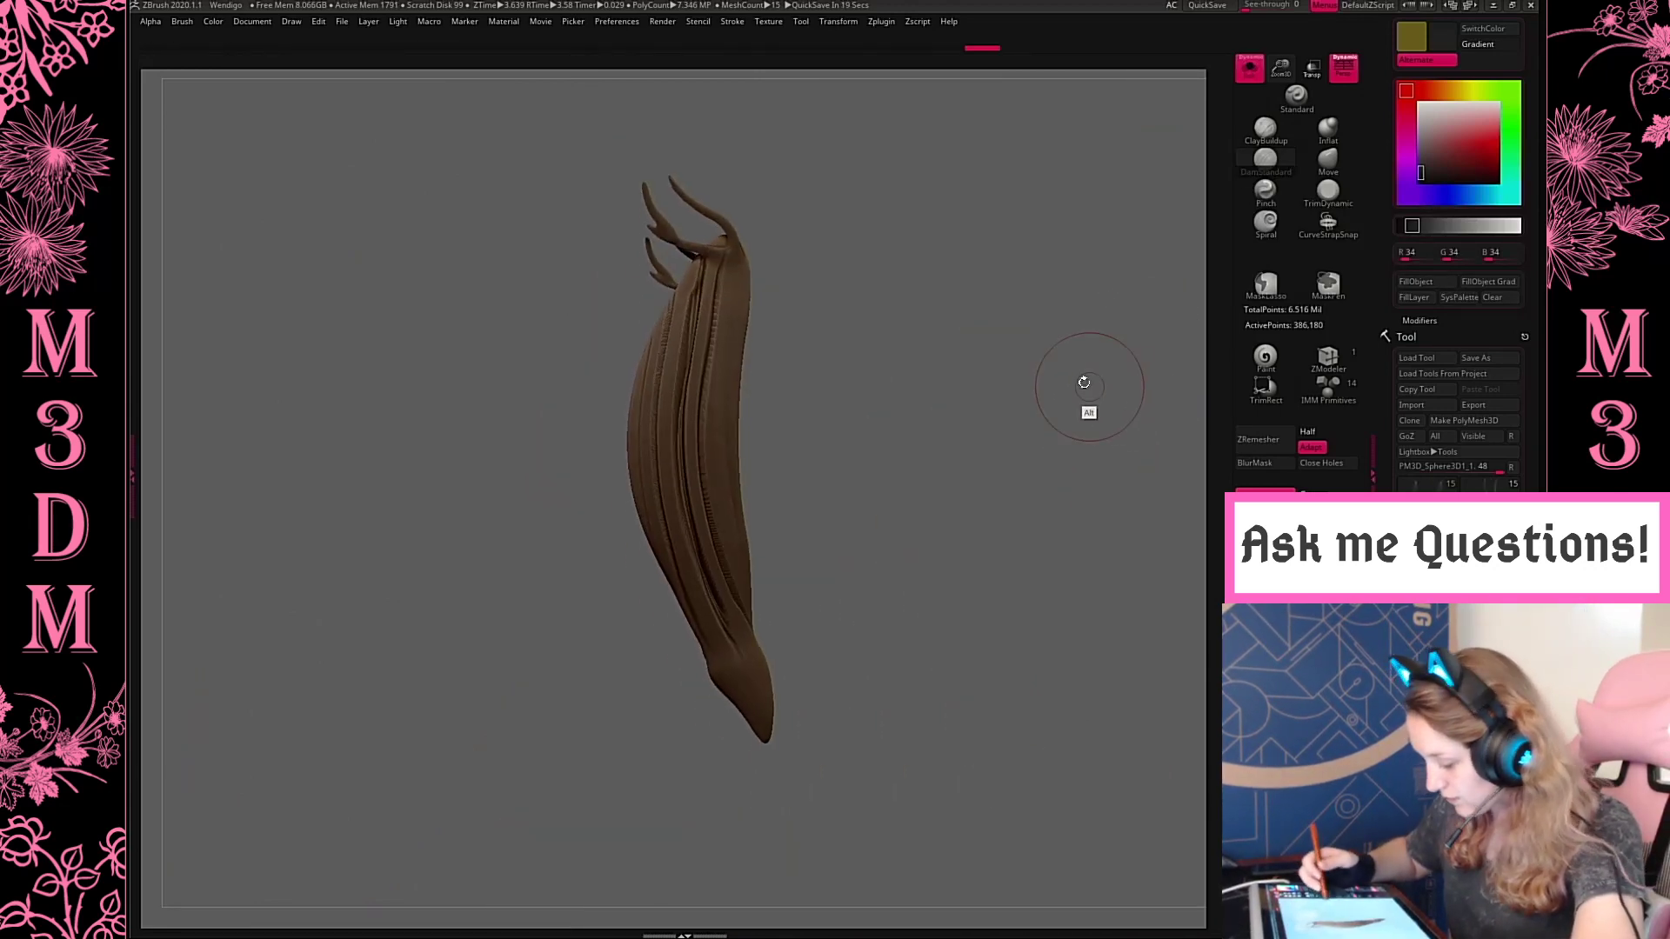
key("ctrl+z")
key("ctrl+z")
mouse_move(715, 263)
left_mouse_down()
mouse_move(686, 418)
mouse_move(766, 725)
left_mouse_up()
mouse_move(919, 454)
left_mouse_down()
mouse_move(866, 452)
mouse_move(914, 421)
mouse_move(913, 376)
mouse_move(813, 337)
left_mouse_up()
key("space")
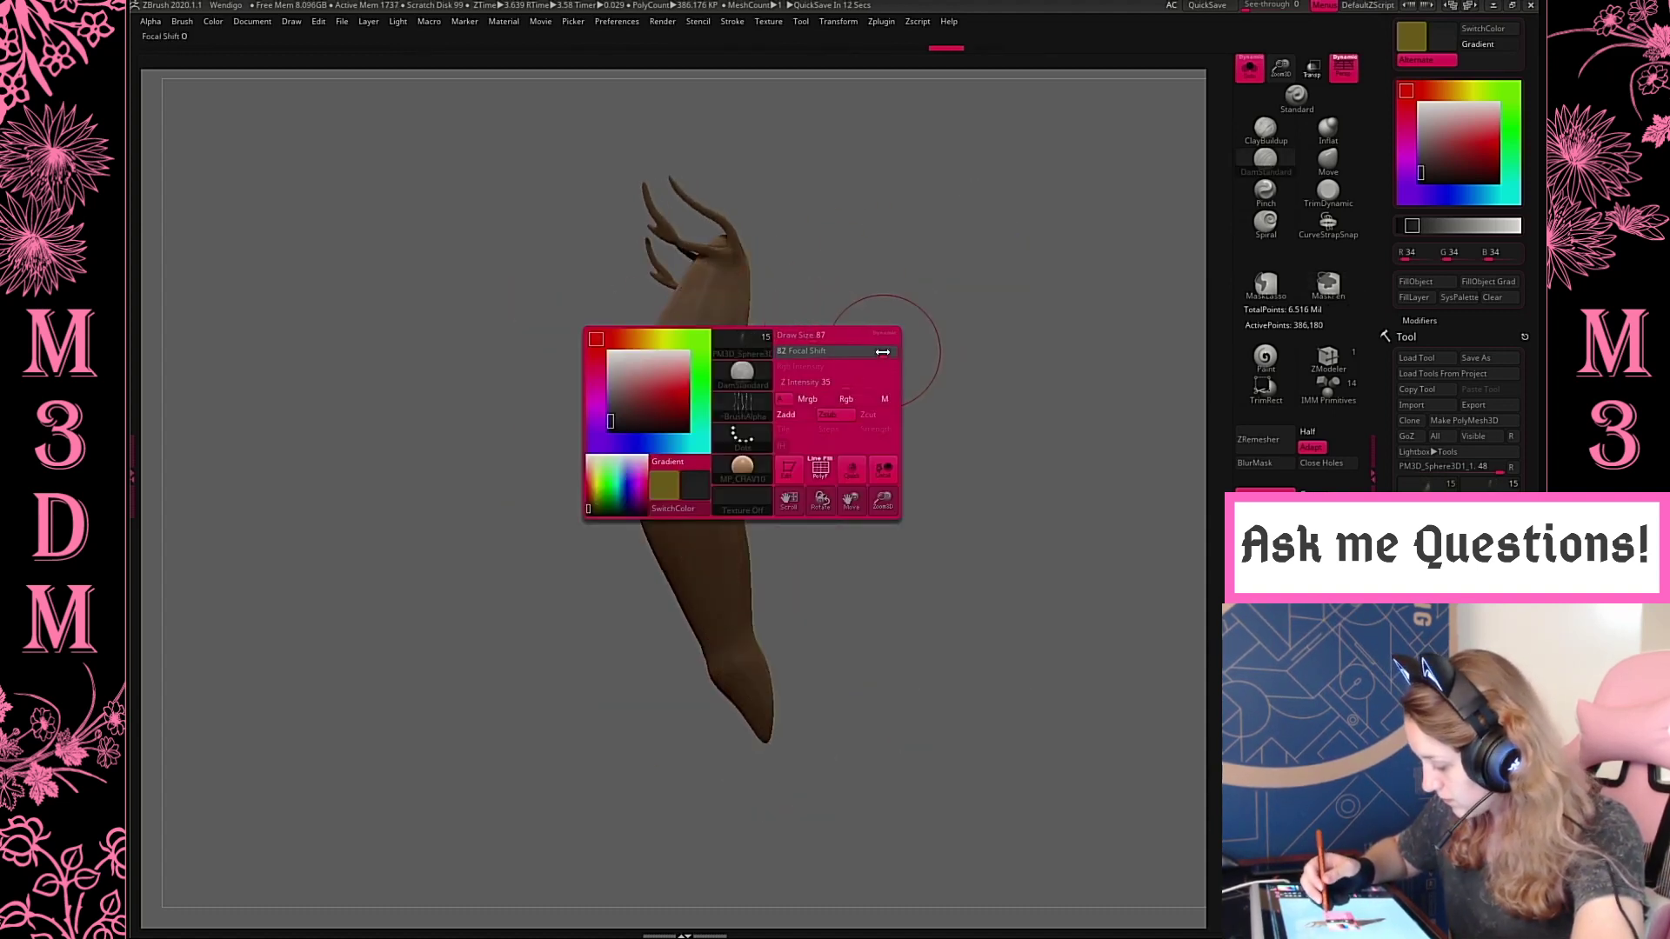
left_click_drag(715, 262, 691, 445)
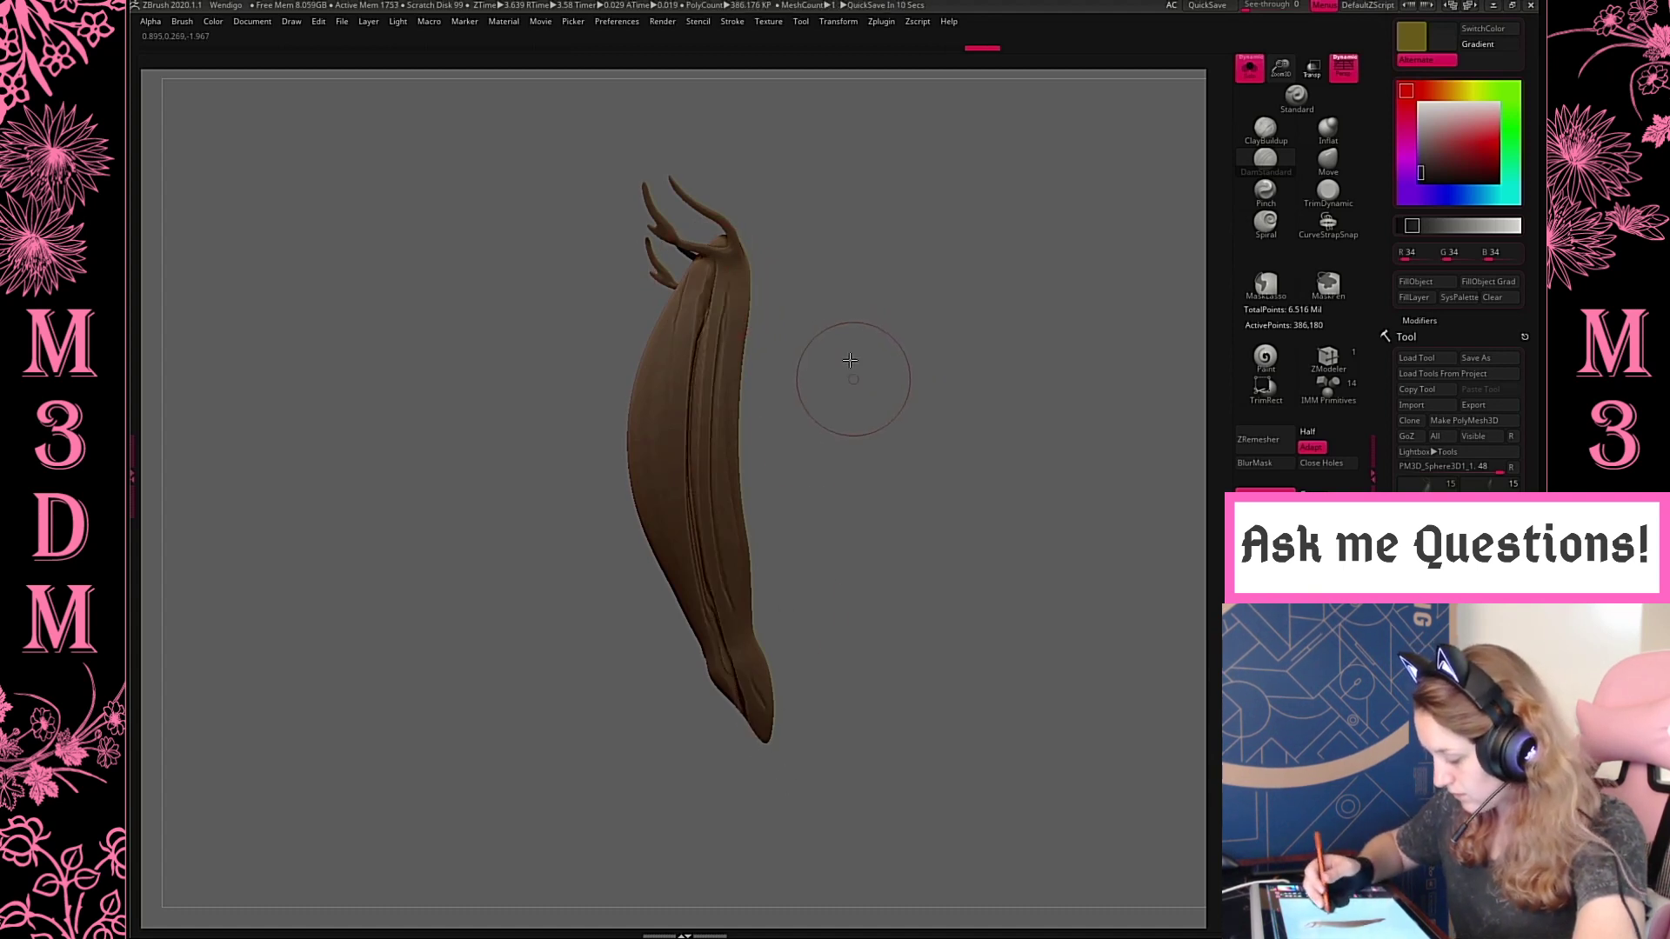
Carve more lengthwise grooves around the edges of the isolated front upper leg, from its top to the knee
left_click_drag(850, 380, 697, 362)
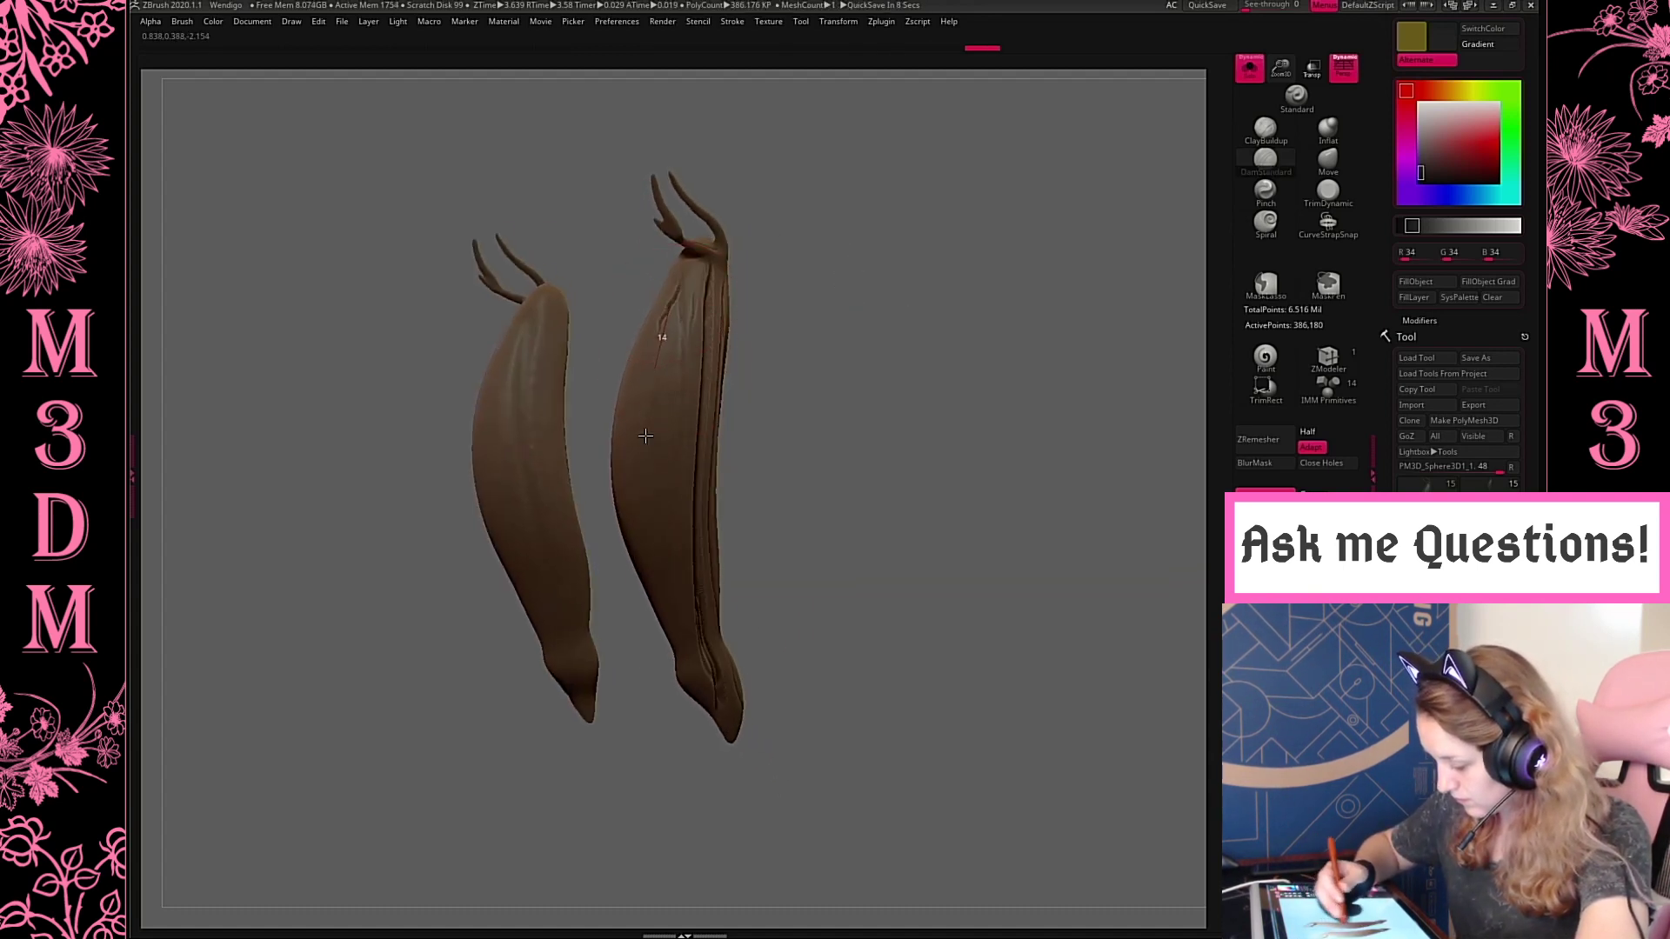
mouse_move(646, 436)
left_mouse_down()
mouse_move(727, 775)
mouse_move(853, 422)
left_mouse_up()
mouse_move(663, 261)
left_mouse_down()
mouse_move(646, 340)
mouse_move(672, 668)
left_mouse_up()
left_click_drag(842, 468, 718, 429)
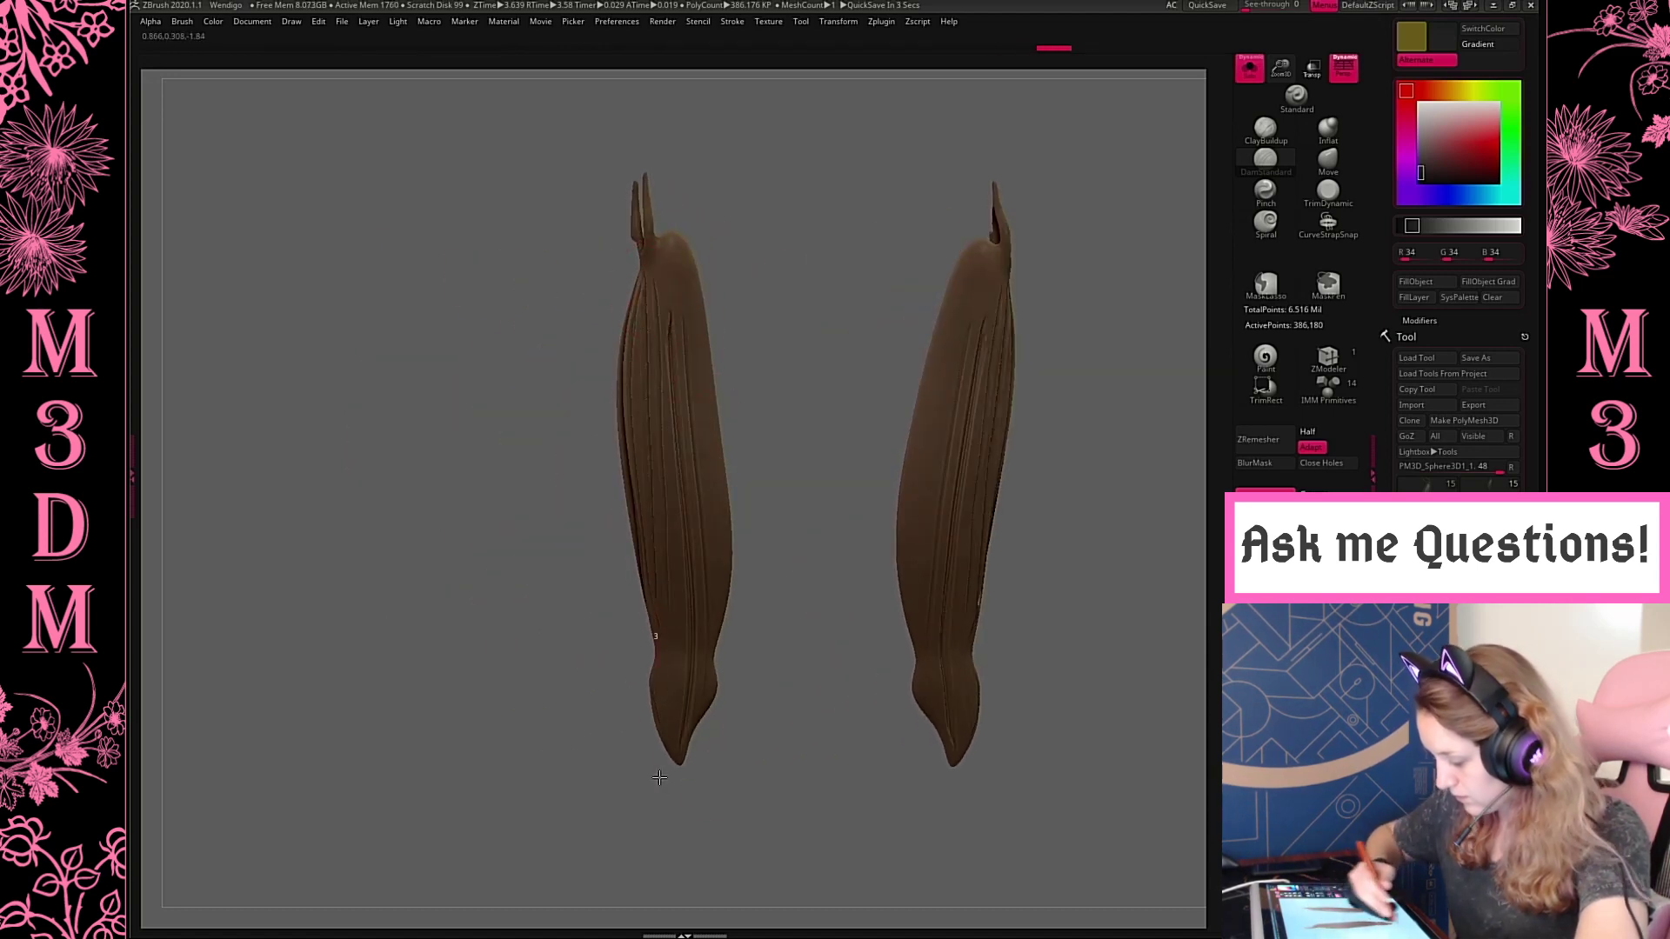
Continue the full-length bark grooves around the inner and remaining sides of the front upper legs, down to the pointed knee tips
left_click_drag(659, 776, 684, 311)
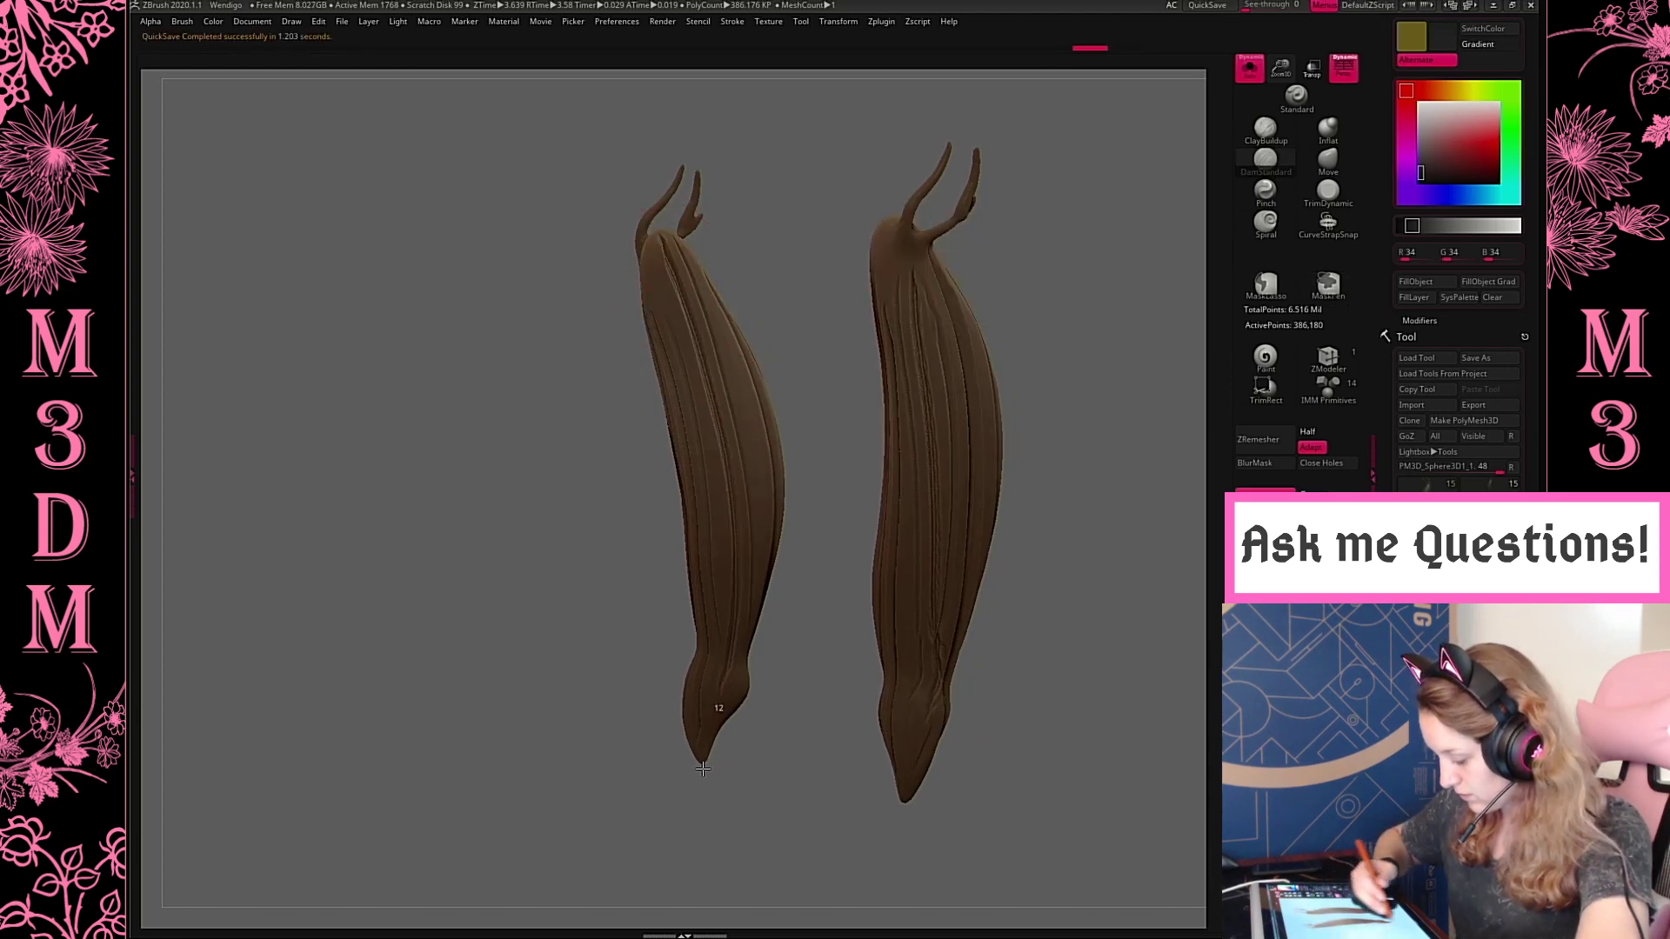
left_click_drag(703, 769, 763, 302)
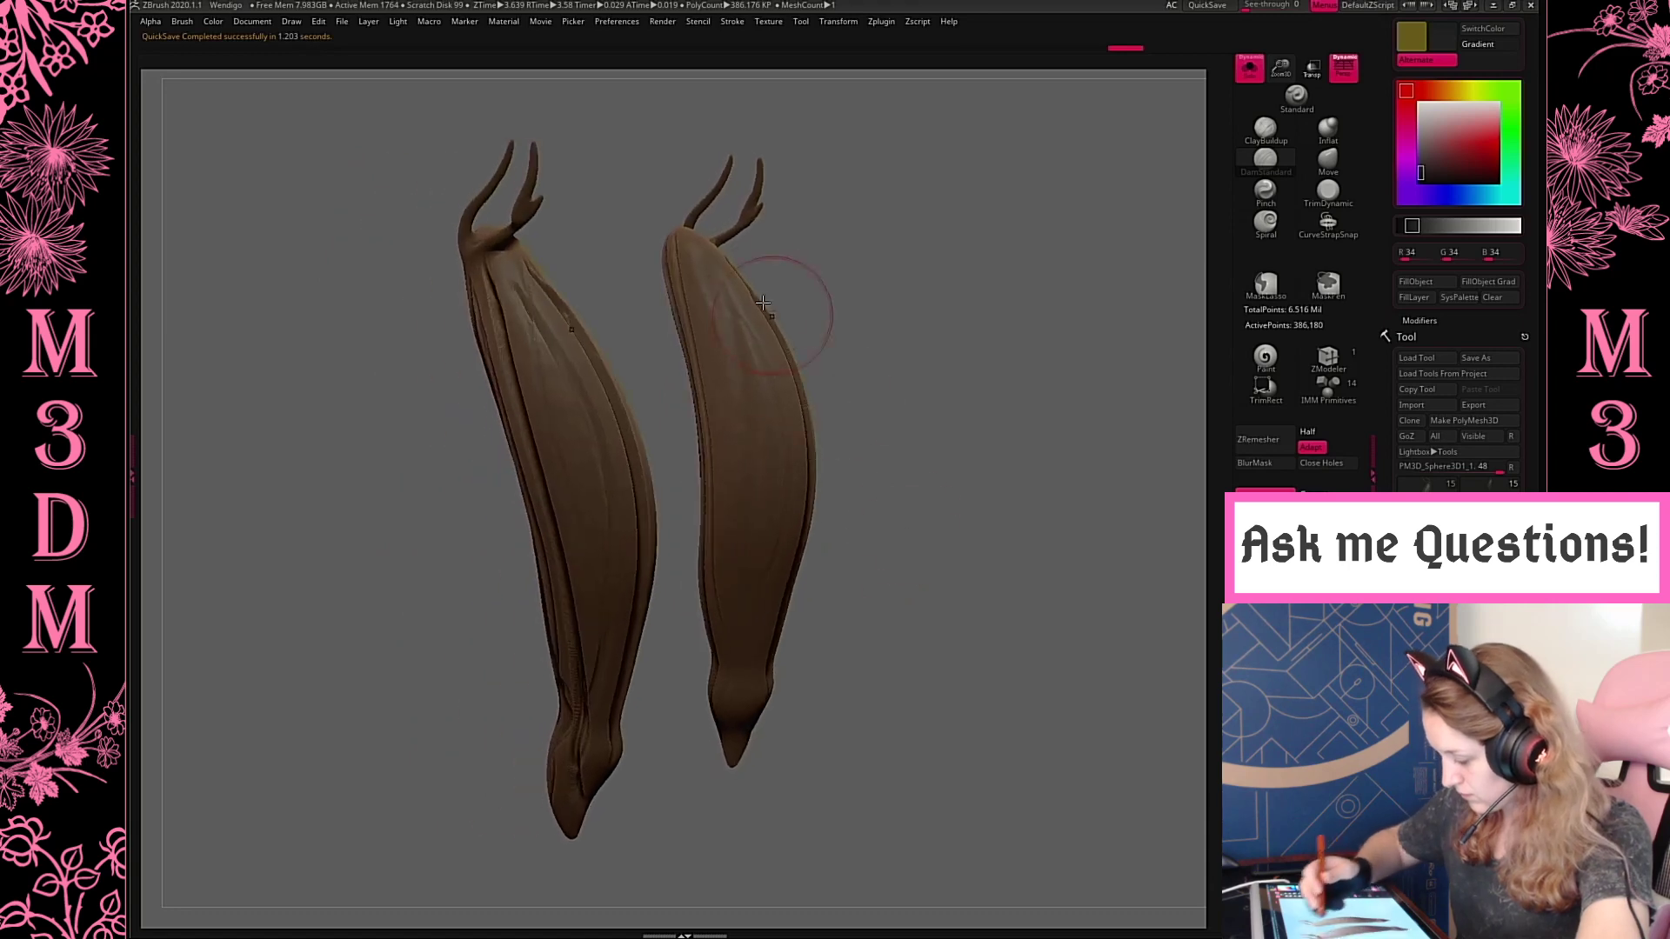
left_click_drag(735, 779, 969, 548)
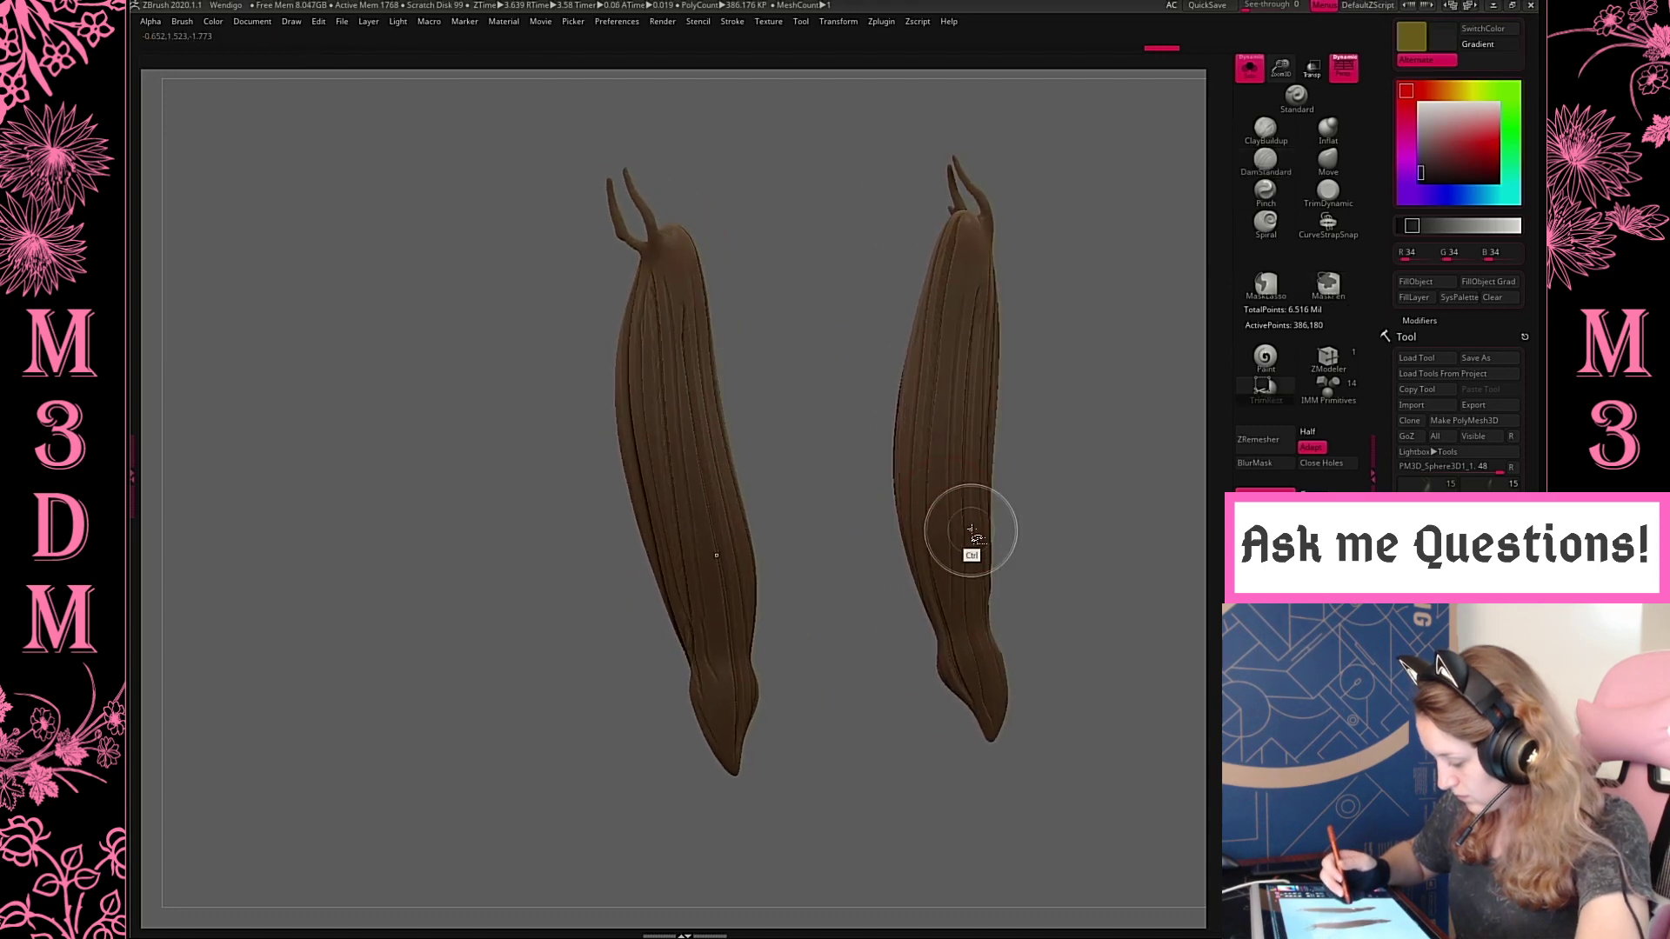
left_click_drag(1074, 428, 967, 416)
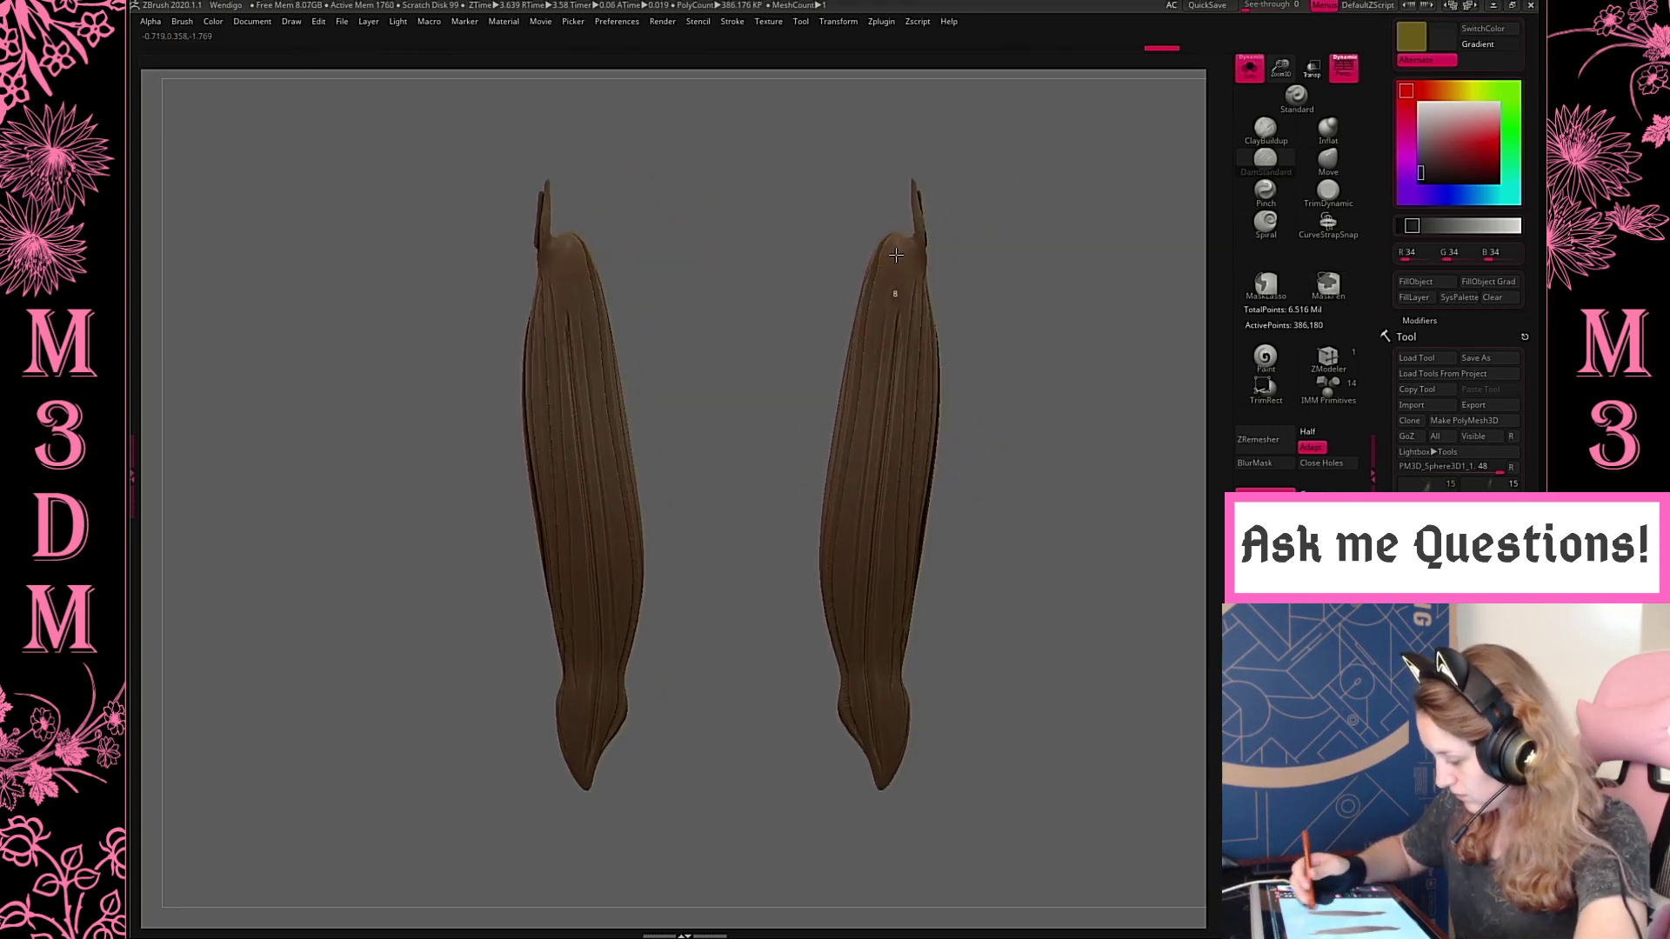
left_click_drag(1055, 249, 974, 315)
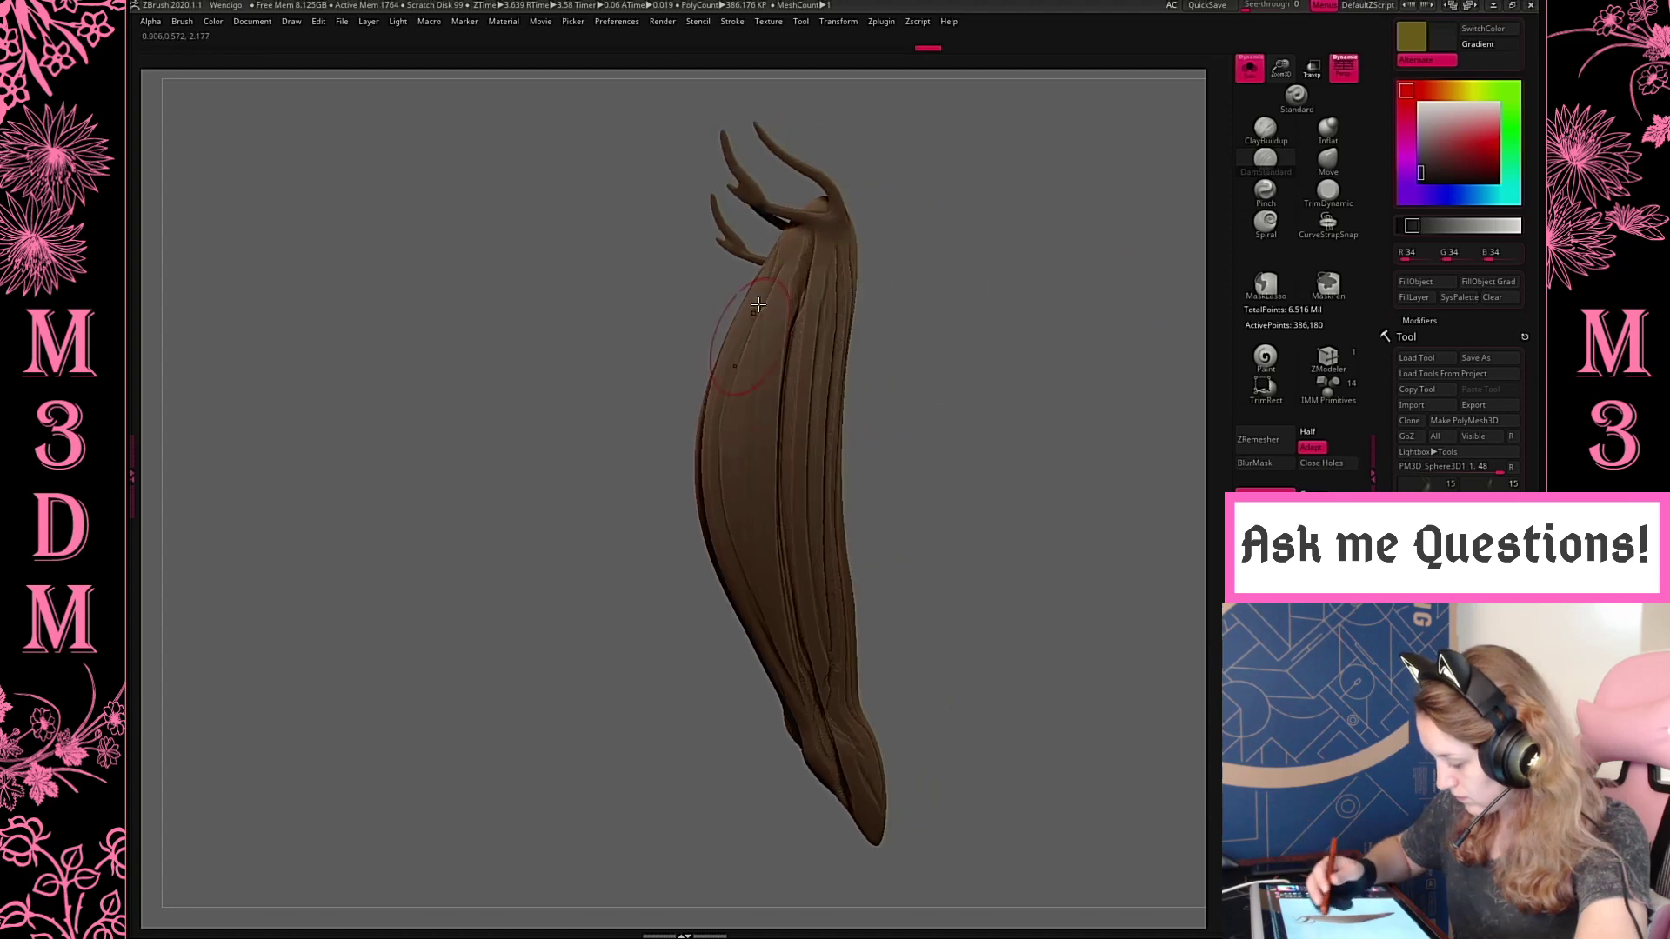
Carve a last groove on the front upper leg's outer face, then show and frame the whole model
left_click_drag(758, 304, 745, 512)
left_click(1261, 71)
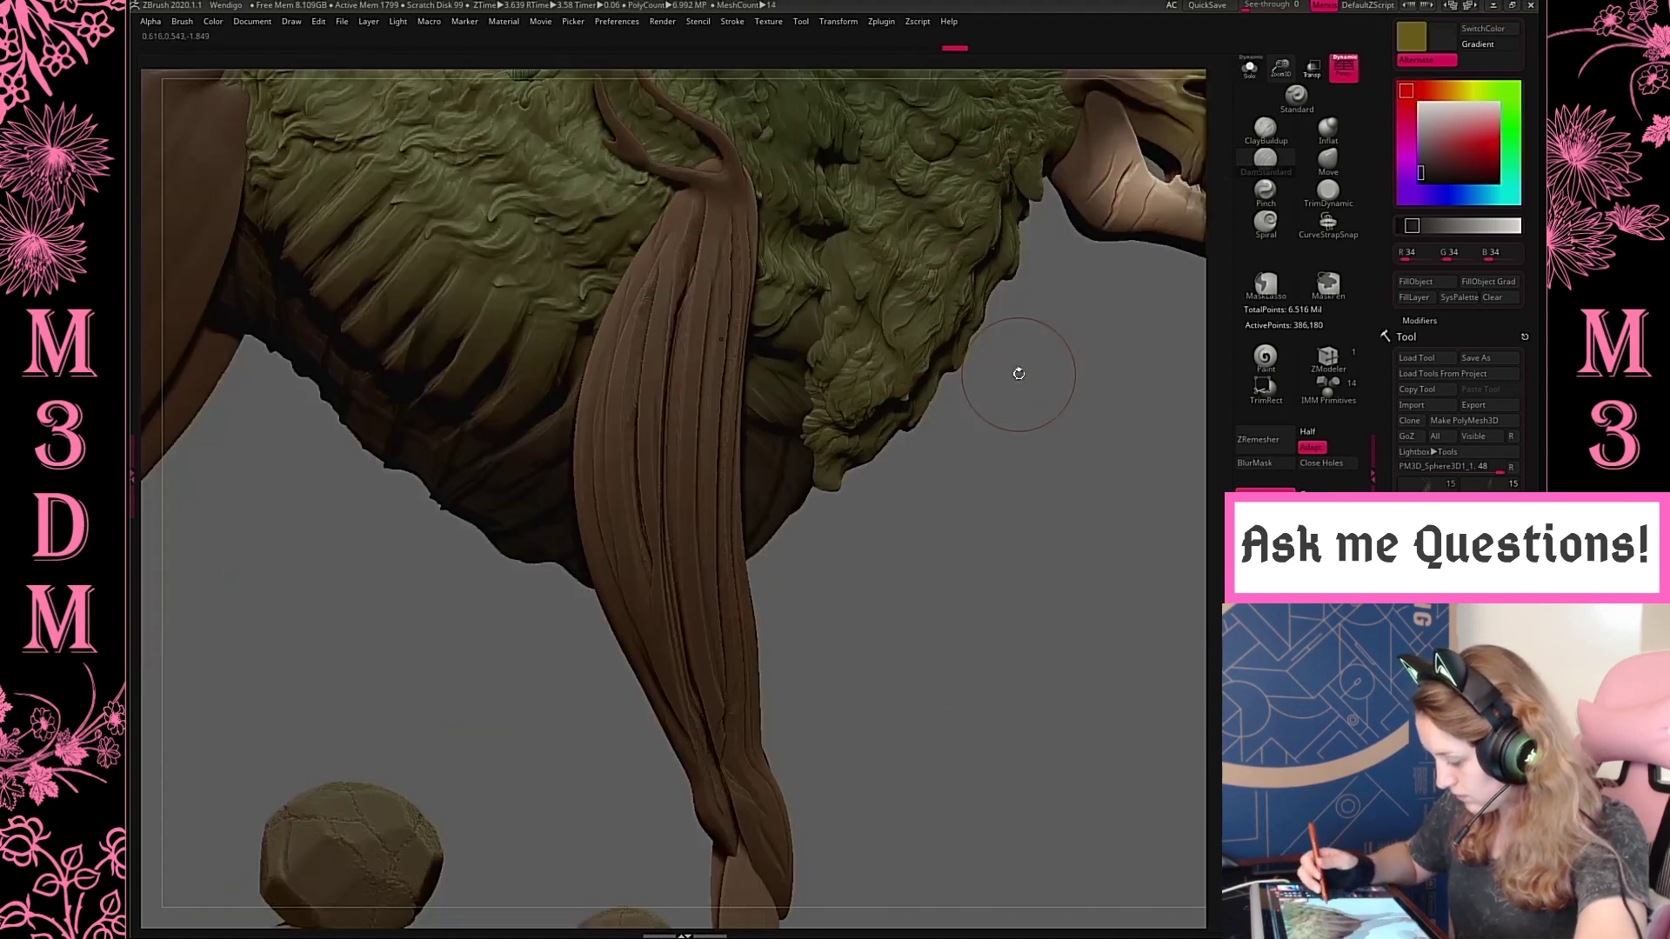
key("f")
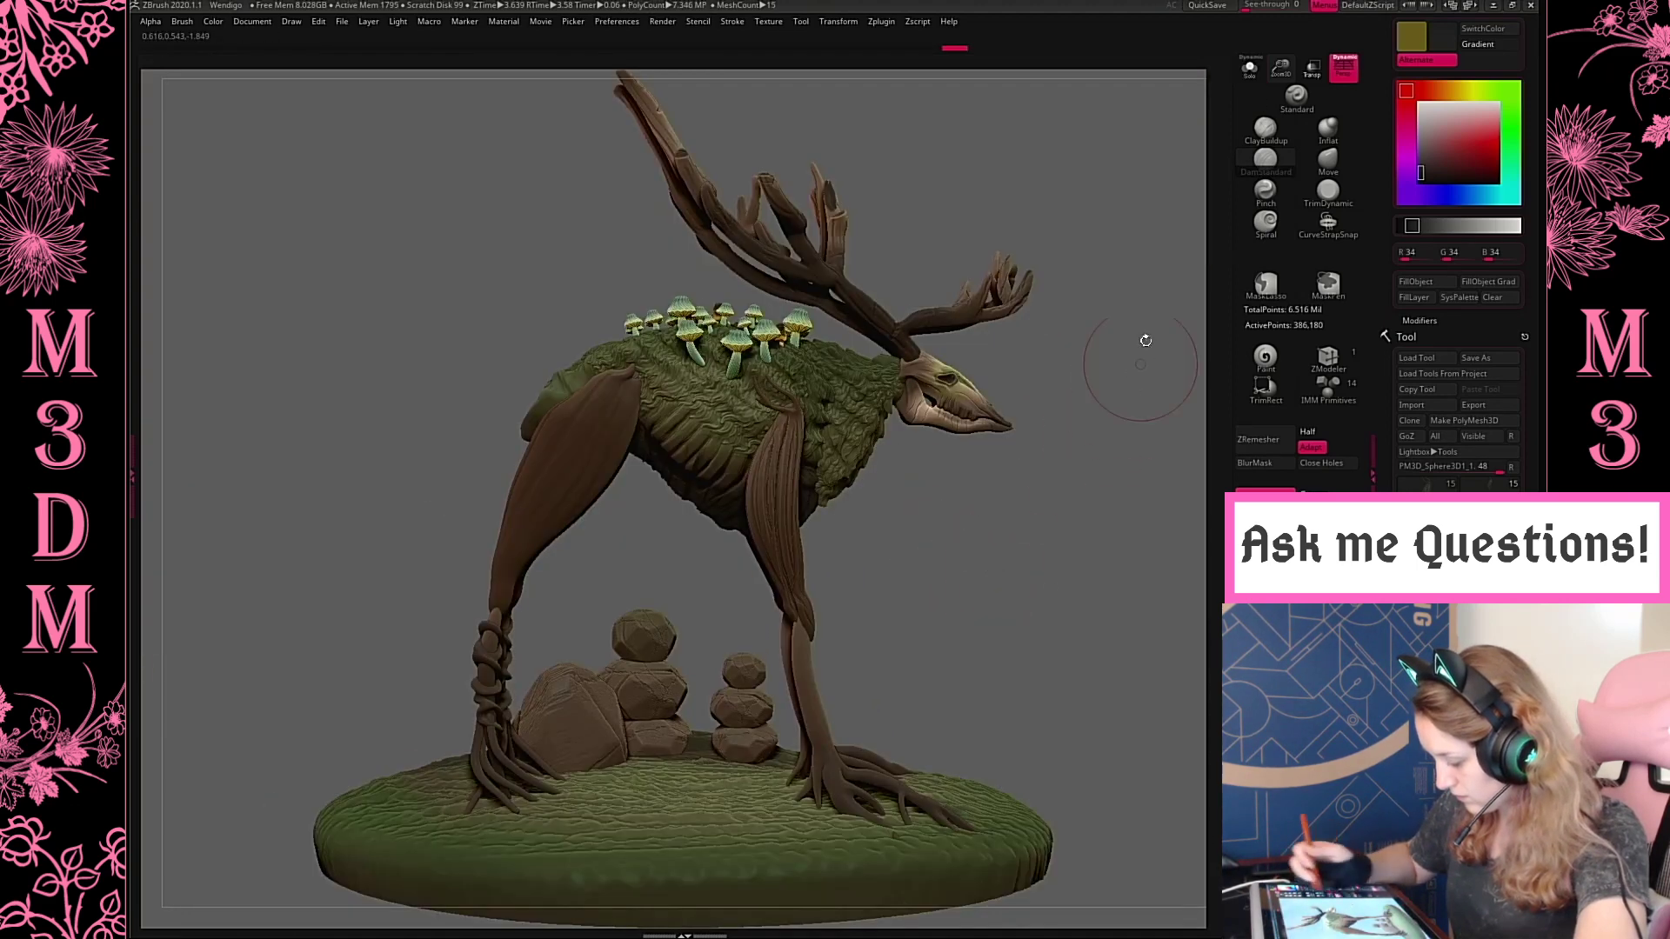
Select the hind upper legs, carve the first lengthwise grooves down the outer face and isolate them, undoing the last trial stroke
left_click(565, 515, "alt")
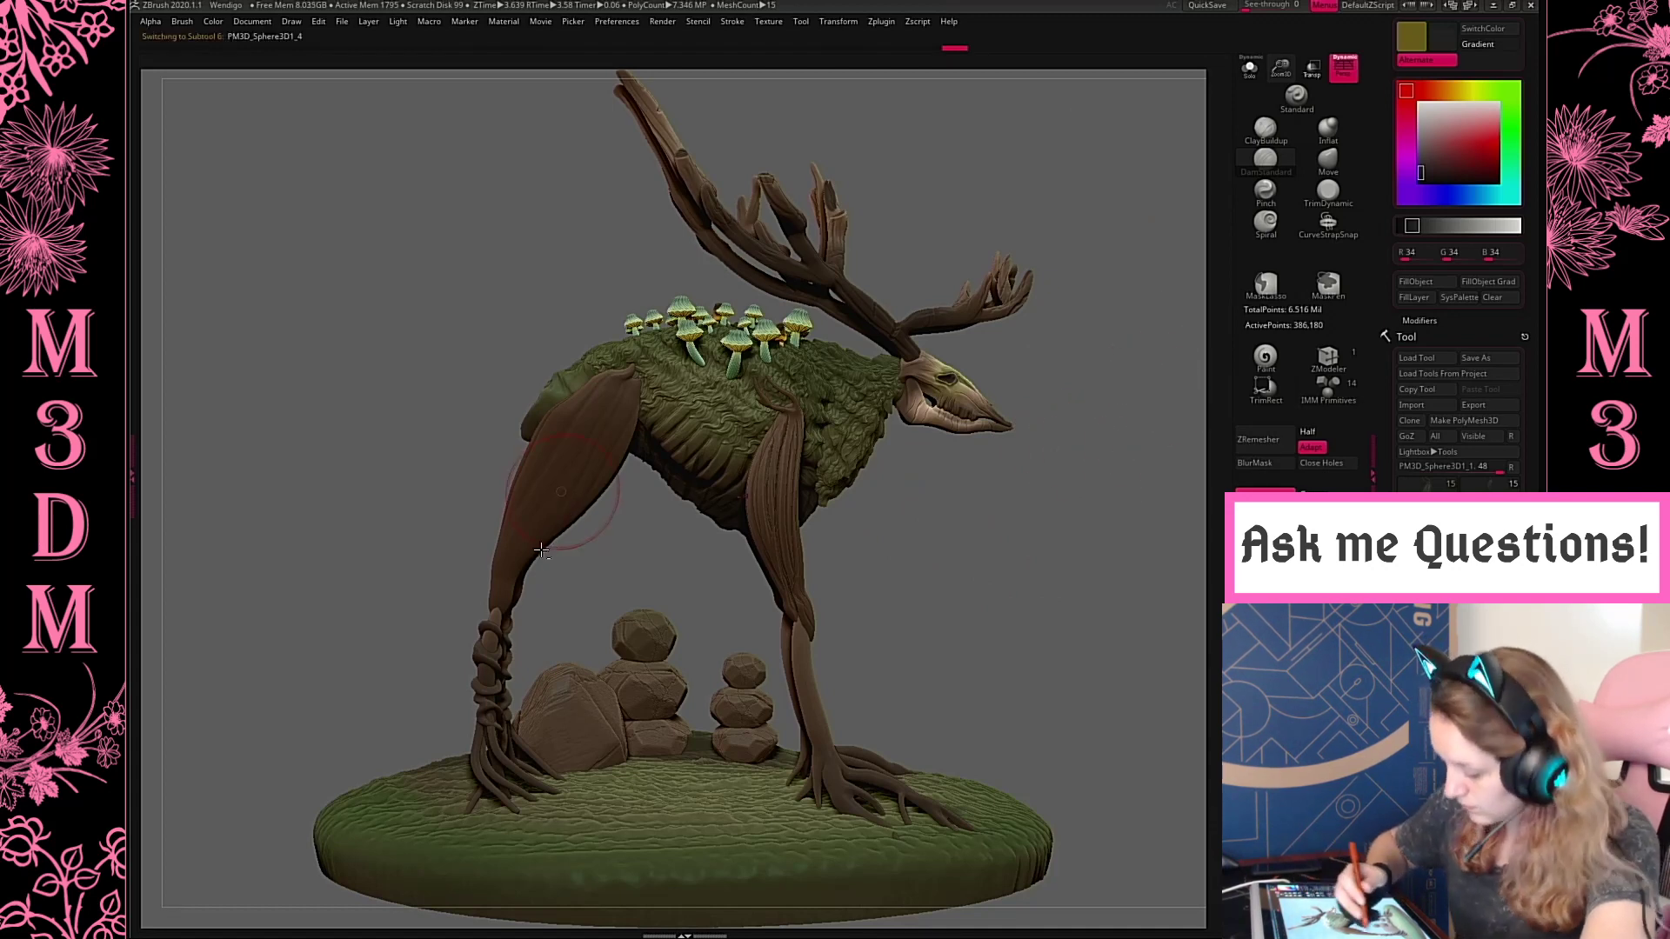
mouse_move(502, 594)
left_mouse_down()
mouse_move(545, 443)
mouse_move(699, 264)
left_mouse_up()
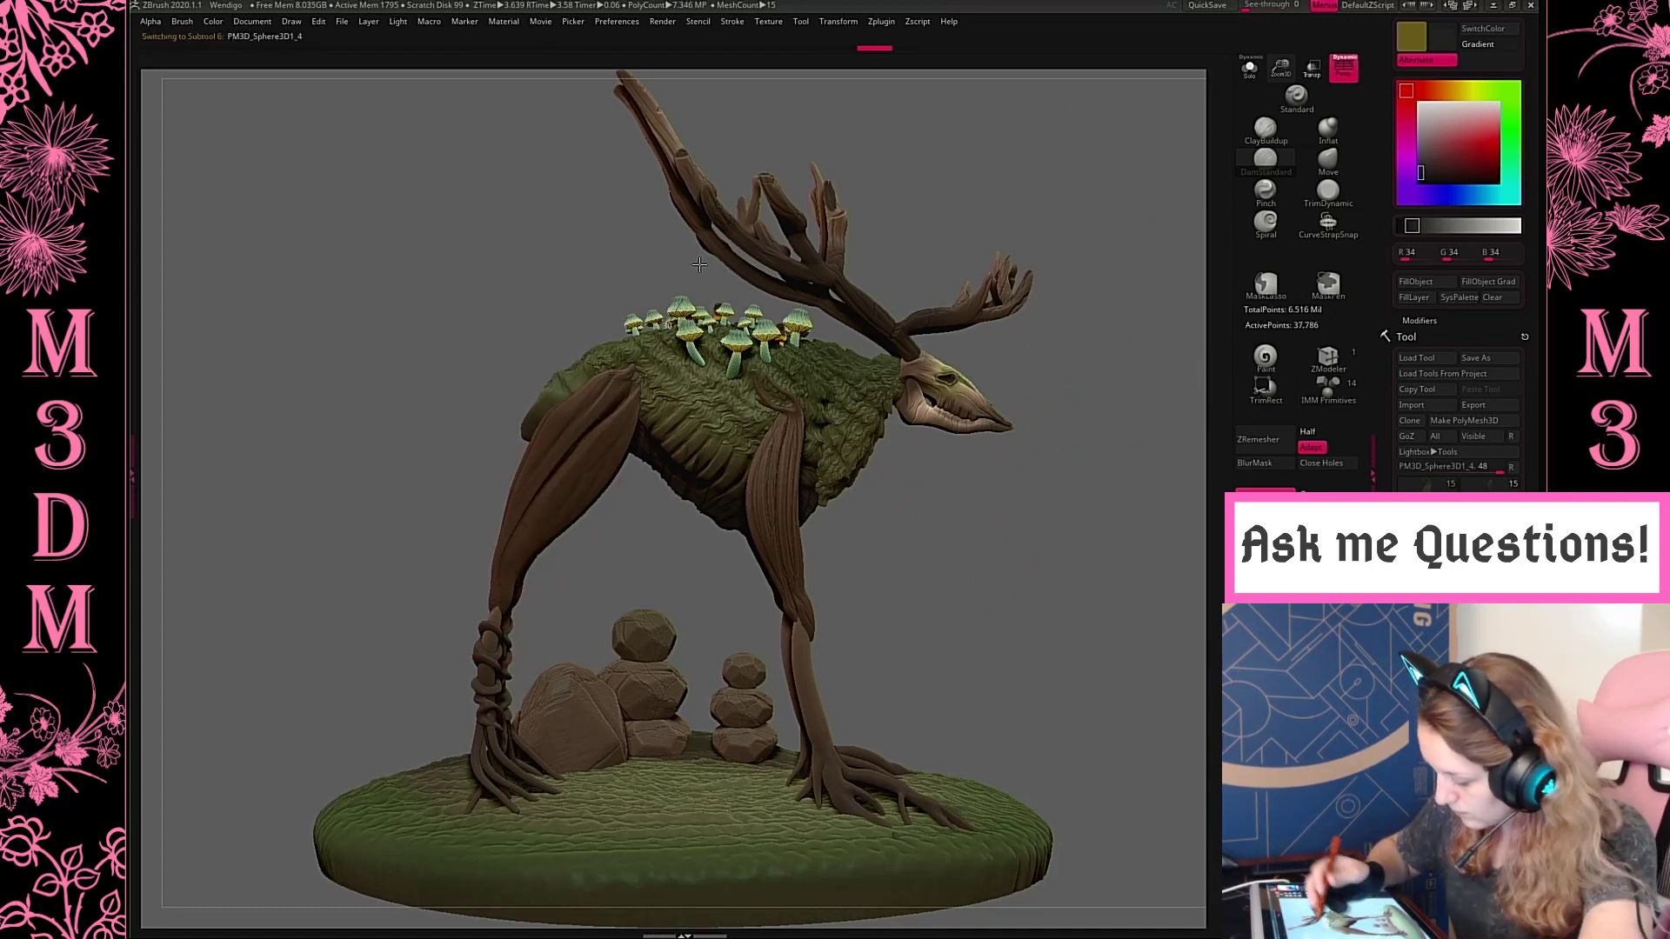
left_click(1253, 73)
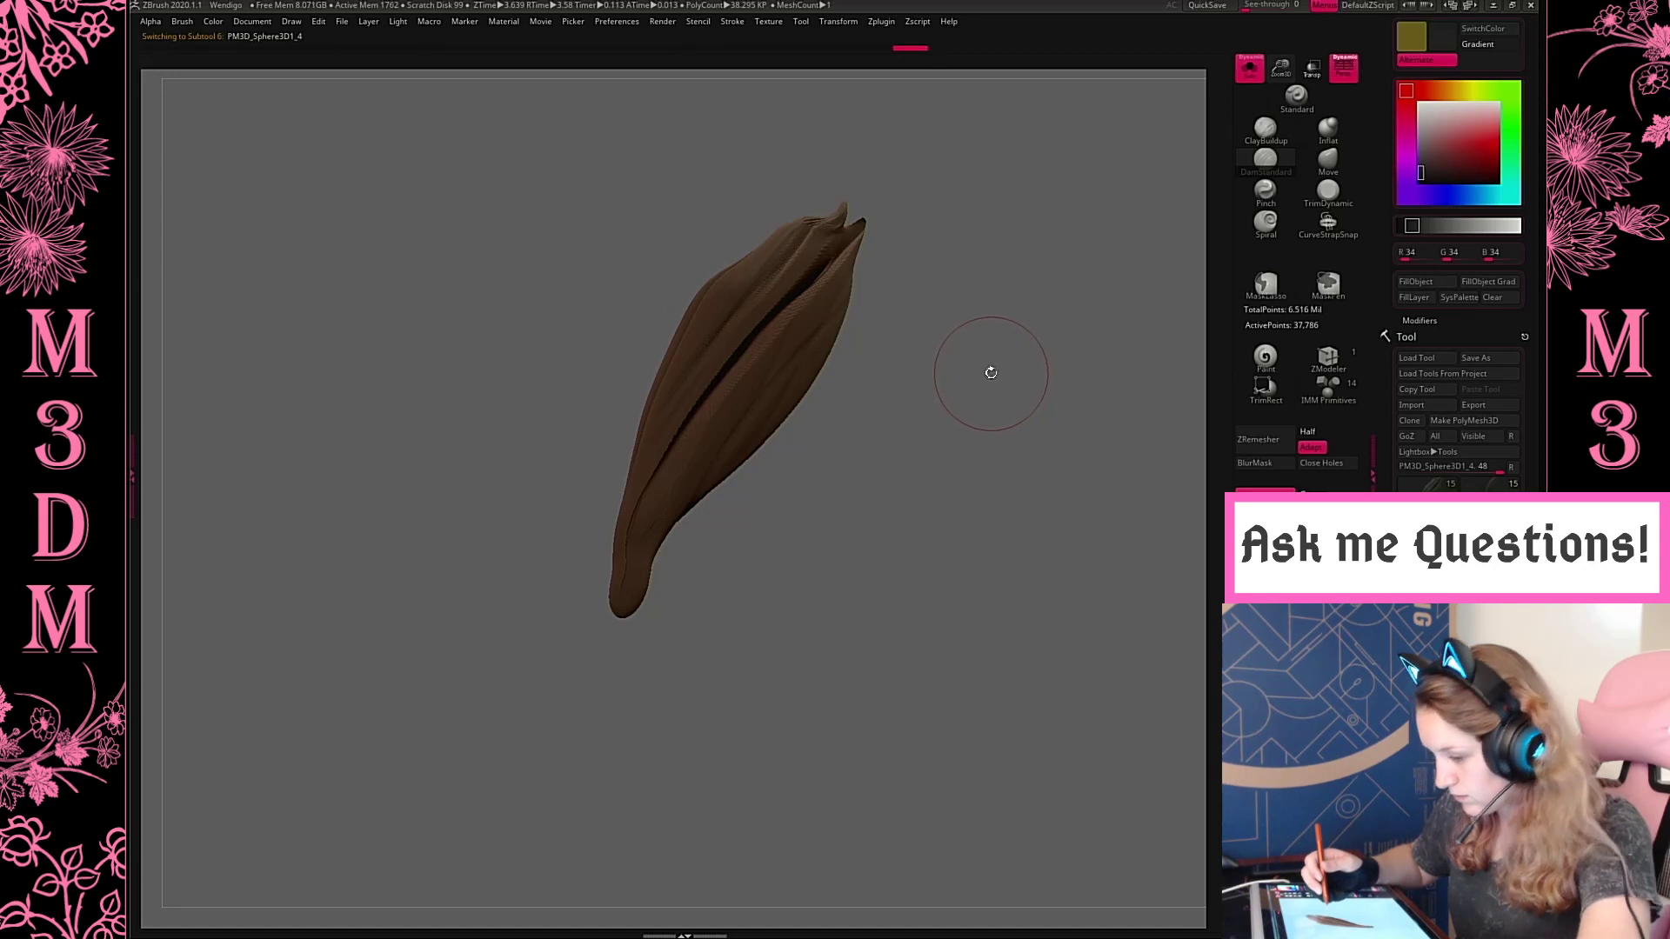
key("ctrl+z")
key("ctrl+shift+z")
mouse_move(686, 517)
left_mouse_down()
mouse_move(842, 330)
mouse_move(924, 282)
mouse_move(822, 324)
mouse_move(679, 556)
left_mouse_up()
key("ctrl+z")
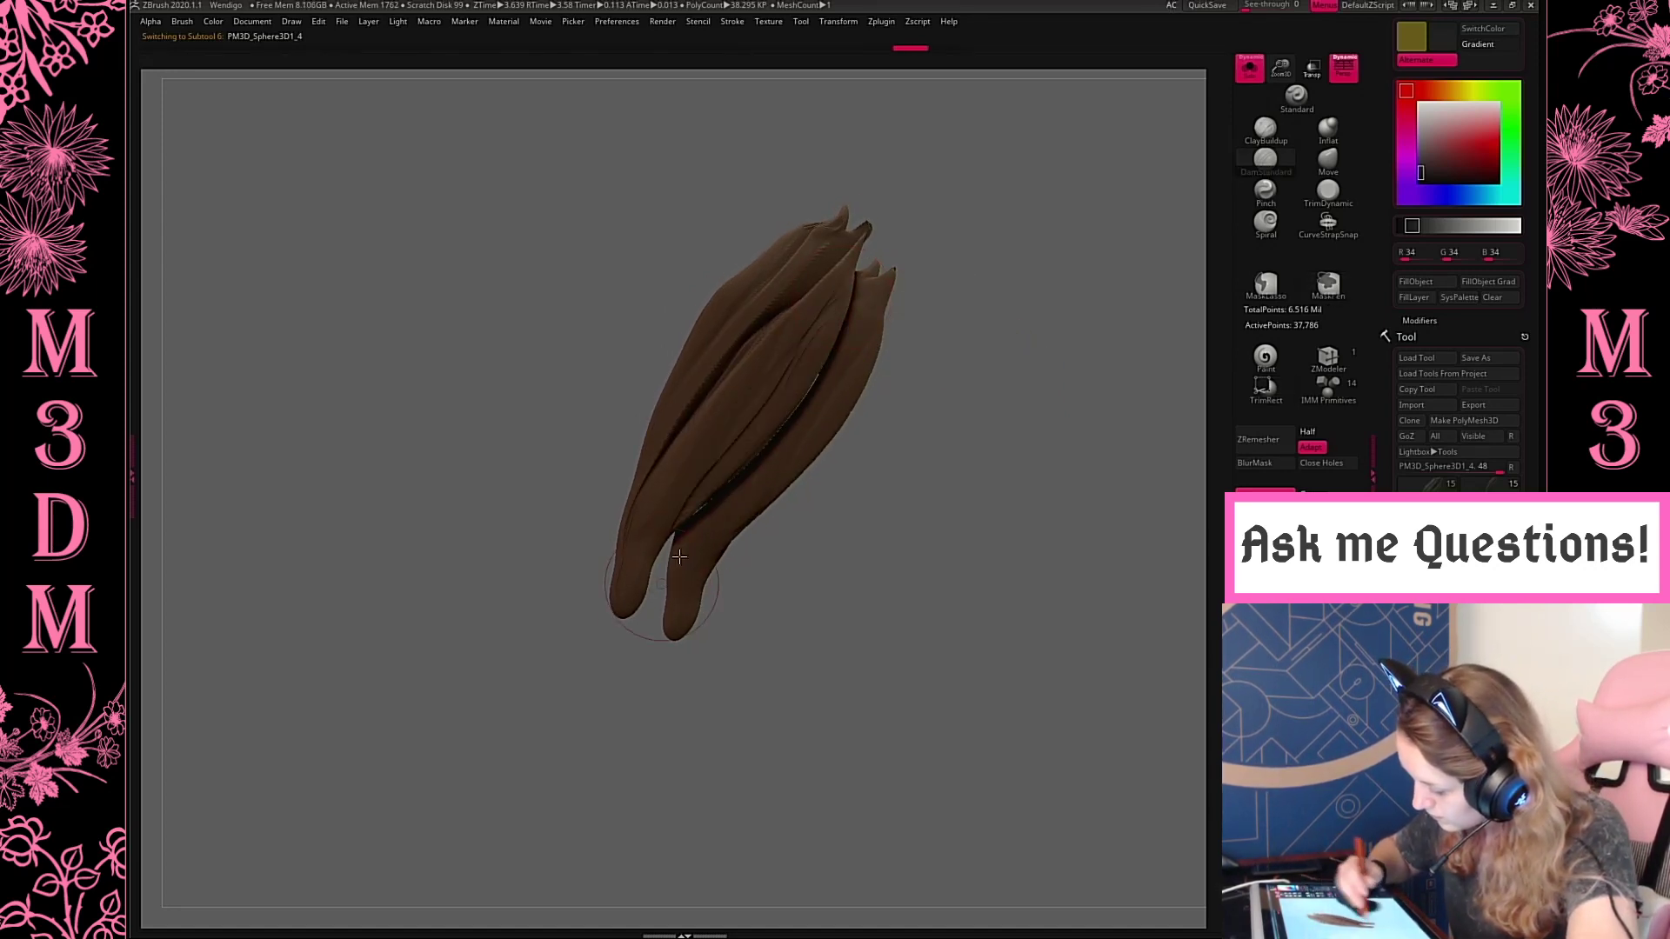
Carve long grooves along the isolated hind upper legs' rear and outer sides, subdividing the mesh once for finer detail
mouse_move(912, 388)
left_mouse_down()
mouse_move(966, 393)
mouse_move(916, 362)
left_mouse_up()
key("space")
left_click_drag(665, 363, 607, 512)
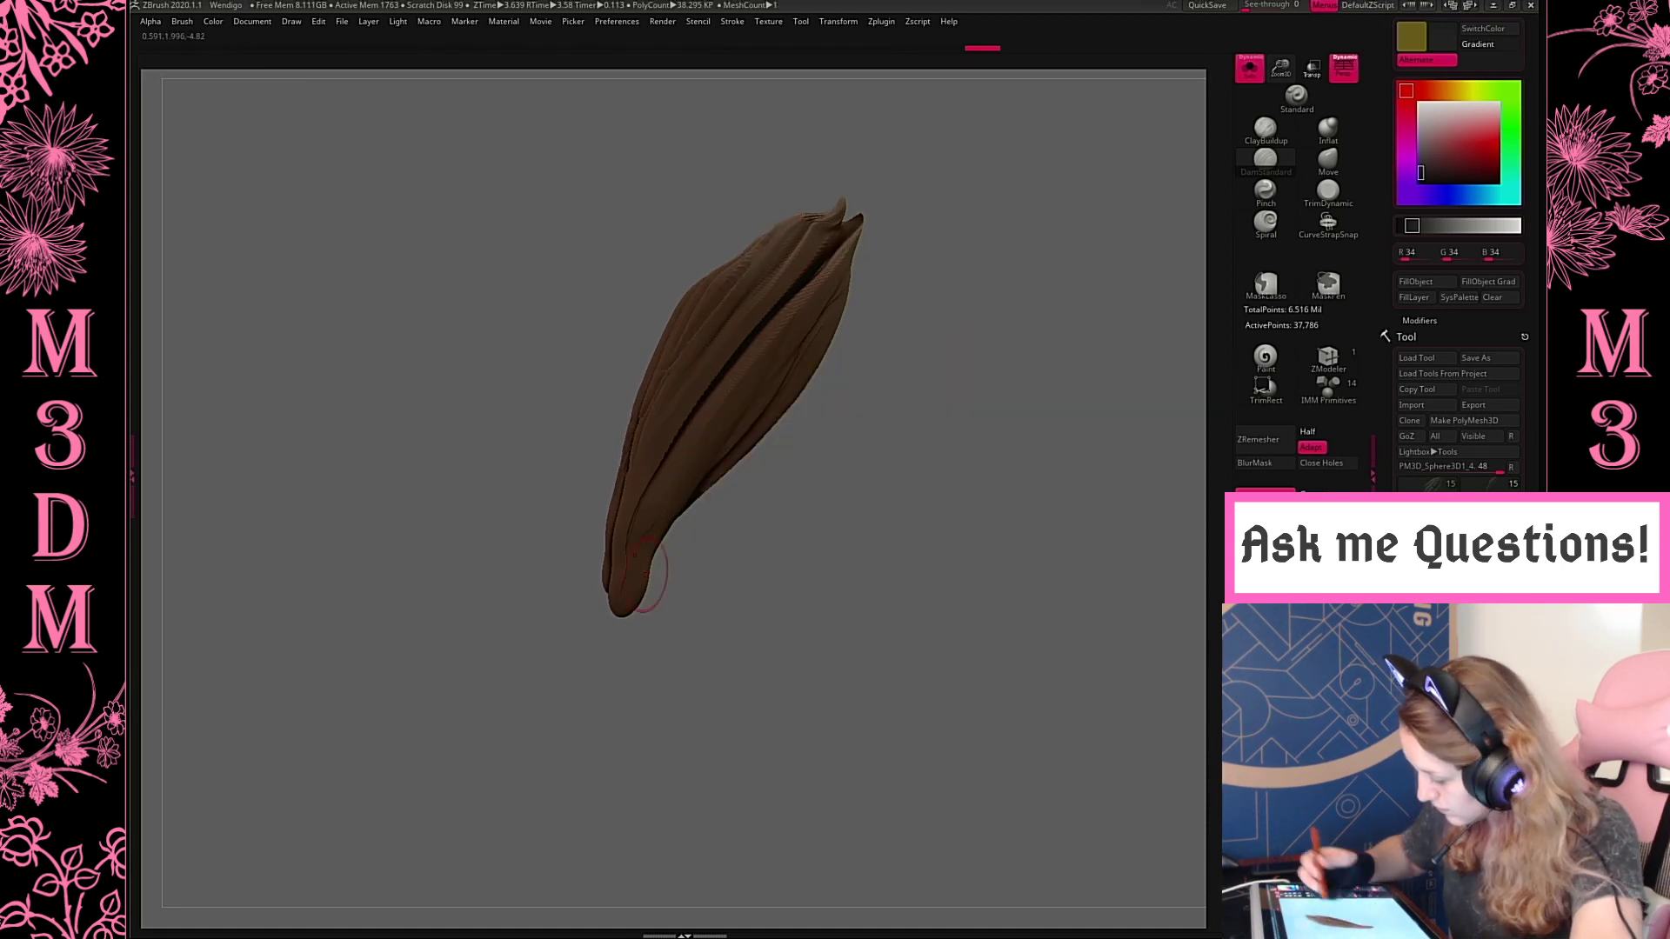
left_click_drag(961, 482, 1005, 481)
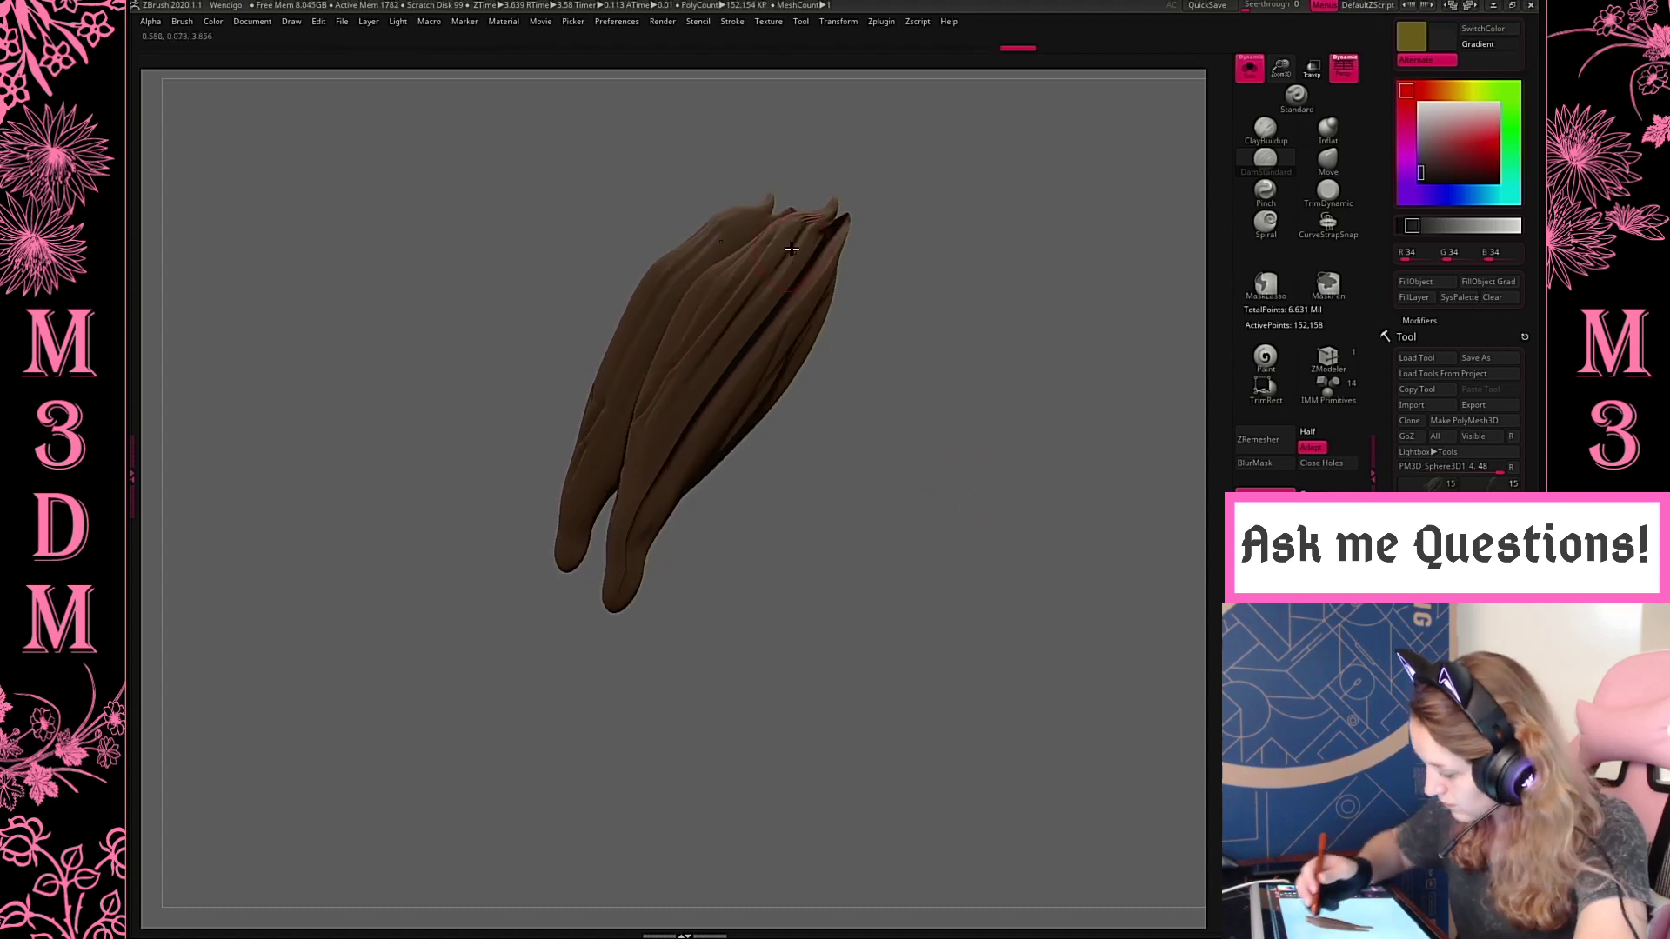
mouse_move(791, 233)
left_mouse_down()
mouse_move(664, 417)
mouse_move(630, 557)
left_mouse_up()
Continue the bark grooves around the narrow edges and inner faces of the hind upper legs
mouse_move(948, 266)
left_mouse_down()
mouse_move(914, 255)
mouse_move(980, 343)
left_mouse_up()
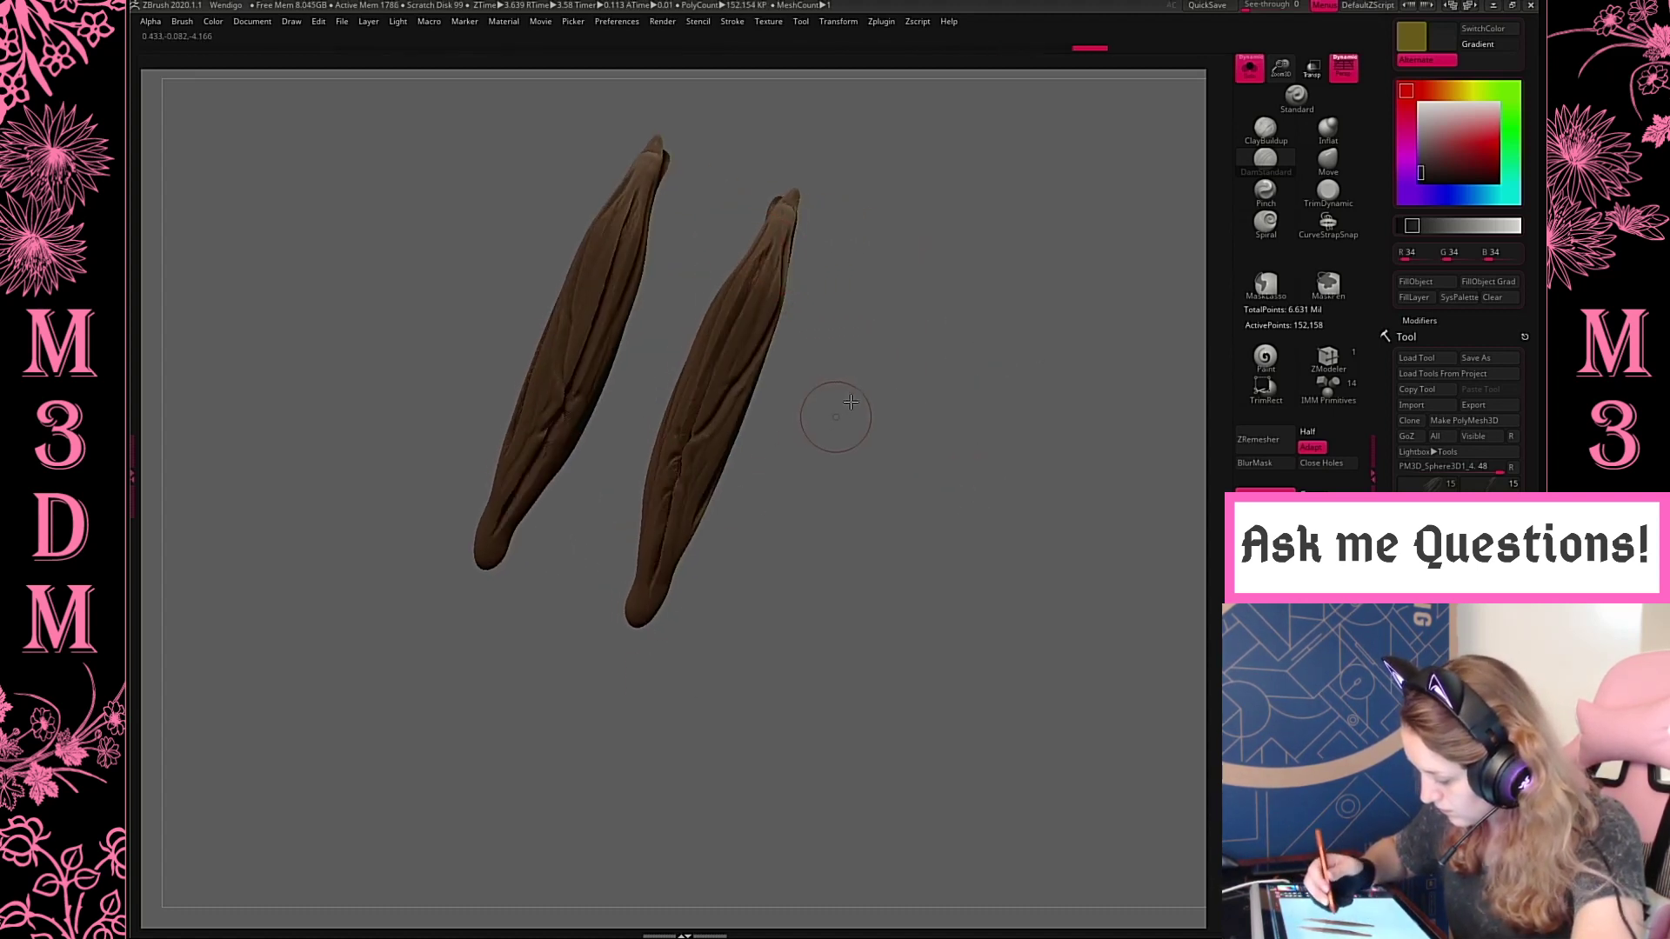
left_click_drag(828, 417, 953, 409)
left_click_drag(829, 475, 835, 489)
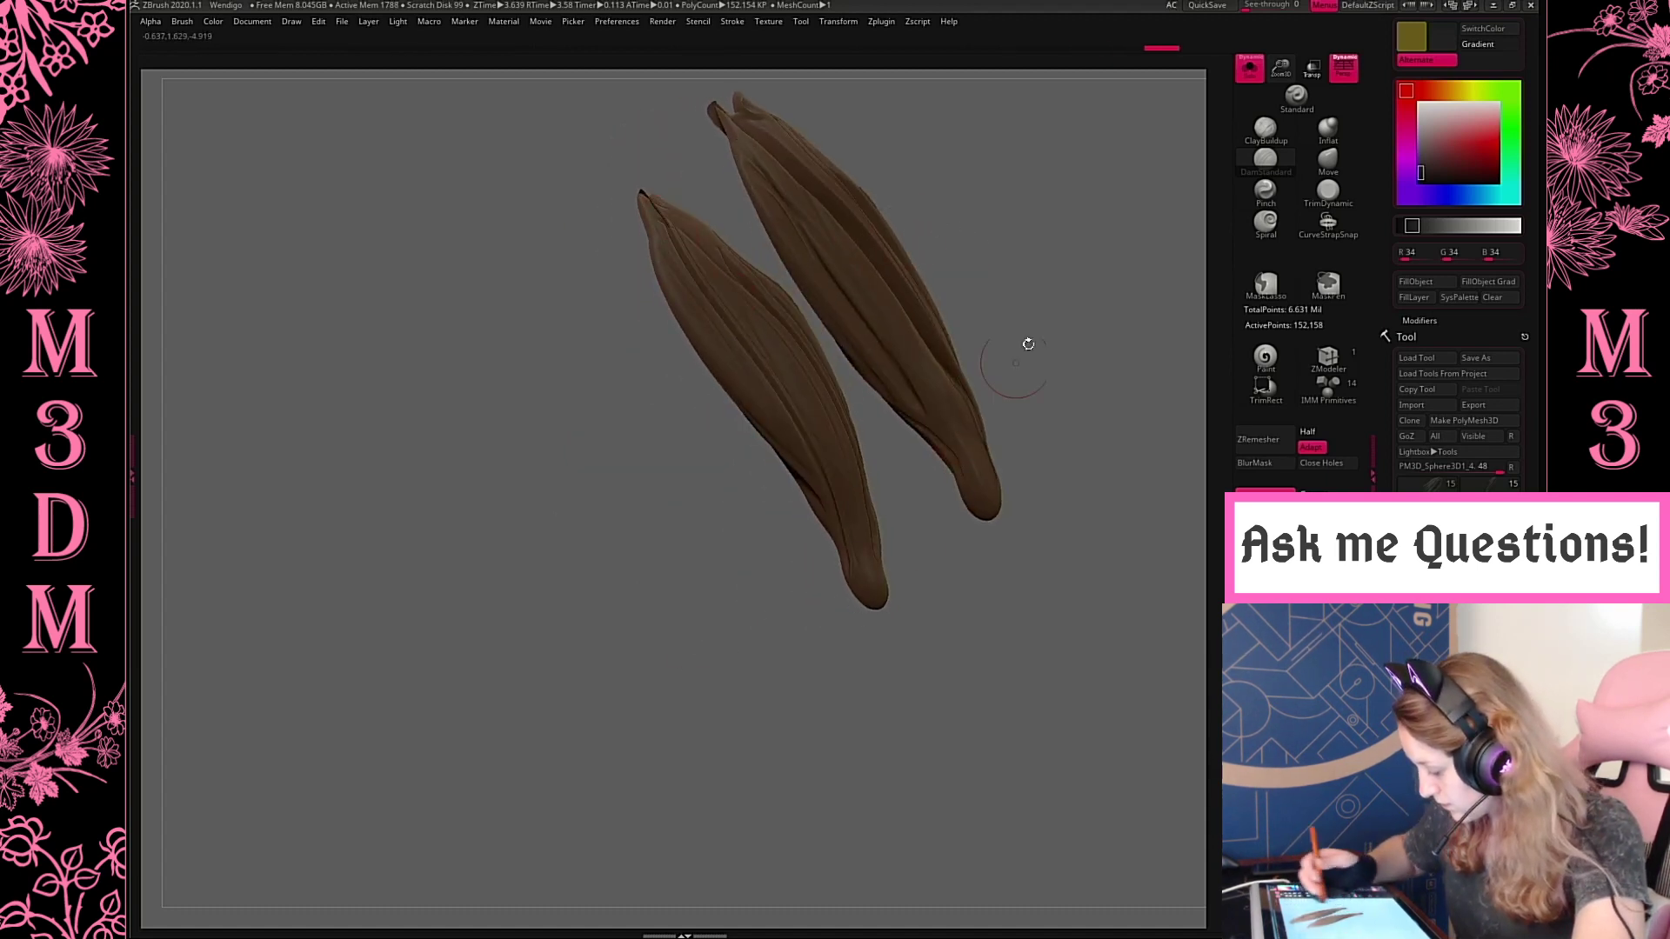
left_click_drag(1025, 344, 1028, 355)
left_click_drag(904, 588, 1005, 400)
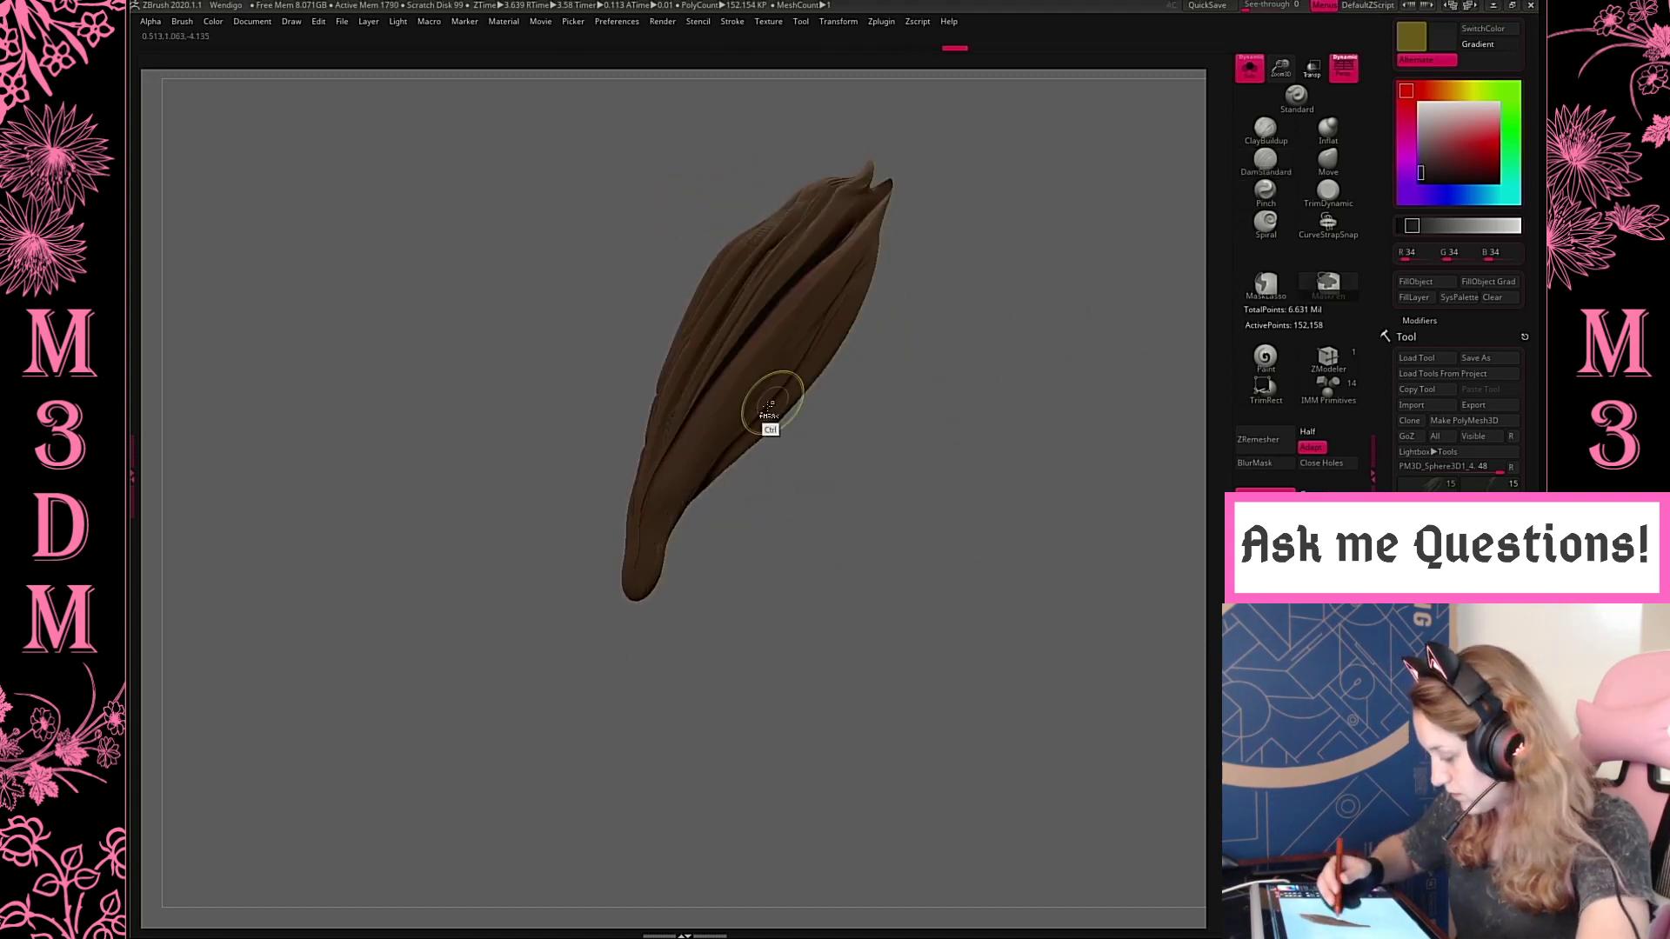
Carve finer lengthwise grooves into the smooth front part of the hind upper legs, down to the knee ends
right_click(736, 402)
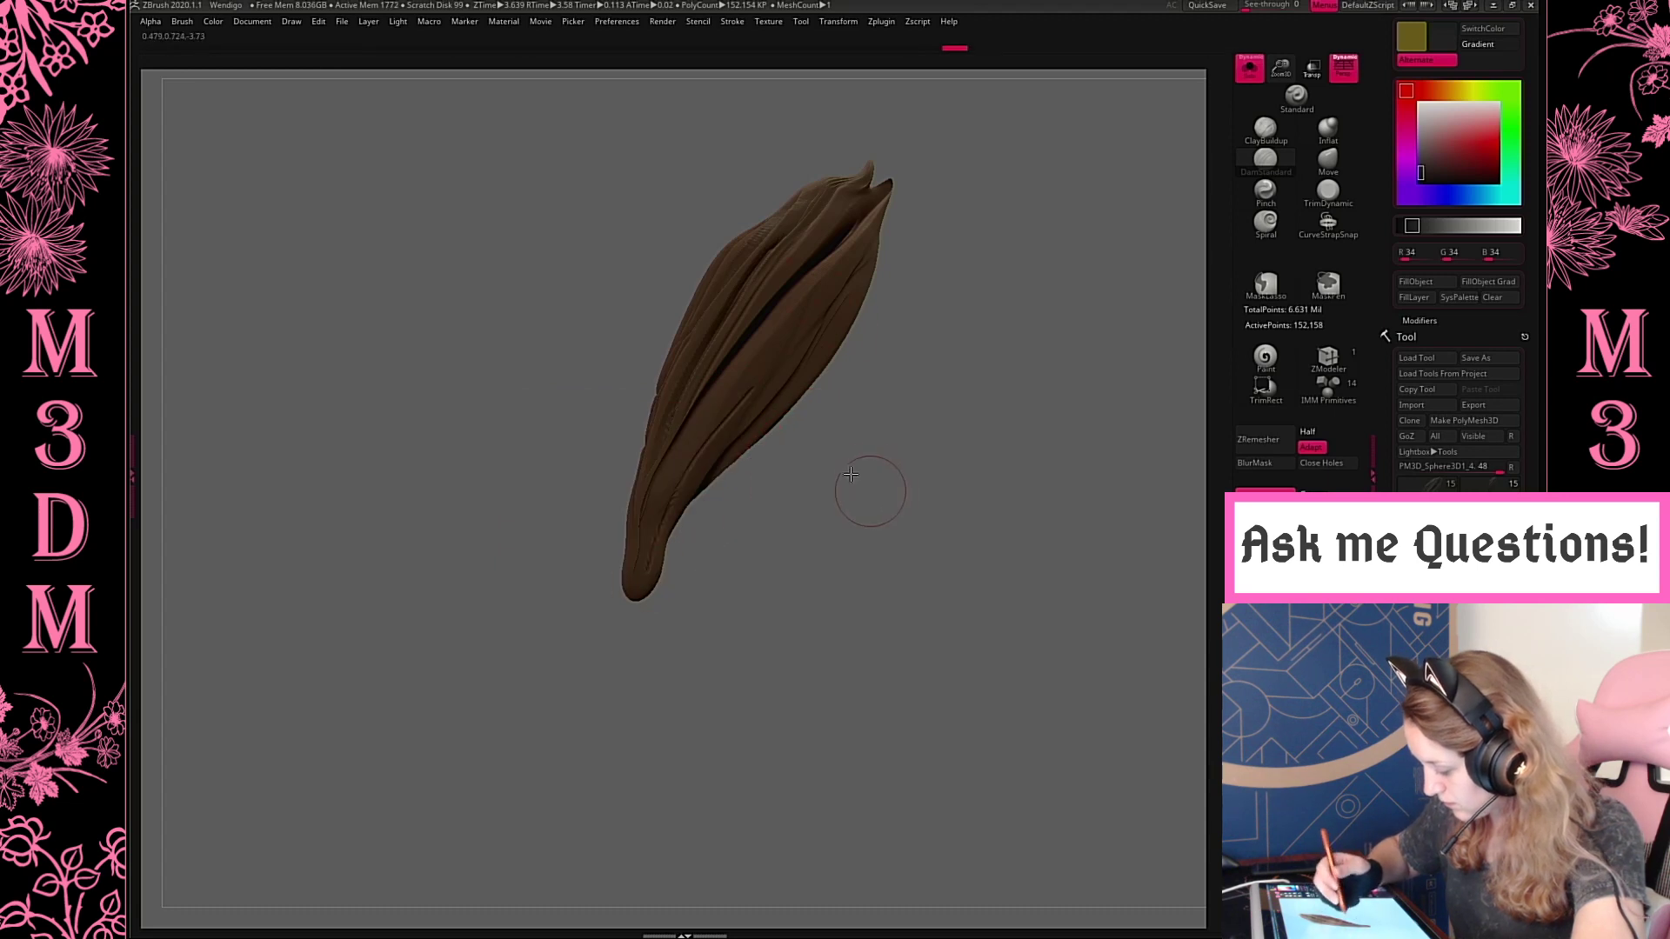
left_click_drag(851, 474, 783, 500)
key("space")
left_click_drag(934, 431, 911, 432)
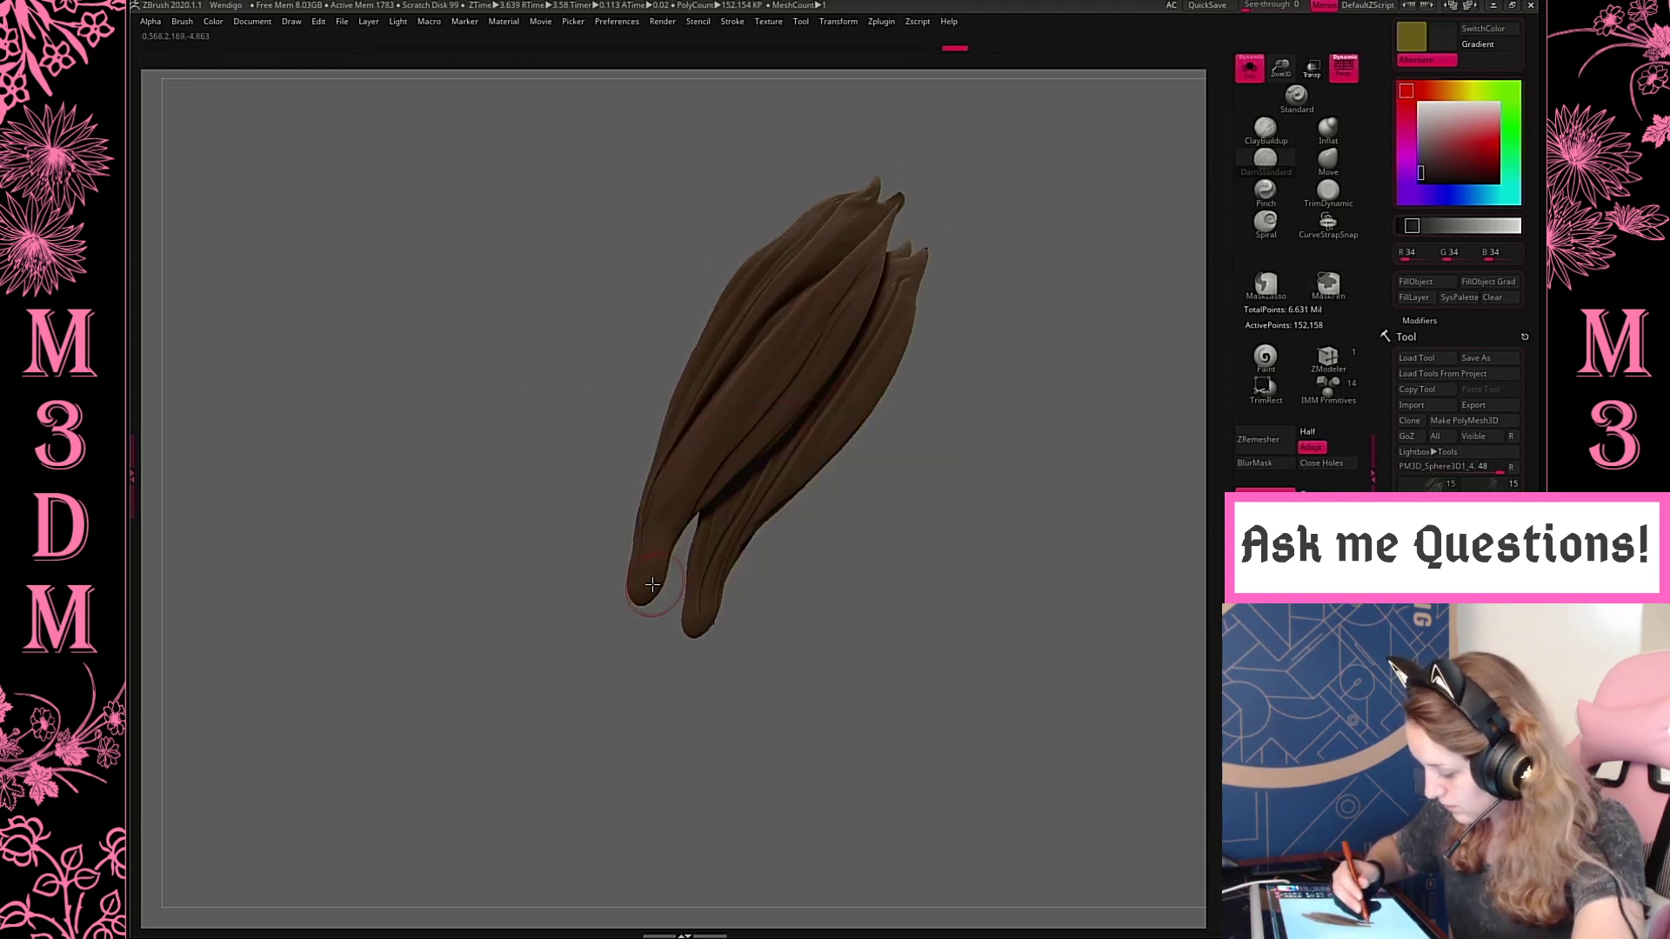
key("space")
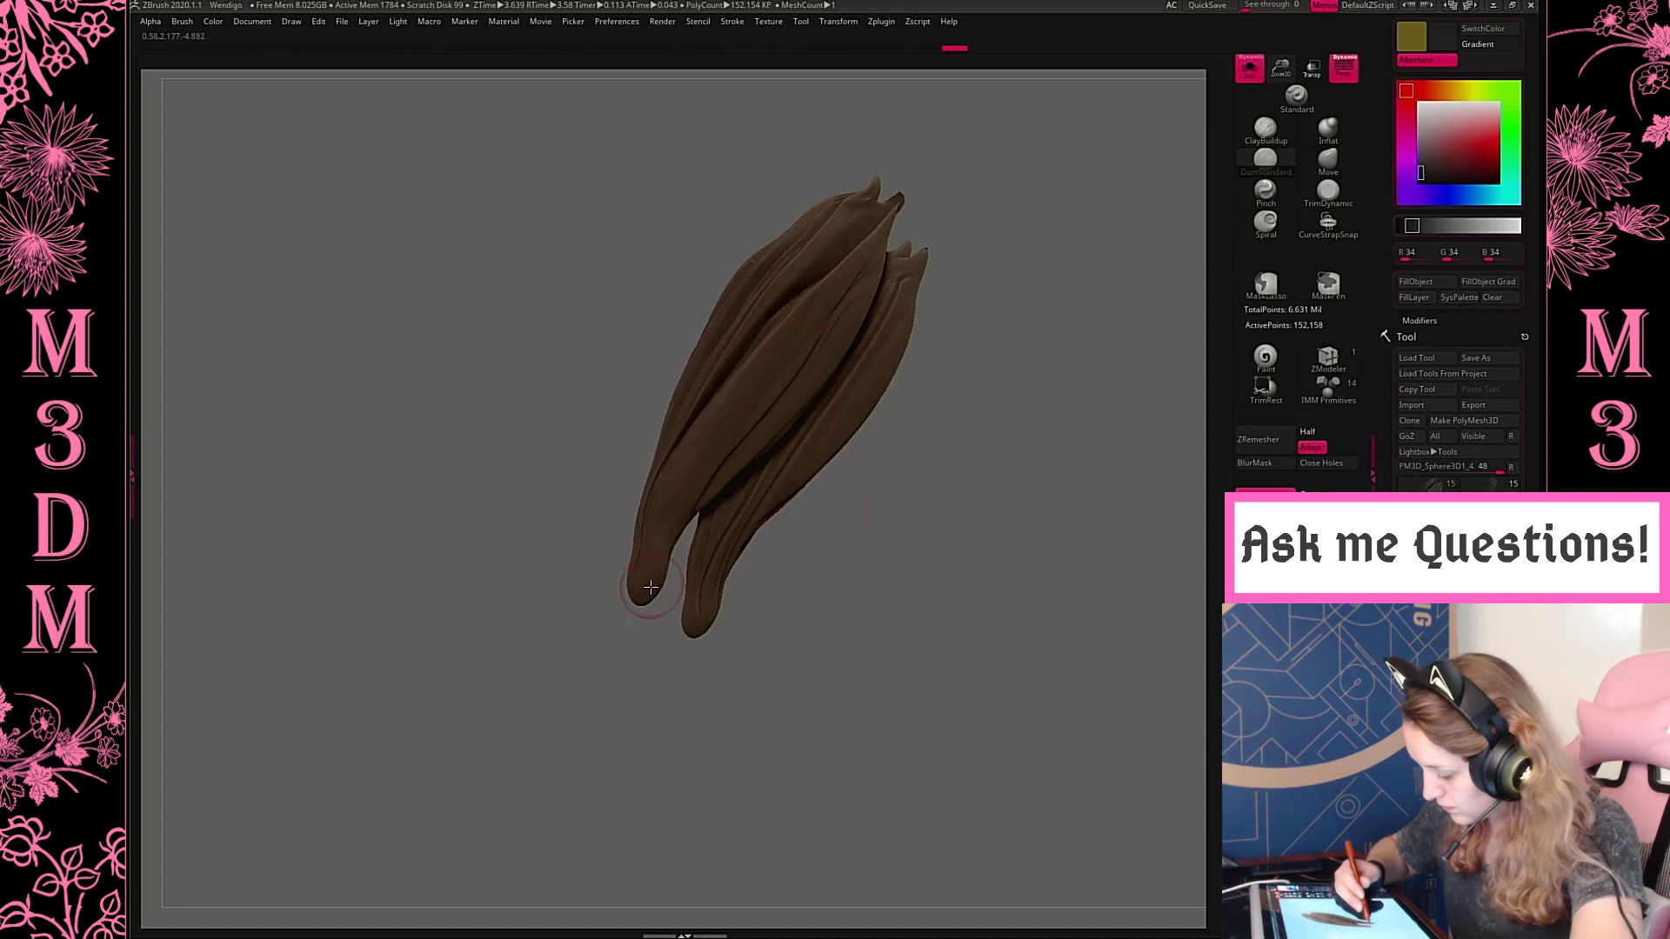
left_click_drag(969, 440, 995, 440)
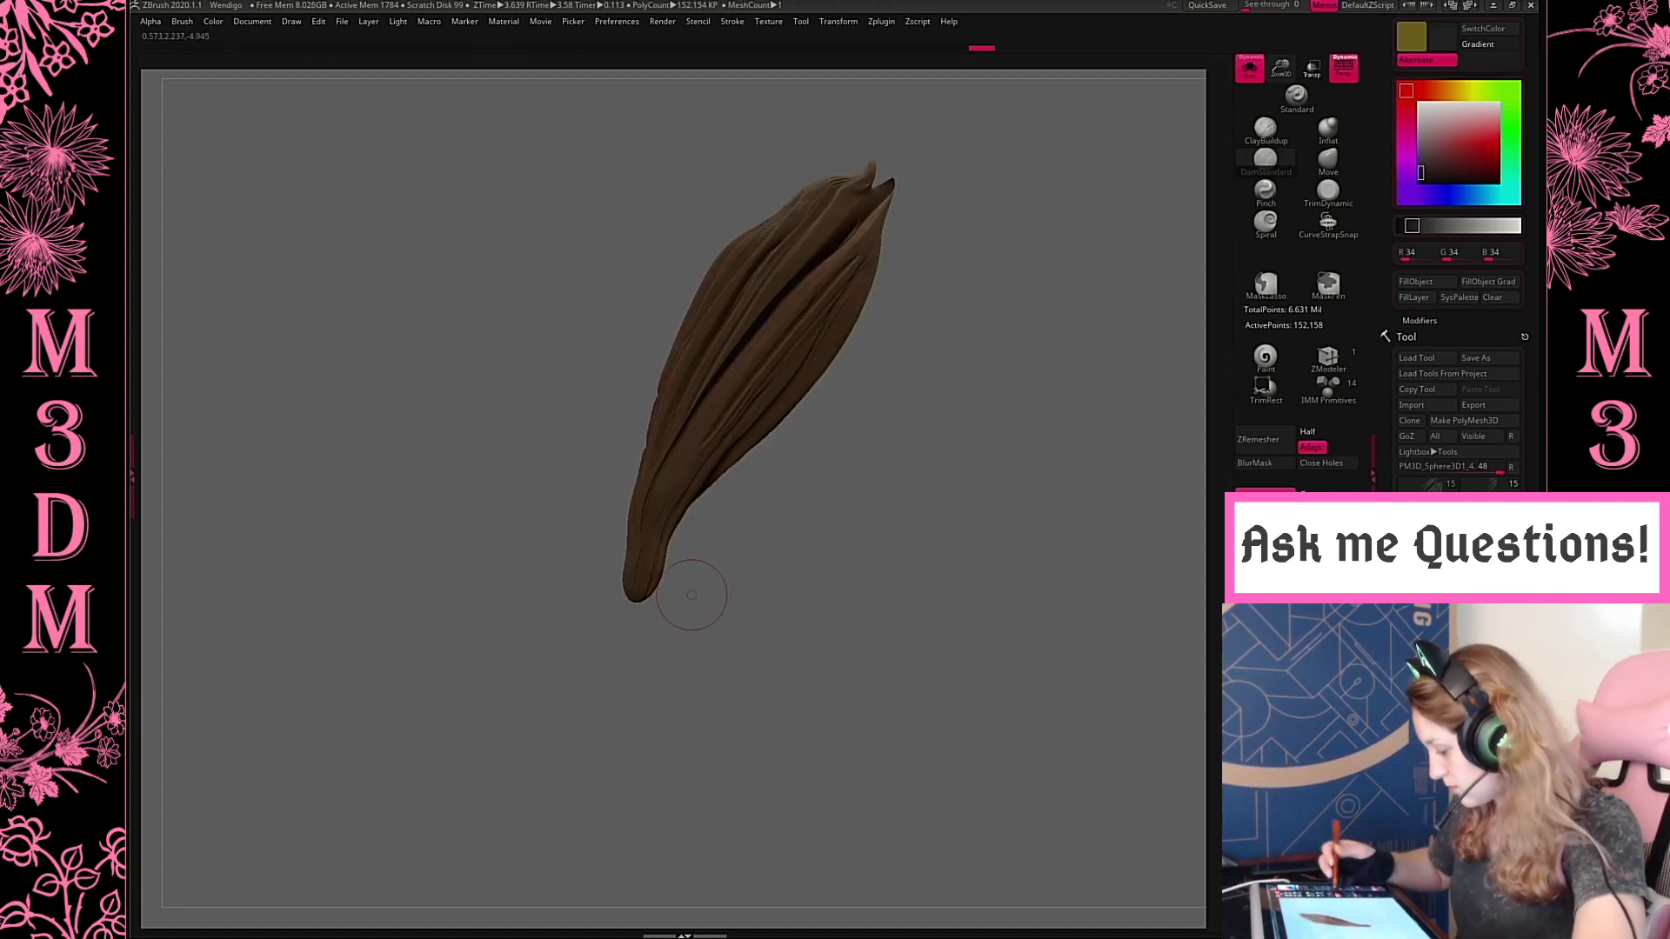
left_click_drag(1042, 700, 1171, 830, "ctrl")
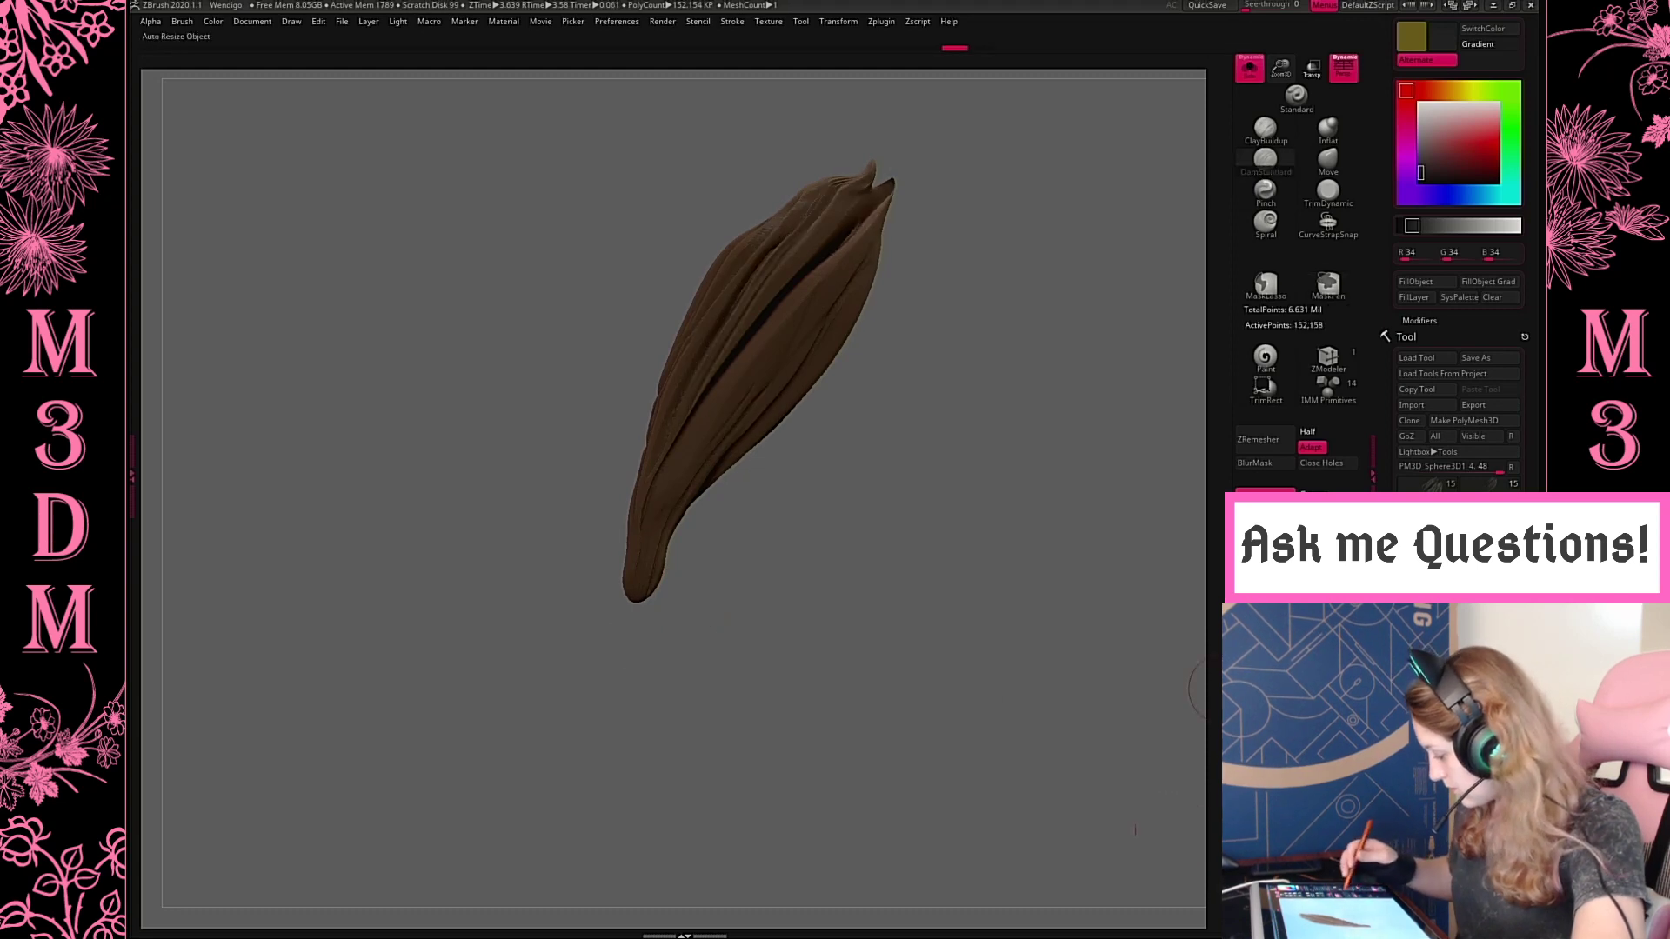
key("ctrl")
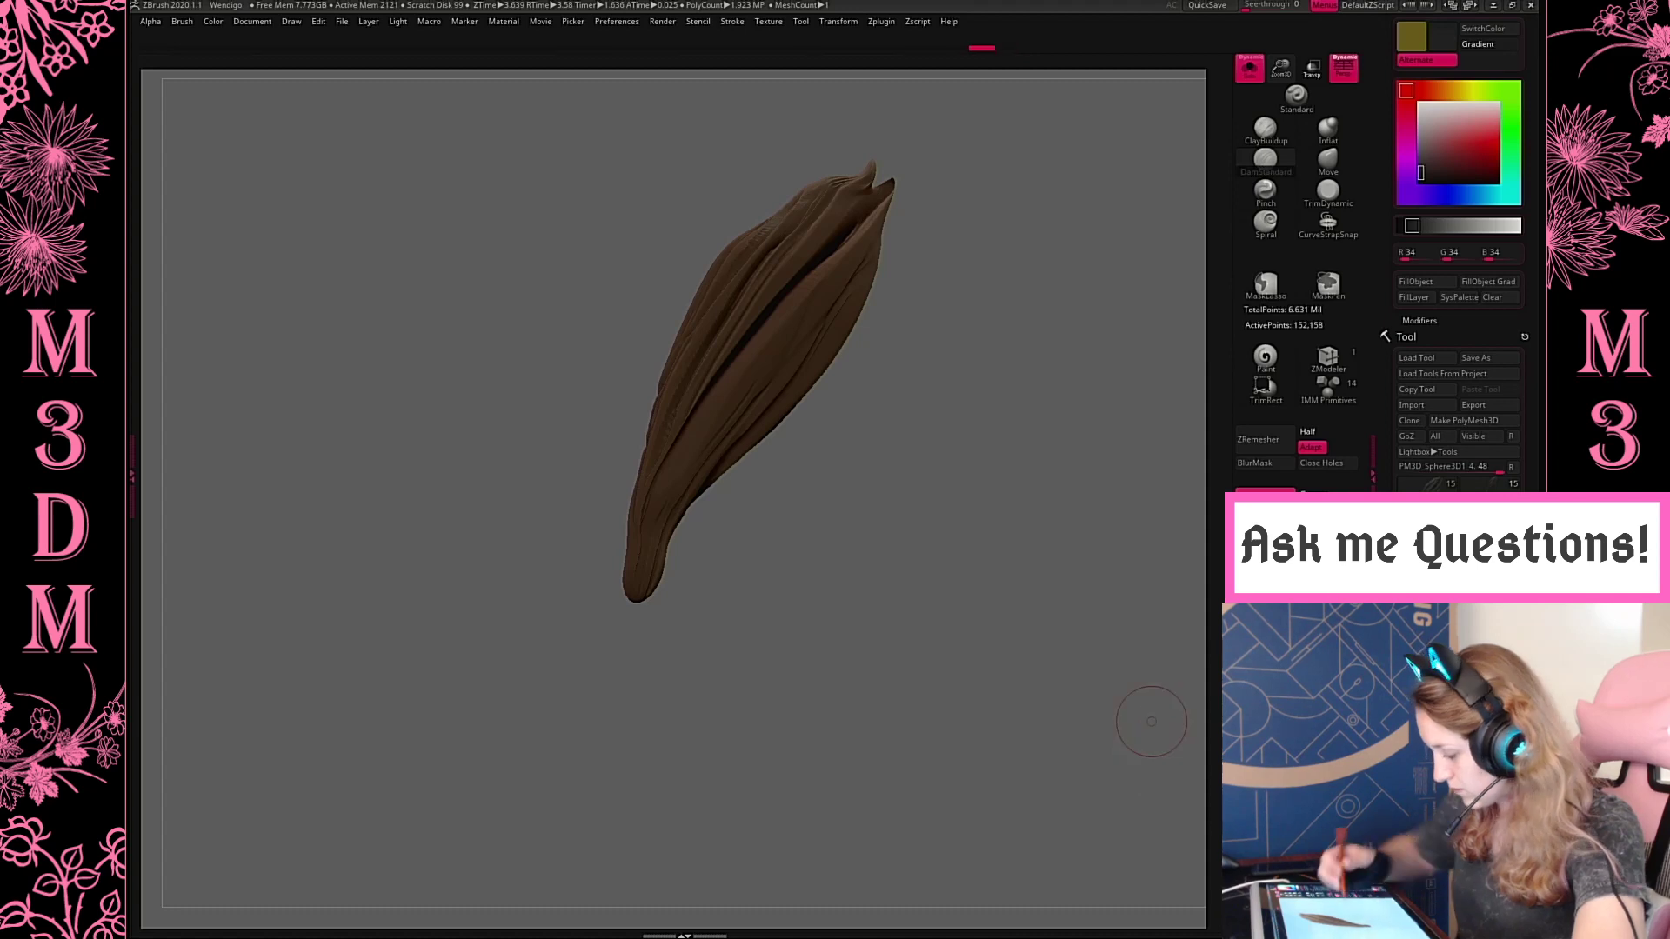
key("ctrl+z")
key("ctrl+z")
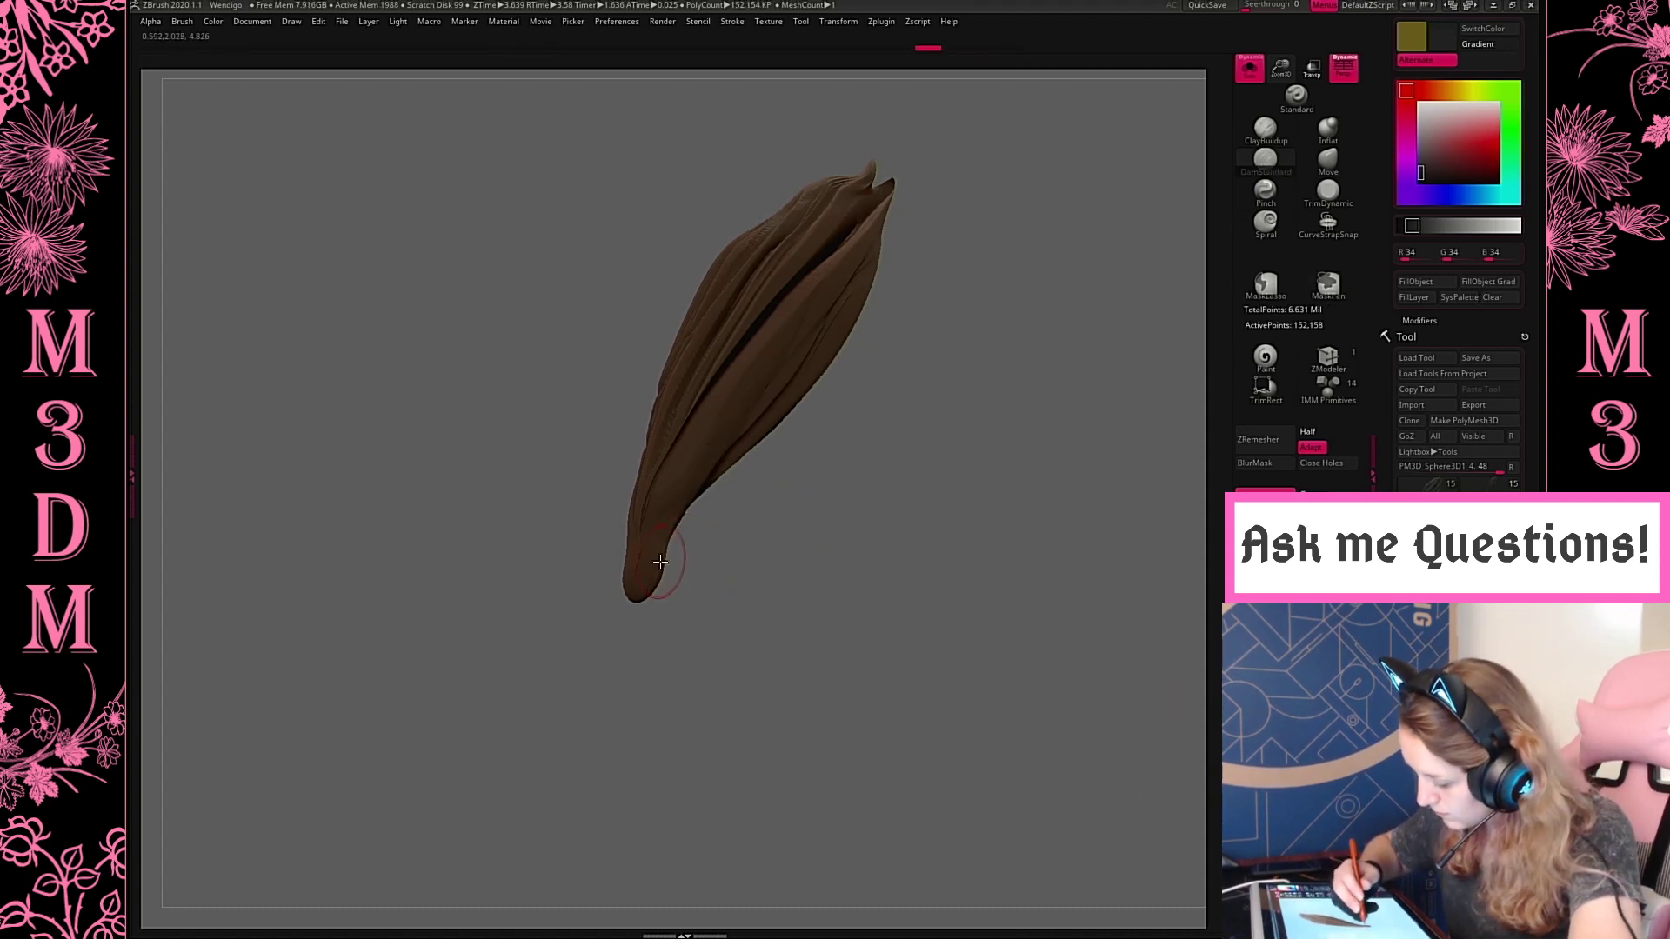
Carve a last groove on the hind upper leg's outer face, then show and frame the whole model
left_click_drag(738, 407, 765, 394)
left_click_drag(920, 317, 974, 341)
left_click(1250, 78)
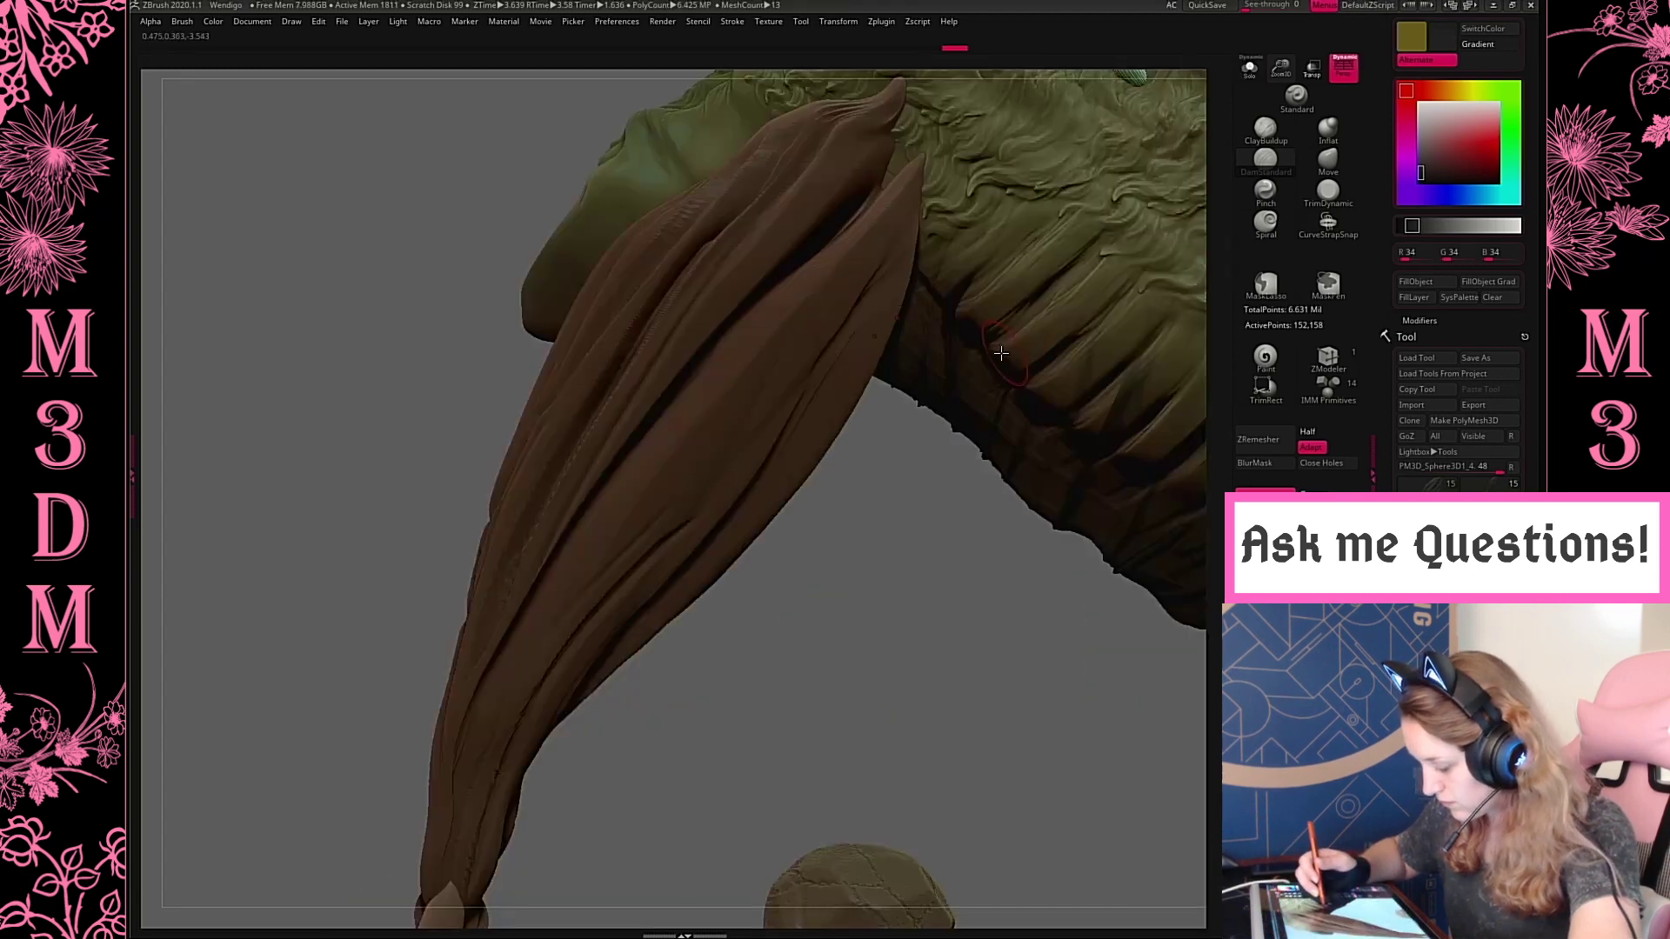
key("f")
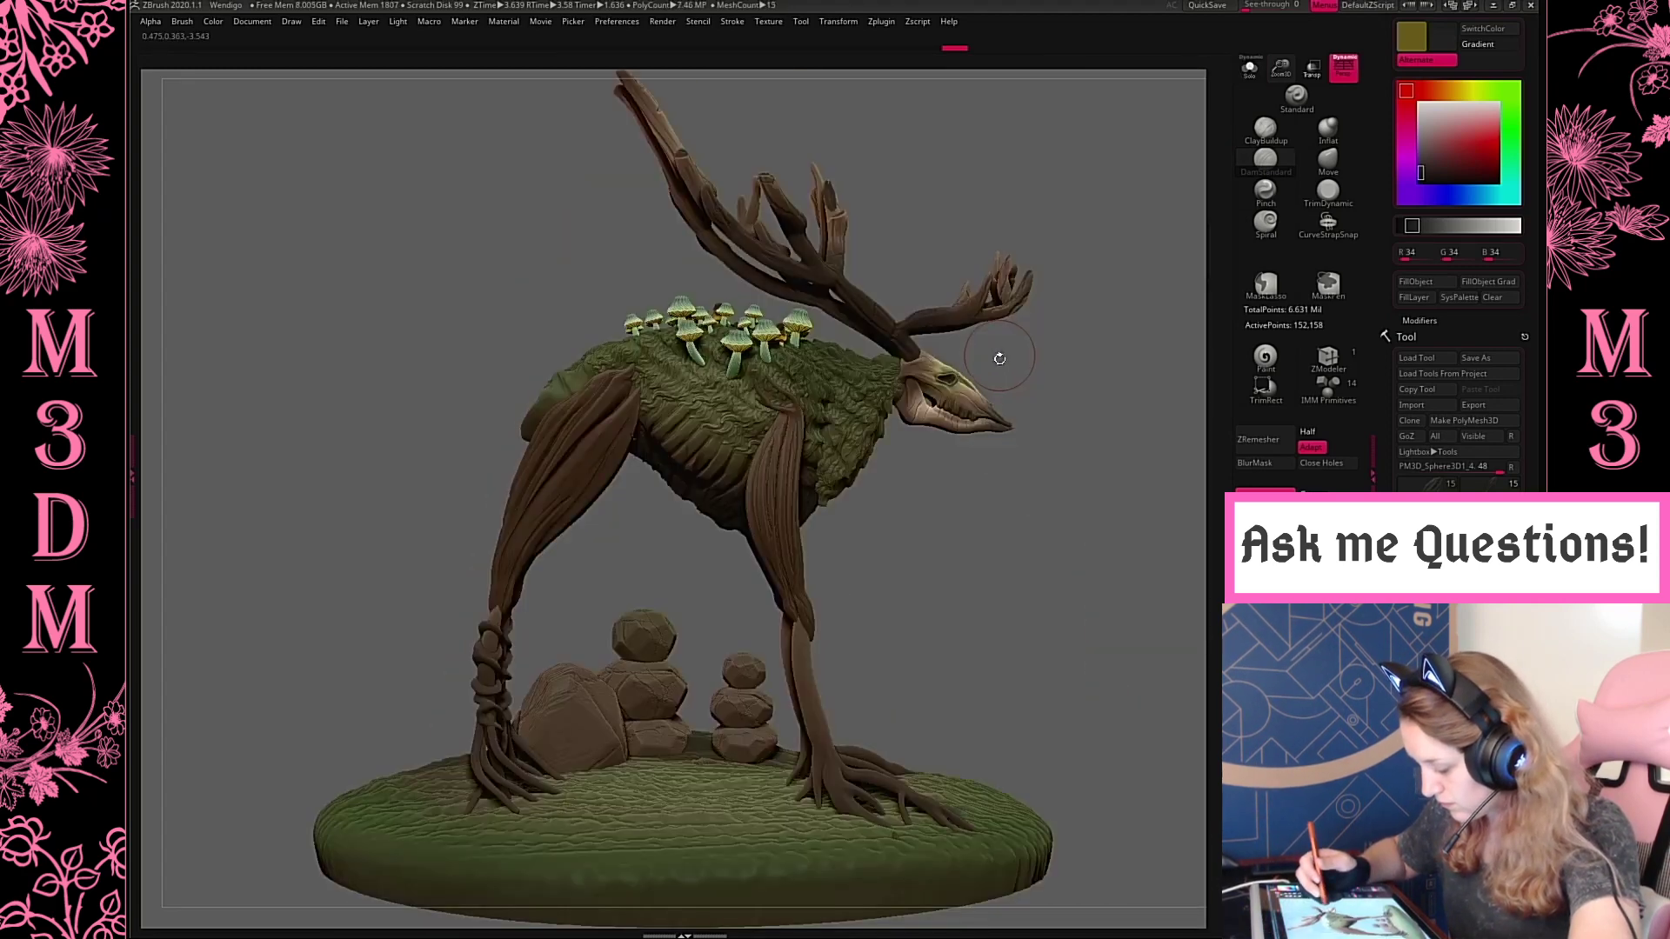
Select the front upper legs, raise the brush's Z Intensity to 86 and cut deep grooves into their upper outer face
left_click(773, 472, "alt")
key("space")
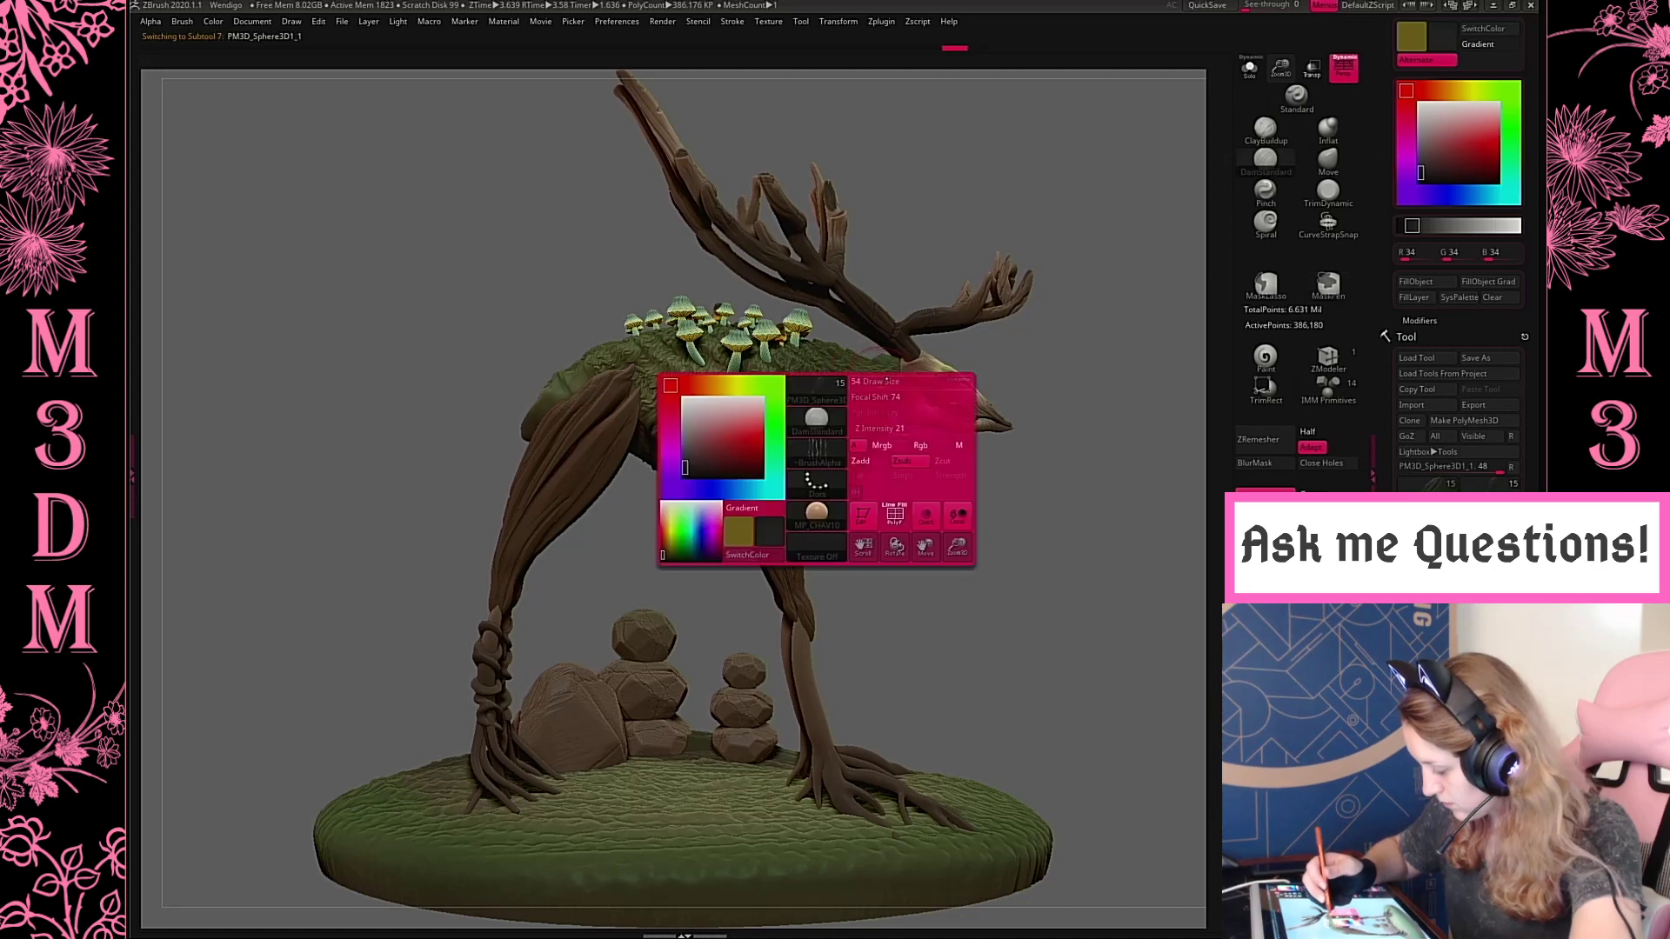
key("space")
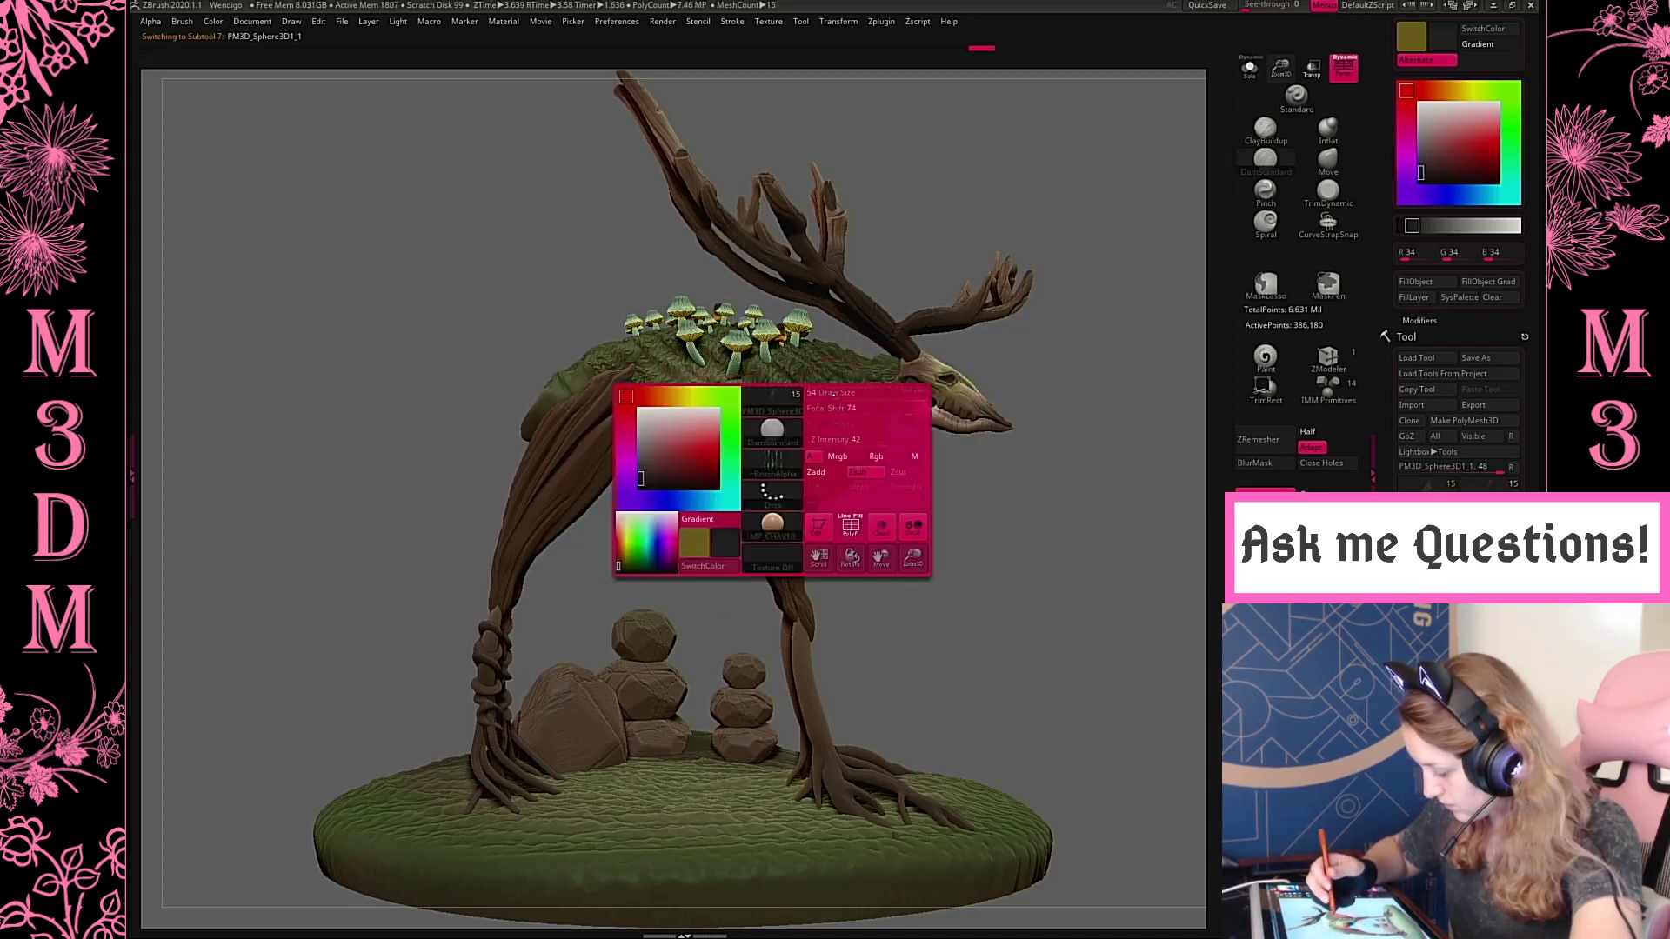
key("space")
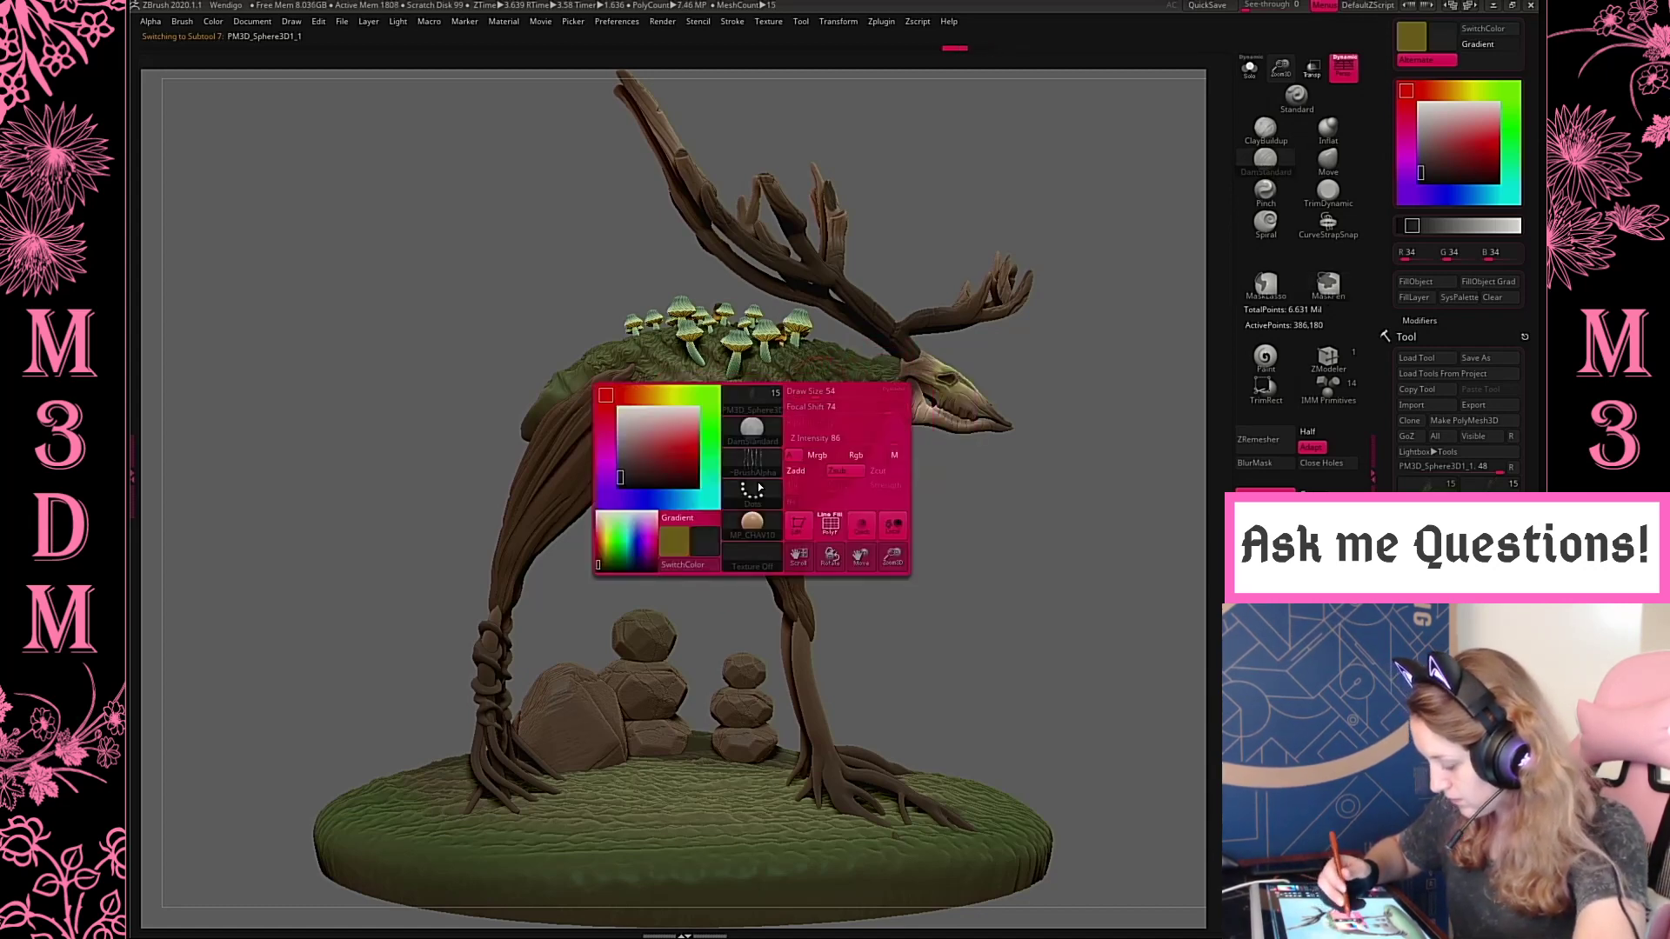
left_click_drag(768, 421, 767, 515)
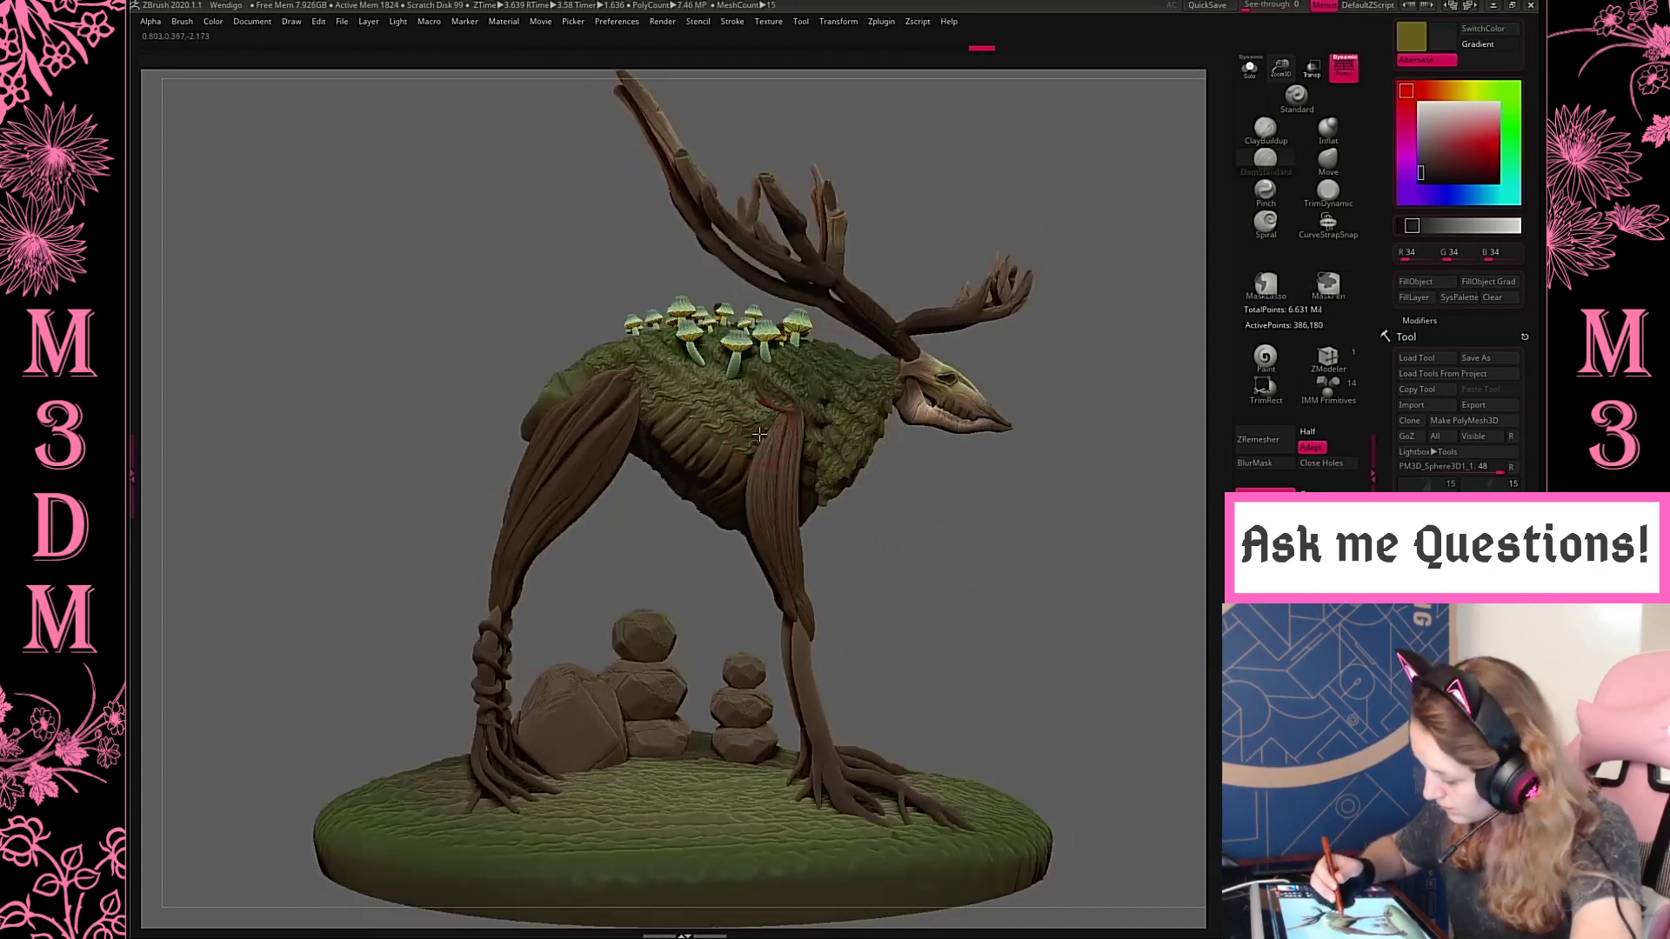
right_click(774, 451)
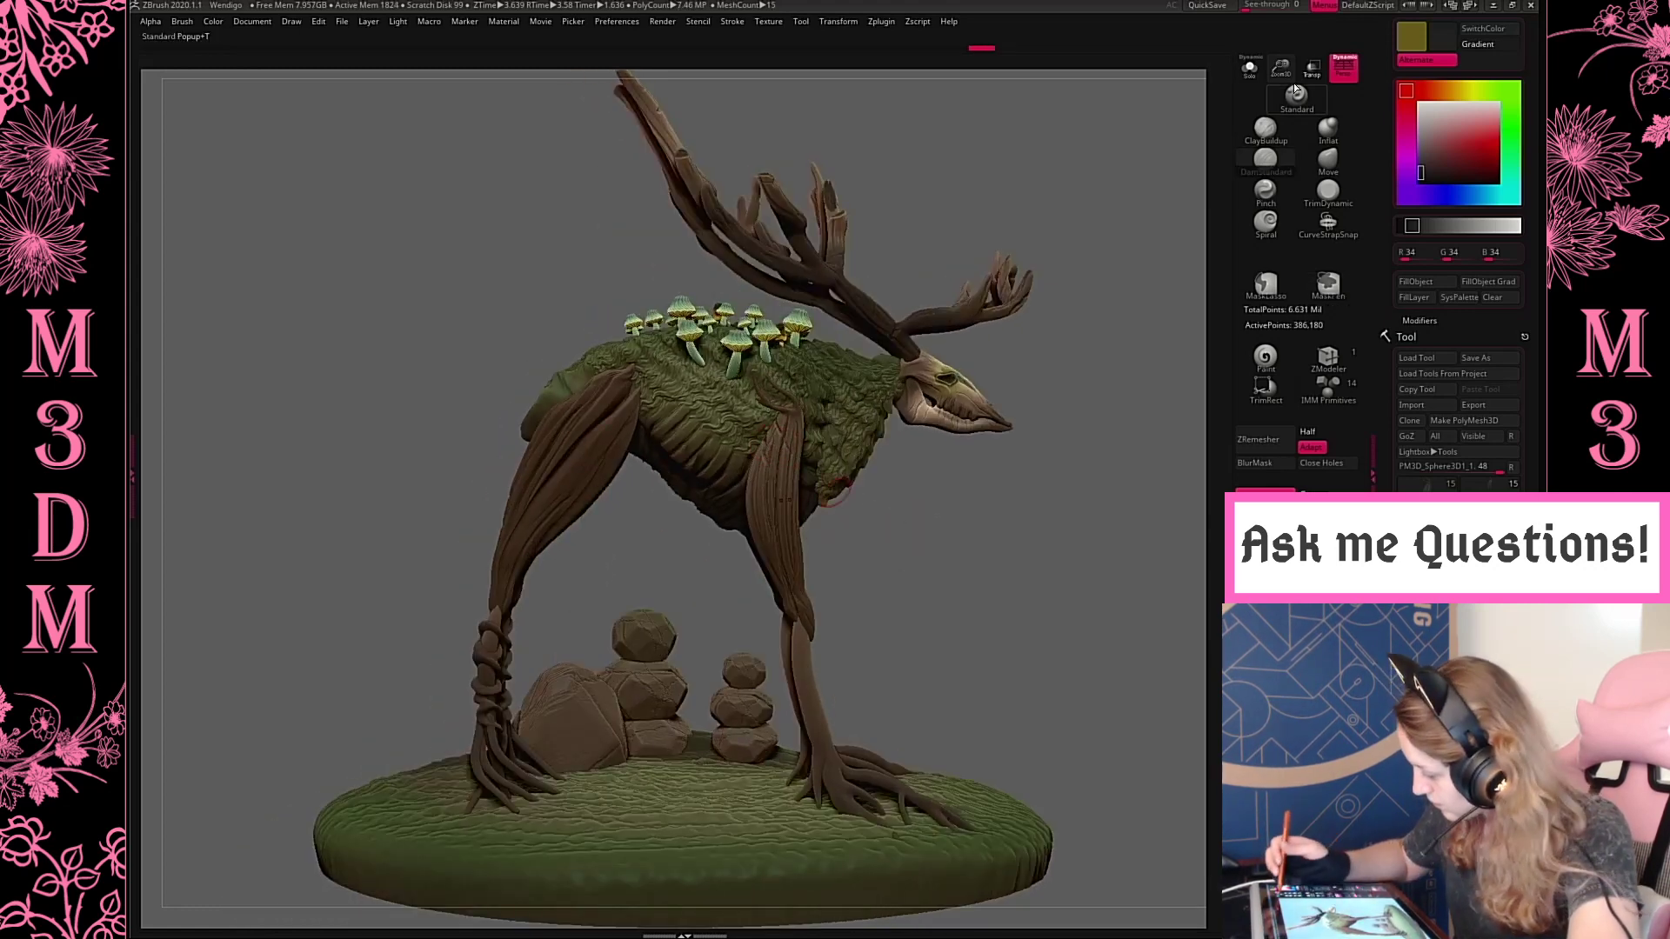
Use the Move brush to pull the bark edges near the top of the front upper leg into a jagged shape
left_click_drag(1281, 69, 1078, 209)
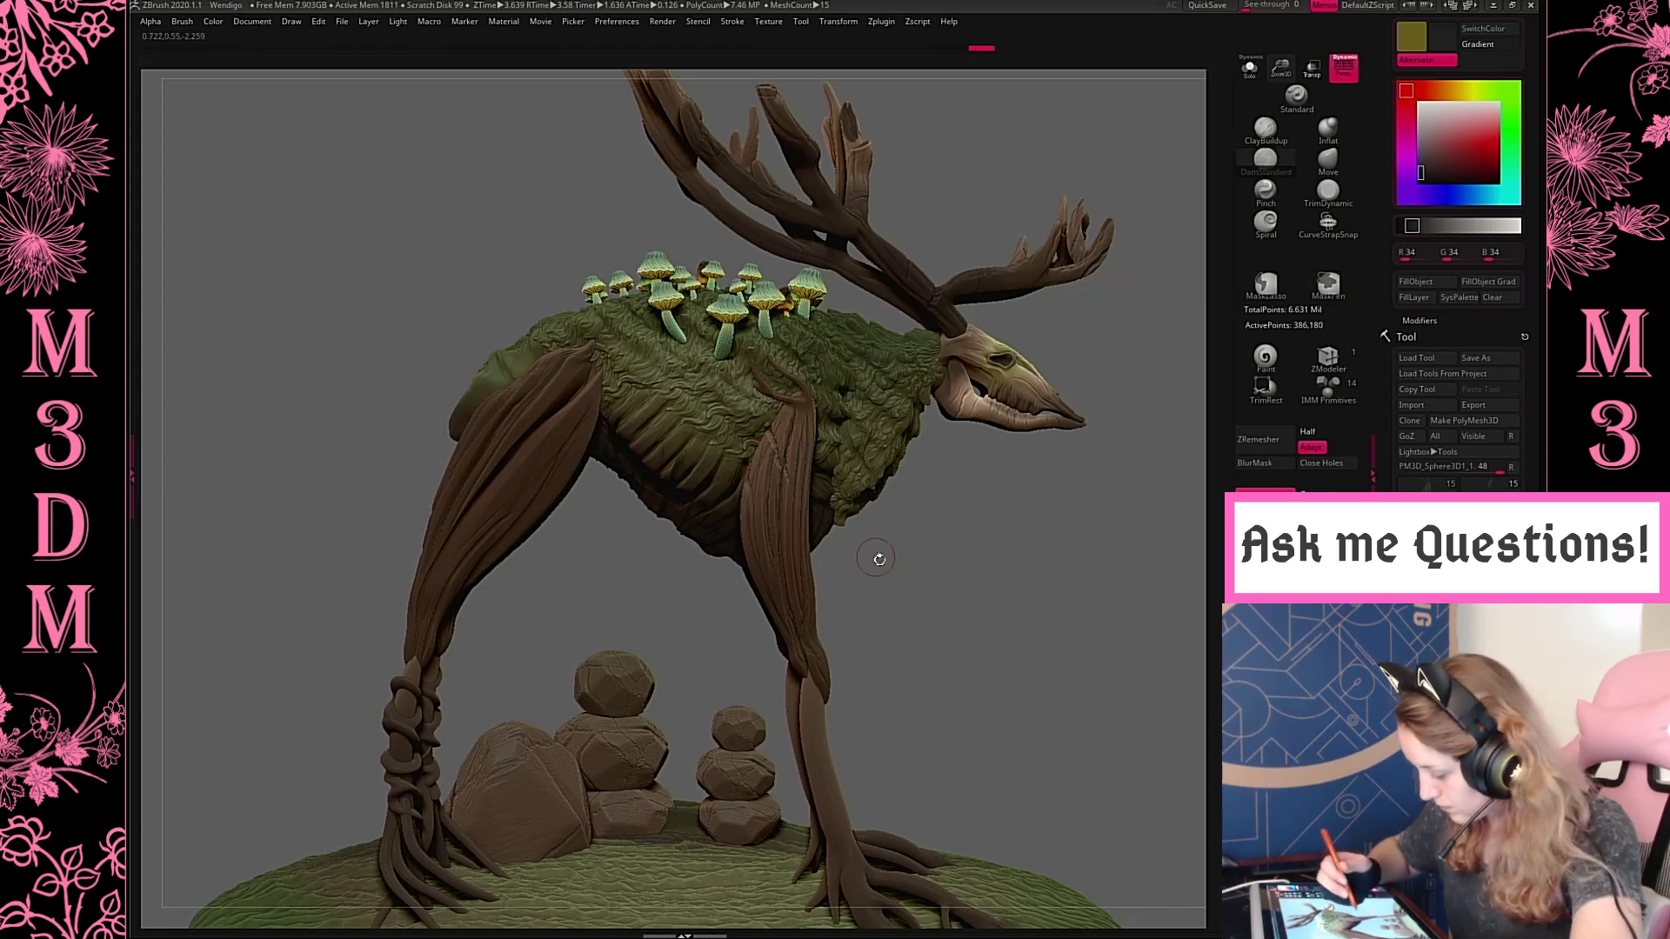
mouse_move(880, 560)
left_mouse_down()
mouse_move(922, 565)
mouse_move(917, 615)
mouse_move(928, 582)
left_mouse_up()
left_click(1328, 161)
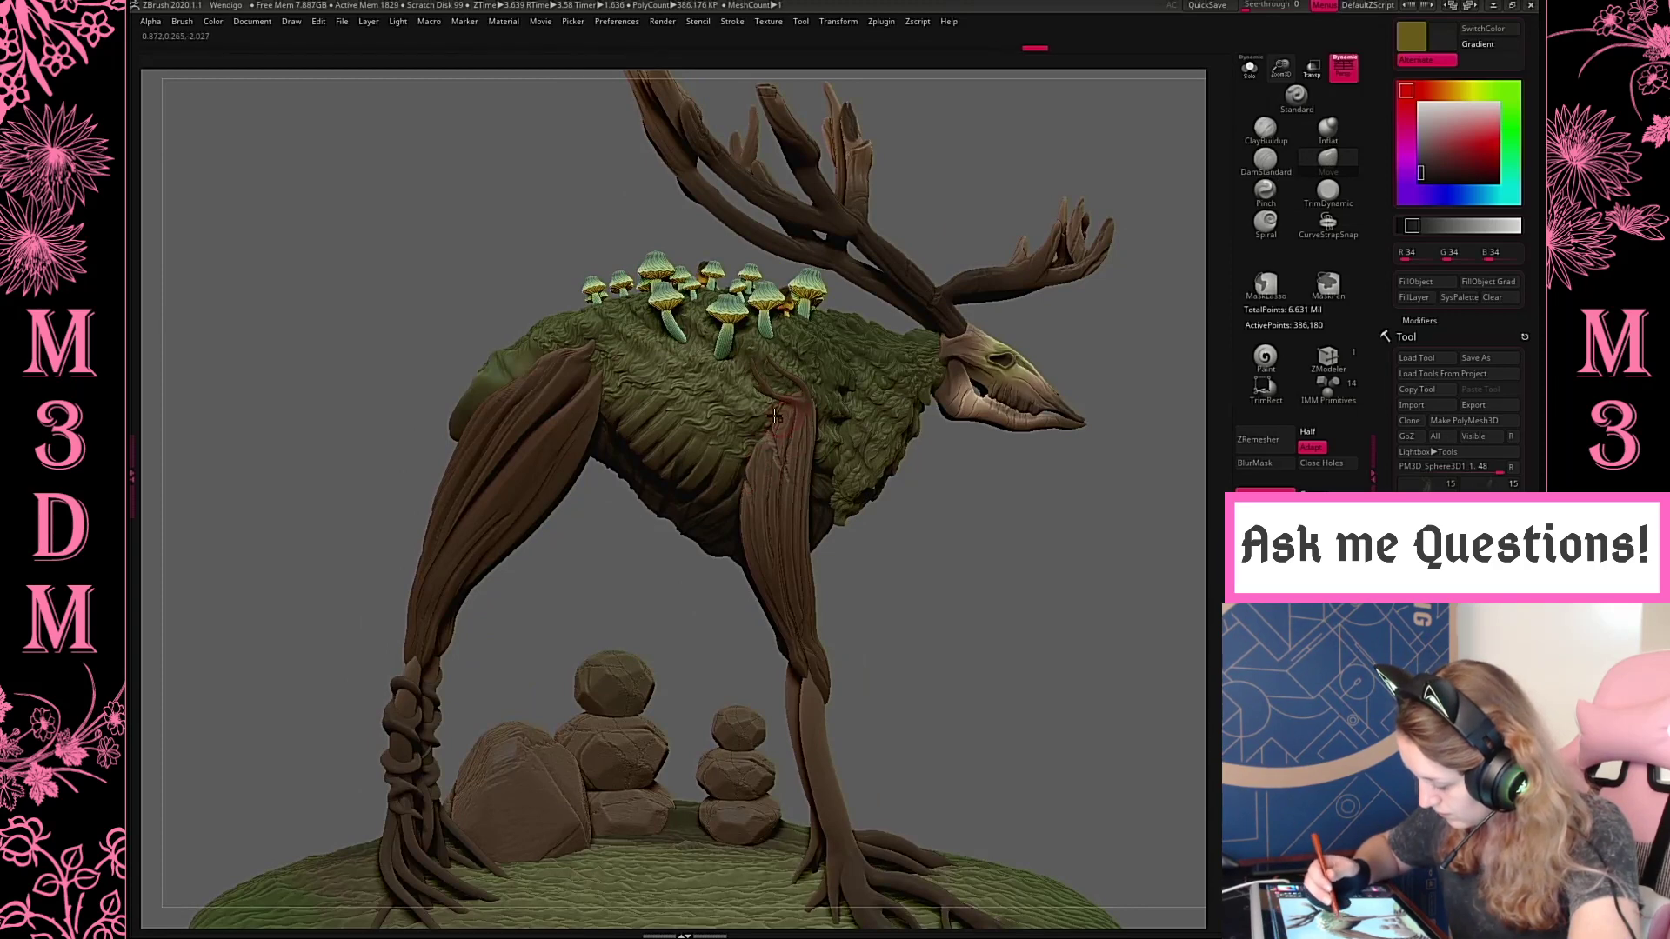
key("space")
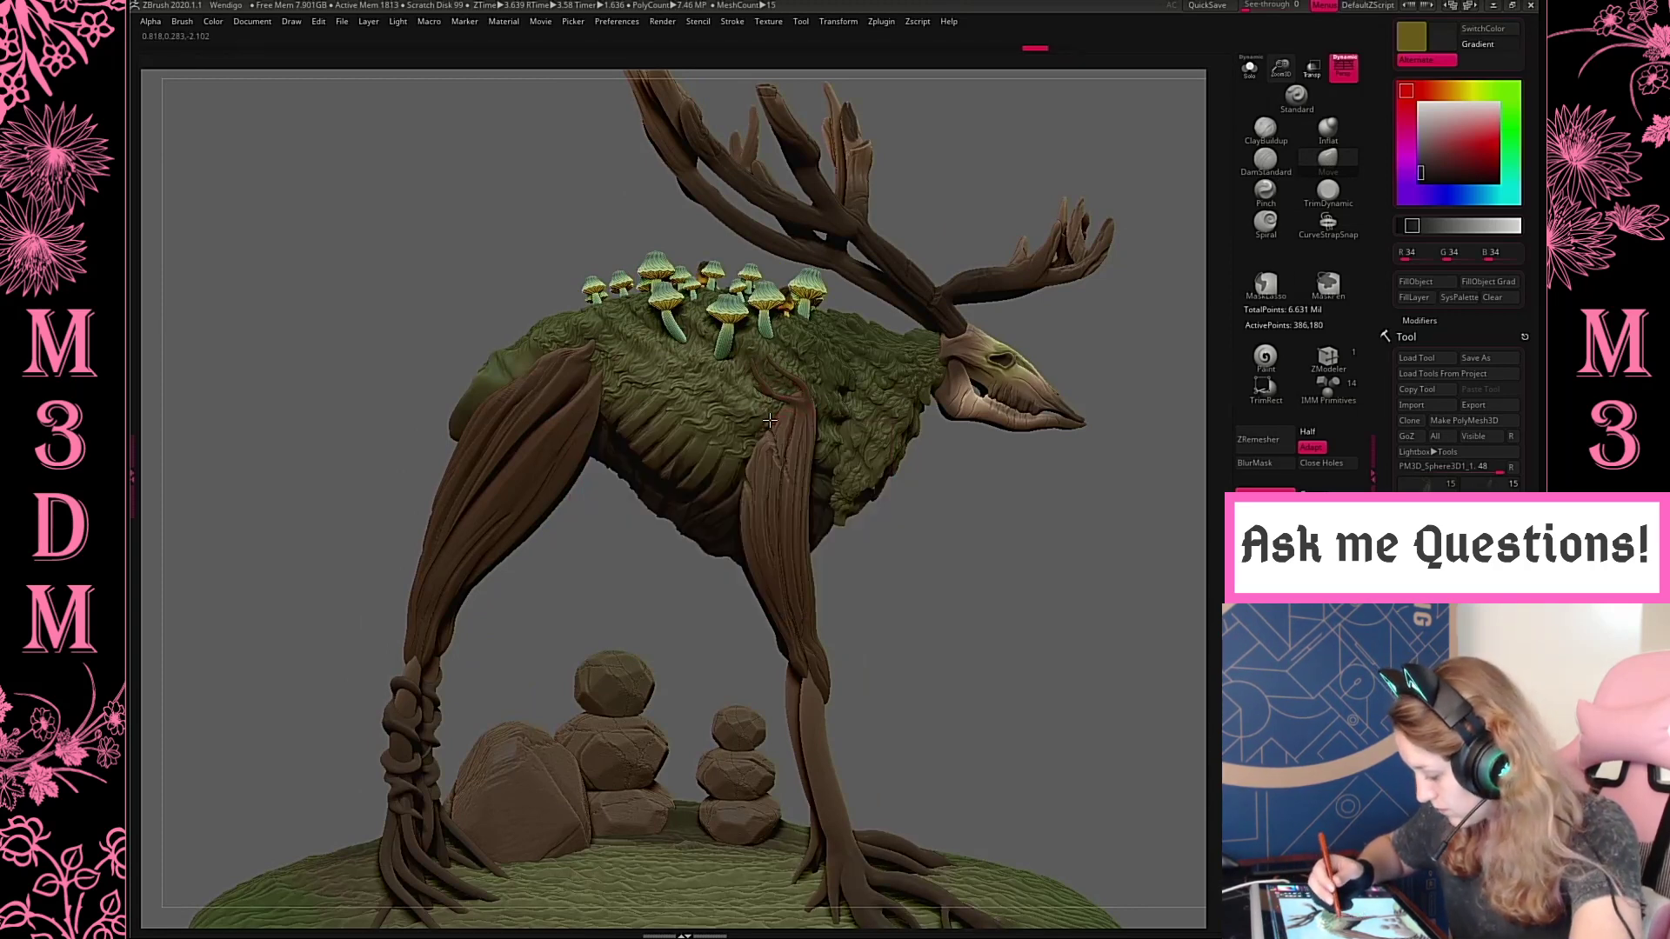
key("space")
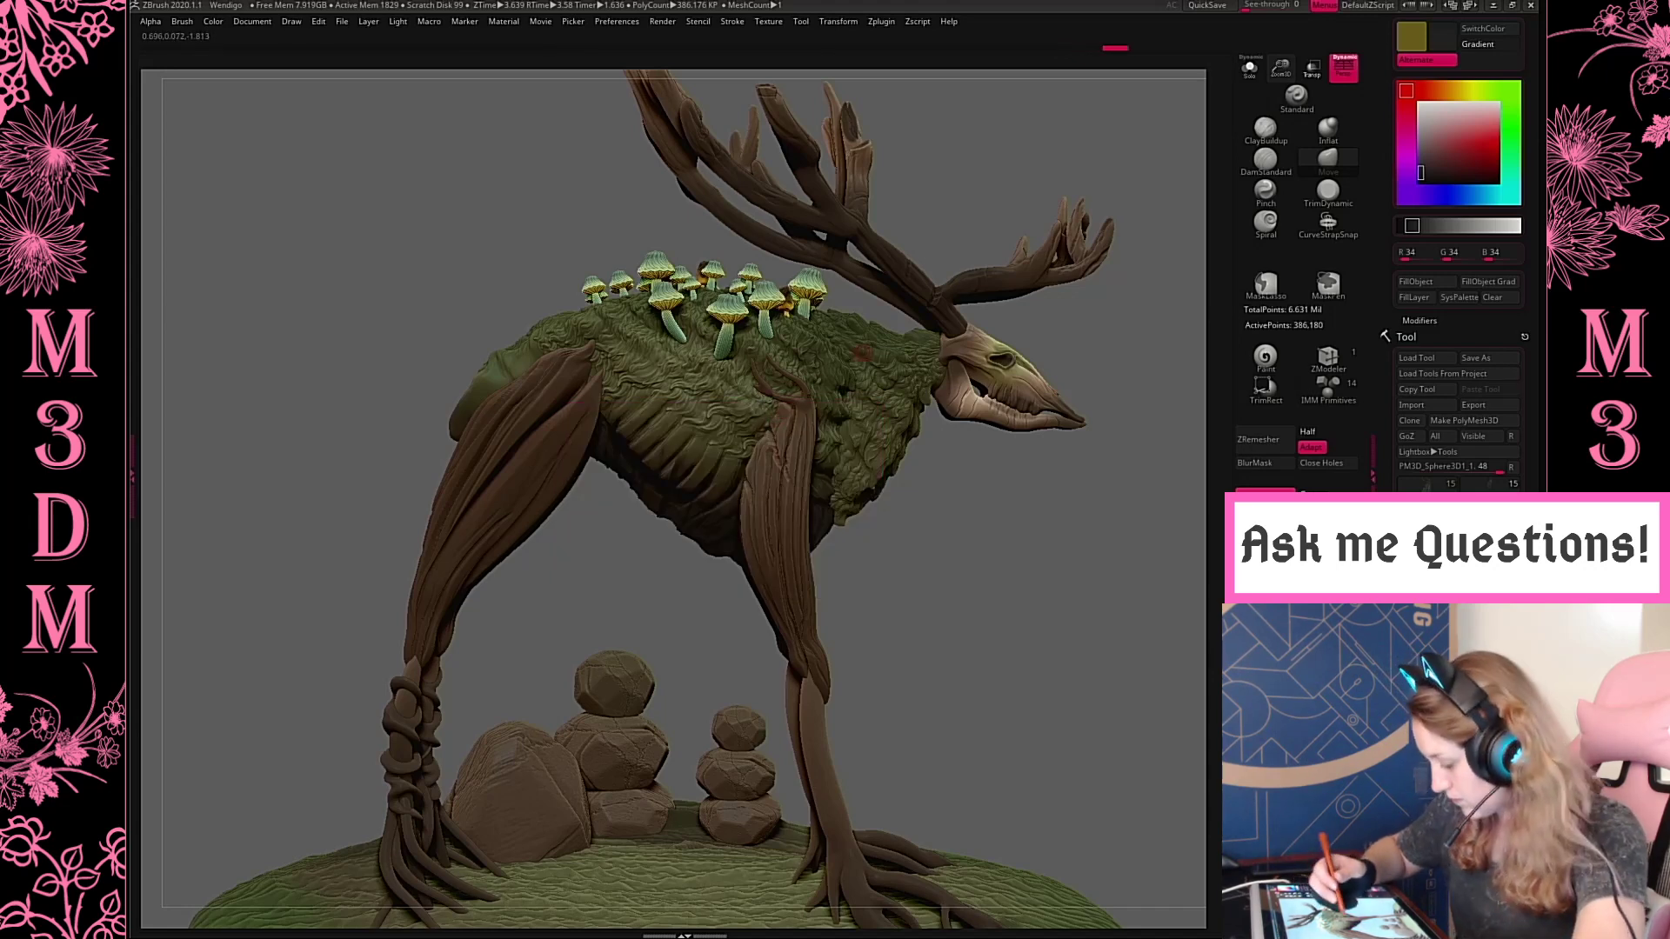
key("space")
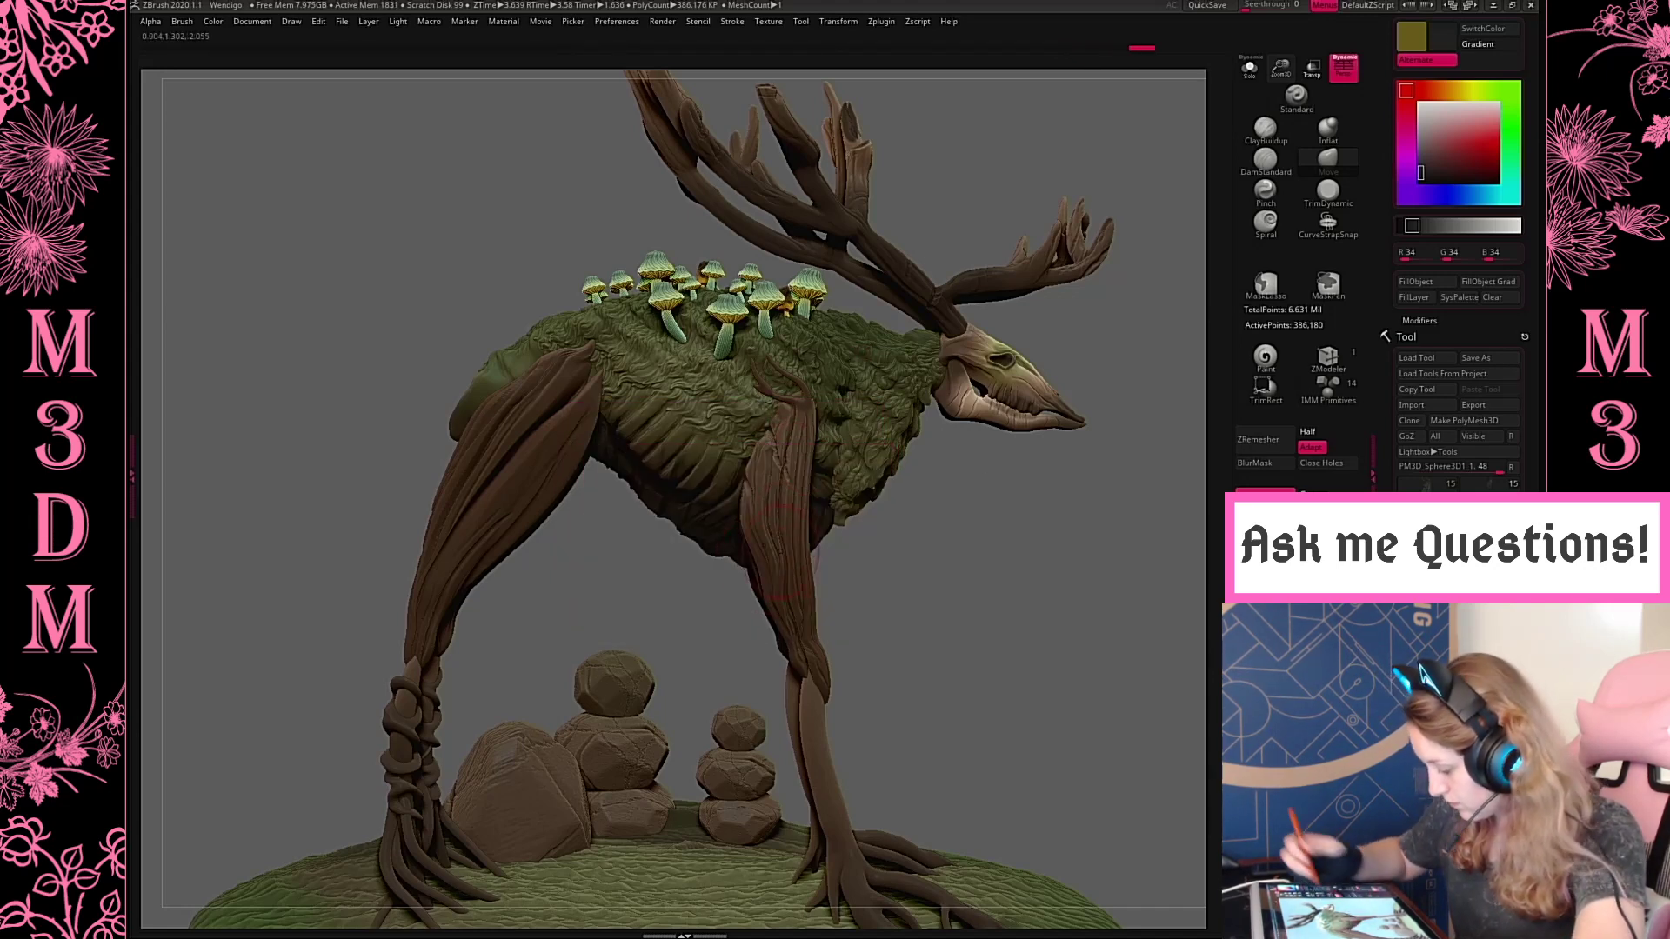
Switch to the DamStandard brush and carve cracks on the front upper leg's outer face, undoing the trial cracks across its middle
key("b")
key("d")
key("s")
left_click_drag(794, 553, 755, 570)
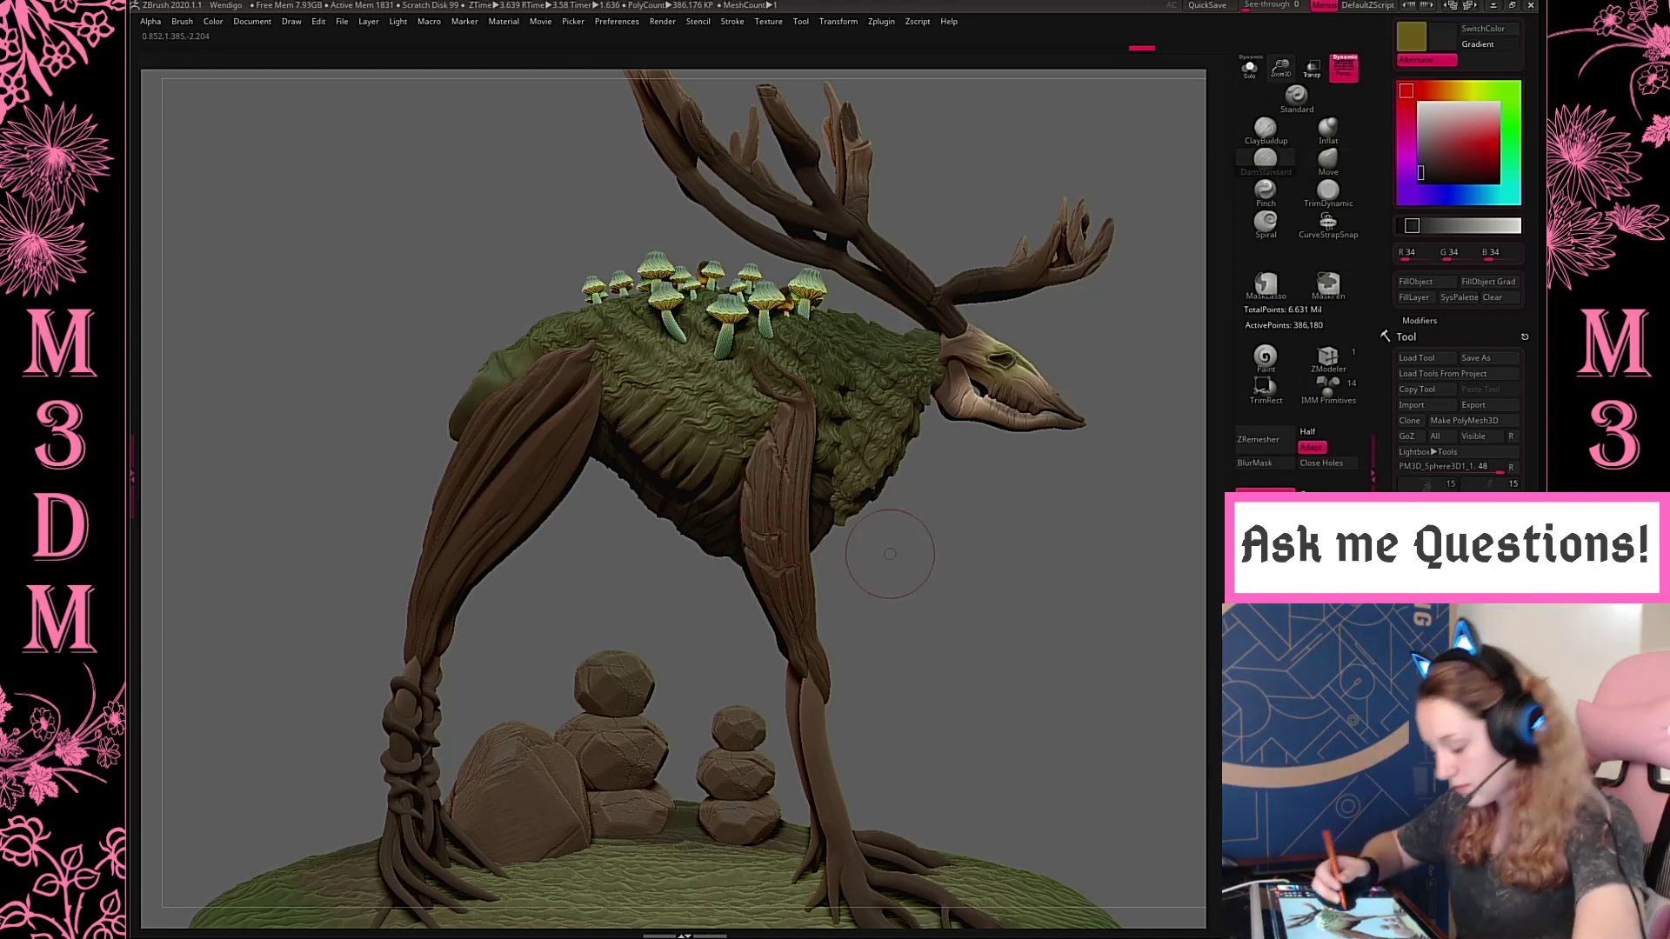
key("ctrl+z")
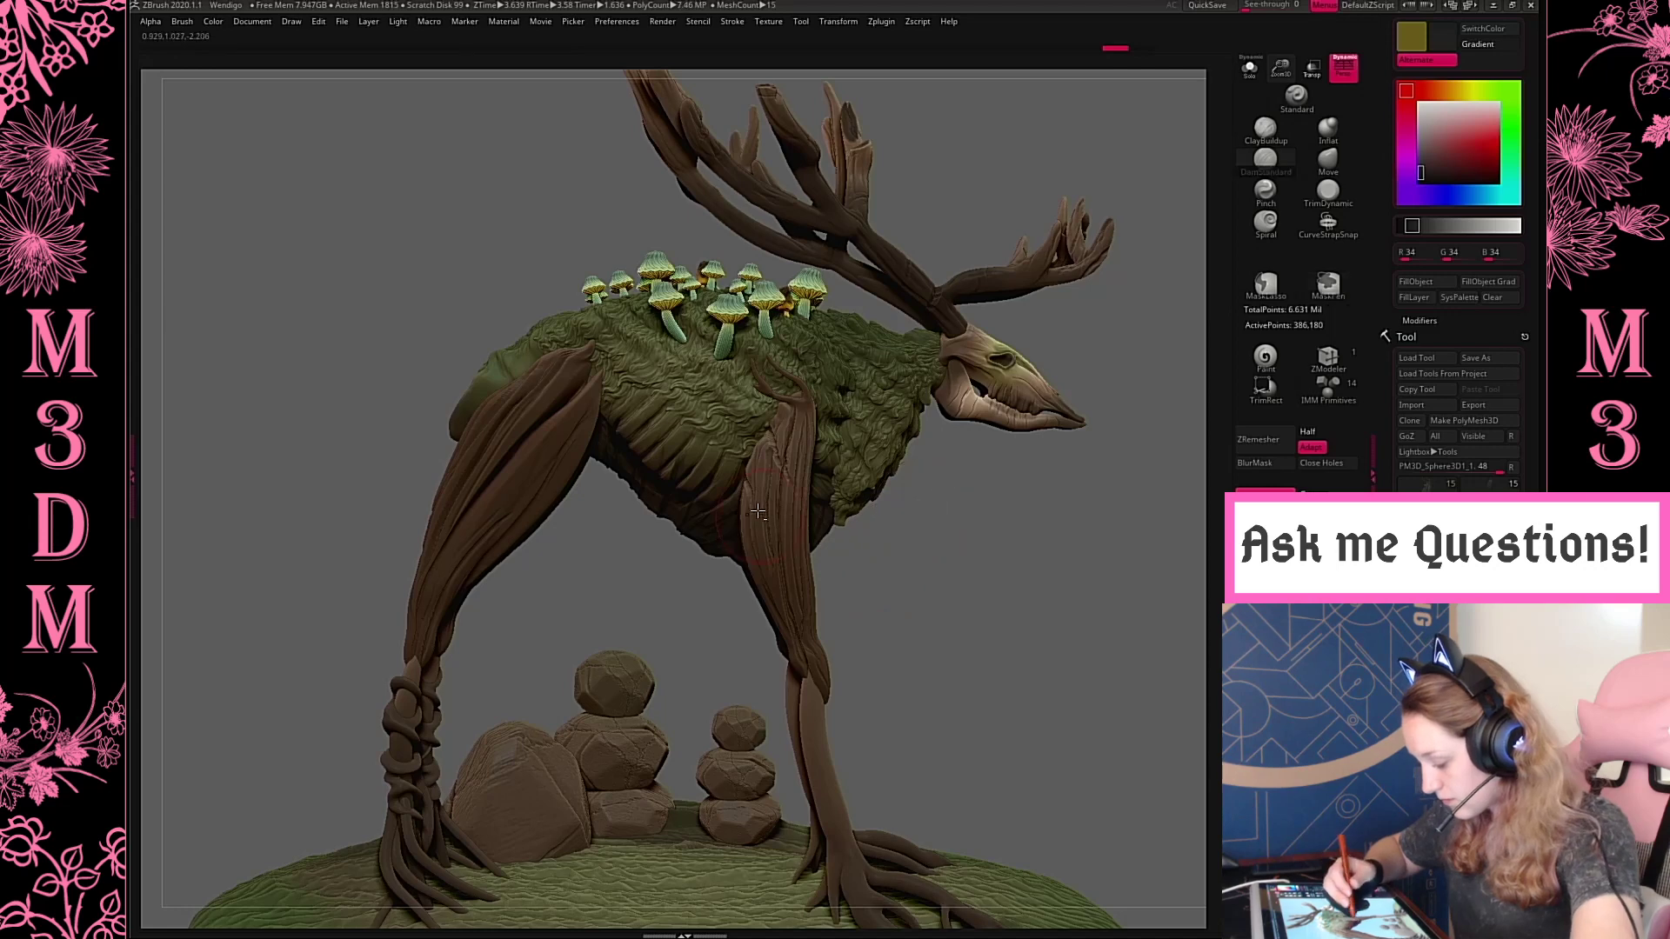
left_click_drag(759, 545, 837, 523)
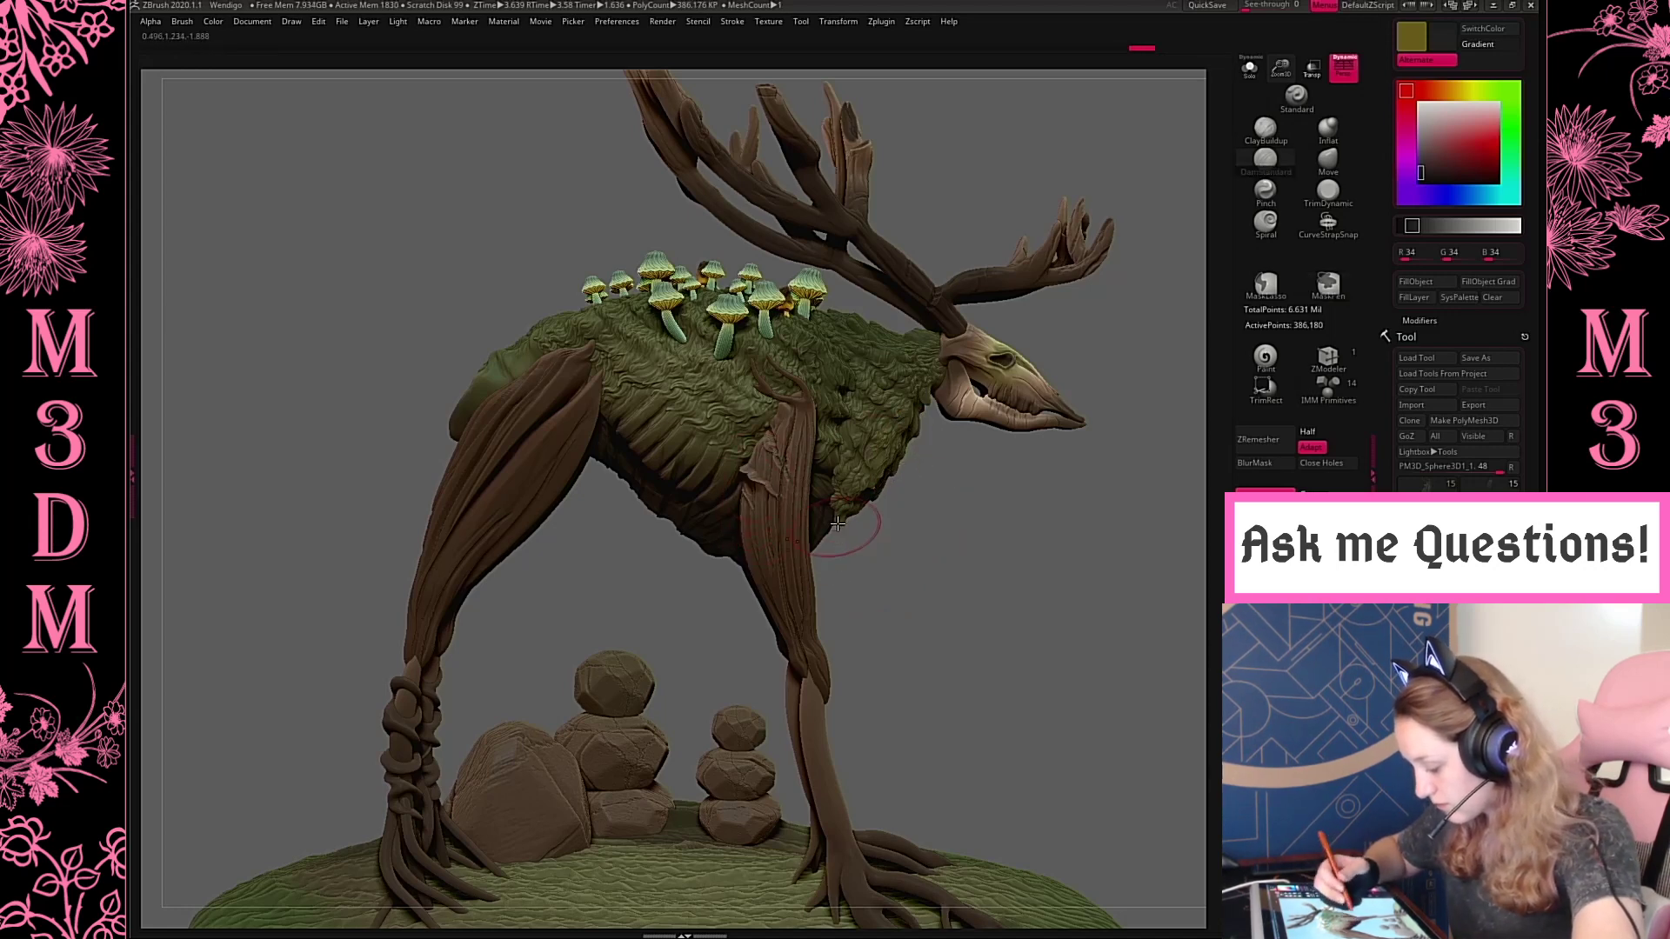
Undo the latest stroke and carve diagonal bark cracks from the front upper leg's shoulder end down its outer face
left_click_drag(1280, 68, 1292, 101)
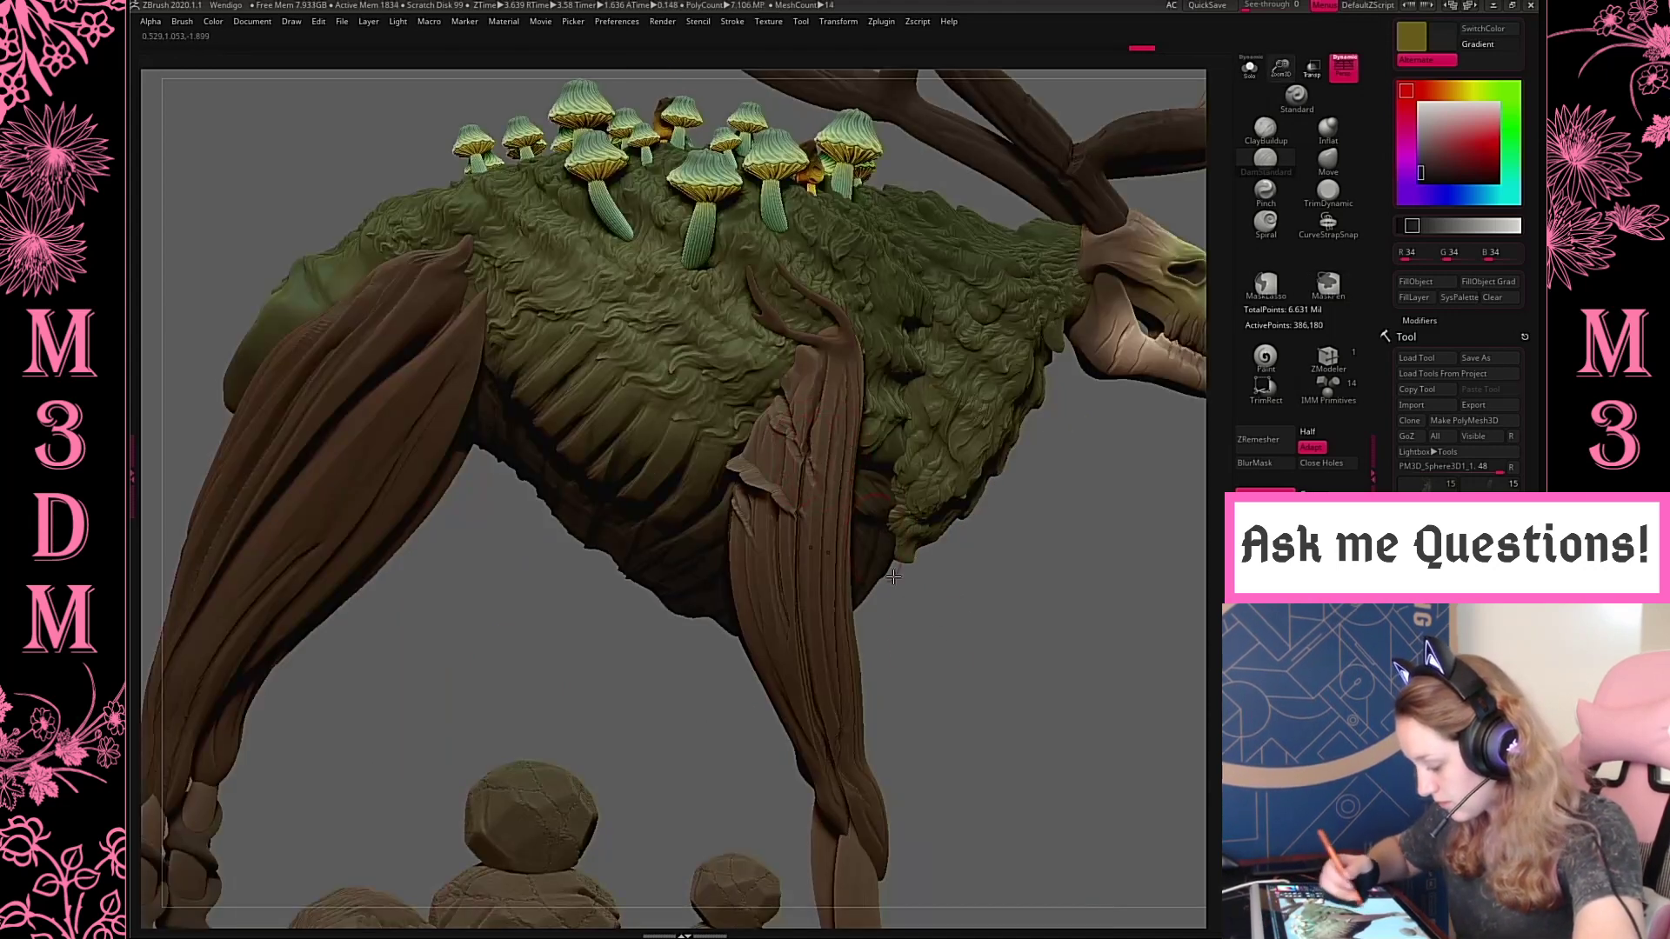
mouse_move(946, 641)
left_mouse_down()
mouse_move(980, 618)
mouse_move(946, 586)
mouse_move(957, 626)
mouse_move(918, 583)
left_mouse_up()
key("ctrl+z")
left_click_drag(772, 467, 814, 520, "alt")
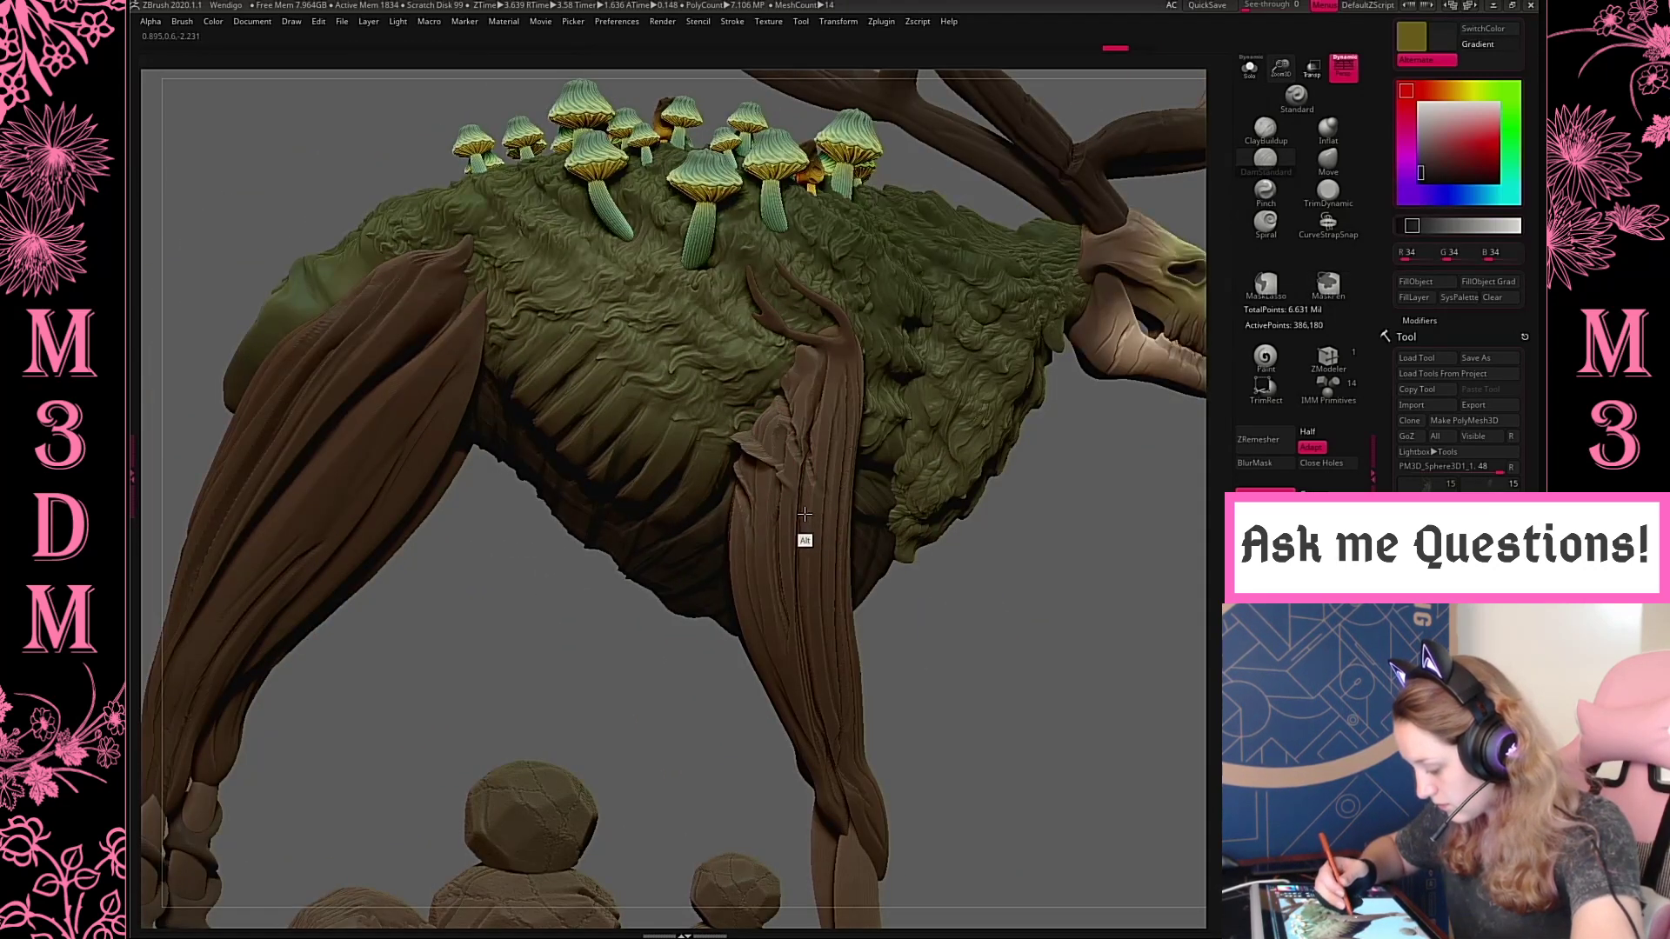
left_click_drag(795, 378, 836, 446, "alt")
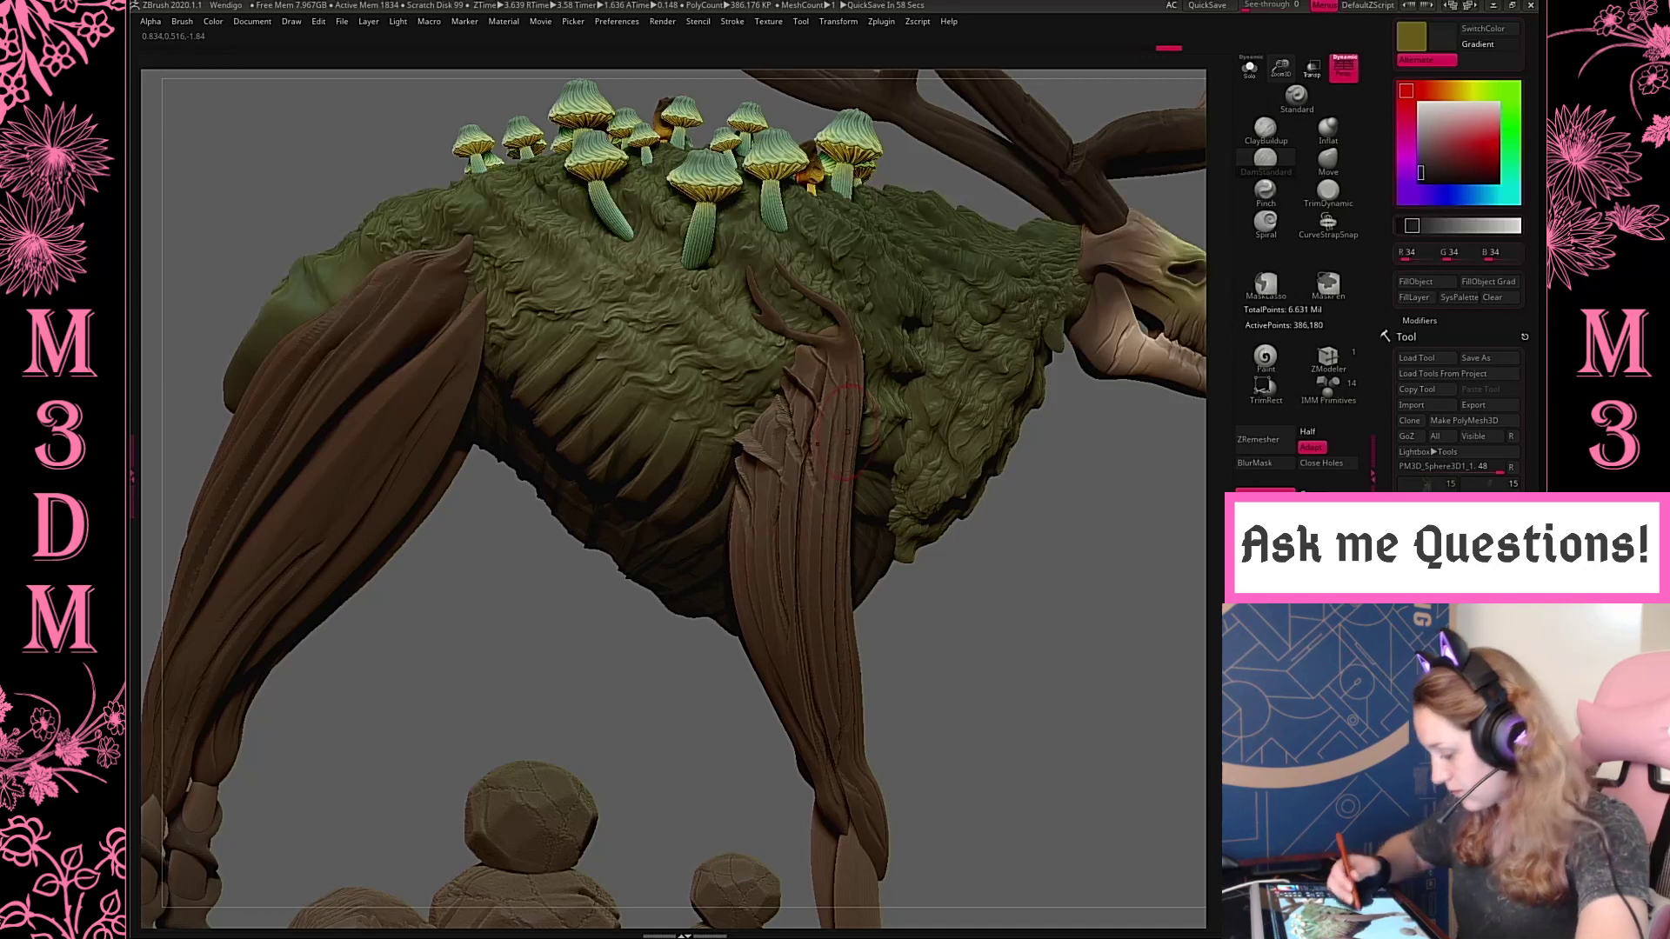
left_click_drag(739, 531, 776, 614, "alt")
left_click_drag(1033, 641, 1127, 620)
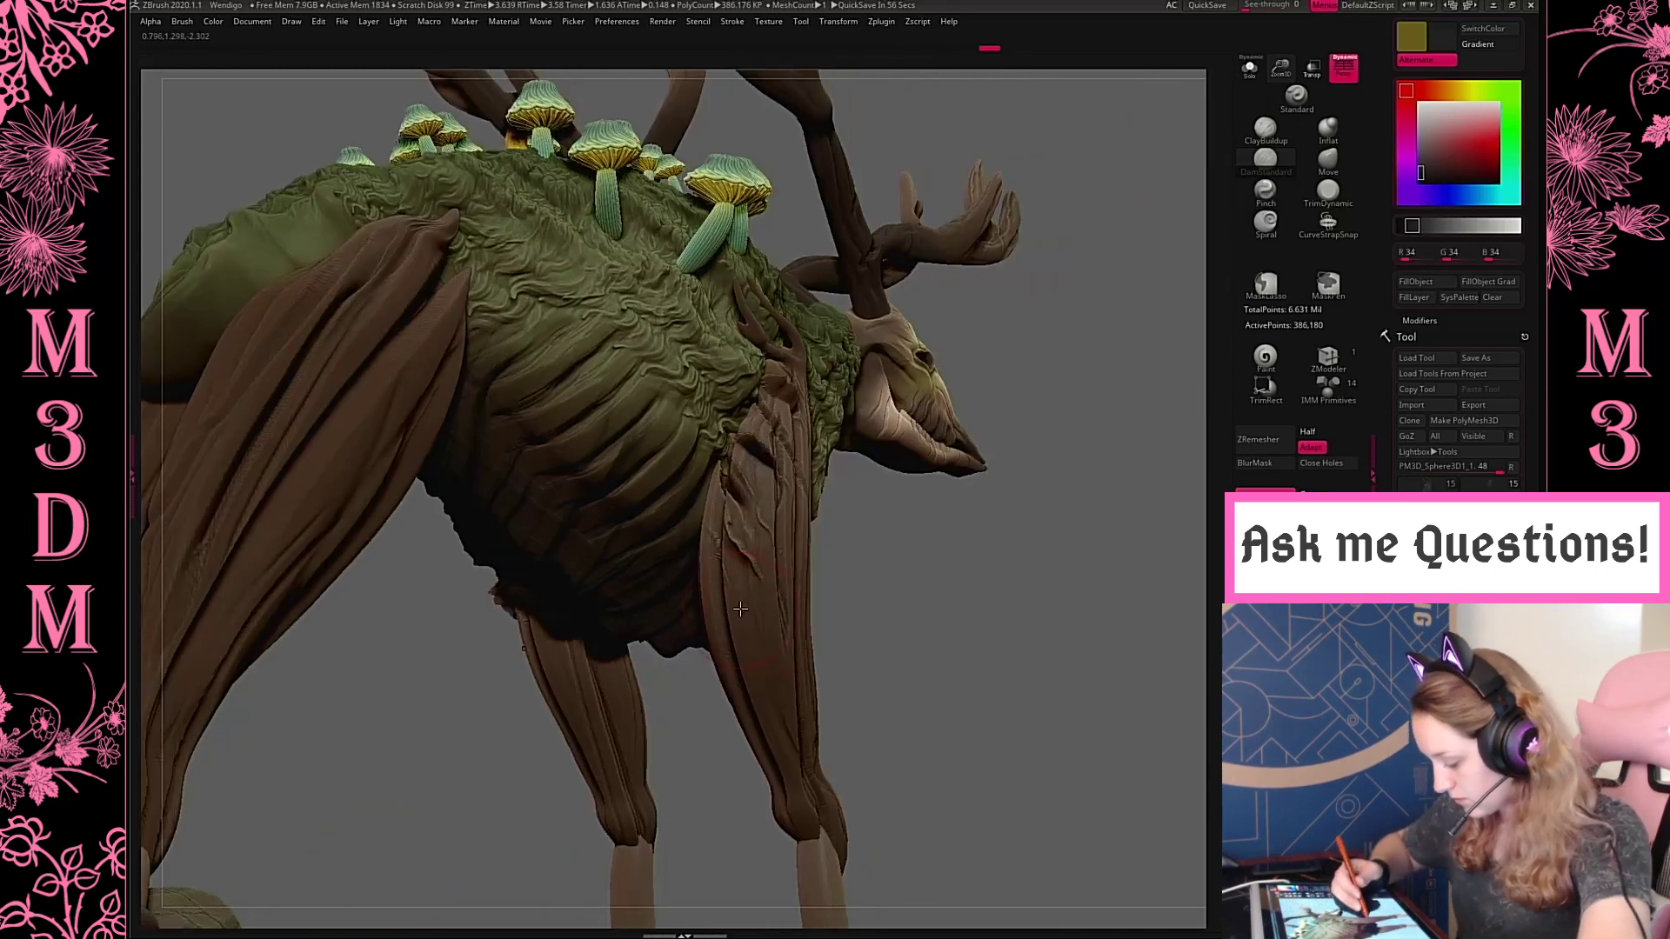
Carve diagonal bark cracks down the lower outer face of the front upper leg
left_click_drag(739, 607, 787, 705, "alt")
mouse_move(746, 680)
left_mouse_down("alt")
mouse_move(810, 744)
mouse_move(821, 793)
left_mouse_up("alt")
left_click_drag(970, 679, 1096, 530)
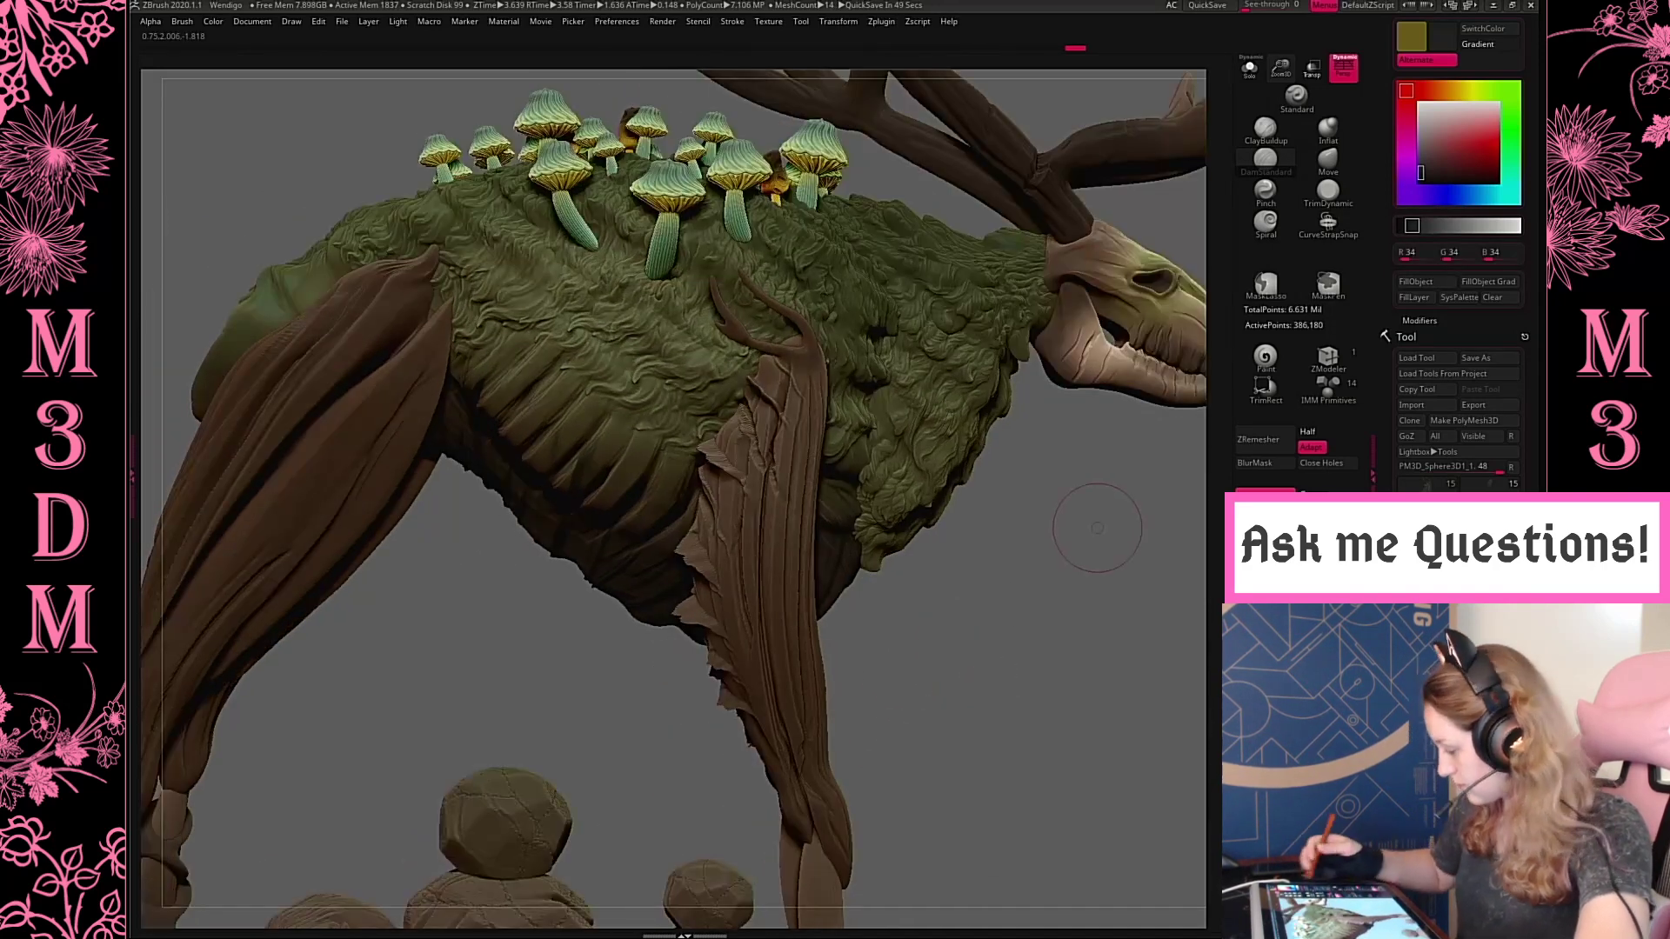
Use the Move brush to pull the bark along the rear edge of the front upper leg into jagged points and nudge the shoulder root tip
key("space")
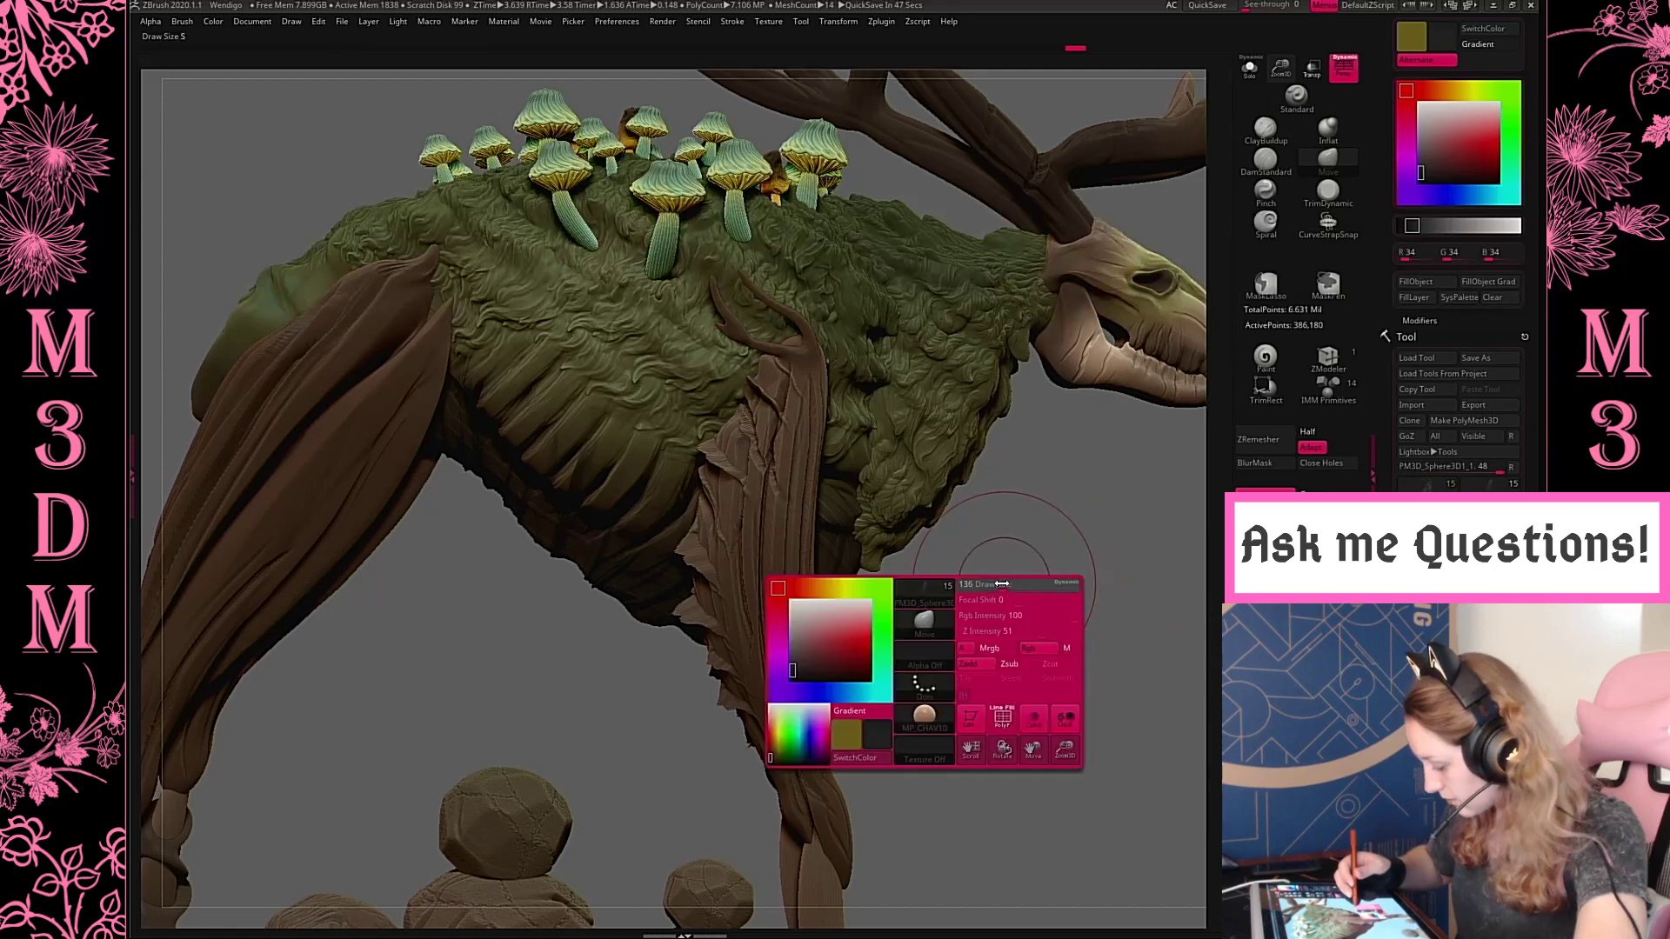
left_click_drag(708, 499, 710, 513)
left_click_drag(960, 596, 992, 573)
left_click_drag(700, 582, 692, 598)
left_click_drag(909, 612, 940, 574)
left_click_drag(727, 617, 707, 630)
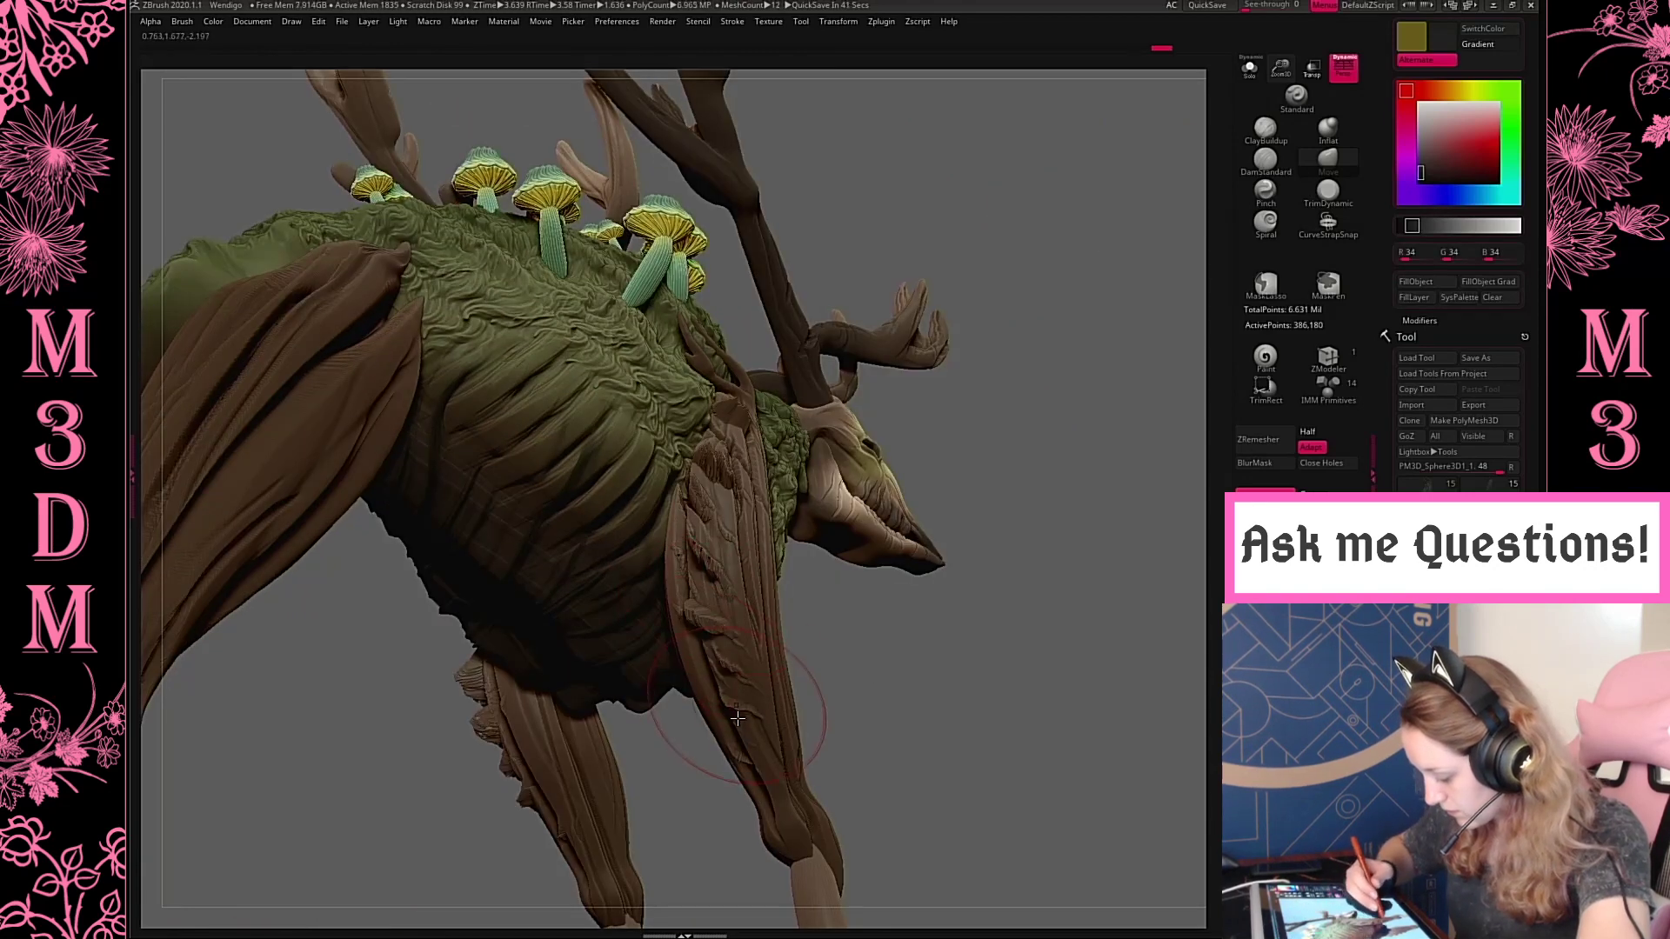
mouse_move(979, 715)
left_mouse_down("shift")
mouse_move(1002, 660)
mouse_move(1041, 666)
left_mouse_up("shift")
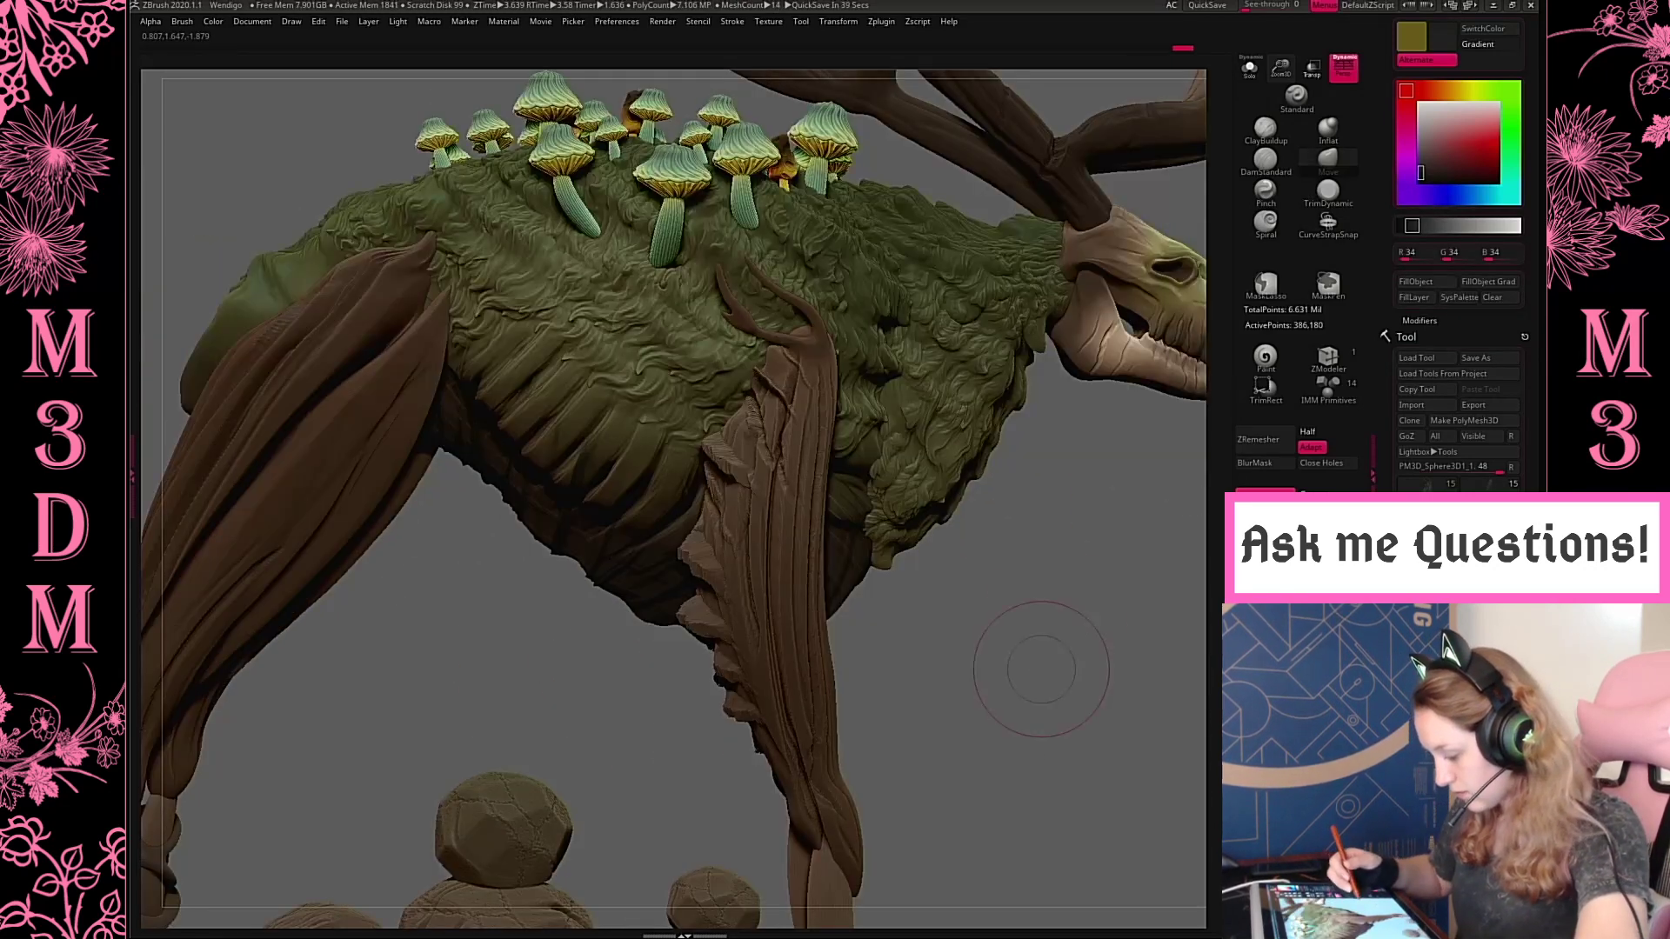
left_click_drag(809, 273, 800, 285)
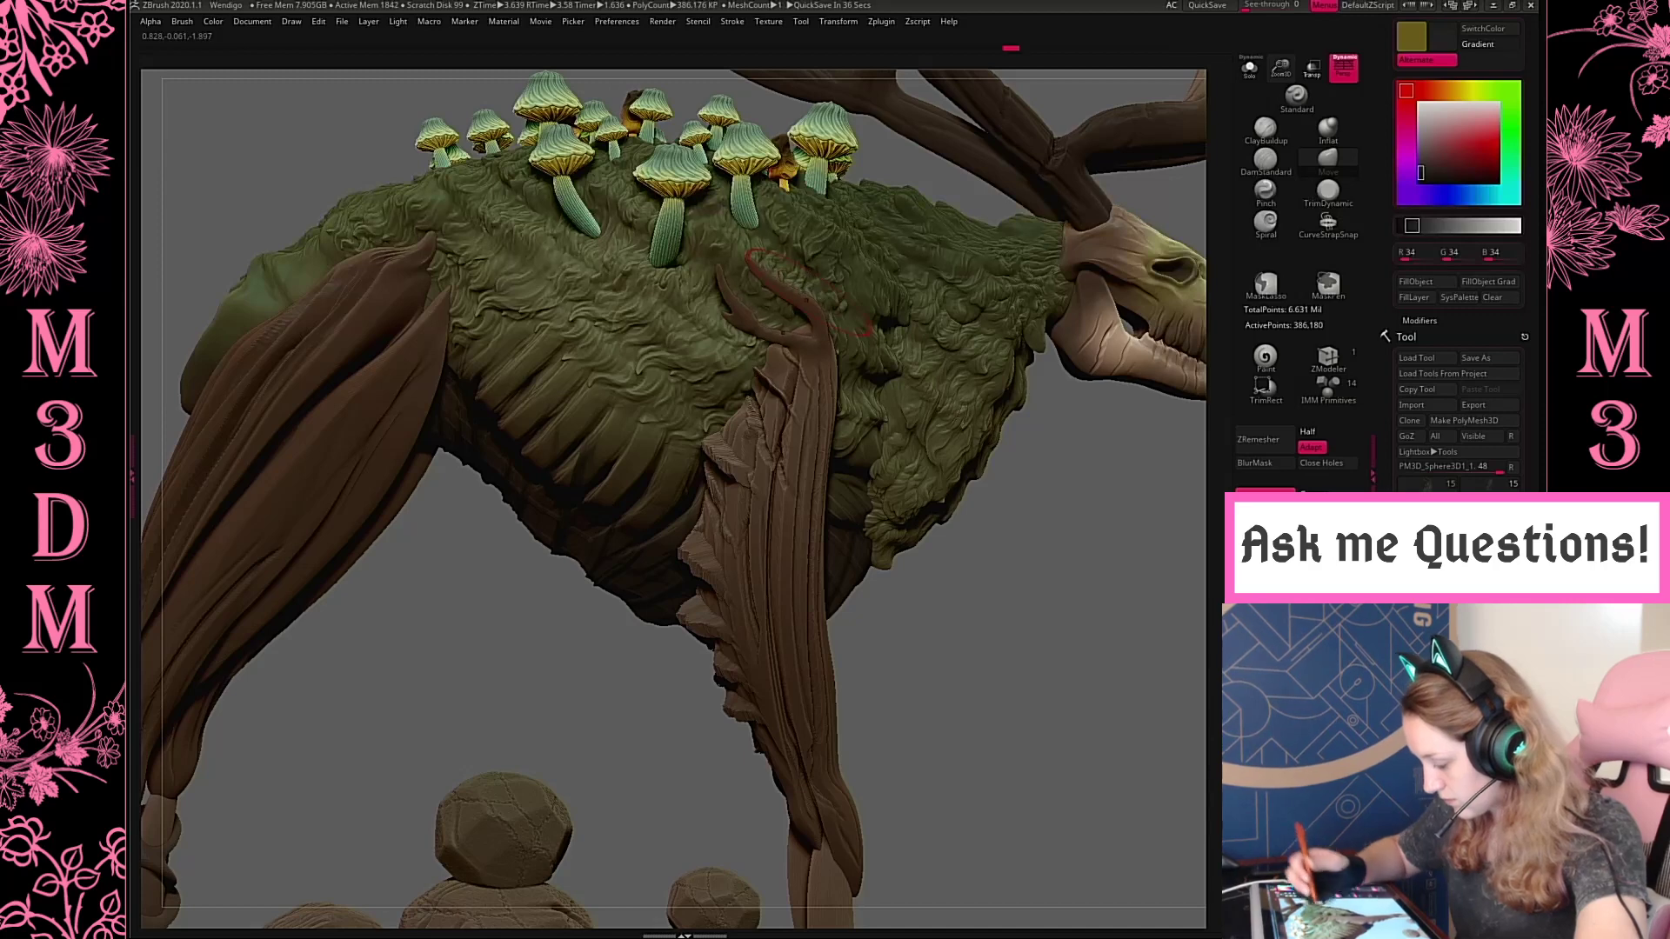
Switch to the DamStandard brush at Draw Size 18 and try fine cuts near the front upper leg's shoulder end, undoing the last stroke
left_click(1266, 161)
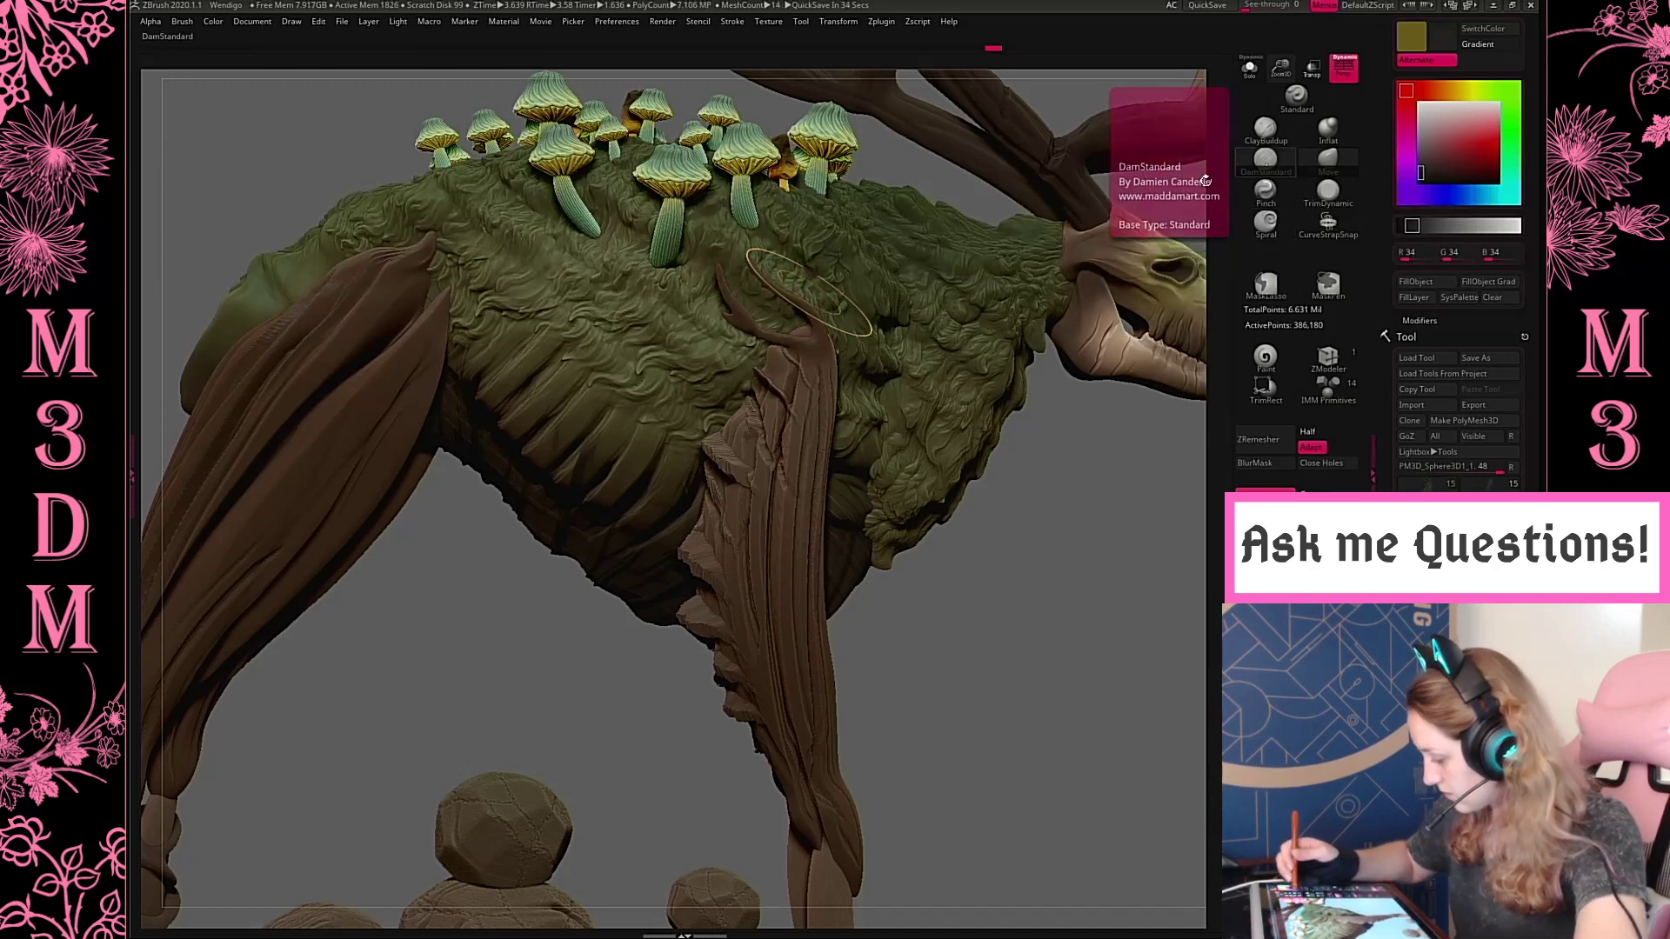
key("space")
left_click_drag(857, 304, 822, 305)
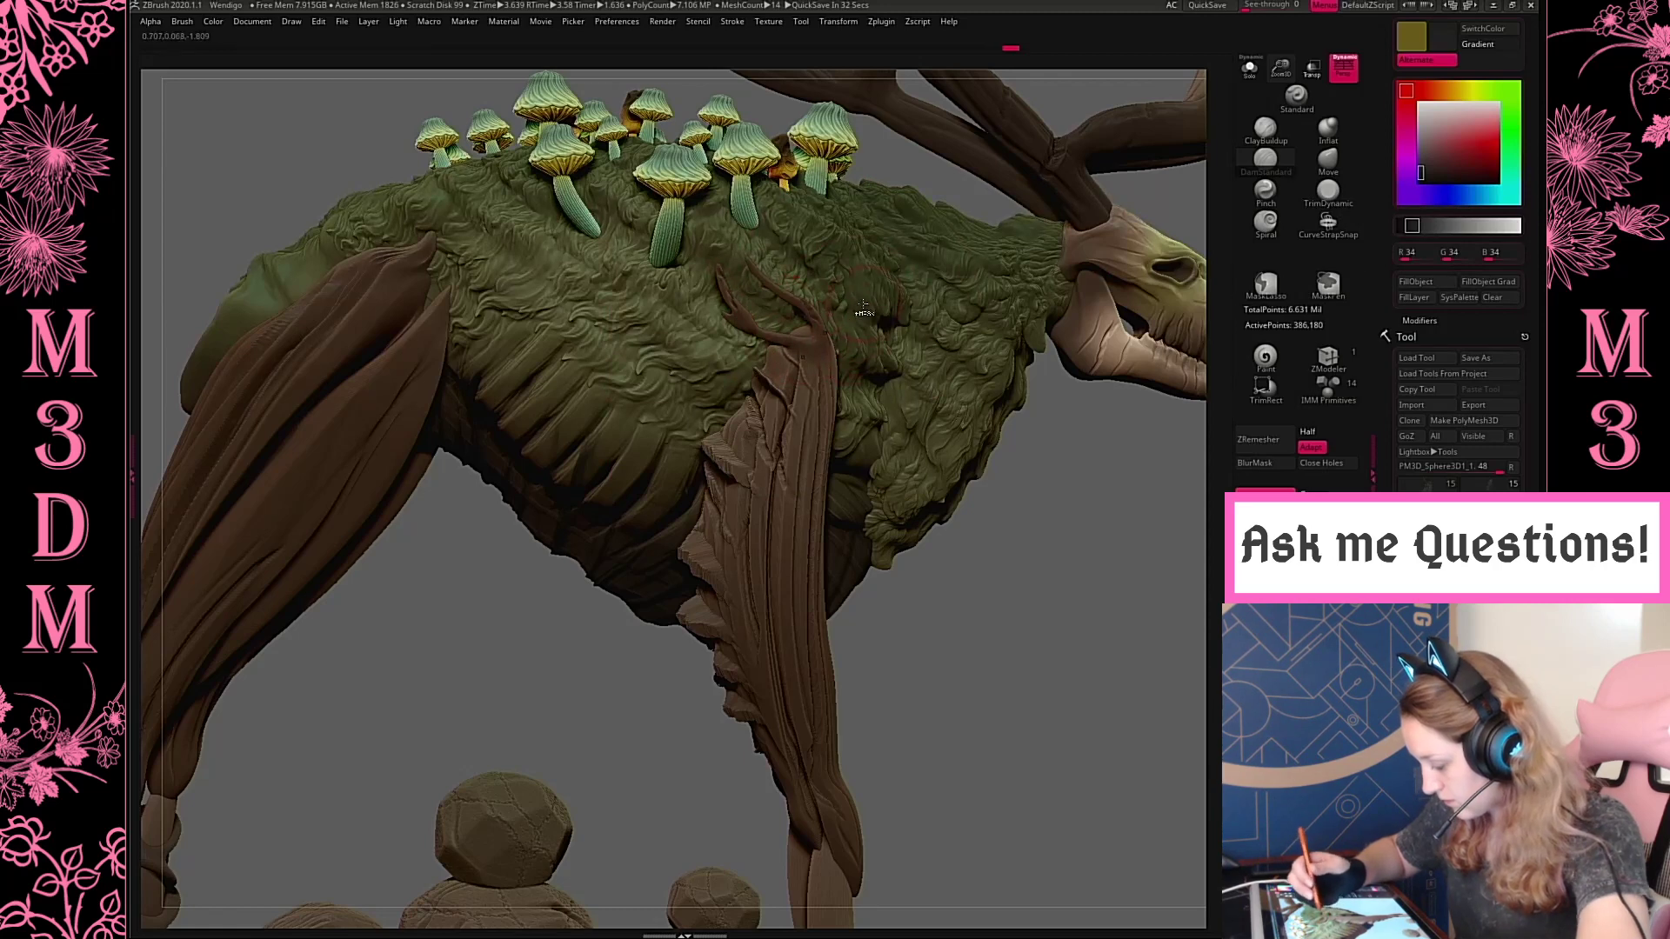
key("space")
left_click(774, 390)
left_click(793, 403)
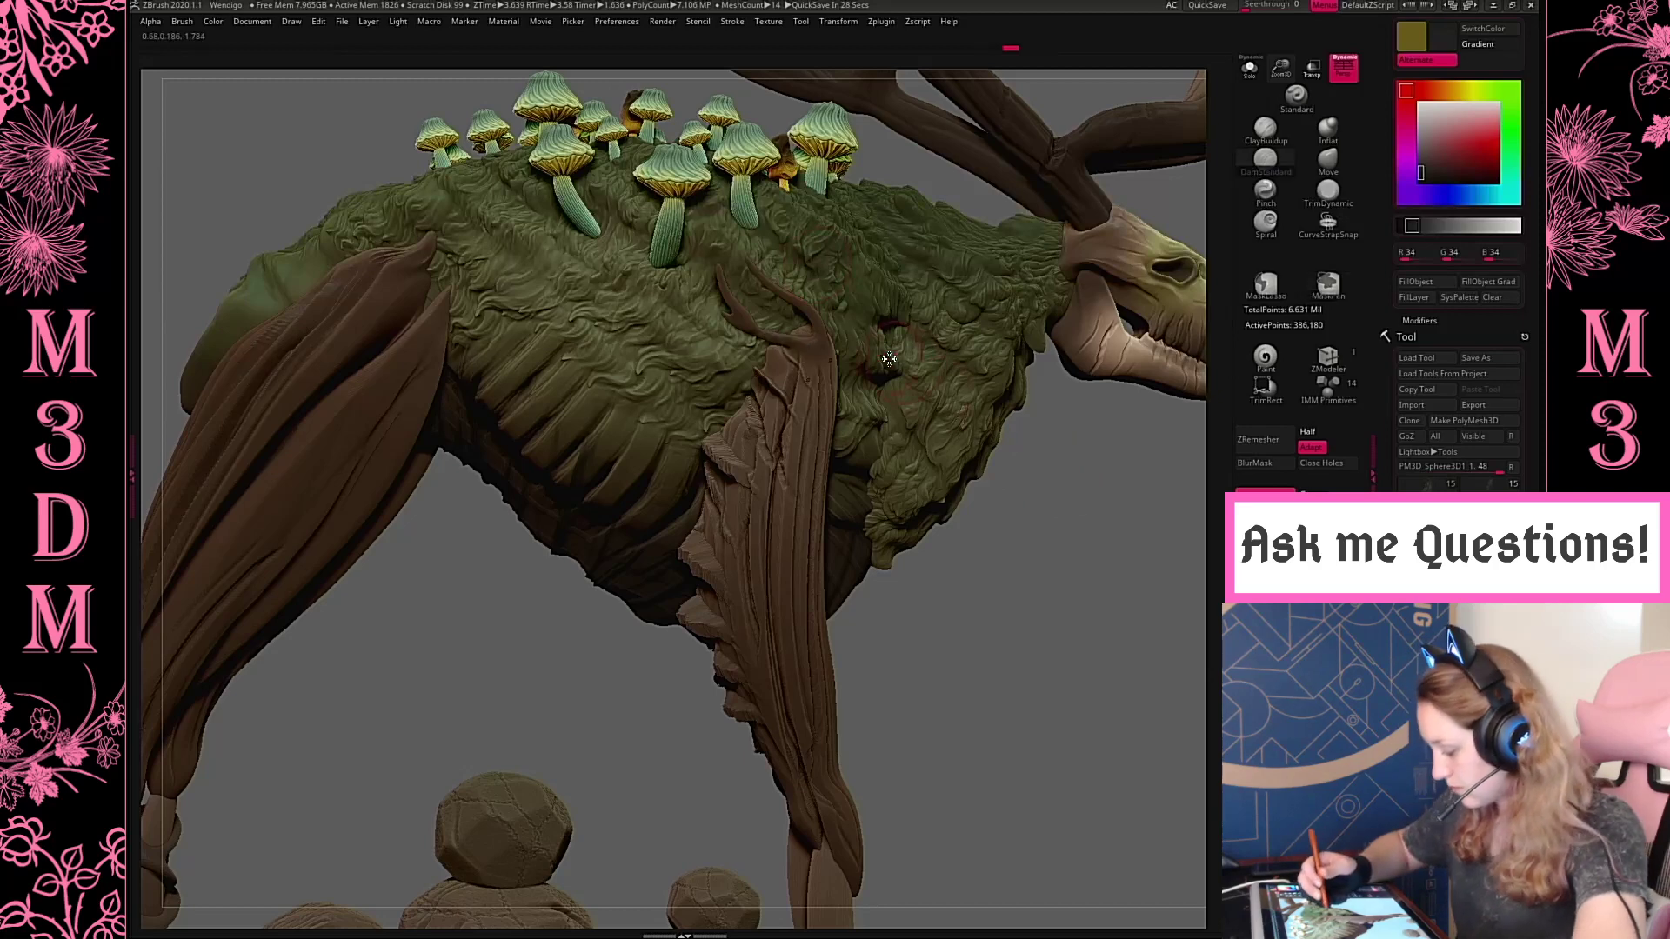
key("space")
key("space")
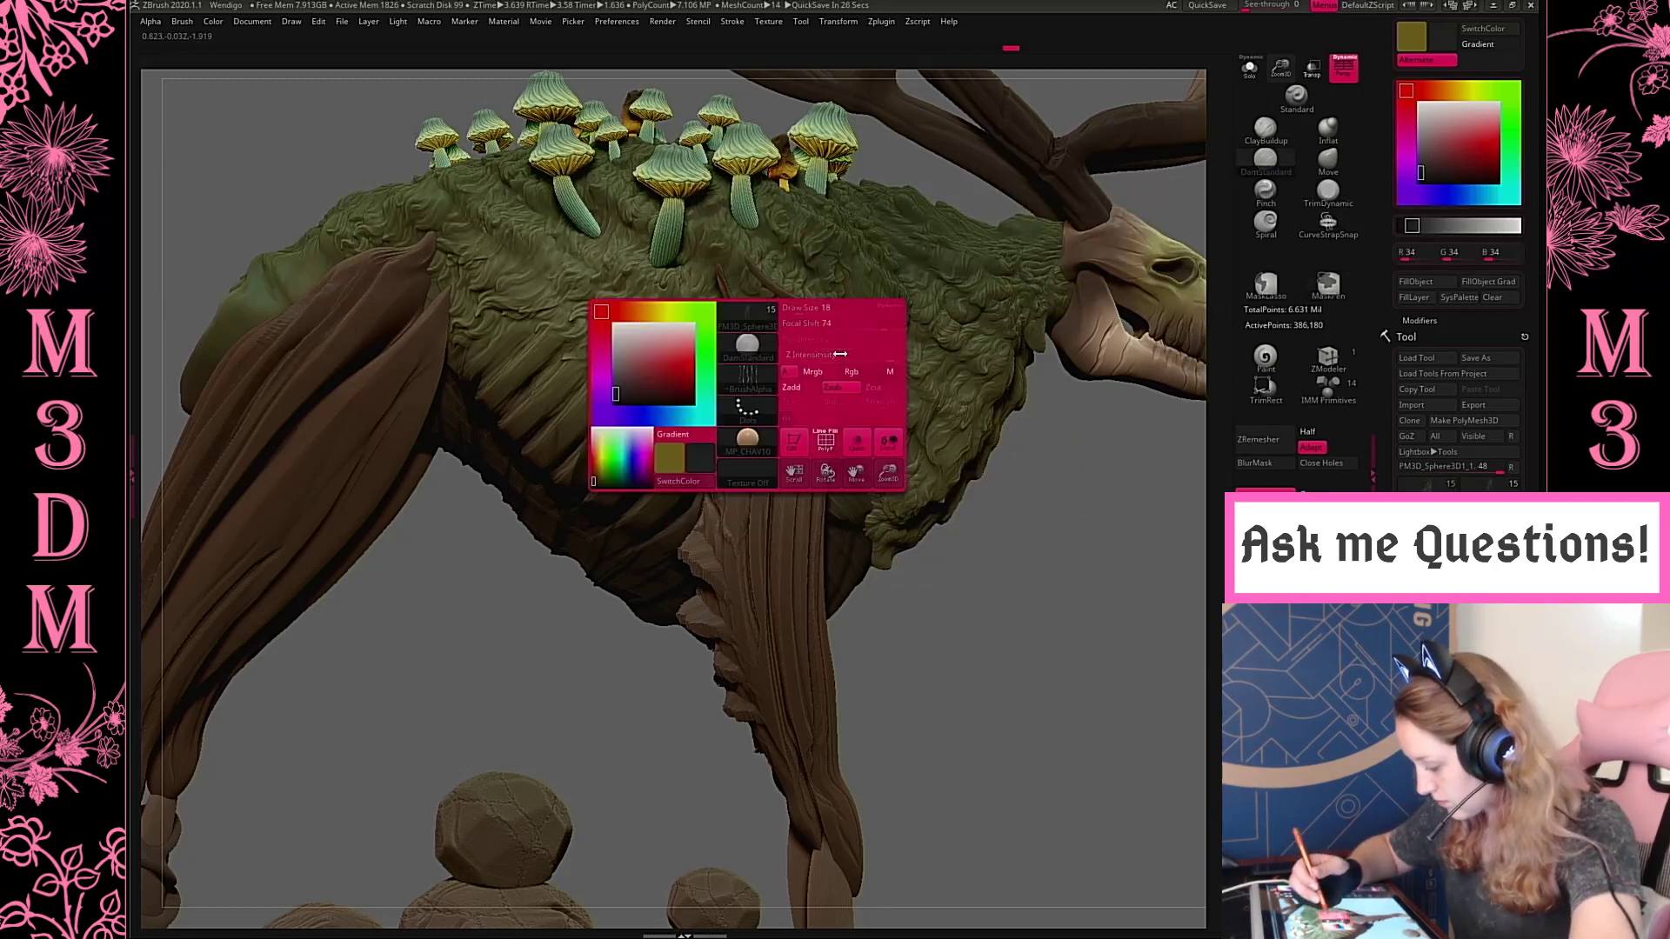
key("ctrl+z")
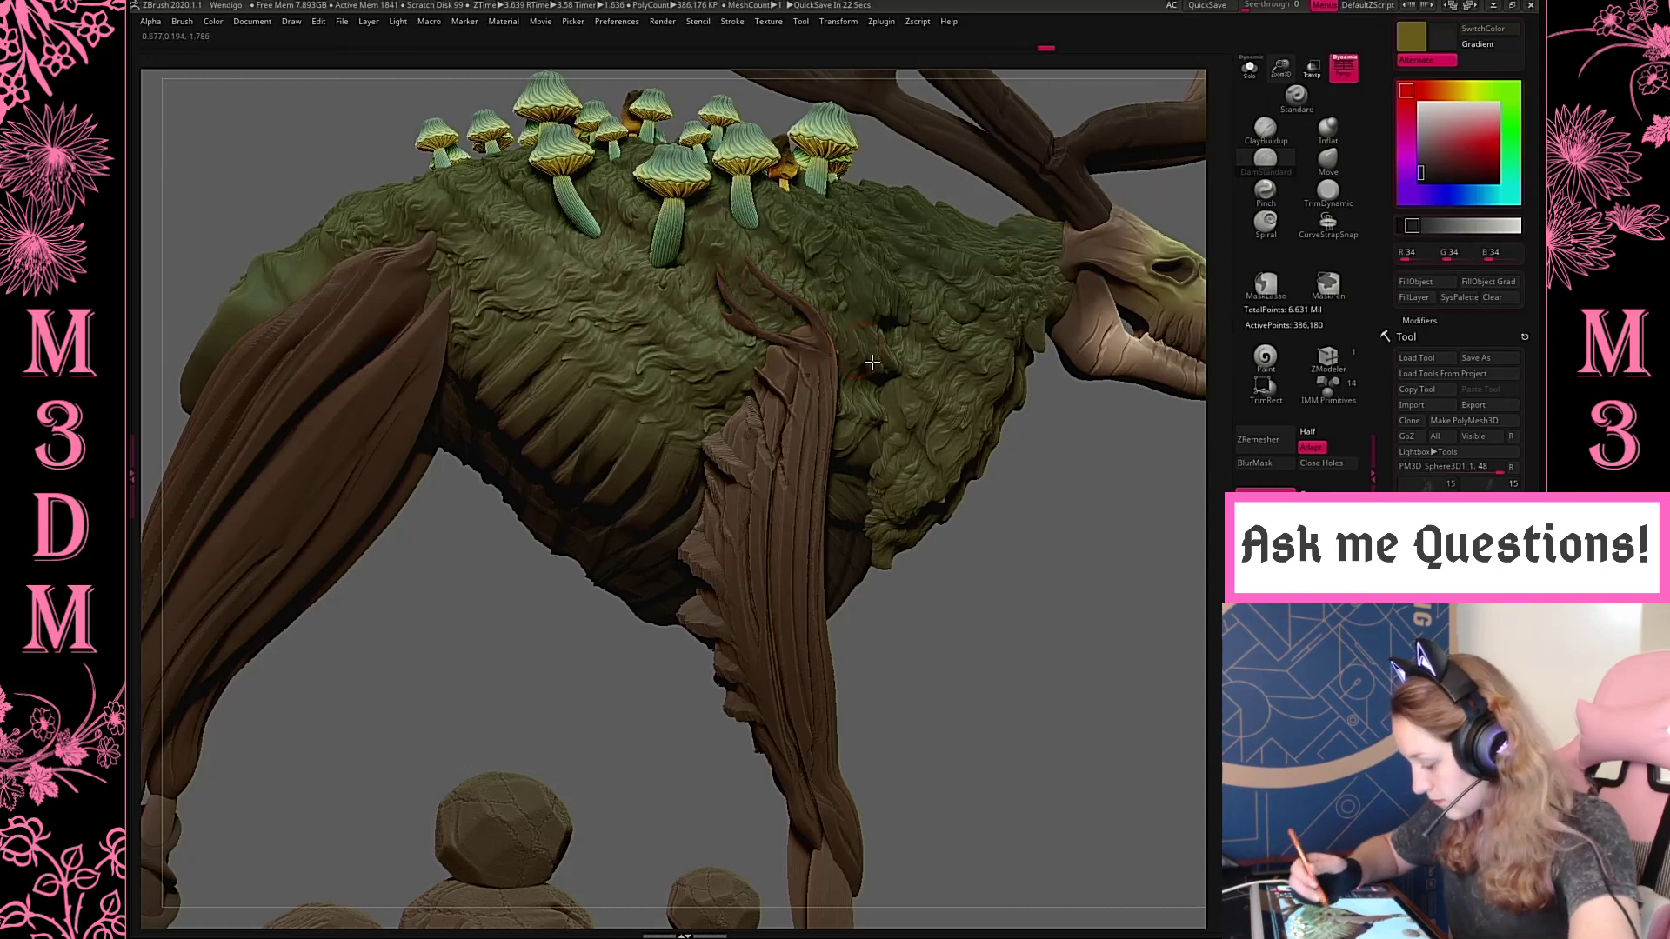
Select the front lower legs, subdivide their mesh twice and carve lengthwise grooves down the shafts towards the roots
key("f")
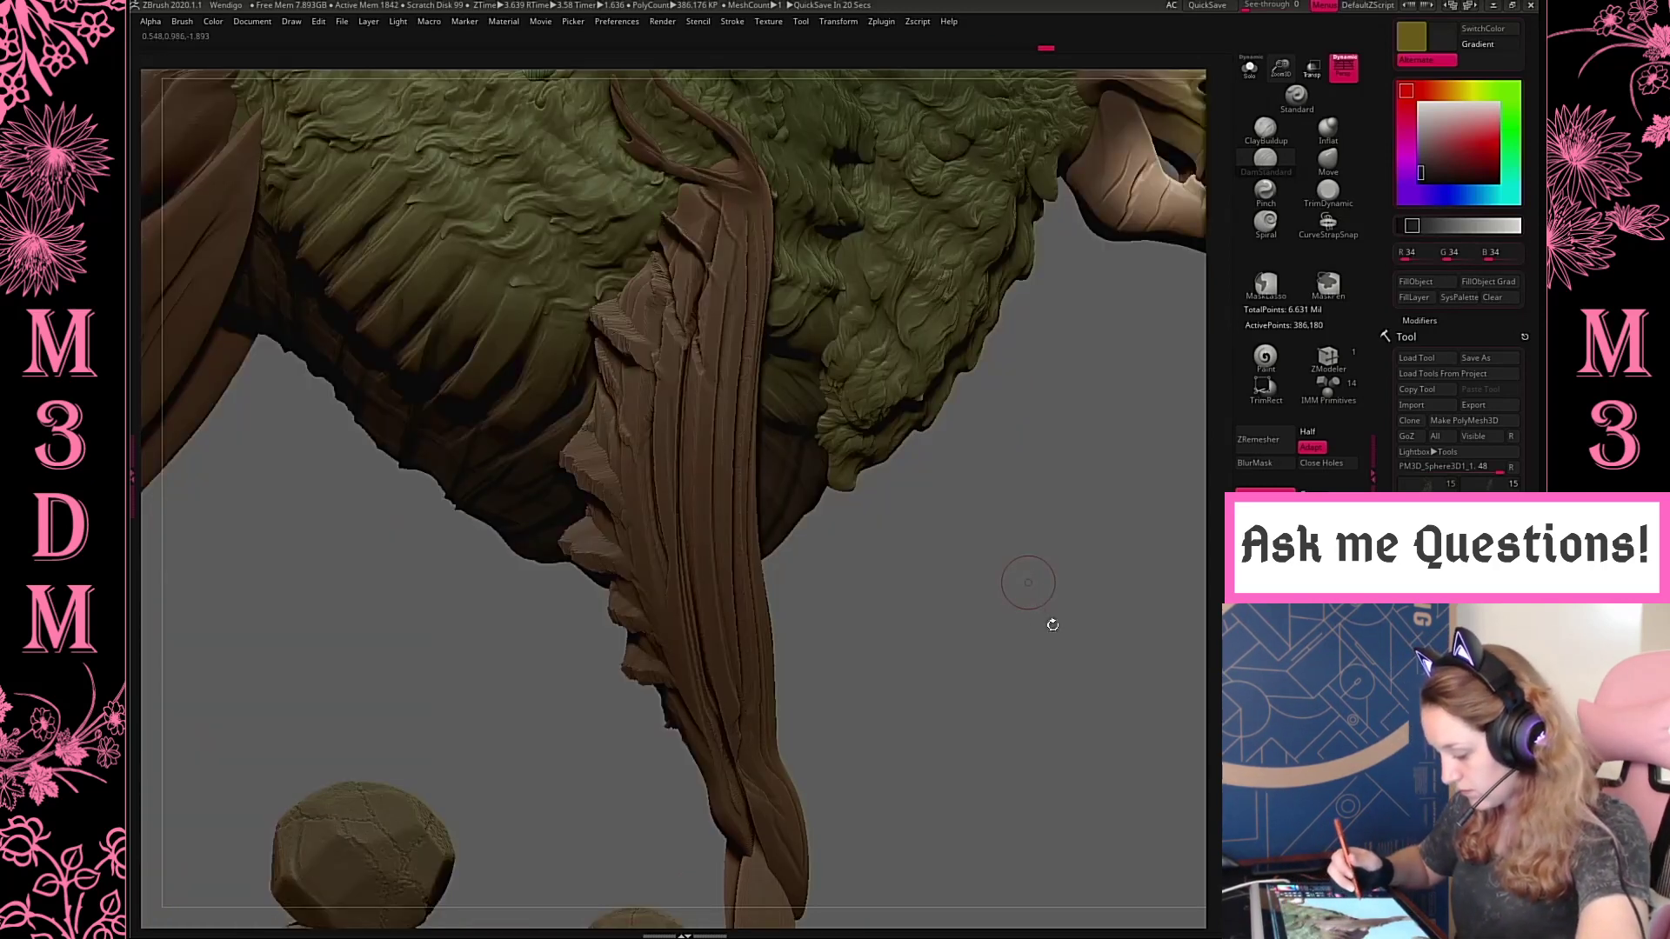
key("f")
left_click_drag(1031, 594, 1077, 554)
left_click(865, 684, "alt")
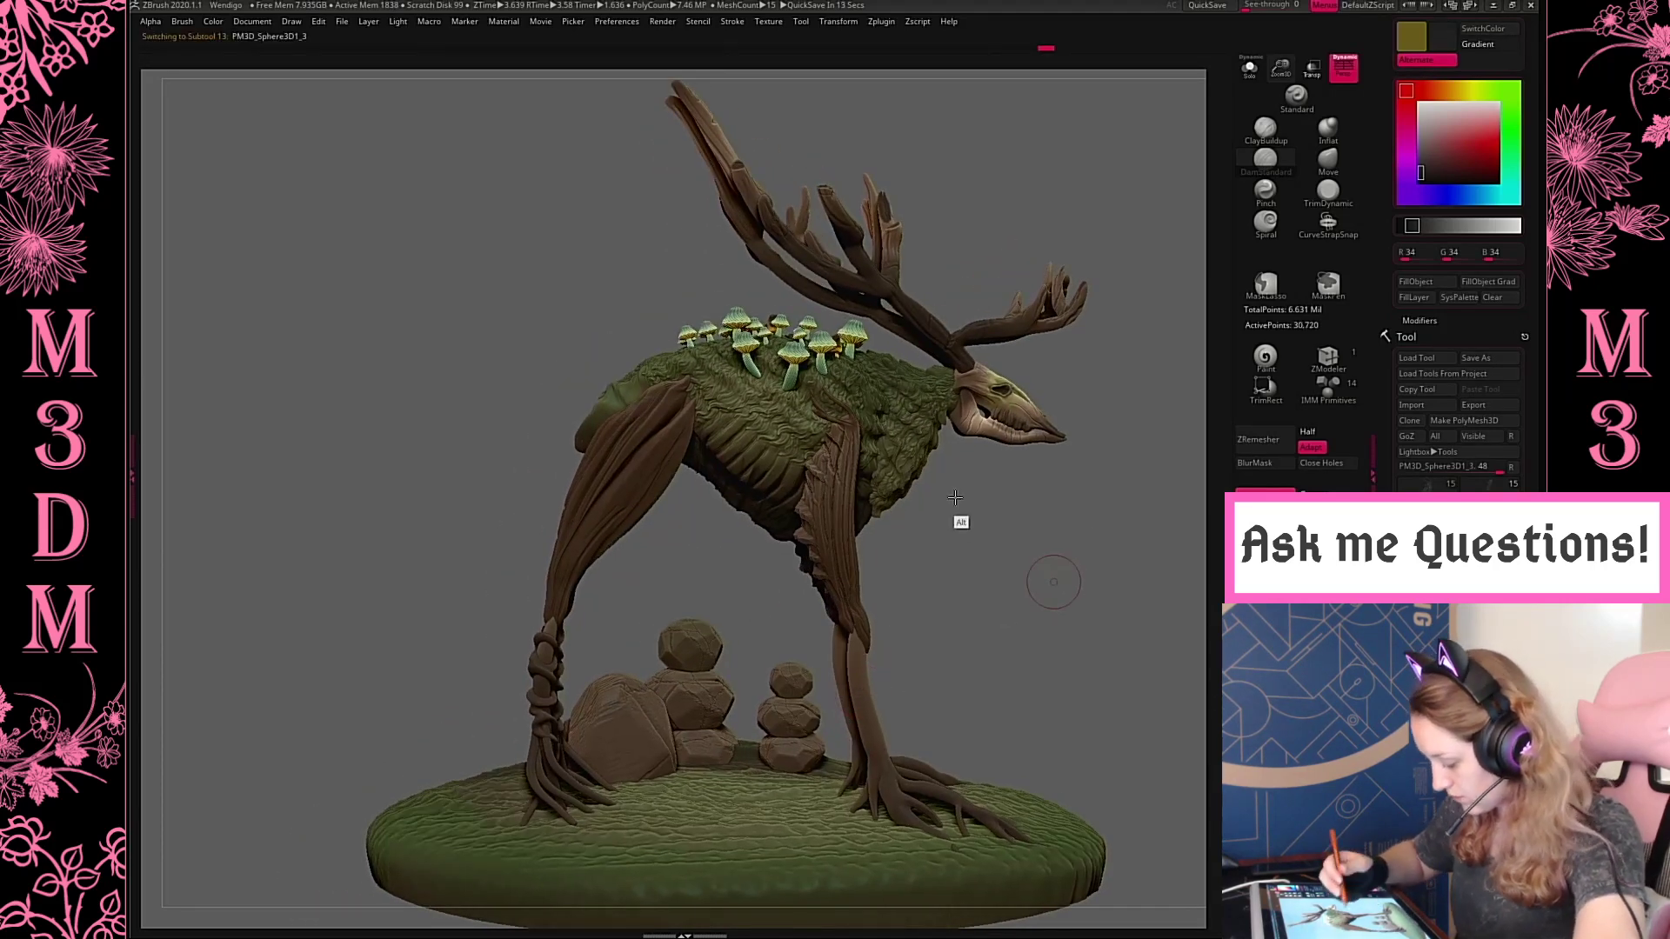
left_click_drag(895, 679, 813, 610, "alt")
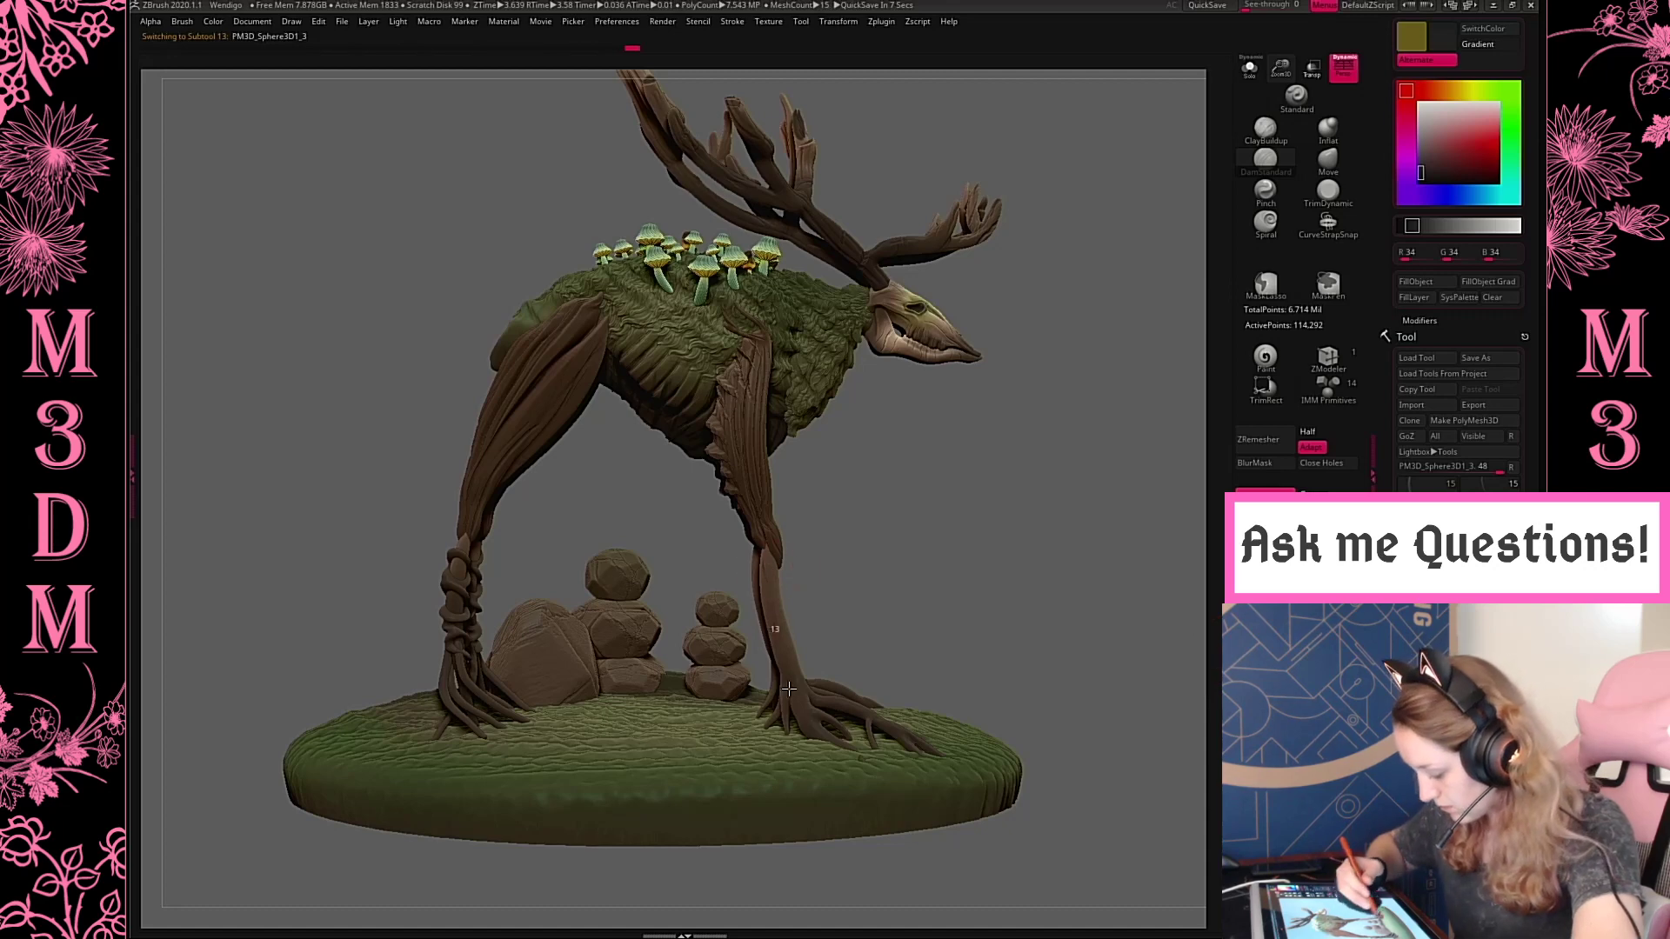
mouse_move(1063, 506)
left_mouse_down("alt")
mouse_move(1048, 564)
mouse_move(997, 459)
left_mouse_up("alt")
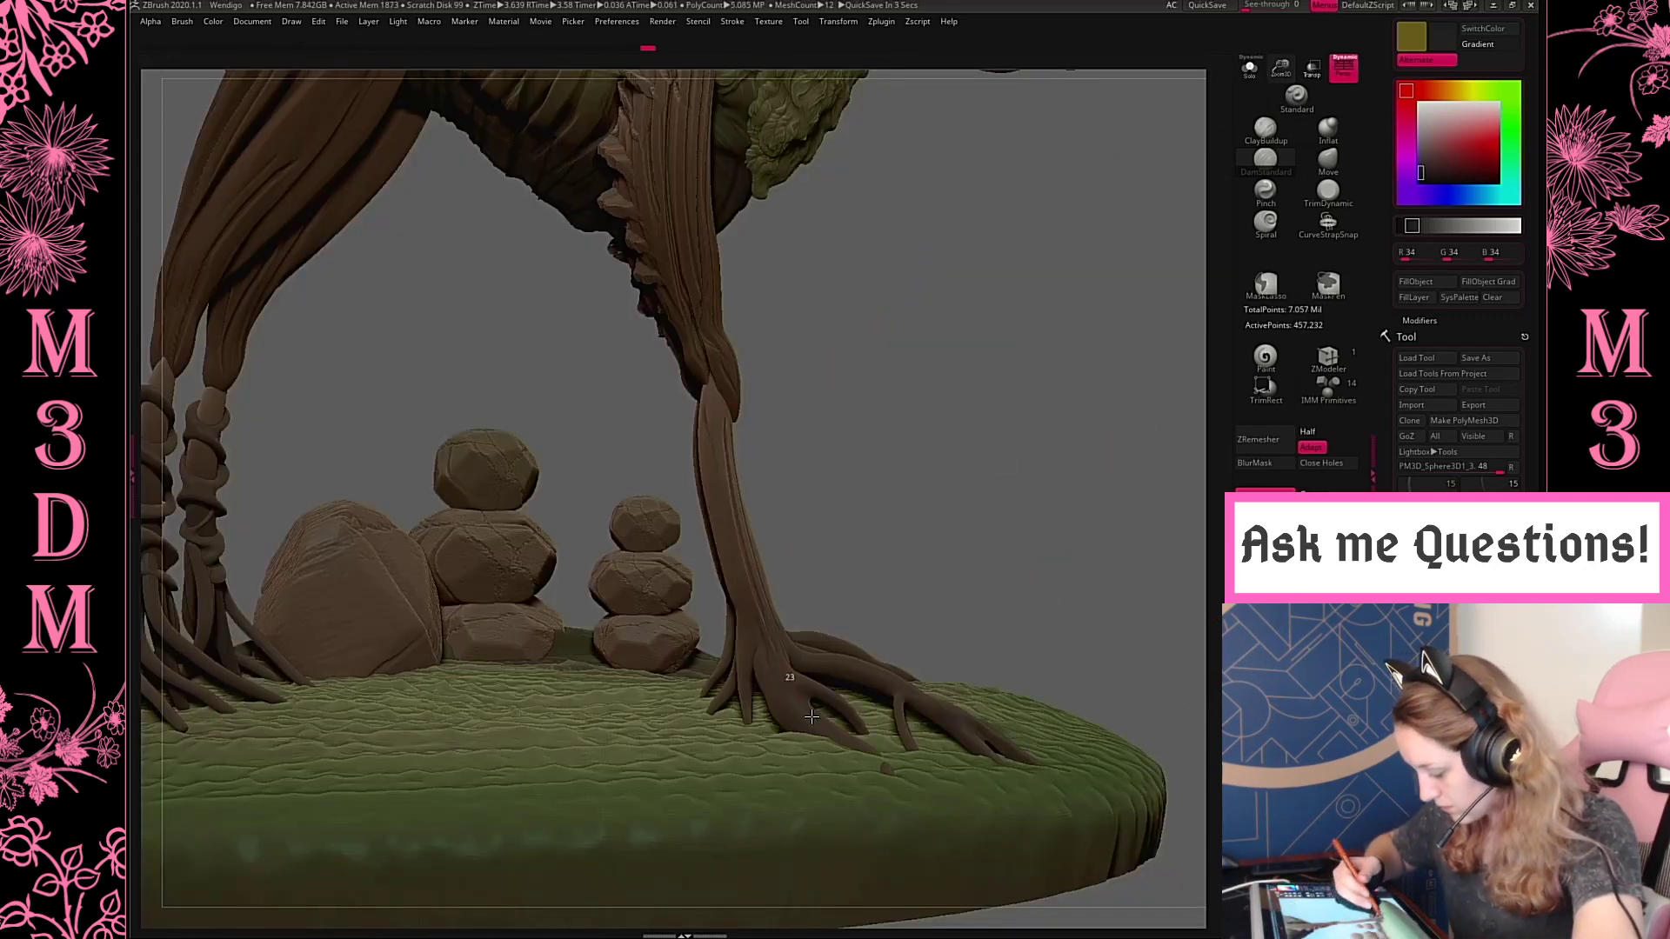
left_click_drag(888, 455, 750, 528)
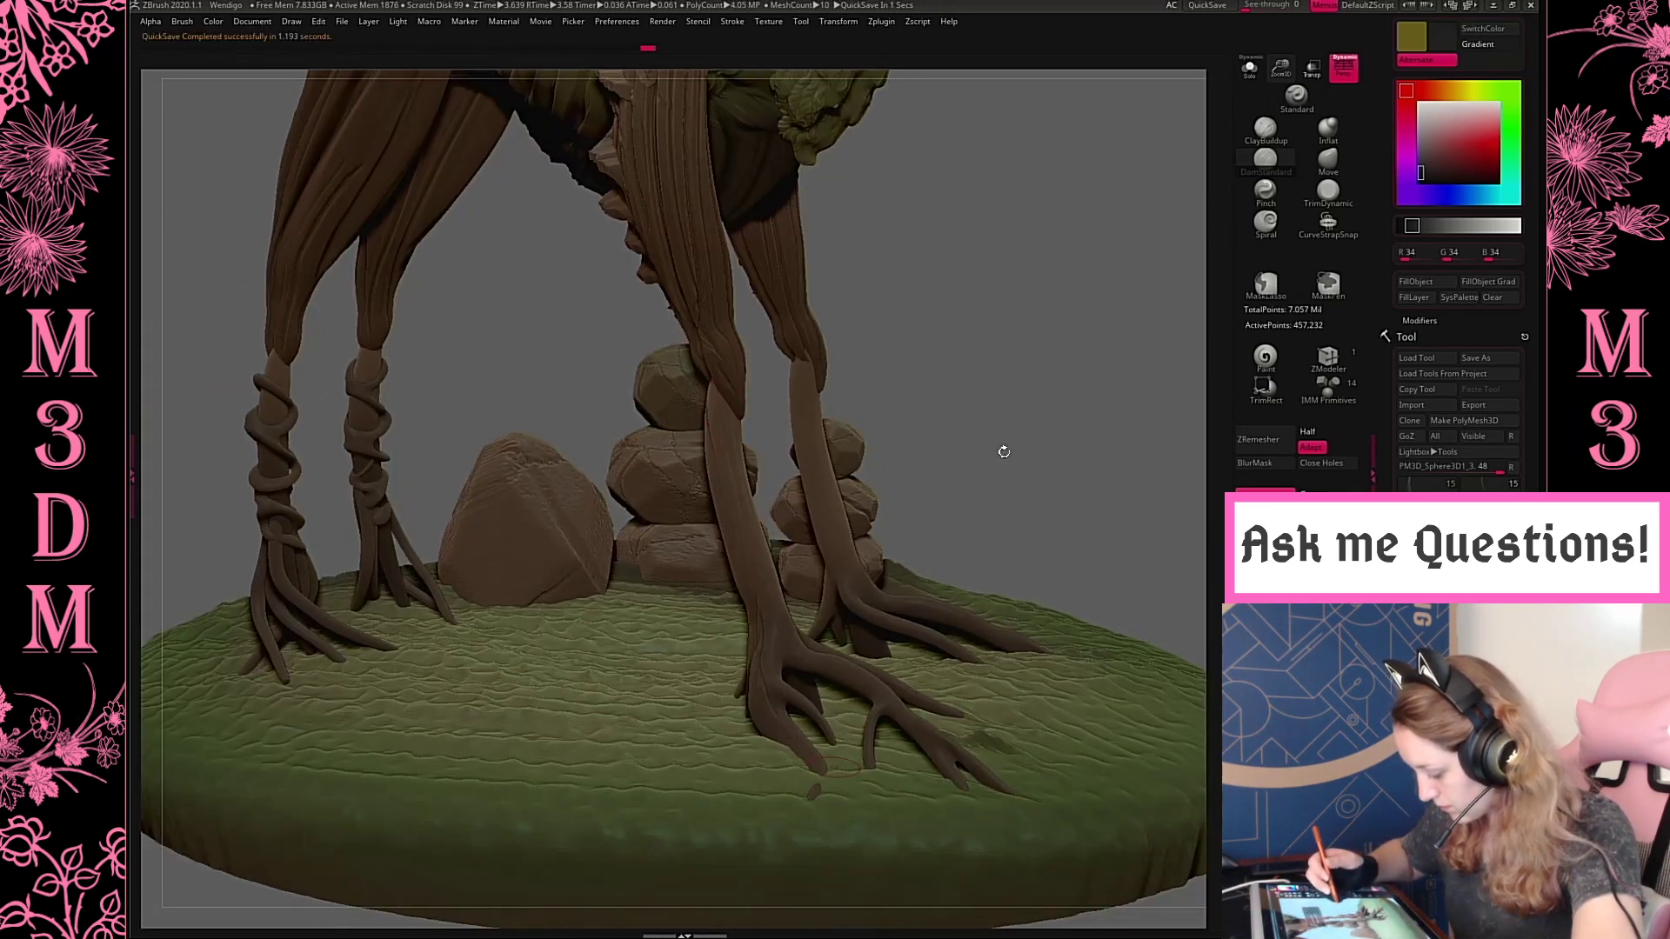
left_click_drag(999, 452, 740, 590)
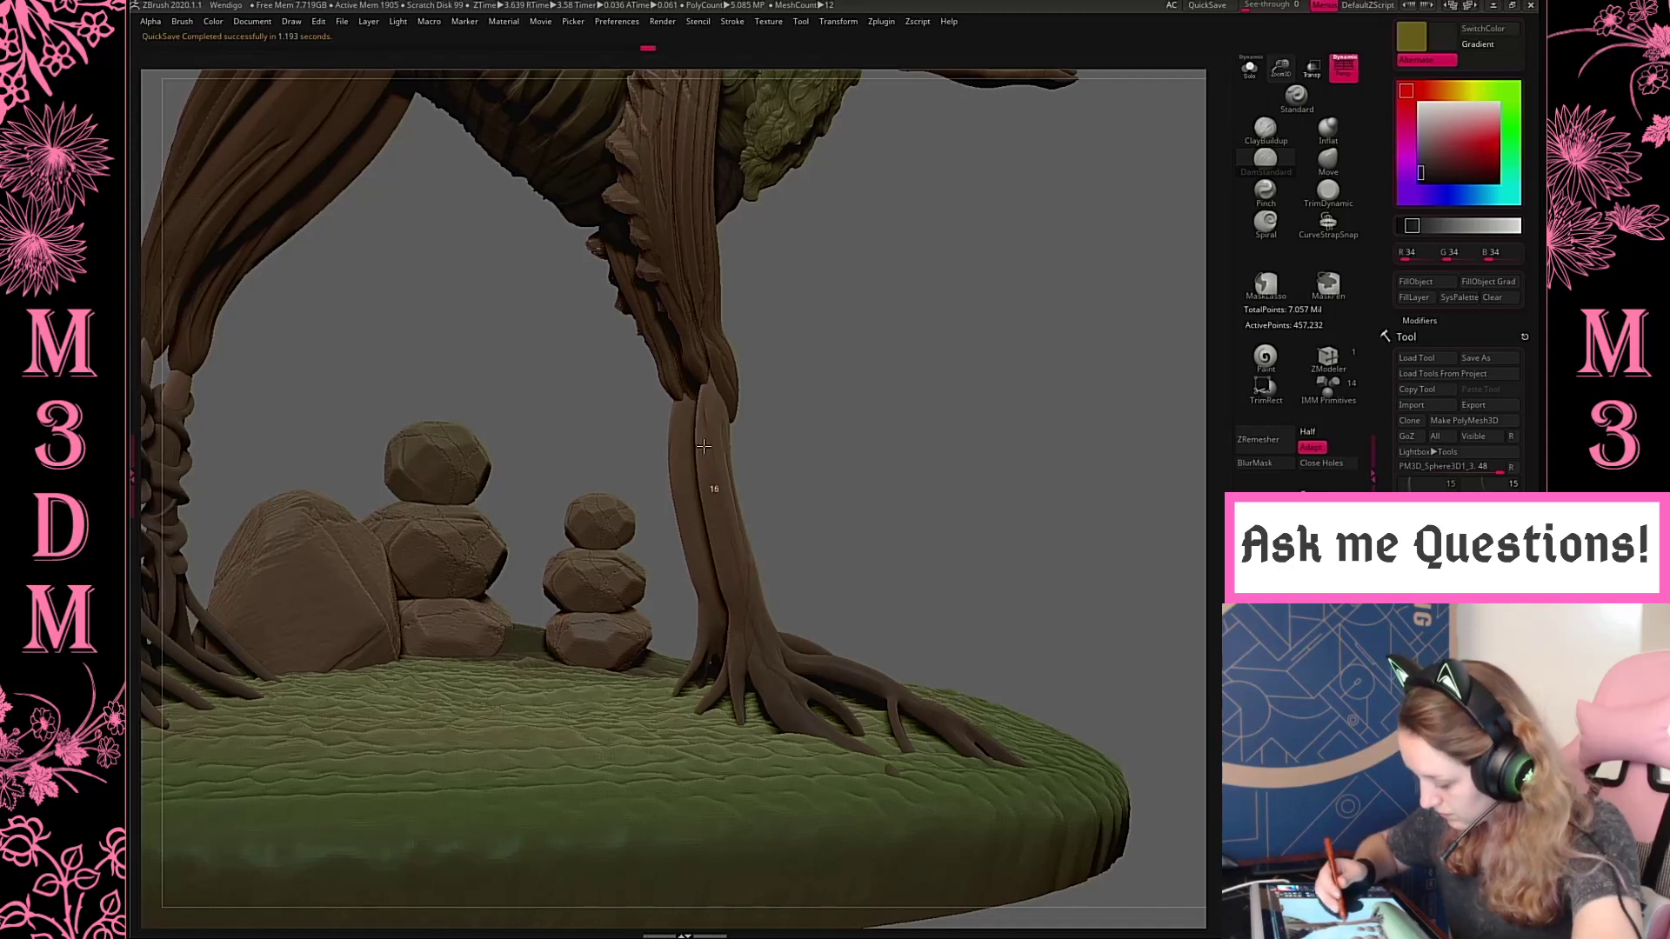
left_click_drag(704, 447, 717, 371)
Isolate the front lower legs, carve bark grooves around their shafts and roots, and show the whole creature again
left_click(1249, 68)
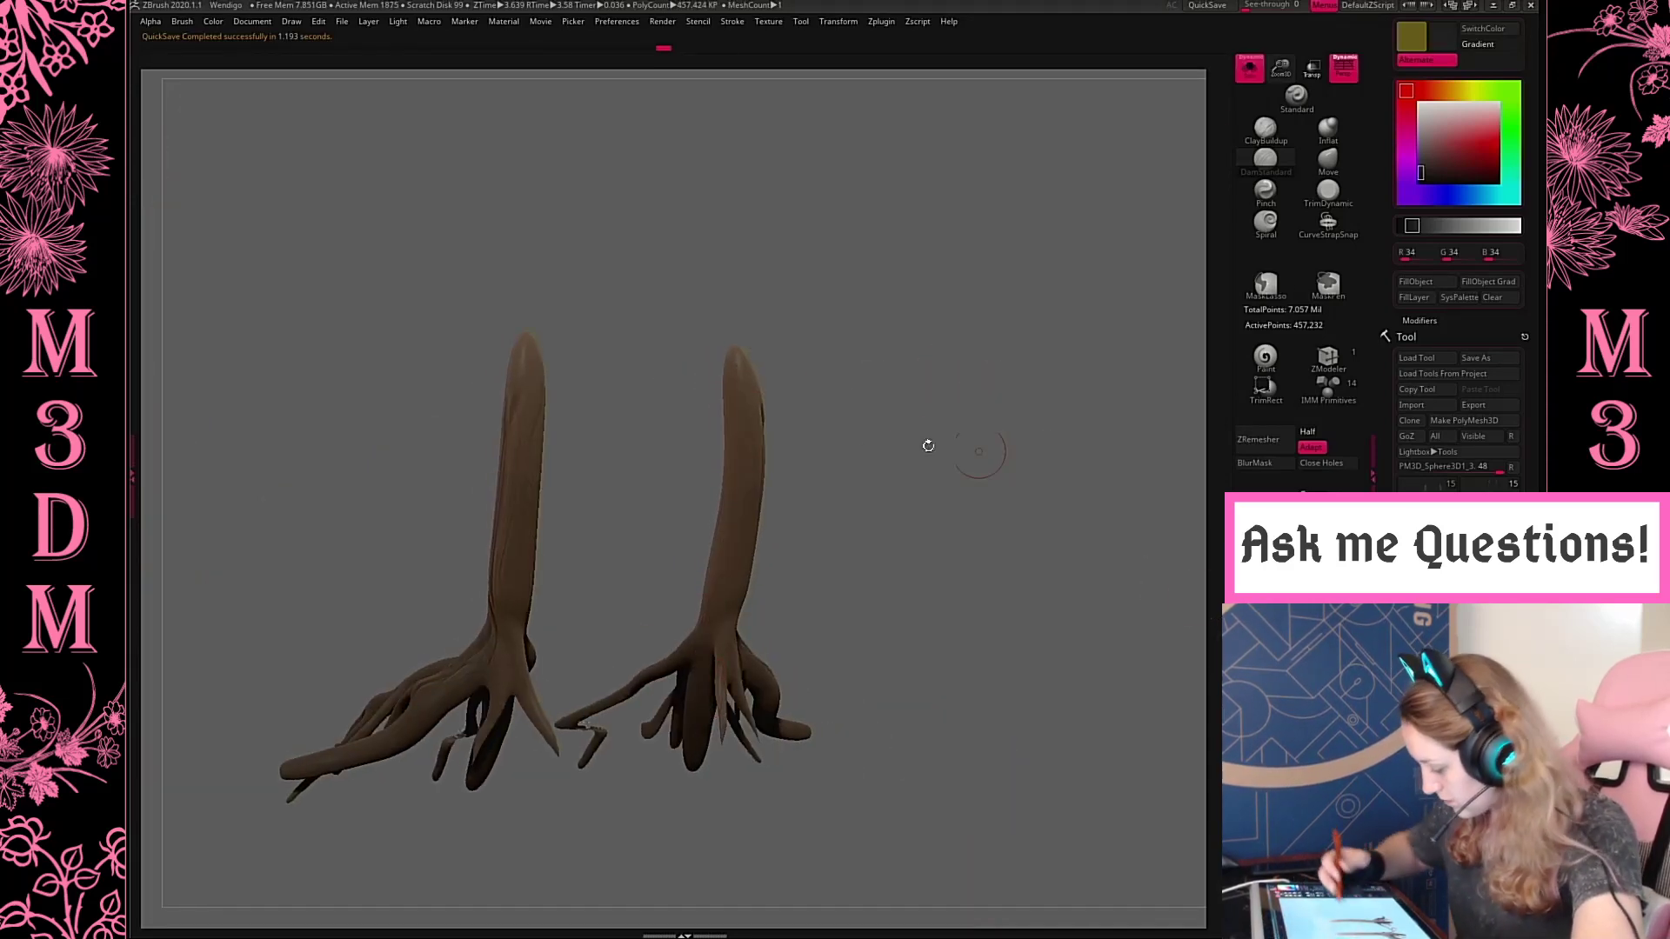
left_click_drag(724, 697, 724, 703)
left_click_drag(826, 578, 1036, 531)
left_click_drag(800, 555, 721, 426)
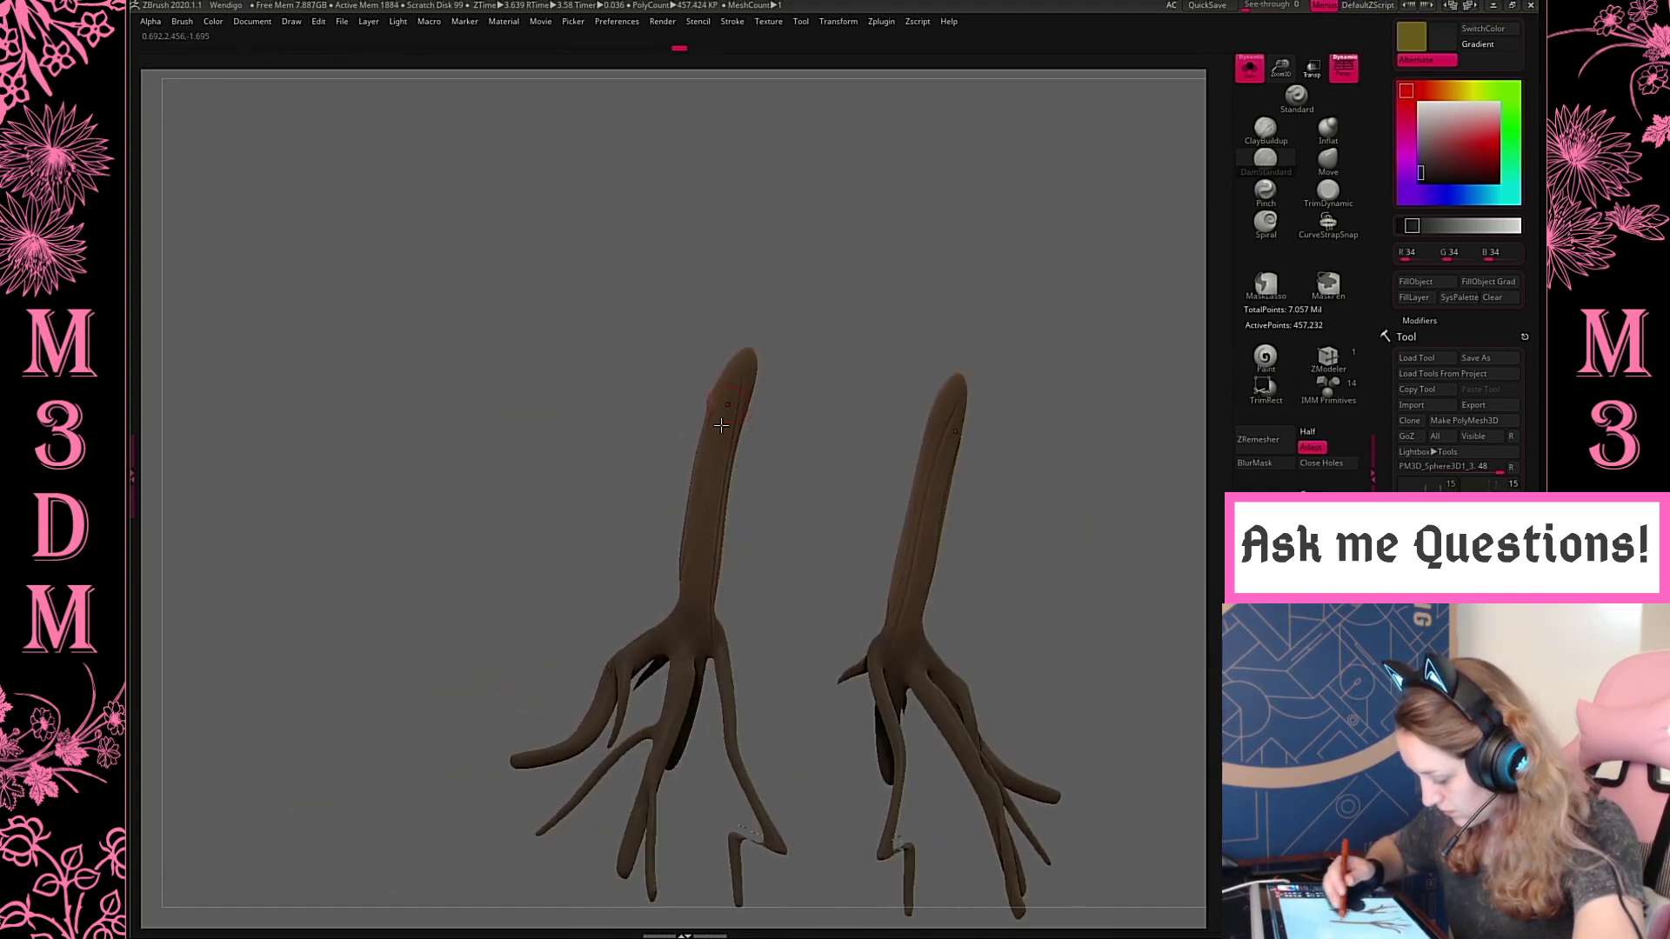
left_click_drag(660, 808, 824, 548)
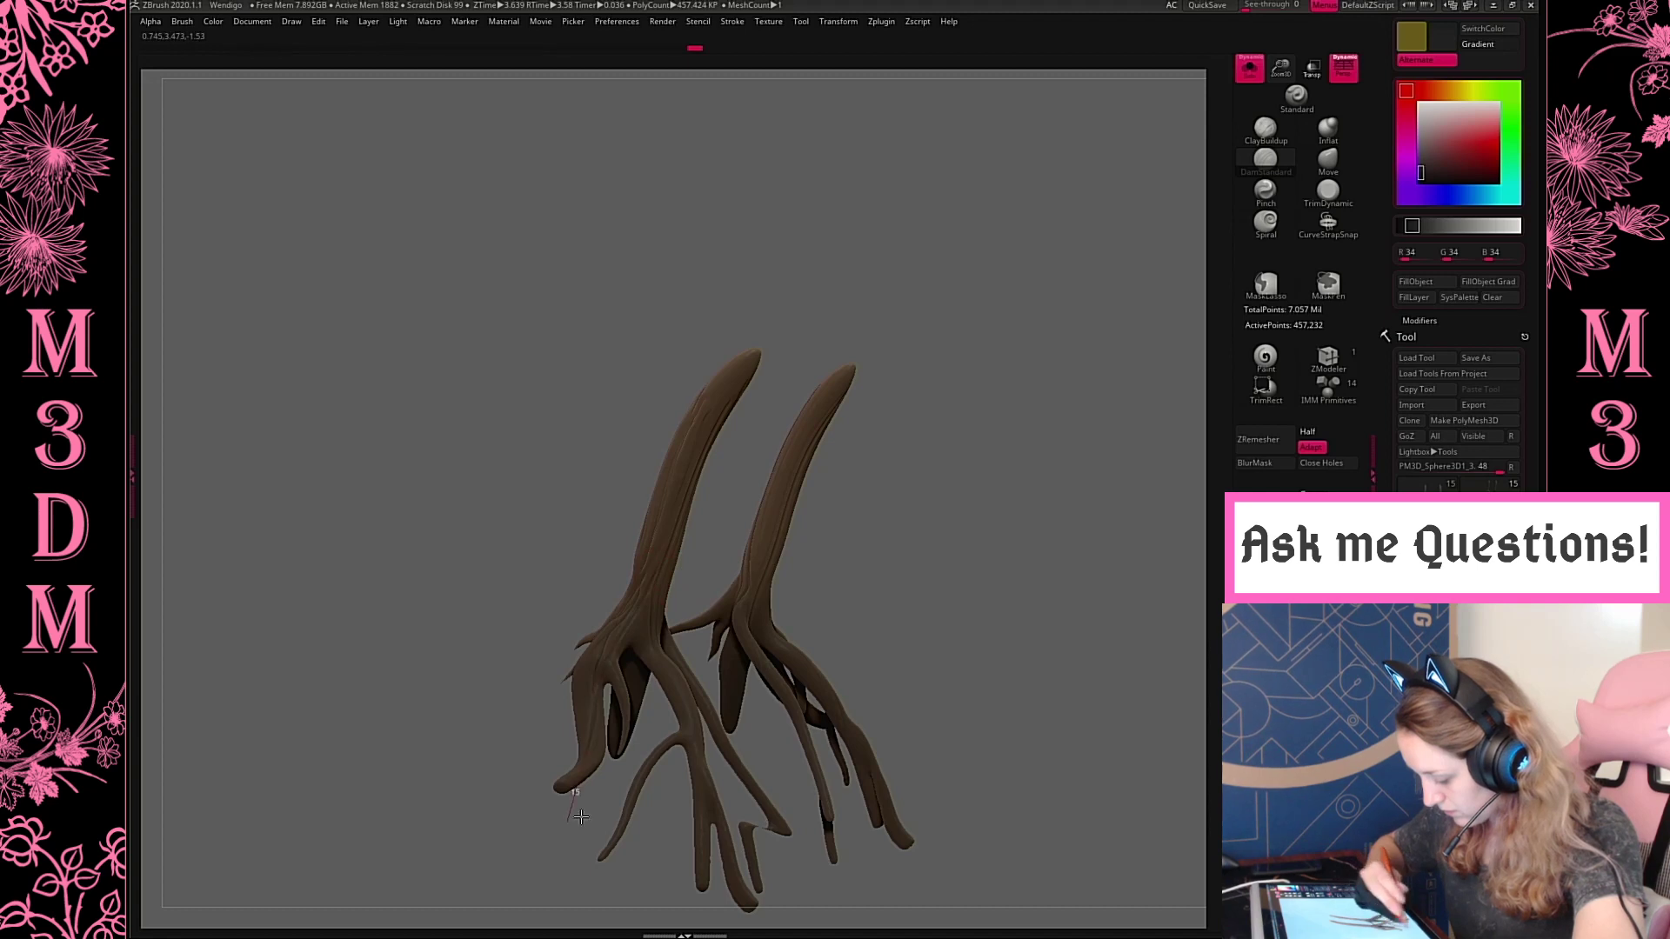
left_click_drag(897, 566, 862, 549)
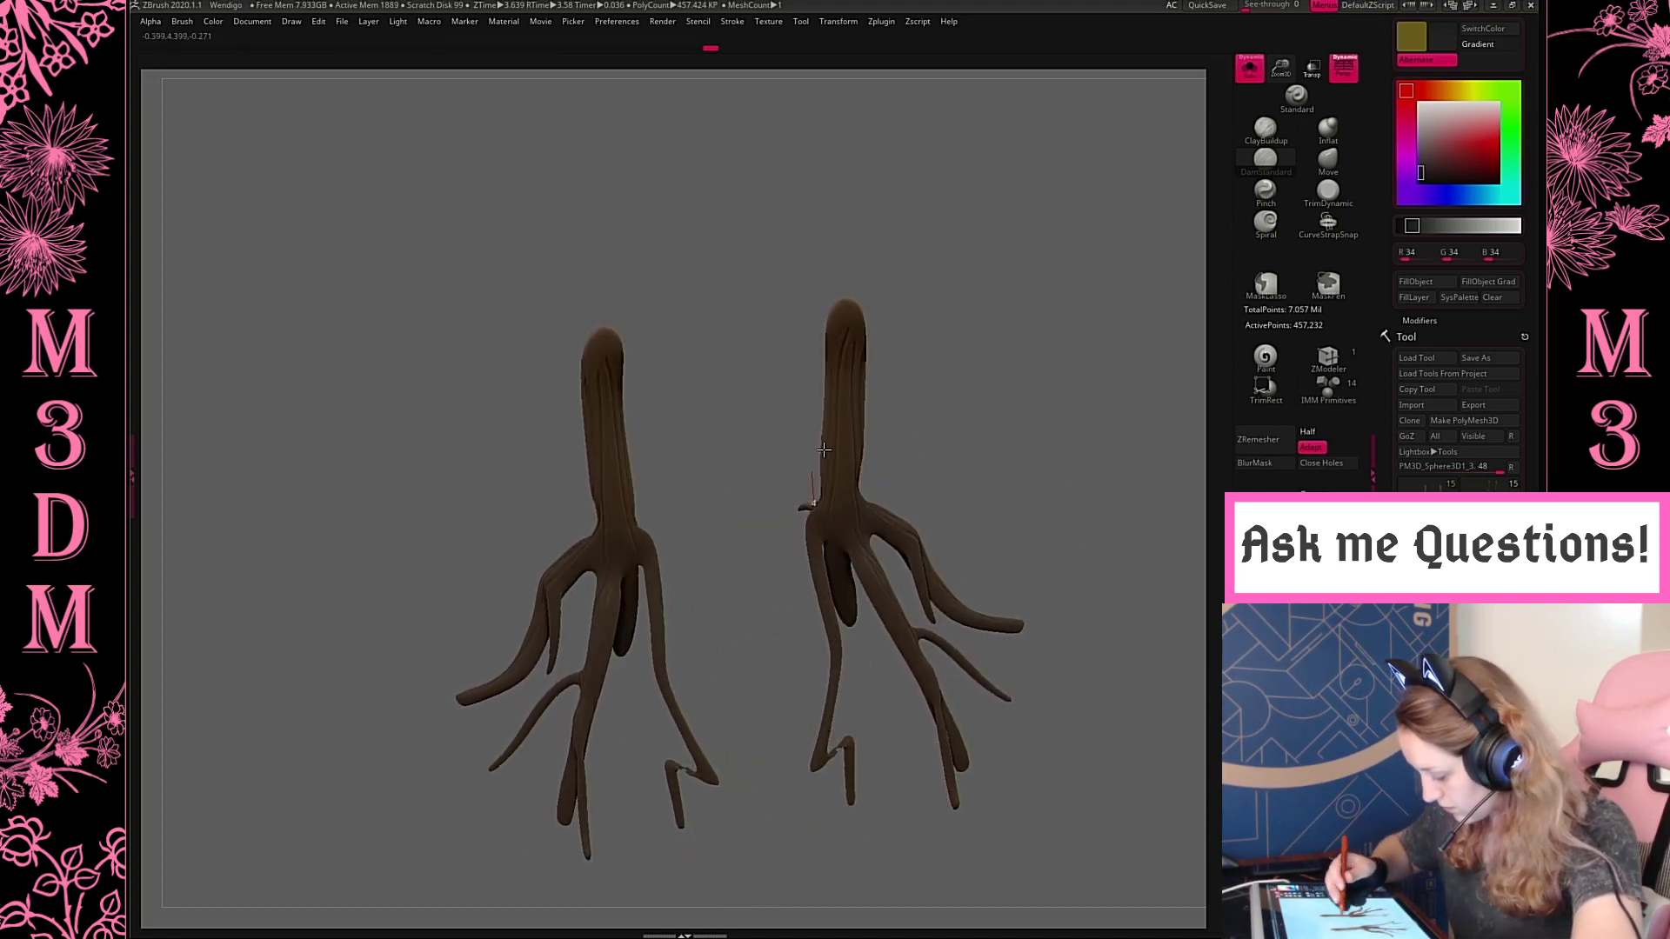
left_click_drag(1003, 343, 1050, 403, "shift")
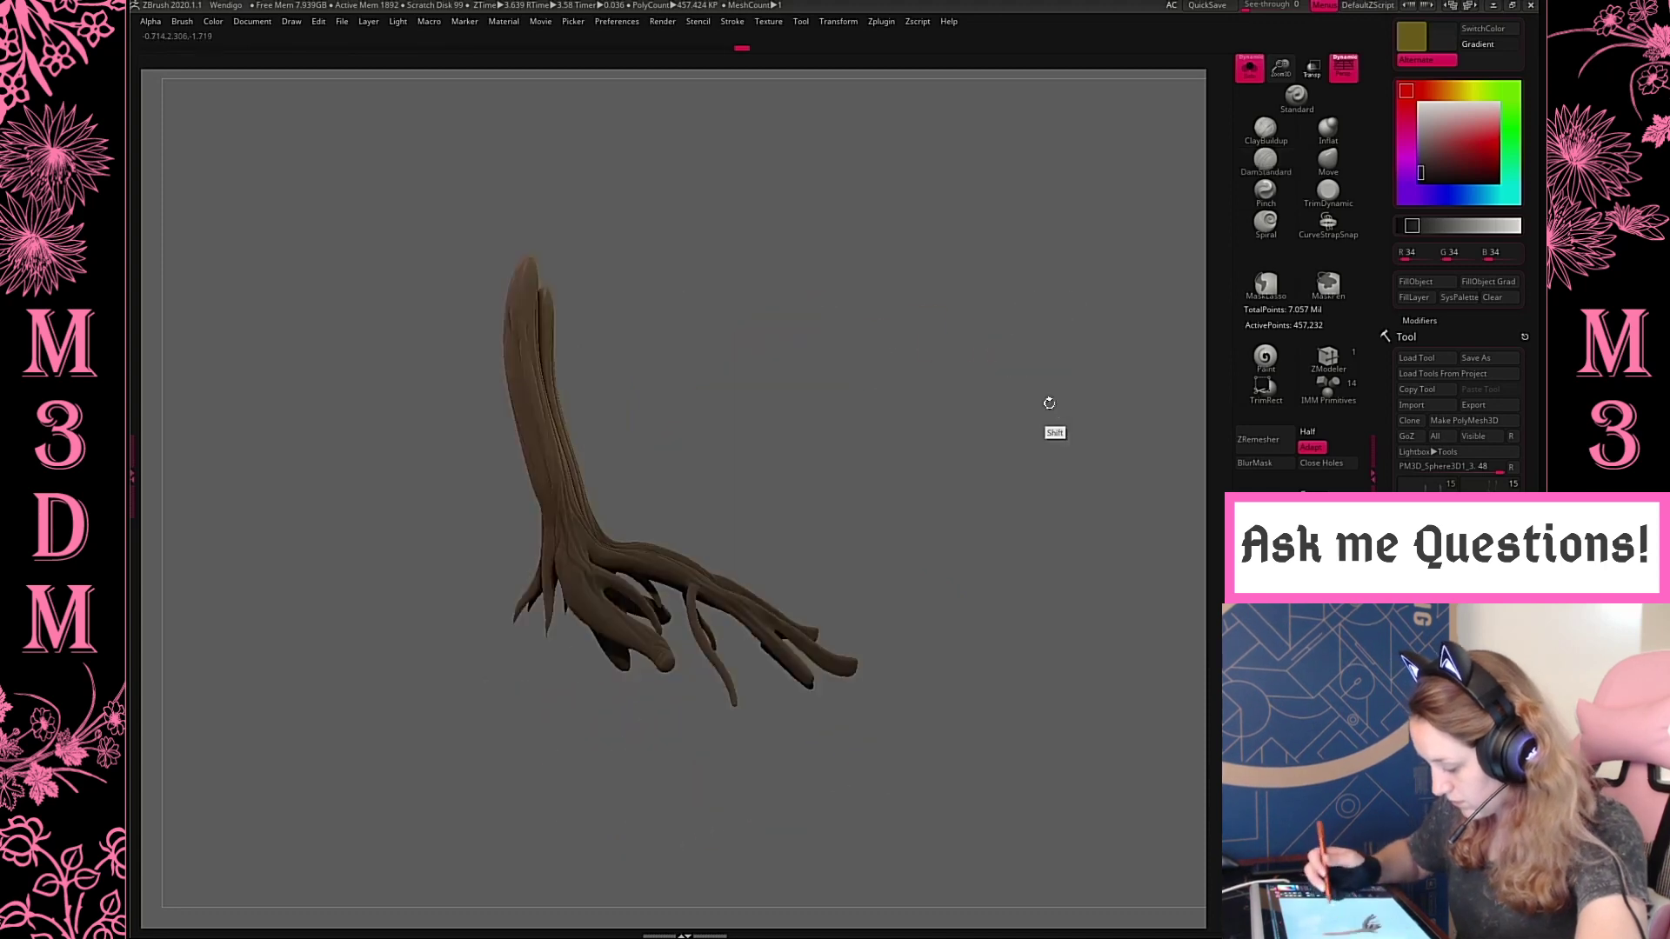
left_click(1250, 69)
Select the curved core pieces of the hind lower legs, isolate them and subdivide their mesh twice
key("f")
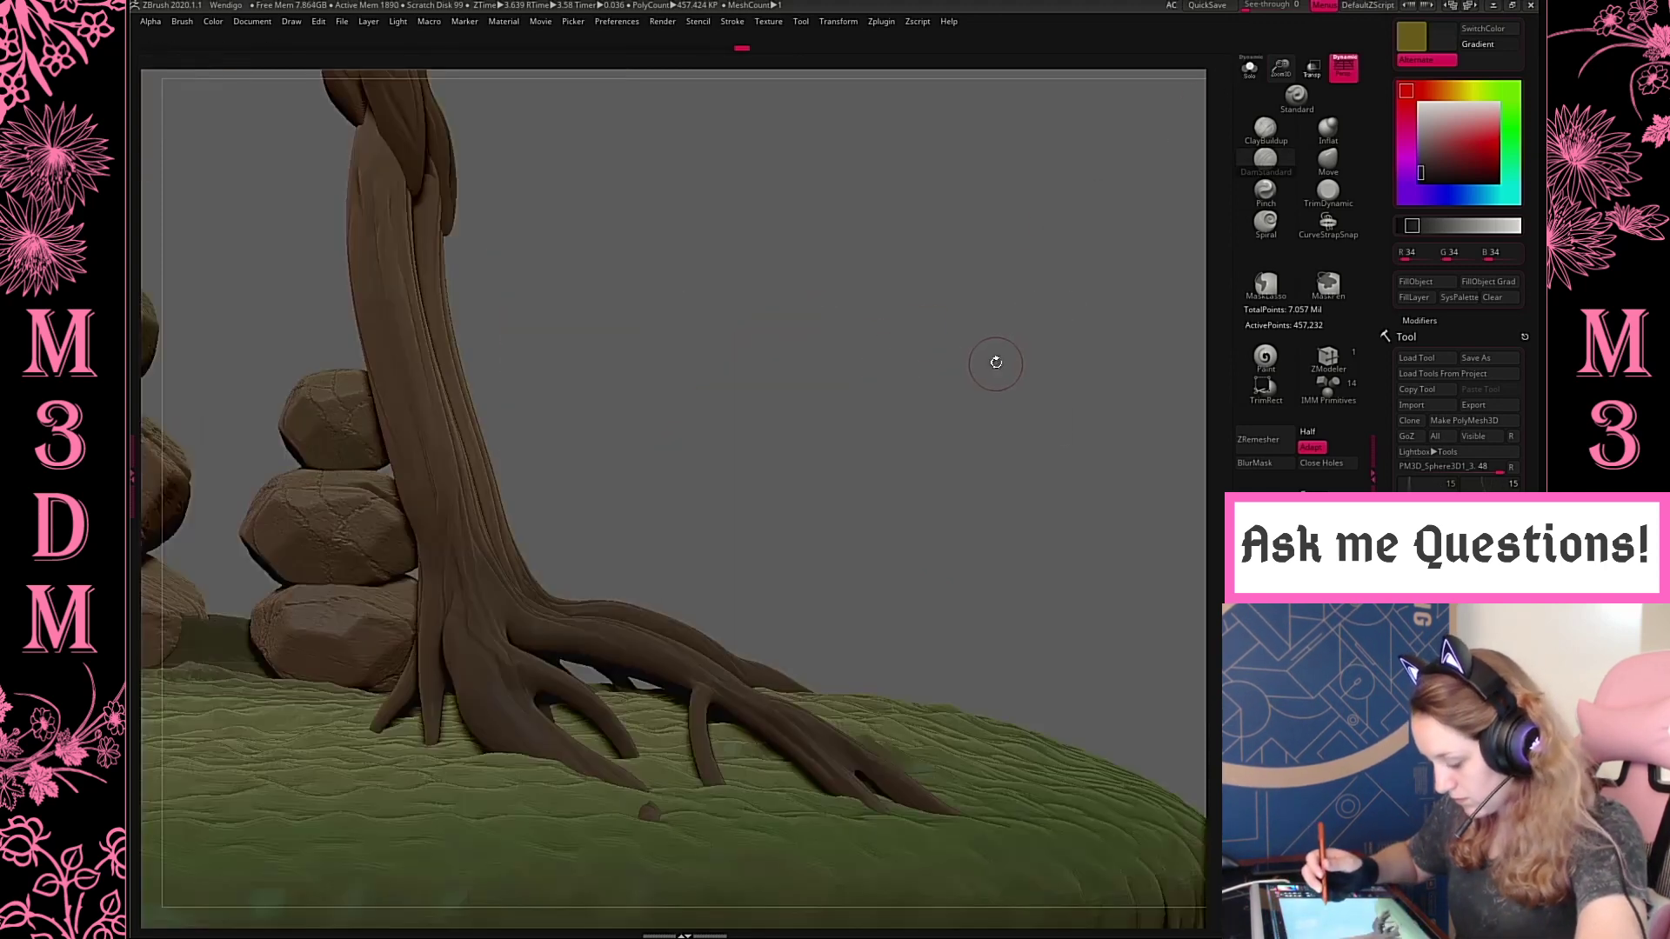
key("f")
left_click_drag(931, 596, 943, 566)
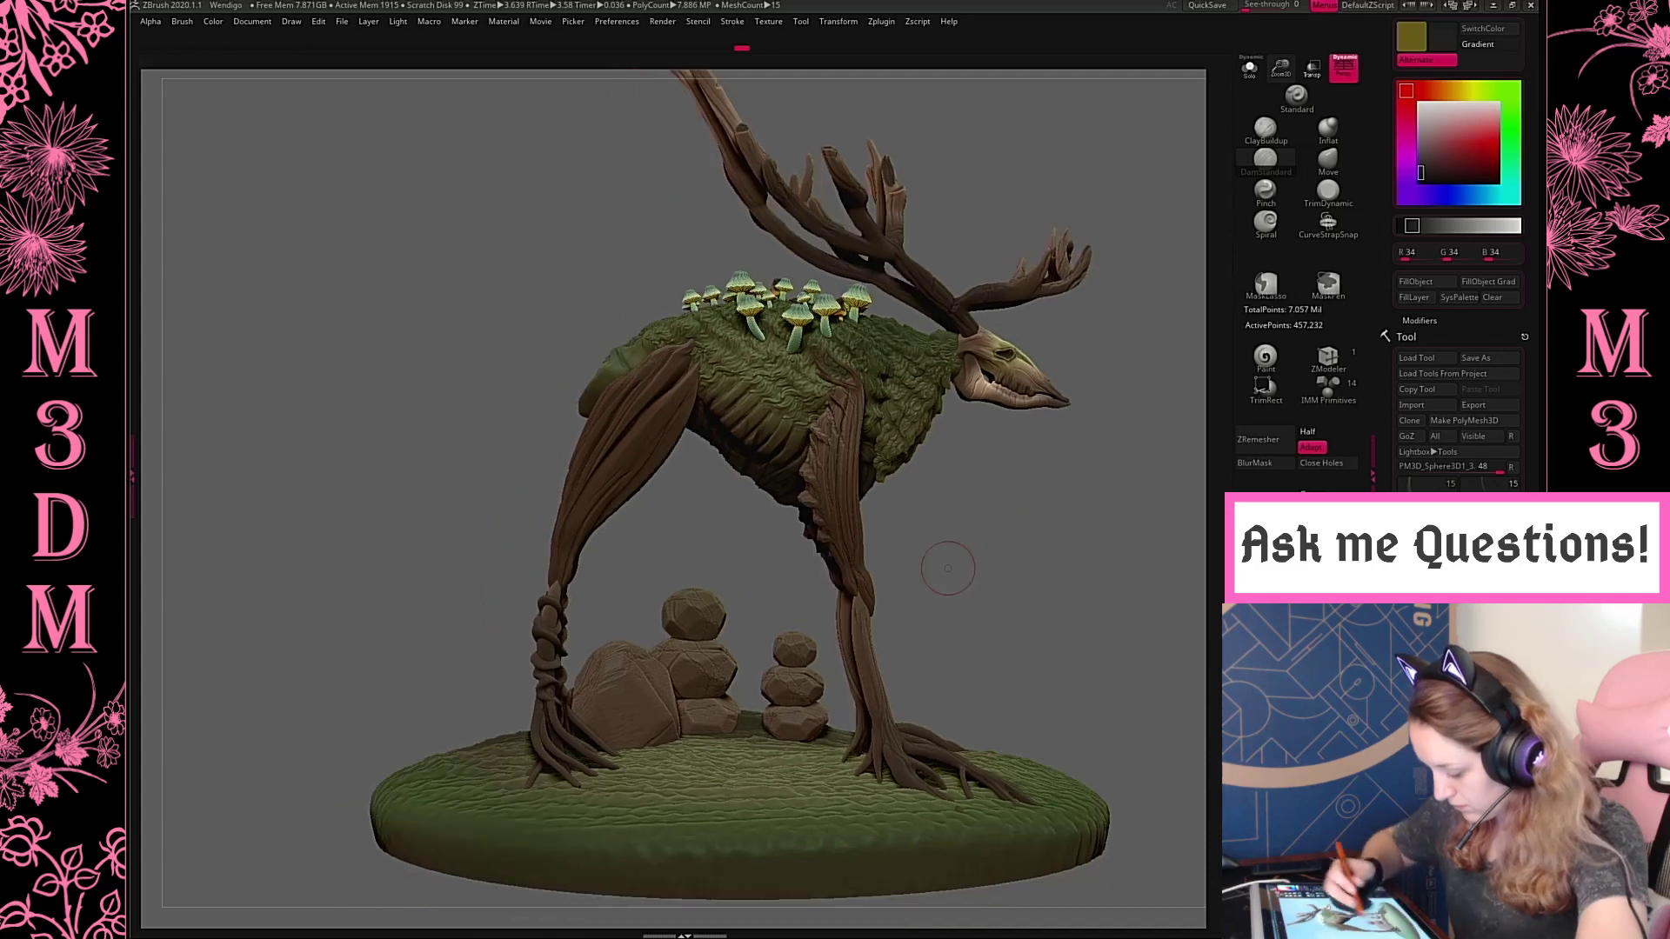
left_click(553, 654, "alt")
left_click(1250, 69)
key("f")
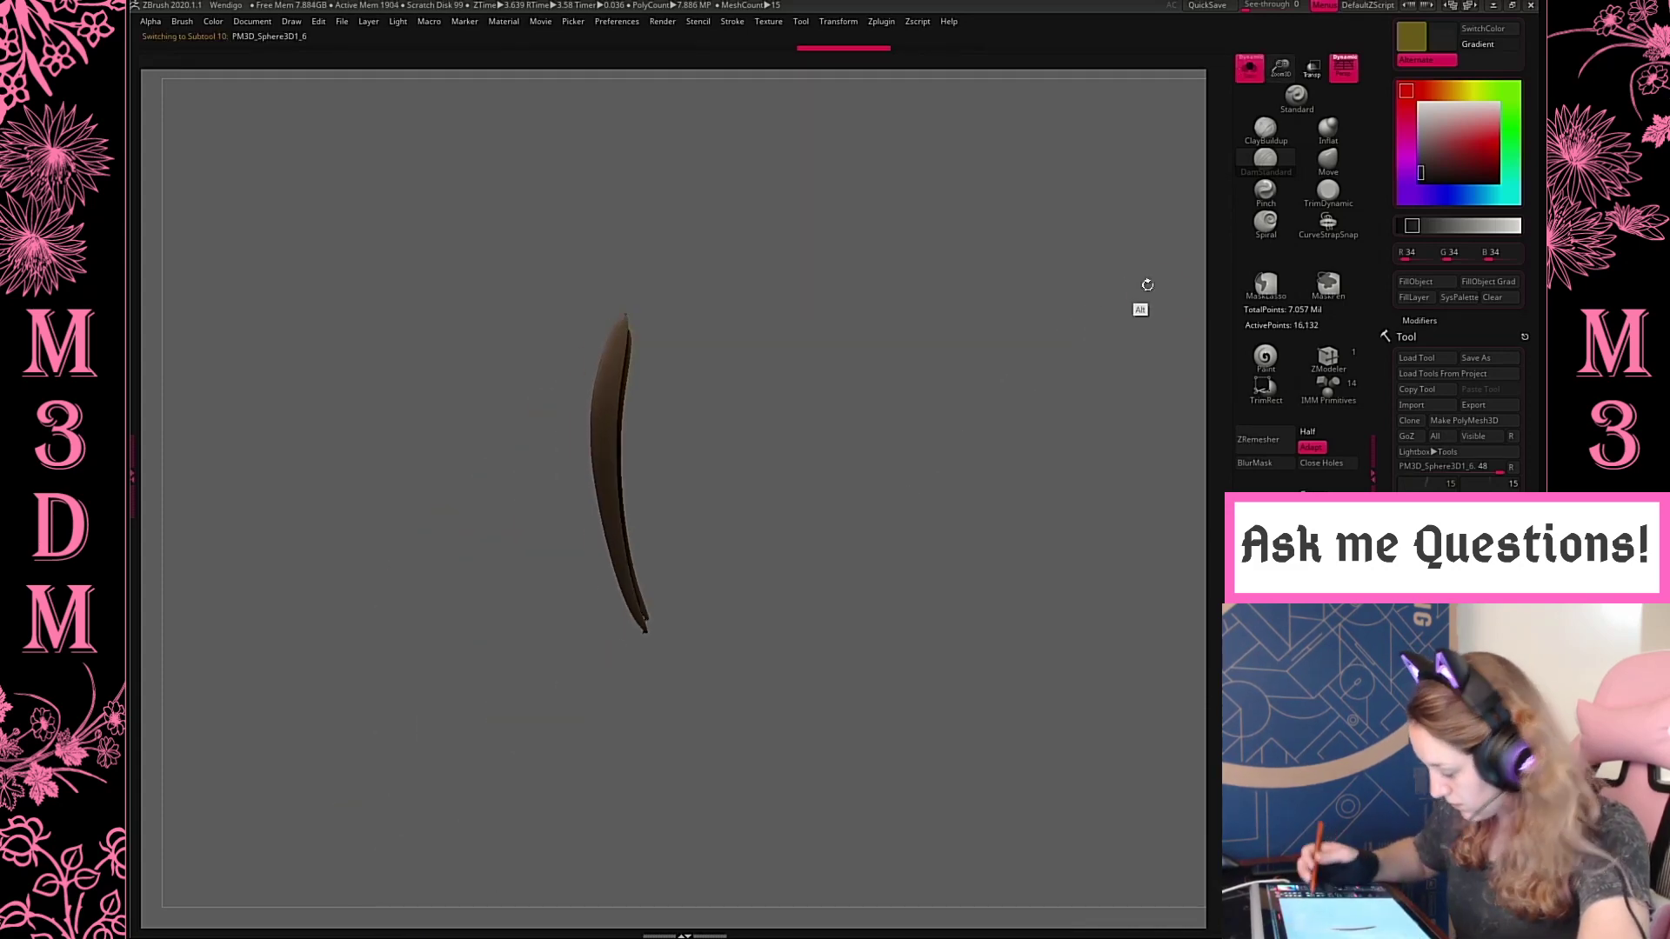
key("ctrl+d")
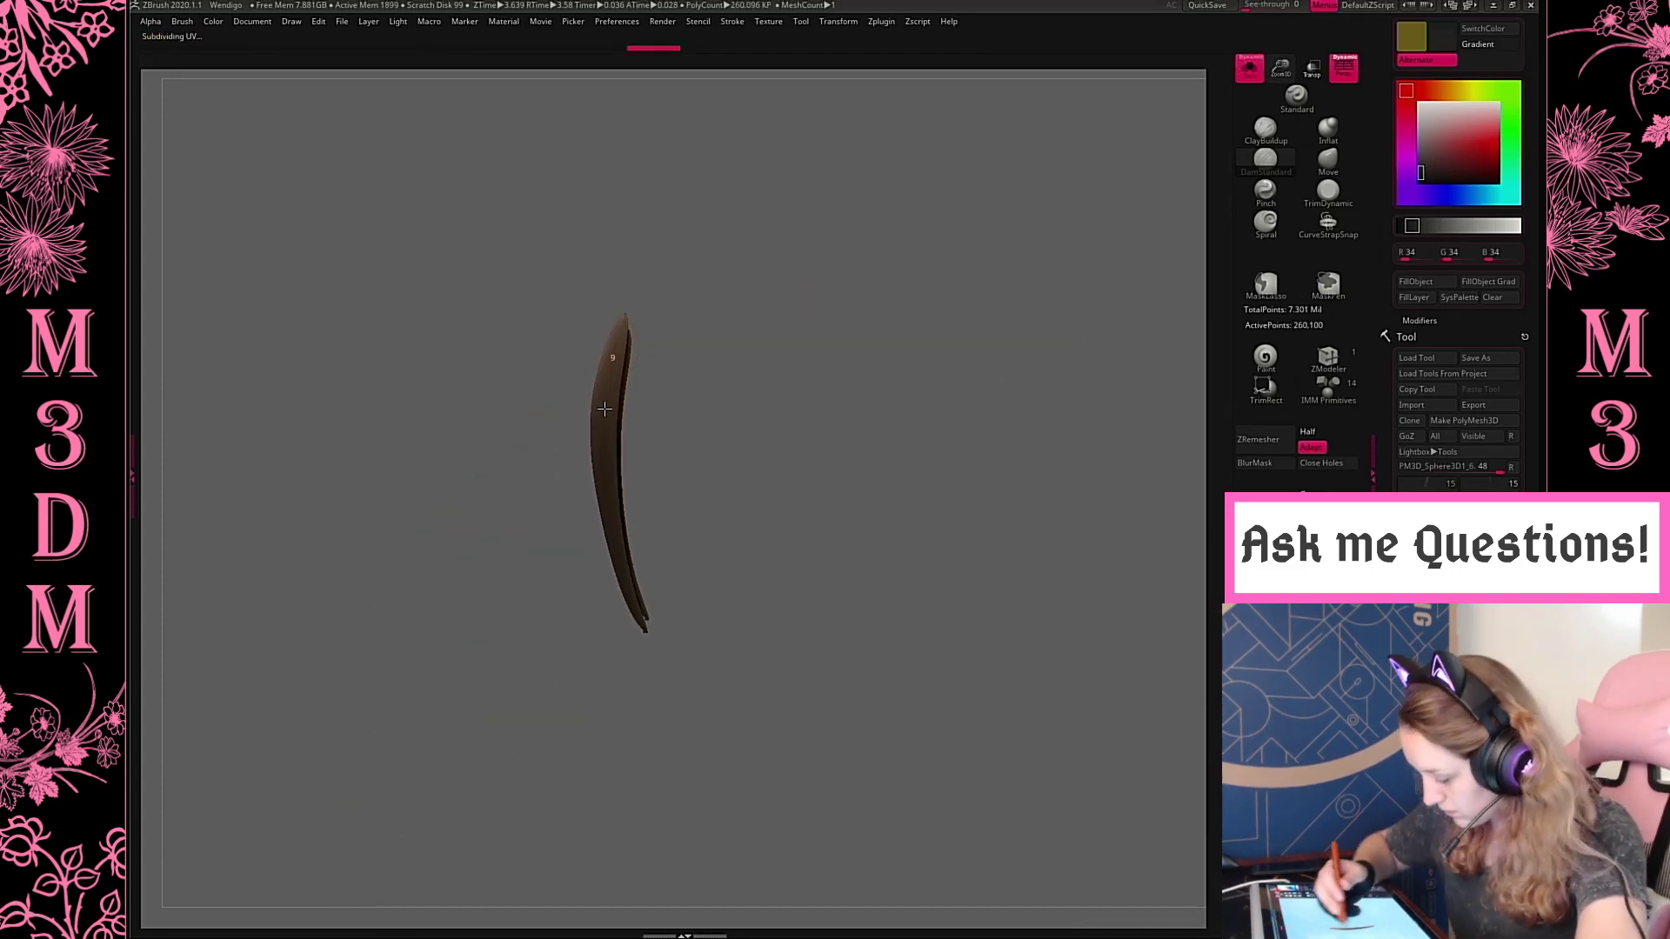
Carve long lengthwise bark grooves into the isolated hind lower leg cores and show the whole creature again
left_click_drag(670, 536, 783, 527)
left_click_drag(609, 335, 603, 557)
left_click_drag(687, 436, 795, 418)
left_click_drag(579, 341, 577, 626)
left_click_drag(856, 339, 744, 370)
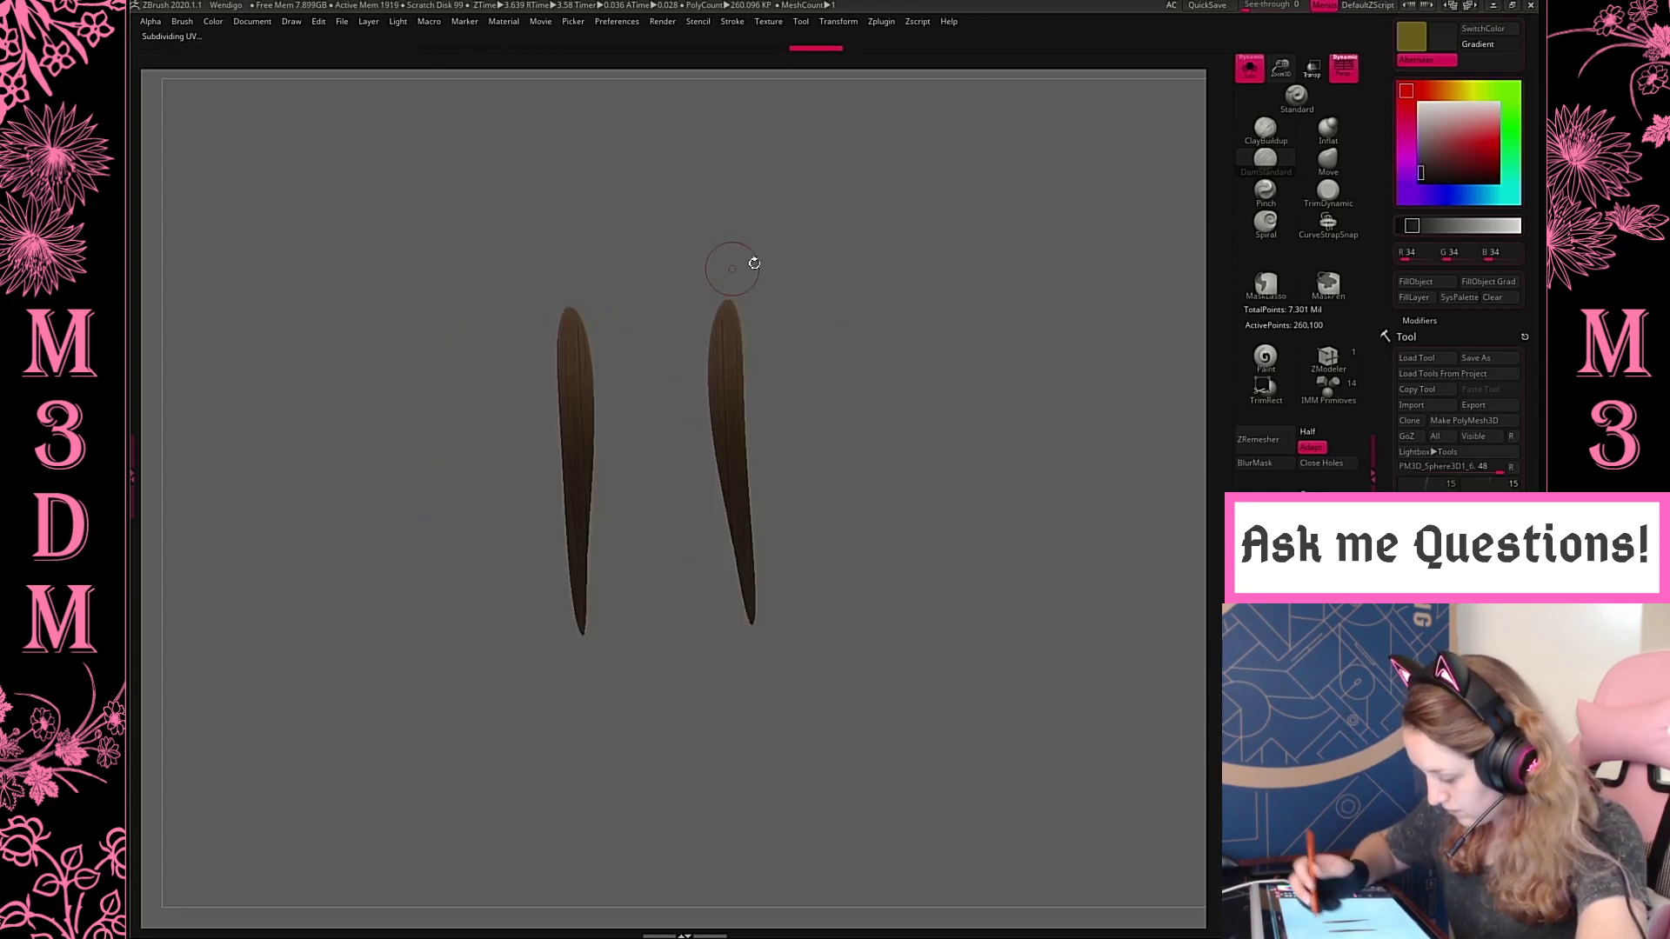
left_click_drag(732, 269, 1074, 212, "shift")
left_click(1250, 70)
Select the hind upper legs and adjust the DamStandard brush settings for cutting bark cracks
left_click_drag(999, 339, 855, 434)
left_click_drag(861, 283, 827, 604, "alt")
left_click(693, 502, "alt")
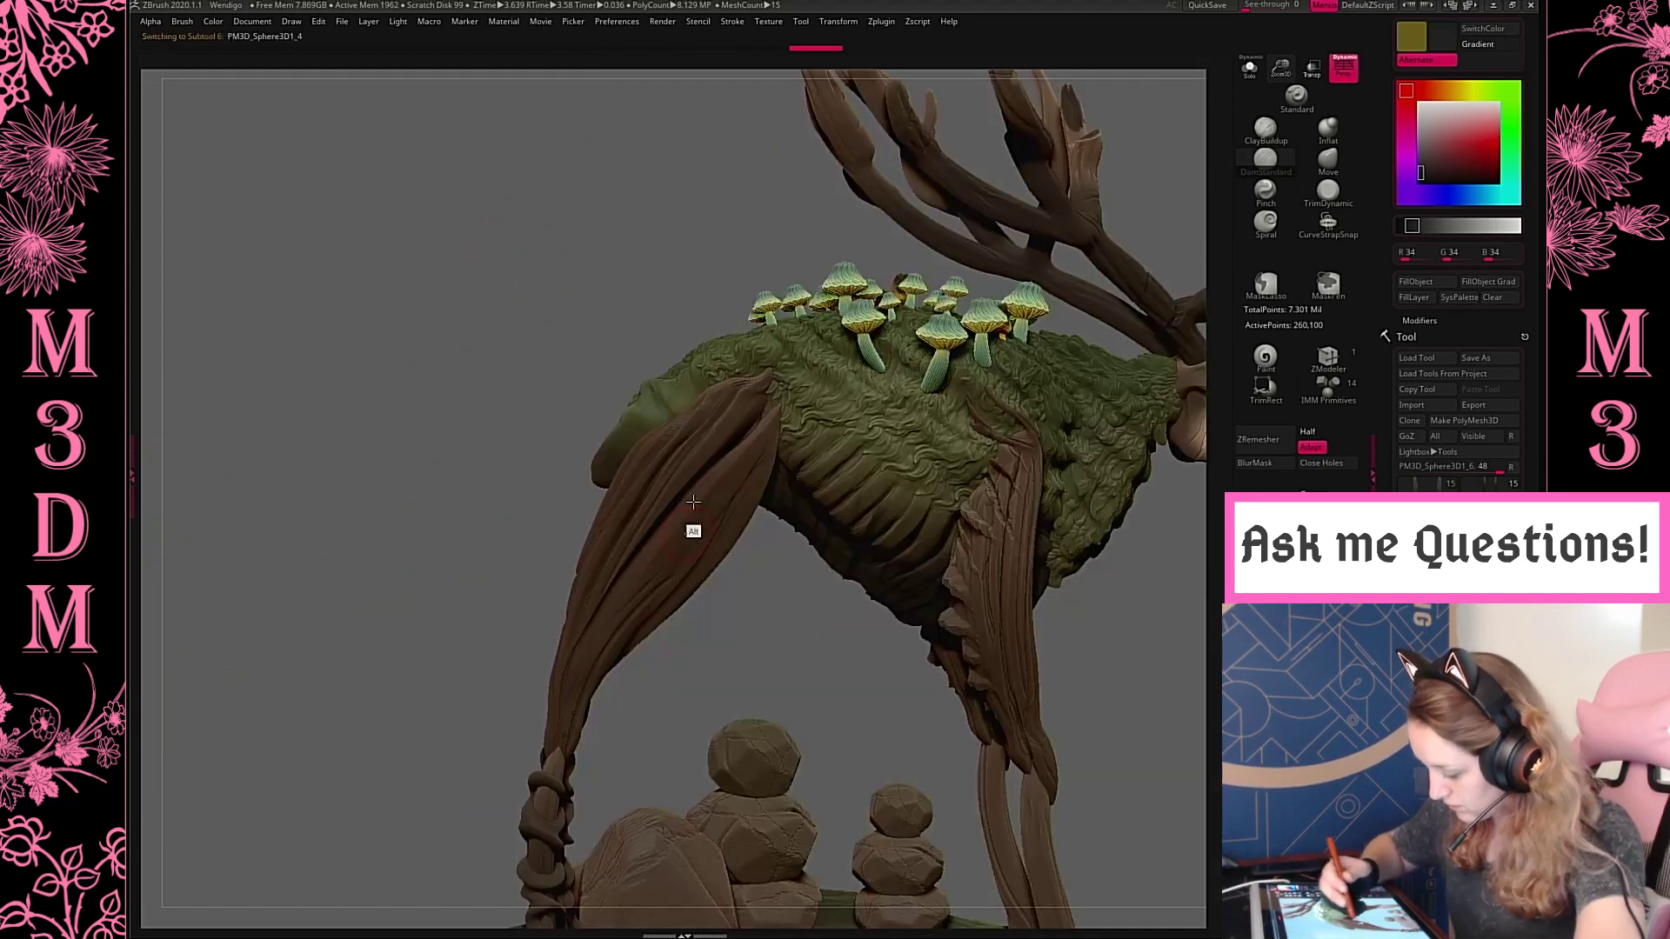
key("space")
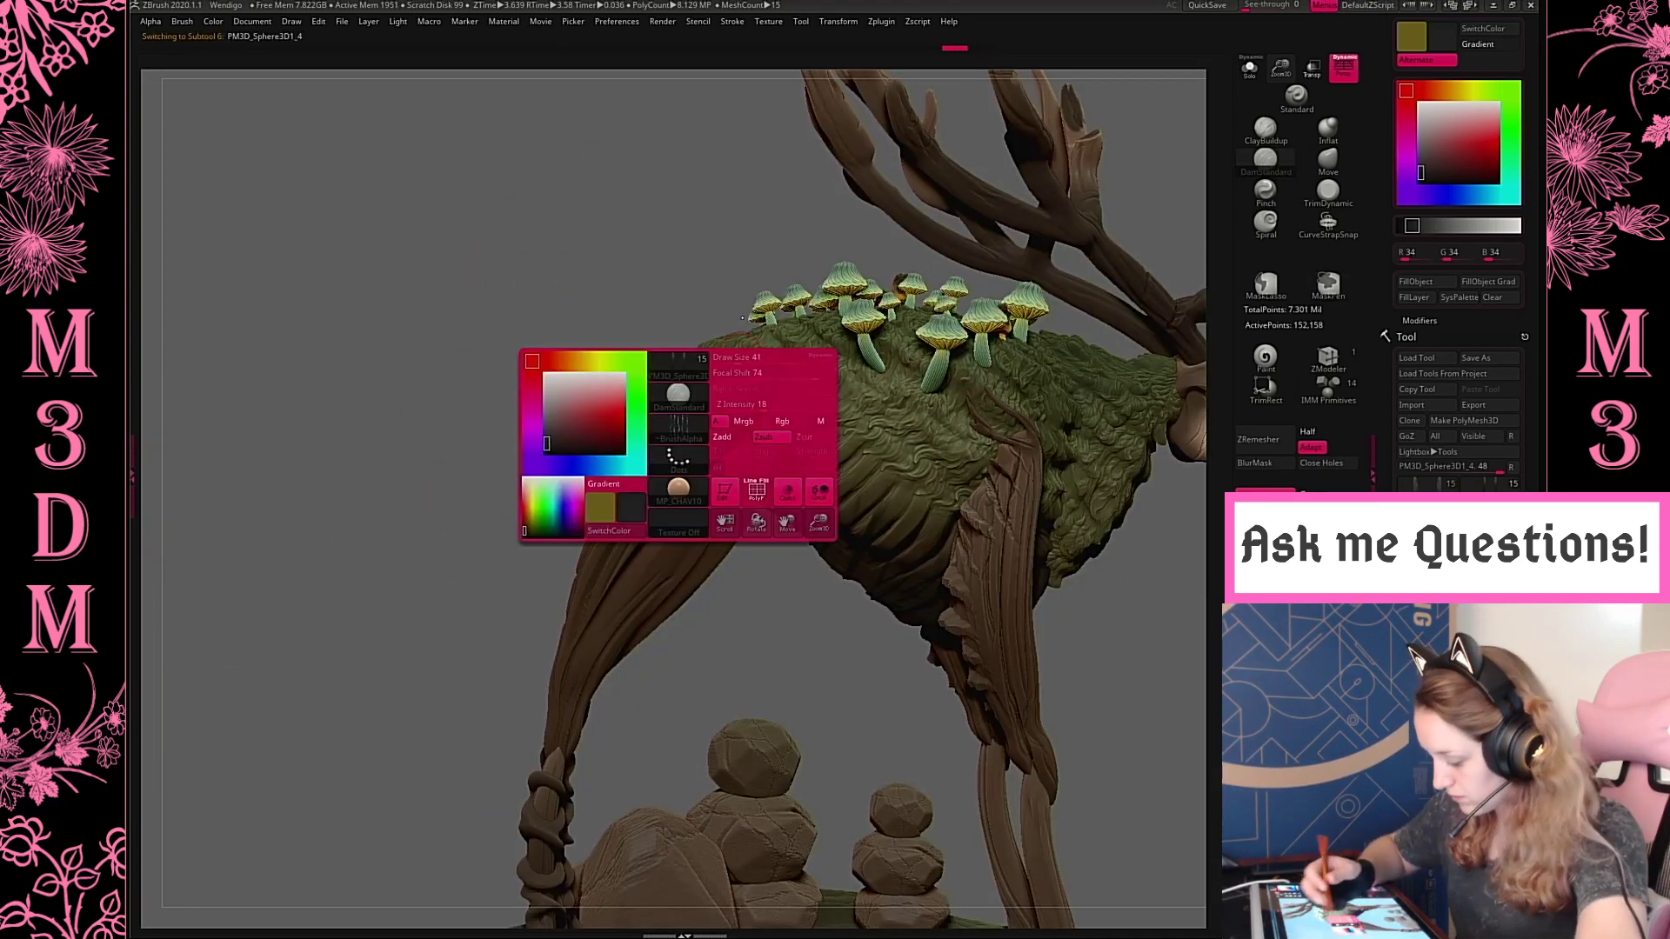
left_click(685, 439)
key("space")
left_click(722, 345)
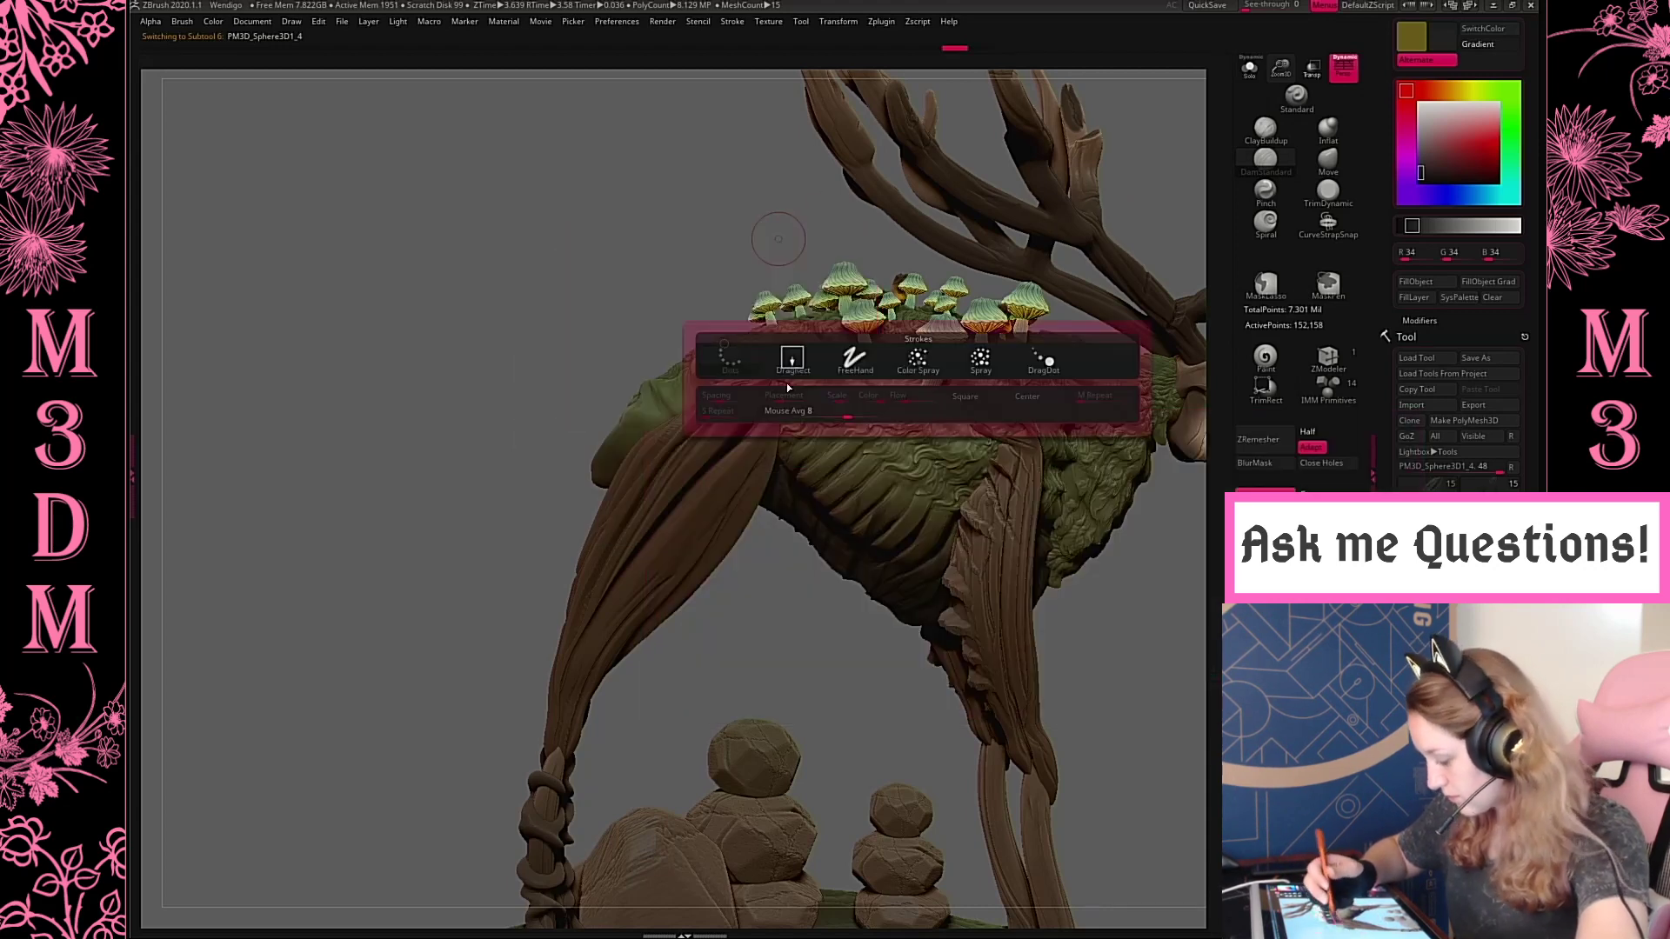
left_click(789, 377)
left_click_drag(796, 514, 781, 511, "alt")
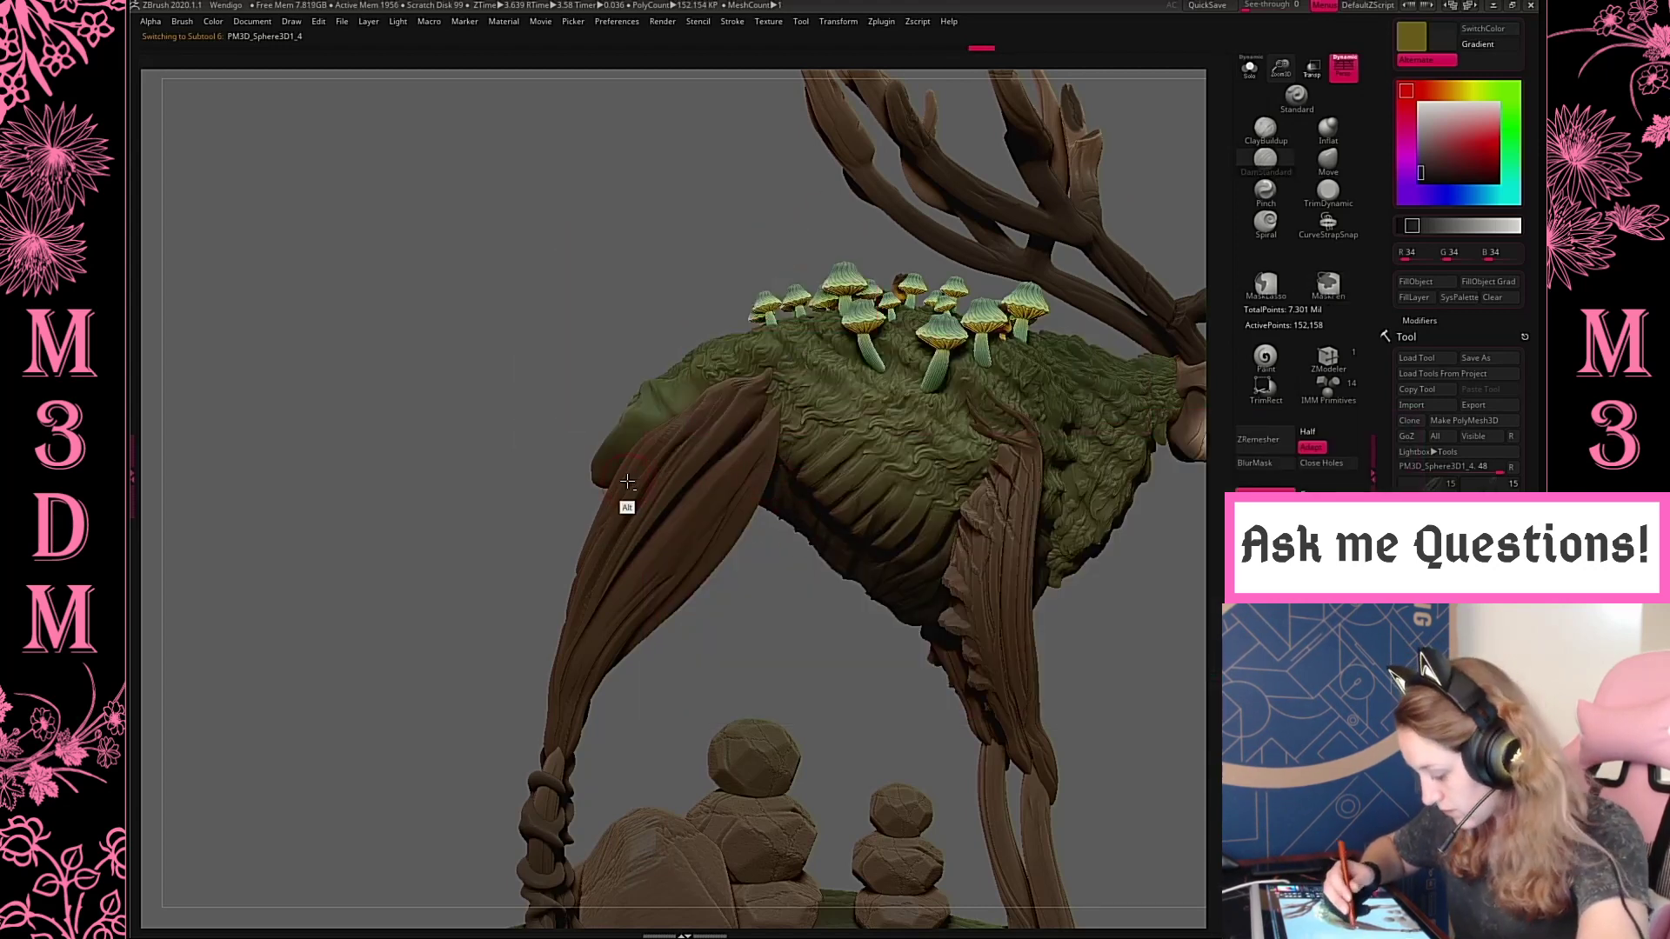
Try bark cracks across the upper outer face of the hind upper leg, undoing each trial stroke
mouse_move(631, 482)
left_mouse_down("alt")
mouse_move(768, 567)
mouse_move(738, 483)
mouse_move(708, 544)
mouse_move(745, 488)
left_mouse_up("alt")
key("space")
key("ctrl+z")
key("ctrl+z")
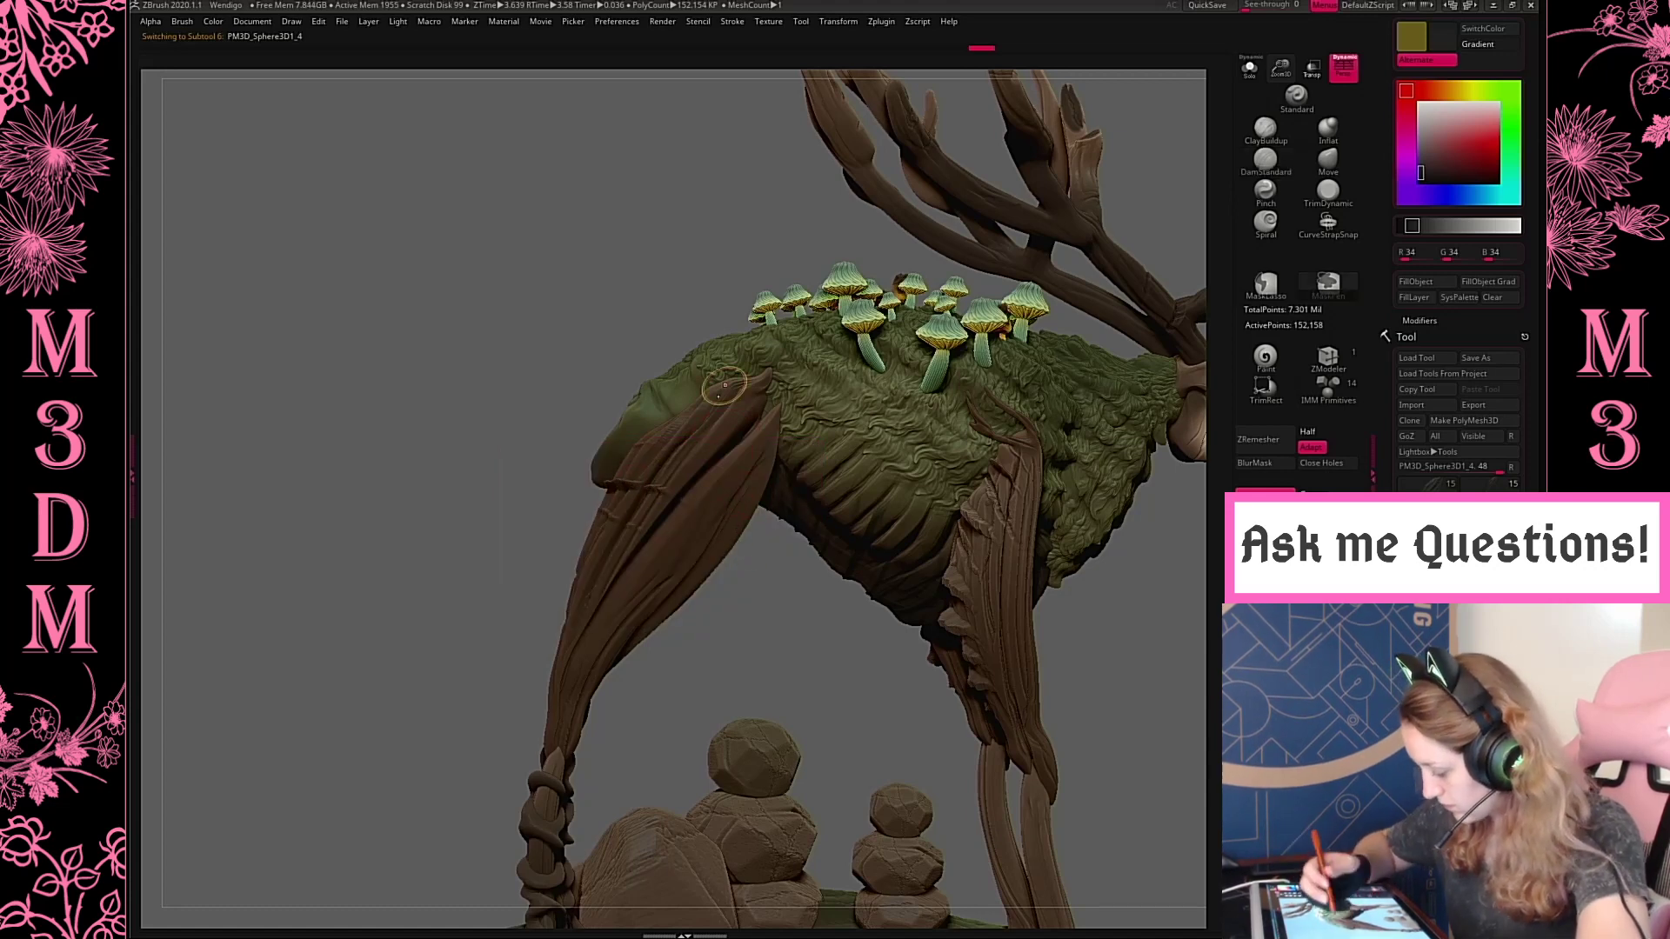
left_click_drag(655, 456, 777, 520, "alt")
key("ctrl+z")
Carve broken diagonal bark cracks from the rear edge of the hind upper leg down towards the knee
left_click_drag(648, 432, 757, 550, "alt")
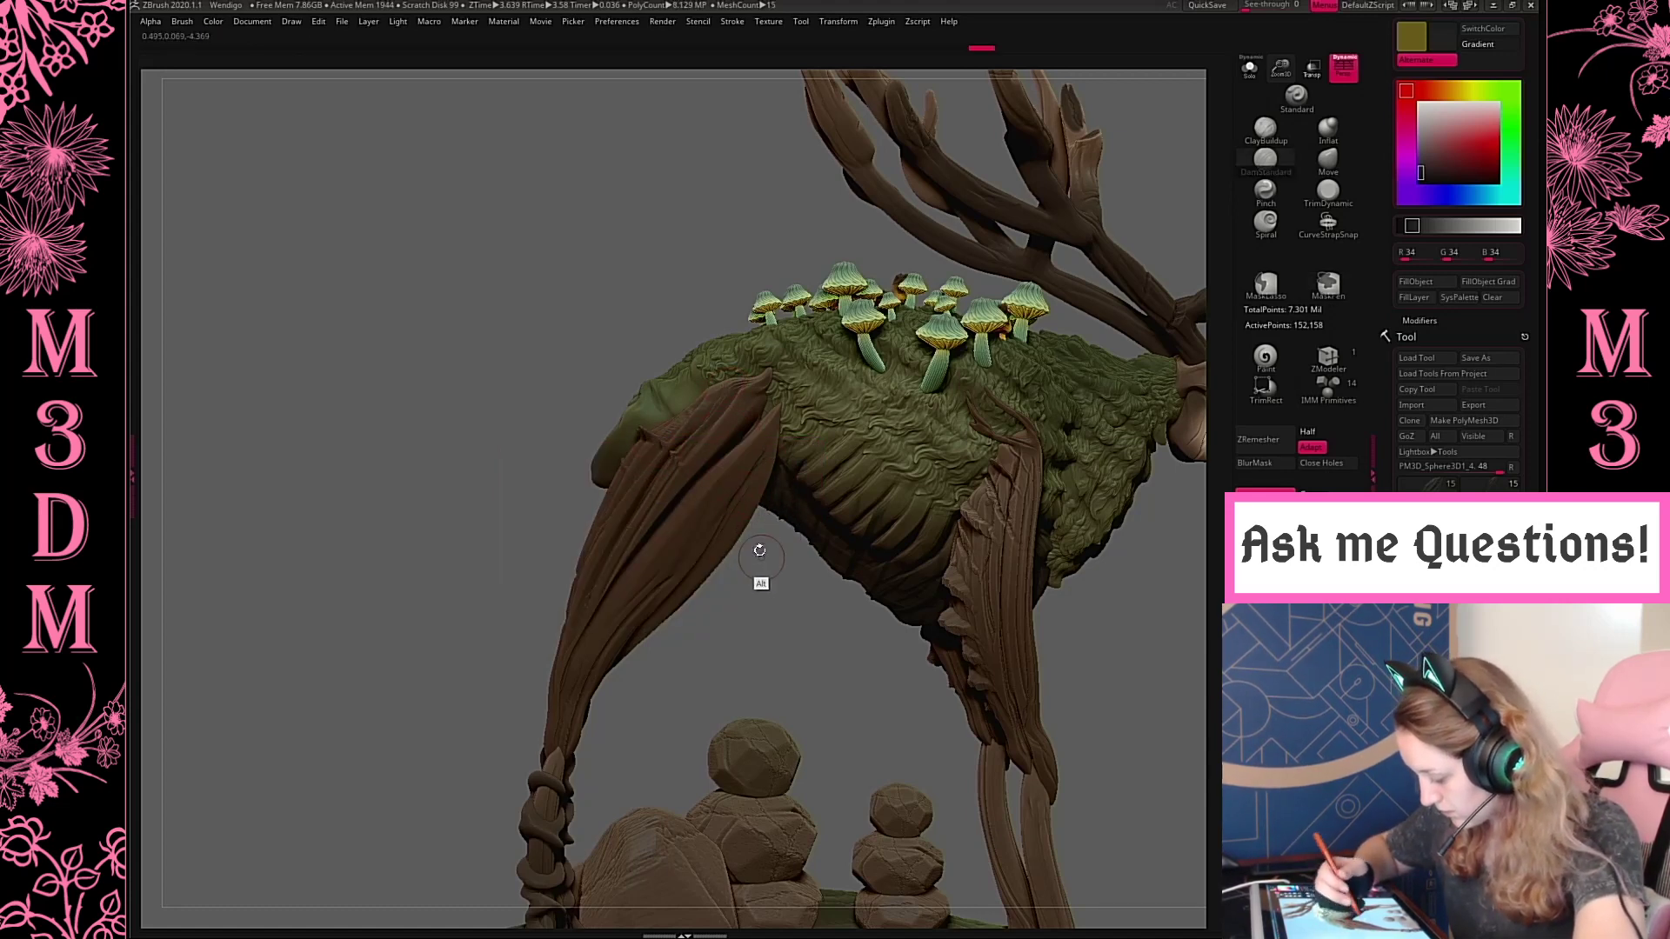
left_click_drag(601, 483, 717, 657, "alt")
left_click_drag(581, 537, 706, 710, "alt")
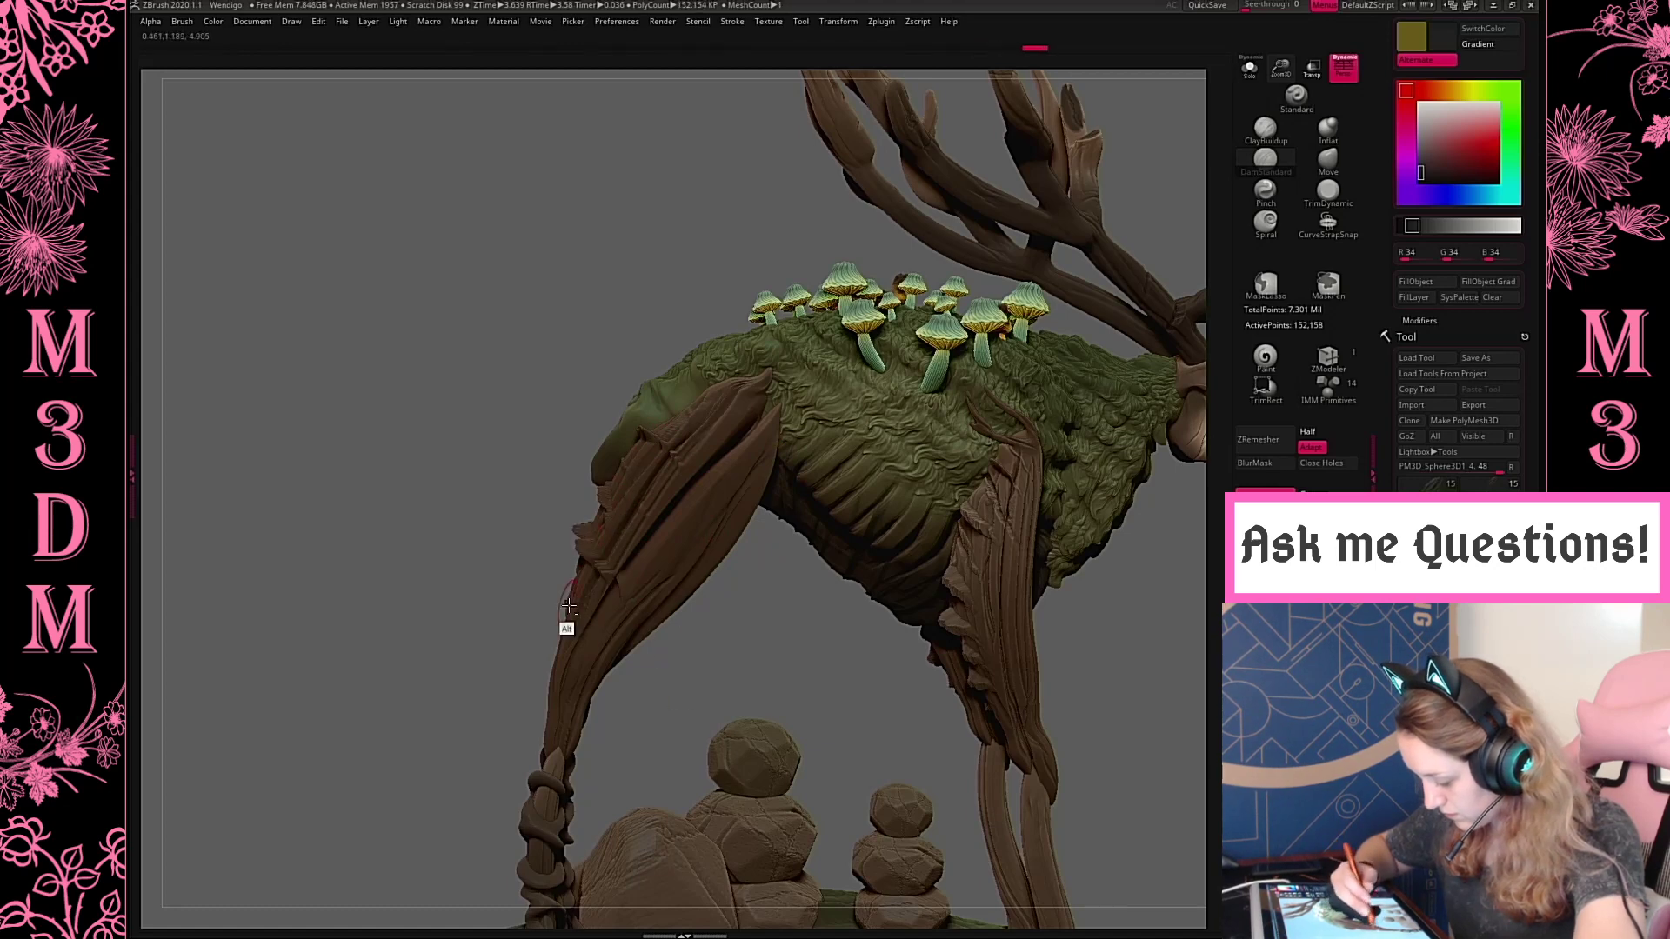
left_click_drag(745, 635, 577, 667)
mouse_move(757, 660)
left_mouse_down()
mouse_move(704, 659)
mouse_move(734, 664)
mouse_move(749, 613)
left_mouse_up()
Add diagonal bark cracks across the hip end of the hind upper leg
mouse_move(762, 396)
left_mouse_down("alt")
mouse_move(740, 424)
mouse_move(870, 522)
mouse_move(706, 404)
mouse_move(830, 473)
left_mouse_up("alt")
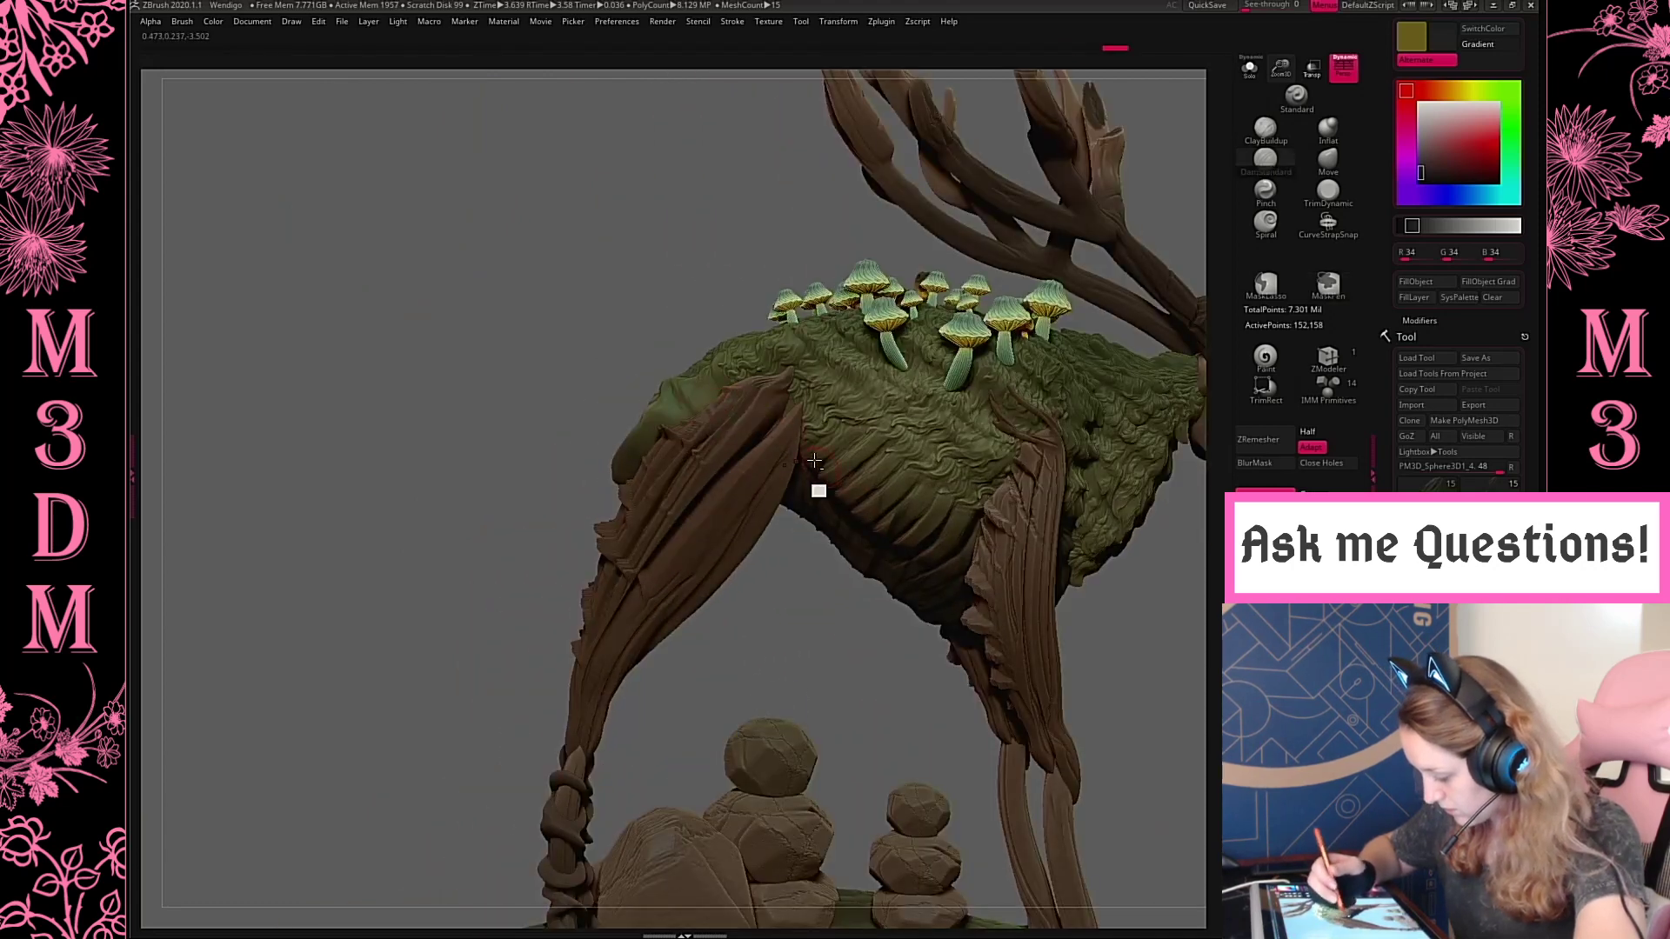
left_click_drag(725, 381, 876, 477, "alt")
left_click_drag(740, 376, 756, 444, "alt")
left_click(824, 467, "alt")
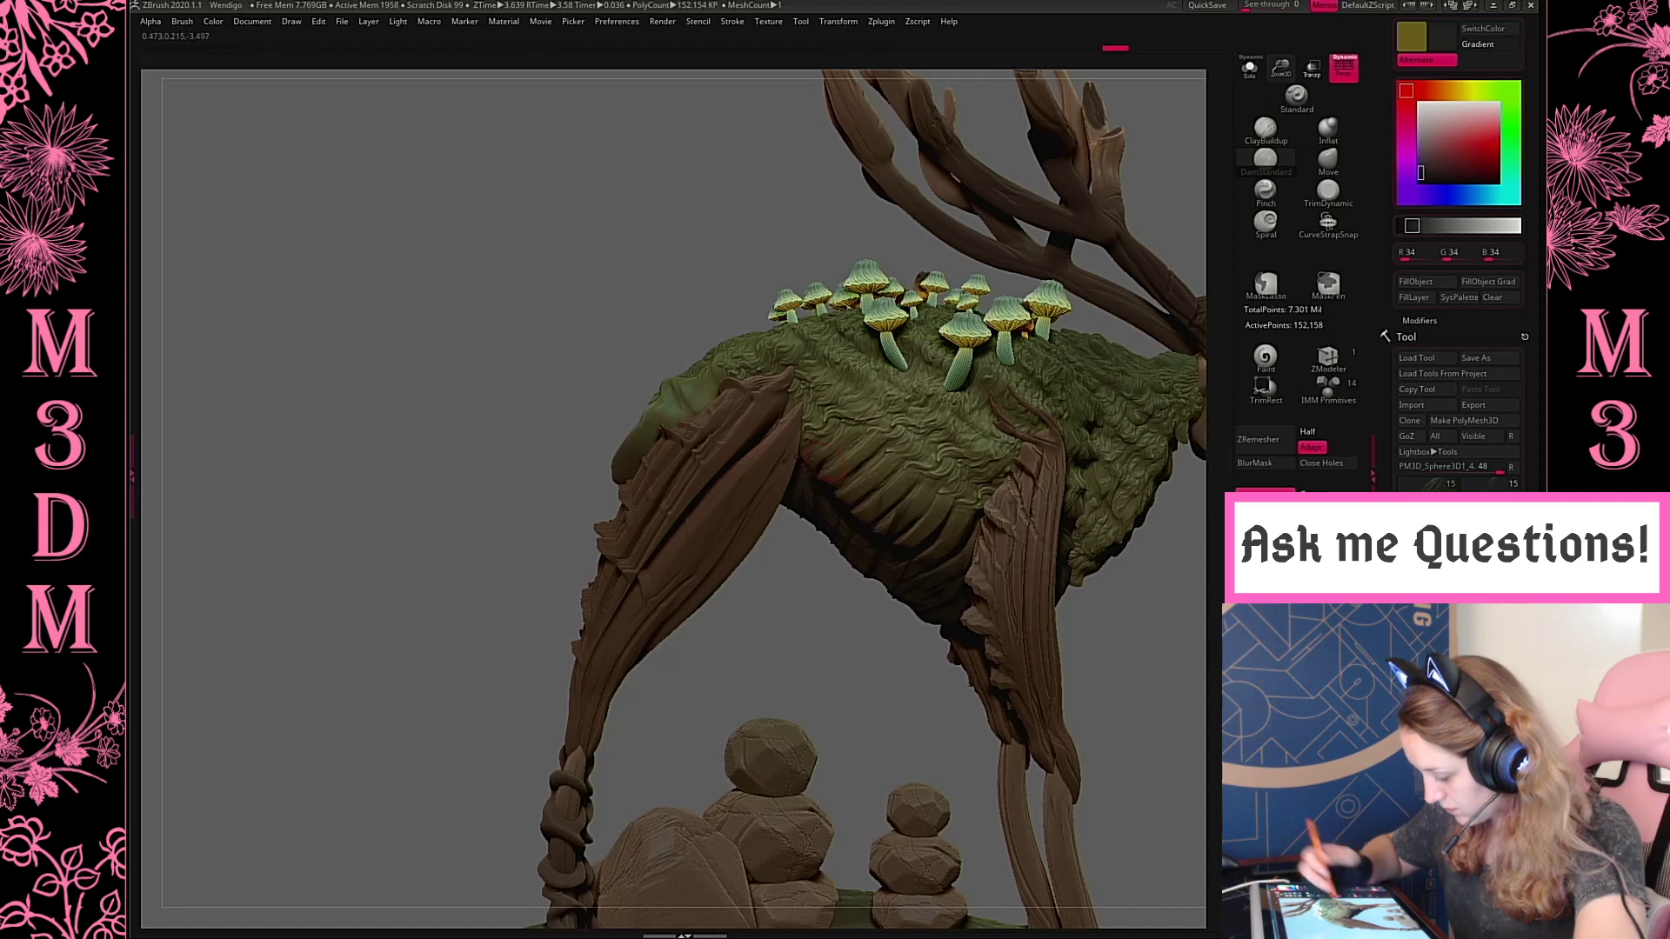
Carve broken bark cracks along the front edge of the hind upper leg
left_click_drag(710, 555, 781, 516, "alt")
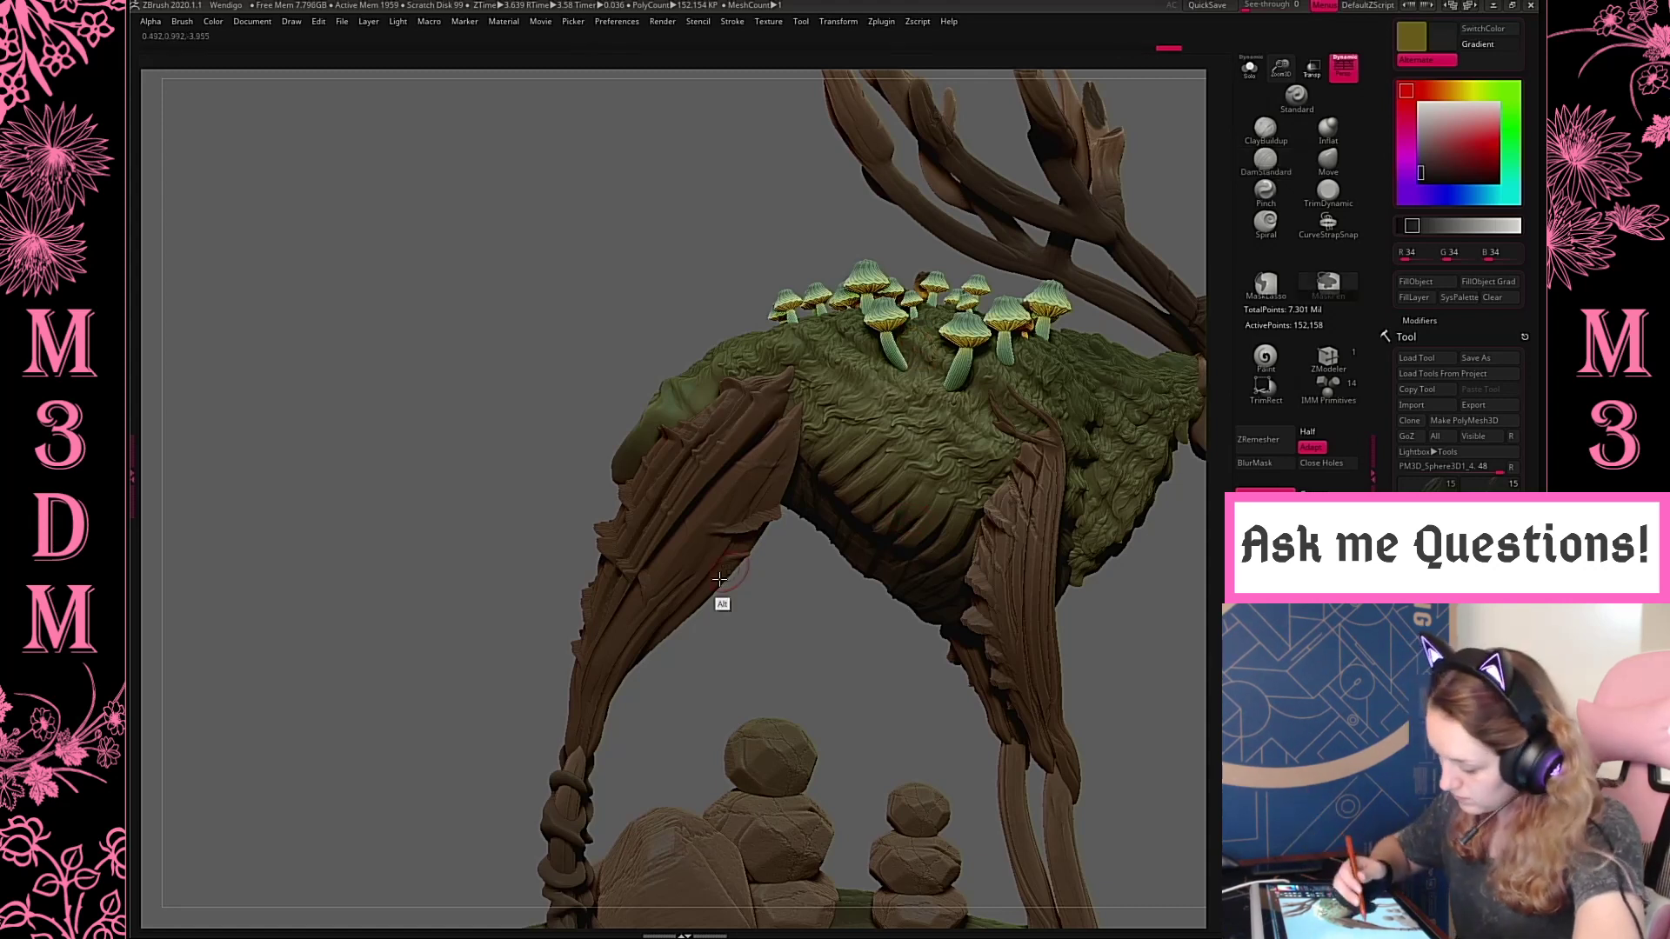
key("ctrl+z")
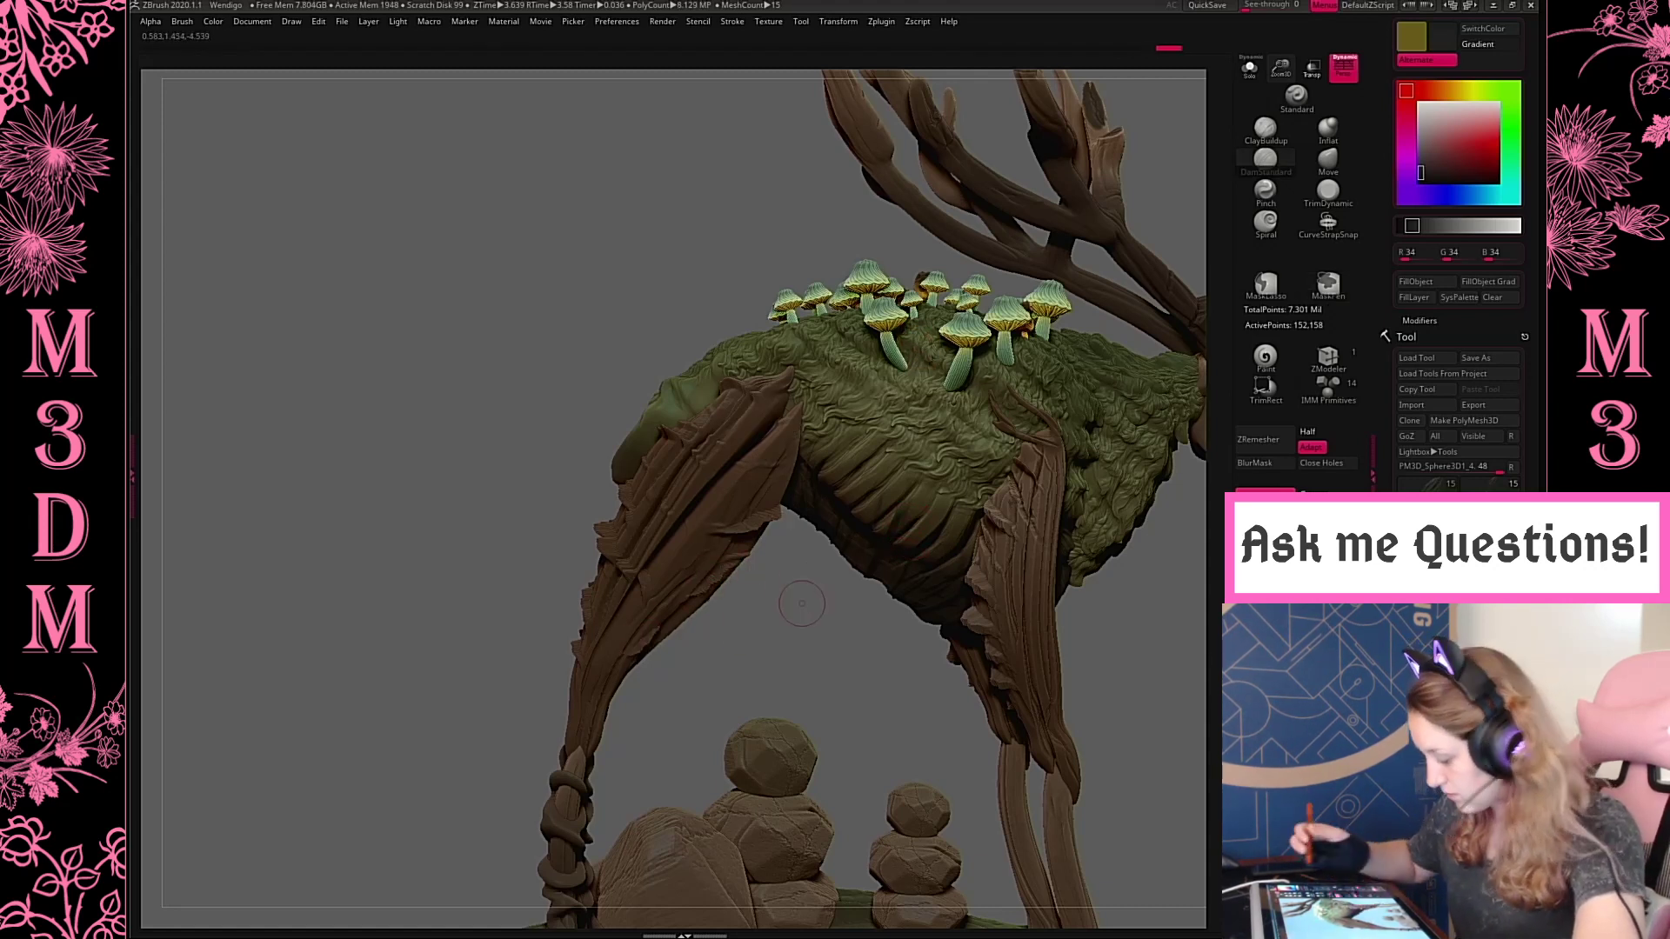
key("ctrl+z")
Reshape the bark ridges at the hip end and rear edge of the hind upper leg with the Move brush
left_click(1328, 160)
key("space")
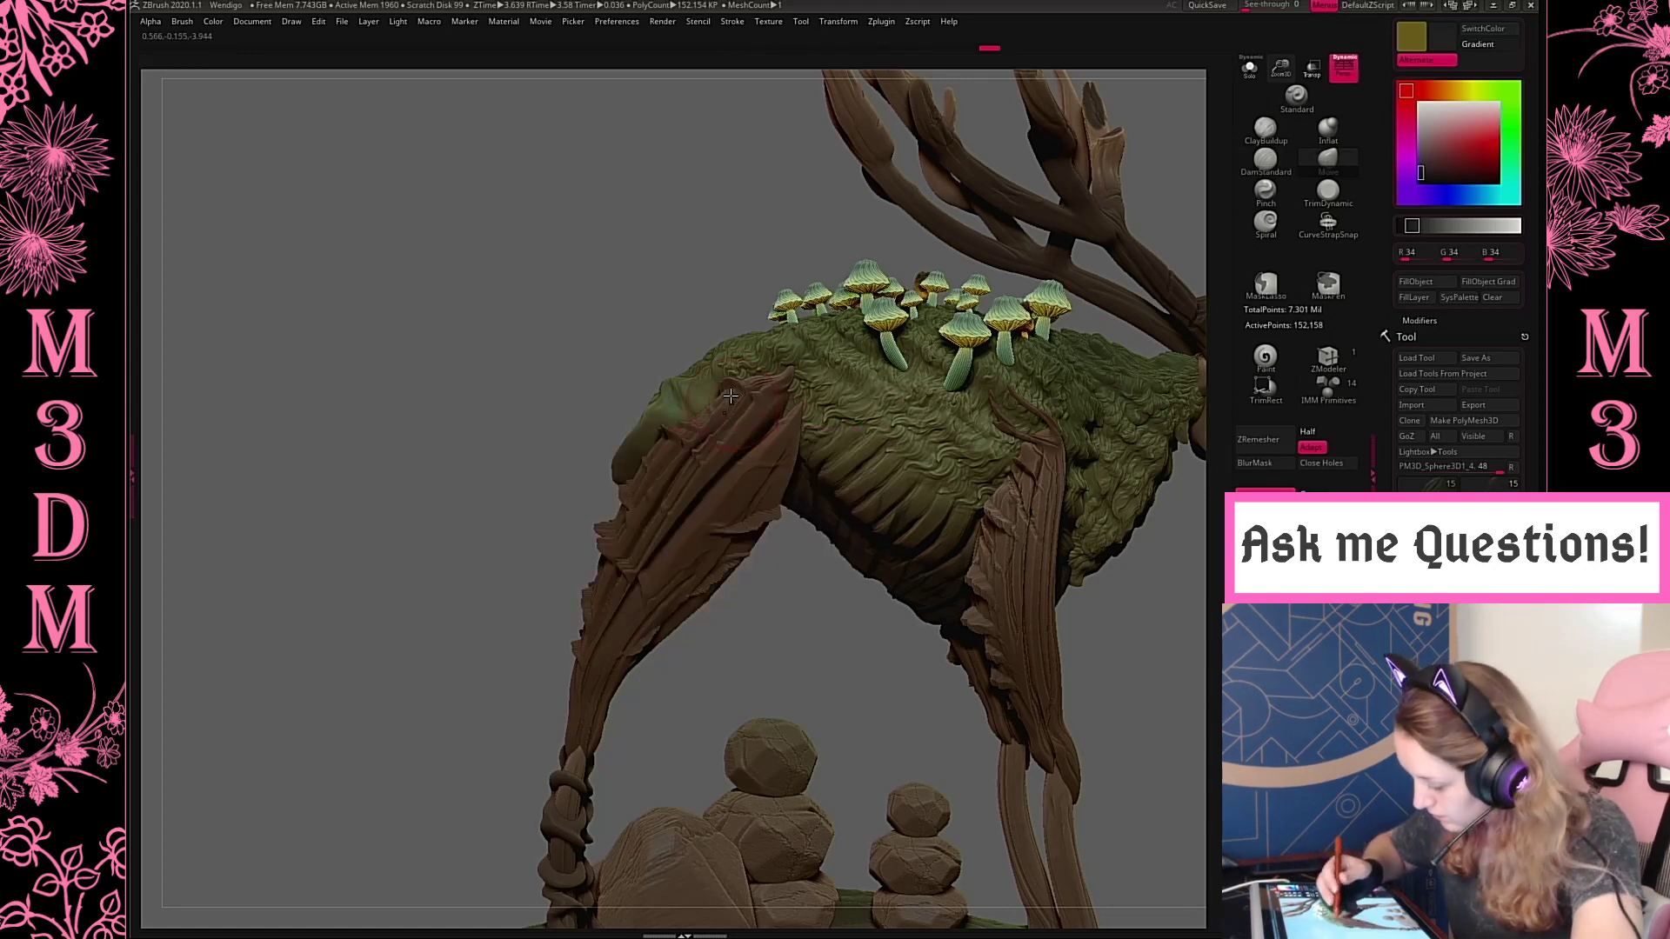
left_click_drag(749, 502, 753, 481)
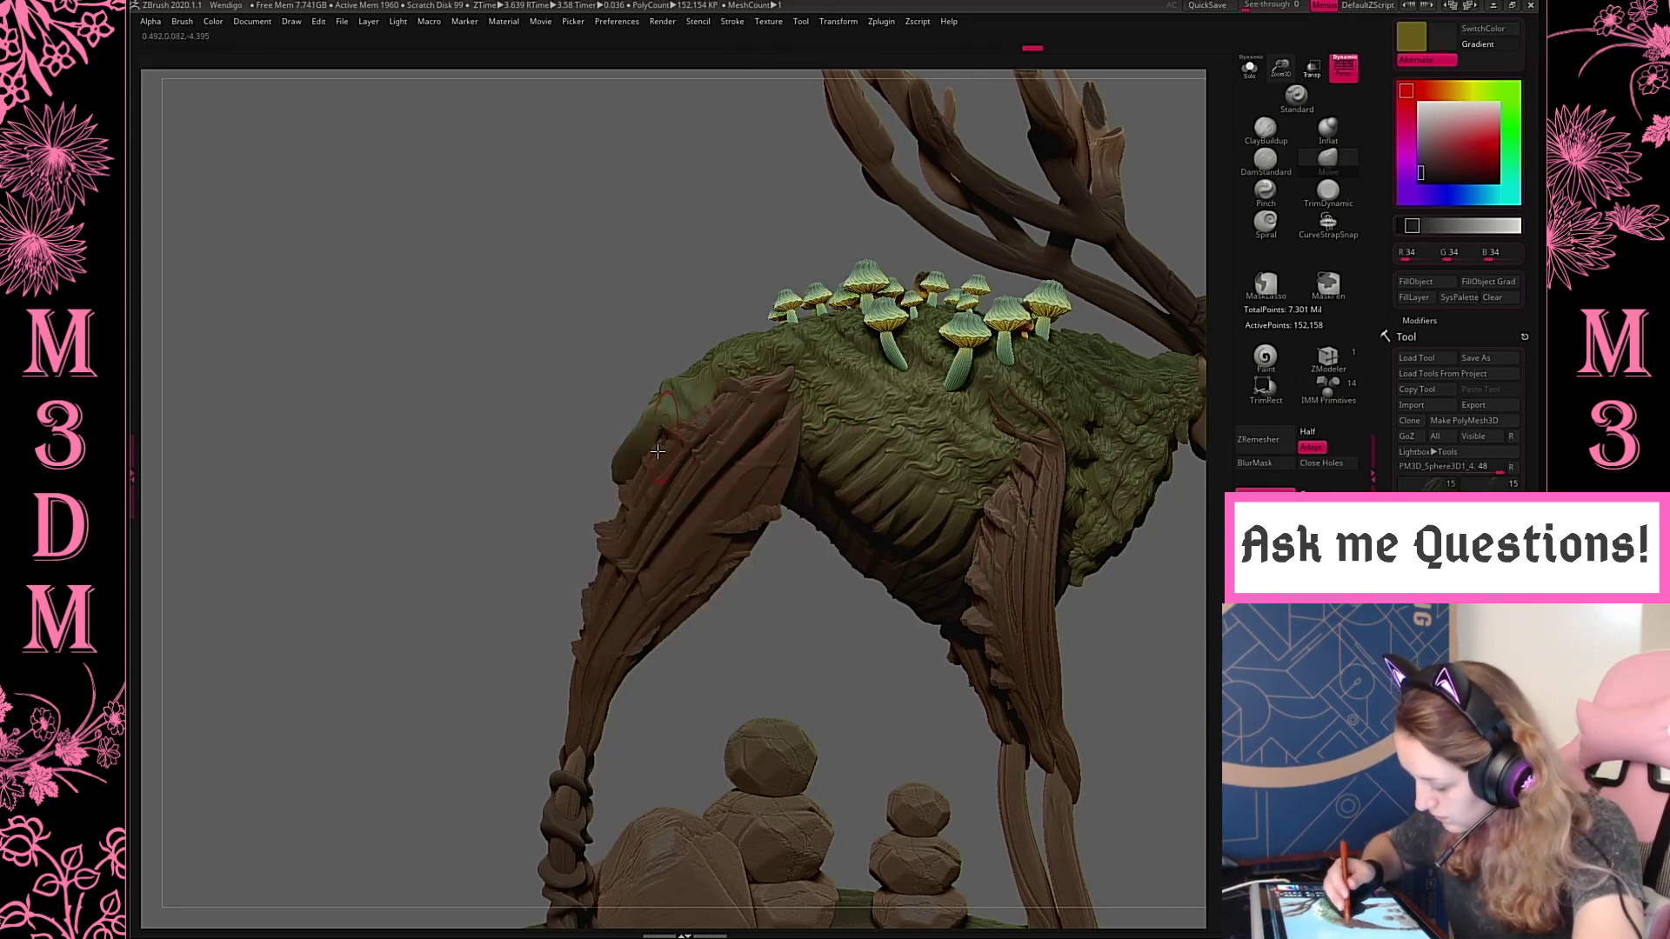
left_click_drag(618, 555, 639, 570)
left_click_drag(805, 623, 1000, 578)
left_click_drag(637, 532, 591, 510)
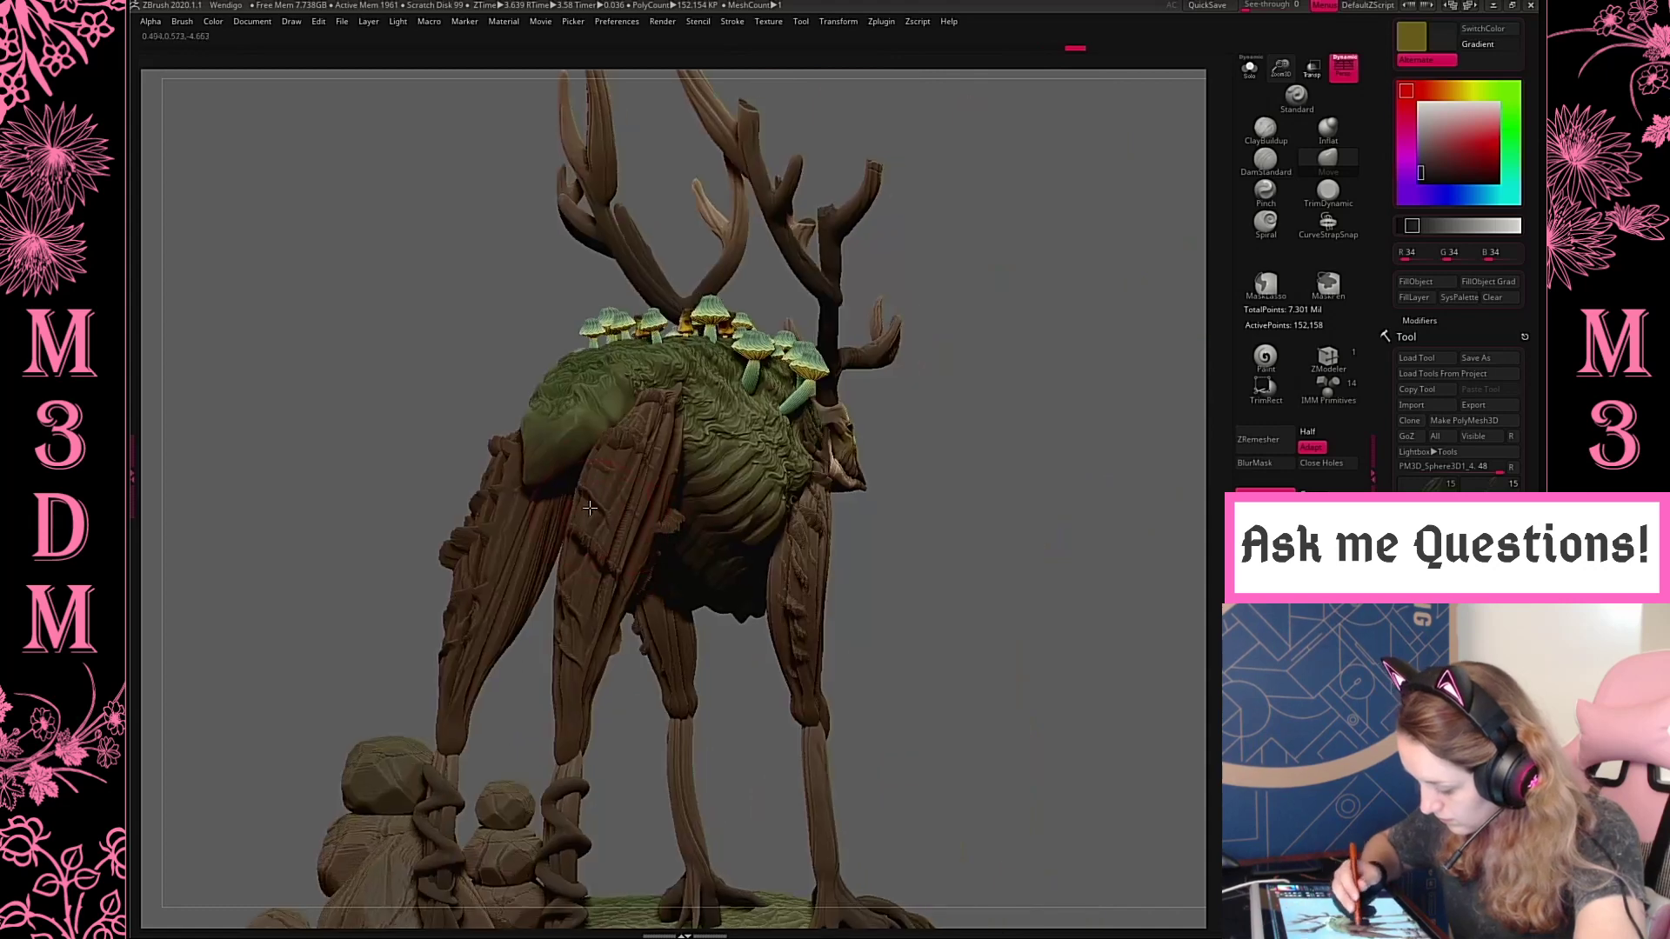
Refine the hind upper leg's silhouette towards the knee and along its front hip edge with the Move brush
left_click_drag(614, 645, 565, 635)
left_click_drag(617, 737, 788, 650)
left_click_drag(741, 545, 742, 551)
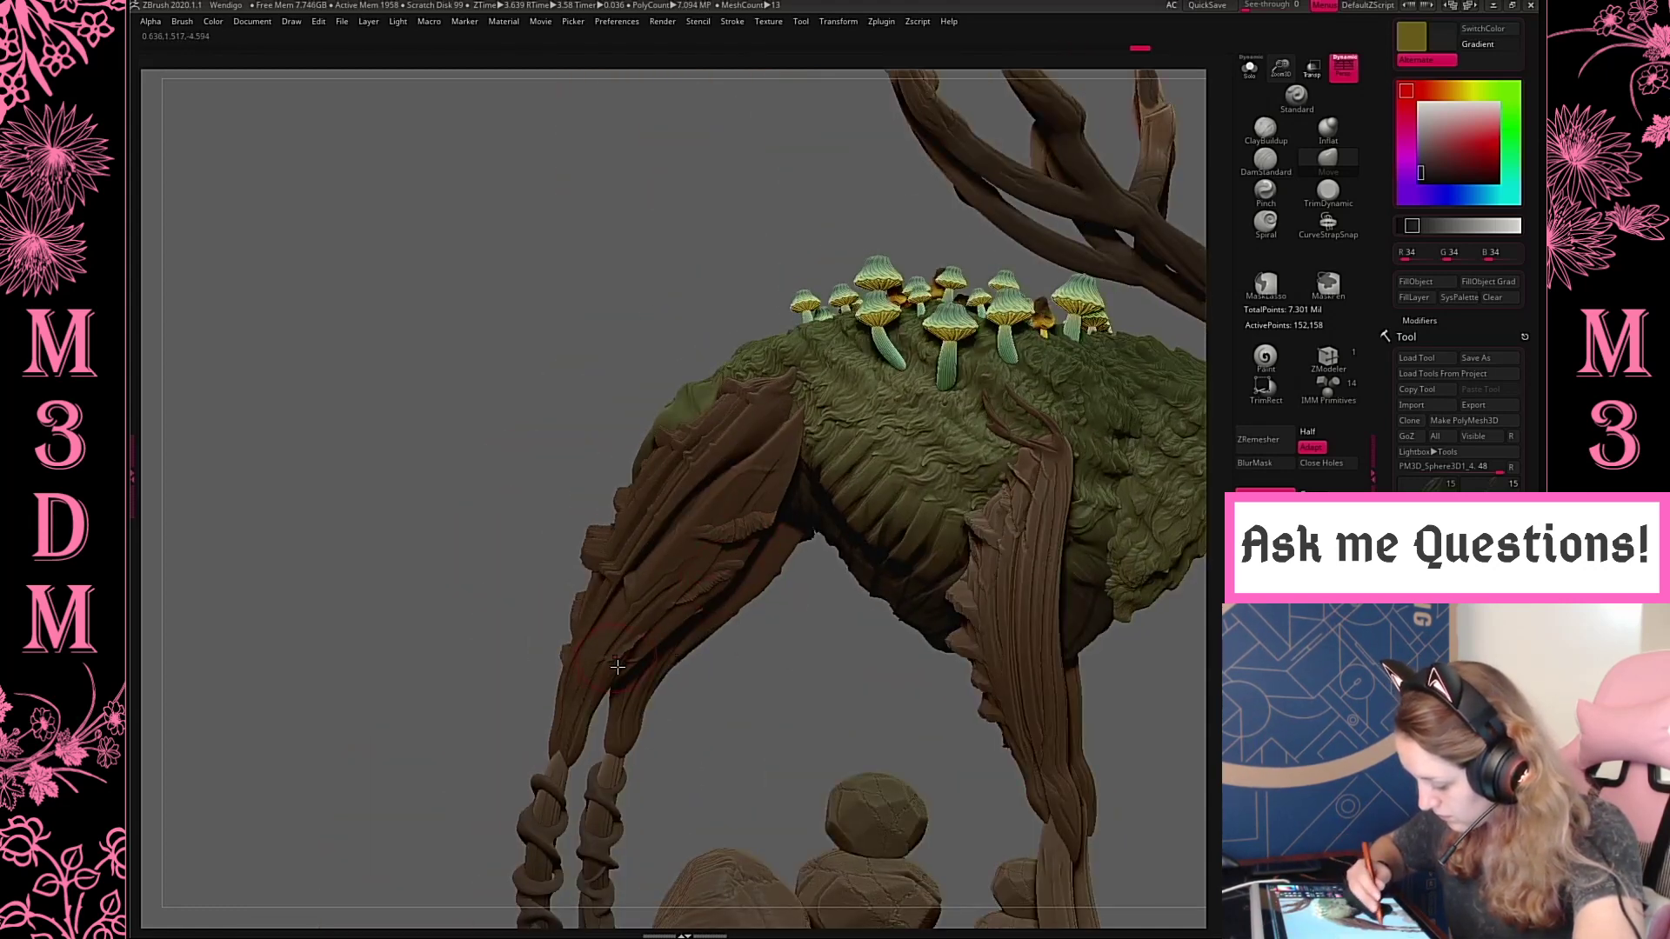
mouse_move(618, 667)
left_mouse_down()
mouse_move(633, 644)
mouse_move(683, 666)
left_mouse_up()
left_click_drag(830, 650, 867, 742)
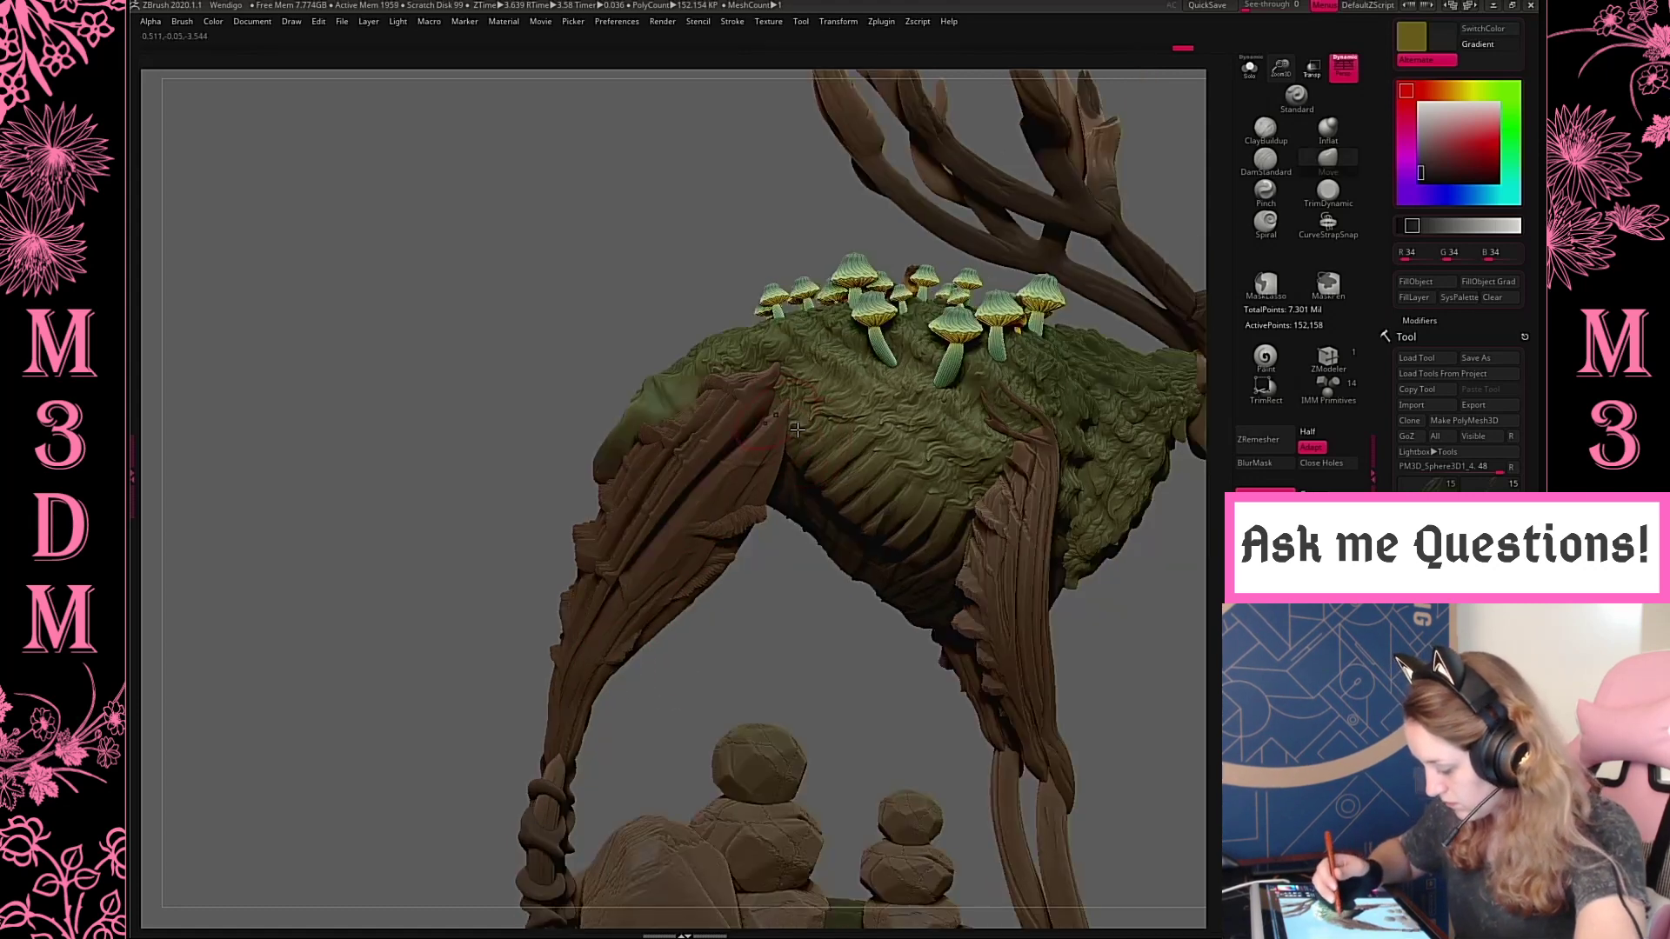
left_click_drag(798, 430, 786, 437)
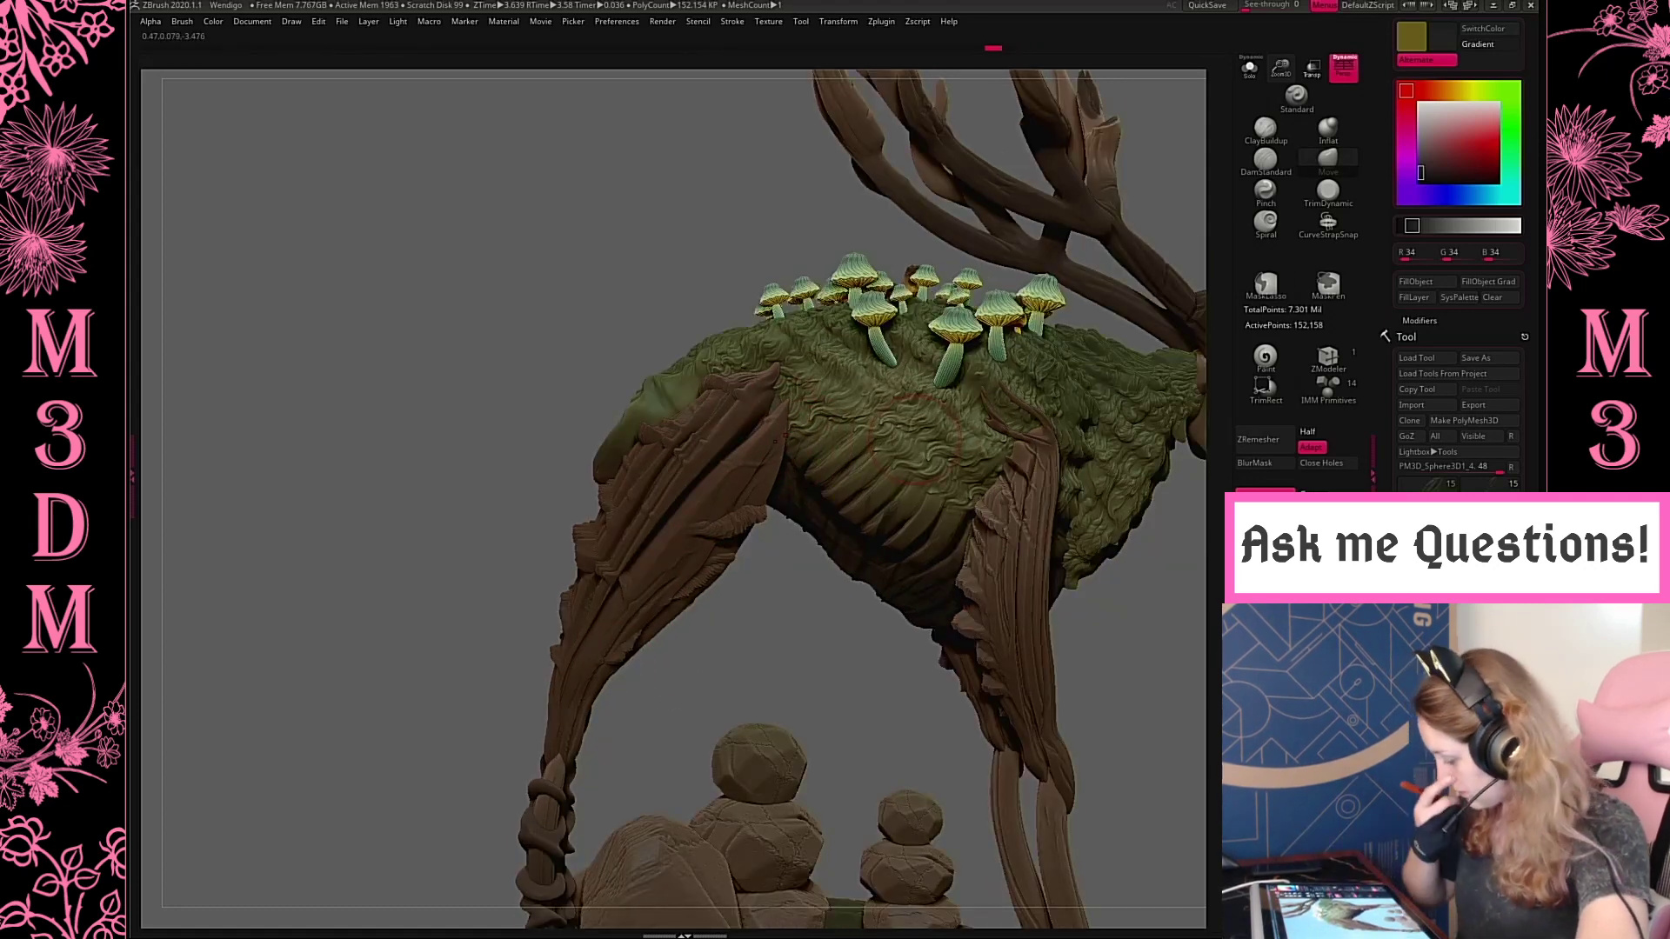
Try reshaping the front leg around the knee with the Move brush, undoing the trial strokes
key("f")
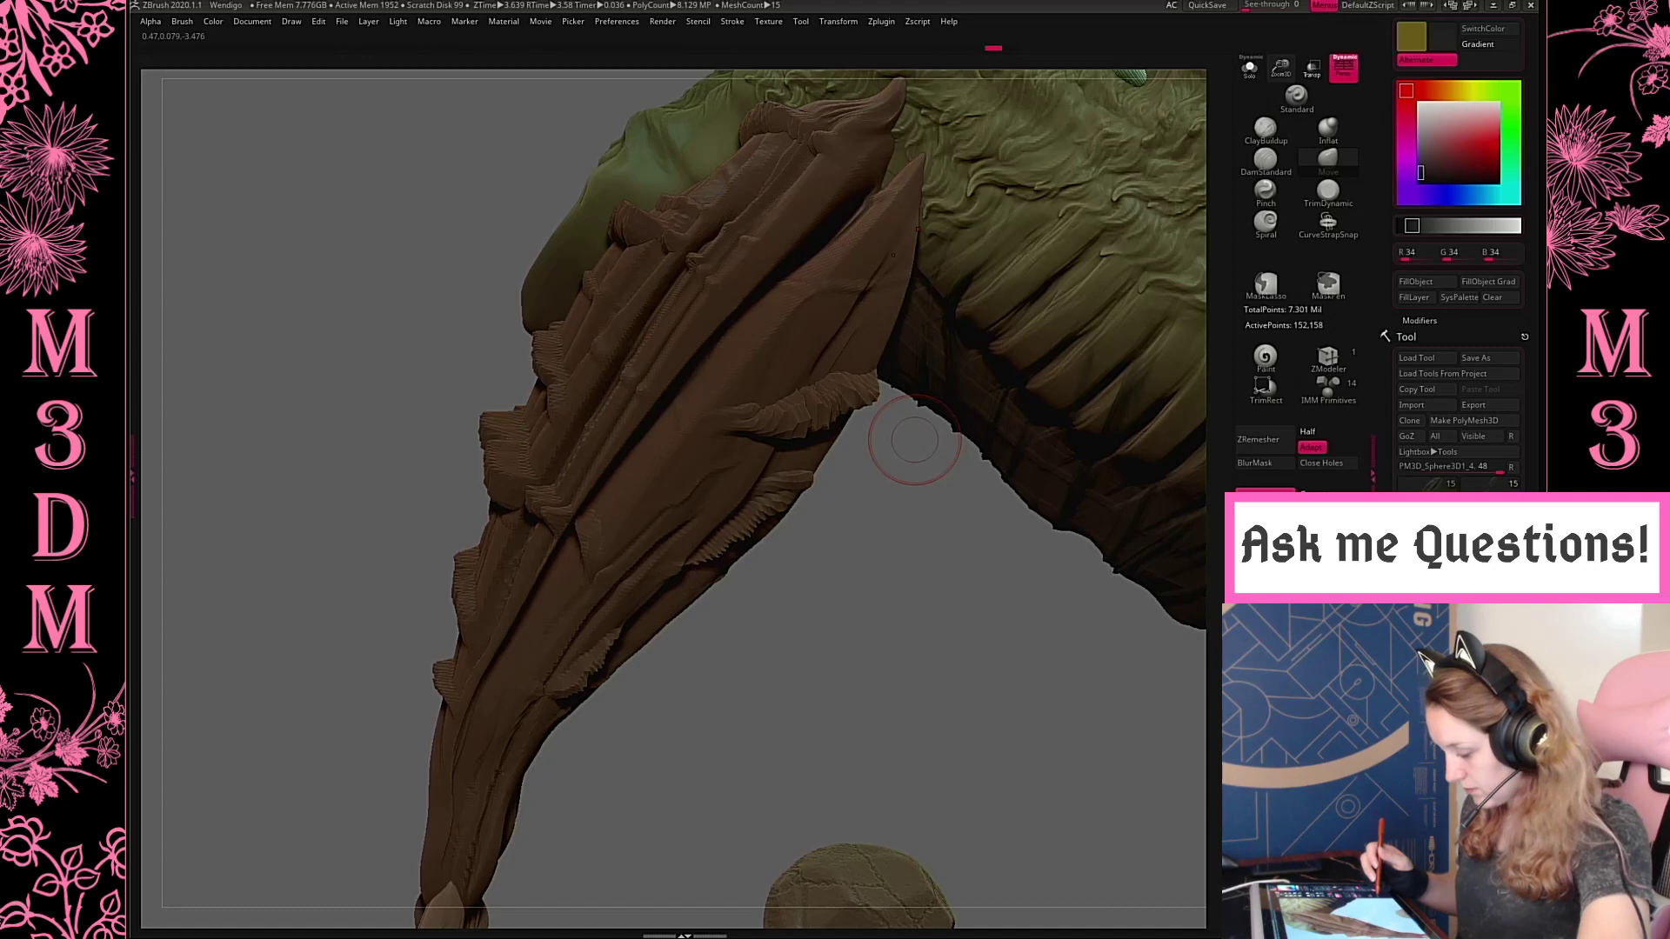
key("f")
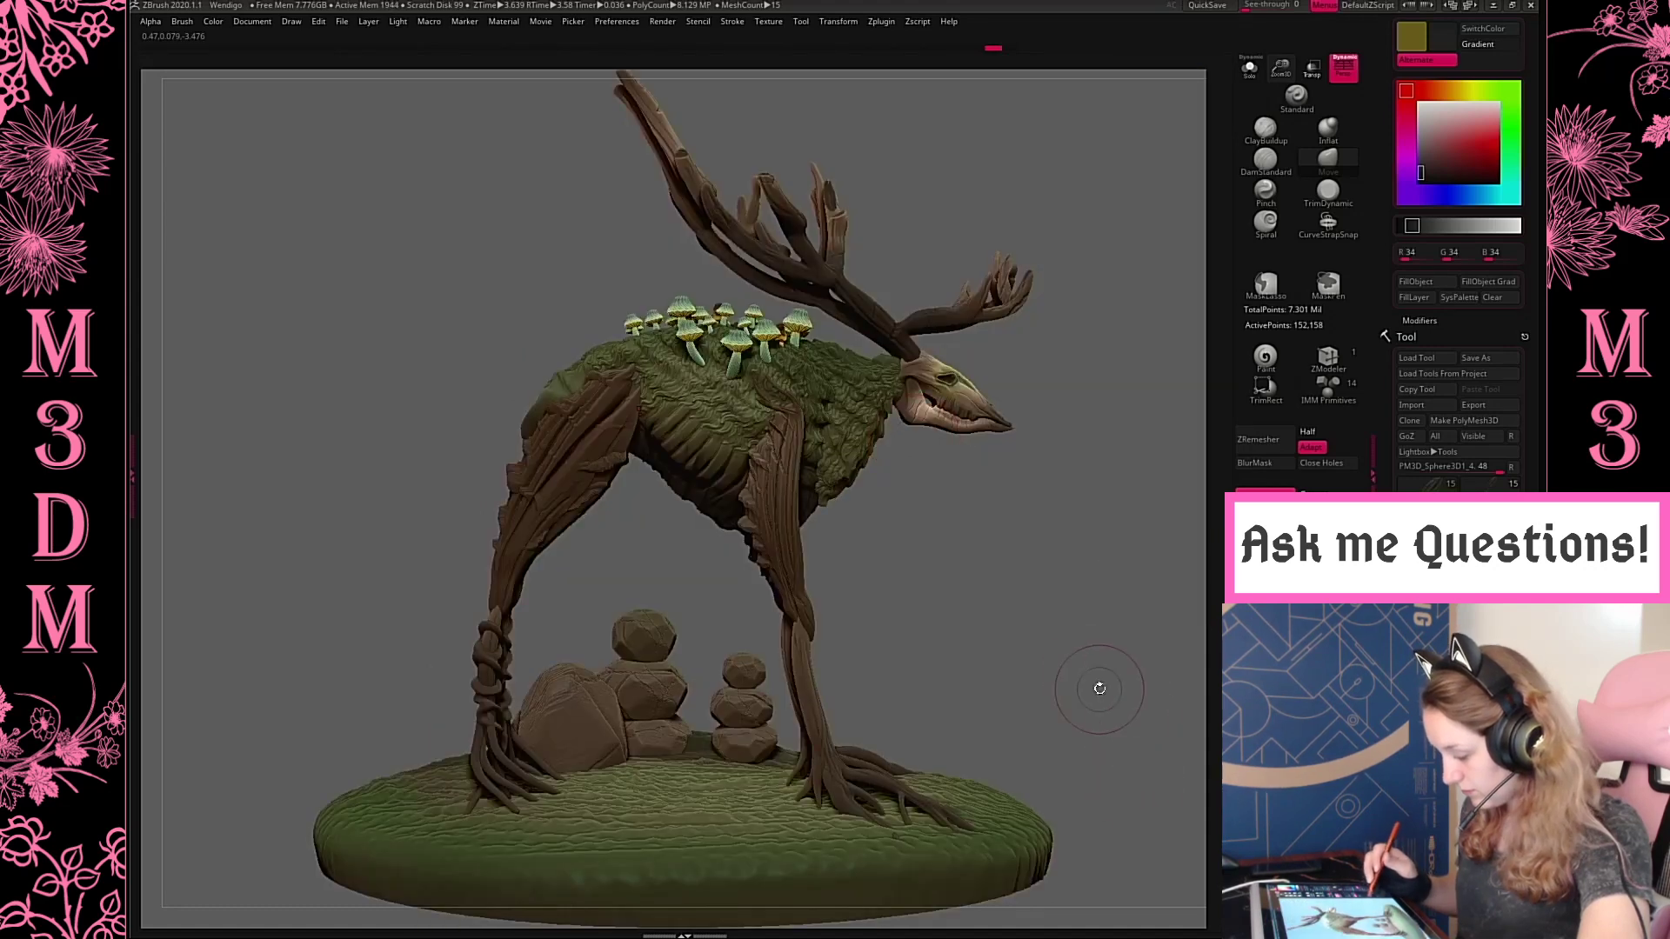
left_click_drag(1098, 687, 1084, 680)
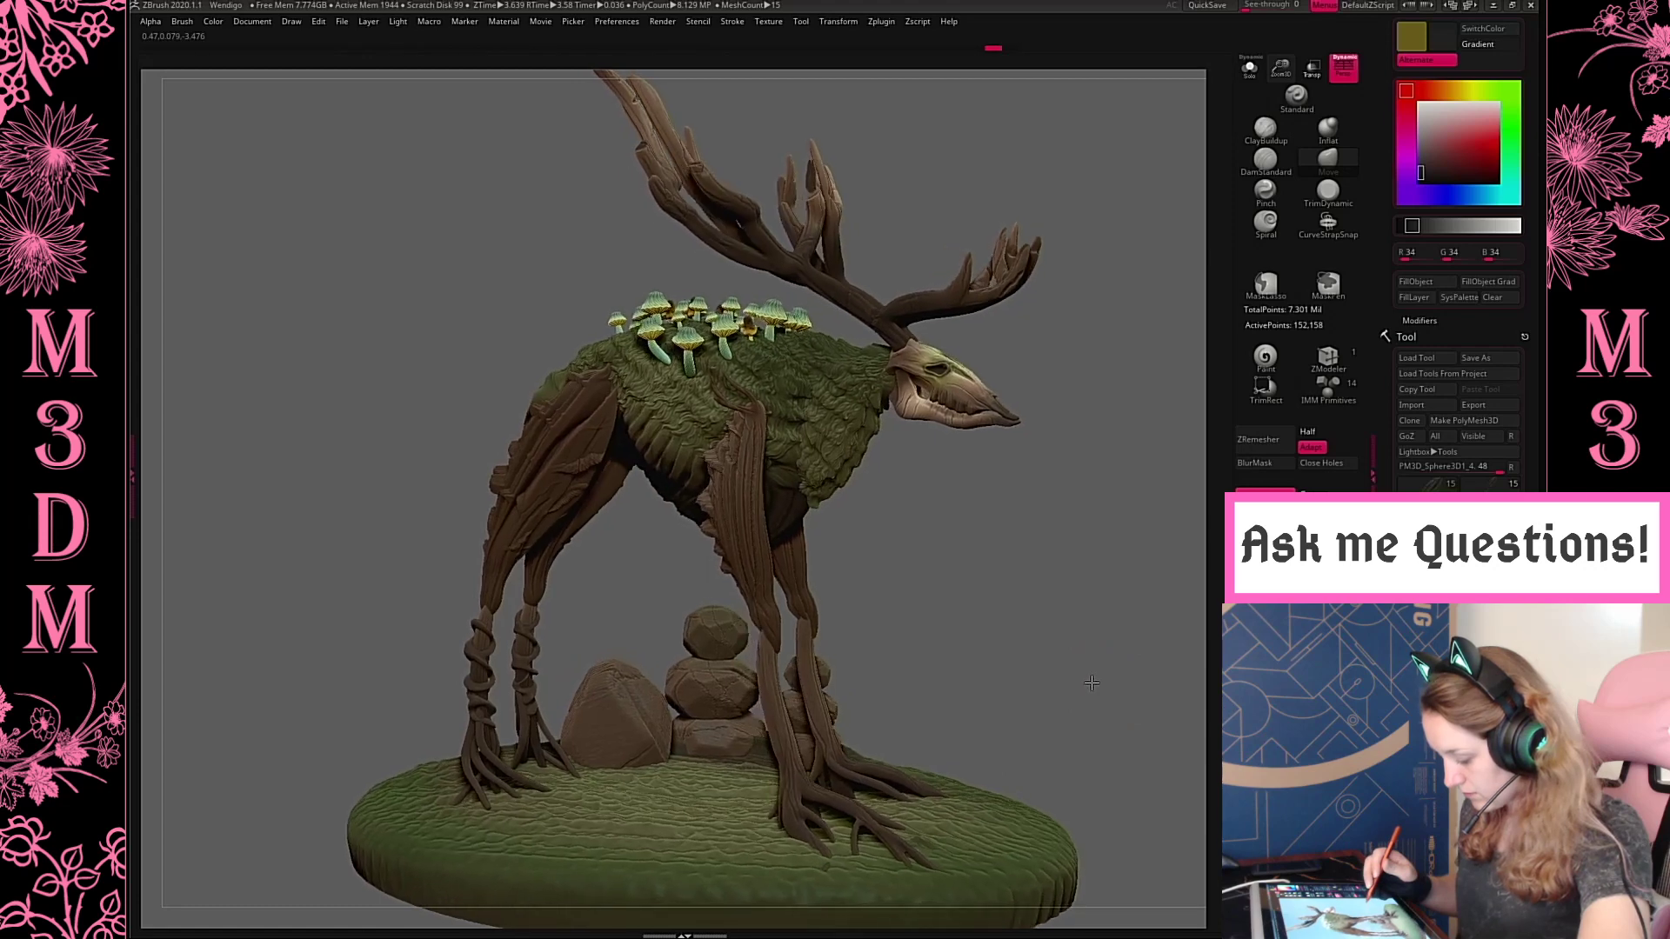
left_click(778, 712, "alt")
left_click_drag(978, 600, 1013, 557)
key("space")
key("b")
key("m")
key("v")
left_click_drag(787, 686, 800, 699)
key("ctrl+z")
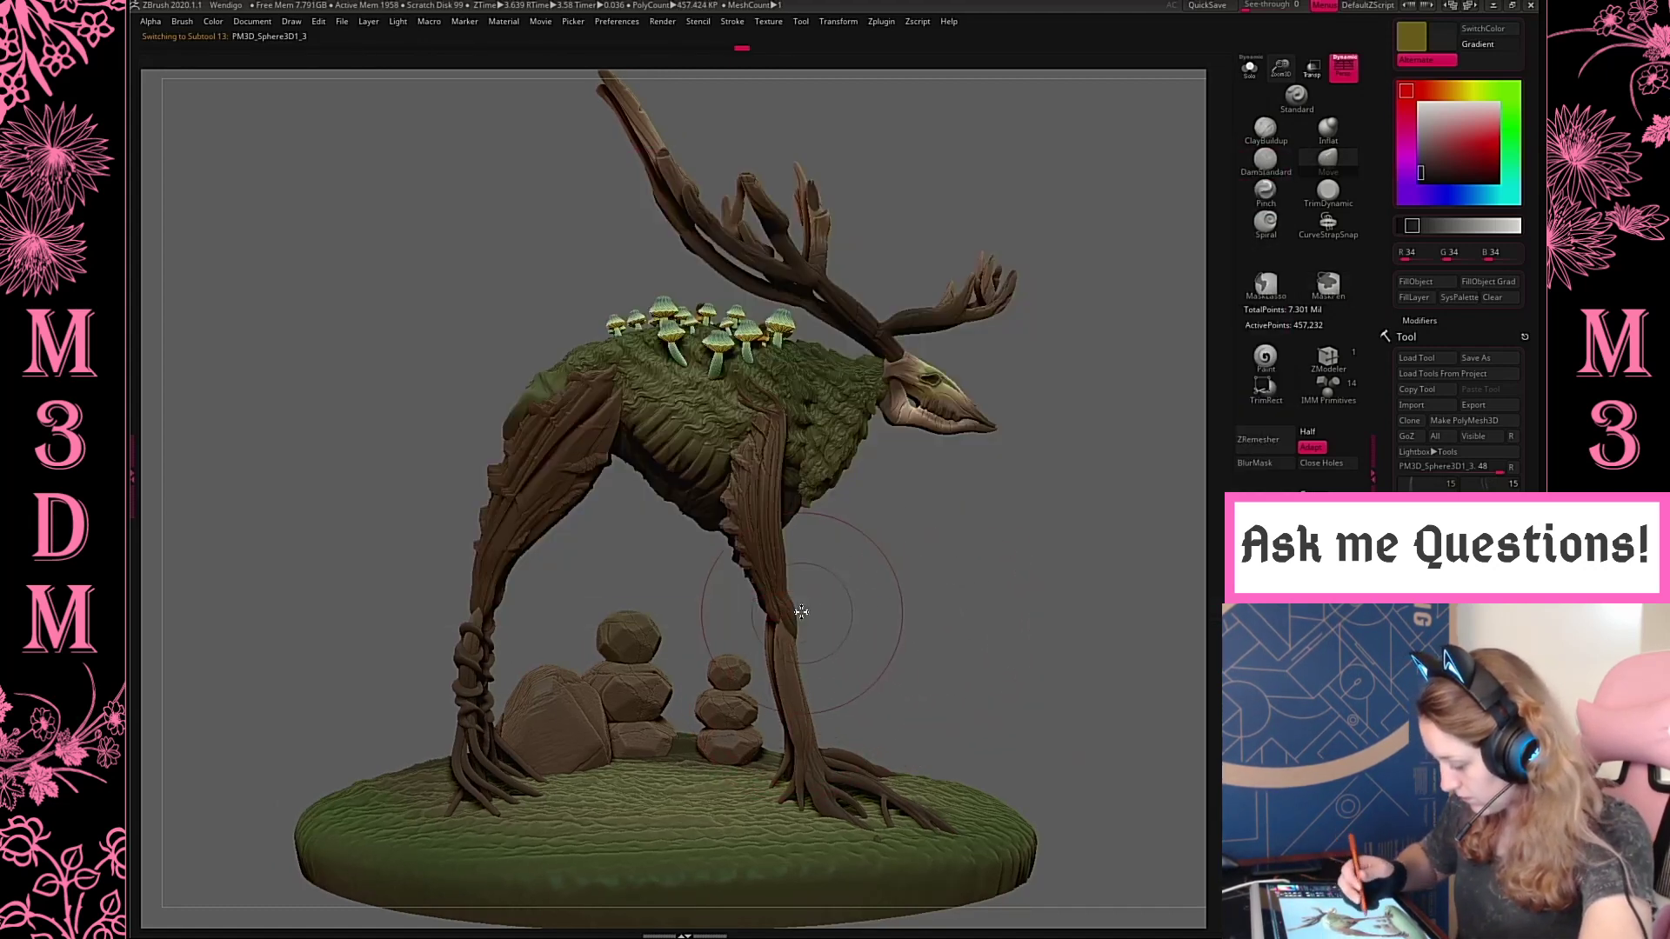
key("ctrl+z")
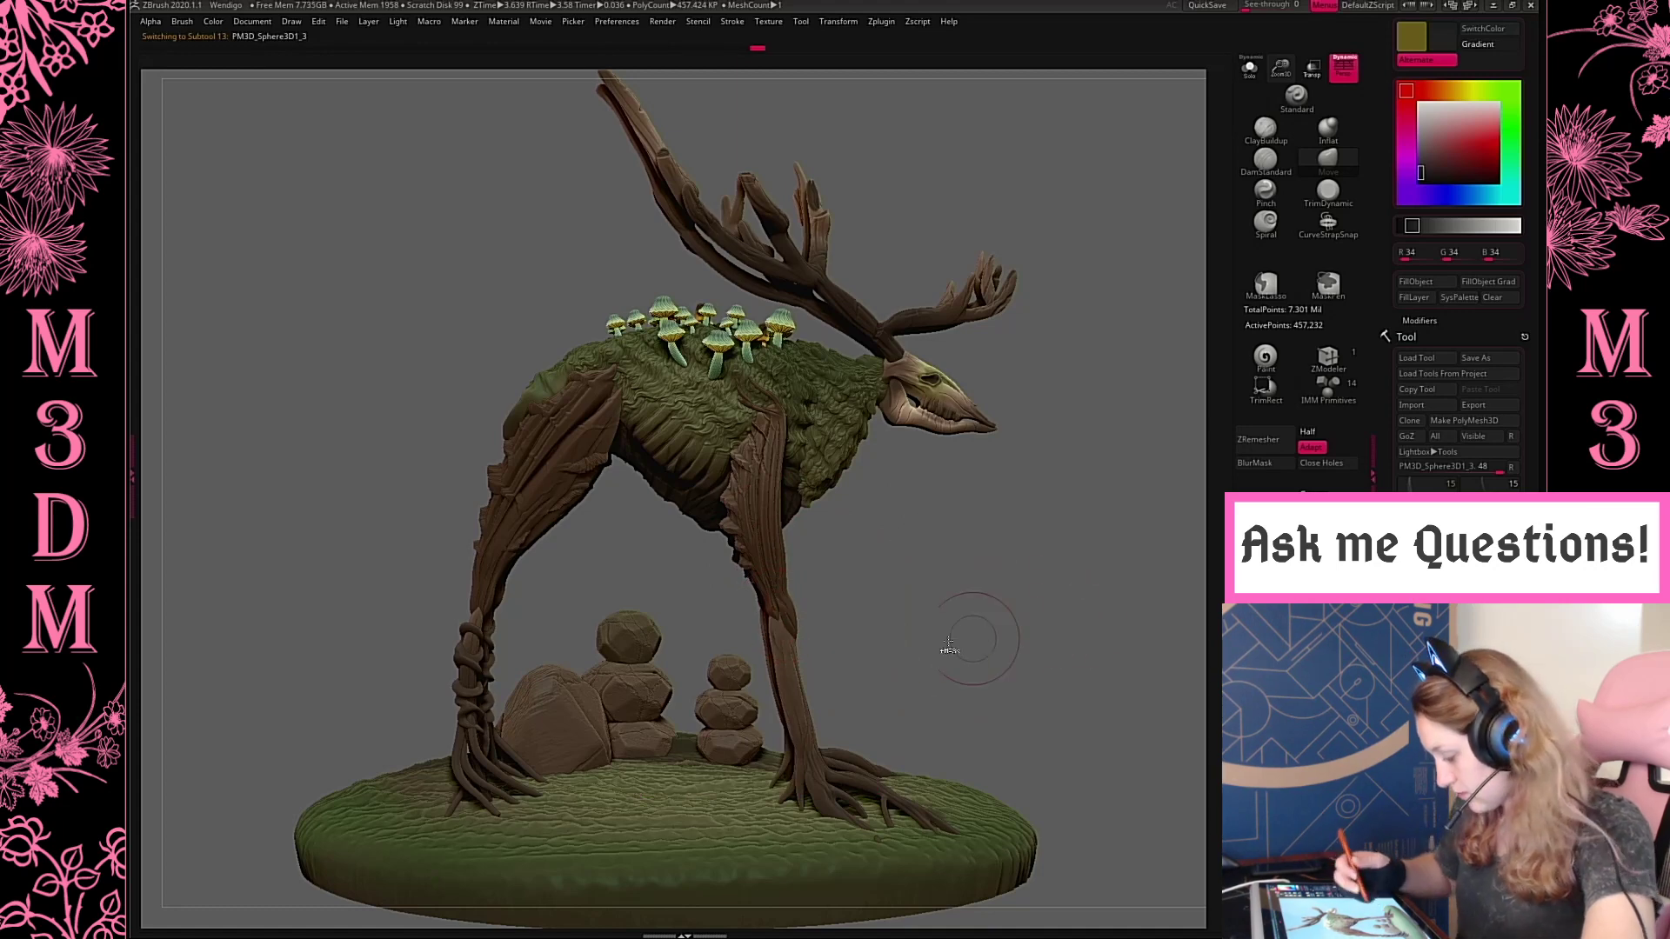
Adjust the brush size and nudge the front leg pieces into shape around the knee joint
key("space")
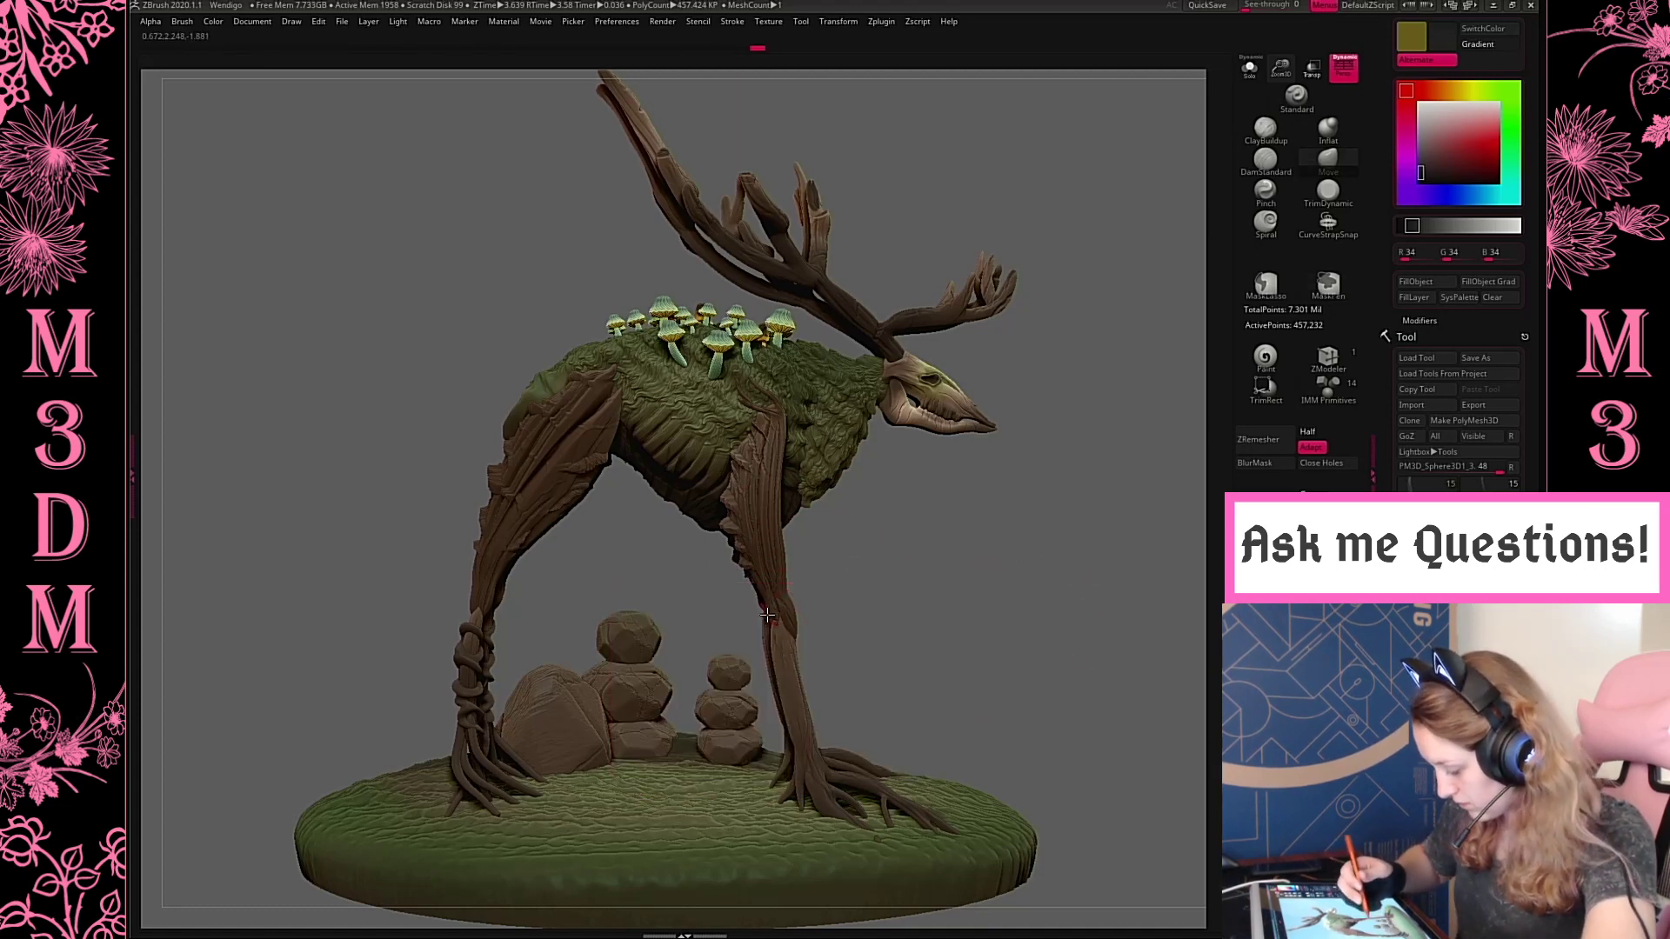
left_click(794, 630, "alt")
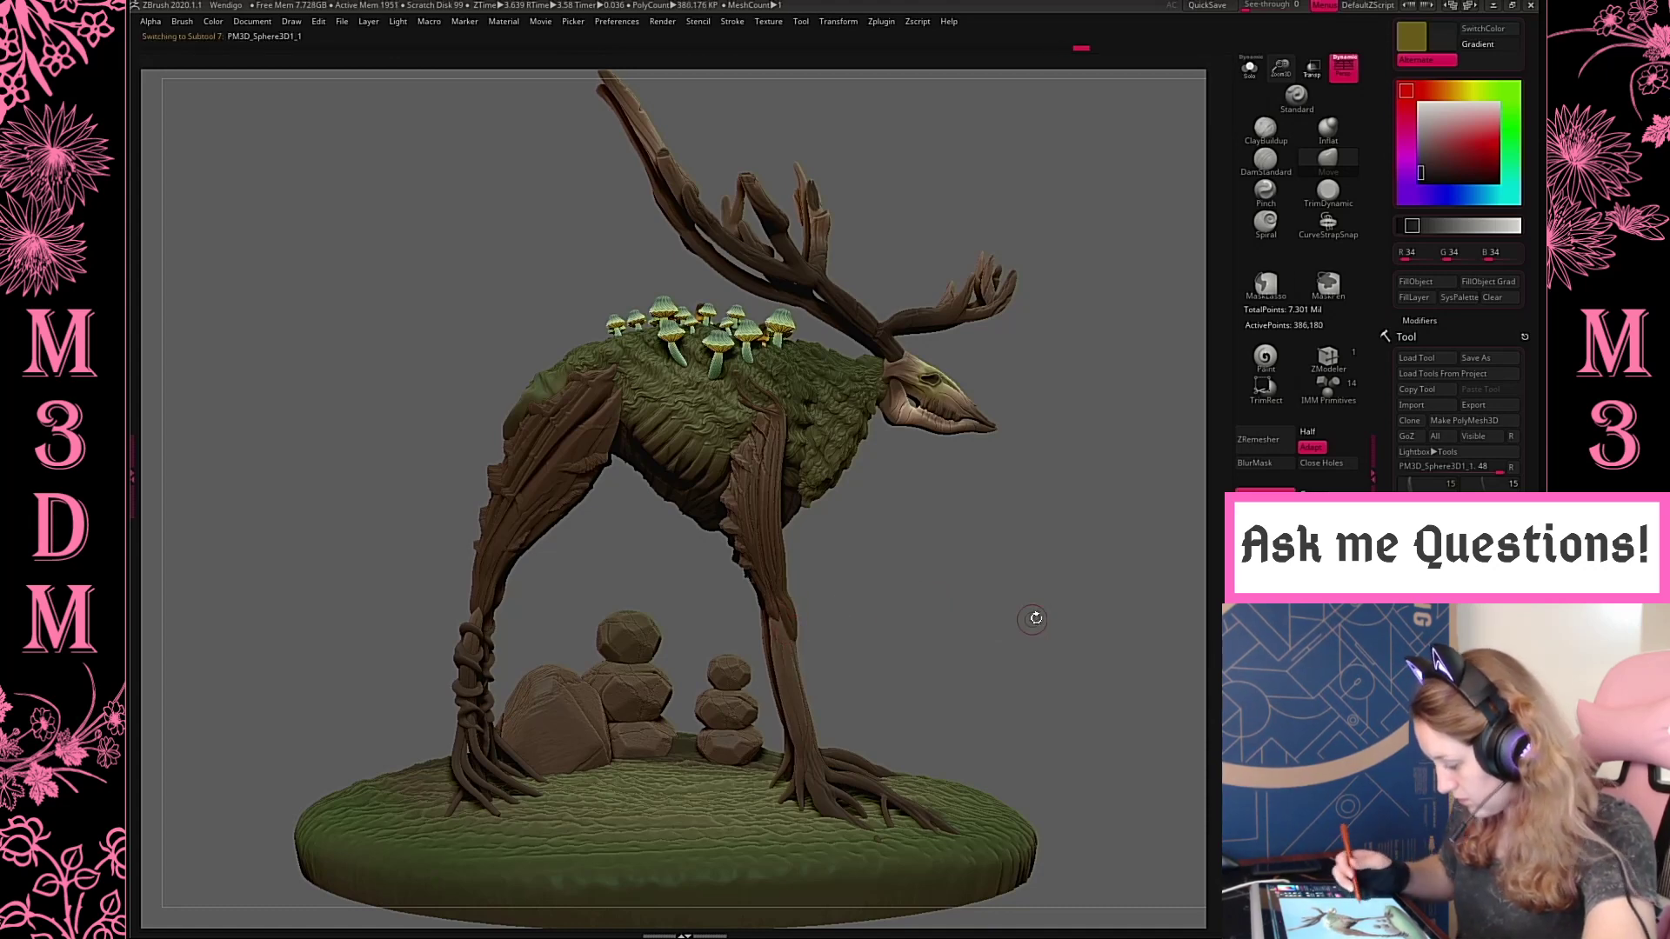
left_click_drag(1013, 619, 797, 642)
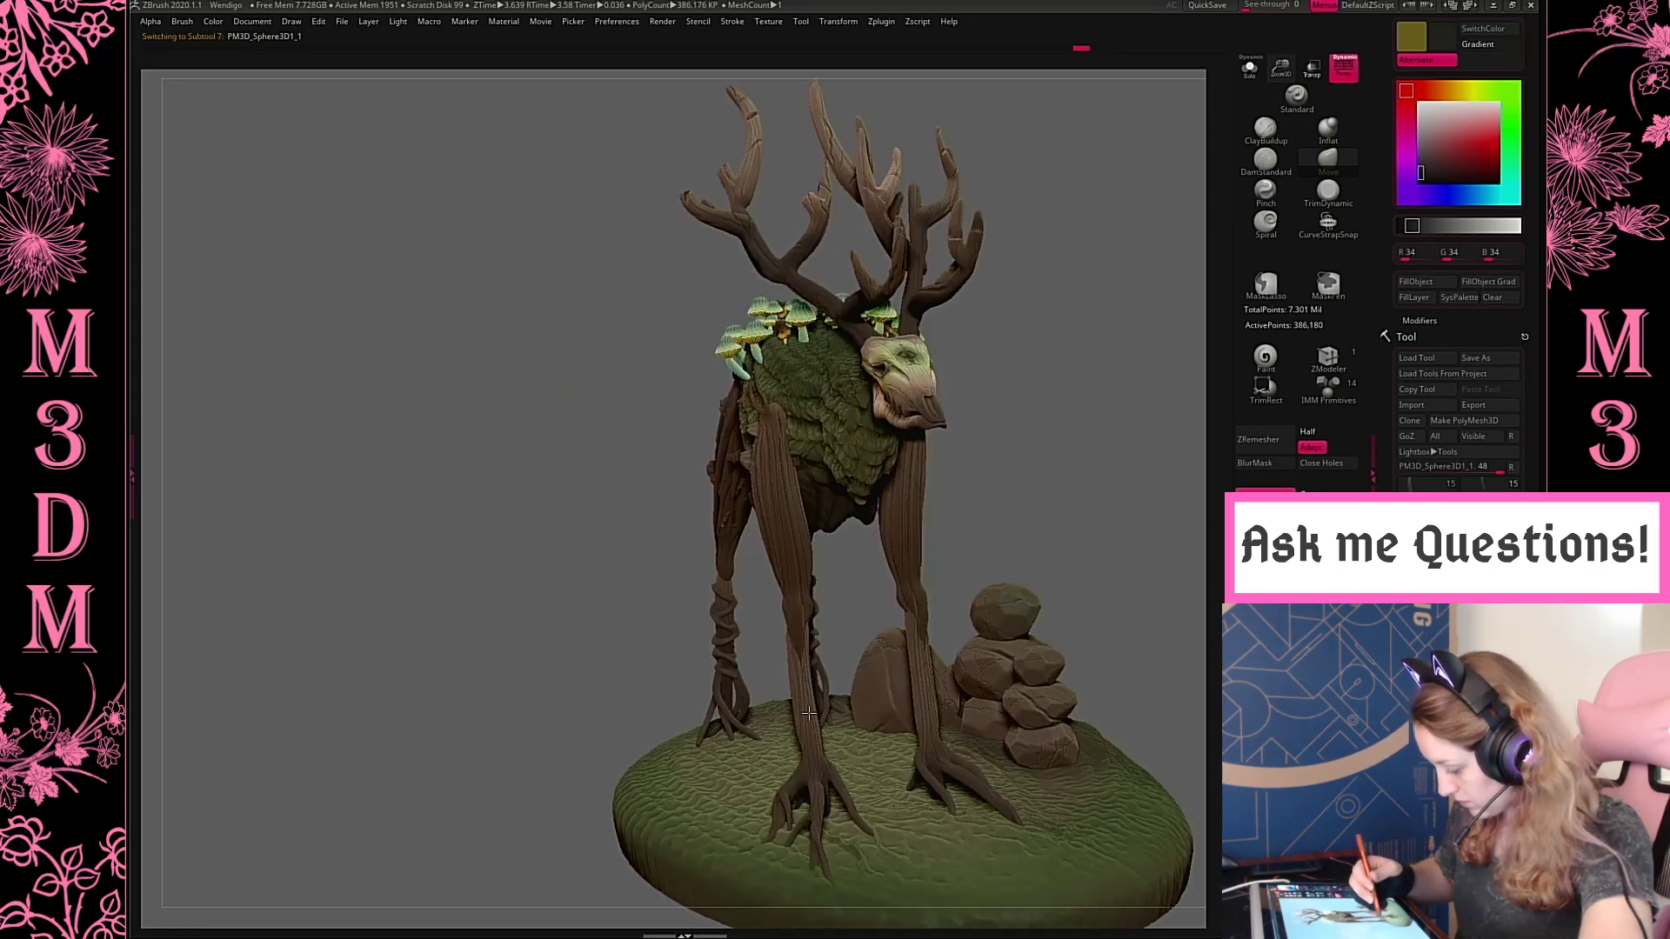
left_click_drag(1061, 493, 824, 659)
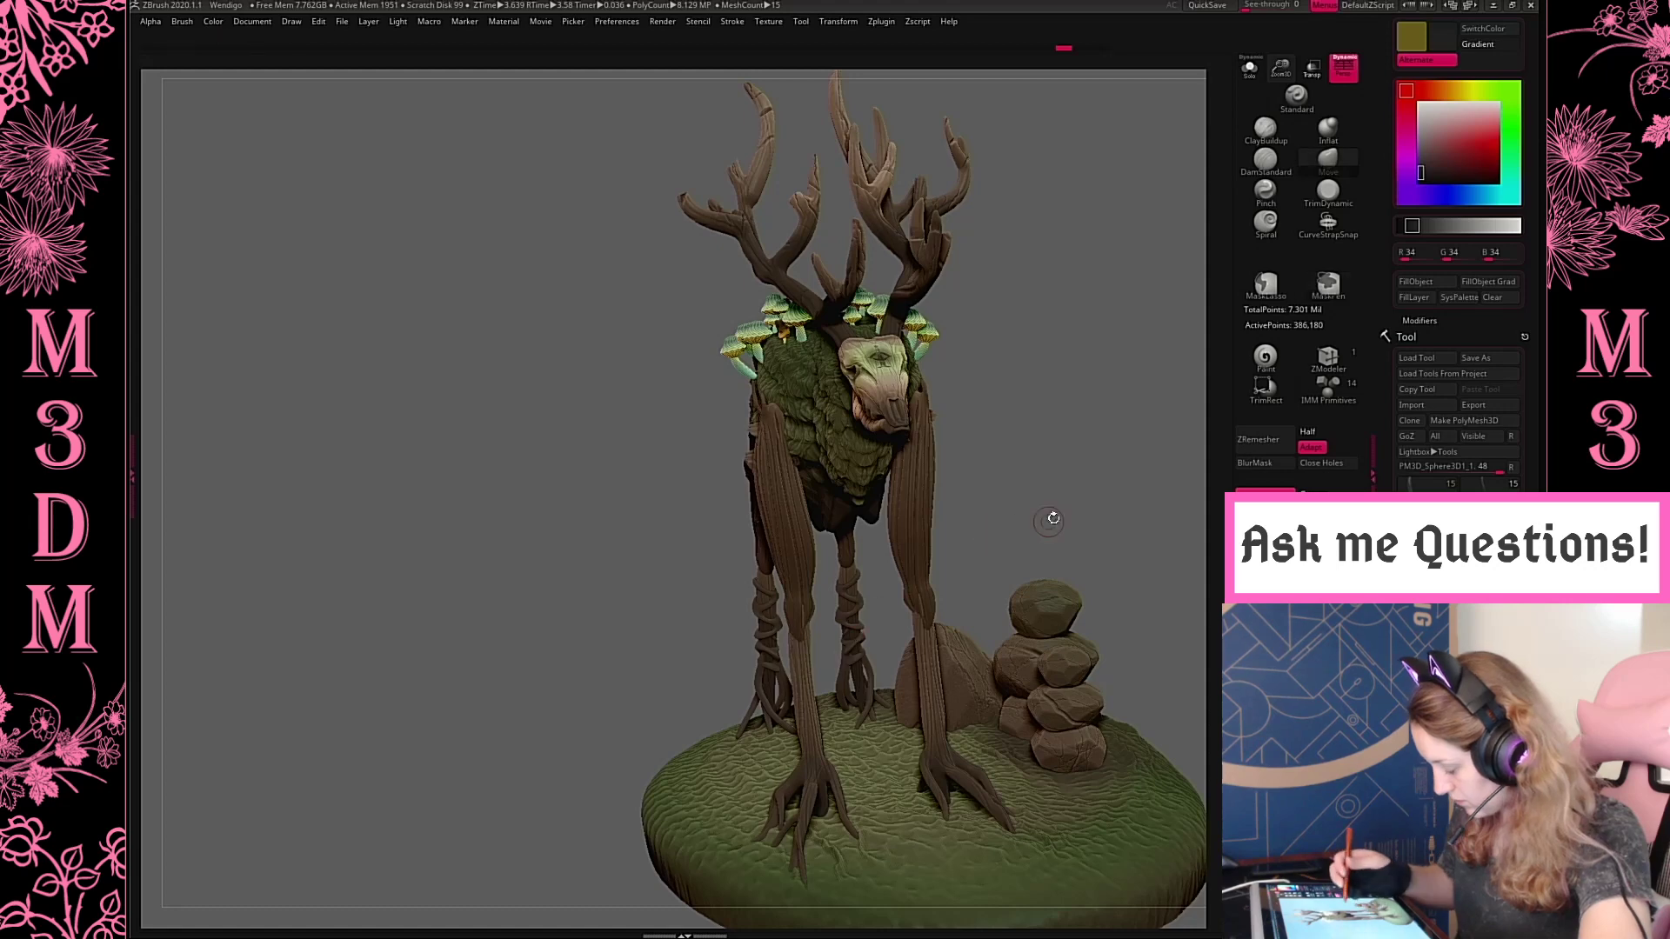
left_click_drag(1075, 483, 1062, 552)
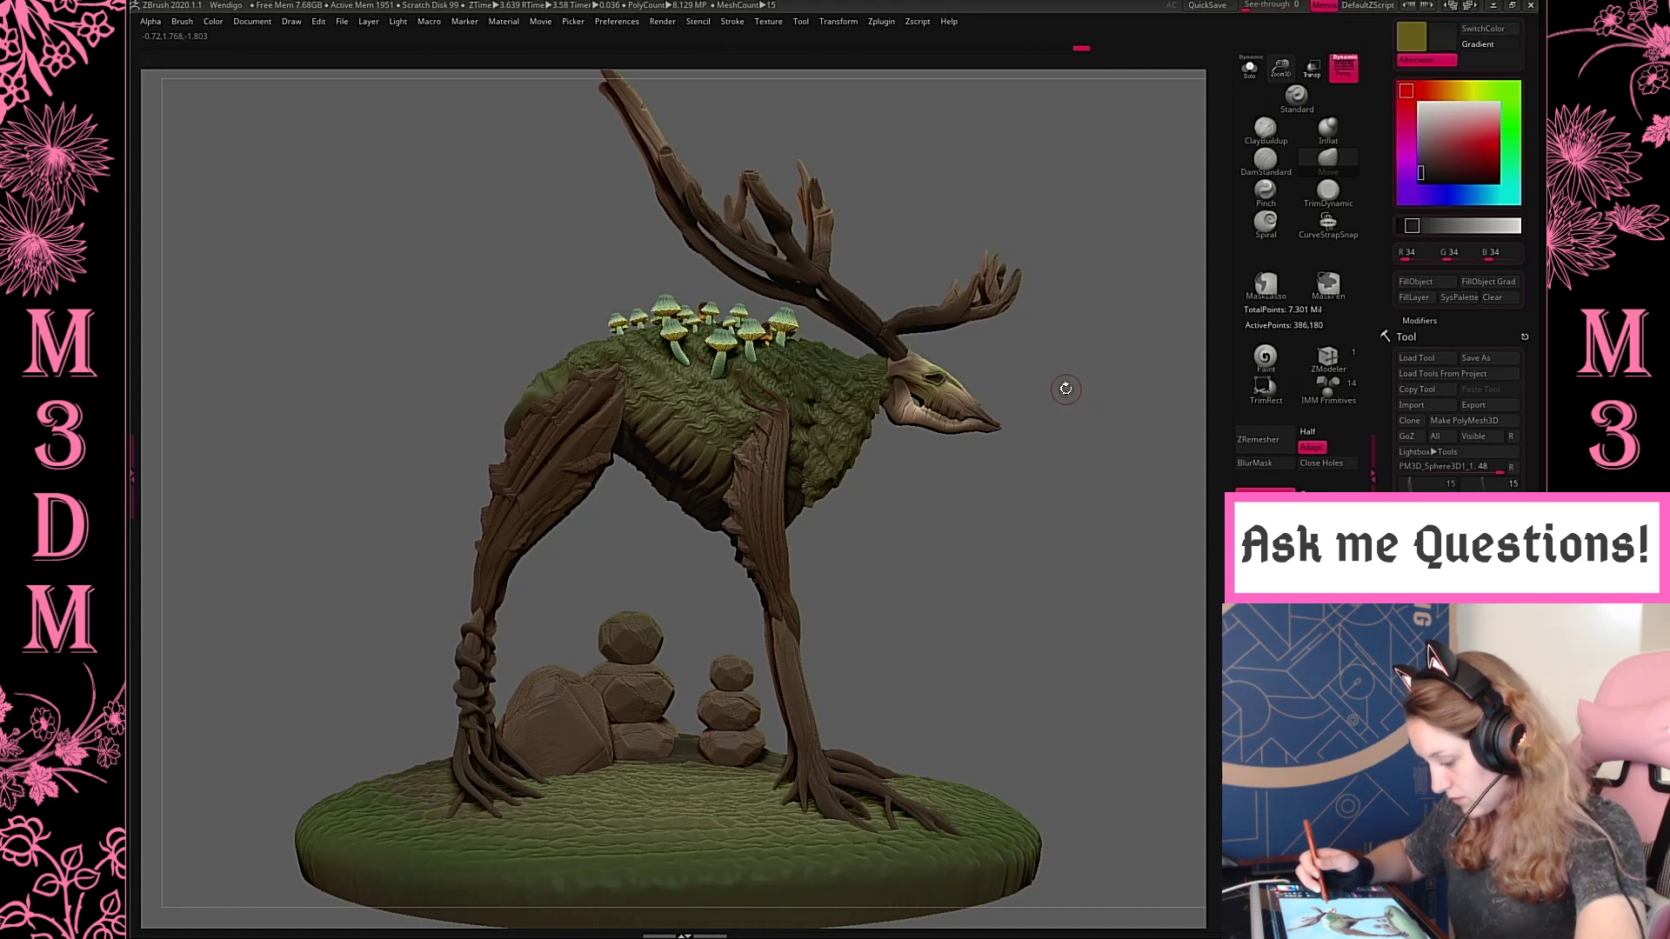
Select the mossy chest piece and pull its lower edge down behind the front leg with the Move brush
key("f")
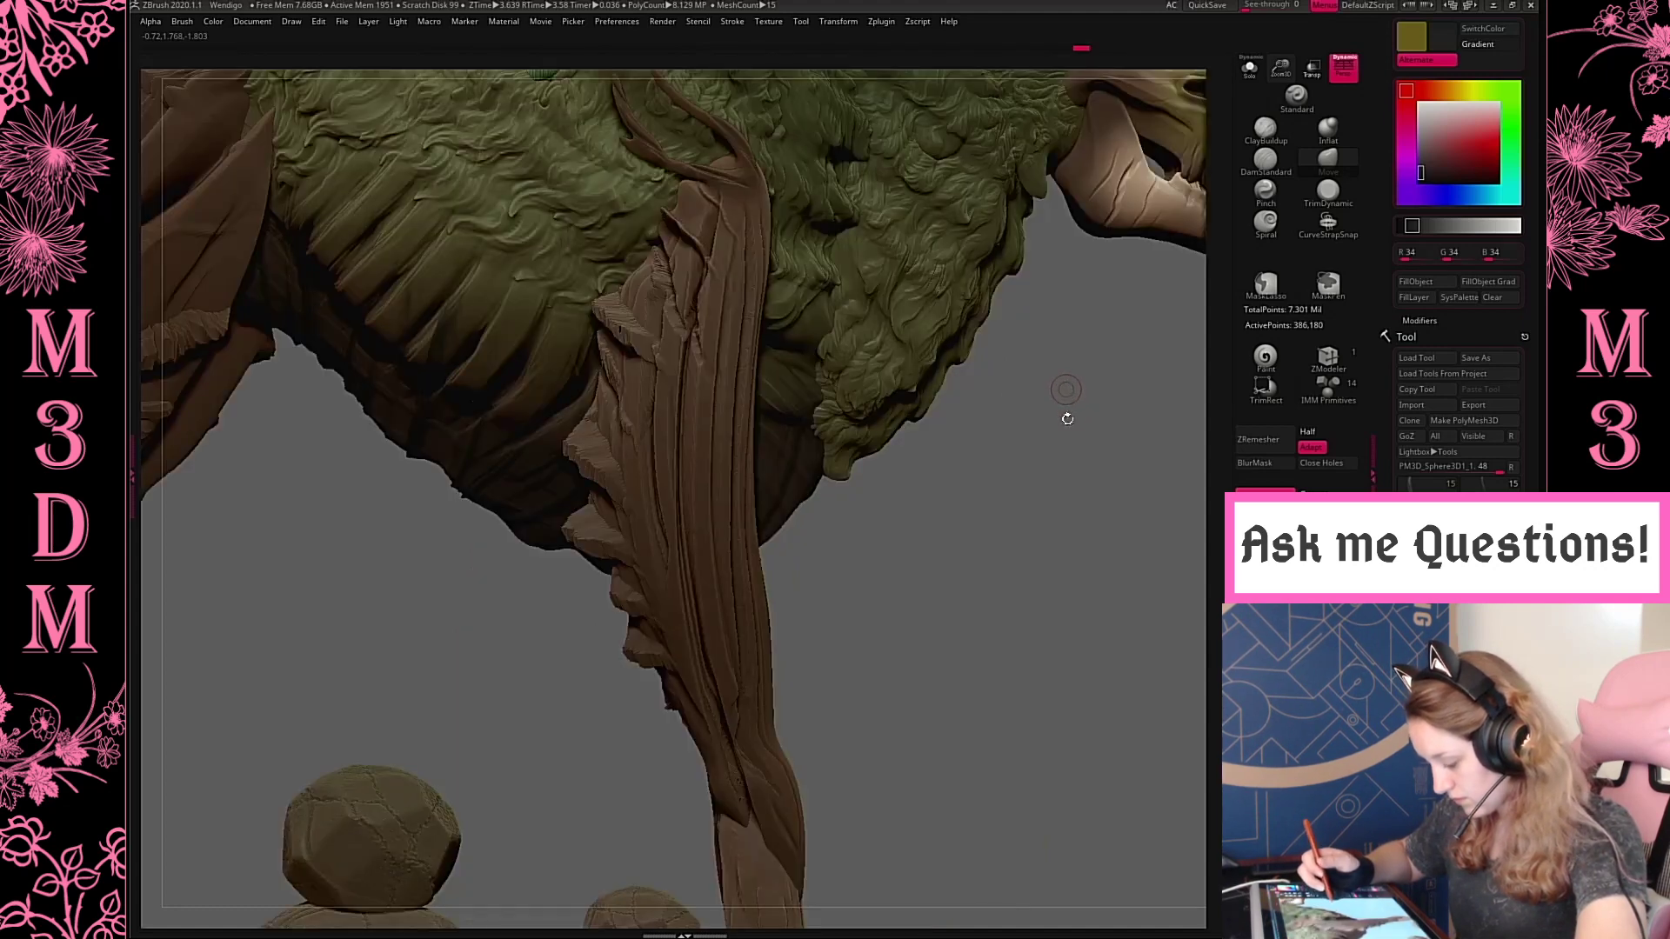
key("f")
left_click_drag(1101, 451, 1078, 466)
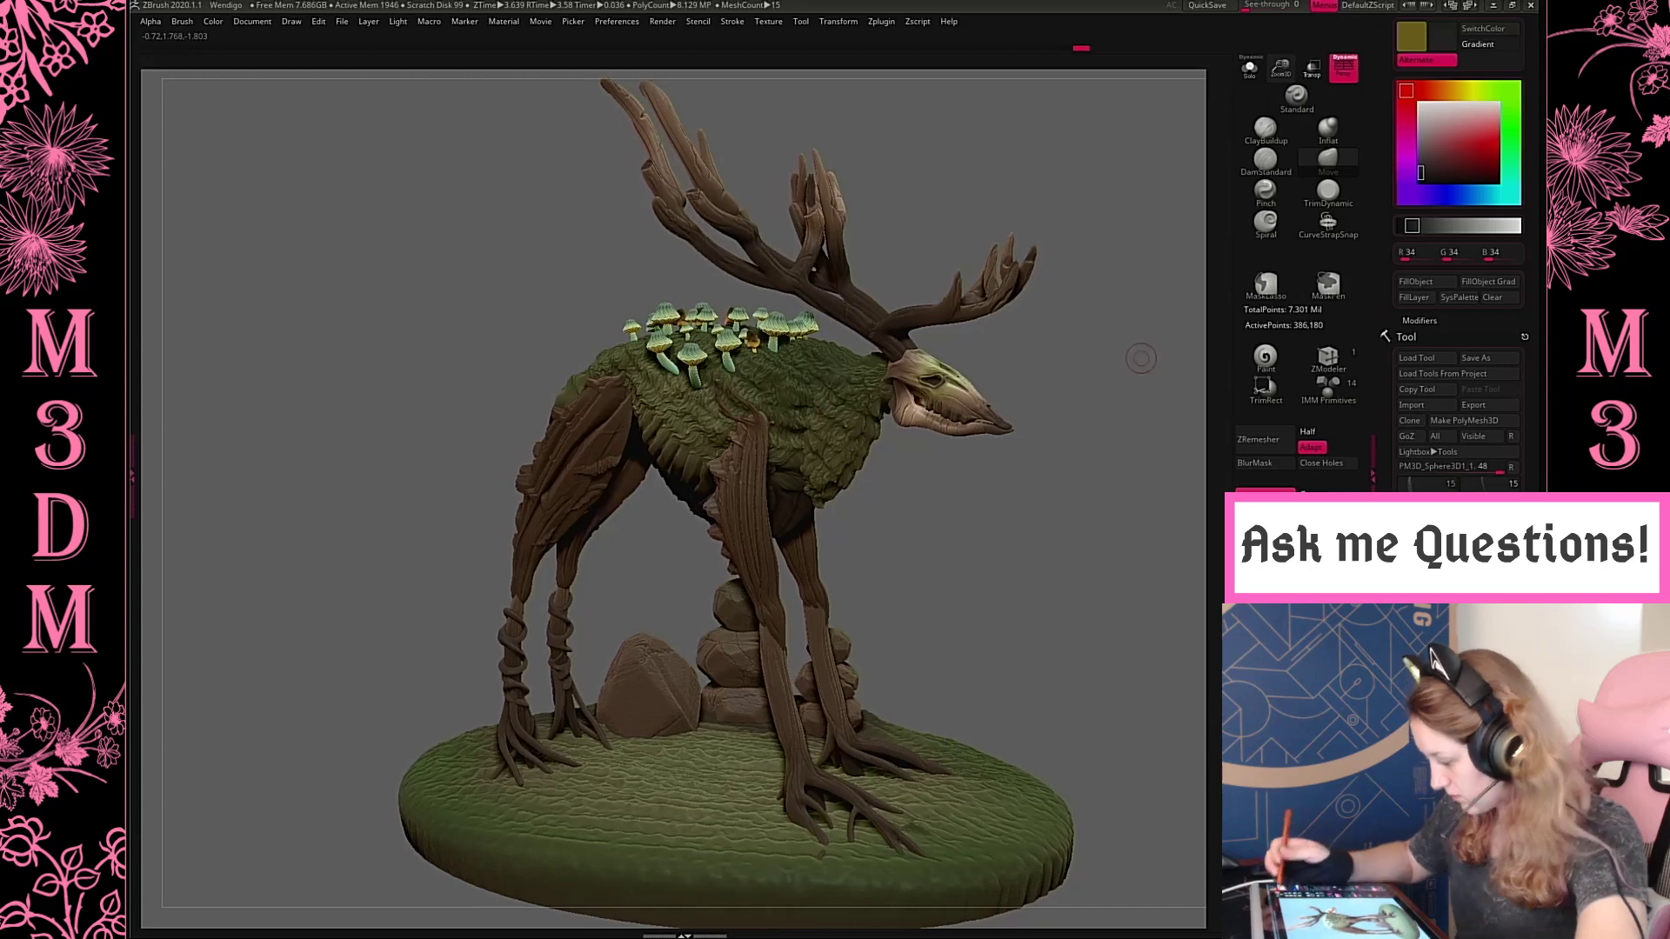
left_click_drag(1276, 57, 1092, 347)
left_click_drag(1080, 434, 994, 371)
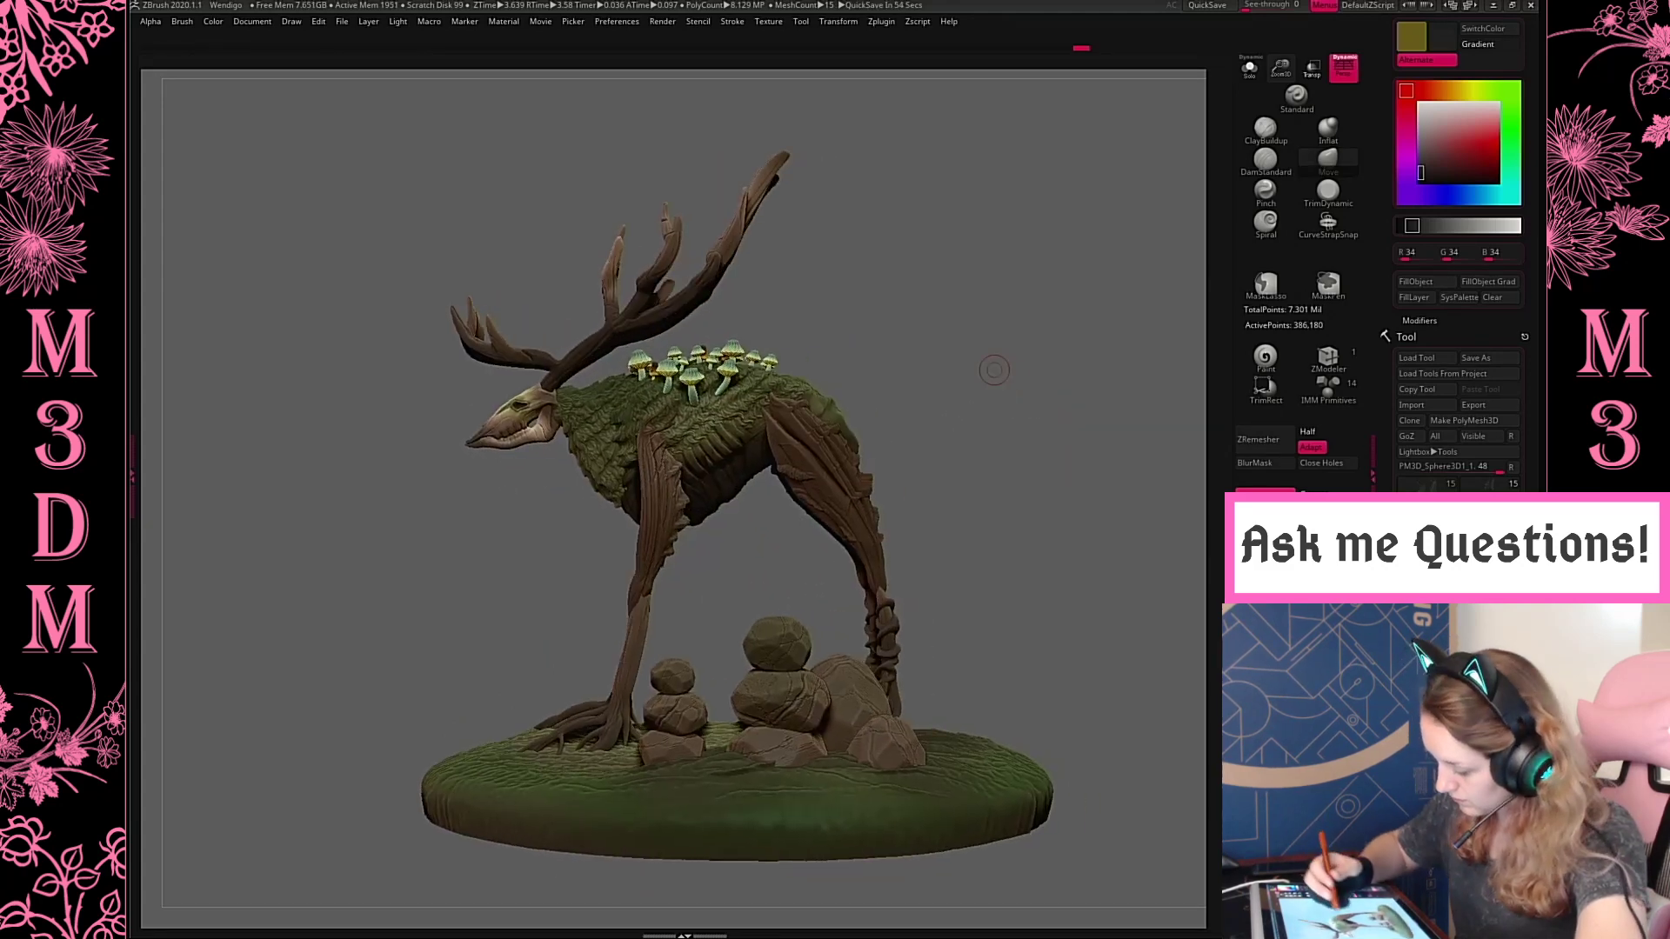
left_click(735, 461, "alt")
key("space")
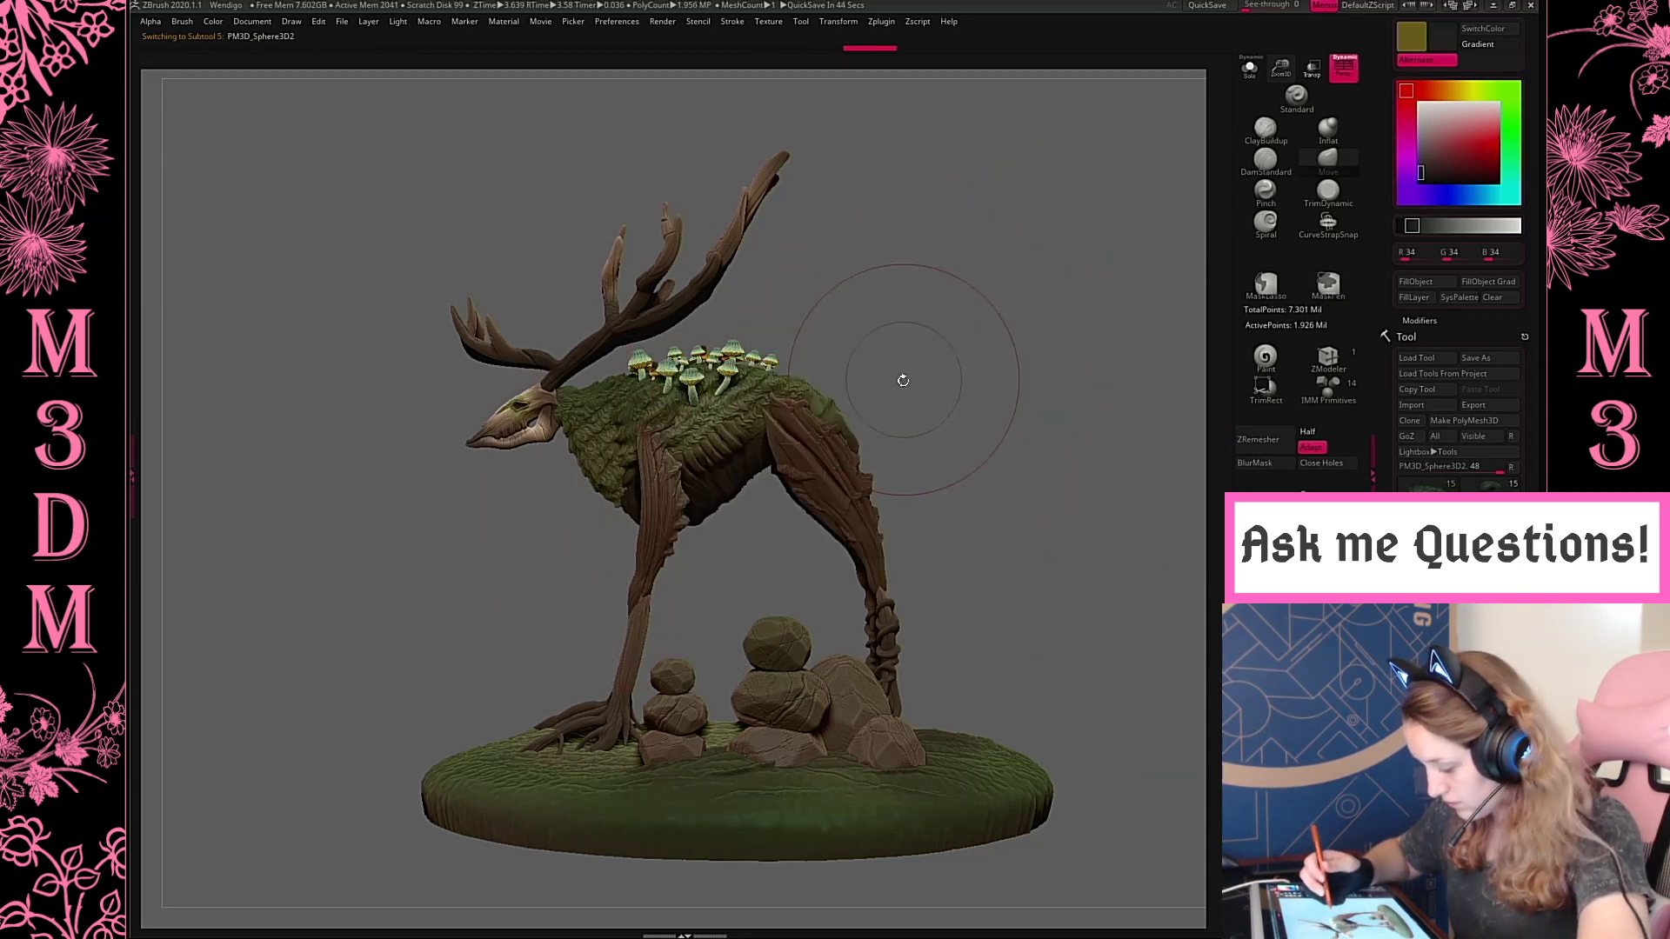
left_click(625, 501, "alt")
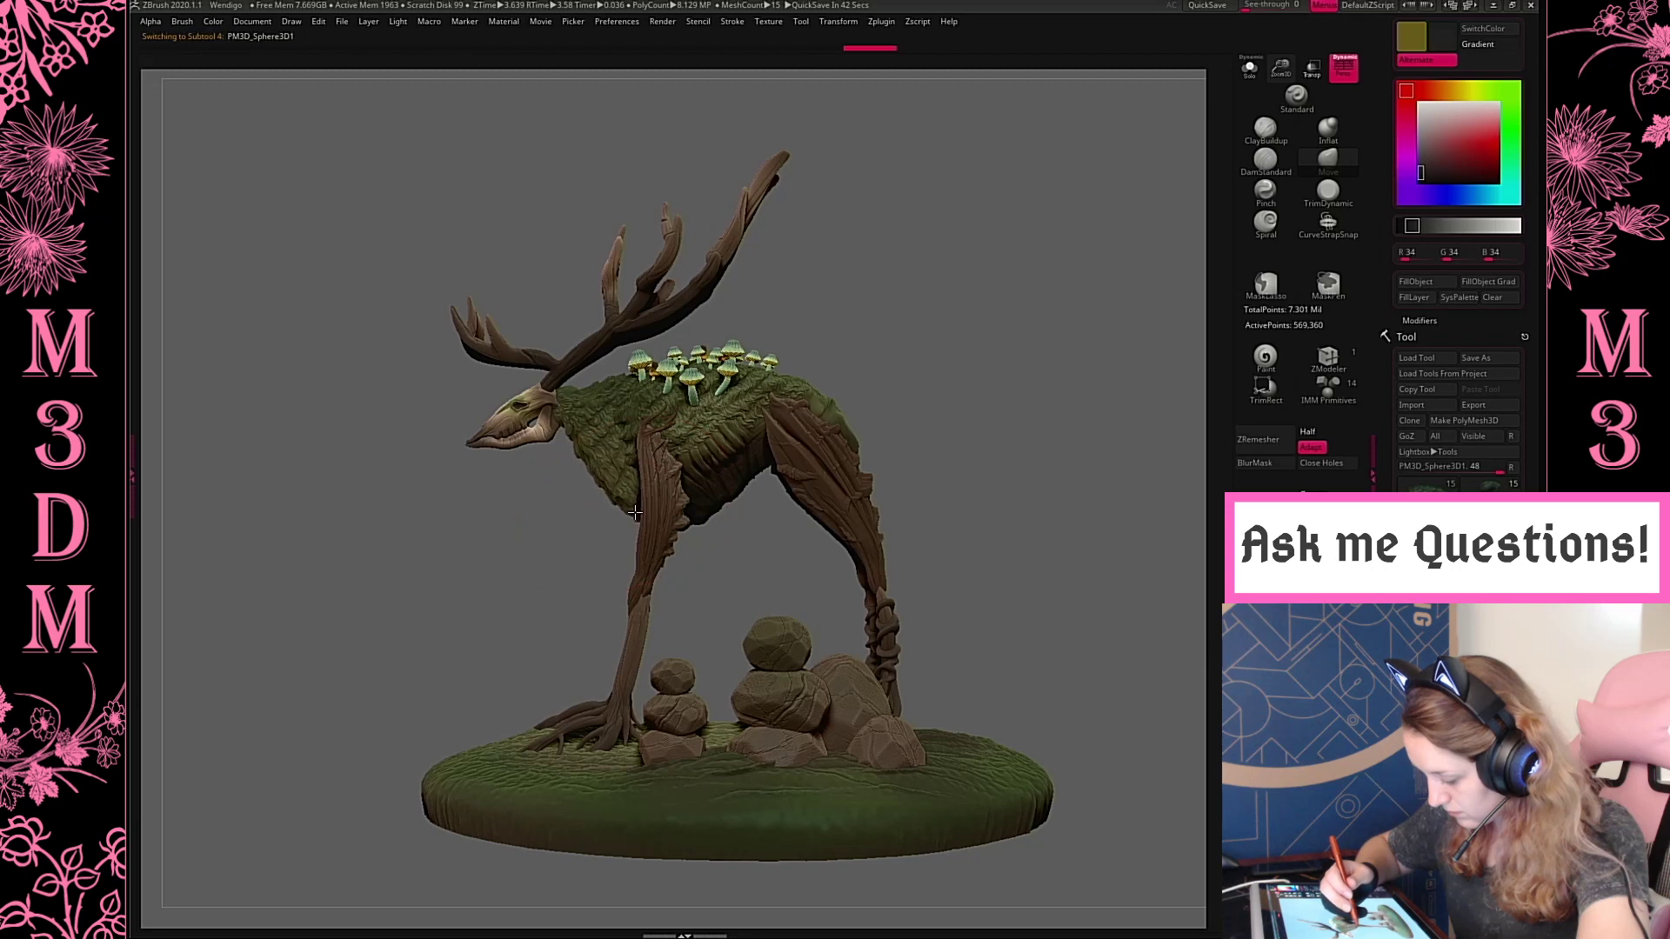
right_click(641, 493)
key("space")
left_click_drag(642, 512, 708, 511)
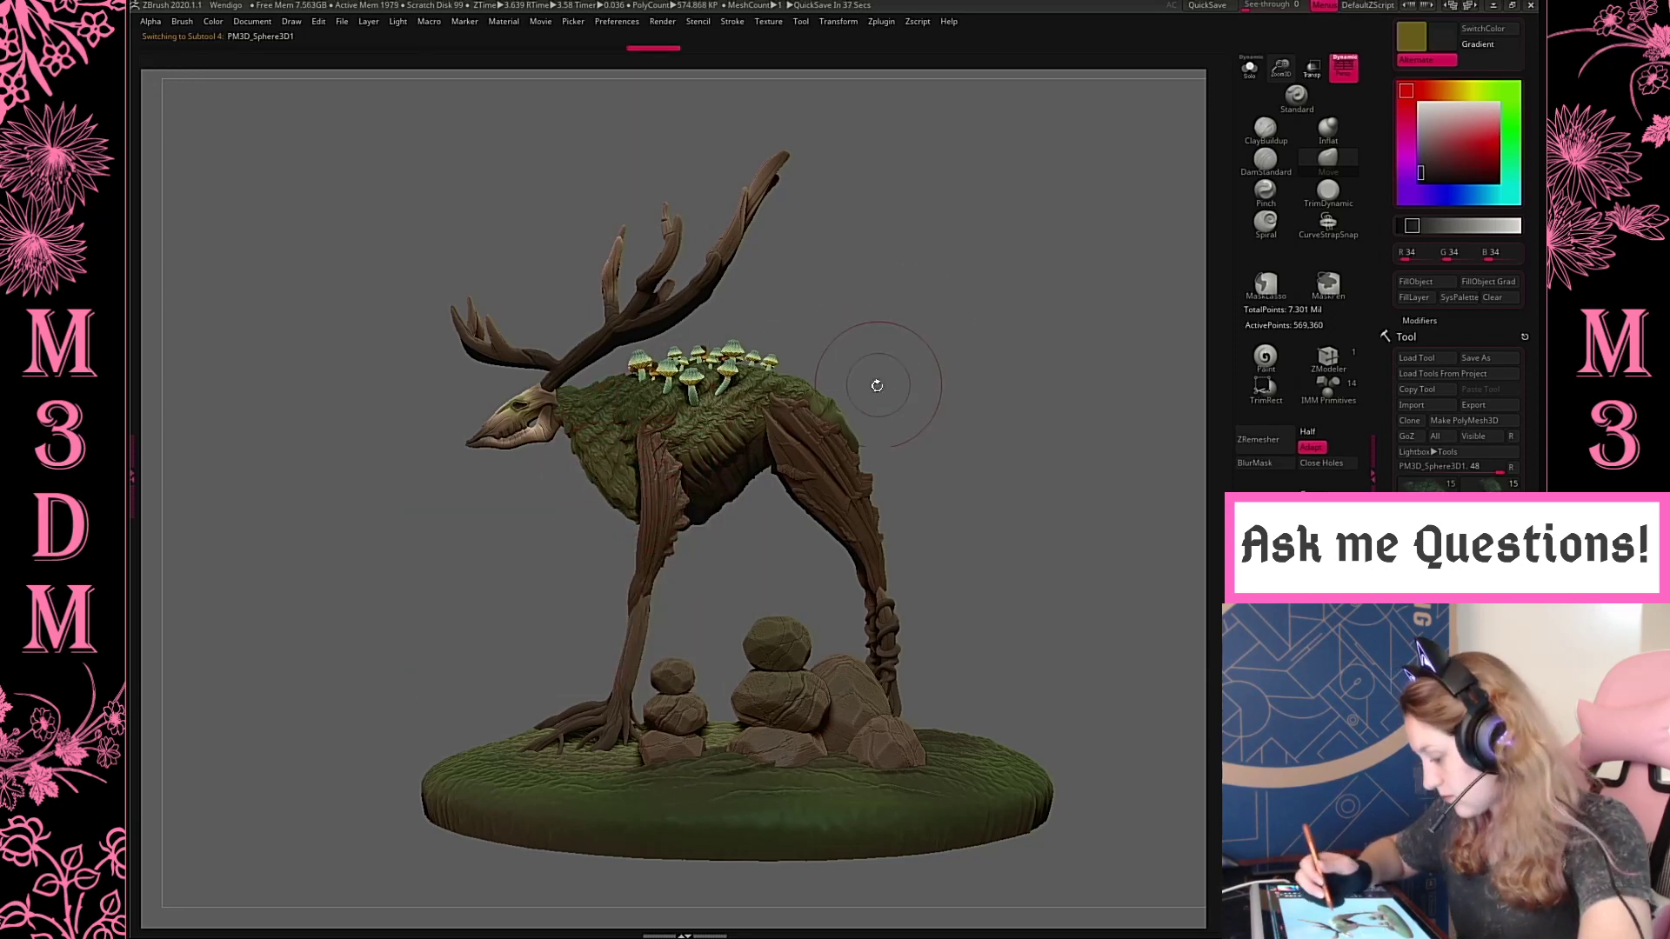
Select the mossy body and reshape the rear end of its rump, isolating the body briefly to check the form
left_click(826, 439, "alt")
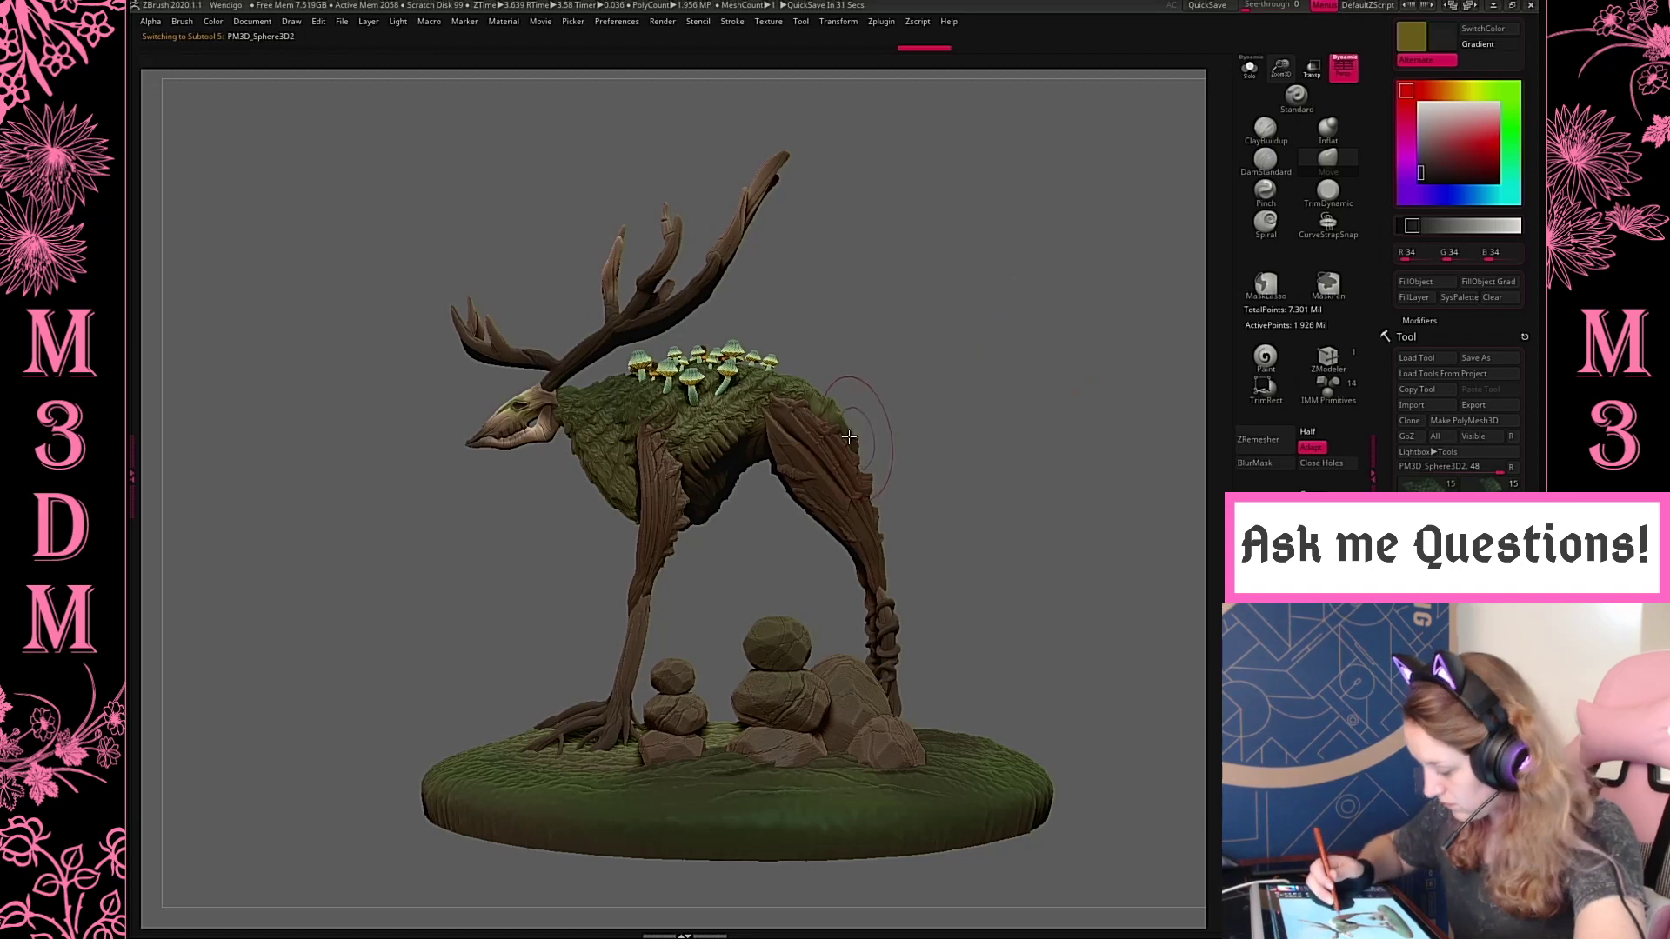
left_click_drag(846, 385, 862, 416)
key("space")
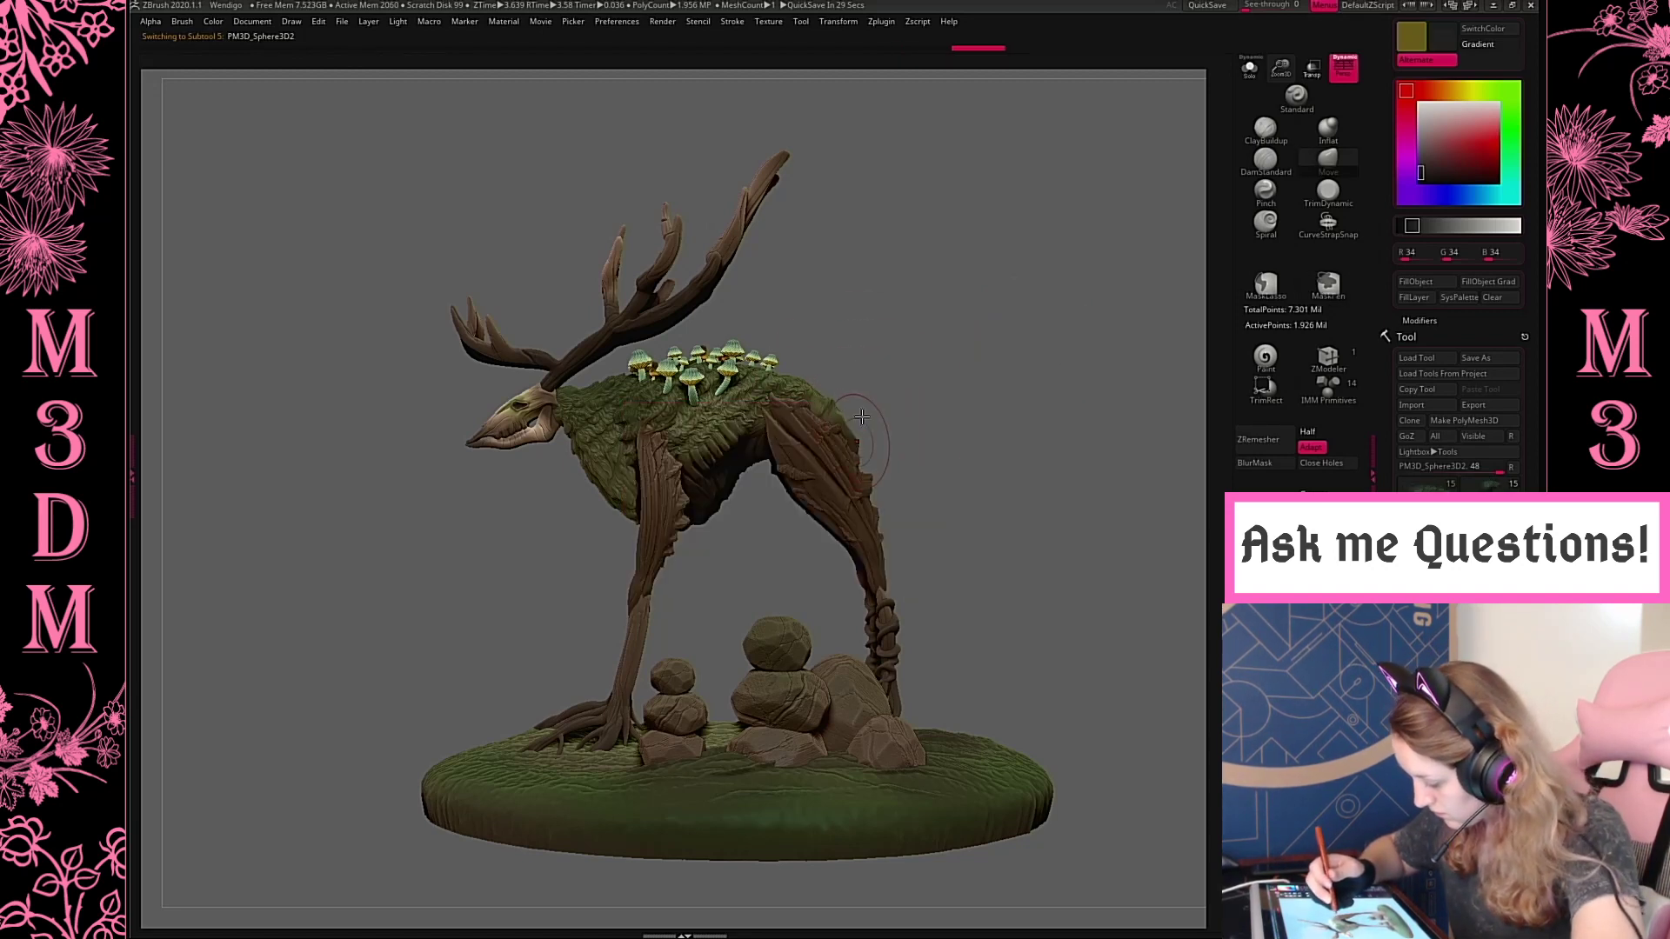
left_click(1248, 73)
key("space")
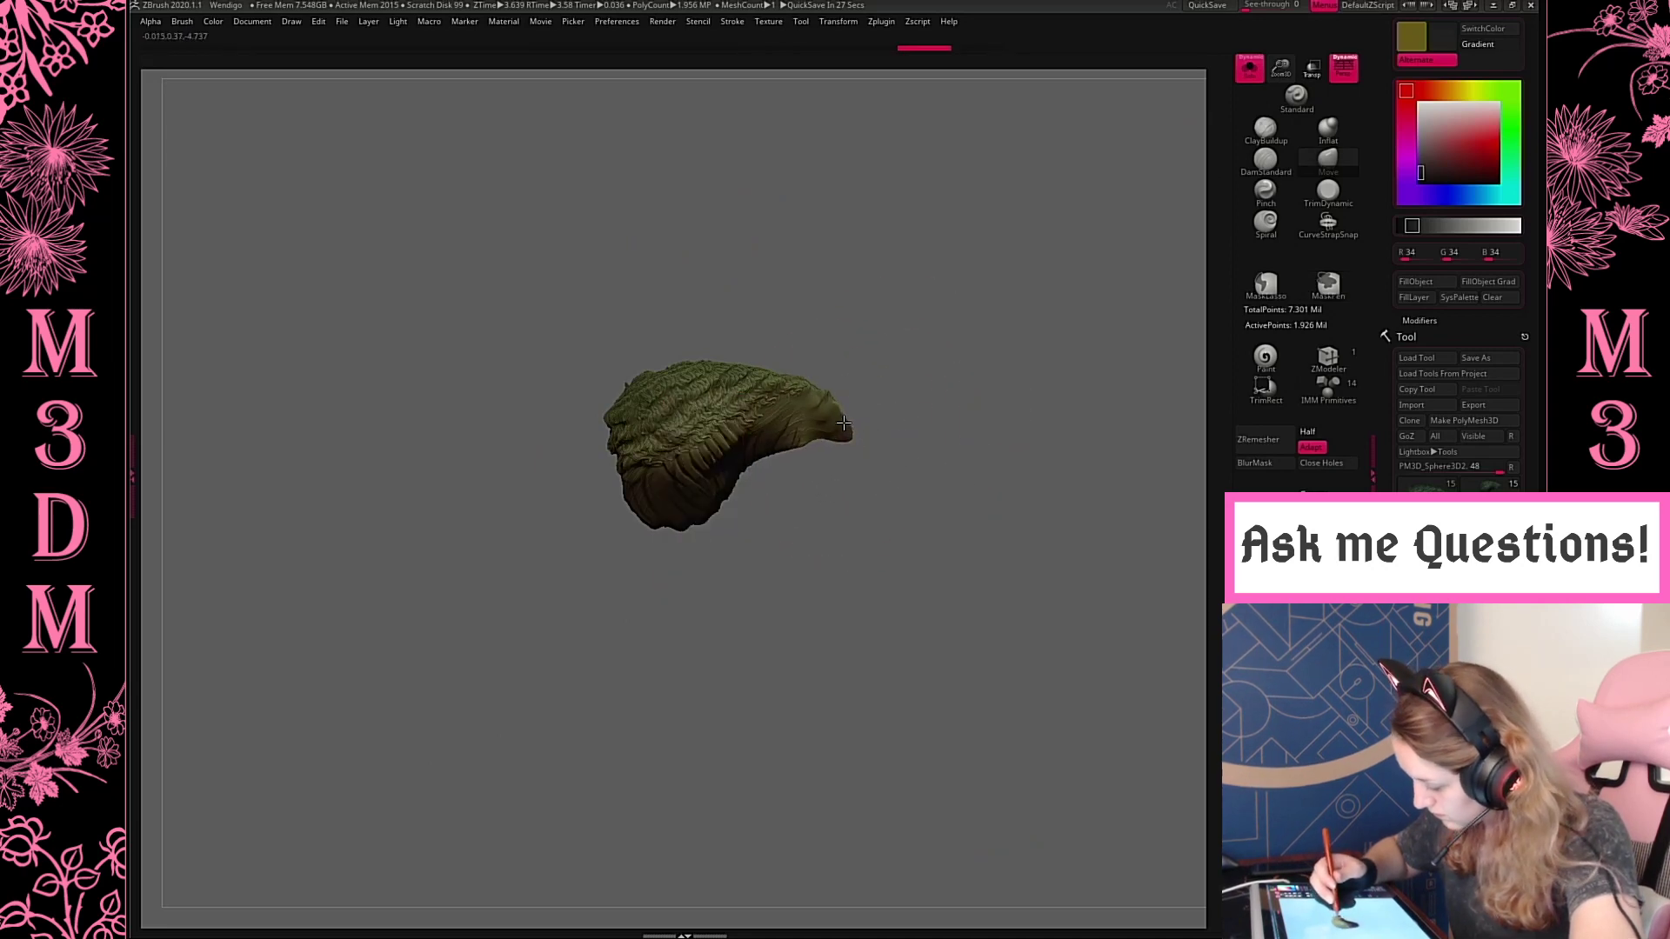
left_click(1248, 73)
key("space")
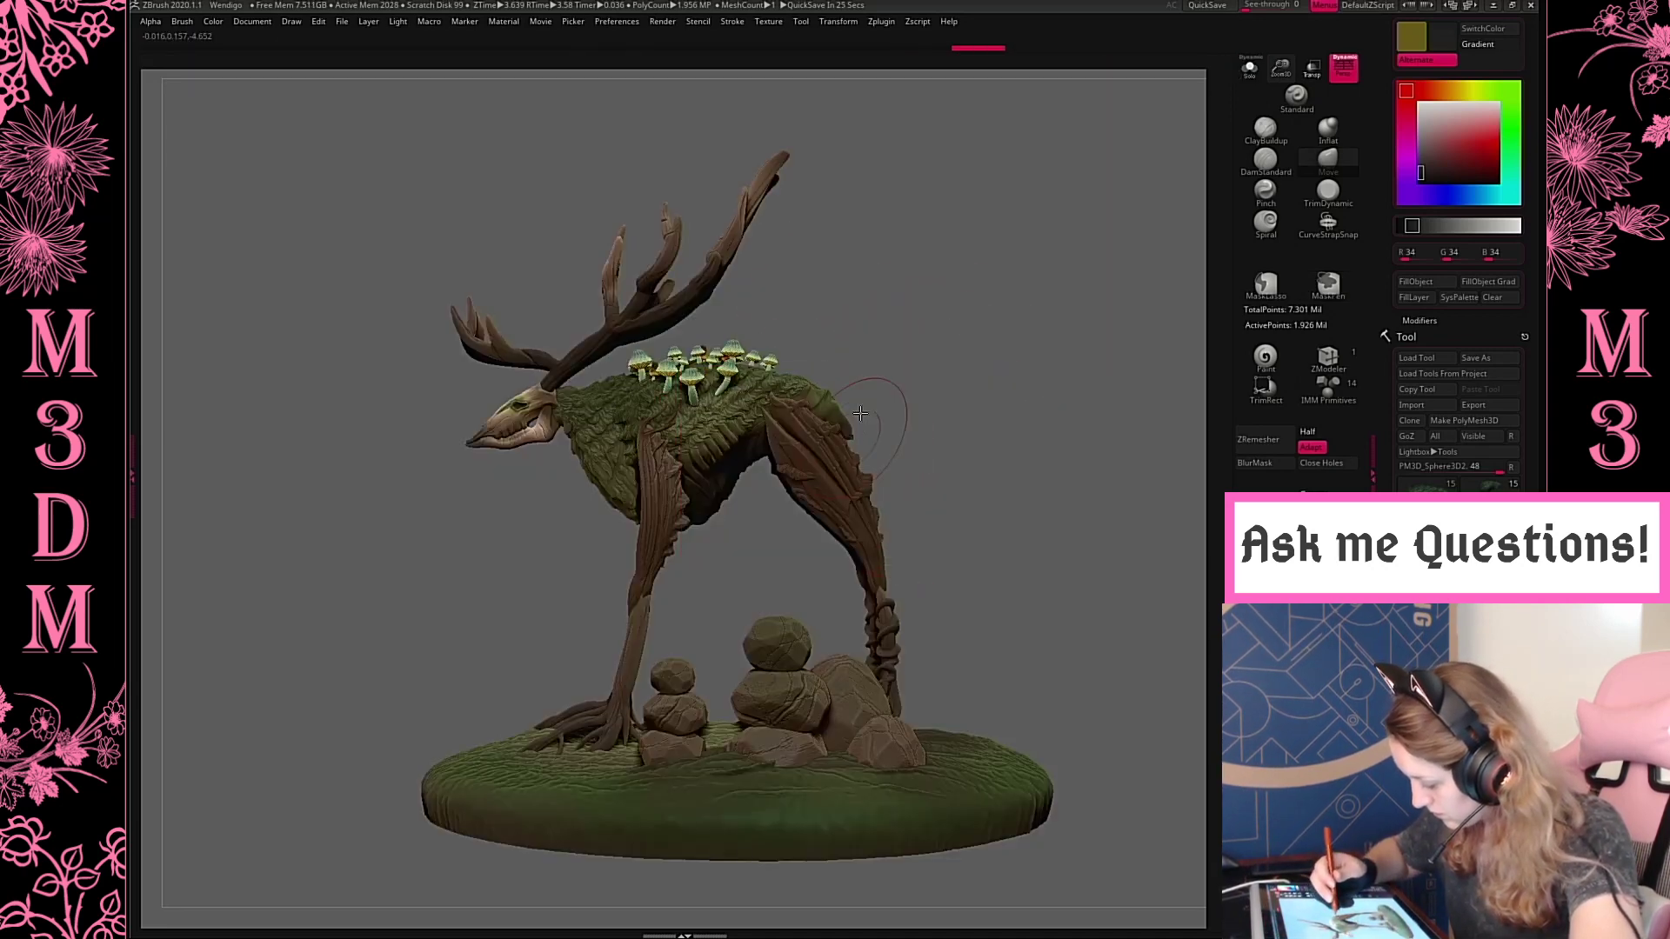
left_click_drag(992, 365, 922, 435)
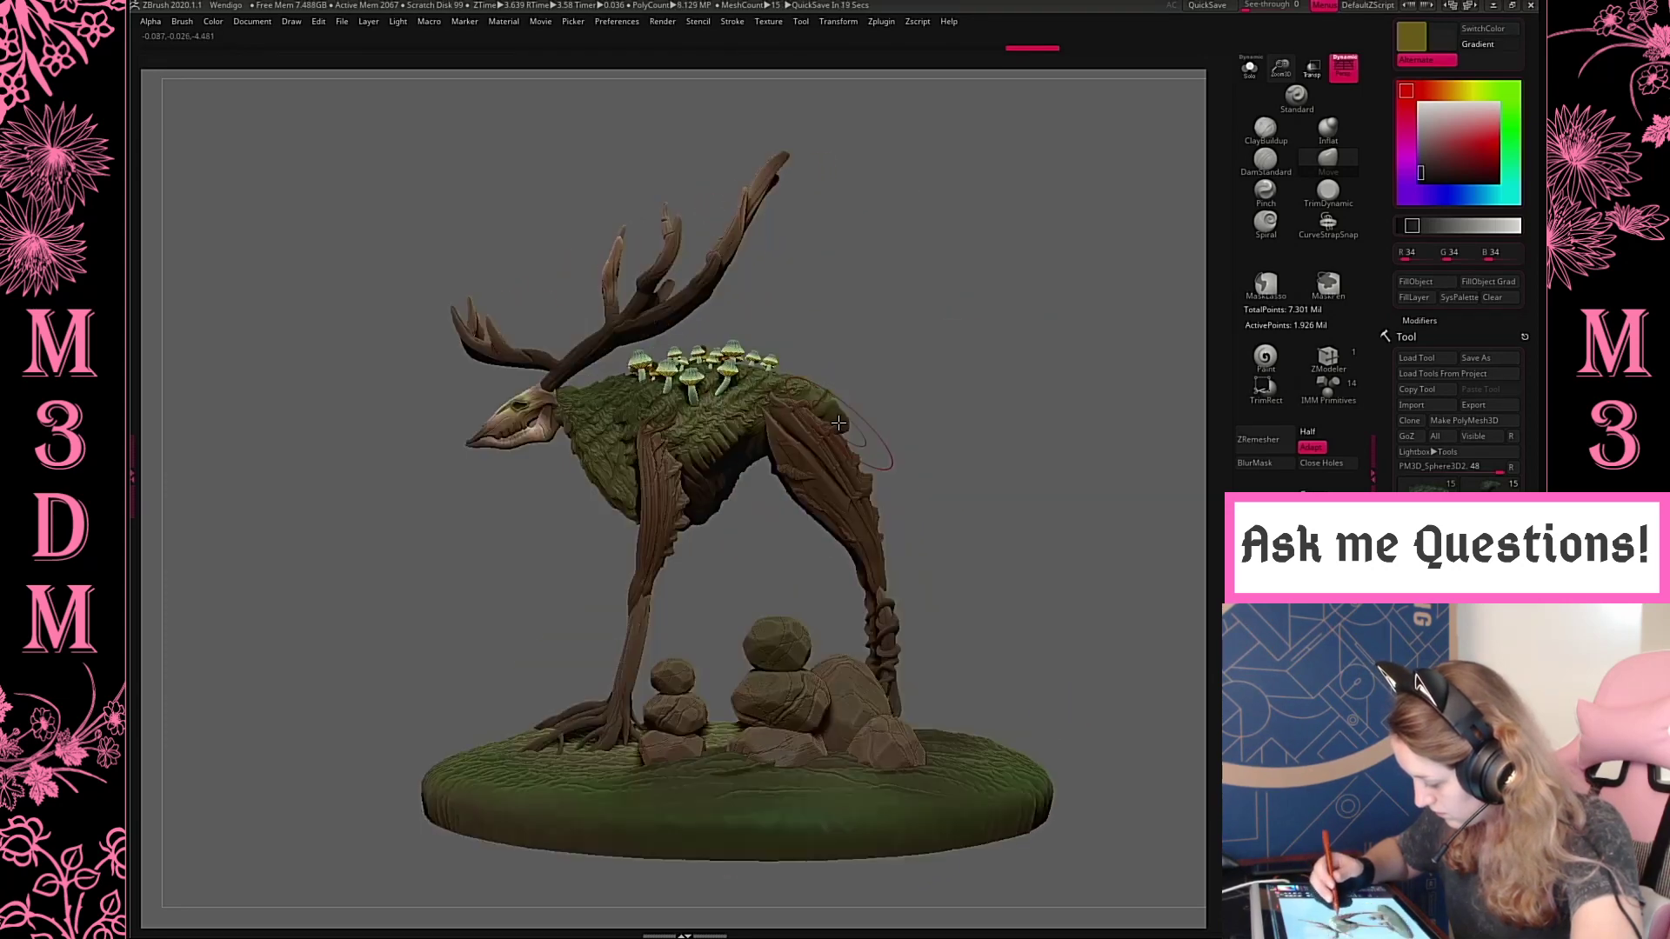
Sample the moss colour, refine the tail end of the rump, and remesh the body
key("c")
left_click_drag(866, 377, 864, 398)
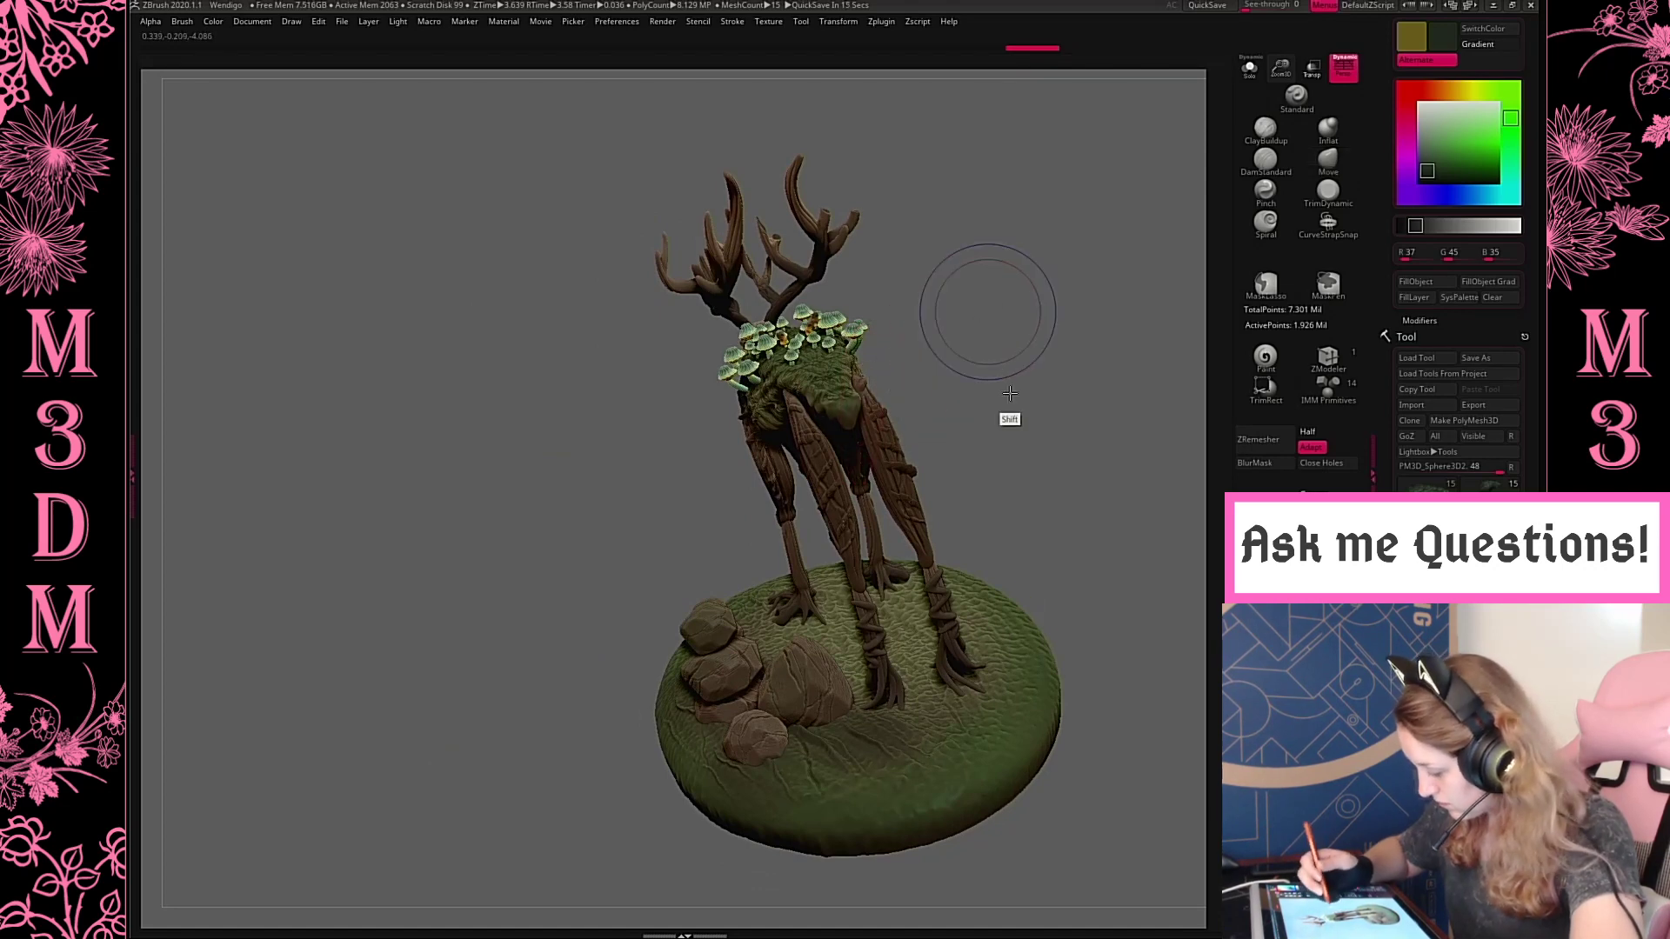
left_click_drag(1007, 418, 1185, 493, "shift")
left_click_drag(1180, 602, 997, 655, "alt")
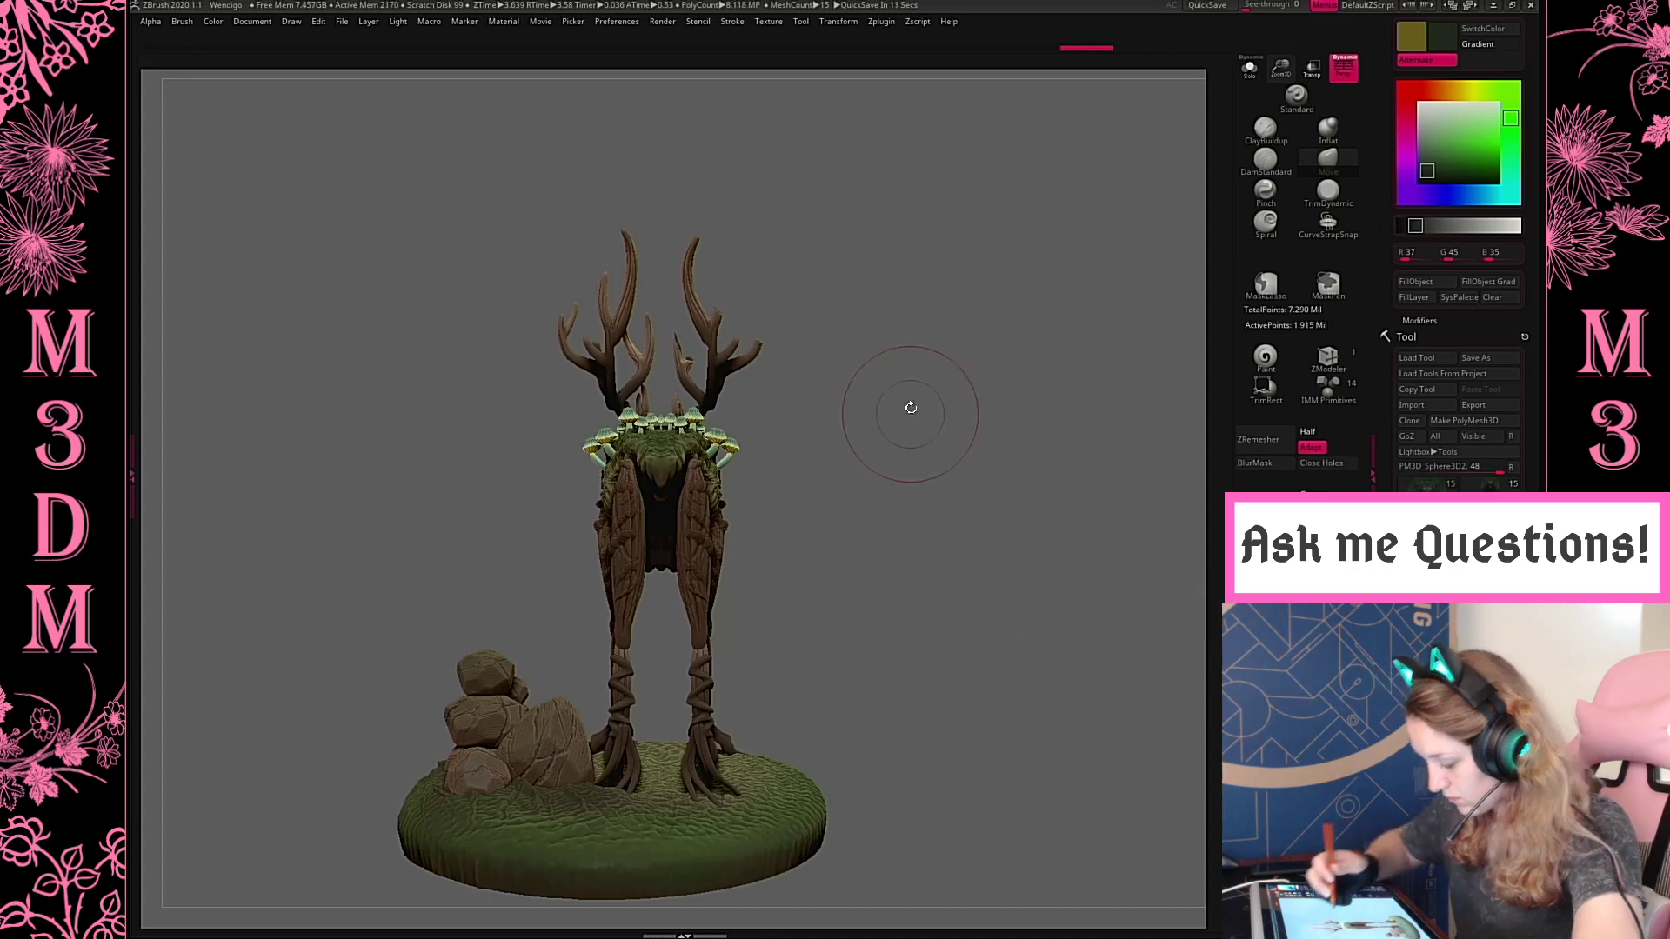
left_click_drag(912, 408, 975, 436)
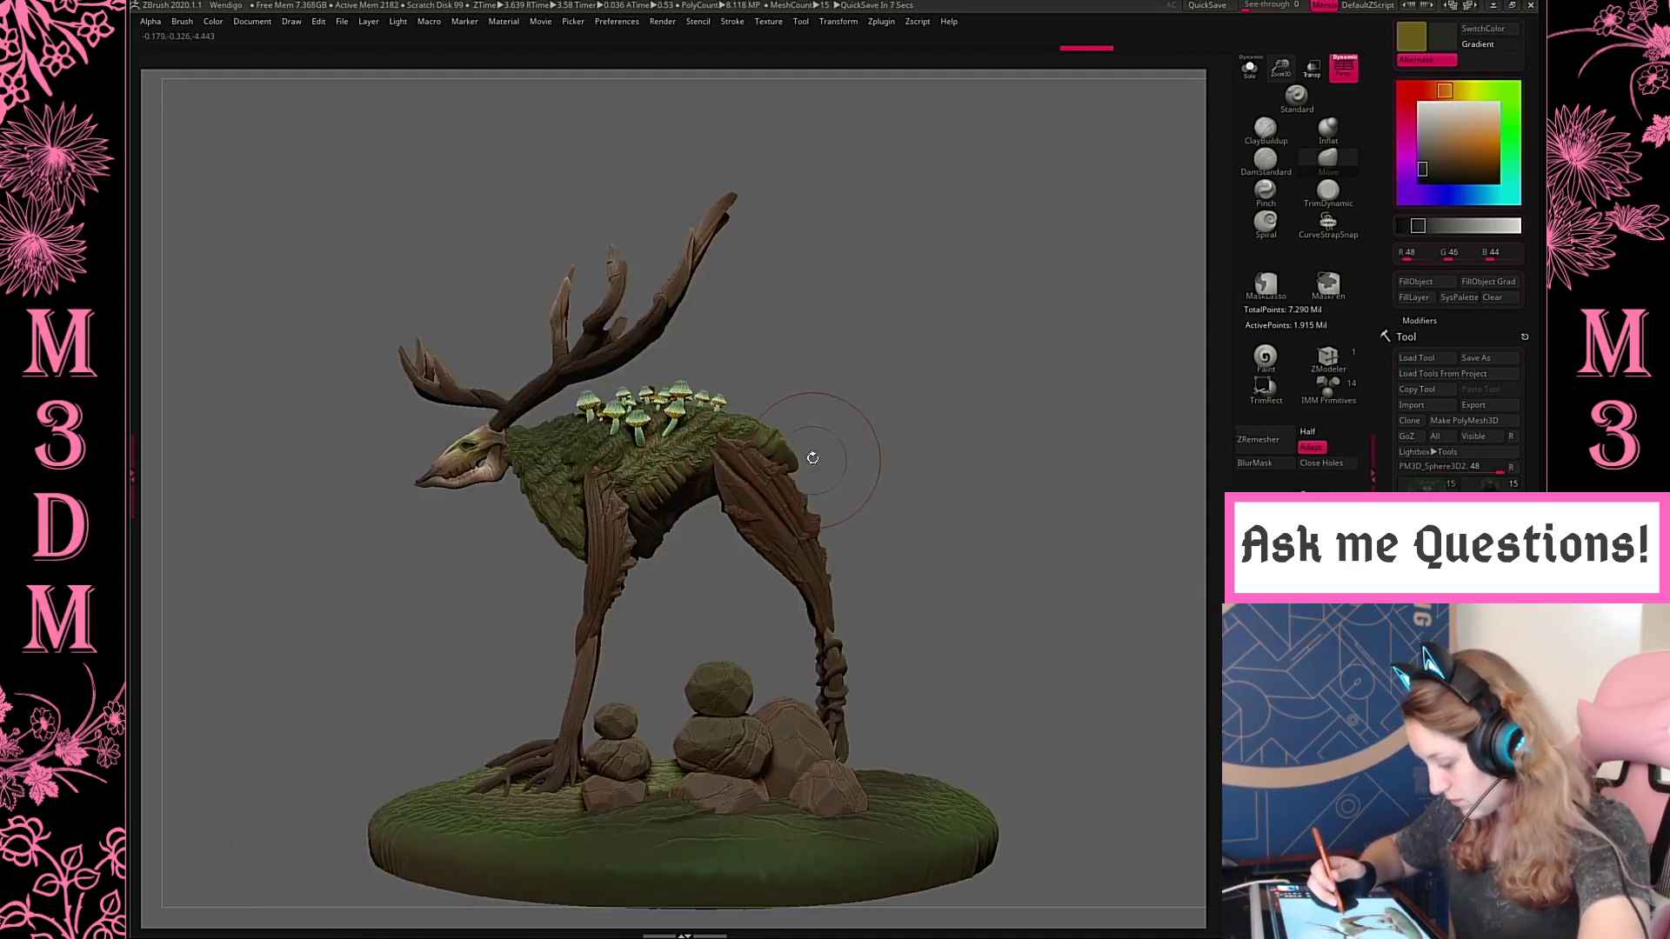
left_click_drag(1280, 68, 1262, 47)
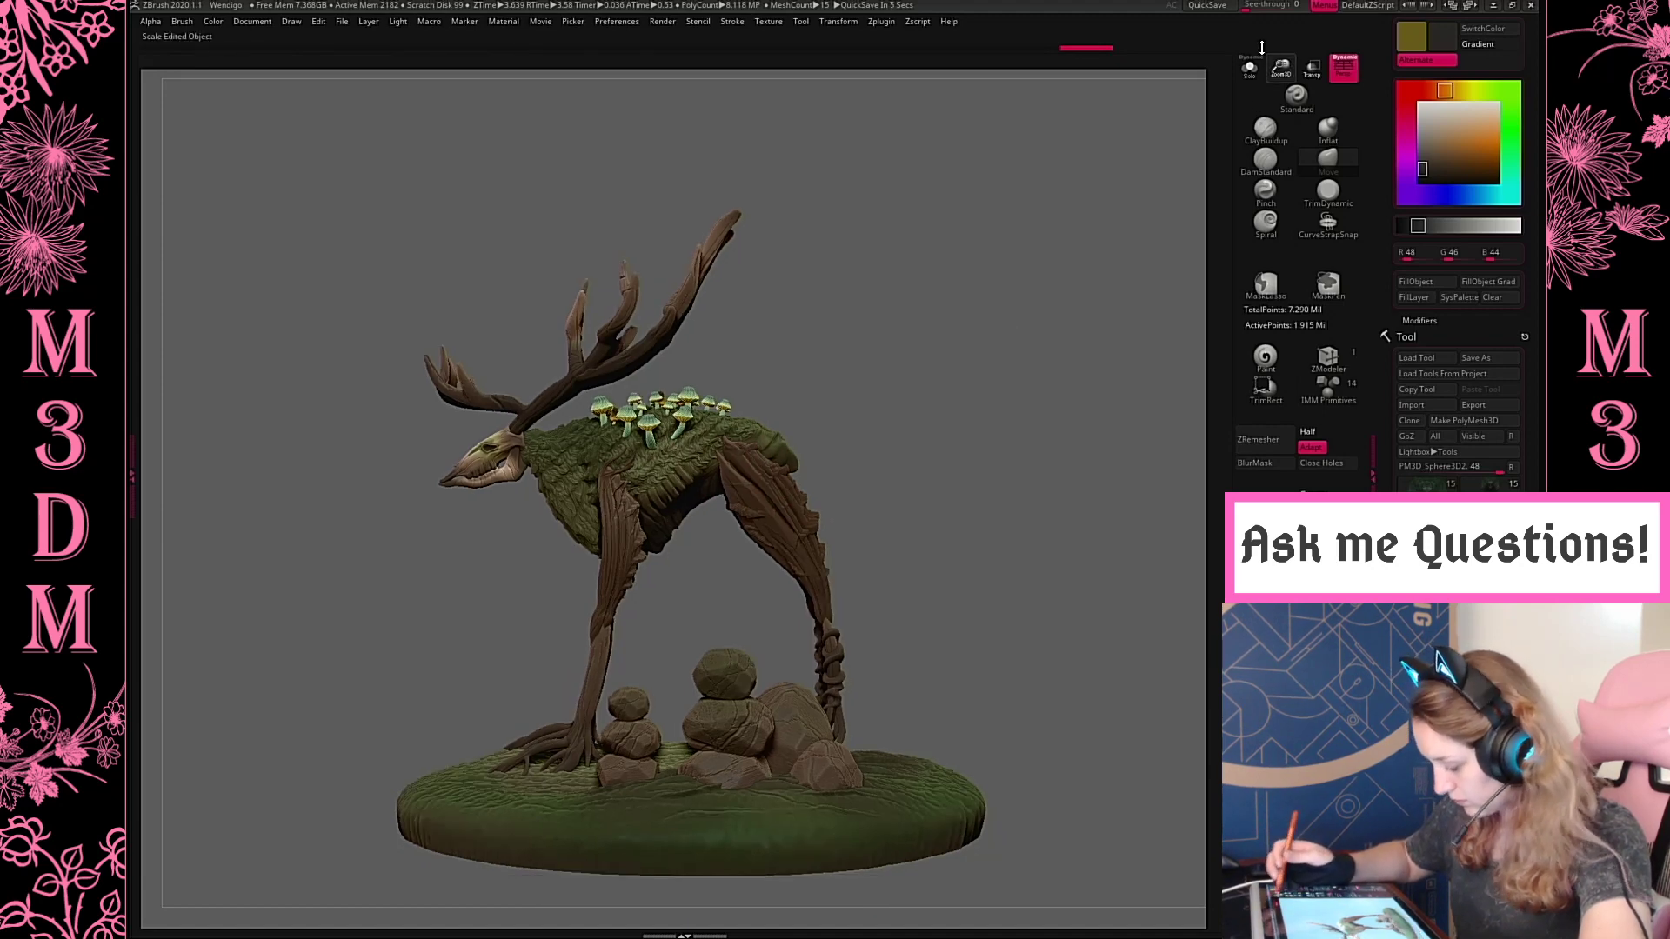
mouse_move(950, 451)
left_mouse_down()
mouse_move(1089, 492)
mouse_move(1111, 548)
mouse_move(1030, 510)
mouse_move(1021, 477)
mouse_move(1084, 626)
mouse_move(910, 571)
mouse_move(1074, 403)
mouse_move(1051, 472)
mouse_move(1055, 416)
left_mouse_up()
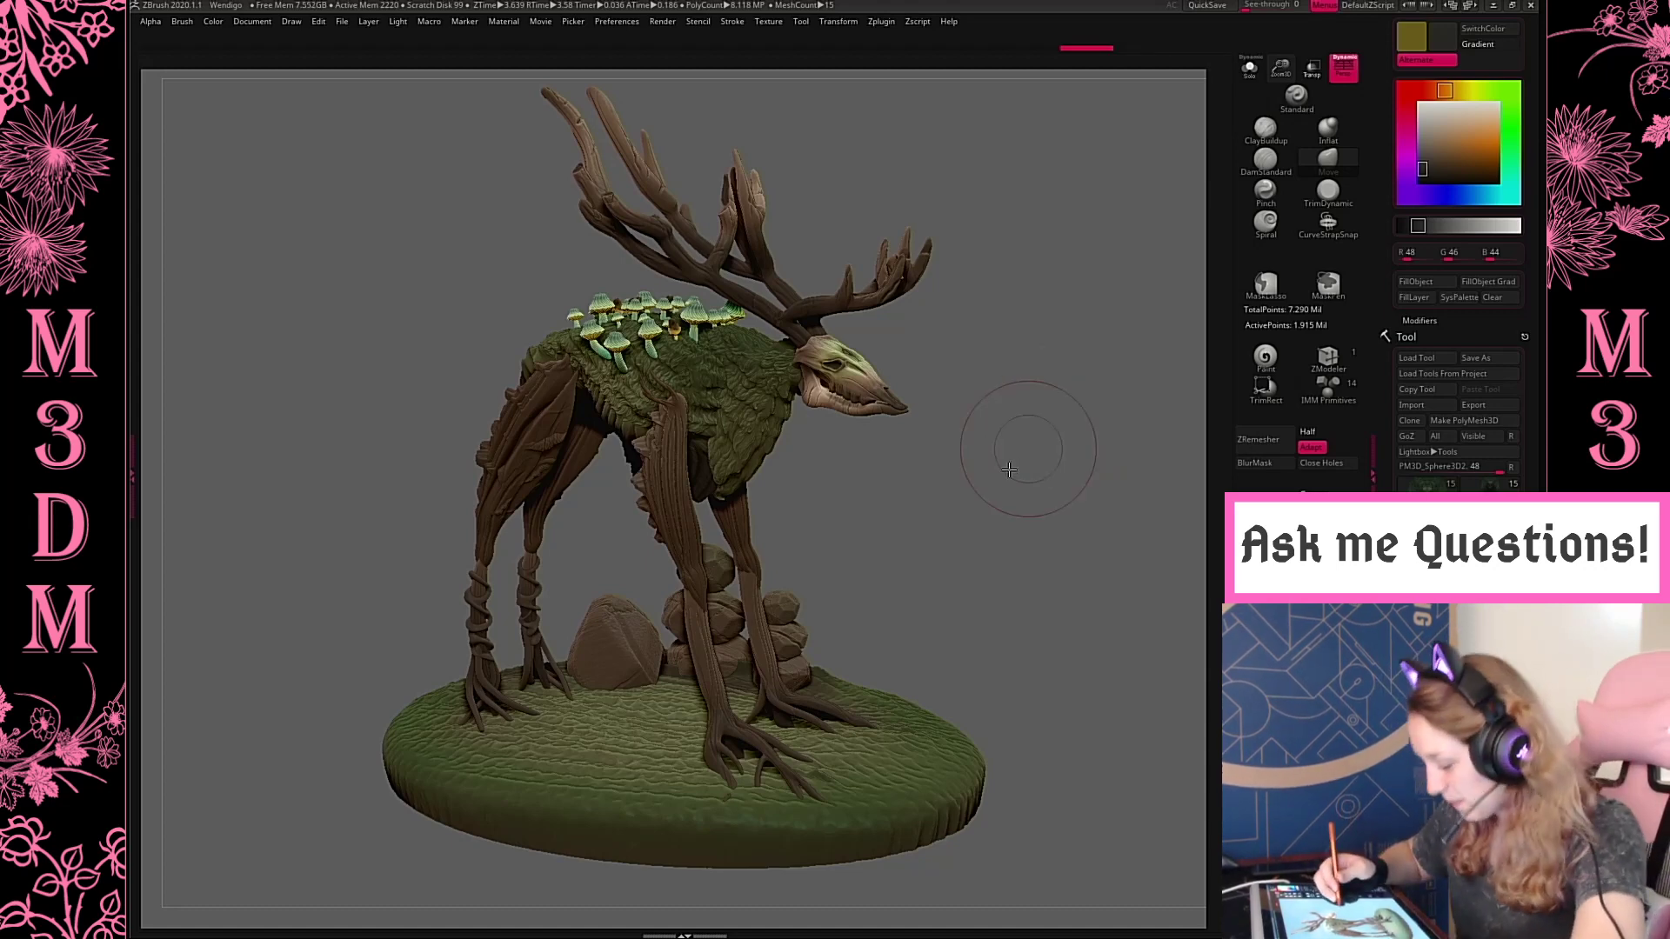
mouse_move(1007, 447)
left_mouse_down()
mouse_move(1024, 498)
mouse_move(1055, 417)
left_mouse_up()
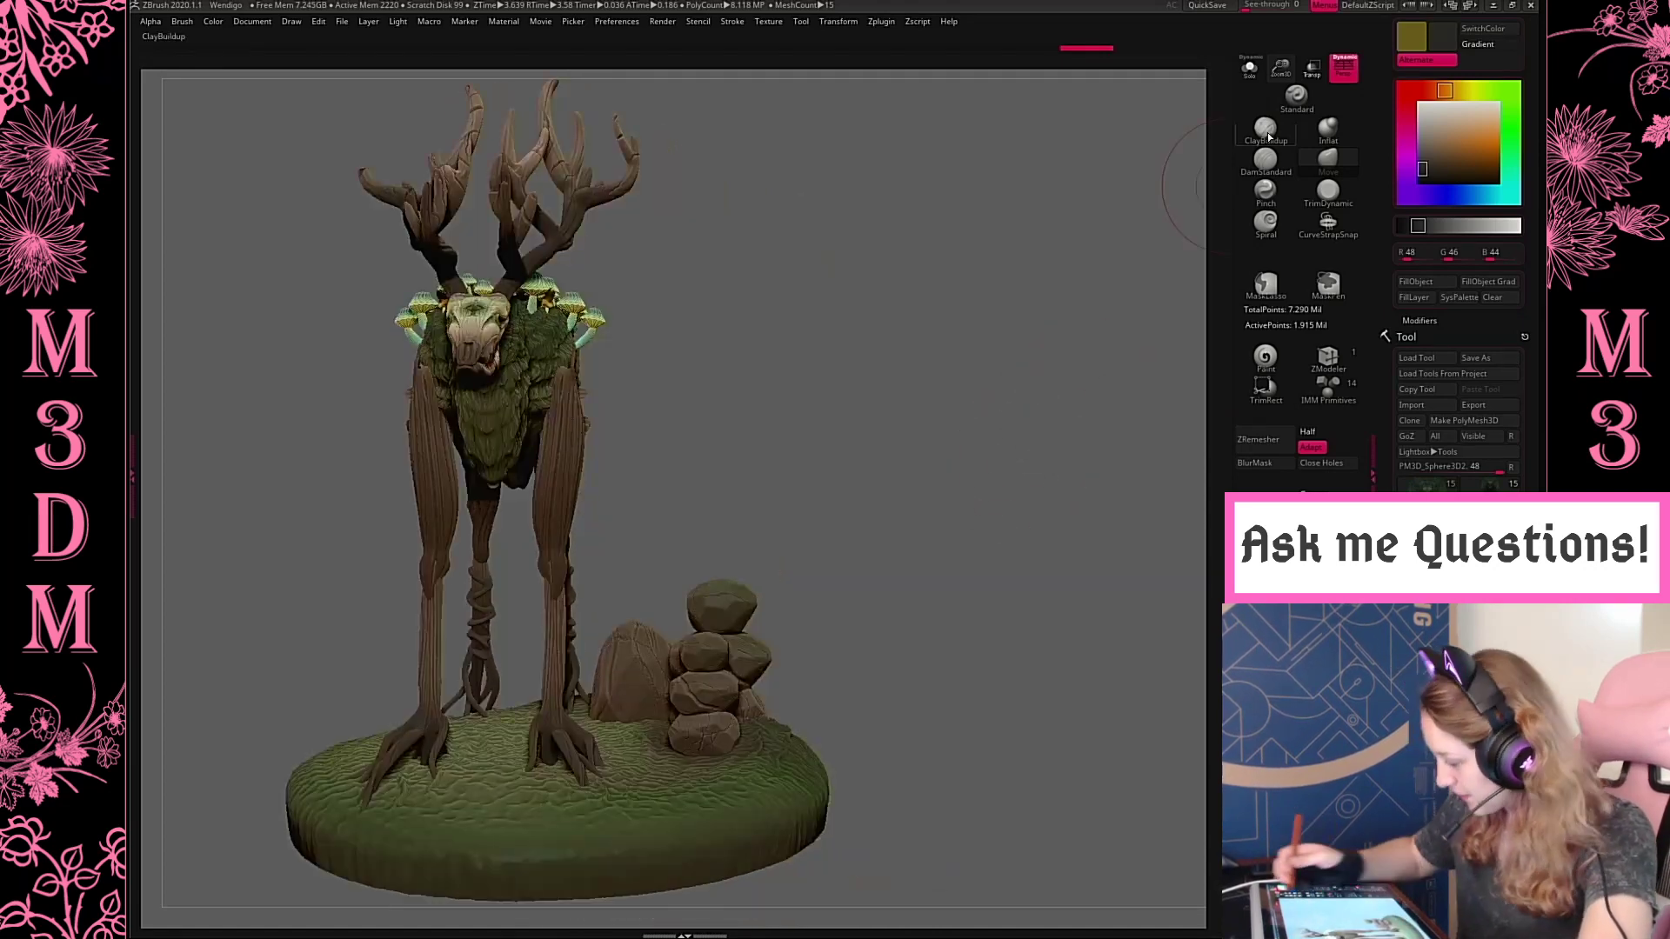
Save the project as Wendigo in the Wendigo folder, replacing the existing file
left_click_drag(1280, 70, 1218, 148)
key("ctrl+s")
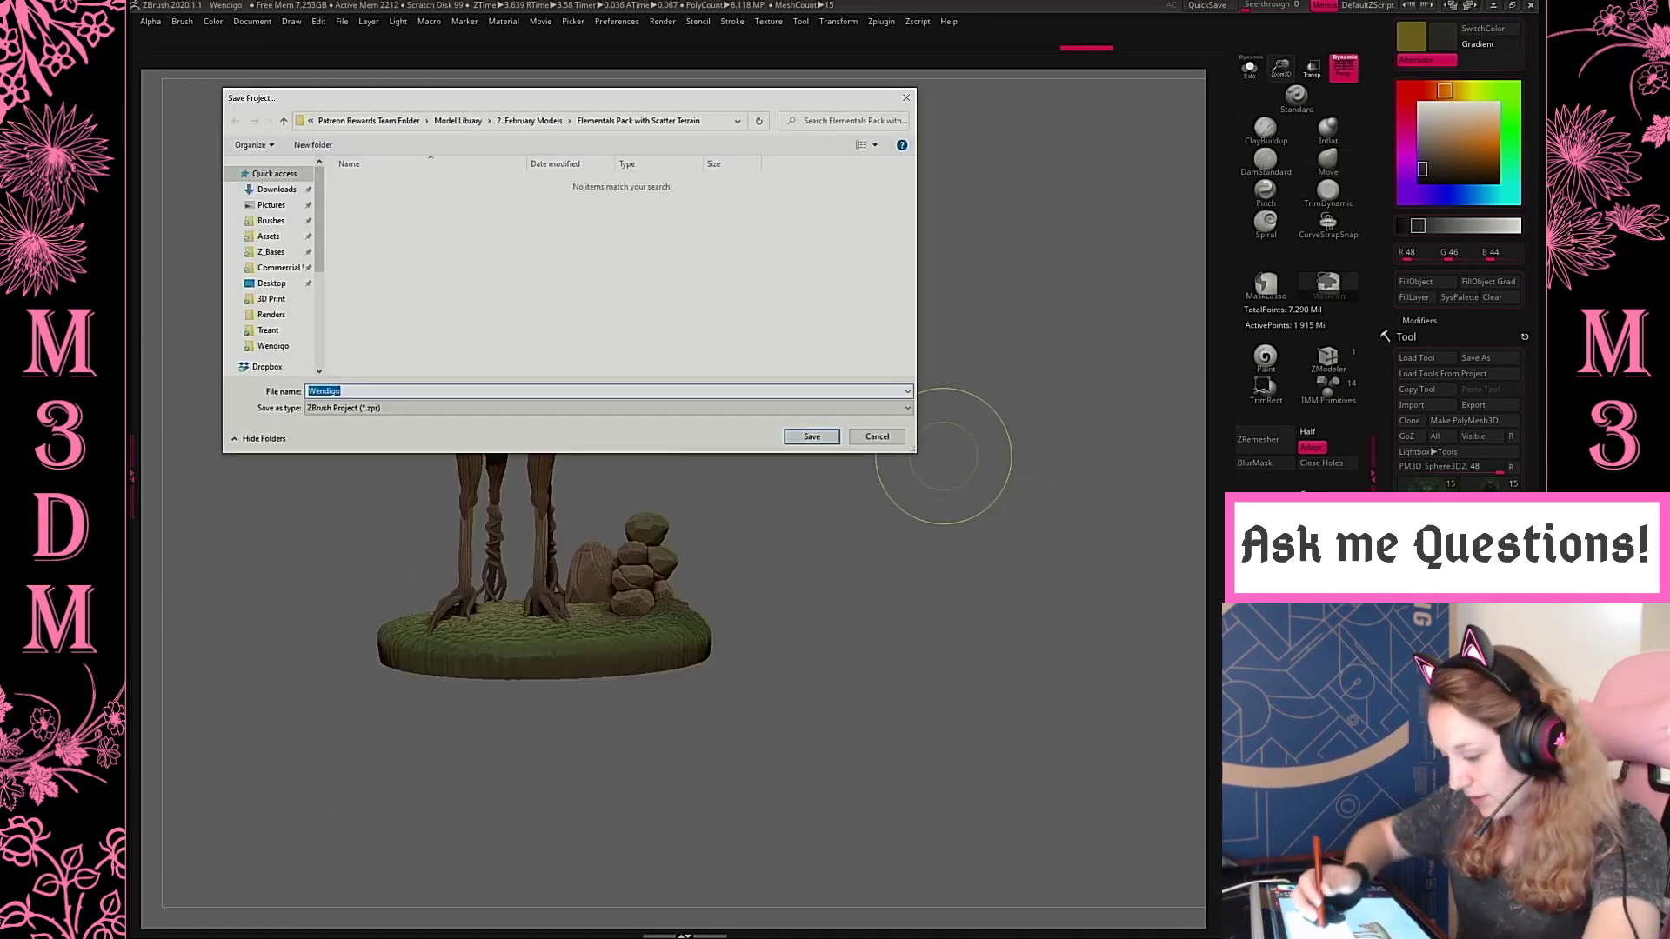
left_click(273, 346)
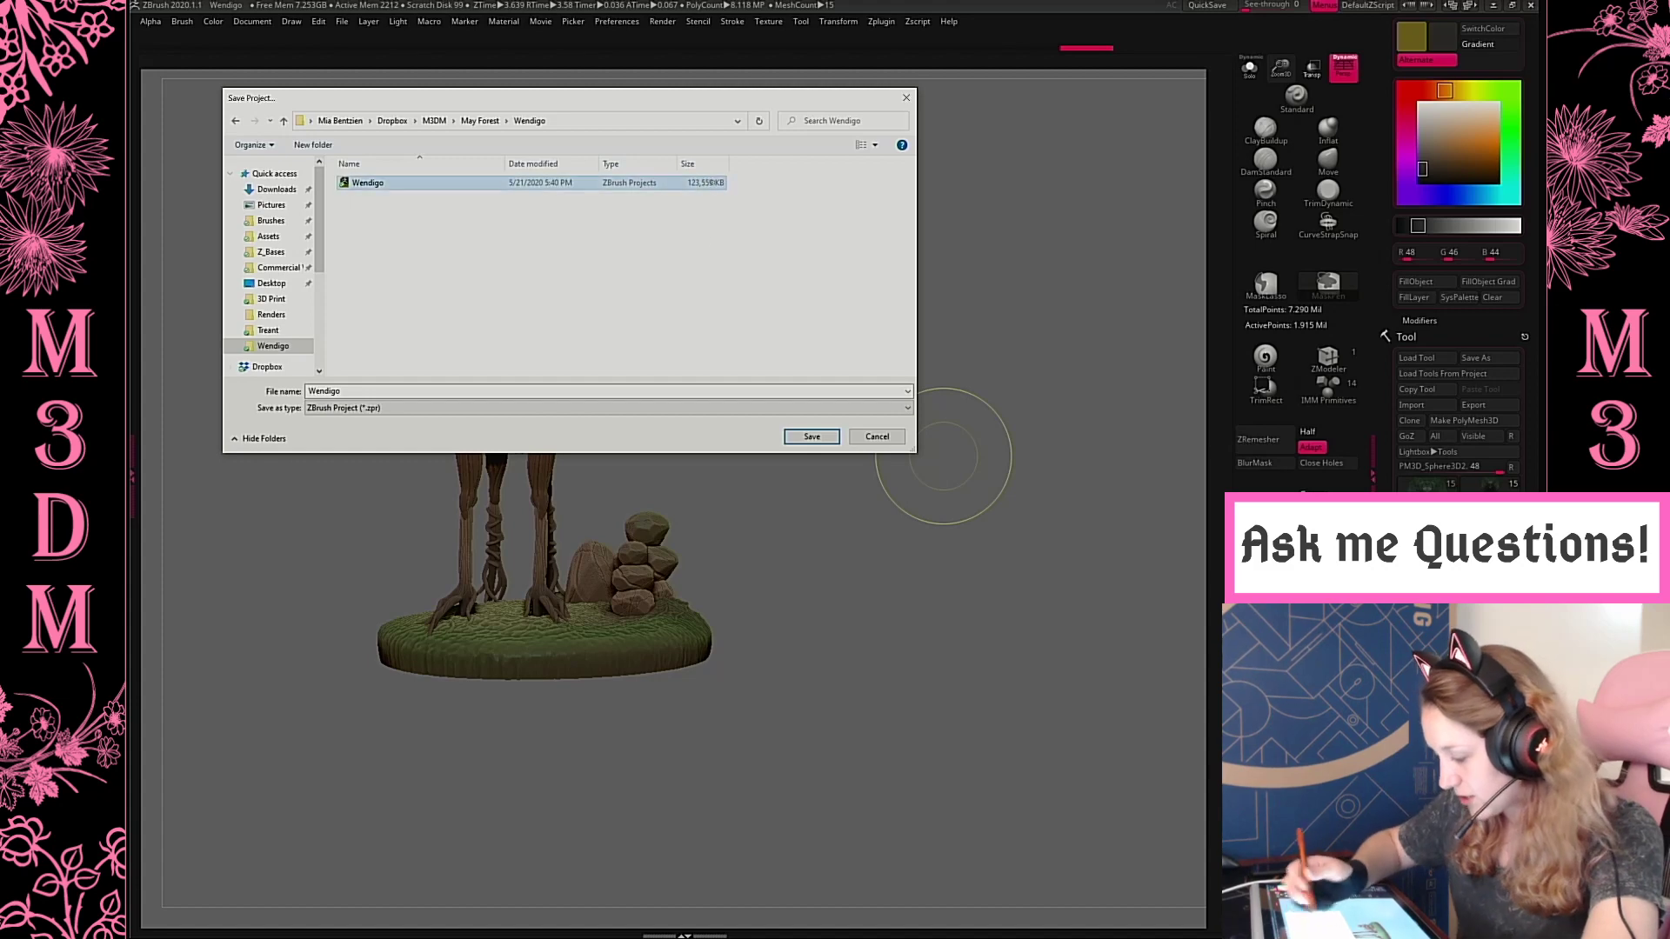
left_click(812, 437)
left_click(869, 466)
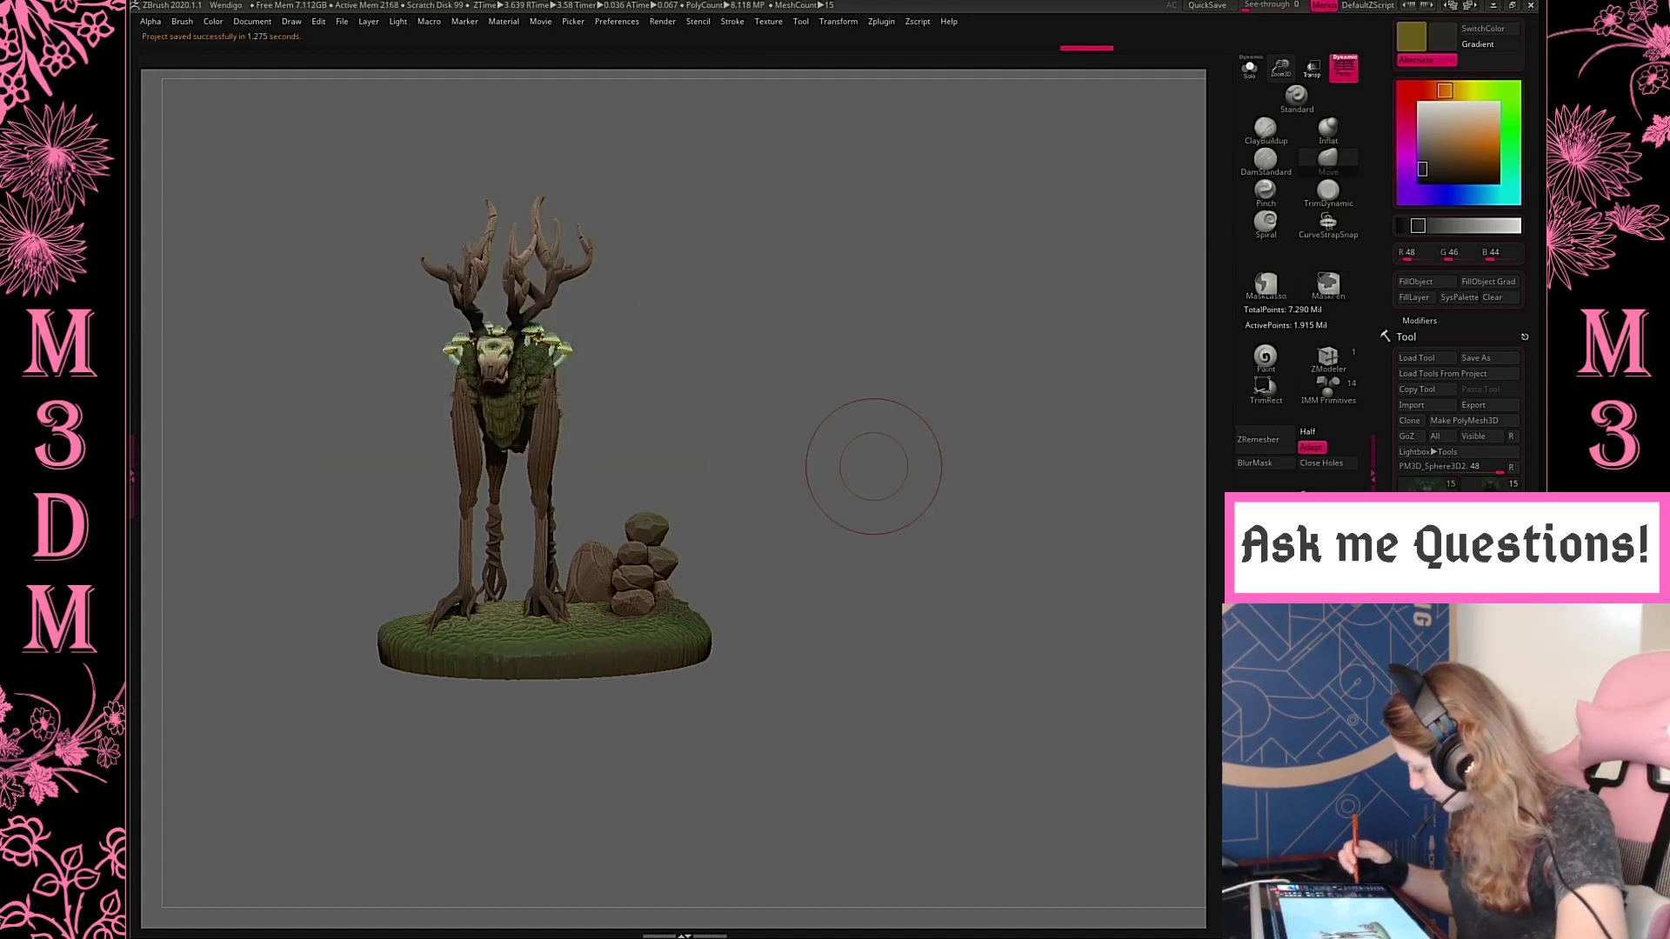
Select the antlers subtool and isolate it in Solo mode, turned to show the branches
left_click_drag(1387, 657, 1388, 528)
left_click(1427, 524)
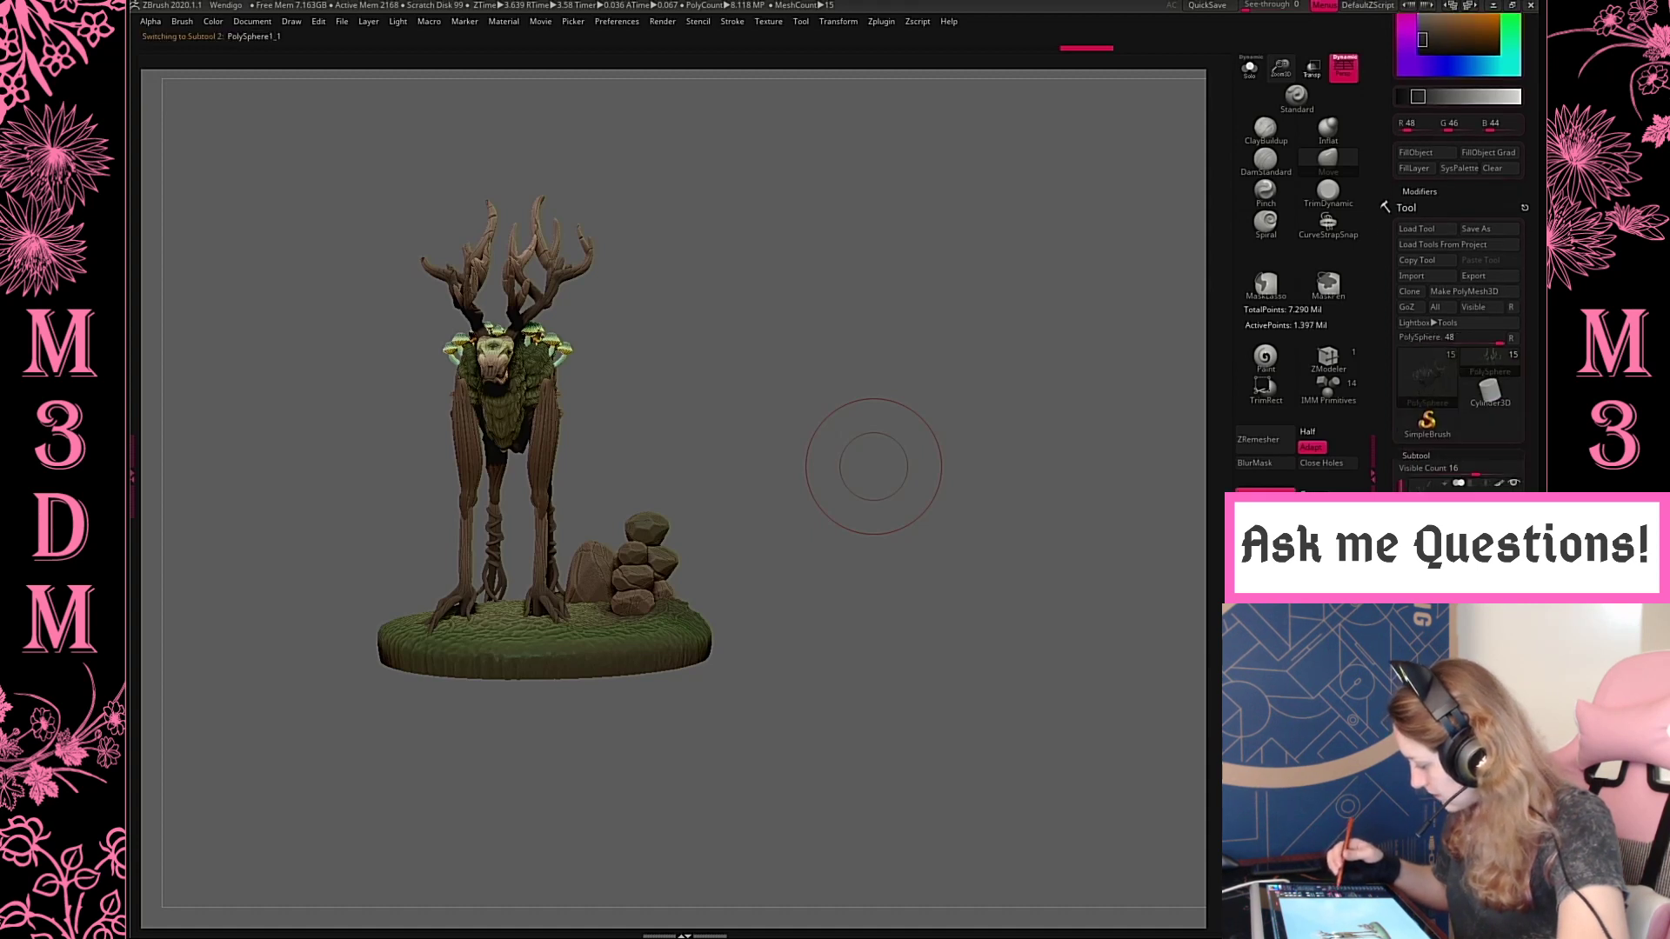
left_click(1426, 489)
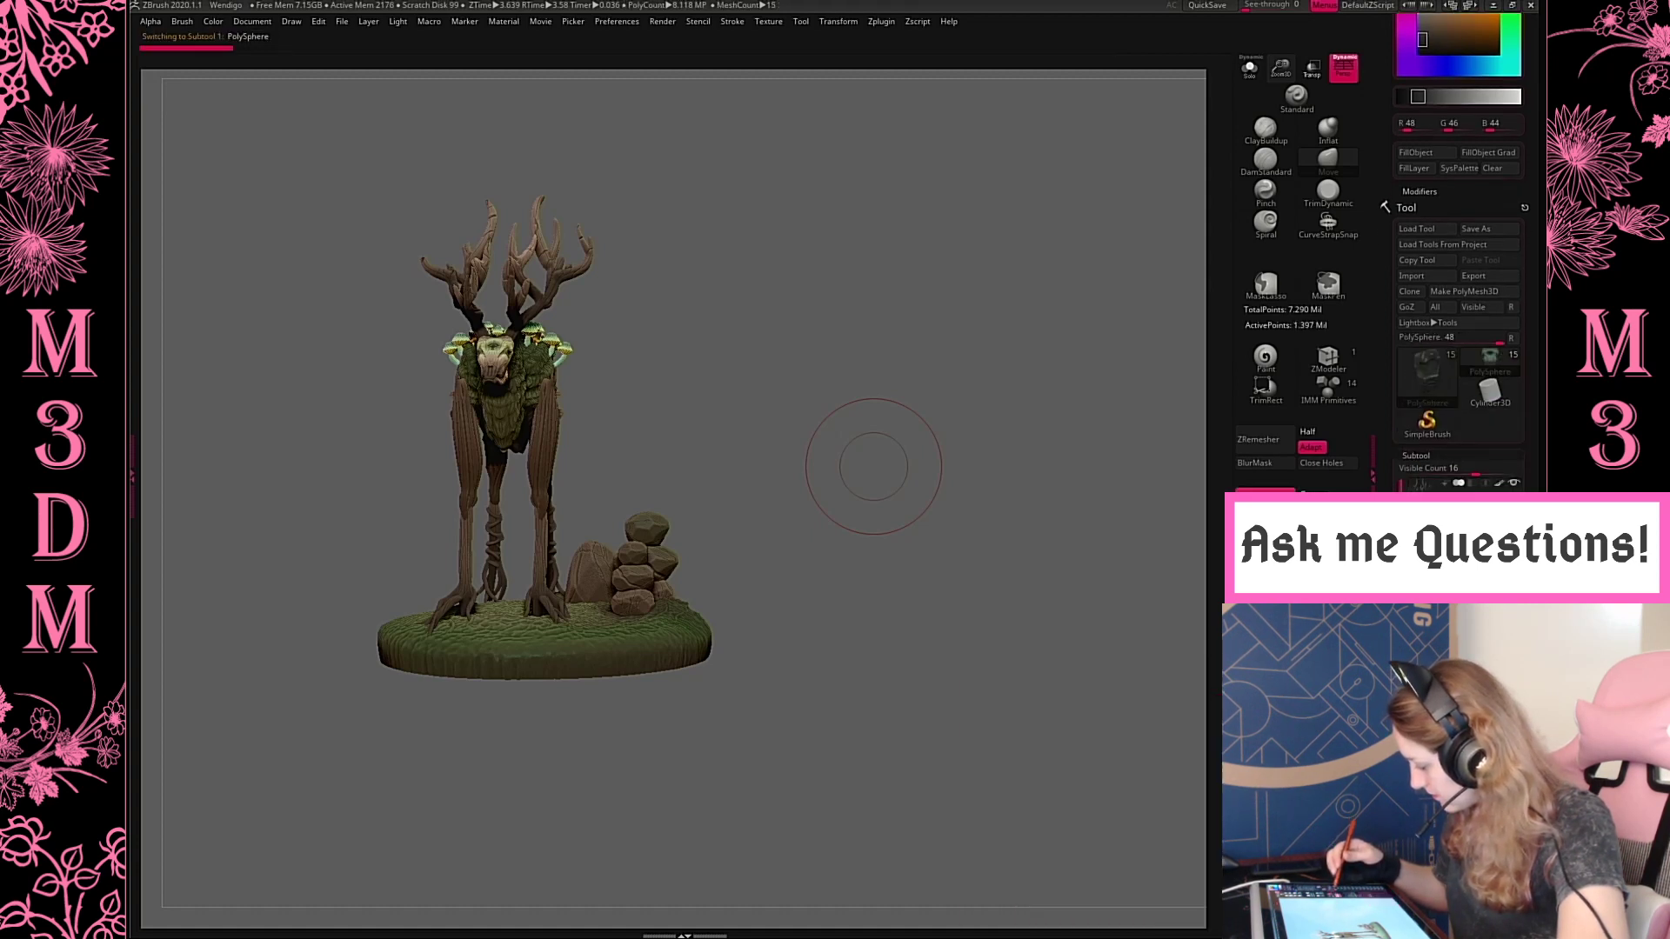
left_click(1250, 68)
left_click_drag(870, 512, 943, 699)
left_click_drag(1014, 478, 754, 729, "alt")
left_click_drag(1171, 270, 1112, 213)
Pre-process the isolated antlers in Decimation Master with Use and Keep Polypaint enabled
left_click(881, 21)
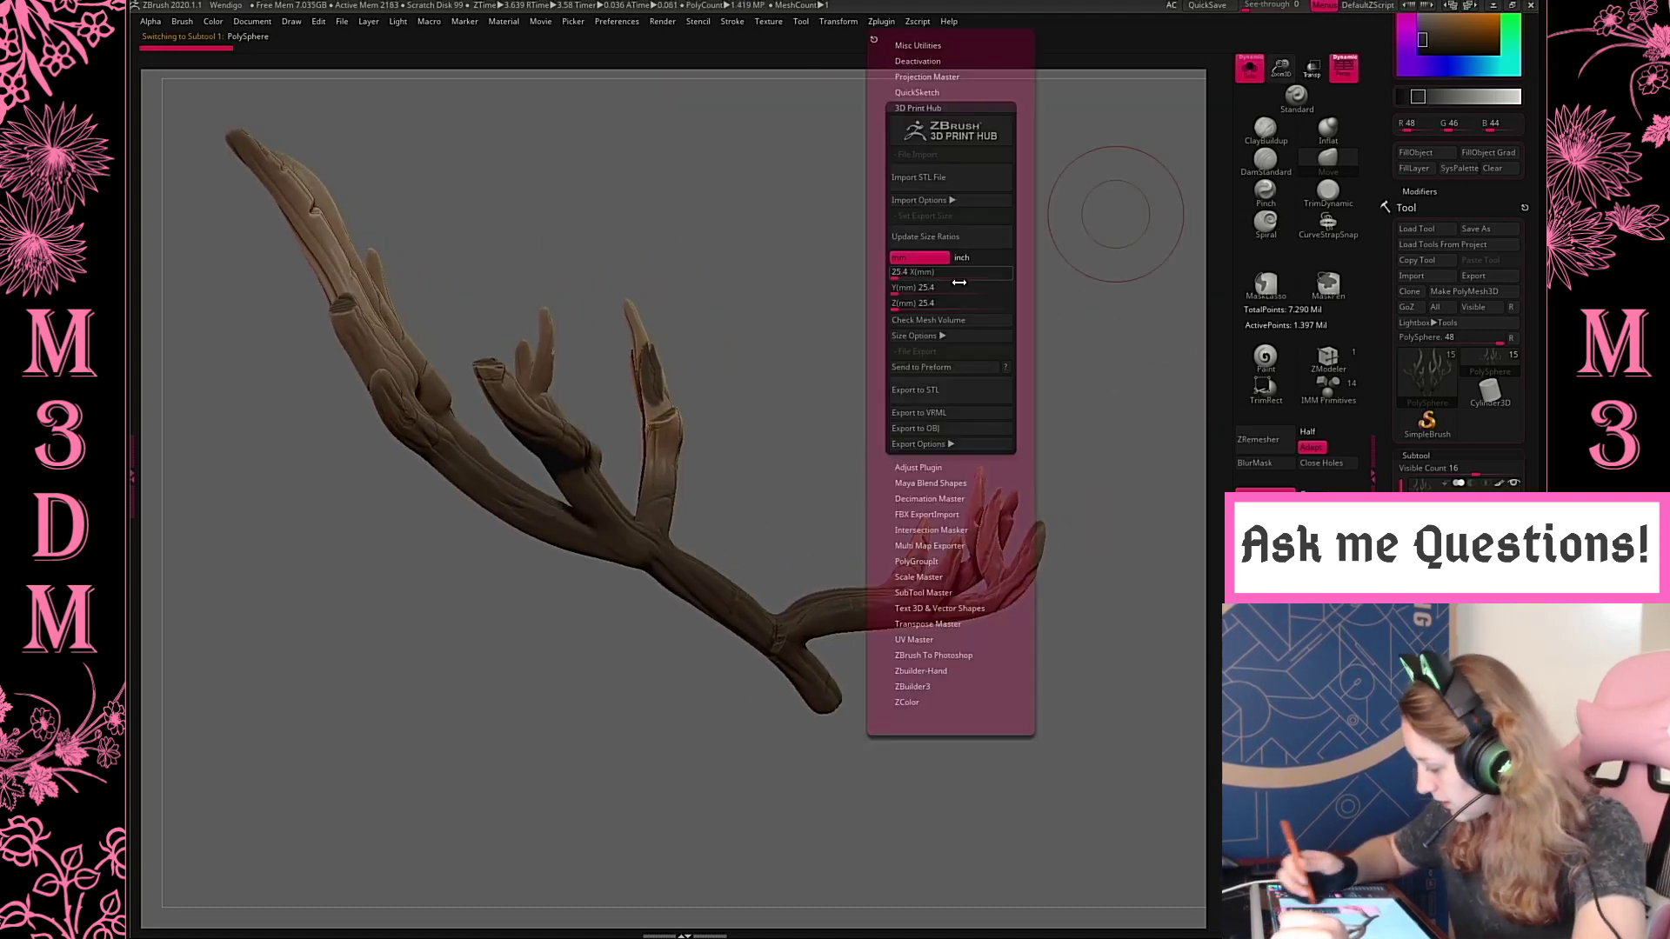
left_click(930, 108)
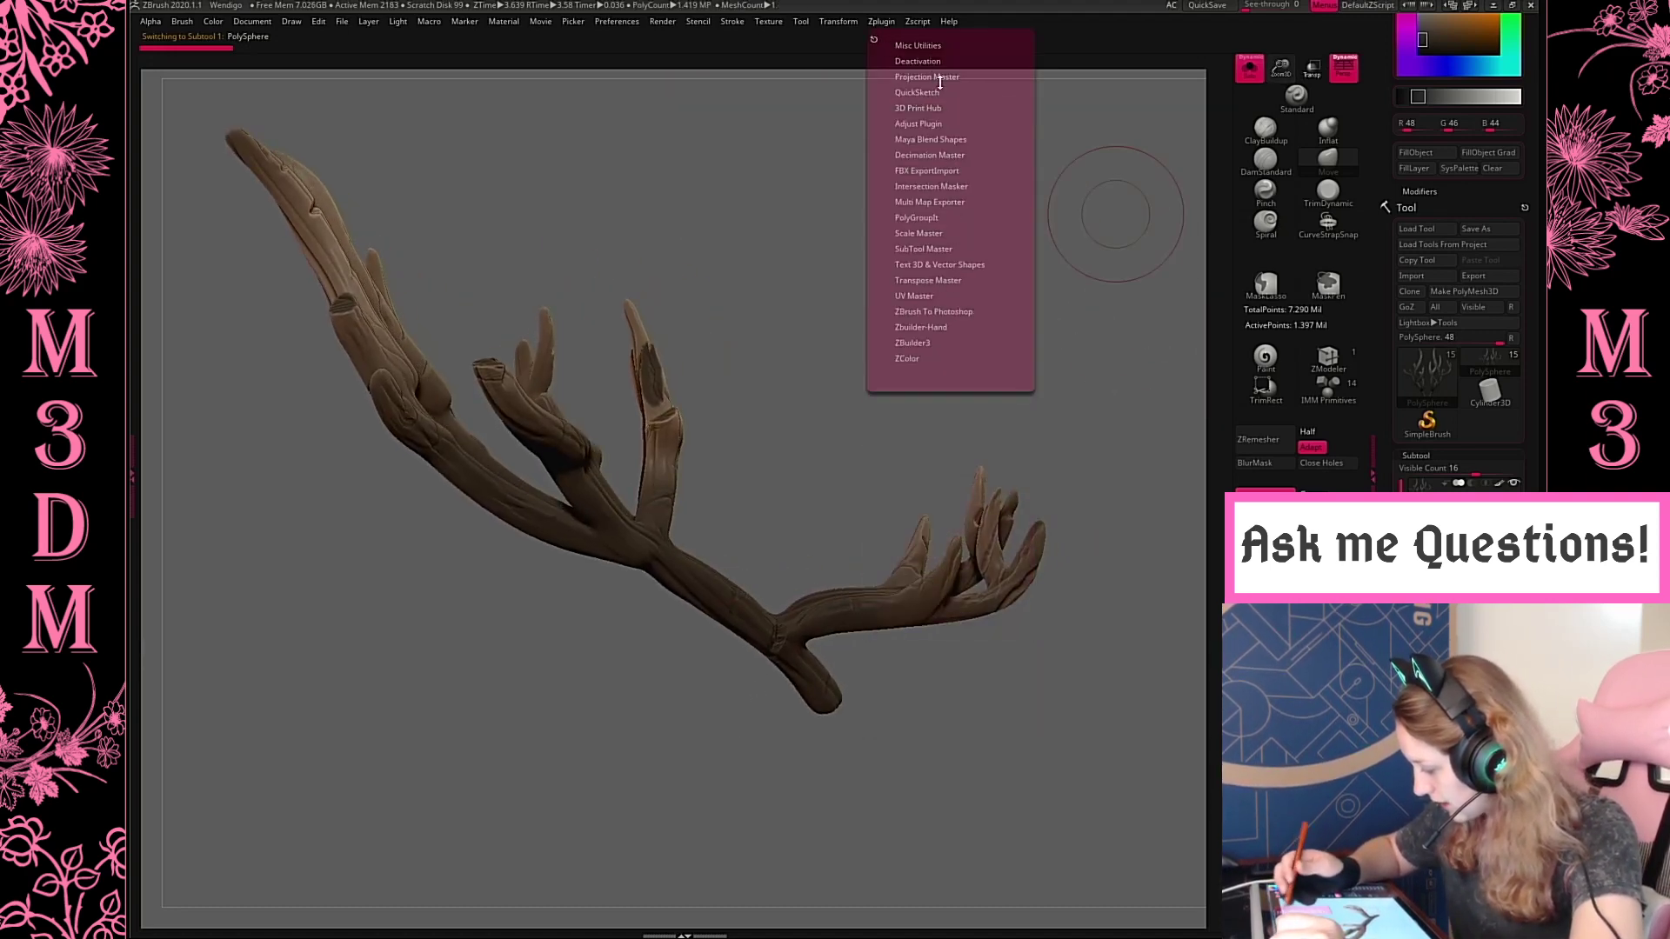
left_click(1418, 457)
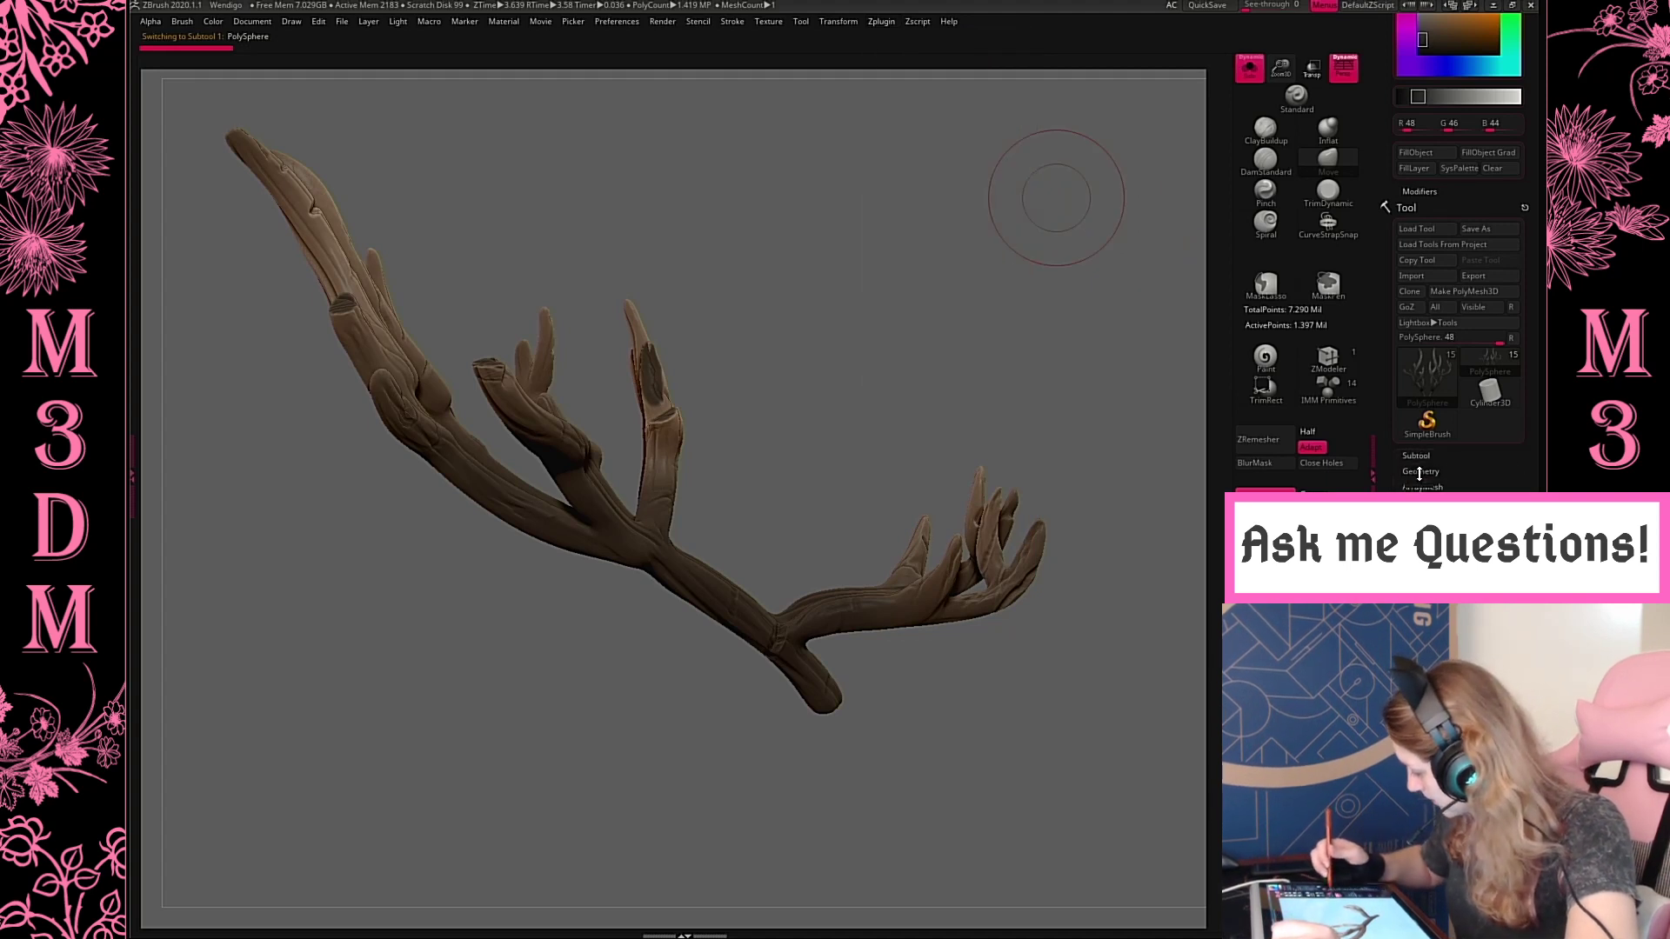
left_click(1422, 472)
left_click(1416, 456)
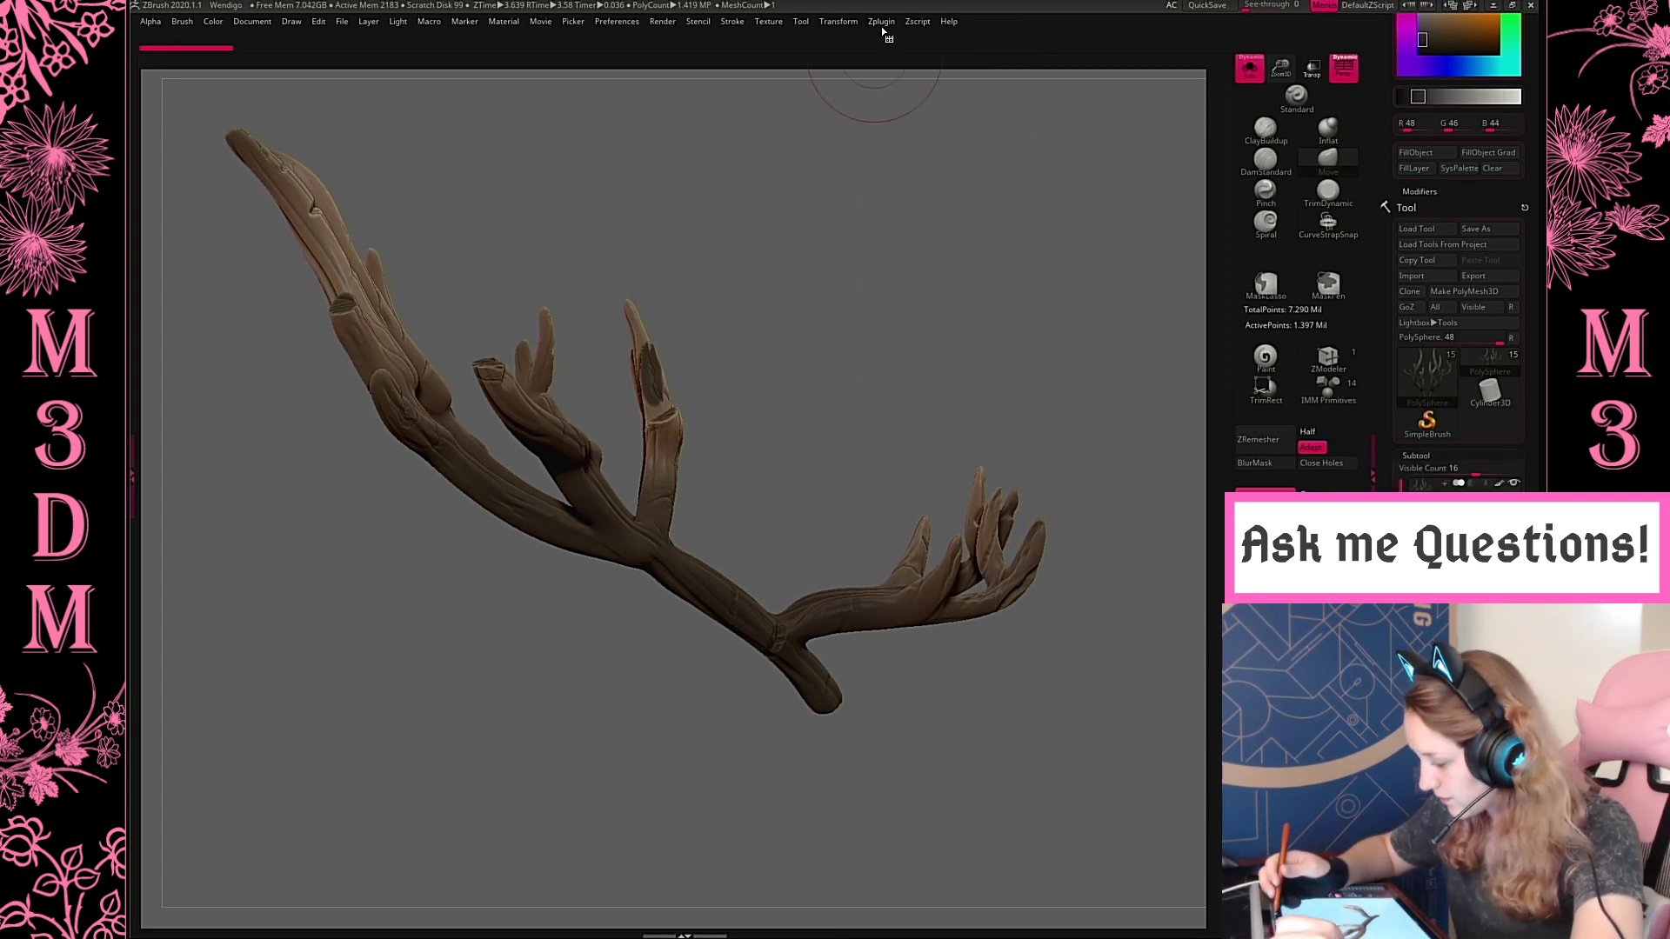
mouse_move(881, 21)
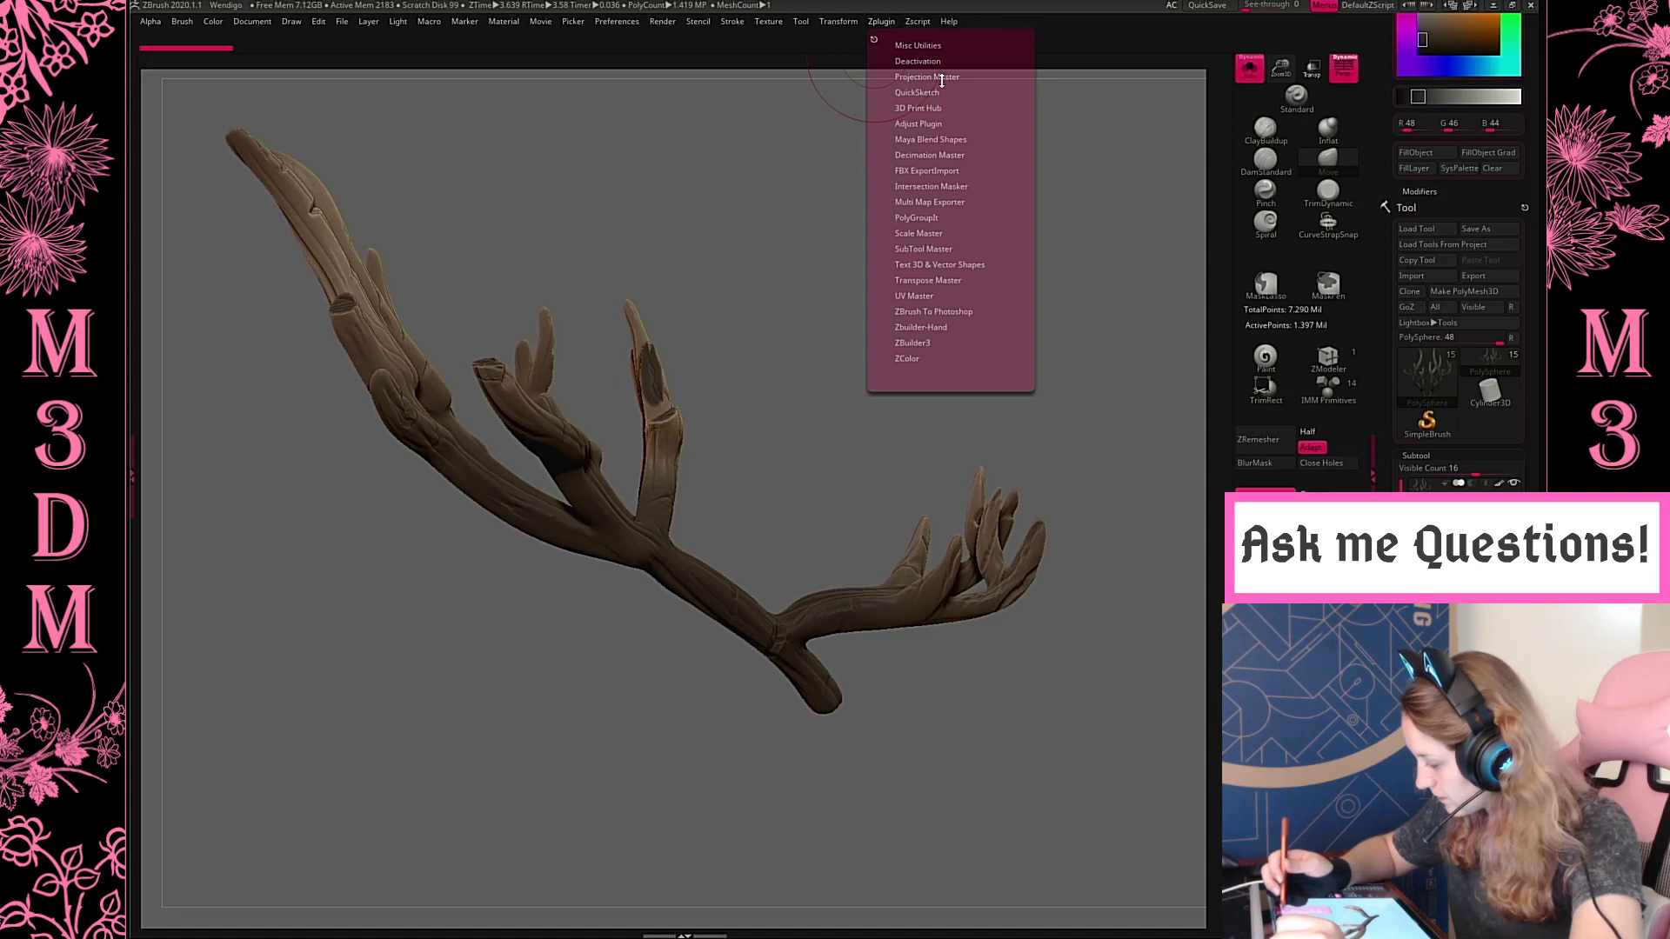
left_click(941, 155)
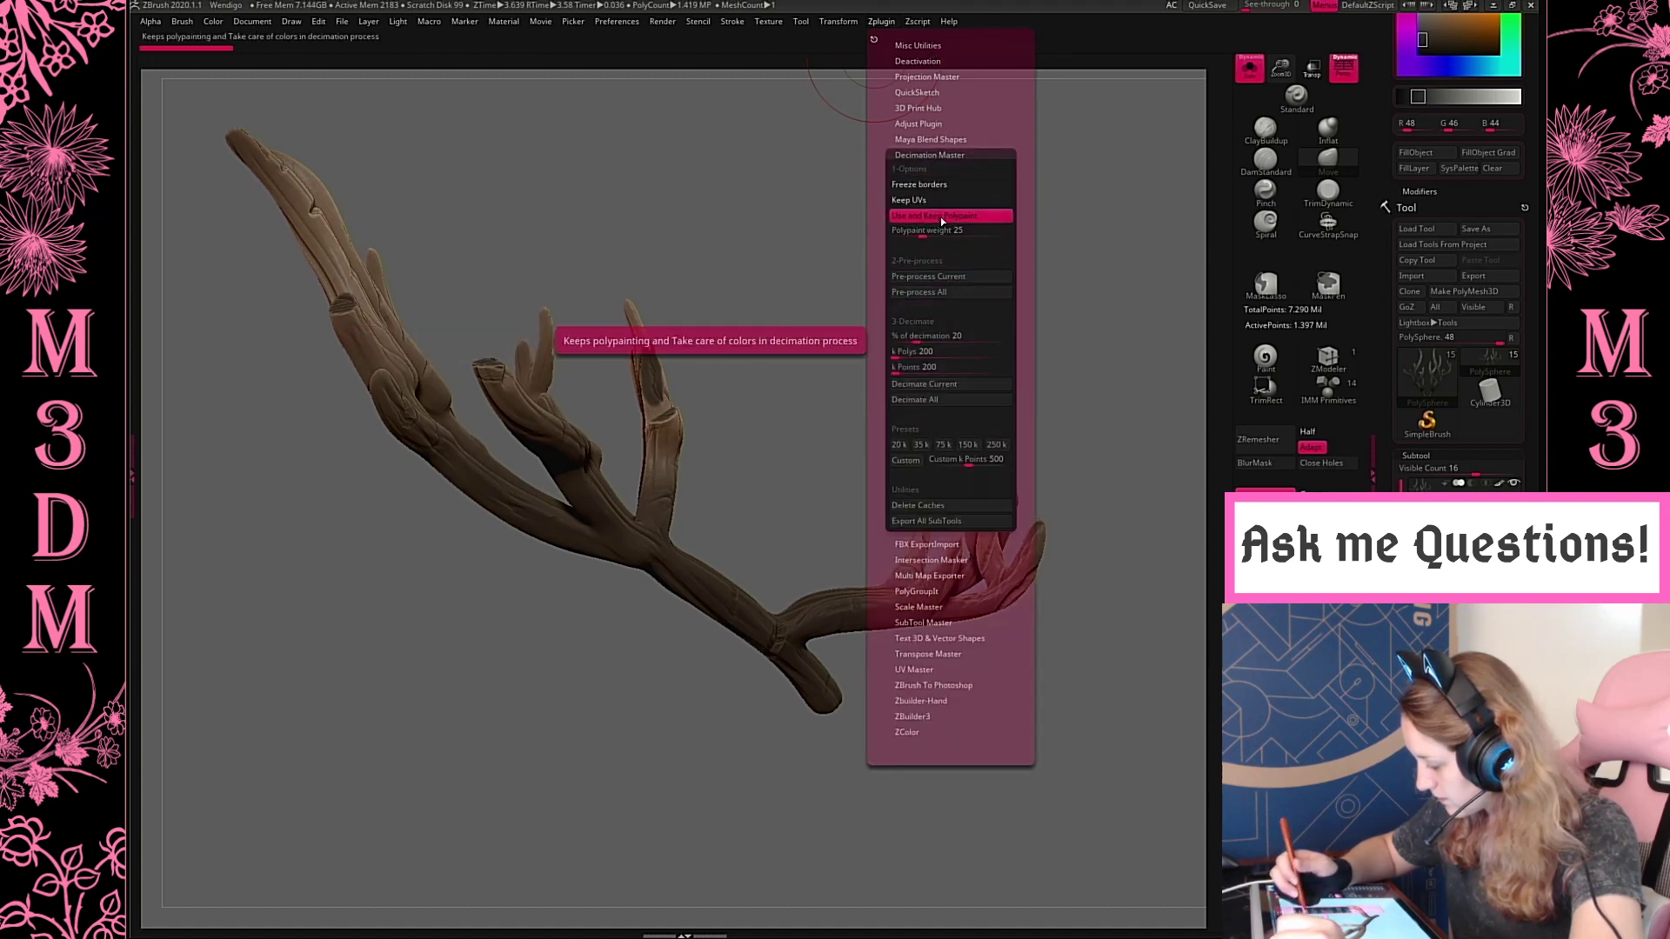
left_click(942, 275)
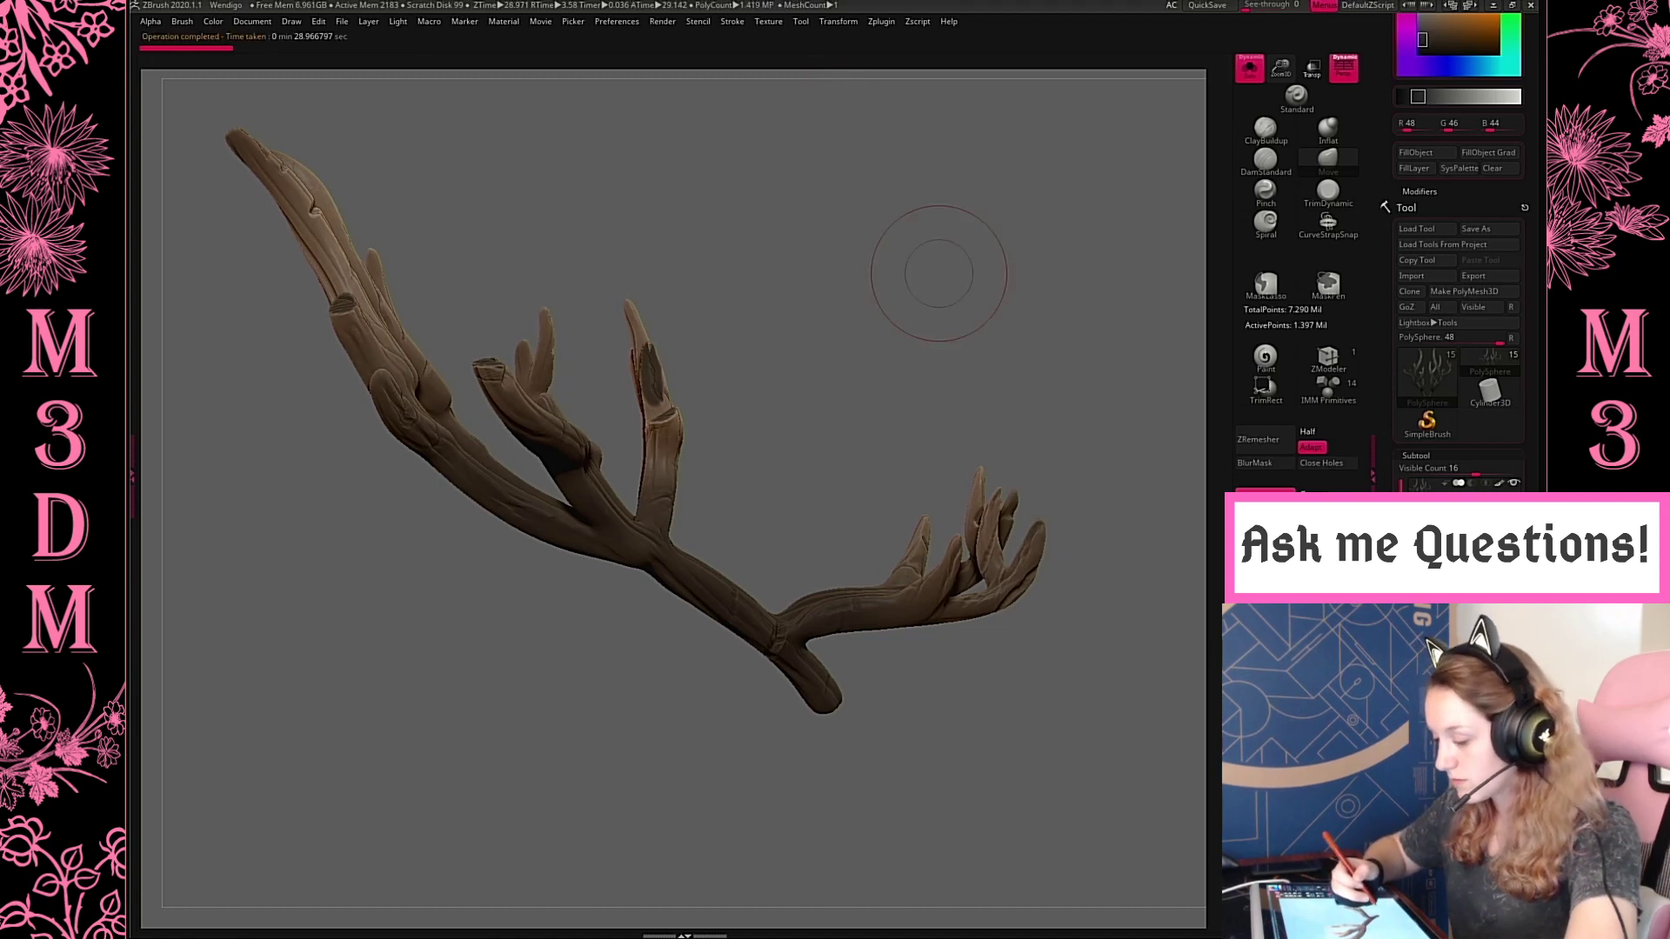
Decimate the antlers with the 35k preset and bring the rest of the model back into view
mouse_move(881, 24)
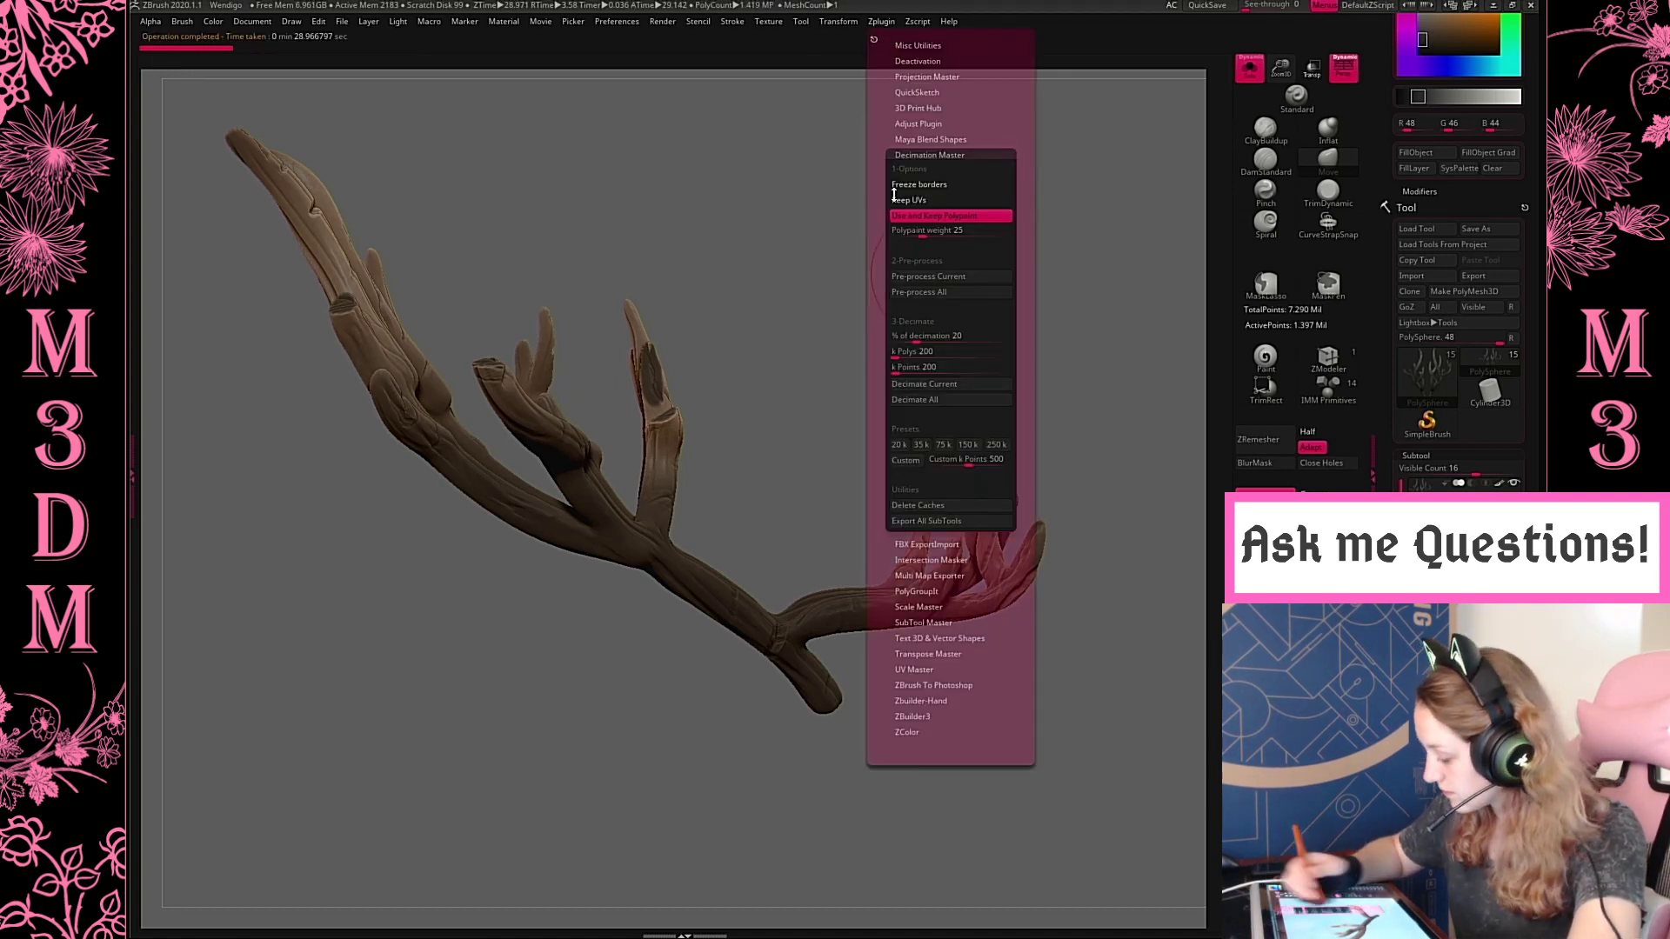
left_click(923, 448)
left_click_drag(1013, 319, 957, 375)
left_click(1250, 69)
key("f")
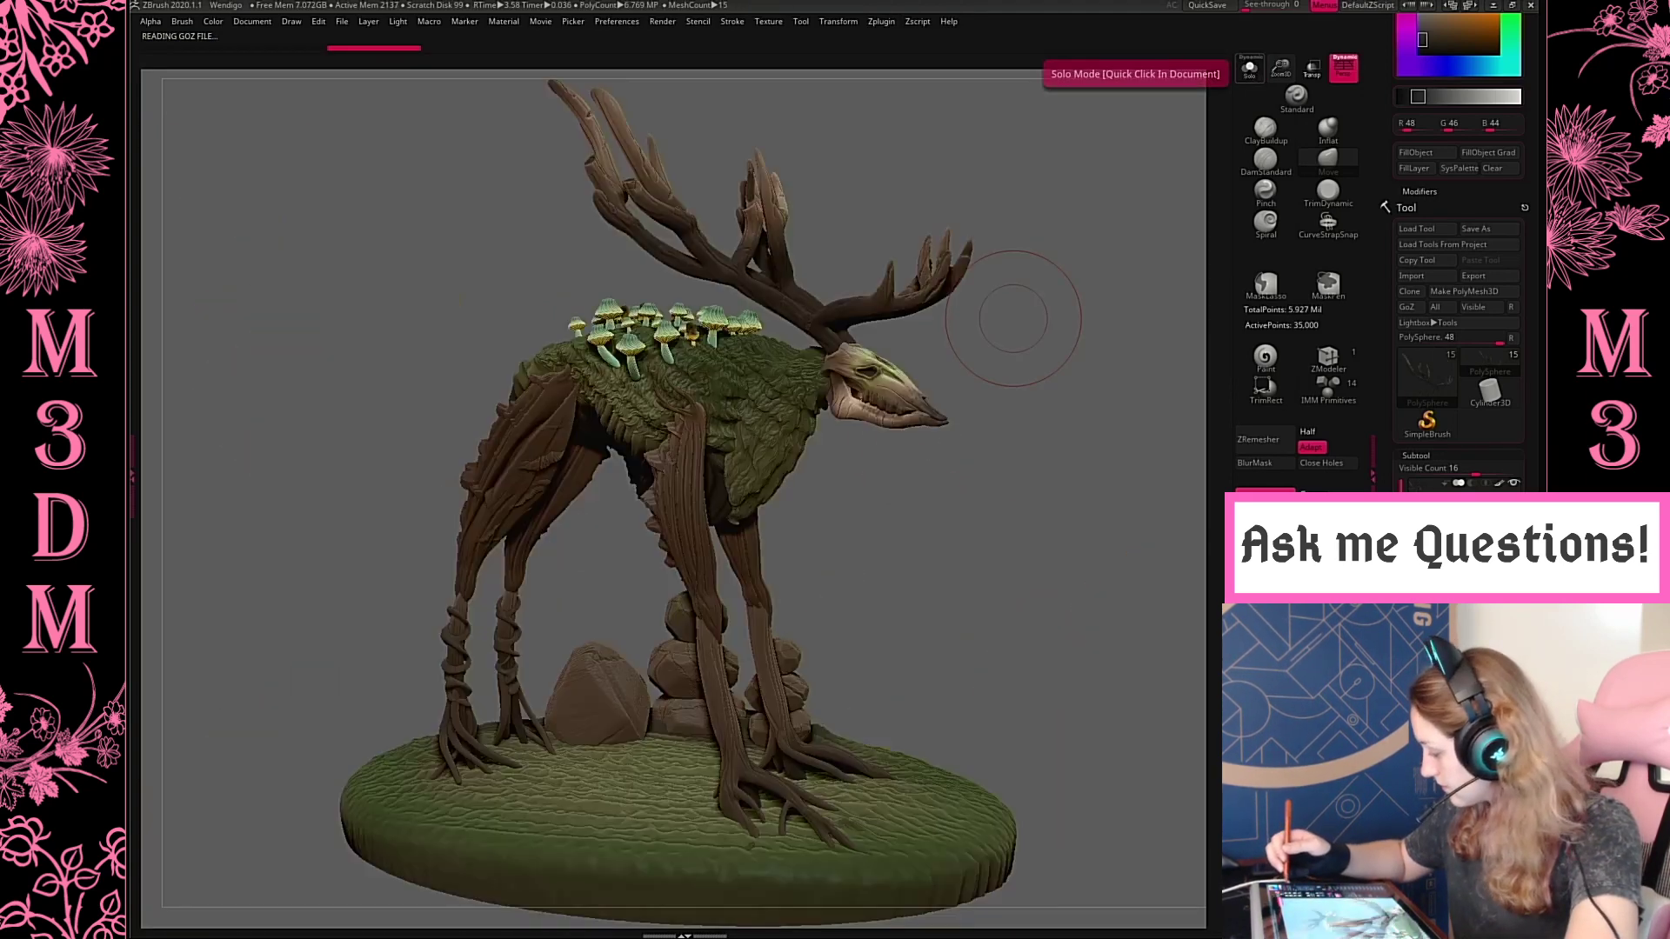
Select the skull subtool and isolate it in Solo mode, framed large in side view
left_click_drag(1067, 418, 1133, 544)
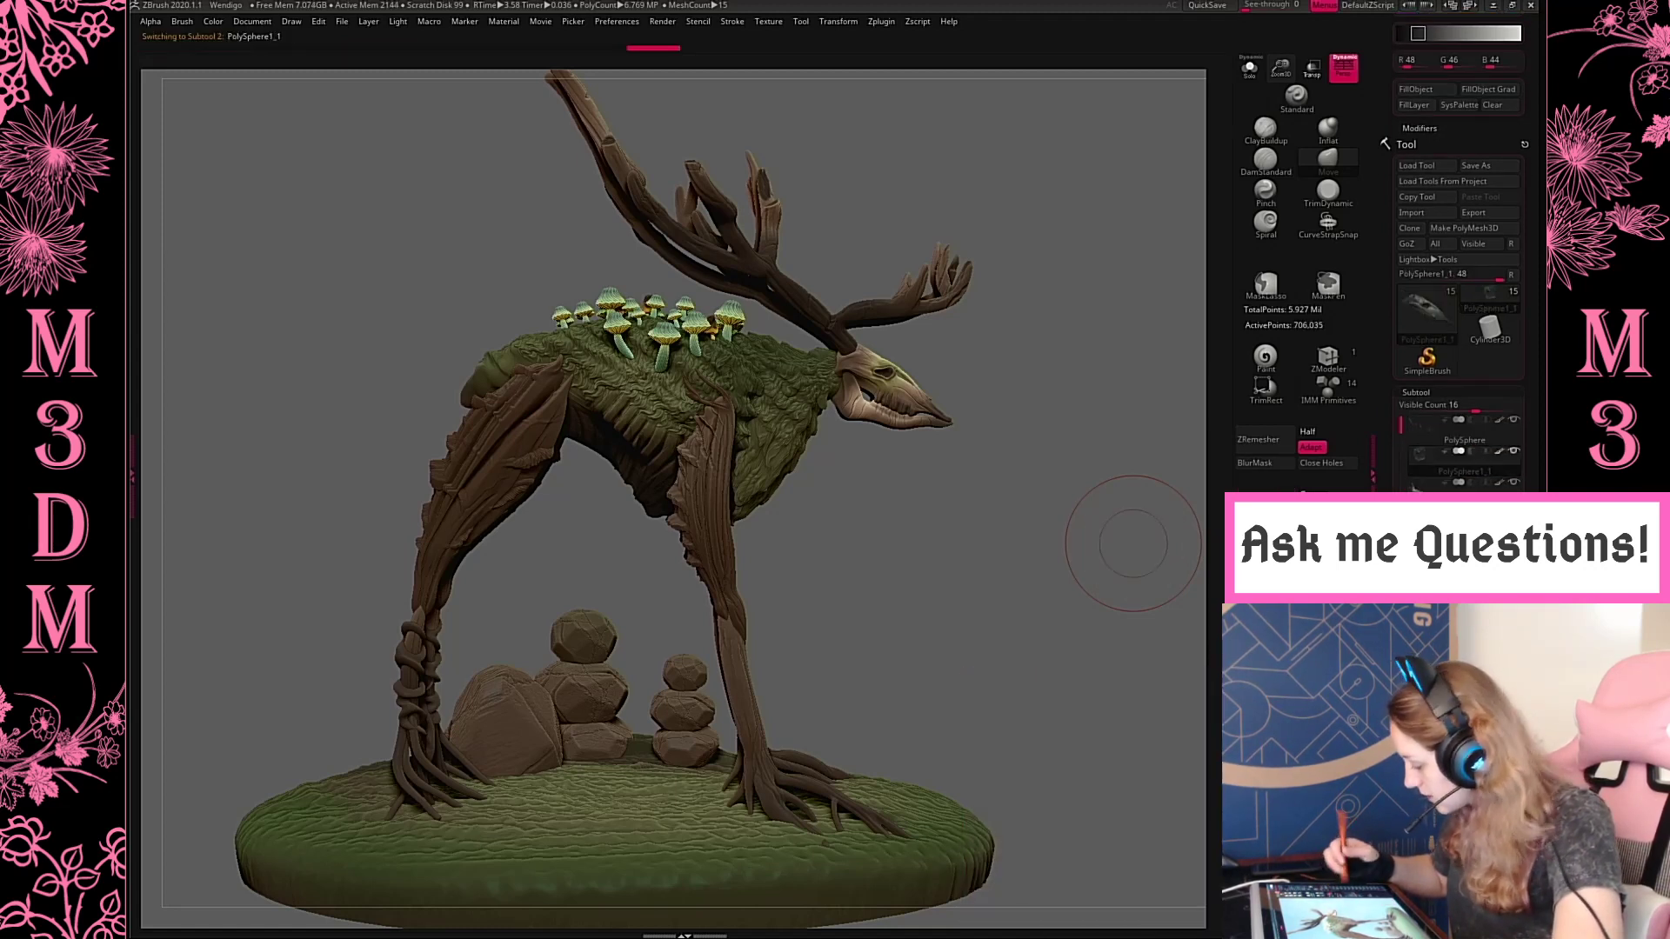
left_click(1250, 70)
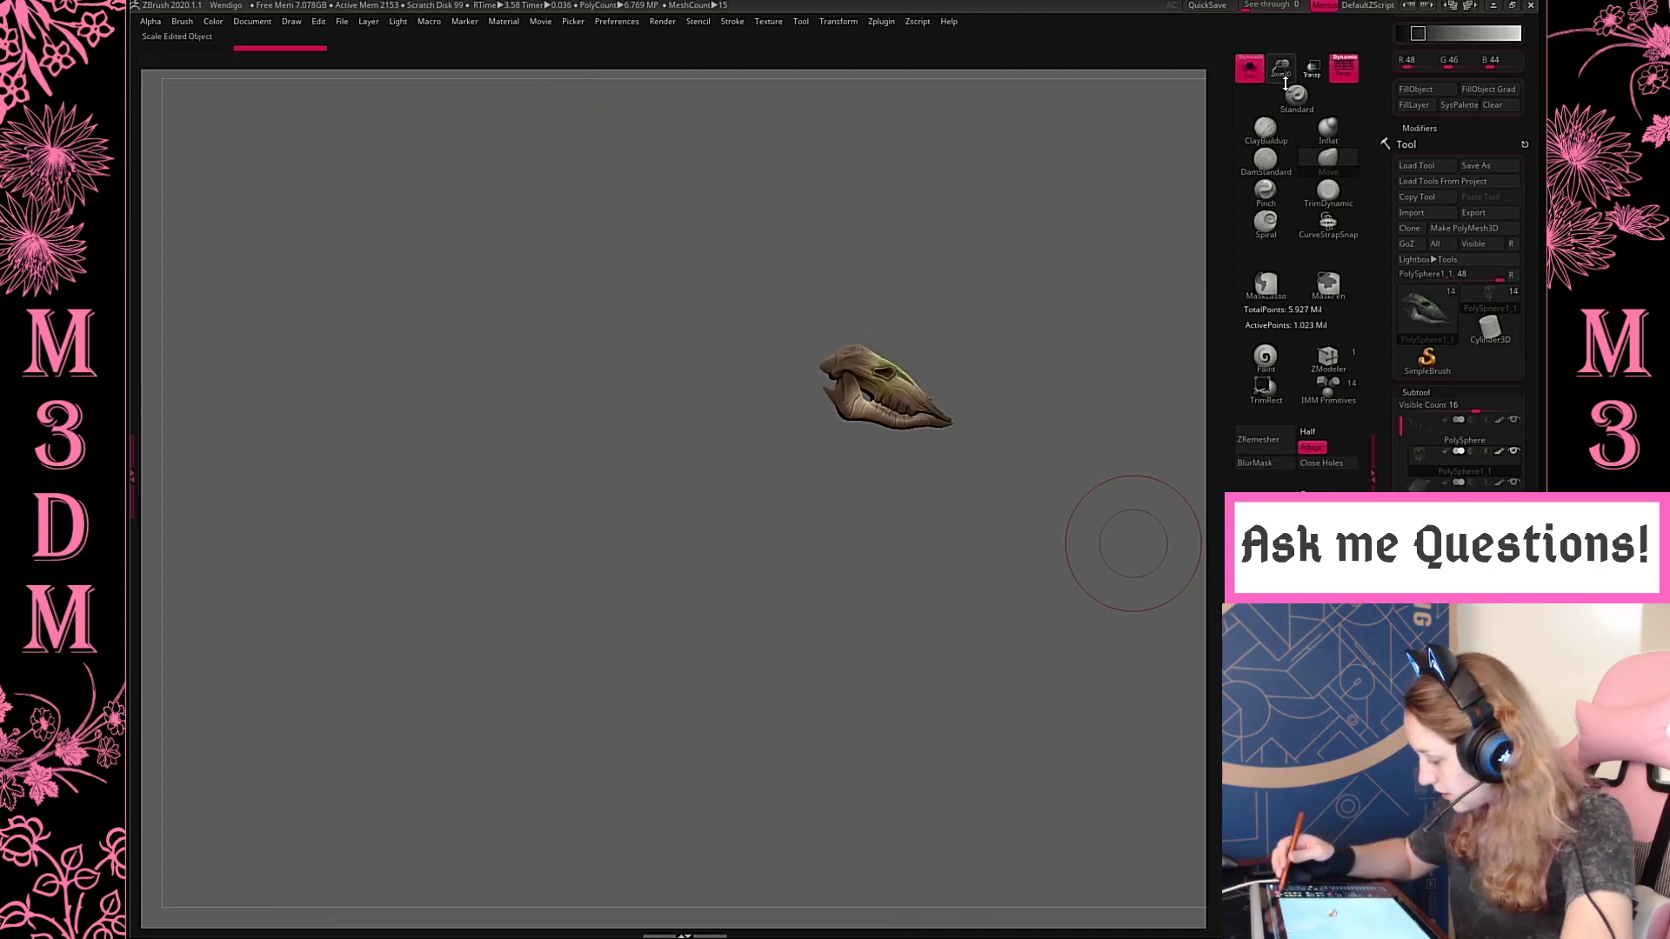
left_click_drag(1285, 73, 1268, 211)
left_click_drag(957, 392, 682, 248, "alt")
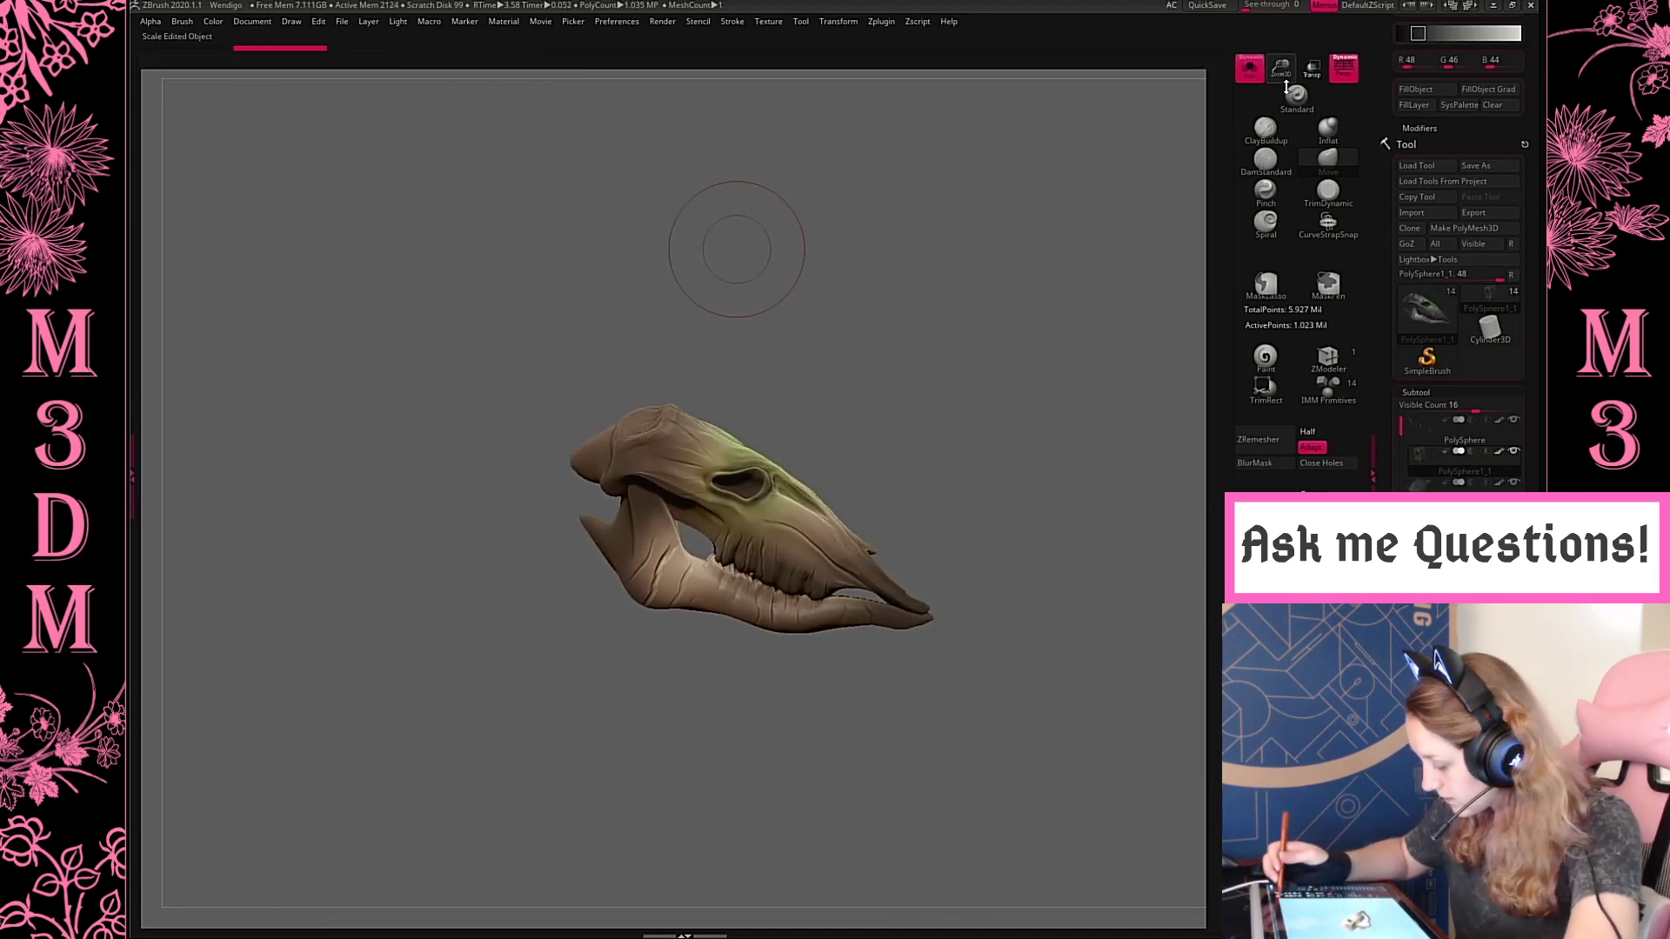
left_click_drag(1281, 74, 1277, 183)
left_click_drag(1006, 317, 927, 185, "alt")
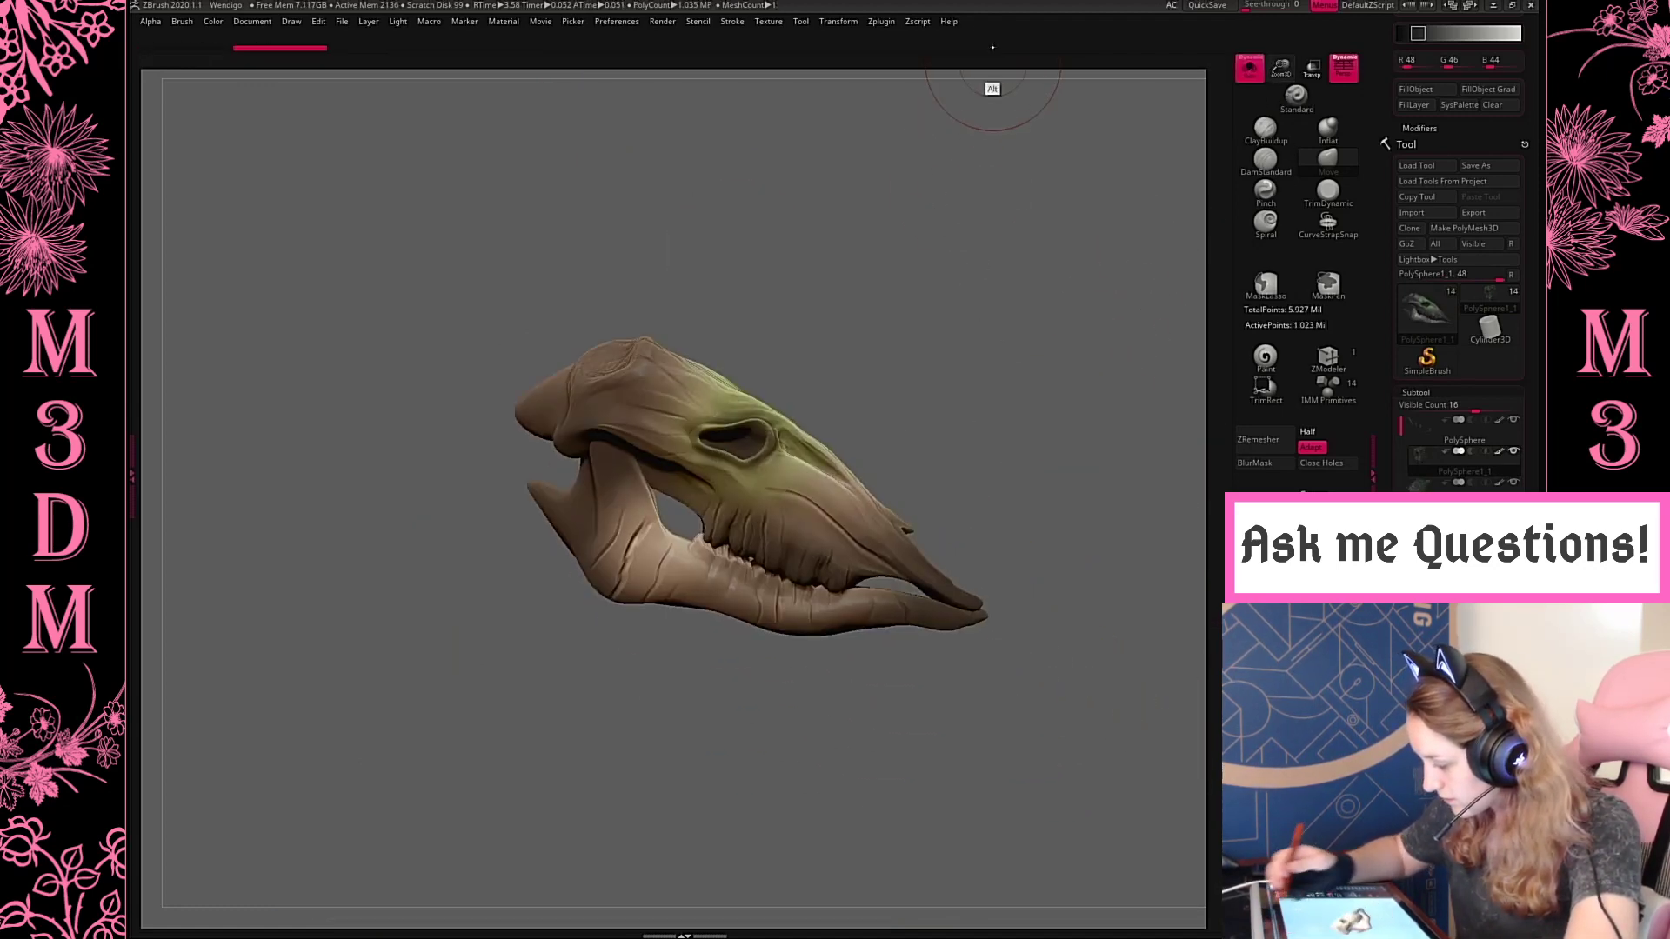
Apply Mirror And Weld to the skull and inspect its opposite side
left_click(882, 21)
left_click(1266, 499)
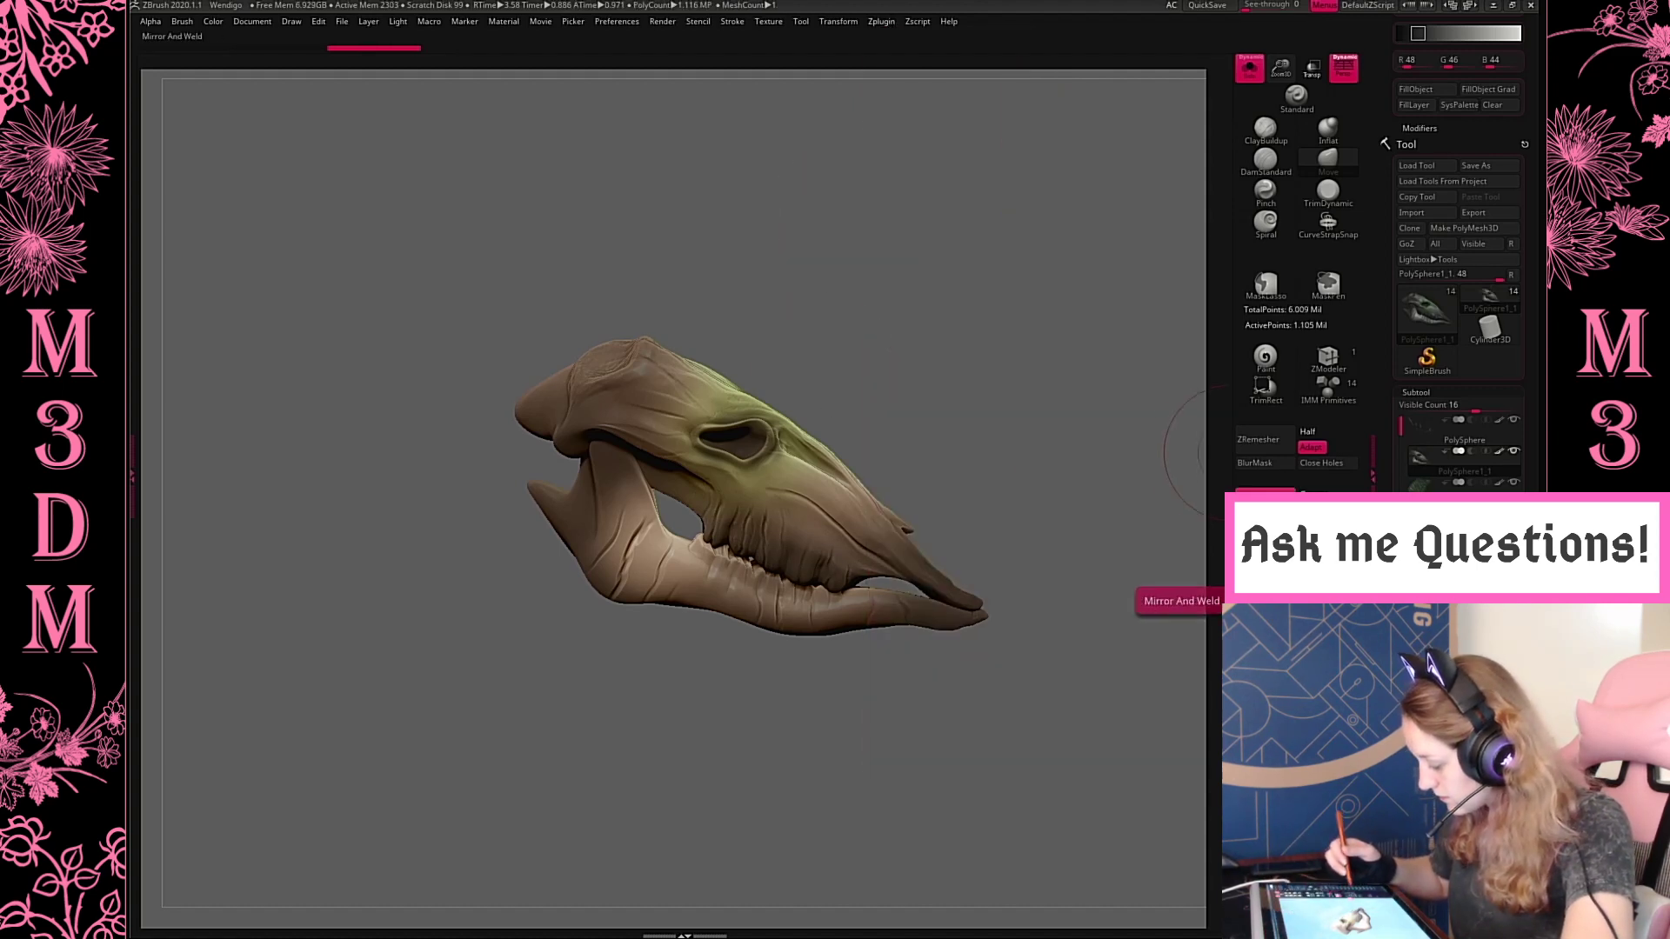
mouse_move(948, 320)
left_mouse_down()
mouse_move(1107, 409)
mouse_move(1052, 403)
mouse_move(979, 428)
mouse_move(1070, 402)
left_mouse_up()
left_click_drag(857, 516, 866, 506, "ctrl")
mouse_move(1052, 417)
left_mouse_down()
mouse_move(983, 402)
mouse_move(931, 364)
mouse_move(1086, 415)
mouse_move(1081, 321)
mouse_move(1104, 246)
mouse_move(954, 242)
mouse_move(1062, 269)
mouse_move(1039, 228)
mouse_move(1016, 225)
mouse_move(1077, 260)
mouse_move(1057, 254)
mouse_move(1070, 275)
mouse_move(1094, 260)
left_mouse_up()
Pre-process the skull in Decimation Master, decimate it with the 35k preset, and show the whole model again
left_click(882, 22)
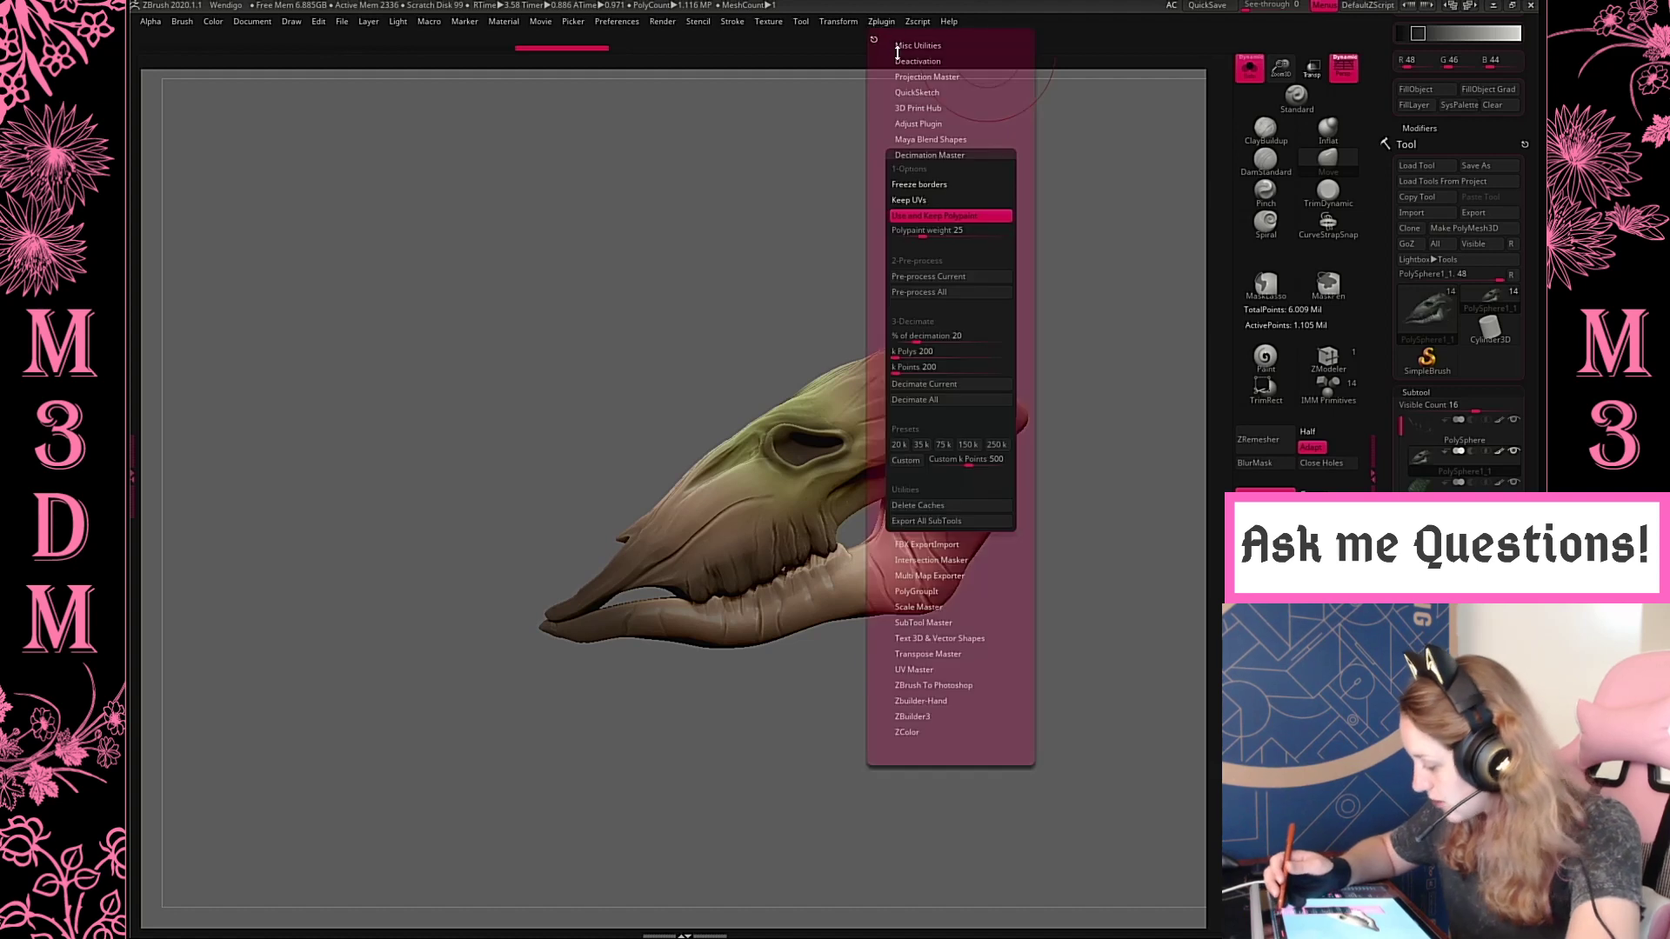
left_click(953, 275)
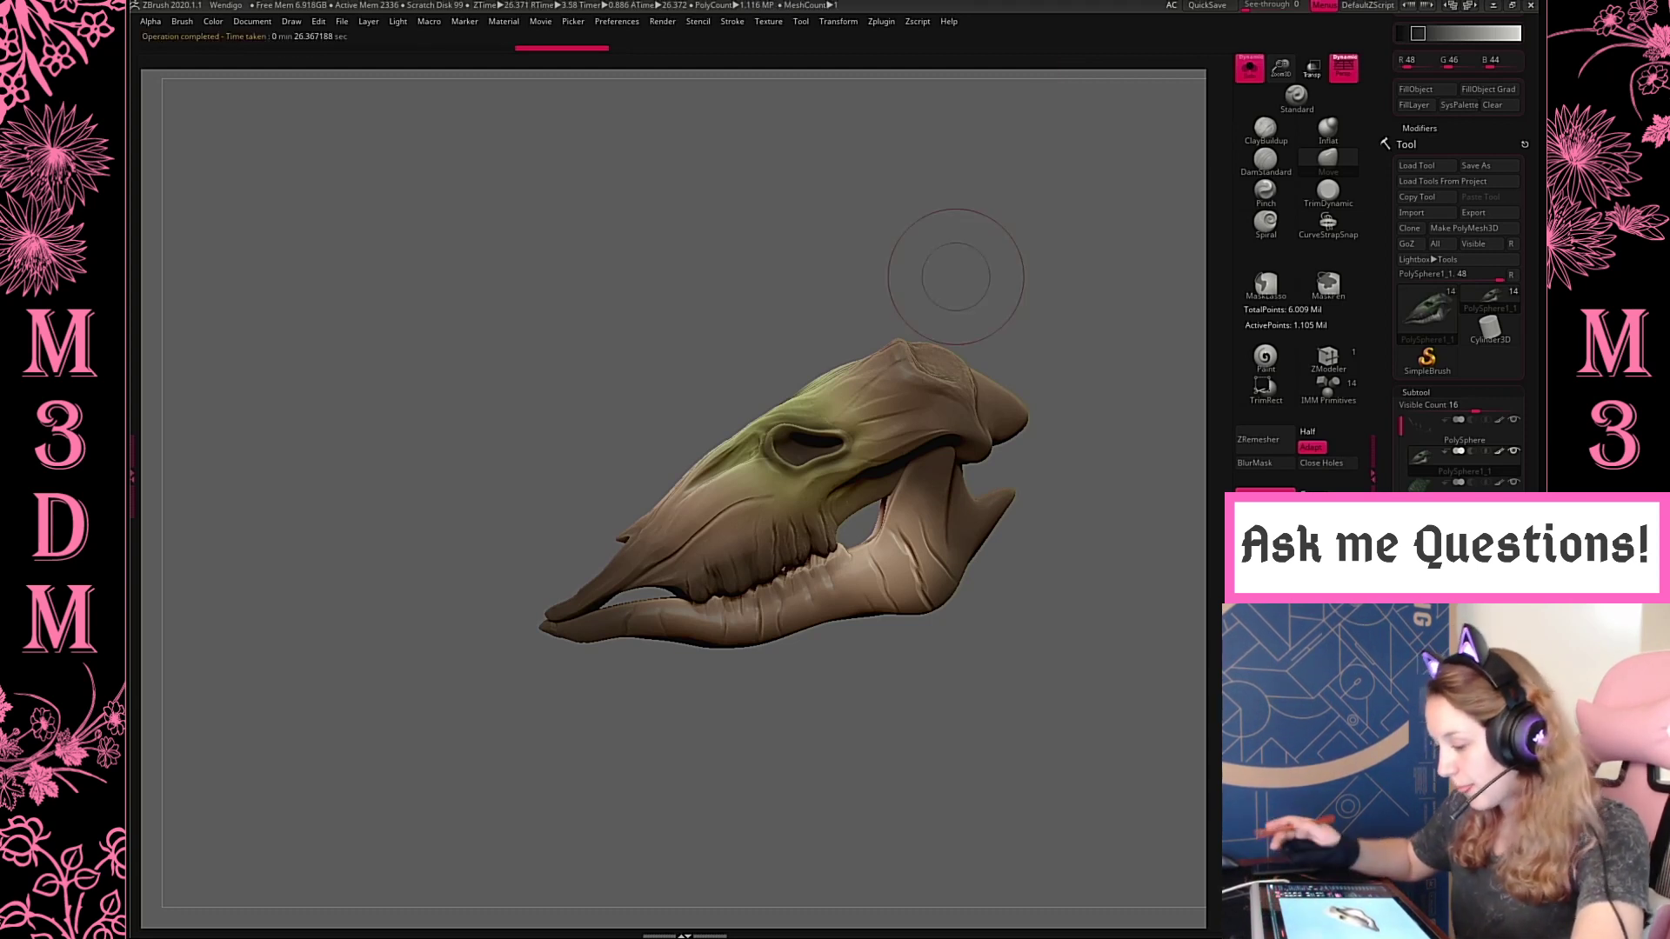
left_click(881, 21)
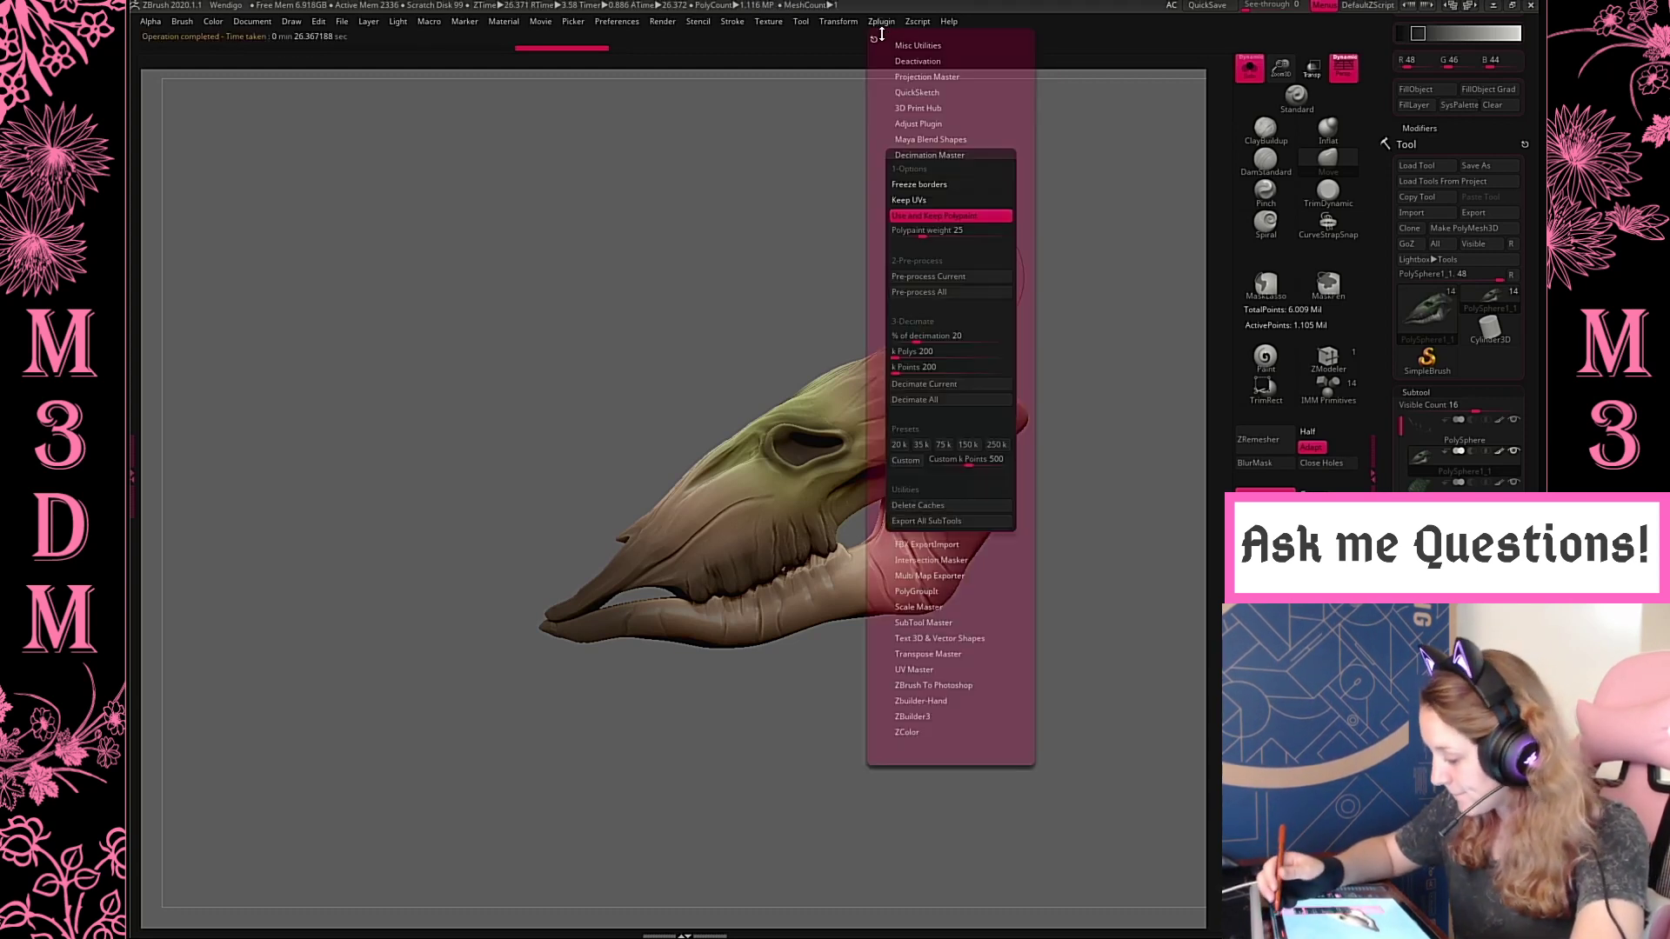
left_click(926, 447)
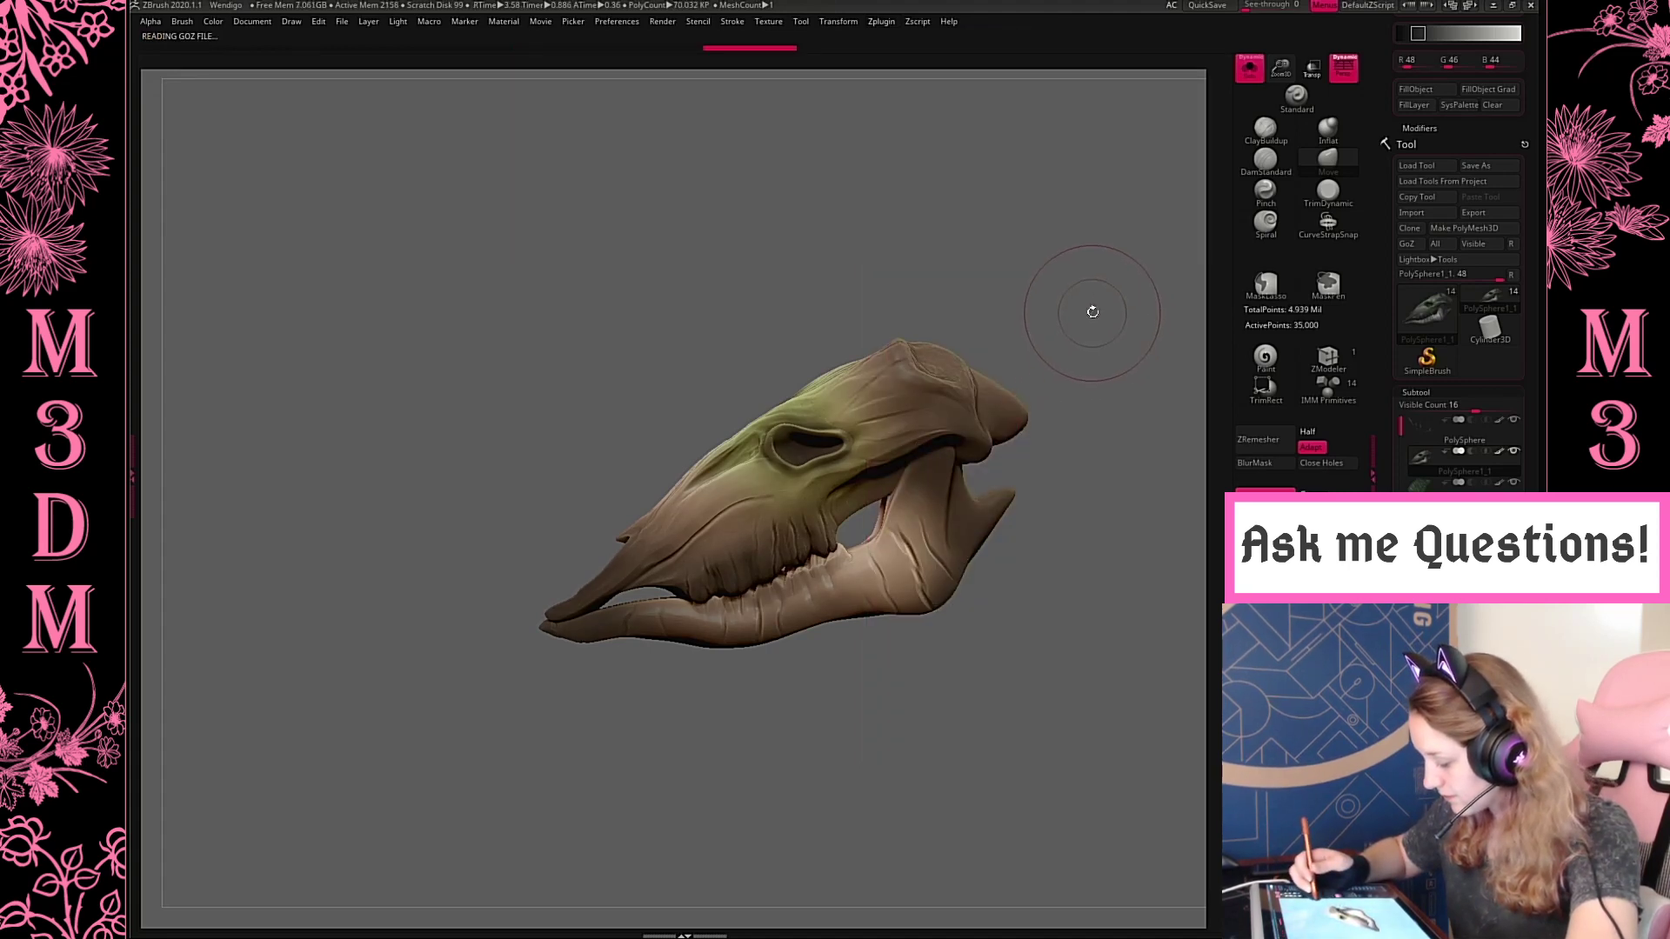
left_click(1251, 77)
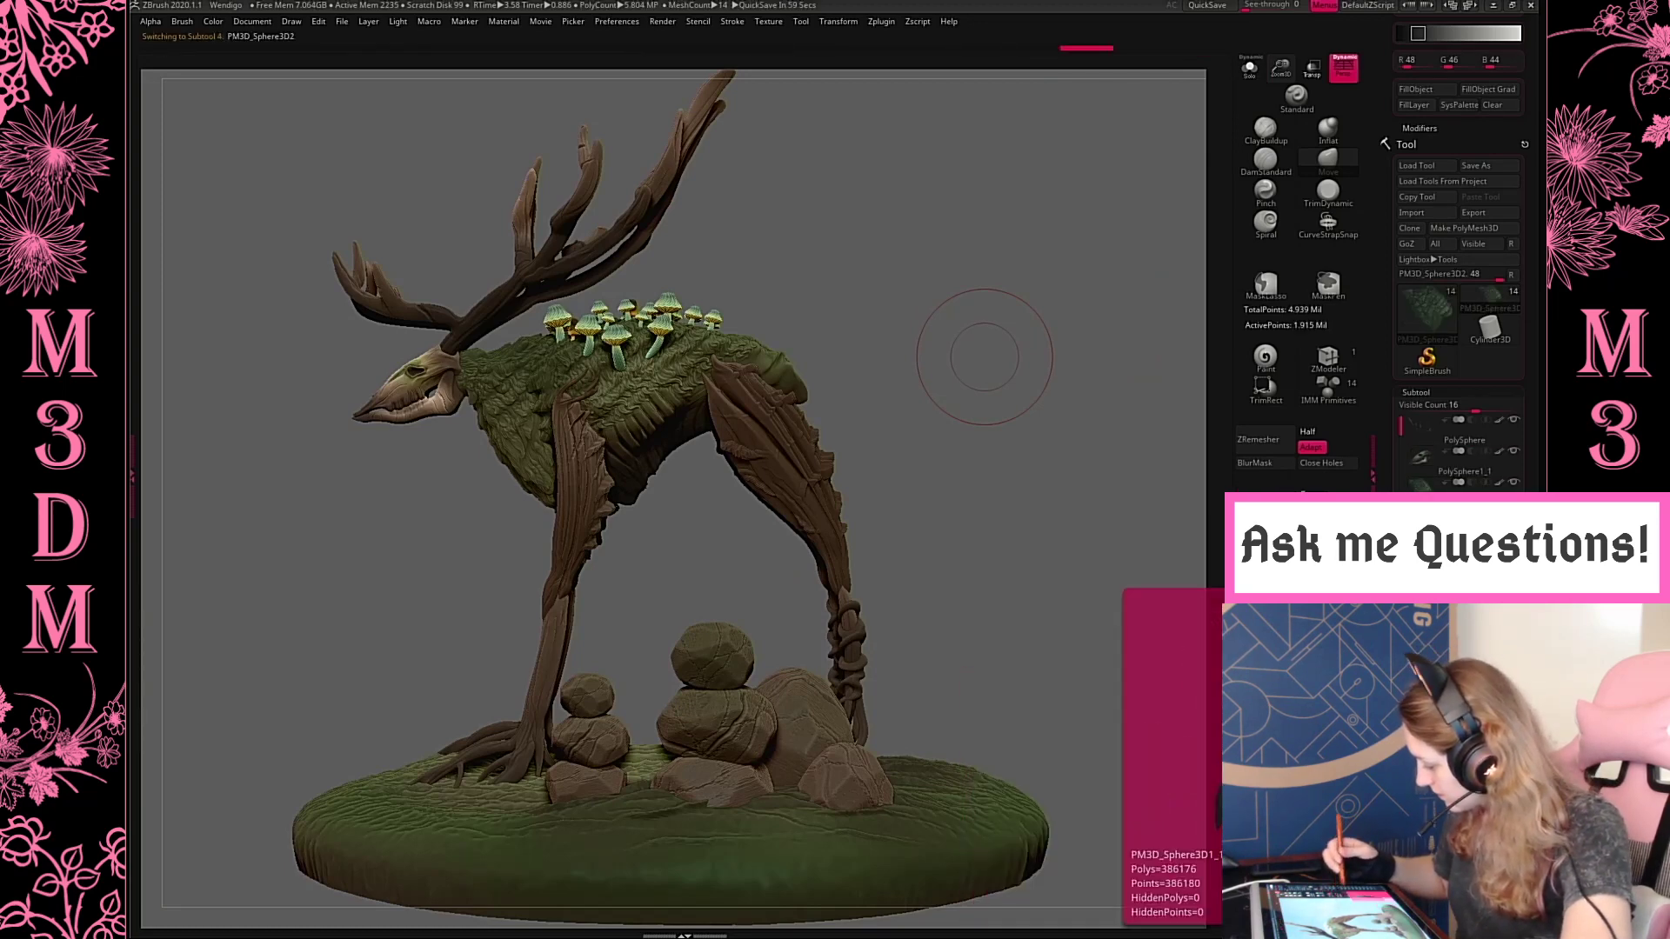
left_click(1251, 77)
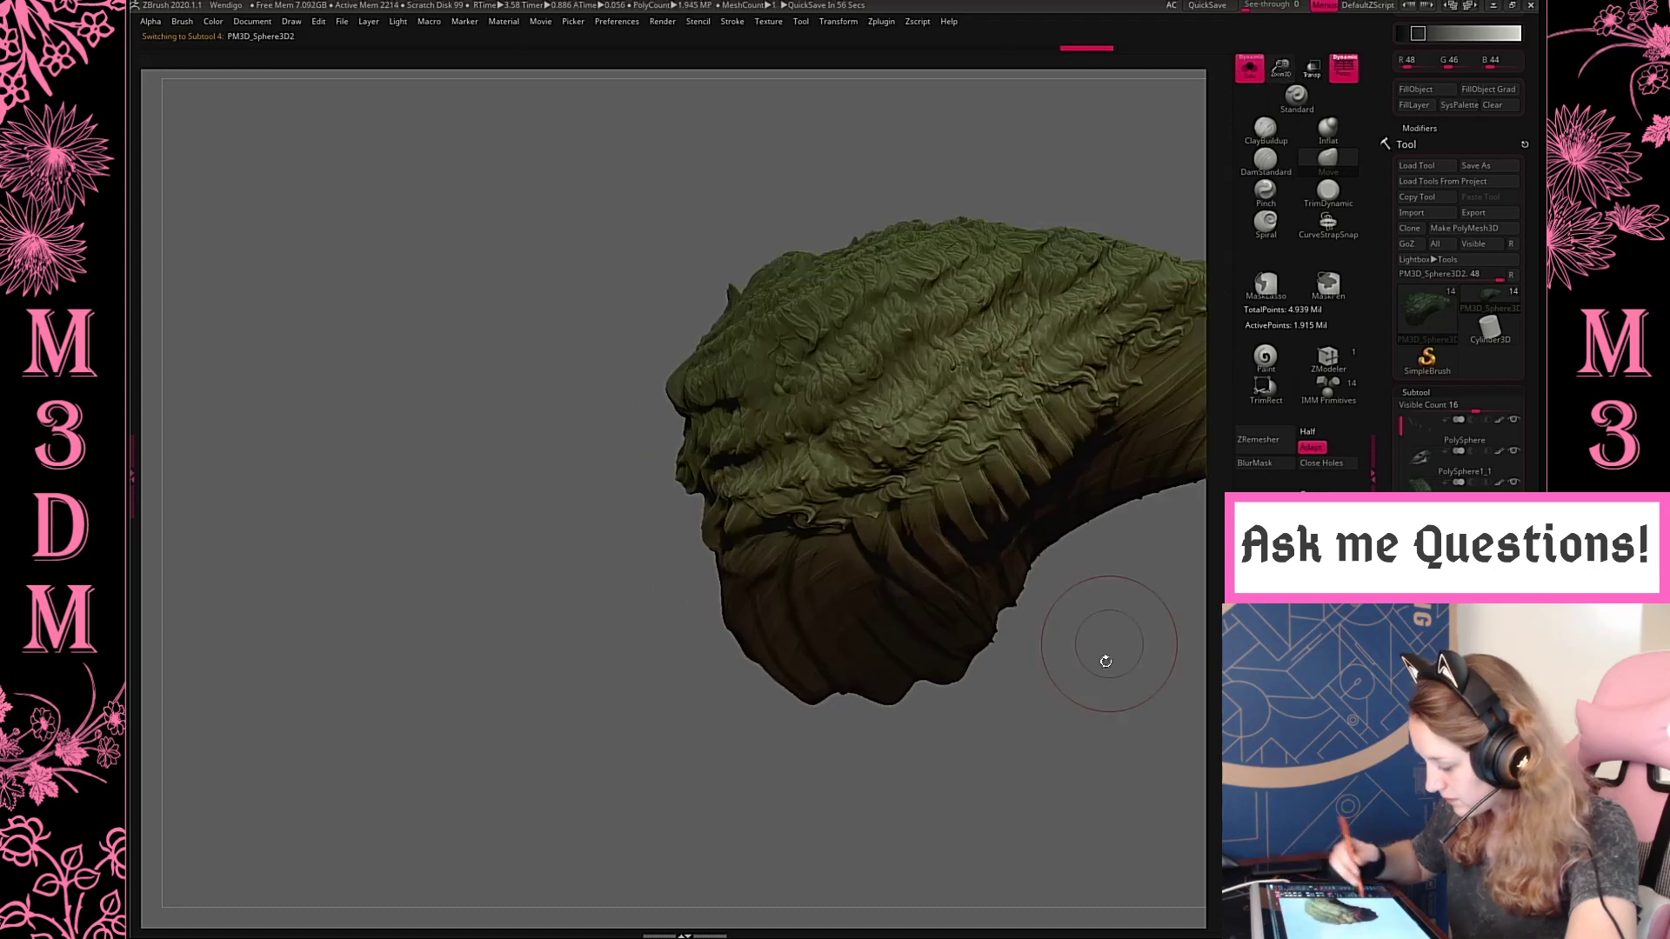
left_click_drag(1106, 661, 909, 636, "alt")
left_click(1426, 394)
left_click(1427, 406)
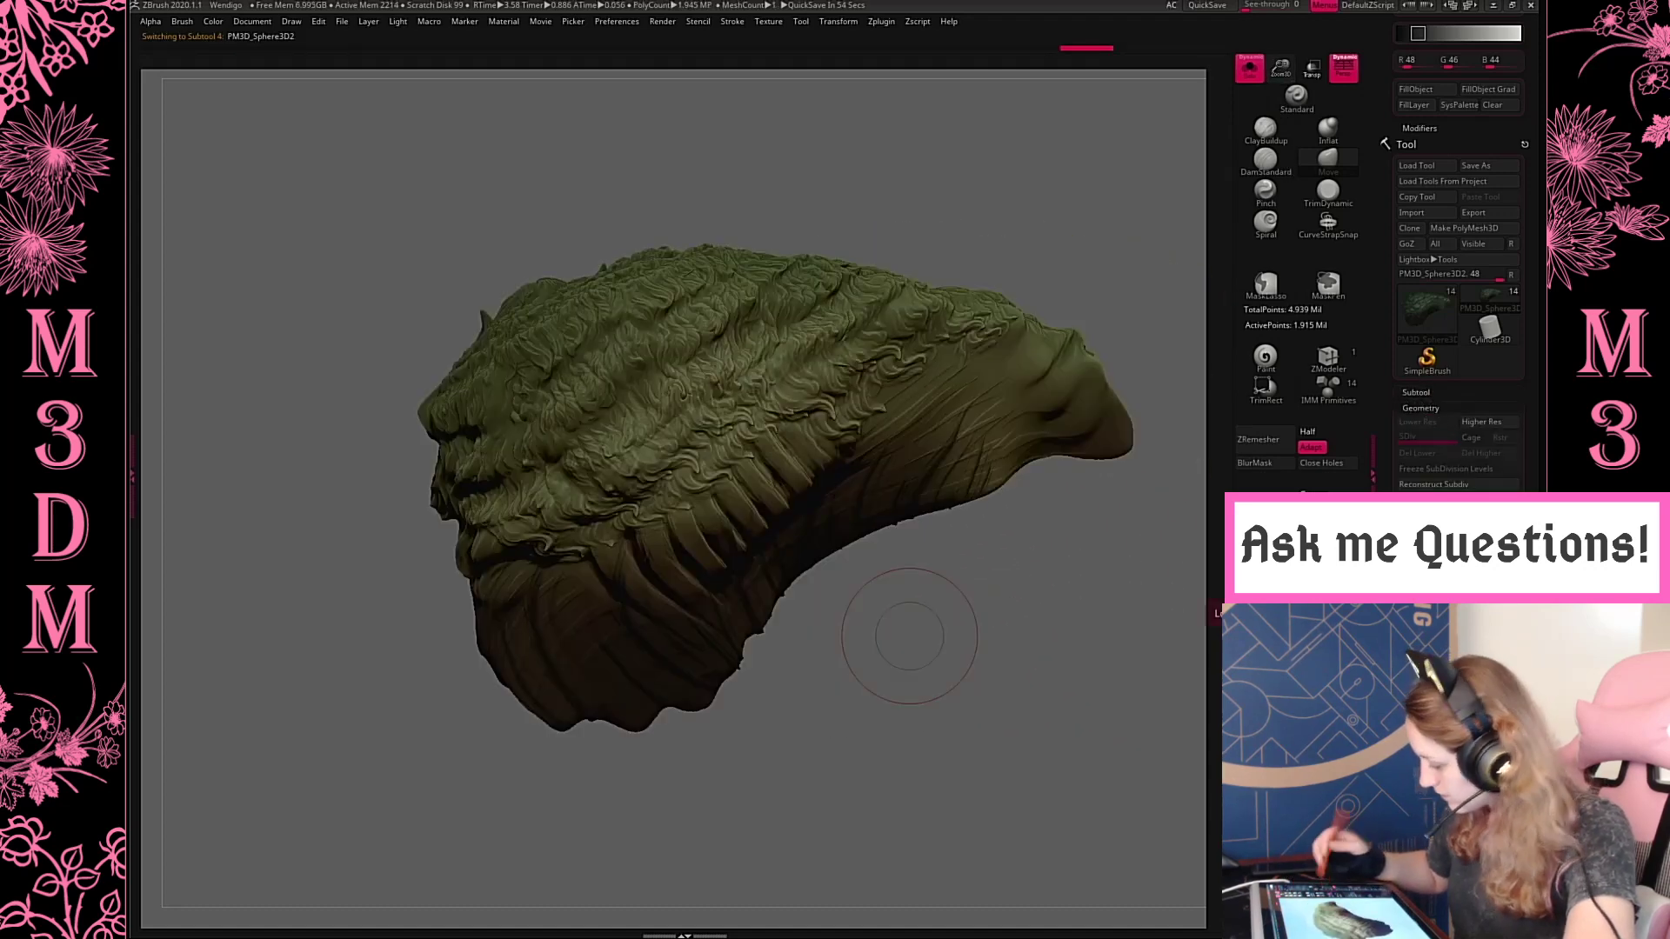
left_click(881, 21)
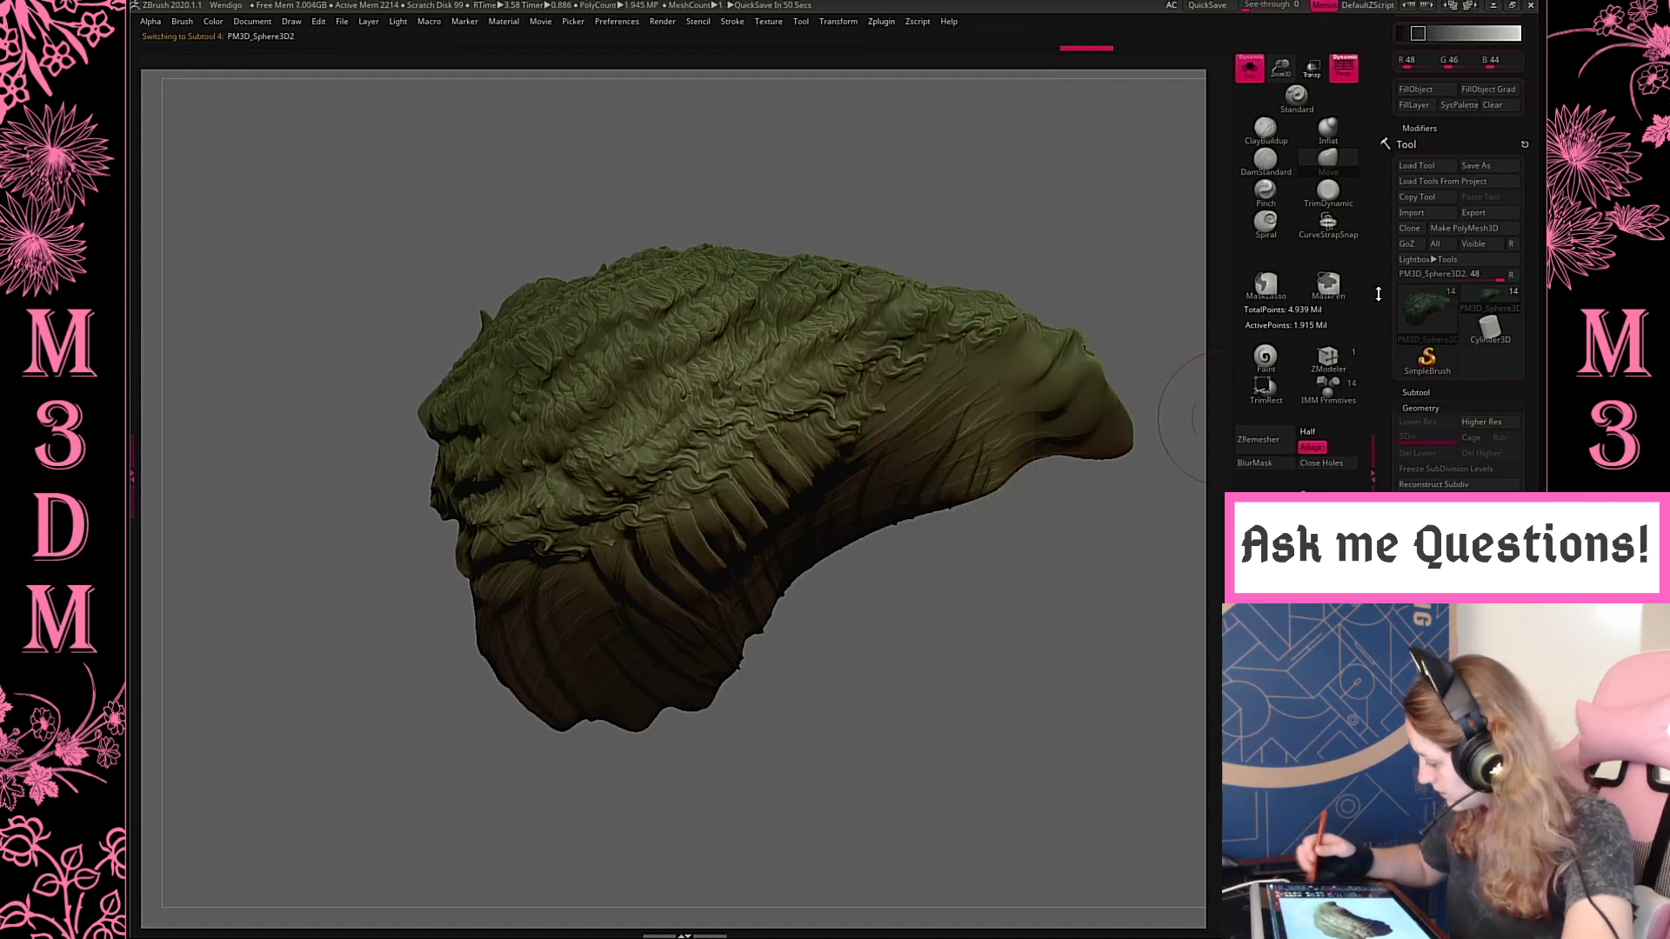
left_click(1423, 392)
left_click(1249, 70)
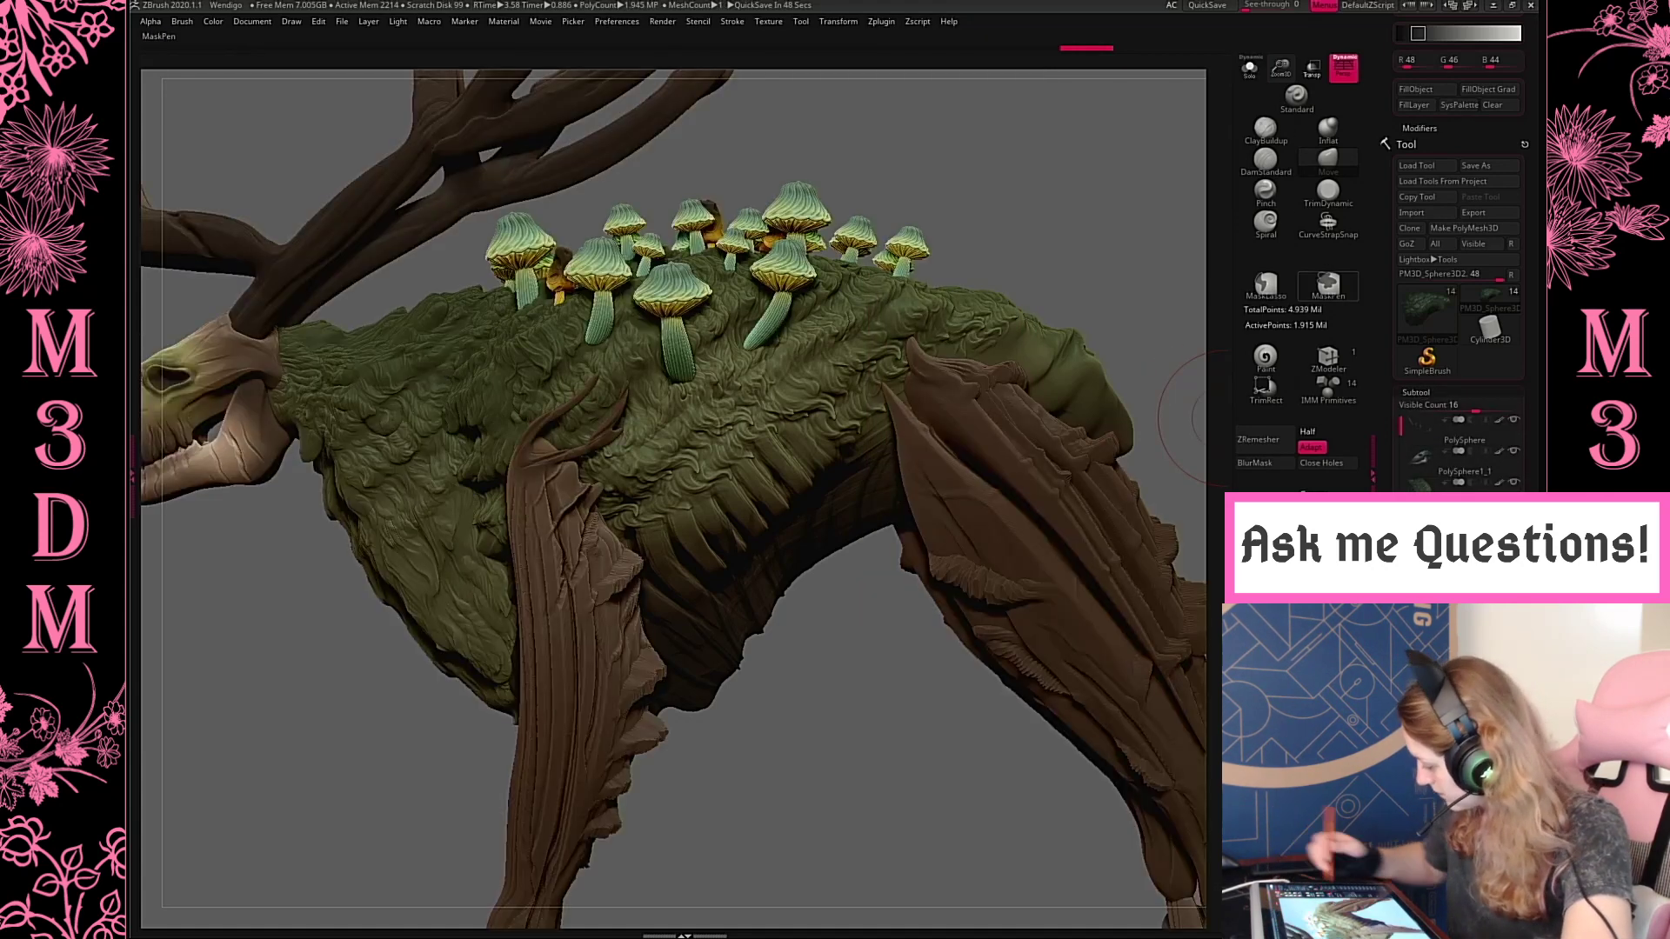
Select the green mushrooms subtool and isolate it in Solo mode, framed from above
left_click(1426, 611)
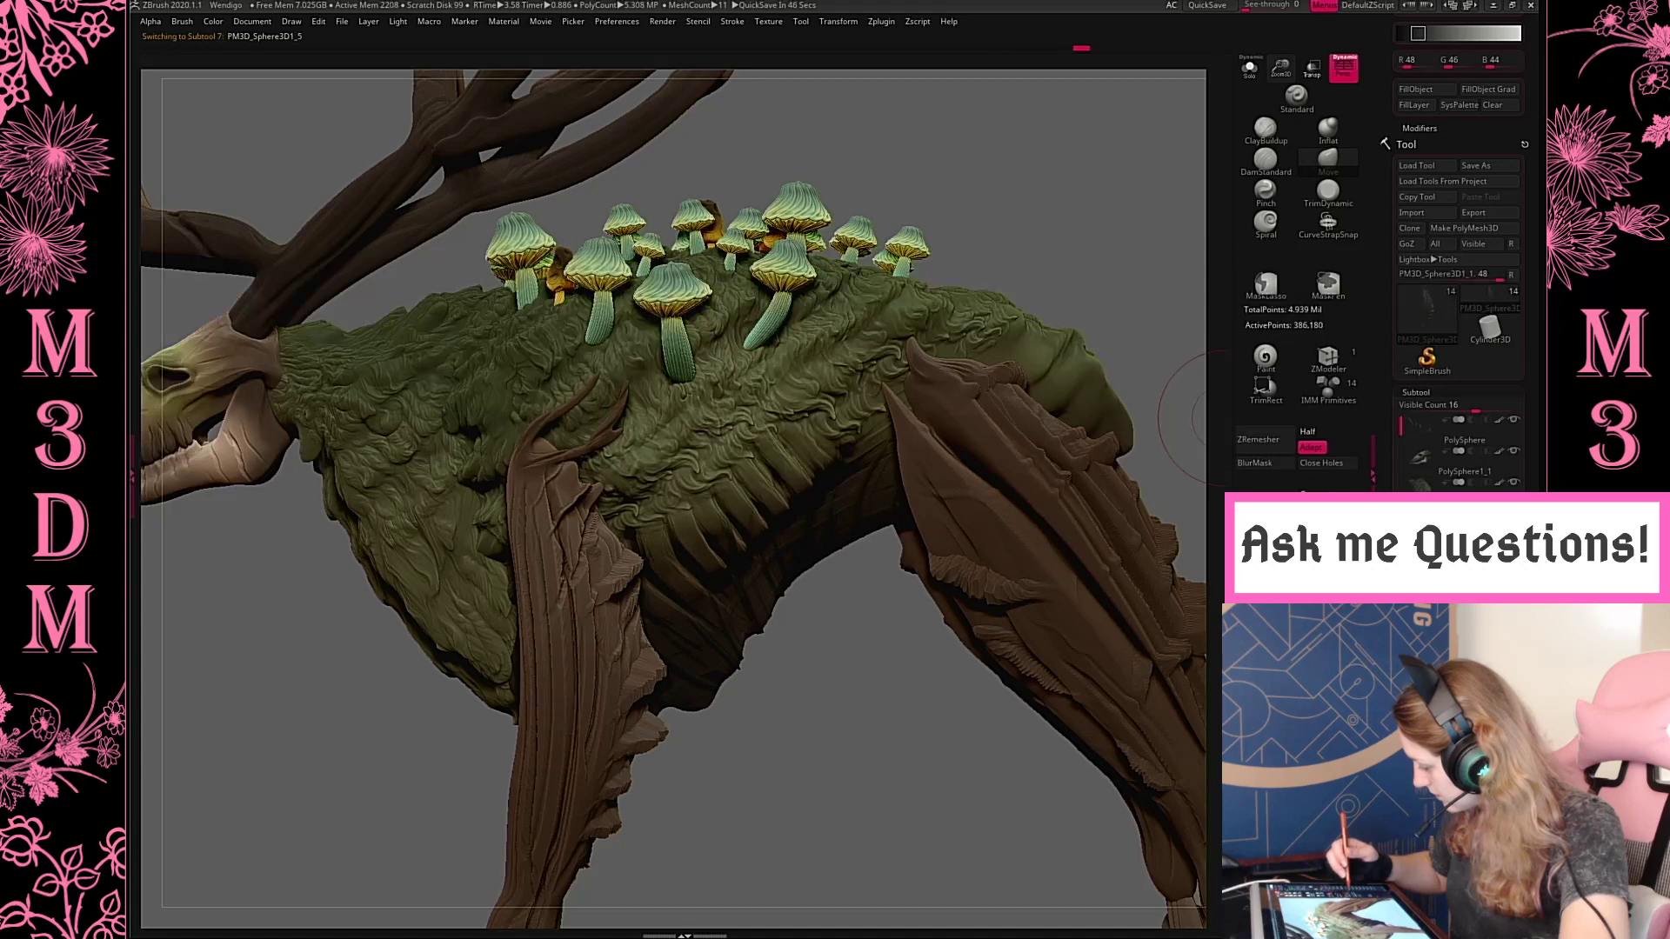
left_click(1427, 705)
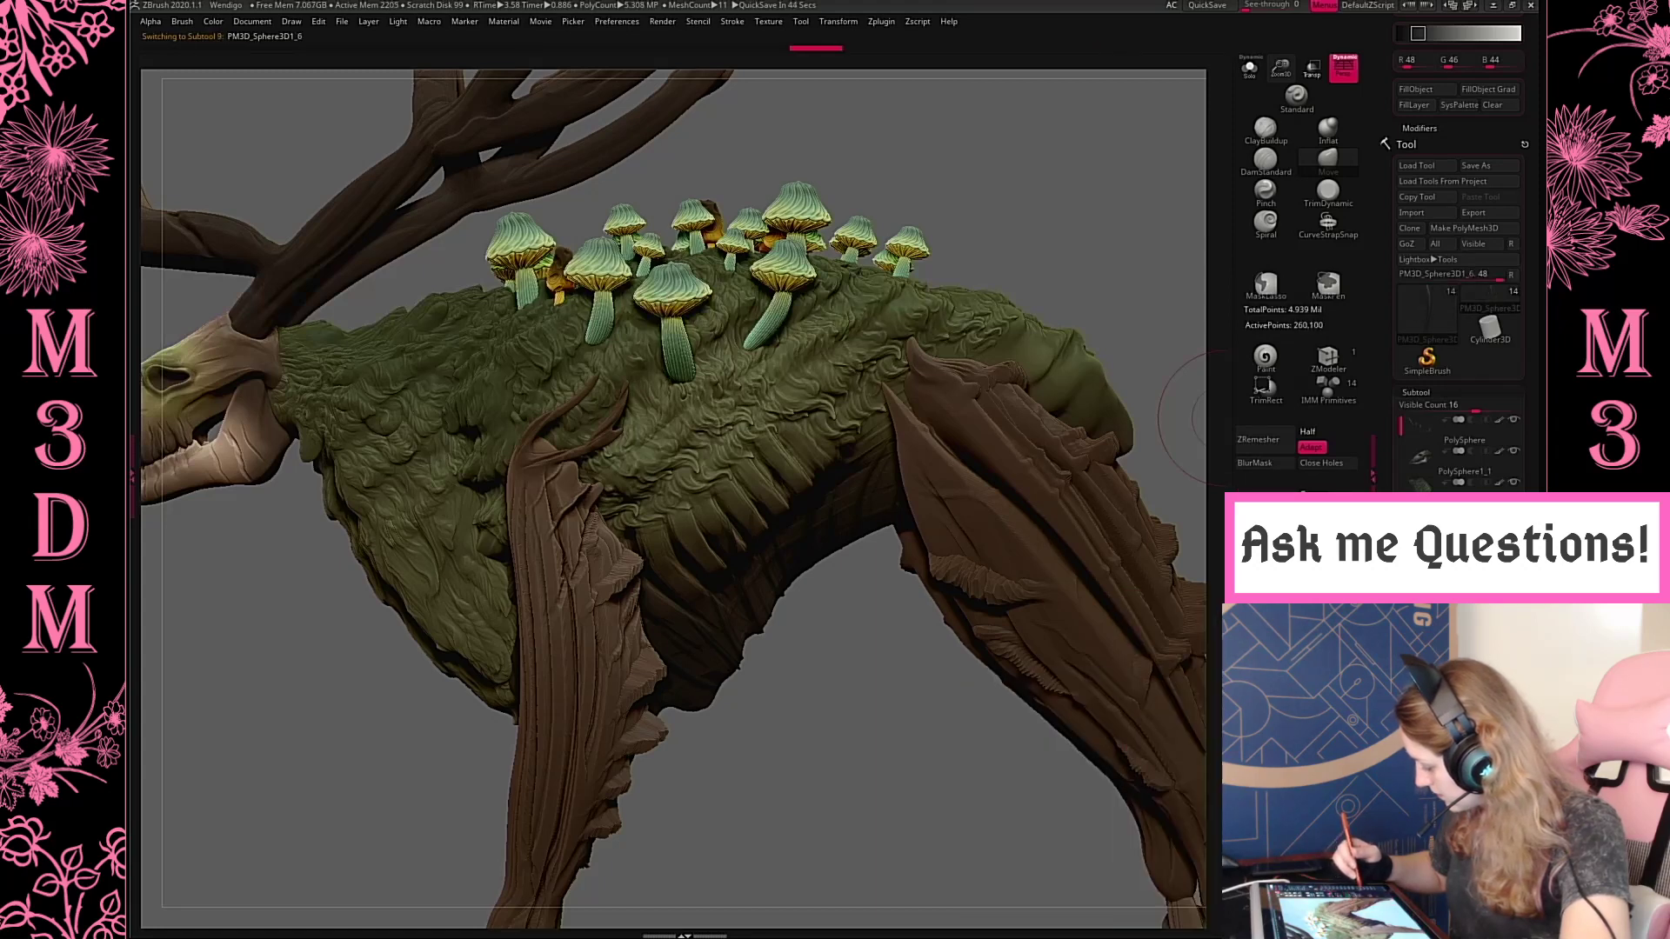
left_click(1250, 69)
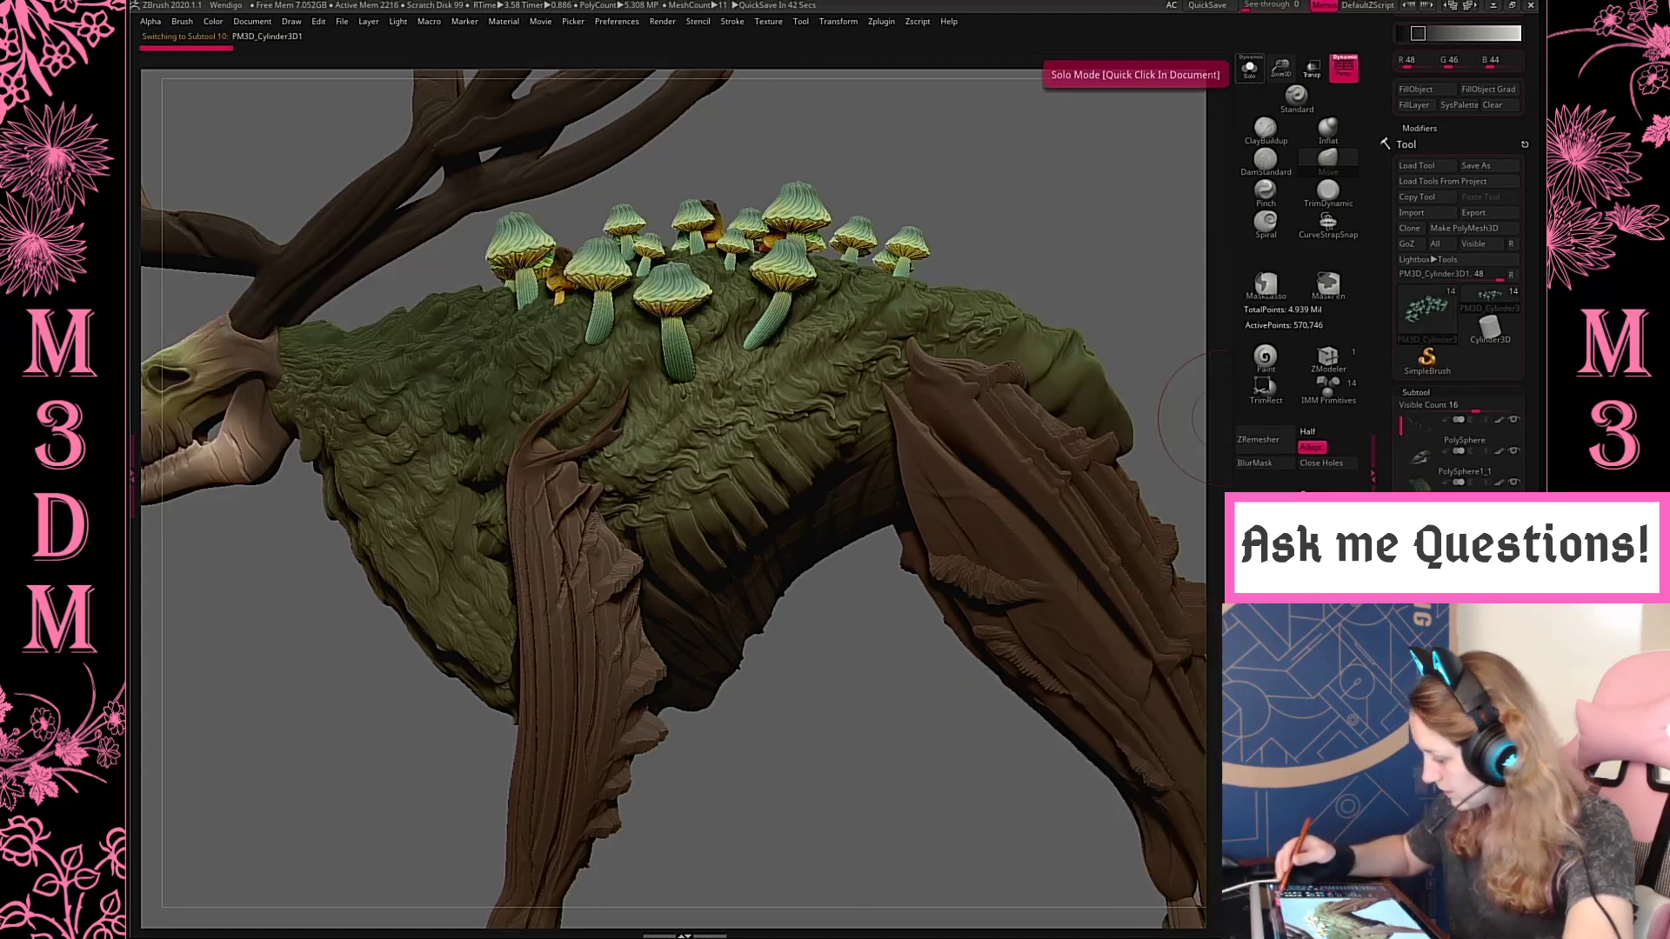
left_click_drag(1101, 530, 783, 745, "alt")
left_click_drag(1082, 590, 1091, 628)
Pre-process the green mushrooms in Decimation Master and decimate them with the 150k preset
left_click(881, 21)
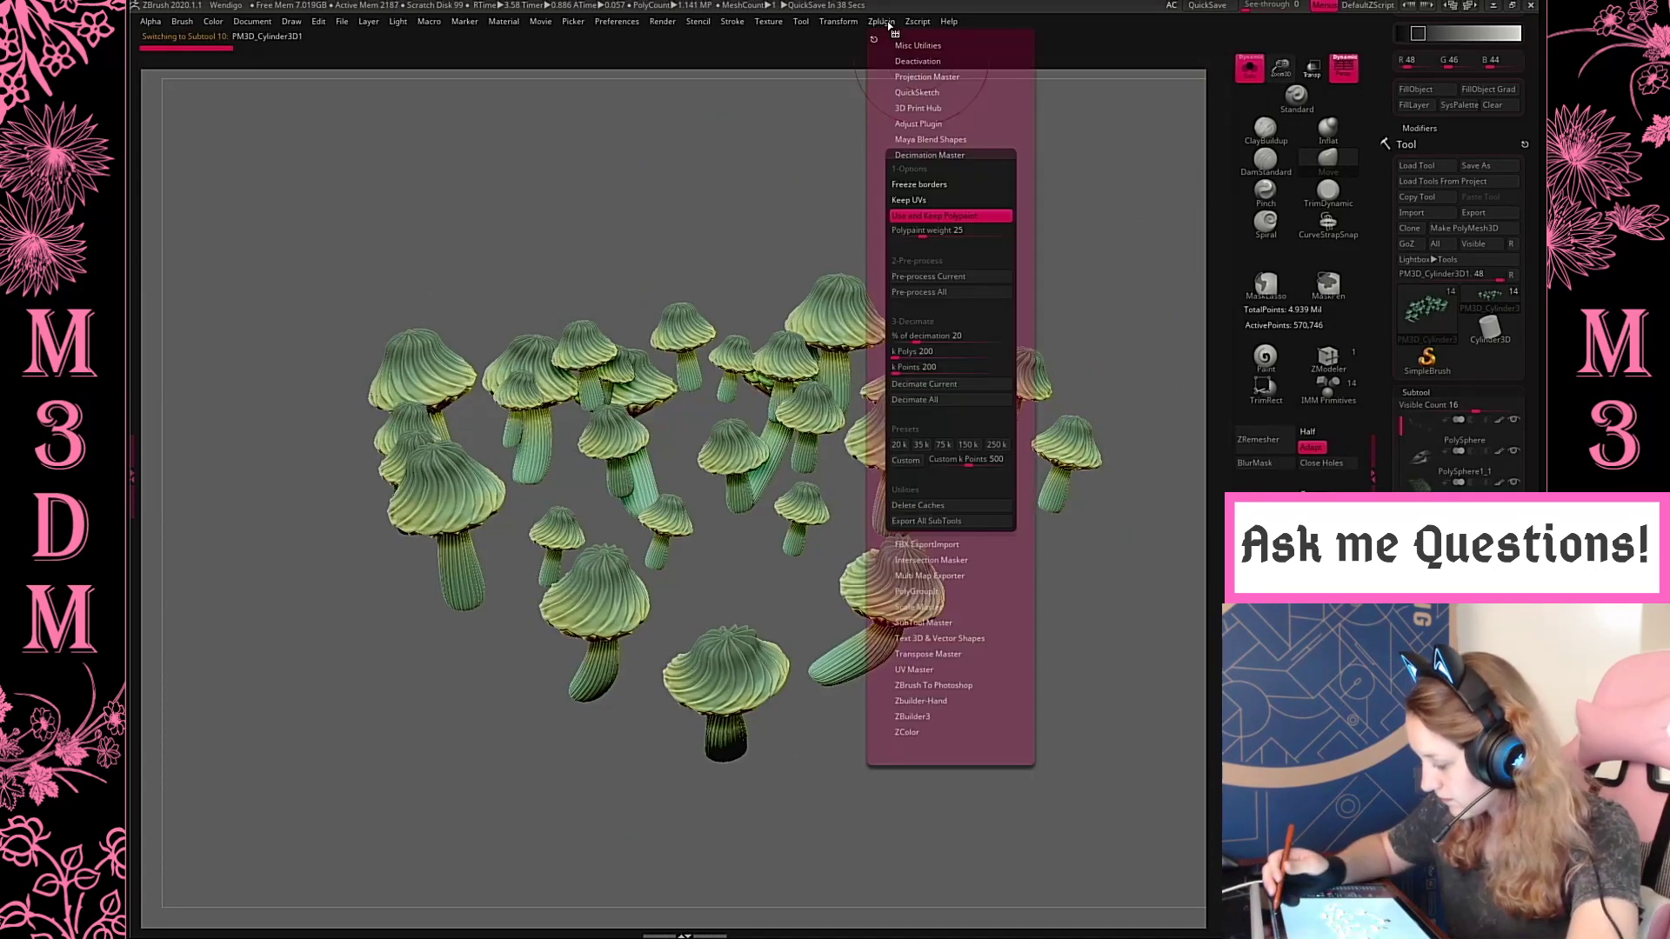
left_click(959, 276)
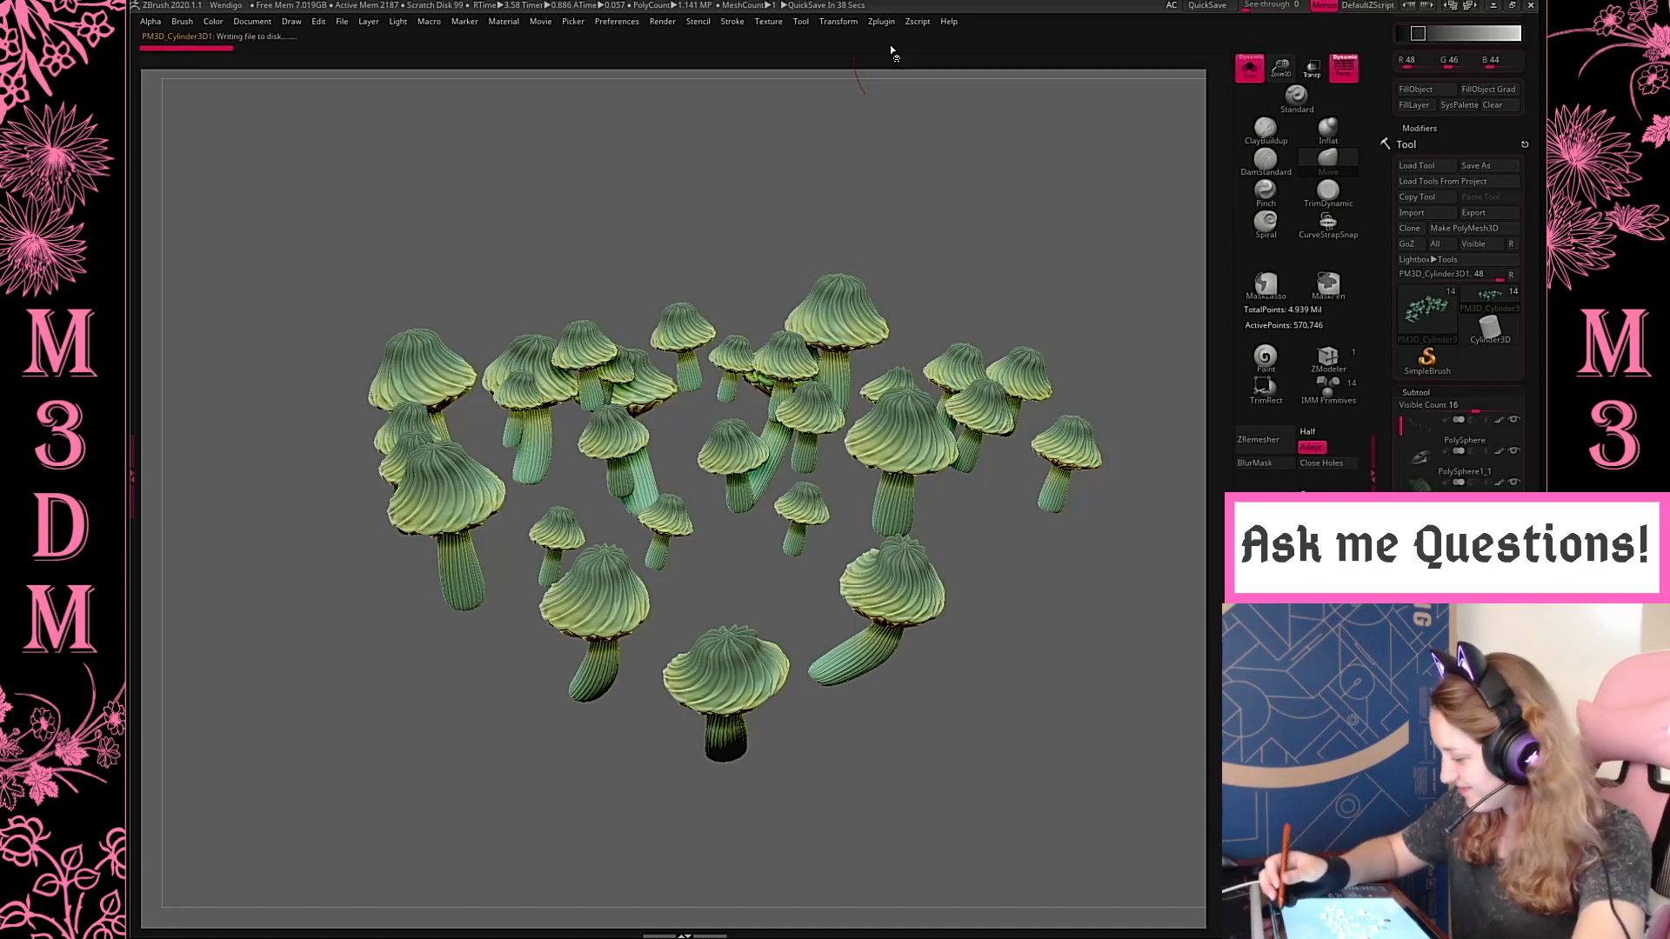
left_click(881, 21)
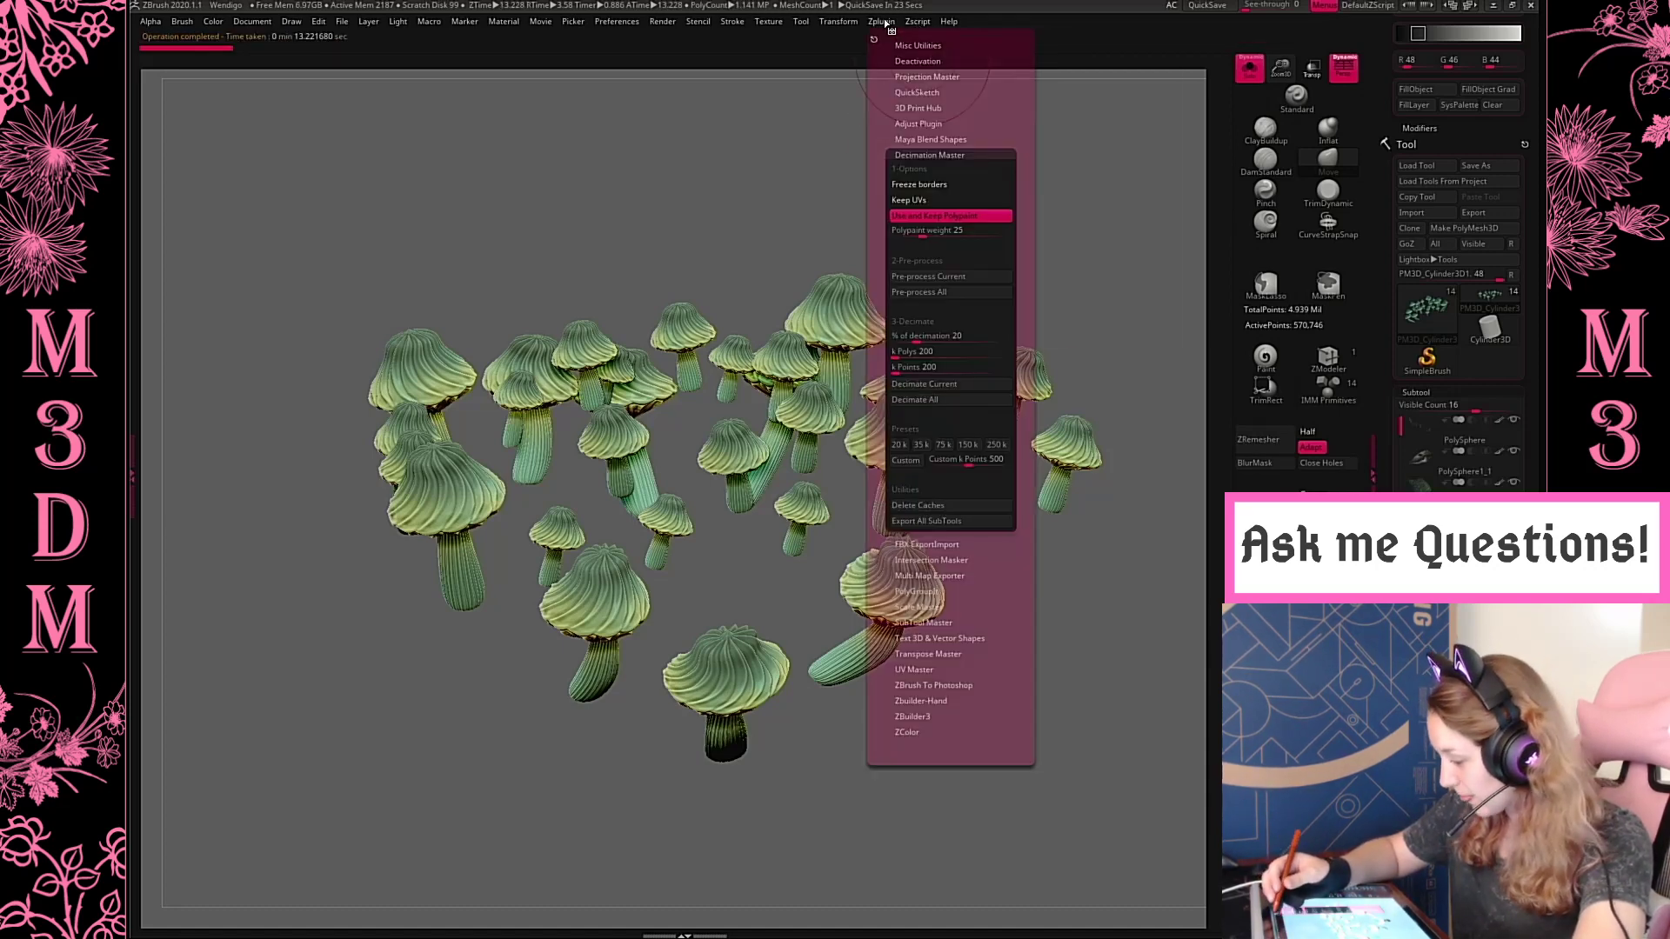
left_click(966, 445)
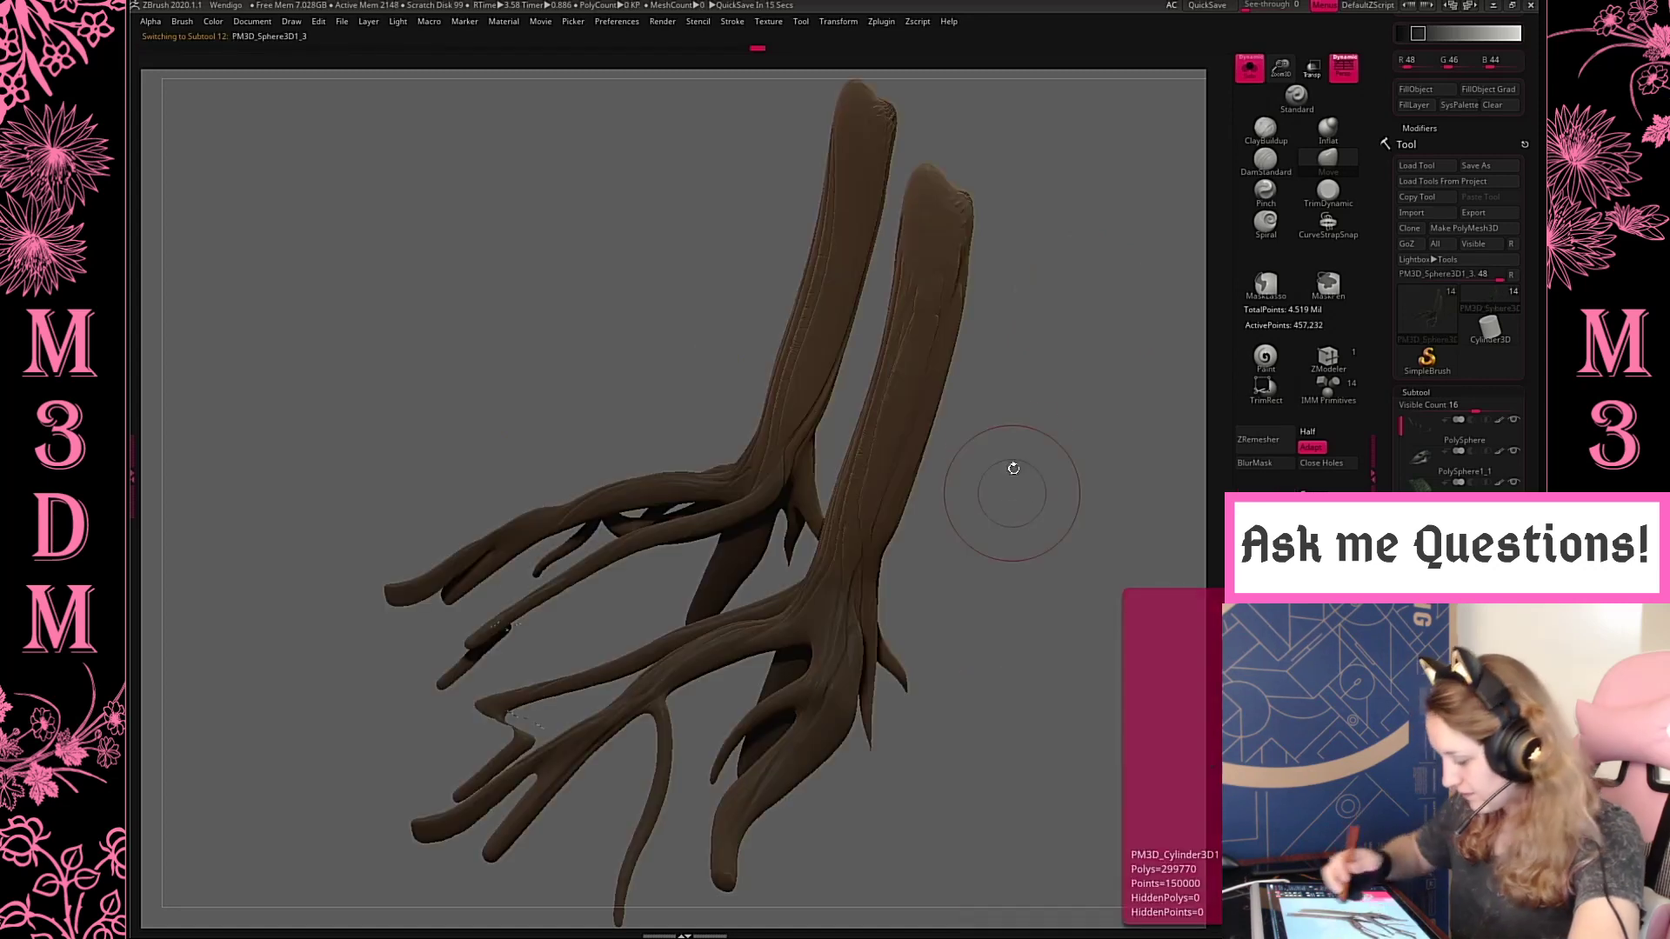
Pre-process the root-like front feet in Decimation Master, decimate them with the 250k preset, and show the whole model again
left_click(880, 23)
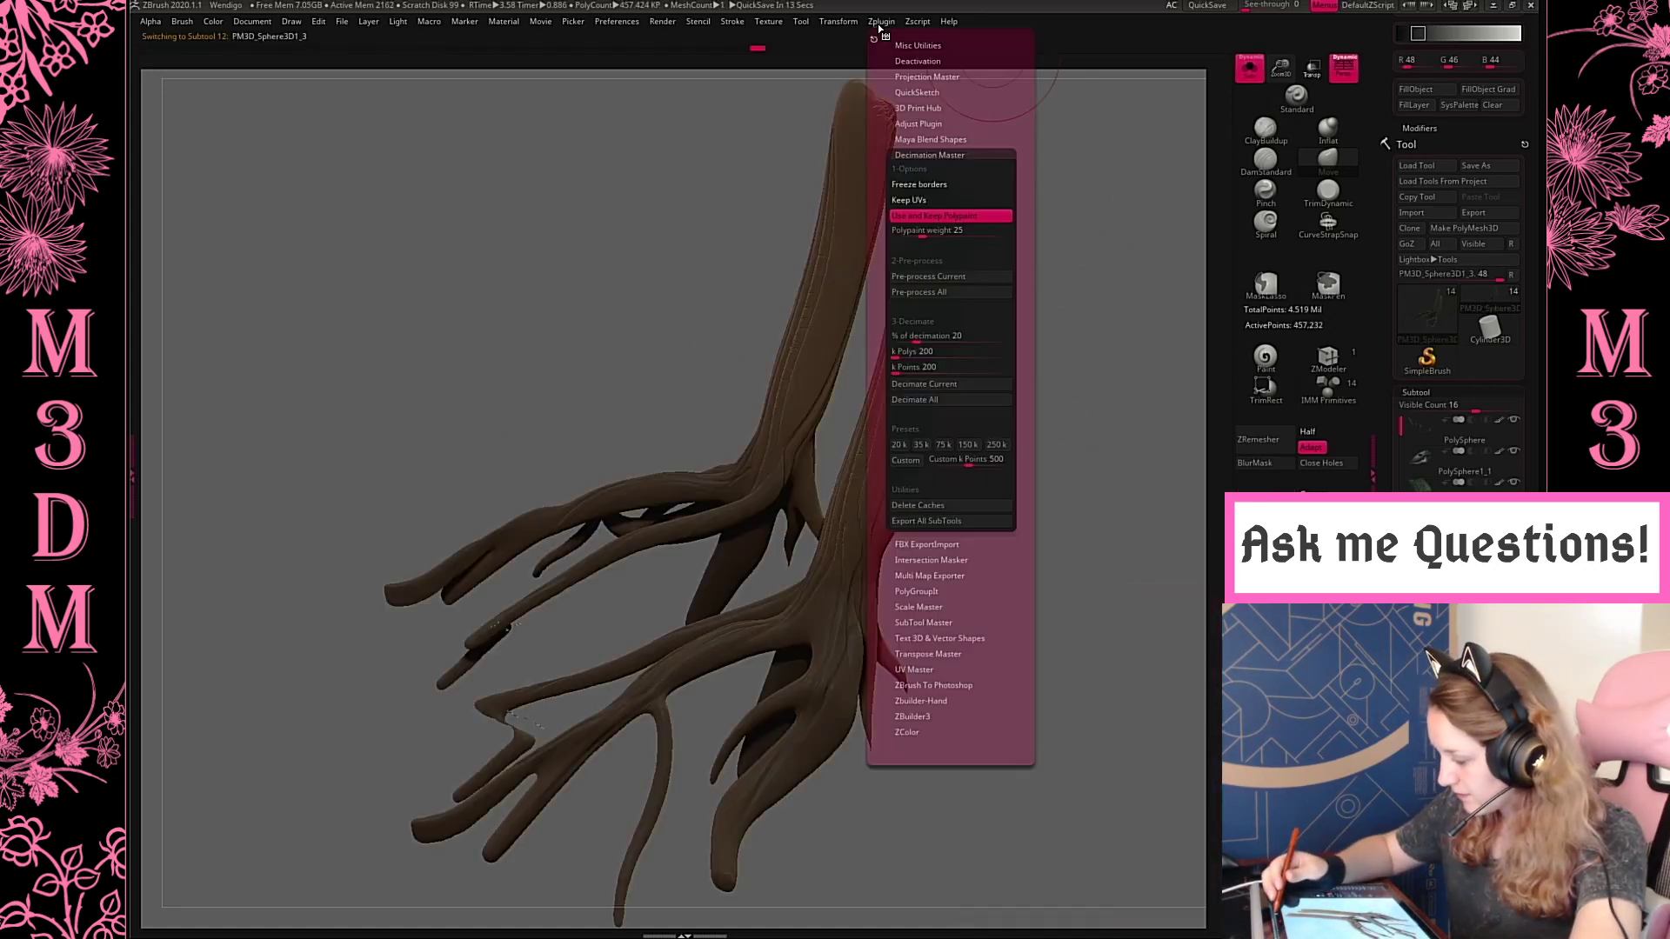
left_click(948, 279)
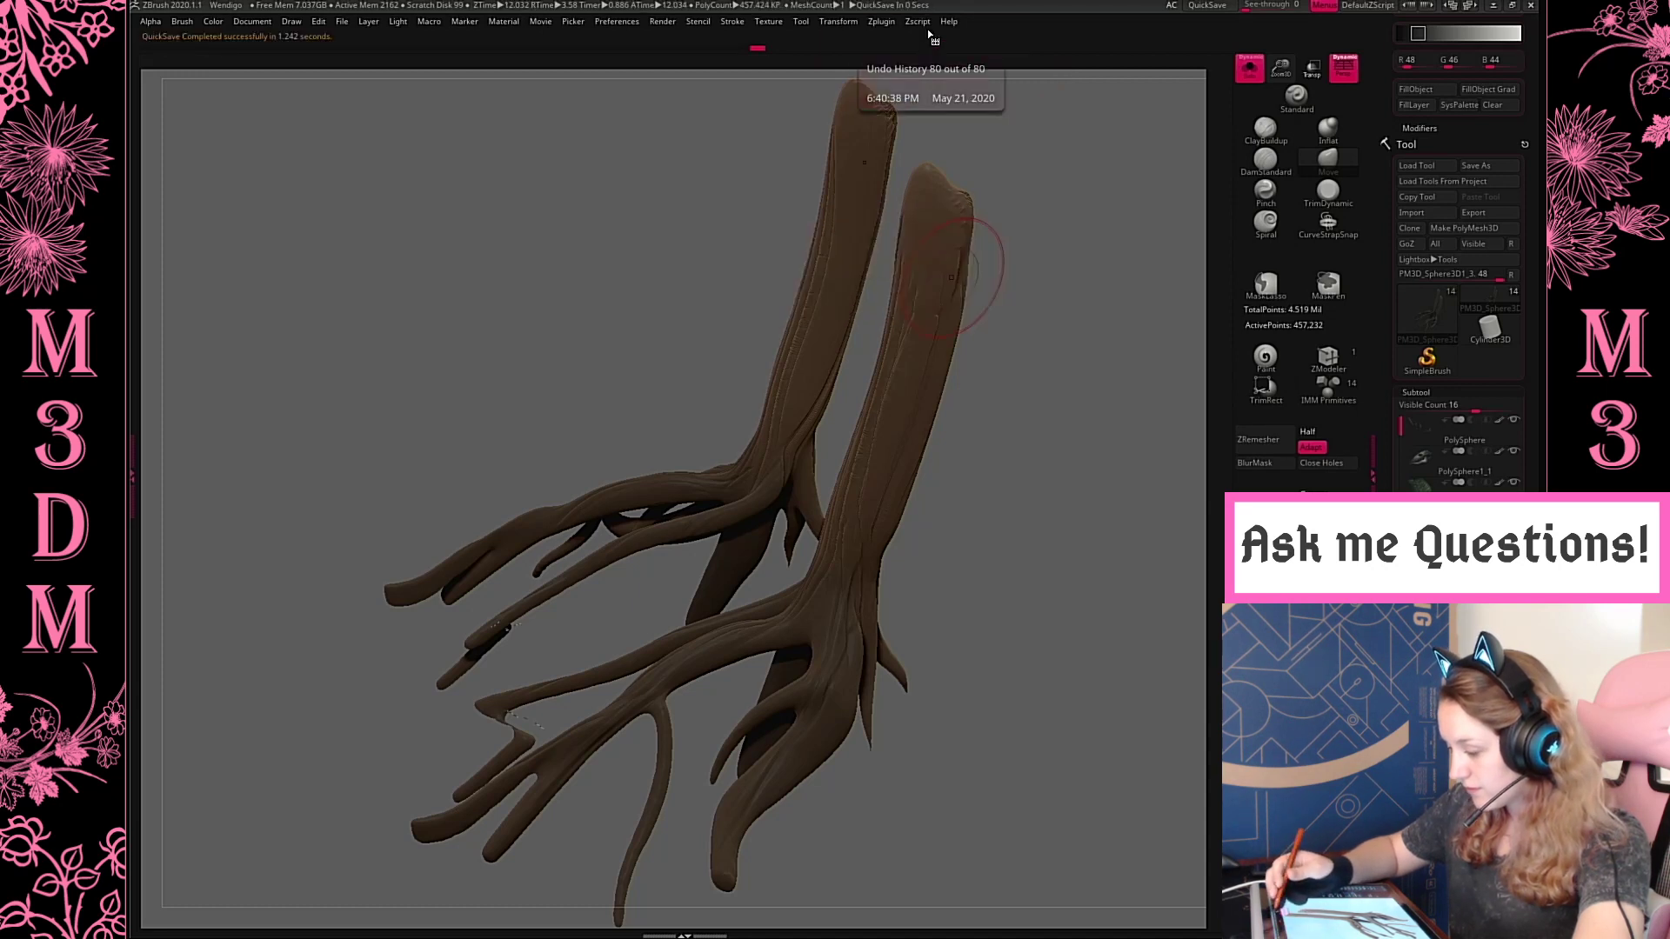
left_click(883, 22)
left_click(996, 444)
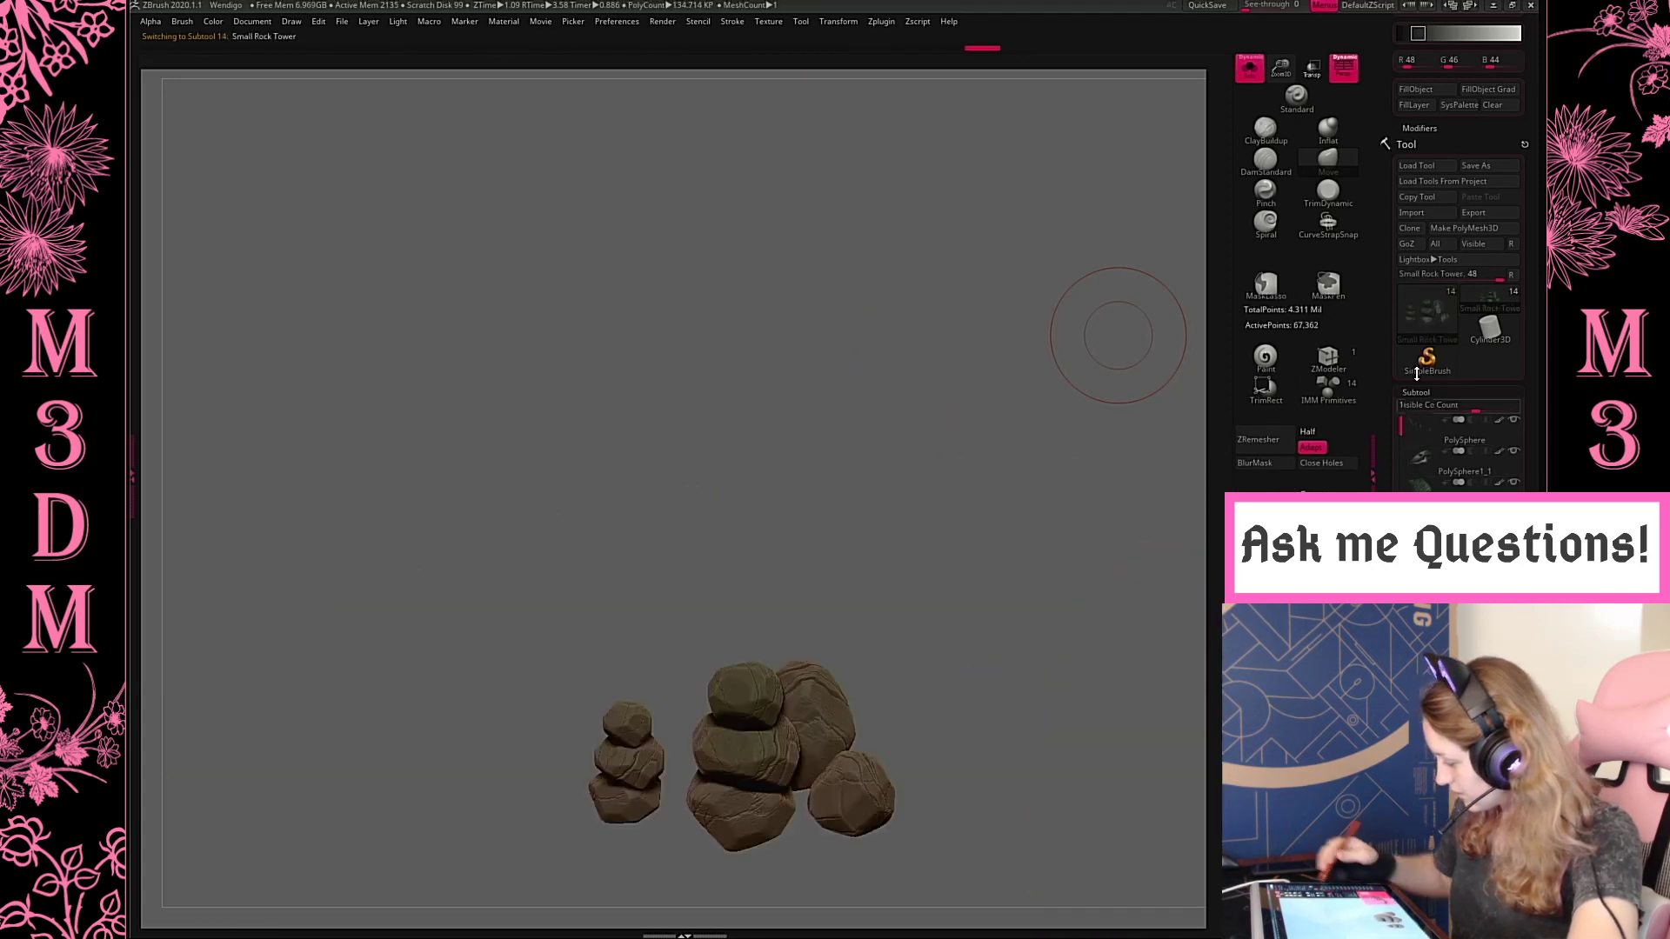
left_click(1249, 68)
Check the creature from the front, rear and side, selecting the front legs and the upper hind legs in turn
left_click_drag(1055, 480, 1174, 577)
left_click(670, 471, "alt")
key("space")
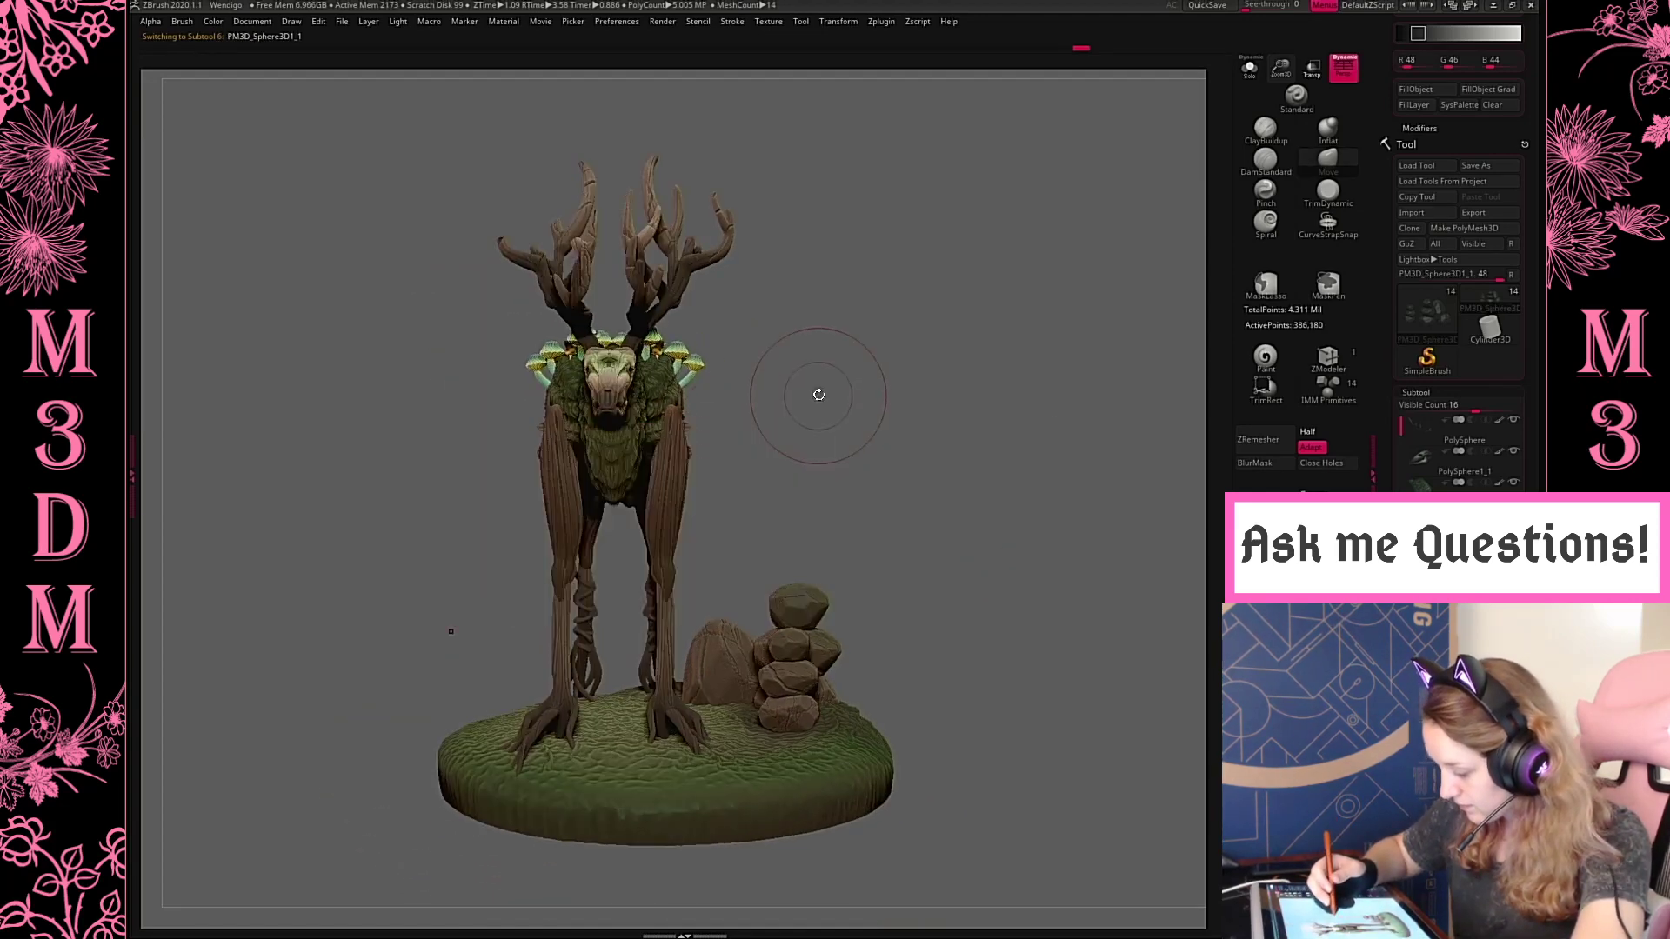
key("space")
left_click_drag(822, 393, 853, 370)
left_click_drag(675, 435, 736, 410)
key("space")
key("space")
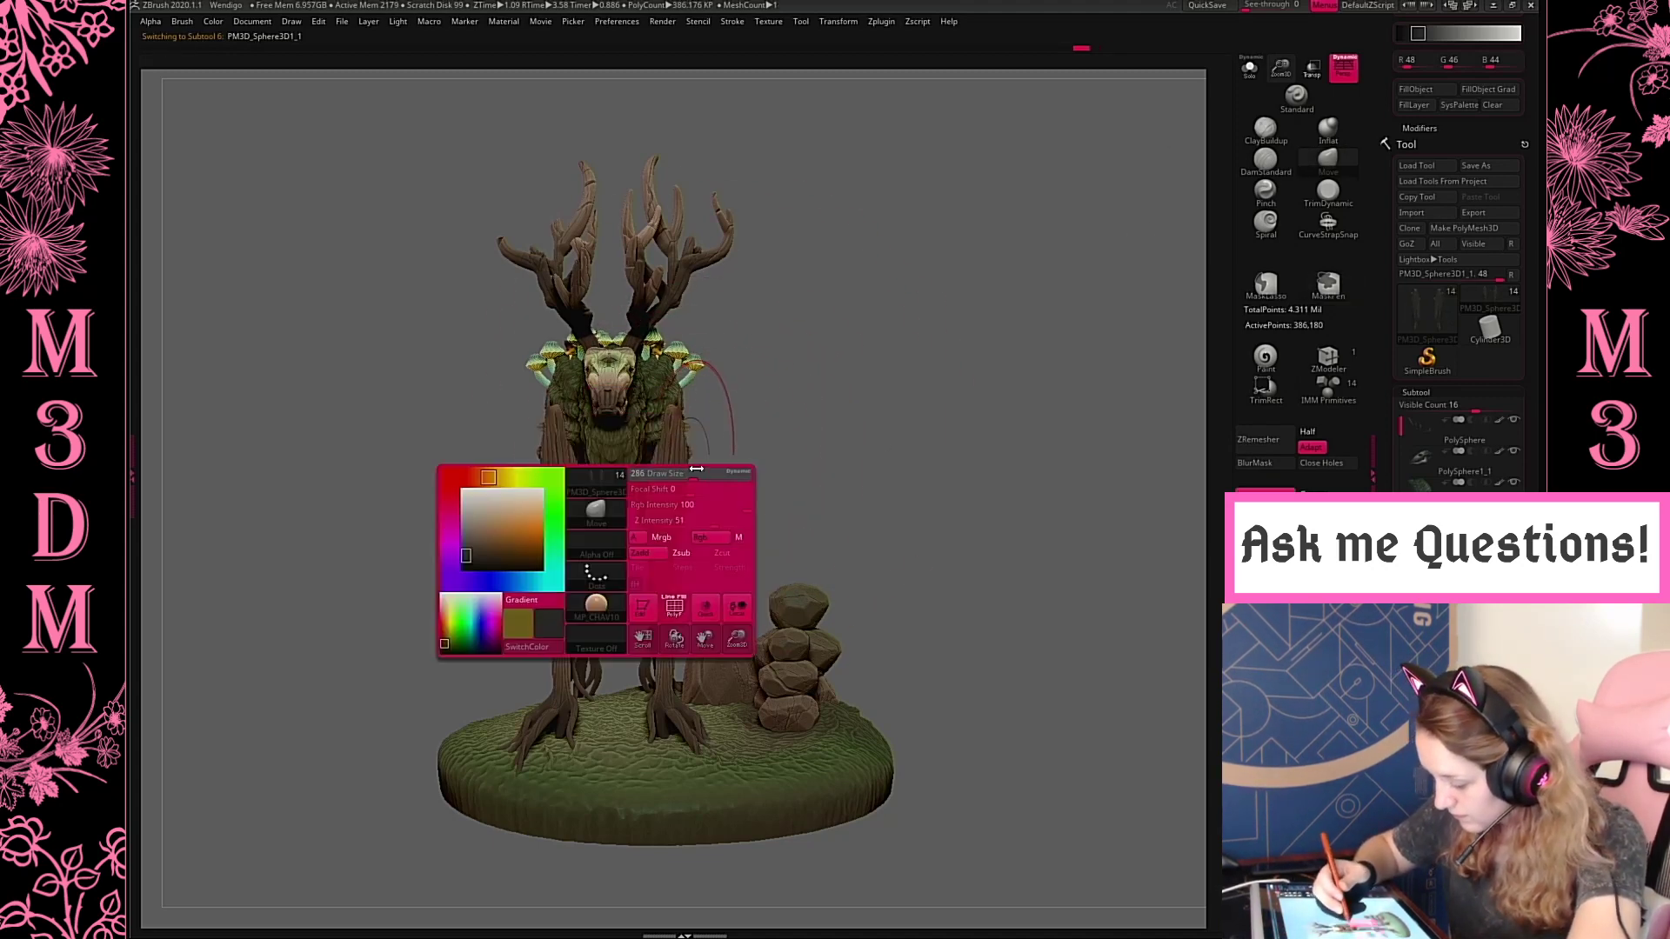
left_click_drag(674, 462, 660, 458)
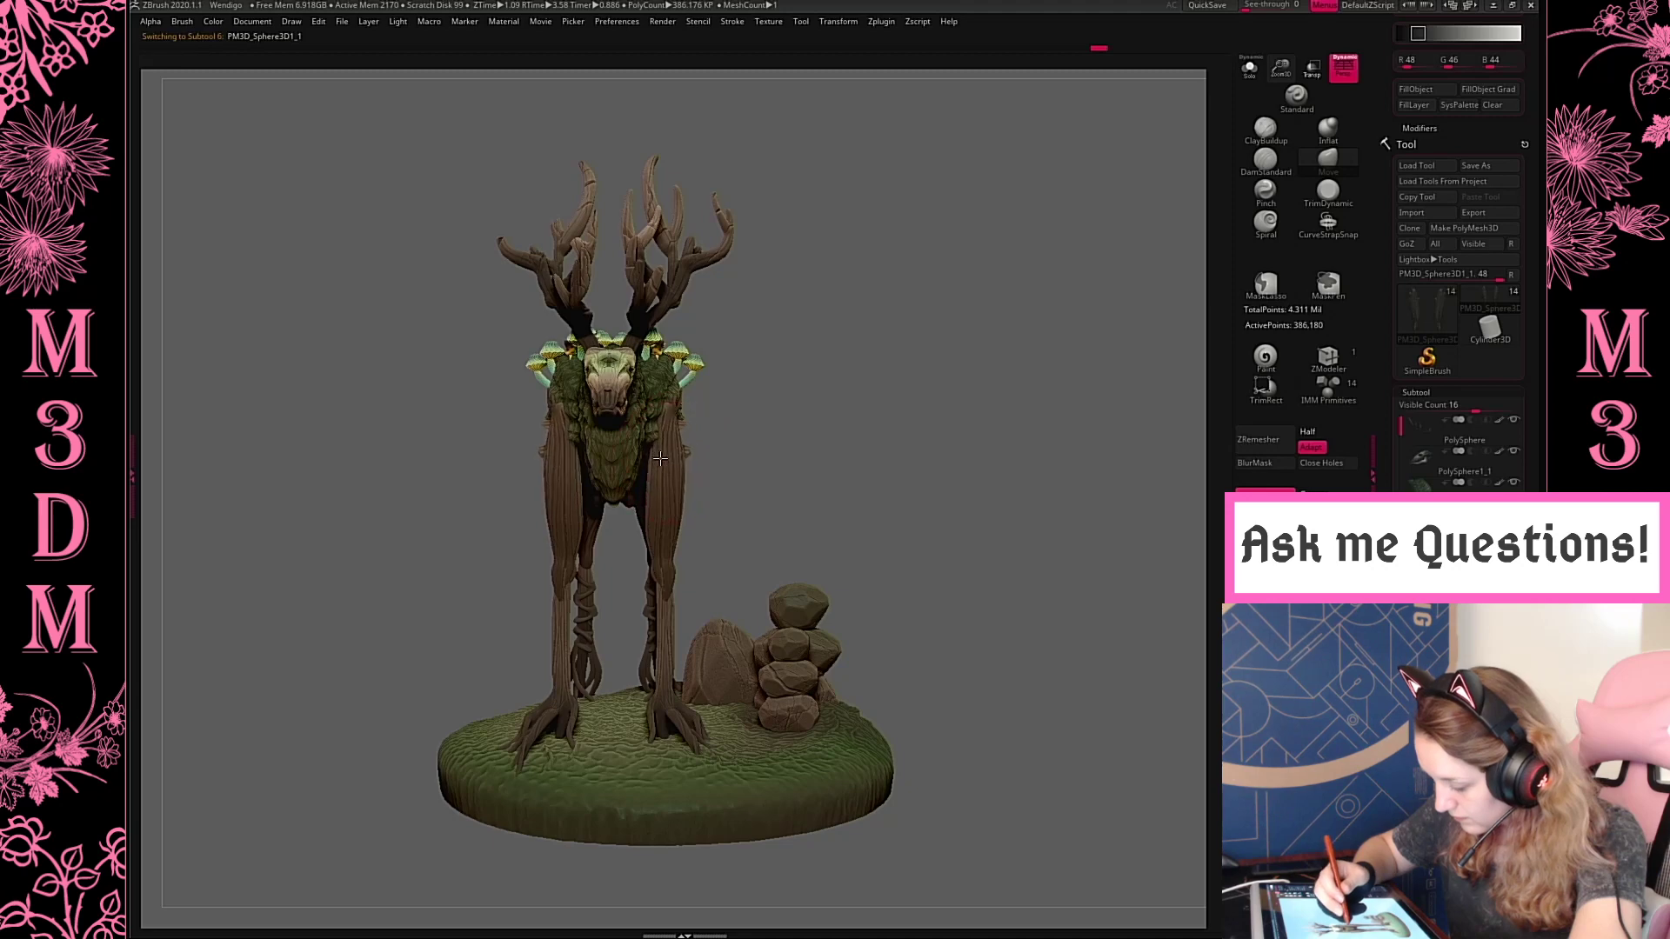
left_click_drag(803, 430, 990, 497)
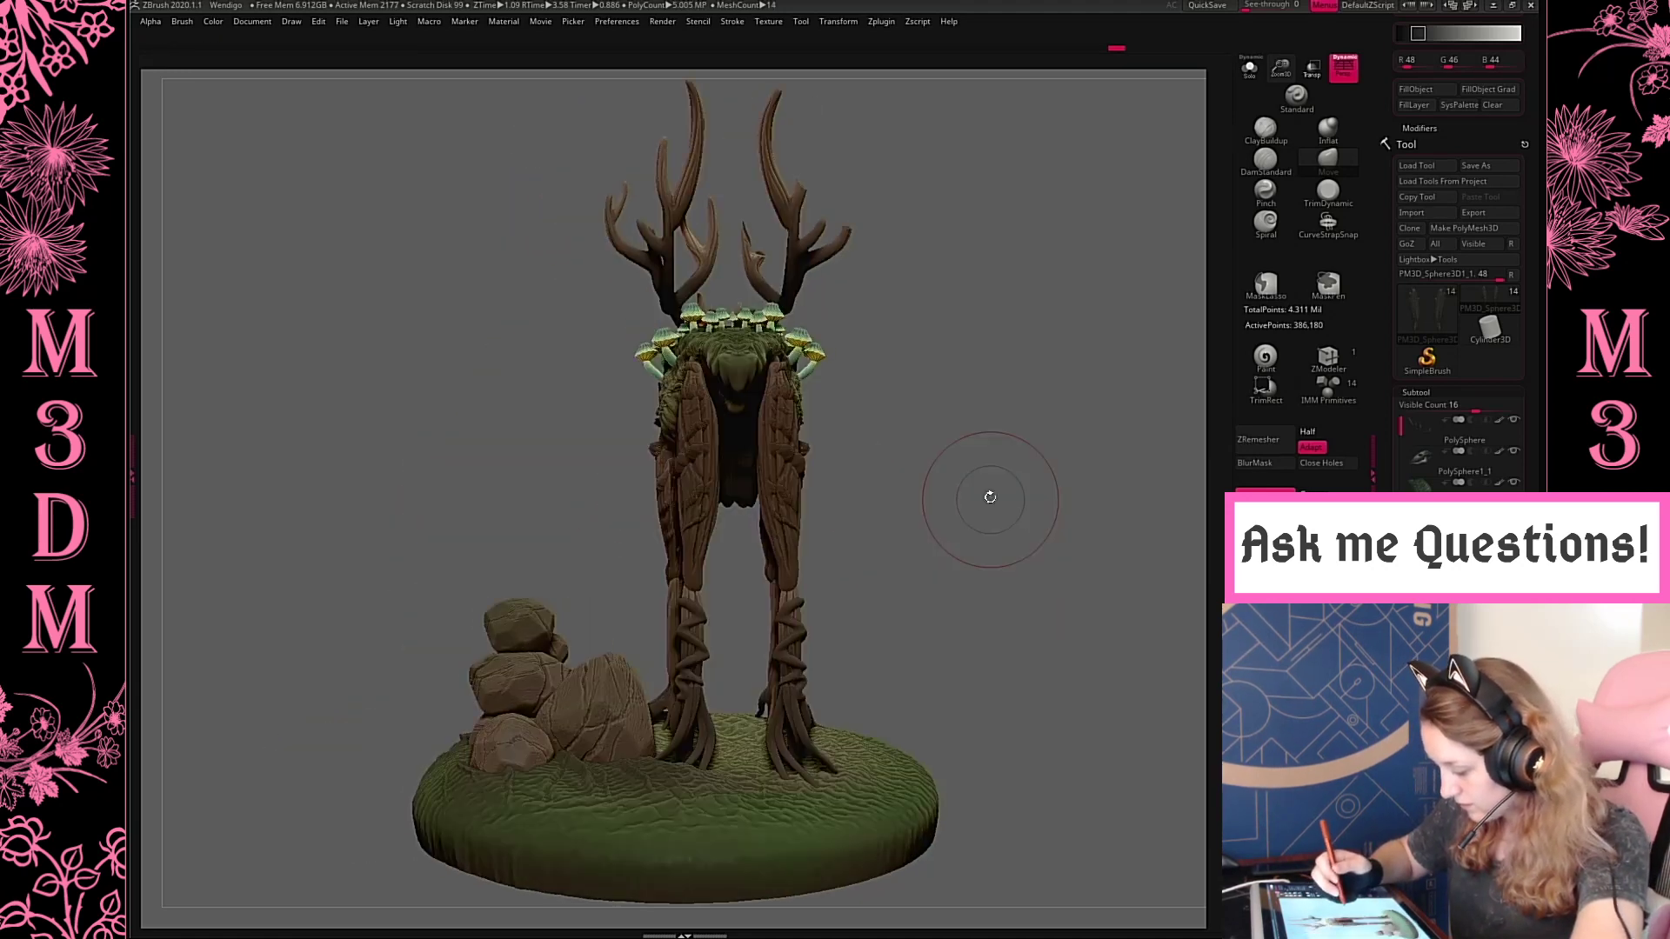
left_click(798, 407, "alt")
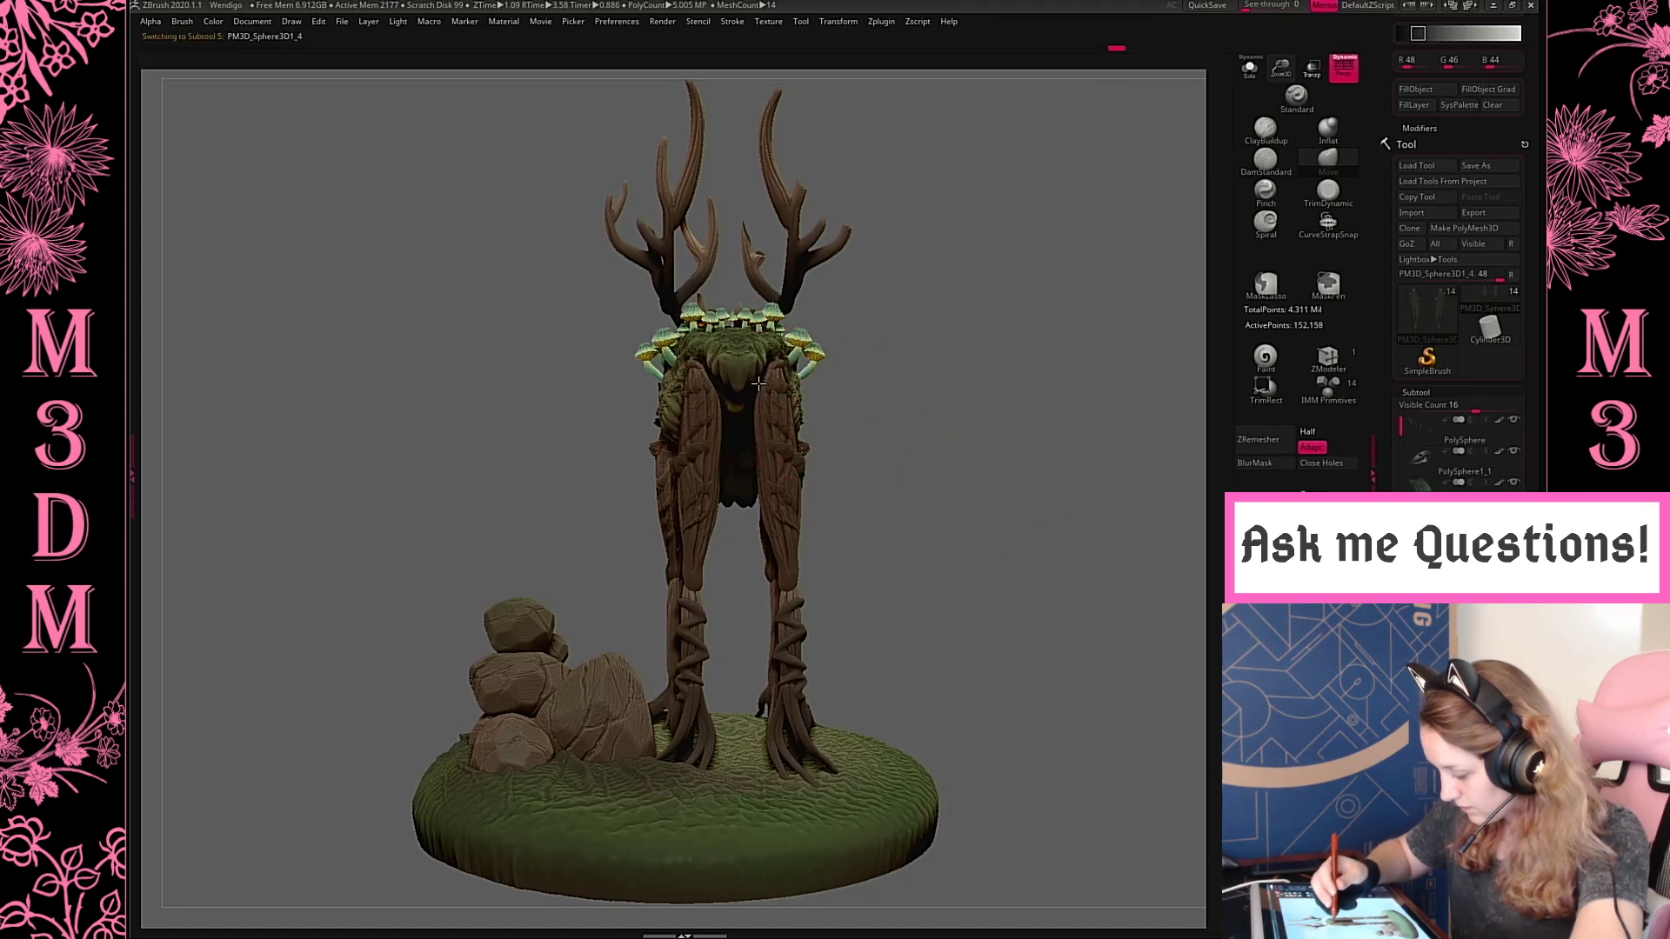
left_click_drag(954, 374, 1070, 382)
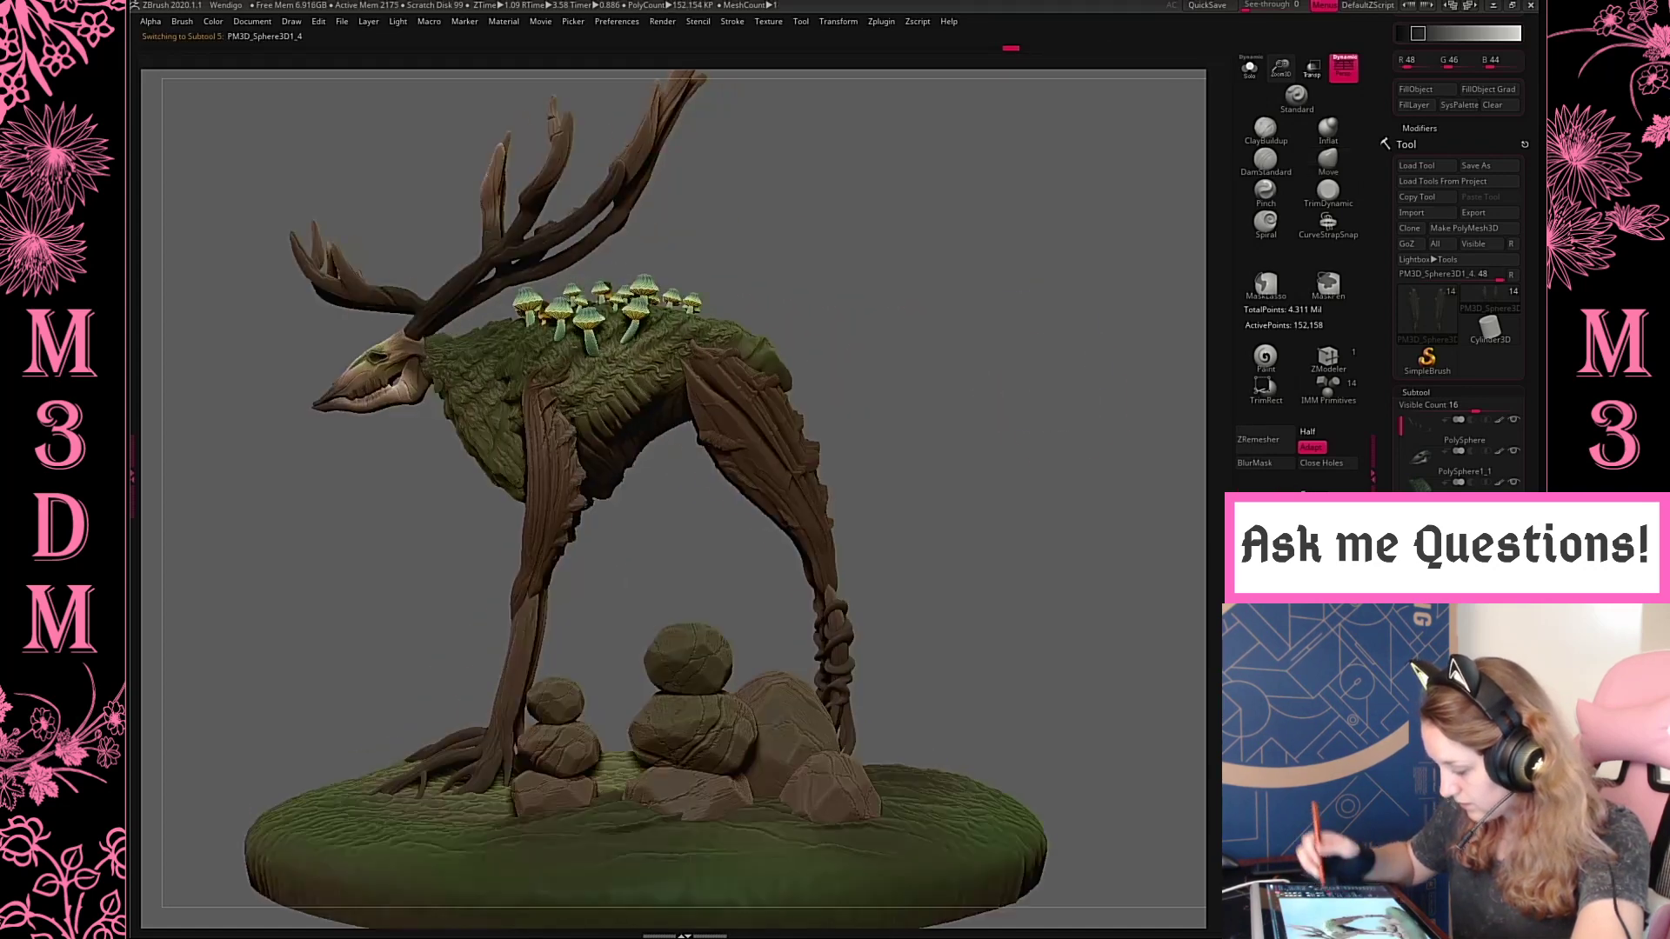
Save the project over the existing Wendigo file
key("ctrl+s")
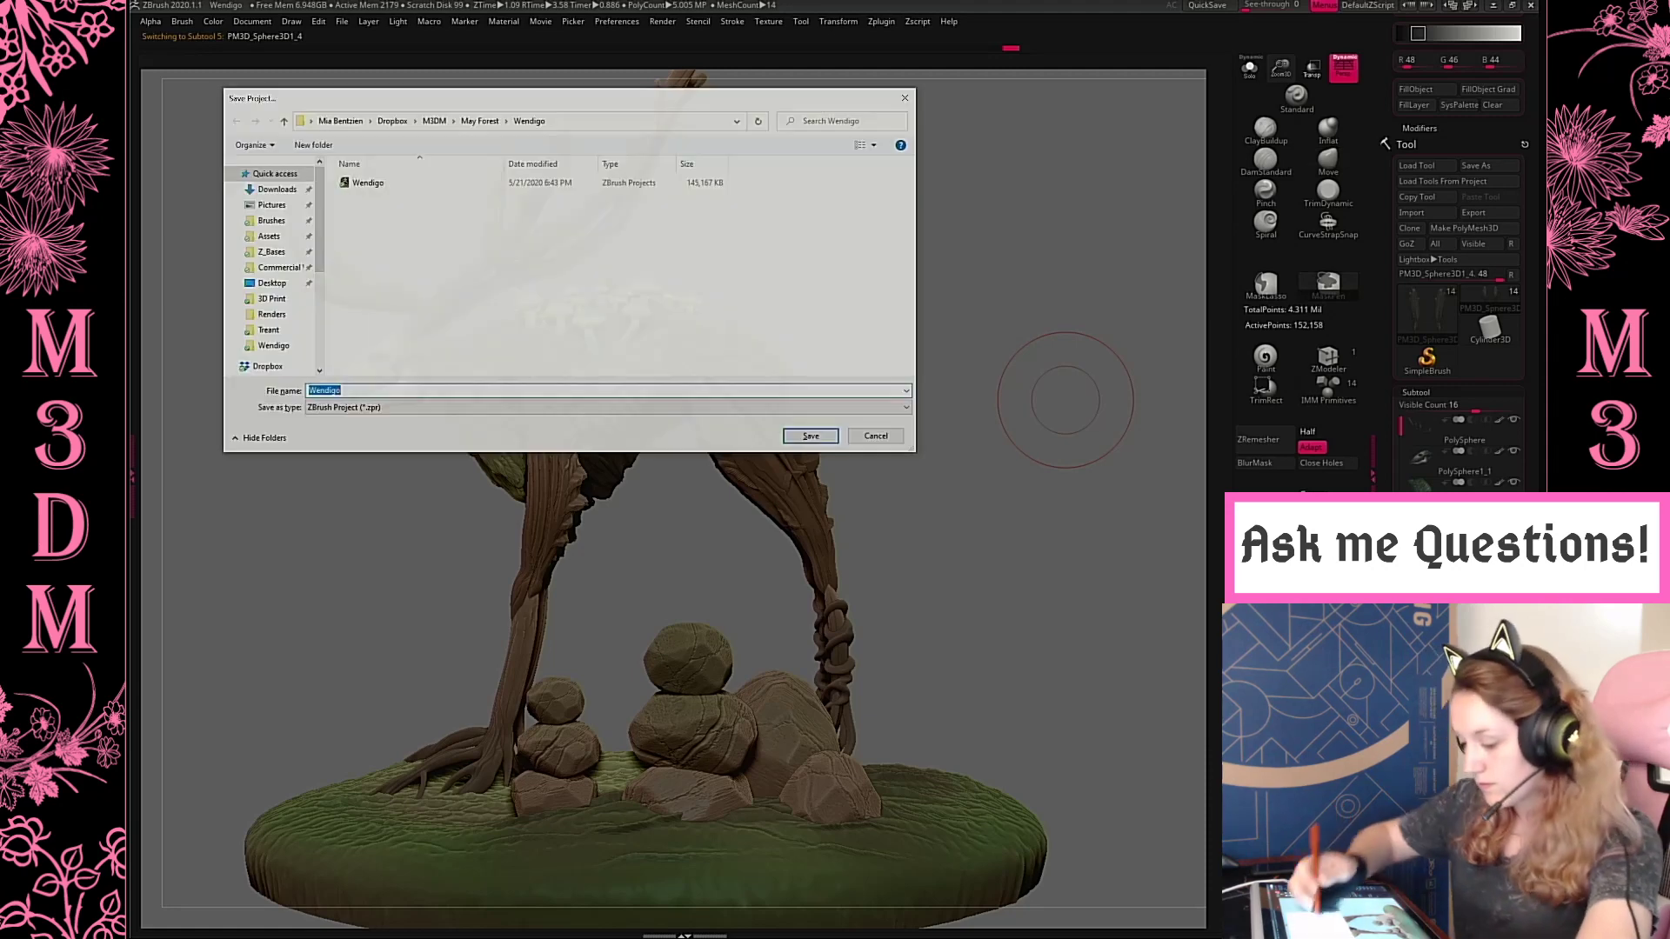
left_click(367, 183)
left_click(812, 437)
left_click(863, 462)
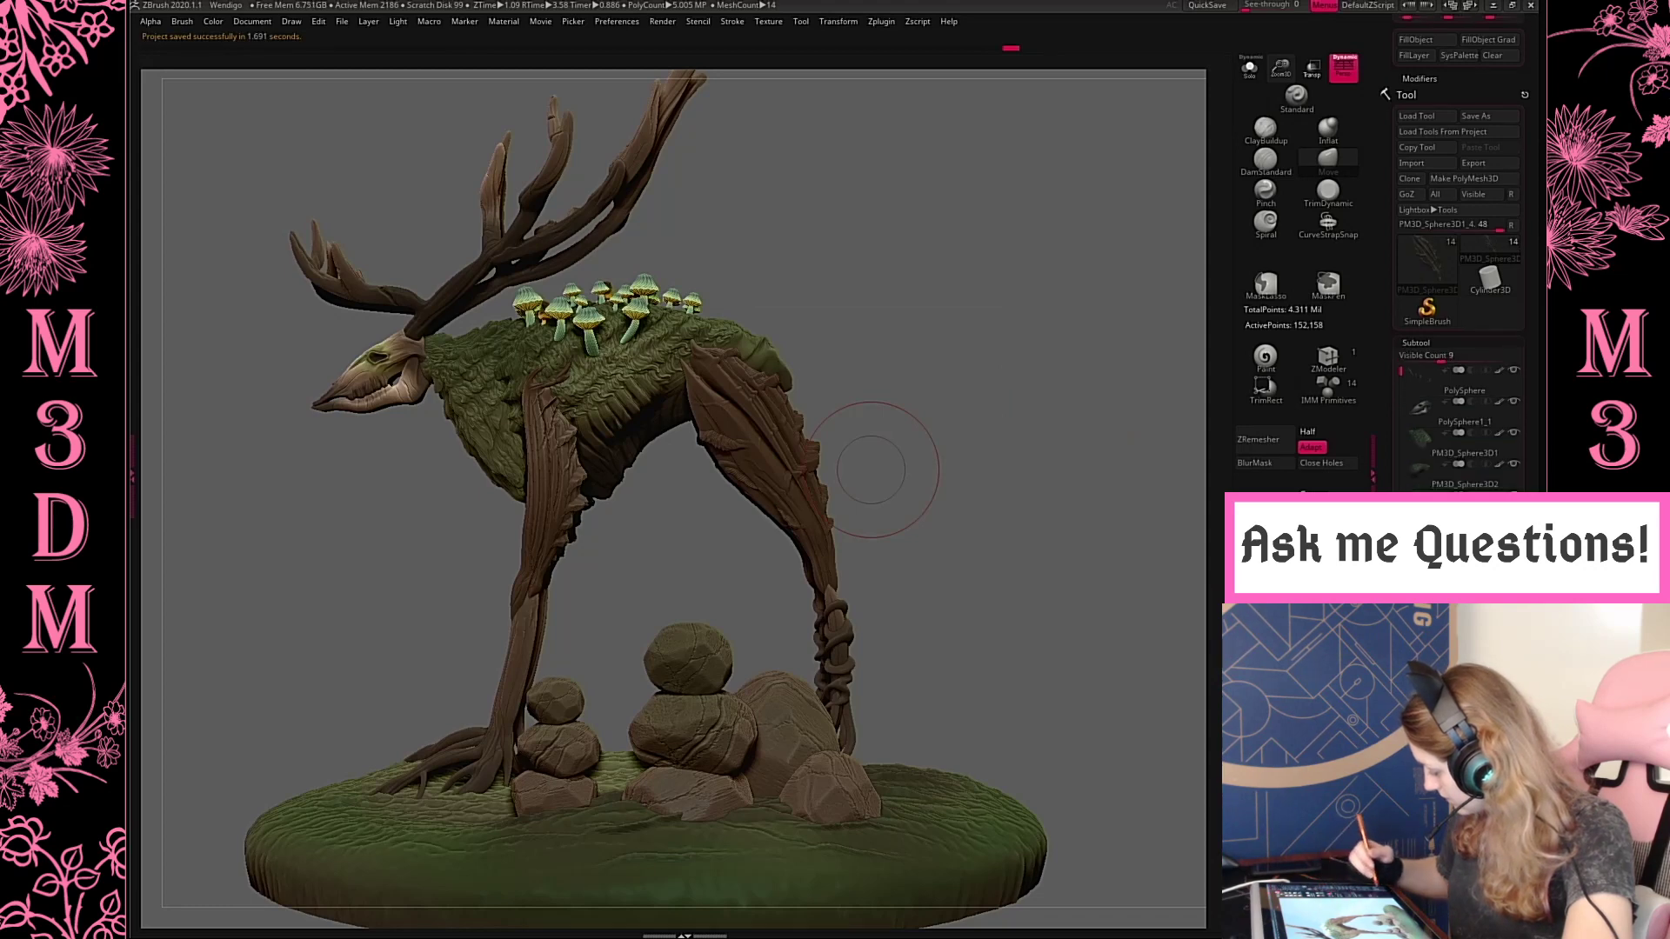
Merge all visible subtools into one tool, switch to the merged tool, and shrink it on the canvas
left_click_drag(1392, 374, 1392, 629)
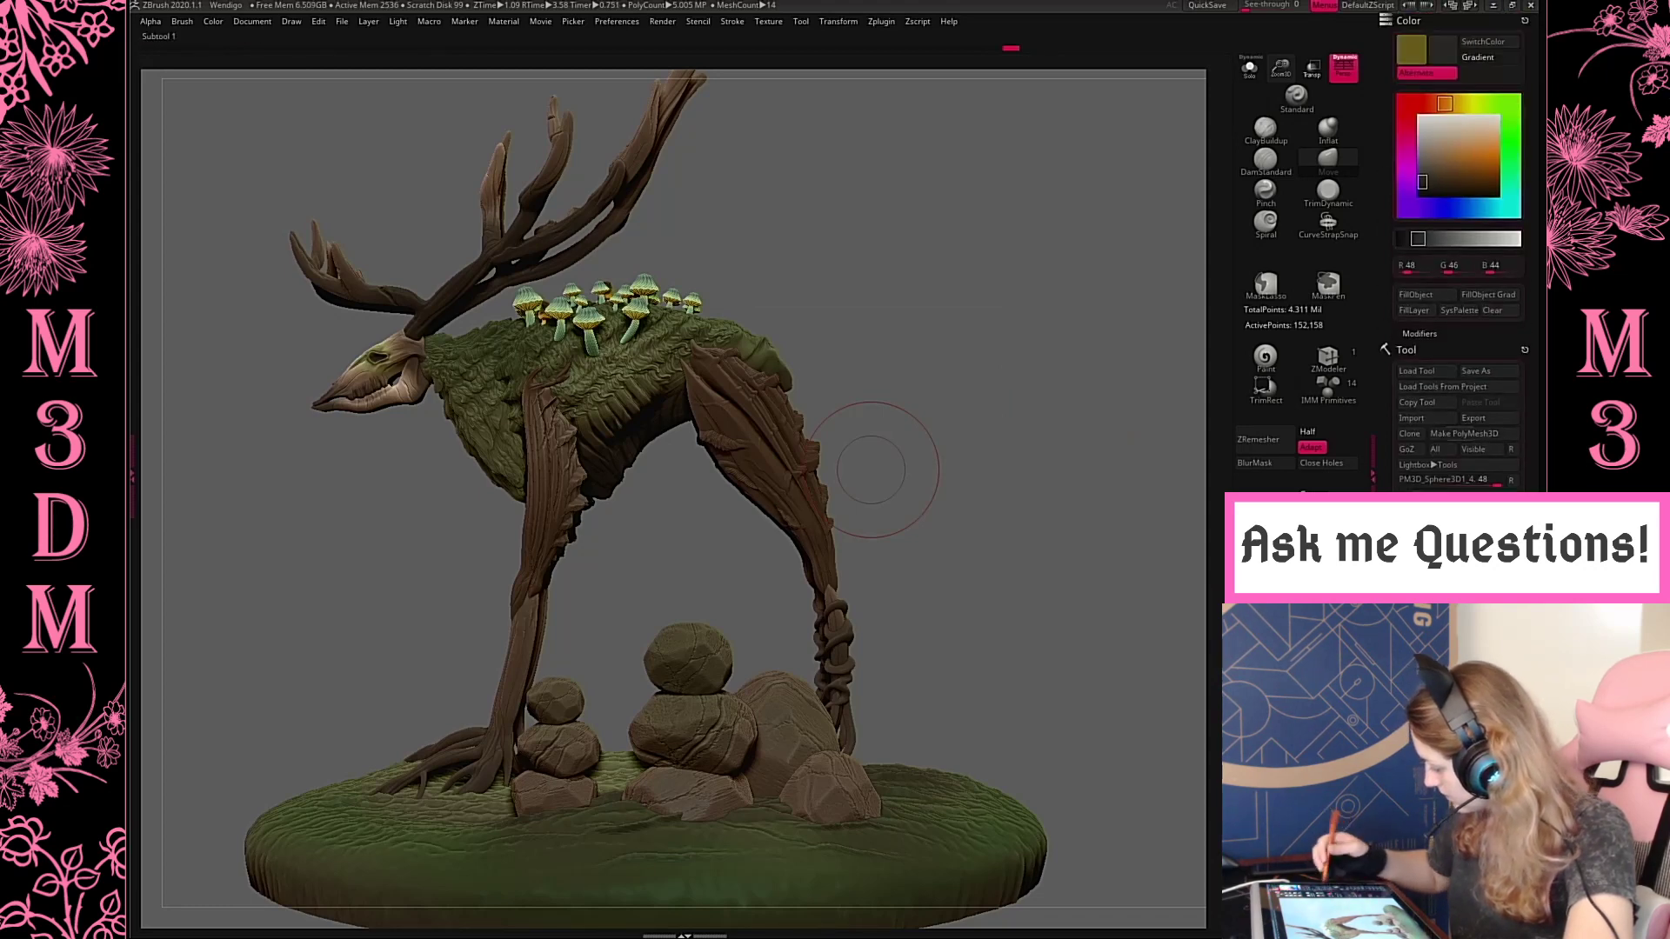
left_click(1488, 522)
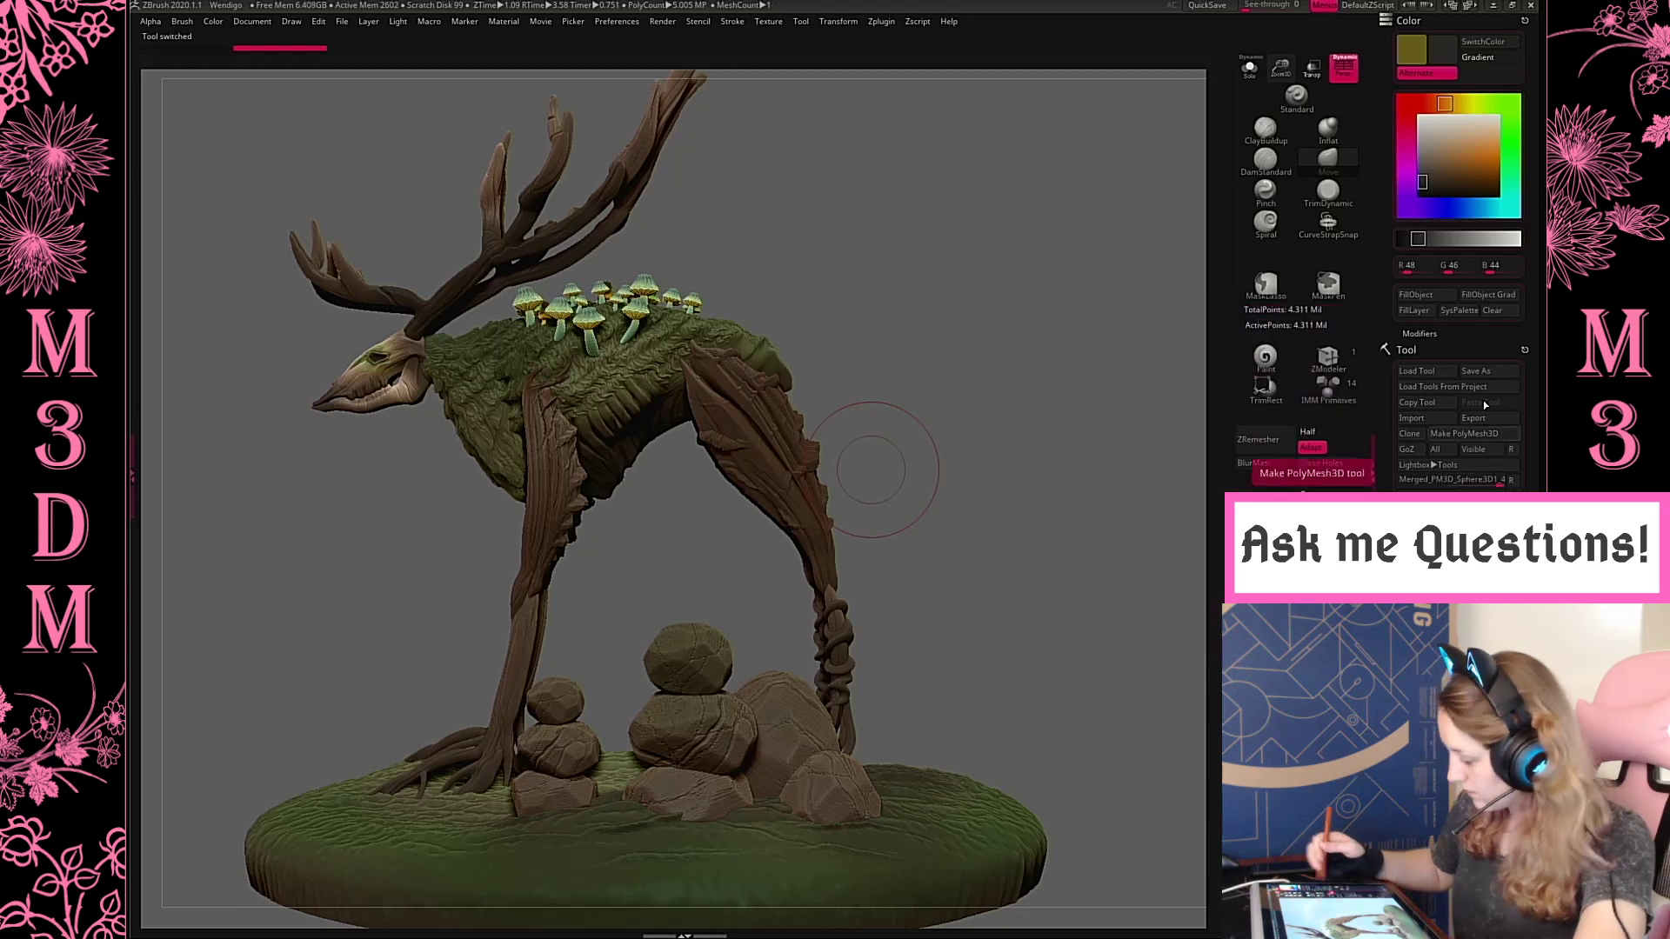
left_click_drag(1282, 77, 1280, 21)
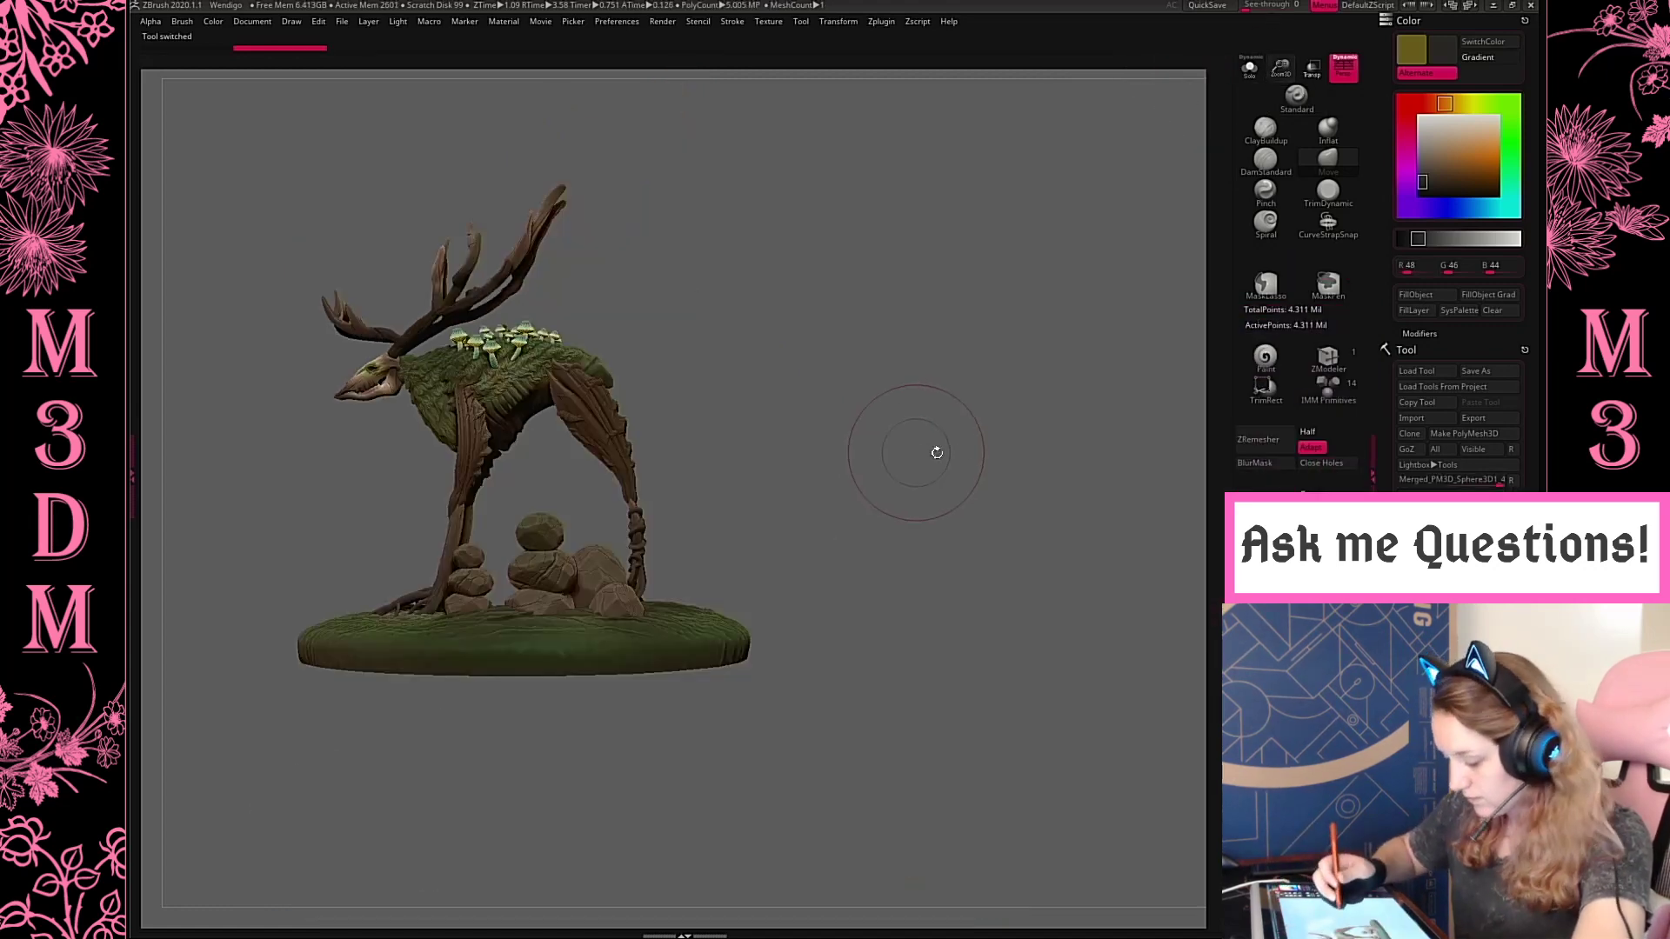
Place a large three-quarter front view of the merged creature on one side of the canvas and drop a snapshot of it
left_click_drag(936, 452, 1022, 371)
key("f")
left_click_drag(1275, 39, 1027, 470)
left_click_drag(991, 504, 765, 487, "alt")
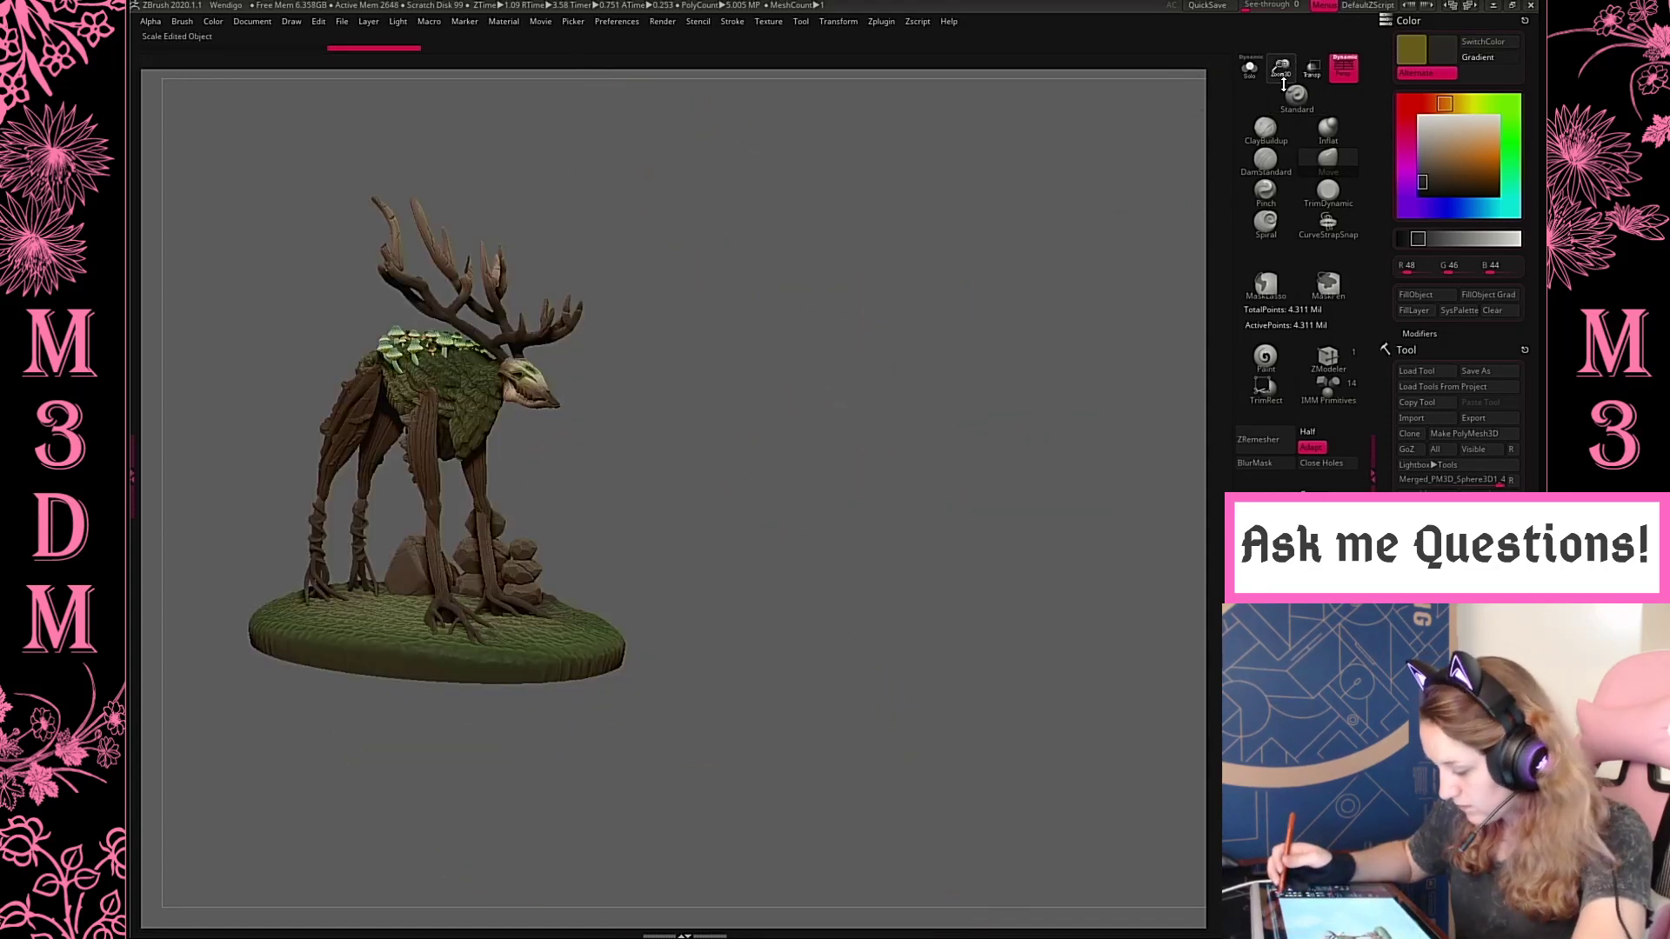
left_click_drag(1284, 85, 1280, 105)
mouse_move(870, 500)
left_mouse_down()
mouse_move(958, 522)
mouse_move(917, 563)
left_mouse_up()
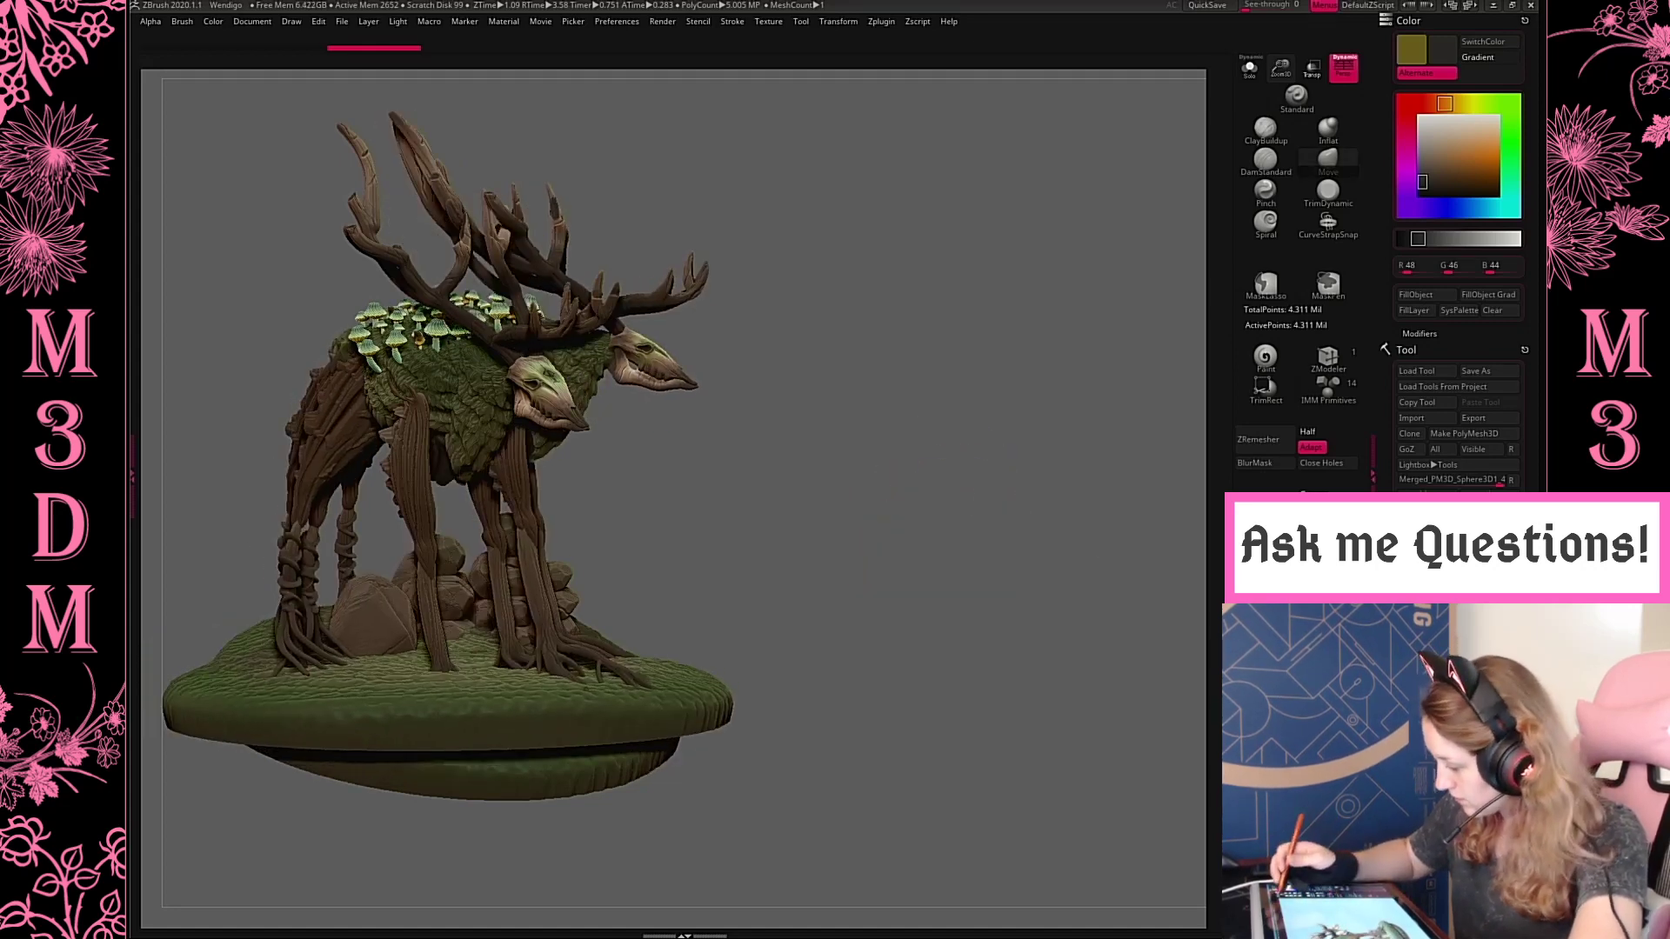
Place a smaller side view of the creature in the upper area beside the three-quarter snapshot
mouse_move(1283, 65)
left_mouse_down()
mouse_move(1225, 66)
mouse_move(1227, 141)
left_mouse_up()
mouse_move(1039, 486)
left_mouse_down("alt")
mouse_move(1212, 311)
mouse_move(1159, 374)
mouse_move(1135, 372)
mouse_move(1140, 357)
mouse_move(1145, 418)
mouse_move(1163, 376)
mouse_move(1155, 418)
mouse_move(1200, 253)
left_mouse_up("alt")
left_click_drag(1281, 54, 1242, 122)
left_click_drag(1152, 373, 1131, 365, "alt")
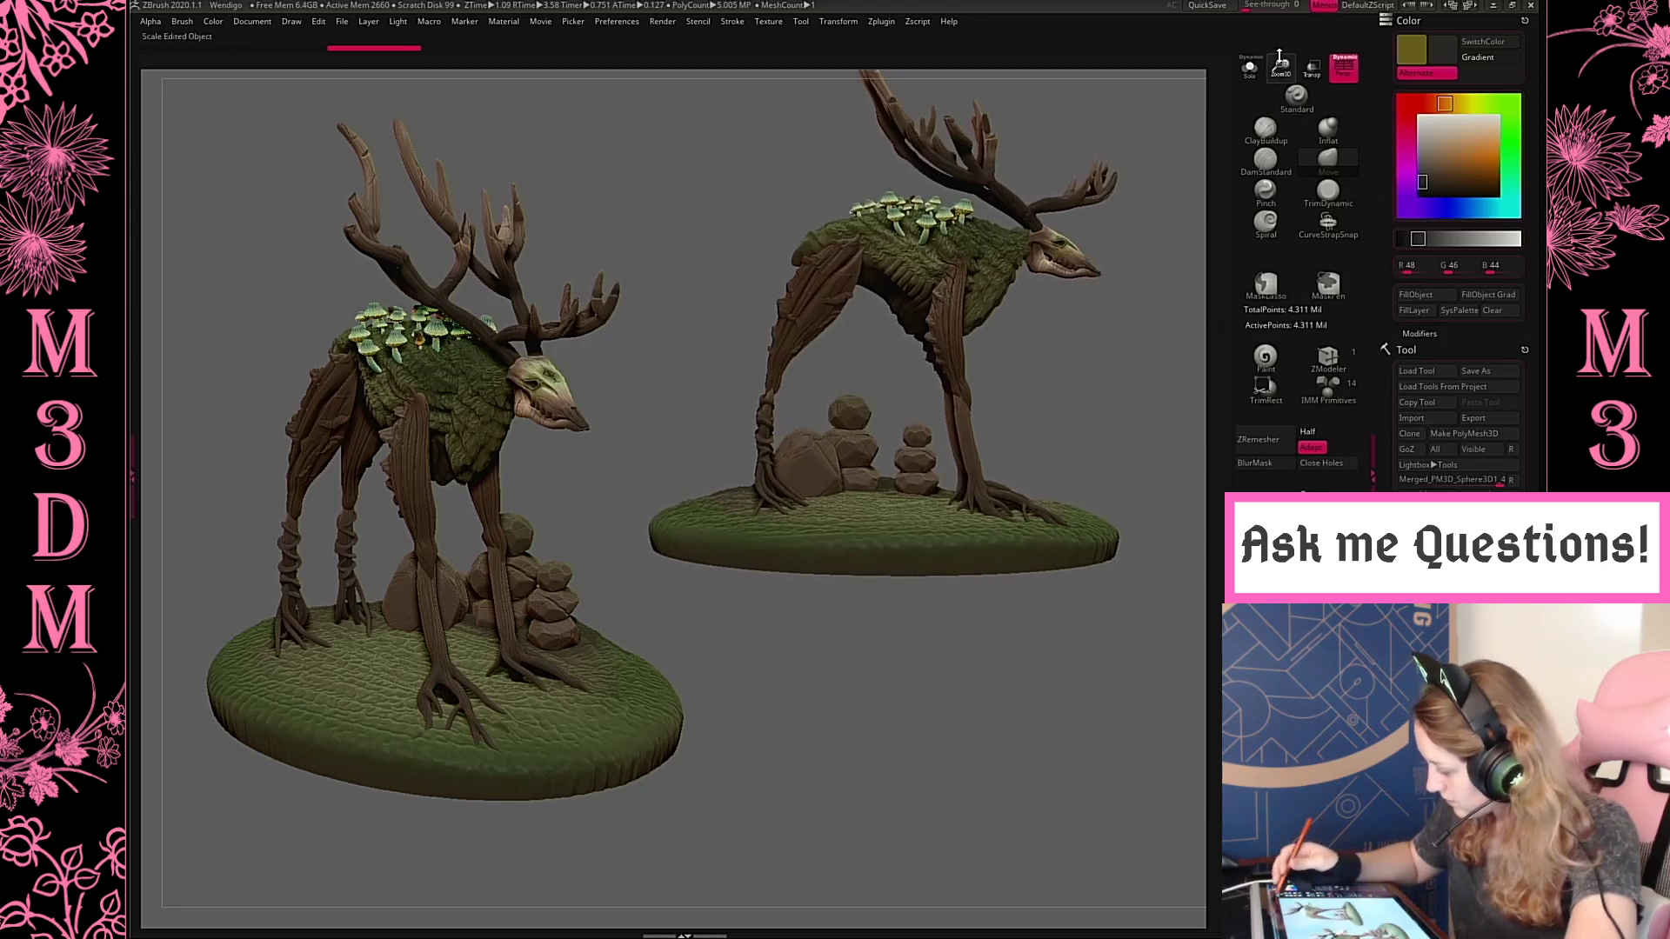
left_click_drag(1279, 54, 1280, 61)
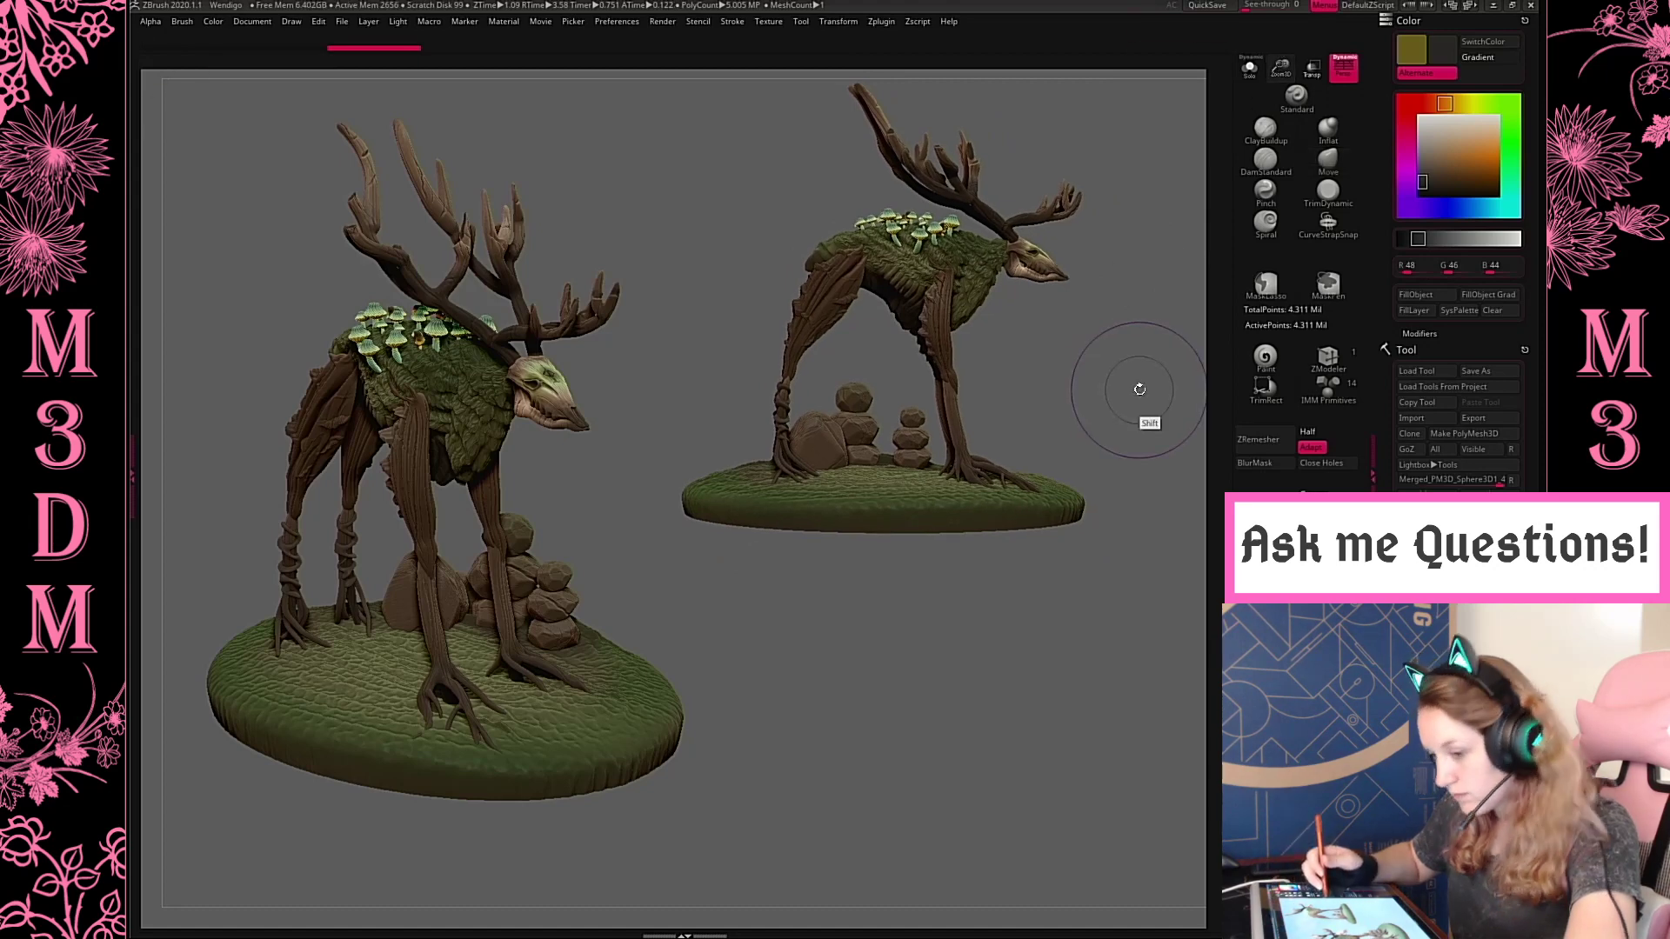
Snapshot the side view and add small front and rear views side by side beneath it
left_click_drag(1118, 509, 1108, 640, "alt")
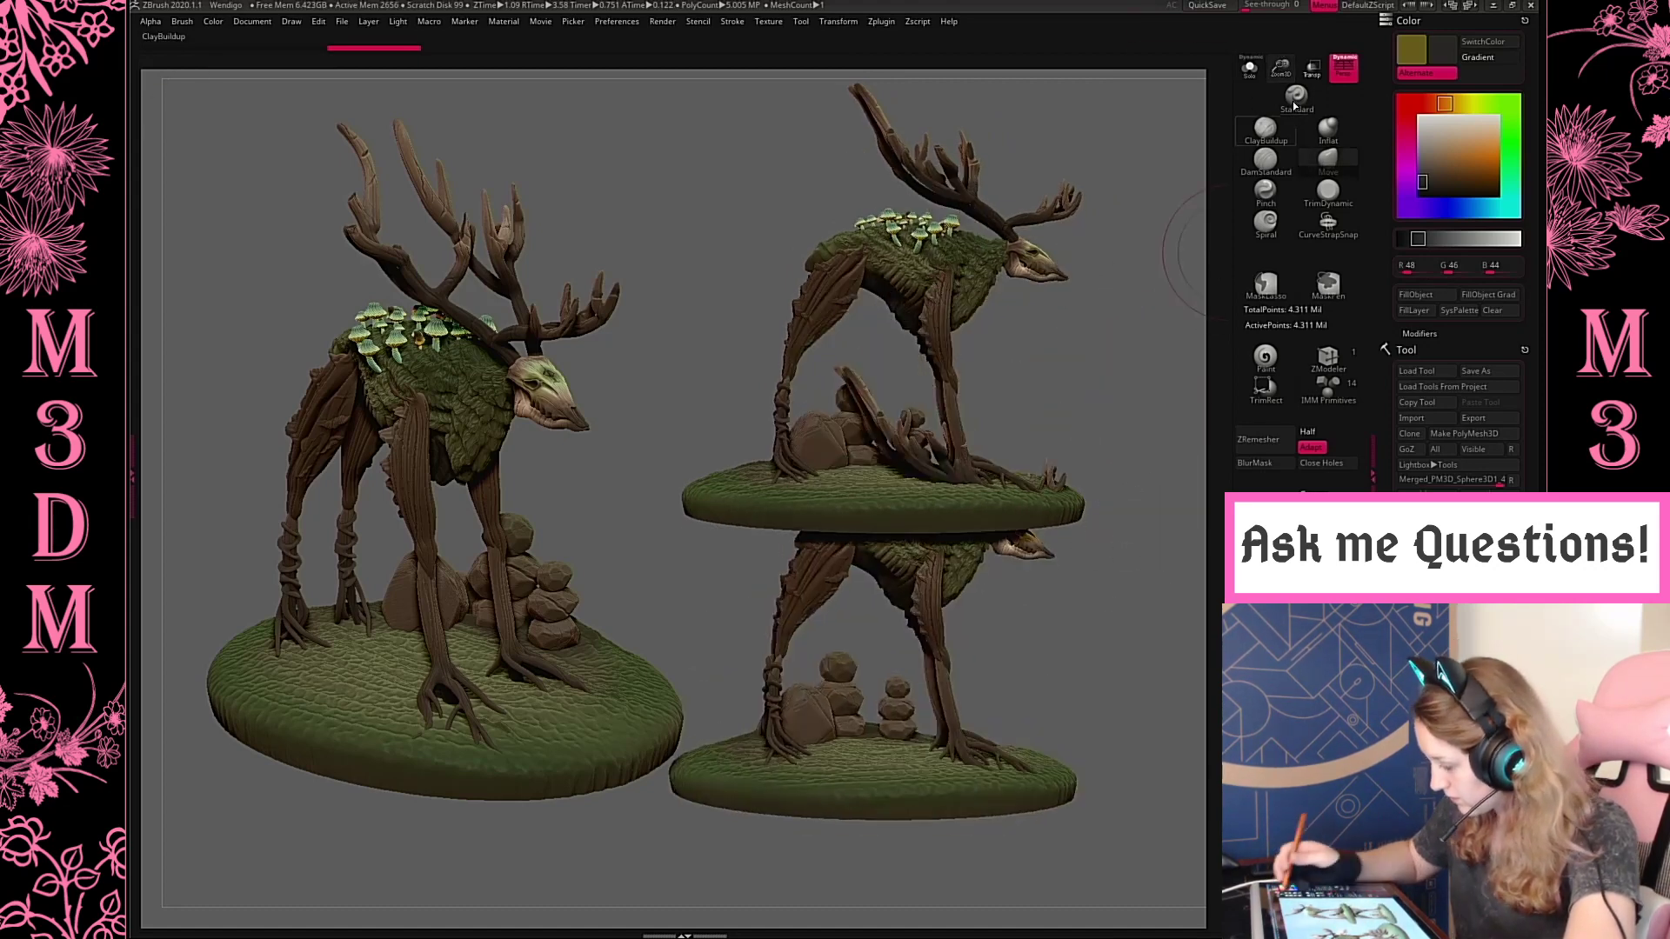
left_click_drag(1278, 54, 1253, 103)
mouse_move(1085, 623)
left_mouse_down("alt")
mouse_move(1113, 713)
mouse_move(1058, 718)
mouse_move(1106, 721)
left_mouse_up("alt")
left_click_drag(1280, 73, 1276, 55)
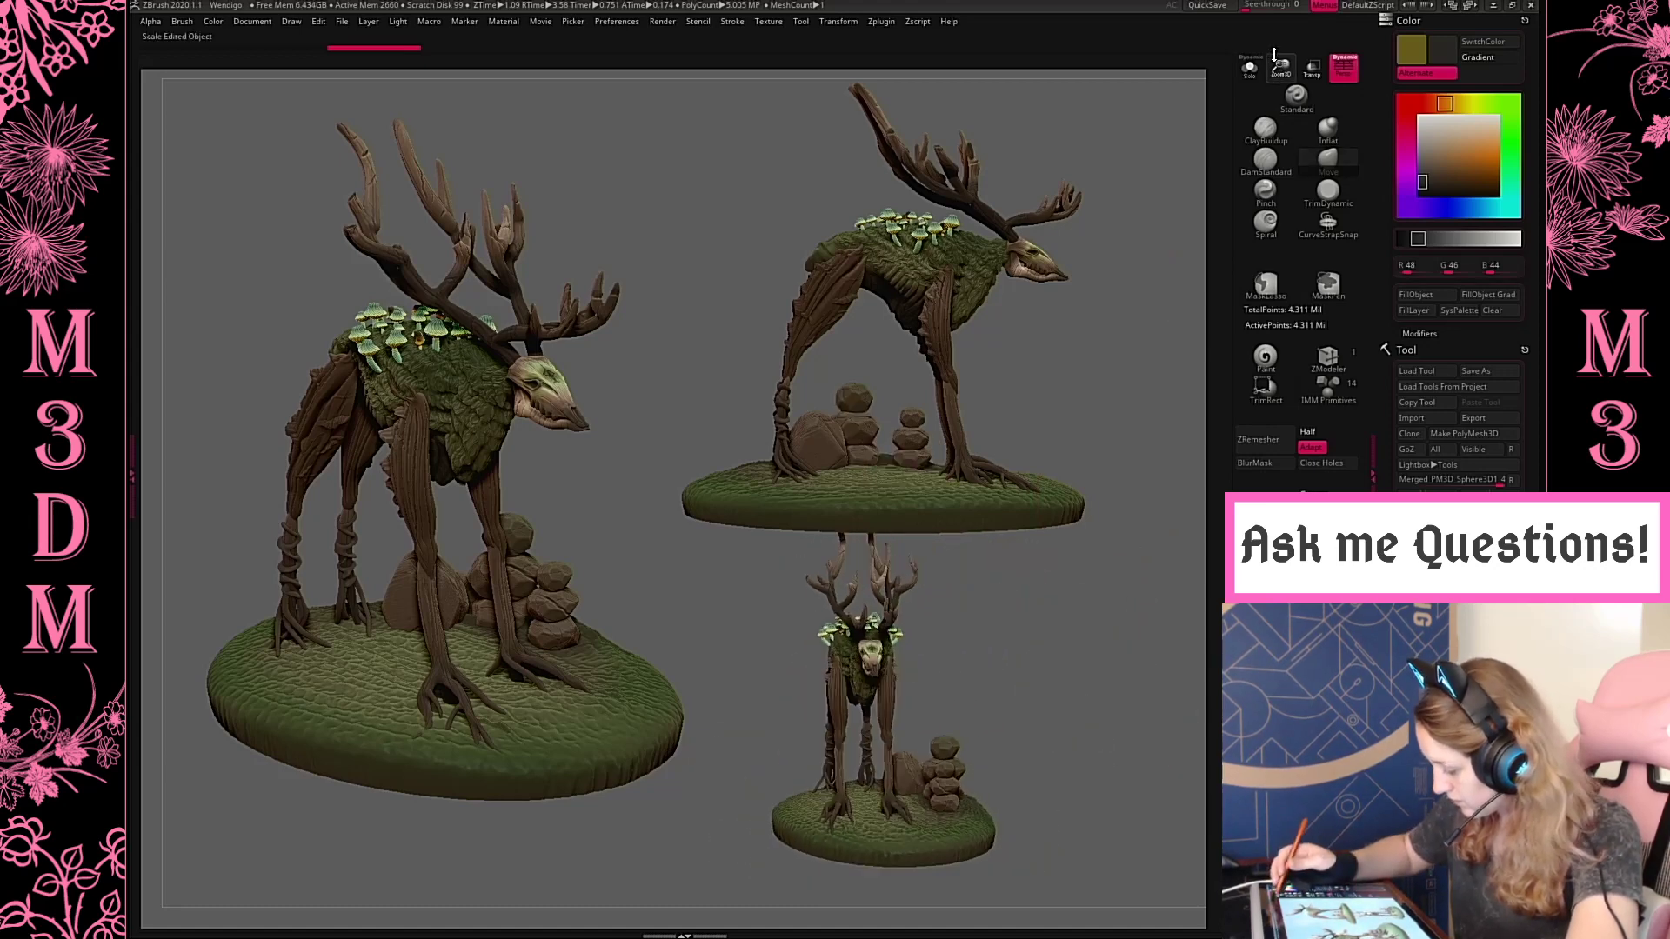
mouse_move(1104, 703)
left_mouse_down("alt")
mouse_move(1039, 730)
mouse_move(1200, 723)
mouse_move(1187, 744)
mouse_move(1157, 719)
mouse_move(1173, 722)
left_mouse_up("alt")
key("shift+s")
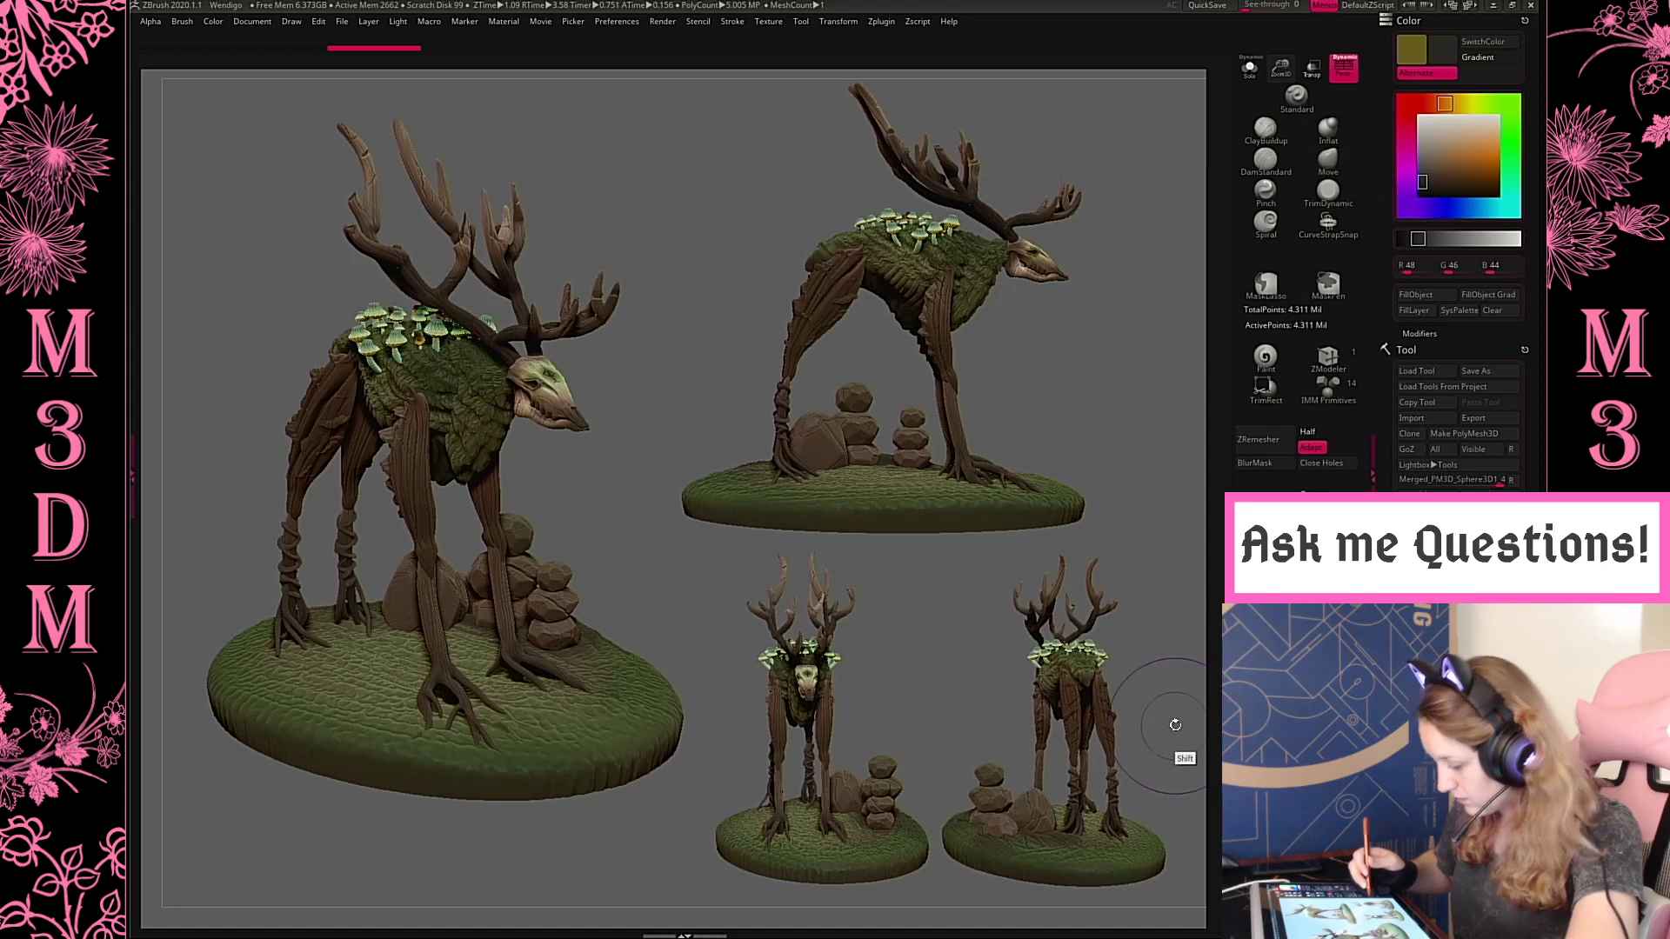
Export the four-view canvas as a JPEG named Wendigo into the Forest Collection's Renders folder
left_click(258, 24)
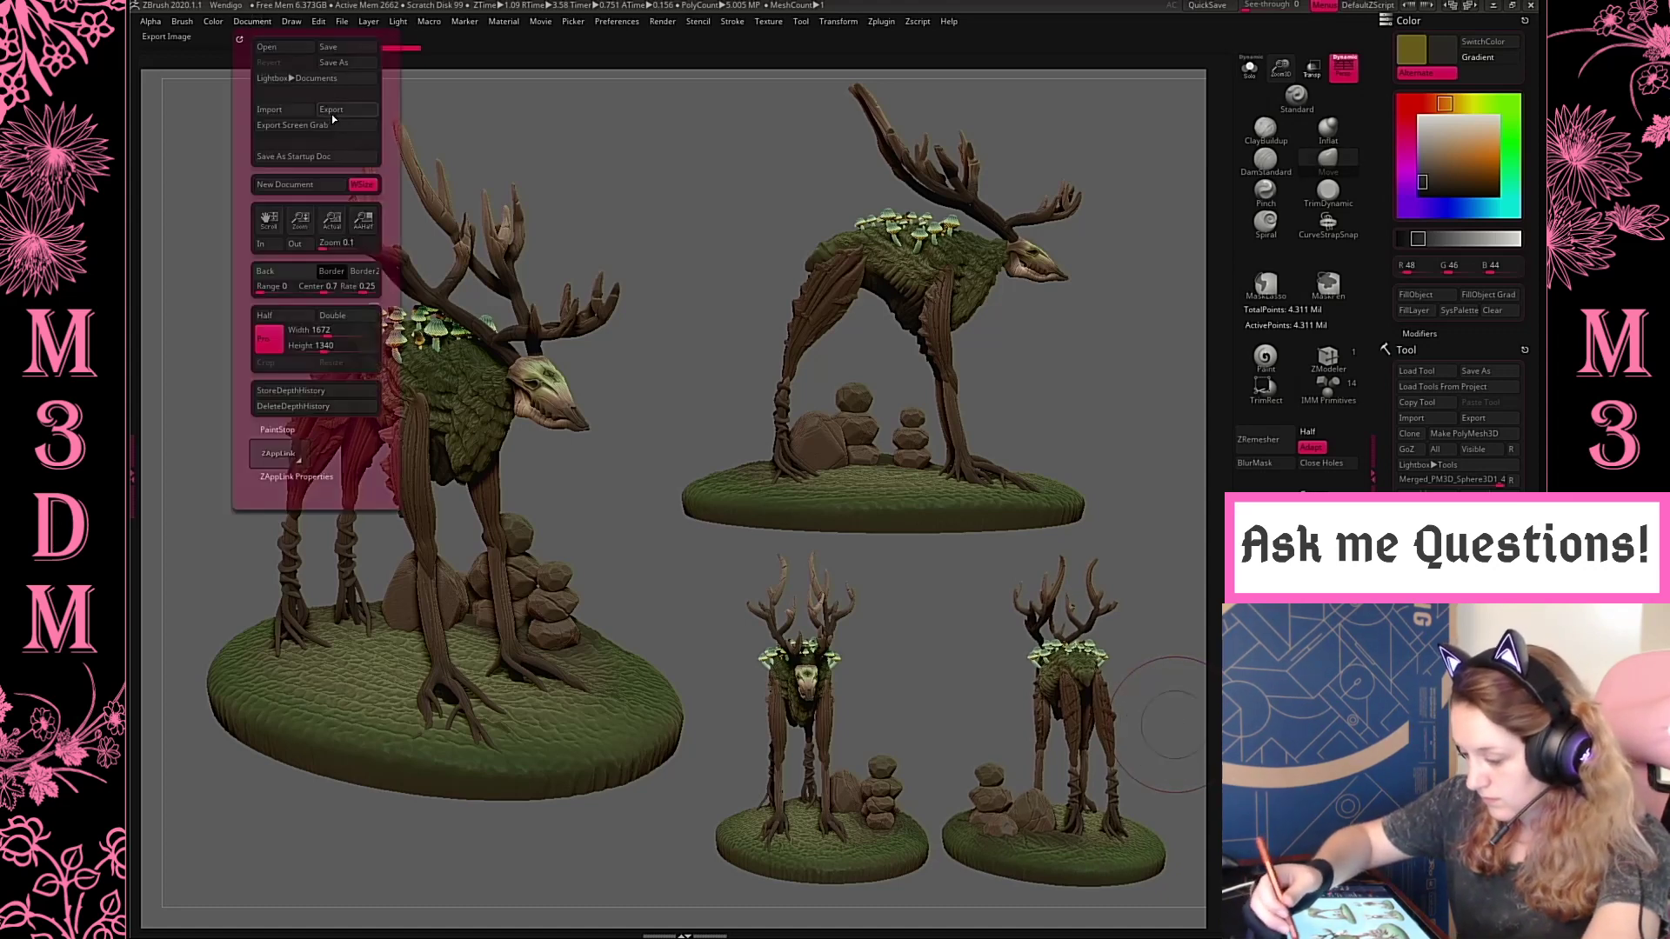
left_click(340, 116)
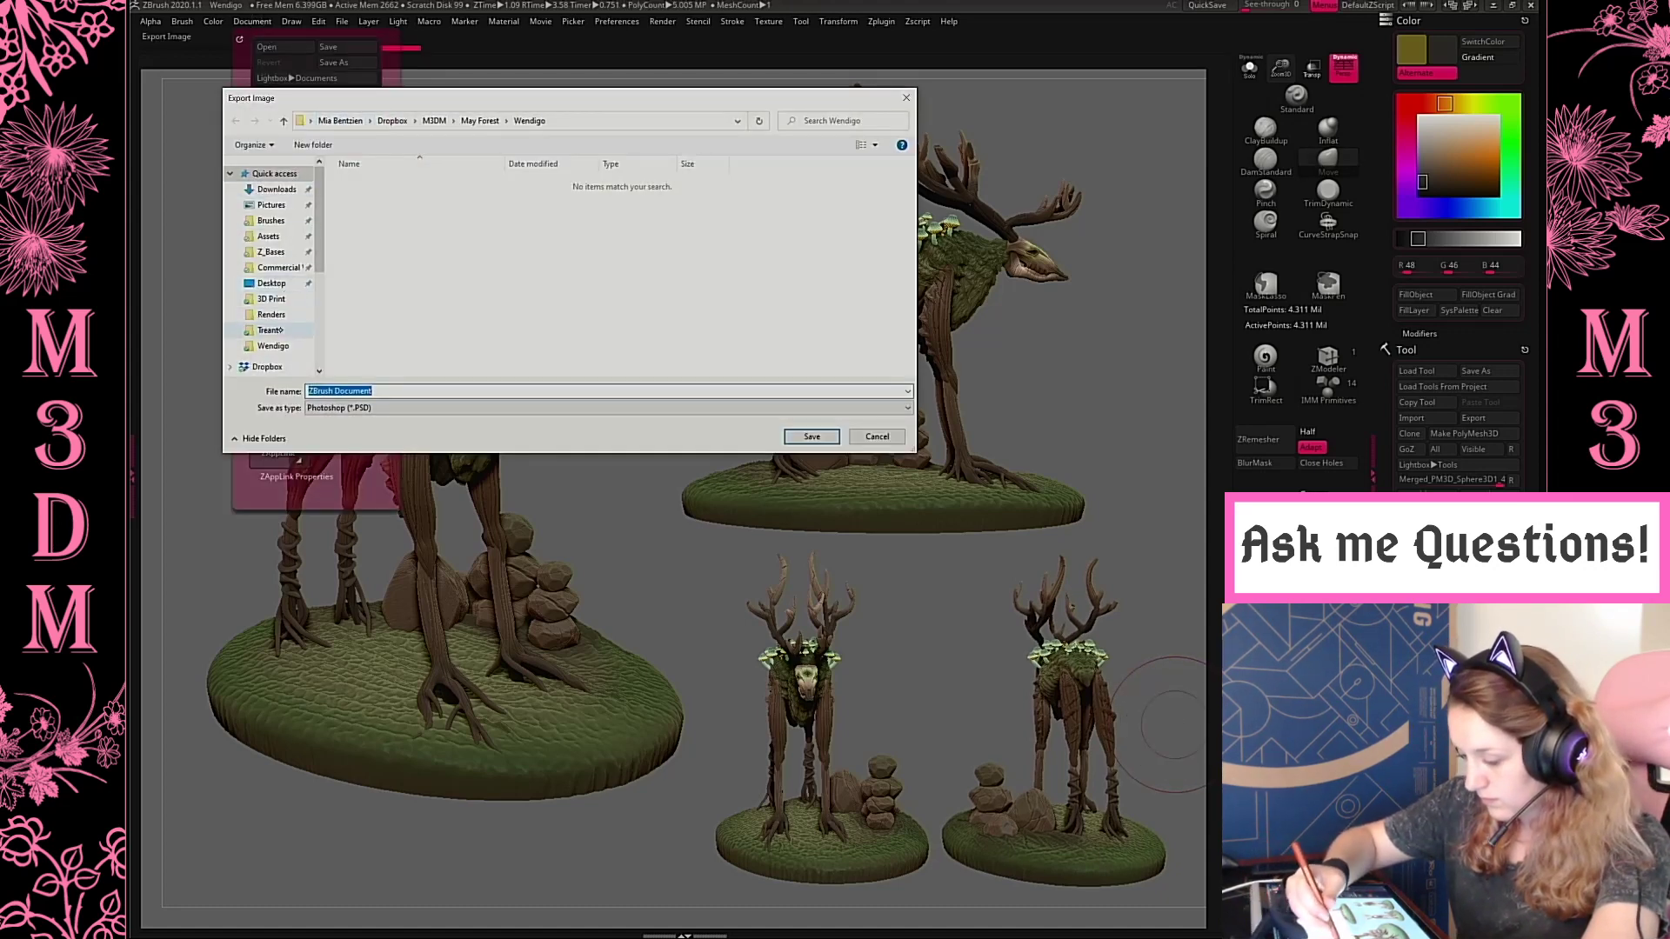
left_click(269, 331)
left_click(285, 317)
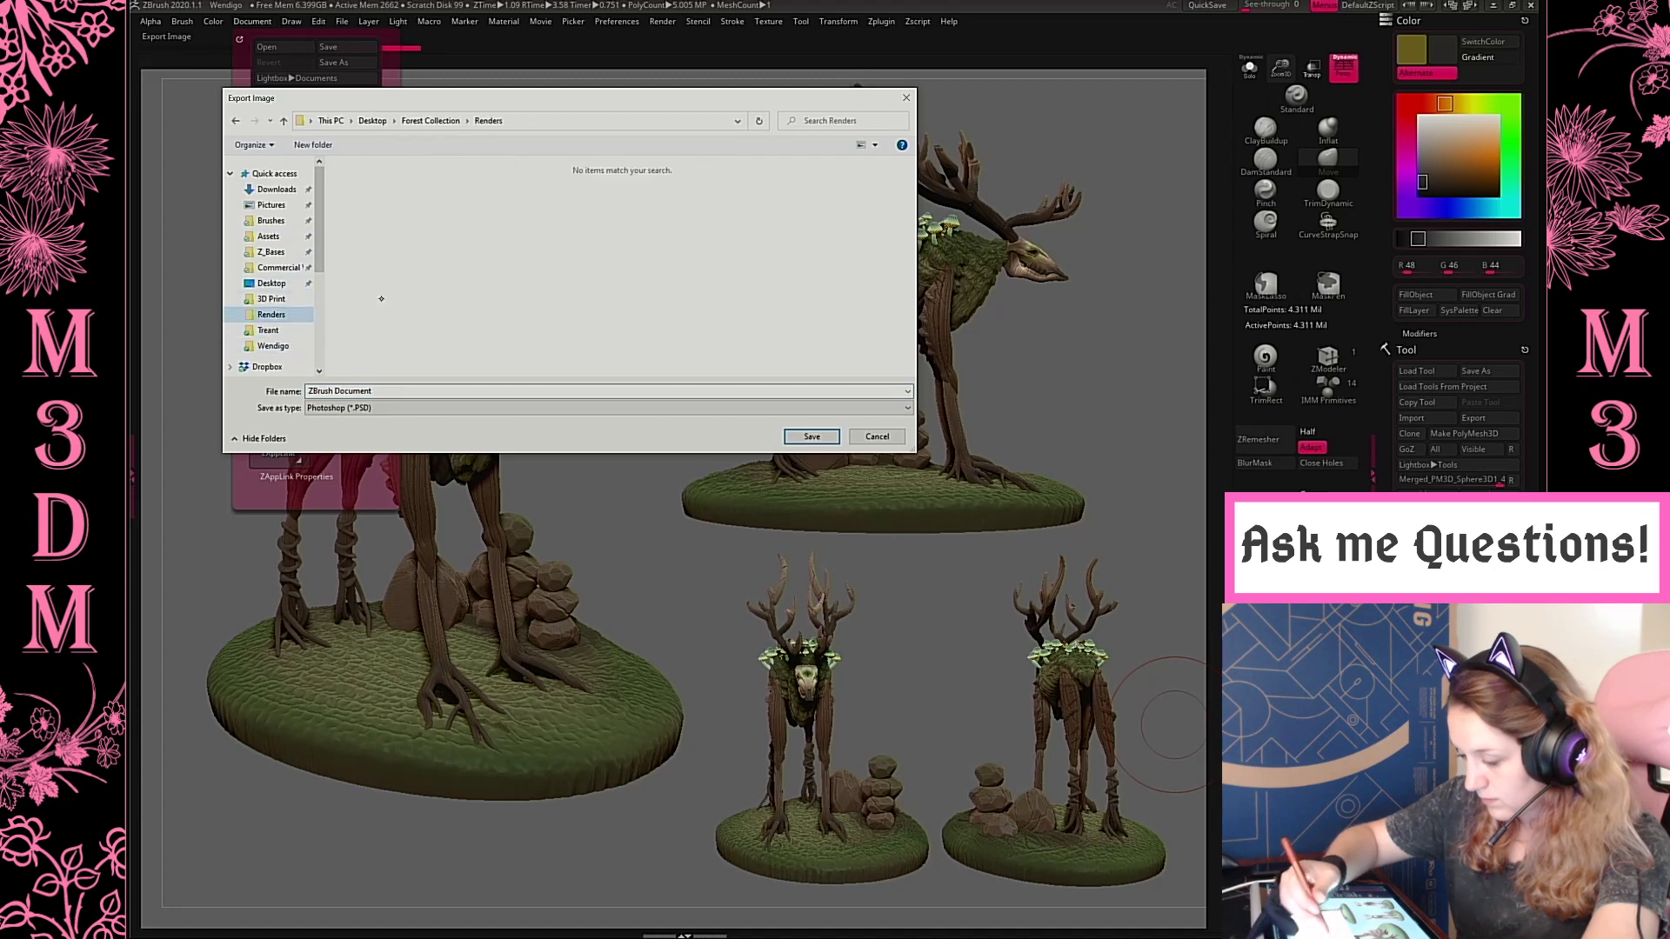
left_click(364, 408)
left_click(363, 426)
left_click(364, 391)
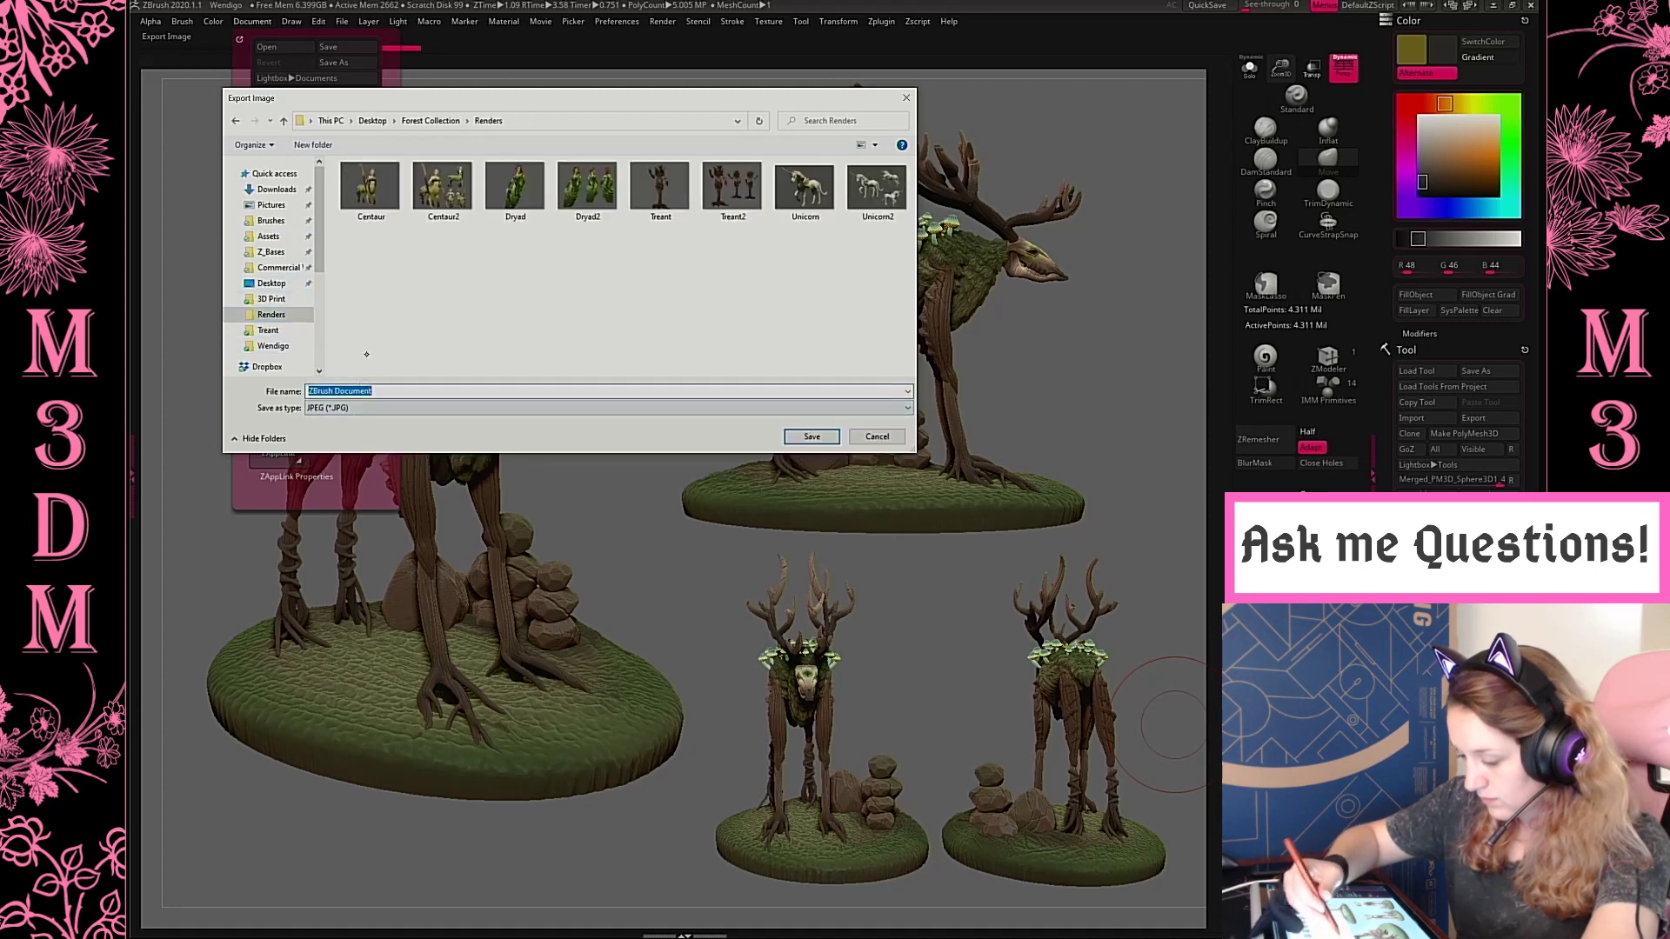
type("Wen")
type("digo")
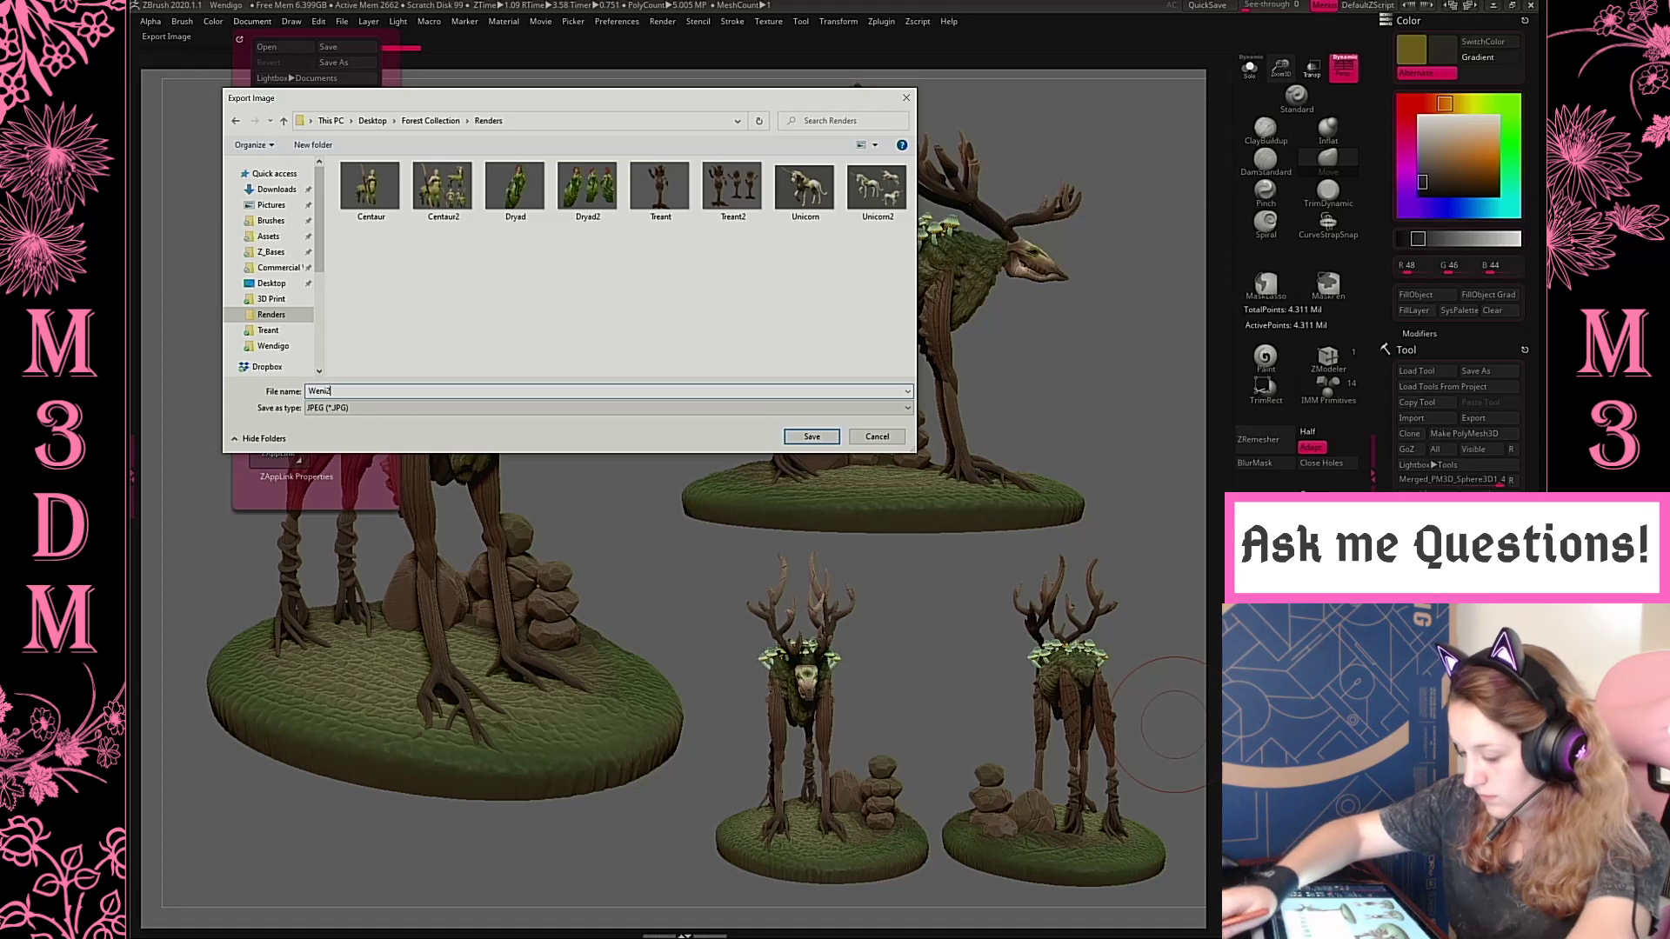
key("Return")
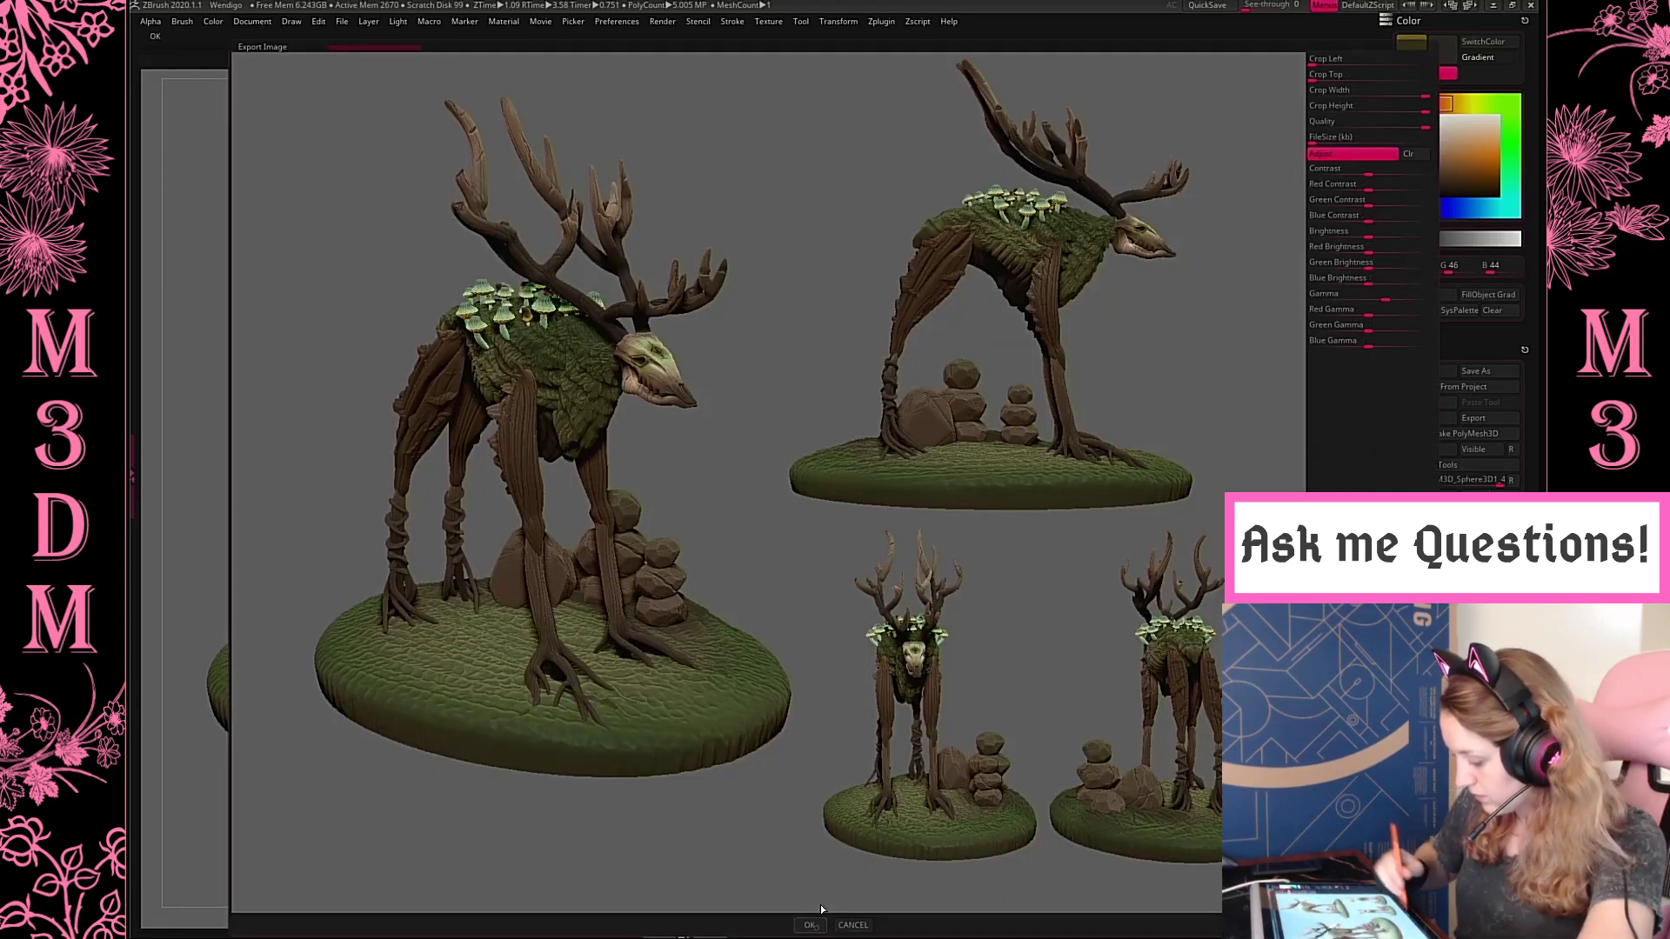
left_click(814, 923)
Clear the snapshots from the canvas and frame the merged creature in a large view
key("ctrl+n")
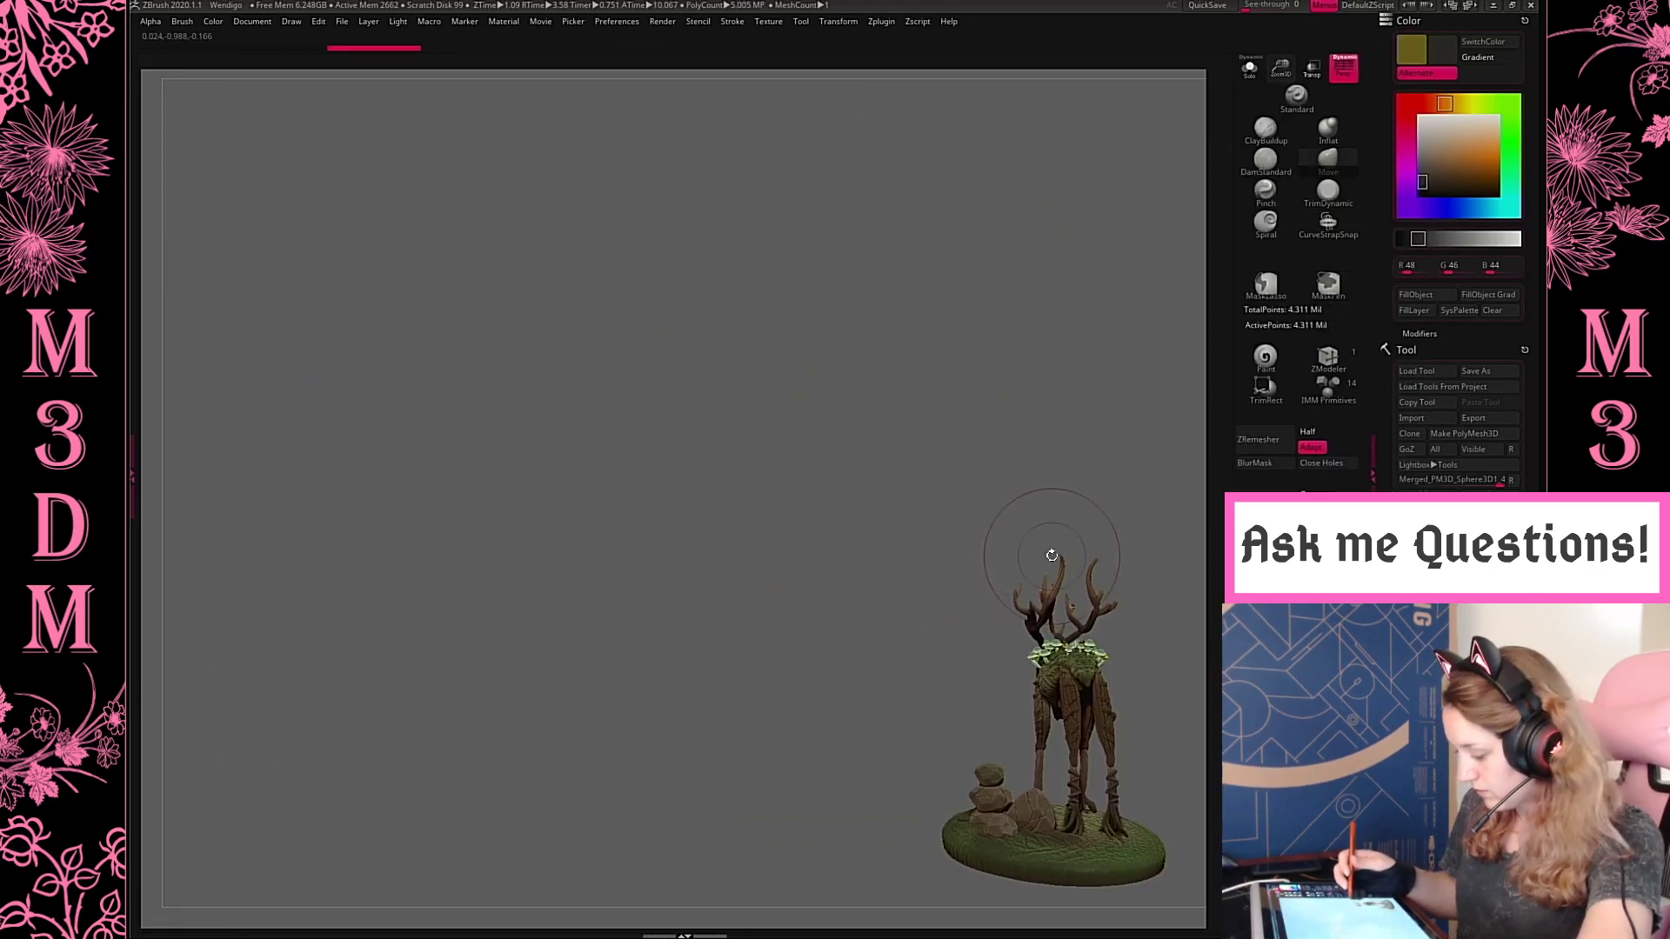
key("f")
mouse_move(1078, 602)
left_mouse_down()
mouse_move(1139, 599)
mouse_move(1133, 621)
mouse_move(1154, 619)
mouse_move(1068, 612)
mouse_move(1097, 595)
left_mouse_up()
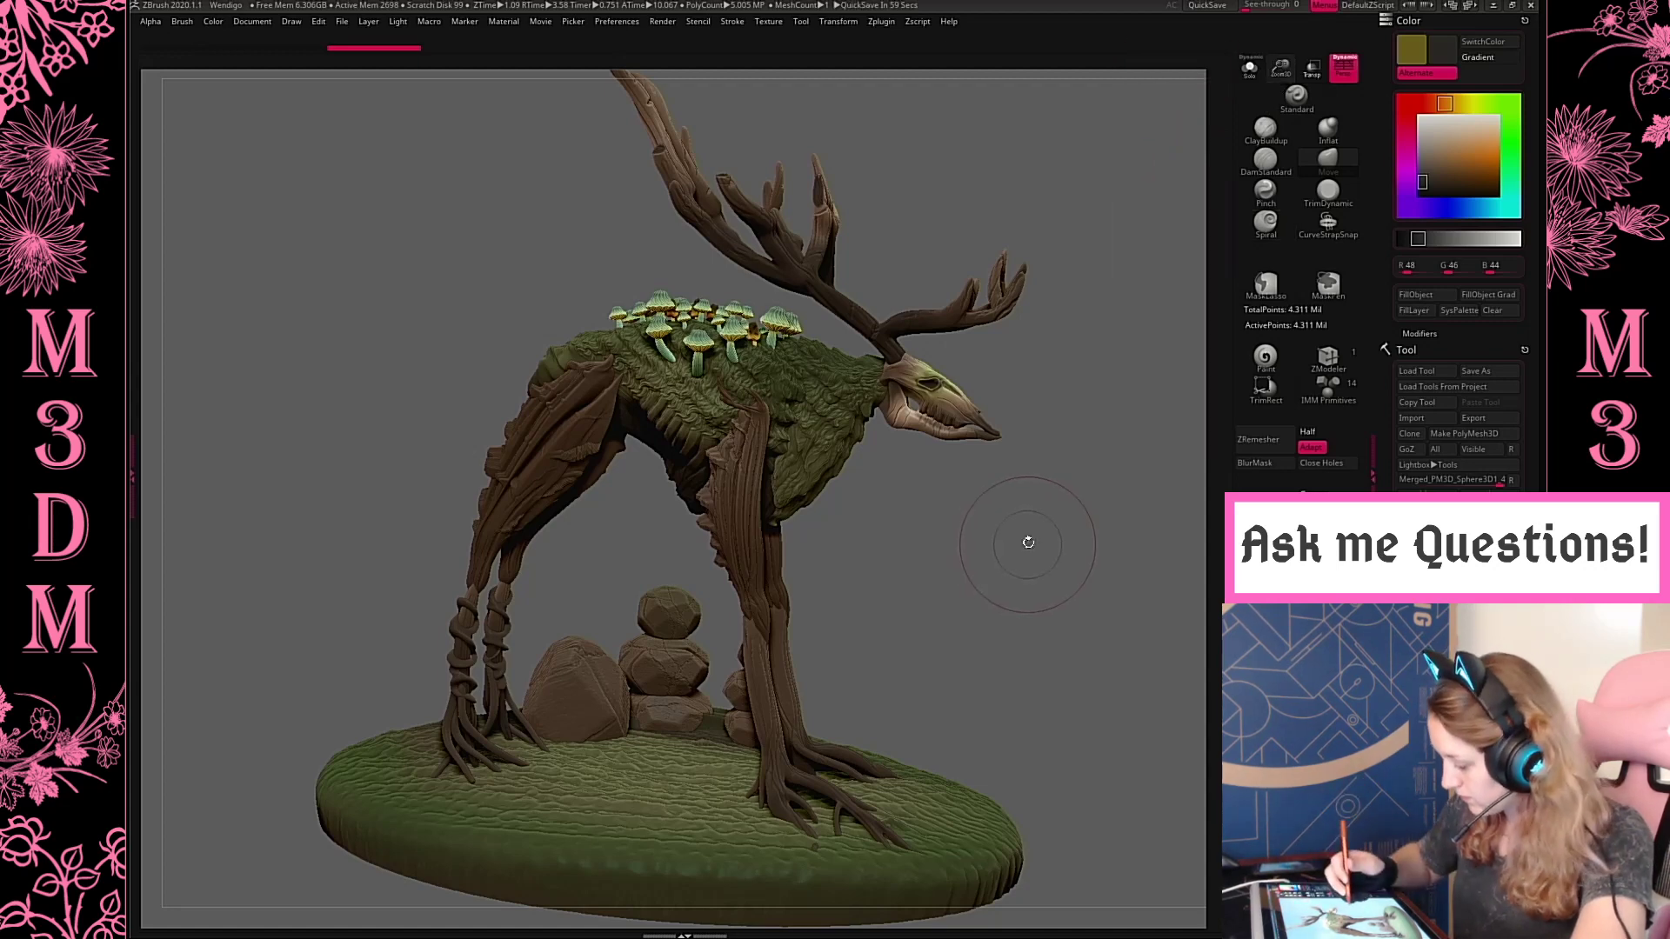
Examine the finished creature from the front, above, behind and in three-quarter view
key("super")
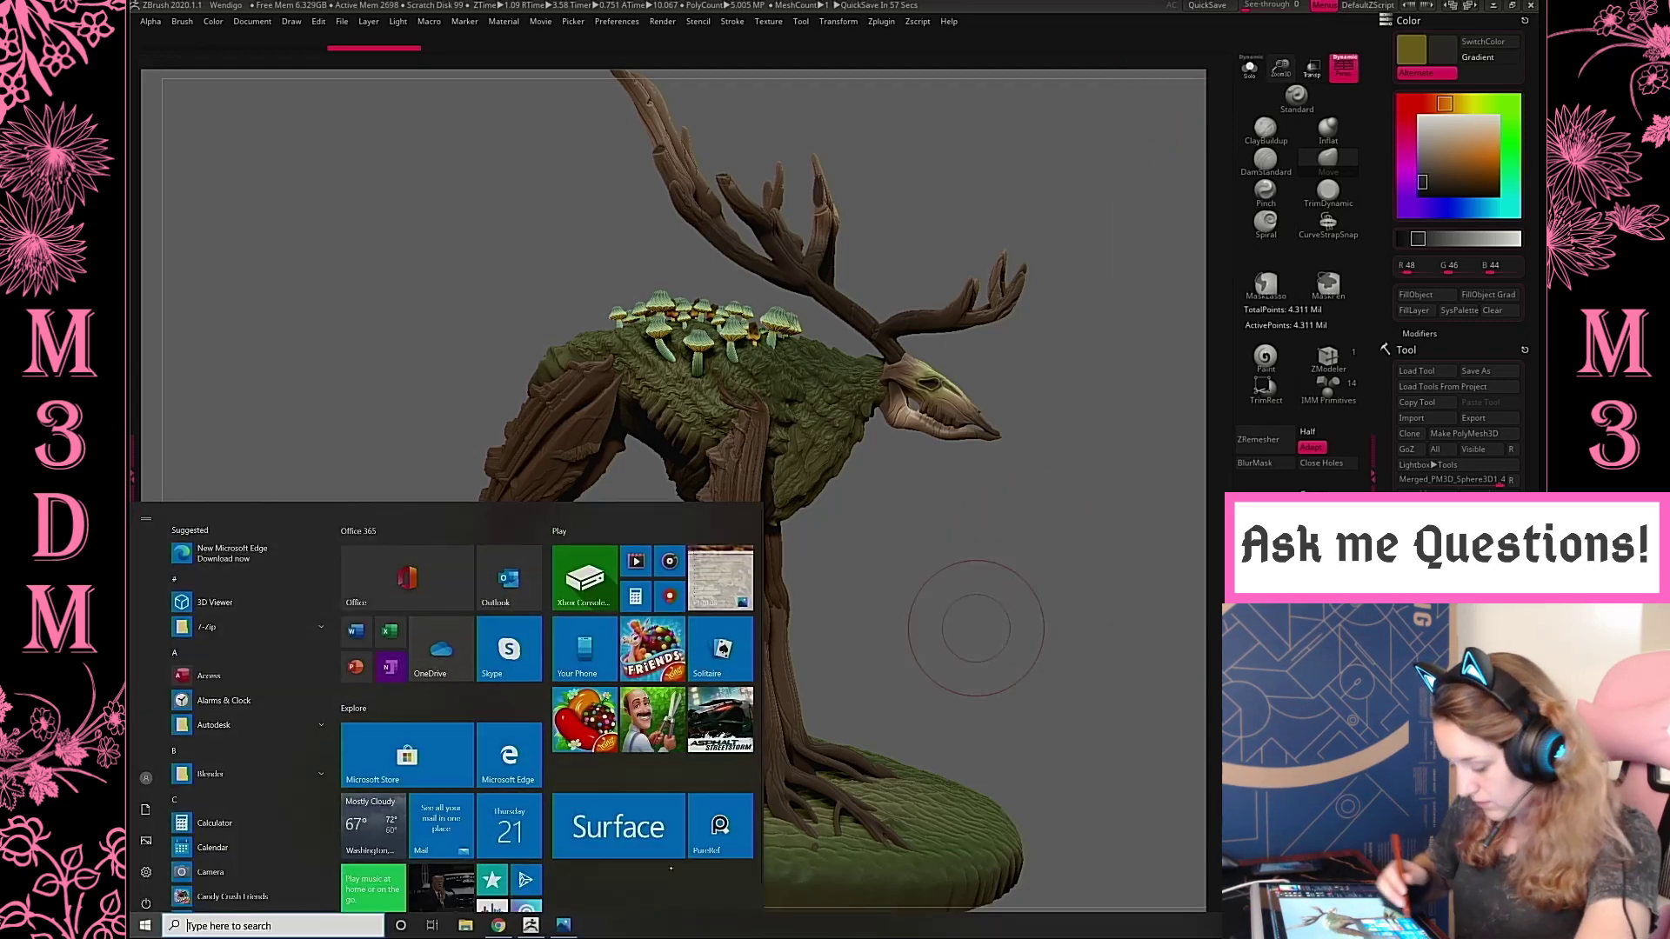
key("super")
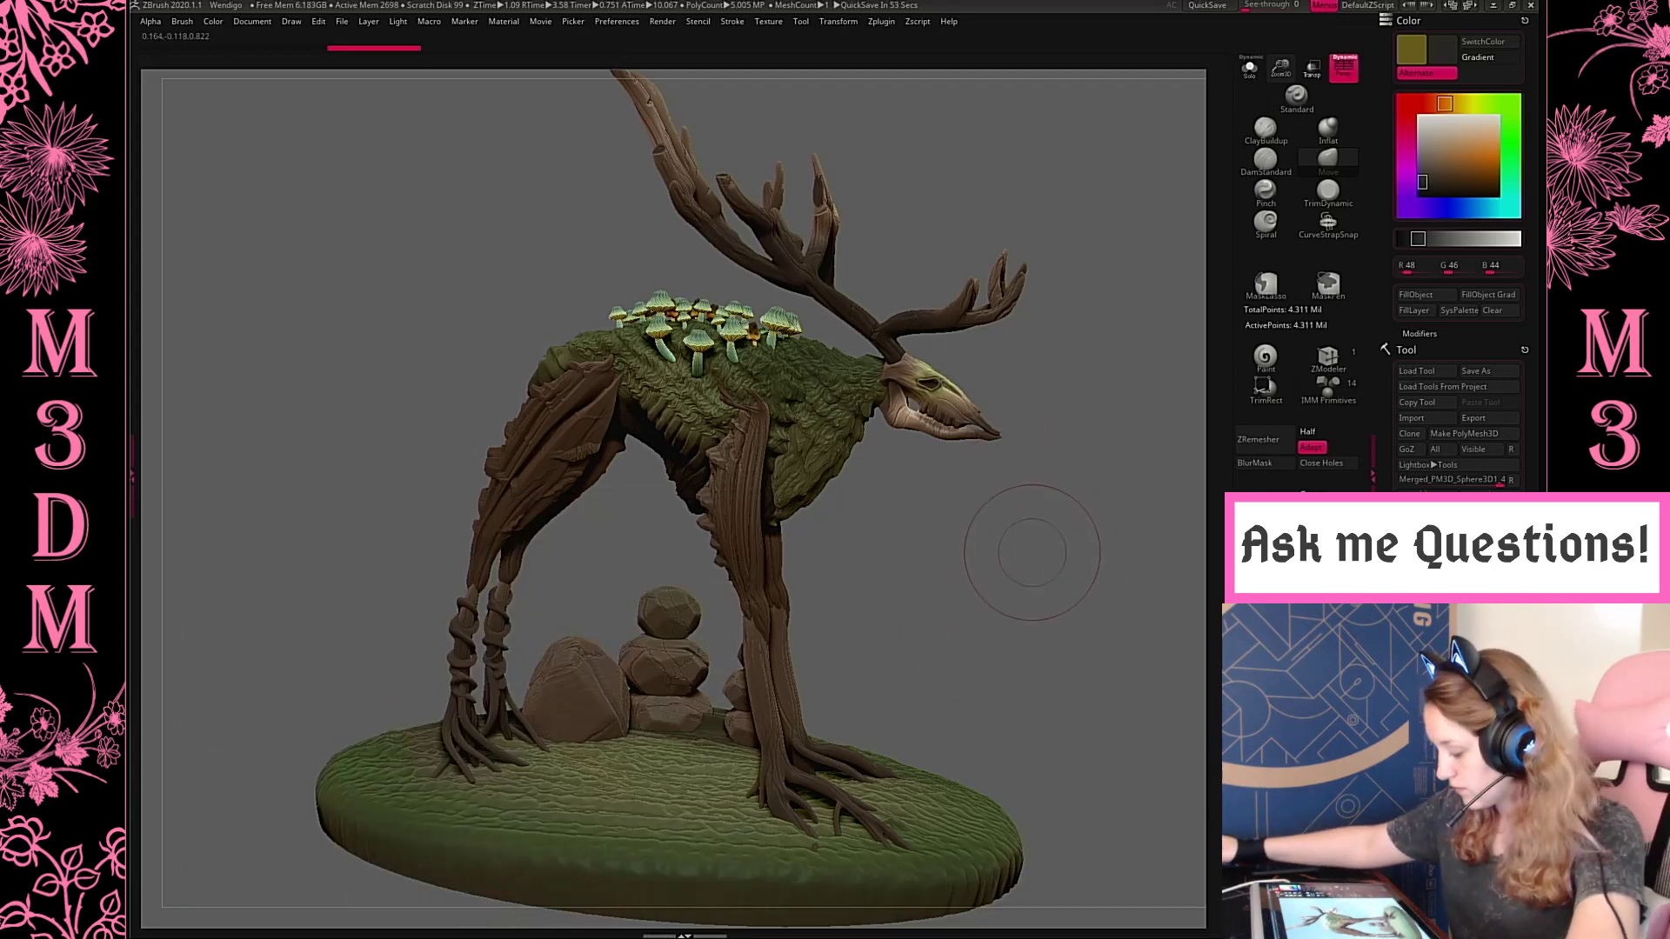
mouse_move(1032, 553)
left_mouse_down()
mouse_move(975, 535)
mouse_move(1000, 522)
left_mouse_up()
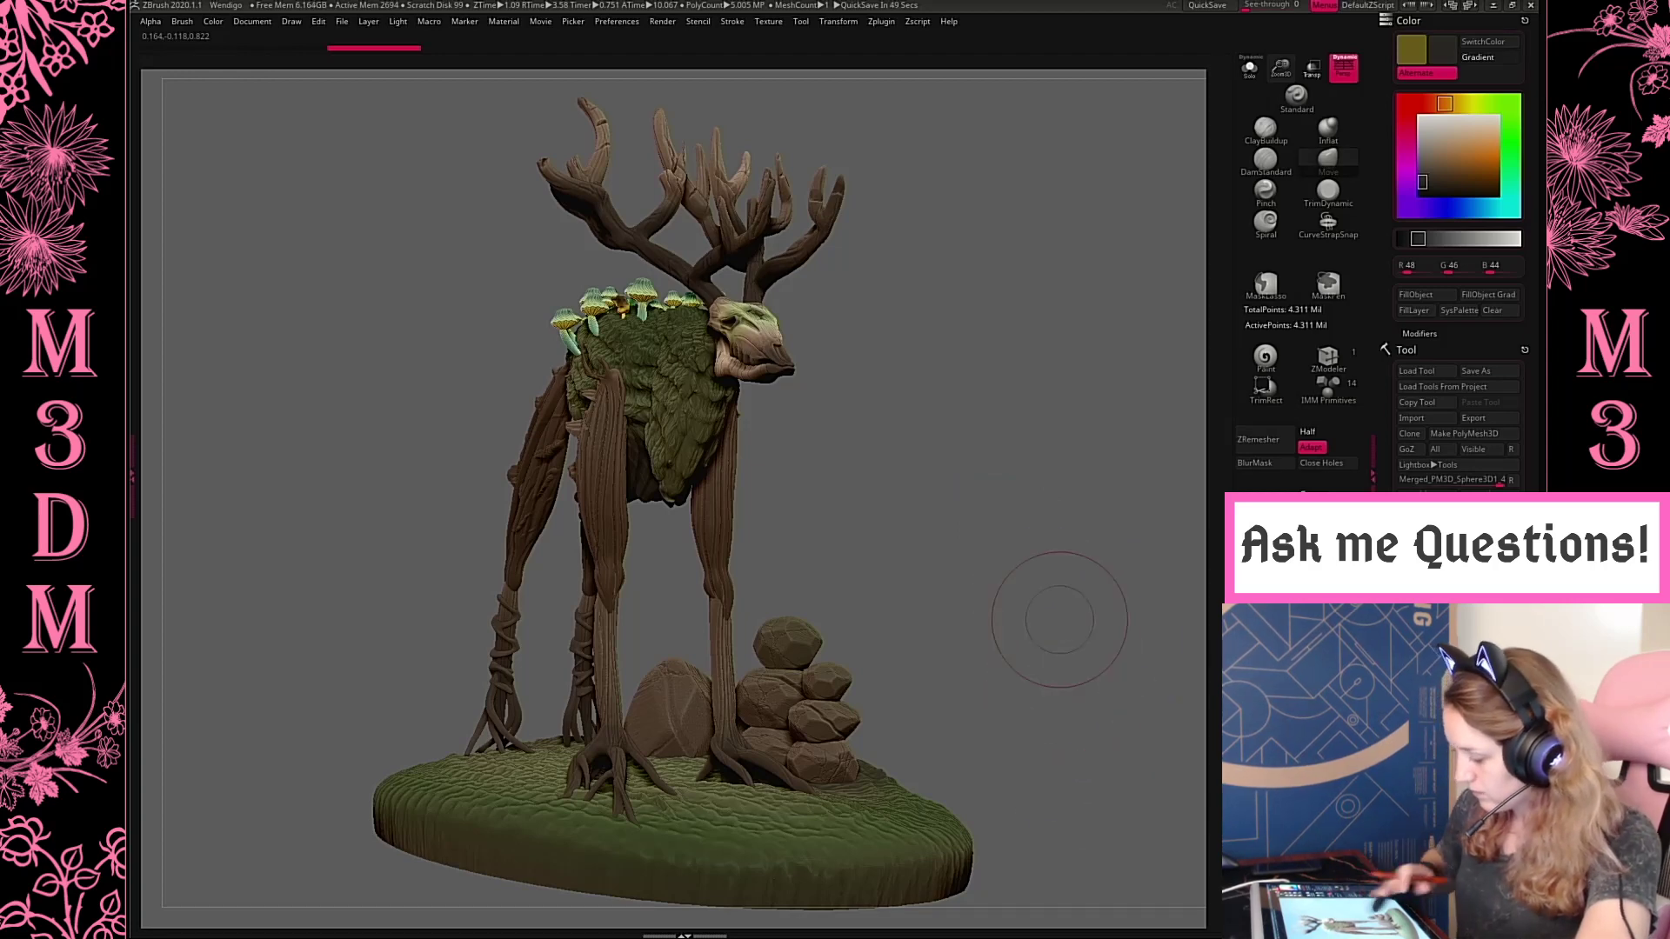
left_click_drag(1060, 620, 1011, 623)
left_click_drag(1144, 826, 1125, 801)
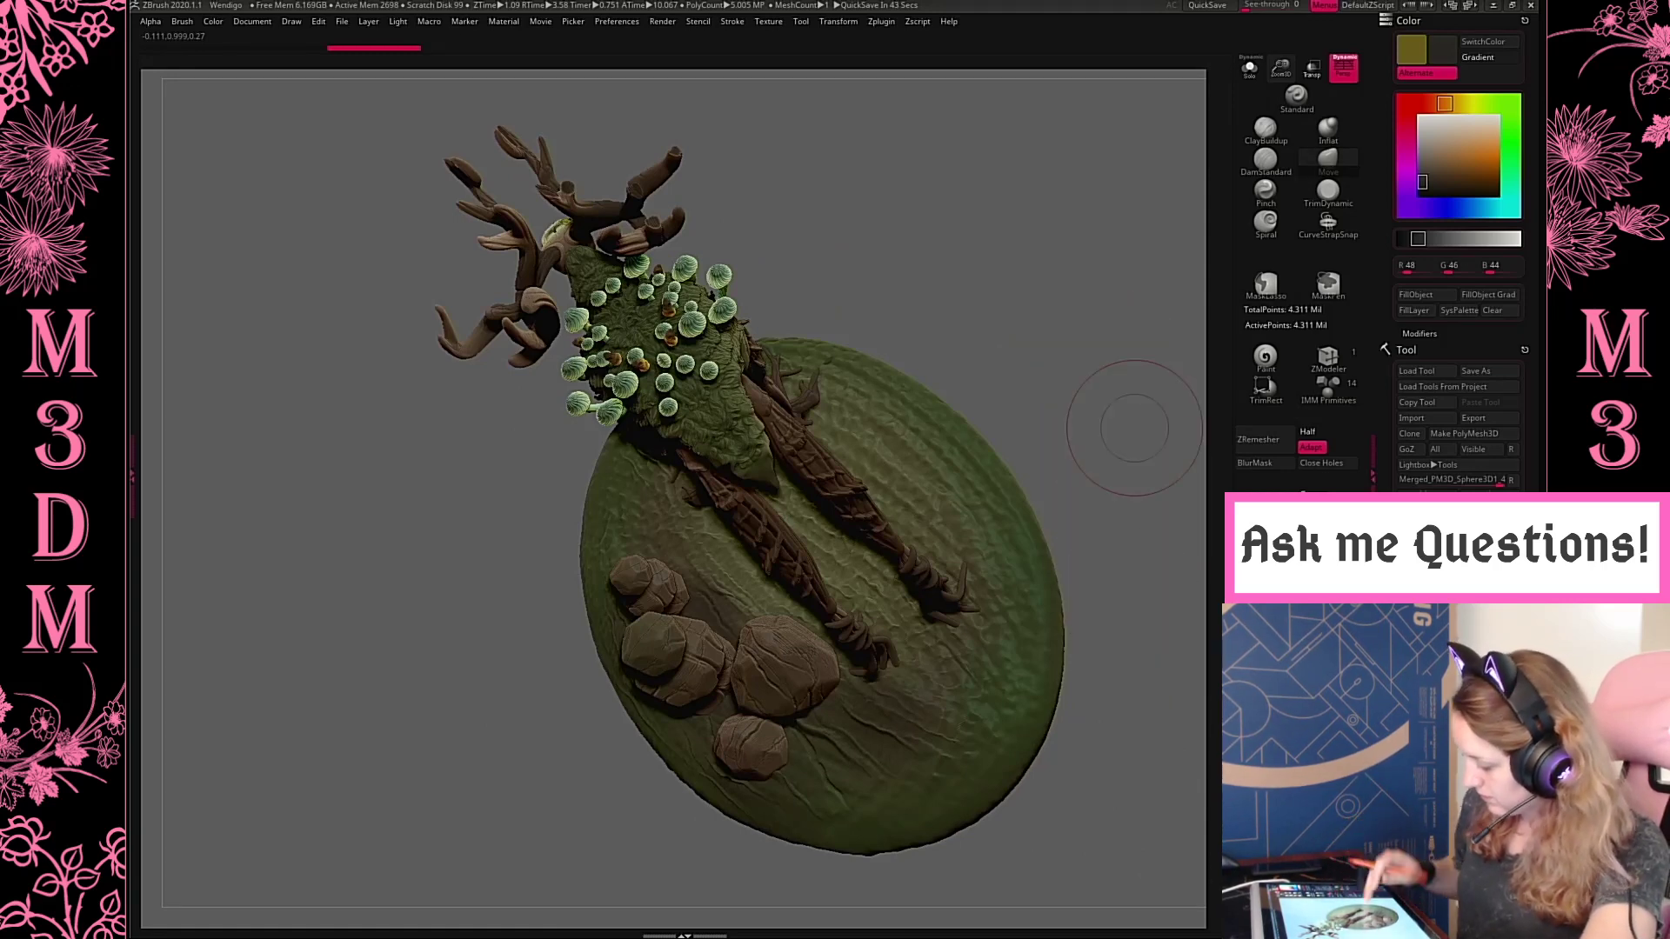
mouse_move(1135, 428)
left_mouse_down()
mouse_move(1111, 596)
mouse_move(1129, 634)
left_mouse_up()
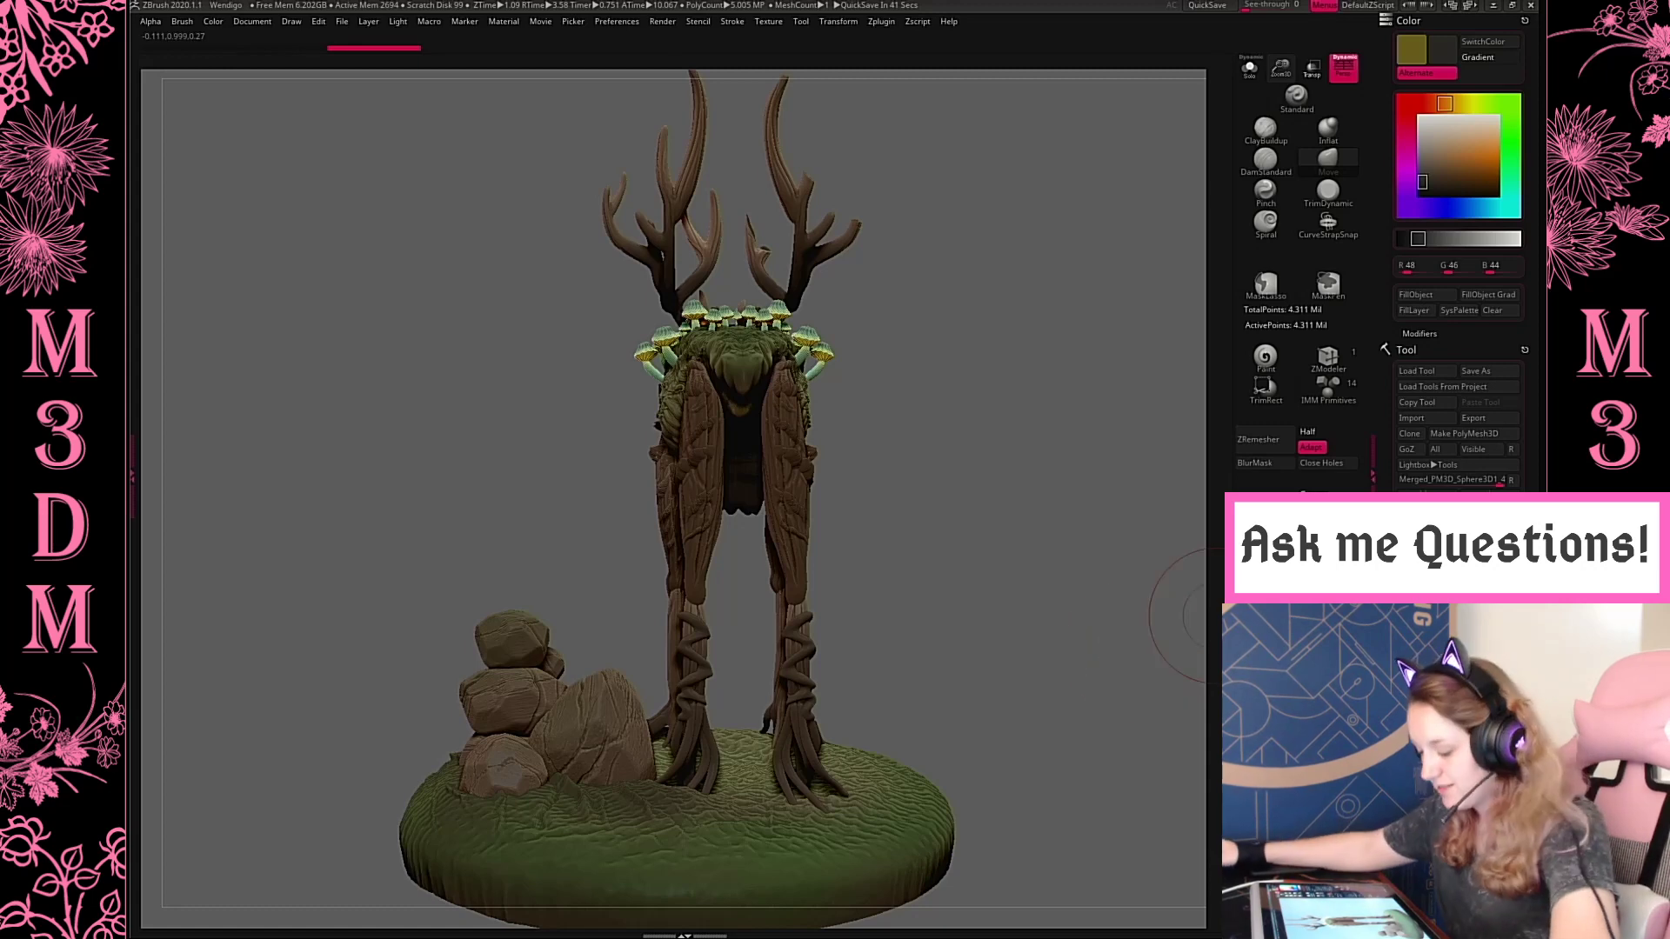
left_click_drag(941, 505, 1053, 509)
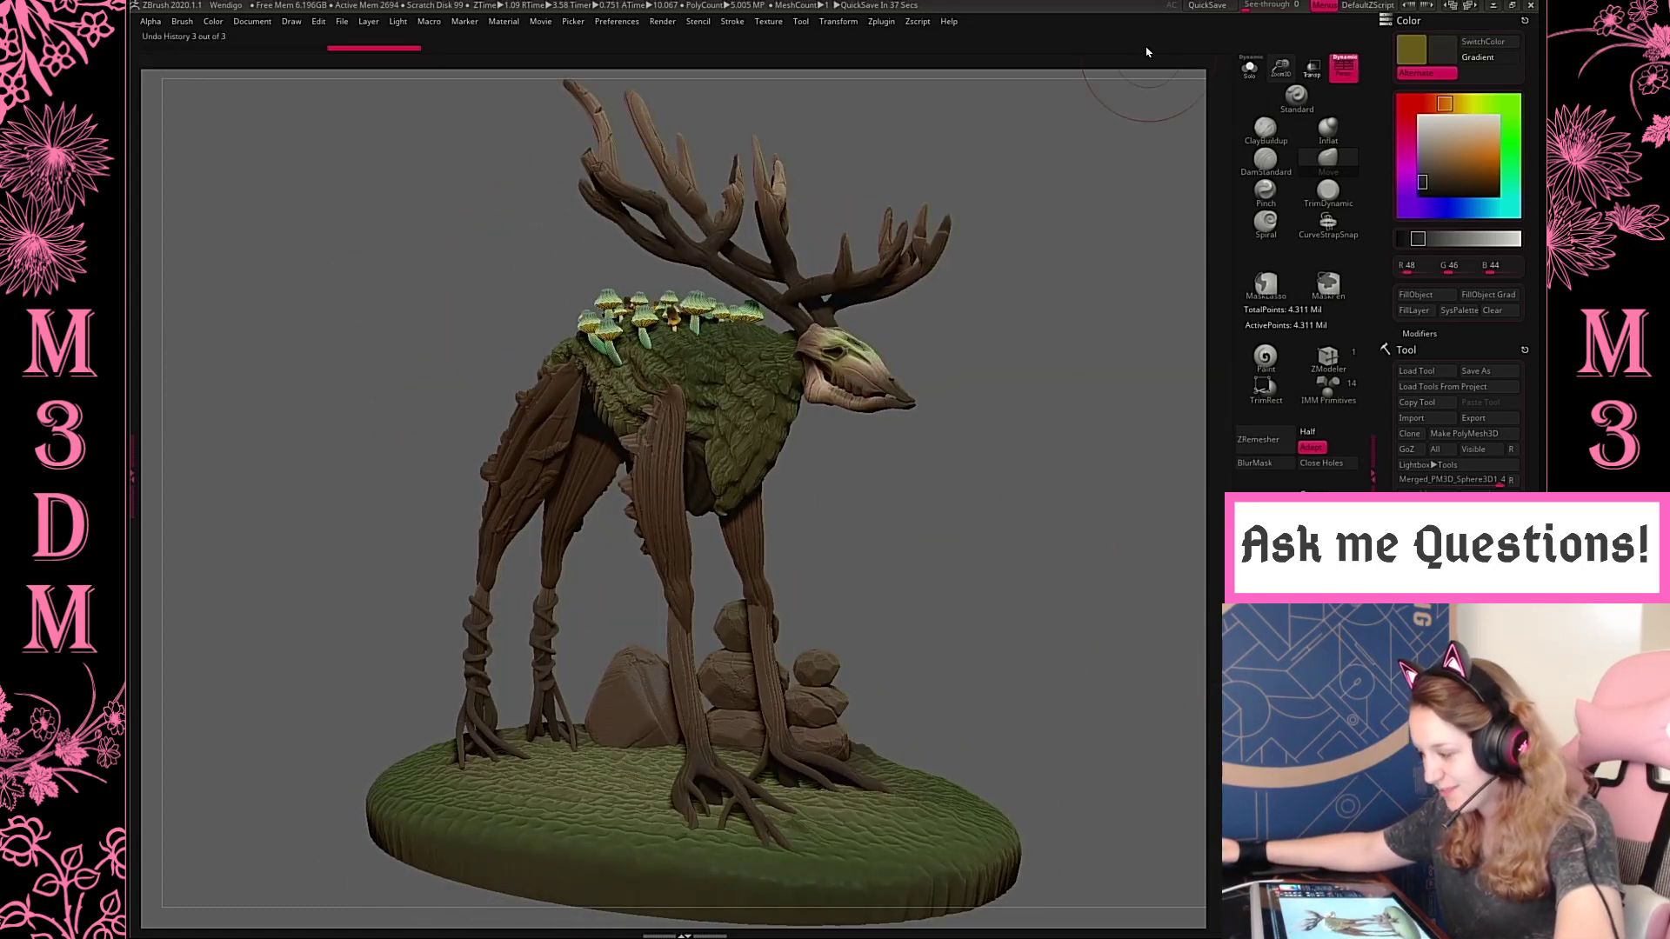
Adjust the light placement and produce a BPR render of the whole creature and its base in three-quarter view
left_click_drag(1280, 69, 1170, 147)
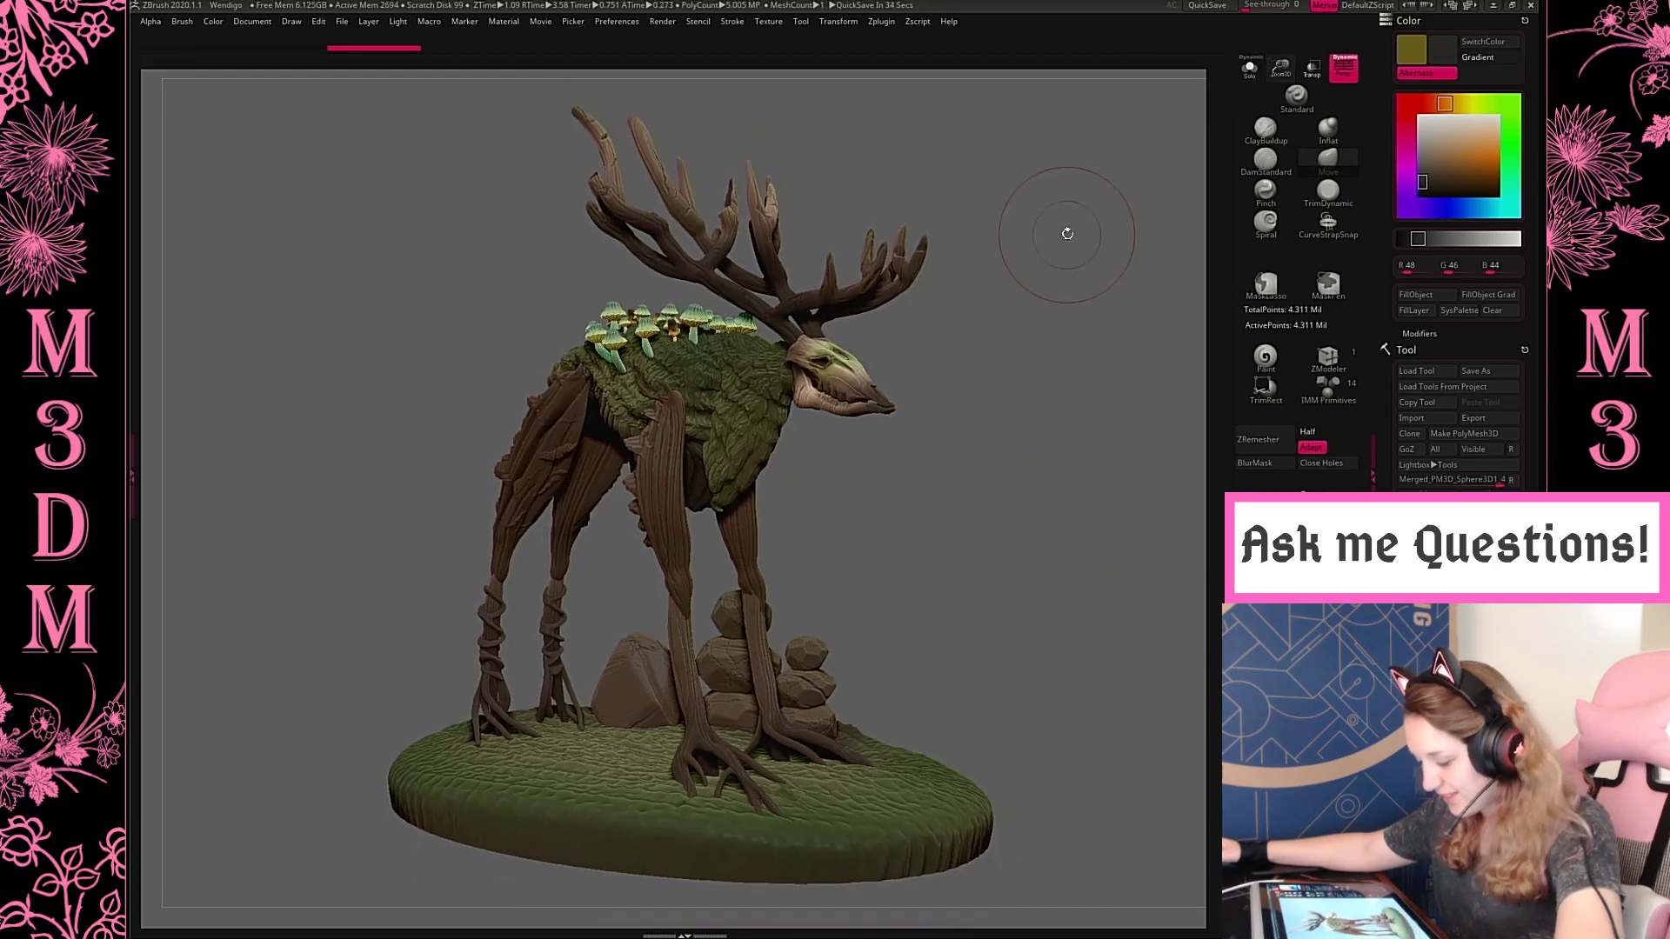
mouse_move(1067, 234)
left_mouse_down()
mouse_move(1075, 252)
mouse_move(1045, 233)
left_mouse_up()
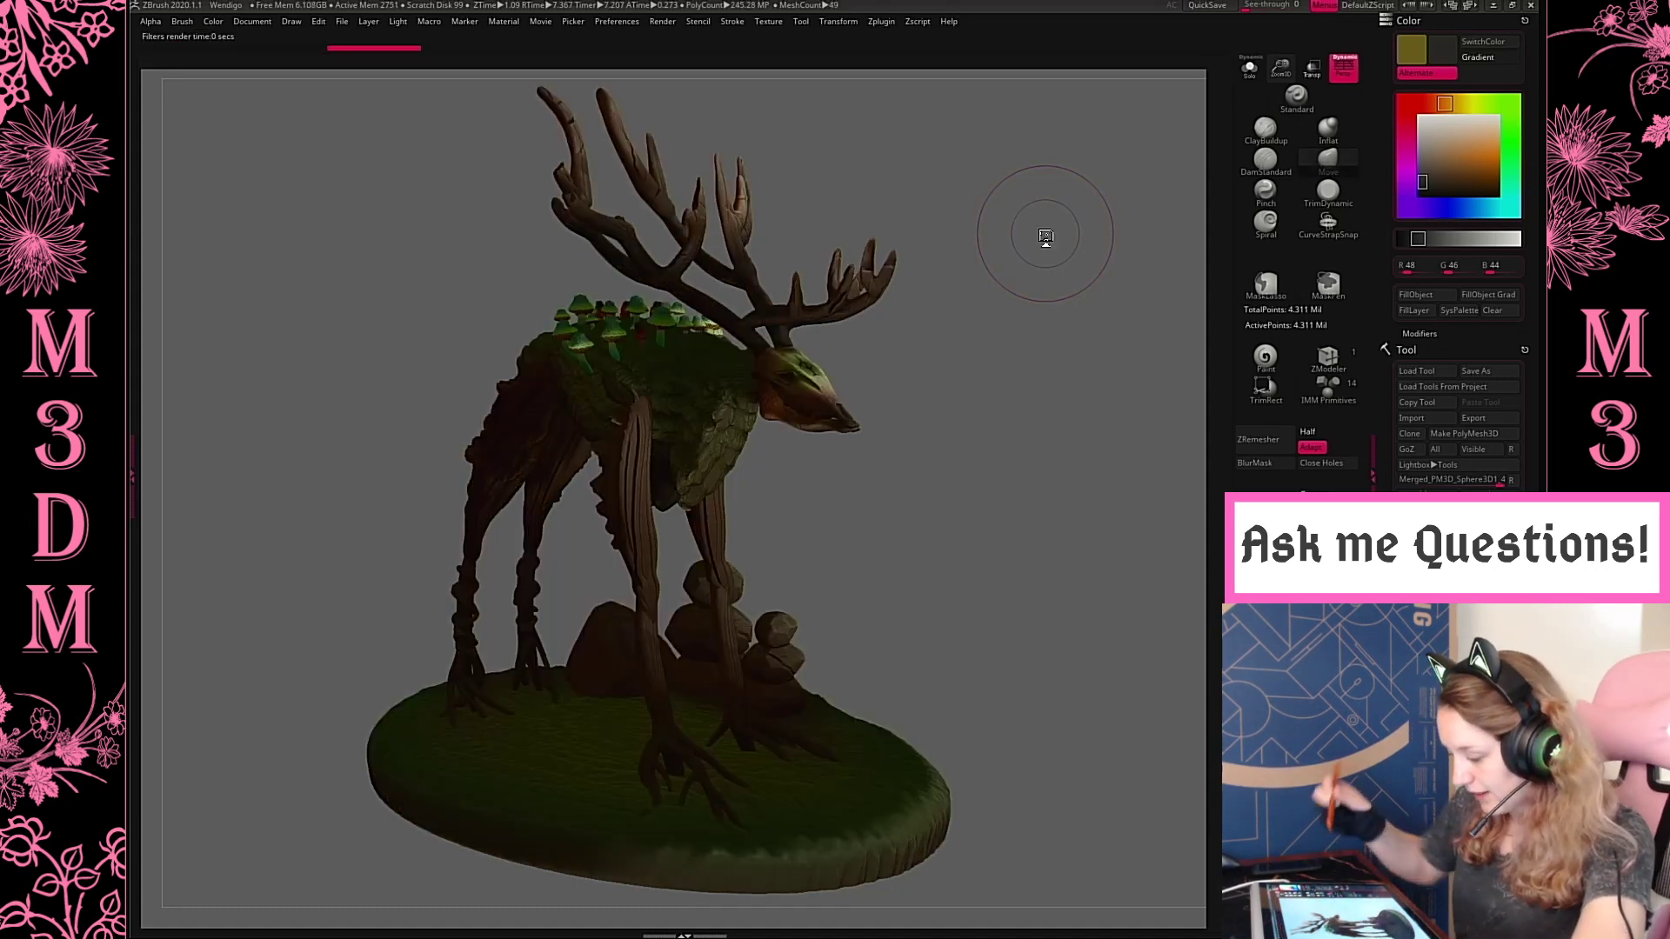
left_click(398, 23)
left_click(448, 85)
key("shift+r")
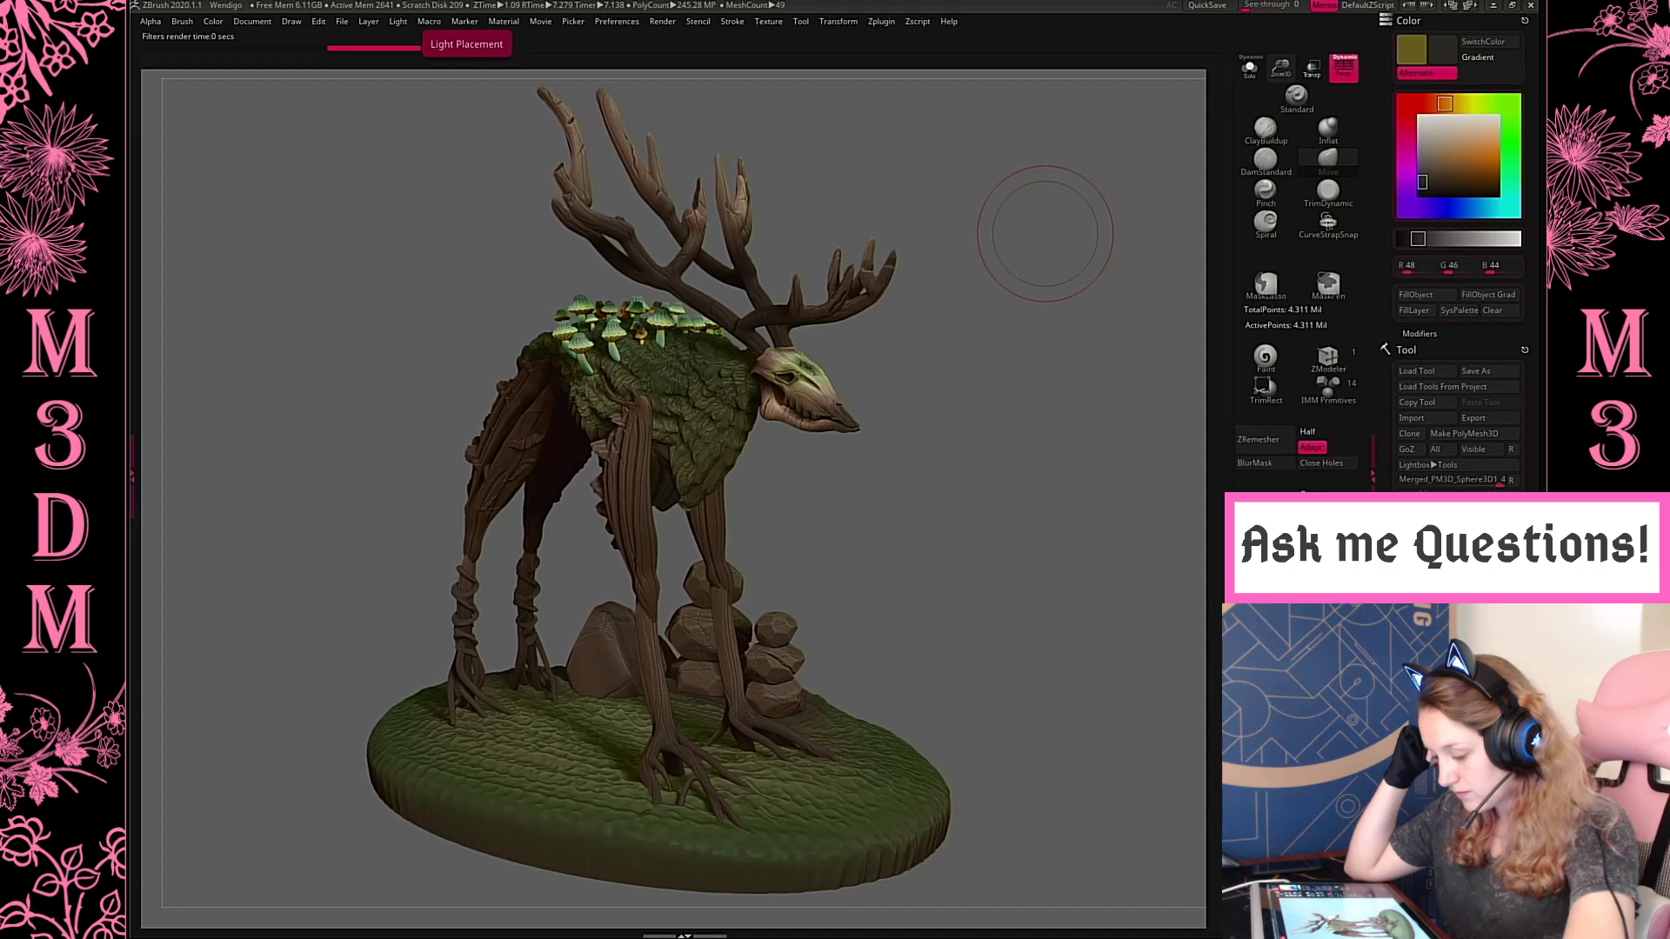
left_click(397, 21)
left_click(455, 102)
key("shift+r")
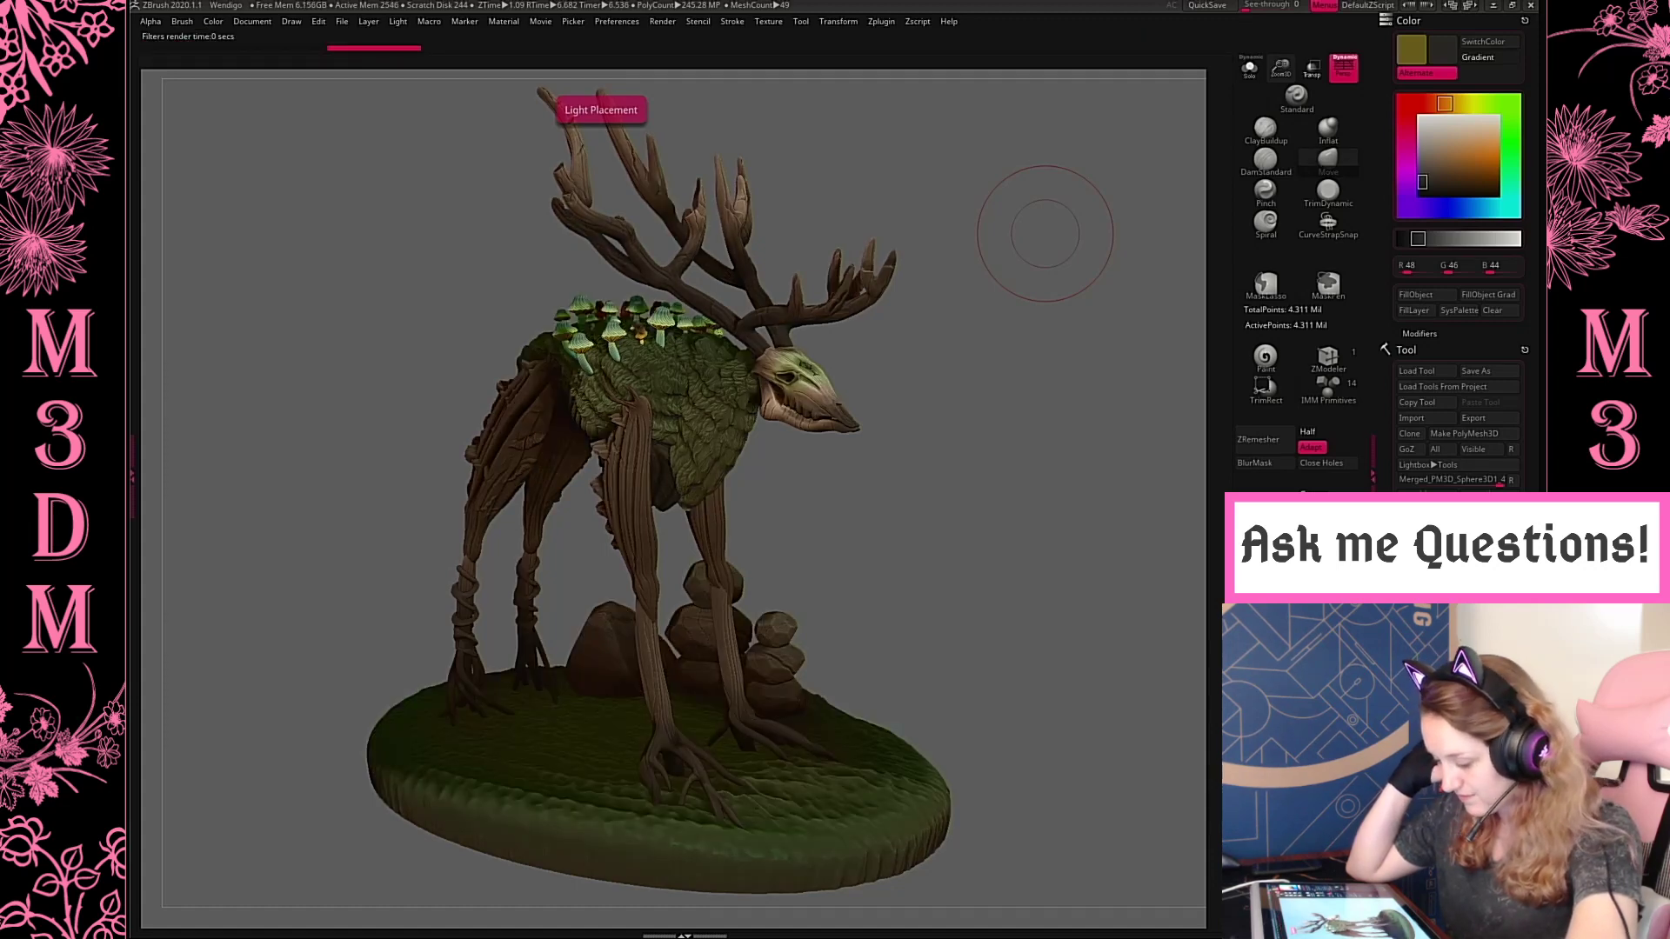
Export the rendered three-quarter view as a JPEG named Weni into the Forest Collection's Renders folder
left_click(252, 21)
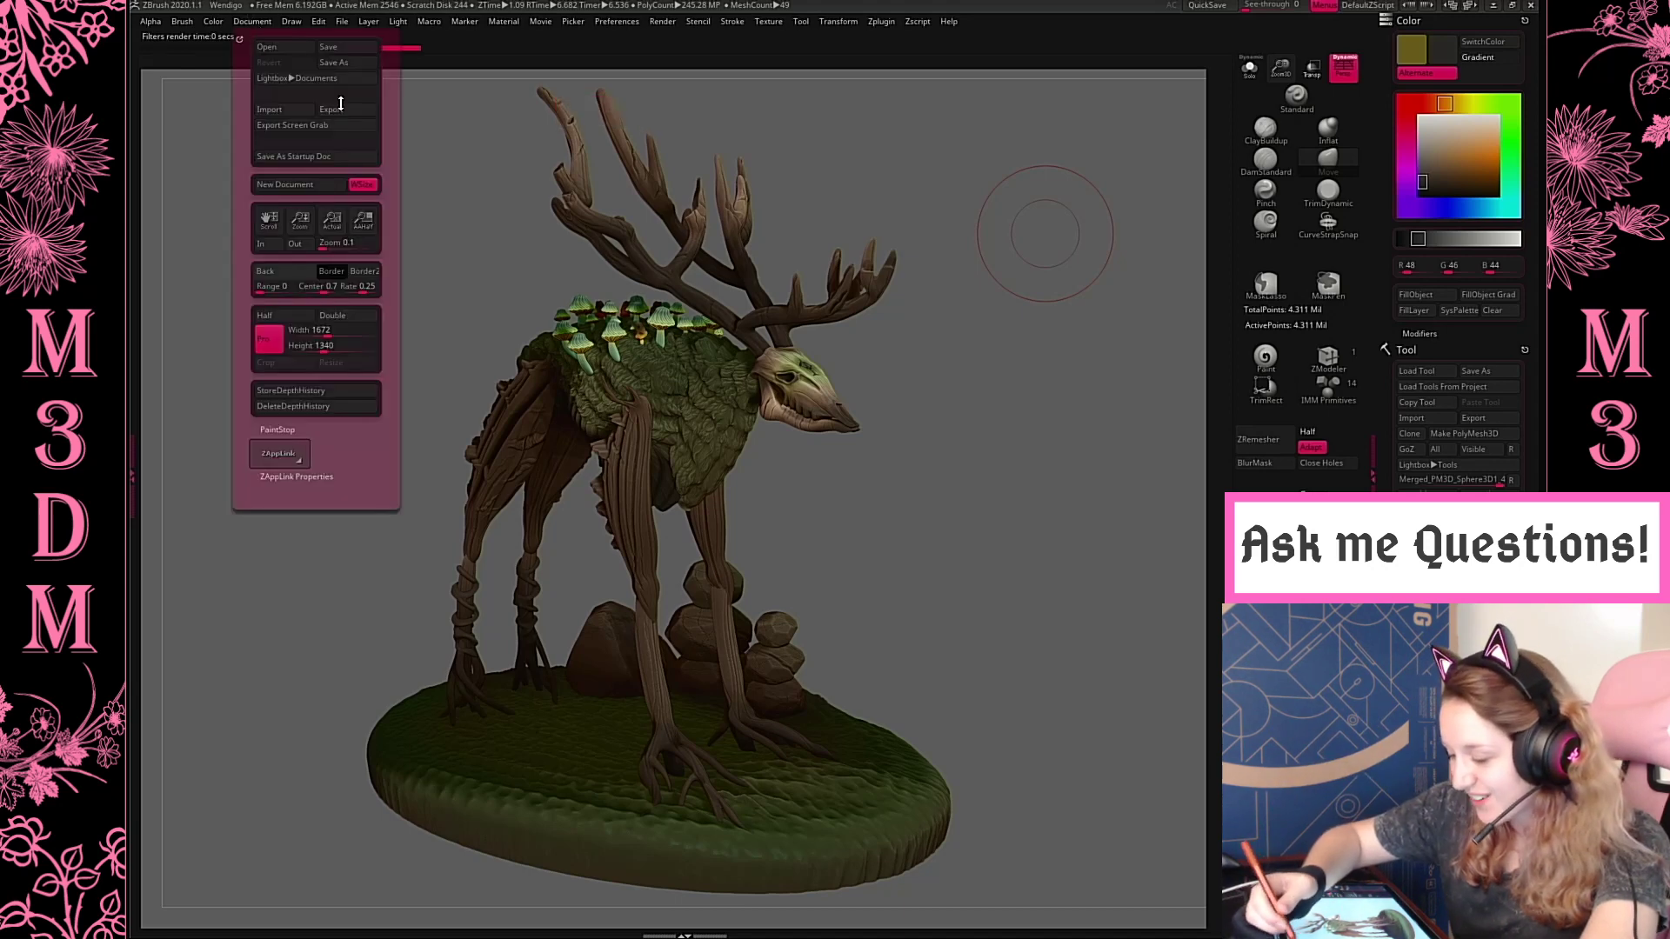
left_click(341, 105)
left_click(521, 408)
left_click(521, 420)
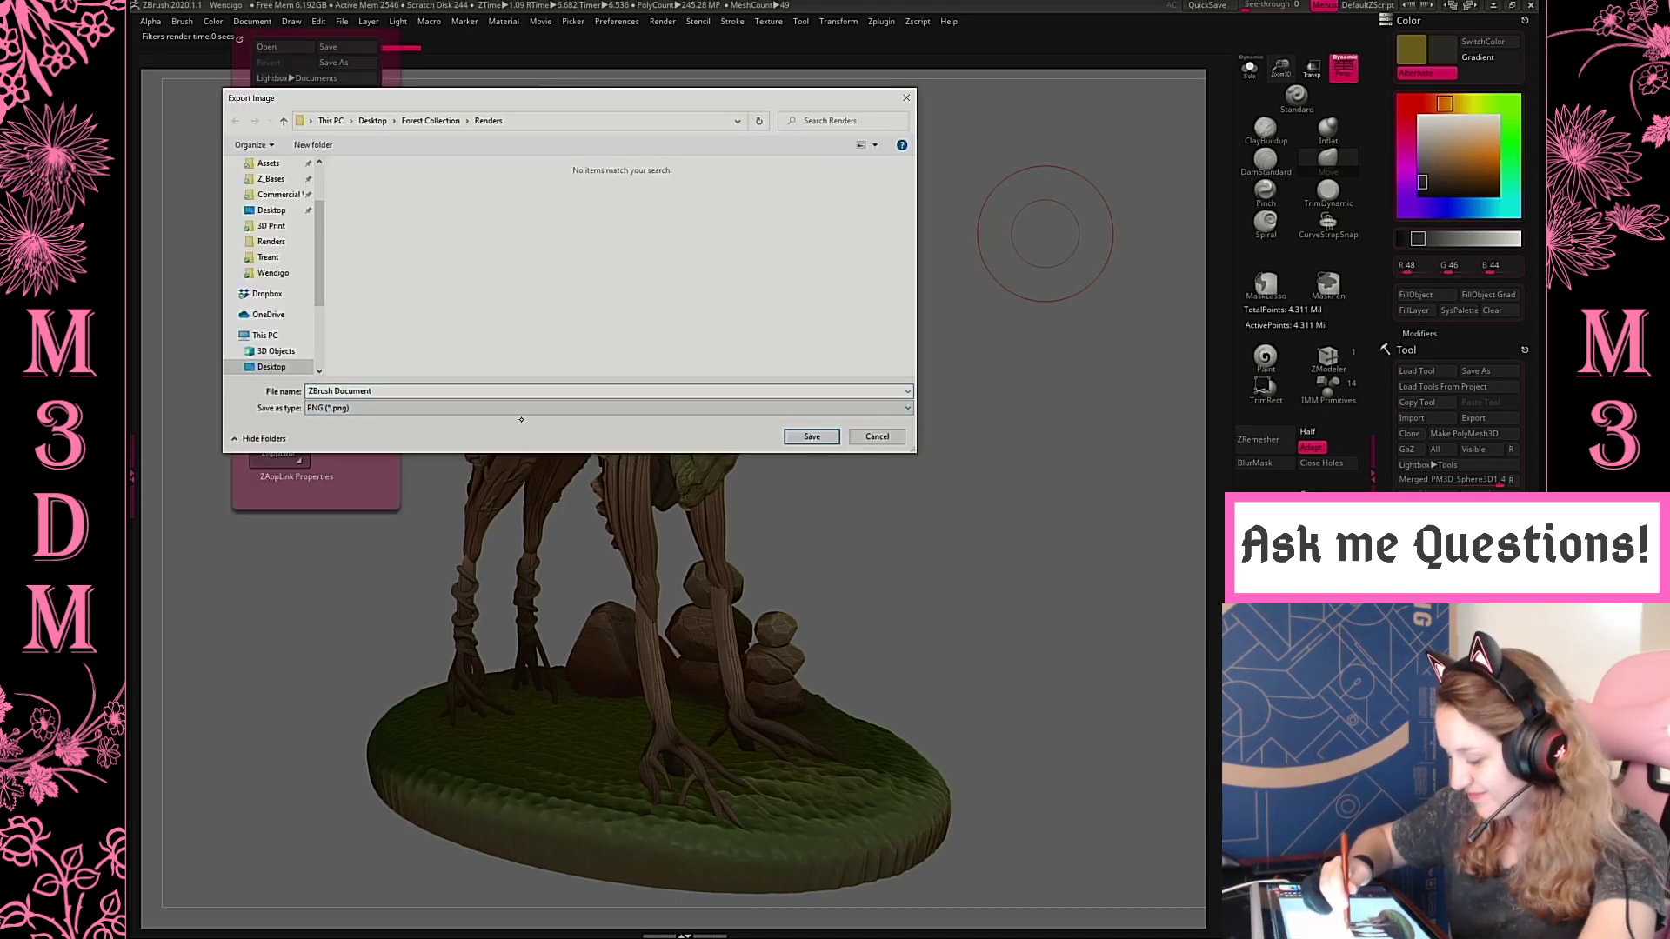
left_click(520, 408)
left_click(507, 441)
left_click(503, 393)
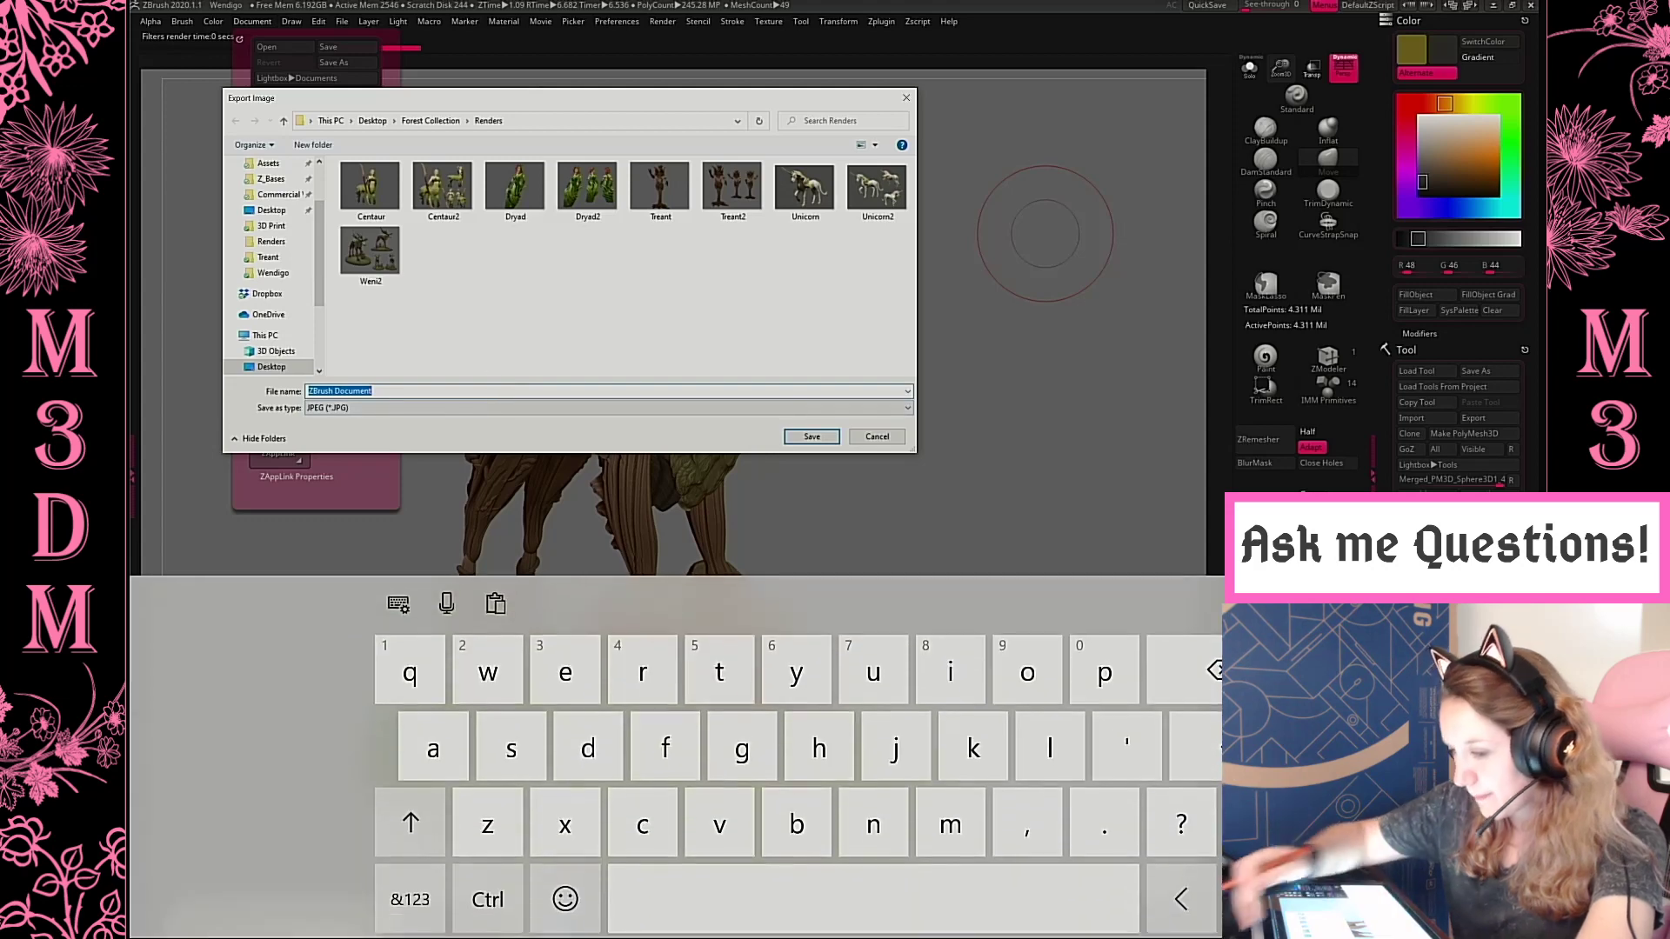
type("Weni")
key("Return")
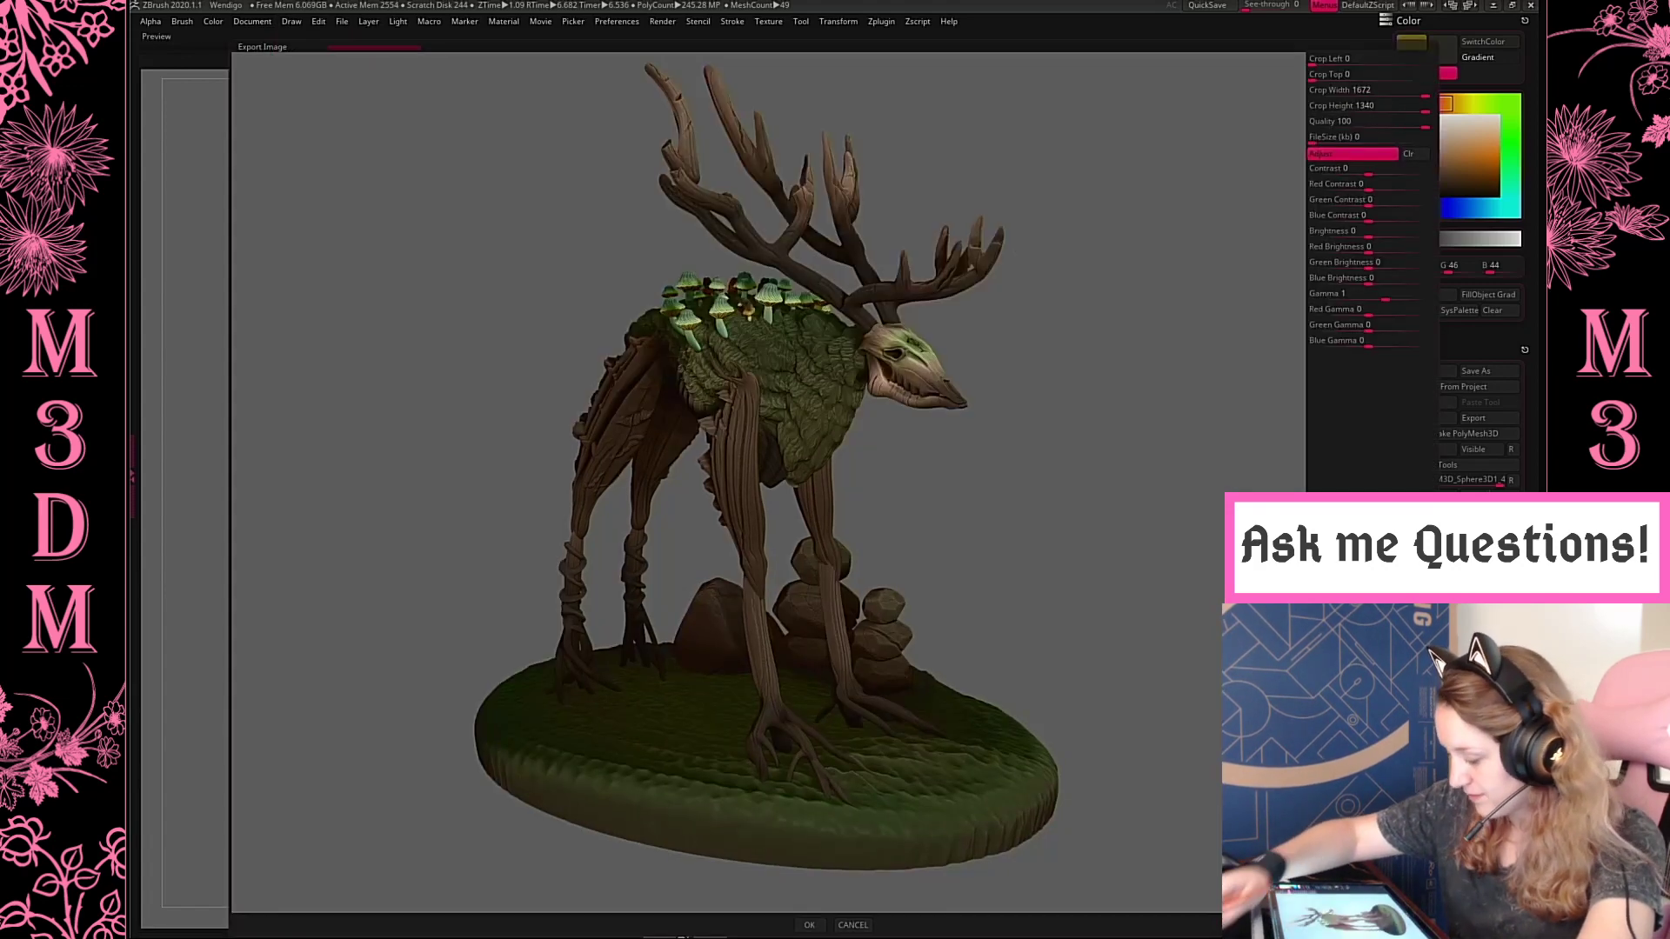
left_click(809, 924)
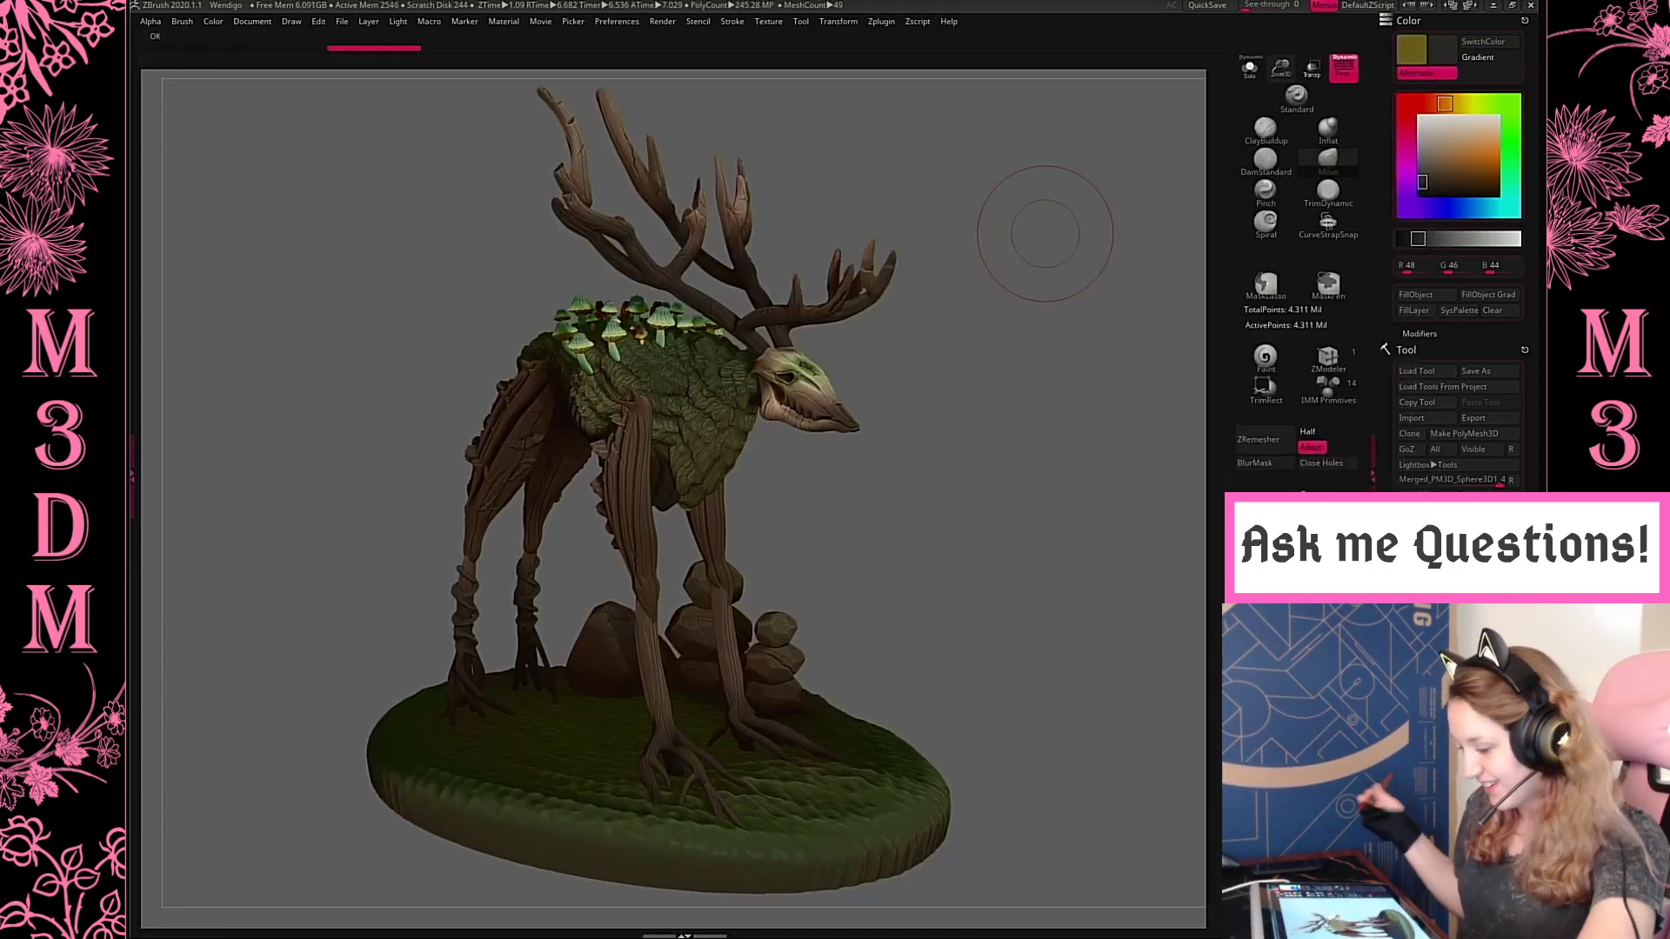